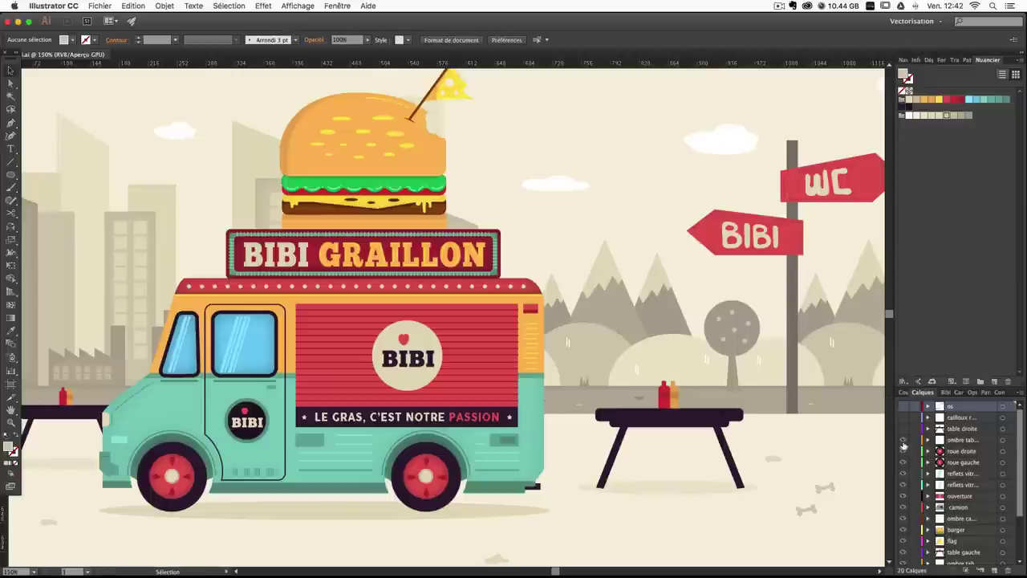
Hide all the artwork layers down to fond and show only the modèle layer containing the pencil sketch.
left_click_drag(904, 446, 902, 556)
scroll(915, 534, "down", 3)
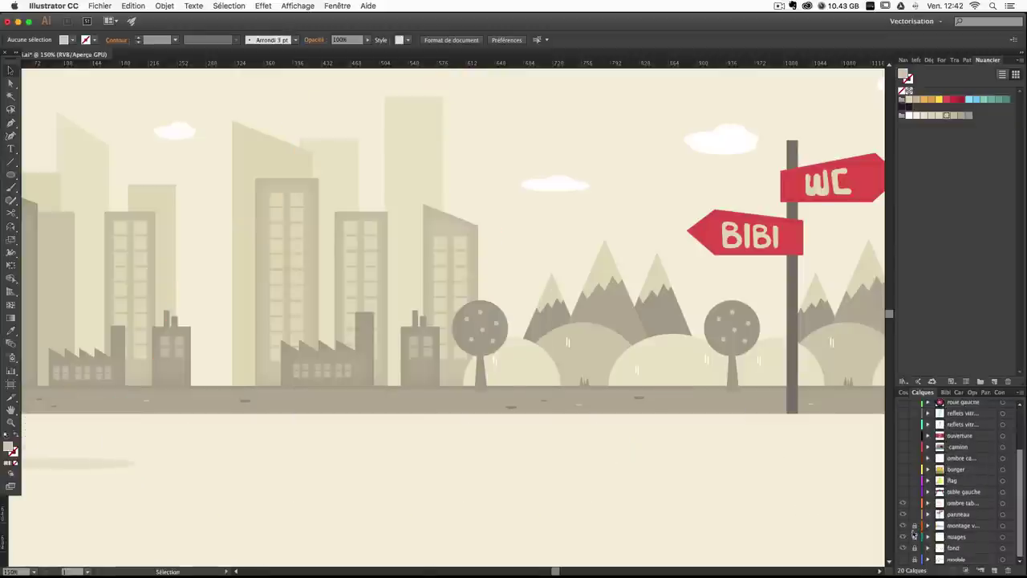
left_click_drag(903, 513, 901, 552)
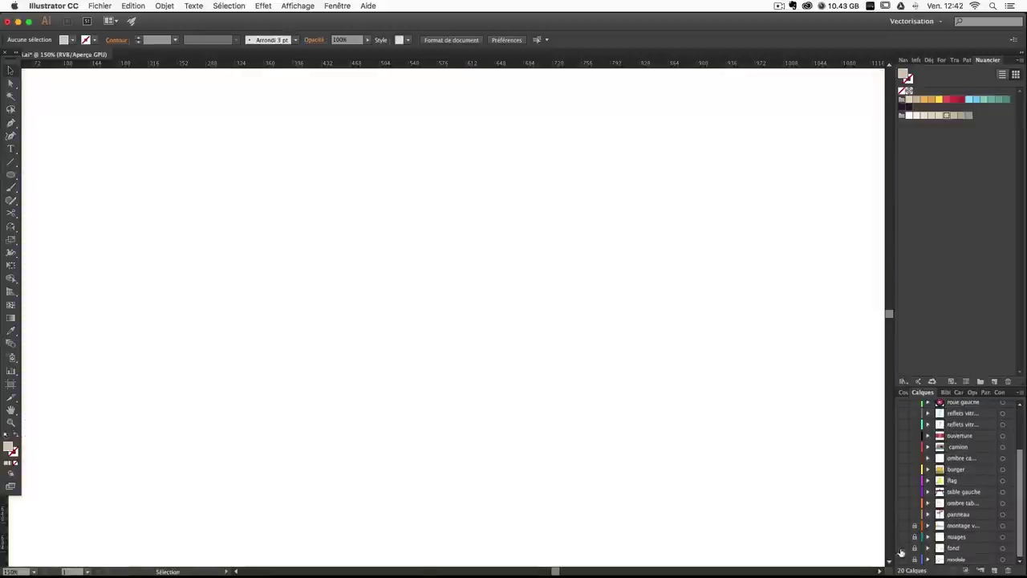
left_click(903, 559)
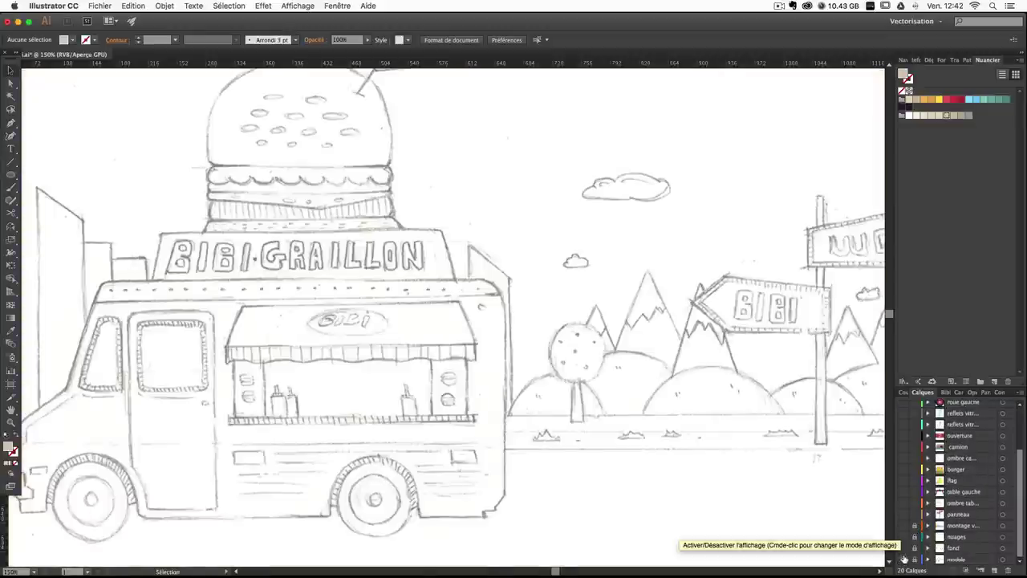
key("super+minus")
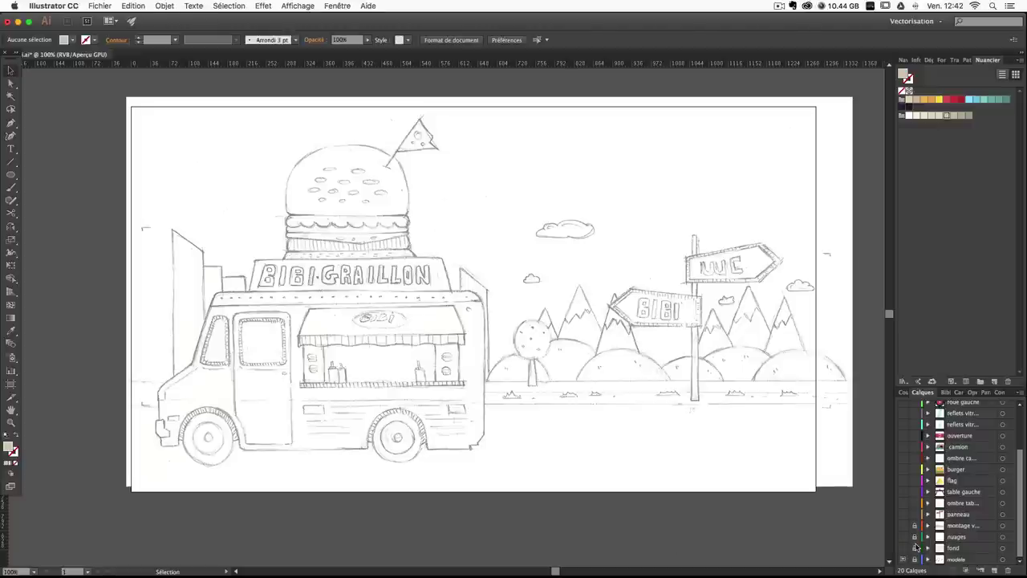
Show all the coloured artwork layers over the sketch, including fond, and hide the modèle layer.
left_click_drag(904, 548, 903, 435)
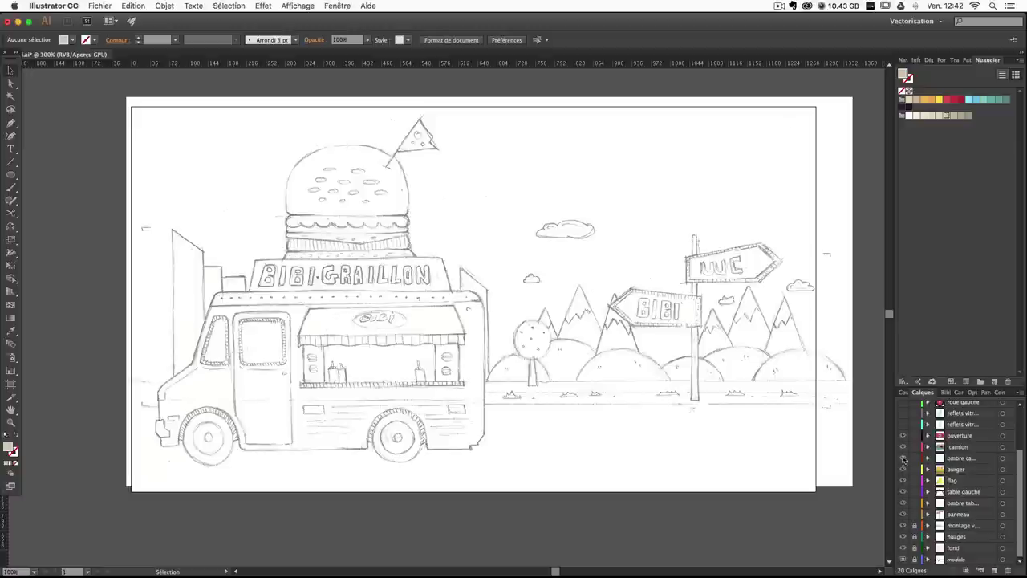
scroll(916, 446, "up", 1)
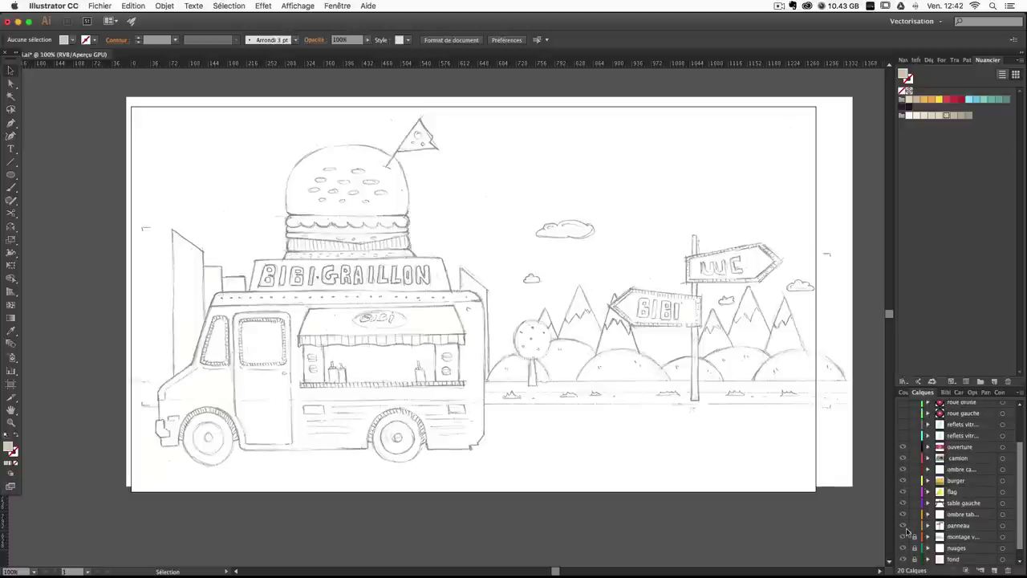
left_click(902, 557)
left_click_drag(917, 530, 906, 410)
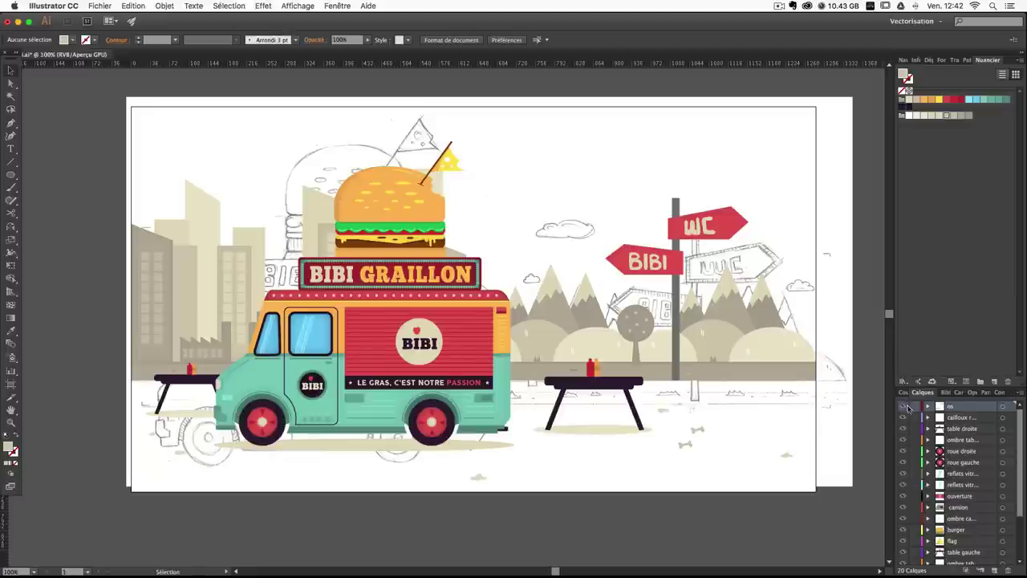
scroll(931, 497, "down", 5)
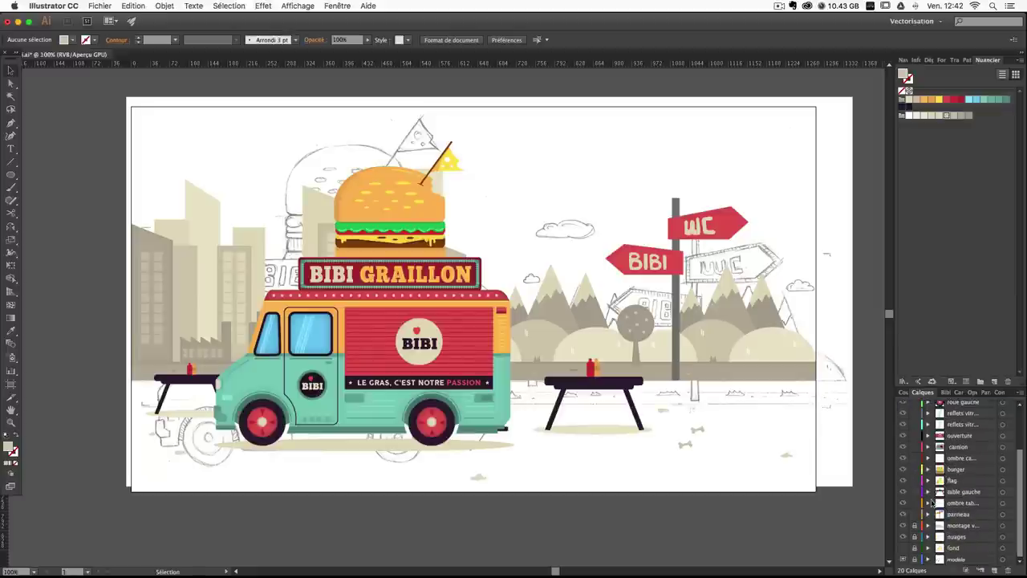
left_click(902, 548)
left_click(904, 559)
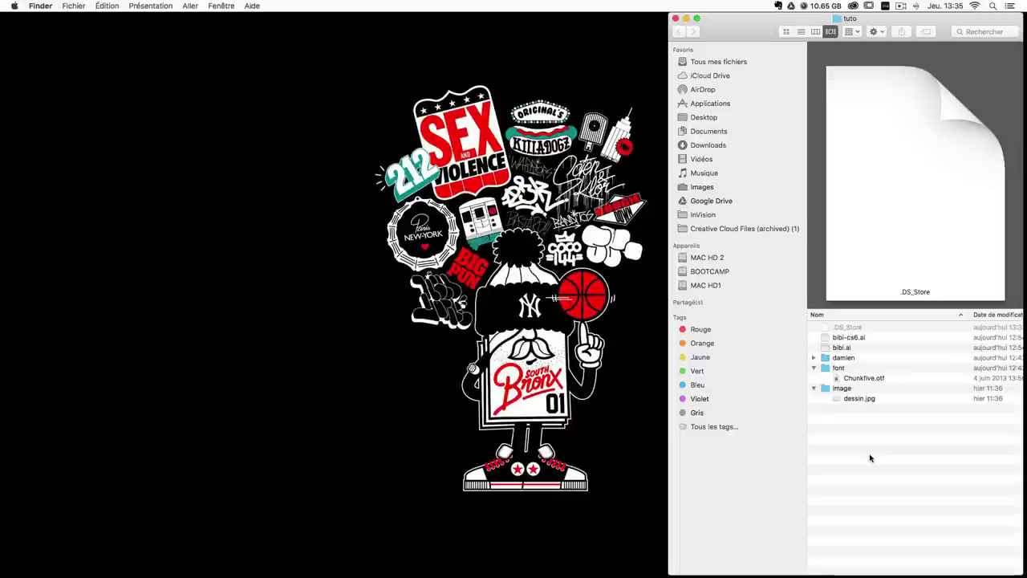
In Finder, copy Chunkfive.otf from the tuto project's font folder into the Fonts folder of Bibliothèque, and close that window.
left_click(860, 381)
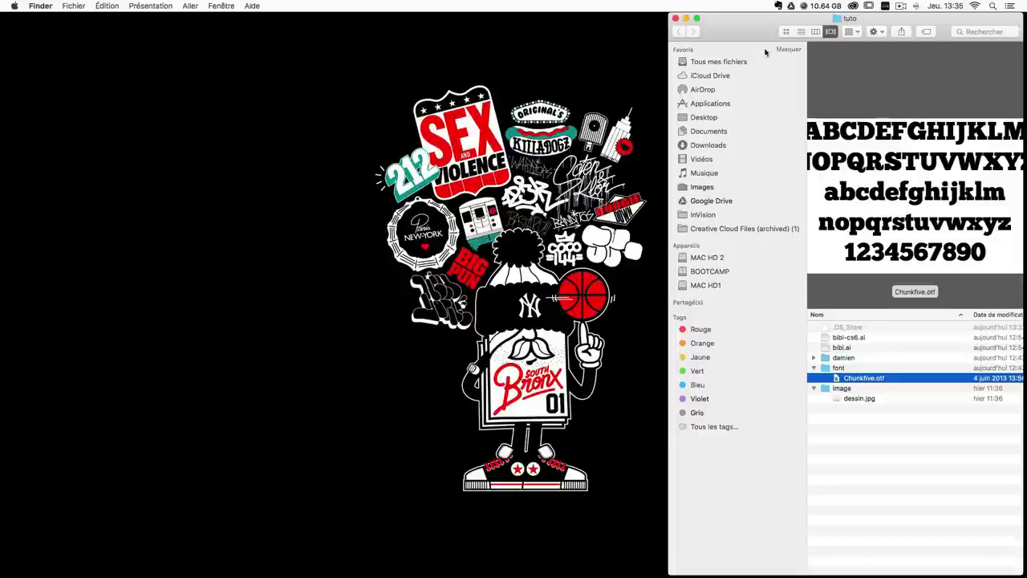
left_click_drag(982, 14, 981, 24)
key("super+n")
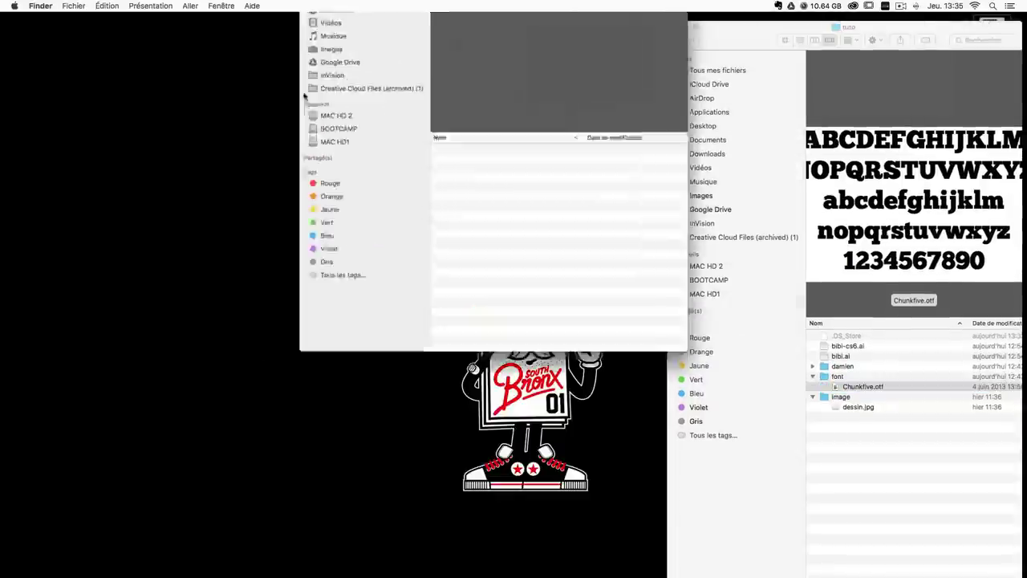
double_click(440, 375)
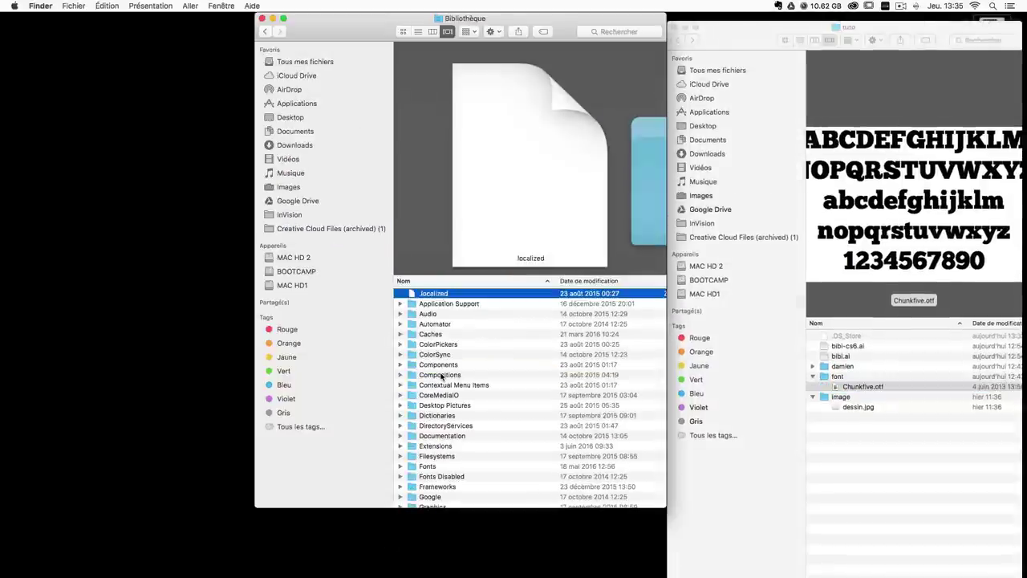
key("f")
double_click(428, 466)
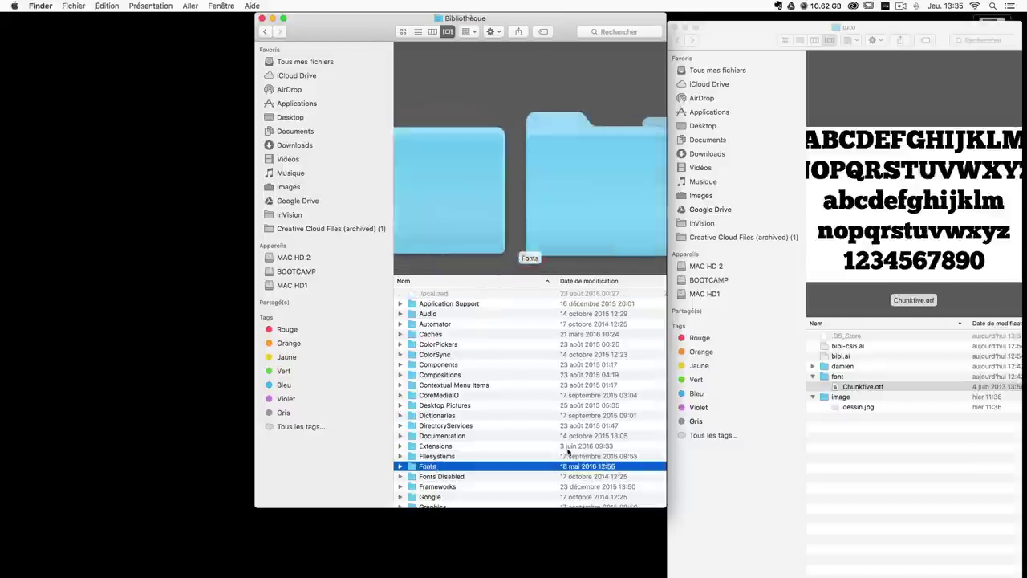
left_click_drag(862, 386, 408, 383)
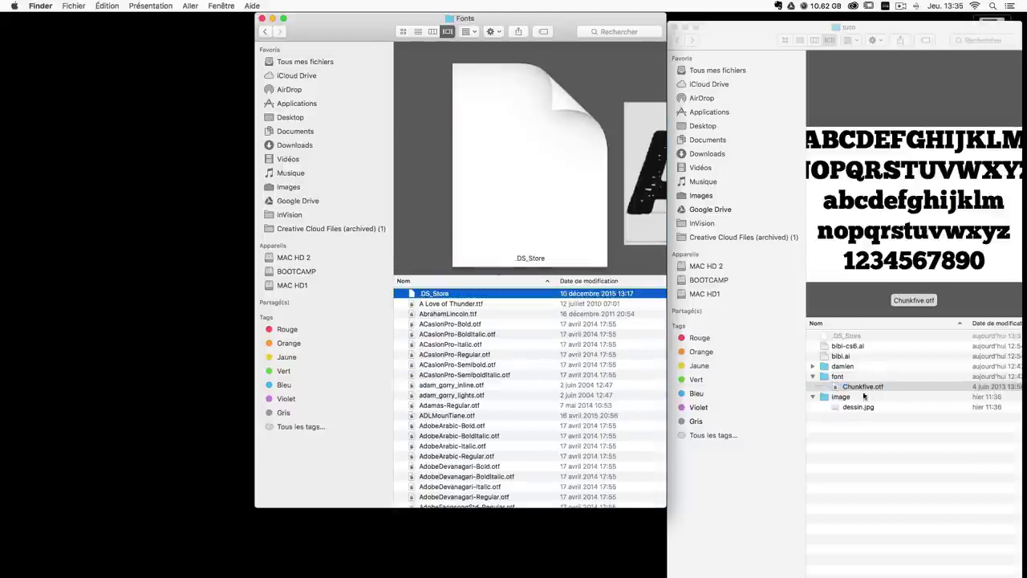
left_click(261, 18)
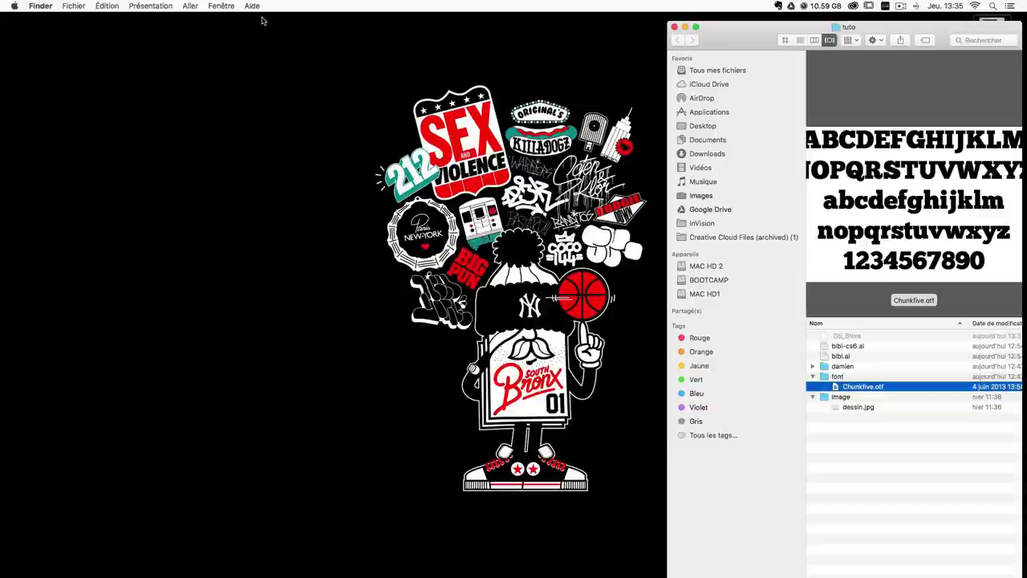
View the pencil sketch dessin.jpg from the image folder at full size and close it.
left_click(842, 426)
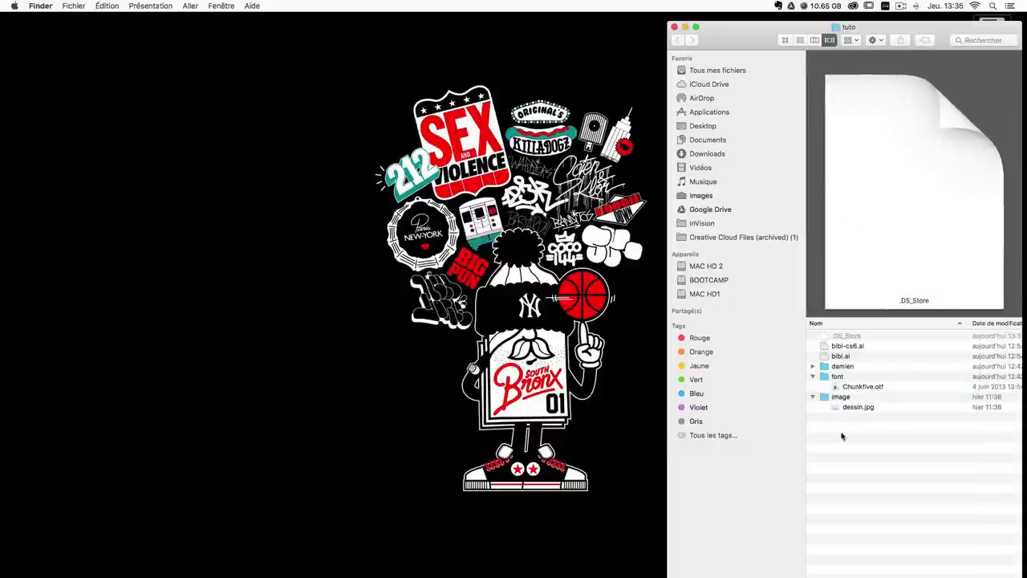
left_click(851, 407)
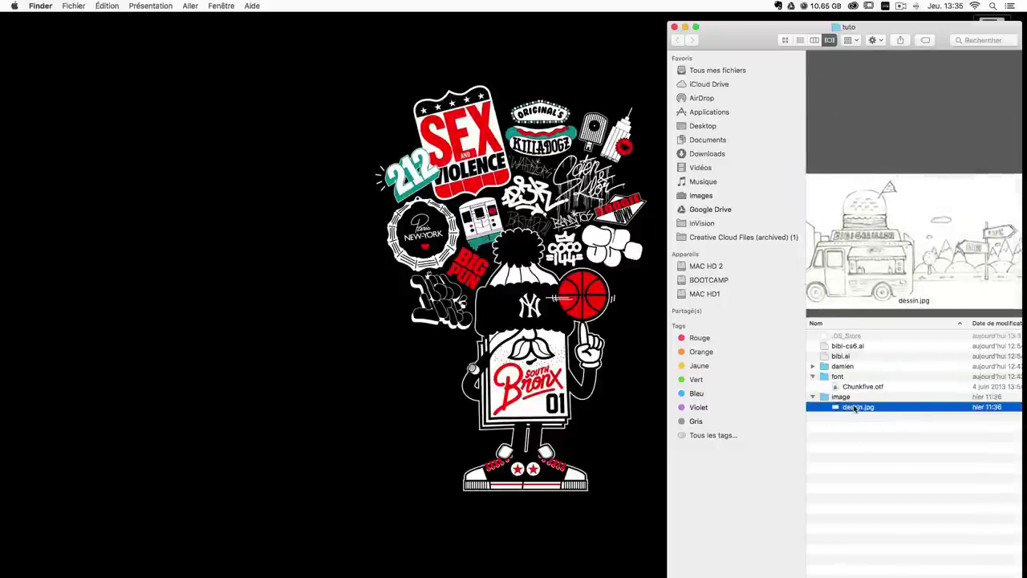
double_click(852, 408)
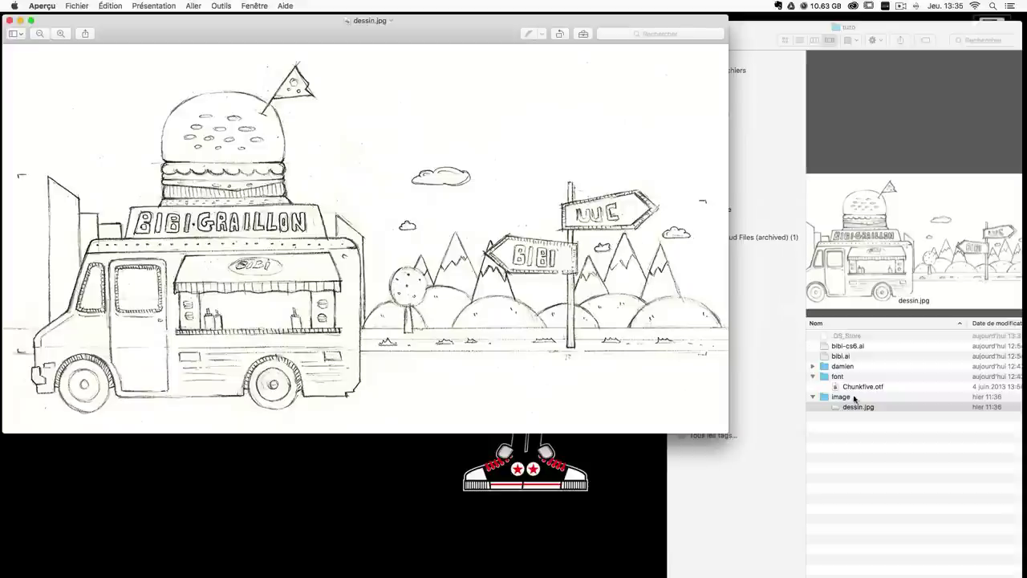
key("super+w")
Open the working file bibi.ai from the tuto folder in Illustrator and centre its blank artboard.
left_click(842, 356)
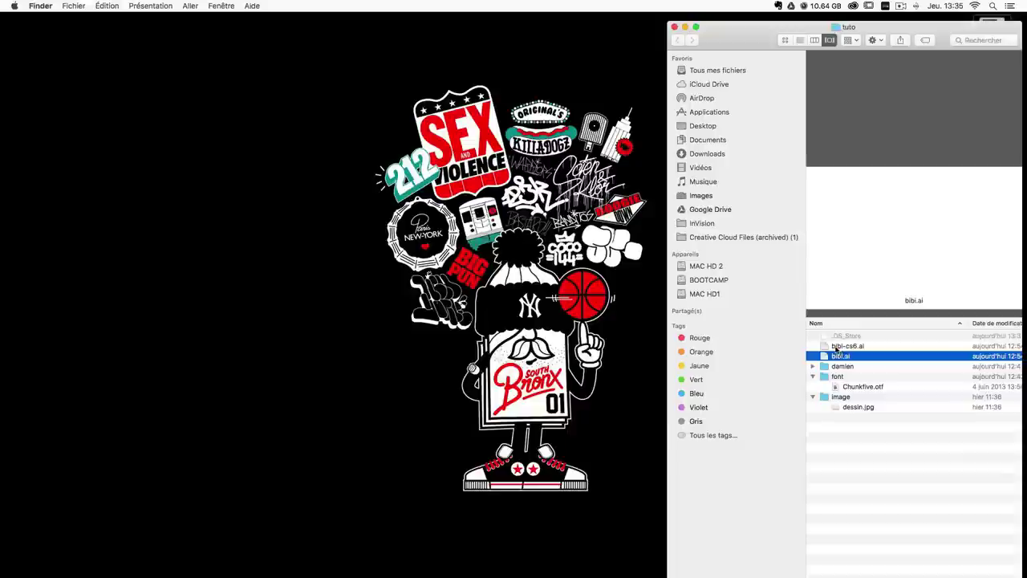
key("Up")
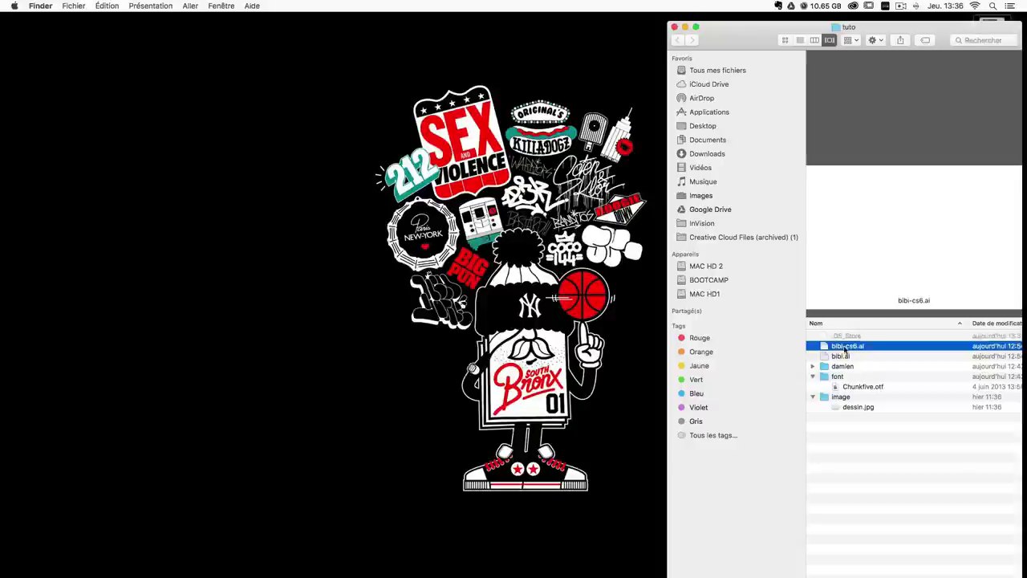
left_click(840, 356)
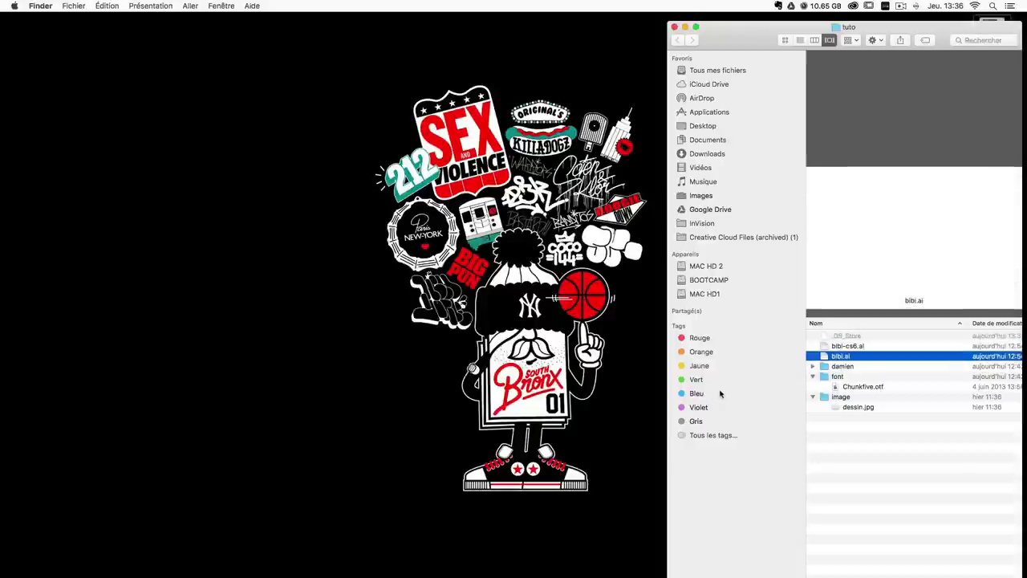
double_click(838, 360)
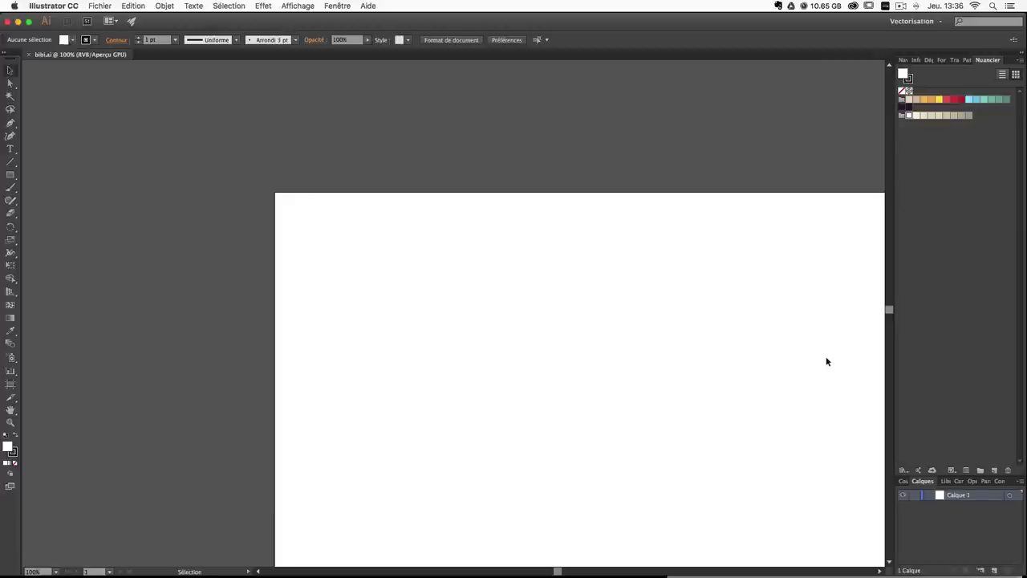
key("space")
left_click_drag(735, 366, 585, 308)
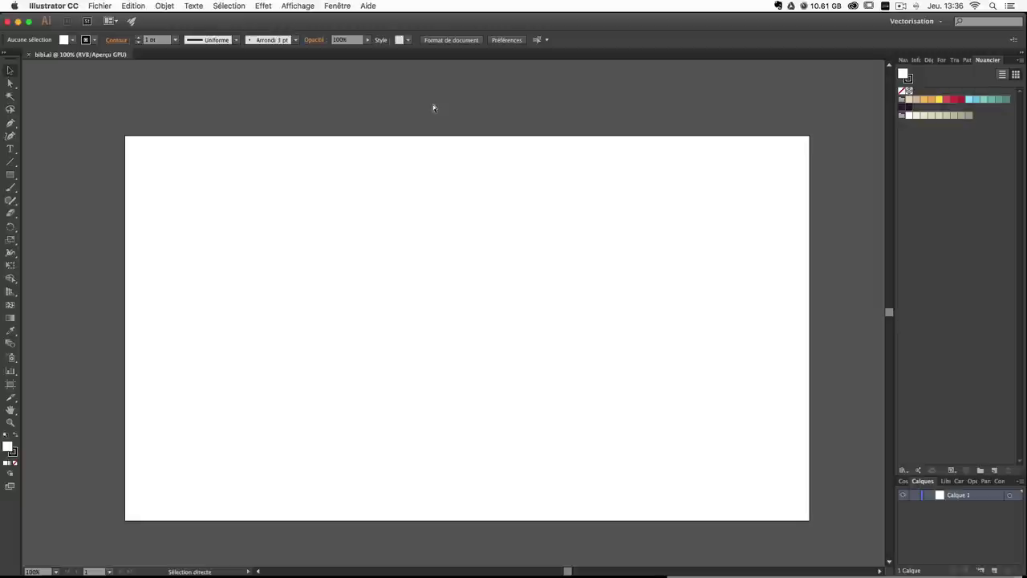
Examine the new-document settings for width, height, bleed, colour mode and raster effects, and cancel without creating a document.
key("super+n")
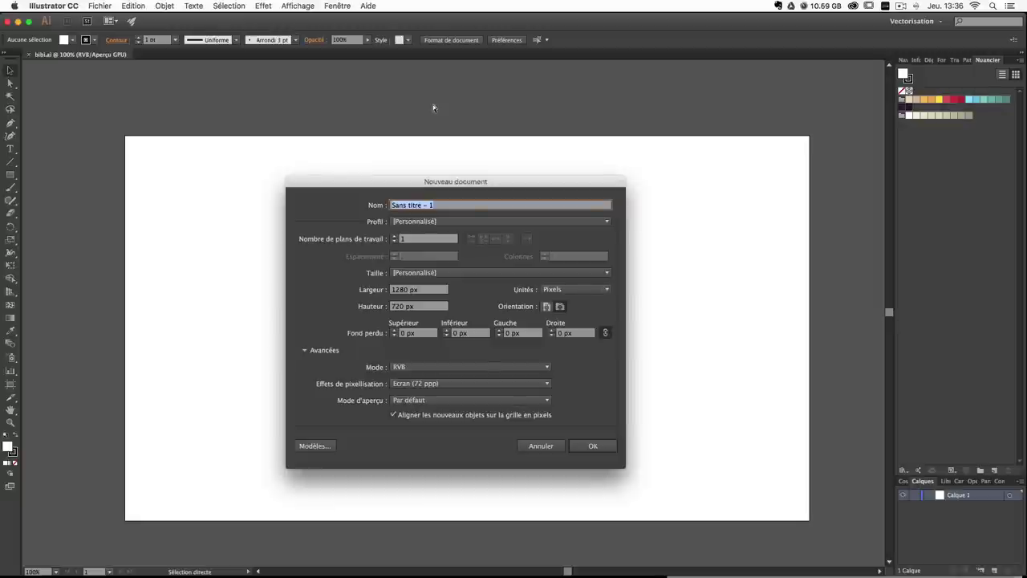
left_click(406, 290)
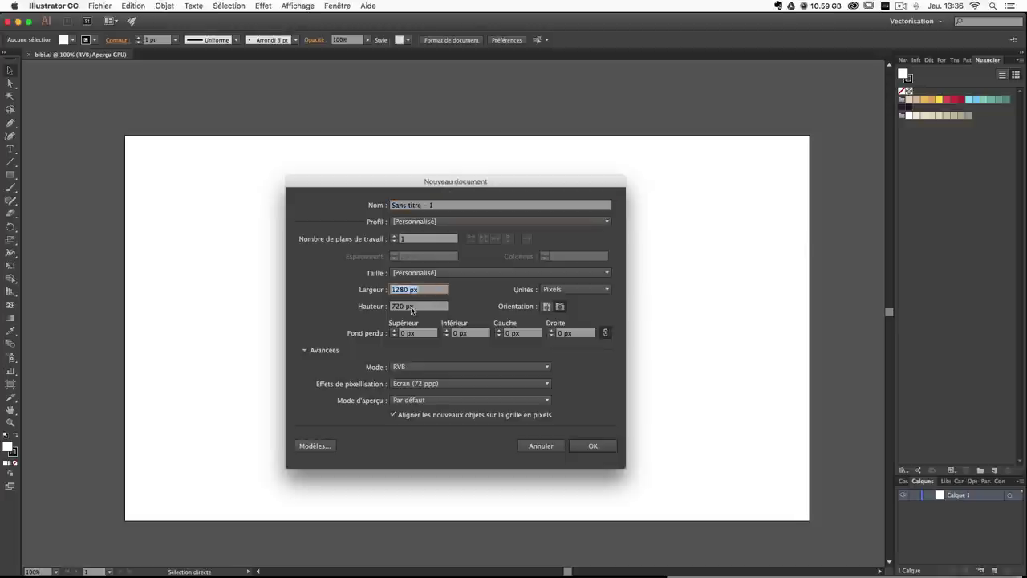
left_click(421, 308)
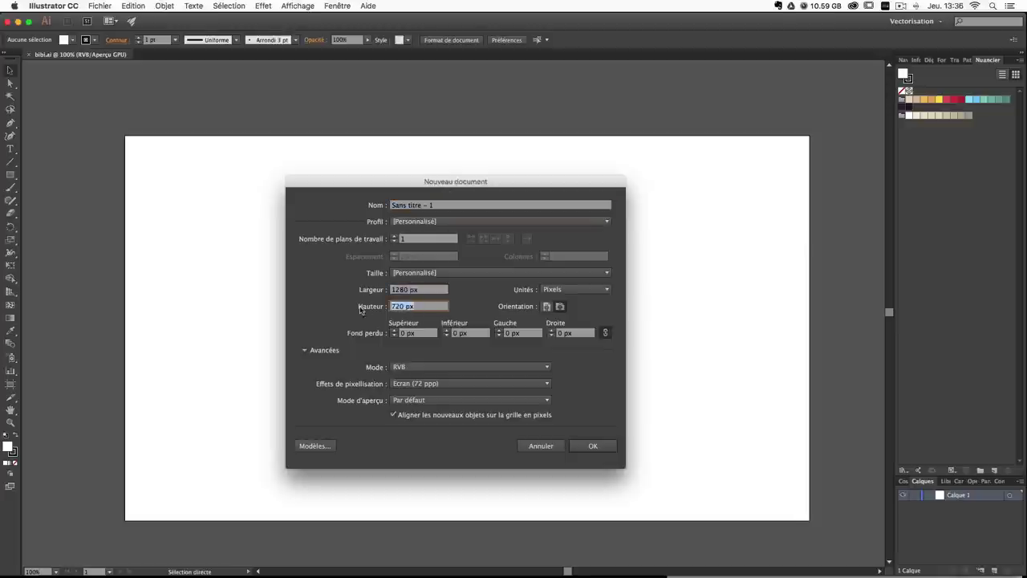
left_click(424, 333)
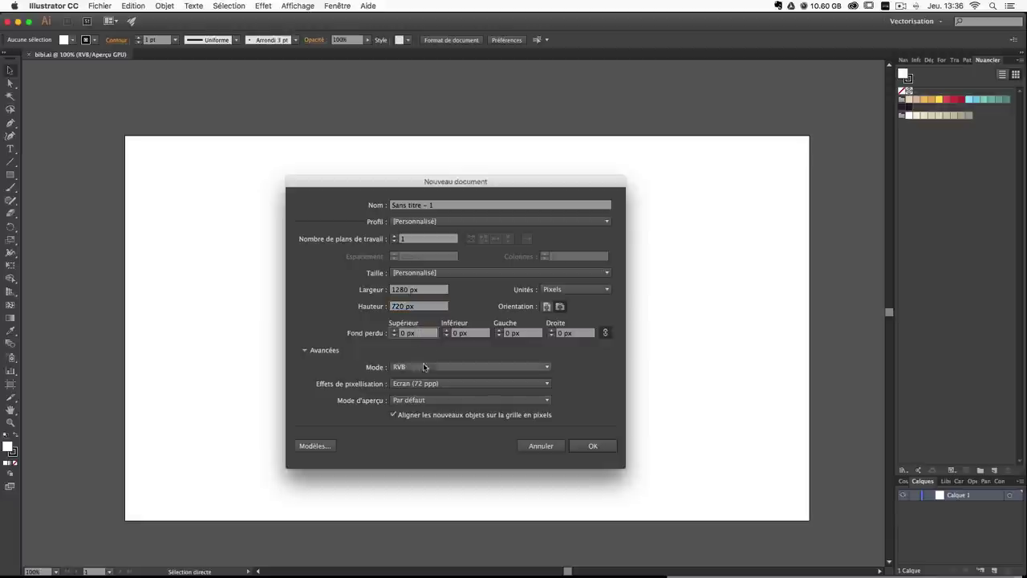
left_click(424, 366)
left_click(601, 365)
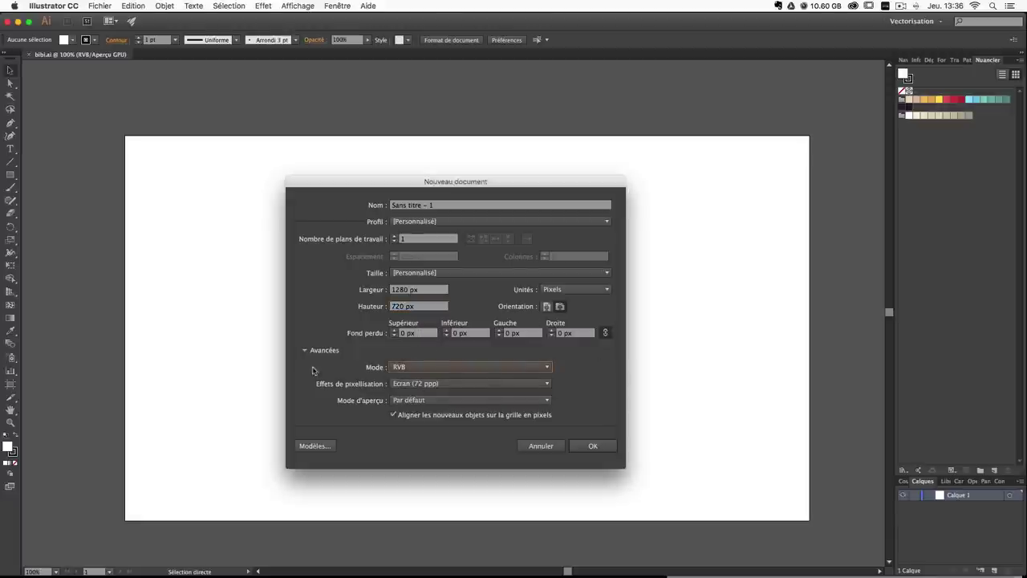
left_click(529, 383)
left_click(592, 377)
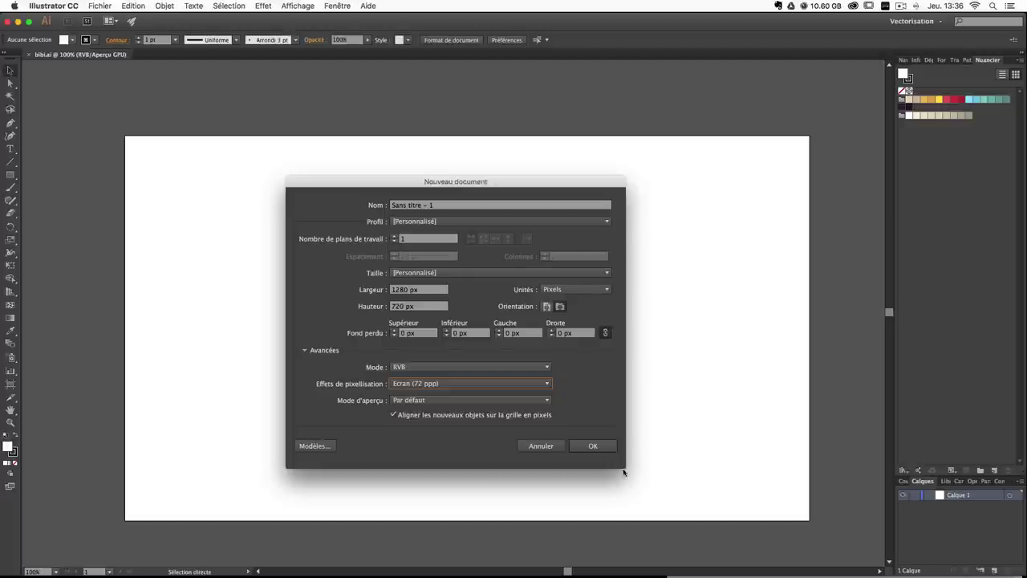
left_click(553, 450)
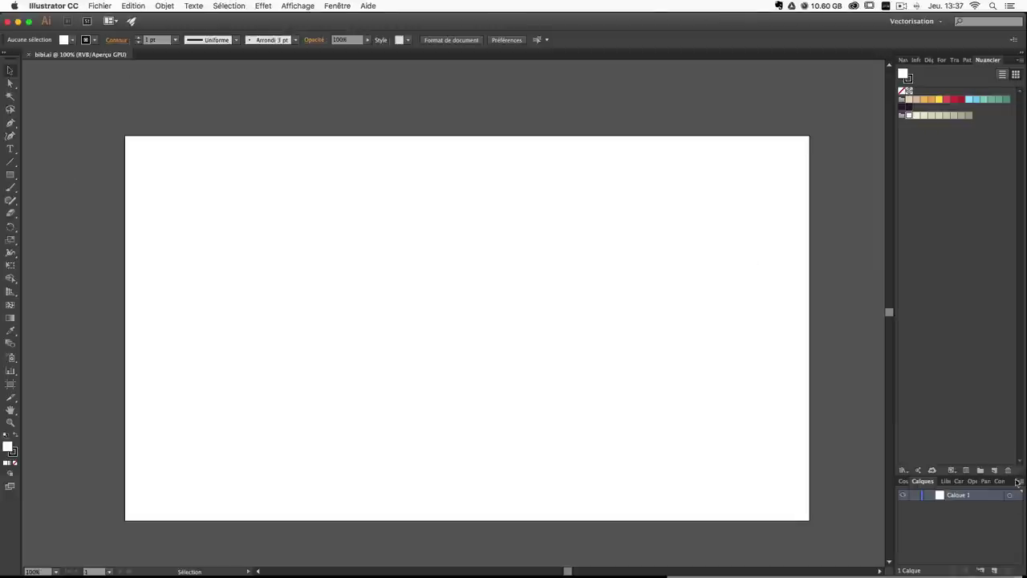
Enlarge the layer list, import dessin.jpg from the image folder and place it at the artboard's upper-left corner.
left_click_drag(1019, 476, 1018, 235)
left_click(97, 4)
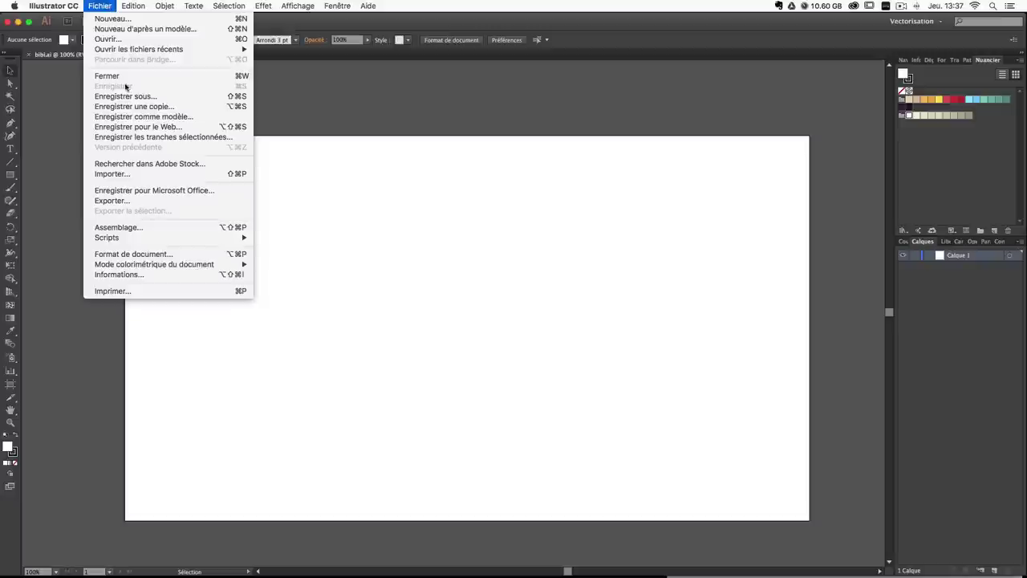
left_click(128, 174)
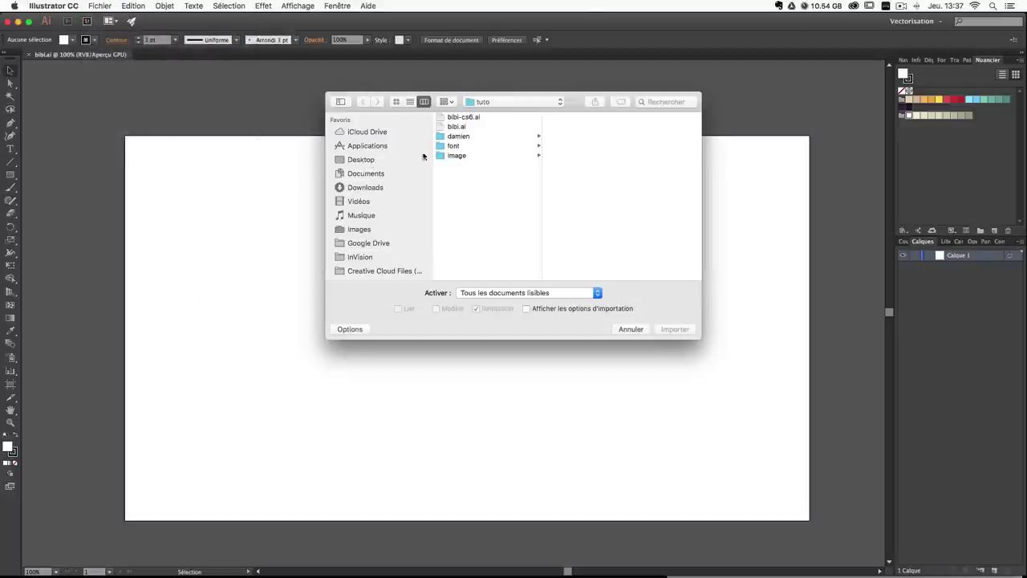
left_click(458, 156)
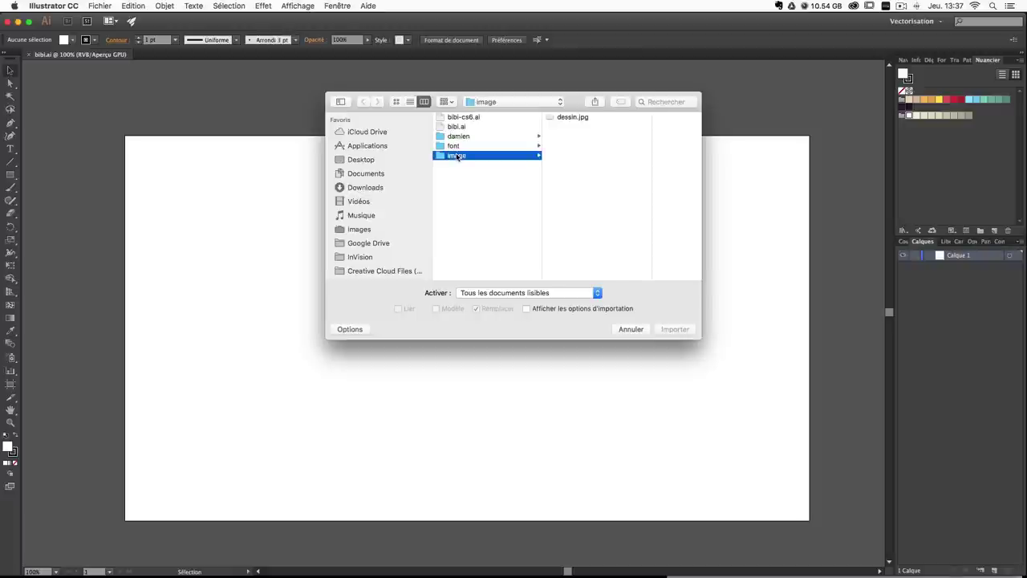
double_click(573, 118)
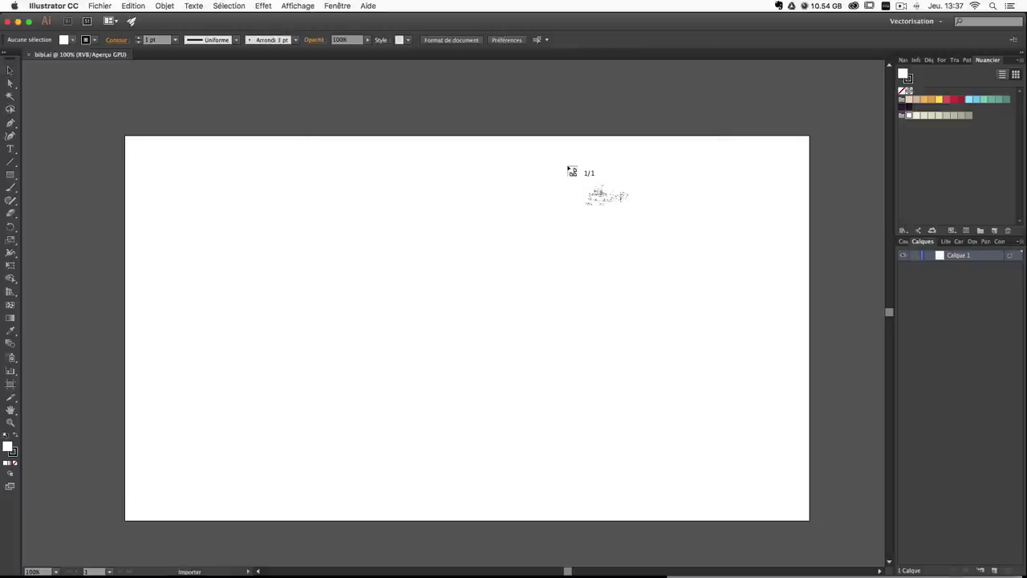
left_click(125, 136)
left_click(598, 92)
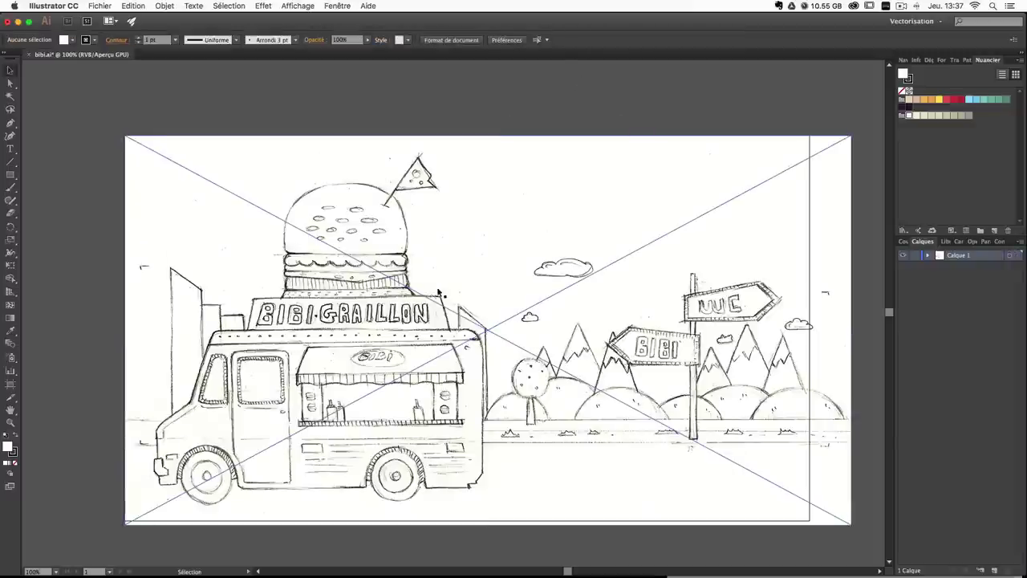
Shift the placed food-truck sketch slightly up and to the left over the artboard and select it.
mouse_move(472, 281)
left_mouse_down()
mouse_move(455, 290)
mouse_move(477, 292)
mouse_move(461, 290)
left_mouse_up()
left_click(454, 105)
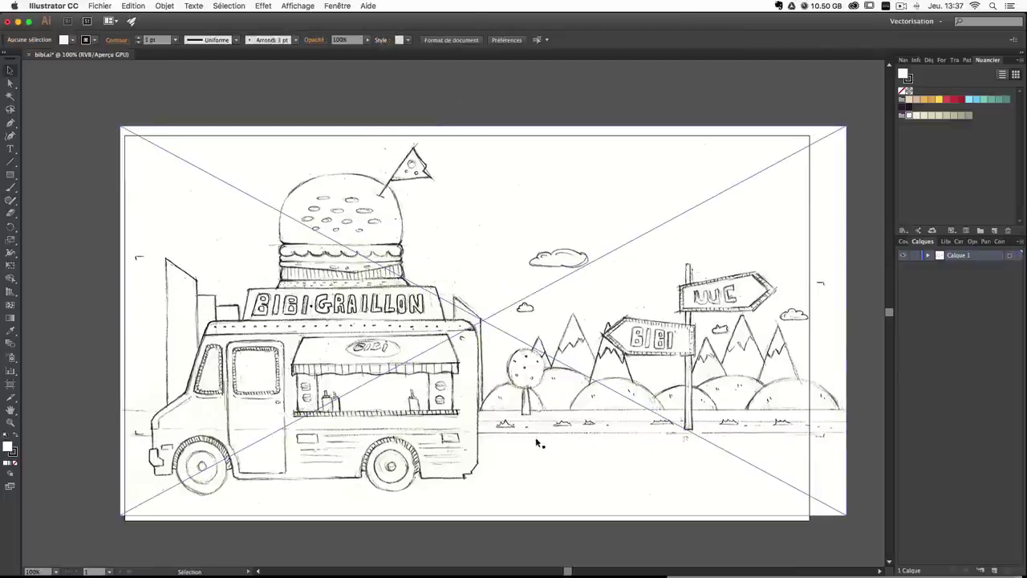
key("super+h")
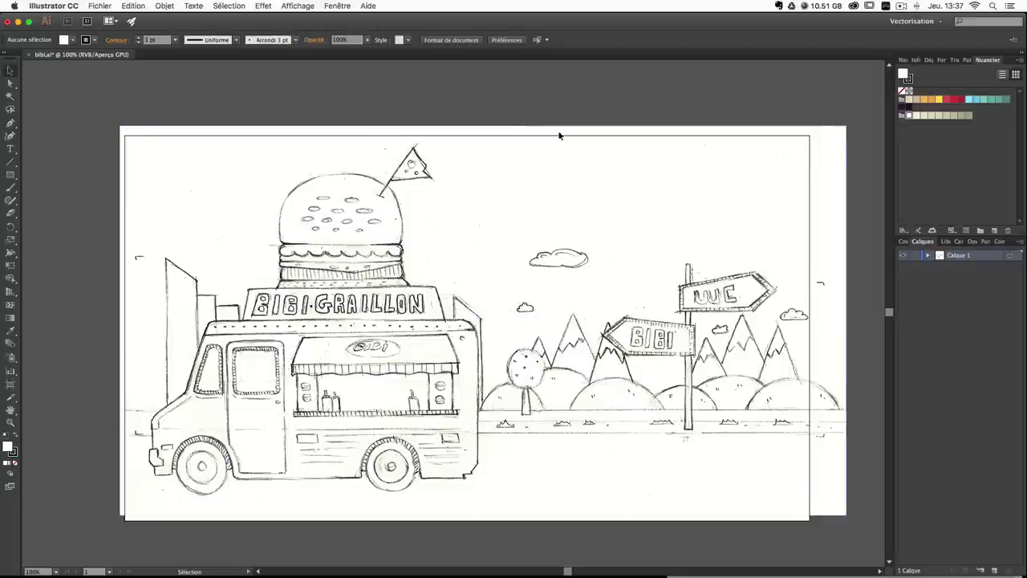
left_click(399, 336)
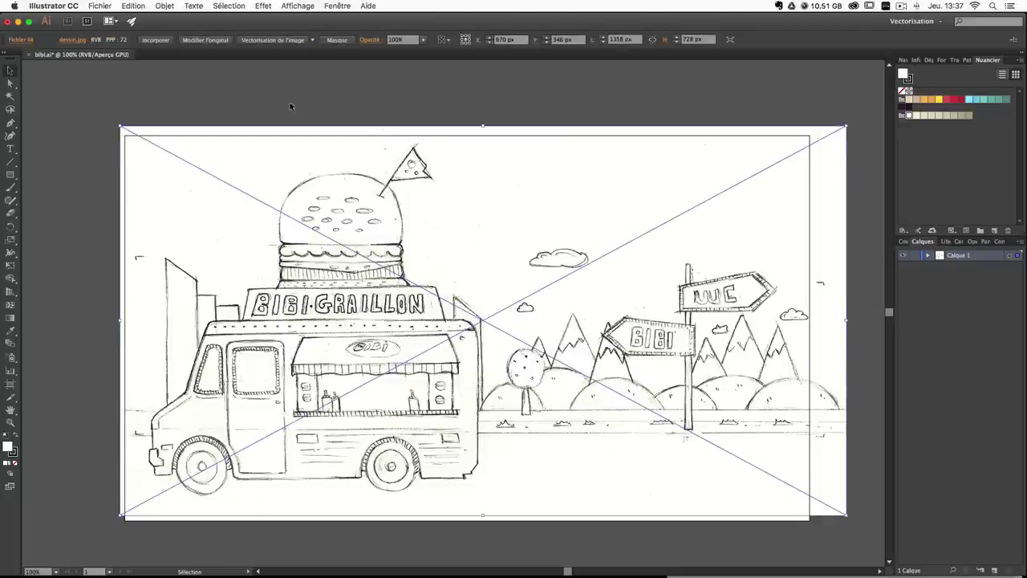
Rename the sketch's layer as modele and turn it into a dimmed, locked template layer.
double_click(963, 254)
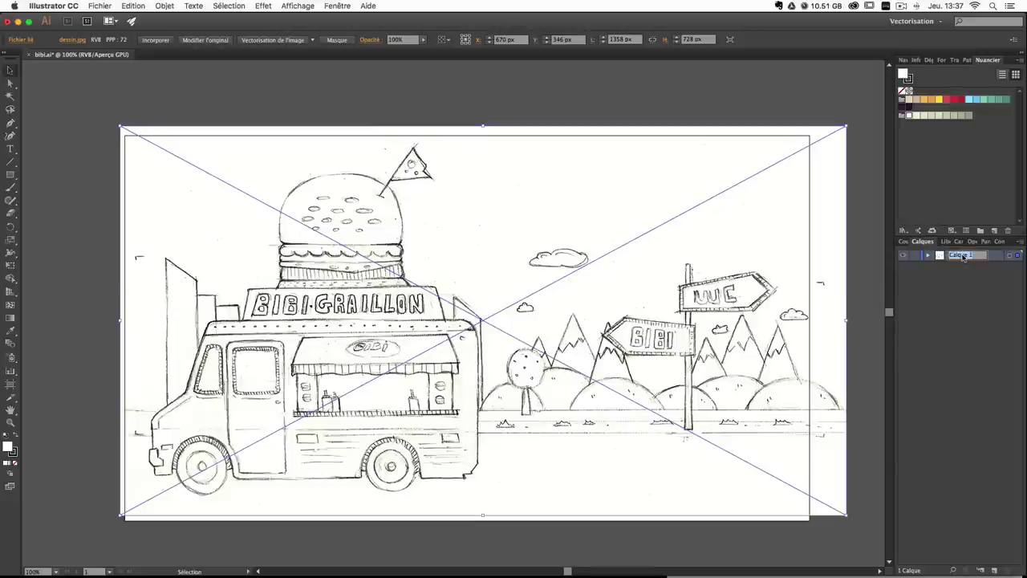
type("modele")
key("Return")
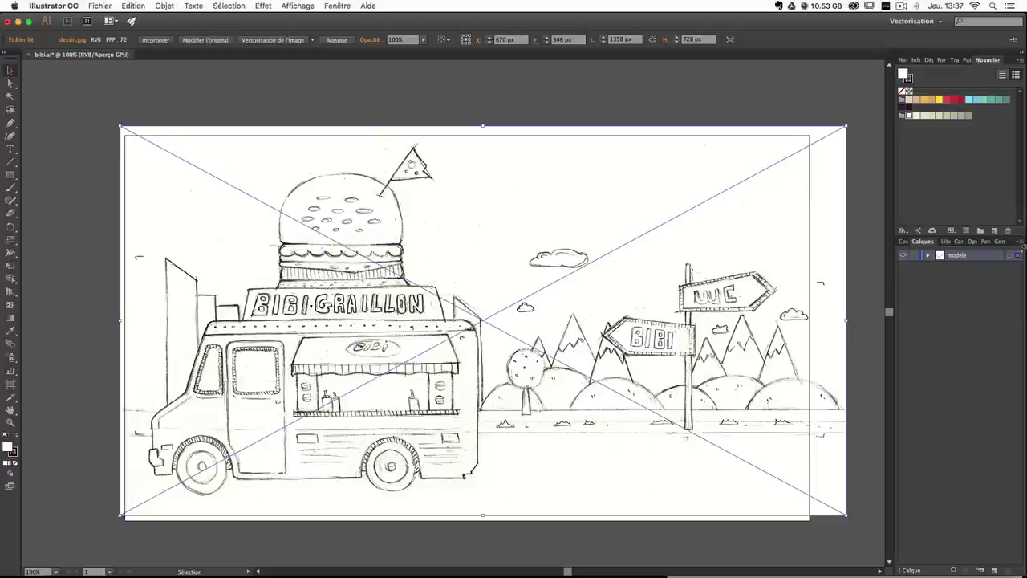
left_click(1019, 243)
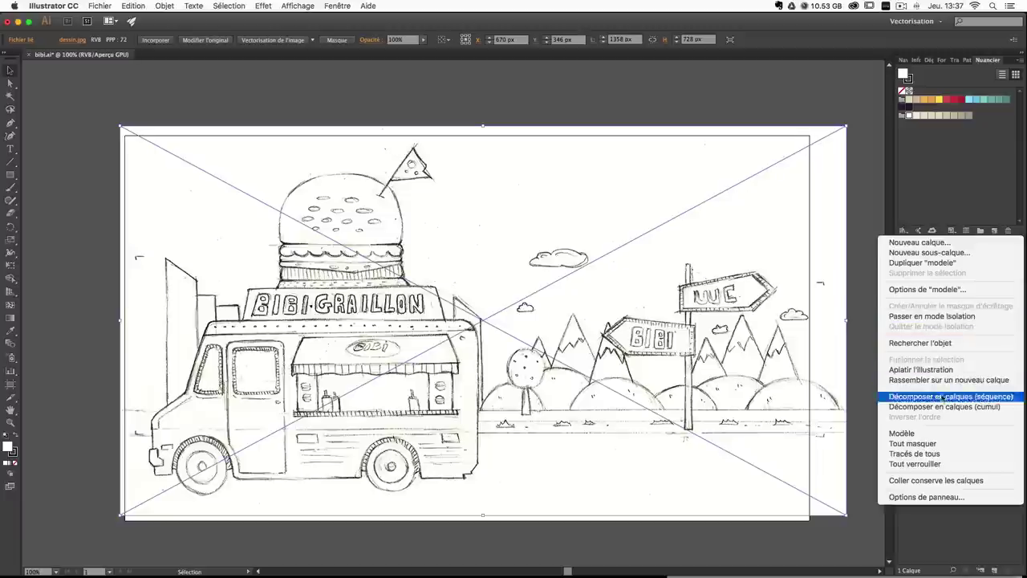
left_click(901, 434)
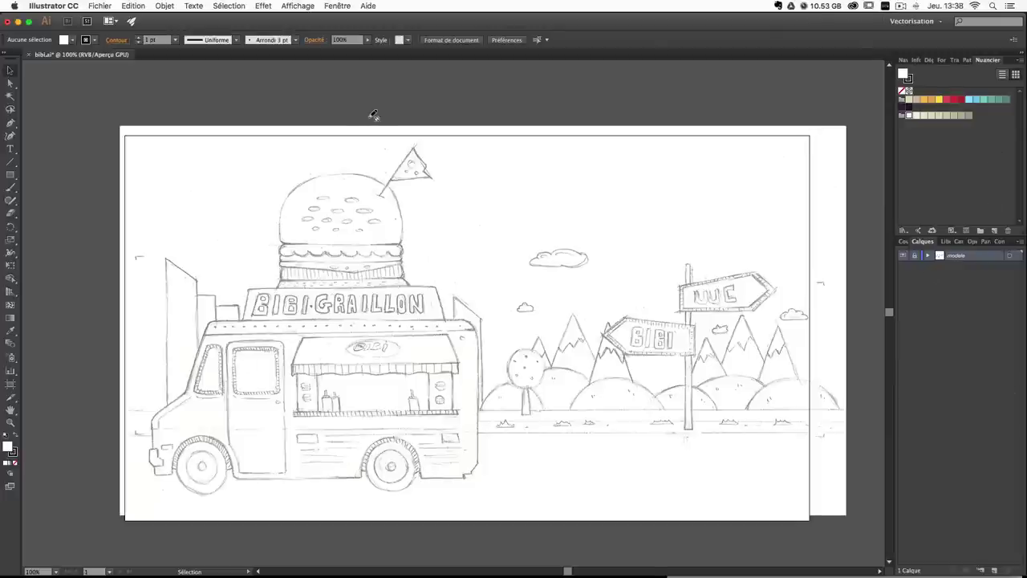
Show the rulers and add a new layer above the modele template layer.
key("super+r")
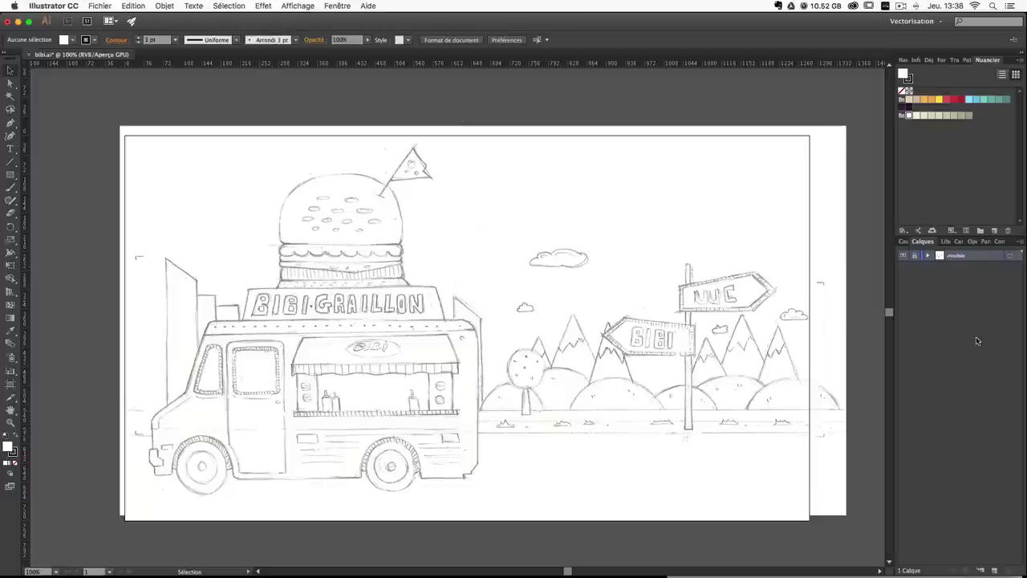
left_click(994, 570)
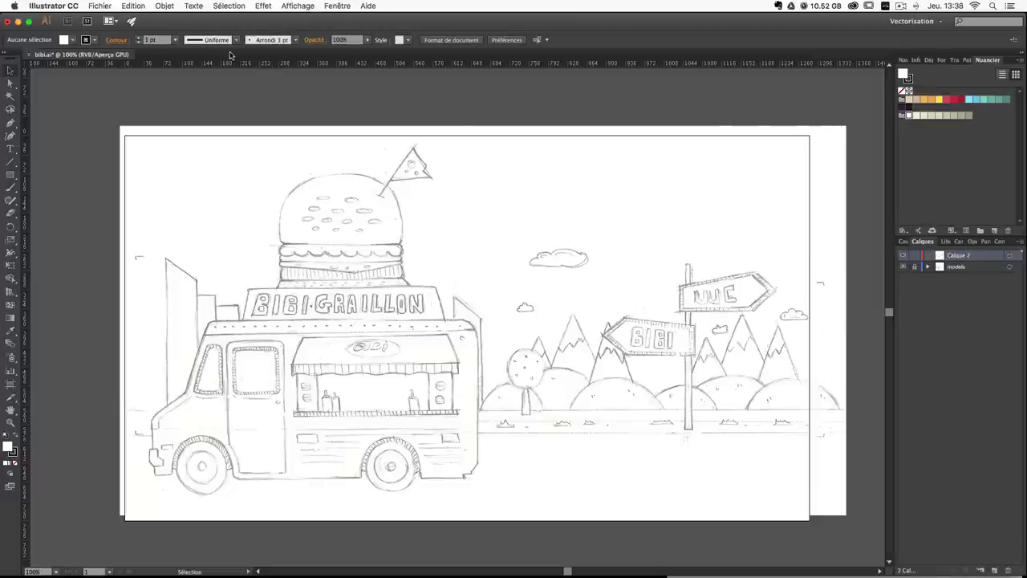
Try placing horizontal ruler guides across the truck's awning and its roof sign.
left_click_drag(230, 55, 274, 371)
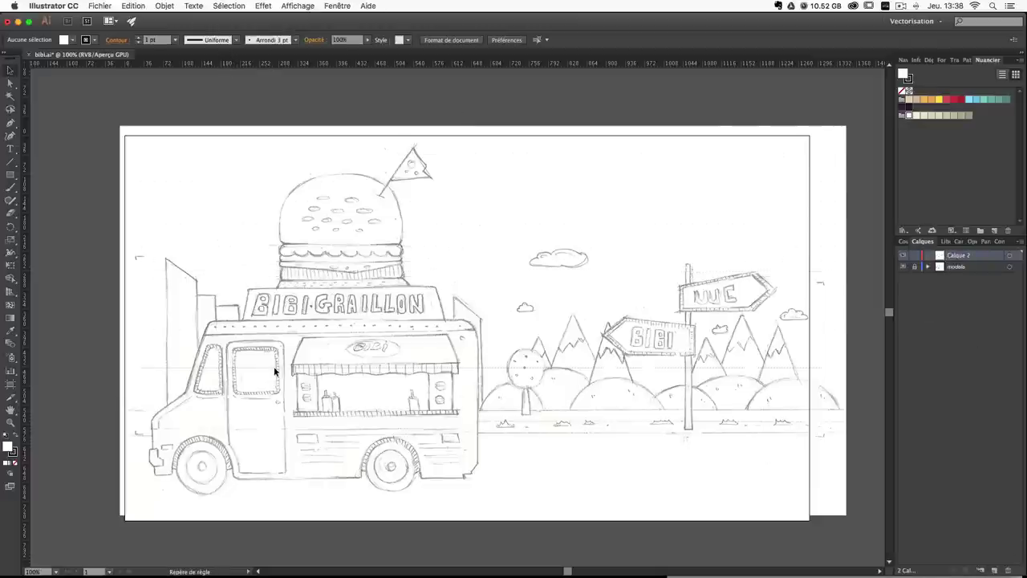
left_click_drag(366, 65, 384, 305)
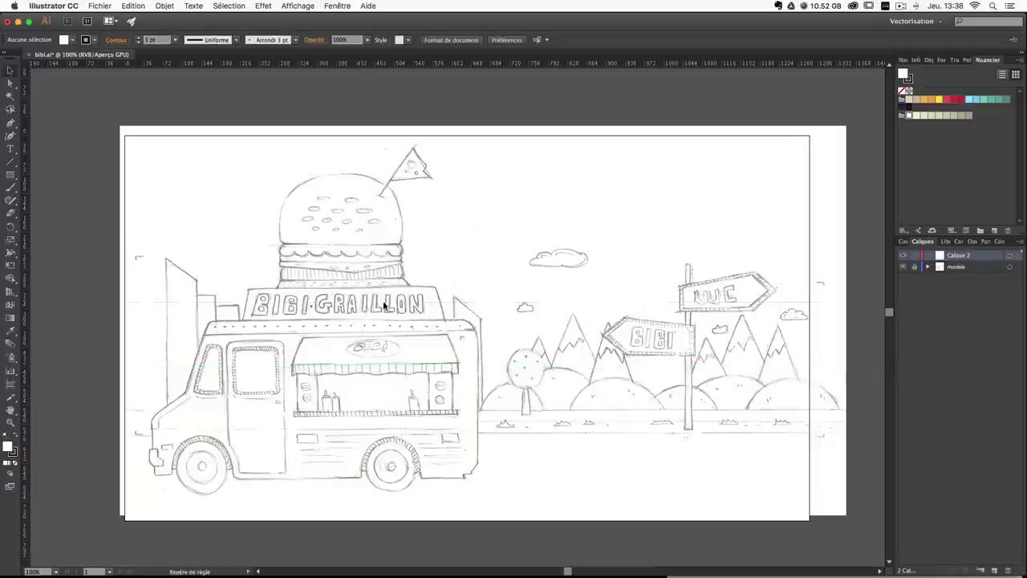
right_click(195, 96)
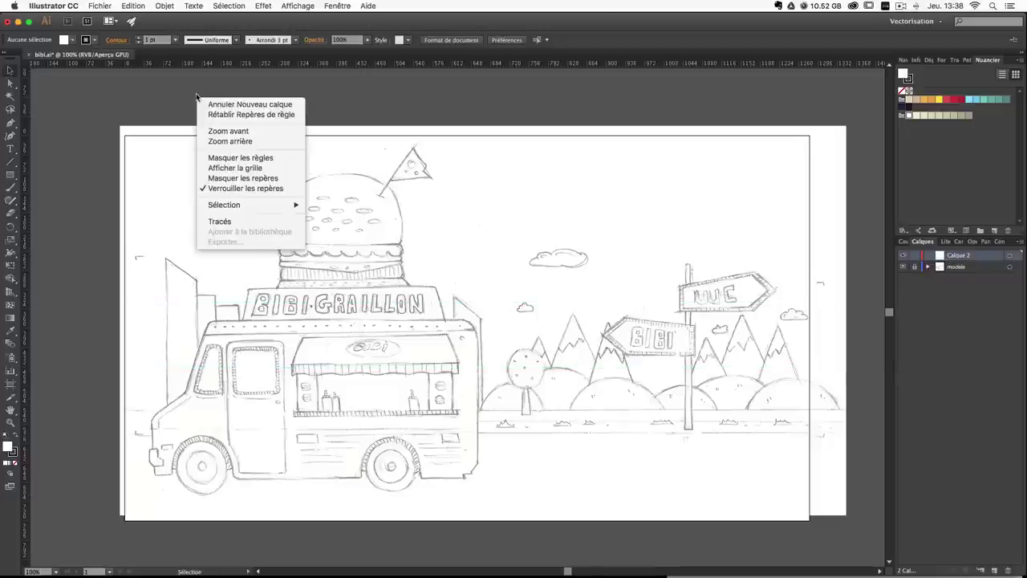
left_click(334, 100)
right_click(286, 107)
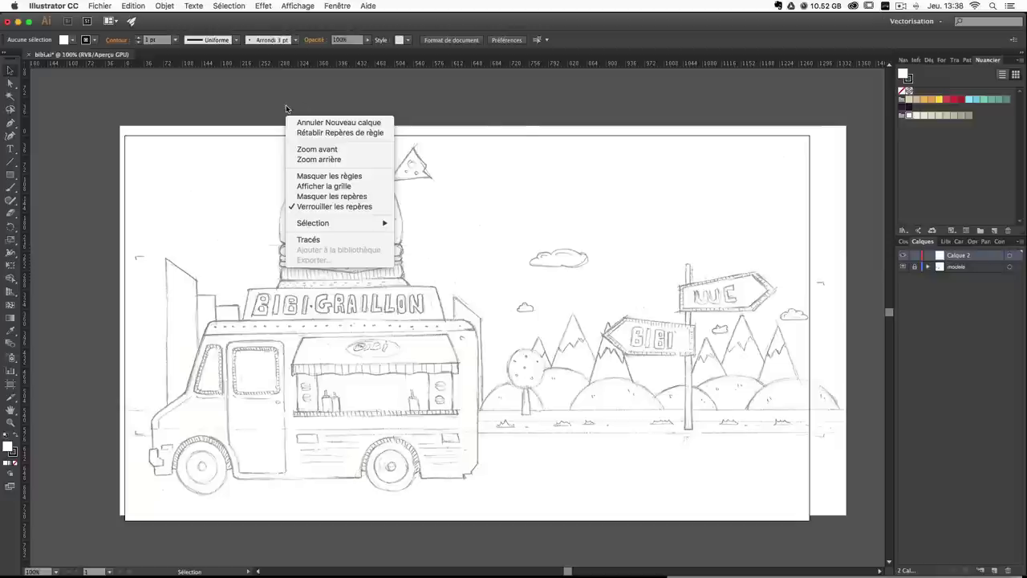
left_click(532, 120)
Set the guide colour to Bleu moyen in the guides and grid preferences.
left_click(133, 5)
mouse_move(98, 4)
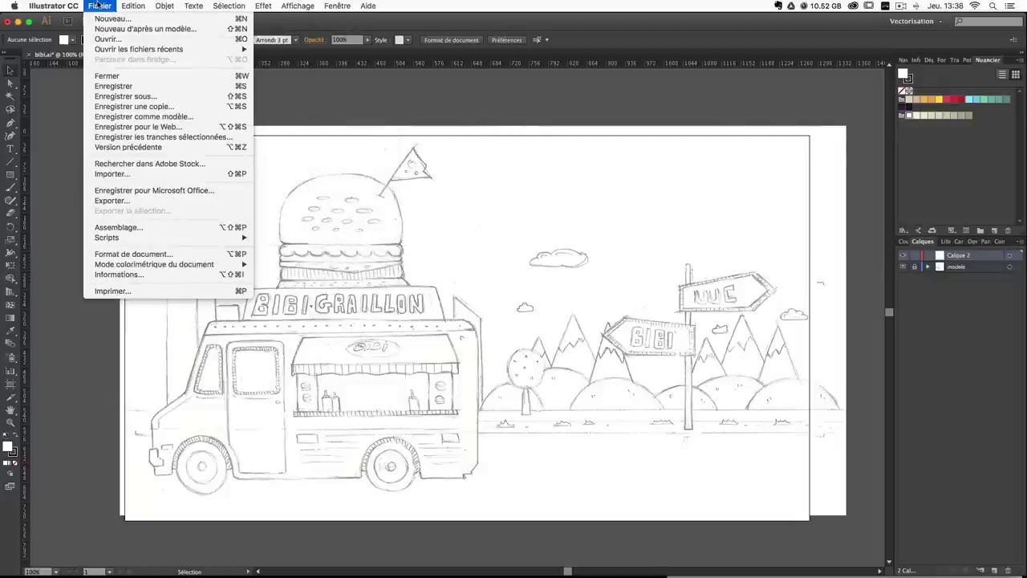
mouse_move(64, 4)
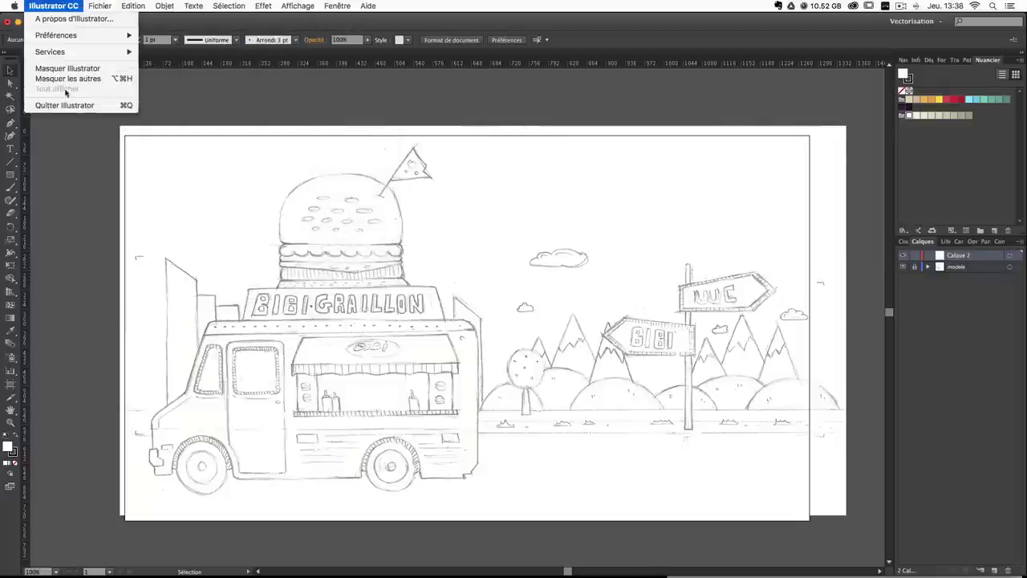
mouse_move(67, 37)
left_click(199, 37)
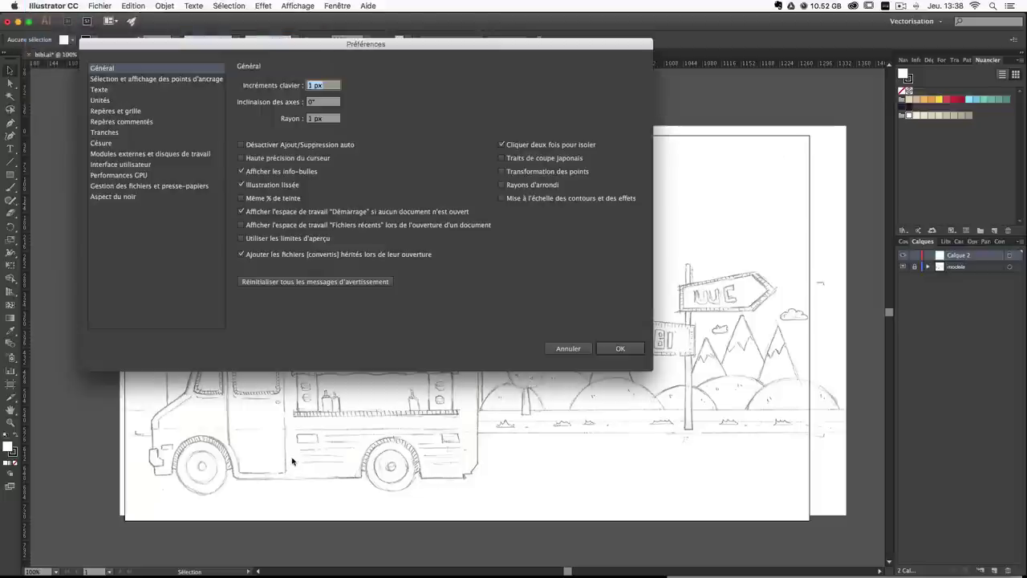
left_click(98, 111)
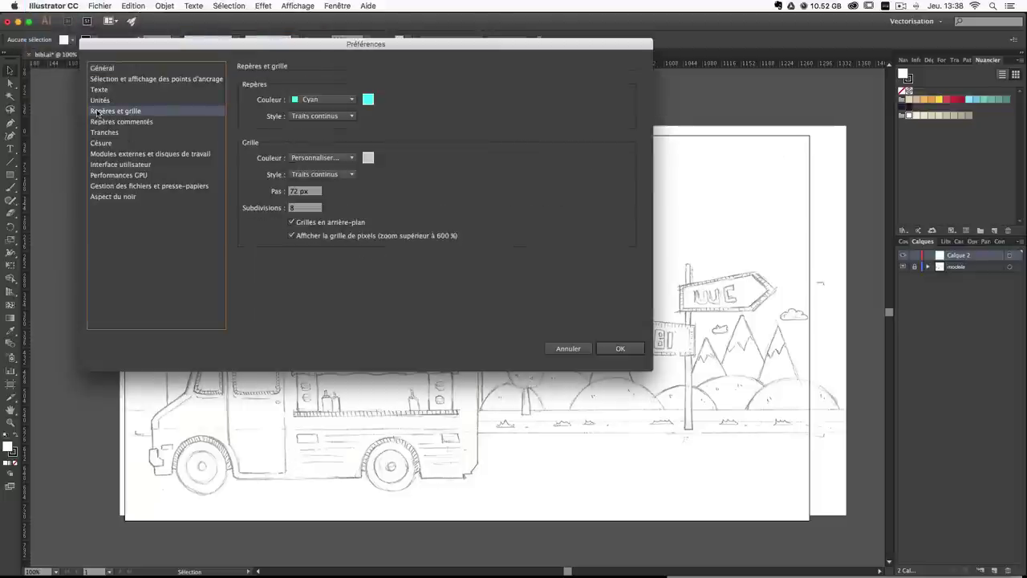
left_click(335, 99)
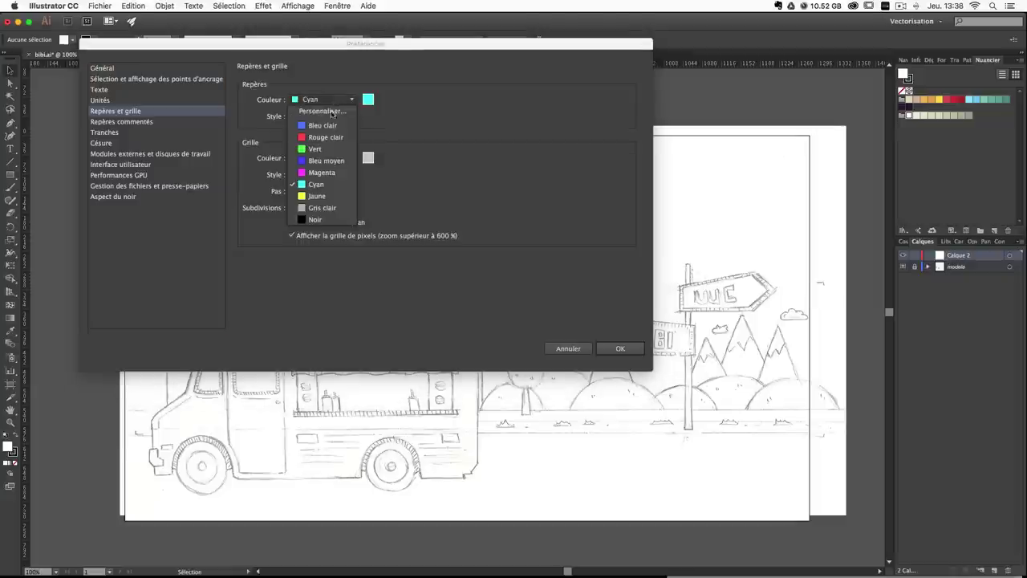
left_click(325, 161)
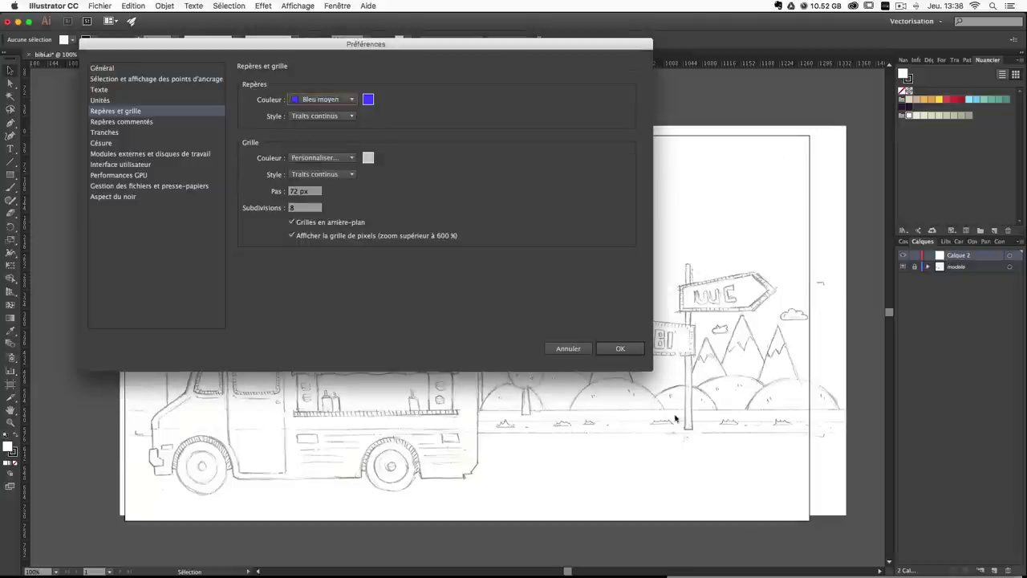
left_click(618, 346)
Try a horizontal ruler guide across the burger bun and undo it.
left_click_drag(413, 63, 442, 186)
key("super+z")
key("space")
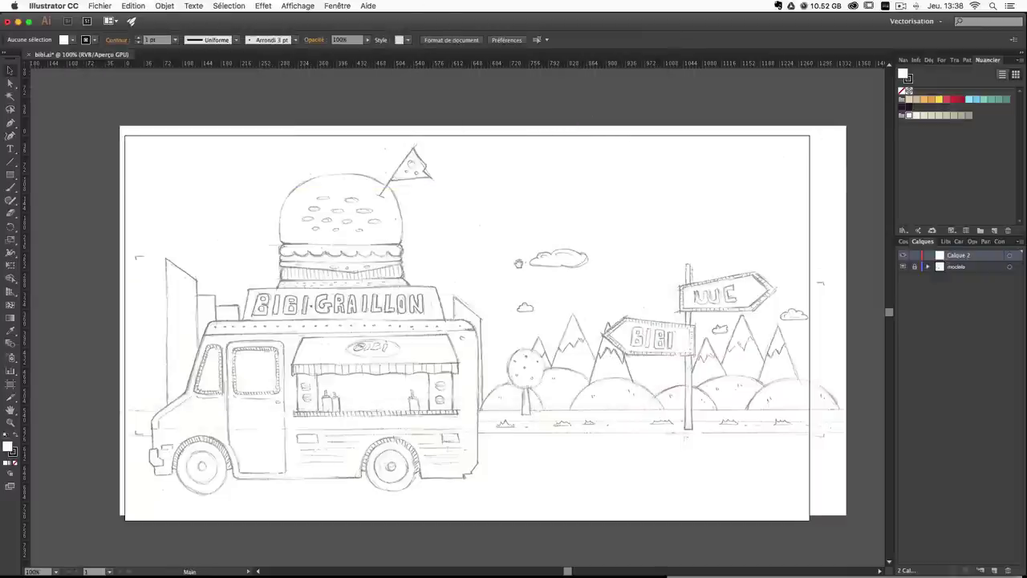
left_click_drag(517, 263, 496, 235)
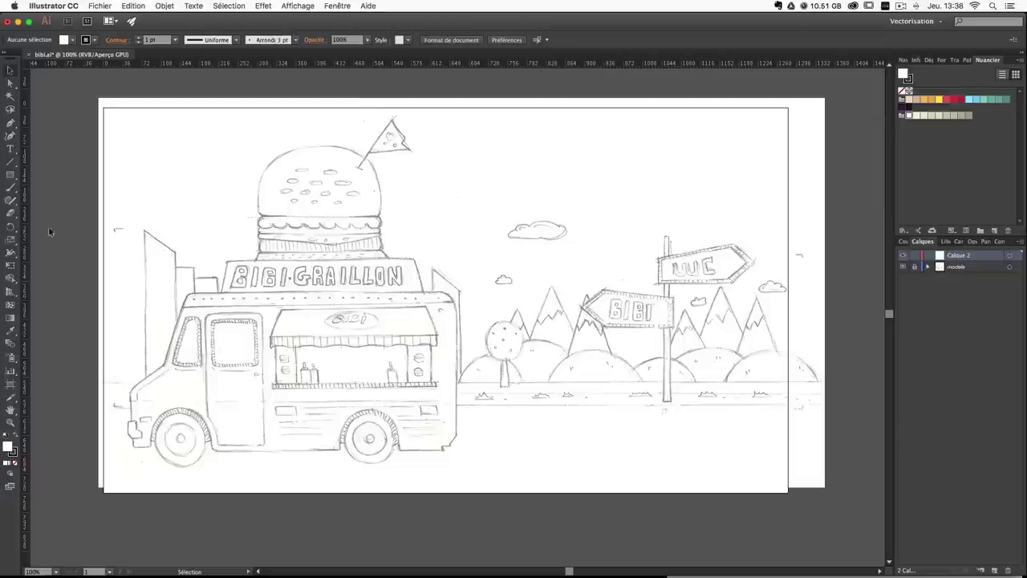
Draw a black-filled rectangle about 1251 by 754 px over the sketch and delete it.
left_click(10, 175)
left_click(13, 435)
mouse_move(119, 98)
left_mouse_down()
mouse_move(727, 484)
mouse_move(788, 501)
left_mouse_up()
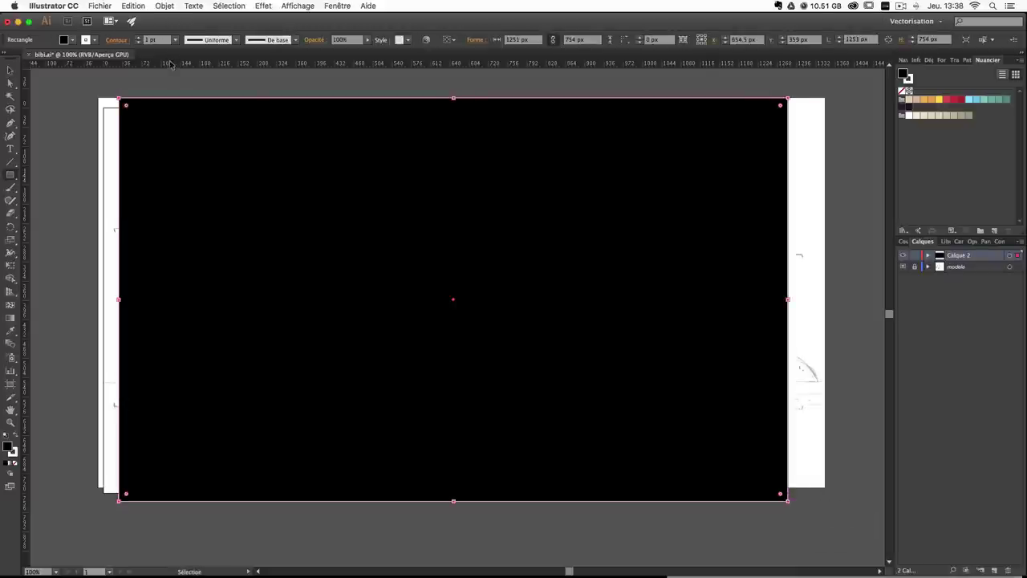
key("Delete")
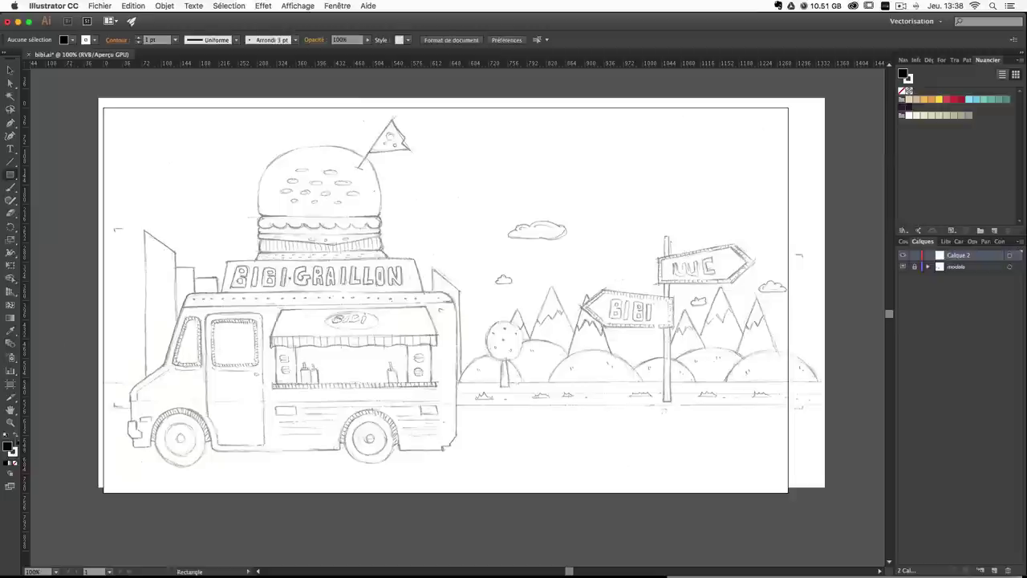
Set the fill to a dark blue in the colour picker.
key("v")
double_click(8, 444)
left_click(498, 237)
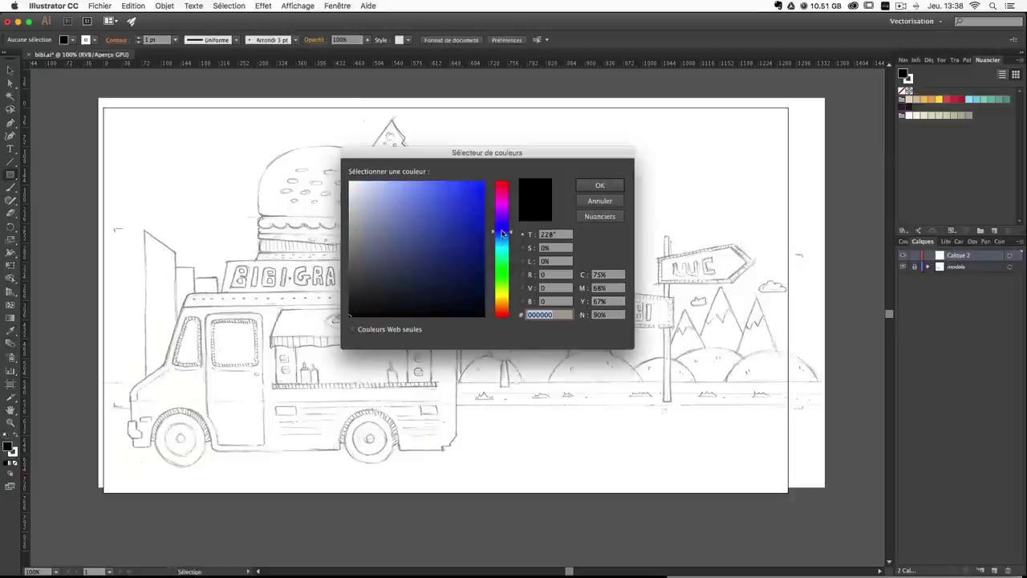
left_click(461, 228)
key("Return")
Draw a blue-filled rectangle about 1363 by 723 px over the sketch and undo it.
key("m")
mouse_move(100, 99)
left_mouse_down()
mouse_move(837, 442)
mouse_move(832, 488)
left_mouse_up()
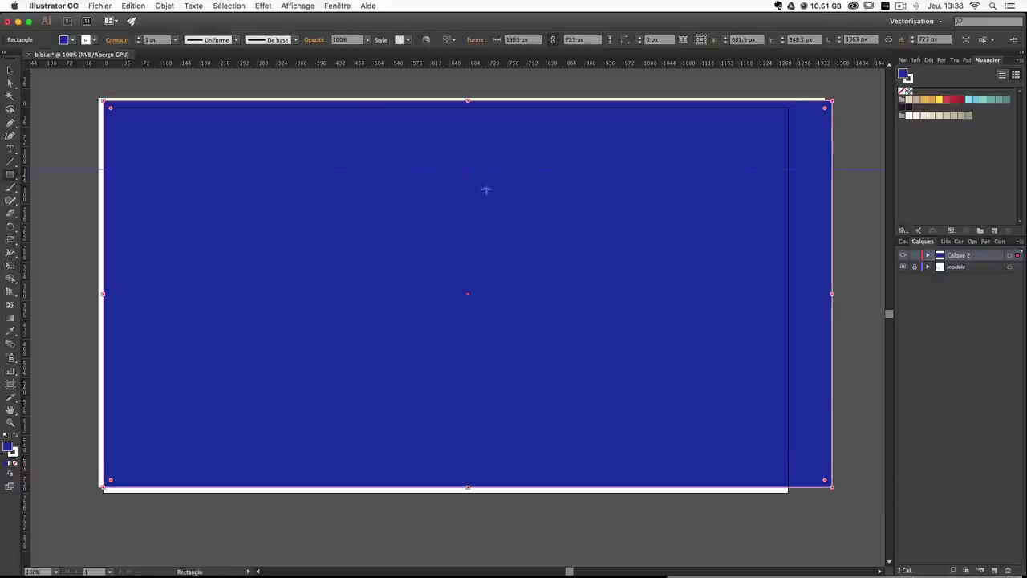
key("v")
key("m")
key("super+z")
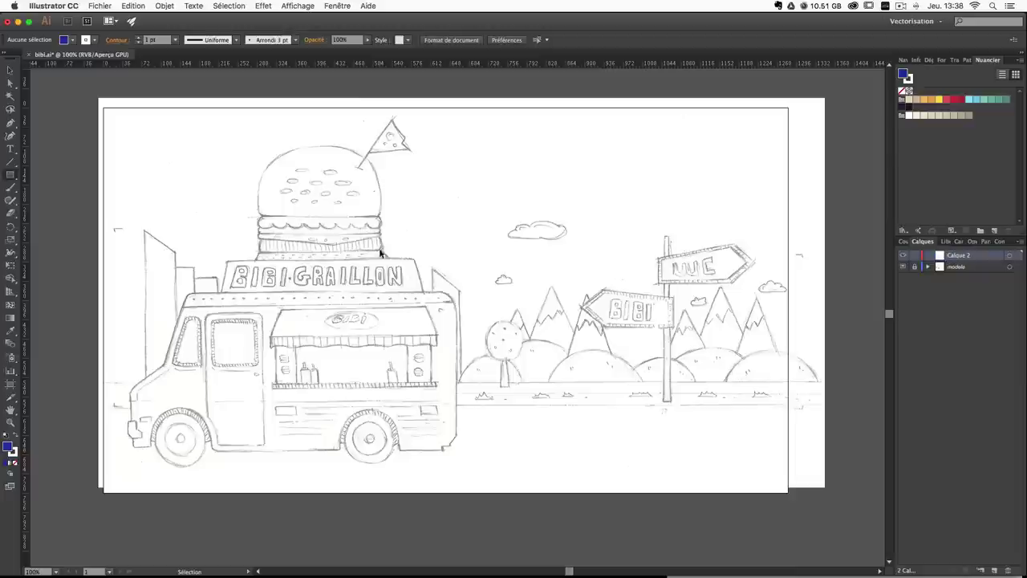
key("v")
Rename the empty layer above the template as camion.
scroll(608, 298, "down", 1)
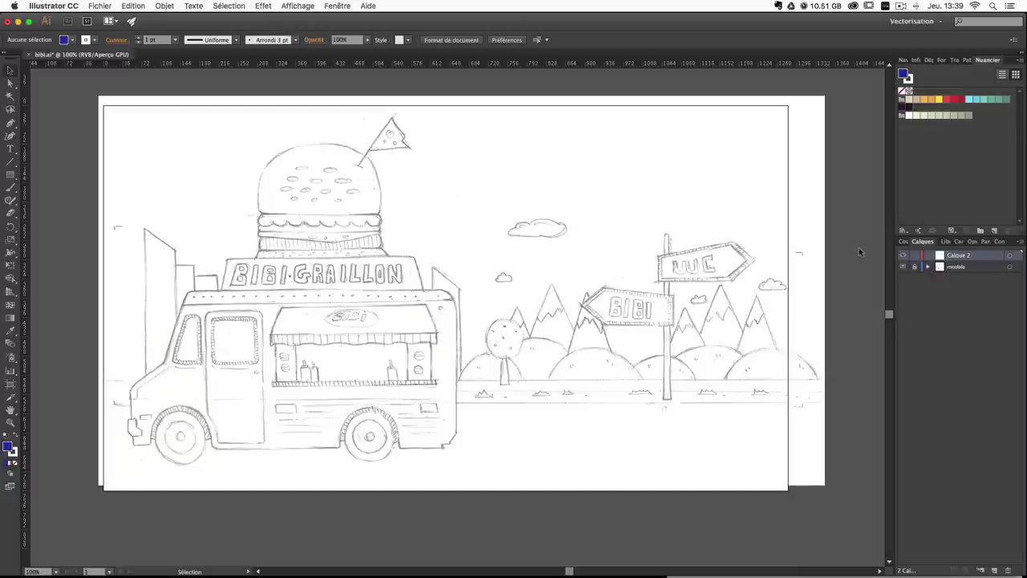
double_click(955, 255)
key("BackSpace")
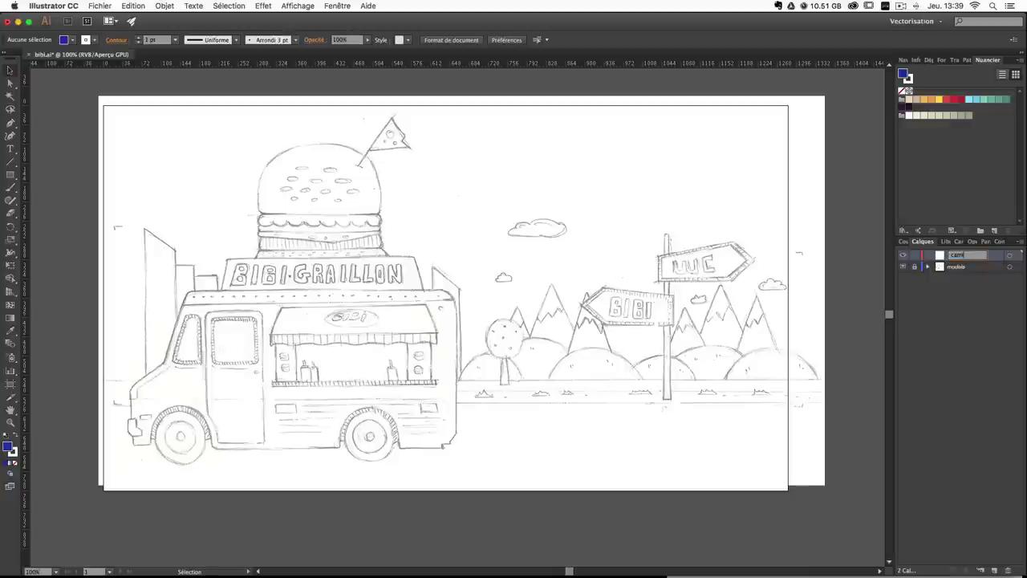
key("BackSpace")
key("BackSpace")
key("Return")
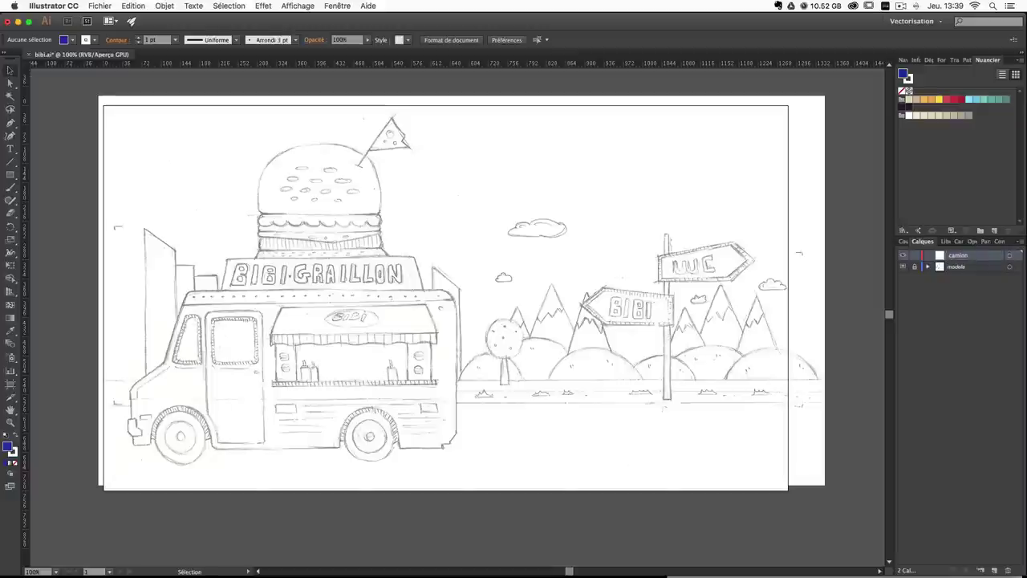
Frame the truck at 150 %, activate the Rectangle tool and bring up the Pathfinder operations.
key("super+plus")
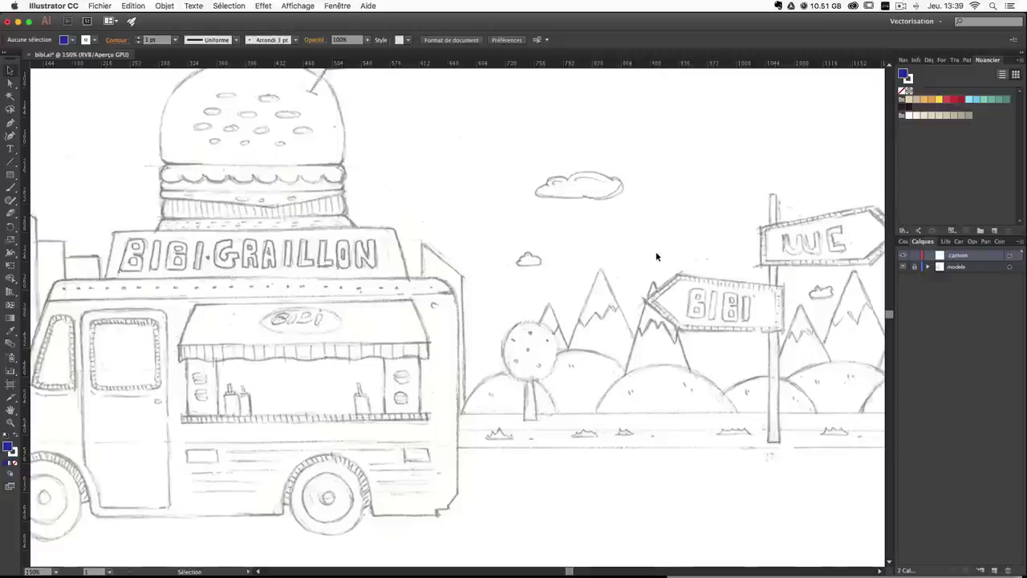
left_click_drag(373, 261, 497, 208)
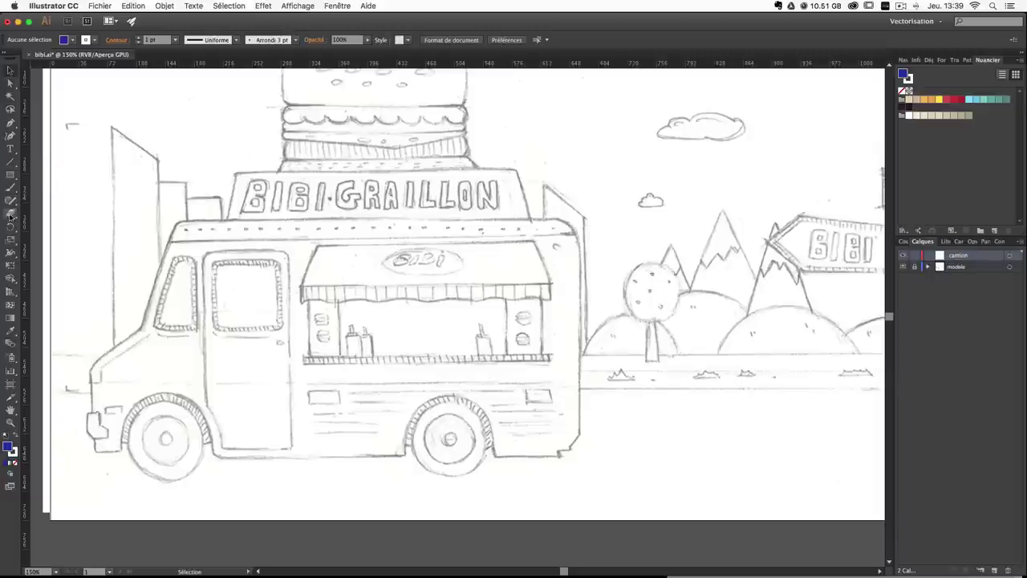
left_click(11, 175)
left_click(11, 175)
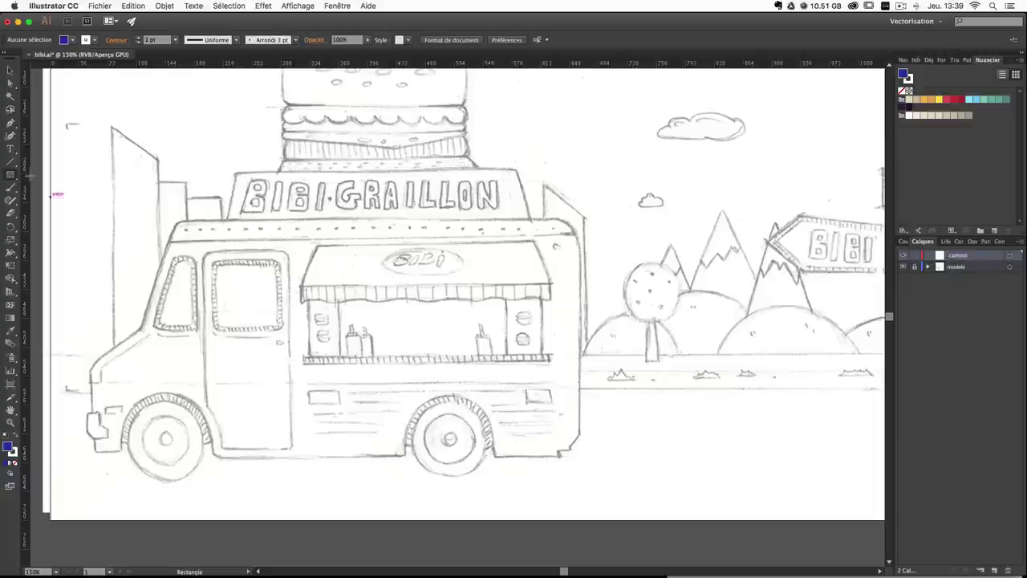
left_click(11, 178)
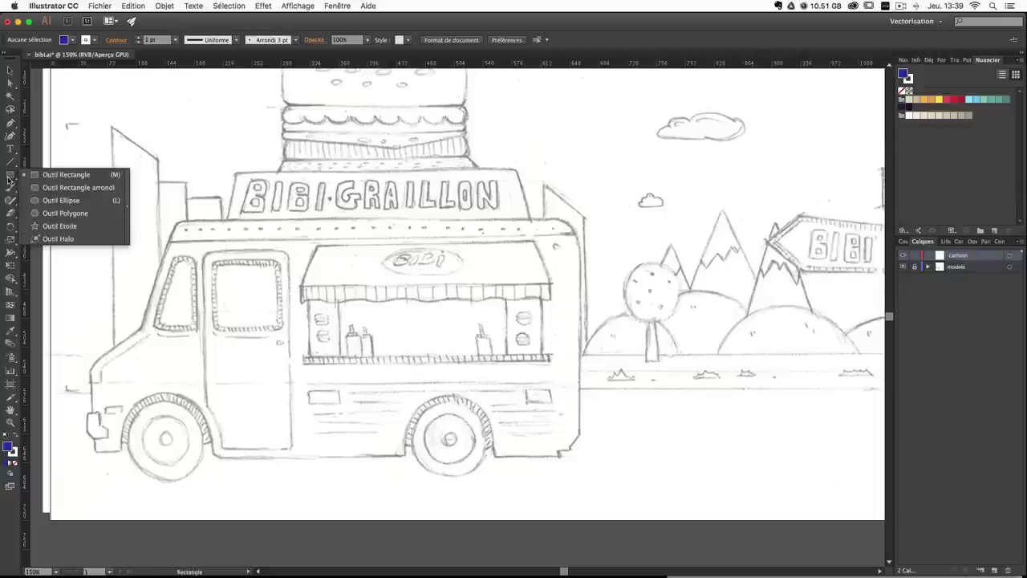
left_click(66, 175)
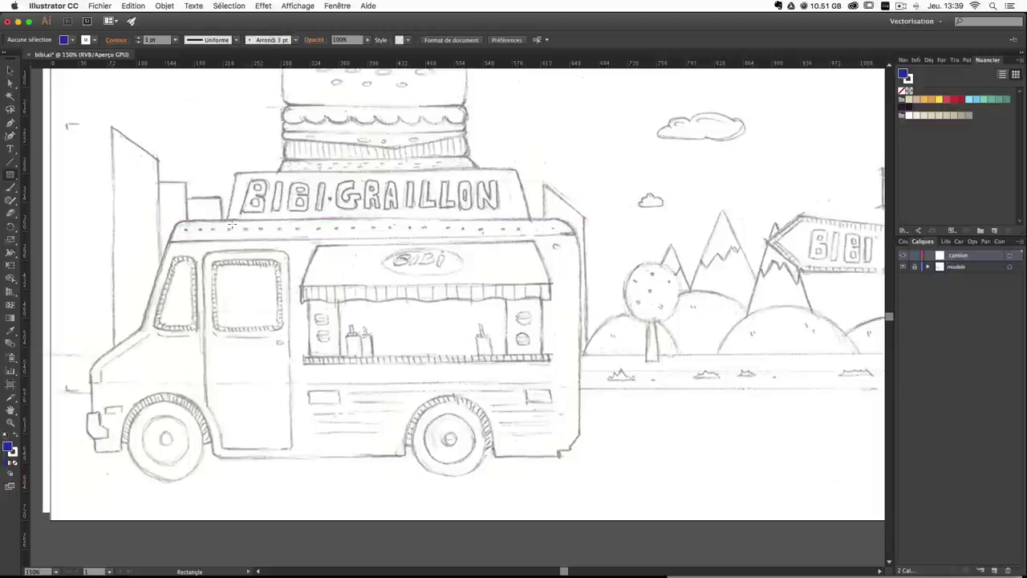
left_click(966, 61)
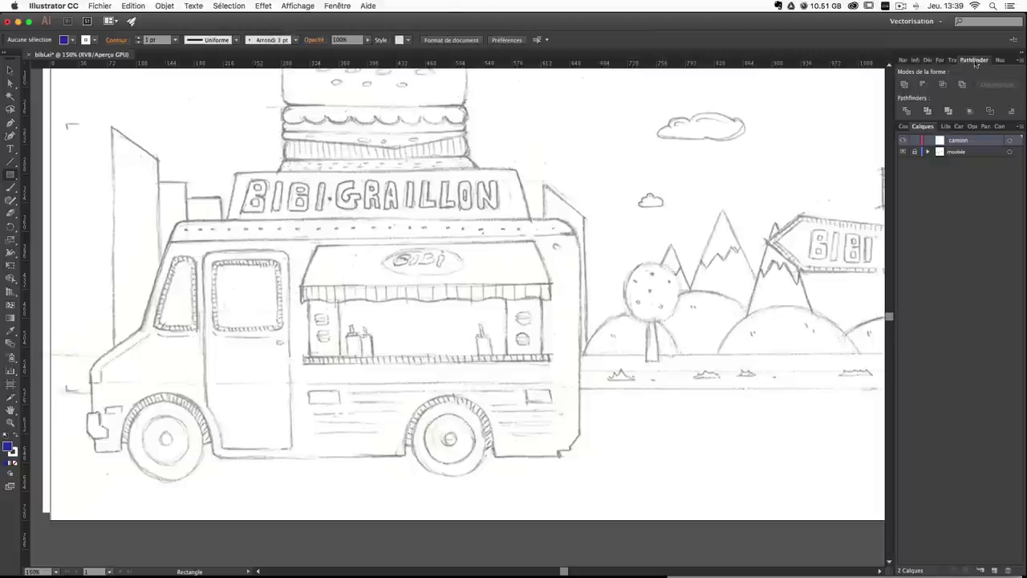
left_click(337, 6)
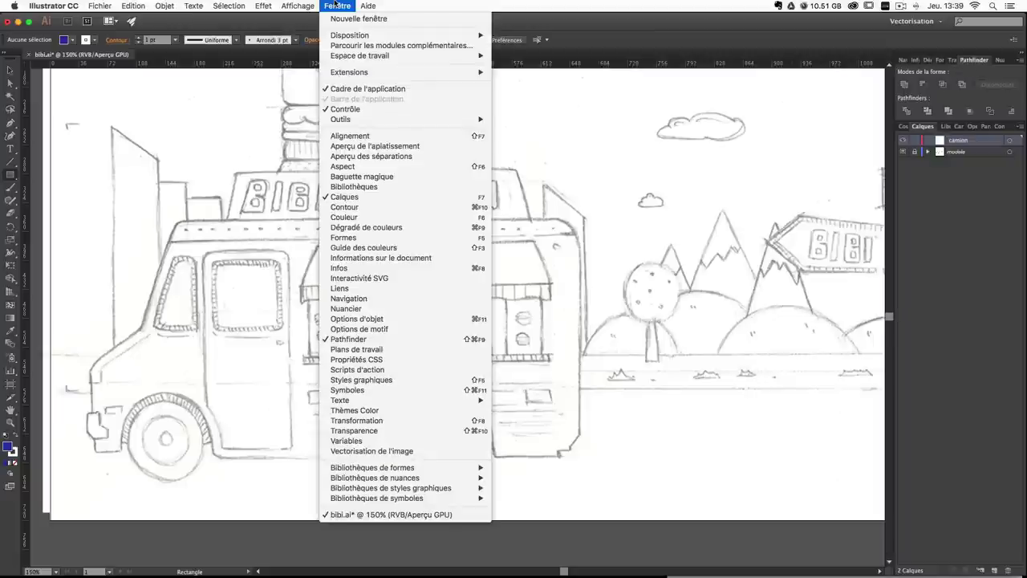
left_click(353, 344)
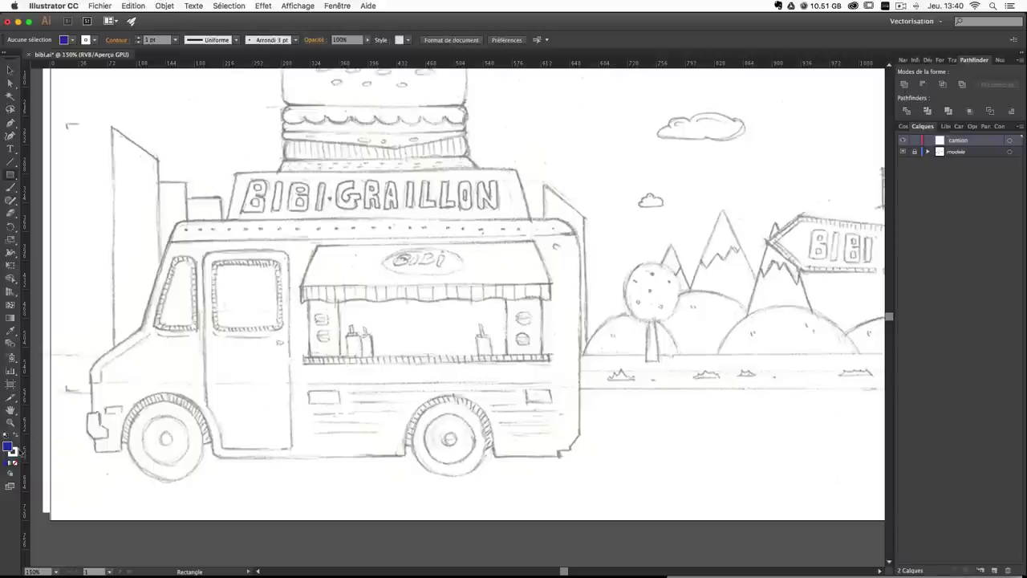
Set the stroke to none for new shapes, keeping the dark blue fill.
left_click(12, 452)
left_click(14, 463)
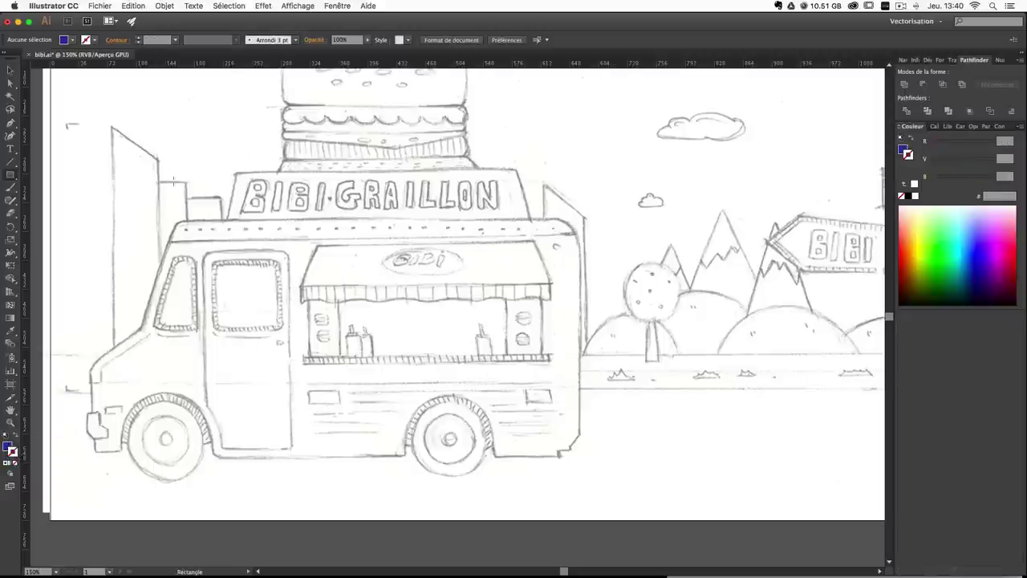
Draw three overlapping blue rectangles over the truck's cab and sign, the two smaller ones about 93 by 79 px and 108 by 77 px.
left_click_drag(181, 180, 320, 270)
left_click_drag(277, 144, 352, 206)
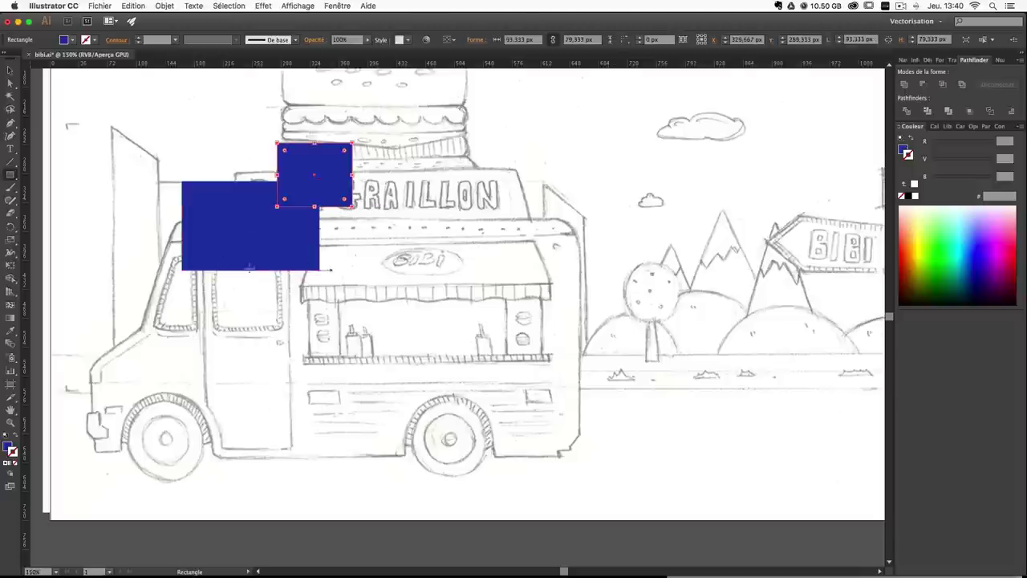
left_click_drag(220, 248, 306, 309)
Recolour the upper small rectangle purple, hex ad15aa, in the colour picker.
key("v")
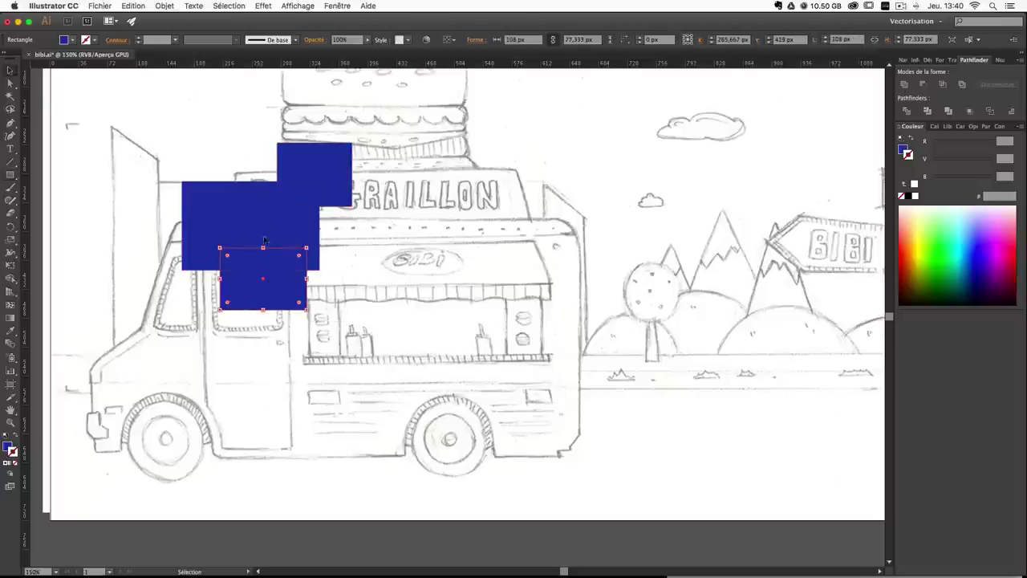
left_click(326, 190)
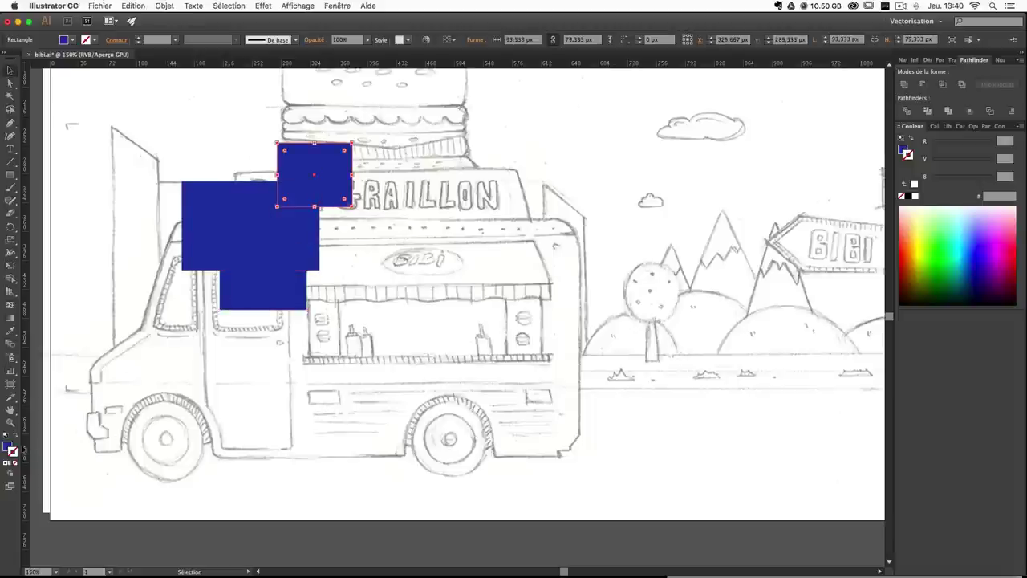
double_click(8, 446)
left_click_drag(417, 240, 435, 233)
left_click(499, 203)
left_click(469, 224)
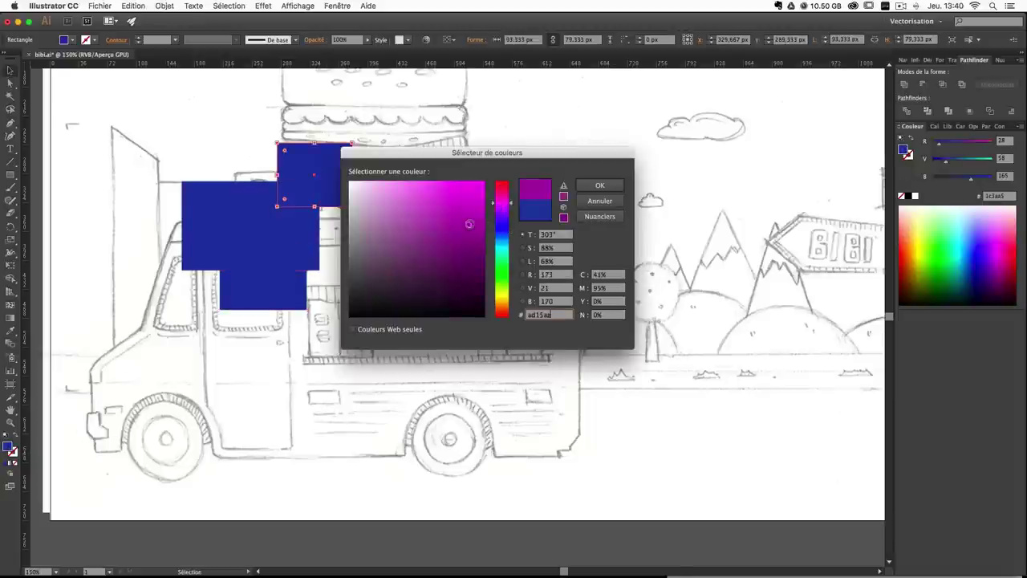
key("Return")
left_click(408, 236)
Unite the three rectangles with Pathfinder and undo the union.
left_click_drag(118, 108, 406, 379)
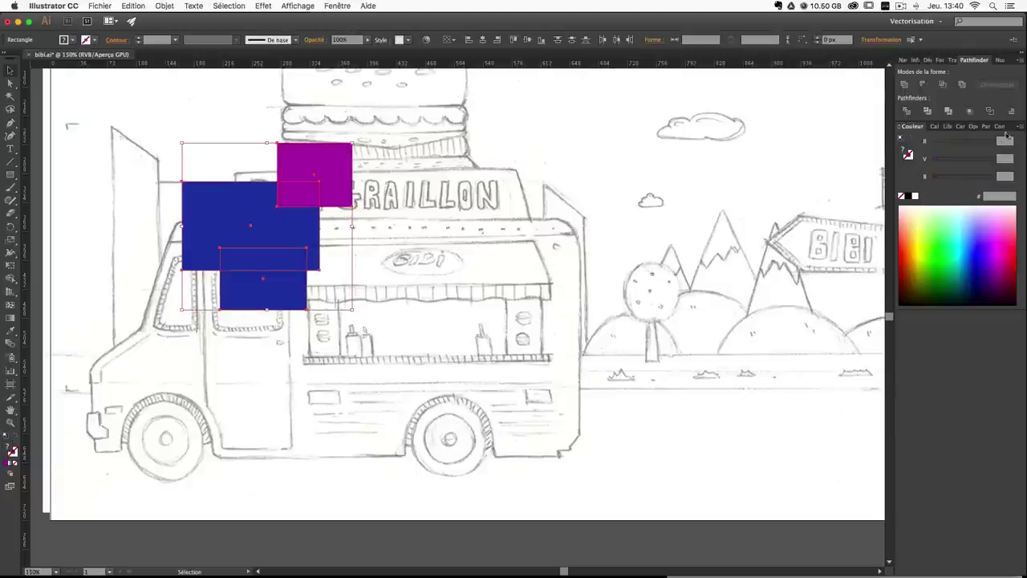
left_click(905, 87)
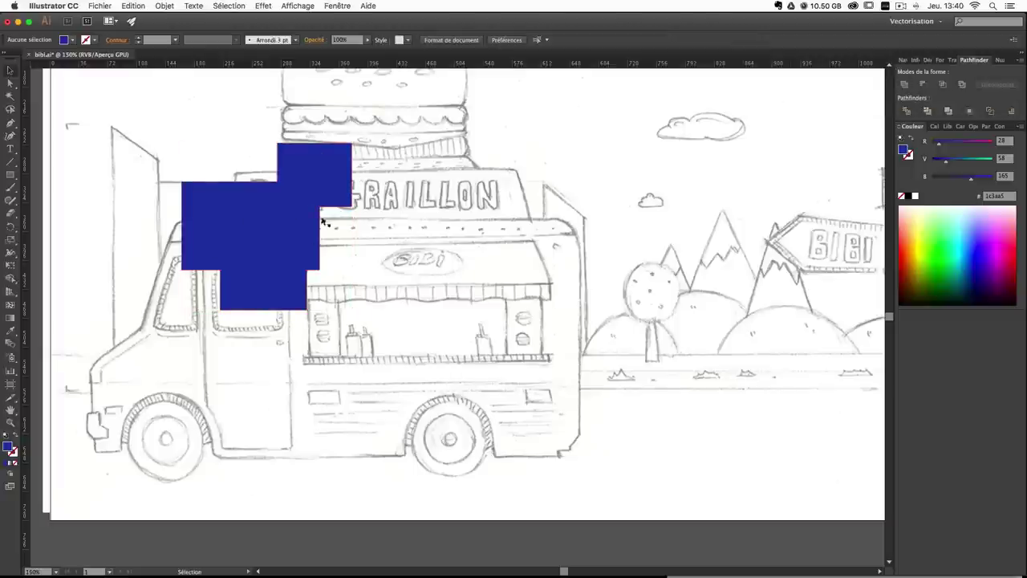
key("super+z")
left_click(456, 221)
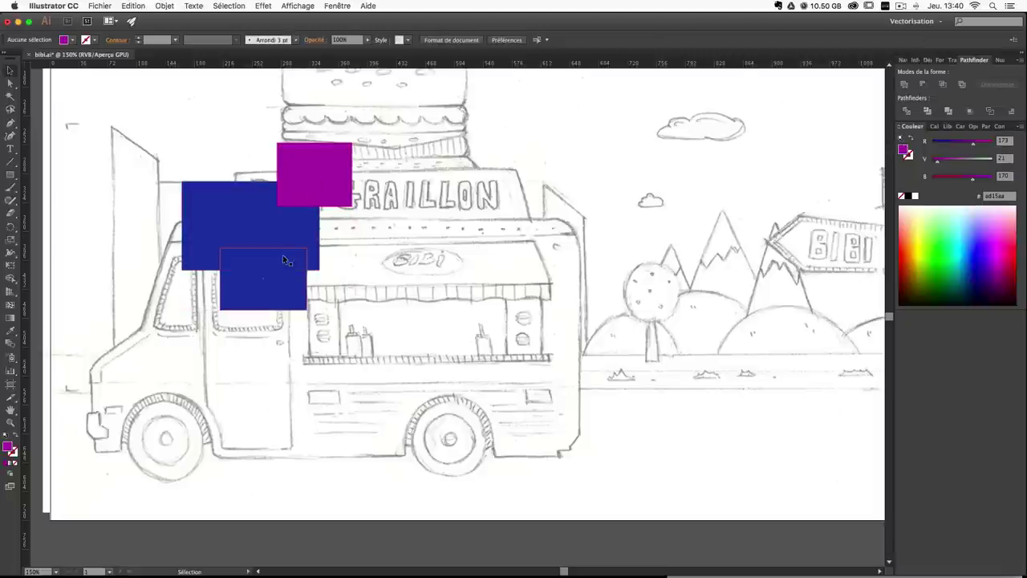
Cut the lower blue rectangle out of the large blue one with the Pathfinder Minus Front operation.
left_click(246, 279)
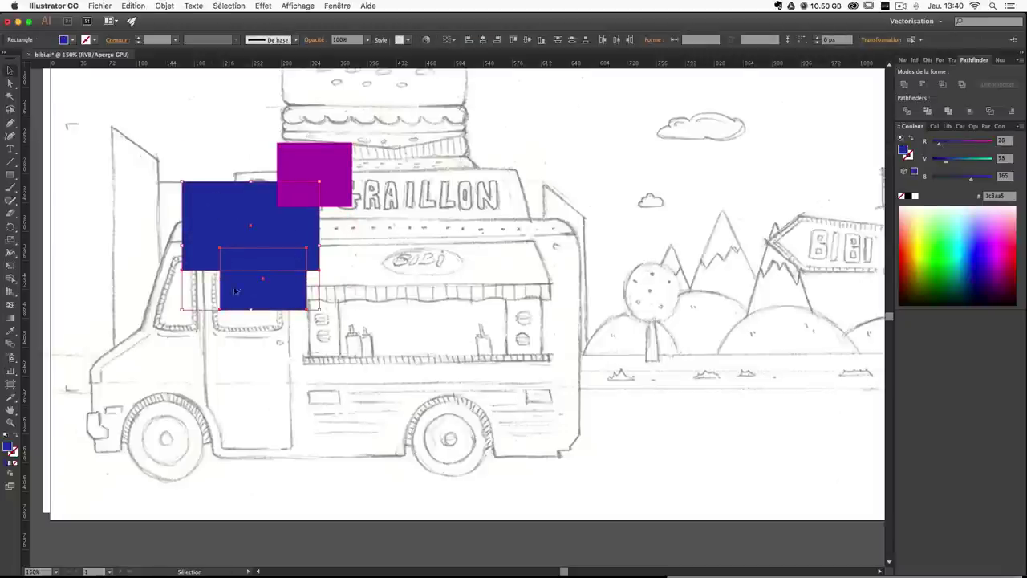
left_click(923, 85)
left_click(318, 296)
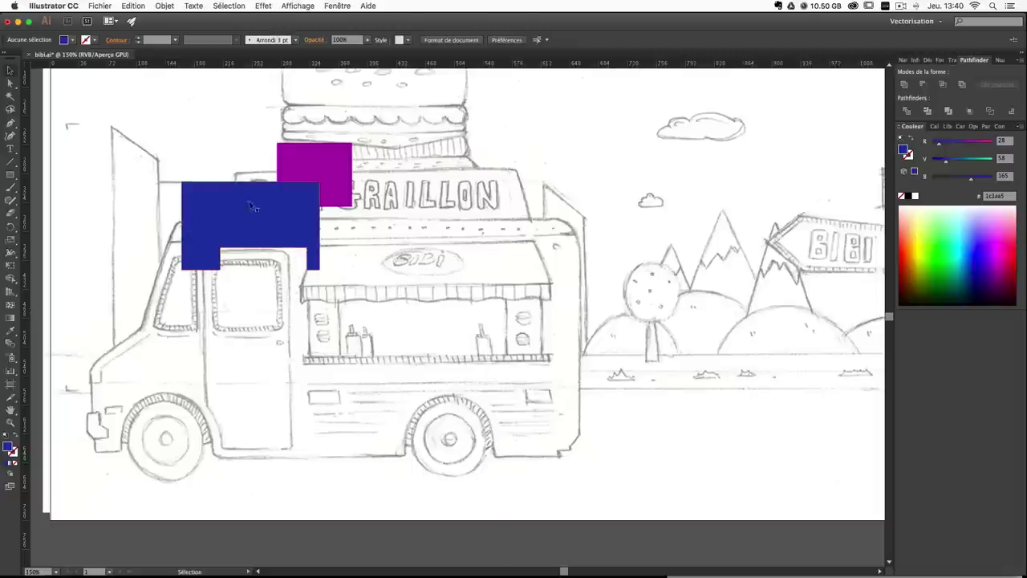
Try Minus Front on the purple rectangle and the notched blue shape, and undo it.
left_click(329, 179)
left_click(261, 210, "shift")
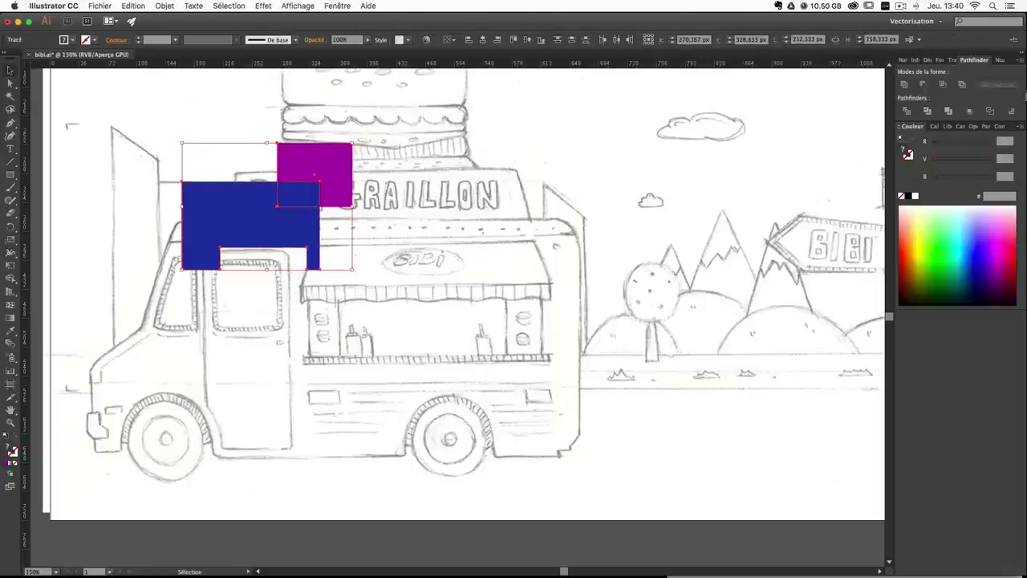
left_click(923, 85)
left_click(281, 195)
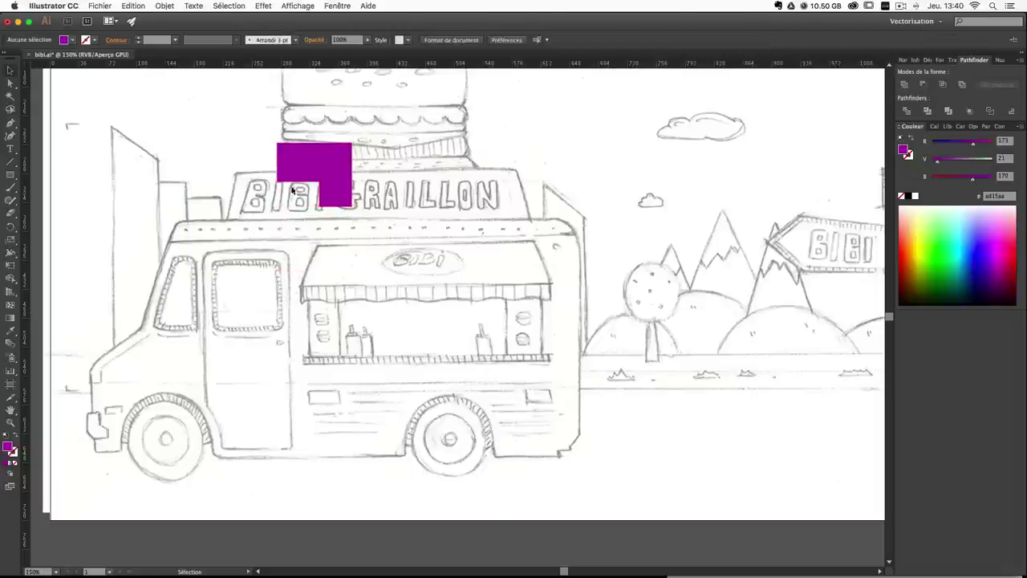
key("super+z")
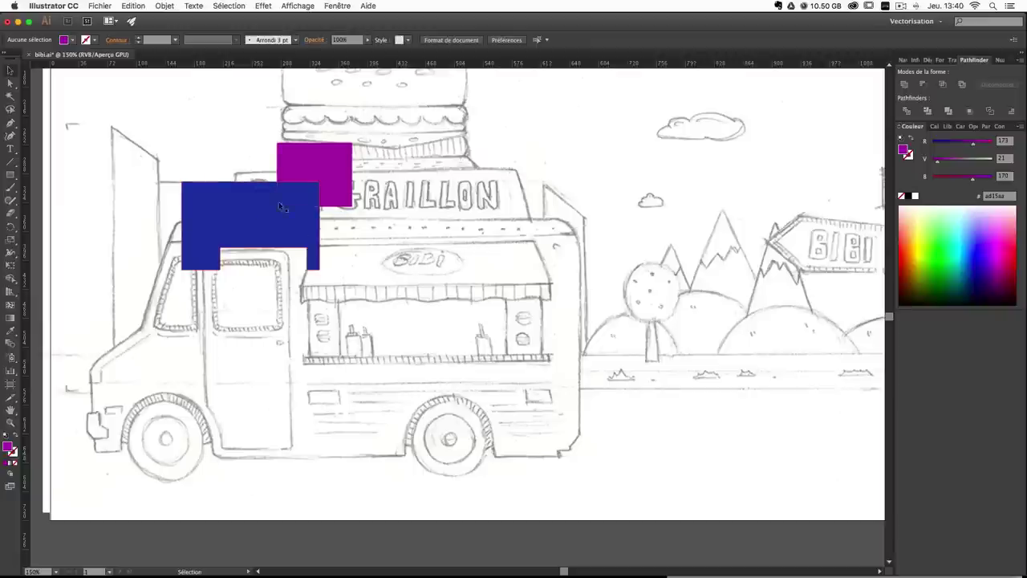
Bring the purple rectangle to the front of the stacking order.
left_click(305, 172)
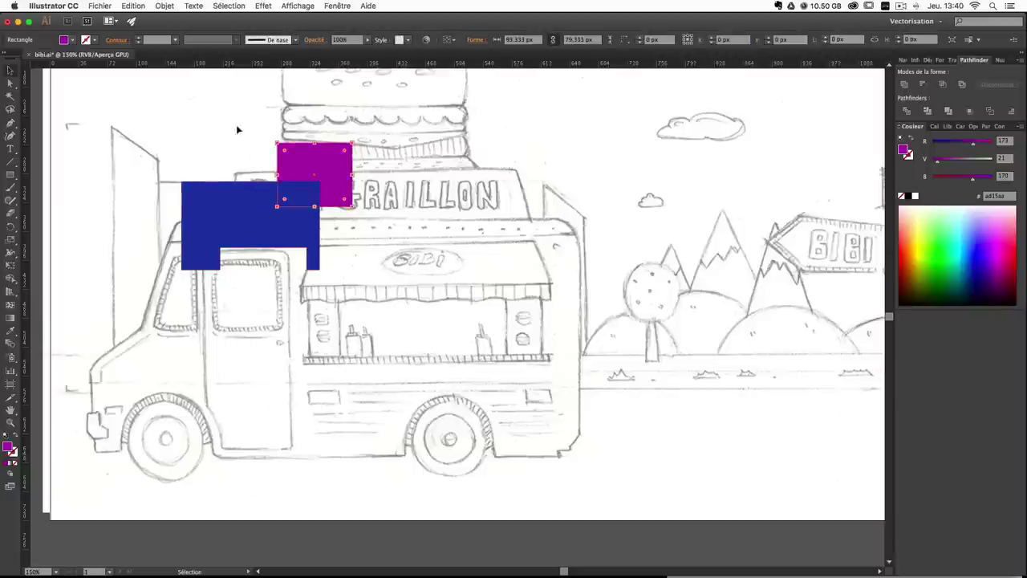
left_click(165, 5)
mouse_move(239, 32)
left_click(323, 30)
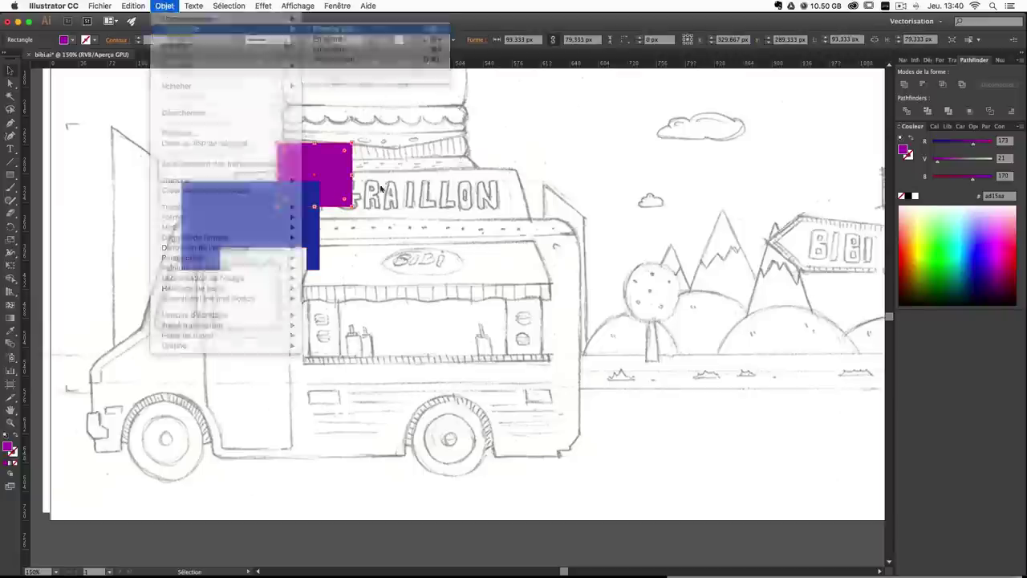
left_click(366, 231)
Test subtracting the front purple rectangle from the blue shape, and clear all the test shapes off the sketch.
key("super+a")
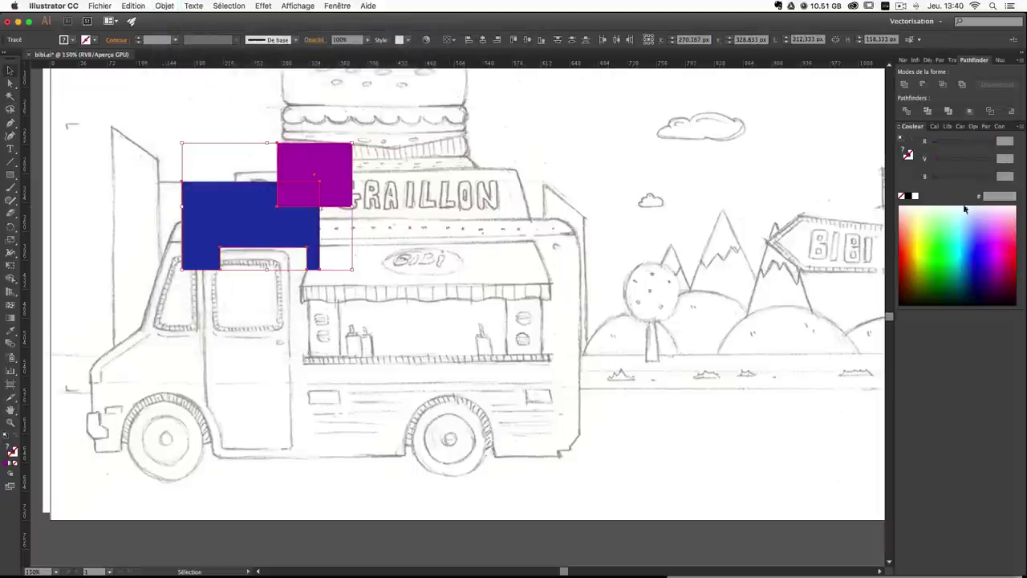
left_click(925, 85)
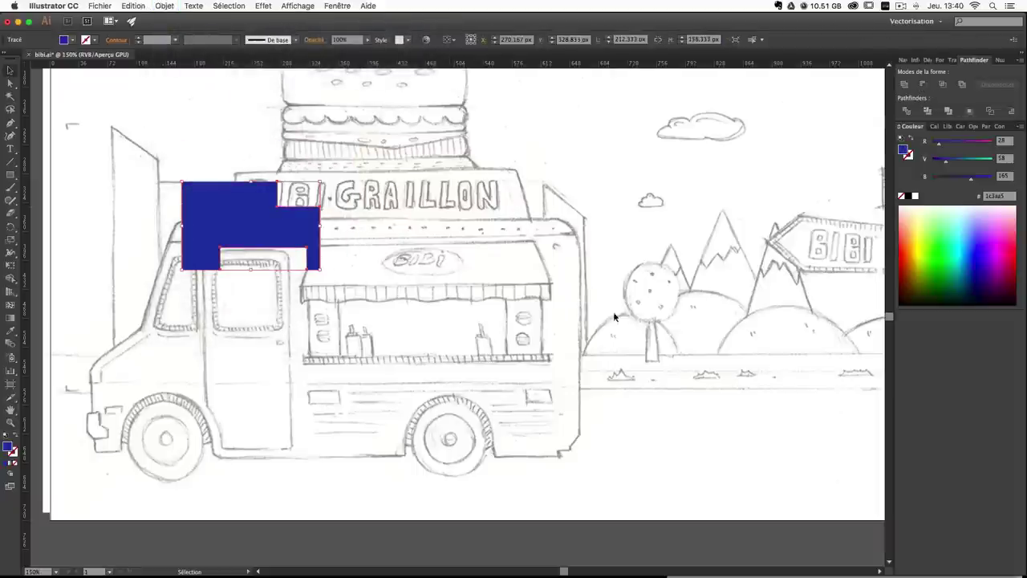
left_click(451, 257)
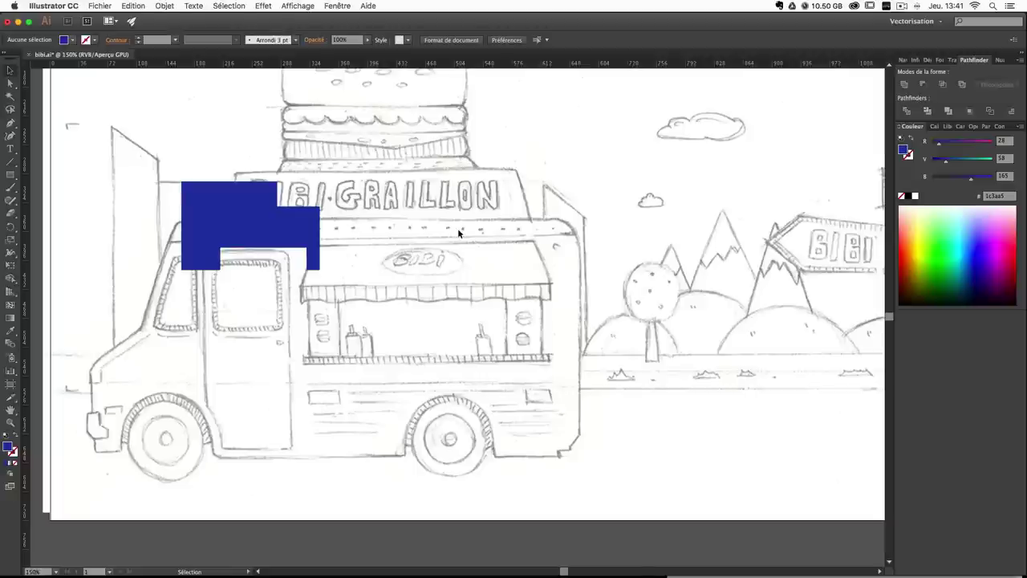
key("super+z")
key("Delete")
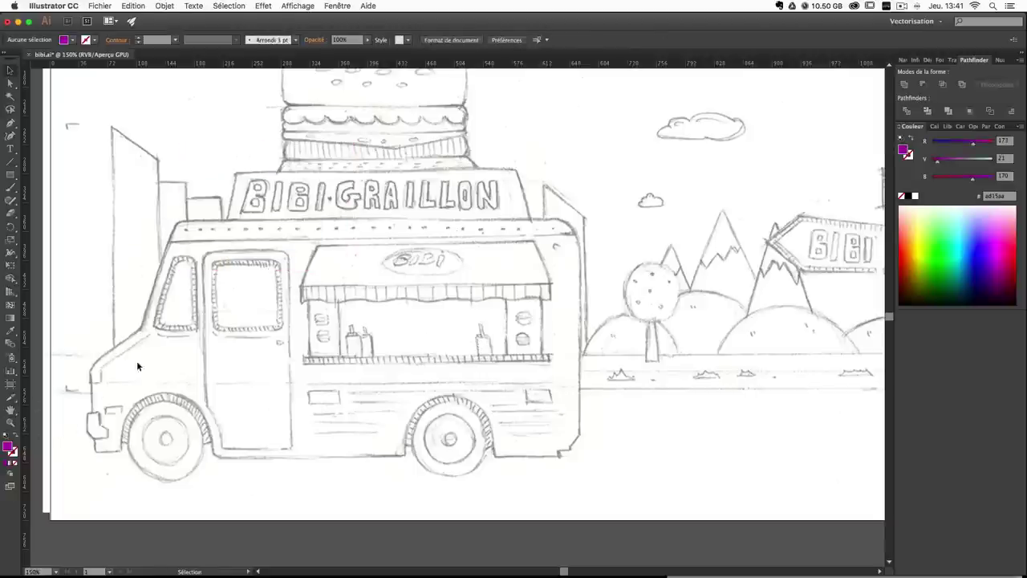
Set the colour to magenta d621d6 and swap it to the stroke, leaving the fill empty.
double_click(9, 446)
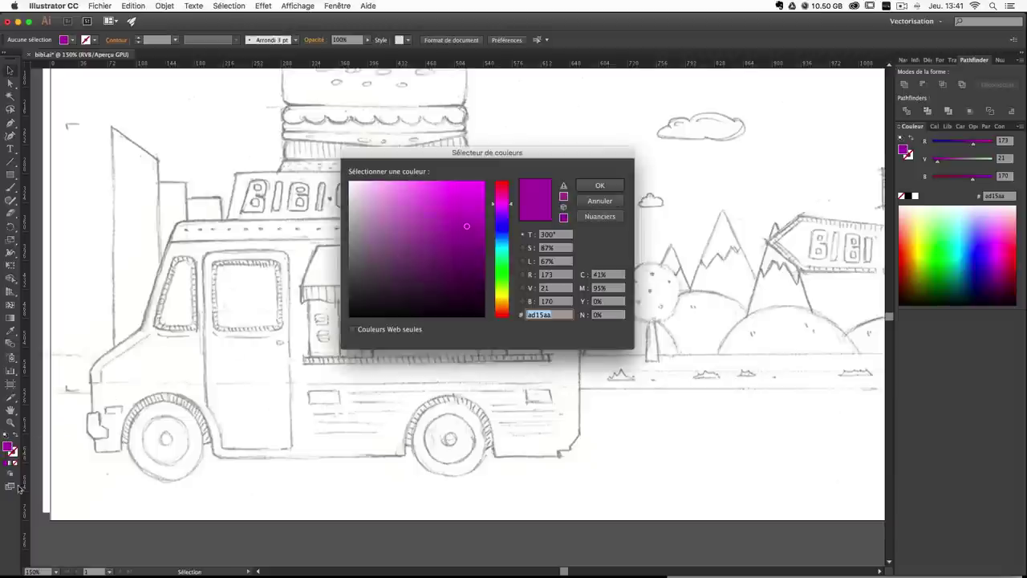
type("d621d6")
left_click(599, 185)
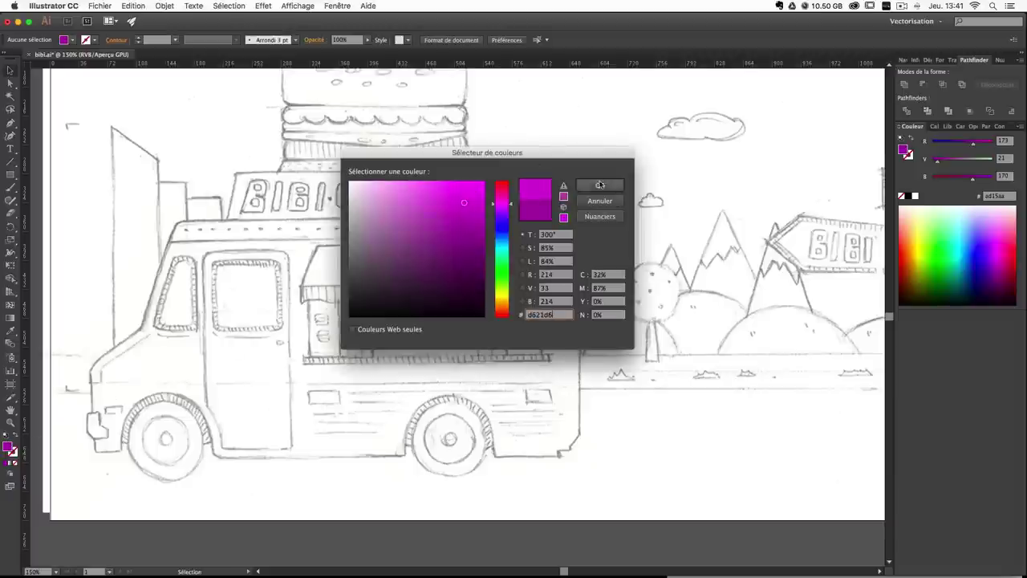
left_click(14, 435)
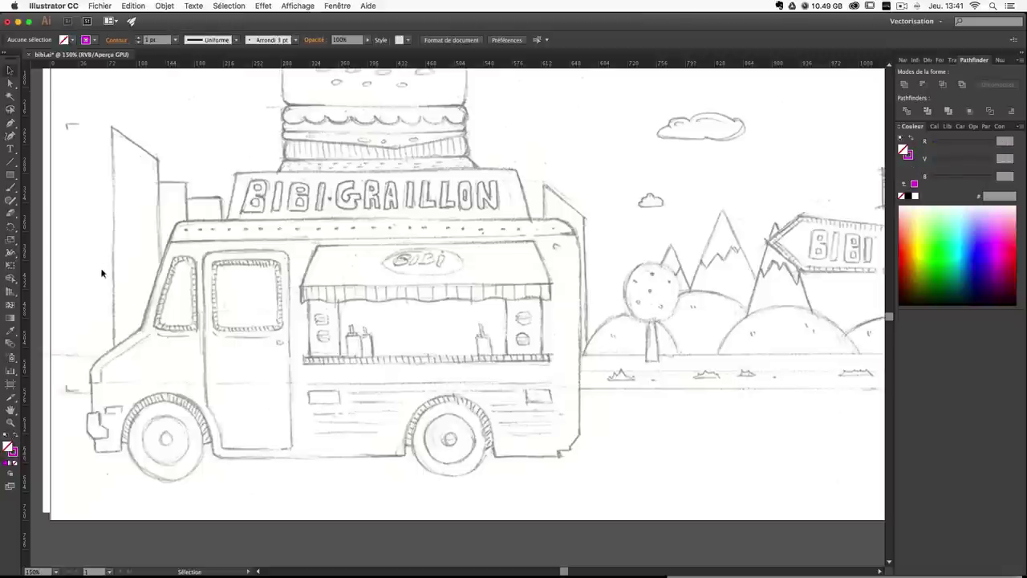
left_click(17, 454)
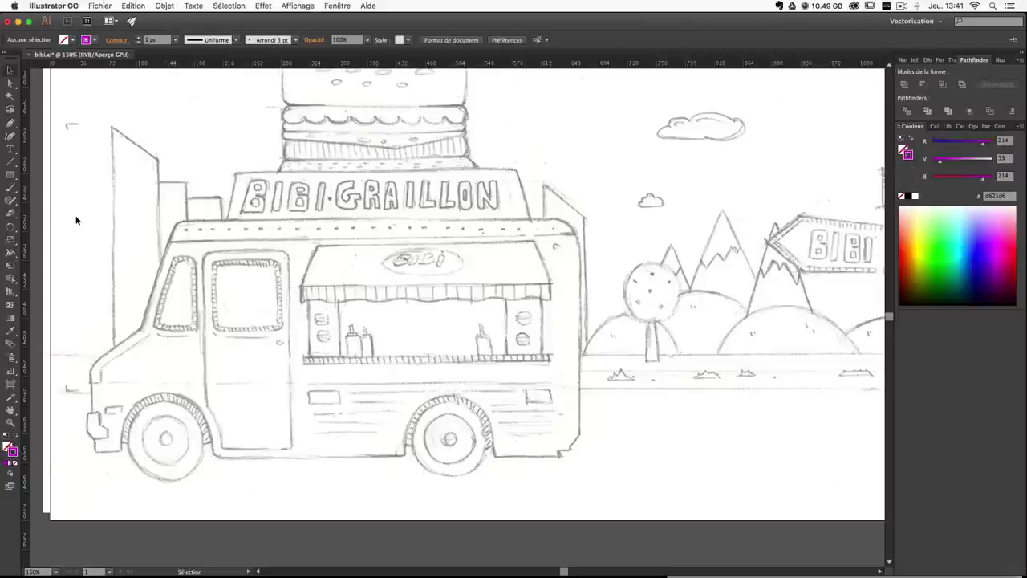
Draw an unfilled magenta rectangle about 498 by 297 px over the truck's body, its left edge at the front of the roof.
left_click(10, 175)
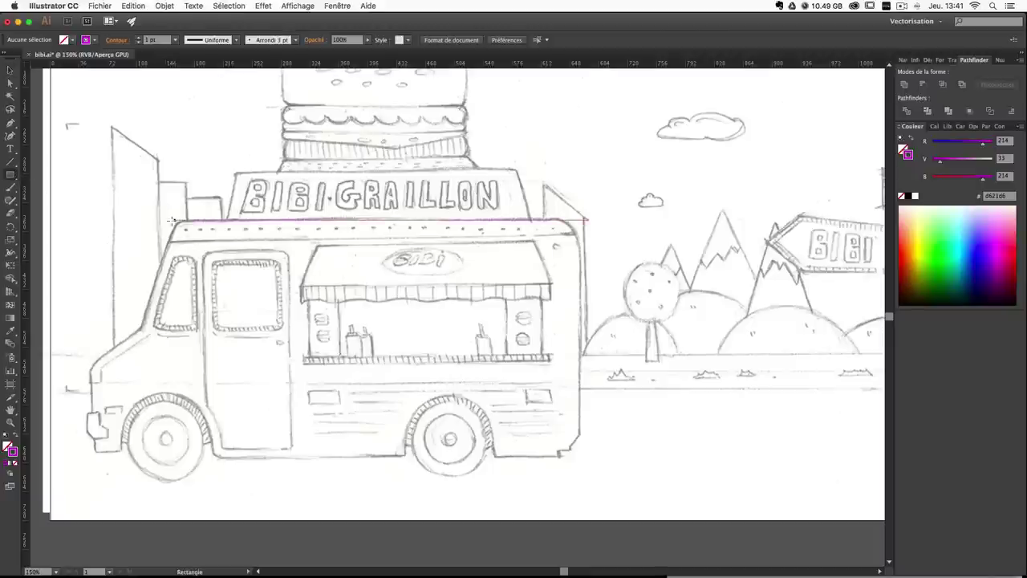
left_click_drag(170, 221, 581, 459)
left_click_drag(173, 340, 180, 339)
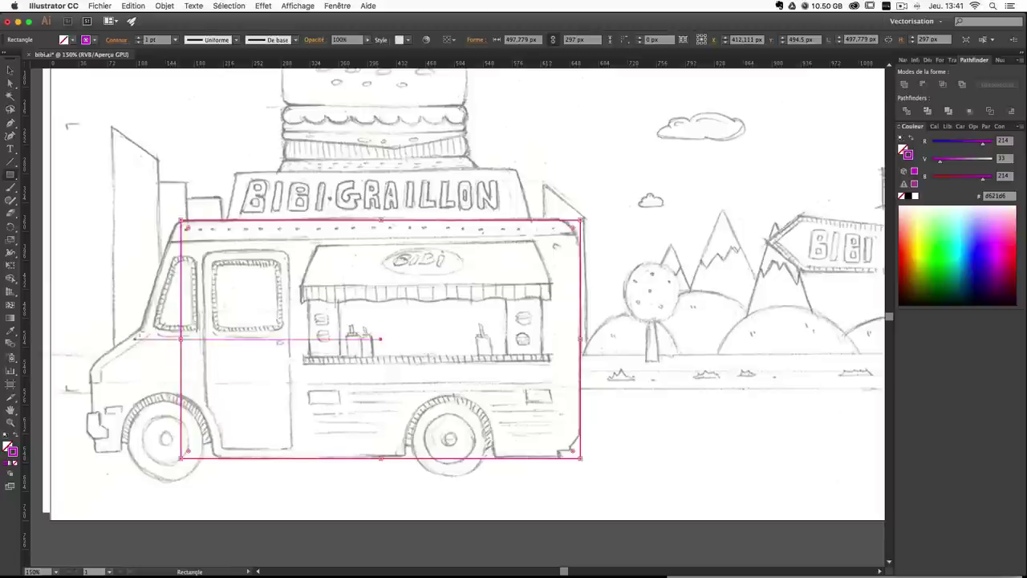
Add two anchor points to the magenta rectangle around the roof's rear corner, at about X 635, Y 346 px and X 661, Y 379 px.
left_click(11, 126)
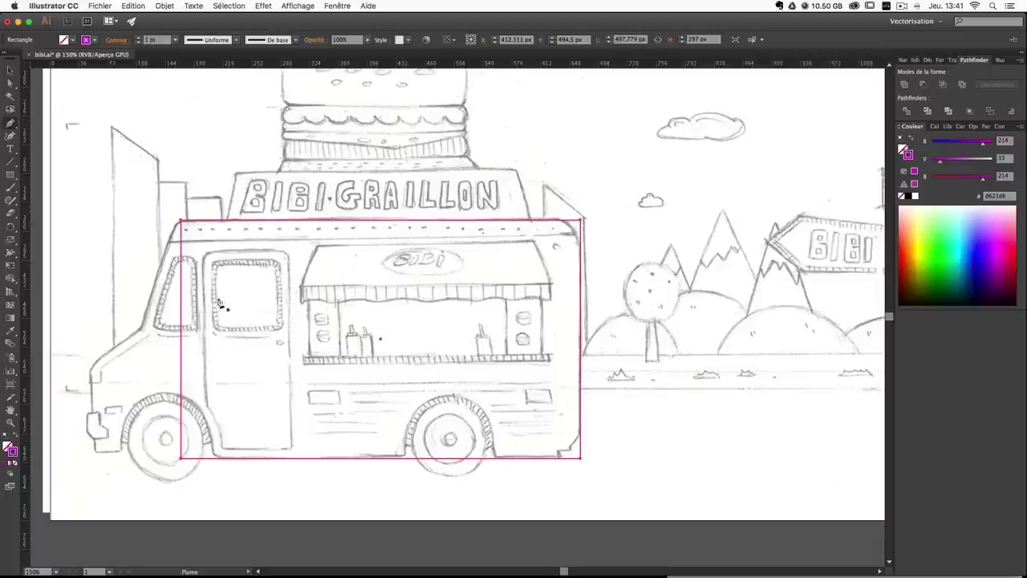
left_click_drag(327, 308, 409, 315)
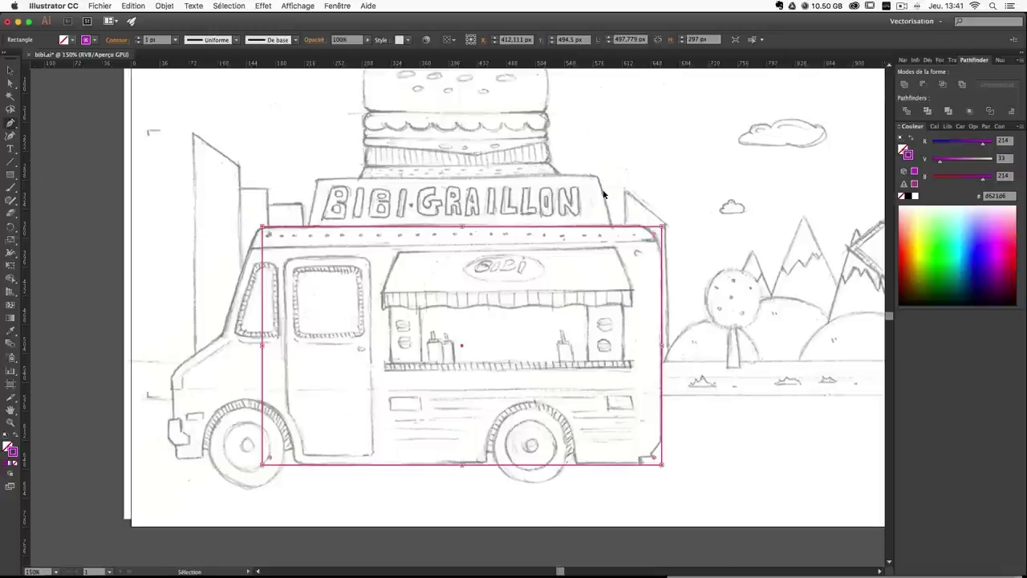
key("super+plus")
key("super+plus")
left_click_drag(624, 187, 378, 207)
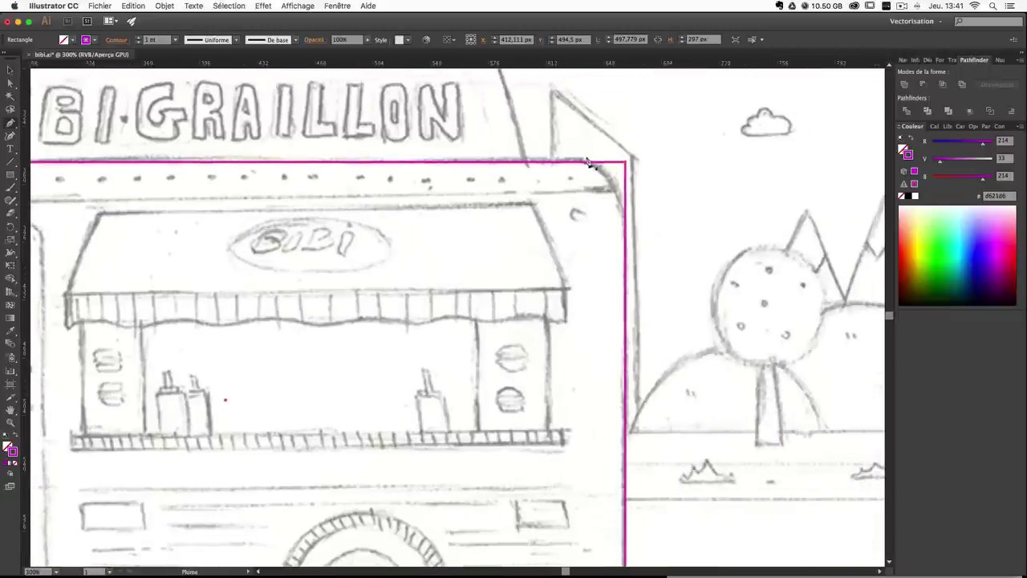
left_click_drag(635, 334, 662, 339)
left_click_drag(407, 220, 294, 237)
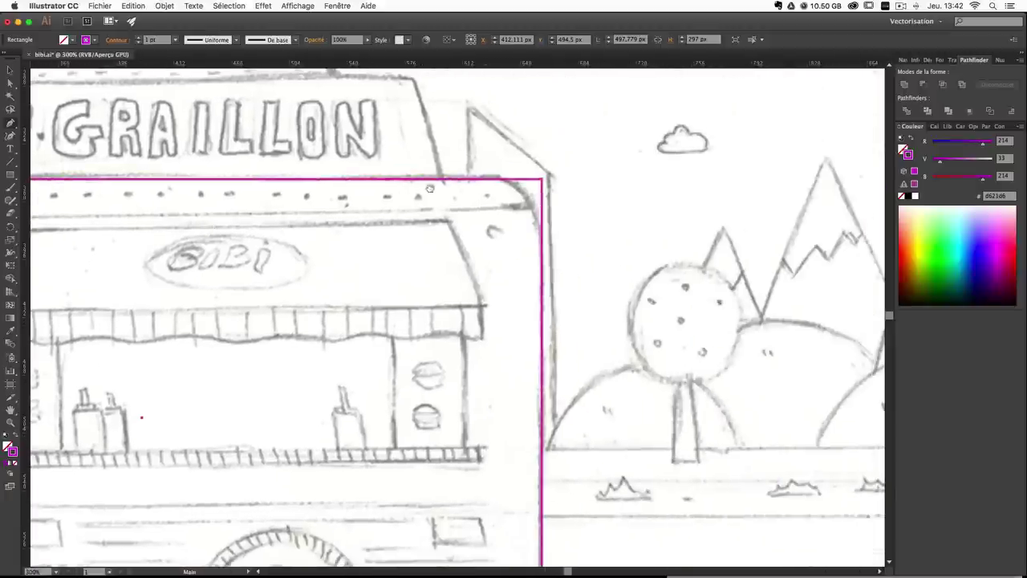
key("v")
left_click(10, 126)
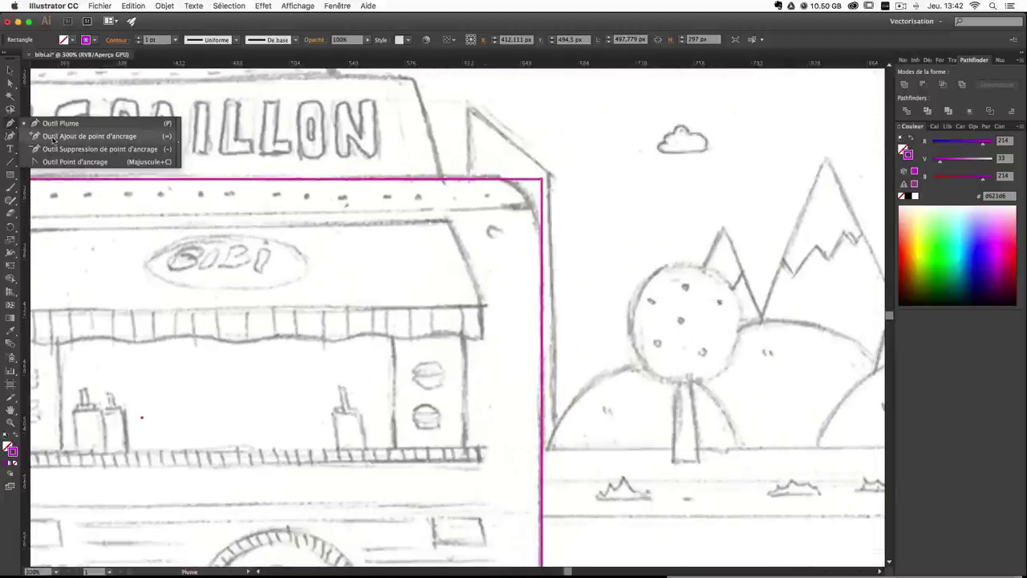
left_click(53, 138)
left_click(13, 124)
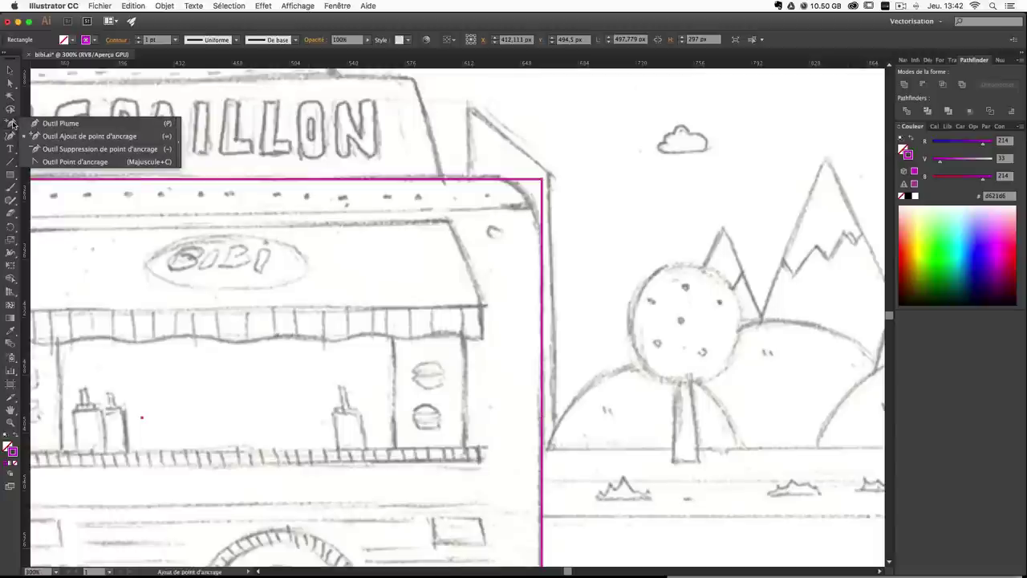
left_click(61, 122)
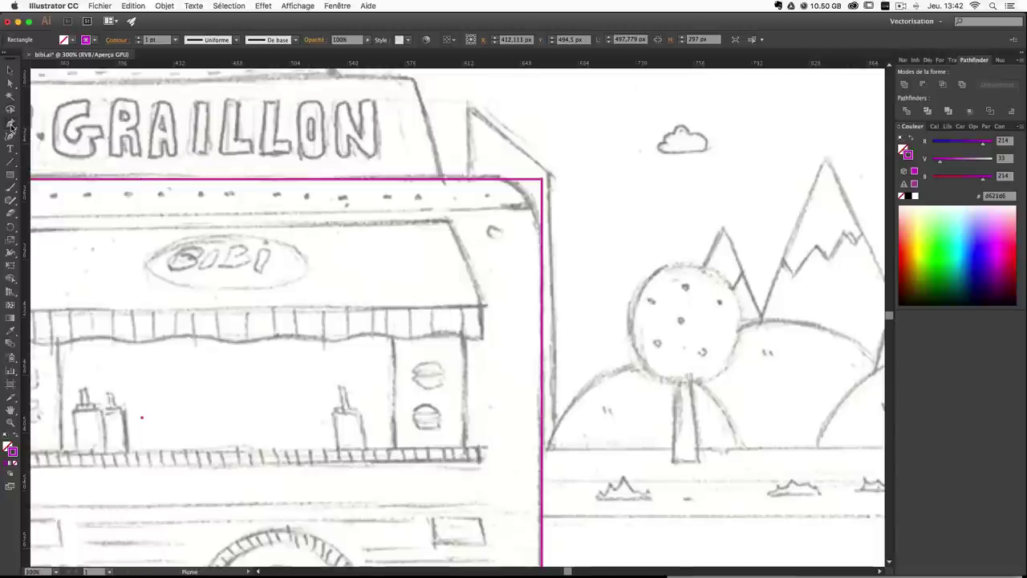
left_click(11, 126)
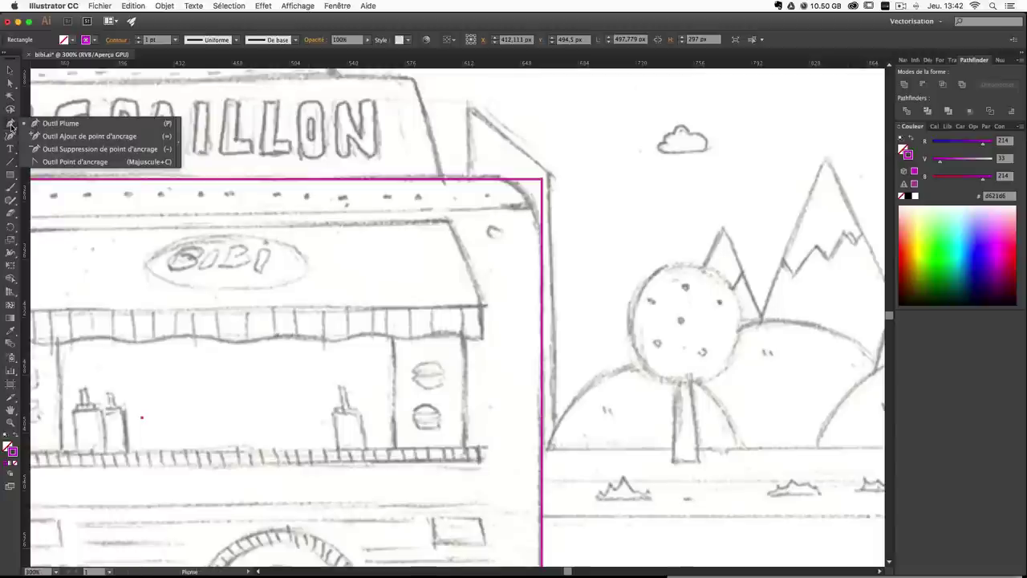
left_click(55, 138)
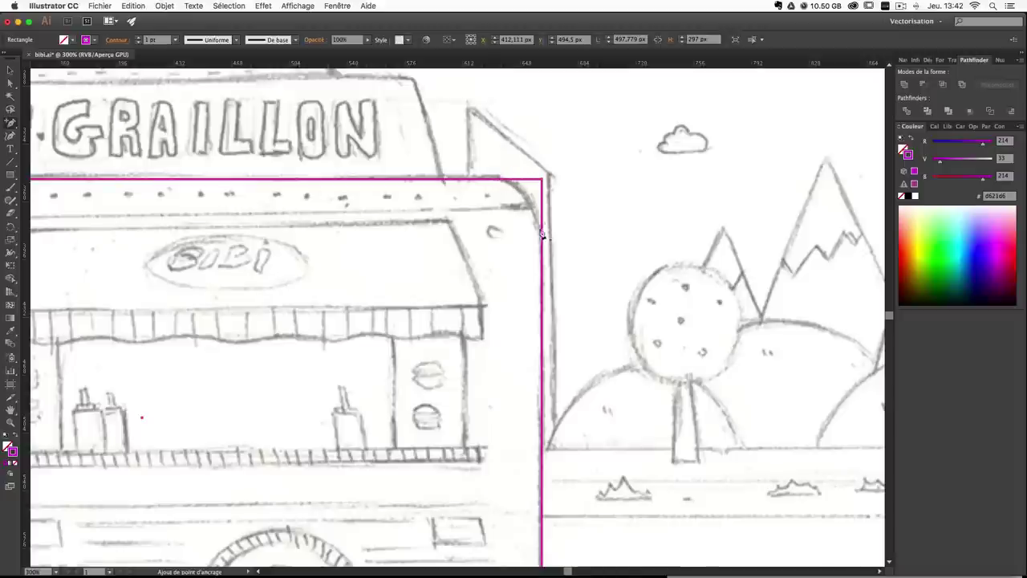
left_click(498, 180)
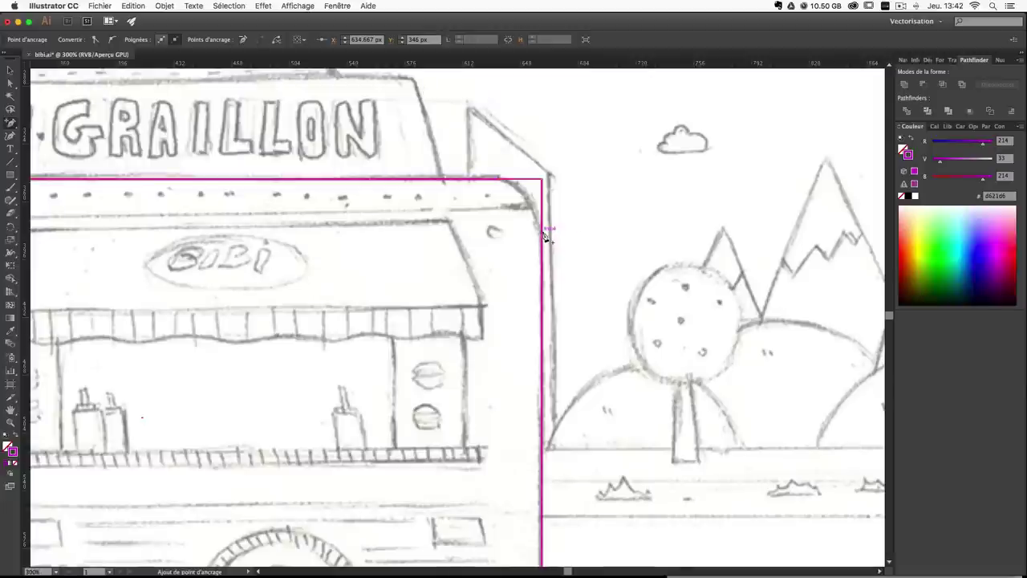
Cut the rectangle's path with Scissors at the two anchor points on either side of the roof's rear corner.
key("v")
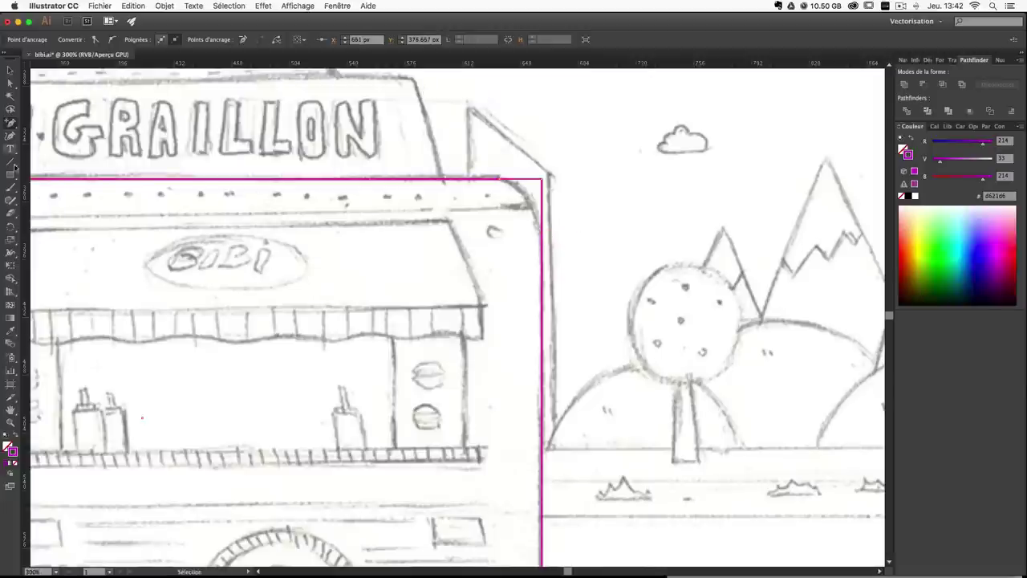
left_click(11, 213)
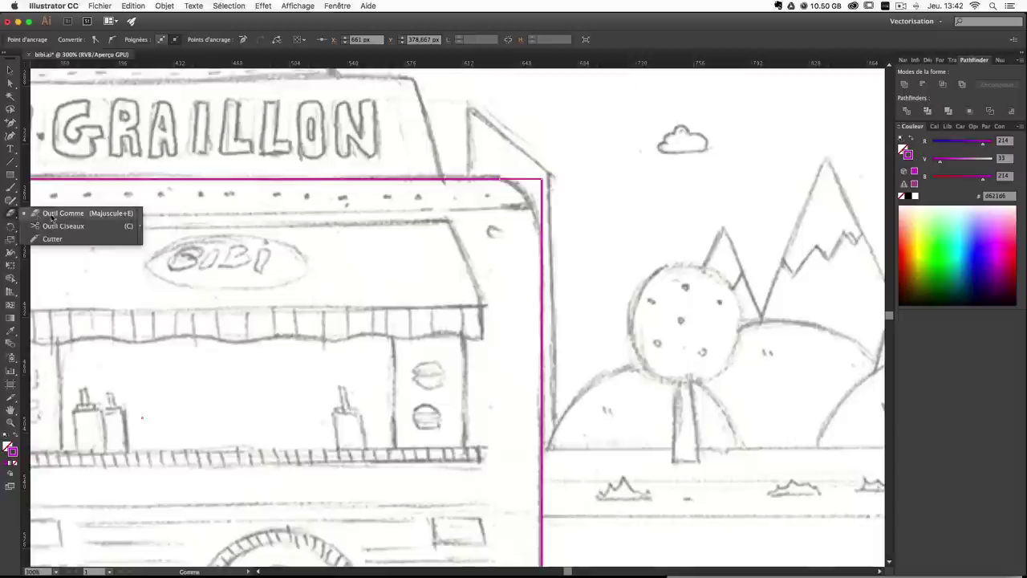
left_click(55, 227)
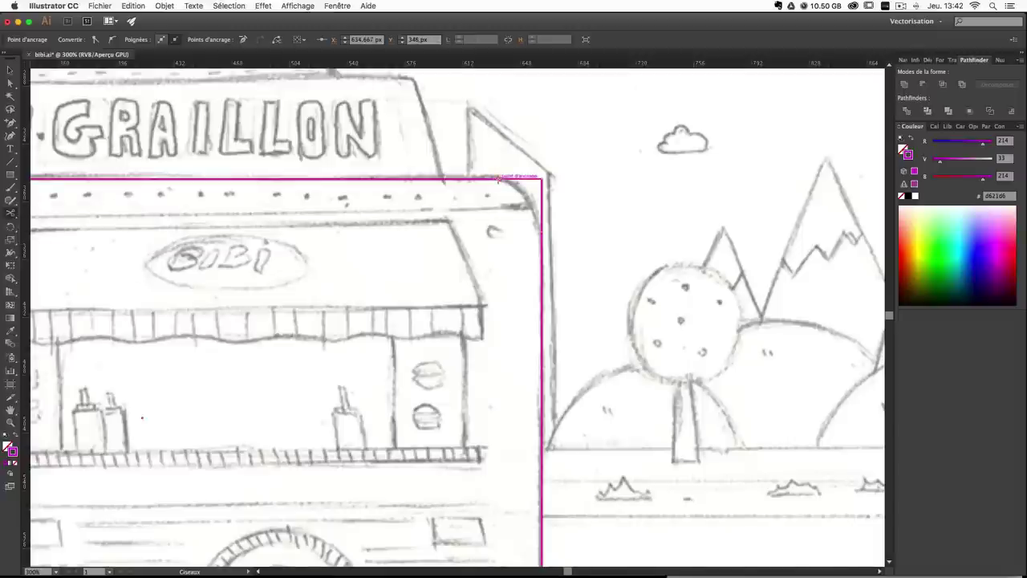
left_click(543, 229)
Delete the cut-off square corner at the rear of the roof and deselect the path.
key("a")
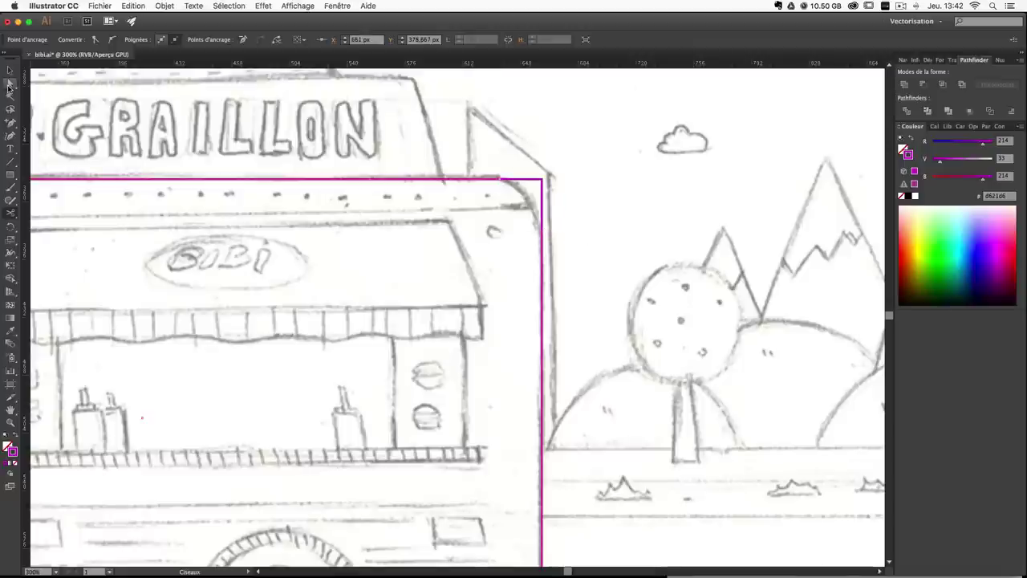
left_click(543, 179)
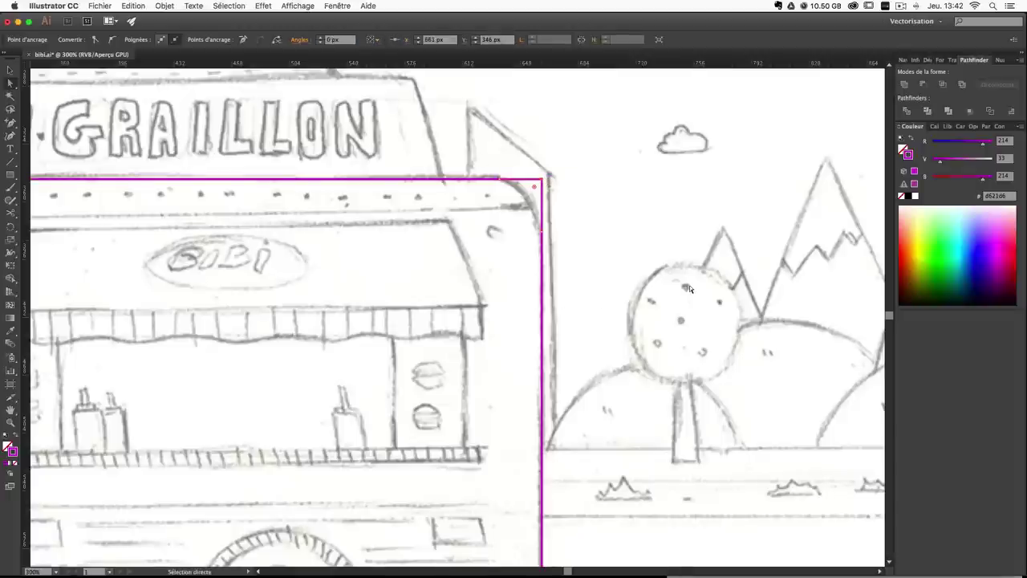
key("Delete")
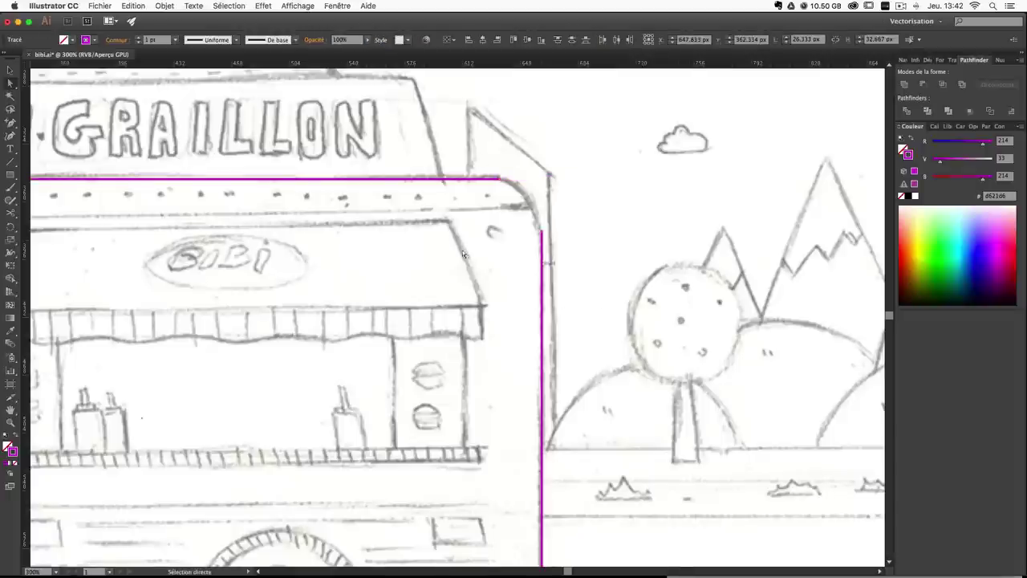
left_click(479, 209)
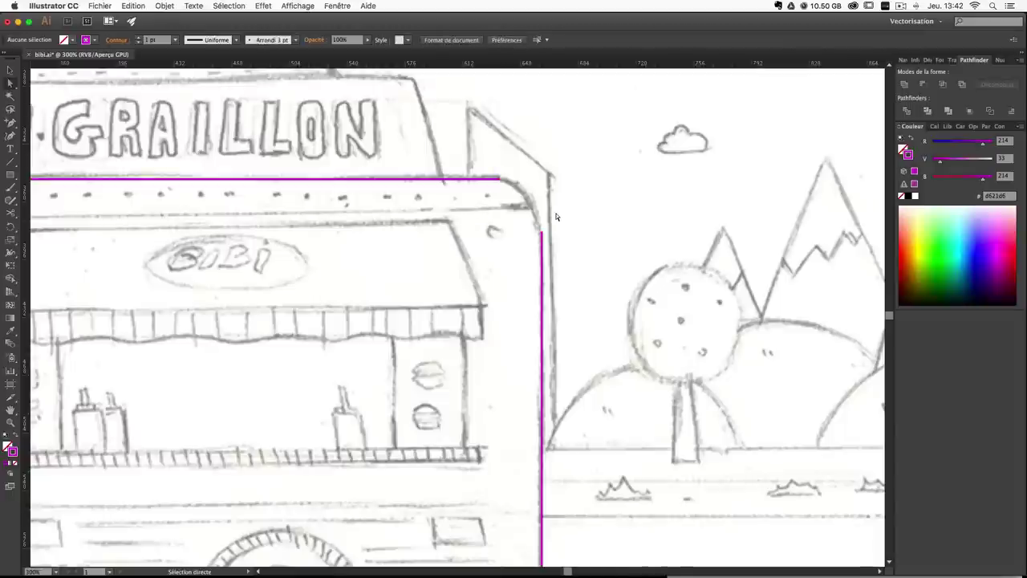
left_click_drag(568, 164, 488, 241)
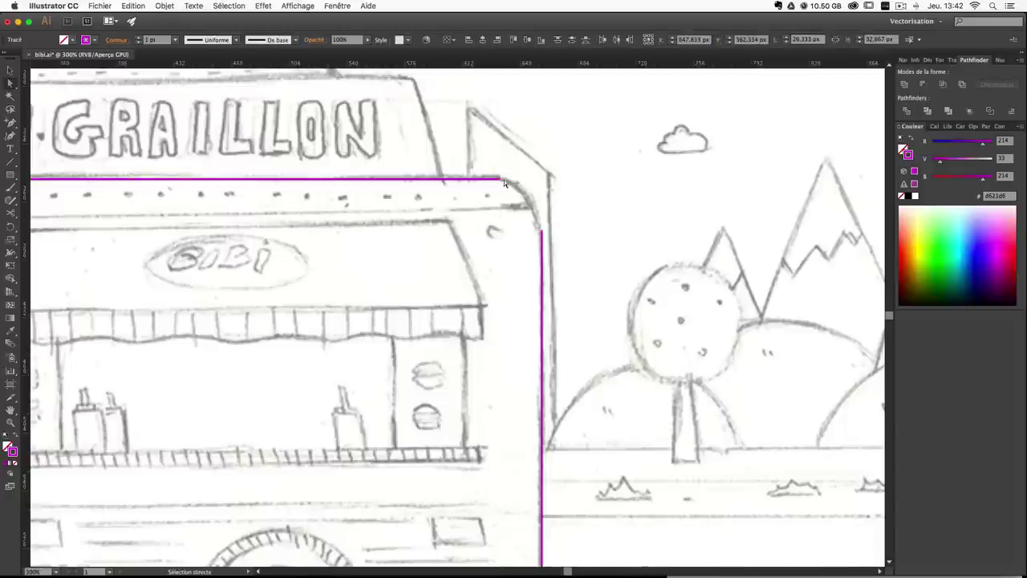
left_click(671, 220)
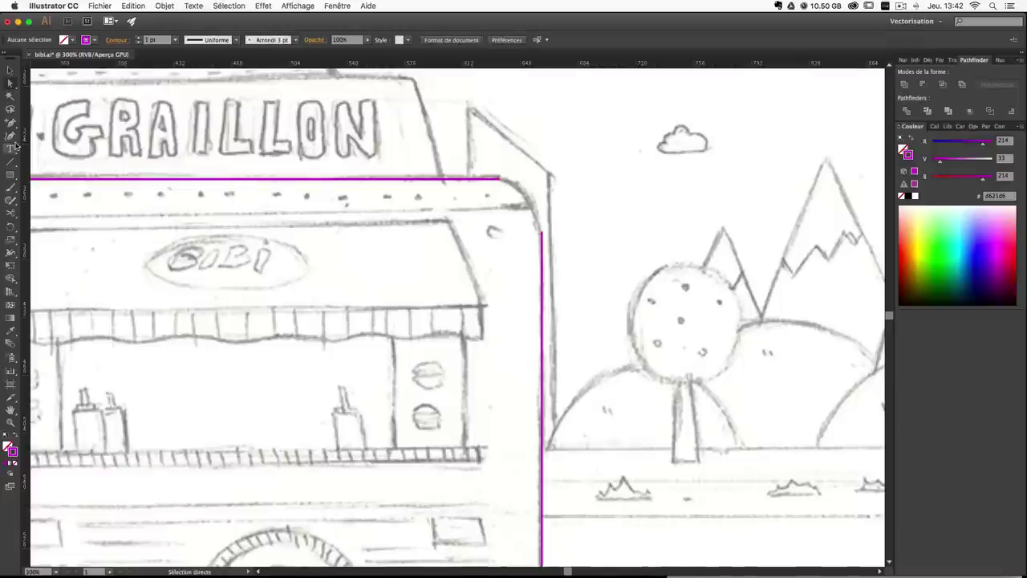
Join the roof line to the rear edge with a curved Pen segment that follows the sketch's rounded corner.
left_click_drag(10, 123, 58, 127)
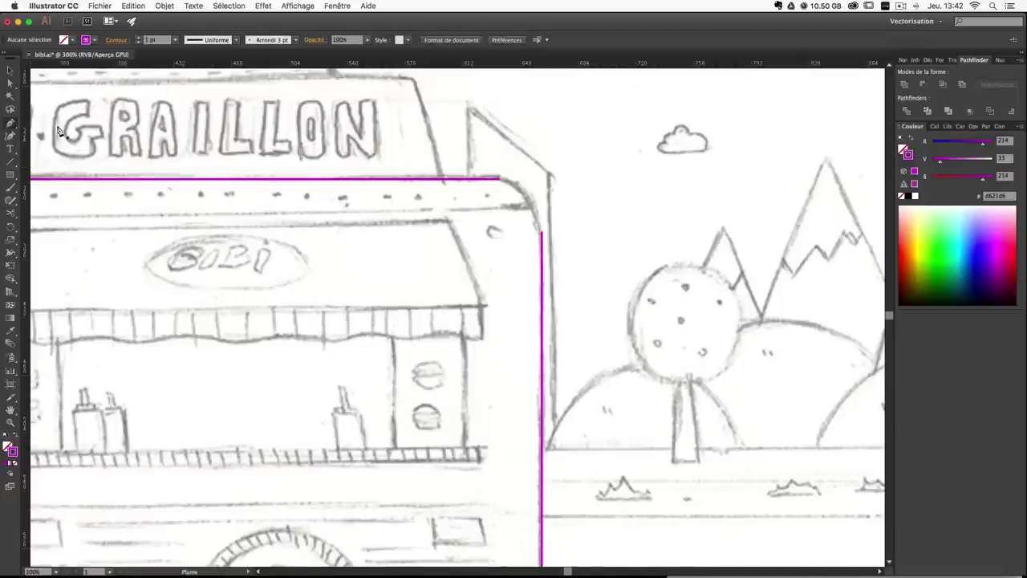
left_click(503, 181)
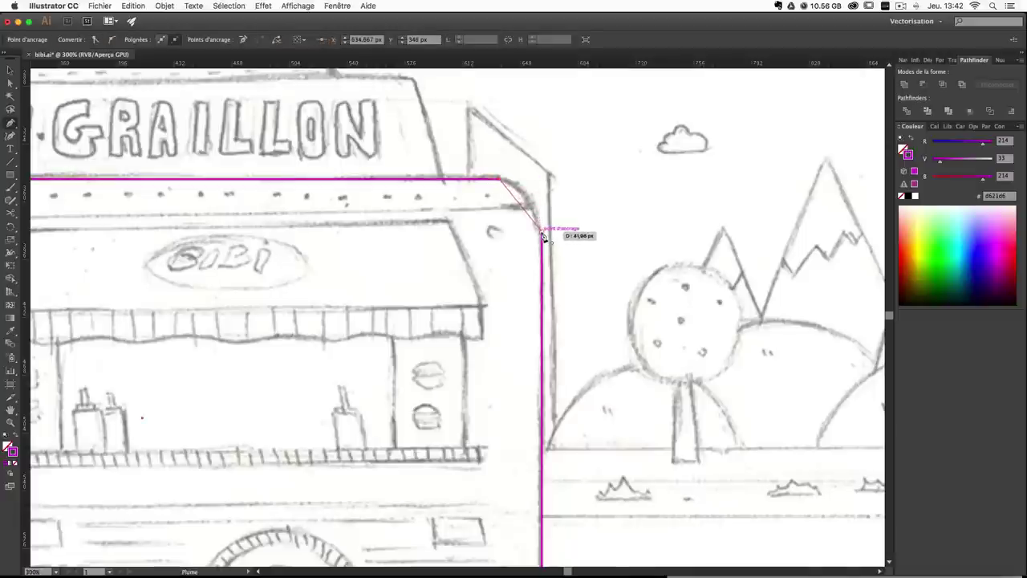
left_click_drag(543, 232, 551, 276)
key("super+z")
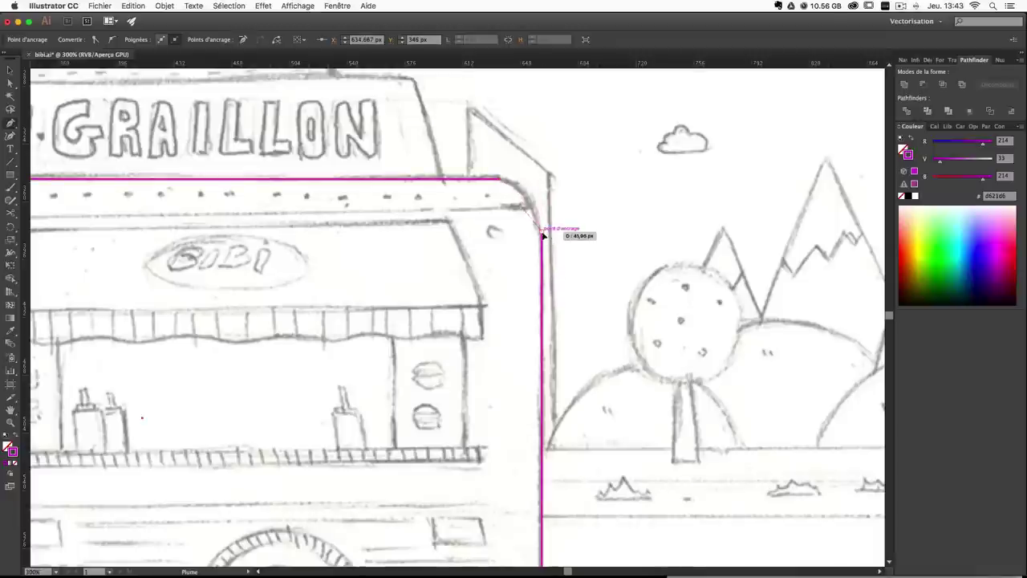
left_click_drag(543, 248, 553, 284)
left_click(613, 249, "super")
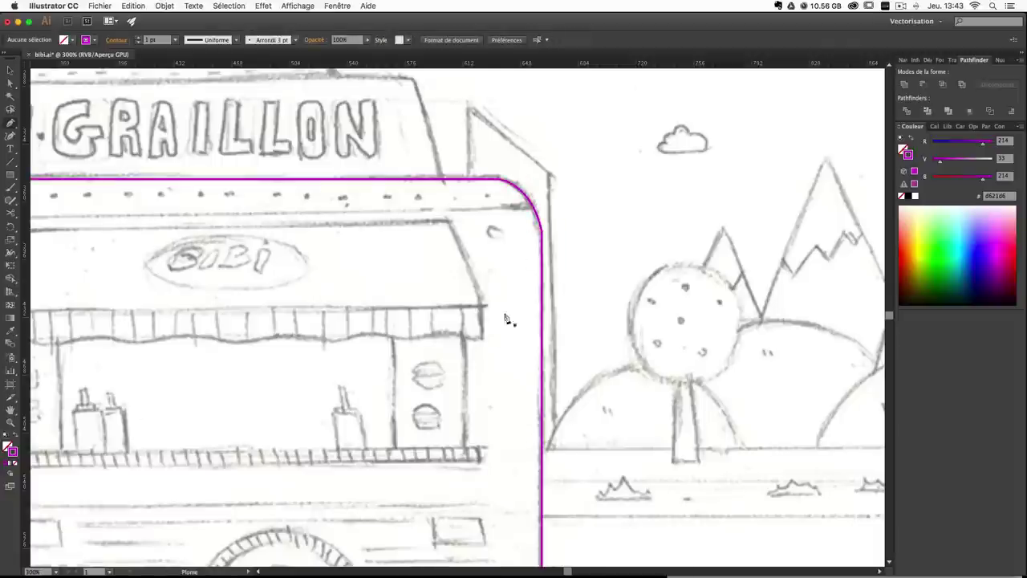
Add anchor points at both ends of the lower rear notch, about X 661, Y 611 px and X 634, Y 643 px, and cut out the square corner.
left_click_drag(407, 286, 588, 259)
left_click_drag(400, 192, 608, 151)
left_click_drag(220, 419, 102, 297)
left_click_drag(368, 293, 188, 306)
left_click_drag(396, 332, 309, 324)
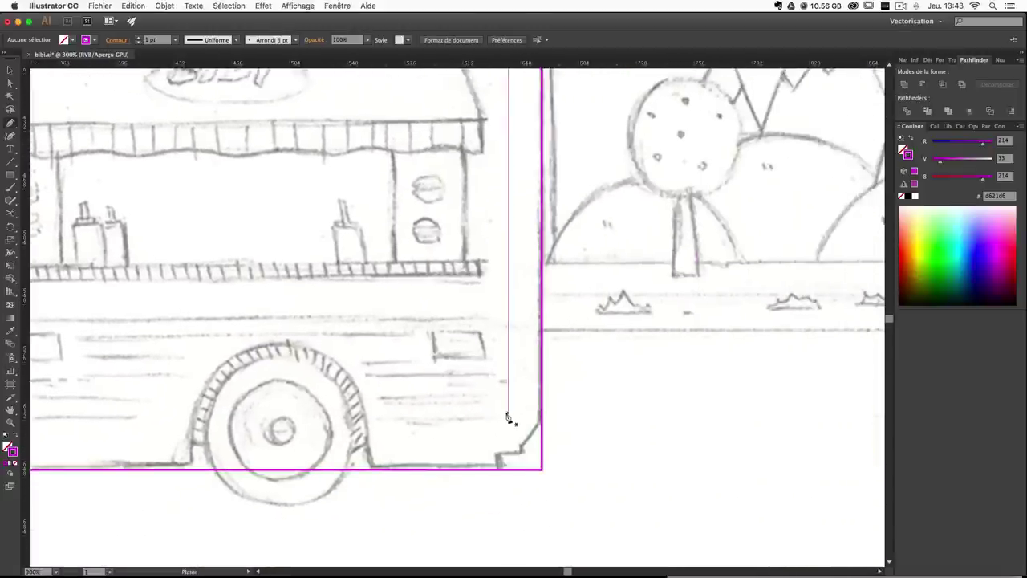
left_click_drag(13, 128, 64, 131)
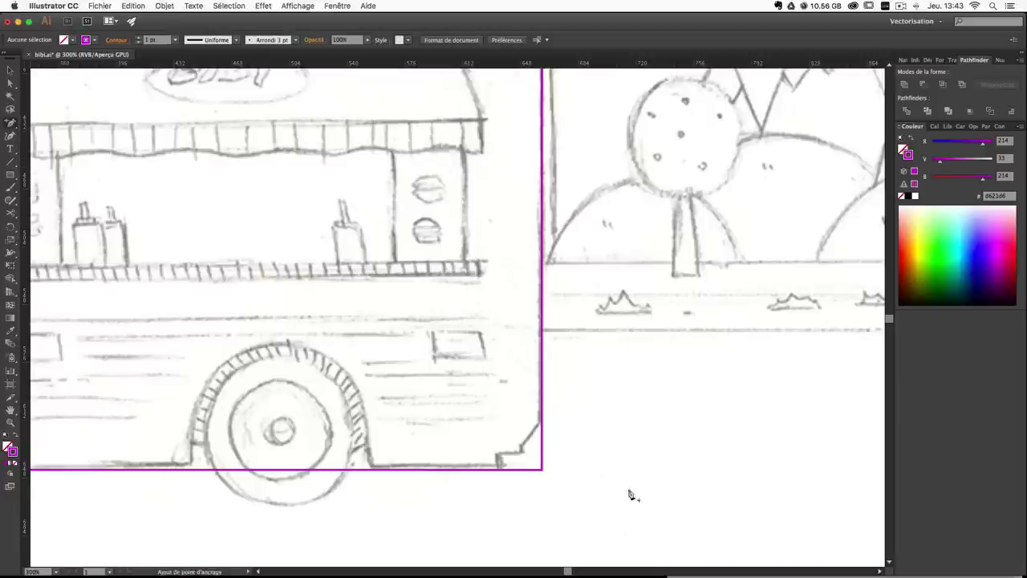
left_click(543, 420)
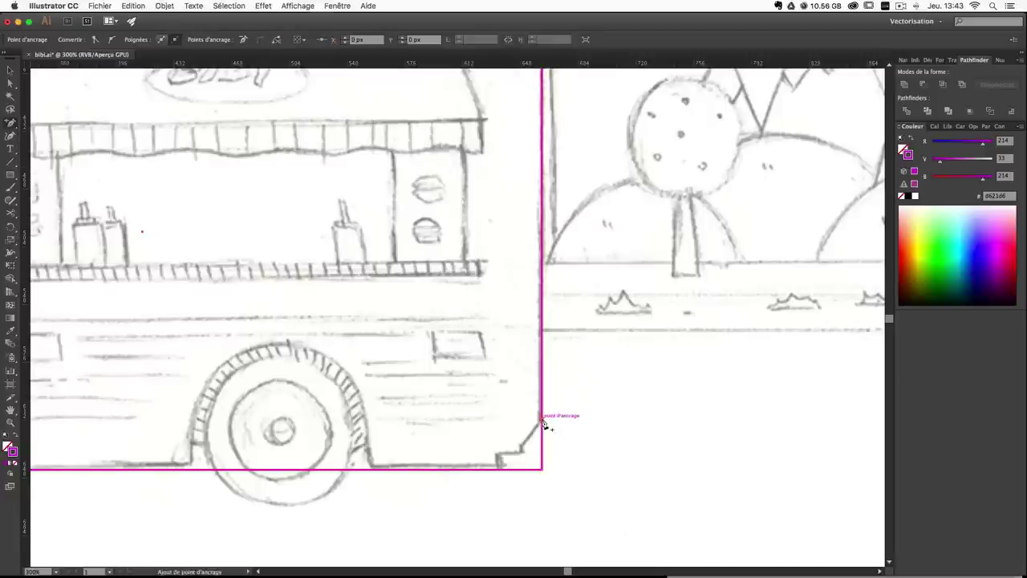
left_click(500, 472)
left_click(10, 213)
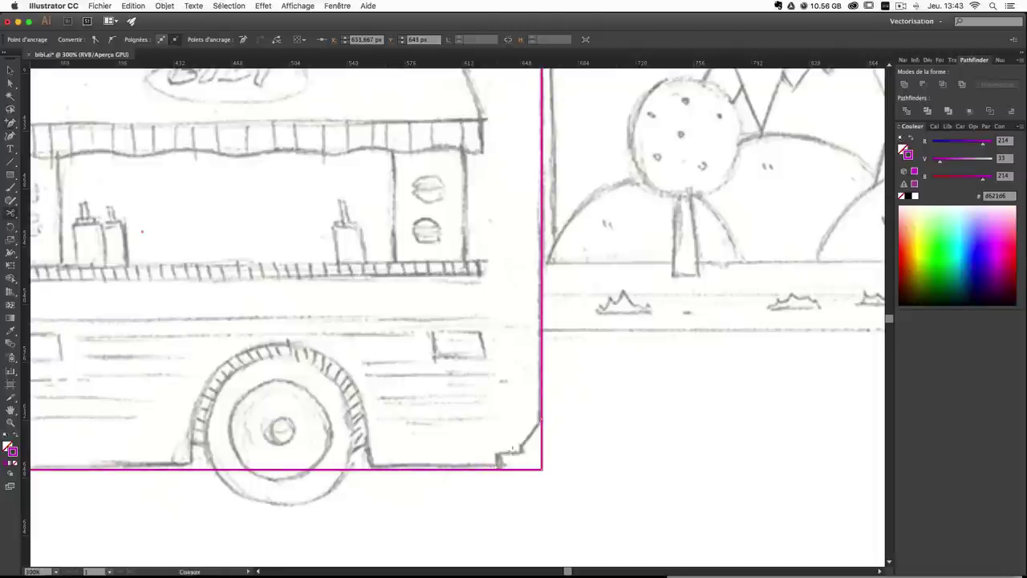
key("Delete")
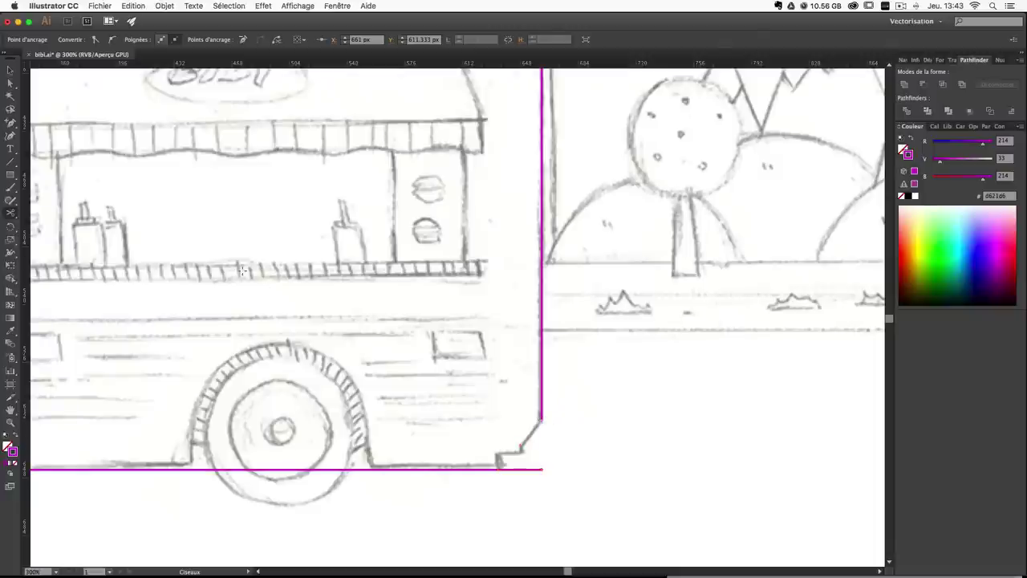
Trace the stepped rear bumper notch with straight Pen segments, joining the bottom line to the lower end of the rear edge.
left_click_drag(10, 122, 50, 124)
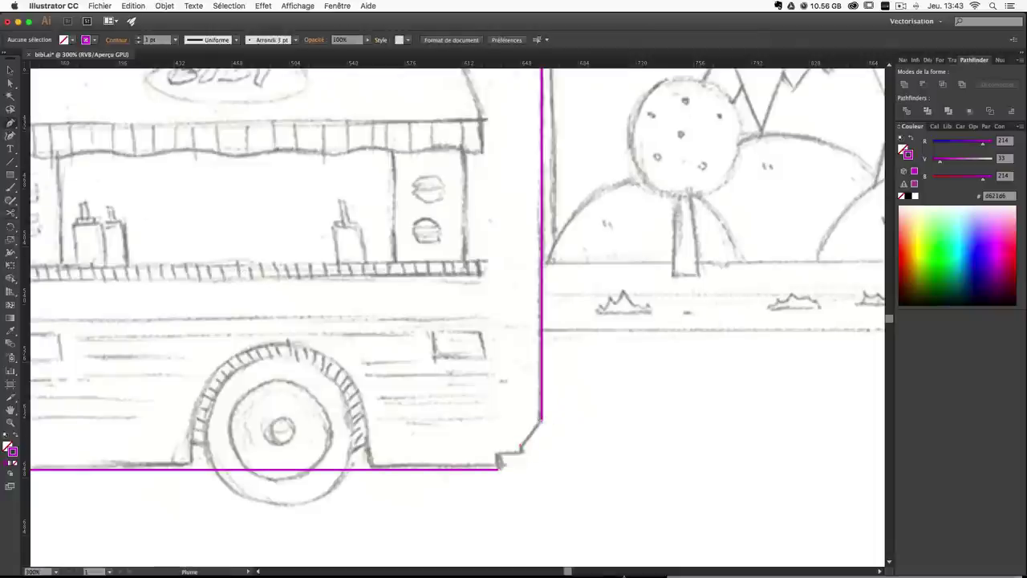
left_click(499, 470)
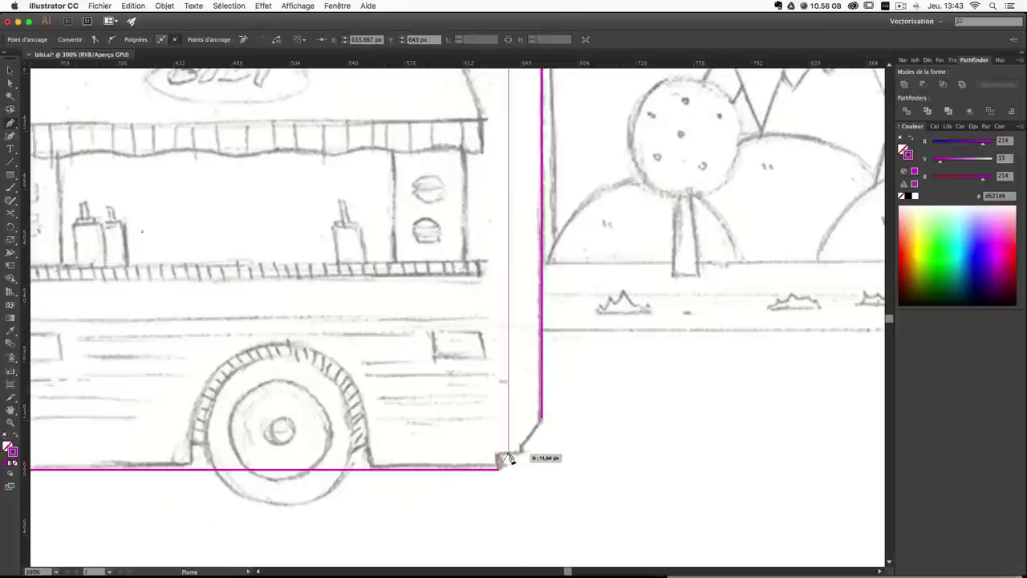
left_click(498, 453)
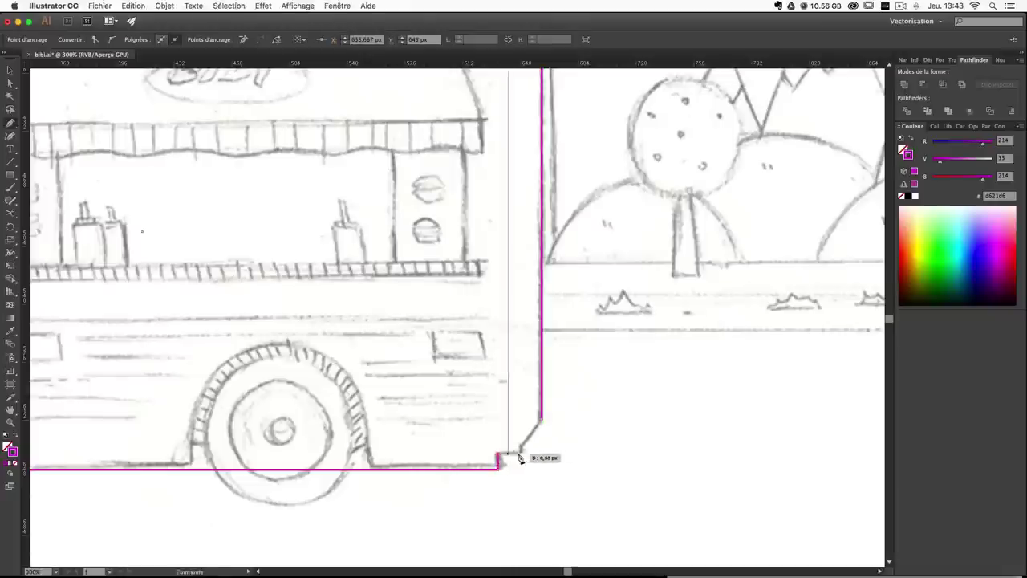
left_click(520, 455)
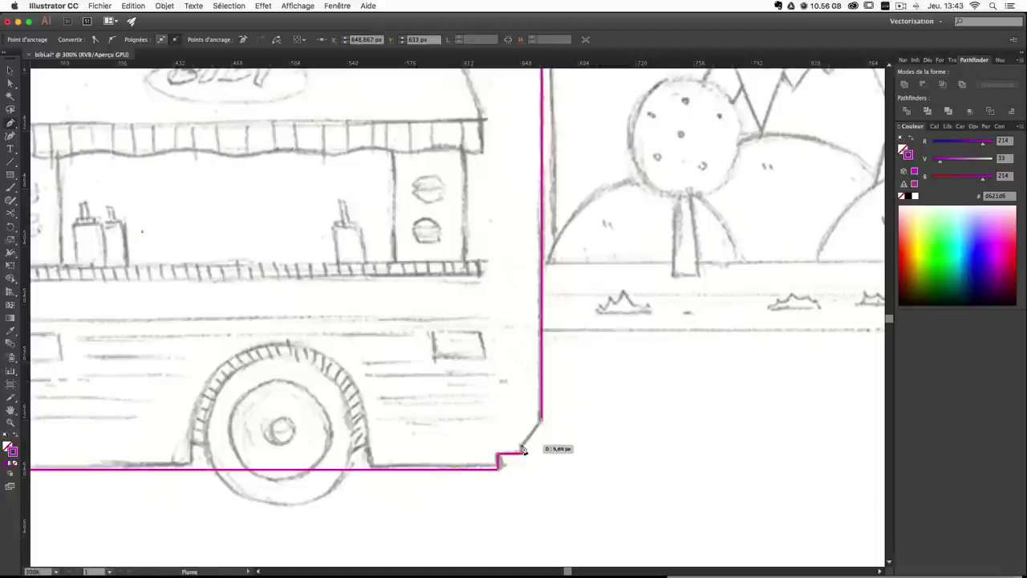
left_click(542, 419)
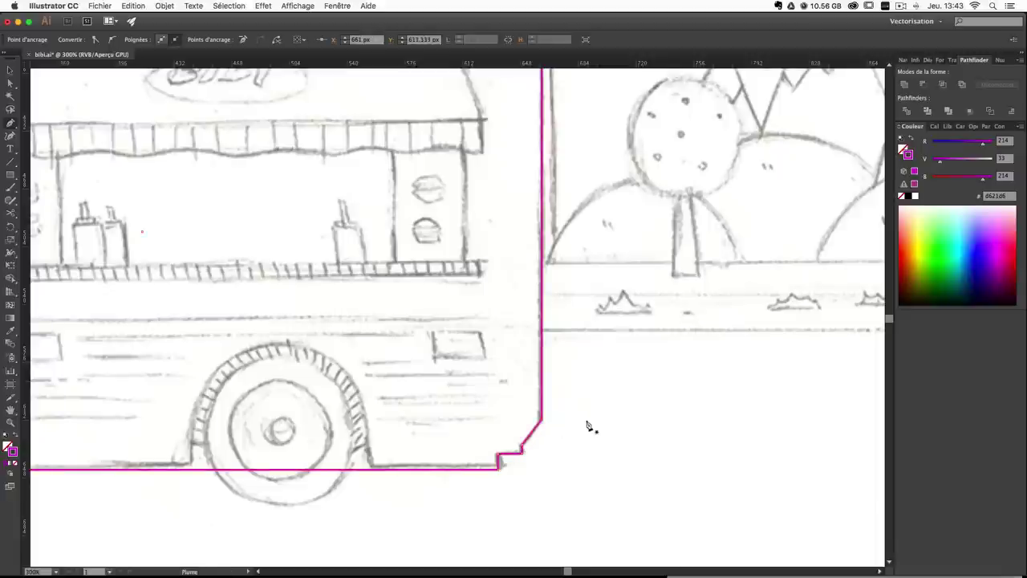
left_click(587, 425, "super")
left_click_drag(385, 428, 536, 551)
mouse_move(400, 357)
left_mouse_down()
mouse_move(601, 351)
mouse_move(492, 248)
mouse_move(356, 412)
mouse_move(415, 250)
mouse_move(380, 257)
left_mouse_up()
scroll(401, 260, "down", 1)
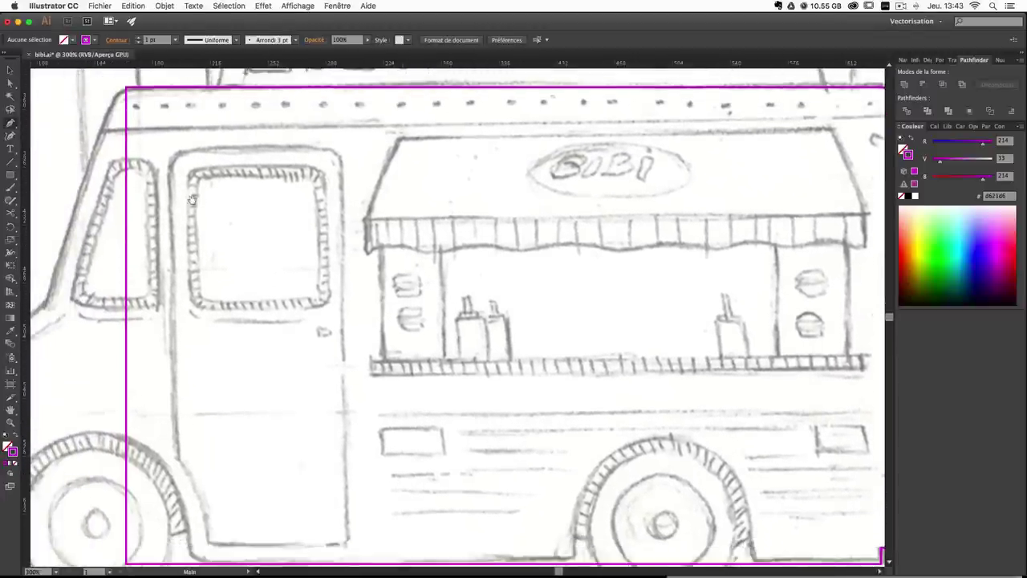
left_click_drag(595, 114, 414, 177)
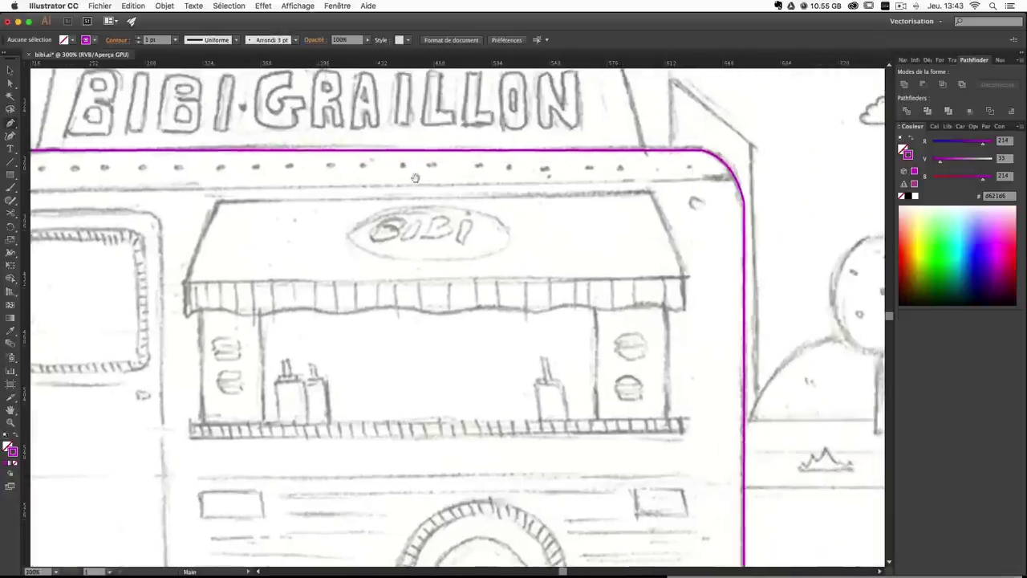
Draw a rectangle about 130 by 102 px over the front of the truck, from the hood's lower tip down to the bumper's underside.
left_click_drag(529, 367, 735, 248)
left_click_drag(388, 241, 478, 310)
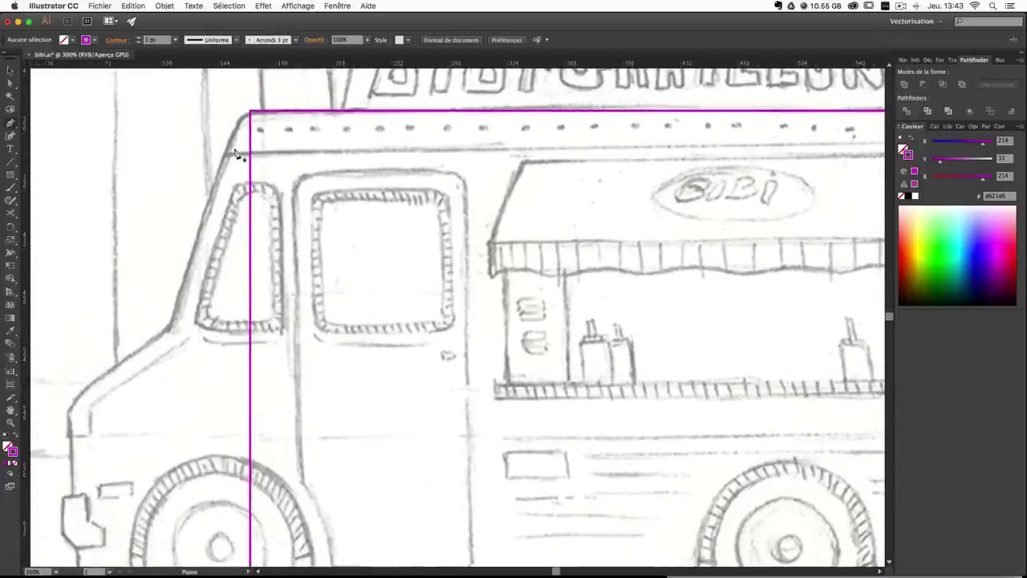
key("space")
left_click_drag(274, 227, 326, 199)
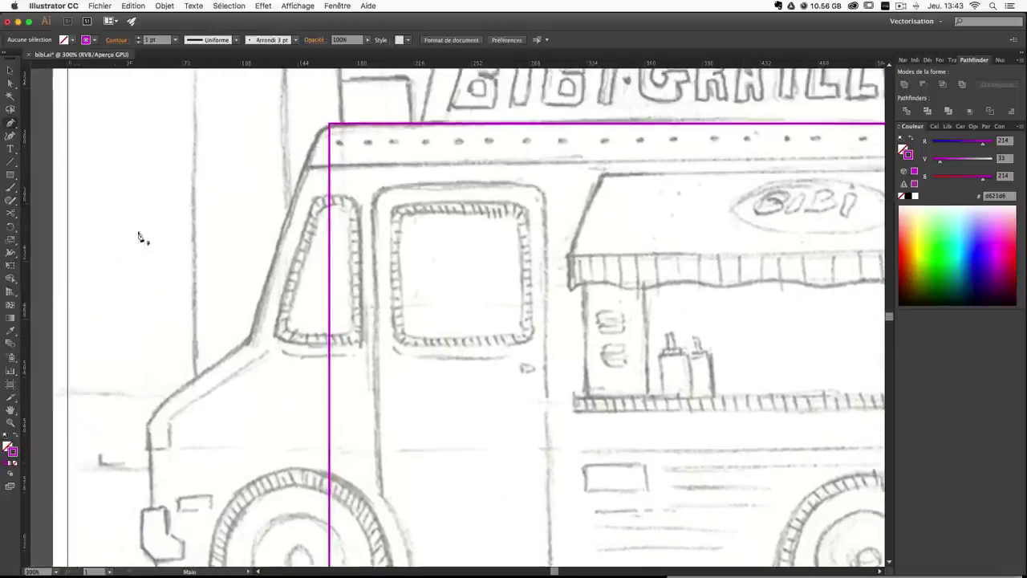
key("space")
left_click_drag(257, 265, 230, 208)
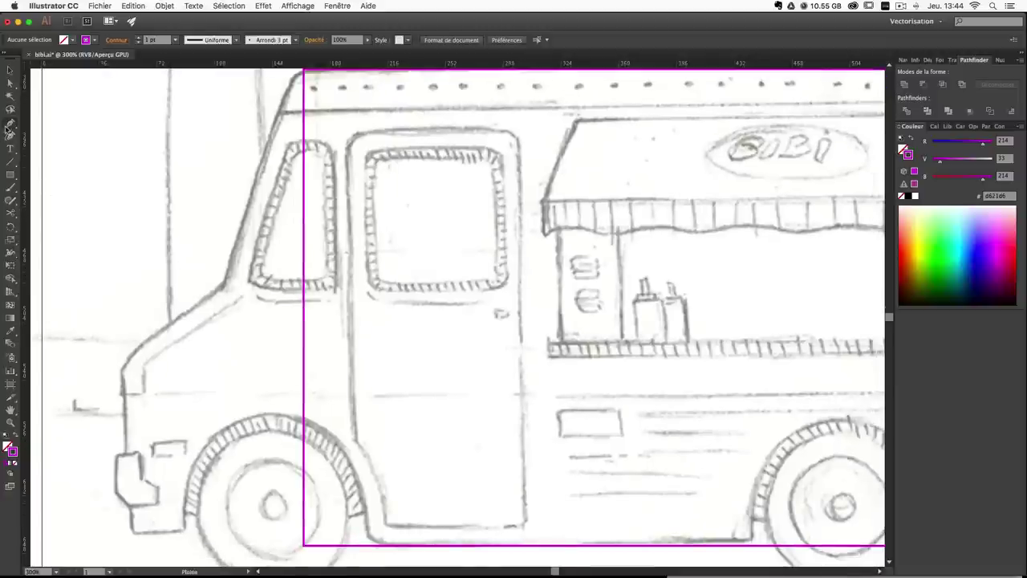
left_click(11, 174)
scroll(179, 281, "down", 4)
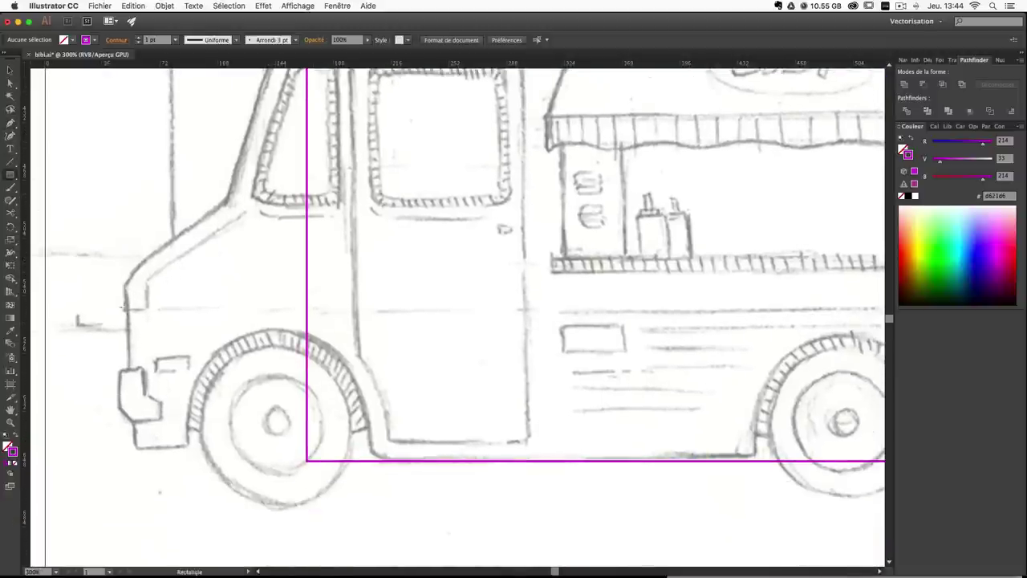
left_click_drag(125, 285, 334, 448)
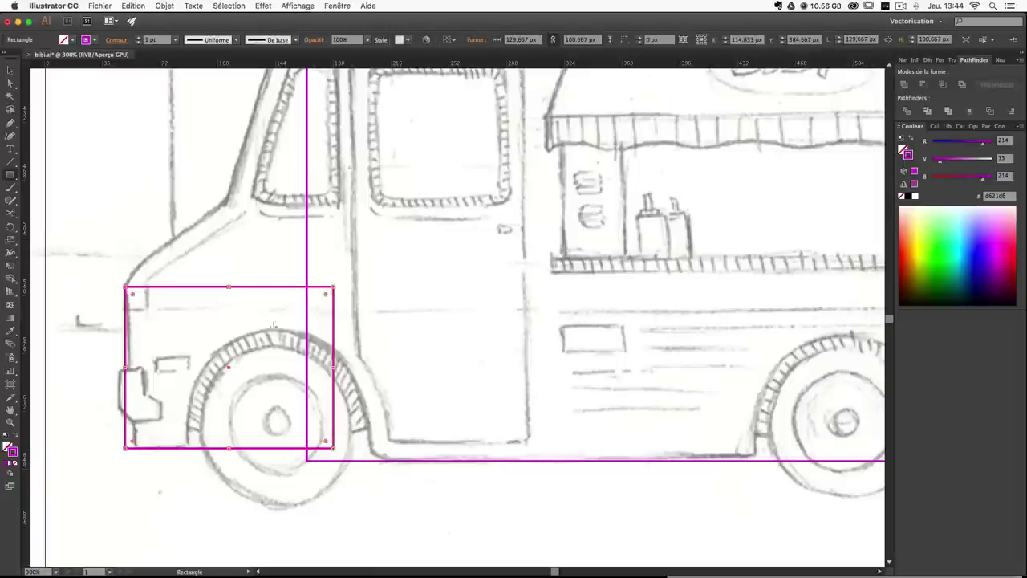
left_click_drag(232, 286, 231, 283)
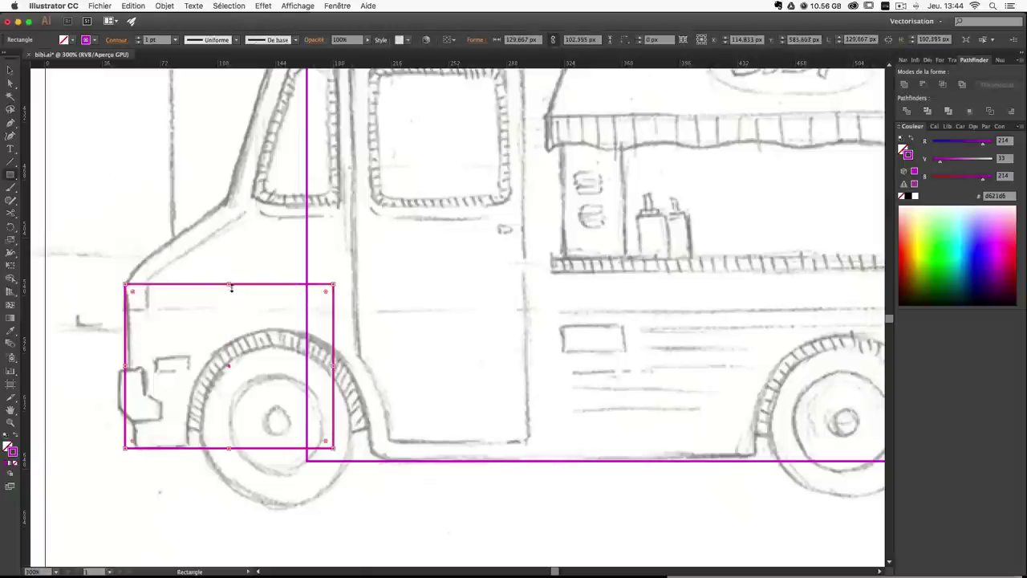
Unite the front rectangle with the truck body outline into a single shape and deselect it.
left_click(8, 69)
left_click(131, 207)
left_click_drag(112, 212, 392, 339)
scroll(591, 282, "up", 2)
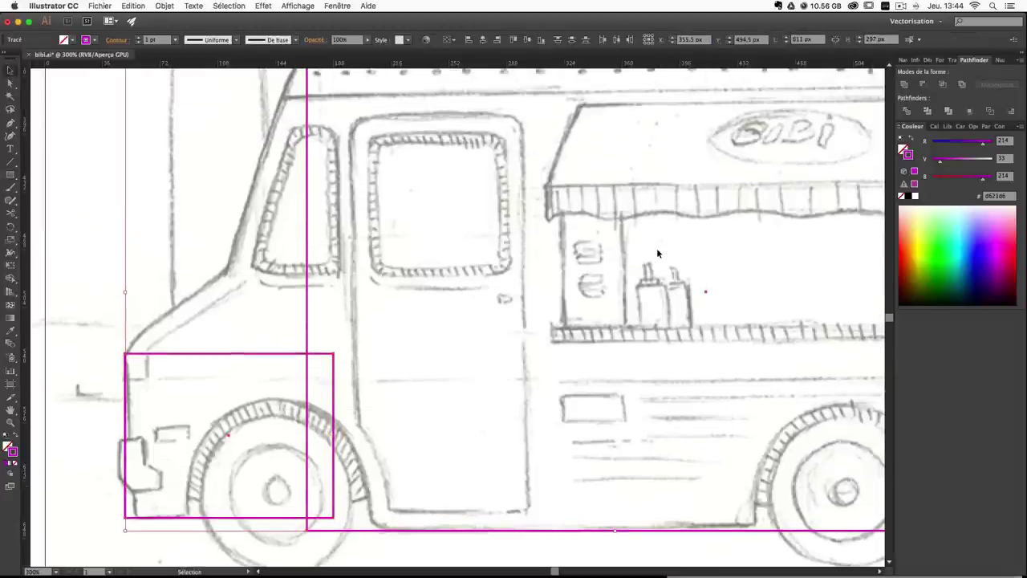
left_click(904, 84)
left_click(104, 269)
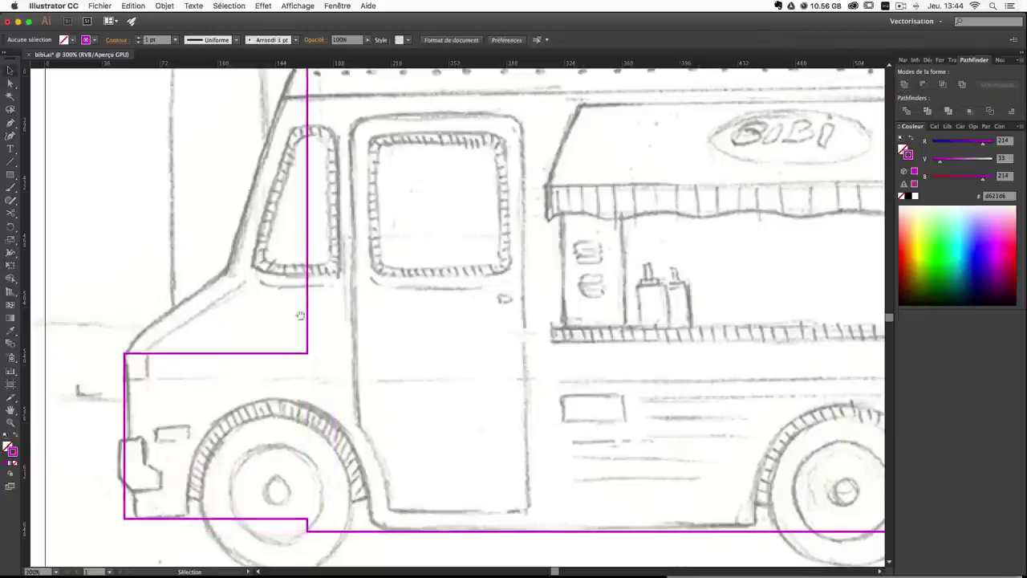
Cut the body outline at the hood's front tip and the roof's front corner, and delete the stepped section between them.
scroll(330, 372, "up", 3)
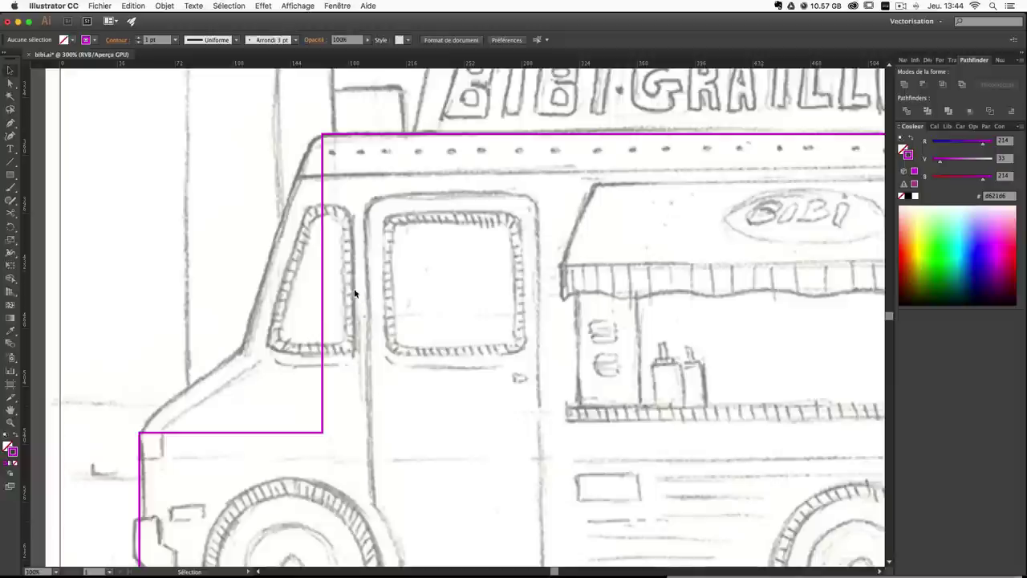
left_click(322, 292)
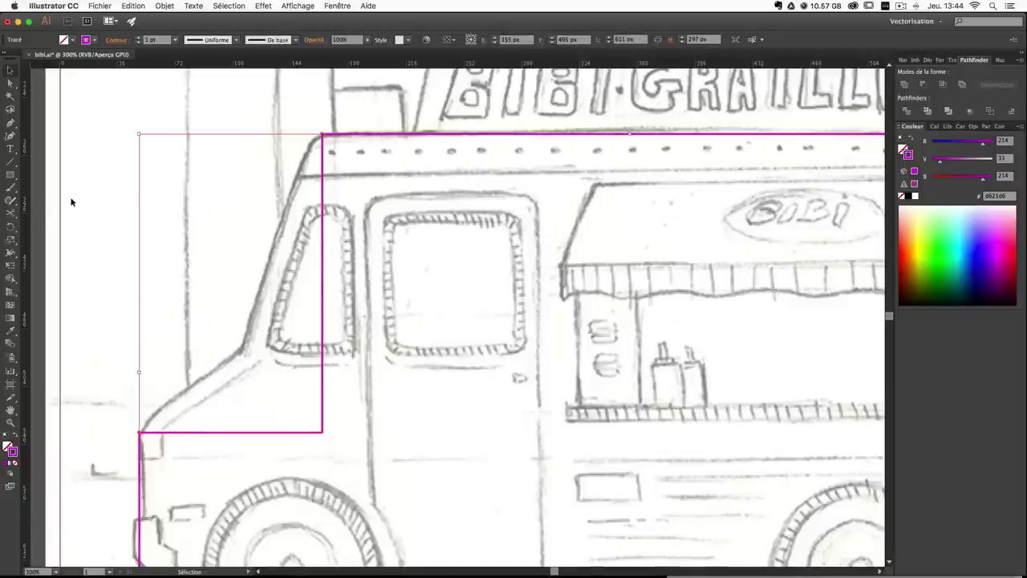
left_click(10, 212)
left_click(140, 431)
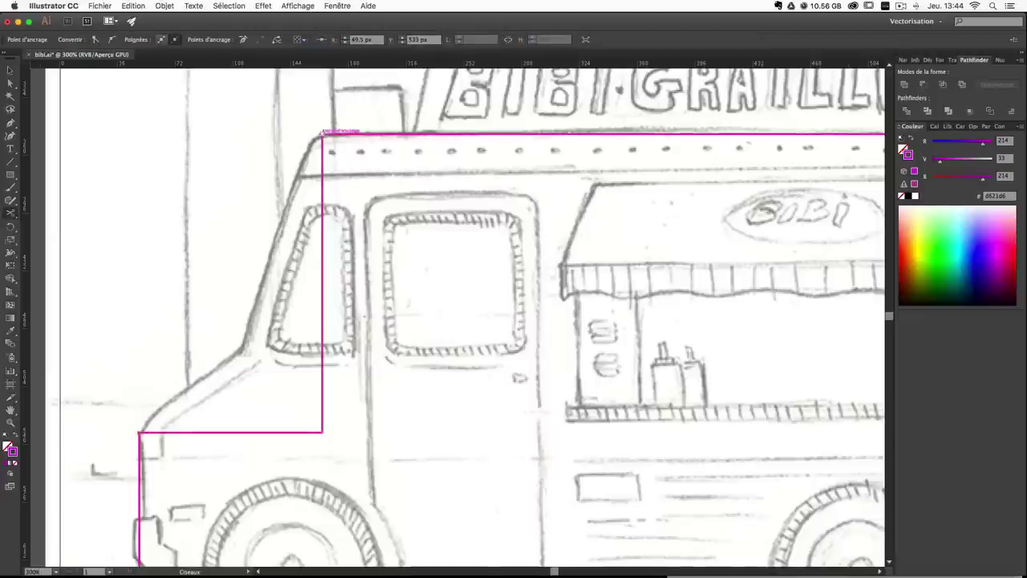
left_click(324, 135)
key("Delete")
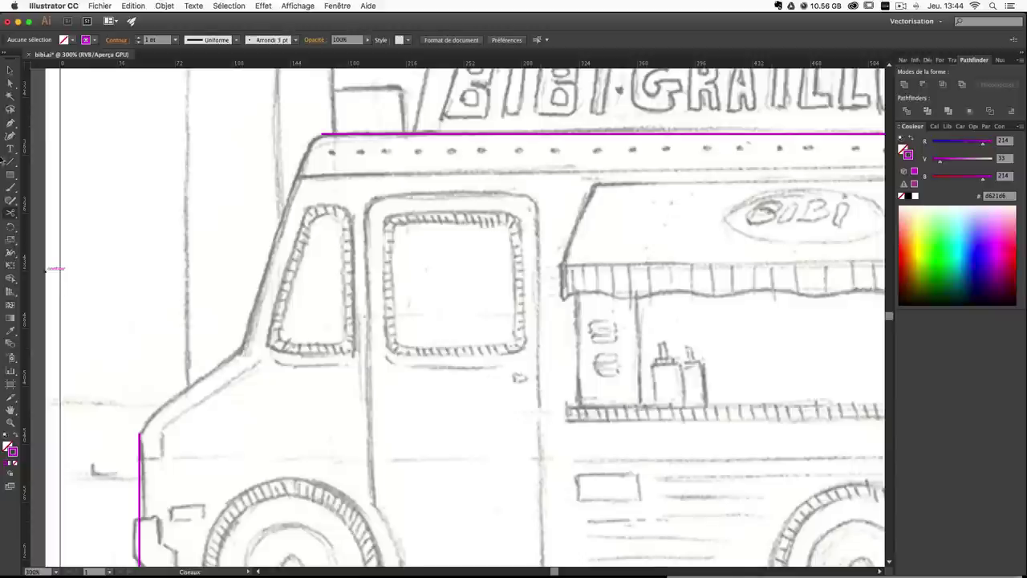
Trace the hood with a curved Pen segment from its front tip to the windshield base, and drop that anchor's outgoing handle.
key("p")
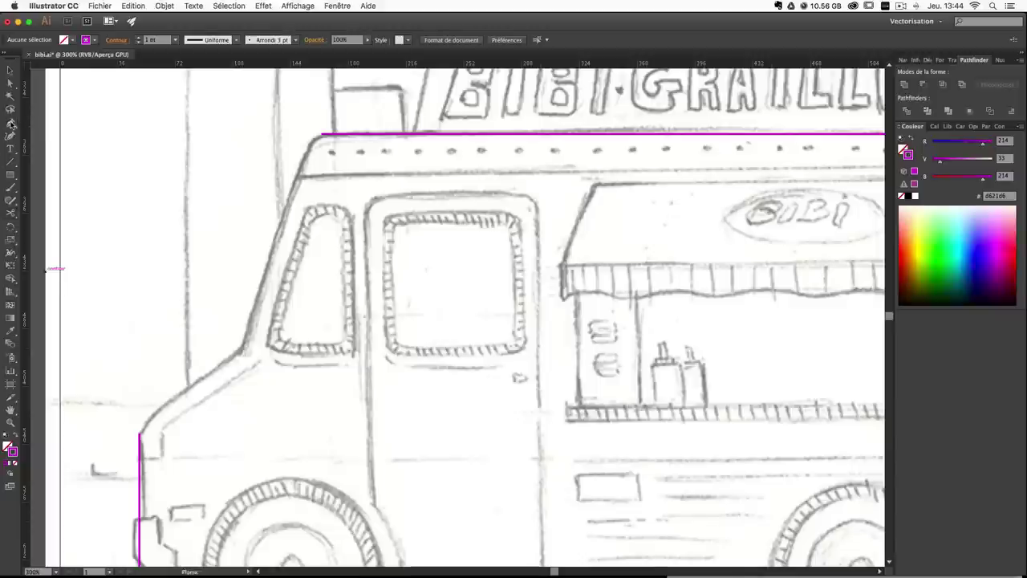
left_click(140, 433)
left_click_drag(239, 439, 240, 297)
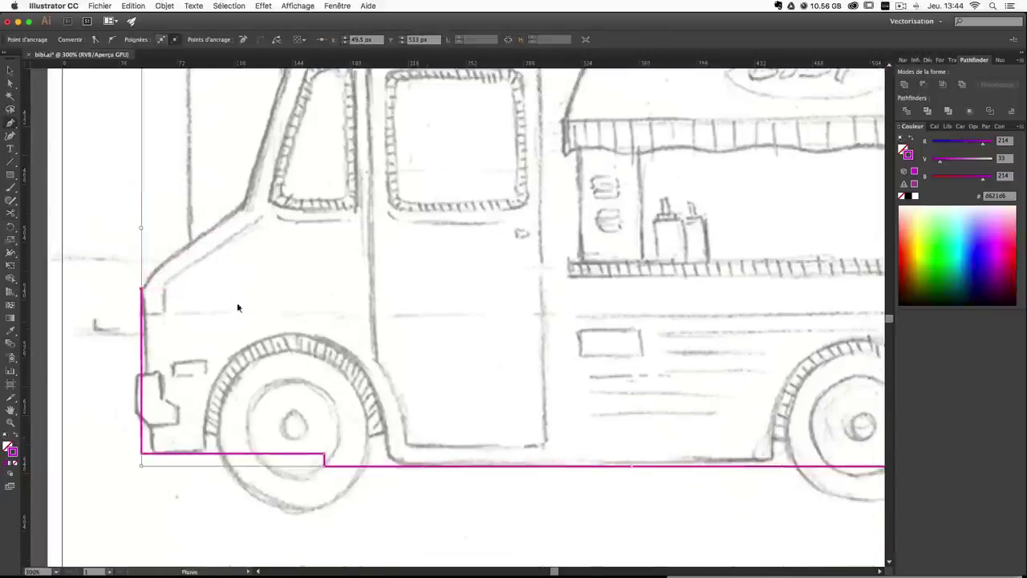
left_click_drag(248, 232, 233, 357)
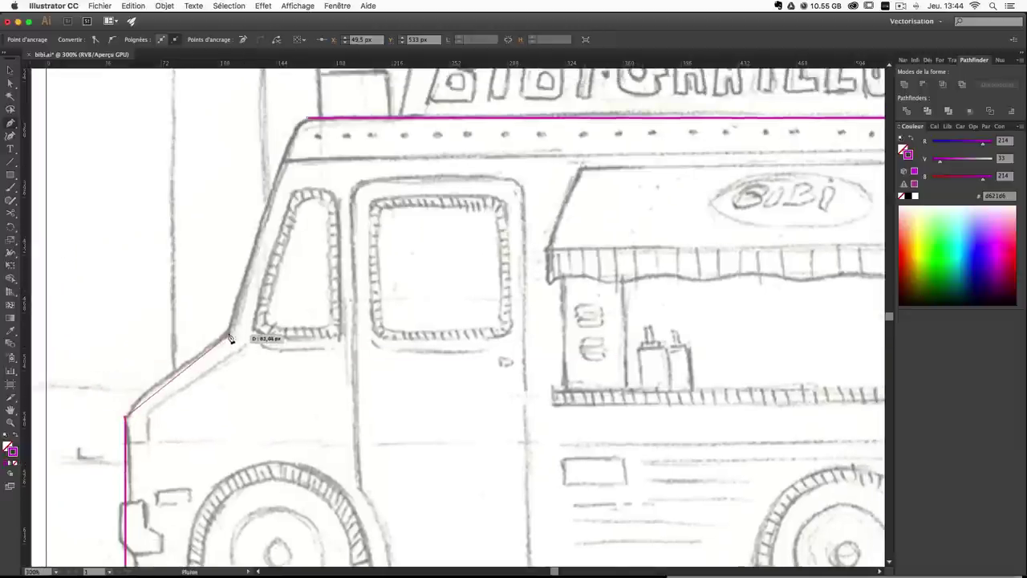
left_click(229, 330)
left_click_drag(319, 265, 324, 265)
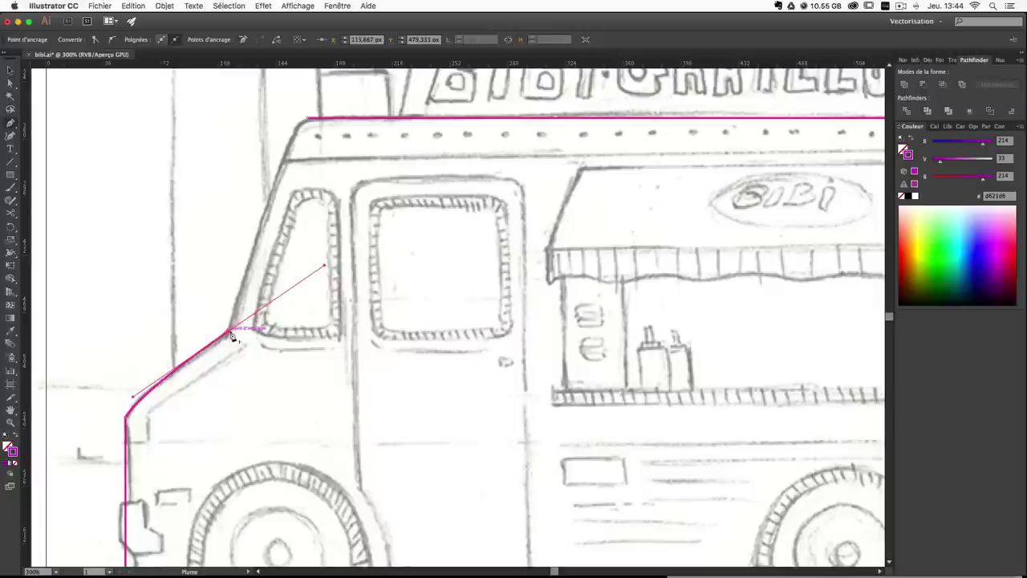
left_click(231, 332)
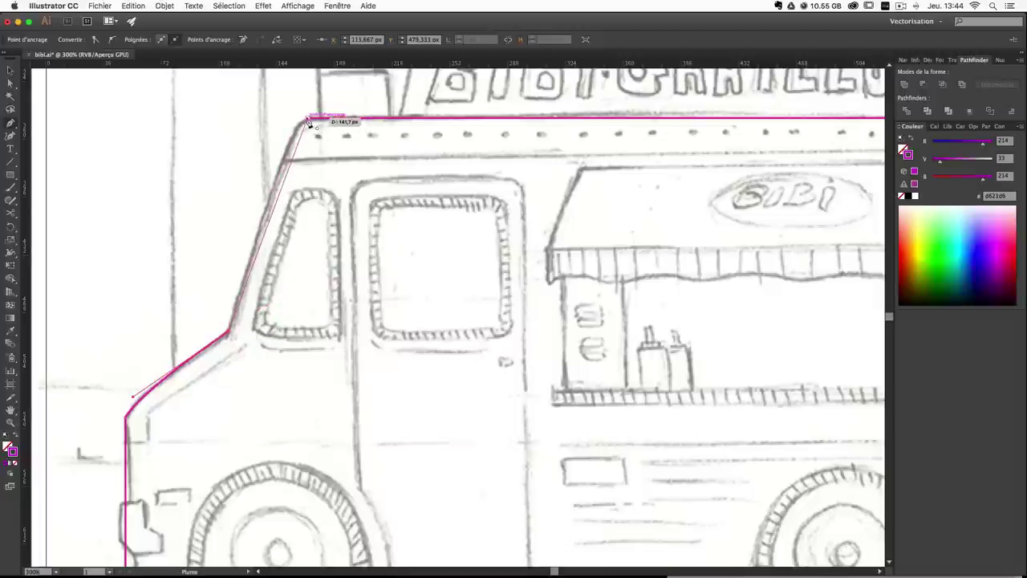
Try to join the windshield base to the roof line with a single curved Pen segment.
left_click_drag(306, 119, 339, 110)
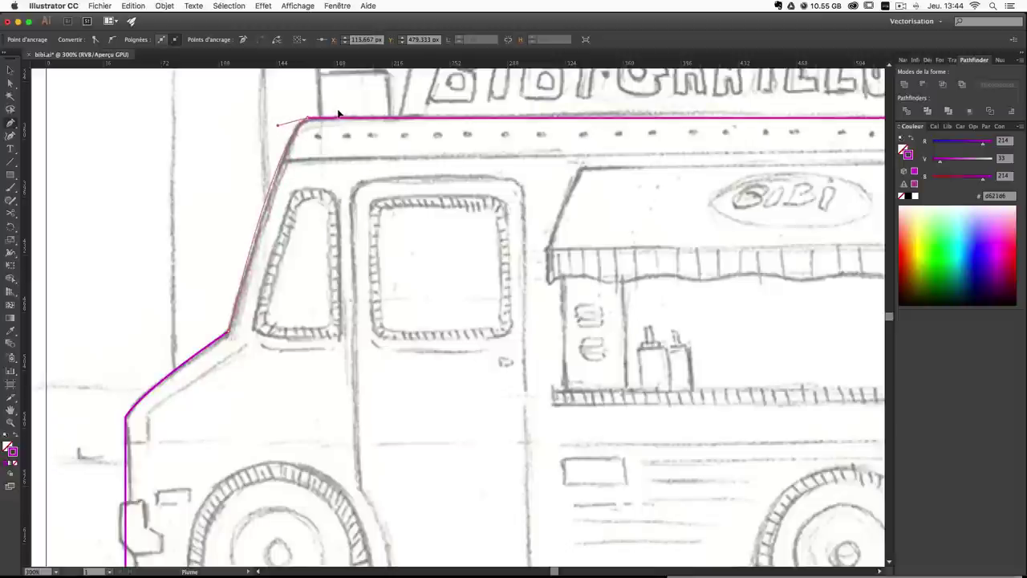
left_click(191, 147, "super")
left_click_drag(602, 237, 566, 263)
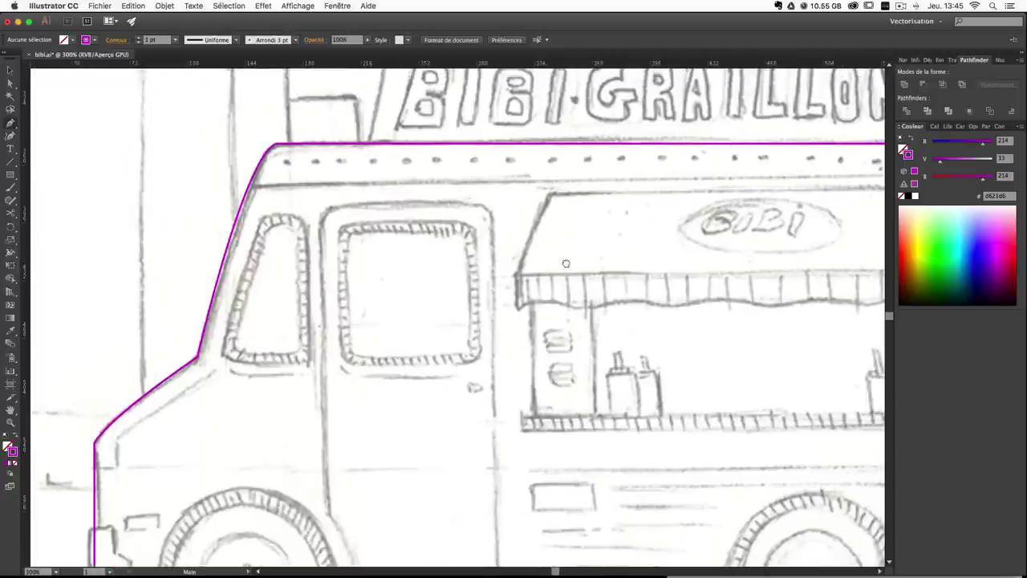
left_click(276, 146, "super")
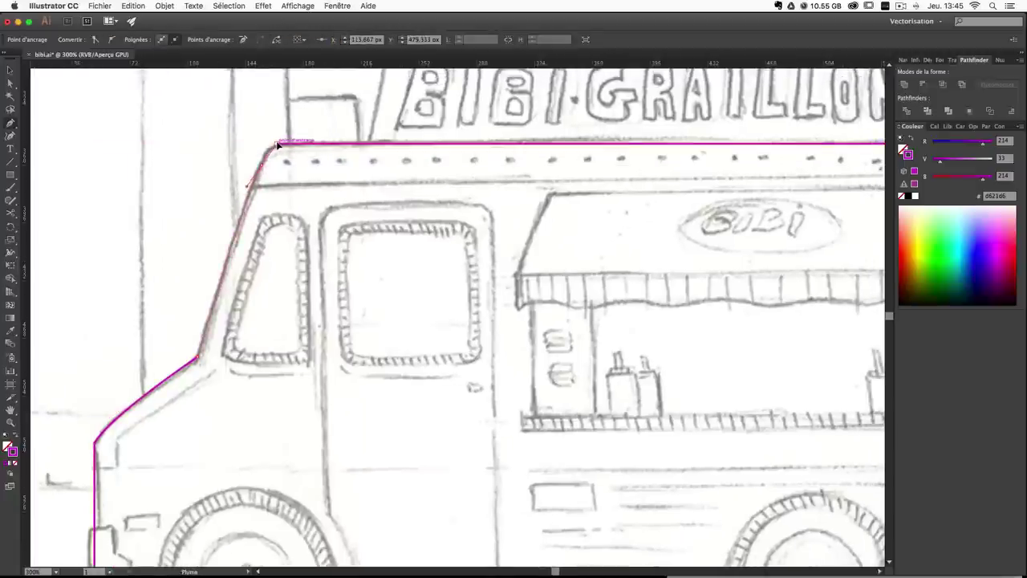
Trace the windshield with a straight Pen segment and a short curve that rounds into the front end of the roof line.
mouse_move(277, 146)
left_mouse_down()
mouse_move(266, 166)
mouse_move(280, 145)
left_mouse_up()
key("super+z")
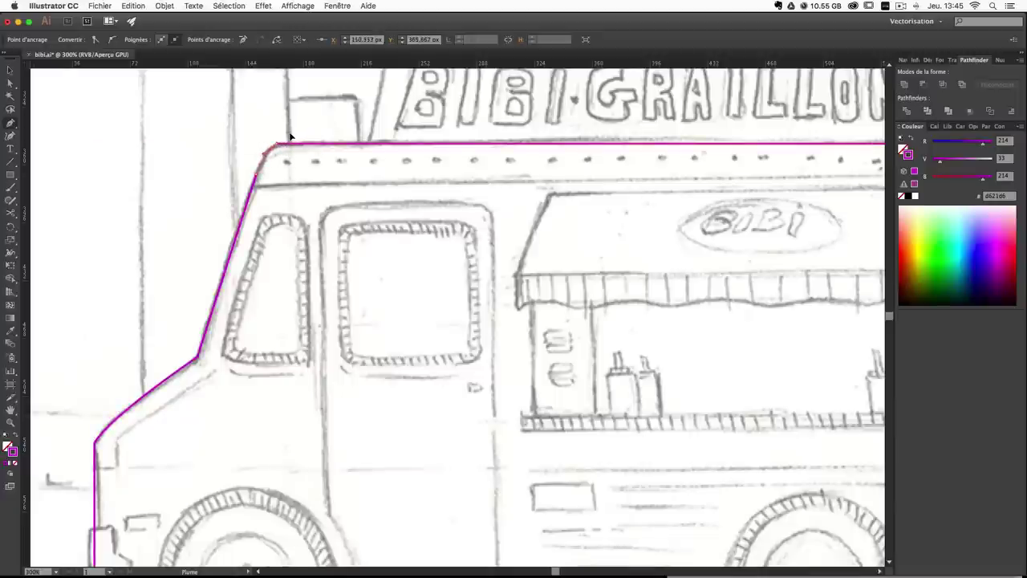
left_click(471, 121, "super")
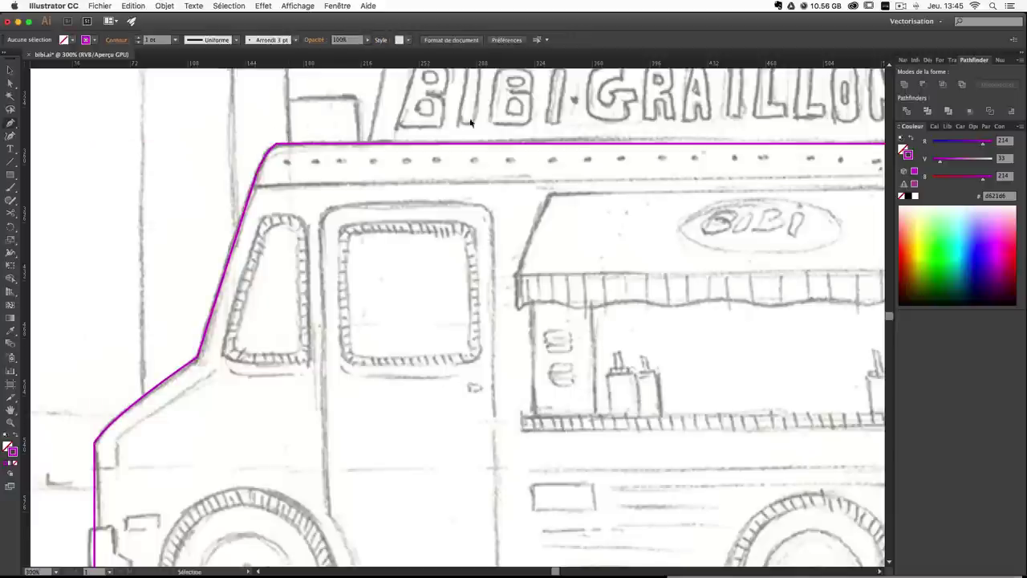
Examine the whole truck body outline against the sketch, including the area around the front wheel.
left_click_drag(597, 312, 560, 247)
key("super+plus")
key("super+plus")
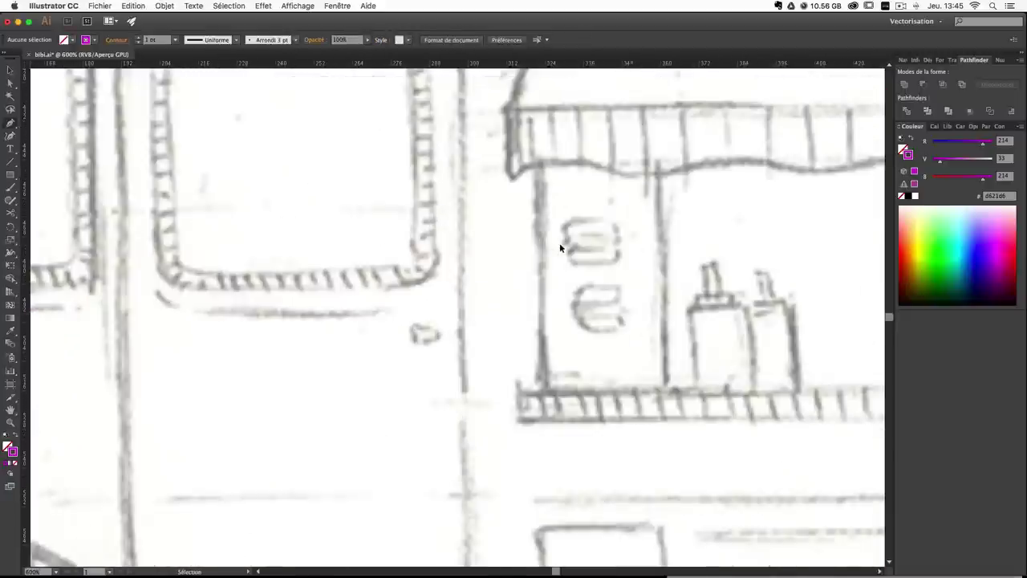
key("super+minus")
key("super+minus")
key("super+minus")
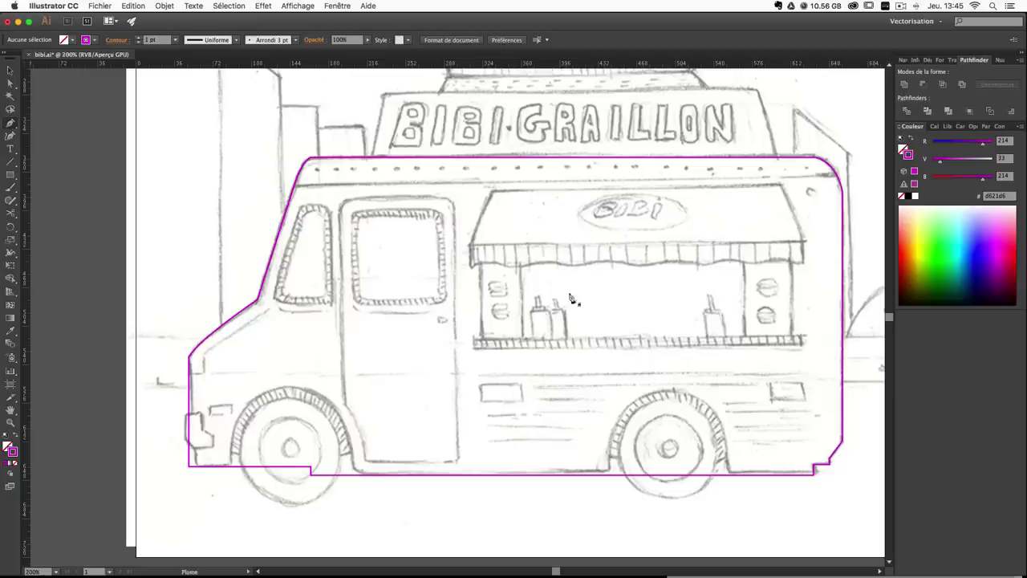
left_click_drag(541, 325, 578, 250)
key("super+plus")
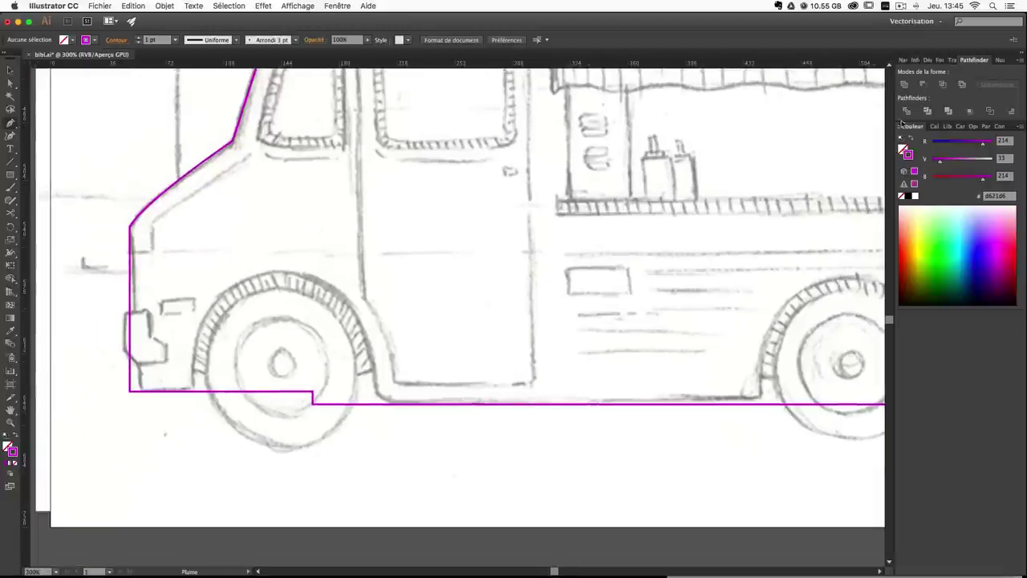
Draw a circle over the front wheel with the Ellipse tool and enlarge it to about 111 px across to follow the wheel arch.
left_click(935, 130)
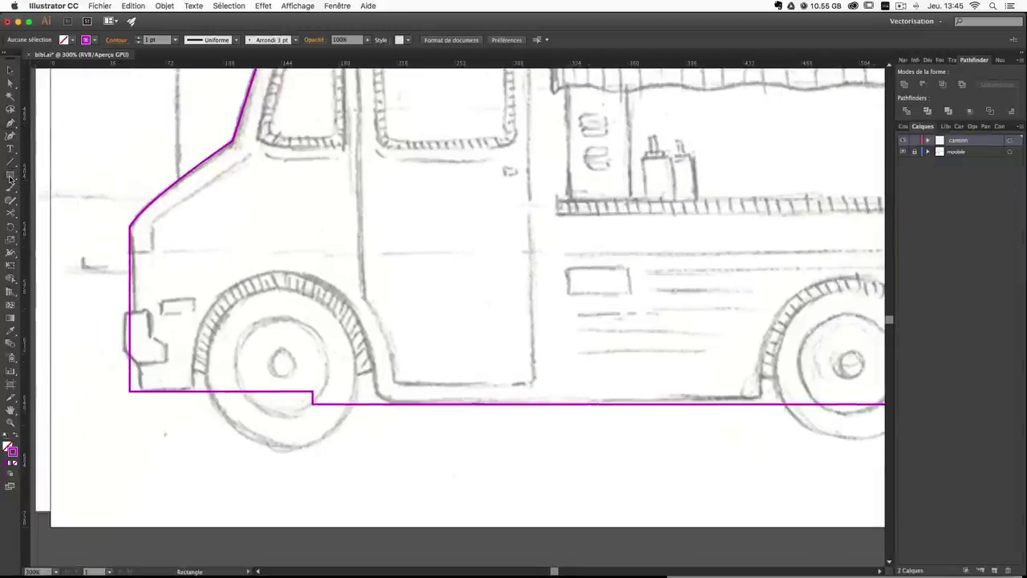
left_click_drag(10, 174, 56, 200)
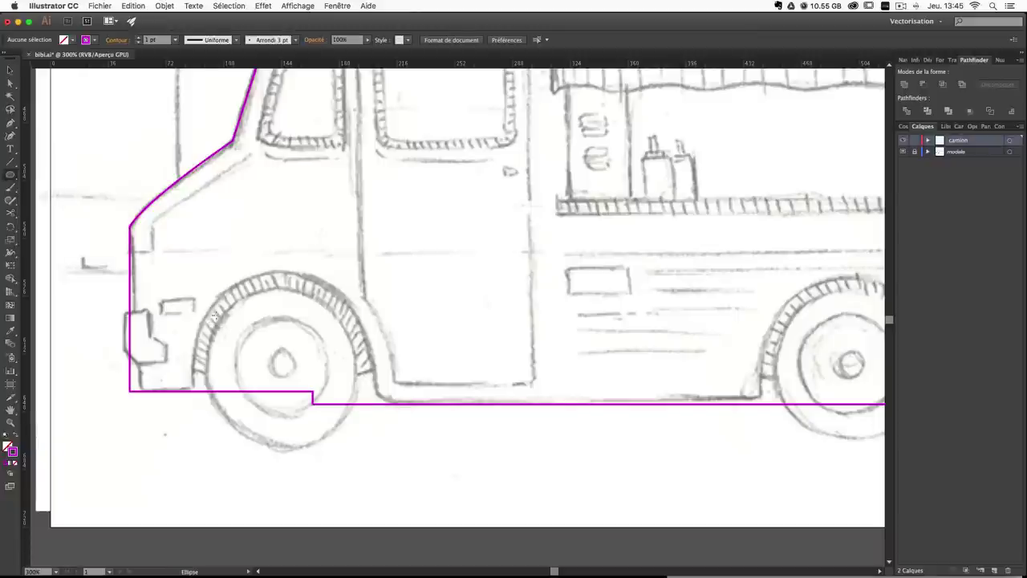
left_click_drag(210, 286, 374, 423)
left_click(9, 78)
key("Left")
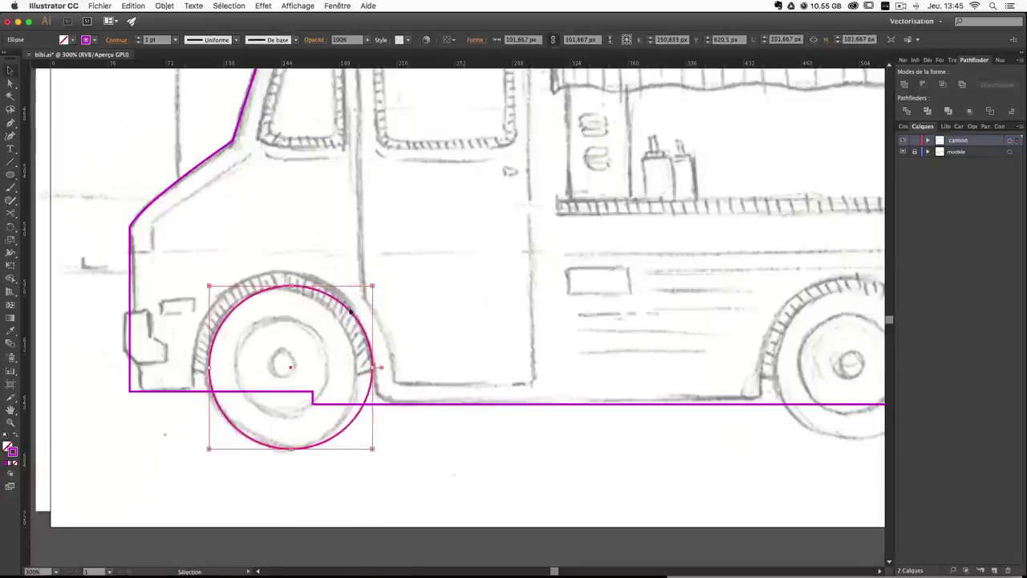
left_click_drag(209, 285, 194, 258)
left_click(203, 421)
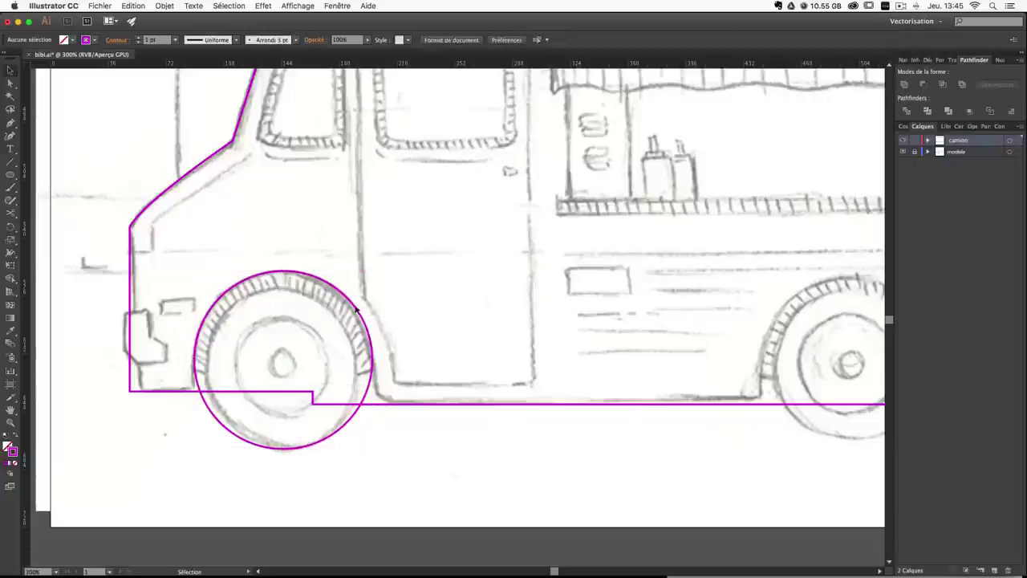
Move the circle aside to compare it with the sketch, place it back on the front wheel arch and enlarge it to about 115 px.
left_click_drag(357, 312, 412, 487)
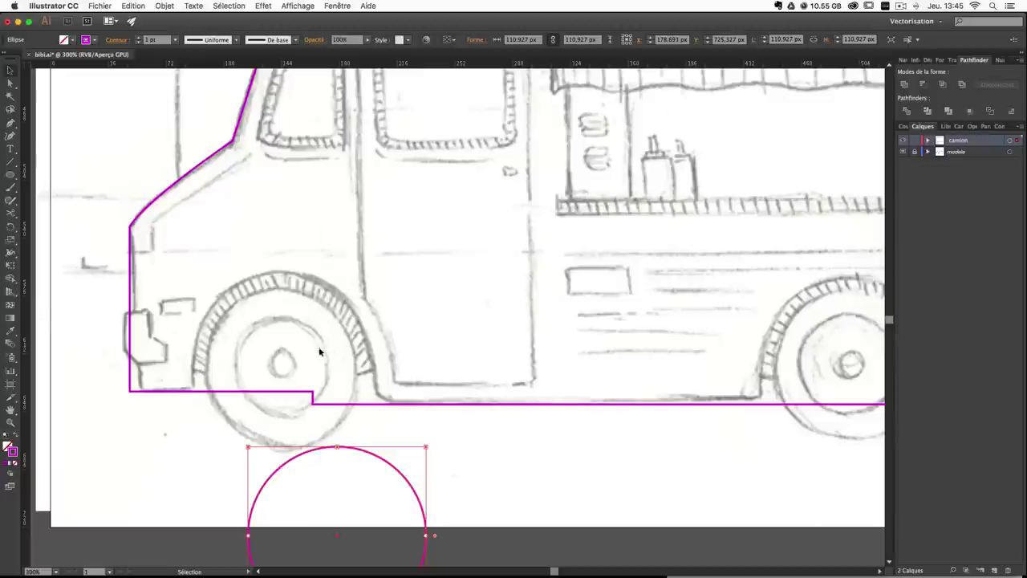
left_click(369, 456)
left_click_drag(369, 454, 380, 276)
key("Left")
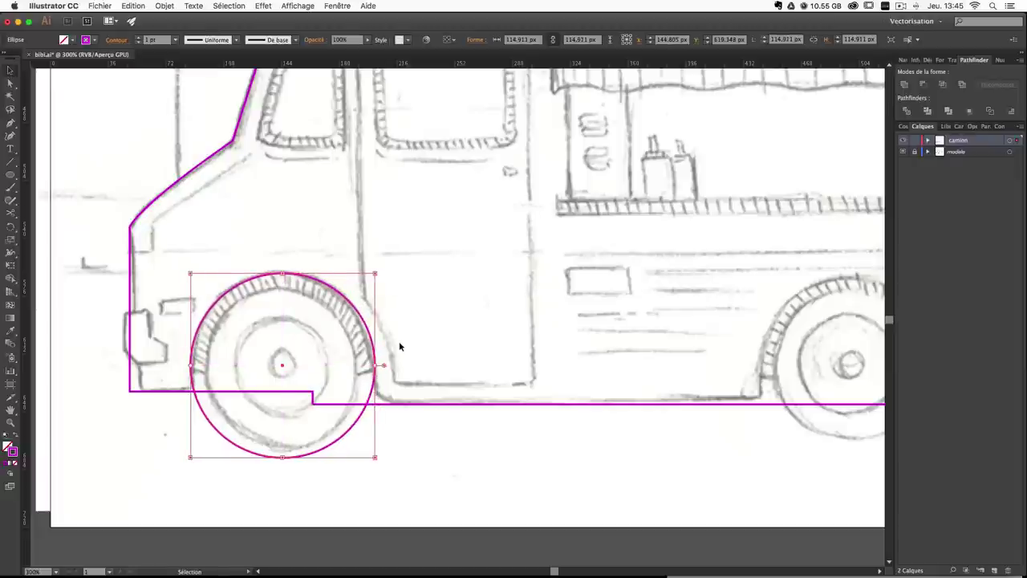
key("Up")
left_click(408, 469)
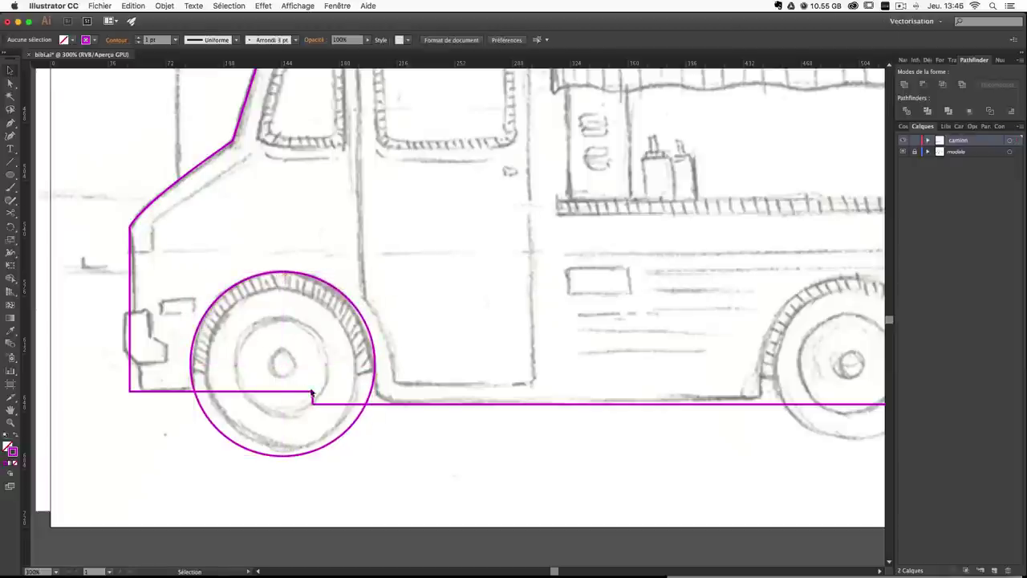
Try to cut the front wheel arch by subtracting its circle from the truck body outline, and undo the cut.
left_click_drag(379, 380, 365, 413)
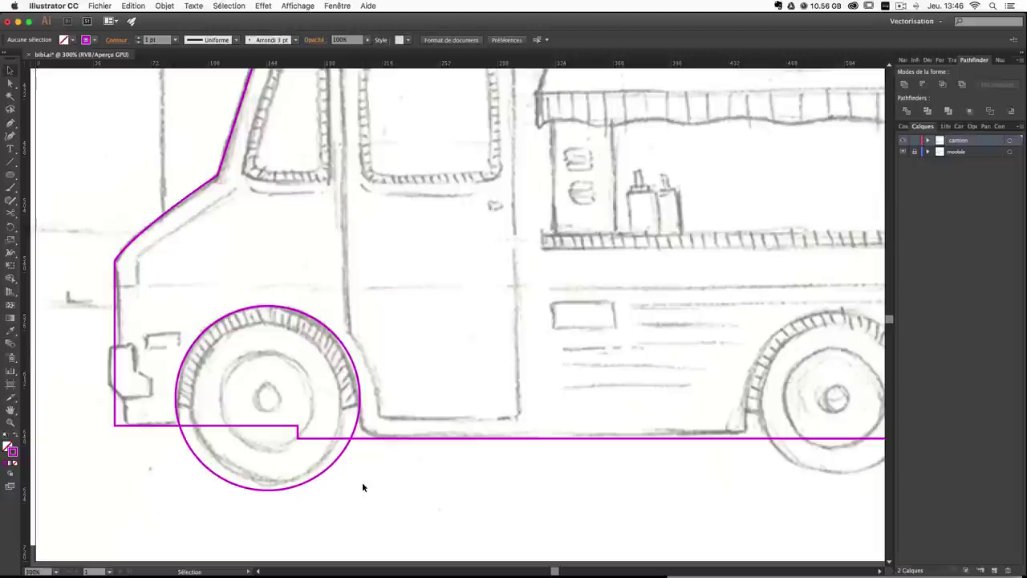
scroll(358, 498, "left", 3)
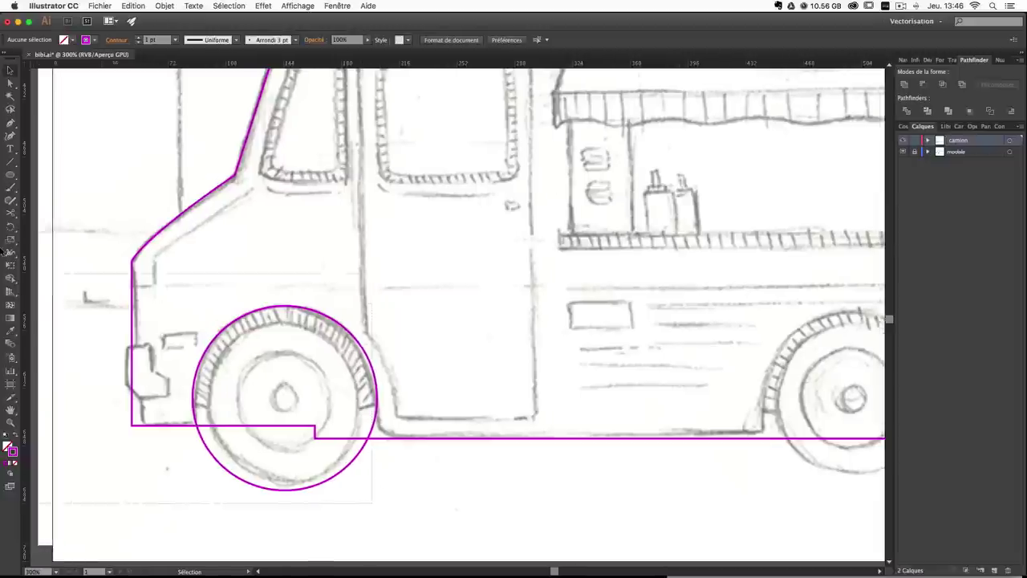
left_click(172, 256)
scroll(225, 201, "right", 3)
scroll(225, 201, "up", 2)
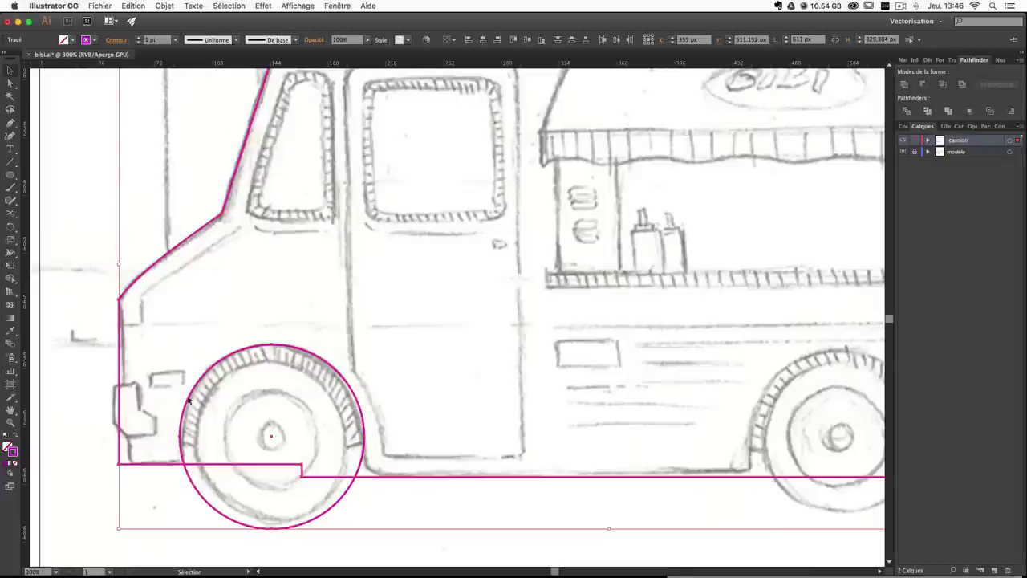
left_click(927, 85)
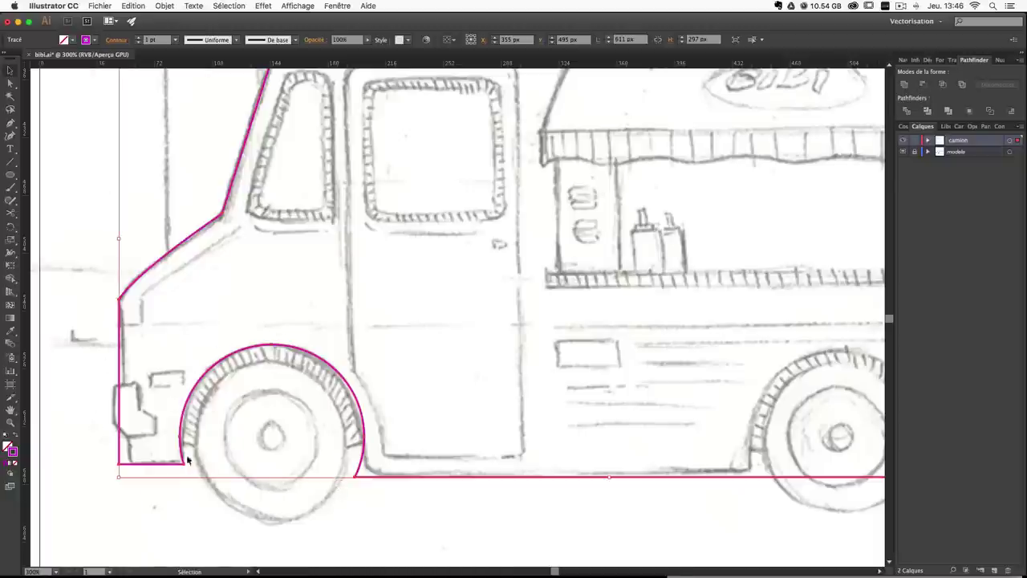
left_click(399, 534)
scroll(468, 399, "right", 3)
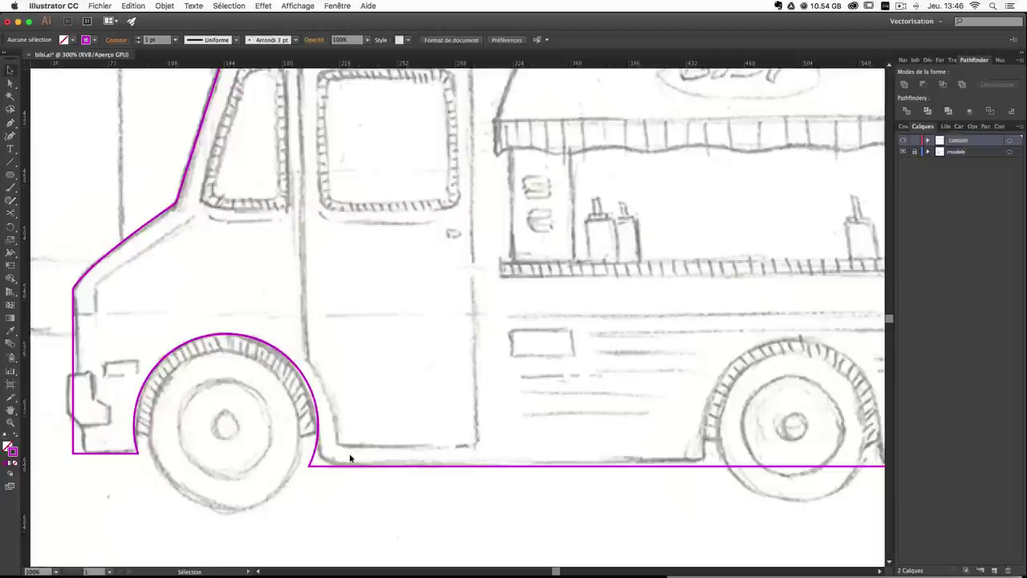
scroll(350, 458, "down", 3)
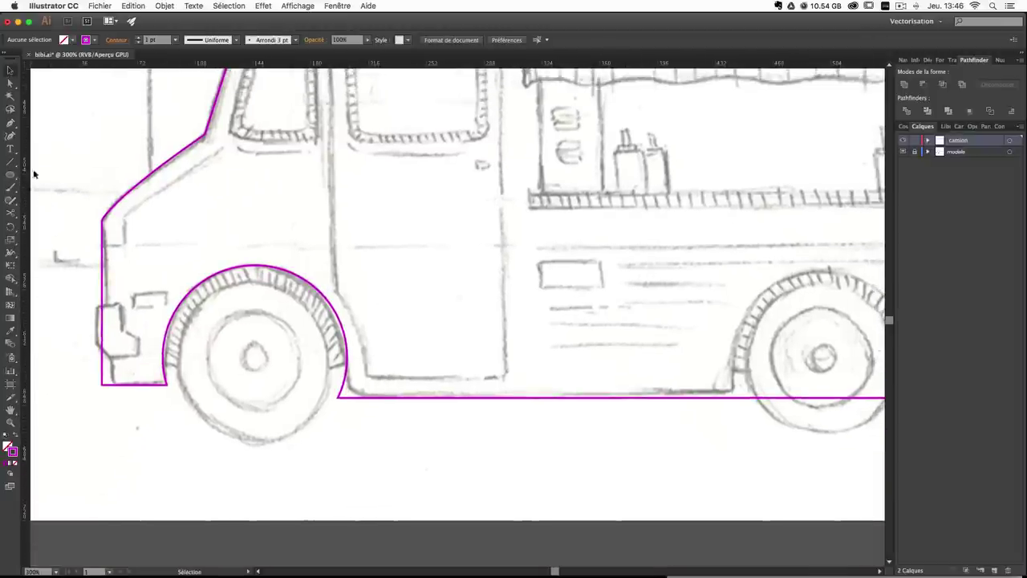
key("super+z")
key("super+z")
key("super+z")
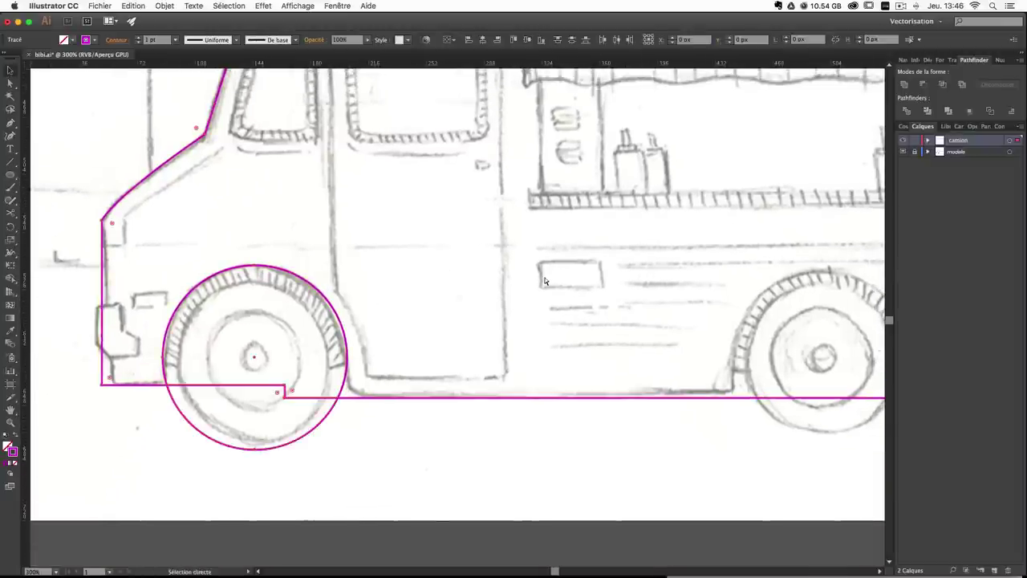
Copy the front wheel-arch circle straight across onto the rear wheel arch.
mouse_move(471, 285)
left_mouse_down()
mouse_move(378, 264)
mouse_move(438, 244)
left_mouse_up()
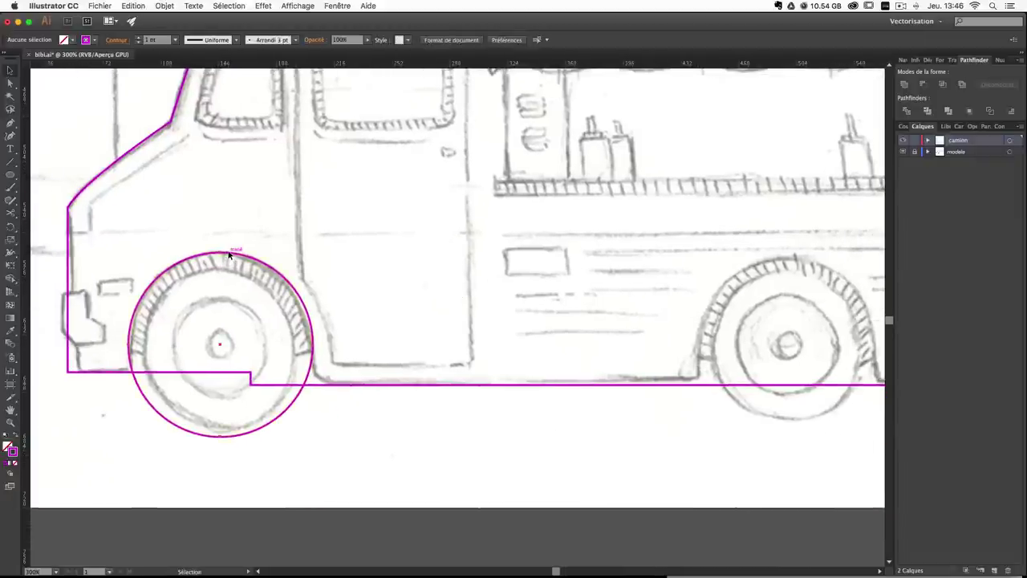
left_click_drag(230, 254, 792, 266)
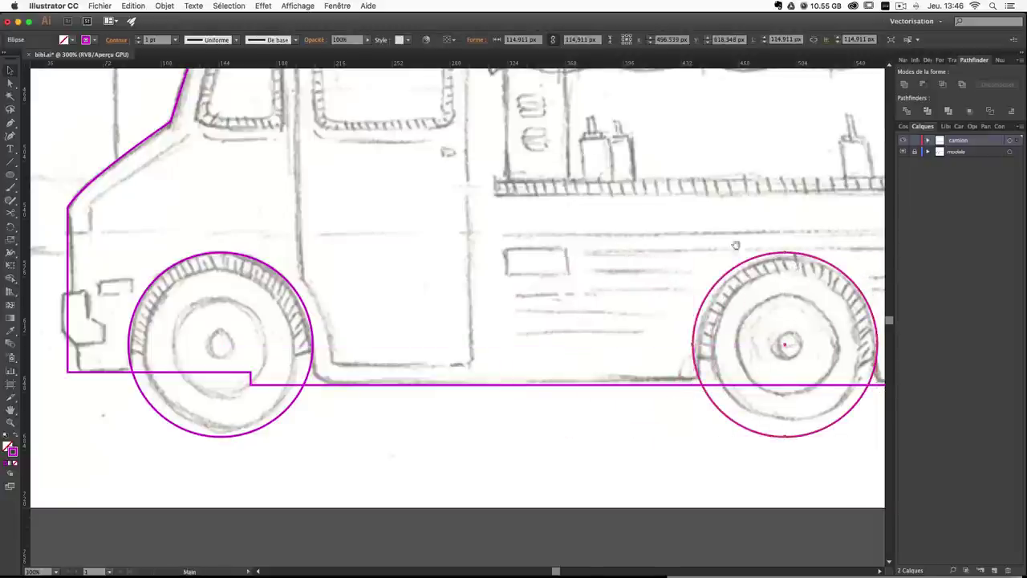
left_click_drag(734, 234, 670, 231)
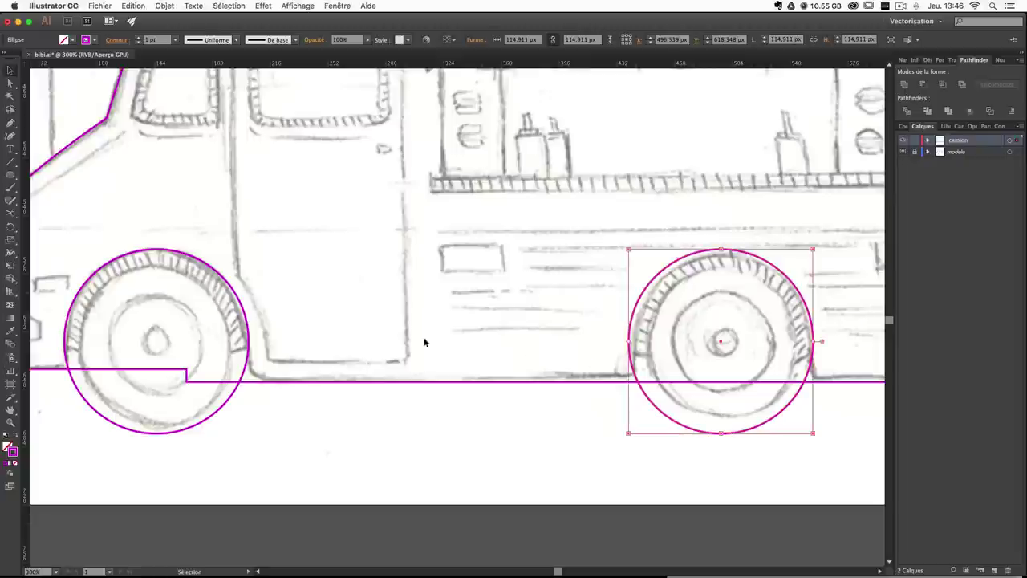
left_click(429, 404)
Try to subtract the arch circles from the truck body with all objects selected, and undo the result.
left_click_drag(275, 399, 326, 393)
left_click_drag(307, 454, 257, 428)
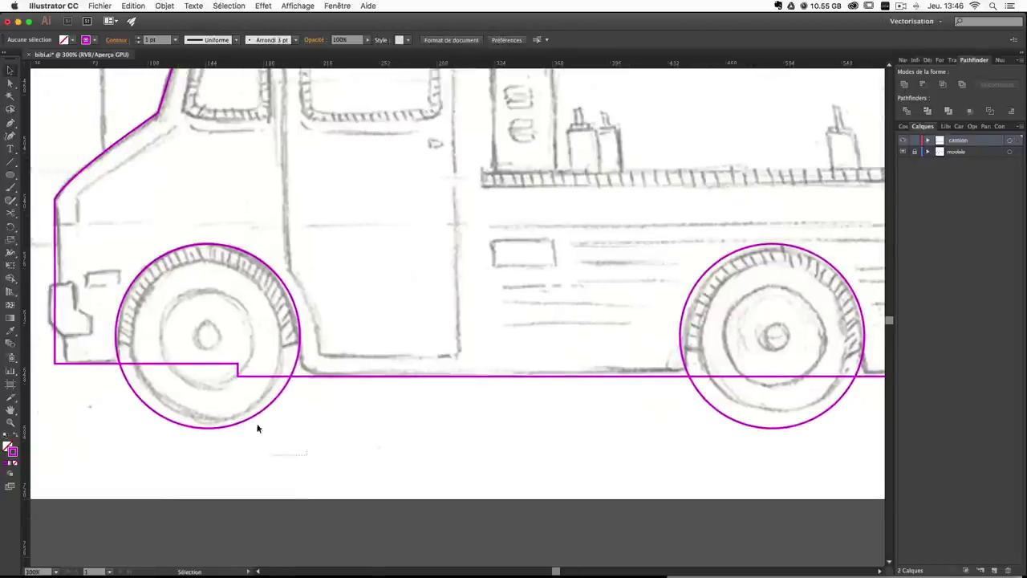
left_click_drag(238, 369, 239, 369)
left_click_drag(319, 413, 240, 366)
left_click(239, 366)
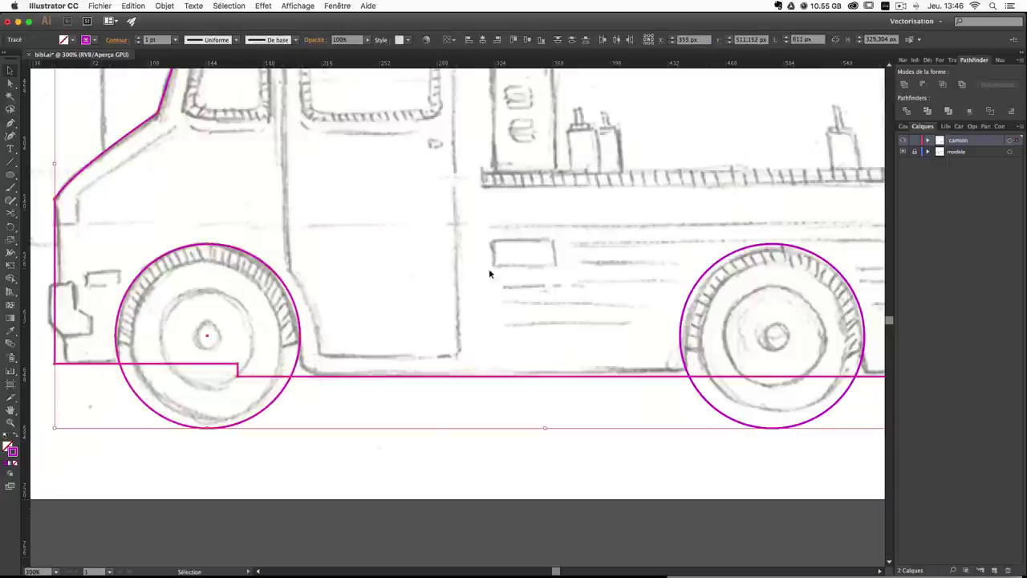
left_click(393, 405)
key("super+a")
left_click(924, 85)
key("super+z")
left_click(595, 452)
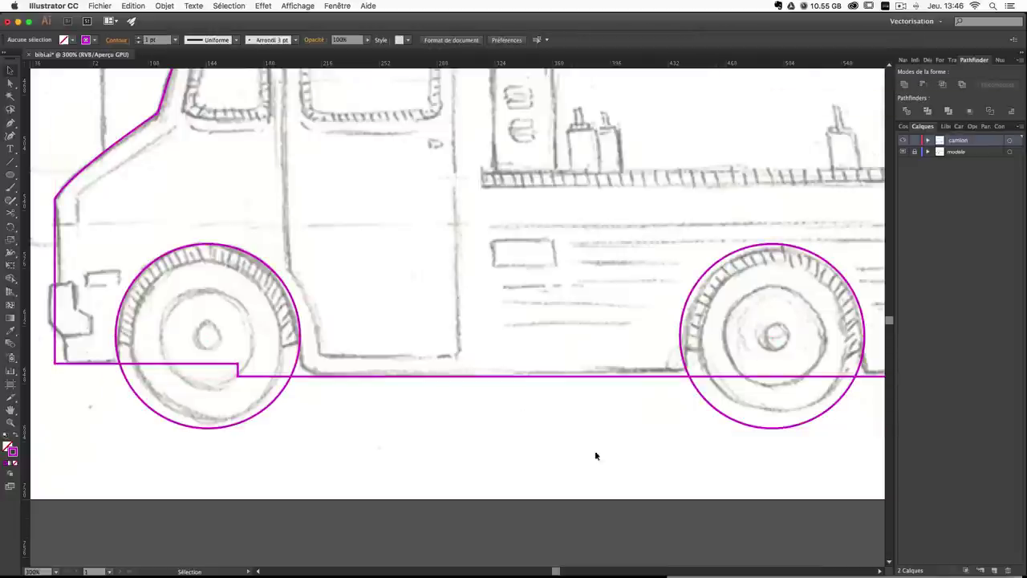
Subtract both wheel-arch circles from the truck body outline to cut out the front and rear arches.
left_click_drag(844, 464, 66, 145)
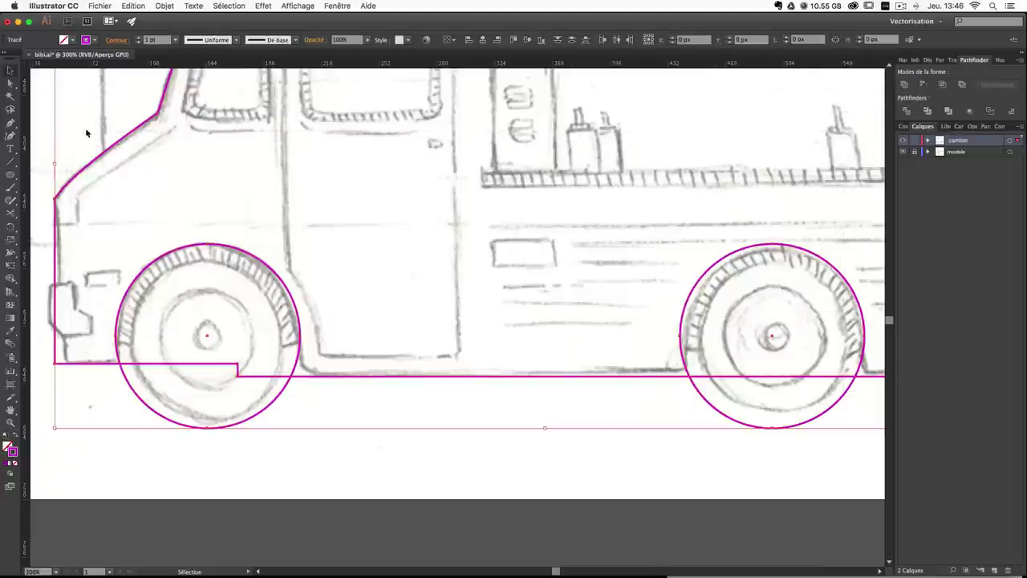
left_click(924, 85)
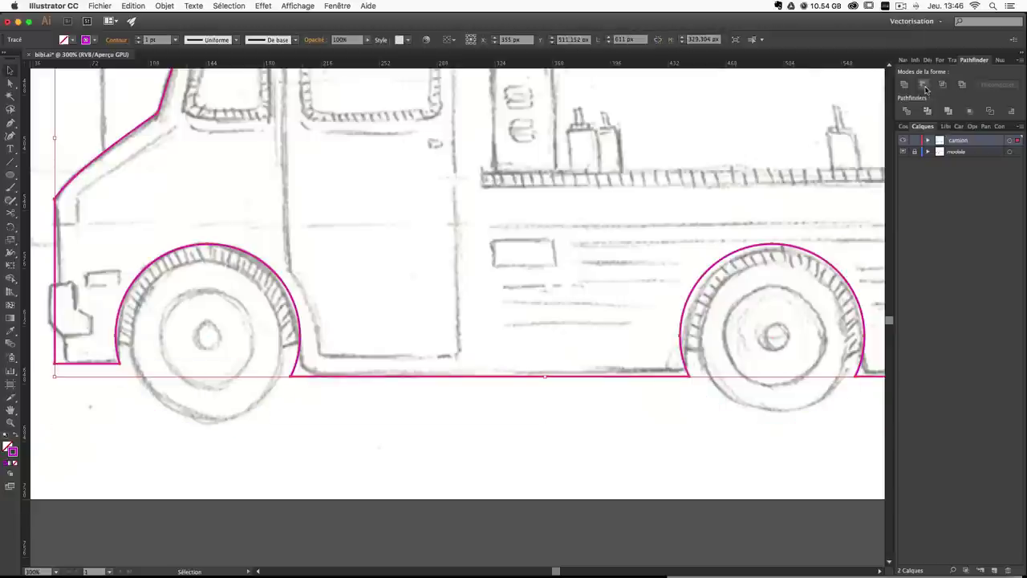
left_click(518, 503)
left_click_drag(614, 235, 684, 296)
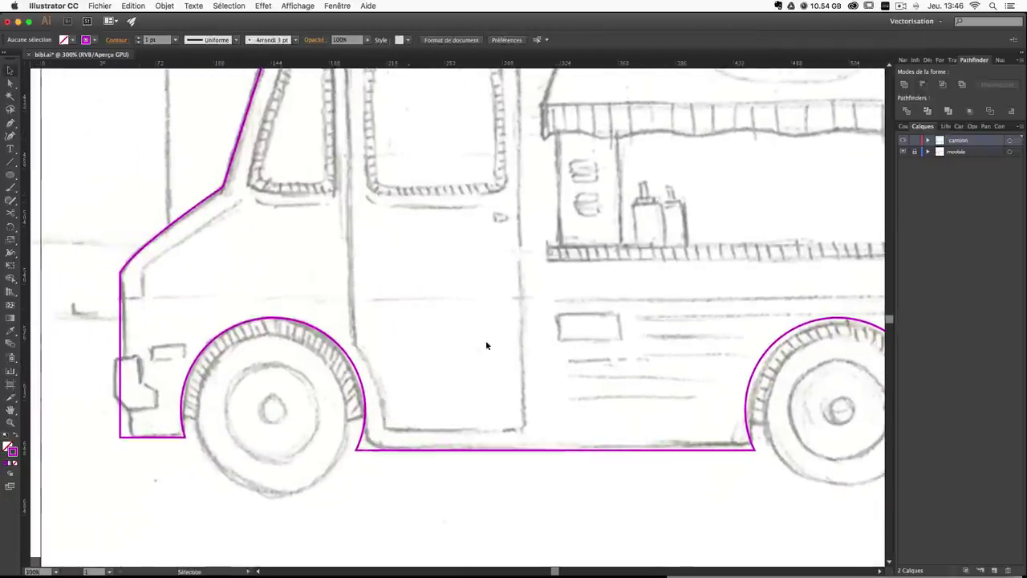
left_click_drag(10, 175, 65, 201)
left_click_drag(181, 319, 348, 468)
key("super+z")
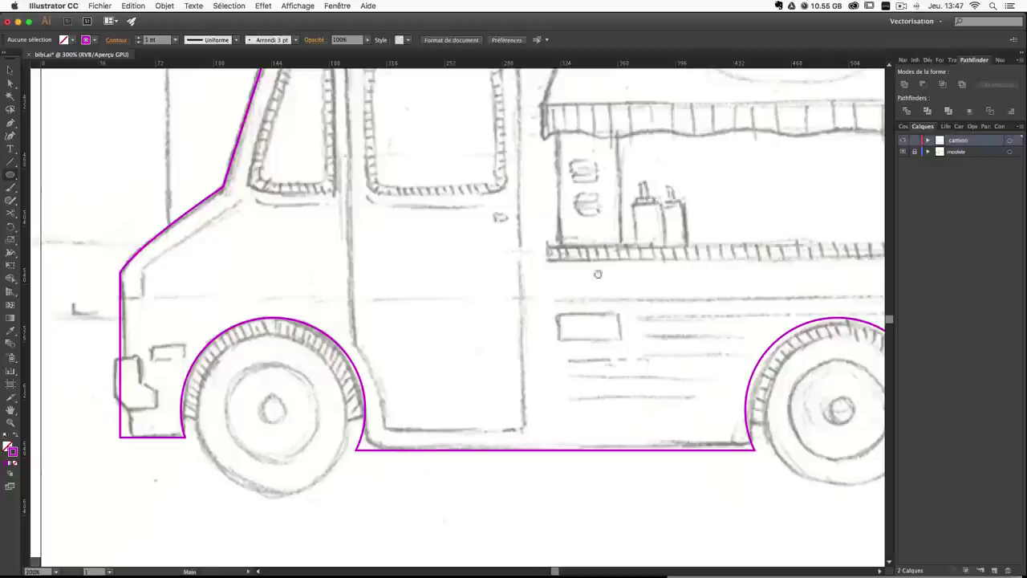
mouse_move(627, 270)
left_mouse_down()
mouse_move(504, 369)
mouse_move(512, 269)
left_mouse_up()
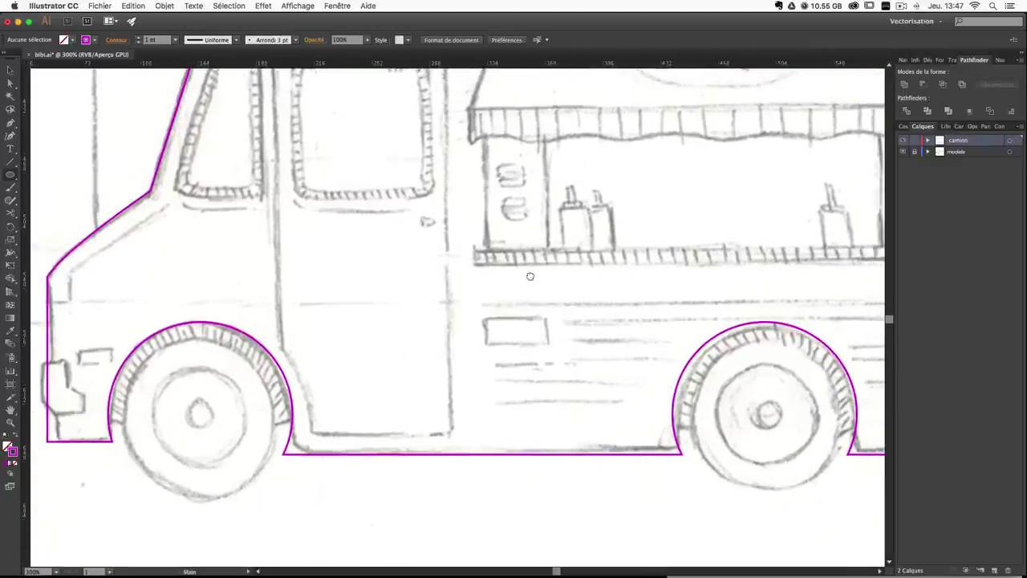
Create a new layer above camion and name it "roue gauche".
left_click(993, 570)
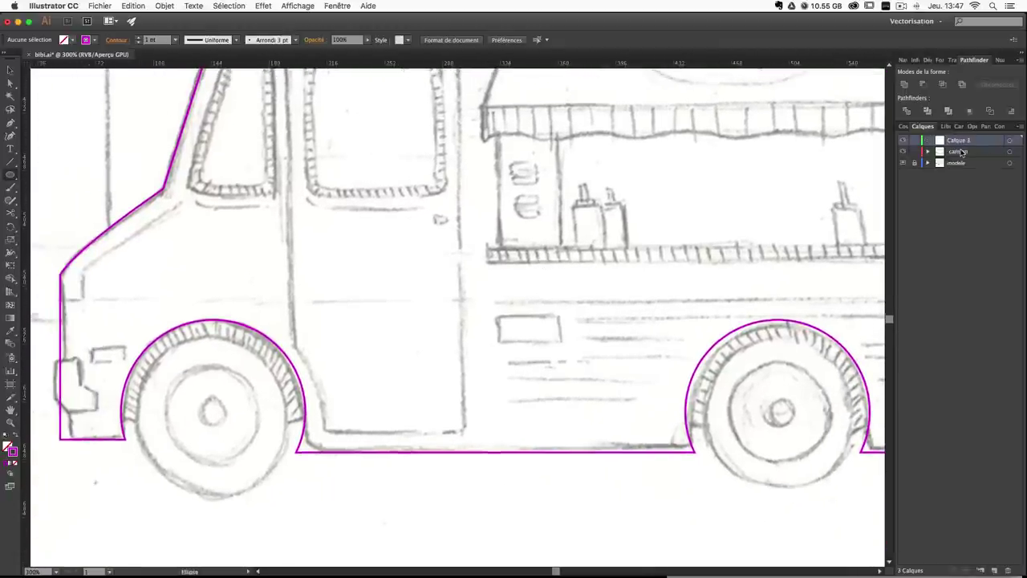
left_click_drag(961, 141, 960, 154)
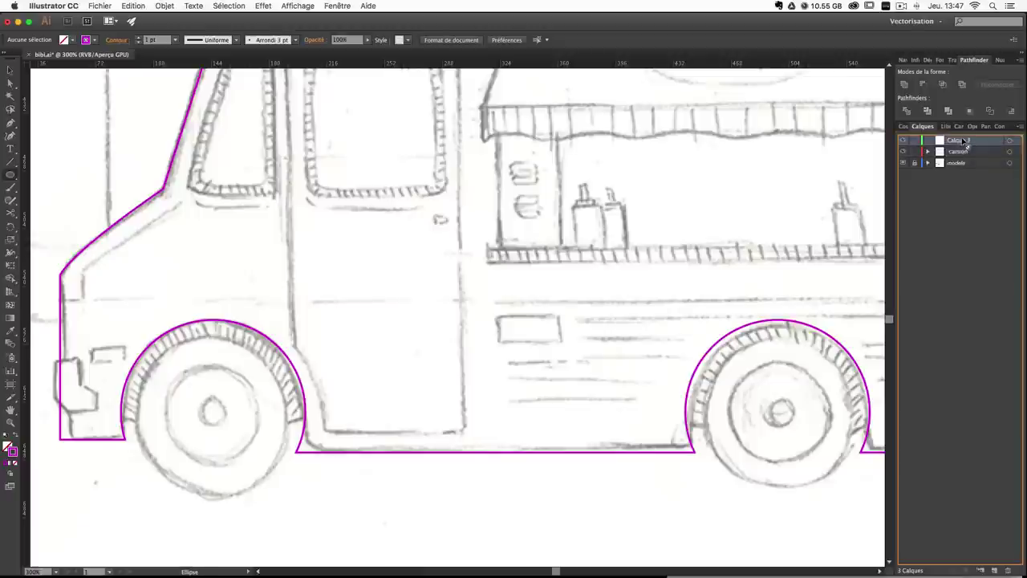
double_click(961, 140)
type("fou")
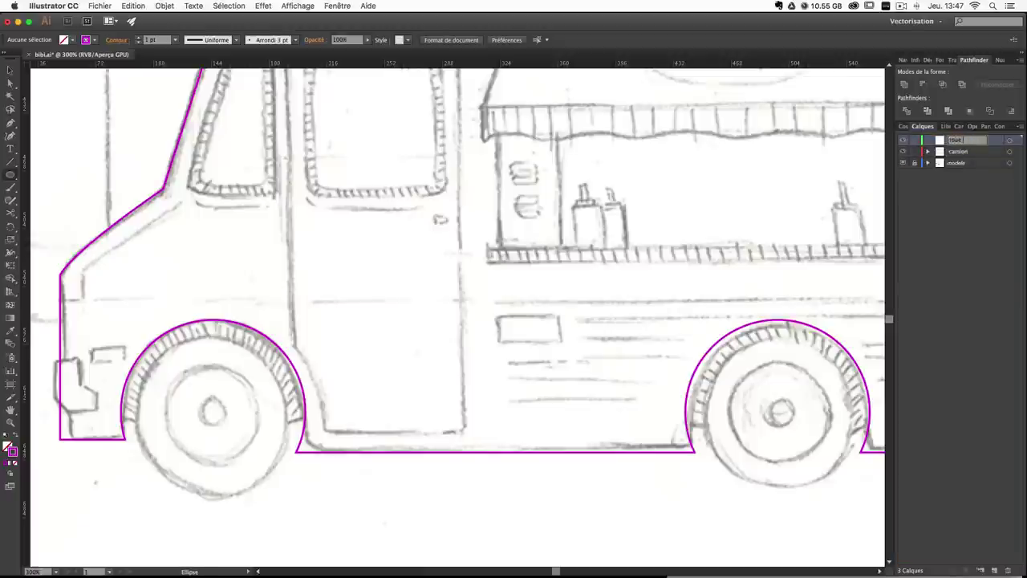
type("e gauche")
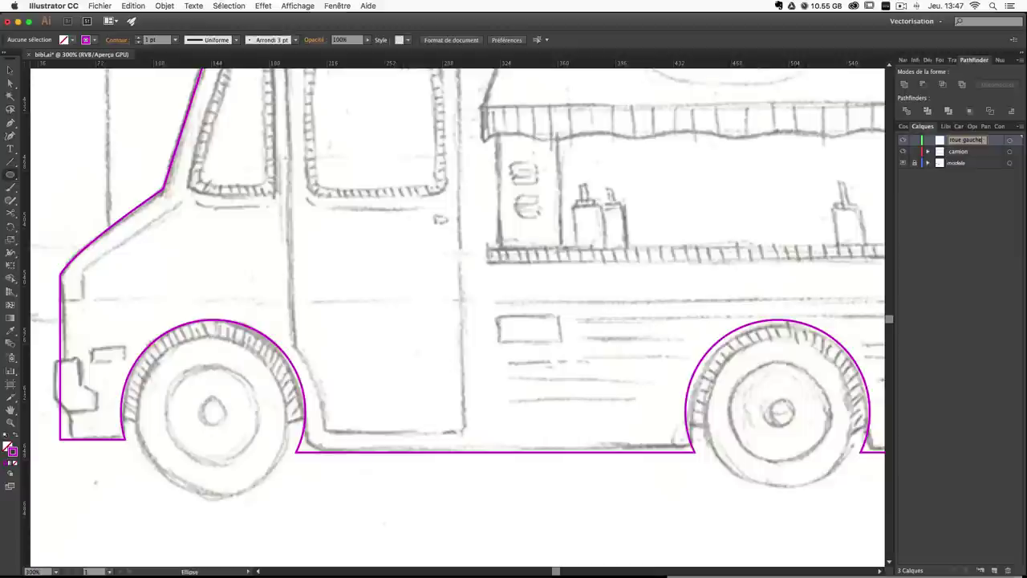
key("Return")
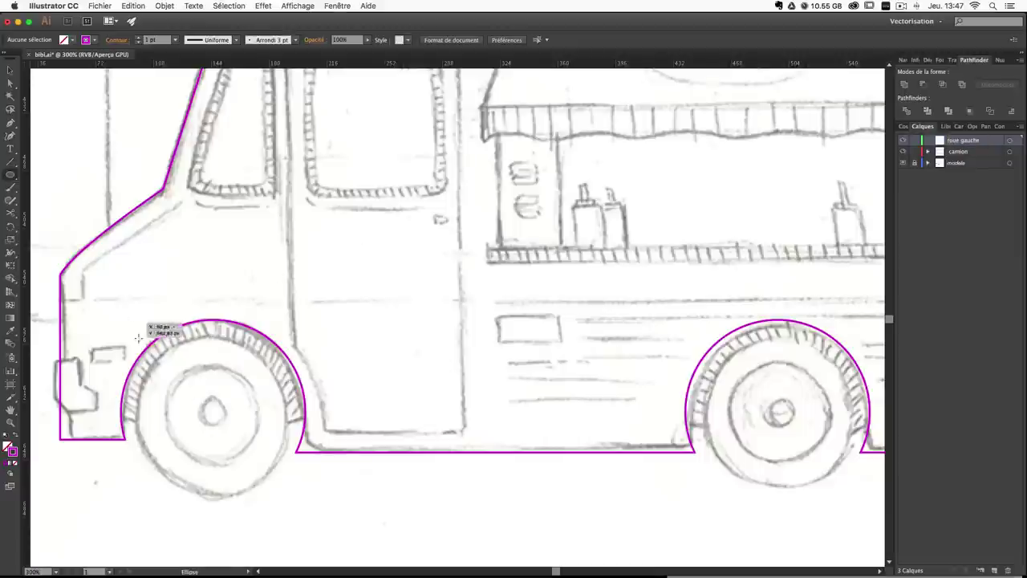
Draw a circle about 100 px across over the front tire and nudge it onto the sketched tire.
left_click_drag(126, 325, 287, 484)
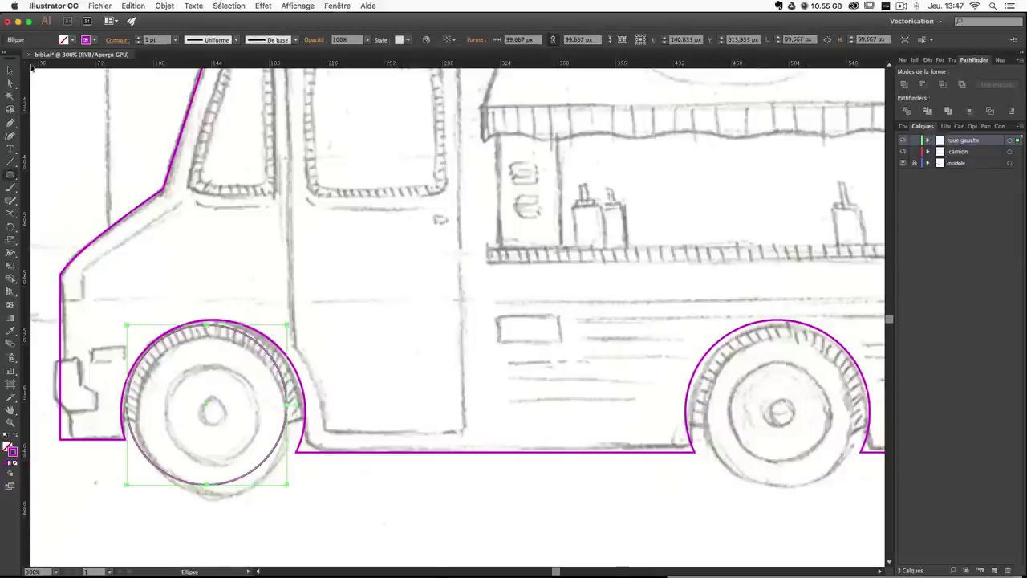
left_click(10, 70)
key("Down")
key("Down")
key("Down")
key("Down")
key("Right")
key("Right")
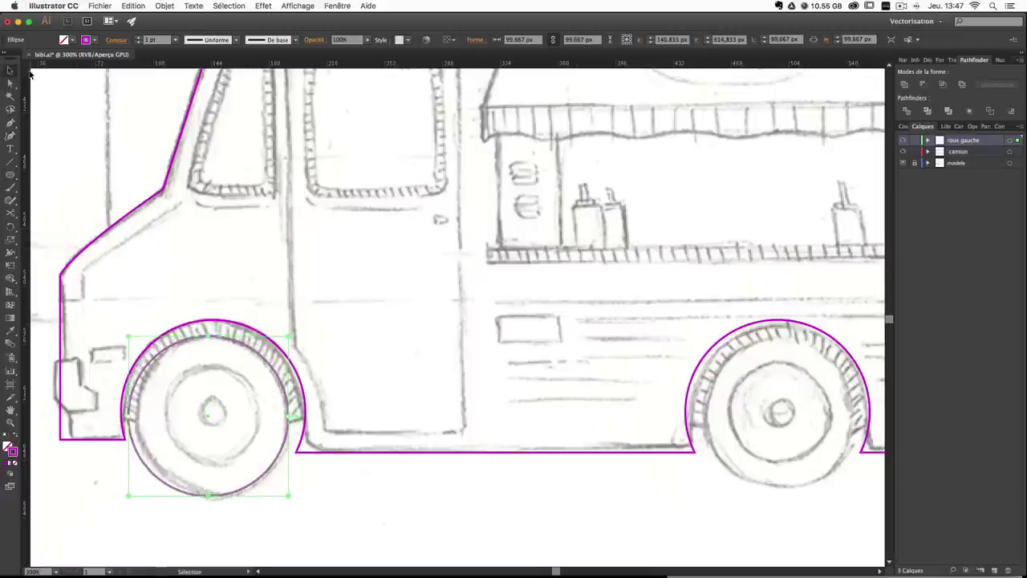
Shrink the front tire circle to about 96 px and nudge it to fit the sketched tire edge.
key("Down")
key("Down")
left_click_drag(293, 345, 291, 339)
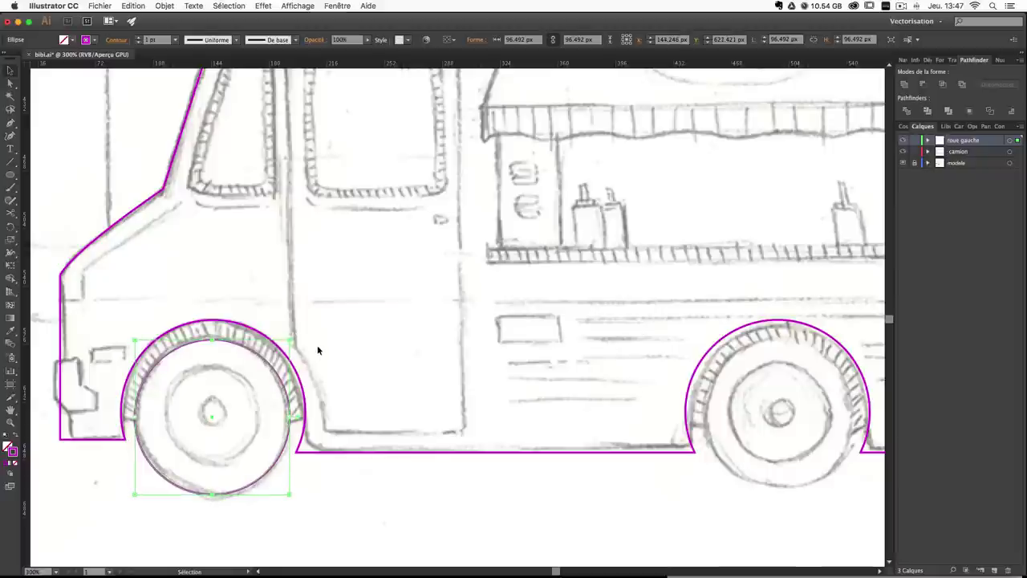
key("Right")
key("Down")
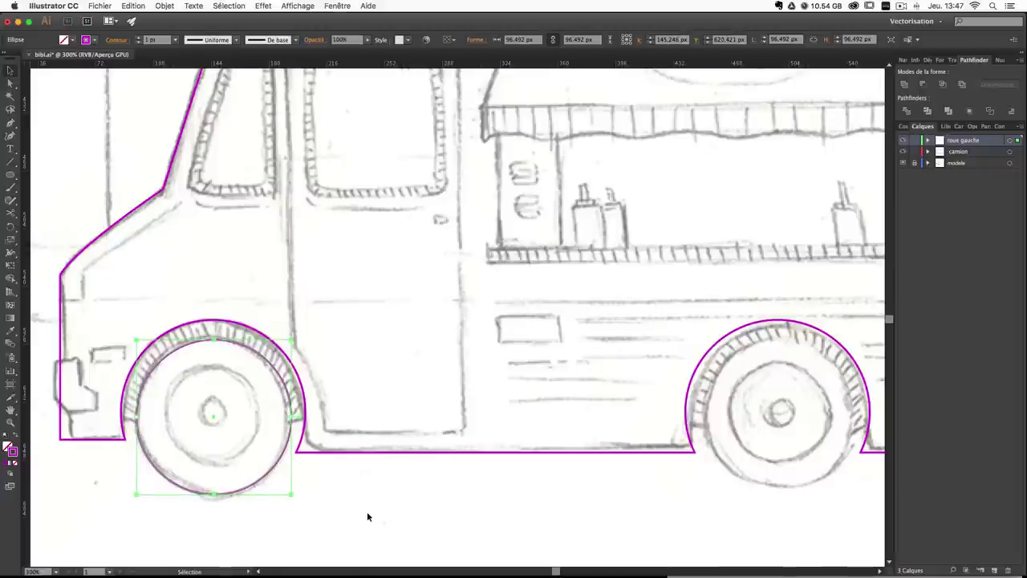
left_click(369, 517)
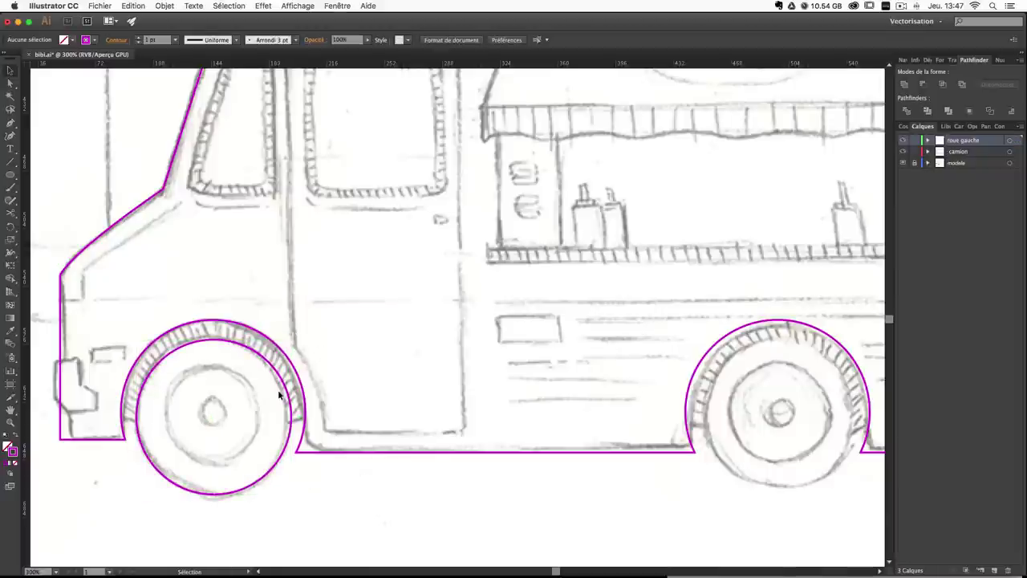
Make a copy of the tire circle scaled to about 62 px for the front wheel's rim and shift it 2 px towards the rear.
left_click_drag(282, 383, 300, 384)
left_click_drag(311, 340, 264, 365)
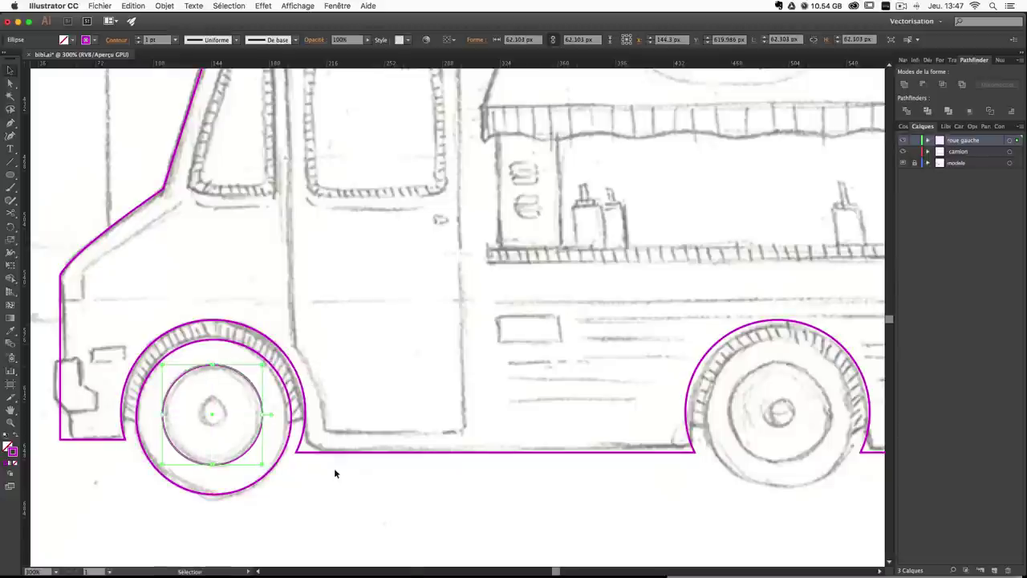
key("Right")
key("Right")
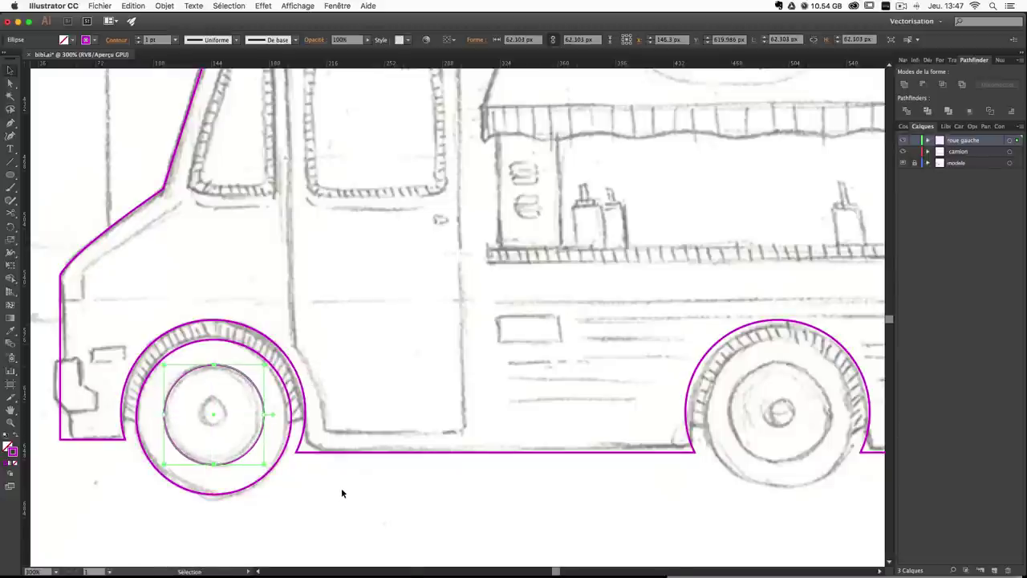
left_click(341, 487)
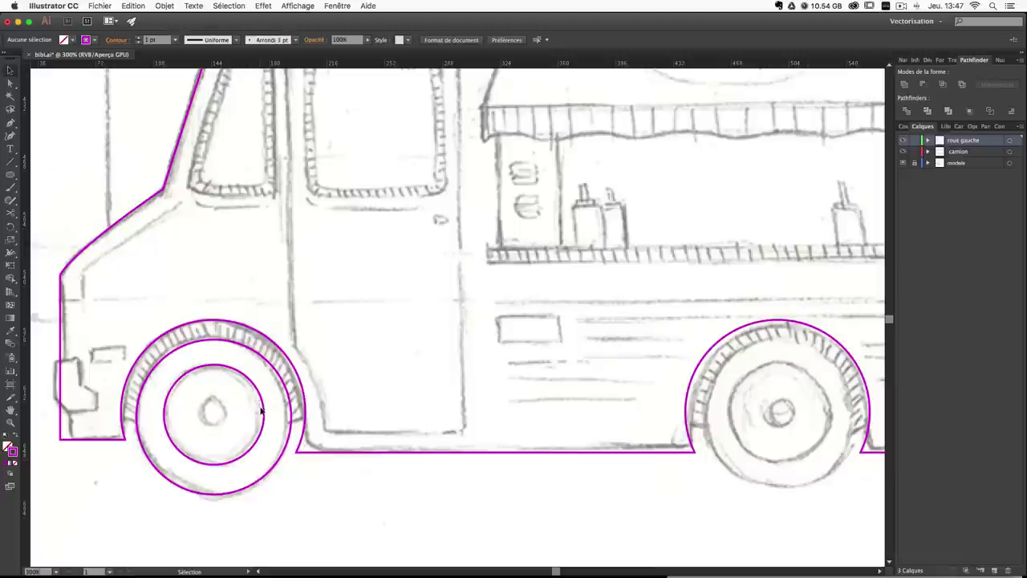
Make a smaller copy of the rim circle and fit it over the sketched hub at the front wheel's center.
left_click_drag(264, 409, 263, 417)
left_click_drag(264, 473, 227, 412)
left_click(211, 390)
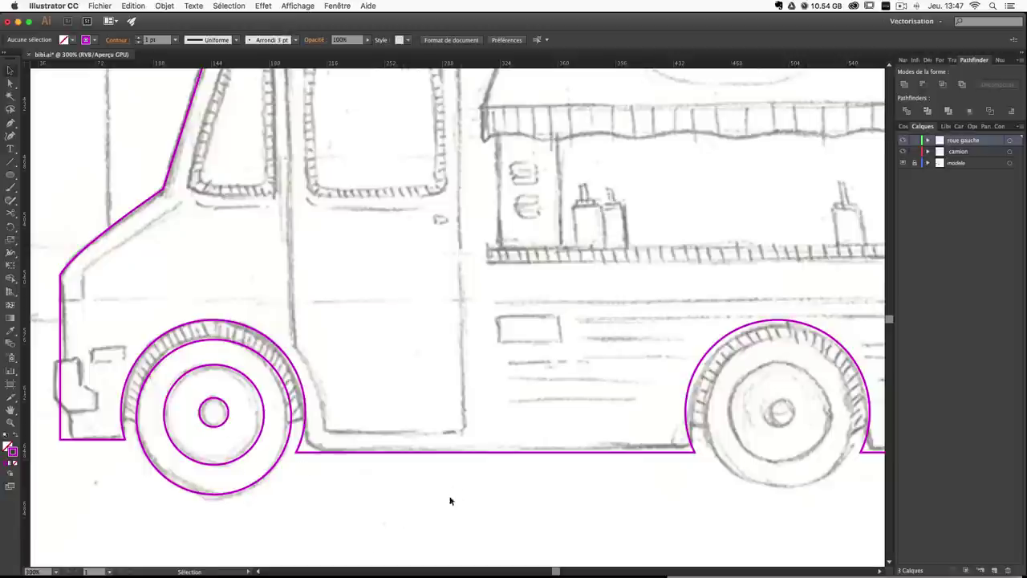
Duplicate the roue gauche layer and rename the copy roue droite.
left_click_drag(450, 498, 439, 393)
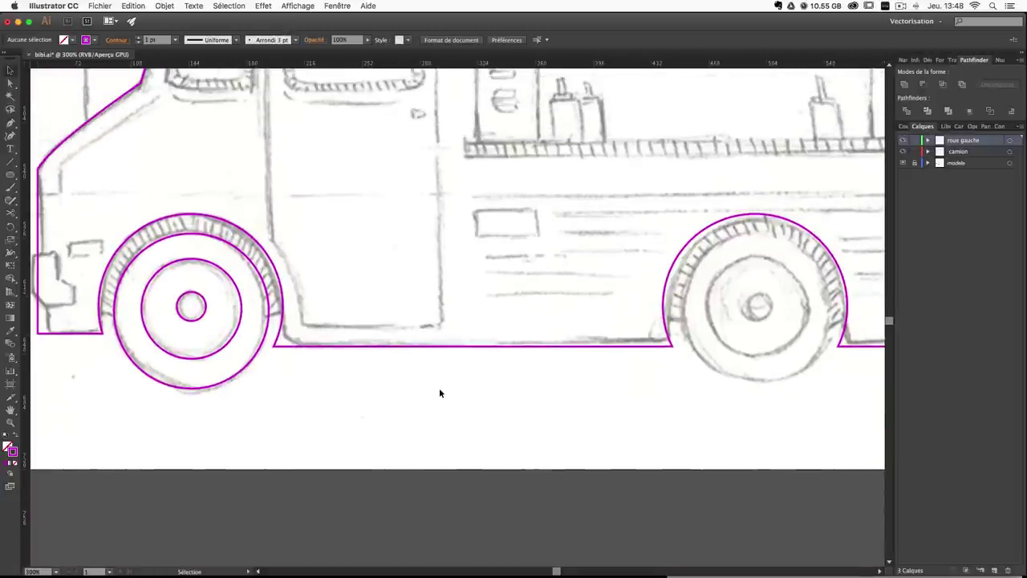
left_click_drag(967, 145, 996, 571)
double_click(968, 142)
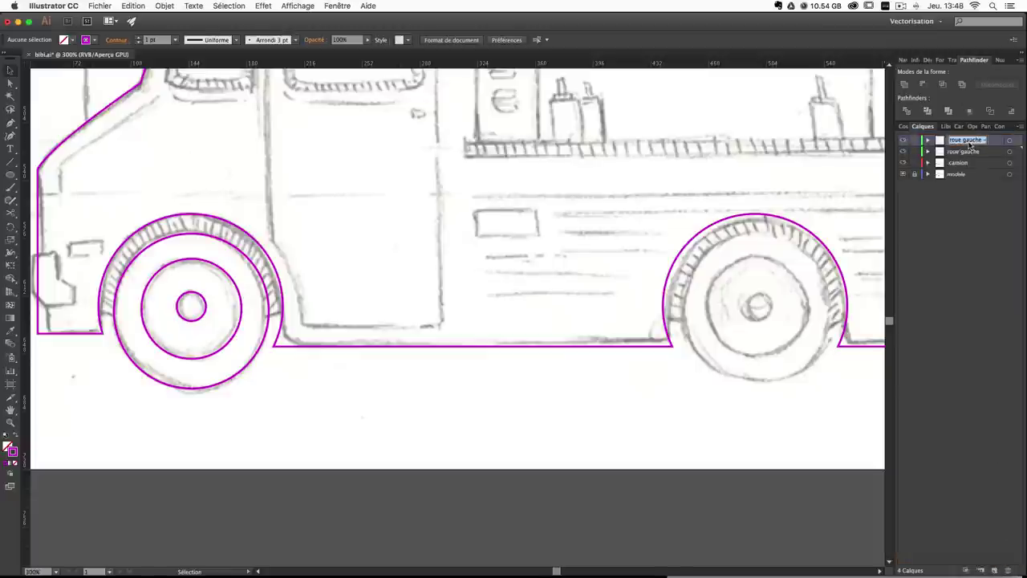
left_click_drag(1022, 147, 1023, 146)
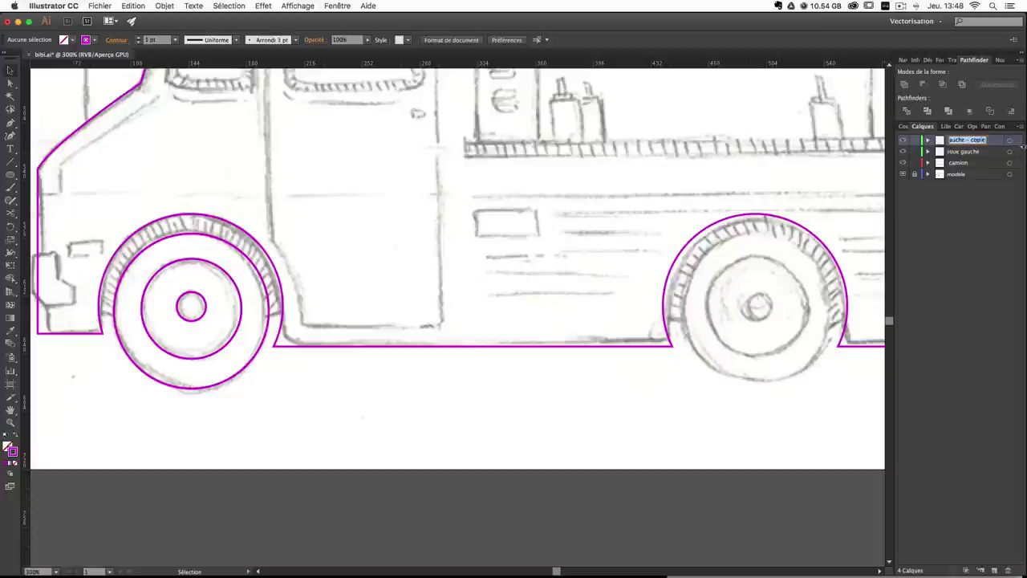
type("roue droite")
key("Return")
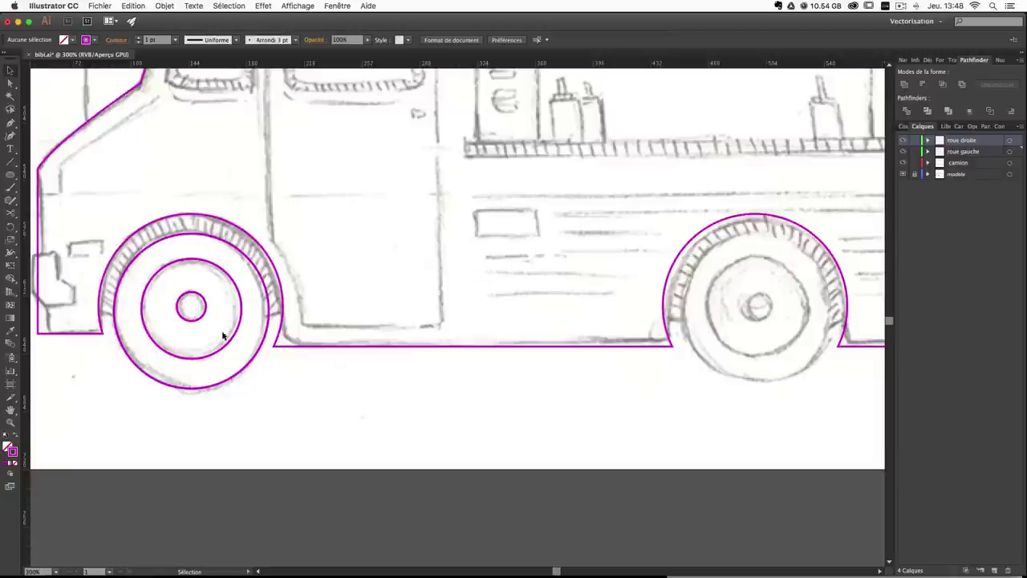
Select all circles on the roue droite layer and move them horizontally onto the sketched rear wheel.
left_click_drag(206, 387, 166, 312)
left_click_drag(219, 420, 177, 261)
left_click(275, 405)
left_click(274, 403)
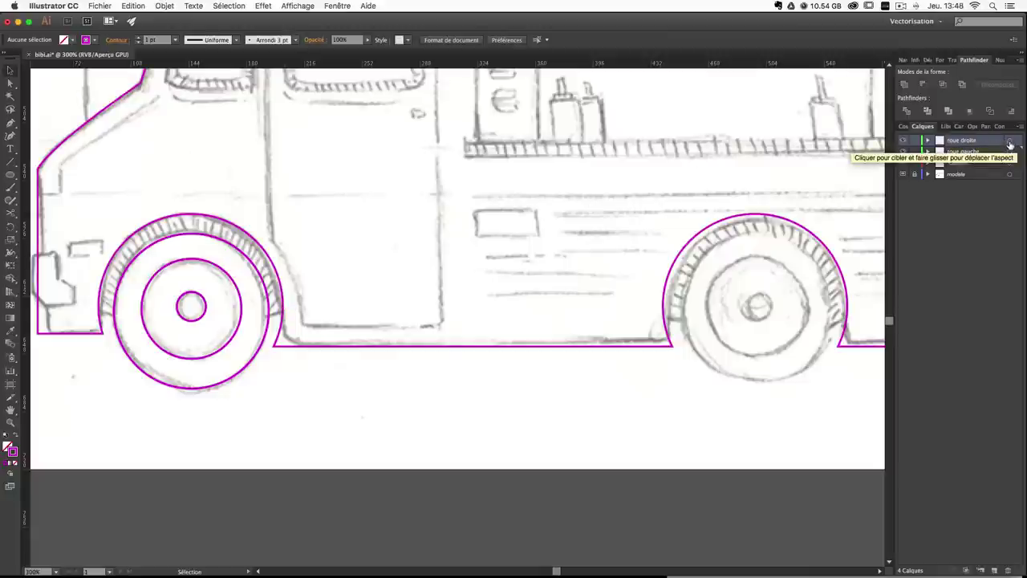
left_click(1011, 142)
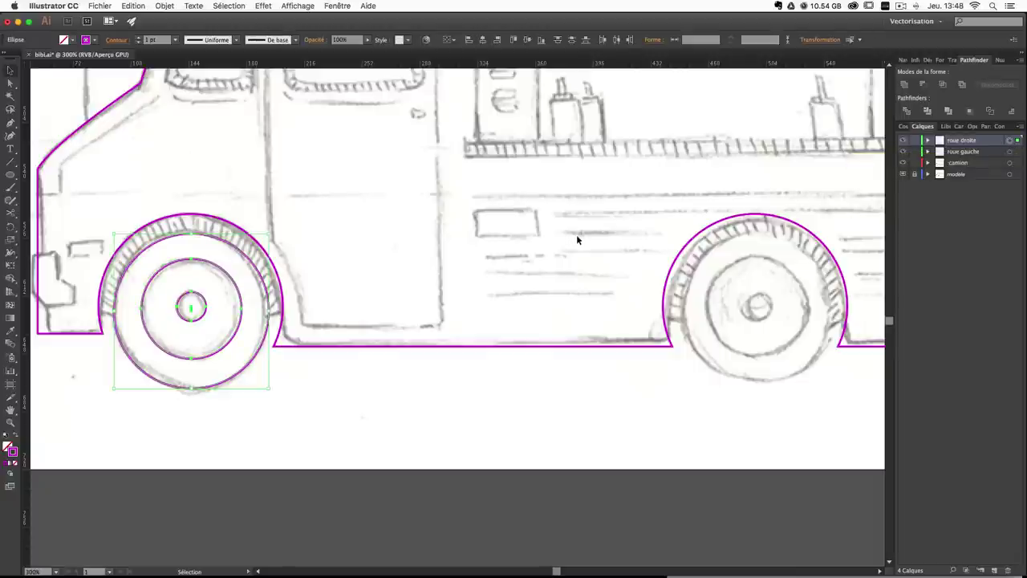
left_click_drag(275, 319, 305, 318)
key("Right")
key("Right")
key("Right")
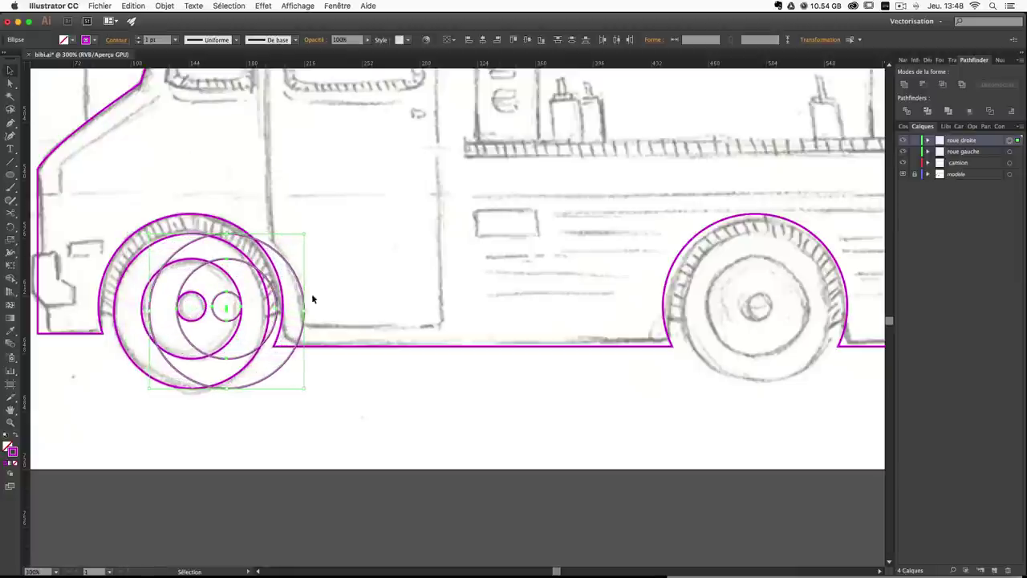
key("v")
left_click_drag(302, 288, 832, 278)
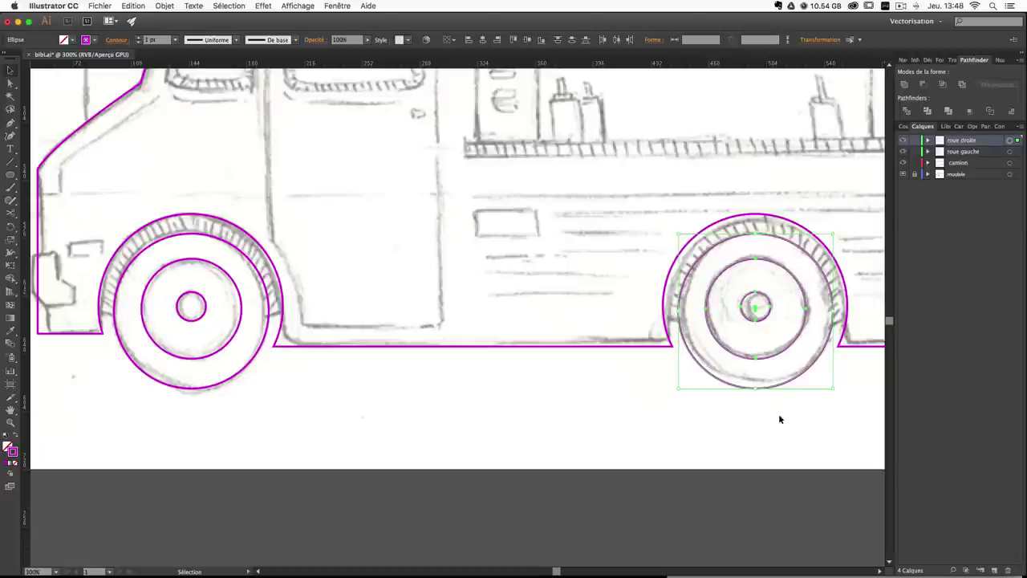
left_click(651, 417)
Make camion the active layer and switch to the Rounded Rectangle tool for the cab door.
key("space")
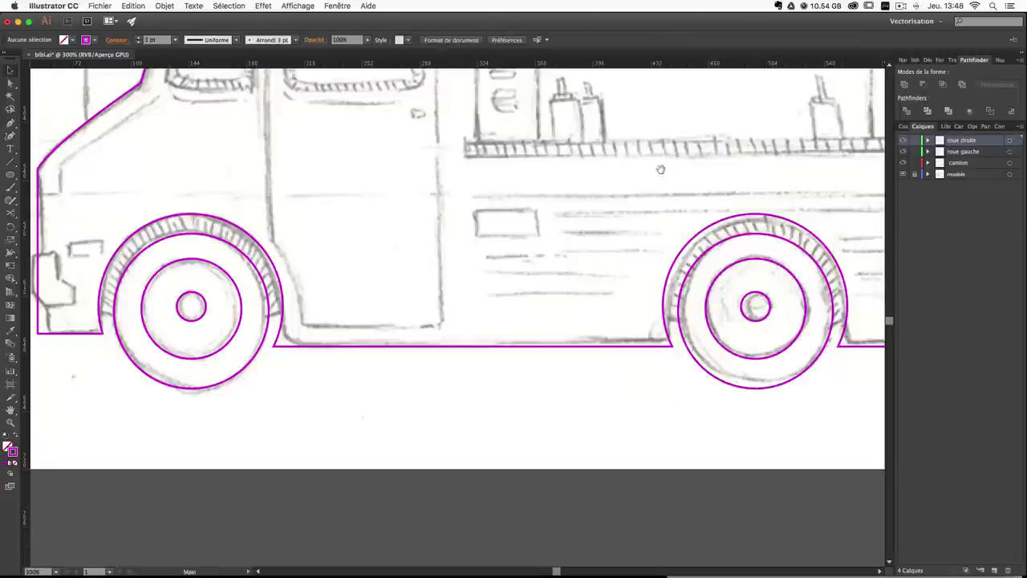
left_click_drag(662, 170, 683, 289)
left_click_drag(597, 263, 585, 334)
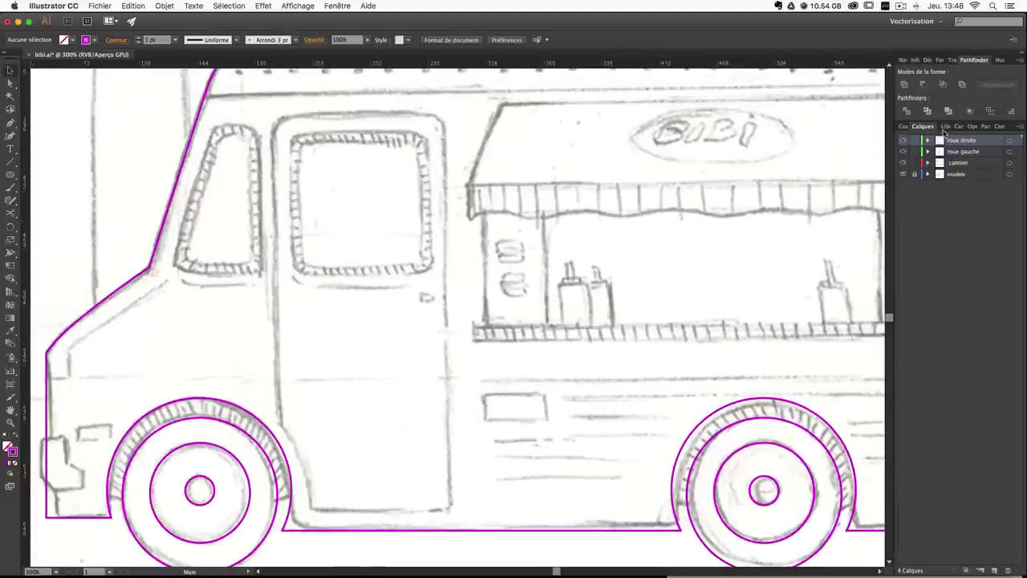
left_click(983, 163)
left_click_drag(372, 268, 247, 379)
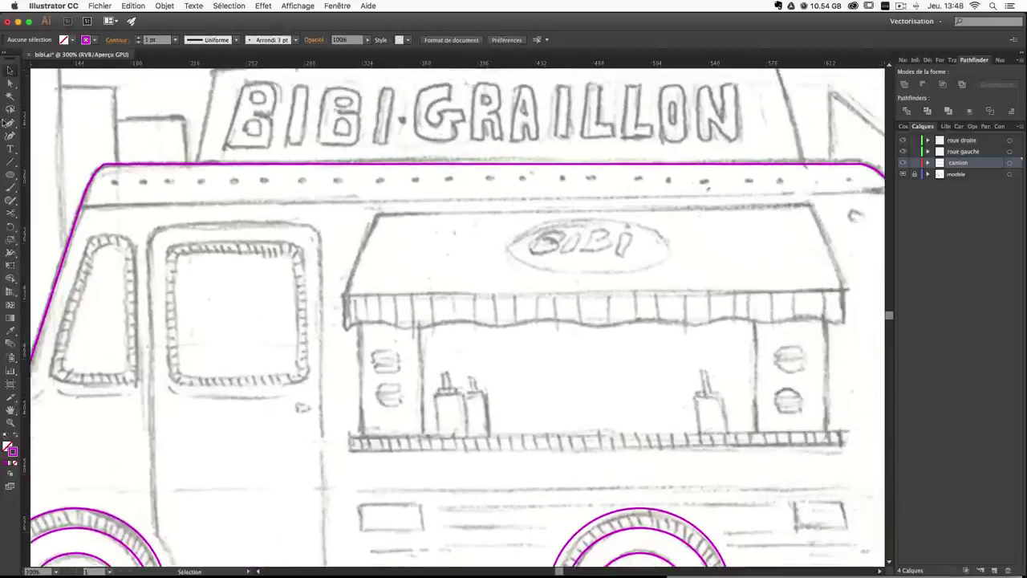
scroll(305, 289, "down", 3)
scroll(305, 288, "left", 2)
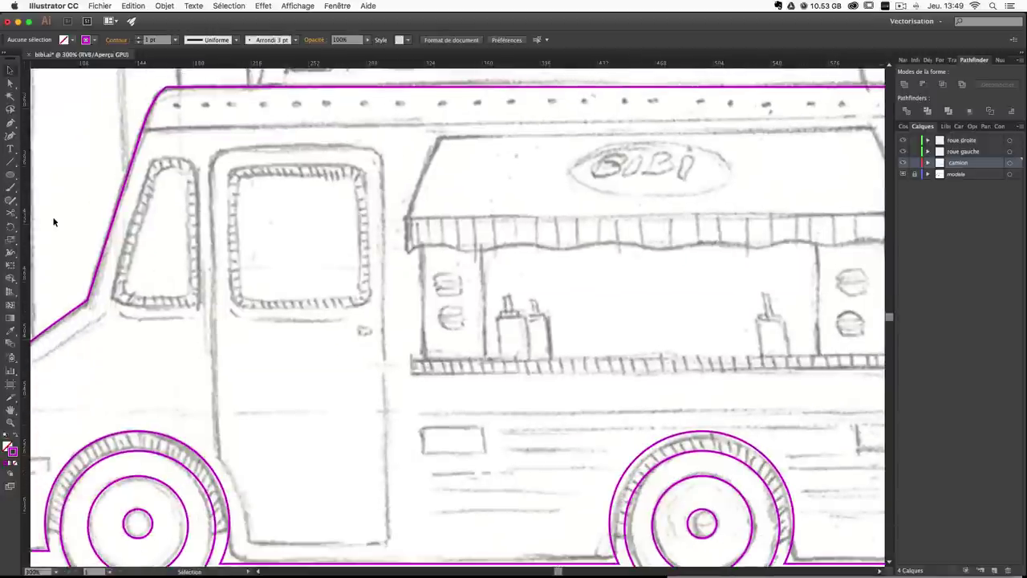
left_click(10, 174)
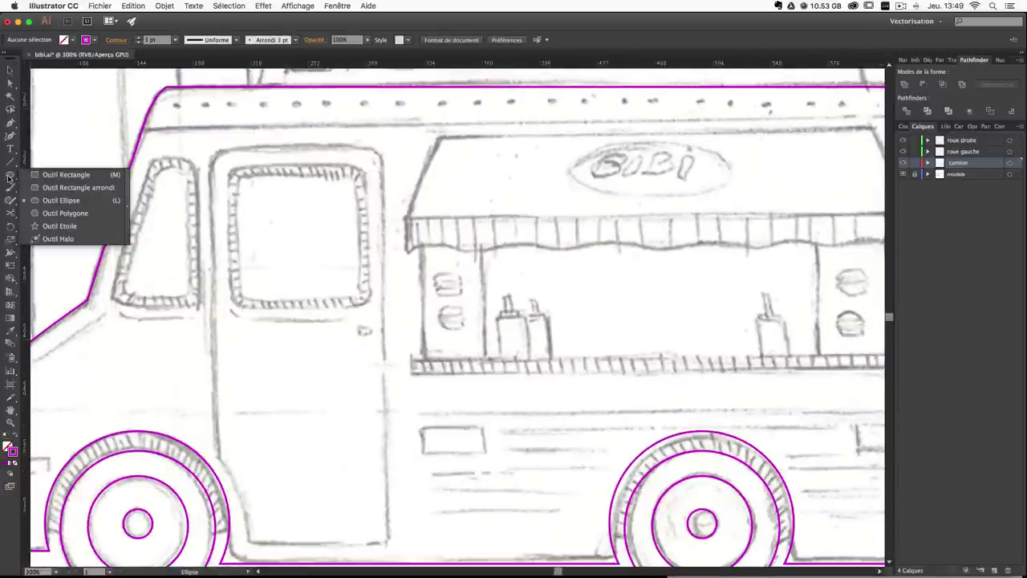
left_click(57, 188)
scroll(247, 151, "down", 2)
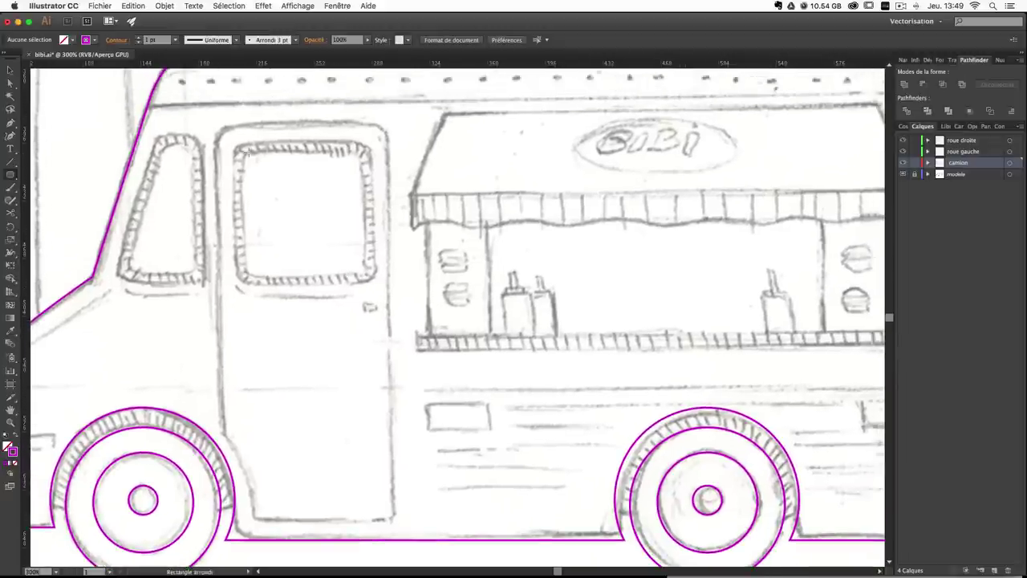
left_click_drag(215, 126, 370, 335)
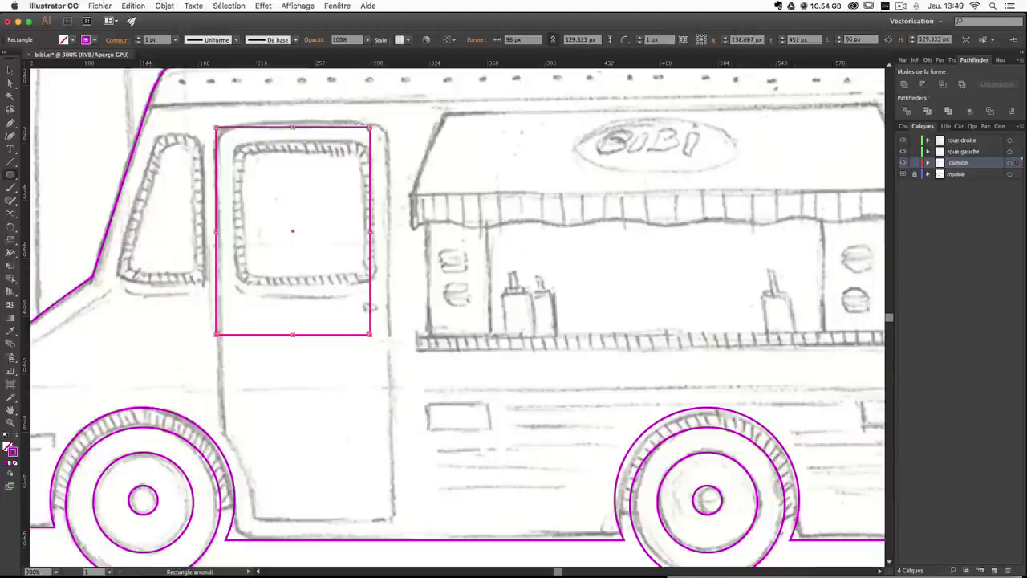
key("v")
key("super+z")
left_click(293, 148)
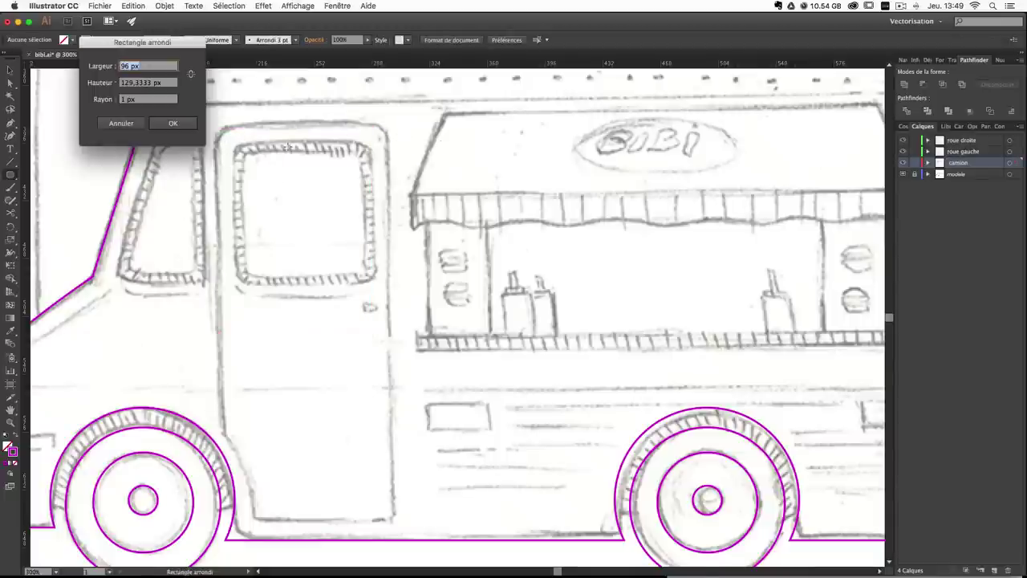
key("Escape")
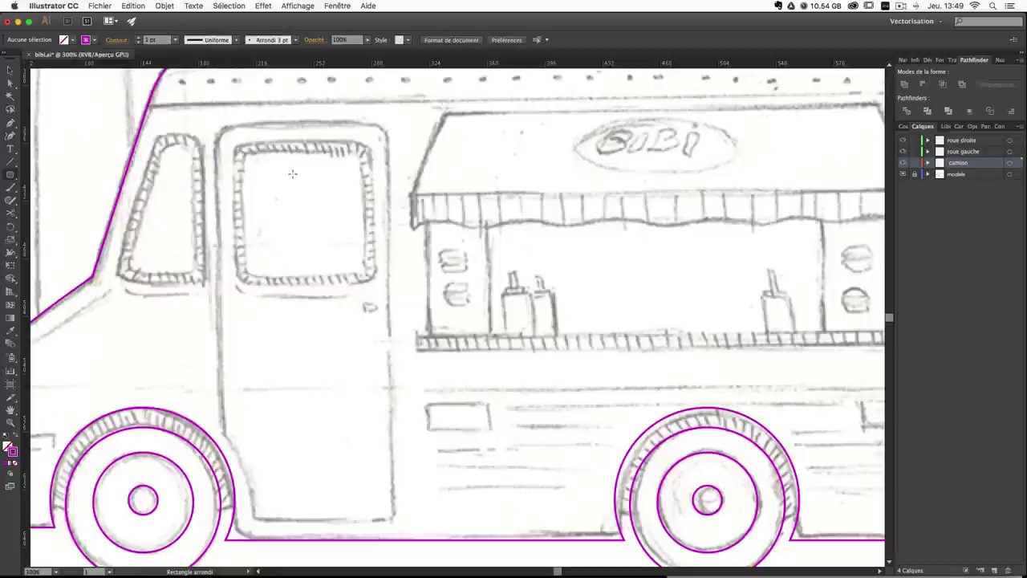
Set the Rounded Rectangle tool's corner radius to 10 px and remove the test shape it creates.
left_click(293, 173)
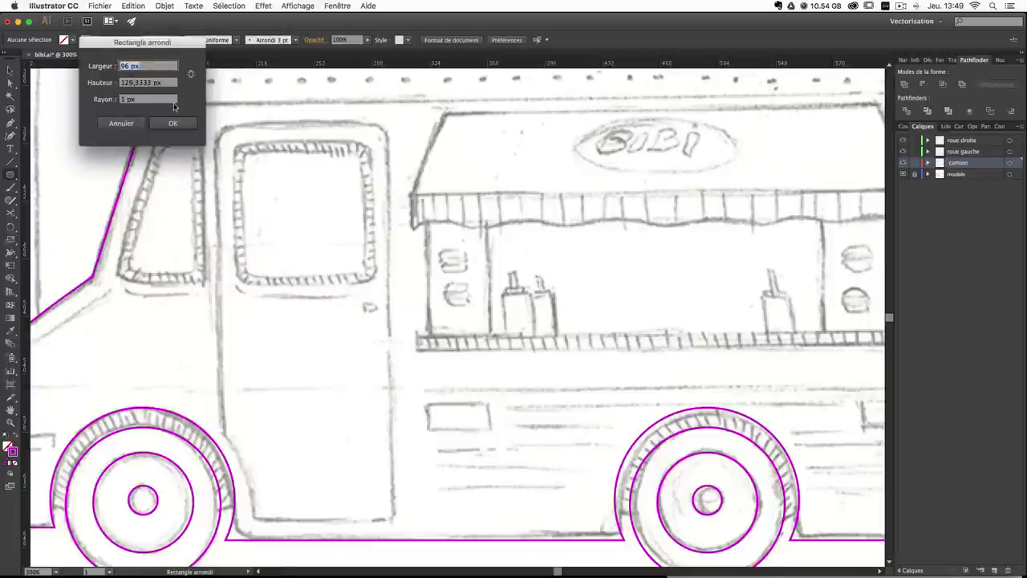
key("Tab")
key("Tab")
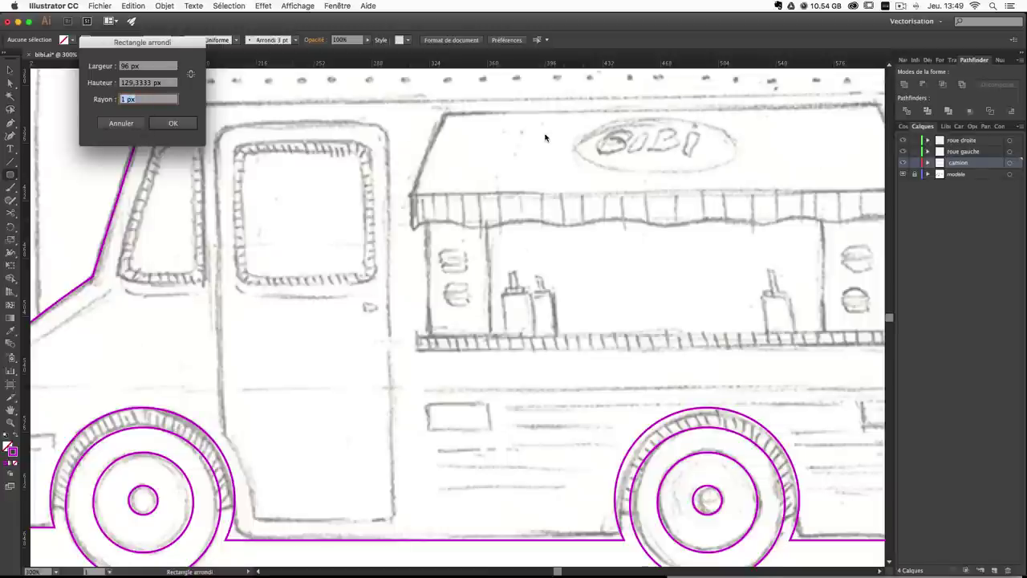
type("10")
key("Return")
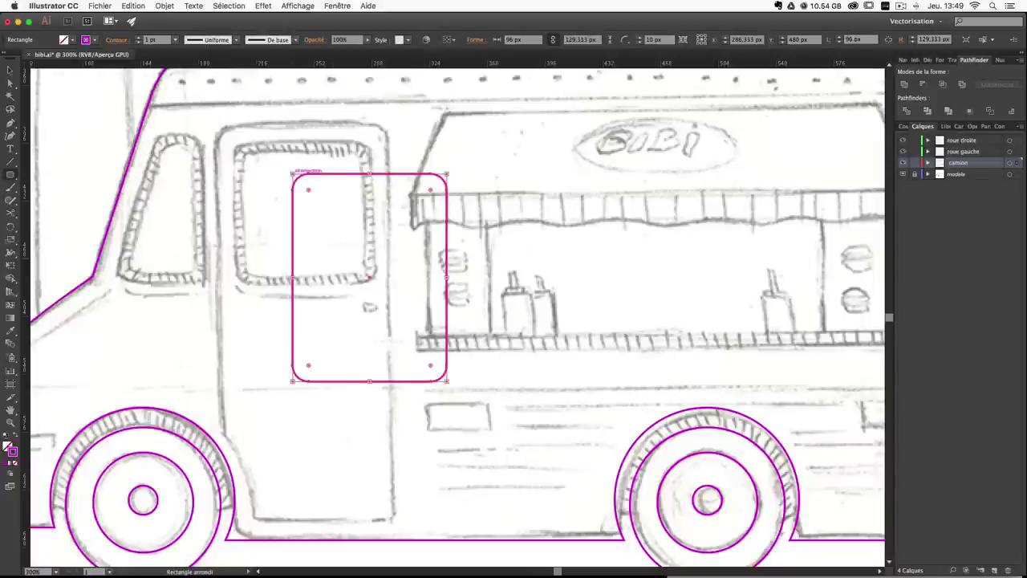
key("v")
key("super+z")
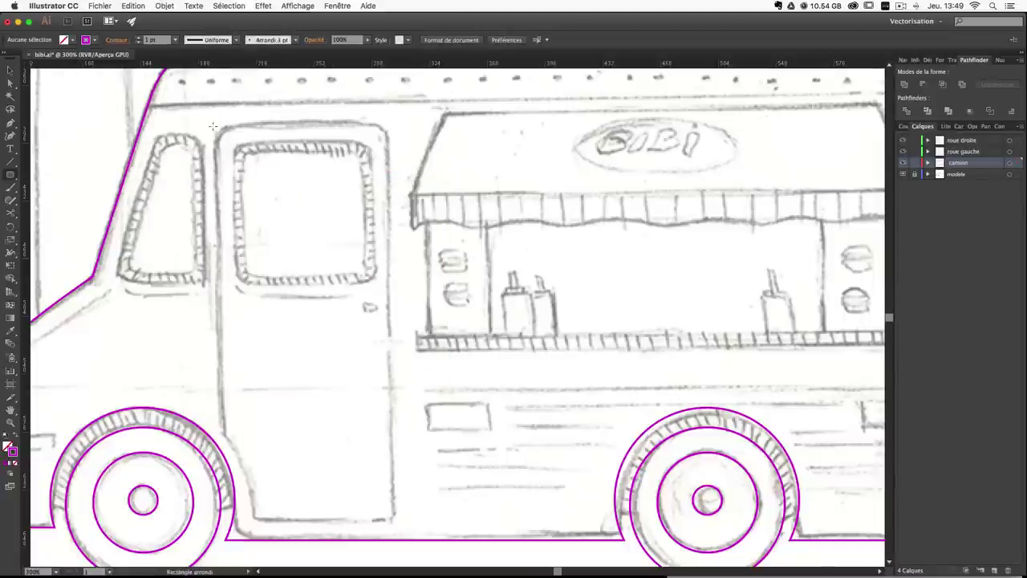
Draw a rounded rectangle about 111 by 247 px over the sketched cab door, nudge it up 1 px and deselect it.
left_click_drag(214, 124, 392, 520)
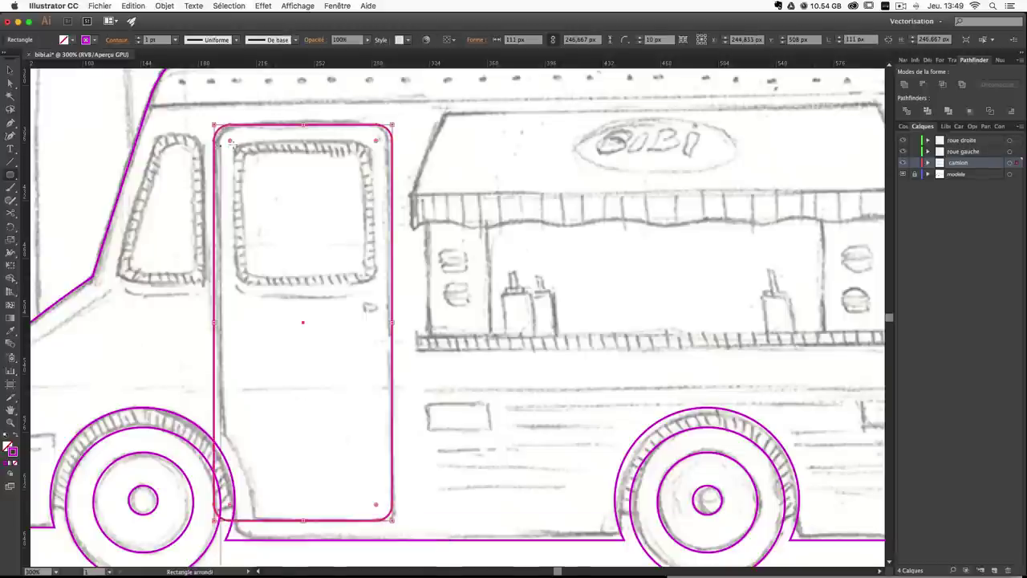
key("Up")
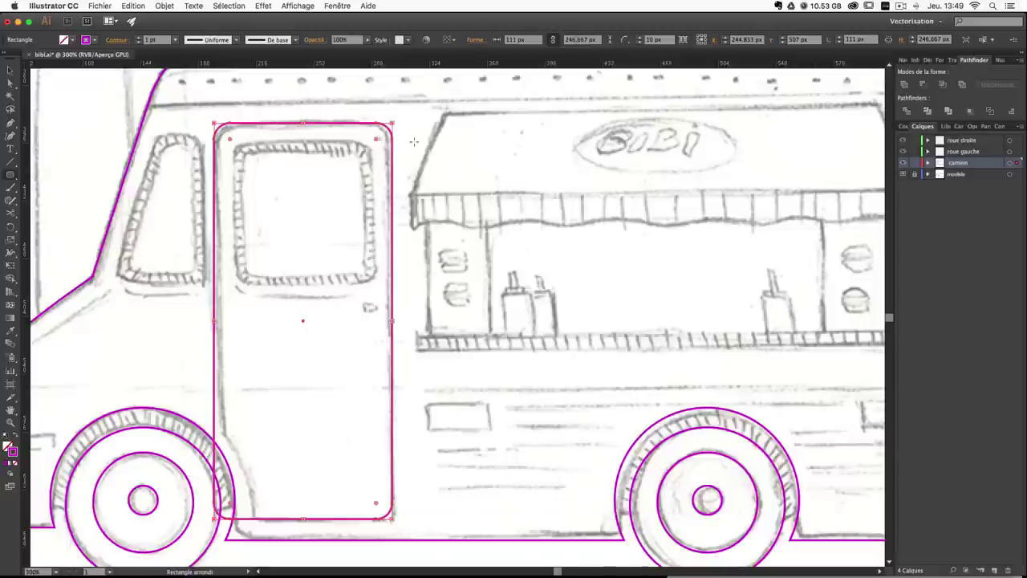
scroll(64, 82, "down", 2)
left_click(10, 71)
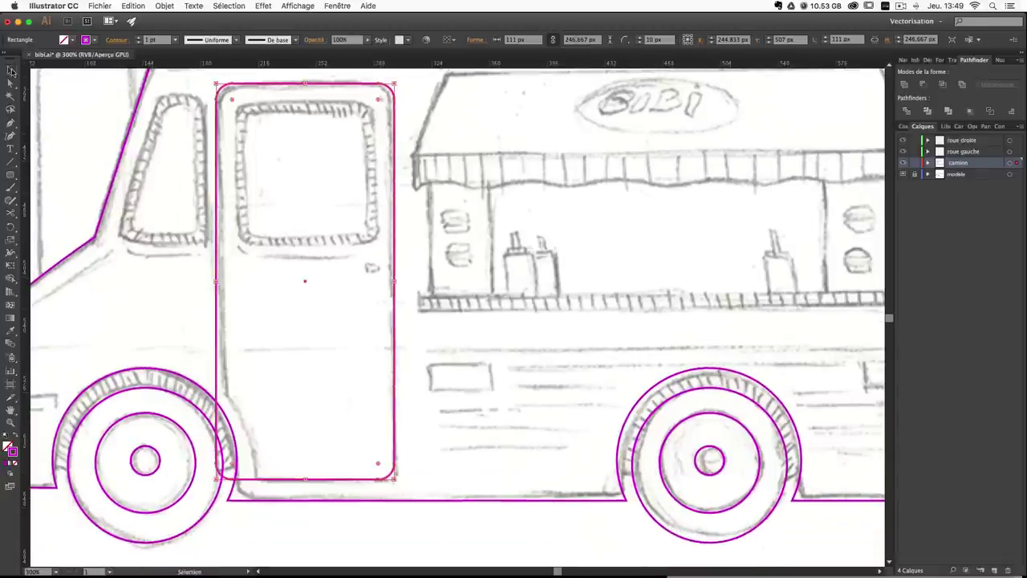
left_click_drag(286, 447, 328, 442)
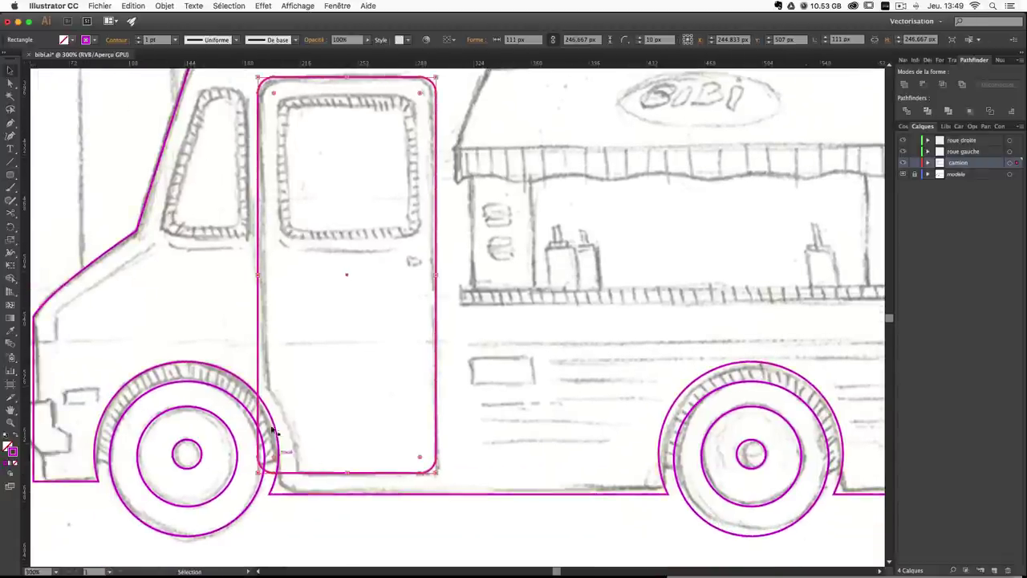
left_click(326, 518)
left_click_drag(306, 487, 311, 426)
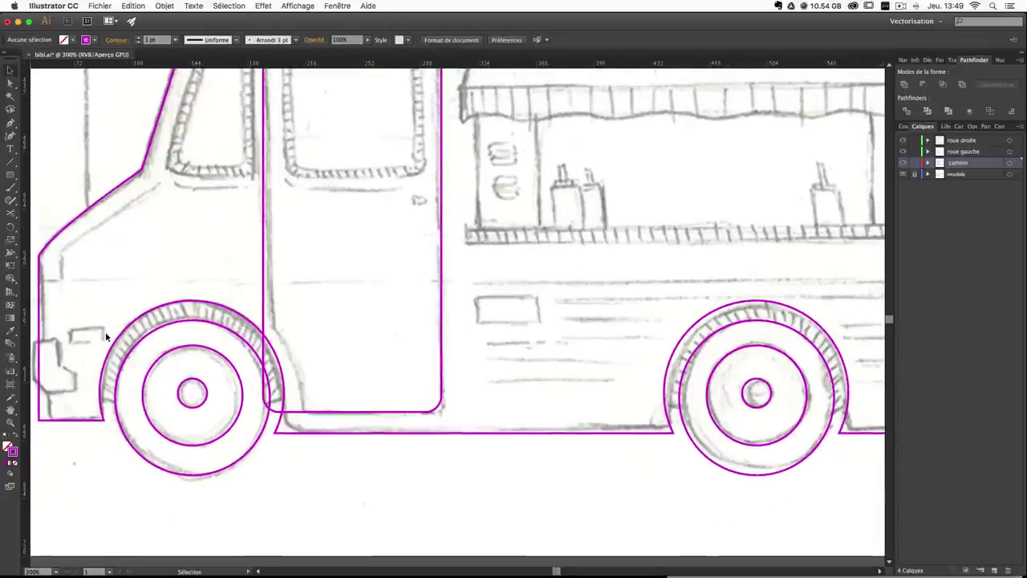
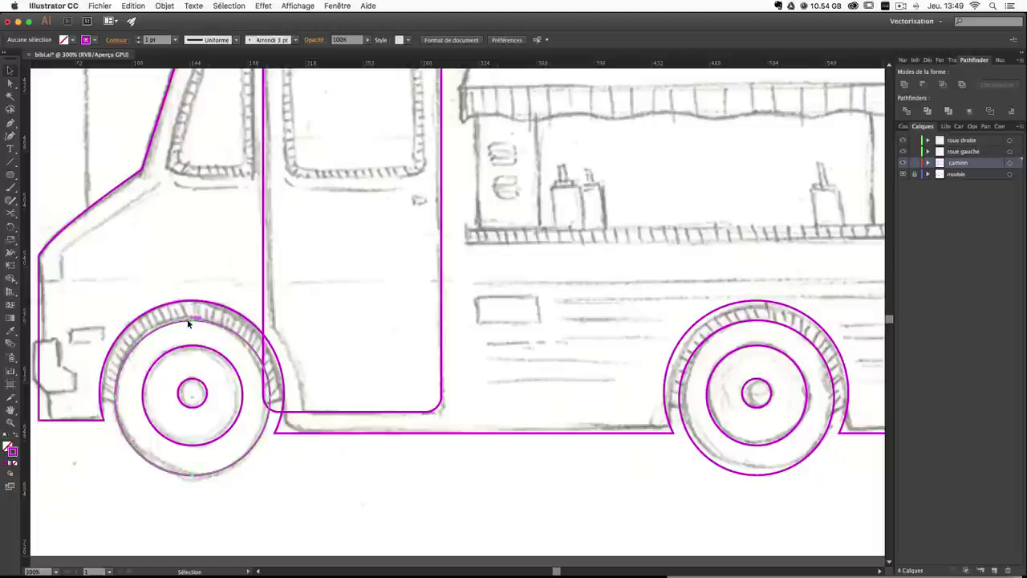
left_click_drag(188, 323, 207, 313)
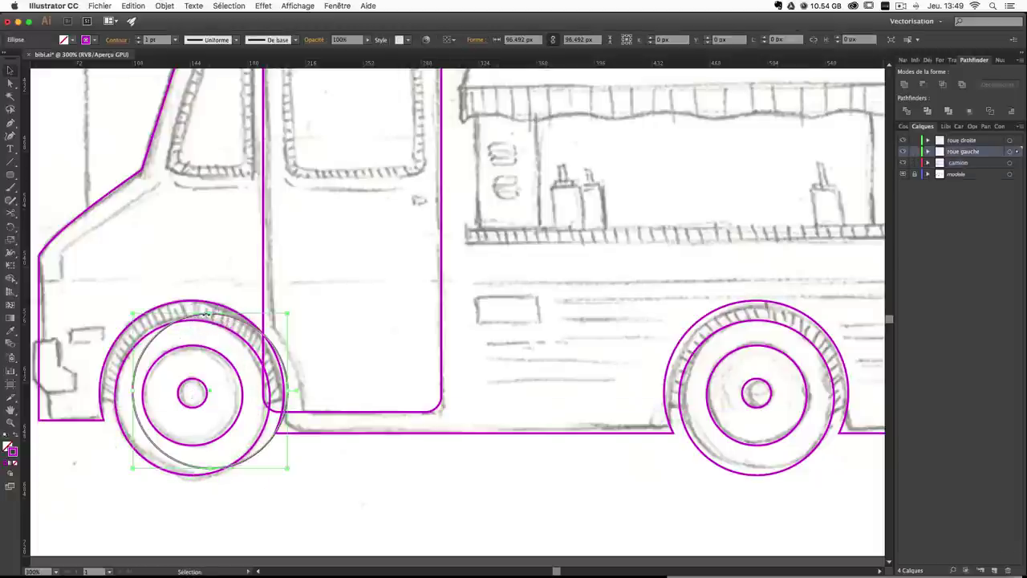
key("super+z")
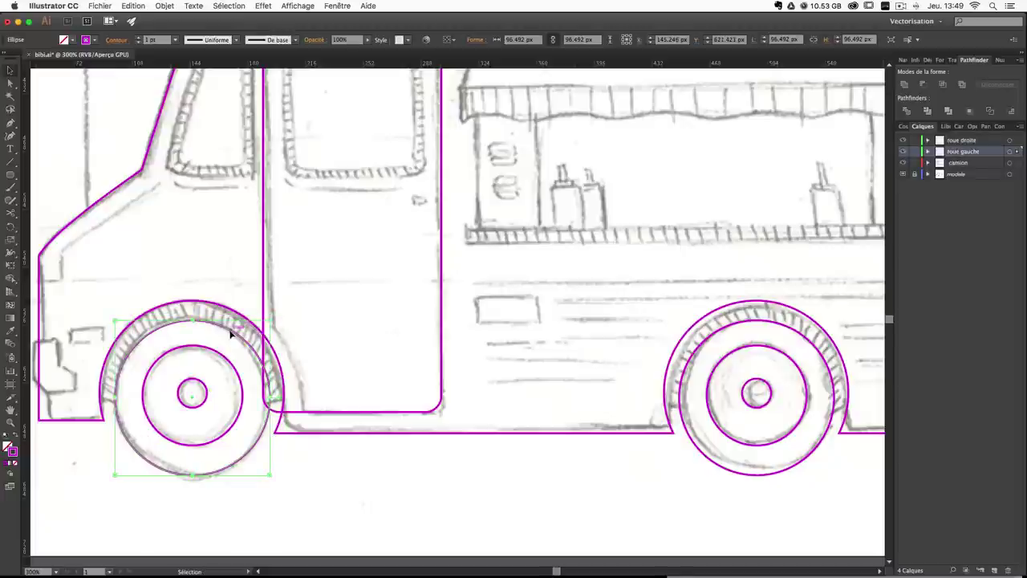
left_click(286, 290)
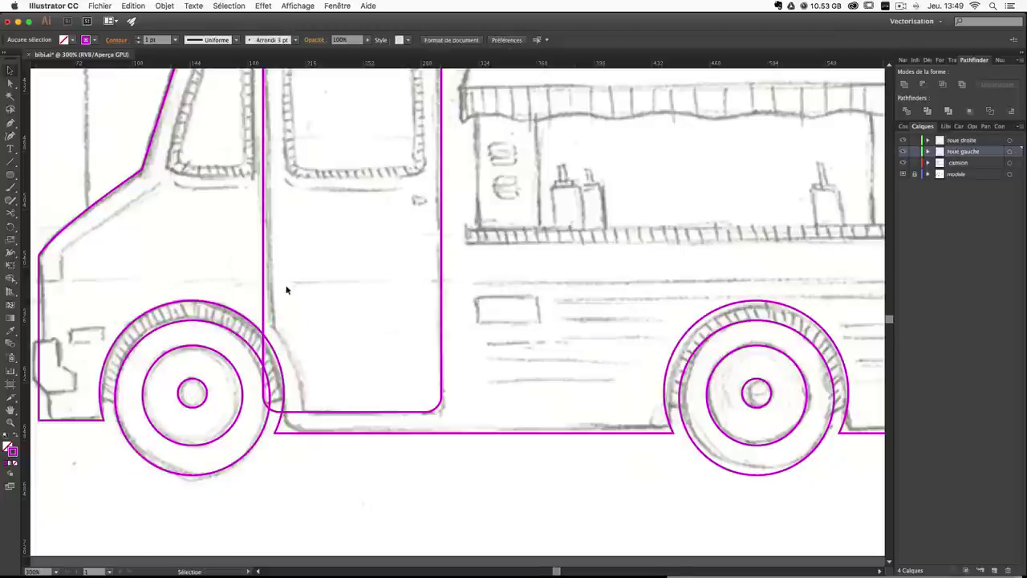
Copy the front wheel's outer tyre circle and paste the copy onto the camion layer.
left_click(266, 272)
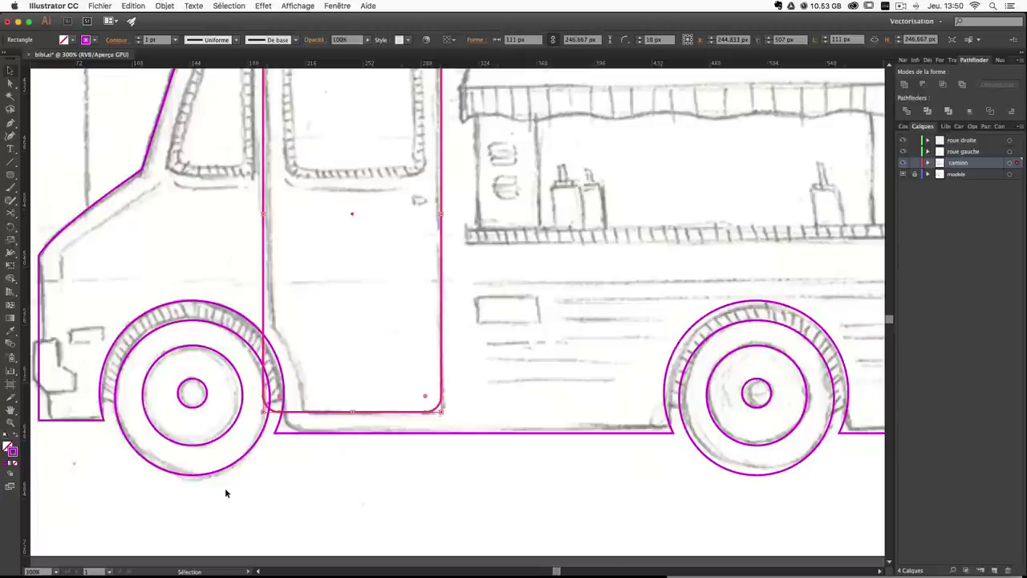
key("a")
left_click(251, 450)
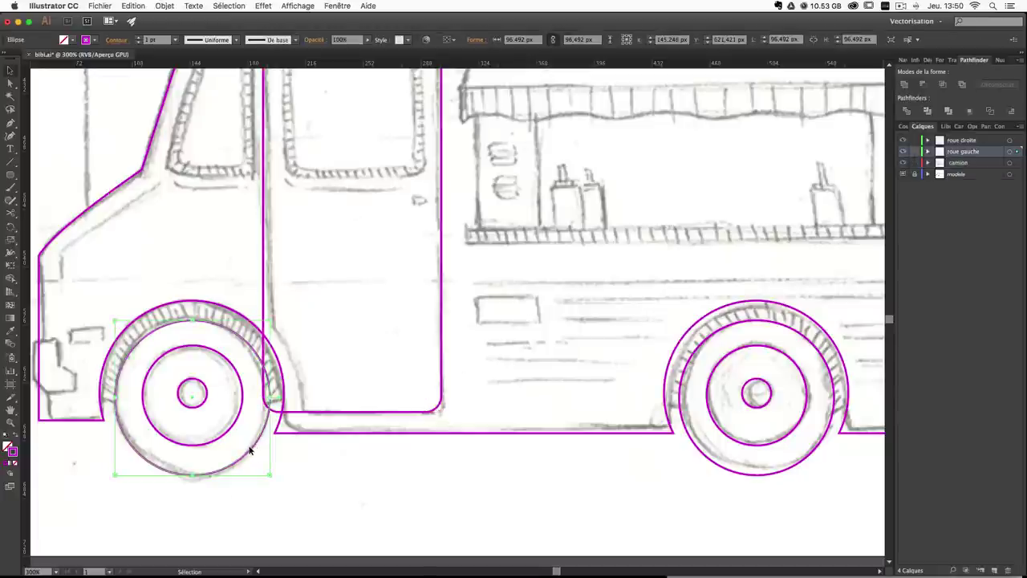
key("v")
left_click(960, 164)
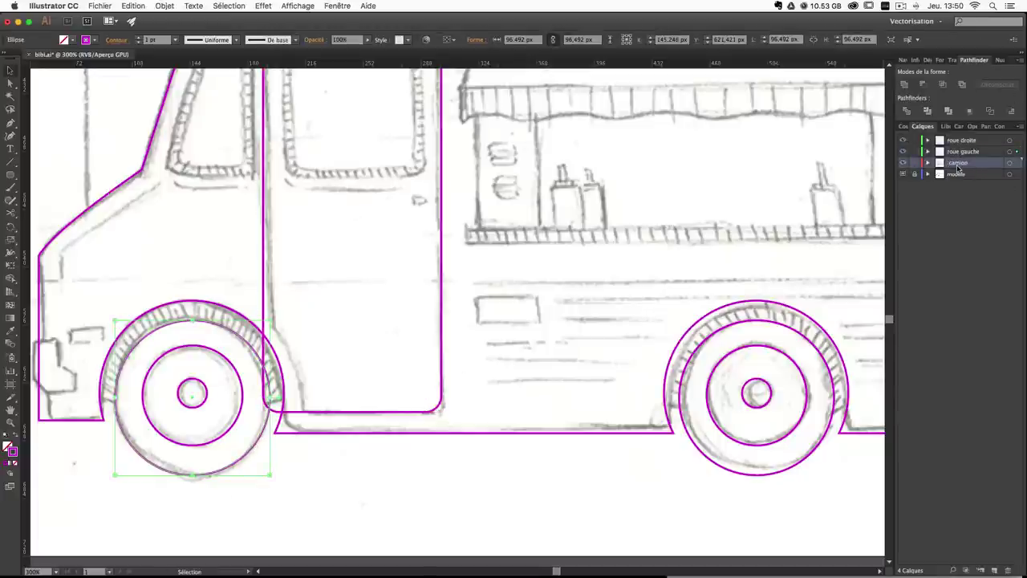
left_click(252, 452)
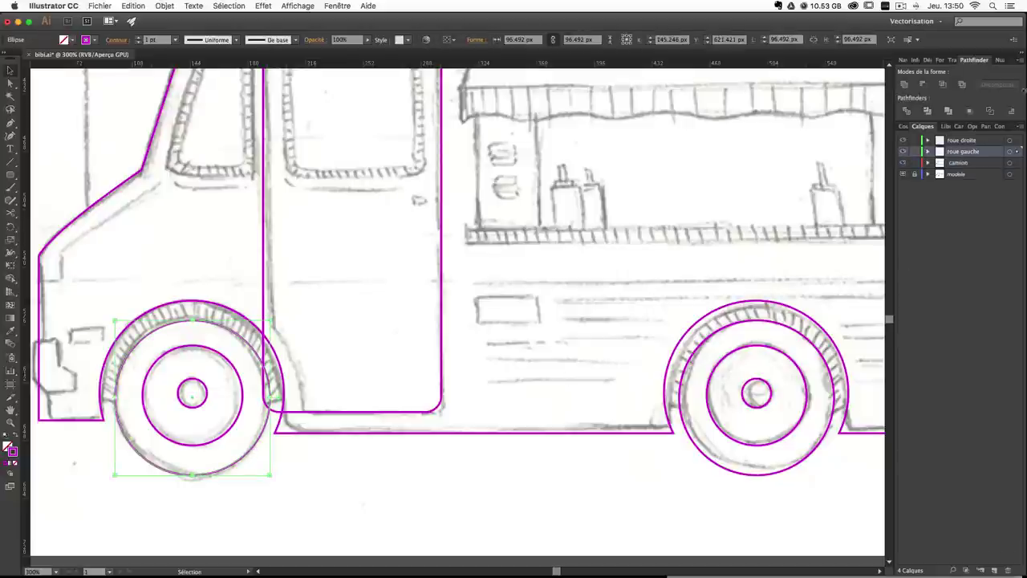
left_click(958, 165)
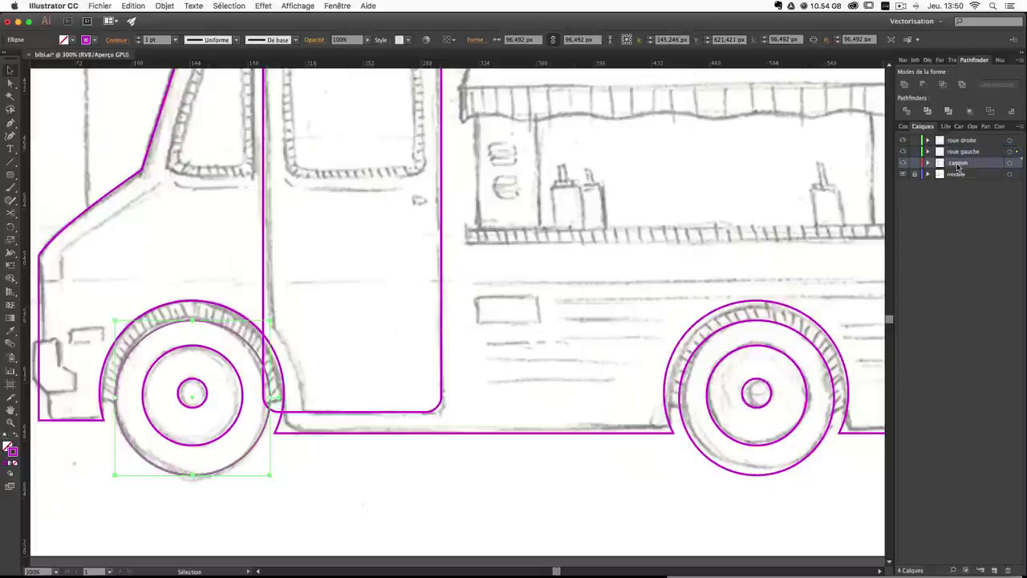
key("super+v")
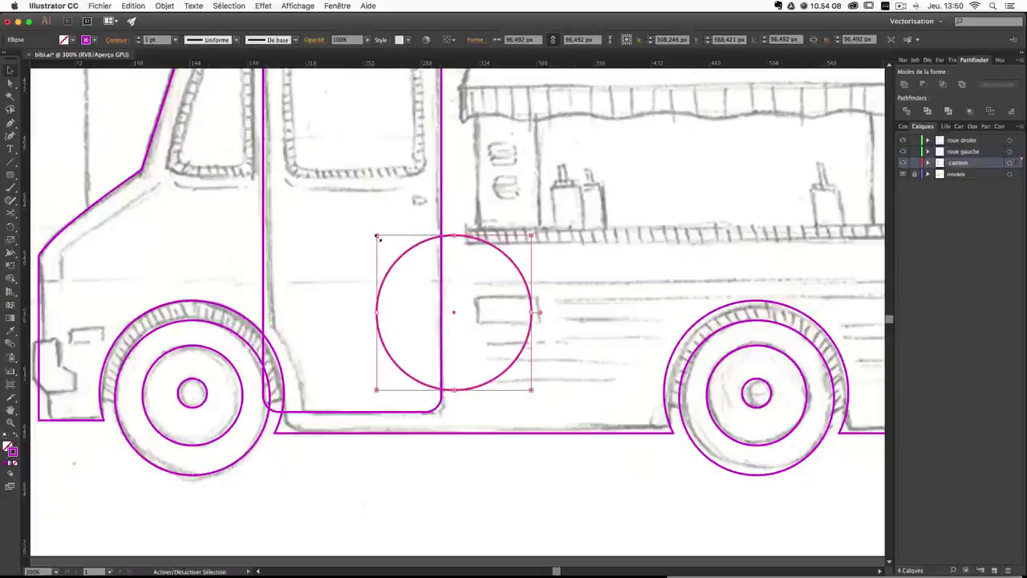
Enlarge the pasted circle to about 137 px in diameter and centre it over the front wheel, reaching the door's sketched curved cutout.
left_click_drag(367, 228, 310, 171)
left_click_drag(363, 198, 116, 322)
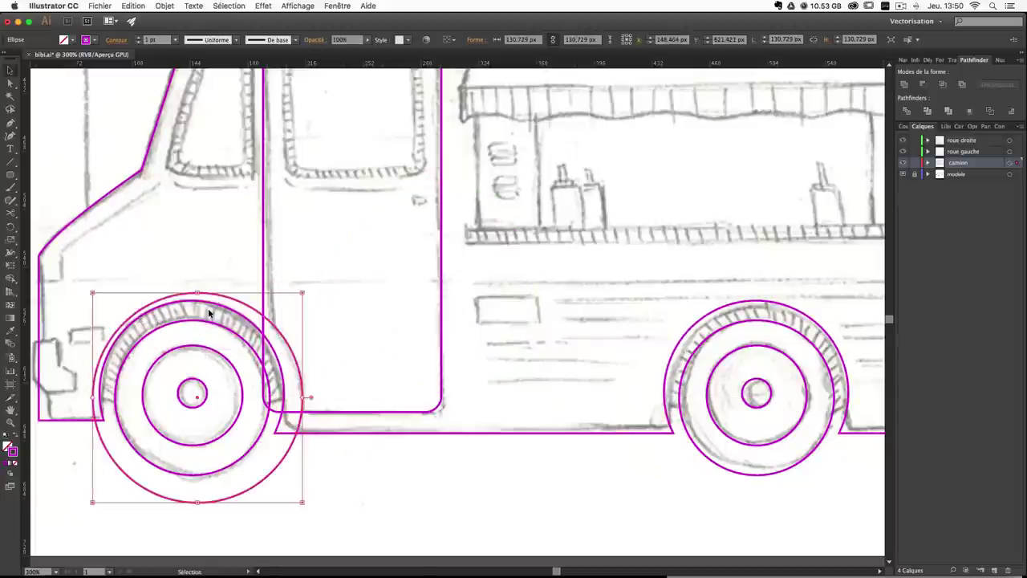
key("Left")
key("Left")
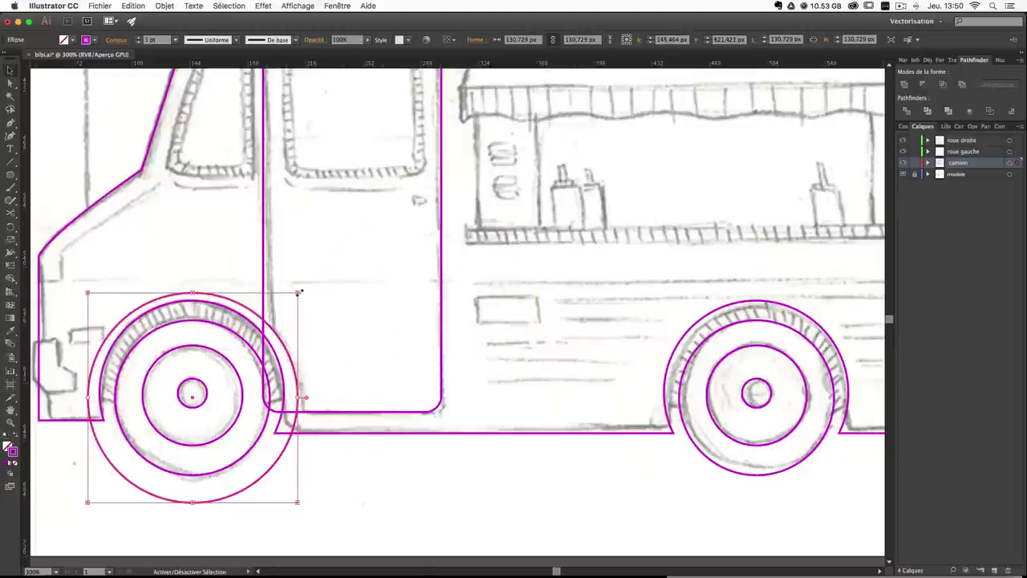
left_click_drag(297, 293, 308, 273)
key("Left")
key("Left")
key("Left")
key("Left")
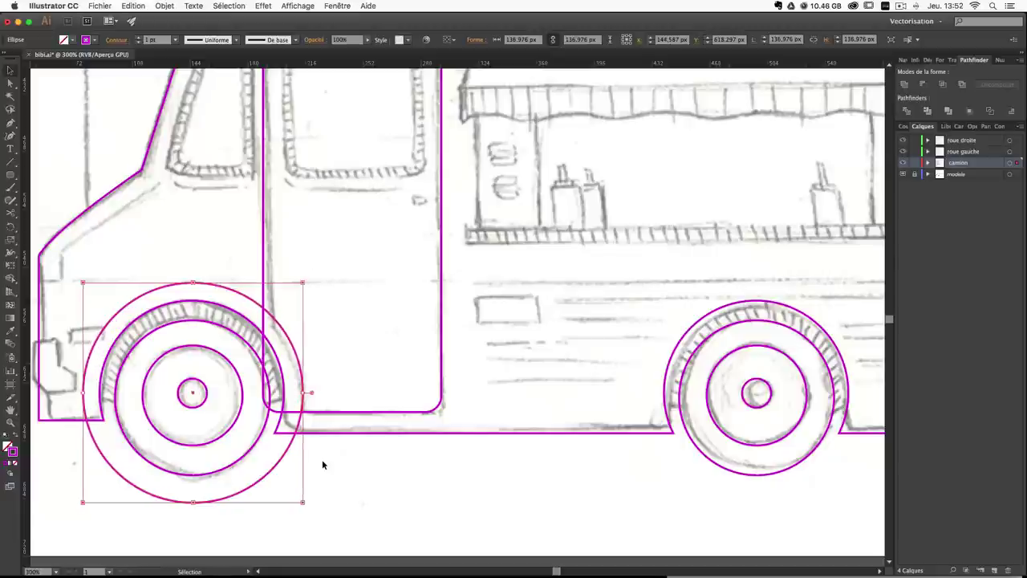
Fine-tune the large circle's position in 1 px nudges to match the door's sketched wheel cutout.
key("Right")
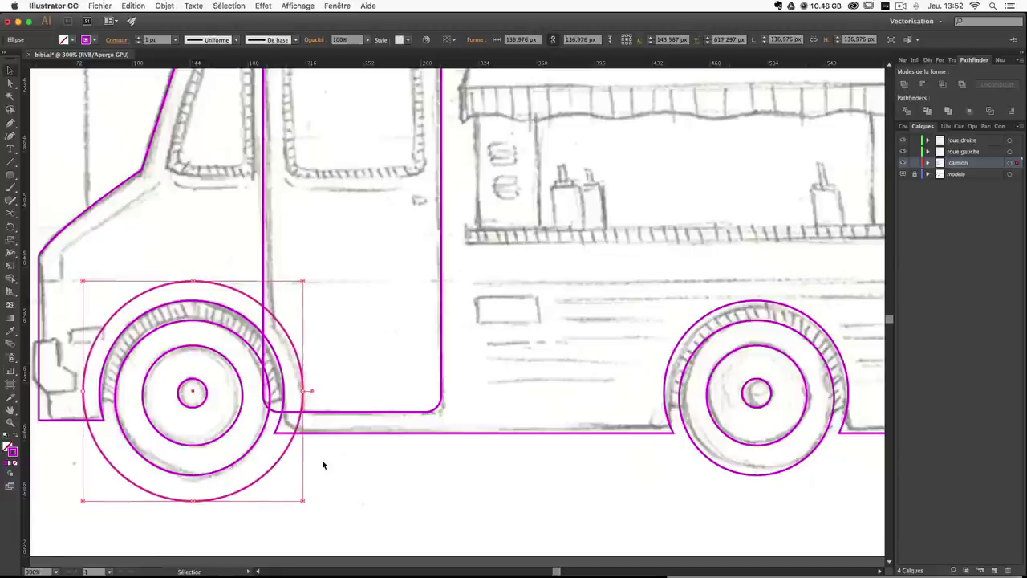
key("Up")
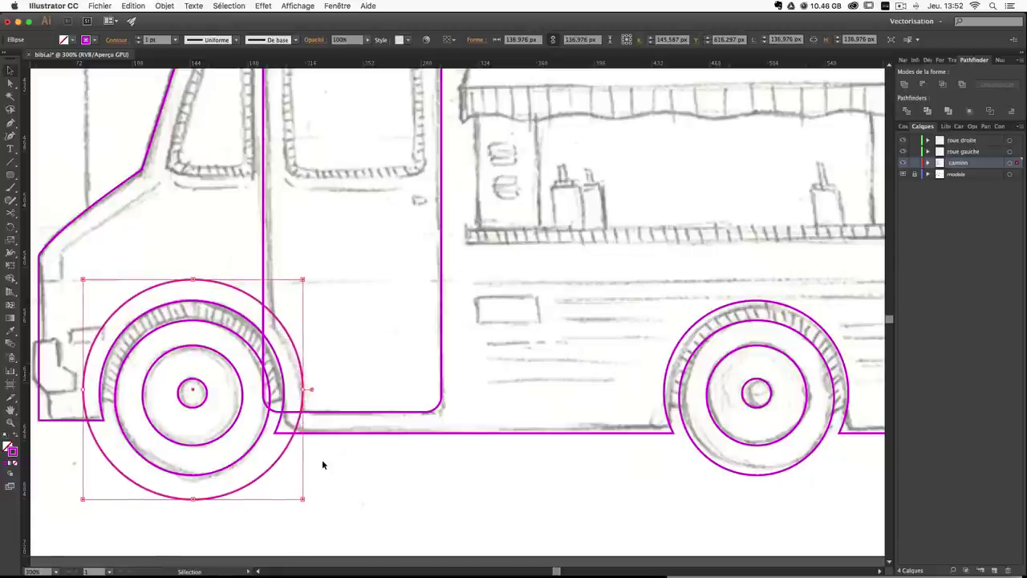
key("Down")
key("Down")
key("Up")
key("Right")
key("Down")
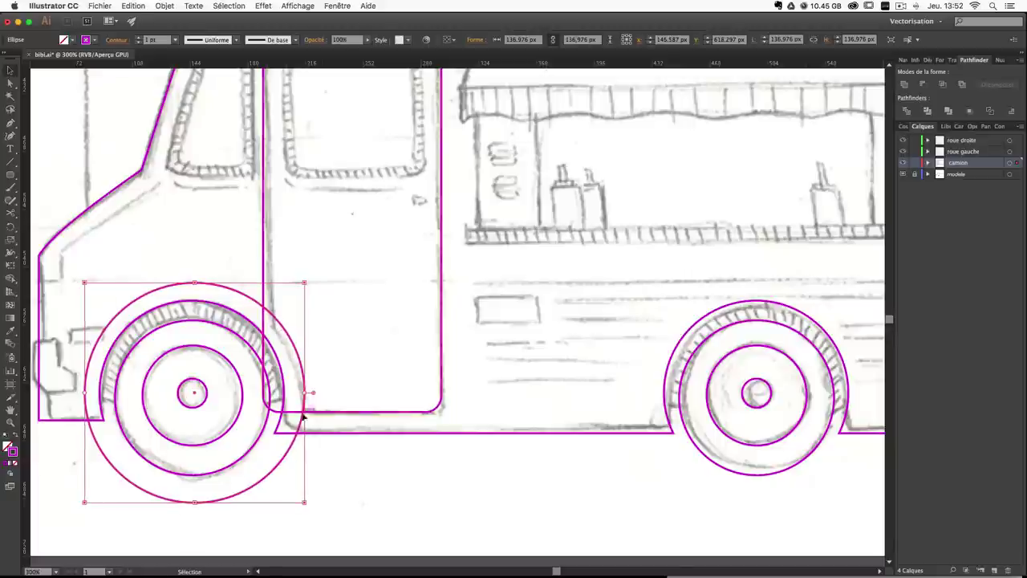
key("Left")
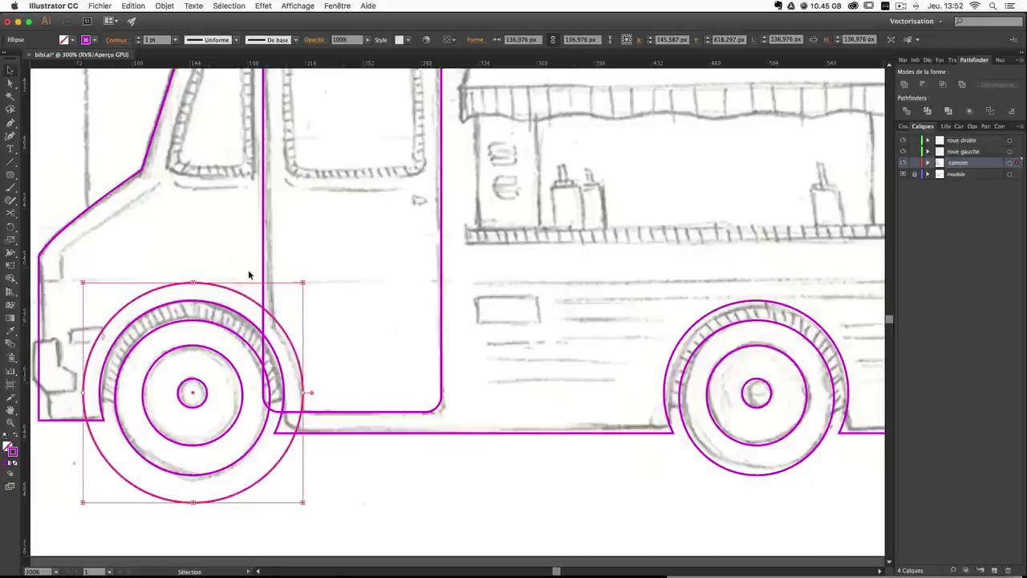
Subtract the large circle from the cab door's rounded rectangle with the Pathfinder's Minus Front operation and deselect the result.
left_click(267, 251, "shift")
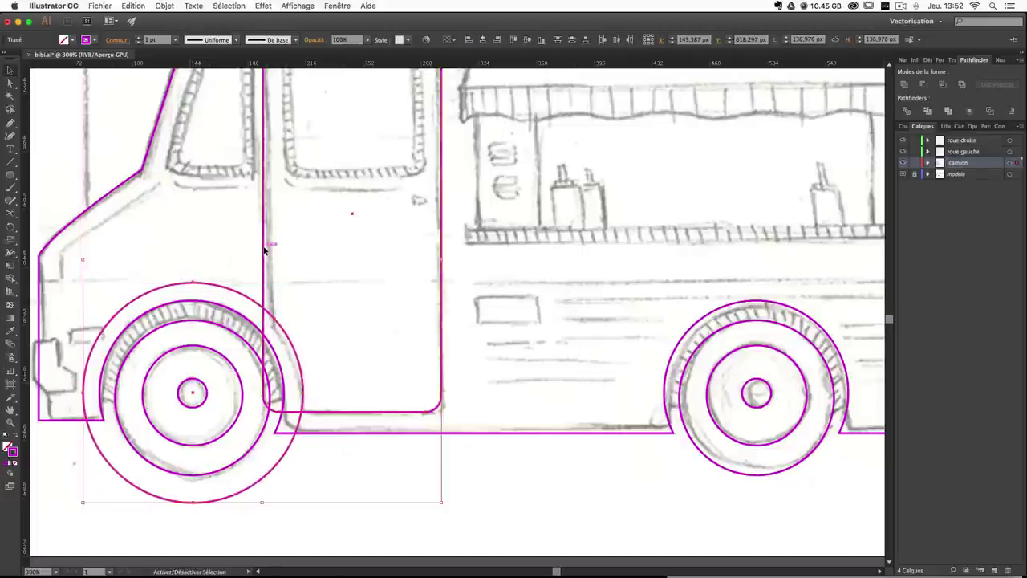
left_click(249, 276)
left_click(241, 294)
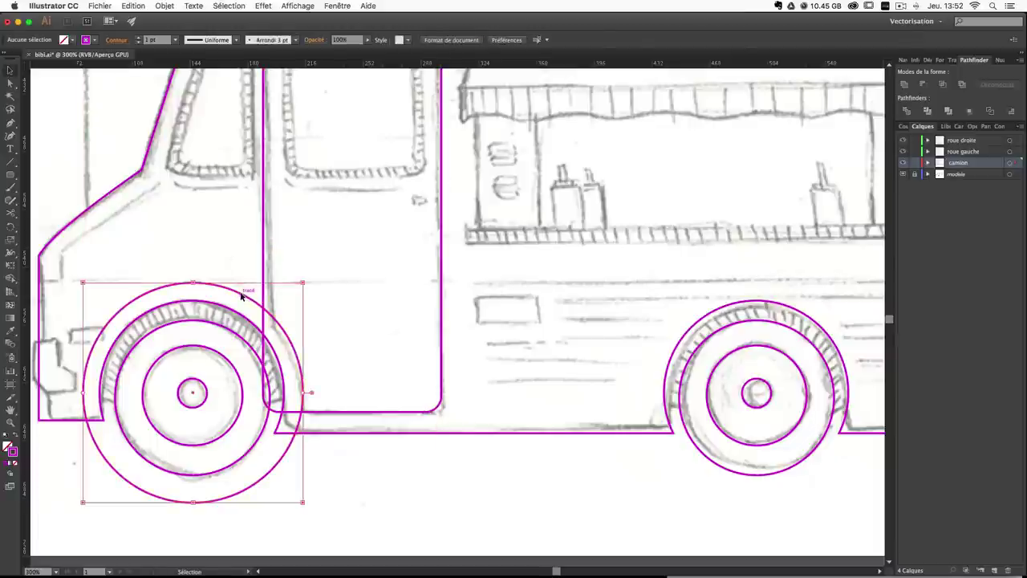
left_click(267, 238, "shift")
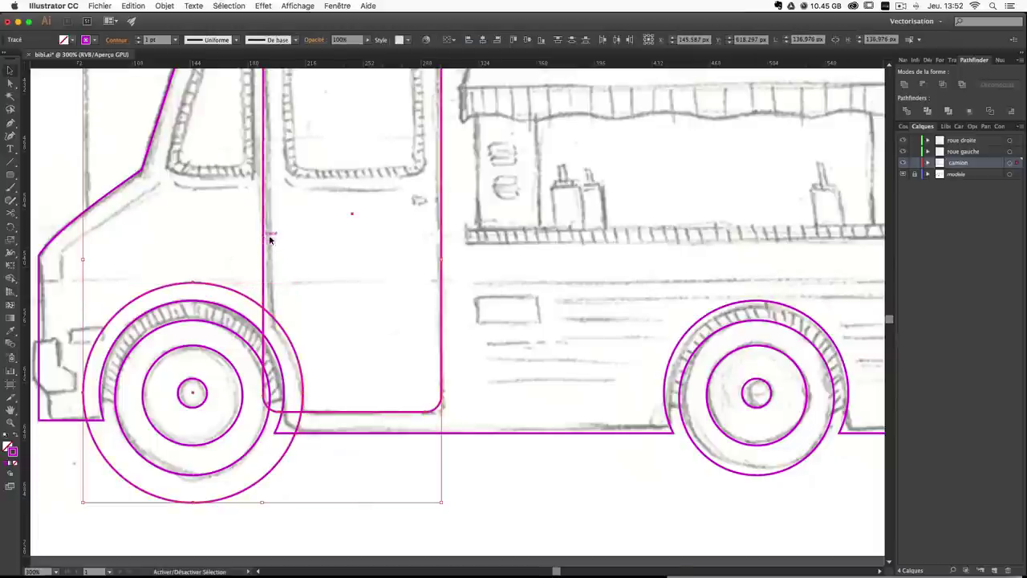
left_click(925, 85)
left_click(425, 456)
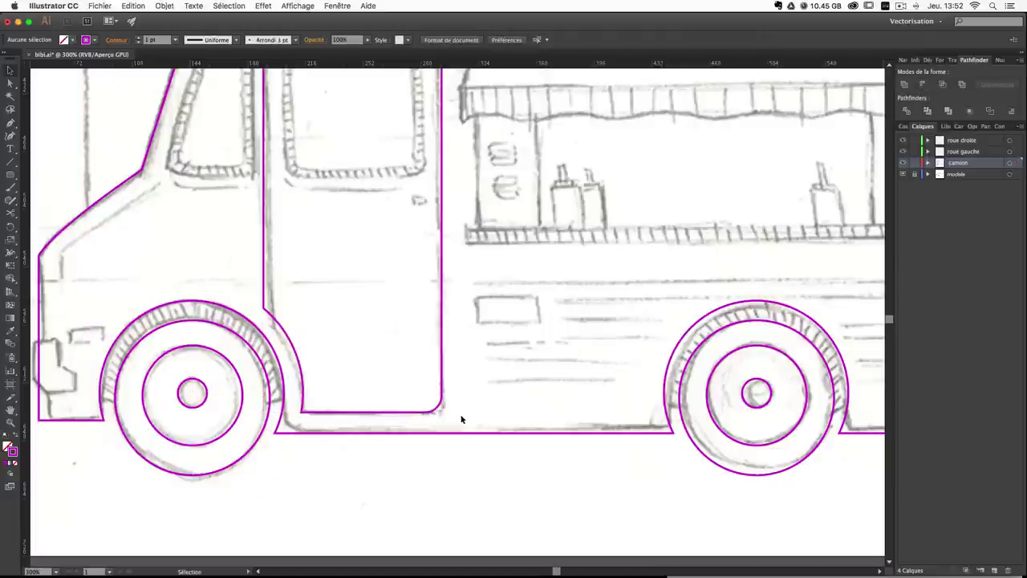
Draw a rounded rectangle about 88 by 88 px over the sketched cab door window, nudge it into place and deselect it.
scroll(462, 411, "up", 3)
scroll(423, 252, "up", 1)
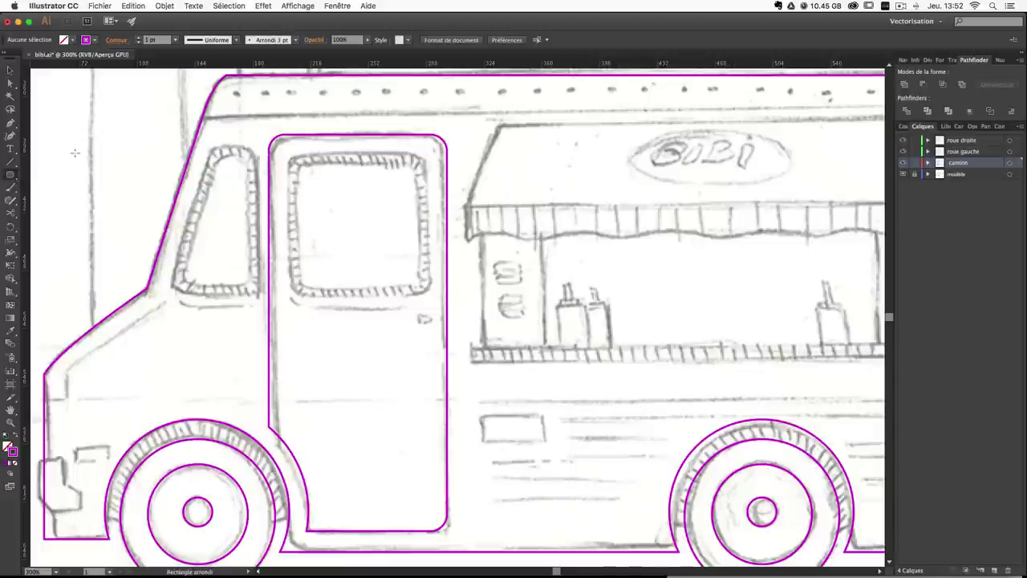
left_click(10, 174)
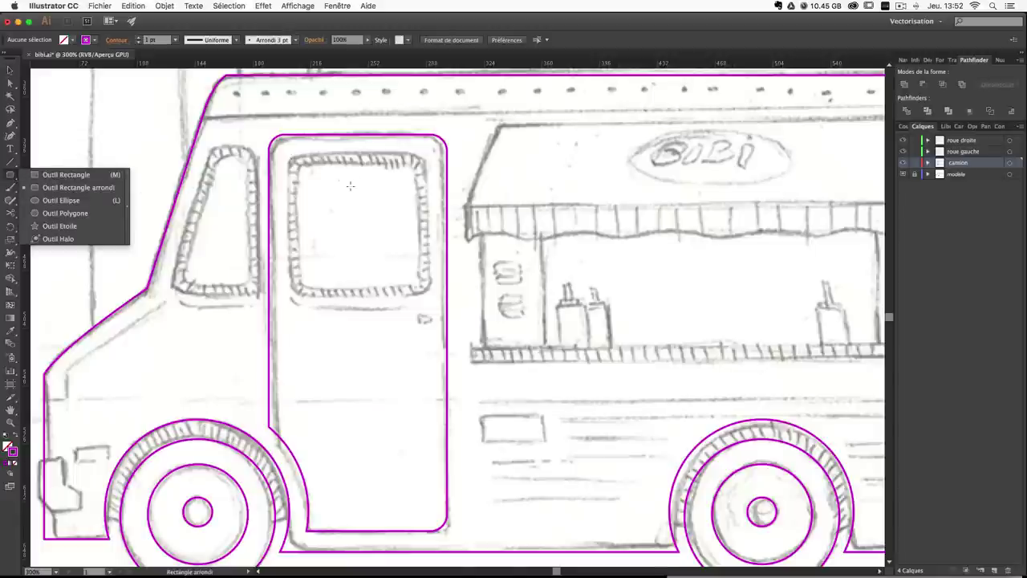
left_click_drag(289, 156, 428, 295)
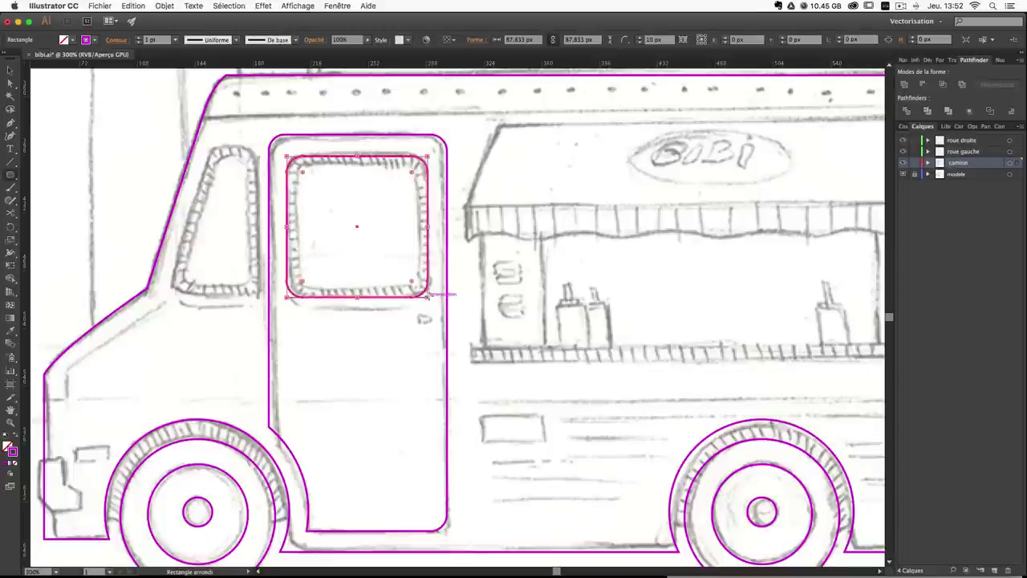
key("Right")
key("Up")
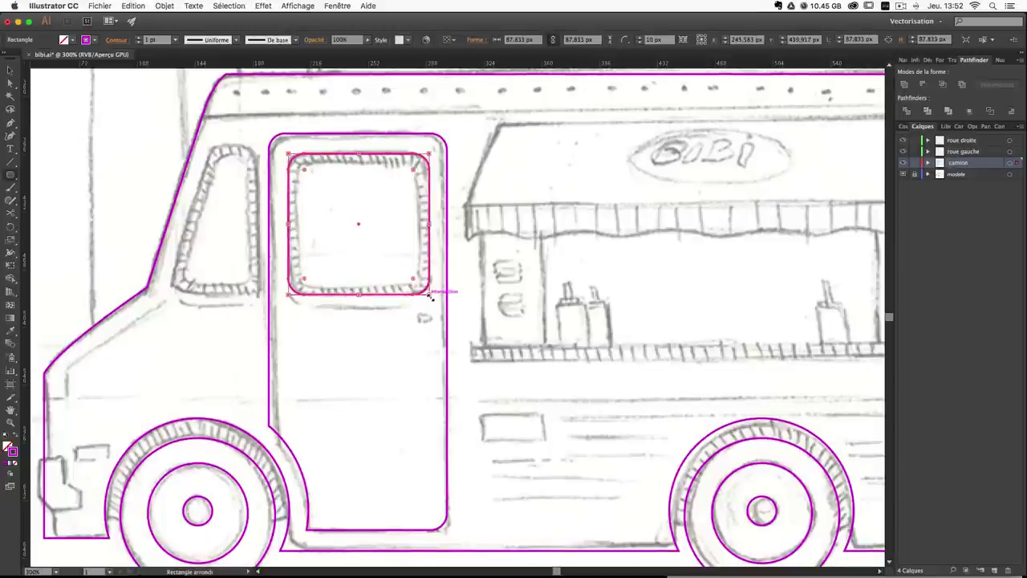
scroll(430, 297, "up", 1)
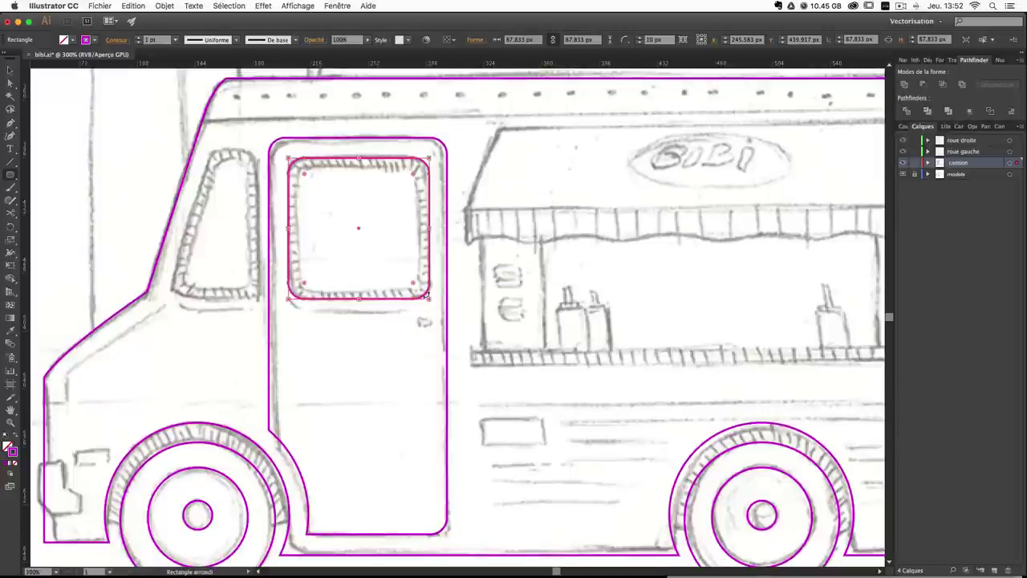
key("Up")
key("Up")
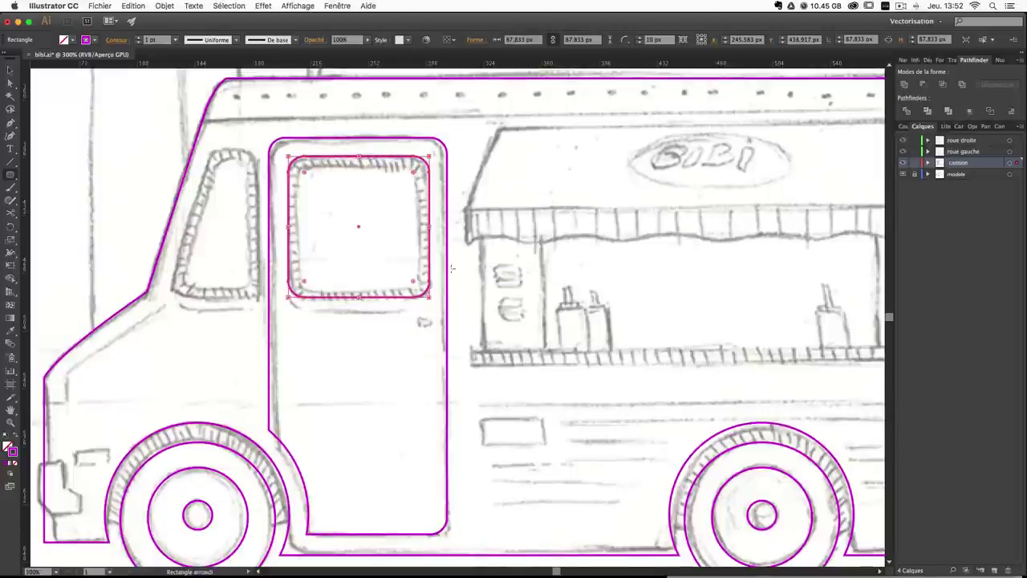
left_click(42, 89)
key("Escape")
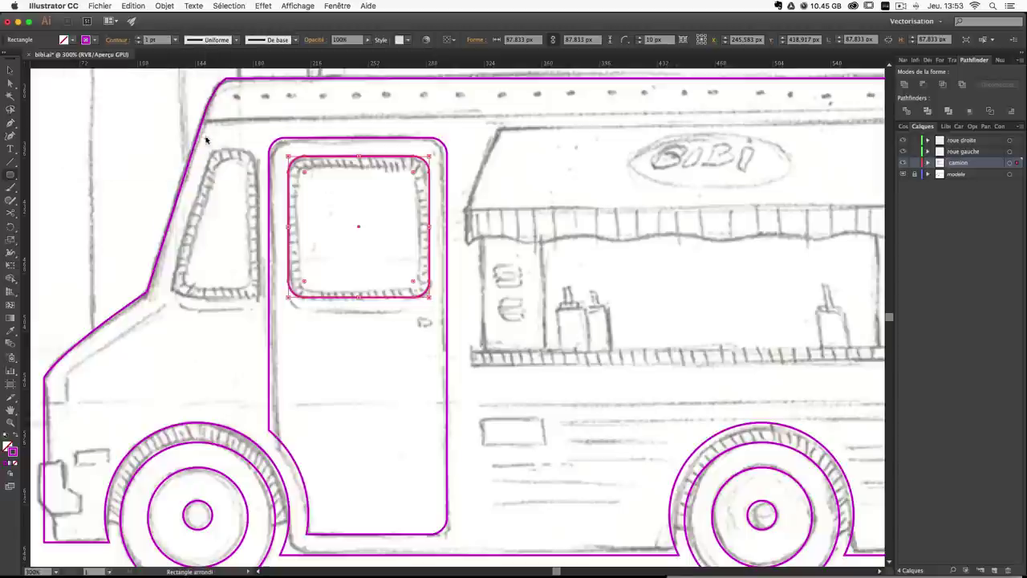
left_click(102, 122)
Trace the small front side window's slanted edge, bottom edge and both rounded lower corners with the Pen tool.
scroll(221, 237, "up", 5)
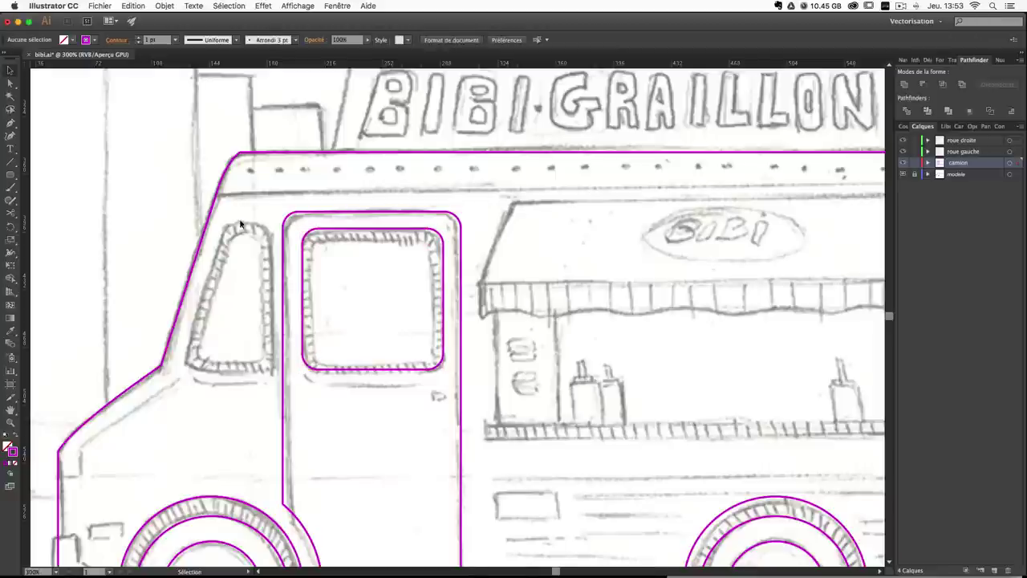
left_click(11, 123)
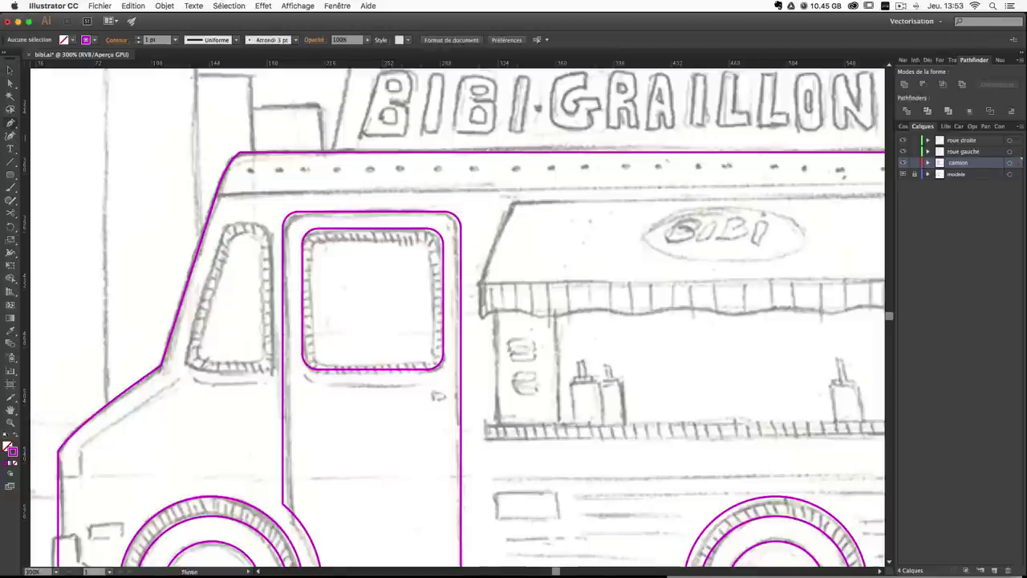
left_click(226, 238)
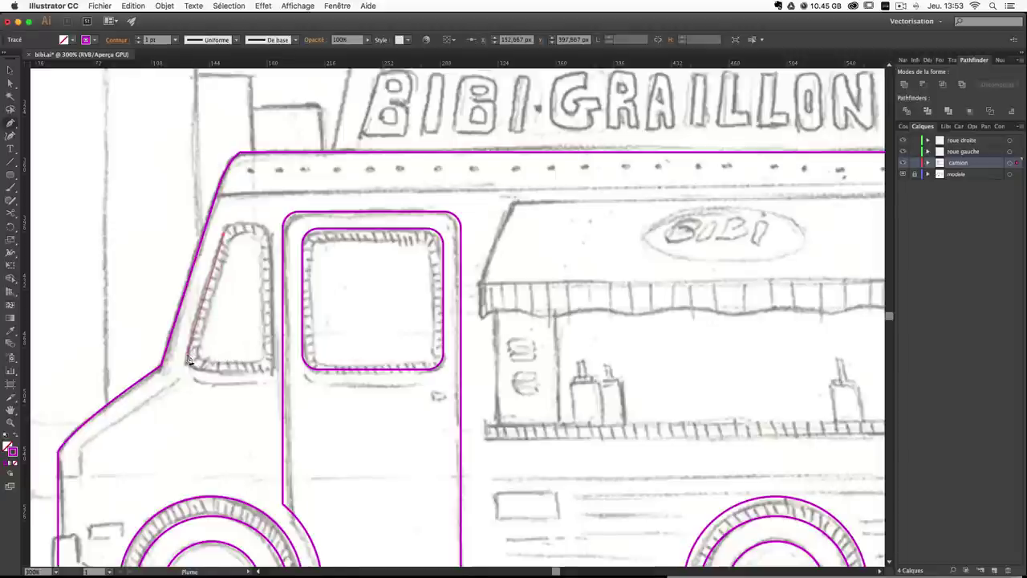
left_click(193, 366)
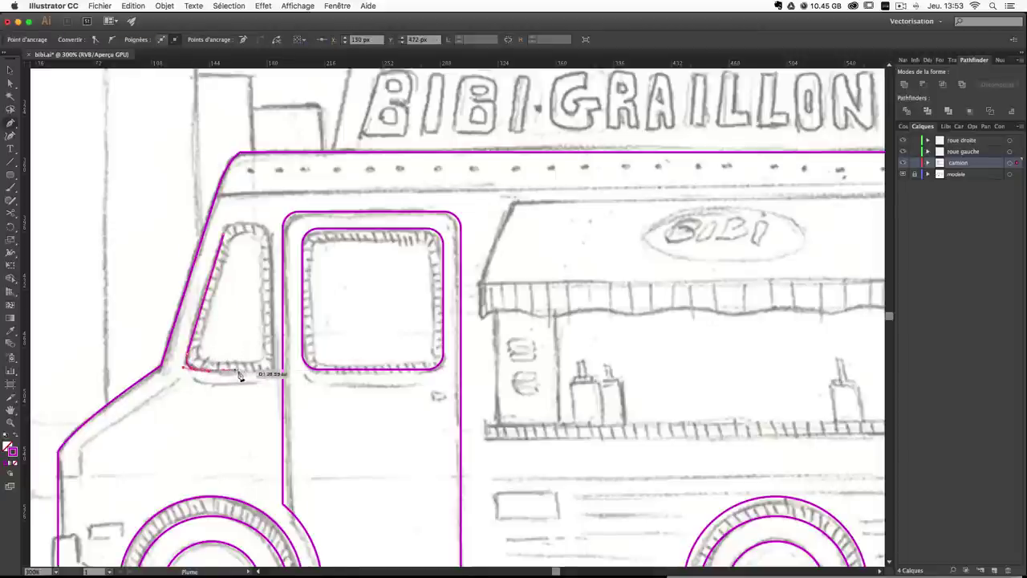
left_click(266, 371)
key("super+z")
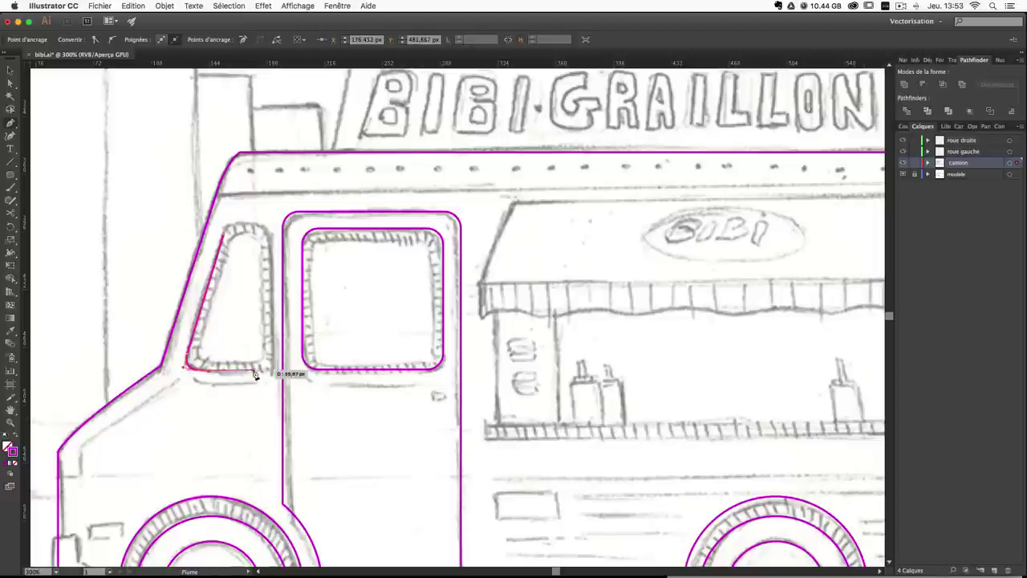
left_click(266, 369)
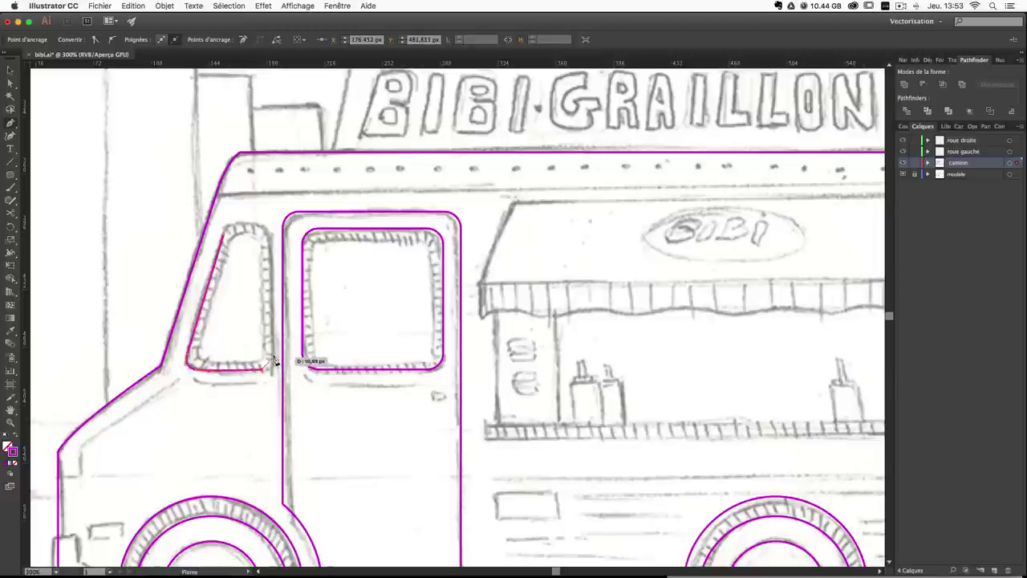
left_click(273, 359)
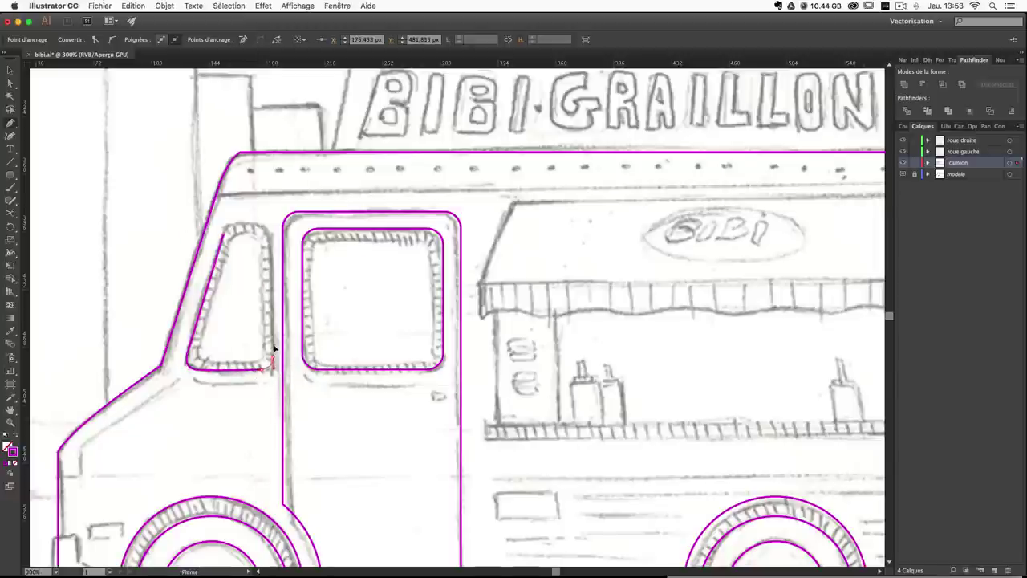
Continue the side window path up its rear edge, close it over the rounded top, deselect it and switch to the Selection tool.
left_click(270, 236)
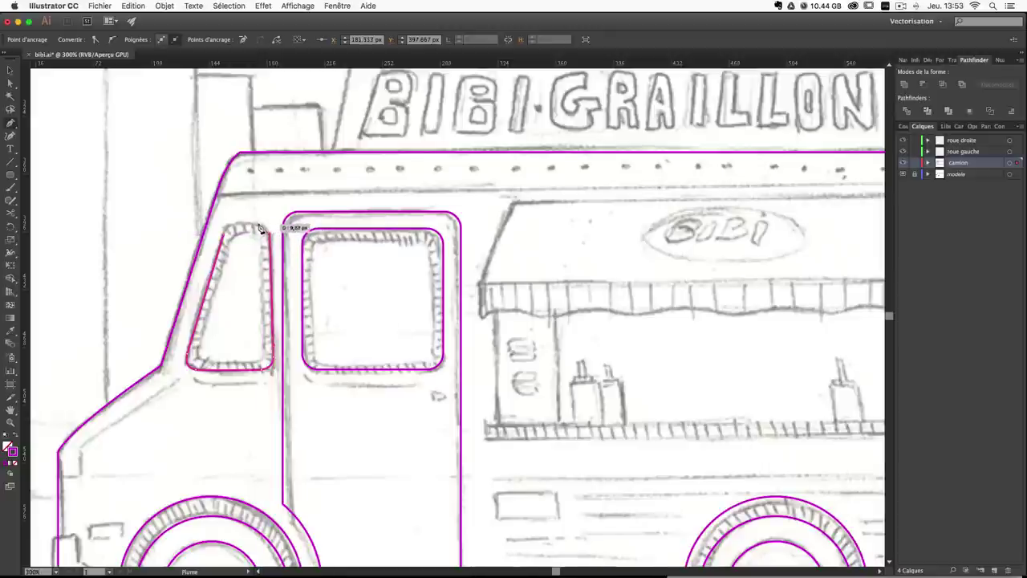
left_click(251, 227)
left_click_drag(250, 226, 219, 251)
left_click(261, 204, "super")
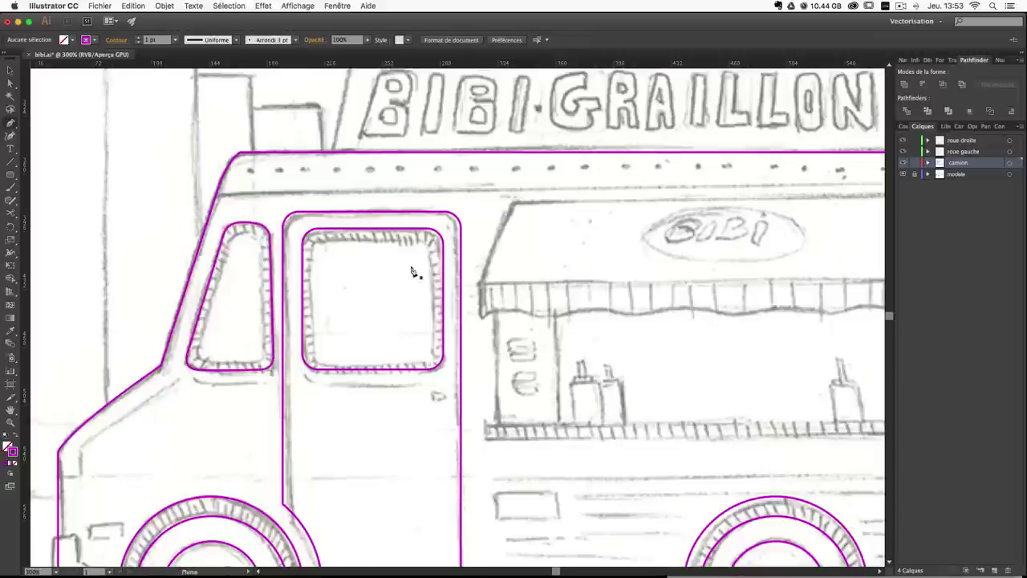
left_click_drag(378, 400, 380, 386)
scroll(380, 385, "down", 3)
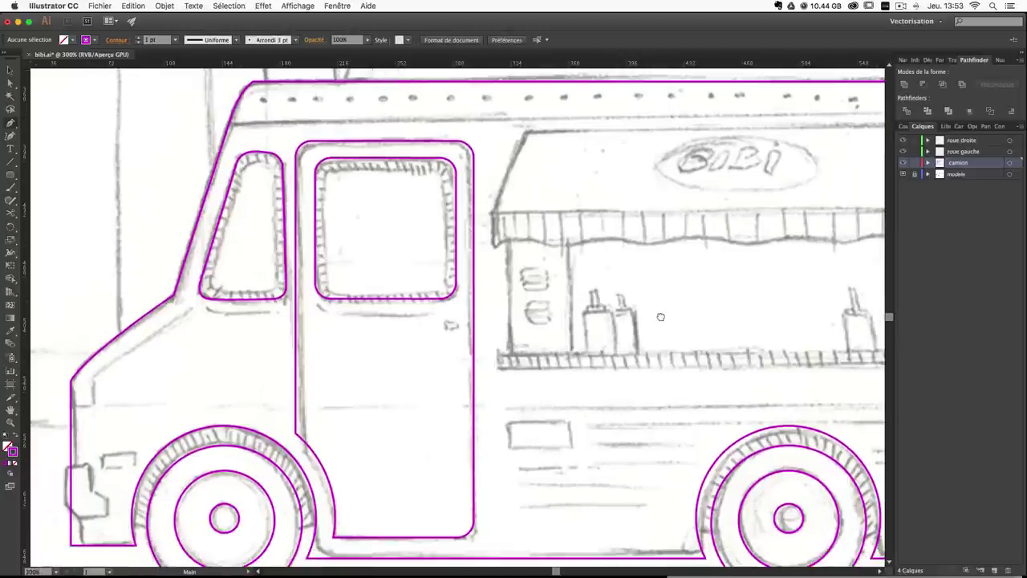
left_click(10, 71)
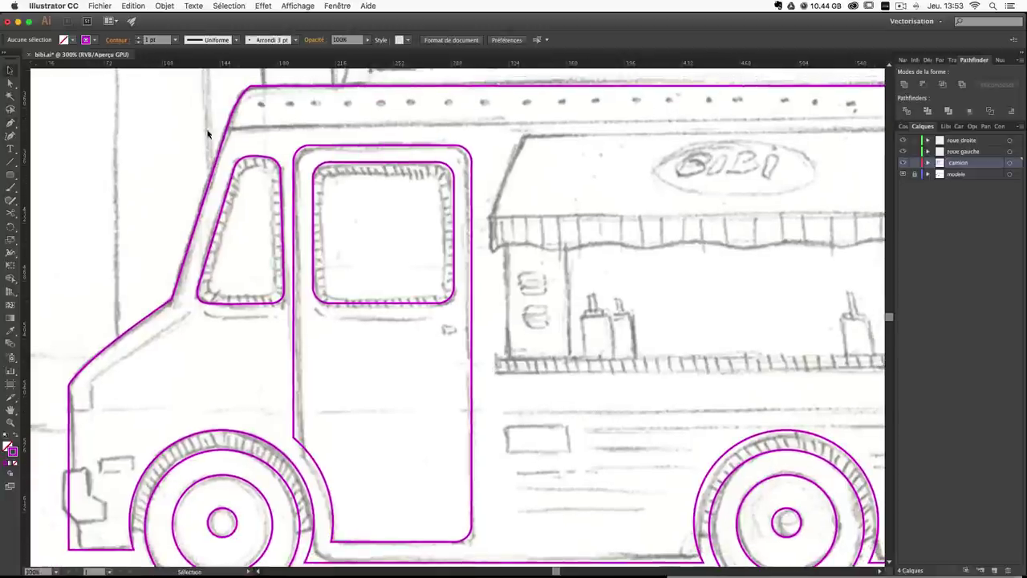
Redraw the rounded upper front corner of the small side window with the Pen tool, closing the path and deselecting it.
left_click_drag(273, 161, 273, 163)
left_click(294, 131)
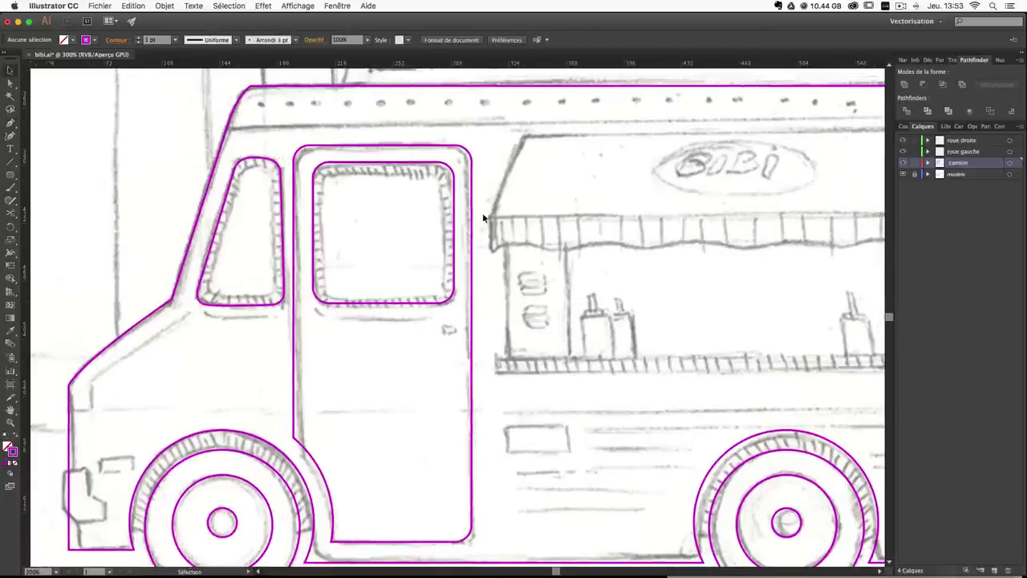
left_click(281, 172)
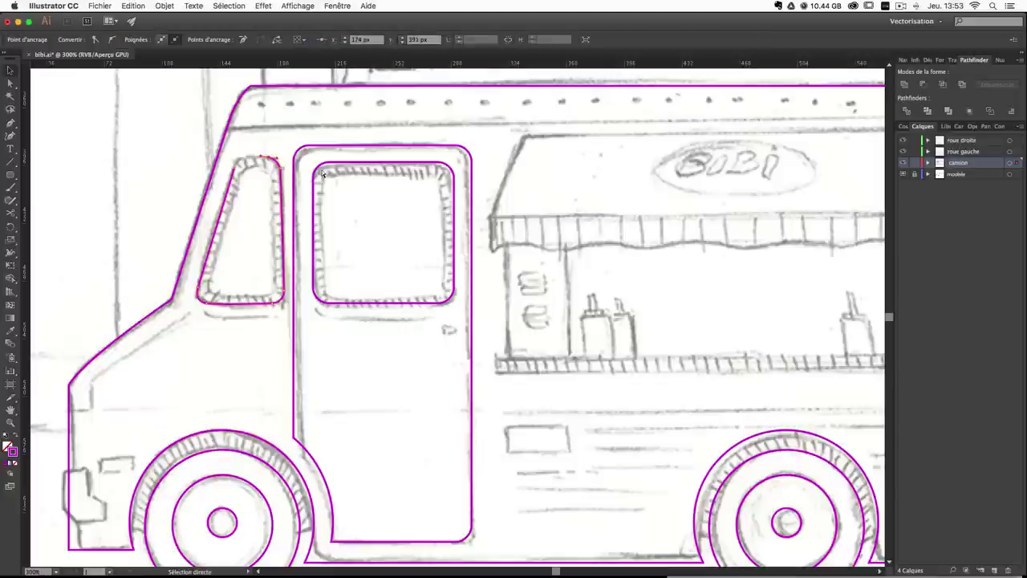
left_click(11, 124)
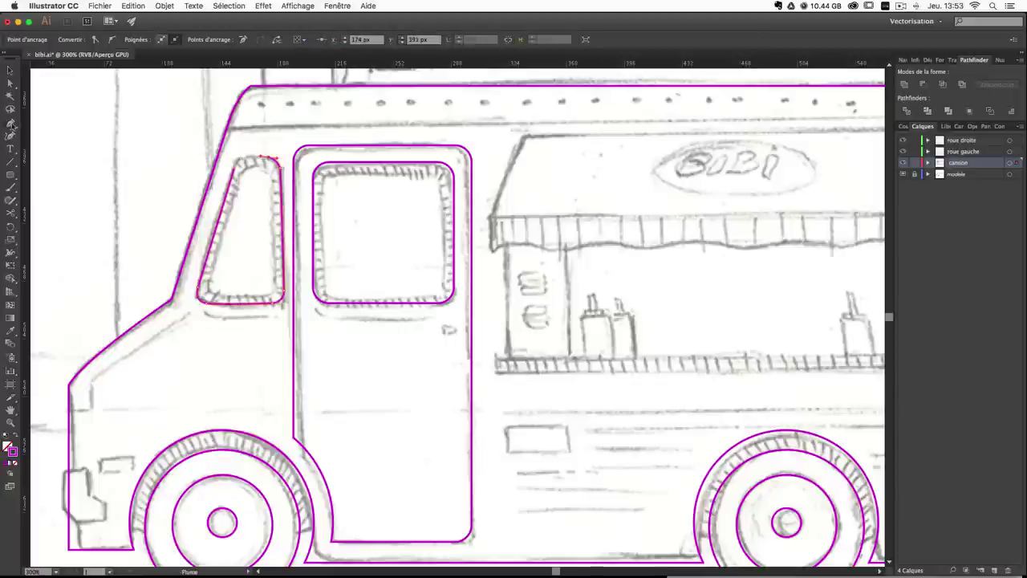
left_click(250, 158)
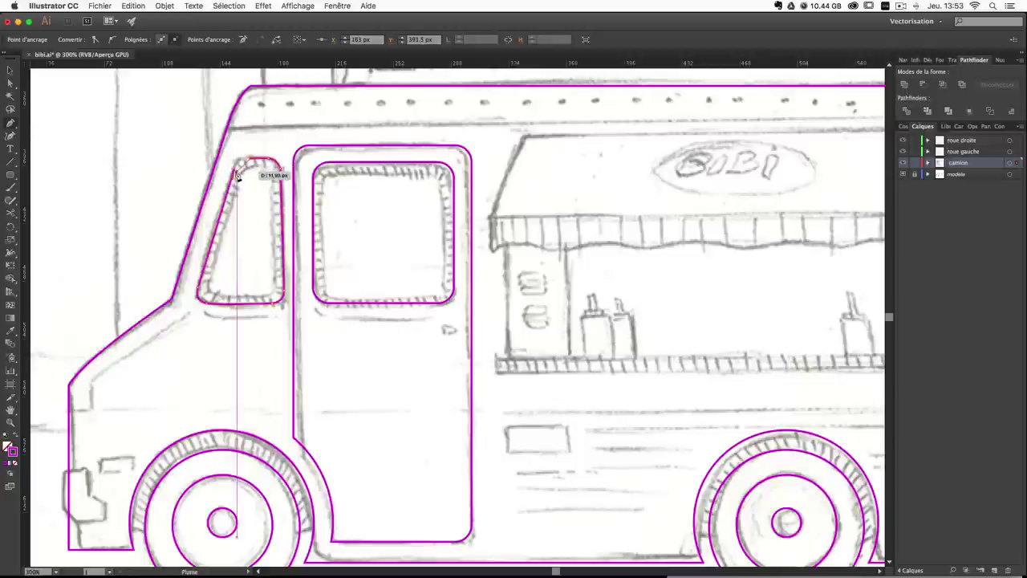
left_click_drag(238, 175, 234, 173)
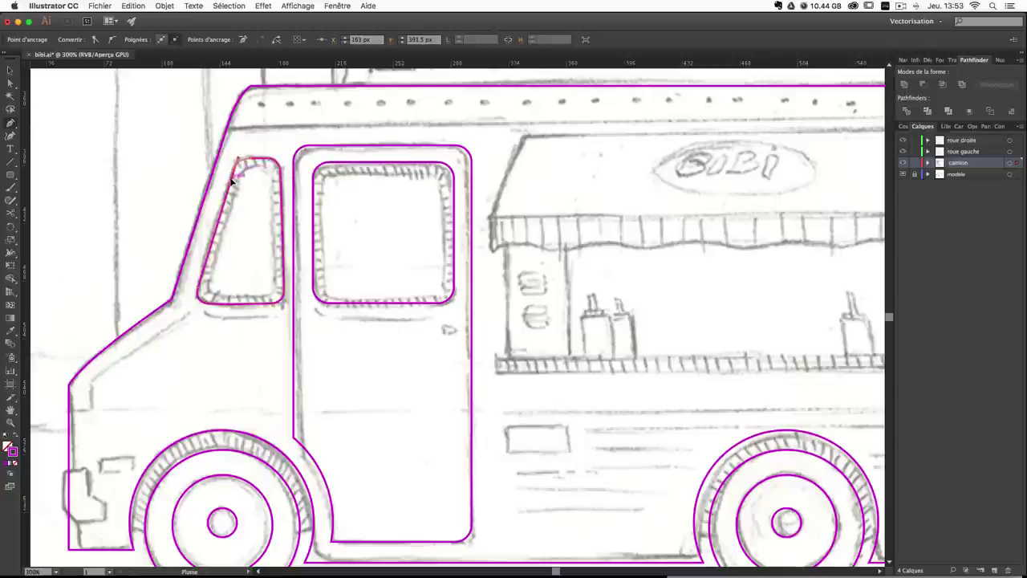
left_click(143, 174, "super")
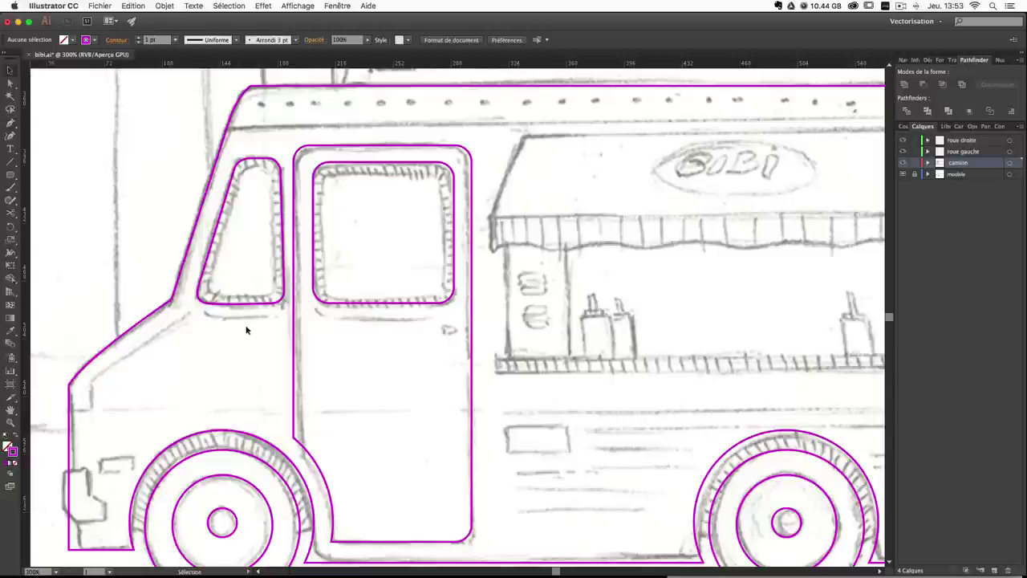
Move the small side window slightly down towards the height of the cab door window and deselect it.
left_click_drag(256, 303, 256, 307)
left_click(313, 143)
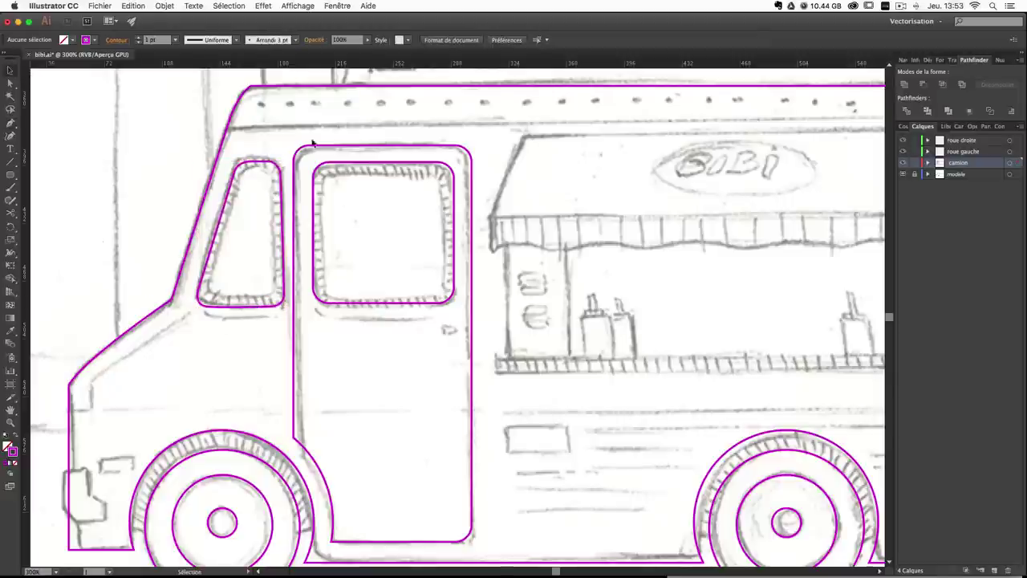
left_click_drag(411, 64, 382, 306)
scroll(382, 309, "up", 2)
scroll(382, 309, "left", 1)
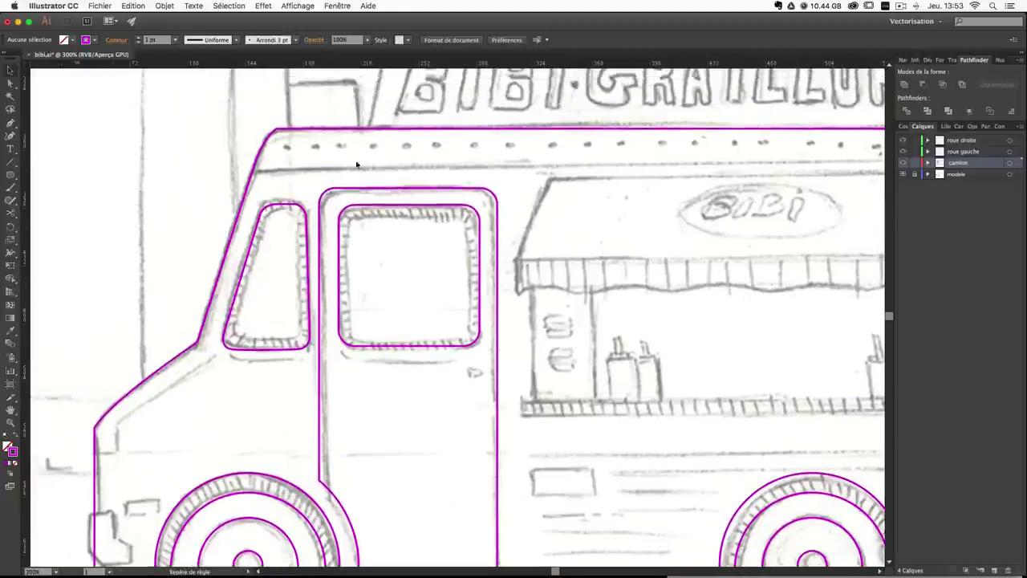
Shrink the side window to about 52.5 by 88.3 px and place horizontal guides along the cab windows' top and bottom edges.
left_click(306, 351)
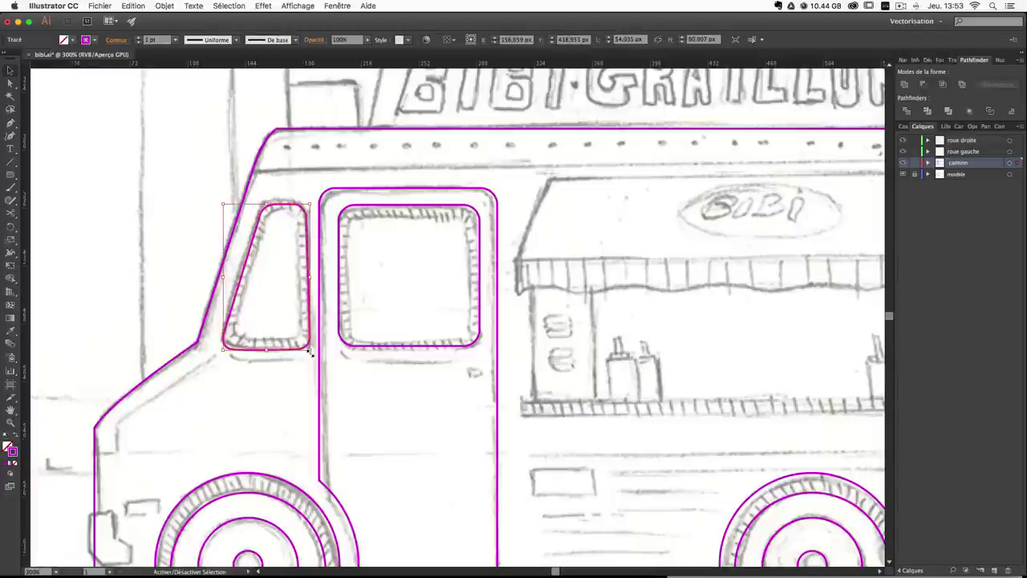
left_click_drag(309, 352, 306, 346)
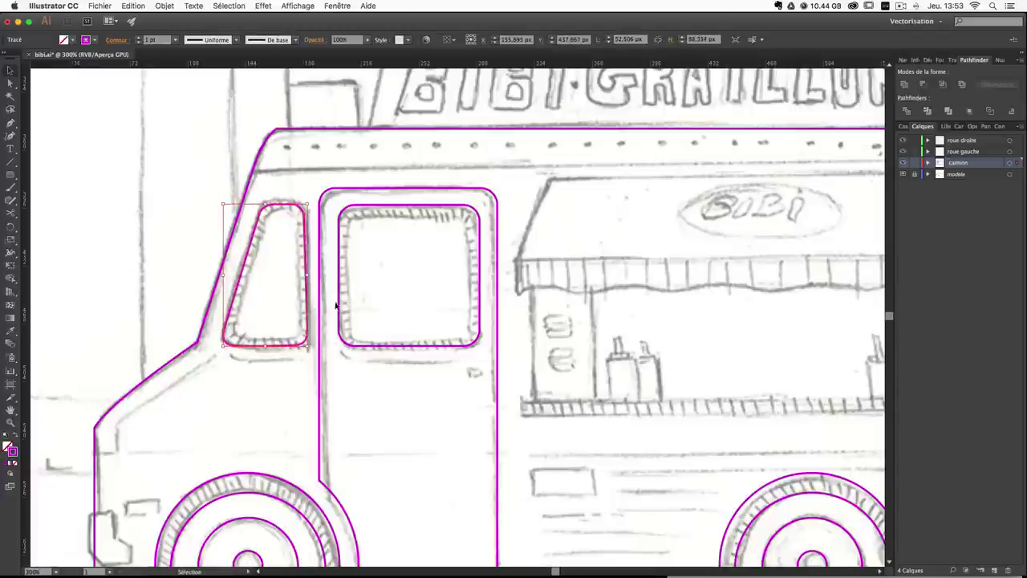
left_click_drag(410, 65, 410, 206)
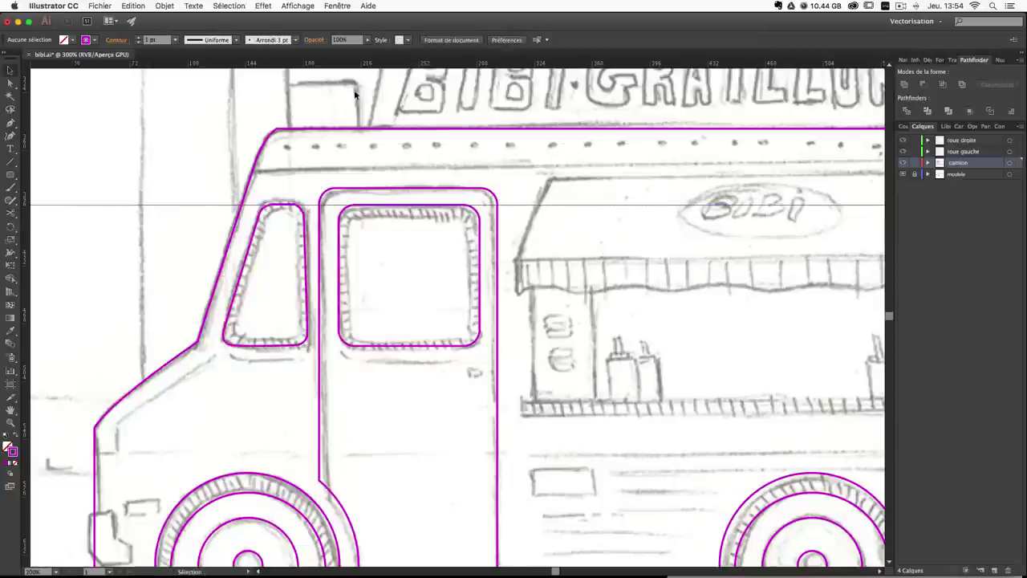
left_click_drag(362, 65, 382, 347)
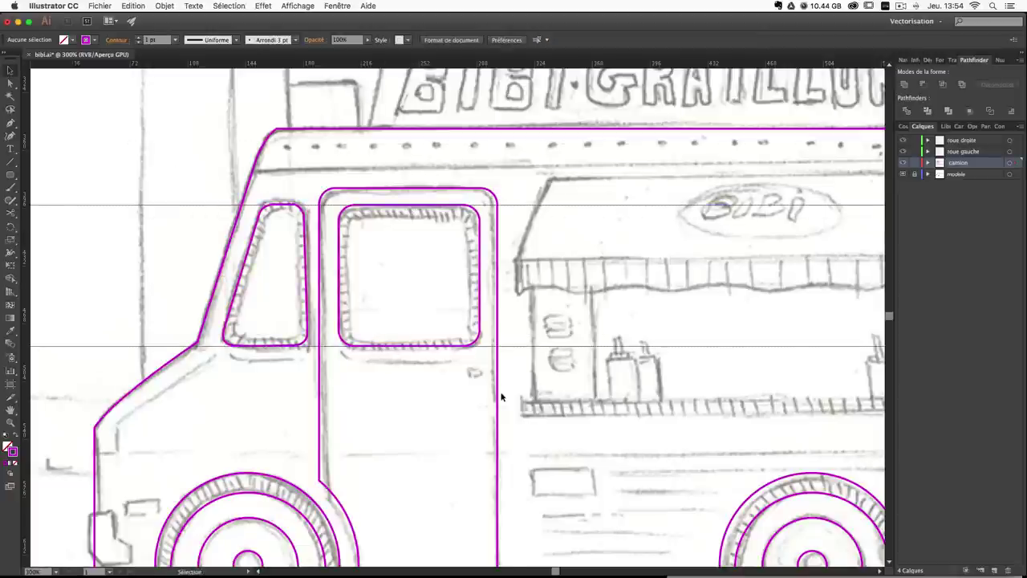
Trace the sketched hood line with the Pen tool, from the truck's front edge inward, up and curving towards the side window, and deselect it.
left_click_drag(501, 352, 469, 288)
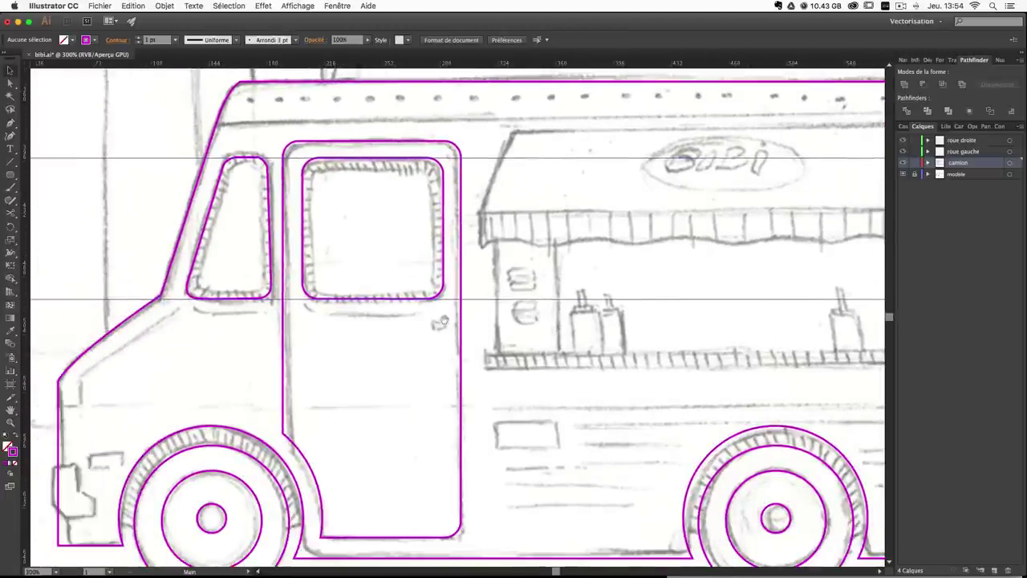
mouse_move(496, 326)
left_mouse_down()
mouse_move(545, 252)
mouse_move(548, 314)
left_mouse_up()
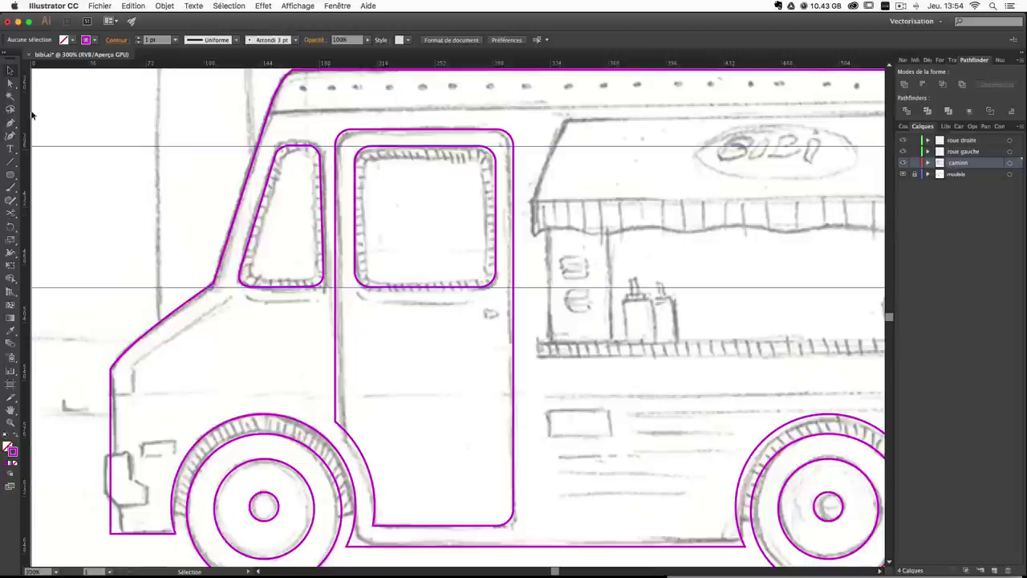
left_click(10, 123)
left_click_drag(350, 368, 397, 331)
left_click(159, 358)
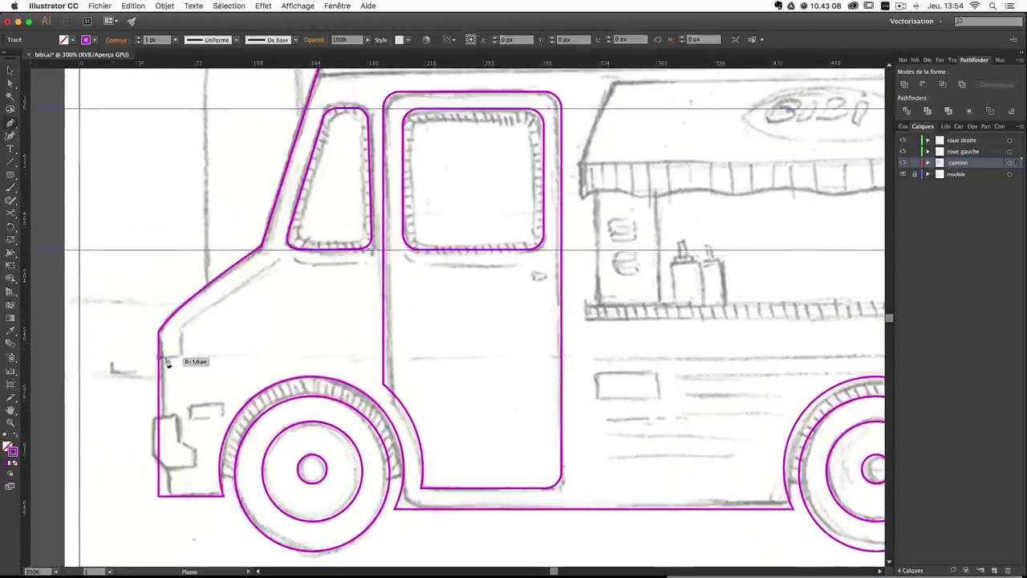
left_click(181, 358)
left_click(179, 328)
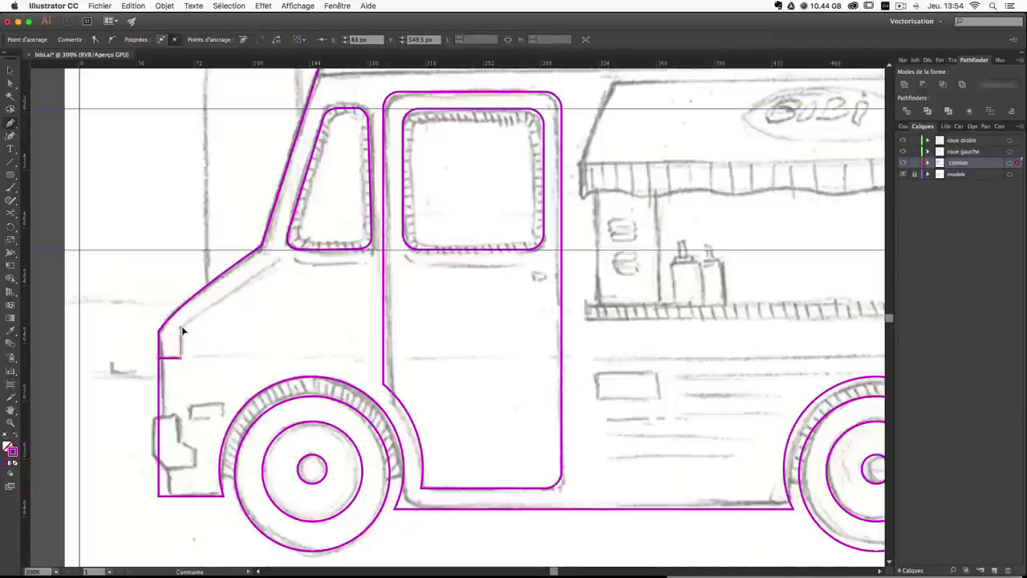
key("super+z")
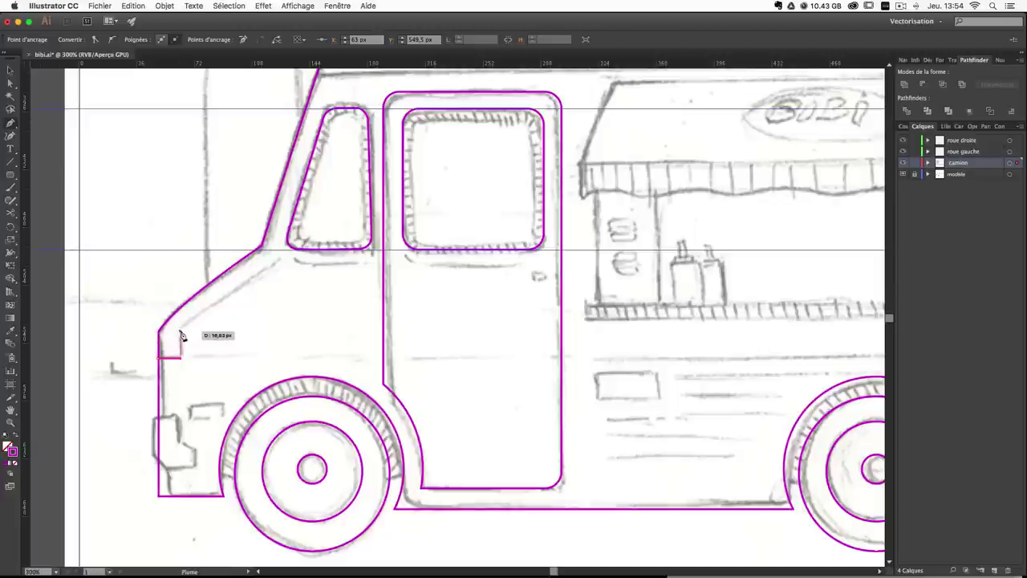
left_click(181, 330)
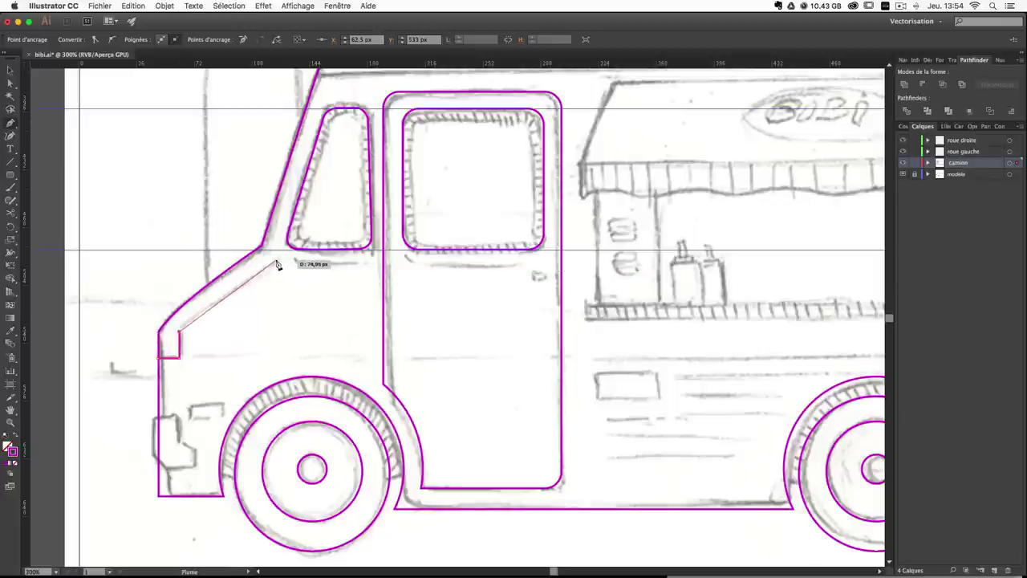
left_click_drag(277, 265, 337, 229)
left_click(224, 191, "super")
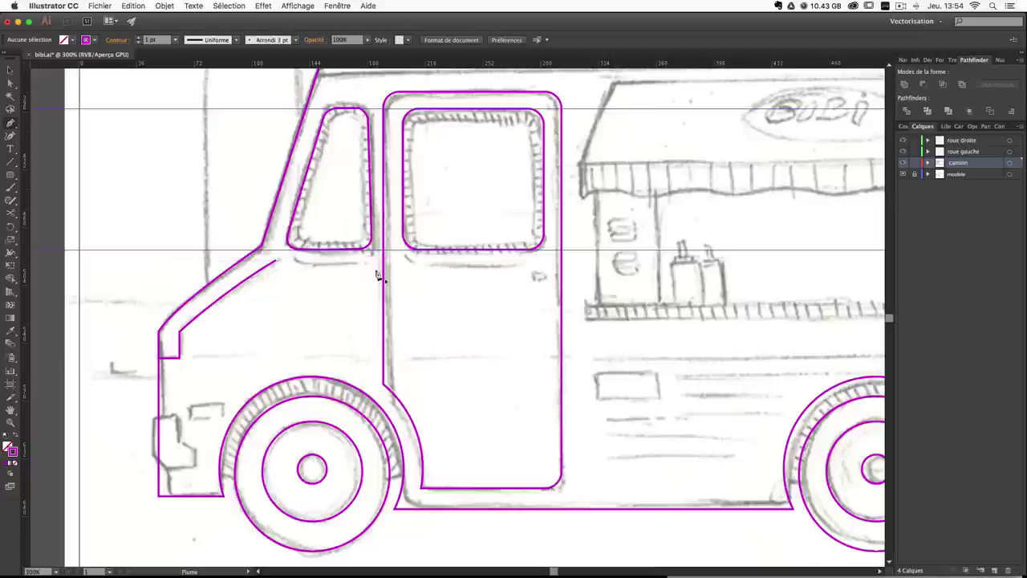
Draw a straight horizontal line below the side window and another below the cab door window with the Pen tool, deselecting each.
left_click_drag(296, 262, 358, 268)
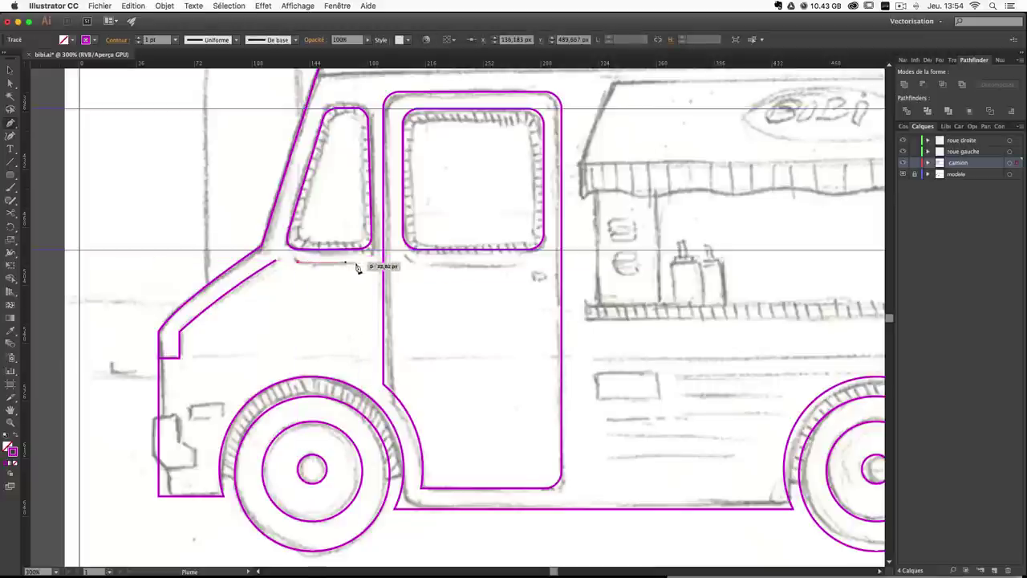
left_click(366, 263)
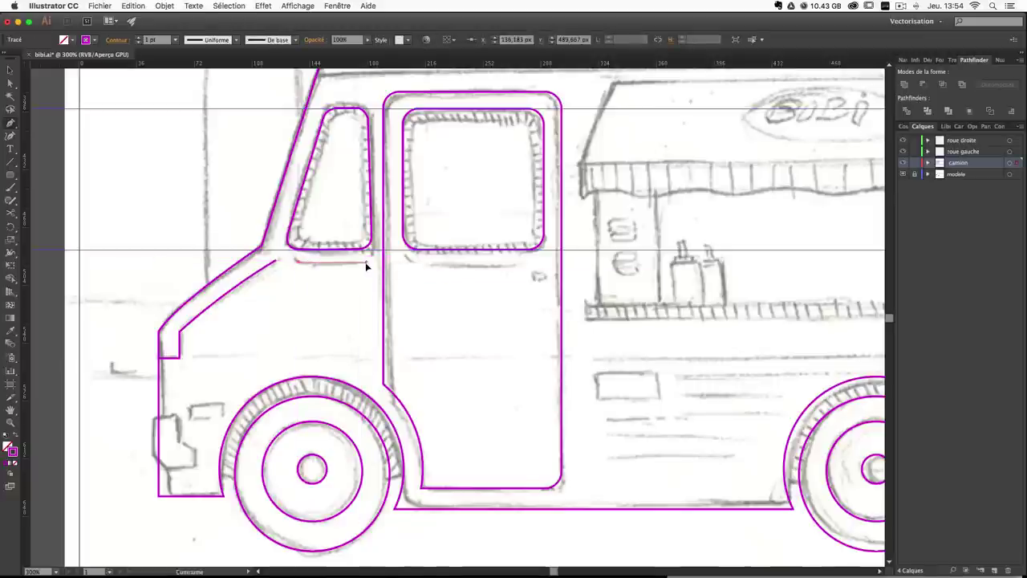
left_click(431, 274, "super")
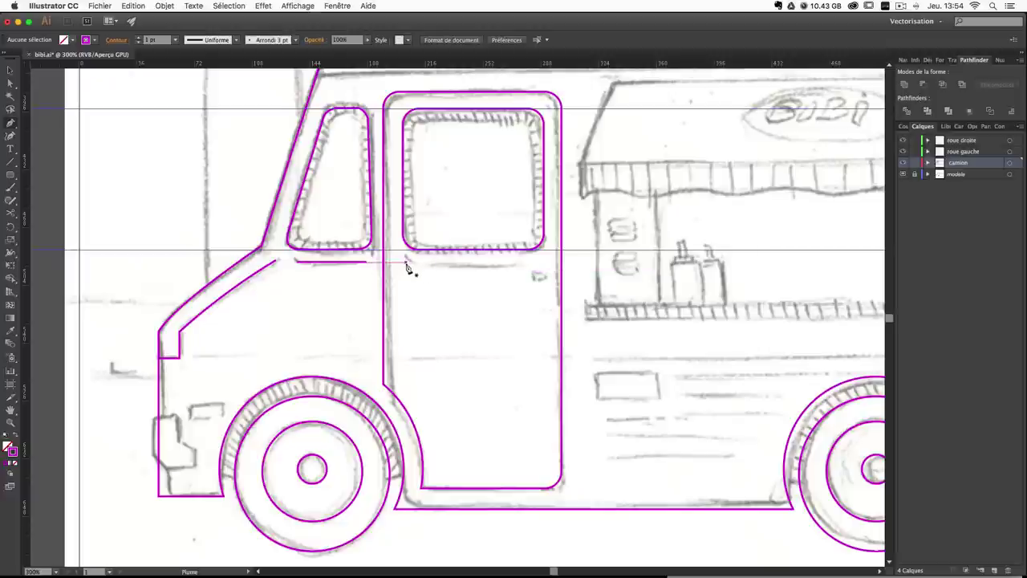
left_click(403, 260)
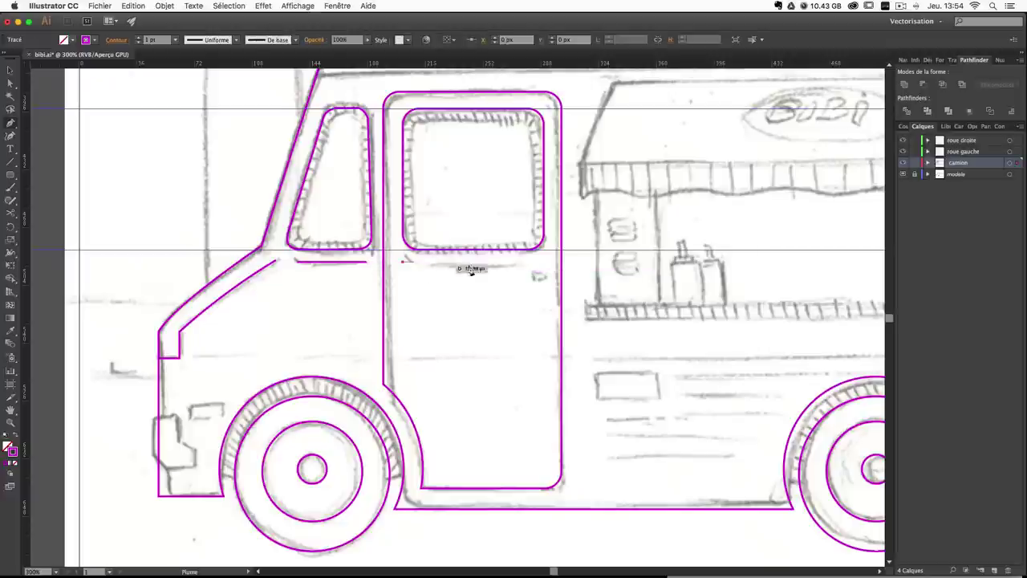
left_click(543, 261)
left_click(441, 396, "super")
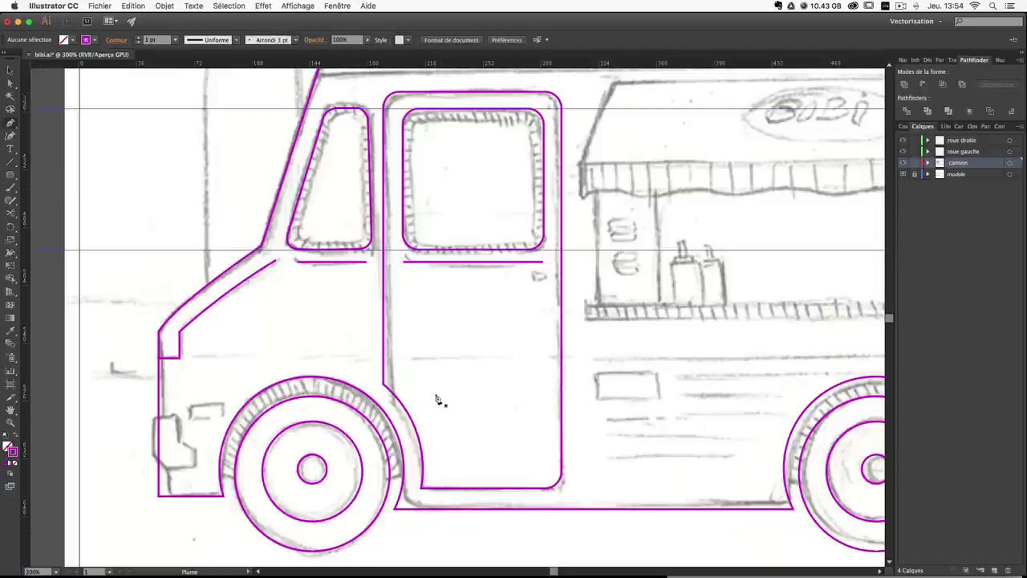
Lengthen the line below the side window at both ends to match the window's width and deselect it.
key("v")
left_click(363, 263, "super")
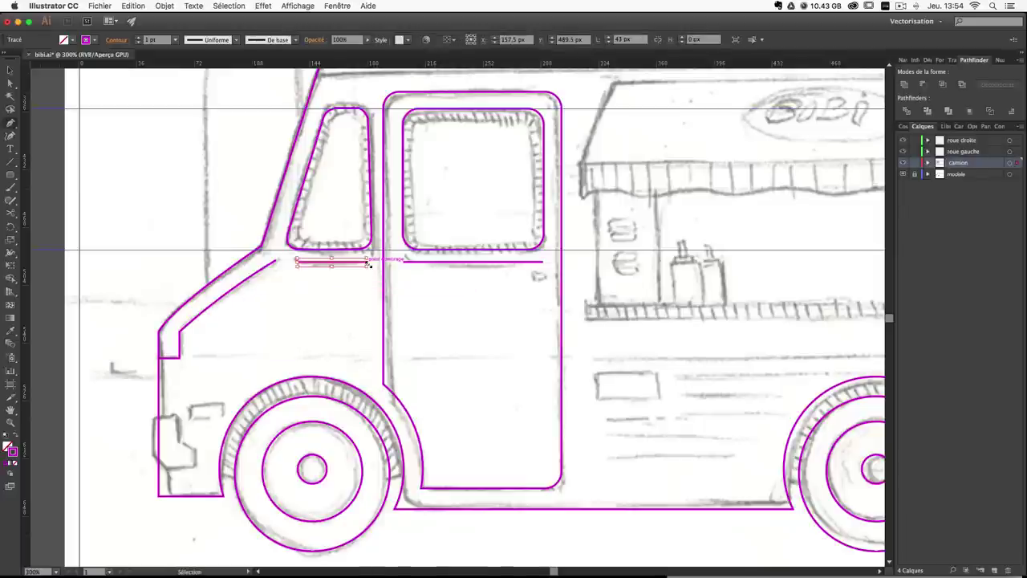
key("p")
key("v")
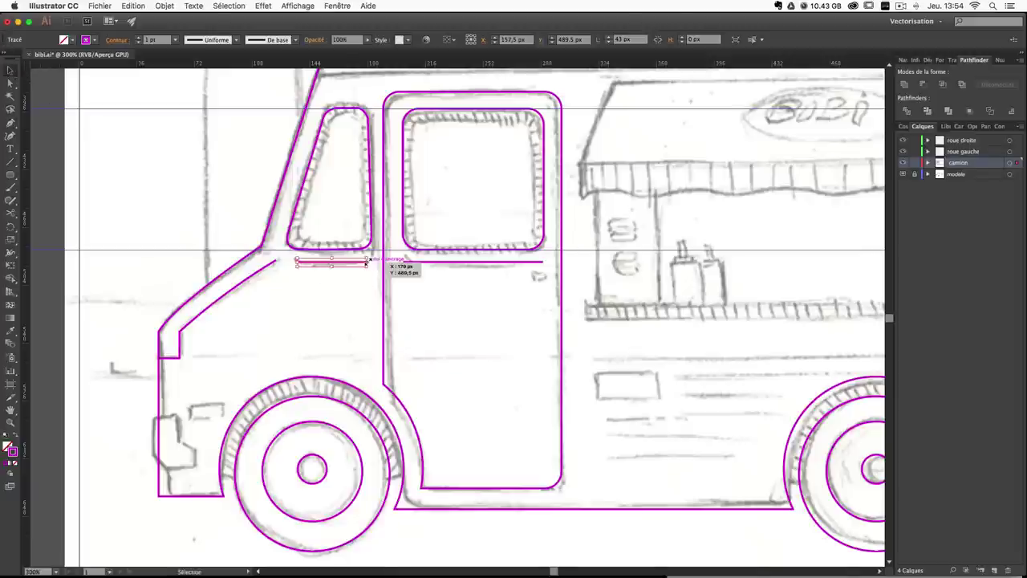
left_click(290, 269)
left_click(296, 262)
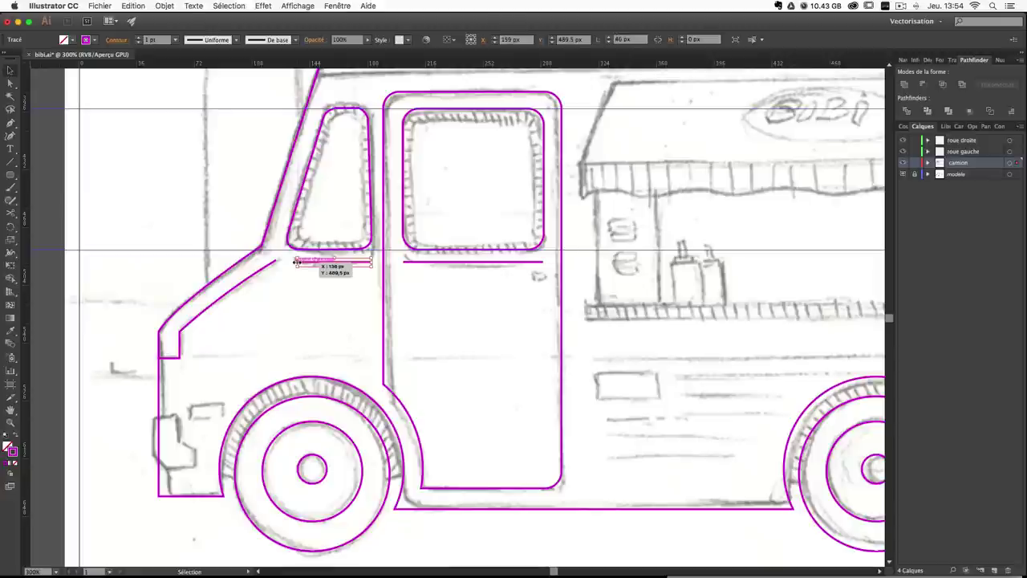
left_click(297, 273)
Draw a rectangle about 9.7 by 7 px over the sketched door handle and reduce its height to about 5 px.
left_click_drag(543, 321, 504, 329)
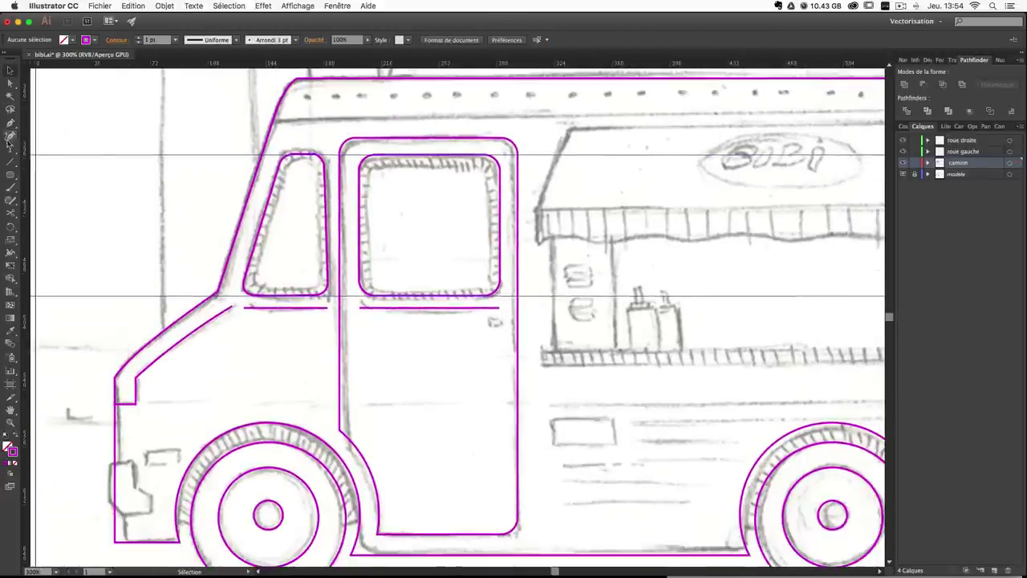
left_click_drag(9, 174, 48, 172)
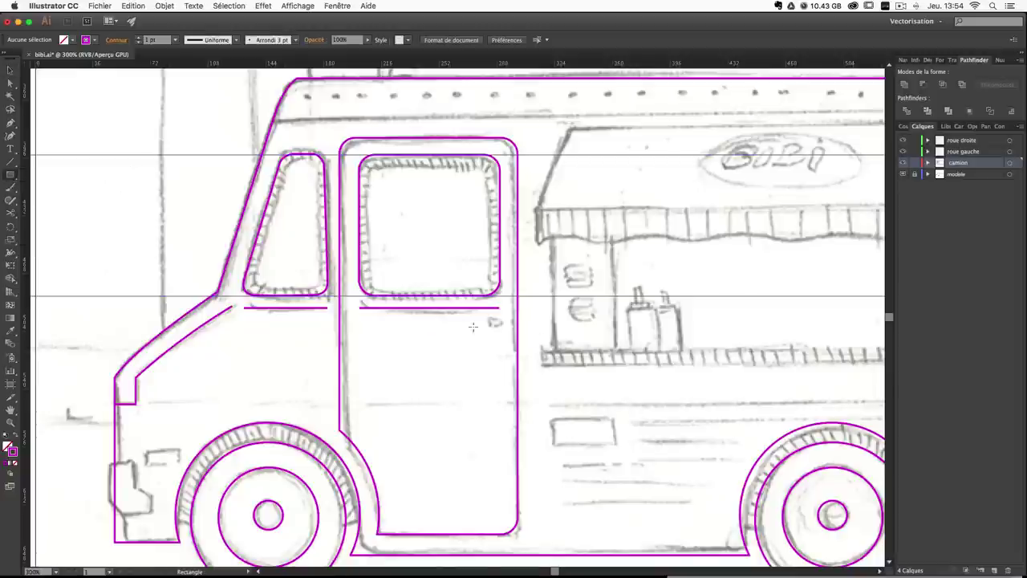
left_click_drag(486, 317, 503, 326)
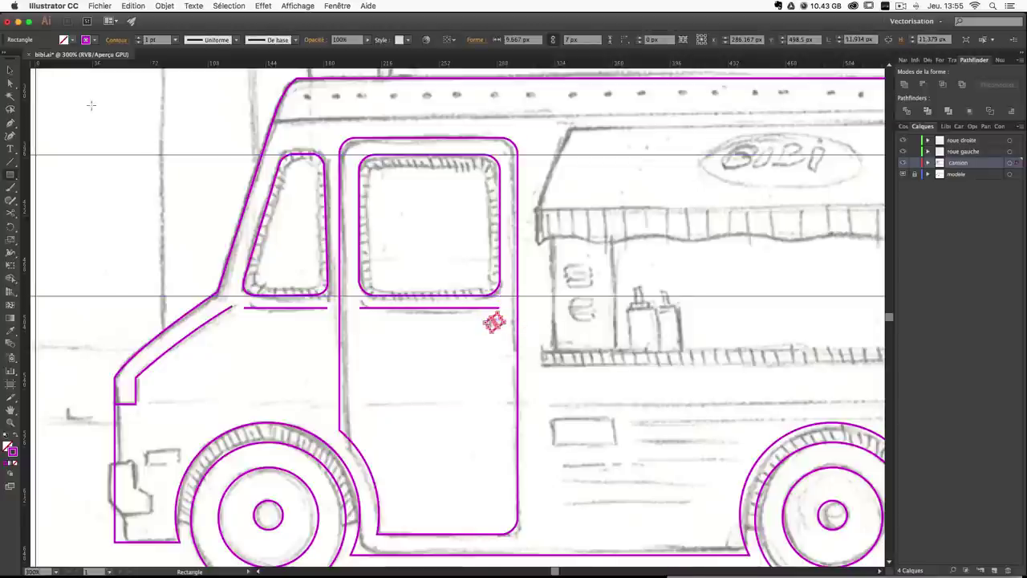
key("v")
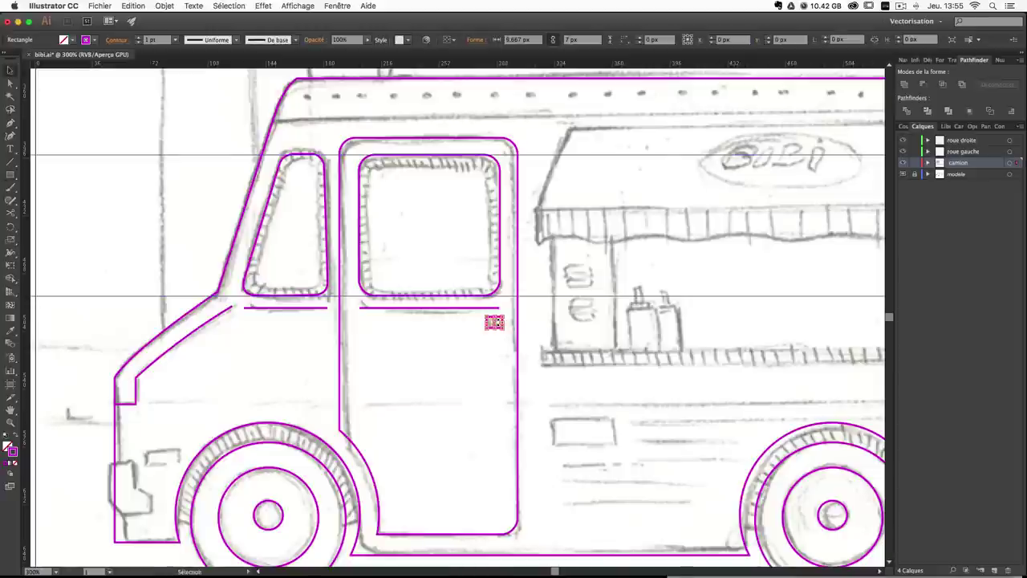
left_click(496, 326)
left_click_drag(495, 328, 496, 325)
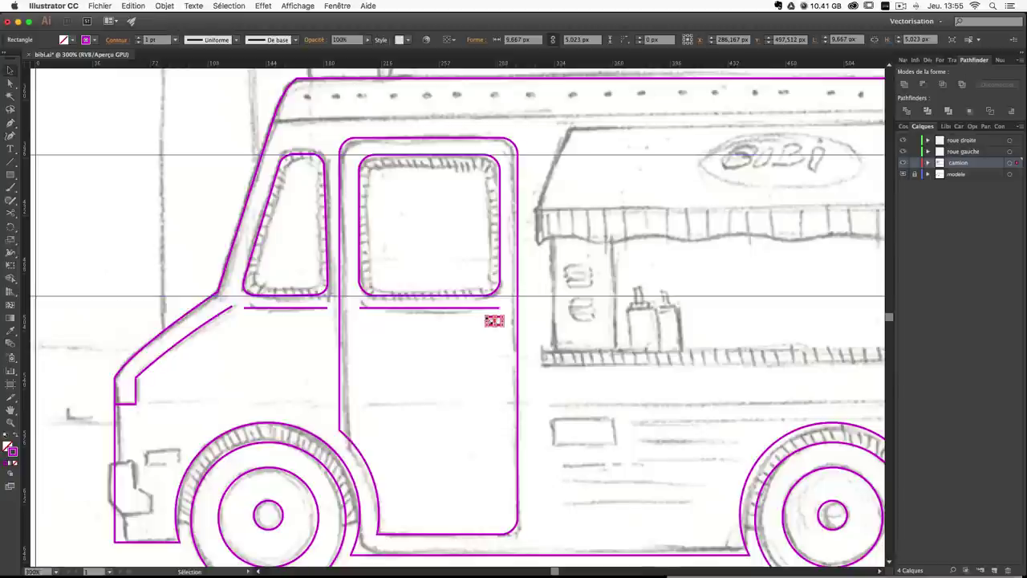
Widen the door handle rectangle towards the front of the truck to about 12.5 px.
key("super+equal")
key("super+equal")
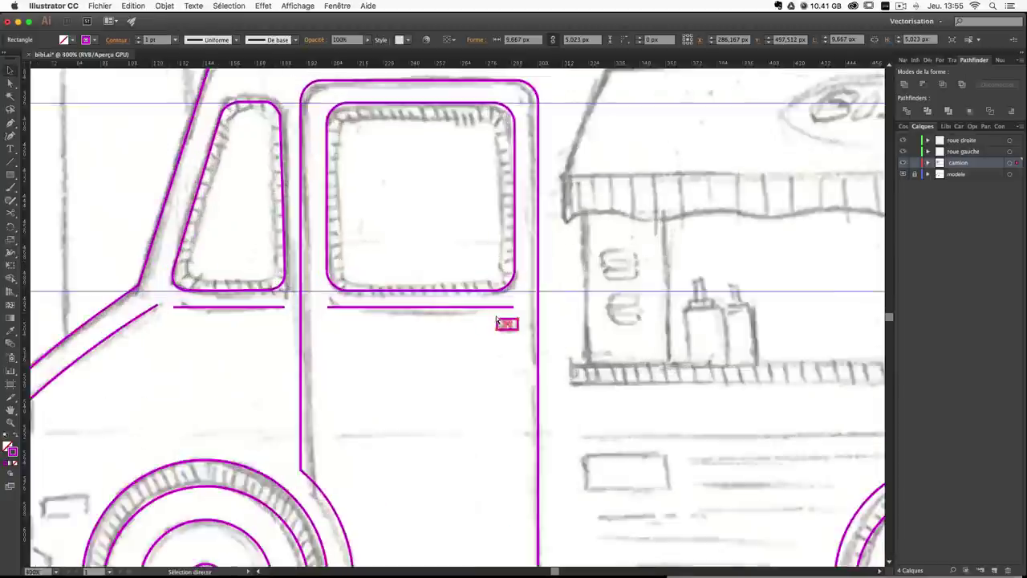
left_click_drag(519, 330, 509, 331)
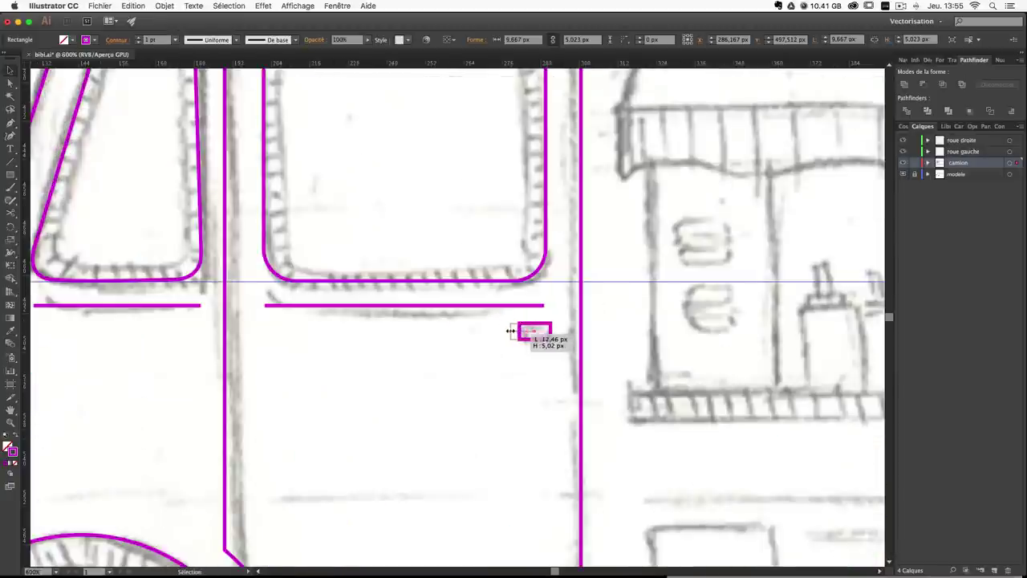
key("super+minus")
key("super+minus")
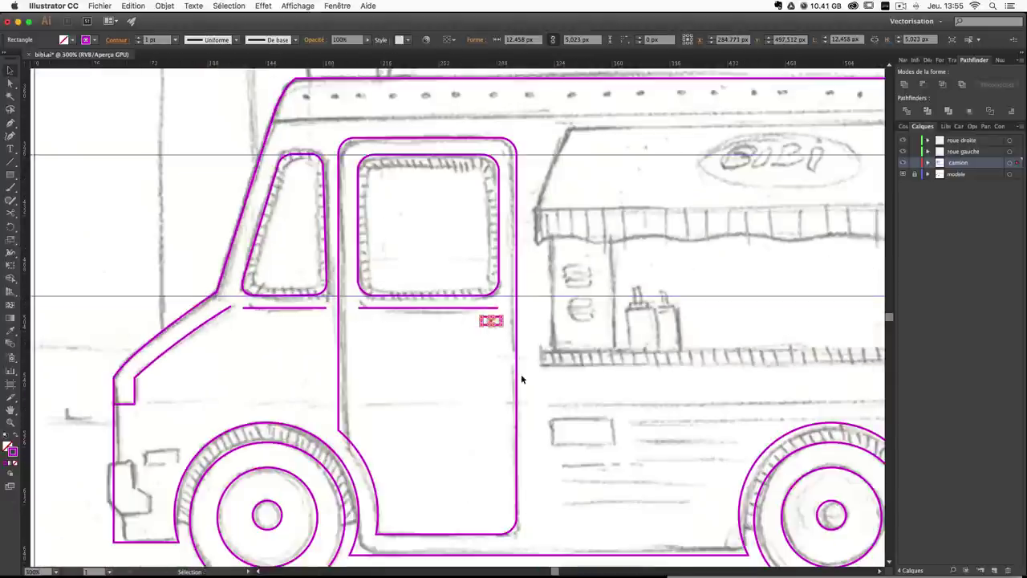
Deselect the door handle and look over the roof band, awning, counter and lower body for sketch details still to trace.
left_click(579, 382)
scroll(498, 300, "up", 3)
scroll(497, 299, "right", 3)
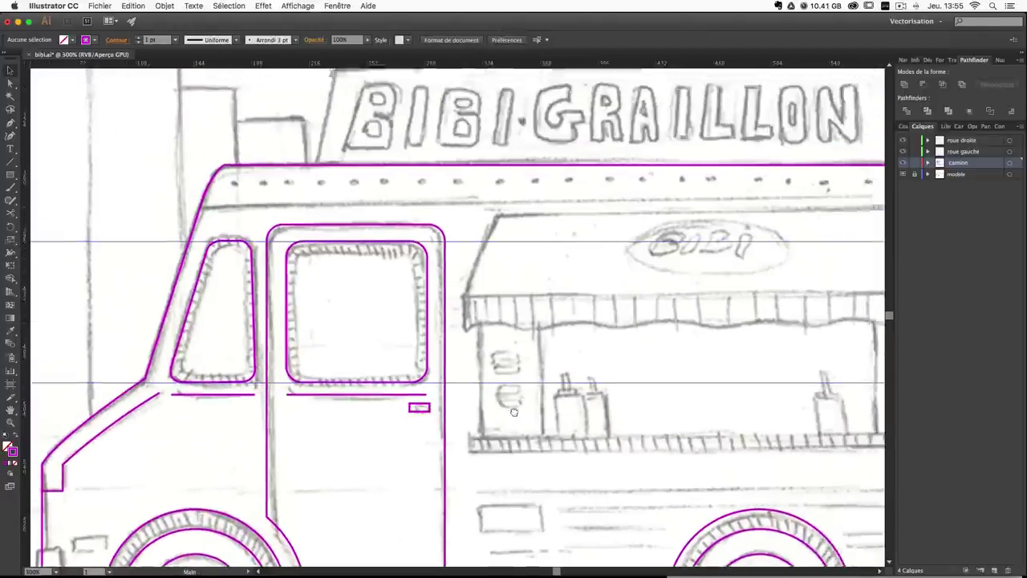
scroll(494, 329, "down", 4)
key("space")
left_click_drag(562, 302, 413, 300)
scroll(495, 249, "up", 3)
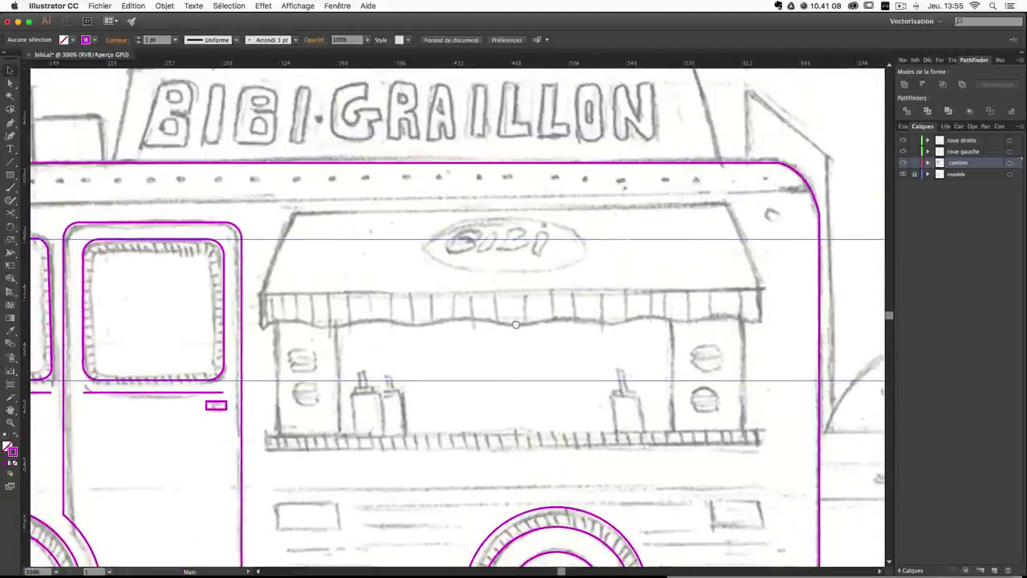
scroll(498, 333, "left", 3)
scroll(481, 341, "down", 3)
scroll(457, 352, "up", 4)
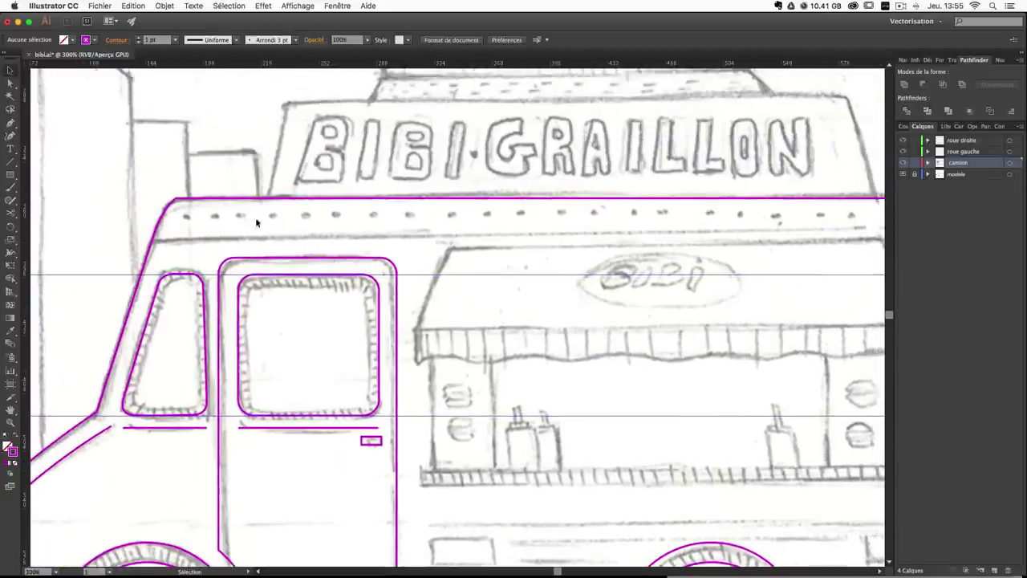
scroll(224, 229, "down", 5)
scroll(176, 188, "up", 4)
scroll(176, 188, "right", 1)
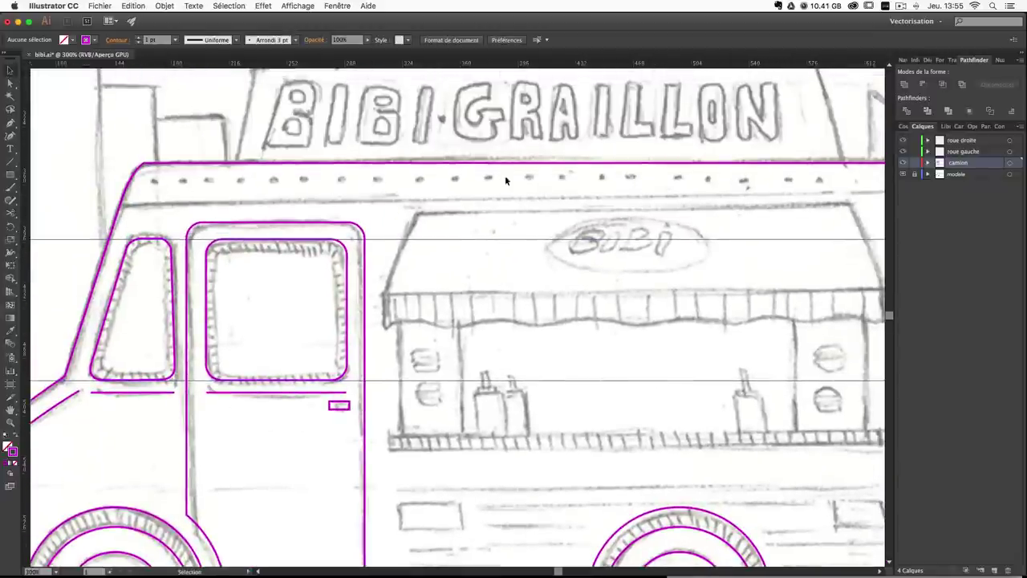
Draw a rectangle about 39.7 by 17.7 px over the sketched panel behind the cab door and copy it level behind the rear wheel.
left_click_drag(748, 255, 602, 110)
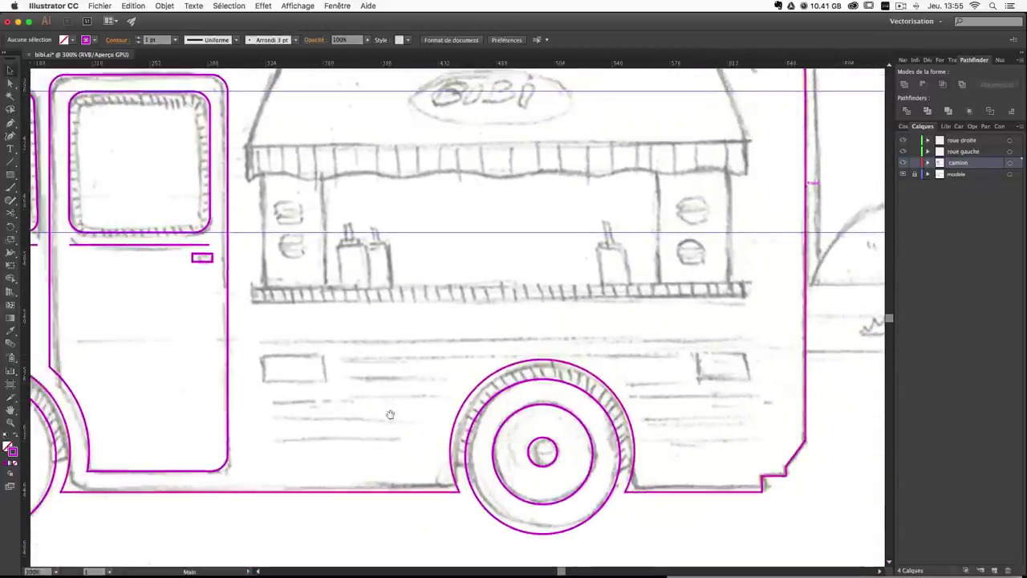
left_click_drag(391, 415, 478, 310)
scroll(477, 310, "left", 2)
scroll(476, 310, "up", 1)
left_click(10, 175)
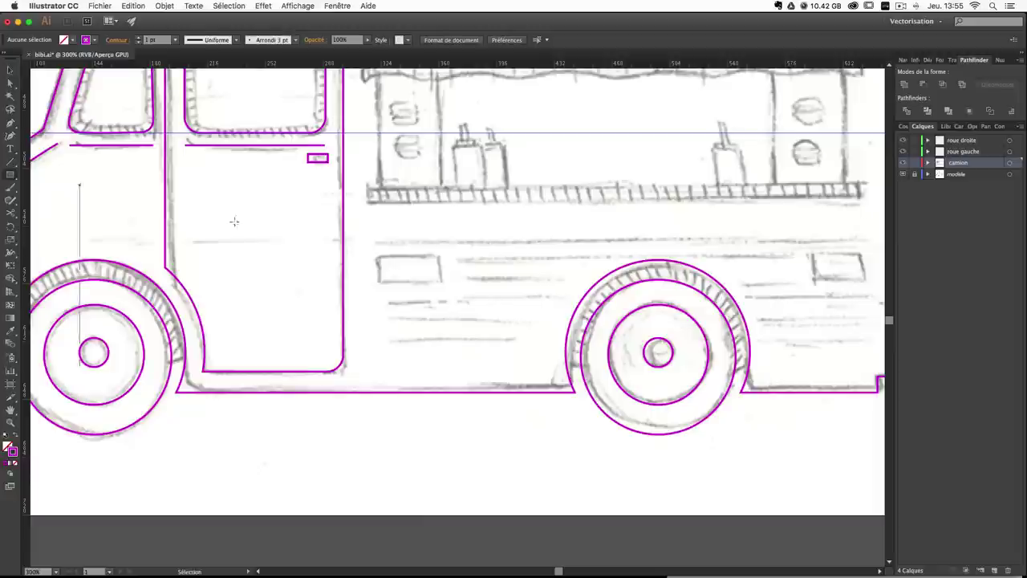
left_click_drag(377, 255, 859, 281)
left_click(16, 70)
left_click(469, 315)
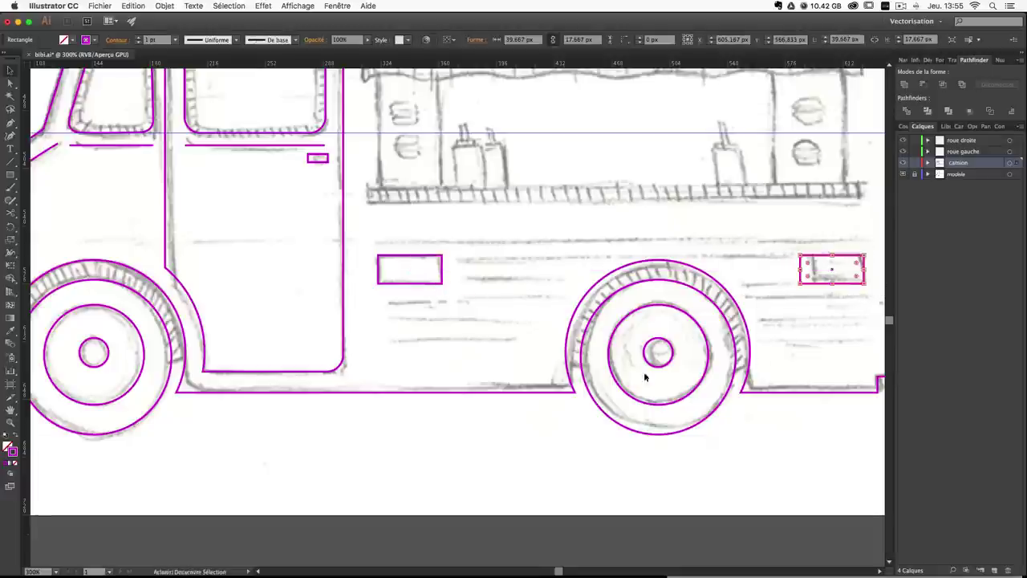
scroll(649, 360, "up", 2)
scroll(648, 361, "right", 3)
left_click(765, 473)
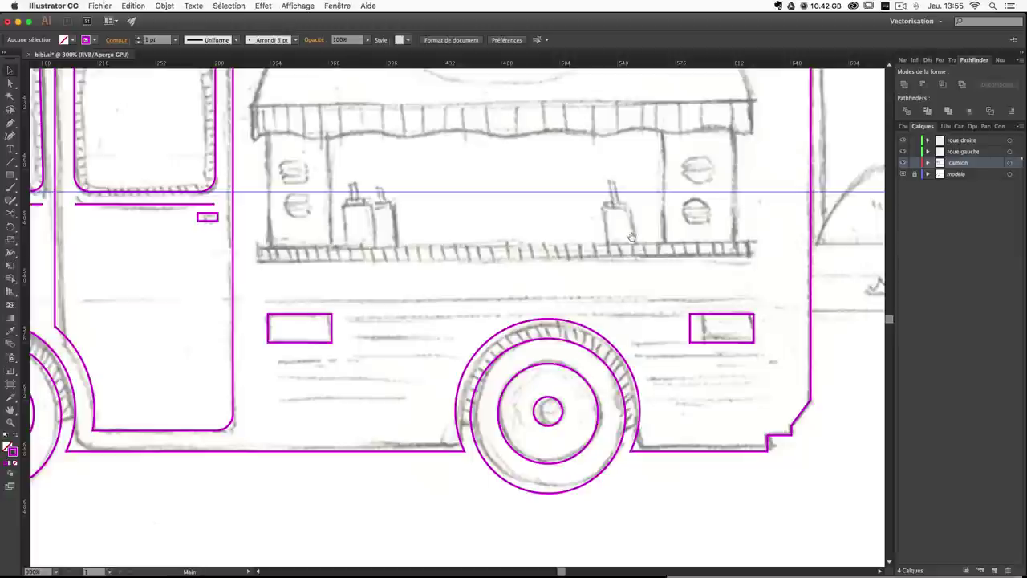
Draw a closed angular shape with the Pen tool around the front wheel arch, with a flat lower edge across the wheel, and deselect it.
left_click_drag(633, 237, 615, 382)
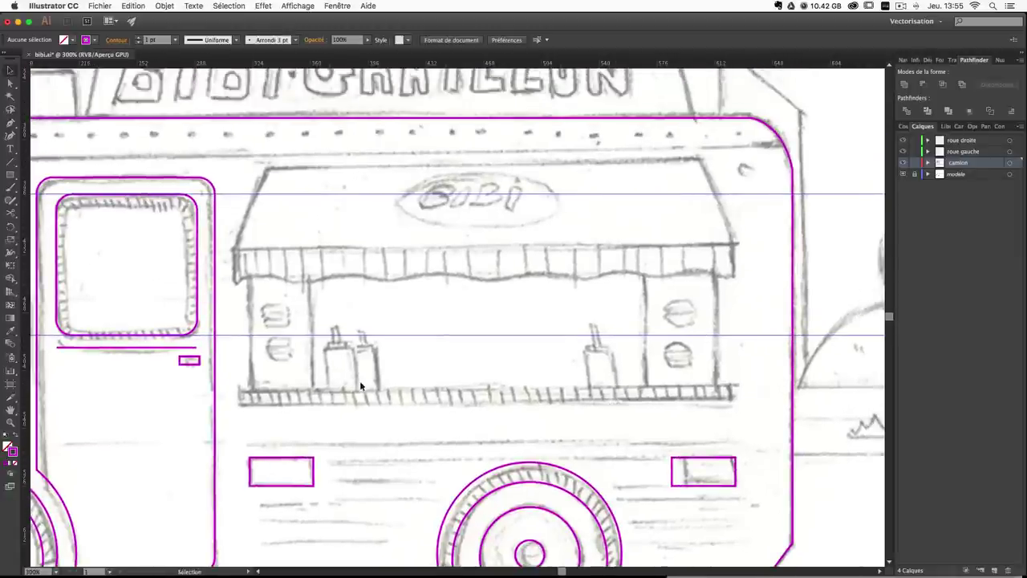
left_click_drag(494, 470, 472, 461)
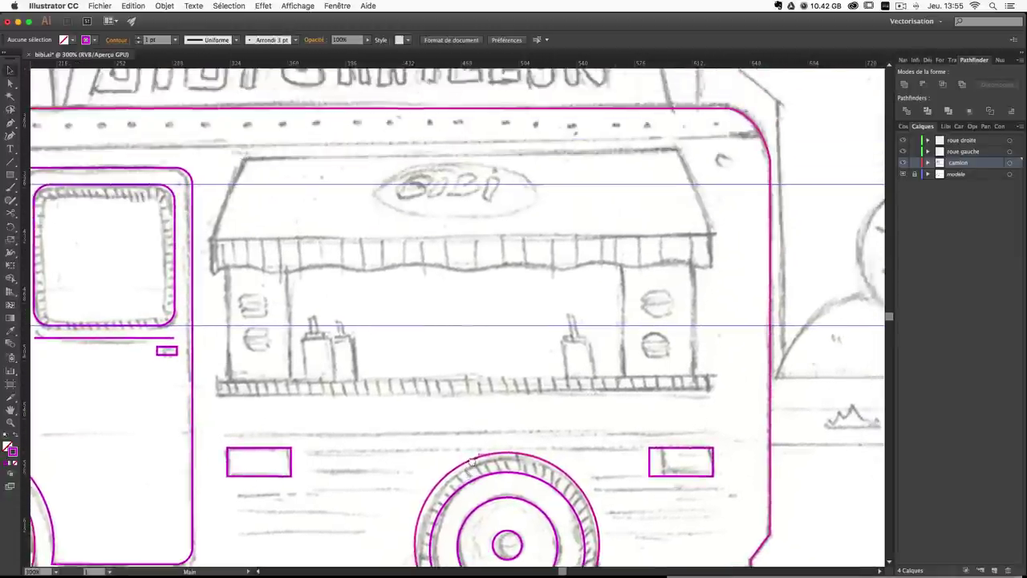
left_click_drag(438, 271, 568, 308)
left_click_drag(261, 179, 455, 174)
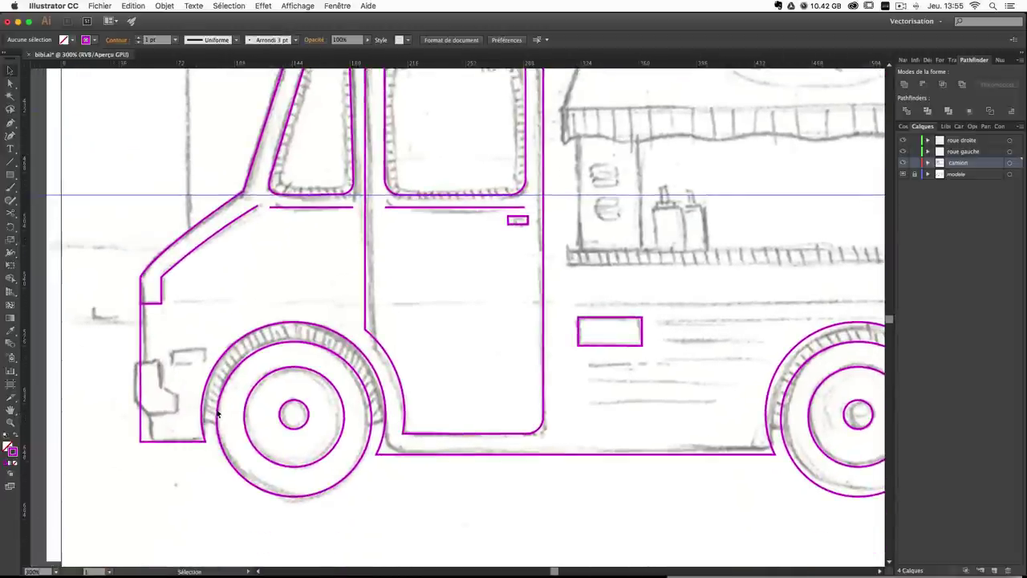
left_click(11, 124)
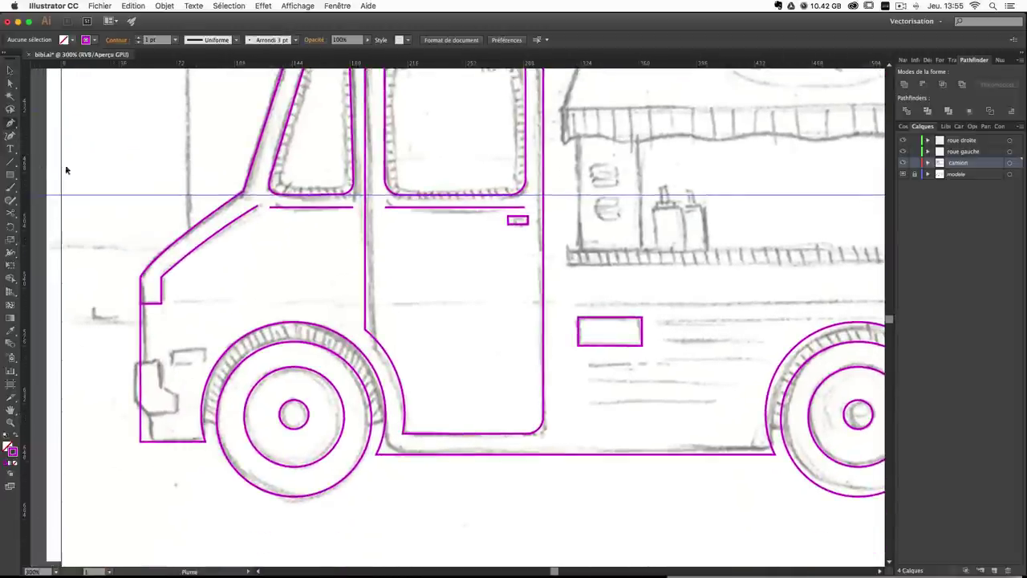
left_click(193, 413)
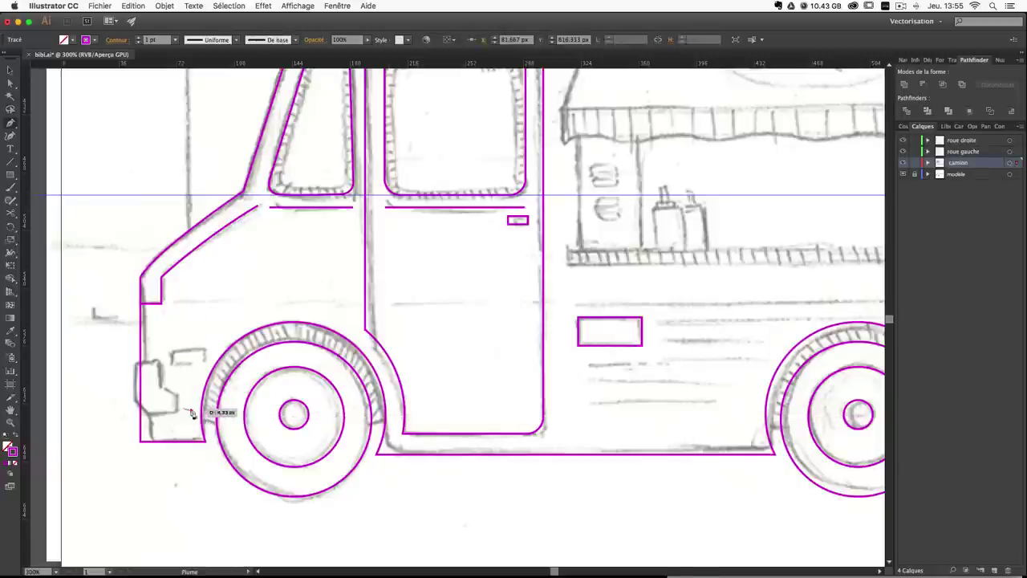
left_click(224, 431)
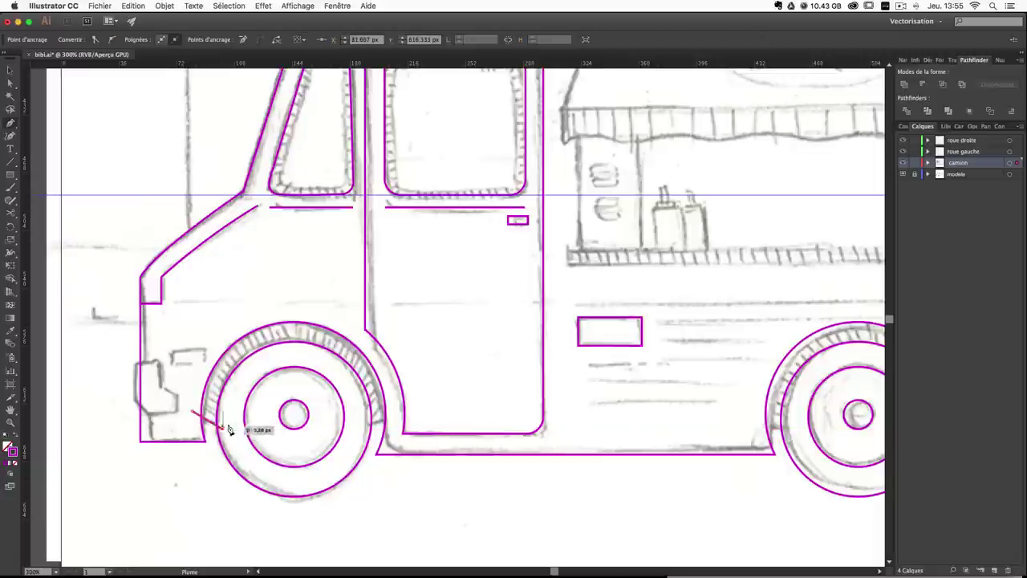
left_click(368, 429)
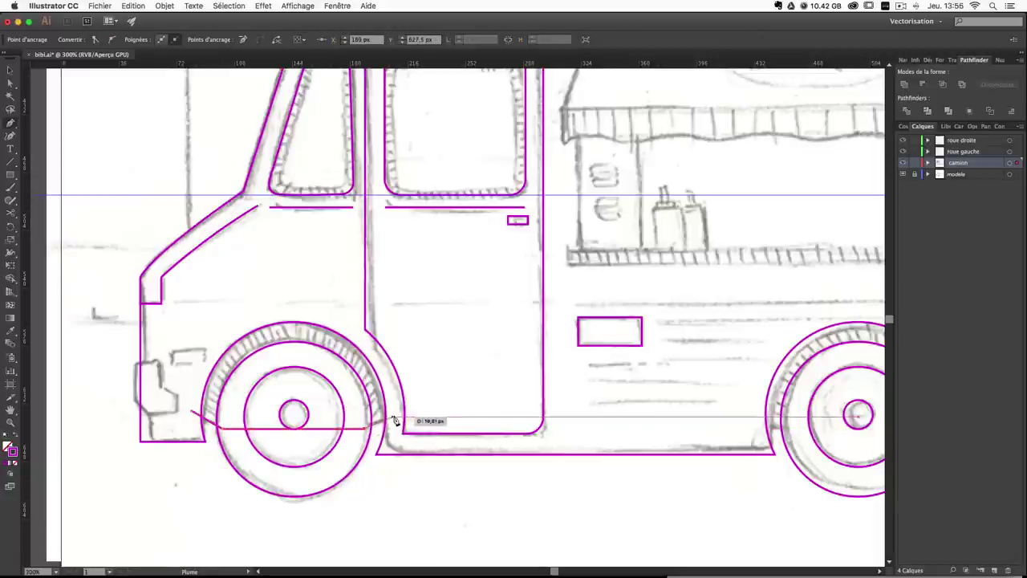
left_click(398, 418)
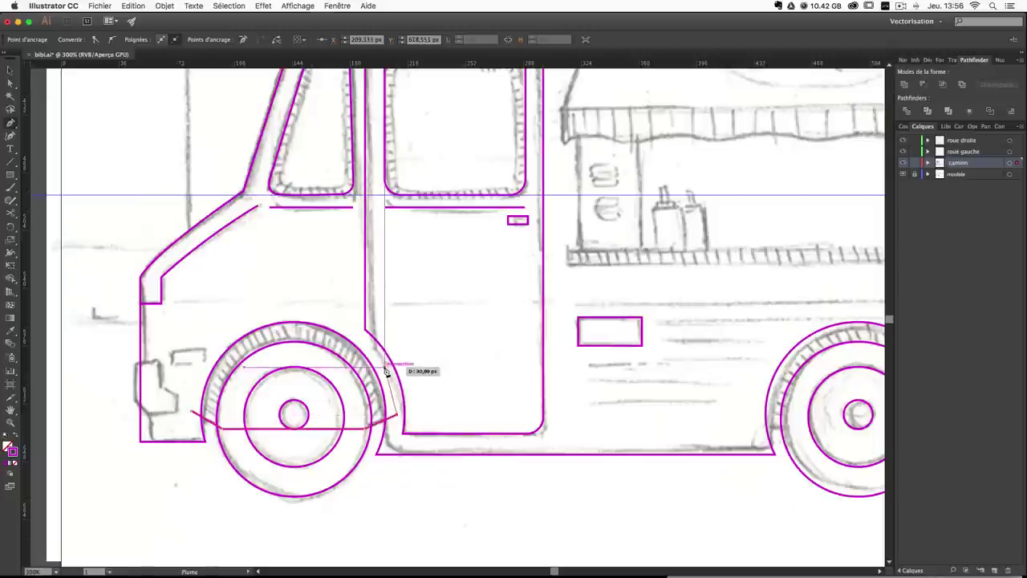
left_click(385, 367)
left_click(344, 320)
left_click(279, 309)
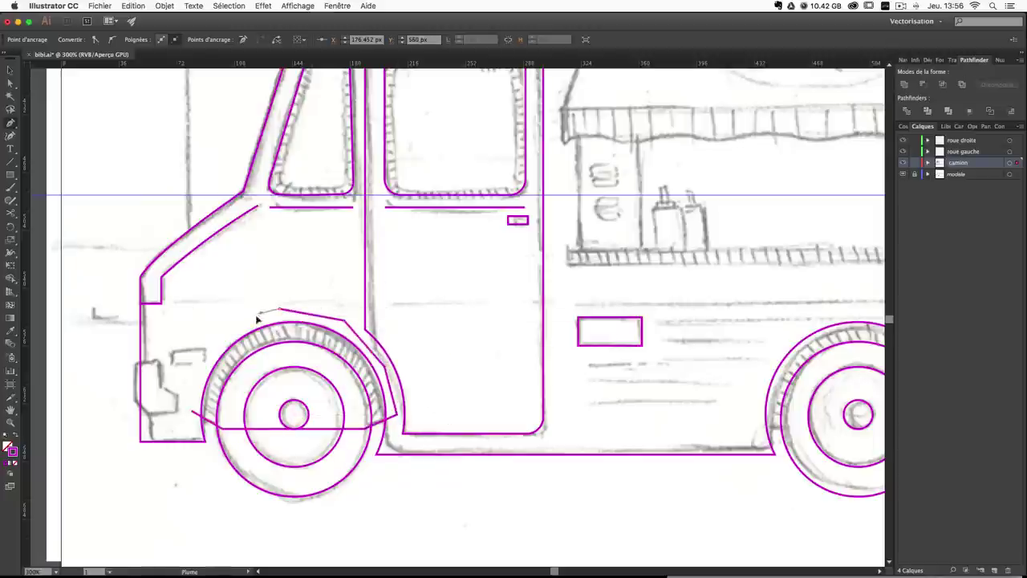
left_click(261, 313)
left_click(233, 331)
left_click(208, 351)
left_click(192, 412)
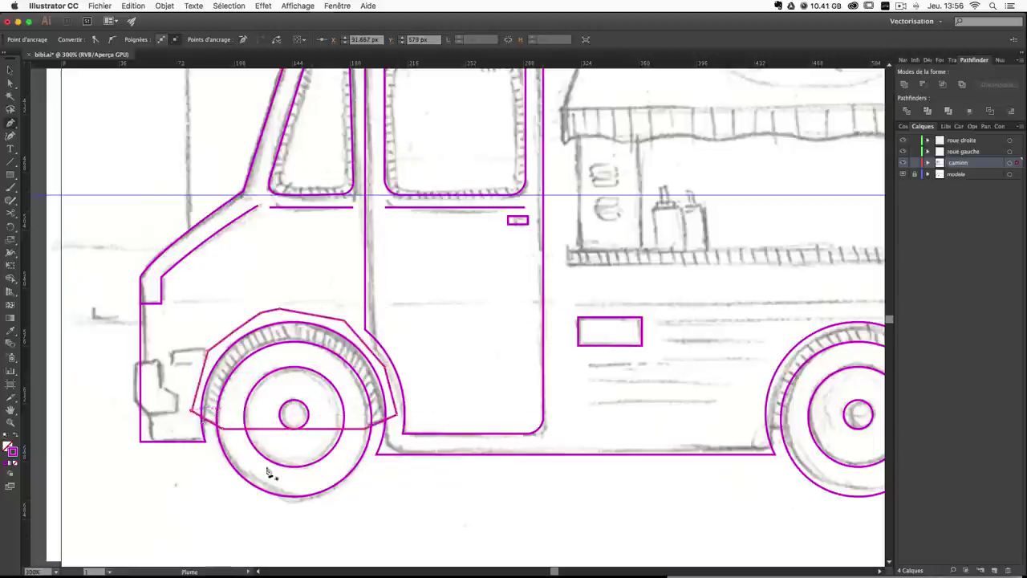
left_click(381, 503, "super")
Copy the angular front wheel-arch shape over the rear wheel, widen it slightly towards the rear of the truck and deselect it.
left_click_drag(544, 457, 434, 426)
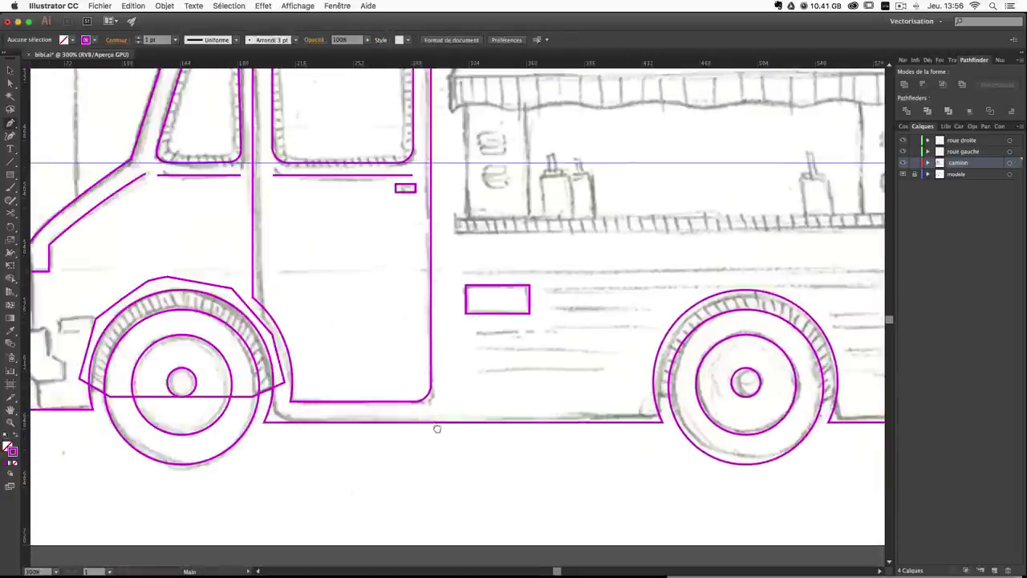
key("v")
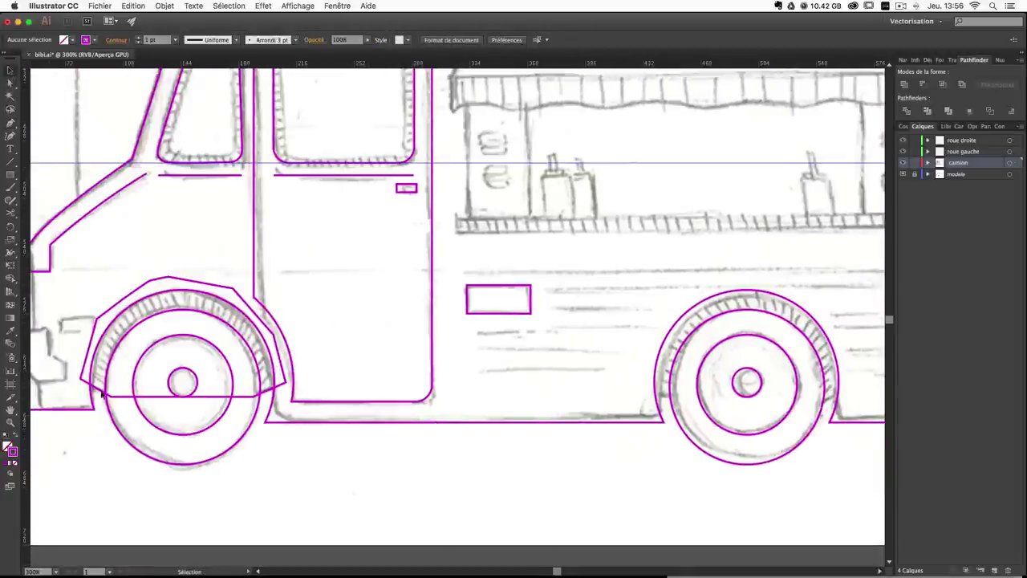
left_click_drag(99, 395, 659, 404)
scroll(802, 353, "right", 3)
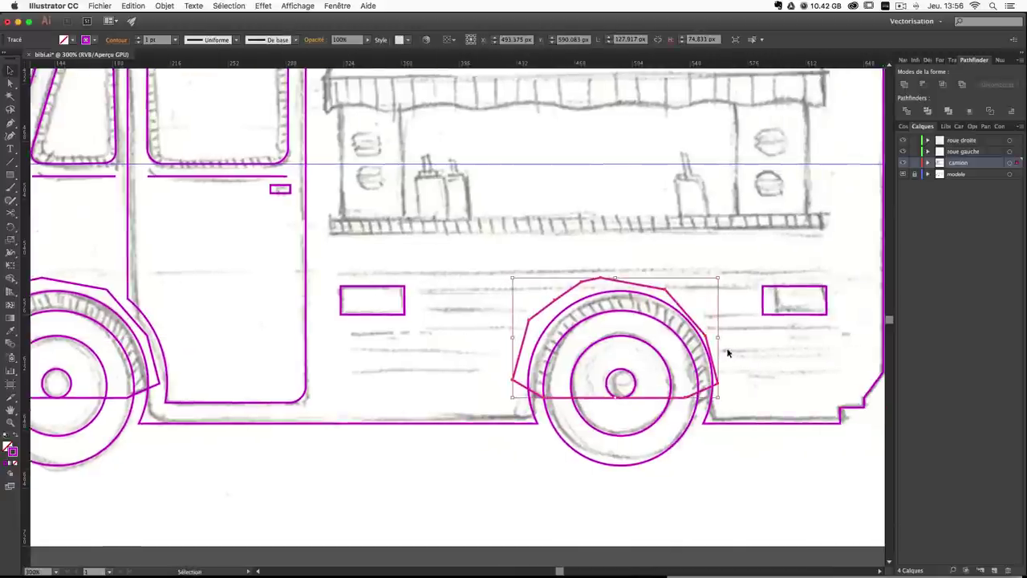
left_click_drag(718, 337, 730, 340)
left_click(715, 488)
Draw a circle about 5.2 px wide over the frontmost sketched rivet below the roofline and swap its fill and stroke.
mouse_move(564, 224)
left_mouse_down()
mouse_move(553, 395)
mouse_move(580, 440)
left_mouse_up()
left_click_drag(525, 354, 519, 394)
left_click_drag(447, 367, 523, 367)
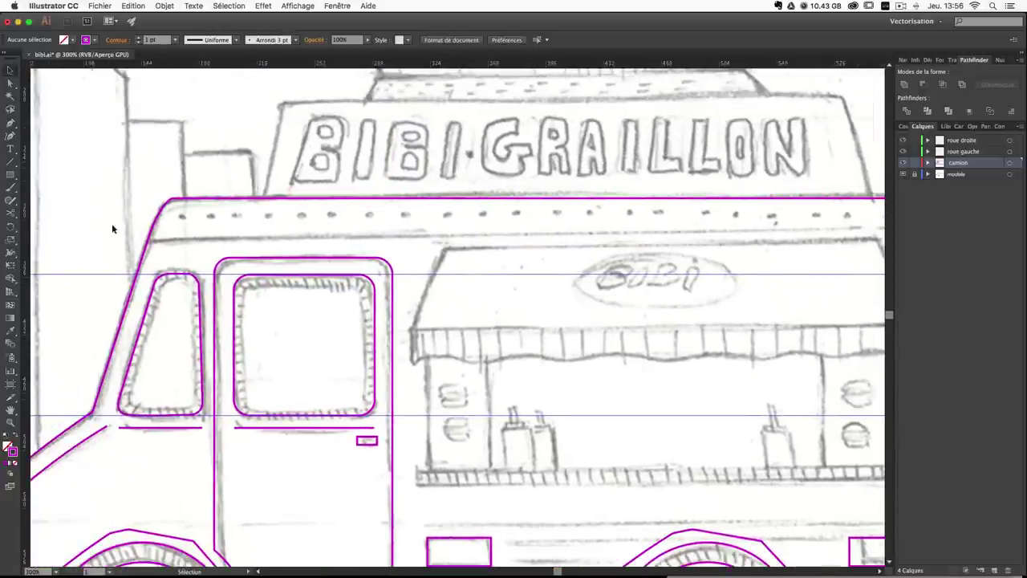
left_click_drag(9, 174, 32, 200)
left_click_drag(178, 212, 185, 219)
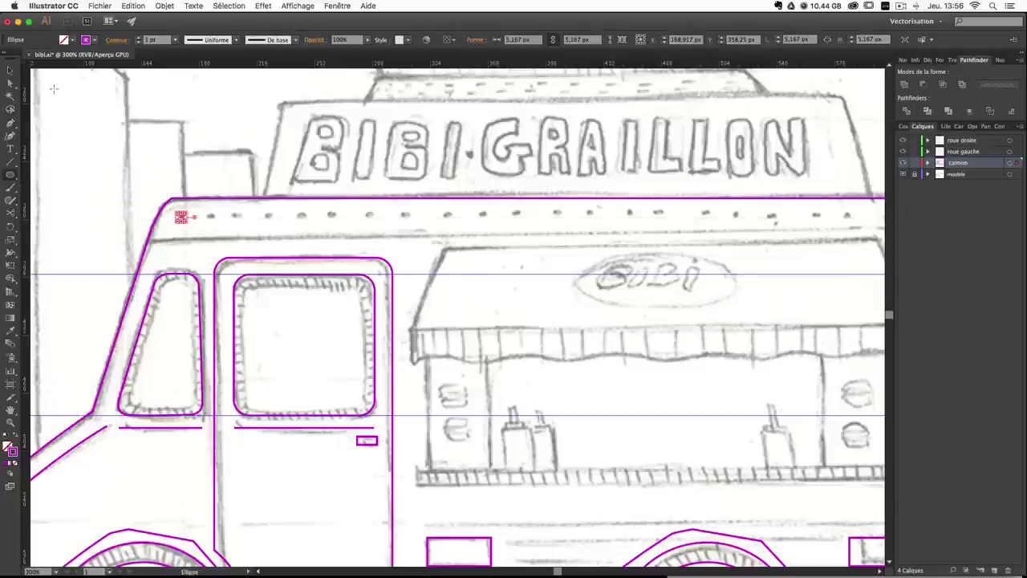
left_click(21, 435)
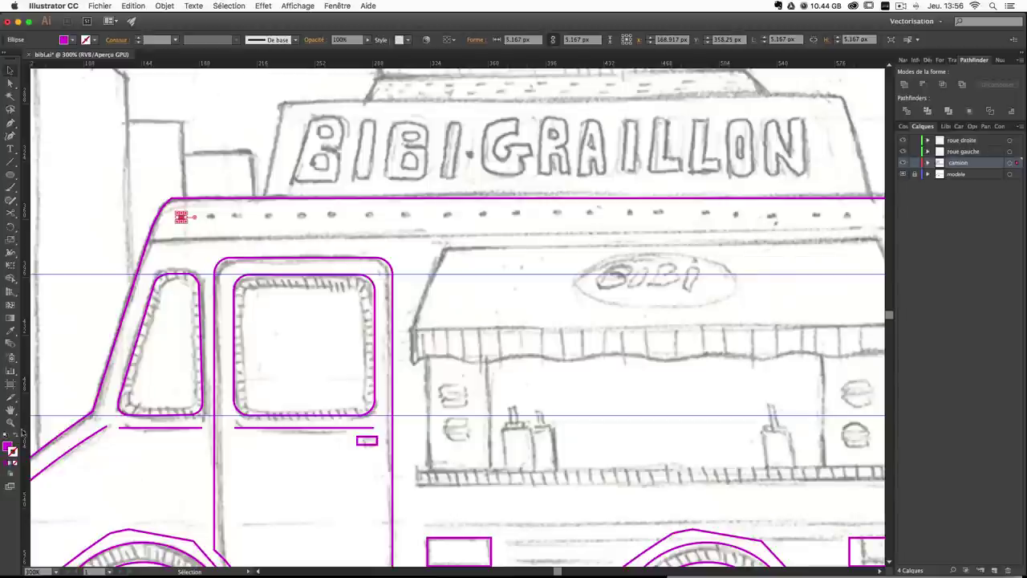
left_click(194, 182)
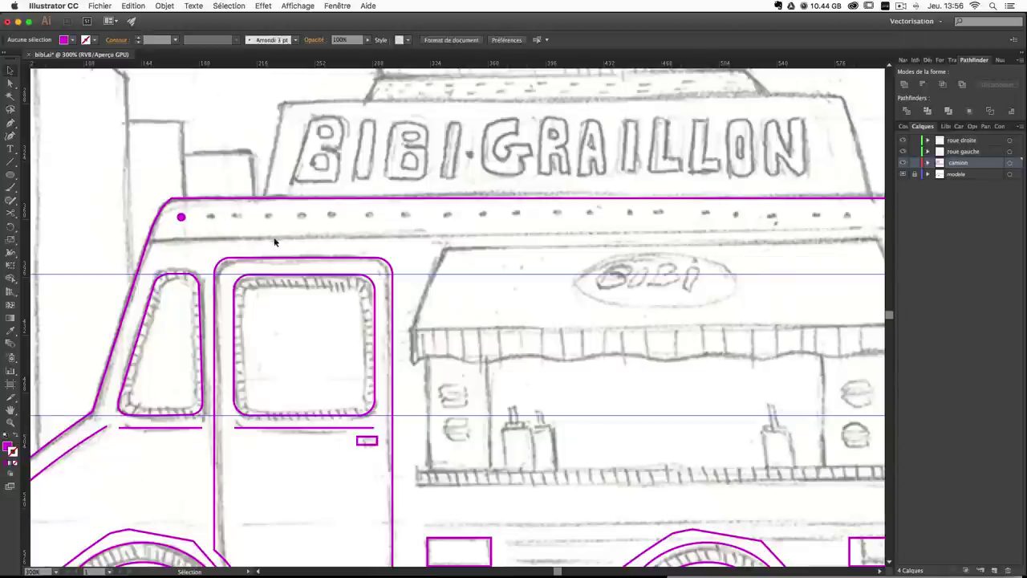
Copy the rivet dot horizontally to the rear end of the roof band, nudge the copy 4 px towards the rear and deselect it.
left_click_drag(268, 265, 194, 301)
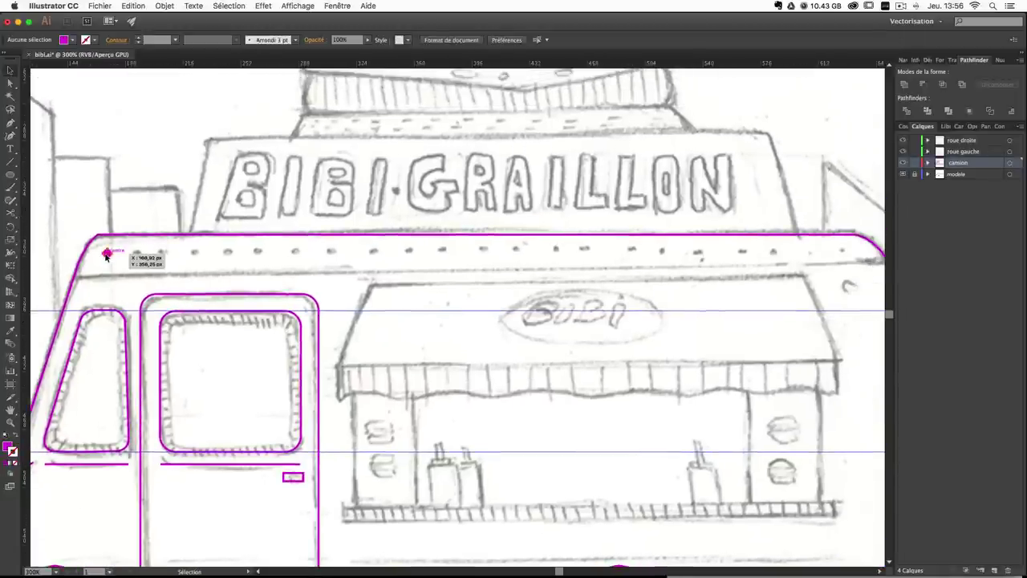
left_click_drag(106, 256, 844, 250)
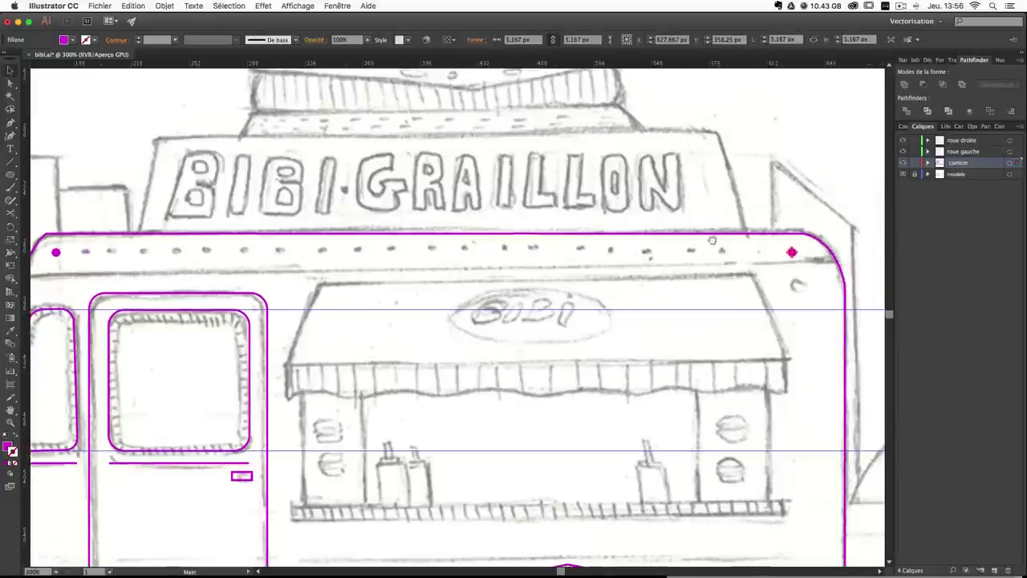
scroll(834, 257, "right", 2)
key("Right")
key("Right")
key("Right")
key("Right")
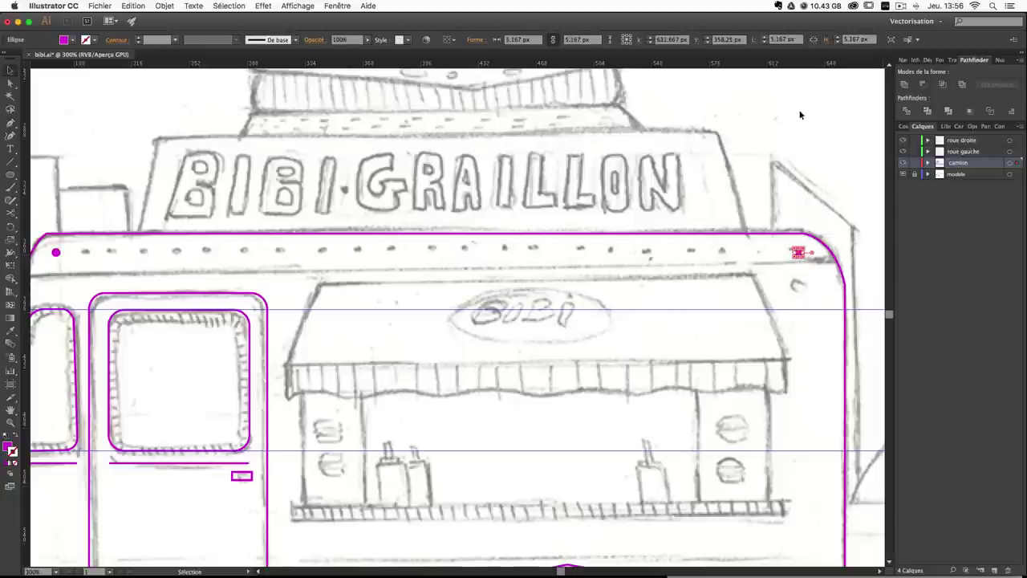
left_click(800, 112)
Set the Blend tool's spacing to Etapes with 25 steps.
scroll(475, 302, "left", 3)
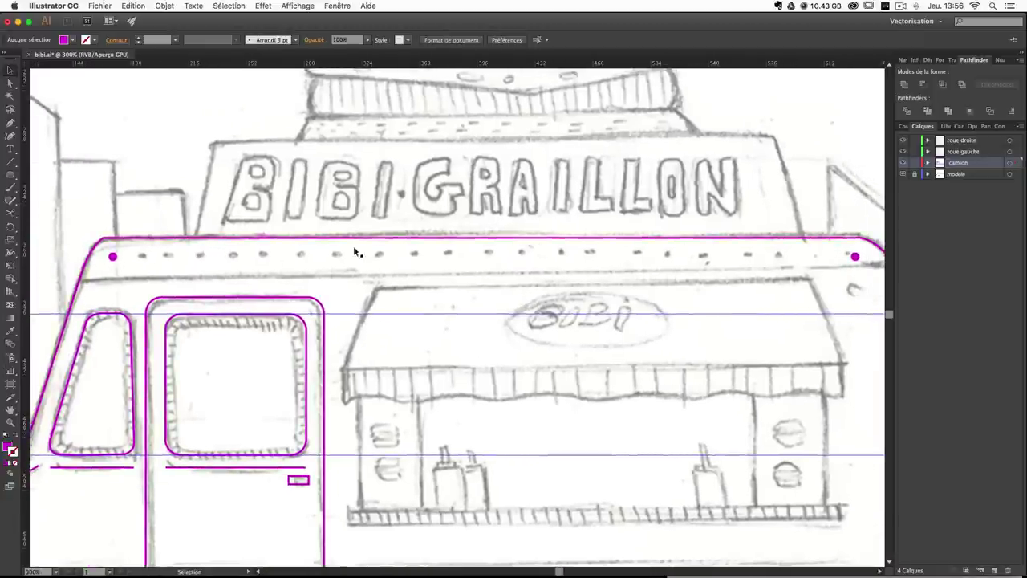
scroll(355, 252, "down", 4)
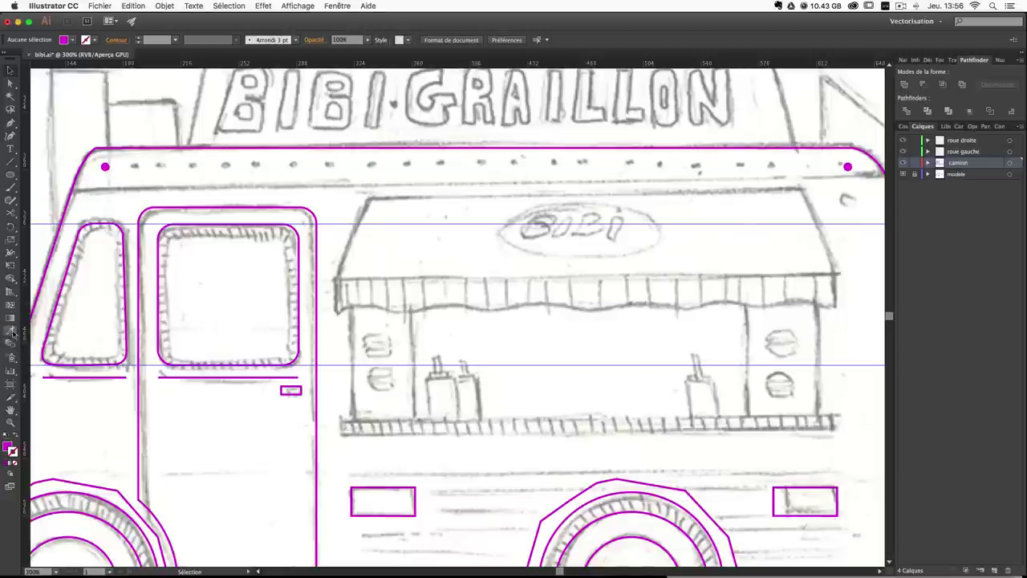
double_click(10, 345)
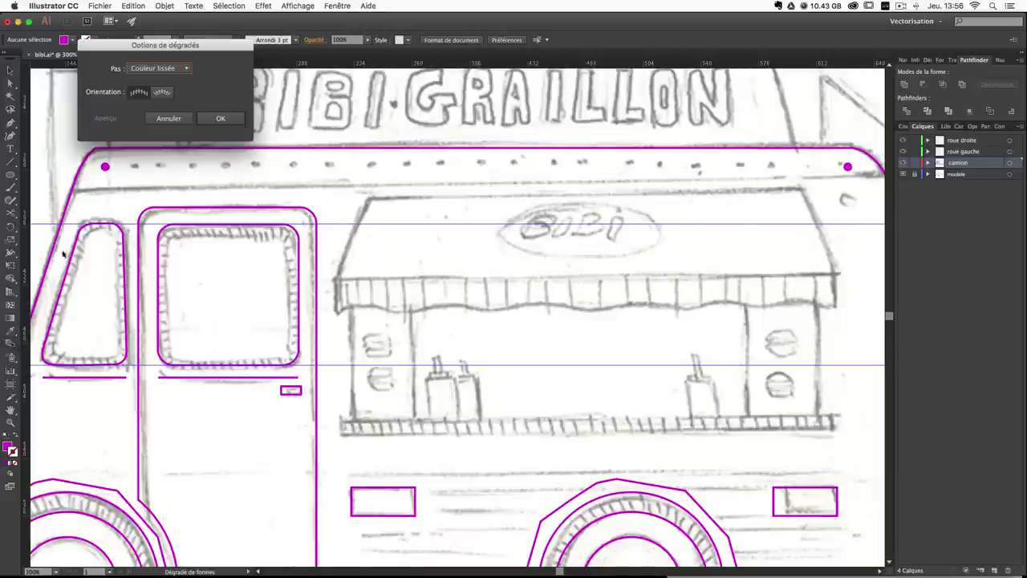
left_click(161, 68)
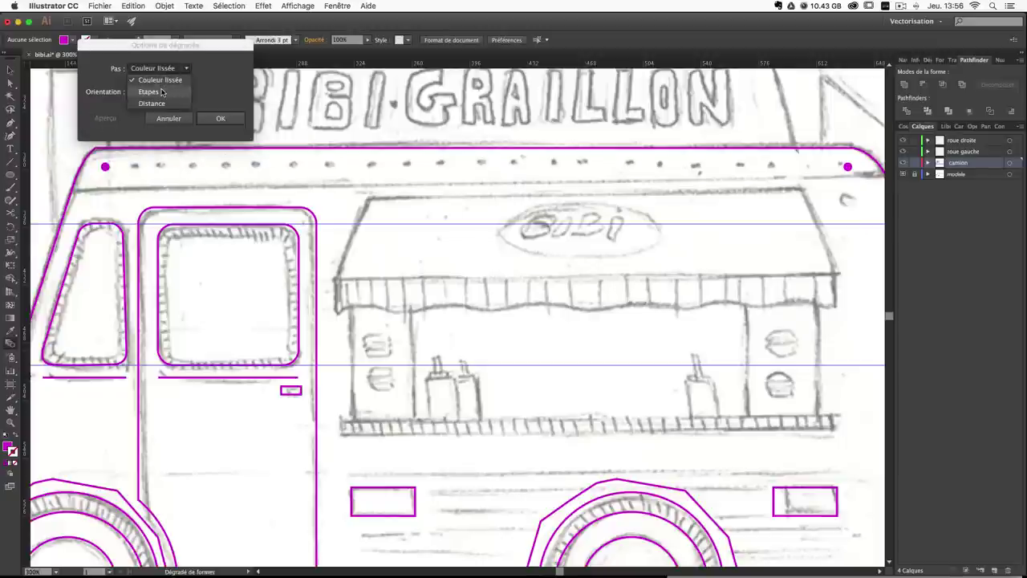
left_click(163, 93)
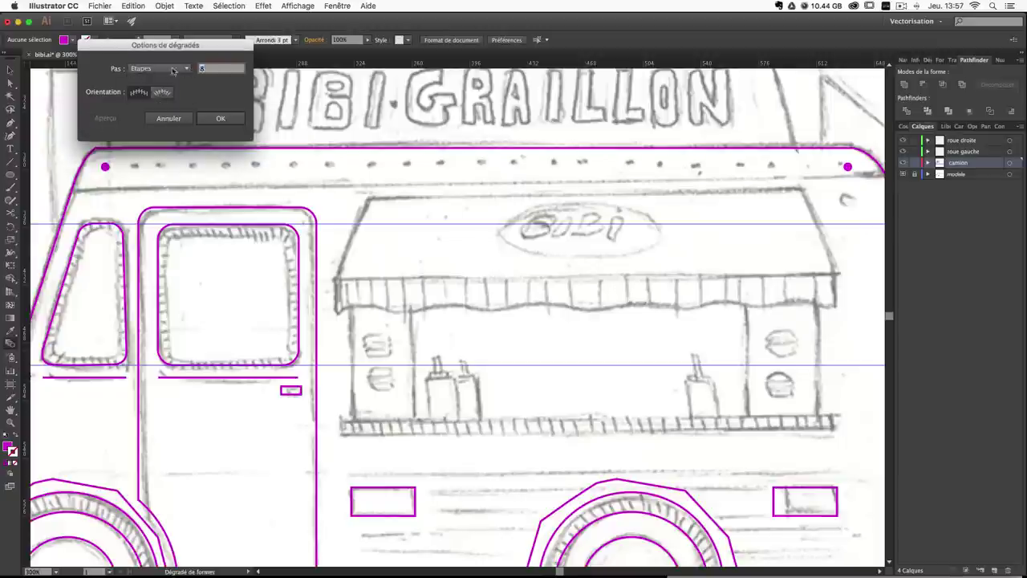
type("5")
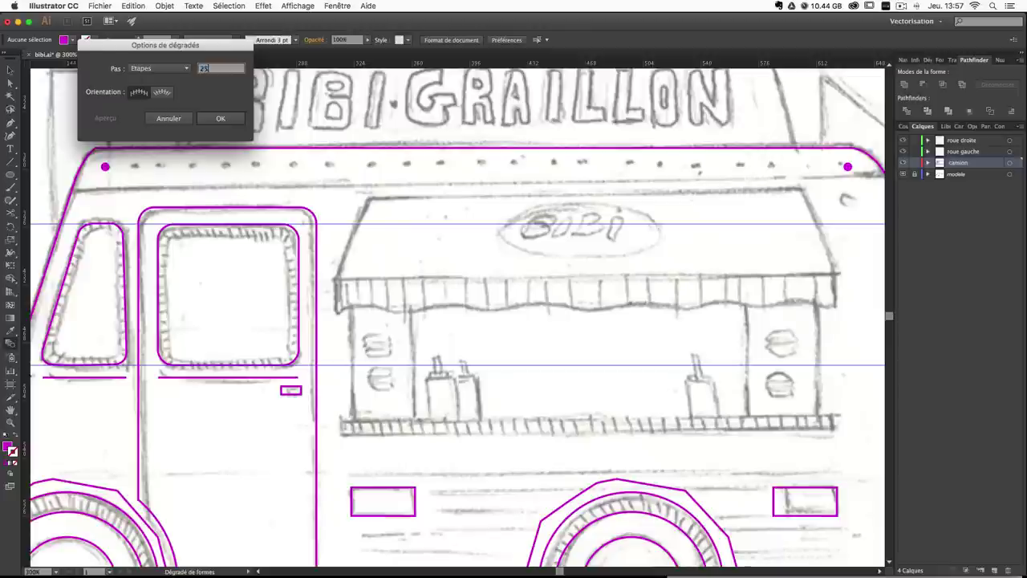
key("Return")
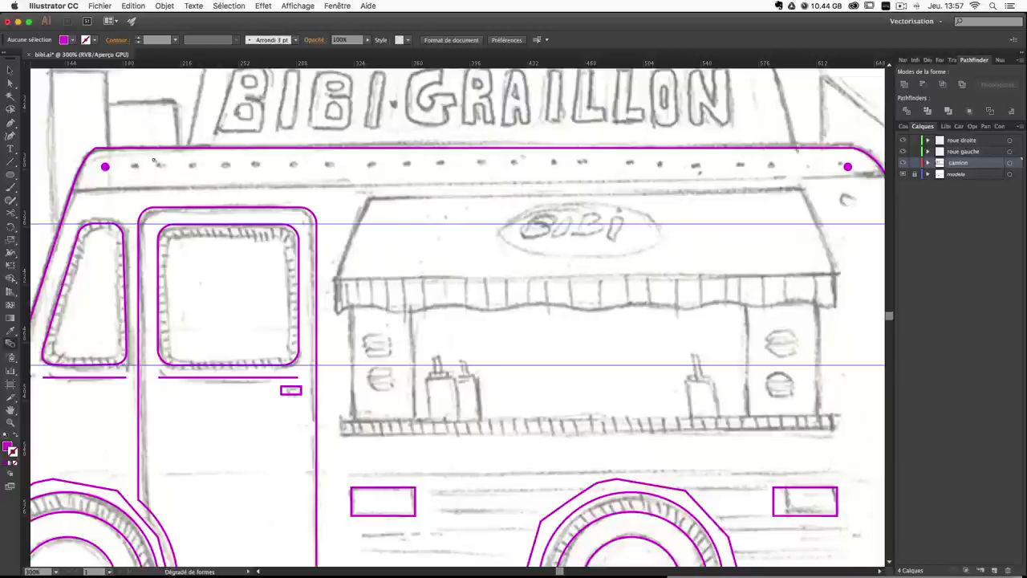
Blend the front rivet dot with the rear one to fill the roof band with evenly spaced dots, and deselect the row.
left_click(850, 168)
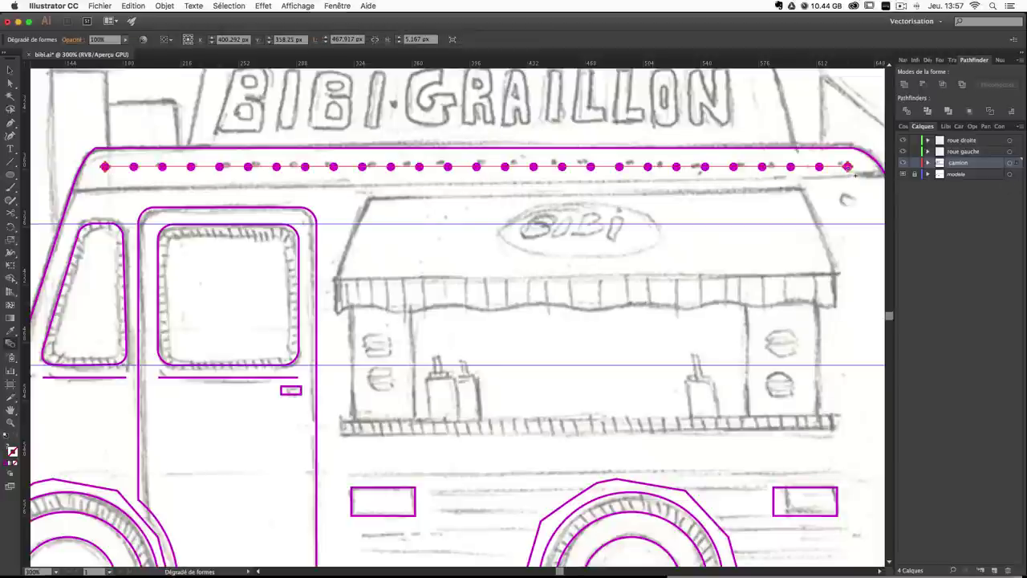
key("v")
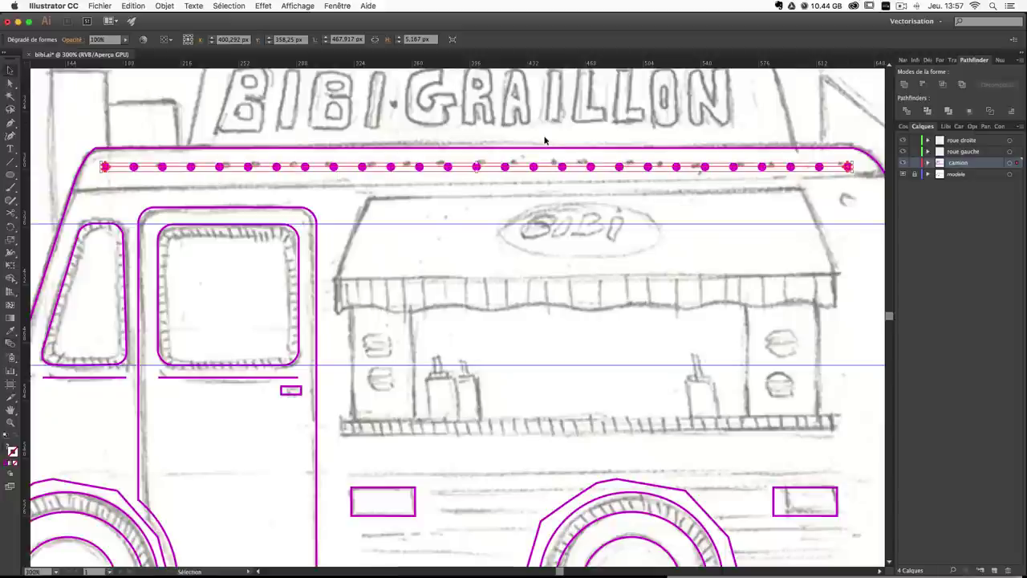
left_click(549, 141)
key("super+minus")
key("super+minus")
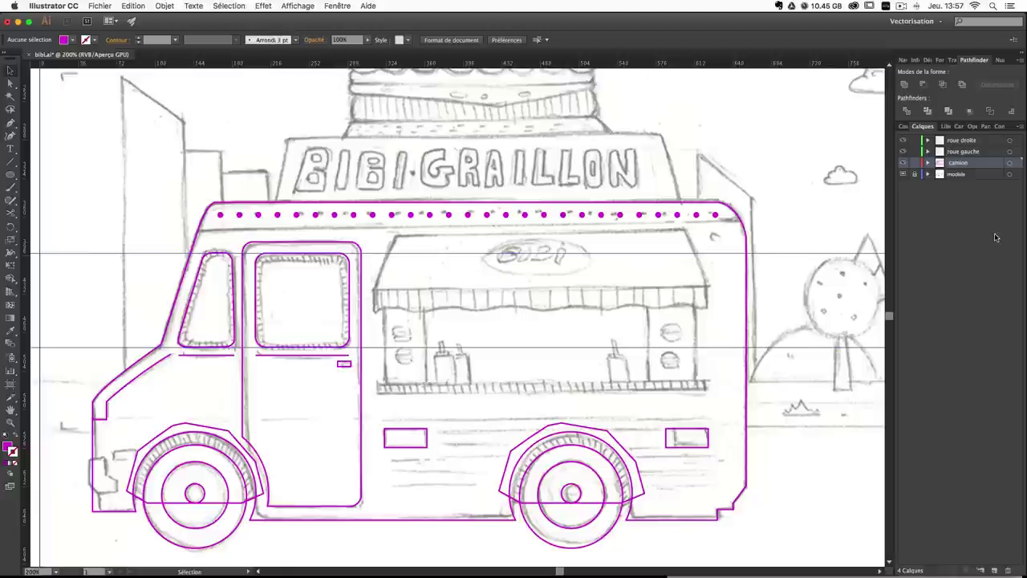
key("super+plus")
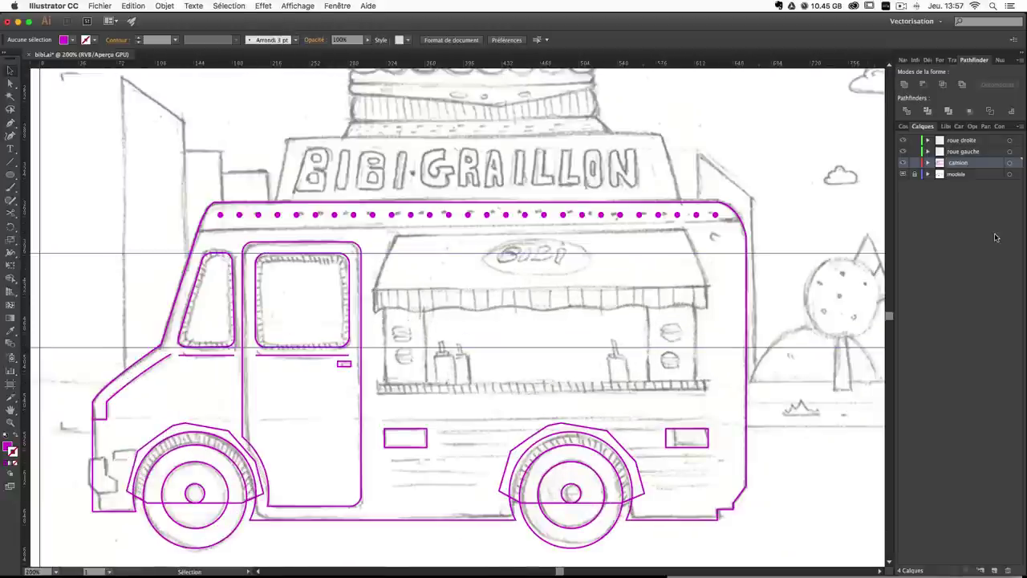
Expand the blended rivet row into individual paths and ungroup them.
left_click(456, 214)
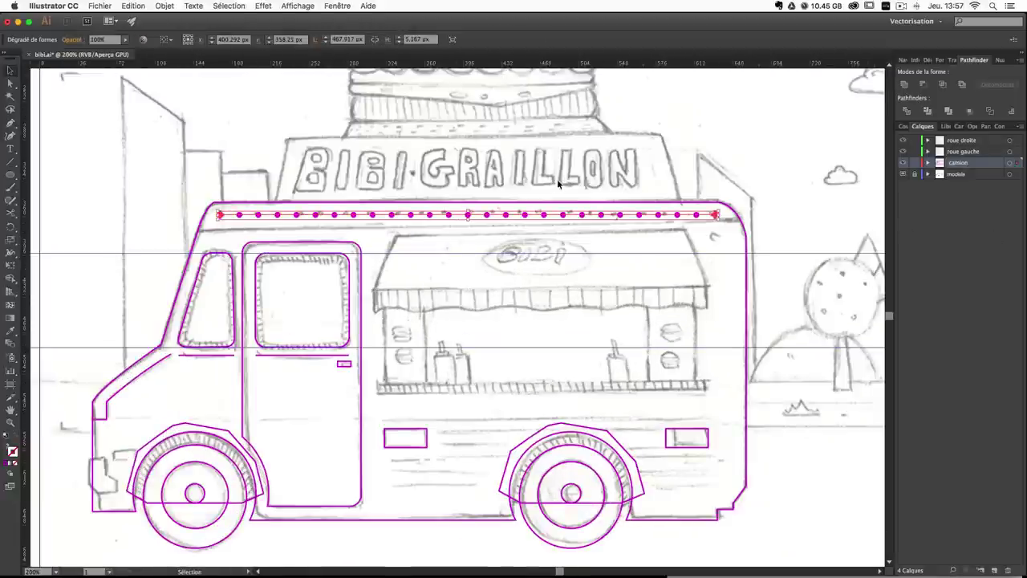
key("super+equal")
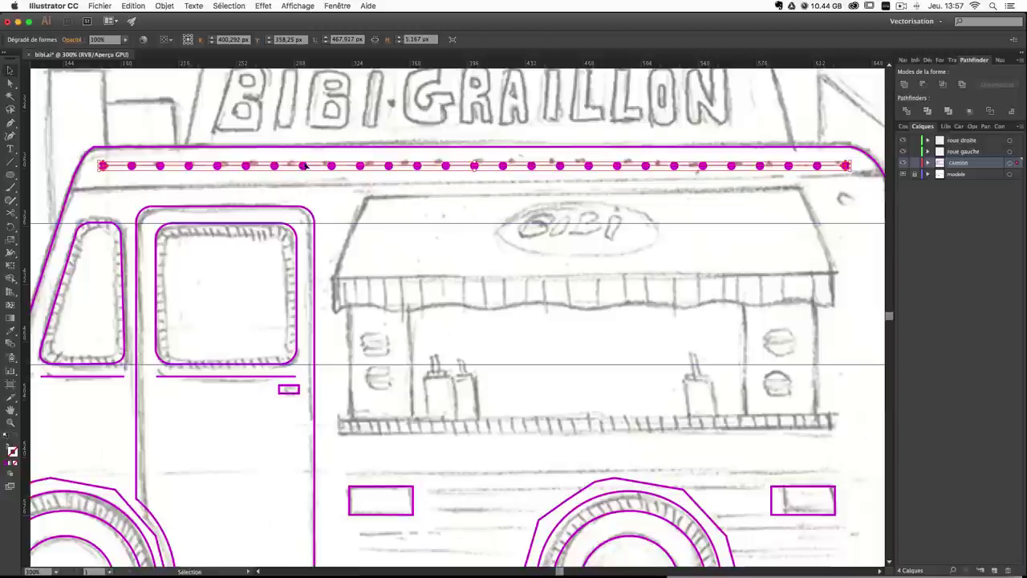
left_click(165, 7)
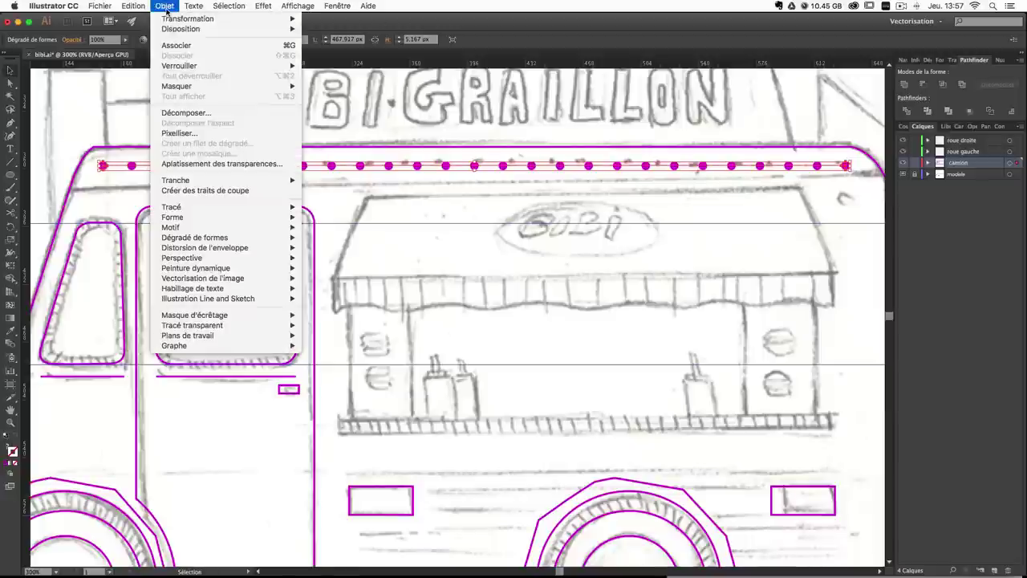
left_click(184, 113)
left_click(225, 202)
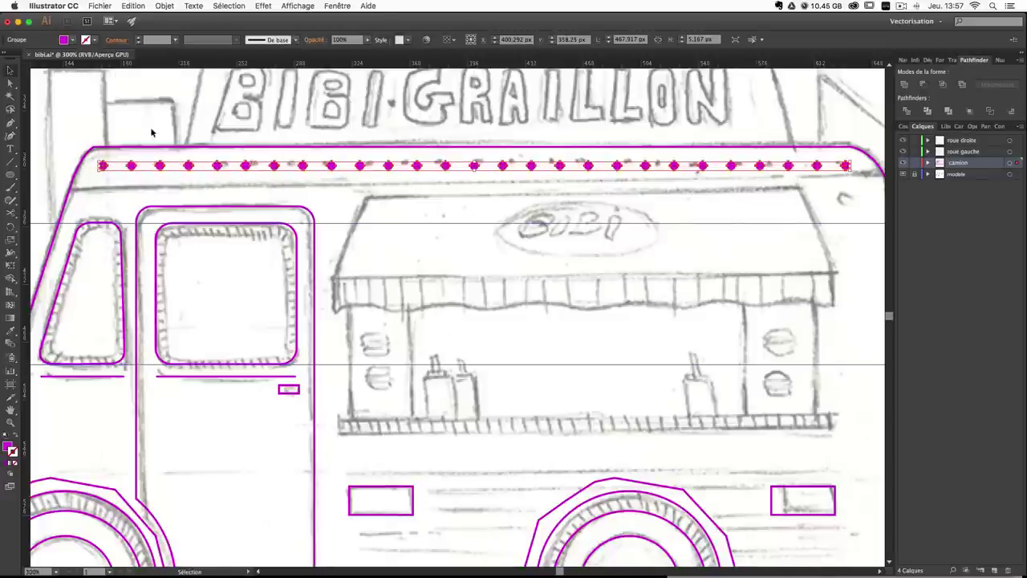
left_click(184, 156)
left_click(215, 166)
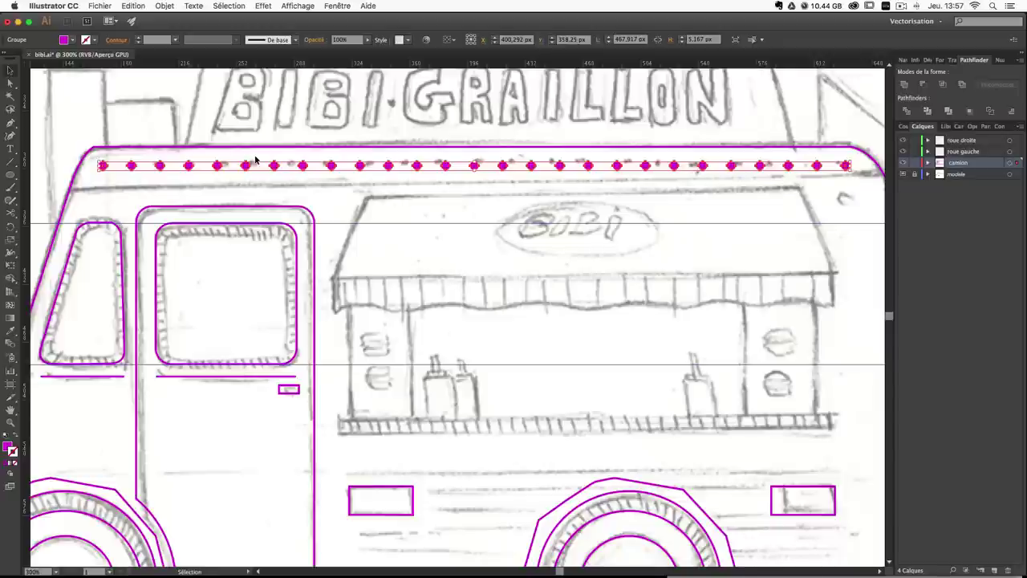
key("super+shift+g")
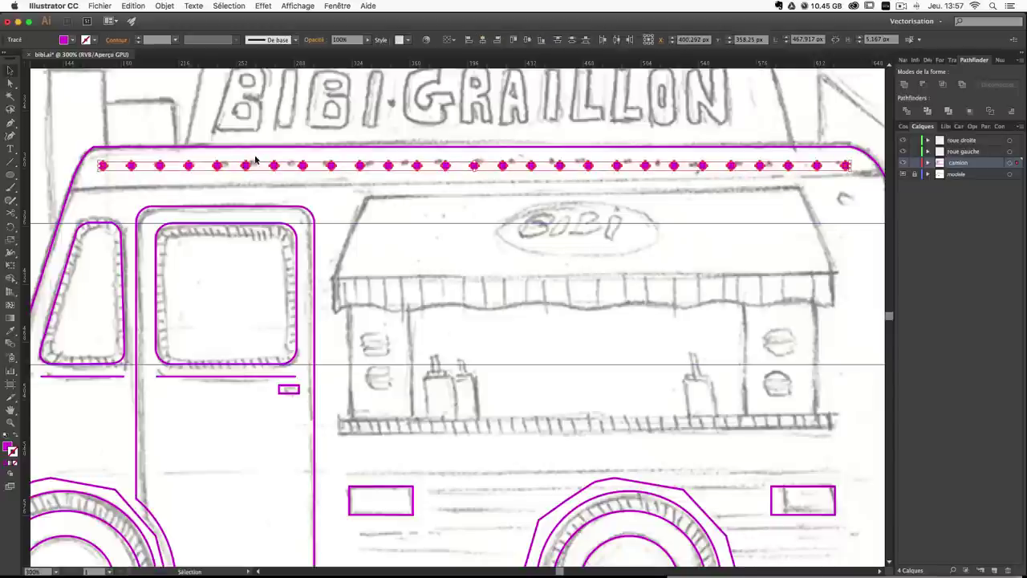
Group the rivet dots and ungroup them again using the object commands.
left_click(165, 5)
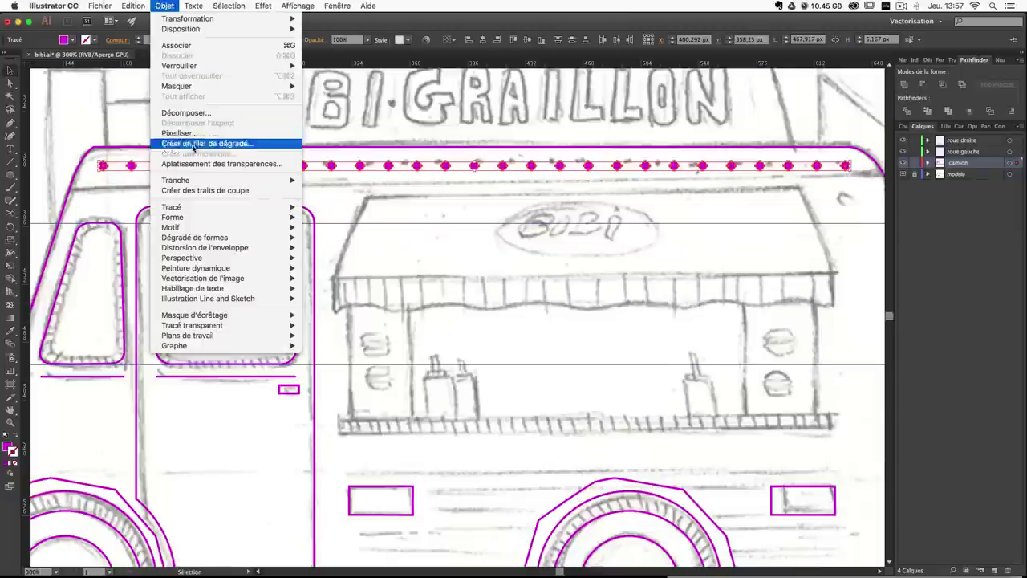
mouse_move(186, 7)
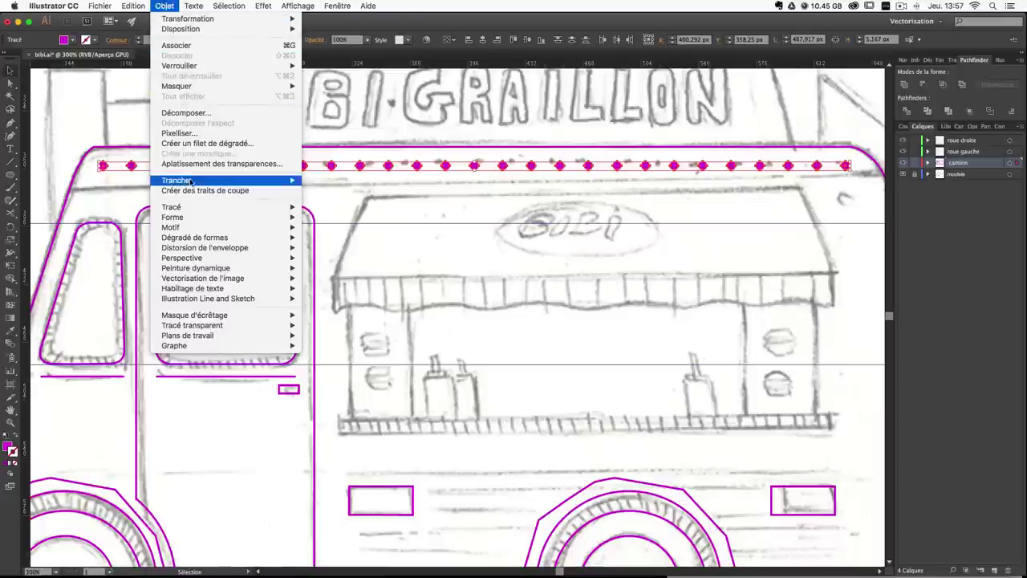
left_click(176, 45)
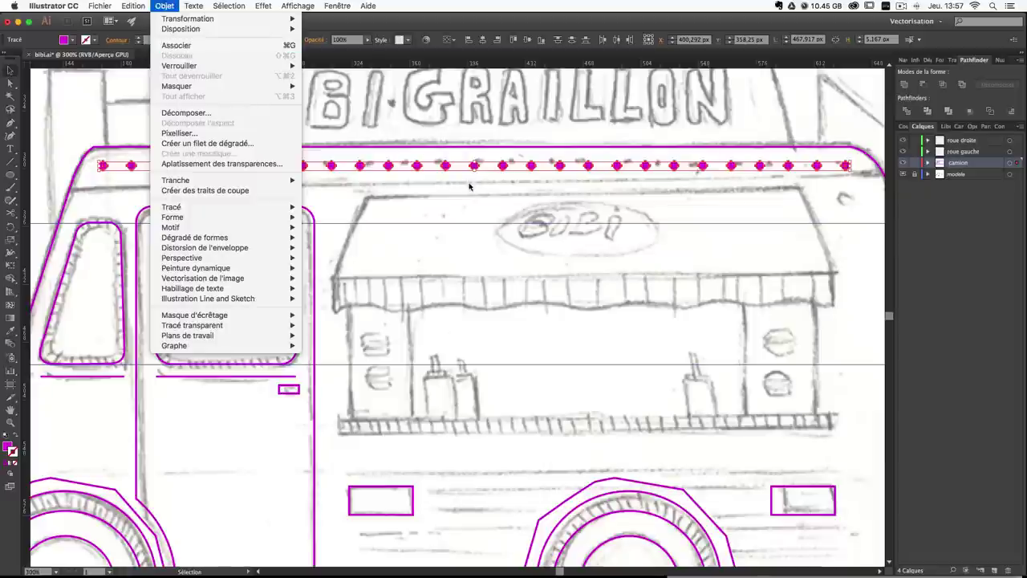
left_click(164, 5)
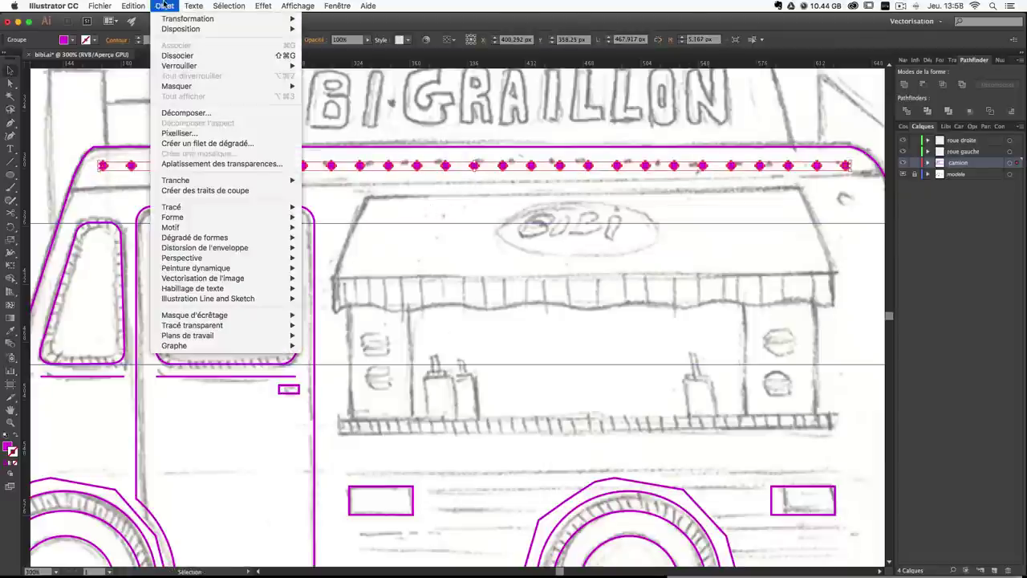
left_click(214, 58)
Try shifting several individual rivet dots vertically out of the row, some above and some below it.
left_click(274, 165)
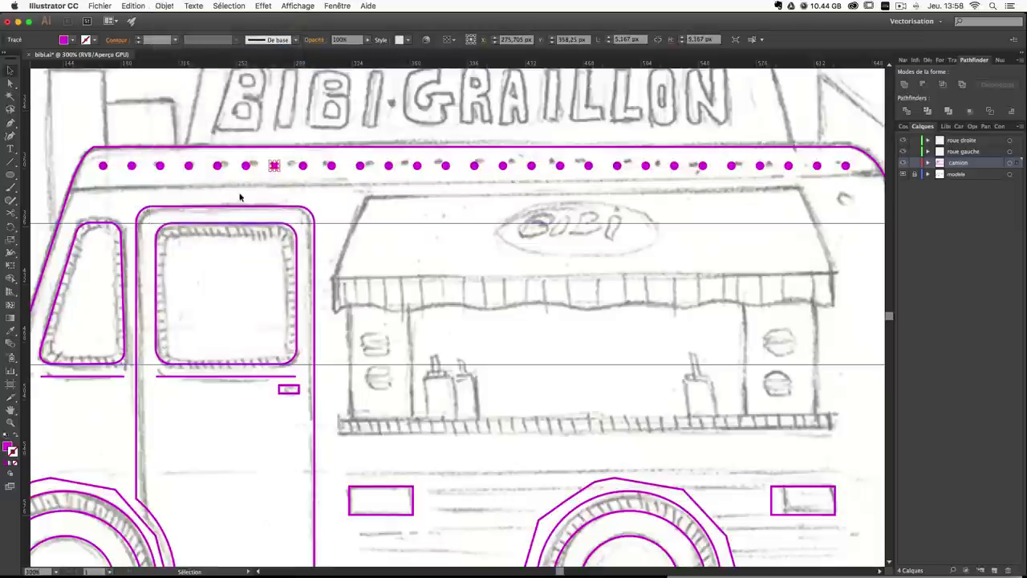
left_click(250, 185)
left_click_drag(275, 168, 332, 158)
left_click(305, 179)
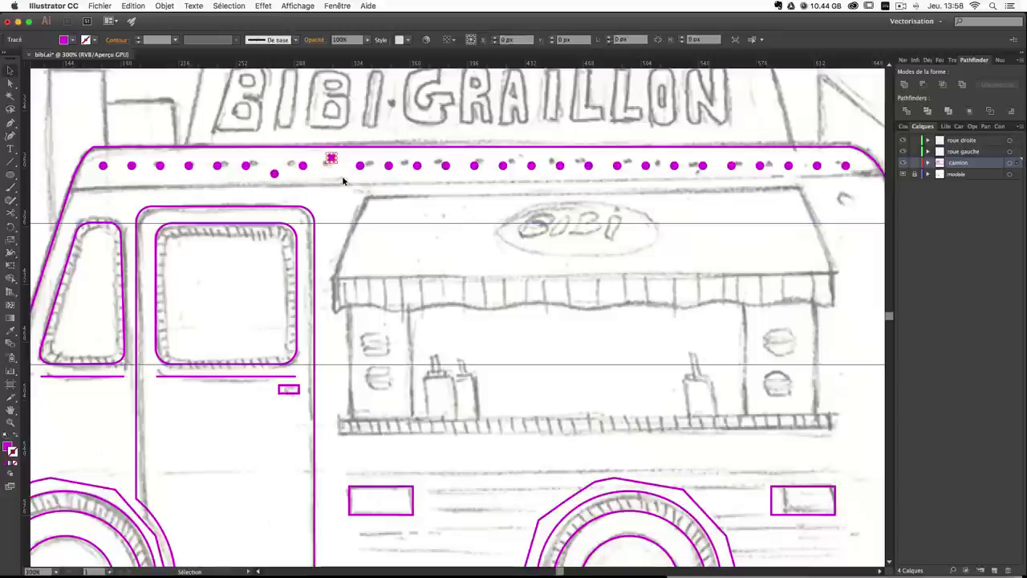
left_click(346, 179)
key("a")
left_click(416, 165)
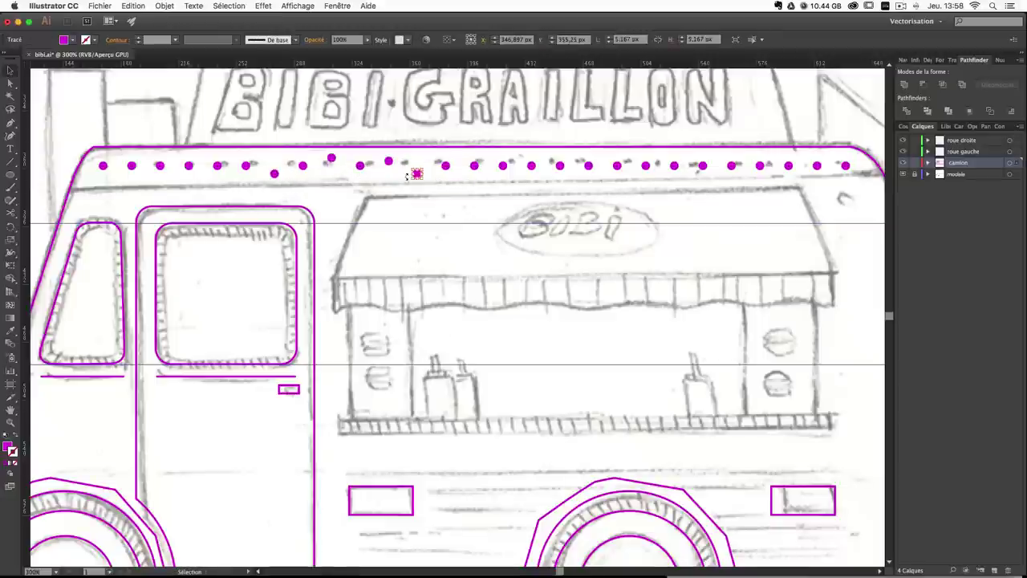
Undo the dot moves, the ungrouping and the expansion of the rivet row, and deselect the blend.
key("super+z")
key("super+z")
key("super+z")
key("super+z")
key("super+z")
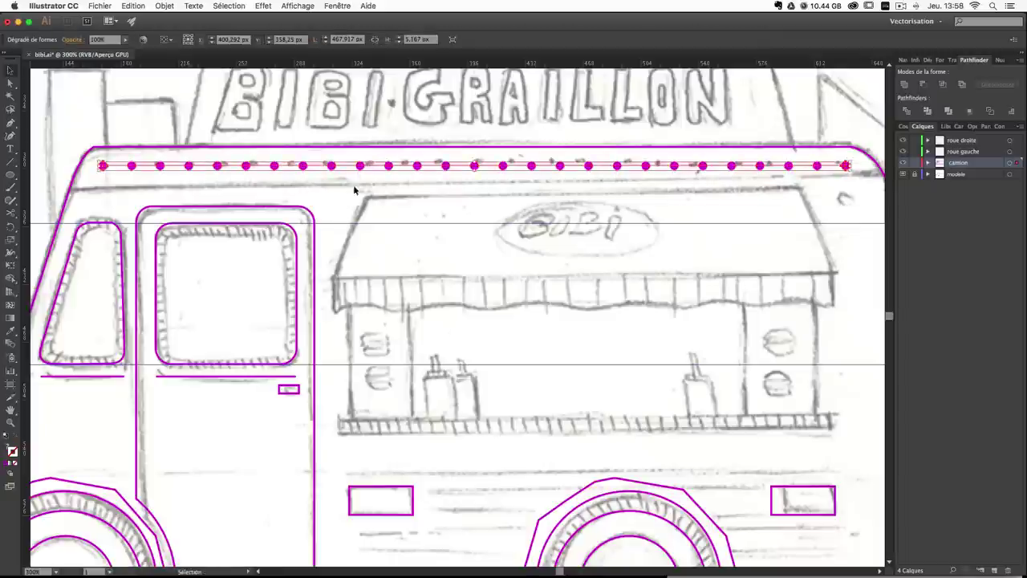
left_click(356, 187)
key("a")
Draw a horizontal line about 303 px long above the two small body rectangles with the Pen tool and swap its fill and stroke.
key("ctrl+minus")
key("ctrl+minus")
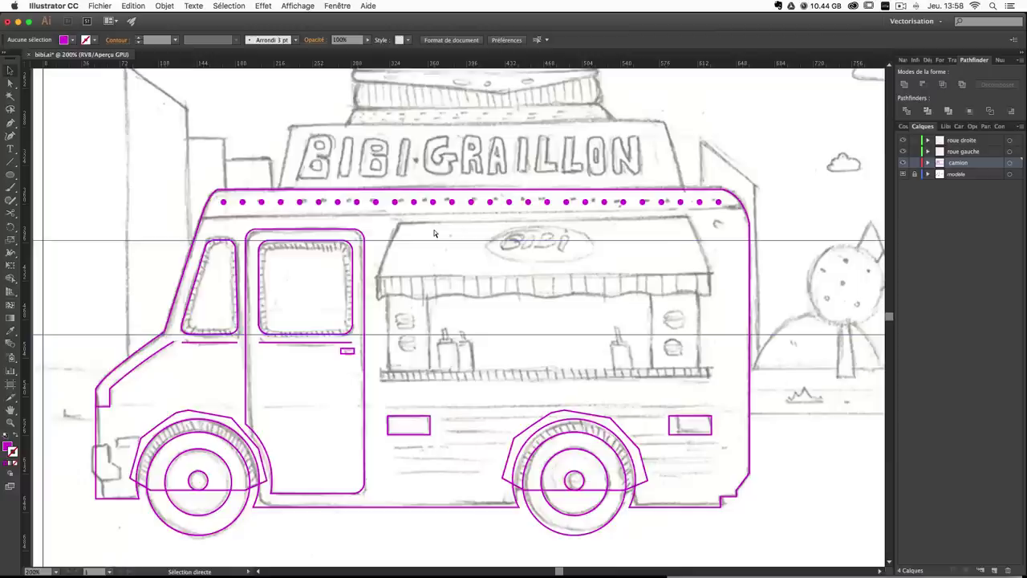
key("super+plus")
key("space")
left_click_drag(574, 226, 501, 142)
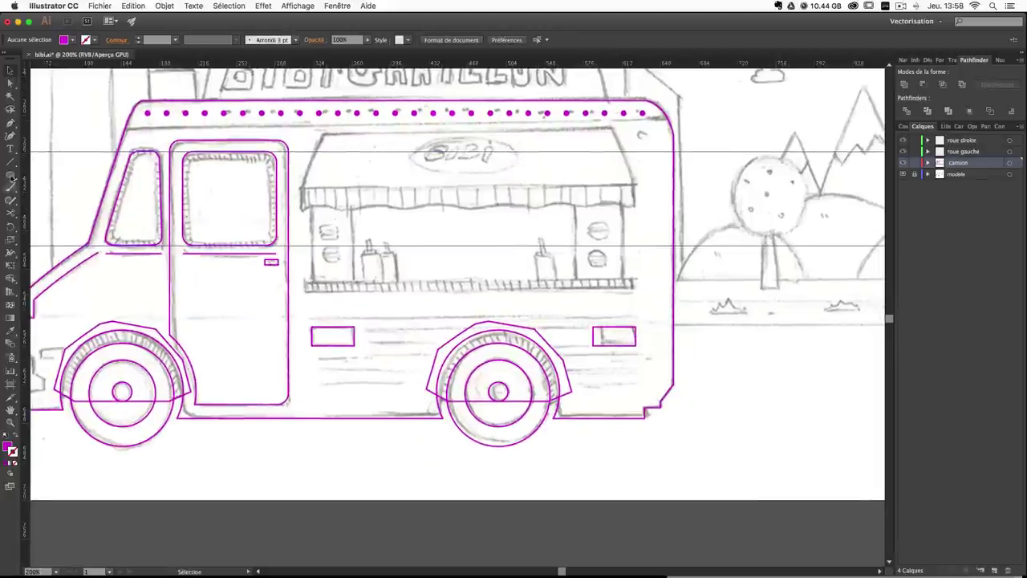
left_click(10, 124)
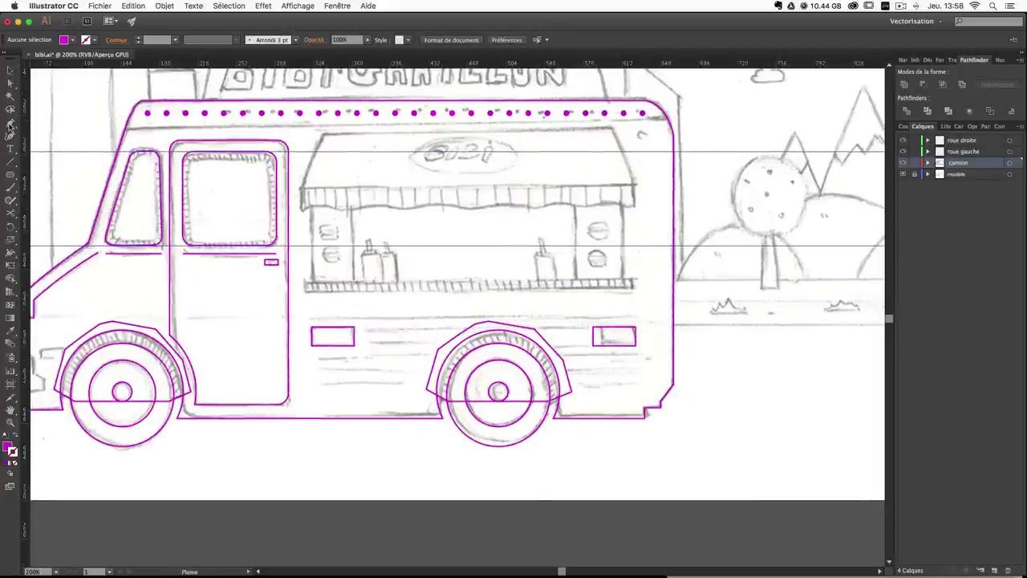
left_click(312, 319)
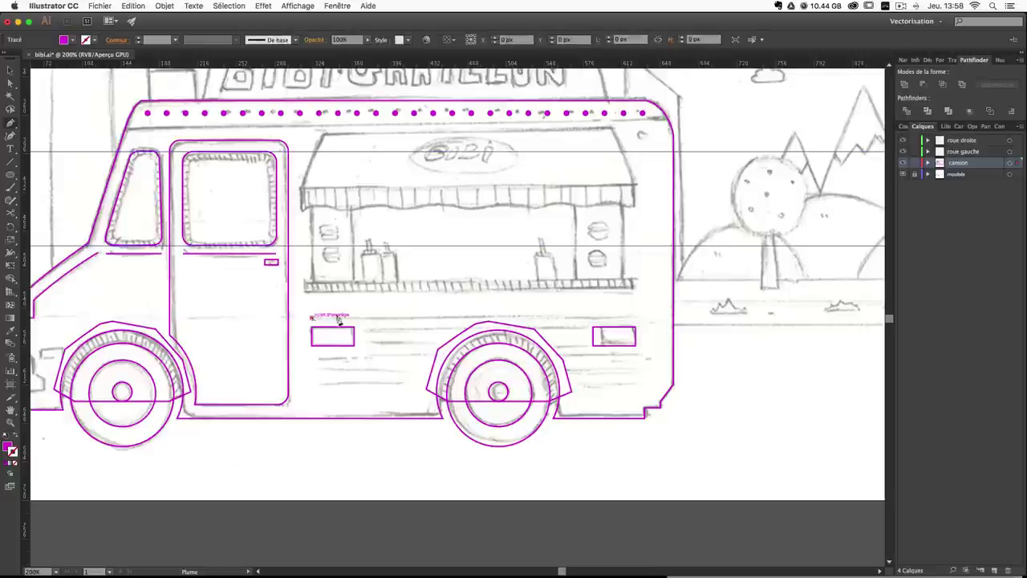
left_click(635, 318)
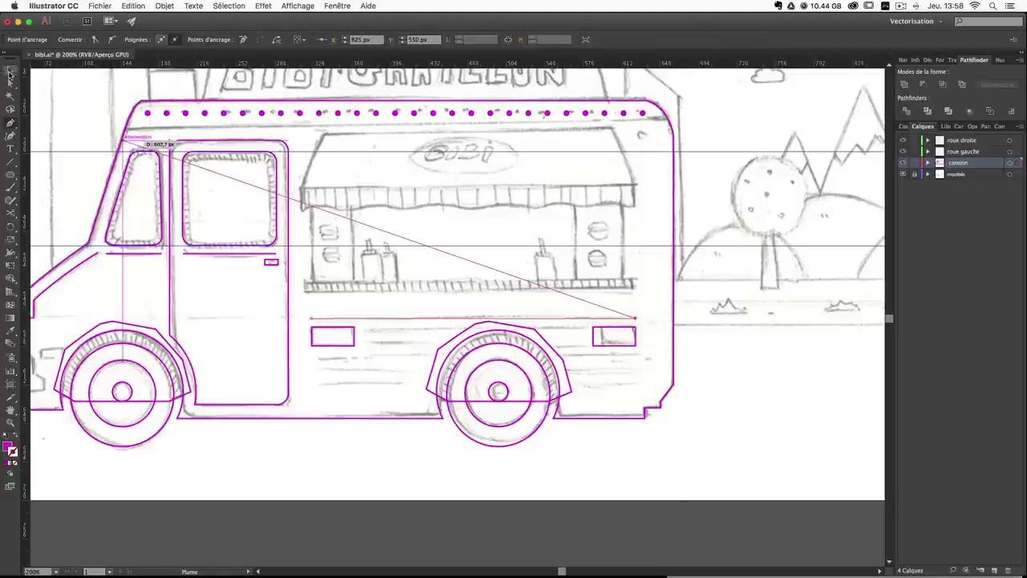
left_click(10, 70)
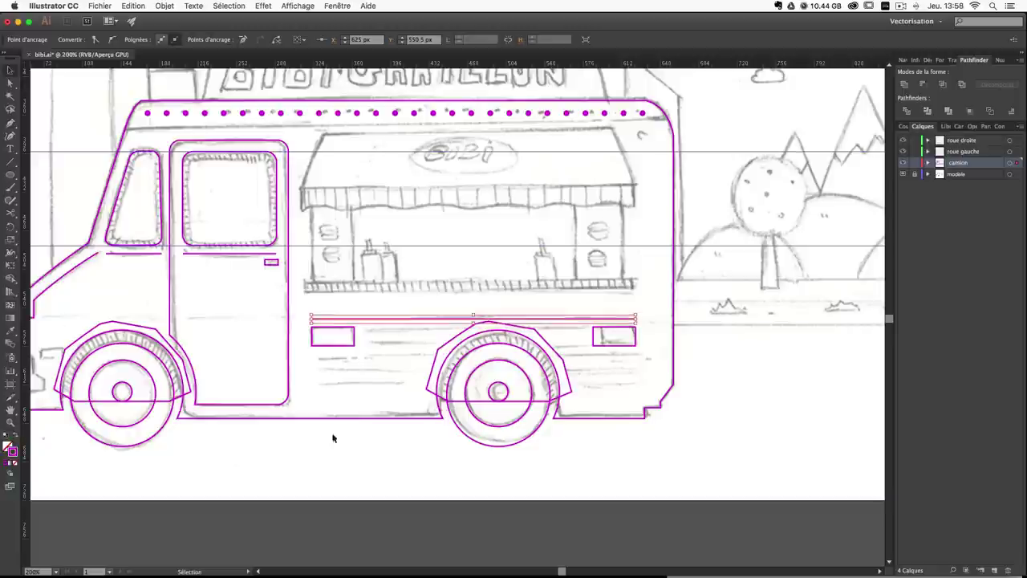
Move the new body line up to Y 548.5 px and deselect it.
left_click(514, 327)
left_click_drag(493, 319, 493, 315)
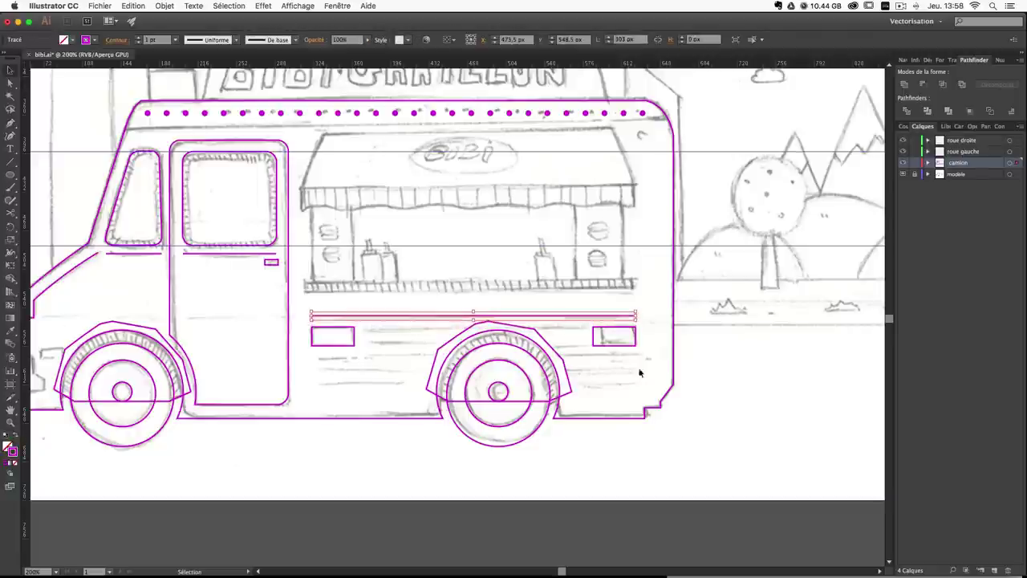
left_click(739, 394)
Copy the body line straight down by about 63 px and shorten the copy to about 100 px, ending ahead of the rear wheel arch.
key("super+plus")
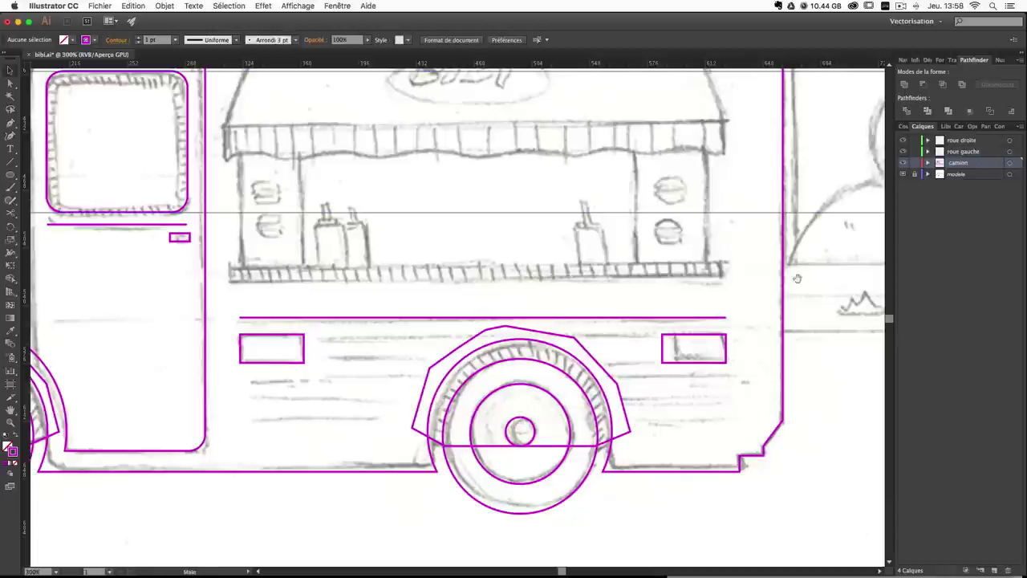
left_click_drag(731, 258, 721, 217)
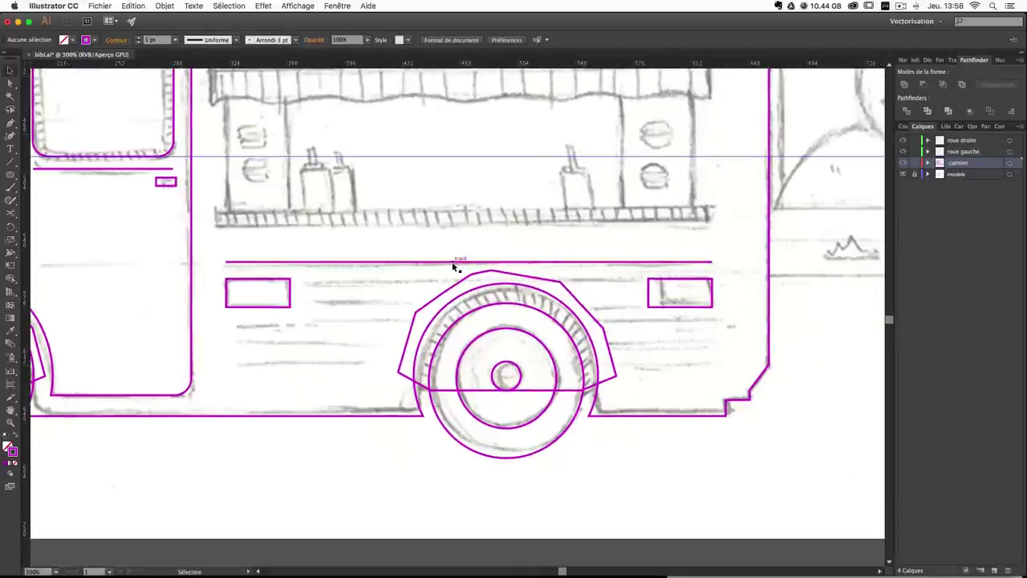
left_click_drag(453, 267, 456, 366)
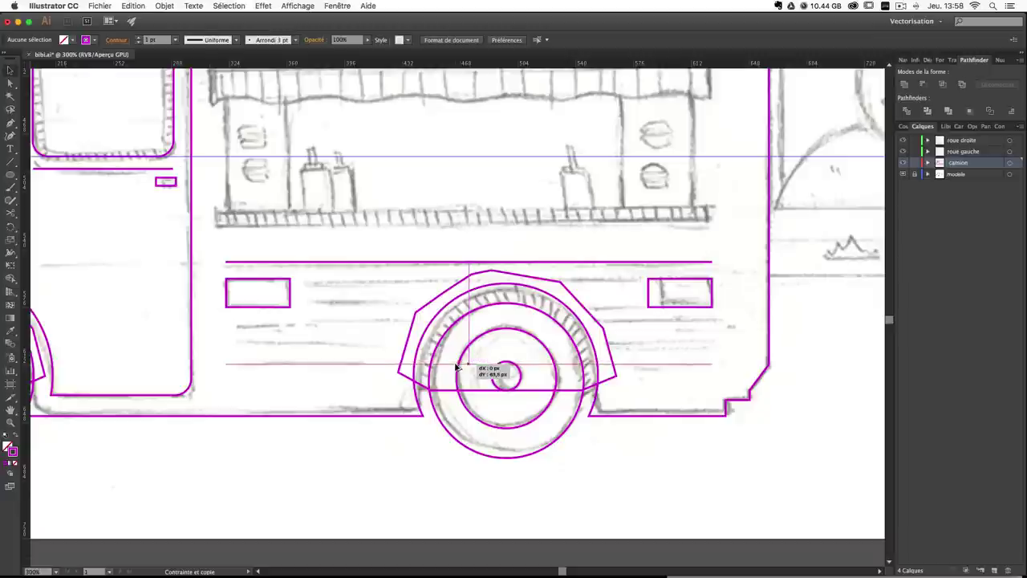
left_click_drag(713, 363, 670, 327)
Duplicate the short line into three evenly spaced lines over 24 px and place a 61 px wide copy of the set behind the rear wheel.
left_click(382, 391)
left_click(350, 387)
left_click(397, 465)
left_click_drag(774, 345, 712, 344)
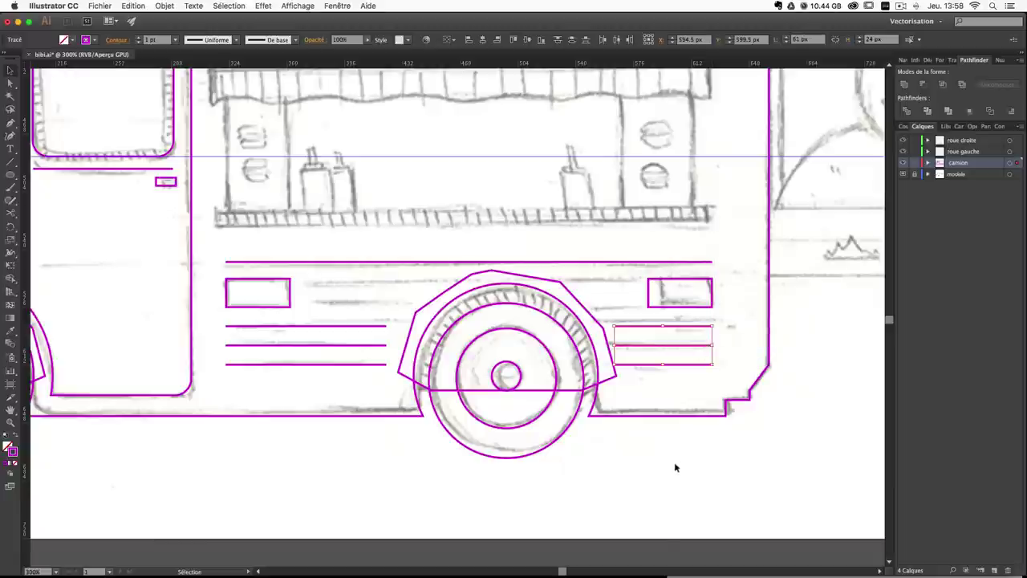
left_click(356, 371)
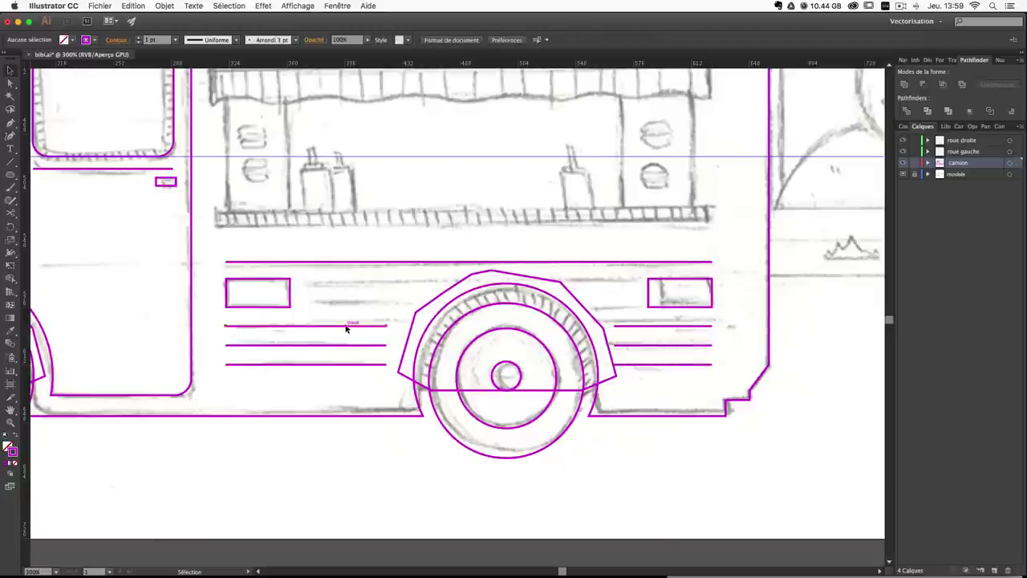
Copy the top line of the front set upward, shorten it to start just behind the front rectangle, and duplicate it above.
left_click_drag(346, 327, 350, 305)
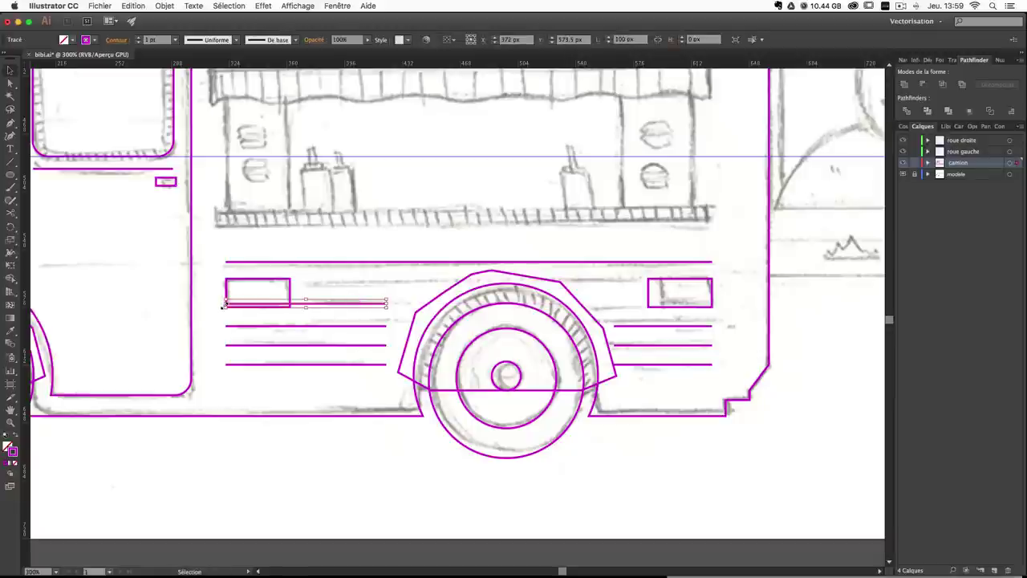
left_click_drag(222, 303, 305, 303)
left_click(417, 397)
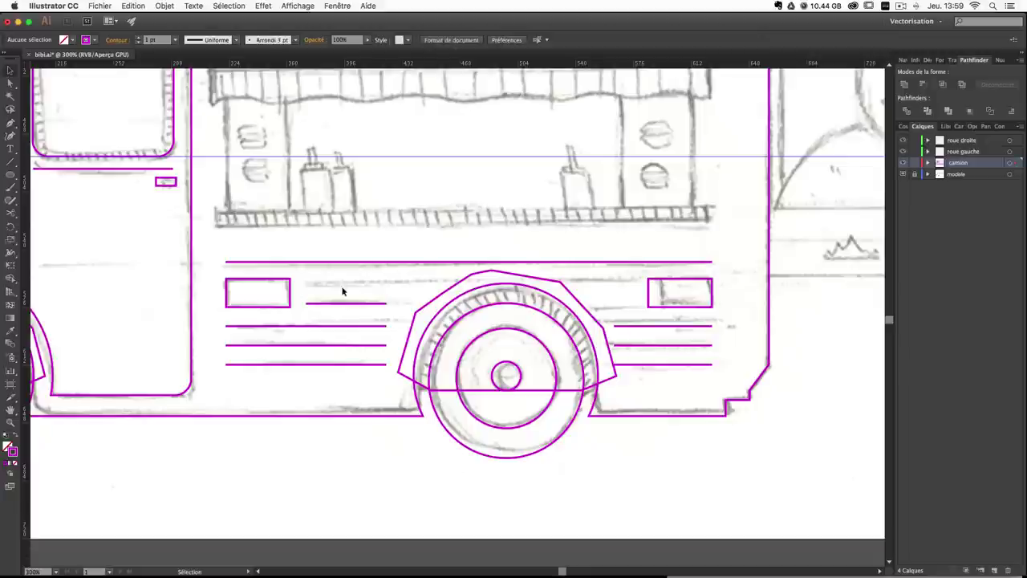
left_click_drag(338, 305, 342, 288)
left_click(417, 427)
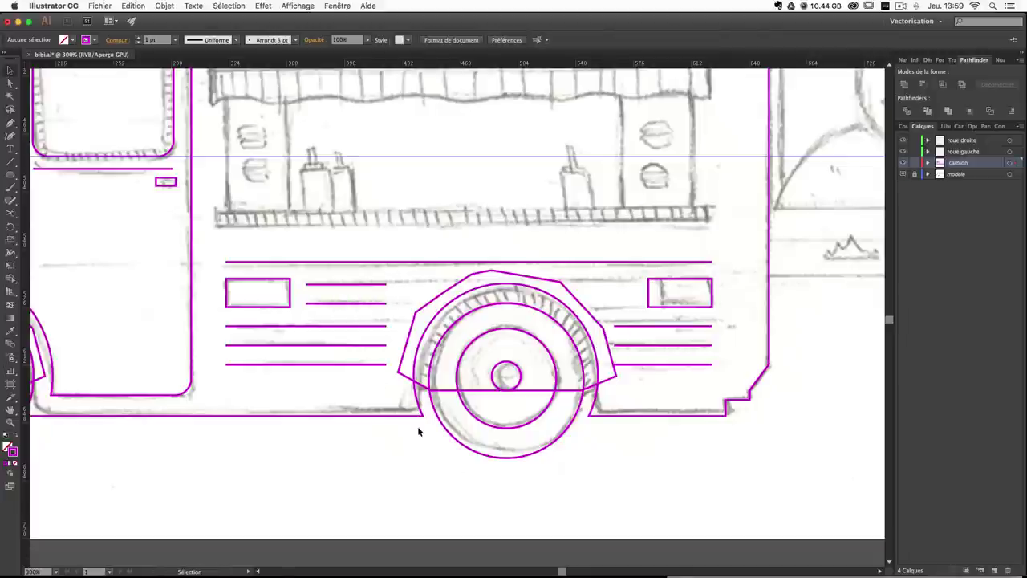
Nudge the lower short line beside the front rectangle down slightly and lengthen the upper one towards the wheel arch to about 66 px.
double_click(381, 285)
double_click(332, 450)
left_click(364, 304)
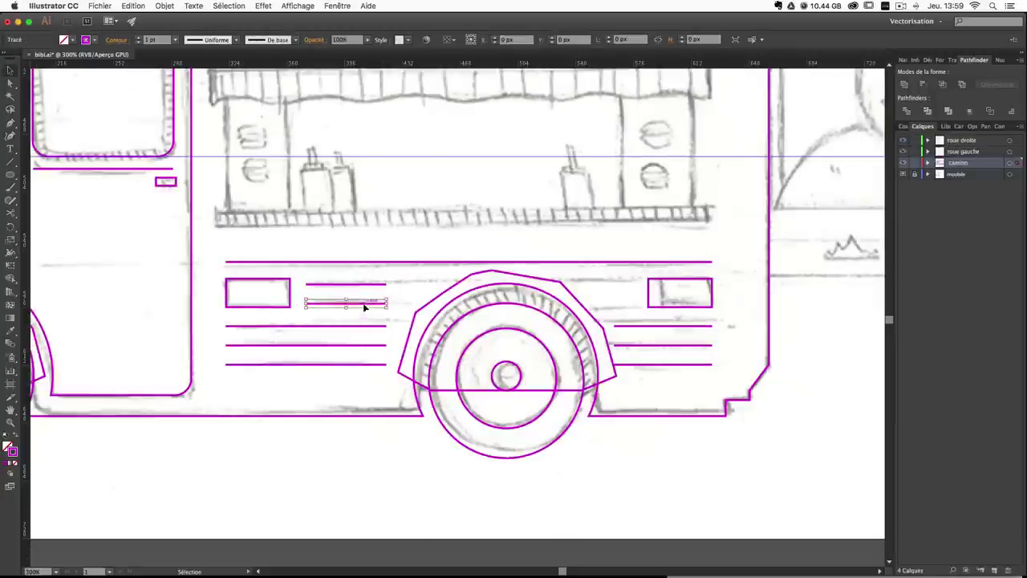
left_click(394, 442)
mouse_move(380, 284)
left_mouse_down()
mouse_move(610, 281)
mouse_move(386, 283)
left_mouse_up()
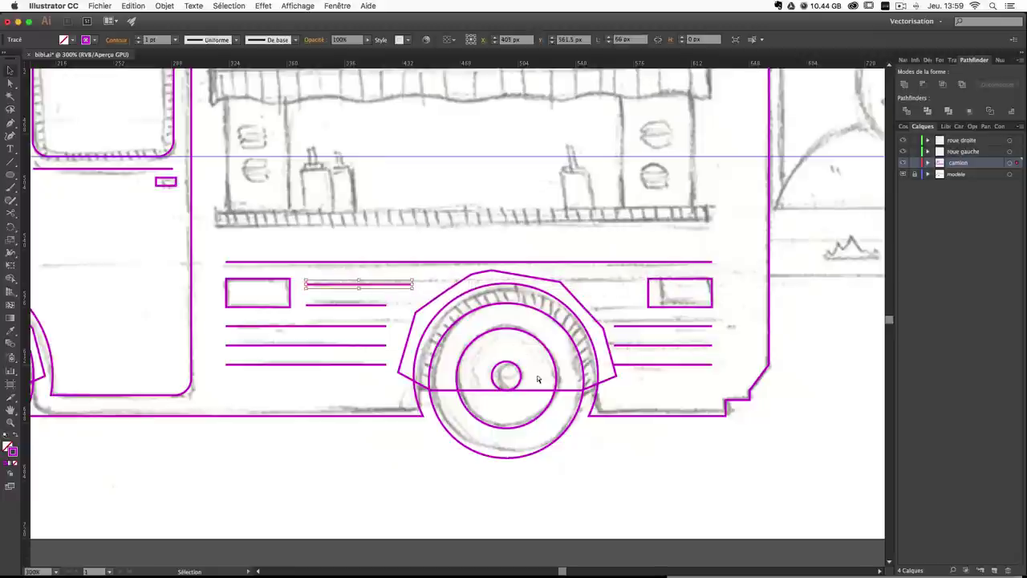
Copy the two short trim lines beside the front rectangle and fit a shortened pair between the rear wheel arch and rear rectangle.
left_click(625, 424)
scroll(730, 321, "up", 3)
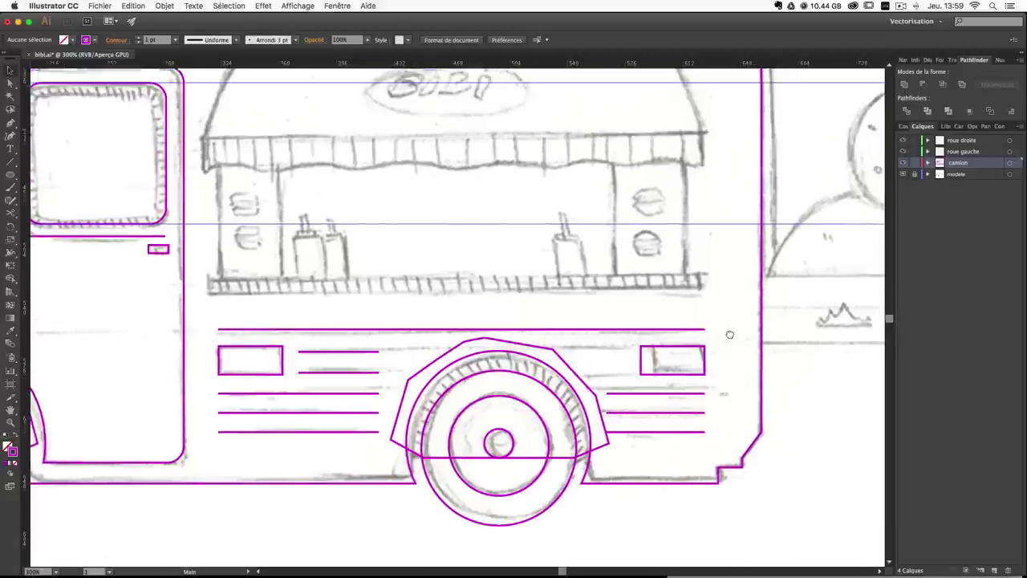
left_click_drag(332, 359, 614, 379)
left_click(735, 442)
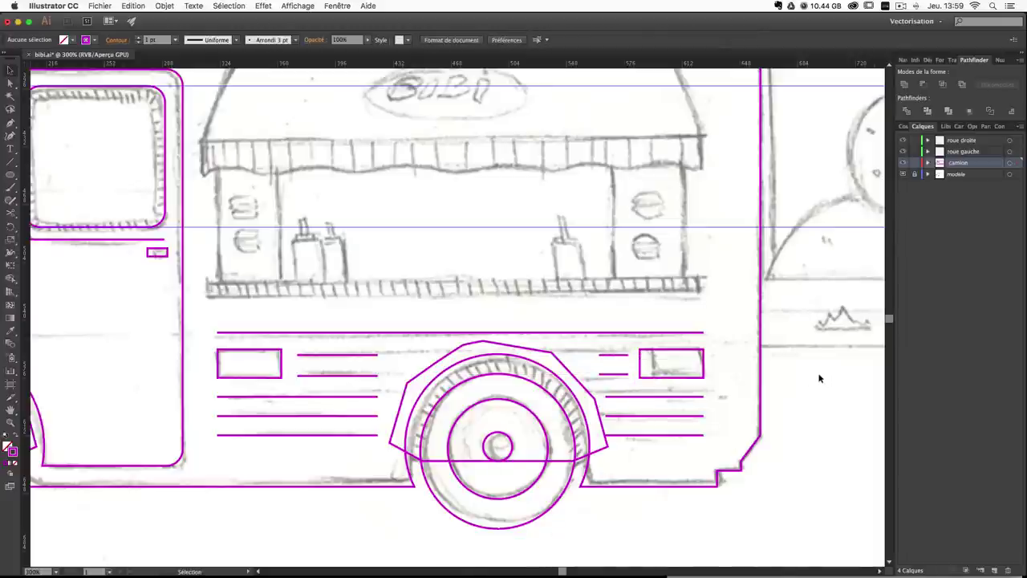
Trace the sketched front bumper with the Pen tool as a closed seven-point outline over the truck's lower front edge.
key("super+1")
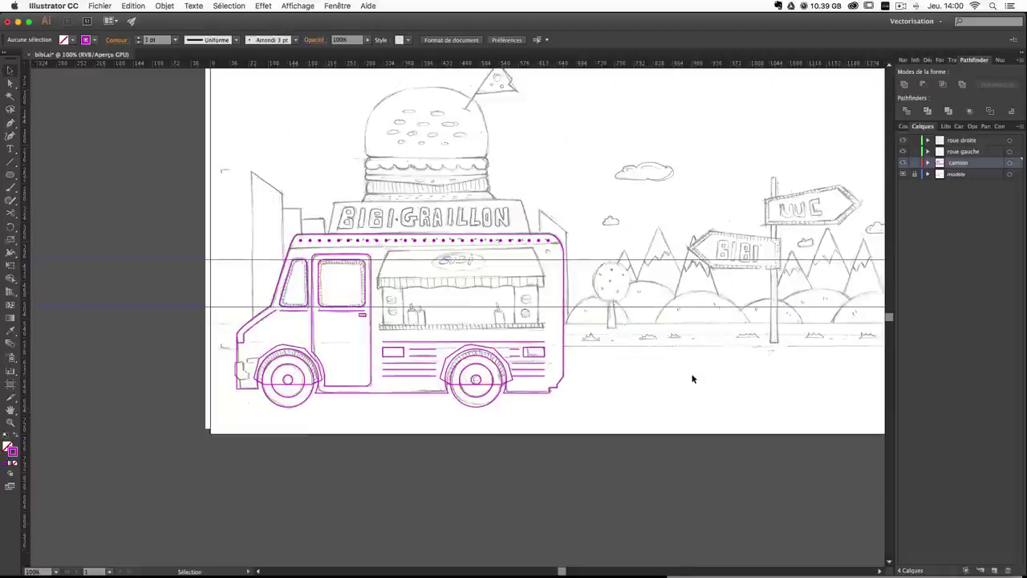
key("super+plus")
key("super+plus")
key("super+plus")
left_click_drag(67, 413, 635, 309)
key("super+plus")
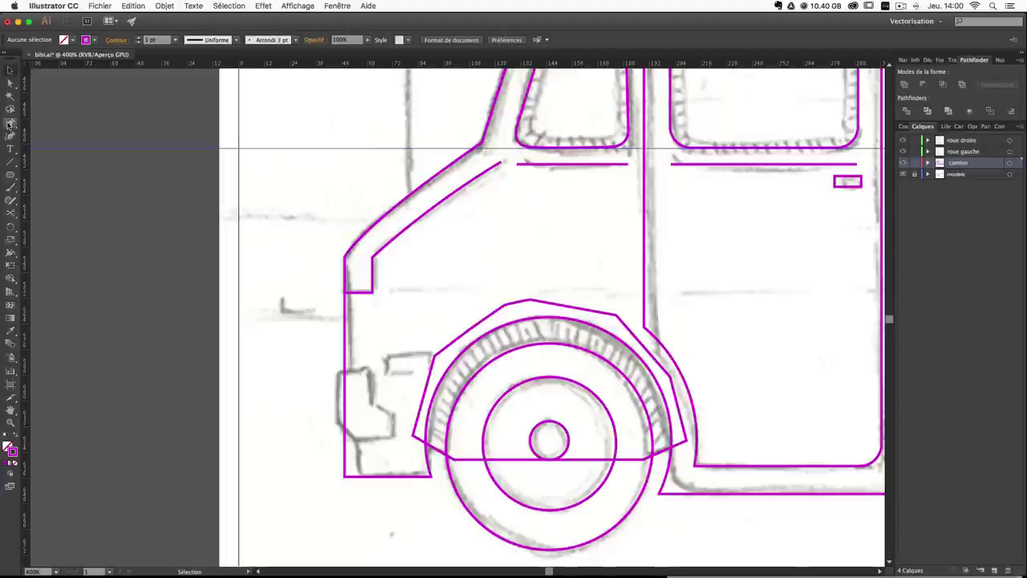
key("p")
left_click(338, 368)
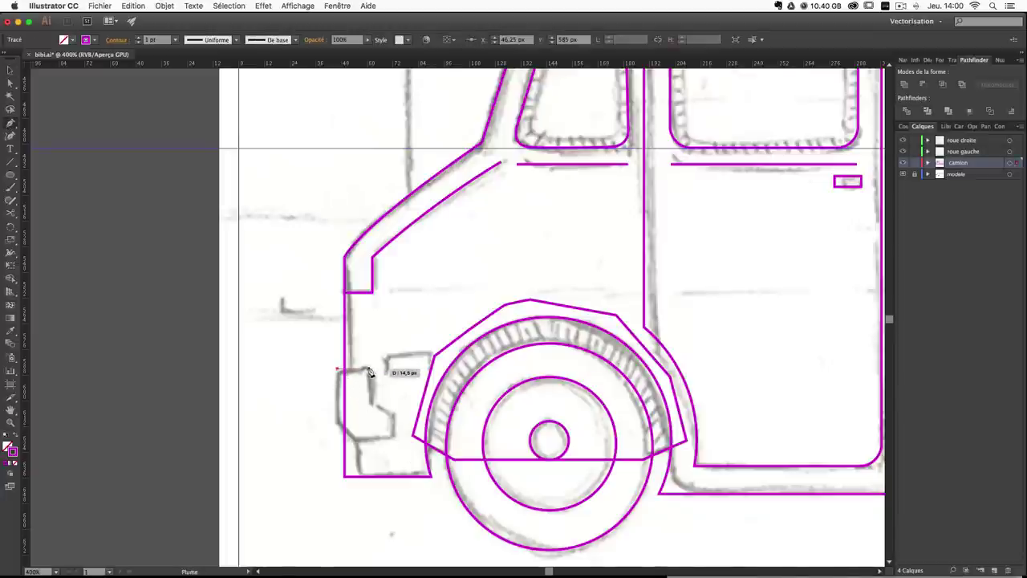
left_click(369, 372)
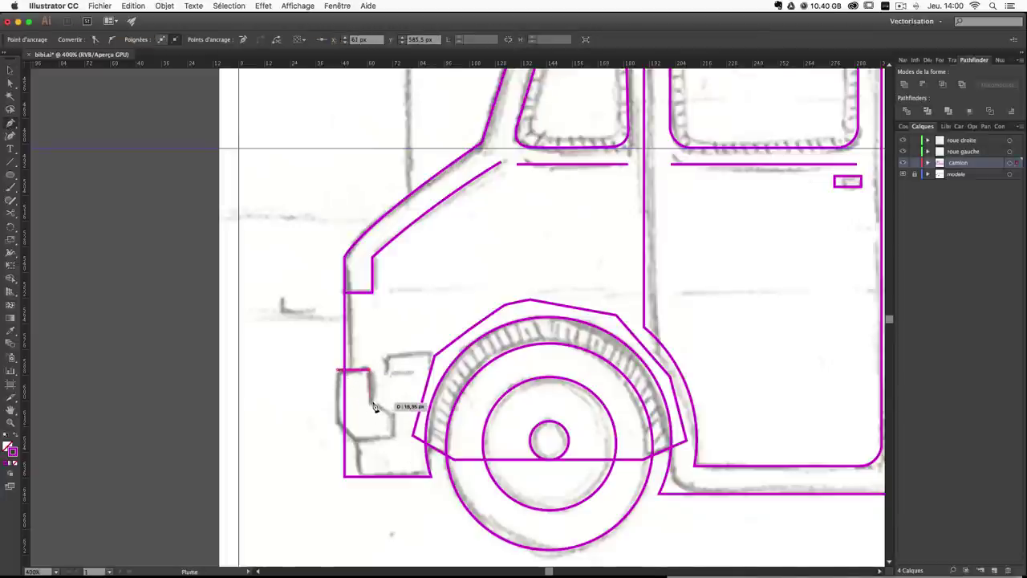
left_click(368, 402)
left_click(393, 415)
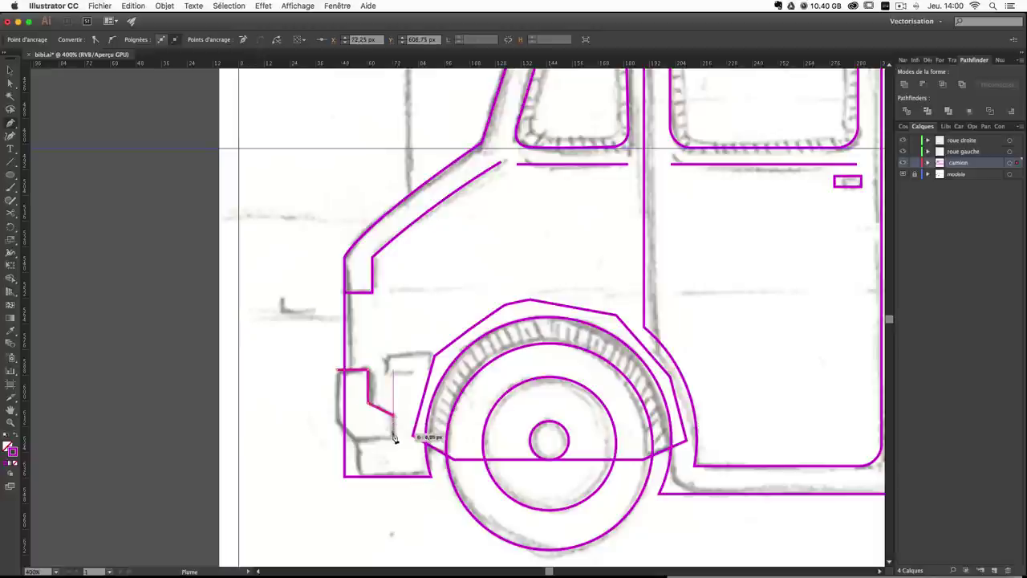
left_click(394, 441)
left_click(357, 442)
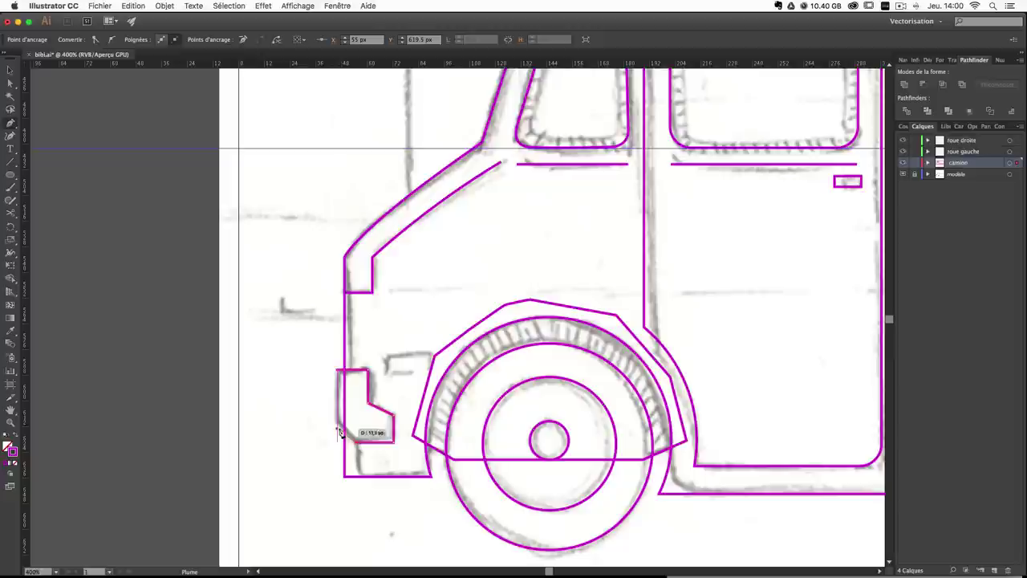
left_click(336, 426)
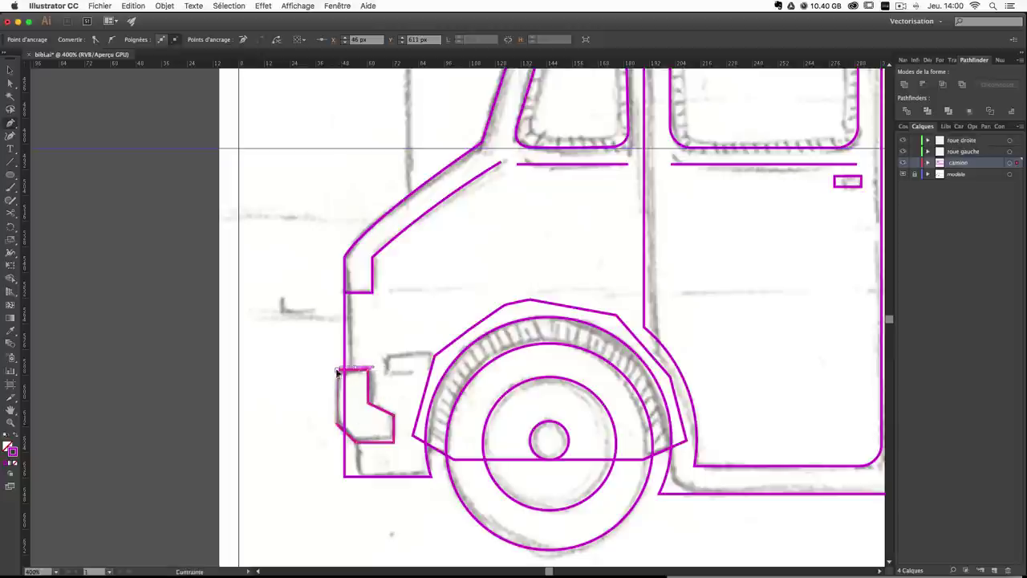
left_click(336, 371)
left_click(451, 286, "super")
Draw a rectangle about 21.5 by 9.75 px over the small sketched light between the front bumper and the wheel arch.
key("space")
left_click_drag(535, 302, 500, 305)
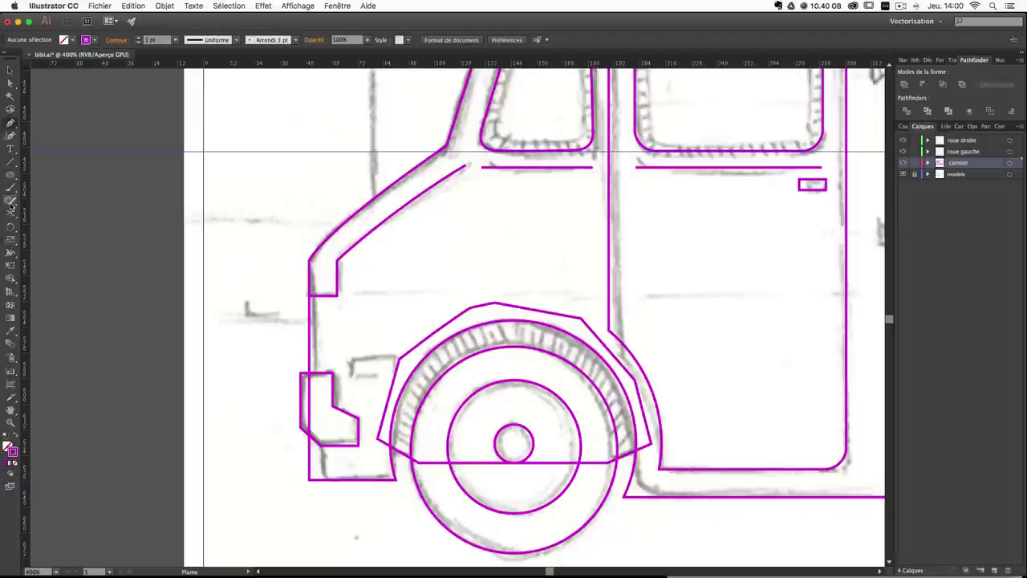
left_click(12, 172)
left_click(65, 174)
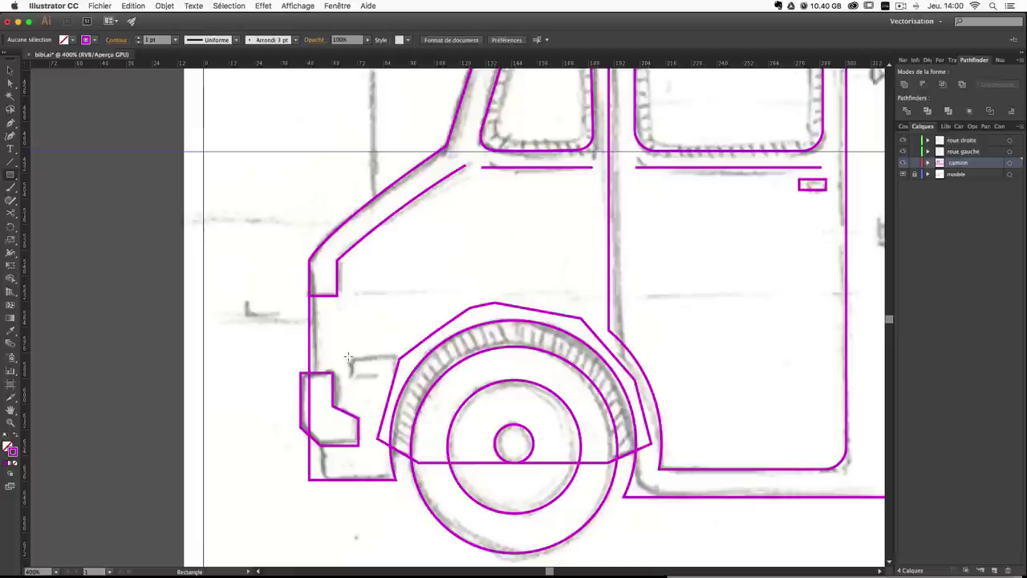
left_click_drag(346, 355, 393, 376)
left_click(10, 71)
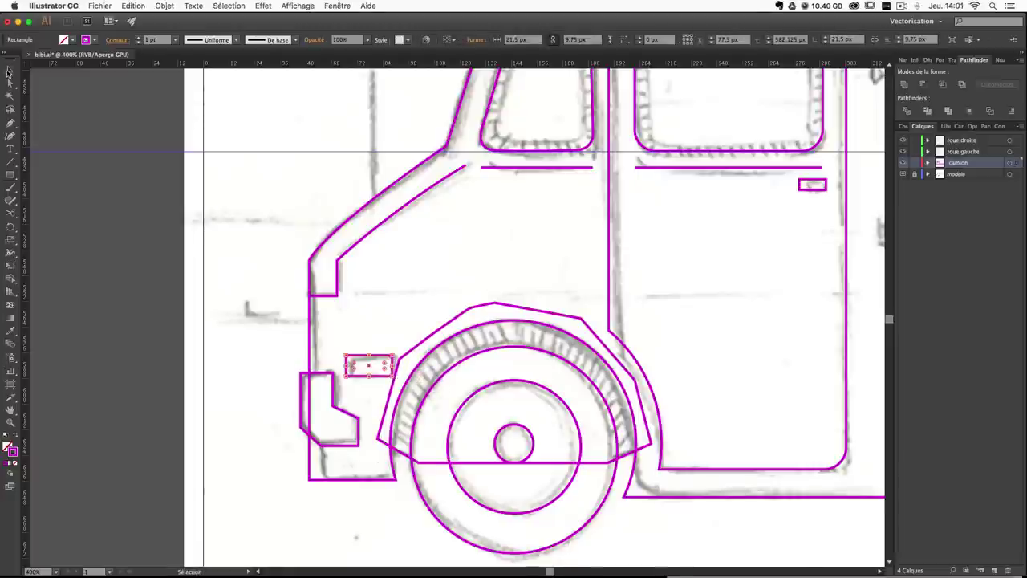
left_click(487, 239)
Bring the sketched awning and serving window behind the door into view for tracing.
key("space")
left_click_drag(486, 239, 283, 419)
left_click_drag(651, 229, 391, 307)
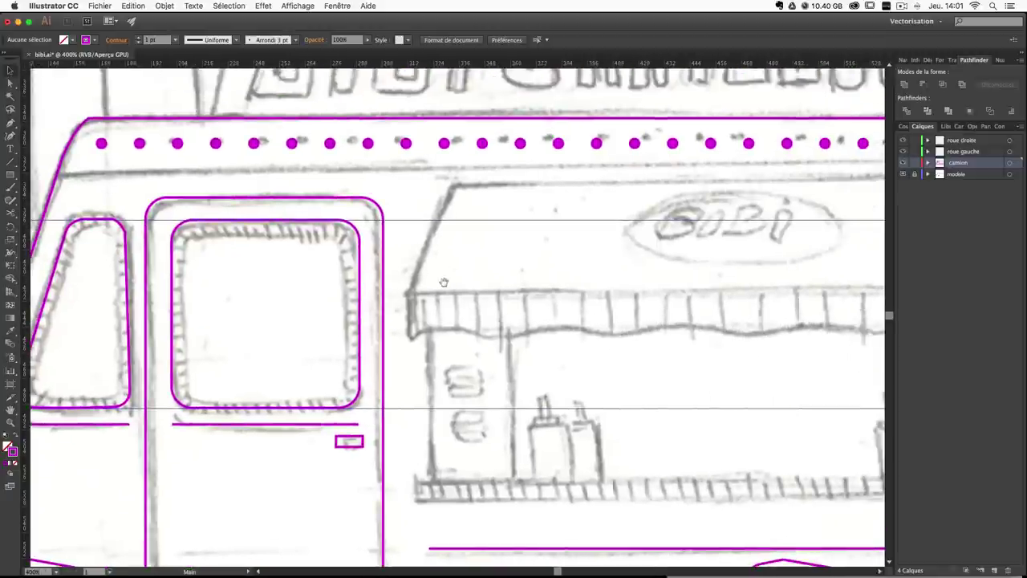
Look over the traced van and the untraced serving hatch, awning and counter in the sketch.
scroll(501, 317, "down", 1)
scroll(502, 317, "left", 5)
scroll(401, 309, "right", 7)
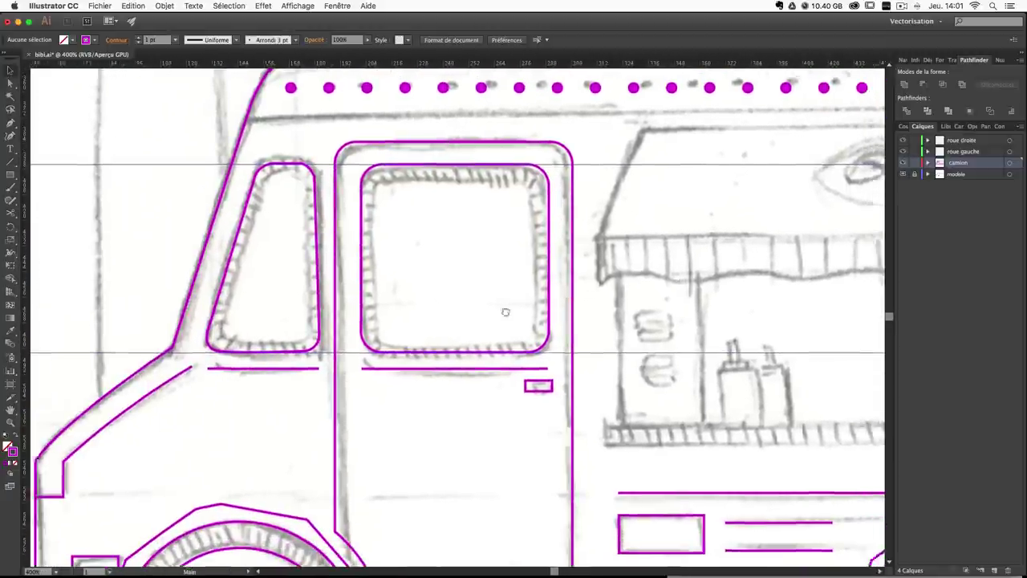
left_click_drag(526, 302, 438, 281)
scroll(524, 196, "up", 2)
scroll(524, 195, "right", 4)
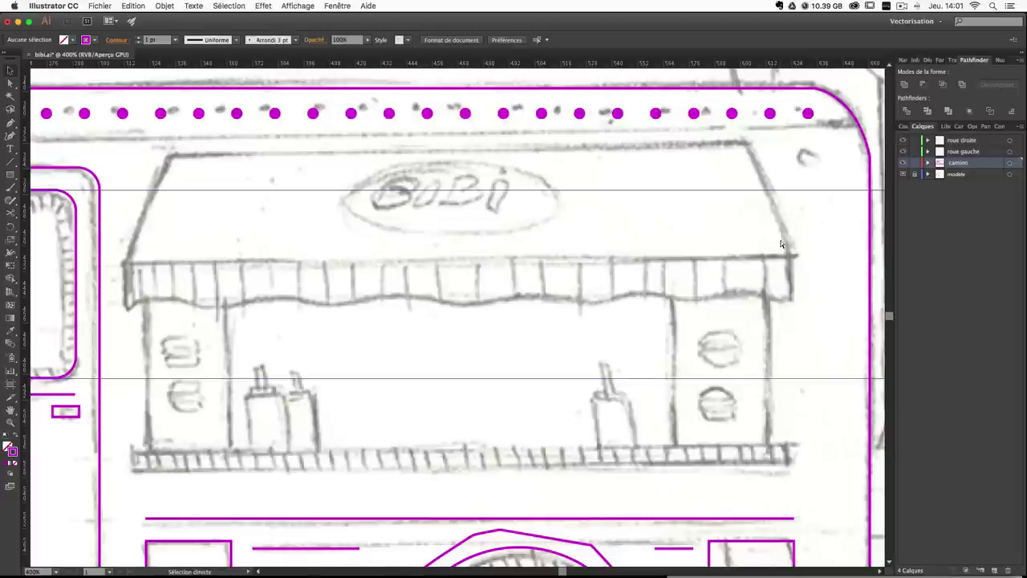
scroll(781, 244, "down", 6)
scroll(781, 244, "up", 3)
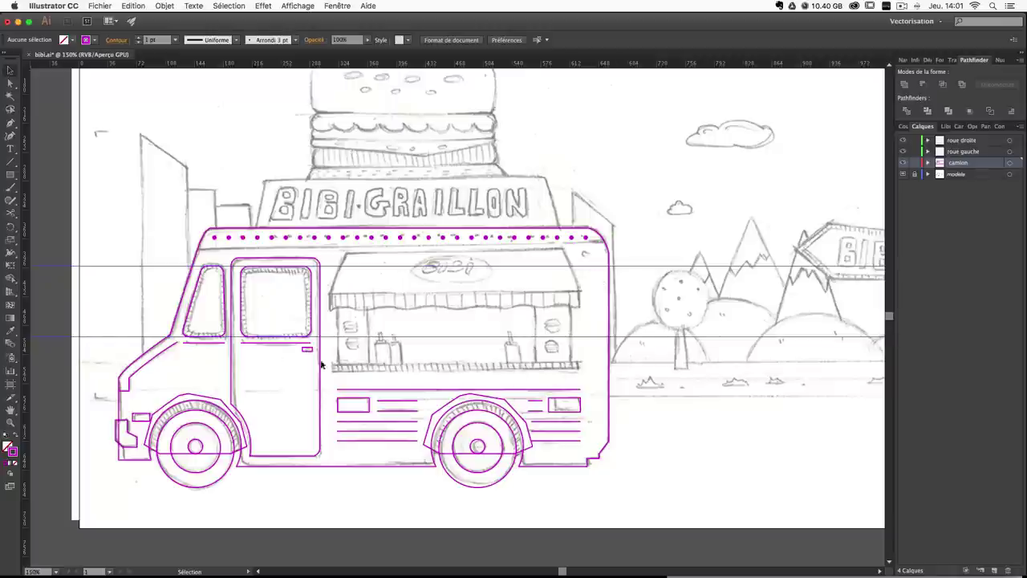
left_click(10, 173)
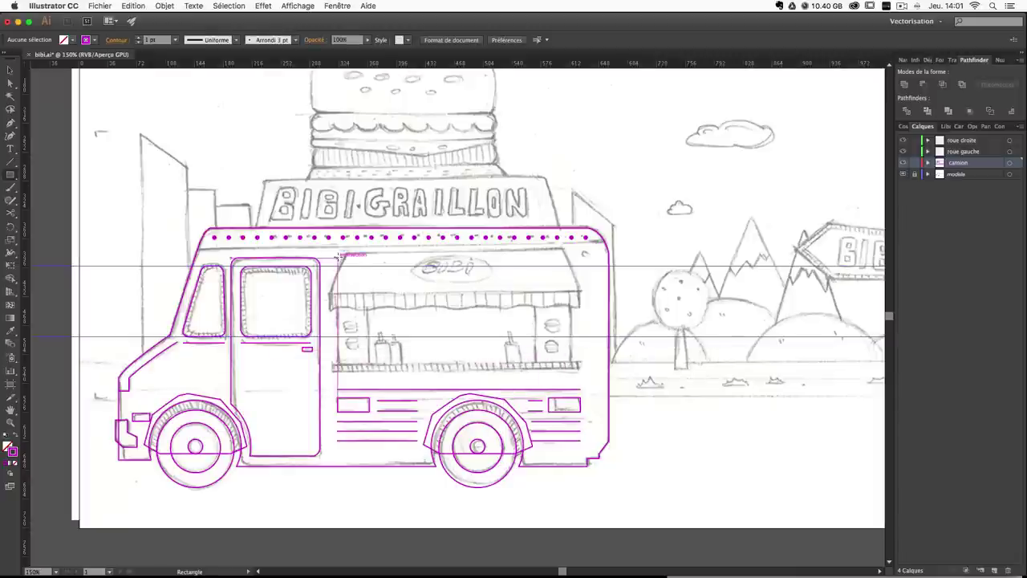
mouse_move(337, 256)
left_mouse_down()
mouse_move(593, 374)
mouse_move(605, 368)
mouse_move(579, 367)
left_mouse_up()
key("v")
left_click(14, 435)
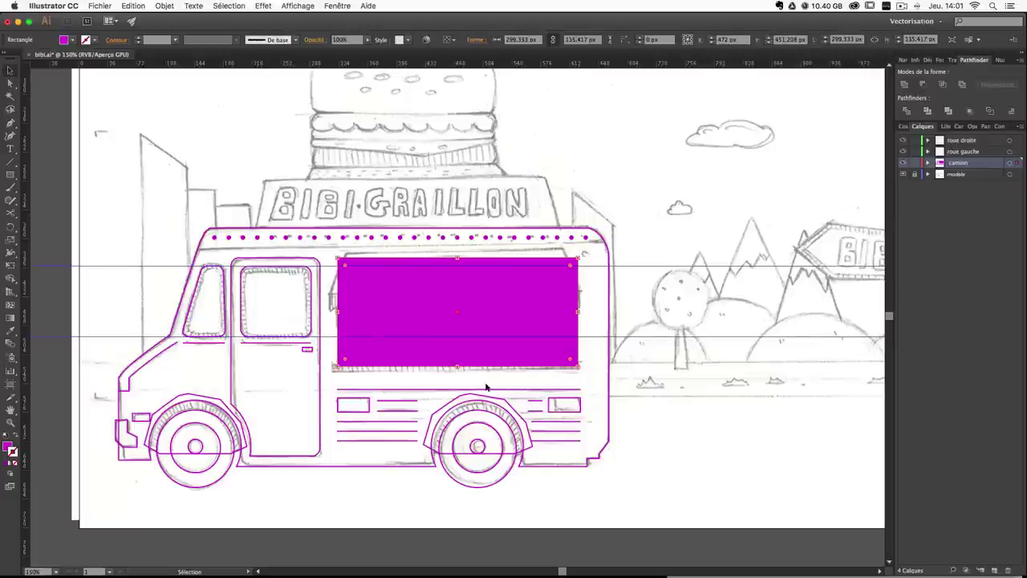
left_click_drag(459, 368, 457, 282)
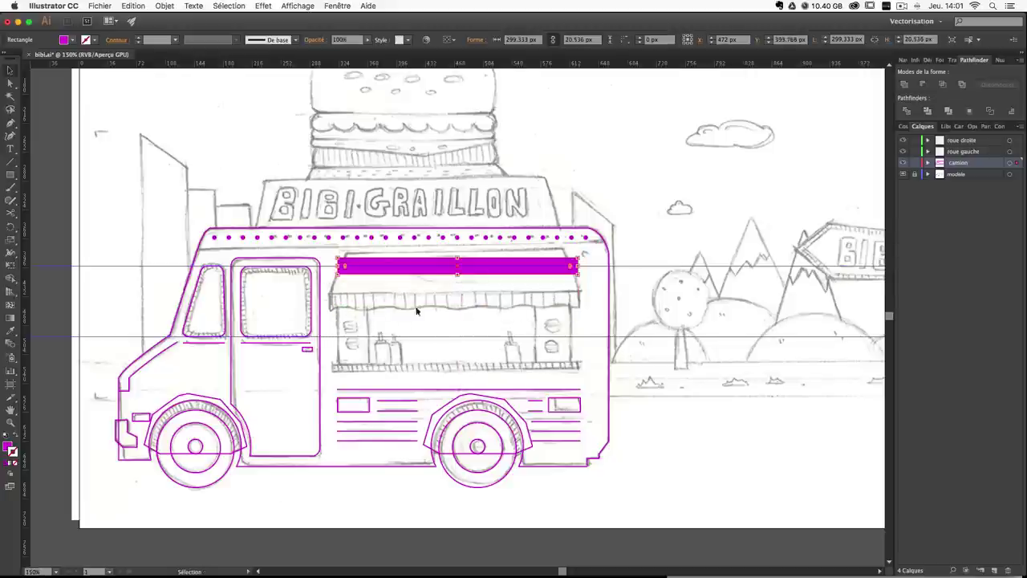
key("Delete")
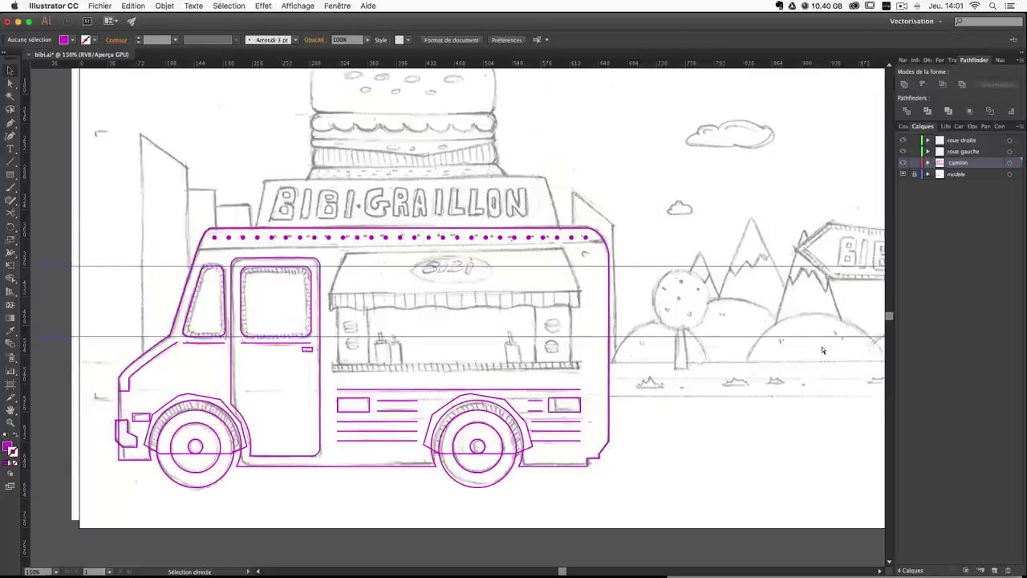
Draw a rectangle about 296 by 129 px over the sketched serving hatch, with a magenta outline and no fill.
key("super+equal")
key("super+equal")
key("super+equal")
left_click_drag(661, 328, 720, 309)
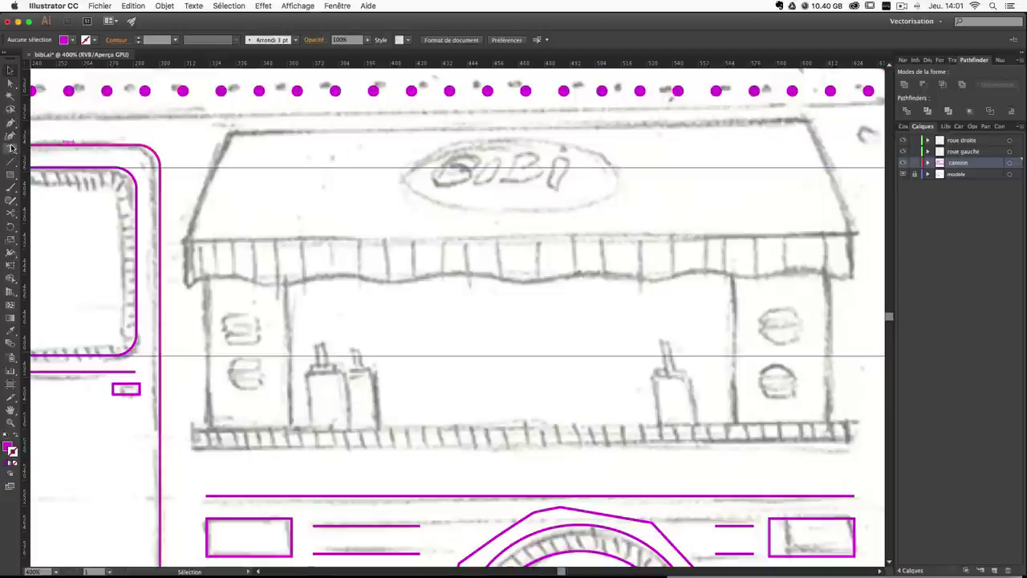
left_click(11, 176)
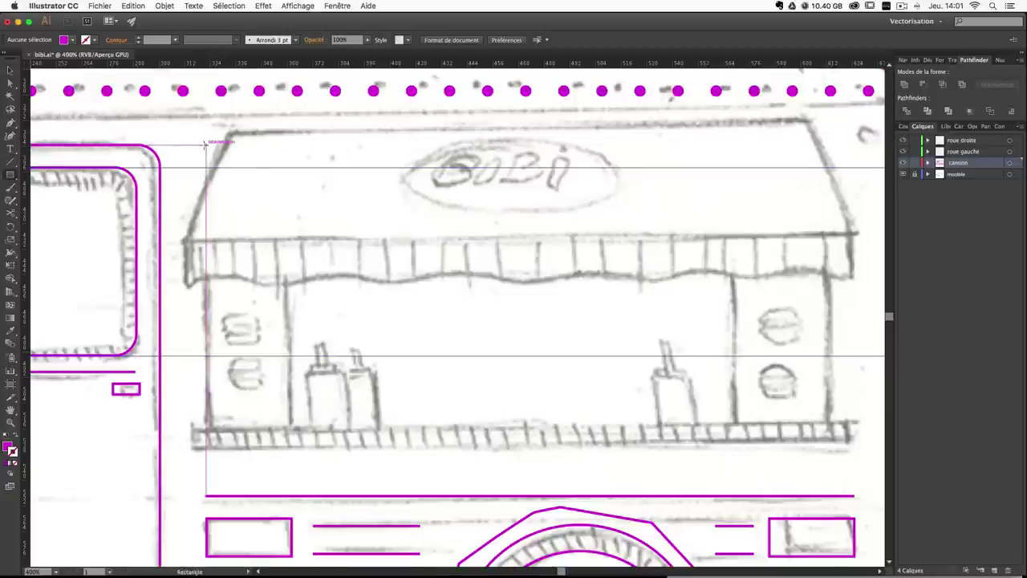
left_click_drag(201, 146, 834, 420)
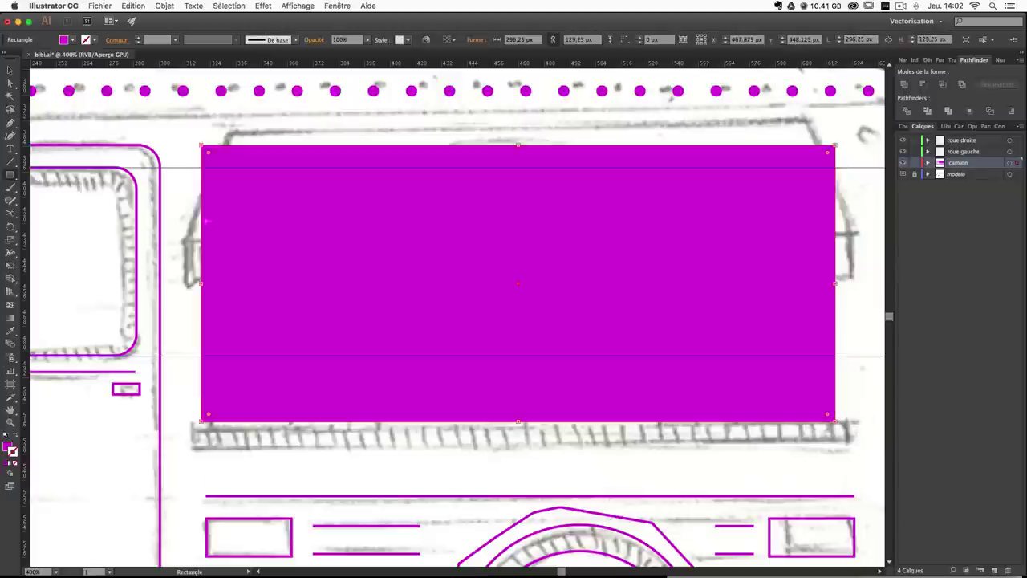
left_click(17, 437)
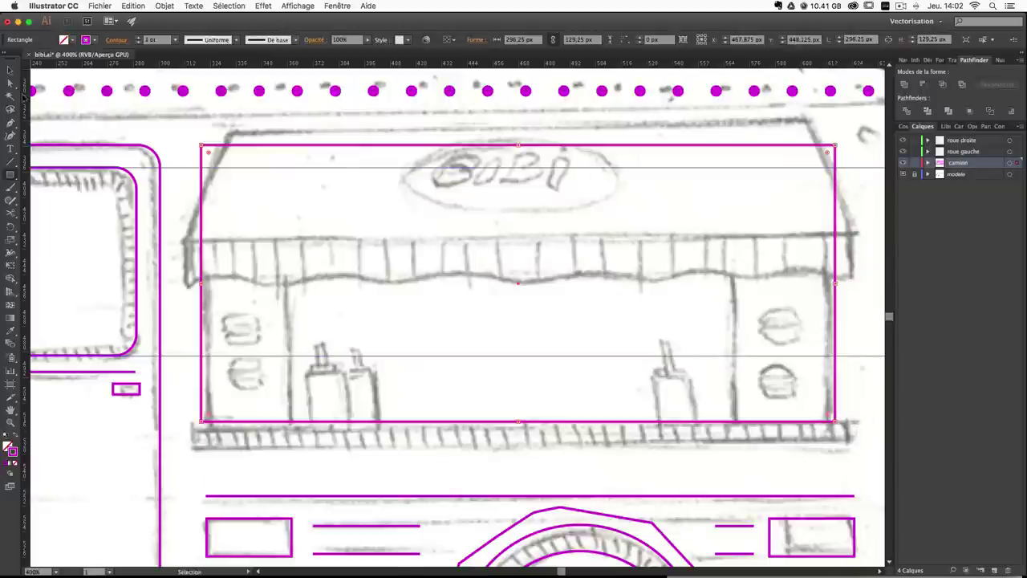
Narrow the serving-hatch rectangle by moving its left and right edges slightly inward.
left_click_drag(201, 289, 211, 281)
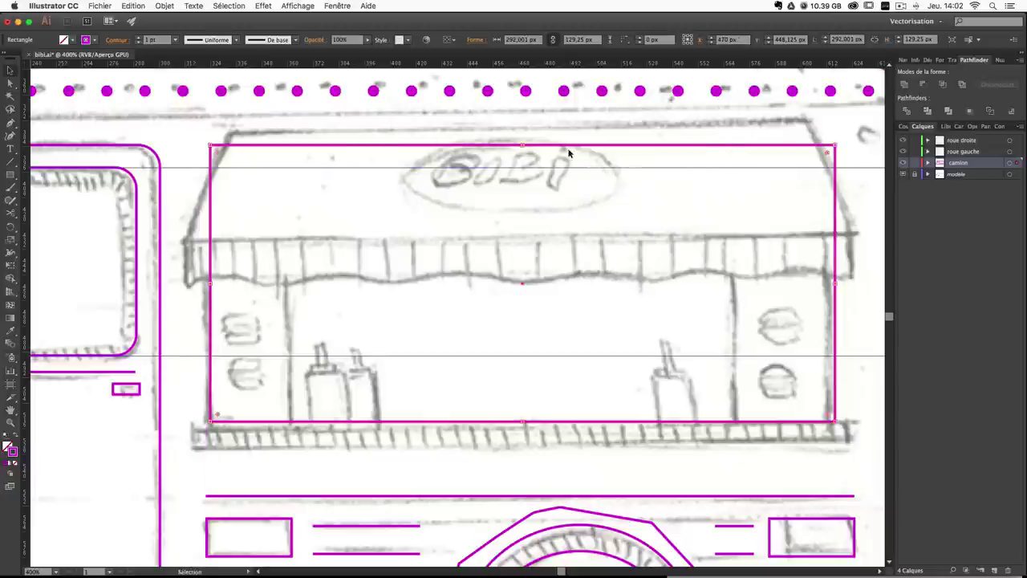
left_click_drag(748, 244, 689, 243)
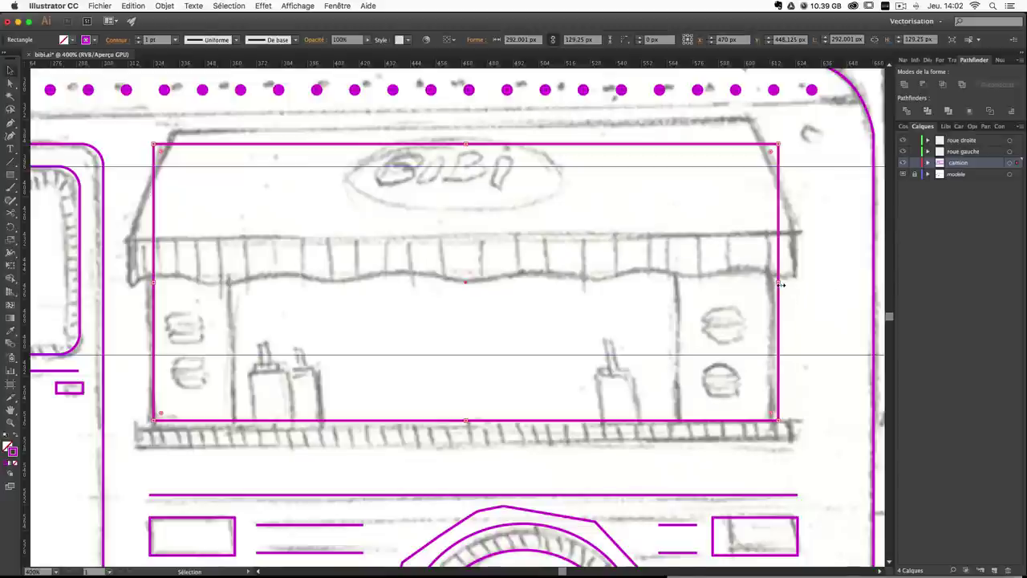
left_click_drag(781, 285, 776, 285)
left_click(801, 305)
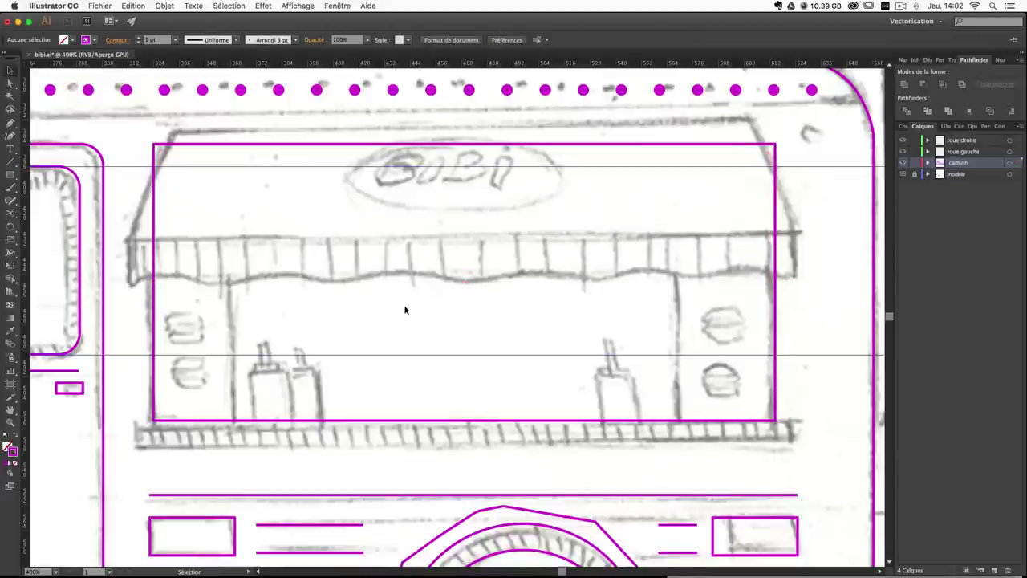
Draw a rectangle about 307 by 11.5 px over the sketched counter, directly below the serving-hatch rectangle.
scroll(404, 310, "down", 5)
key("super+minus")
key("super+minus")
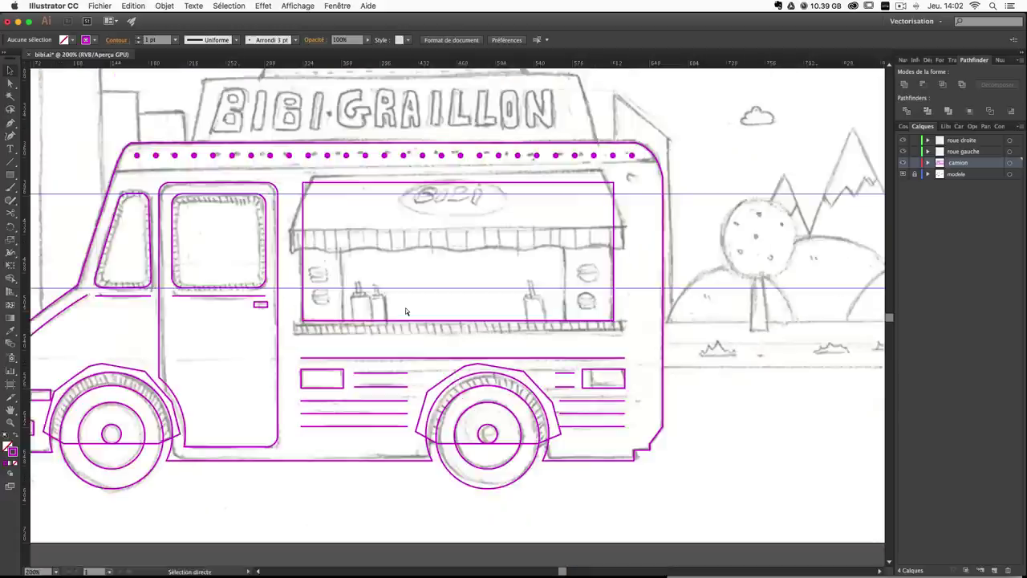
key("super+plus")
key("super+plus")
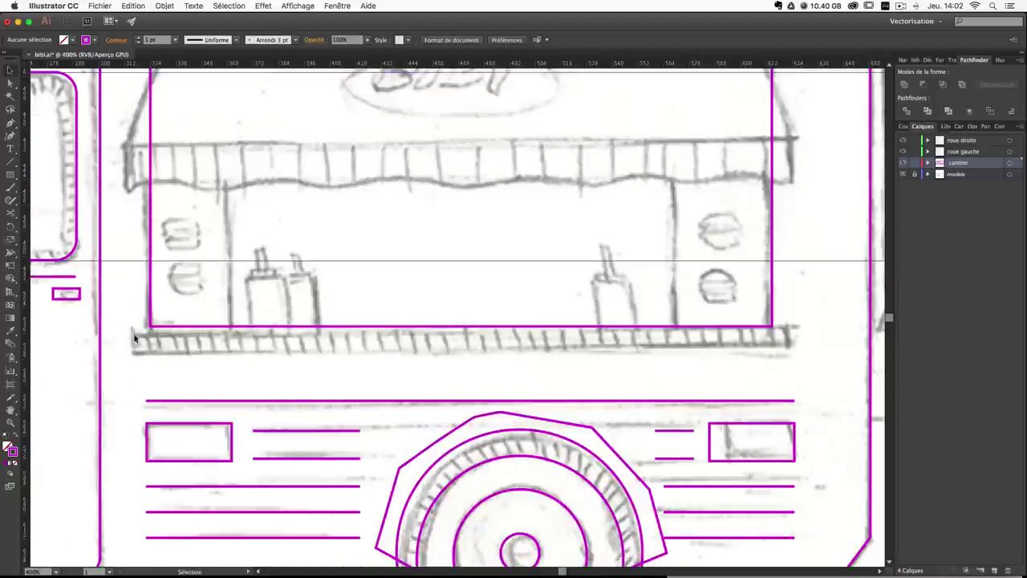
left_click(10, 174)
left_click_drag(133, 328, 791, 351)
key("v")
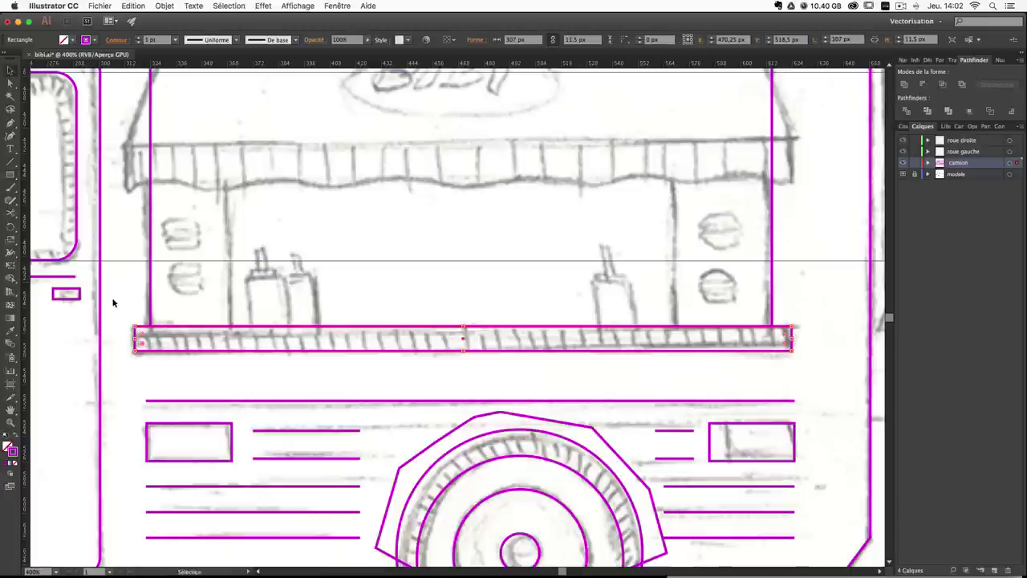
left_click(161, 358)
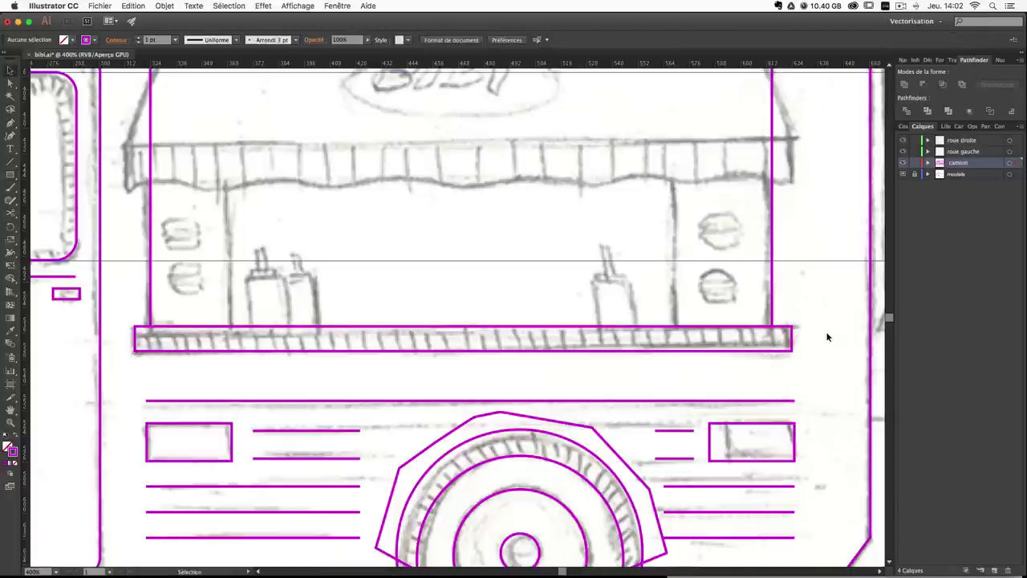
Draw a short vertical line at the counter's left end with the Pen tool and copy it to the right end.
scroll(573, 351, "up", 5)
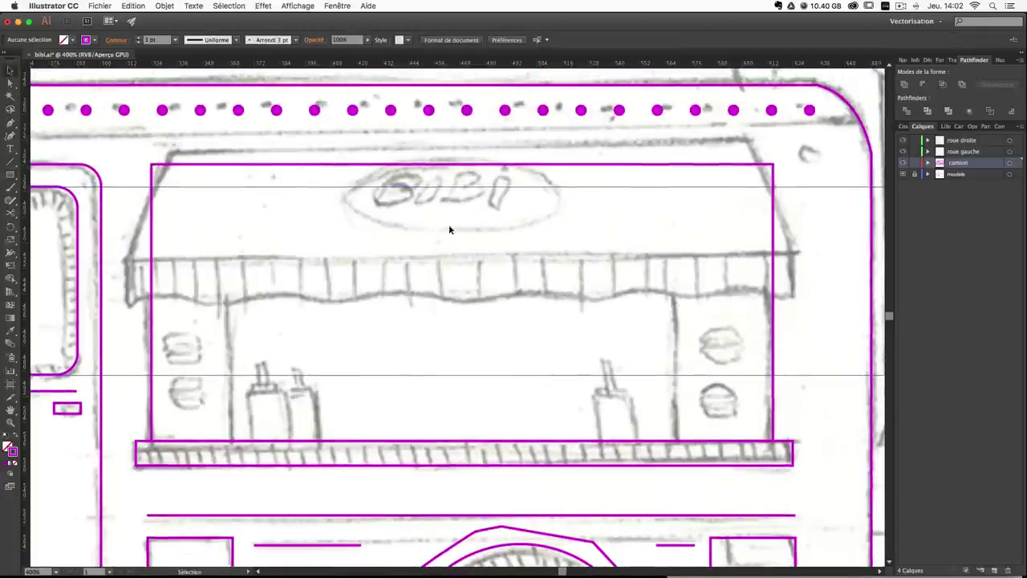
left_click_drag(342, 343, 394, 255)
left_click(10, 123)
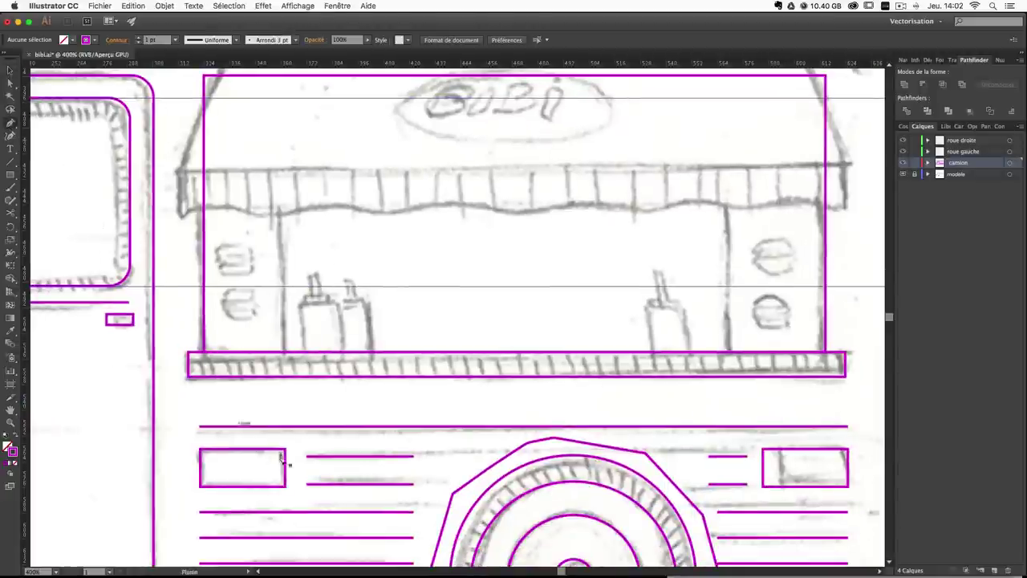
left_click(190, 354)
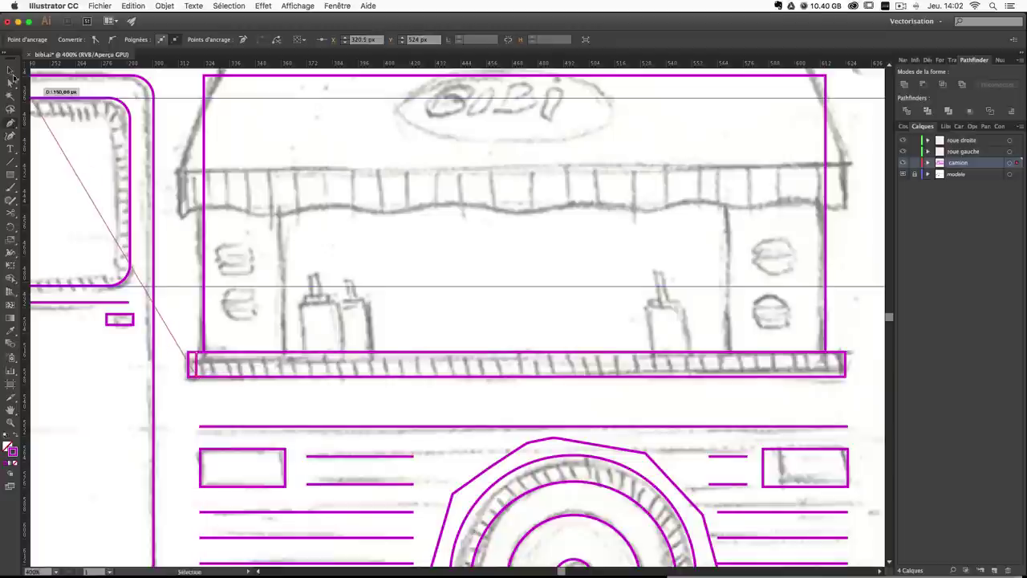
left_click(11, 72)
left_click(180, 415)
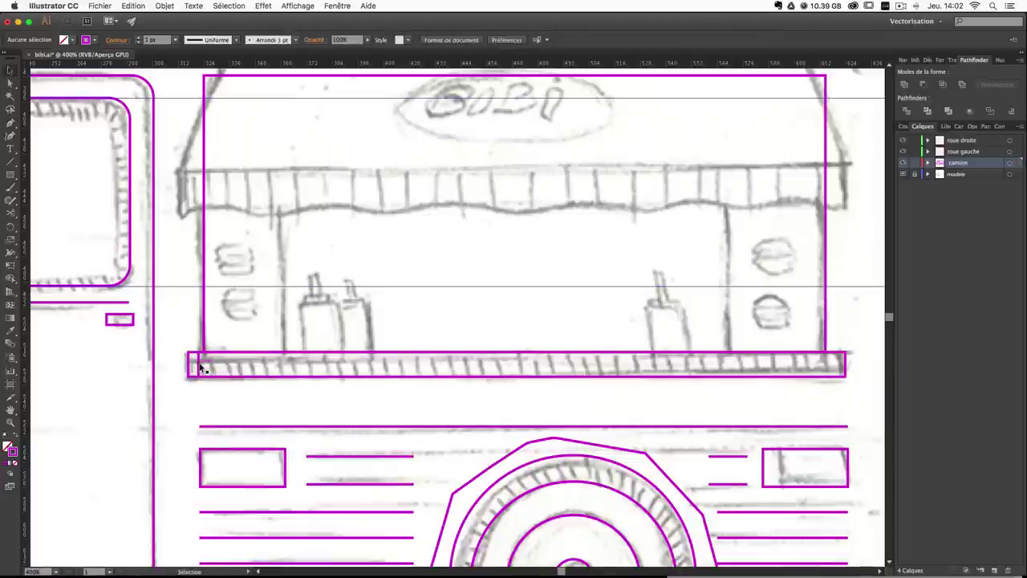
left_click_drag(197, 362, 839, 371)
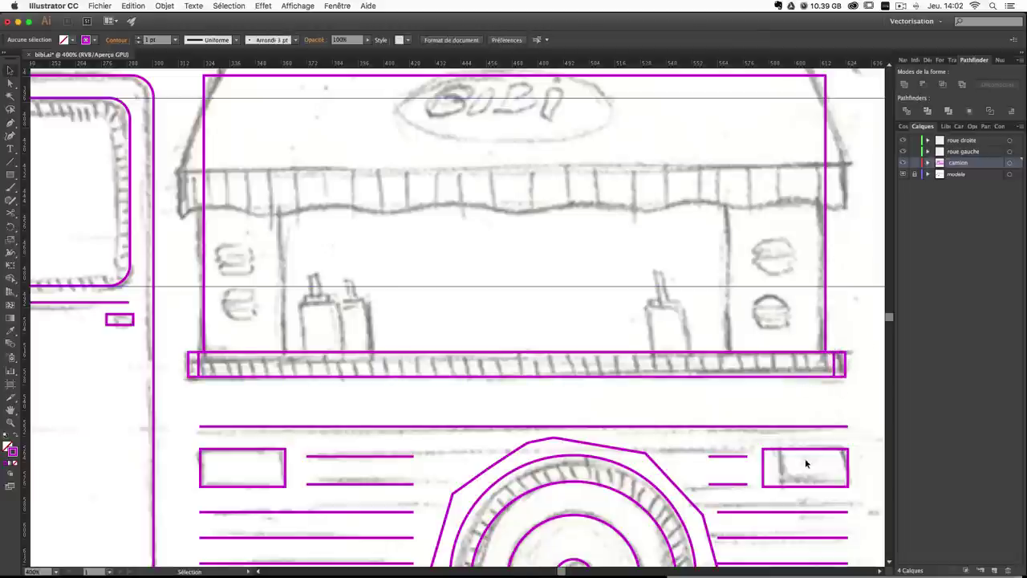
Blend the counter's two end lines using a specified number of steps, filling the counter with evenly spaced vertical lines.
double_click(10, 344)
left_click_drag(221, 70, 142, 69)
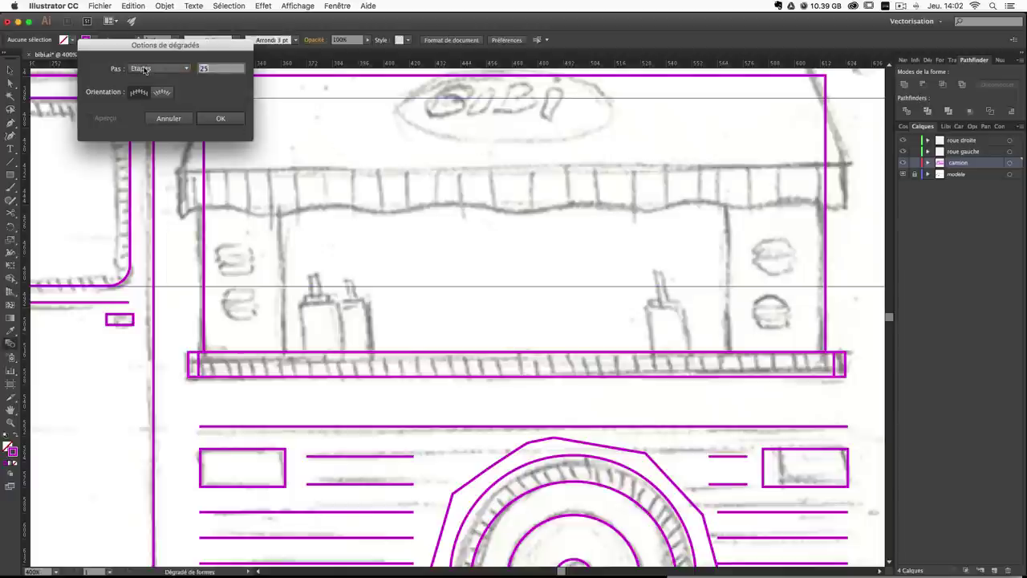
key("Return")
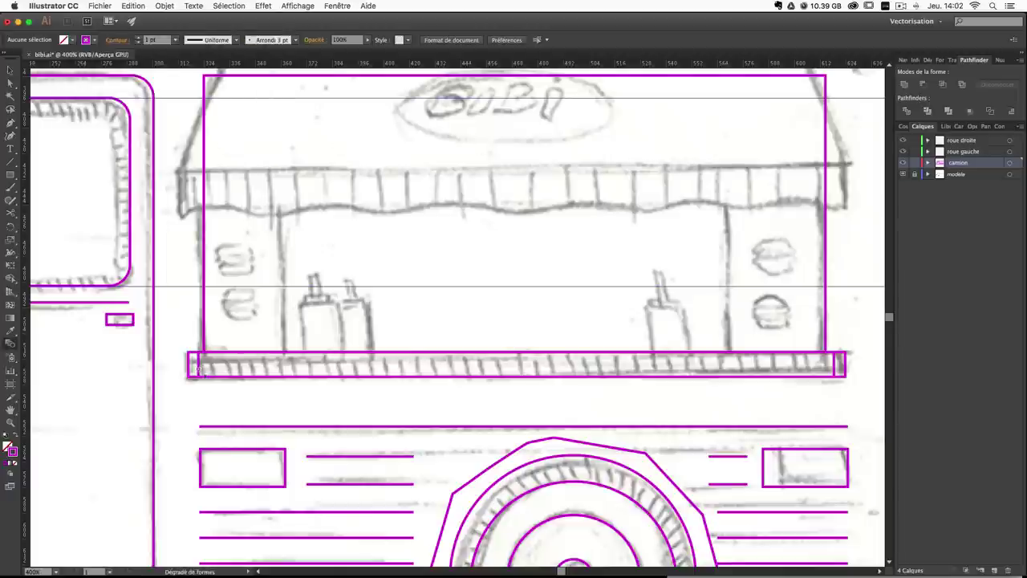
left_click(839, 369)
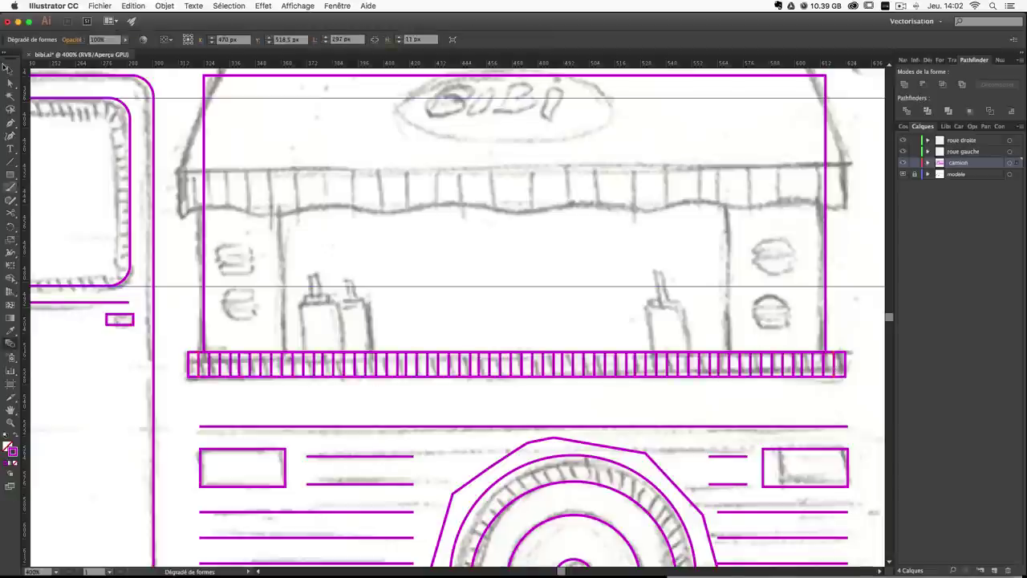
left_click(10, 71)
left_click(167, 92)
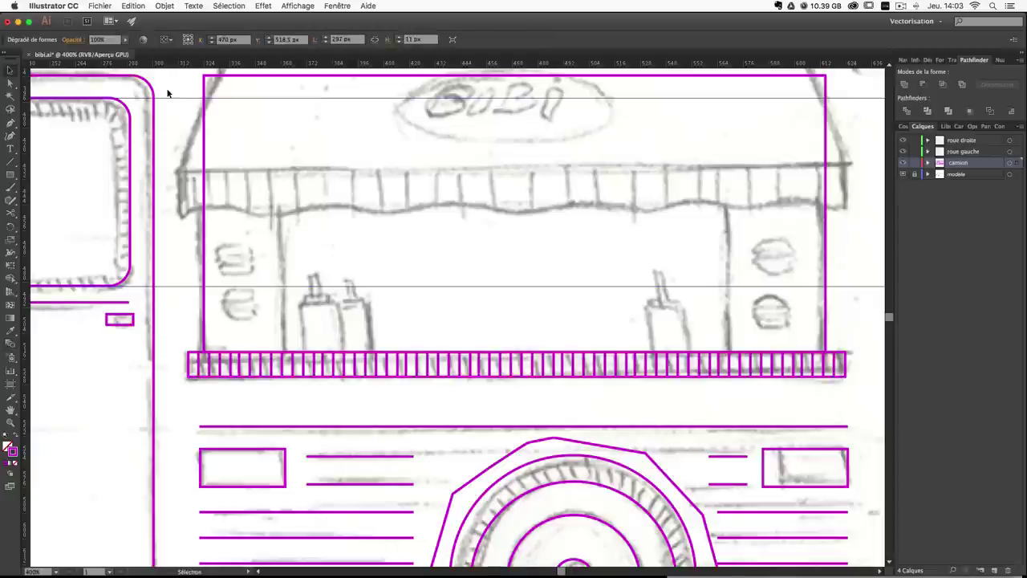
Draw a rectangle about 38 by 129.5 px for the hatch's left side panel, from the hatch's top-left corner down to the counter.
left_click_drag(642, 261, 612, 395)
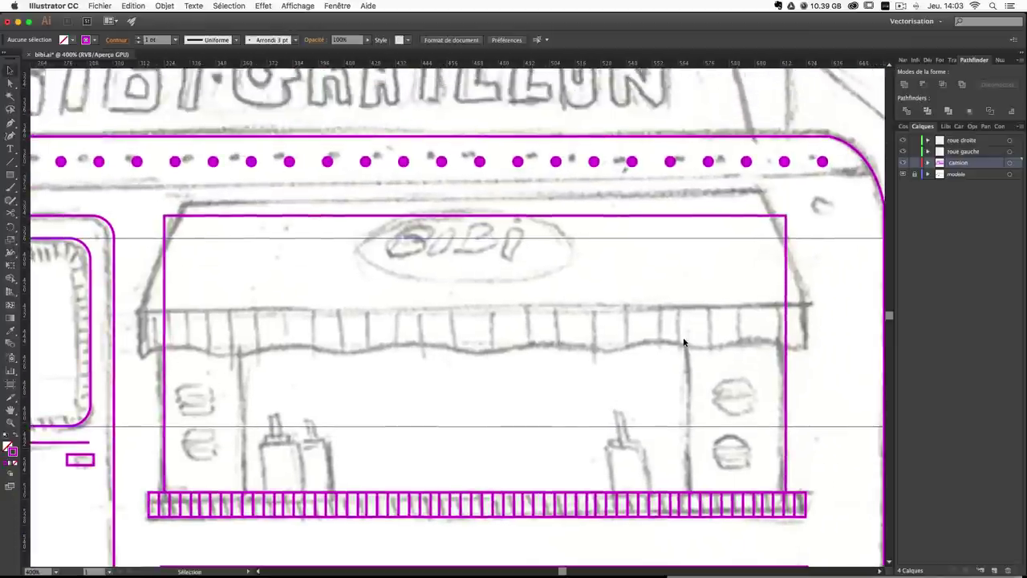
key("super+minus")
key("super+minus")
key("super+plus")
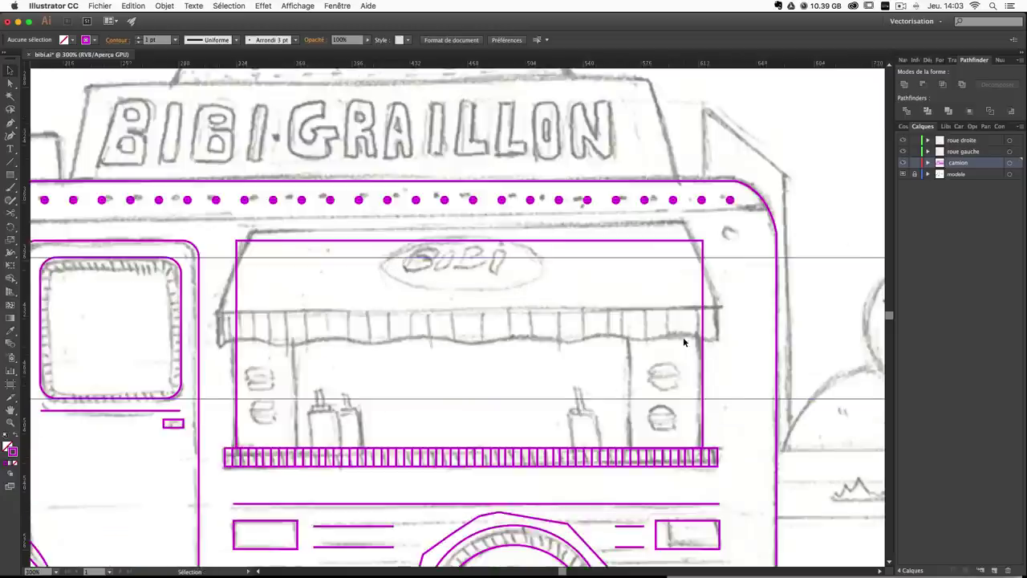
key("space")
left_click_drag(666, 284, 669, 225)
key("m")
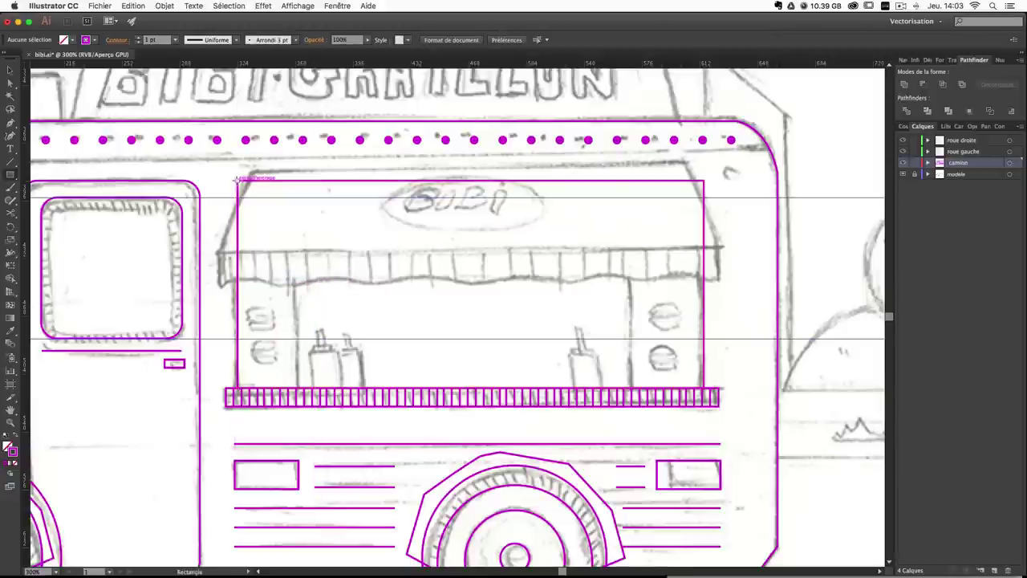
left_click_drag(236, 179, 298, 388)
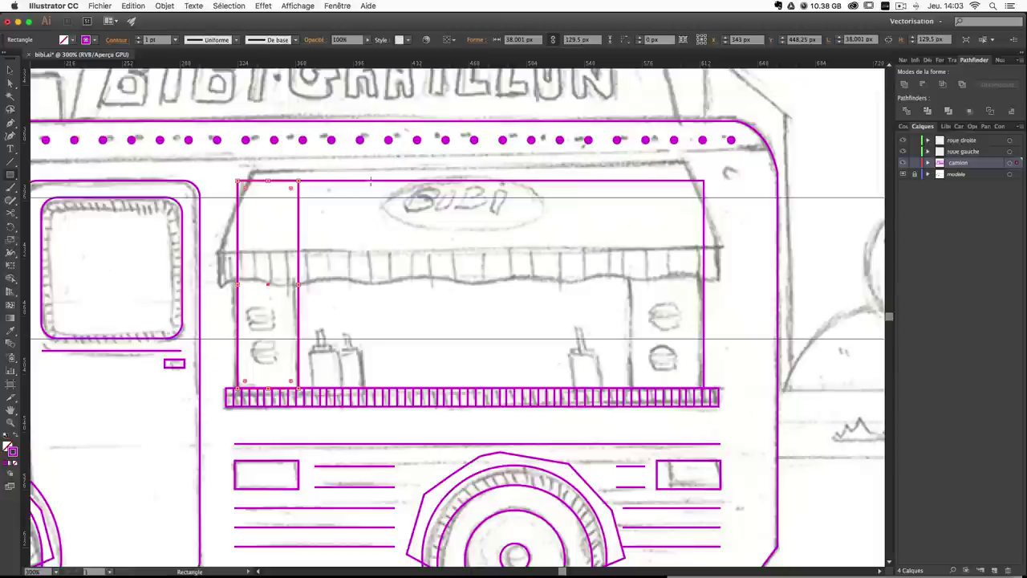
Widen the left side panel rectangle to about 40 px by moving its left edge outward.
left_click(327, 182)
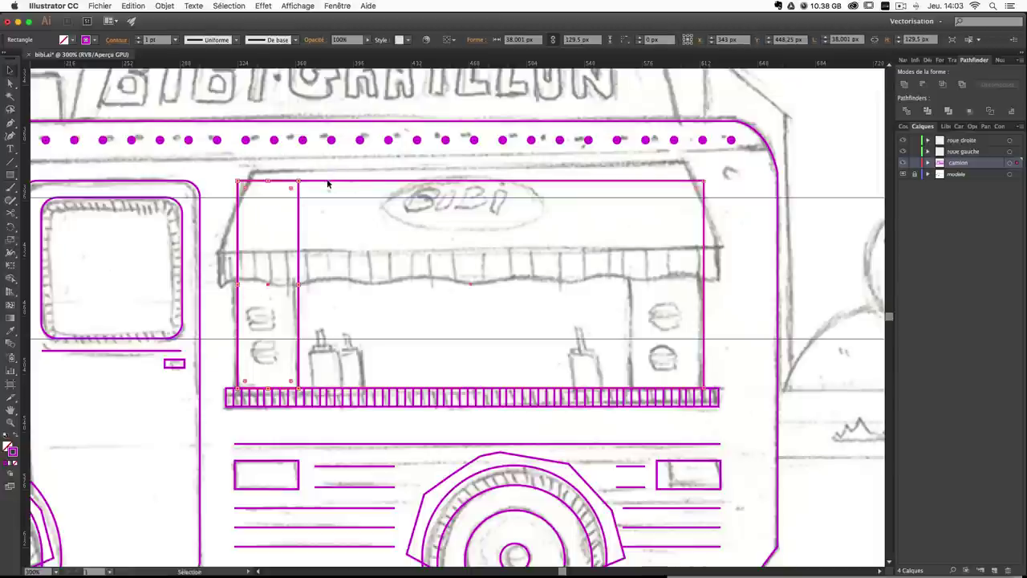
left_click_drag(239, 284, 299, 289)
left_click(417, 140)
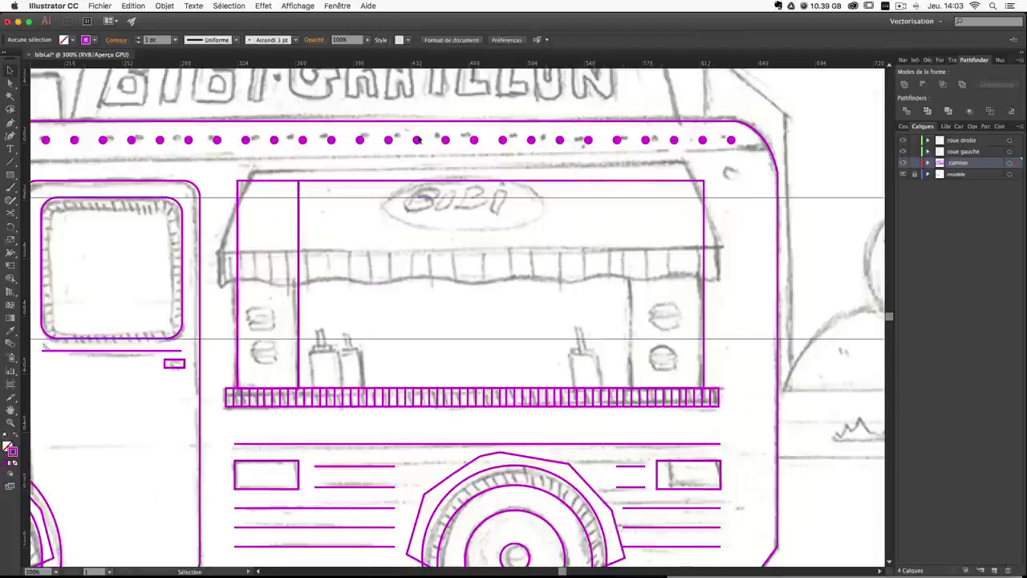
left_click(237, 286)
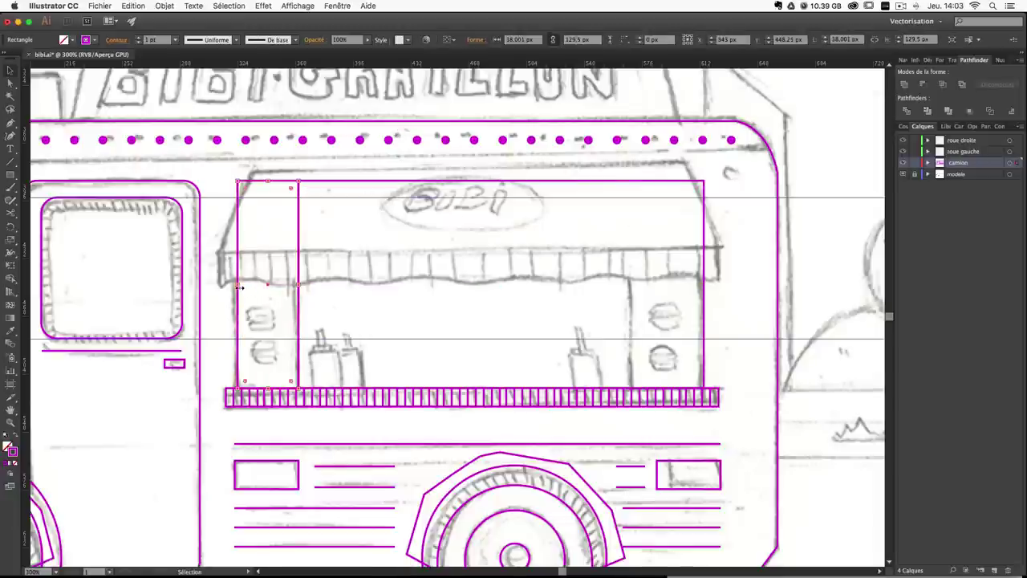
left_click_drag(238, 286, 234, 286)
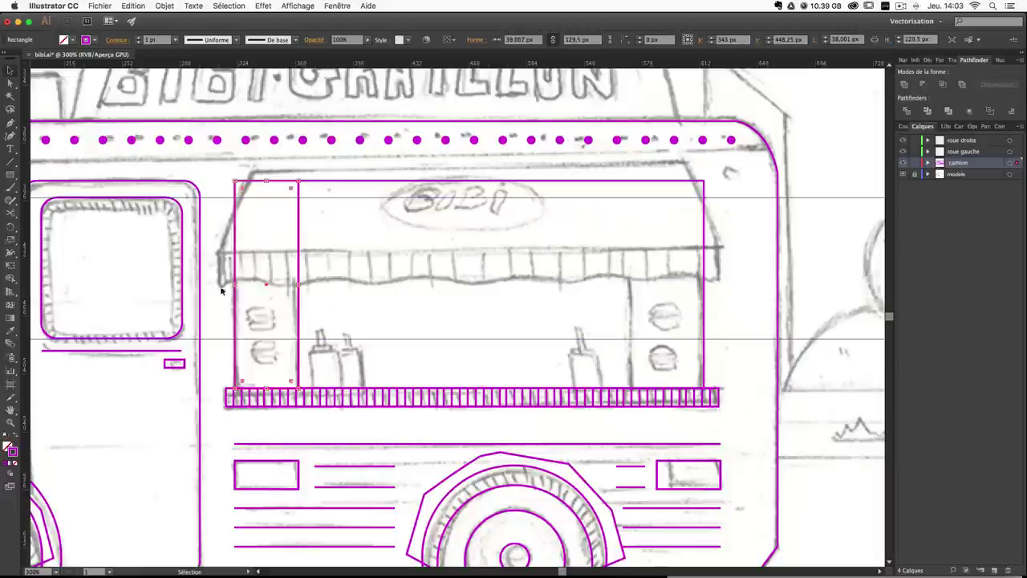
Copy the left side panel to the hatch's right end and narrow the hatch rectangle to fit between both panels.
left_click(301, 242)
left_click_drag(239, 247, 649, 236)
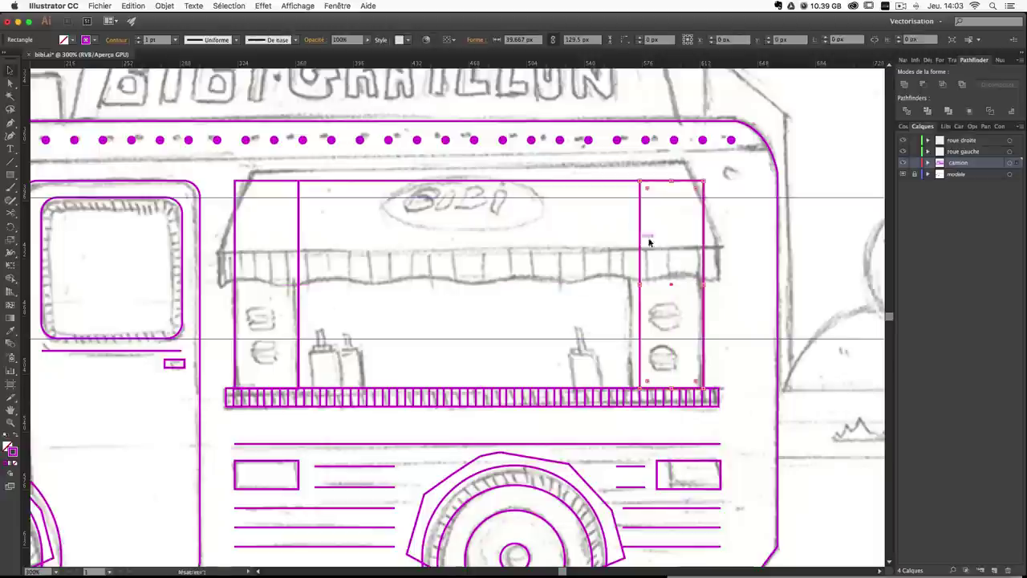
left_click(605, 186)
left_click(607, 183)
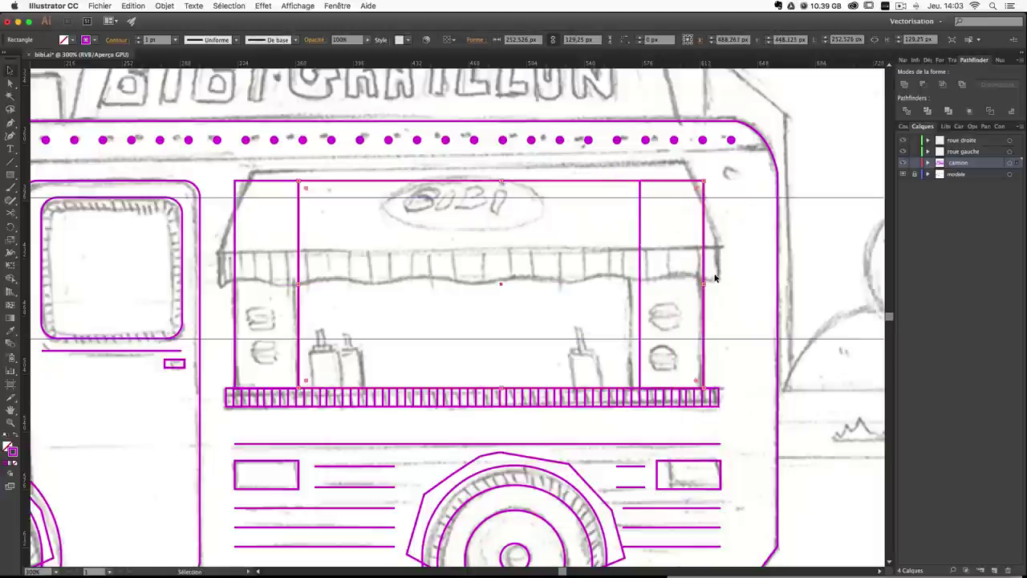
left_click_drag(706, 285, 639, 282)
left_click(752, 261)
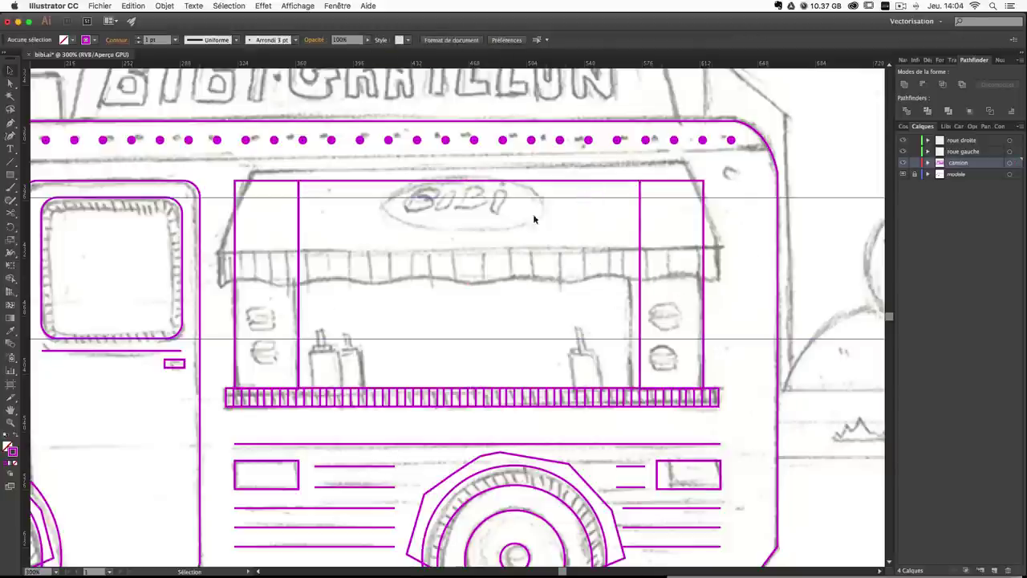
Copy the counter's 307 by 11.5 px outline rectangle straight up to the hatch's top edge as an upper band.
left_click(228, 395)
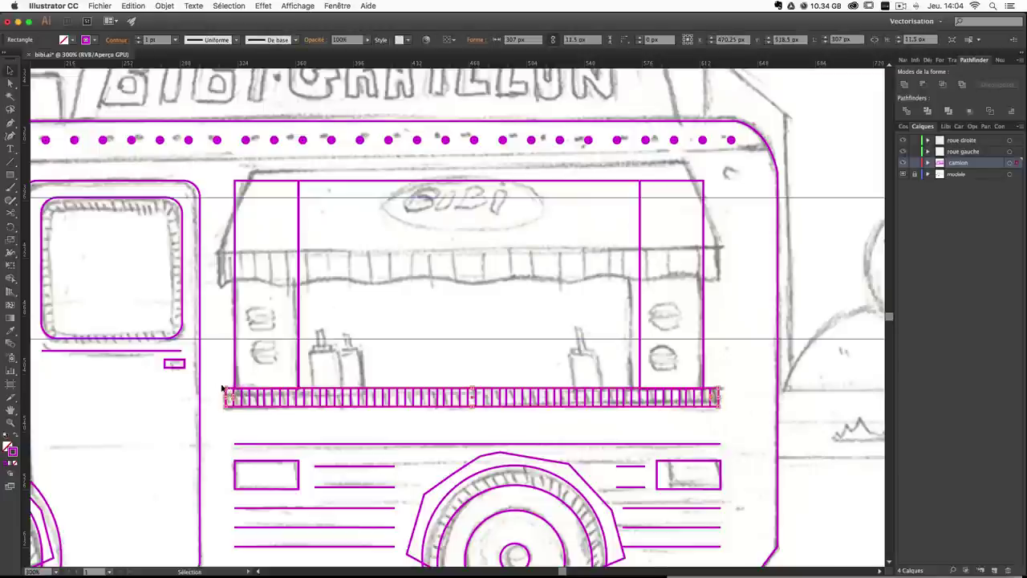
left_click(237, 408)
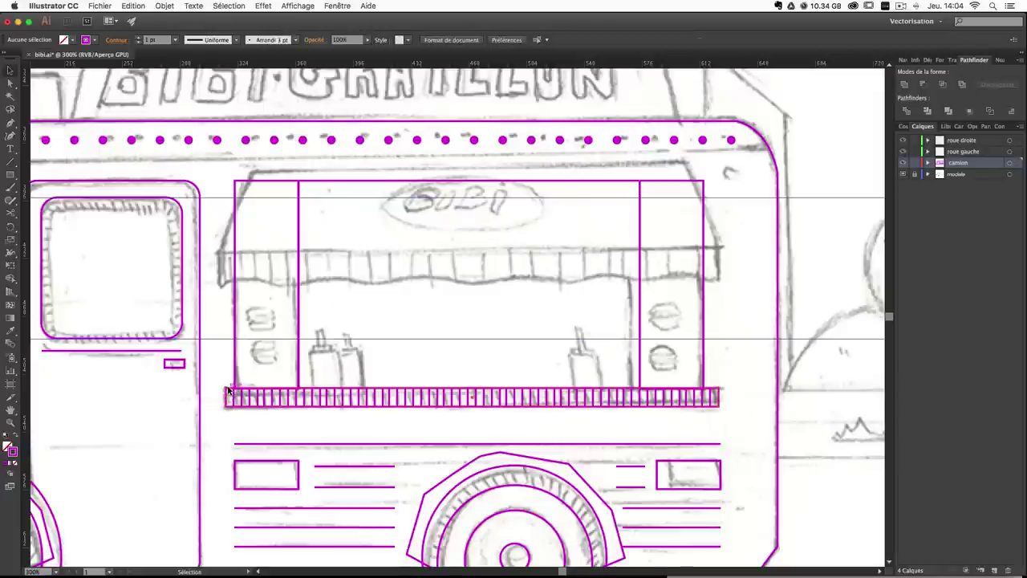
left_click_drag(229, 391, 235, 184)
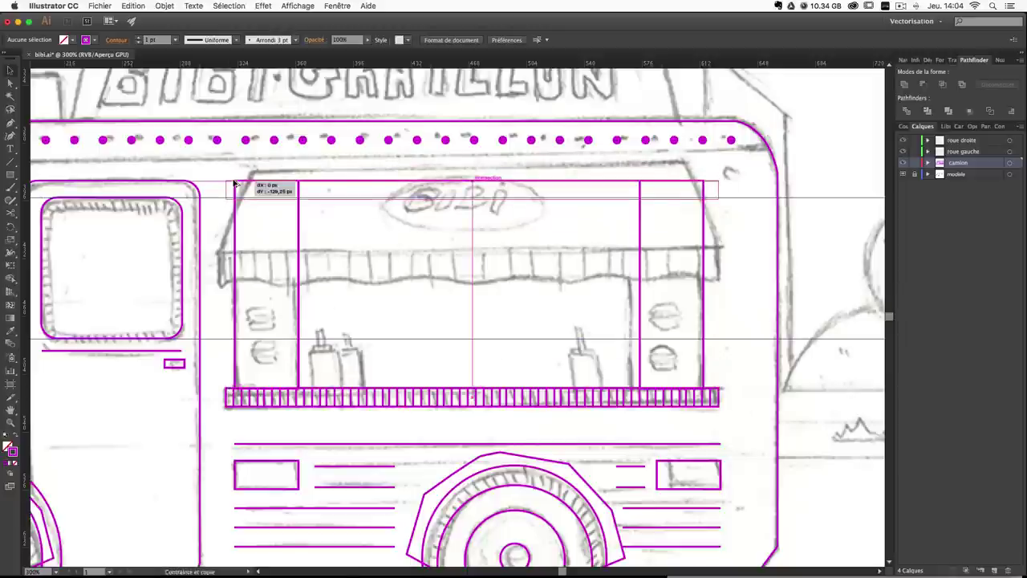
left_click_drag(235, 184, 234, 186)
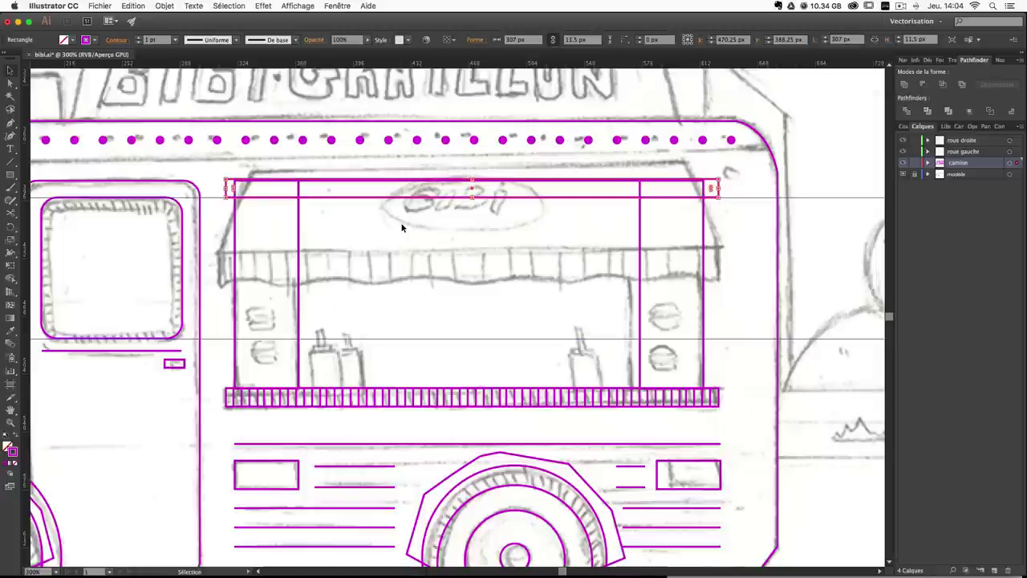
left_click(755, 272)
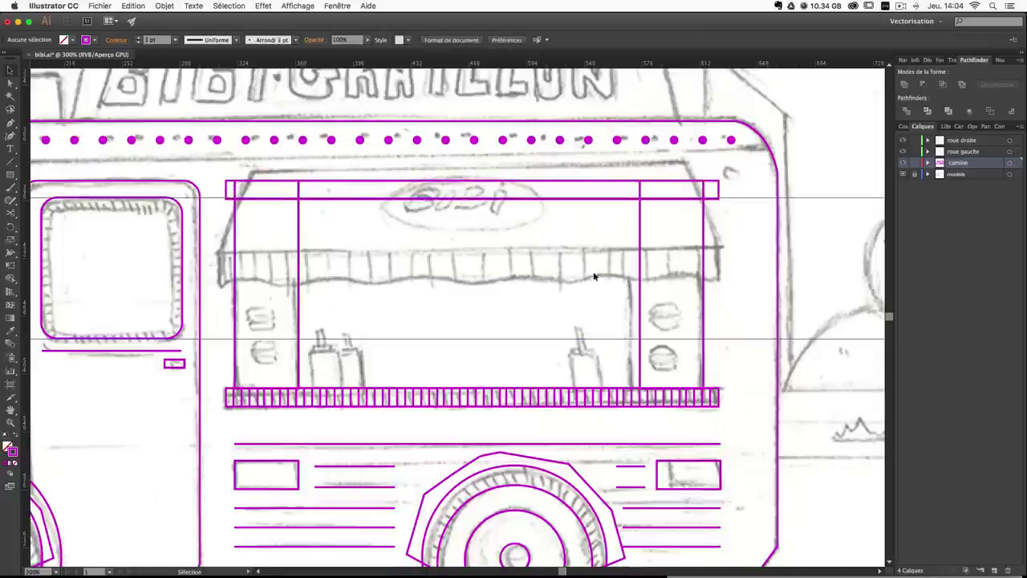
Shorten both side panels together by lowering their top edges to the lower edge of the upper band.
left_click(300, 220)
left_click(641, 232)
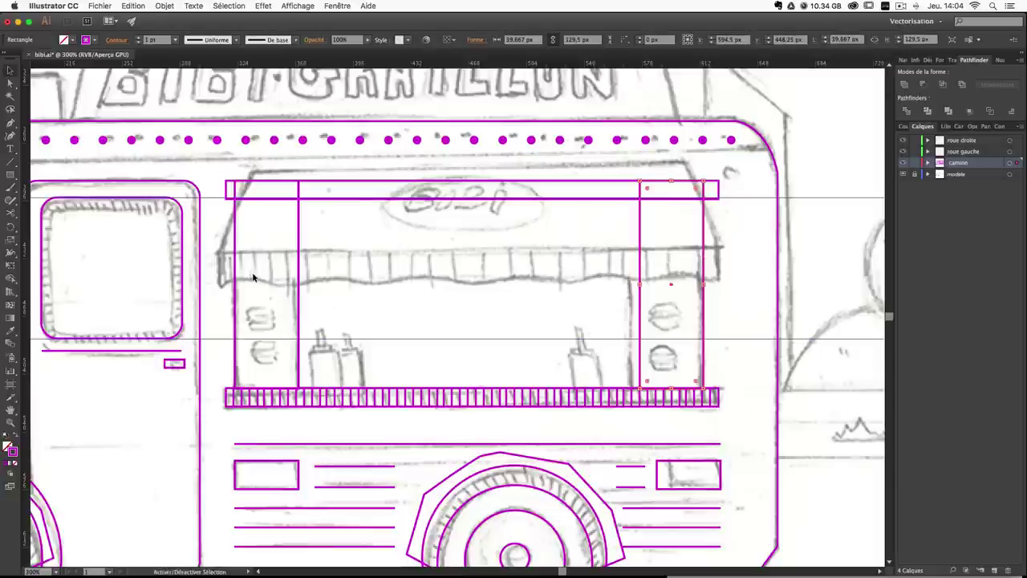
left_click(236, 276, "shift")
left_click_drag(468, 180, 467, 200)
key("super+shift+a")
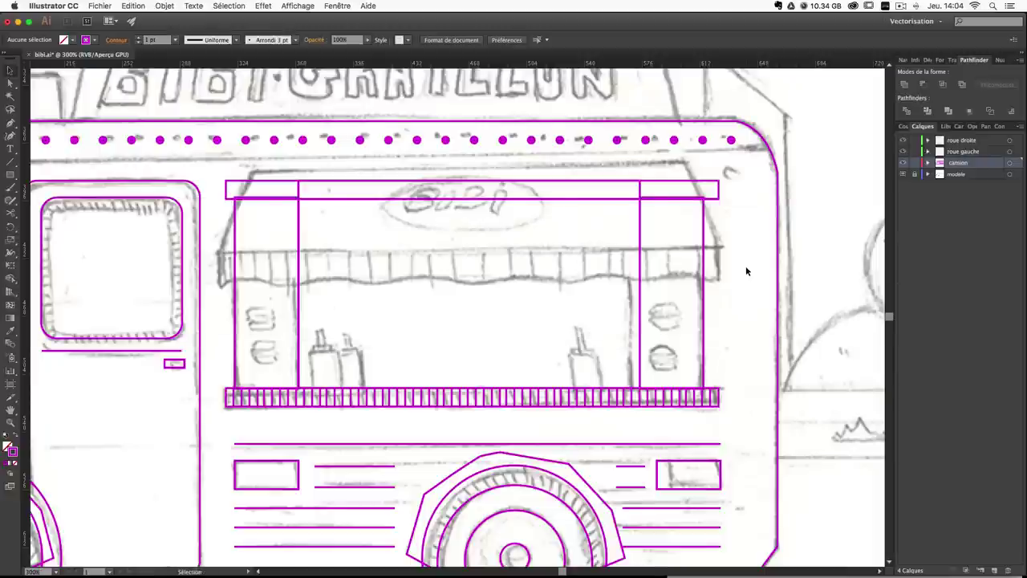
left_click(703, 262)
left_click(235, 272, "shift")
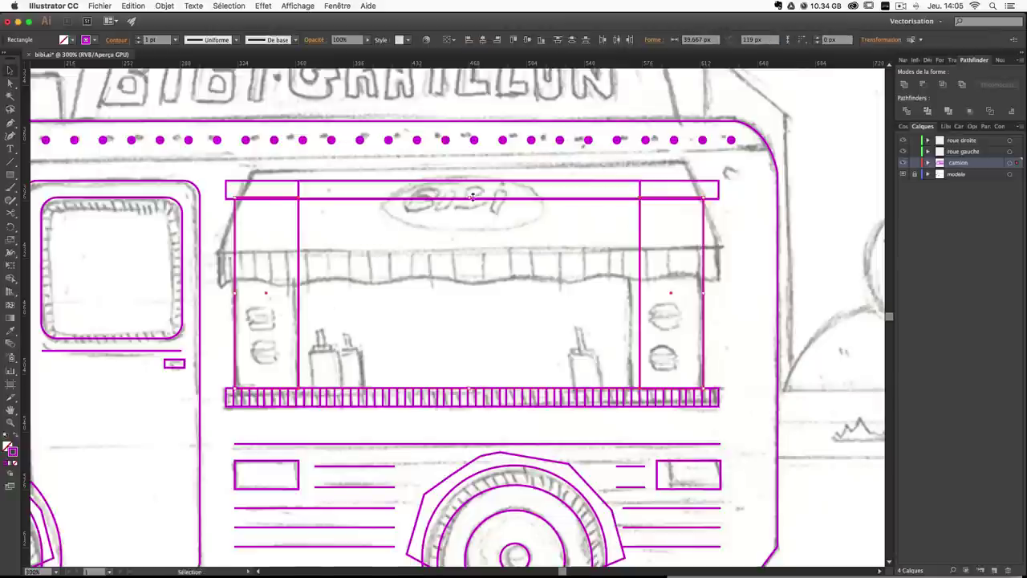
left_click_drag(473, 197, 478, 199)
left_click(456, 349)
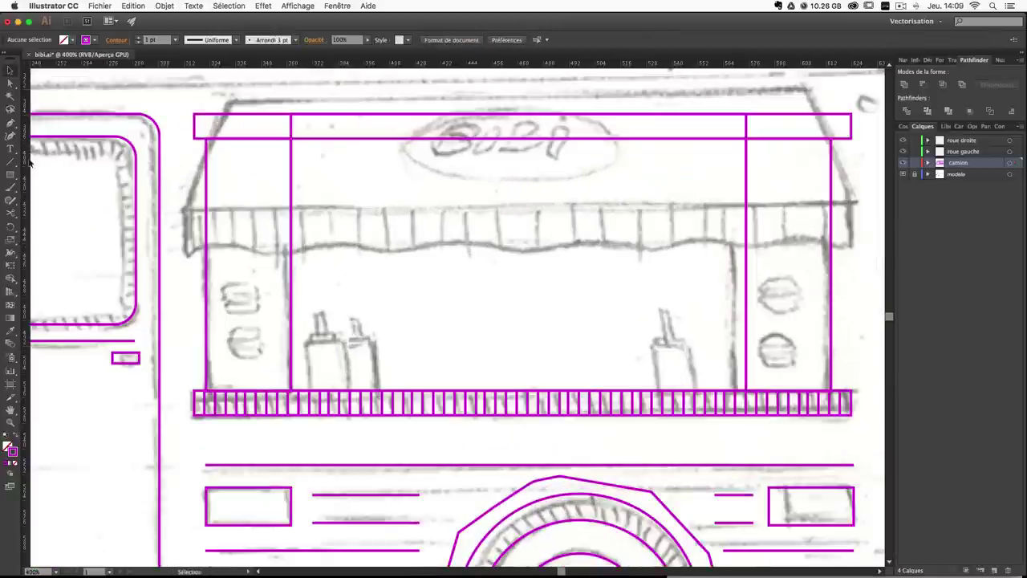
Draw a magenta-filled rectangle without stroke, about 17 by 32.5 px, in the hatch opening as a sauce bottle's body.
left_click(11, 175)
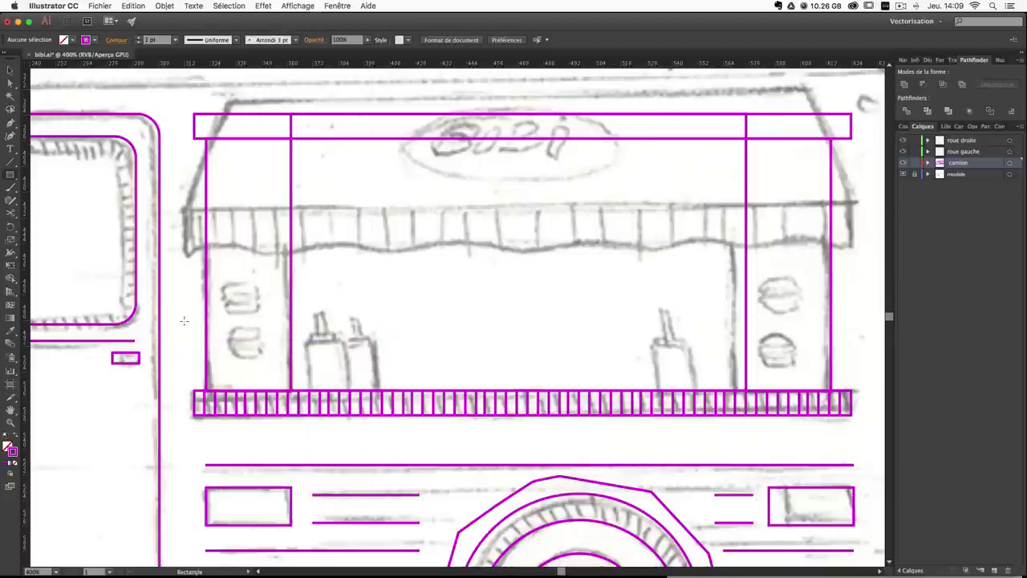
left_click(15, 439)
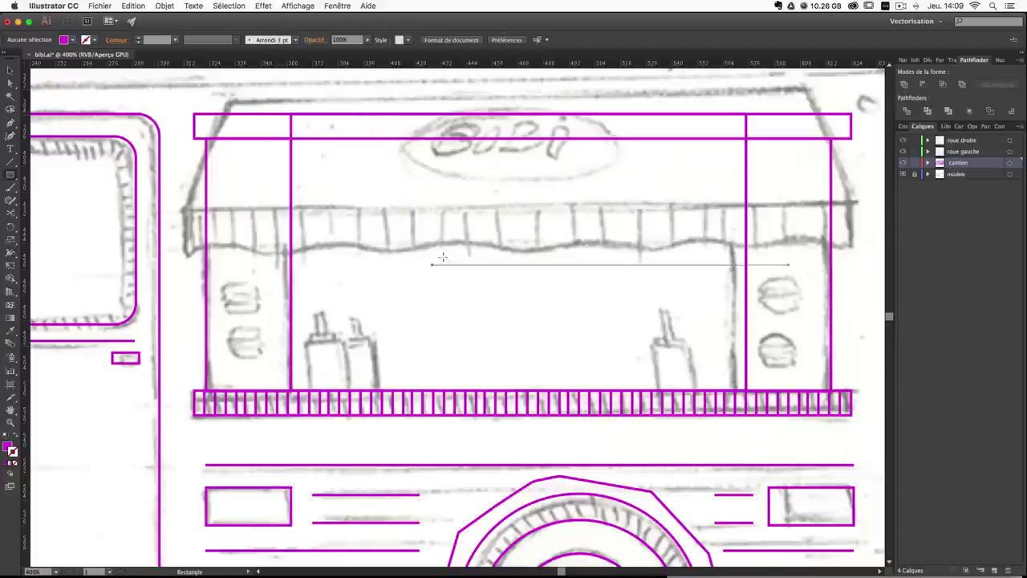
left_click_drag(443, 257, 487, 336)
key("Delete")
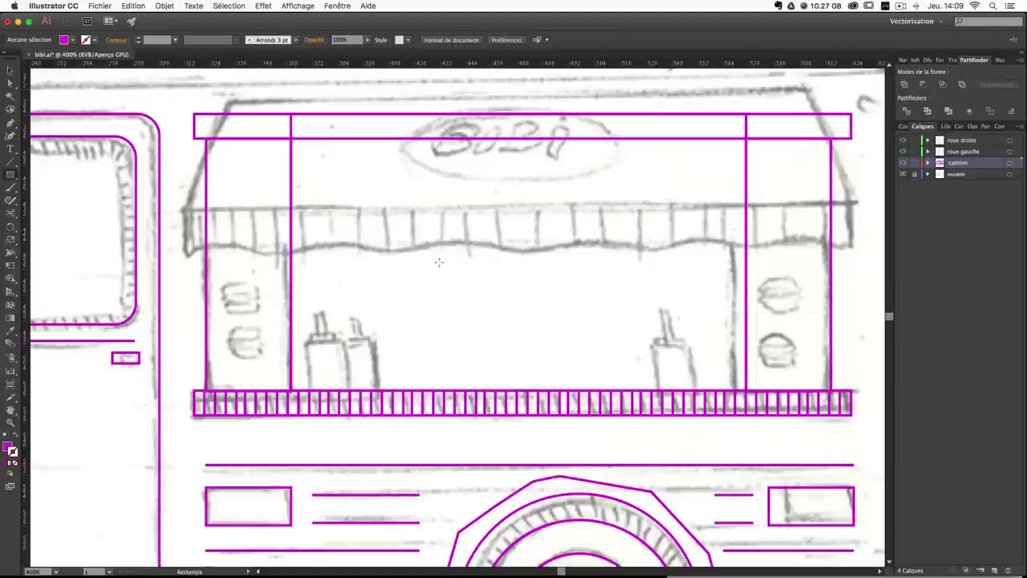
left_click_drag(439, 261, 476, 332)
left_click(9, 70)
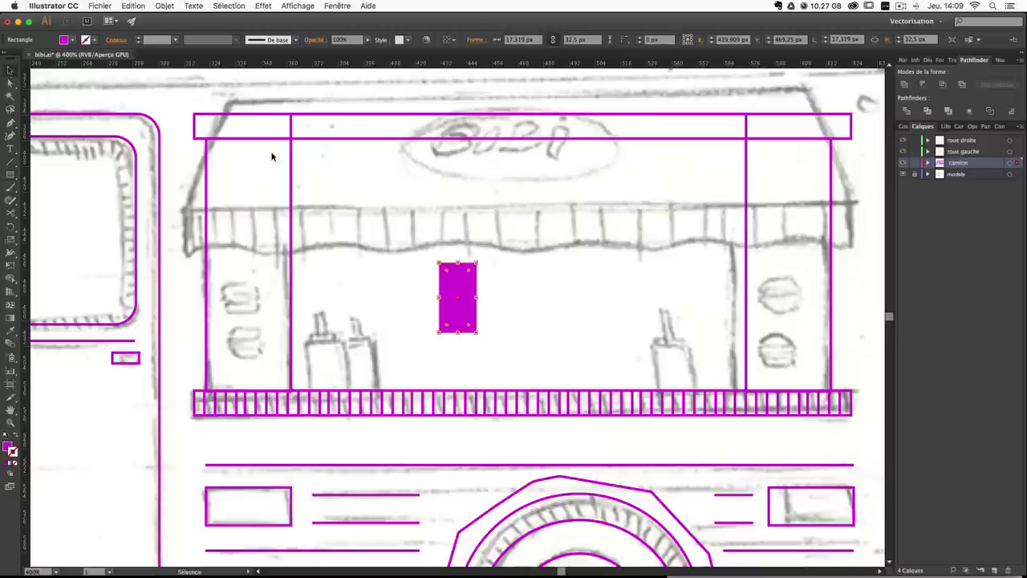
Add a narrower copy of the body rectangle, centred and protruding slightly above it, as the bottle's shoulder.
left_click(434, 241)
left_click_drag(466, 288, 463, 273)
left_click_drag(476, 322, 471, 306)
left_click(526, 301)
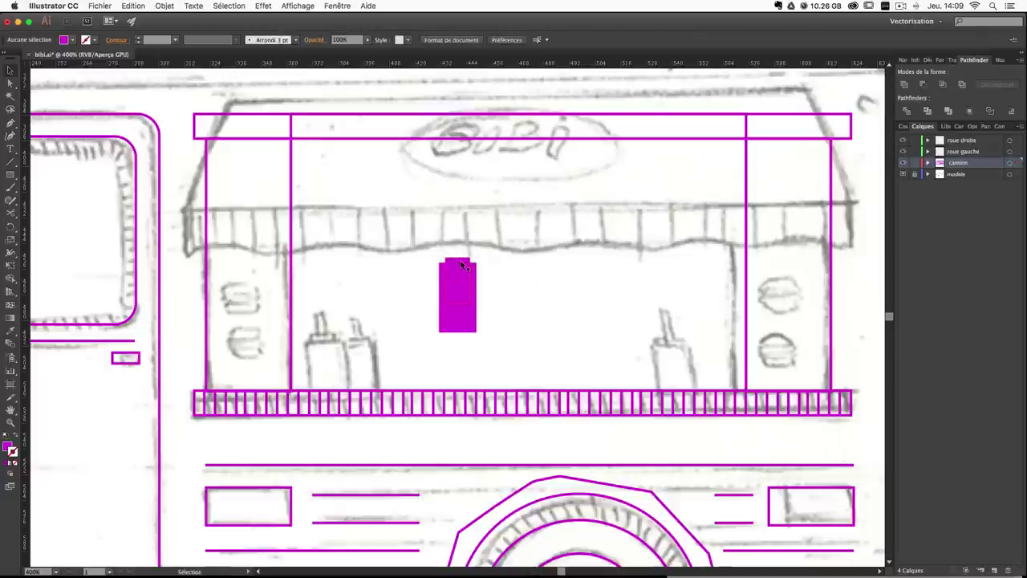
Add a thin copy about 3.4 by 21.5 px as the bottle's nozzle, centred and lowered onto the shoulder.
left_click(463, 262)
left_click(494, 273)
mouse_move(455, 263)
left_mouse_down()
mouse_move(460, 234)
mouse_move(463, 253)
left_mouse_up()
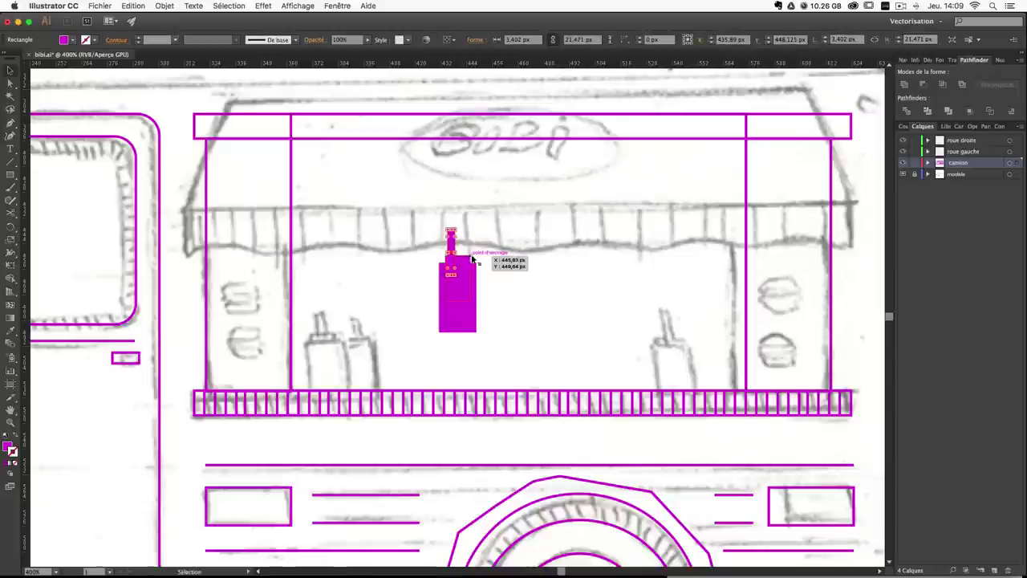
key("Down")
key("Down")
key("Down")
left_click(490, 257)
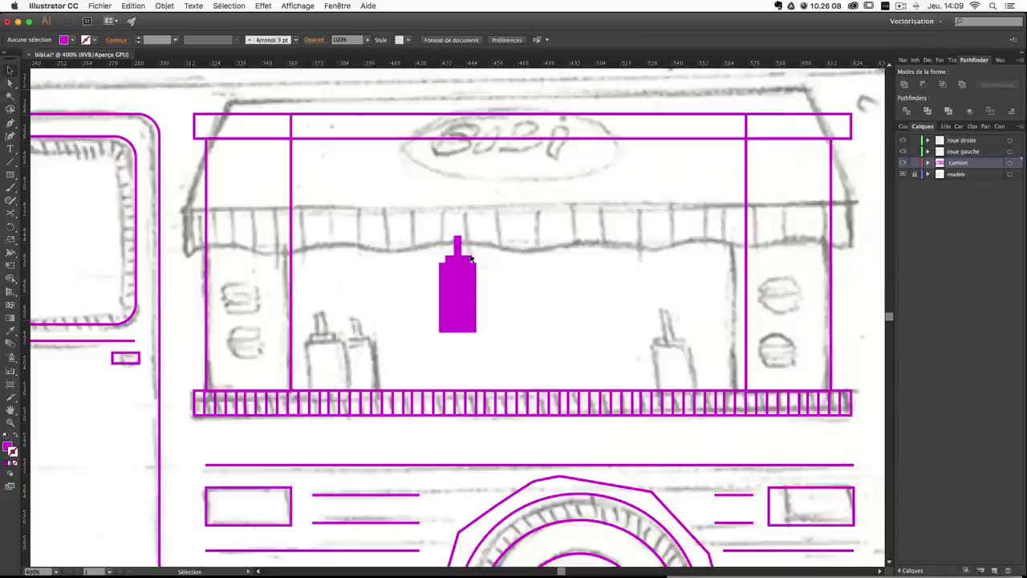
Unite the body, shoulder and nozzle rectangles into a single bottle shape and select it.
left_click(459, 247)
left_click_drag(422, 222, 499, 299)
left_click(905, 85)
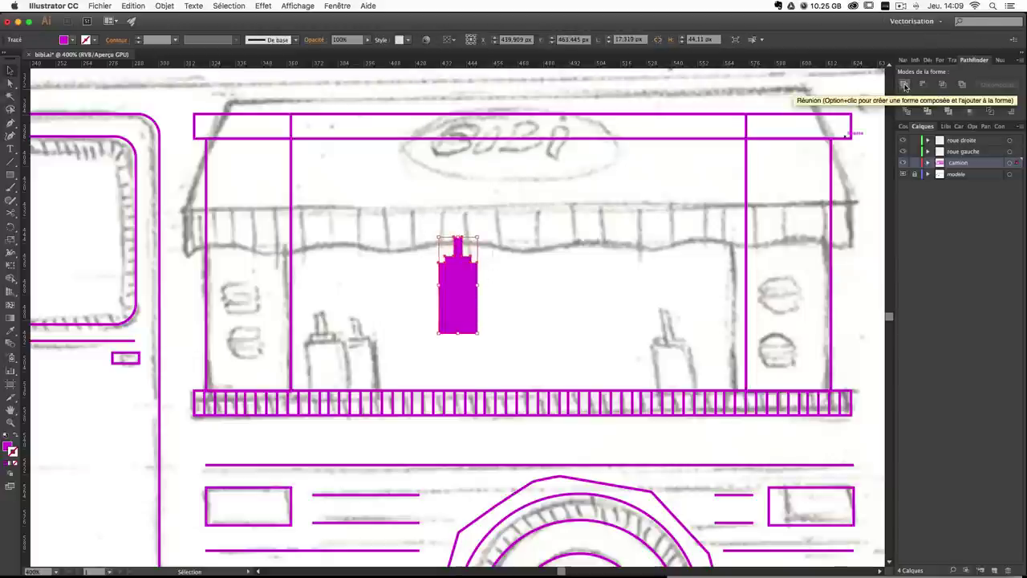
left_click(491, 256)
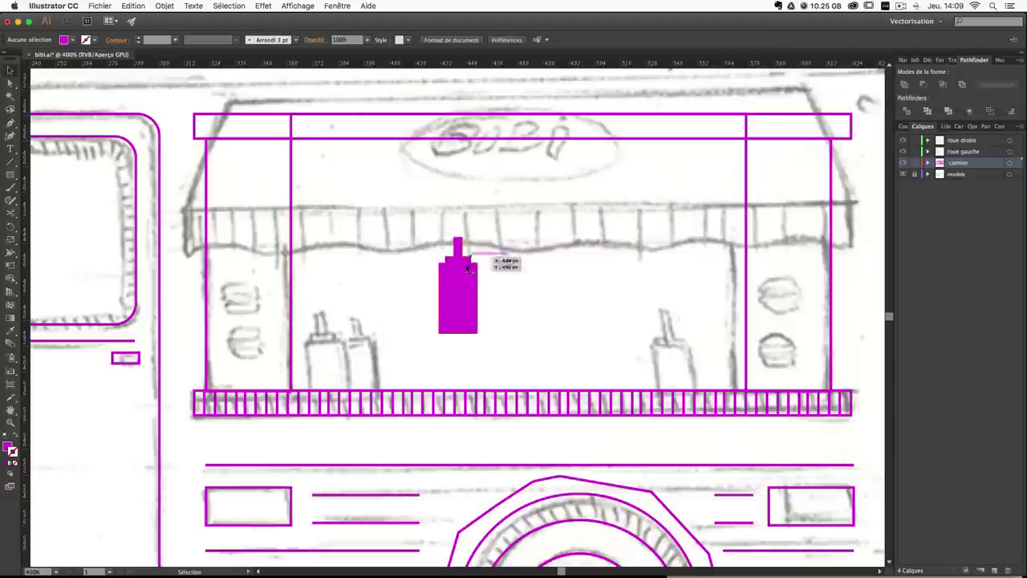
left_click(459, 249)
mouse_move(477, 236)
left_mouse_down()
mouse_move(457, 259)
mouse_move(474, 255)
left_mouse_up()
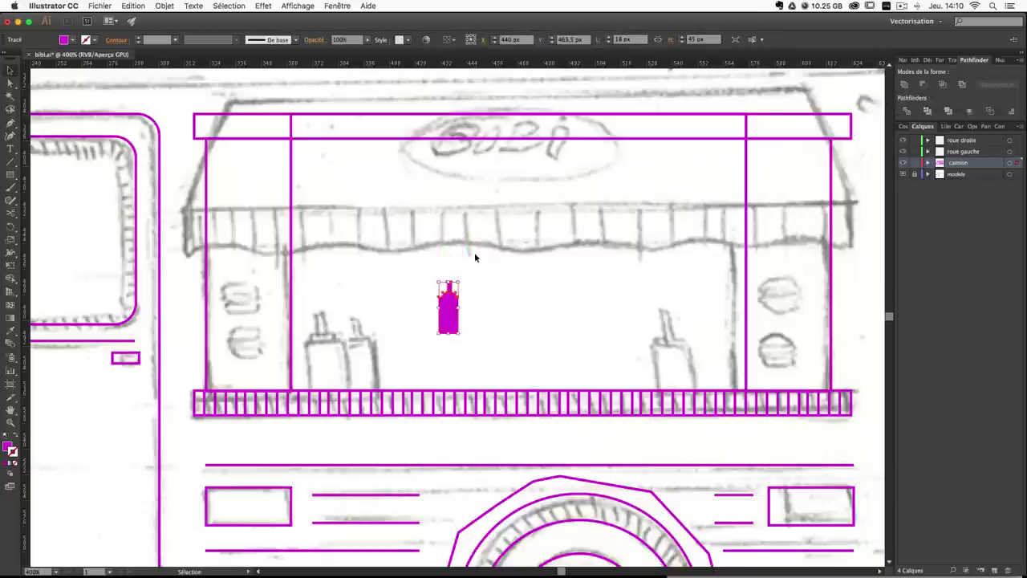
left_click(474, 255)
key("super+z")
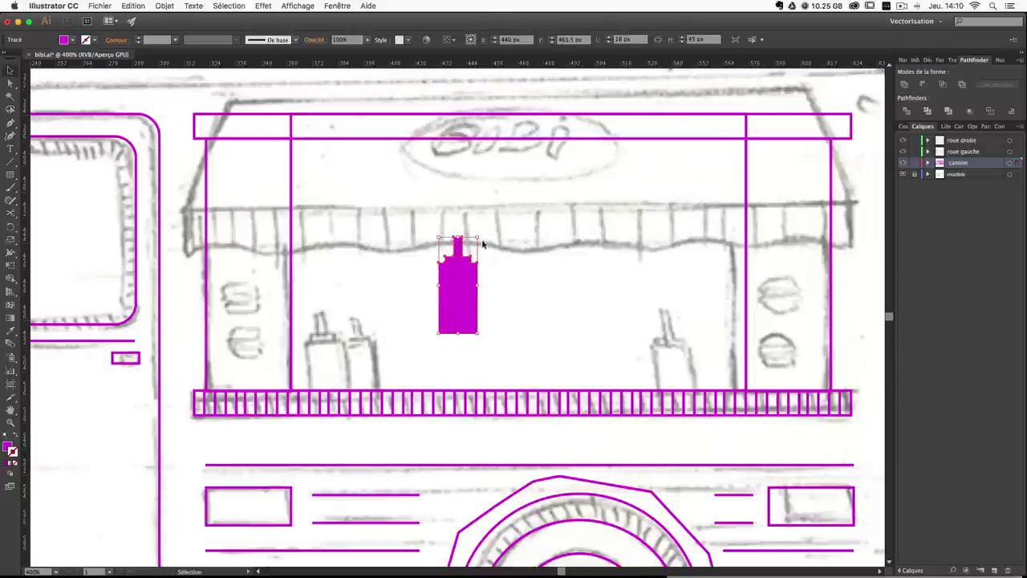
Scale the bottle down to about 14 by 35 px and stand it on the counter over the leftmost sketched bottle.
left_click_drag(477, 236, 469, 258)
left_click(481, 353)
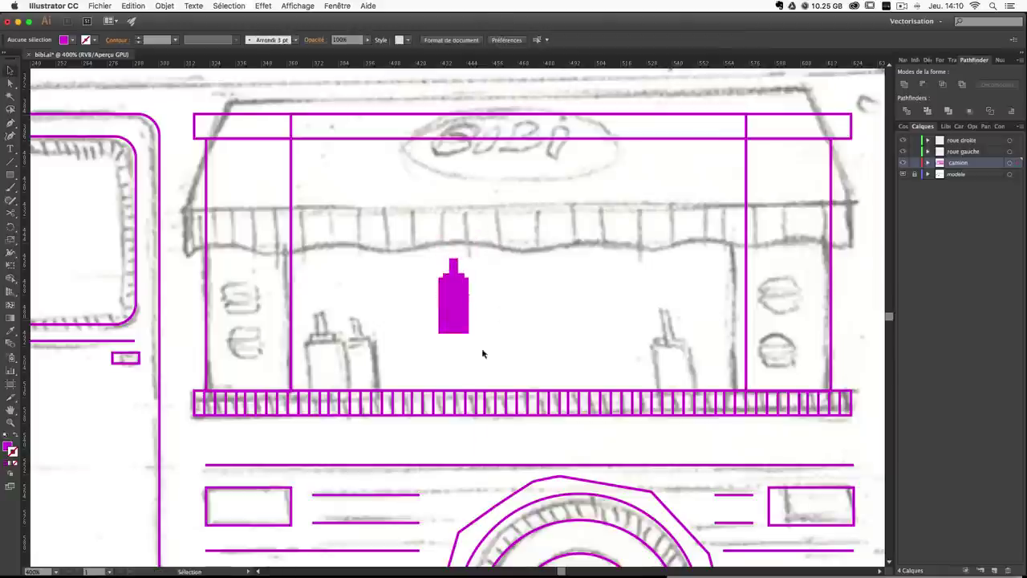
left_click_drag(454, 319, 325, 367)
left_click(419, 325)
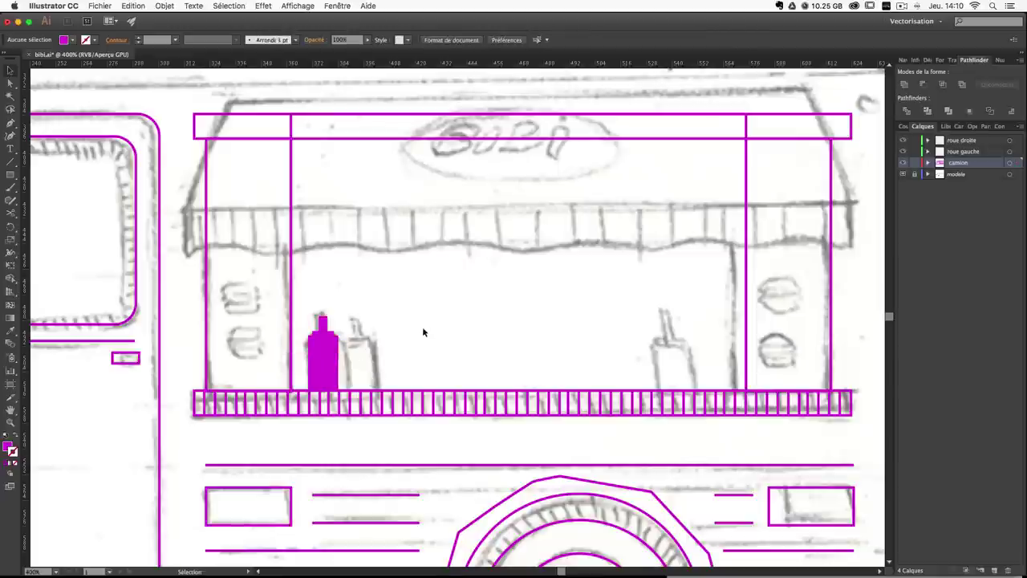
Enlarge the bottle on the counter to about 15 by 38 px and realign its base with the countertop.
left_click(337, 350)
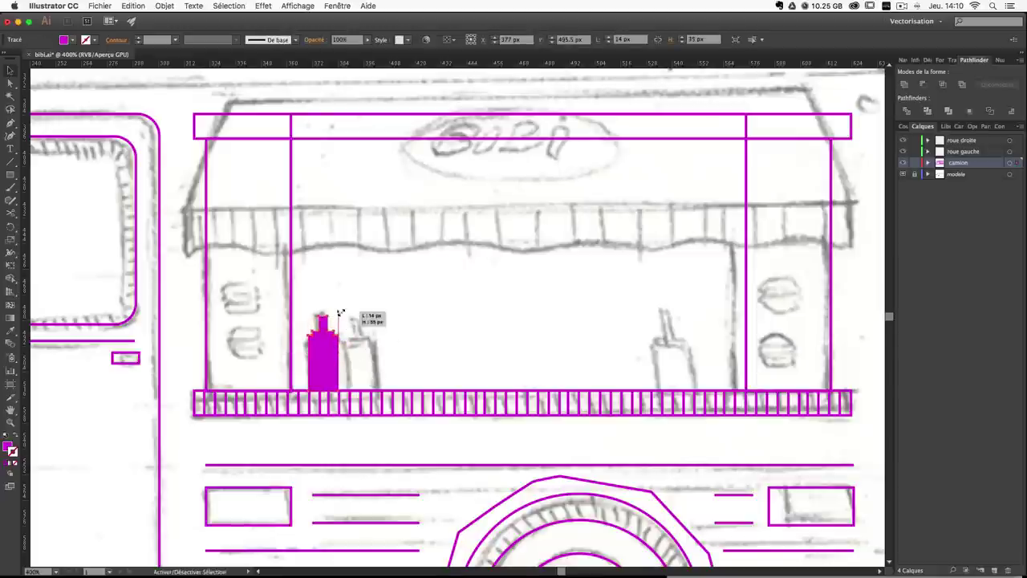
left_click_drag(340, 313, 343, 309)
left_click(378, 309)
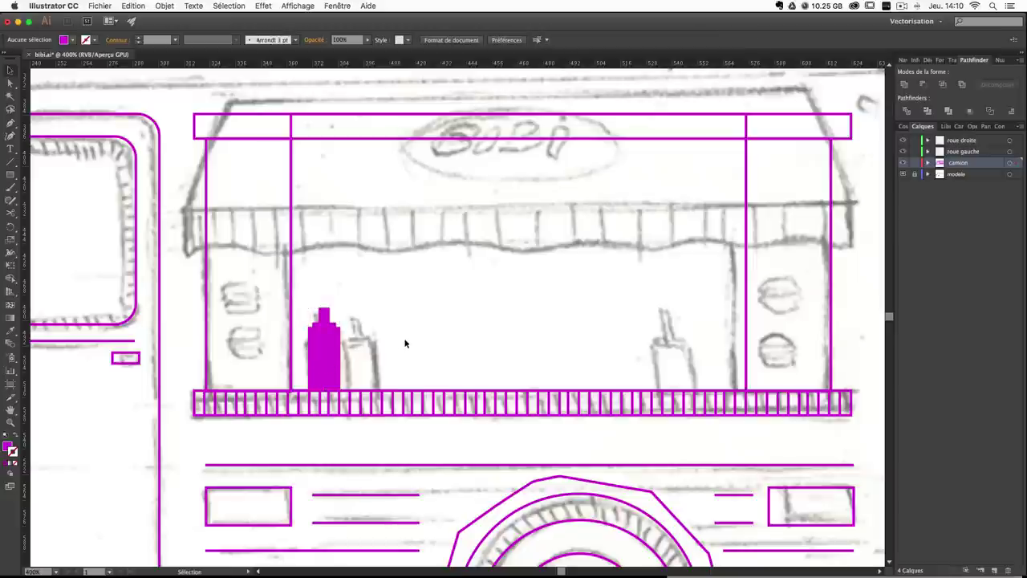
left_click_drag(332, 357, 331, 360)
left_click(427, 317)
Copy the bottle beside itself over the second sketched bottle, leaving a small gap between the two.
left_click_drag(325, 348, 359, 350)
left_click(393, 364)
left_click(364, 357)
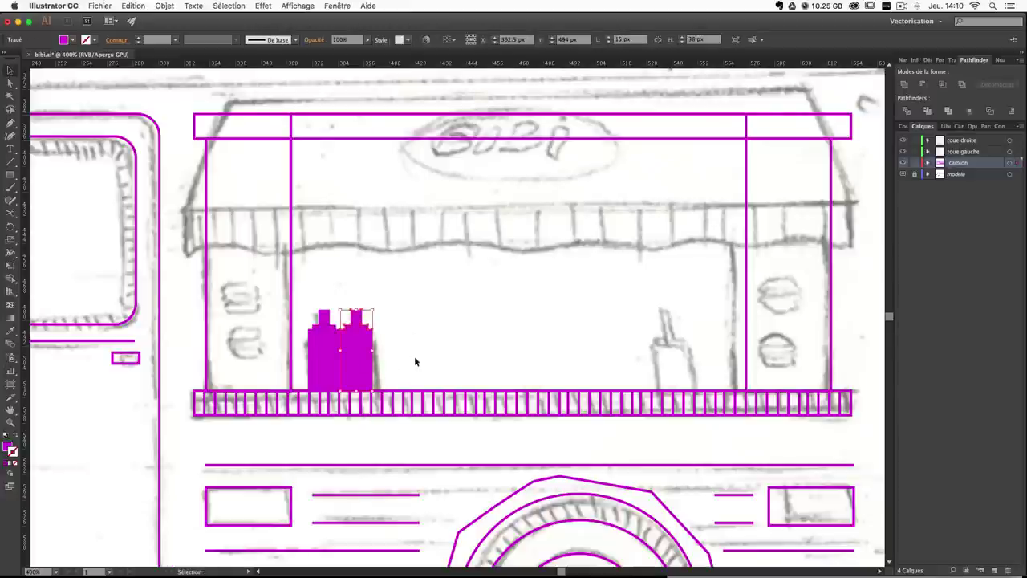
key("Right")
left_click(471, 319)
Place a third bottle copy on the counter near the right side panel and shift the left pair slightly inward.
left_click_drag(369, 361, 733, 351)
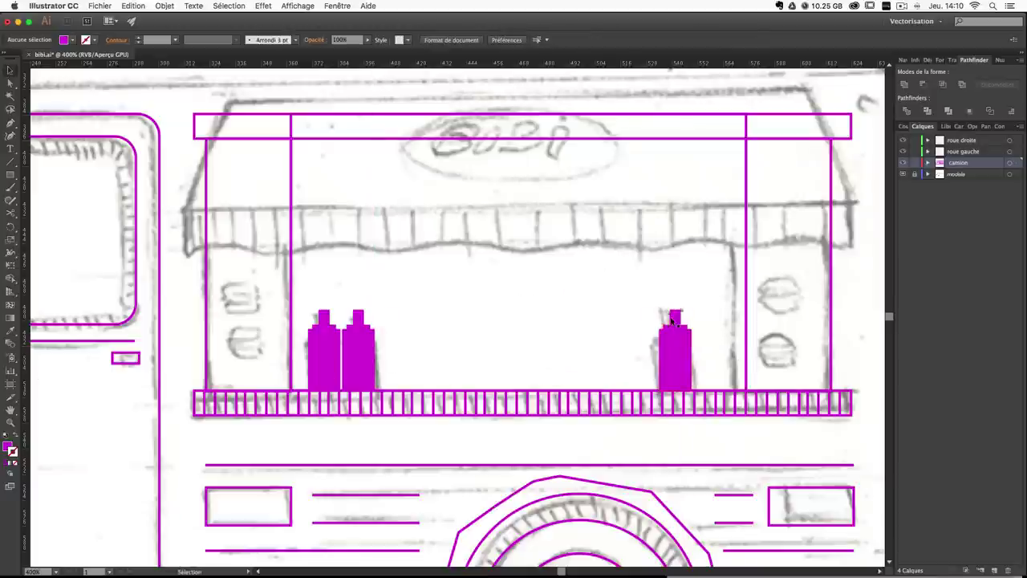
left_click_drag(674, 329, 692, 329)
left_click(594, 324)
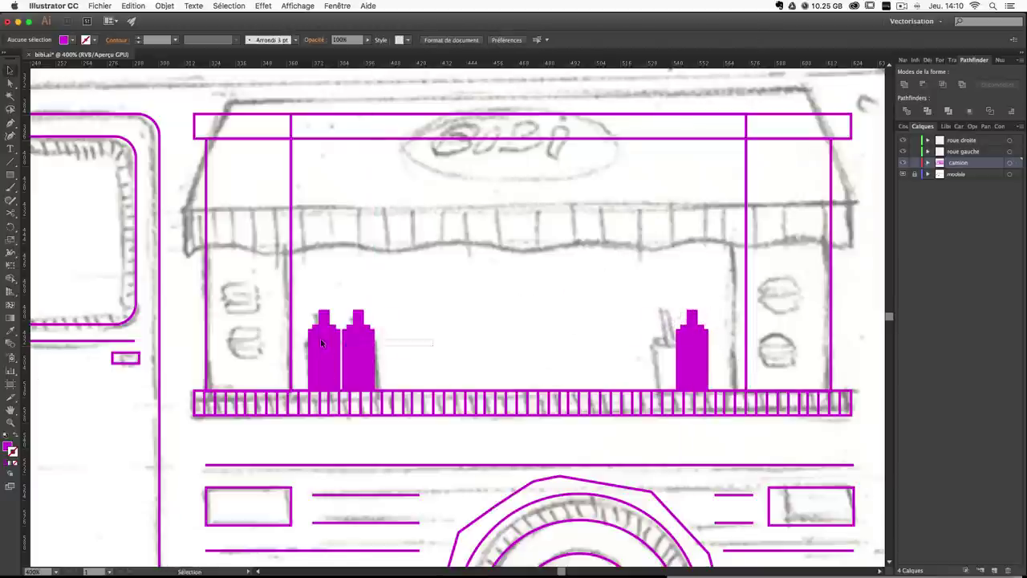
left_click_drag(320, 343, 330, 342)
left_click(507, 245)
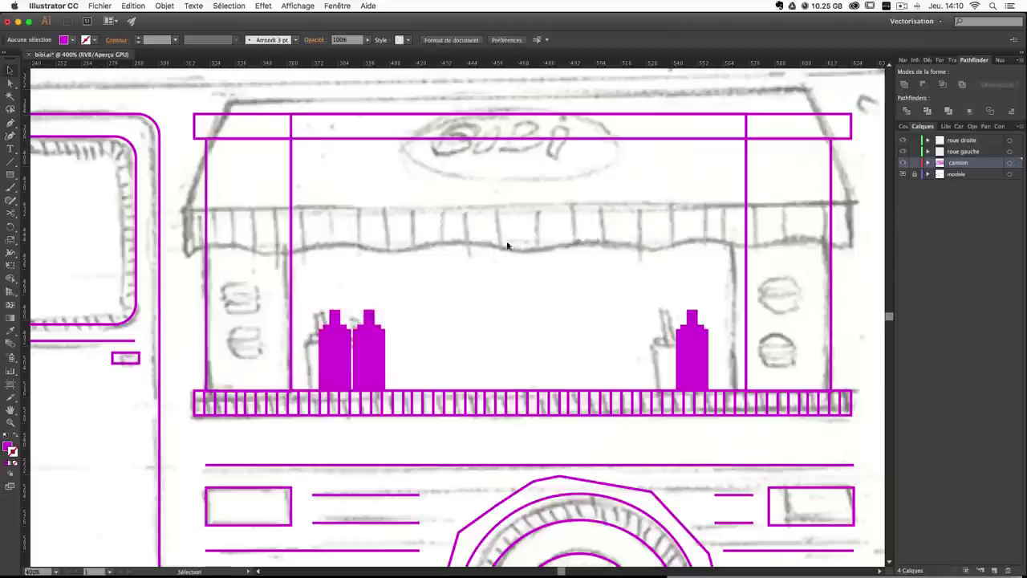
Examine the sketched roof sign and burger above the truck's roofline.
scroll(501, 257, "up", 5)
scroll(490, 289, "down", 2)
scroll(490, 289, "right", 1)
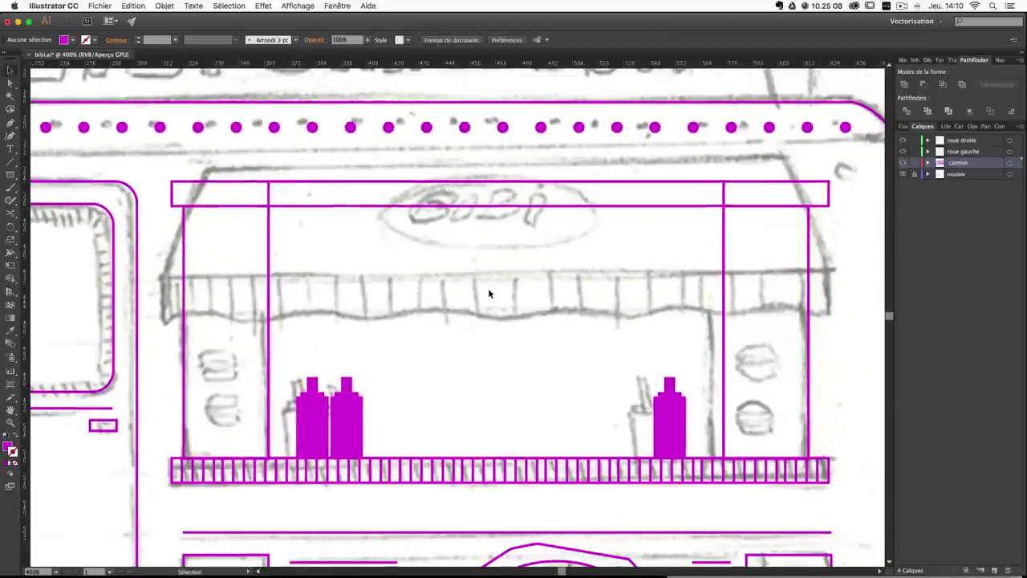
mouse_move(510, 317)
left_mouse_down()
mouse_move(537, 222)
mouse_move(523, 337)
left_mouse_up()
key("super+minus")
key("super+minus")
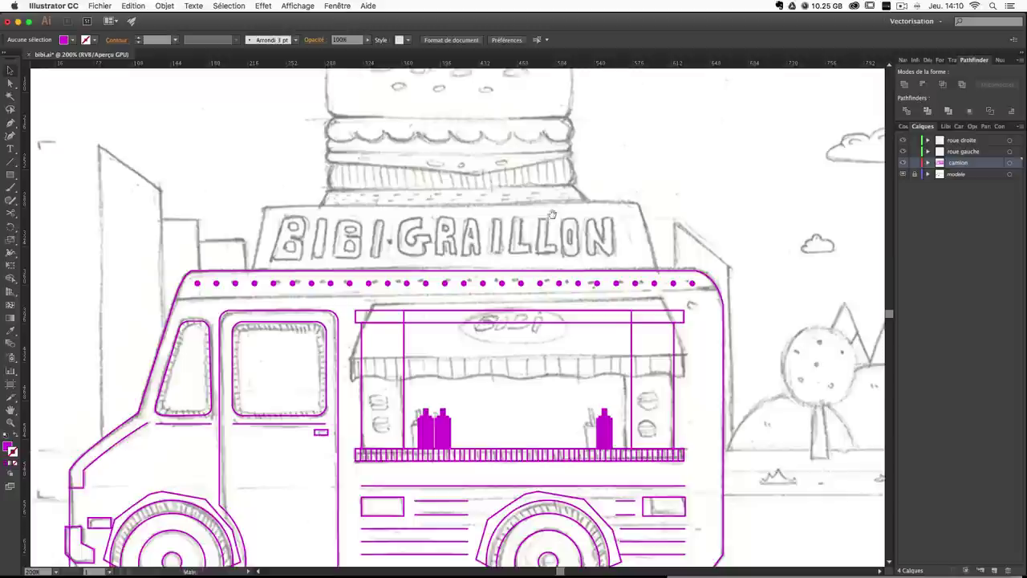
scroll(466, 280, "up", 3)
key("super+plus")
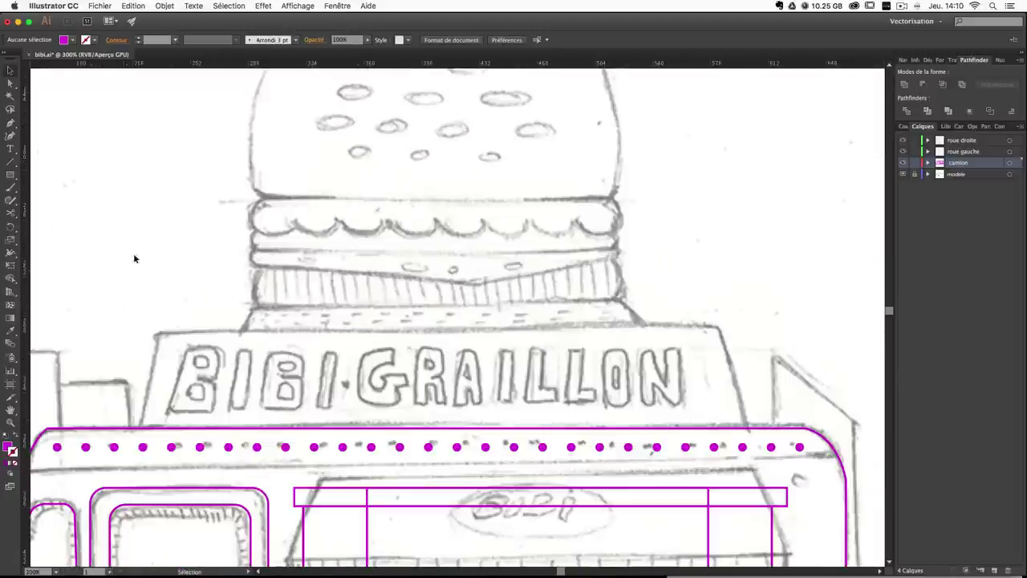
Try drawing a rounded rectangle over the sketched roof sign with the Rounded Rectangle tool.
left_click(10, 123)
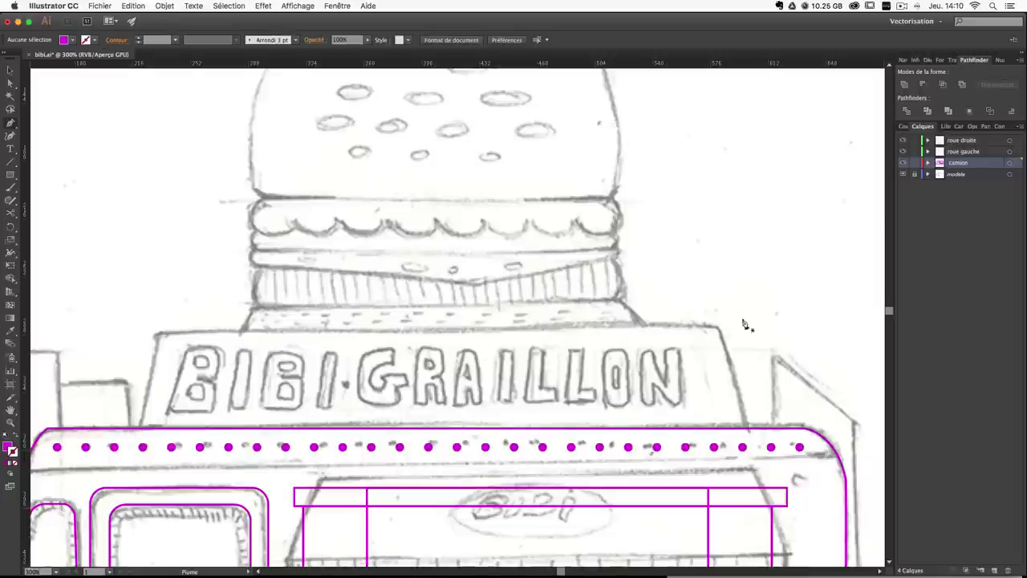
left_click(9, 174)
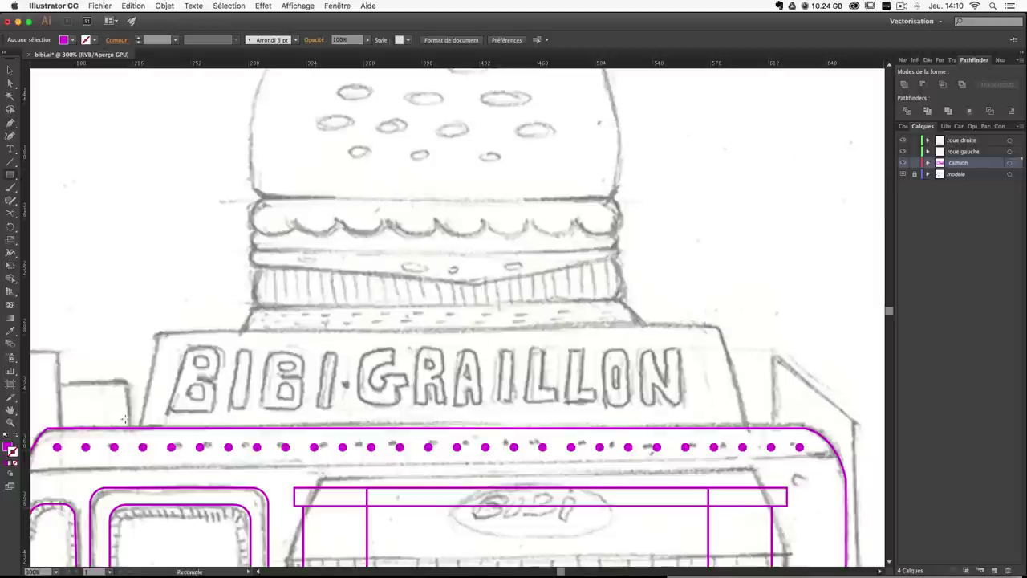
left_click(9, 174)
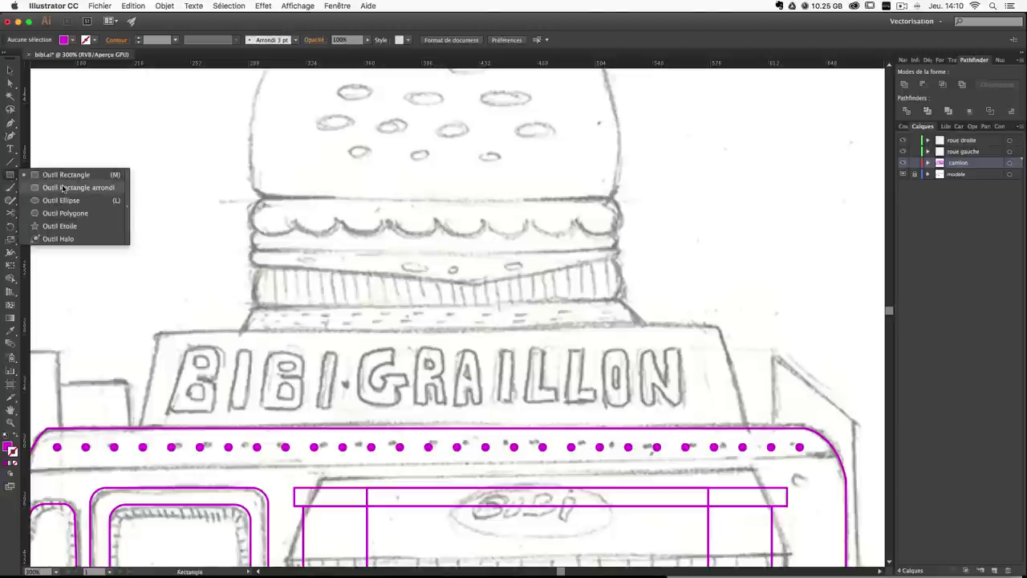
left_click(63, 188)
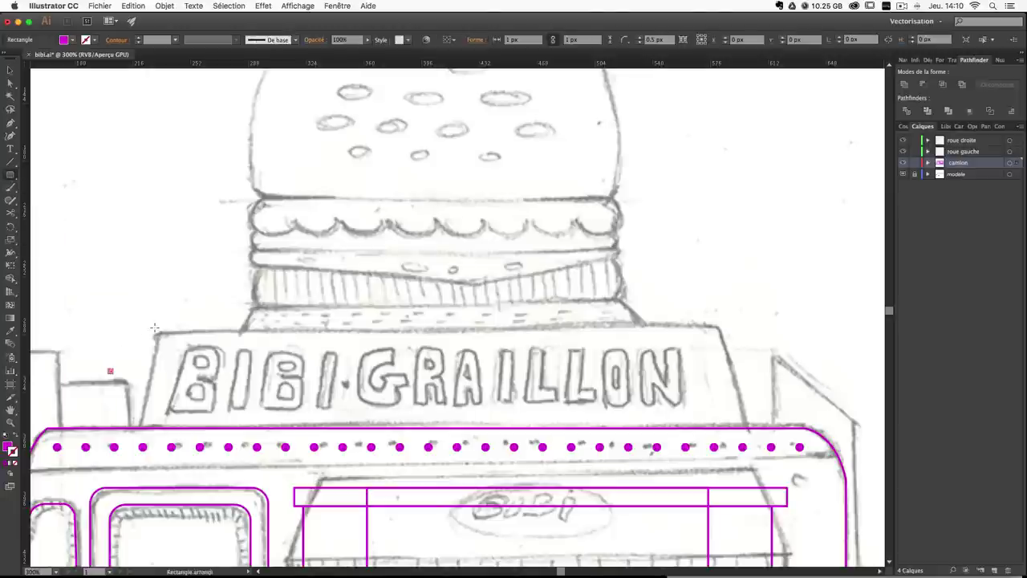
left_click_drag(138, 316, 308, 394)
key("super+z")
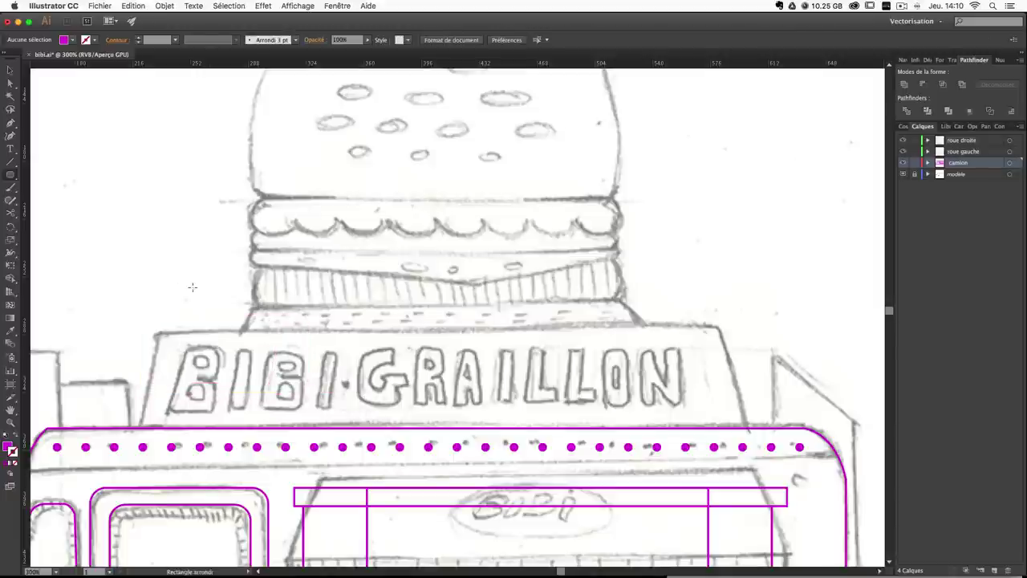
Draw a rounded rectangle with a 5 px corner radius, about 372 by 63 px, over the sketched roof sign.
left_click(193, 287)
key("Escape")
left_click(10, 174)
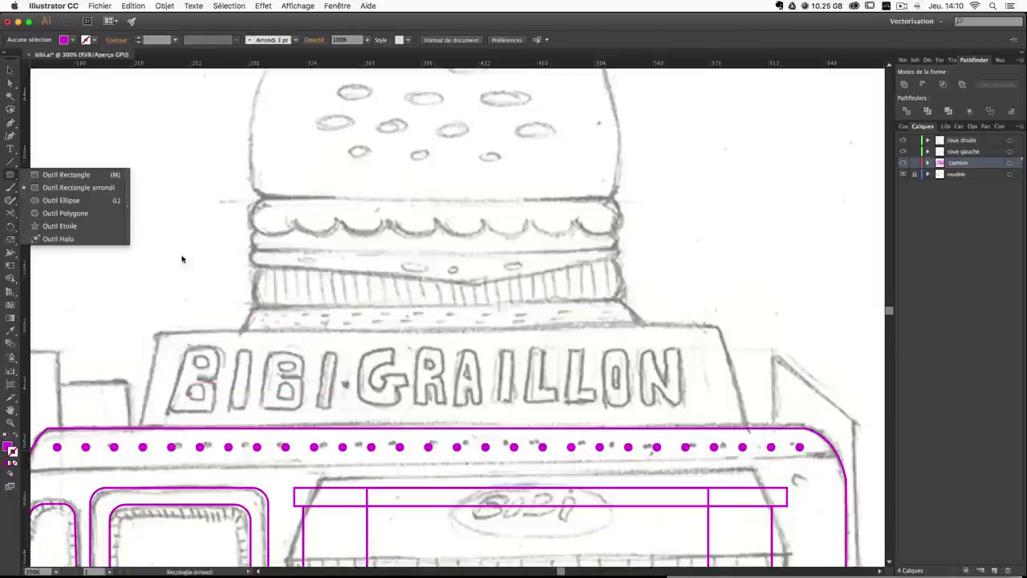
left_click(211, 265)
key("Tab")
key("Tab")
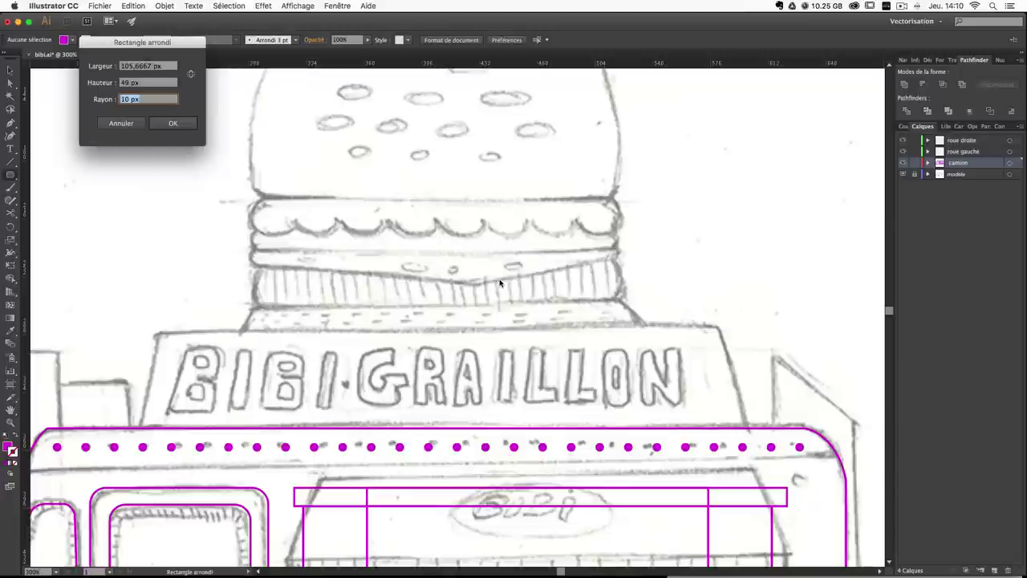
type("5")
key("Return")
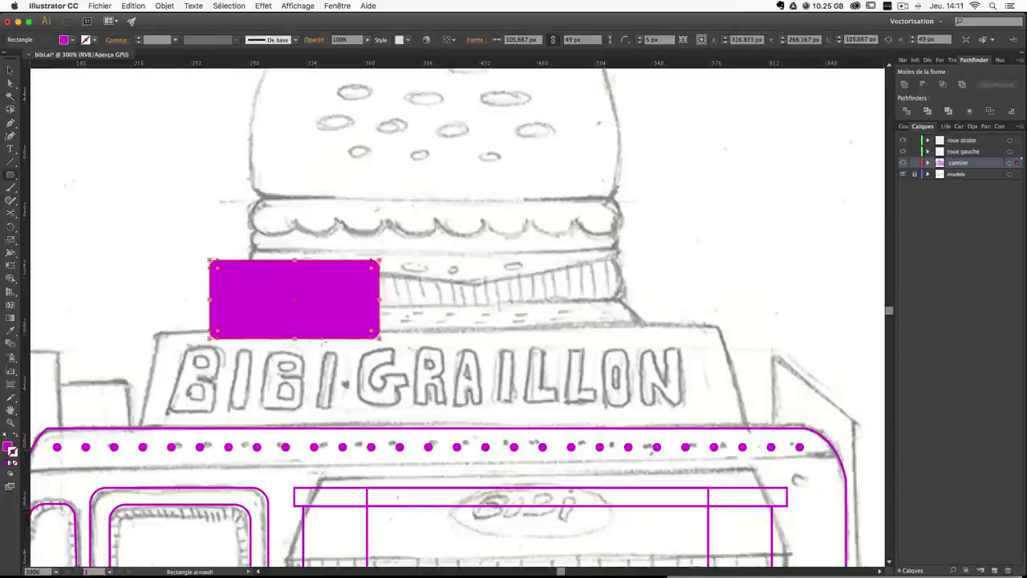
key("super+z")
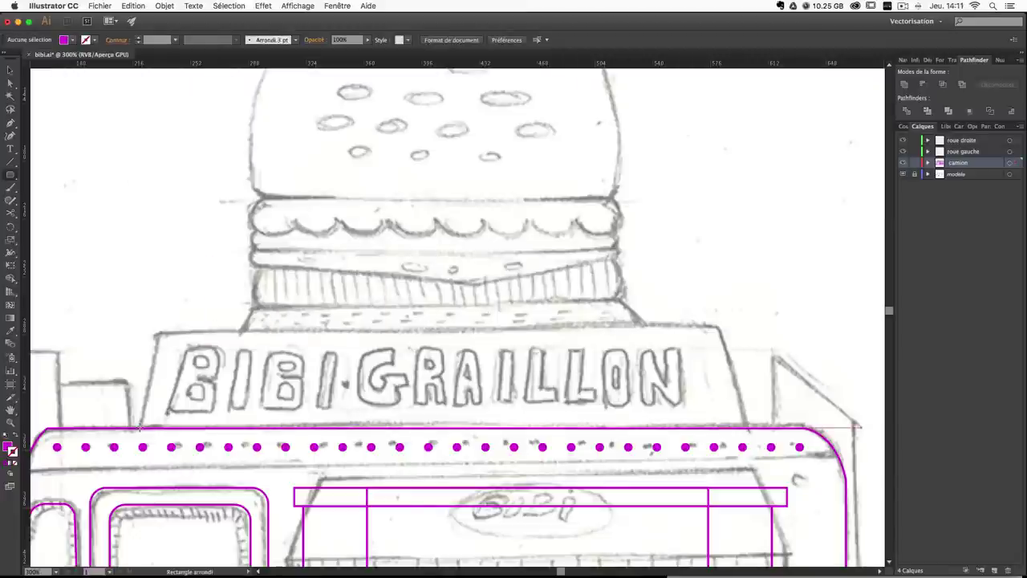
left_click_drag(139, 423, 737, 326)
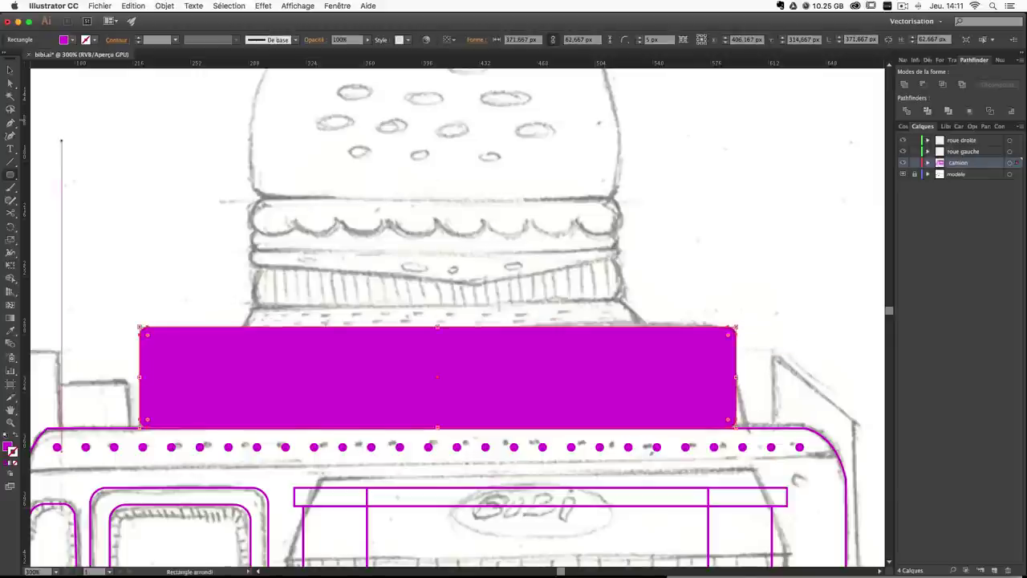
Swap the sign rectangle's fill and stroke, and extend its lower edge below the roofline to a height of about 68 px.
left_click(19, 442)
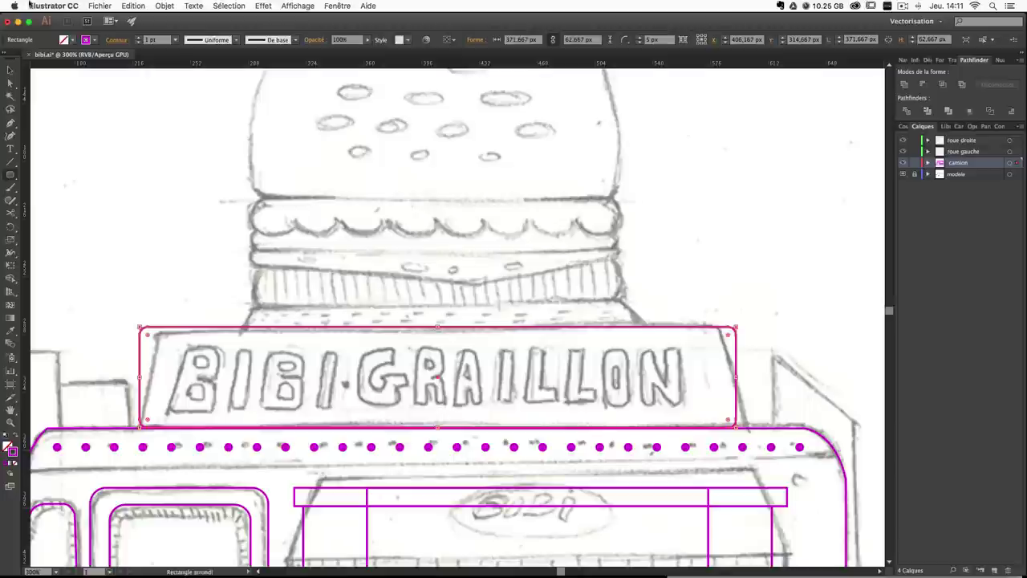
left_click(10, 70)
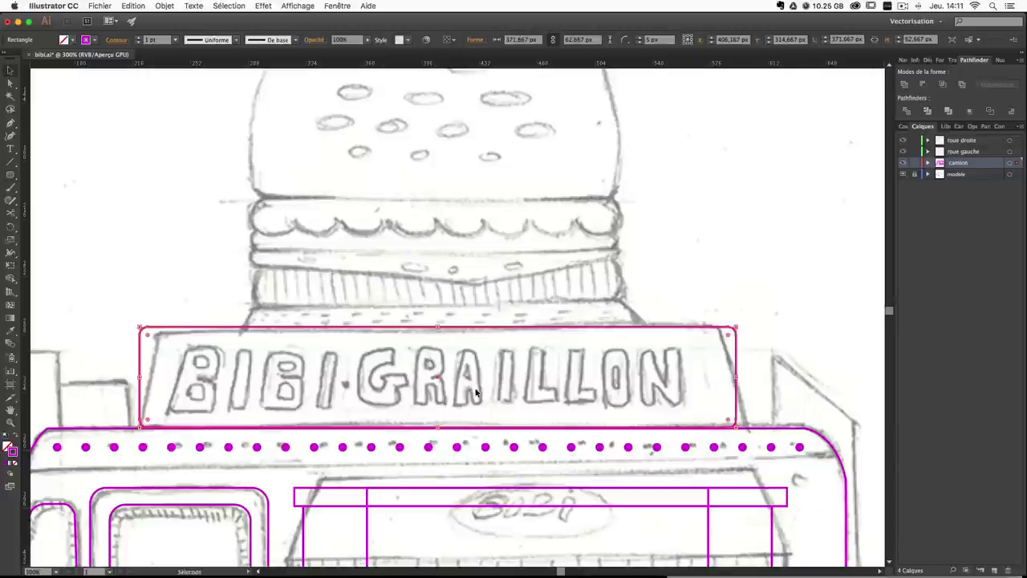
left_click_drag(433, 426, 435, 436)
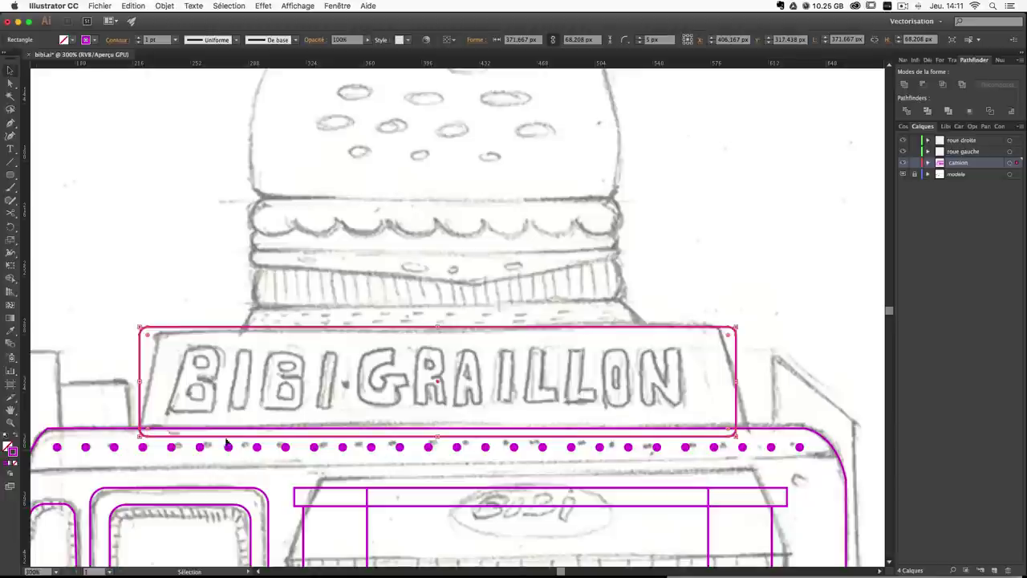
left_click(781, 313)
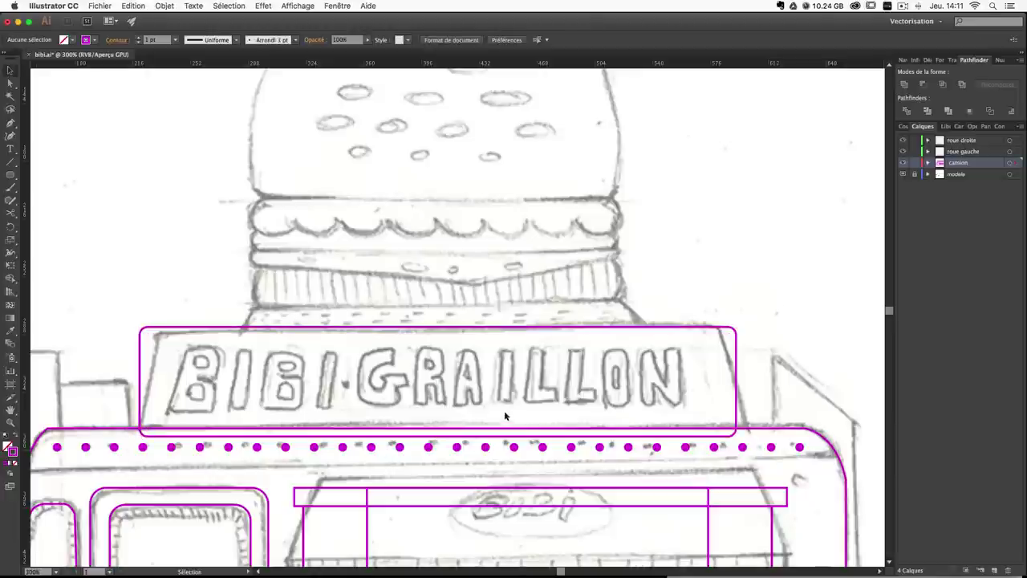
left_click(241, 329)
left_click(782, 313)
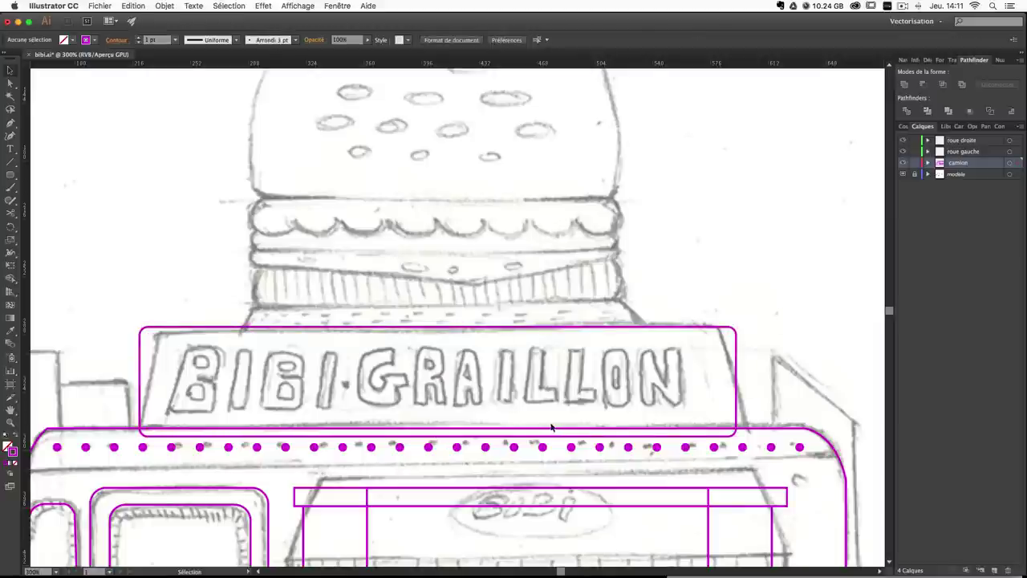
Add the text "bibi graillon" just above the roof sign, over the sketched burger.
scroll(474, 434, "down", 3)
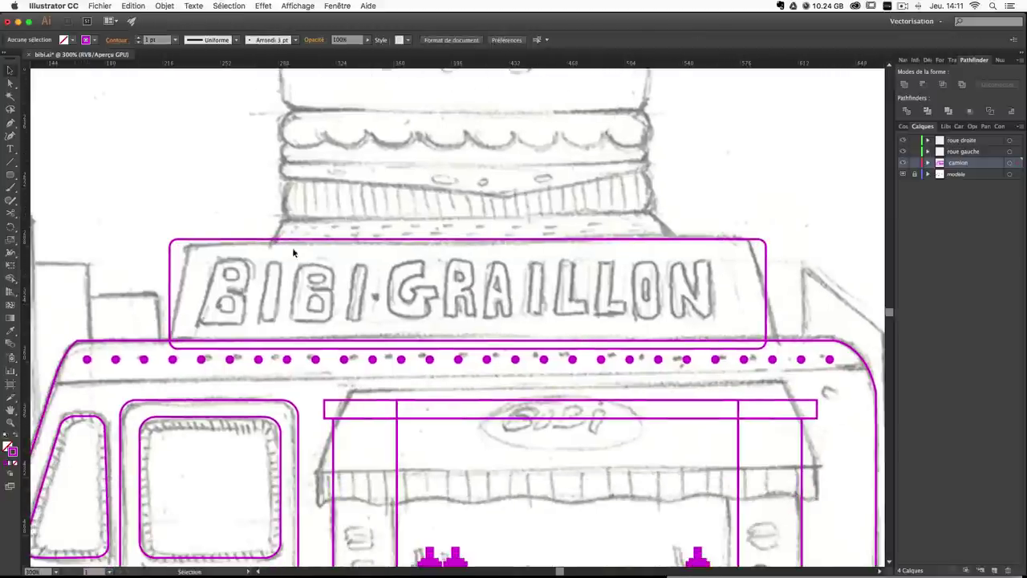
scroll(292, 253, "up", 3)
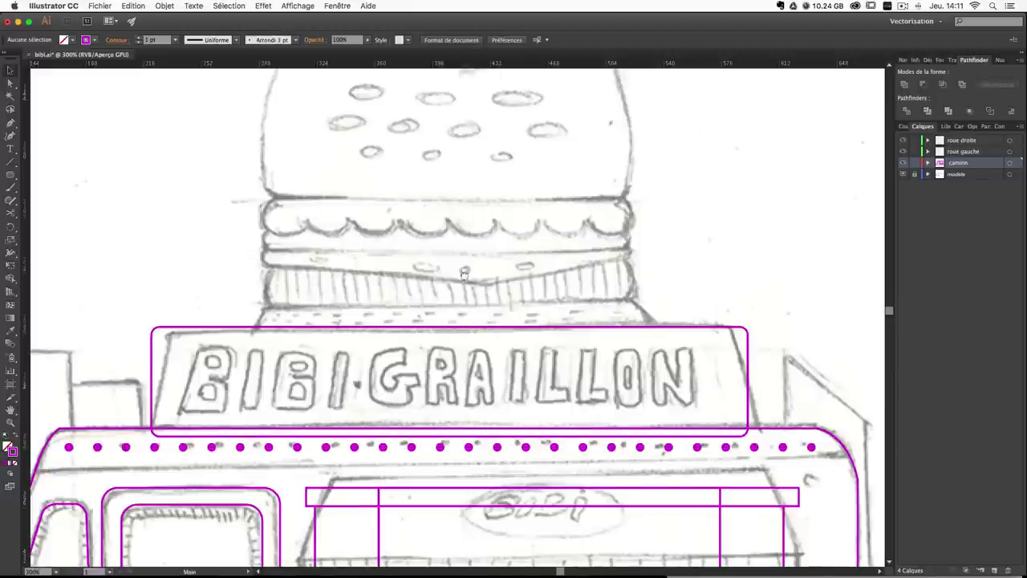
left_click_drag(464, 274, 465, 323)
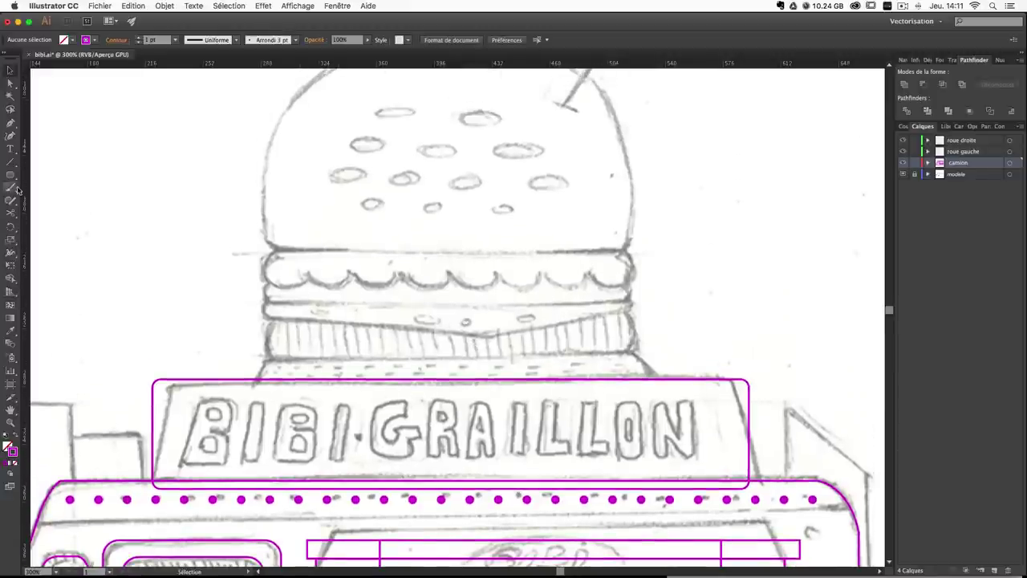
key("t")
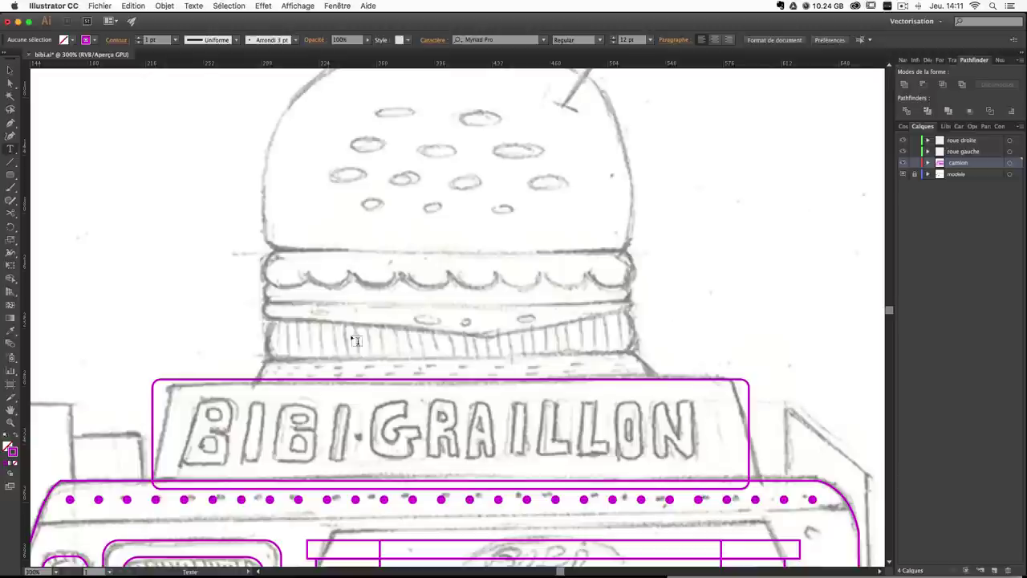
left_click(472, 329)
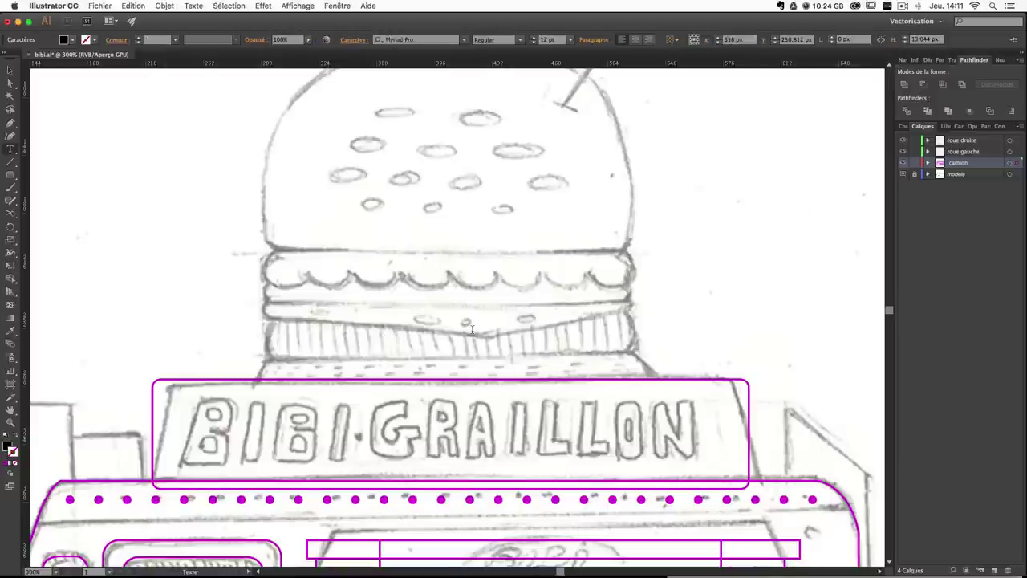
type("bibi graillon")
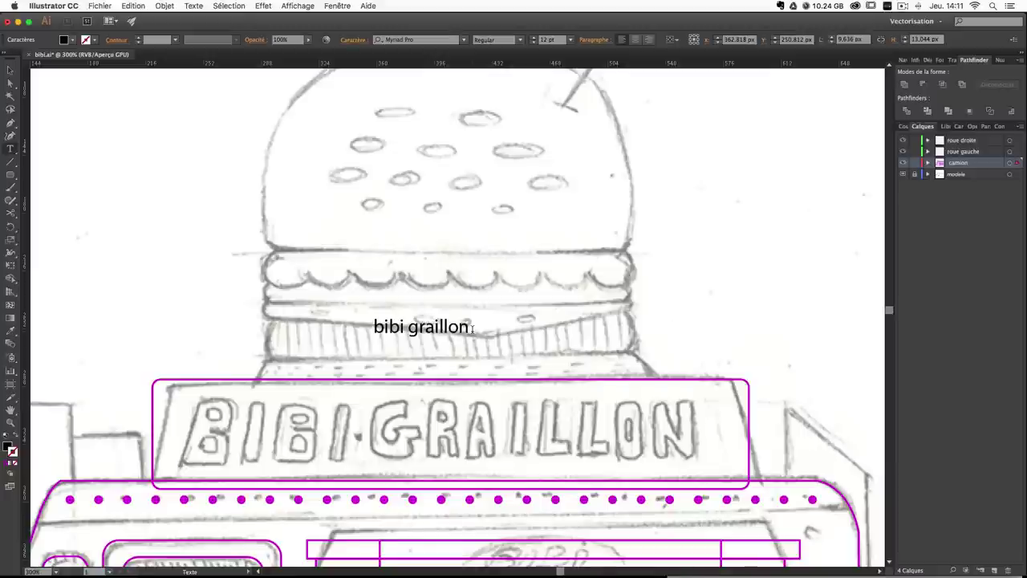
left_click(9, 71)
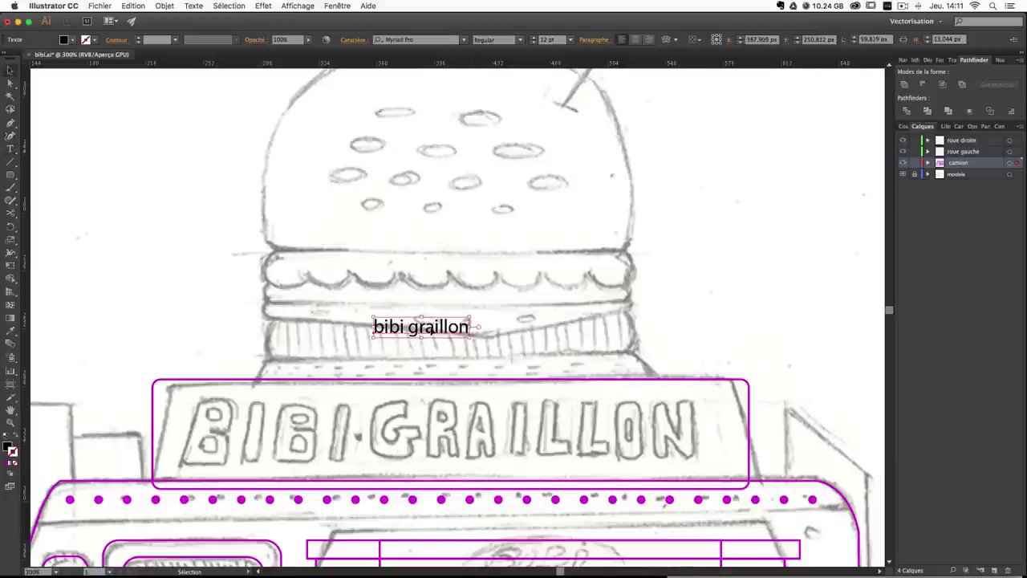
Set the "bibi graillon" text in all caps with the ChunkFive Roman font.
triple_click(422, 329)
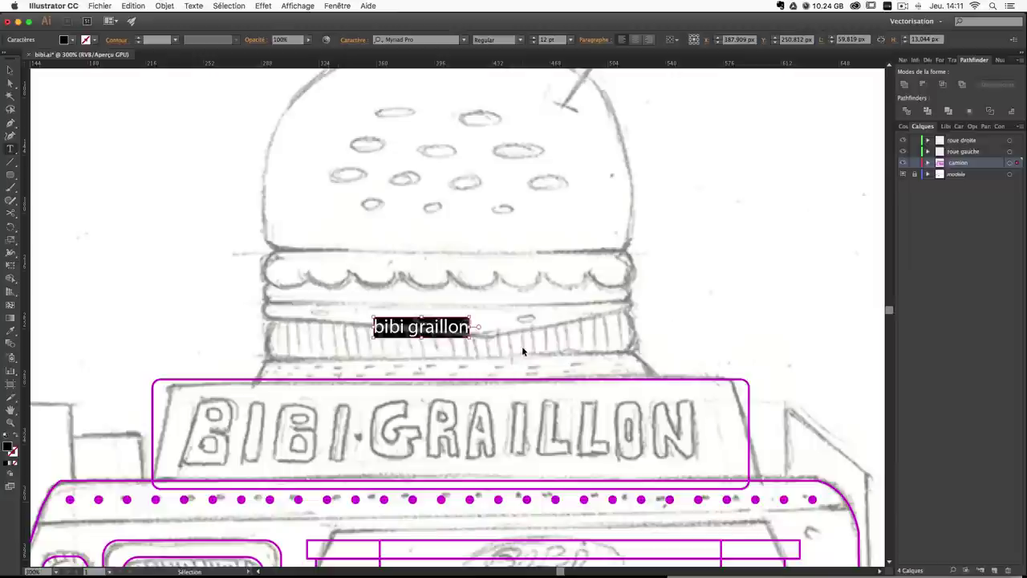
key("super+t")
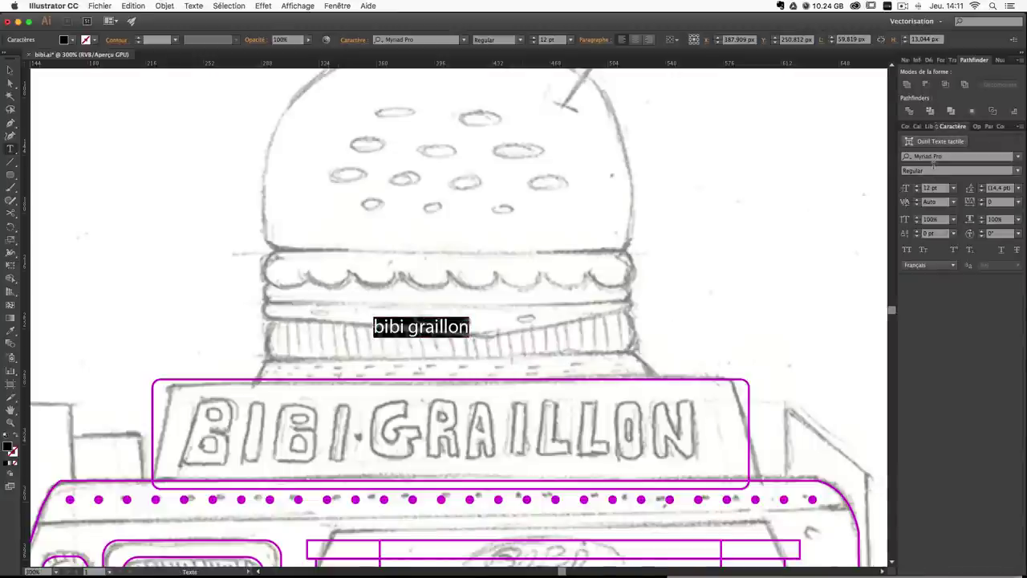
left_click(907, 251)
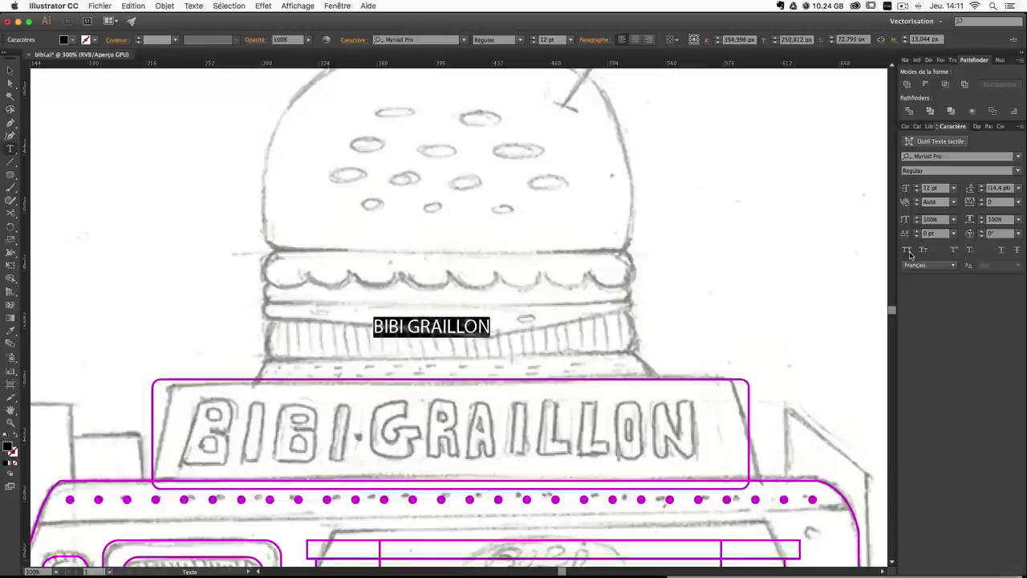
left_click(949, 155)
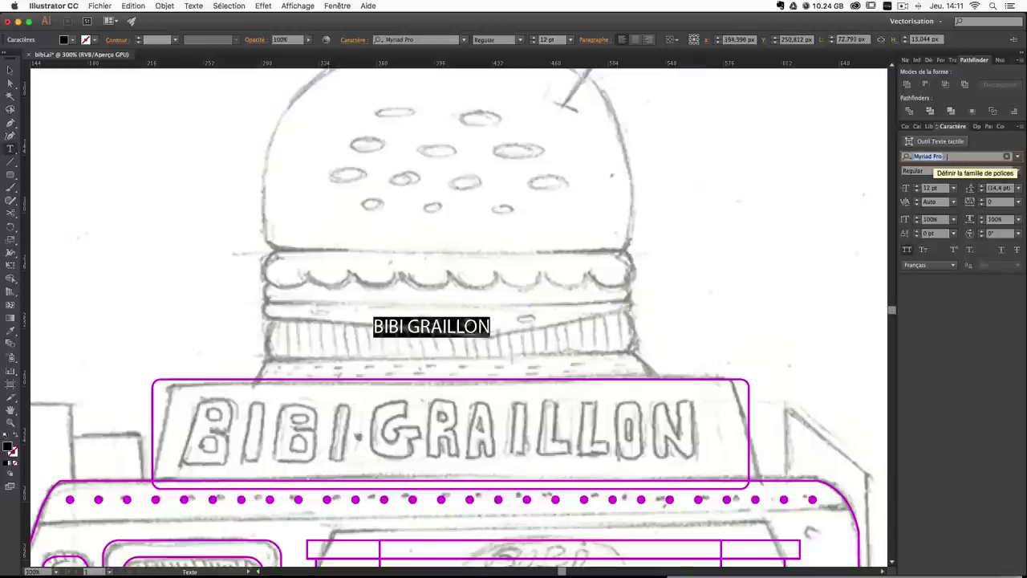
type("chunk")
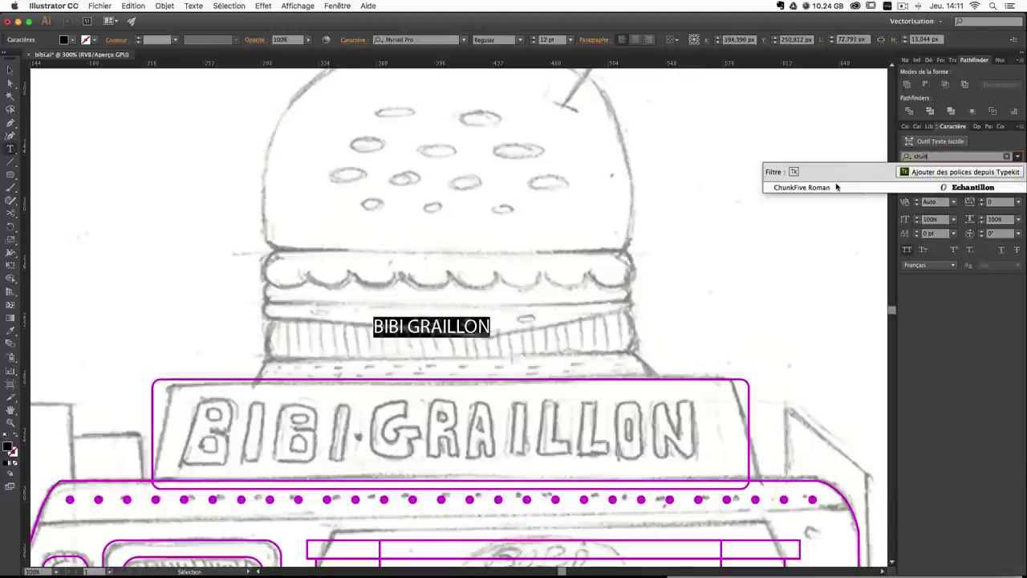
left_click(834, 184)
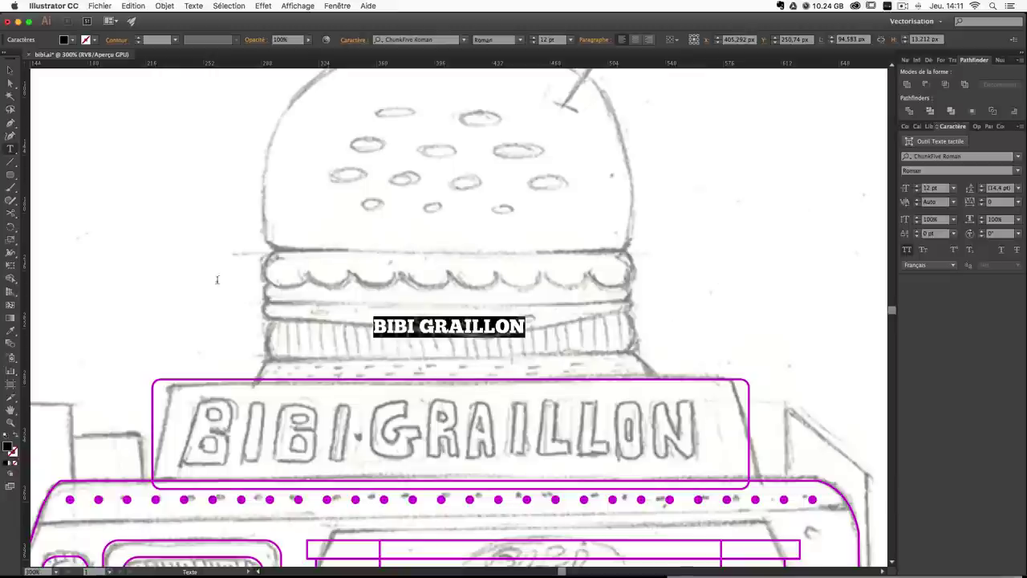
Enlarge the BIBI GRAILLON text to about 339 by 54 px and position it inside the roof sign over the sketched lettering.
left_click(10, 71)
left_click_drag(525, 338, 758, 414)
left_click_drag(609, 334, 480, 432)
left_click_drag(630, 412, 788, 391)
left_click_drag(520, 450, 477, 465)
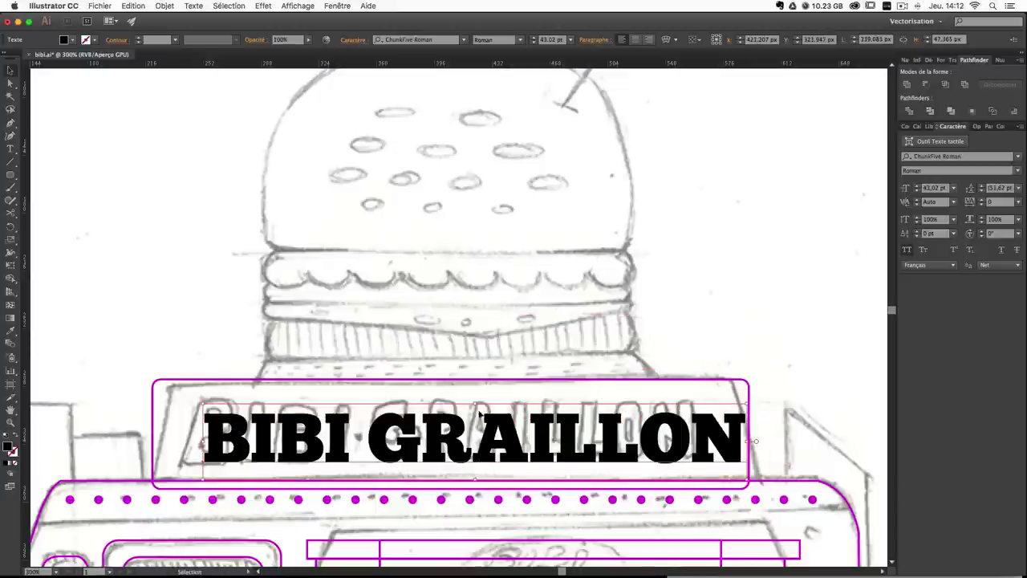
left_click_drag(477, 399, 468, 392)
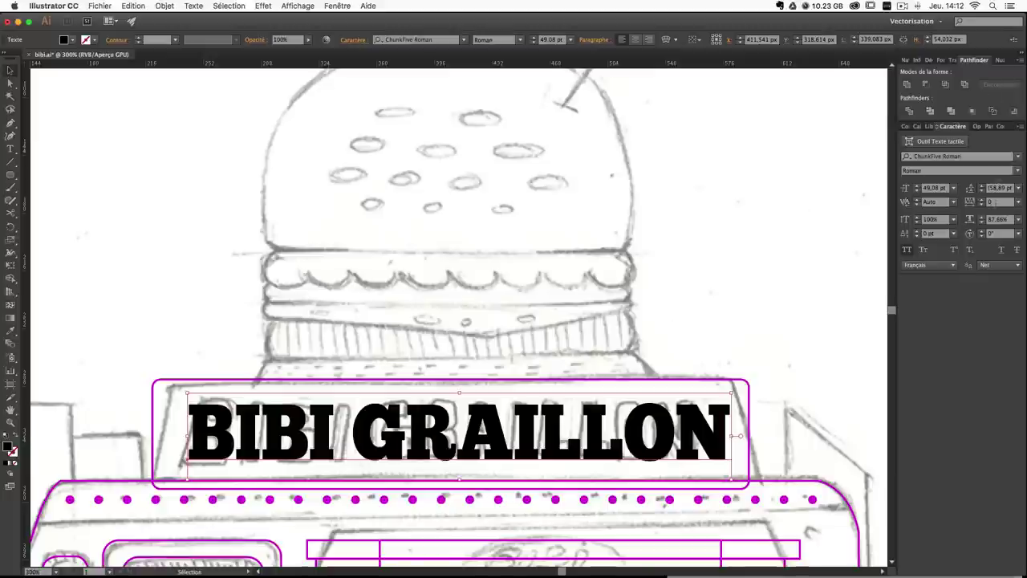
key("Tab")
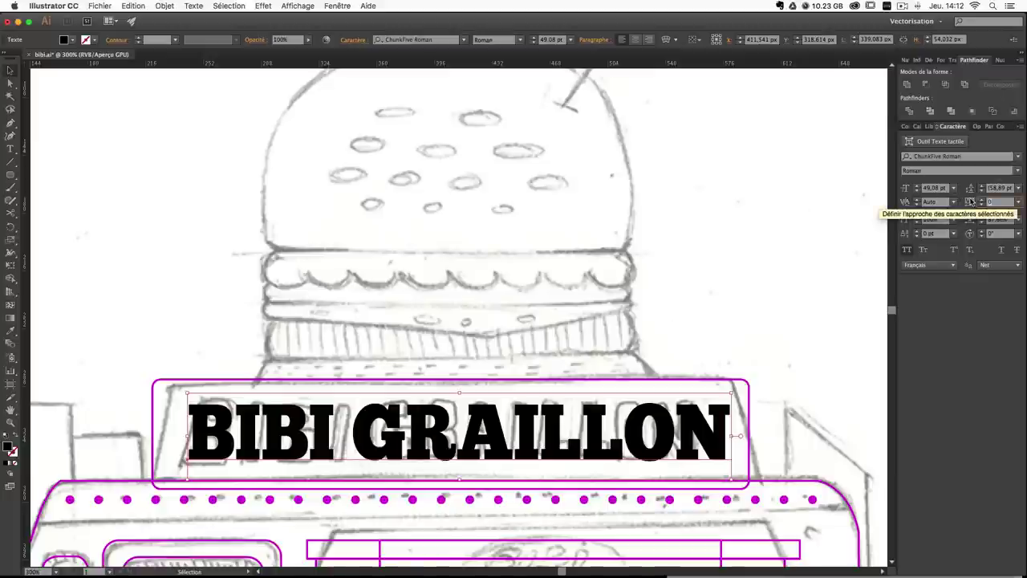
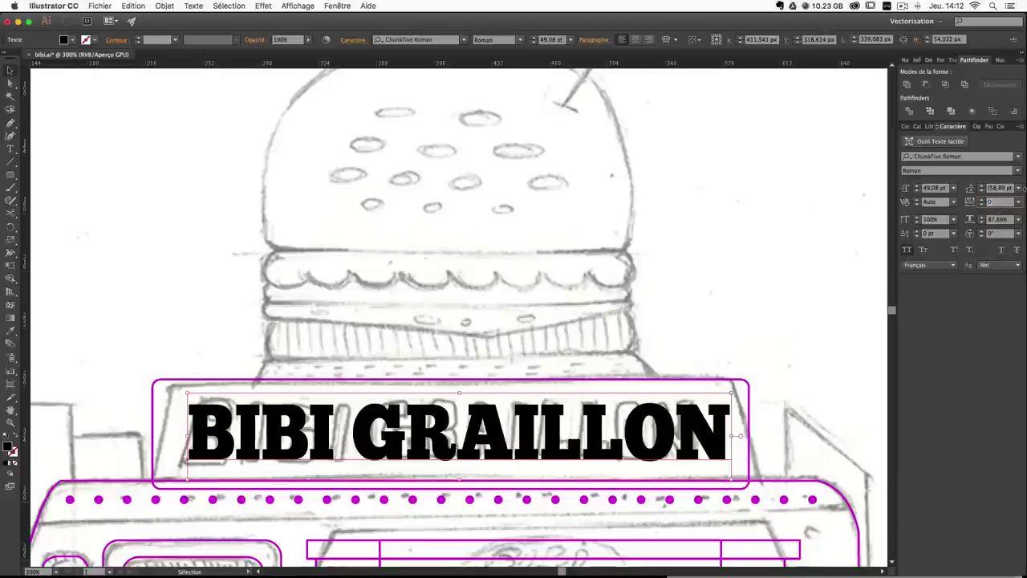
Set the BIBI GRAILLON text's tracking to 50 and refit it to about 337 by 52 px inside the roof sign.
key("Return")
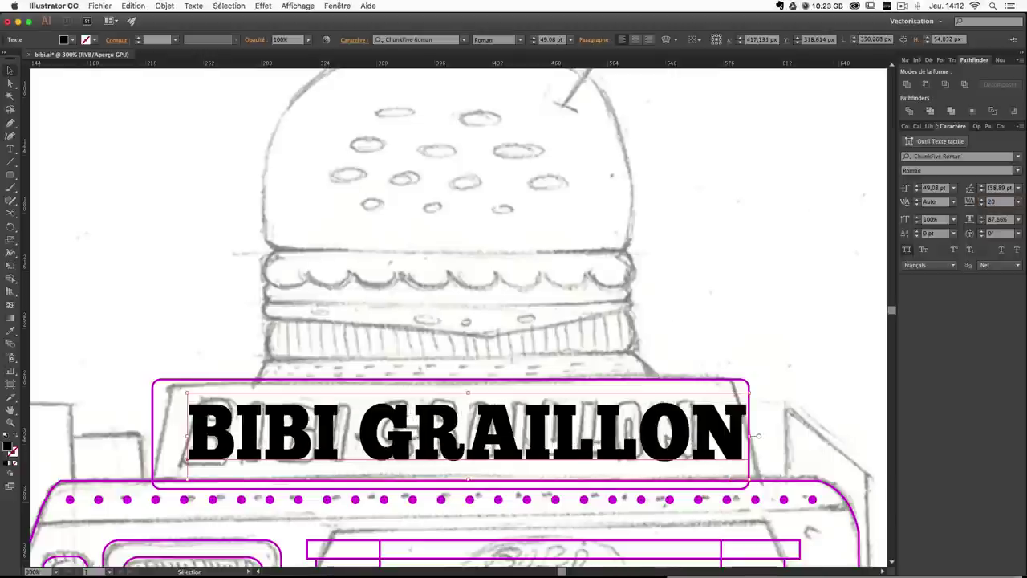
left_click_drag(749, 393, 729, 397)
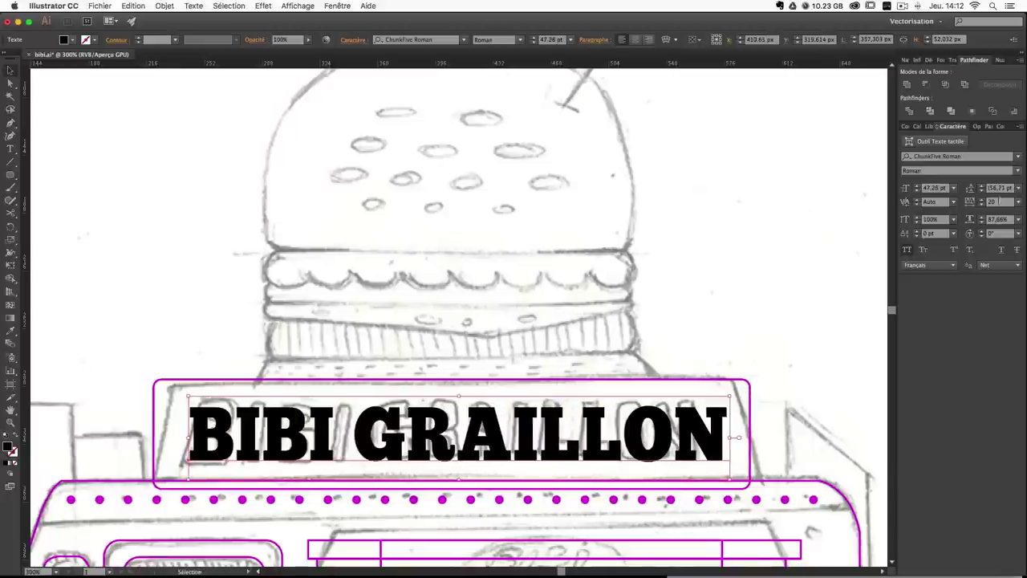
left_click_drag(999, 201, 954, 201)
type("50")
key("Return")
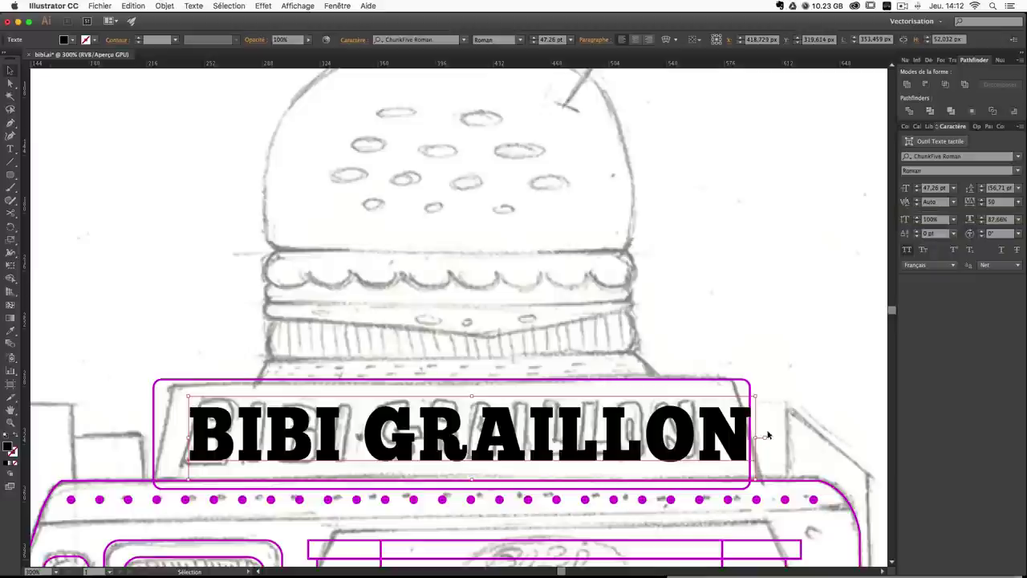
left_click_drag(753, 395, 719, 401)
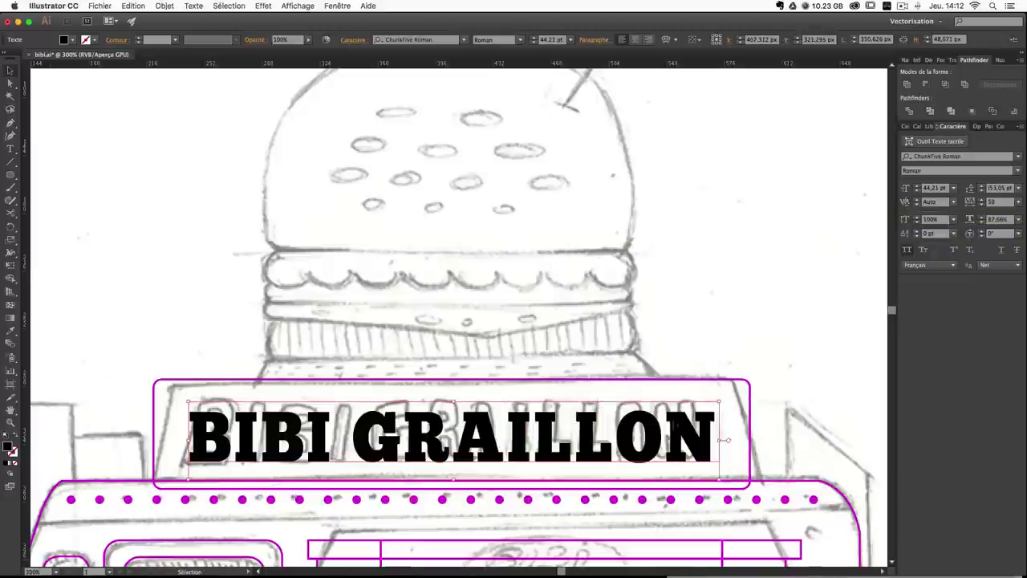
left_click_drag(454, 401, 454, 397)
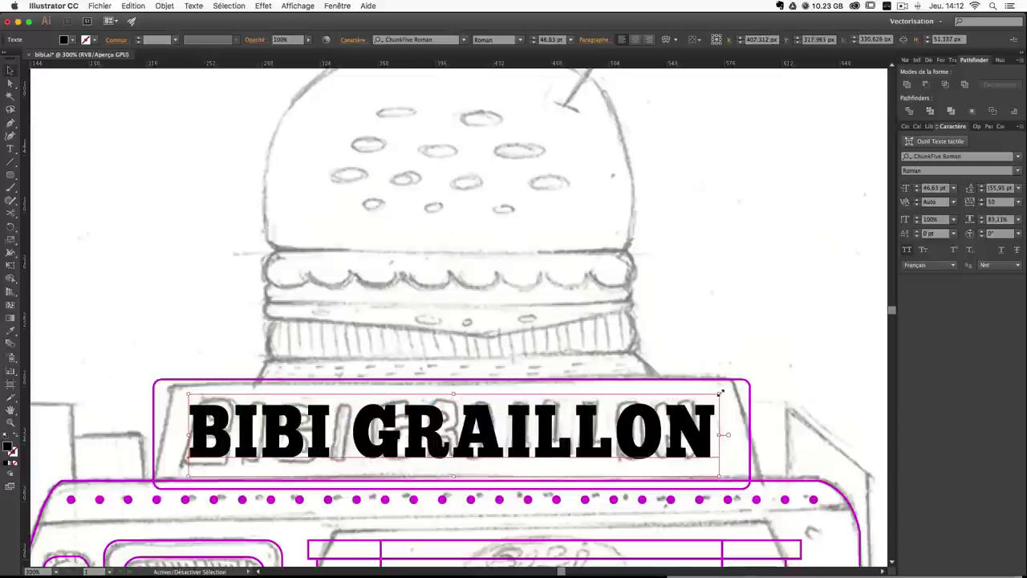
left_click_drag(718, 397, 727, 388)
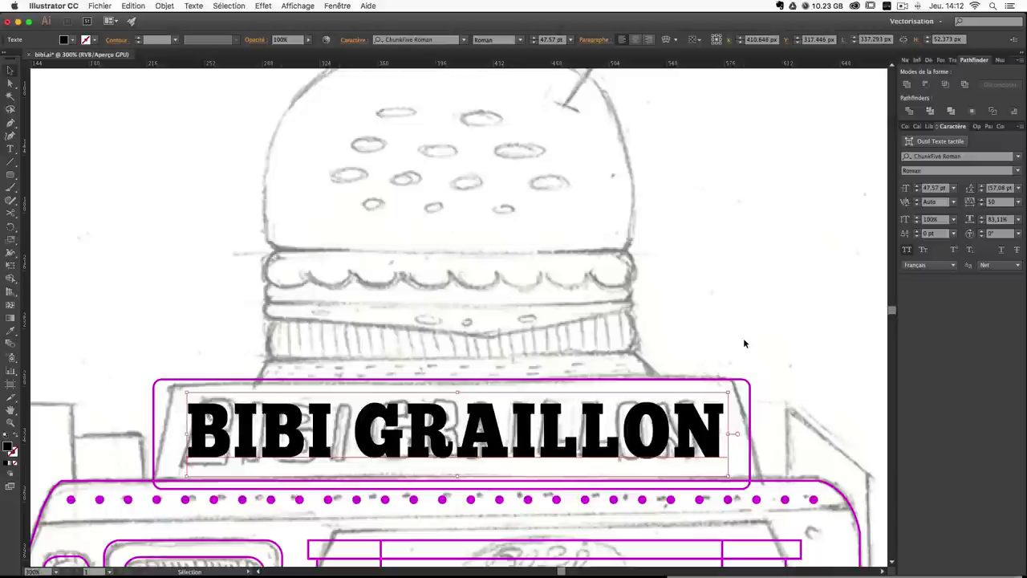
Convert the BIBI GRAILLON text to vector outlines inside the roof sign.
scroll(578, 433, "down", 2)
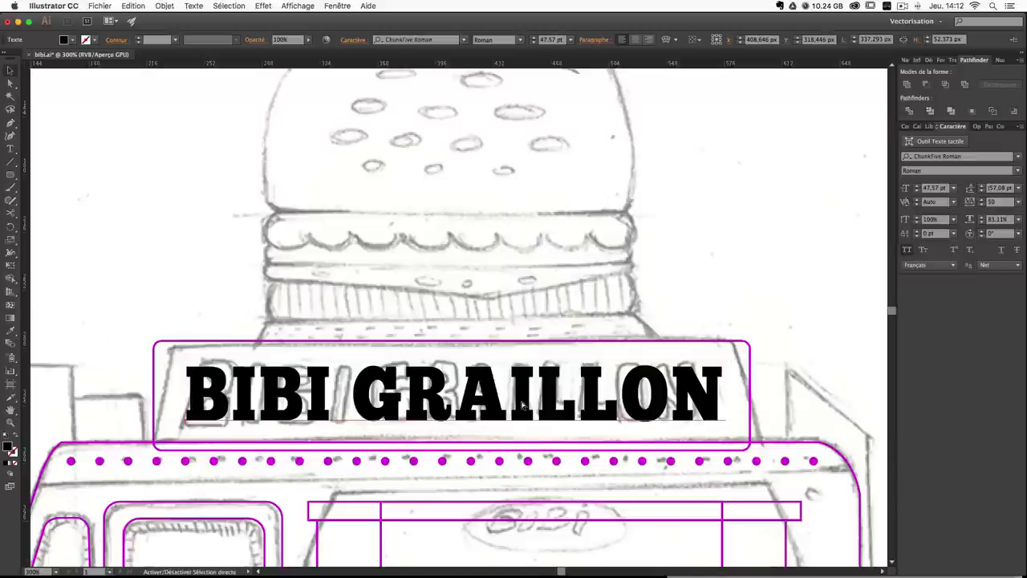
key("shift+super+o")
scroll(602, 227, "left", 2)
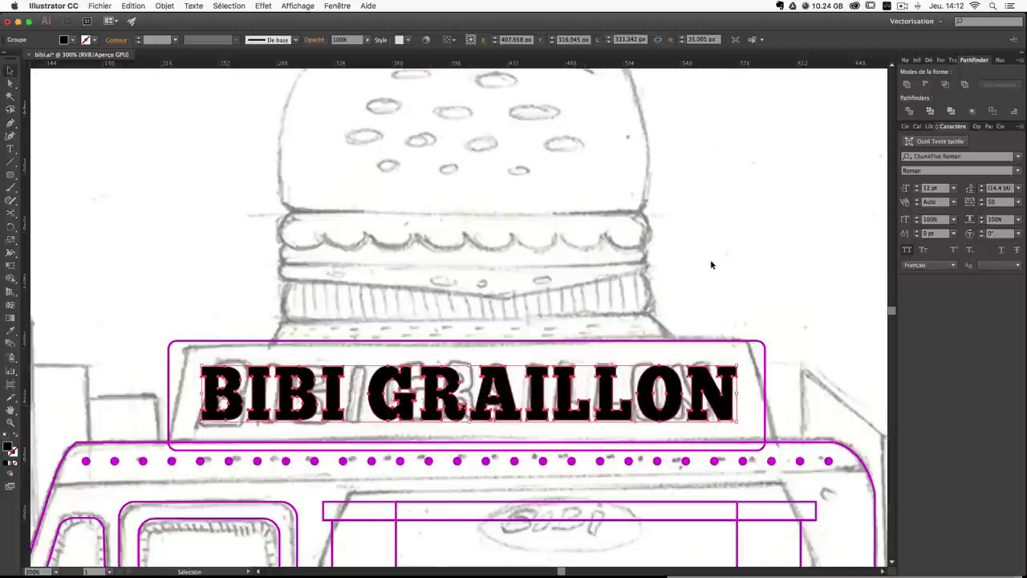
left_click(710, 261)
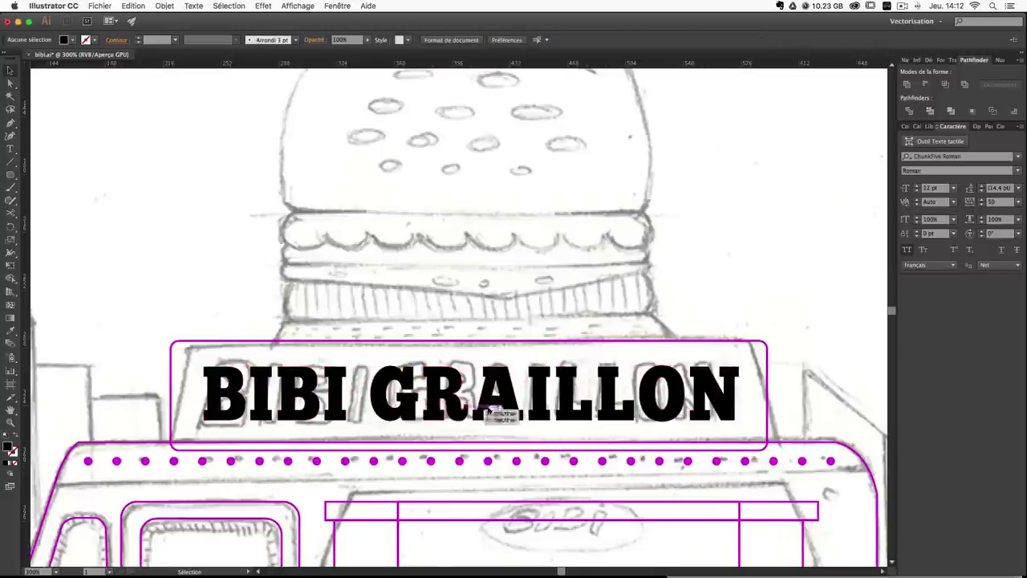
left_click_drag(615, 392, 563, 380)
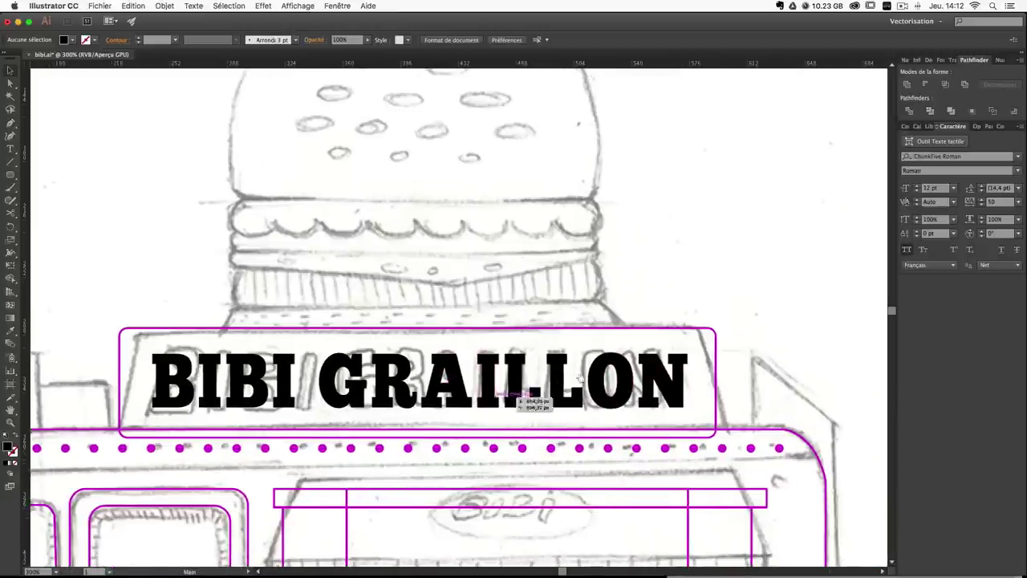
left_click(518, 382)
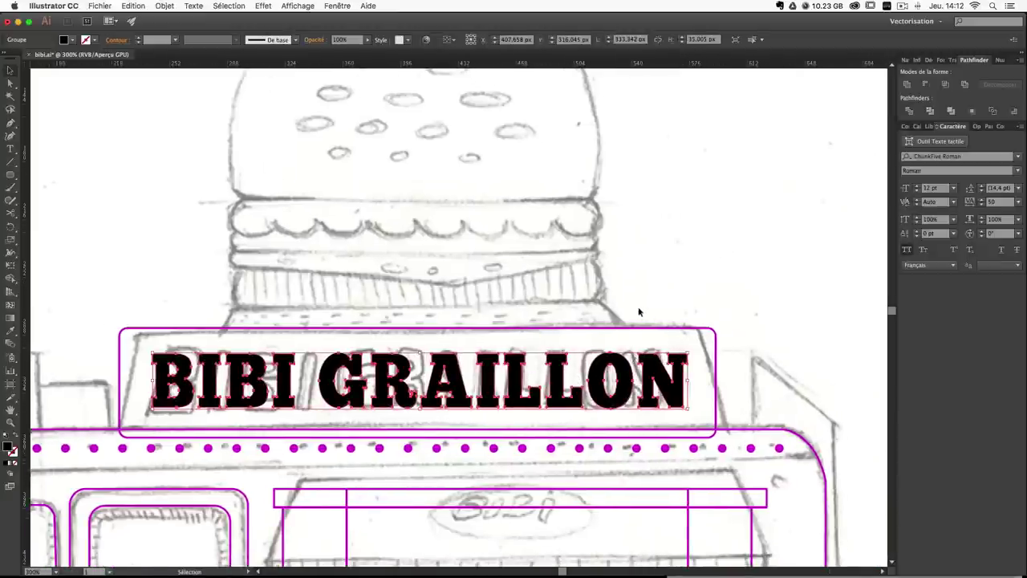
left_click(701, 247)
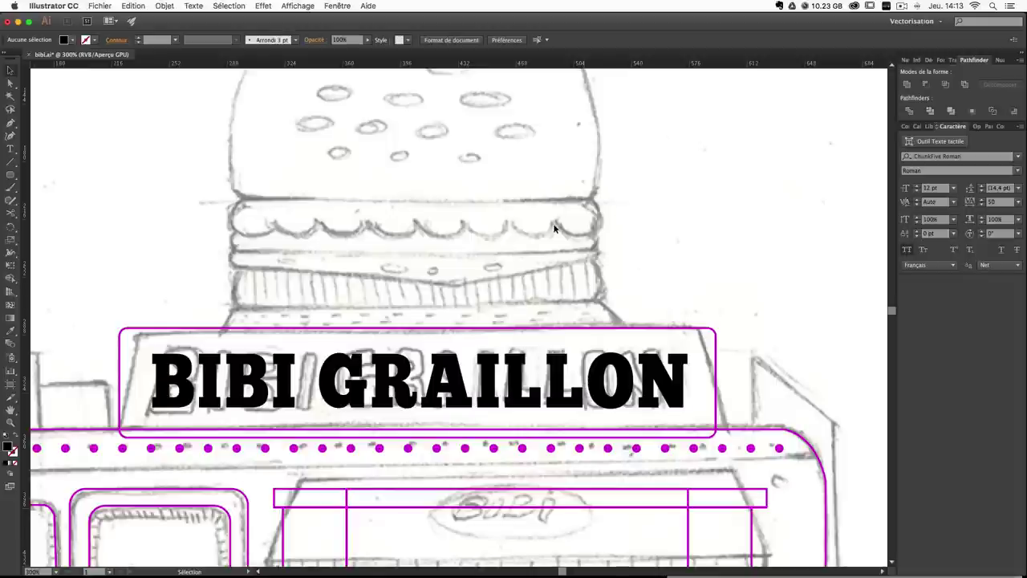
Create a new layer named "burger" between the camion and modele layers.
scroll(456, 233, "up", 3)
mouse_move(451, 223)
left_mouse_down()
mouse_move(468, 146)
mouse_move(459, 278)
mouse_move(458, 248)
left_mouse_up()
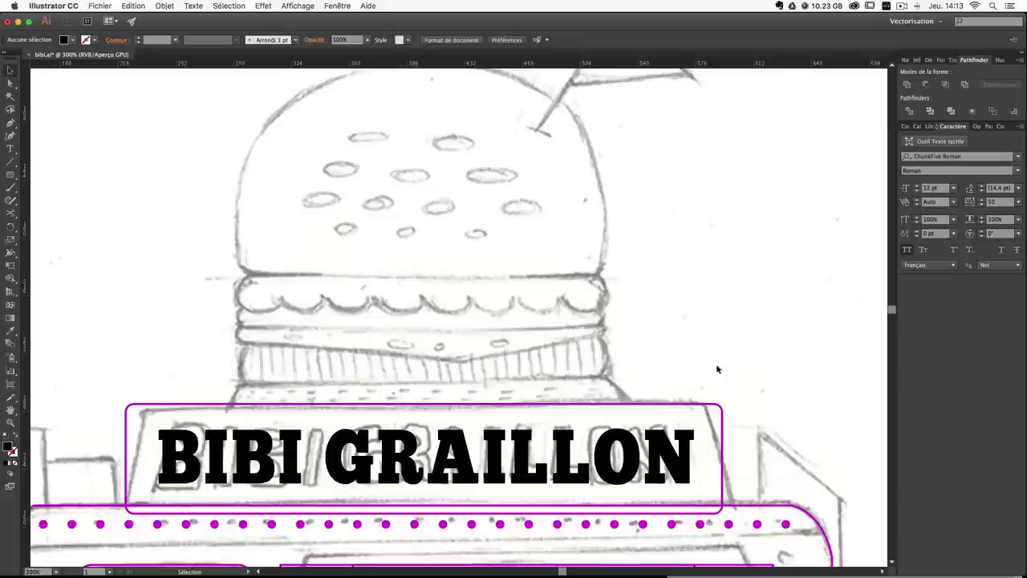
left_click(916, 127)
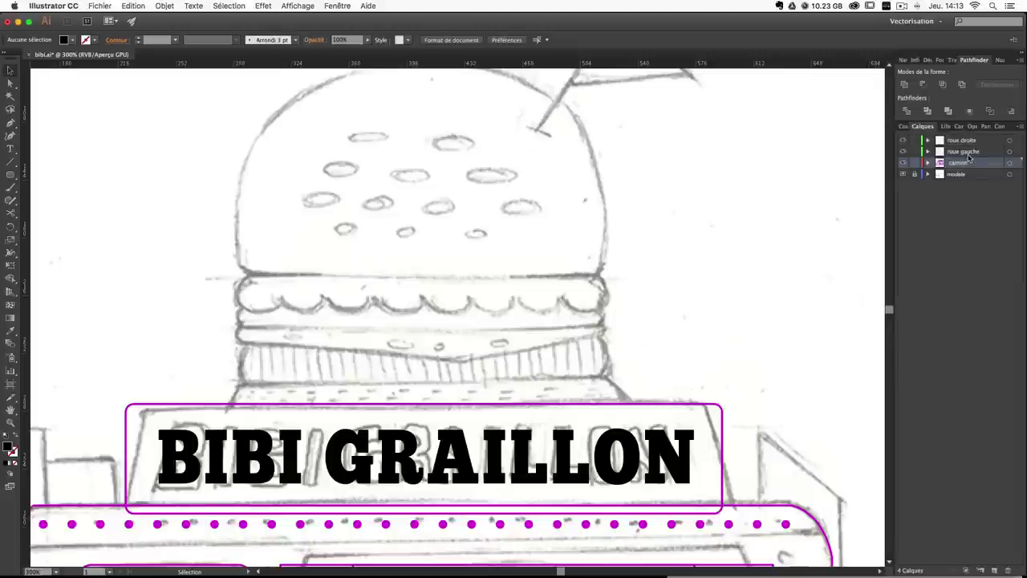
left_click(957, 176)
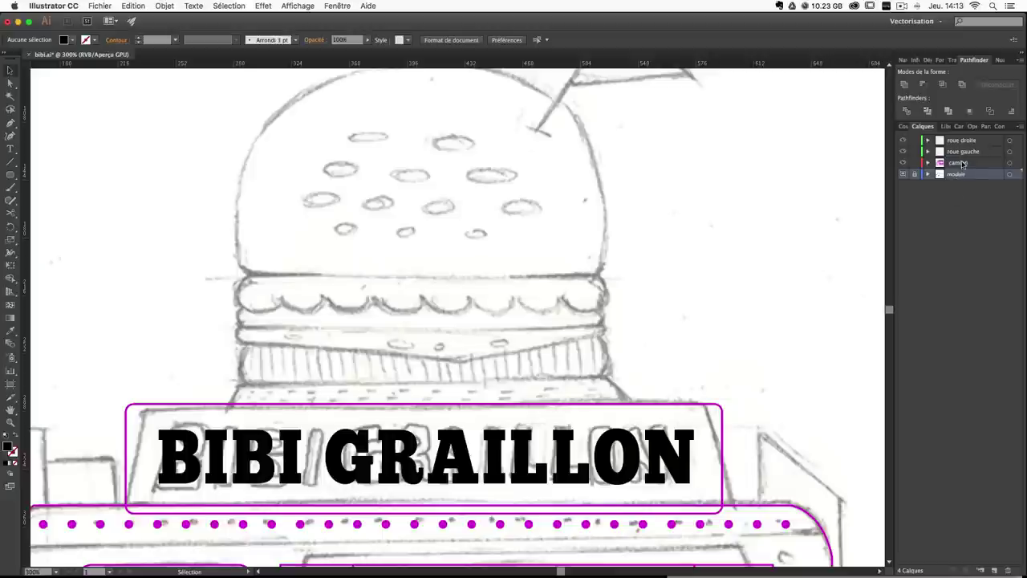
left_click(994, 570)
double_click(963, 174)
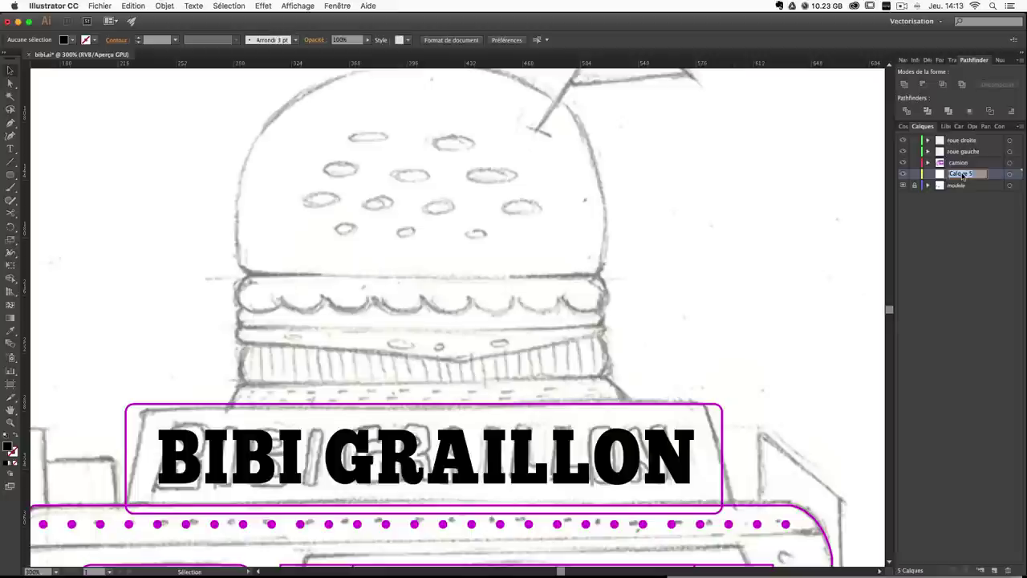
type("burger")
key("Return")
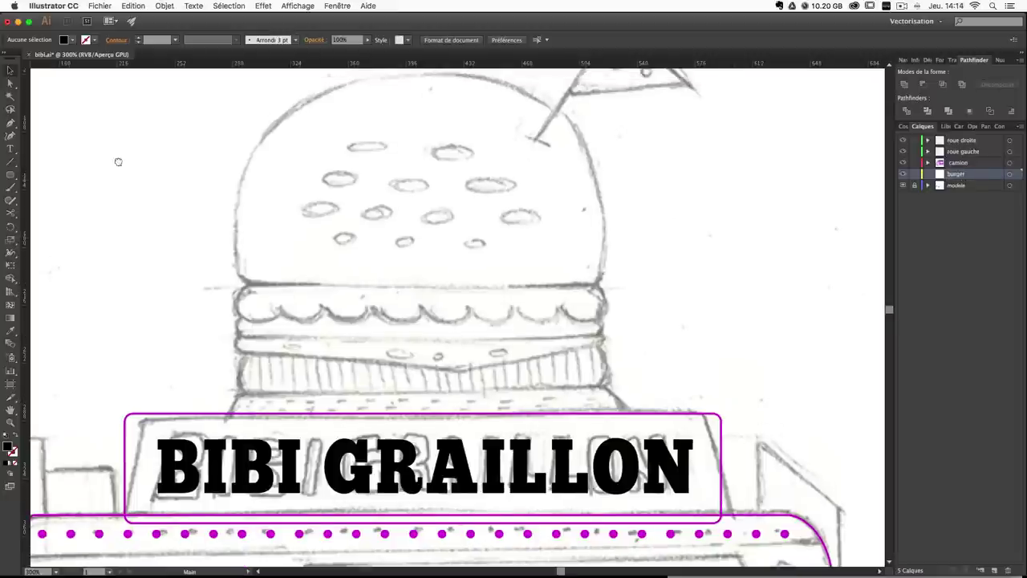
left_click_drag(18, 171, 64, 193)
mouse_move(226, 385)
left_mouse_down()
mouse_move(412, 425)
mouse_move(452, 447)
left_mouse_up()
key("super+z")
left_click_drag(8, 178, 64, 186)
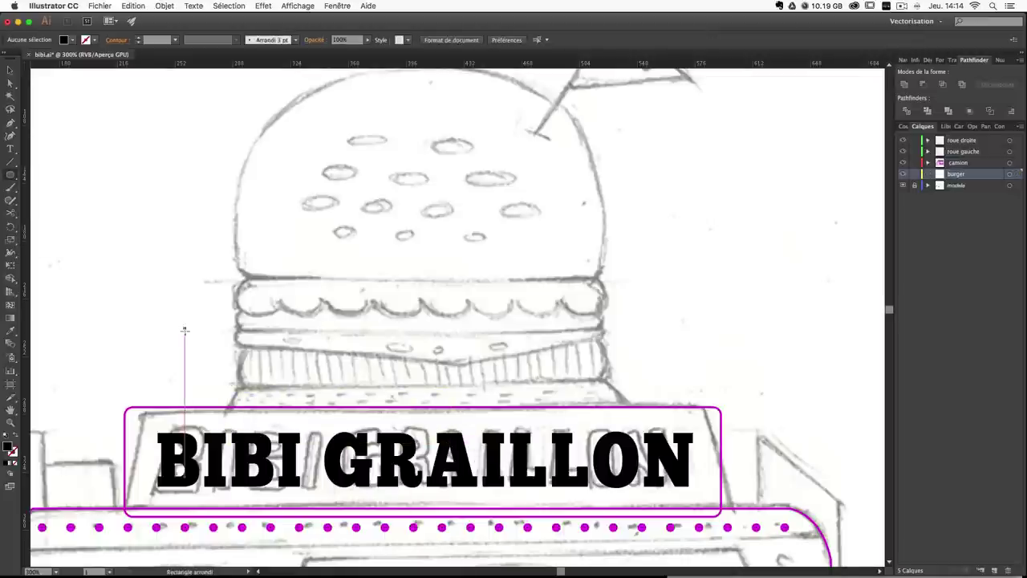
mouse_move(186, 336)
left_mouse_down()
mouse_move(518, 397)
mouse_move(497, 347)
left_mouse_up()
key("Delete")
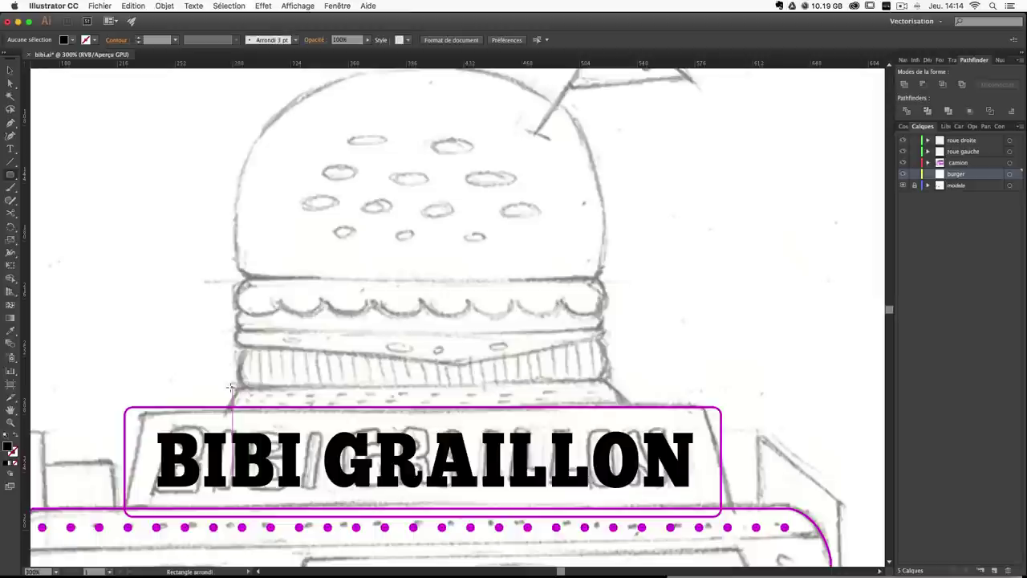
left_click_drag(232, 389, 623, 404)
key("super+z")
Widen the roof sign rectangle to about 380 px by extending its right edge.
left_click(9, 71)
key("space")
scroll(255, 410, "down", 5)
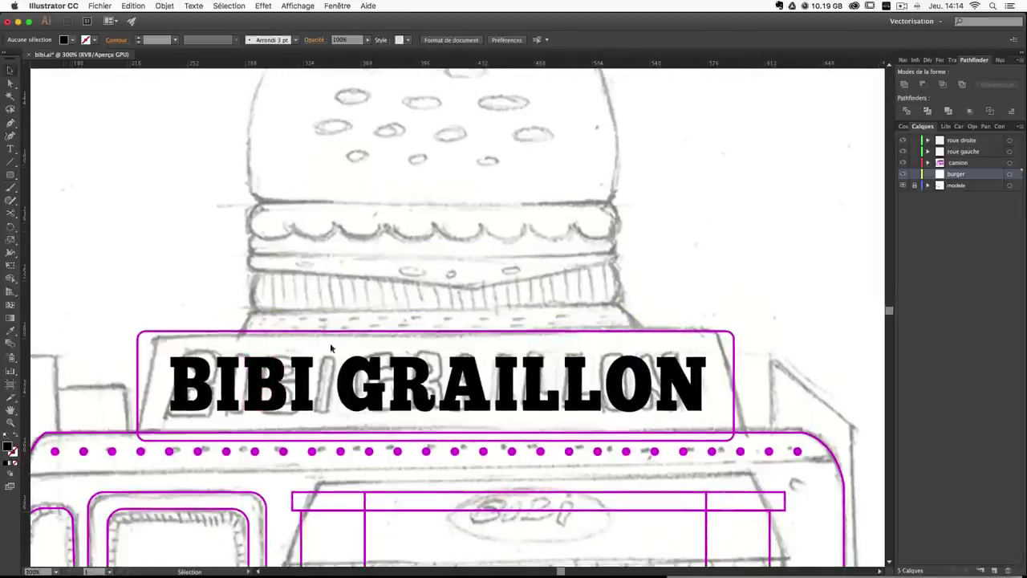
left_click(736, 389)
left_click_drag(736, 385, 746, 386)
left_click(766, 339)
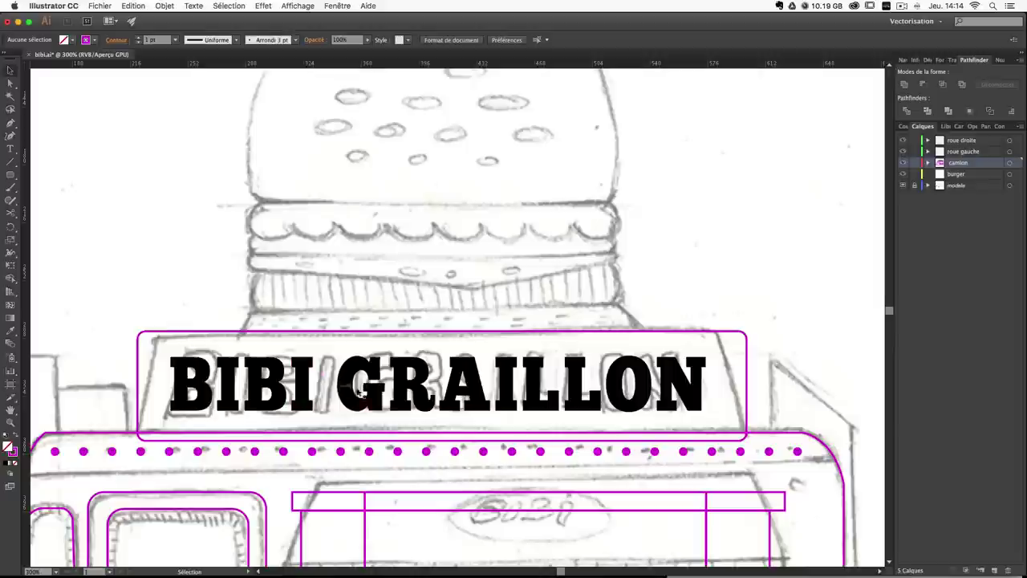
Place a vertical guide through the roof sign's centre at about X 410 px and show the guides.
left_click(629, 332)
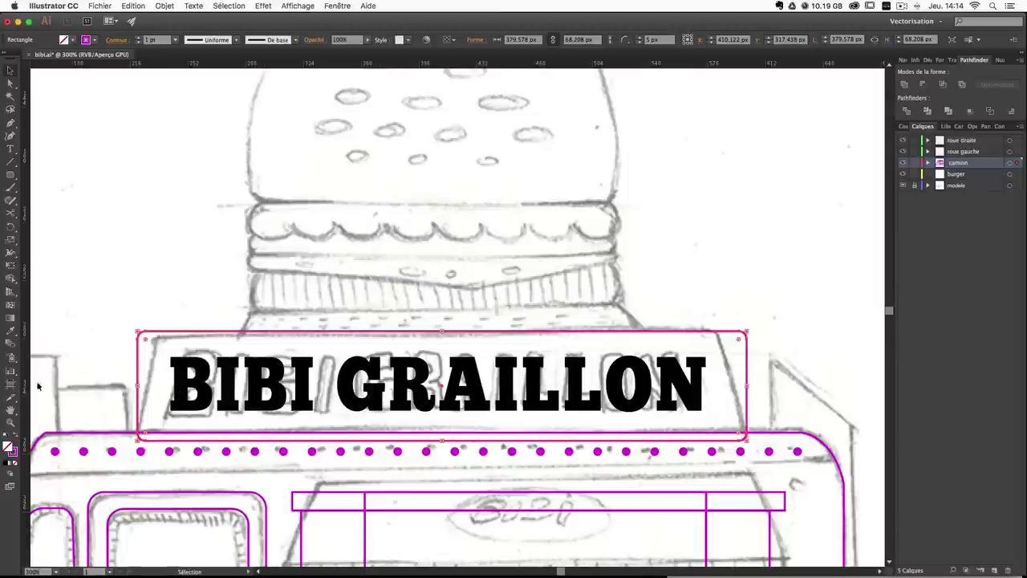
left_click_drag(29, 390, 448, 393)
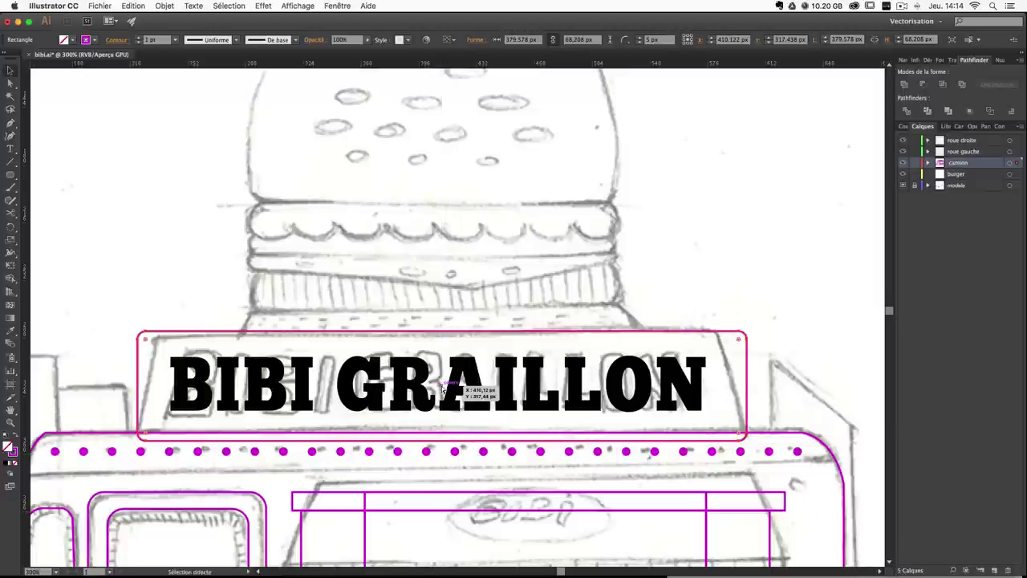
key("super+semicolon")
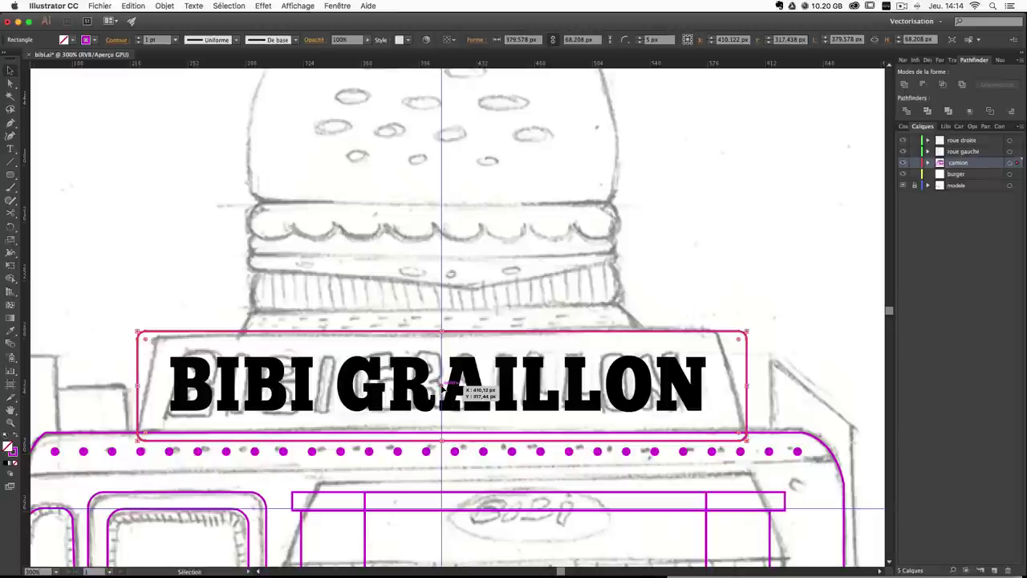
Shift the outlined BIBI GRAILLON lettering slightly right to centre it in the roof sign.
left_click(714, 252)
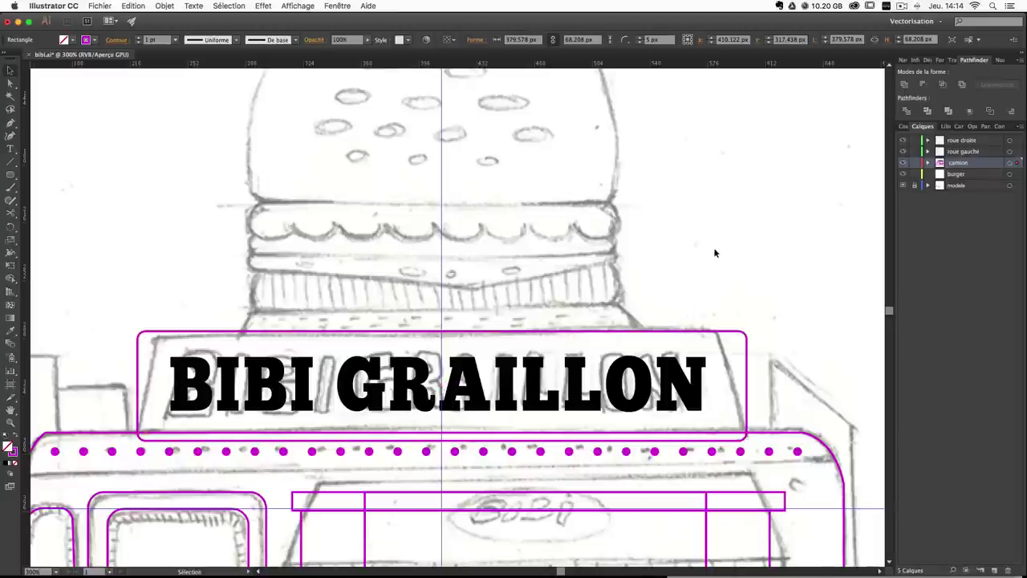
left_click(474, 380)
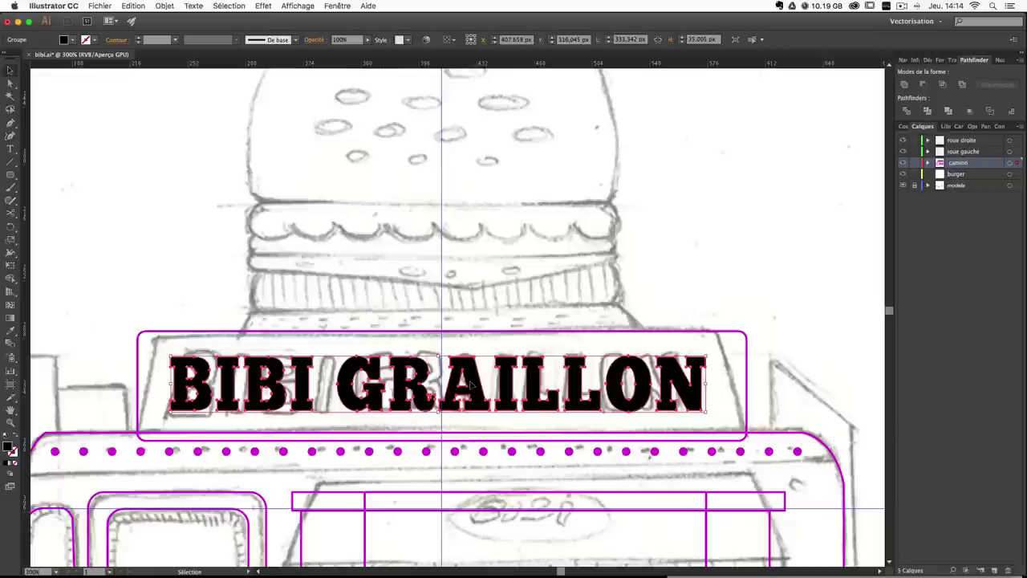
left_click(660, 213)
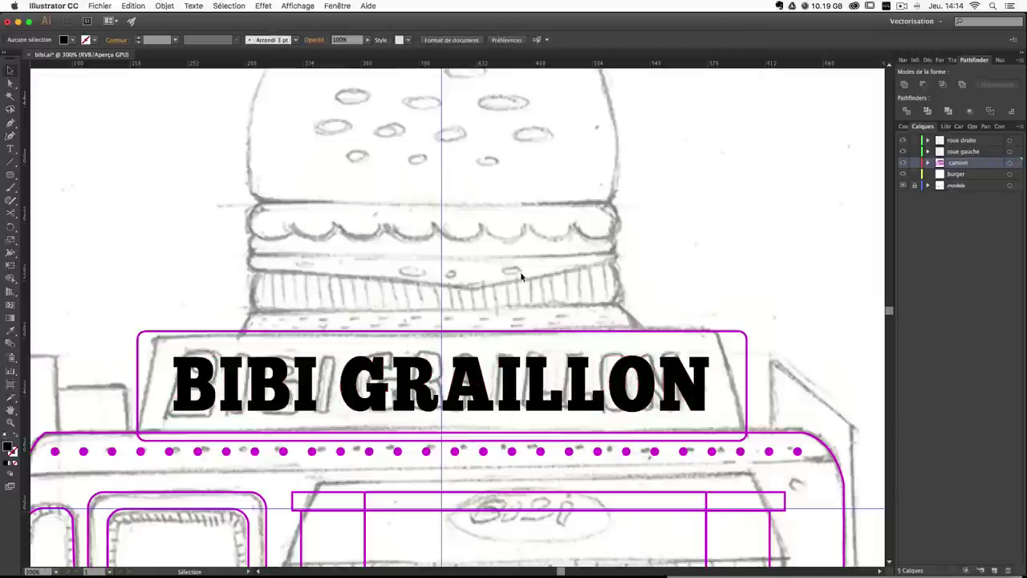
Draw a rounded rectangle about 247 by 21 px over the sketched bottom bun, overlapping the sign's upper edge.
scroll(520, 275, "up", 3)
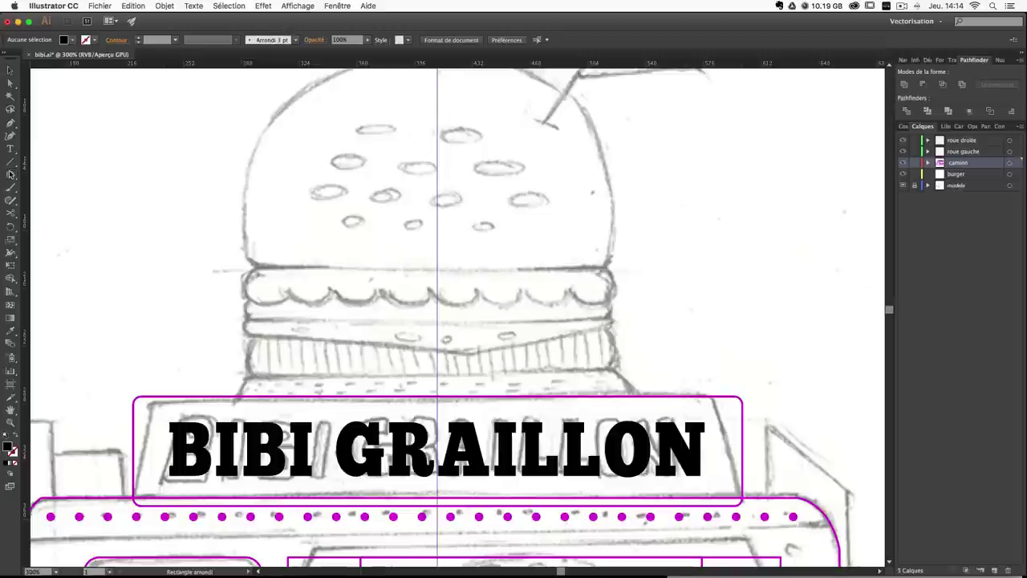
left_click_drag(10, 174, 64, 185)
left_click(259, 380)
key("Escape")
left_click_drag(242, 375, 640, 410)
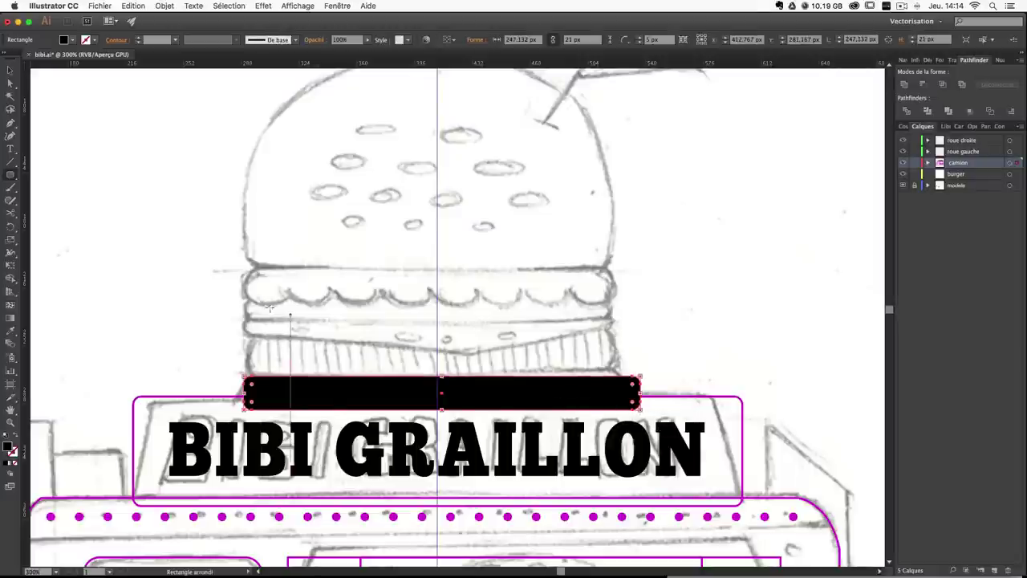
Copy the roof sign's magenta outline style to the bottom bun rectangle and shift it 3 px left onto the guide.
left_click(11, 330)
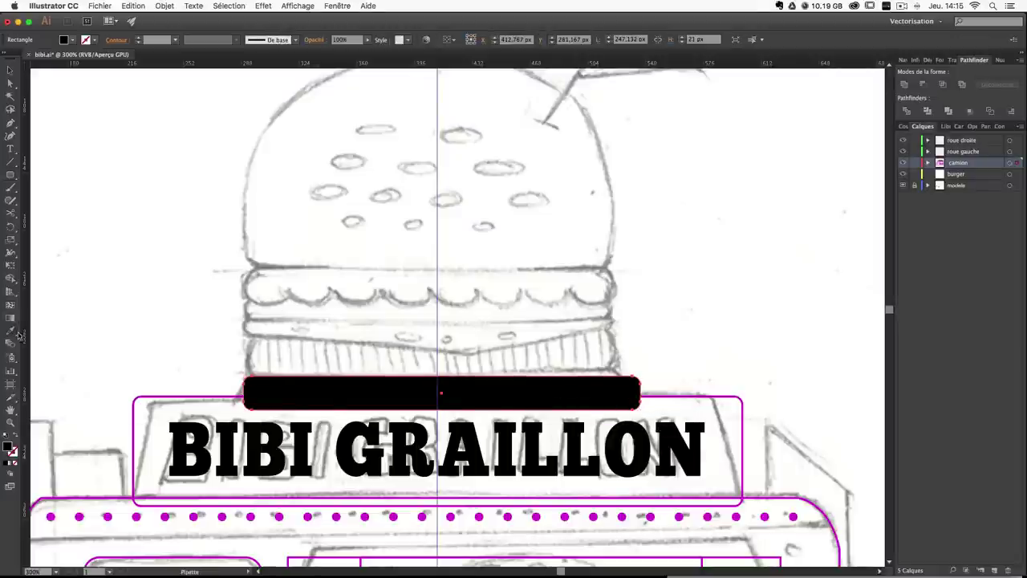
left_click(137, 400)
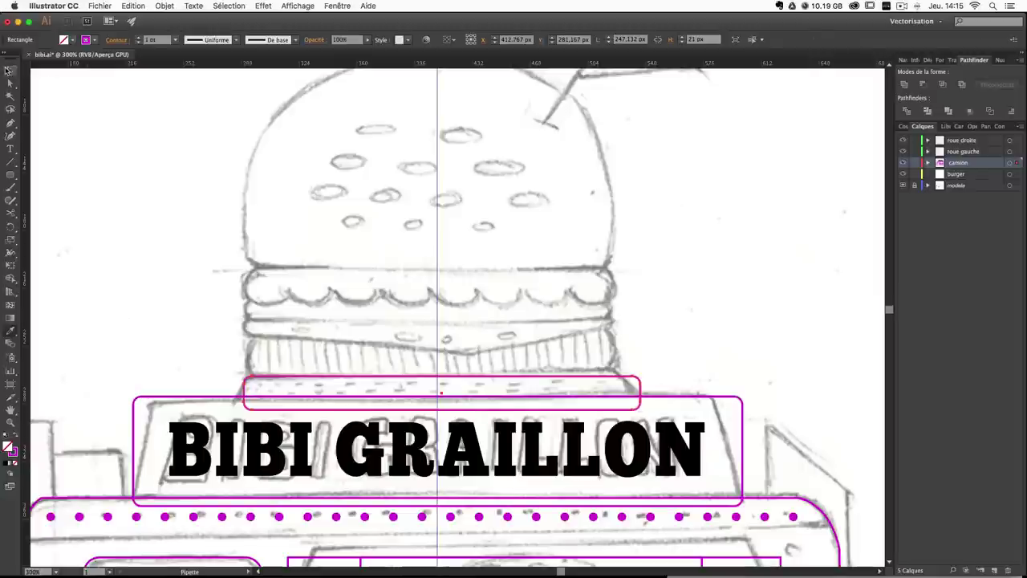
left_click(10, 72)
key("Left")
key("Left")
key("Left")
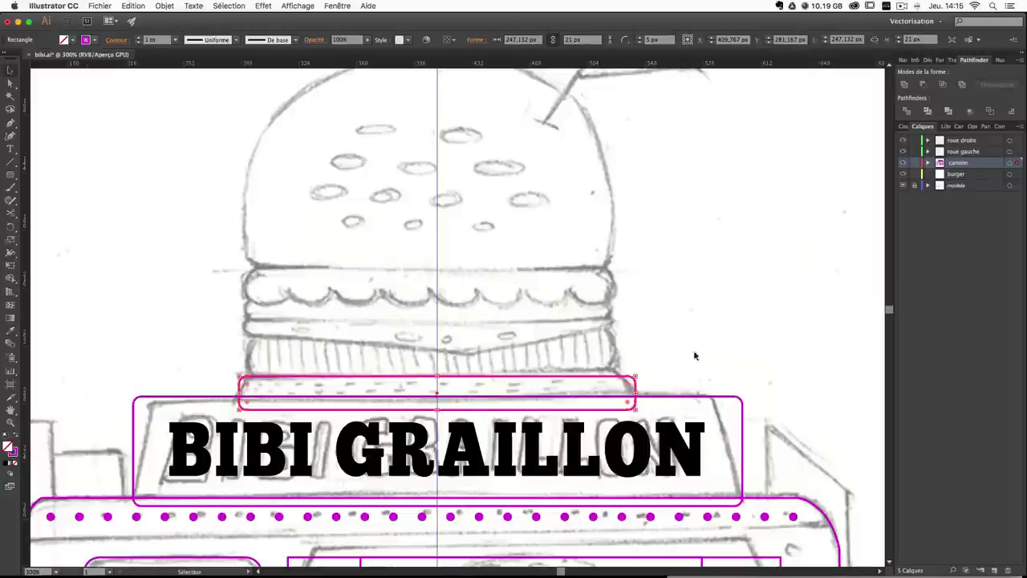
left_click(681, 343)
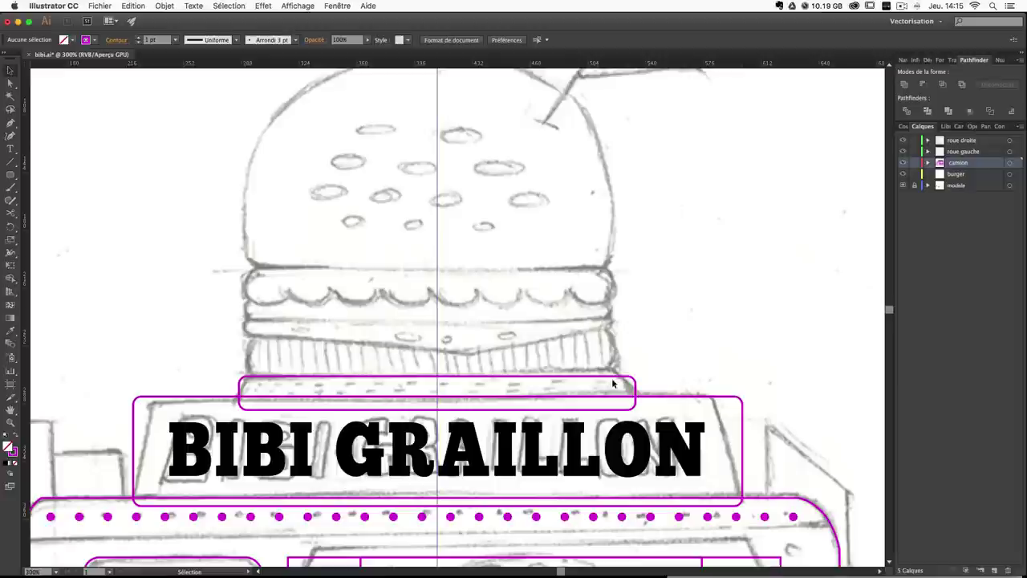
Raise the bottom bun rectangle's upper edge so the shape is about 23 px high.
left_click(427, 376)
left_click_drag(438, 376, 438, 372)
left_click(734, 315)
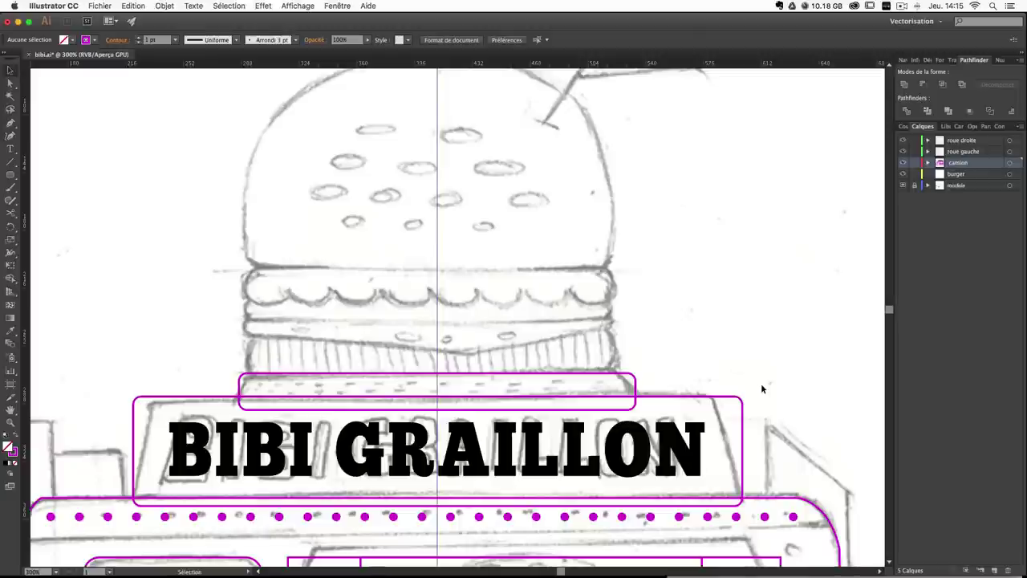
left_click(619, 379)
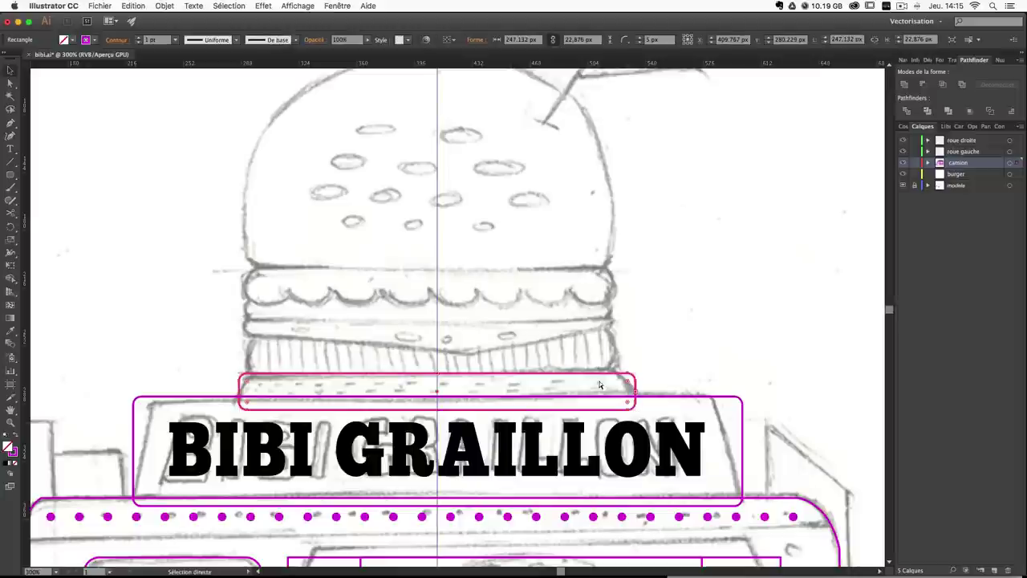
Cut the bottom bun rectangle from the camion layer and paste it into the burger layer.
key("Delete")
key("super+z")
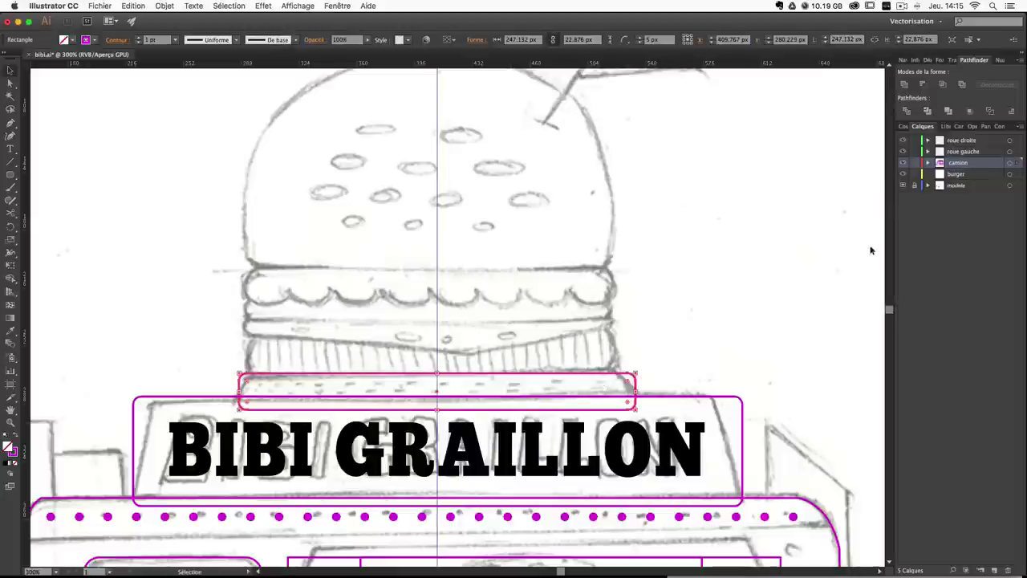
left_click(962, 175)
left_click(665, 374)
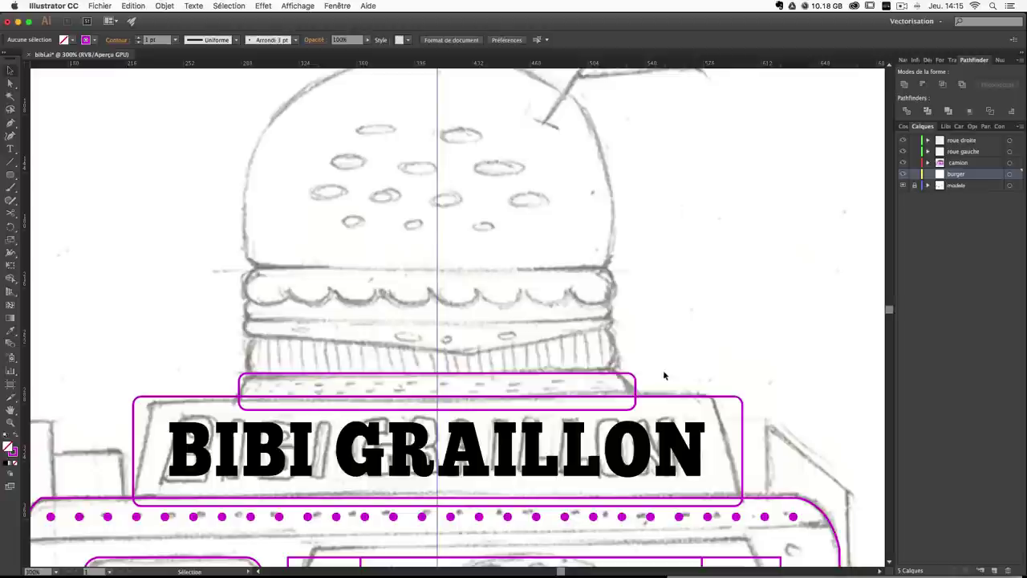
left_click(617, 378)
key("Delete")
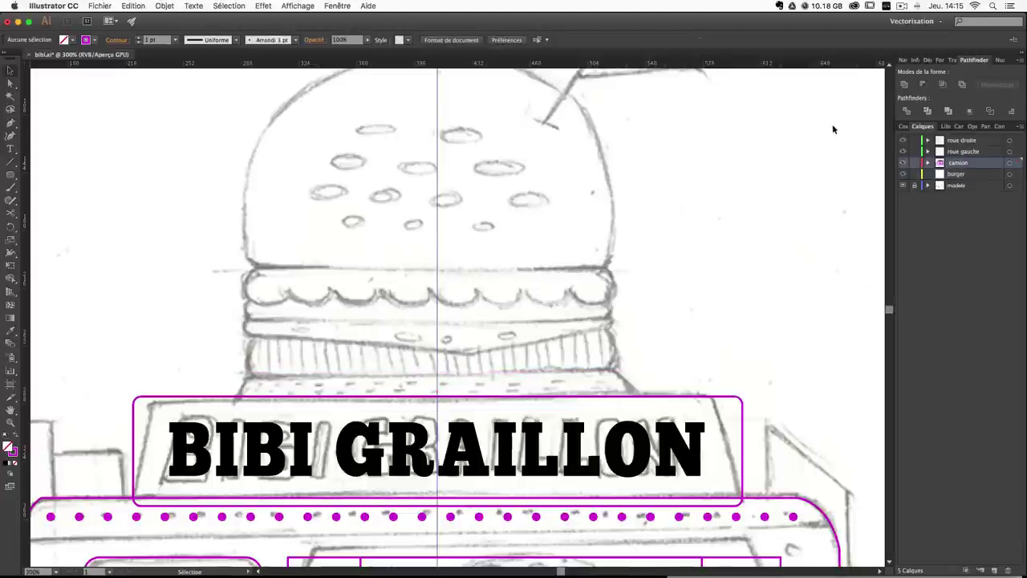
left_click(953, 174)
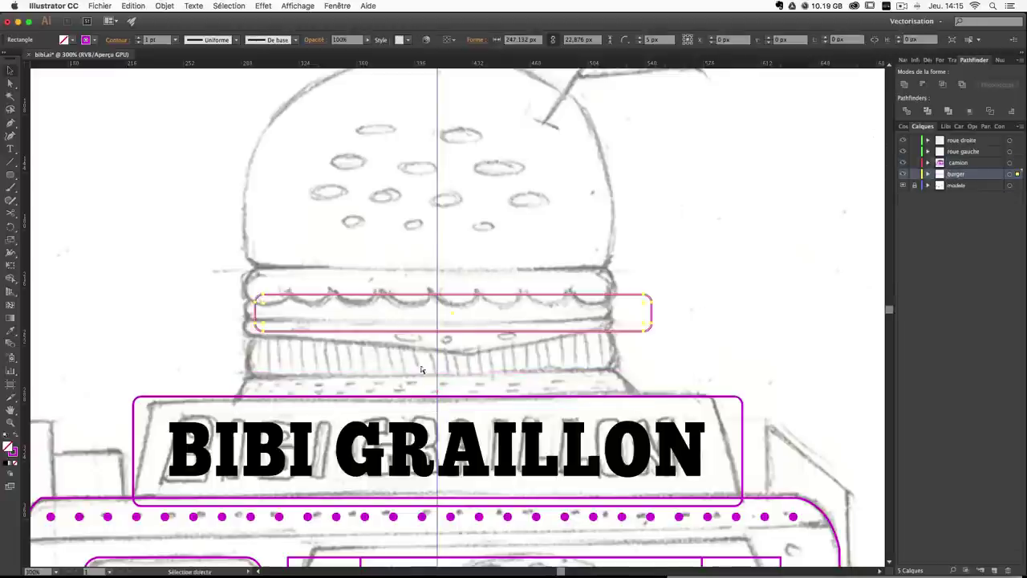
key("super+f")
Place the pasted rectangle back over the sketched bottom bun, centred on the vertical guide.
left_click_drag(519, 297, 504, 365)
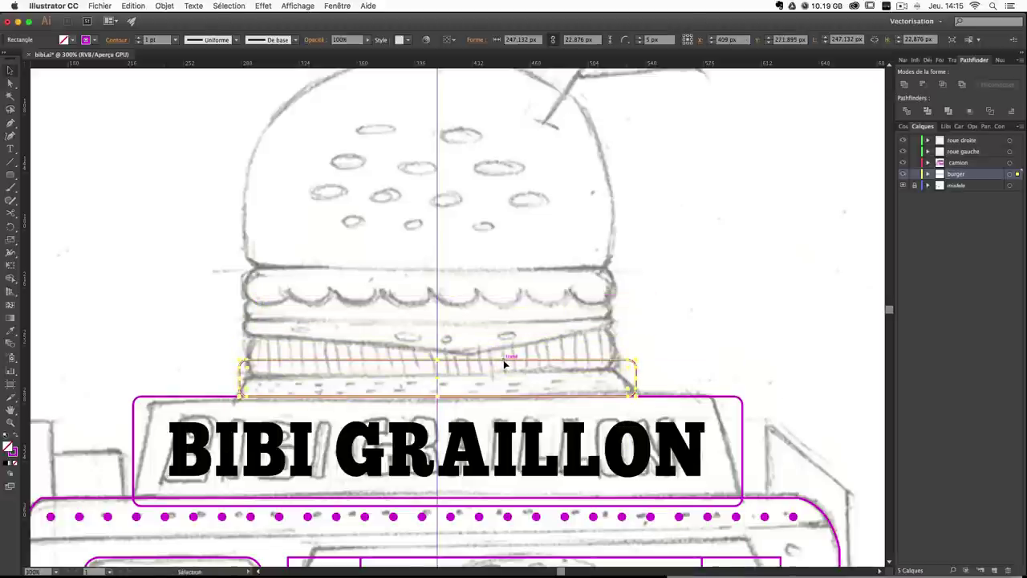
key("Down")
key("Down")
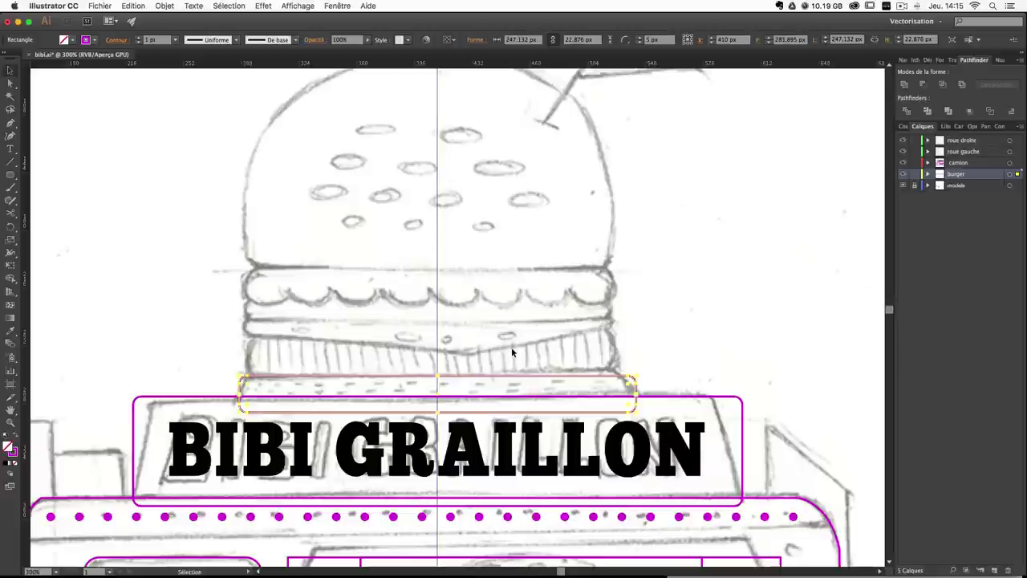
left_click(699, 297)
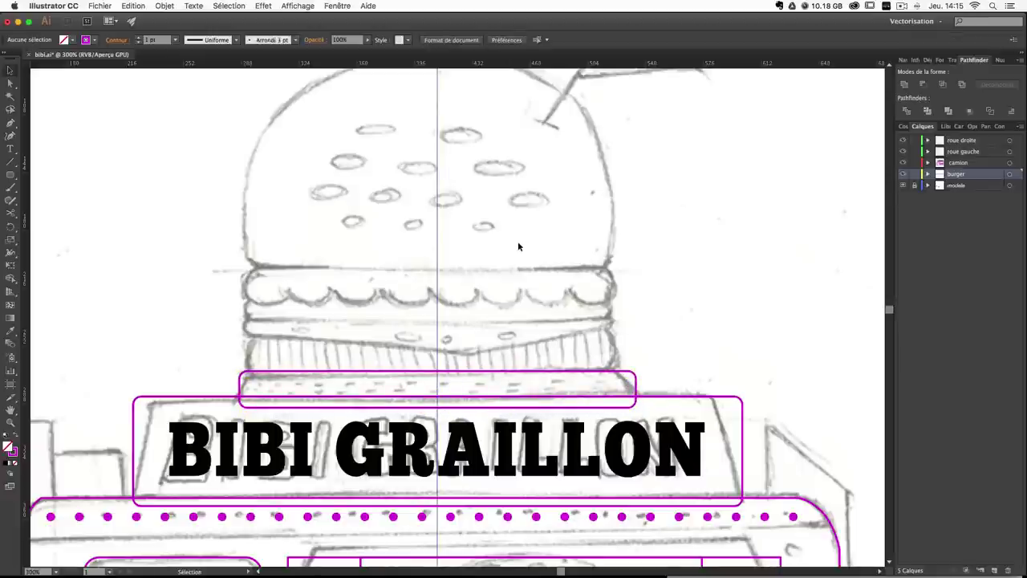
left_click_drag(592, 215, 586, 260)
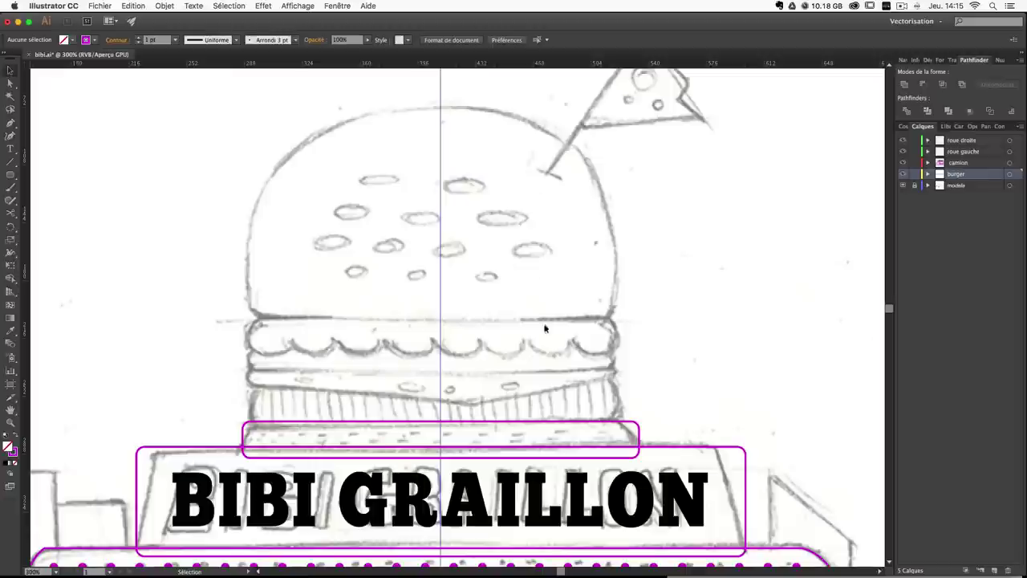
Create a 227 by 20 px rounded rectangle with an 8 px corner radius and centre it on the guide over the patty.
left_click(10, 175)
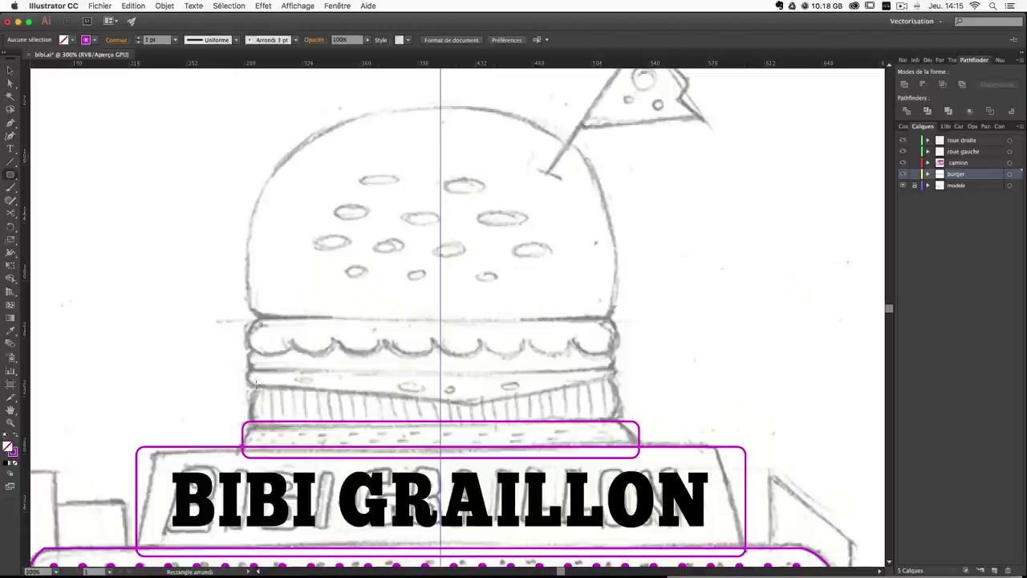
left_click_drag(250, 386, 617, 418)
key("super+z")
left_click(195, 327)
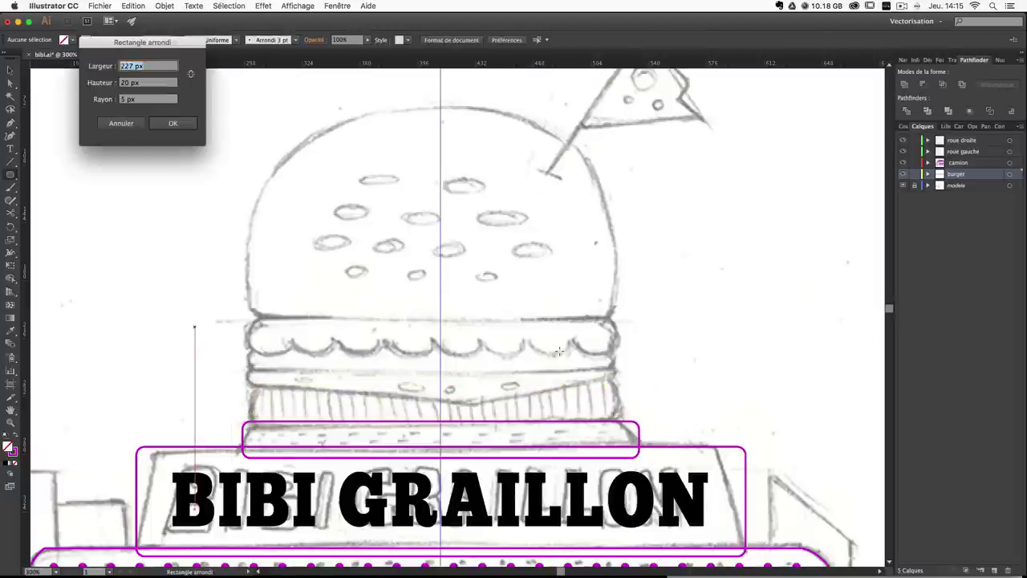
key("Tab")
key("Tab")
key("Return")
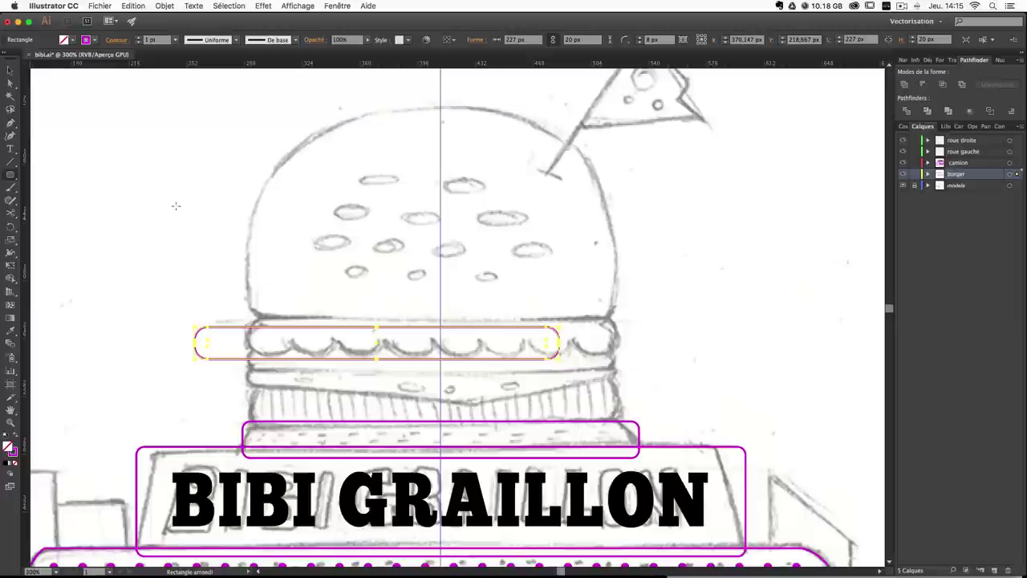
key("v")
left_click_drag(329, 331, 394, 390)
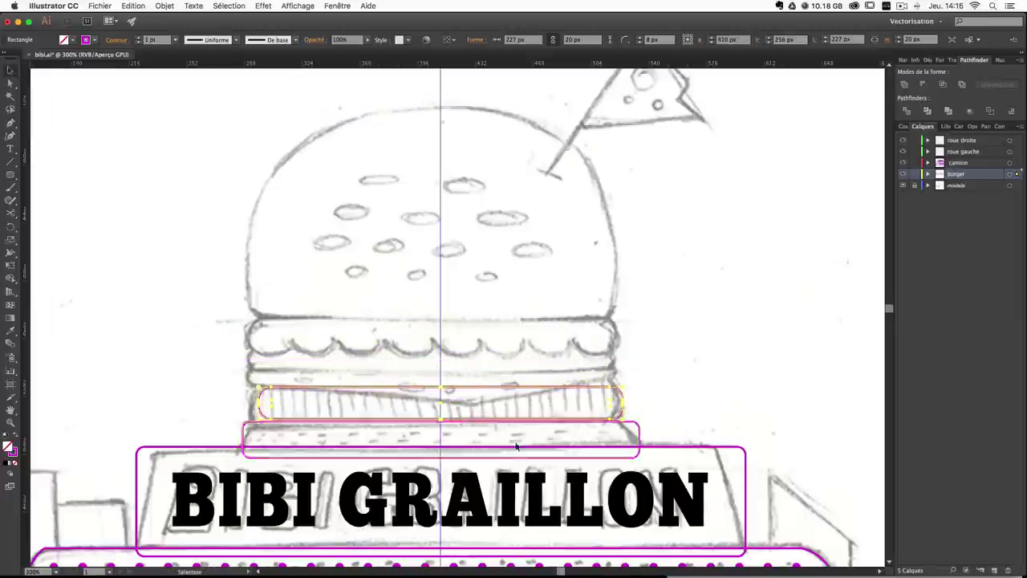
Widen the patty rectangle on both sides to about 246 px and lower its bottom edge to the bun, making it about 21 px high.
left_click_drag(261, 405, 245, 406)
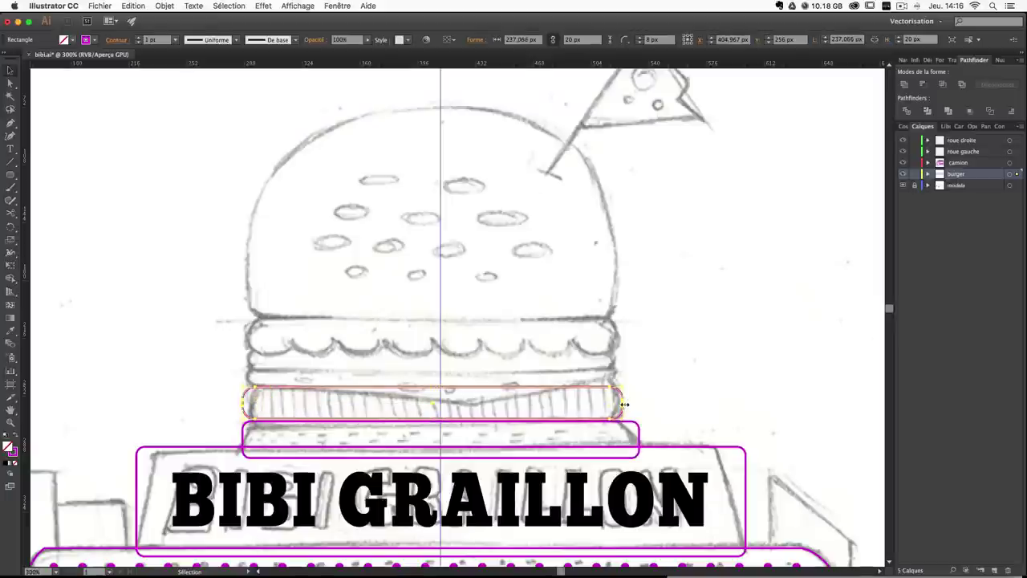
left_click_drag(624, 404, 639, 404)
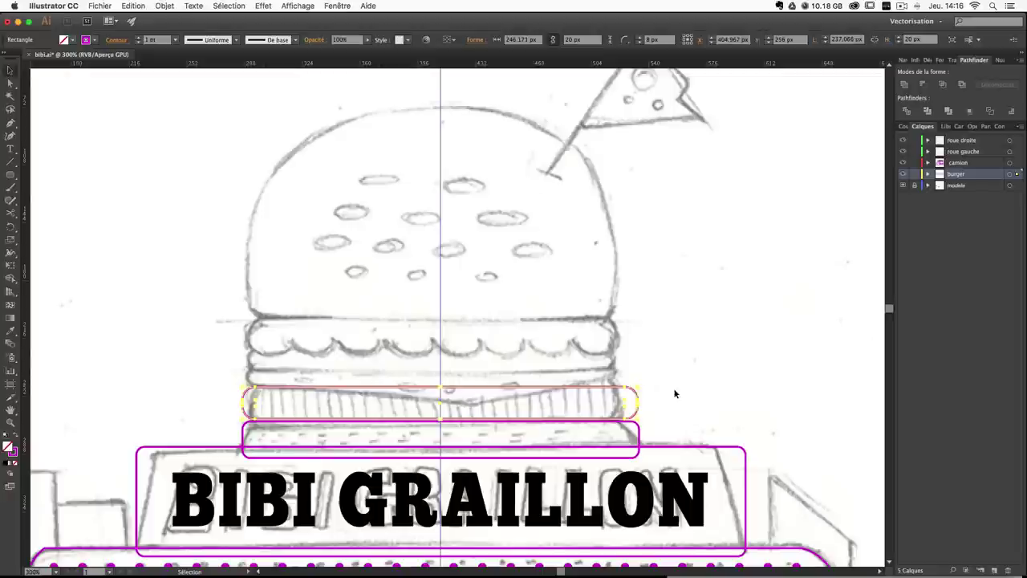
left_click(674, 393)
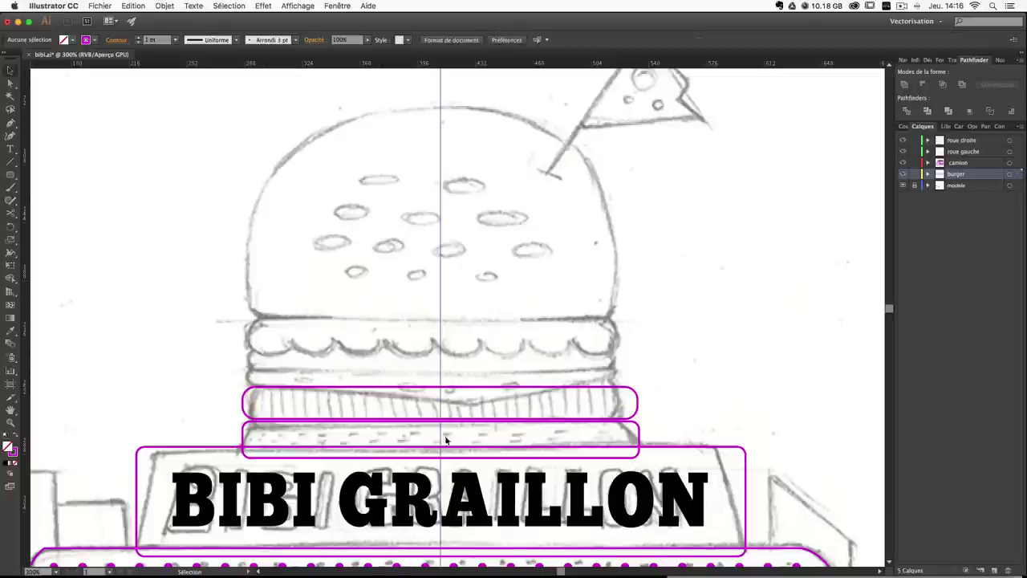
left_click(487, 392)
left_click_drag(439, 419, 446, 421)
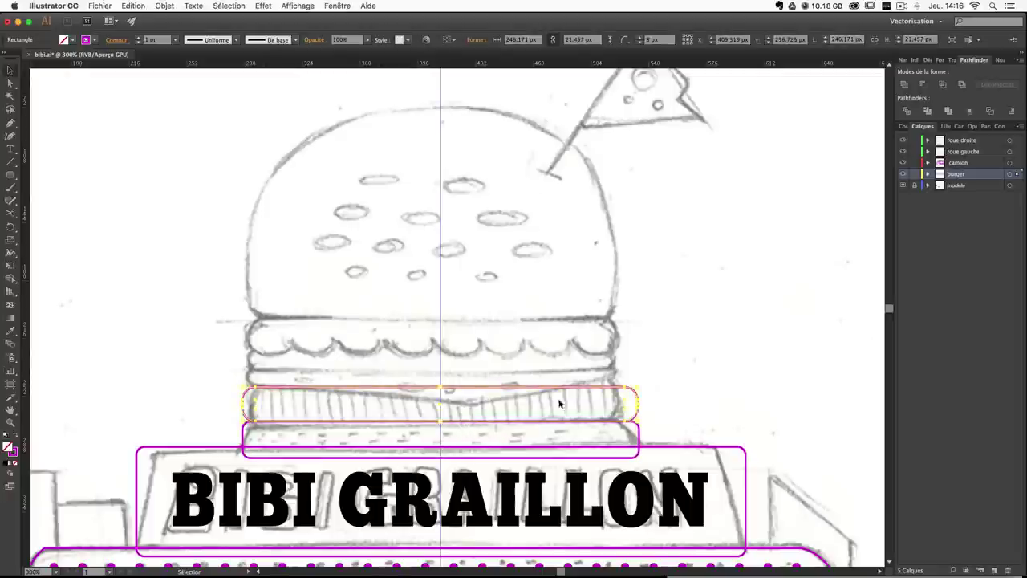
left_click(674, 381)
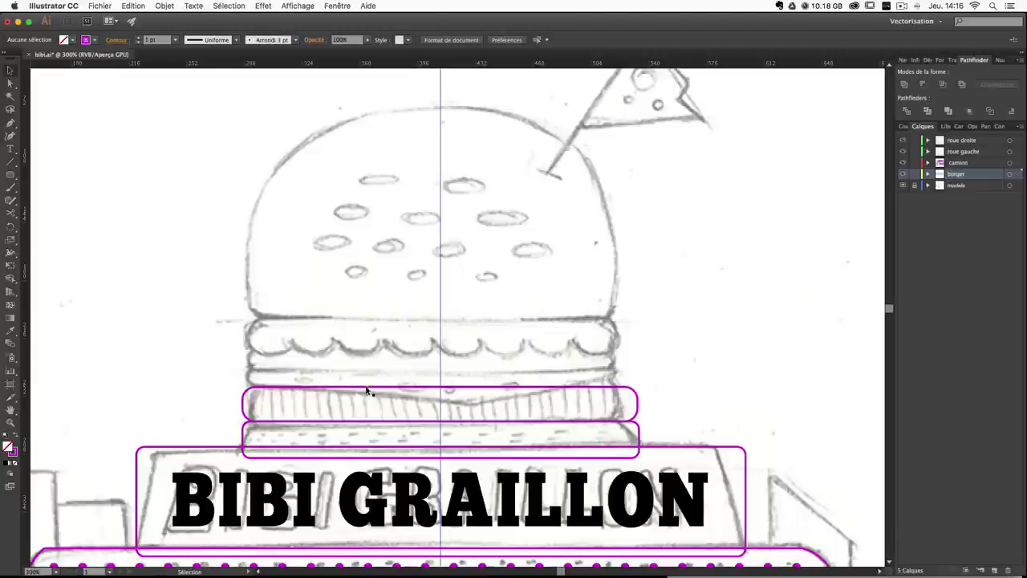
Draw a rounded rectangle about 243 by 11 px for the cheese above the patty, and extend its left end to align with the patty.
left_click_drag(366, 389, 370, 372)
key("super+z")
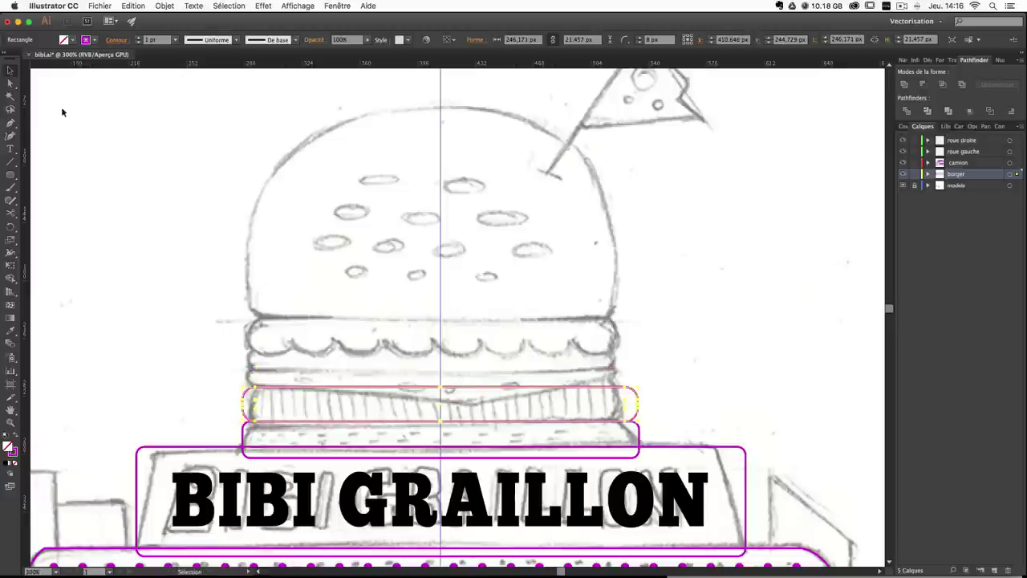
left_click(11, 175)
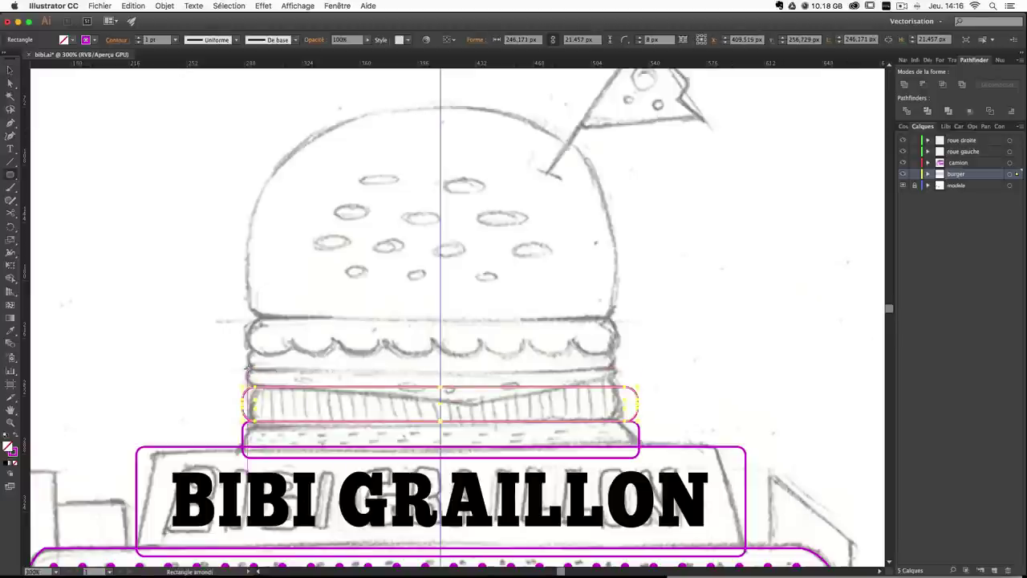
left_click_drag(247, 368, 633, 383)
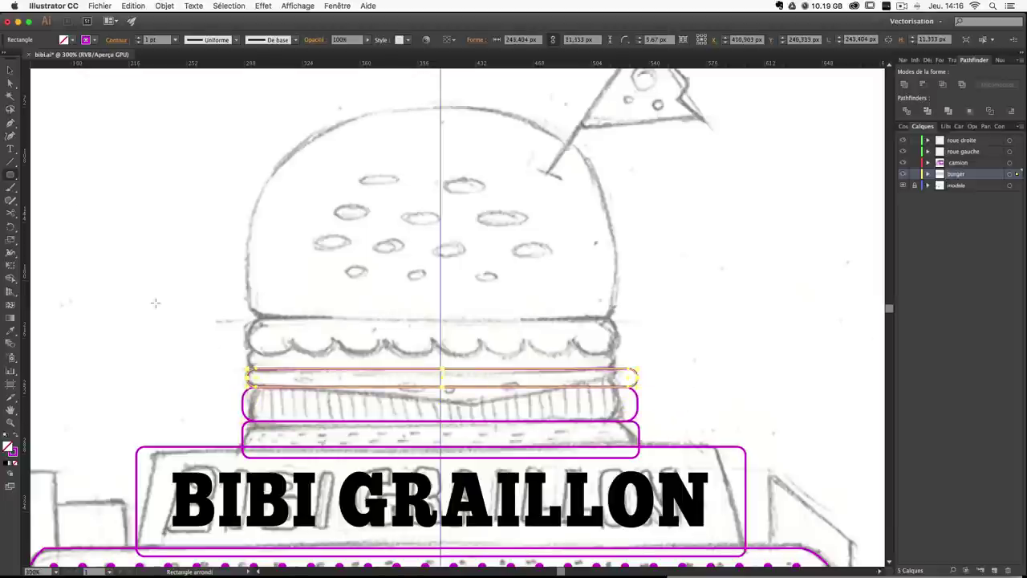
left_click(10, 69)
left_click_drag(248, 378, 242, 377)
left_click(173, 363)
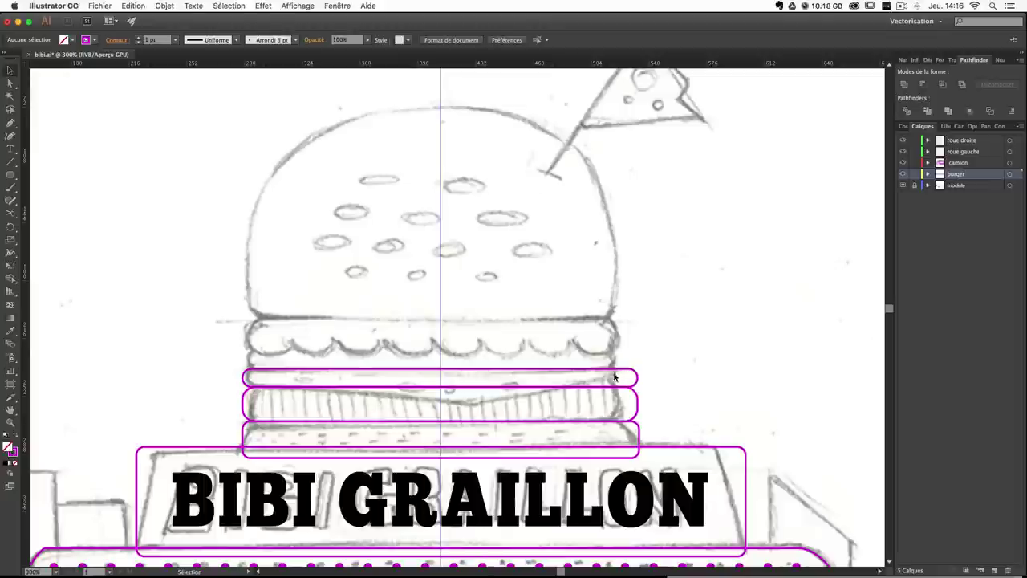
Draw a closed triangle with the Pen tool over the cheese's drooping point and unite it with the cheese rectangle.
left_click(8, 120)
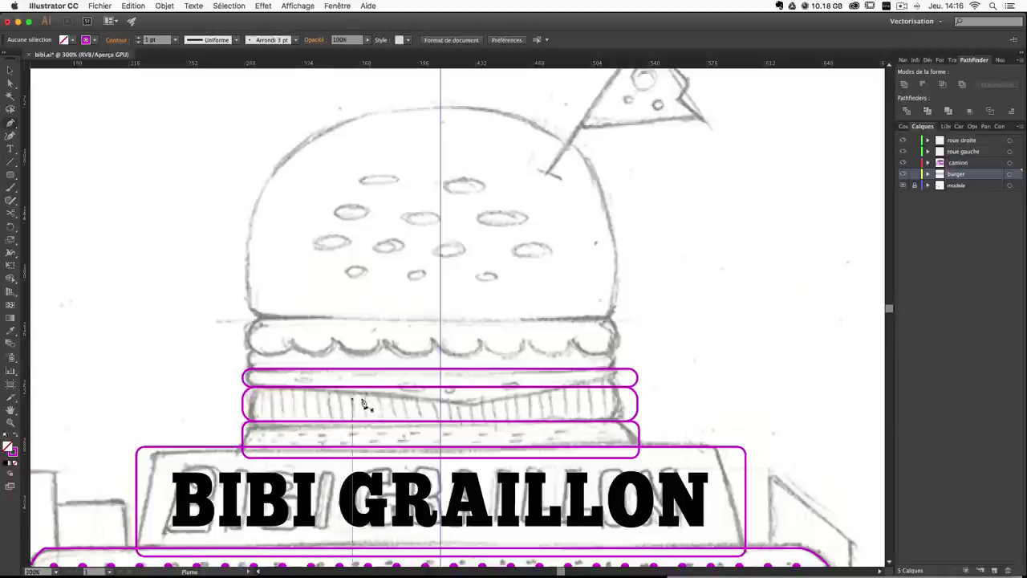
left_click(315, 389)
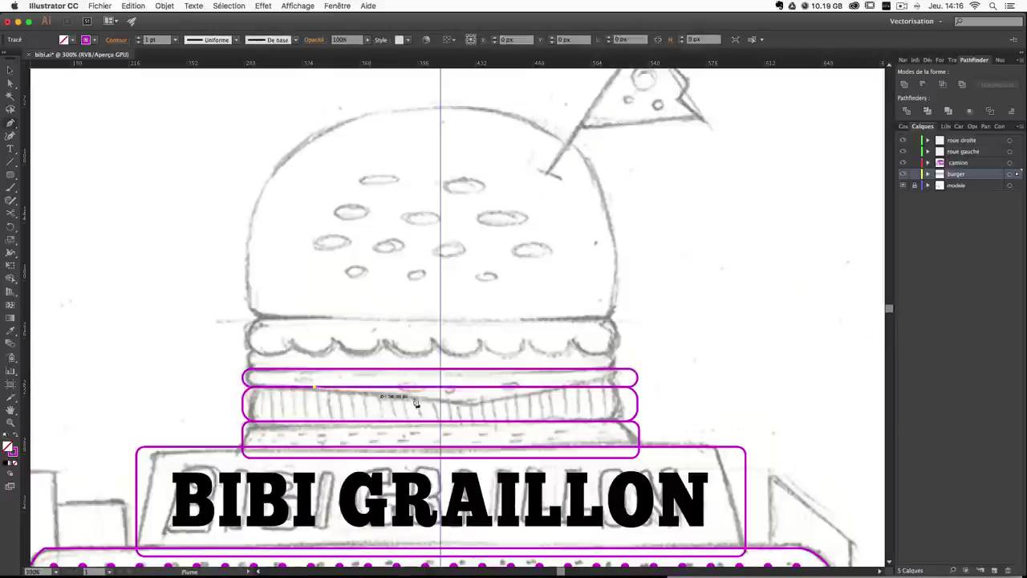
left_click(474, 402)
left_click(587, 384)
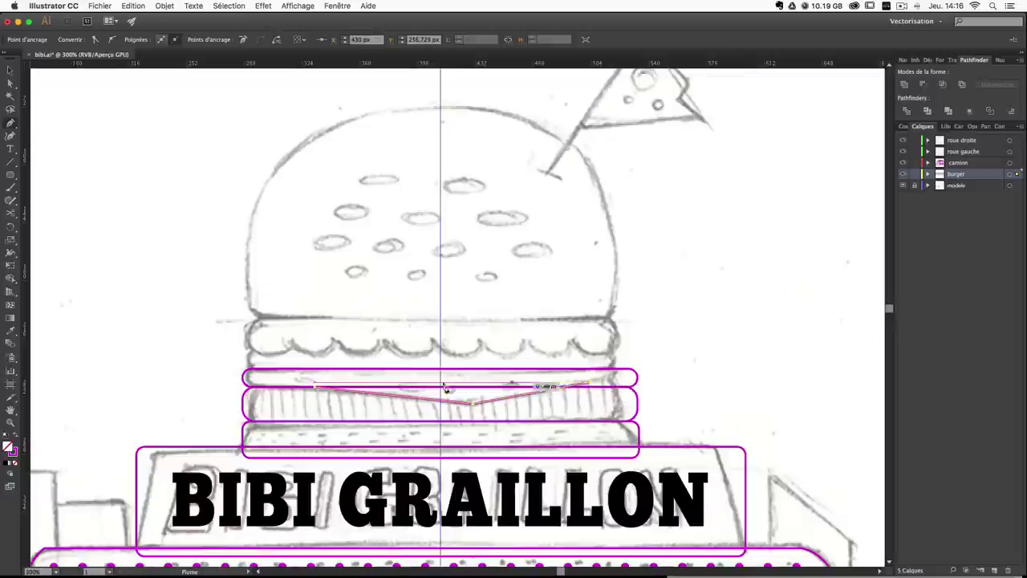
left_click(316, 388)
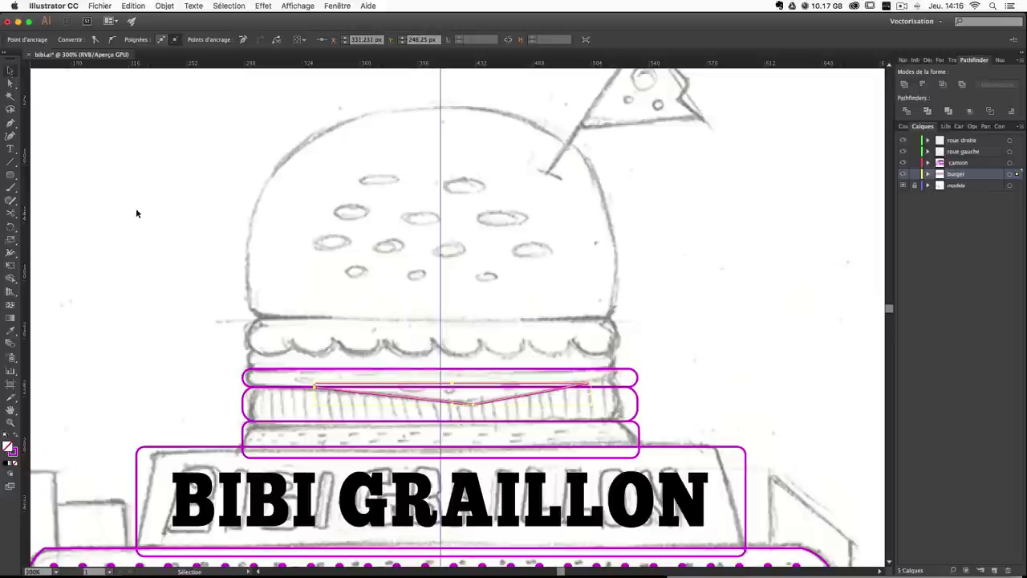
left_click(280, 369, "super")
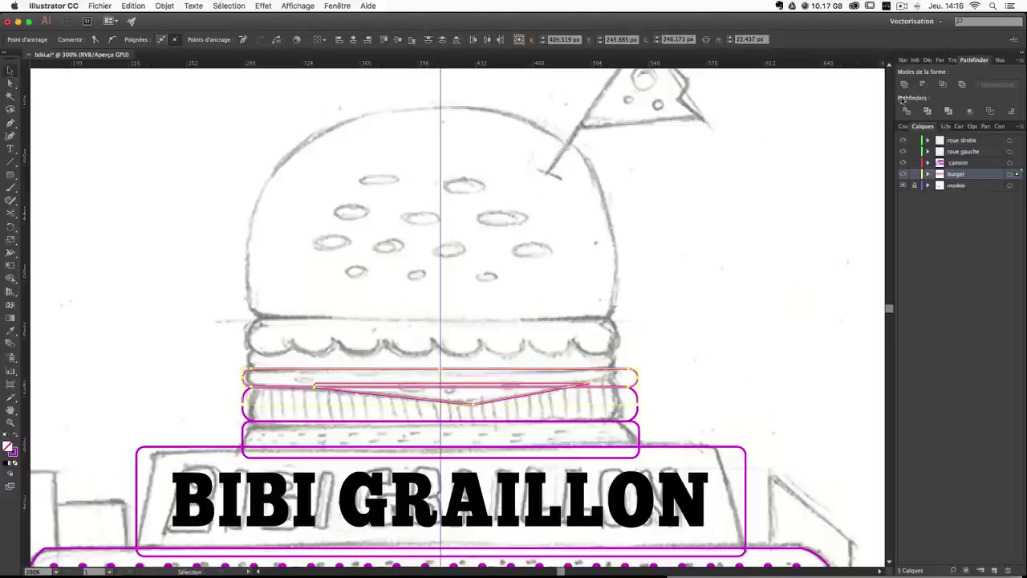
left_click(904, 83)
left_click(763, 278)
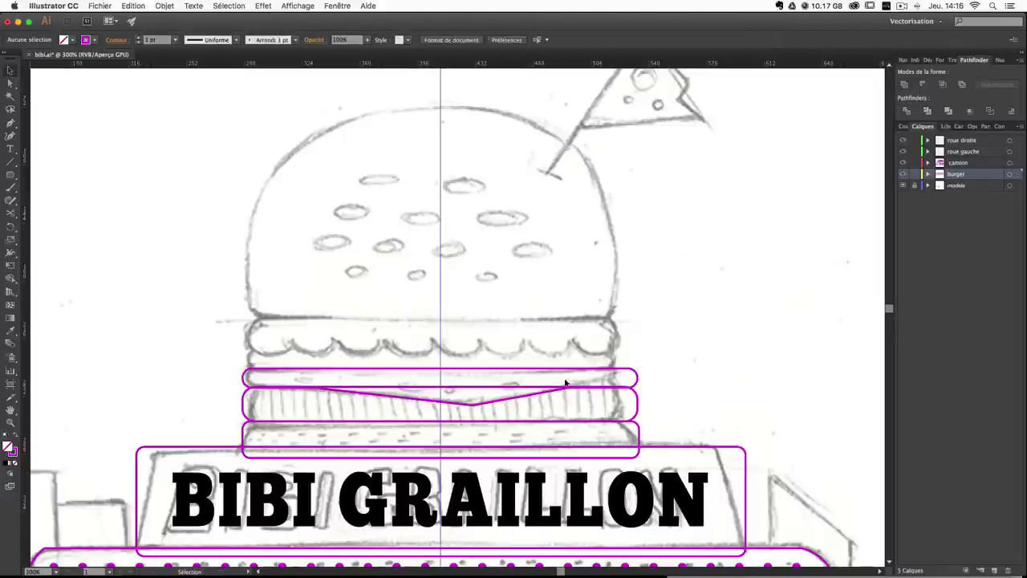
Try moving the merged cheese shape off the burger, undo the move, and select the patty rectangle briefly.
left_click_drag(571, 372, 682, 257)
key("super+z")
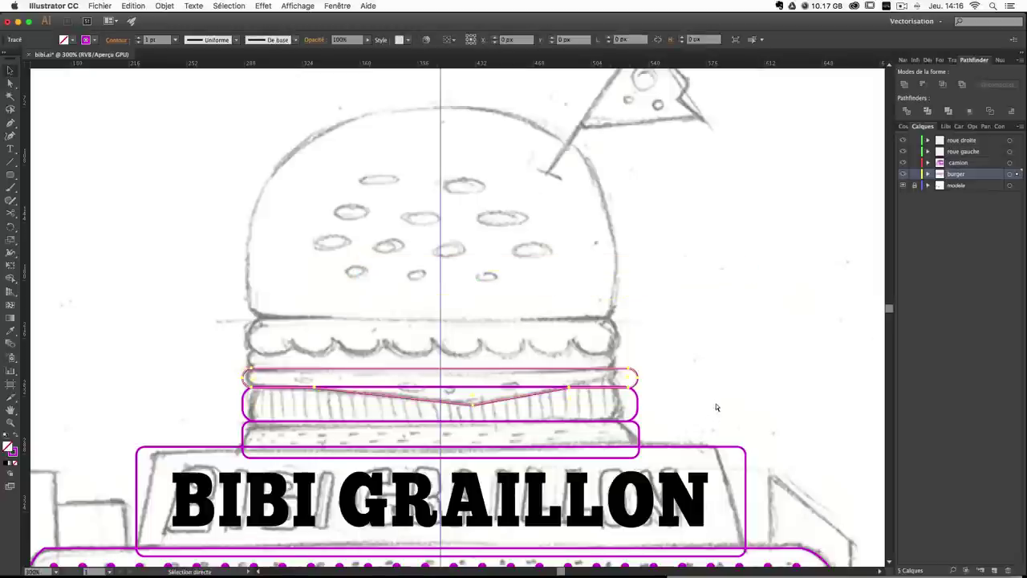
left_click(648, 418)
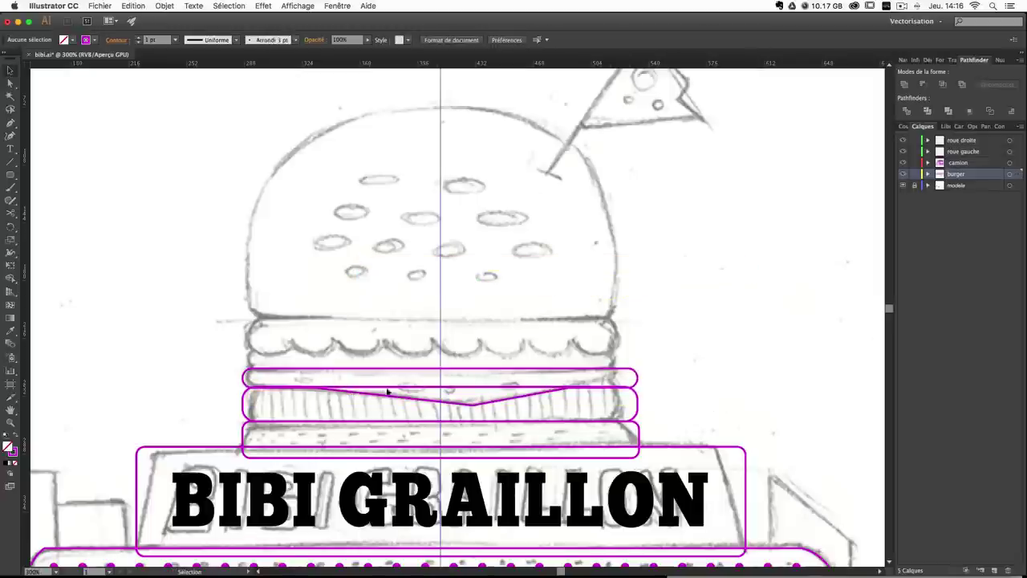
left_click(243, 404)
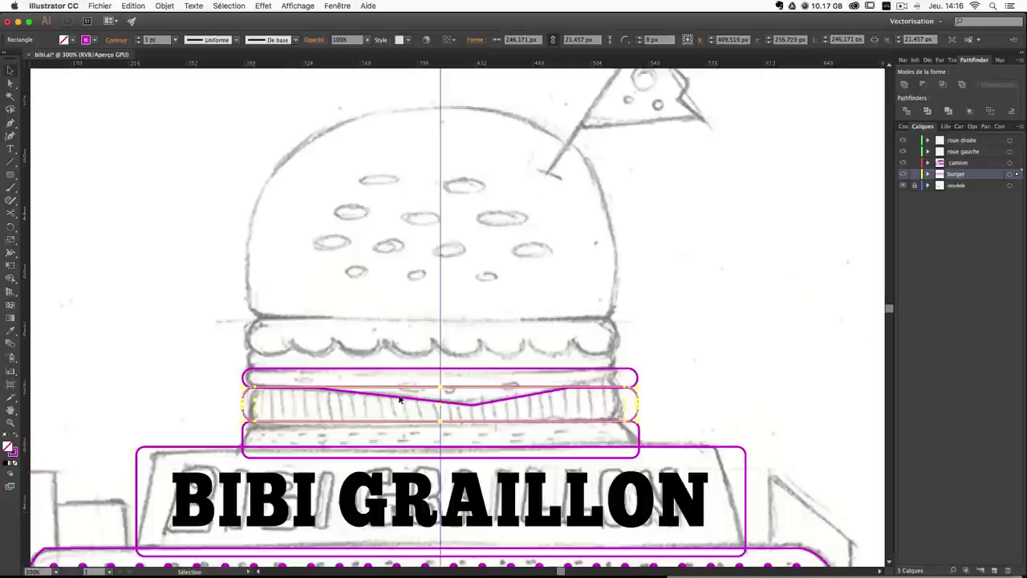
left_click(776, 335)
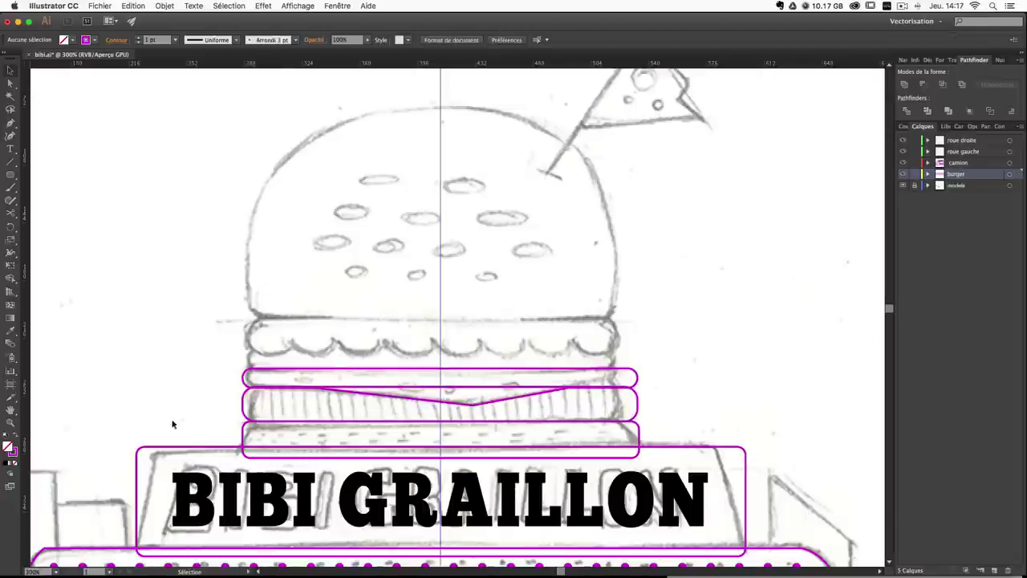
Try swapping the cheese shape's outline colour to its fill, and undo the swap.
left_click(243, 380)
left_click(16, 438)
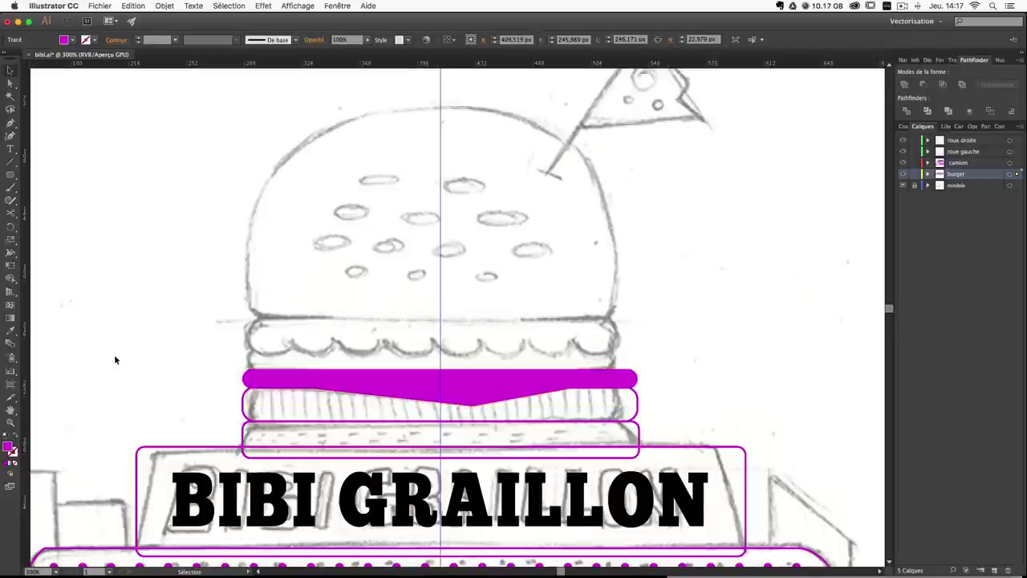
left_click(643, 407)
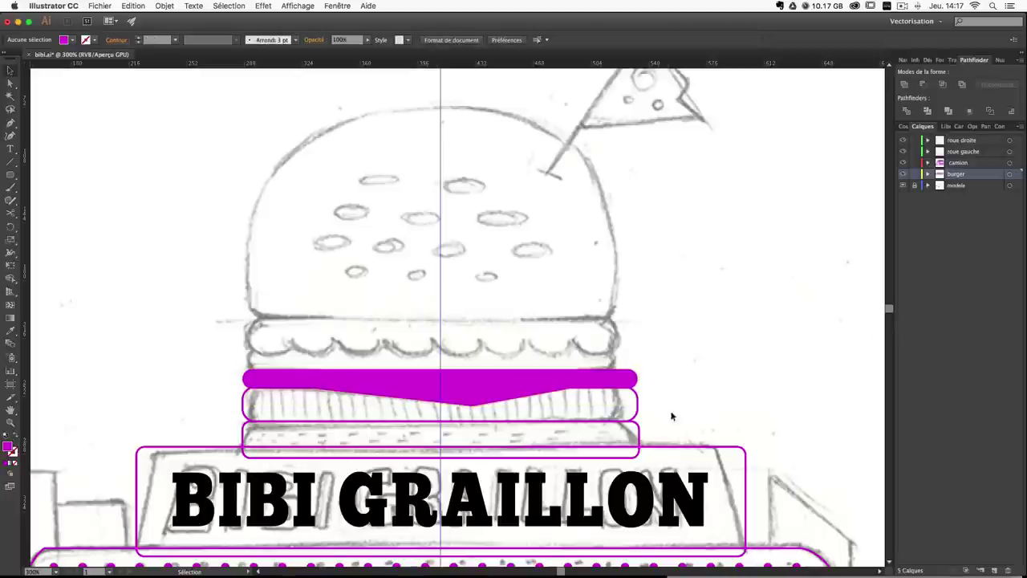
key("super+z")
left_click(735, 381)
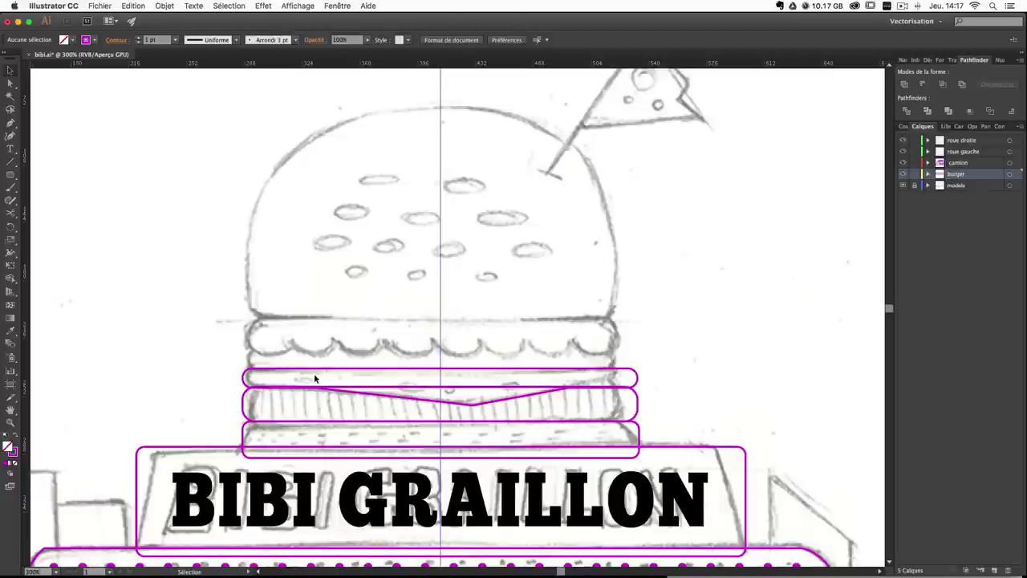
Draw an ellipse about 21 by 7.7 px as a cheese hole just left of the vertical guide, and nudge it up and left.
left_click_drag(9, 172, 53, 201)
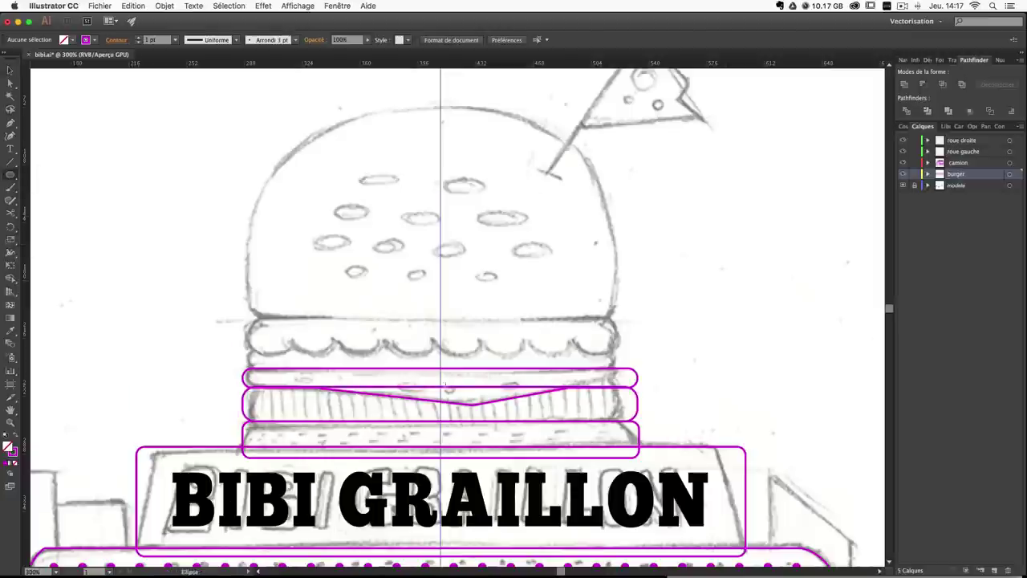
left_click_drag(398, 378, 433, 391)
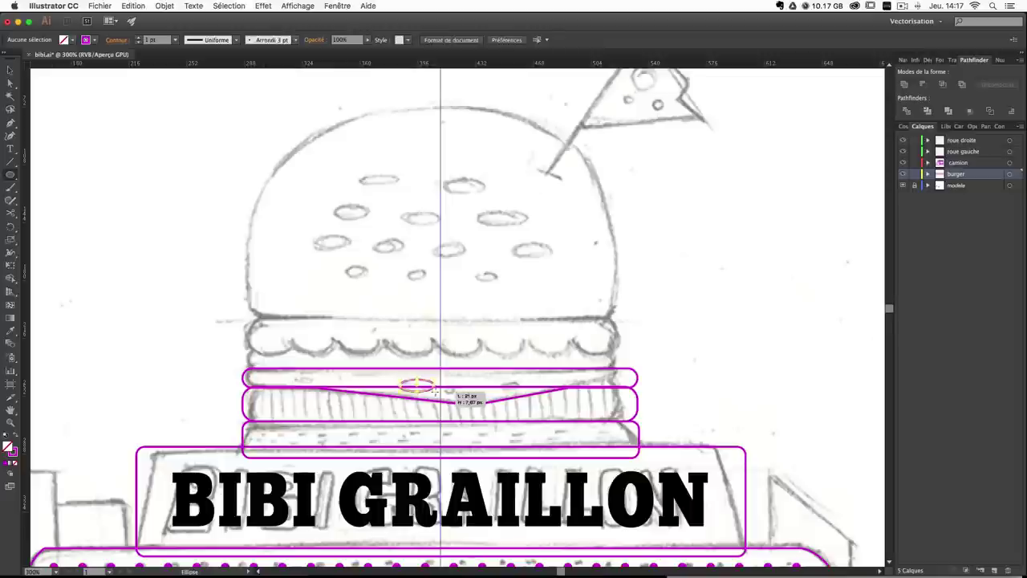
key("Up")
key("Left")
key("Left")
key("Left")
key("Left")
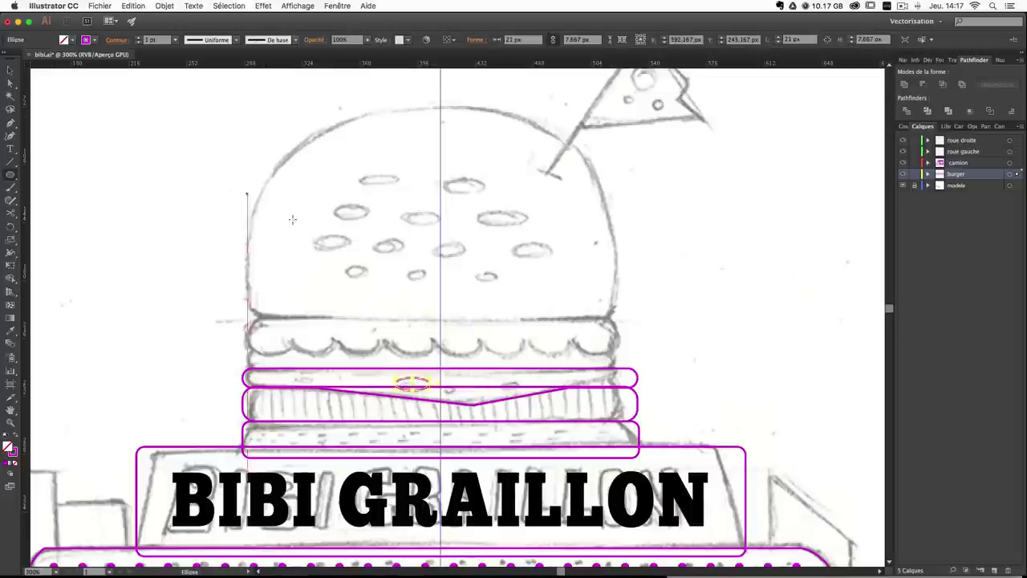
Add two smaller ellipses as cheese holes to the right, and flatten the first hole to about 5 px high.
mouse_move(446, 386)
left_mouse_down()
mouse_move(475, 396)
mouse_move(538, 390)
mouse_move(525, 388)
left_mouse_up()
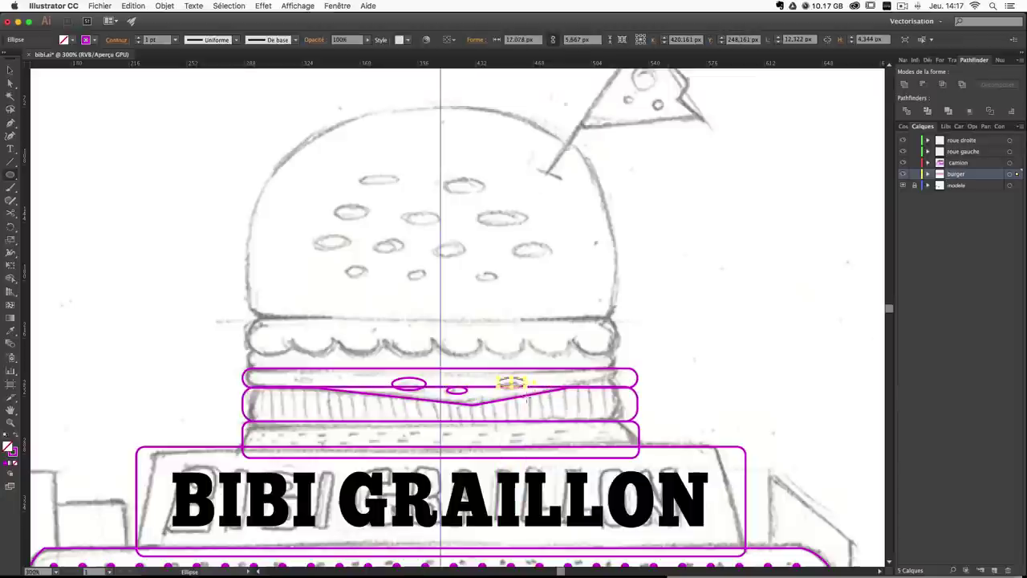
left_click(9, 67)
left_click(537, 347)
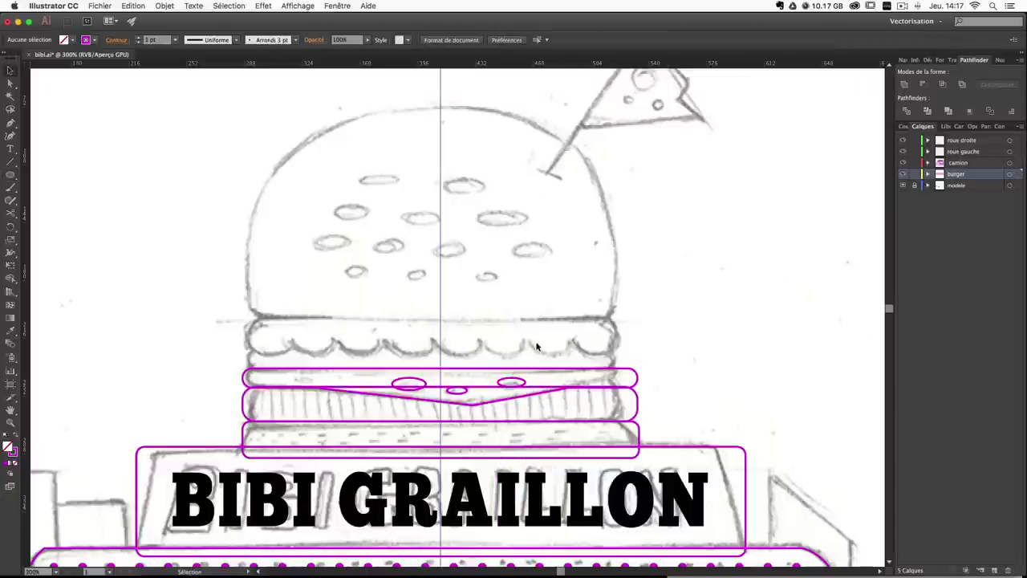
left_click(509, 383)
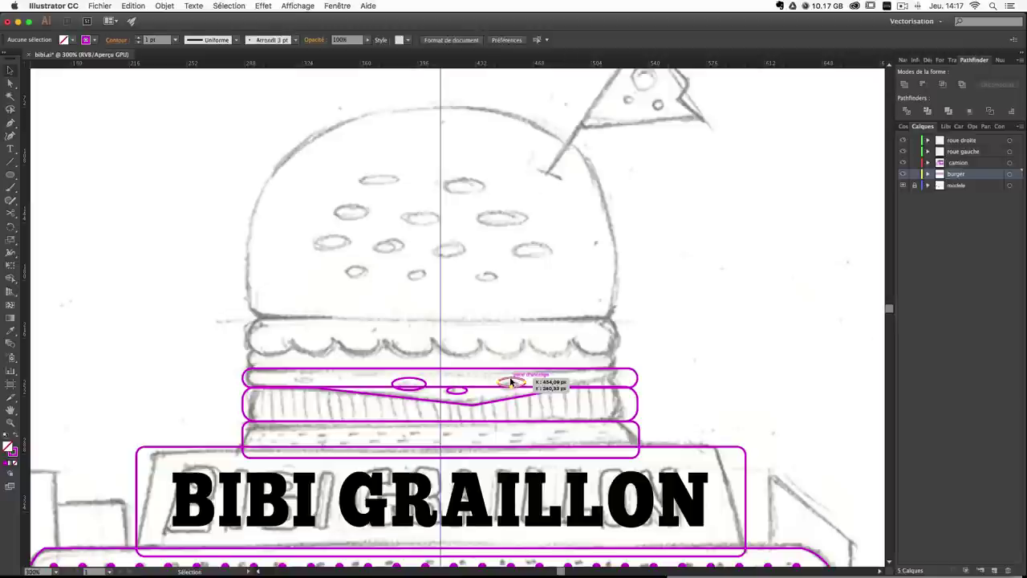
left_click(410, 382)
left_click_drag(410, 378, 412, 382)
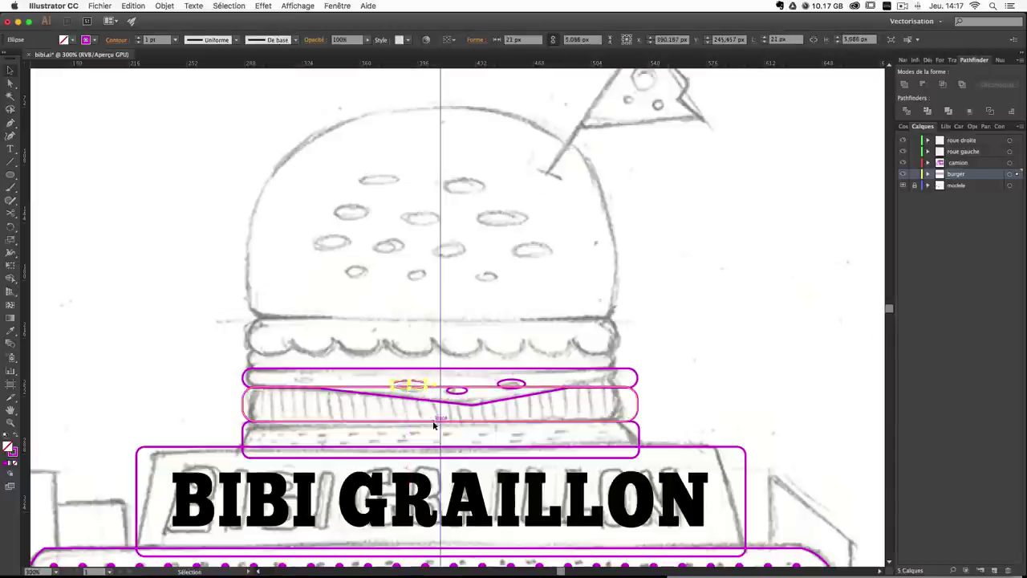
left_click(193, 382)
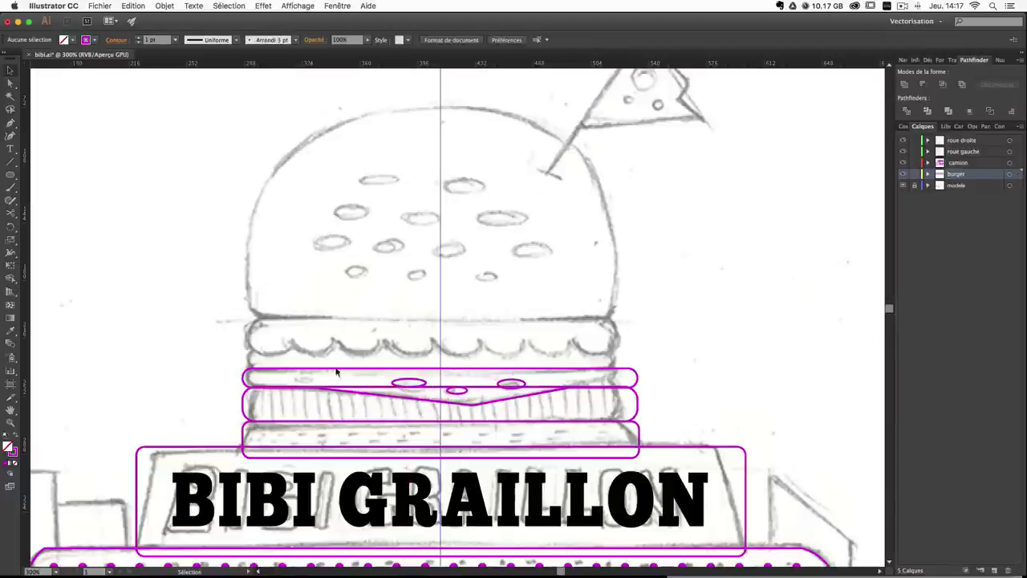
Extend the patty rectangle's upper edge underneath the cheese, making it about 29.3 px high.
left_click(244, 411)
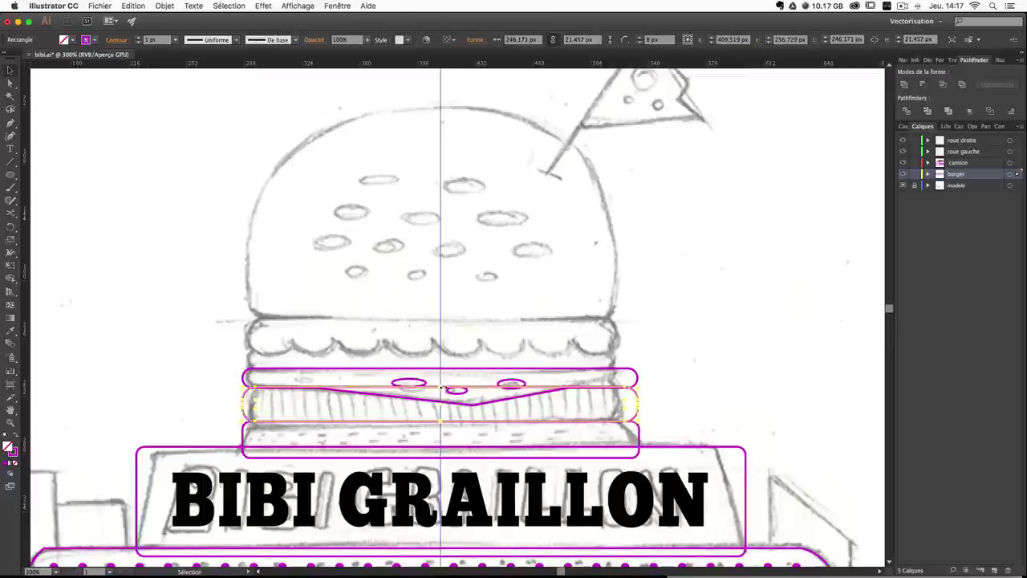
left_click_drag(441, 388, 443, 373)
left_click(666, 388)
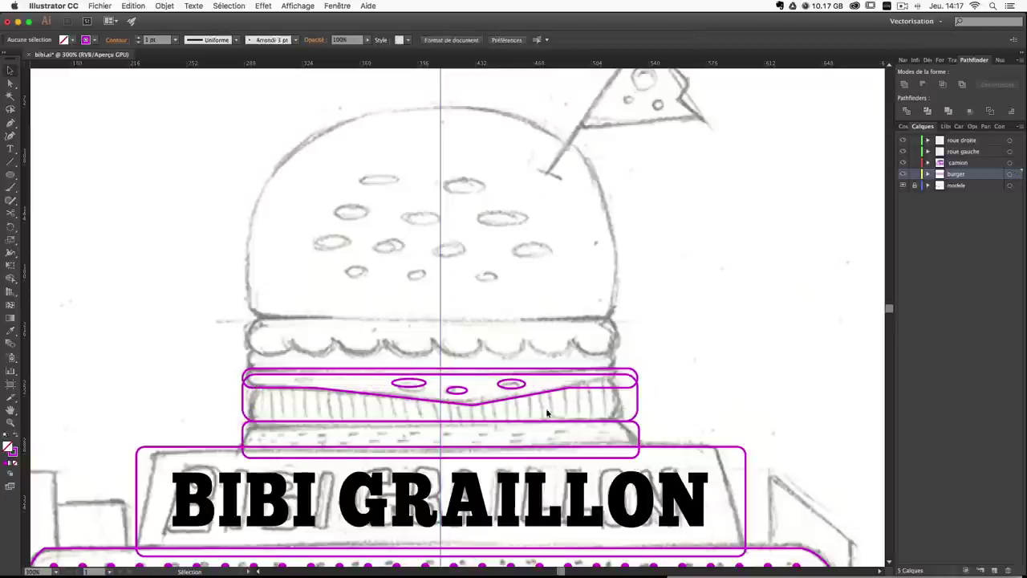
Subtract the three hole ellipses from the cheese shape with Pathfinder.
left_click(393, 392)
right_click(403, 390)
left_click(473, 387)
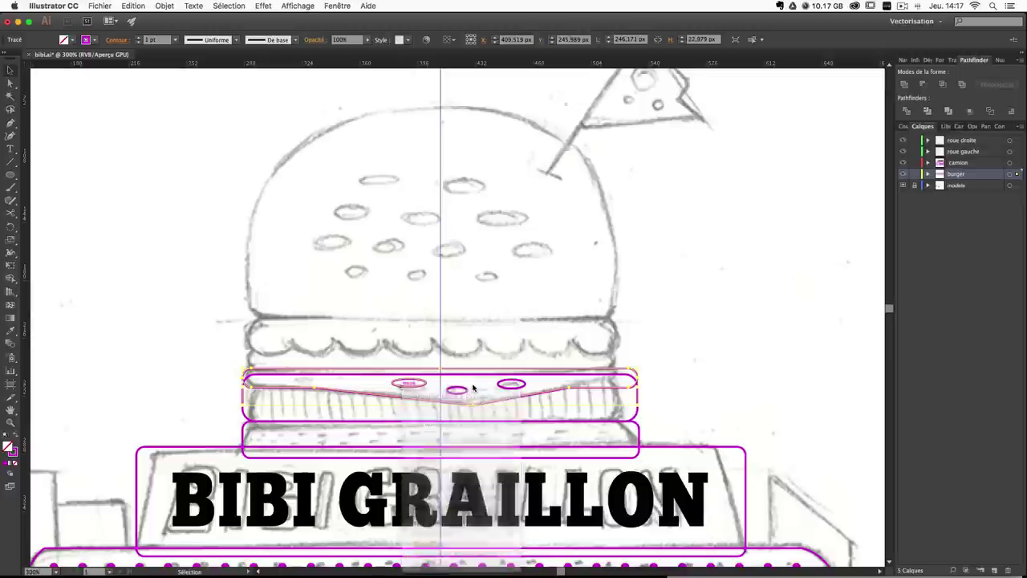
left_click(467, 390, "shift")
left_click(498, 387, "shift")
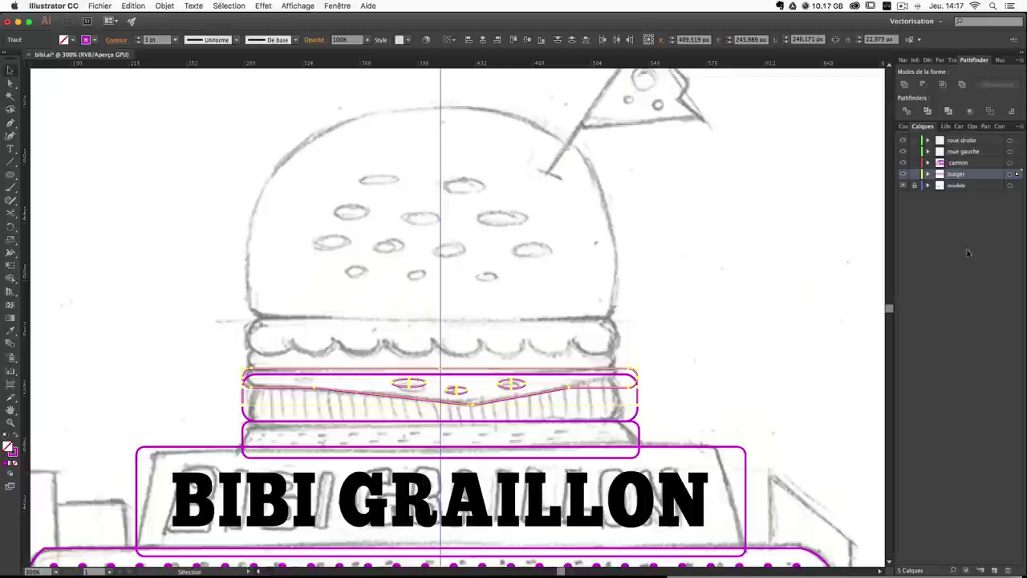
left_click(921, 86)
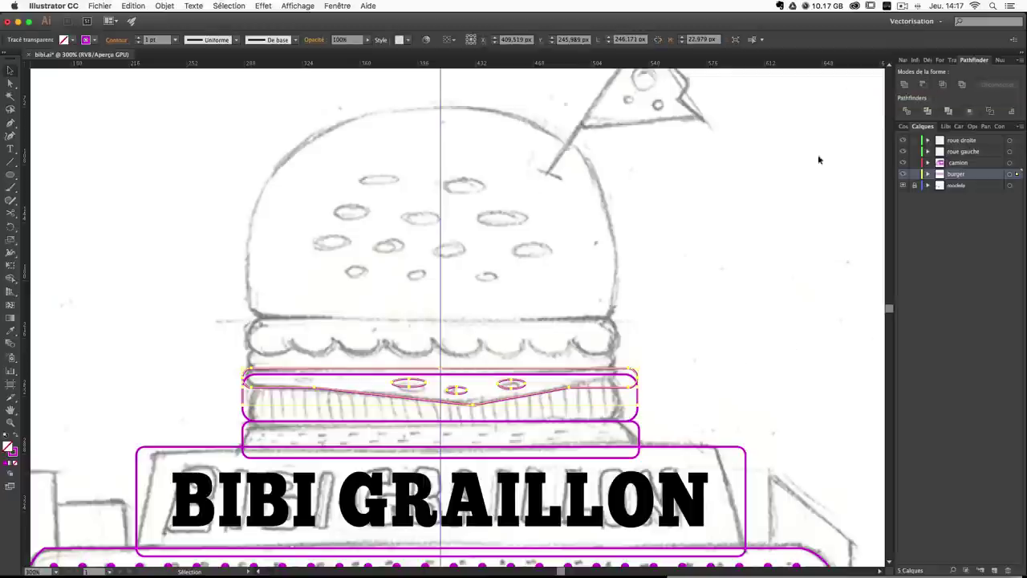
Try swapping the cheese's outline colour to its fill and filling the patty rectangle with bright yellow-green.
left_click(18, 437)
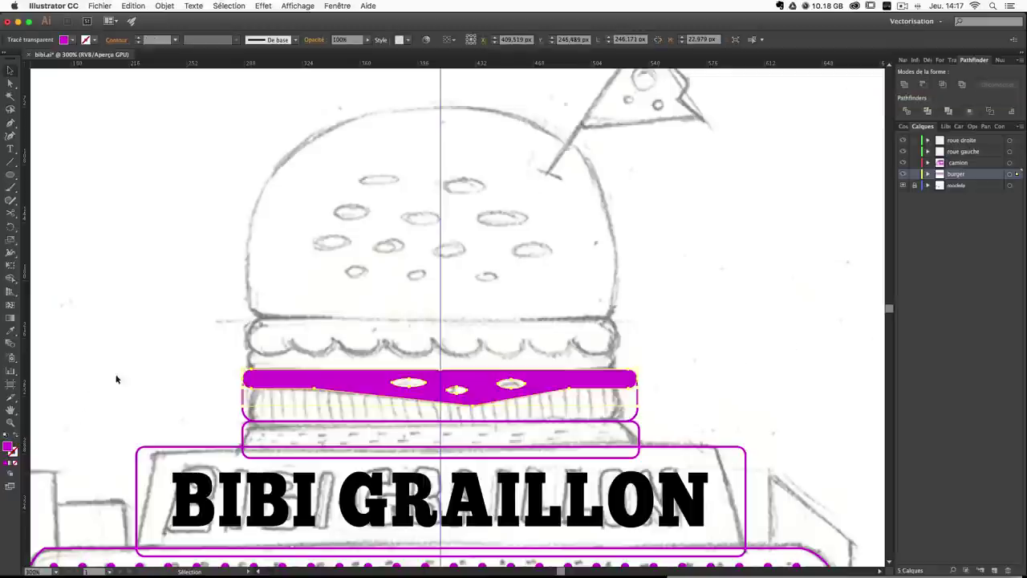
left_click(114, 374)
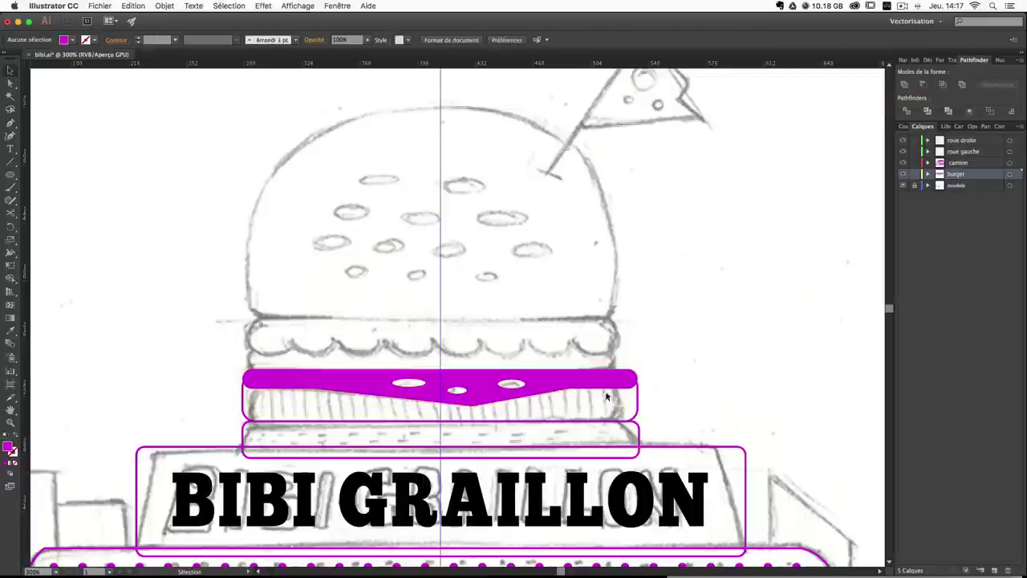
left_click(244, 407)
left_click_drag(440, 372, 440, 377)
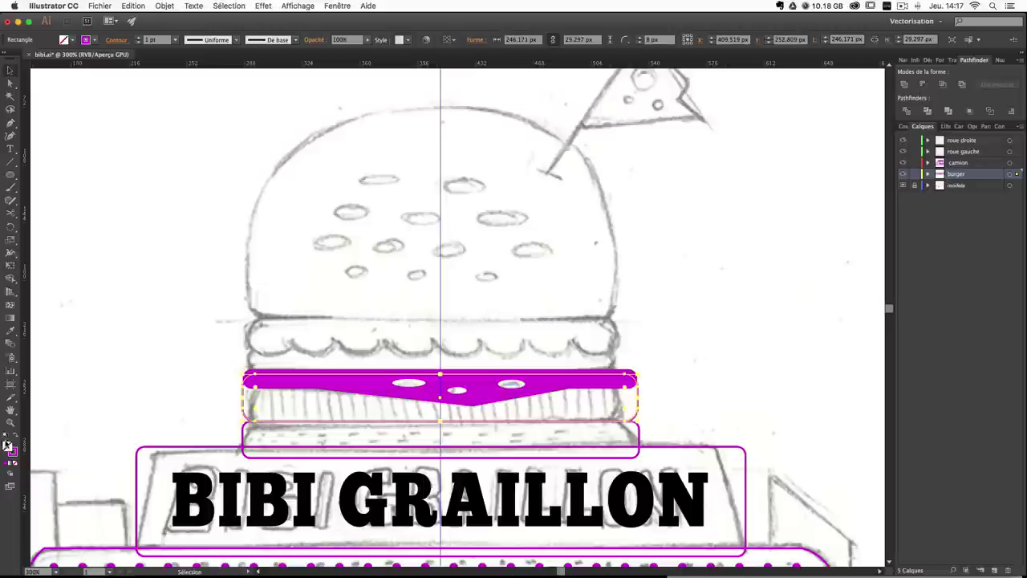
double_click(7, 447)
left_click(469, 212)
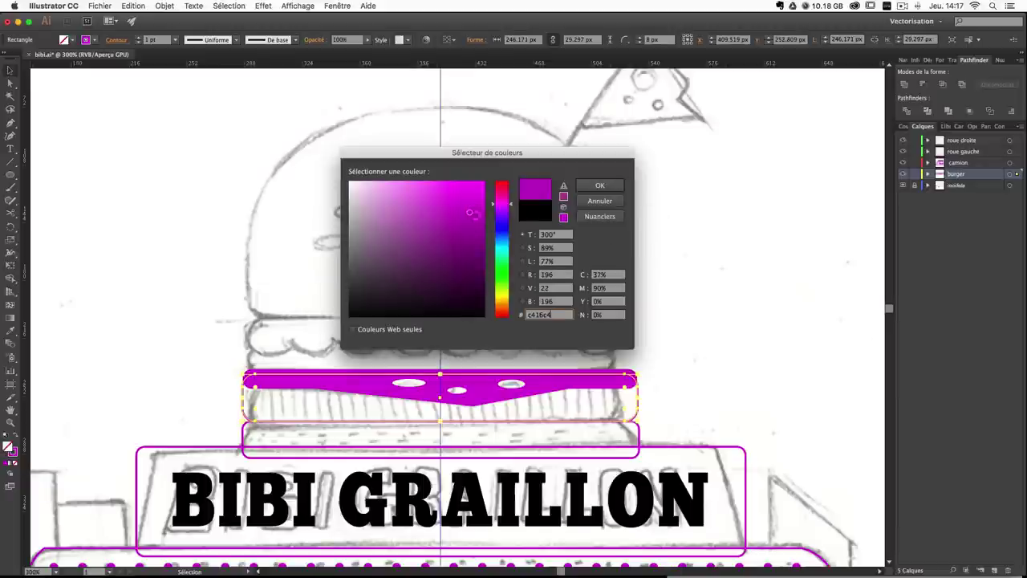
left_click(498, 286)
left_click(499, 293)
left_click(475, 202)
key("Return")
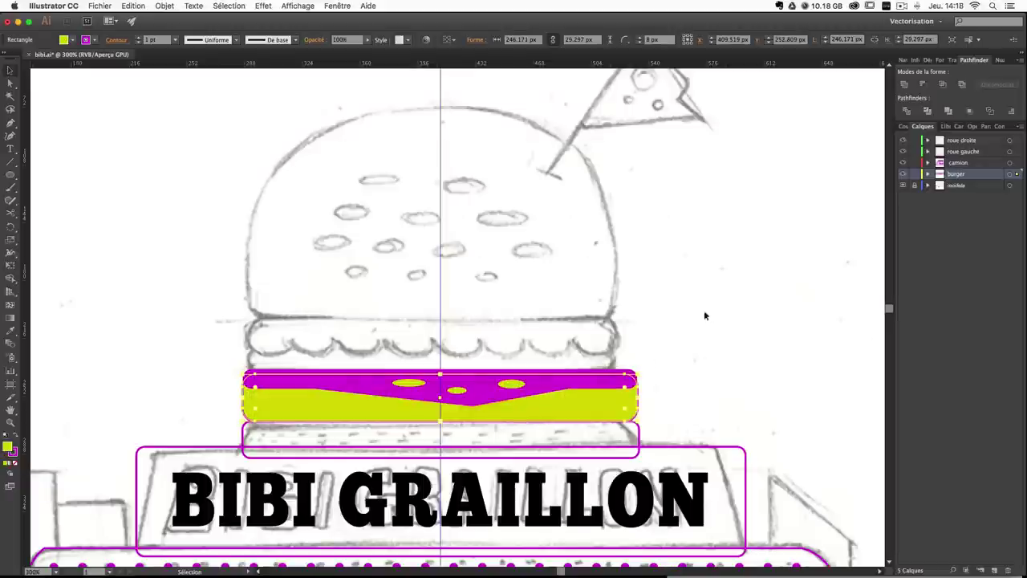
left_click(704, 310)
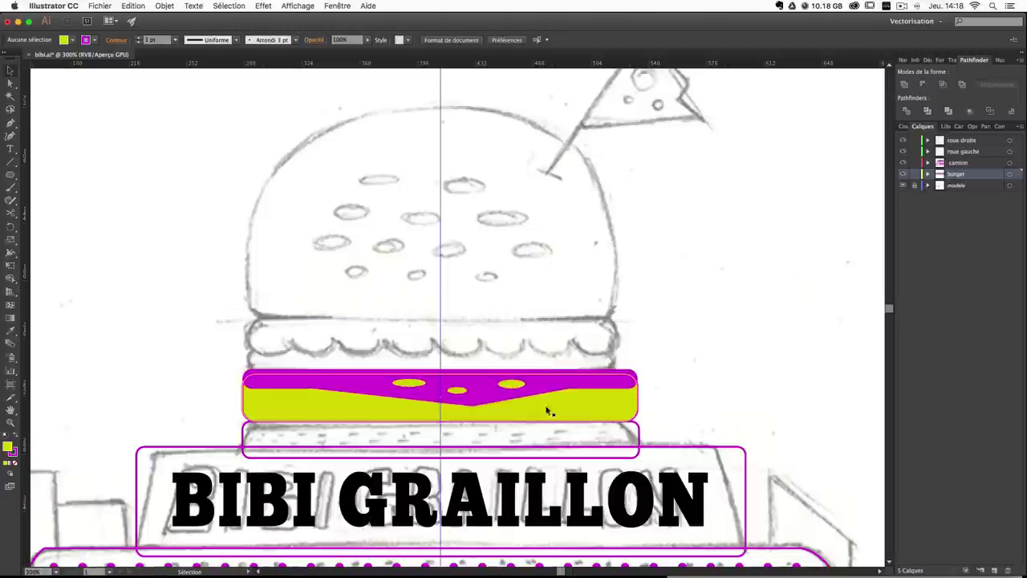
Try lowering the patty rectangle's upper edge to the cheese's straight lower edge, and undo this along with the test fills.
left_click(348, 400)
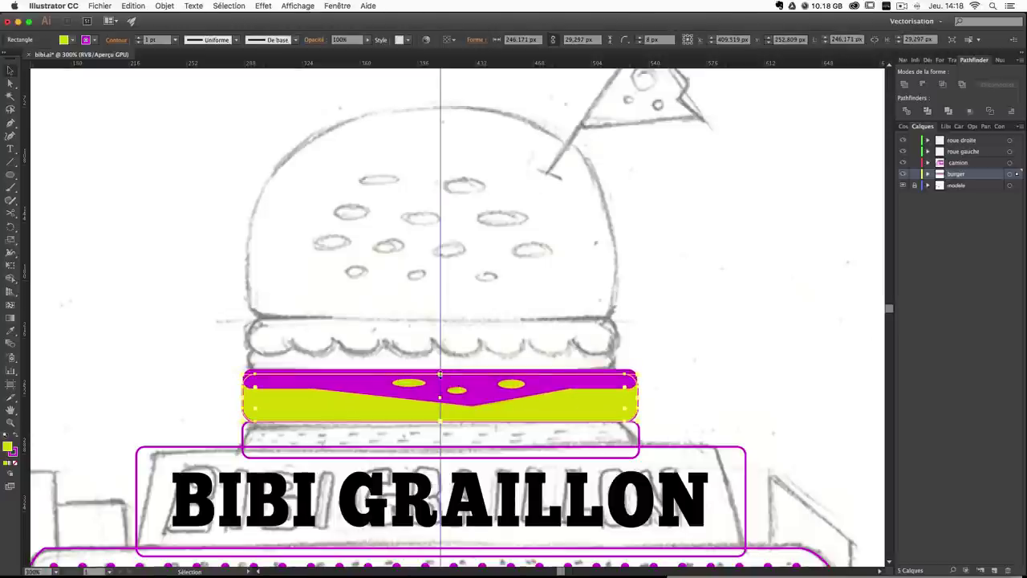
mouse_move(440, 374)
left_mouse_down()
mouse_move(440, 405)
mouse_move(443, 389)
left_mouse_up()
left_click(710, 366)
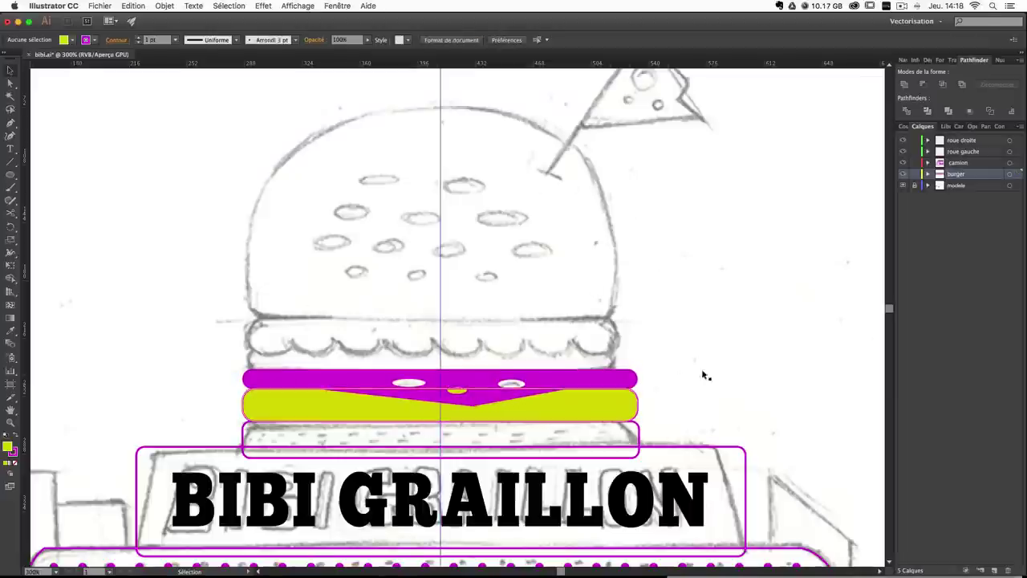
key("super+z")
key("super+z")
left_click(759, 340)
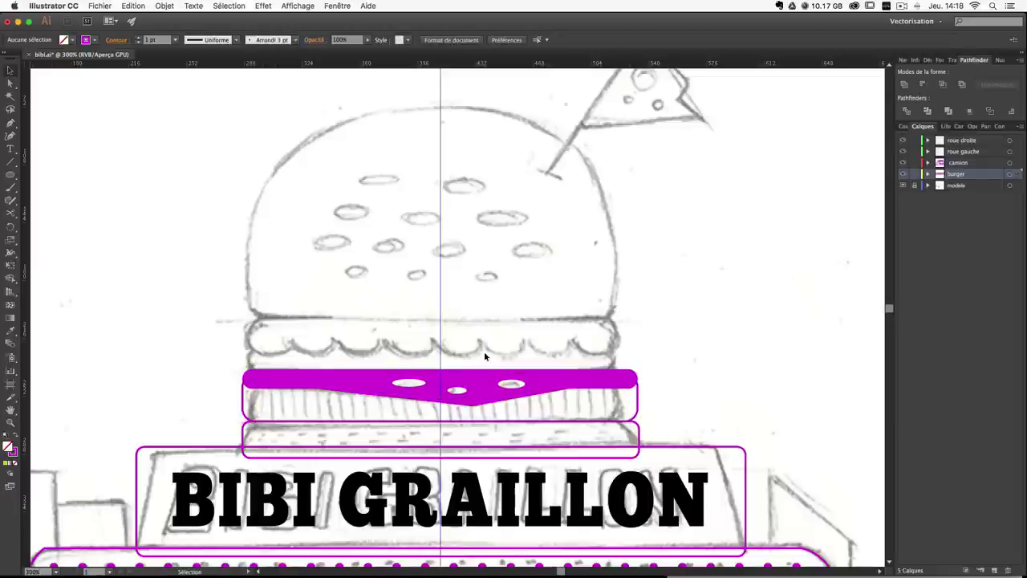
key("super+z")
key("space")
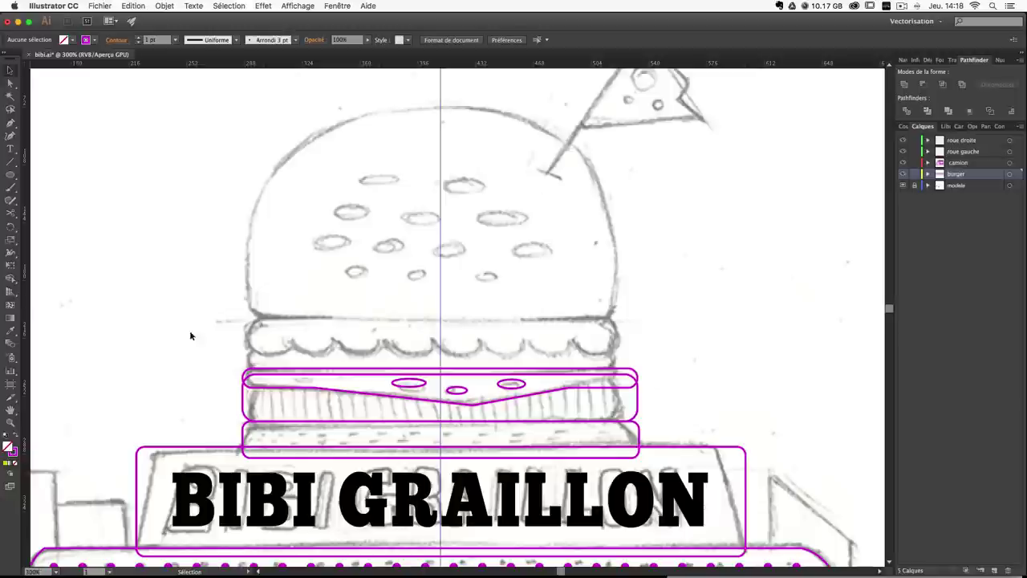
Draw a rounded rectangle about 246 by 18 px directly above the cheese, matching its width.
left_click(11, 174)
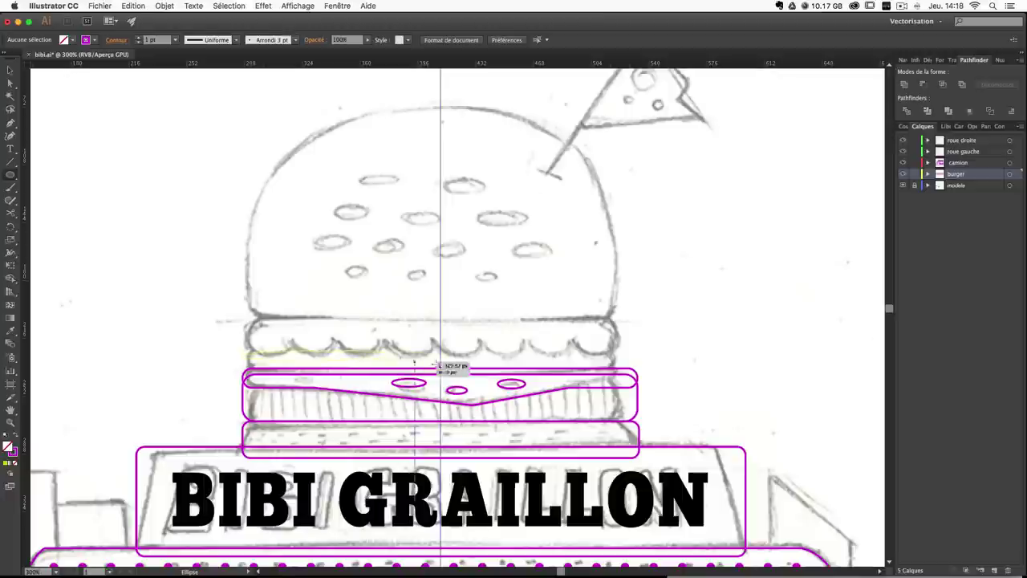
left_click(10, 167)
left_click_drag(11, 172, 68, 185)
left_click_drag(242, 365, 635, 338)
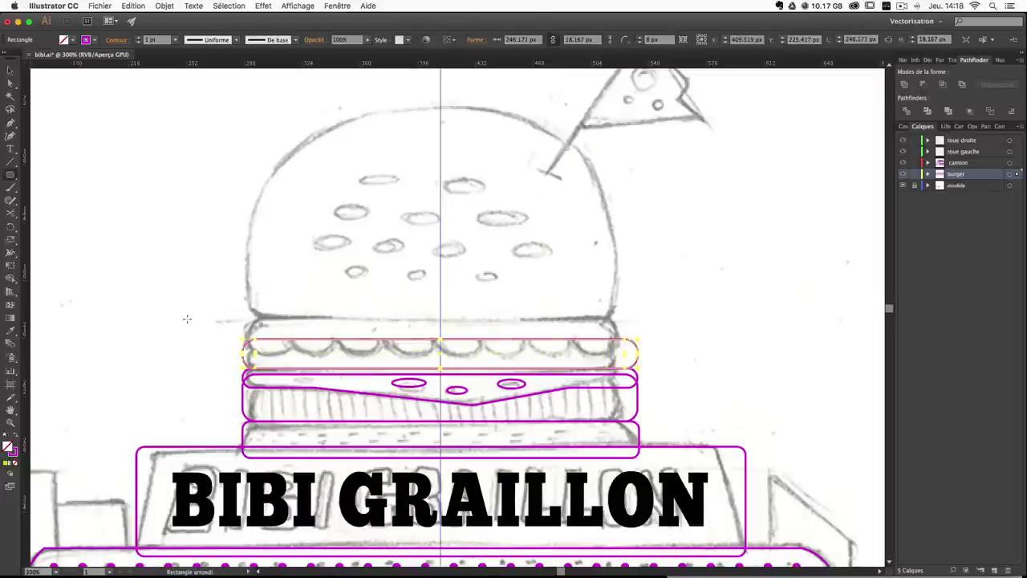
left_click(10, 71)
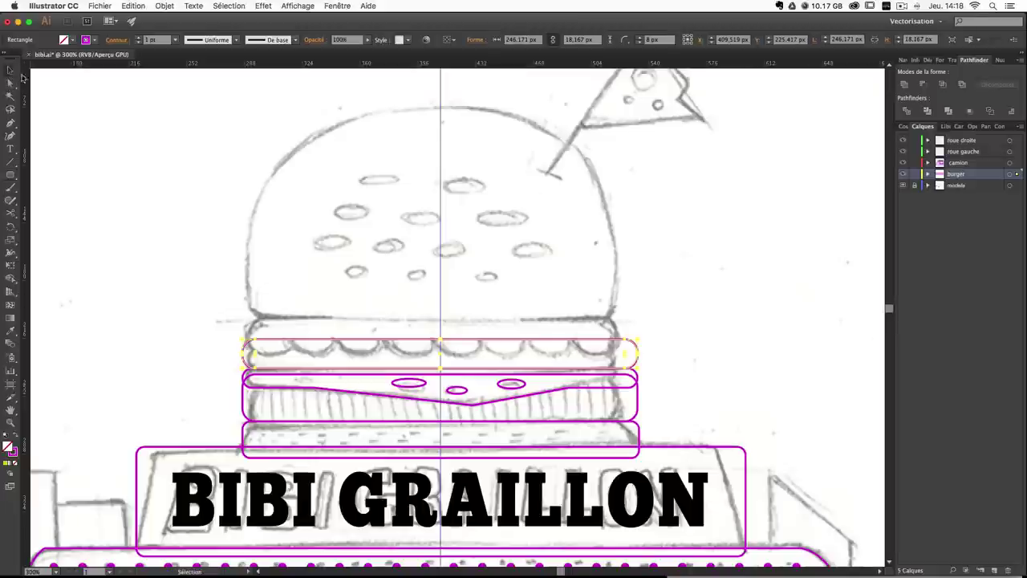
left_click(201, 327)
left_click(300, 343)
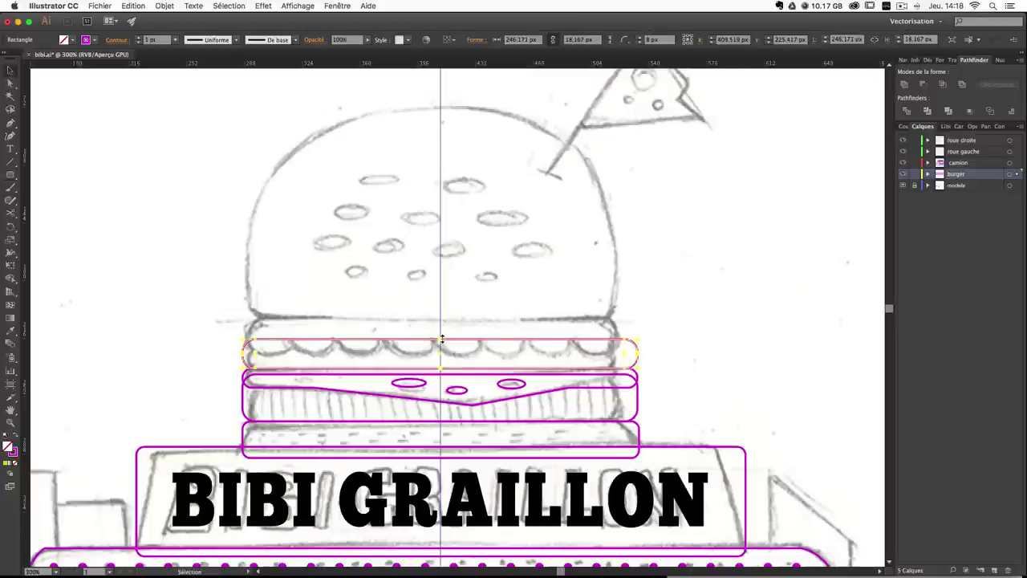
Extend the new rectangle's upper edge, and add a slightly shorter overlapping copy above it reaching the top bun's base.
left_click_drag(441, 339, 442, 317)
left_click(701, 324)
left_click(692, 344)
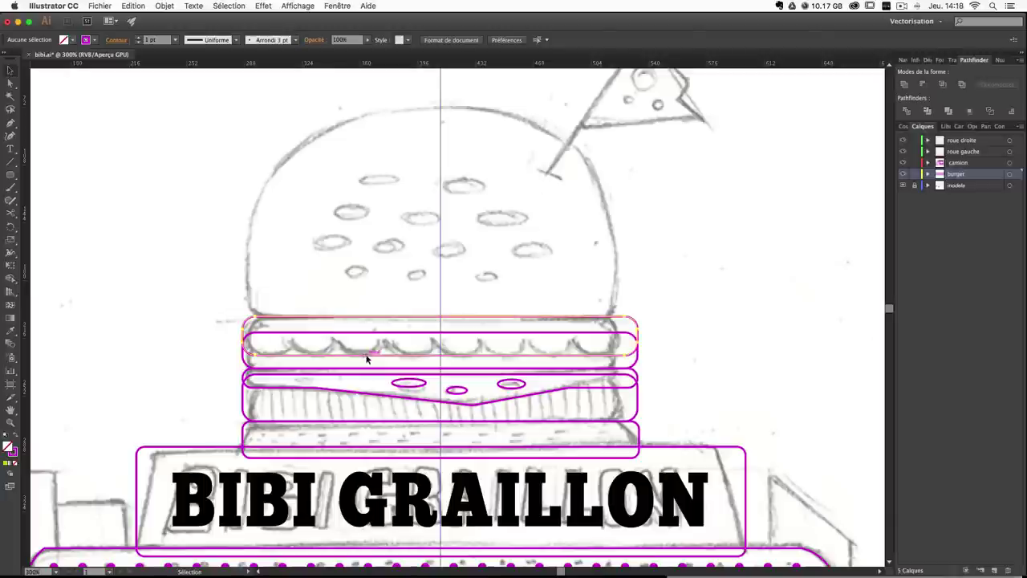
left_click(447, 358)
left_click_drag(439, 356, 439, 348)
left_click(98, 196)
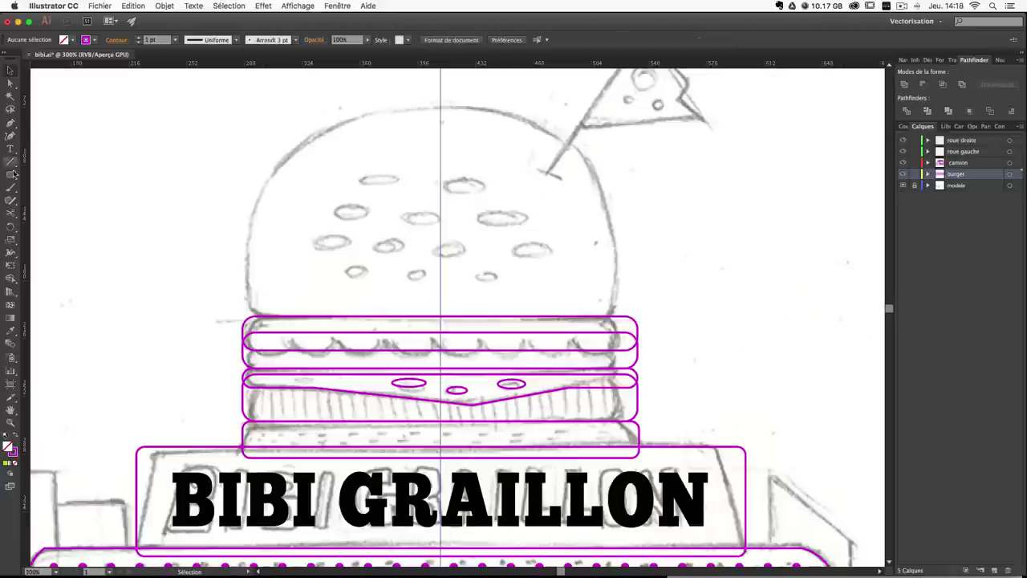
Draw a circle about 30 px wide over the salad's leftmost scallop, then nudge it up and flatten it slightly.
left_click_drag(13, 173, 50, 199)
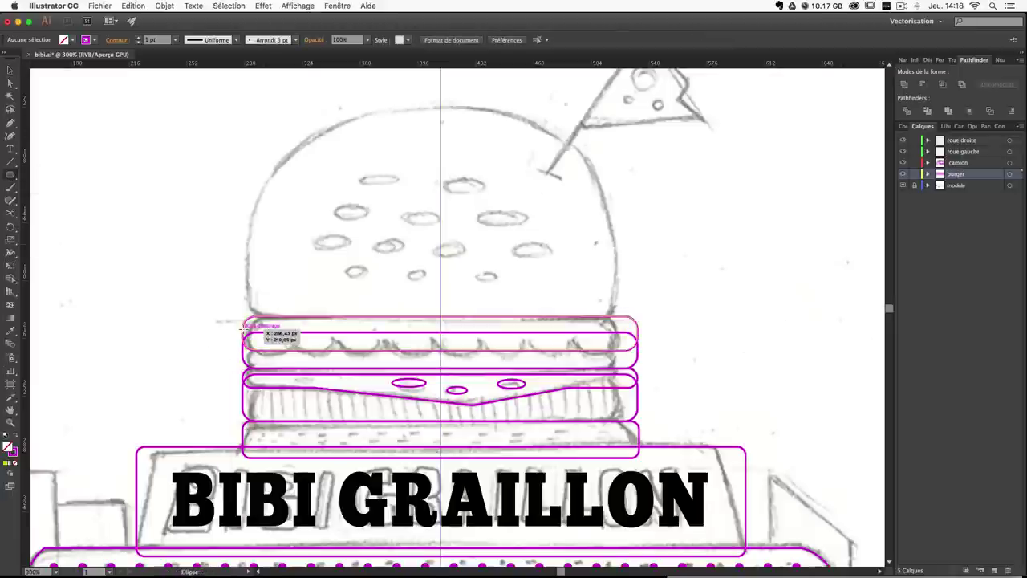
left_click_drag(243, 327, 293, 345)
left_click(13, 71)
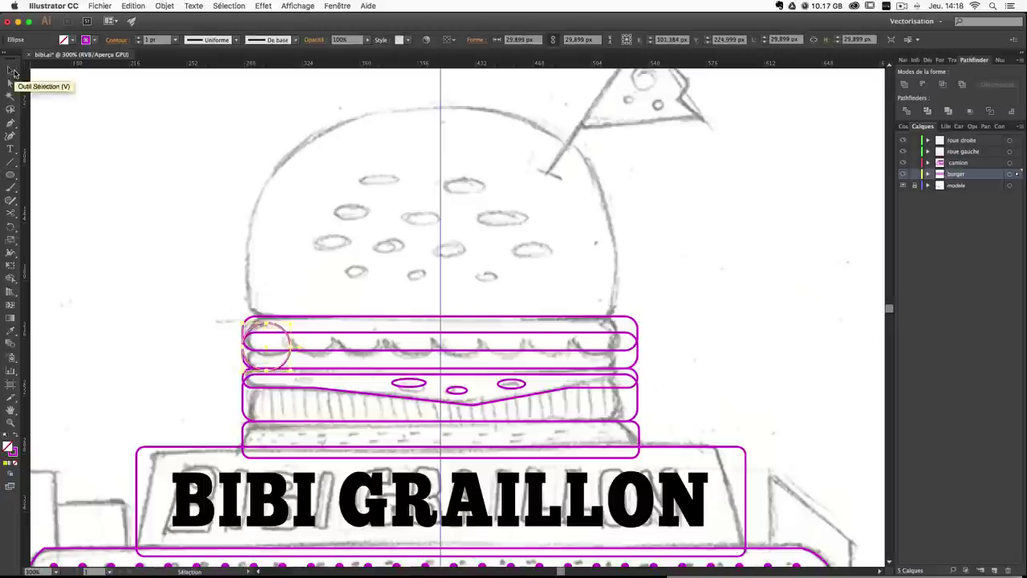
key("Up")
key("Up")
key("Up")
key("Up")
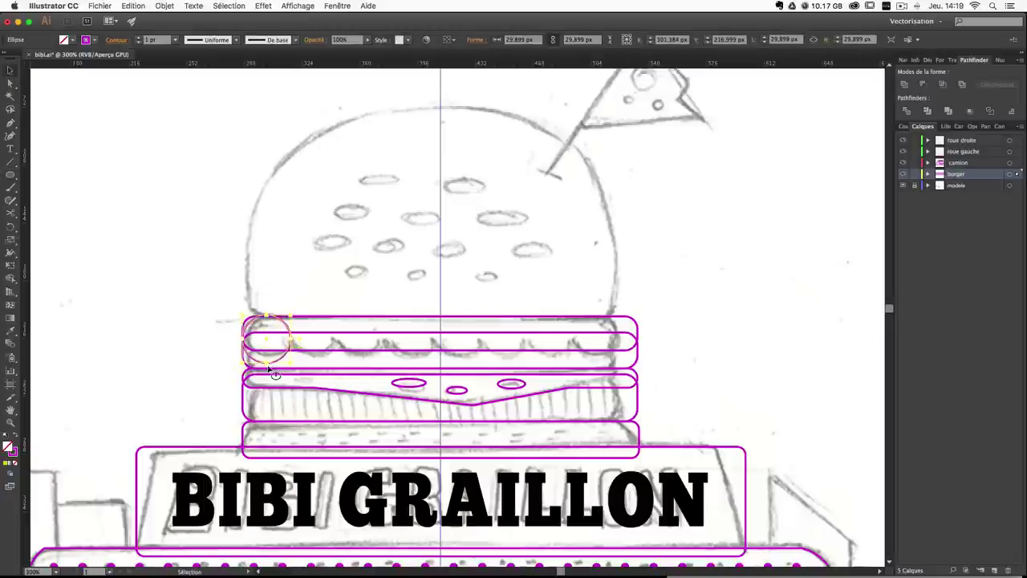
left_click_drag(268, 367, 268, 358)
left_click(251, 370)
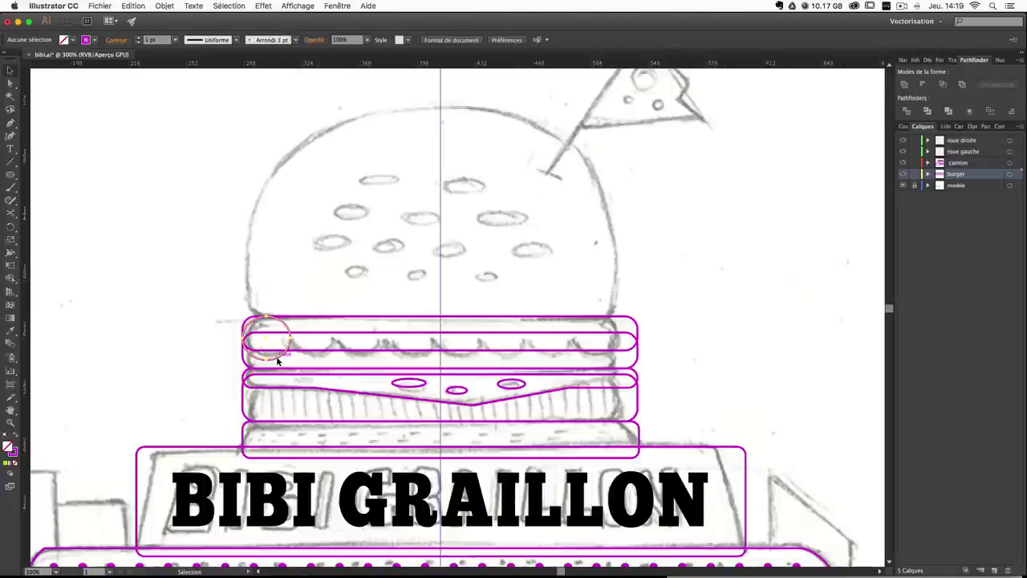
Copy the scallop ellipse to the salad layer's right end, and place a row of adjoining copies between the two ends.
left_click_drag(277, 361, 626, 365)
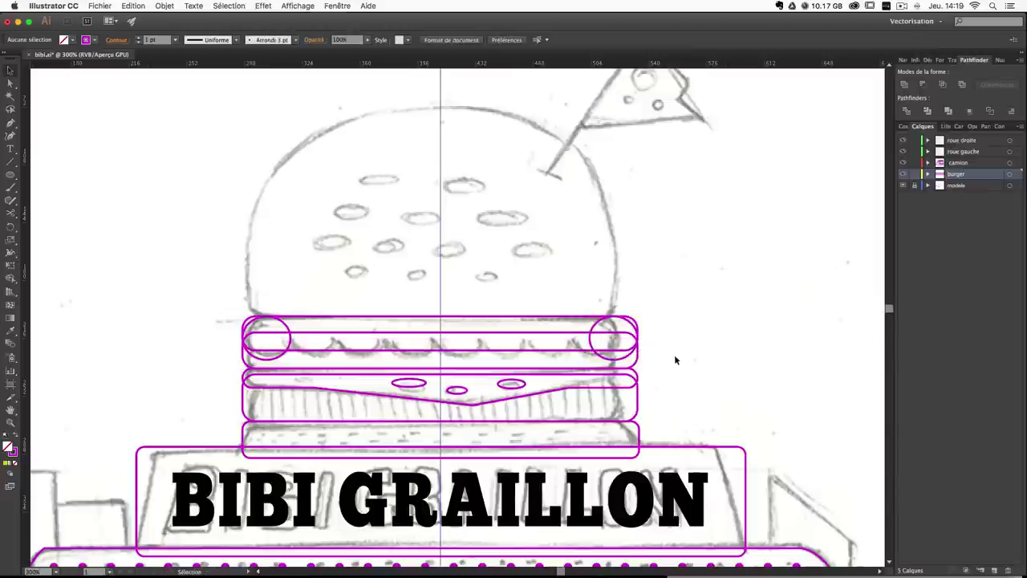
left_click_drag(291, 341, 708, 363)
left_click(673, 327)
left_click(431, 347)
key("super+plus")
left_click(701, 252)
left_click(806, 247)
left_click_drag(561, 422, 650, 398)
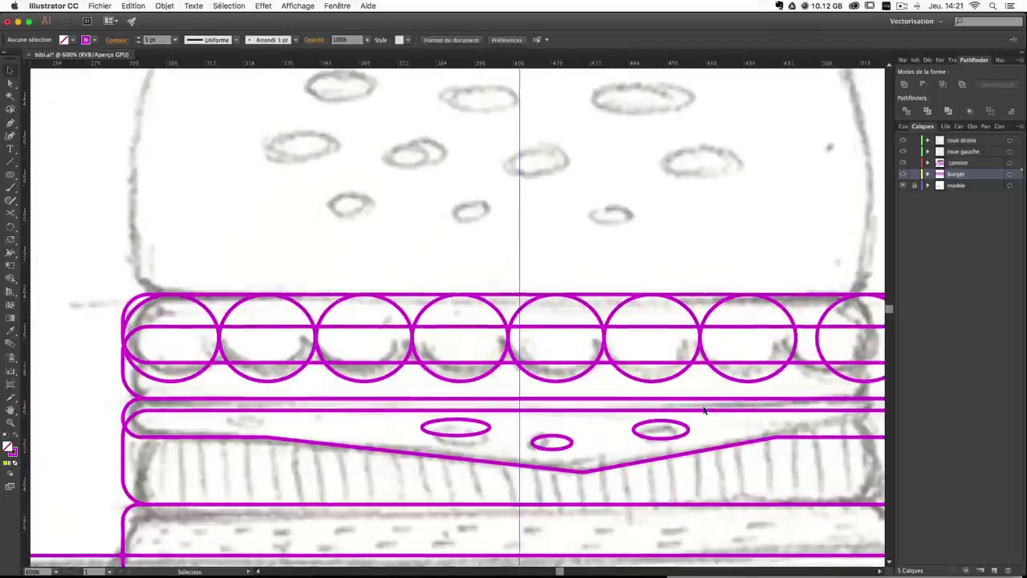
Stretch the salad's six middle scallop ellipses together to about 30.9 px wide each, so their row meets the right-end ellipse.
left_click_drag(274, 375, 734, 375)
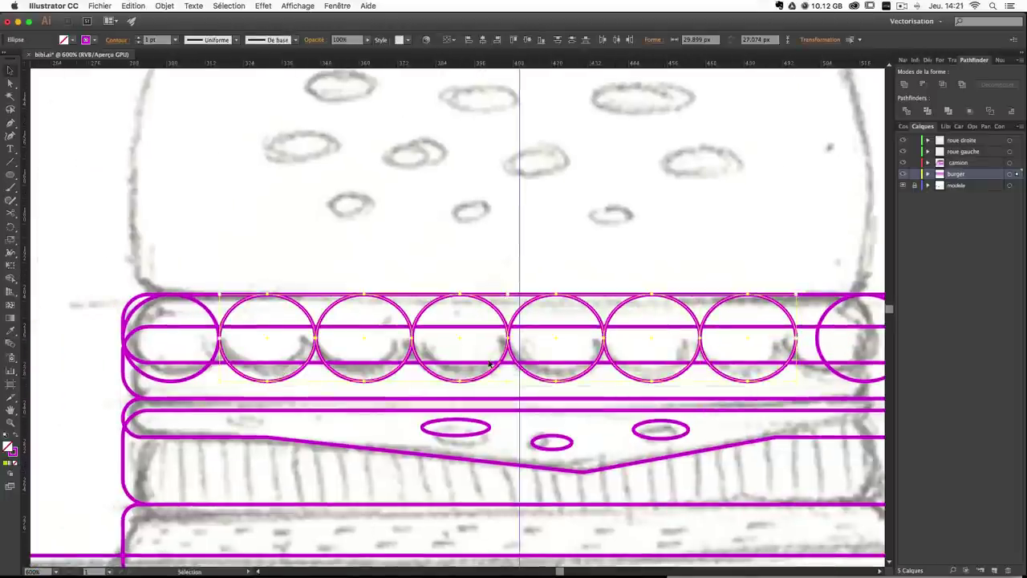
left_click_drag(474, 403, 502, 408)
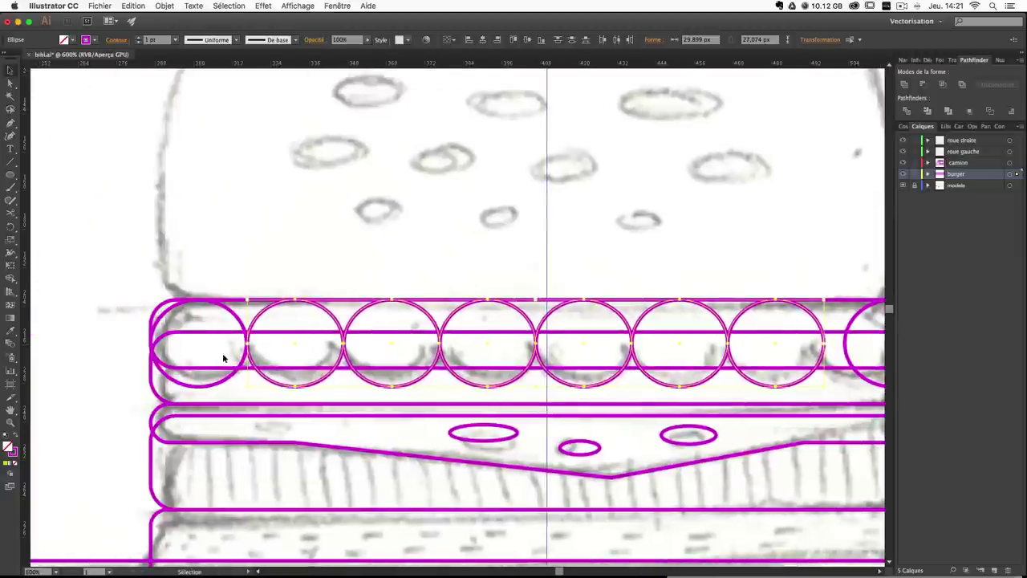
left_click_drag(759, 405, 509, 405)
left_click_drag(458, 381, 619, 391)
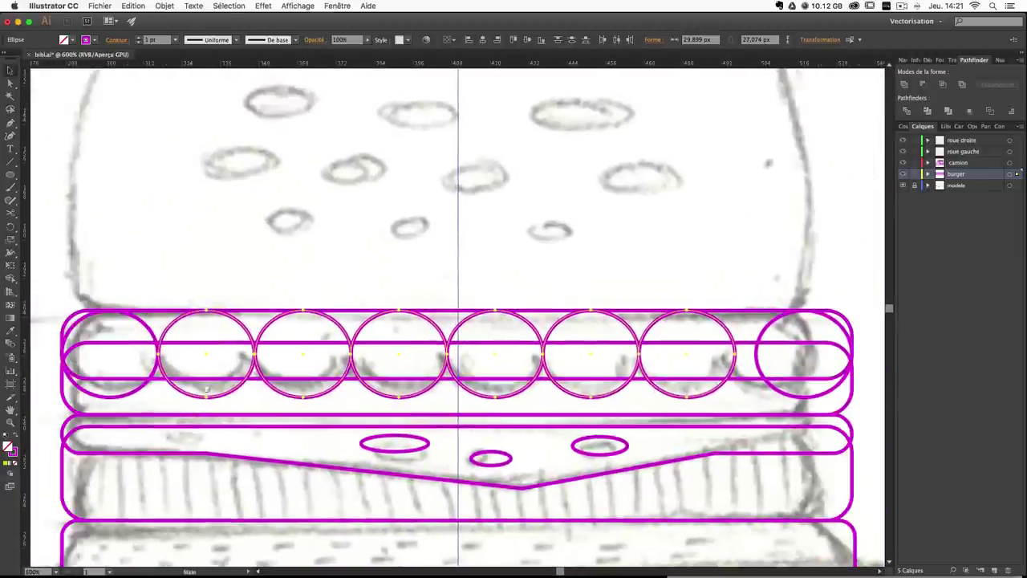
left_click_drag(737, 355, 754, 365)
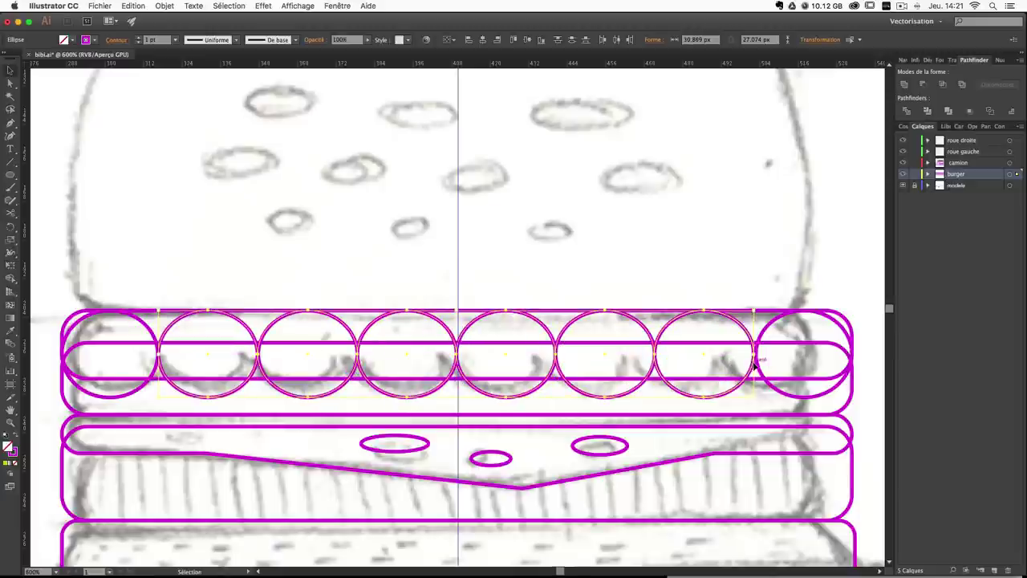
left_click(831, 240)
Unite the eight scallop ellipses with the upper rounded rectangle into one scalloped salad shape.
key("a")
key("super+minus")
key("super+minus")
key("super+minus")
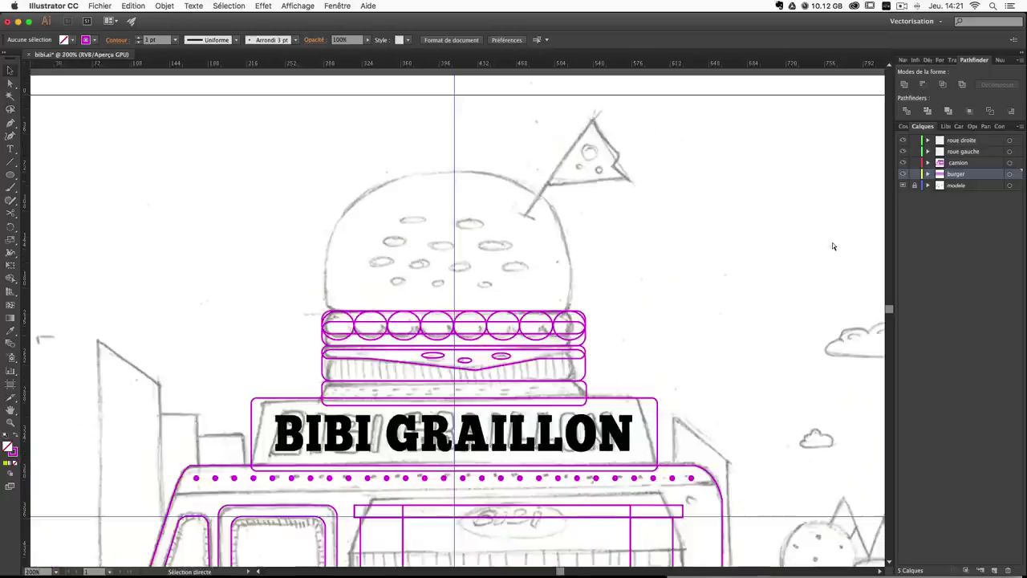
key("super+plus")
key("v")
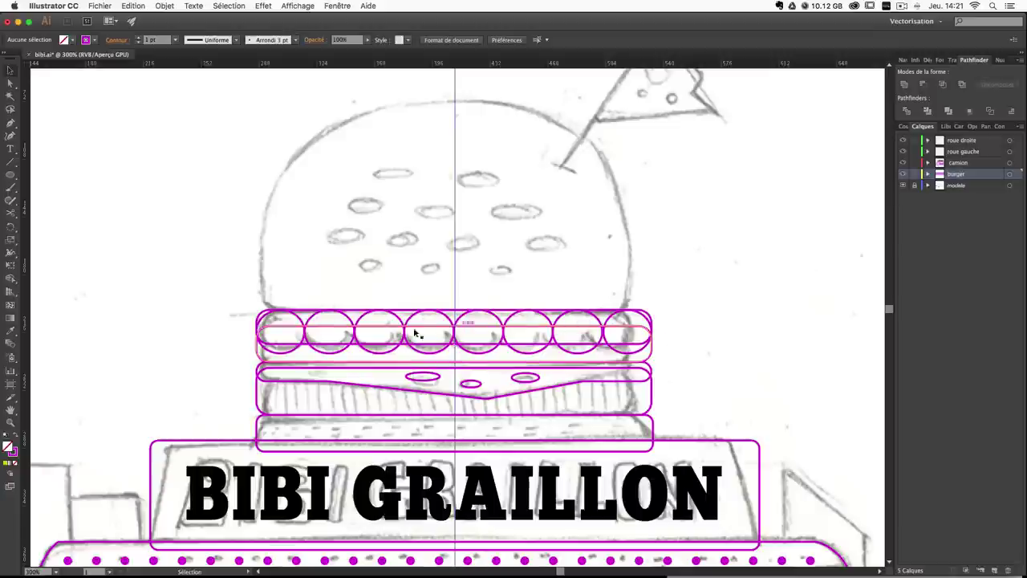
left_click(319, 313)
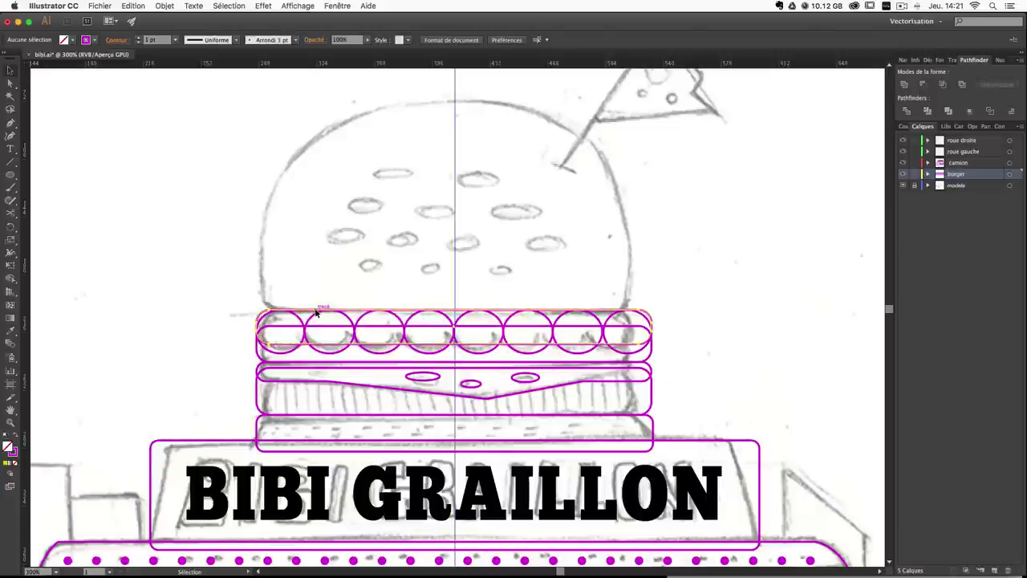
left_click(258, 303)
left_click_drag(800, 321, 801, 322)
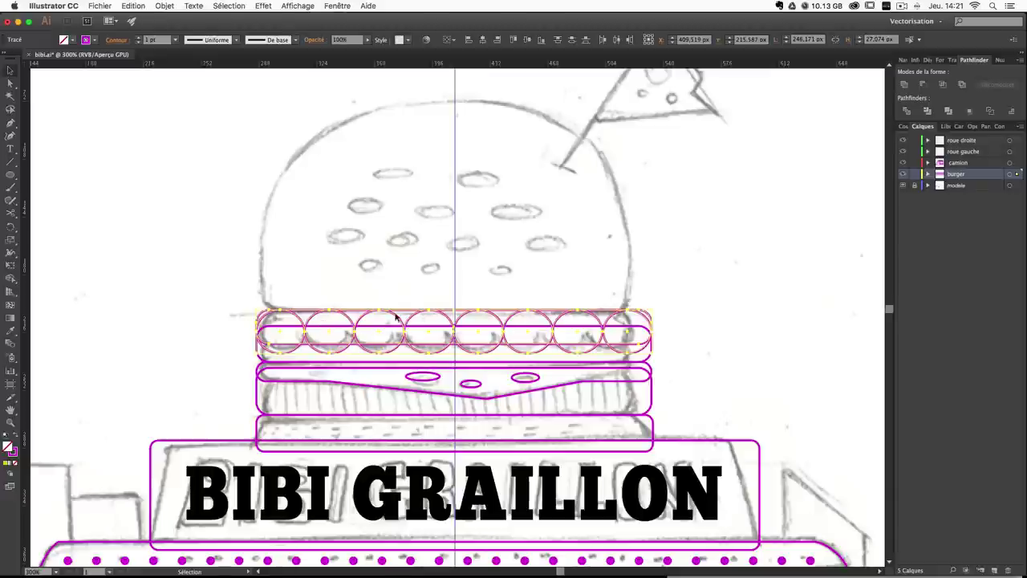
left_click(686, 352)
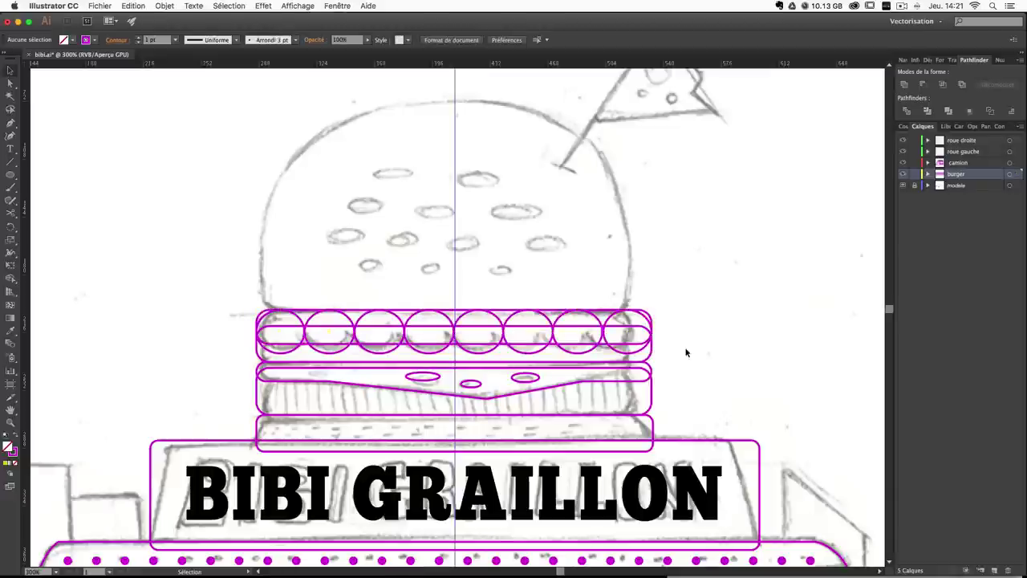
left_click(651, 356)
left_click(674, 308)
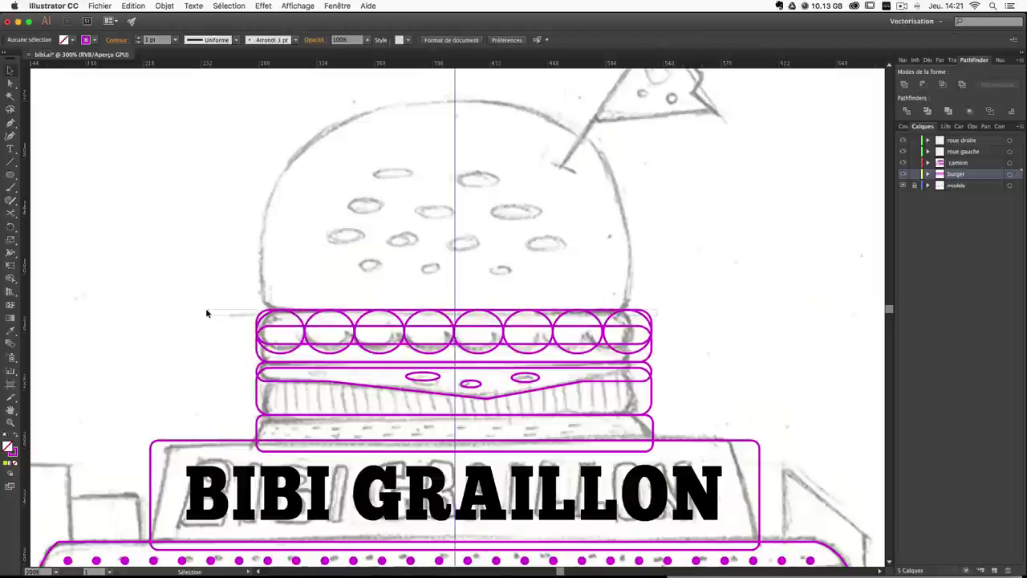
left_click_drag(206, 313, 205, 313)
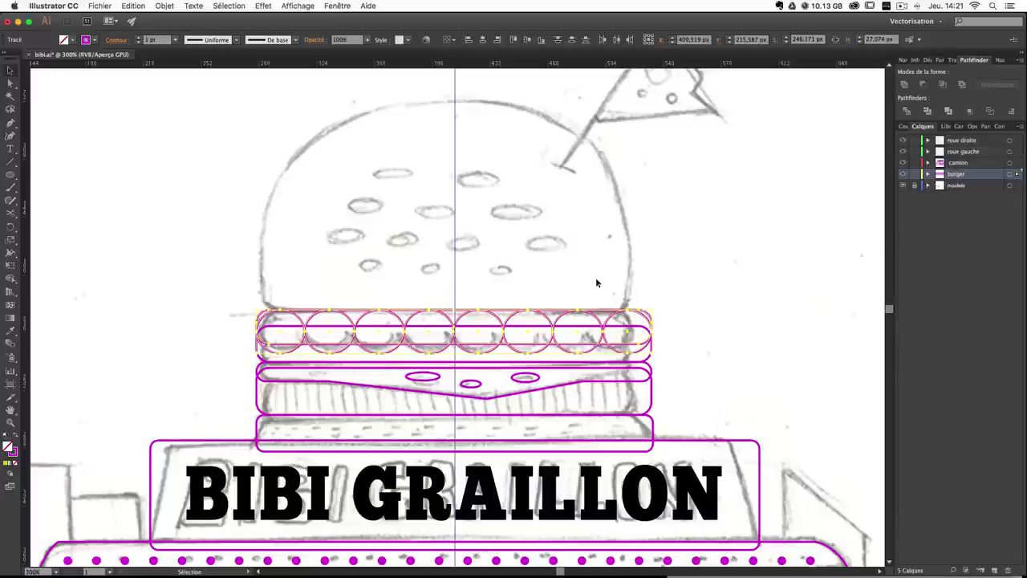
left_click(905, 85)
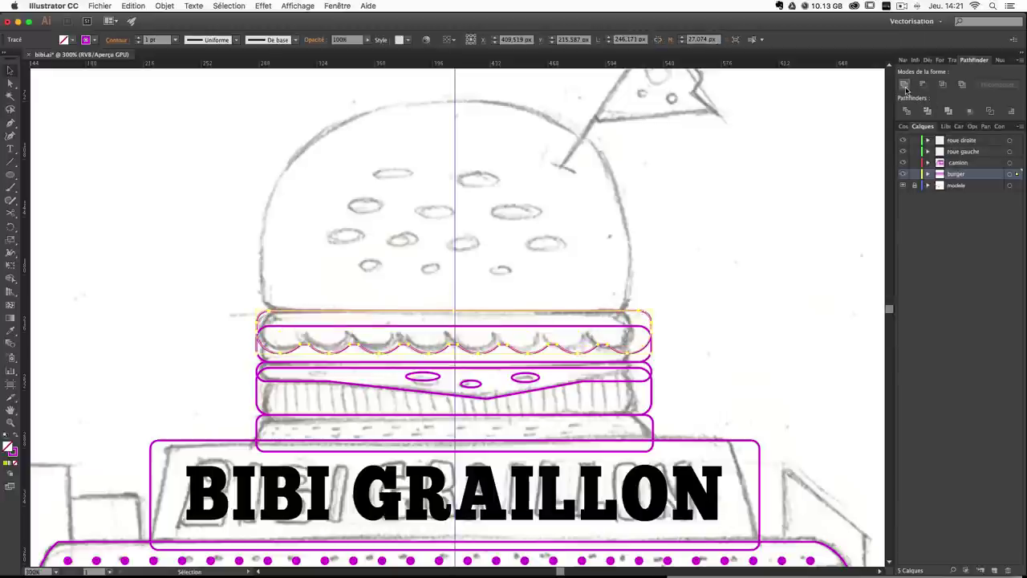
left_click(747, 259)
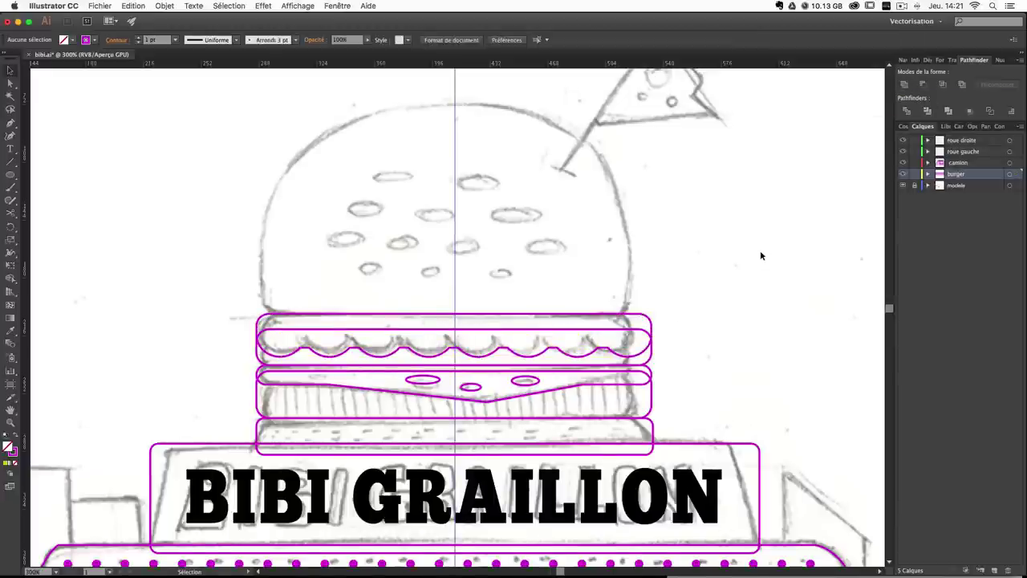
Trace the left half of the top bun with the Pen tool, from its lower left corner up to the crown at the vertical guide.
left_click_drag(769, 278, 756, 318)
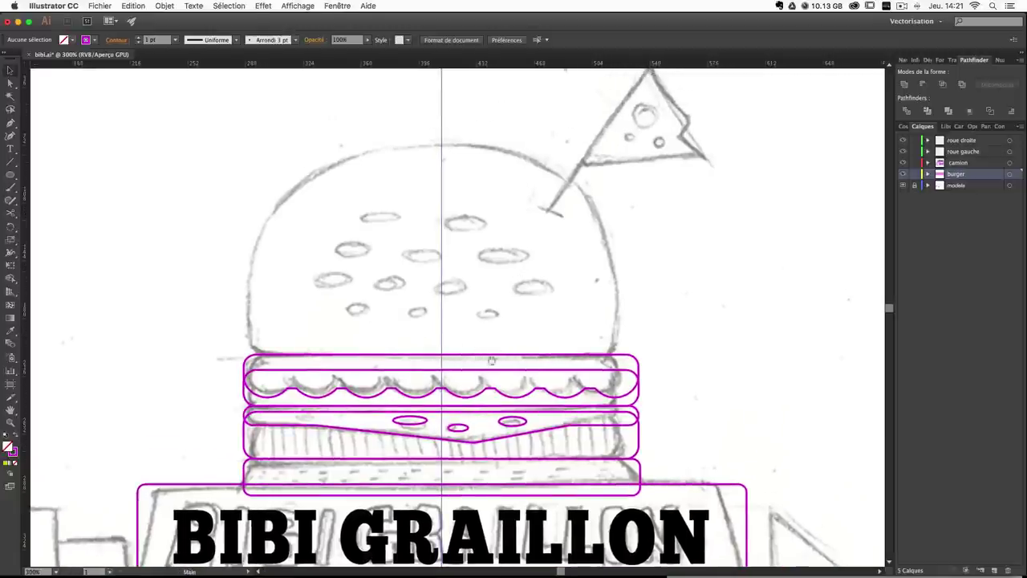
left_click_drag(492, 360, 456, 348)
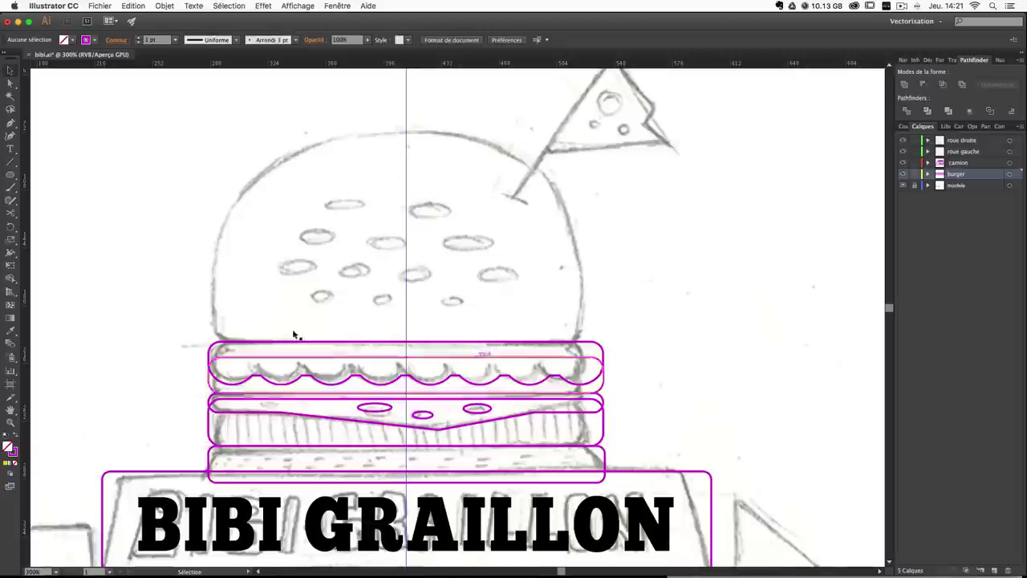
left_click(11, 122)
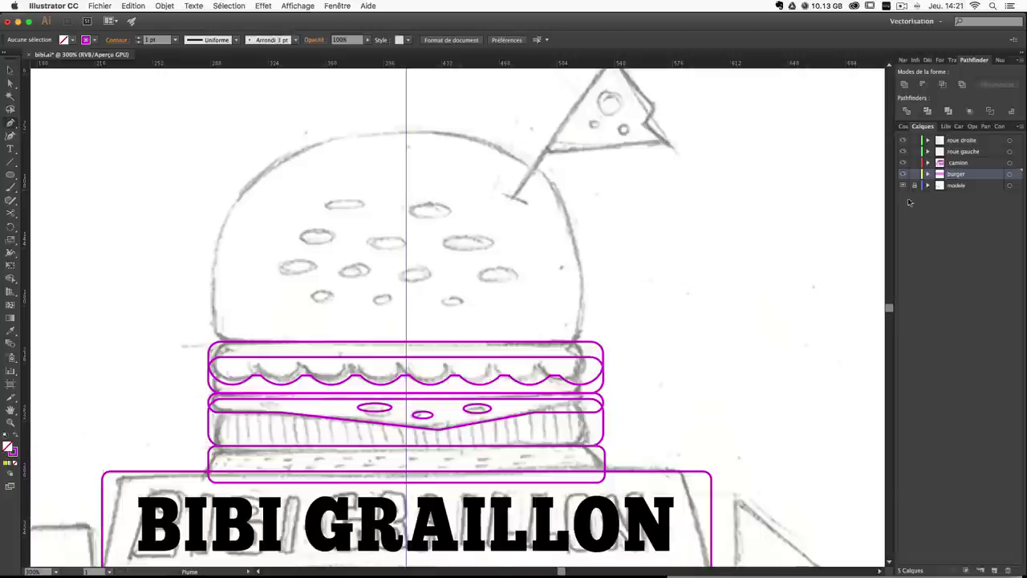
left_click(228, 344)
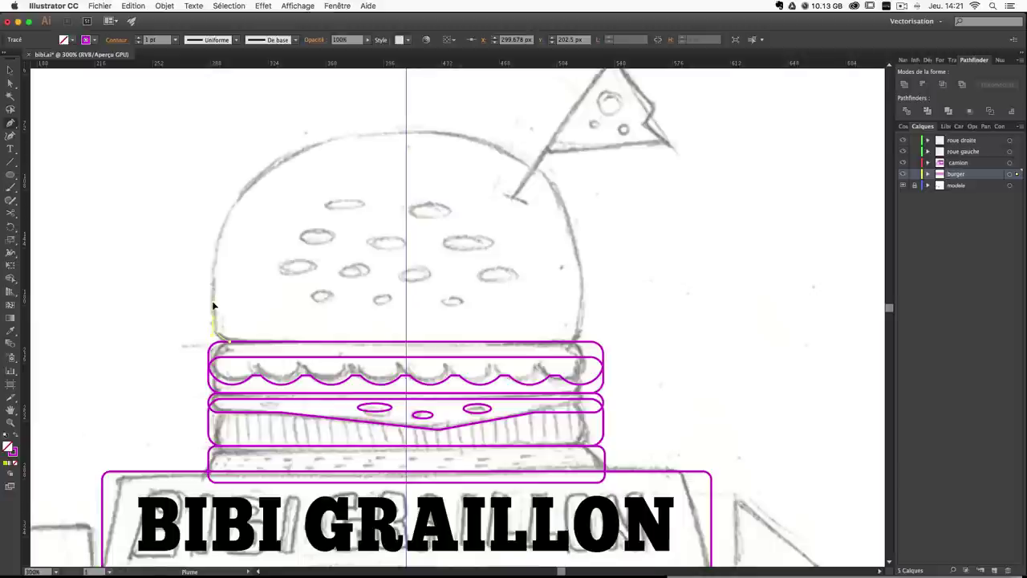
left_click(212, 320)
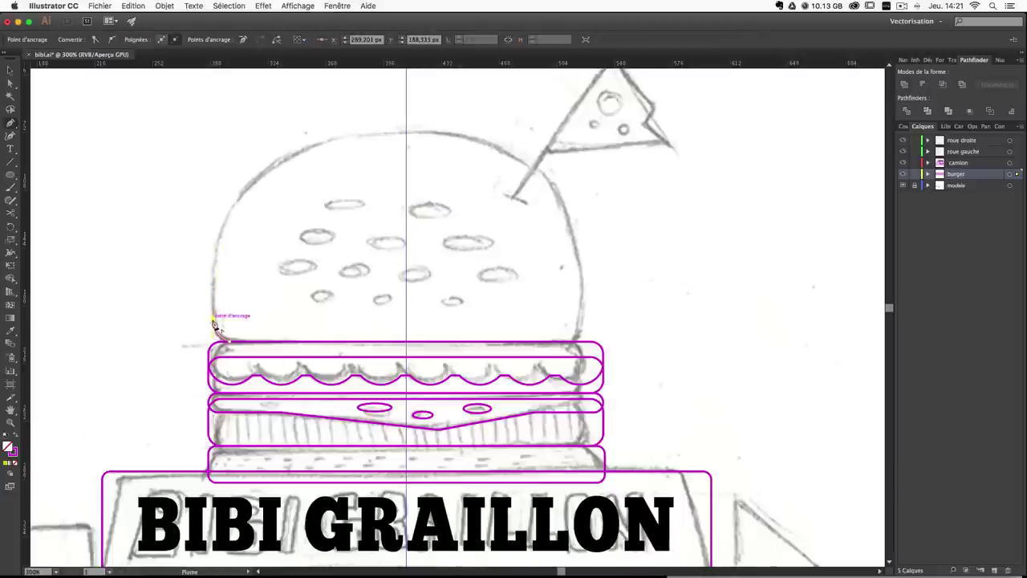
left_click(213, 266)
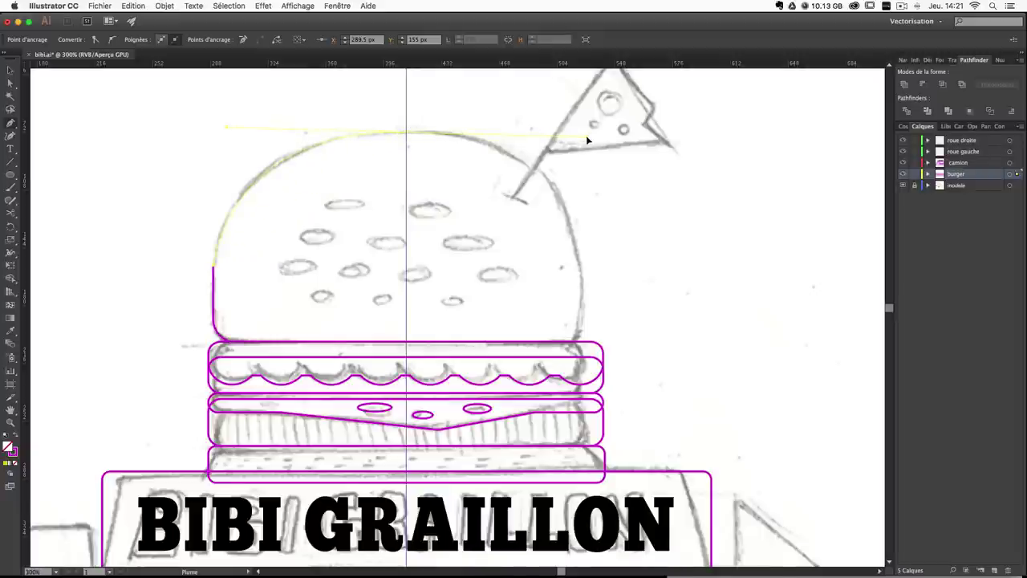
left_click_drag(588, 140, 588, 141)
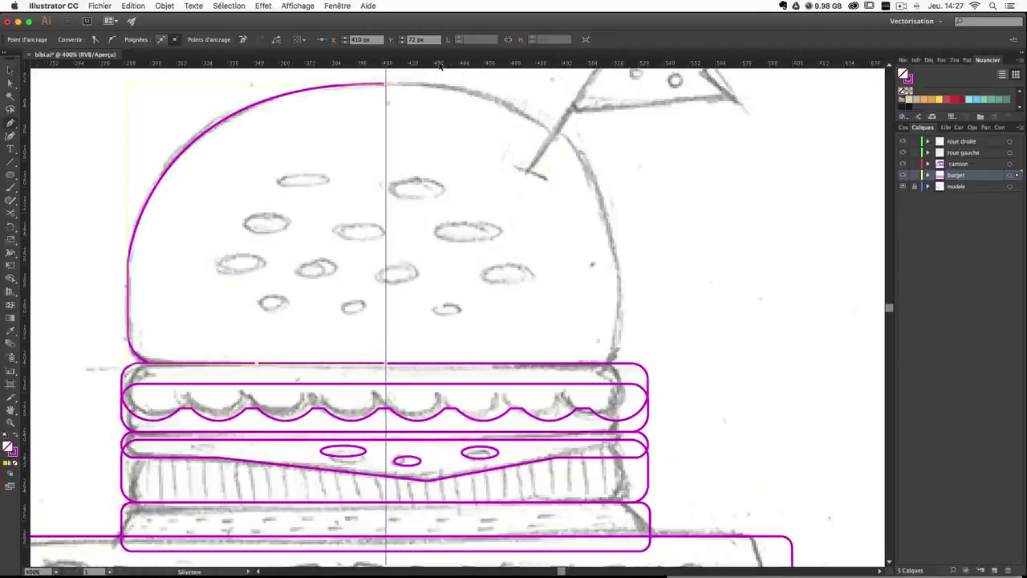
Place guides at the height of the bun's left shoulder point and along the right edge of the layers, and curve the outline down to their intersection.
left_click_drag(440, 66, 447, 263)
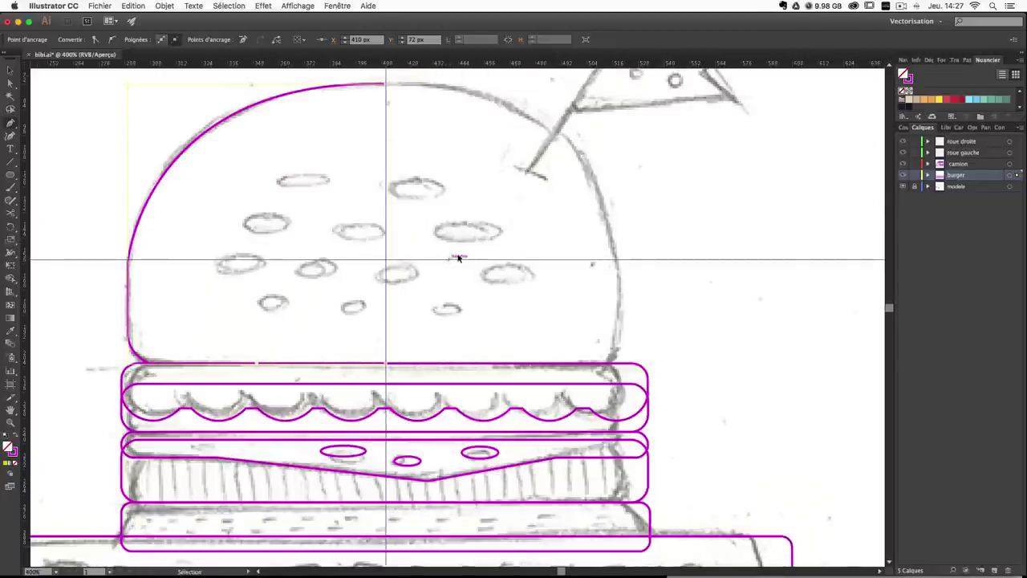
left_click_drag(25, 386, 649, 394)
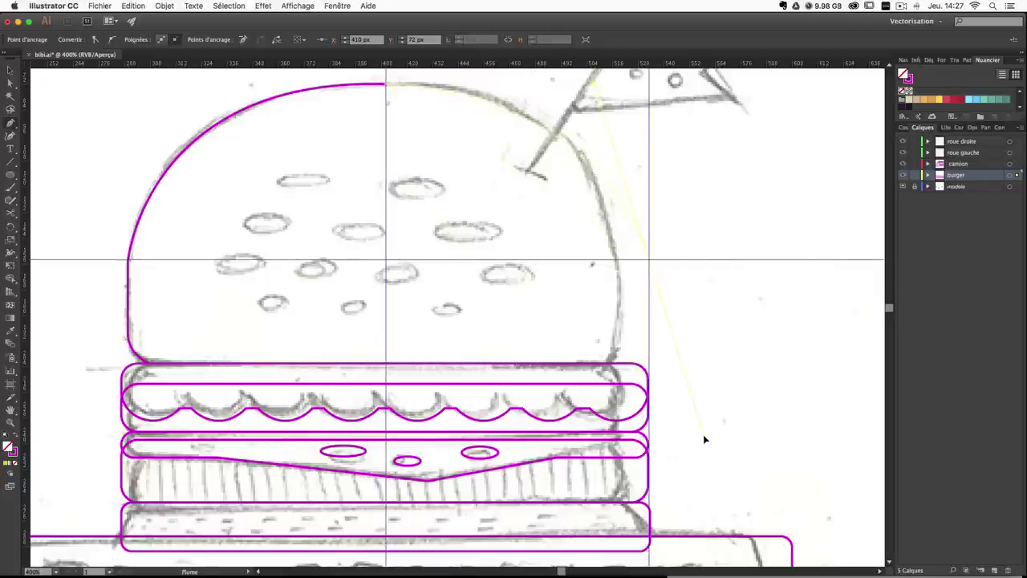
left_click_drag(703, 439, 705, 433)
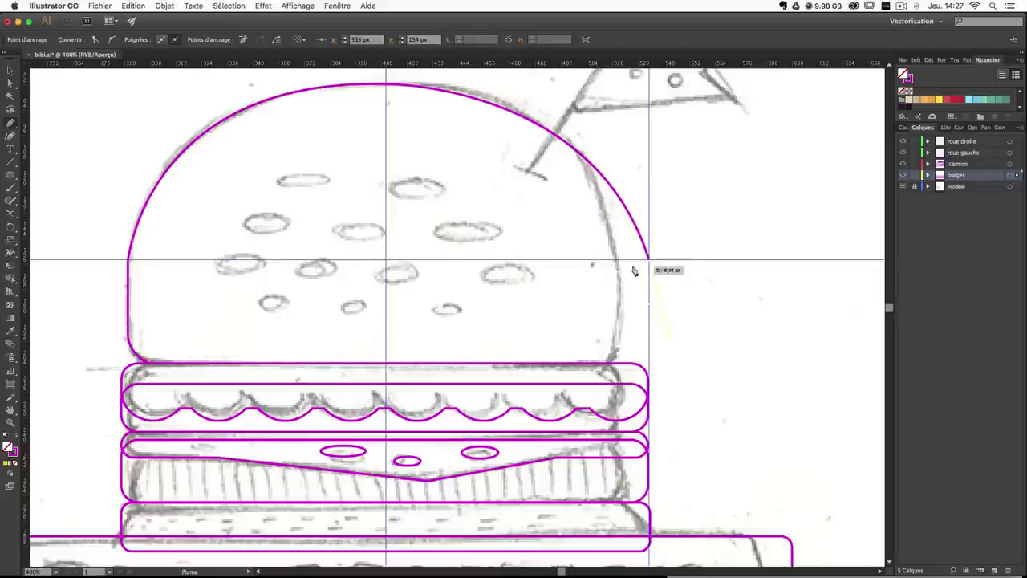
key("super+z")
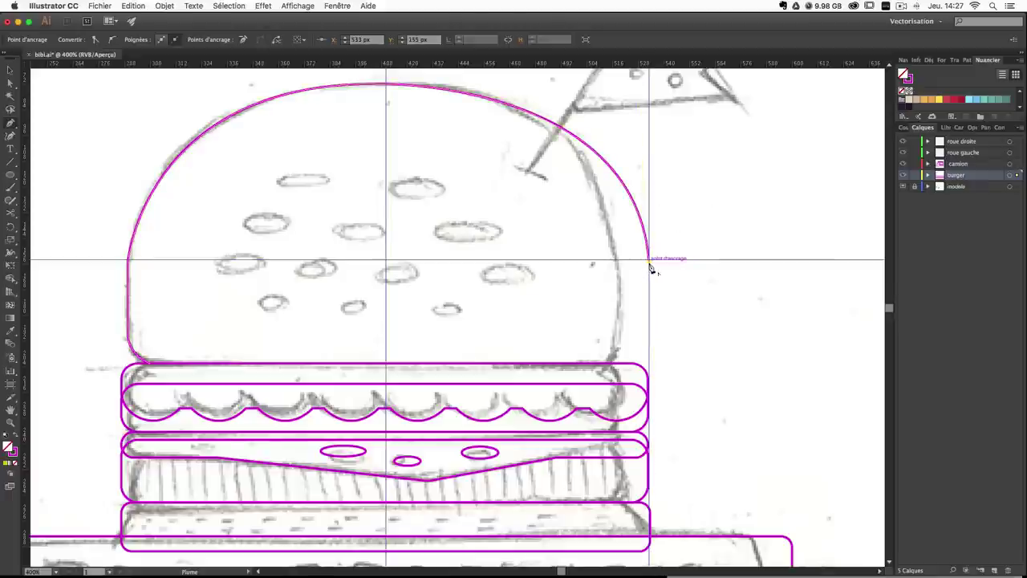
mouse_move(650, 260)
left_mouse_down()
mouse_move(617, 374)
mouse_move(640, 360)
left_mouse_up()
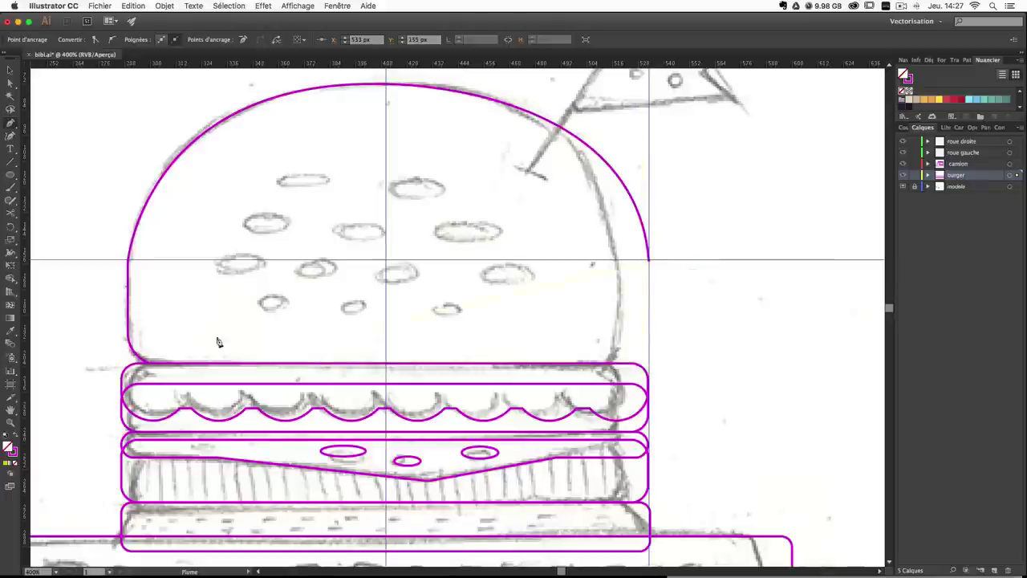
Add a guide level with the bun's lower left corner curve, then extend the outline down the right side, round its corner and close it.
key("v")
left_click_drag(335, 65, 337, 340)
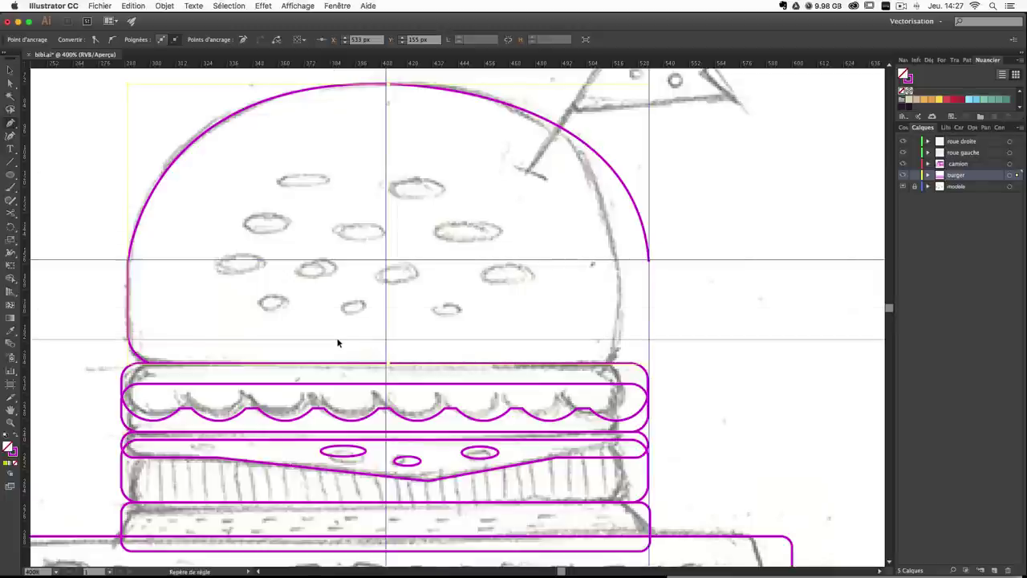
key("p")
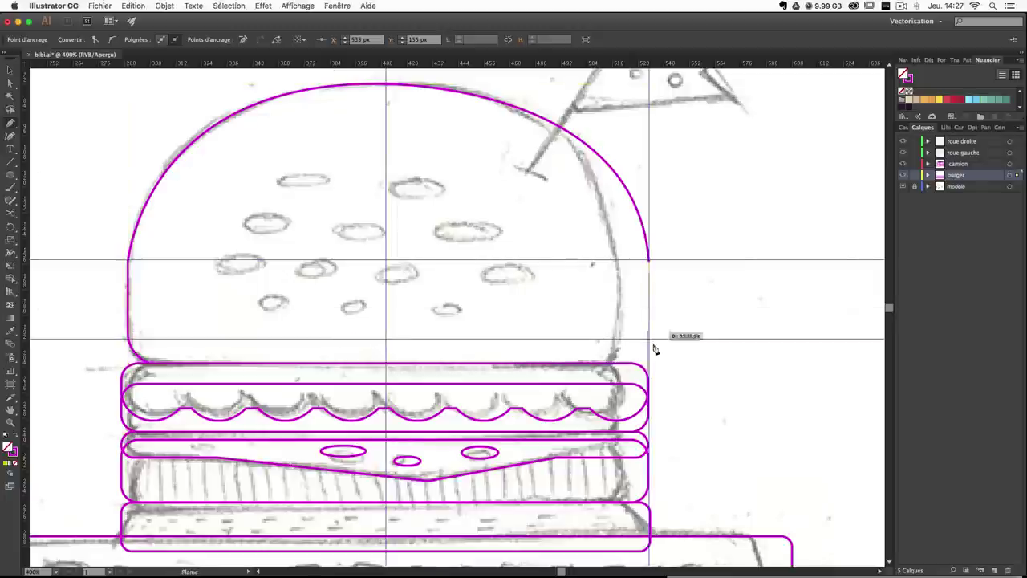
left_click(650, 339)
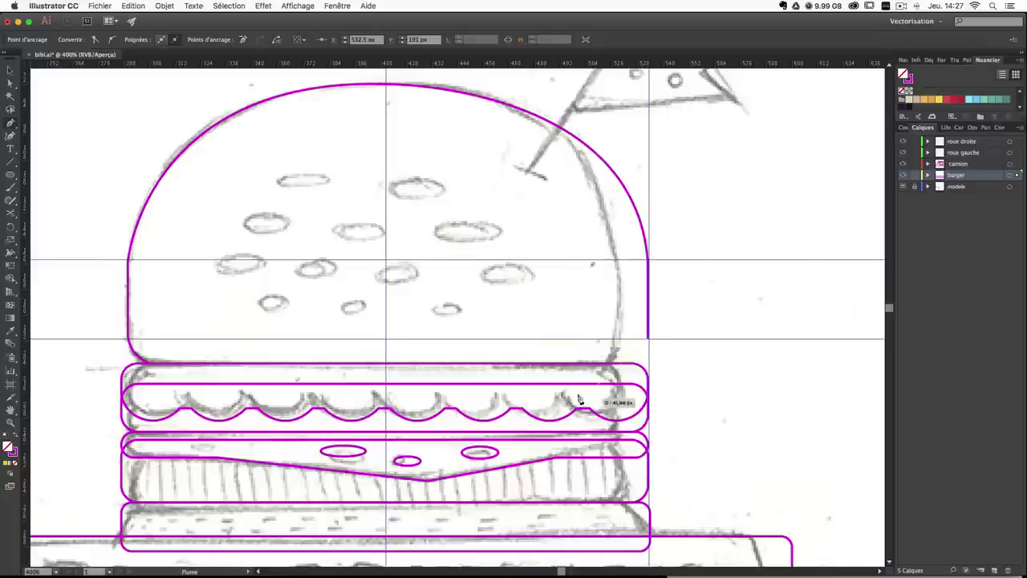
left_click(630, 365)
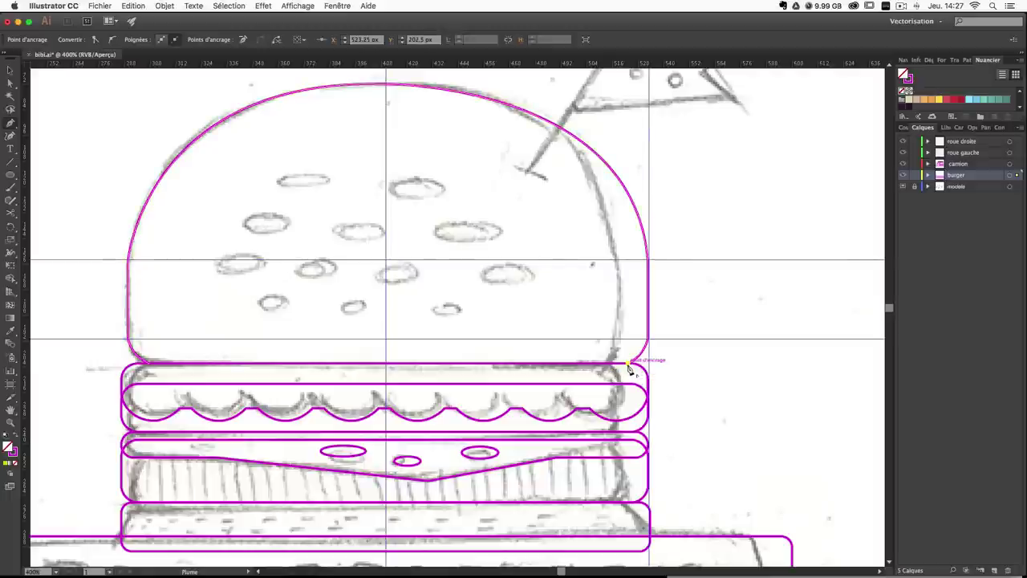
left_click(138, 362)
left_click(727, 360, "super")
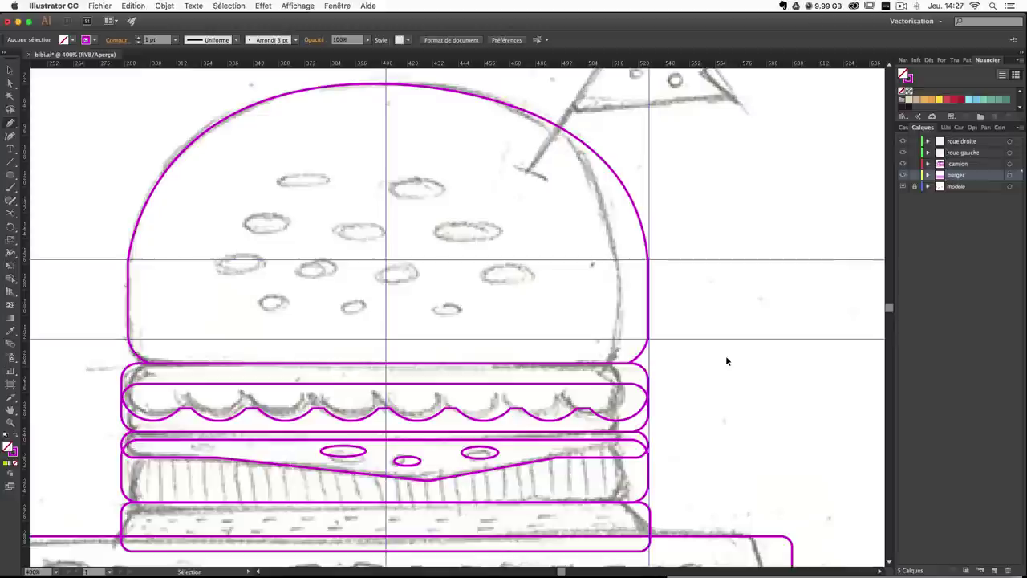
key("super+plus")
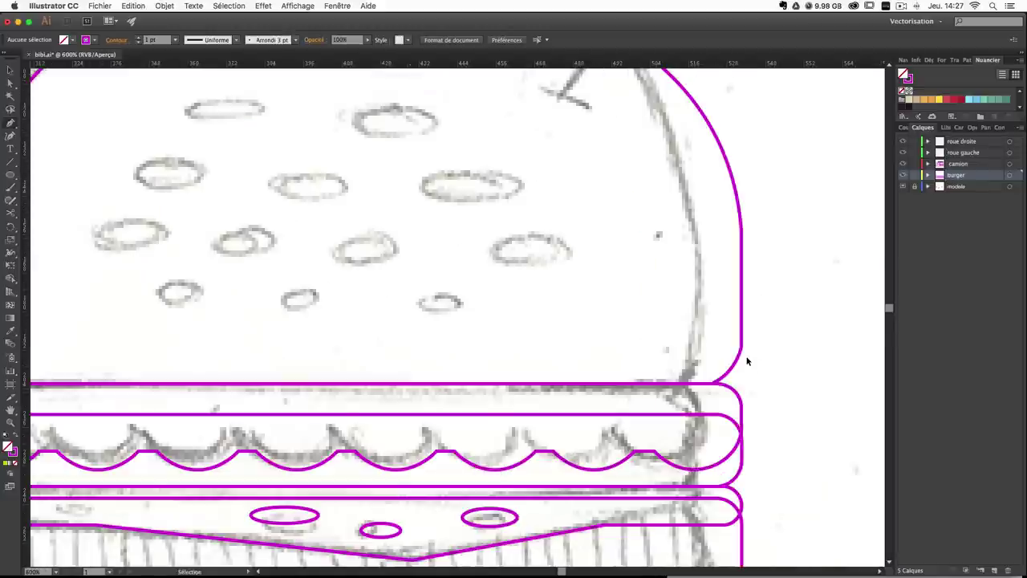
key("super+minus")
key("super+plus")
key("super+minus")
key("super+minus")
key("super+minus")
key("super+minus")
key("super+minus")
key("super+plus")
key("super+plus")
key("super+plus")
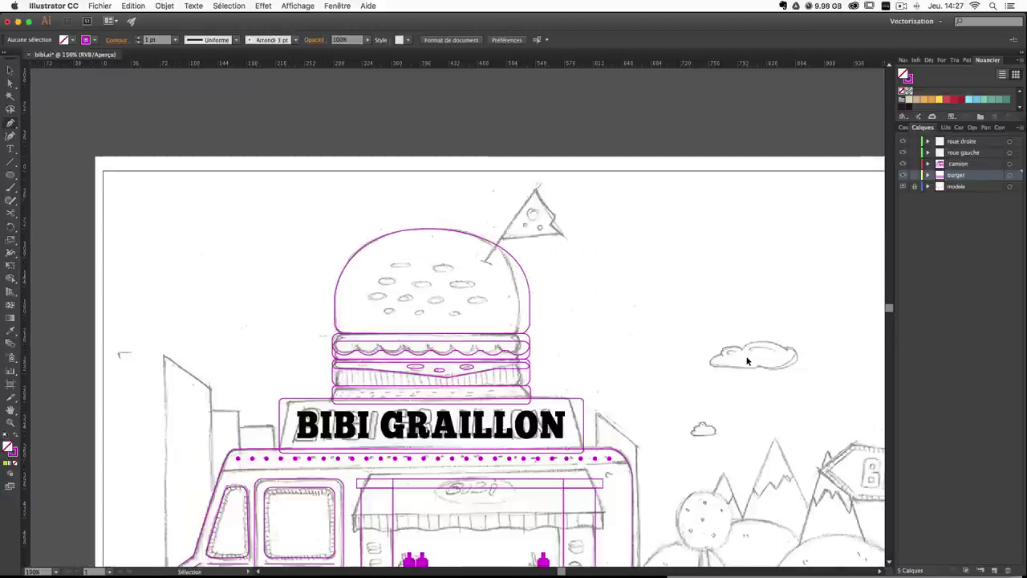
Draw twelve small ellipses over the sesame seeds on the top bun, in rows of two, three, four and three.
left_click_drag(682, 328, 649, 383)
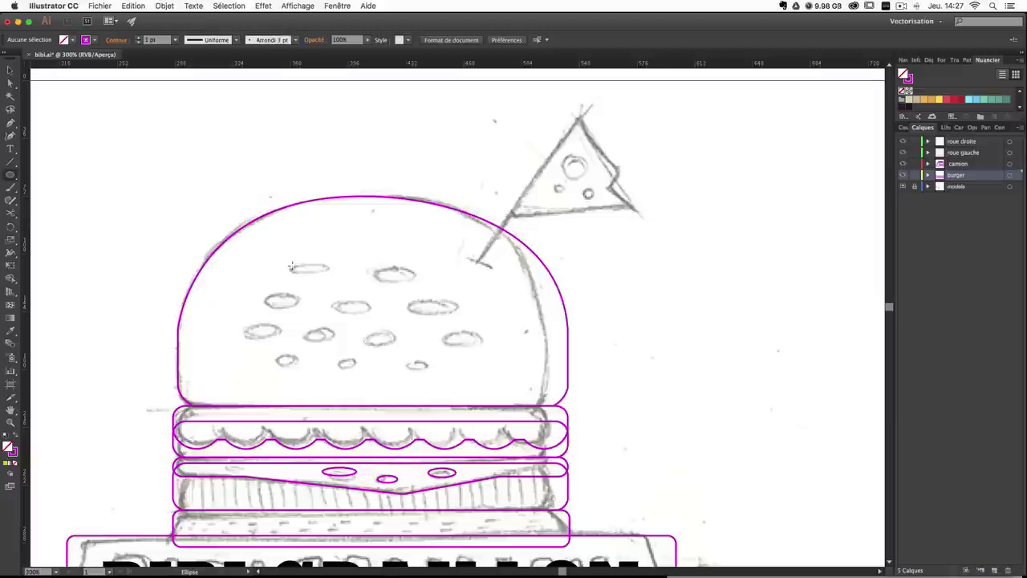
left_click_drag(287, 263, 441, 279)
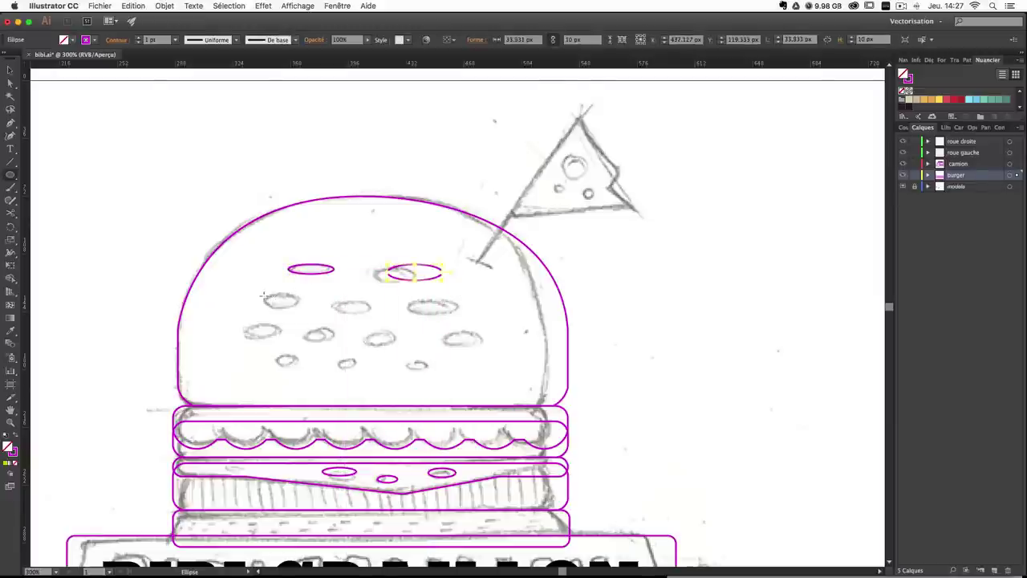
mouse_move(263, 295)
left_mouse_down()
mouse_move(301, 307)
mouse_move(474, 313)
mouse_move(463, 313)
left_mouse_up()
mouse_move(241, 325)
left_mouse_down()
mouse_move(280, 337)
mouse_move(482, 343)
left_mouse_up()
left_click_drag(275, 354, 441, 375)
left_click(735, 353, "super")
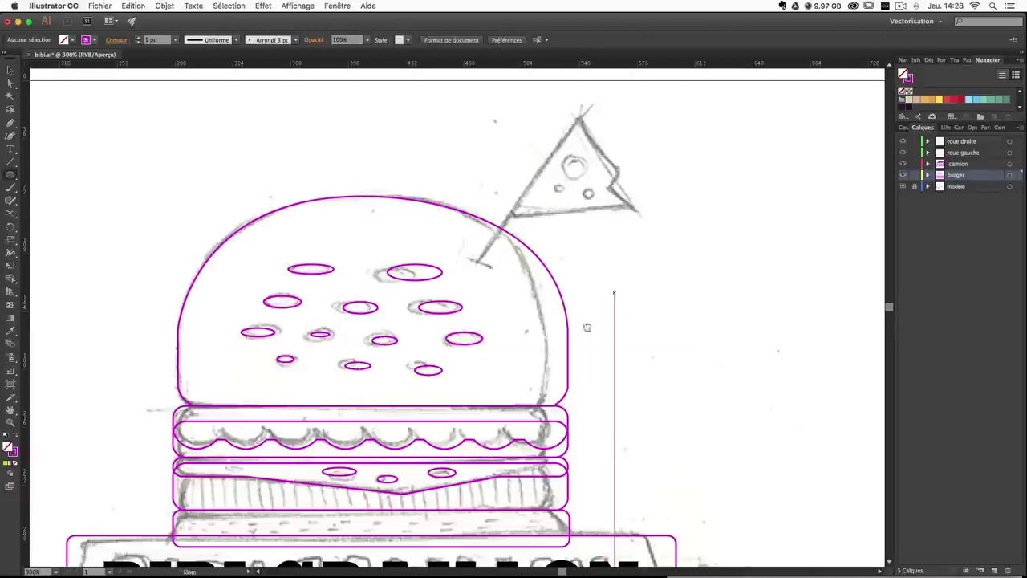
Trace the flag's toothpick with the Pen tool: a short curved crossbar on the bun and a straight pole rising past the flag's peak.
left_click_drag(587, 327, 533, 386)
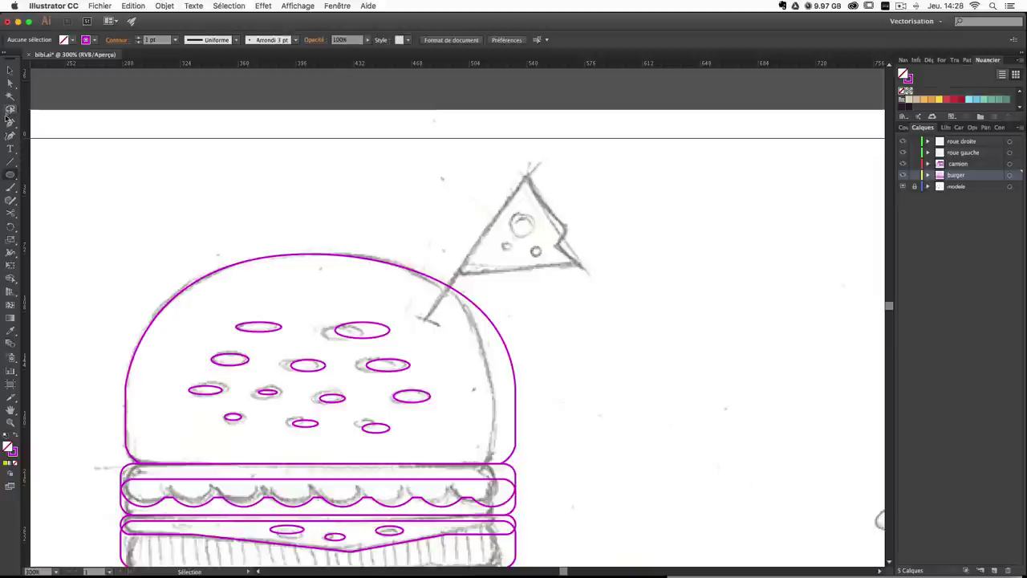
left_click(423, 321)
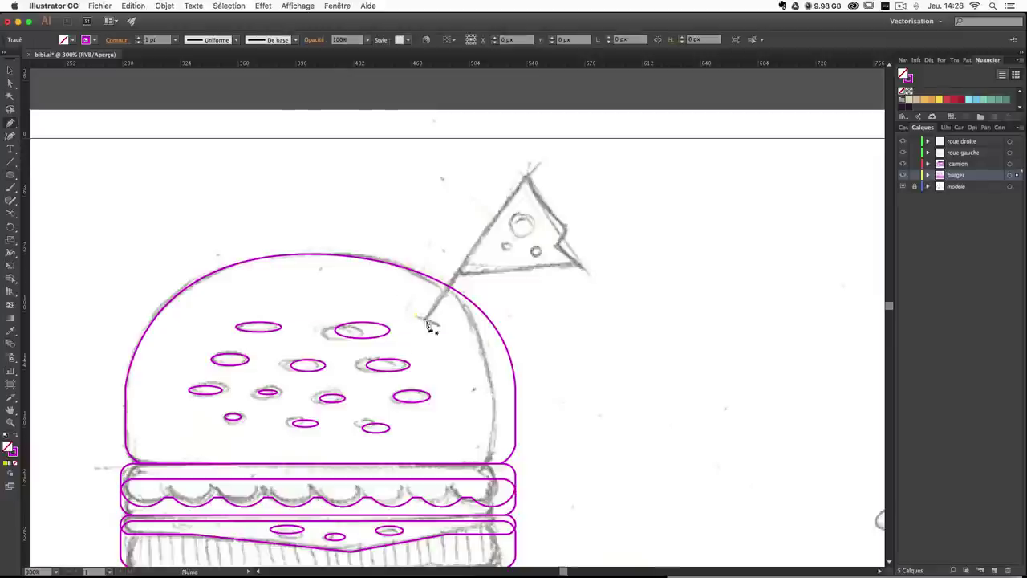
left_click(438, 327)
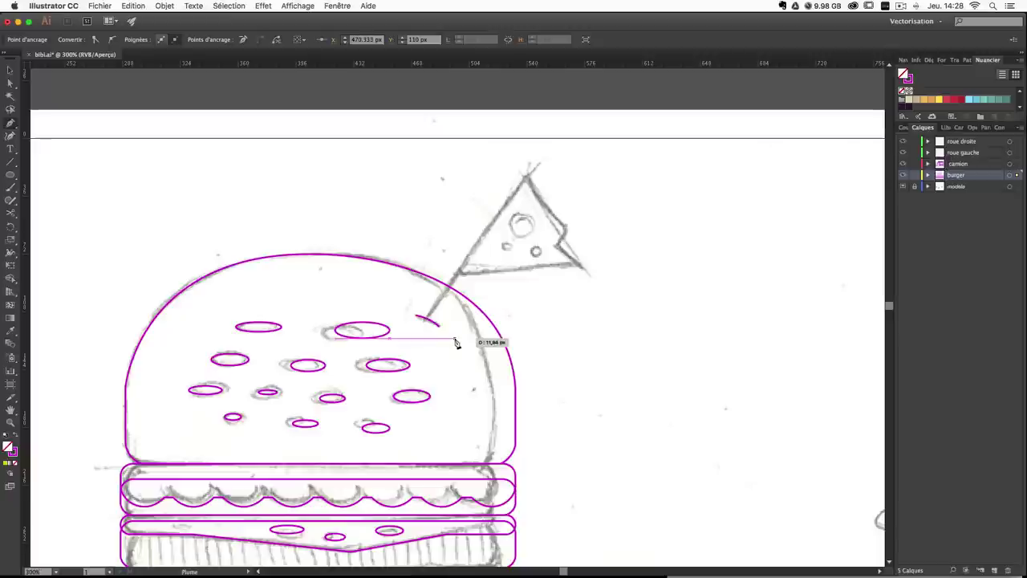
left_click(548, 322, "super")
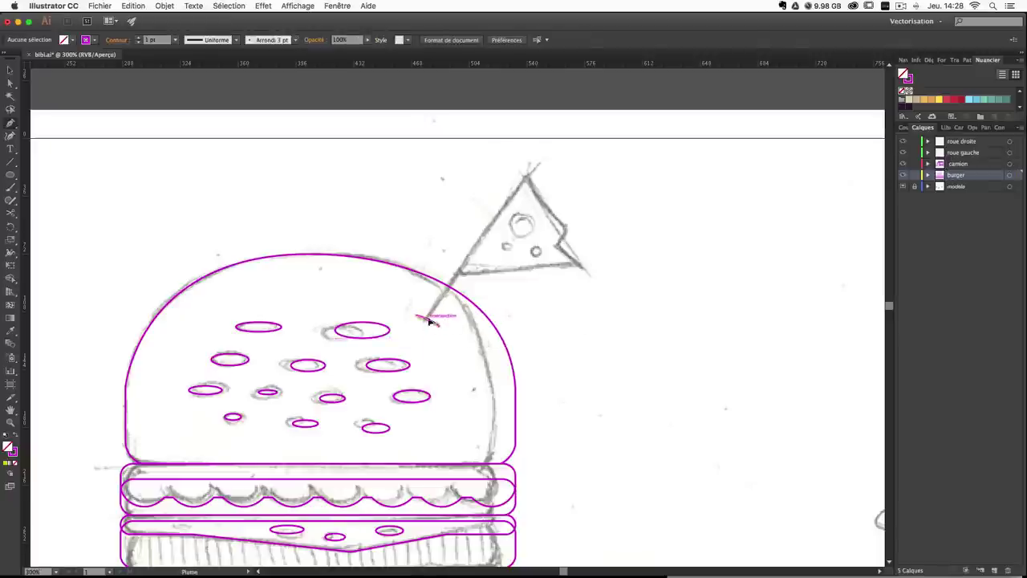
left_click(437, 326)
left_click(540, 158)
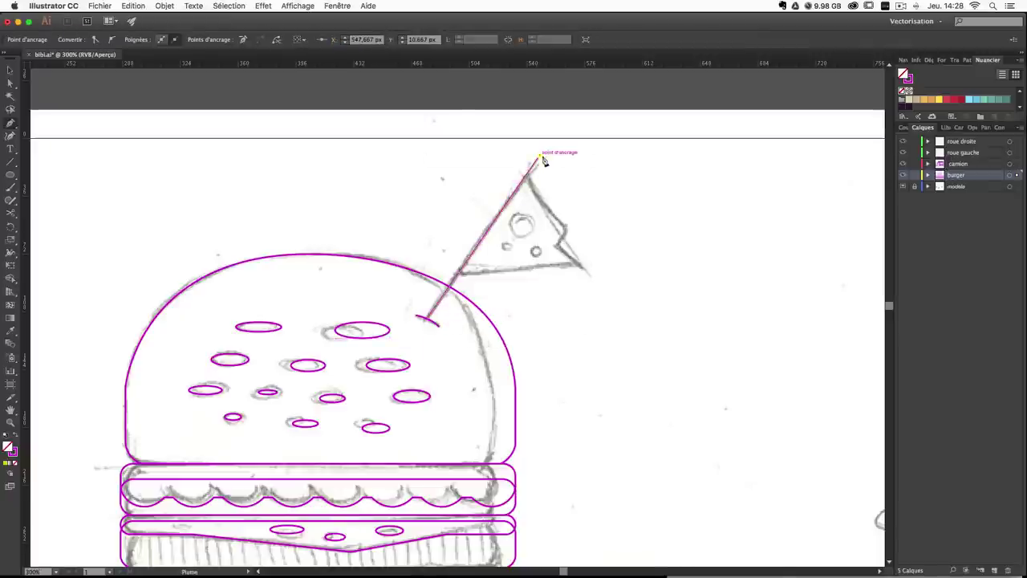
left_click(610, 201, "super")
Create a new layer above the burger layer and name it flag.
scroll(498, 284, "down", 2)
scroll(498, 285, "left", 2)
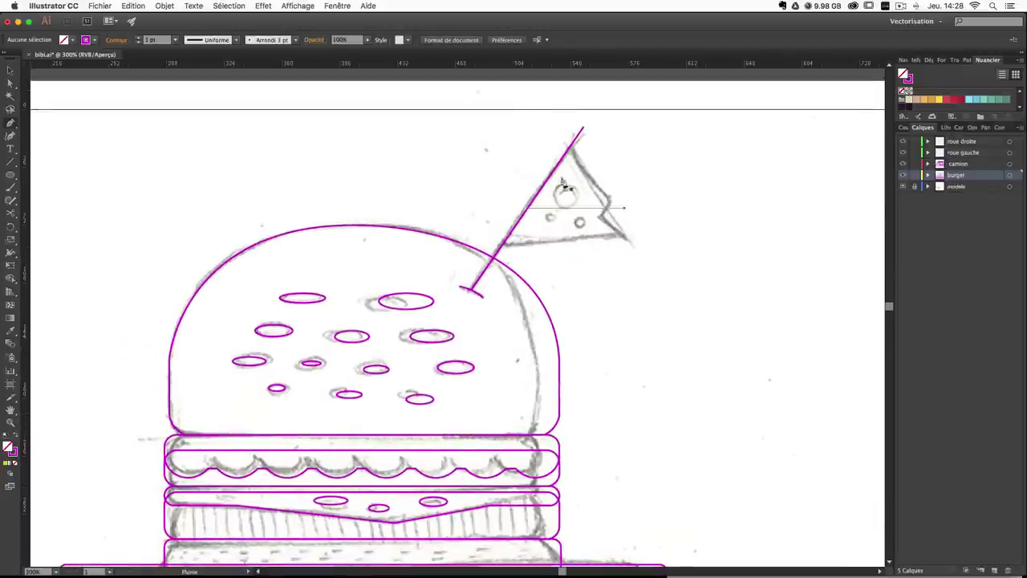
left_click(996, 569)
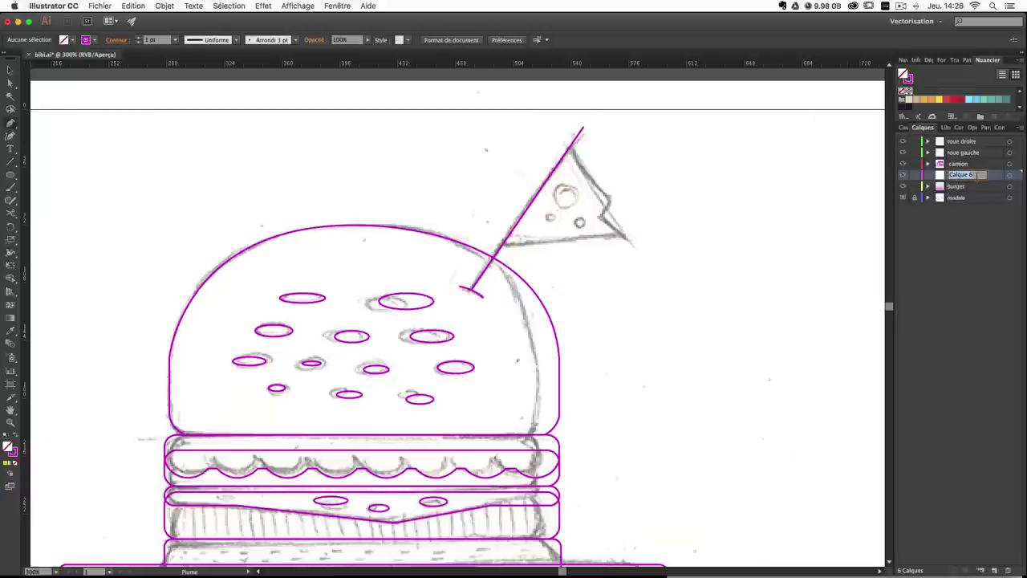
type("flag")
key("Return")
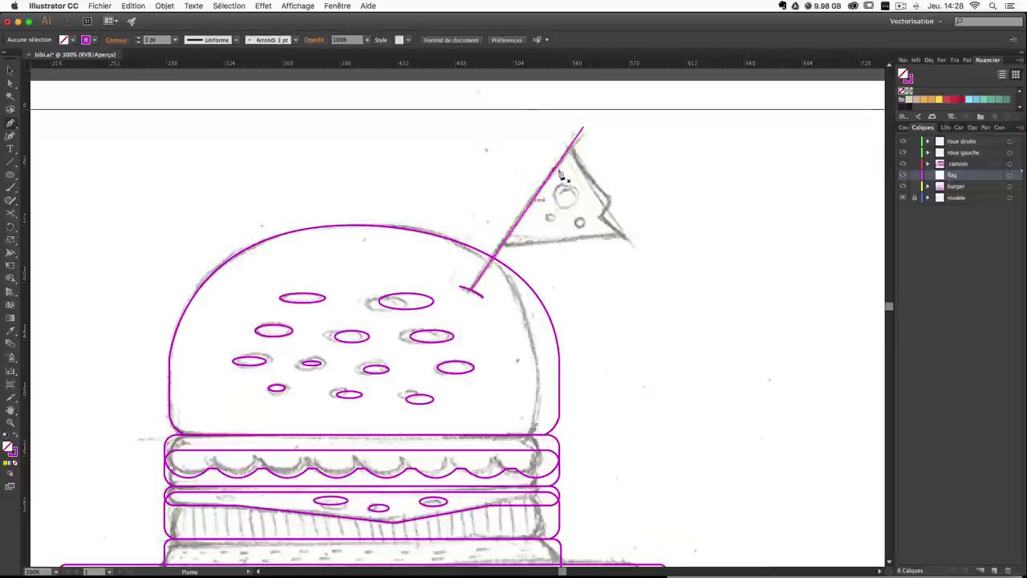
Trace the closed flag outline with the Pen tool, from its peak along the bitten outer edge to the tip and back to the pole.
left_click(574, 147)
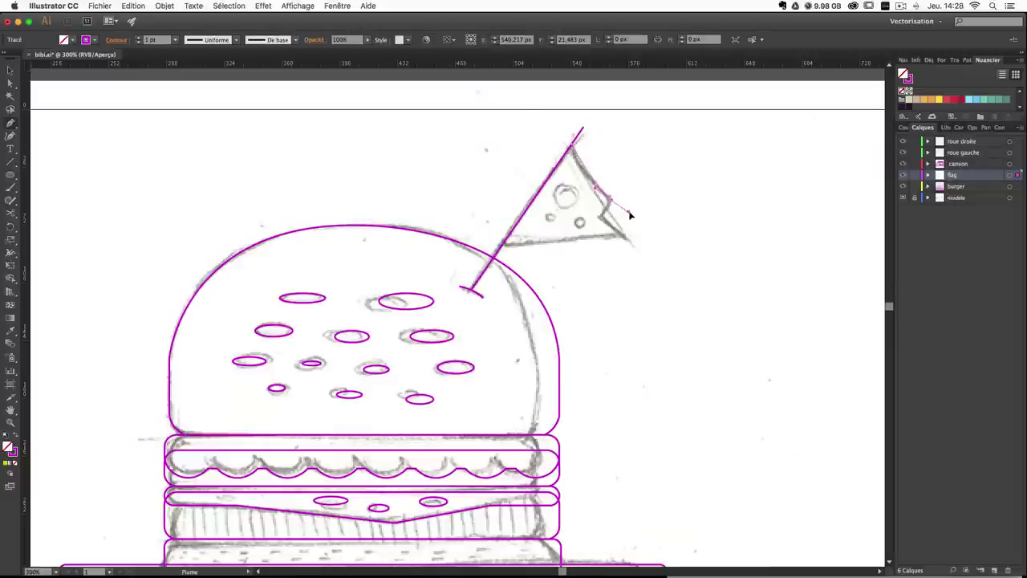
left_click_drag(630, 215, 601, 224)
left_click(610, 199)
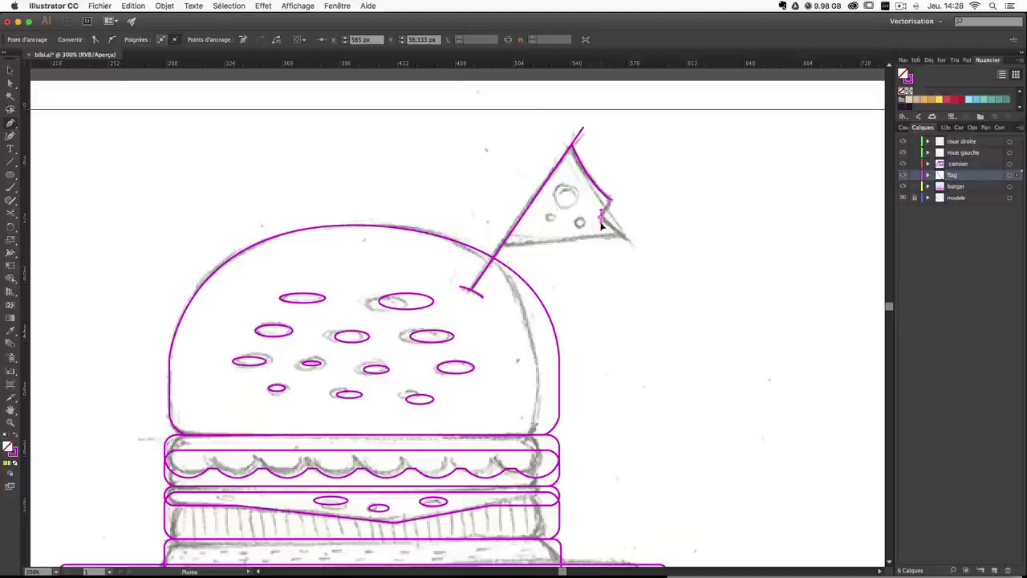
left_click(629, 239)
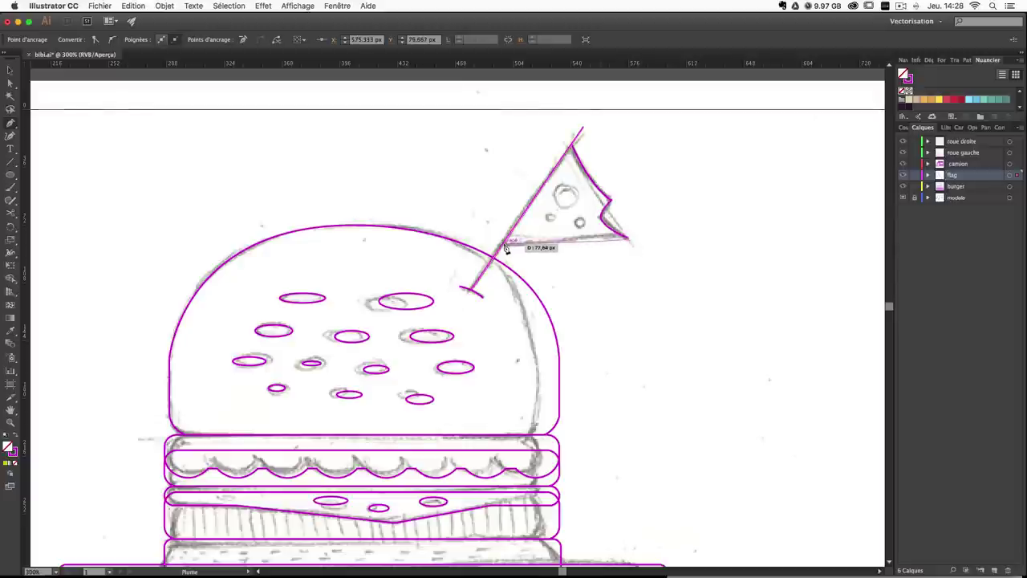
left_click_drag(506, 249, 473, 236)
key("v")
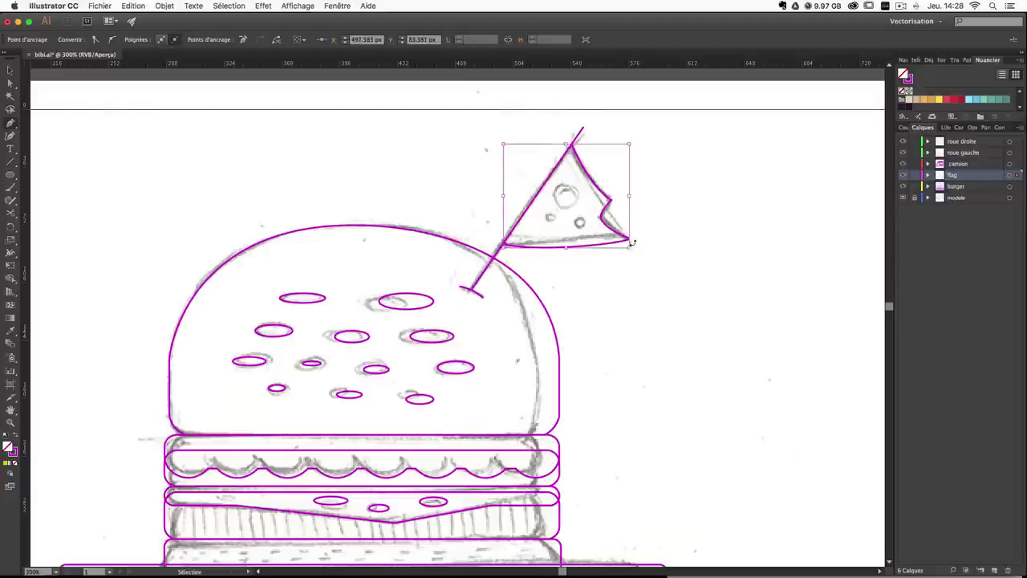
key("p")
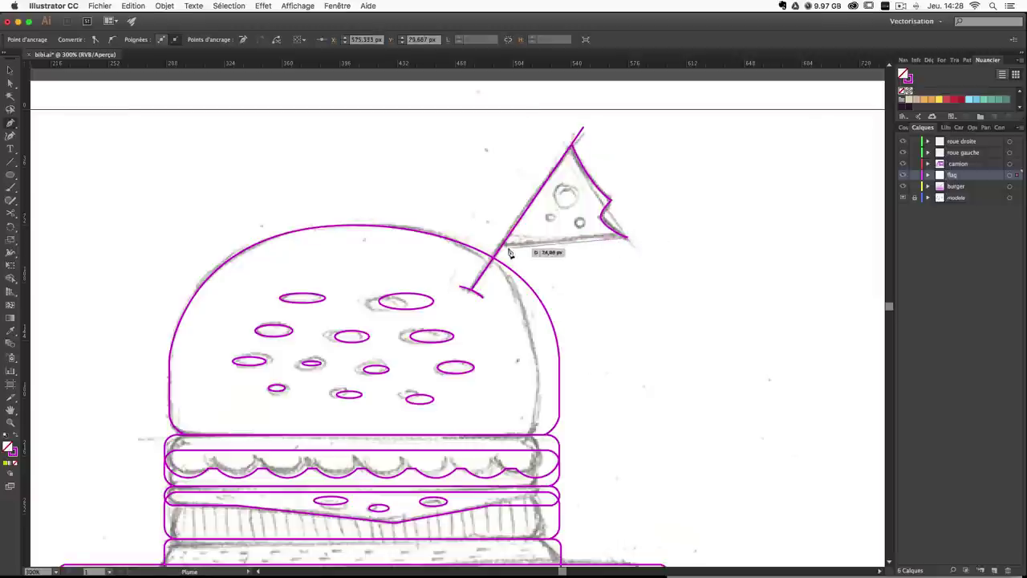
mouse_move(504, 247)
left_mouse_down()
mouse_move(452, 243)
mouse_move(458, 282)
mouse_move(503, 243)
left_mouse_up()
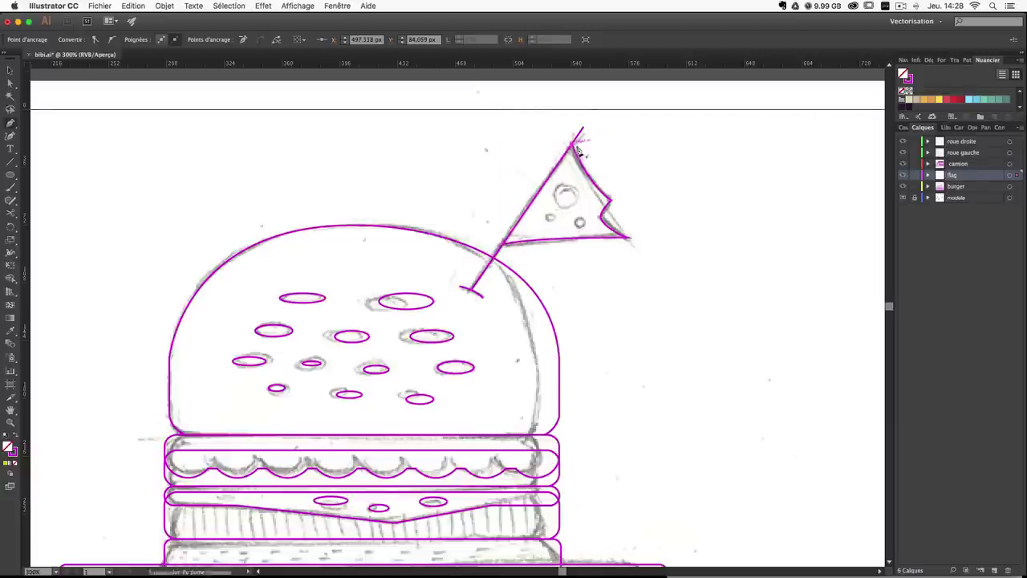
left_click(620, 150, "super")
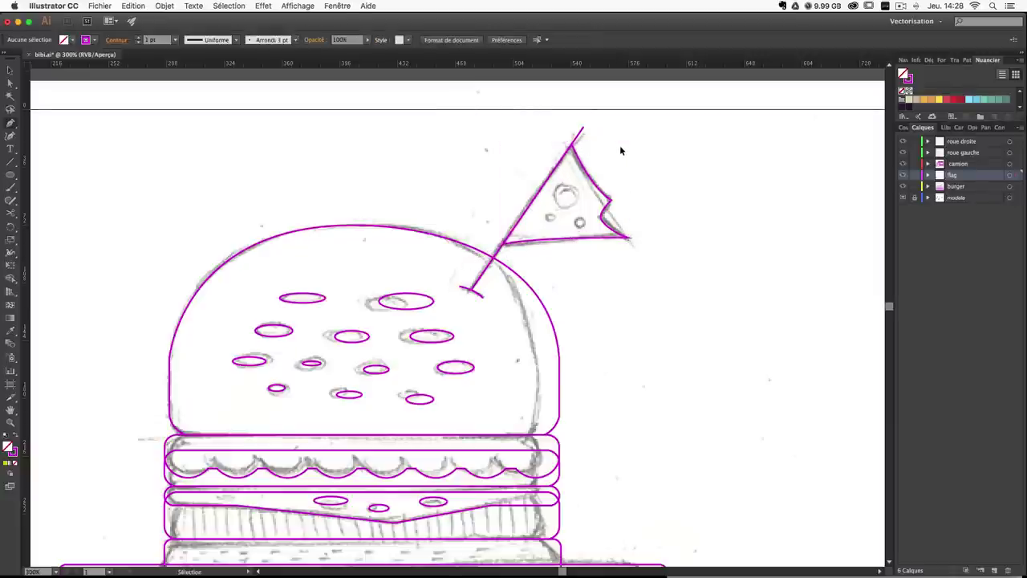
Draw three circles over the holes in the flag: one large above two small ones, the left small one about 6.7 px wide.
left_click(10, 179)
left_click_drag(555, 186, 577, 200)
left_click_drag(586, 226, 589, 227)
left_click_drag(546, 215, 556, 226)
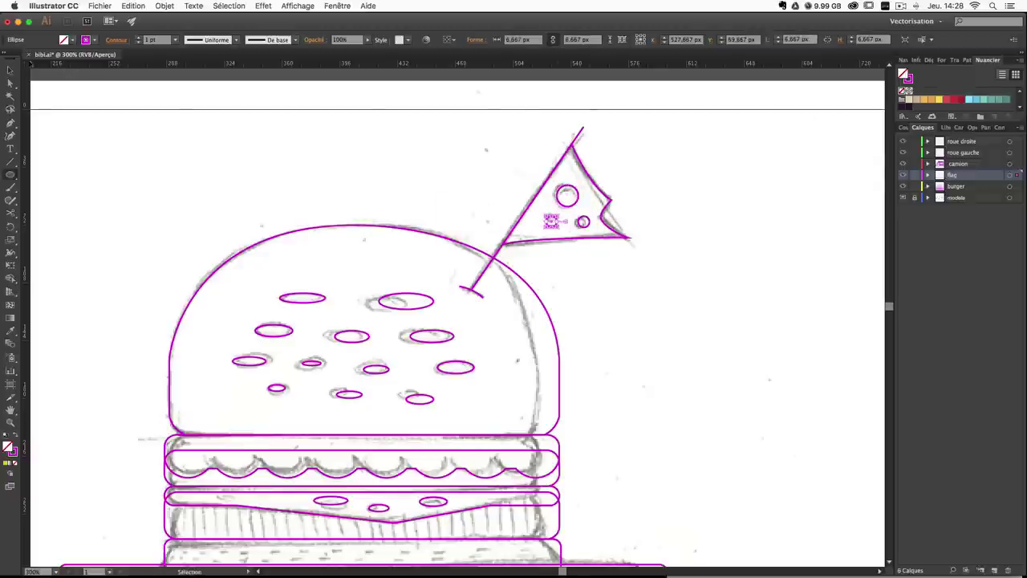
Subtract the three circles from the flag outline with the Pathfinder's Minus Front operation.
key("v")
left_click_drag(641, 273, 542, 201)
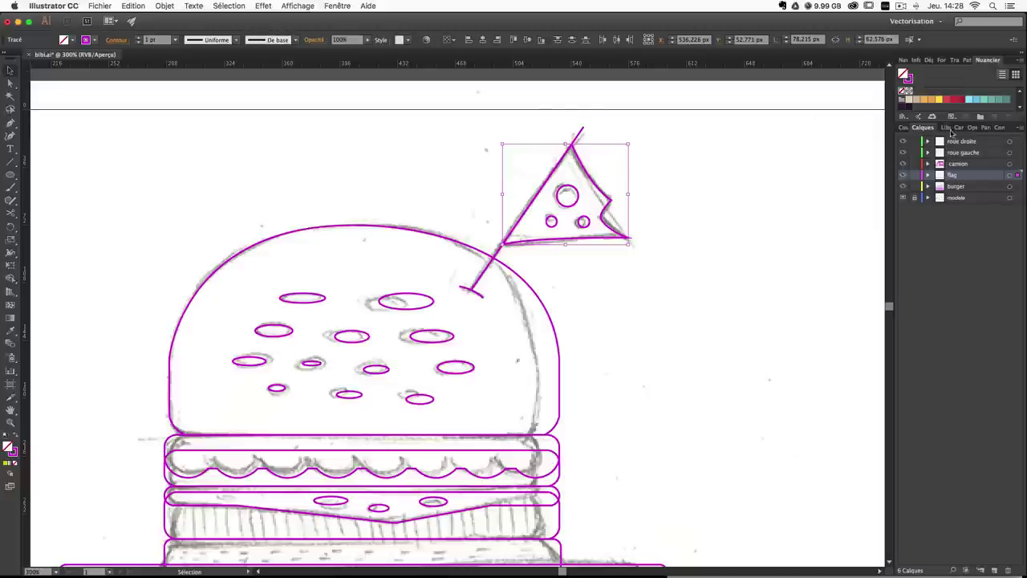
left_click(964, 61)
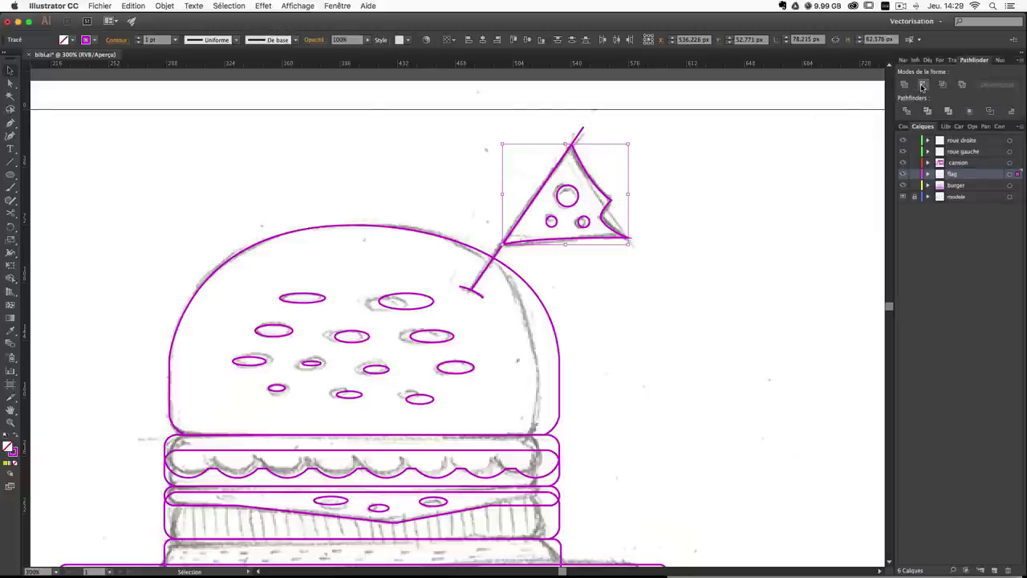
left_click(922, 85)
left_click(720, 253)
Swap the flag's fill and stroke to check the cut-out holes, and restore its magenta outline without fill.
left_click_drag(676, 259, 562, 202)
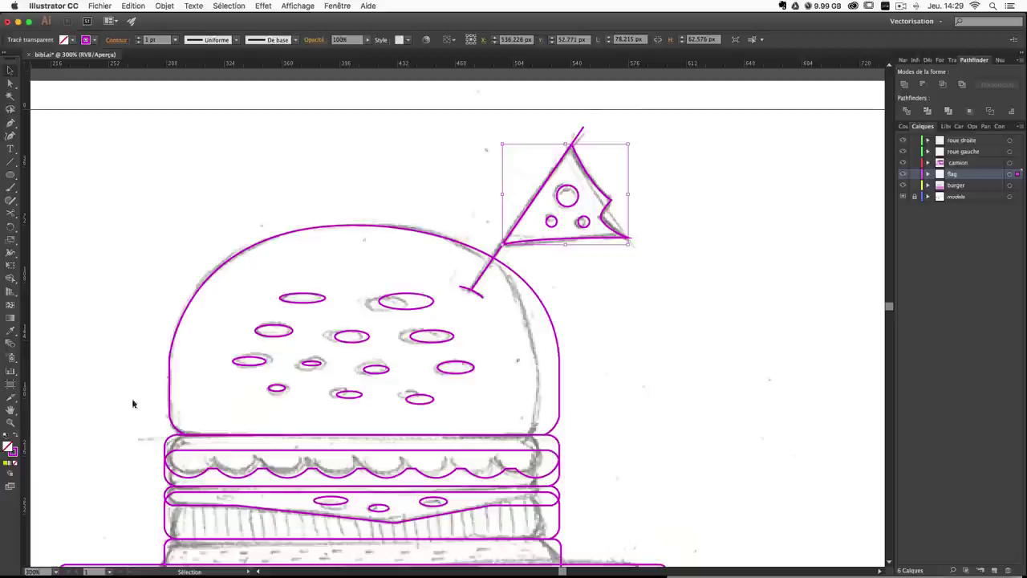
left_click(17, 440)
left_click(18, 440)
left_click(17, 440)
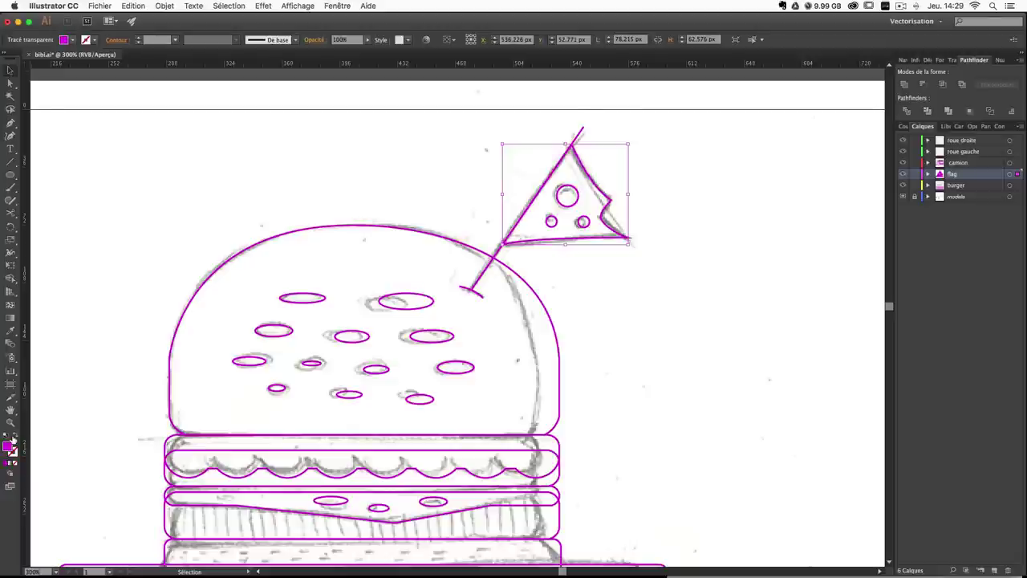
left_click(18, 440)
left_click(700, 399)
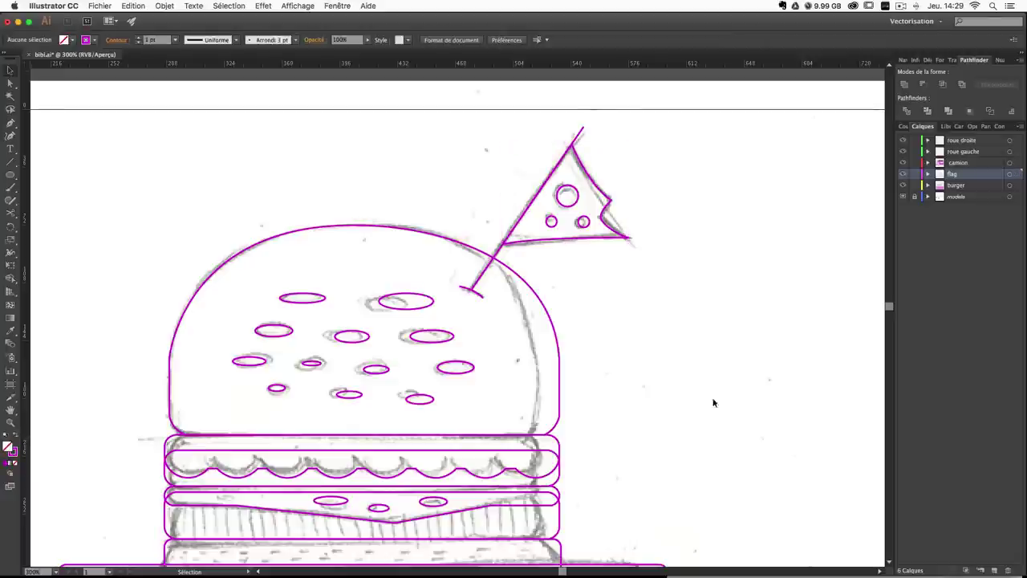
Hide the modele layer so only the vector tracing of the food truck is shown.
scroll(642, 321, "down", 5)
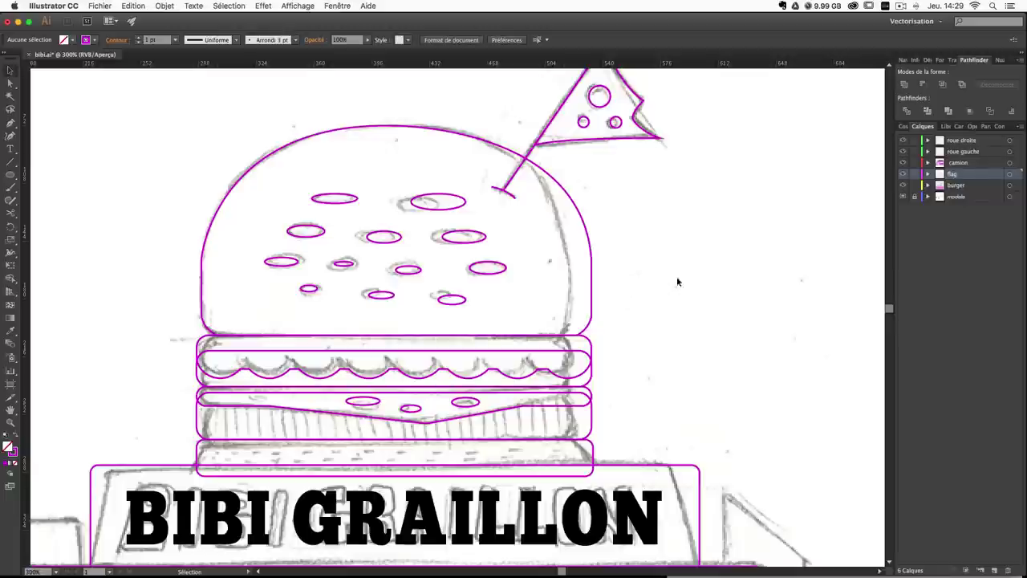
left_click(903, 197)
left_click(902, 197)
left_click(903, 196)
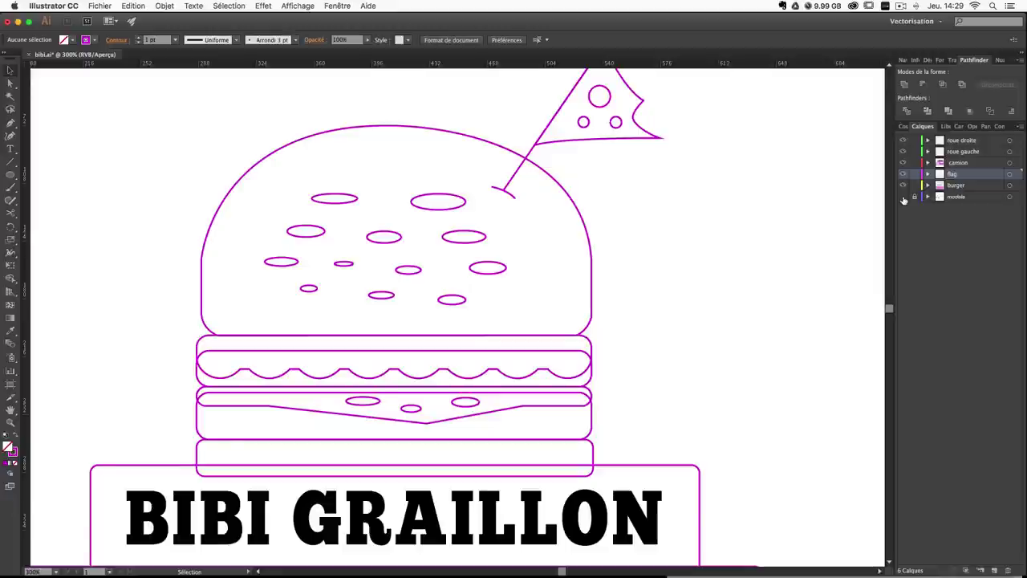
key("super+minus")
key("super+minus")
key("super+minus")
scroll(689, 184, "down", 3)
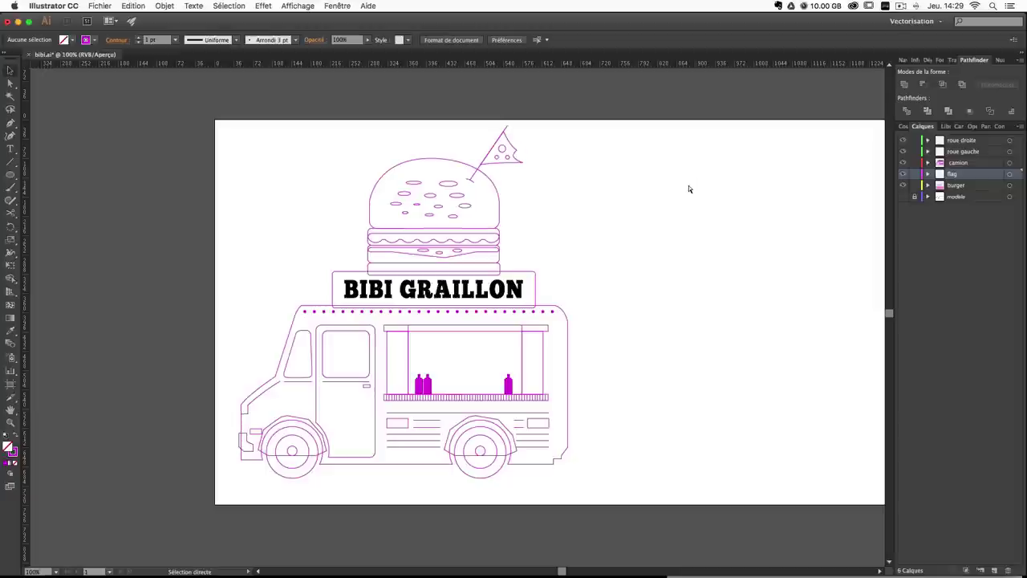
Shift the left seed of the bun's upper row slightly and flatten the right seed to 5 px high.
key("super+plus")
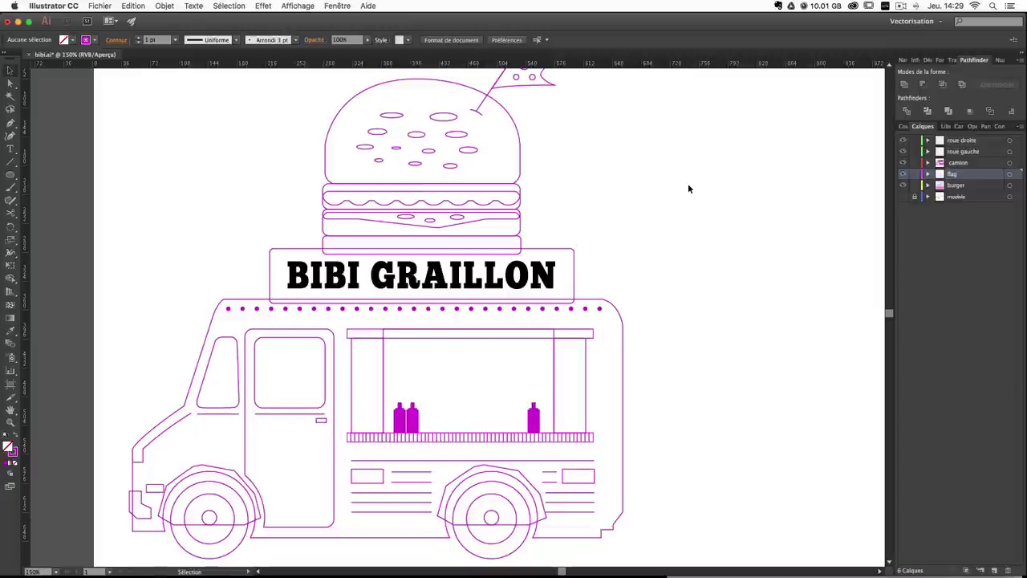
left_click_drag(626, 222, 618, 292)
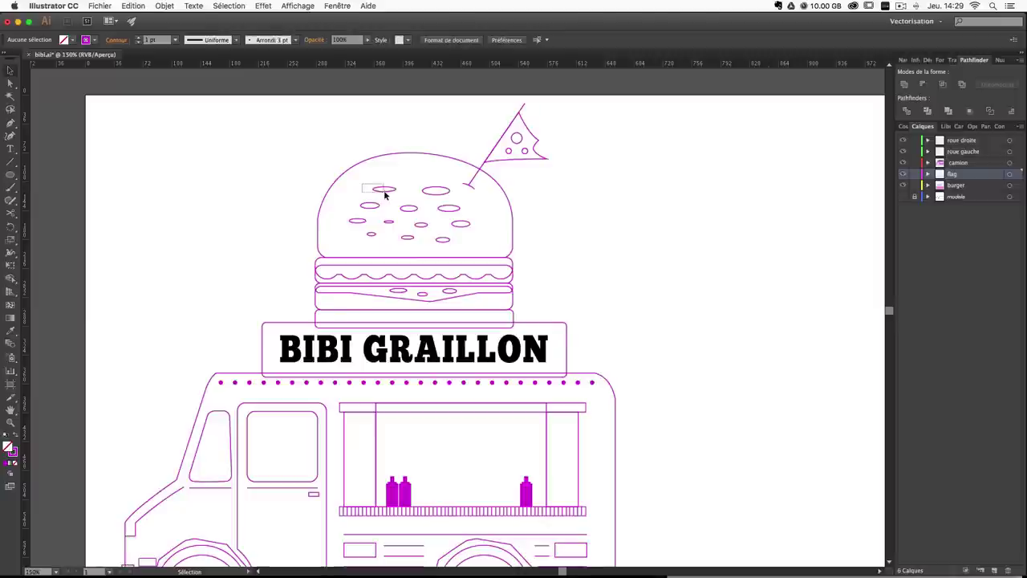
left_click_drag(385, 191, 449, 212)
left_click(444, 194)
left_click(603, 217)
left_click(503, 214)
left_click(437, 190)
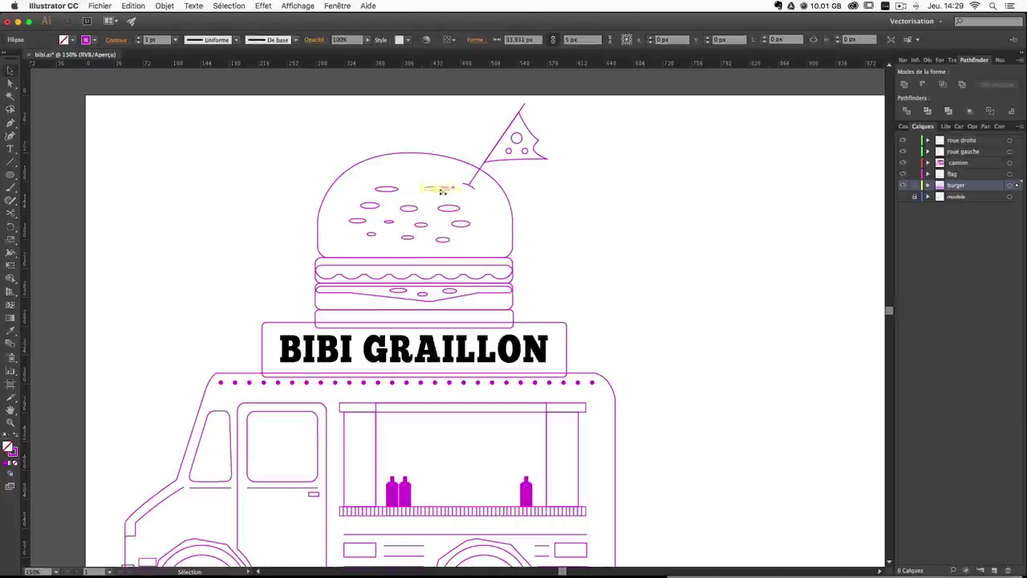
left_click(612, 204)
Move the middle and right-hand seeds in the lower rows slightly up and to the right to even out their spacing.
left_click_drag(408, 209, 445, 235)
left_click(560, 220)
left_click(454, 212)
left_click(583, 230)
left_click(419, 227)
left_click(439, 228)
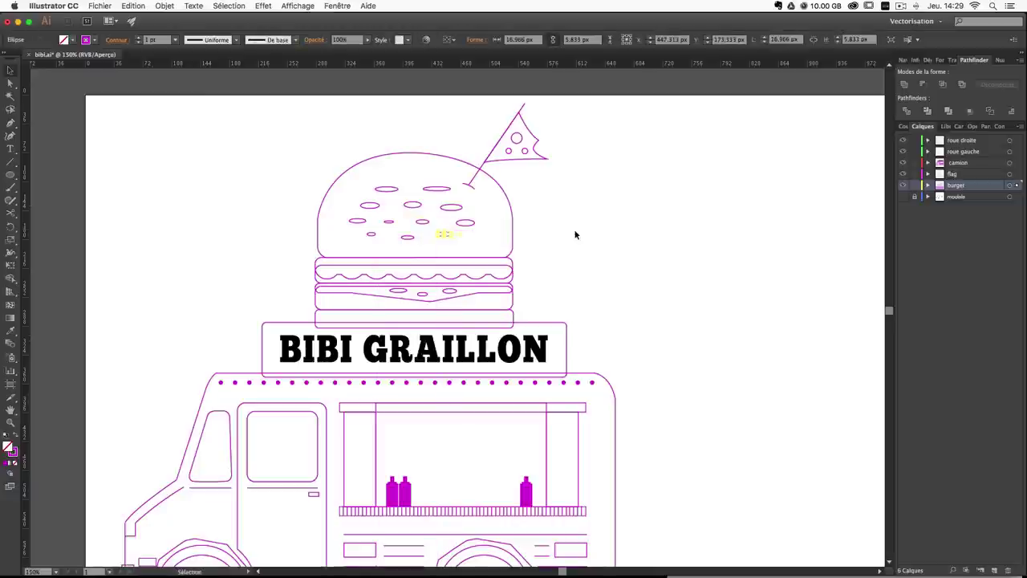
left_click(597, 241)
Nudge the upper row's two sesame seeds up, closer to the bun's crown.
key("space")
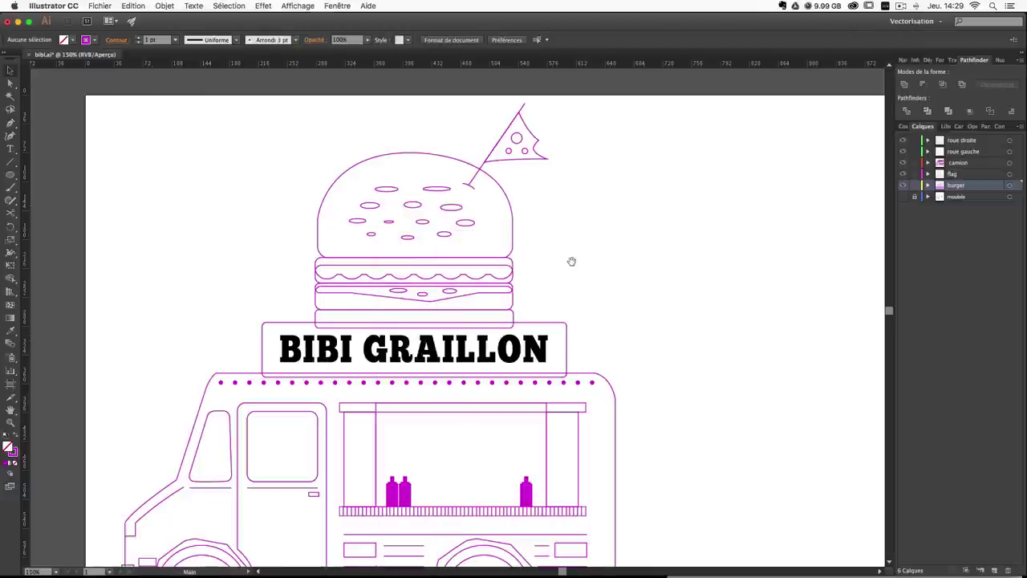
left_click_drag(365, 178, 455, 206)
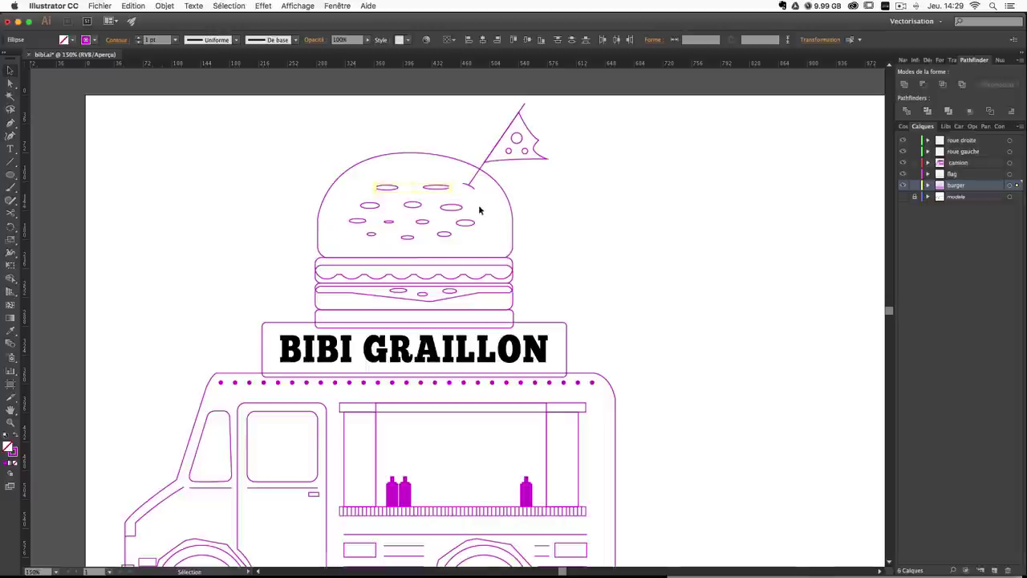
key("Up")
key("Up")
key("Up")
key("Up")
key("Up")
key("Up")
left_click(597, 225)
Nudge the three lower rows of sesame seeds slightly up on the bun.
left_click_drag(345, 199, 480, 253)
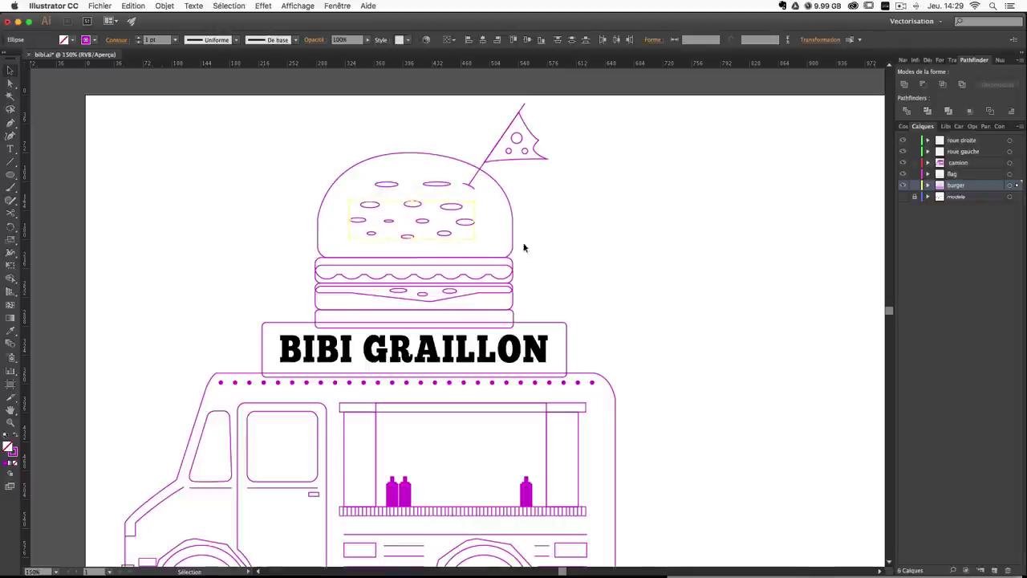
key("Up")
key("Up")
key("Up")
left_click(542, 256)
Try deleting the angular wheel arch around the truck's rear wheel, and undo the deletion.
left_click_drag(450, 302, 464, 221)
left_click_drag(515, 338, 504, 287)
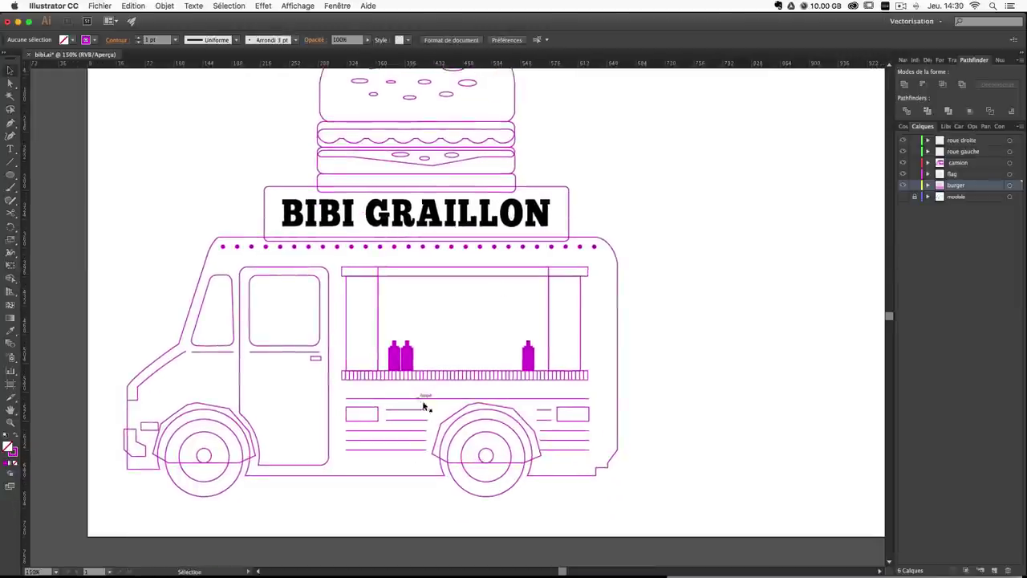
left_click(444, 462)
key("Delete")
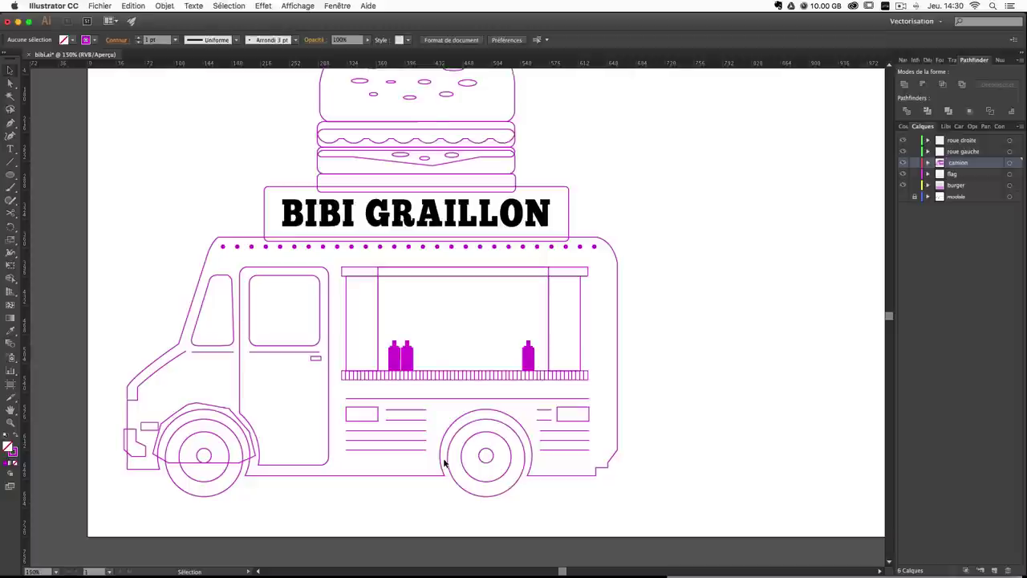
key("super+z")
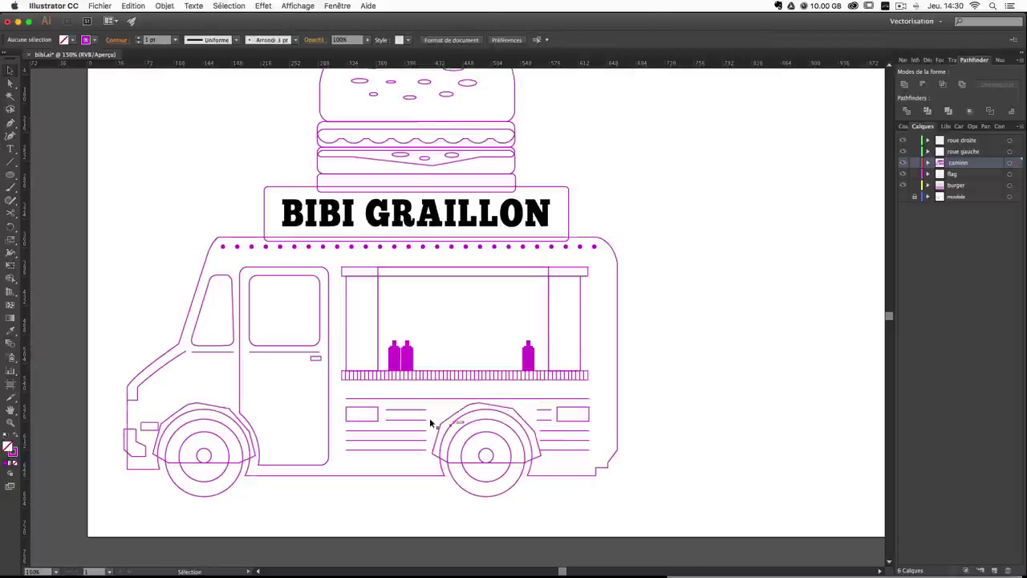
mouse_move(380, 297)
left_mouse_down()
mouse_move(404, 317)
mouse_move(428, 281)
left_mouse_up()
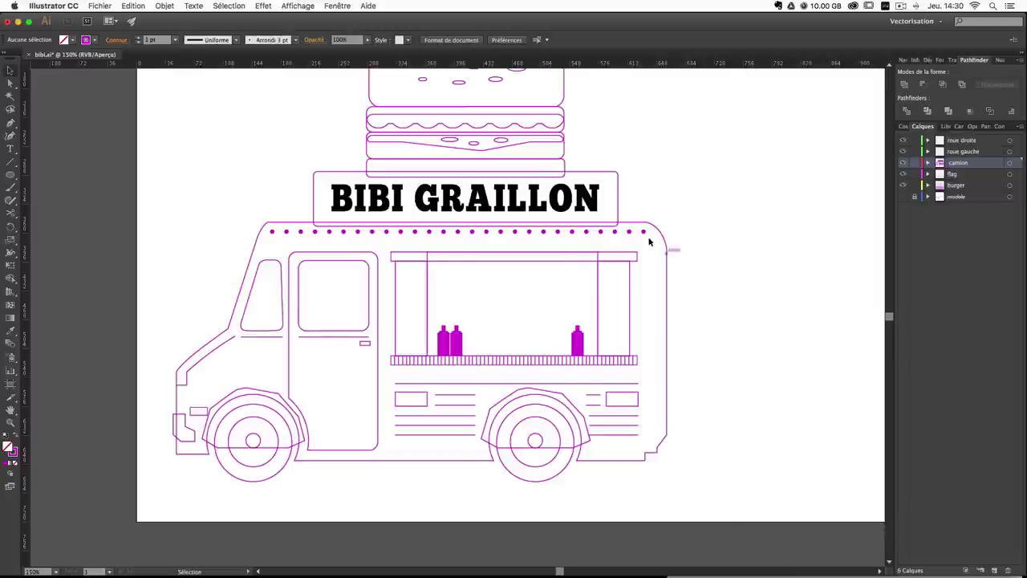
Draw a rectangular shelf about 213 by 7 px across the truck's serving window, spanning between its two inner uprights.
mouse_move(669, 199)
left_mouse_down()
mouse_move(600, 319)
mouse_move(603, 305)
mouse_move(607, 334)
left_mouse_up()
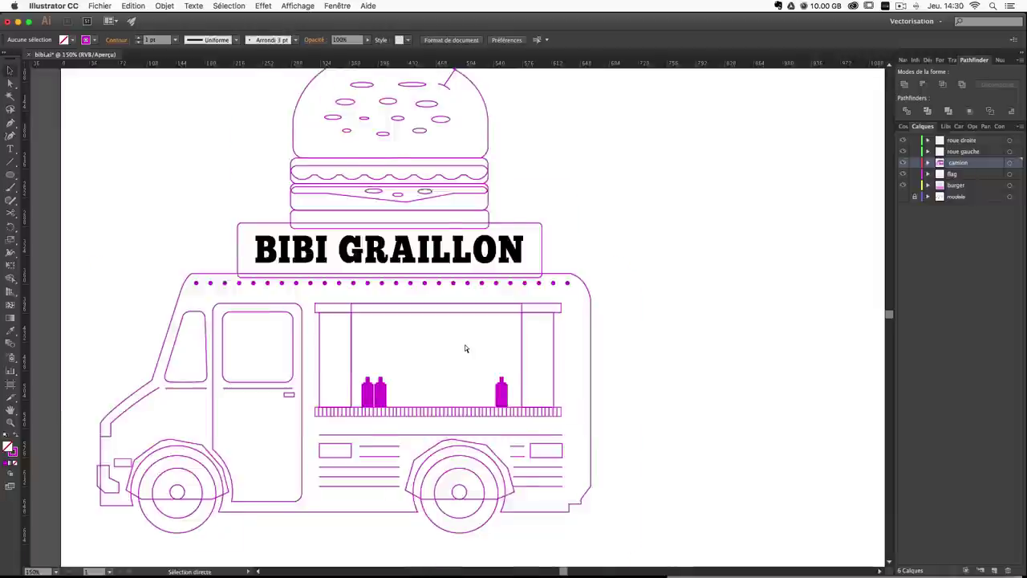
key("super+plus")
left_click_drag(435, 388, 449, 303)
key("super+plus")
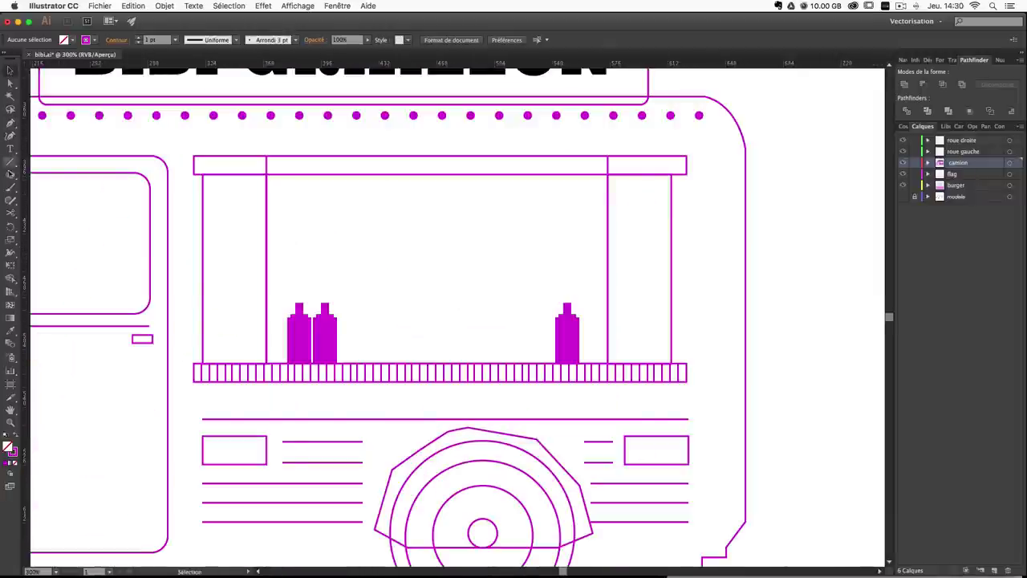
left_click_drag(11, 179, 60, 174)
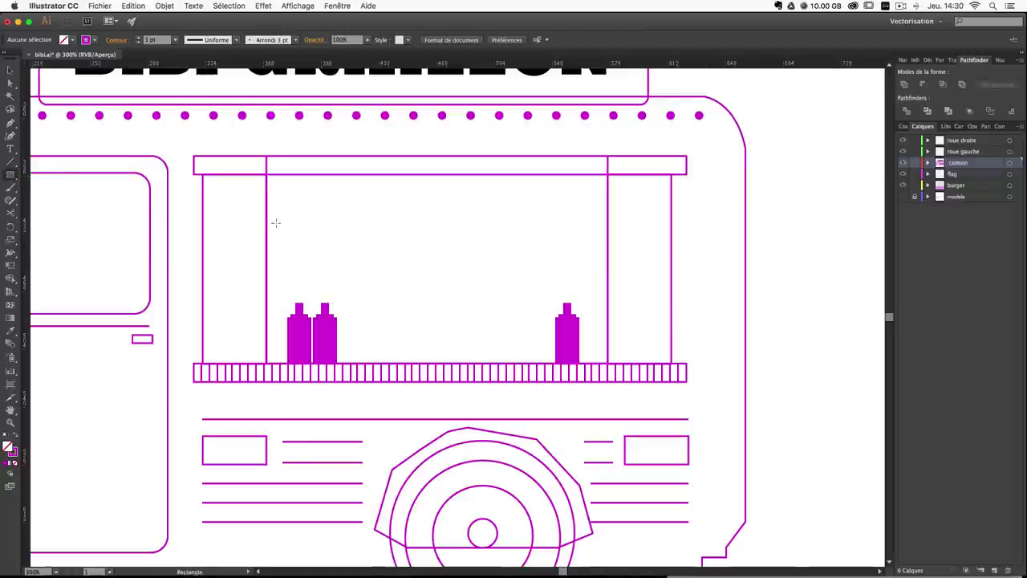
mouse_move(267, 226)
left_mouse_down()
mouse_move(623, 235)
mouse_move(608, 233)
left_mouse_up()
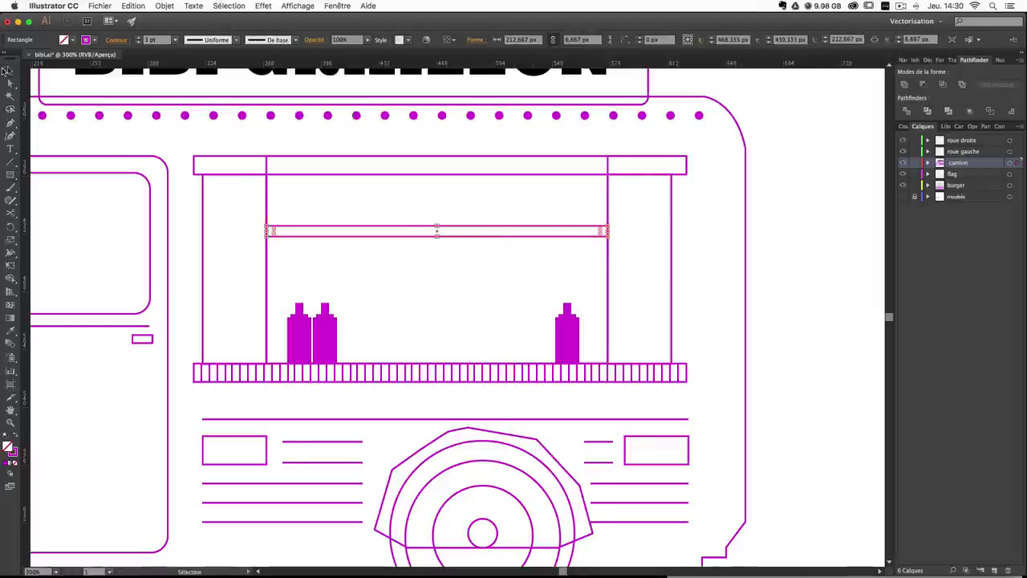
left_click(875, 304)
Draw a box about 21 by 24 px at the shelf's left end and swap its outline colour to a solid fill.
scroll(560, 321, "up", 2)
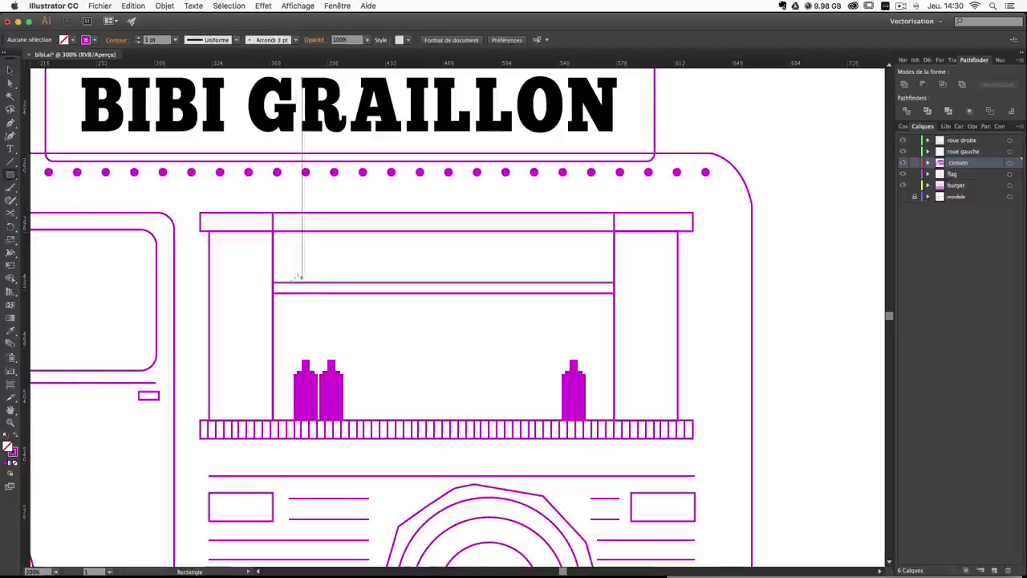
left_click_drag(284, 282, 318, 244)
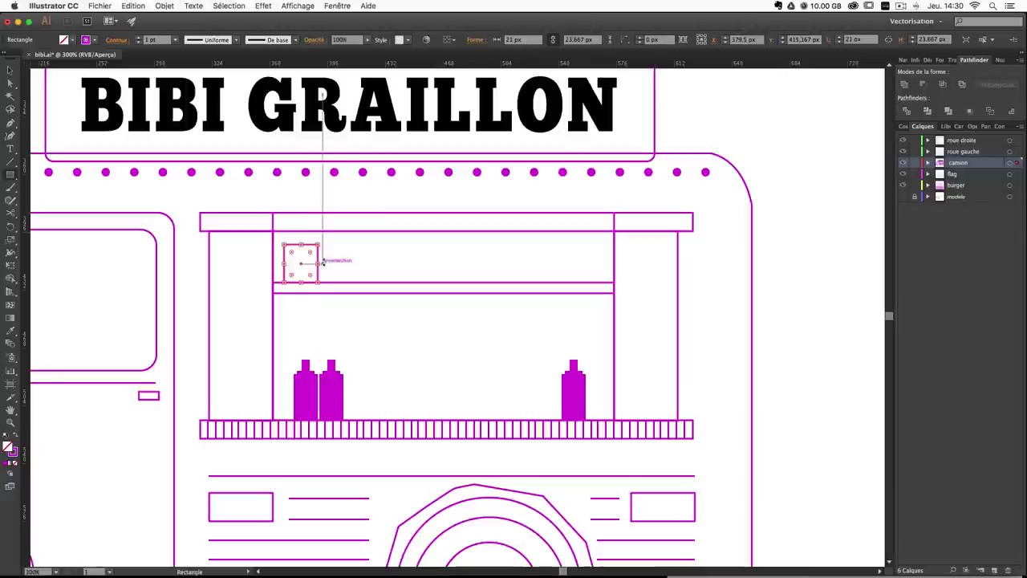
left_click(18, 441)
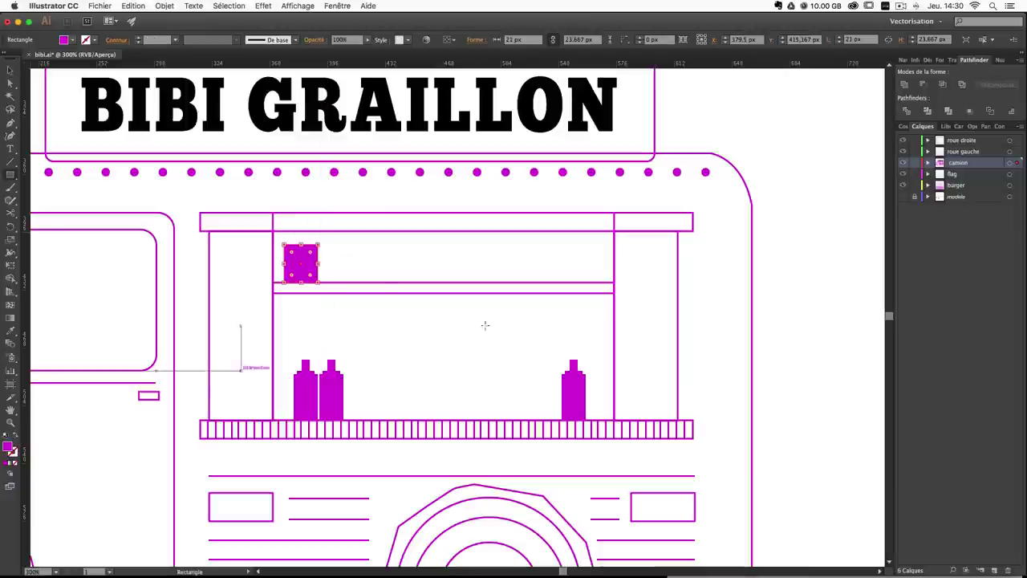
left_click(814, 292)
key("m")
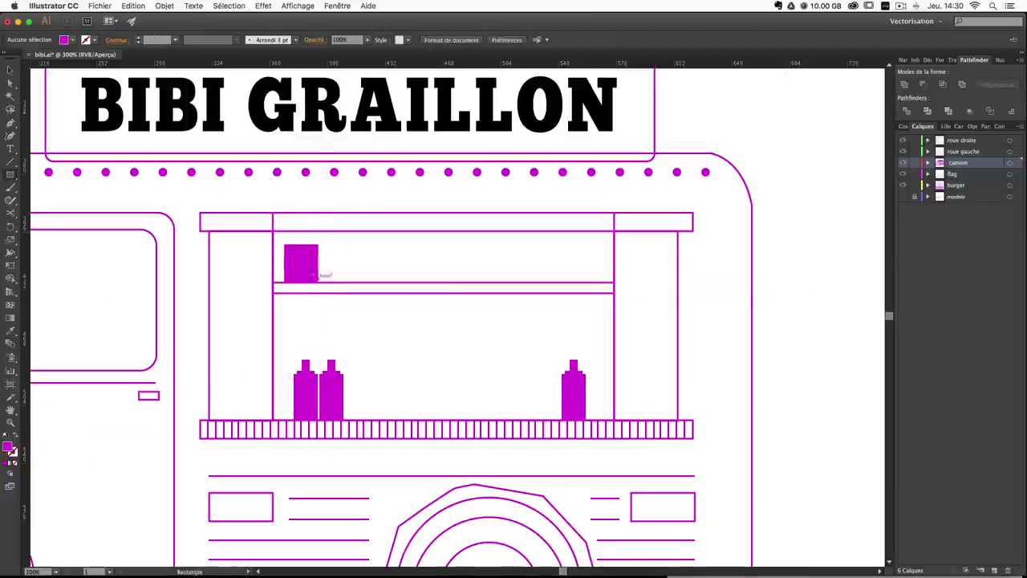
Add four more solid boxes of varied widths and heights along the shelf, spaced unevenly from its left end to past the middle.
left_click(10, 70)
left_click_drag(315, 262, 422, 238)
left_click(460, 307)
left_click_drag(345, 271, 494, 262)
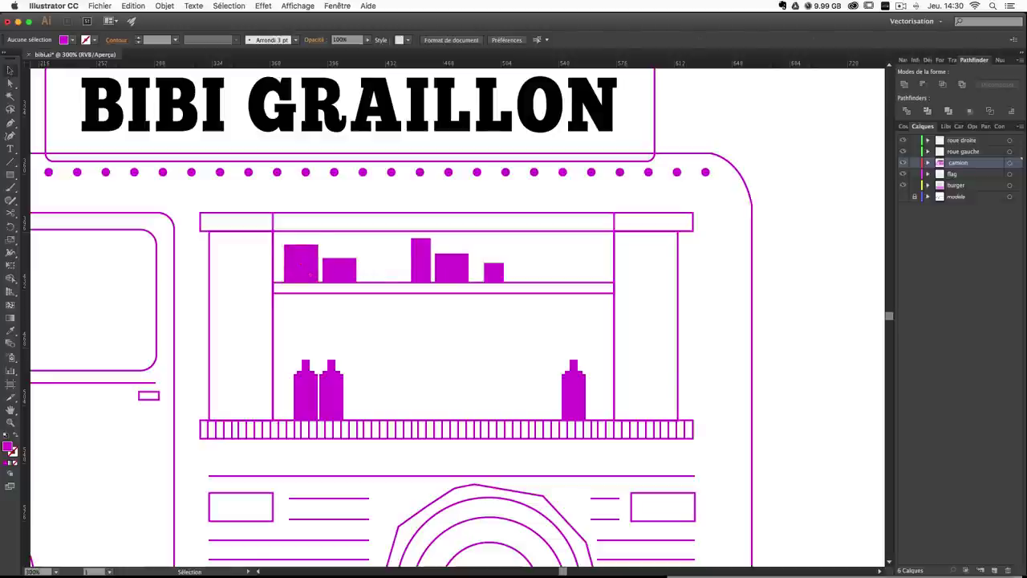
Duplicate two of the wide boxes side by side at the shelf's right end and nudge the pair slightly left.
left_click(323, 271)
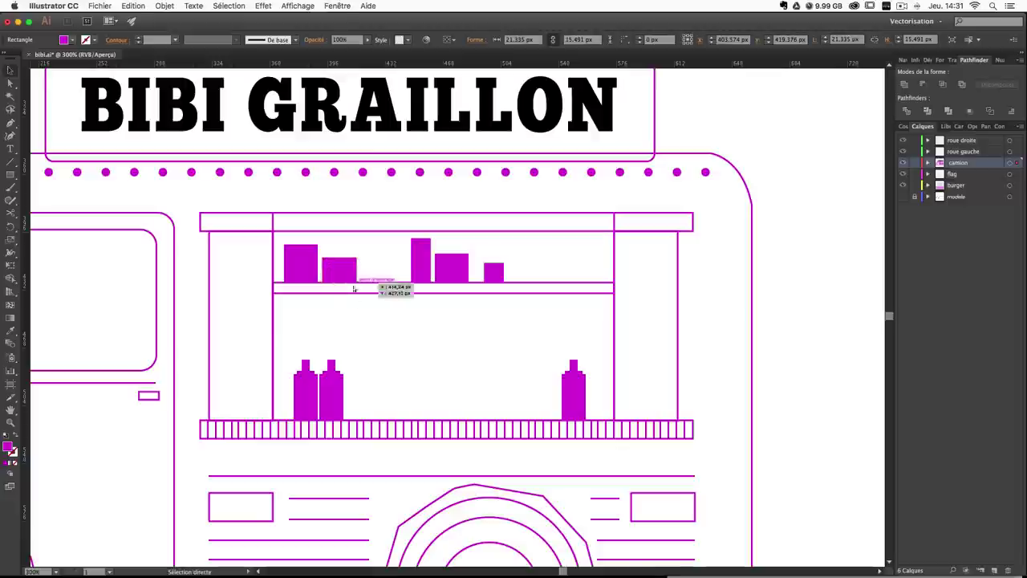
left_click_drag(341, 263, 551, 269)
left_click_drag(441, 270, 570, 270)
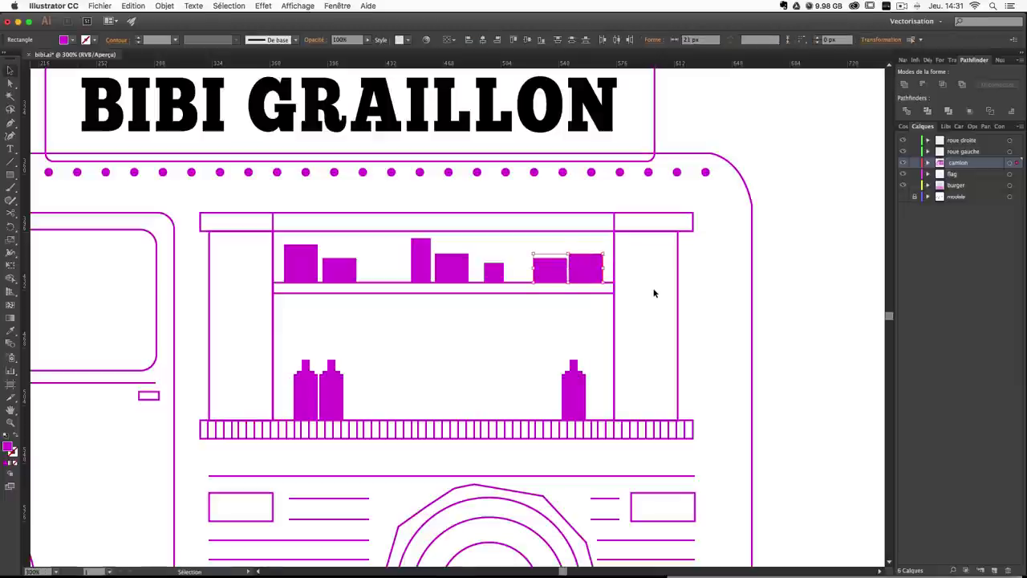
key("Left")
key("Left")
key("Left")
left_click(574, 323)
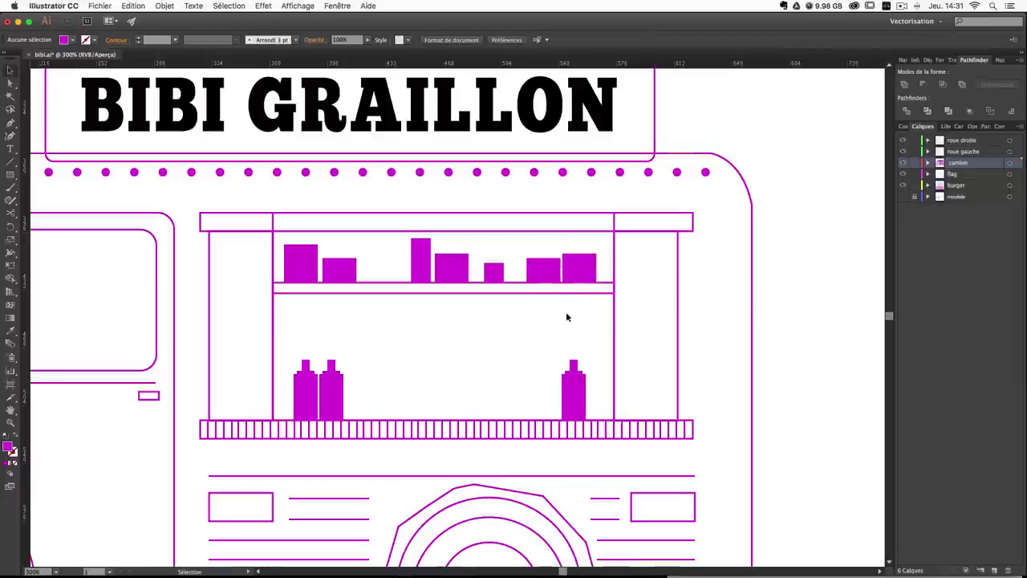
Swap the shelf's outline for a solid fill and unite it with all the boxes into a single shape.
left_click(565, 291)
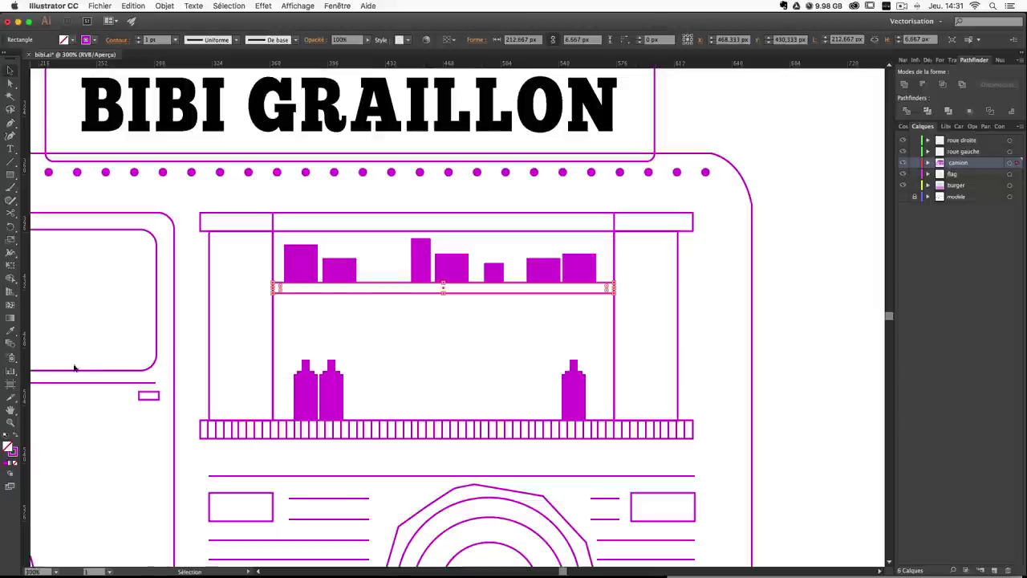
left_click(15, 438)
left_click(595, 317)
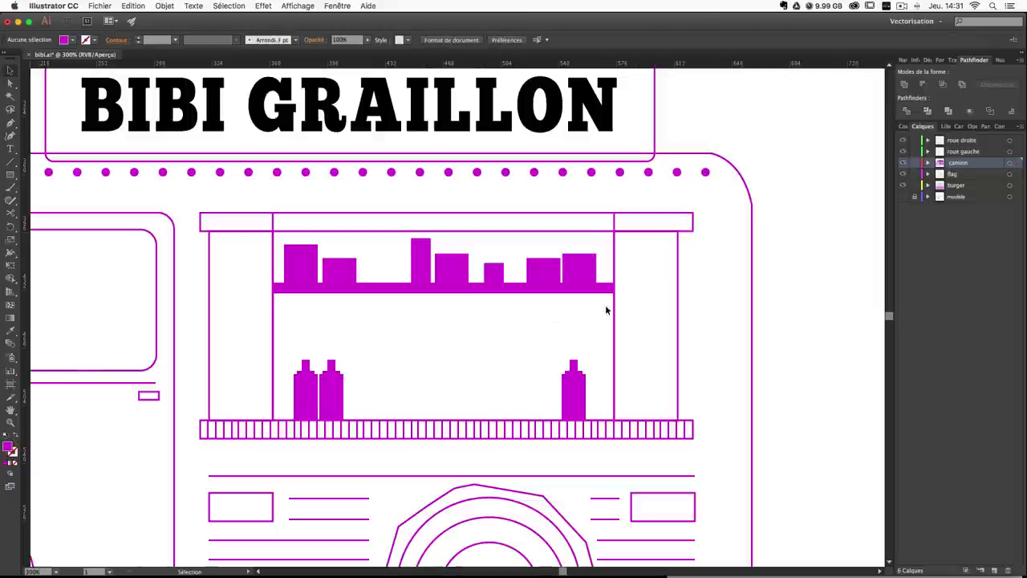
left_click_drag(599, 307, 402, 263)
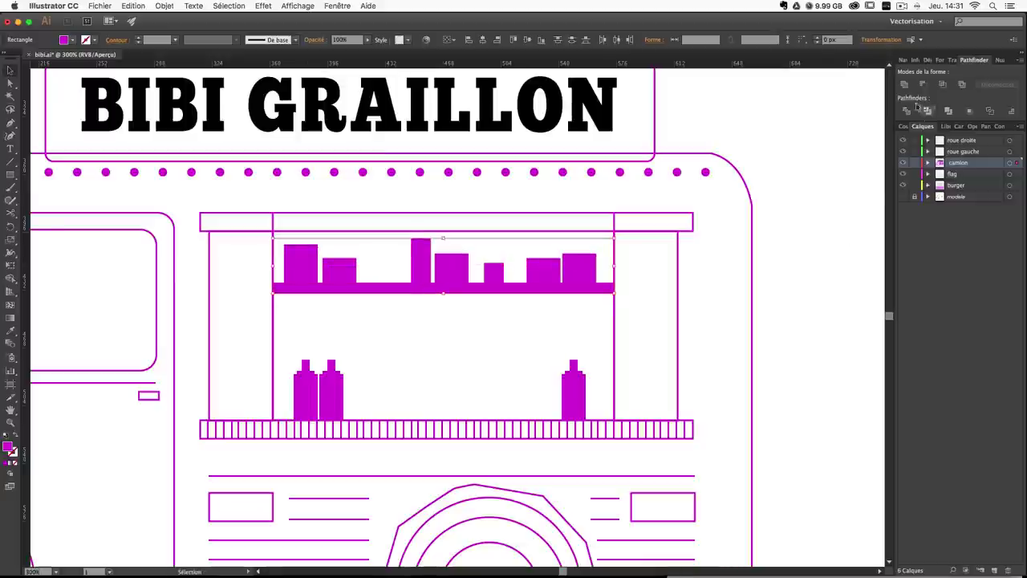
left_click(904, 86)
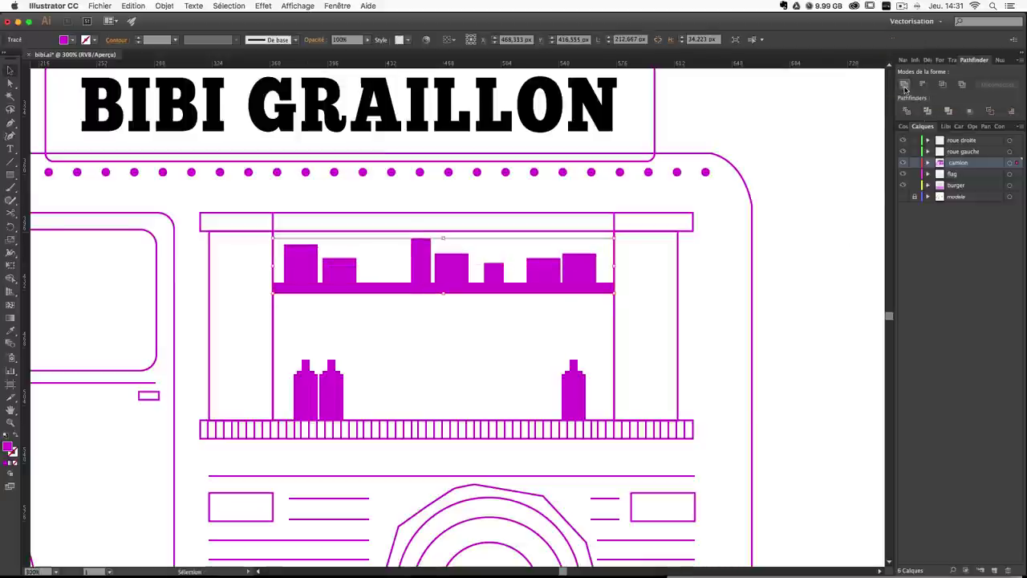
left_click(526, 344)
Duplicate the filled shelf directly below the first one and mirror the copy left to right.
left_click_drag(545, 295, 545, 340)
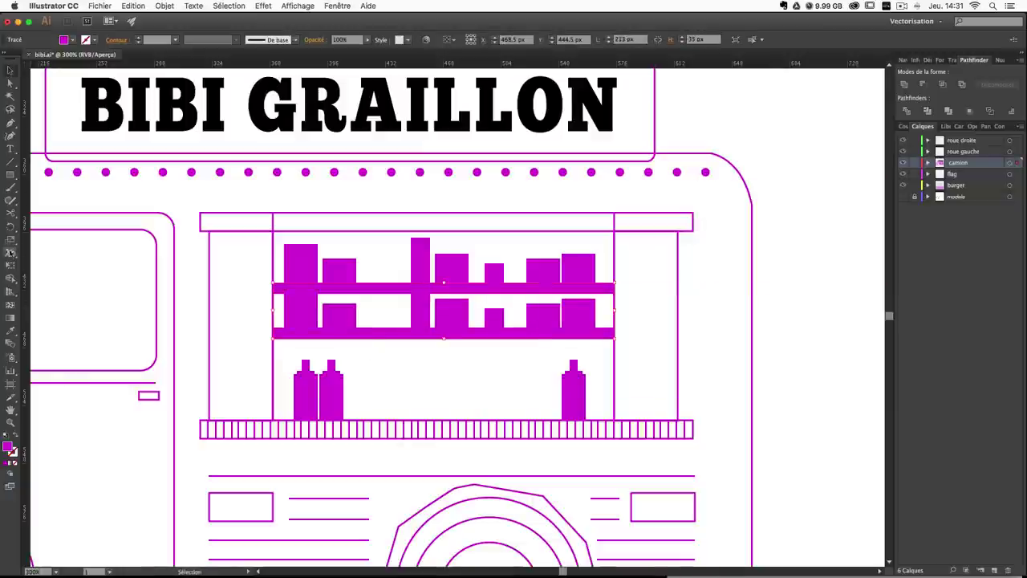
left_click_drag(12, 234, 45, 241)
left_click_drag(381, 337, 532, 331)
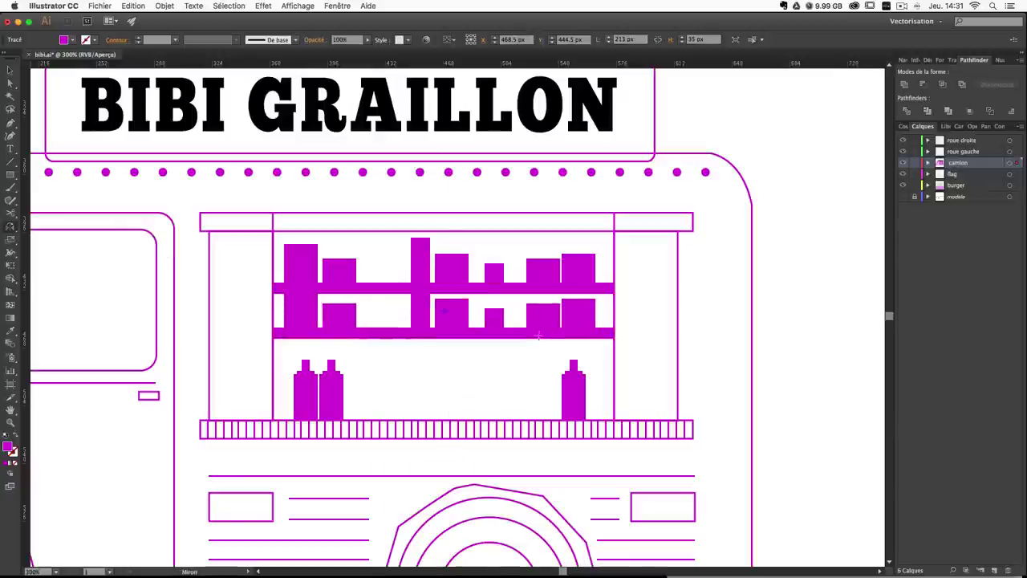
left_click_drag(603, 335, 415, 316)
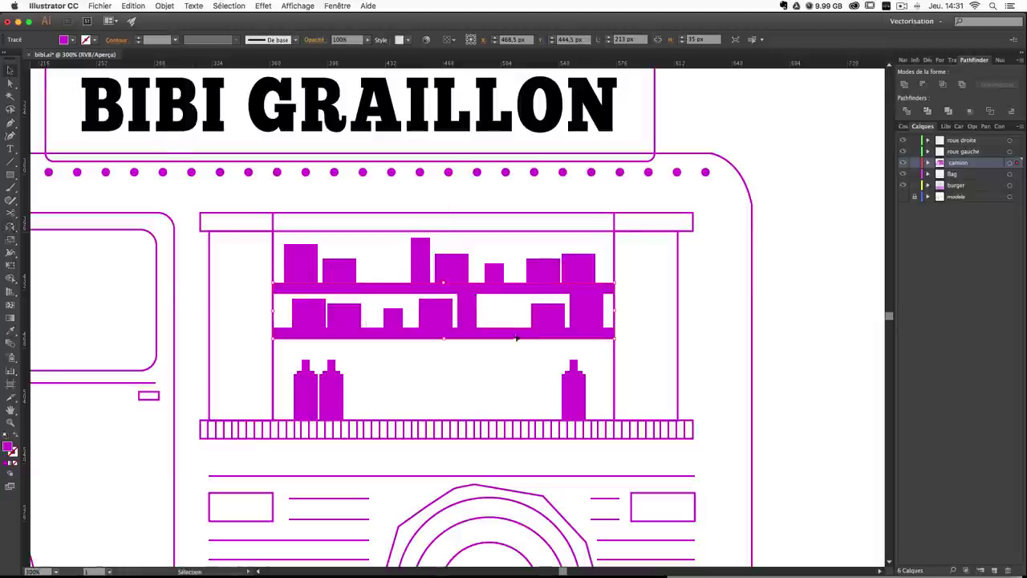
Lower the mirrored shelf so its boxes clear the upper shelf and its board sits just above the sauce bottles.
left_click(372, 340)
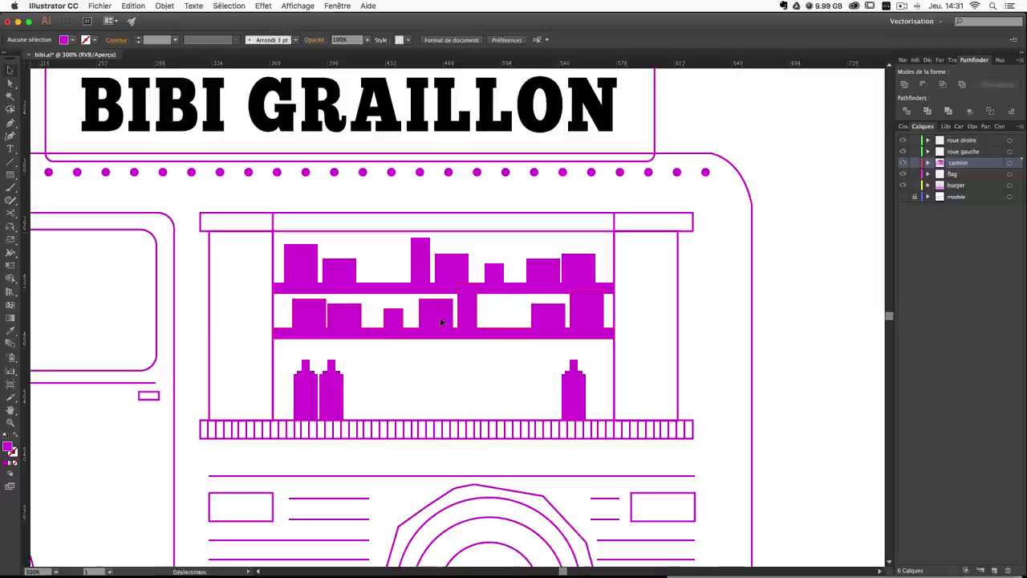
left_click_drag(438, 321, 438, 346)
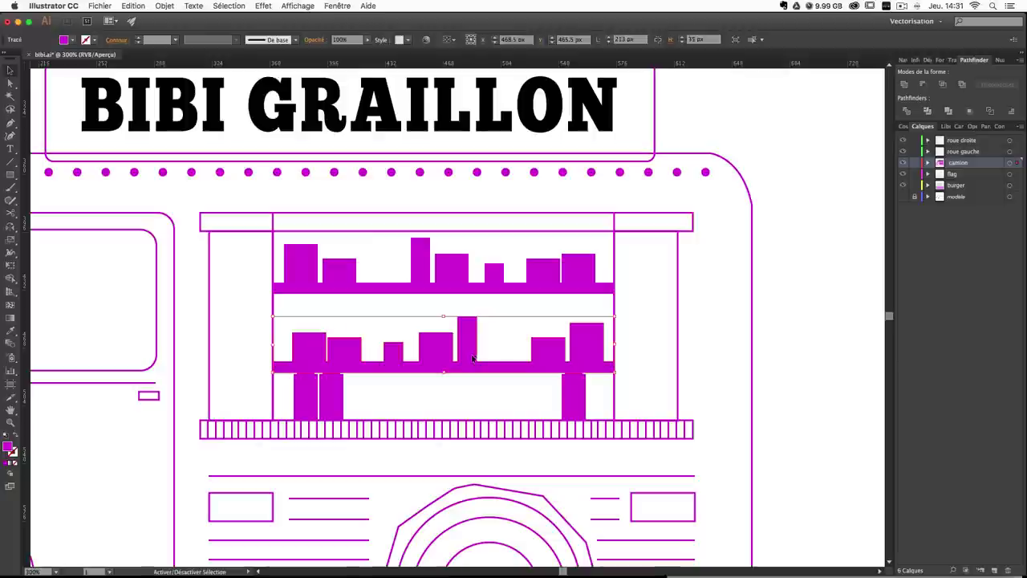
left_click(446, 313)
left_click_drag(471, 369, 479, 332)
left_click(809, 321)
left_click_drag(524, 361, 520, 293)
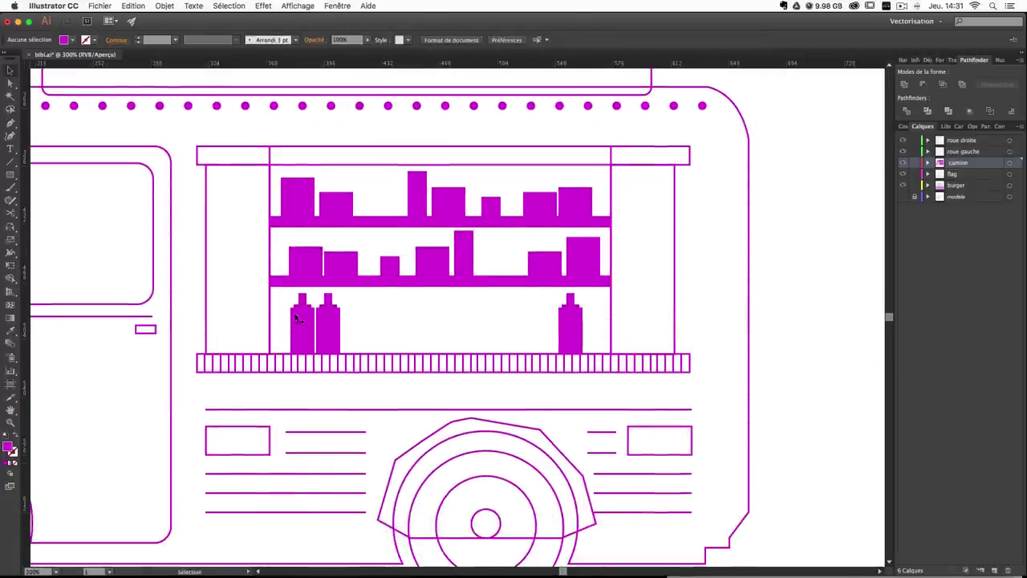
key("super+minus")
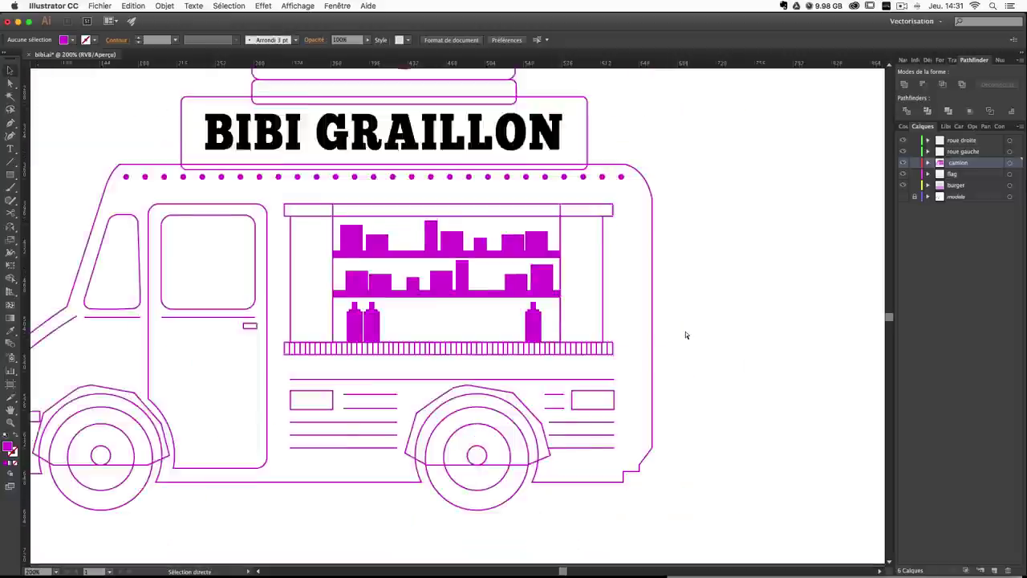
key("super+minus")
key("super+plus")
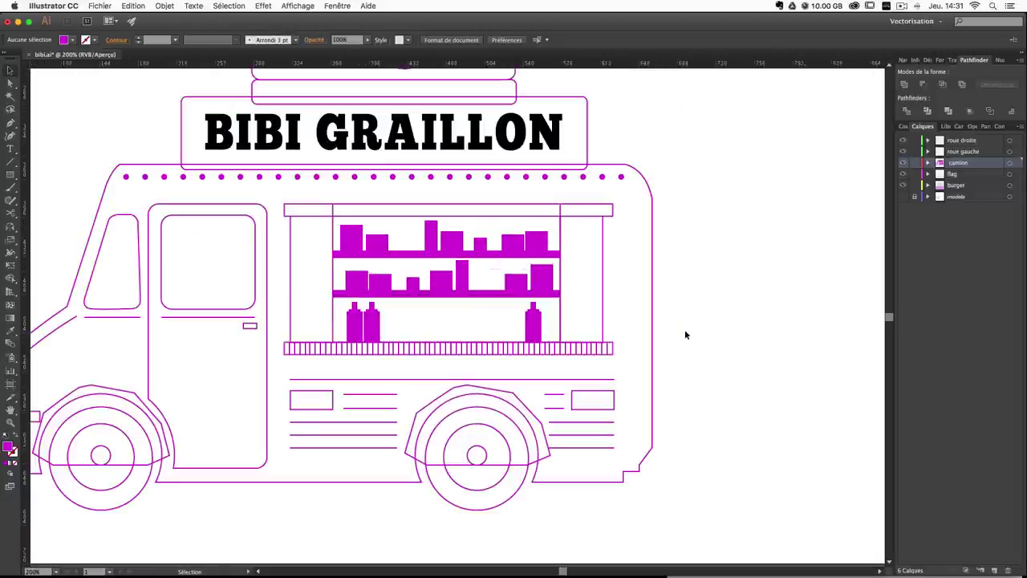
Copy the burger artwork from above the sign and paste the copy onto the camion layer.
scroll(684, 335, "up", 6)
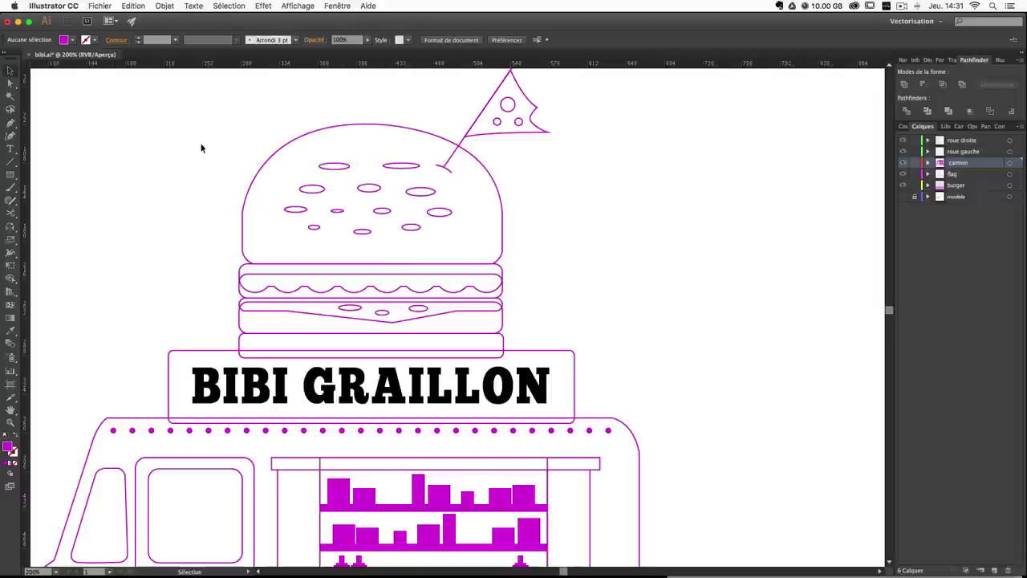
left_click_drag(218, 233, 289, 343)
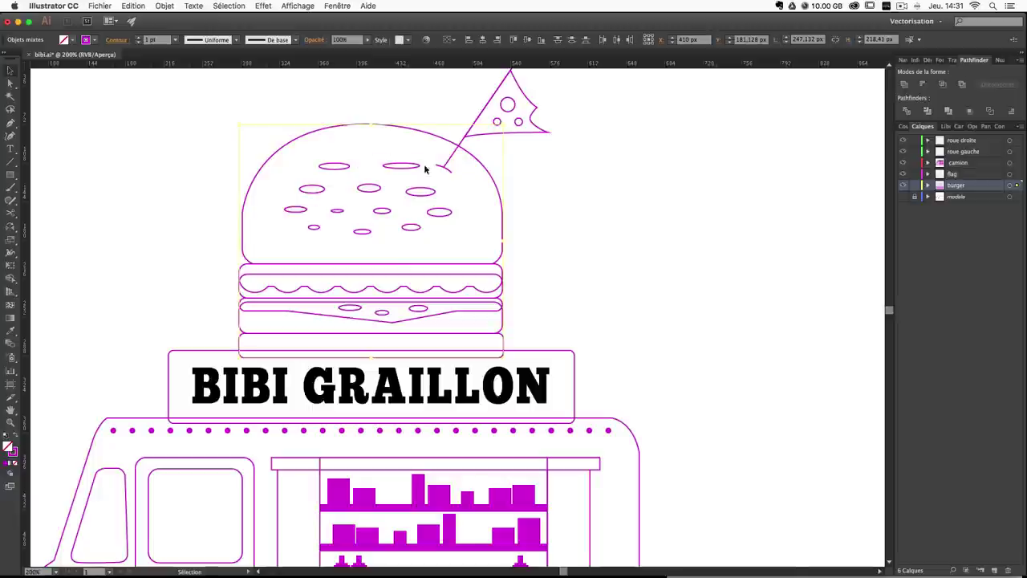
scroll(321, 144, "down", 3)
scroll(289, 89, "up", 2)
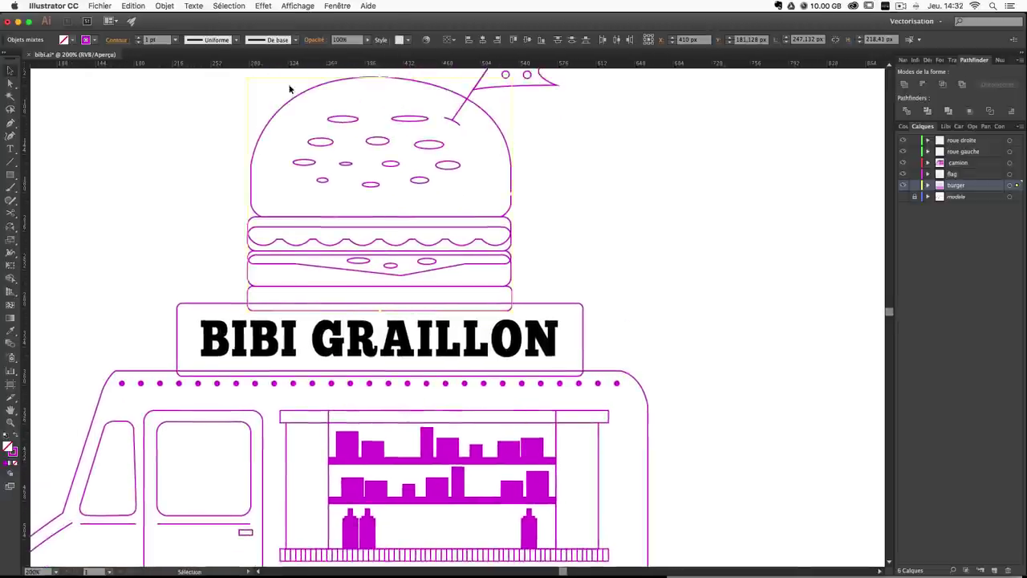
scroll(373, 188, "up", 2)
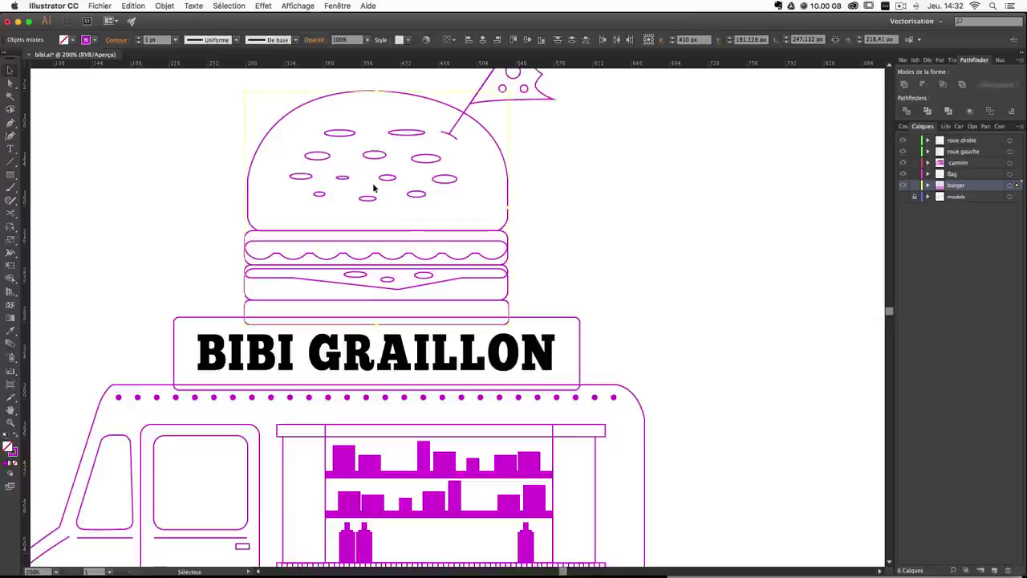
key("super+c")
key("super+v")
left_click_drag(562, 314, 553, 165)
key("super+z")
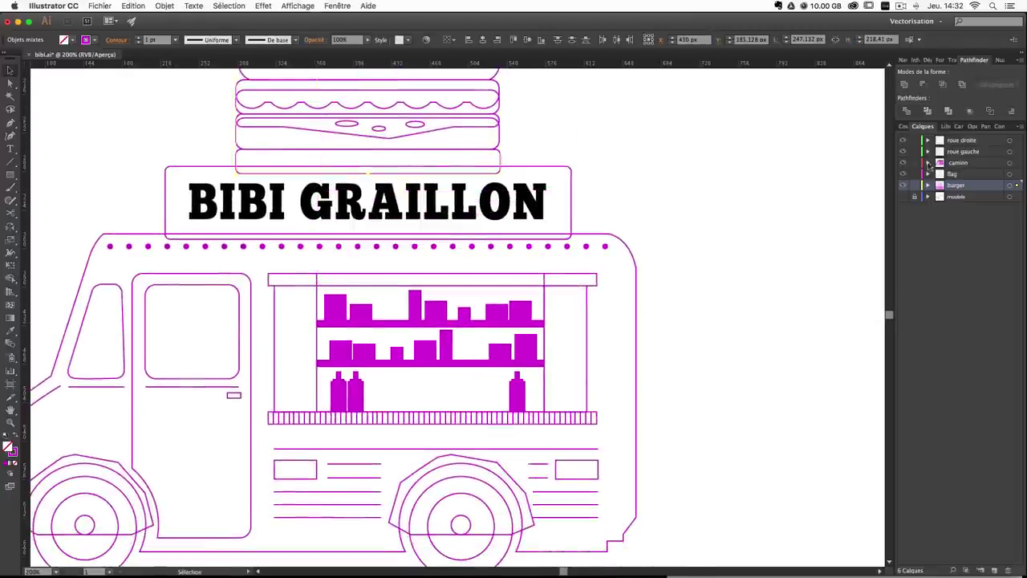
left_click(957, 164)
key("ctrl+v")
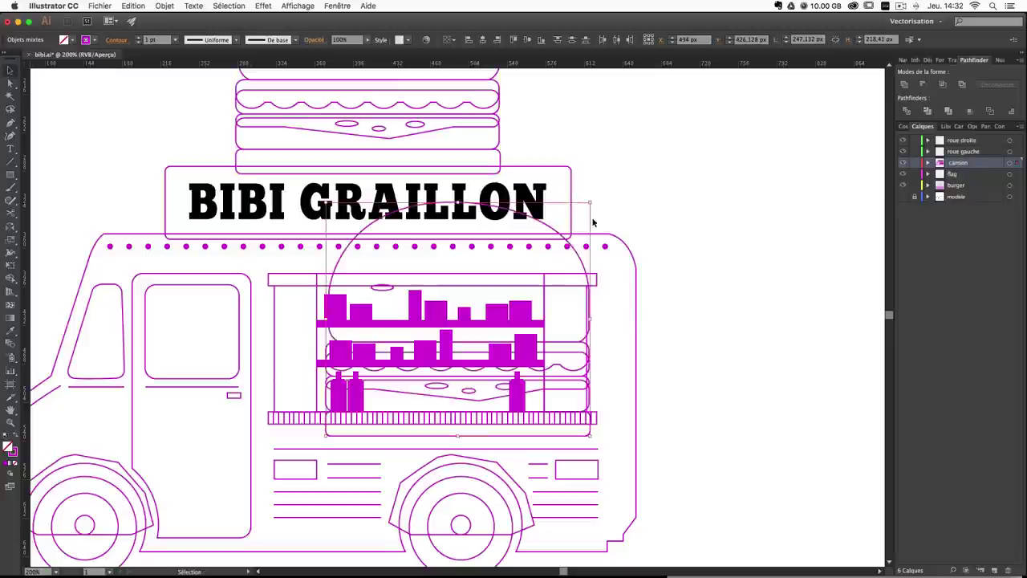
Move the pasted burger to the empty area behind the truck's rear and delete the leftover sesame seed on its bun.
left_click_drag(592, 204, 464, 327)
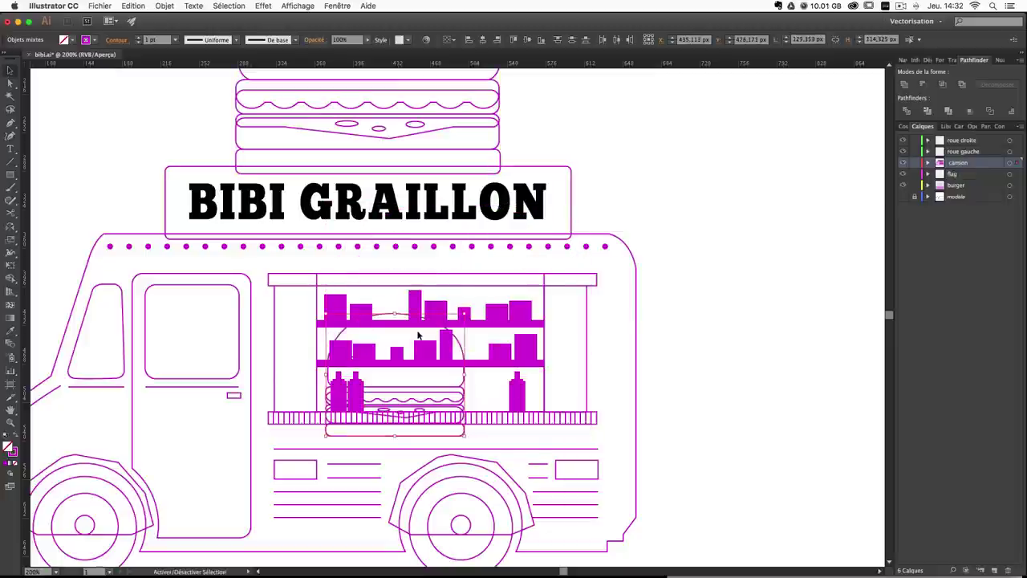
left_click_drag(350, 375, 466, 268)
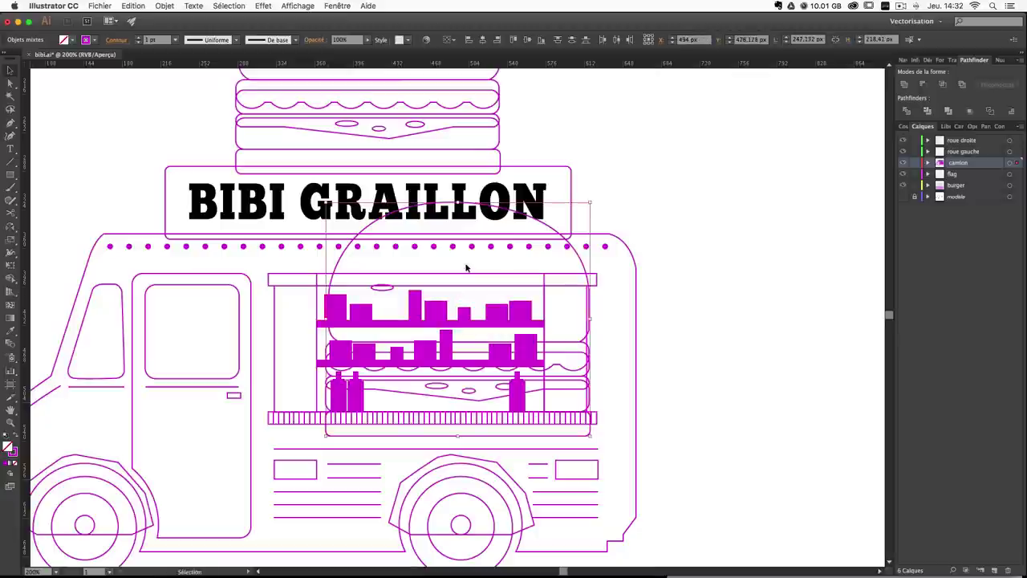
left_click_drag(546, 218, 857, 225)
scroll(707, 234, "right", 5)
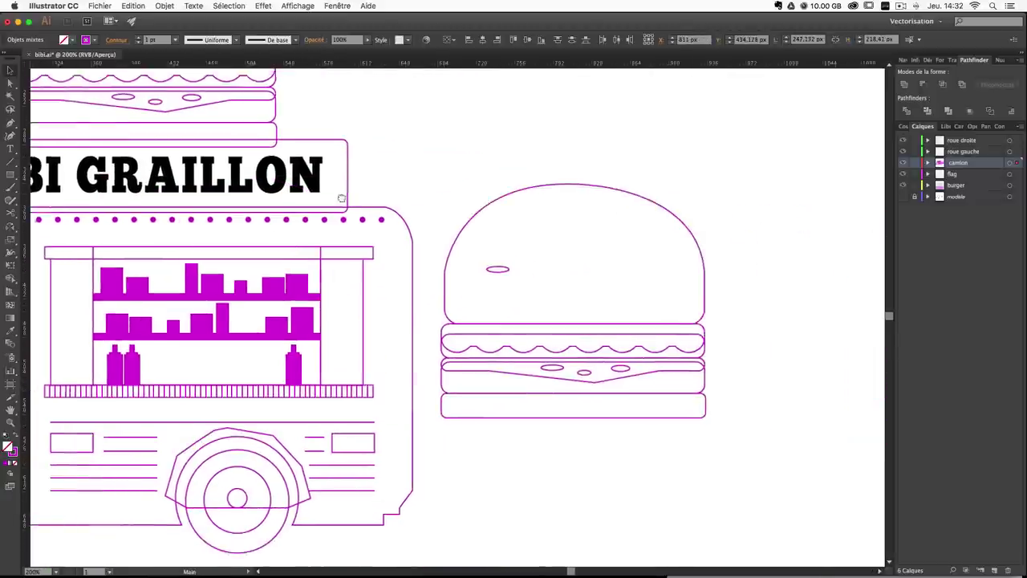
left_click_drag(654, 237, 690, 238)
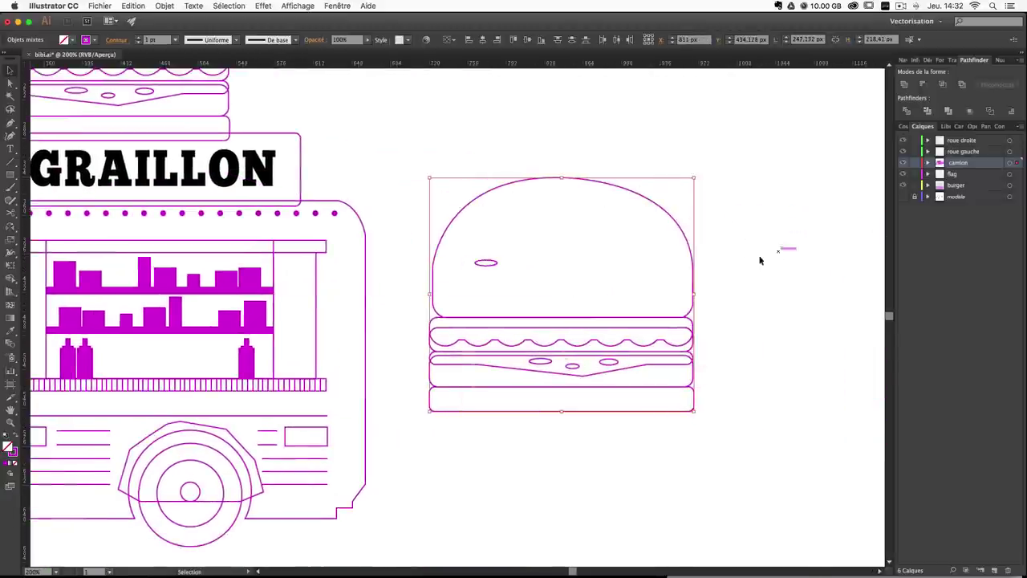
left_click_drag(526, 277, 474, 255)
key("Delete")
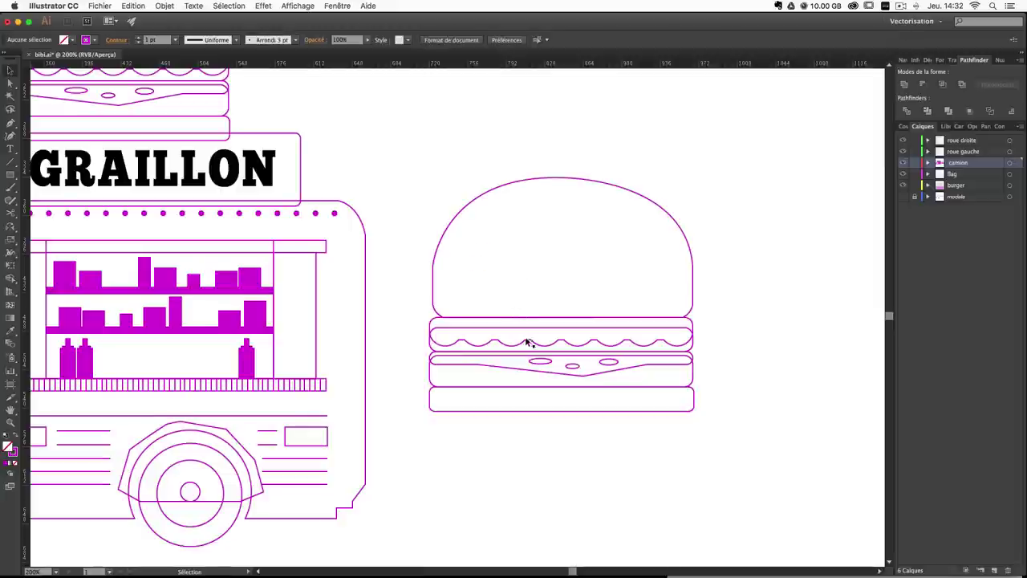
Try deleting the thin layer beneath the burger copy's lettuce and stretching the patty and cheese upward, and undo these changes.
left_click(454, 332)
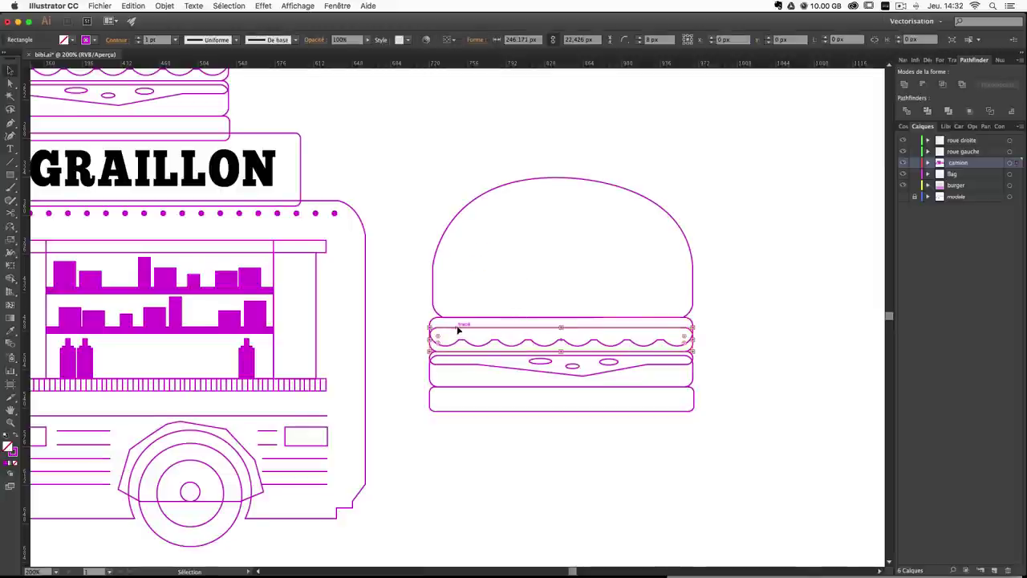
left_click(740, 318)
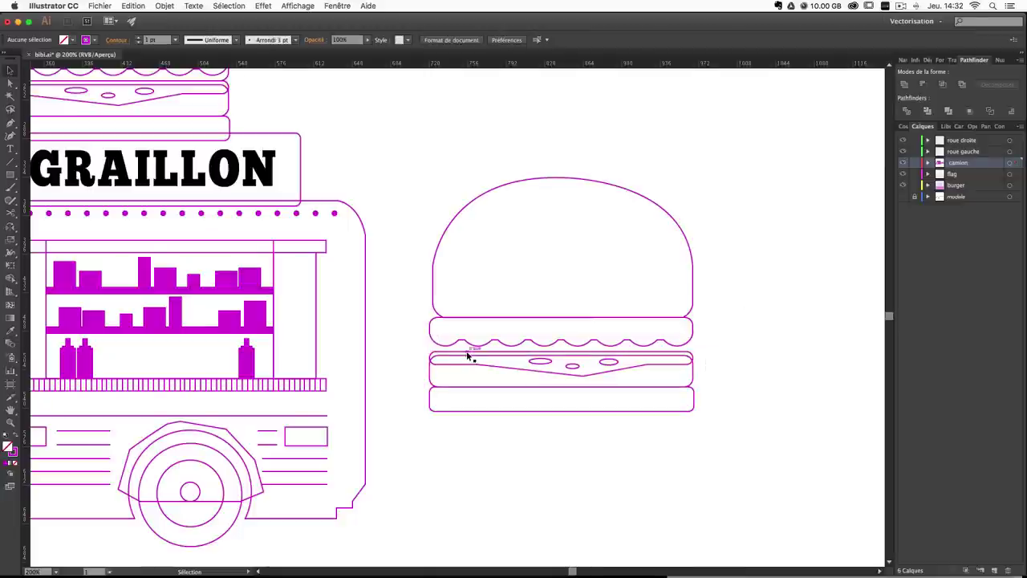
left_click(468, 357)
left_click_drag(562, 356, 567, 341)
left_click(762, 320)
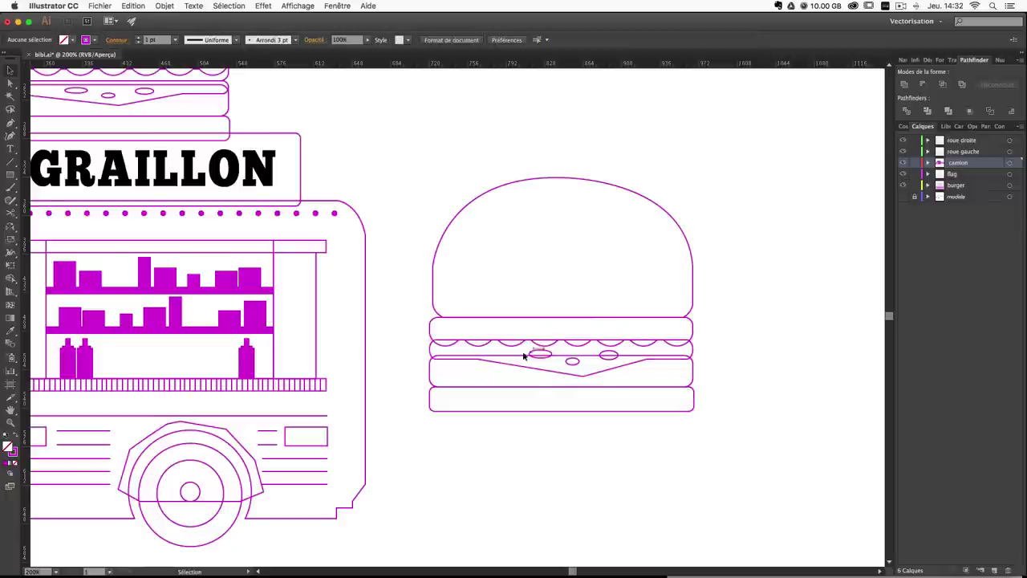
key("super+z")
key("super+z")
left_click(756, 322)
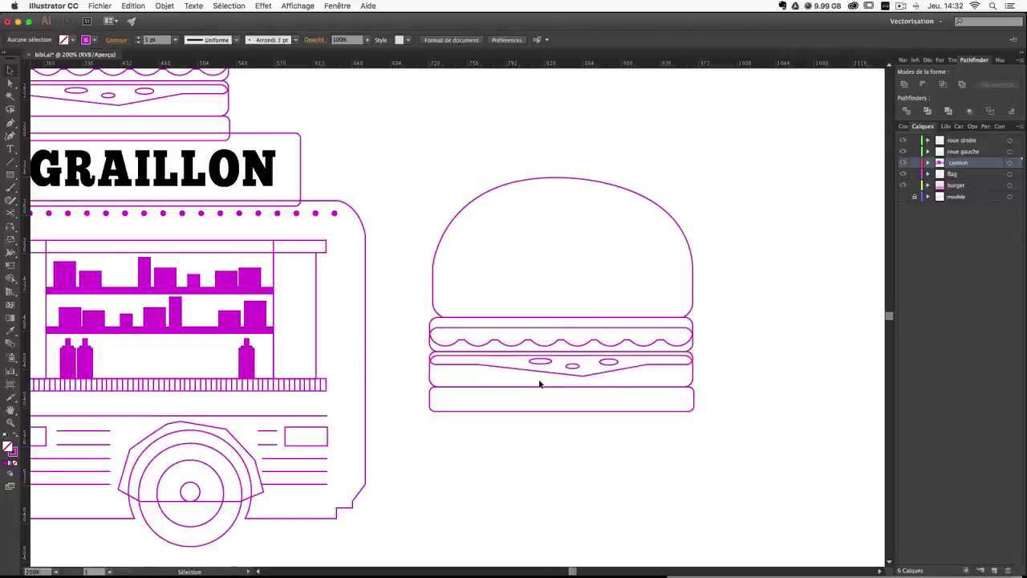
Scale the whole burger copy behind the truck down to about 104 px wide and 92 px high.
left_click_drag(555, 438, 613, 392)
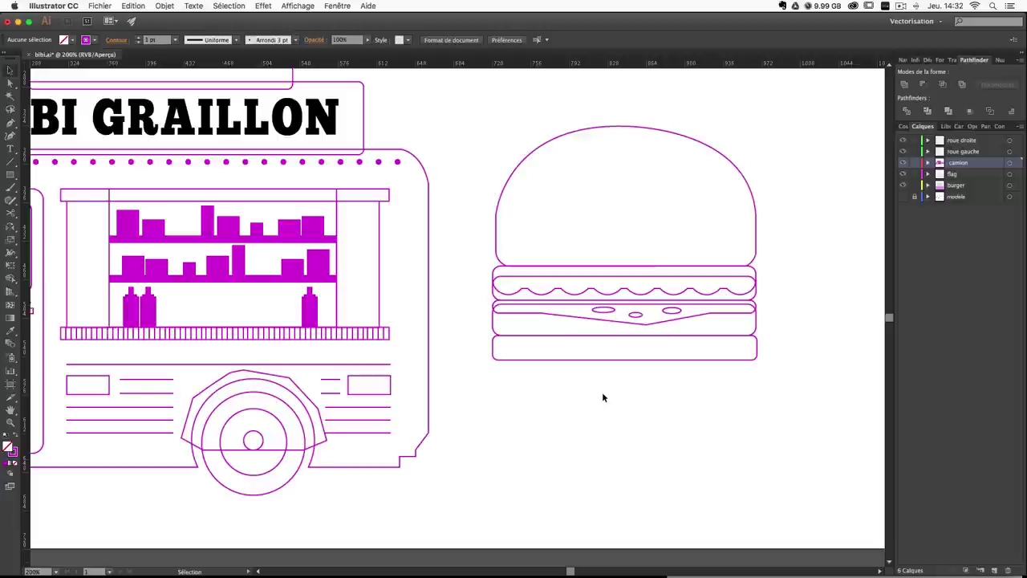
left_click_drag(506, 151, 753, 506)
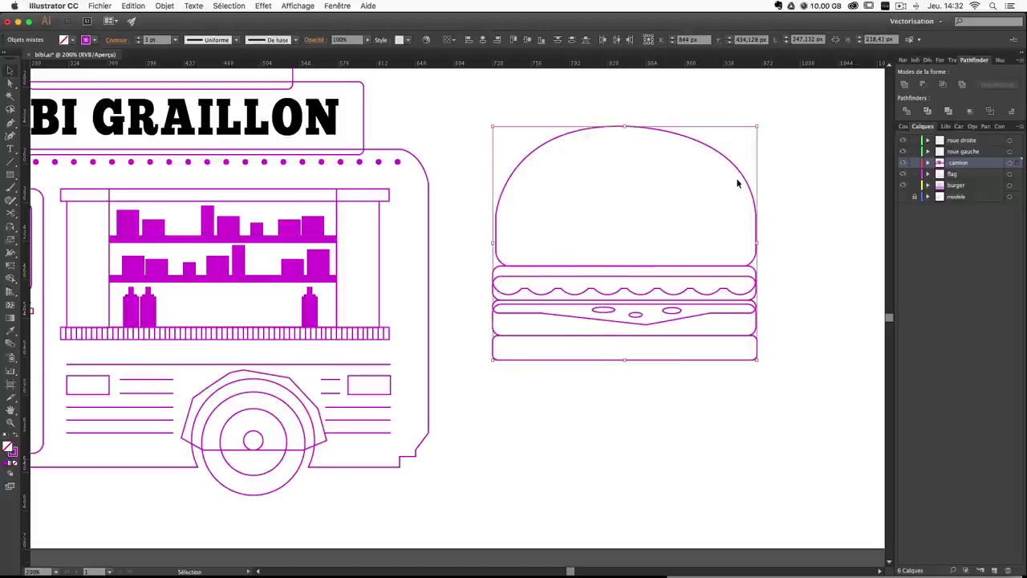
left_click_drag(761, 126, 603, 261)
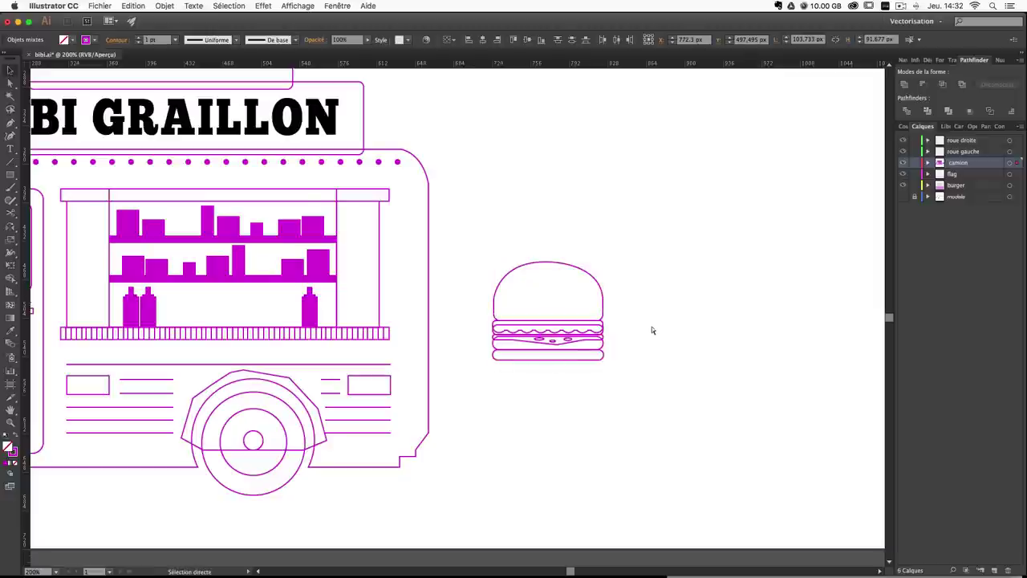
mouse_move(637, 392)
left_mouse_down()
mouse_move(502, 221)
mouse_move(503, 230)
left_mouse_up()
left_click_drag(360, 268, 582, 272)
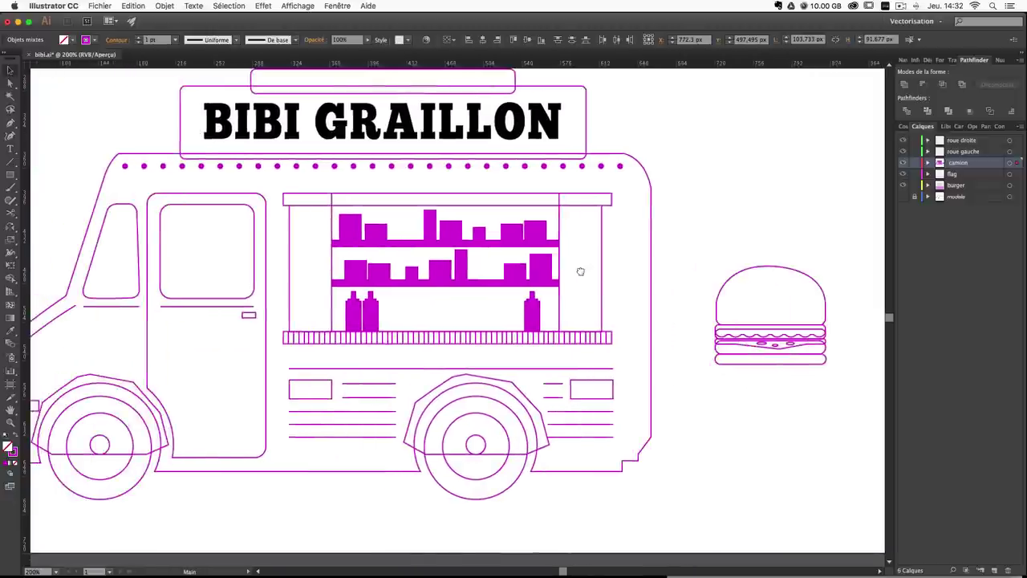
left_click(664, 214)
Duplicate the rounded frame of the BIBI GRAILLON sign and reduce the copy to about 358 px wide and 64 px high.
scroll(562, 260, "up", 2)
scroll(562, 259, "left", 2)
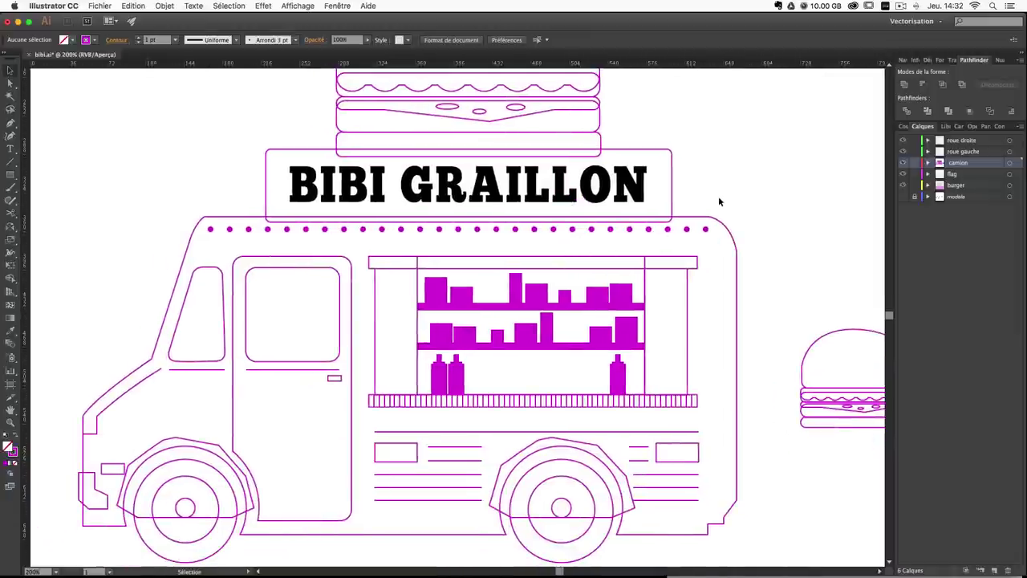
left_click(271, 153)
left_click_drag(270, 154, 295, 158)
Nudge the smaller frame into place around the lettering inside the outer frame and reduce its height to about 56 px.
key("Left")
key("Left")
key("Left")
key("Left")
key("Left")
key("Left")
key("Left")
key("Left")
key("Left")
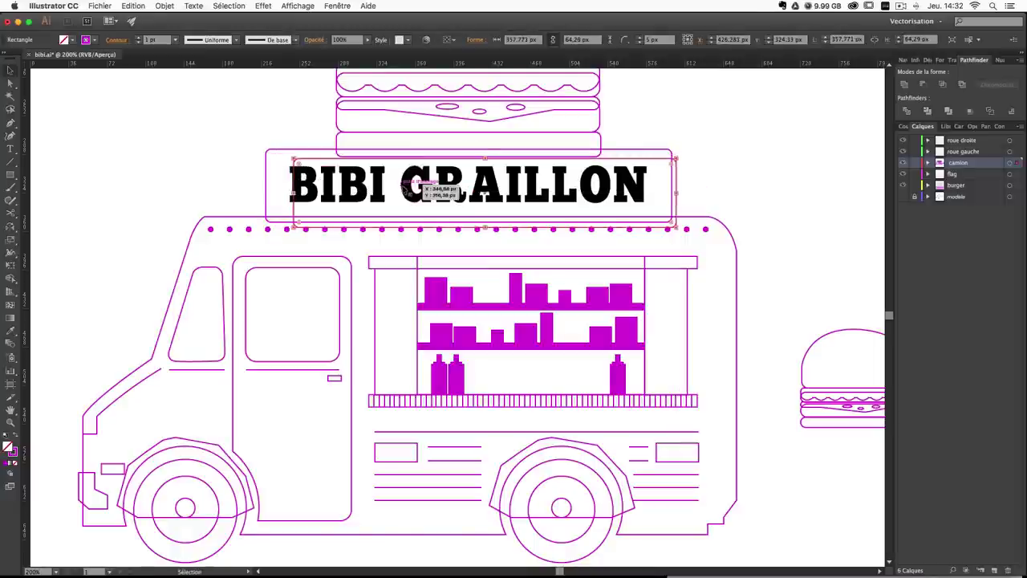
key("Up")
key("Up")
key("Up")
key("Up")
key("Up")
key("Up")
key("Up")
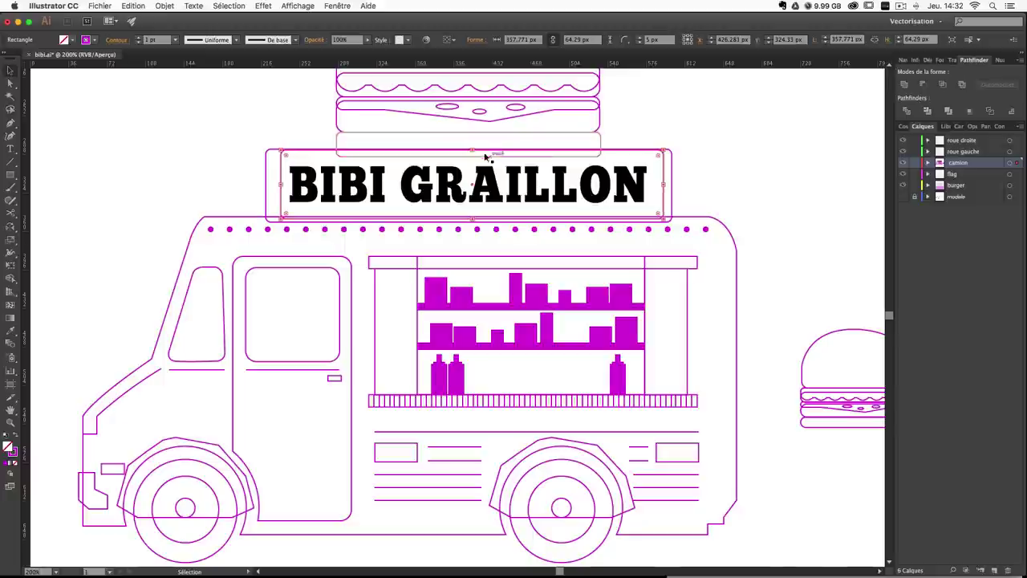
left_click_drag(486, 156, 514, 173)
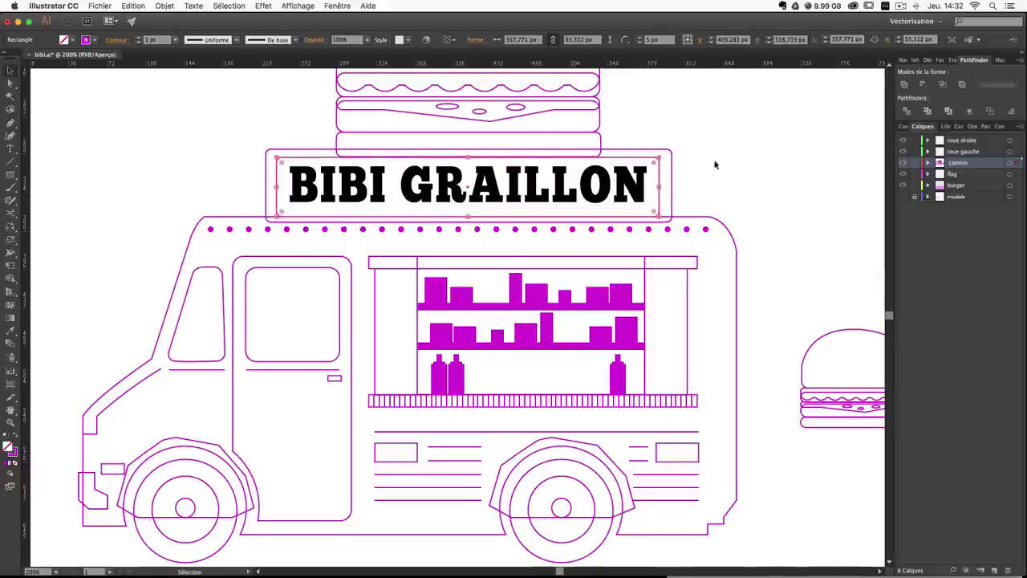
left_click(732, 158)
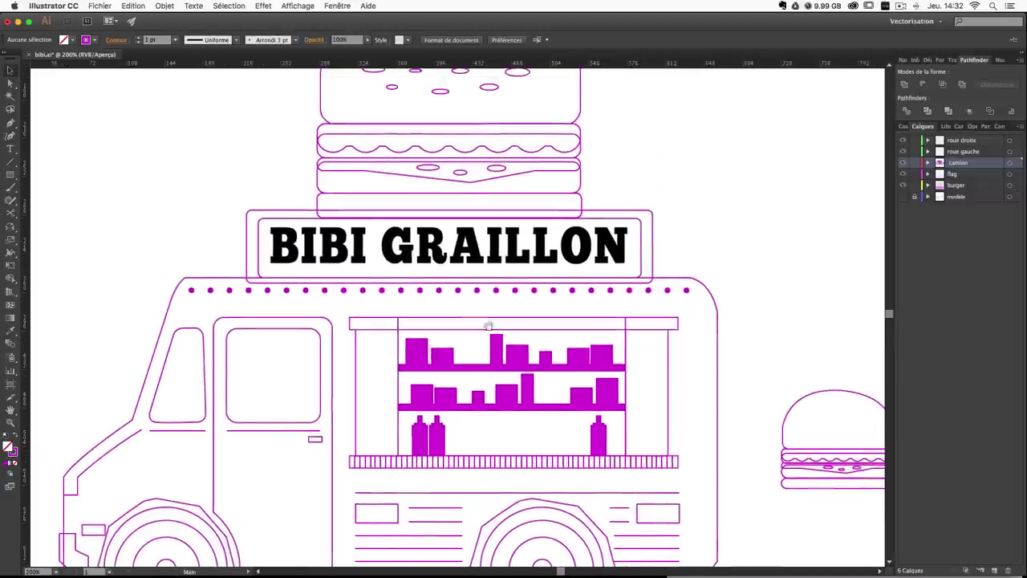
Turn the truck body's outline into a fill without a stroke and colour it with the light green swatch.
left_click_drag(472, 337, 540, 243)
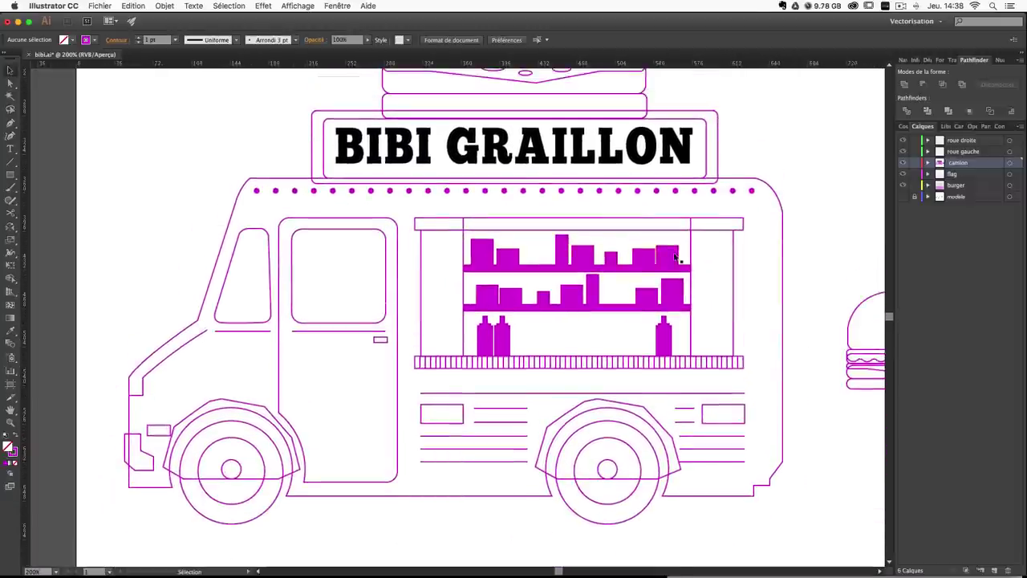
left_click(783, 210)
left_click_drag(667, 213, 645, 247)
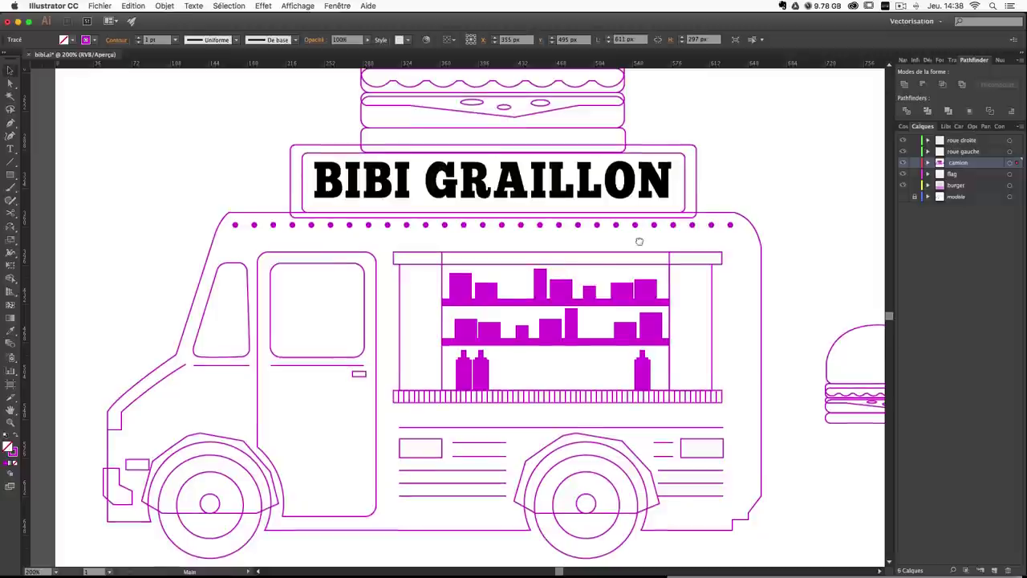
left_click(18, 437)
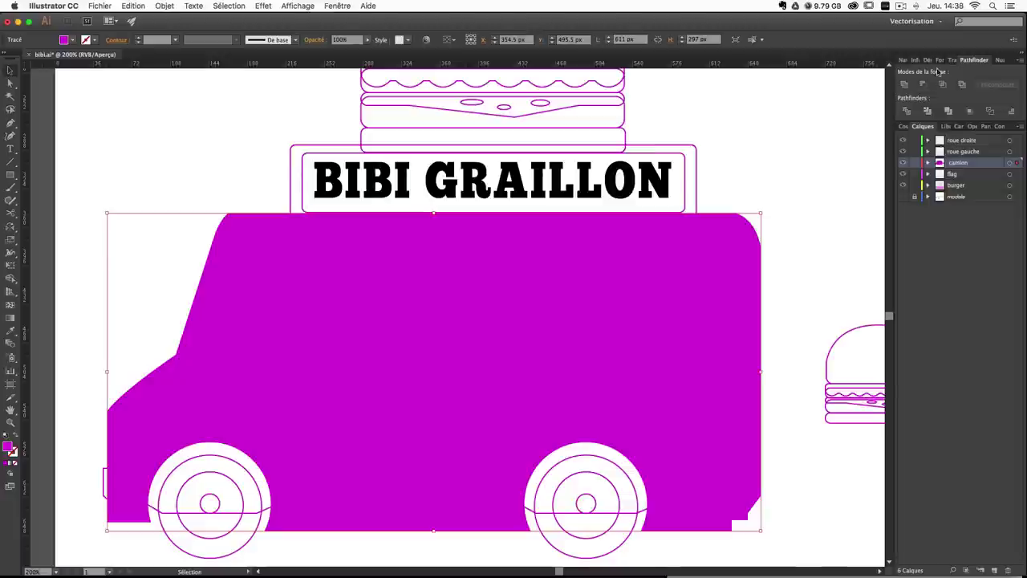
left_click(999, 60)
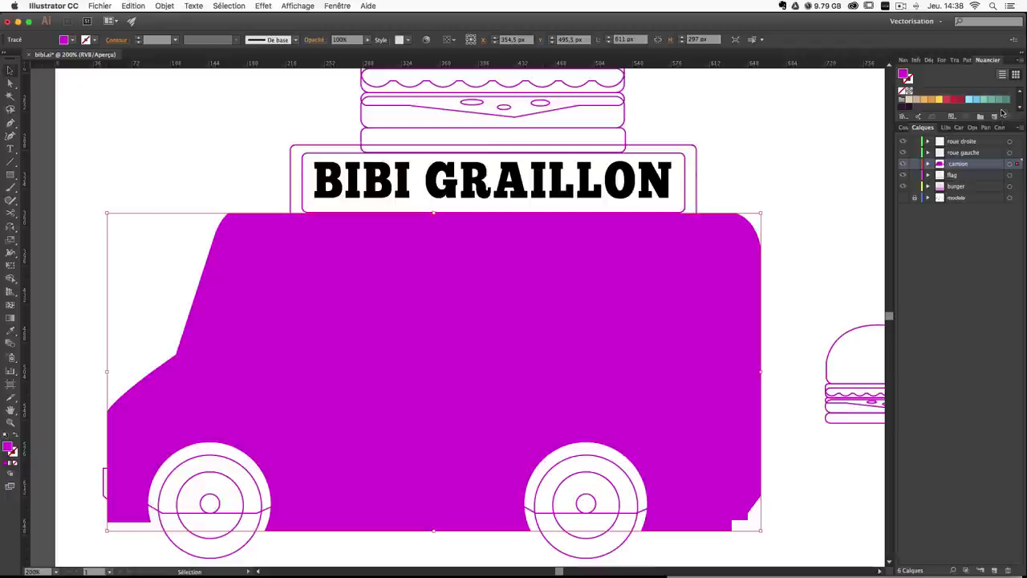
left_click(1001, 101)
left_click(991, 100)
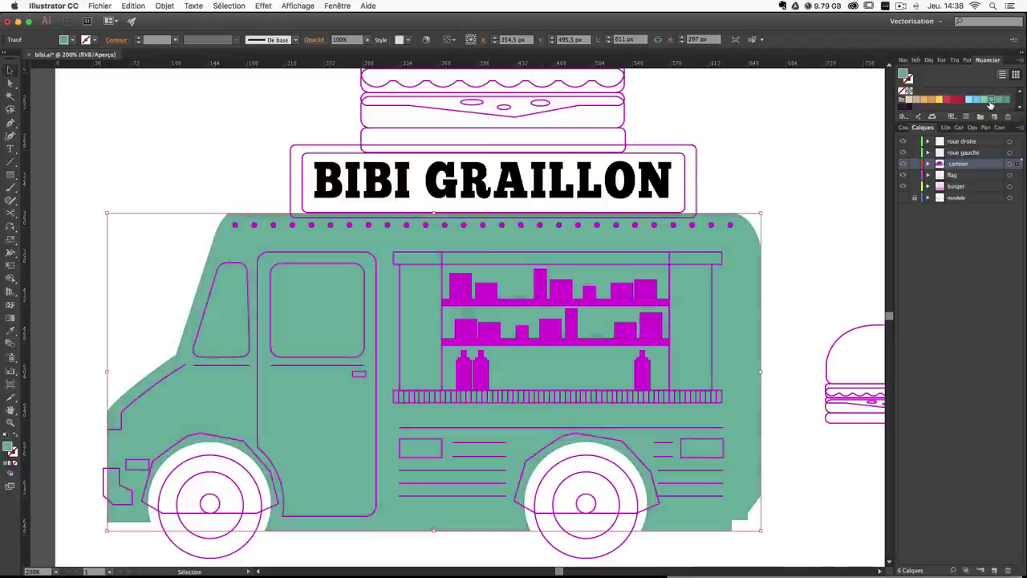
left_click(985, 100)
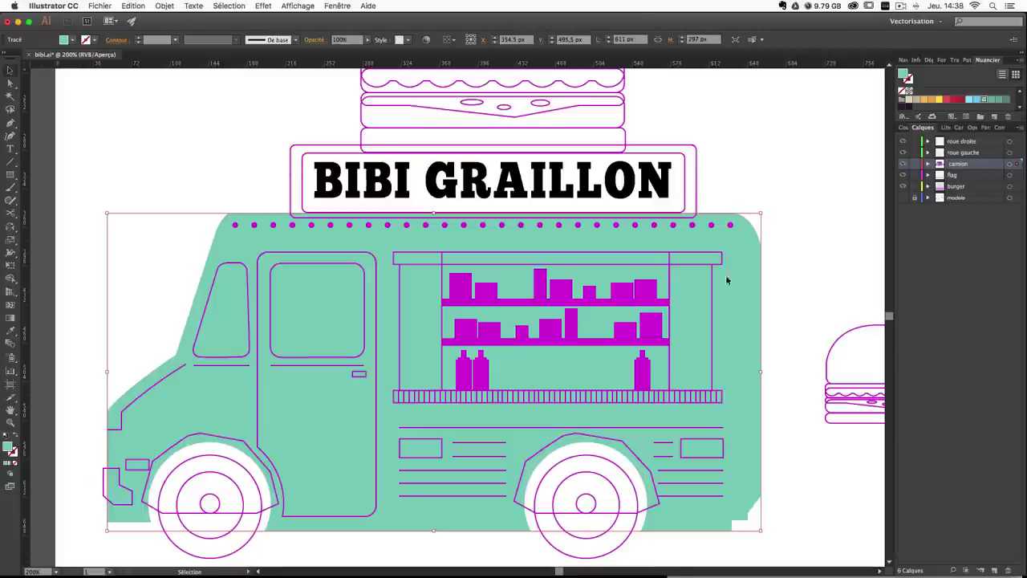
scroll(727, 281, "down", 3)
left_click(825, 247)
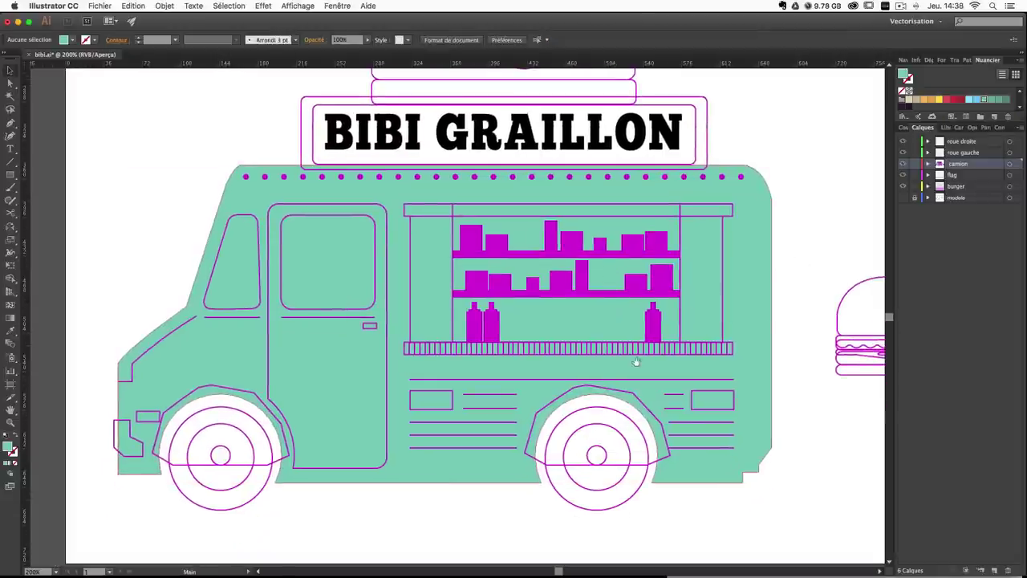
Swap fill and stroke on both wheel arch shapes and fill them with the darkest green swatch.
scroll(630, 337, "down", 2)
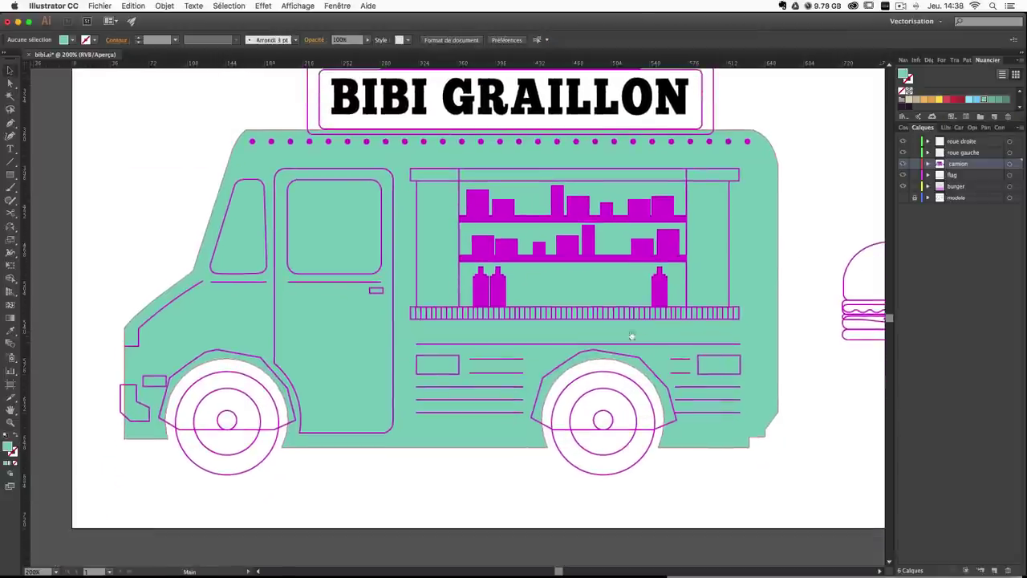
left_click(184, 365)
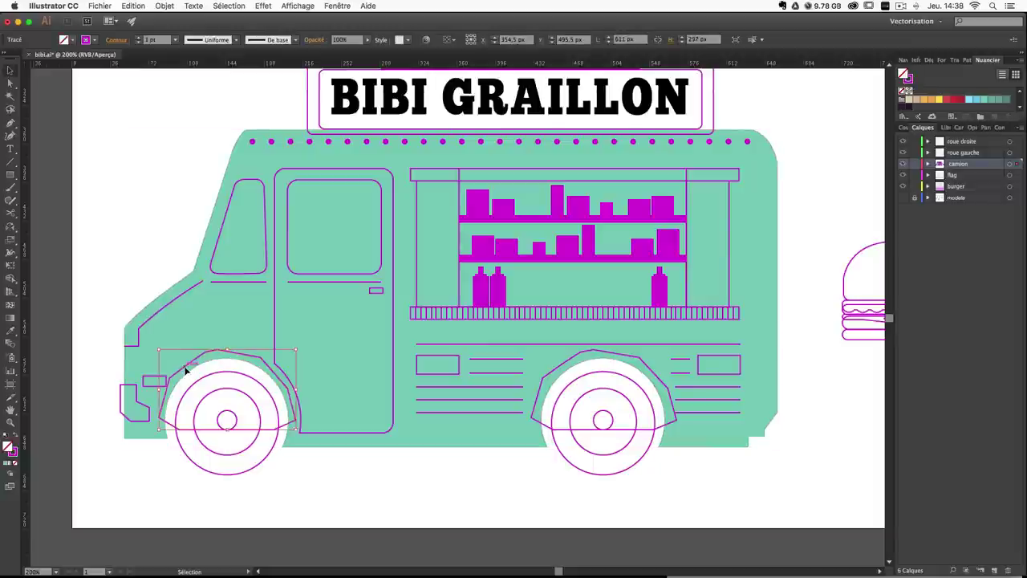
left_click(566, 361, "shift")
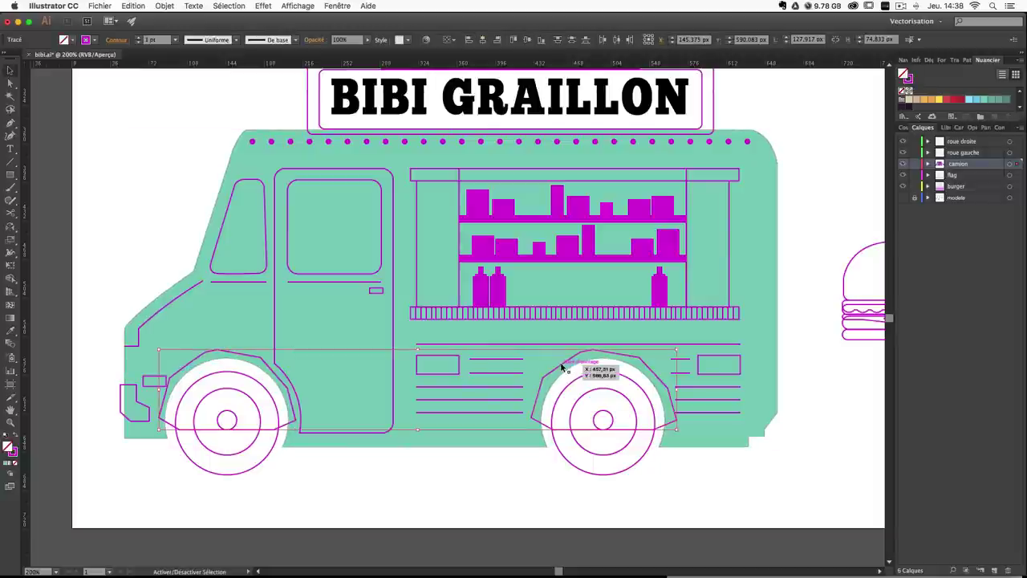
left_click(15, 438)
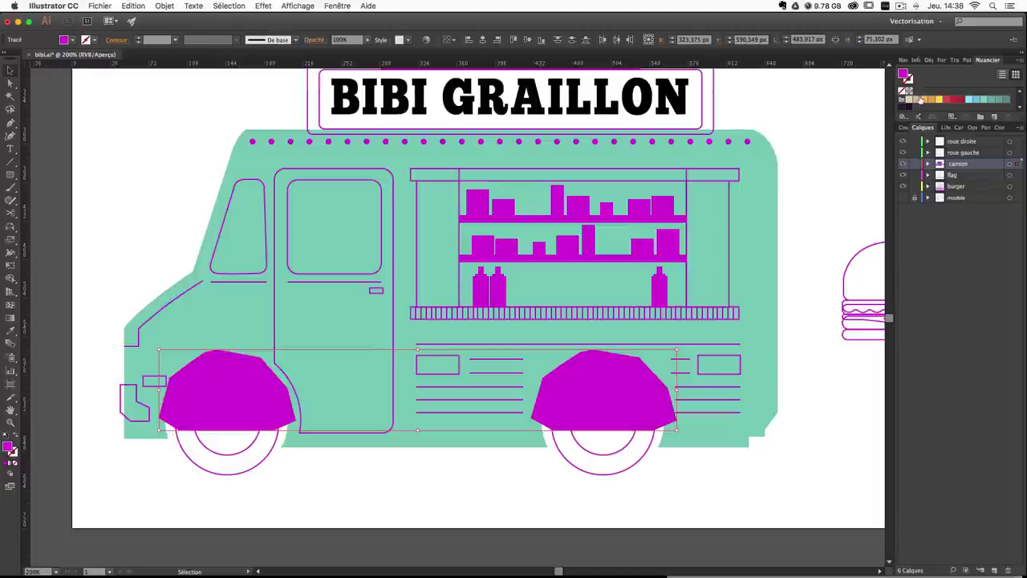
left_click(1007, 100)
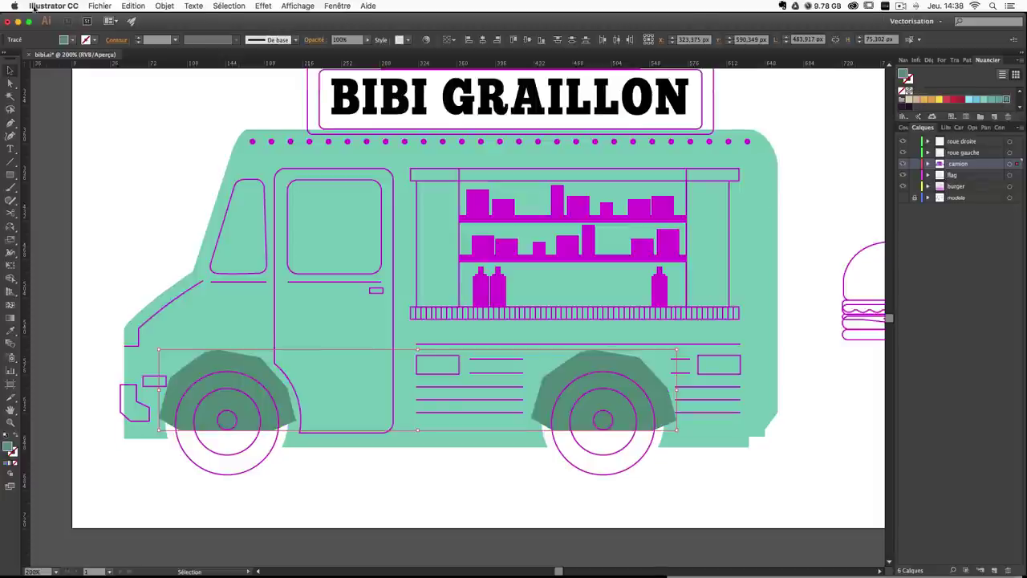
Send the two dark green wheel arch shapes to the back, behind the truck body.
left_click(164, 5)
mouse_move(233, 29)
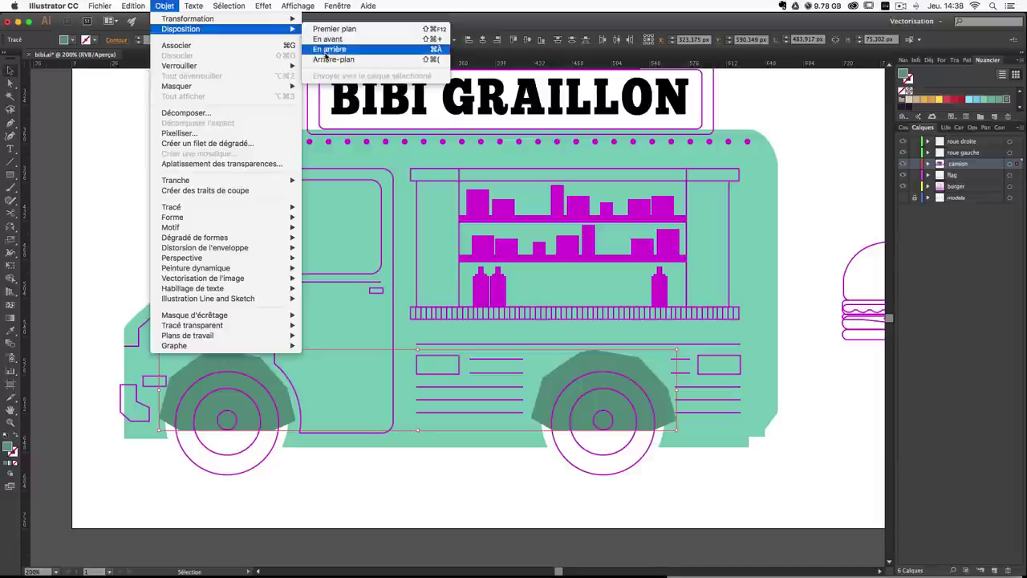
left_click(321, 61)
left_click(154, 169)
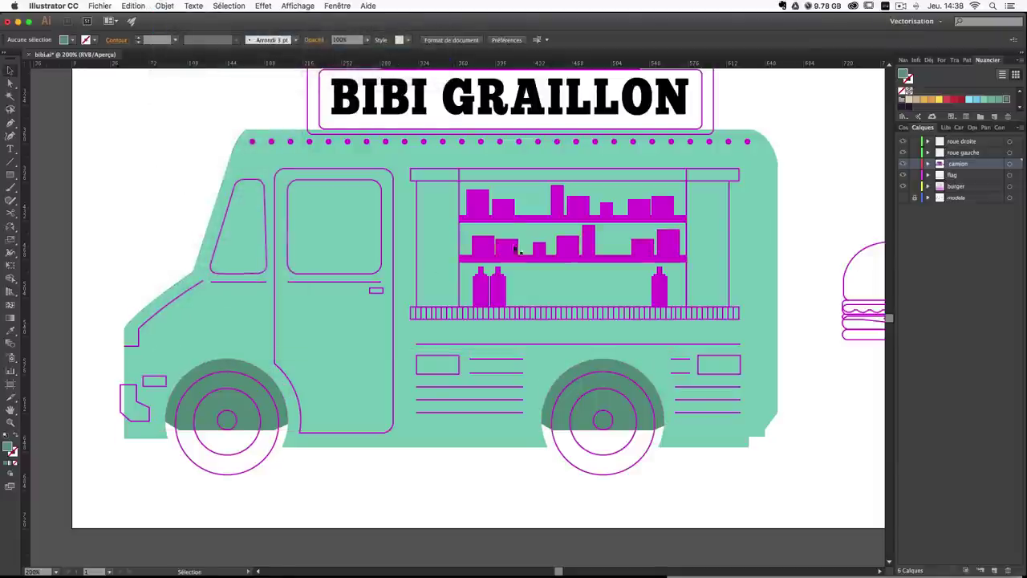
Colour the stroke of the hood contour and the two lines below the cab and door windows dark green (#5f9385).
left_click_drag(513, 245, 518, 279)
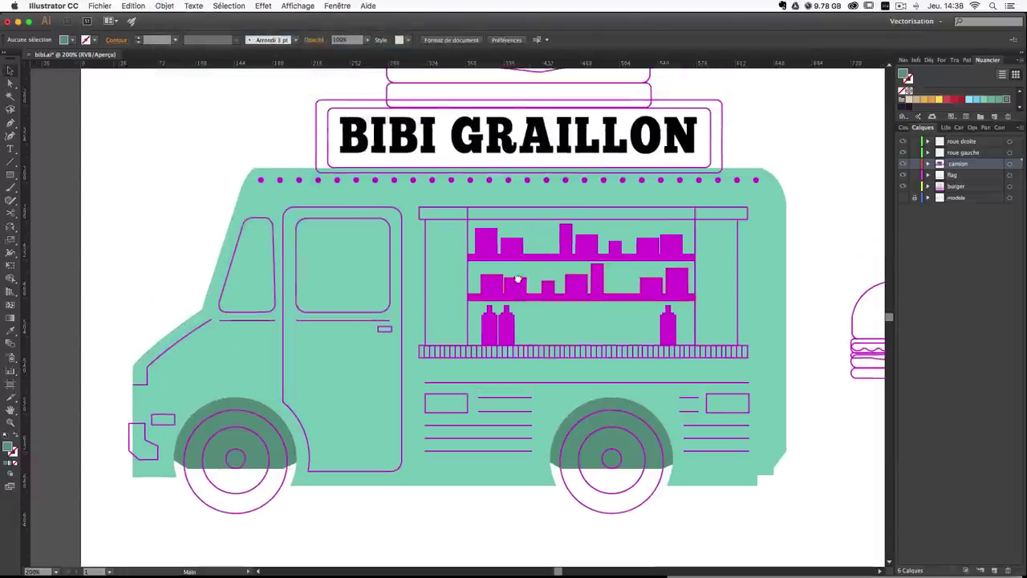
left_click(193, 336)
left_click(255, 321, "shift")
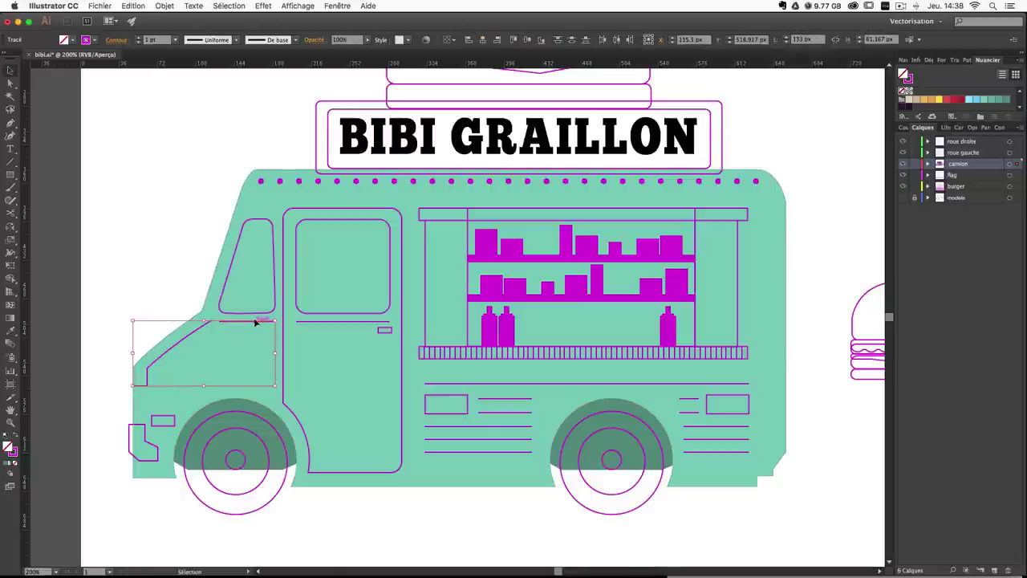
left_click(305, 324, "shift")
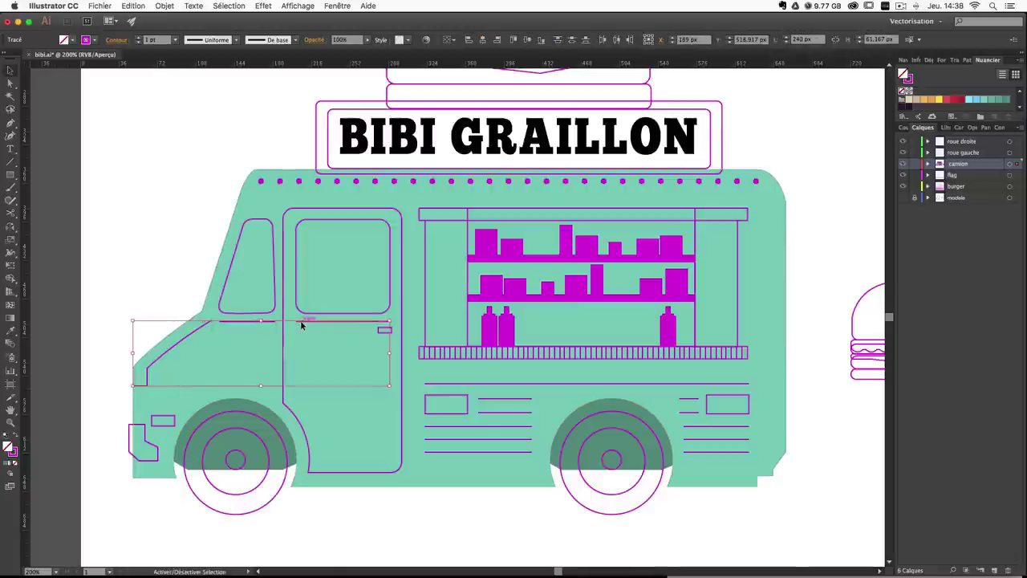
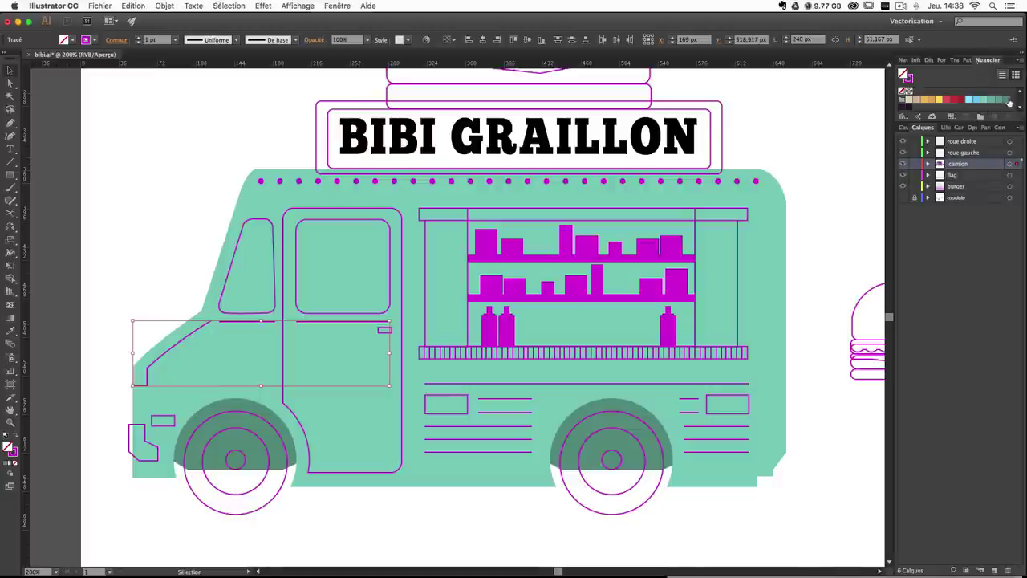
left_click(12, 453)
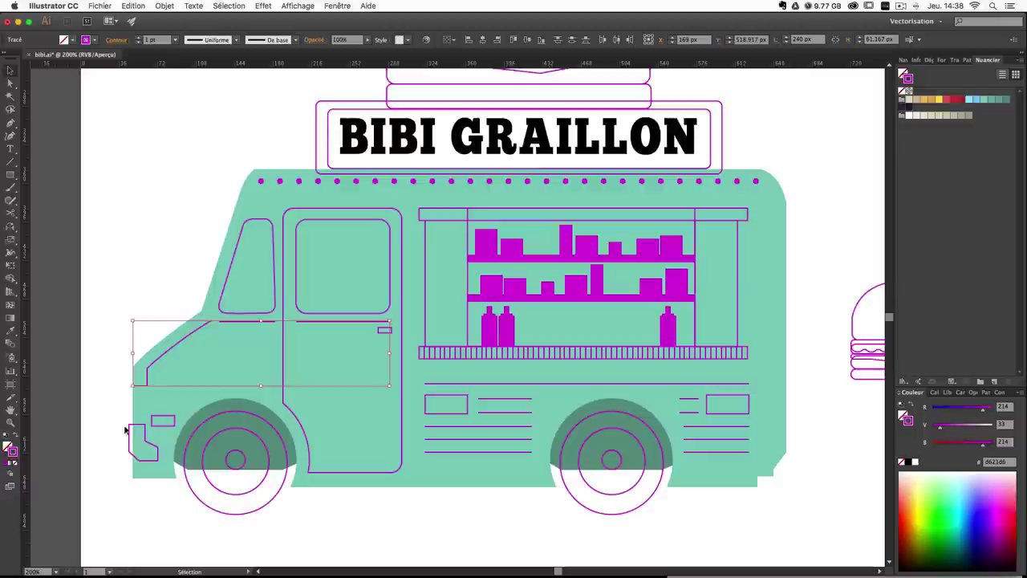
left_click(1006, 99)
left_click(838, 156)
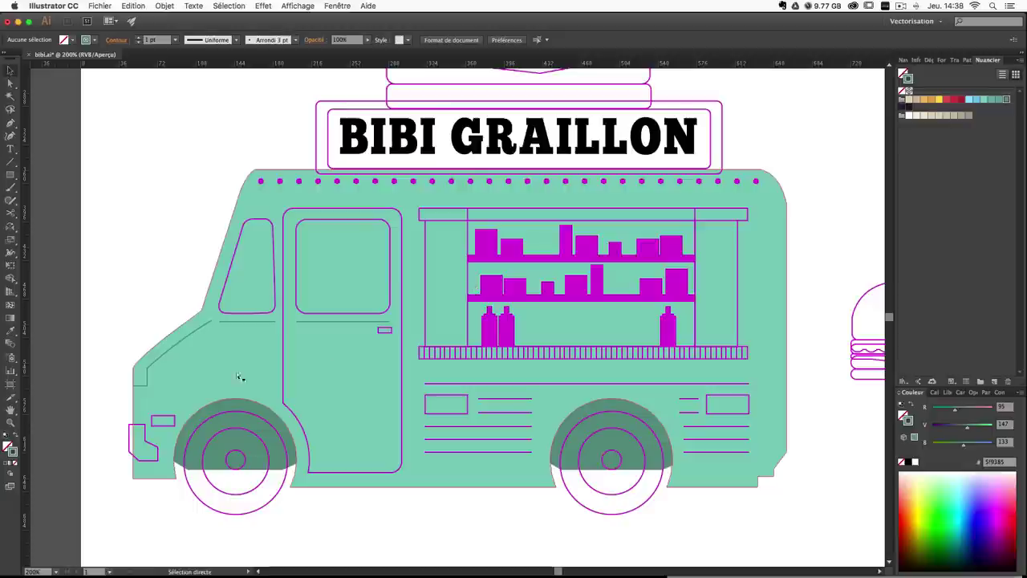
left_click(252, 324)
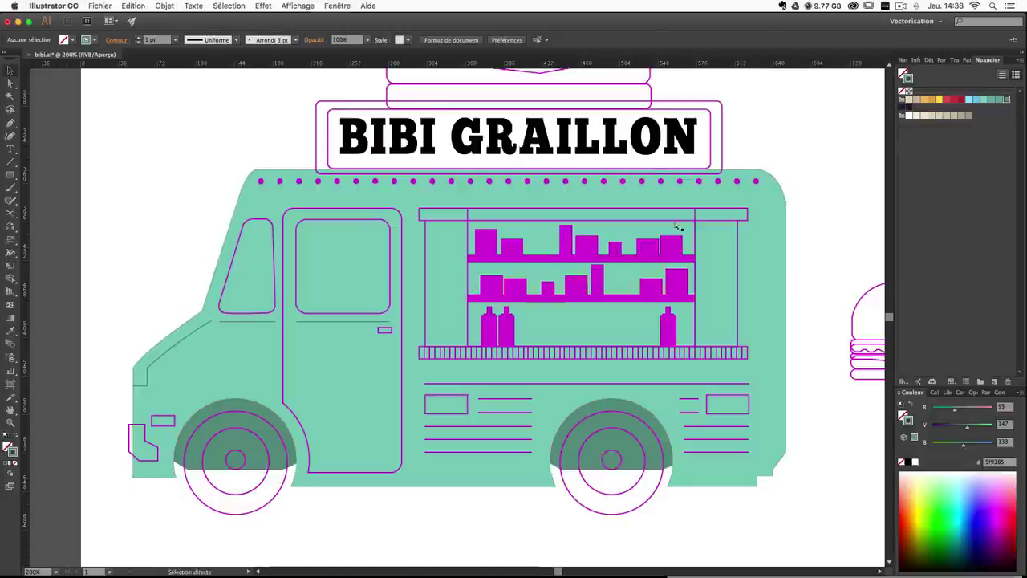
left_click(999, 100)
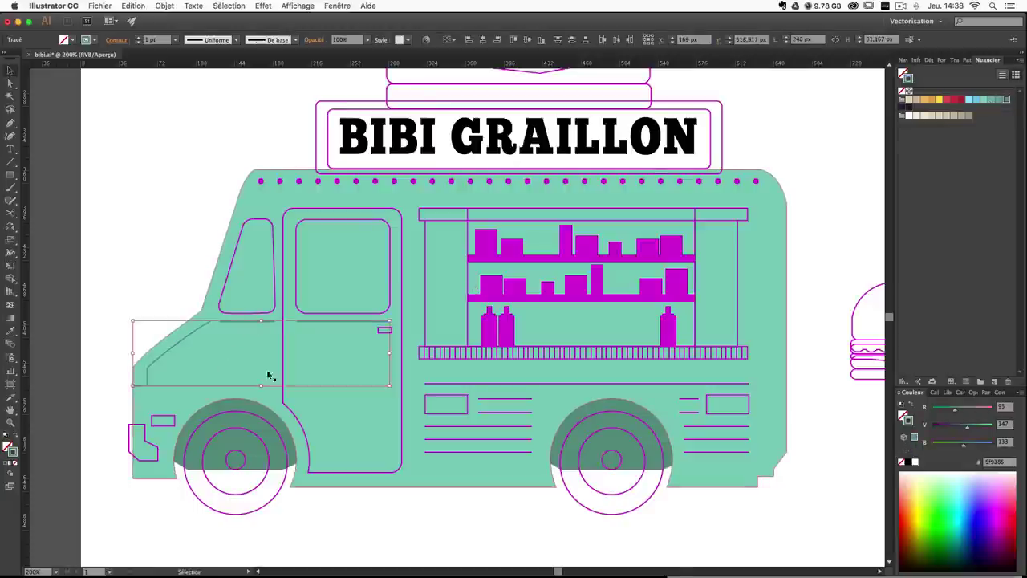
Recolour the hood contour and the two lines below the windows green (#6ca89a), and set the two lines' stroke to 2 pt.
left_click(1000, 99)
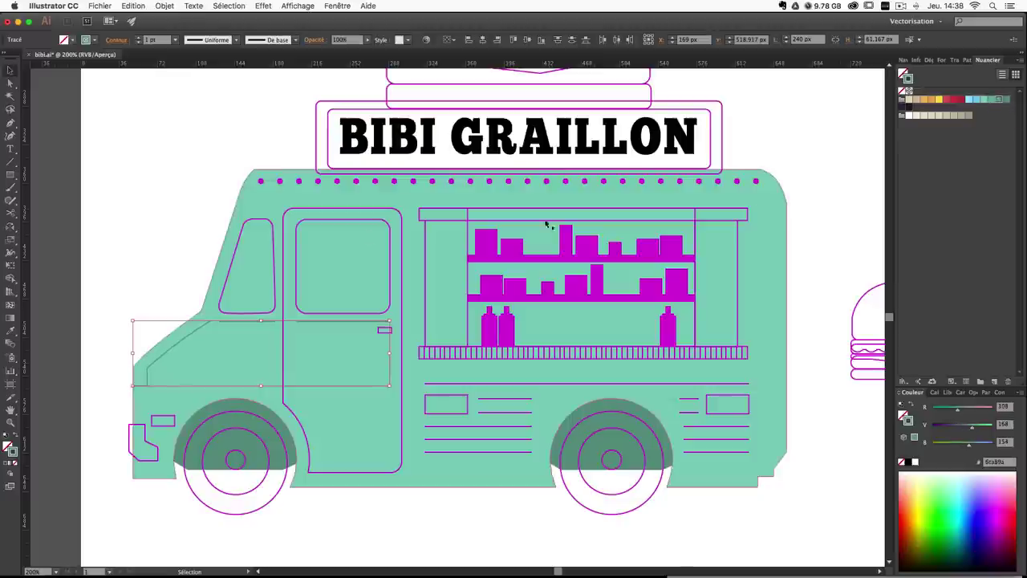
left_click(218, 187)
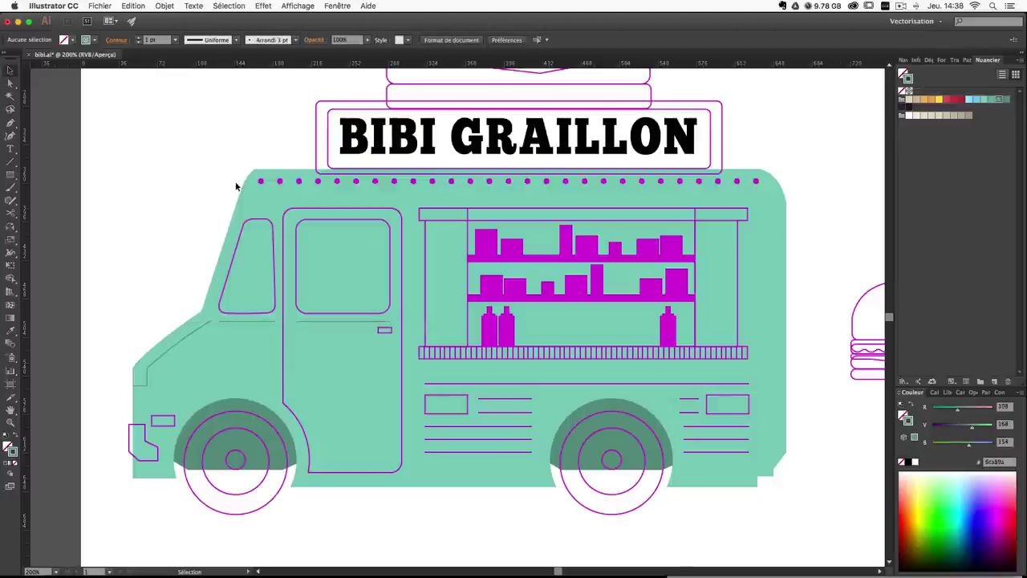
left_click(251, 323)
left_click(334, 324)
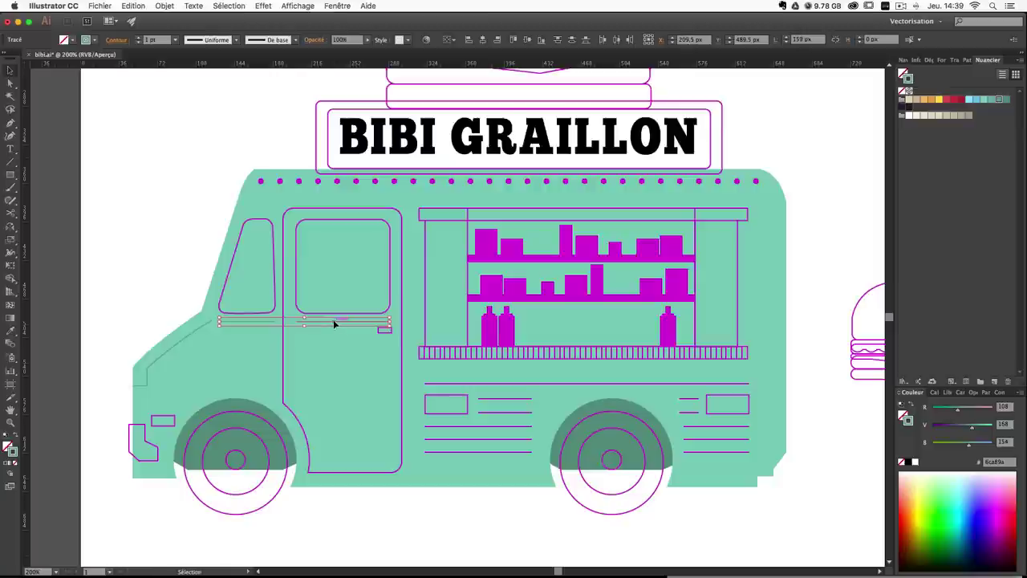
left_click(1001, 392)
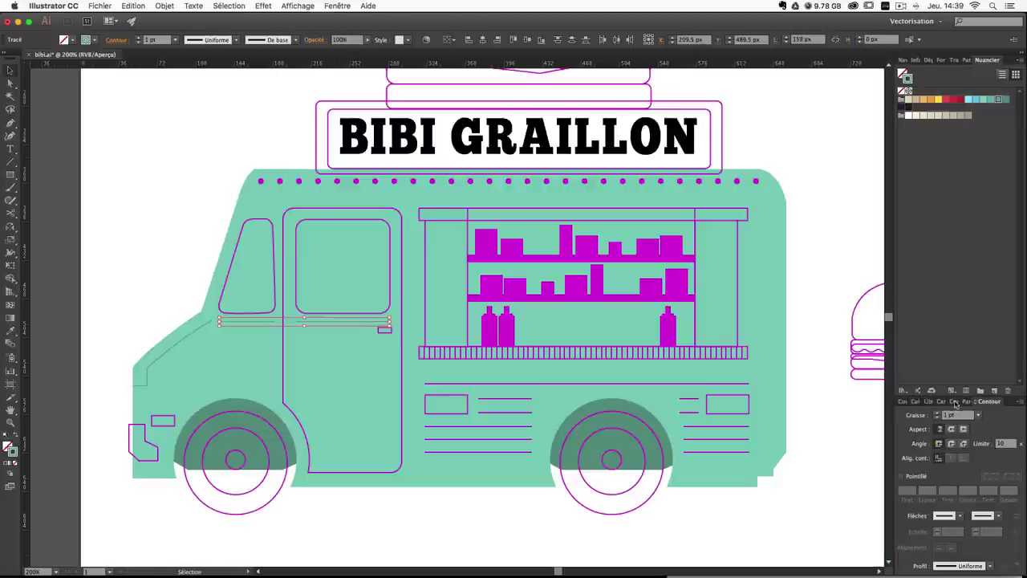
left_click(937, 415)
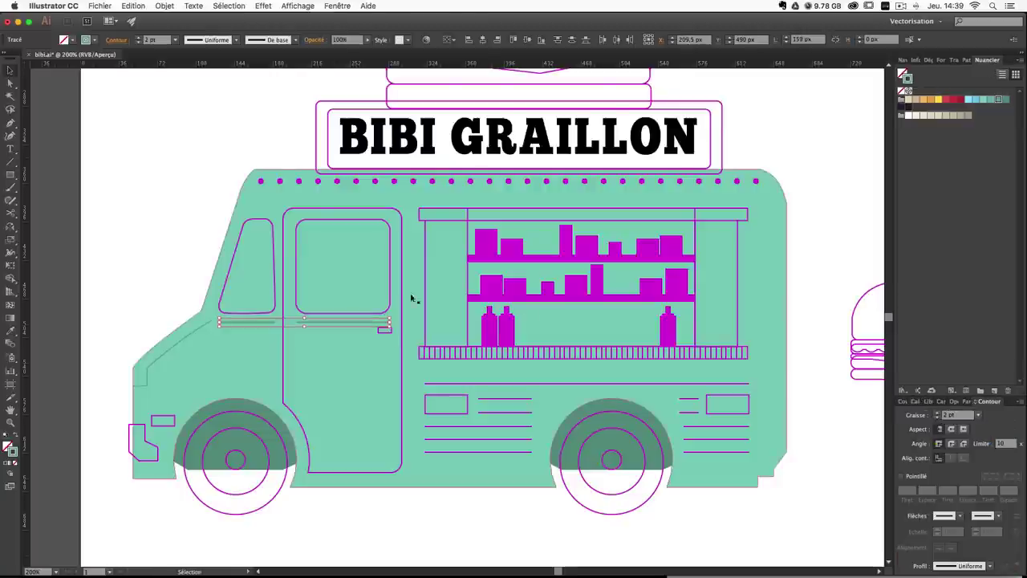
left_click(137, 190)
Turn the door handle rectangle into a fill without a stroke and colour it green (#6ca89a).
left_click_drag(463, 329, 452, 296)
left_click(374, 301)
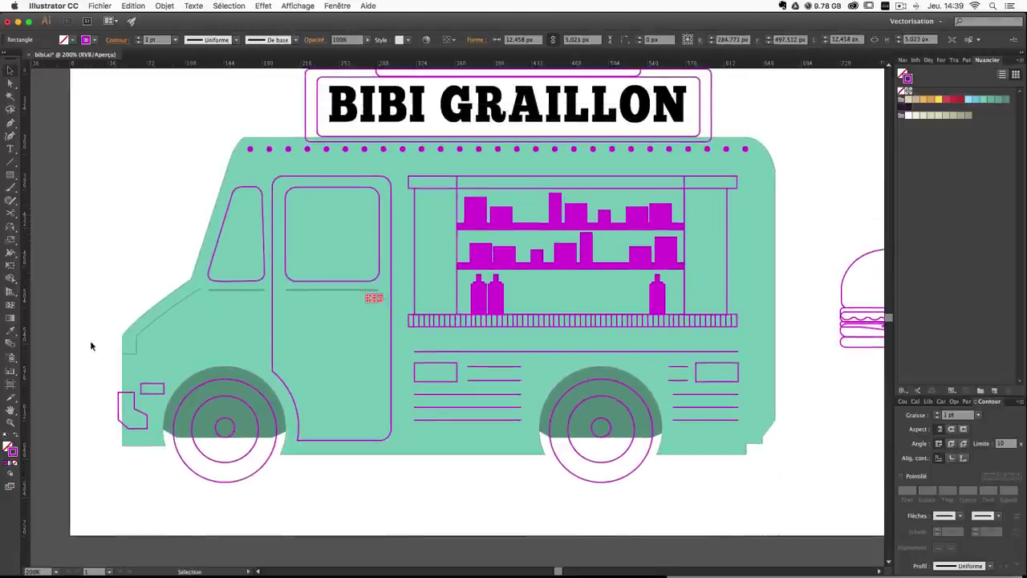
left_click(10, 336)
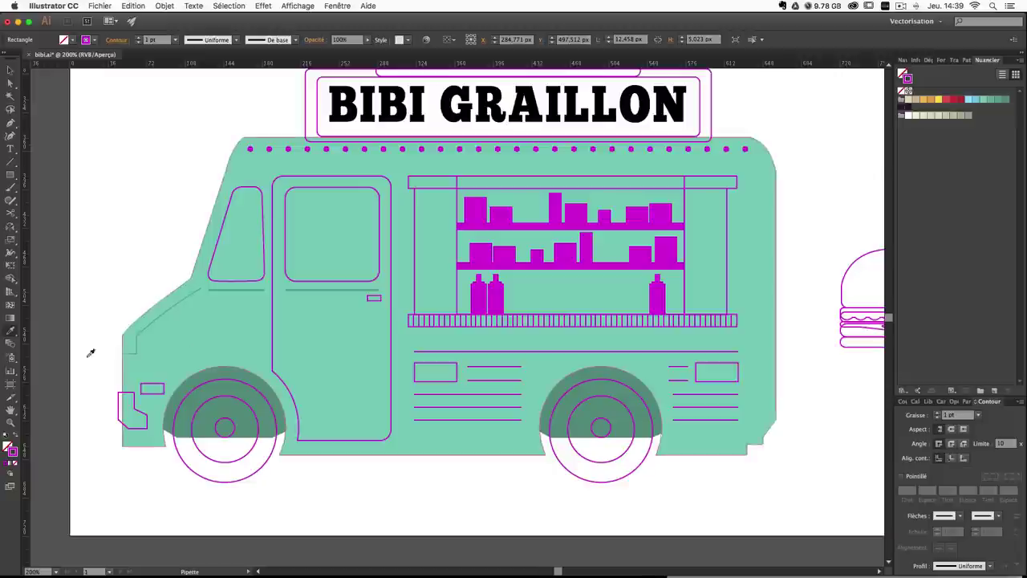
left_click(18, 437)
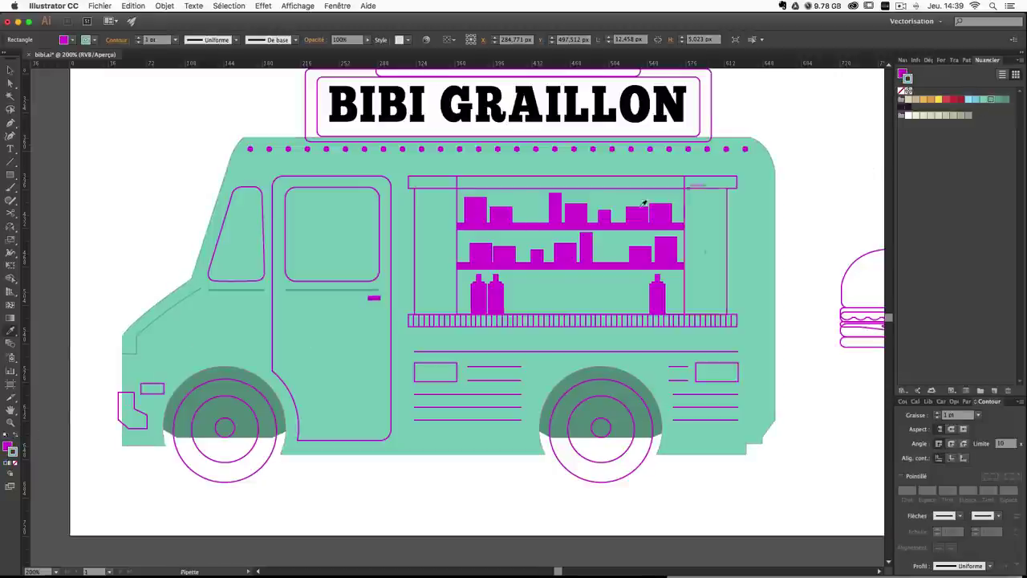
left_click(10, 447)
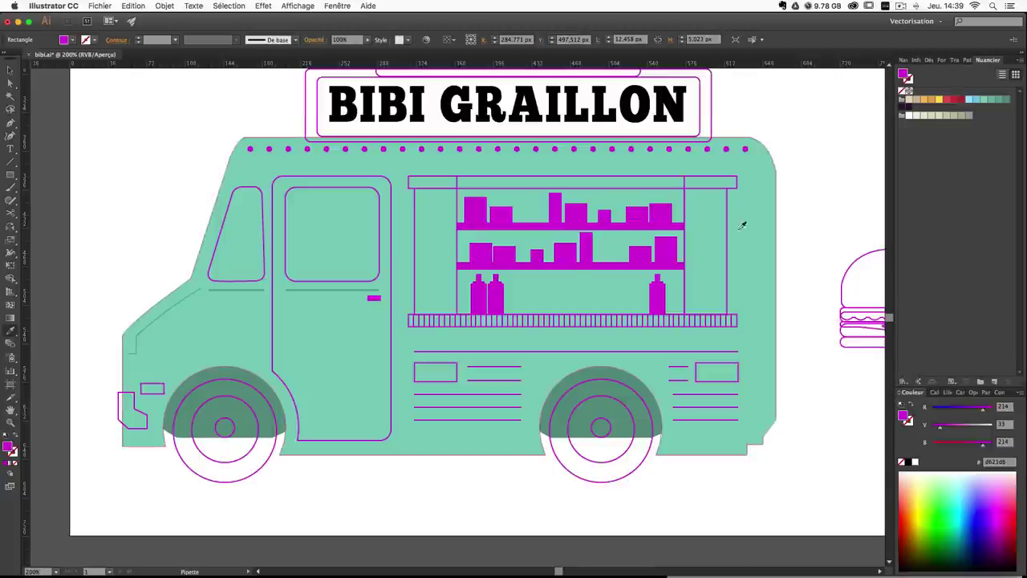
left_click(997, 101)
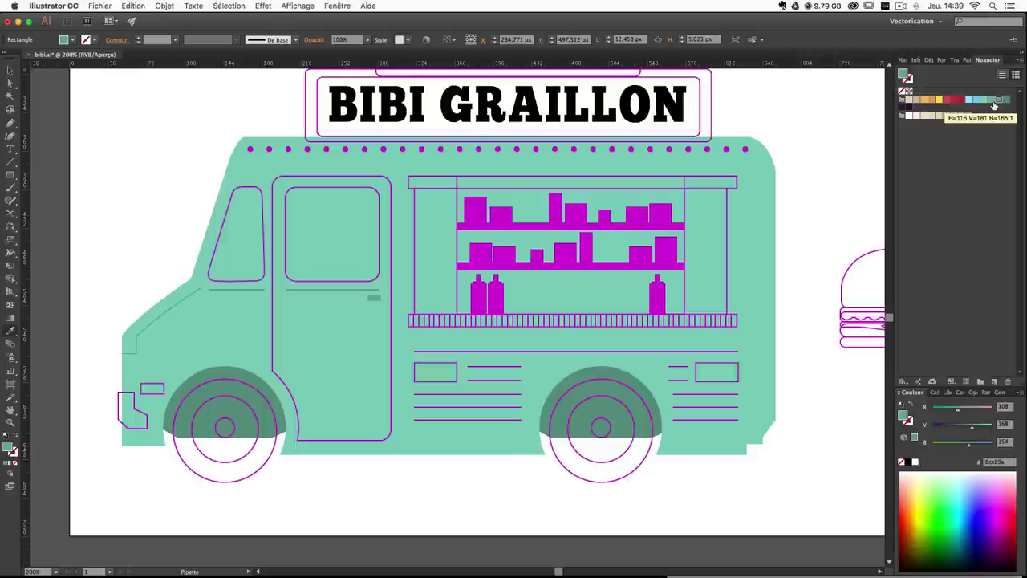
left_click(1007, 100)
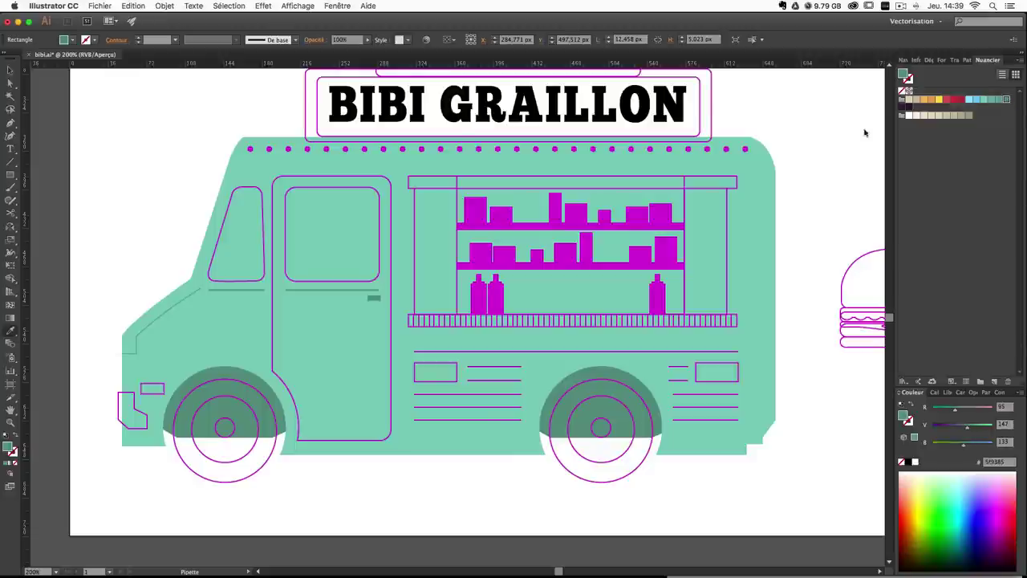
left_click(993, 101)
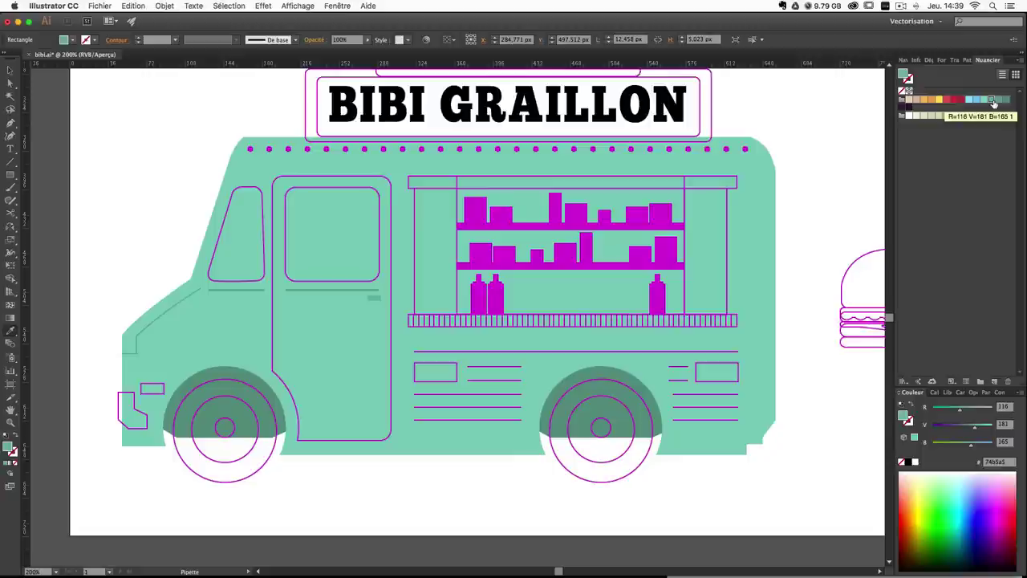
left_click(999, 100)
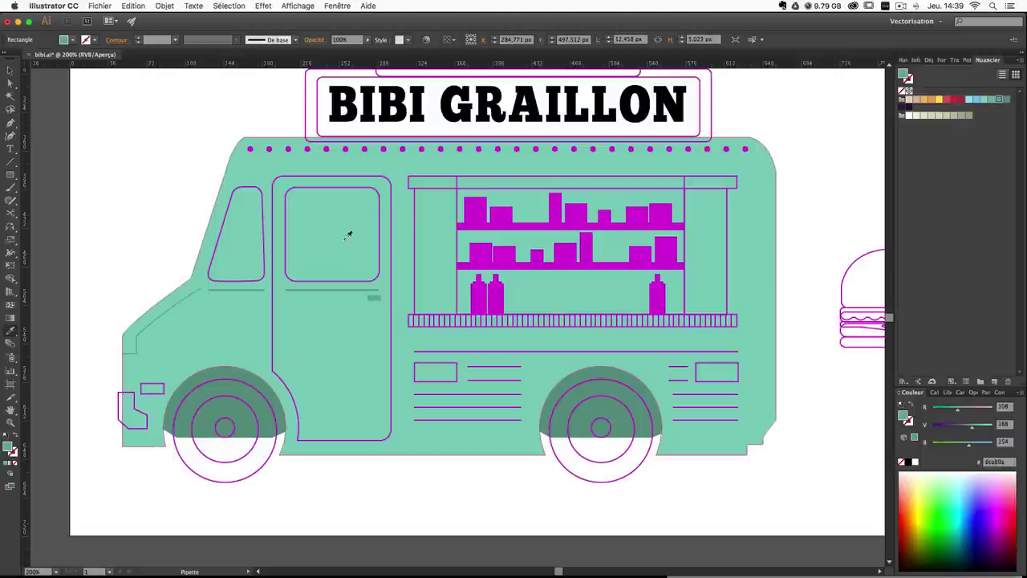
Nudge the door handle slightly to the left beneath the line under the door window.
key("v")
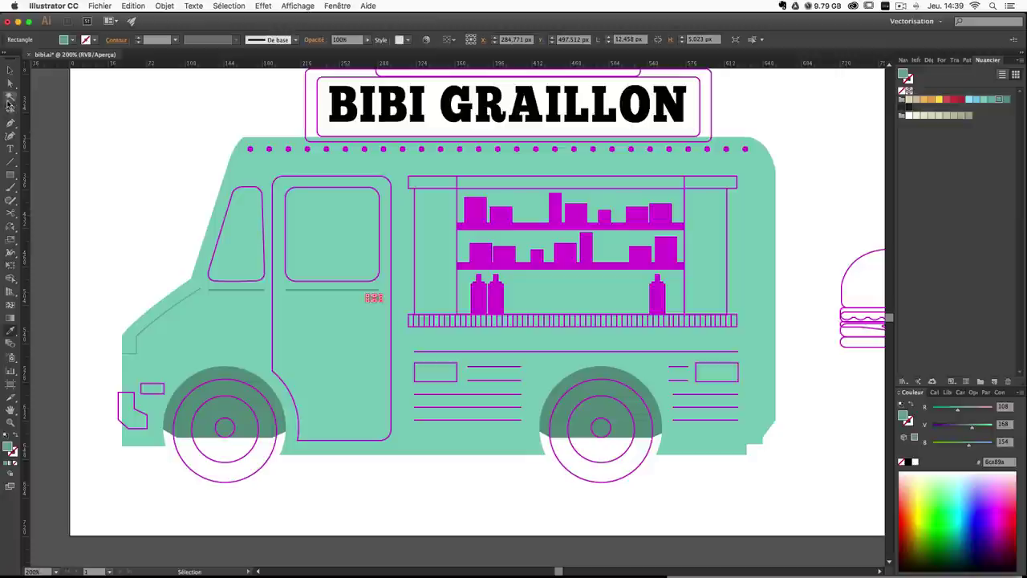
left_click(10, 71)
key("Left")
left_click(178, 219)
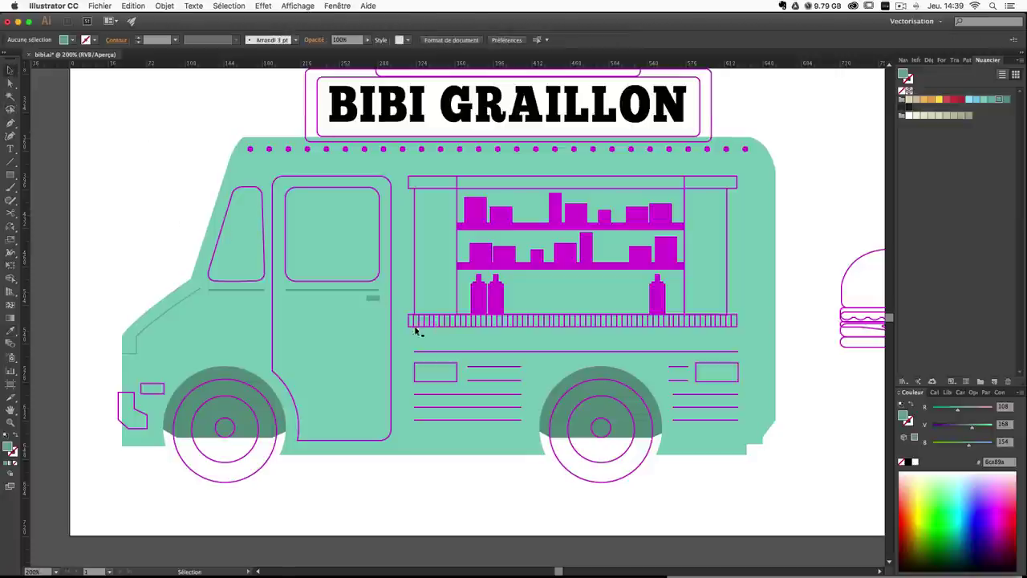
left_click(375, 298)
key("Left")
left_click(162, 242)
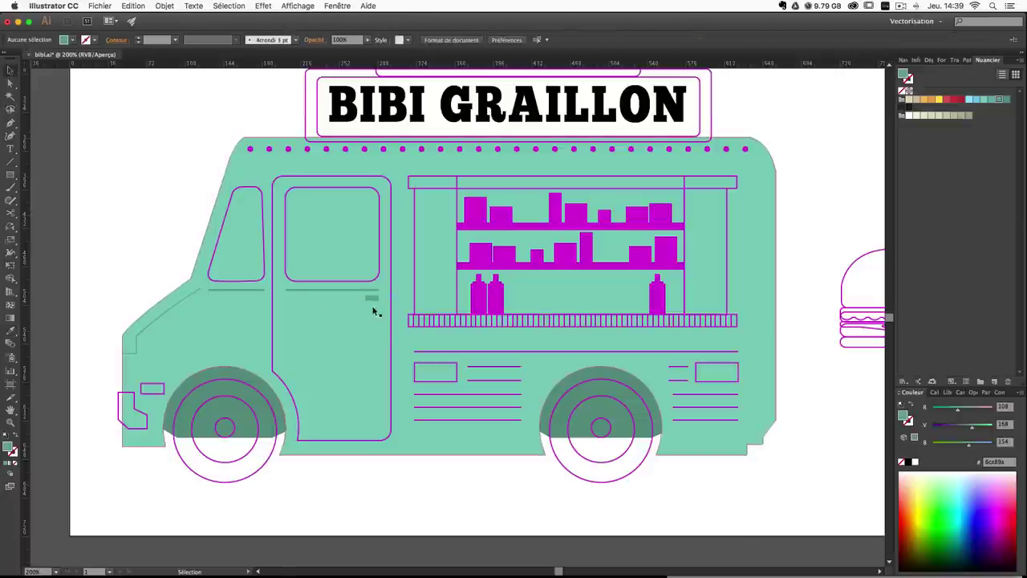
Turn the headlight rectangle and the front bumper shape into fills without strokes, using the green sampled from the door handle.
scroll(442, 315, "up", 2)
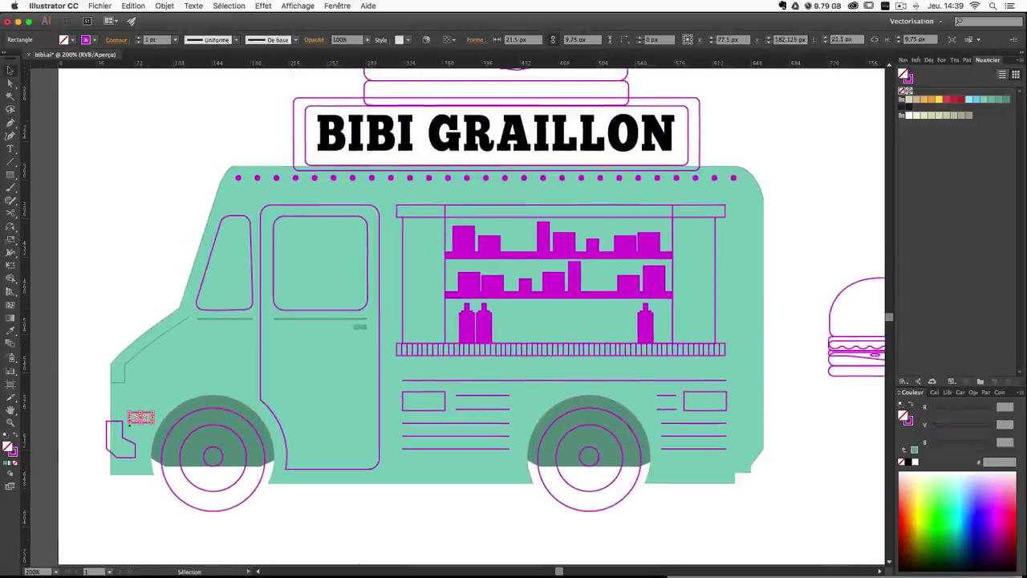
left_click(115, 428)
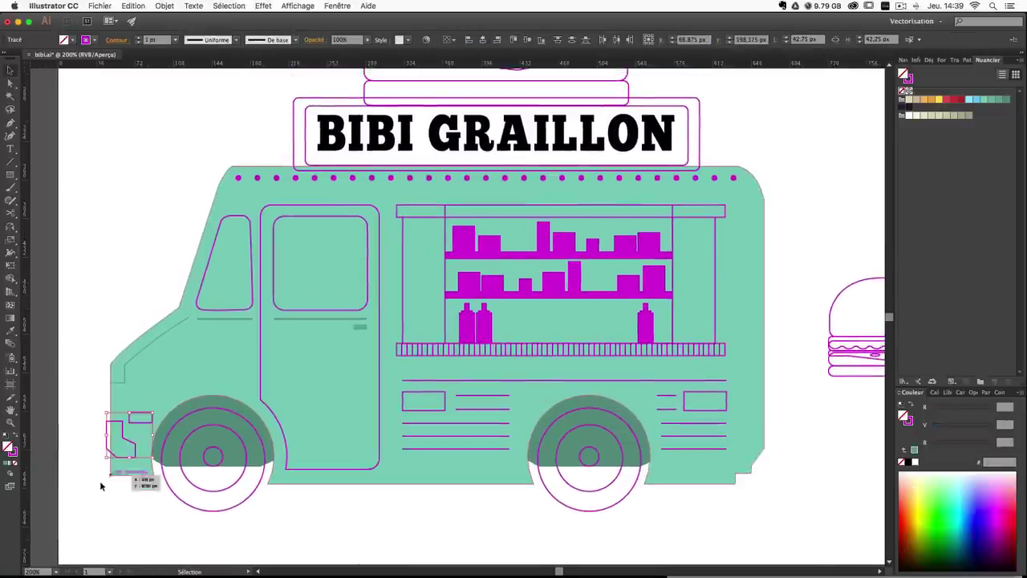
left_click(14, 434)
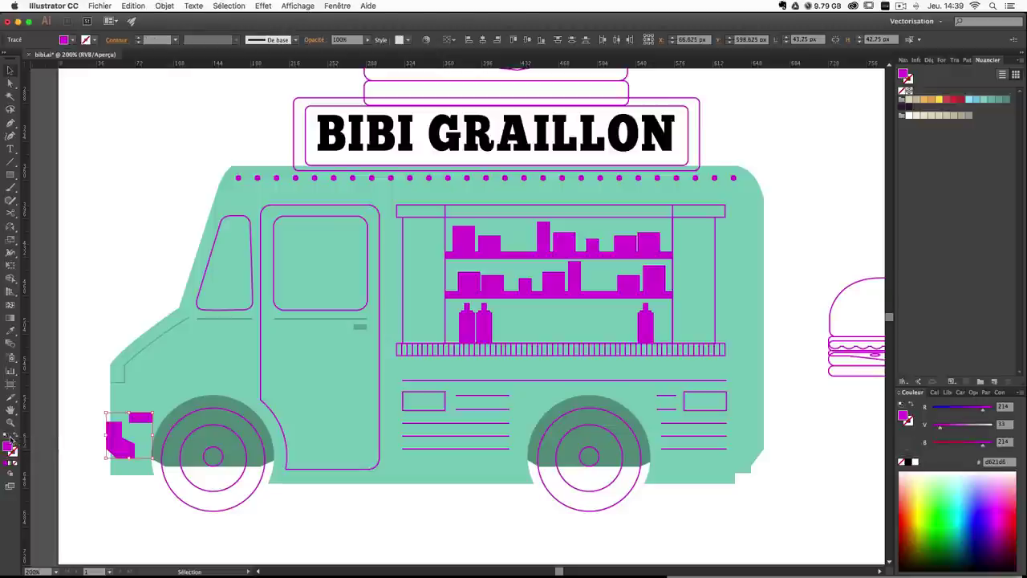
left_click(10, 332)
left_click(359, 326)
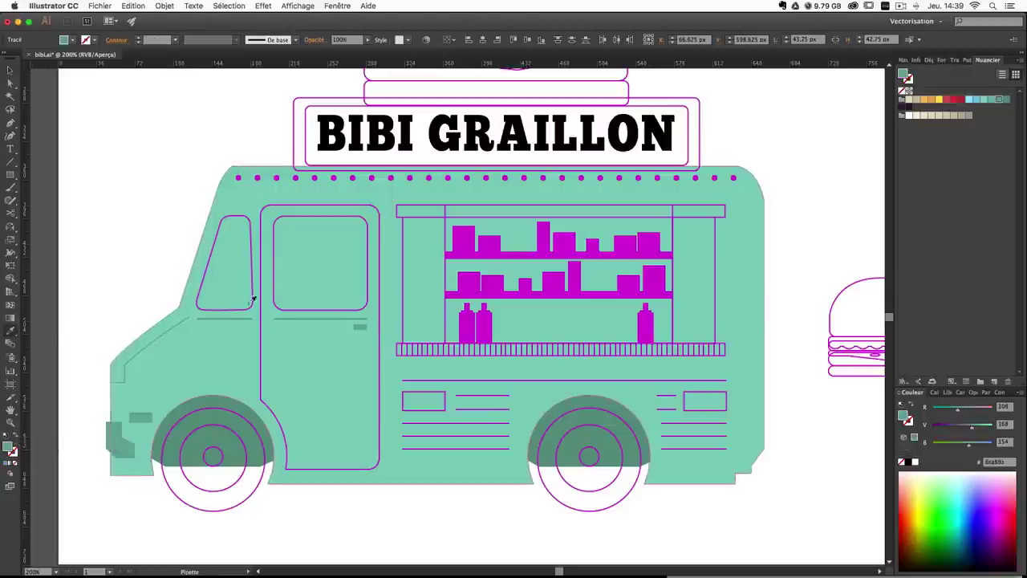
left_click(142, 256, "super")
Fill the outer circles of both wheels with the dark purple swatch (#2f1b34).
scroll(349, 390, "down", 3)
scroll(364, 418, "up", 2)
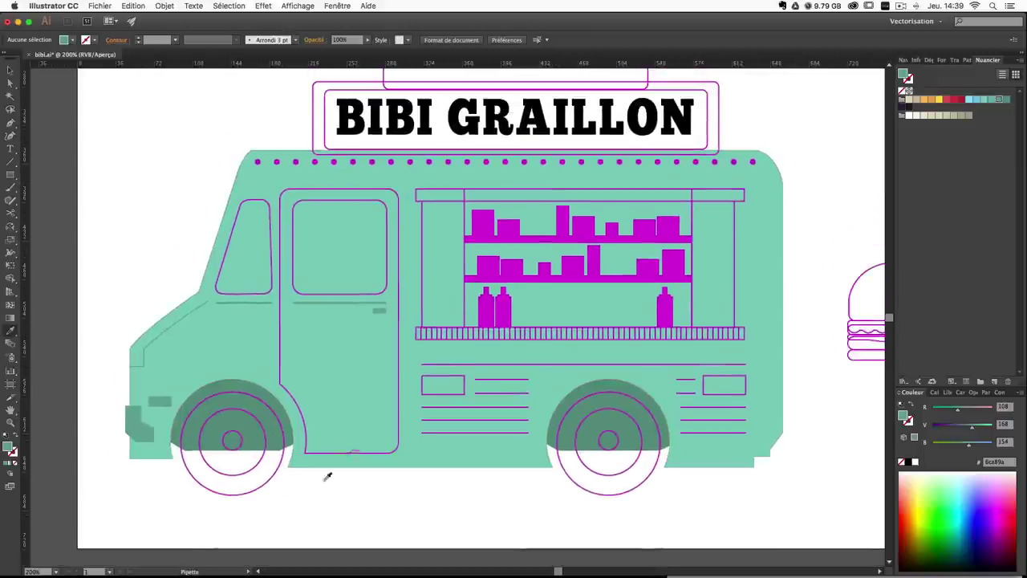
key("v")
left_click(253, 490)
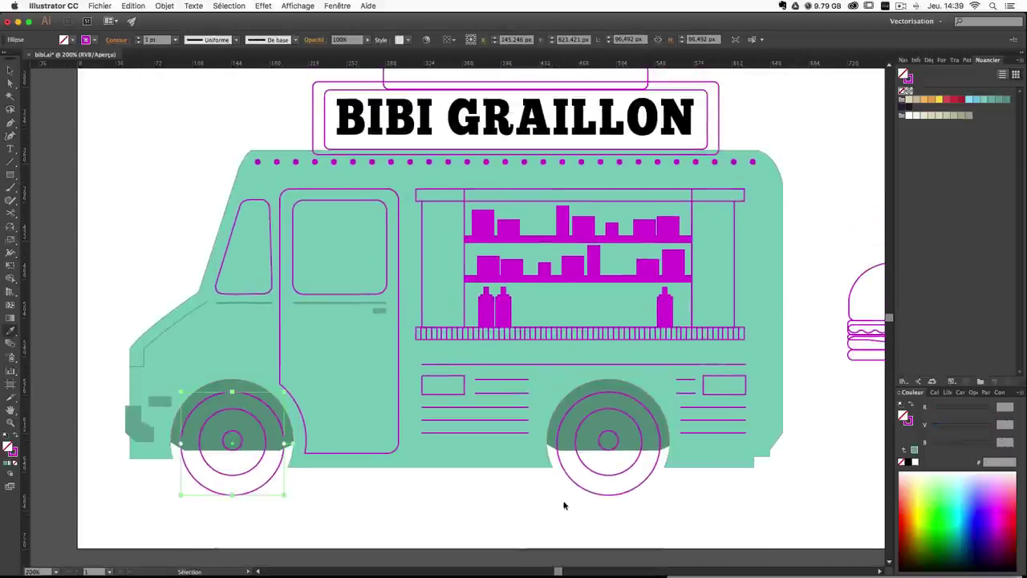
left_click(612, 493, "shift")
key("i")
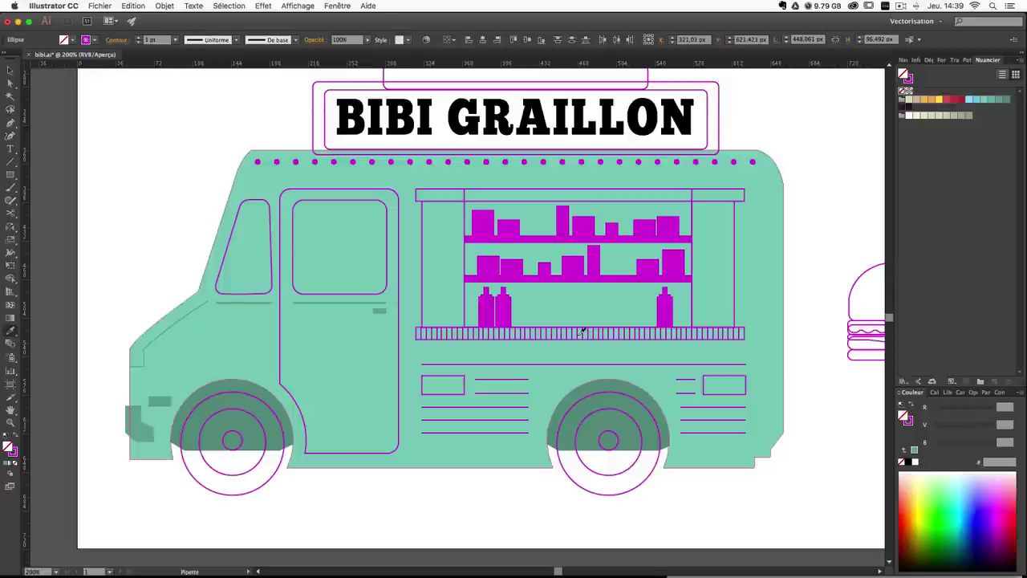
left_click(902, 109)
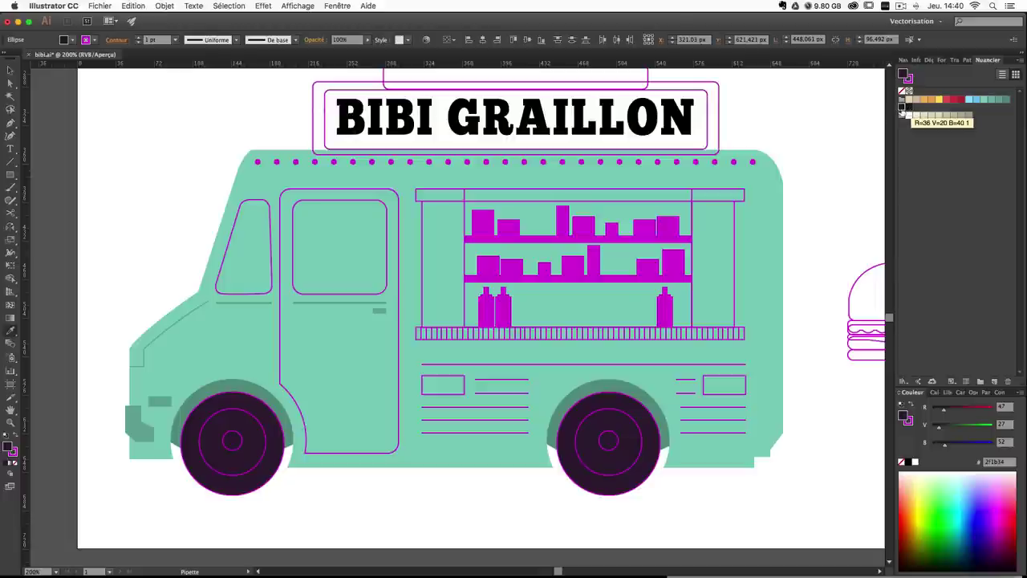
key("v")
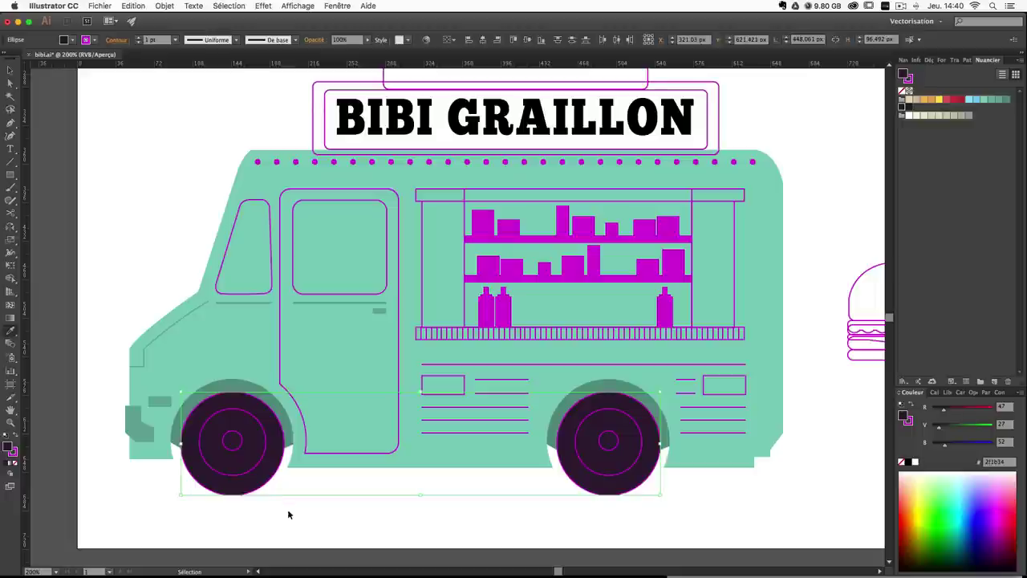
left_click(289, 514, "super")
Fill the middle circles of both wheels with the red swatch (#df5757) and remove their strokes.
left_click(247, 475, "super")
left_click(246, 474, "super")
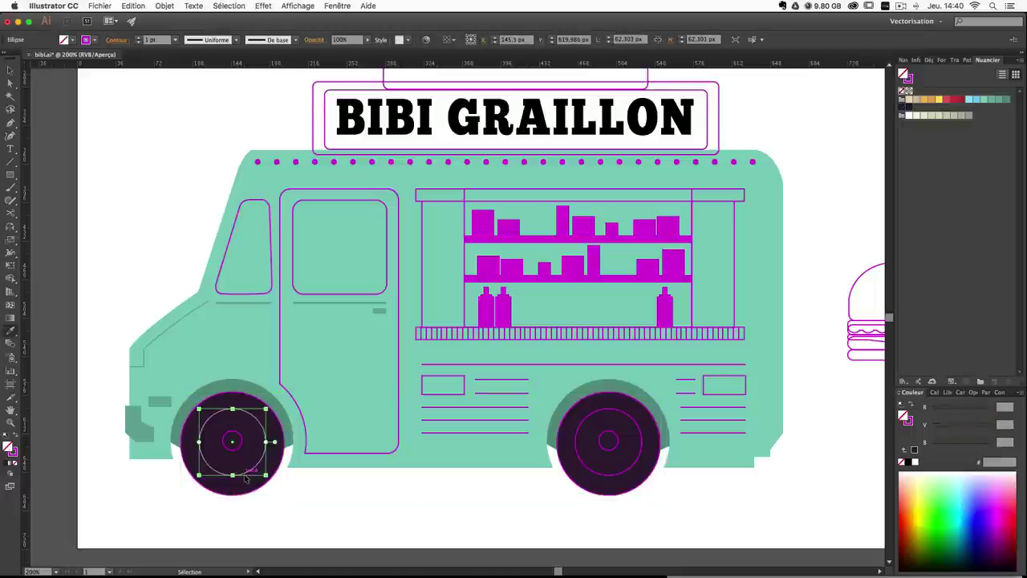
left_click(619, 472, "shift")
key("i")
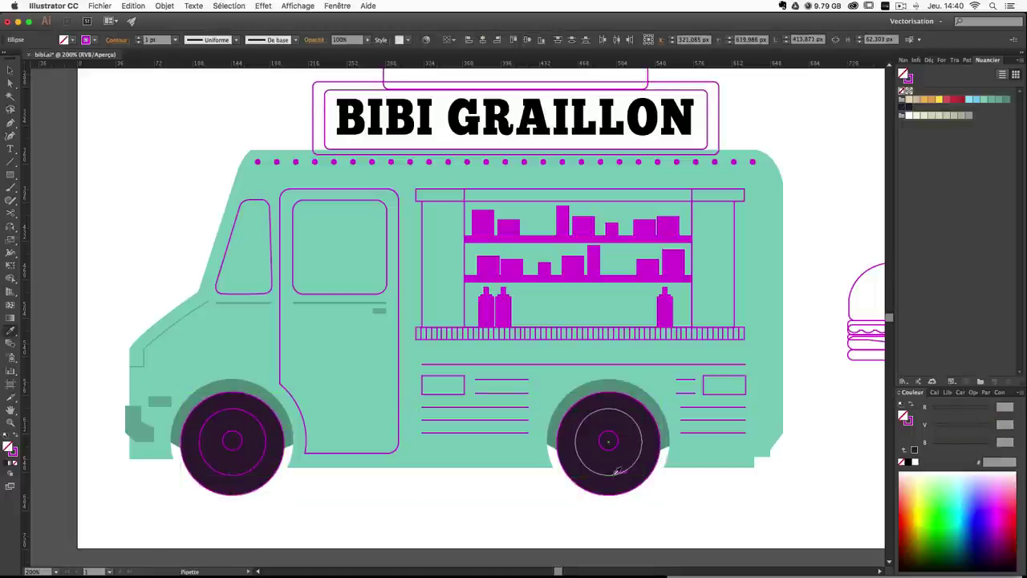
key("super+i")
key("Escape")
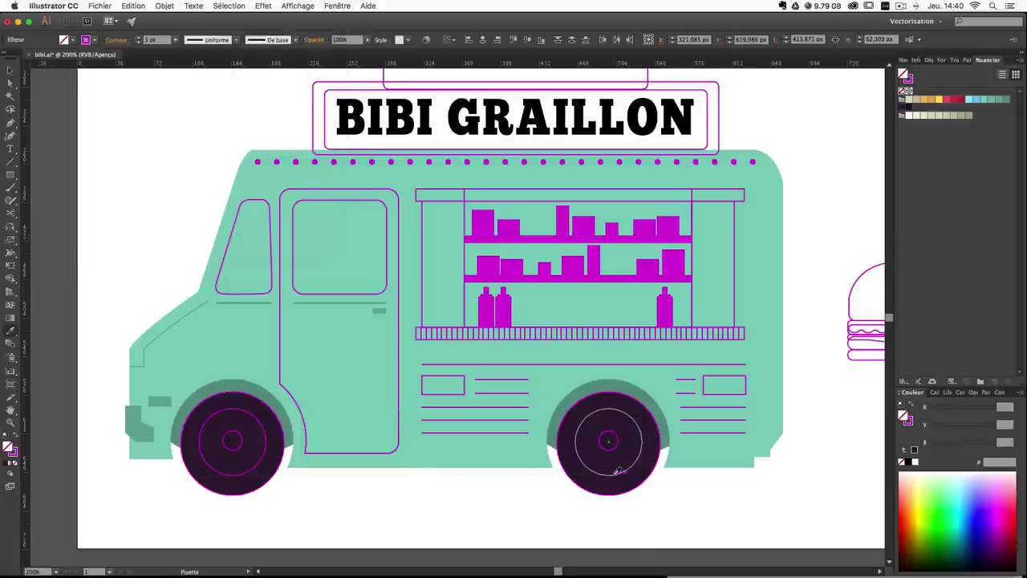
key("super+e")
key("super+e")
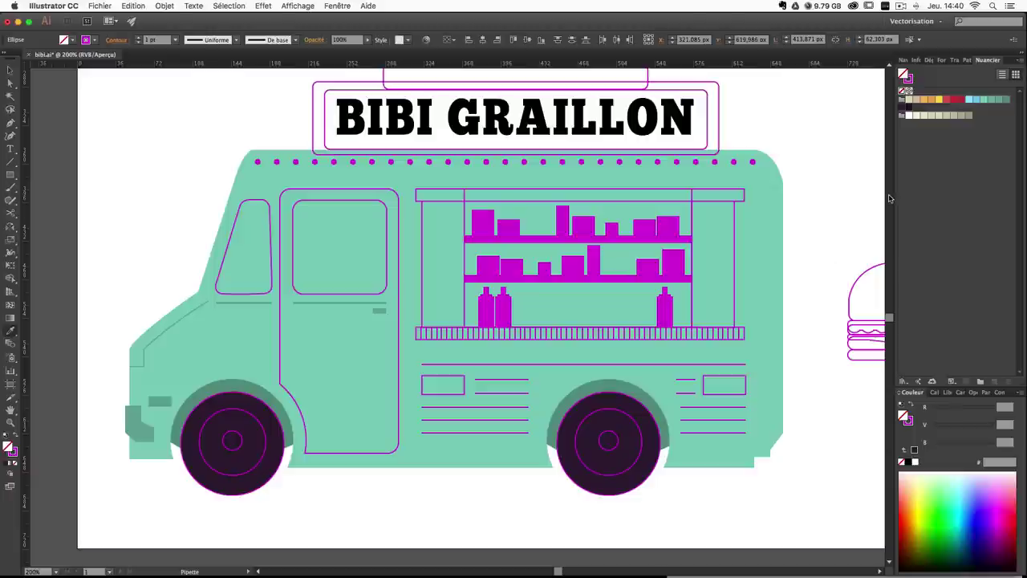
left_click(949, 100)
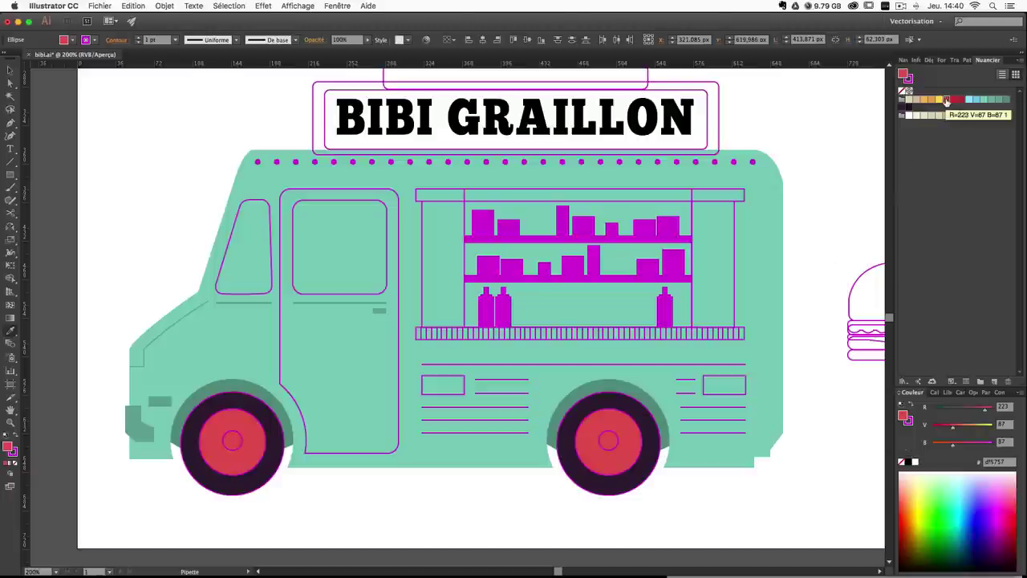
left_click(12, 453)
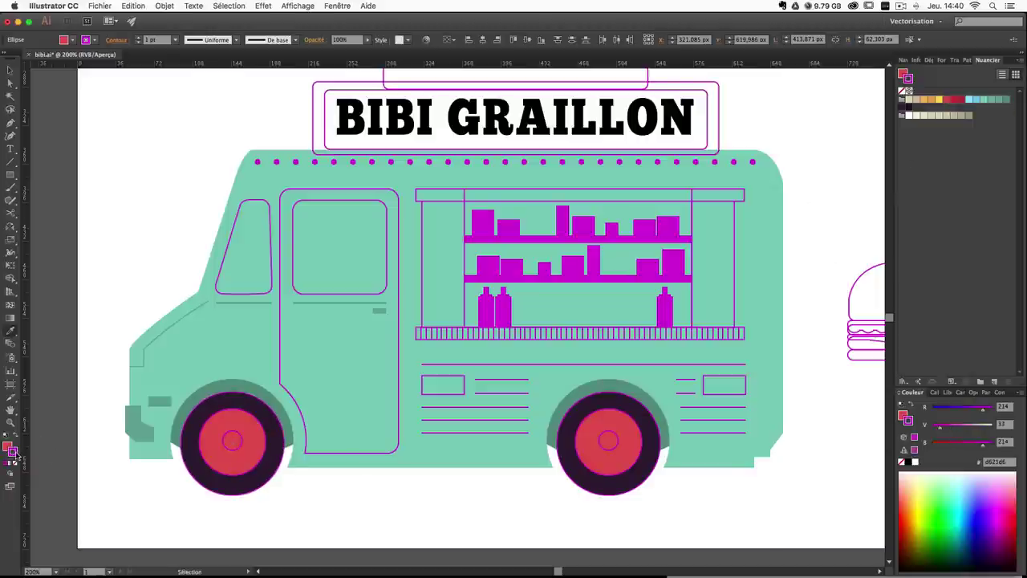
left_click(15, 464)
Select the small hub circle at the centre of the front wheel.
left_click(233, 443)
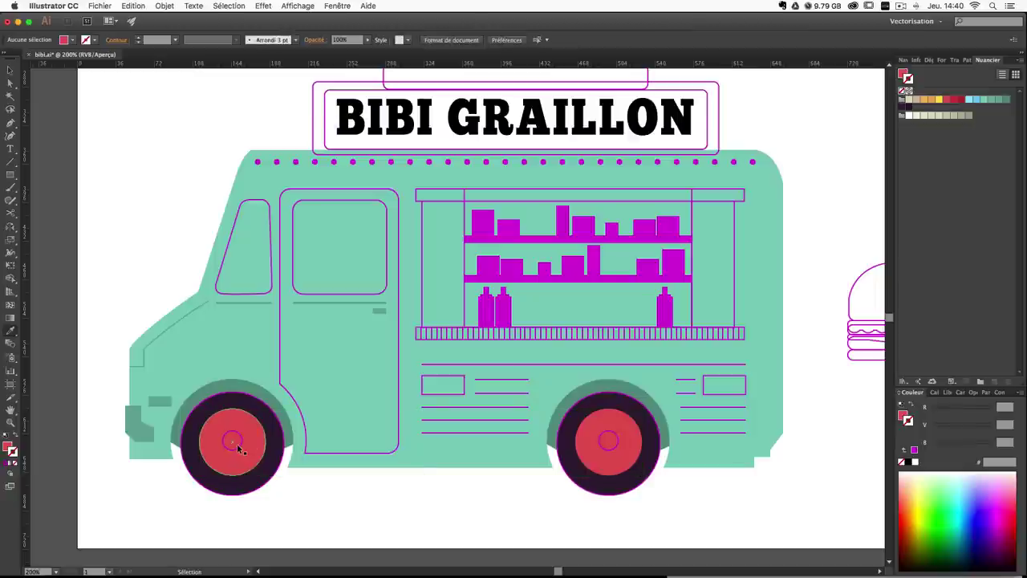
left_click(239, 447, "super")
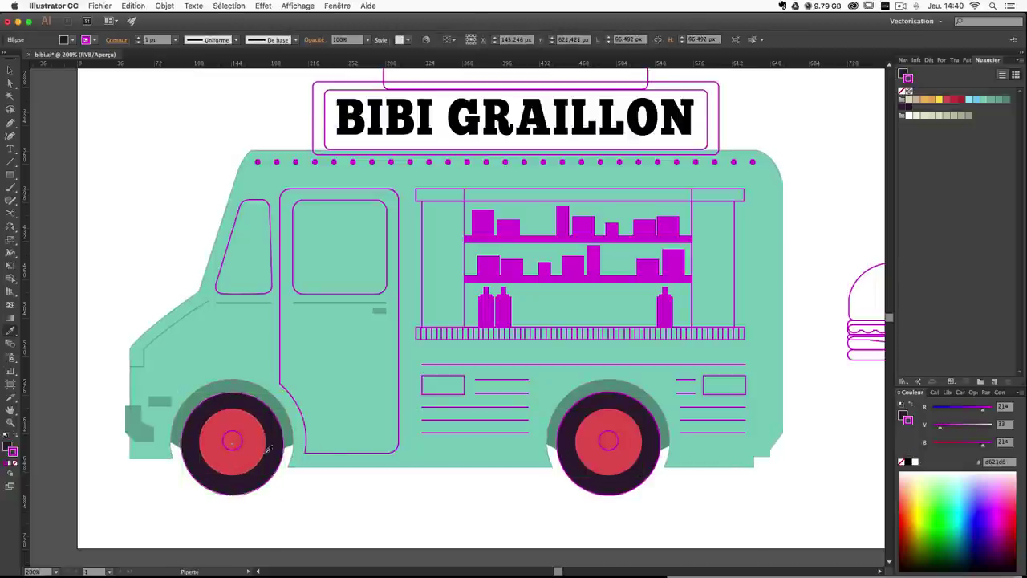
left_click(234, 441)
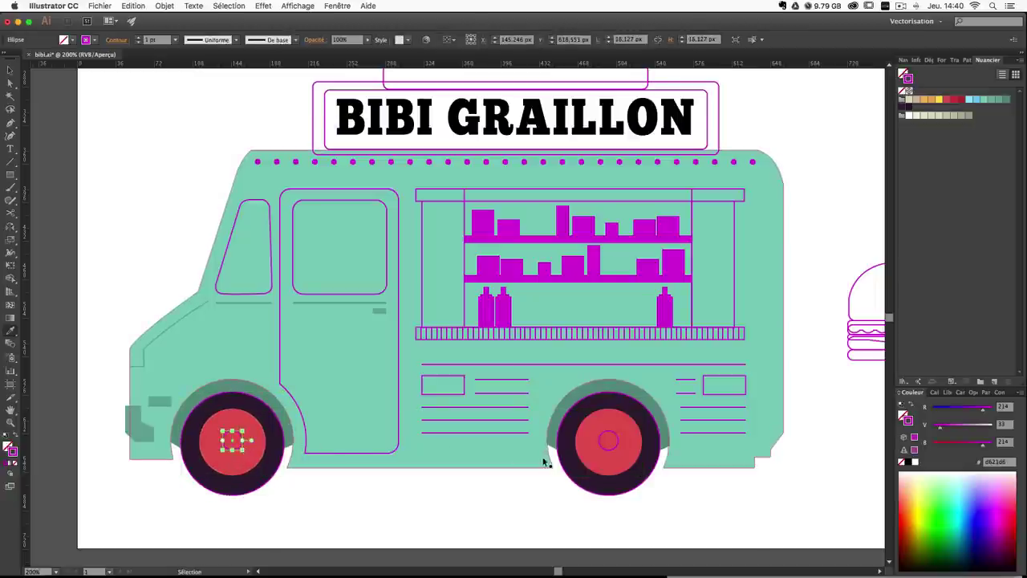
Fill the hub circles of both wheels with beige R=227 G=218 B=189 and leave them without a stroke.
left_click(606, 450, "shift+super")
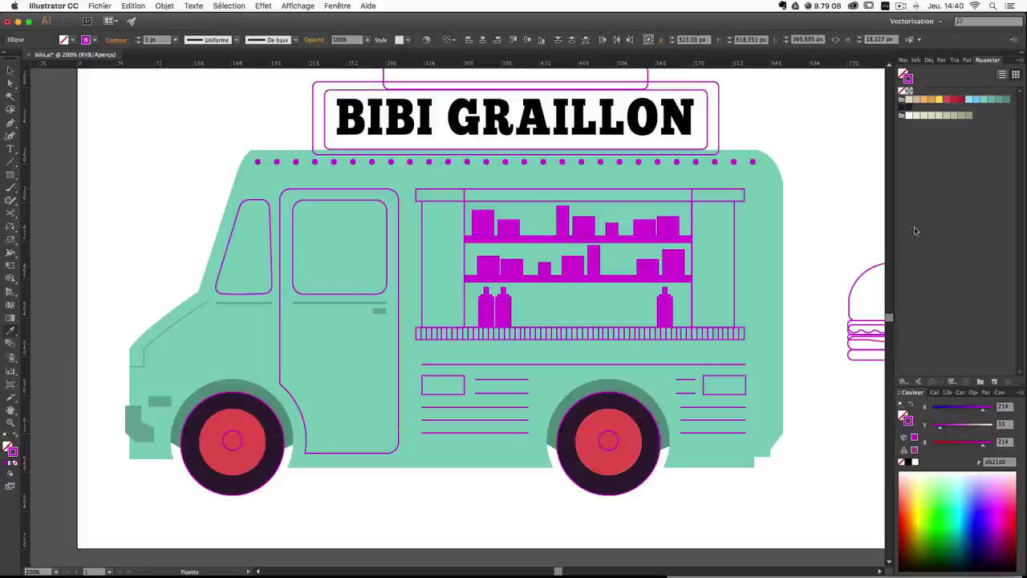
left_click(917, 116)
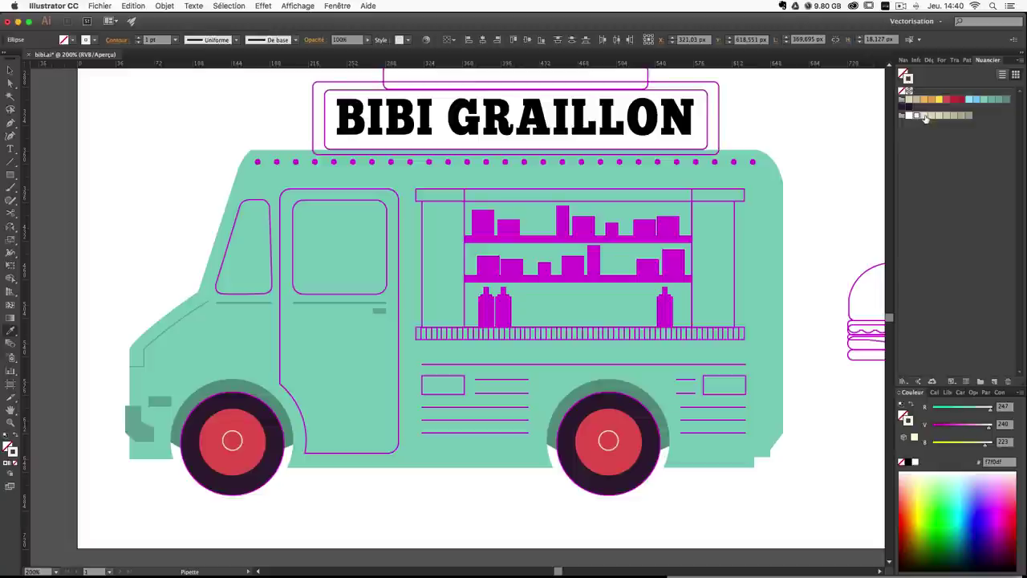
left_click(926, 117)
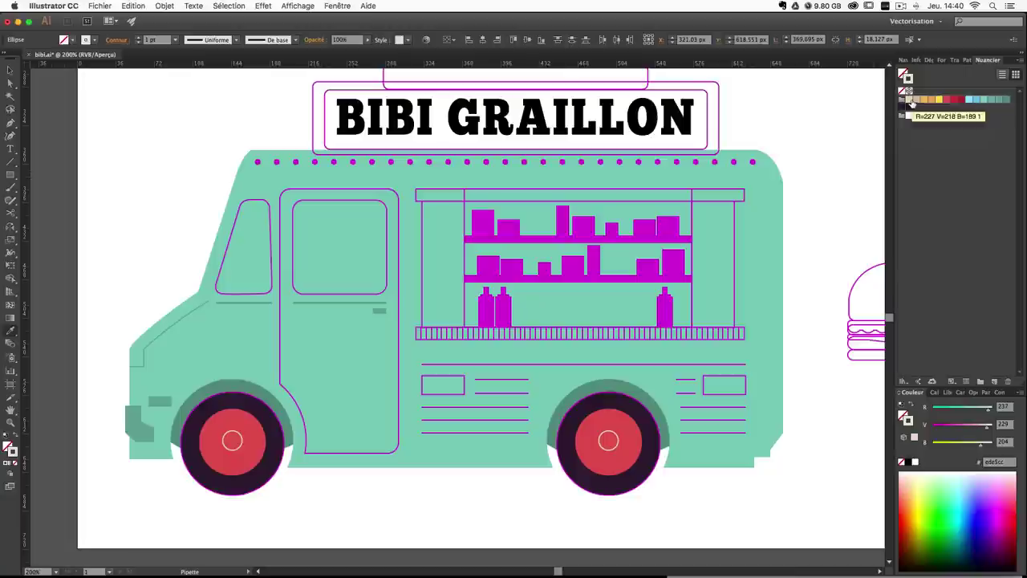
left_click(910, 101)
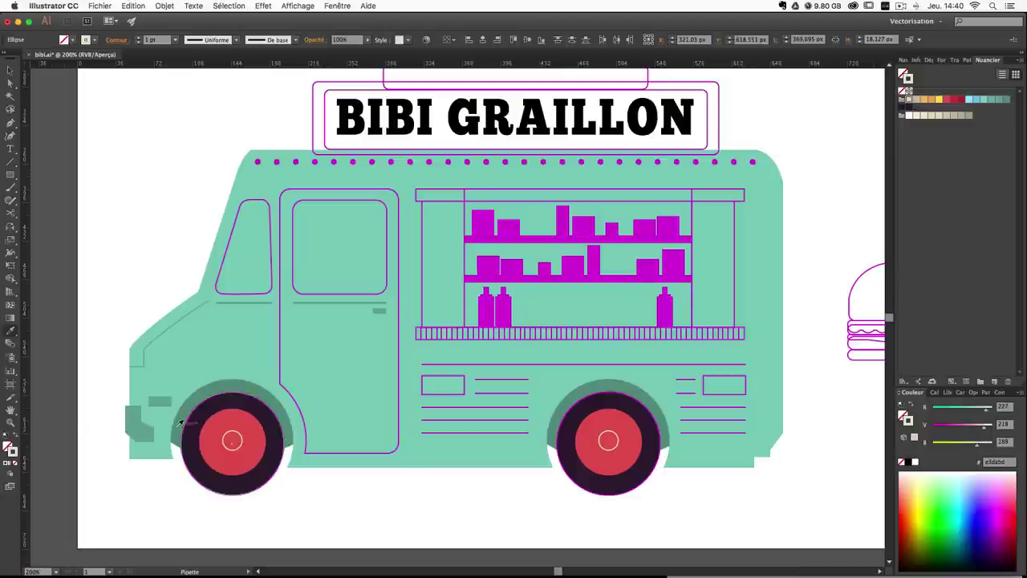
left_click(14, 436)
left_click(617, 504)
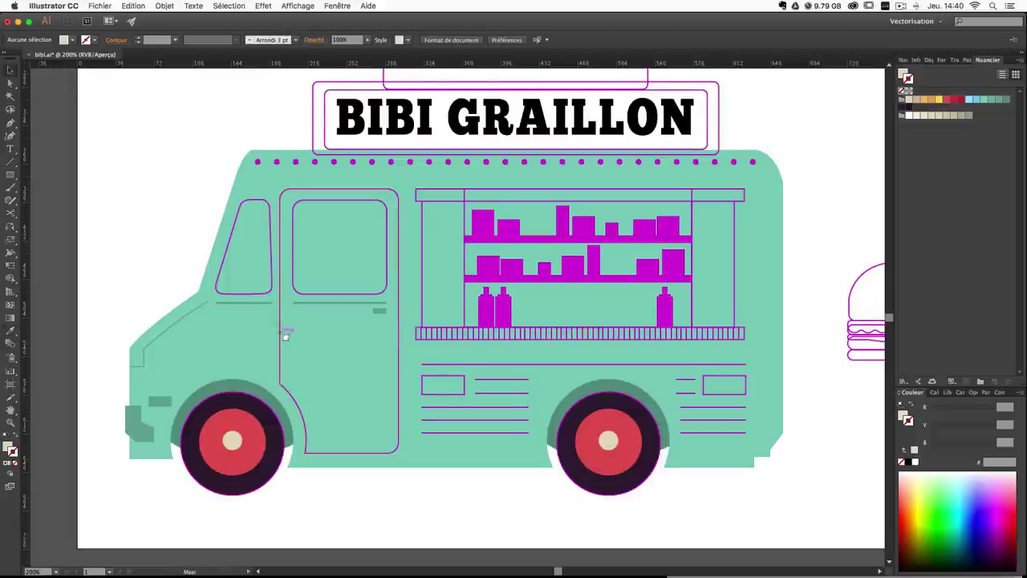
scroll(284, 332, "down", 2)
left_click(615, 412)
left_click(681, 464)
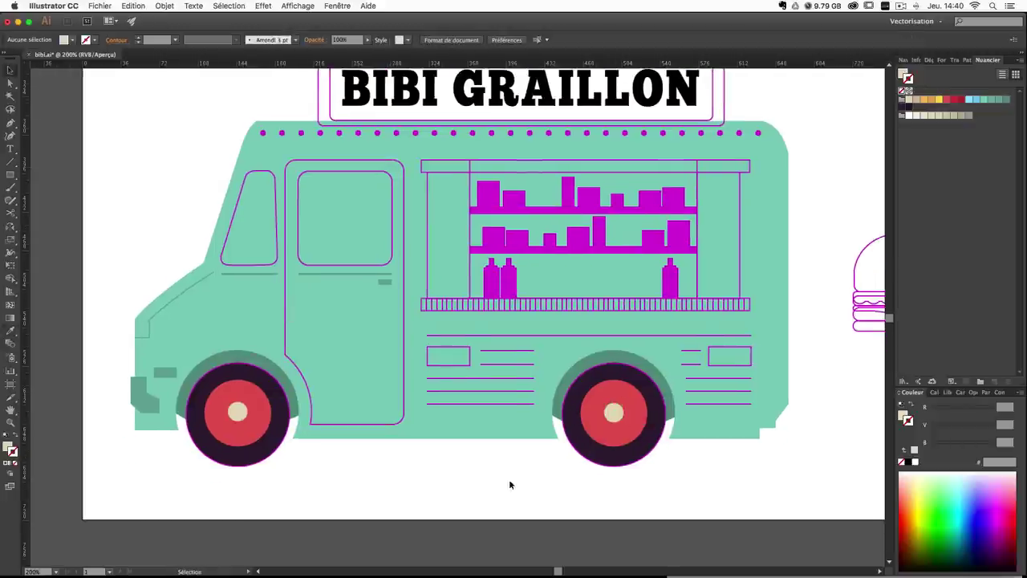
left_click(237, 412)
left_click(522, 510)
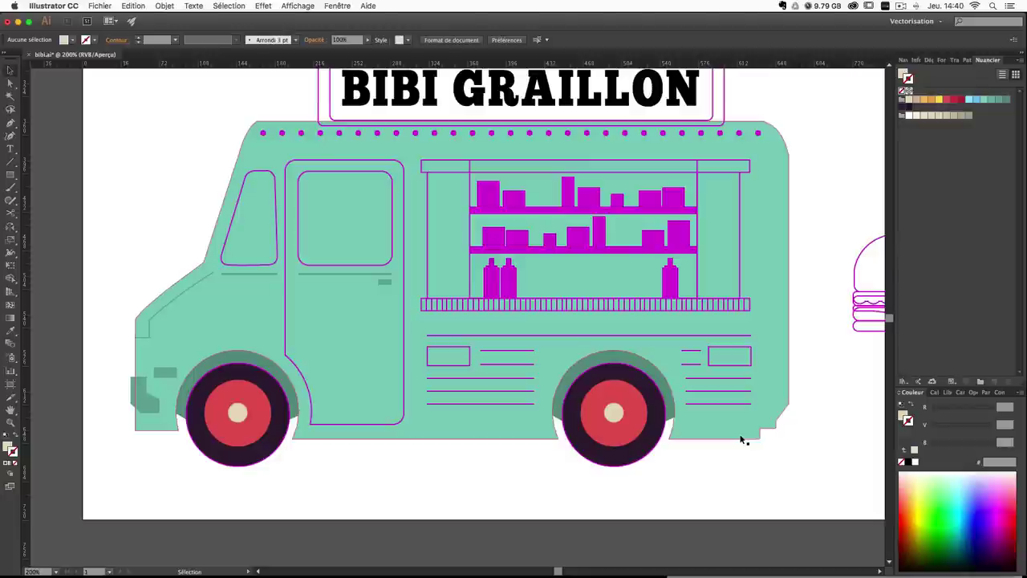
Remove the magenta outline from both dark tyre circles.
left_click(285, 409)
left_click(282, 411)
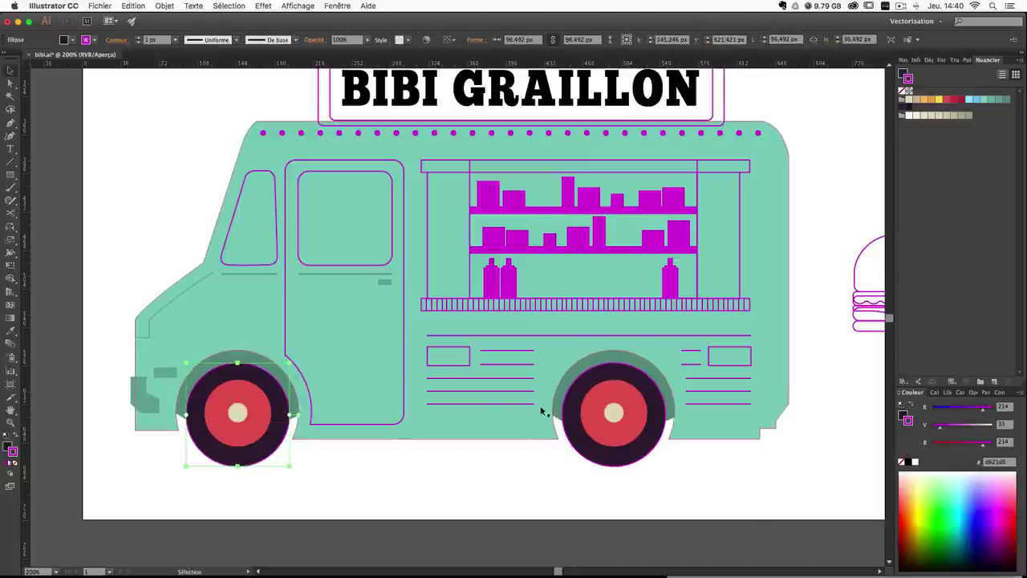
left_click(566, 409, "shift")
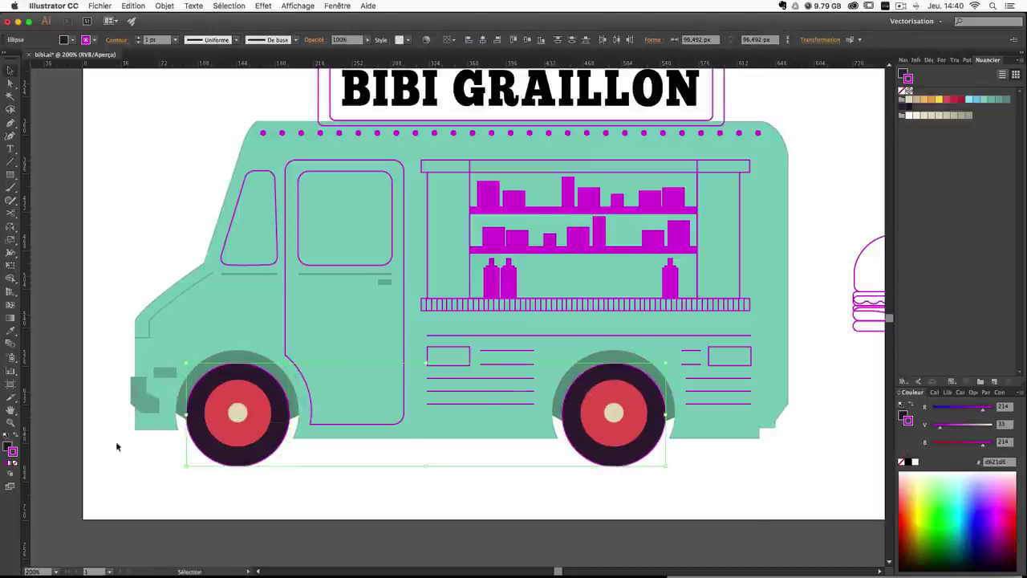
left_click(13, 463)
left_click(467, 480)
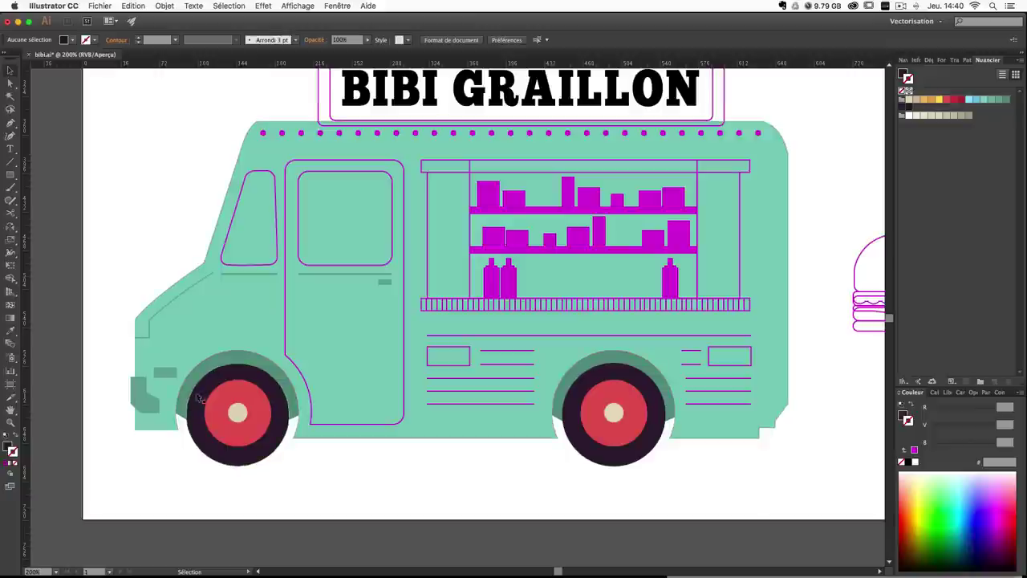
Make the "roue gauche" layer the active layer.
left_click(935, 392)
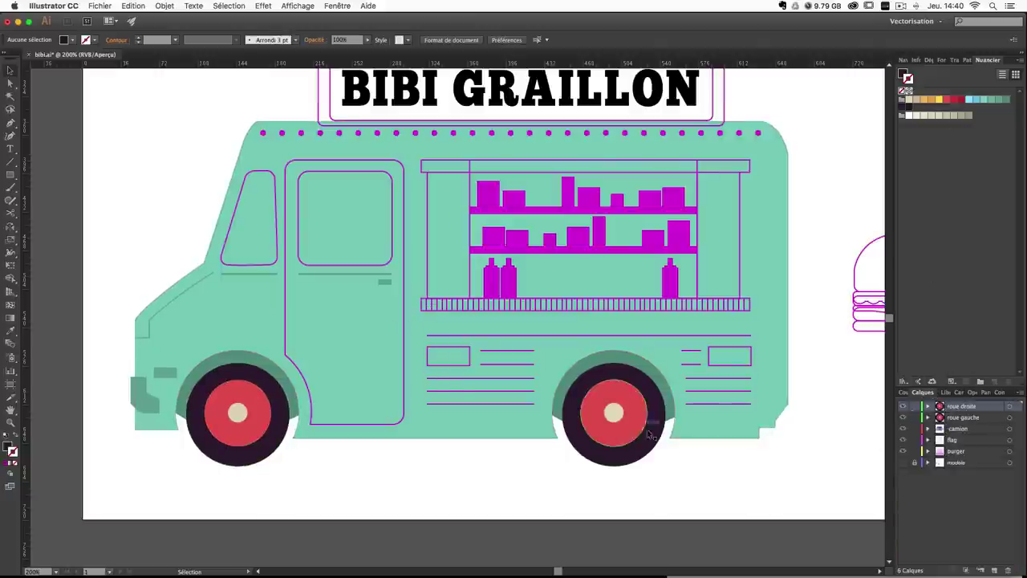
left_click(975, 426)
left_click(969, 419)
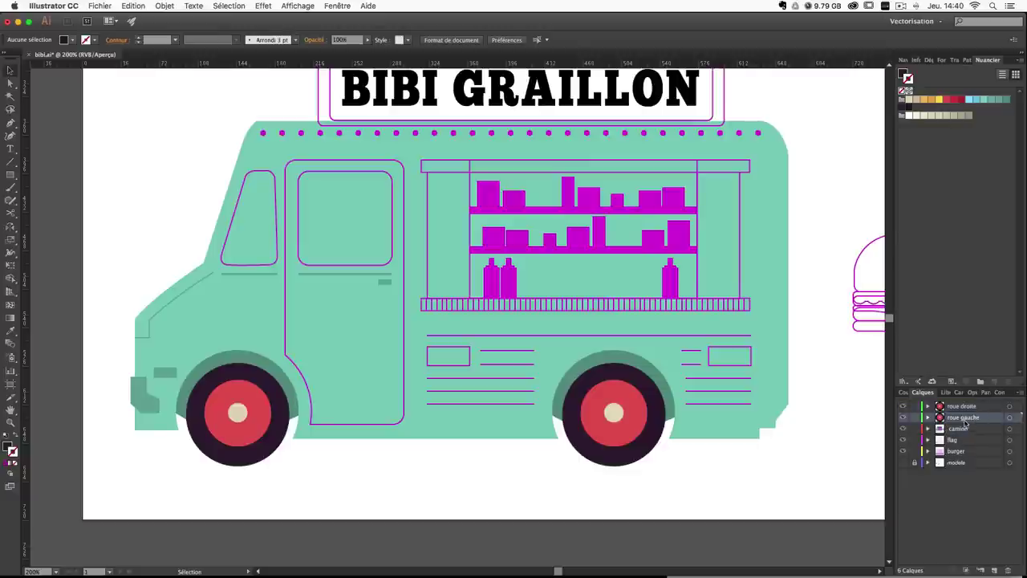
Draw a dark circle about 17.5 px in diameter on the empty area beside the truck's cab.
left_click_drag(300, 406, 321, 401)
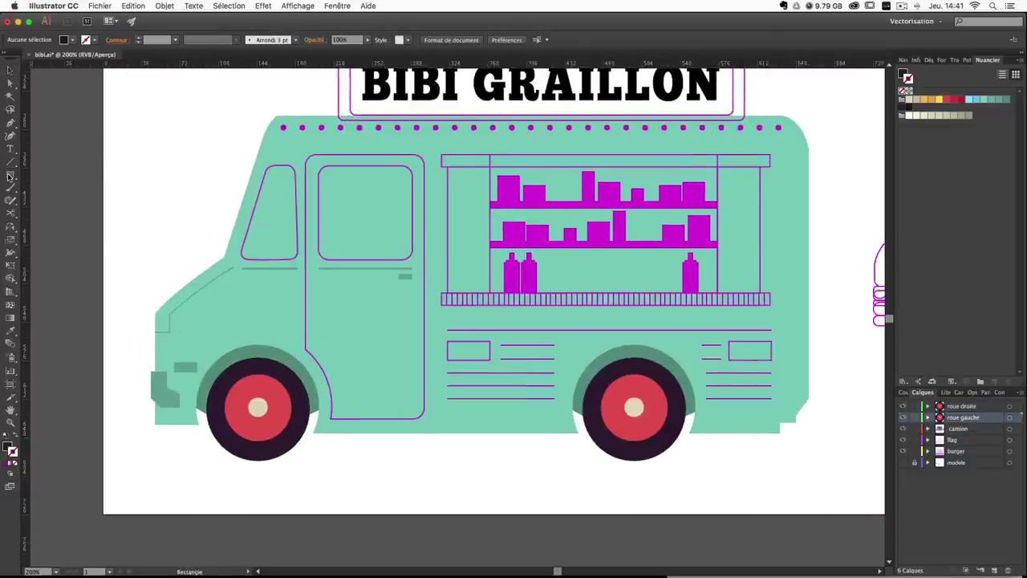
left_click_drag(10, 176, 44, 201)
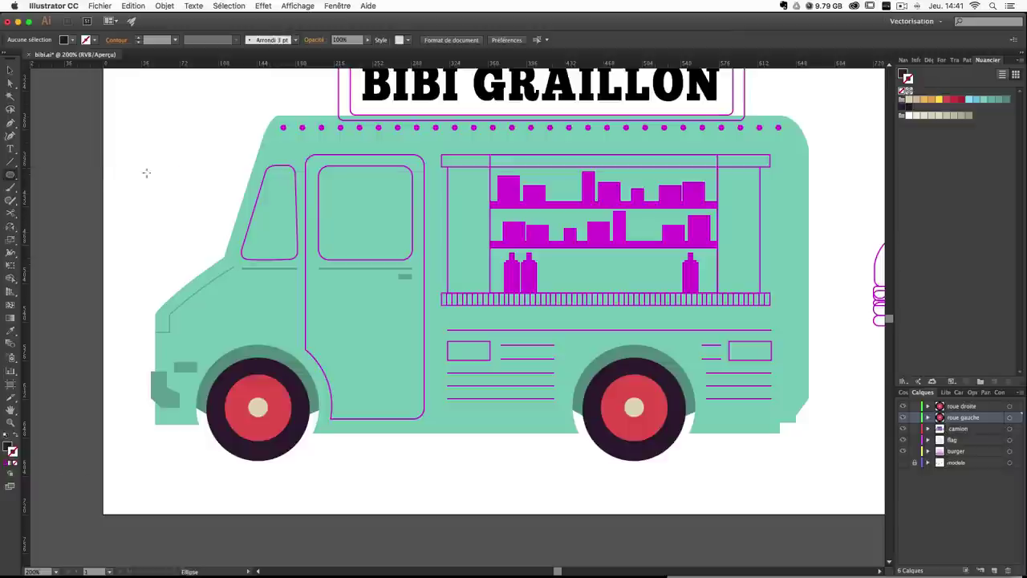
left_click_drag(146, 173, 154, 189)
key("v")
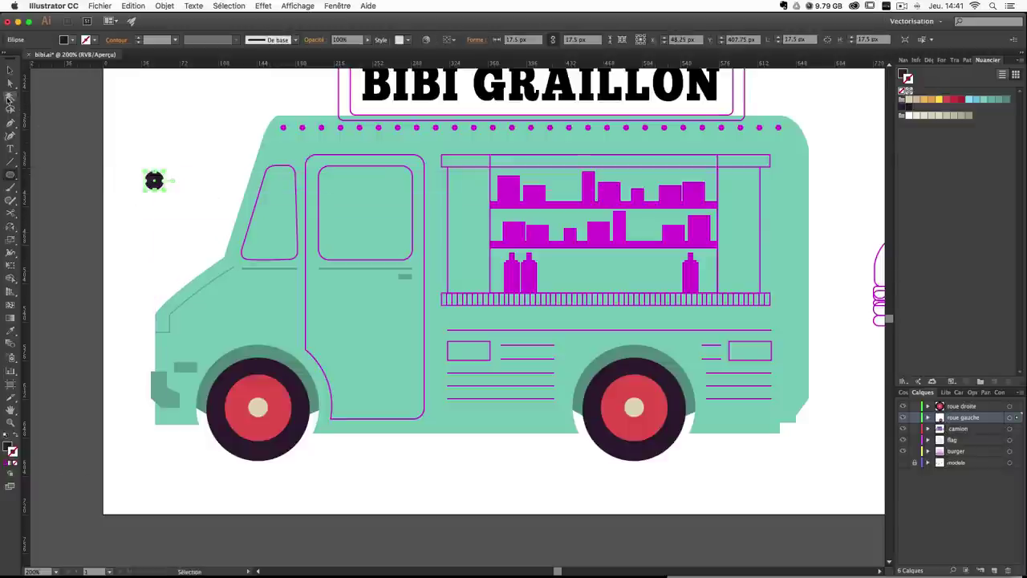
With the Pen tool, draw a downward-pointing triangle from the small circle's sides to a tip below it, making a teardrop about 30 px tall.
left_click(11, 124)
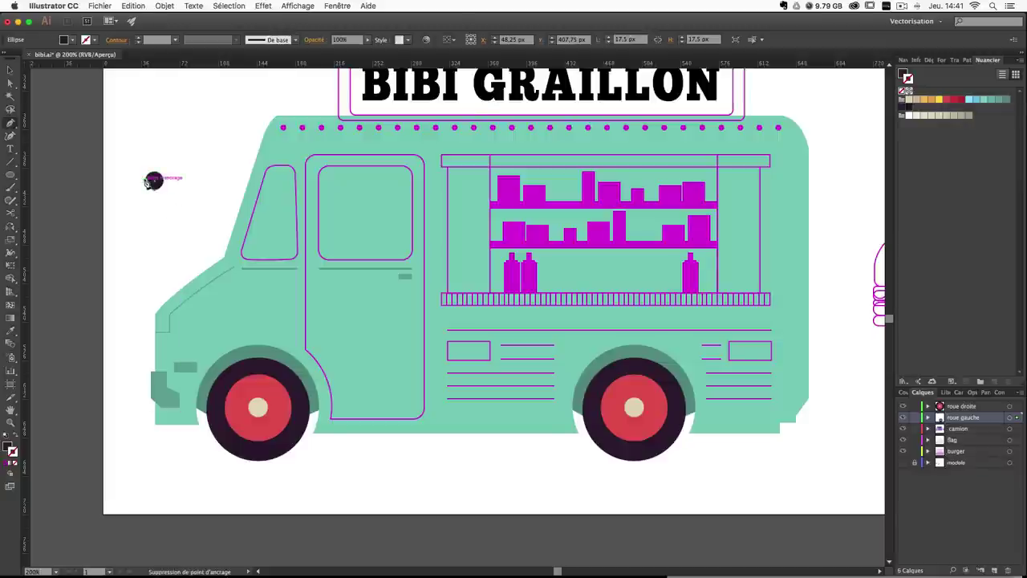
left_click(145, 180)
key("super+z")
left_click(140, 218, "super")
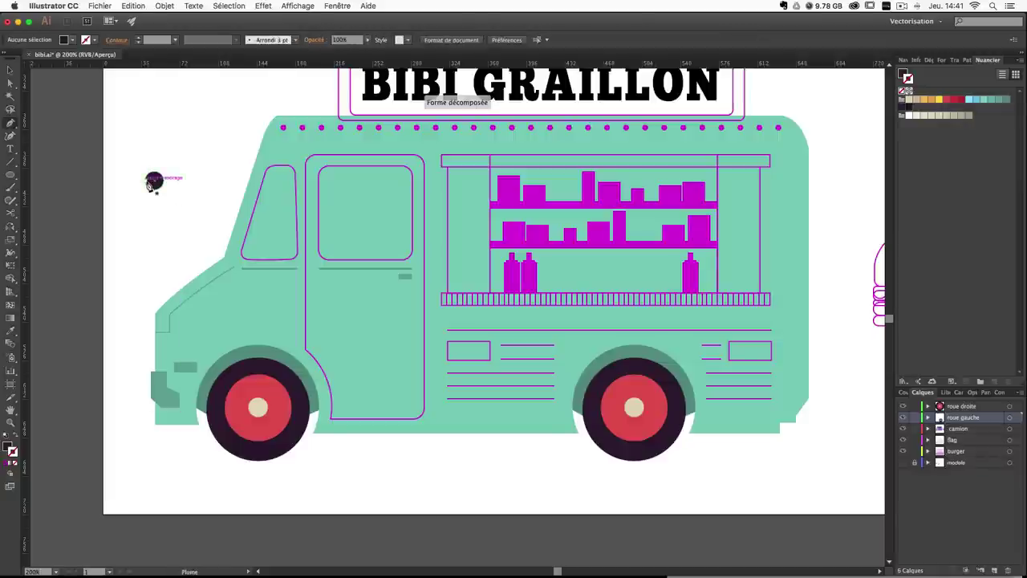
left_click(150, 181)
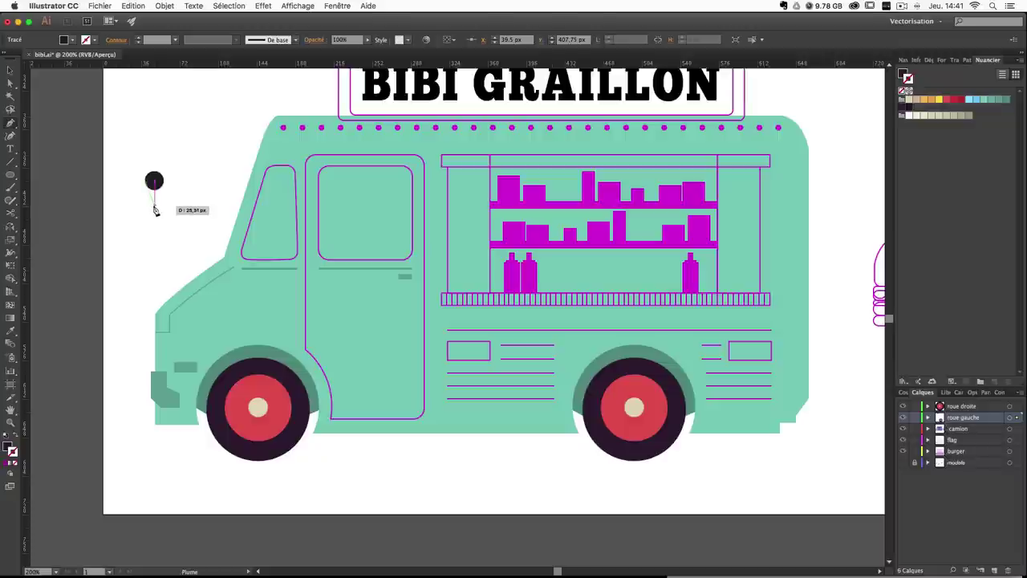
left_click(155, 211)
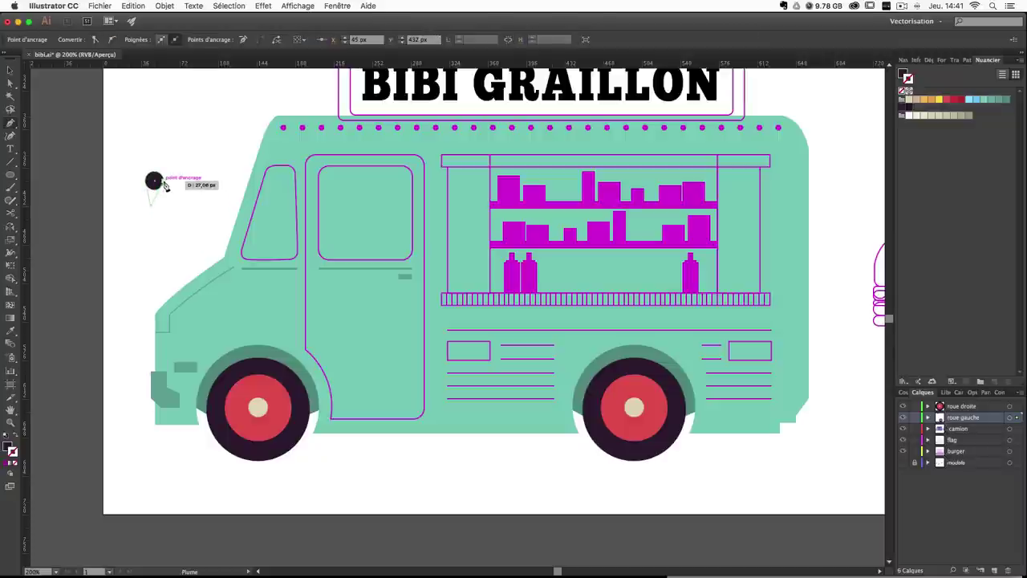
left_click(164, 183)
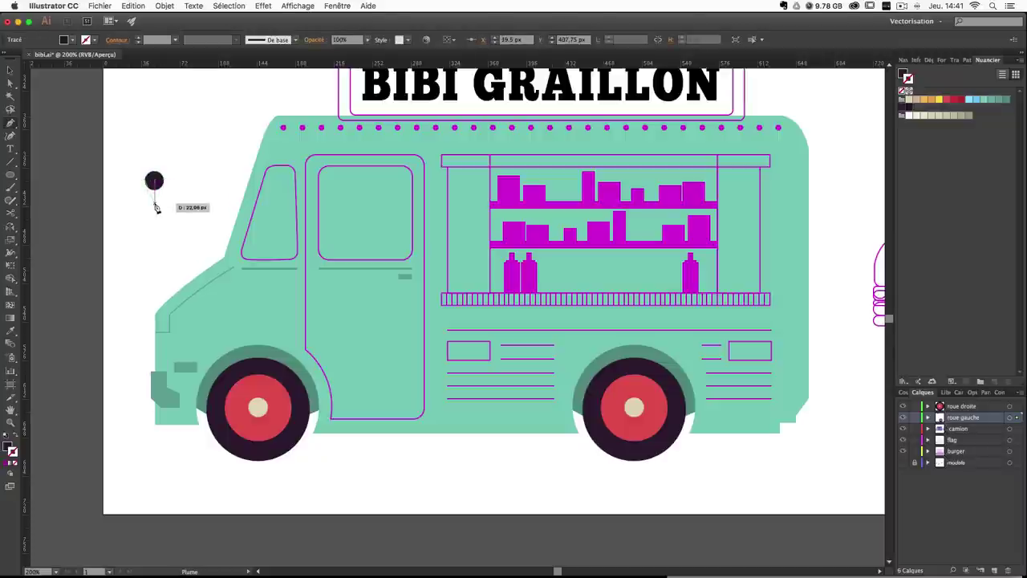
left_click(155, 206)
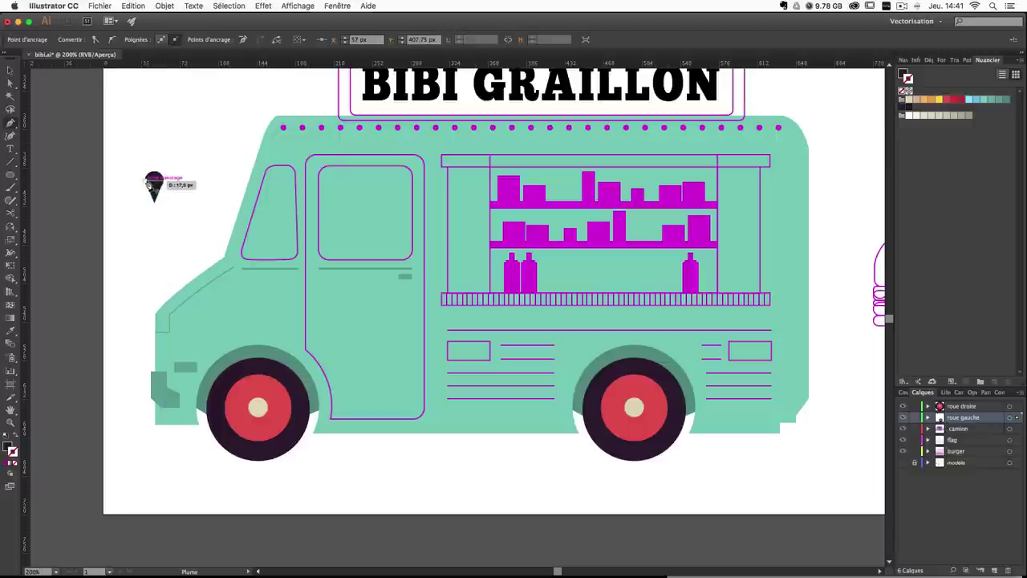
left_click(149, 183)
left_click(186, 171, "ctrl")
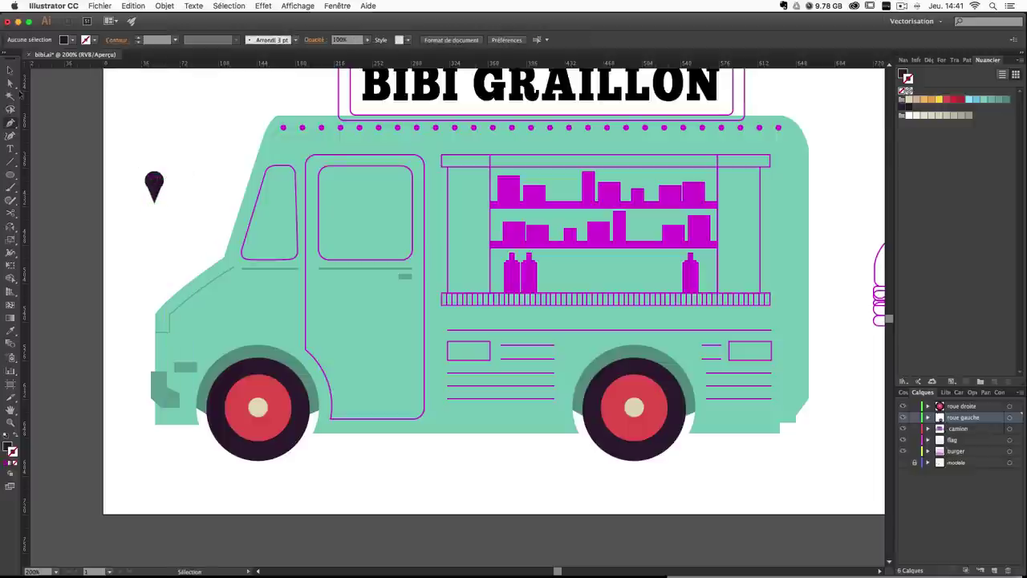
Merge the small circle and the triangle into one teardrop shape using Pathfinder.
left_click(6, 69)
left_click_drag(105, 130, 162, 206)
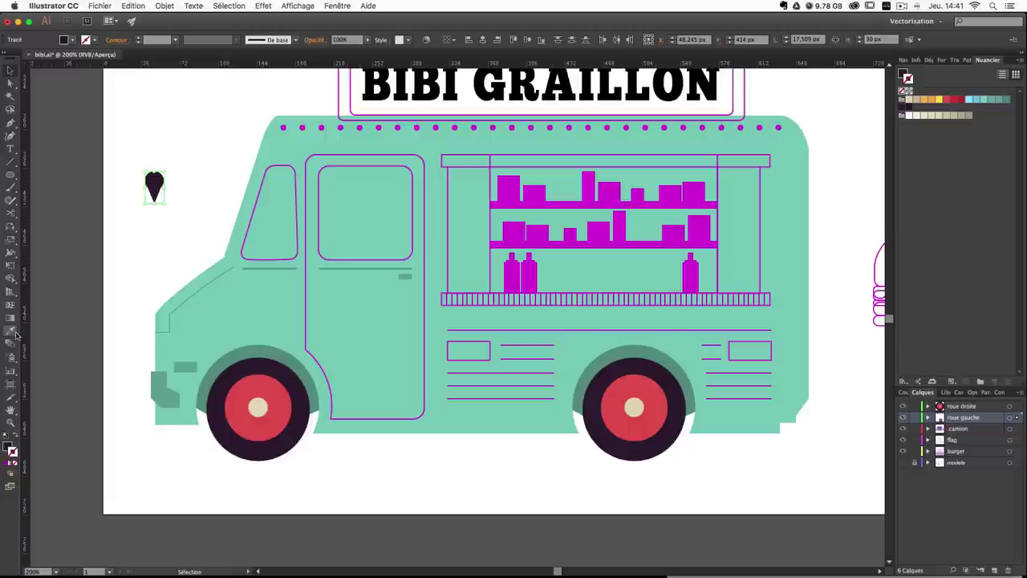
left_click(967, 60)
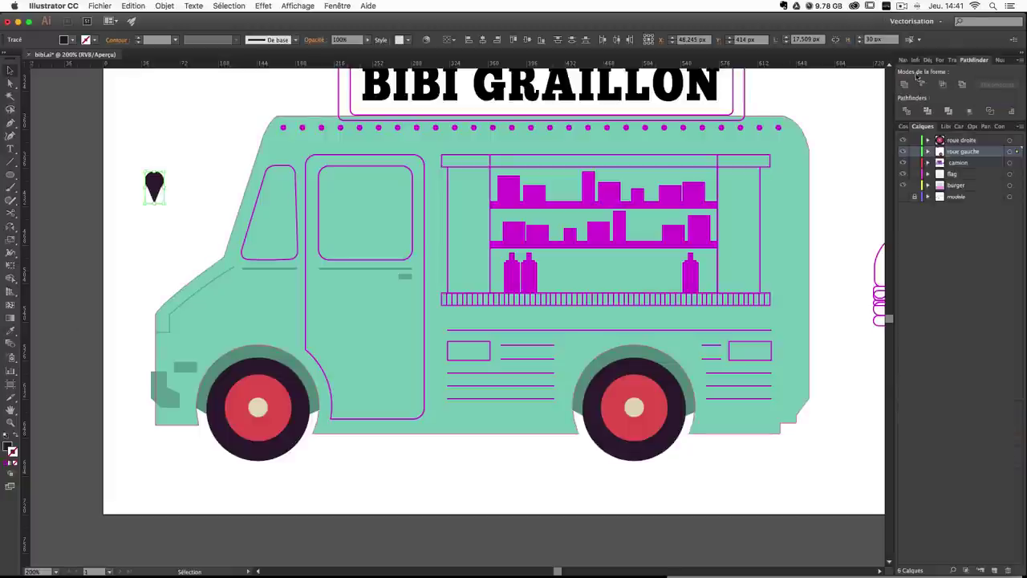
left_click(1001, 61)
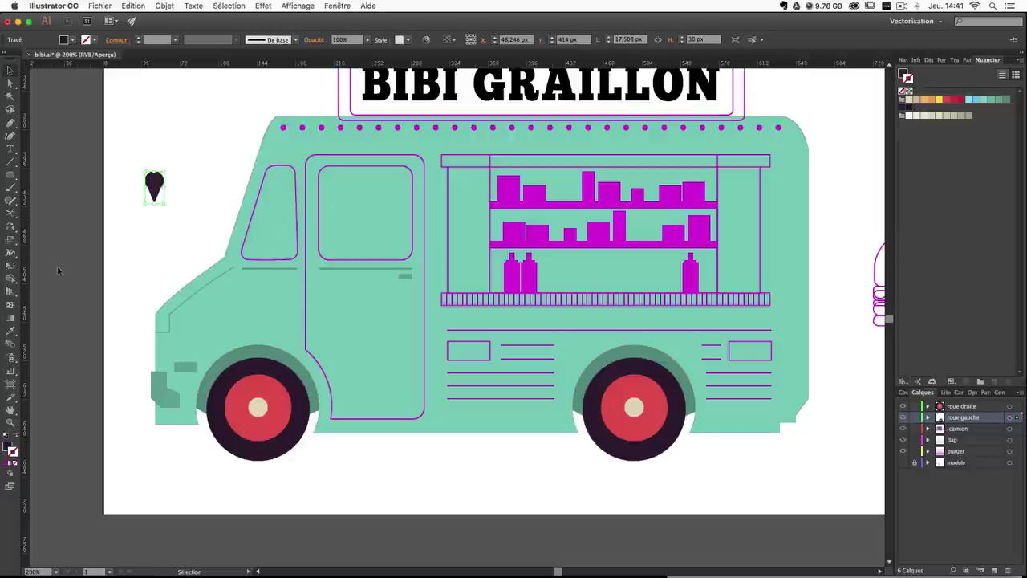
Fill the teardrop with the dark red swatch #af2e3a and no stroke.
left_click(954, 102)
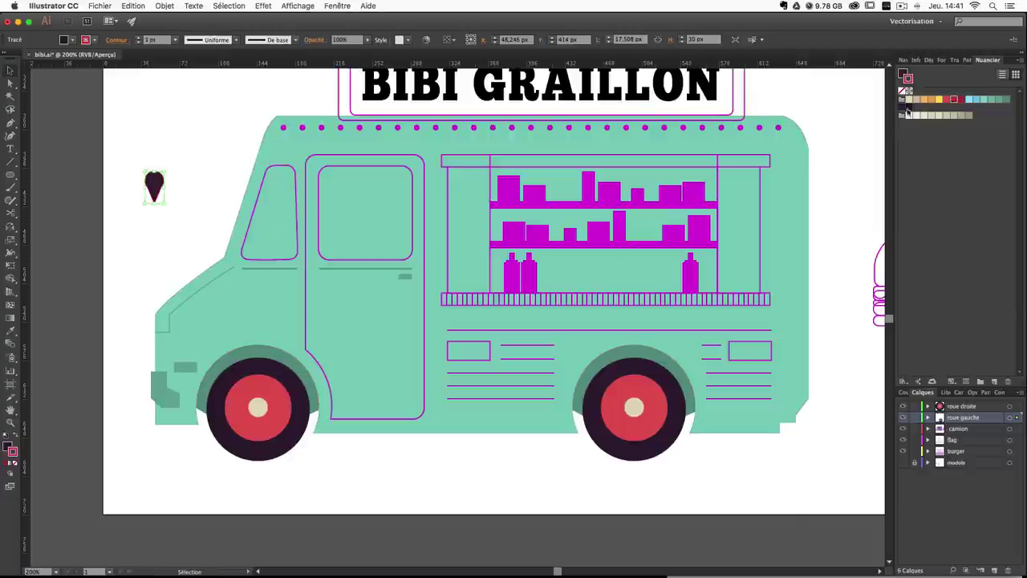
key("super+z")
left_click(8, 450)
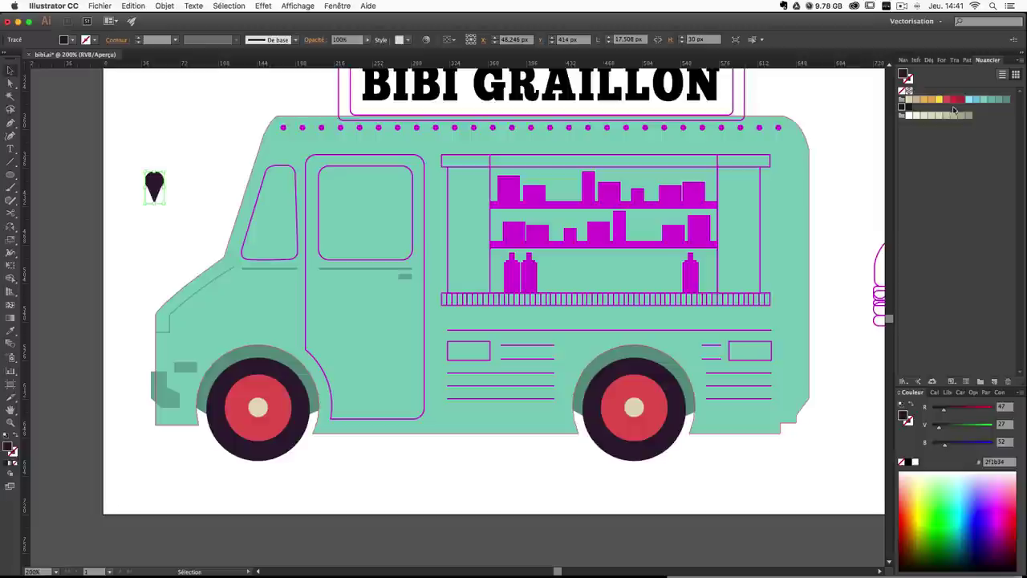
left_click(954, 99)
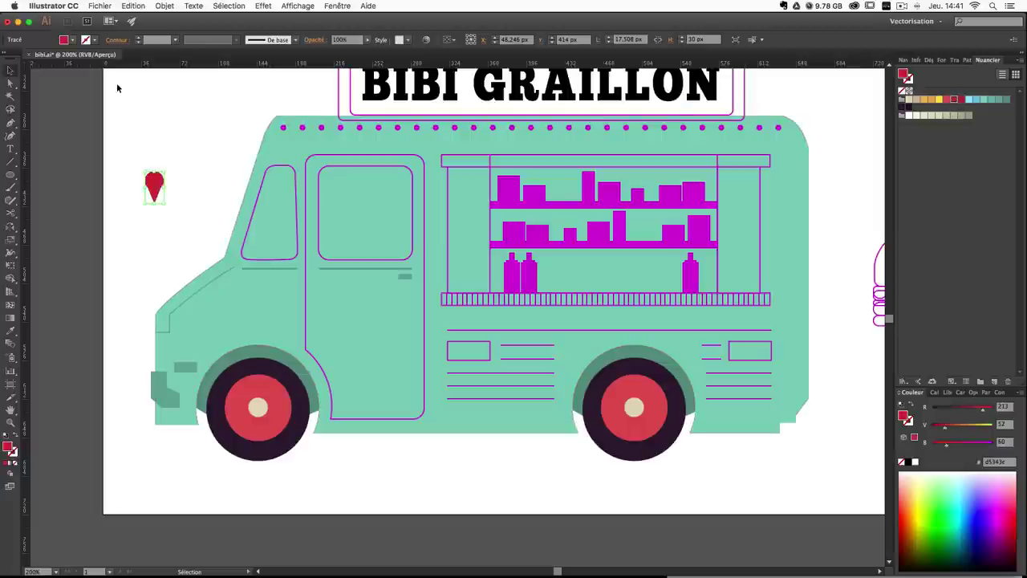
left_click(962, 100)
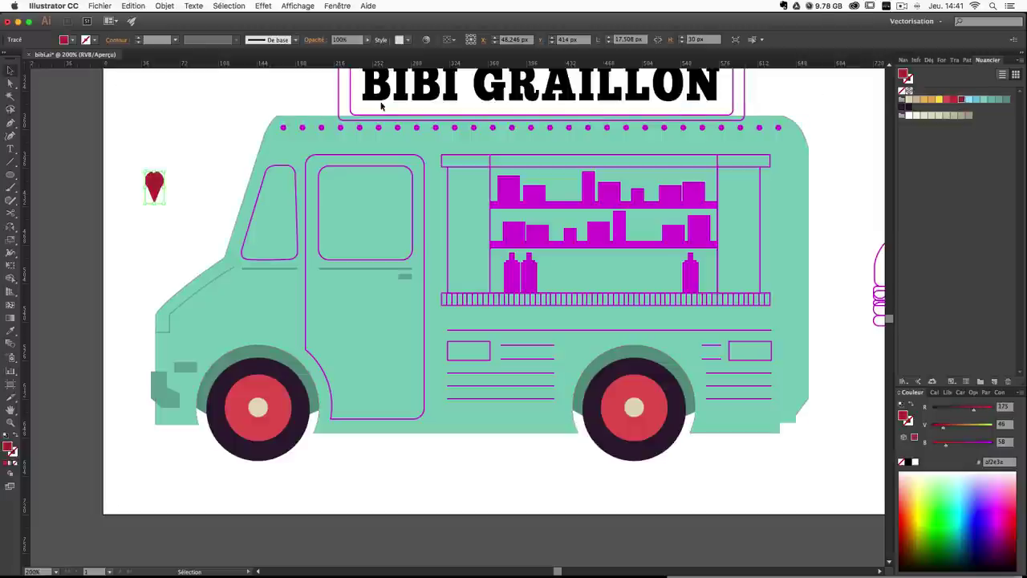
Scale the teardrop down to about 8.7 × 14.8 px and place it on the front wheel's red disc, just above the hub.
left_click_drag(157, 178, 263, 379)
left_click(153, 303)
left_click(354, 441)
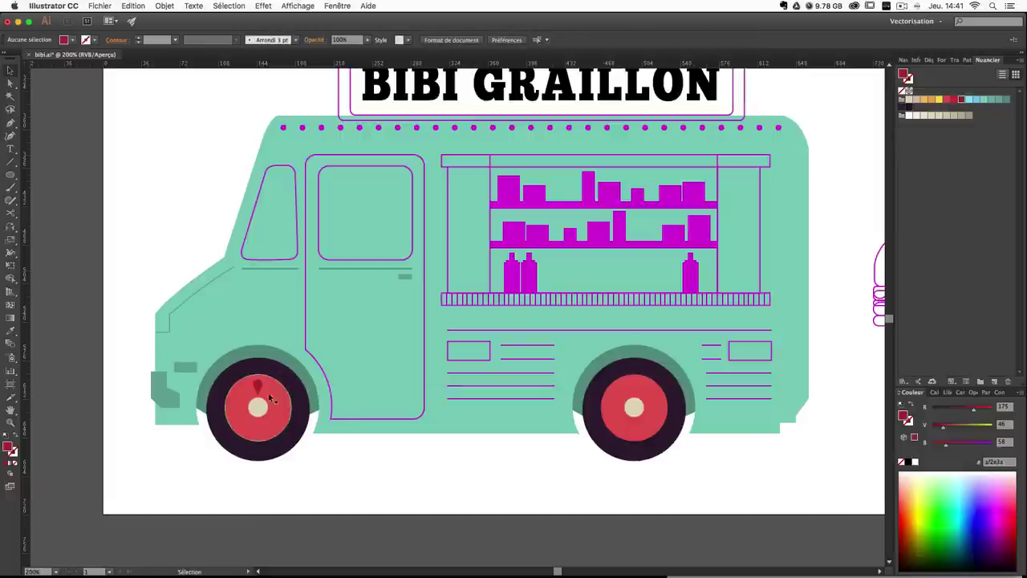
left_click(257, 386)
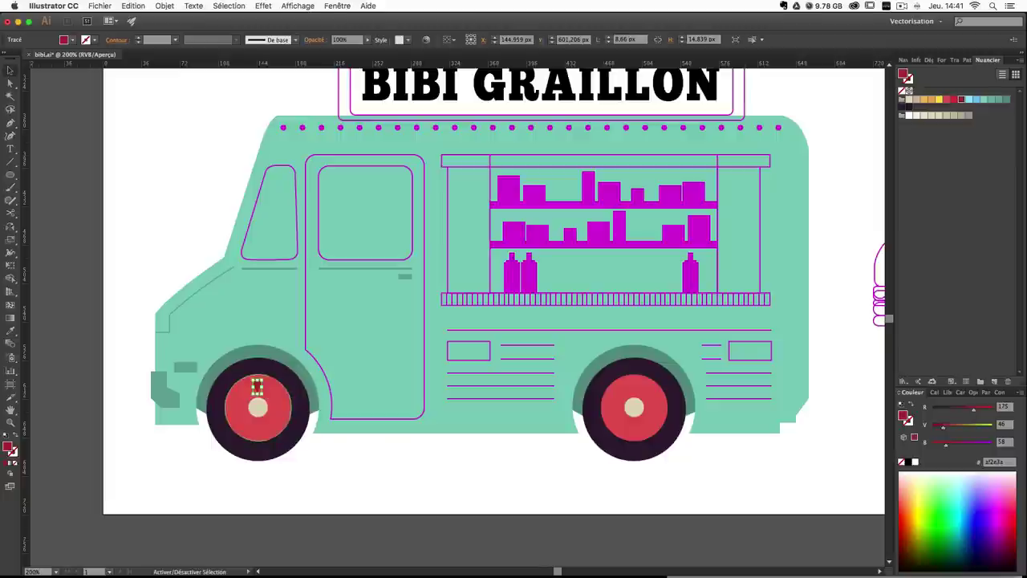
left_click(378, 465)
left_click(260, 386)
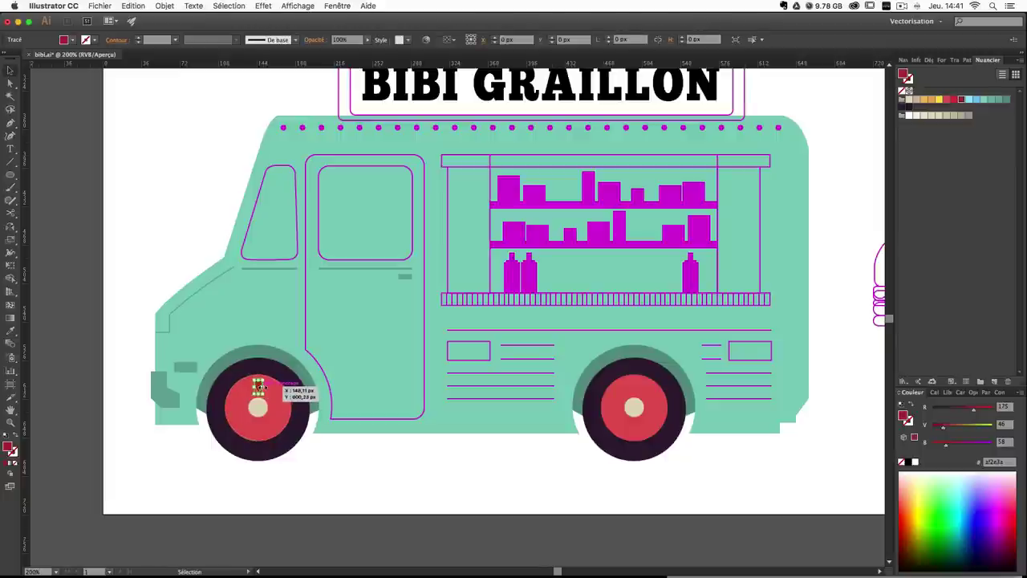
Duplicate and rotate the teardrop around the front wheel's hub at 90° intervals, making four teardrops pointing at the centre.
left_click_drag(259, 388, 296, 406)
left_click(444, 487)
key("super+shift+a")
left_click(351, 446)
left_click(232, 410)
left_click(340, 455)
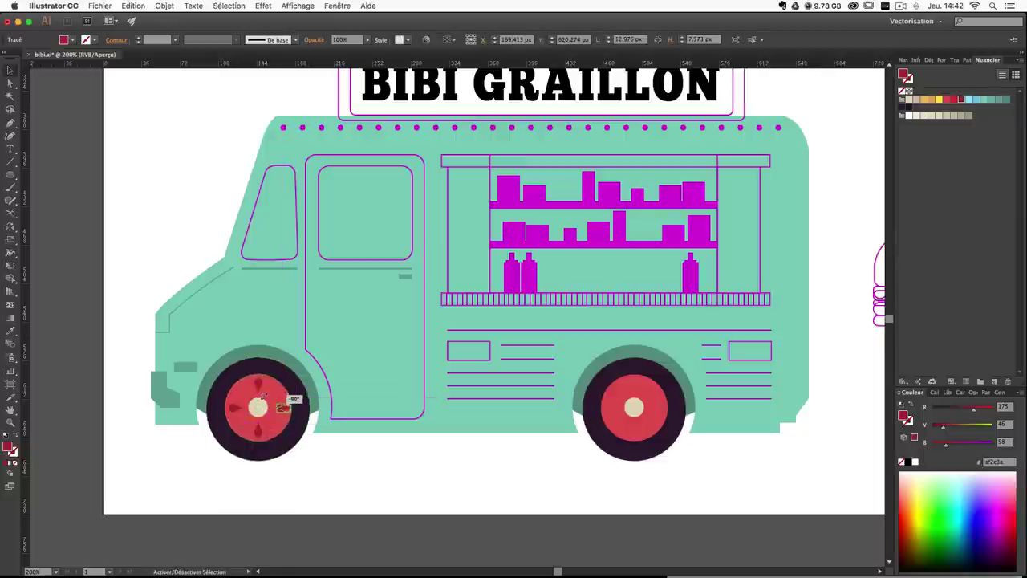
key("a")
left_click(372, 475)
Copy the front wheel's four teardrops onto the "roue droite" layer and centre them around the rear wheel's hub.
key("v")
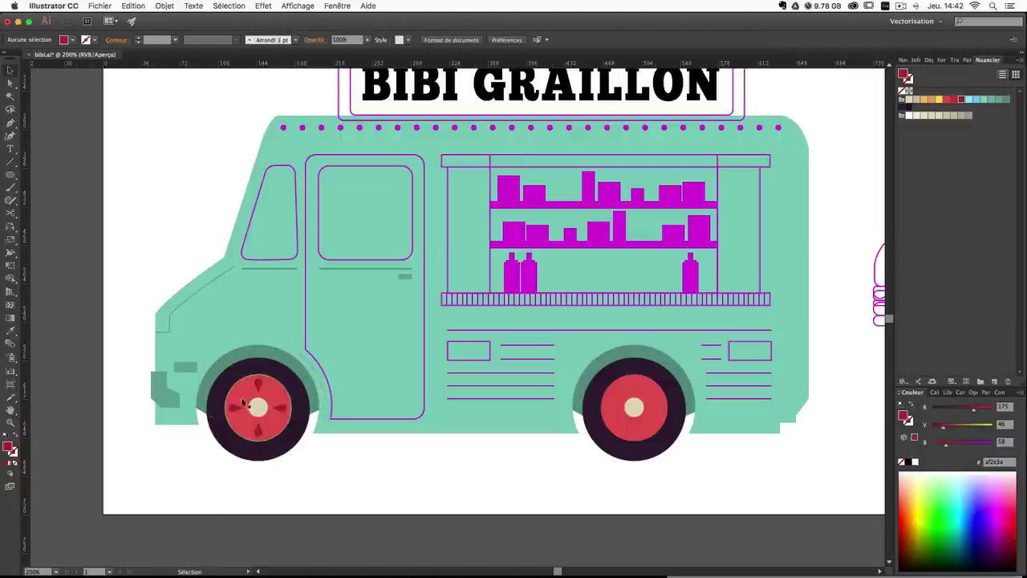
left_click(257, 434)
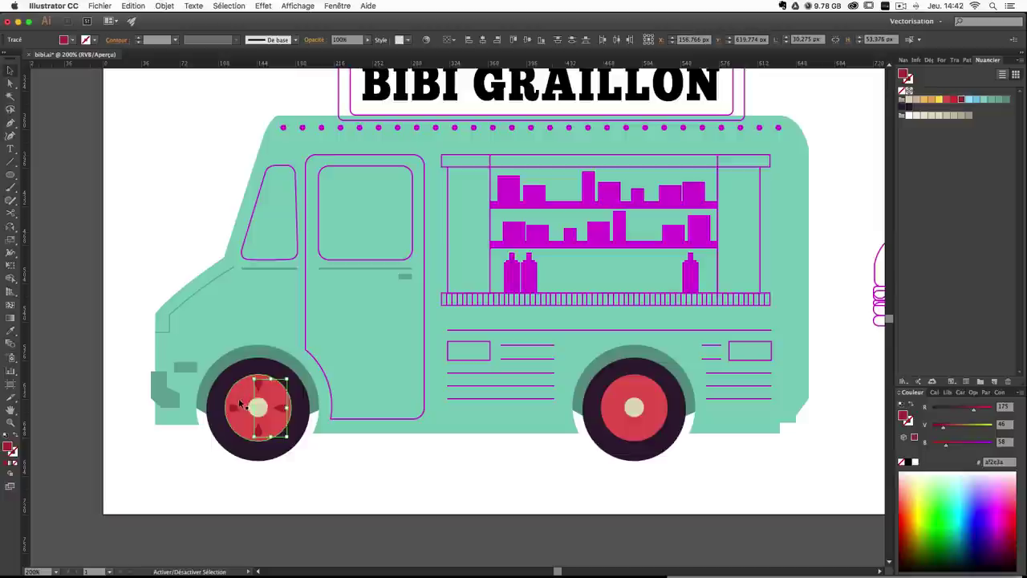
key("a")
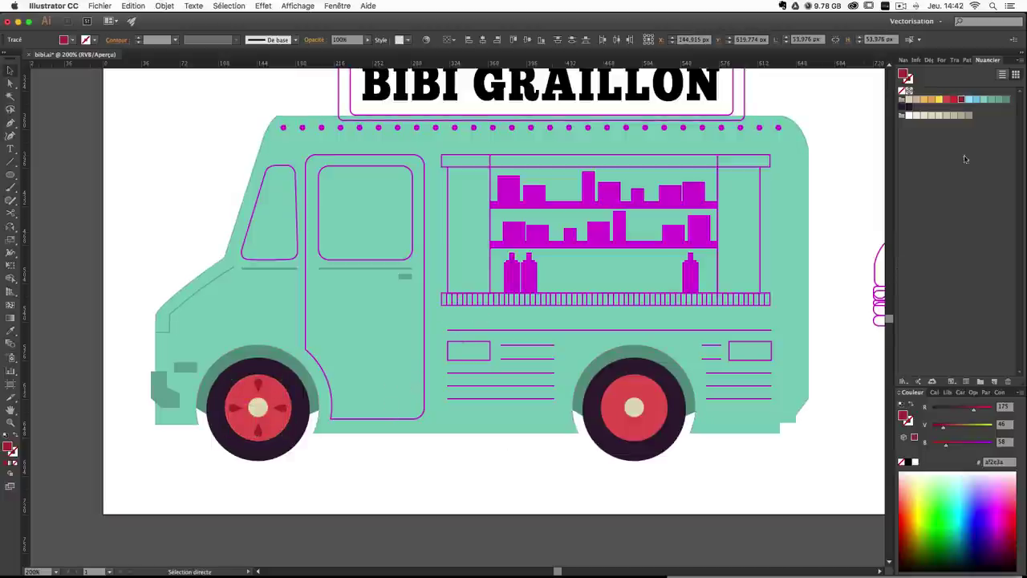
left_click(936, 392)
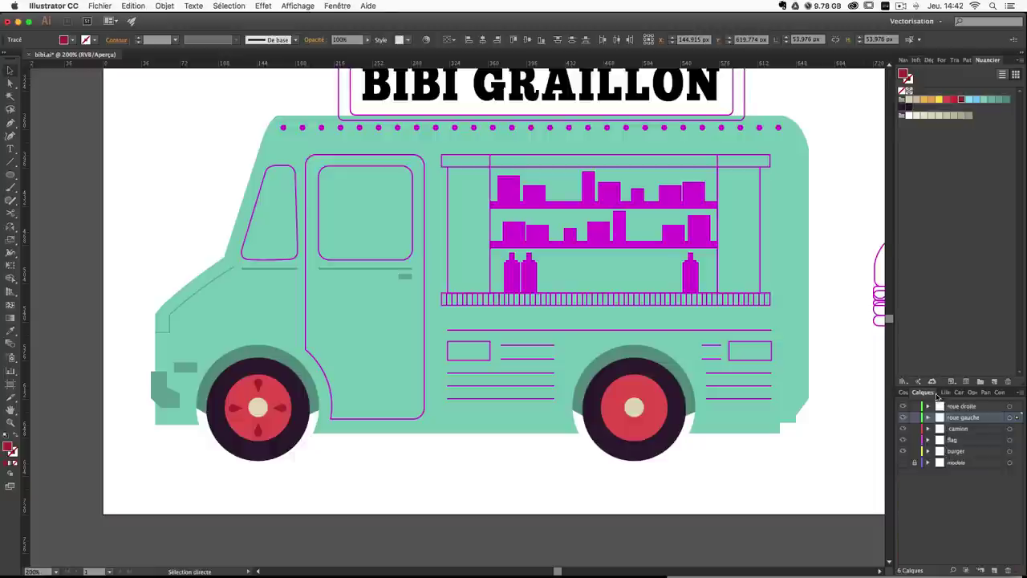
left_click(971, 407)
key("v")
key("super+v")
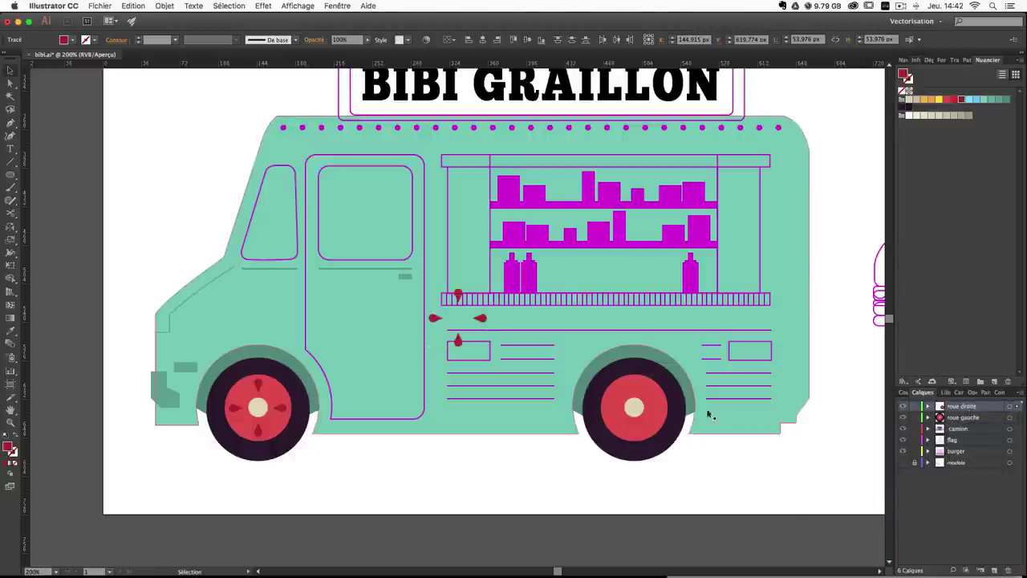
left_click_drag(459, 299, 633, 391)
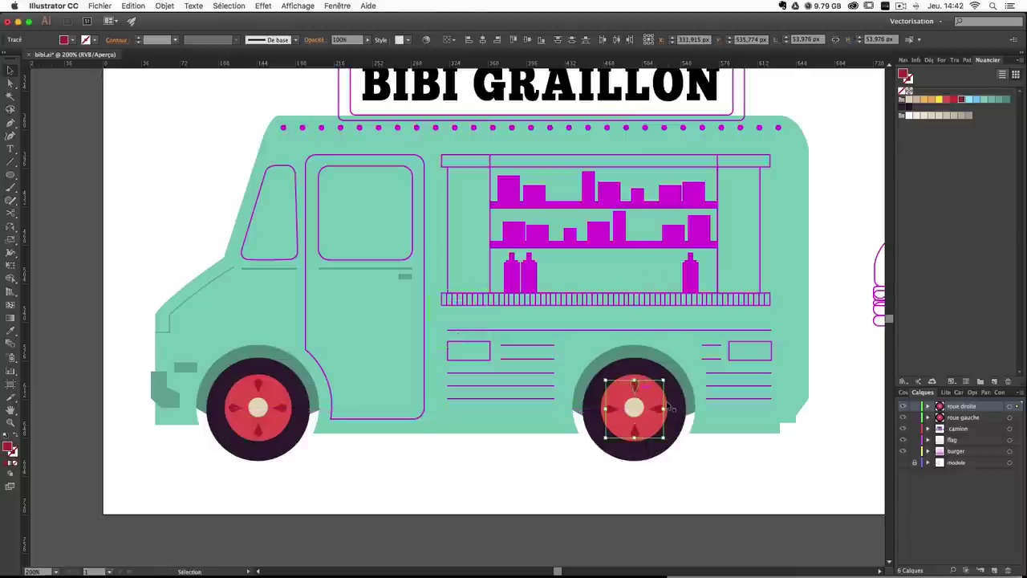
left_click(714, 473)
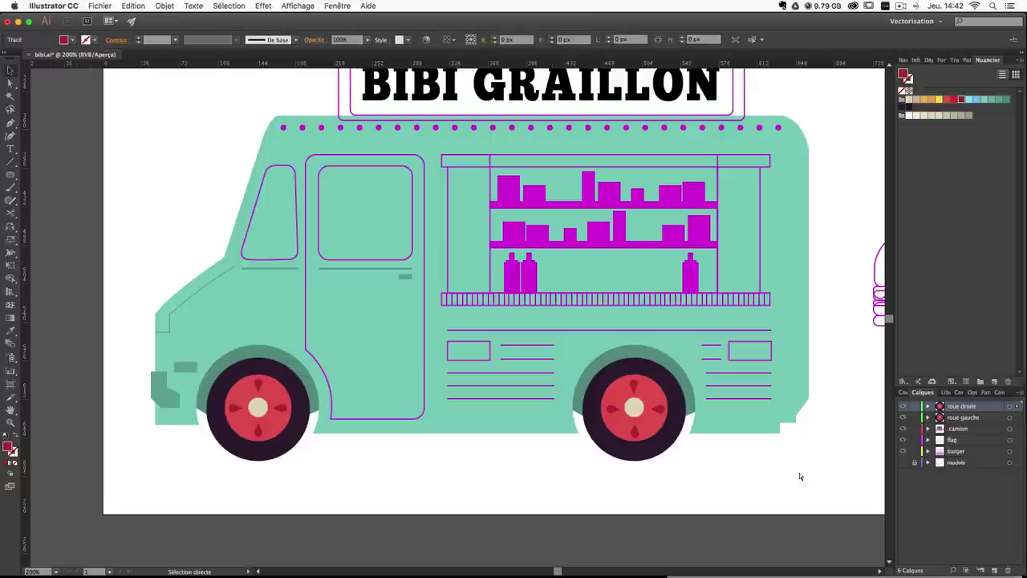
Recolour the outline of the slanted front window with the dark purple swatch #2f1b34.
key("a")
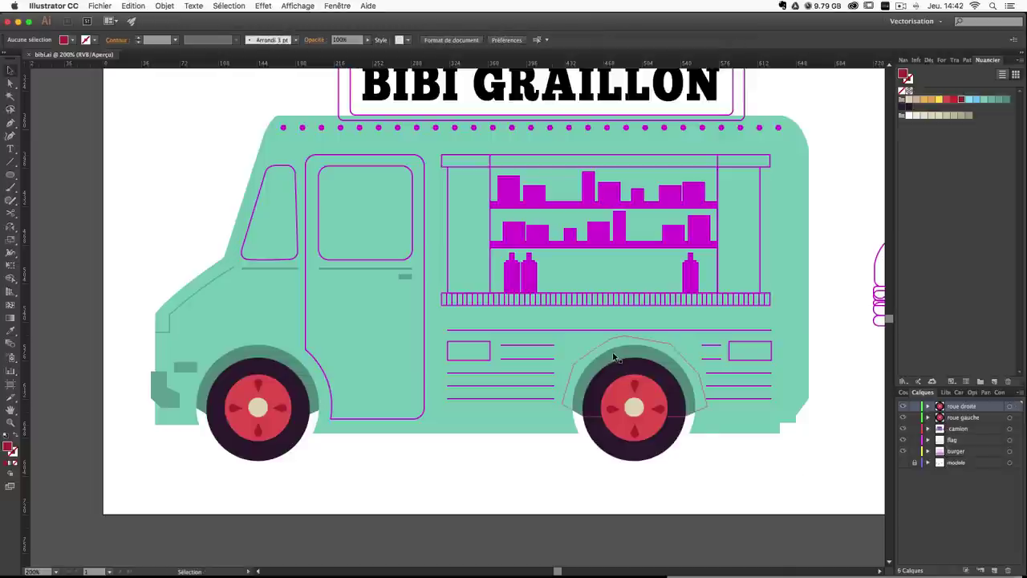
key("h")
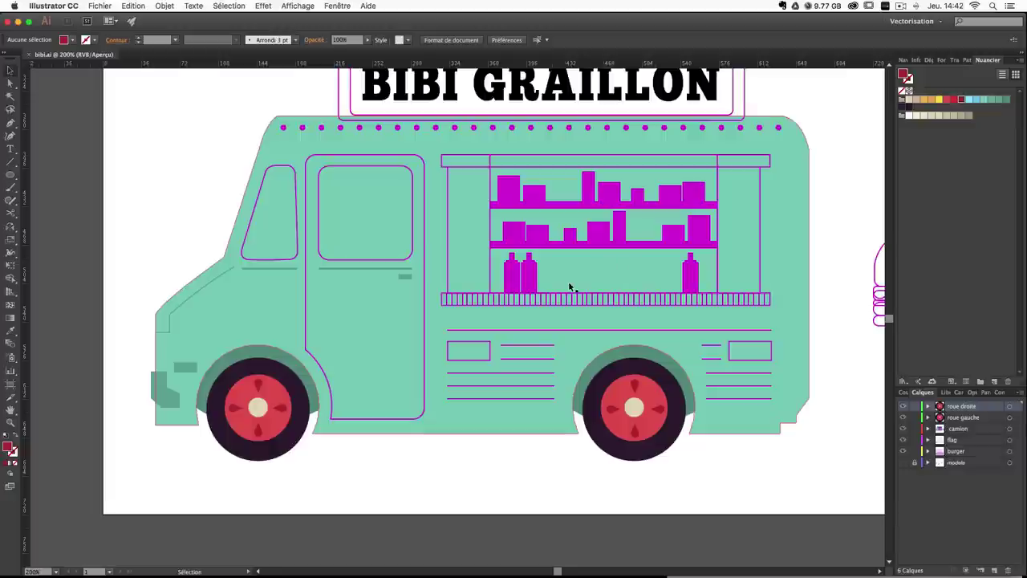
mouse_move(610, 325)
left_mouse_down()
mouse_move(596, 330)
mouse_move(598, 321)
left_mouse_up()
left_click_drag(277, 246, 330, 290)
key("v")
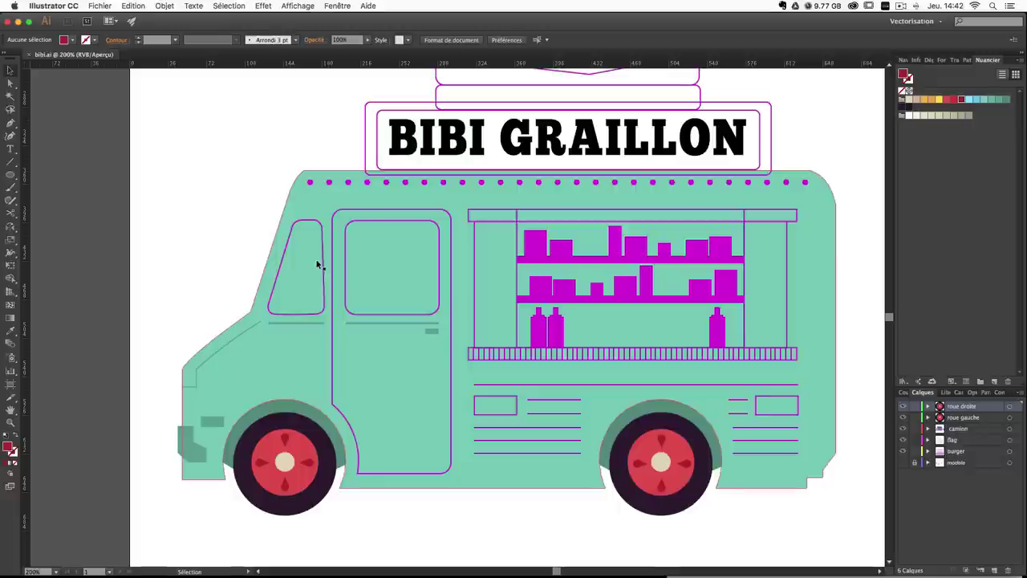
left_click(322, 233)
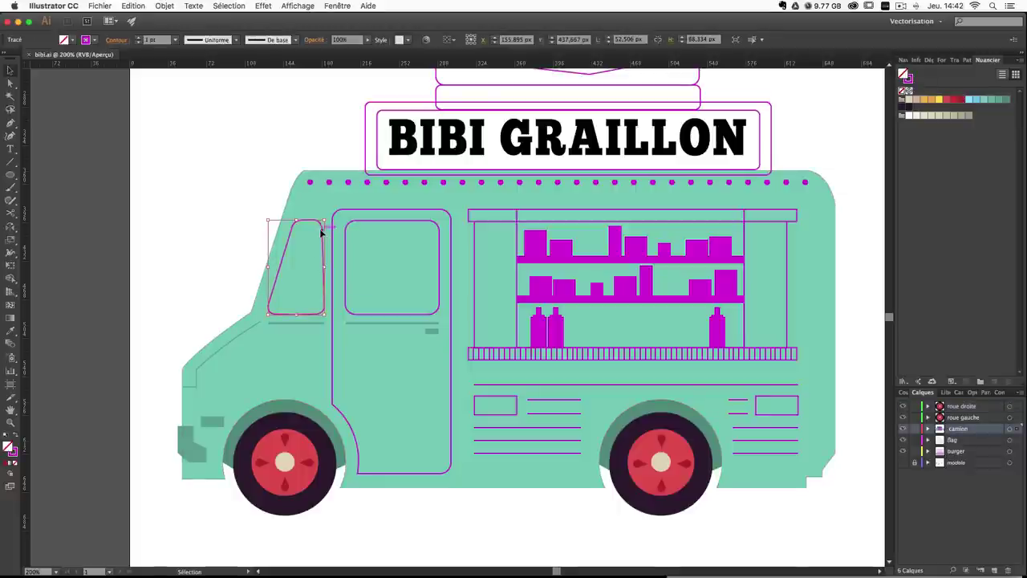
left_click(13, 452)
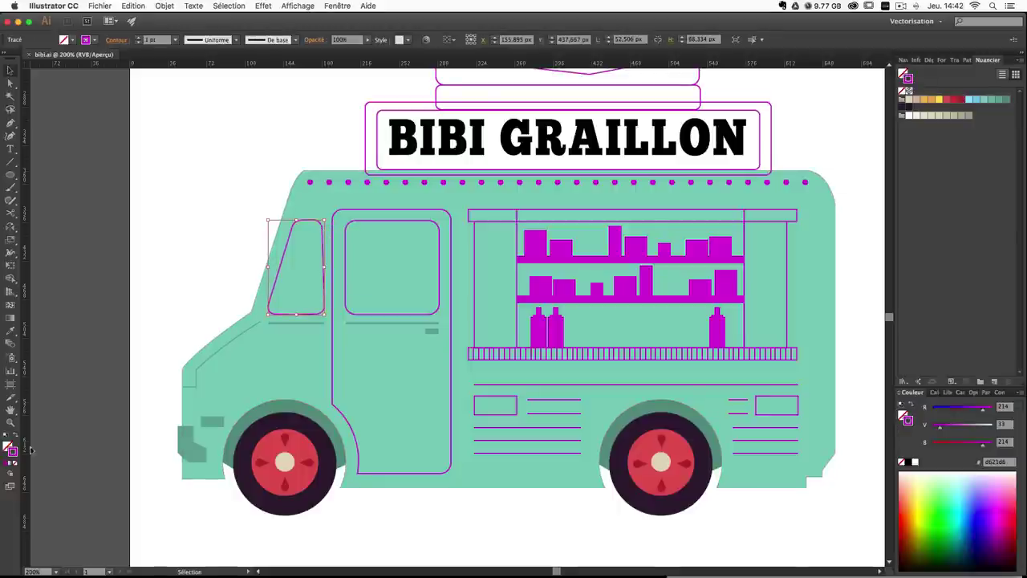
left_click(905, 108)
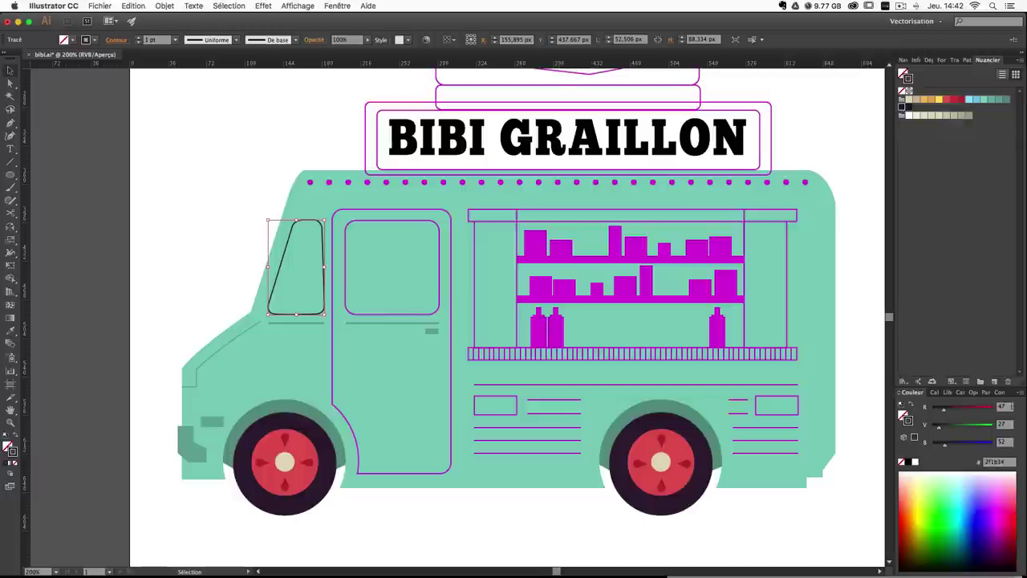
Thicken the slanted front window's stroke to 4 pt.
left_click(1000, 391)
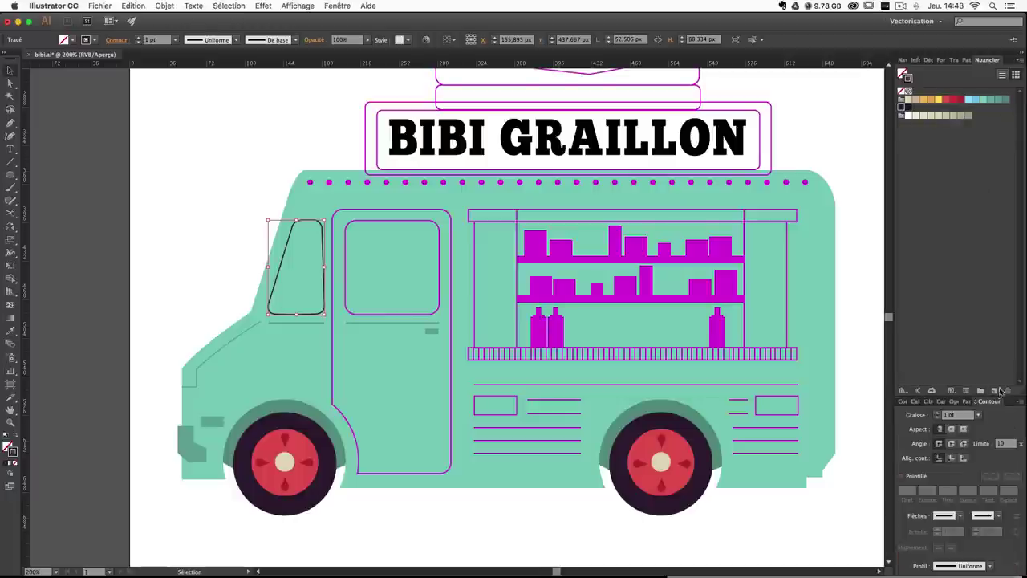
left_click(938, 413)
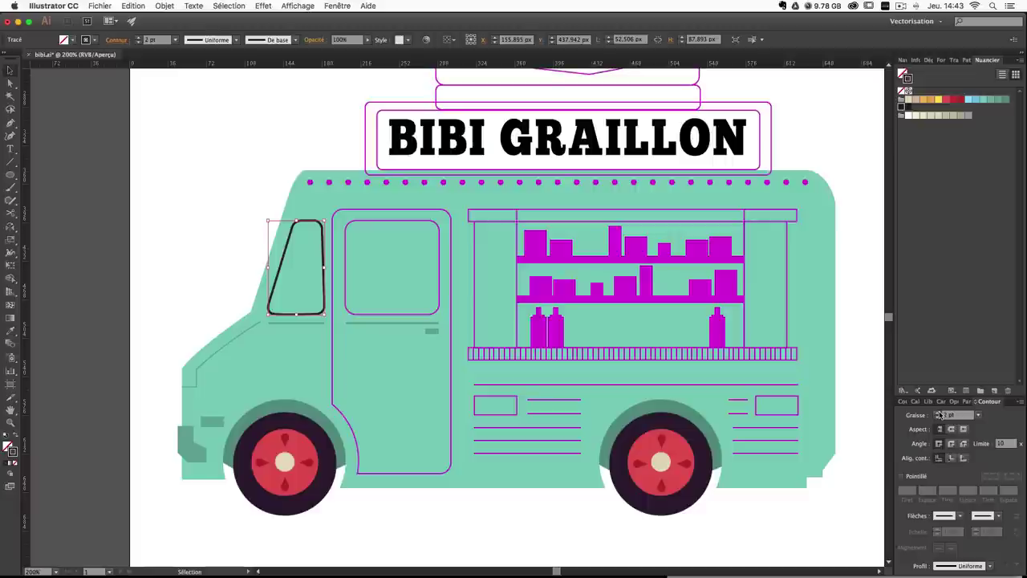
left_click(939, 415)
left_click(939, 414)
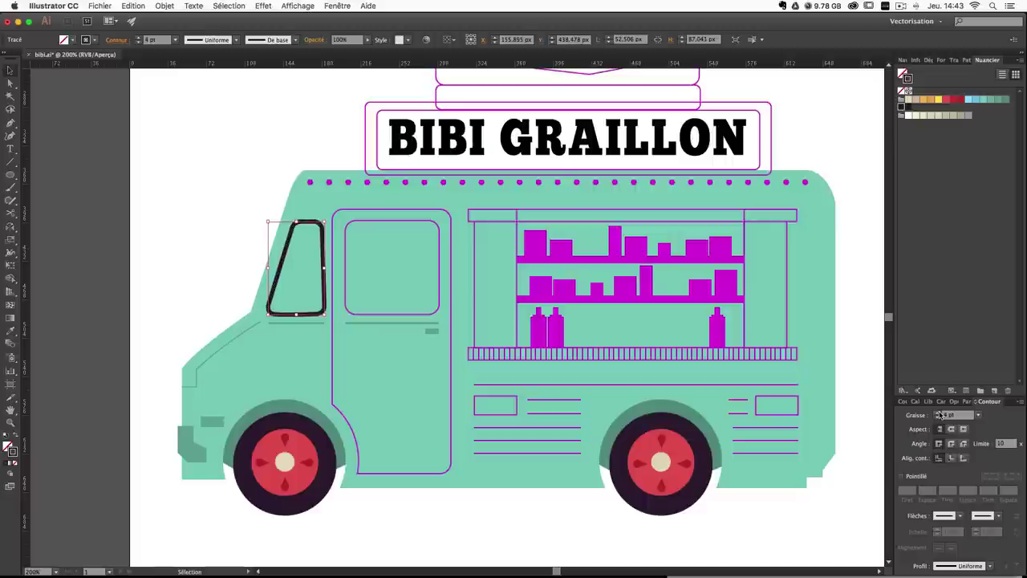
left_click(243, 206)
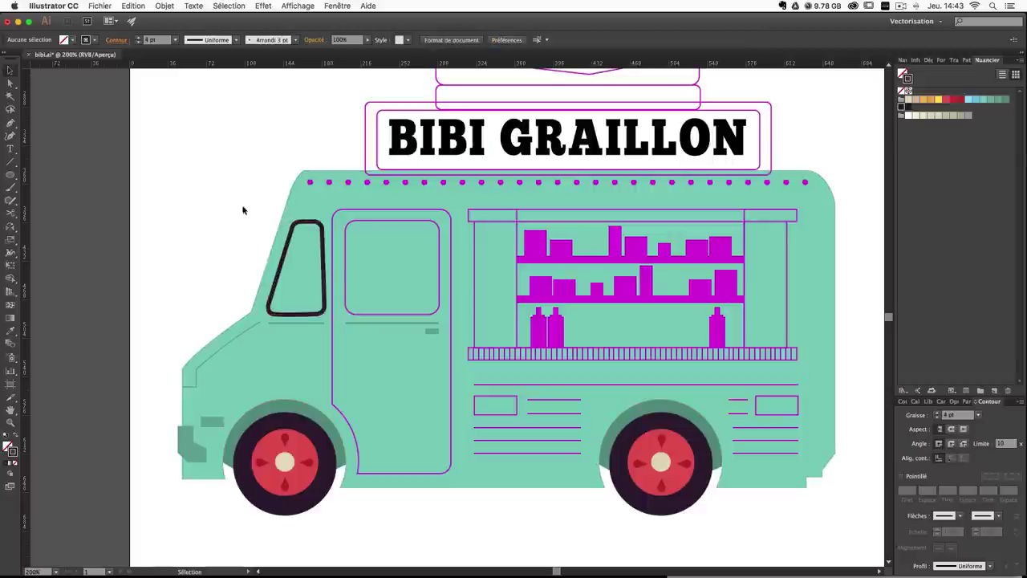
Fill the slanted front window with the light blue swatch #75ccf2.
left_click(321, 231)
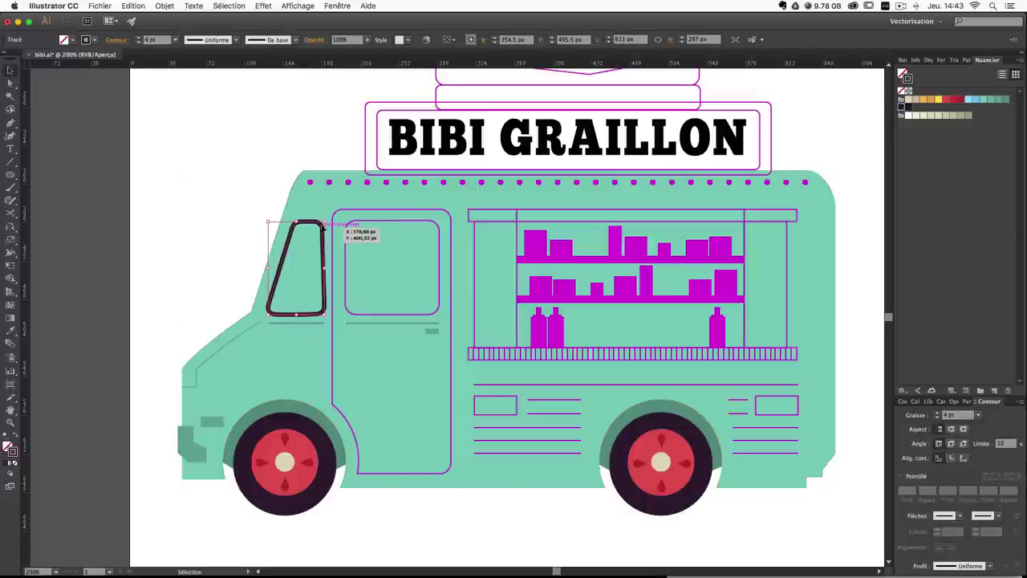
left_click(9, 449)
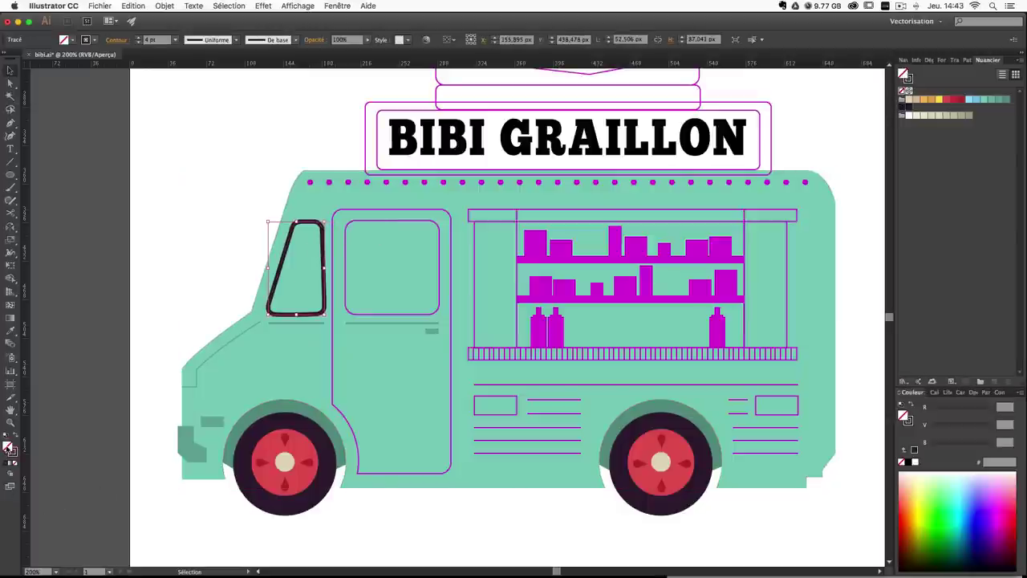
left_click(976, 99)
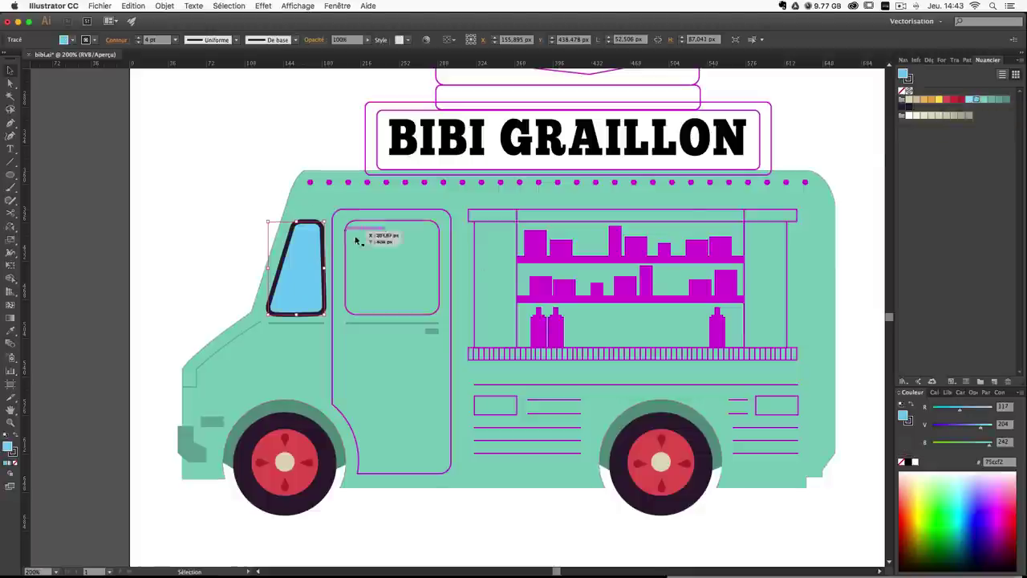
Give the door window the same blue fill and dark 4 pt stroke as the front window, using the Eyedropper.
left_click(391, 222)
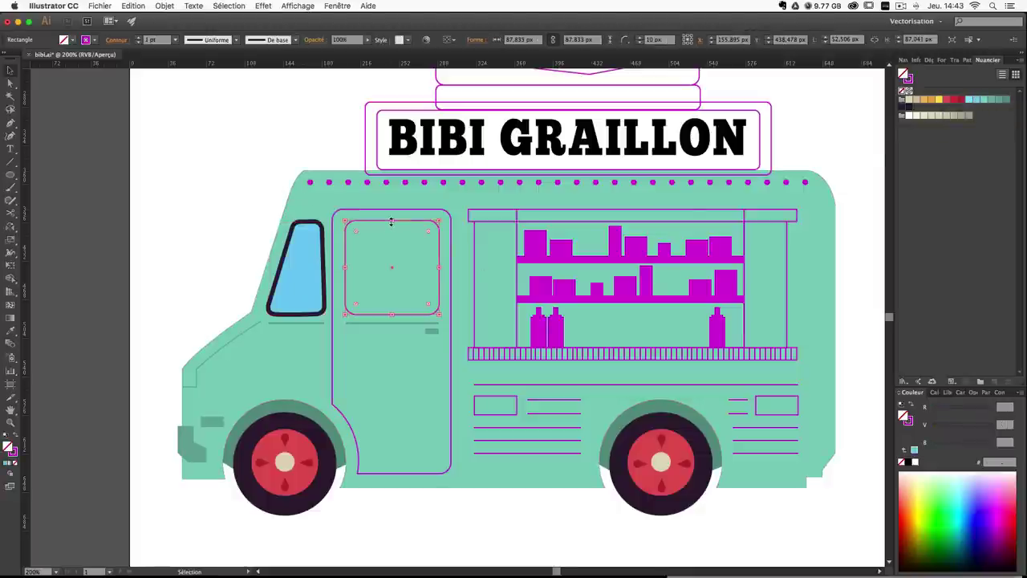
left_click(11, 329)
left_click(290, 274)
left_click(225, 243, "super")
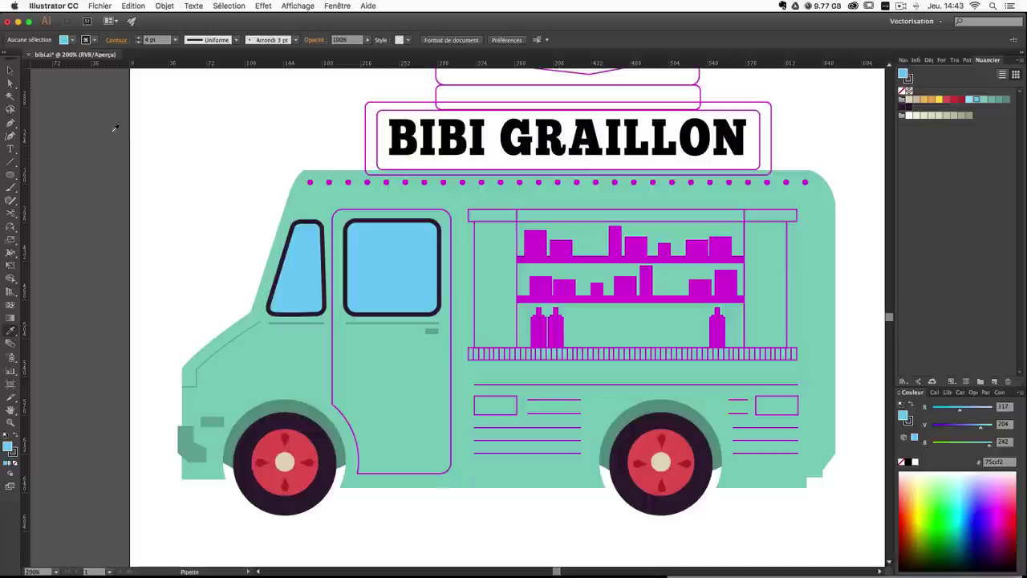
Locate the truck body's path inside the "camion" layer and duplicate it in place.
left_click_drag(615, 210, 576, 218)
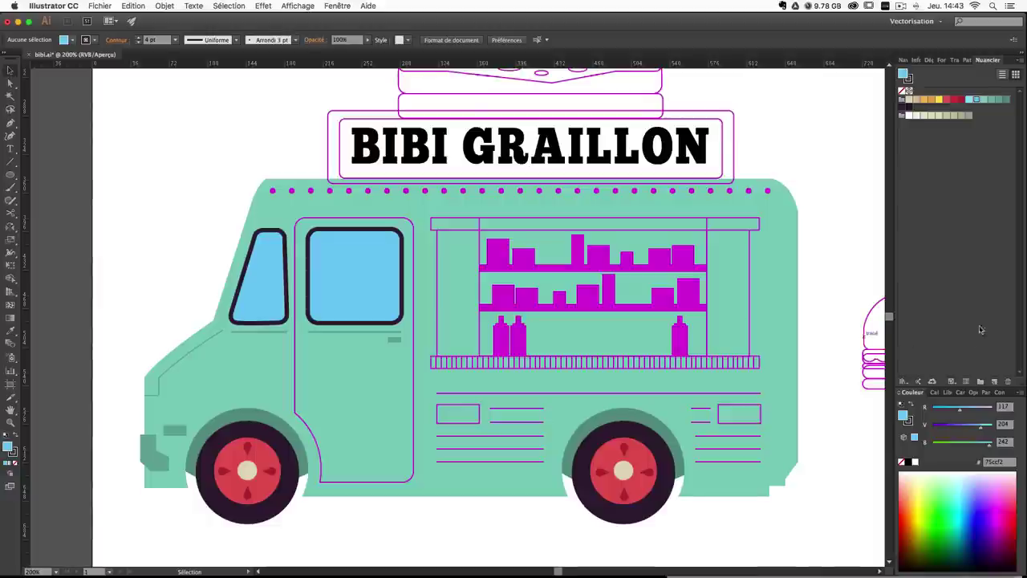
left_click(934, 392)
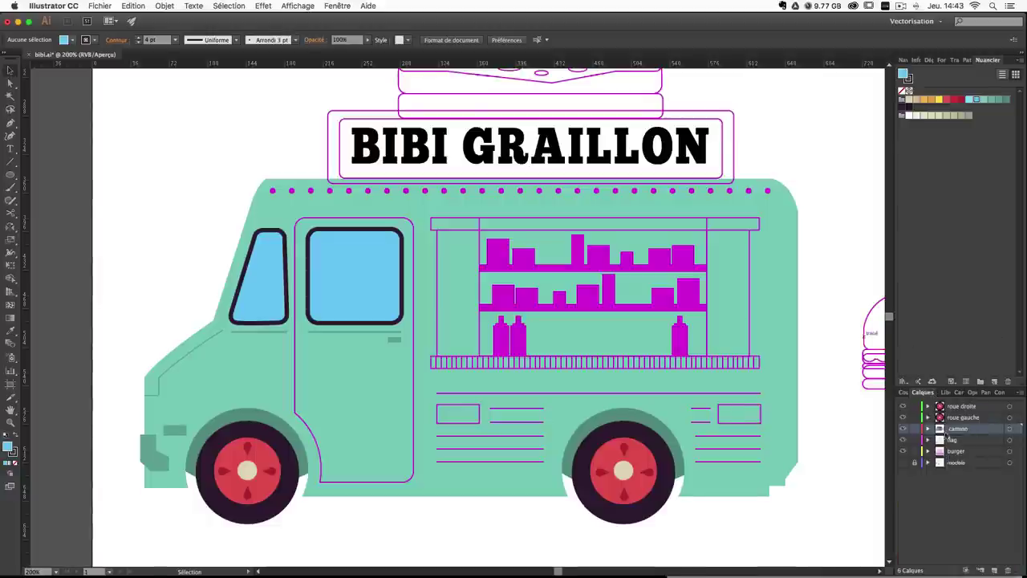
left_click(928, 429)
left_click(764, 251)
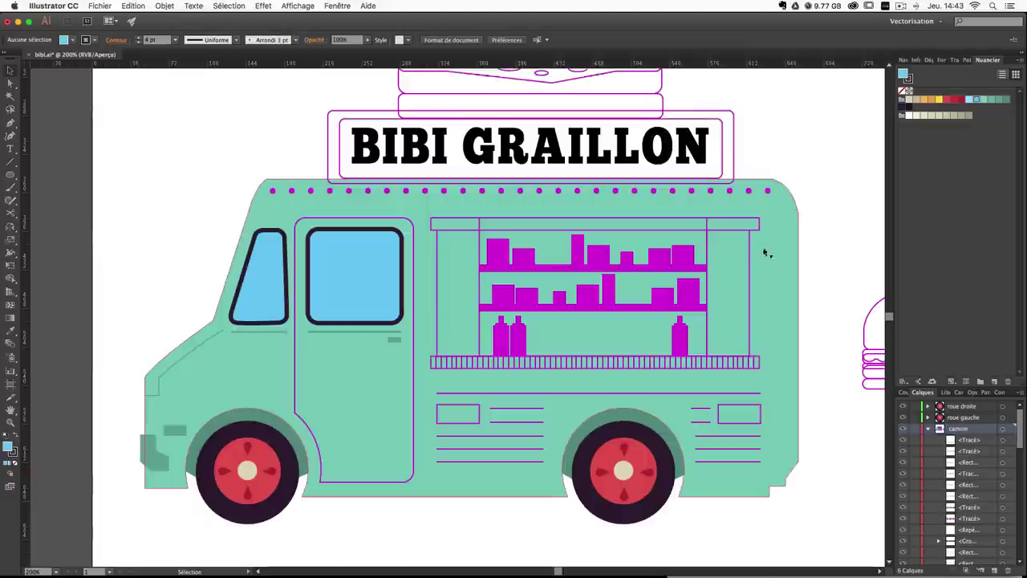
scroll(965, 530, "down", 5)
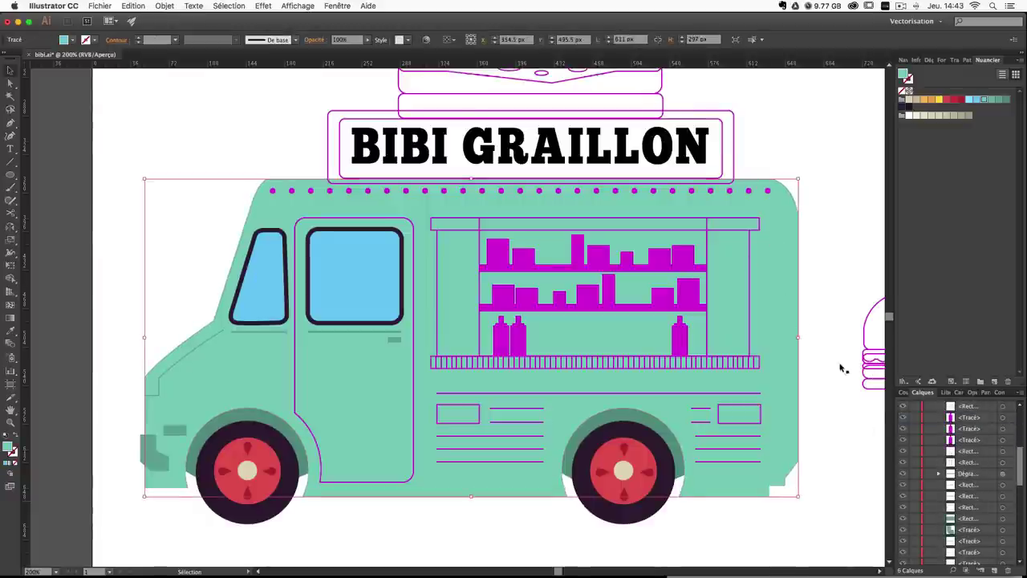
scroll(967, 504, "down", 5)
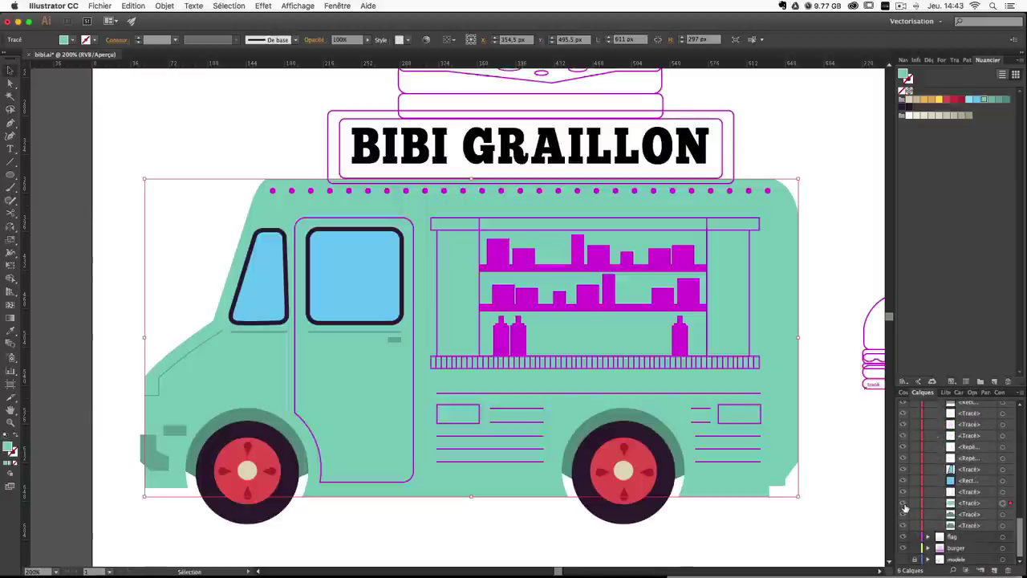
left_click(904, 506)
left_click(904, 506)
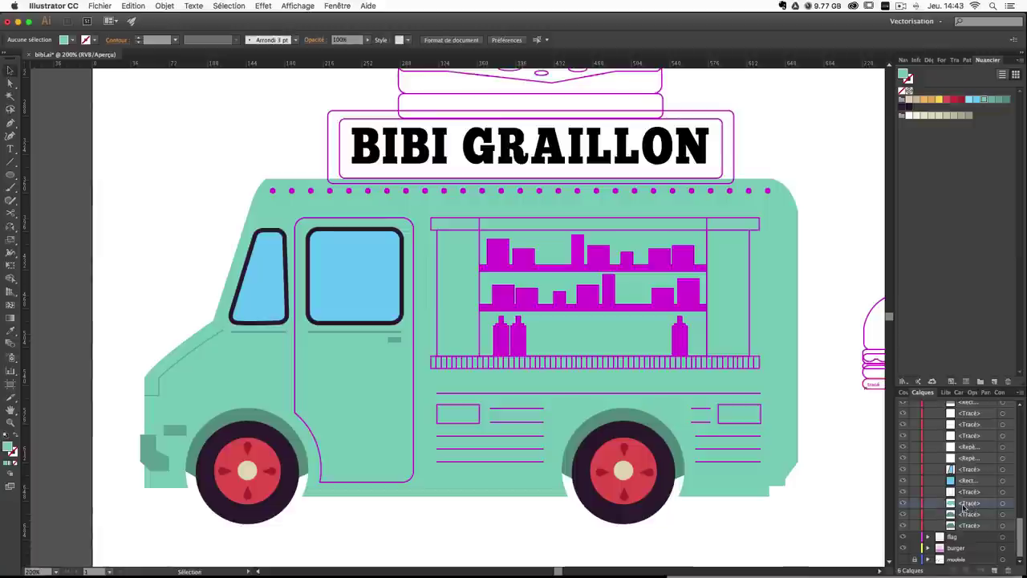
left_click(791, 348)
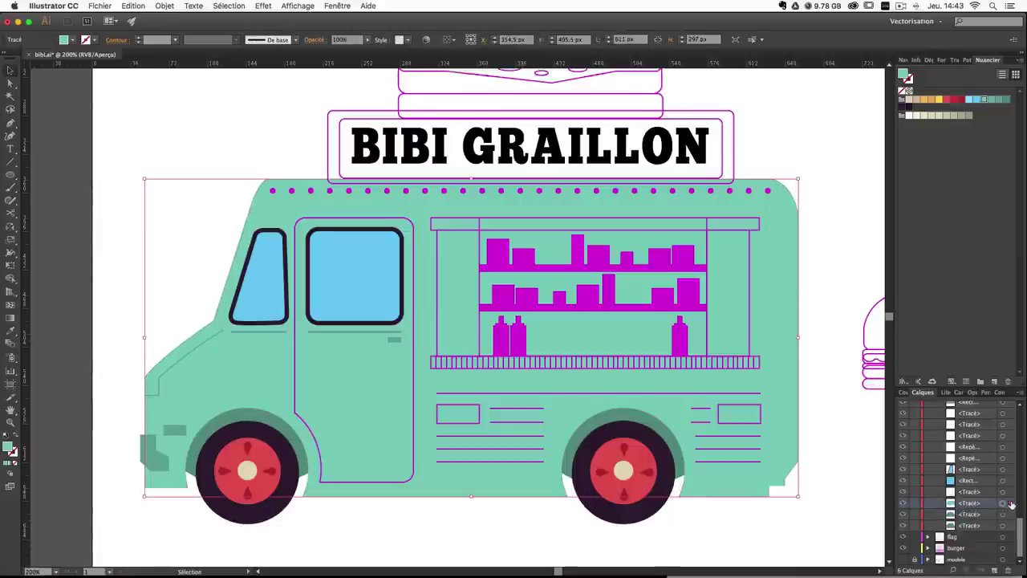
left_click_drag(971, 503, 996, 569)
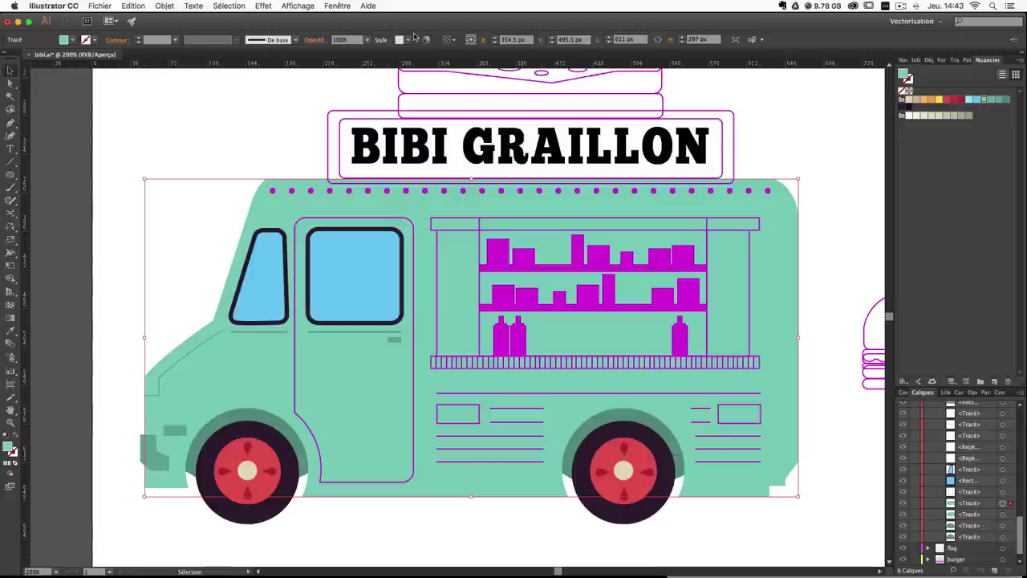
Display the guides and clear all of them from the document.
left_click_drag(357, 62, 357, 323)
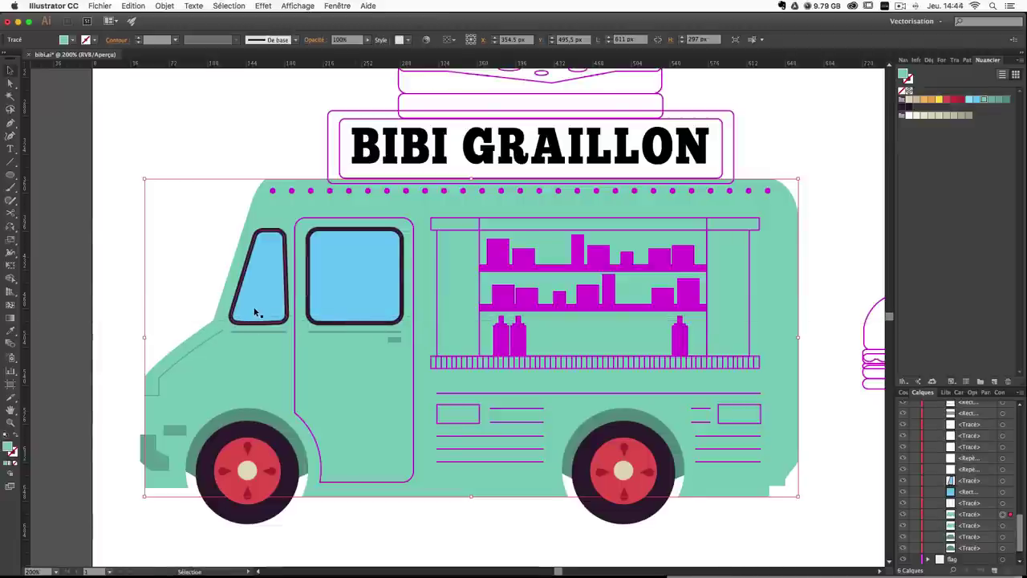
key("super+;")
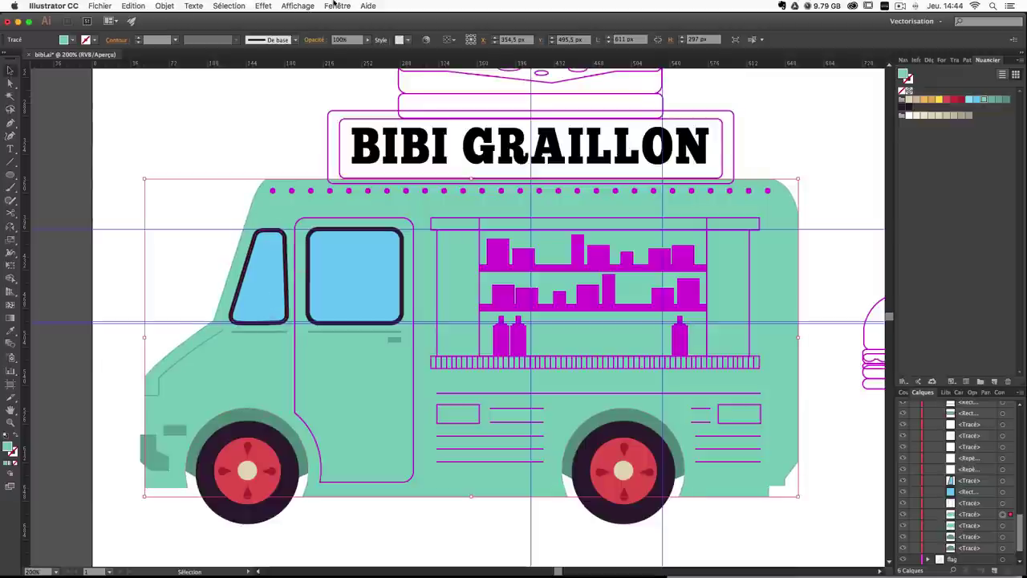
left_click(261, 5)
mouse_move(298, 5)
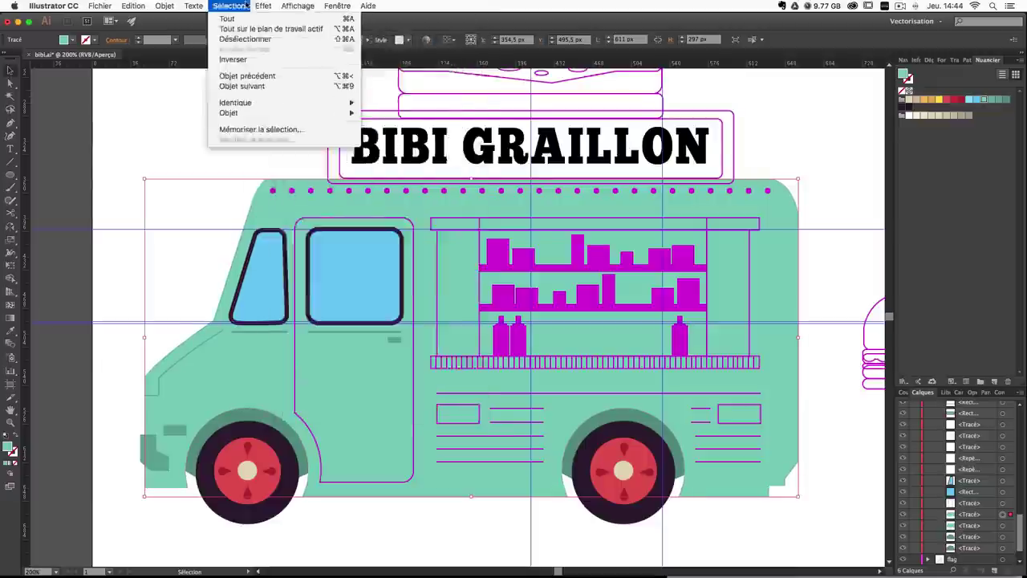
mouse_move(355, 320)
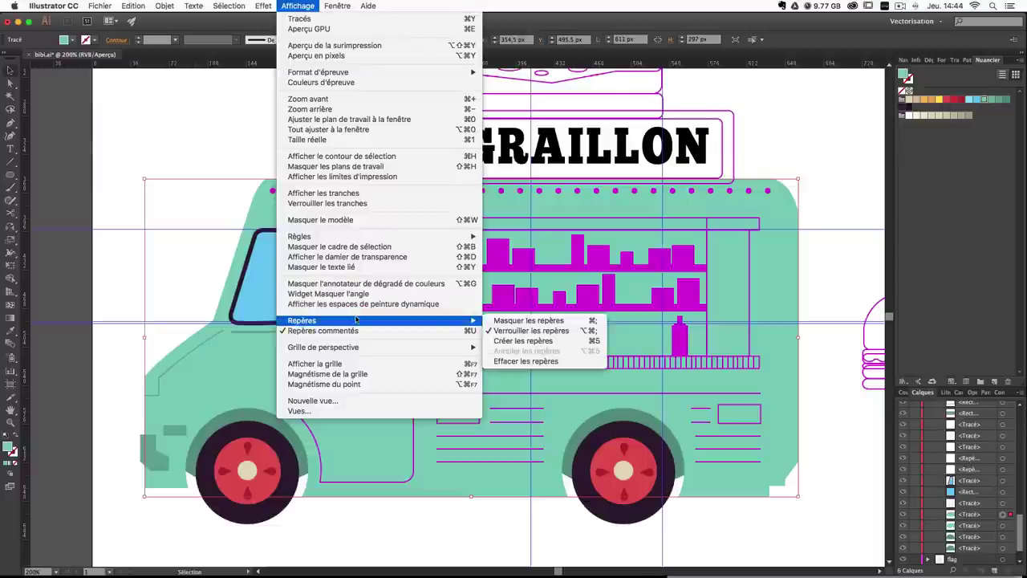
left_click(543, 361)
key("super+plus")
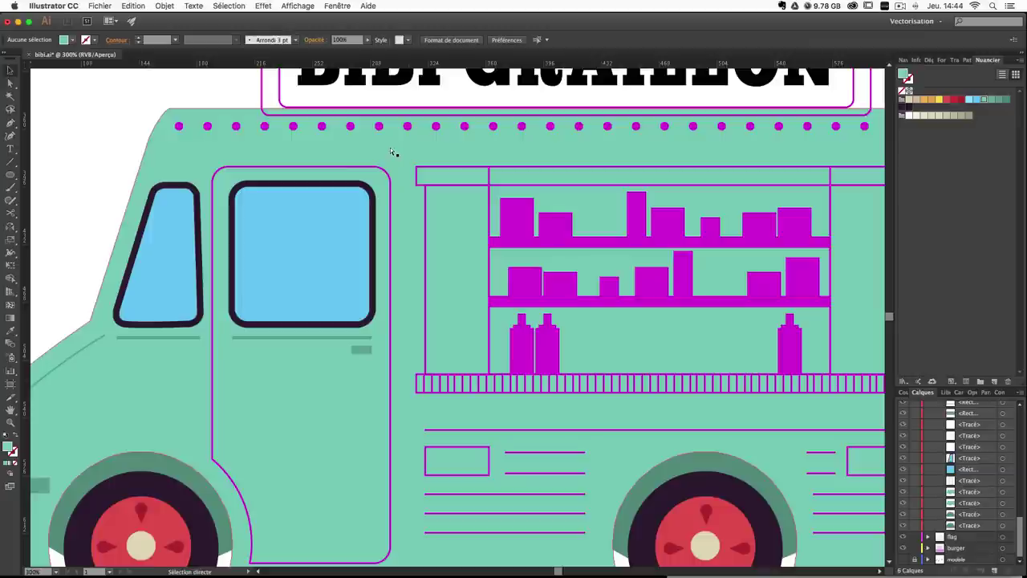
Place two horizontal guides across the truck, one at the windscreen's base corner and one just below the roof's row of dots.
left_click_drag(417, 165, 619, 157)
left_click_drag(312, 72, 320, 316)
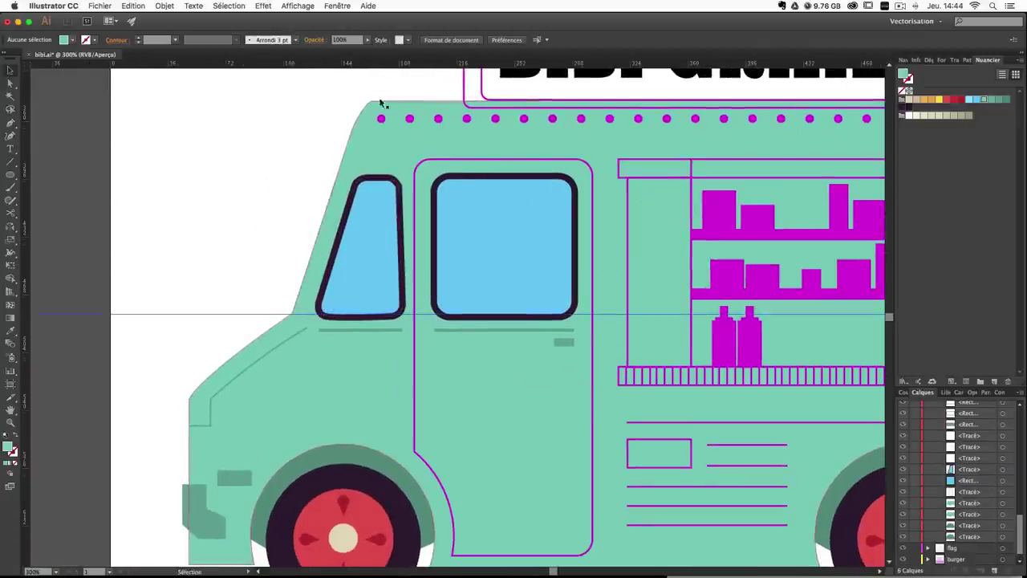
left_click_drag(382, 64, 384, 137)
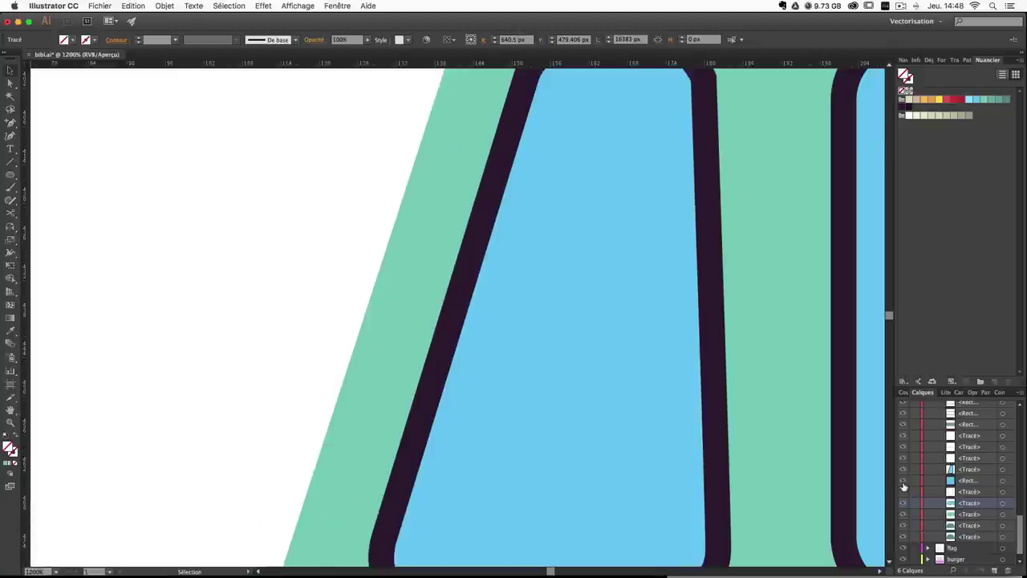
key("super+minus")
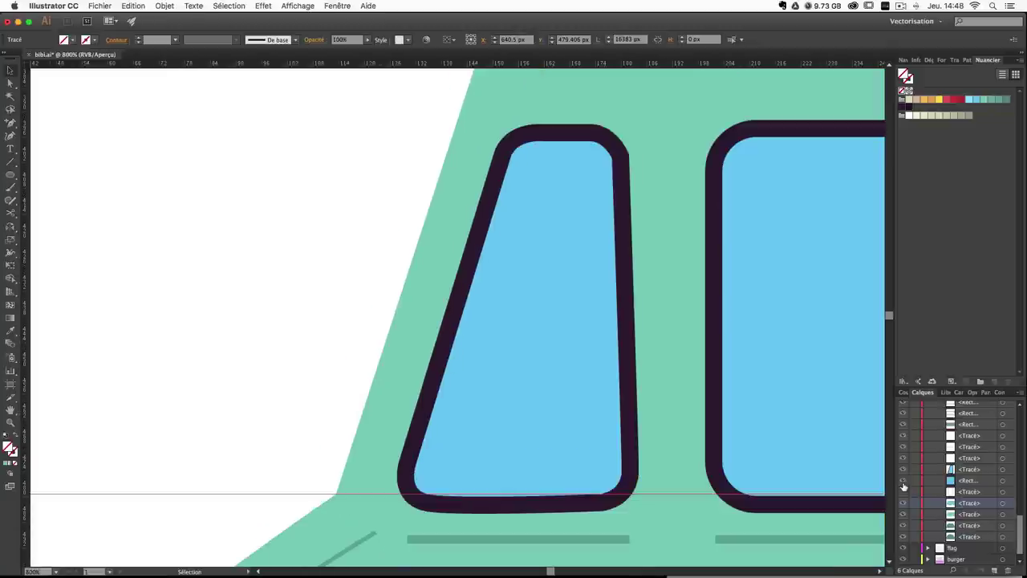
key("super+minus")
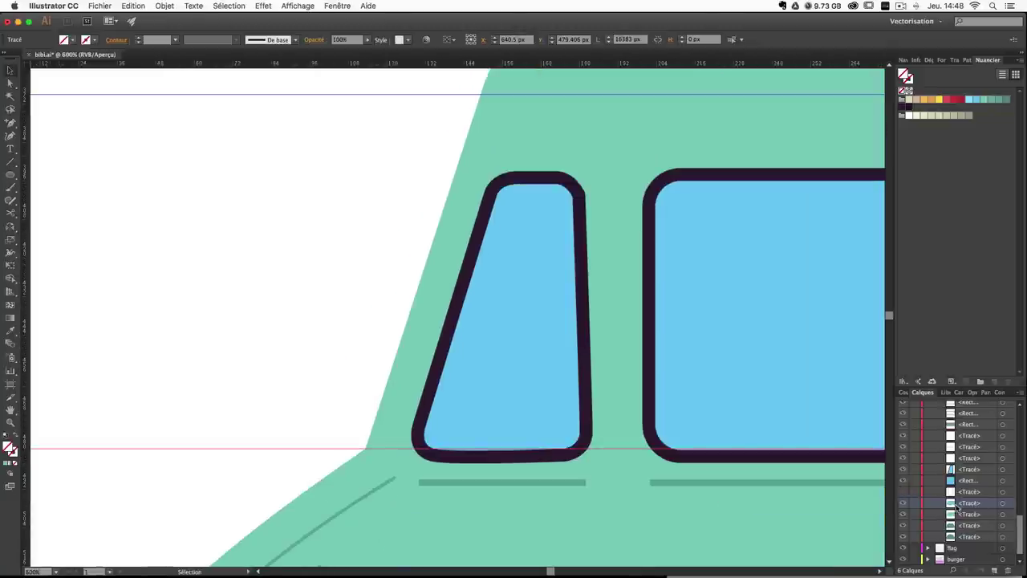
left_click_drag(623, 314, 509, 330)
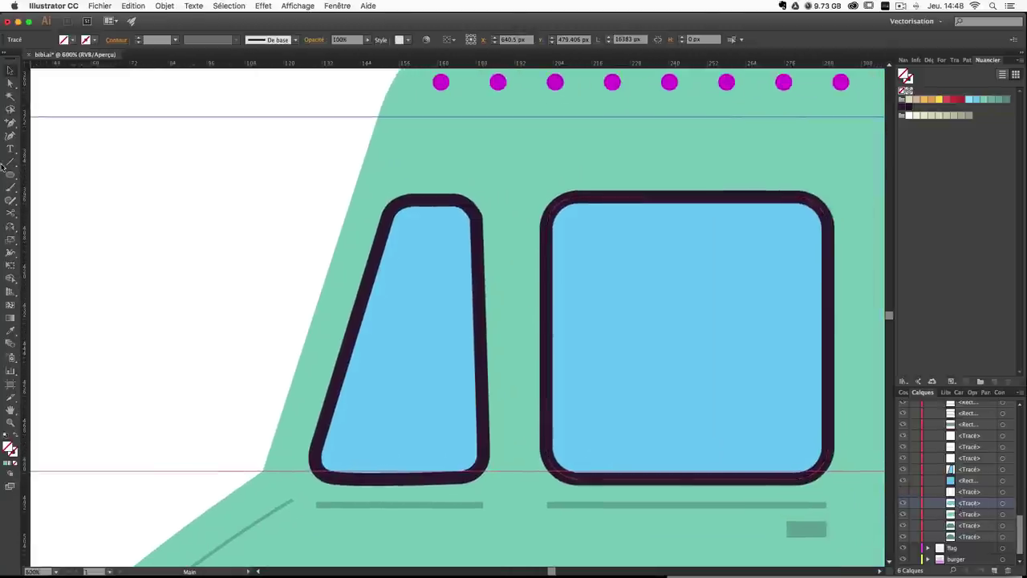
Cut the duplicated truck body outline with the Scissors at the windscreen's base corner, where the lower guide meets it.
left_click(10, 122)
left_click_drag(10, 122, 64, 141)
left_click_drag(386, 225, 364, 212)
left_click(240, 473)
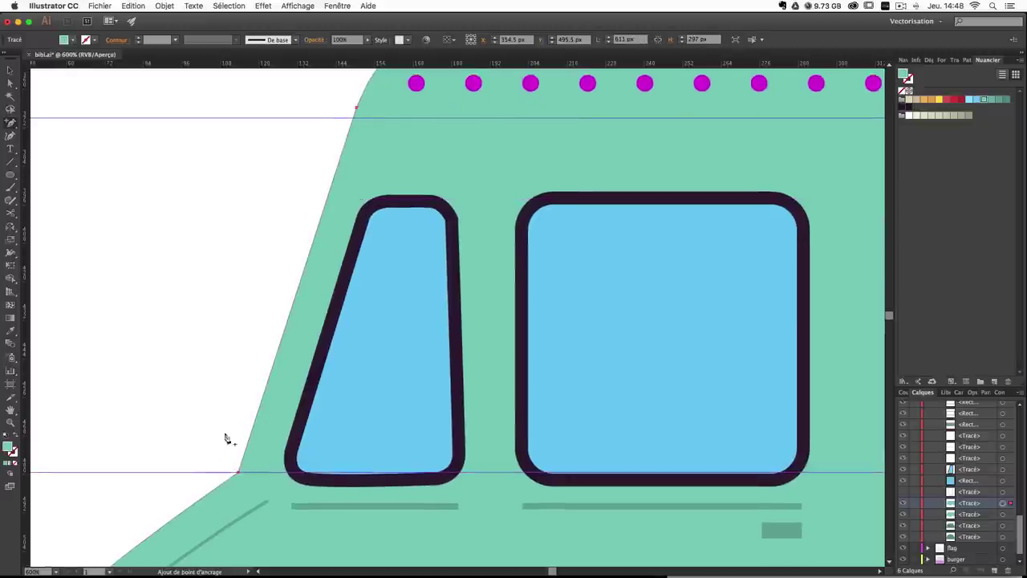
scroll(238, 450, "down", 3)
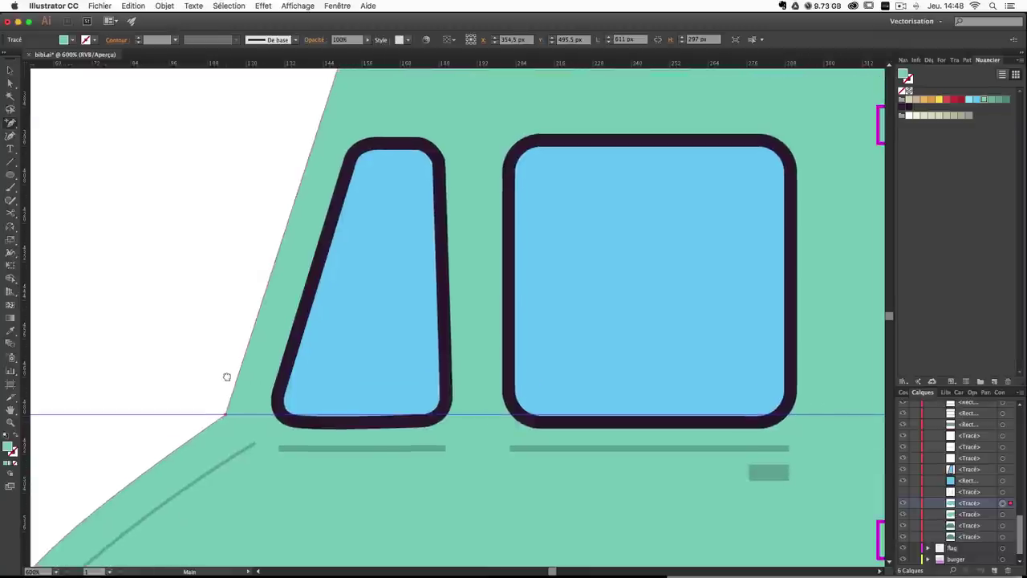
left_click(6, 123)
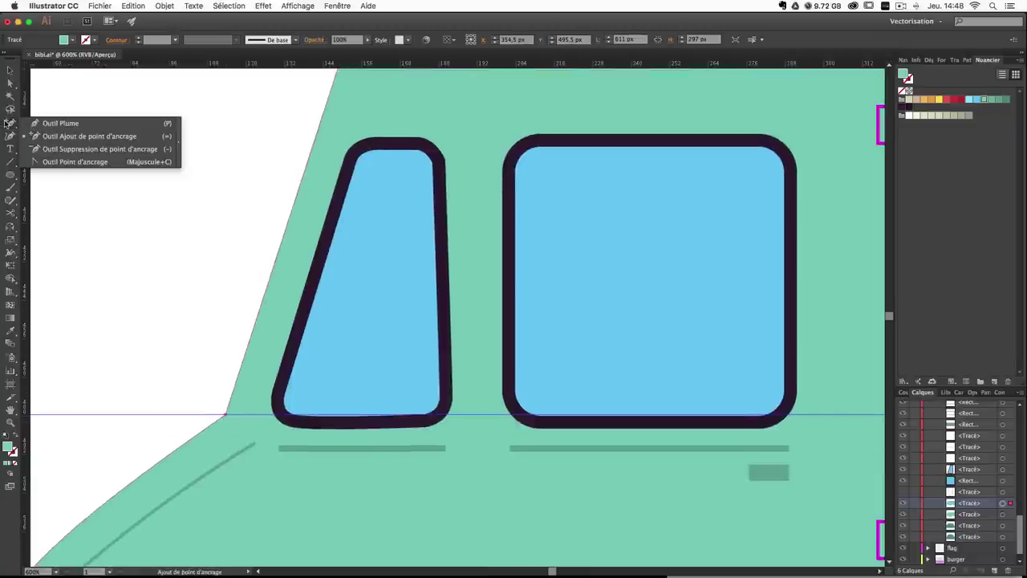
left_click(10, 212)
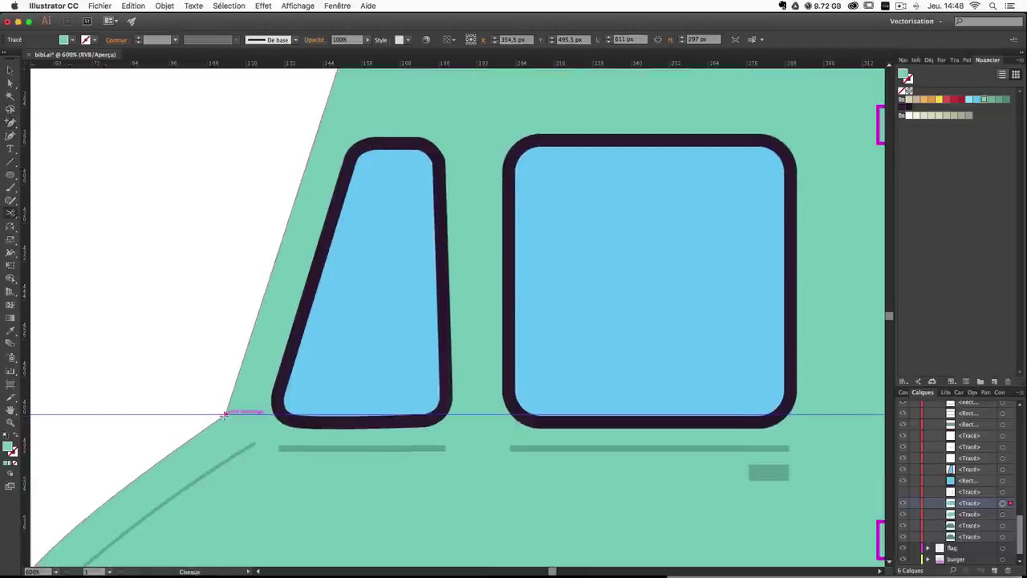
left_click(225, 414)
Add an anchor point on the truck's rear edge at the lower guide and cut the outline there with the Scissors.
left_click_drag(592, 389, 55, 348)
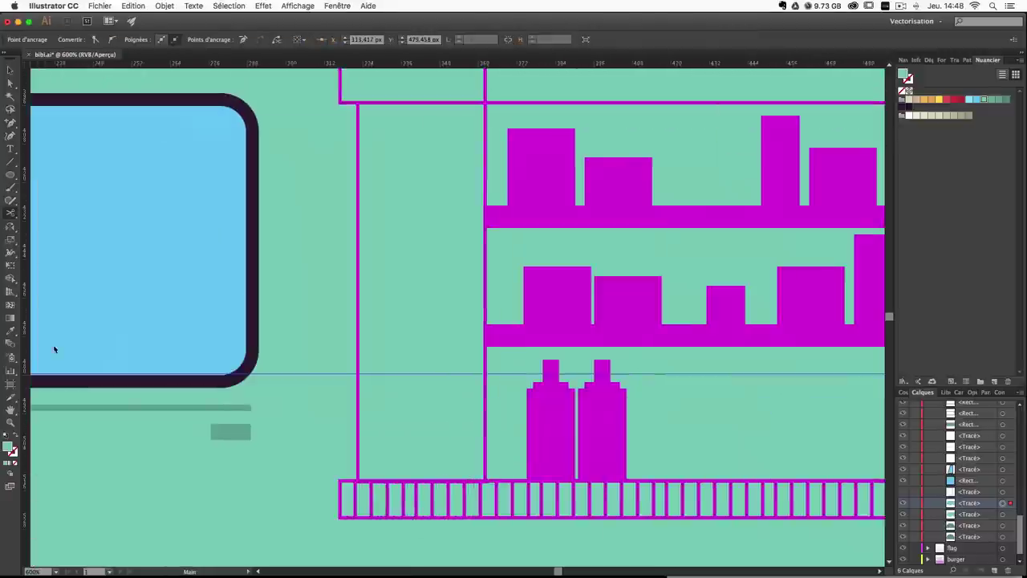
left_click_drag(642, 365, 74, 396)
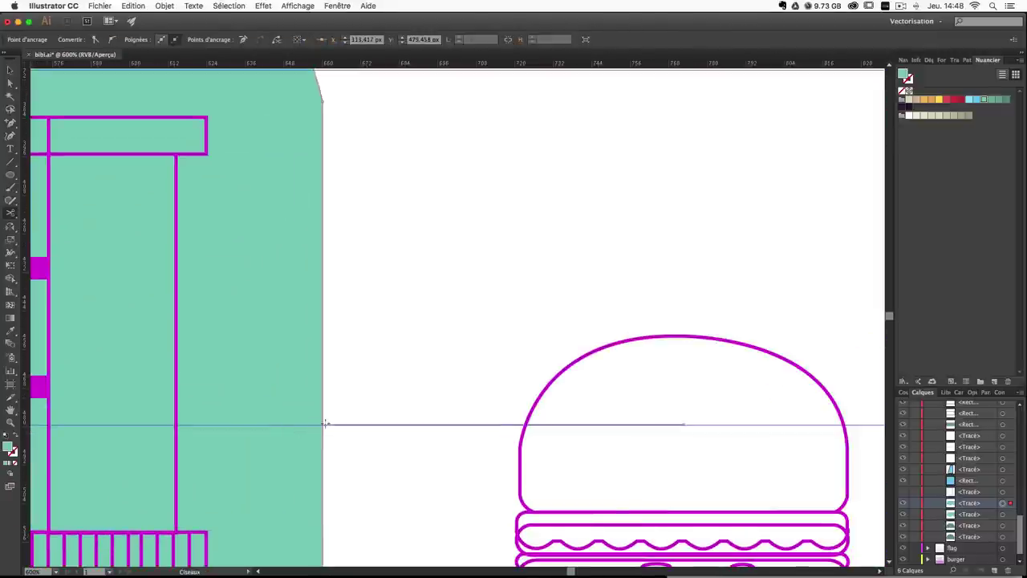
left_click(10, 70)
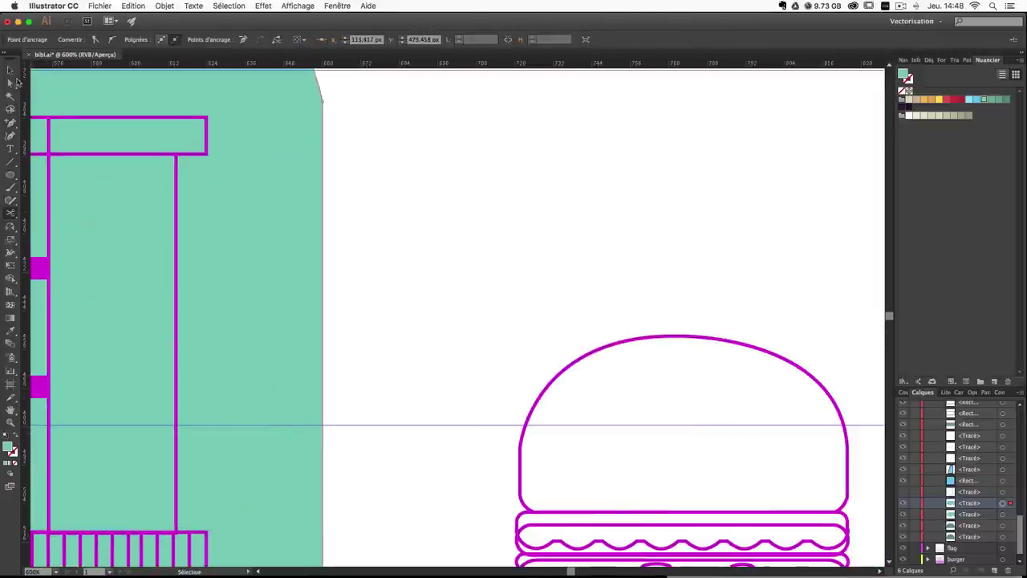
key("plus")
left_click(323, 425)
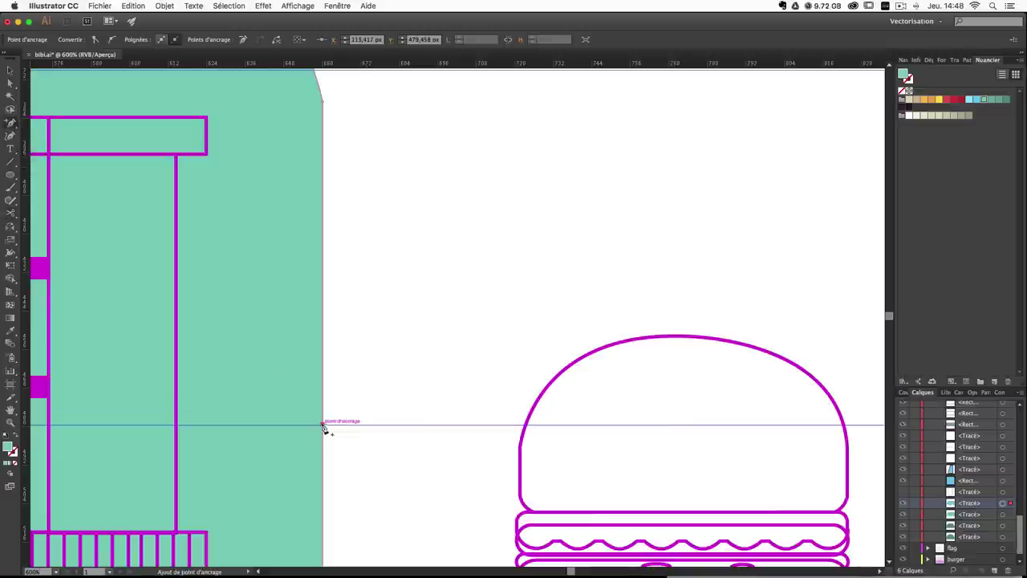
left_click(10, 212)
left_click(322, 424)
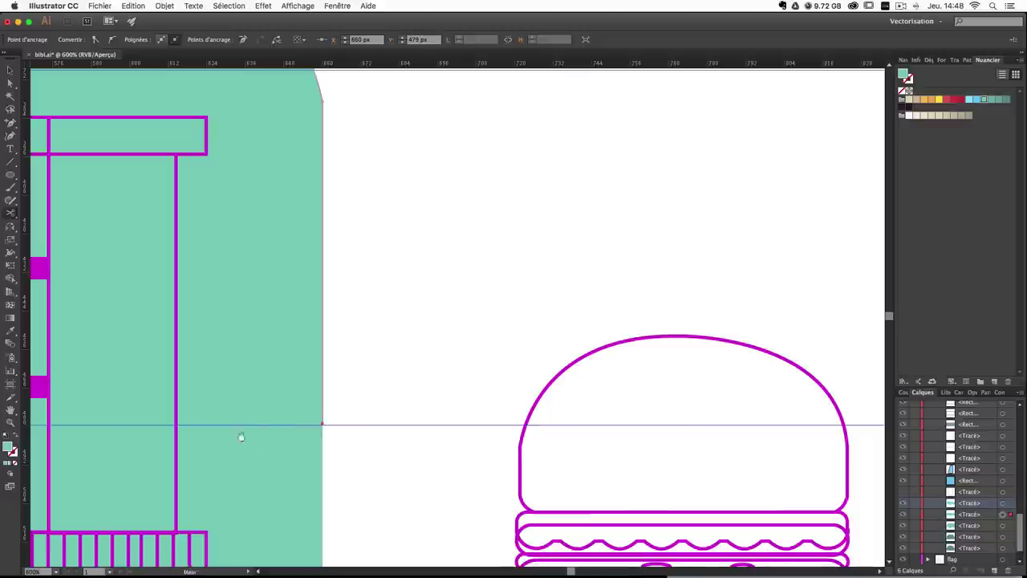
Select the upper section of the cut truck body and fill it with the light orange swatch.
left_click_drag(240, 436, 500, 308)
left_click(11, 82)
left_click(509, 398)
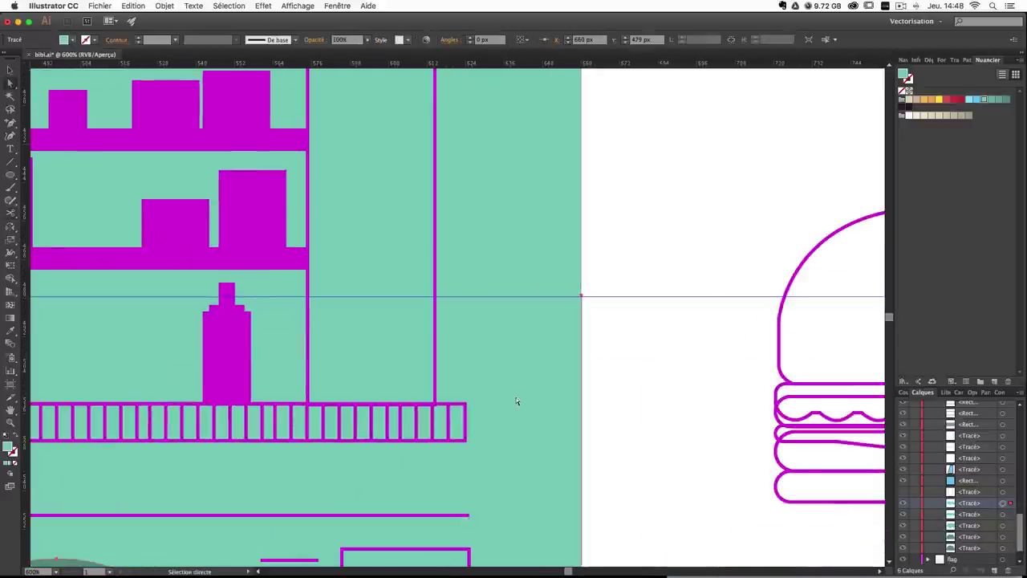
left_click(558, 184)
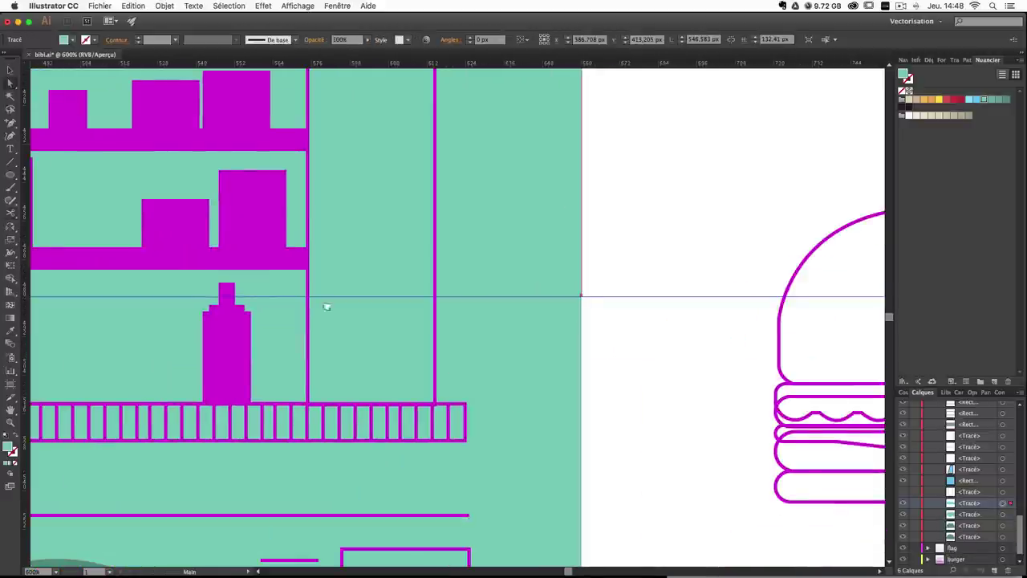
left_click_drag(326, 305, 856, 375)
left_click_drag(236, 284, 641, 440)
key("super+minus")
key("super+minus")
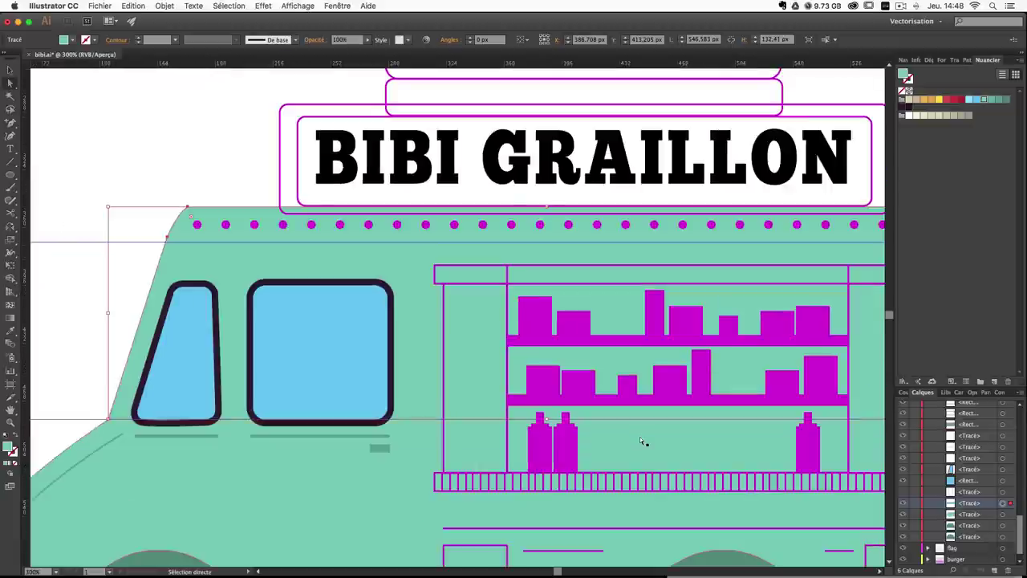
left_click(923, 101)
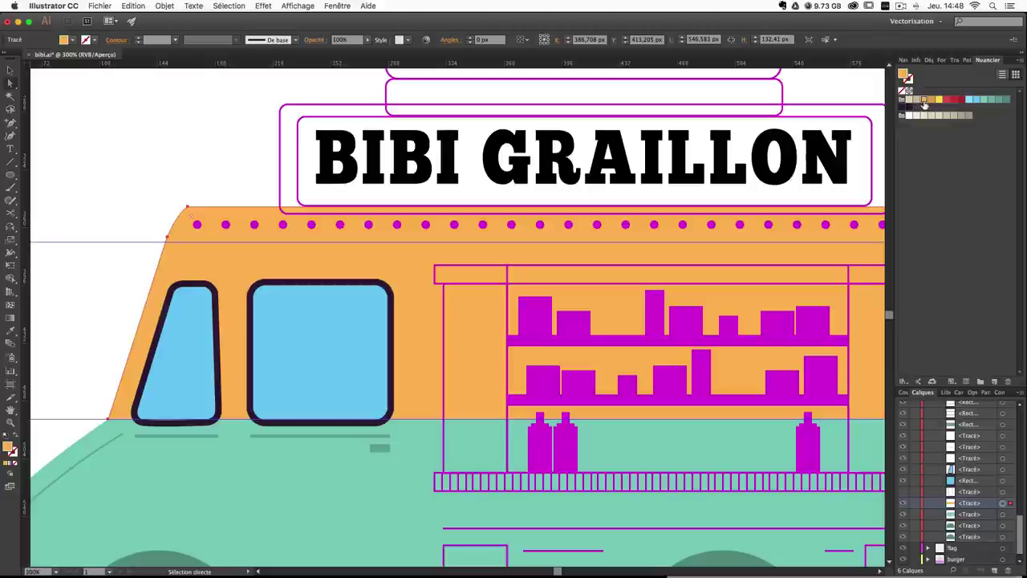
left_click_drag(575, 289, 493, 252)
left_click(82, 98)
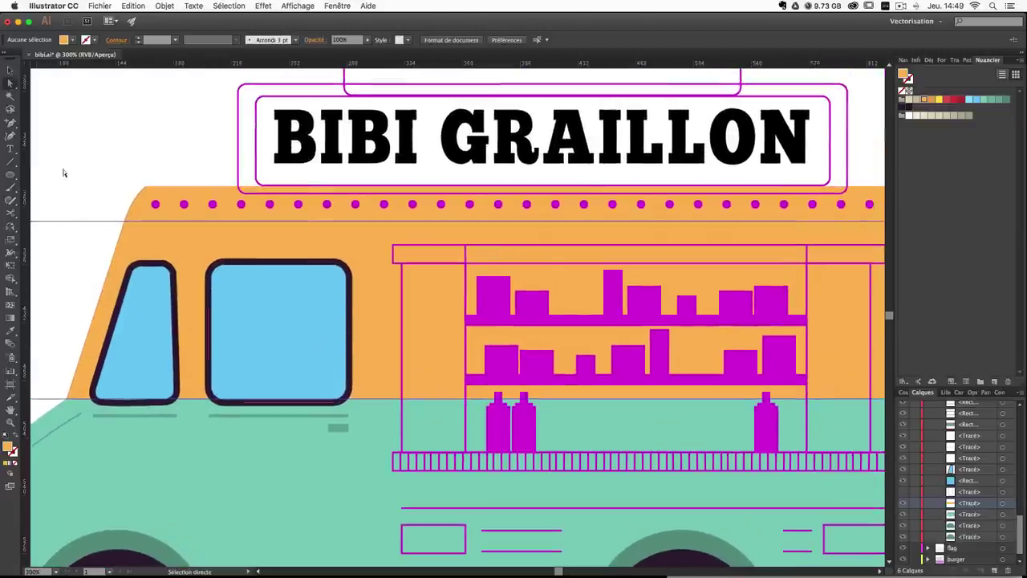
Duplicate the orange upper body path in place within its layer.
left_click(12, 72)
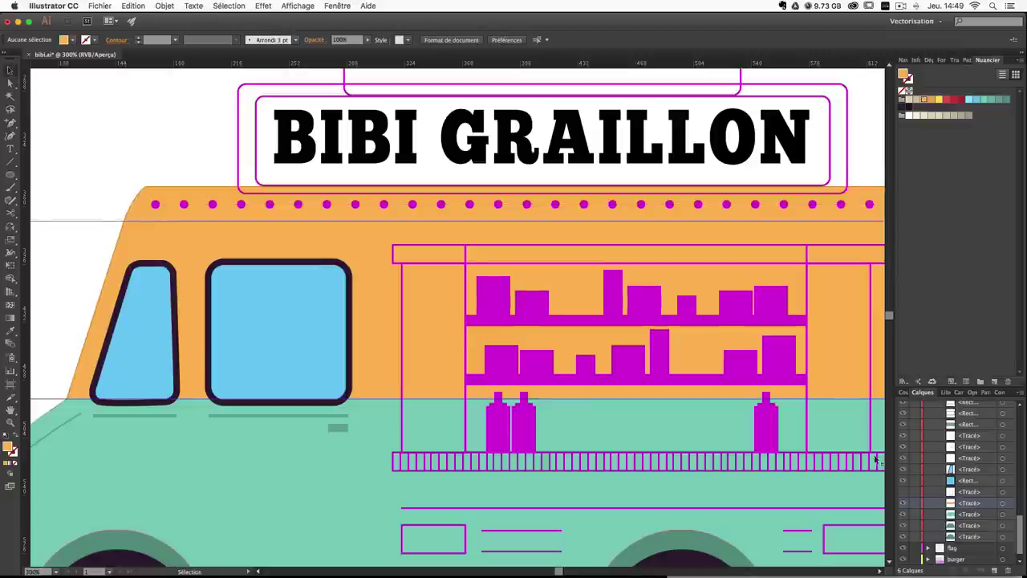
left_click_drag(970, 504, 995, 570)
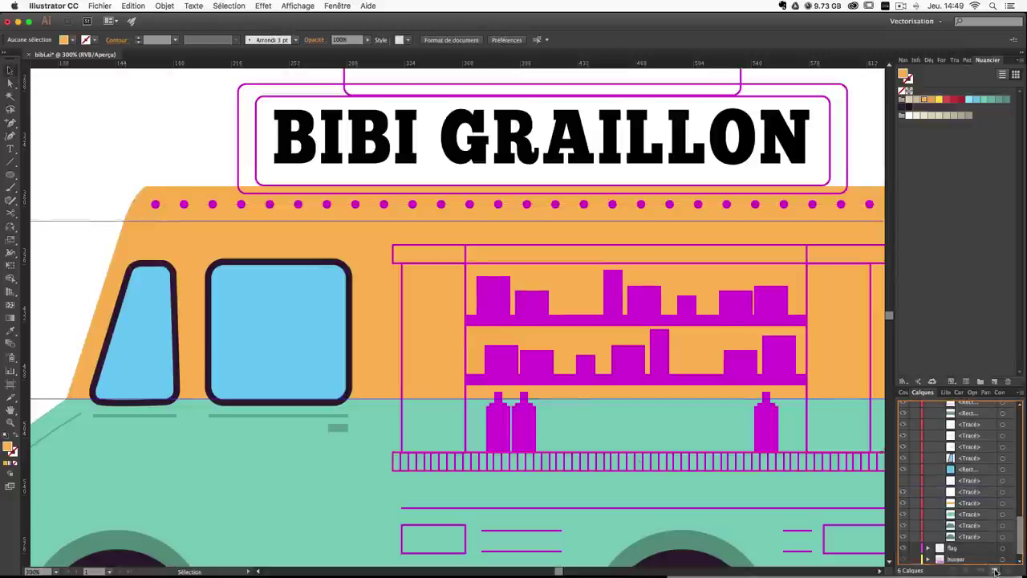
Try to add anchor points to the orange copy where the upper guide crosses its front and rear edges.
left_click(12, 124)
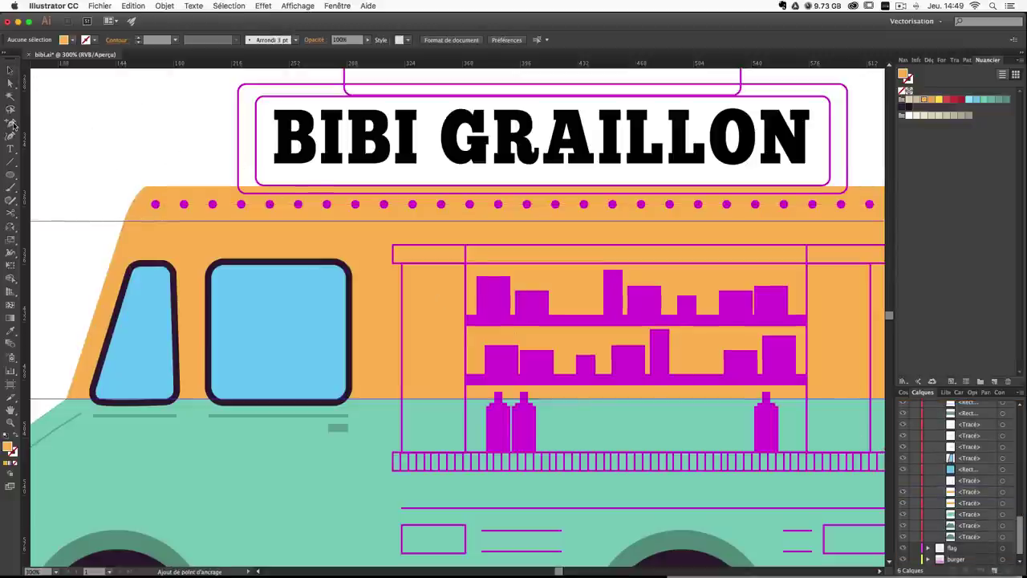
key("super+plus")
scroll(436, 248, "left", 10)
scroll(436, 248, "up", 3)
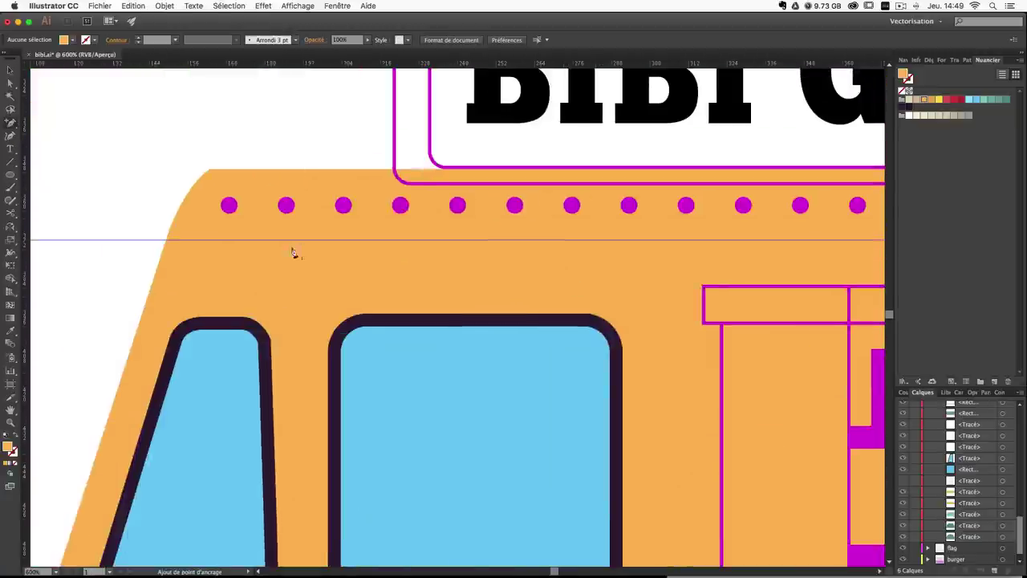
left_click(168, 239)
scroll(610, 225, "right", 15)
scroll(610, 225, "up", 1)
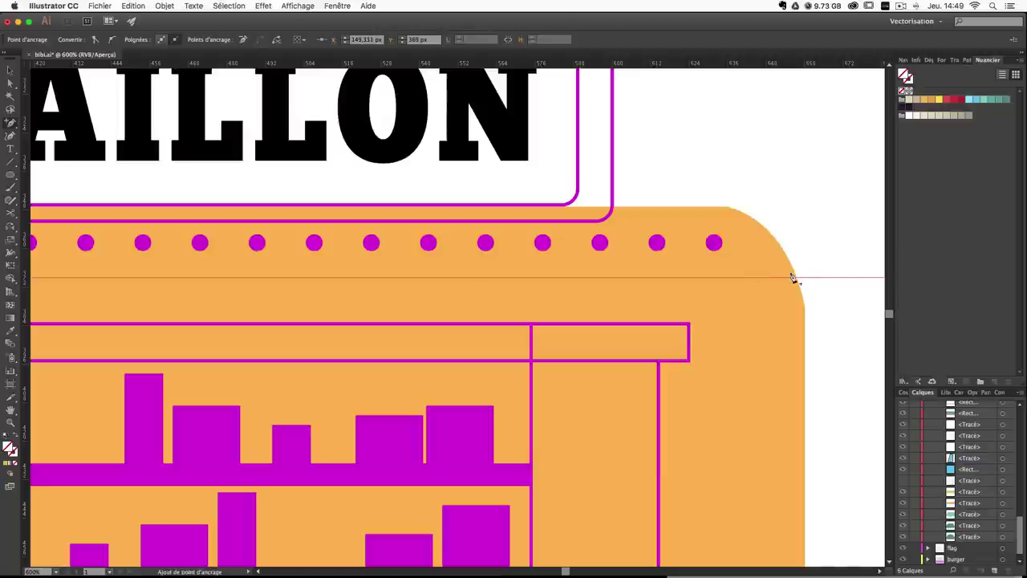
left_click(795, 278)
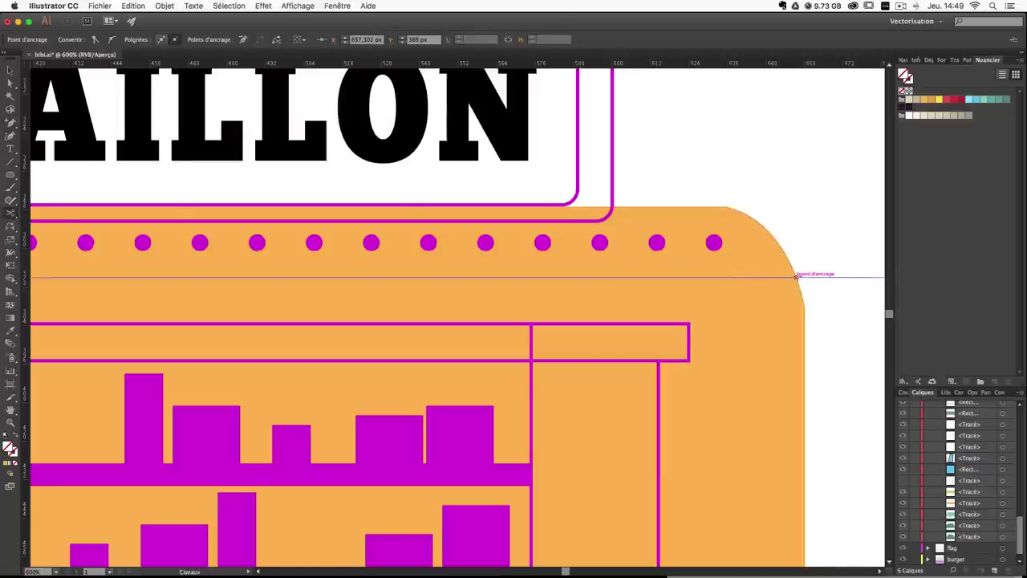
Try to cut the orange copy with the Scissors near the upper guide at its front and rear edges.
scroll(488, 253, "left", 15)
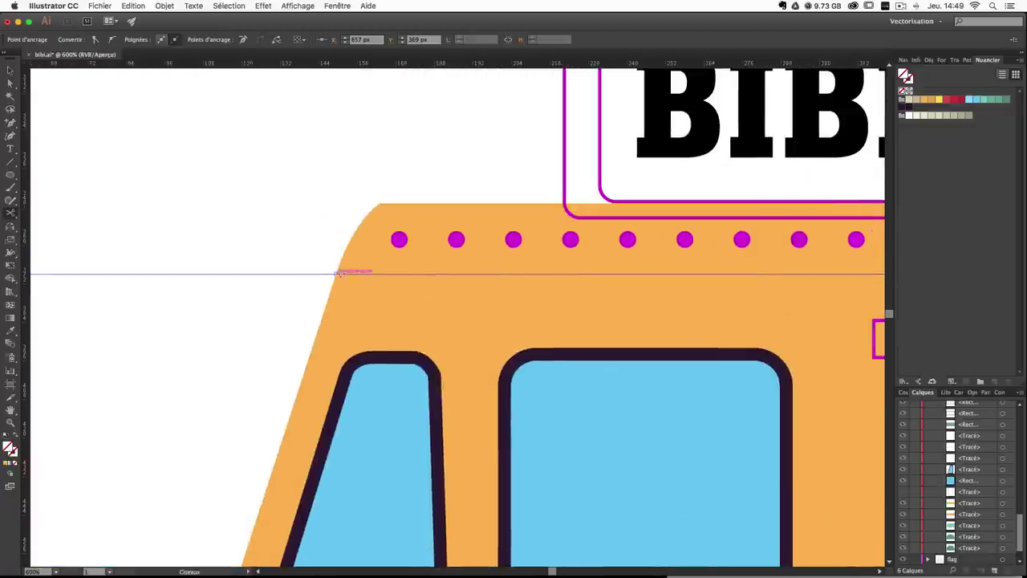
left_click(340, 262)
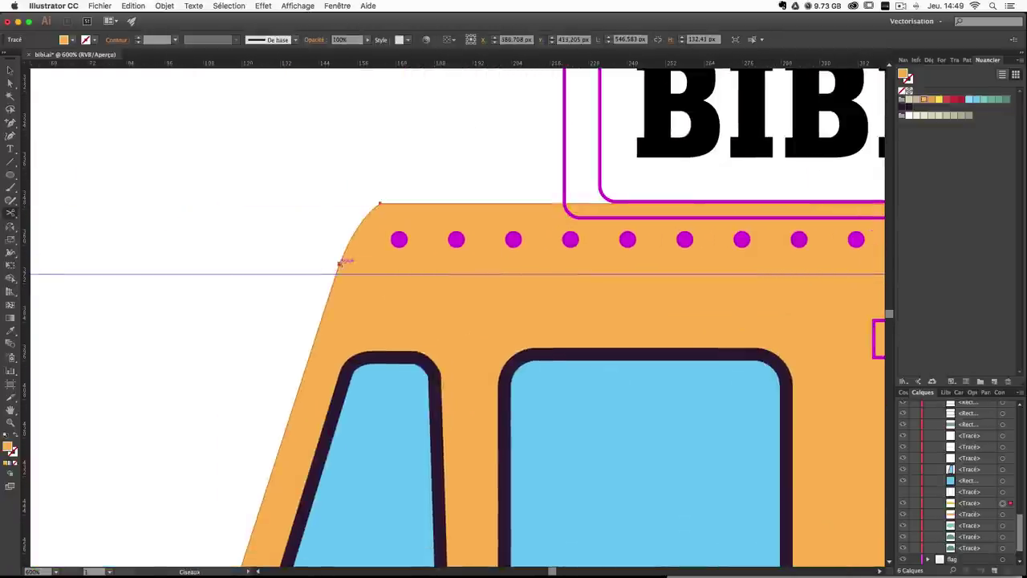
scroll(489, 253, "right", 15)
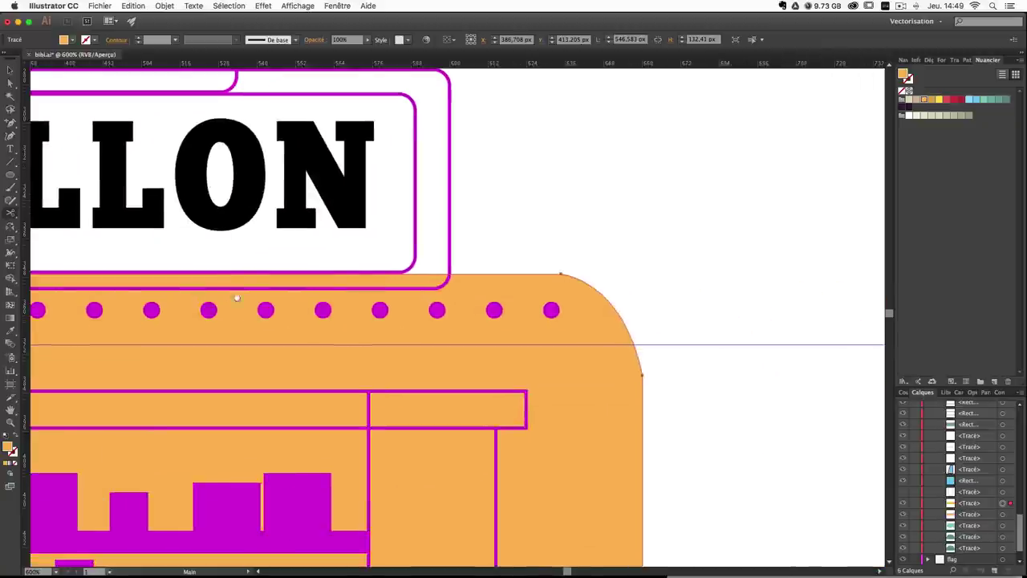
left_click(634, 344)
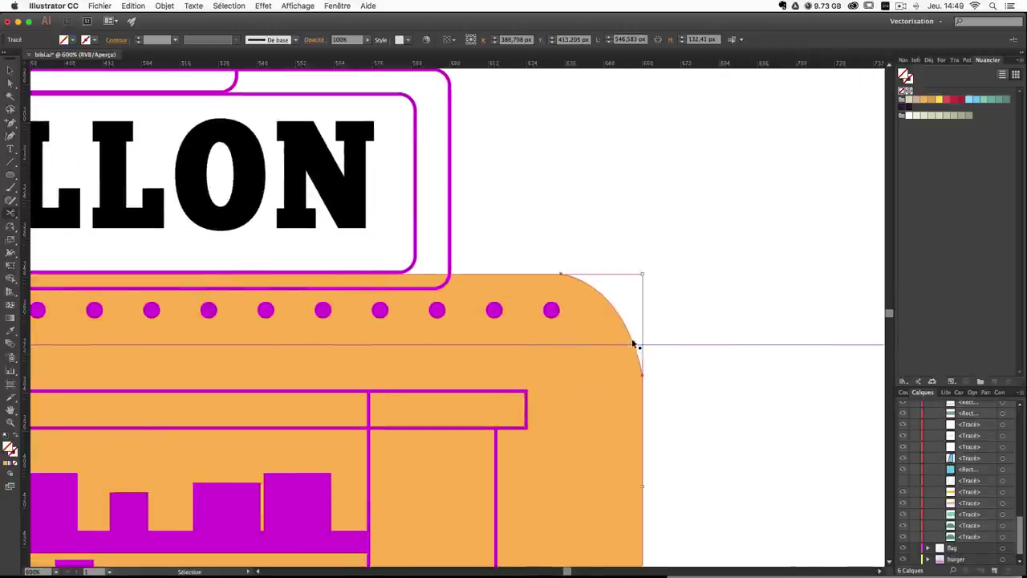
left_click(693, 305, "super")
Select the topmost orange path and add anchor points where the upper guide crosses its front slope and rear curve.
left_click_drag(618, 347, 1019, 337)
left_click_drag(51, 337, 906, 328)
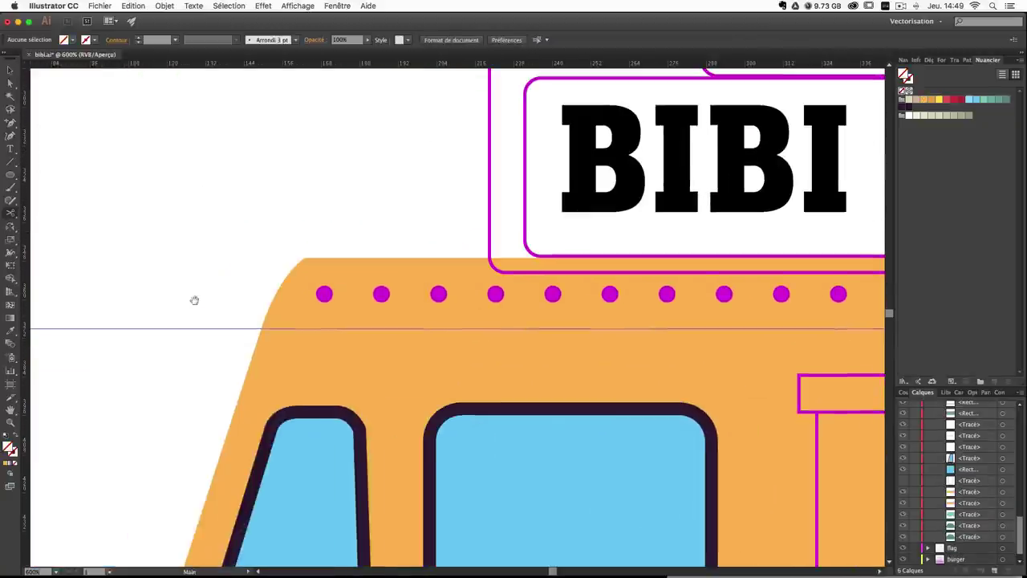
left_click(260, 328)
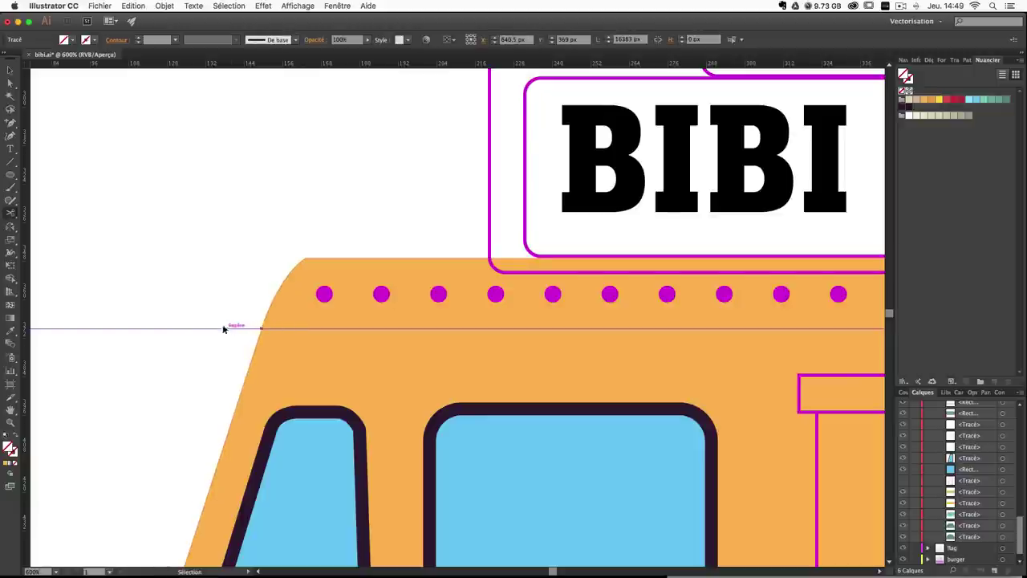
left_click(8, 70)
left_click_drag(206, 287, 278, 301)
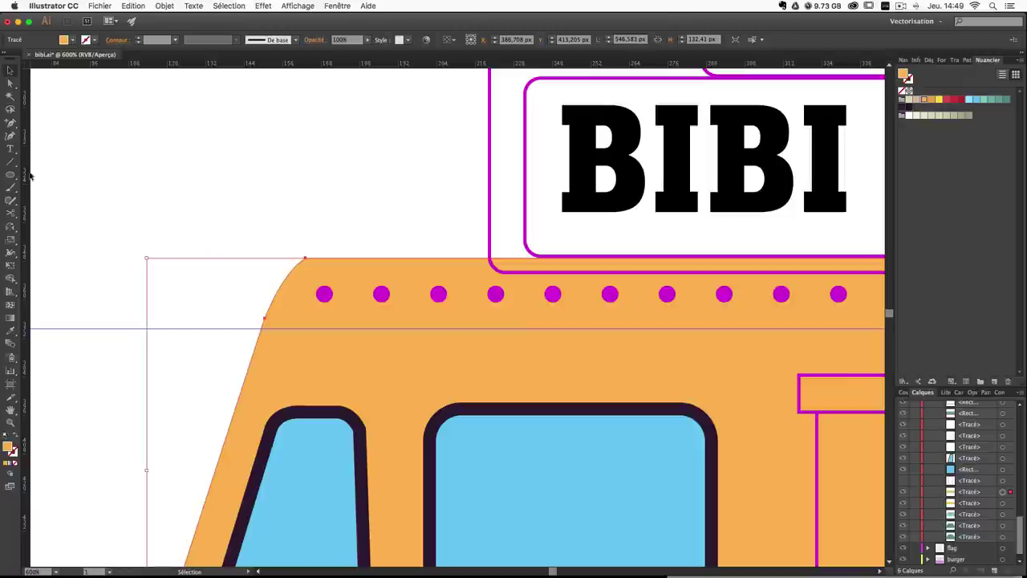
left_click(10, 121)
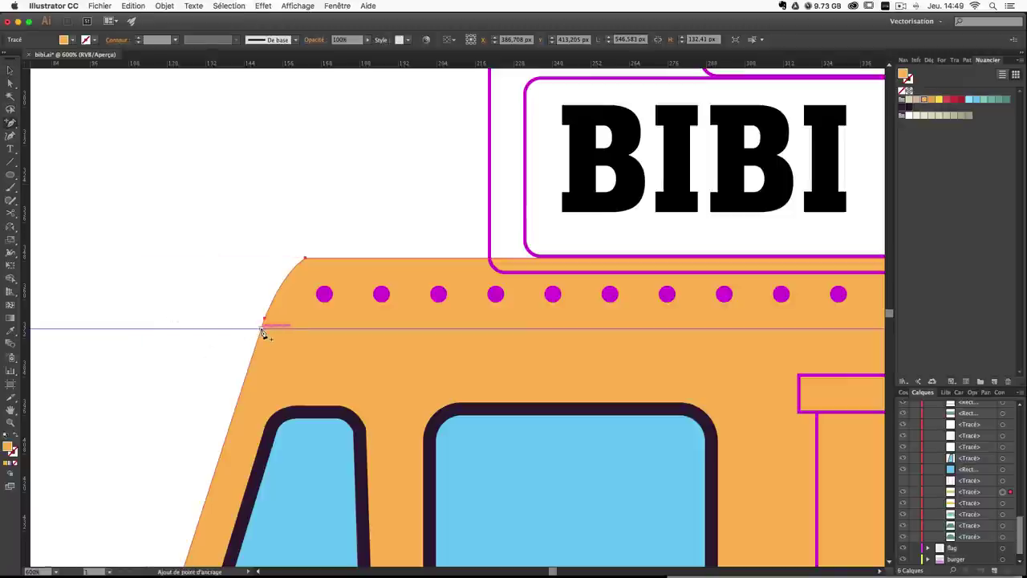
left_click(262, 329)
key("space")
left_click_drag(658, 311, 46, 321)
left_click_drag(879, 294, 392, 319)
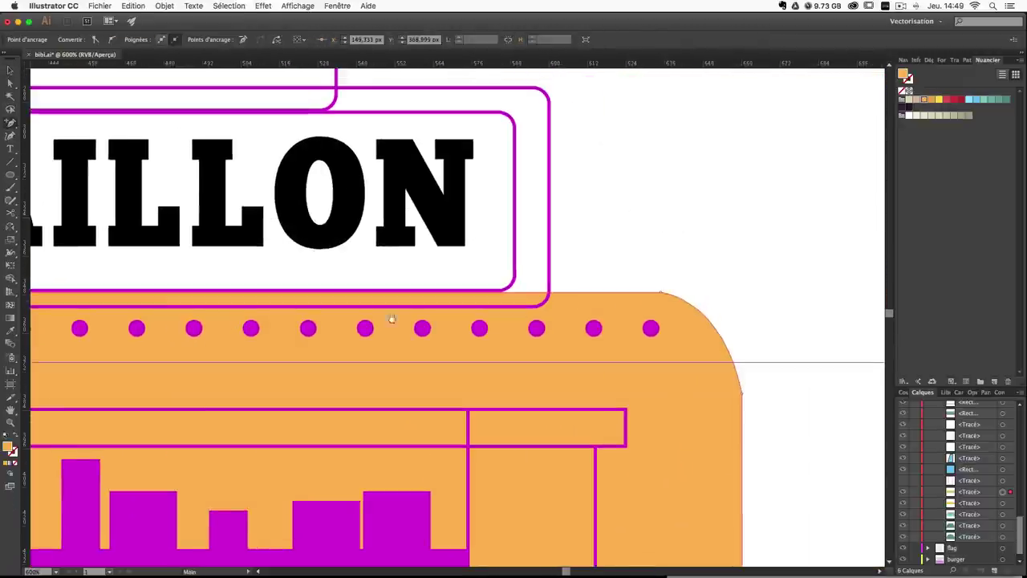
left_click(737, 367)
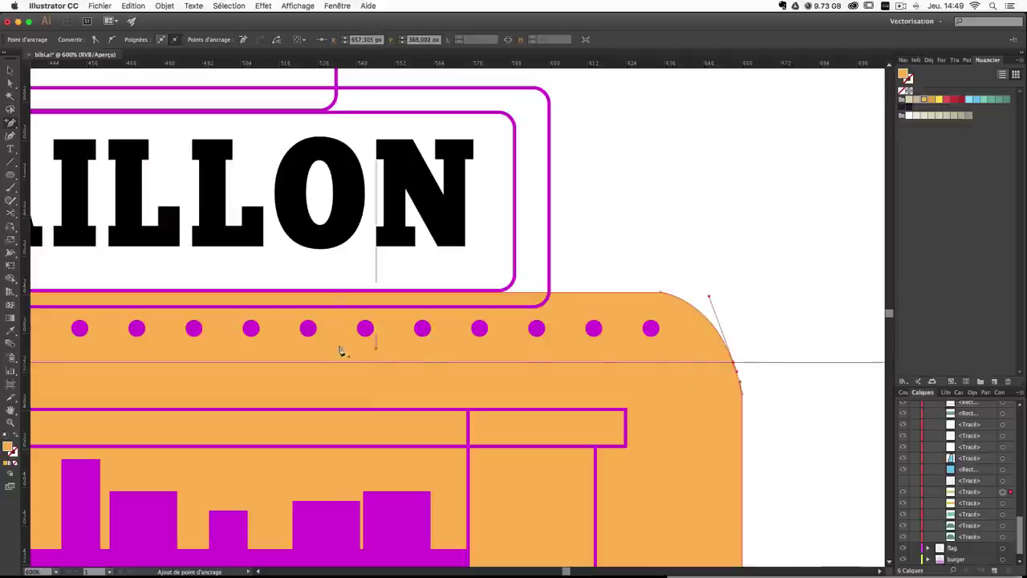
Cut the topmost orange path with the Scissors where the upper guide crosses its front slope and rear curve.
scroll(248, 302, "left", 10)
left_click(9, 213)
scroll(342, 270, "left", 8)
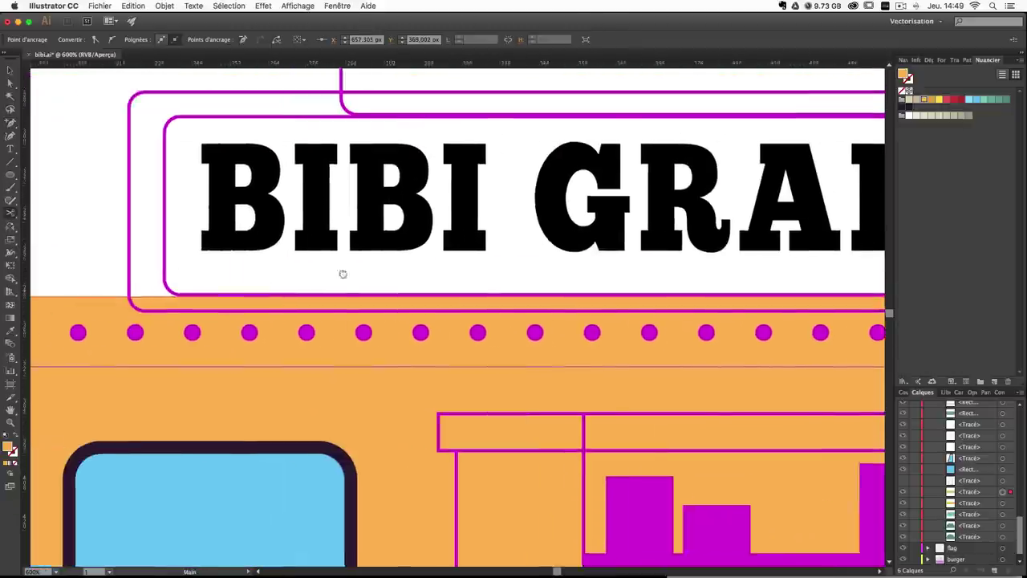
left_click(167, 363)
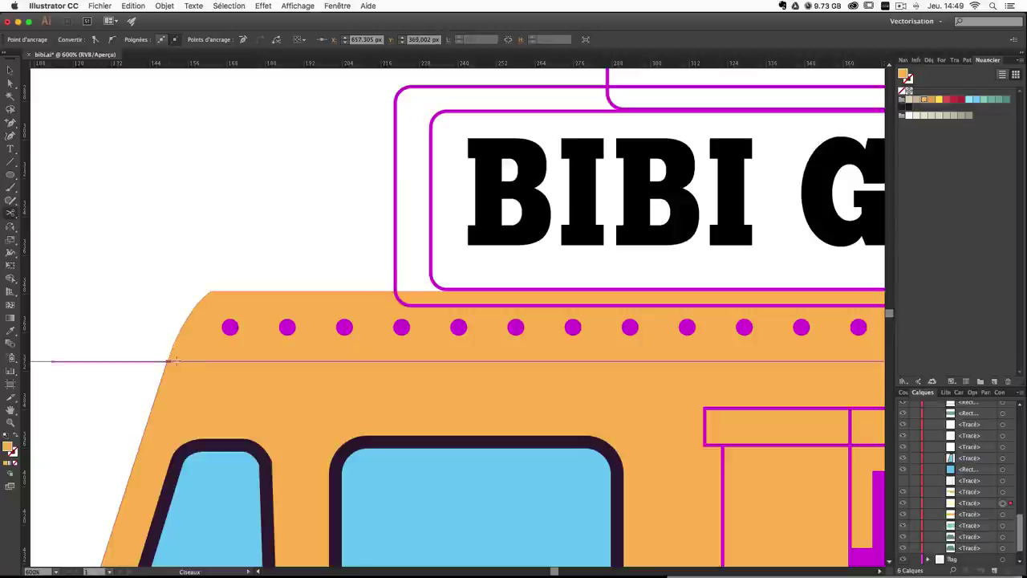
scroll(506, 341, "right", 15)
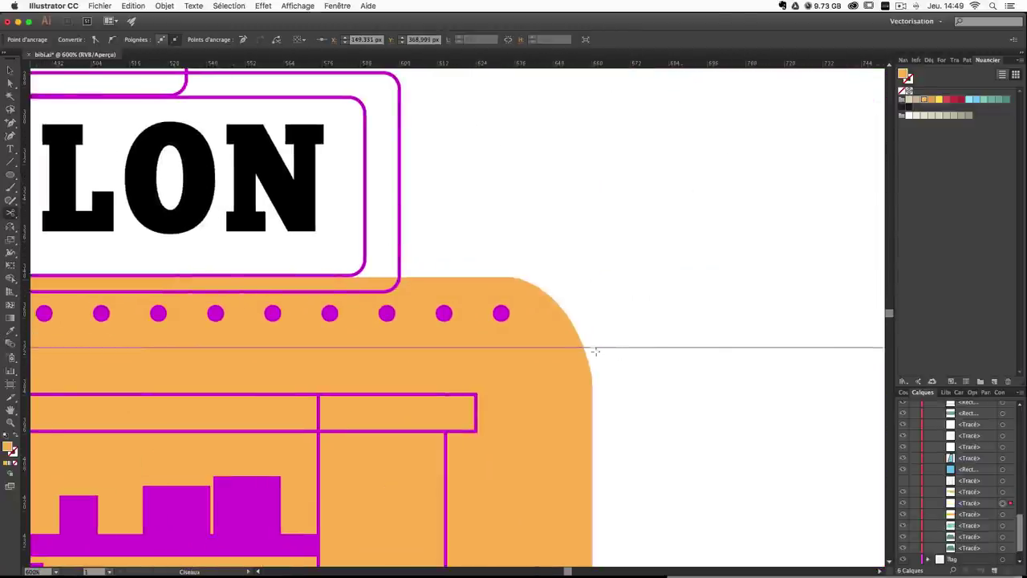
left_click(587, 346)
Fill the separated roof band above the upper guide with the red swatch and deselect it.
key("v")
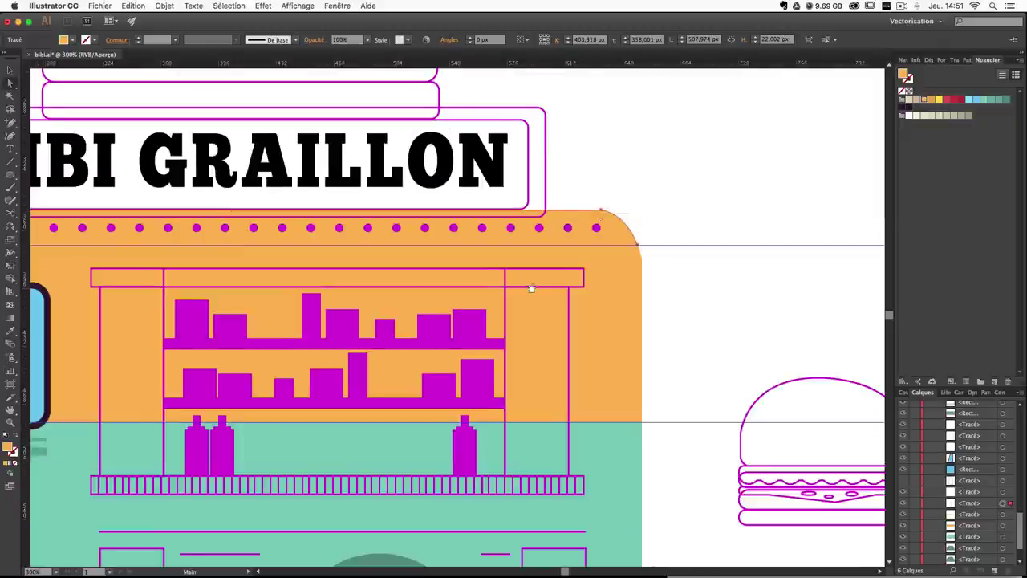
left_click_drag(530, 288, 804, 241)
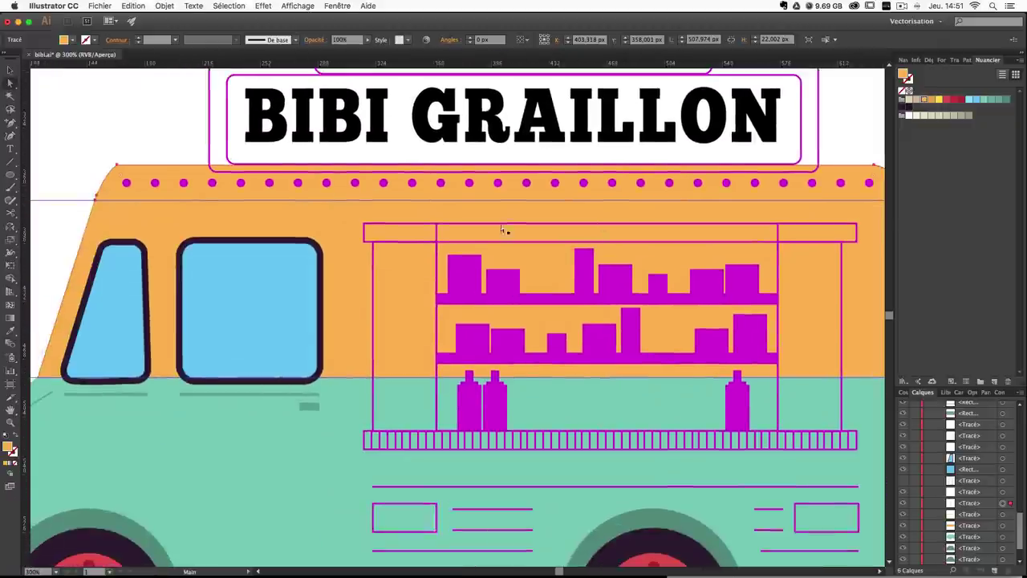
left_click(946, 102)
scroll(623, 180, "right", 10)
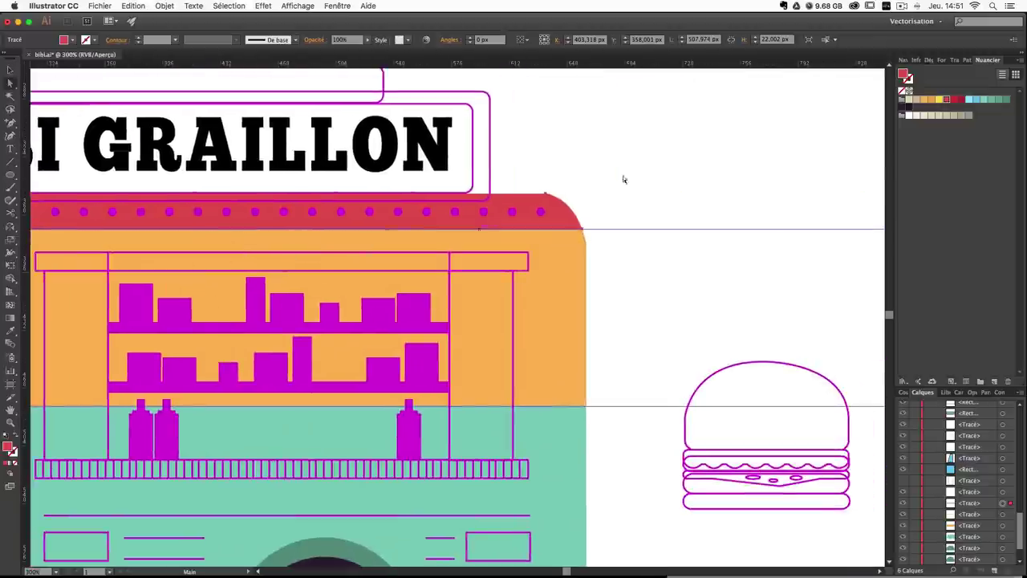
left_click(652, 165)
Fill the row of small dots along the roof band with the beige swatch R=227 V=218 B=189.
left_click_drag(451, 252, 720, 265)
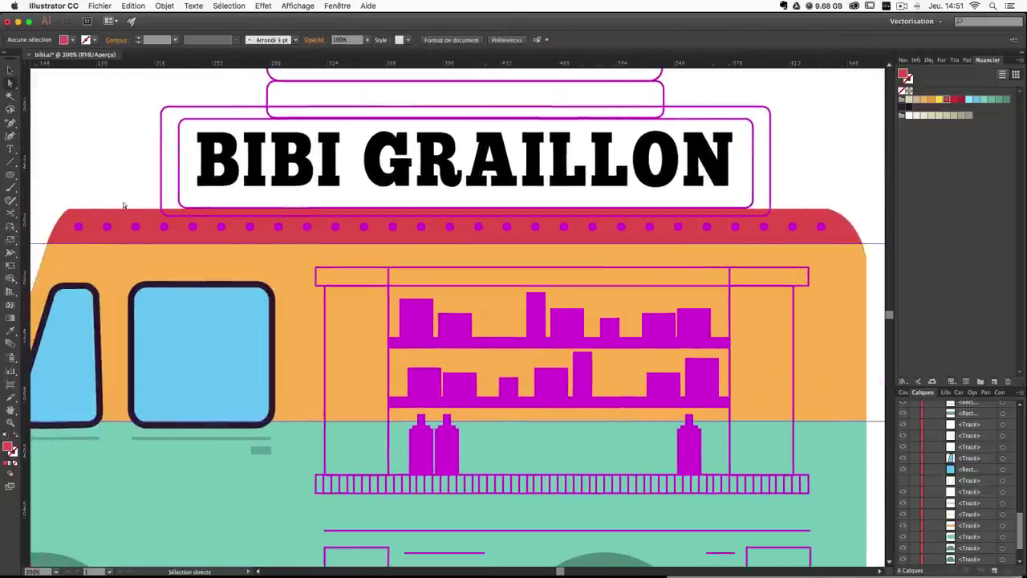
left_click(10, 70)
left_click(107, 227)
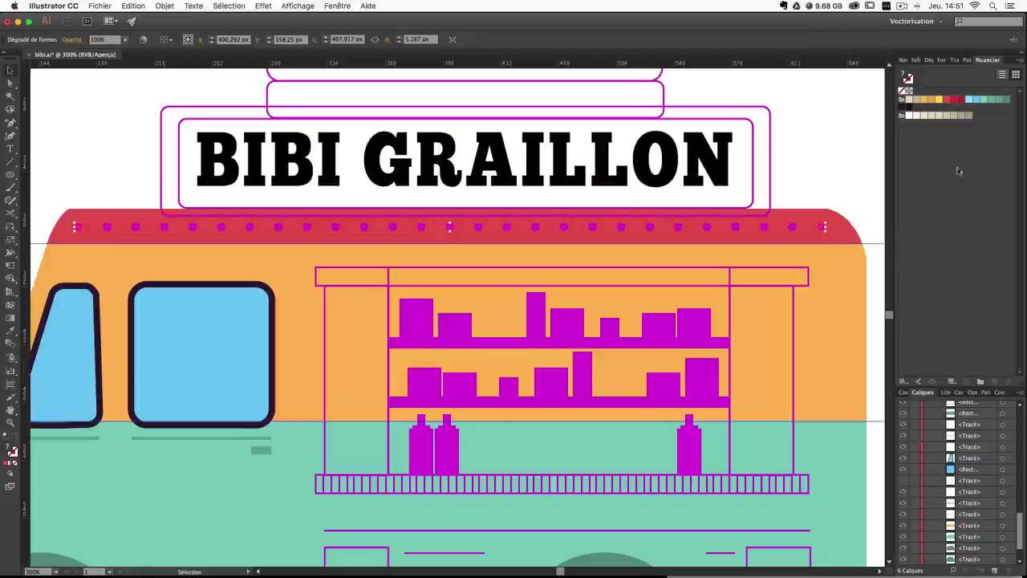
left_click(913, 103)
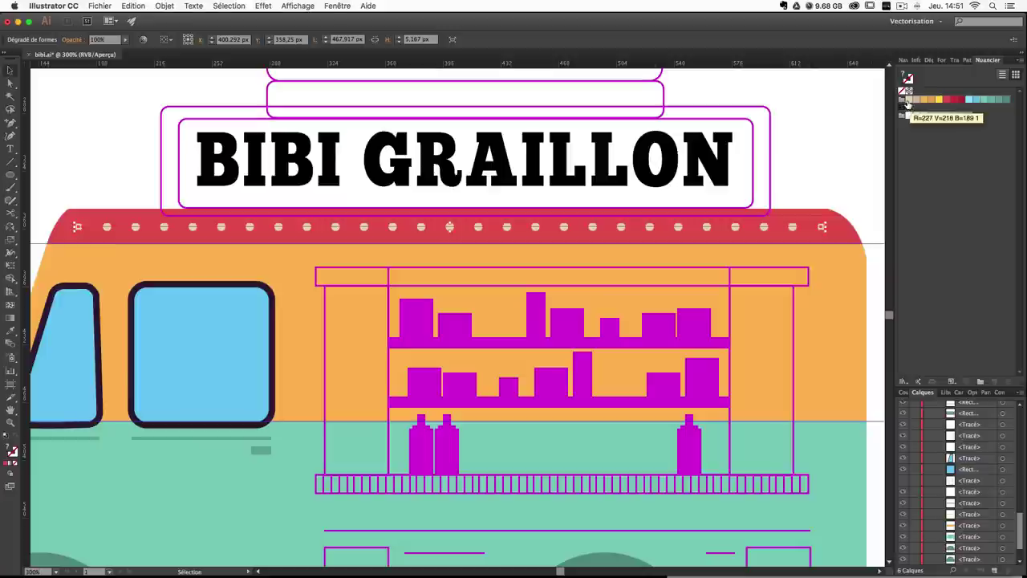
left_click(766, 238)
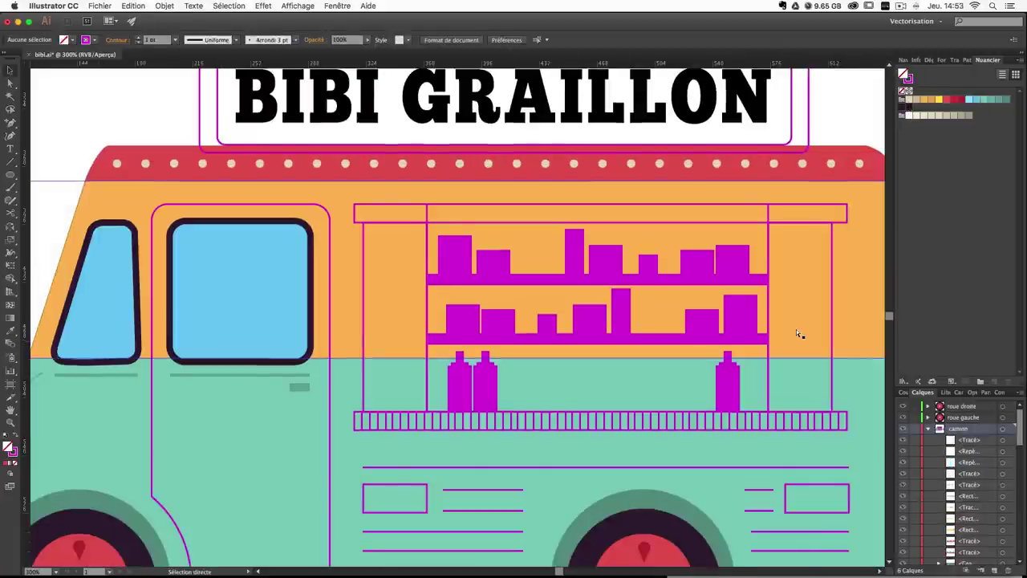
Change the stroke of the truck's door outline to the dark purple swatch 2f1b34.
key("super+minus")
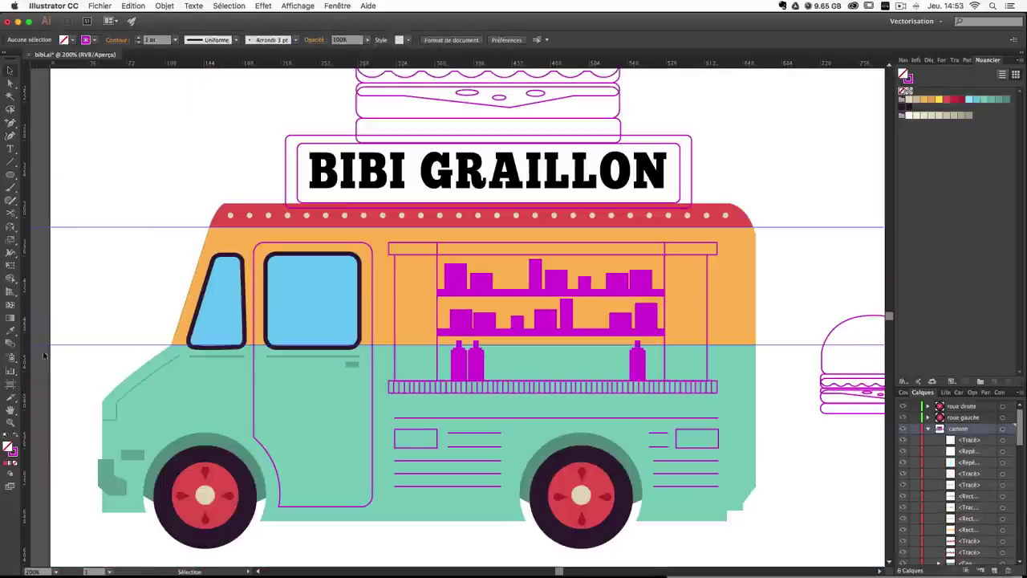
left_click(273, 242)
left_click_drag(299, 281, 394, 234)
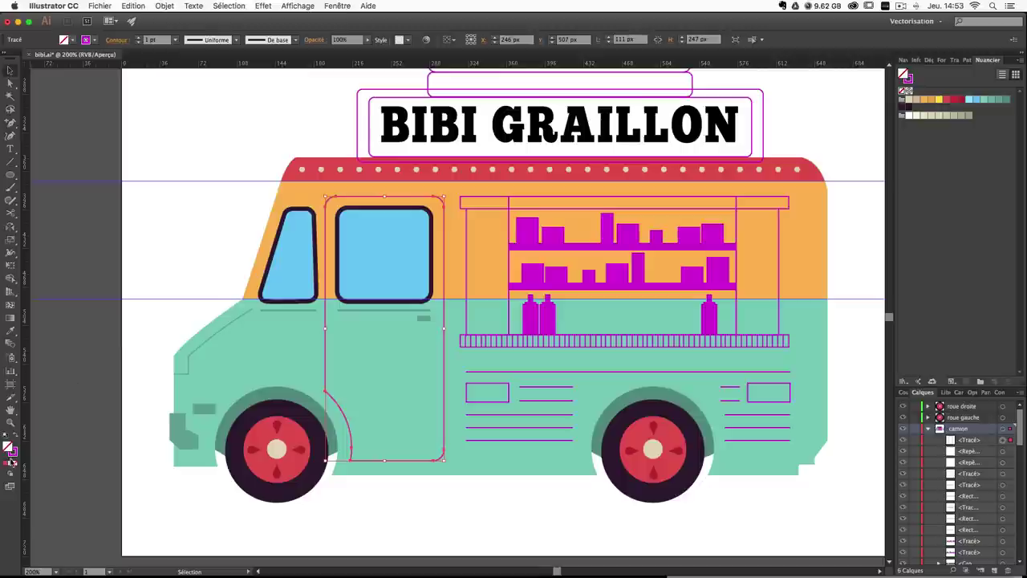
left_click(13, 453)
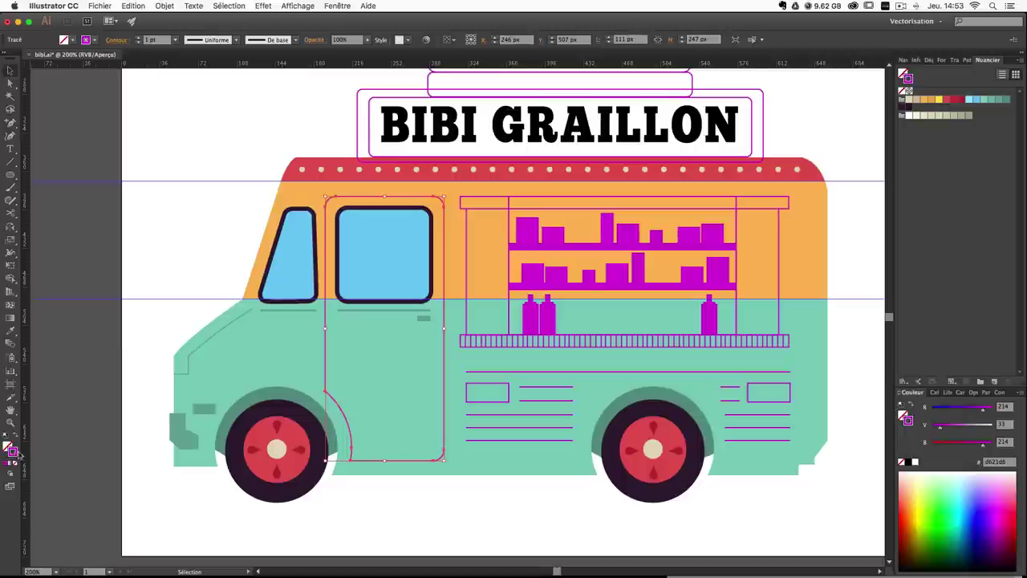
left_click(905, 112)
left_click(190, 191)
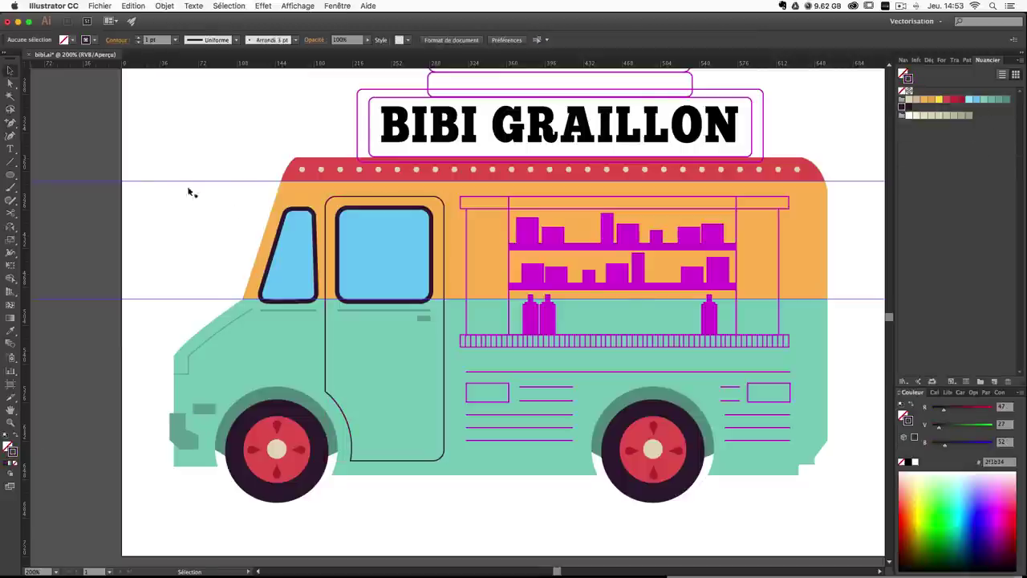
Create a new layer directly above the camion layer and name it reflets.
mouse_move(607, 332)
left_mouse_down()
mouse_move(569, 355)
mouse_move(579, 345)
left_mouse_up()
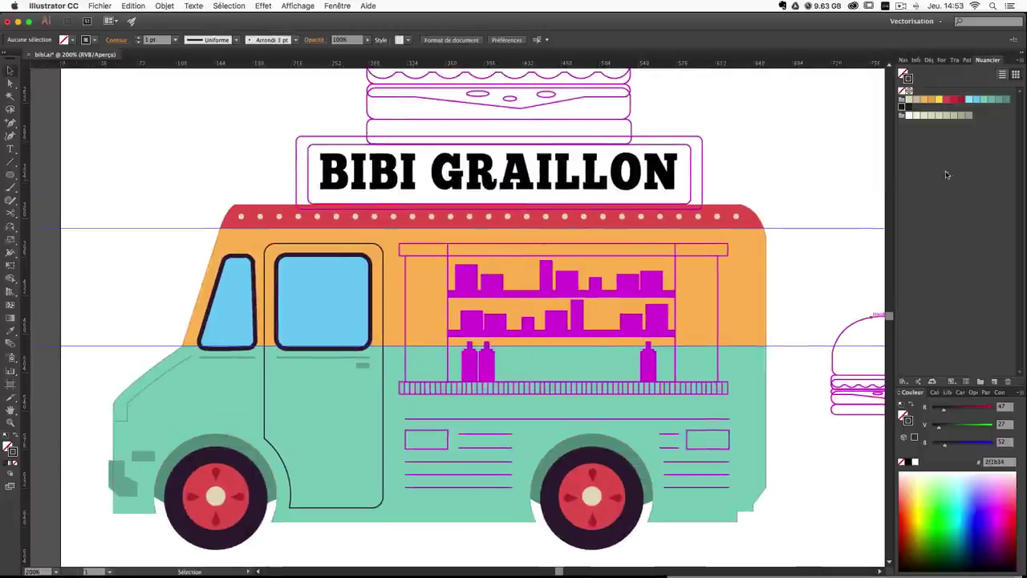
left_click(934, 392)
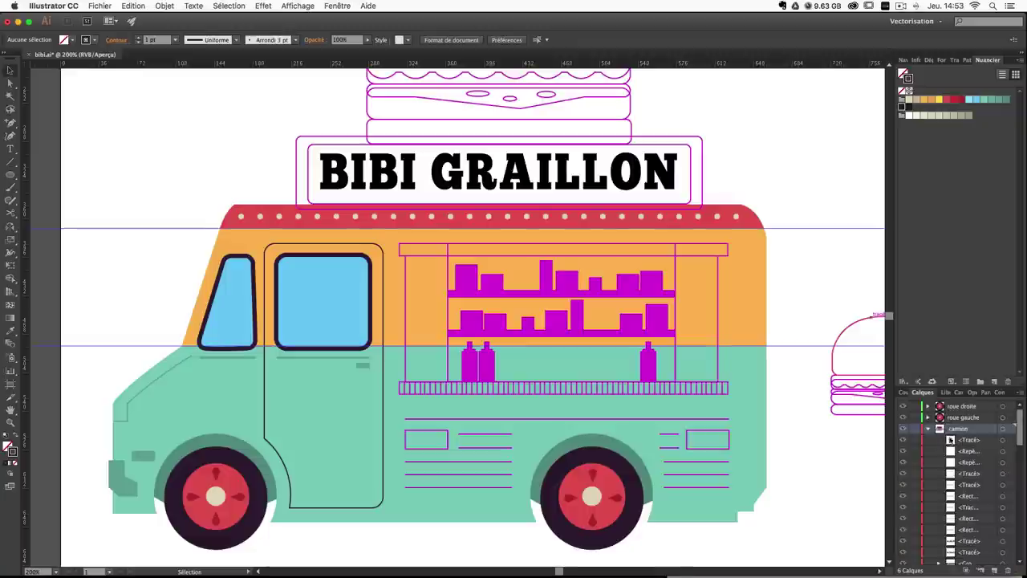
left_click(929, 428)
left_click(994, 570)
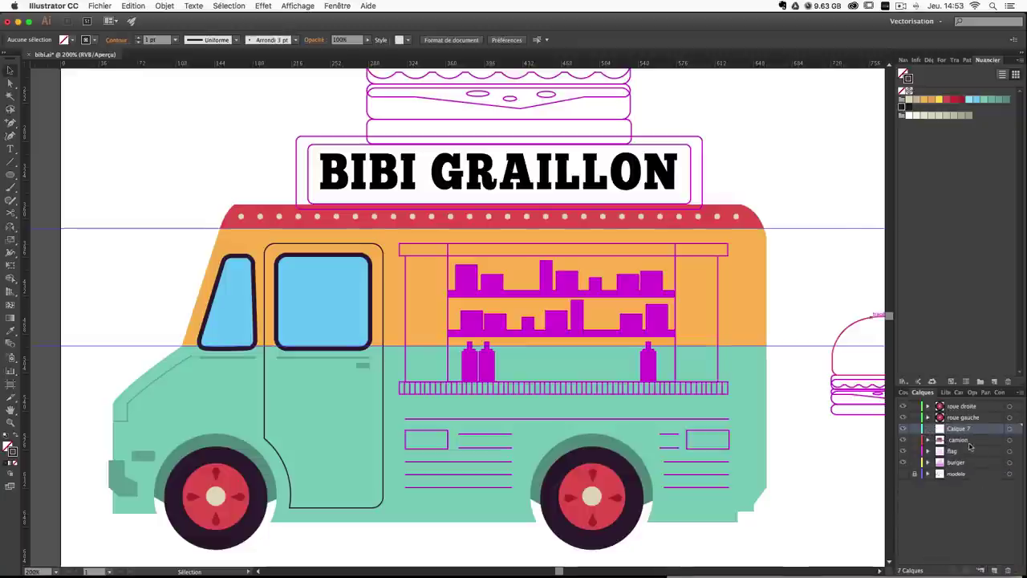
double_click(959, 429)
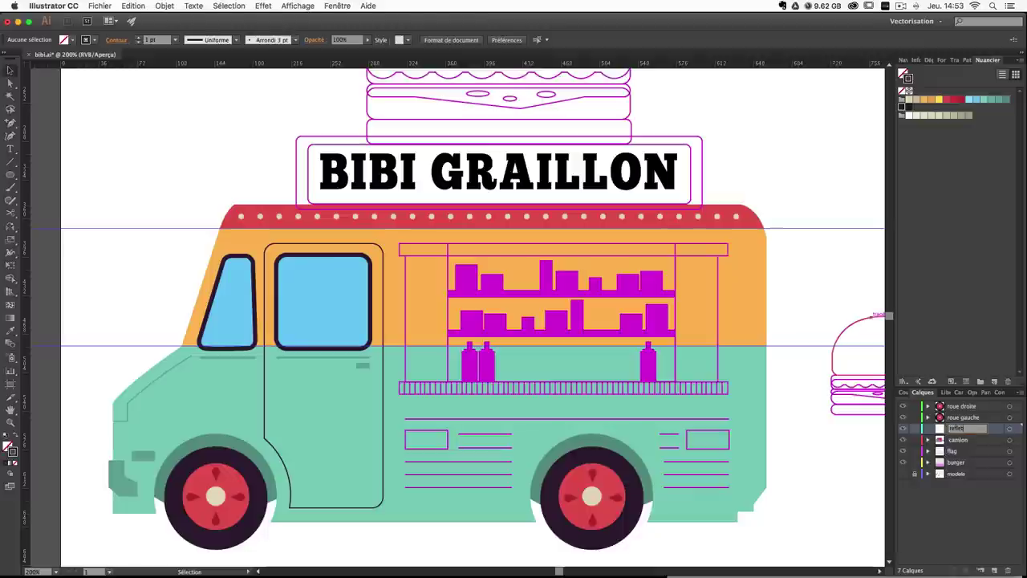
type("reflets")
key("Return")
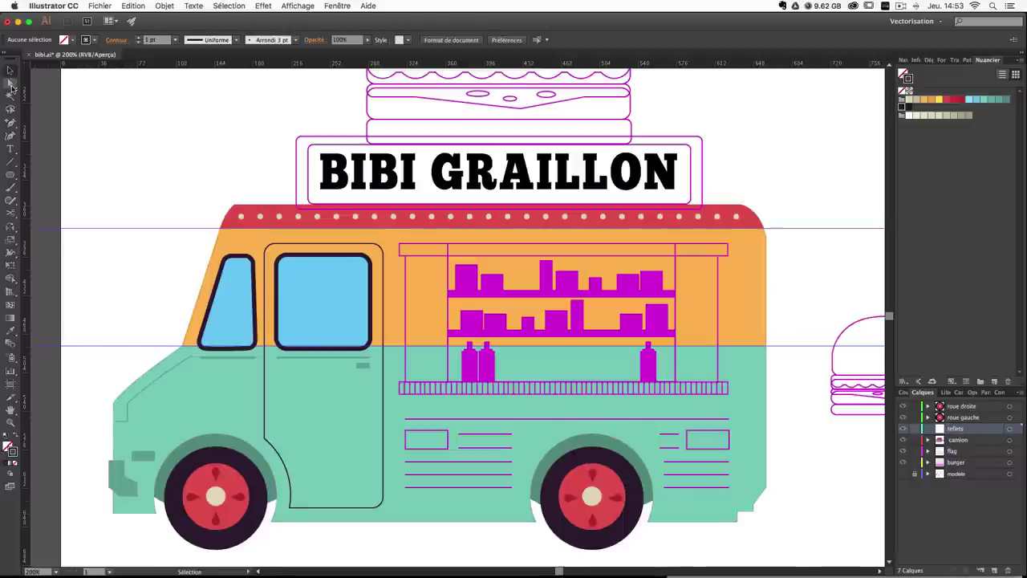
Draw a vertical rectangle about 3.7 by 77 px inside the small front window, filled light blue 97e4ff without stroke.
left_click_drag(11, 175, 341, 140)
key("super+equal")
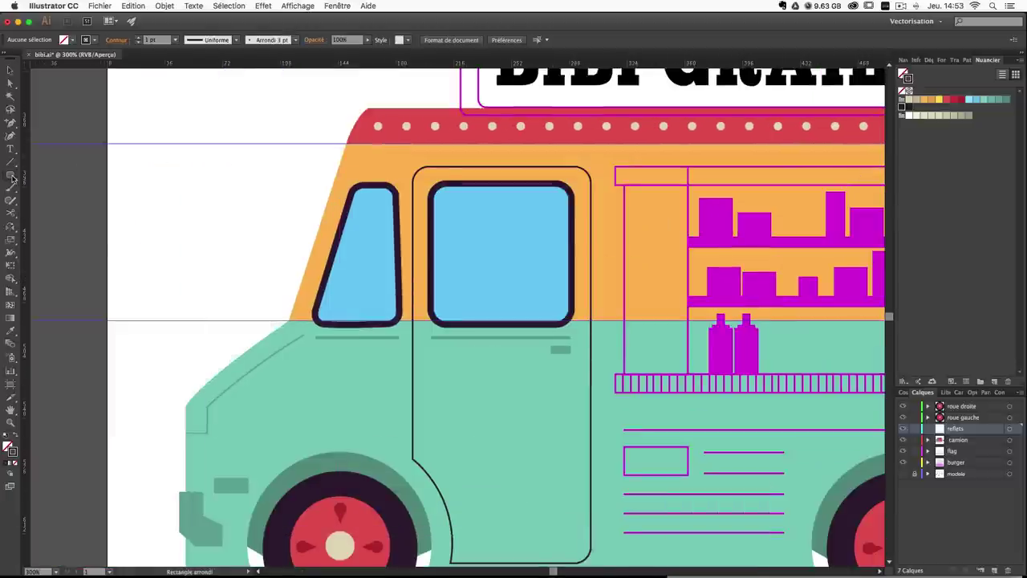
left_click_drag(11, 175, 45, 177)
left_click_drag(363, 191, 370, 314)
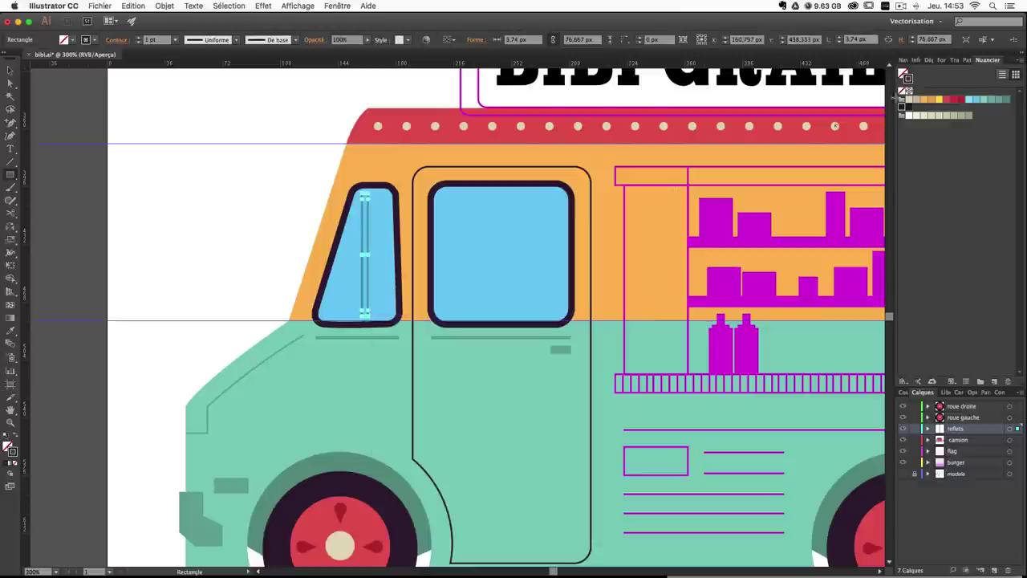
left_click(15, 438)
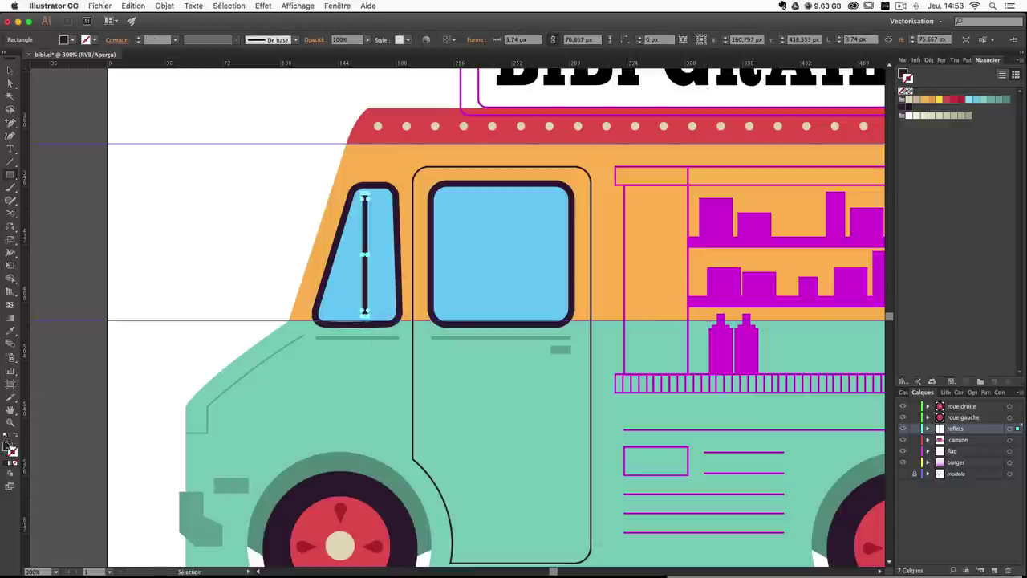
left_click(7, 445)
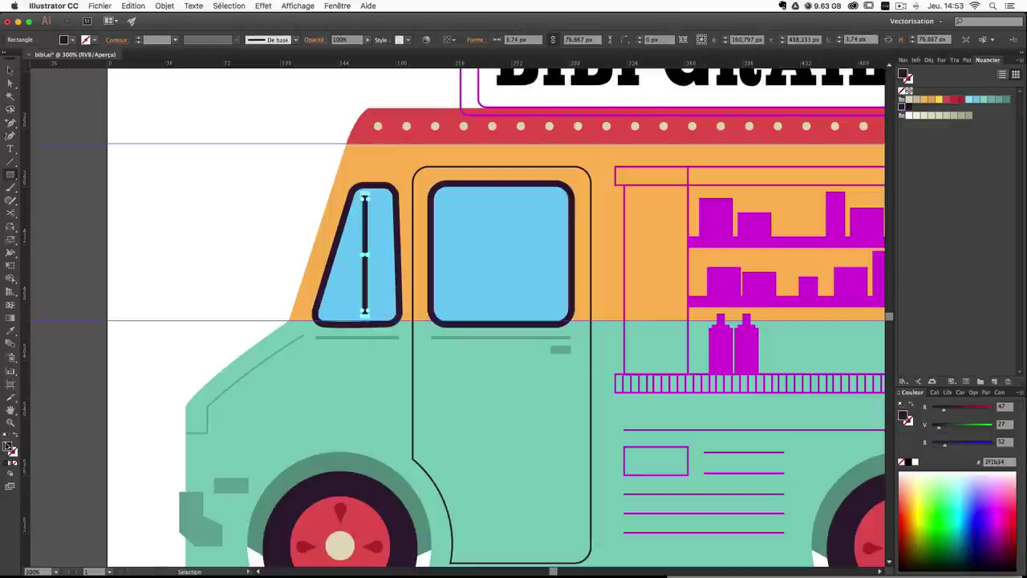
left_click(971, 100)
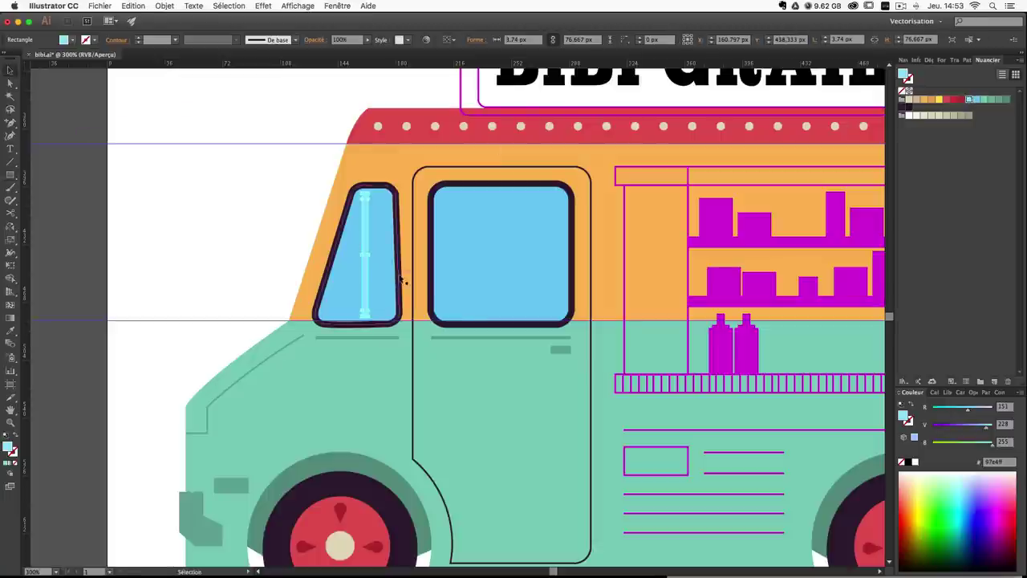
Duplicate the light blue strip just behind the original and narrow the copy to about 1.9 px.
key("super+plus")
scroll(473, 306, "up", 5)
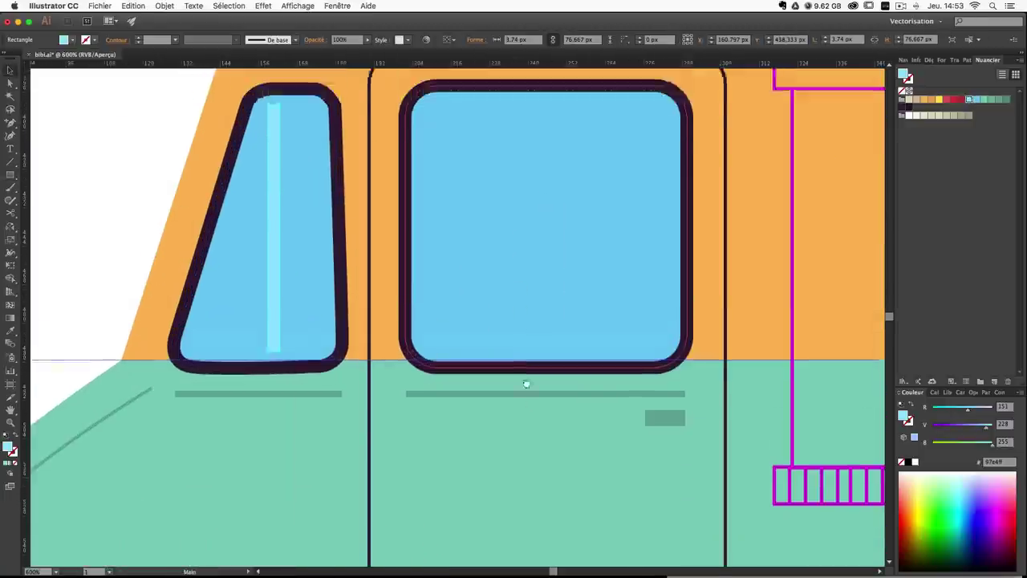
left_click_drag(294, 227, 313, 228)
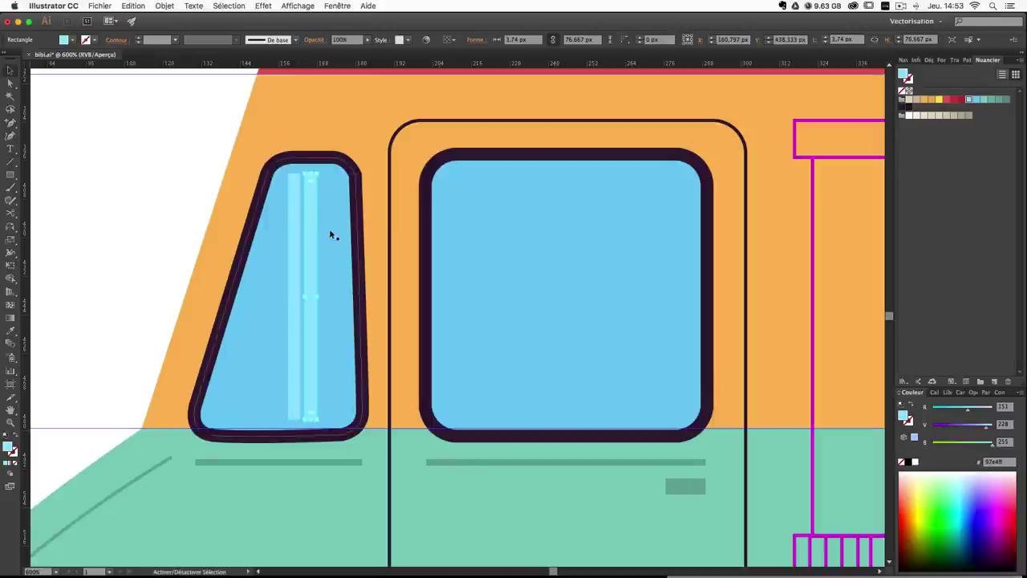
left_click_drag(312, 296, 311, 296)
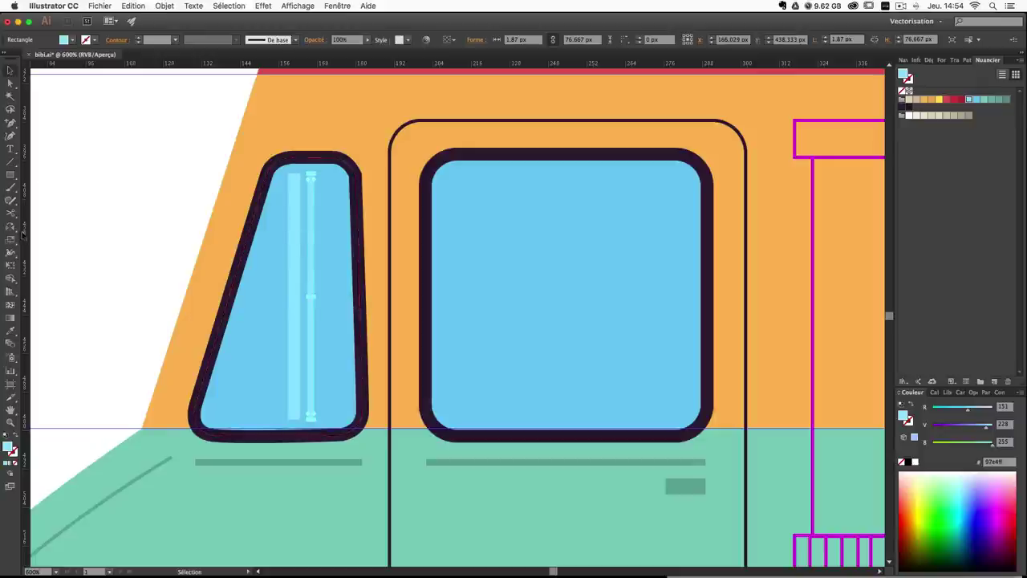
Select both light blue strips and shear them toward the slant of the front window, about 29 px wide overall.
left_click(296, 219, "shift")
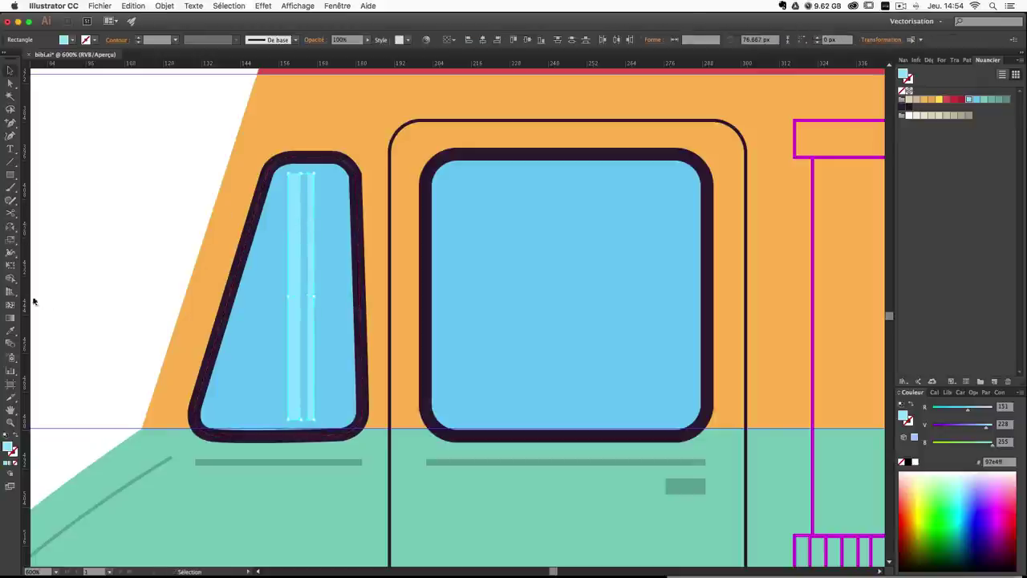
left_click_drag(10, 251, 56, 252)
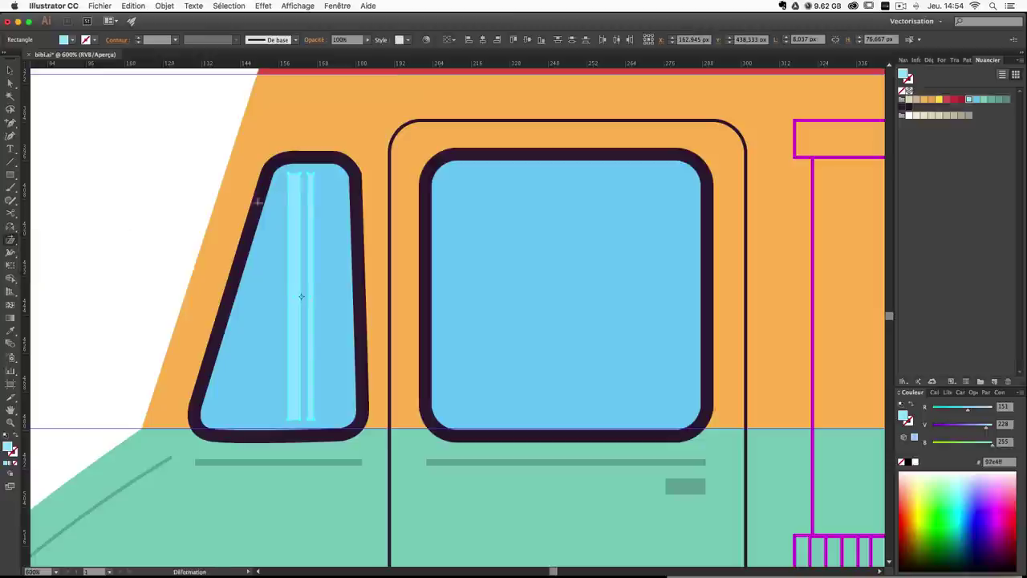
left_click_drag(305, 190, 327, 193)
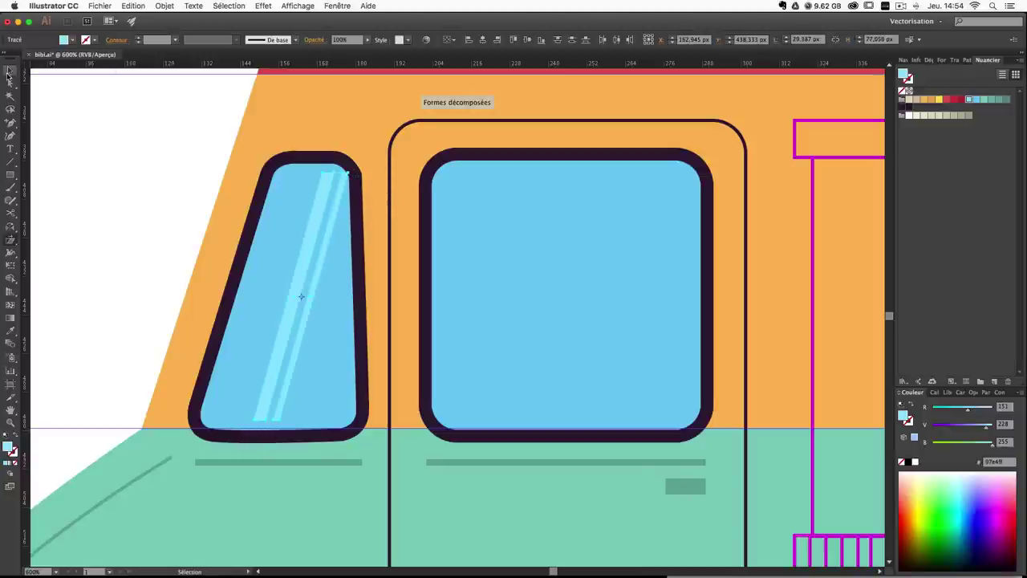
Nudge both slanted strips about 13 px toward the front window's sloping edge.
left_click(8, 72)
key("Left")
key("Left")
key("Left")
key("Left")
key("Left")
key("Left")
key("Left")
key("Left")
key("Left")
key("Left")
key("Left")
key("Left")
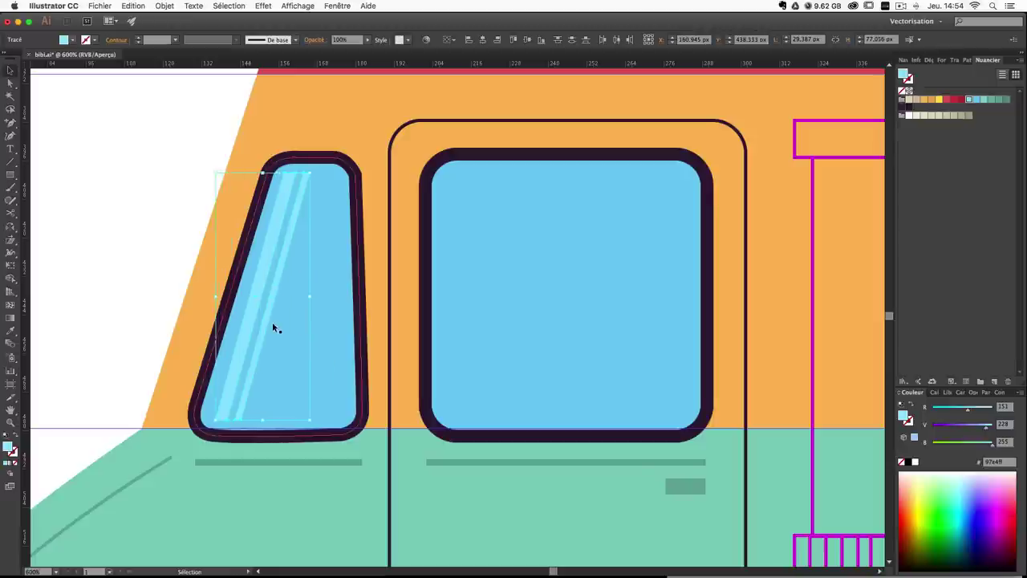
key("Left")
key("Left")
key("Right")
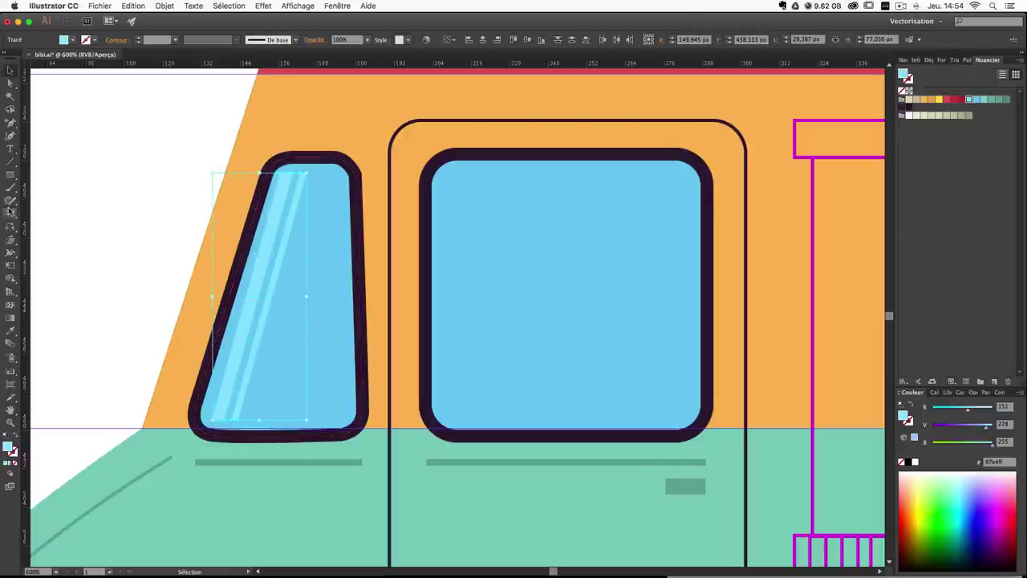
Shear both strips slightly further to follow the window's sloping edge, about 31 px wide overall.
left_click(11, 240)
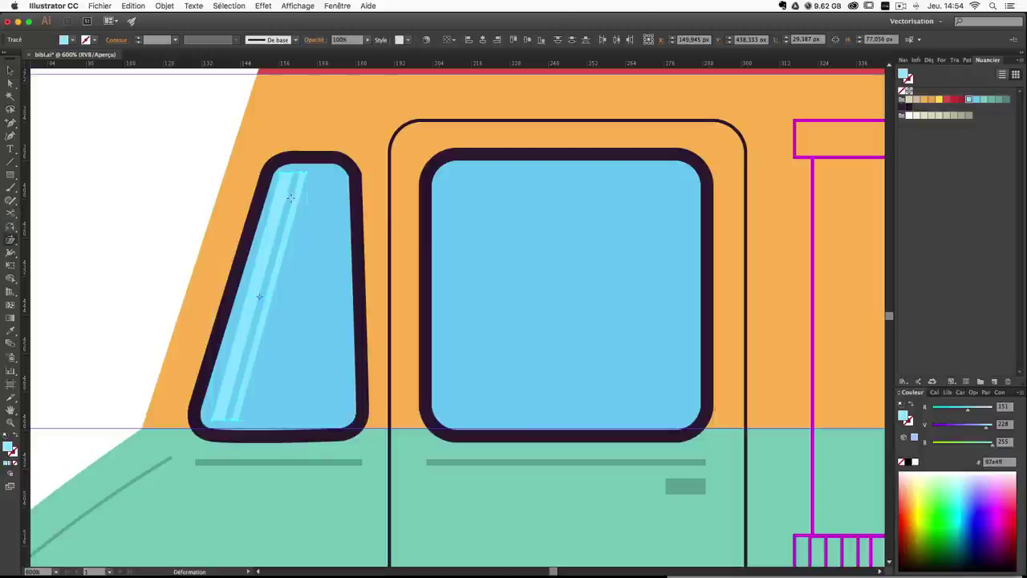
left_click_drag(287, 191, 289, 190)
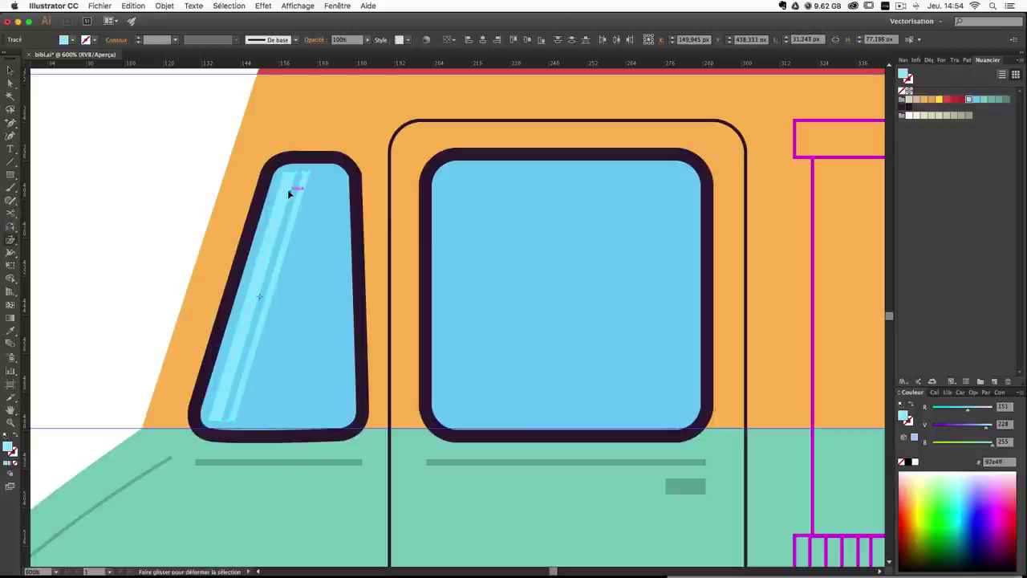
left_click(11, 71)
left_click(281, 241)
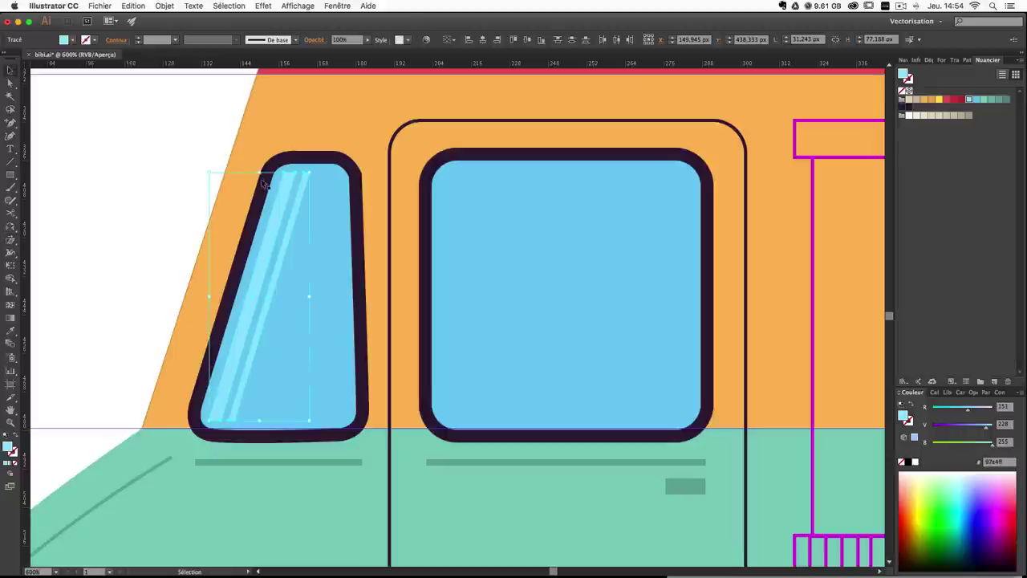
Shift both slanted light strips about 5 px toward the middle of the front window.
left_click_drag(291, 242, 312, 242)
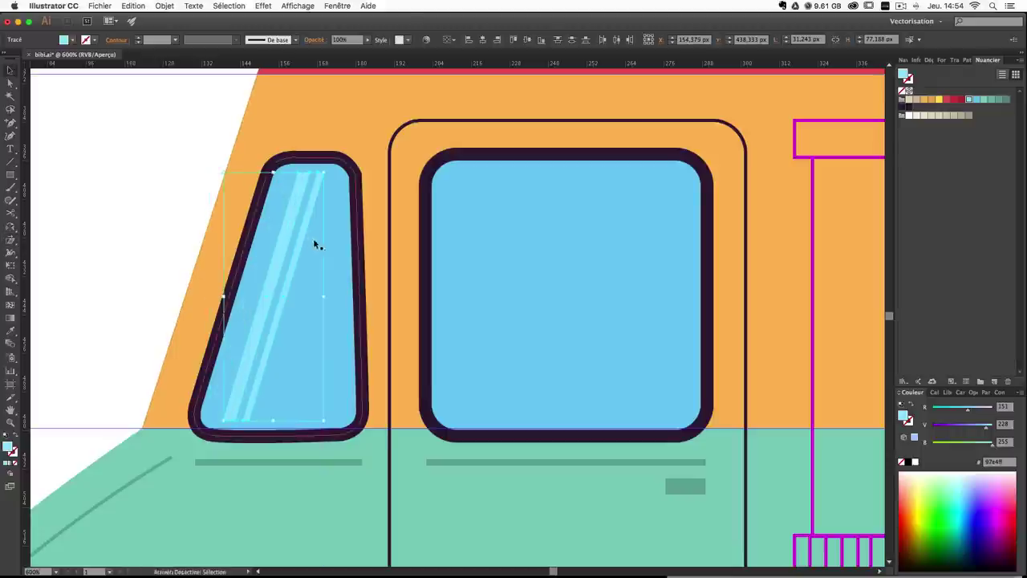
key("Left")
key("Left")
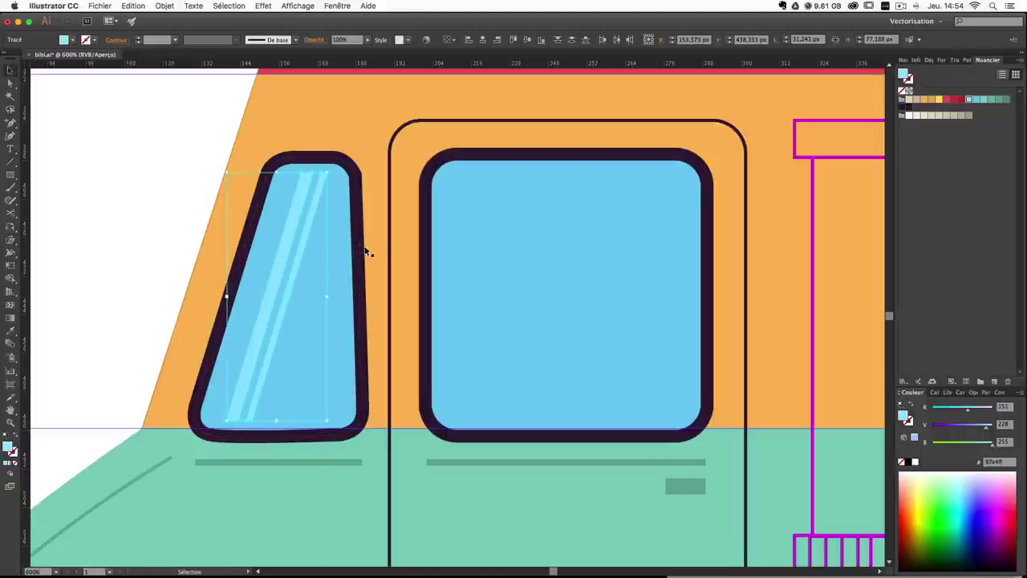
key("Right")
left_click_drag(291, 244, 518, 249)
key("super+z")
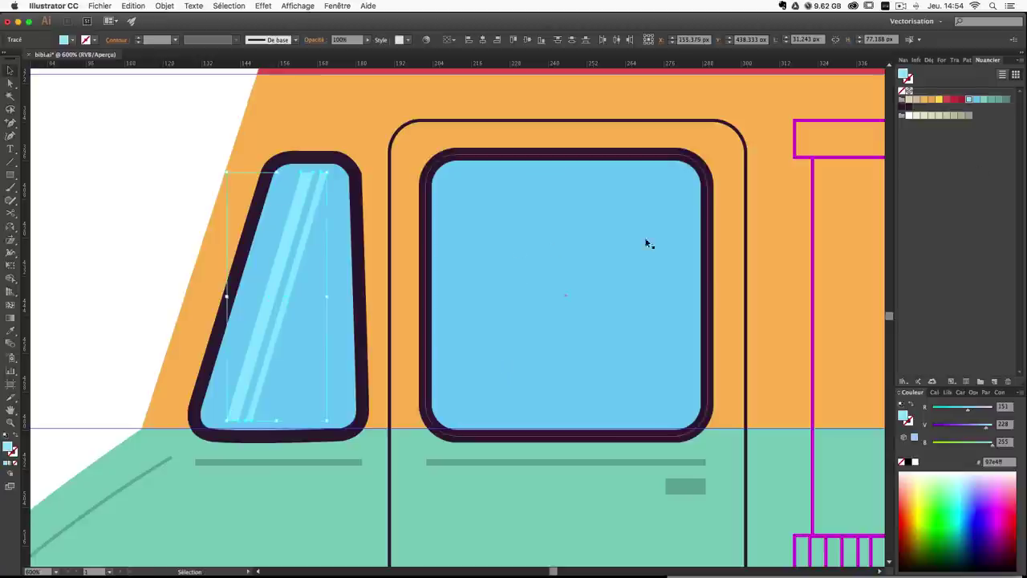
Rename the "reflets" layer as "reflets vitre gauche".
left_click(935, 393)
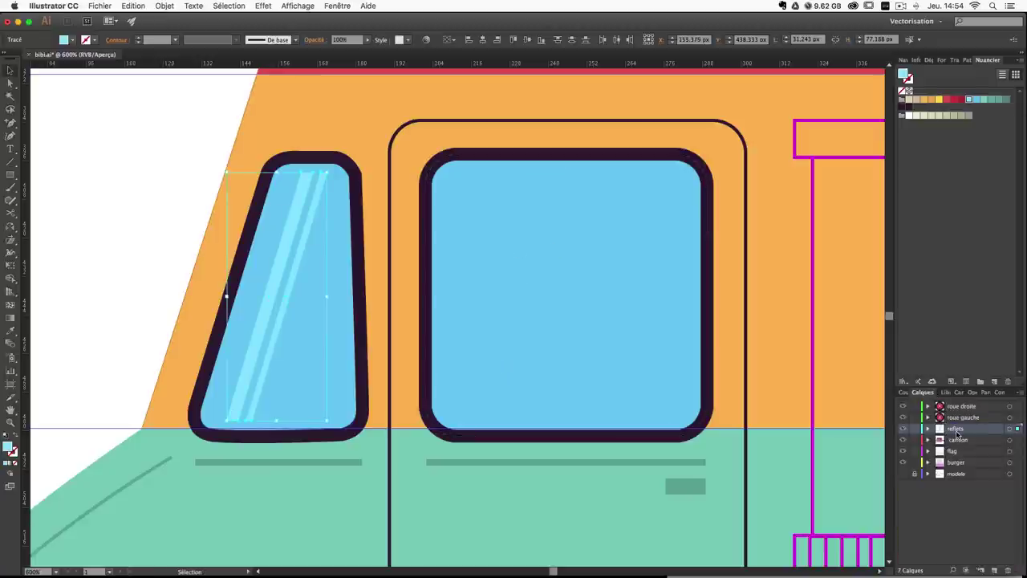
double_click(967, 431)
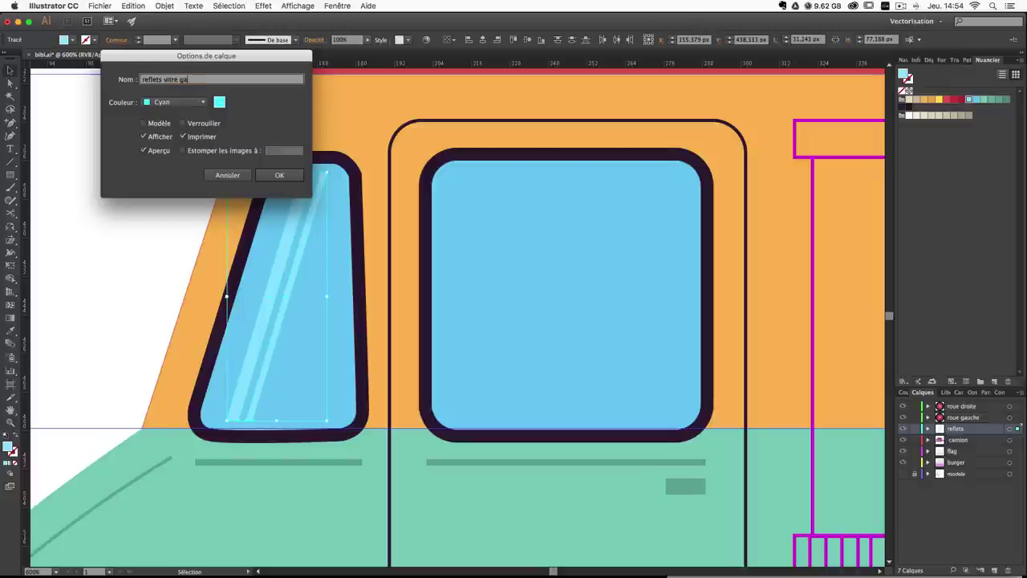
type("vitre gauche")
key("Return")
Create a new layer named "reflets vitre droite" above the front window's reflection layer.
scroll(736, 221, "down", 2)
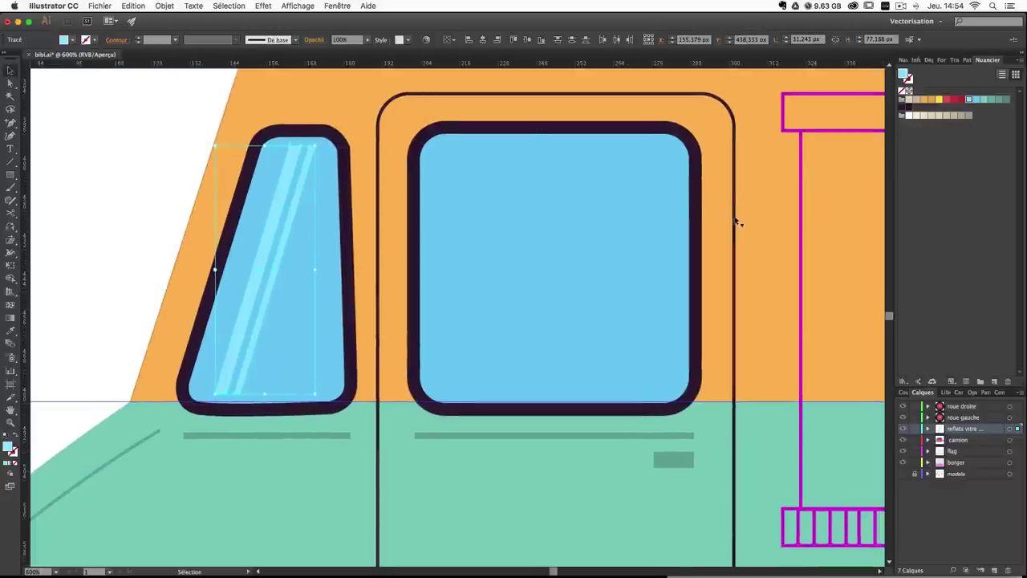
left_click(980, 571)
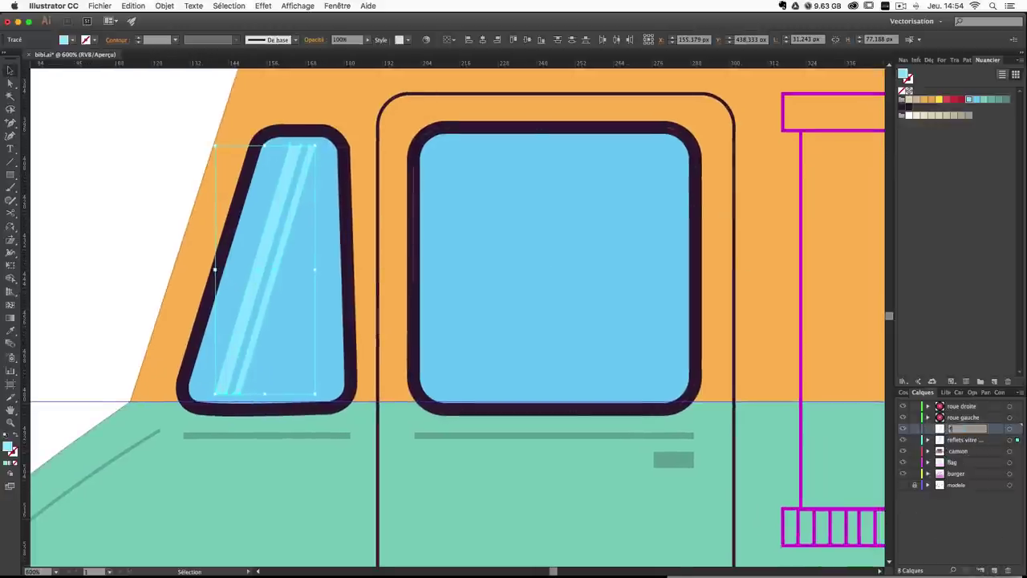
type("reflets vi")
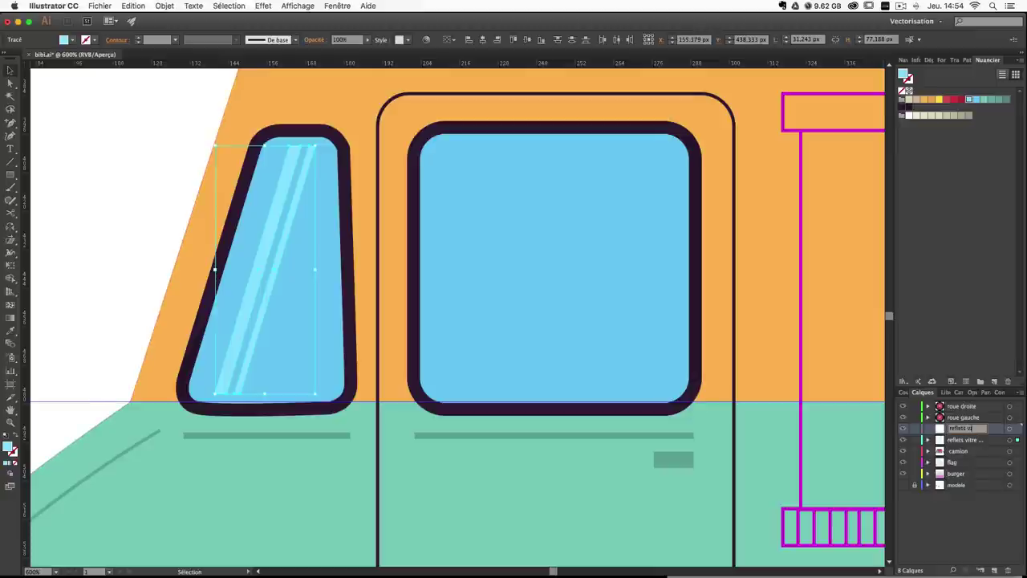
type("tre droite")
key("Return")
key("super+v")
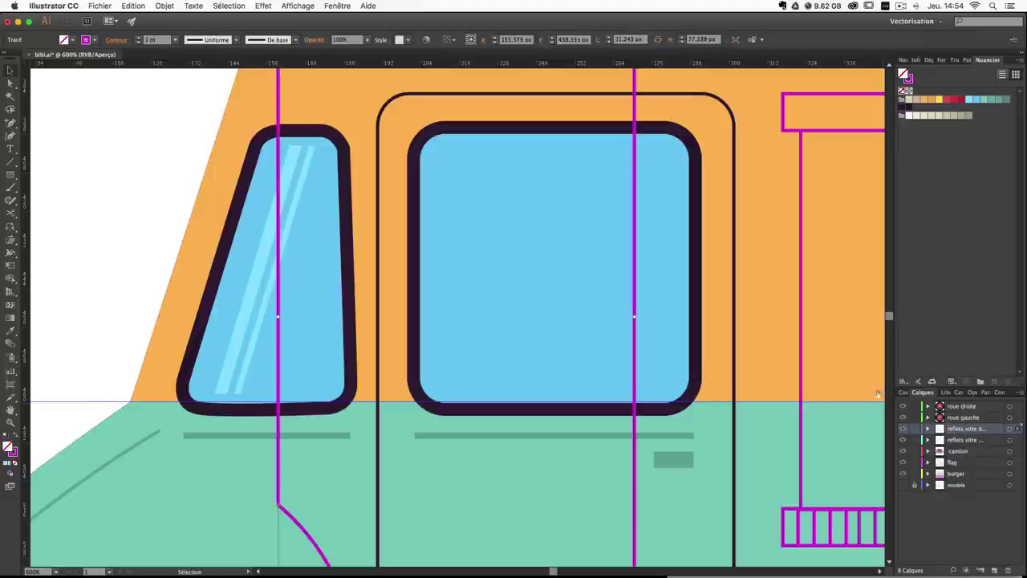
key("super+z")
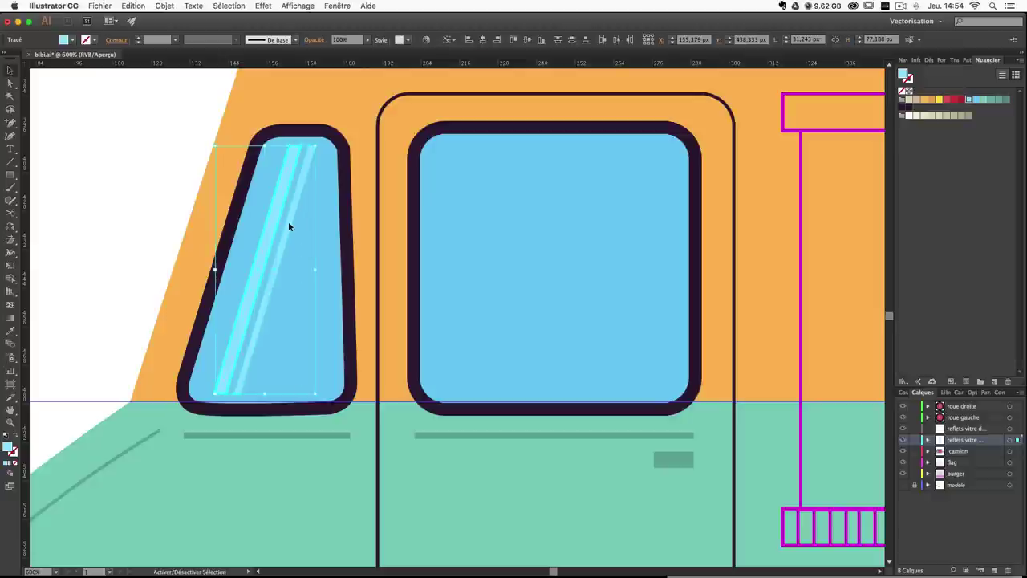
key("a")
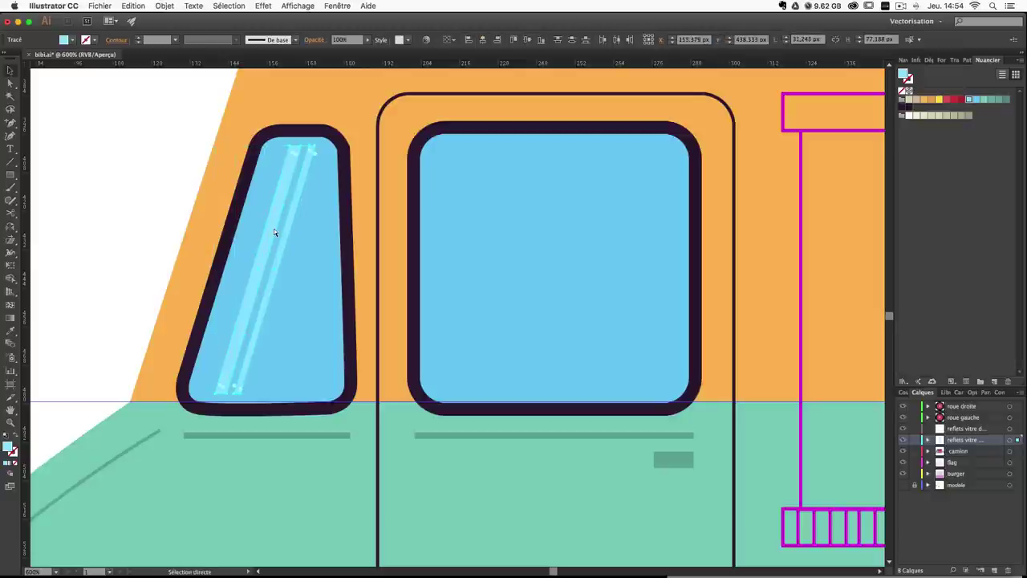
key("super+v")
key("super+z")
Place two copies of the light strip pair in the door window, about 11 px apart, on the "reflets vitre droite" layer.
left_click(970, 428)
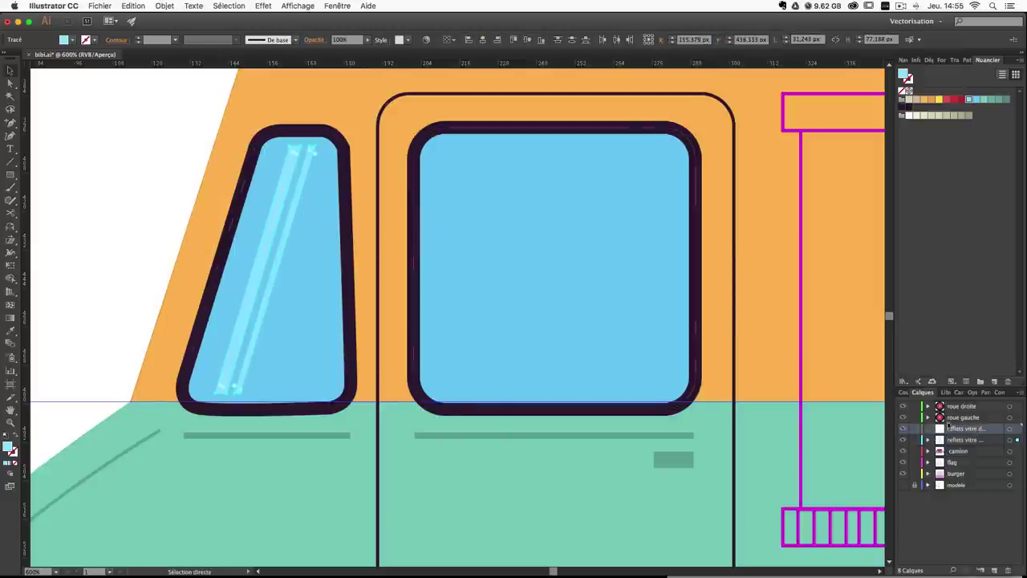
left_click_drag(477, 230, 319, 185)
left_click(312, 228)
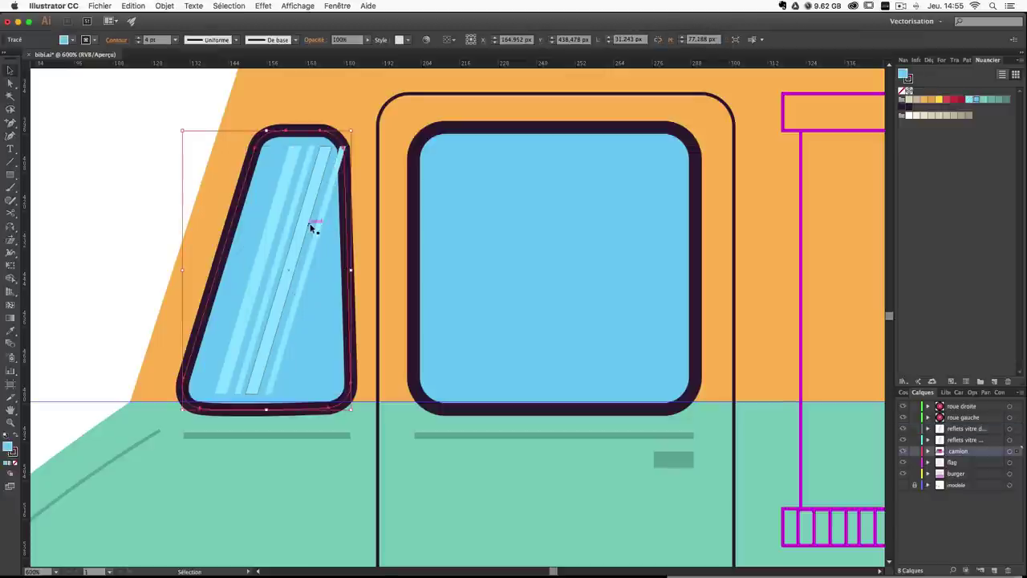
left_click(318, 227, "shift")
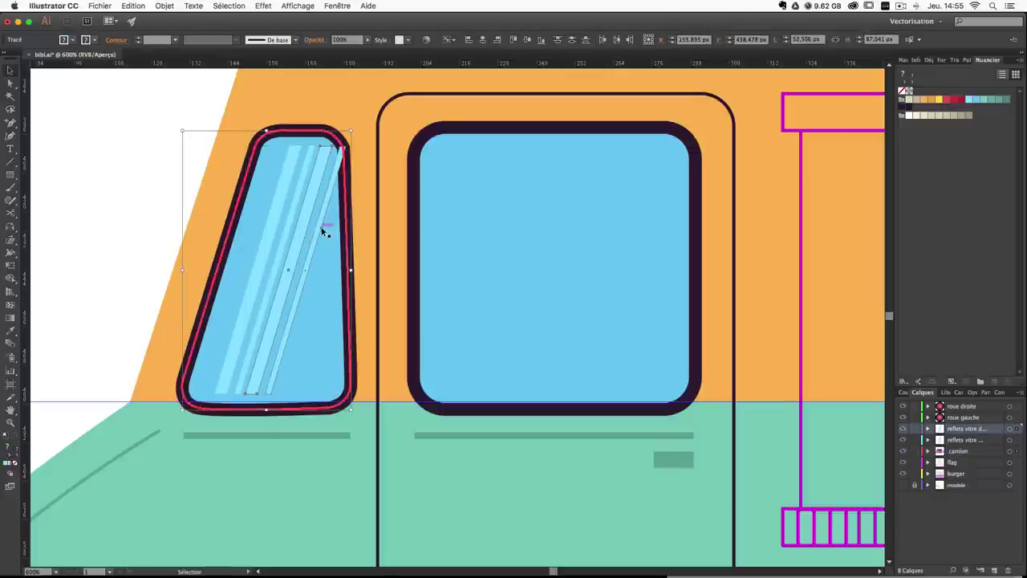
left_click(321, 232)
left_click_drag(309, 225, 509, 217)
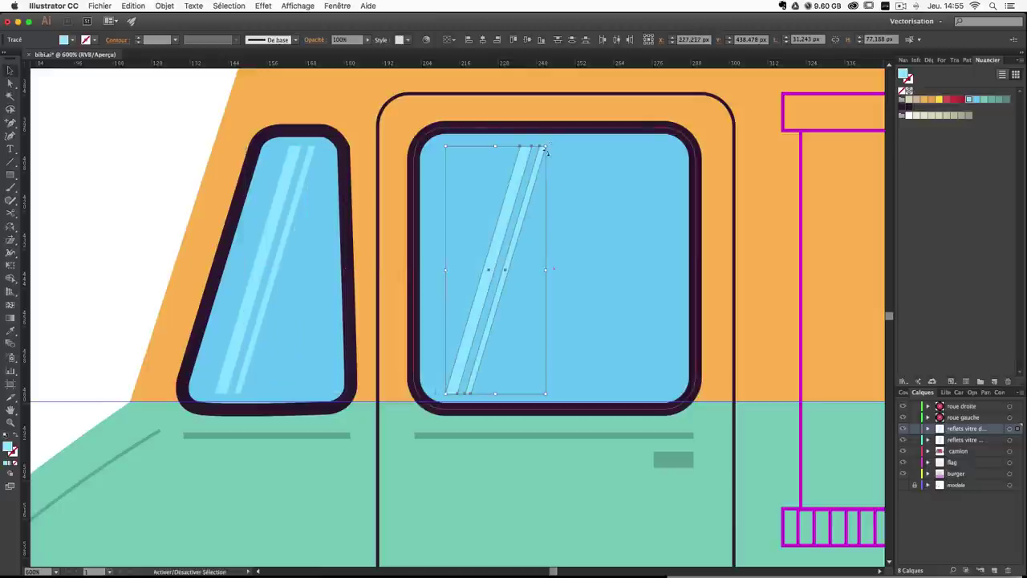
left_click_drag(516, 195, 553, 190)
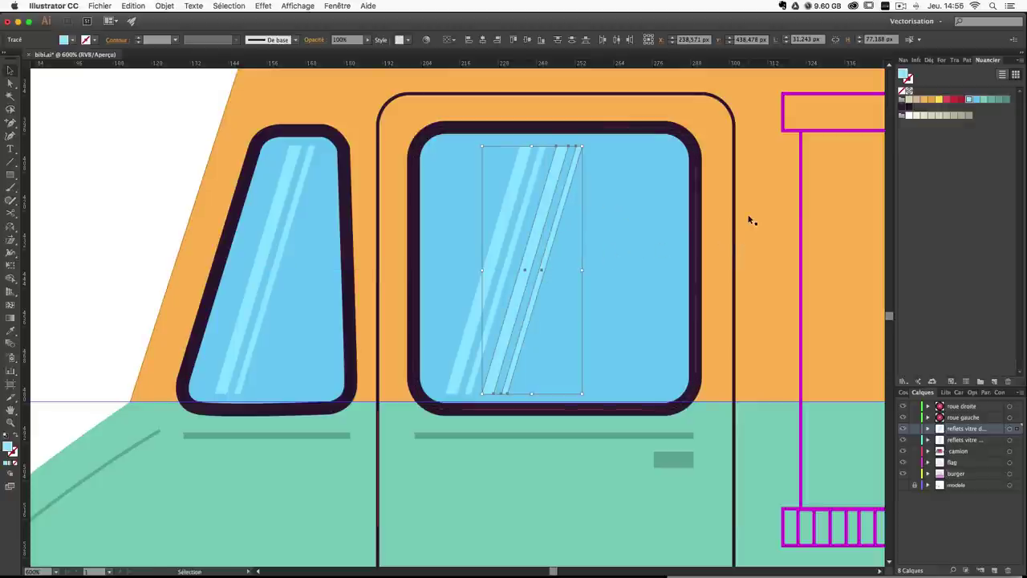
Fill the long bar above the serving hatch with the light red swatch and leave it without an outline.
key("super+minus")
key("super+minus")
key("super+minus")
left_click_drag(749, 215, 454, 215)
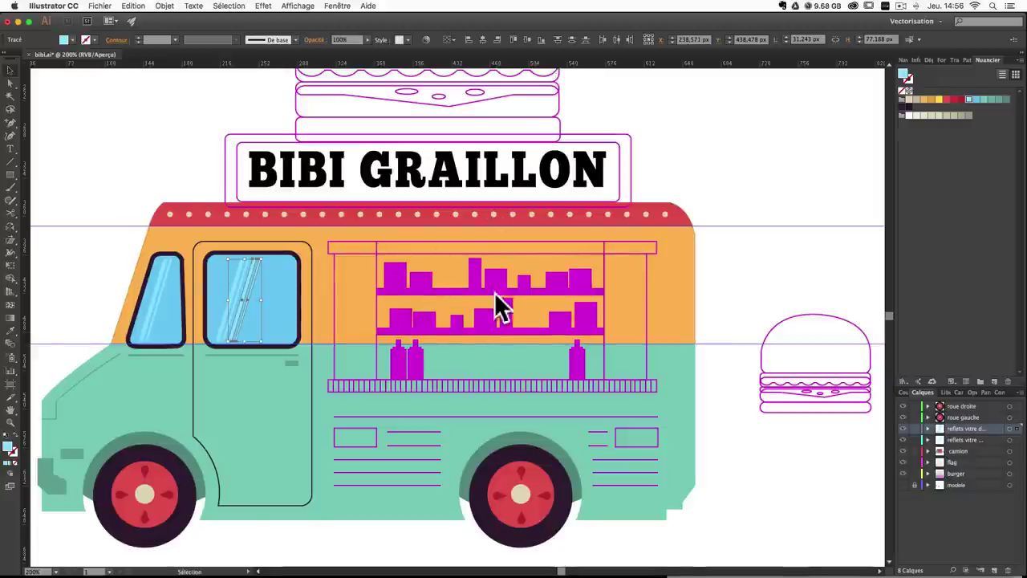
left_click(483, 249)
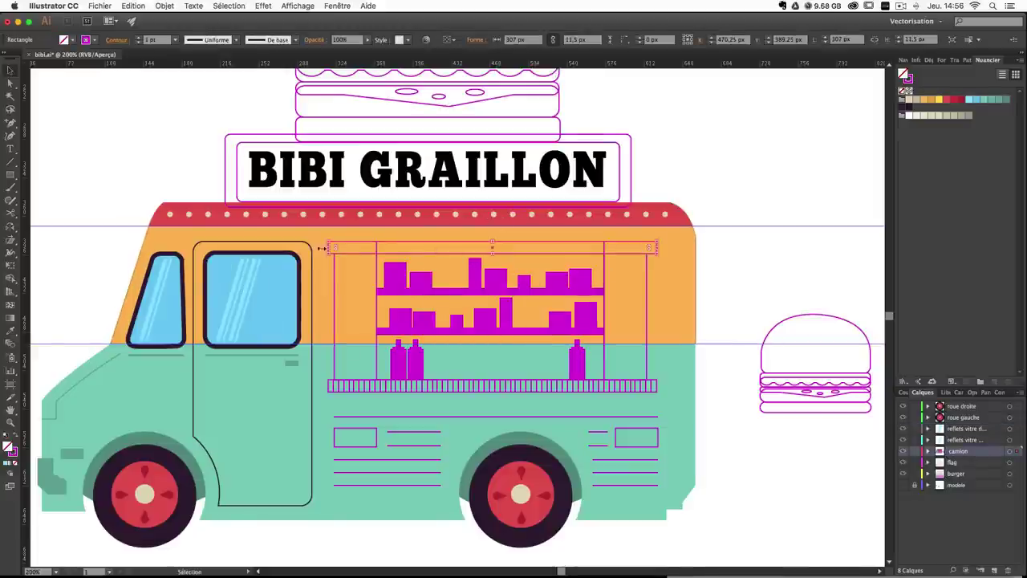
left_click(16, 440)
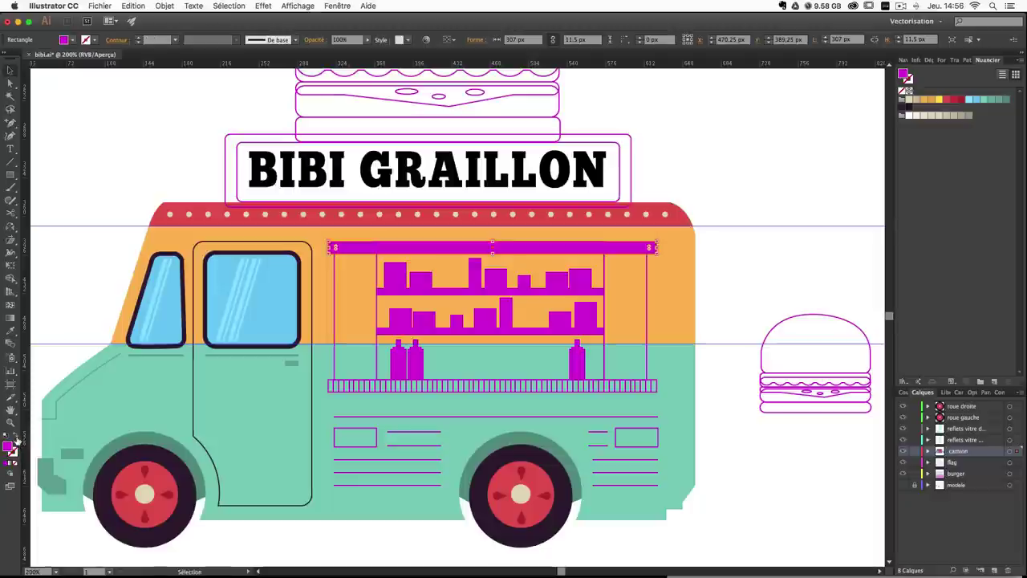
left_click(948, 100)
left_click(772, 223)
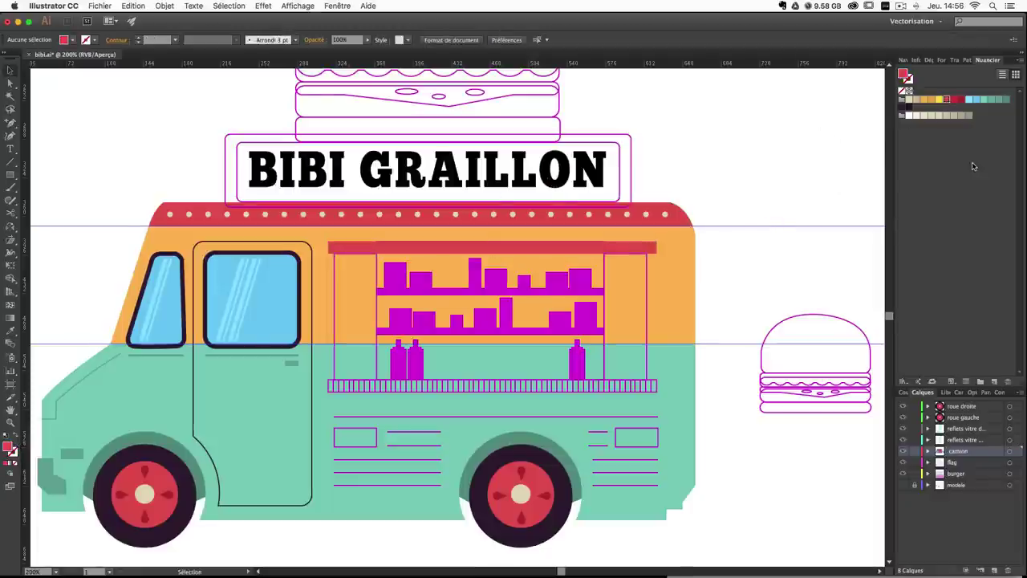
Nudge the red bar above the serving hatch up about 1 px.
key("super+plus")
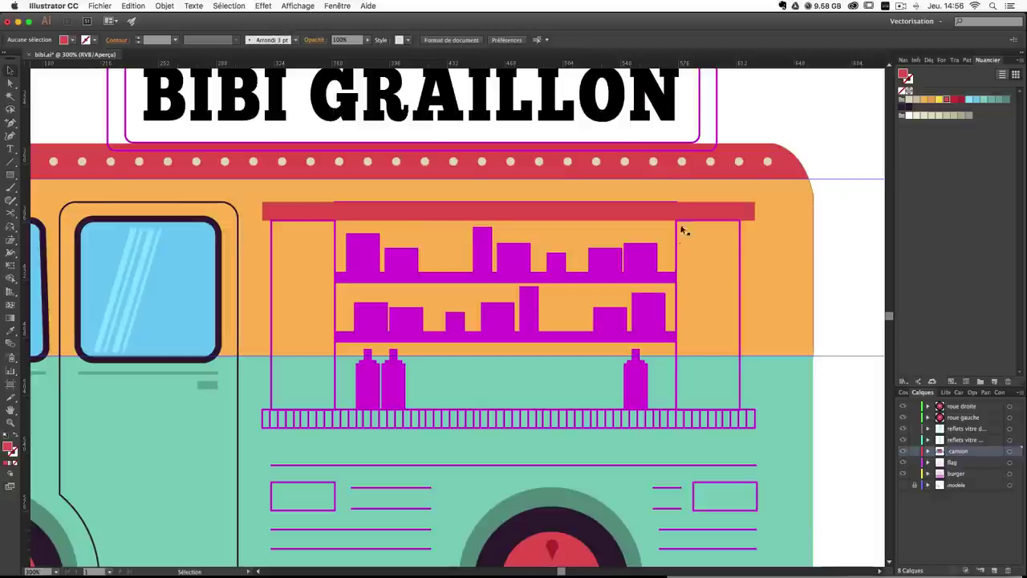
left_click(658, 205)
left_click(660, 205)
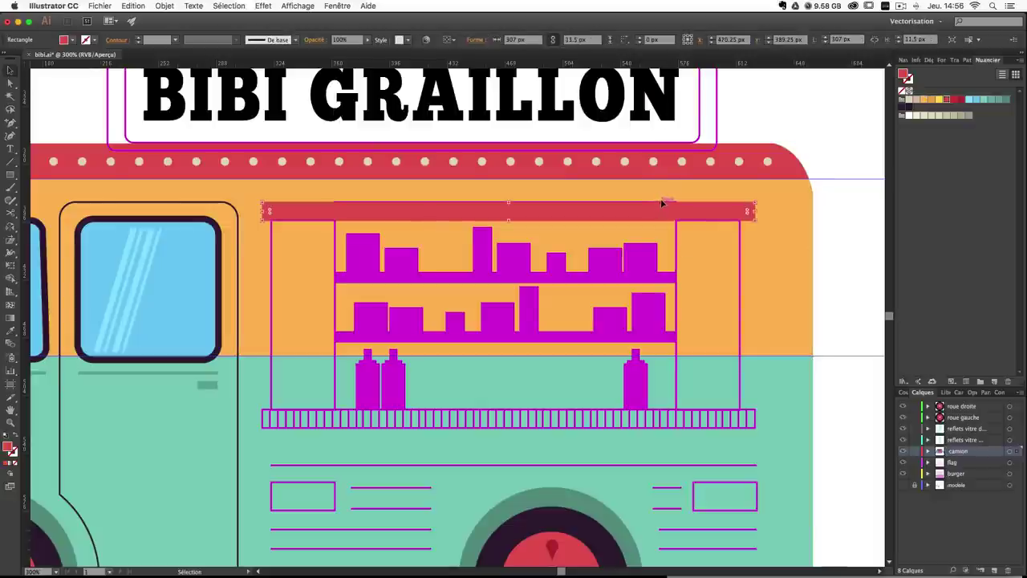
left_click(820, 232)
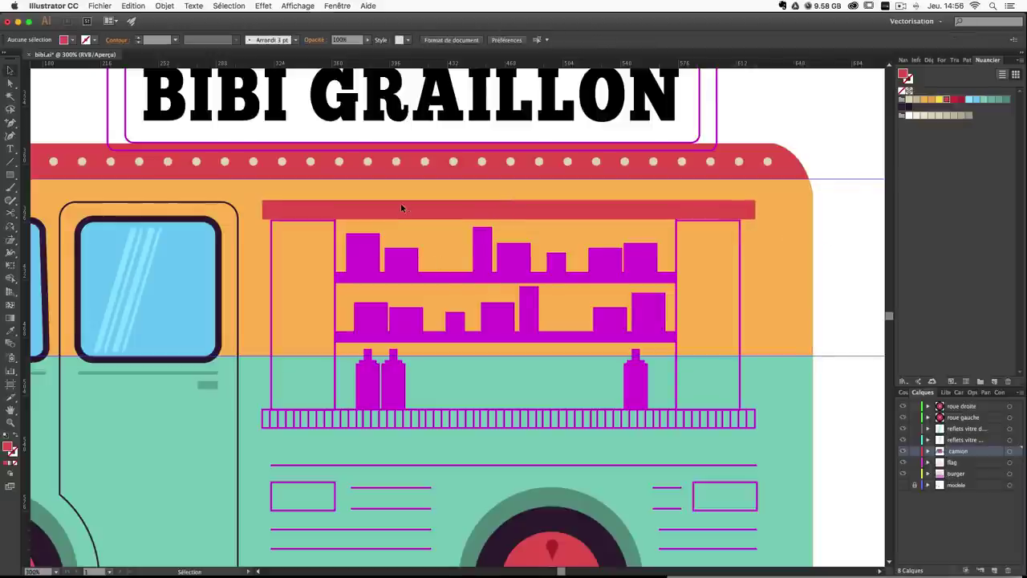
Duplicate the red bar, fill the copy dark red and shrink it to a shadow strip about 2.9 px high along the bar's lower edge.
left_click_drag(400, 205, 401, 212)
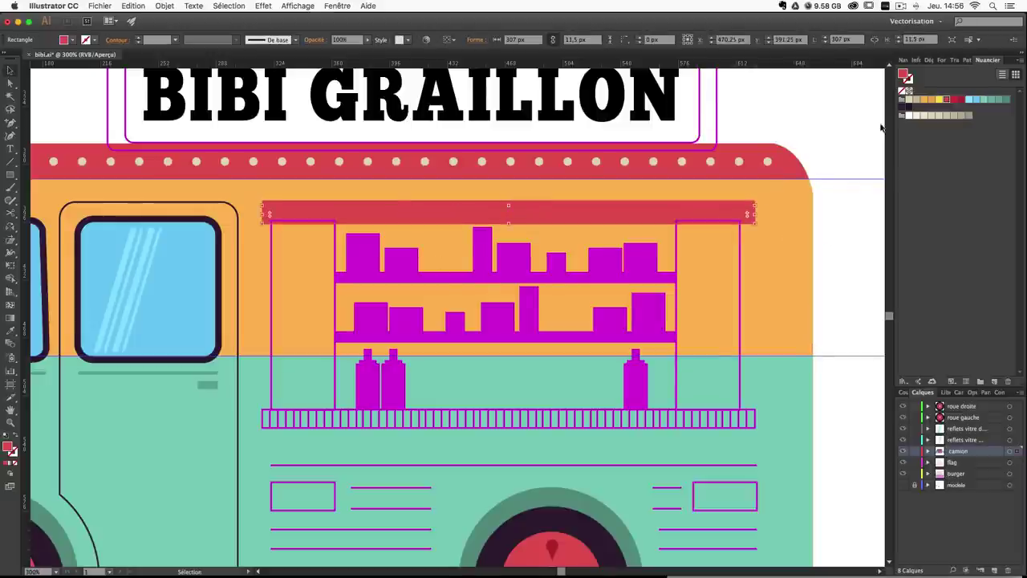
left_click(957, 103)
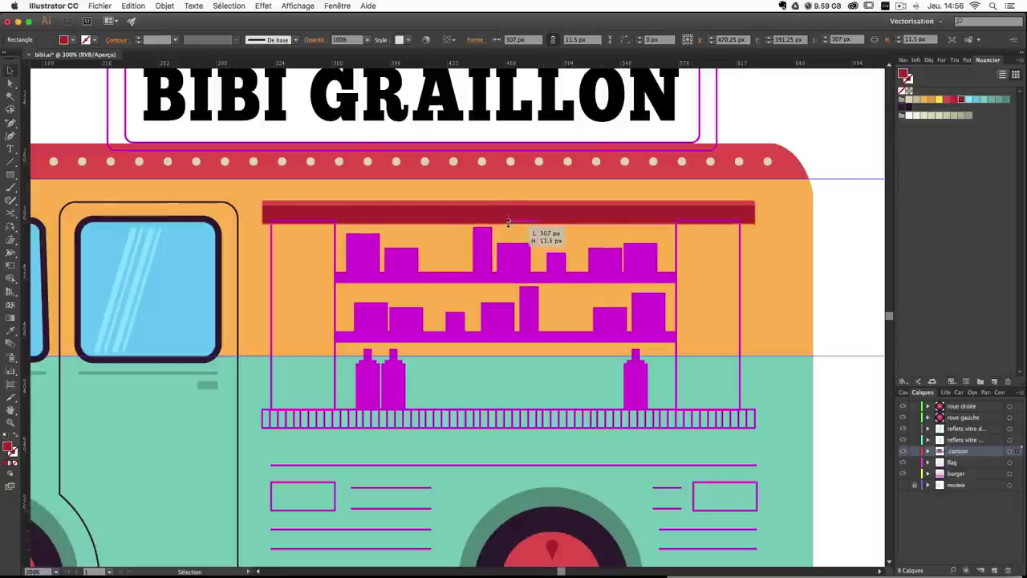
left_click_drag(508, 223, 508, 210)
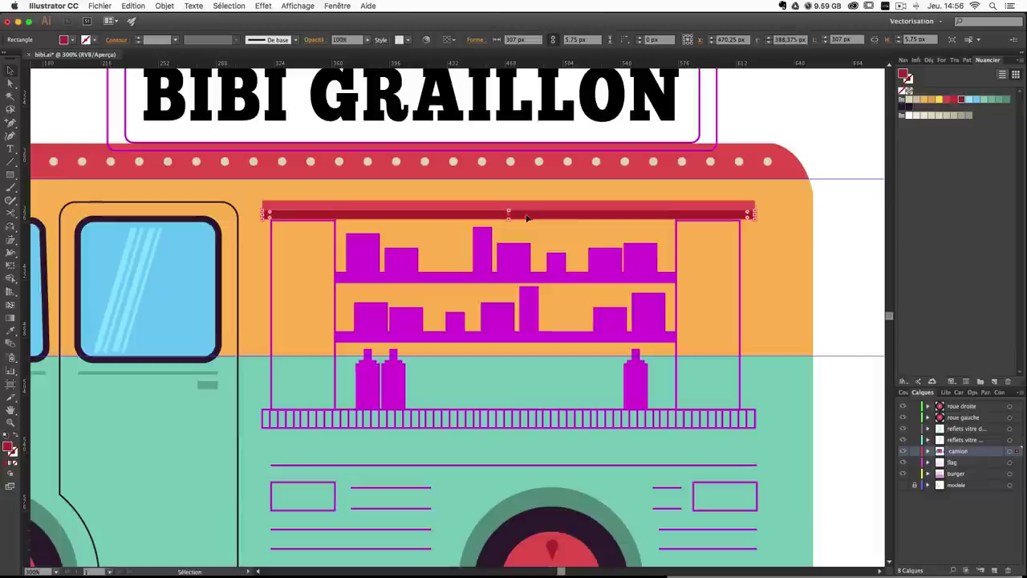
left_click_drag(509, 210, 509, 212)
left_click(794, 213)
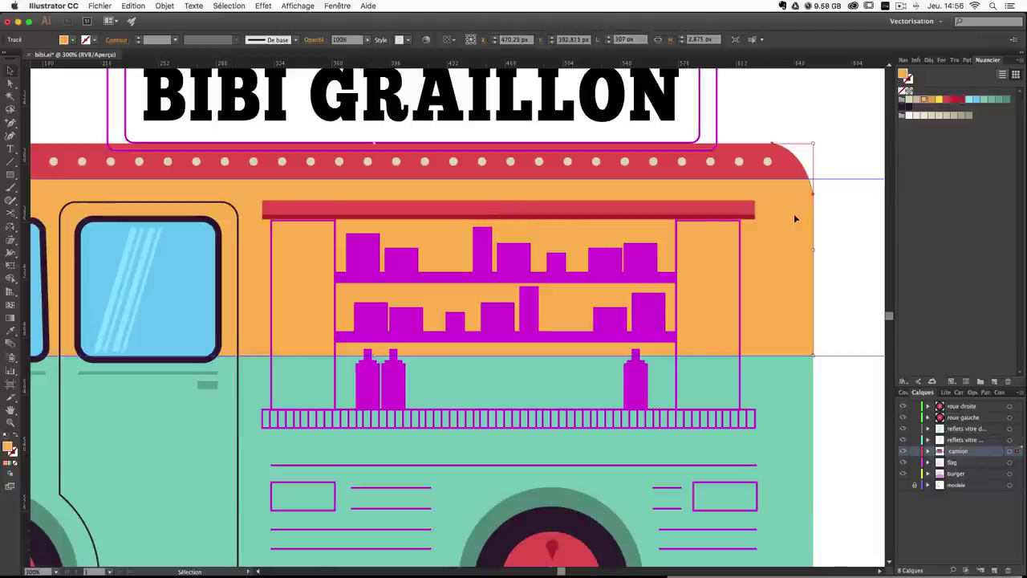
left_click(849, 250)
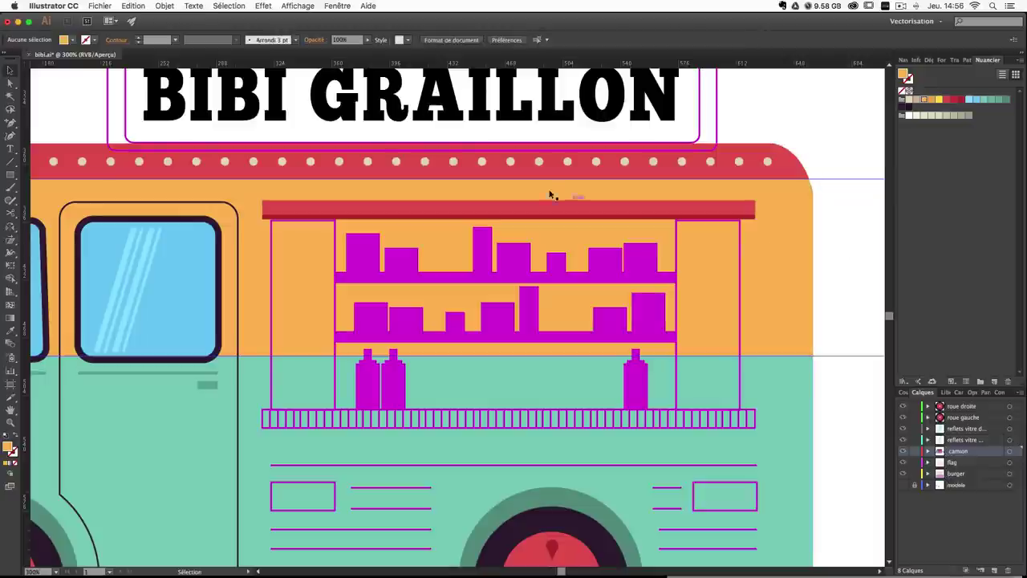
Nudge the red bar and its dark shadow strip down toward the serving hatch, the bar by about 2 px overall.
left_click(462, 215)
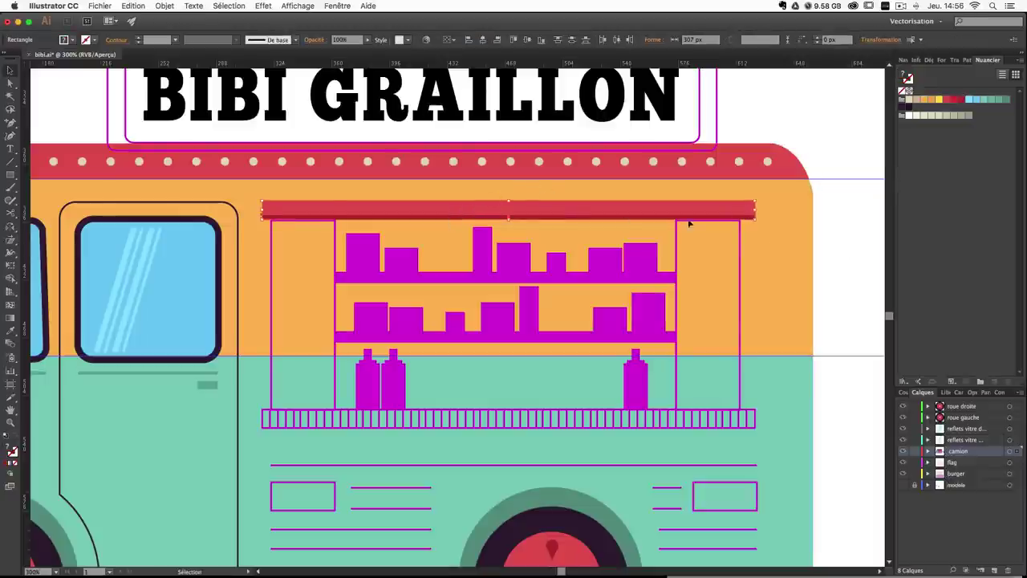
left_click(803, 249)
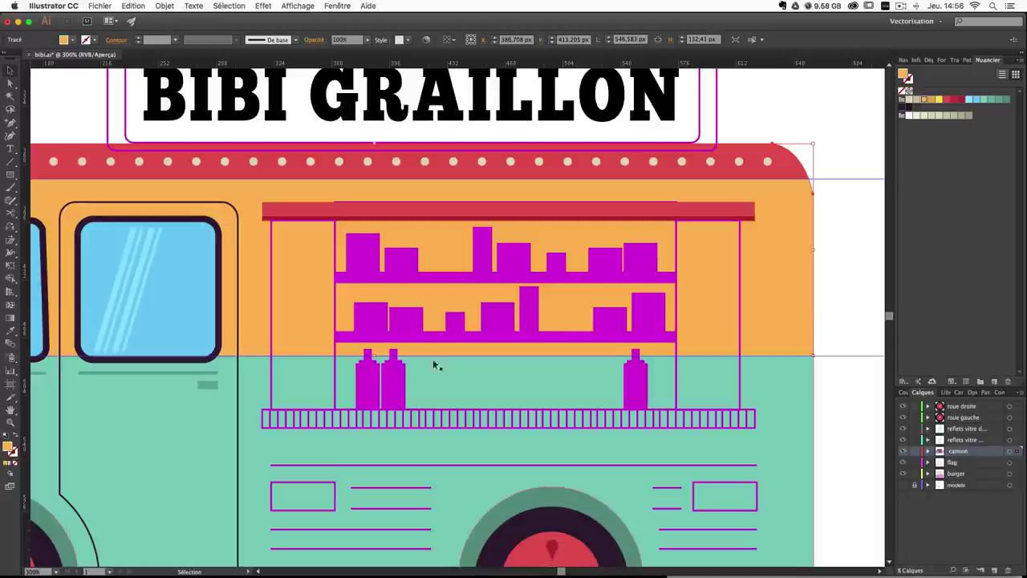
left_click(643, 210)
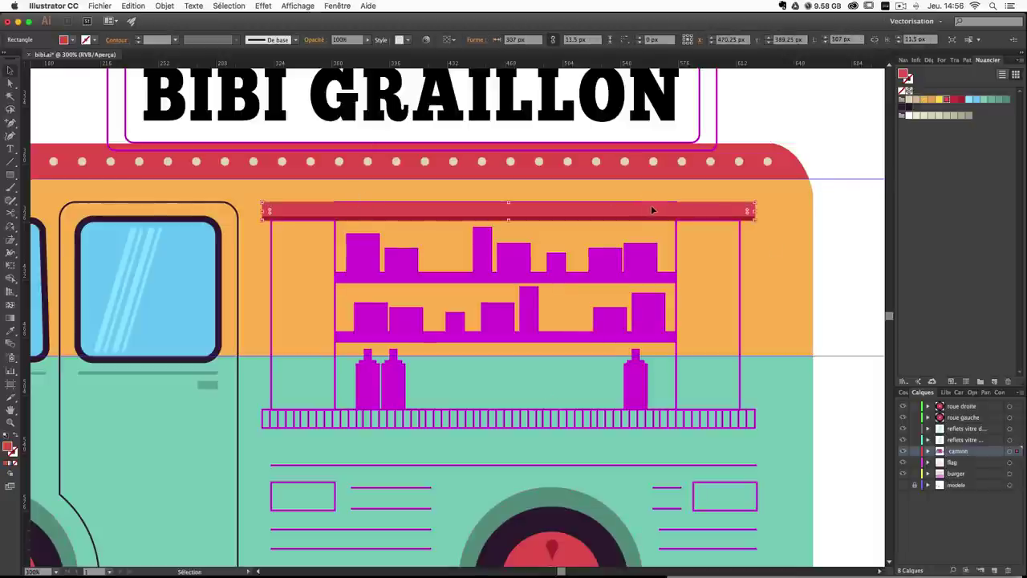
key("Down")
Lower the top edge of the serving hatch outline to the red bar's lower edge and nudge the bar up about 2 px.
left_click(624, 202)
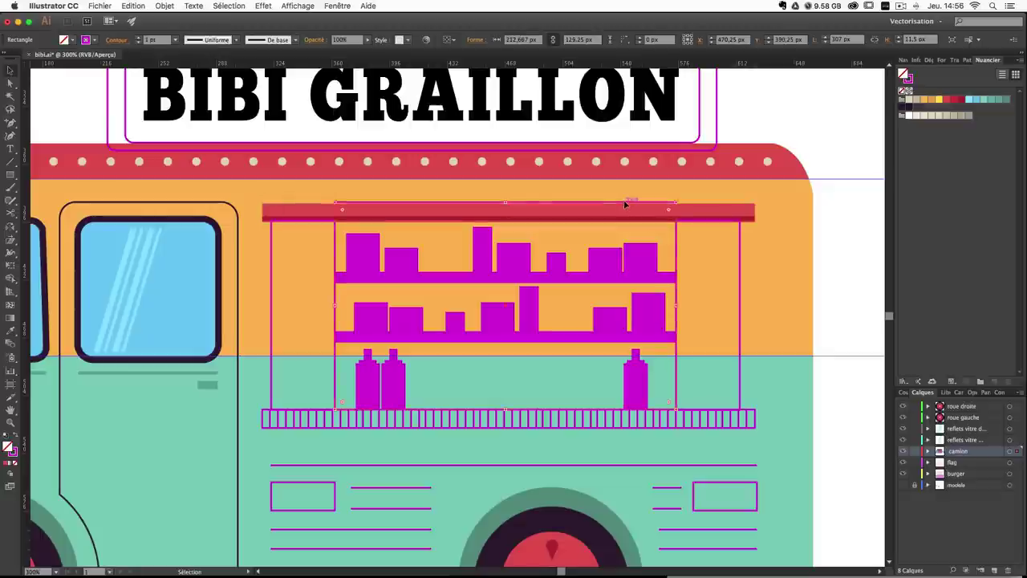
left_click_drag(505, 202, 504, 222)
left_click(654, 215)
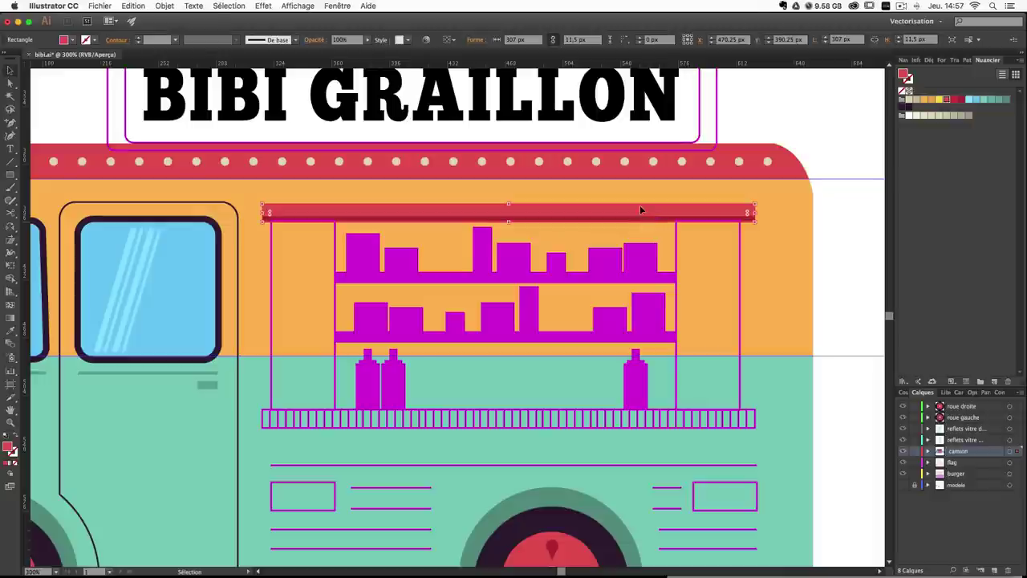
key("Up")
Fill the two outlined side panels of the serving hatch with beige R=227 V=218 B=189 and remove their stroke.
left_click(725, 243)
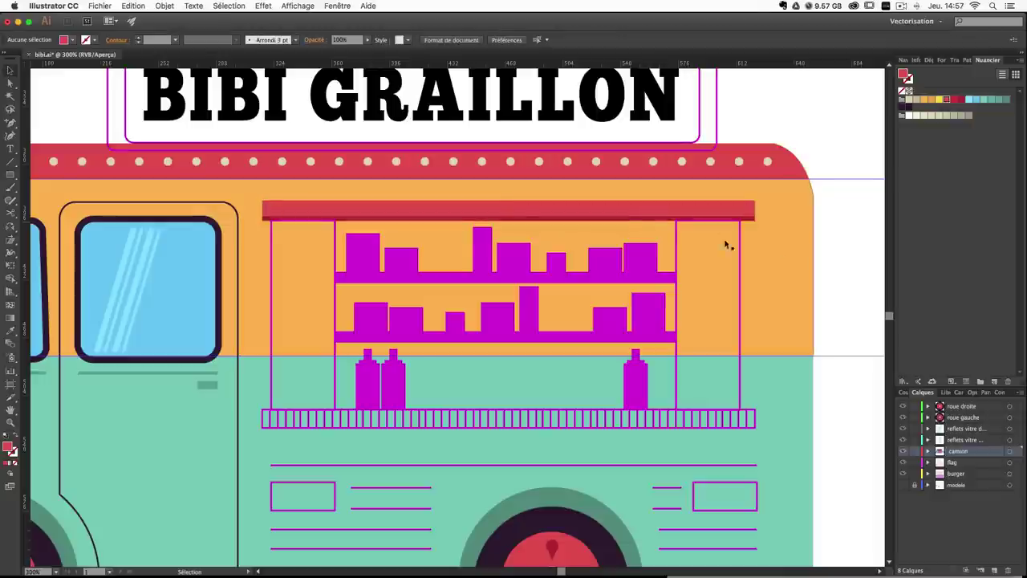
left_click(734, 246)
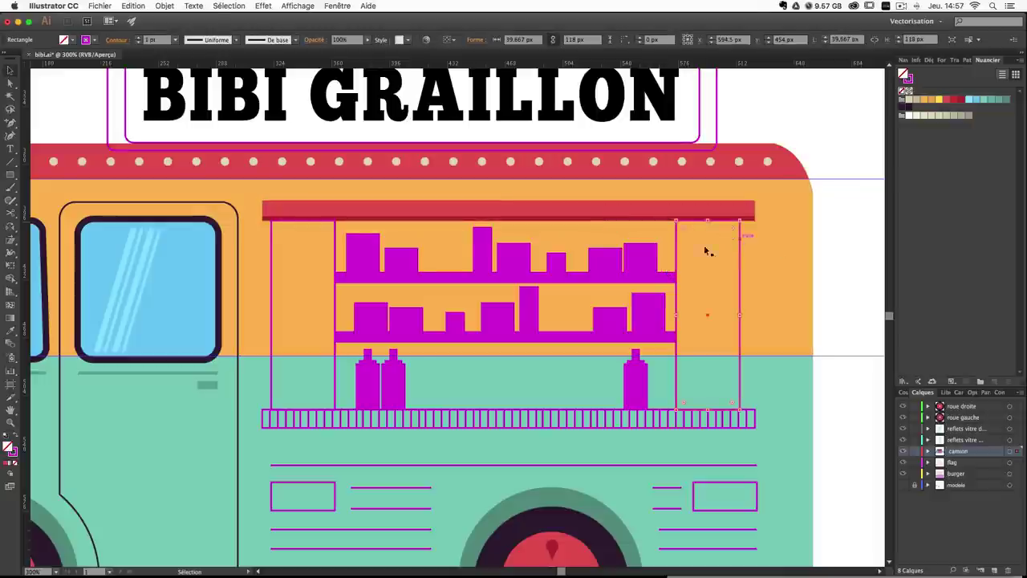
left_click(333, 252, "shift")
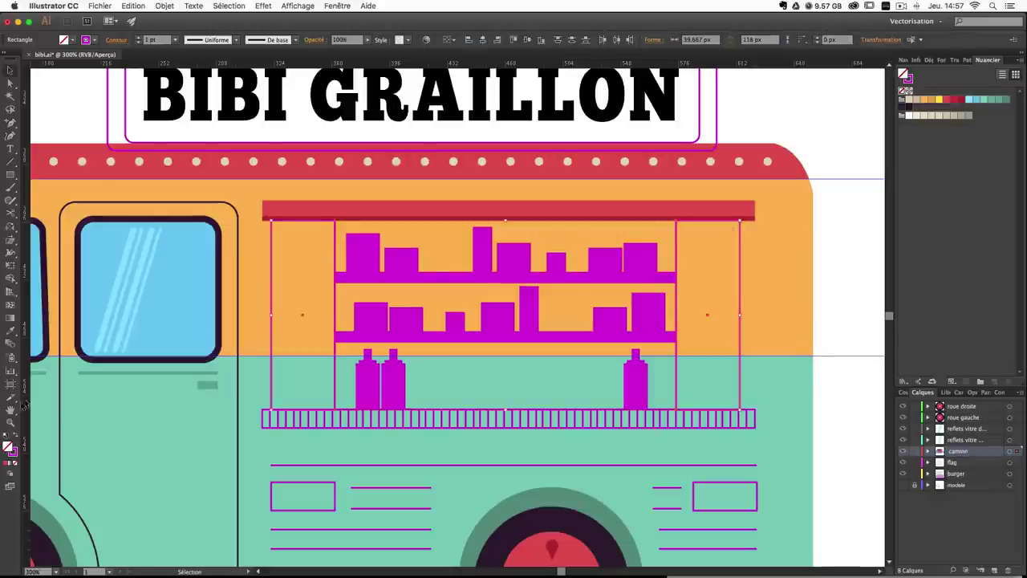
left_click(15, 438)
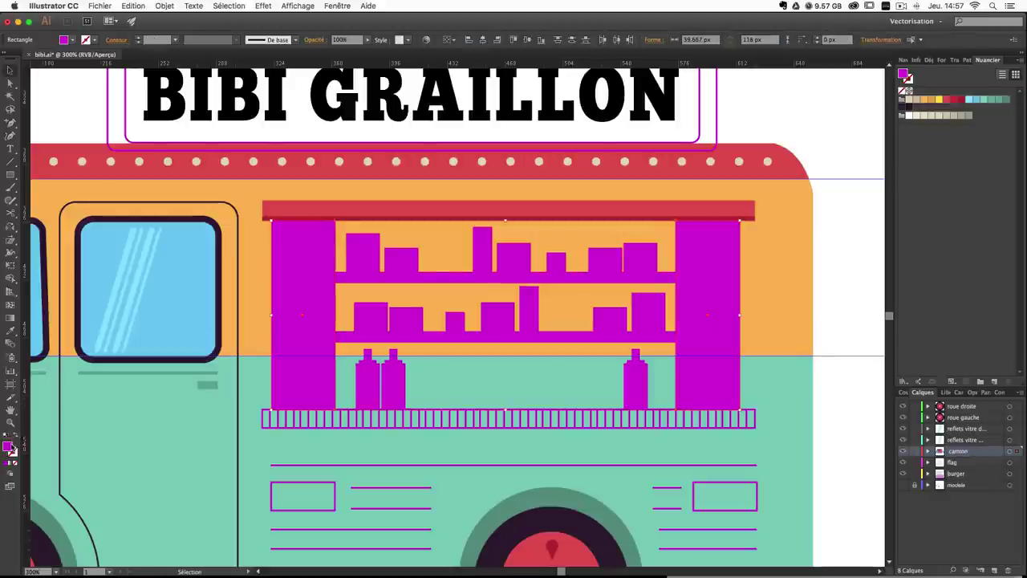
left_click(915, 101)
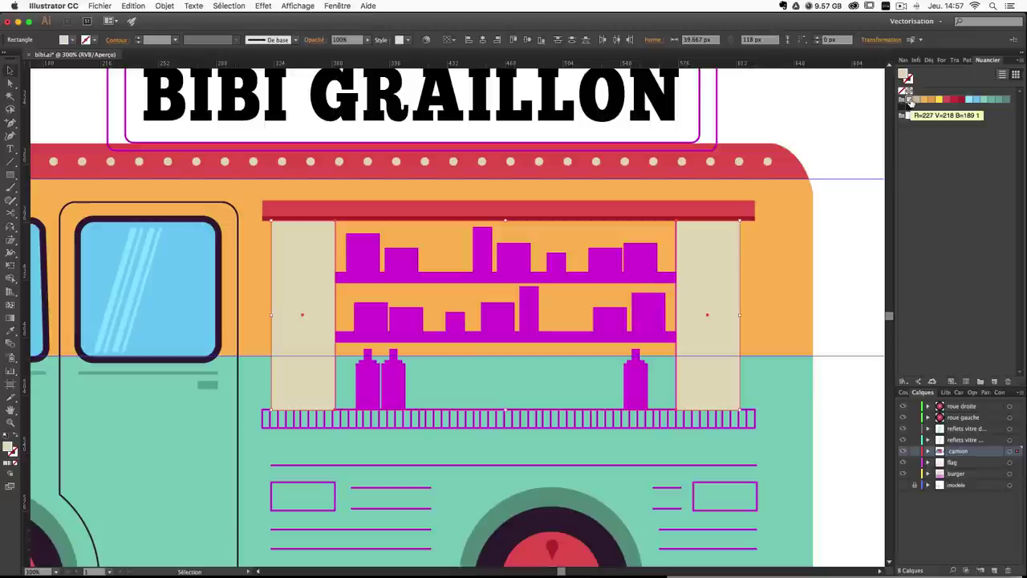
left_click_drag(434, 297, 497, 287)
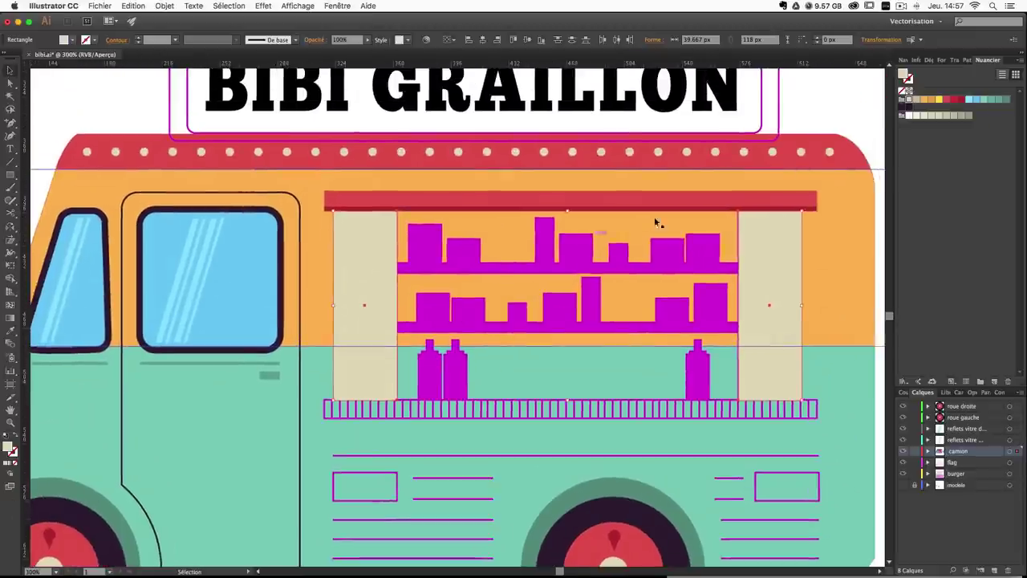
left_click(836, 152)
left_click_drag(647, 268, 653, 237)
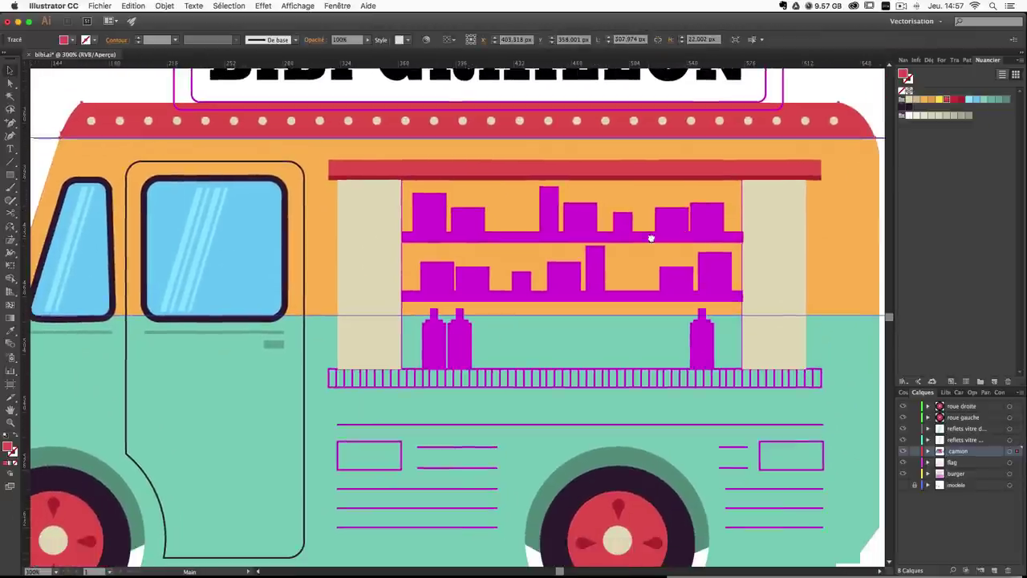
Shift the hatch's right beige panel right about 2 px and fill the central opening rectangle with solid dark purple.
left_click(743, 195)
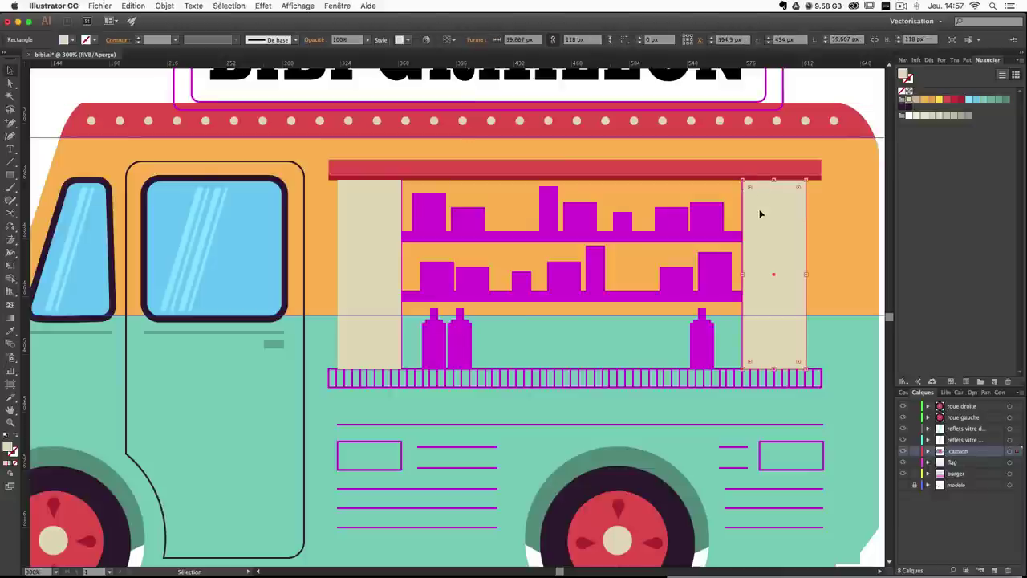
key("Right")
key("Right")
left_click(711, 183)
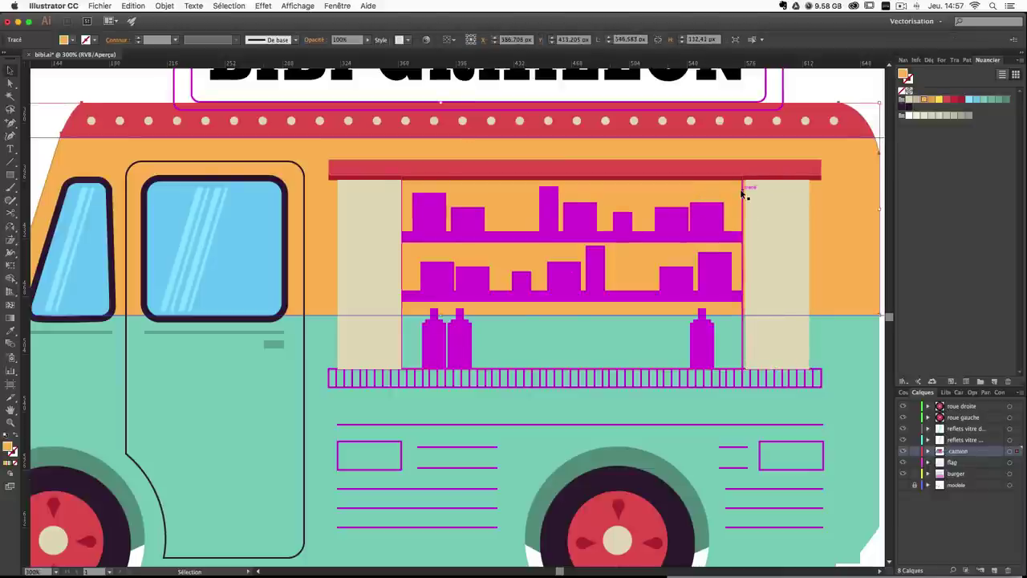
left_click(743, 193)
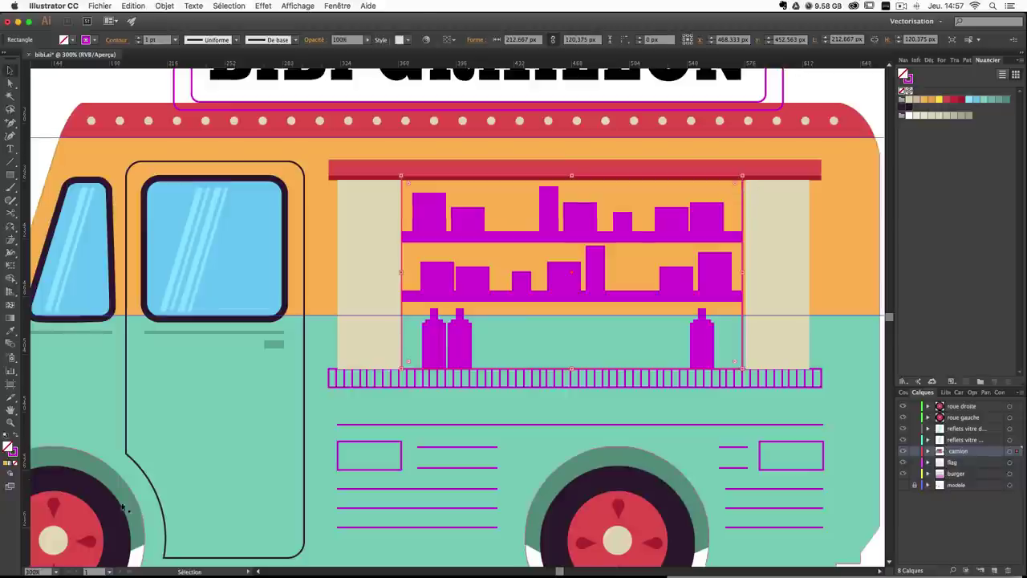
left_click(15, 436)
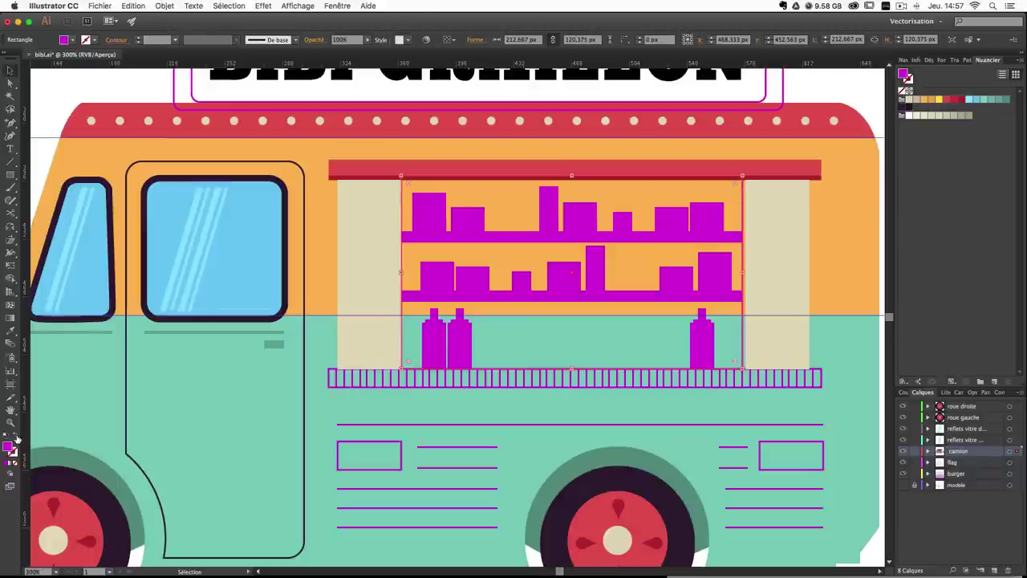
left_click(902, 112)
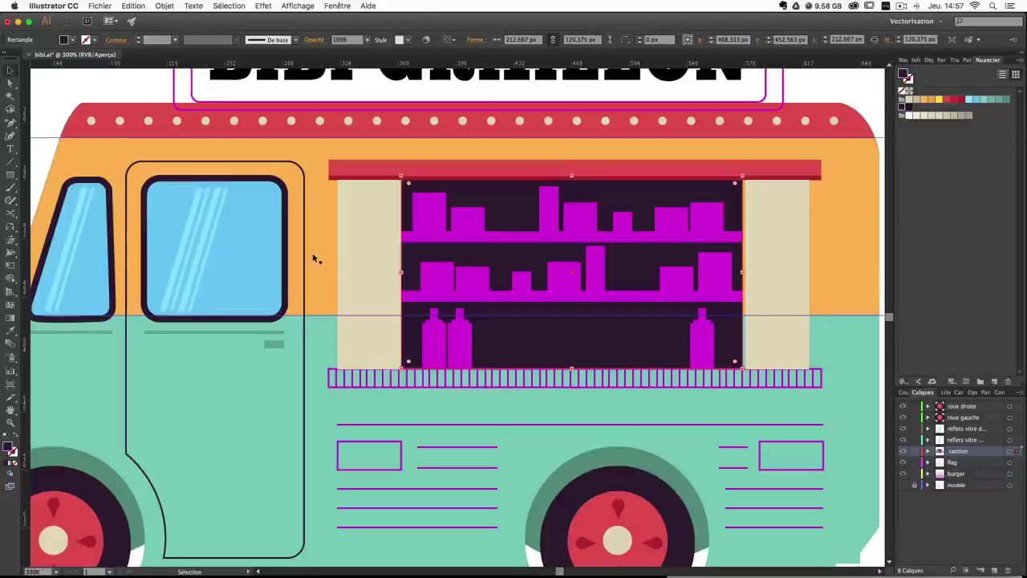
Nudge the hatch's right beige panel back left about 2 px, flush with the dark opening.
left_click(810, 132)
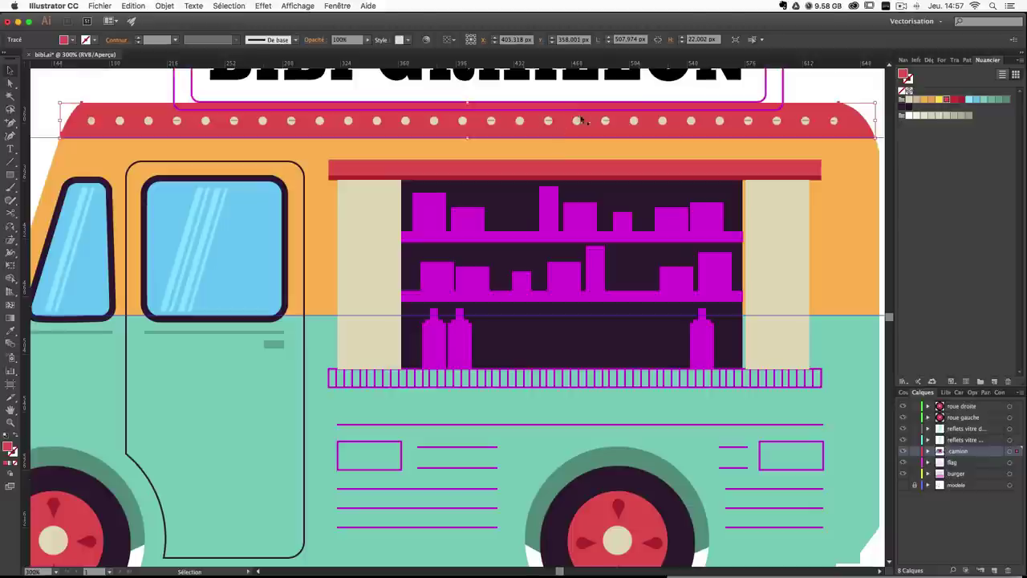
left_click(787, 193)
key("Left")
key("Left")
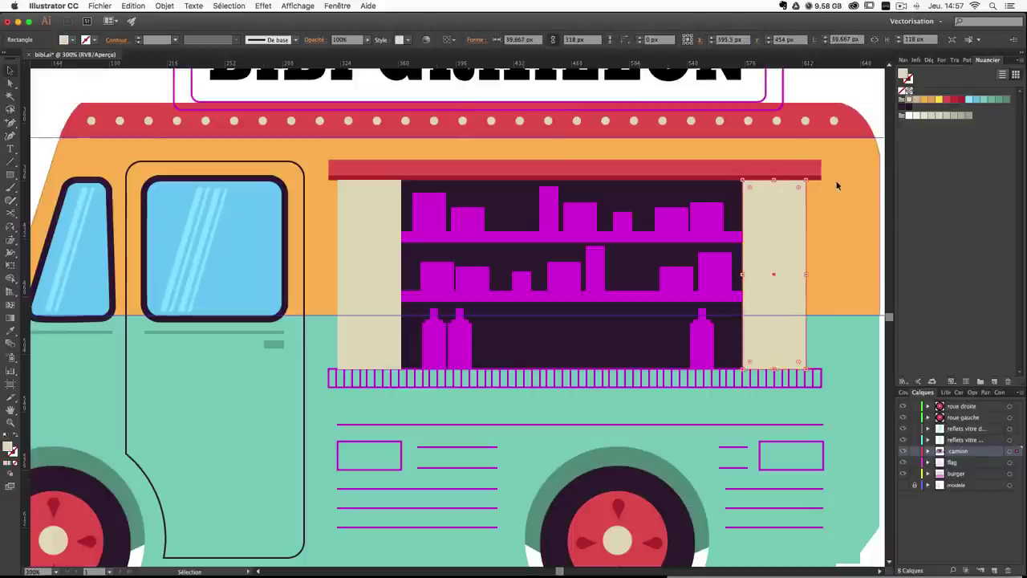
left_click(837, 184)
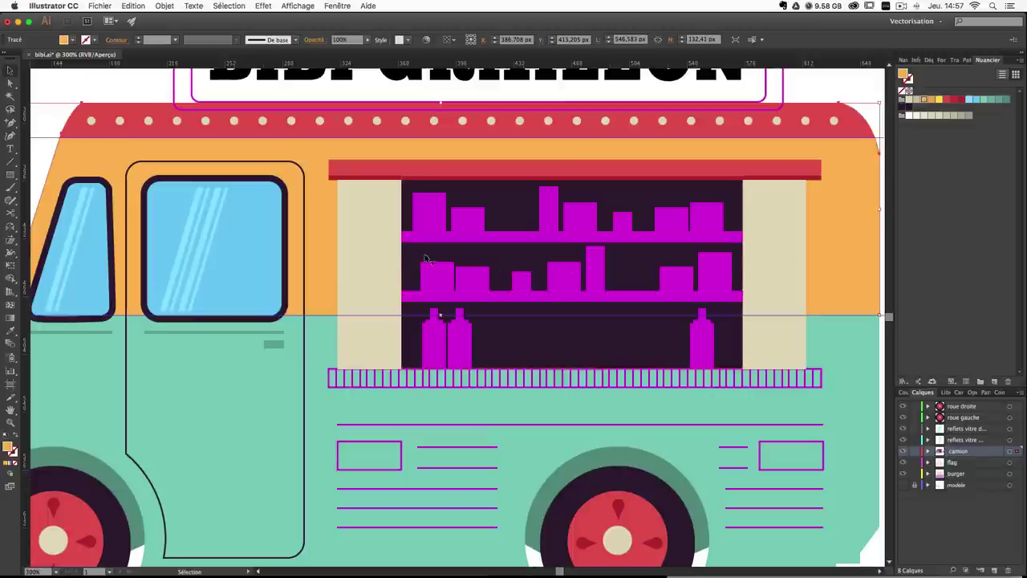
Bring both beige side panels of the serving hatch to the front.
left_click(370, 257)
left_click(789, 232, "shift")
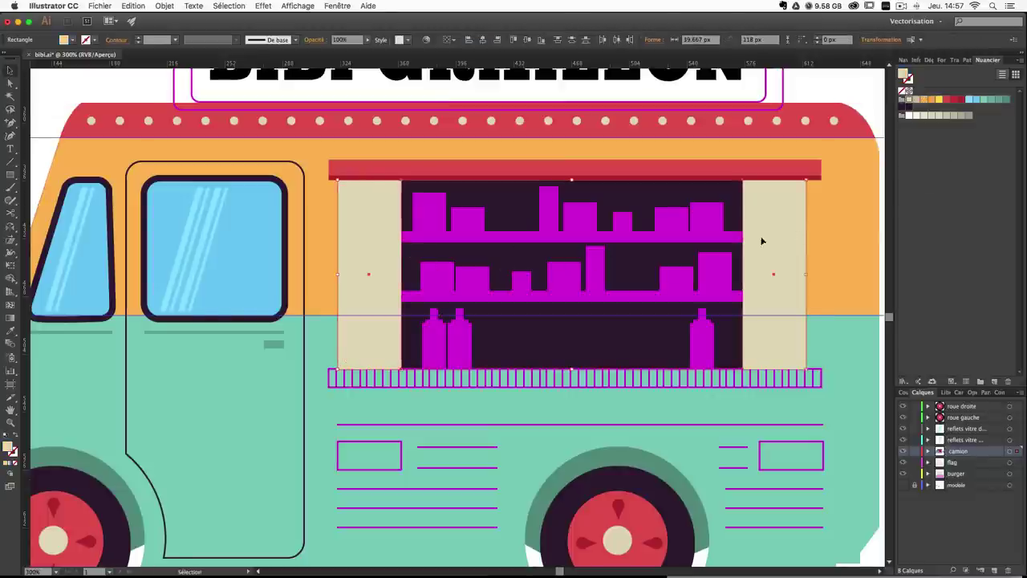
left_click(165, 6)
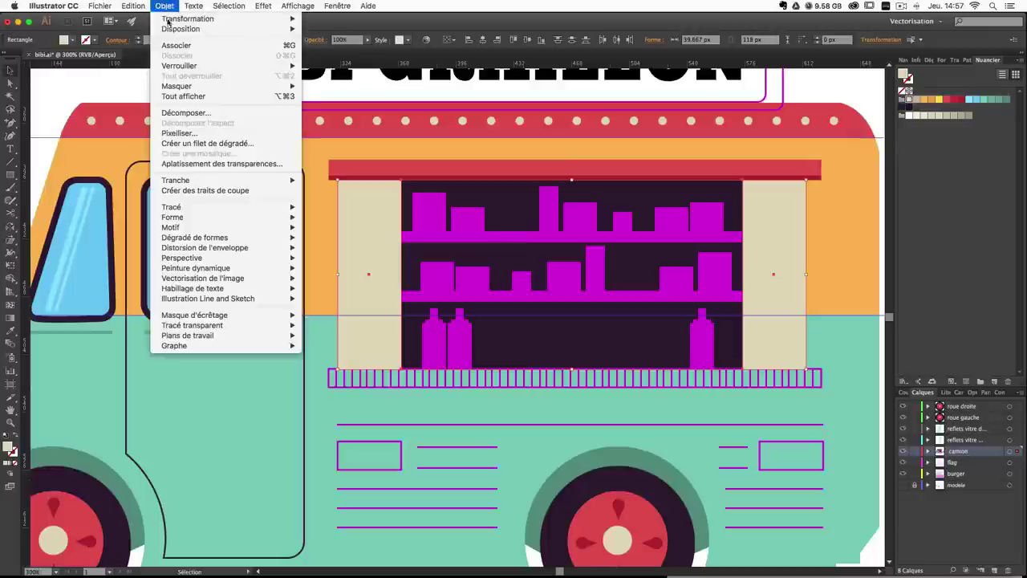
mouse_move(170, 29)
left_click(326, 31)
left_click(829, 259)
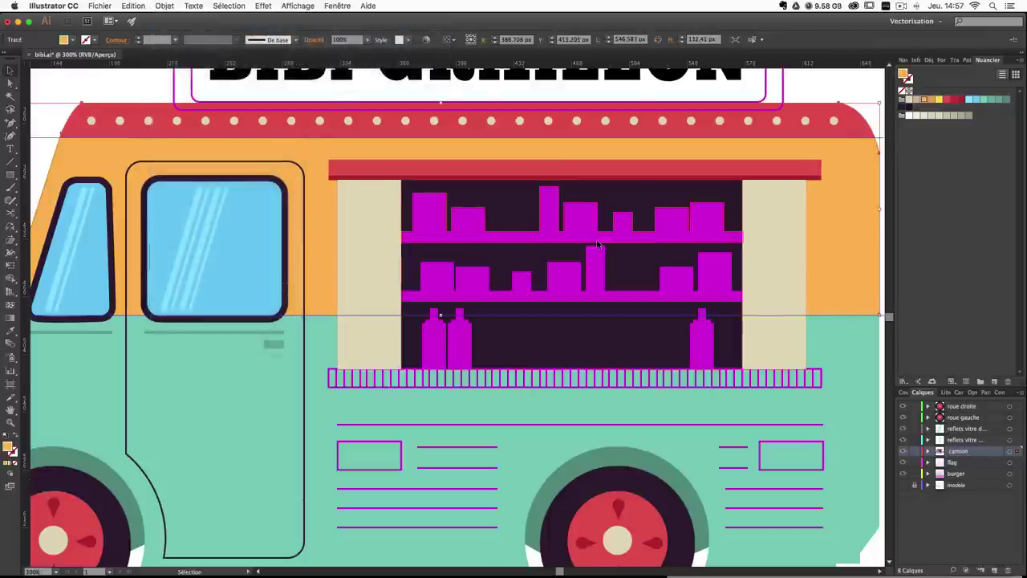
Fill both shelf silhouettes inside the serving hatch with the near-black swatch.
left_click(607, 238)
left_click(609, 294, "shift")
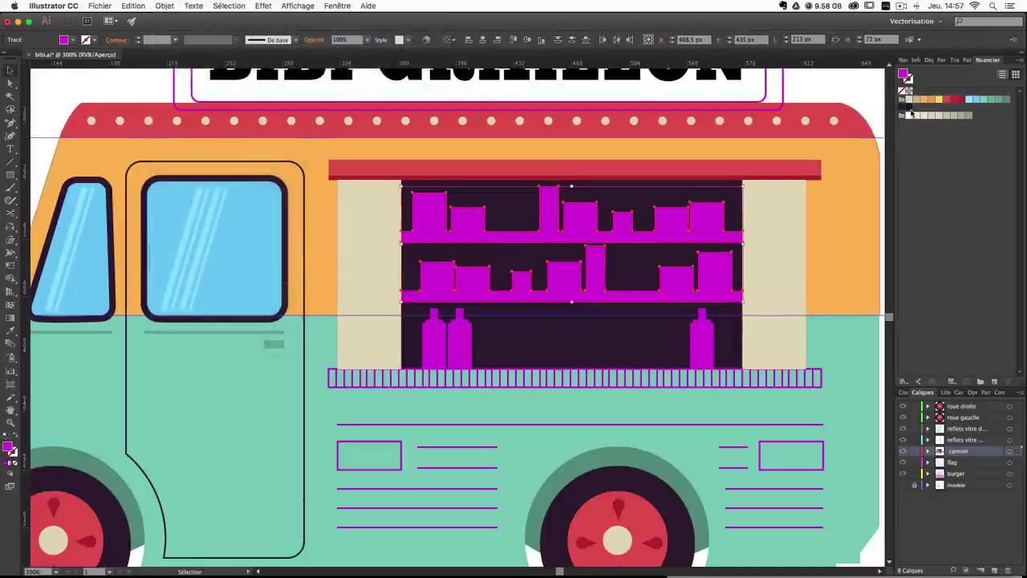
left_click(908, 108)
left_click(693, 119)
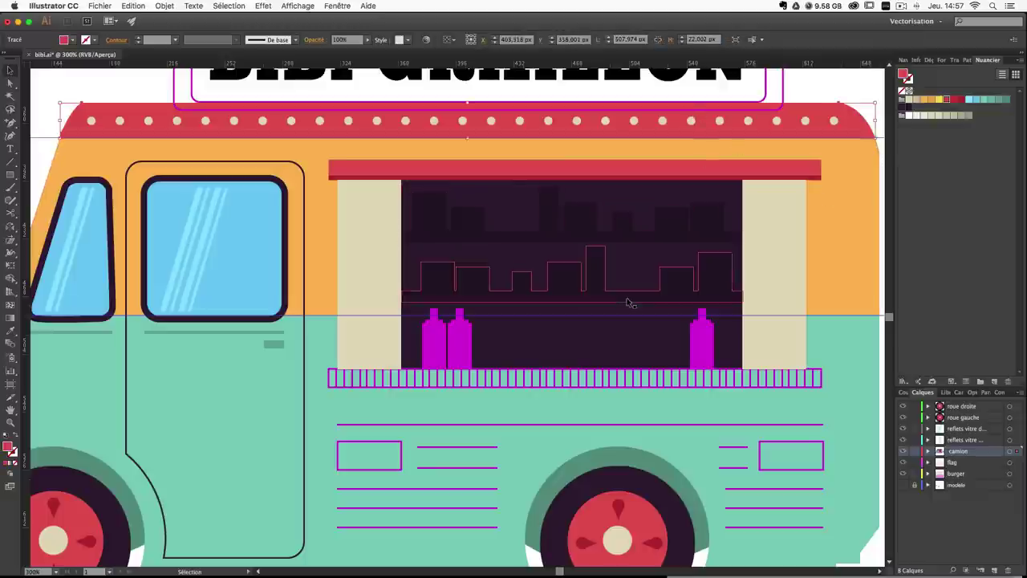
Move the two shelf silhouettes down inside the hatch opening, the upper one by about 11 px.
left_click(591, 270)
left_click_drag(591, 271, 558, 224)
key("Down")
key("Down")
key("Down")
key("Down")
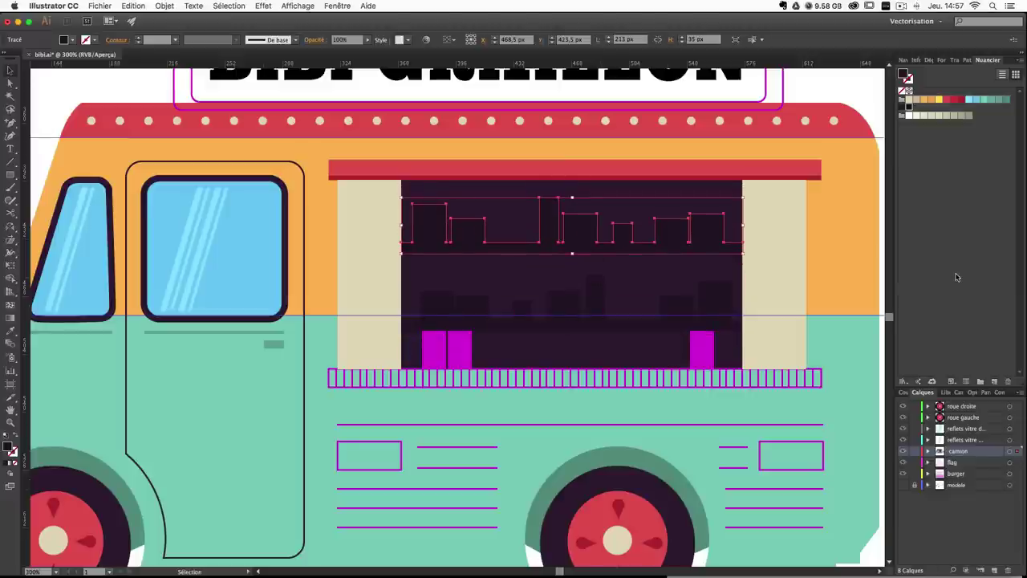
key("Down")
key("Down")
key("Down")
key("Down")
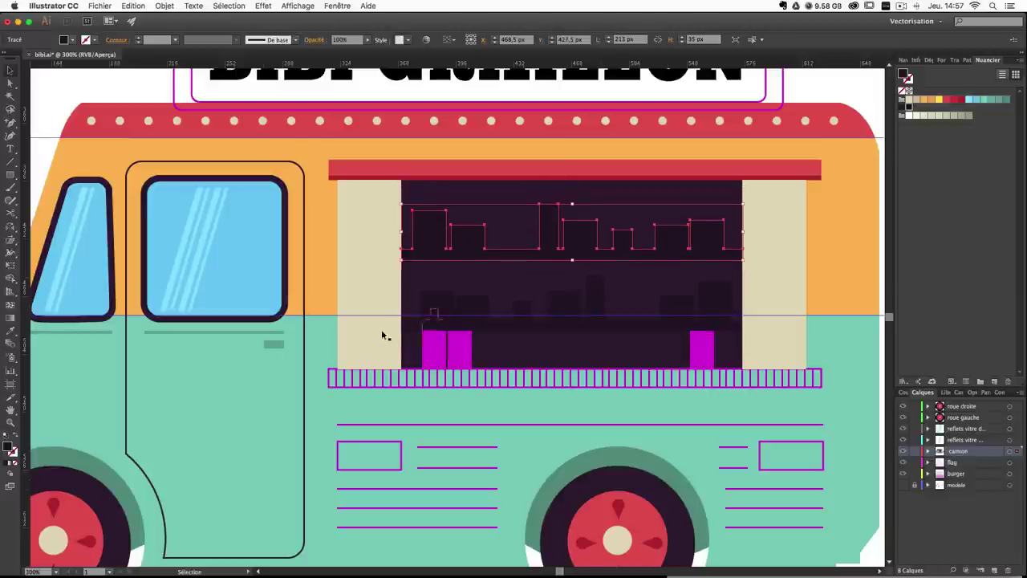
Bring the magenta bottles at both ends of the counter to the front, above the shelf silhouettes.
left_click(434, 356)
left_click(701, 350, "shift")
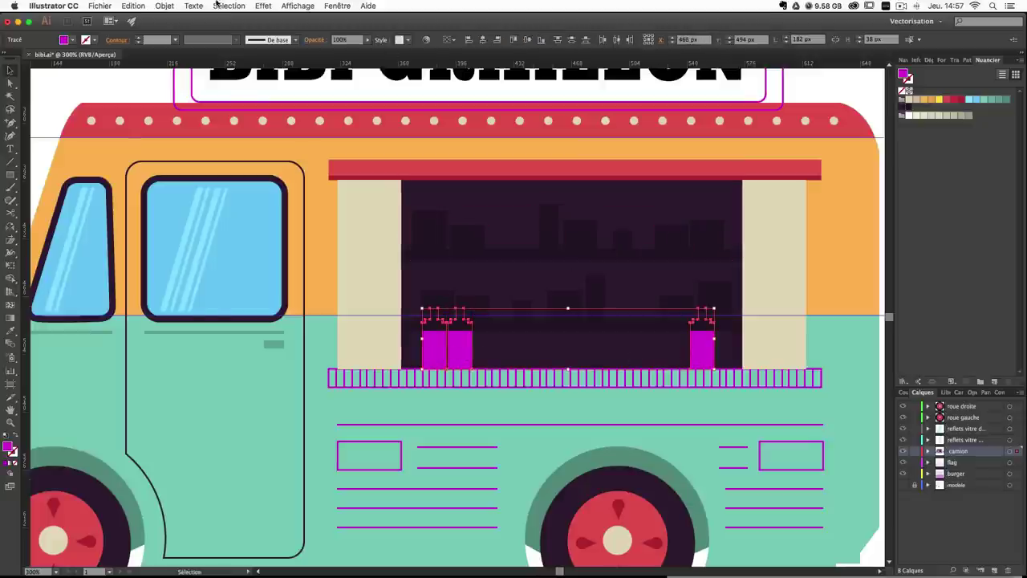
left_click(165, 6)
mouse_move(184, 29)
left_click(325, 30)
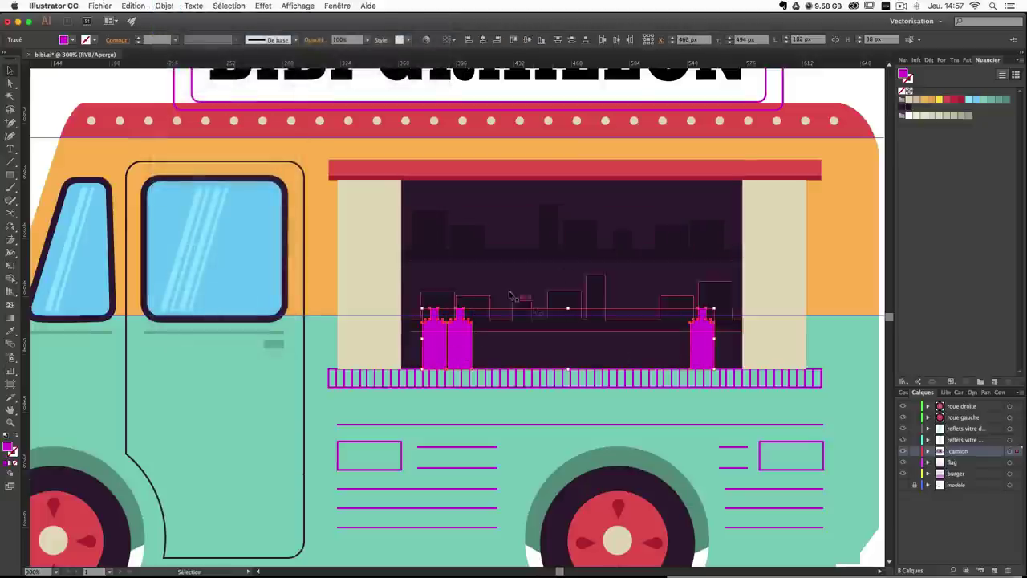
Lower the lower shelf silhouette until its base meets the counter's upper edge.
left_click(604, 322)
key("Down")
key("Down")
key("Down")
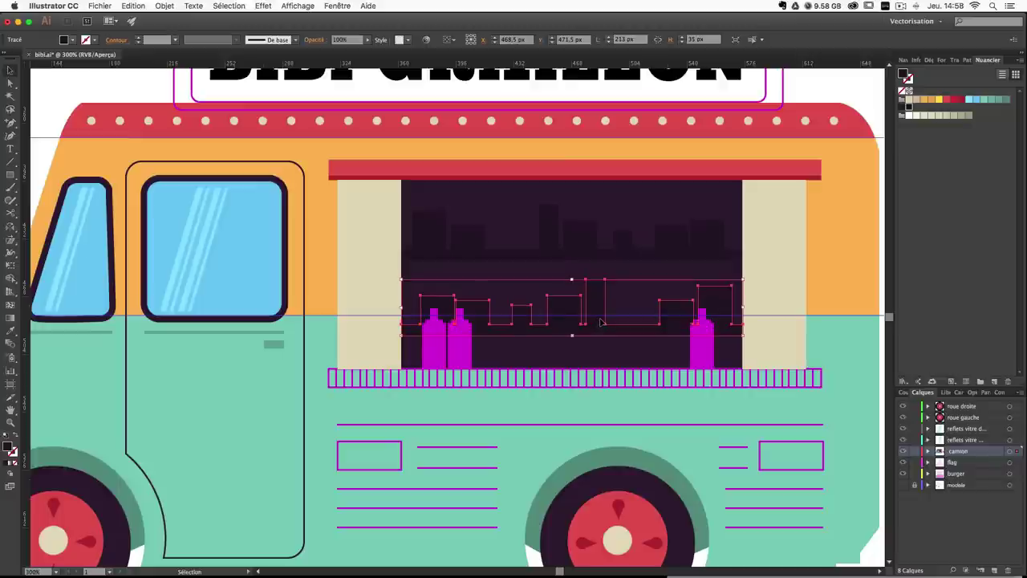
key("Down")
key("Down")
key("Down")
key("Down")
key("Down")
key("Down")
key("Down")
key("Down")
key("Down")
key("Down")
key("Down")
key("Down")
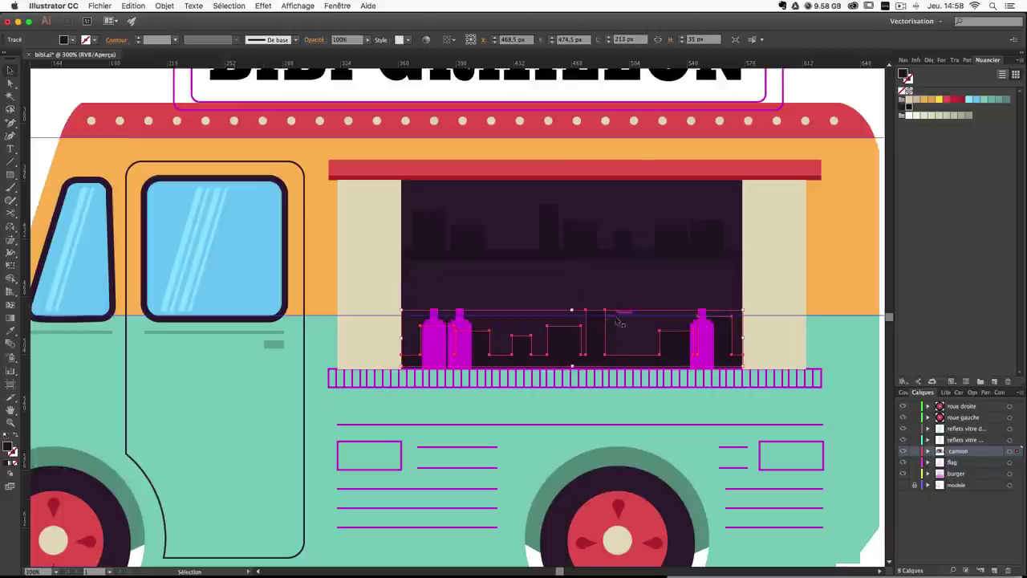
left_click(863, 280)
left_click(634, 345)
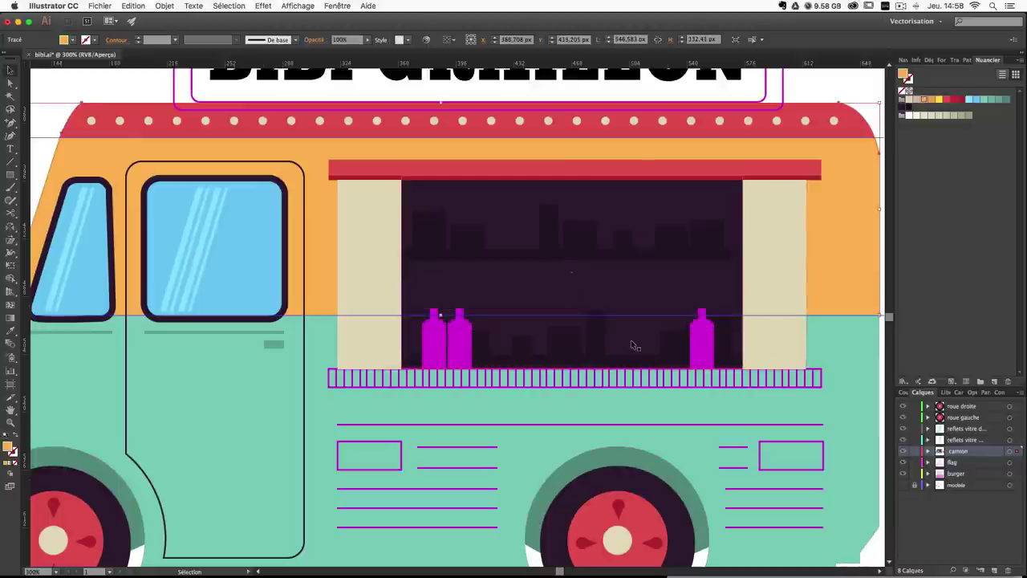
key("Left")
key("Left")
key("Up")
key("Up")
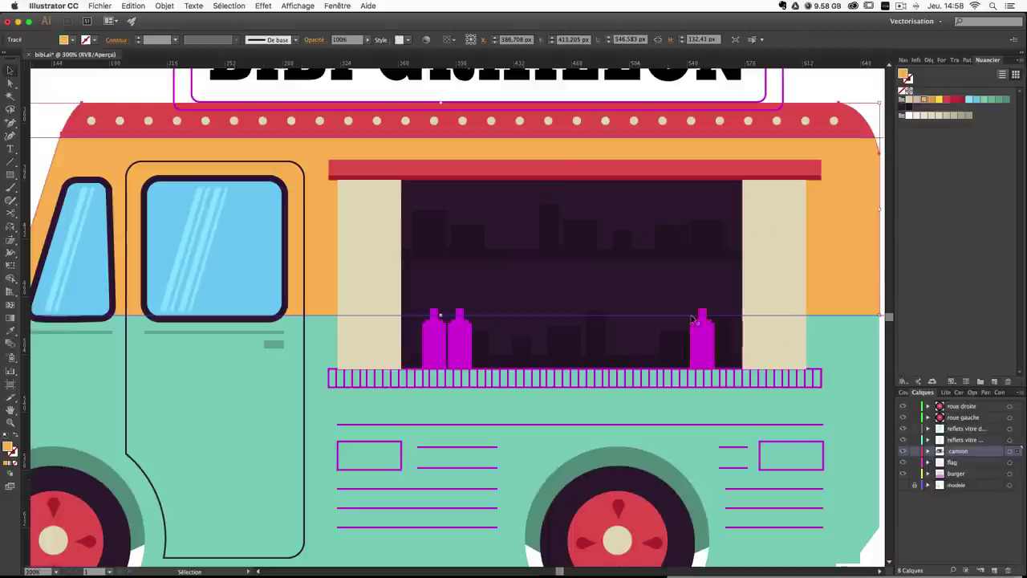
Copy the red fill of the bar above the hatch onto the counter rectangle with the Eyedropper.
left_click(819, 376)
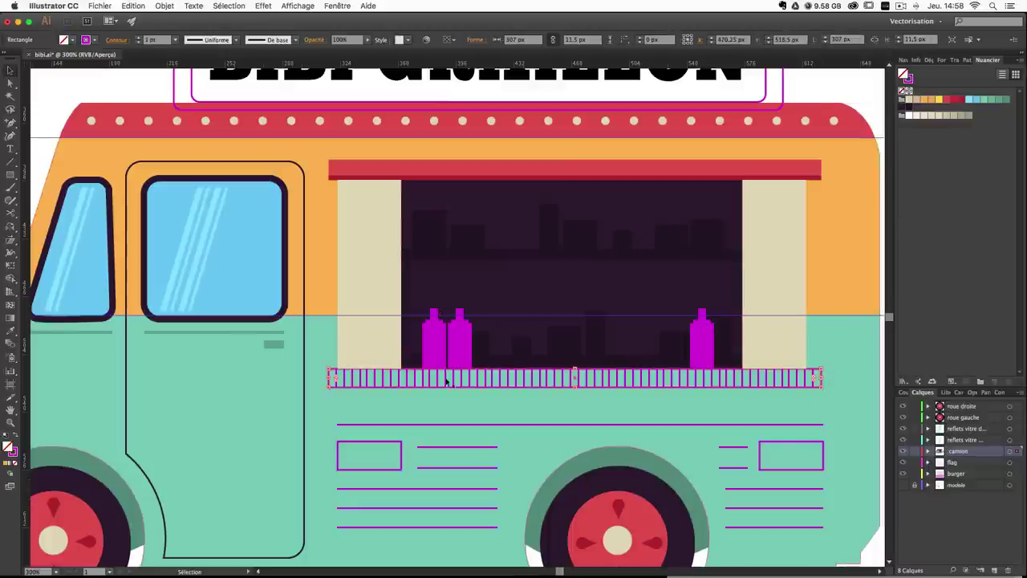
left_click(11, 342)
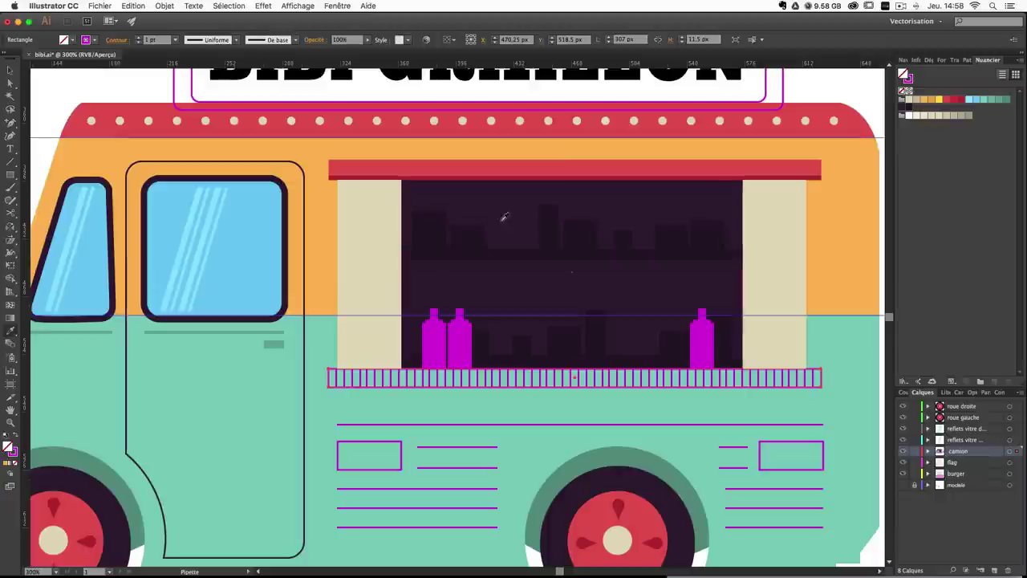
left_click(491, 177)
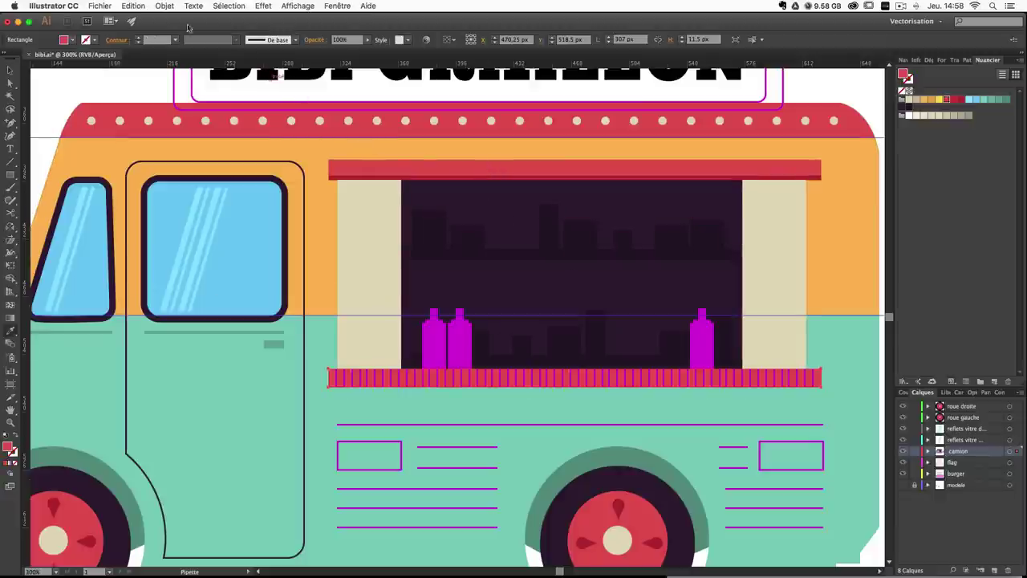
key("v")
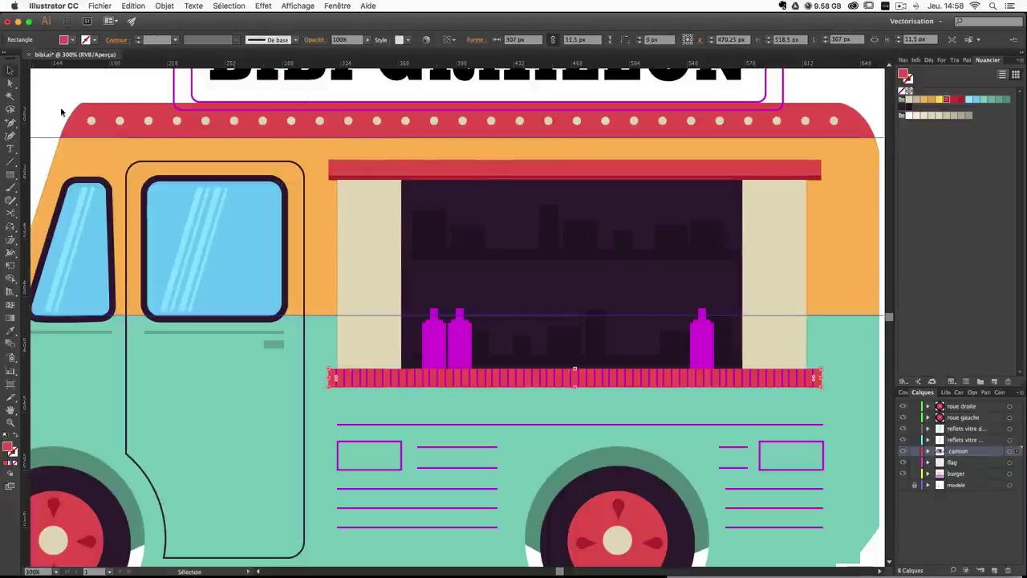
Set the stroke of the counter's blended vertical stripes to yellow #fedc57 and select the red counter bar.
left_click(354, 383)
left_click(352, 383)
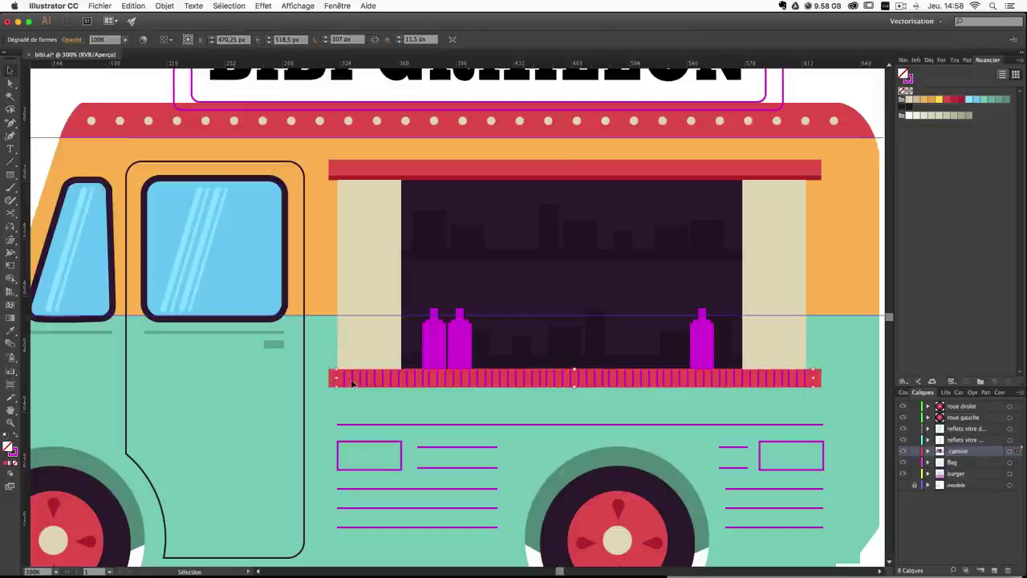
left_click(13, 455)
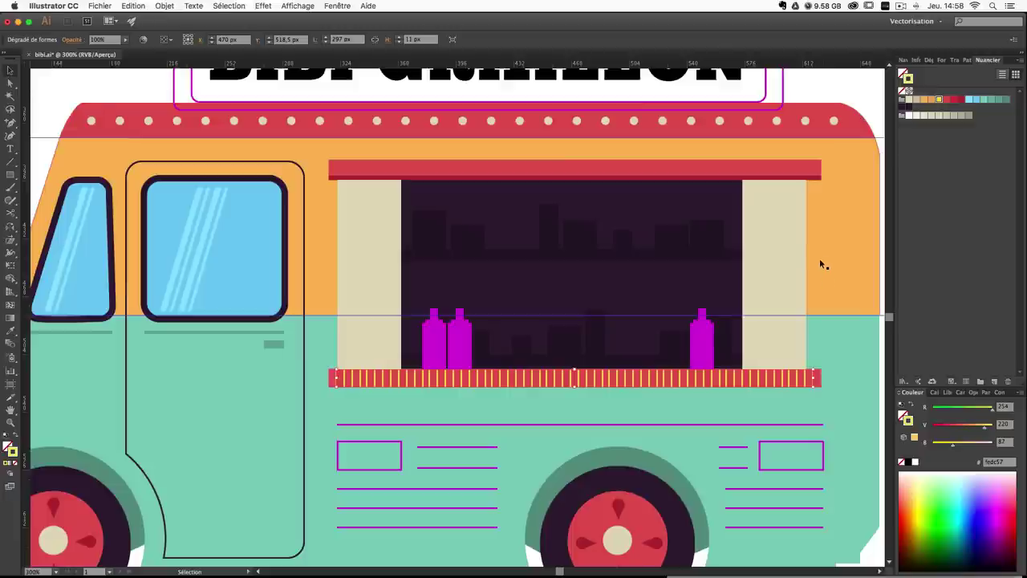
left_click(820, 289)
left_click(817, 381)
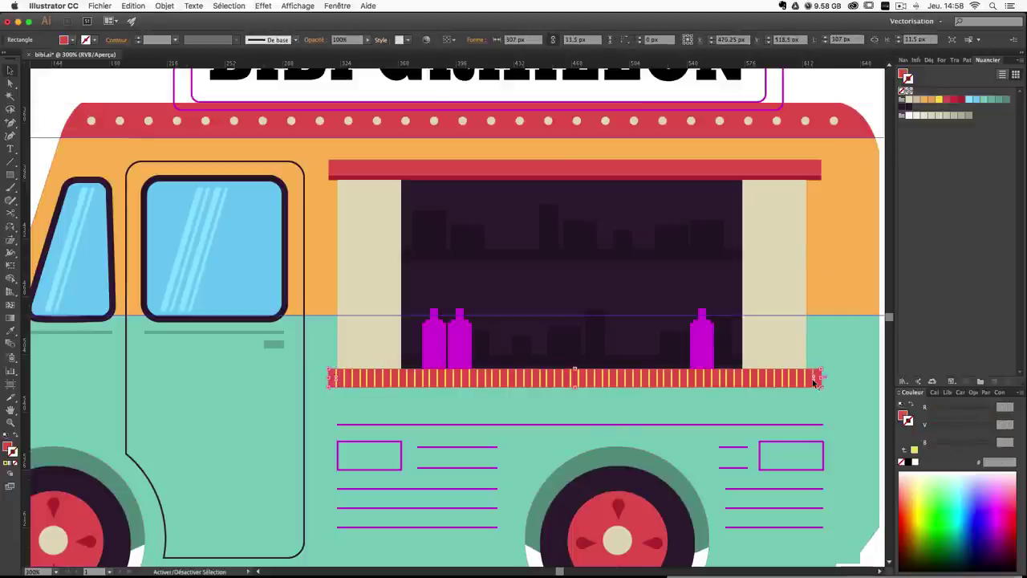
left_click(165, 6)
mouse_move(289, 31)
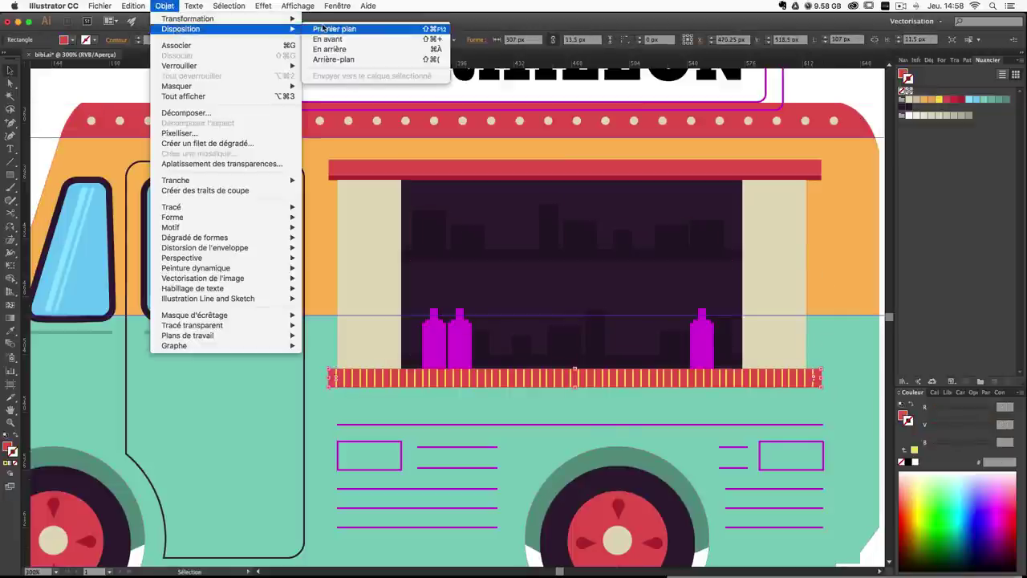
left_click(337, 31)
key("super+z")
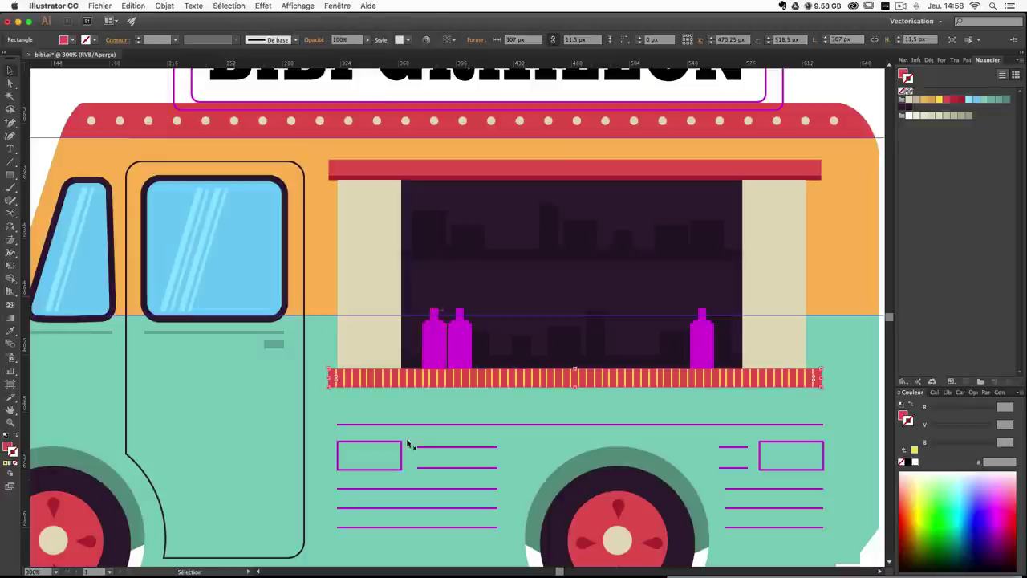
Bring the red counter bar and its yellow vertical stripes together to the front of the stacking order.
left_click(345, 381, "shift")
left_click(164, 6)
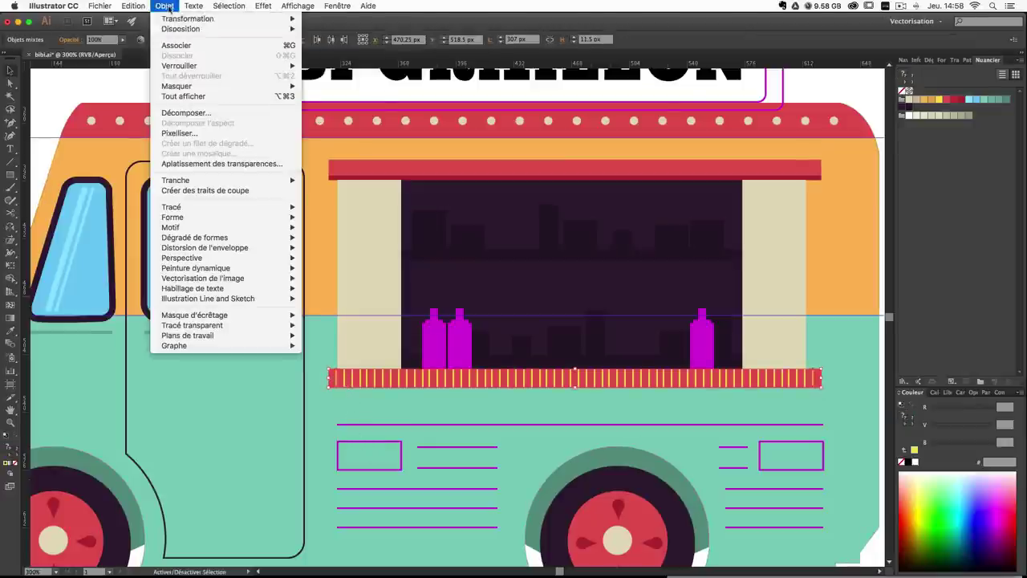
mouse_move(272, 31)
left_click(341, 29)
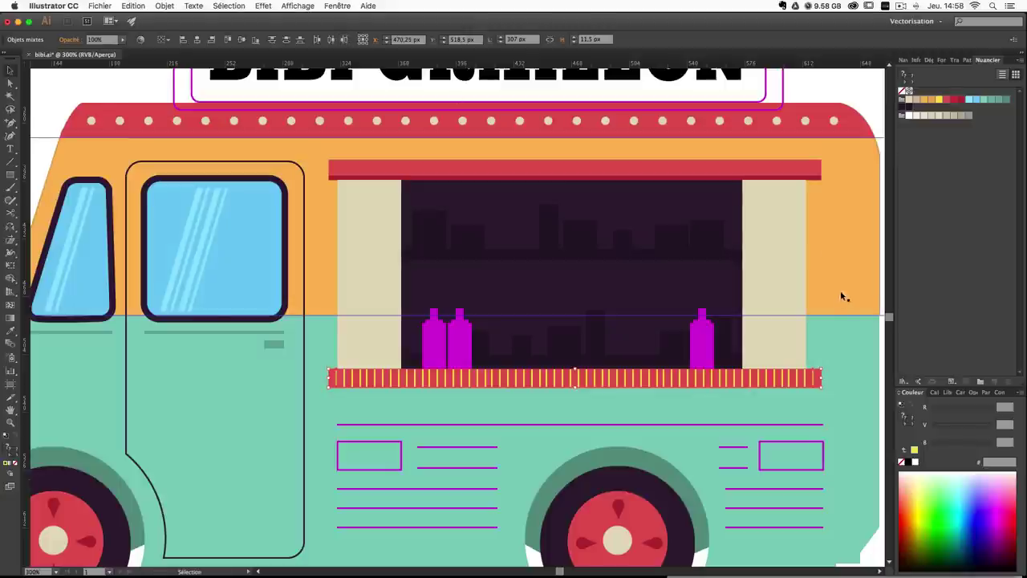
left_click(866, 247)
Fill the leftmost magenta bottle on the counter with the red swatch #d5343c.
left_click(432, 356)
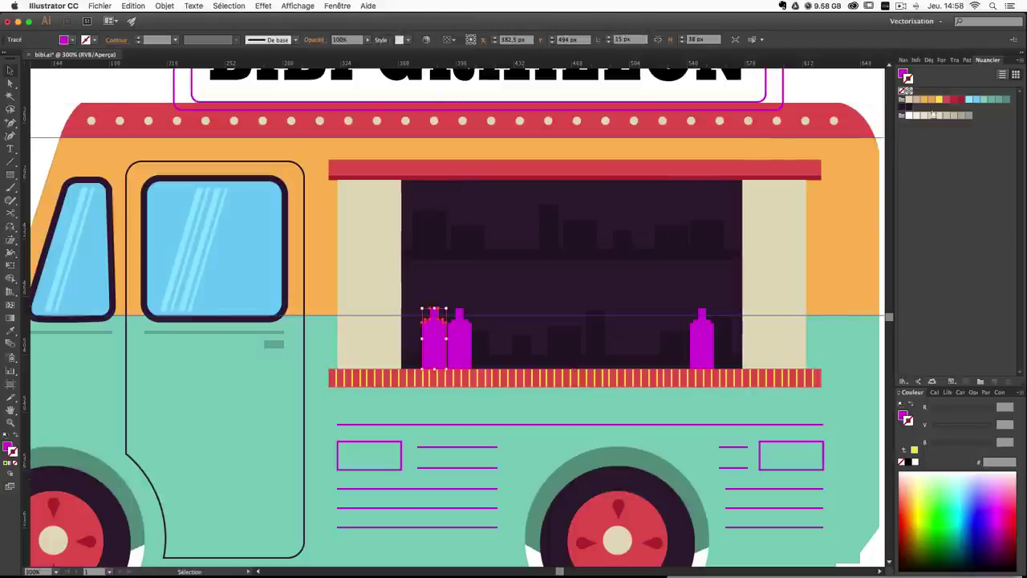
left_click(947, 100)
key("super+z")
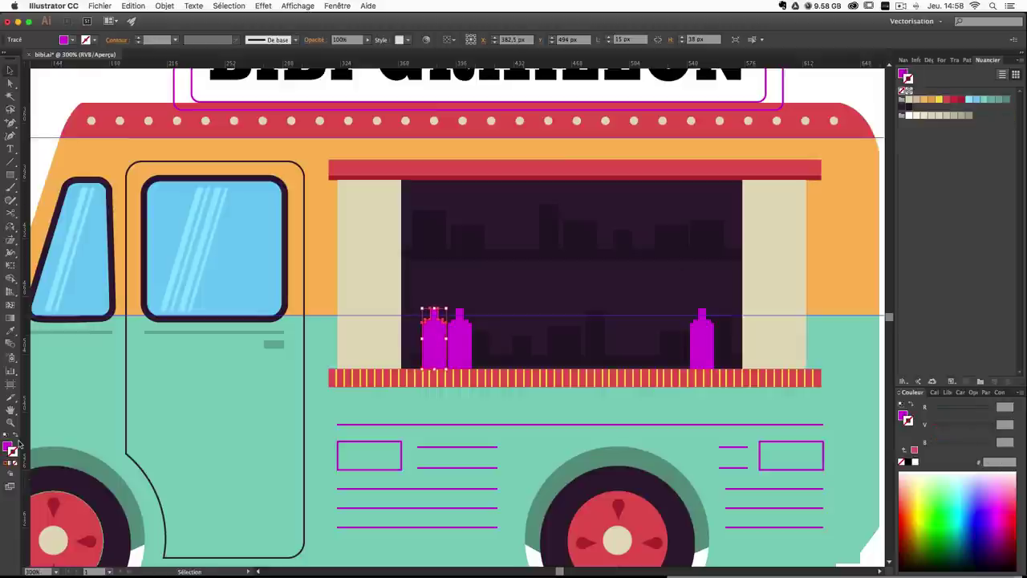
left_click(948, 100)
left_click(955, 99)
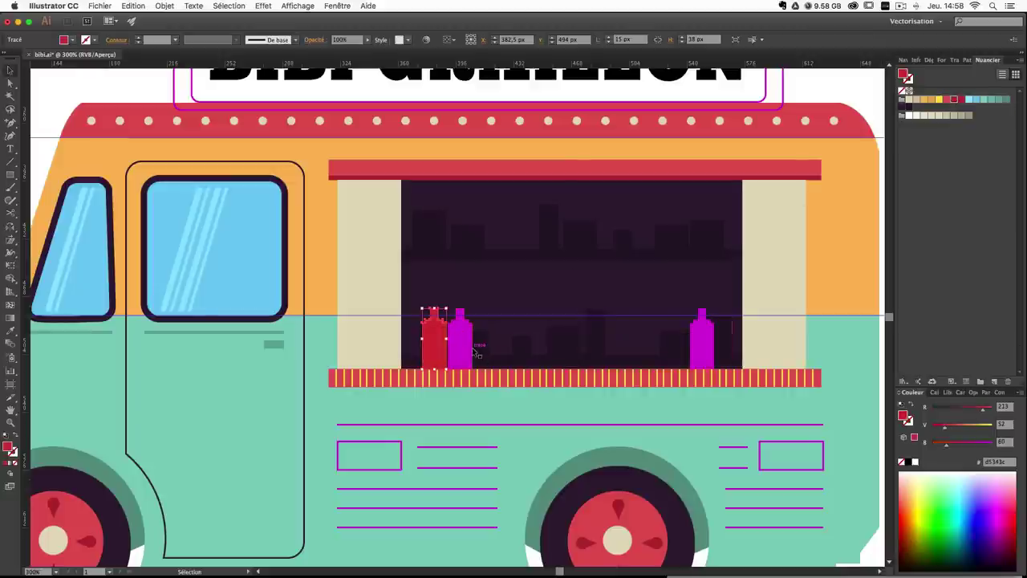
Fill the second bottle, beside the red one, with the orange swatch #e8a75b.
left_click(457, 315)
left_click(934, 100)
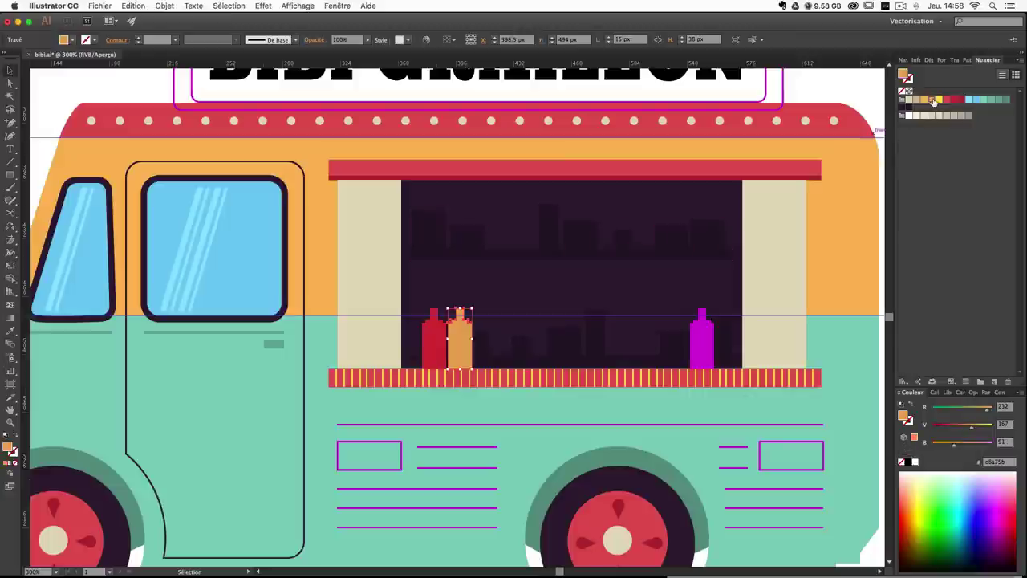
left_click(634, 120)
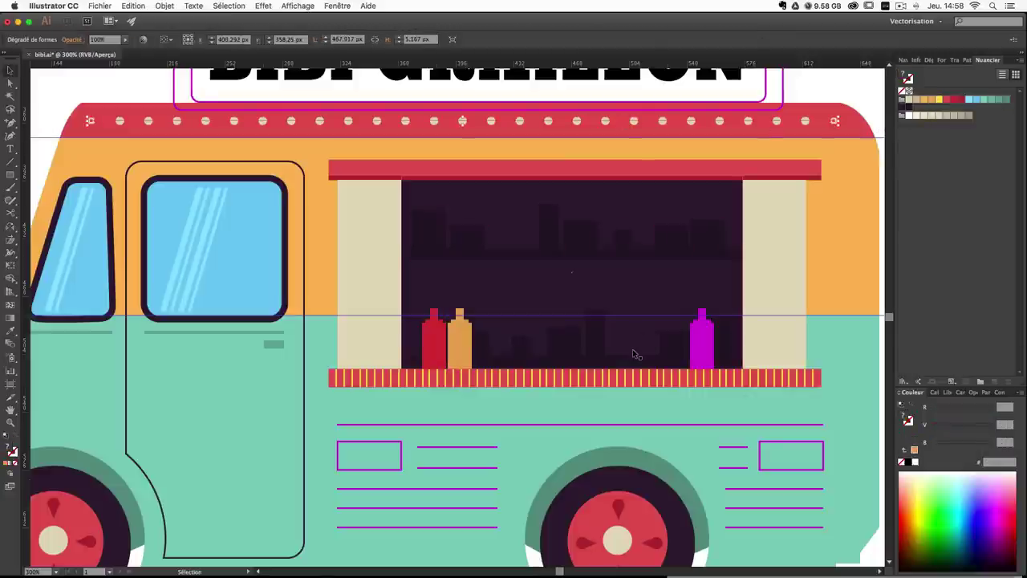
Fill the lone bottle at the right end of the counter with the lighter red swatch #df5757.
left_click(701, 353)
left_click(701, 353)
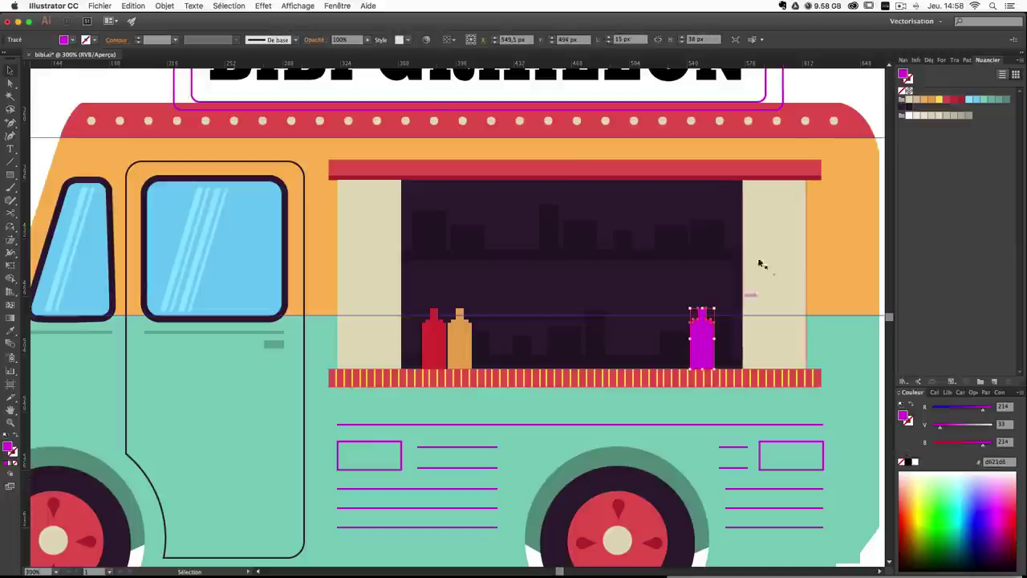
left_click(957, 100)
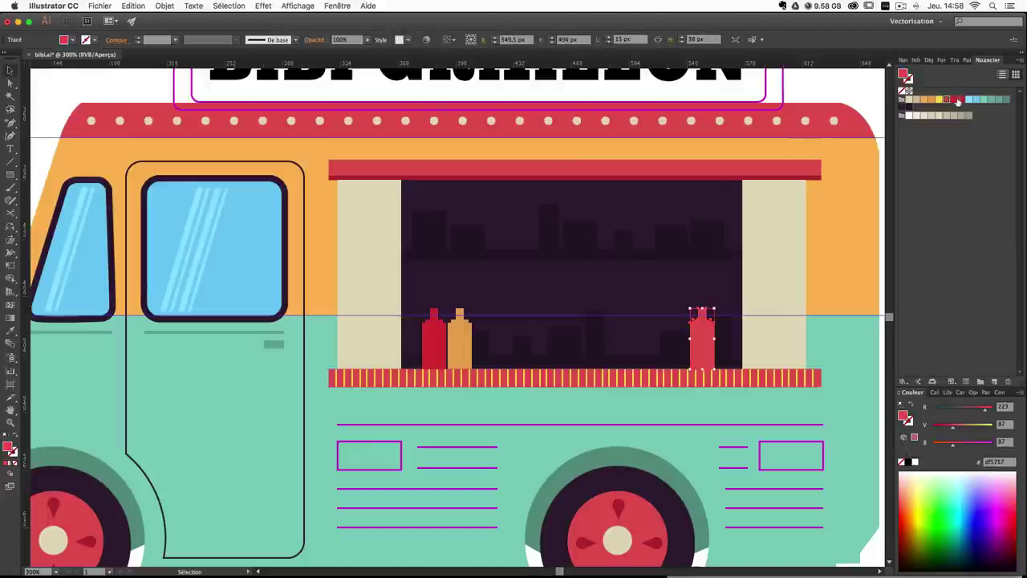
left_click(669, 206)
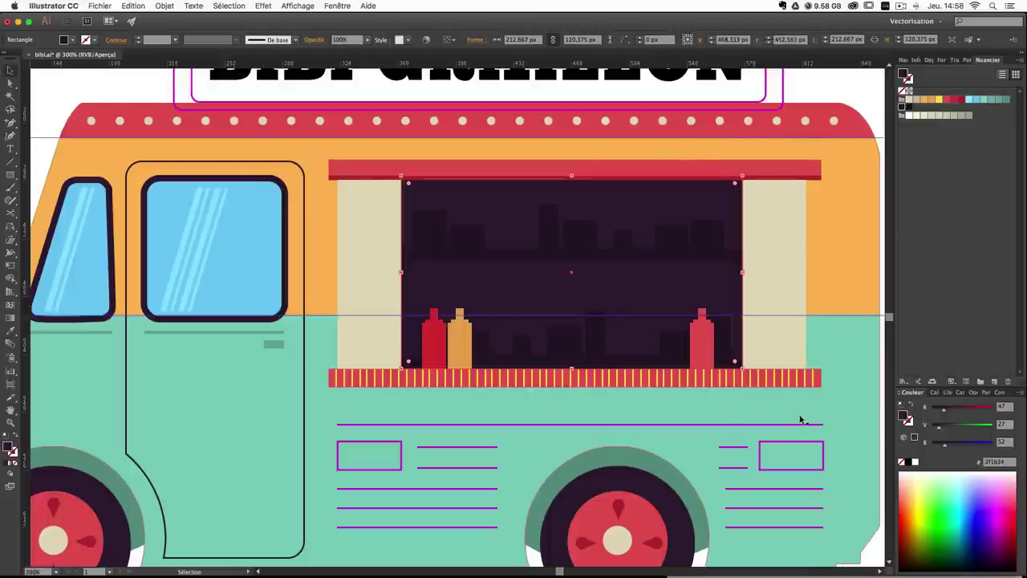
left_click(831, 400)
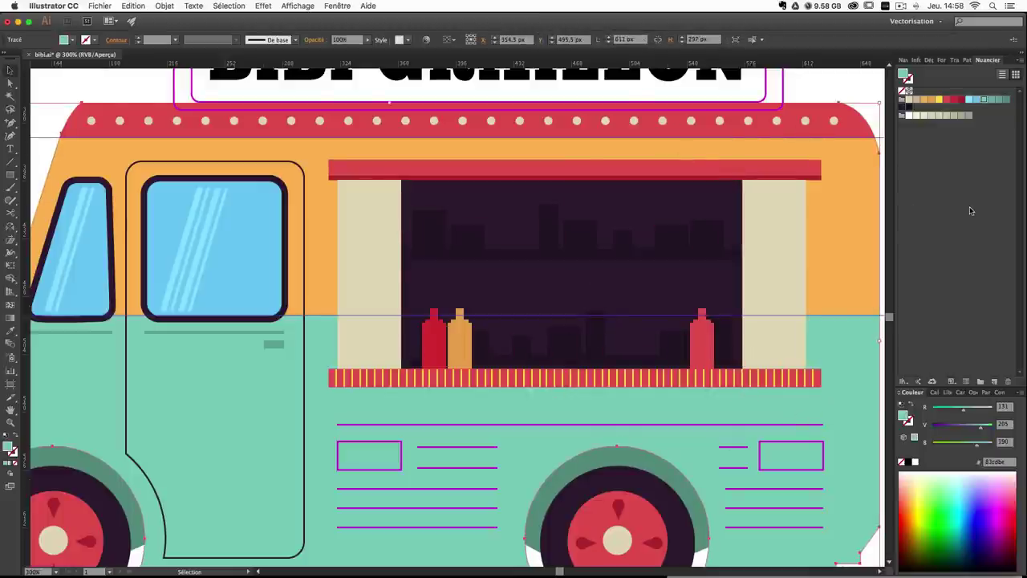
Examine the recoloured bottles and striped counter up close, and check them against the whole truck.
key("super+equal")
key("super+equal")
key("super+minus")
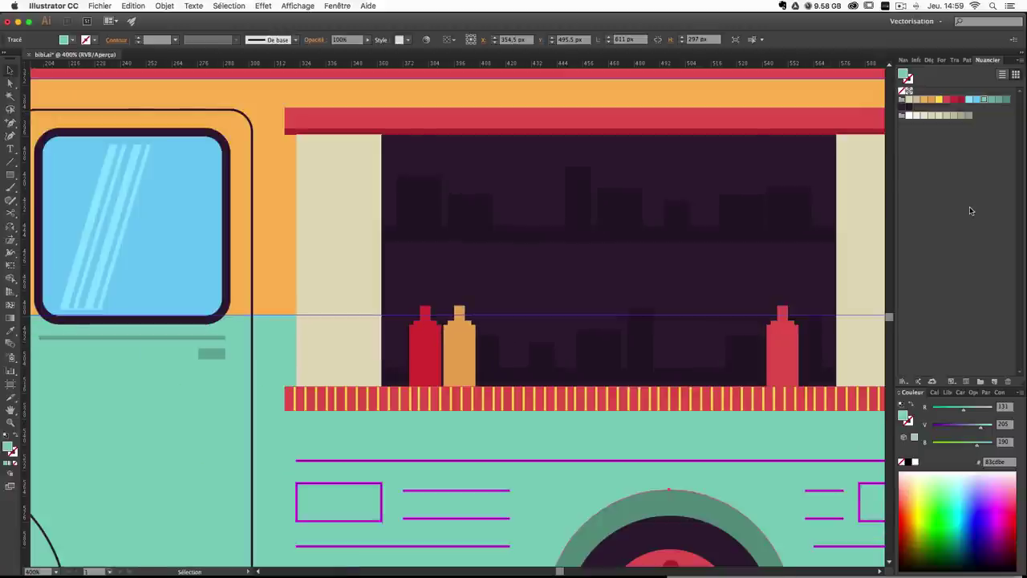
key("super+equal")
key("super+equal")
key("super+equal")
key("space")
left_click_drag(632, 279, 624, 81)
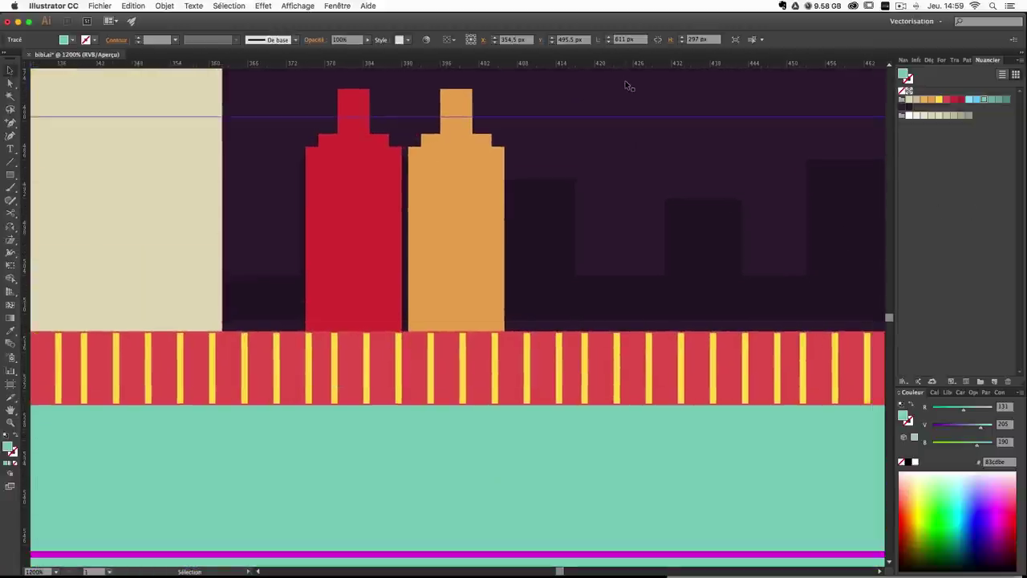
key("super+minus")
key("super+minus")
key("super+minus")
key("super+minus")
key("super+minus")
key("v")
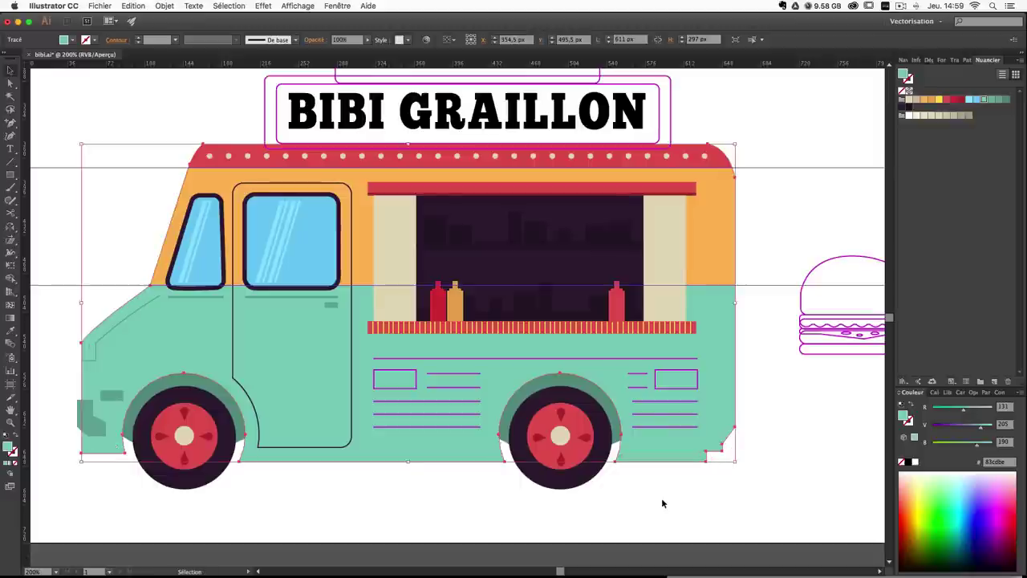
Delete the two horizontal guides crossing the truck.
left_click(777, 384)
left_click_drag(773, 348, 754, 105)
key("Delete")
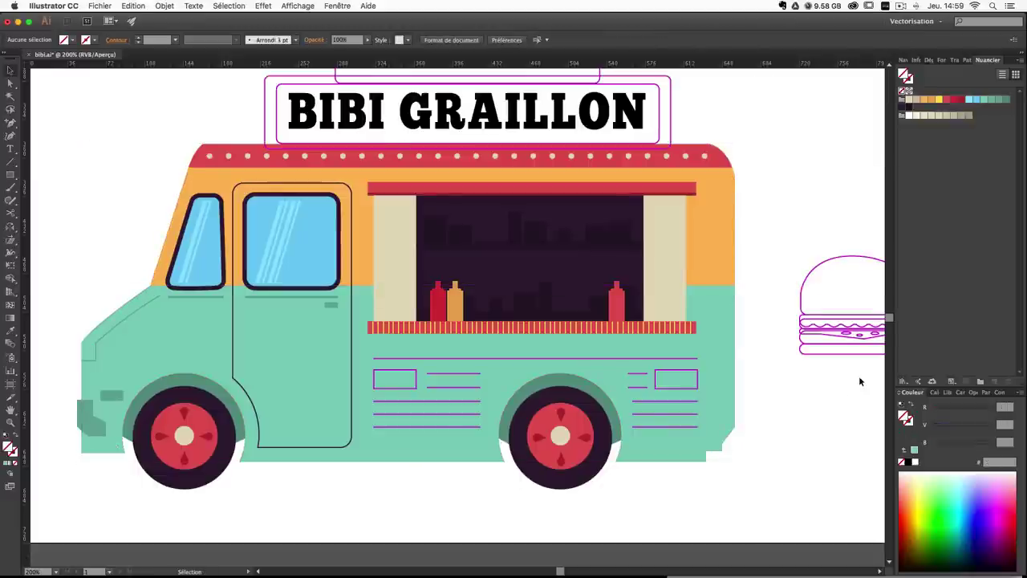
Draw a band rectangle about 15 by 8.5 px across the middle of the red bottle, using the bottle's own fill.
key("super+plus")
key("super+plus")
key("super+plus")
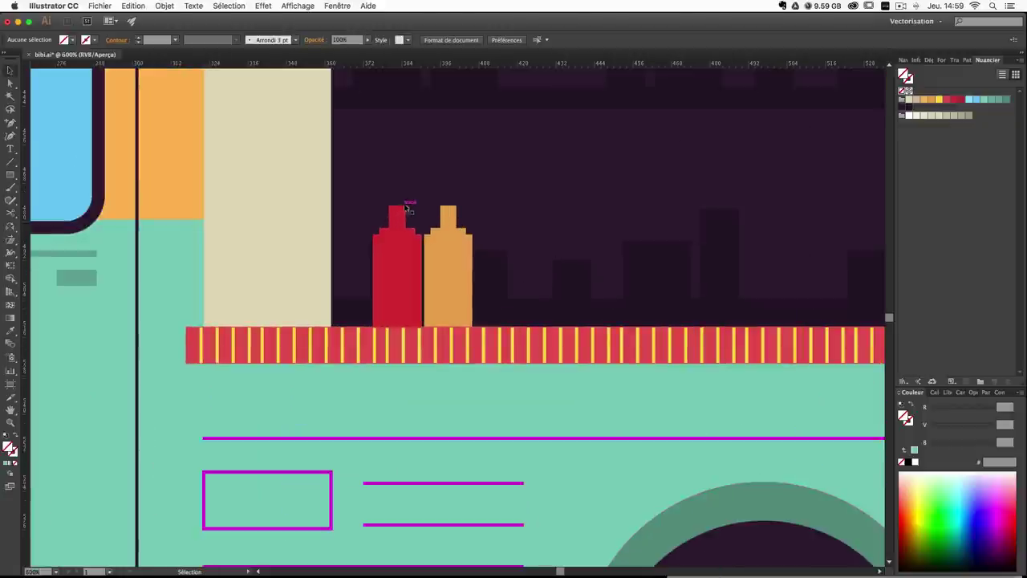
left_click(9, 177)
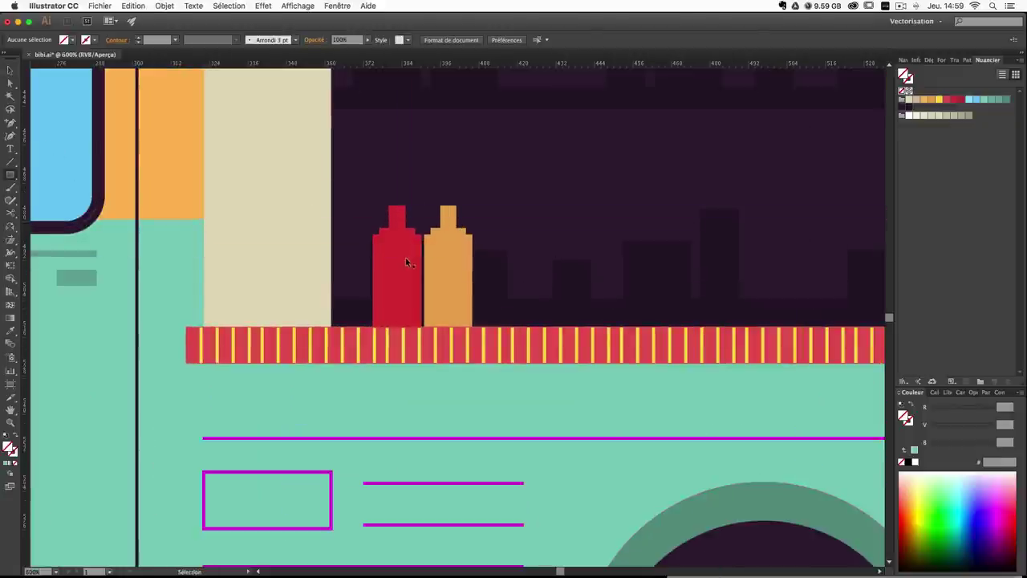
left_click(379, 256, "super")
left_click_drag(374, 257, 421, 286)
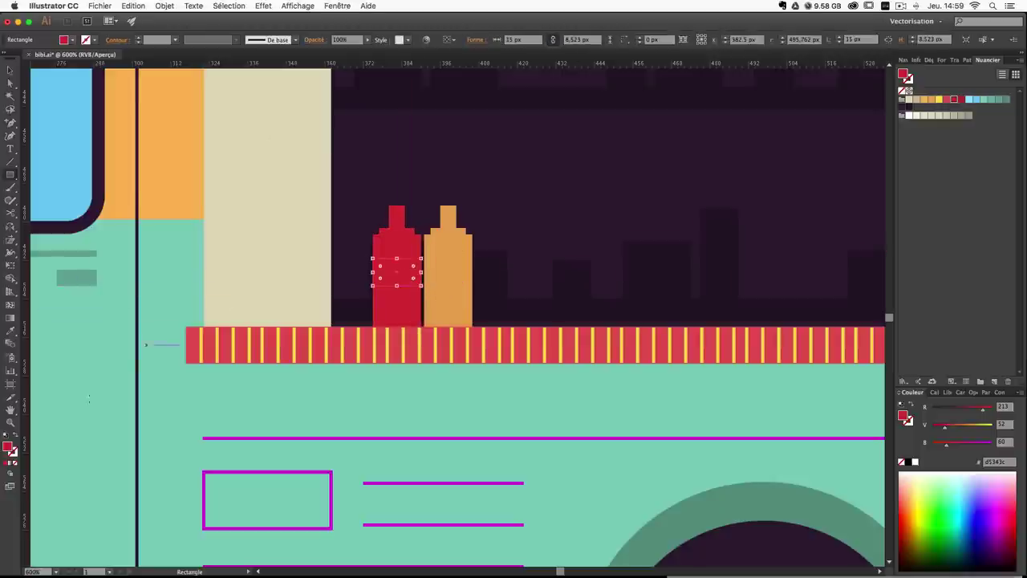
Try the darker red #ba2f3d as the fill of the band on the red bottle.
double_click(9, 447)
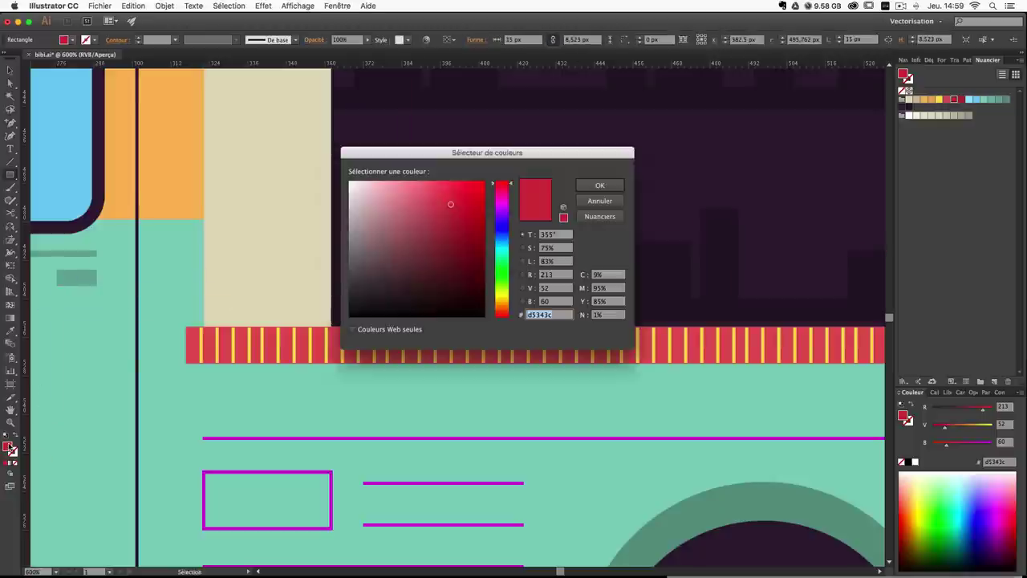
left_click_drag(411, 151, 694, 200)
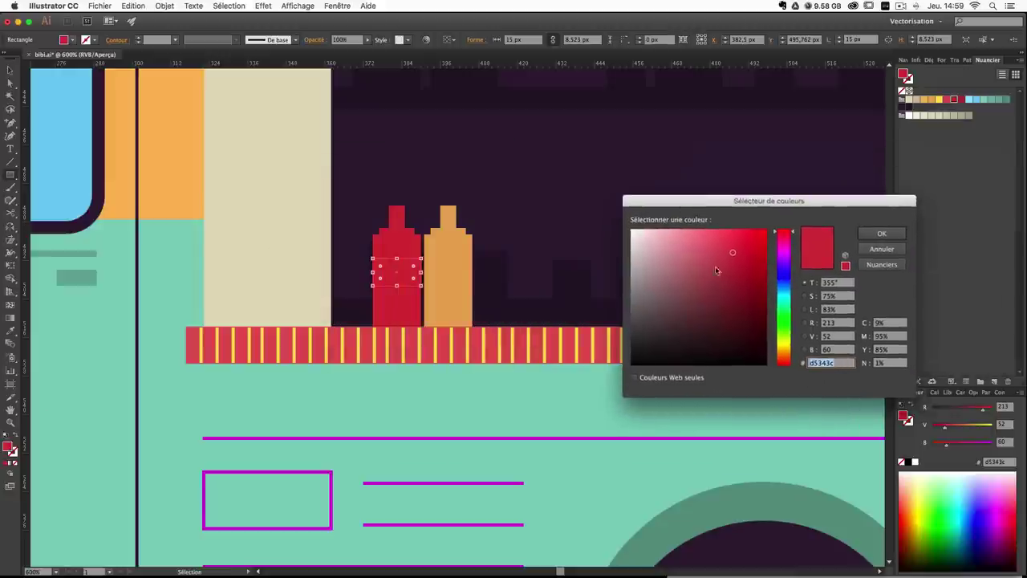
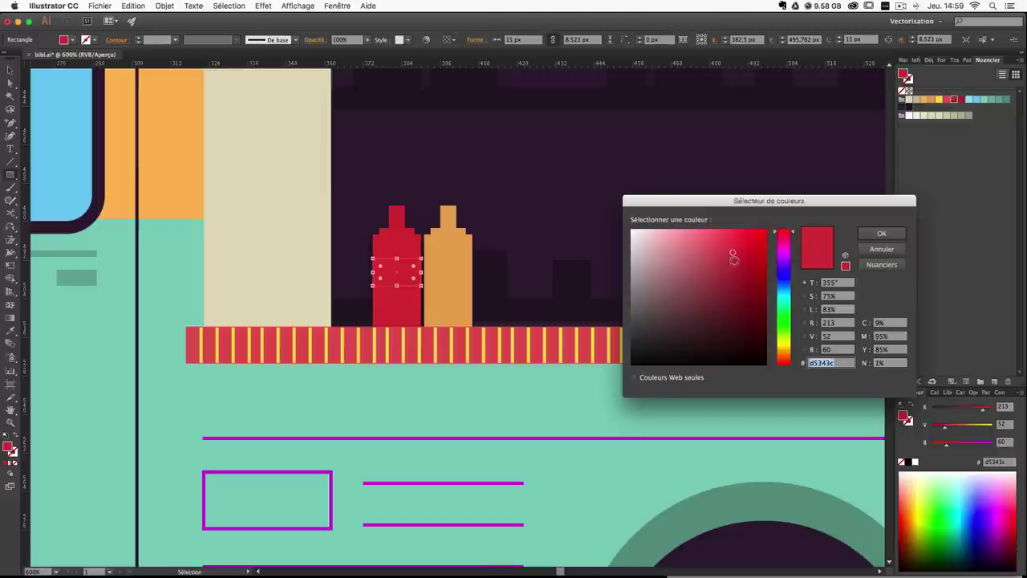
left_click(733, 260)
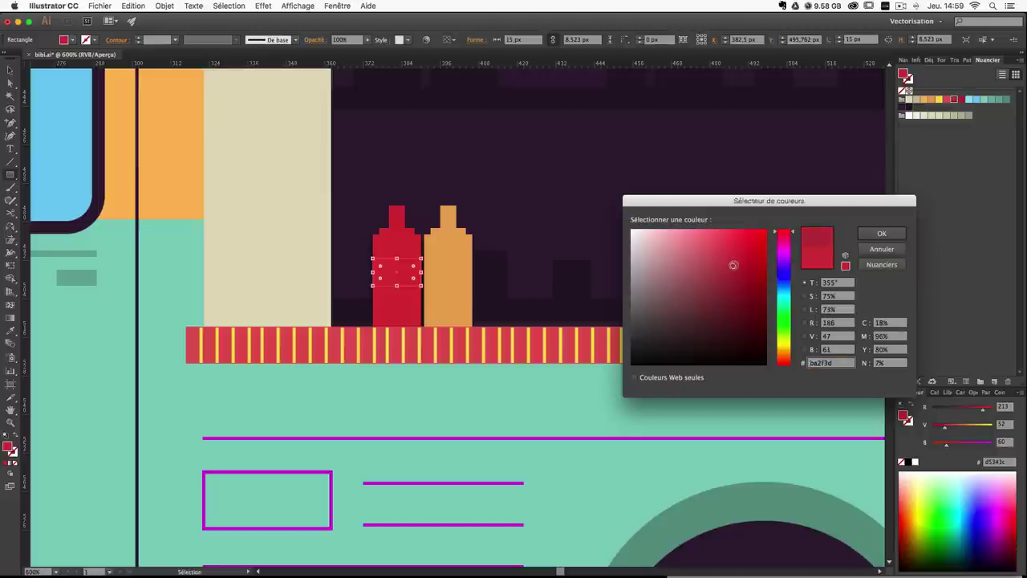
key("Return")
left_click(184, 270, "super")
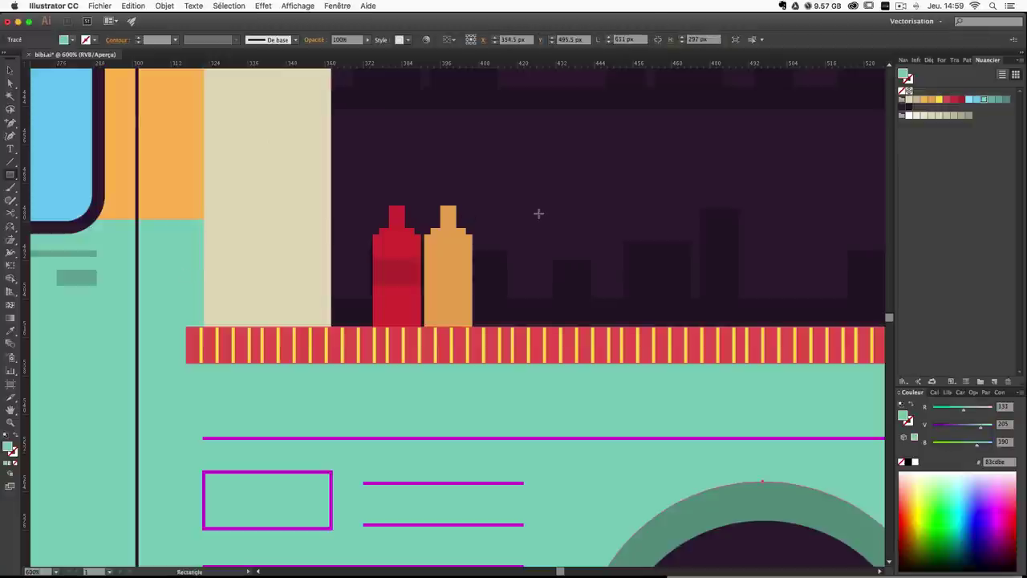
Reselect the band on the red bottle and undo its darker fill.
left_click_drag(372, 259, 421, 285)
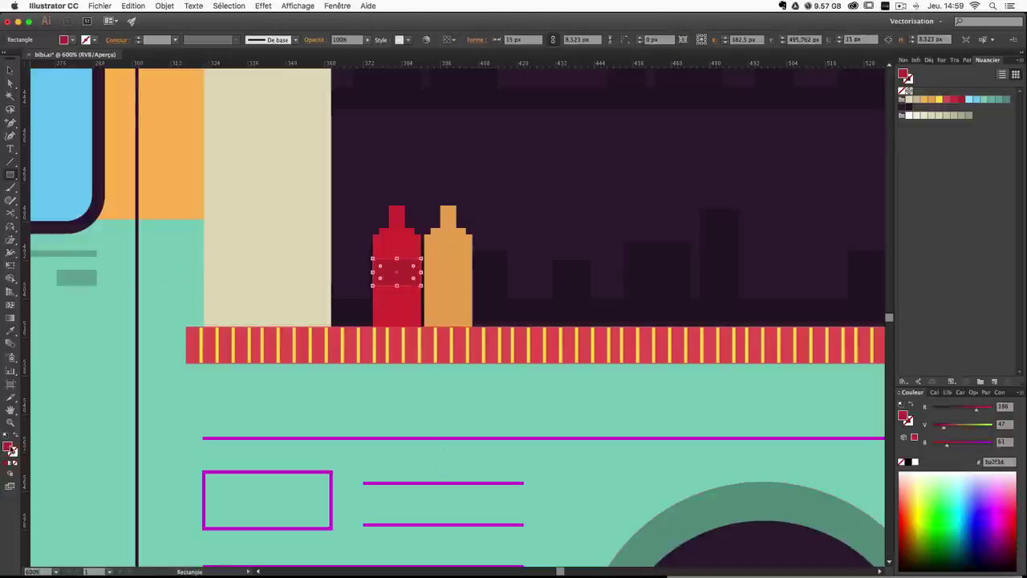
double_click(10, 448)
key("Escape")
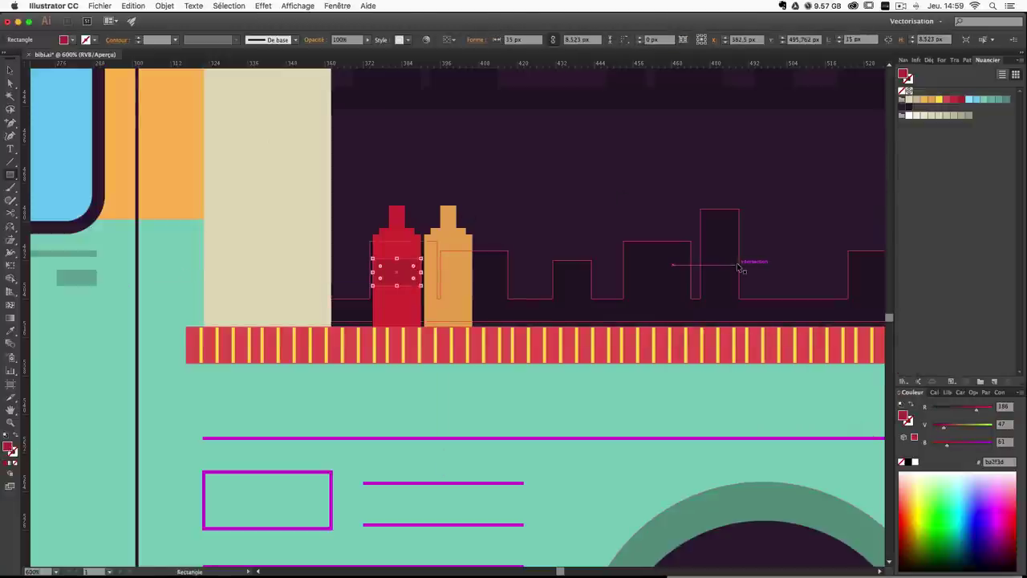
key("super+z")
key("super+z")
key("super+shift+z")
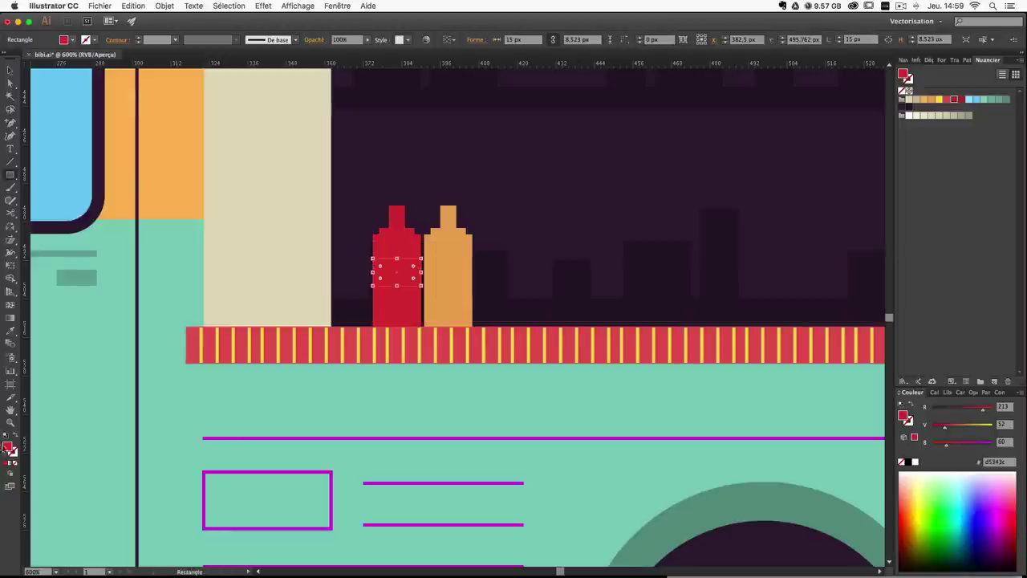
Try a brighter red, #e83d4d, as the fill of the red bottle's band.
double_click(8, 447)
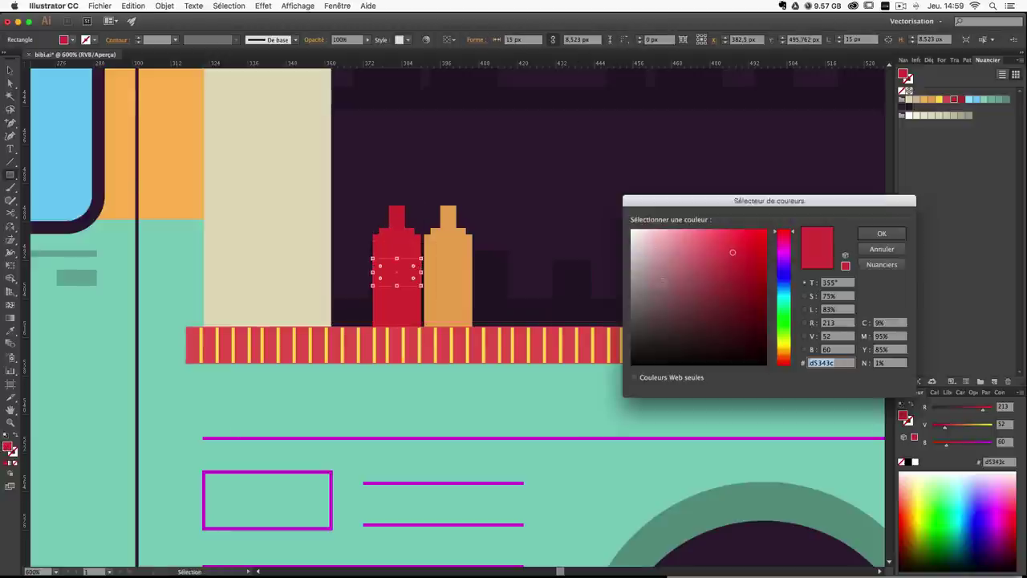
left_click(732, 241)
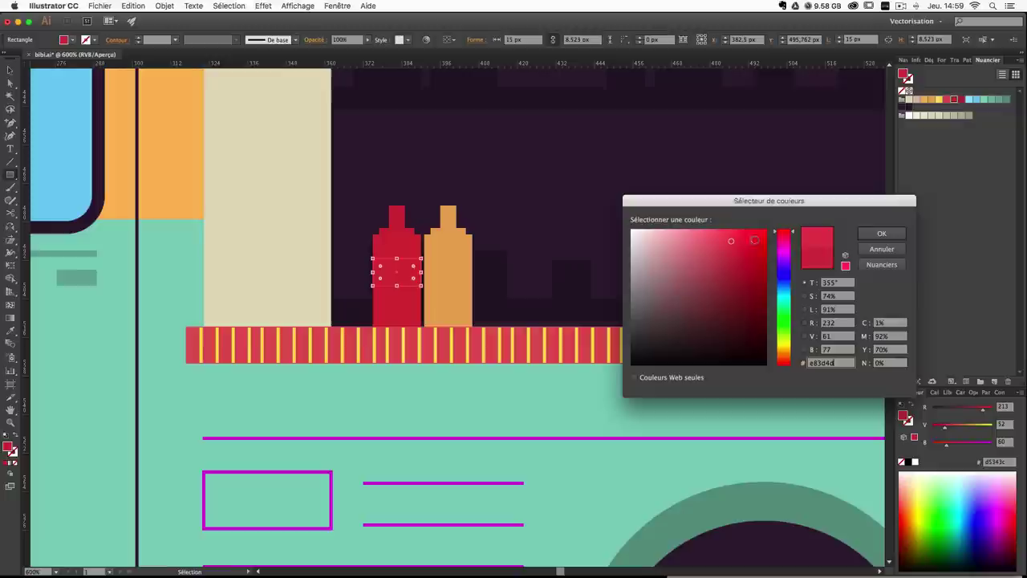
left_click(871, 234)
left_click(758, 248, "super")
left_click_drag(644, 289, 634, 260)
left_click(334, 391)
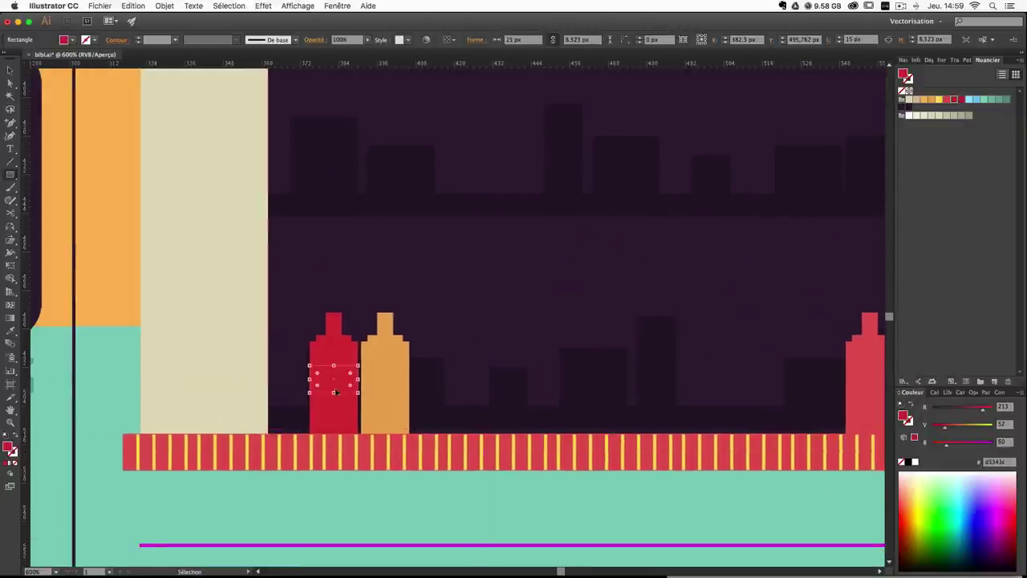
Fill the red bottle's band with dark red #b72e3c and place a copy of the band across the orange bottle.
double_click(8, 447)
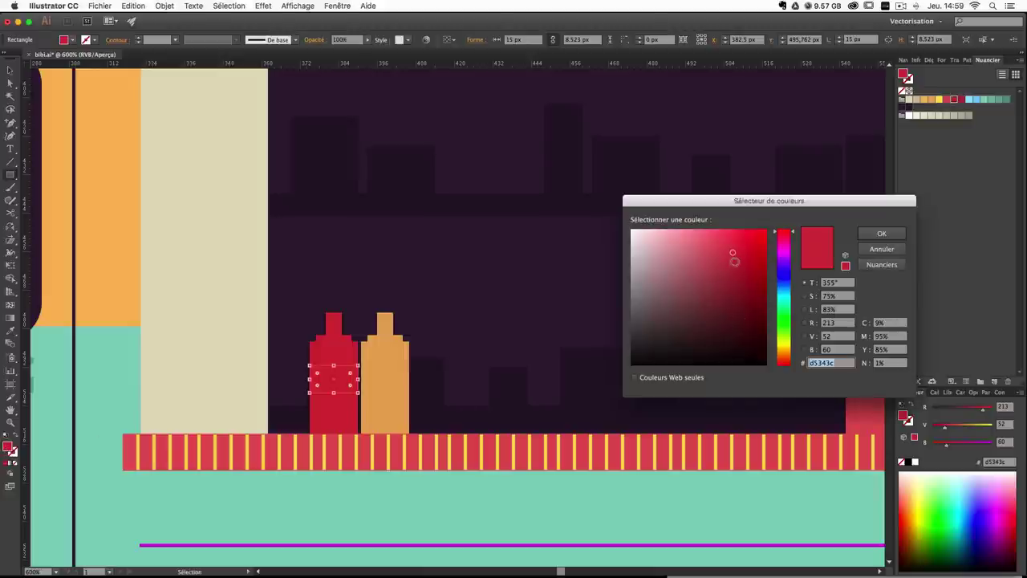
key("Return")
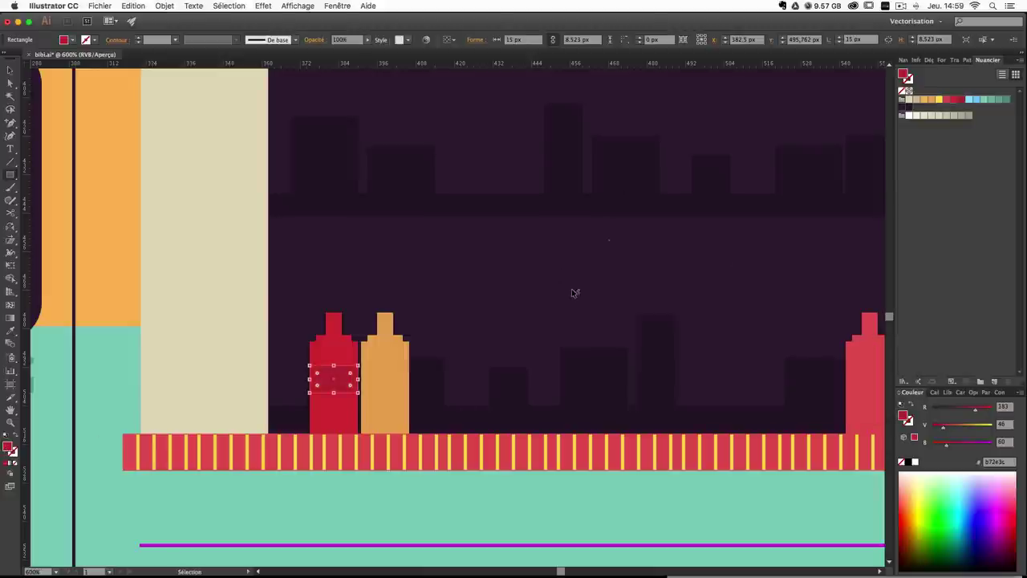
left_click(571, 289)
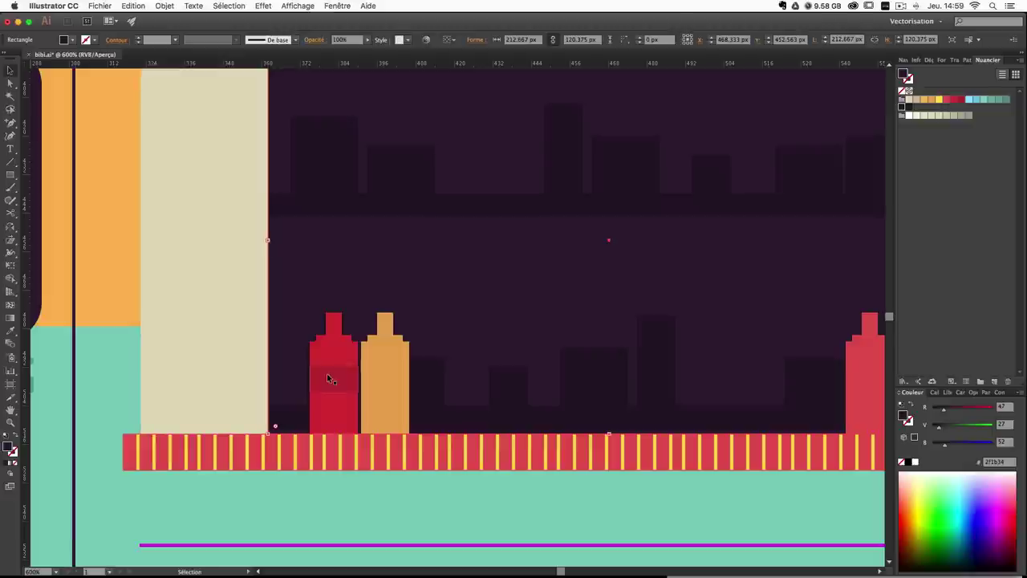
left_click_drag(327, 373, 384, 377)
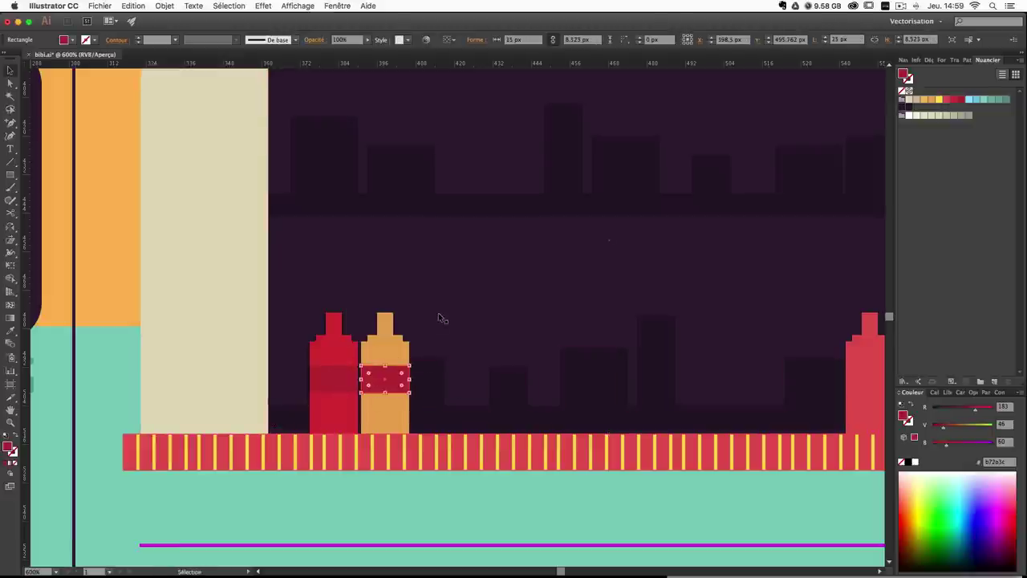
Sample the orange bottle's colour for its band and darken the band's fill to #cc8e52.
left_click(10, 331)
left_click(372, 345)
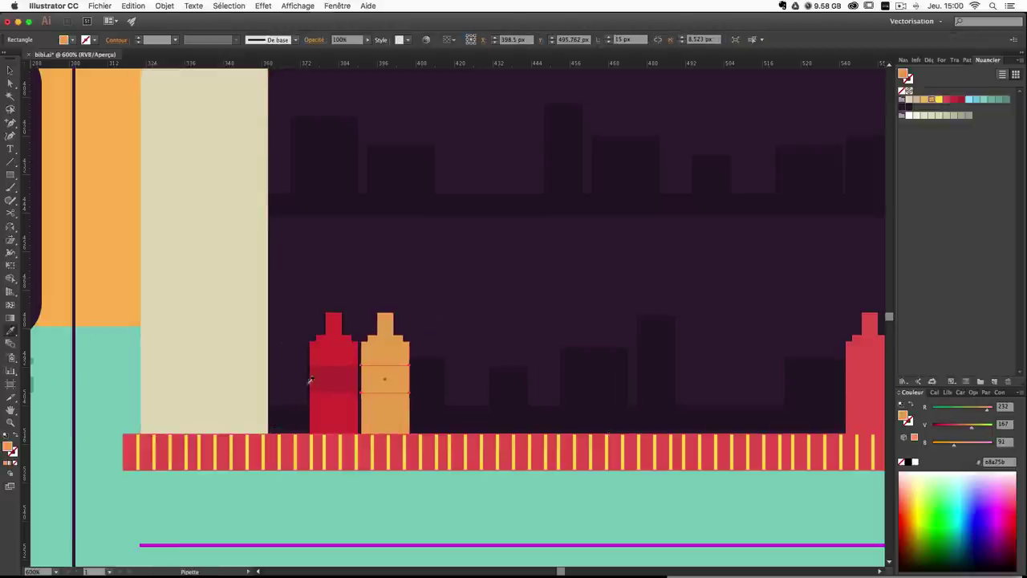
double_click(8, 446)
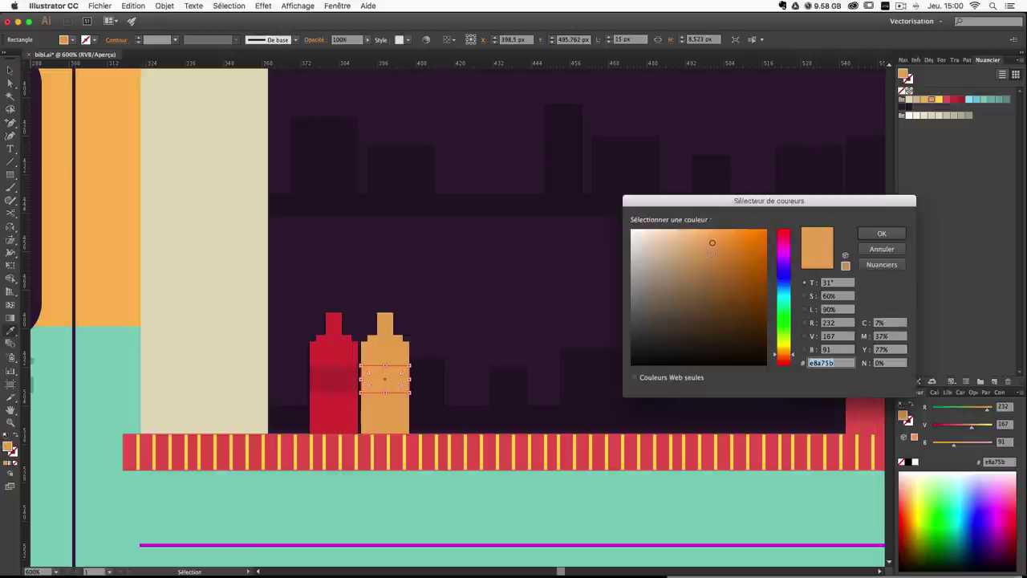
left_click(713, 255)
key("Return")
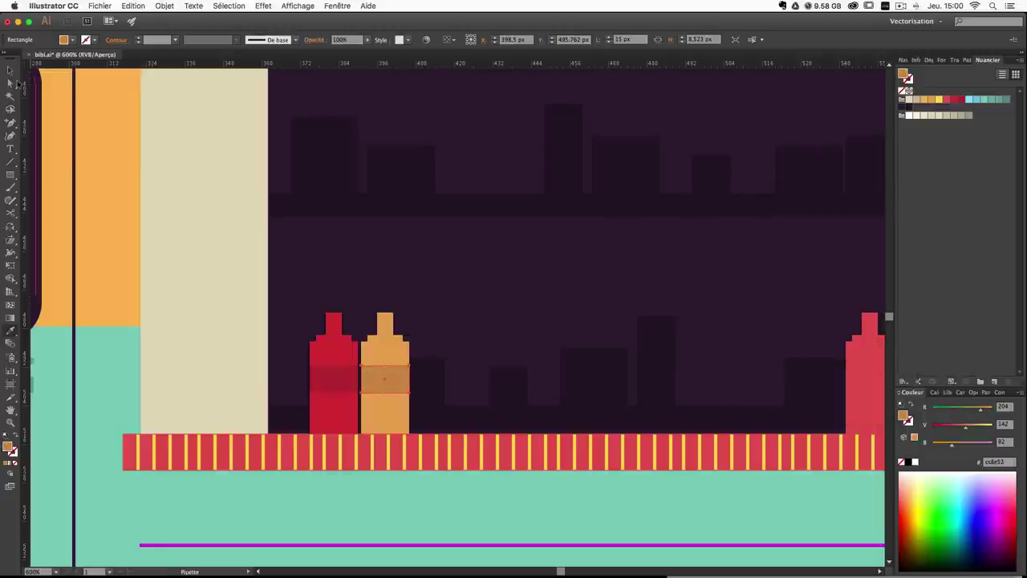
Group the red bottle with its band and bring the group to the front.
key("v")
left_click(339, 361)
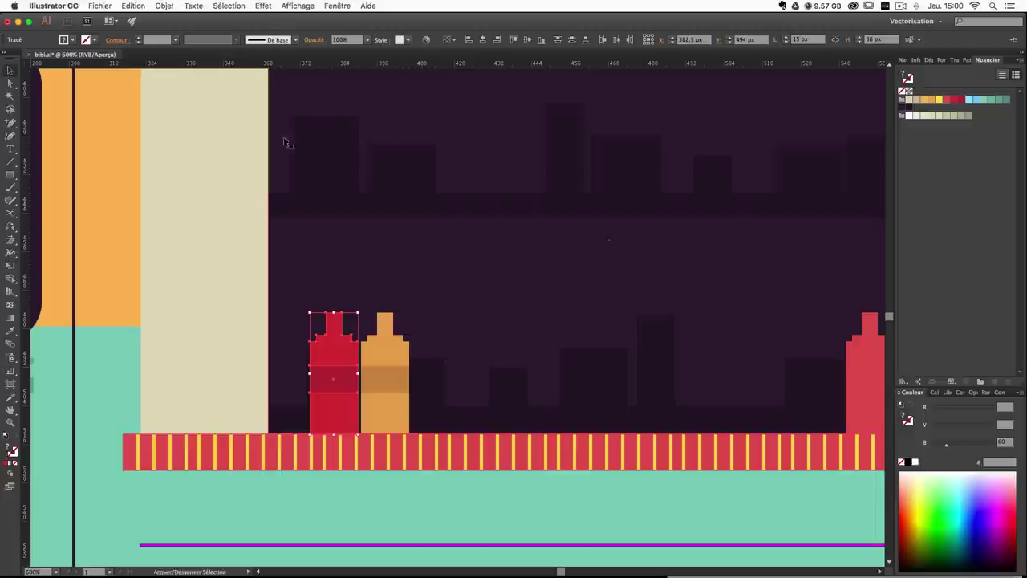
left_click(143, 5)
left_click(138, 5)
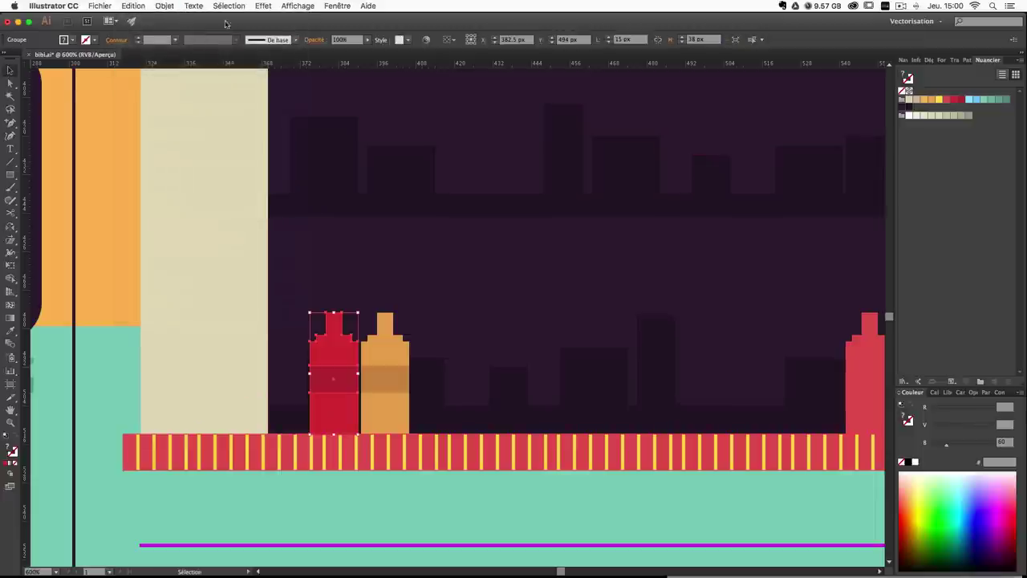
left_click(165, 6)
mouse_move(193, 29)
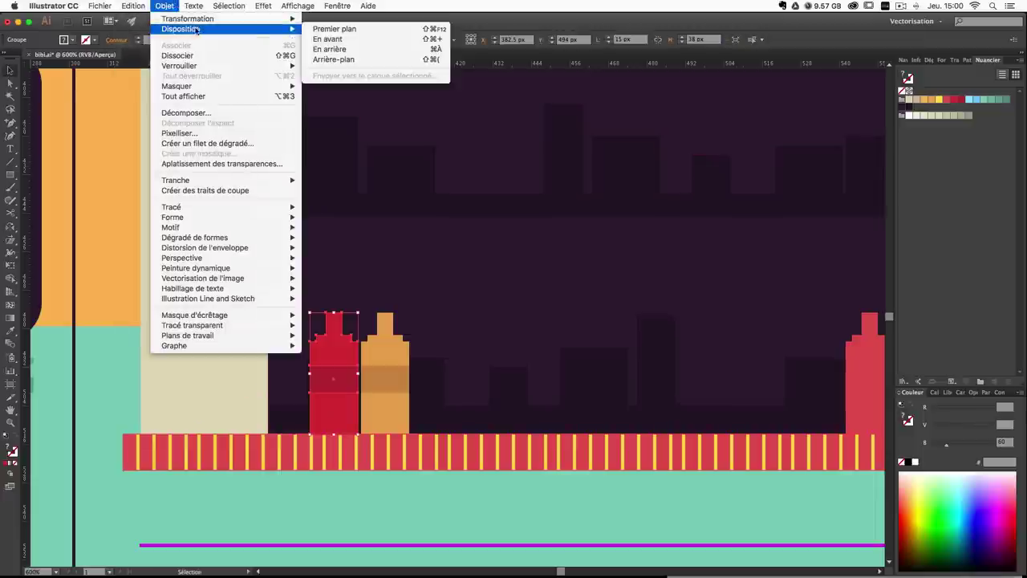
left_click(358, 29)
Group the orange bottle with its band and nudge it left until it sits partly behind the red bottle.
left_click(388, 377)
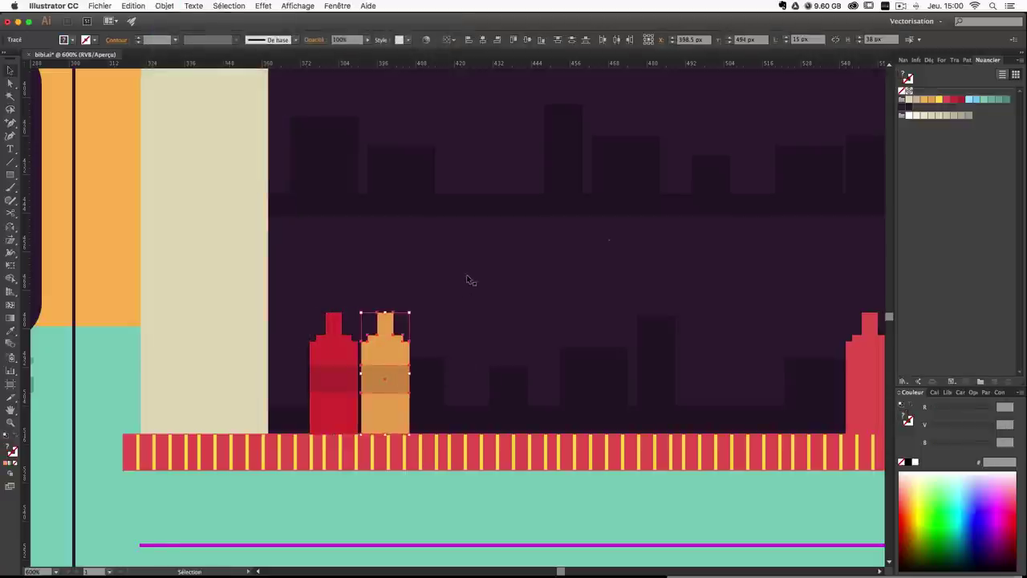
key("Left")
key("Left")
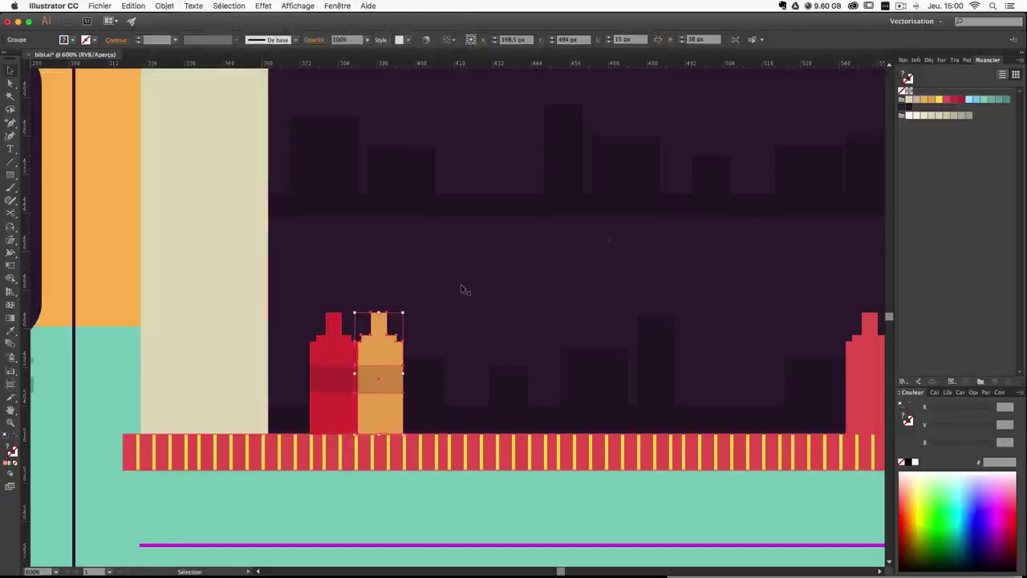
key("Left")
key("Right")
key("Left")
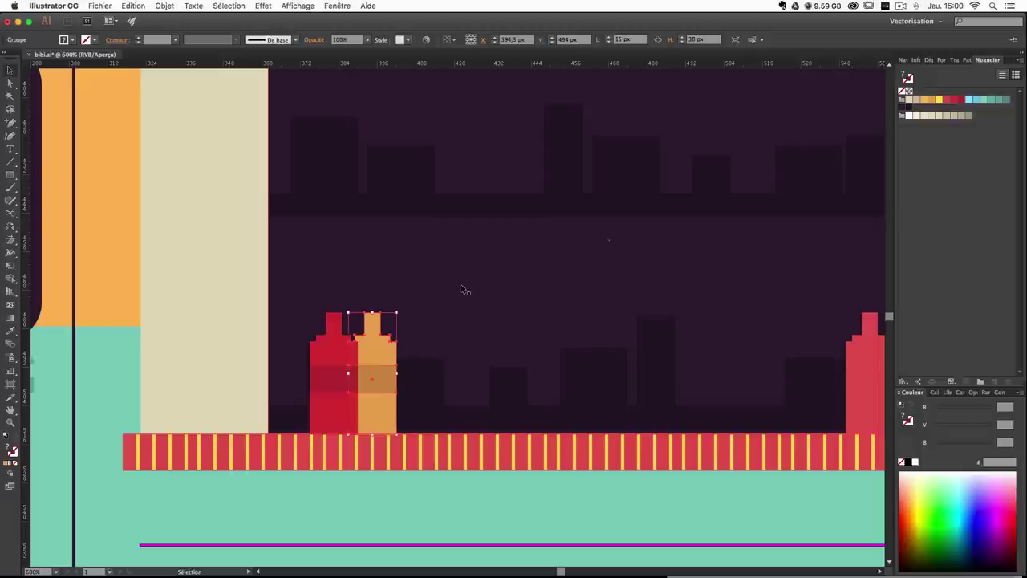
left_click(525, 234)
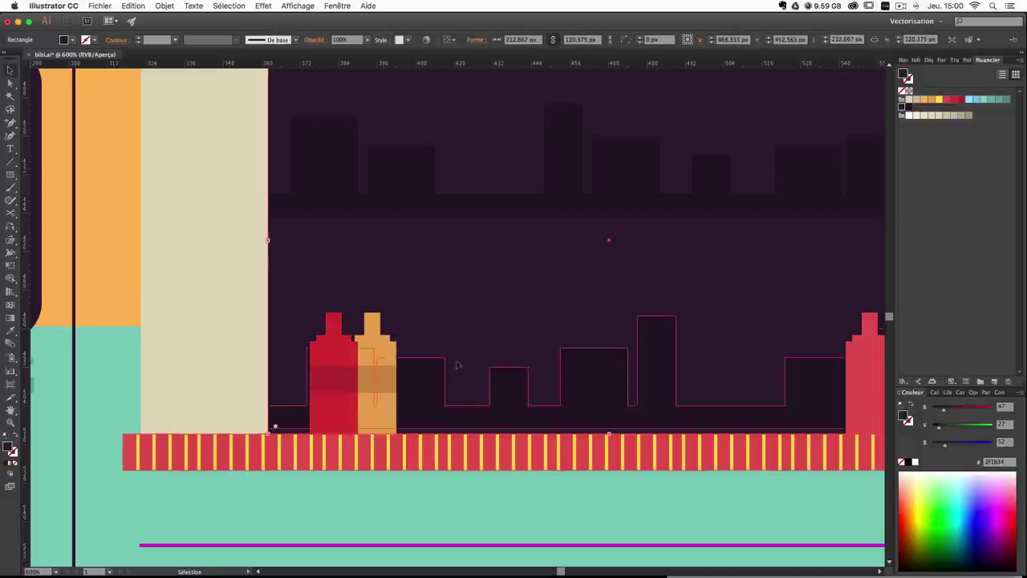
Place a copy of the red bottle's band across the lone bottle at the hatch's right end.
left_click_drag(678, 309, 463, 313)
left_click(125, 385)
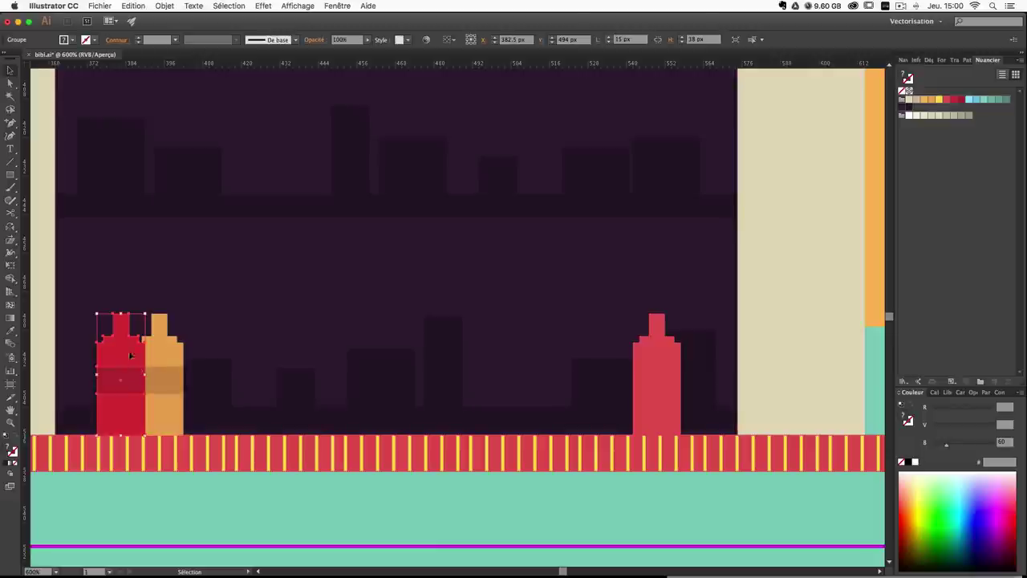
key("a")
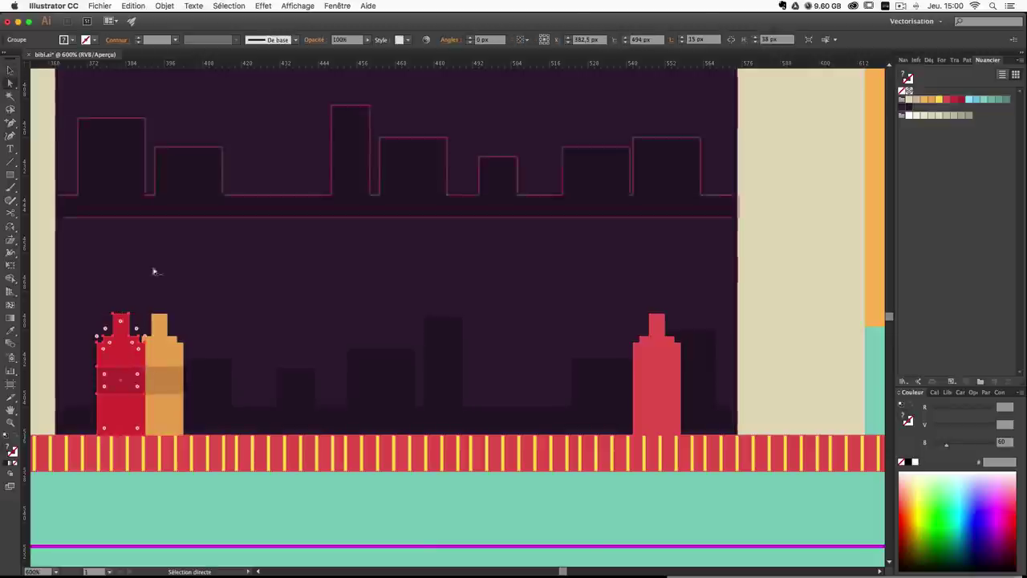
key("v")
left_click(200, 385)
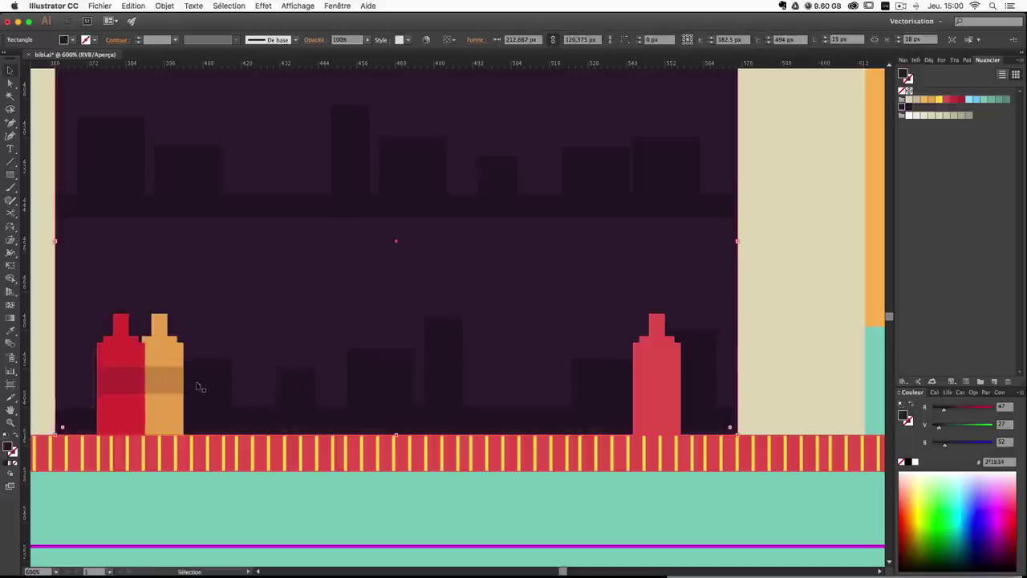
left_click_drag(130, 385, 667, 394)
left_click(733, 364)
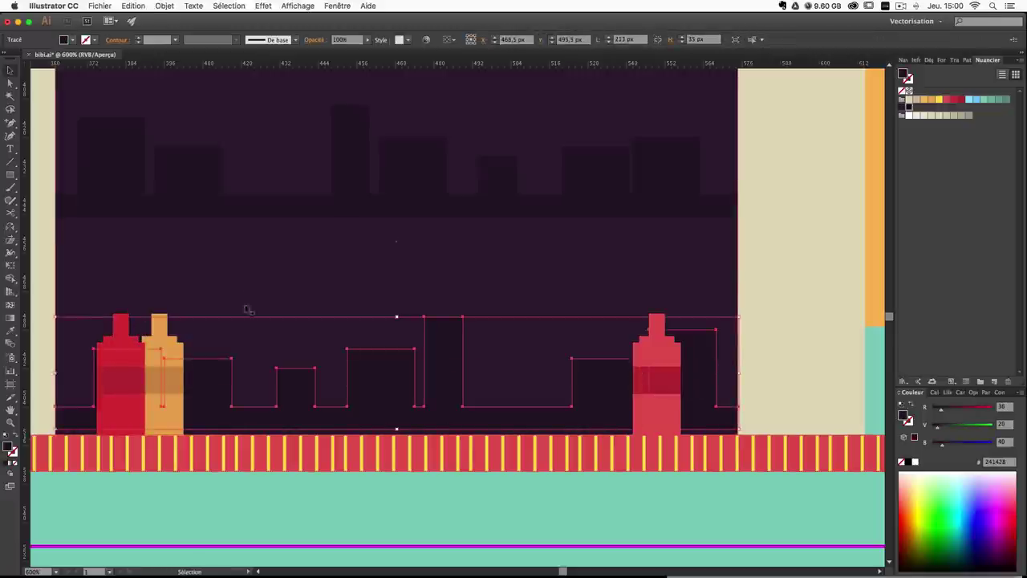
Sample the right bottle's red for its band and darken the band's fill to a muted red.
left_click(715, 284)
key("super+plus")
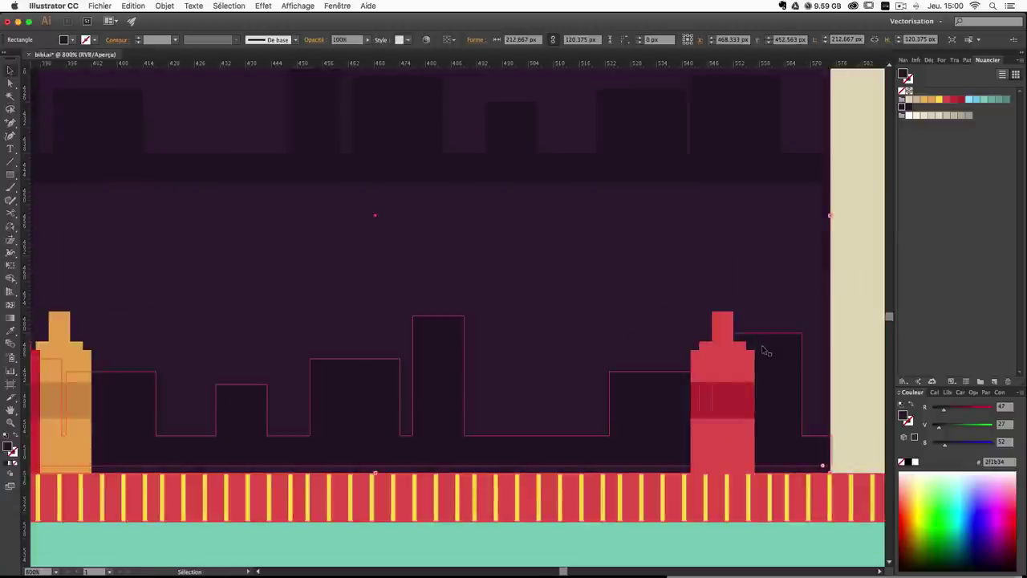
left_click(710, 389)
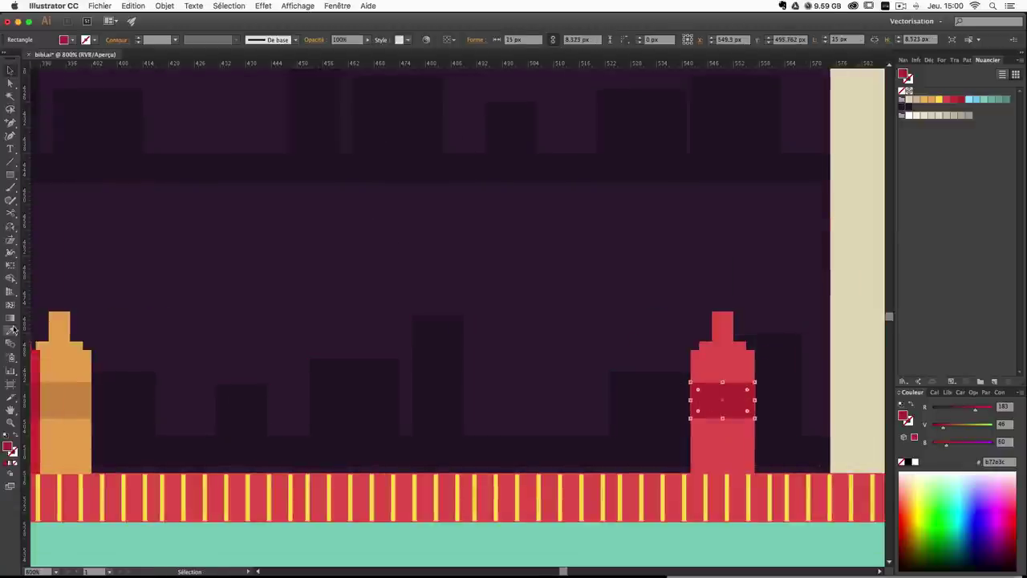
left_click(739, 365)
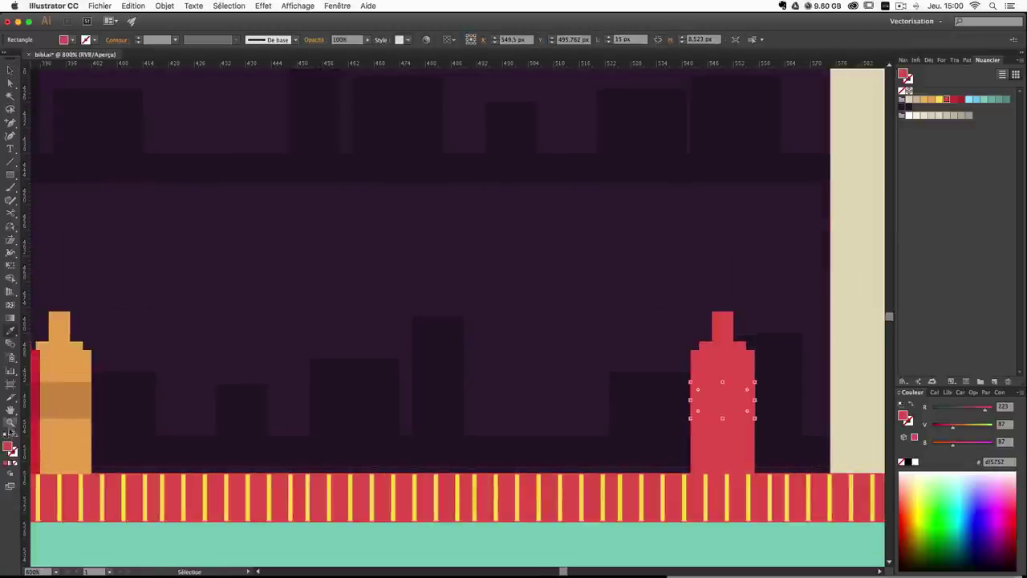
double_click(8, 447)
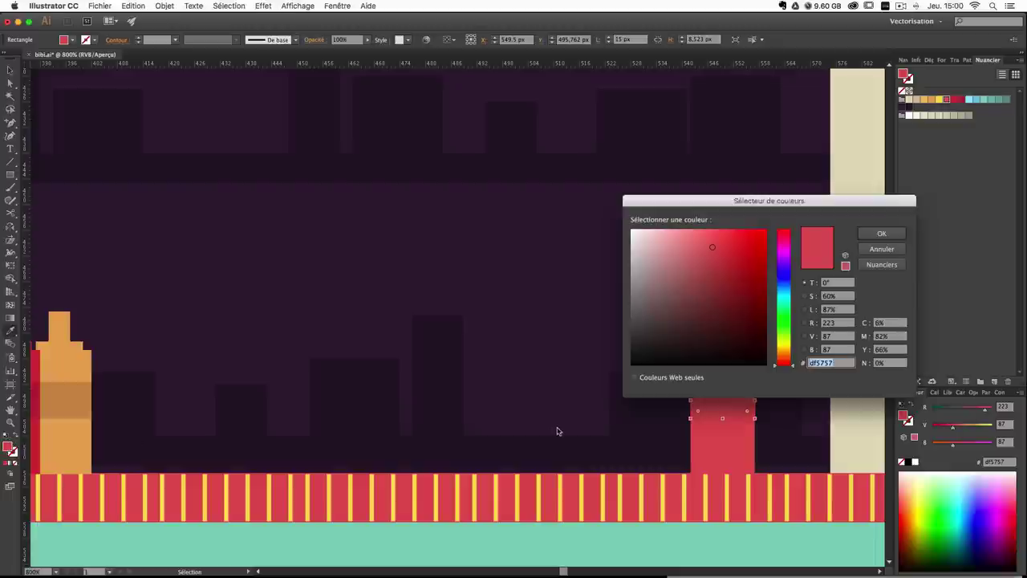
left_click(715, 261)
key("Return")
key("i")
left_click(835, 280)
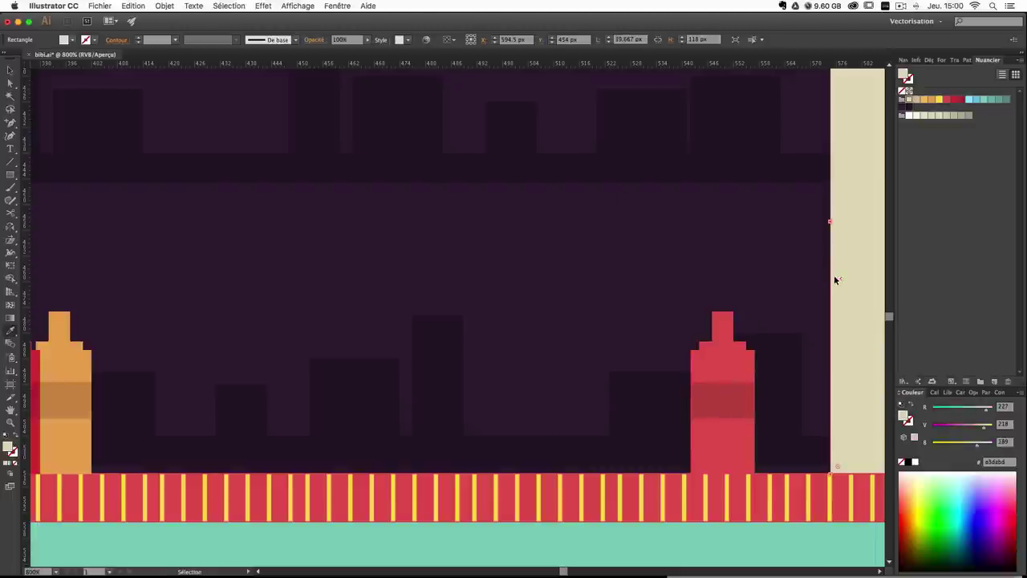
Nudge the lower dark shelf silhouette down so its base meets the striped counter.
left_click(10, 70)
left_click(415, 399)
key("Down")
key("Down")
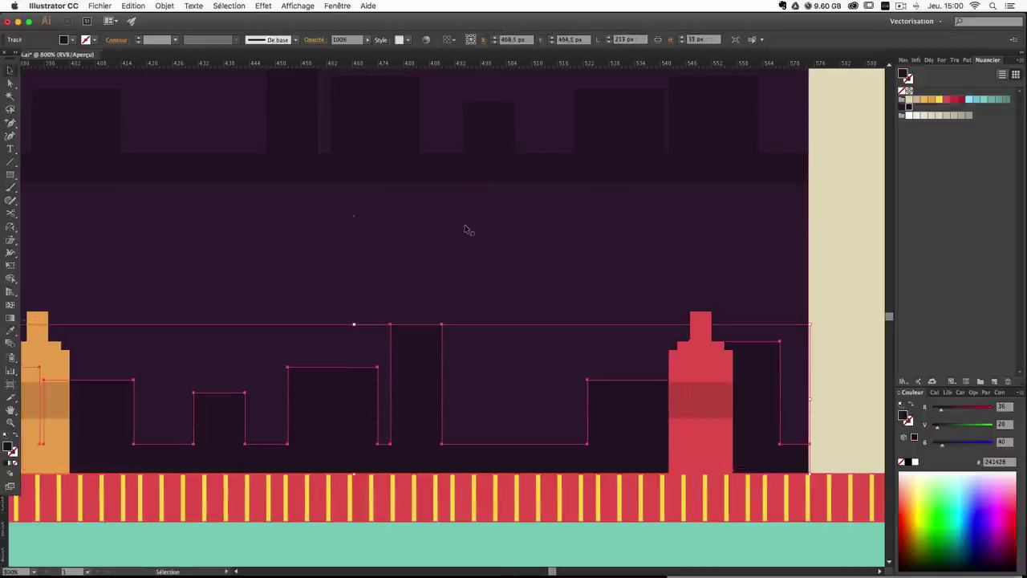
left_click(470, 227)
Check the hatch details against the whole food truck and look over the burger outlines still without colour.
key("super+plus")
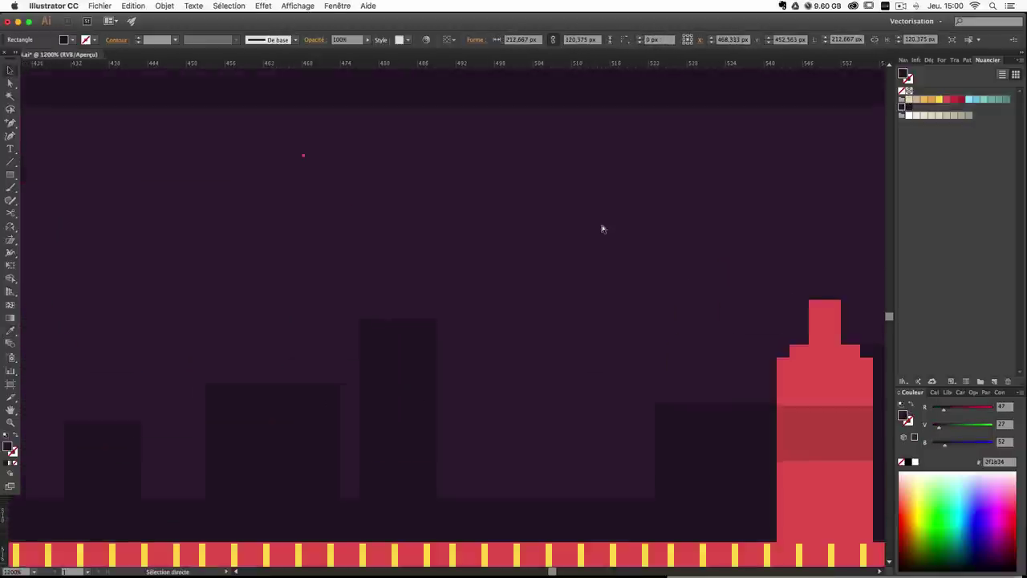
key("super+minus")
key("super+minus")
key("super+minus")
key("super+minus")
key("super+minus")
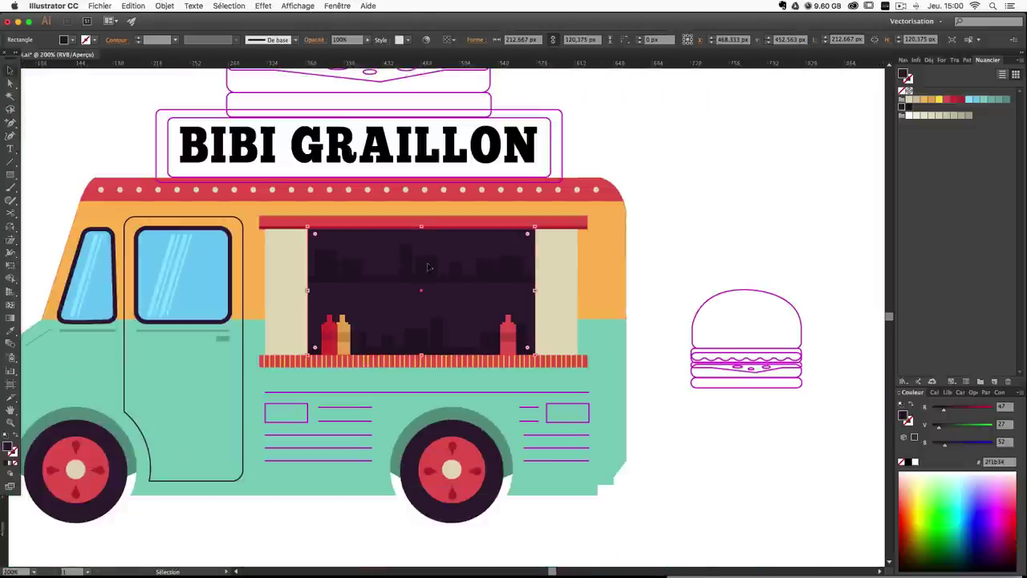
key("space")
left_click_drag(431, 257, 487, 254)
left_click(726, 227)
key("space")
left_click_drag(488, 152, 577, 243)
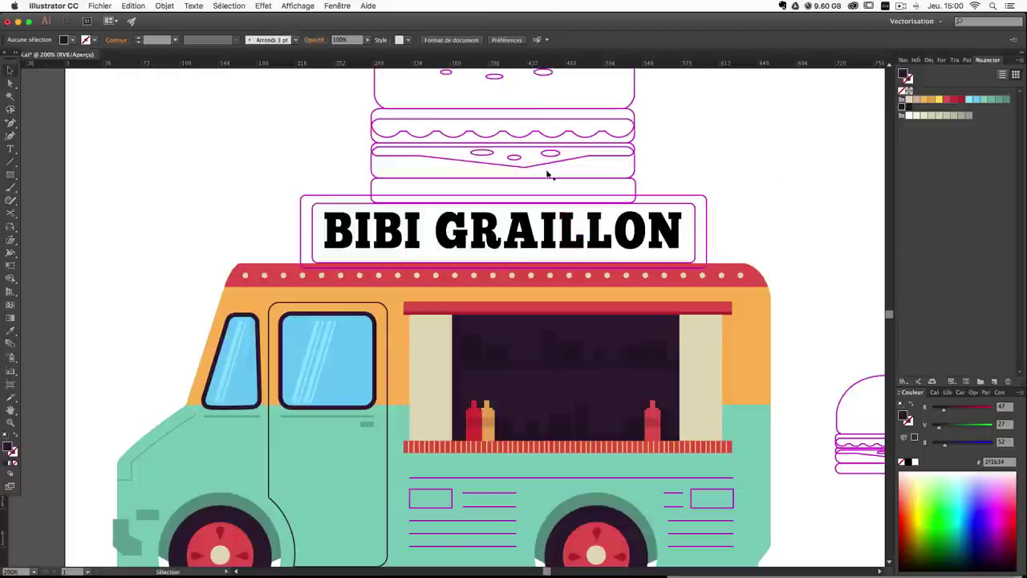
scroll(740, 235, "down", 3)
scroll(738, 265, "right", 6)
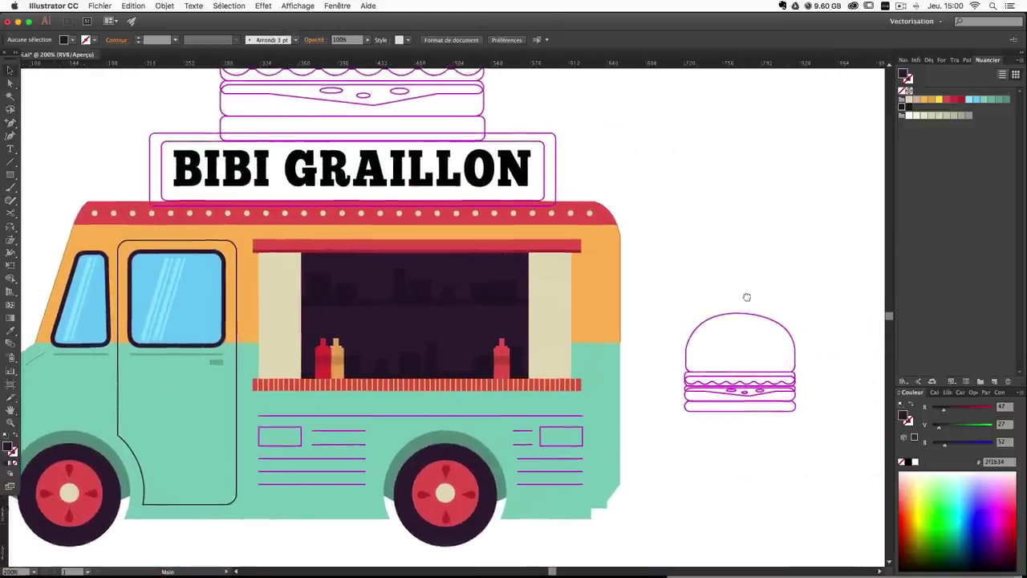
Fill the small burger's top bun with the light orange swatch and remove its outline.
left_click(742, 327)
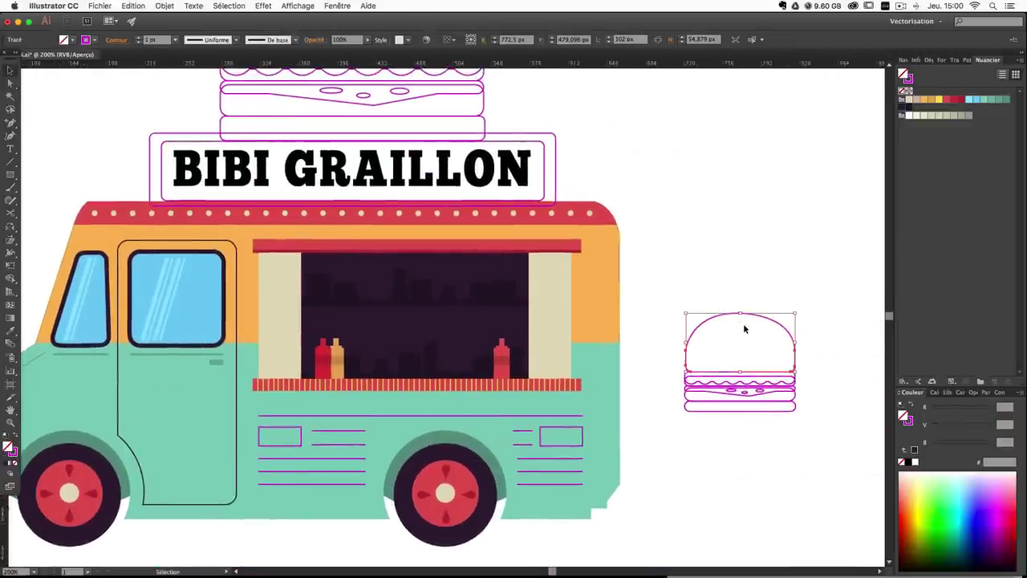
left_click(925, 106)
key("super+z")
left_click(14, 438)
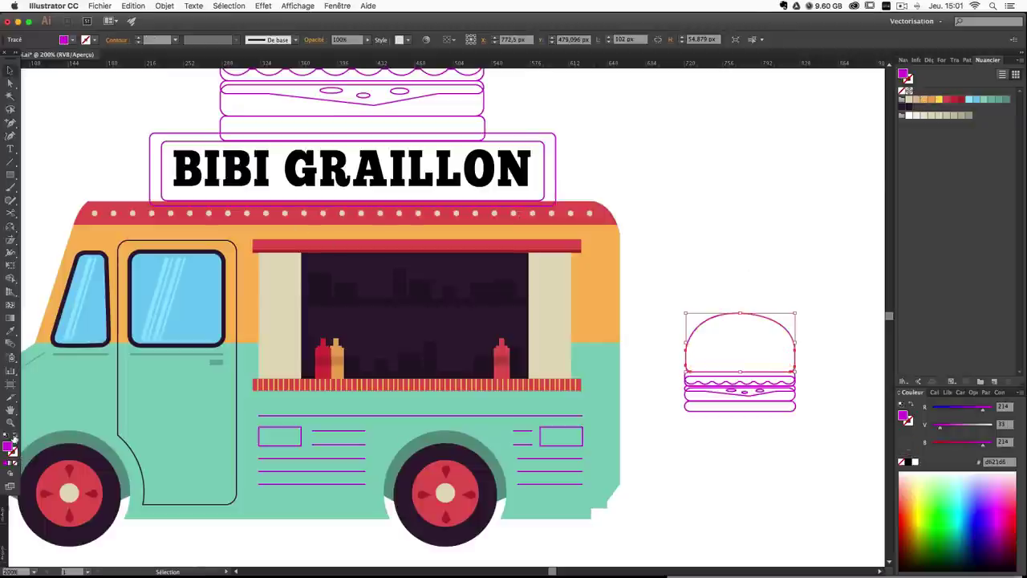
left_click(926, 101)
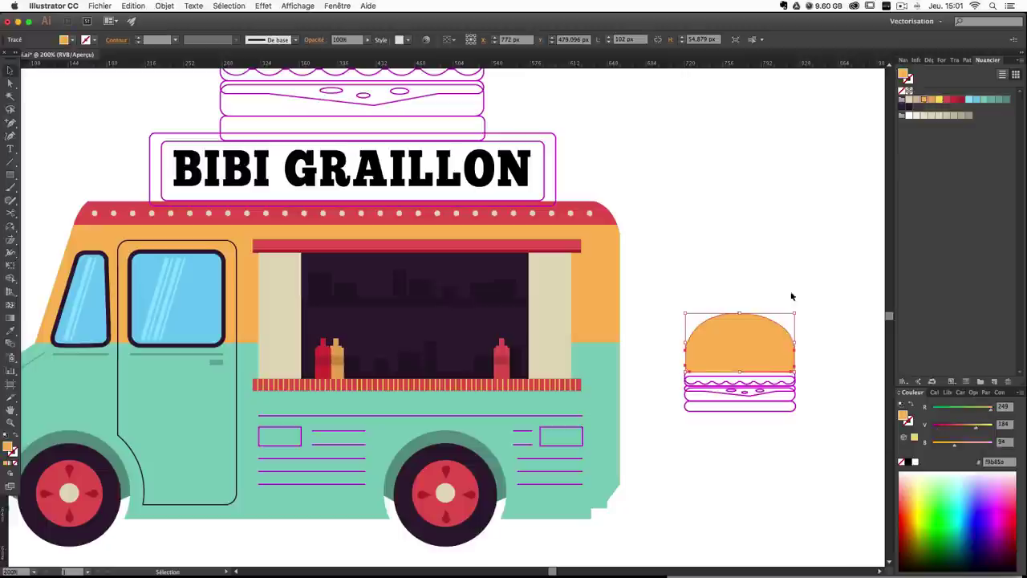
left_click(784, 258)
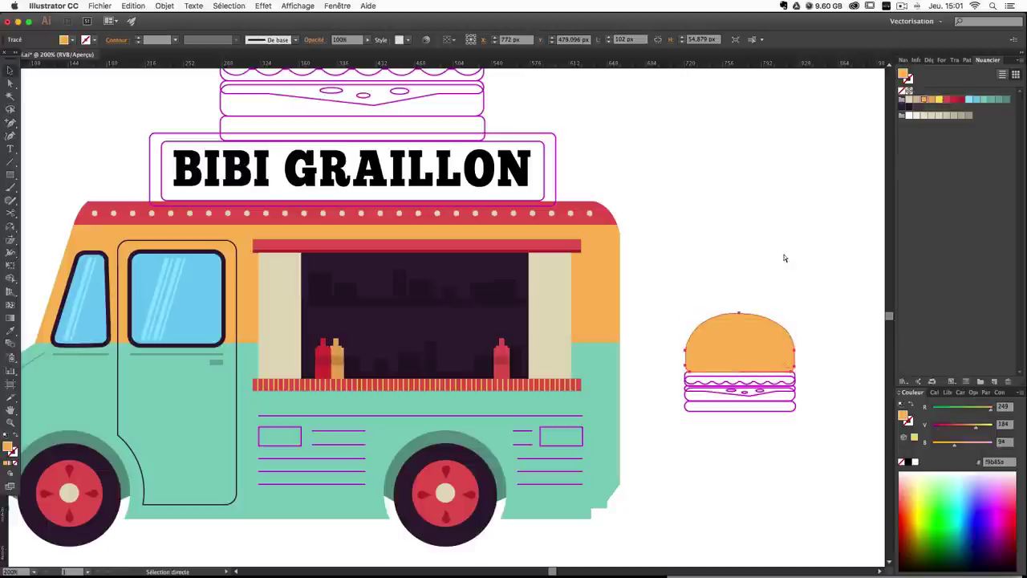
Fill the small burger's wavy lettuce with teal #83cdbe and the rounded layer behind it with red #d5343c.
left_click(793, 370)
left_click(796, 375)
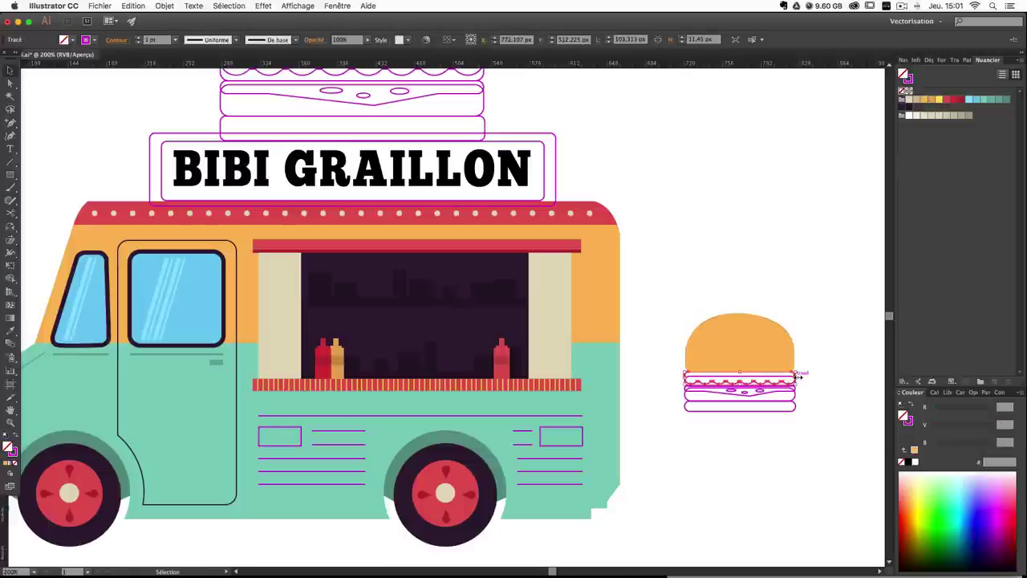
left_click(984, 100)
left_click(837, 381)
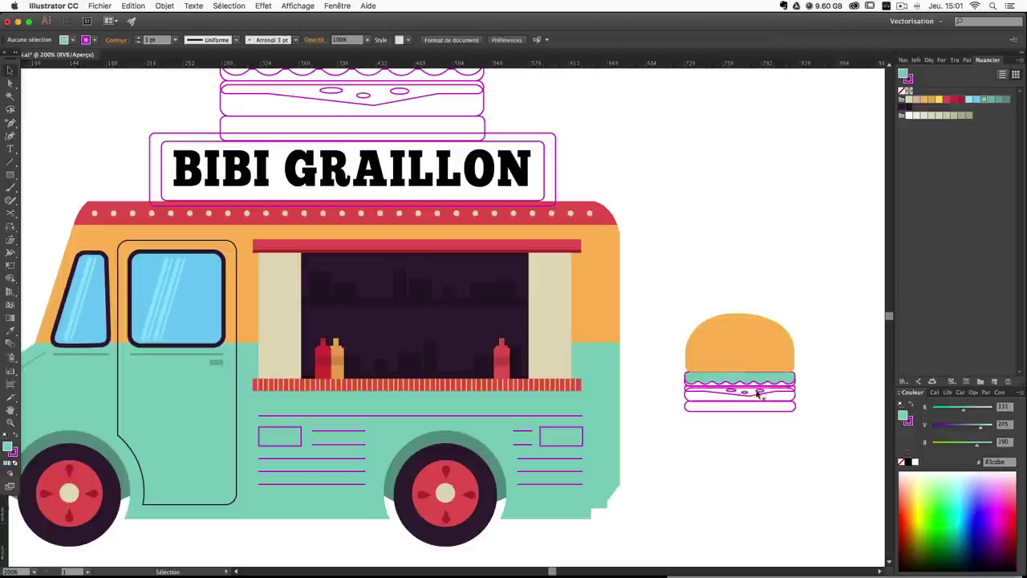
left_click(686, 388)
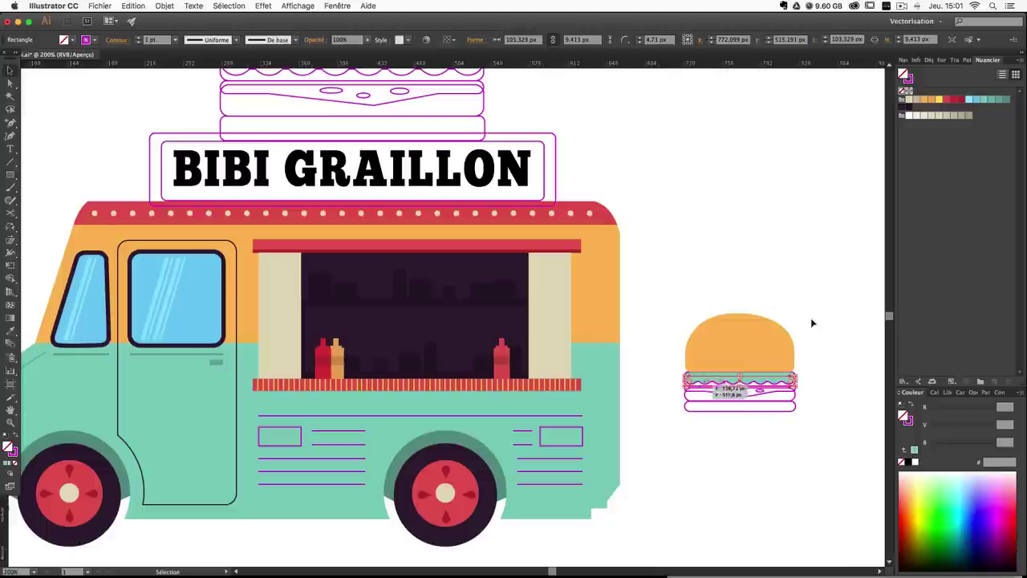
left_click(955, 101)
left_click(813, 370)
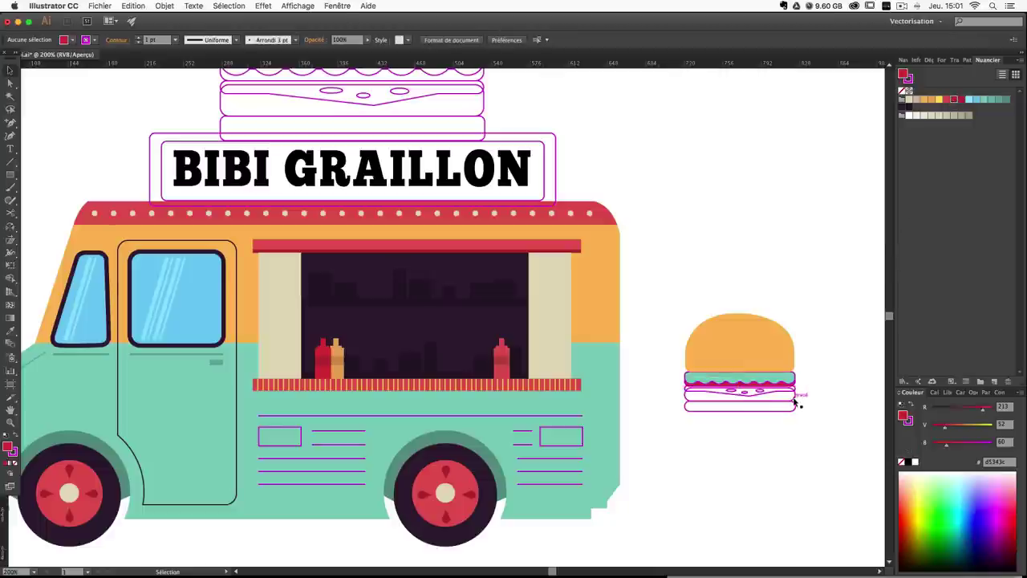
Fill the small burger's patty layer with light red #df5757 and the cheese over it with yellow #fedc57.
left_click(794, 395)
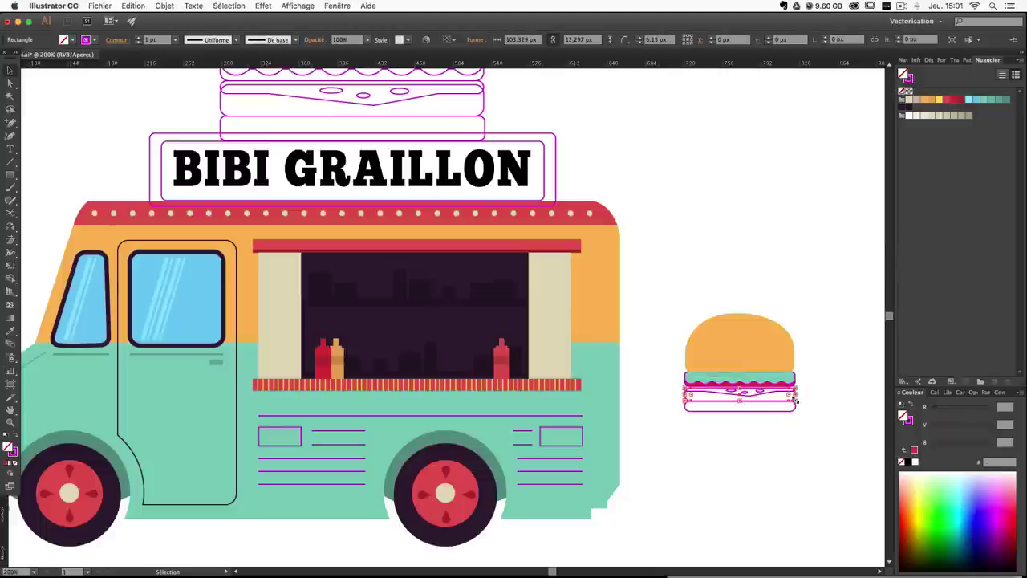
left_click(950, 101)
left_click(852, 270)
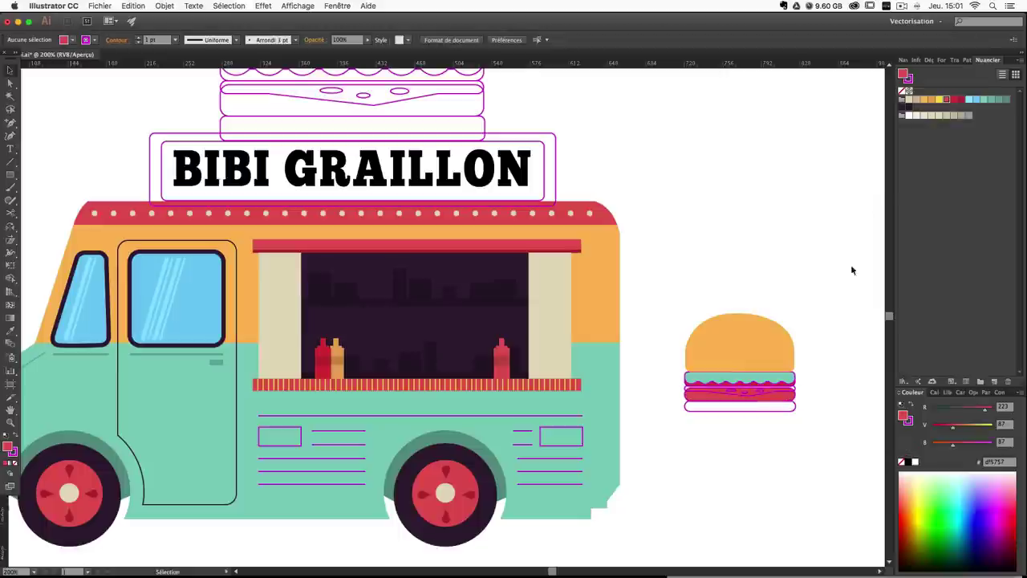
left_click(792, 390)
left_click(939, 99)
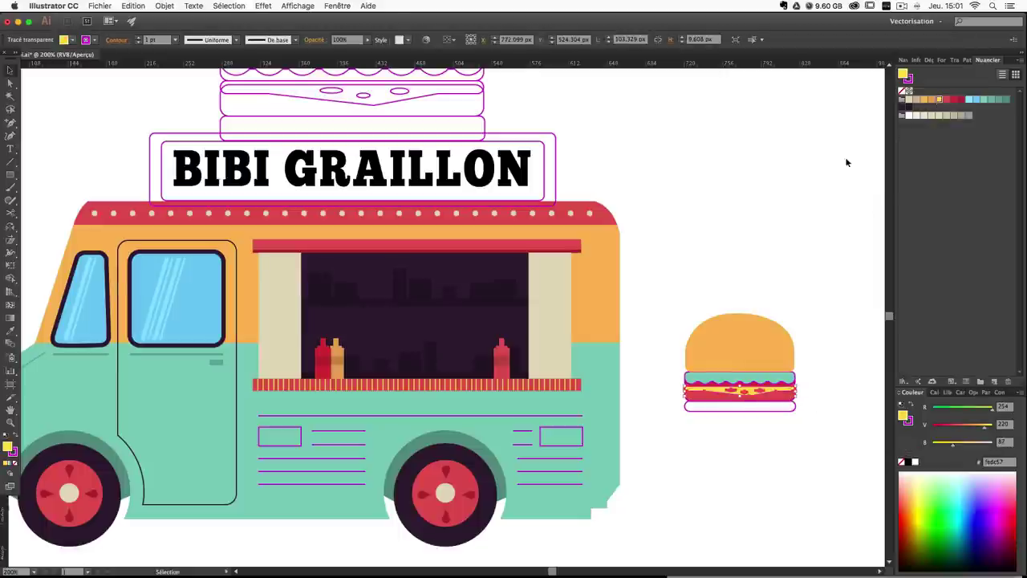
Remove the outline from the small burger's yellow cheese layer.
left_click(810, 215)
left_click(774, 393)
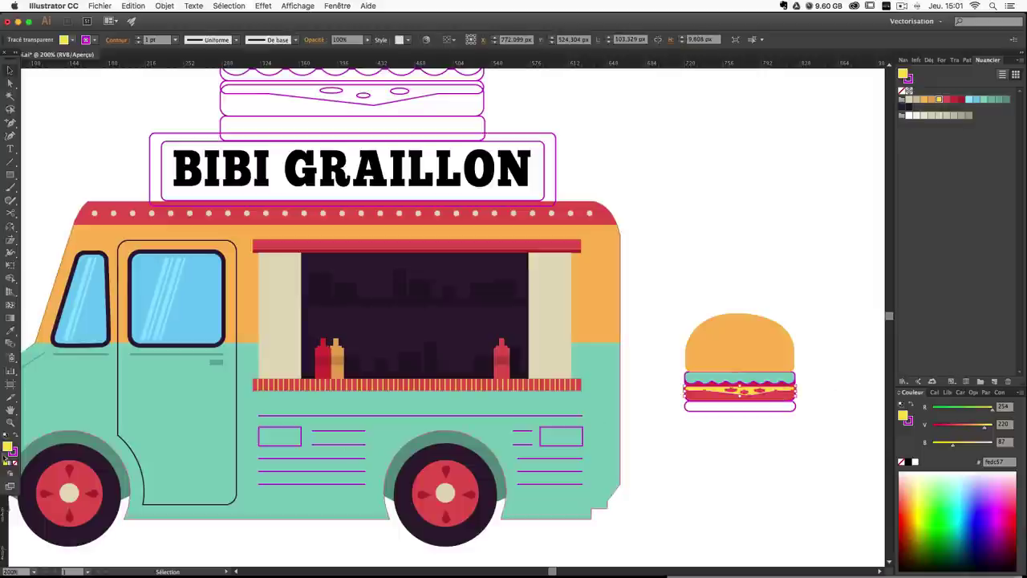
left_click(12, 454)
left_click(15, 463)
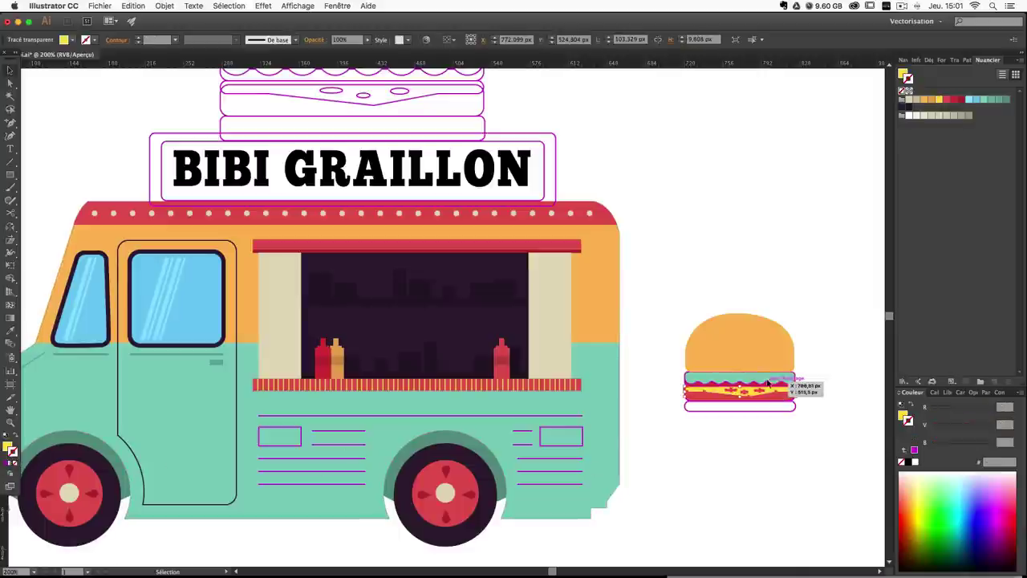
Remove the outlines from the burger's wavy teal lettuce and from the dark red layer behind it.
left_click(791, 377)
left_click(762, 311)
key("super+plus")
key("super+plus")
key("super+plus")
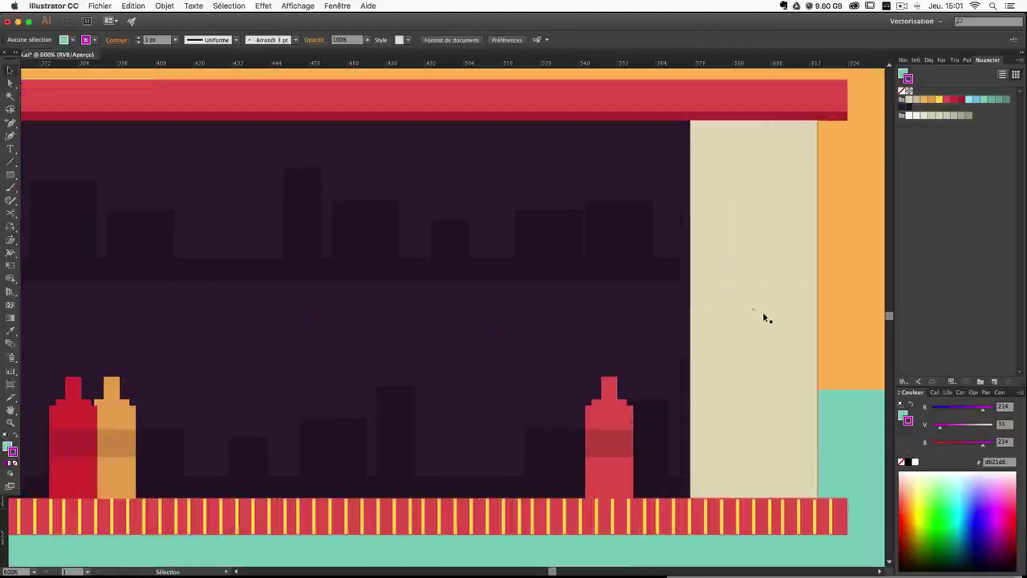
left_click_drag(762, 311, 2, 161)
left_click_drag(162, 243, 459, 260)
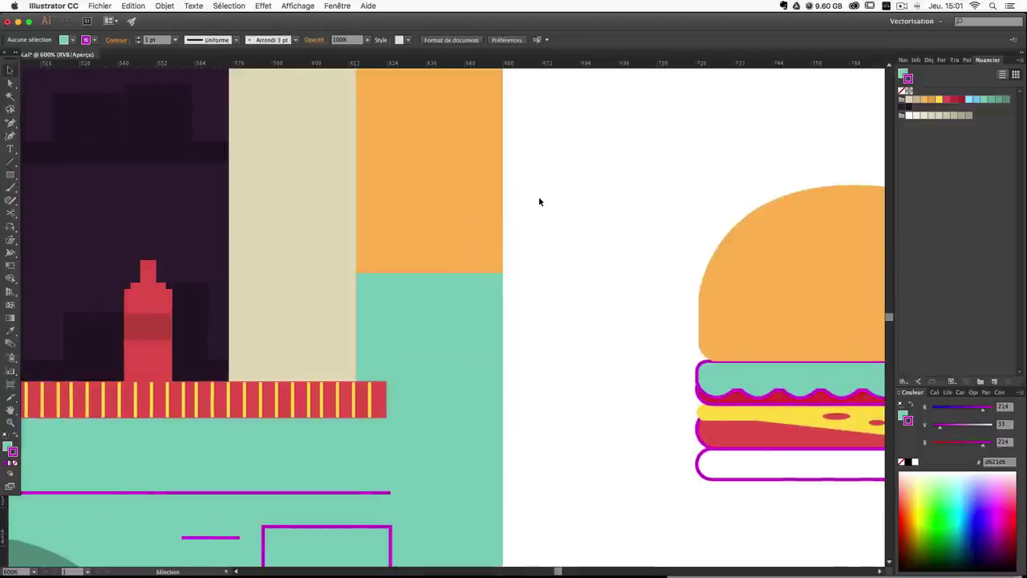
scroll(725, 393, "right", 5)
left_click(575, 363)
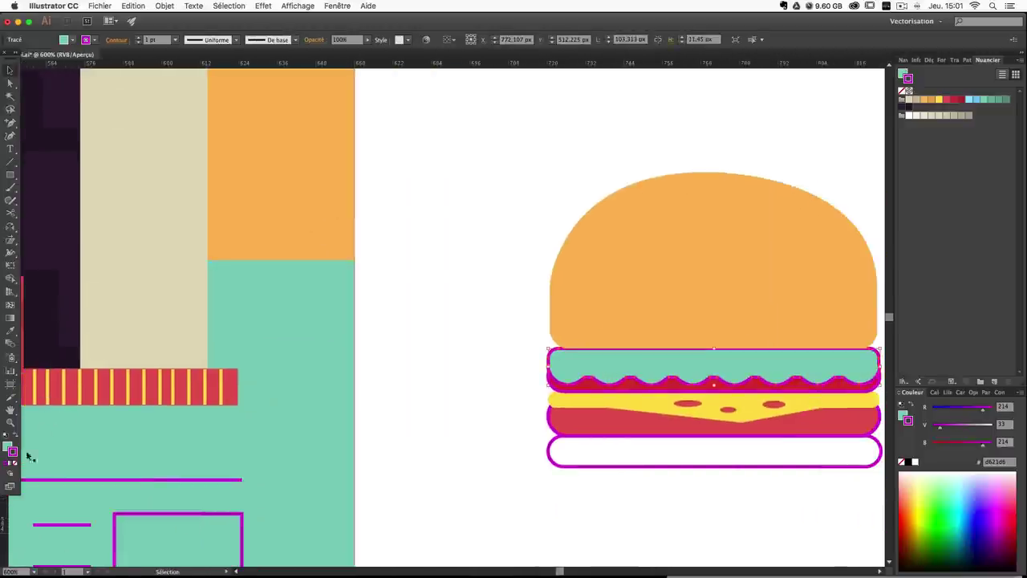
left_click(16, 463)
left_click(573, 389)
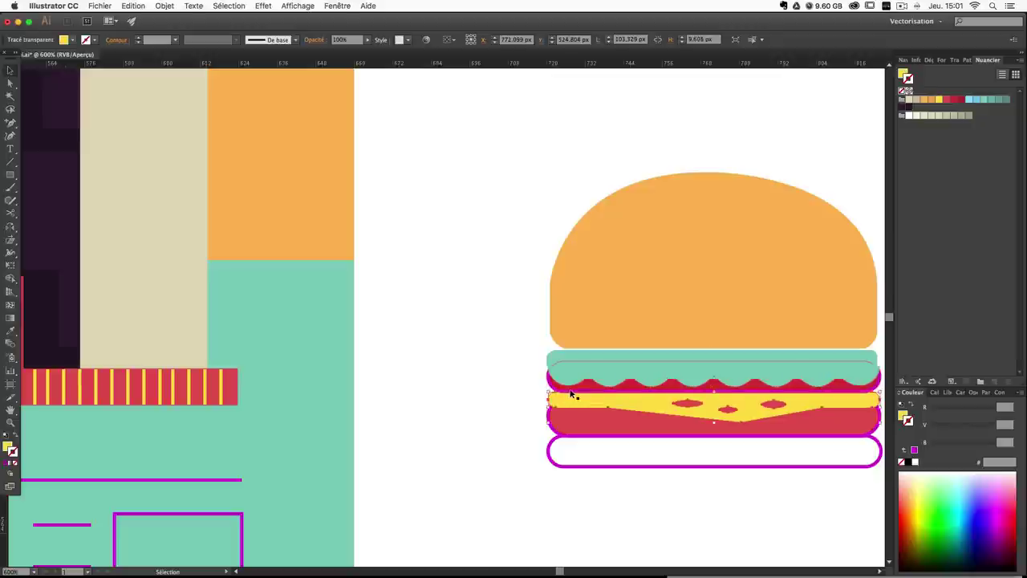
left_click(15, 463)
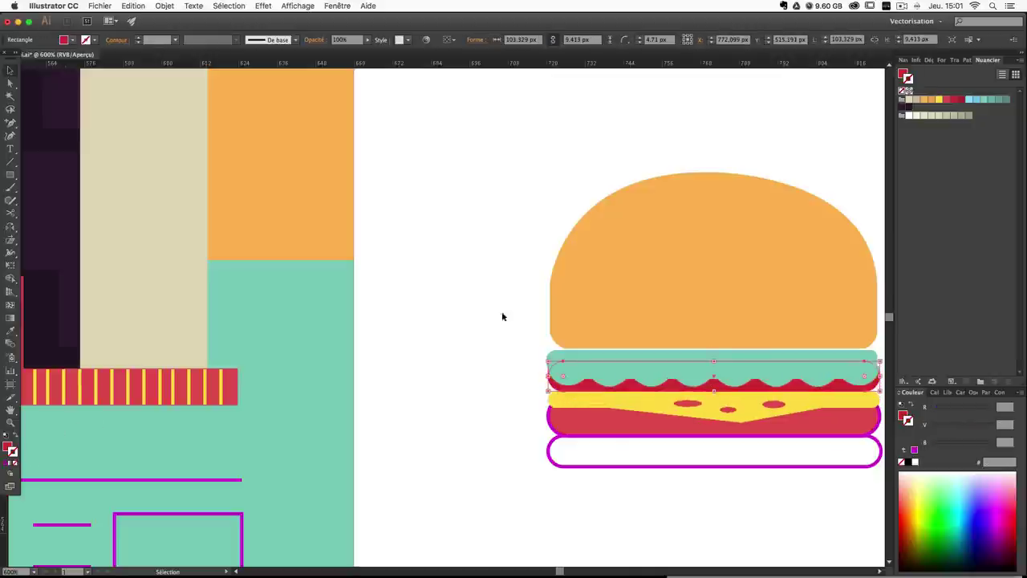
Nudge the teal lettuce up against the underside of the top bun.
left_click(502, 316)
left_click(650, 367)
key("Up")
left_click(506, 309)
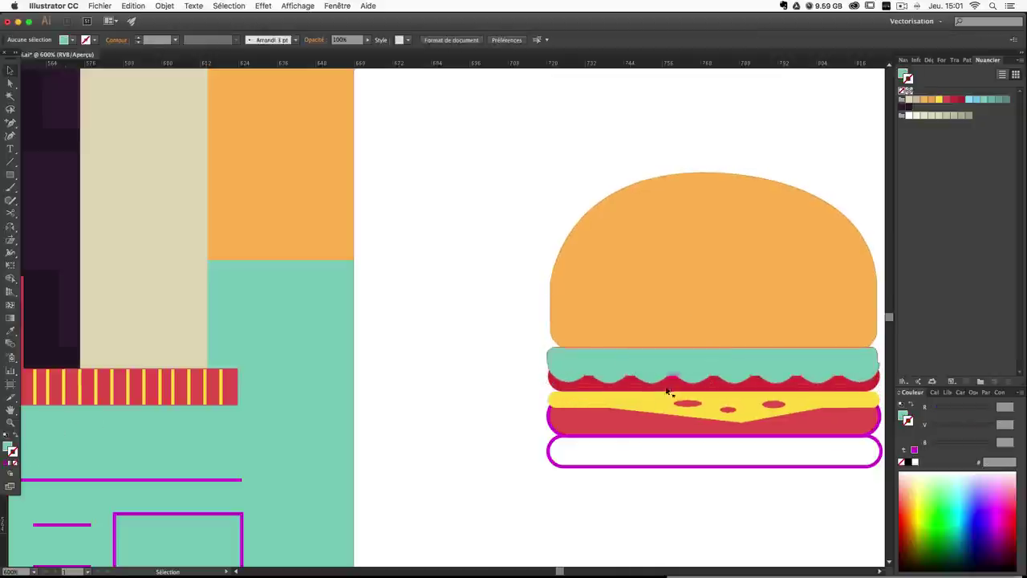
Remove the patty's outline and give the bottom bun the same light orange, outline-free look as the top bun with the Eyedropper.
left_click(584, 433)
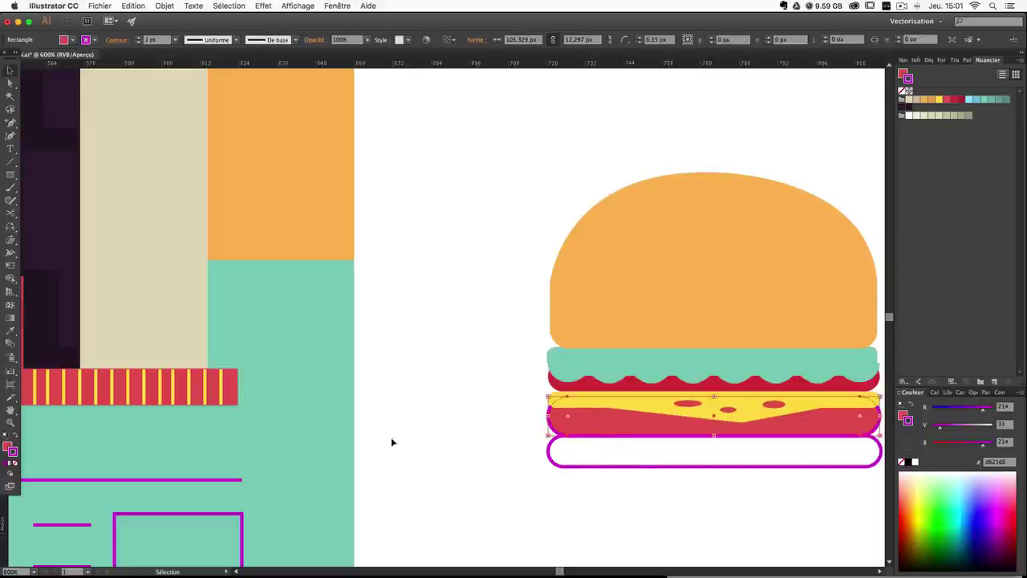
left_click(15, 463)
left_click(709, 463)
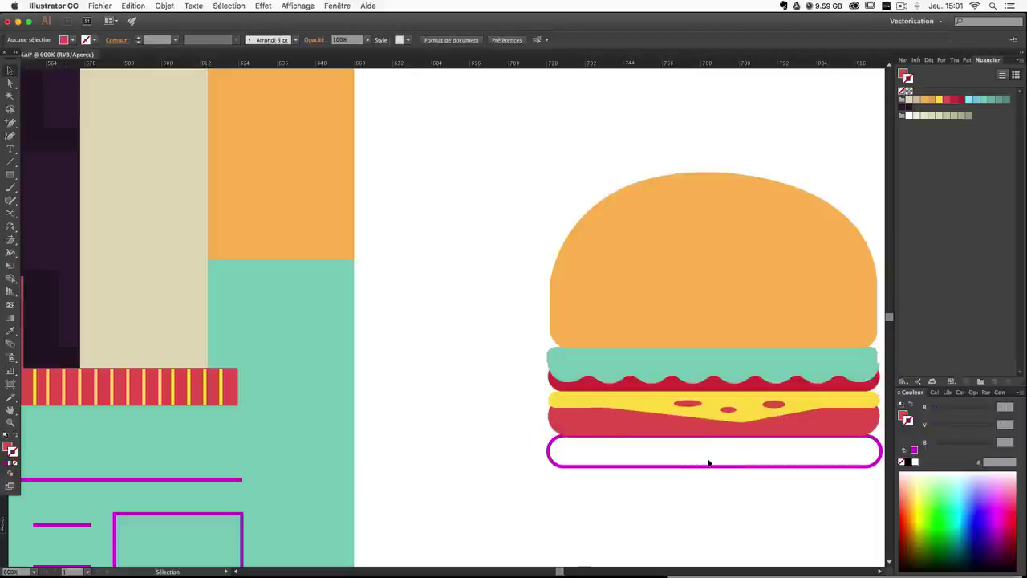
left_click(660, 453)
left_click(15, 336)
left_click(612, 259)
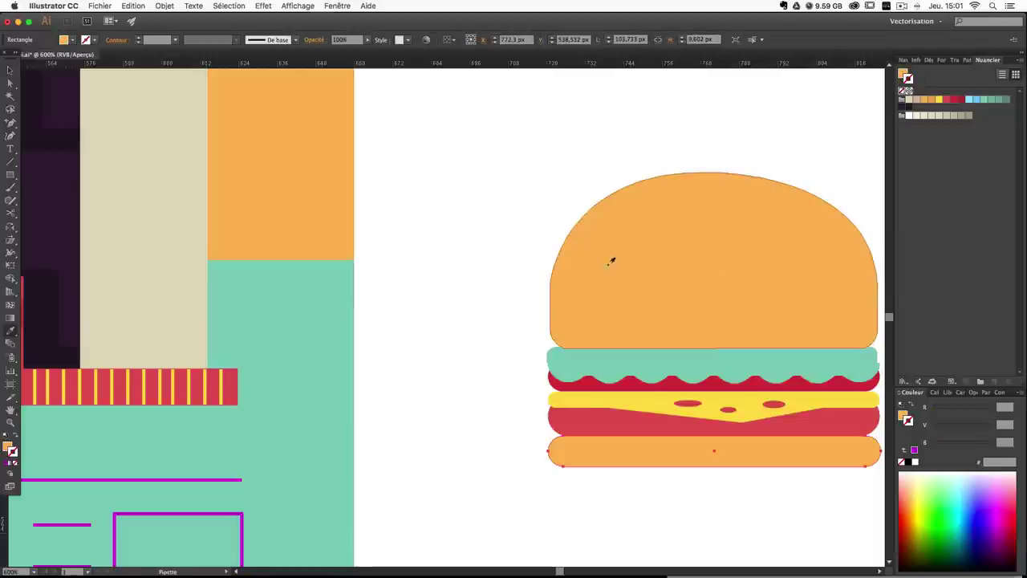
key("super+shift+a")
Ungroup the reduced burger beside the truck and delete its lettuce and its cheese.
key("super+minus")
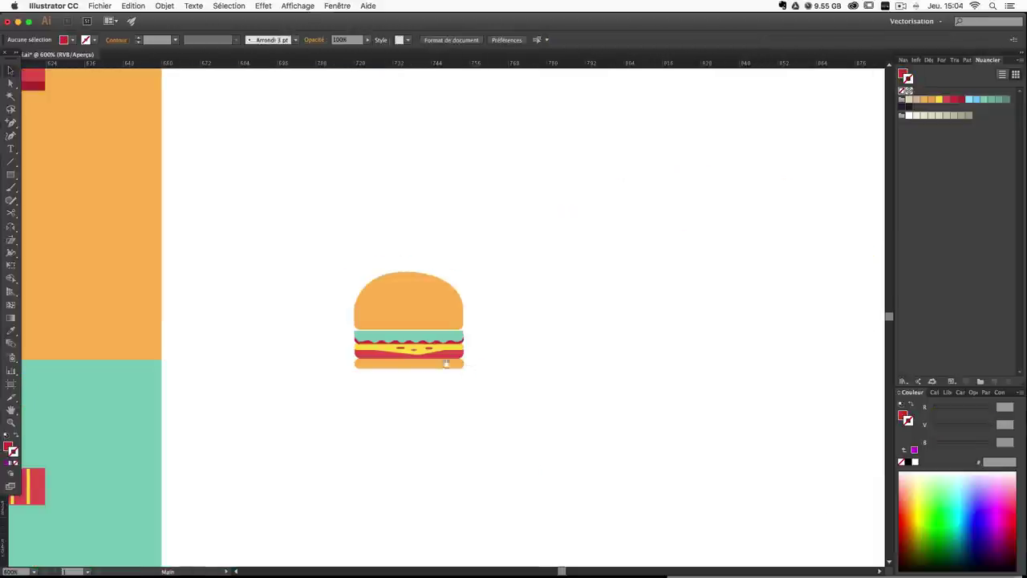
left_click_drag(446, 364, 526, 383)
left_click(472, 361)
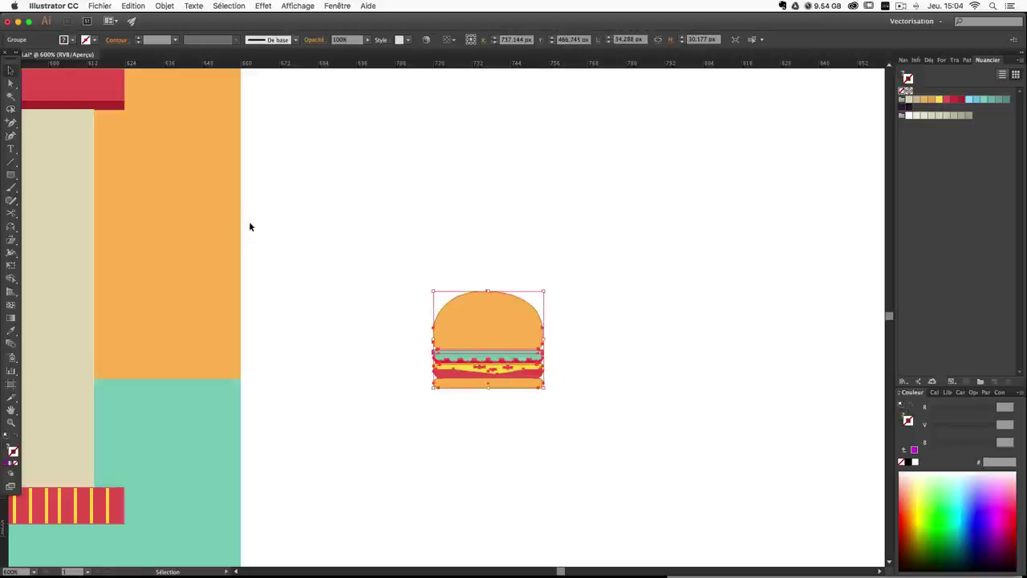
key("super+shift+g")
left_click(630, 229)
left_click(498, 357)
key("Delete")
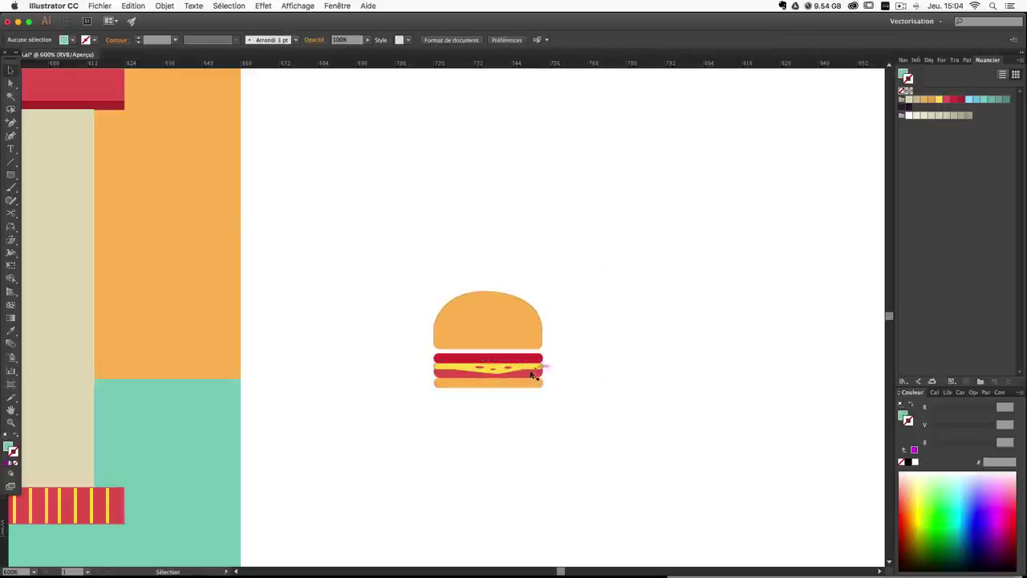
left_click(523, 369)
key("Delete")
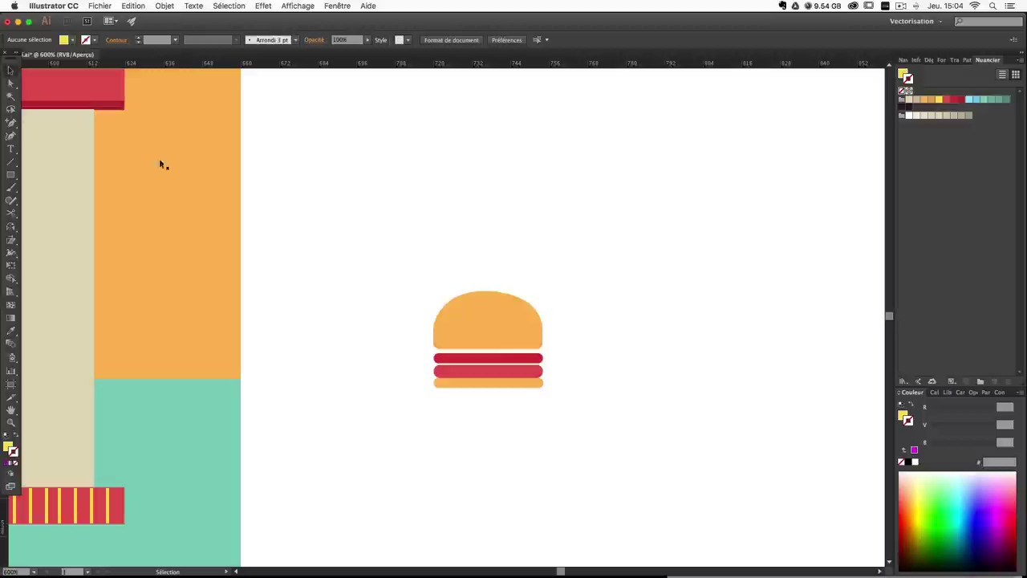
Move the dark red layer, the patty and the bottom bun up so they stack without gaps under the top bun.
left_click_drag(553, 371, 529, 361)
key("Up")
key("Up")
left_click(582, 367)
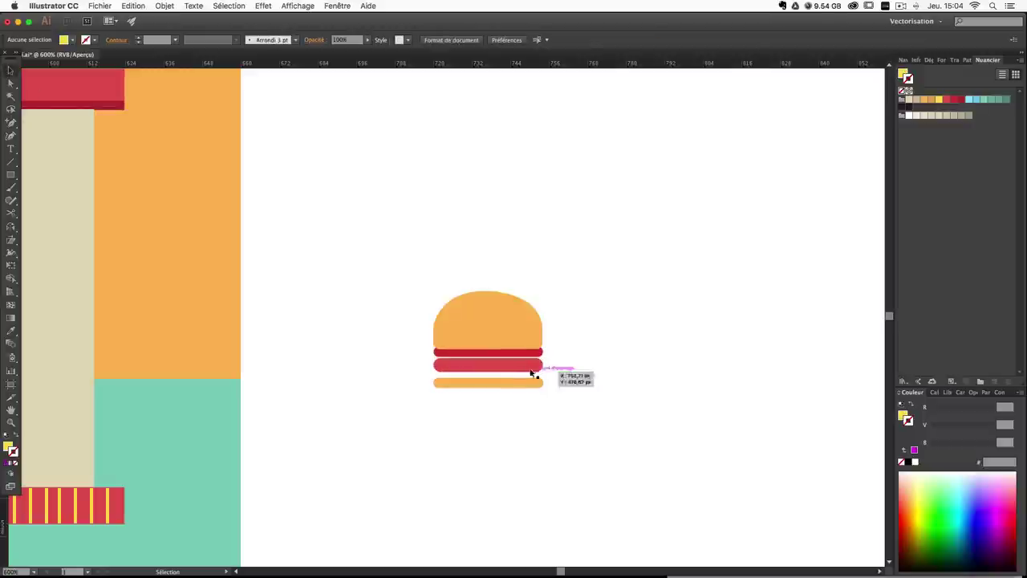
left_click(532, 370)
key("Up")
left_click(524, 382)
key("Up")
key("Up")
key("Up")
left_click(591, 388)
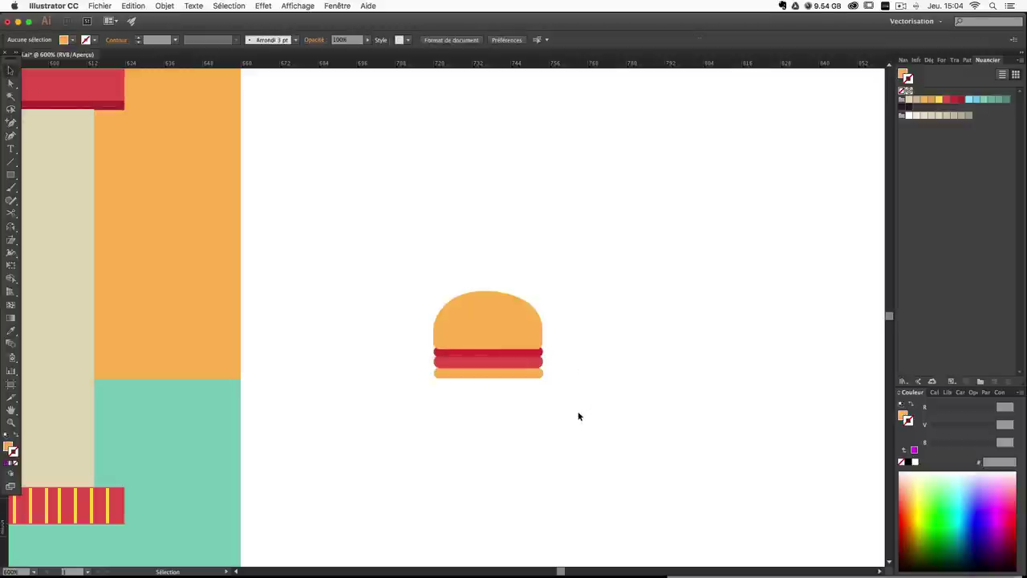
Group the simplified burger and place it, scaled to 27 px wide, high on the hatch's left cream panel.
left_click_drag(565, 406, 396, 261)
left_click(349, 346)
left_click_drag(348, 346, 687, 308)
left_click(849, 283)
left_click_drag(870, 259, 170, 280)
left_click(818, 271)
left_click_drag(211, 290, 839, 289)
left_click_drag(783, 307, 216, 99)
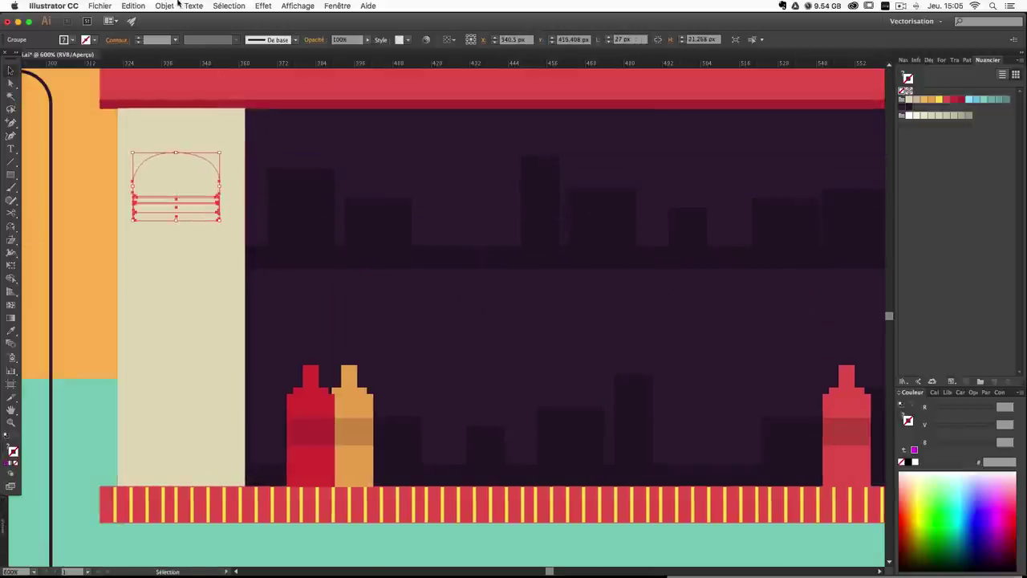
Bring the simplified burger to the front of the hatch's cream panel.
left_click(165, 6)
mouse_move(185, 29)
left_click(338, 30)
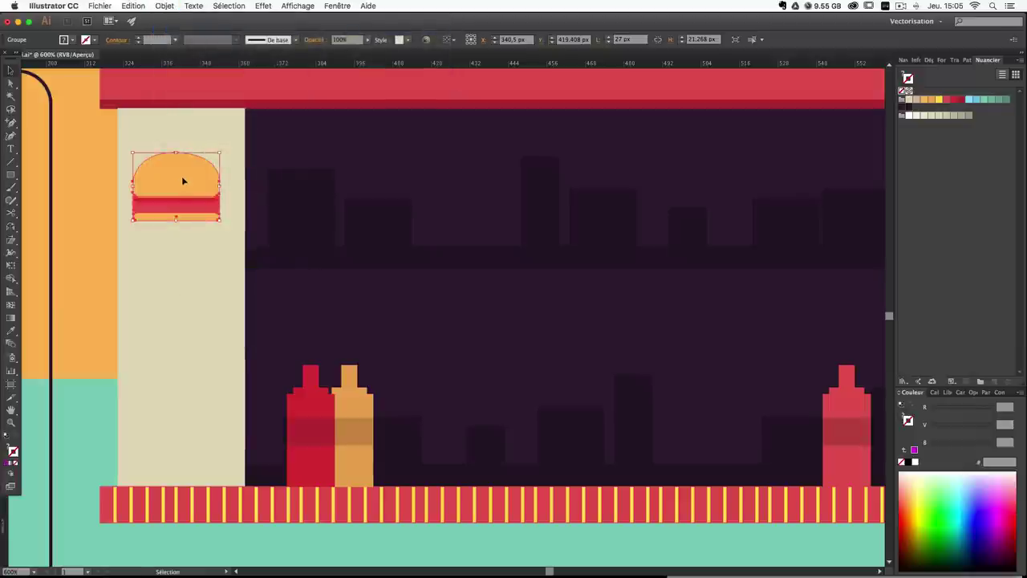
Duplicate the simplified burger directly below the first one on the cream panel.
left_click_drag(181, 176, 193, 235)
key("super+shift+a")
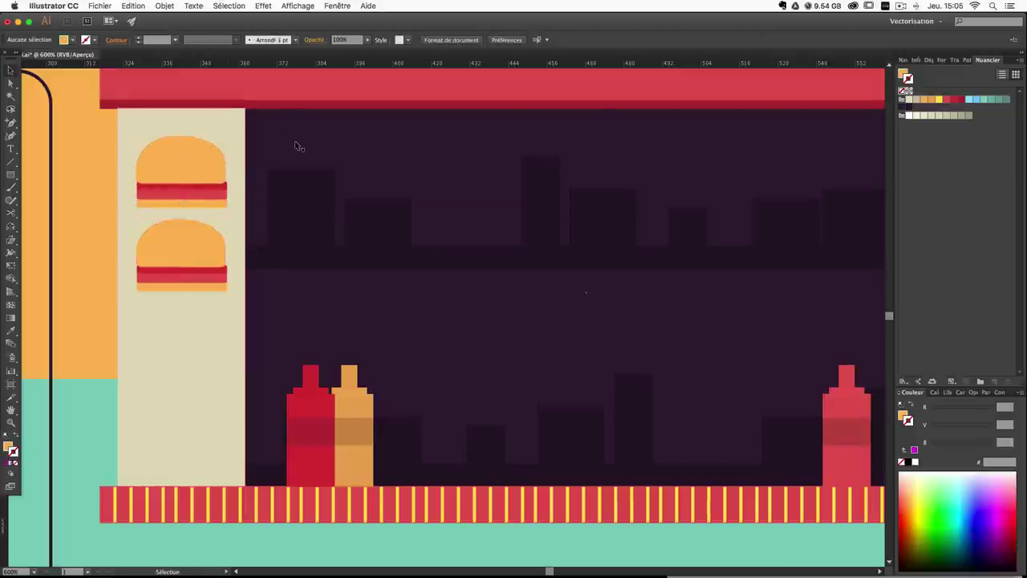
left_click_drag(190, 239, 190, 243)
left_click(287, 230)
Delete the lower burger copy from the cream panel, keeping the upper one.
key("space")
left_click_drag(142, 269, 299, 290)
key("super+plus")
key("super+plus")
key("super+plus")
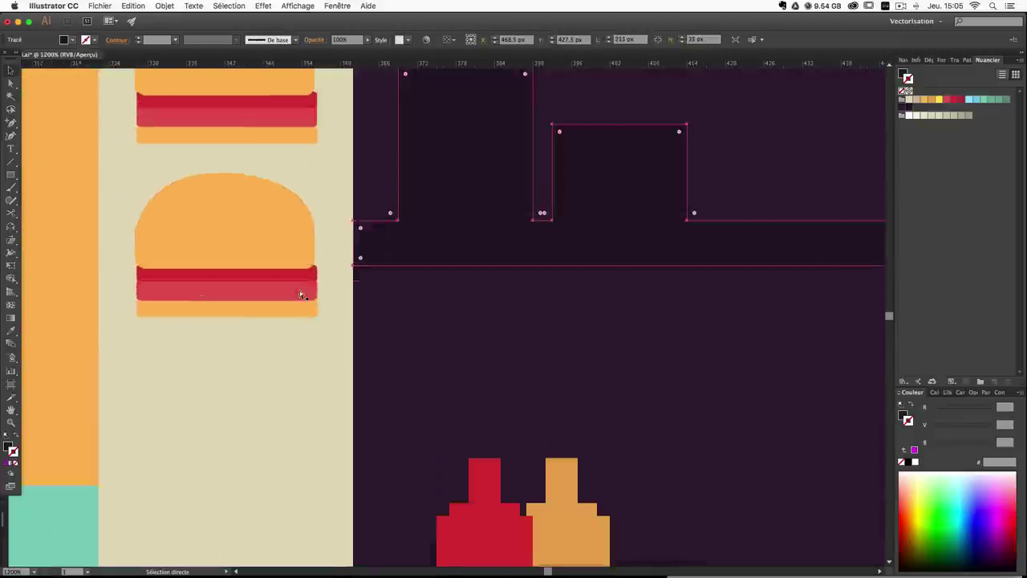
key("space")
left_click_drag(243, 191, 388, 348)
left_click(321, 179)
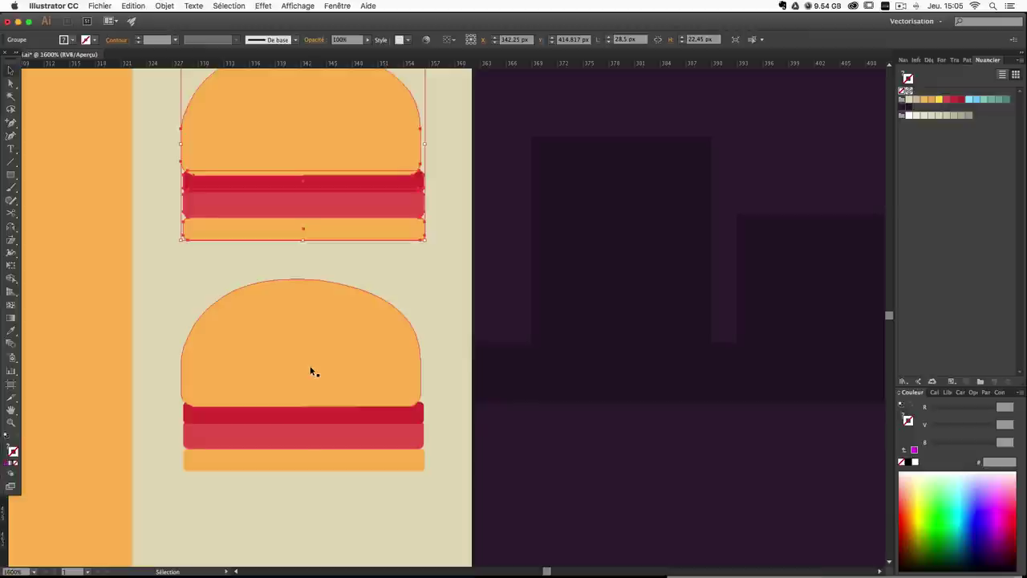
left_click_drag(313, 371, 332, 148)
scroll(371, 313, "up", 3)
scroll(372, 314, "left", 1)
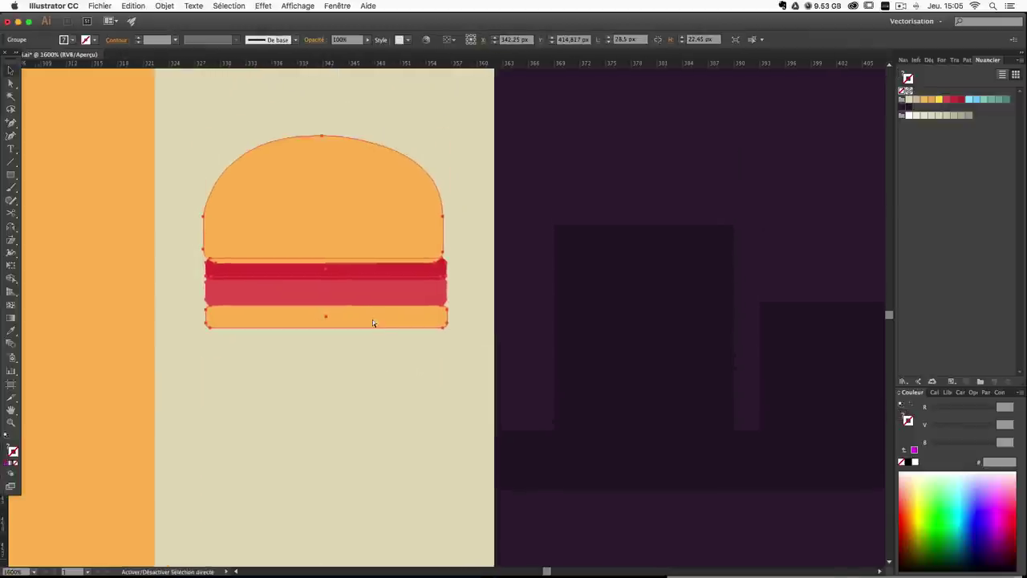
Ungroup the burger on the cream panel and enlarge its top bun to 29 px wide.
left_click(464, 315)
left_click(437, 293)
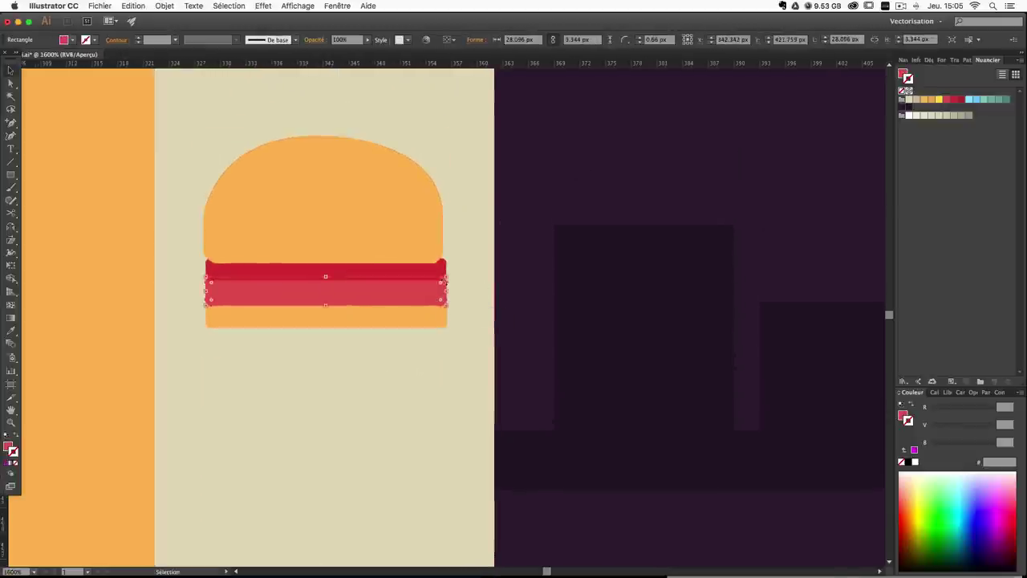
left_click(424, 241)
mouse_move(445, 135)
left_mouse_down()
mouse_move(456, 121)
mouse_move(452, 132)
left_mouse_up()
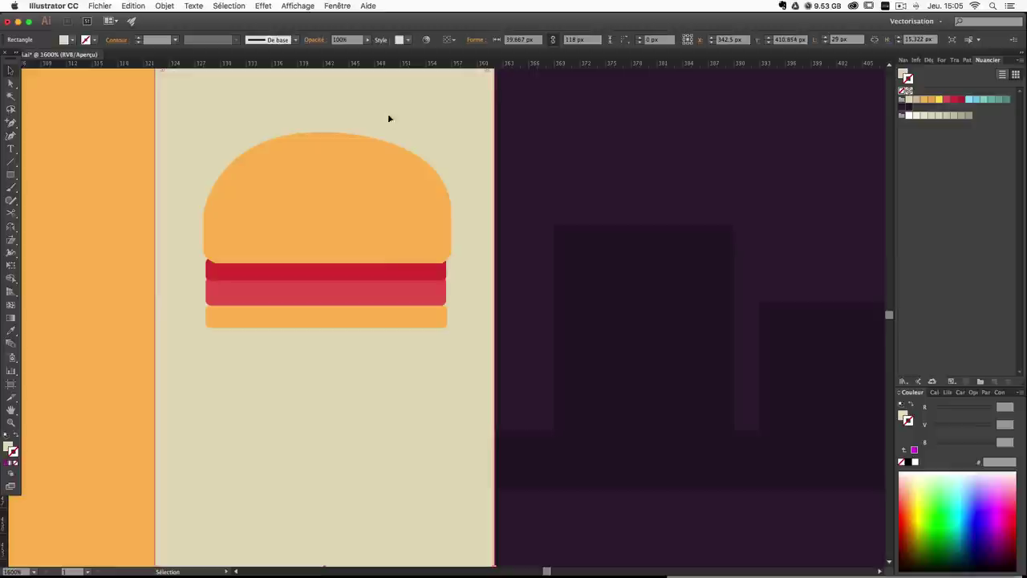
left_click_drag(453, 131, 457, 136)
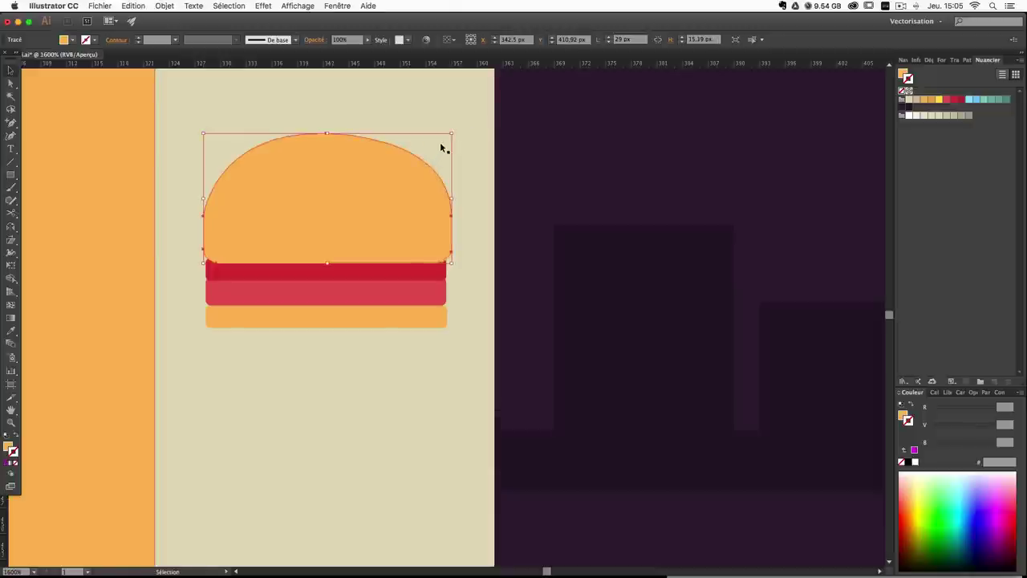
Turn off pixel-grid alignment for the top bun and scale it to about 28.5 px wide to match the layers below.
left_click(339, 5)
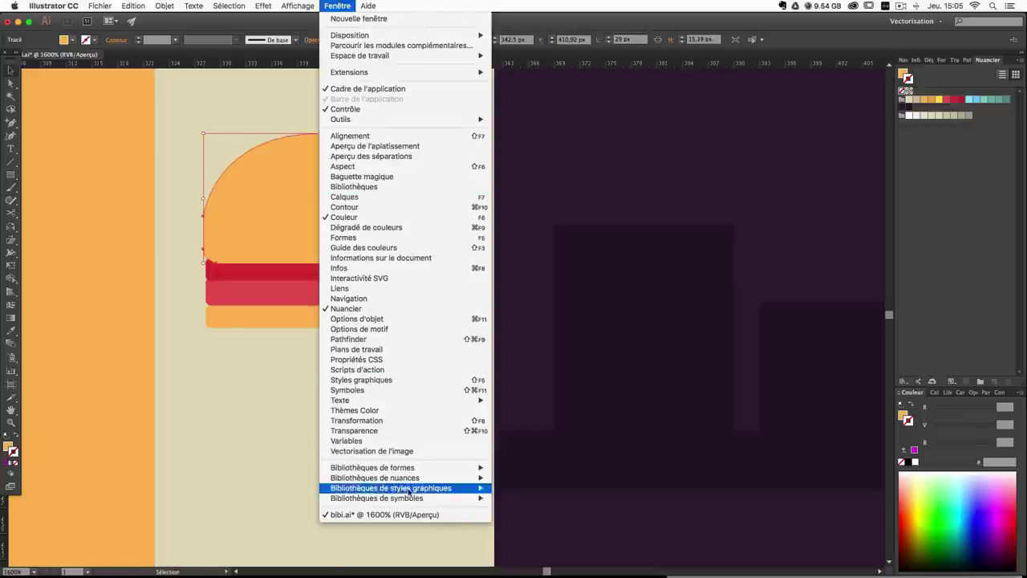
left_click(411, 424)
left_click(661, 243)
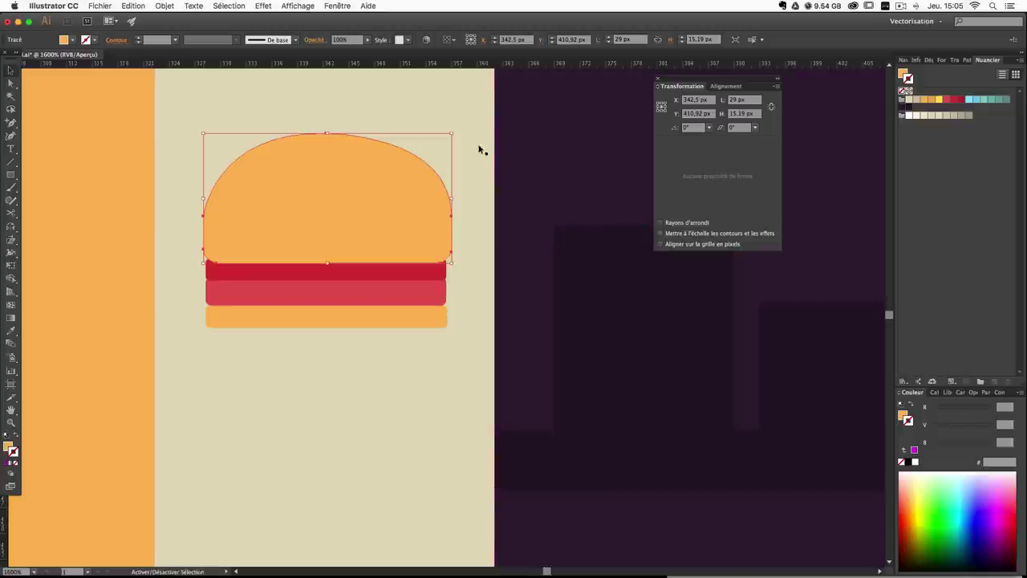
left_click_drag(450, 134, 449, 135)
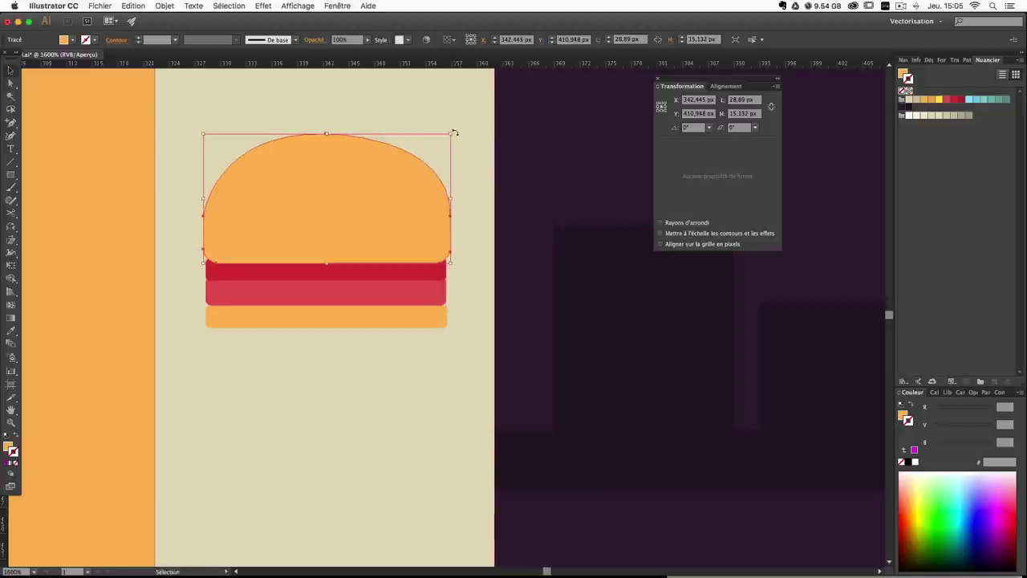
left_click(454, 190)
left_click(436, 190)
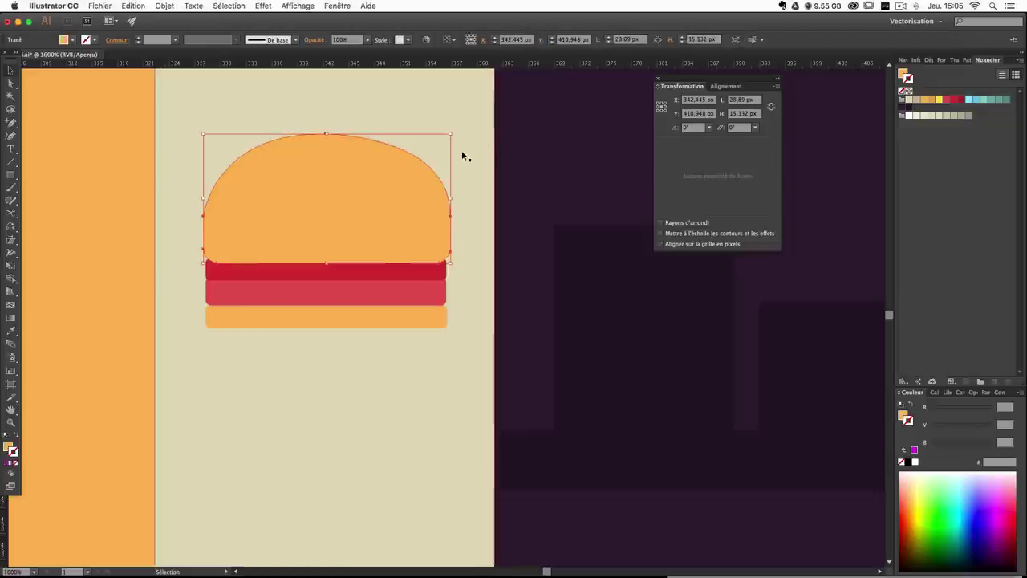
left_click_drag(450, 134, 448, 134)
left_click(470, 233)
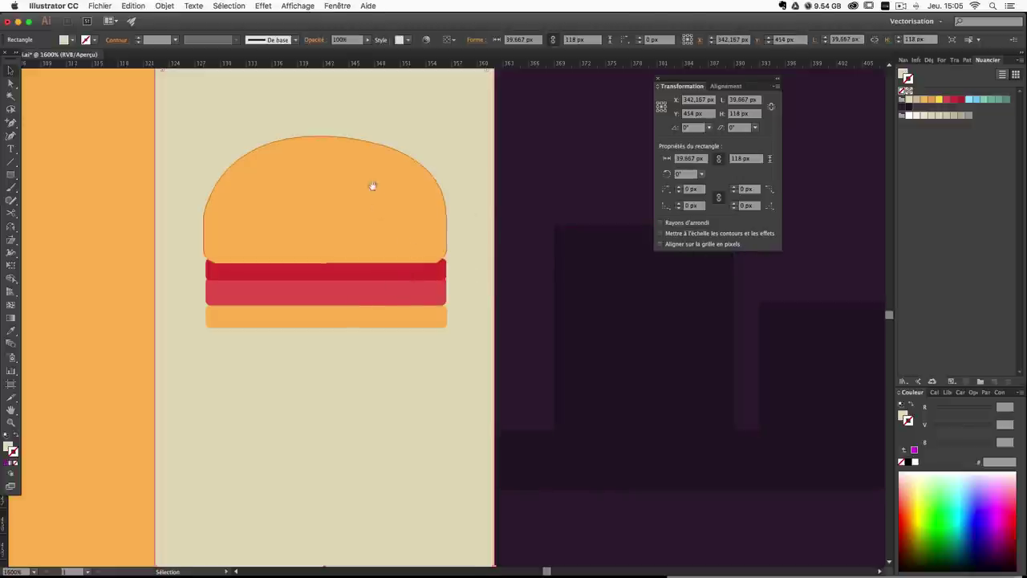
Select the burger's layers on the cream panel and group them.
left_click(327, 315)
left_click(327, 290, "shift")
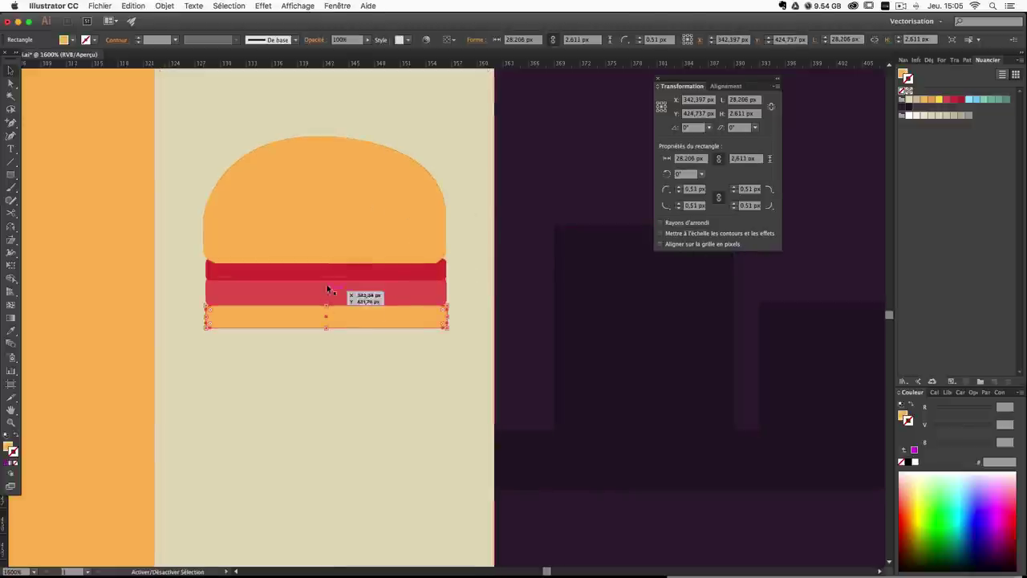
left_click(329, 270, "shift")
left_click(345, 240, "shift")
key("super+g")
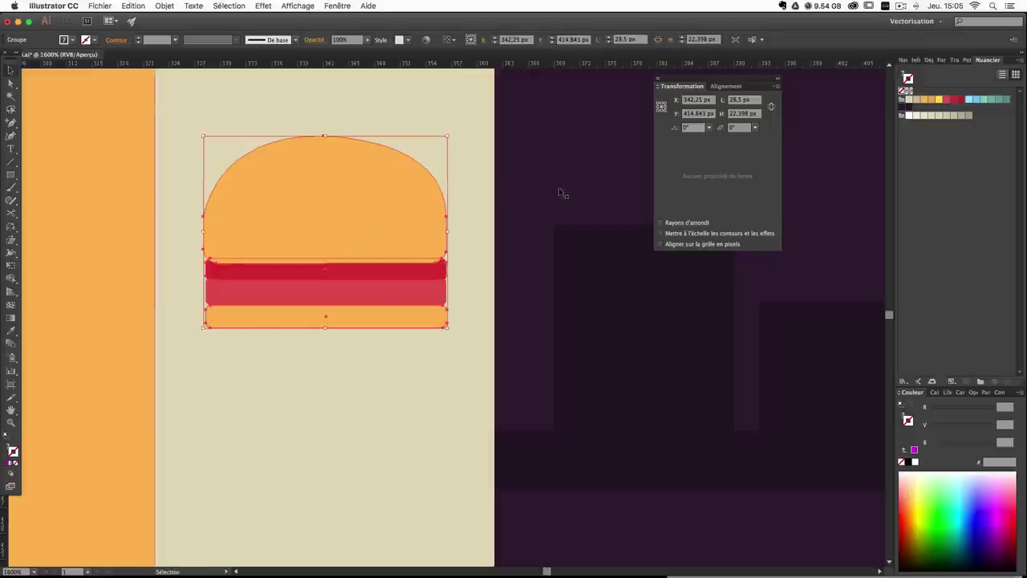
Try to move the grouped burger slightly higher on the cream panel.
left_click_drag(437, 182, 449, 323)
left_click_drag(391, 343, 414, 328)
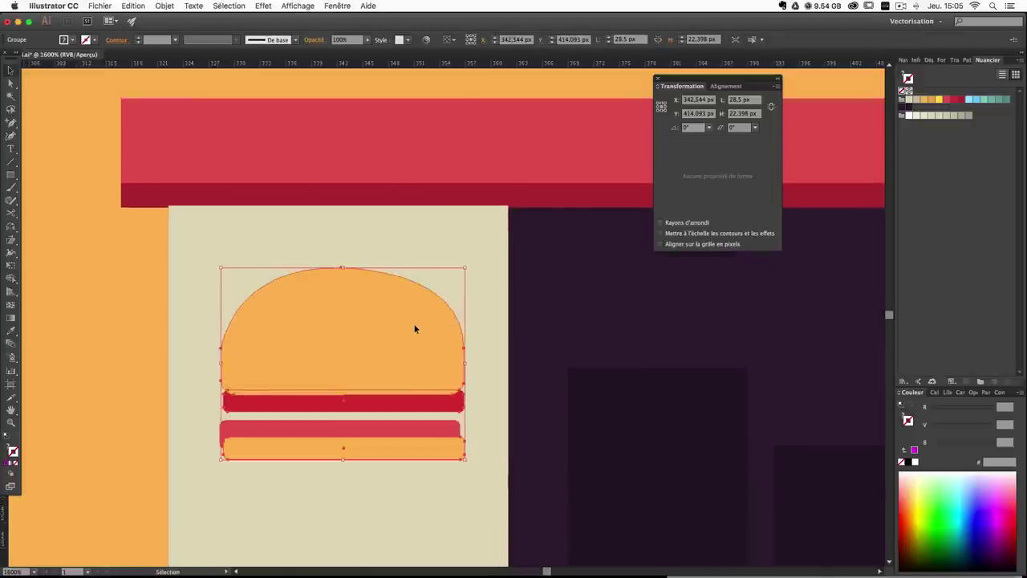
left_click(525, 342)
key("space")
left_click_drag(449, 402, 445, 414)
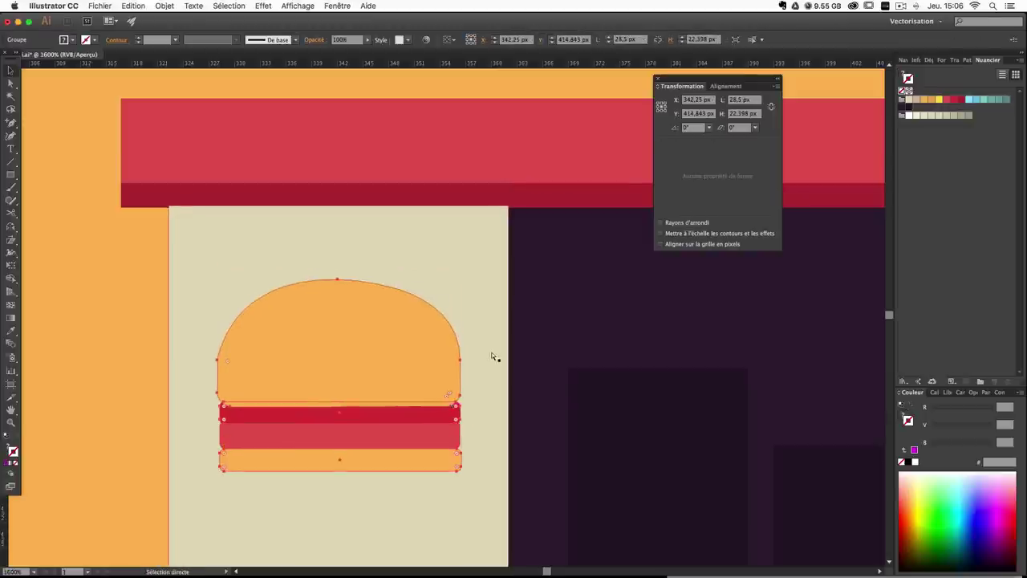
Select the burger's bun and filling layers on the cream panel, group them and move the group slightly higher.
left_click(491, 355)
left_click(382, 441)
left_click(380, 401, "shift")
left_click(394, 374, "shift")
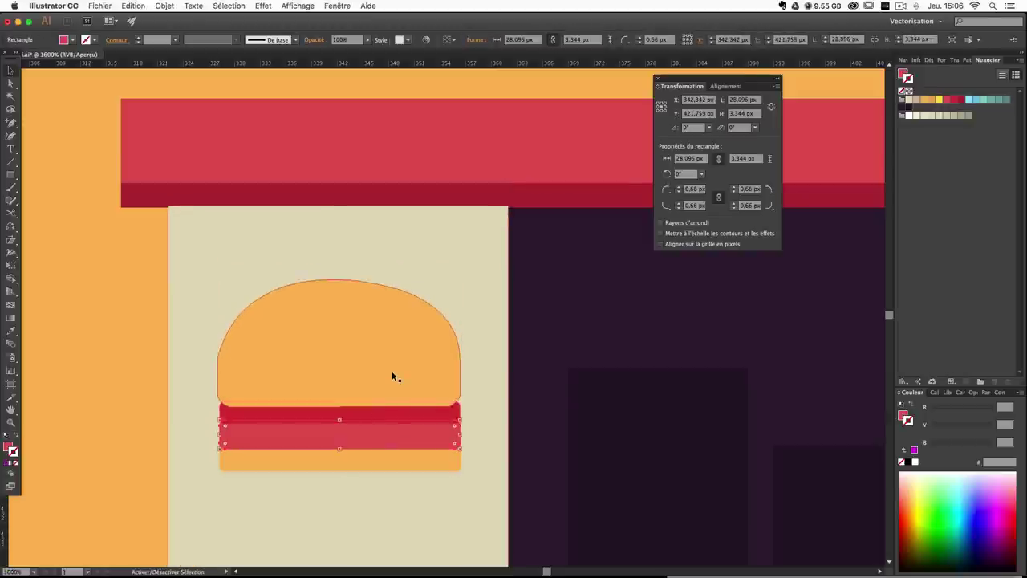
left_click(392, 376, "shift")
left_click_drag(392, 376, 417, 317)
key("super+z")
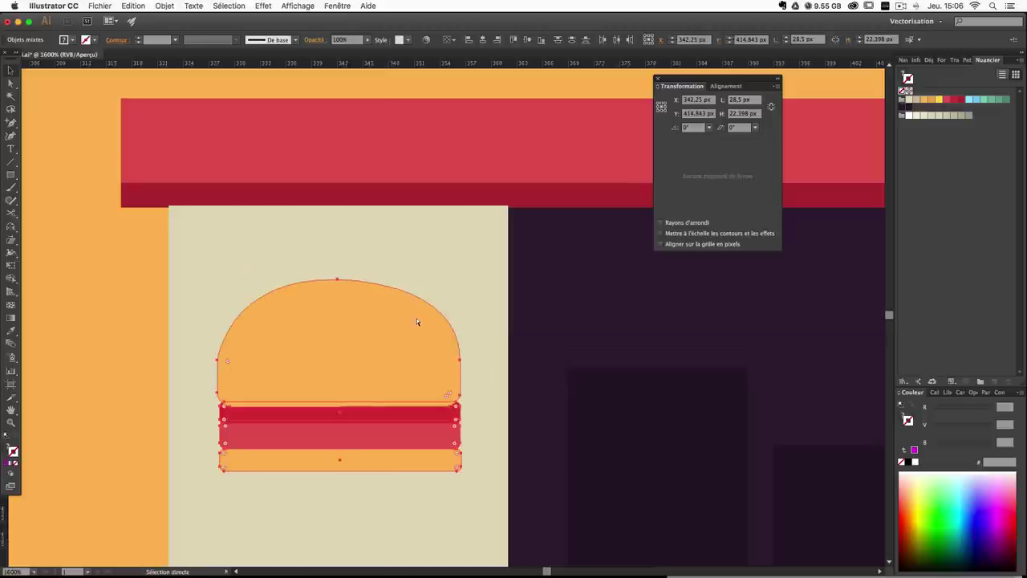
key("super+g")
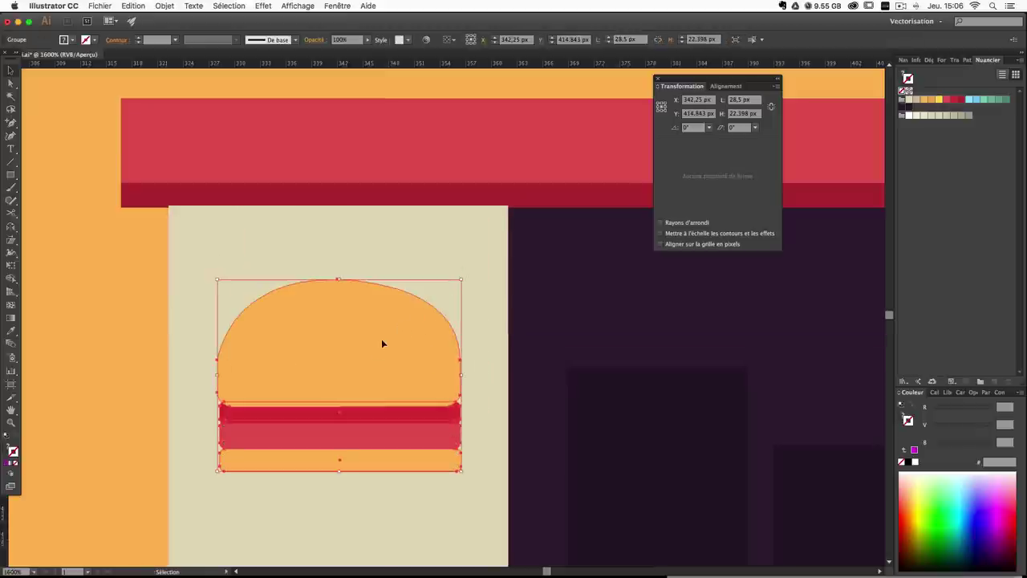
left_click_drag(383, 344, 386, 339)
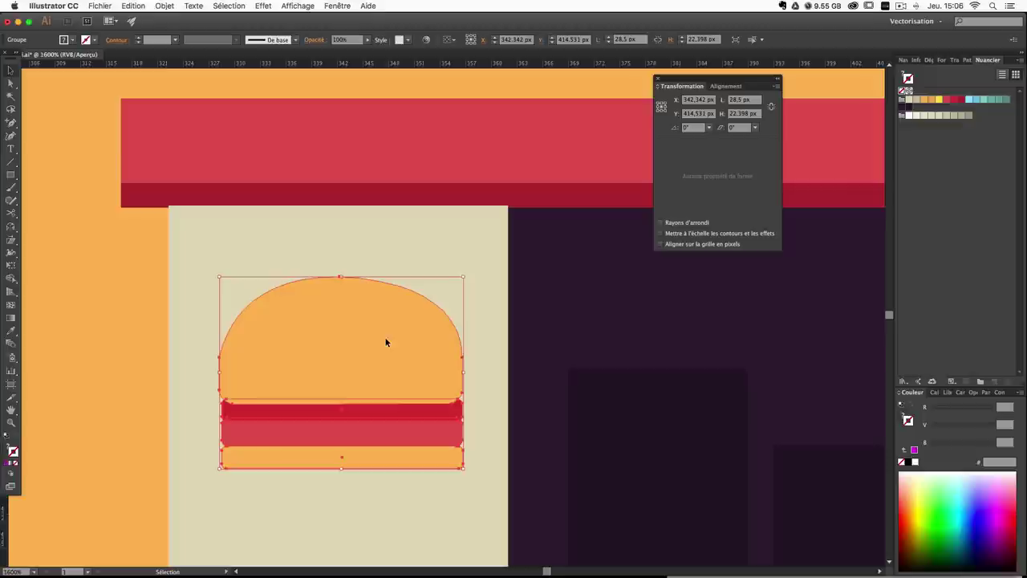
Duplicate the grouped burger directly below the original on the hatch's cream side panel.
key("super+minus")
key("super+minus")
key("super+minus")
key("super+minus")
left_click(391, 343)
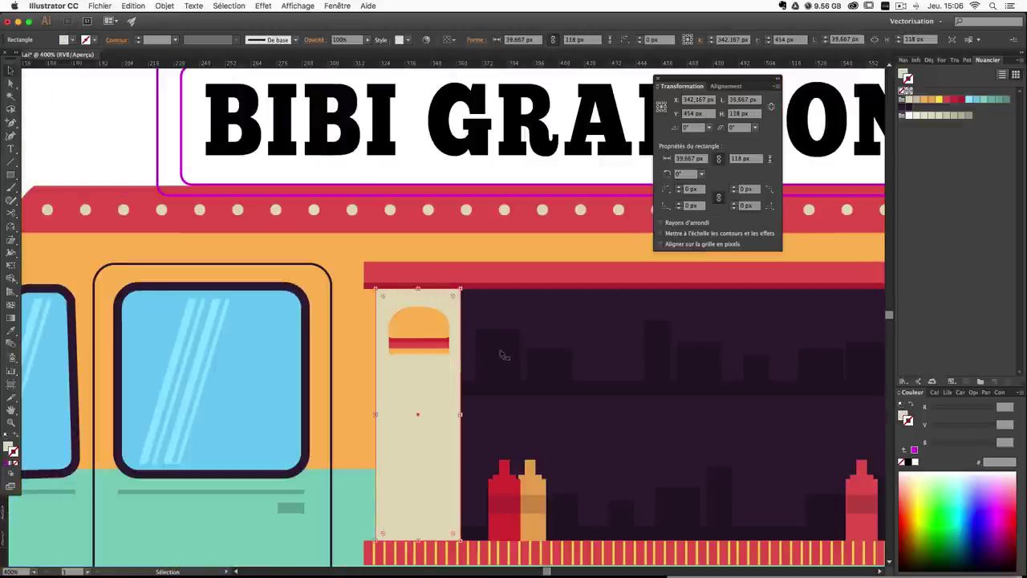
left_click_drag(494, 426, 479, 346)
left_click_drag(419, 266, 418, 324)
left_click(507, 290)
Shift both burgers slightly lower on the cream panel to adjust their spacing.
left_click(412, 265)
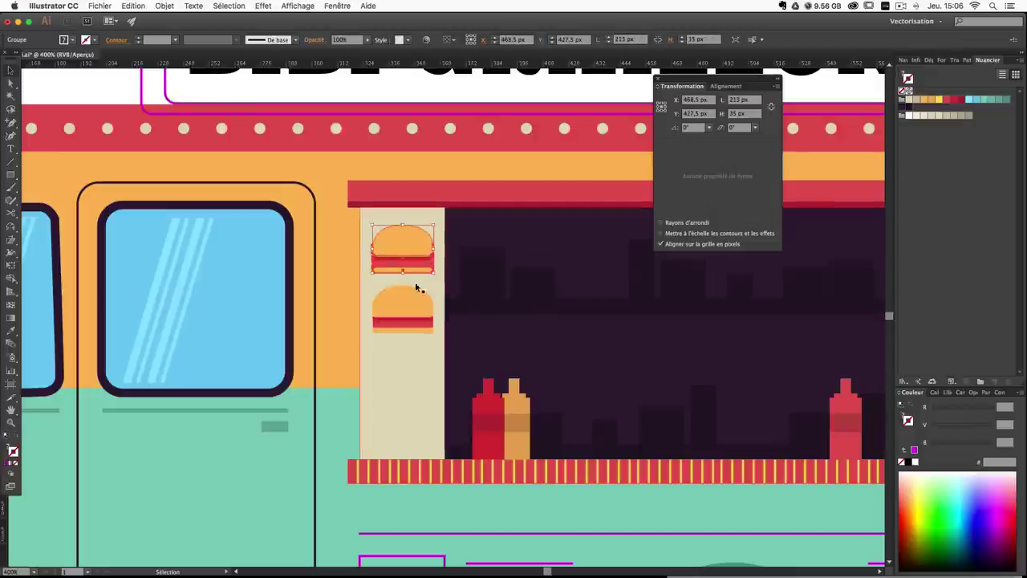
key("Down")
key("Down")
key("Down")
left_click_drag(406, 312, 404, 322)
left_click(511, 285)
left_click_drag(426, 416, 387, 398)
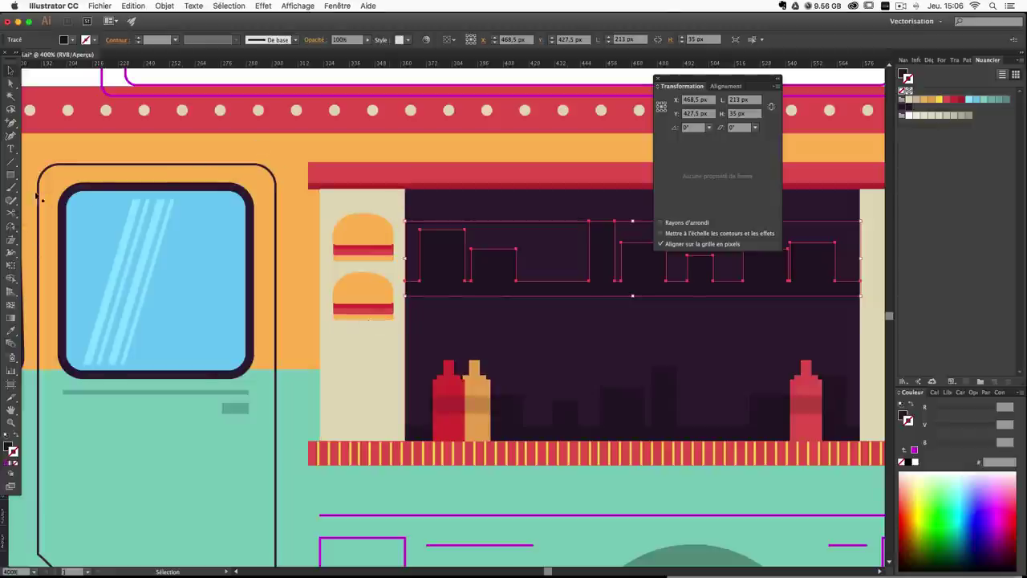
Add the text MIDI in ChunkFive Roman below the two burgers and scale it to about 29 px wide.
left_click(344, 231)
left_click(11, 149)
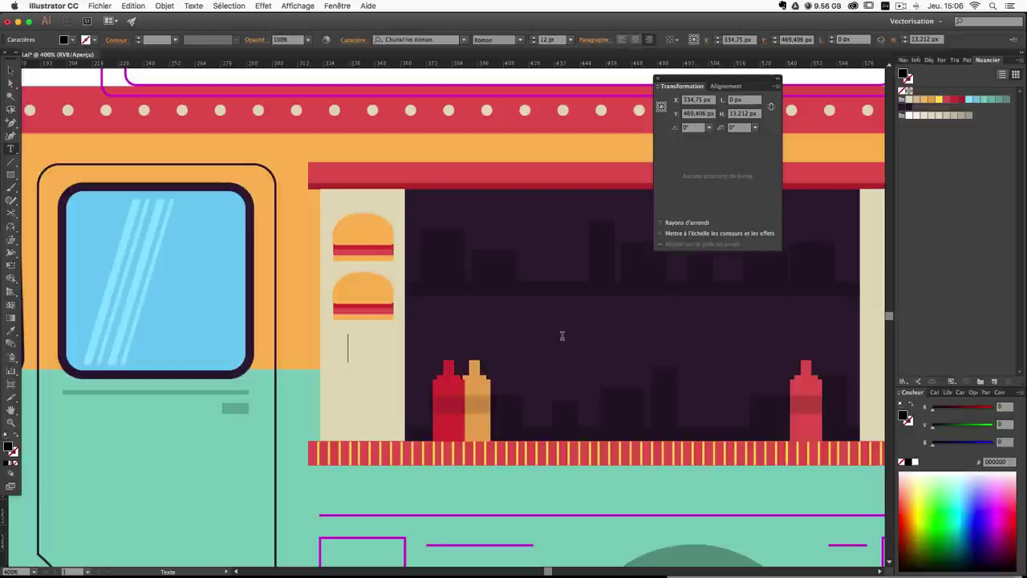
type("MIDI")
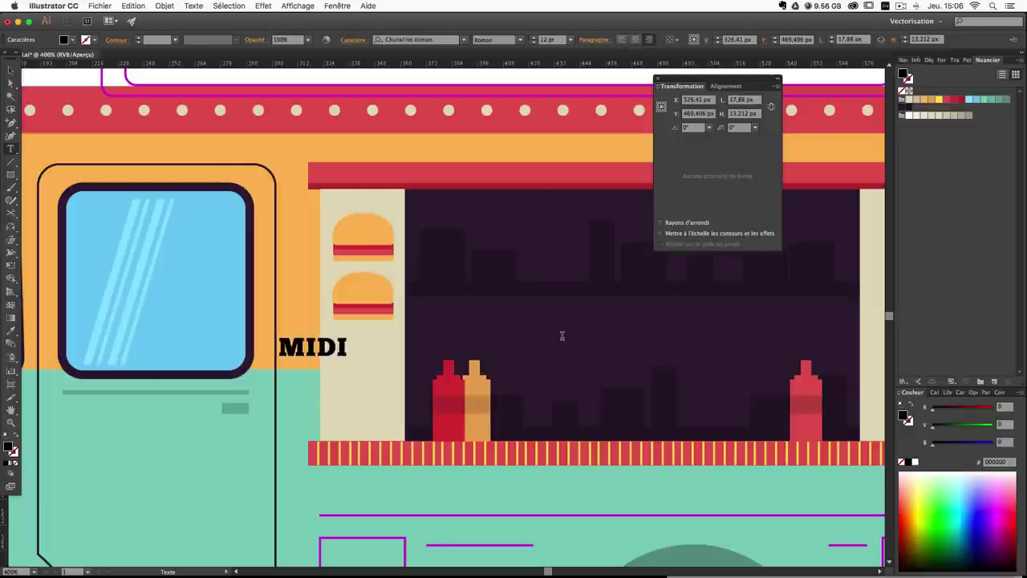
left_click(8, 68)
left_click_drag(297, 348, 355, 338)
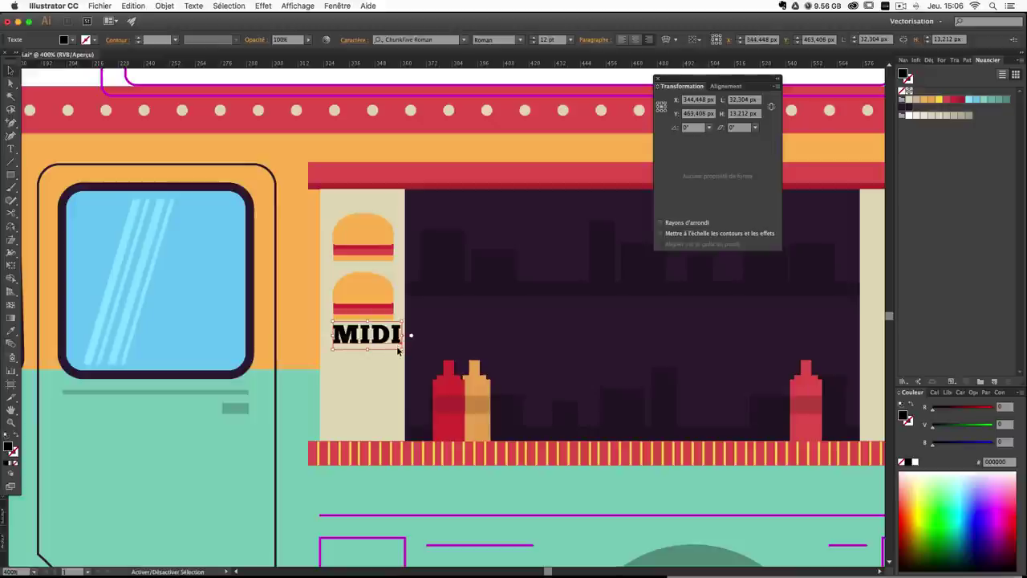
left_click_drag(401, 349, 399, 348)
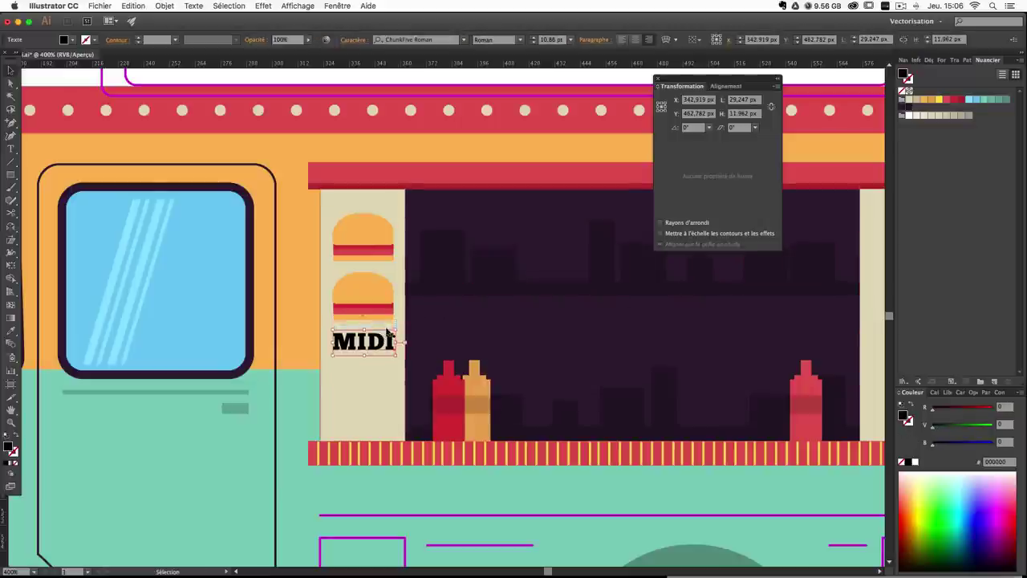
Move the MIDI text 9 px lower, away from the second burger.
key("Down")
key("Down")
key("Down")
key("Down")
key("Down")
key("Down")
key("Down")
key("Down")
key("Down")
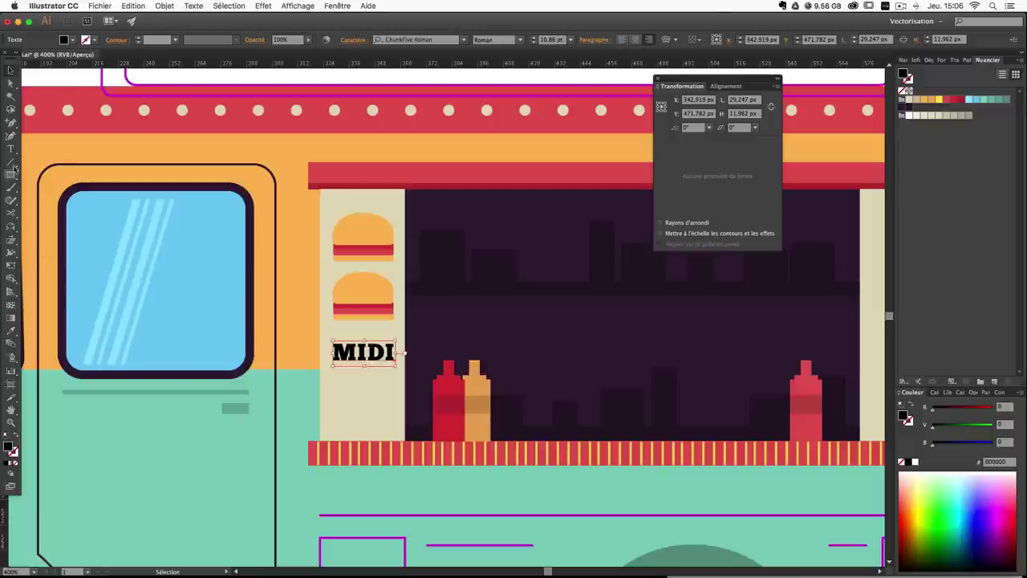
Add the price 9€ as a second line under MIDI.
double_click(365, 352)
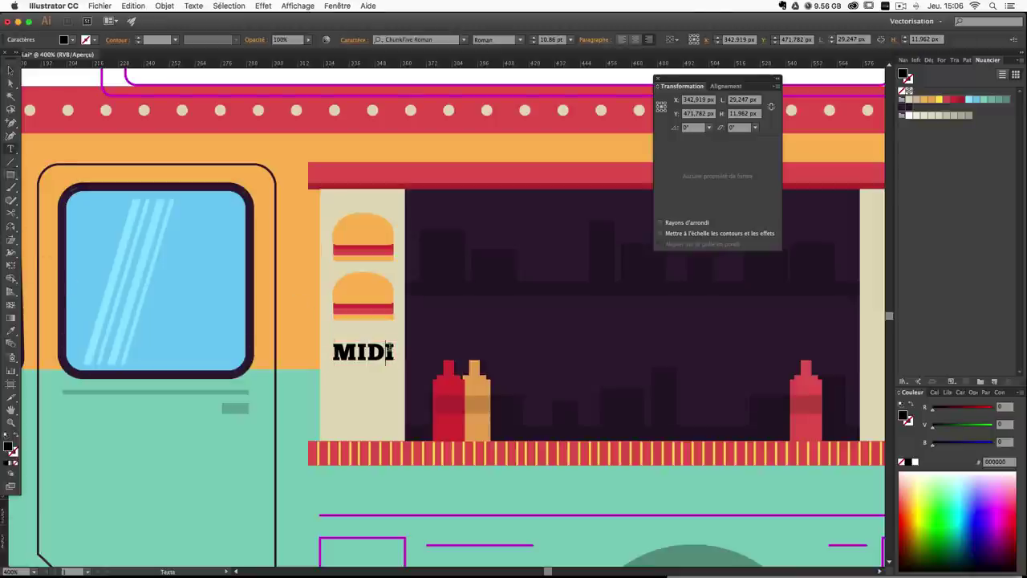
left_click(395, 347)
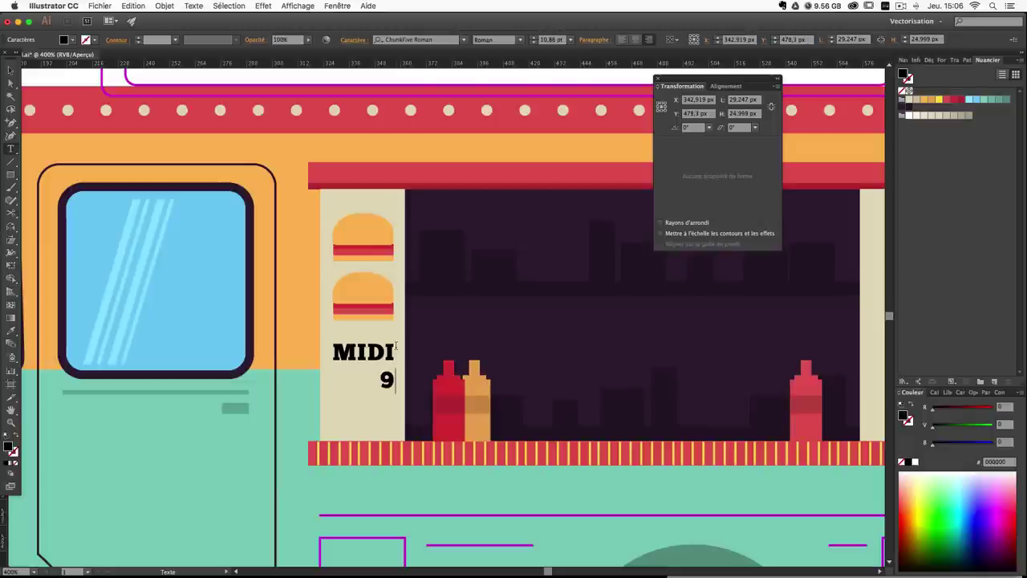
type("9€")
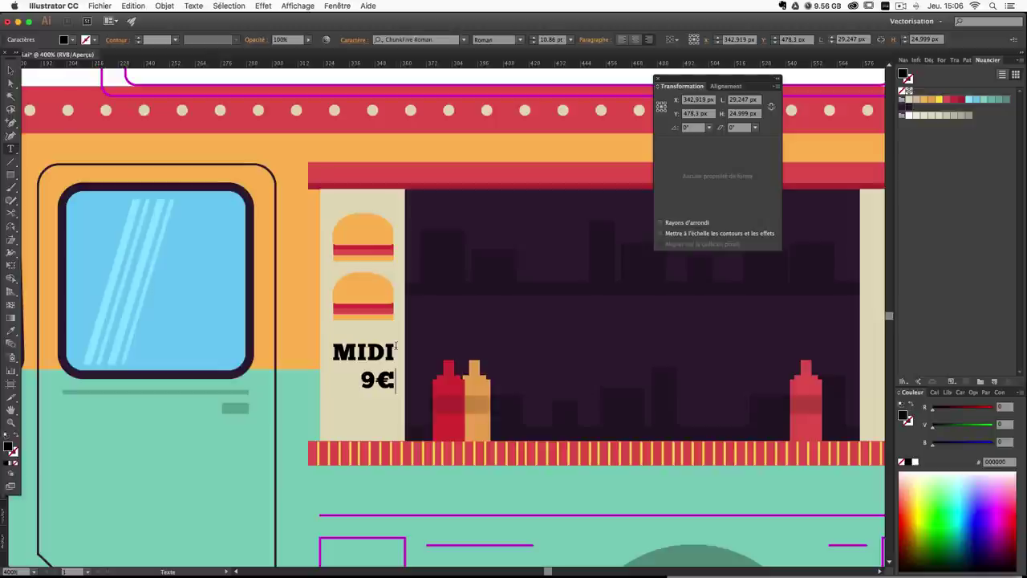
Set the font size of the 9€ price to 20 pt so it matches the width of MIDI.
double_click(381, 377)
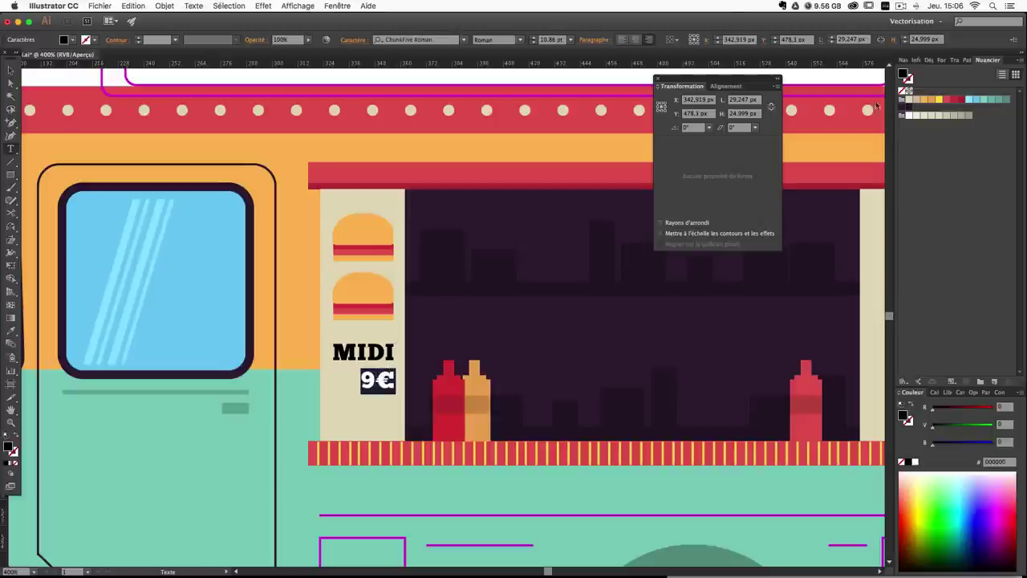
key("Escape")
key("ctrl+t")
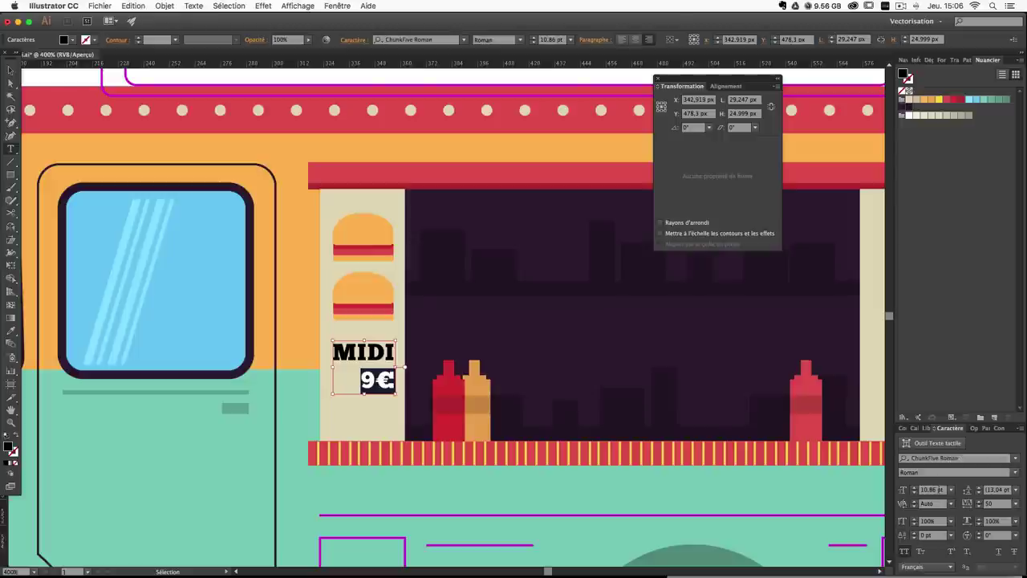
left_click(933, 490)
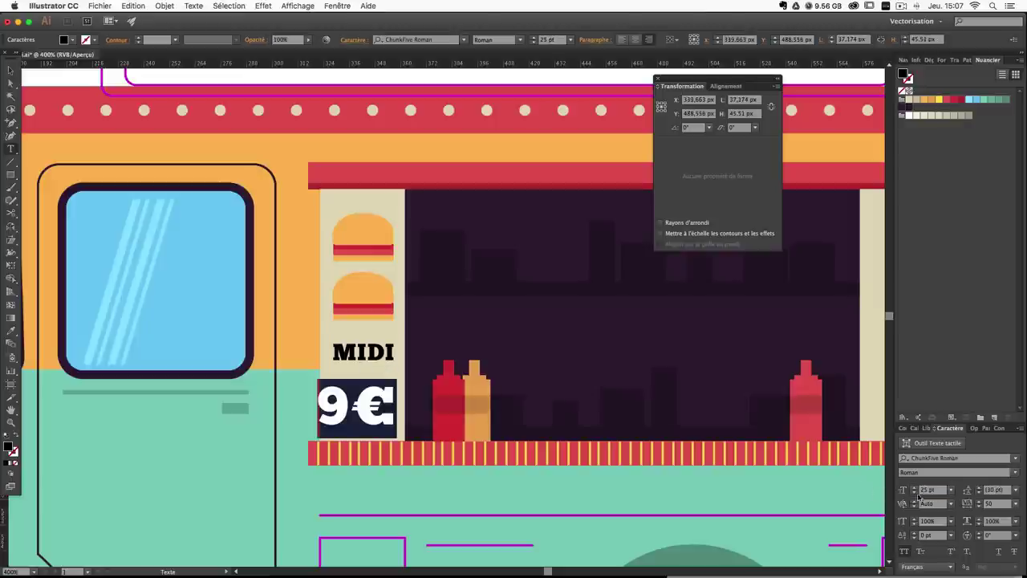
type("22")
key("Return")
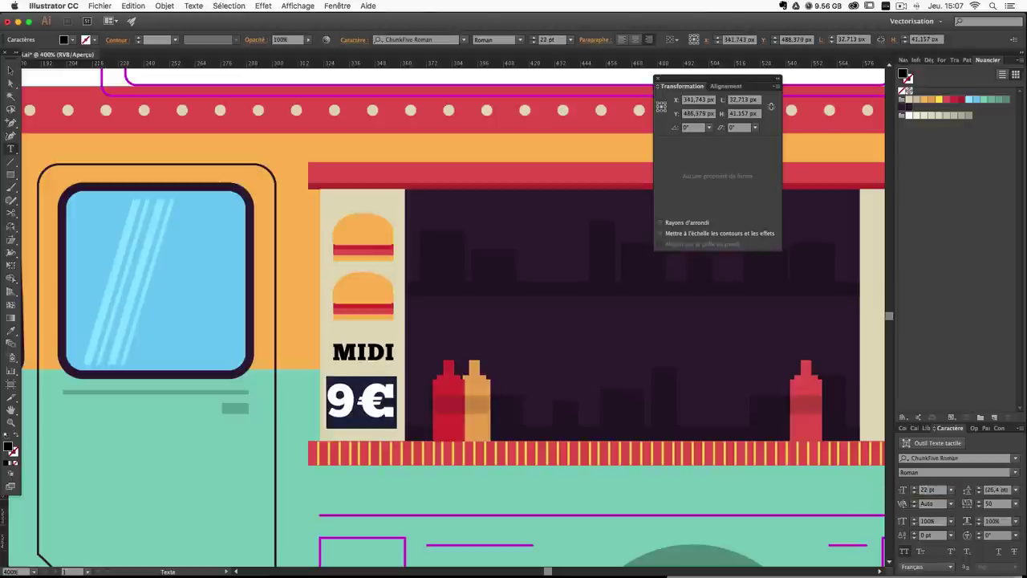
type("20")
key("Return")
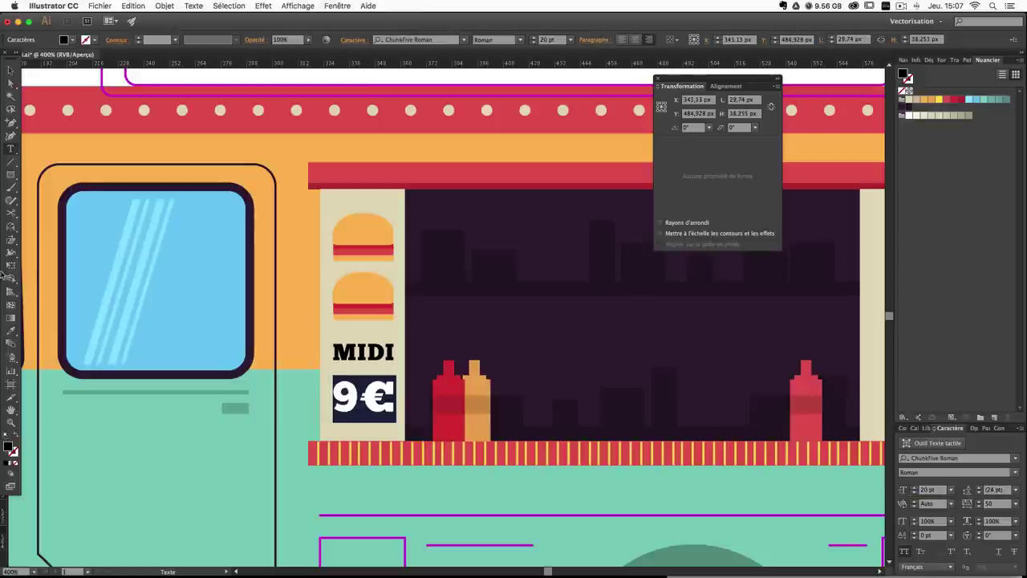
Colour the 9€ price with the dark red swatch.
left_click(948, 101)
left_click(361, 398)
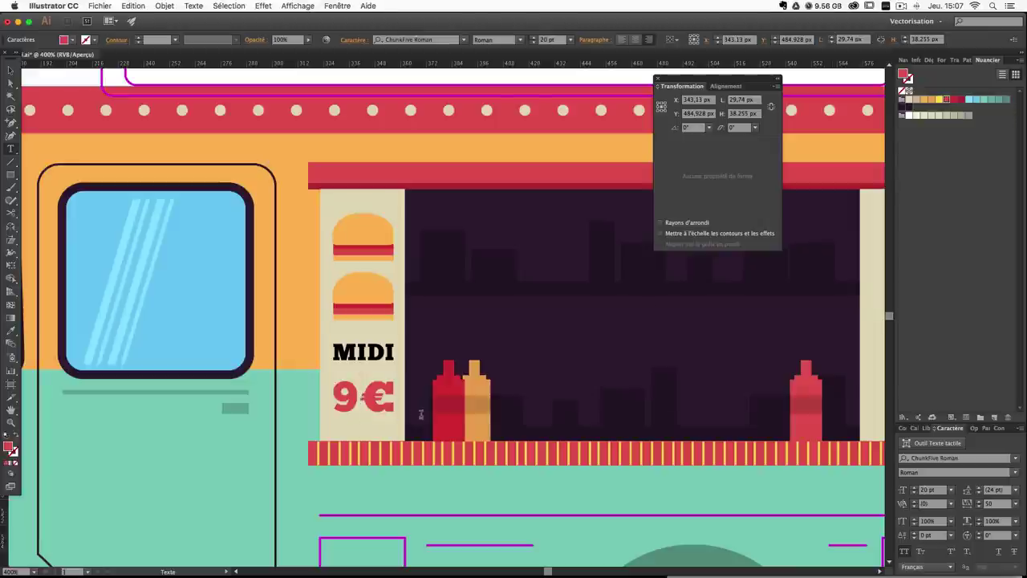
double_click(367, 404)
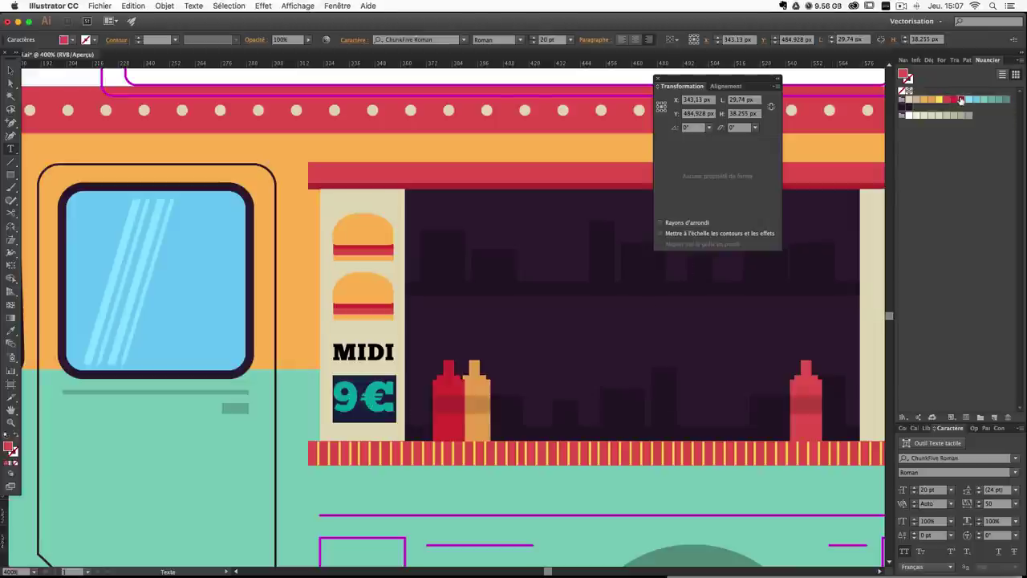
left_click(396, 398)
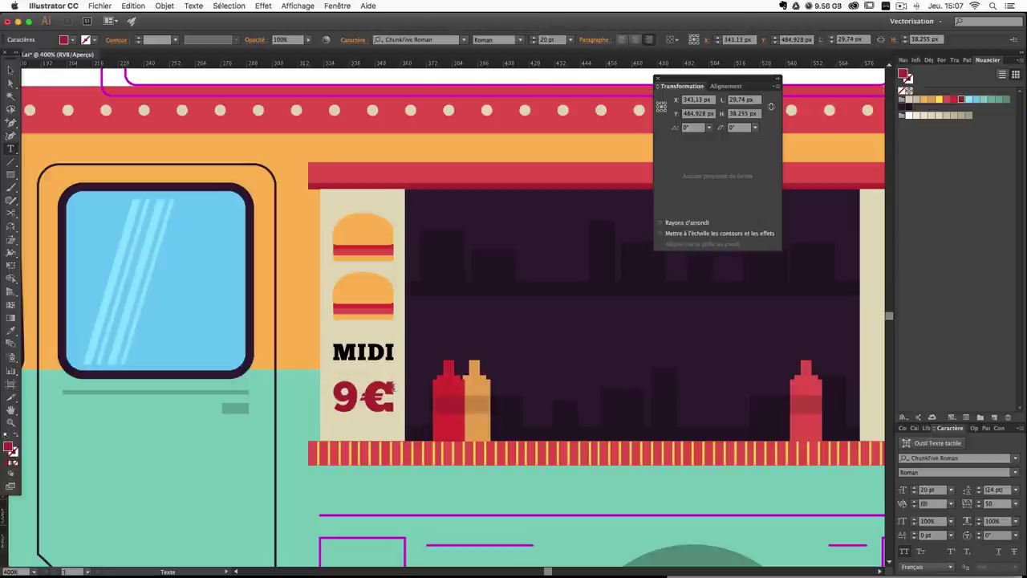
Set the leading of the MIDI 9€ text to 18 pt.
left_click_drag(380, 391, 347, 345)
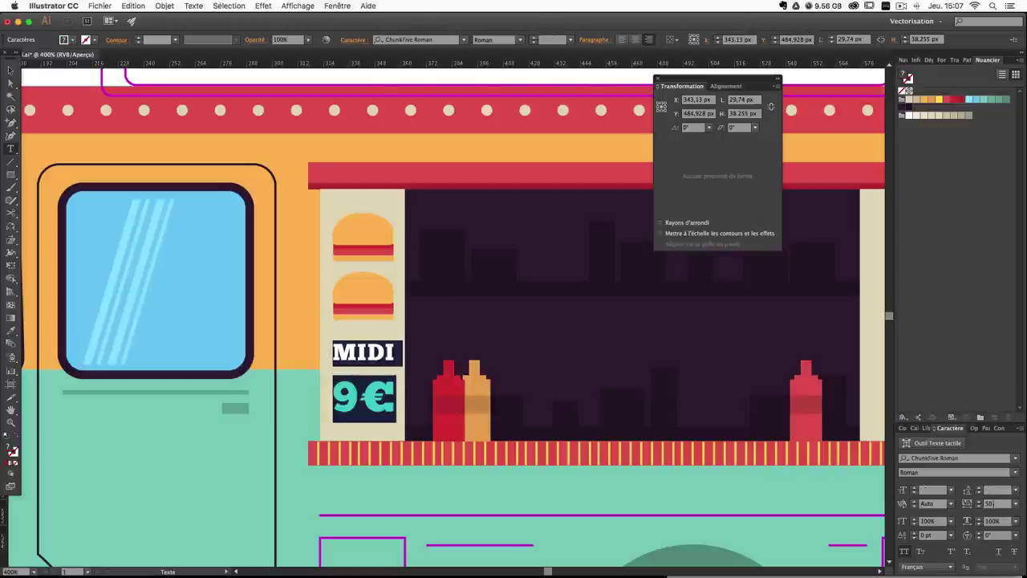
type("20")
key("Return")
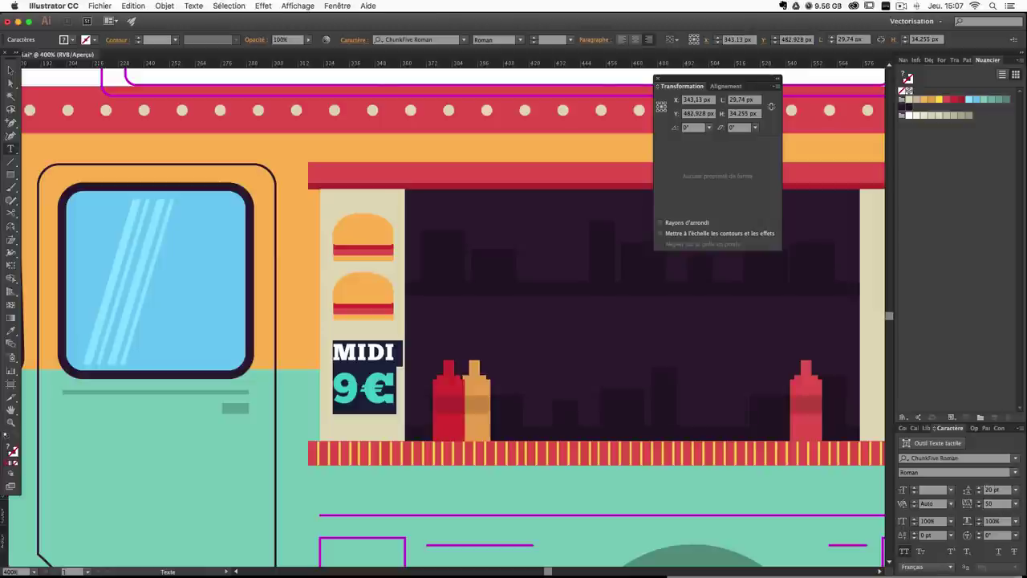
key("Return")
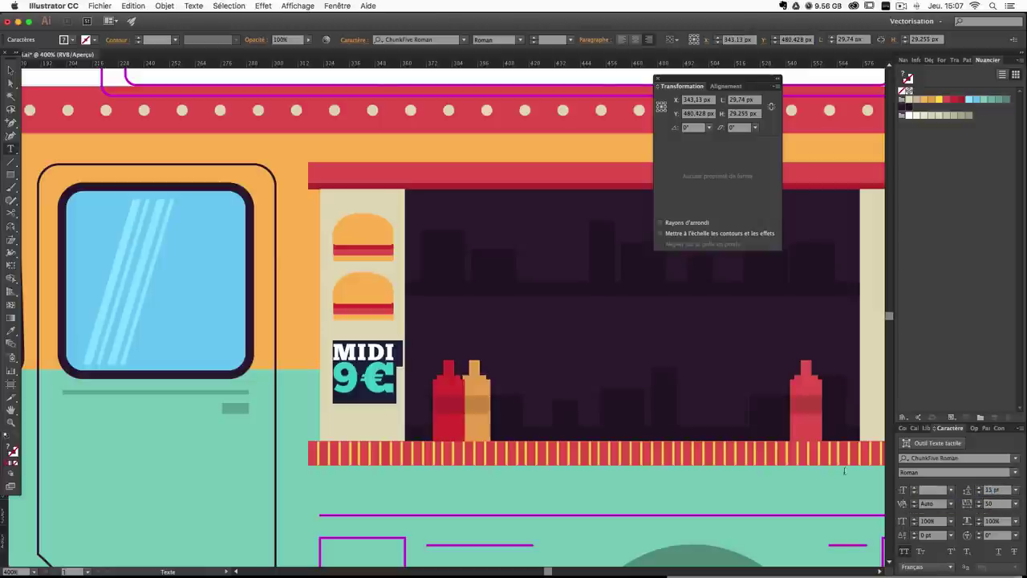
left_click(967, 489)
type("18")
key("Return")
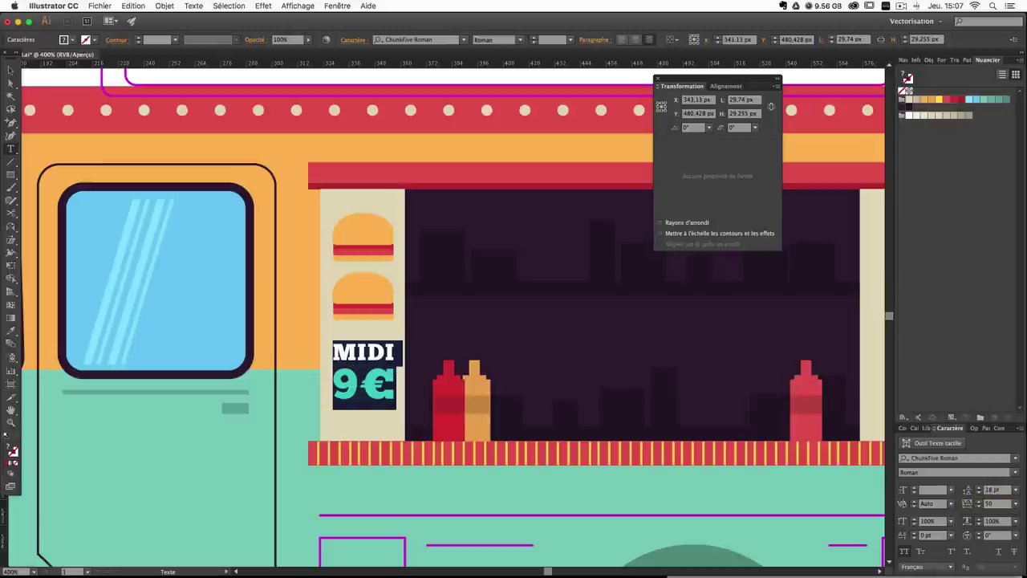
left_click(10, 71)
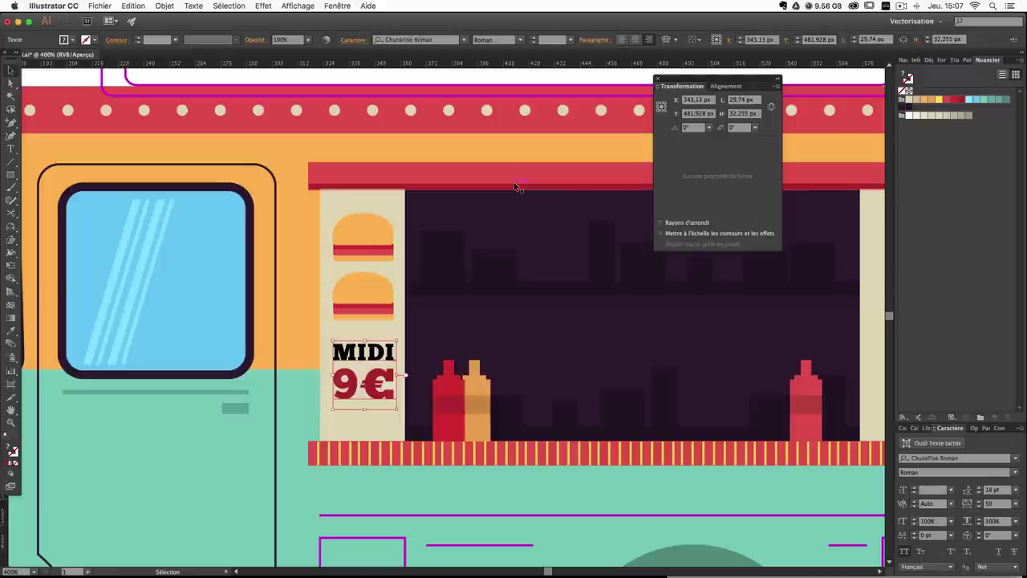
Move the MIDI 9€ text 5 px lower and shift the burgers slightly down on the cream panel.
left_click(510, 187)
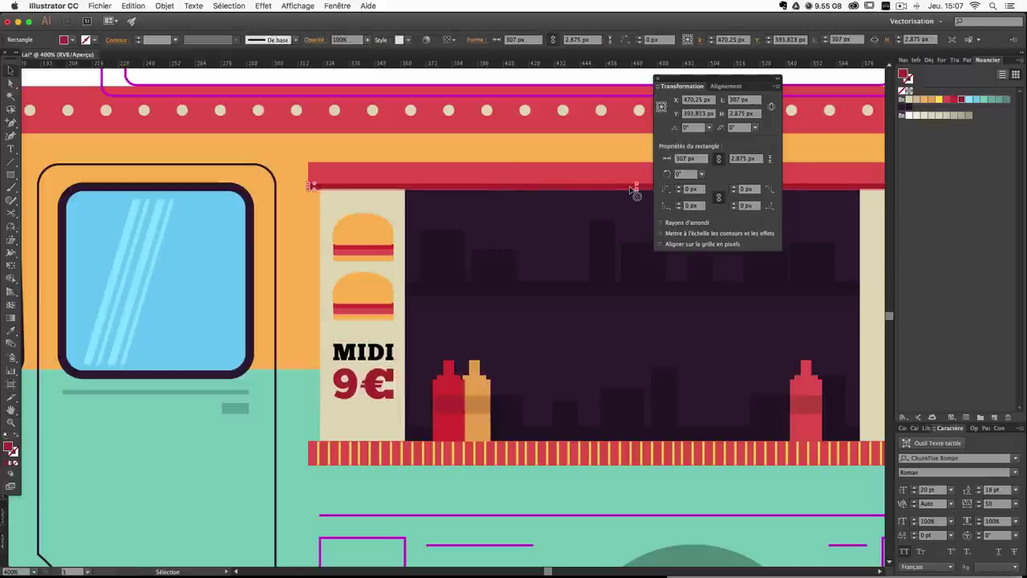
key("super+minus")
key("super+minus")
key("super+minus")
key("super+minus")
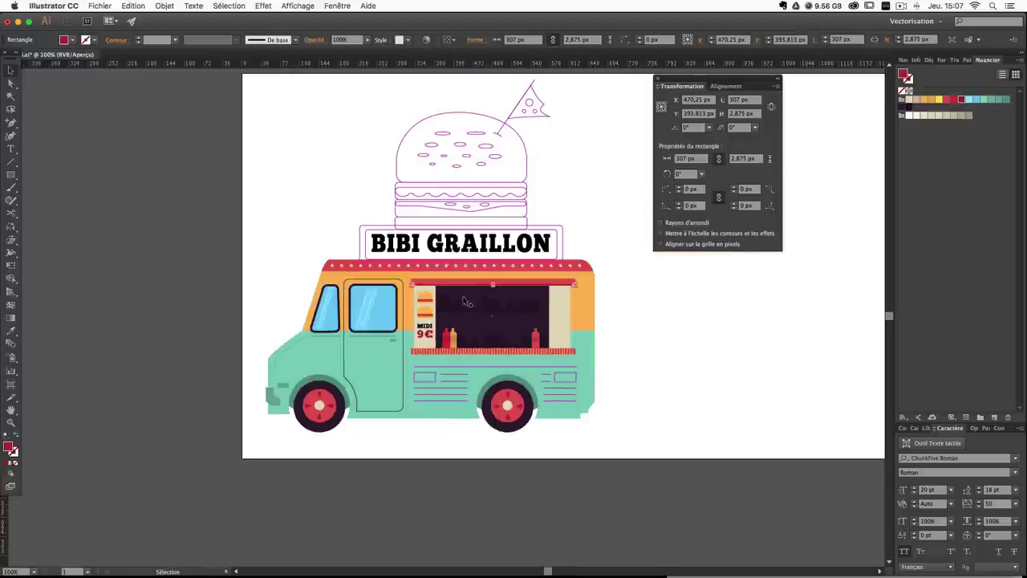
left_click(427, 333)
left_click(684, 336)
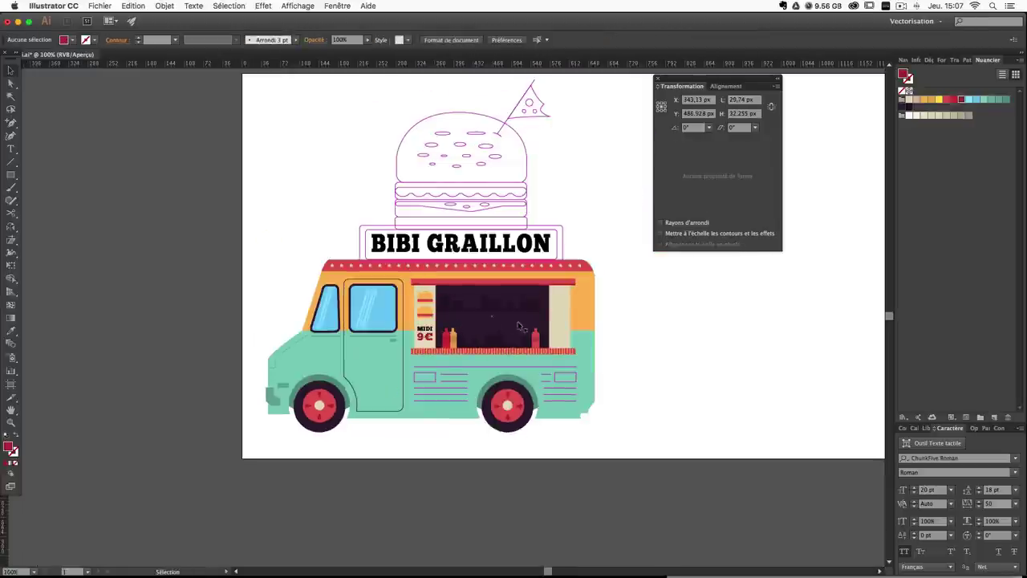
left_click(424, 302)
left_click(646, 319)
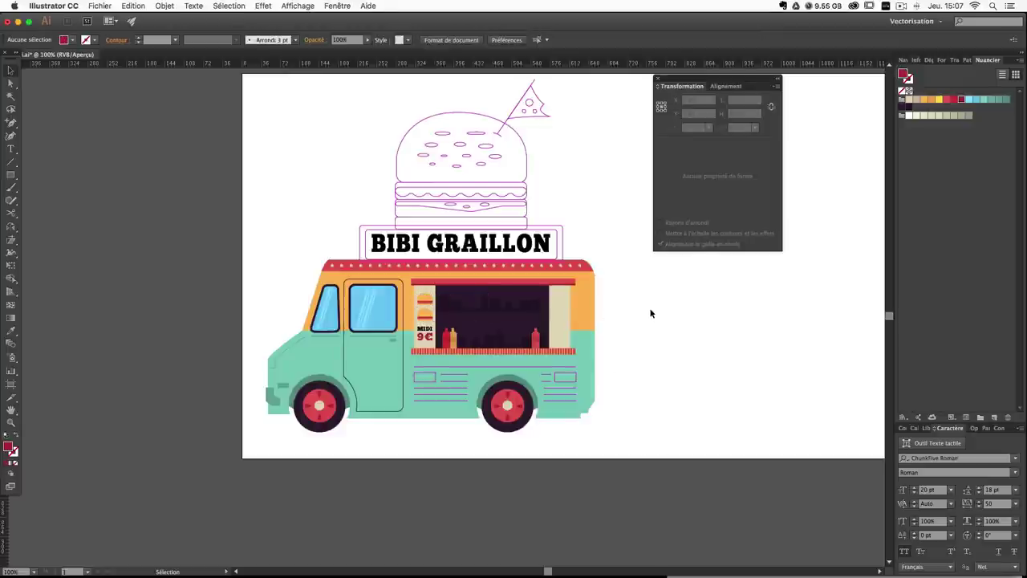
Duplicate the two burgers and the MIDI 9€ text onto the cream panel on the hatch's right side.
scroll(654, 315, "up", 2)
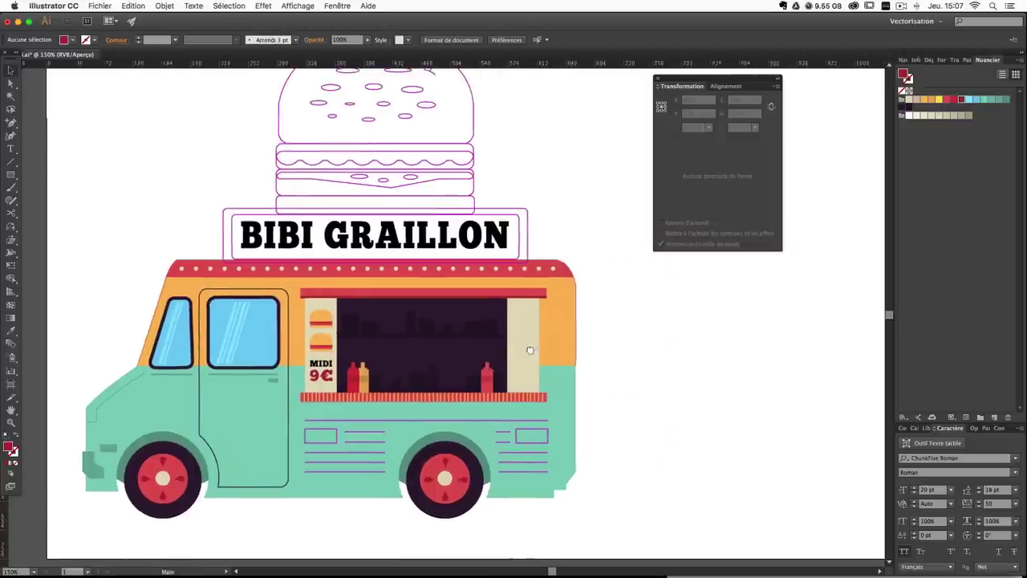
left_click(321, 368)
left_click(318, 347, "shift")
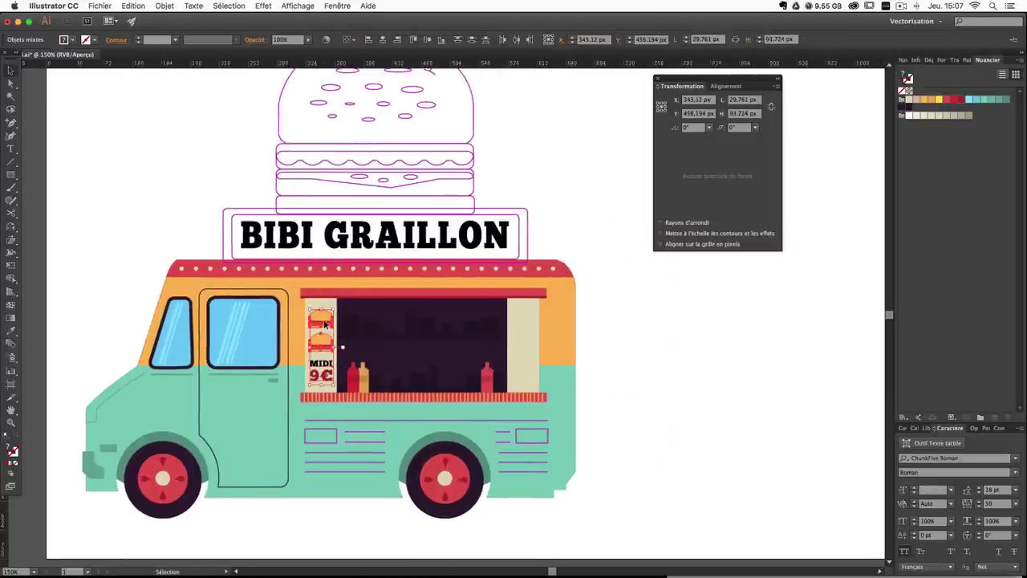
left_click_drag(324, 324, 526, 324)
left_click(665, 314)
key("a")
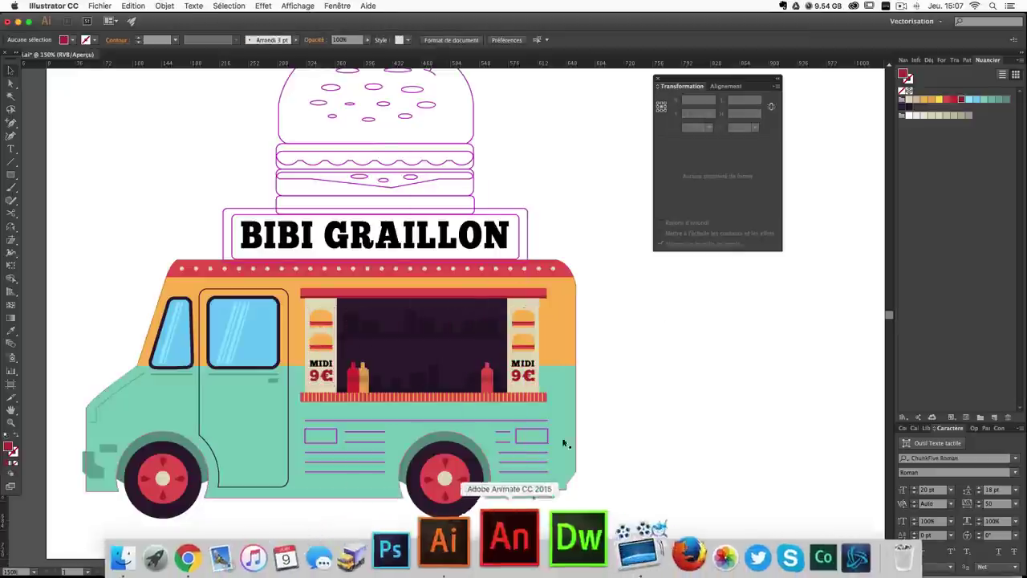
Save the illustration and set the stroke of the long line below the hatch counter to 3 pt.
key("super+s")
left_click_drag(373, 378, 447, 373)
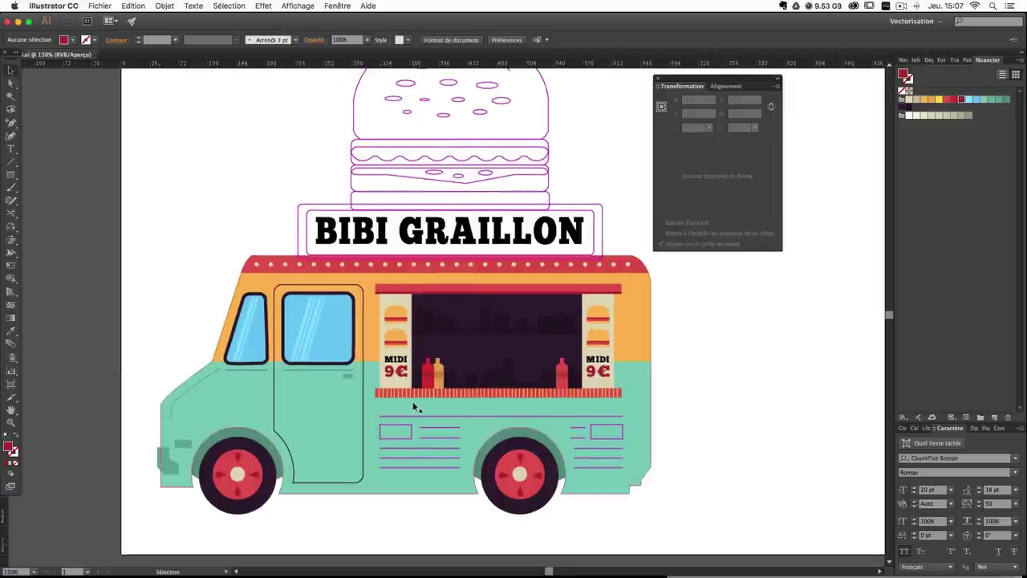
key("super+plus")
scroll(527, 475, "down", 3)
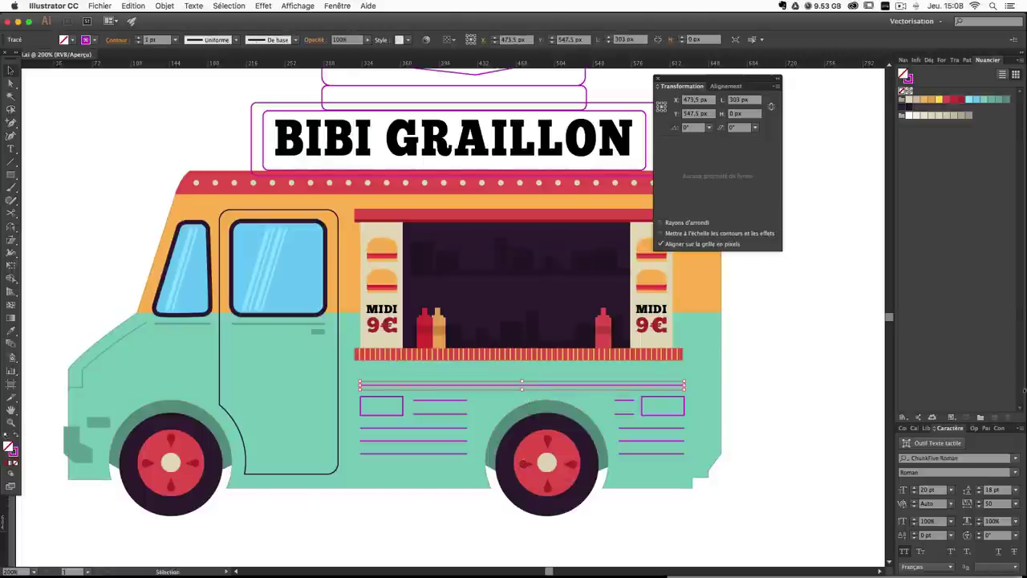
left_click(998, 429)
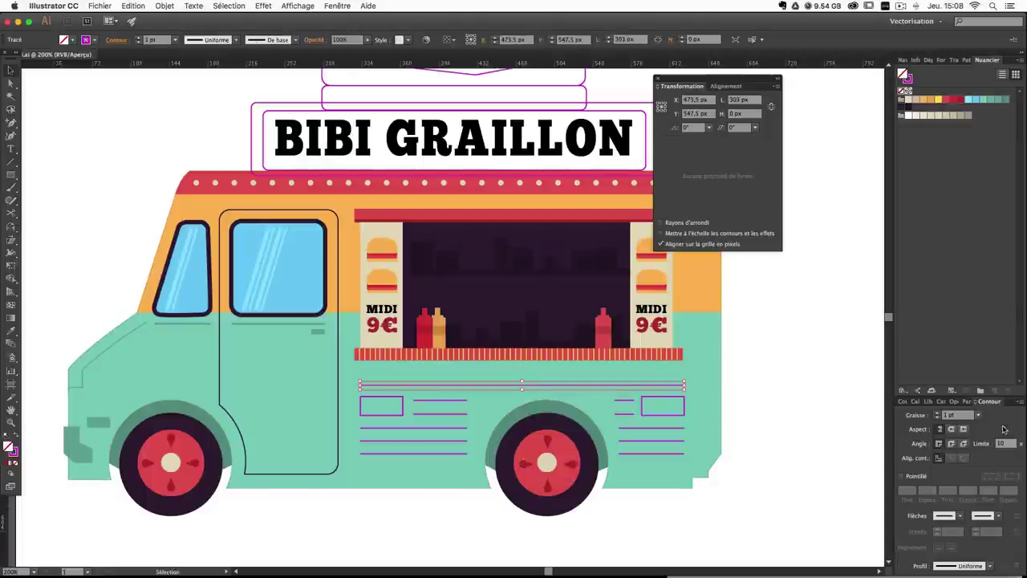
left_click(940, 414)
left_click(939, 413)
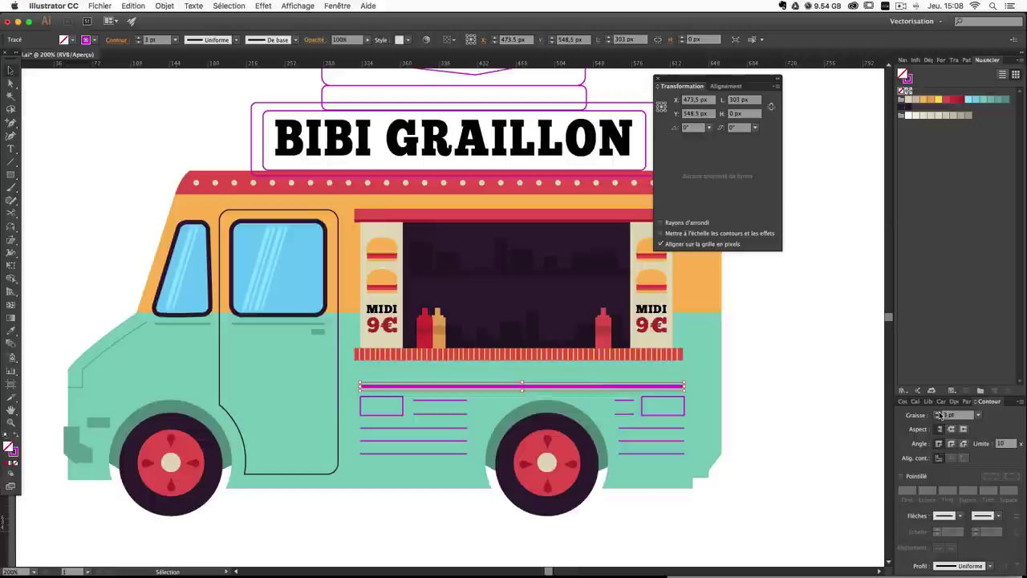
Expand the long line below the counter into a filled shape and colour it with the dark green sampled from the truck.
left_click(160, 5)
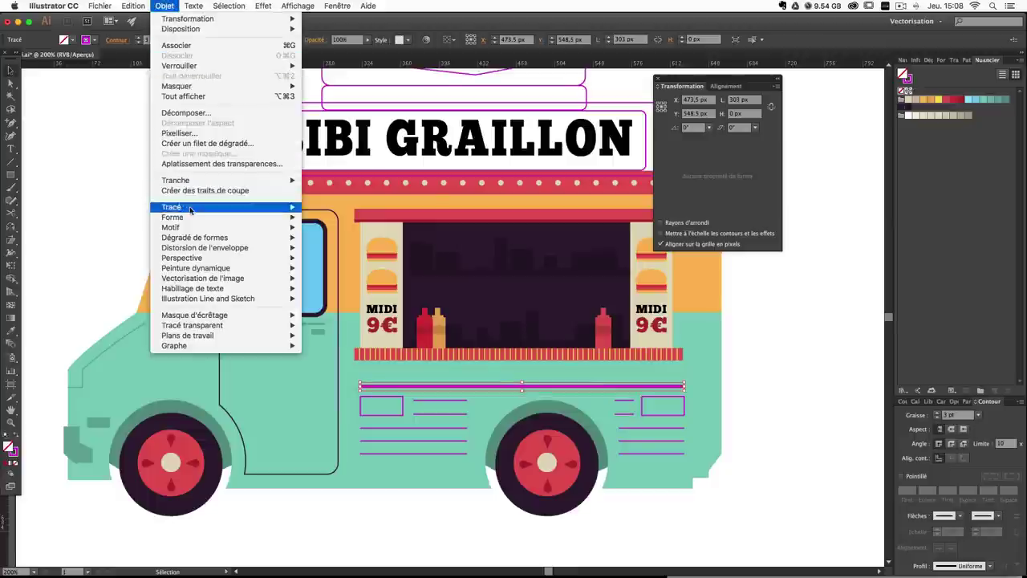
left_click(192, 114)
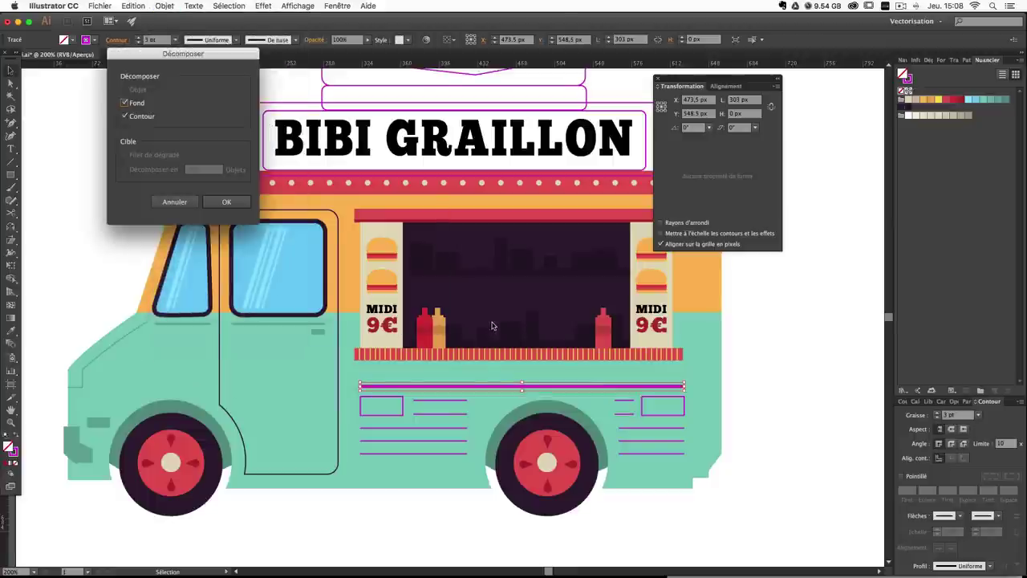
key("Return")
left_click(11, 331)
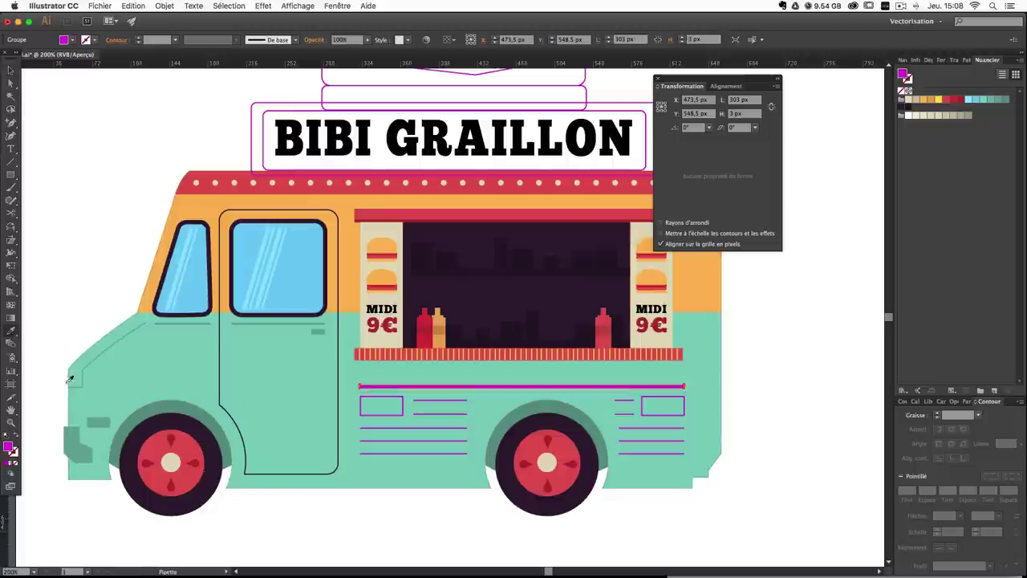
left_click(655, 419)
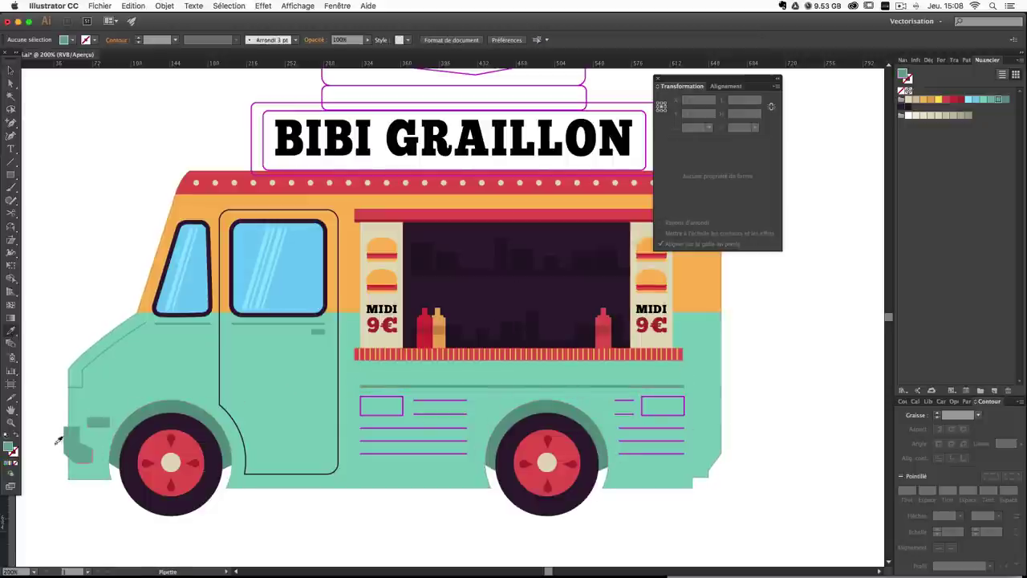
left_click(94, 446)
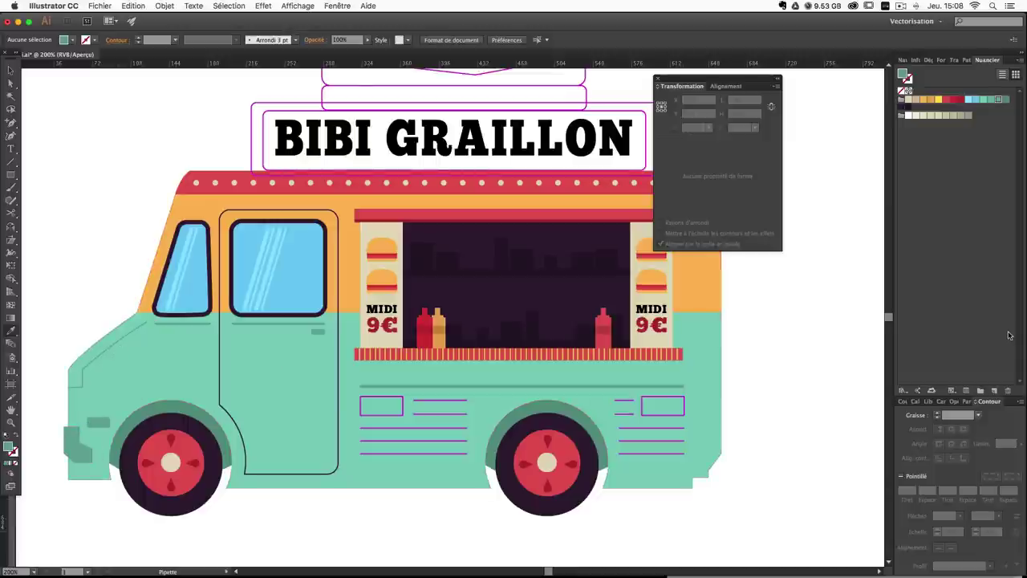
Fill the two small outlined rectangles below the long line with the same dark green and remove their purple stroke.
key("v")
left_click(403, 411, "super")
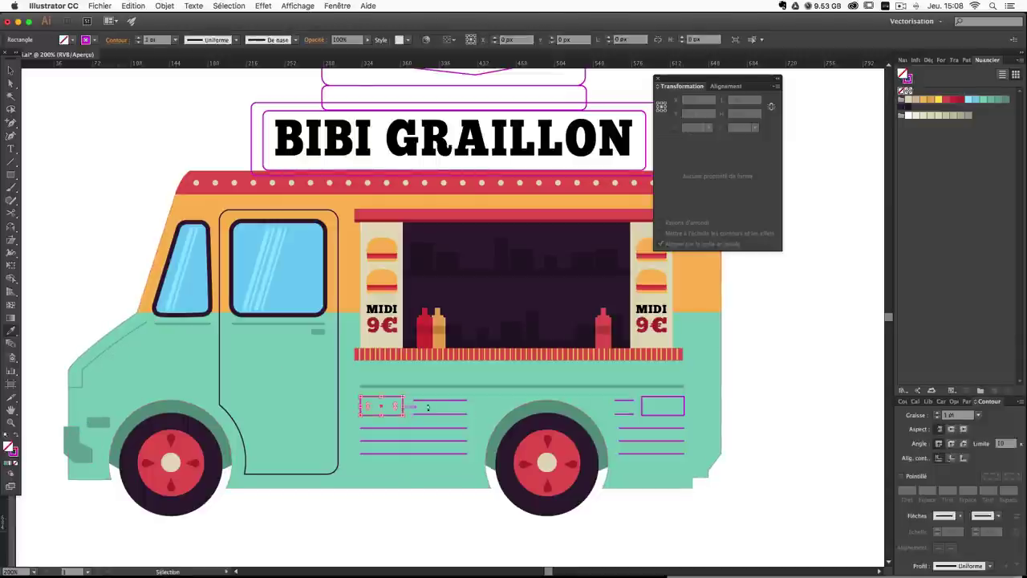
left_click(659, 397, "shift+super")
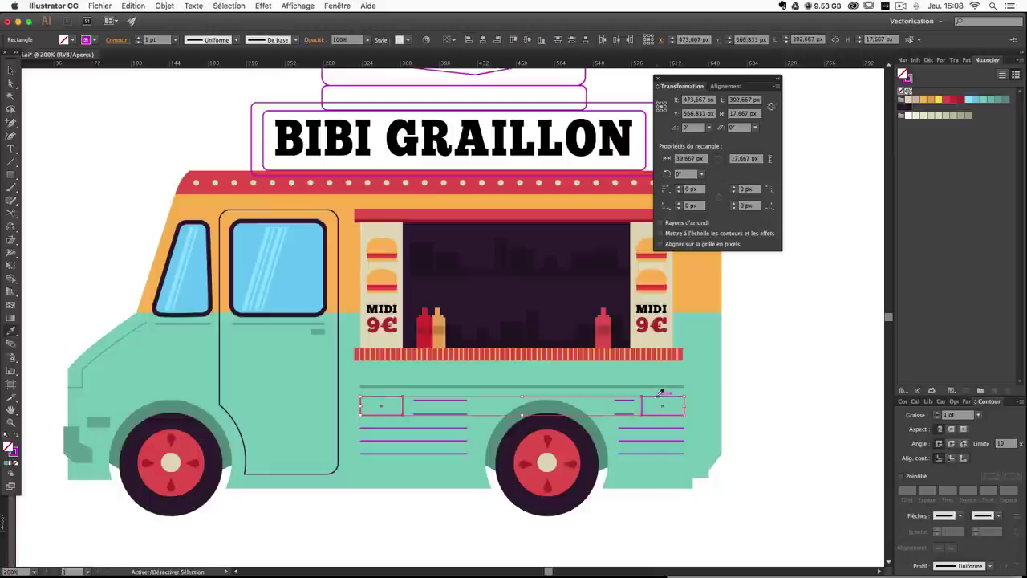
left_click(614, 385)
left_click(727, 388, "super")
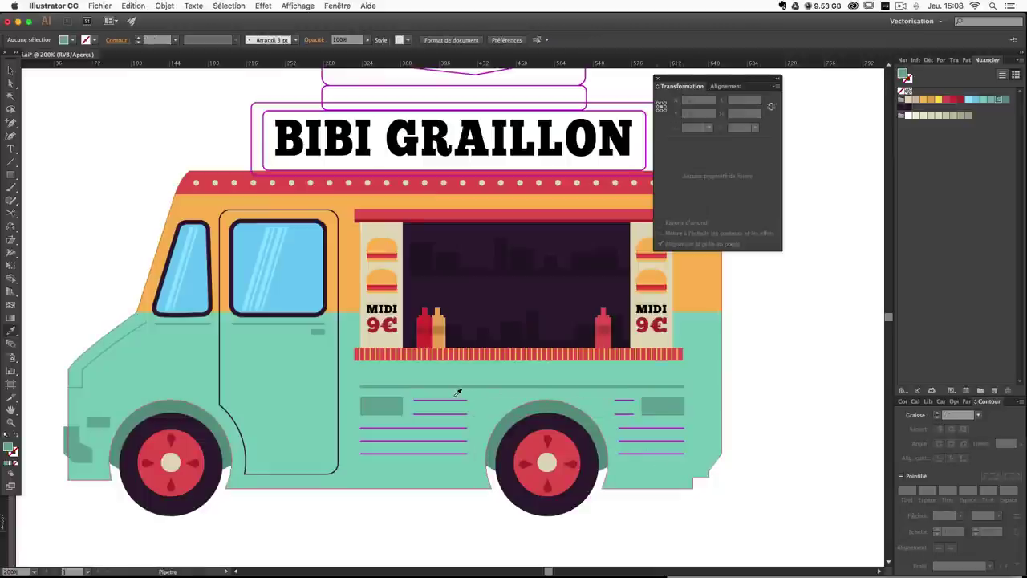
Set the stroke of the two lowest lines, on either side of the rear wheel, to 3 pt.
key("v")
left_click(423, 454)
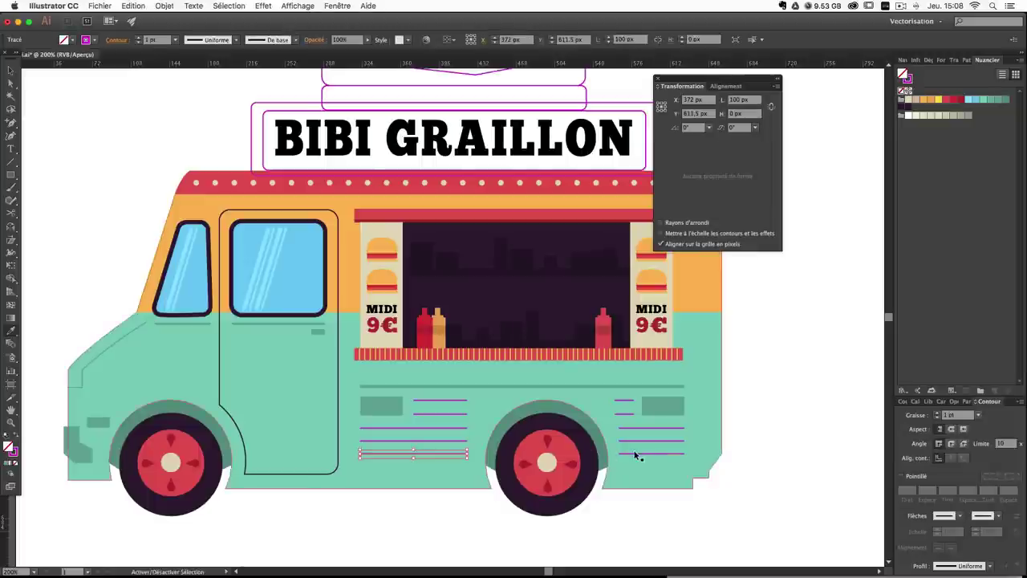
left_click(634, 454, "shift")
key("i")
left_click(674, 355)
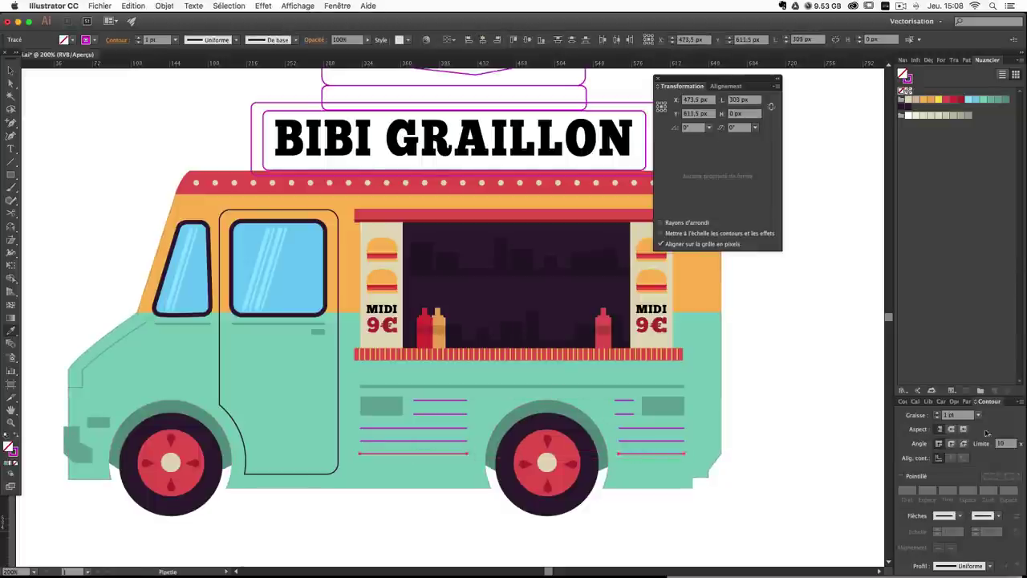
left_click(938, 413)
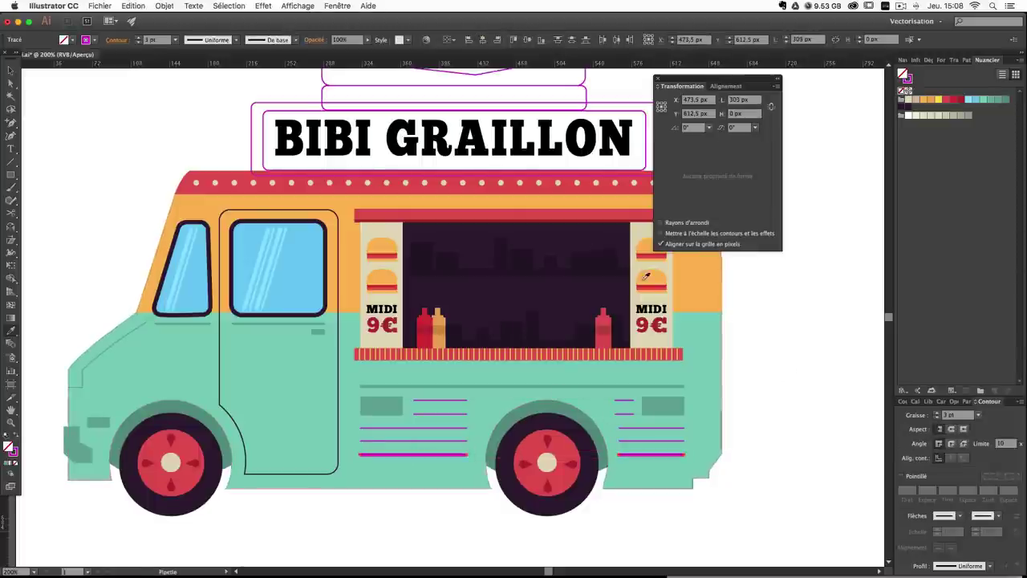
Expand the two lowest lines into filled shapes and colour them with the dark green of the long line.
left_click(164, 6)
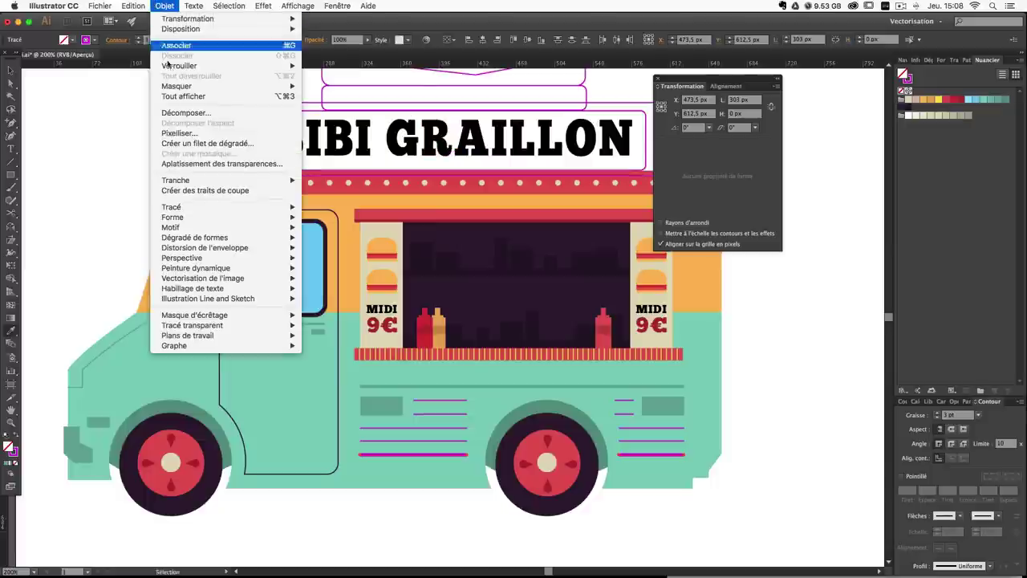
left_click(186, 113)
key("Return")
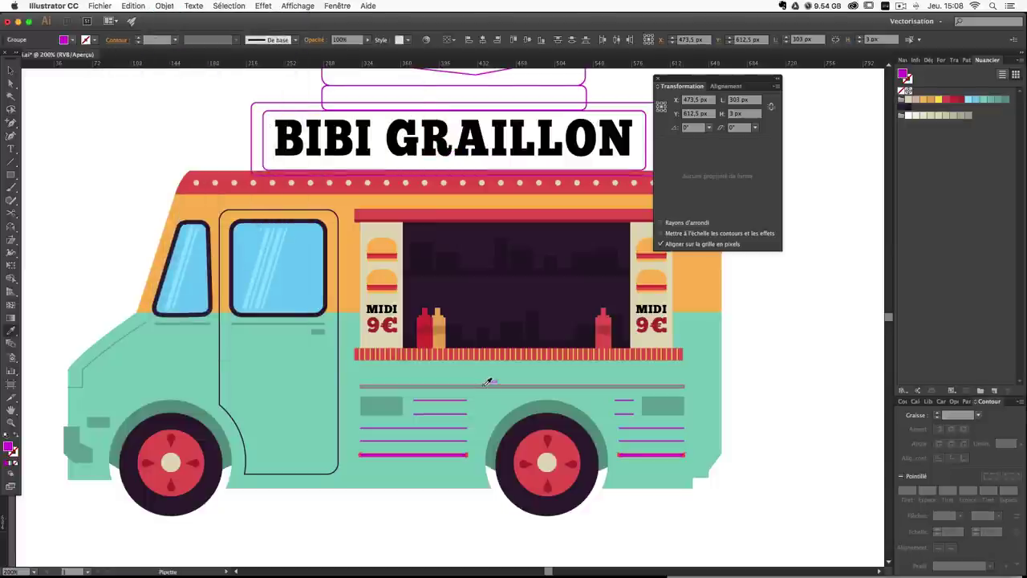
left_click(775, 395)
key("i")
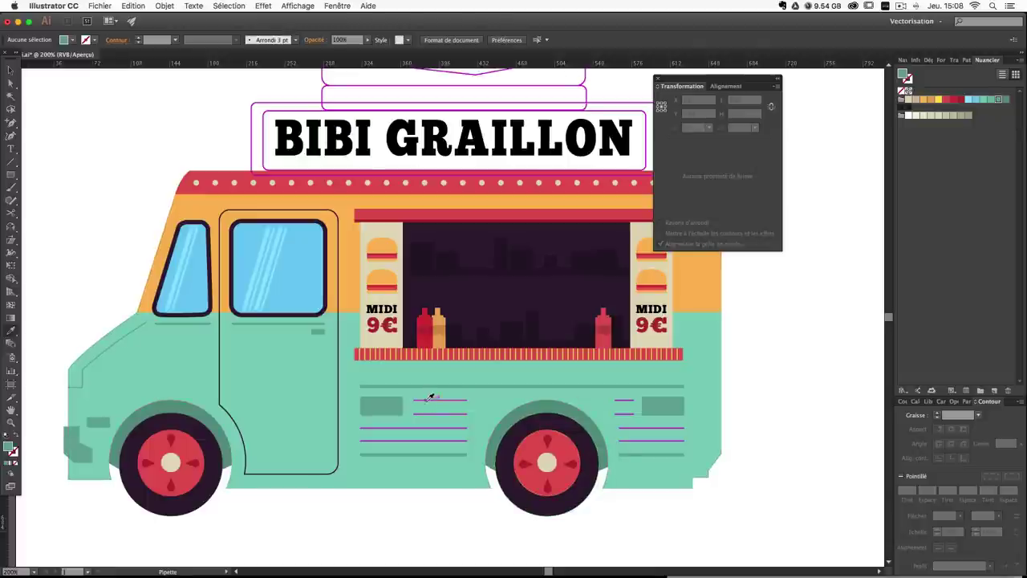
Expand the four thin purple lines between the door and the rear wheel into filled shapes.
left_click(428, 409)
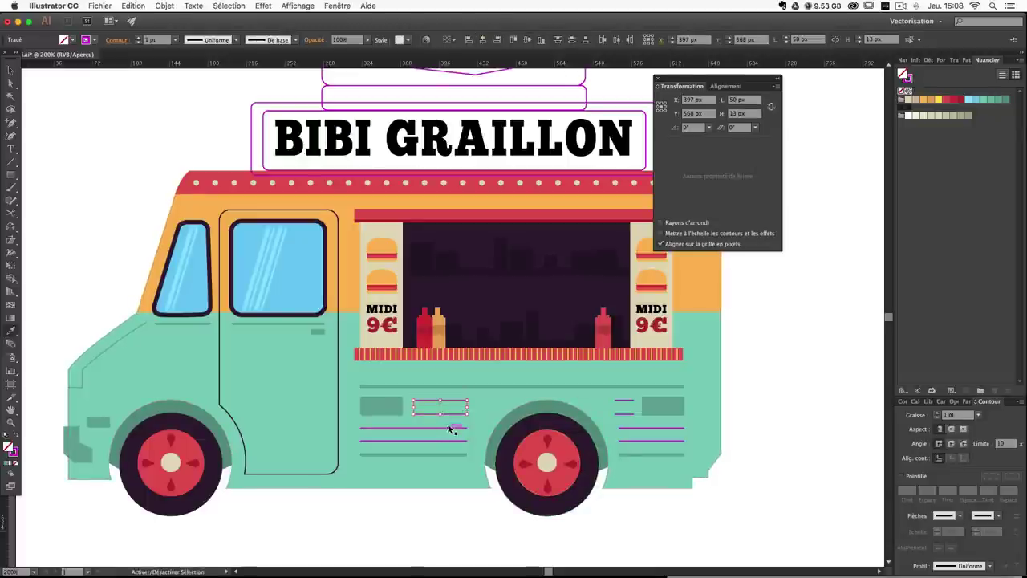
left_click(450, 427, "shift")
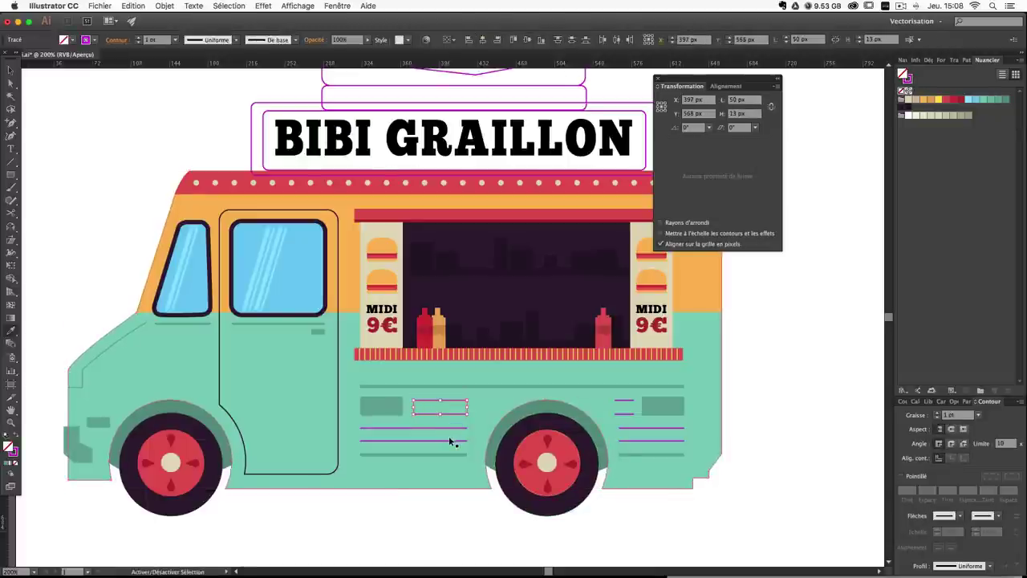
left_click(450, 440, "shift")
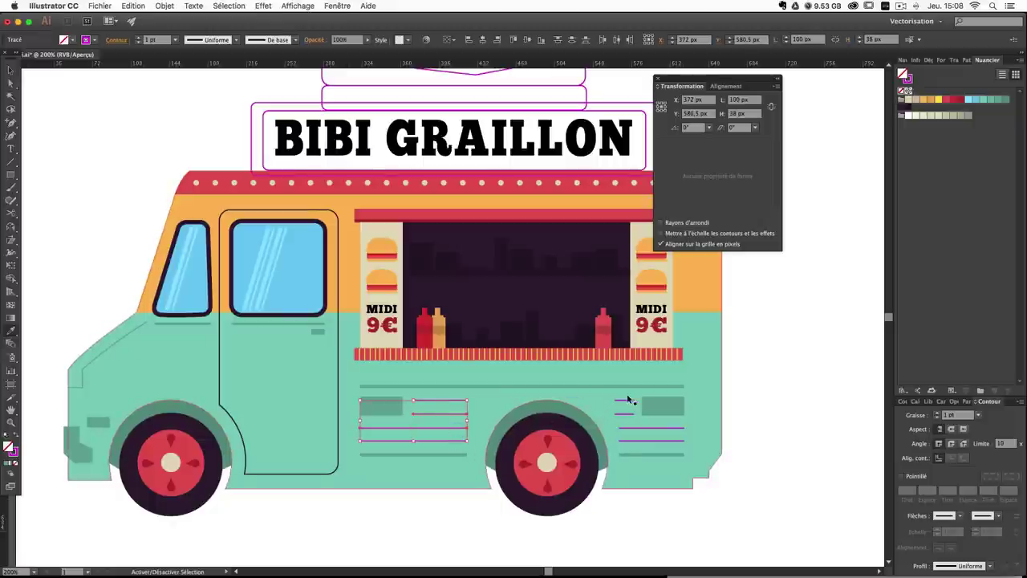
key("i")
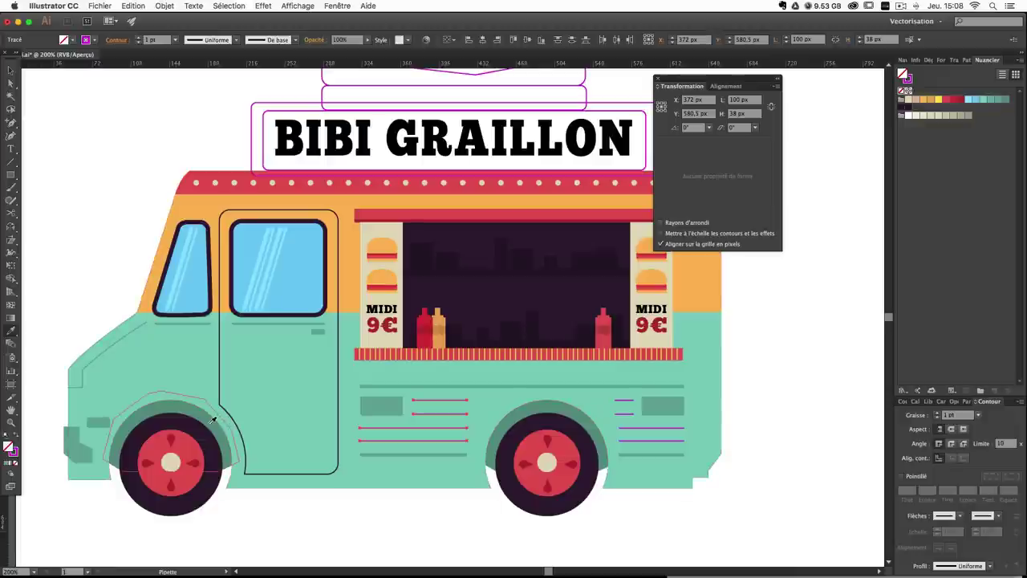
left_click(136, 6)
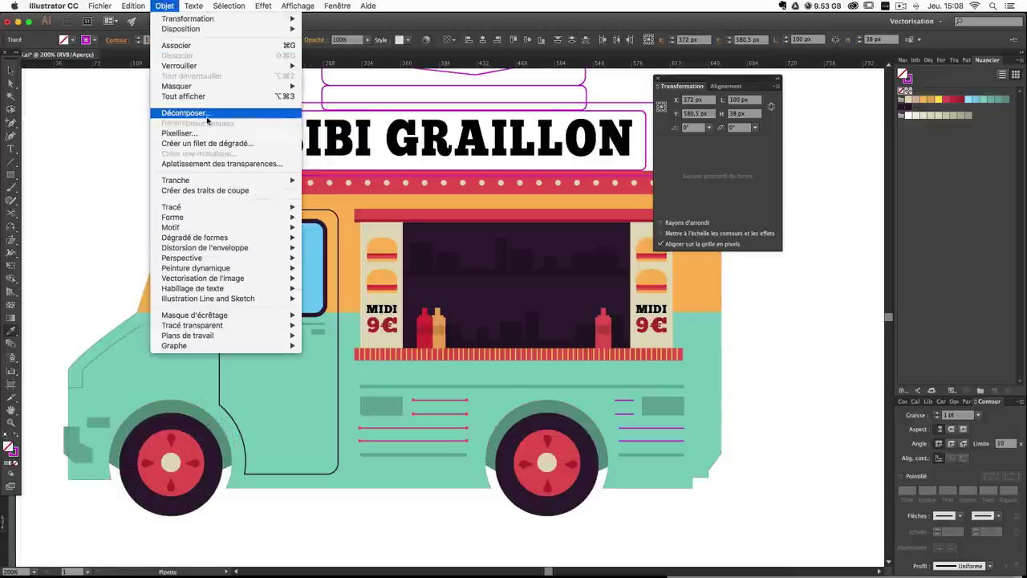
left_click(207, 115)
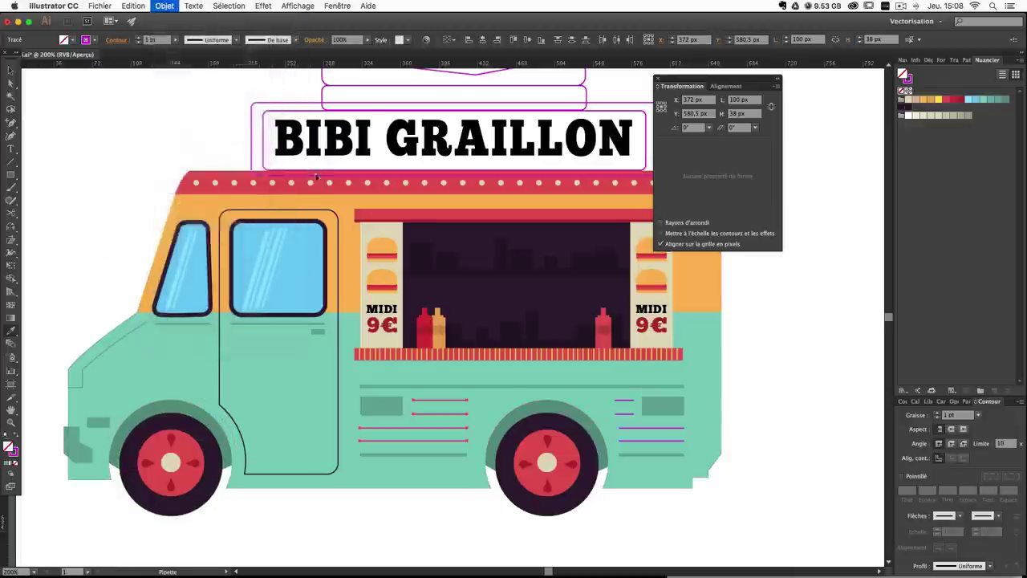
Fill the four expanded thin lines with a mint green slightly lighter than the truck body.
left_click(984, 100)
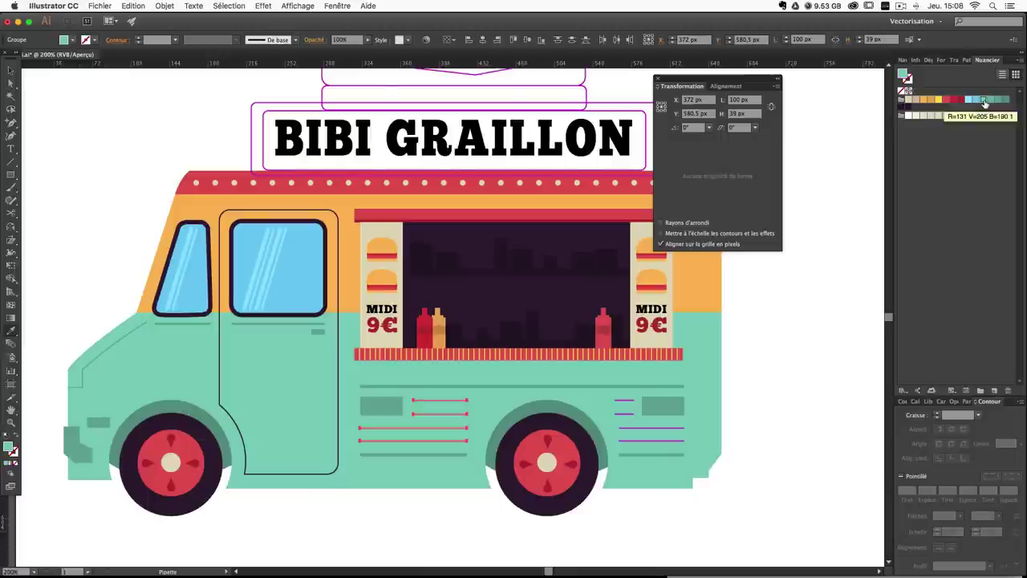
left_click(817, 351)
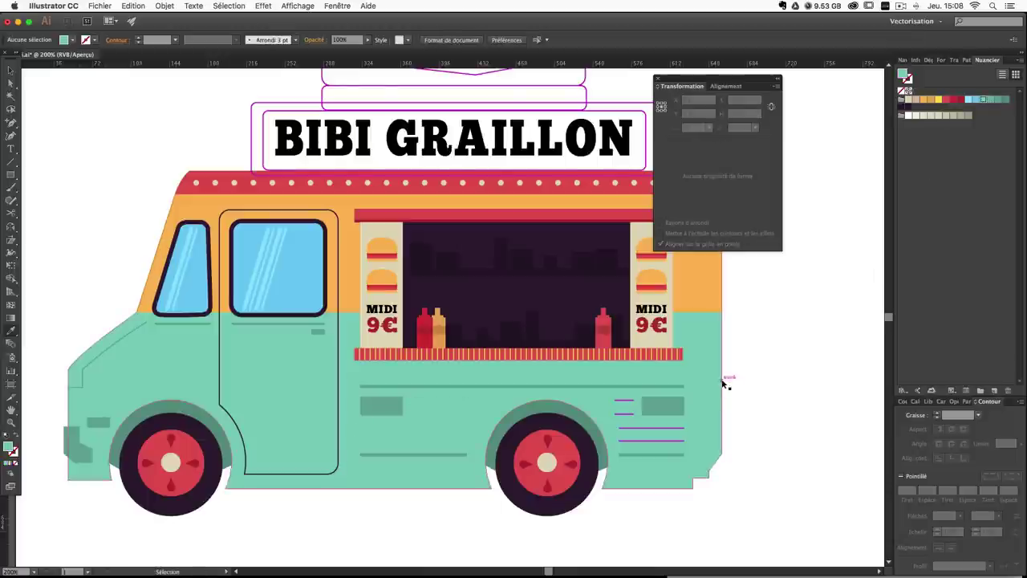
key("super+z")
left_click(420, 374)
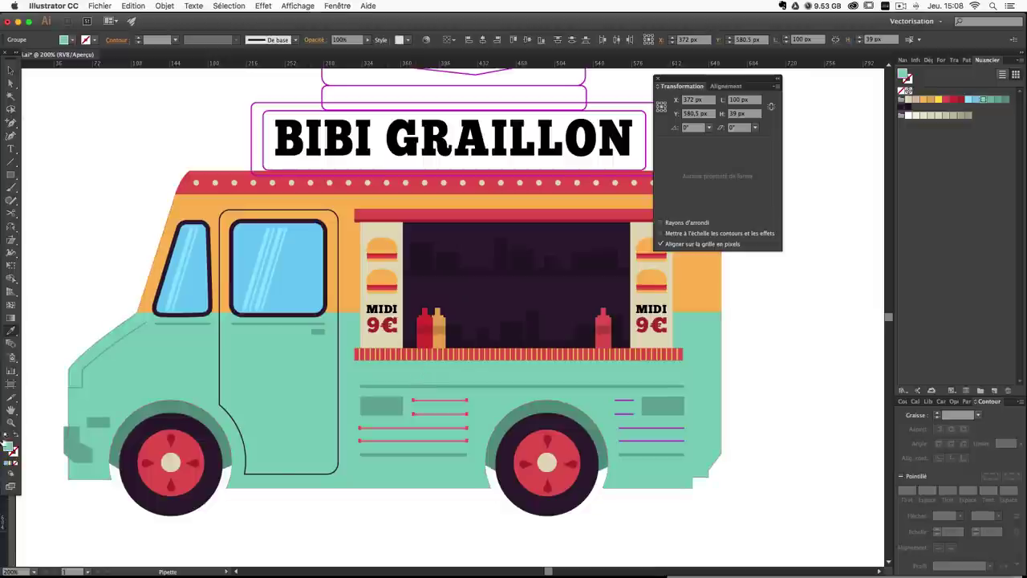
double_click(8, 447)
left_click(681, 247)
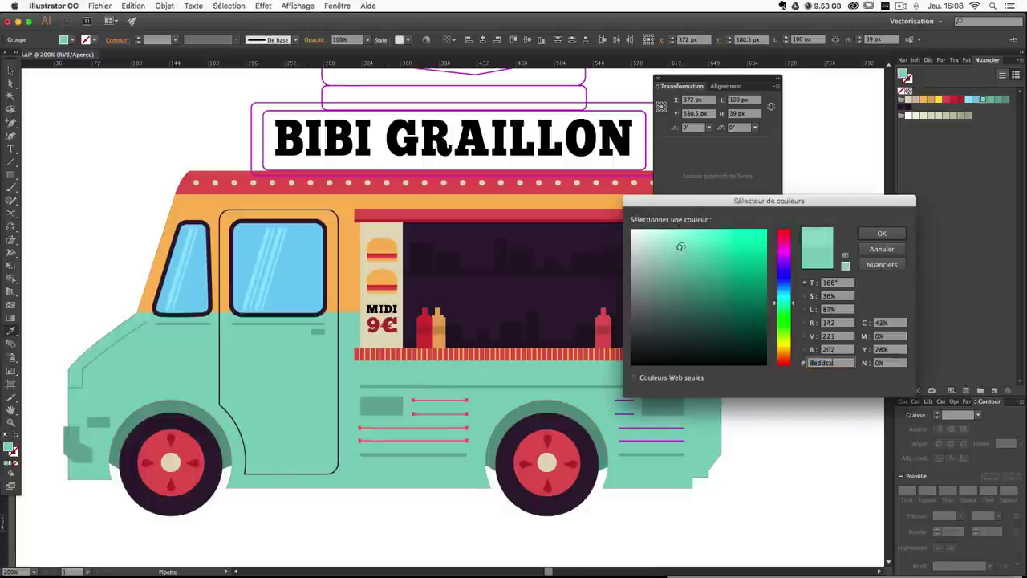
key("Return")
left_click(743, 367, "super")
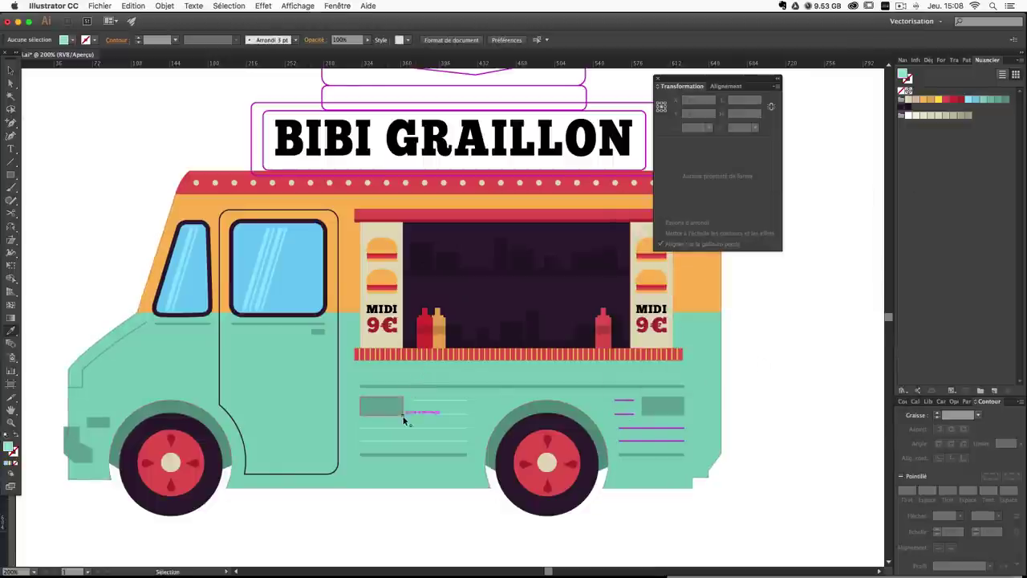
Select the short thin purple lines beside the dark green rectangle above the rear wheel's back edge.
key("space")
left_click_drag(672, 361, 664, 382)
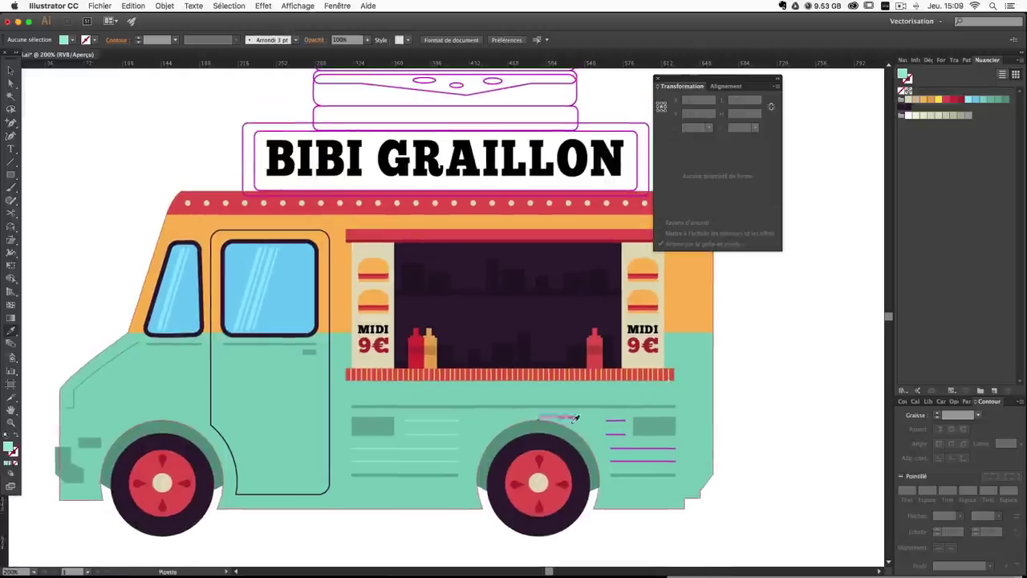
key("v")
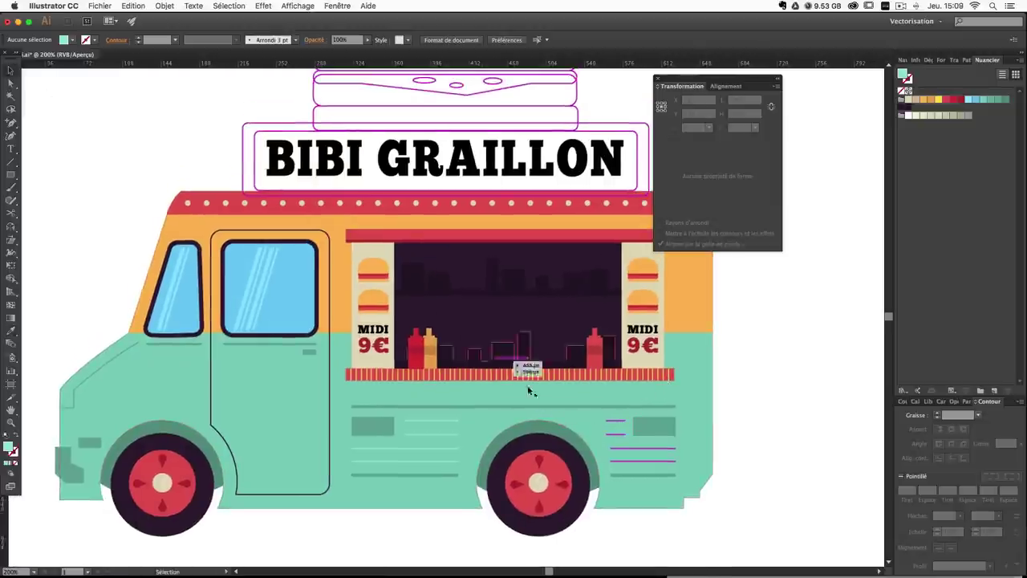
left_click(615, 433)
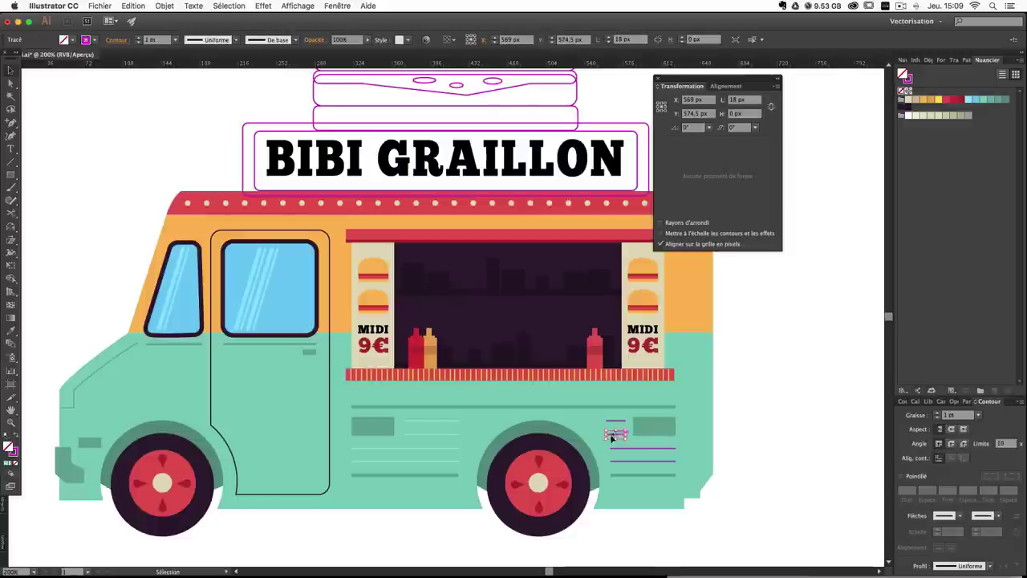
left_click(617, 416)
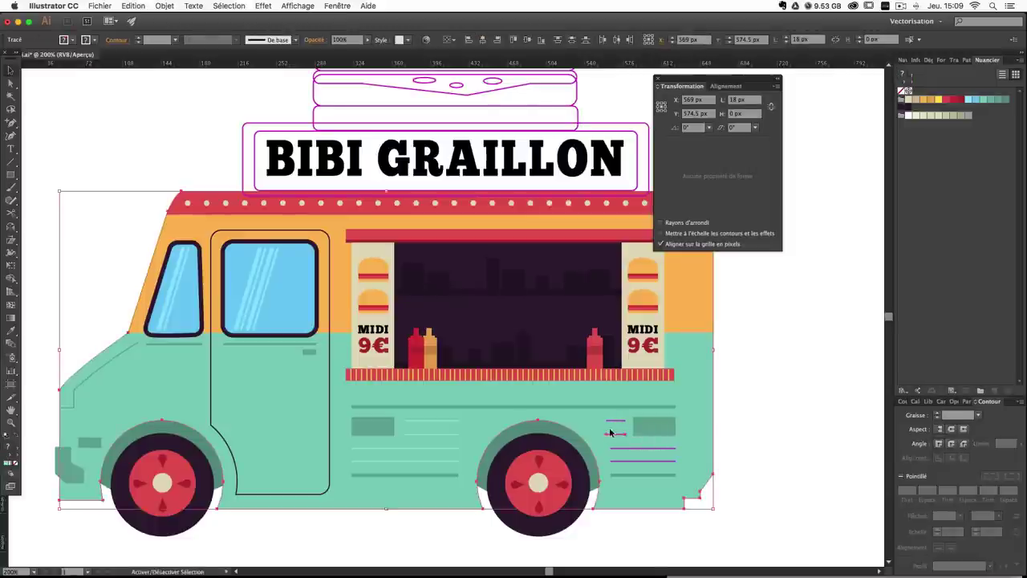
Shorten the two short magenta lines beside the rear vent to 14 px wide by moving in their front ends.
left_click(614, 421)
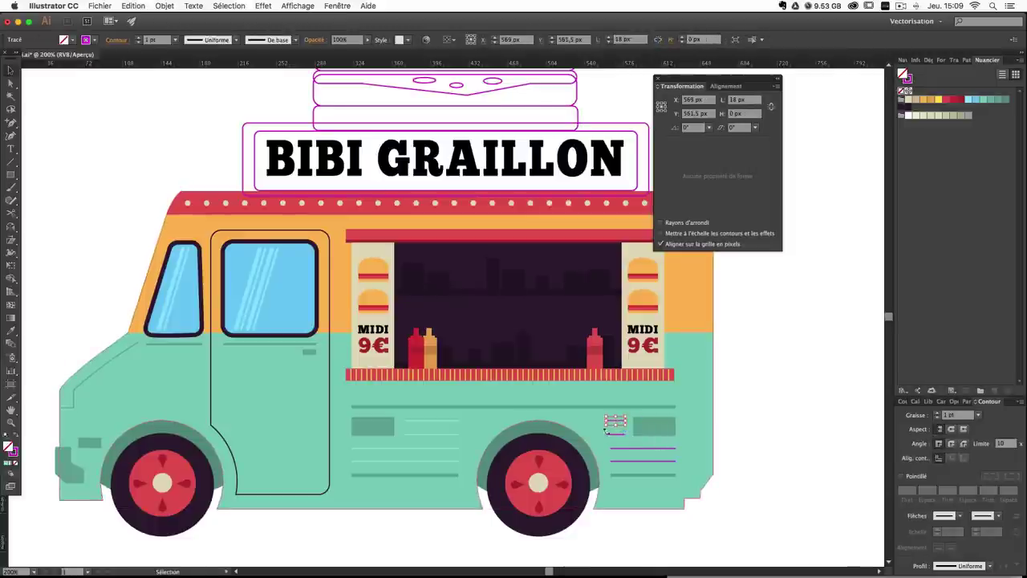
left_click(617, 434, "shift")
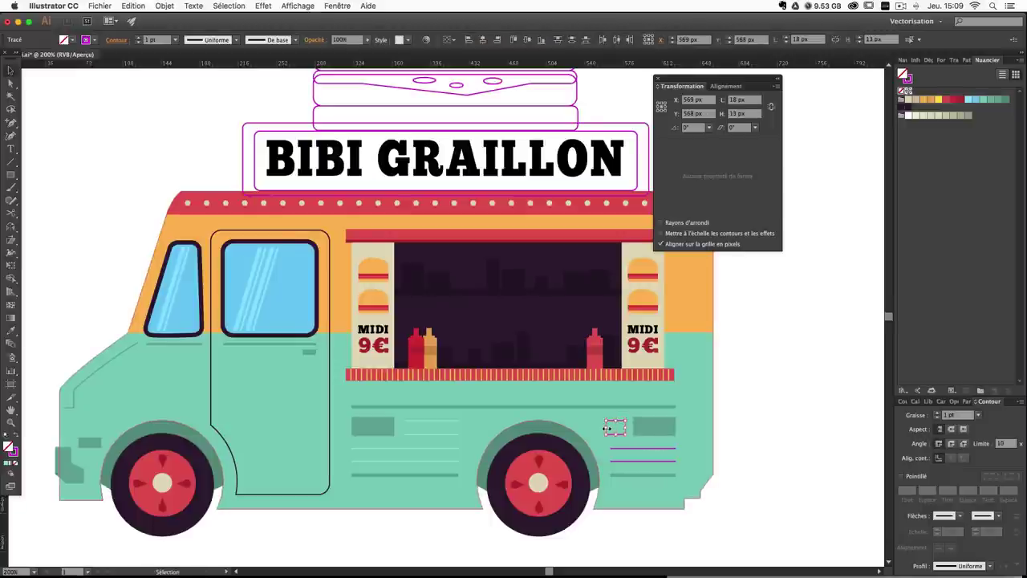
left_click_drag(606, 427, 612, 429)
left_click(724, 417)
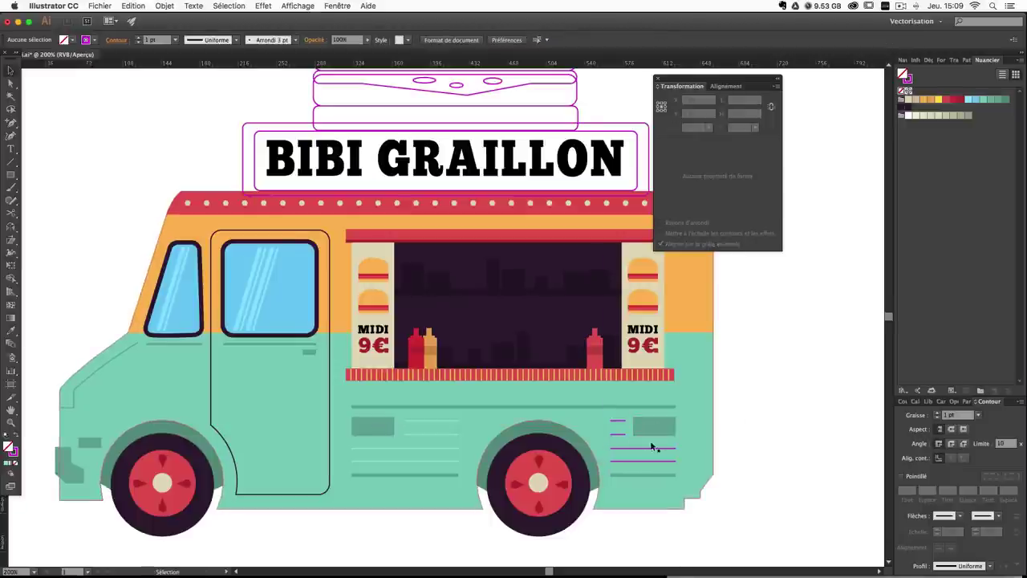
Expand the four magenta lines behind the rear wheel into filled shapes.
left_click(623, 448)
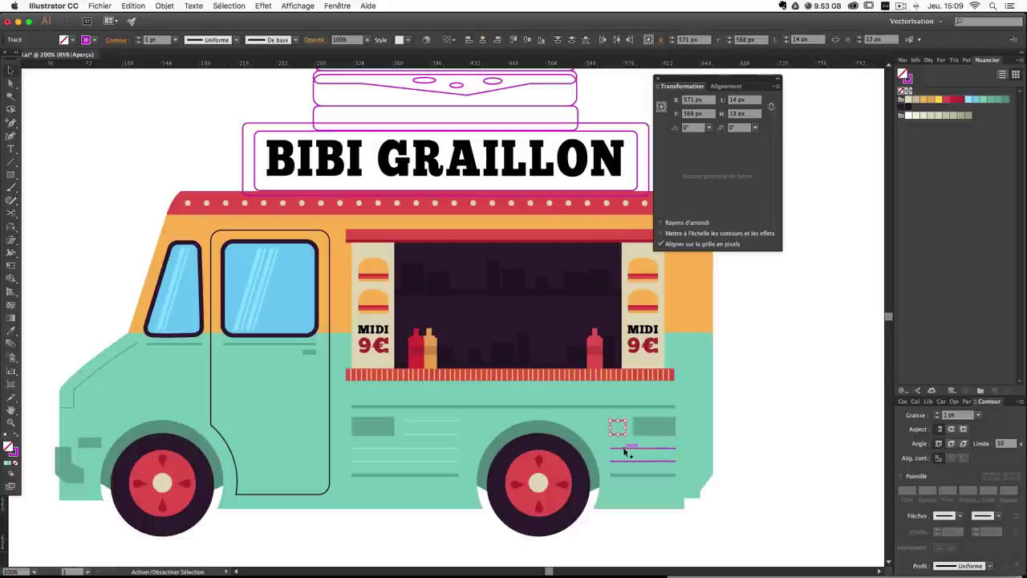
left_click(138, 6)
mouse_move(165, 6)
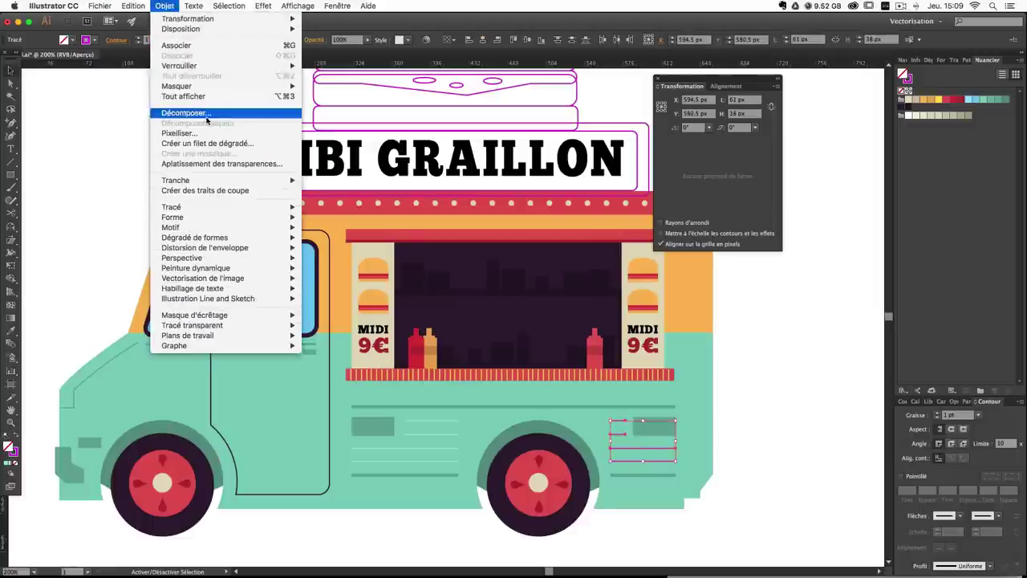
left_click(209, 114)
key("Return")
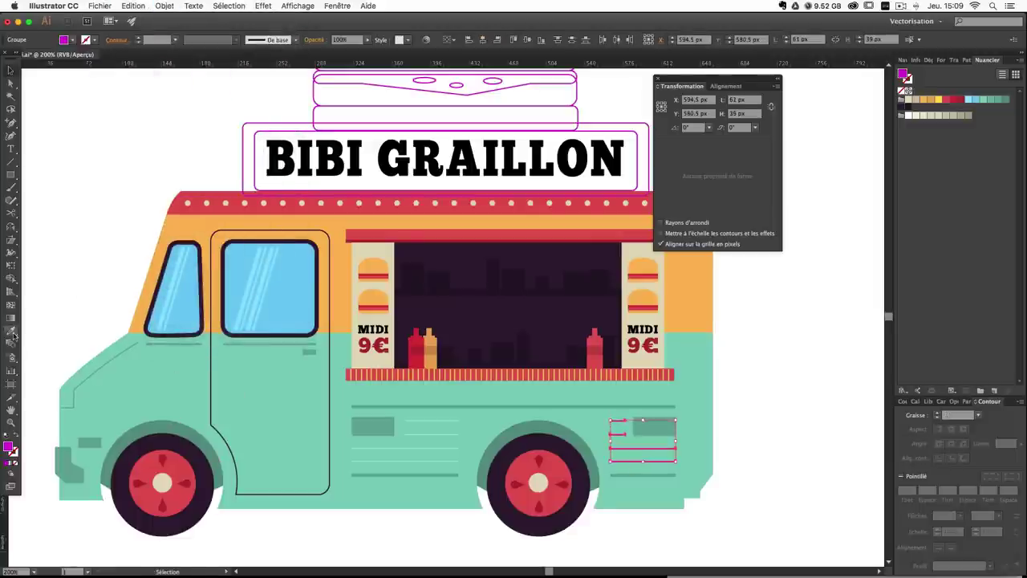
Recolour the expanded lines with the light mint sampled from the matching lines ahead of the rear wheel.
left_click(12, 331)
left_click(450, 419)
left_click(752, 391, "super")
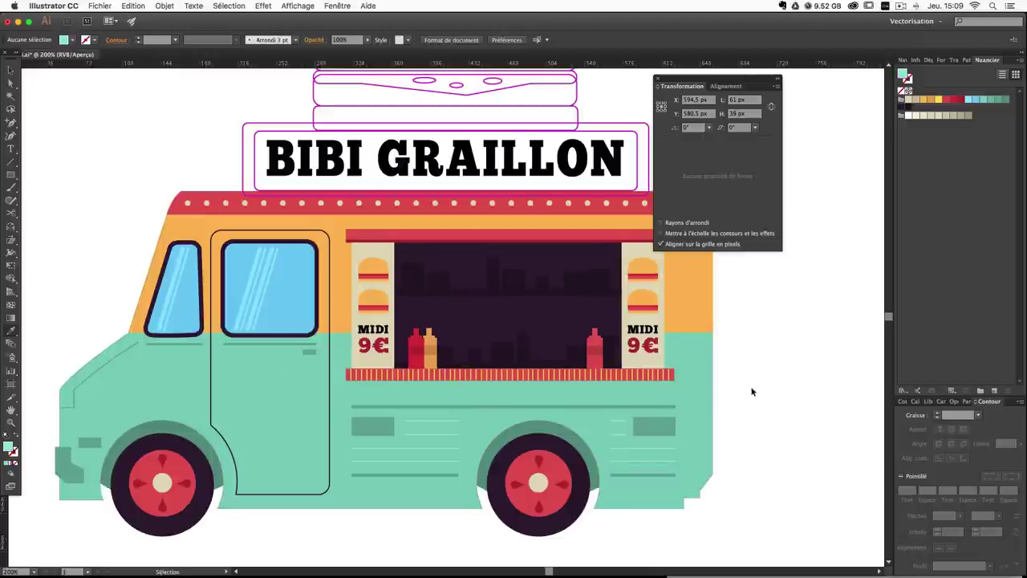
left_click_drag(486, 297, 573, 319)
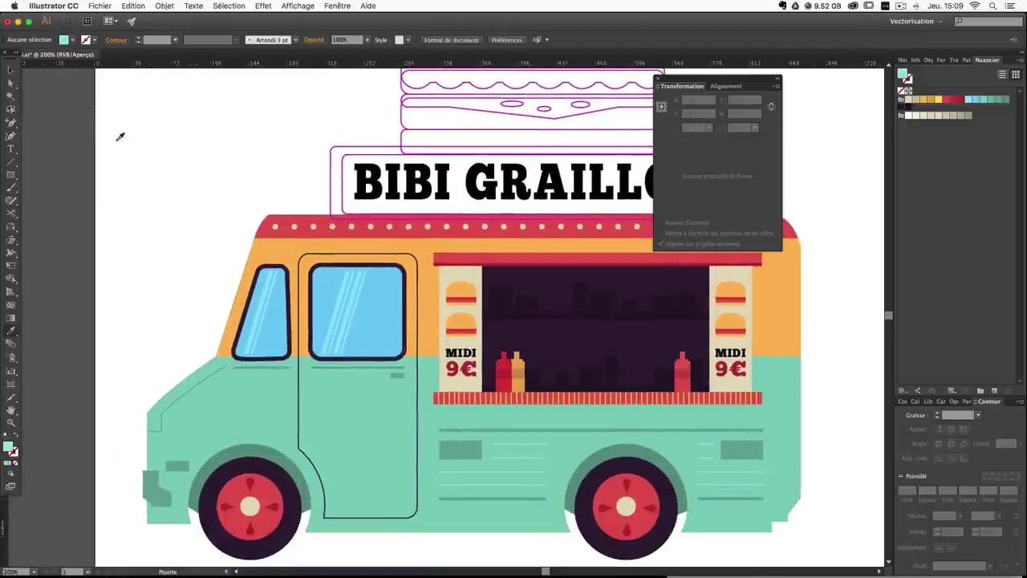
scroll(231, 255, "down", 3)
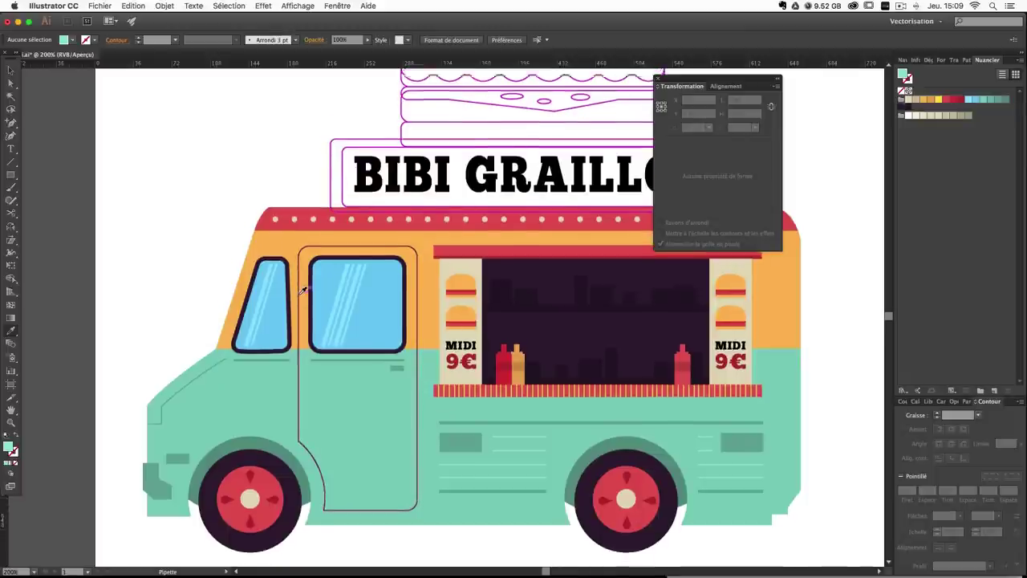
left_click_drag(126, 250, 204, 246)
left_click_drag(301, 251, 270, 291)
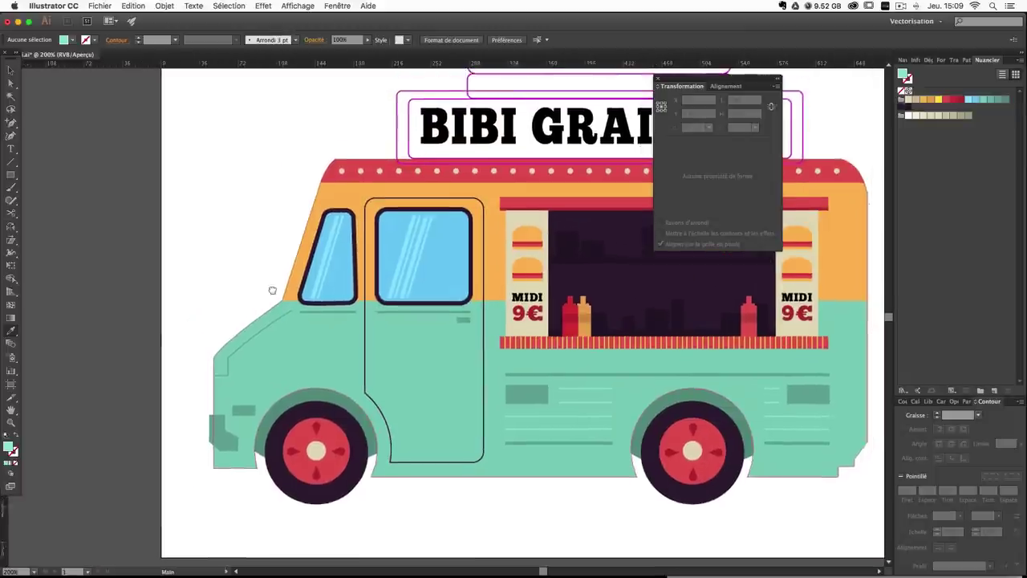
left_click_drag(417, 271, 308, 305)
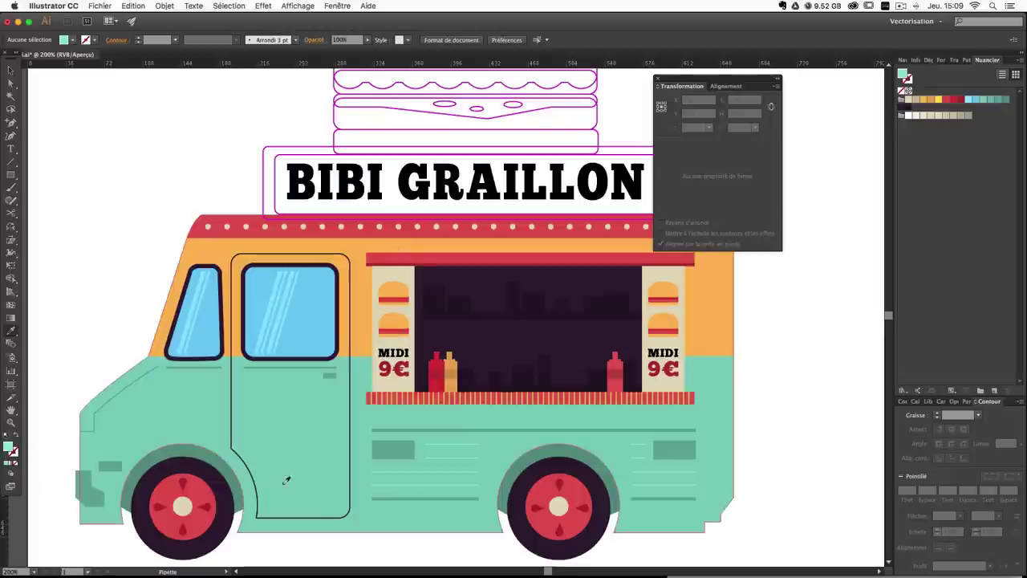
left_click_drag(399, 367, 407, 316)
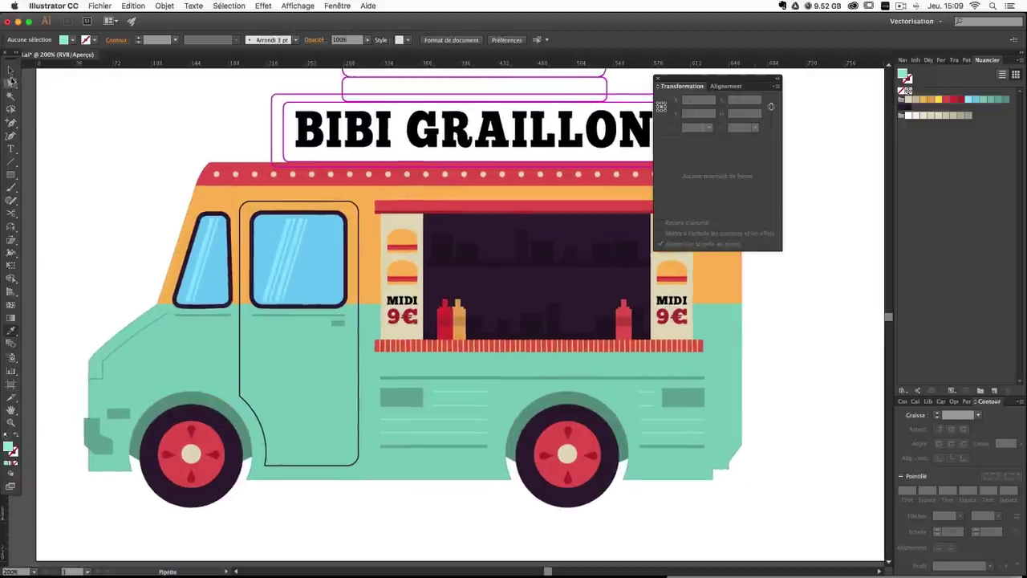
Draw a circle about 58 px in diameter on the lower half of the truck's door and nudge it into place.
left_click(919, 402)
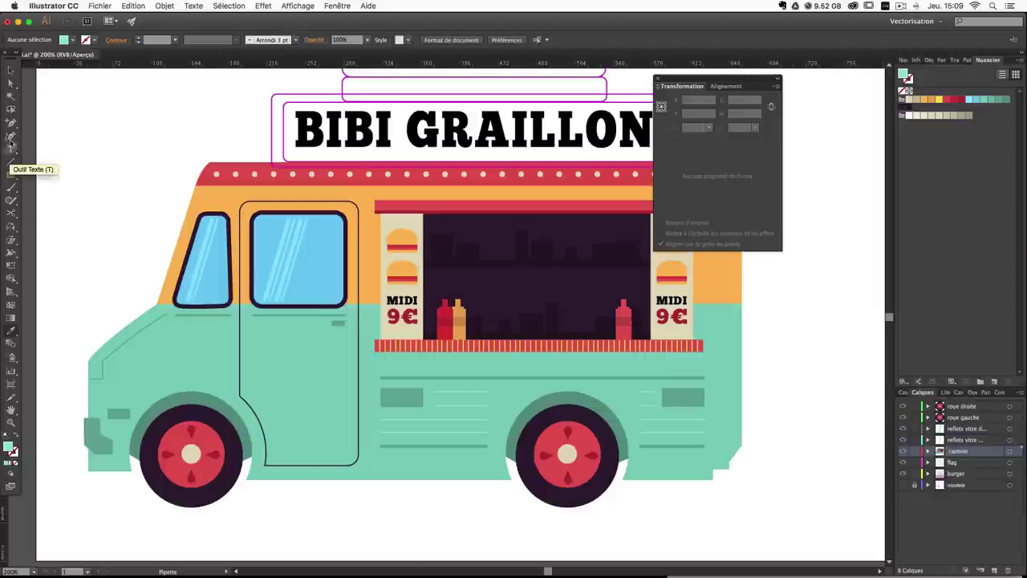
left_click(12, 173)
left_click_drag(12, 172, 62, 201)
left_click_drag(133, 320, 217, 311)
mouse_move(366, 333)
left_mouse_down()
mouse_move(417, 397)
mouse_move(434, 401)
mouse_move(418, 382)
mouse_move(425, 392)
left_mouse_up()
key("Left")
key("Left")
key("Left")
key("Left")
key("Left")
key("Left")
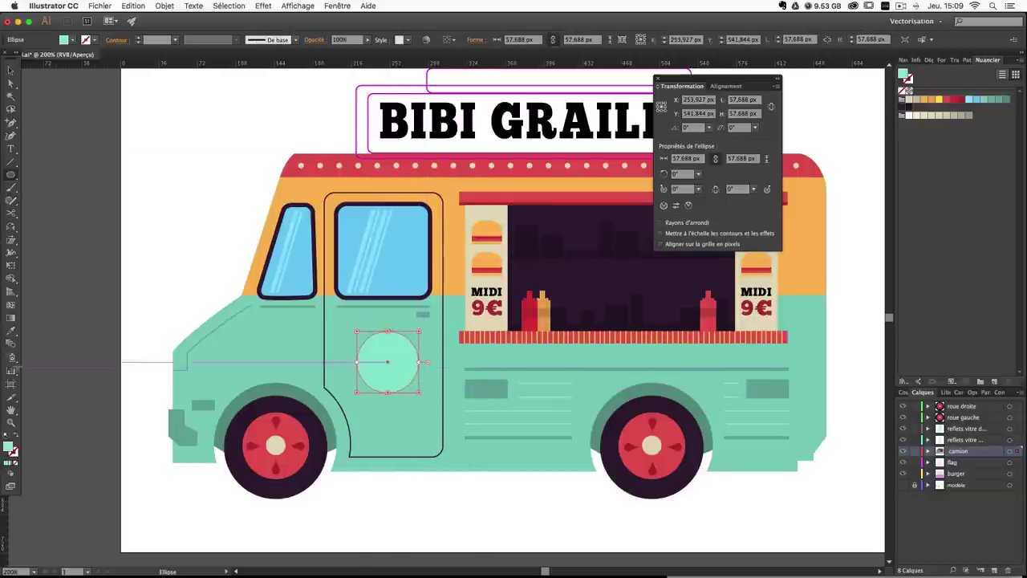
key("Up")
Fill the door circle with the dark purple-black swatch and deselect it.
left_click(12, 331)
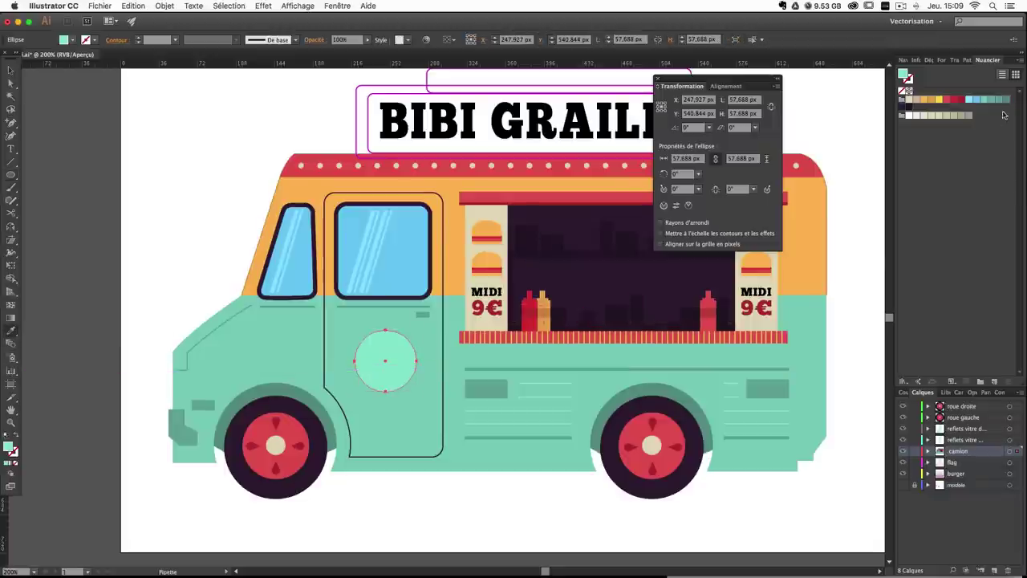
left_click(908, 111)
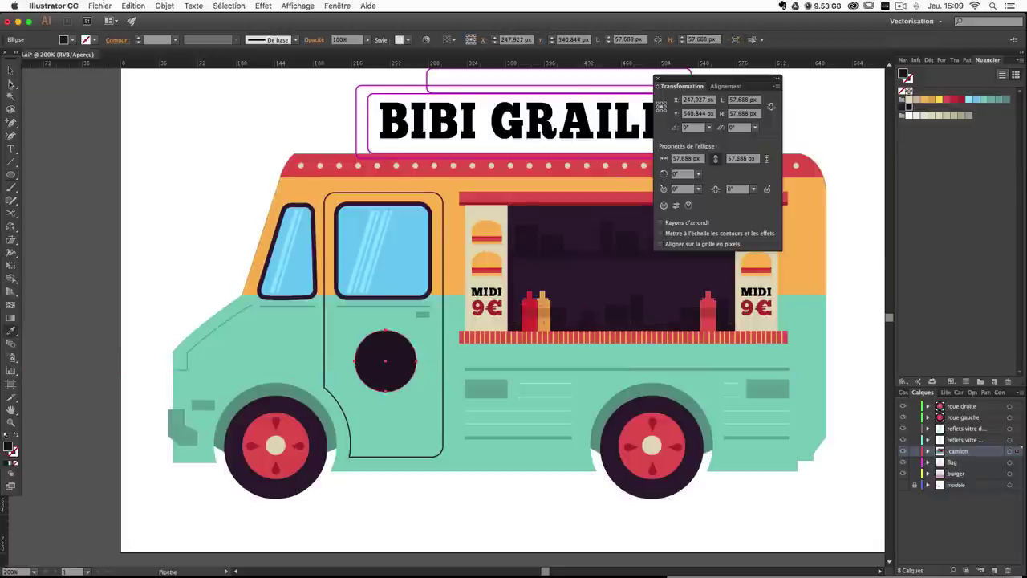
left_click(11, 71)
left_click(271, 181)
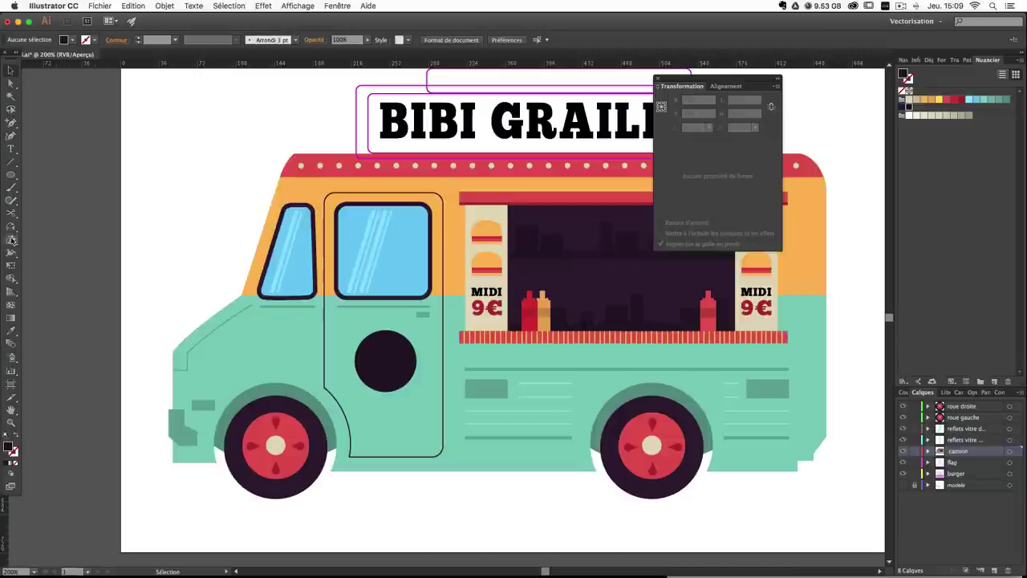
Add the text "BIBI" in 20 pt ChunkFive Roman beside the cab and convert it to outlines.
left_click(11, 149)
left_click(199, 277)
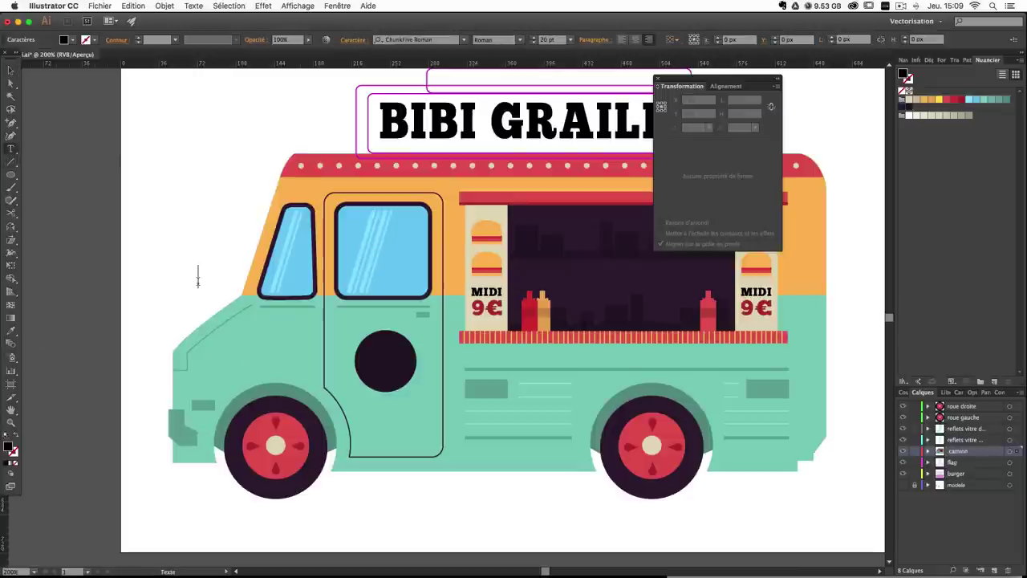
type("BIBI")
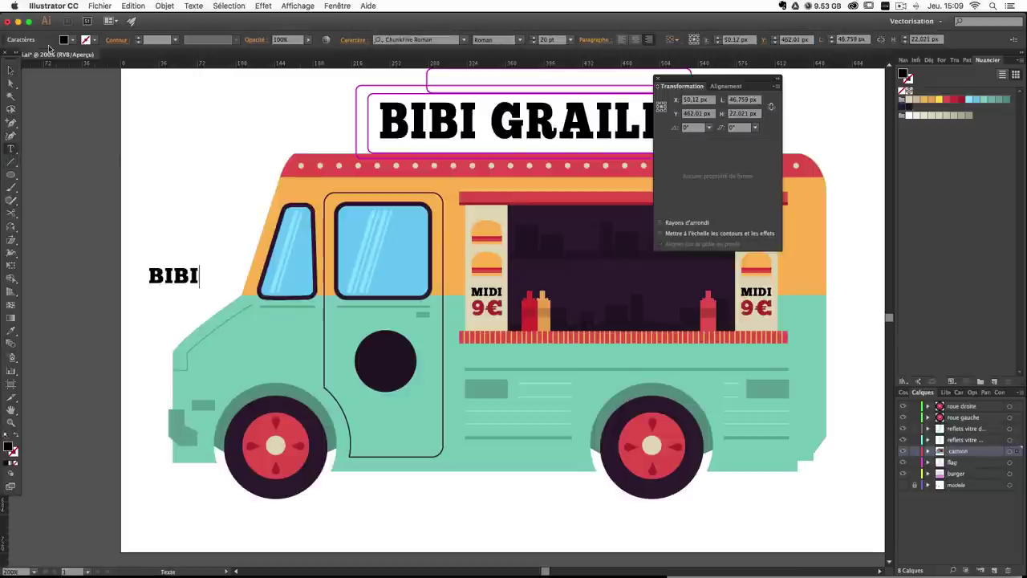
left_click(11, 70)
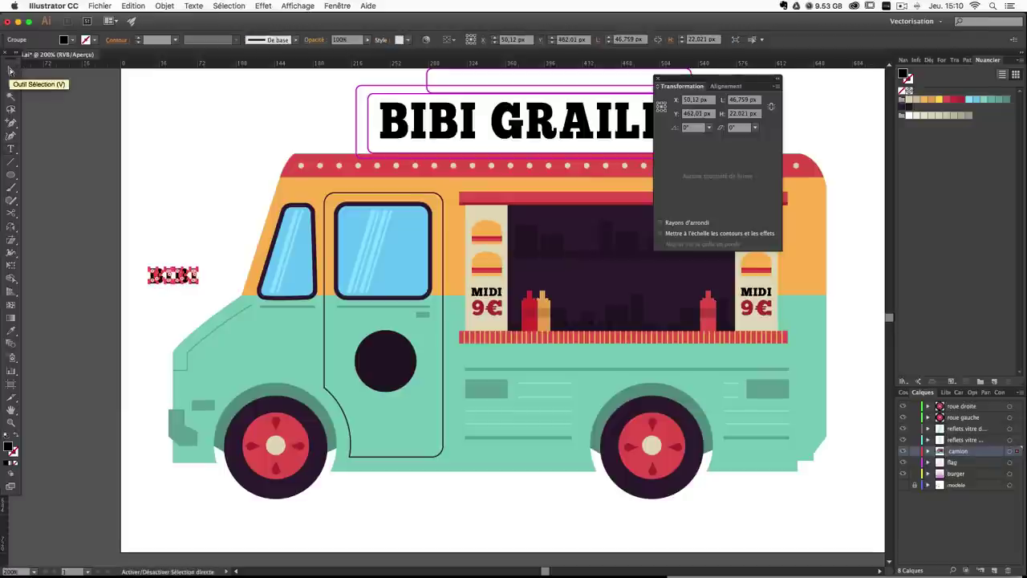
key("super+shift+o")
Colour the small BIBI lettering with the beige sampled from the price panel beside the serving window.
left_click(11, 343)
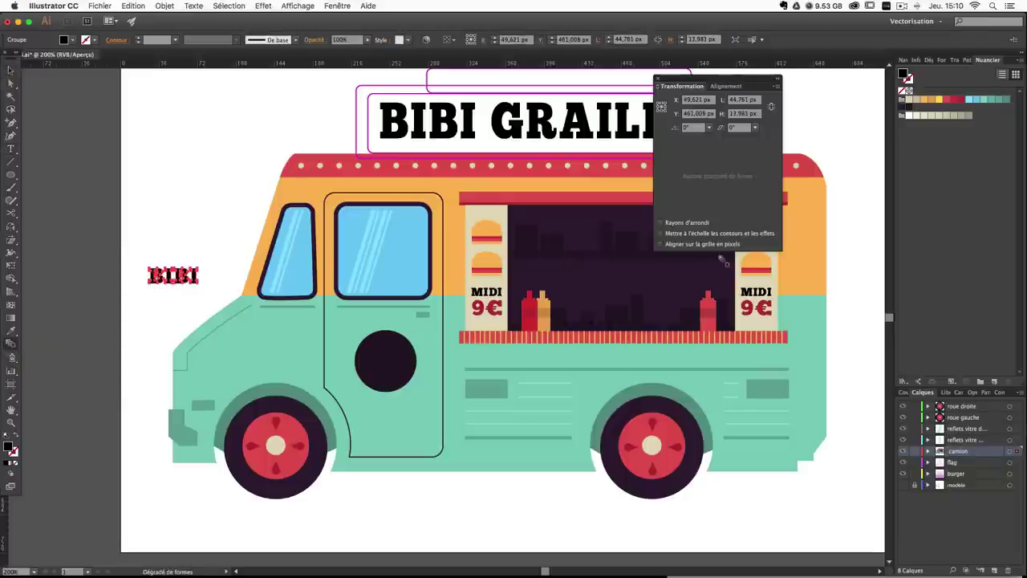
left_click(12, 331)
left_click(483, 210)
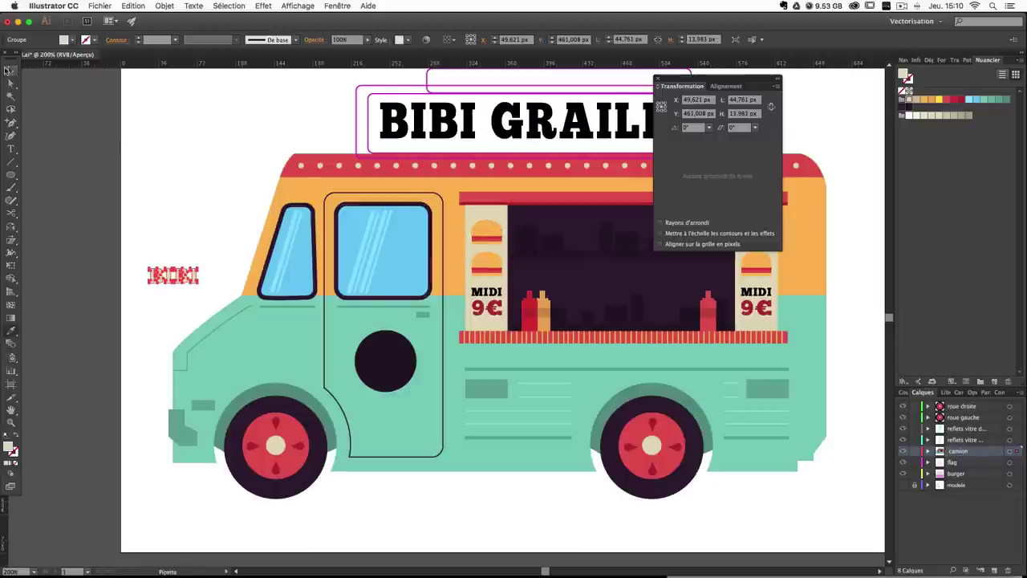
Move the small BIBI lettering onto the dark door circle and scale it down to about 42 px wide.
left_click(11, 70)
left_click_drag(193, 275, 386, 362)
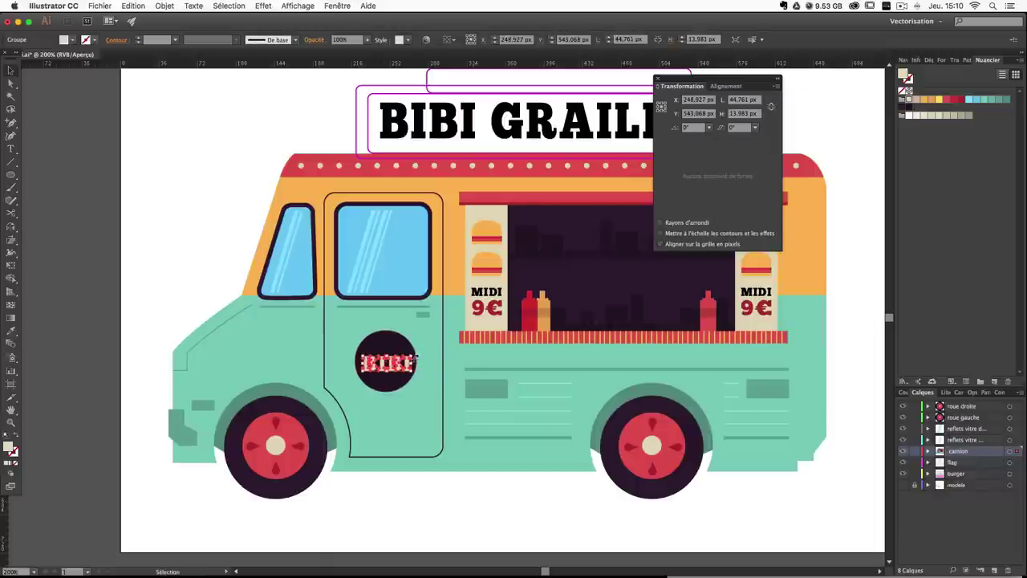
left_click(497, 554)
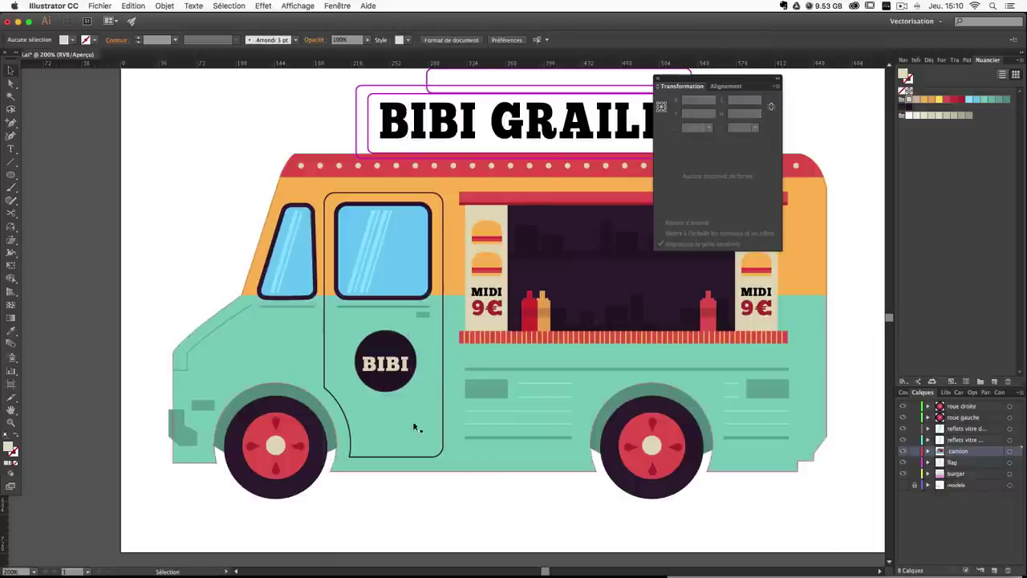
left_click(408, 364)
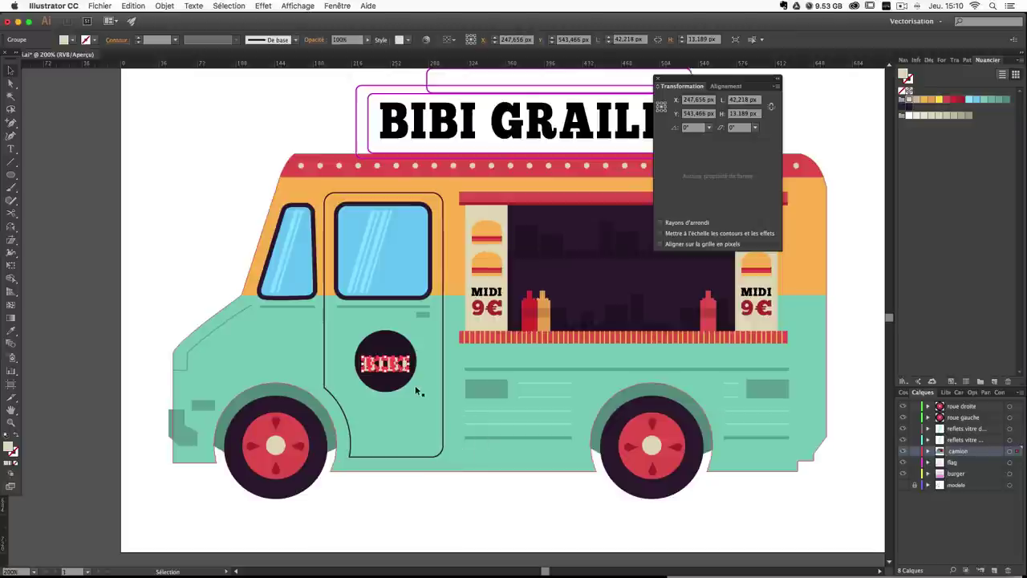
left_click(478, 479)
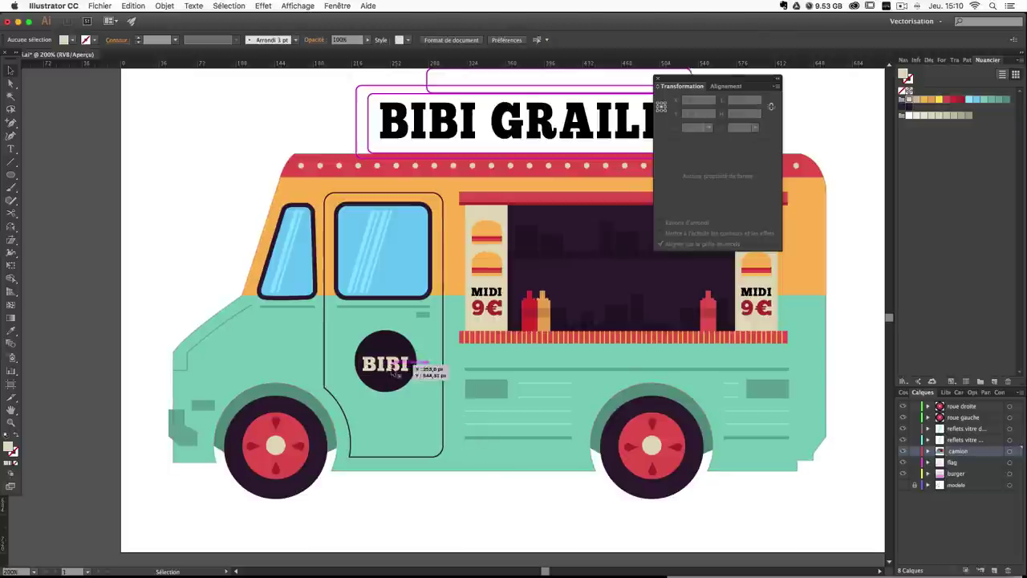
Fine-tune the positions of the BIBI lettering and the dark circle so the lettering sits centred in it.
left_click_drag(393, 370, 392, 370)
left_click(494, 446)
left_click(183, 178)
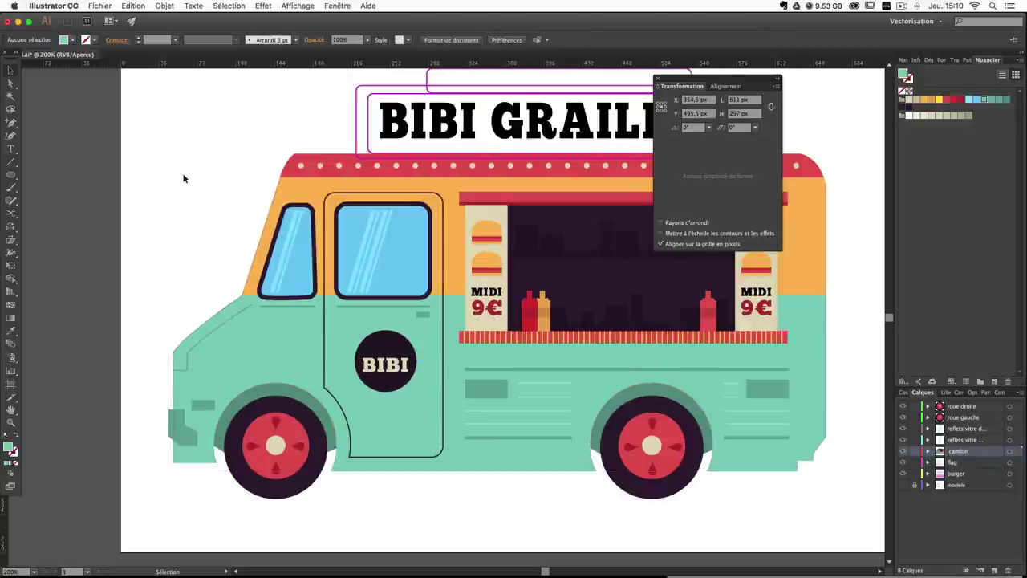
left_click(400, 364)
left_click(67, 135)
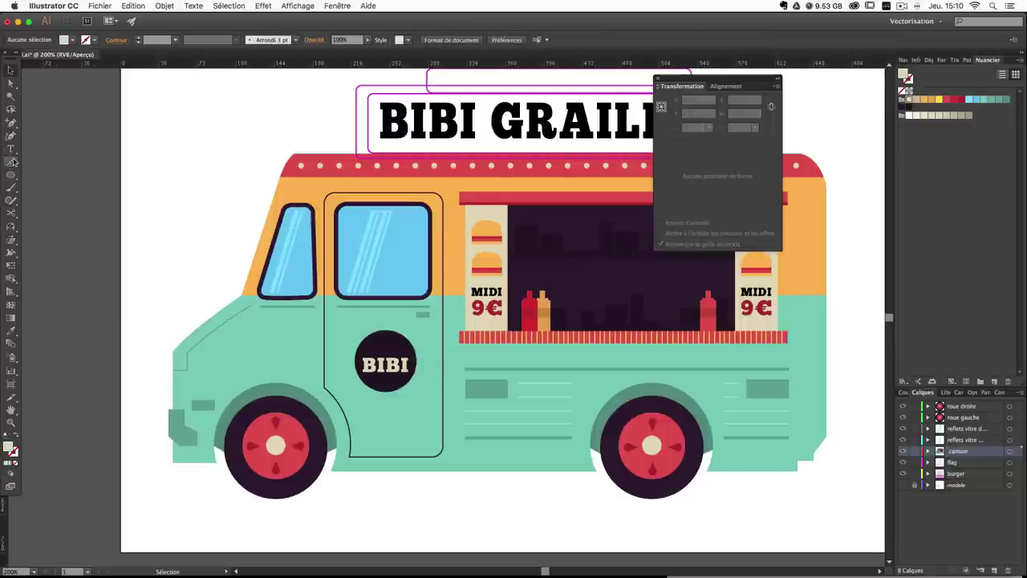
left_click(11, 185)
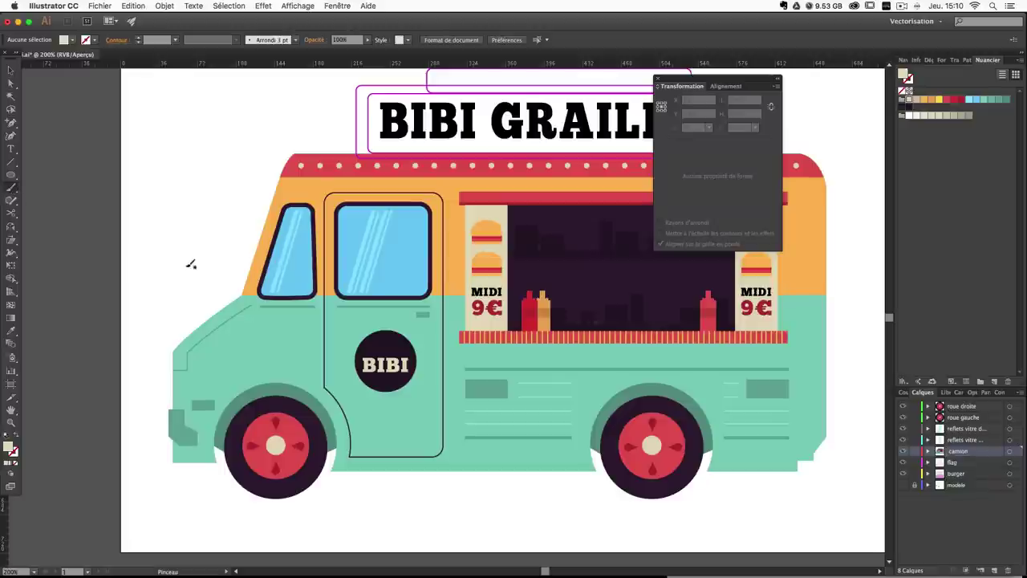
left_click_drag(392, 344, 392, 344)
left_click(73, 298, "super")
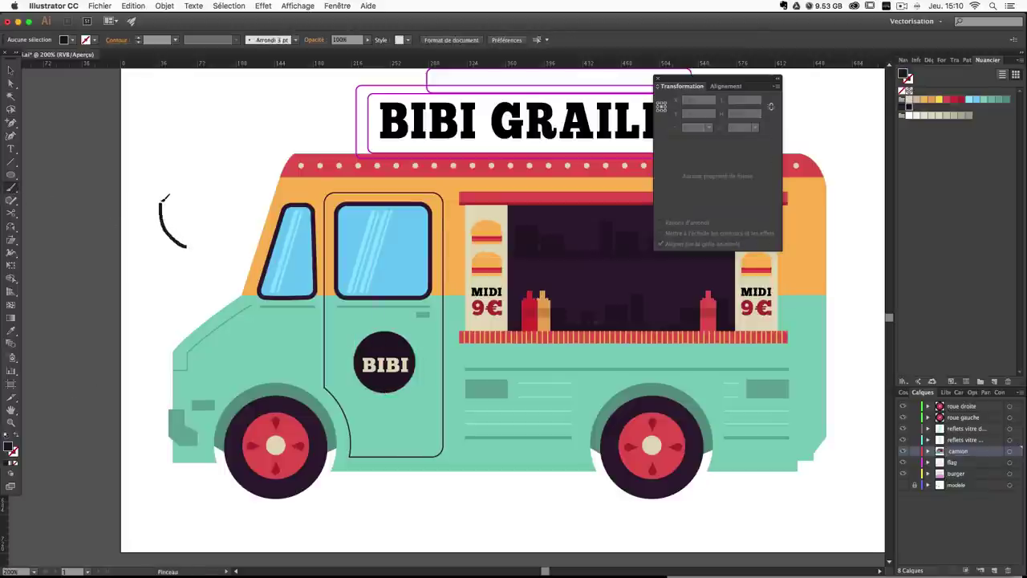
Draw a heart outline about 74 px wide in the empty area in front of the cab with the Paintbrush tool.
left_click_drag(167, 195, 180, 172)
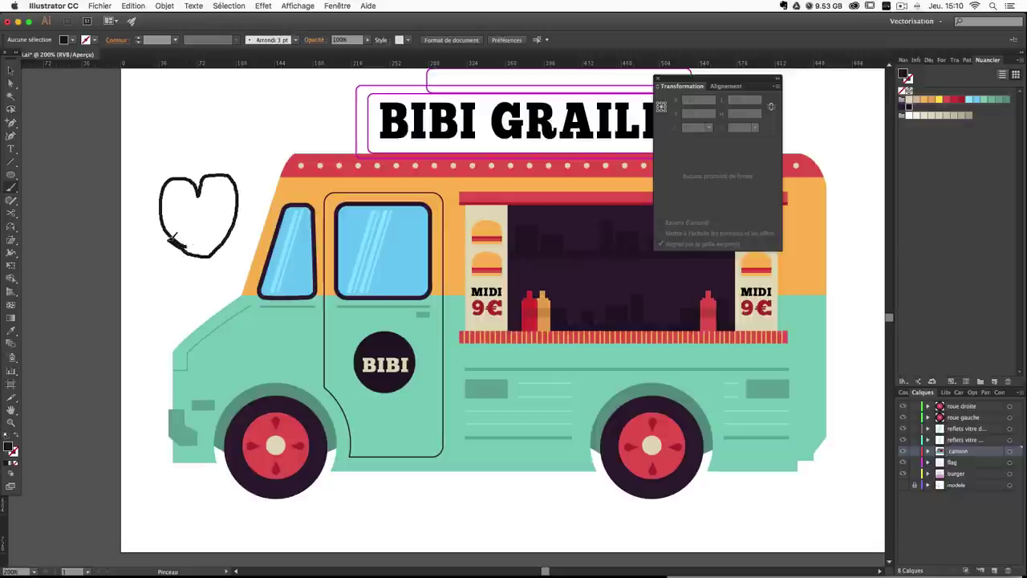
left_click_drag(166, 215, 188, 245)
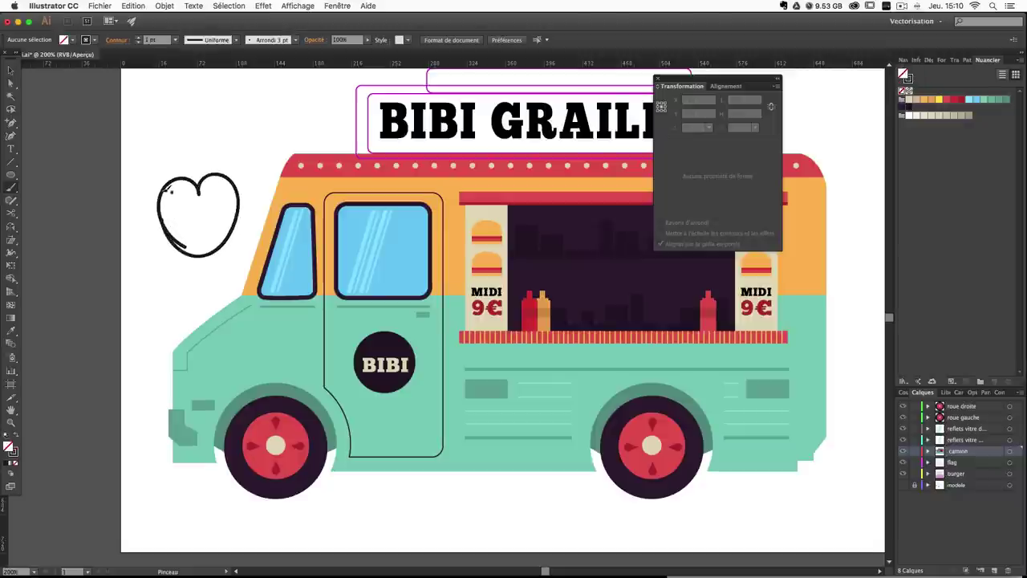
key("v")
left_click(195, 255, "super")
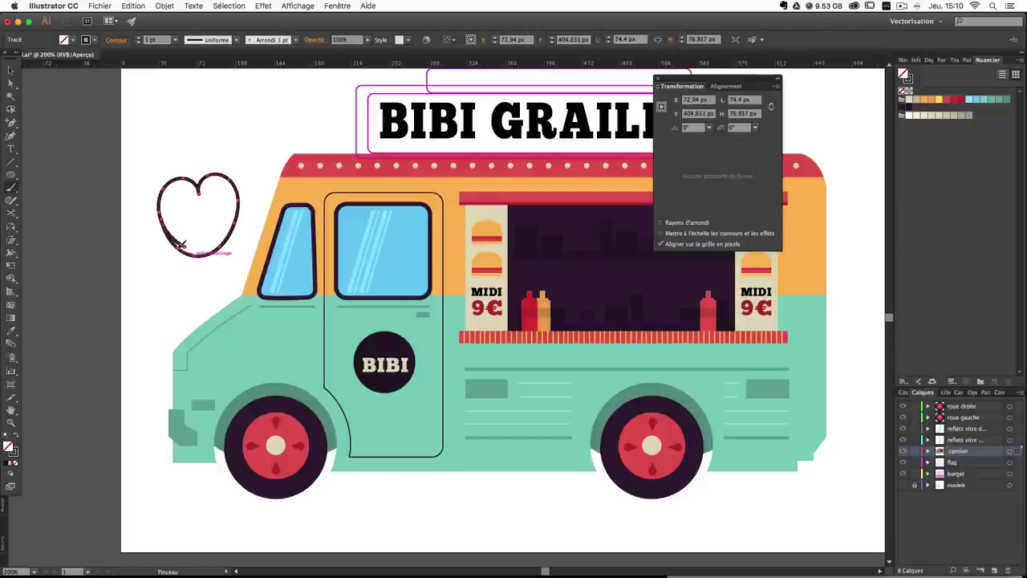
Redraw parts of the heart's side and lower tip with the Paintbrush to smooth it and lengthen it to about 81 px high.
left_click(164, 218, "super")
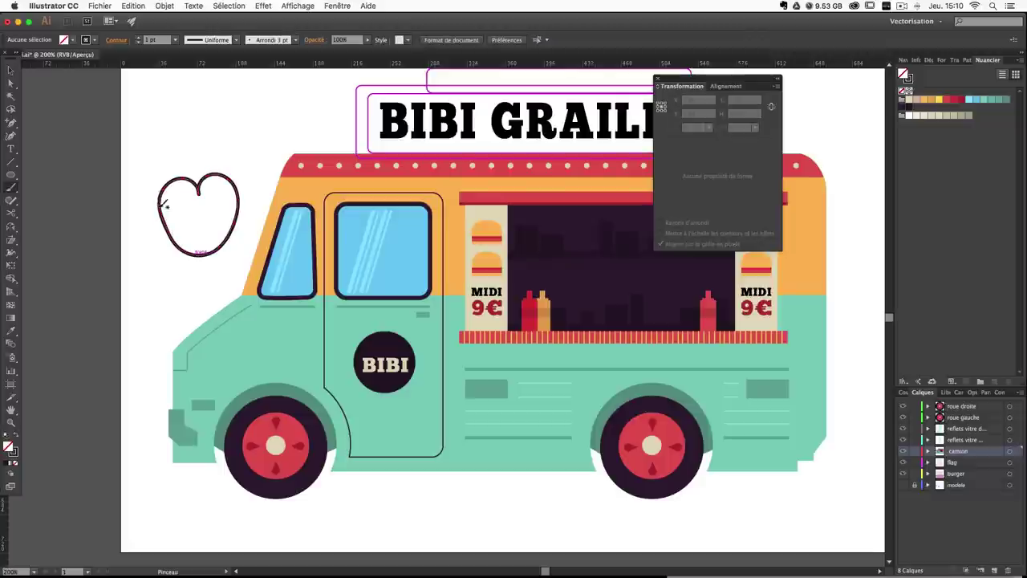
left_click(163, 210, "super")
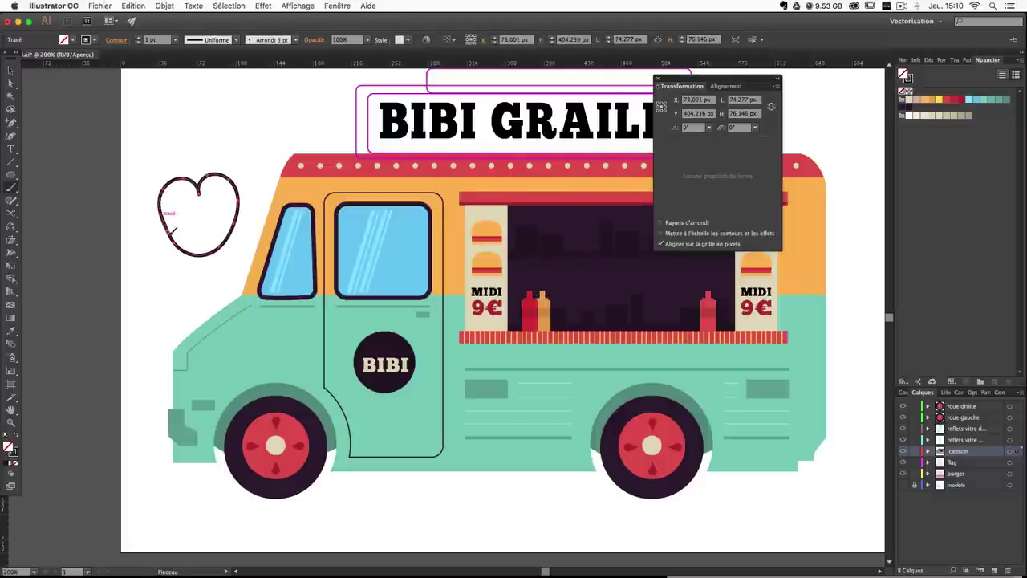
left_click(193, 248, "super")
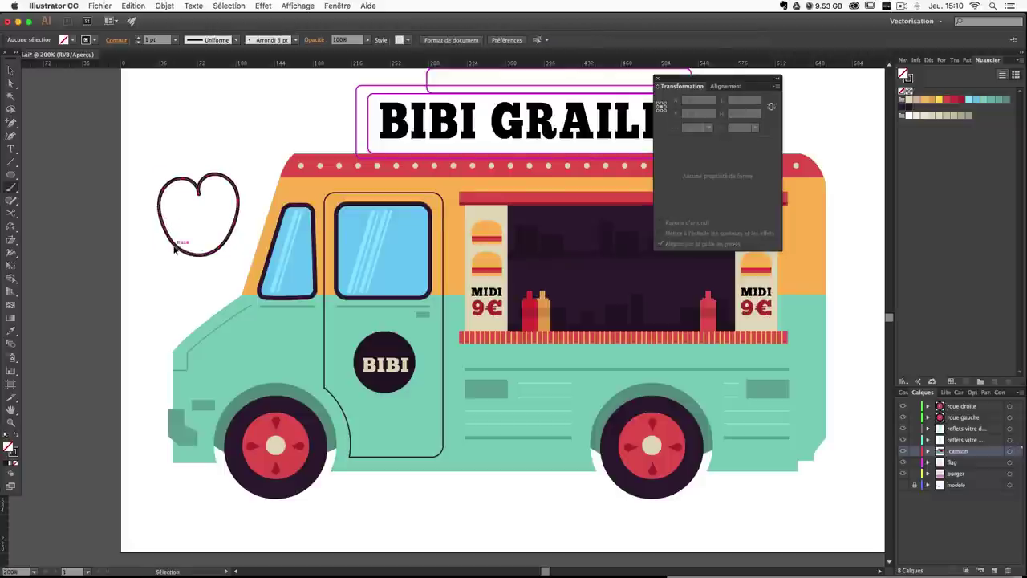
left_click(172, 239, "super")
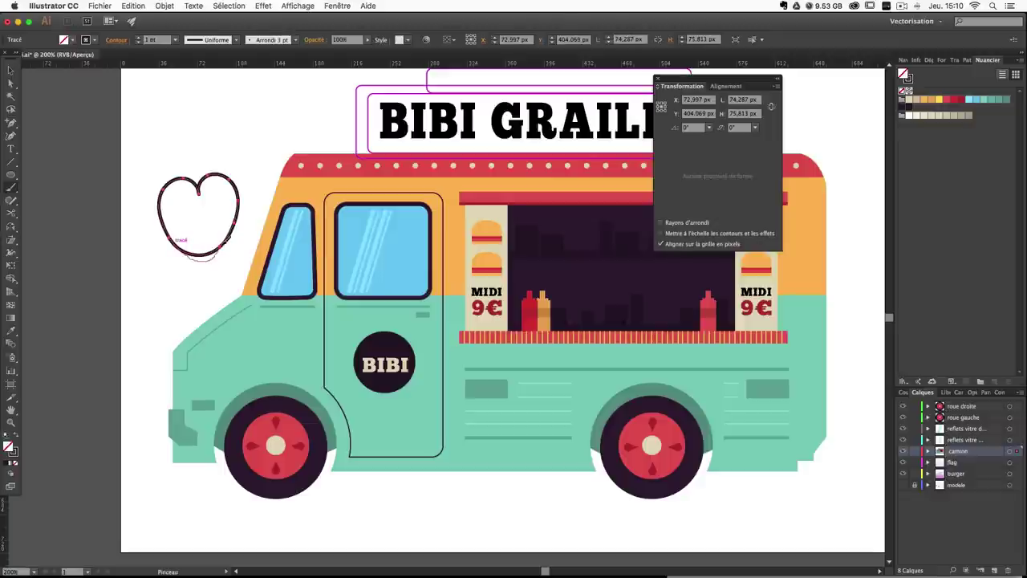
left_click(227, 239, "super")
left_click(217, 253, "super")
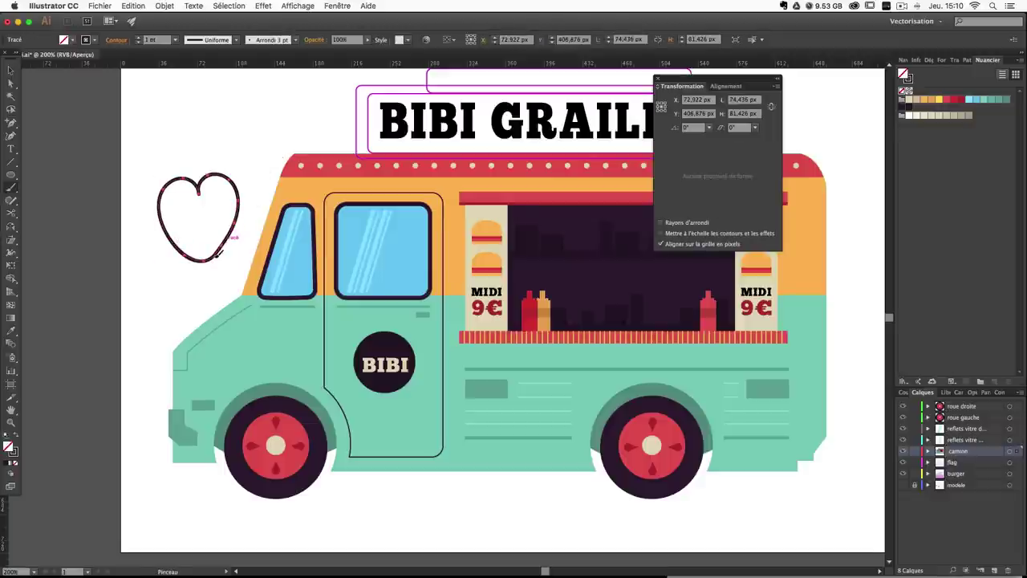
left_click(237, 226, "super")
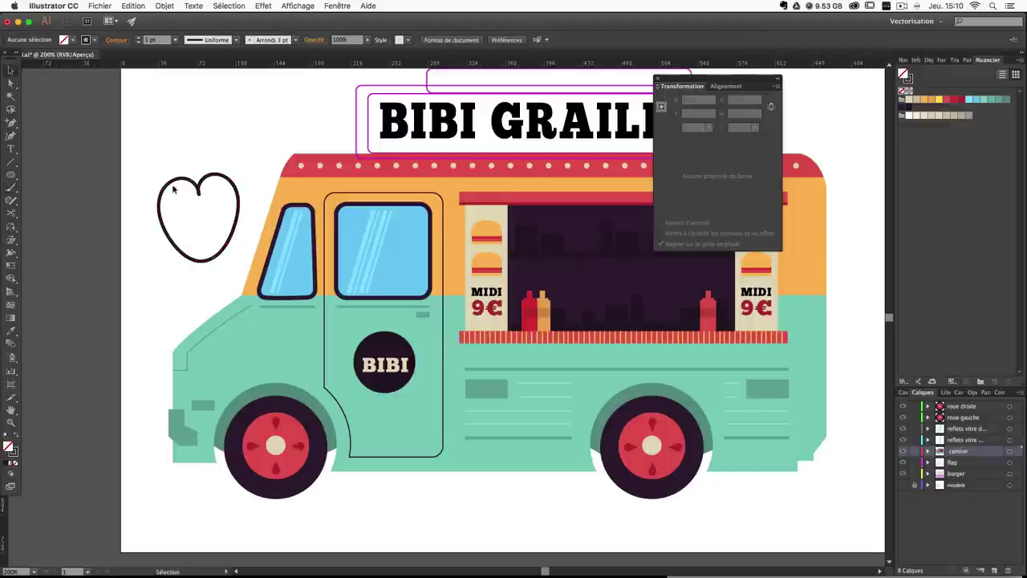
Tilt the heart slightly clockwise and turn its outline into a solid red fill without a stroke.
left_click(230, 205, "super")
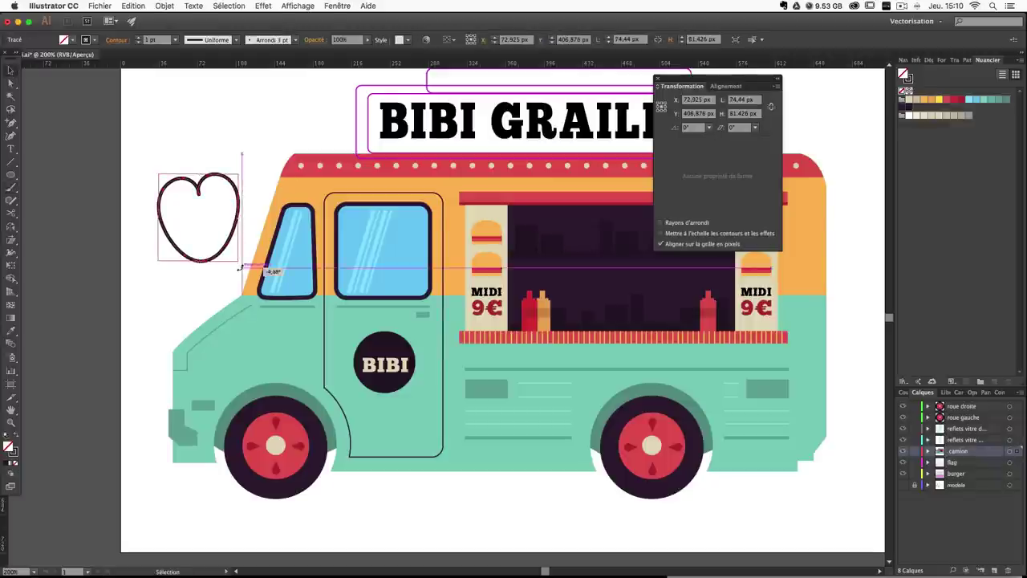
left_click(13, 436)
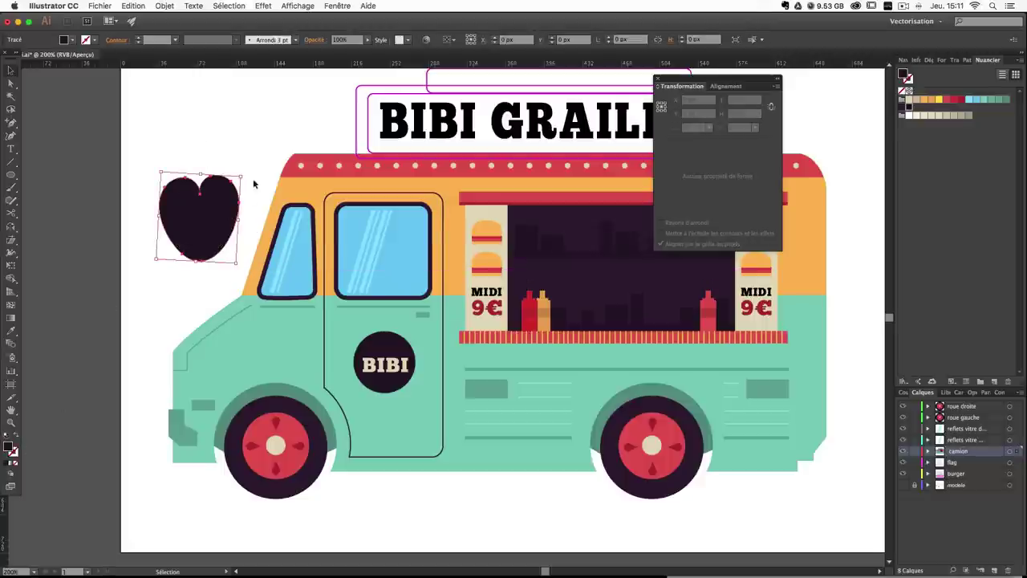
left_click(9, 335)
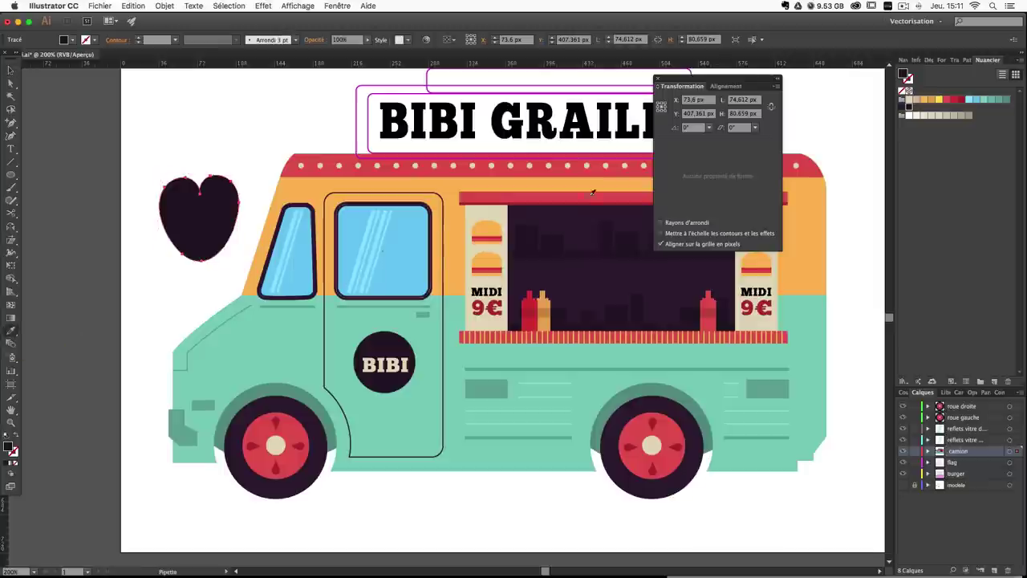
left_click(947, 101)
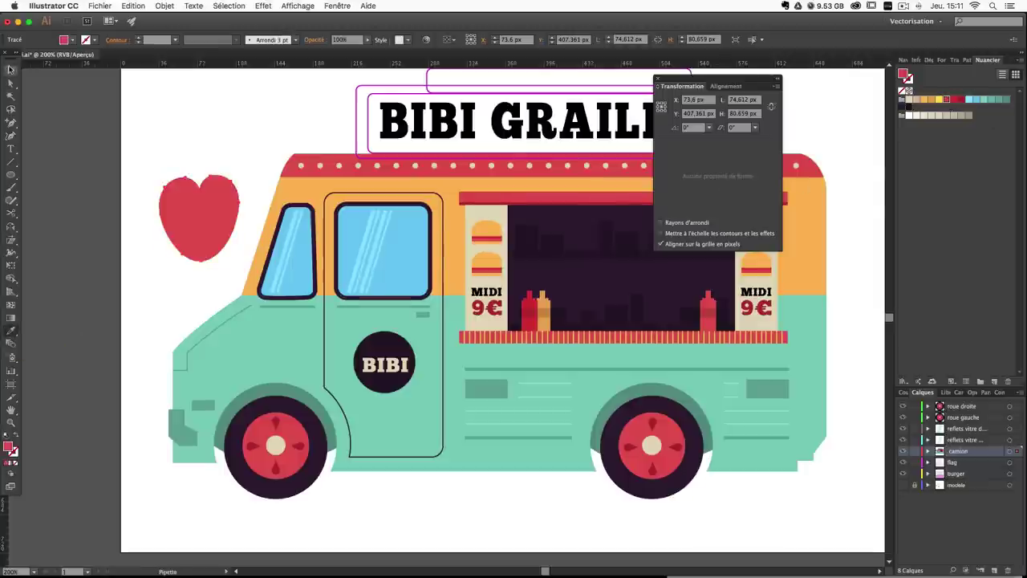
Move the red heart onto the dark door circle above the BIBI lettering and scale it down to about 15 px wide.
left_click(11, 69)
left_click_drag(160, 172, 382, 347)
double_click(383, 347)
double_click(309, 291)
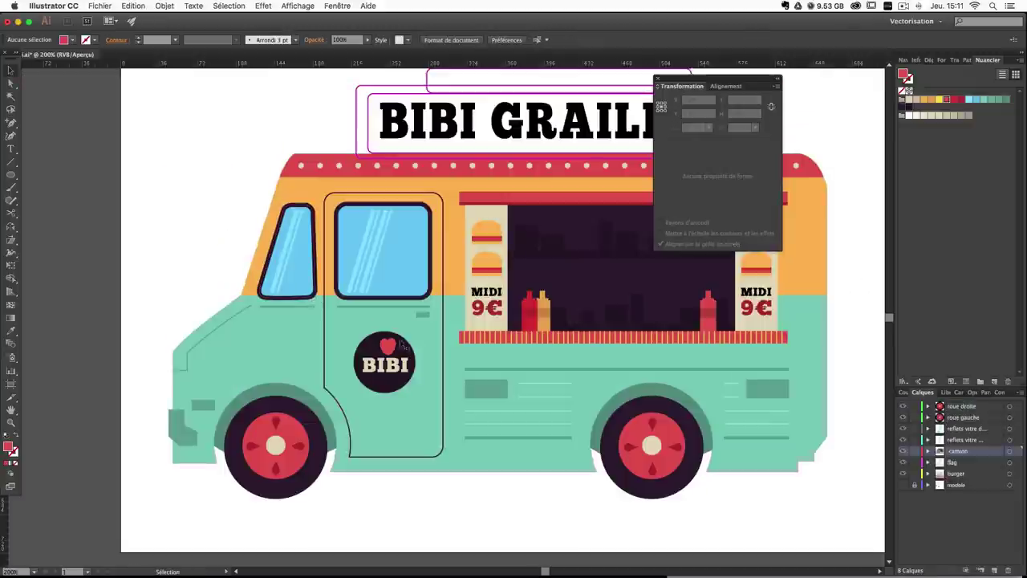
left_click_drag(398, 337, 397, 343)
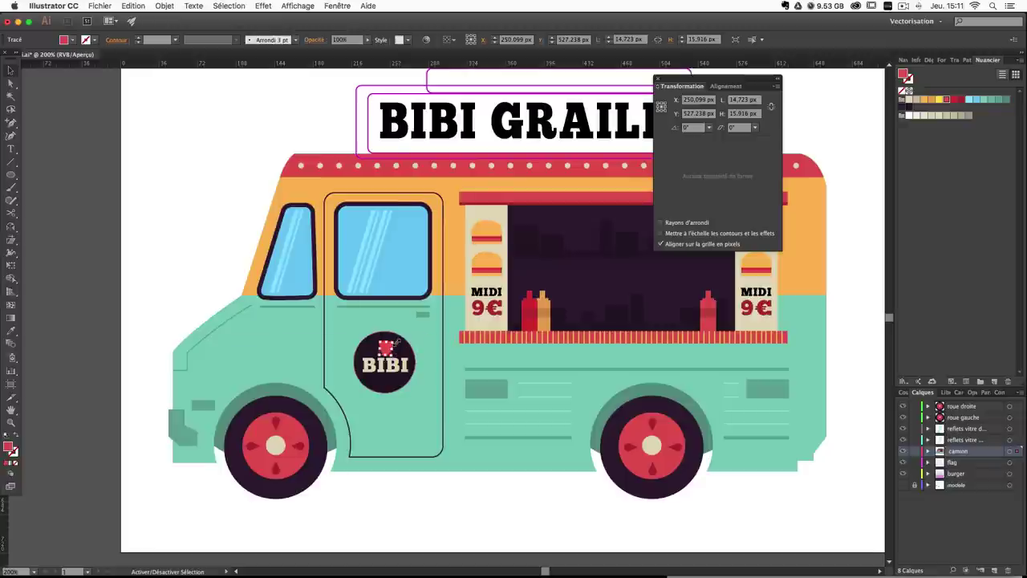
Shrink the door heart to about 8.5 px wide and adjust its position just above the BIBI lettering.
left_click(404, 421)
left_click(388, 350)
key("Up")
key("Up")
left_click(385, 345)
left_click(435, 456)
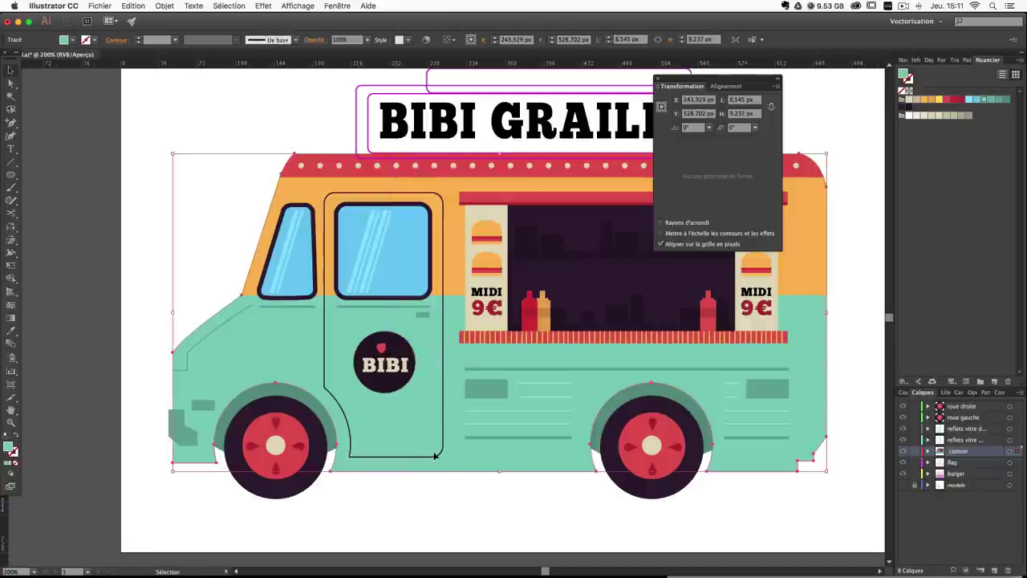
left_click(455, 495)
Fill the outer rectangle of the rooftop BIBI GRAILLON sign with red and give it a dark red stroke.
left_click_drag(558, 335, 520, 373)
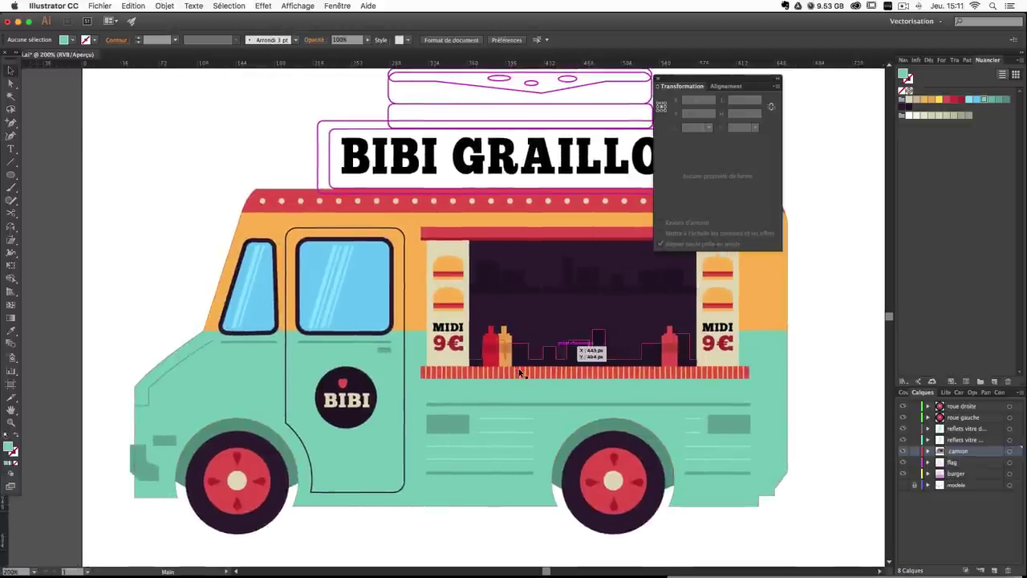
scroll(520, 373, "up", 5)
scroll(520, 373, "right", 3)
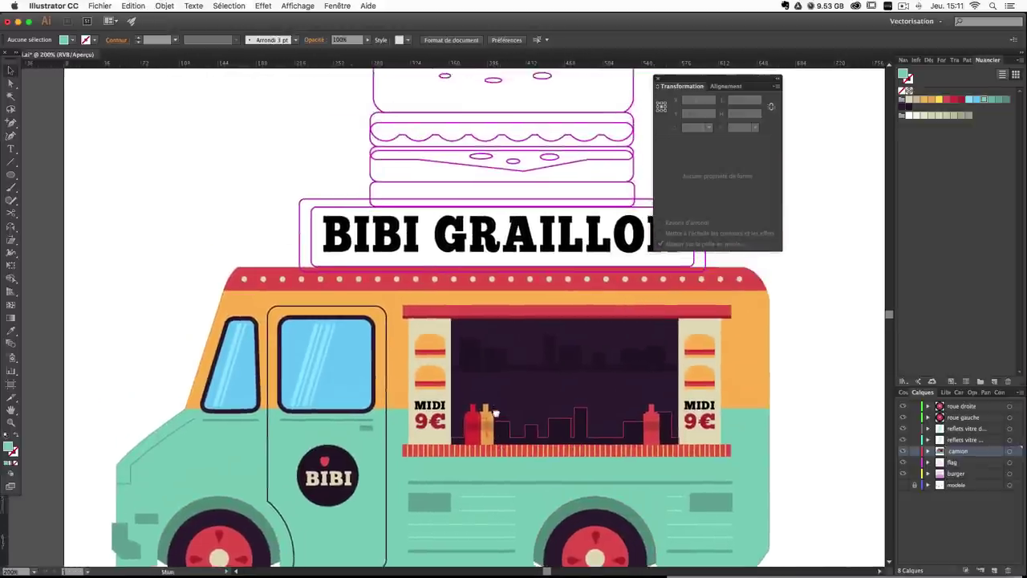
left_click(639, 274)
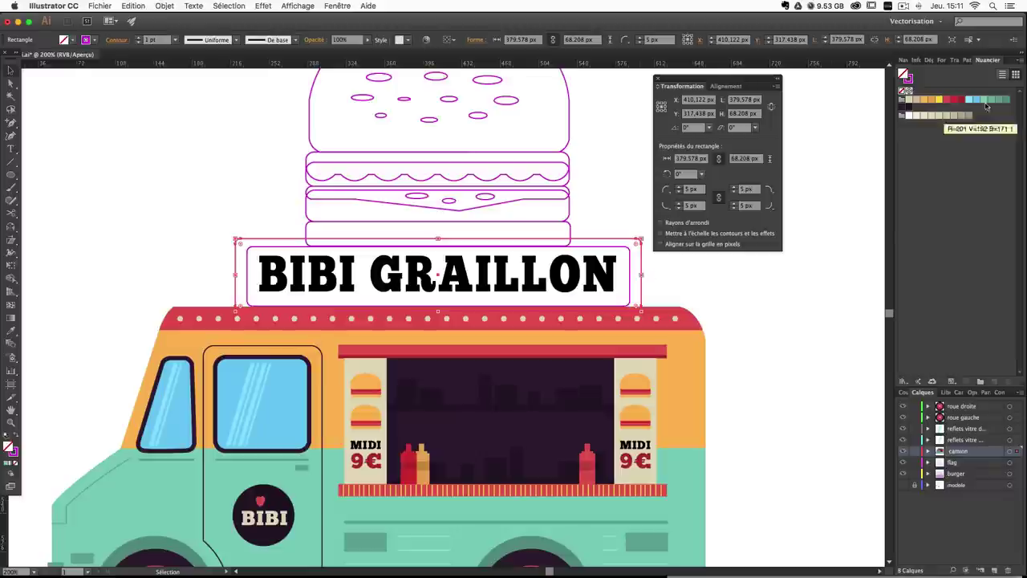
left_click(947, 99)
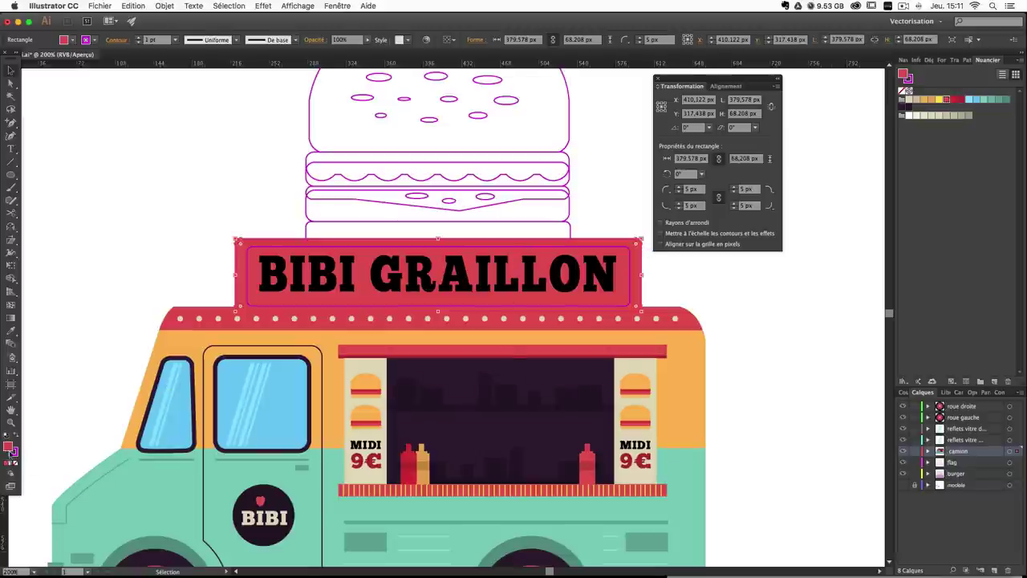
left_click(12, 455)
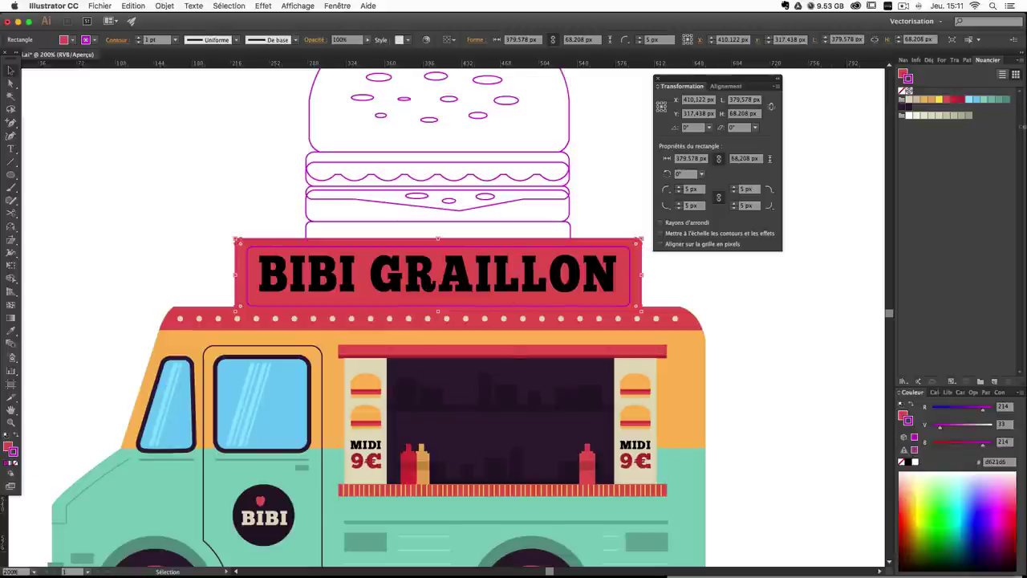
left_click(961, 99)
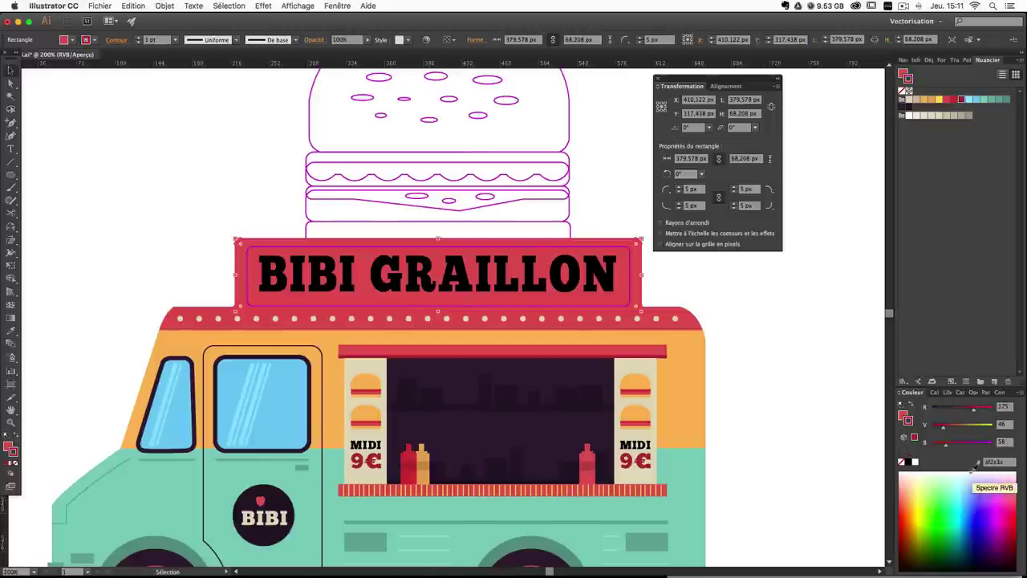
Set the outer sign rectangle's stroke to 4 pt and align it to the inside of the shape.
left_click(1000, 392)
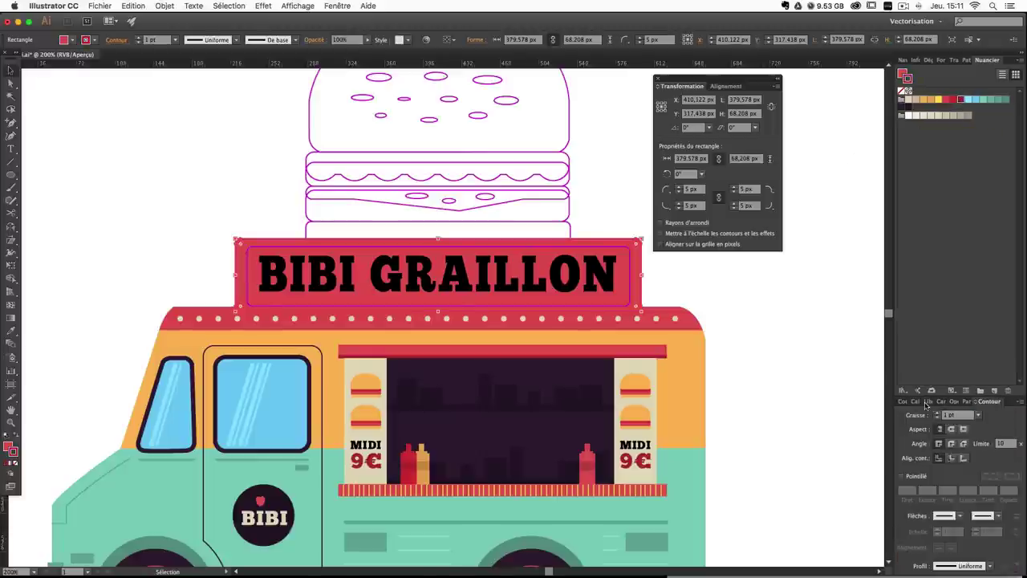
left_click(938, 414)
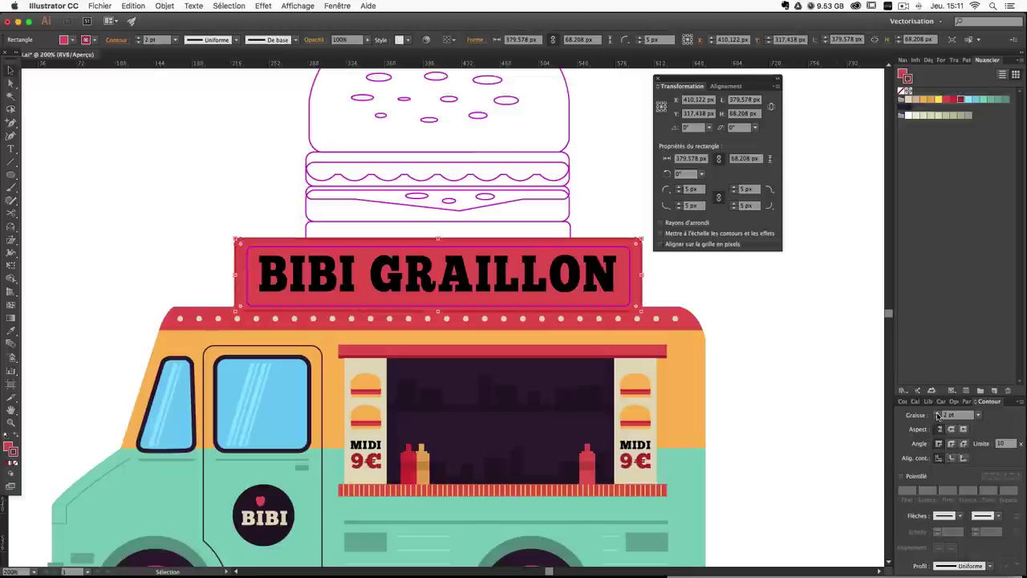
left_click(937, 413)
left_click(937, 414)
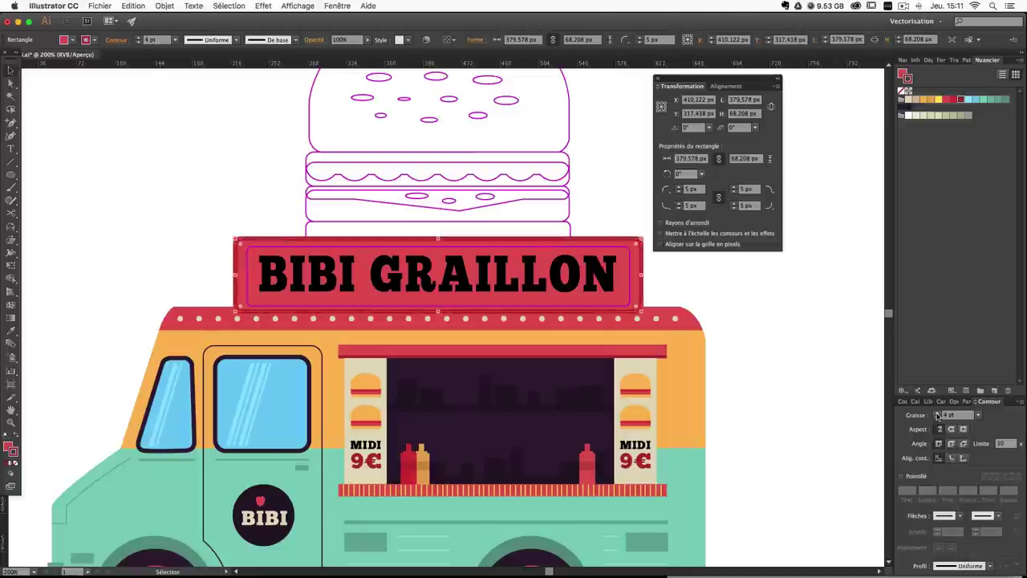
left_click(952, 461)
left_click(941, 464)
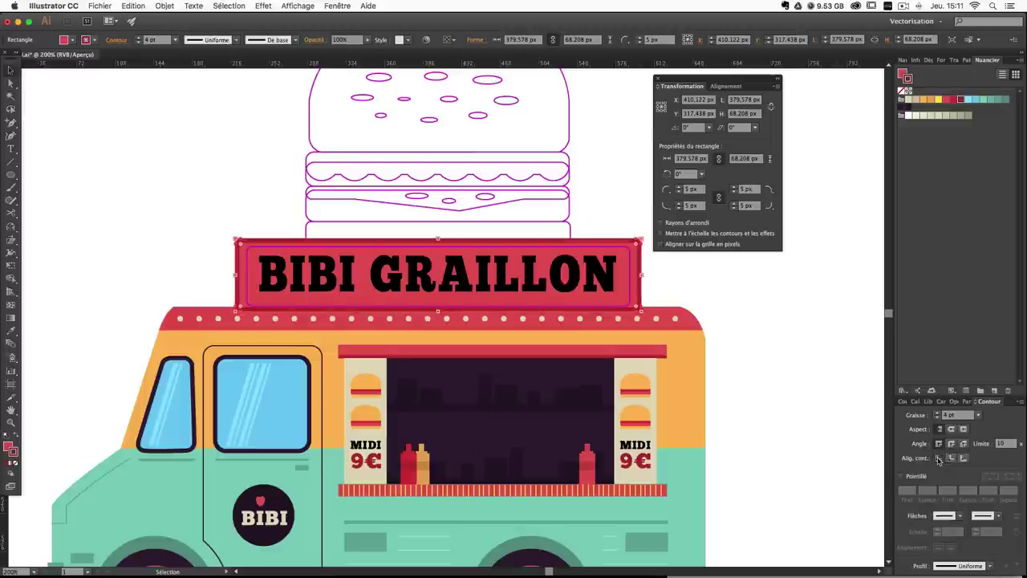
left_click(952, 461)
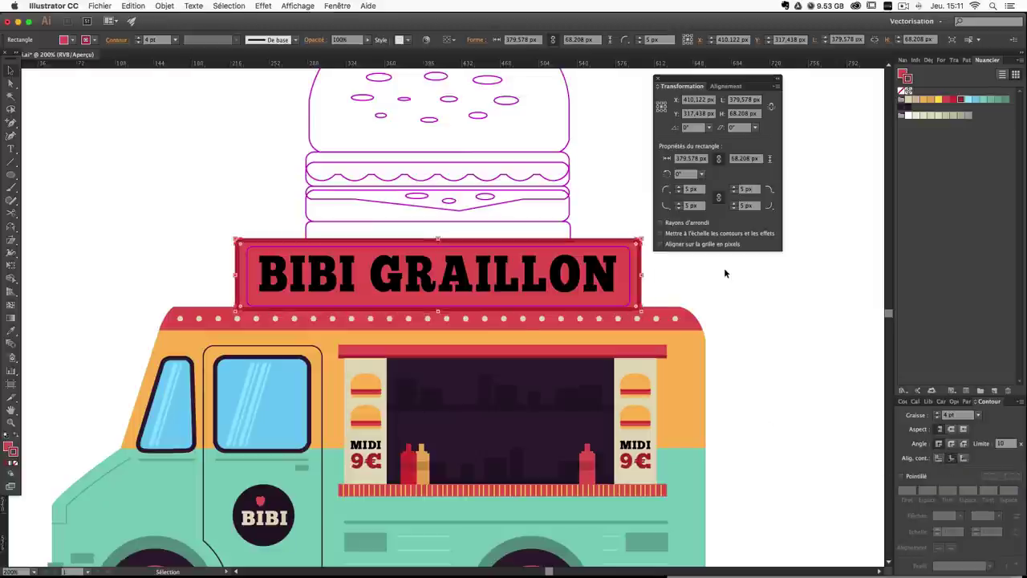
left_click(828, 319)
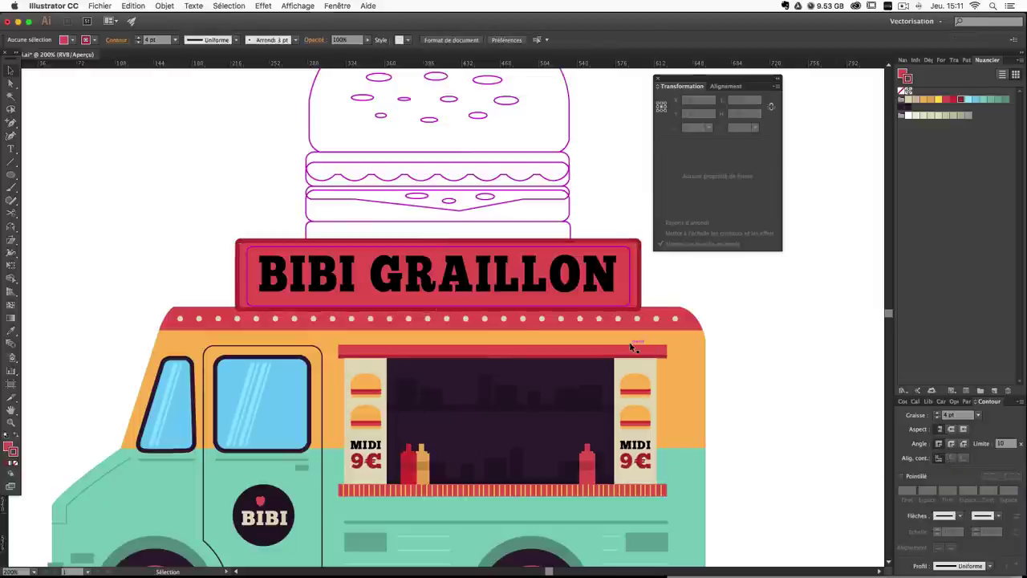
Fill the inner rectangle of the rooftop sign with the darker red and leave it without a stroke.
left_click(500, 248)
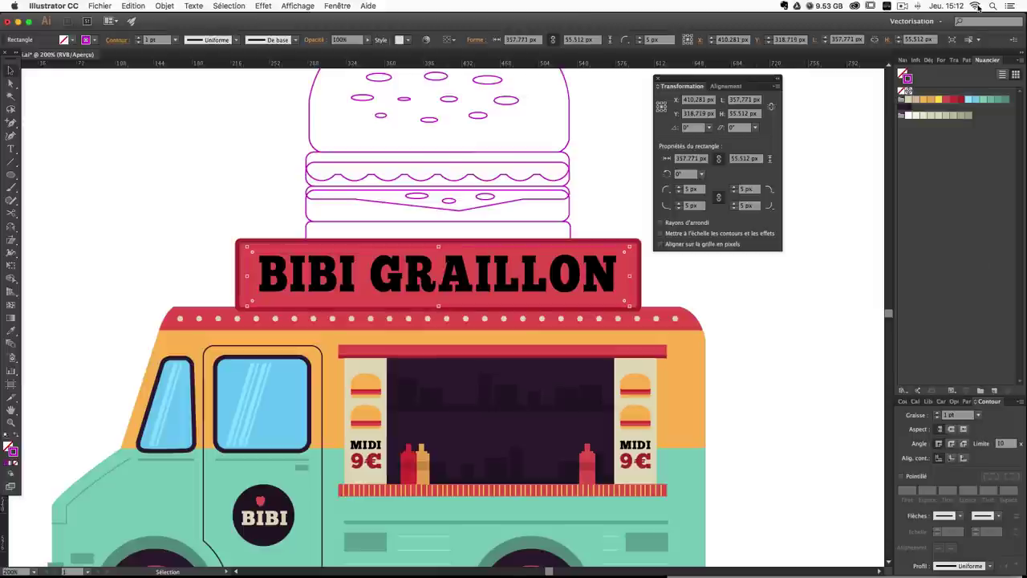
left_click(962, 101)
left_click(17, 438)
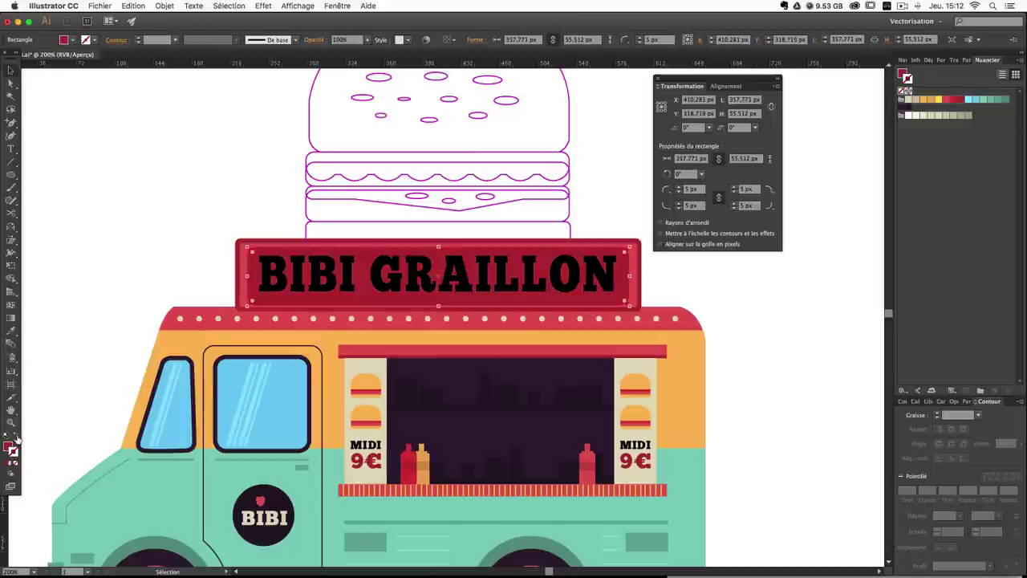
left_click(763, 309)
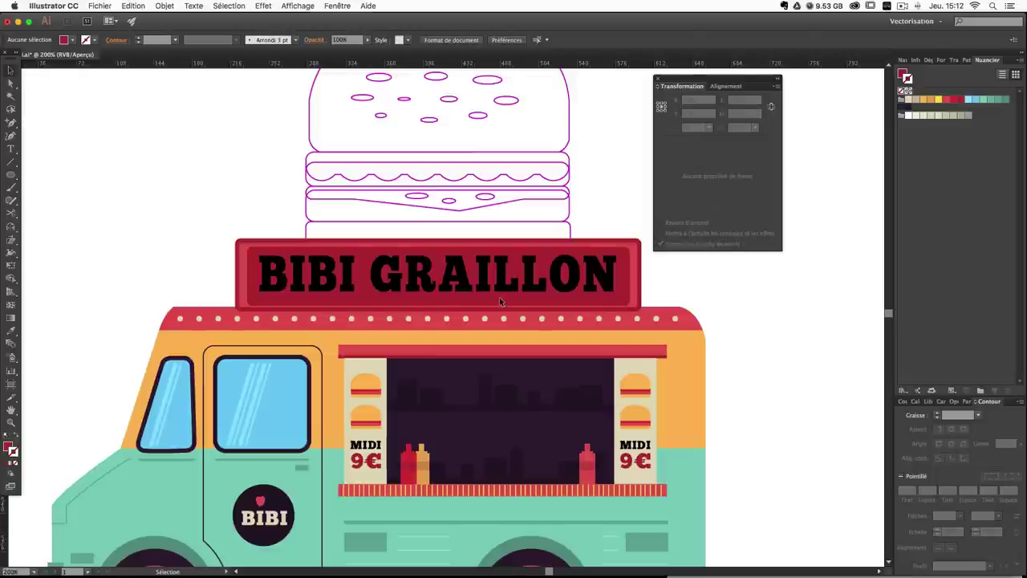
Reduce the height of the inner dark red sign rectangle to about 48.6 px to even out its margins within the frame.
left_click(499, 301)
left_click_drag(438, 305, 438, 301)
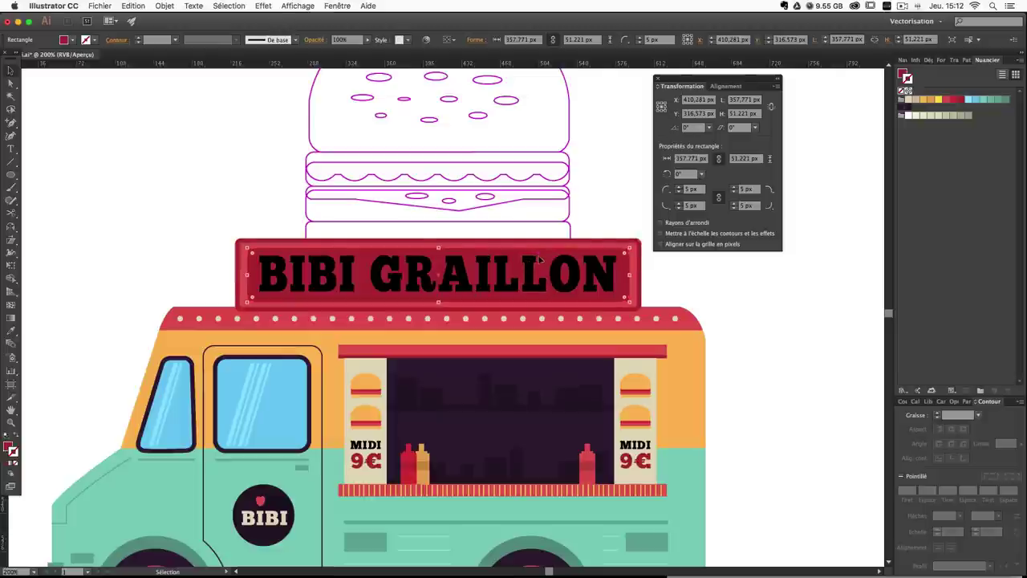
left_click(734, 275)
left_click(447, 305)
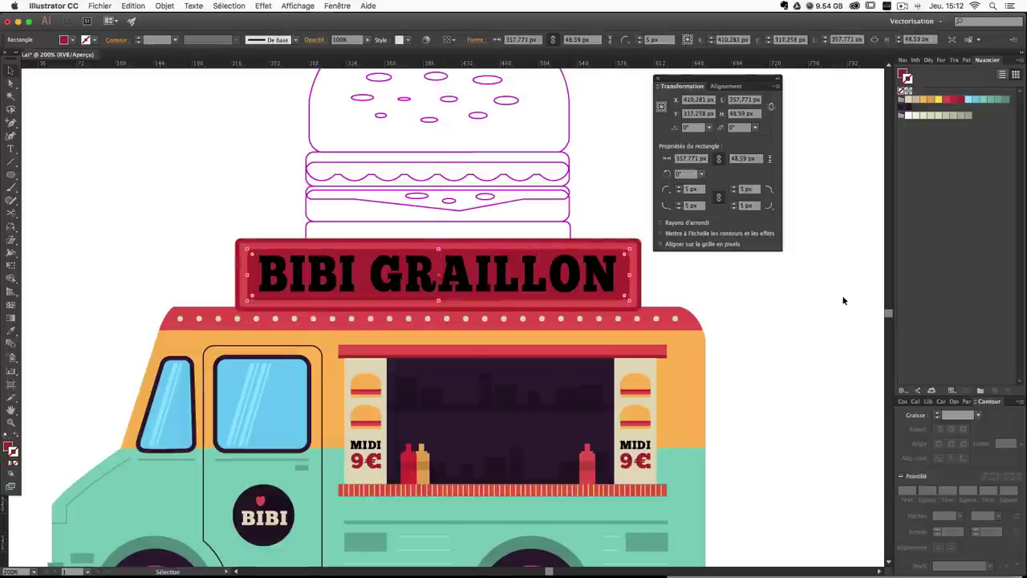
left_click(673, 289)
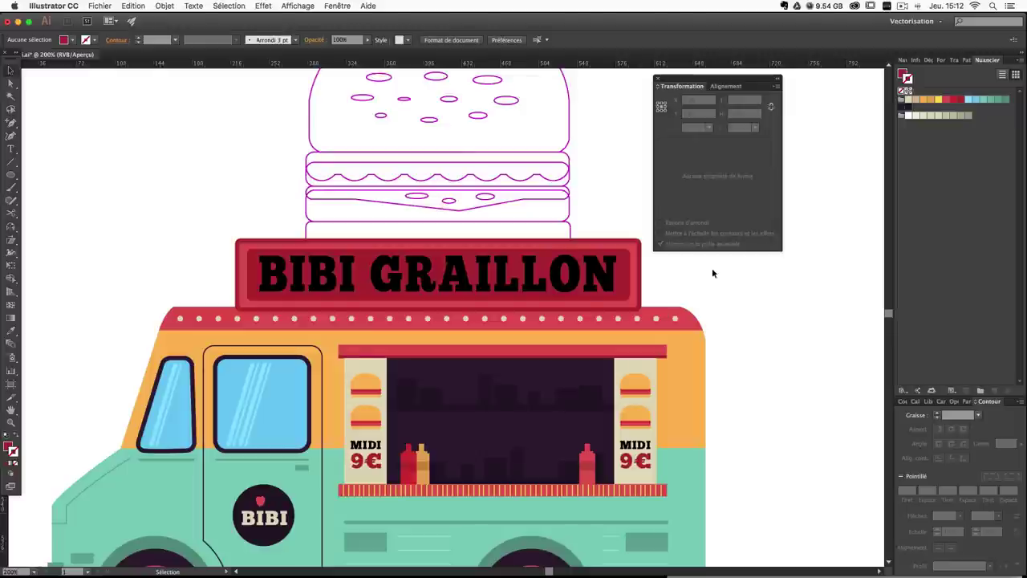
Ungroup the BIBI GRAILLON lettering on the rooftop sign into individual letters.
left_click(566, 285)
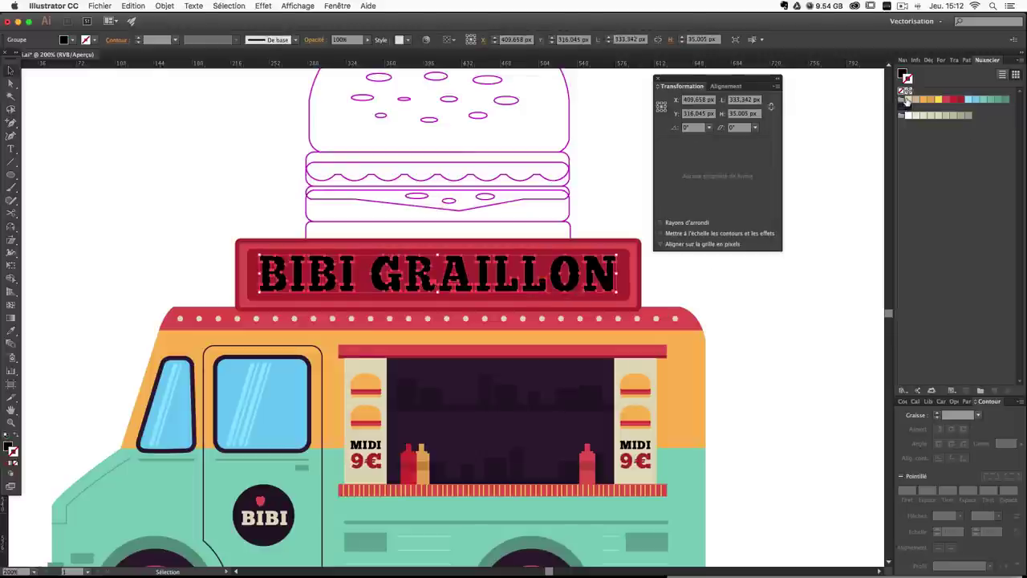
left_click(10, 450)
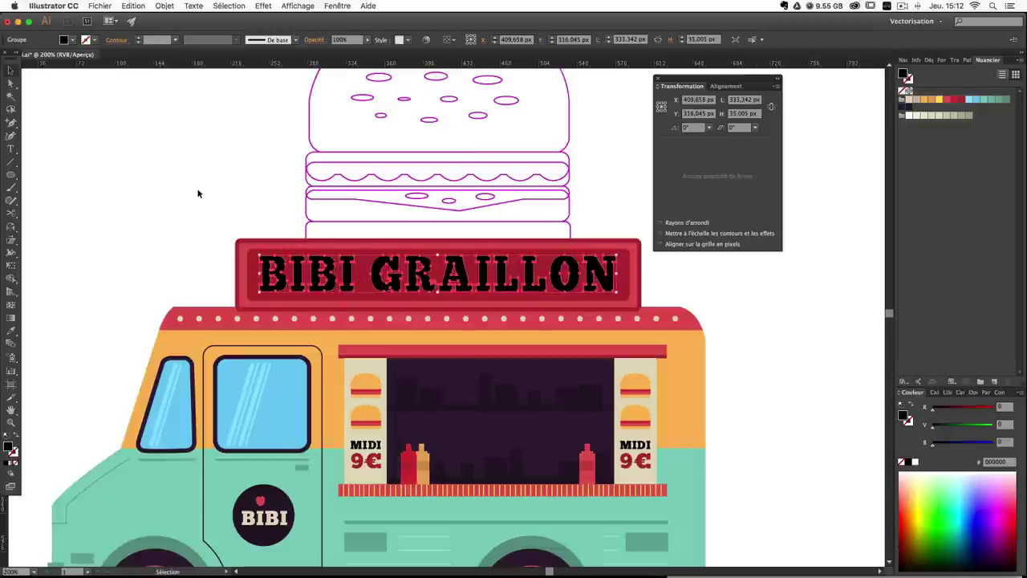
left_click(184, 179)
left_click(339, 254)
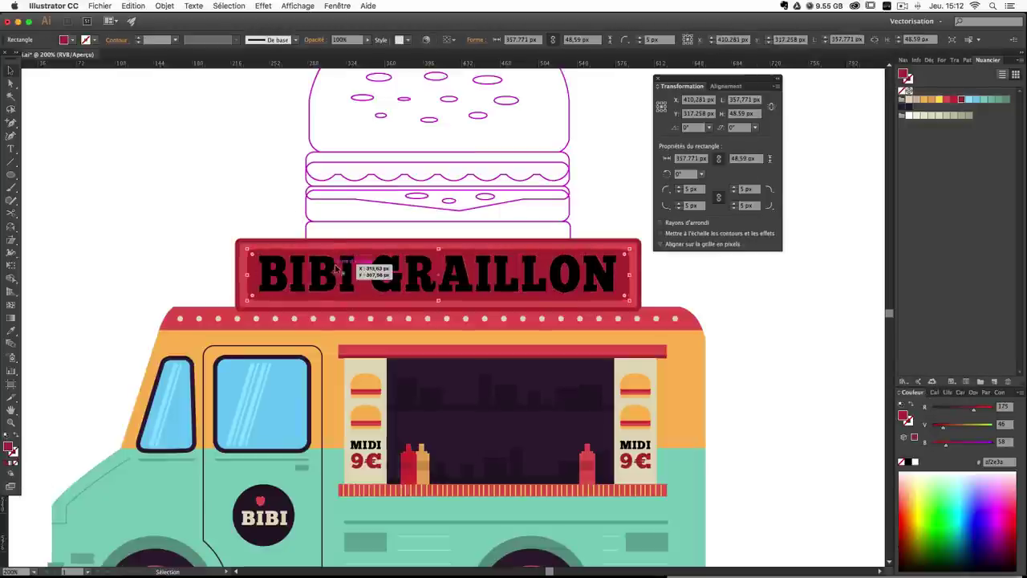
left_click(335, 266)
left_click(256, 180)
left_click(384, 264)
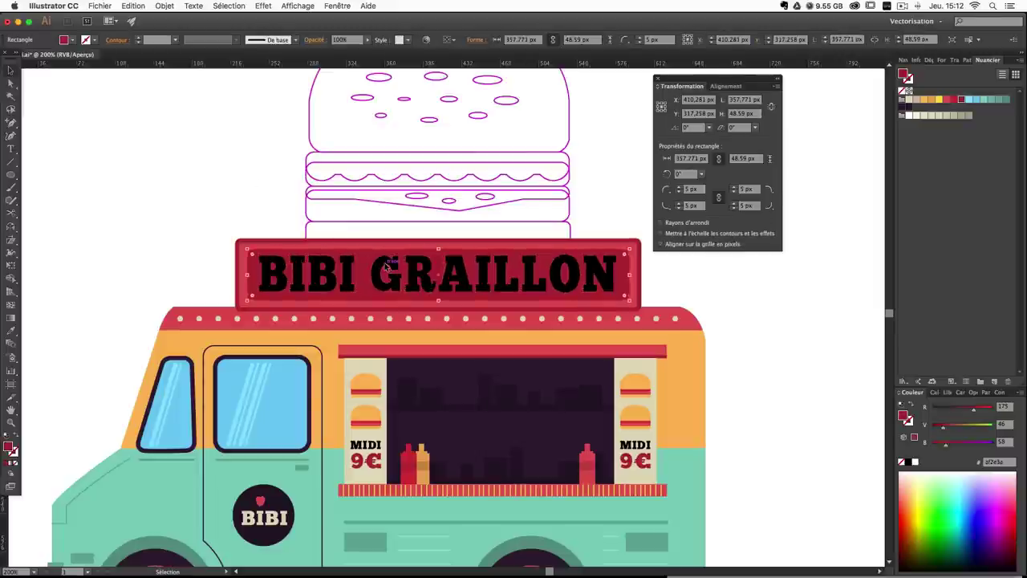
left_click(201, 174)
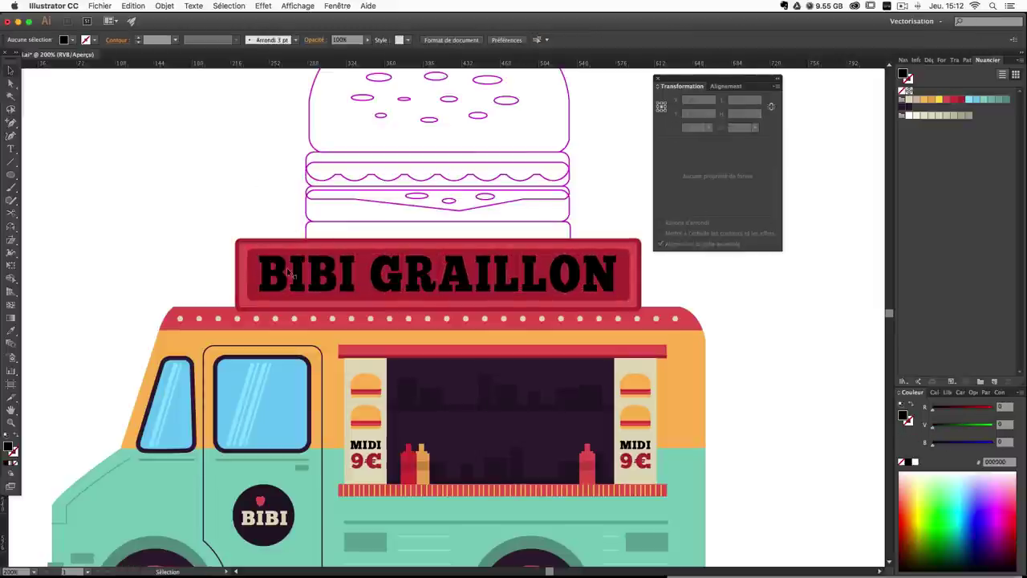
Fill the four letters of the word BIBI on the rooftop sign with the light beige swatch.
left_click(286, 267)
left_click(298, 273, "shift")
left_click(321, 273, "shift")
left_click(347, 265, "shift")
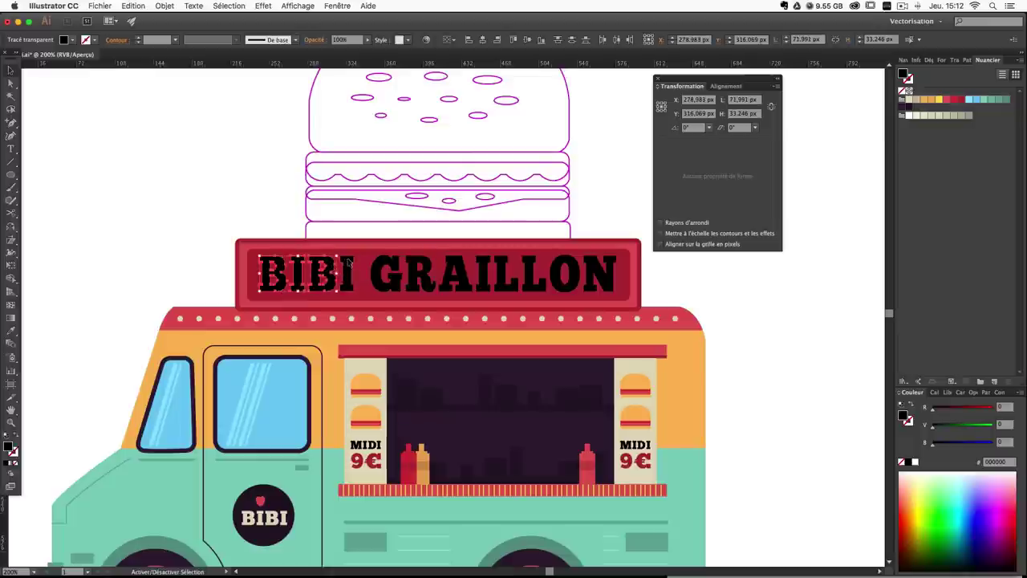
left_click(348, 265, "shift")
left_click(937, 100)
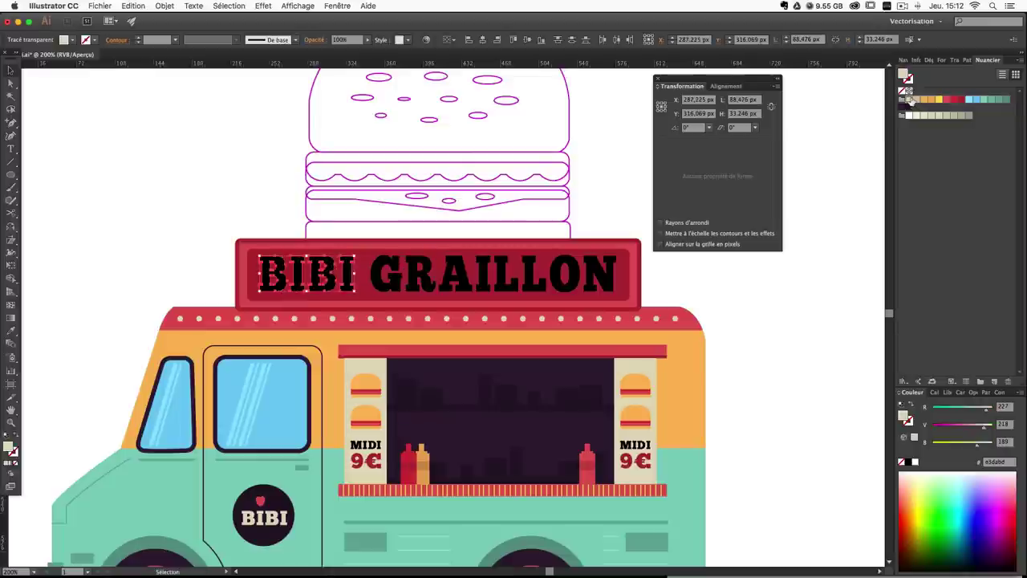
left_click(801, 313)
Fill all the letters of the word GRAILLON on the rooftop sign with the light orange swatch (f9b85e).
left_click(386, 280)
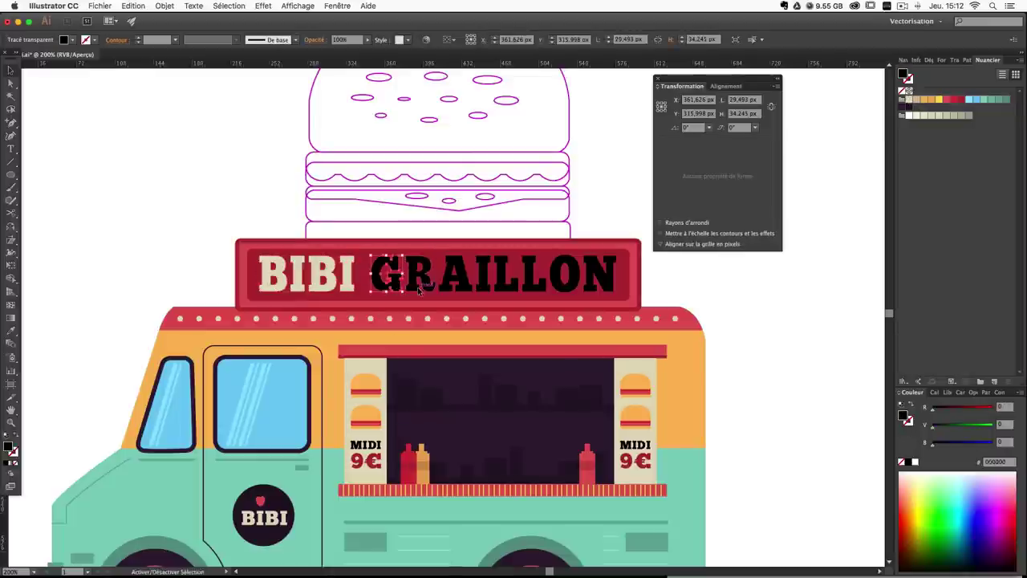
left_click(419, 281, "shift")
left_click(451, 288, "shift")
left_click(482, 277, "shift")
left_click(511, 277, "shift")
left_click(546, 276, "shift")
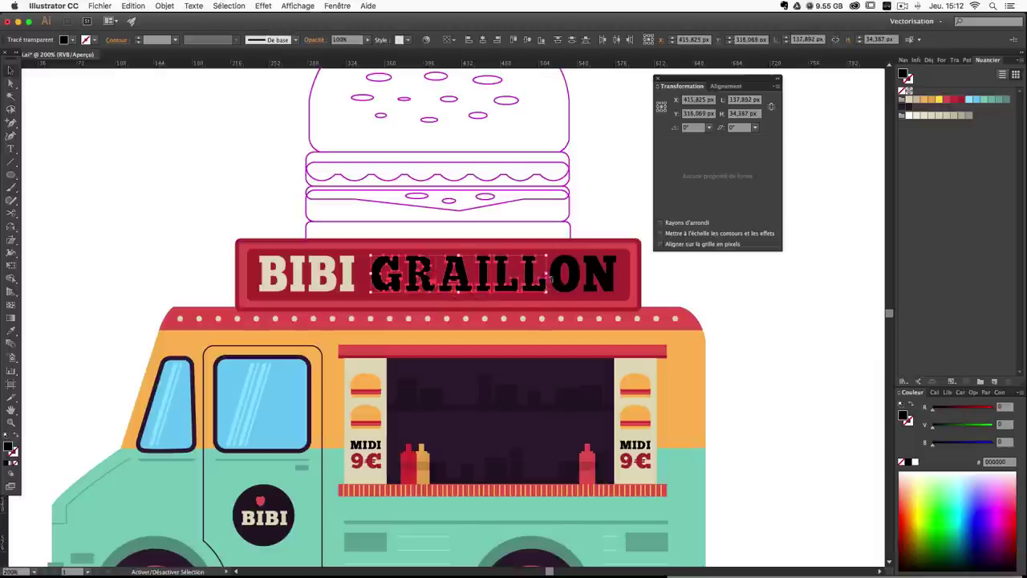
left_click(582, 277, "shift")
left_click(614, 281, "shift")
left_click(618, 283, "shift")
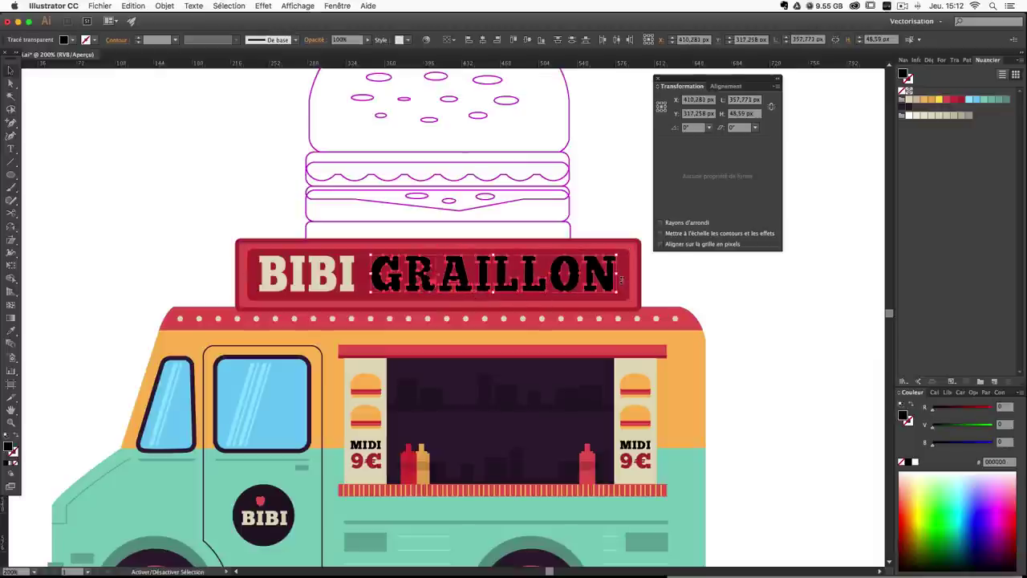
left_click(939, 100)
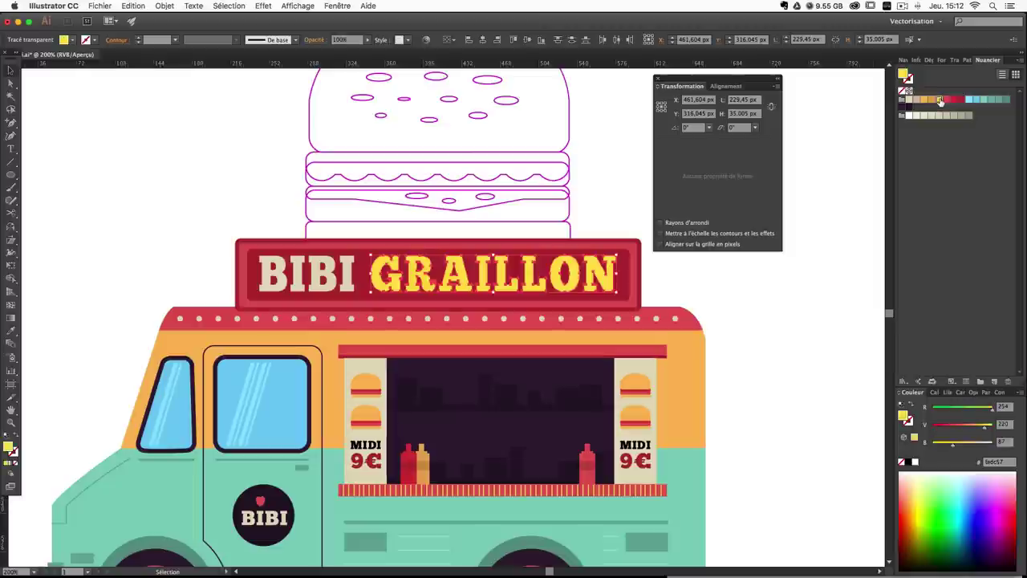
left_click(932, 100)
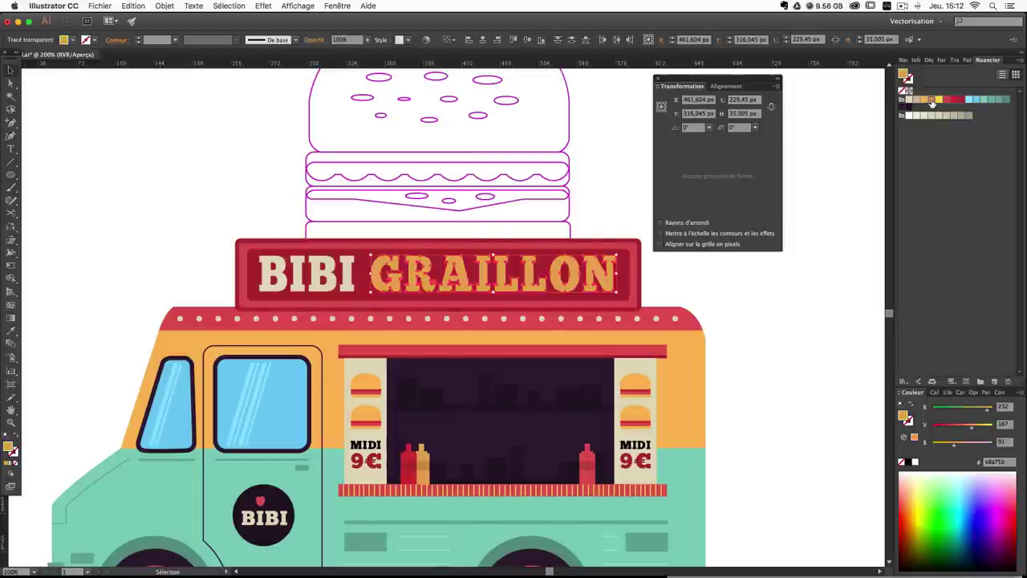
left_click(925, 101)
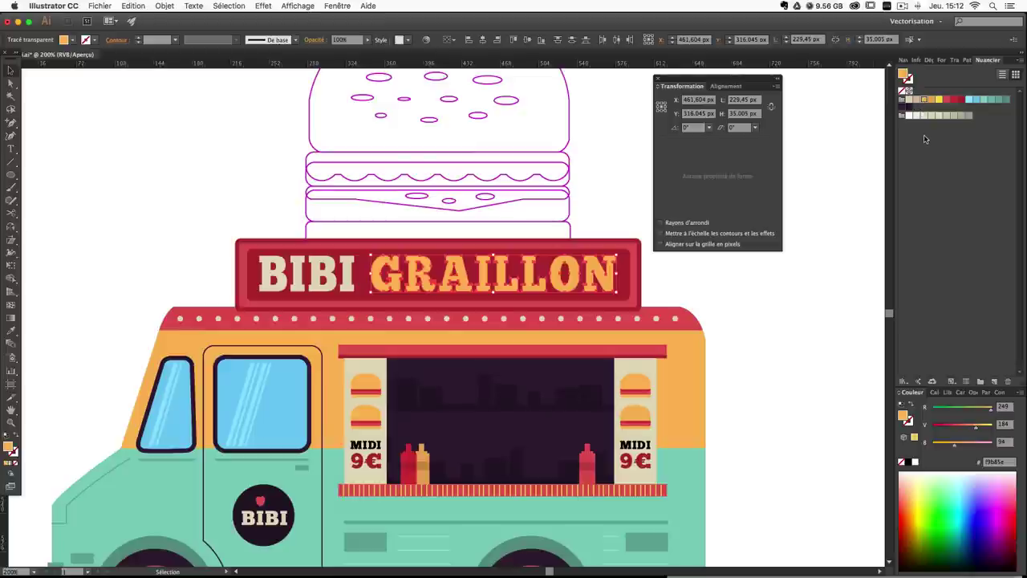
left_click(790, 314)
Select the inner dark red rectangle of the rooftop sign.
left_click_drag(642, 334, 656, 363)
scroll(758, 298, "down", 3)
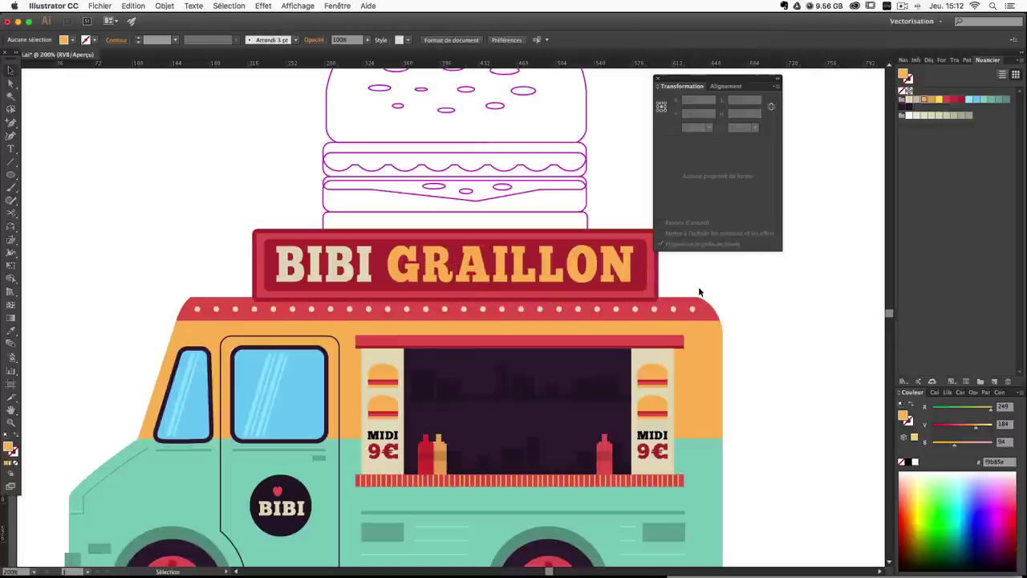
scroll(341, 263, "right", 2)
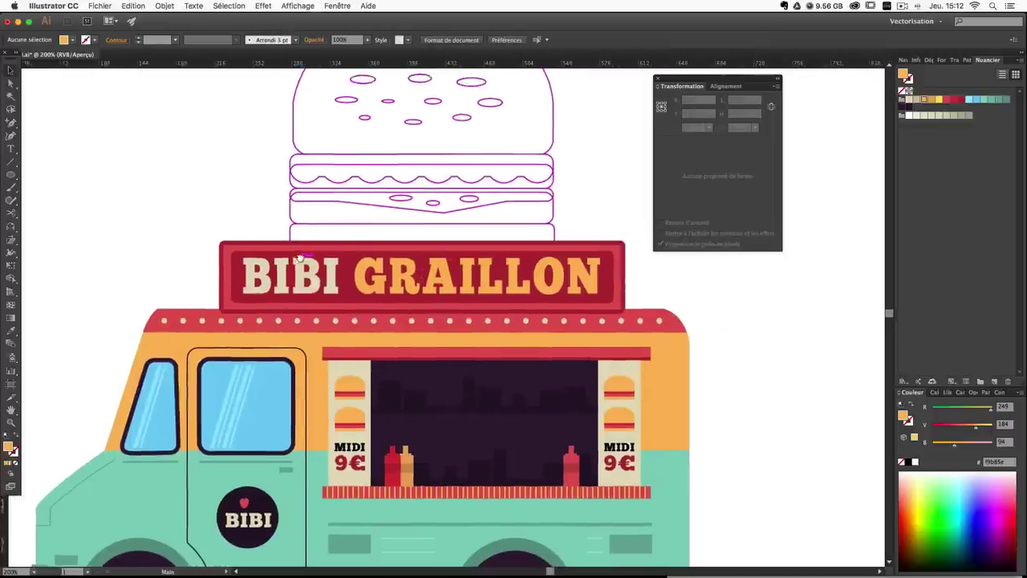
left_click(348, 257)
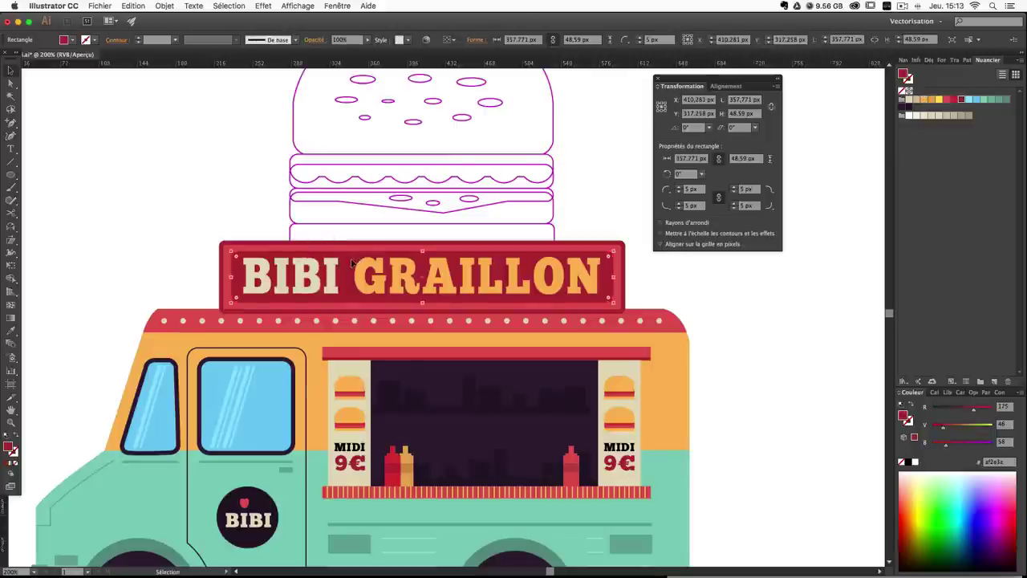
left_click(165, 6)
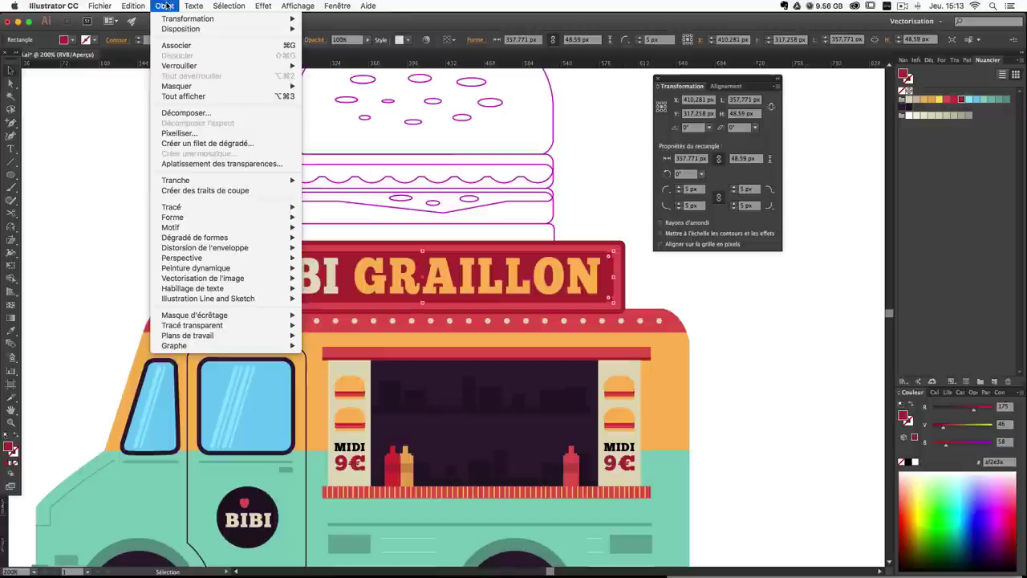
mouse_move(263, 6)
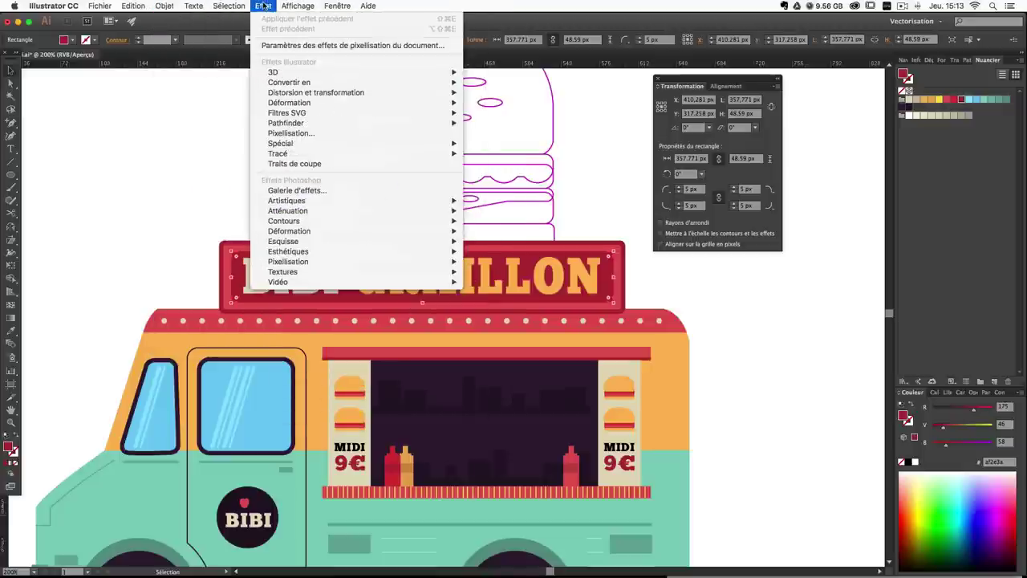
mouse_move(313, 144)
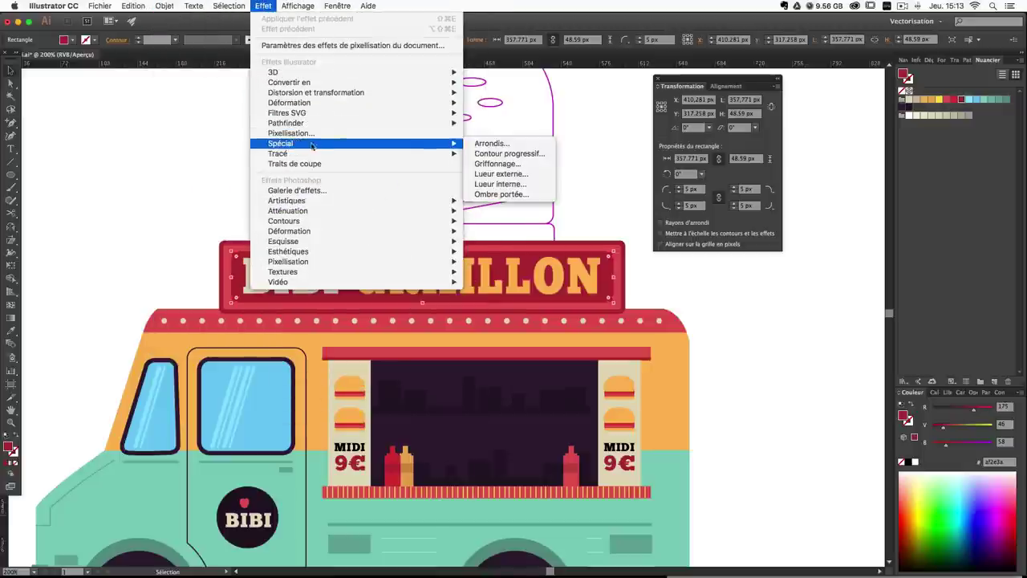
left_click(514, 196)
left_click(894, 244)
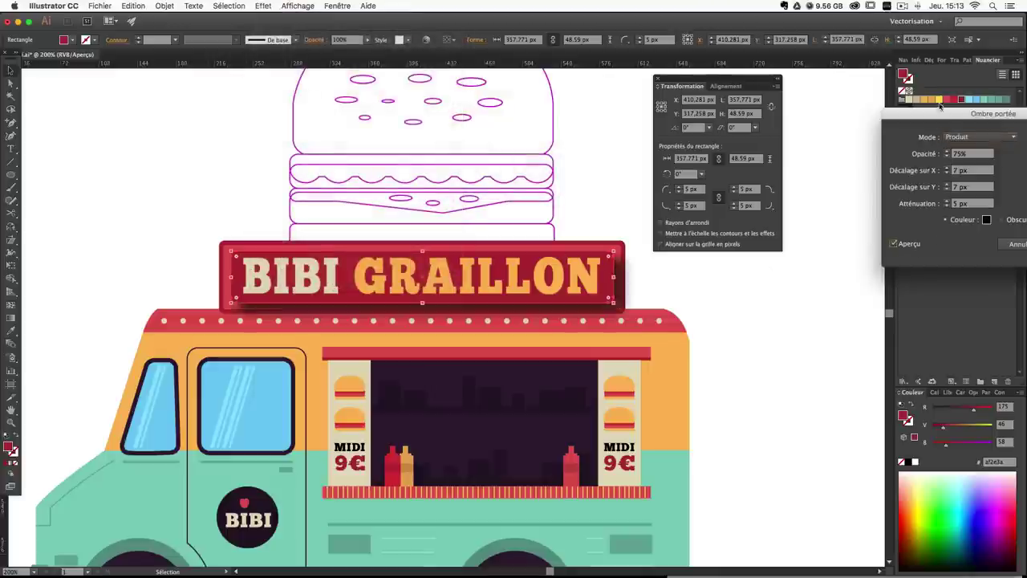
left_click_drag(932, 119, 676, 119)
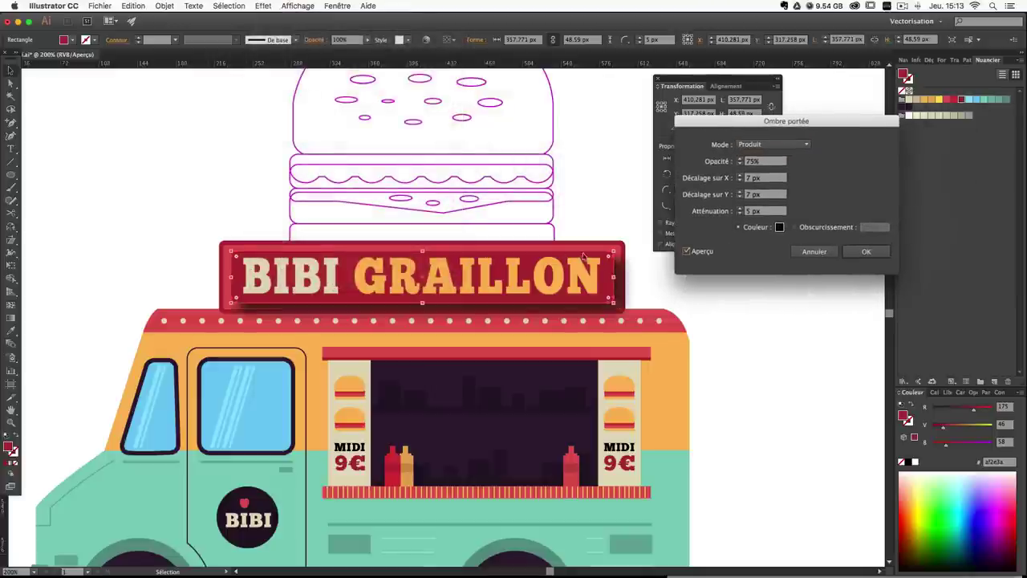
key("Return")
Add an inner glow effect to the inner dark red sign rectangle and make the glow colour black.
left_click(164, 6)
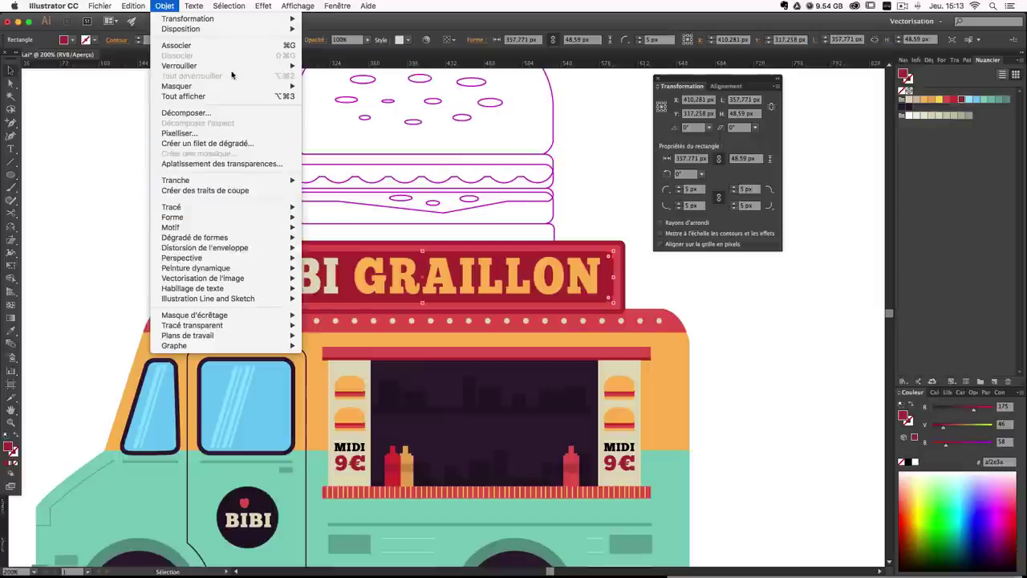
mouse_move(253, 7)
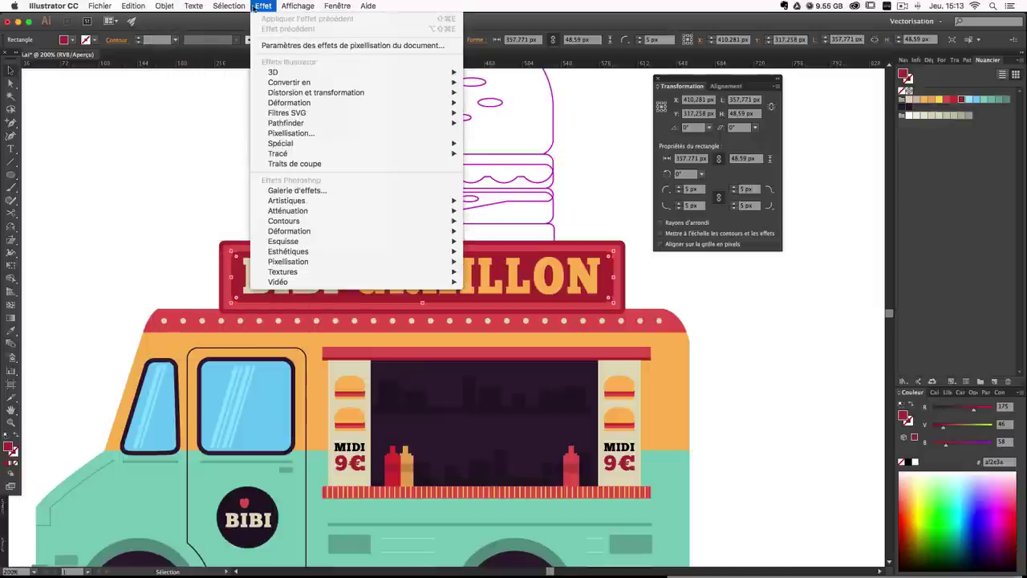
mouse_move(339, 144)
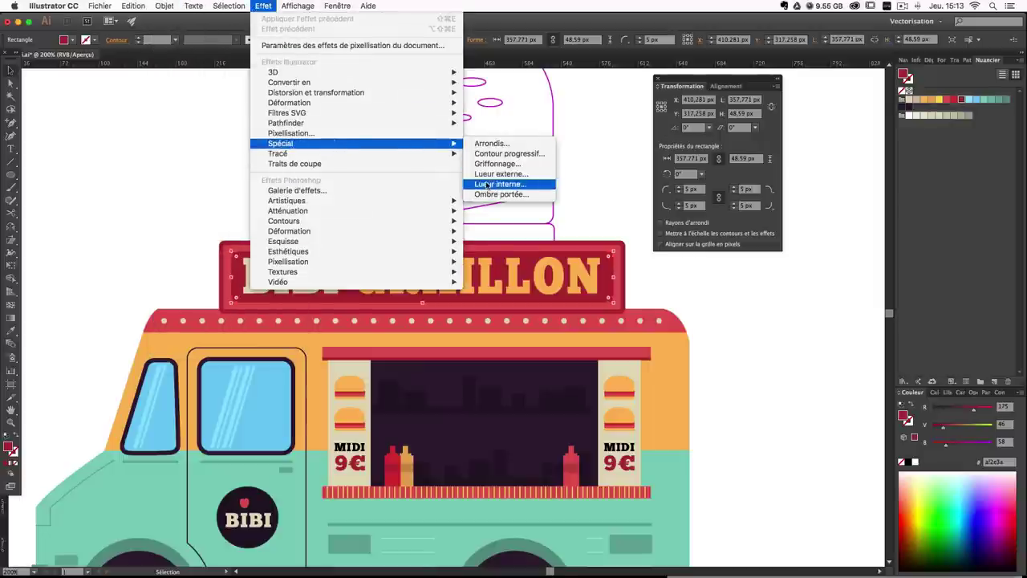
left_click(486, 185)
left_click(809, 321)
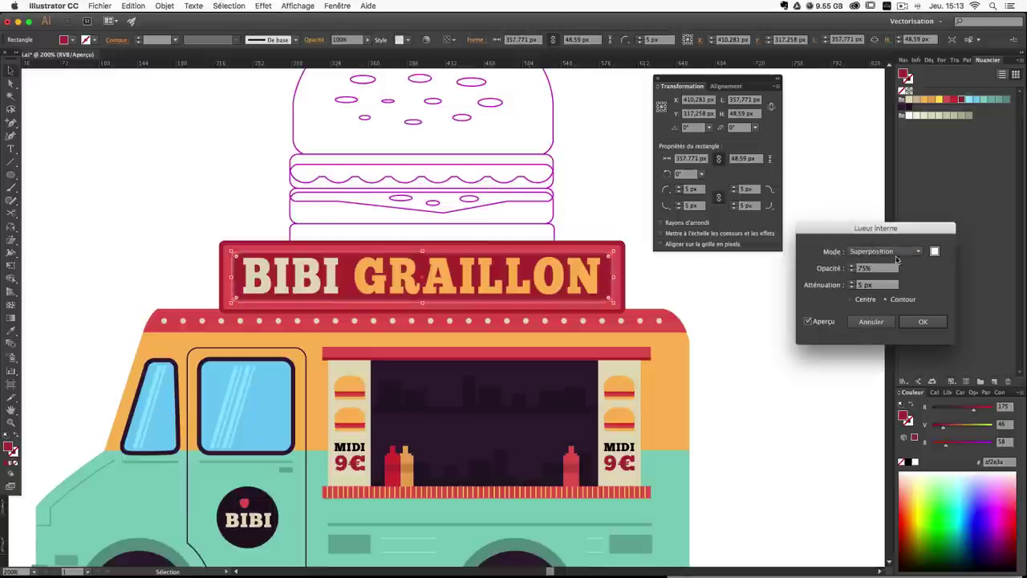
left_click(934, 251)
mouse_move(646, 348)
left_mouse_down()
mouse_move(592, 369)
mouse_move(644, 358)
mouse_move(594, 385)
mouse_move(635, 358)
left_mouse_up()
key("Return")
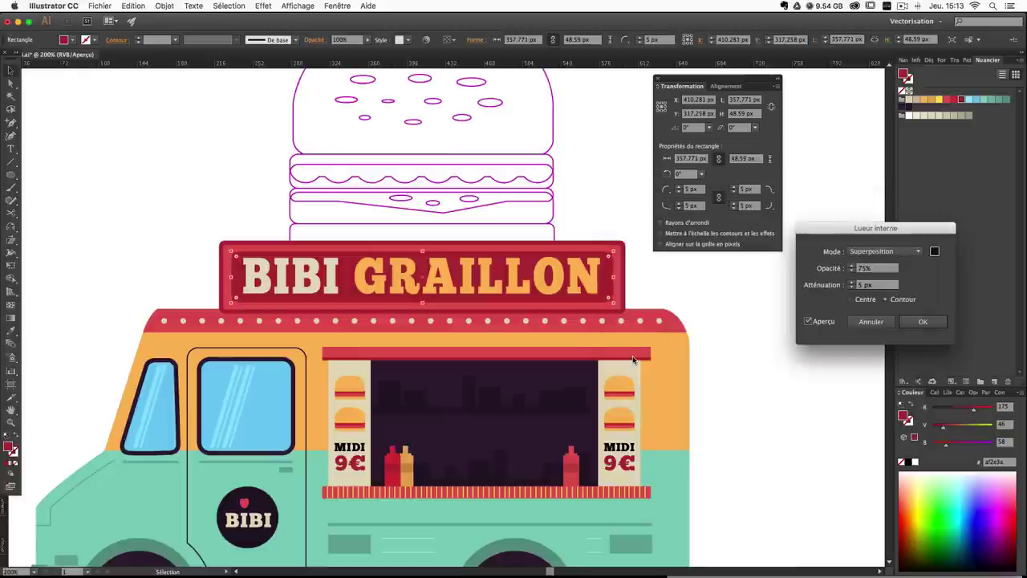
Set the inner glow's blending mode to Normal and its opacity to 25%.
left_click(890, 253)
left_click(879, 257)
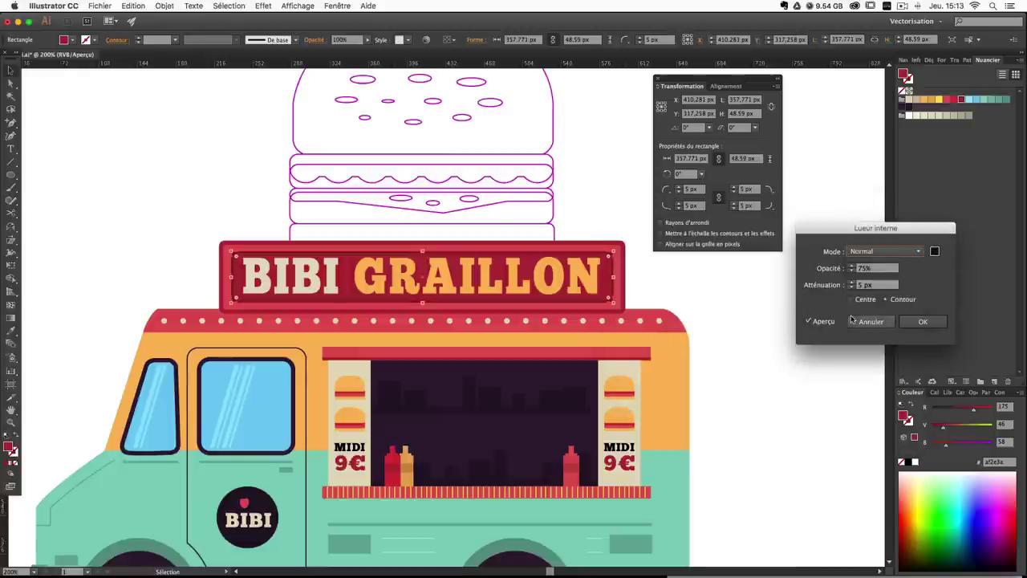
key("Tab")
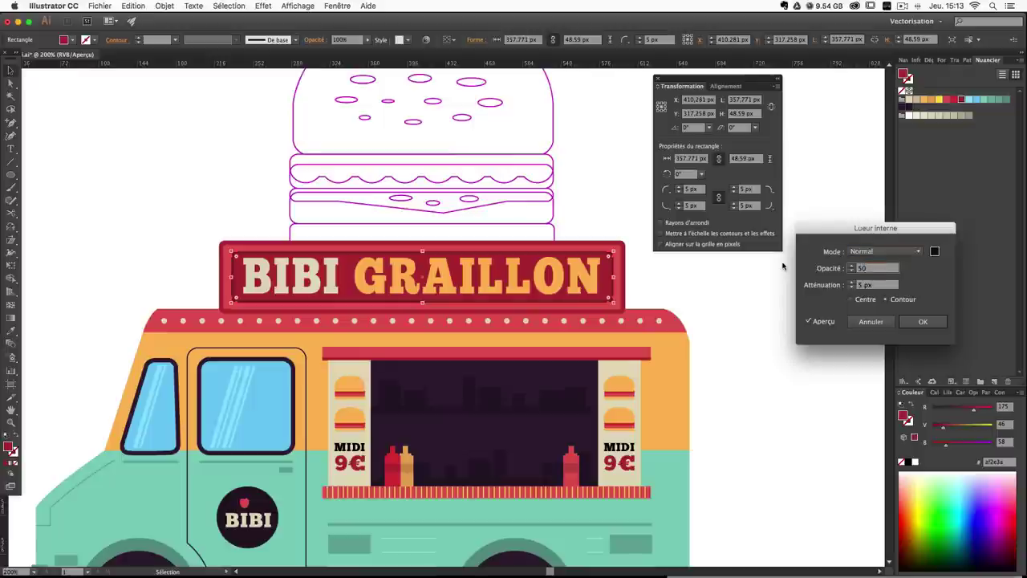
type("25")
key("Tab")
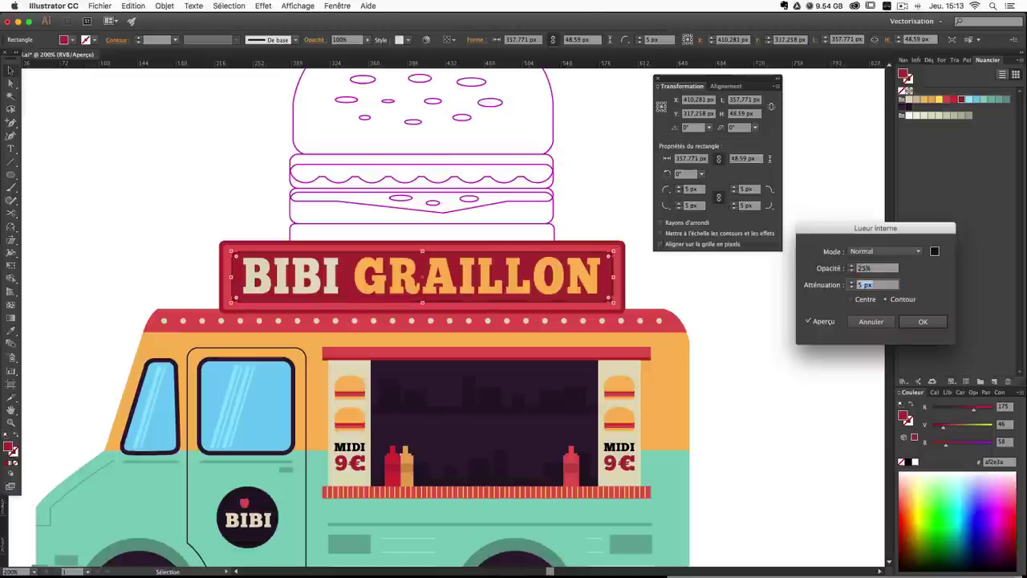
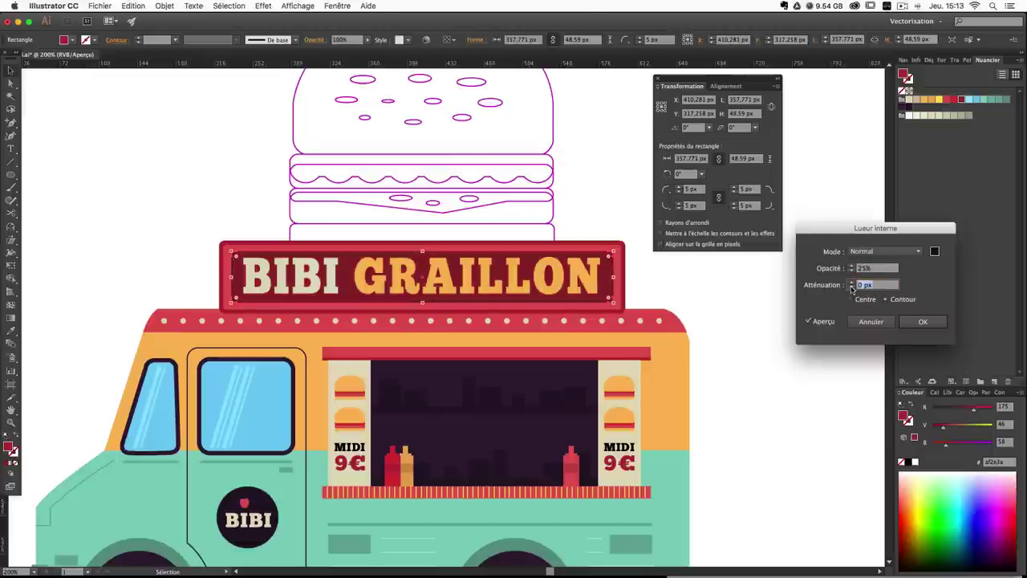
Set the inner glow's blur to 18 px, apply the effect and deselect the sign rectangle.
left_click(852, 288)
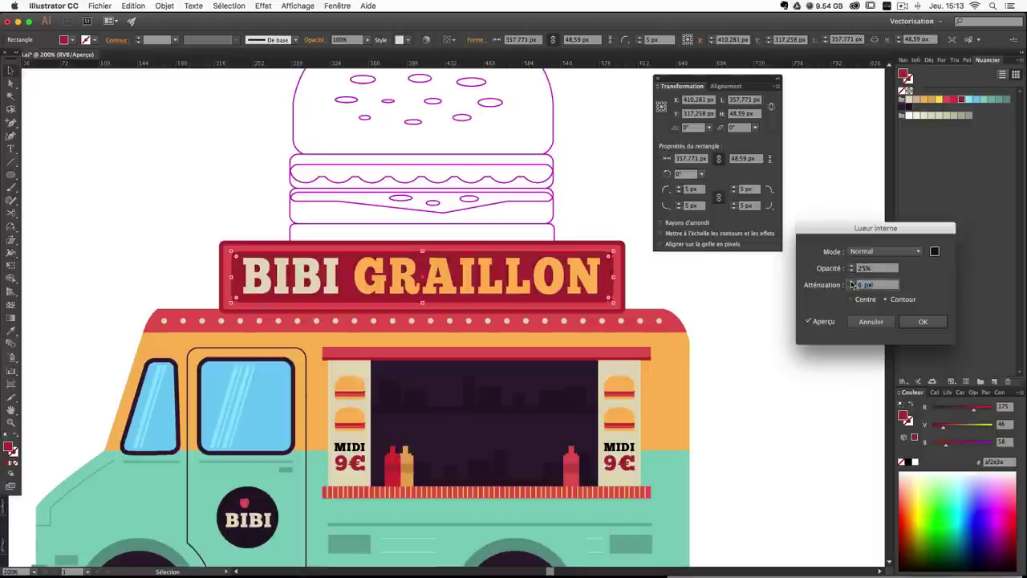
left_click(851, 283)
left_click(851, 283)
left_click(851, 283)
left_click(852, 282)
left_click(852, 282)
left_click(851, 282)
left_click(852, 283)
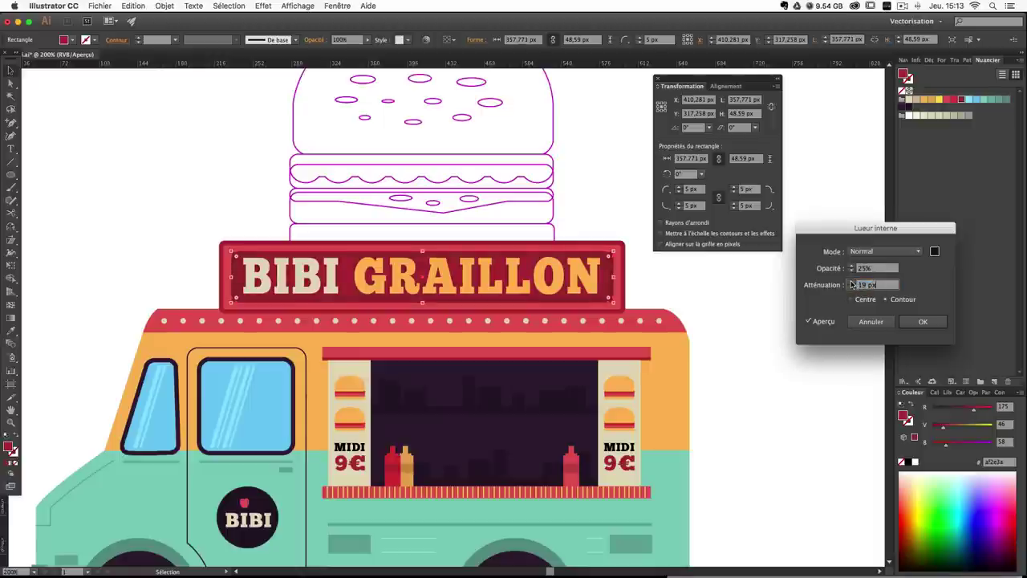
left_click(851, 289)
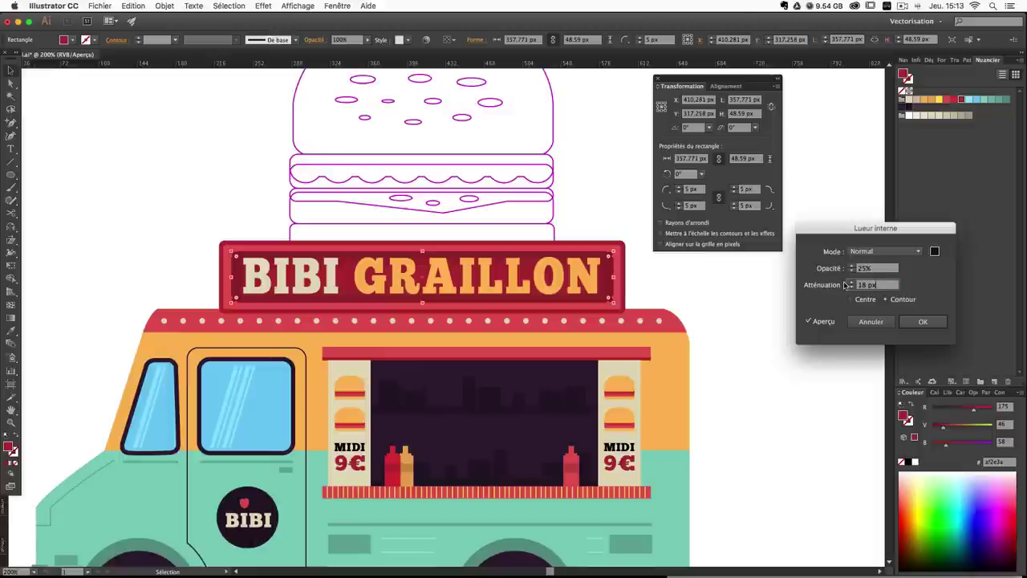
key("Return")
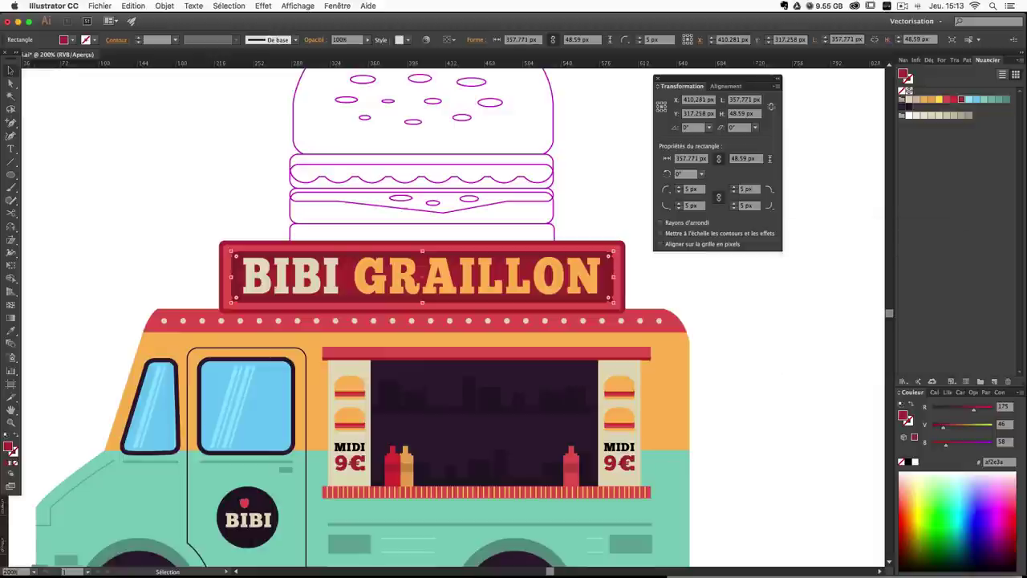
left_click(814, 340)
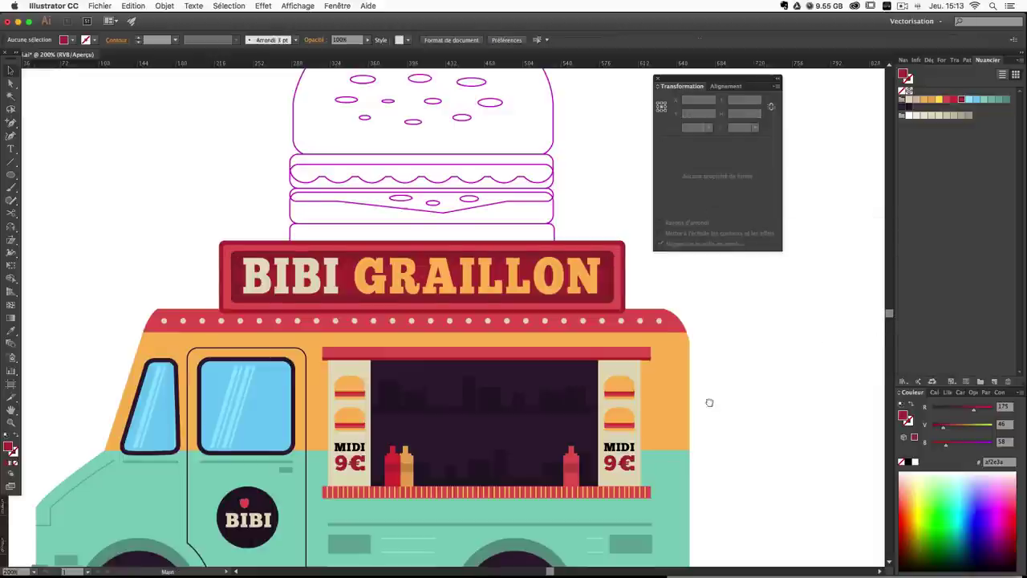
Show the layer list and move the floating transform settings clear of the rooftop sign.
scroll(708, 324, "down", 3)
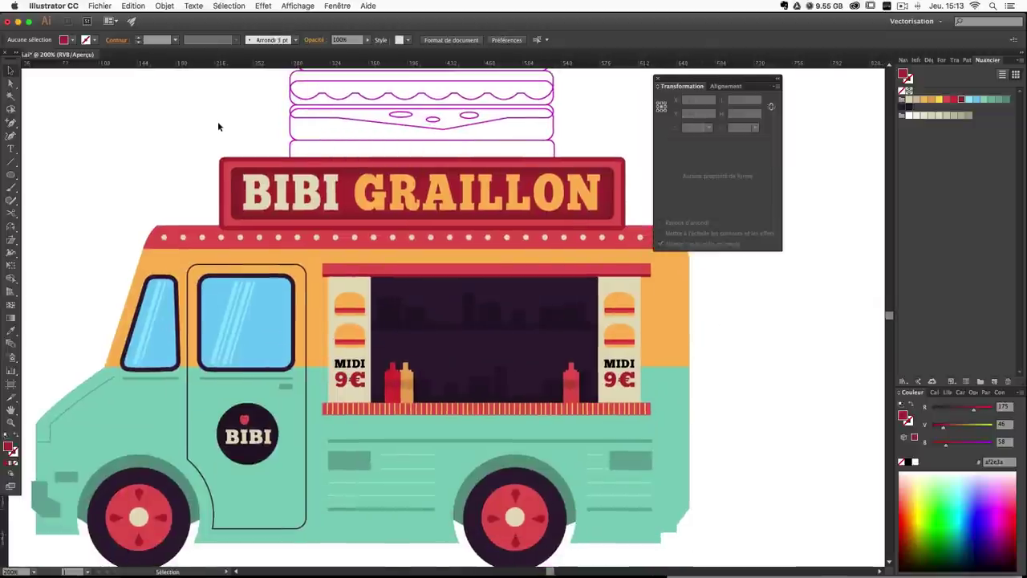
left_click(936, 393)
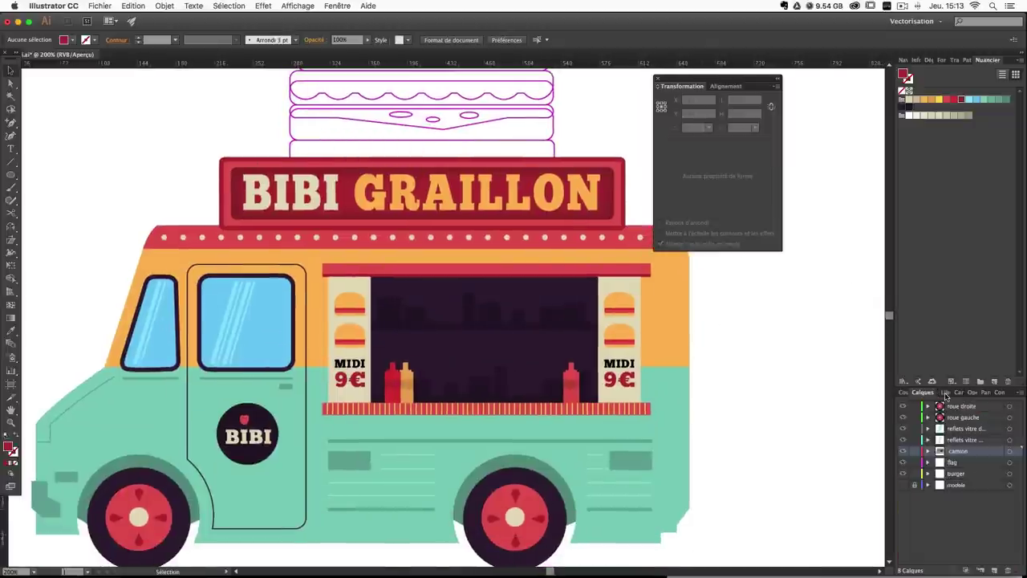
left_click_drag(199, 155, 278, 199)
left_click(635, 184)
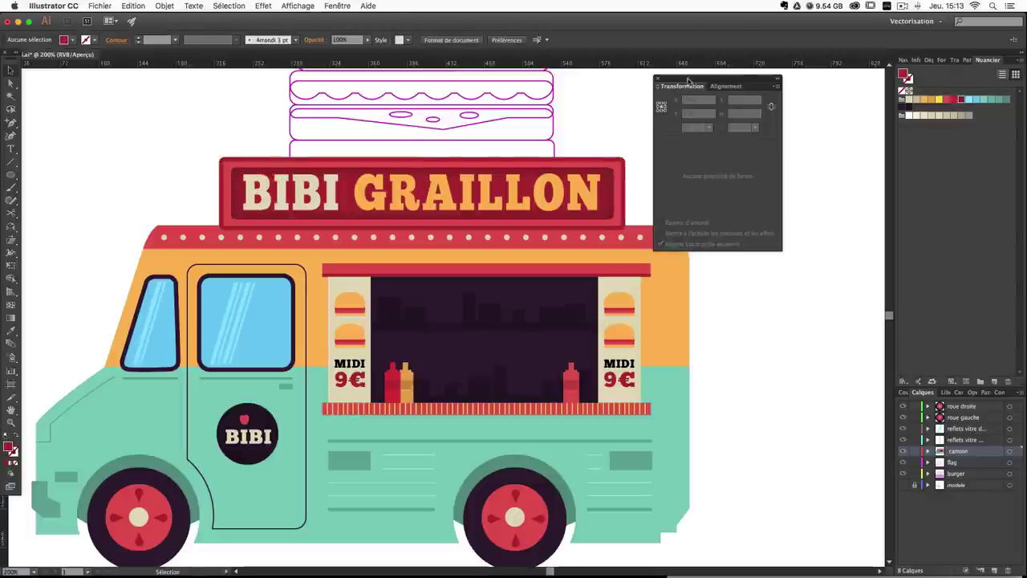
left_click_drag(688, 81, 759, 83)
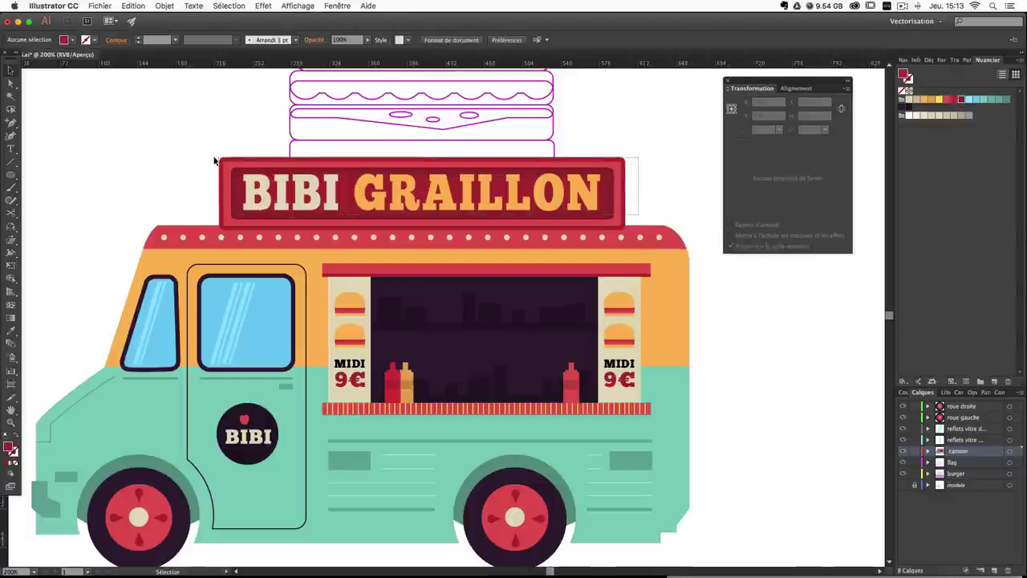
Select the whole BIBI GRAILLON sign without the burger, send it to the back of its layer and deselect it.
left_click_drag(214, 157, 203, 157)
left_click(543, 151, "shift")
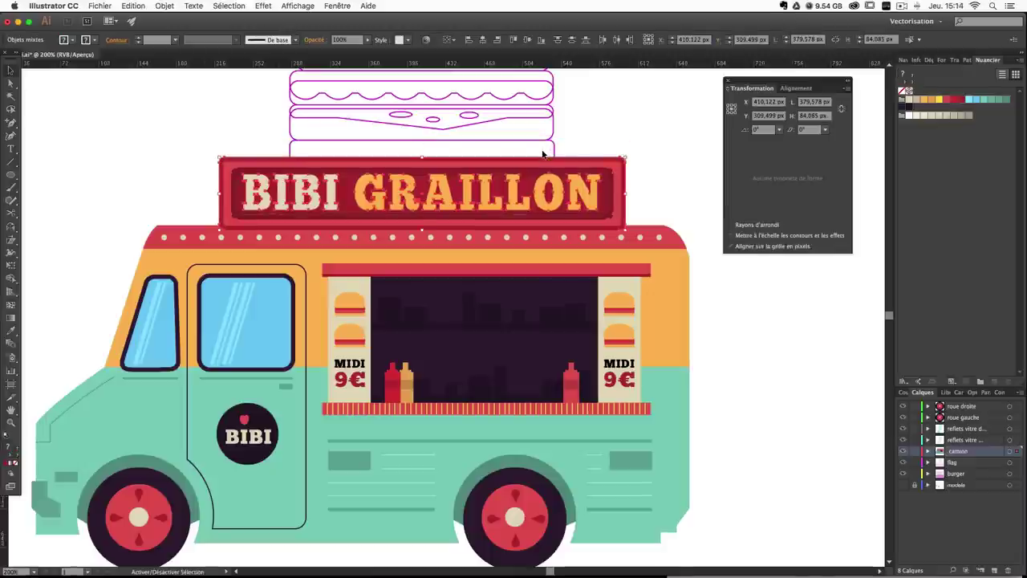
left_click(164, 5)
mouse_move(209, 29)
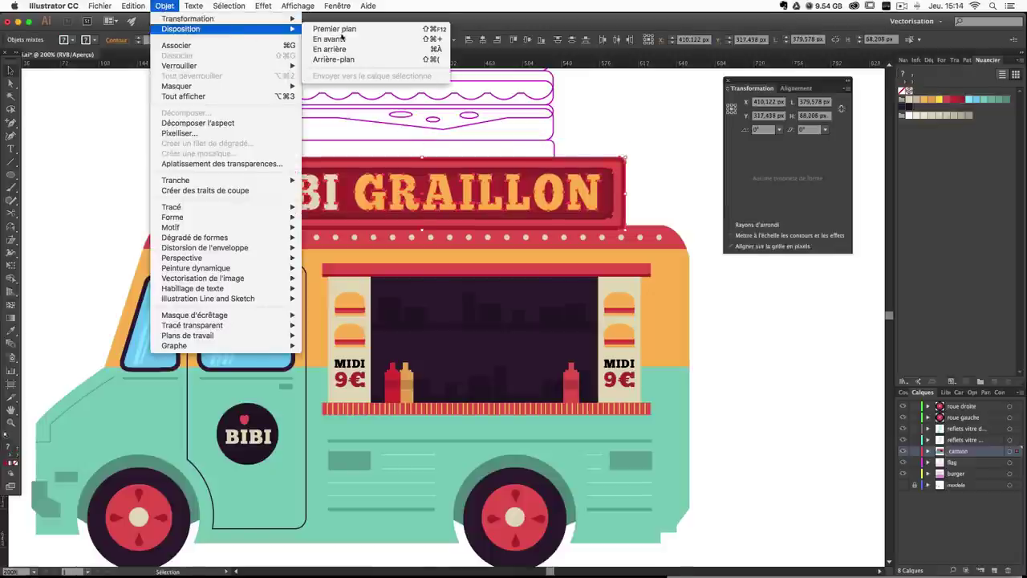
left_click(333, 59)
left_click(644, 211)
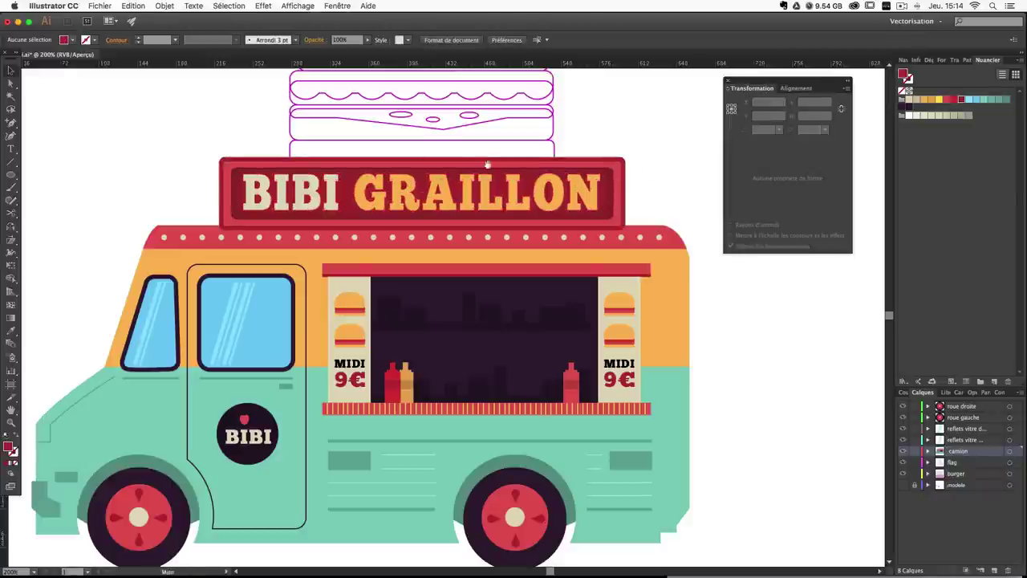
Nudge the burger, flag and rooftop sign together upward so the sign's lower edge rests on the red roof.
scroll(487, 165, "up", 8)
scroll(430, 285, "down", 1)
scroll(246, 97, "up", 2)
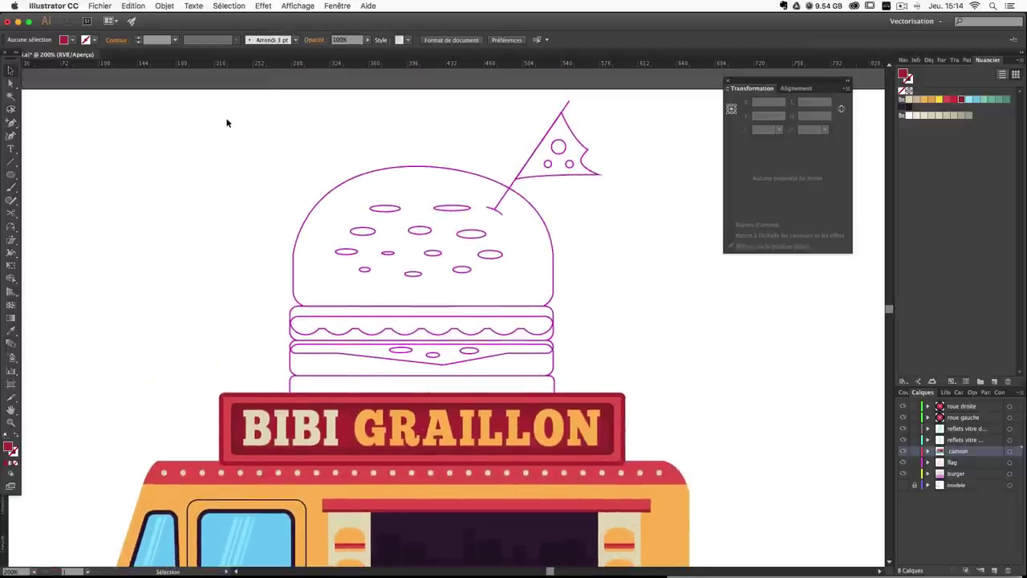
left_click_drag(222, 90, 722, 455)
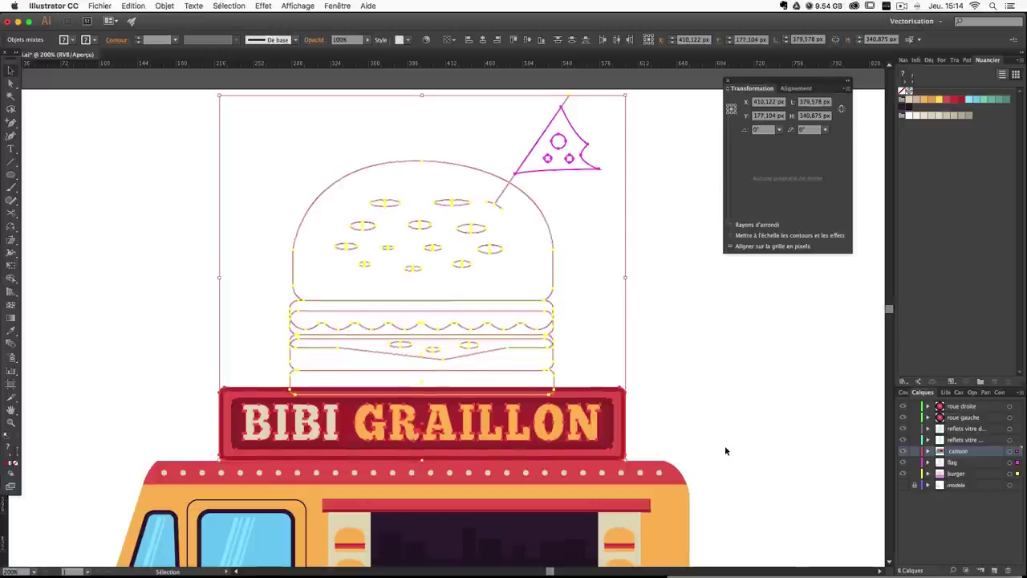
left_click(708, 401)
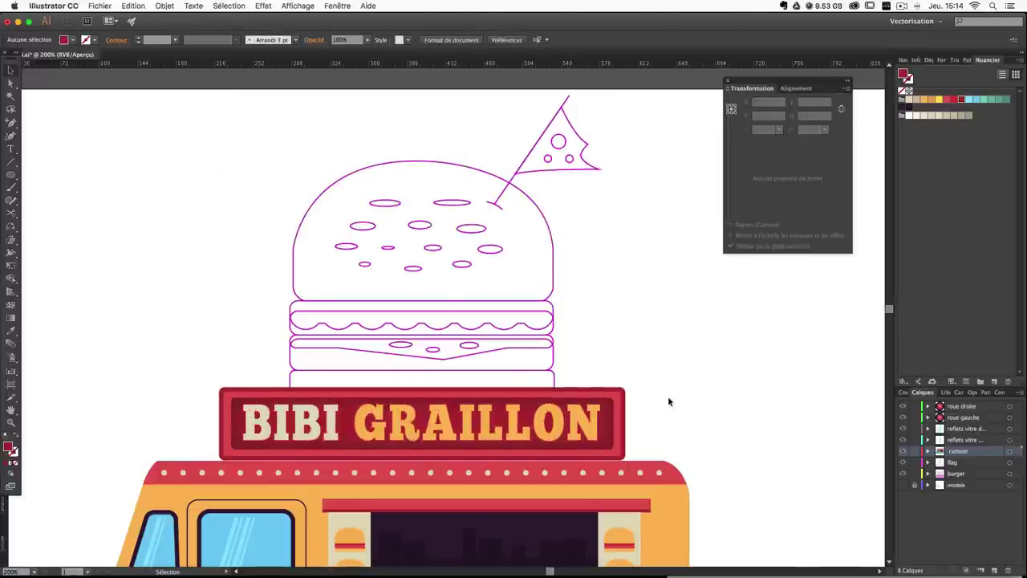
left_click_drag(681, 429, 58, 97)
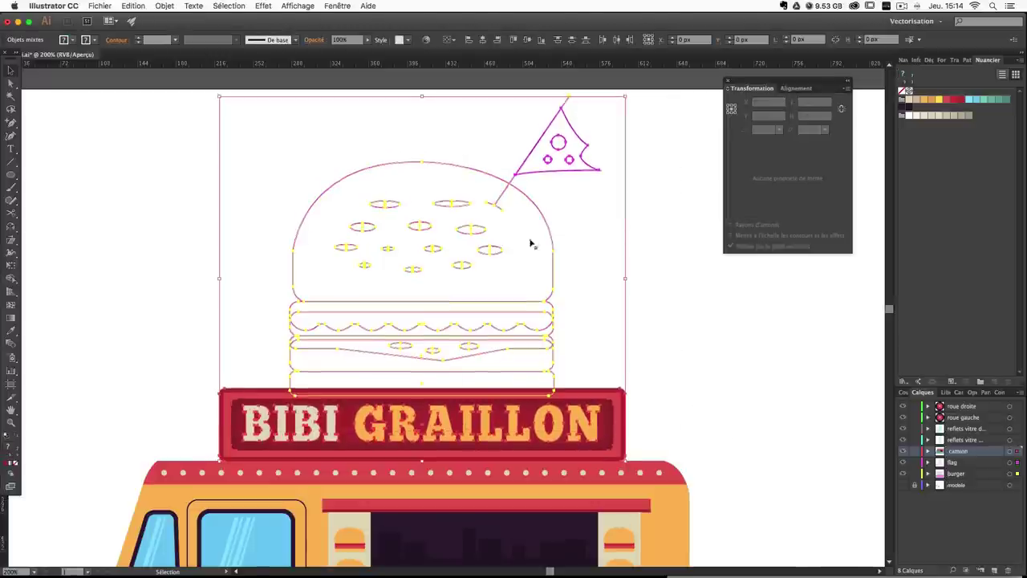
left_click(698, 417)
Fill the burger's bottom bun with the orange of the truck body and remove its outline using the Eyedropper.
scroll(699, 418, "down", 5)
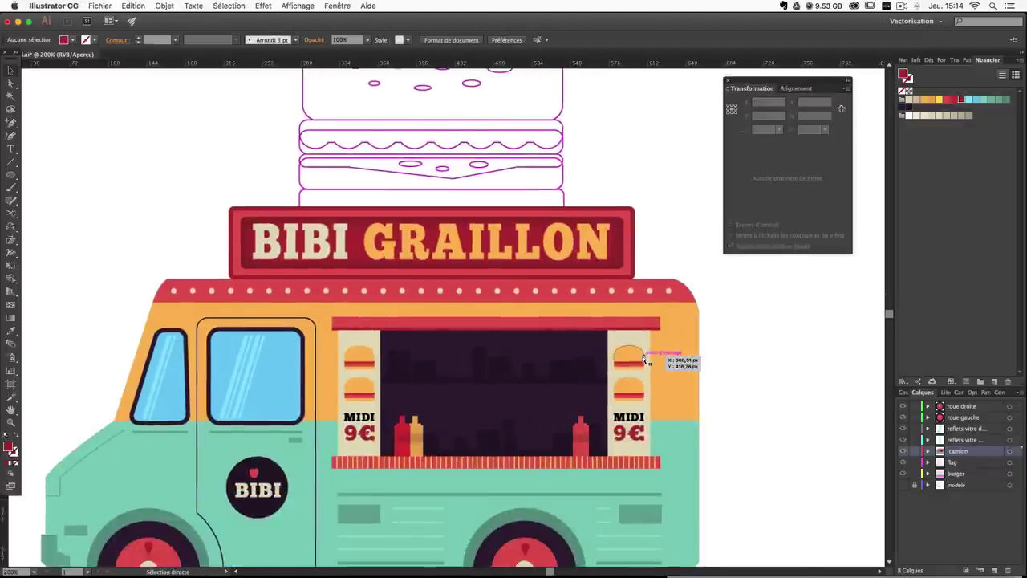
key("super+minus")
key("super+plus")
scroll(624, 350, "up", 3)
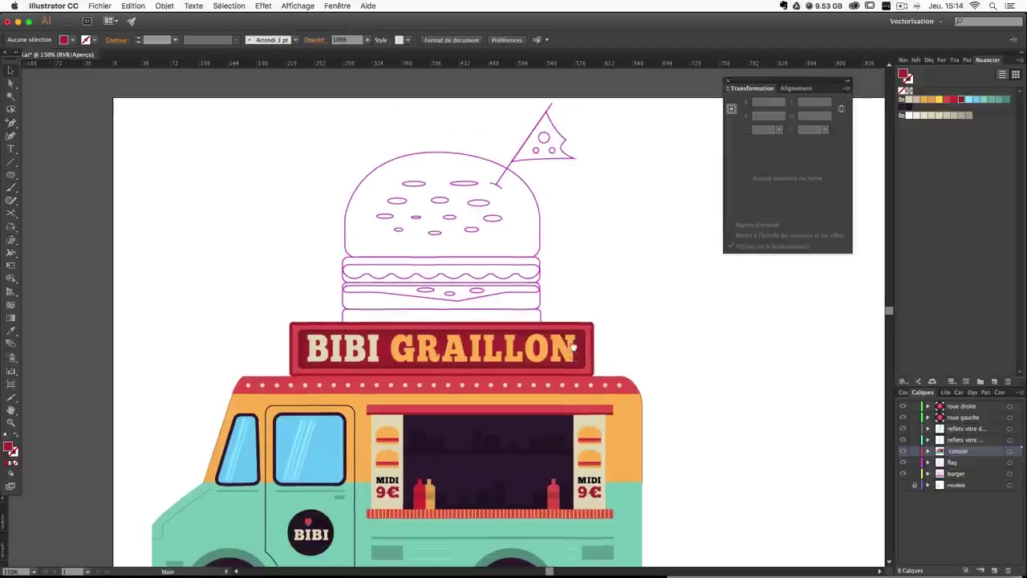
left_click(526, 318)
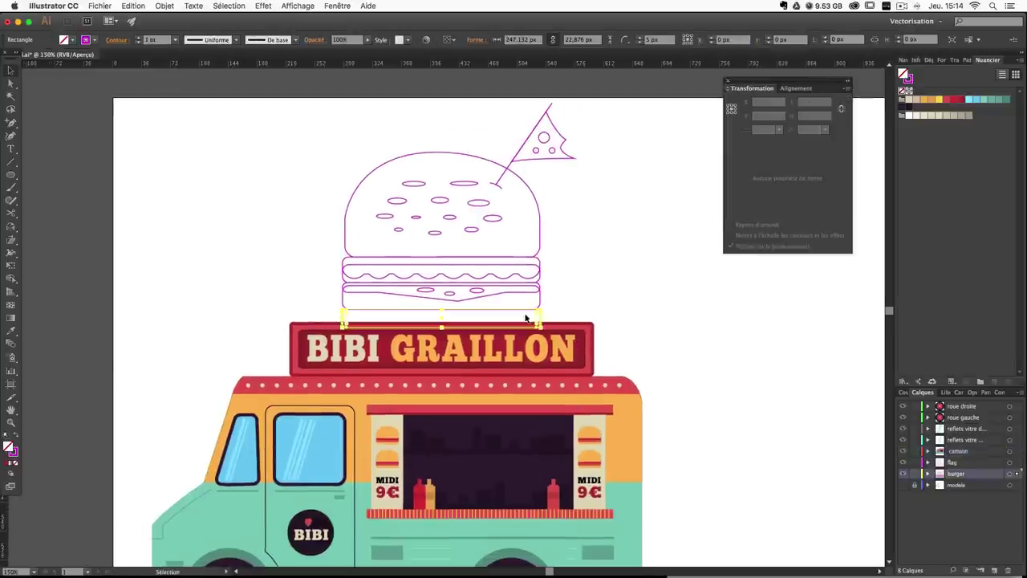
left_click(11, 330)
left_click(620, 407)
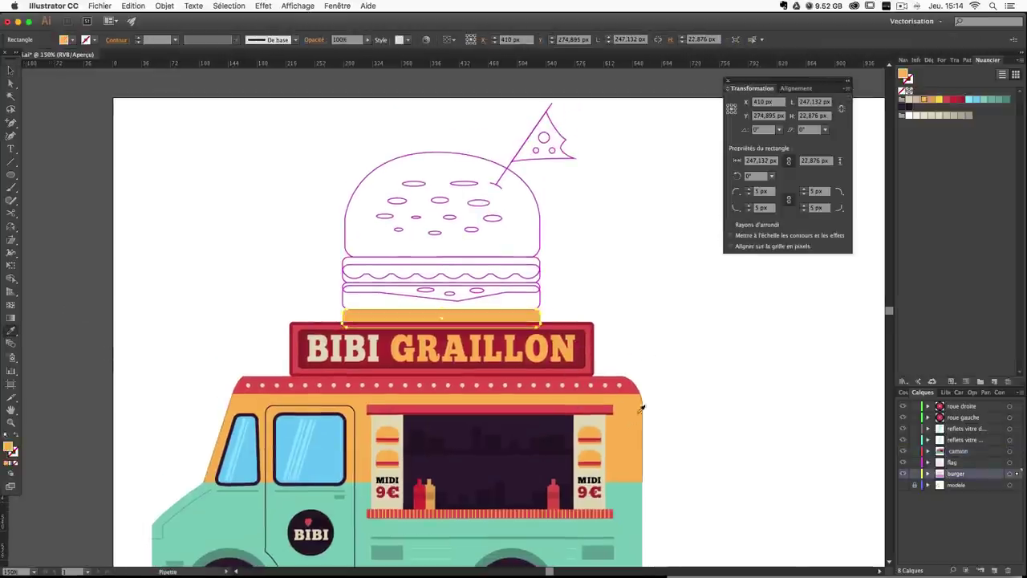
Give the burger's top bun the same outline-free orange sampled from the truck body, then deselect the artwork.
left_click(581, 246, "super")
left_click(541, 218)
key("i")
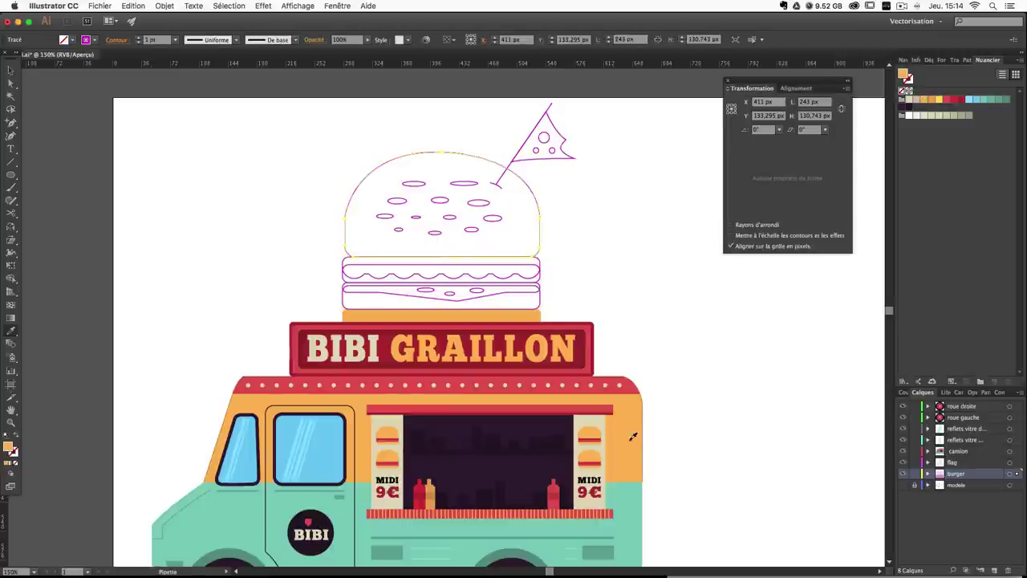
left_click(634, 431)
left_click(709, 300, "super")
left_click(502, 320, "super")
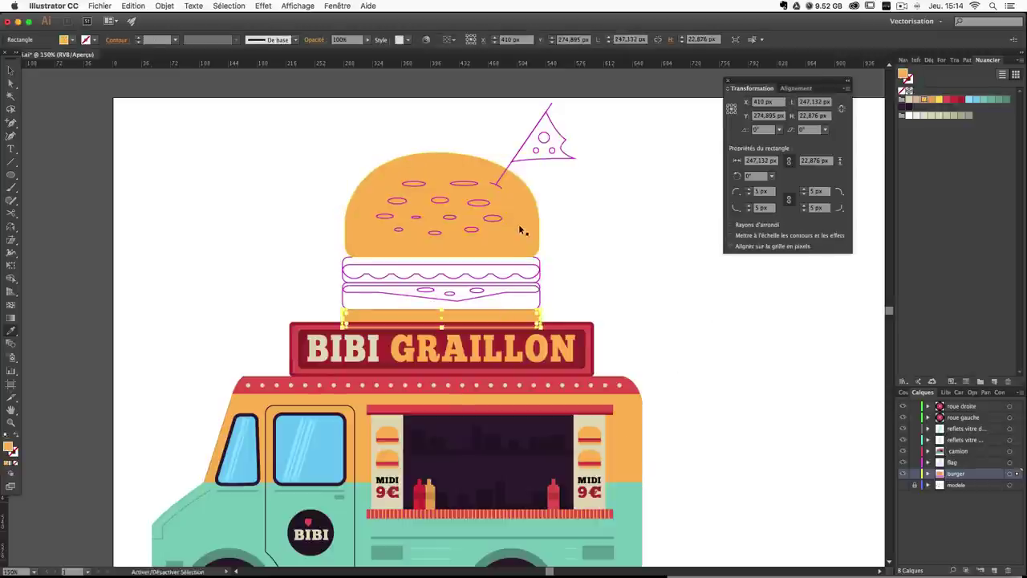
left_click(521, 229, "shift+super")
left_click(684, 399, "super")
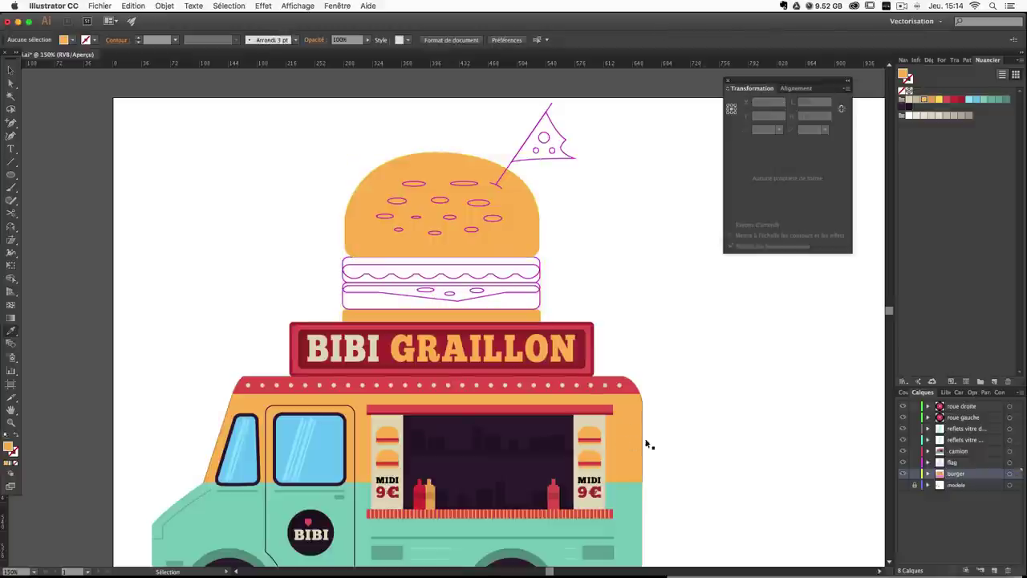
Colour the wavy lettuce layer with the teal sampled from the lower truck body.
key("super+plus")
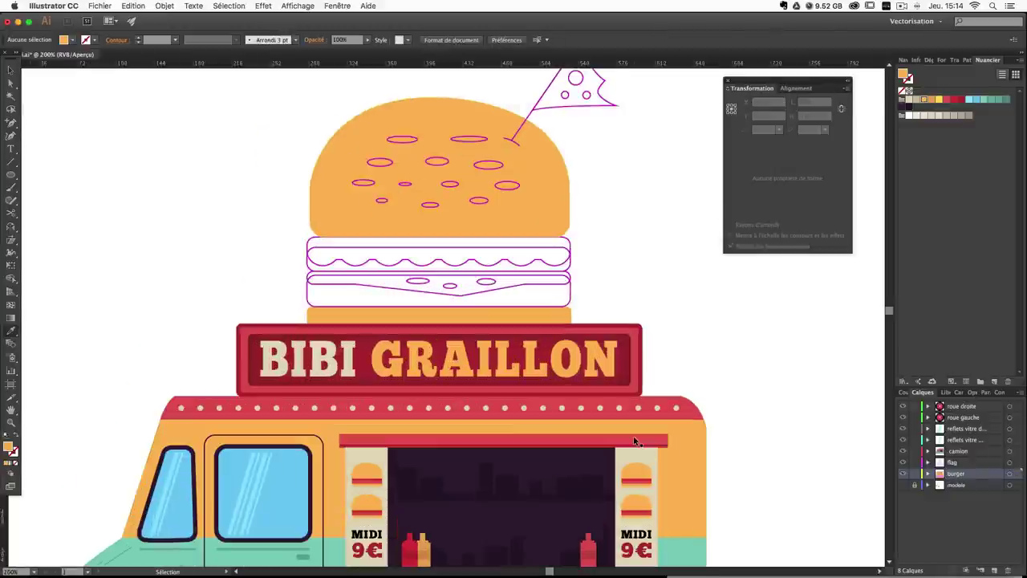
left_click(569, 239)
key("i")
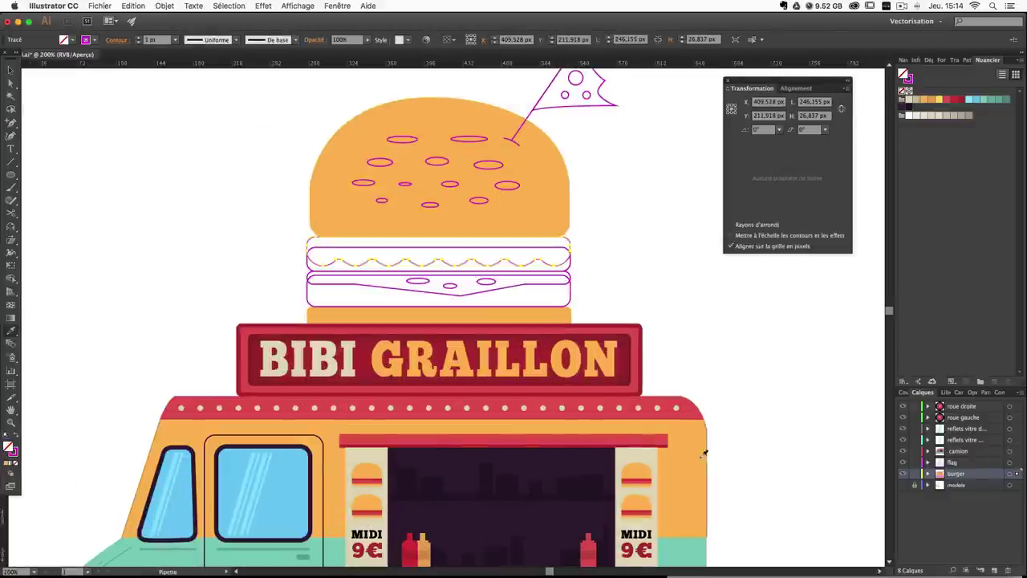
left_click(686, 544)
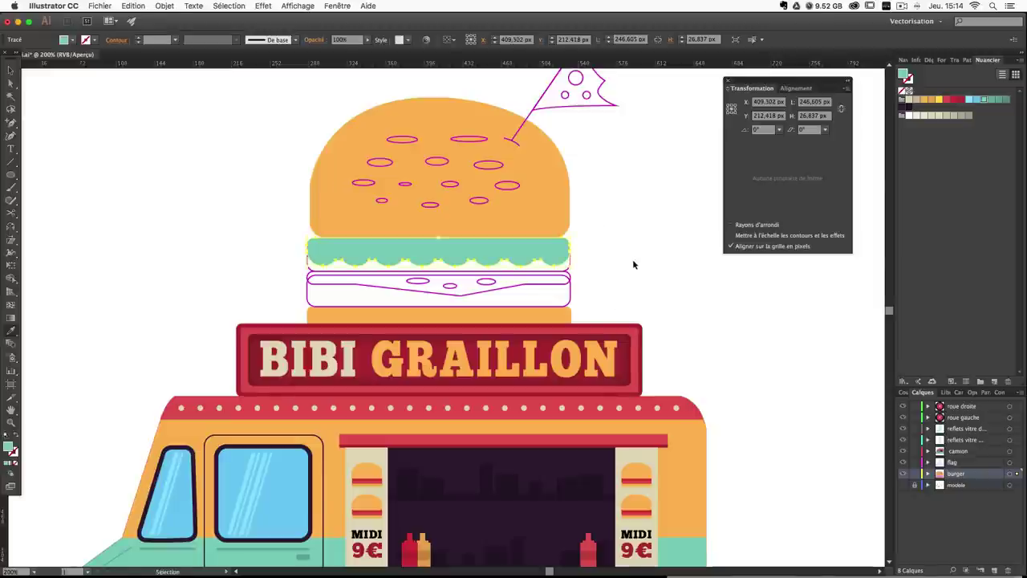
left_click(633, 264, "super")
Fill the tomato slice below the lettuce with crimson red and the patty rectangle with the lighter red swatch.
left_click(573, 271)
key("i")
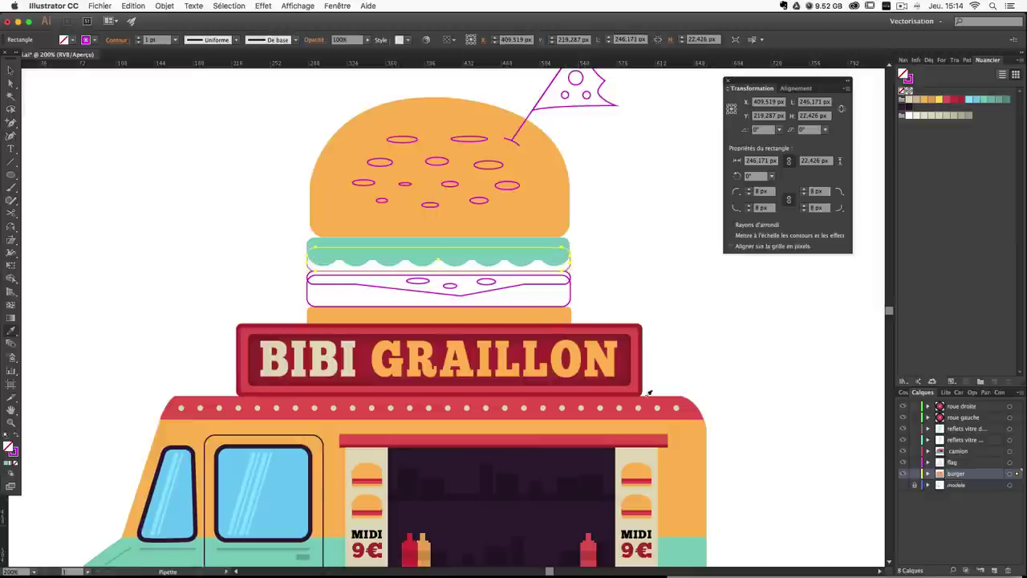
key("space")
left_click_drag(643, 370, 646, 326)
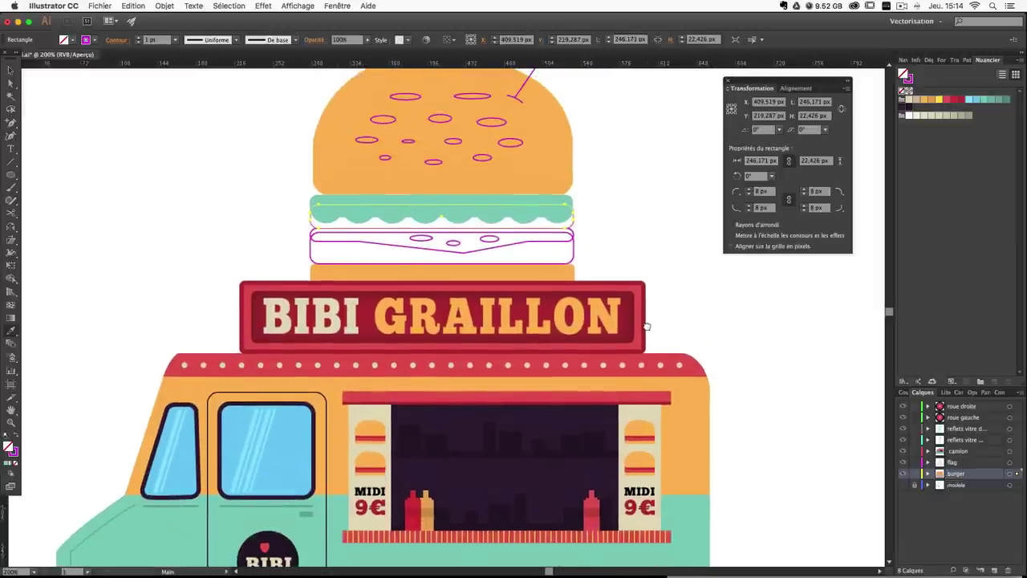
left_click(957, 102)
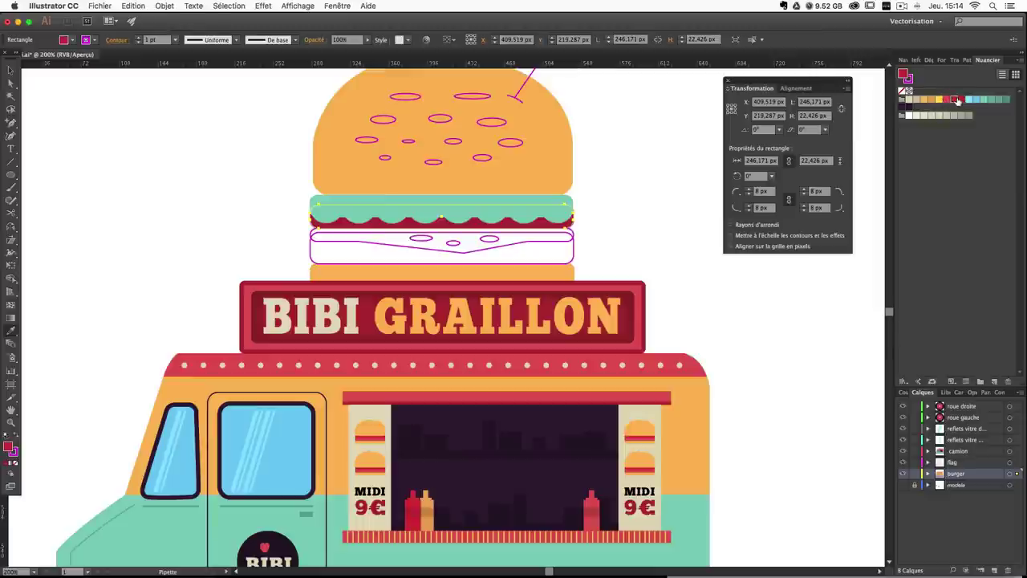
left_click(948, 101)
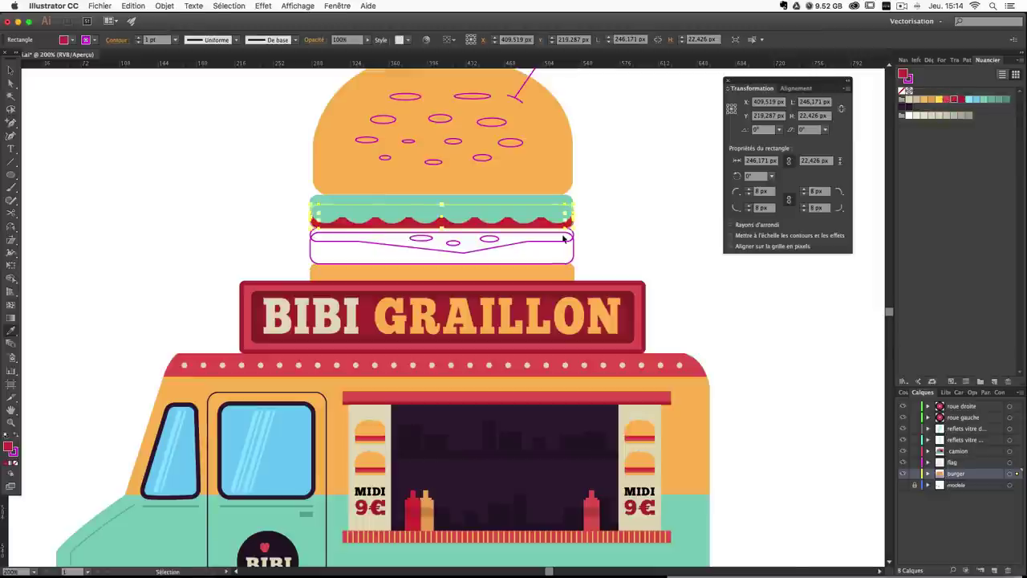
left_click(573, 256)
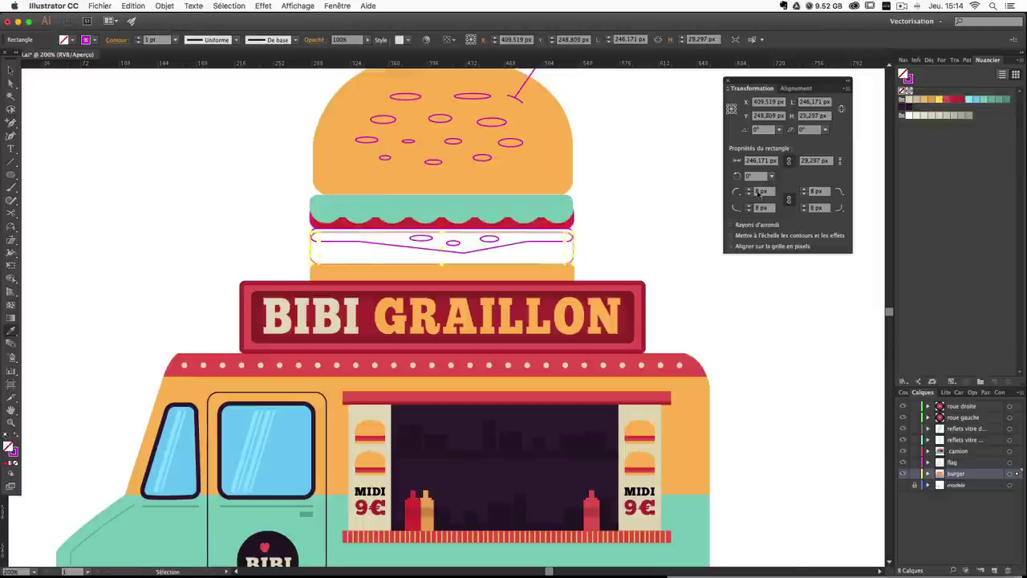
left_click(949, 101)
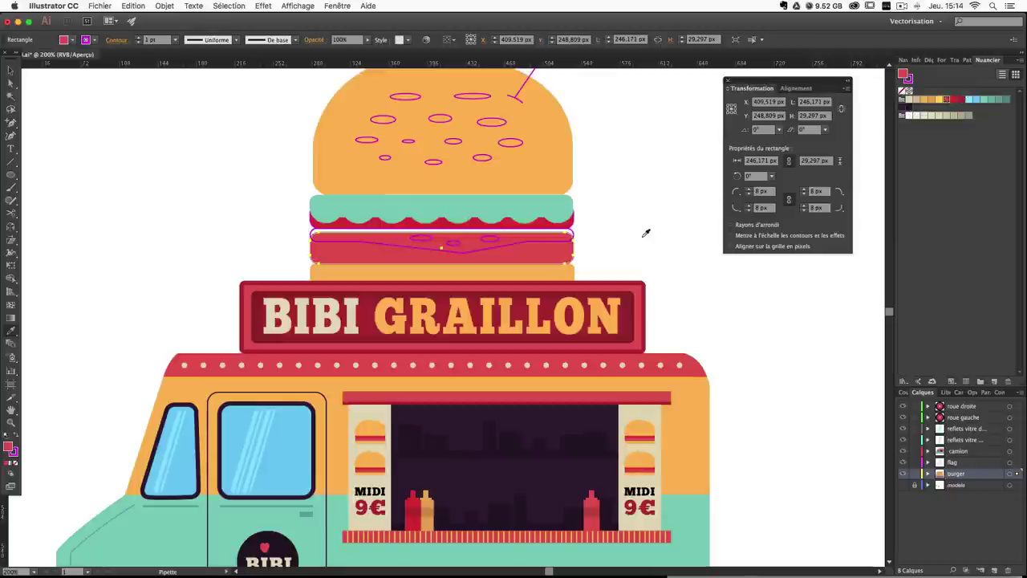
Fill the cheese slice with the yellow swatch and remove its outline.
left_click(522, 245)
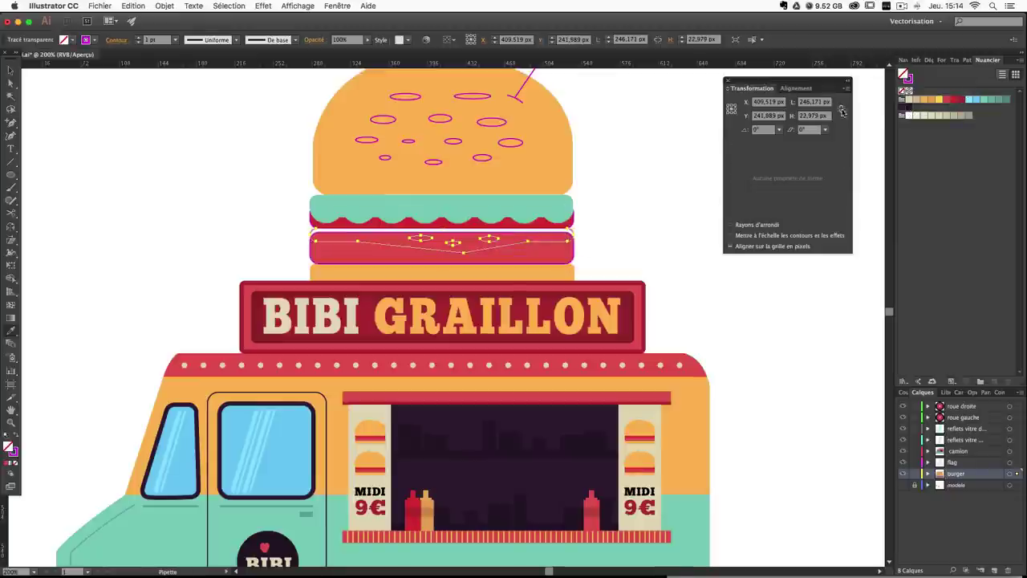
left_click(945, 102)
left_click(939, 99)
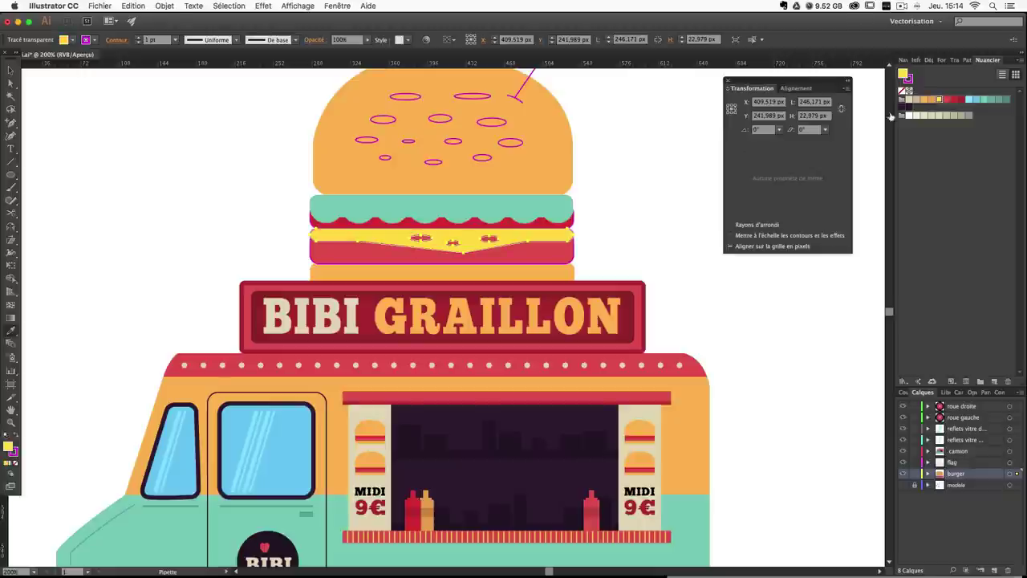
left_click(14, 454)
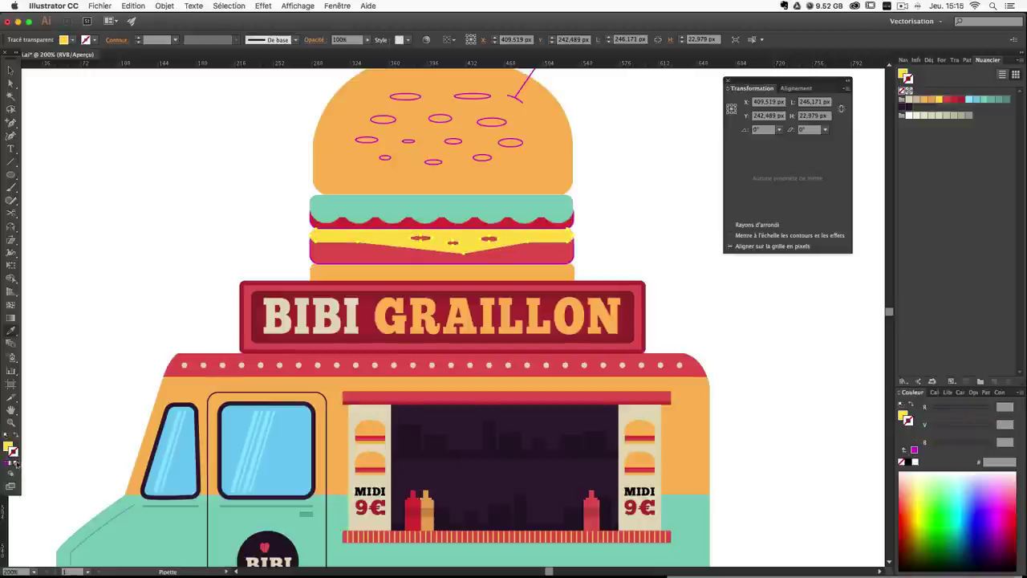
Remove the magenta outlines from the tomato slice and the patty, then deselect.
left_click(340, 224)
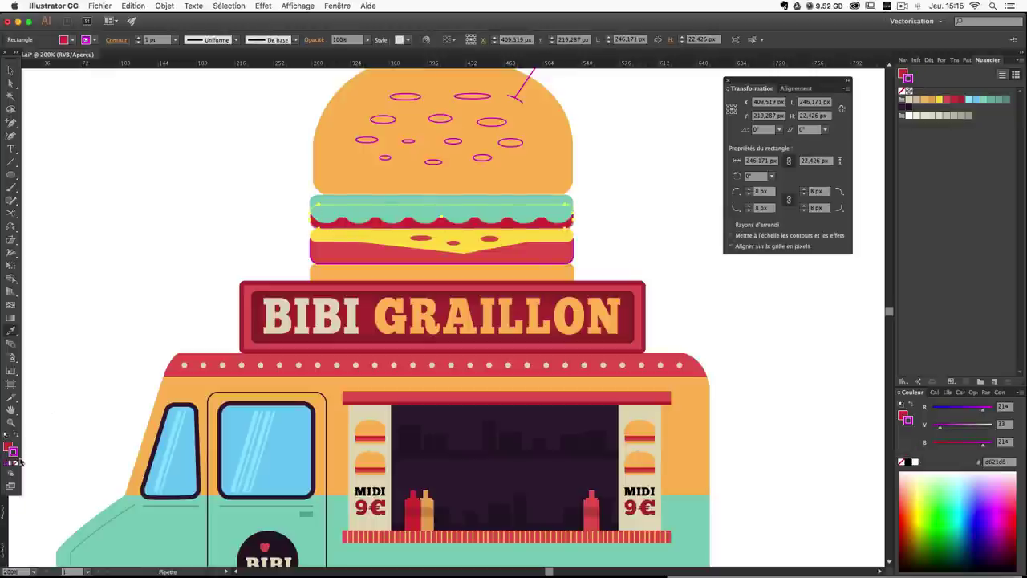
left_click(131, 188)
left_click(355, 252)
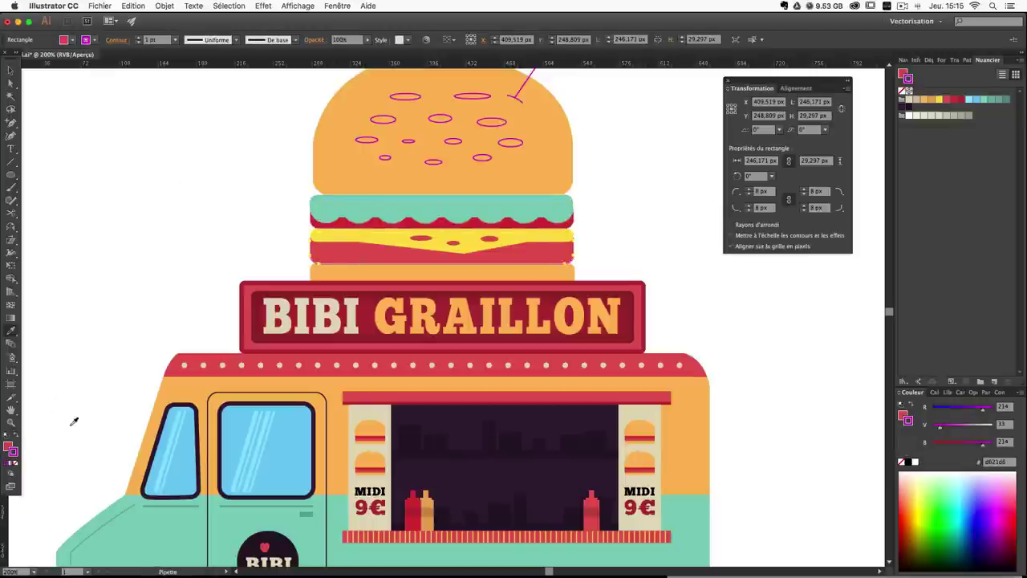
left_click(16, 466)
left_click(124, 149)
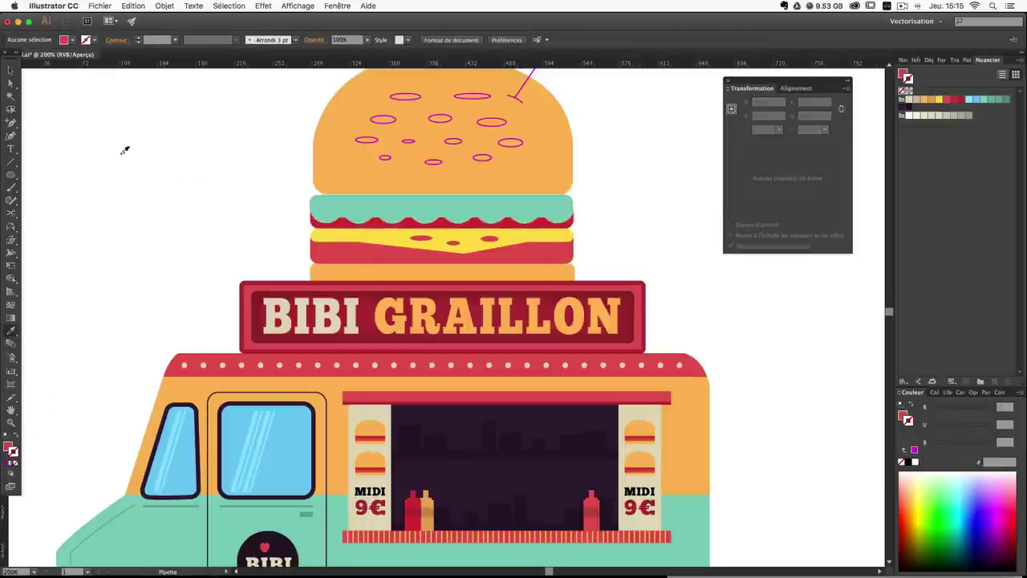
Select the top bun with its seeds and flag and nudge them slightly down towards the lettuce.
key("v")
scroll(328, 239, "up", 3)
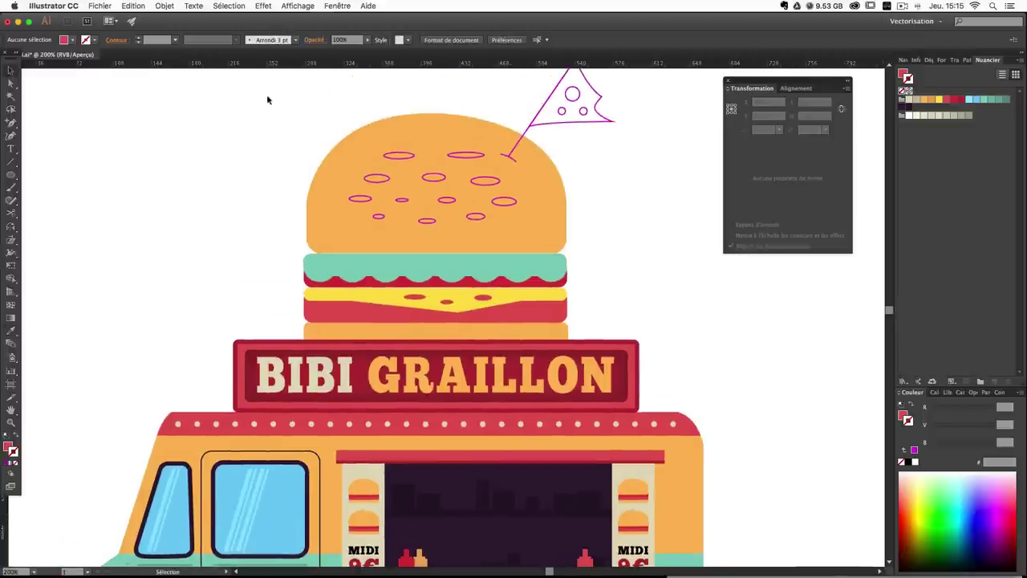
left_click_drag(267, 96, 645, 238)
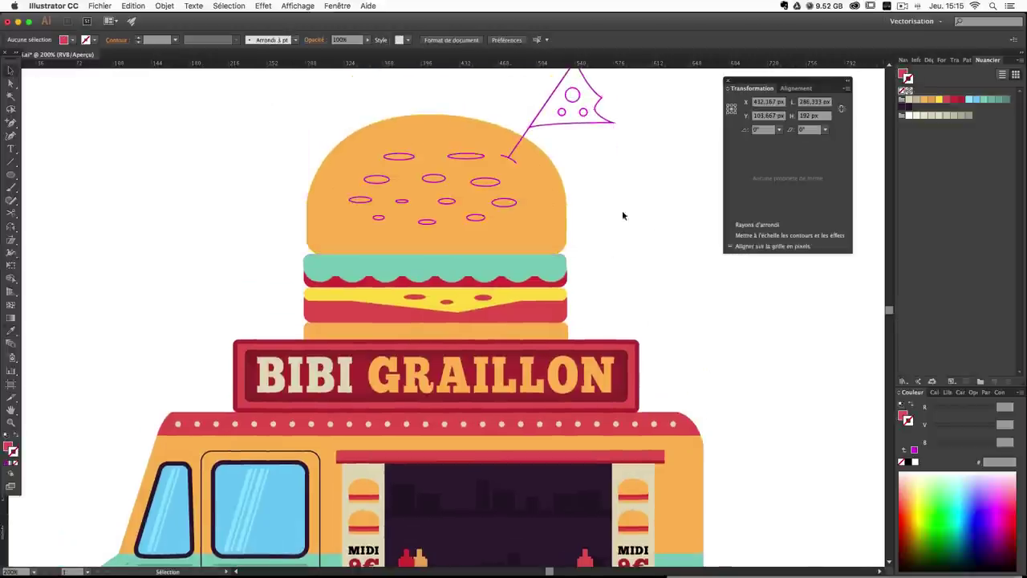
Nudge the top bun with its seeds and flag further down onto the lettuce and deselect.
left_click(245, 80)
left_click_drag(245, 80, 663, 230)
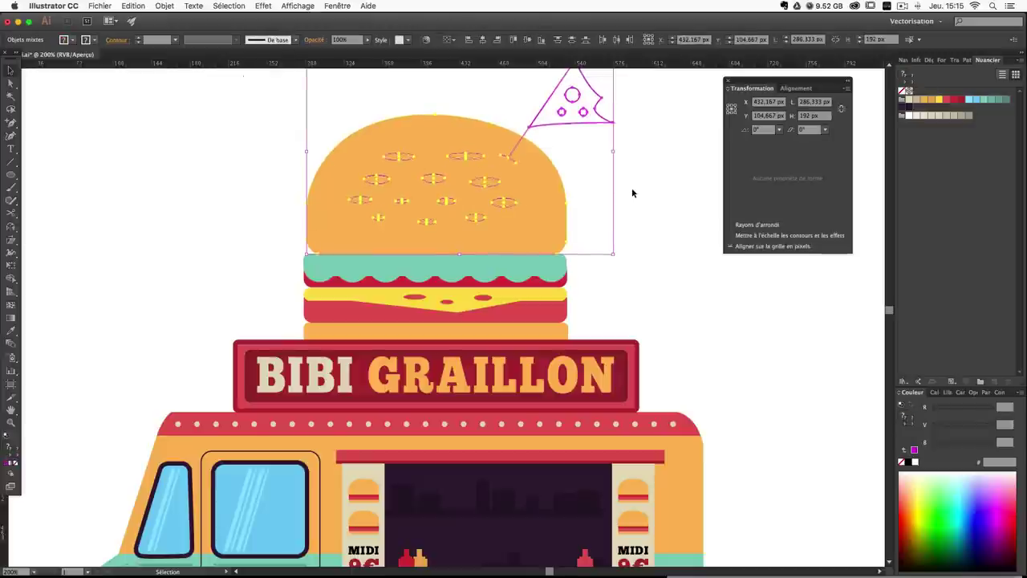
left_click(649, 206)
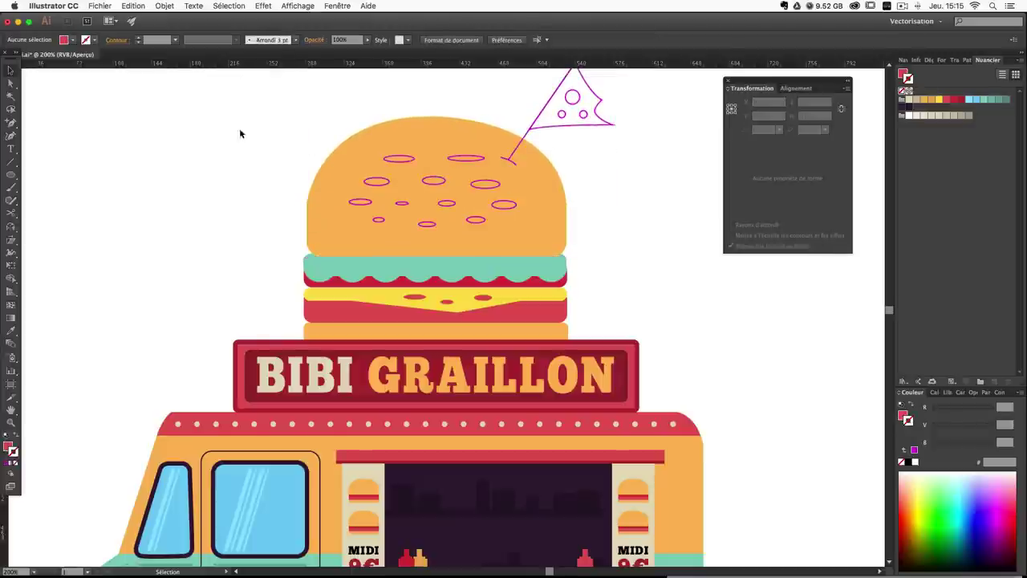
Nudge the lettuce and the tomato slice slightly down to tighten the burger's layers.
left_click_drag(217, 102, 671, 250)
left_click(560, 265)
left_click(615, 264)
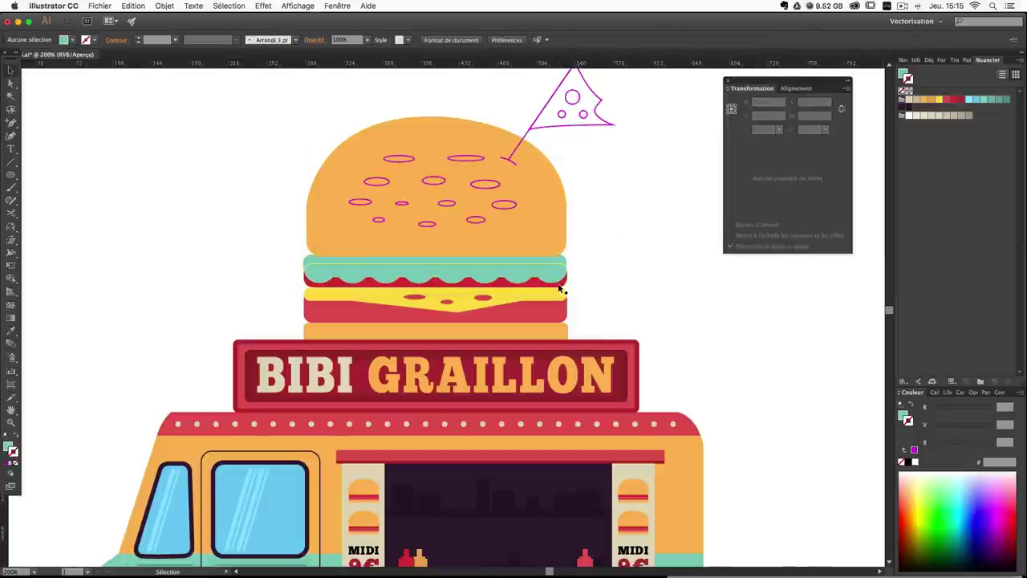
left_click(560, 284)
left_click(592, 288)
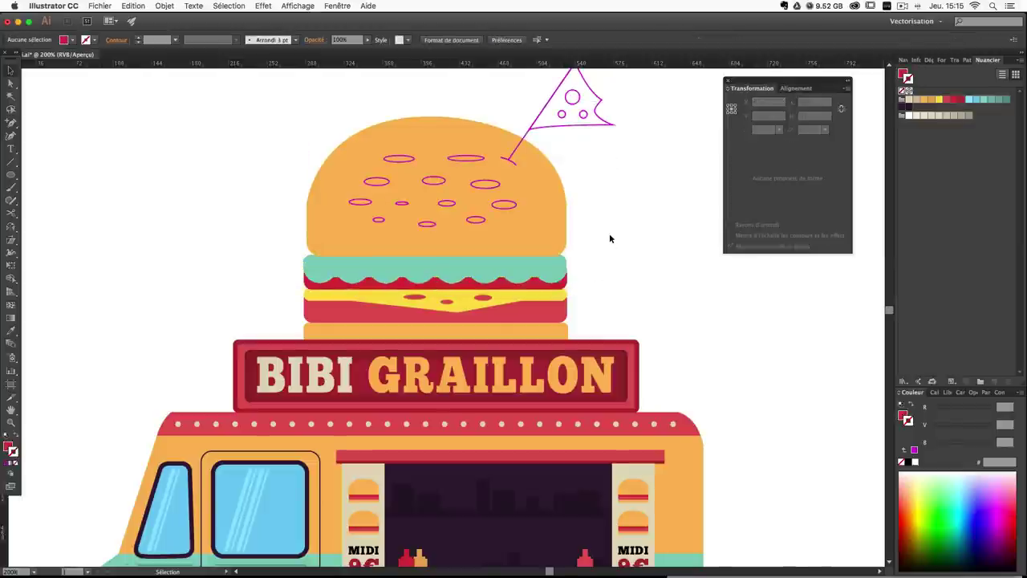
Select all the sesame seeds on the top bun and give them the cheese slice's yellow fill without outline using the Eyedropper.
left_click(466, 159)
left_click(406, 158, "shift")
left_click(385, 181, "shift")
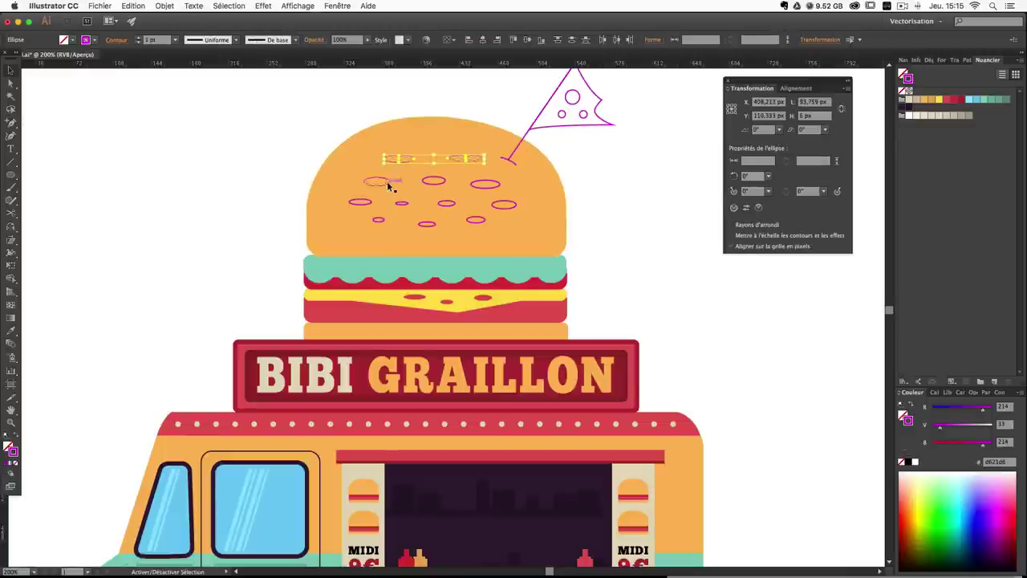
left_click(430, 181, "shift")
left_click(486, 183, "shift")
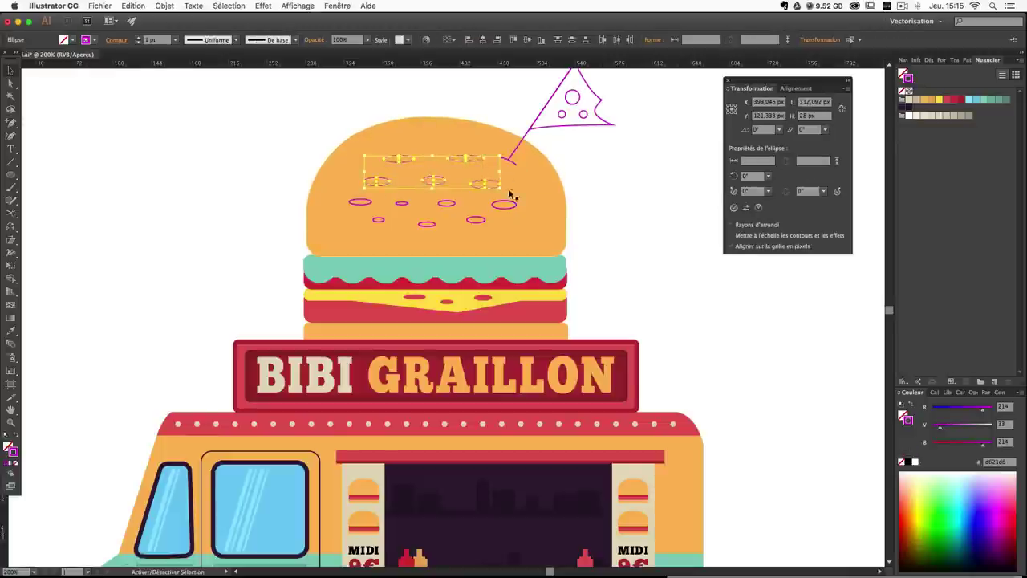
left_click(512, 205, "shift")
left_click(481, 220, "shift")
left_click(448, 204, "shift")
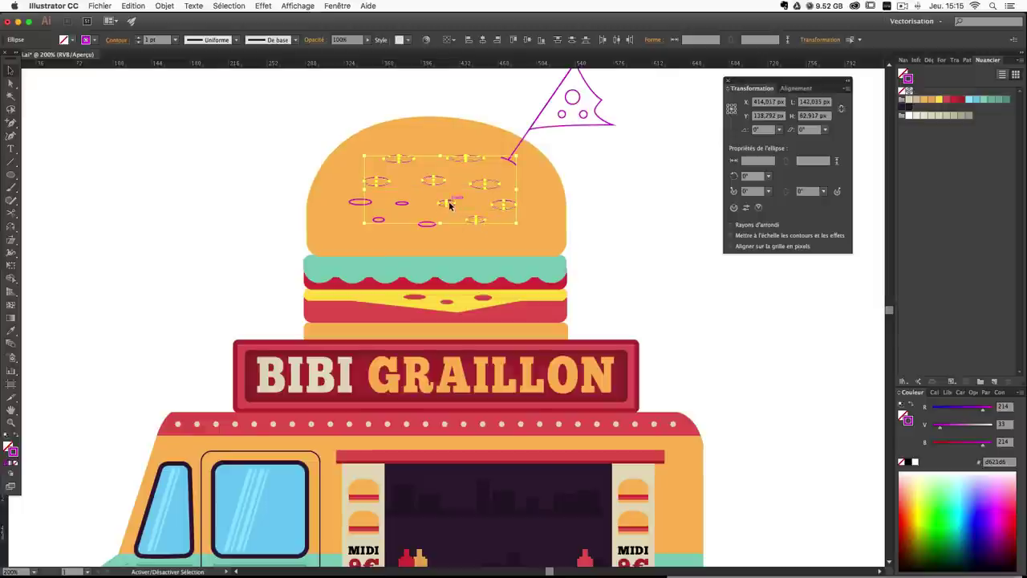
left_click(426, 224, "shift")
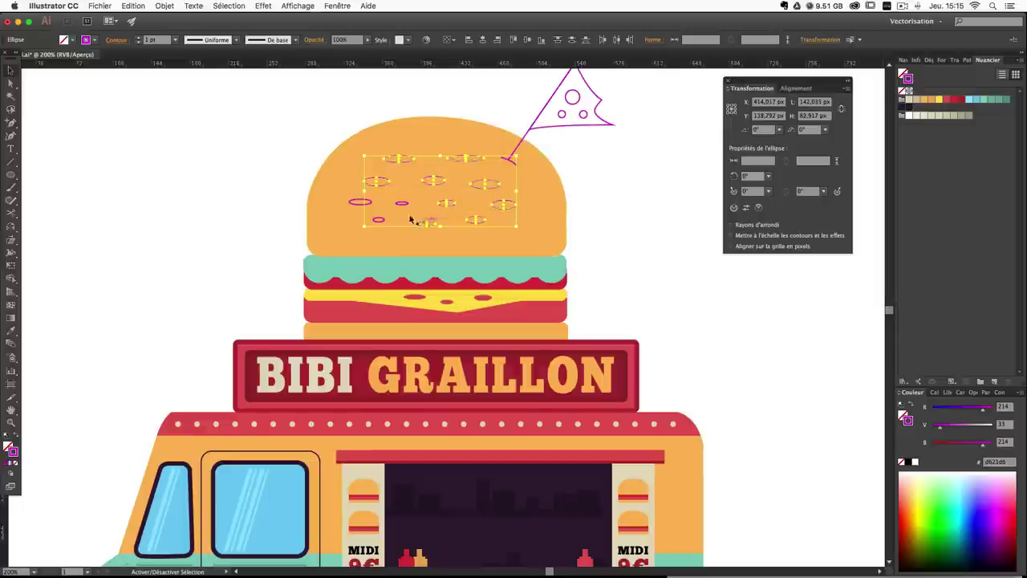
left_click(361, 203, "shift")
left_click(378, 220, "shift")
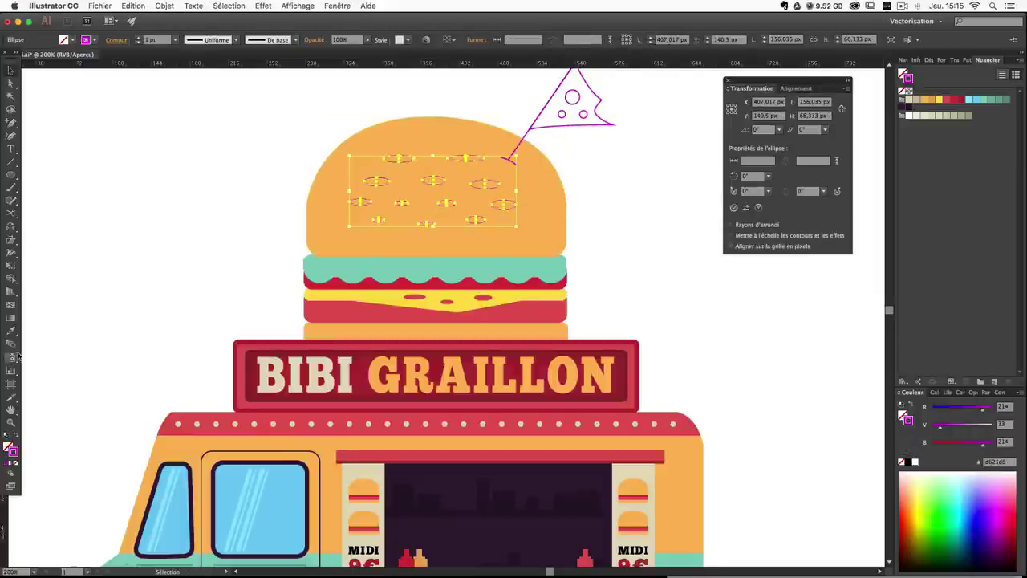
left_click(13, 333)
left_click(399, 292)
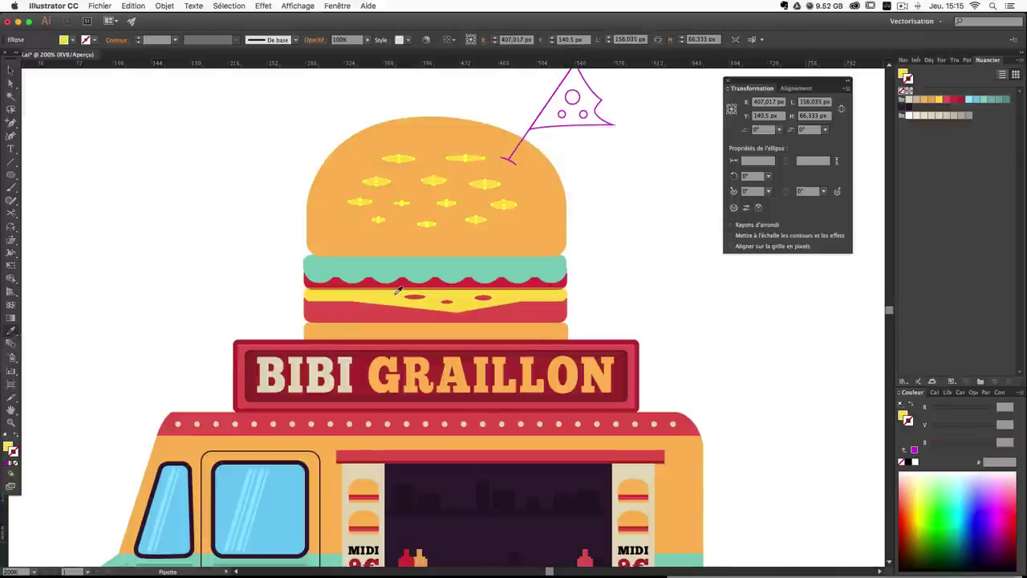
key("v")
left_click(625, 293)
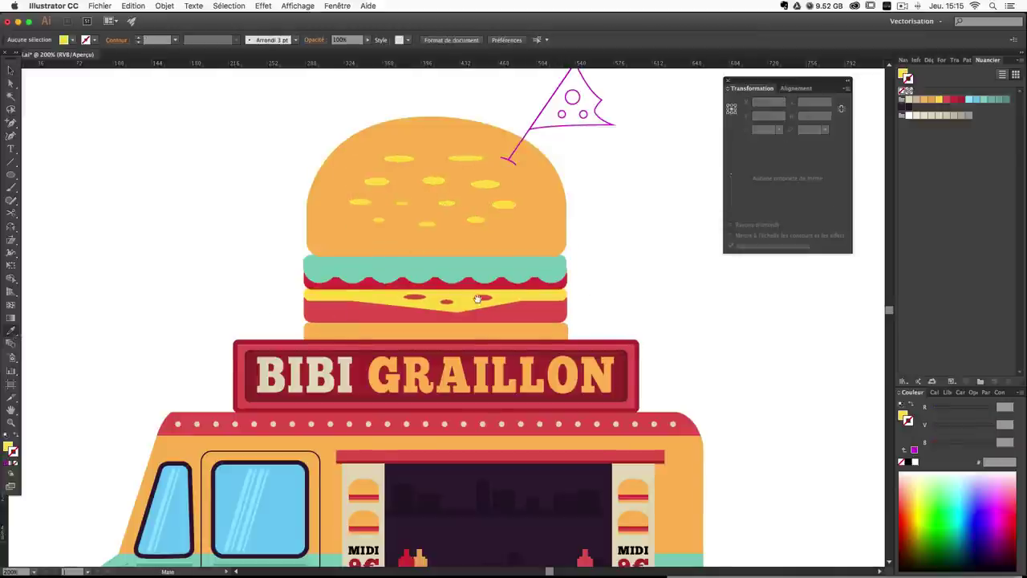
Enlarge the top bun slightly outward from its upper-left corner to line up with the layers below.
left_click_drag(479, 298, 454, 293)
key("i")
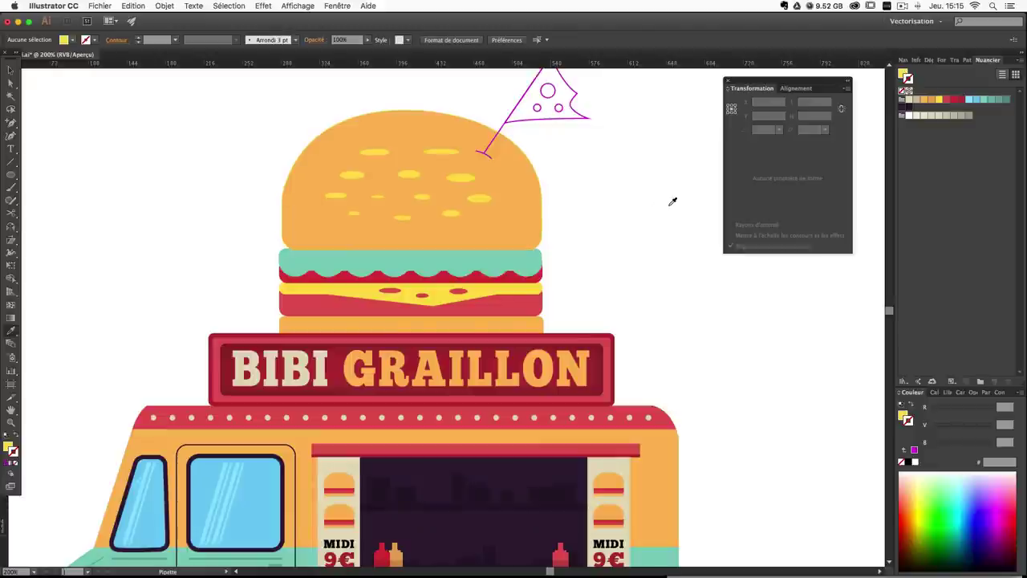
left_click_drag(541, 248, 624, 201)
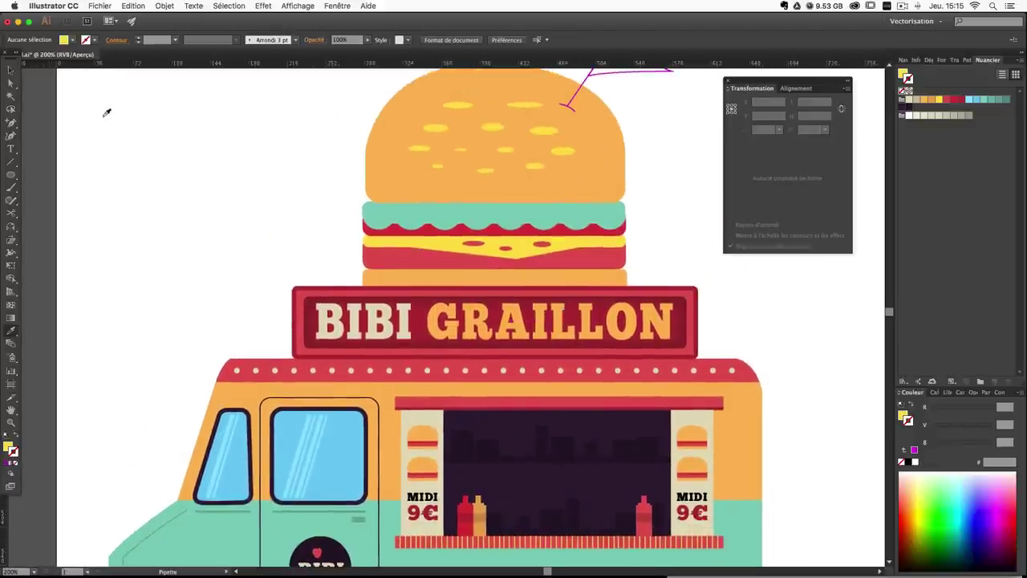
left_click(11, 70)
left_click(386, 168)
scroll(377, 170, "up", 3)
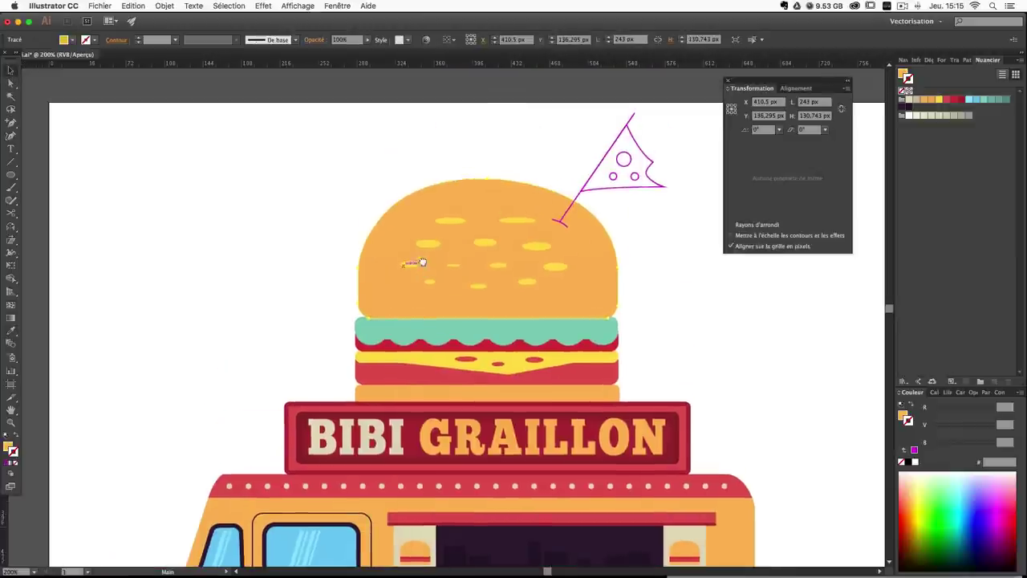
left_click_drag(357, 178, 354, 177)
left_click(760, 410)
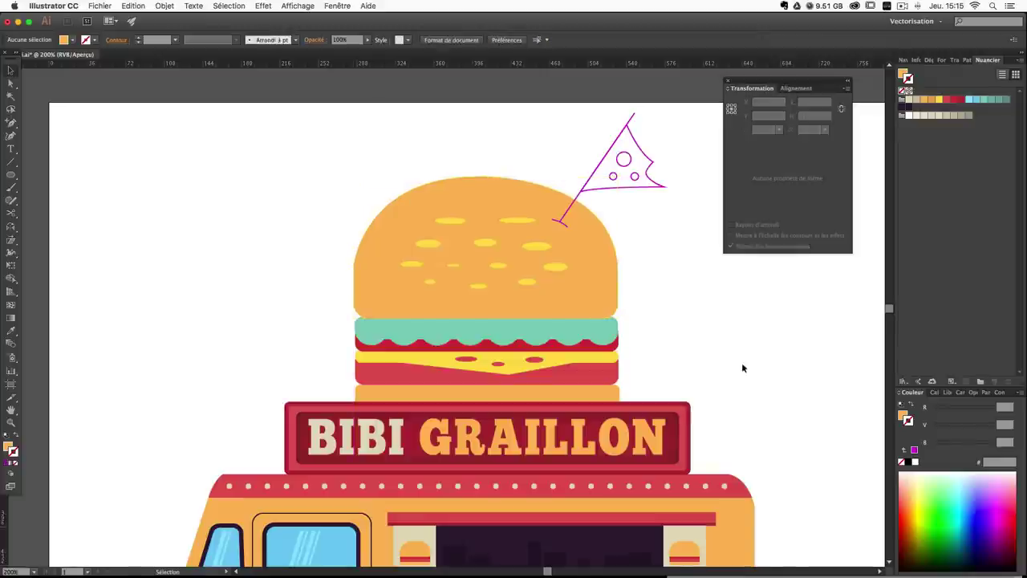
Give the flagpole and the small curved line at its base a dark red stroke and set the pole's weight to 2 pt.
scroll(733, 379, "down", 3)
scroll(733, 378, "down", 2)
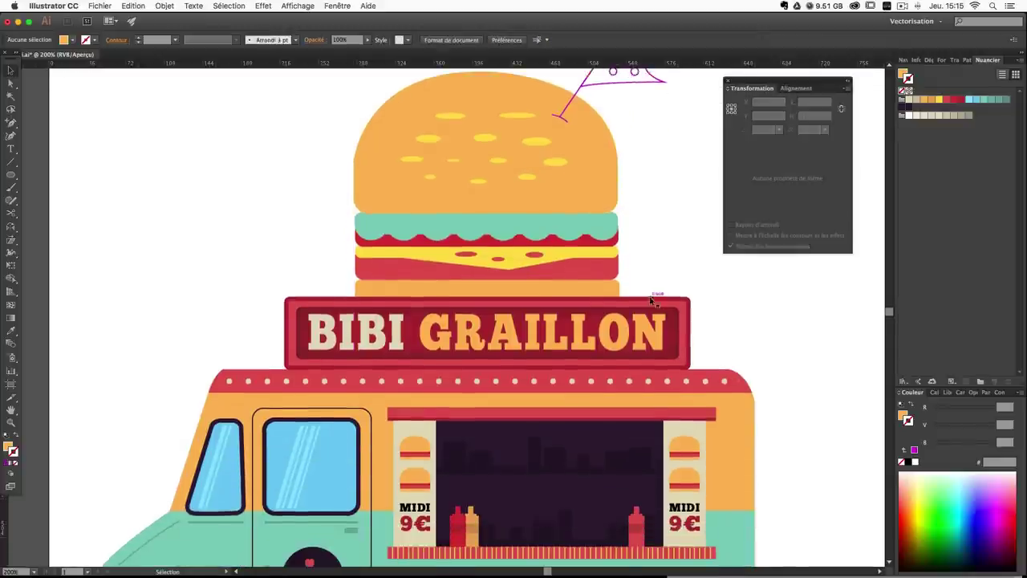
scroll(656, 298, "up", 4)
left_click(560, 197)
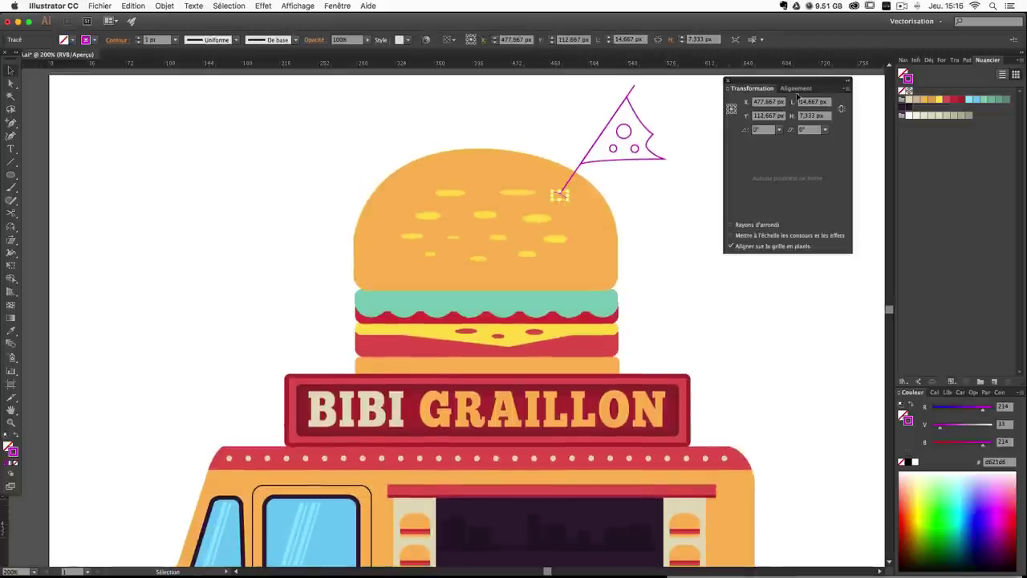
left_click(961, 100)
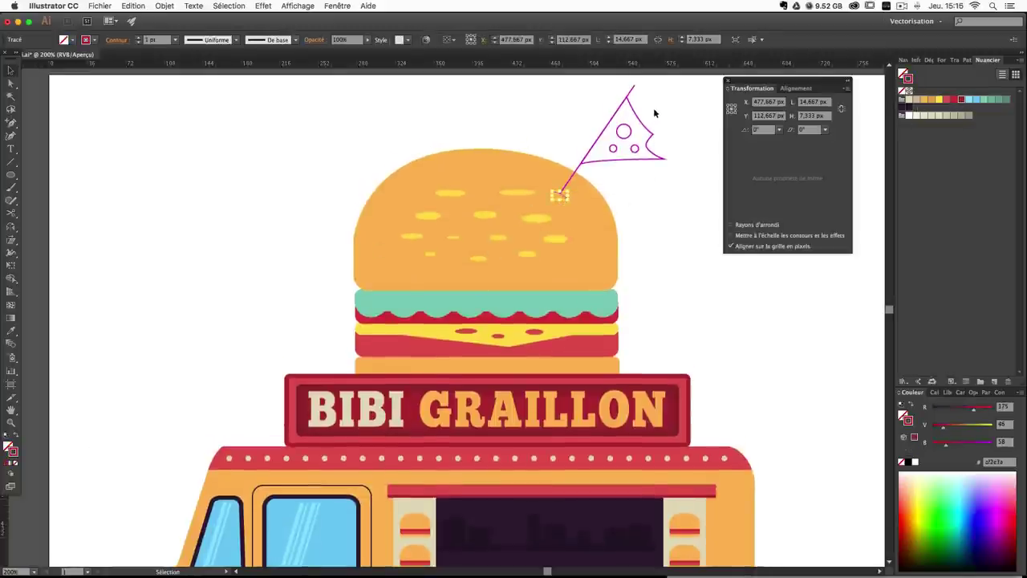
left_click(630, 93)
left_click(961, 99)
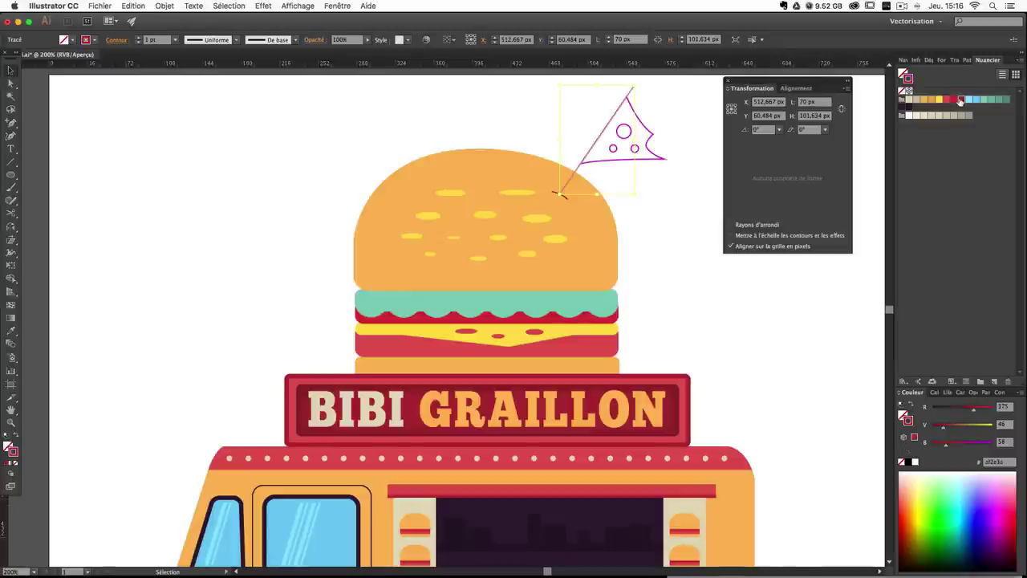
left_click(998, 392)
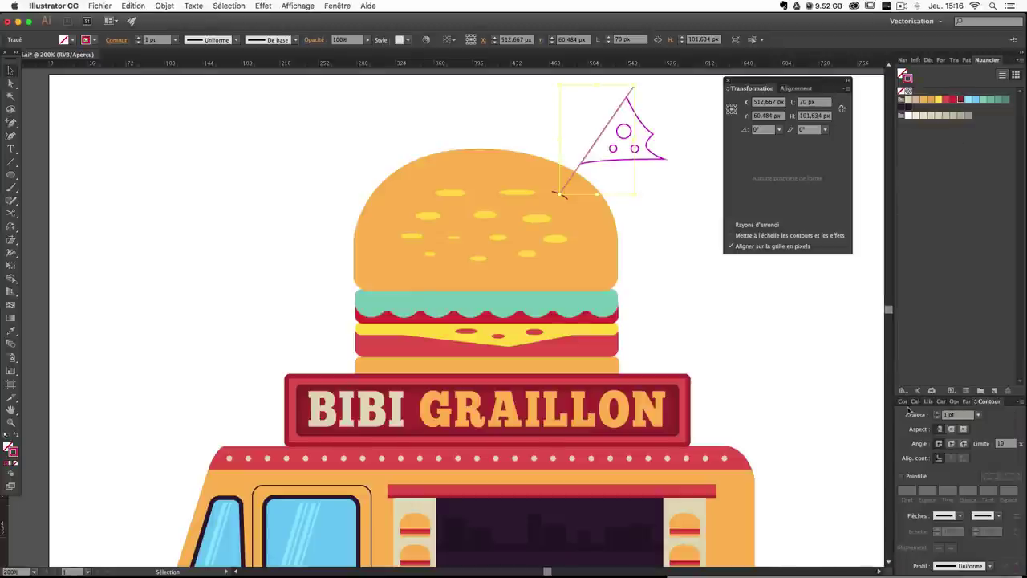
left_click(937, 412)
left_click(767, 335)
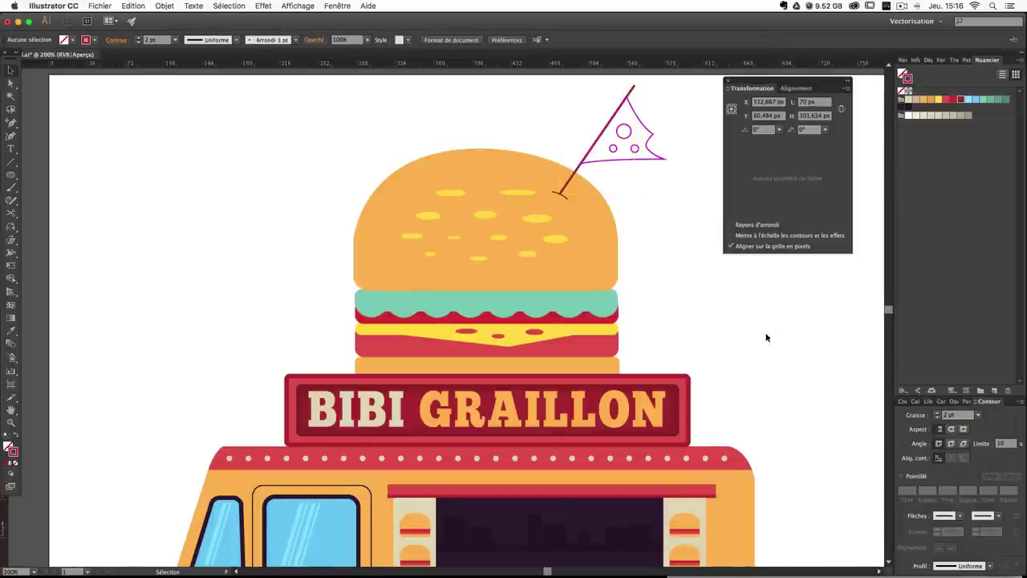
Sample a sesame seed's yellow onto the cheese-shaped flag with the Eyedropper, then deselect.
left_click_drag(617, 234, 599, 296)
left_click(648, 220)
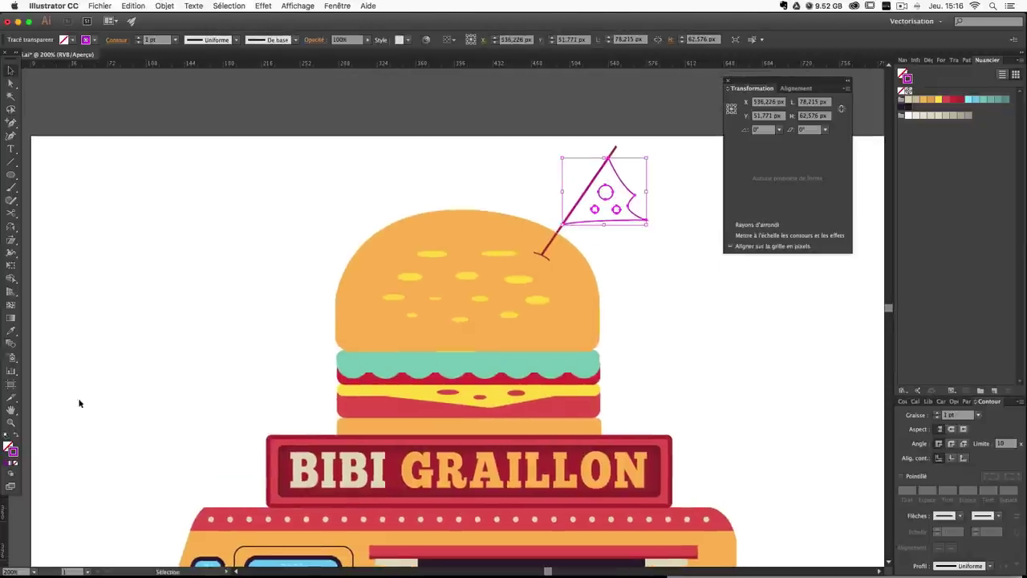
left_click(8, 332)
left_click(435, 254)
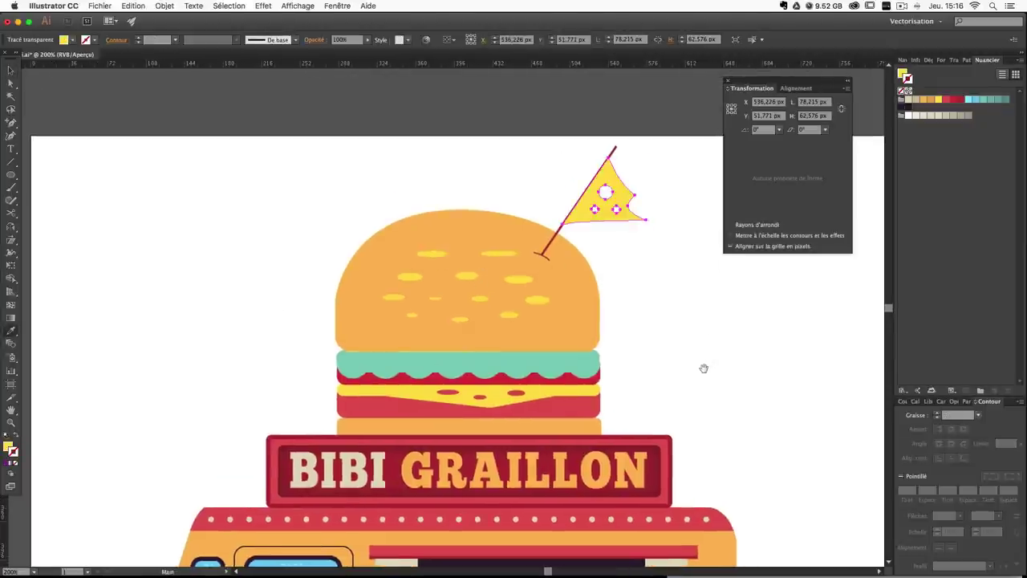
key("v")
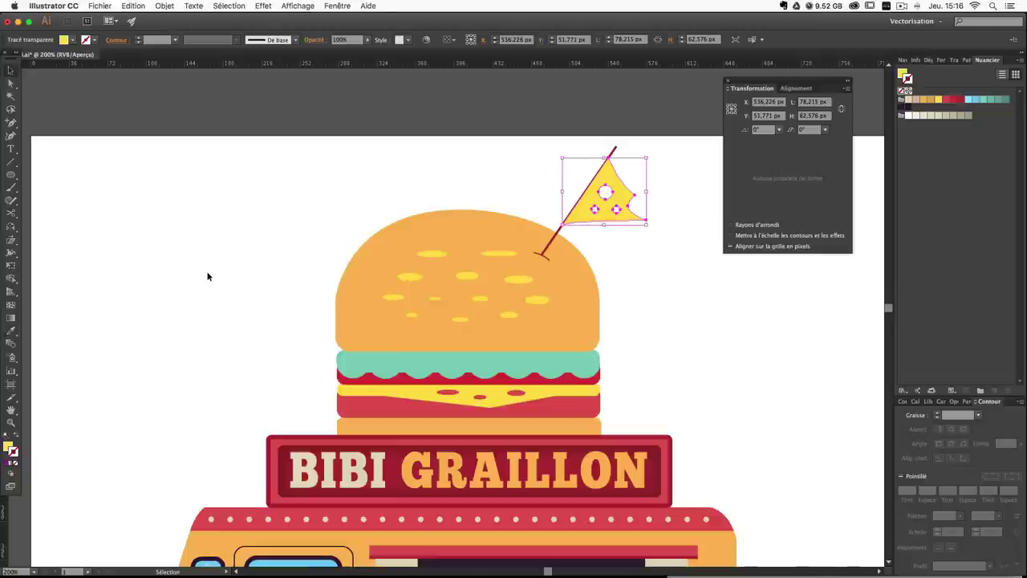
left_click(206, 275)
Examine the whole food truck, followed by a closer look at the burger's layers.
key("super+minus")
key("super+minus")
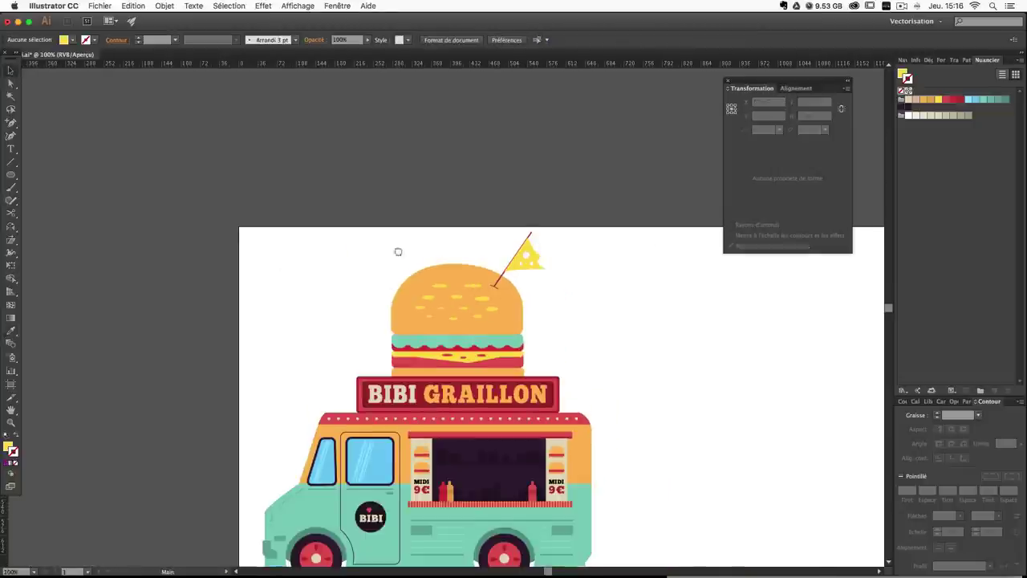
scroll(396, 249, "down", 3)
left_click_drag(408, 236, 419, 239)
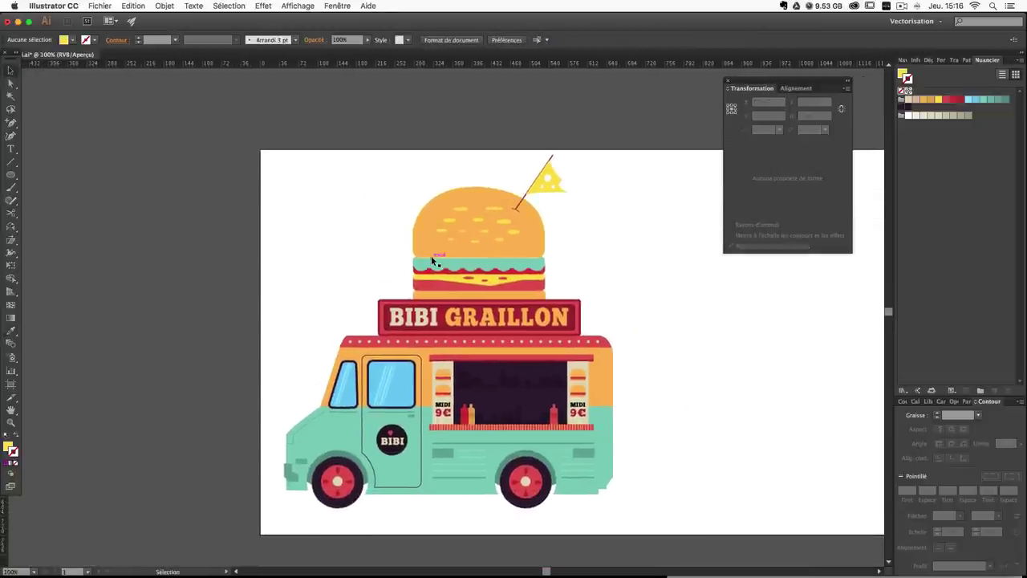
key("super+plus")
key("super+plus")
key("super+plus")
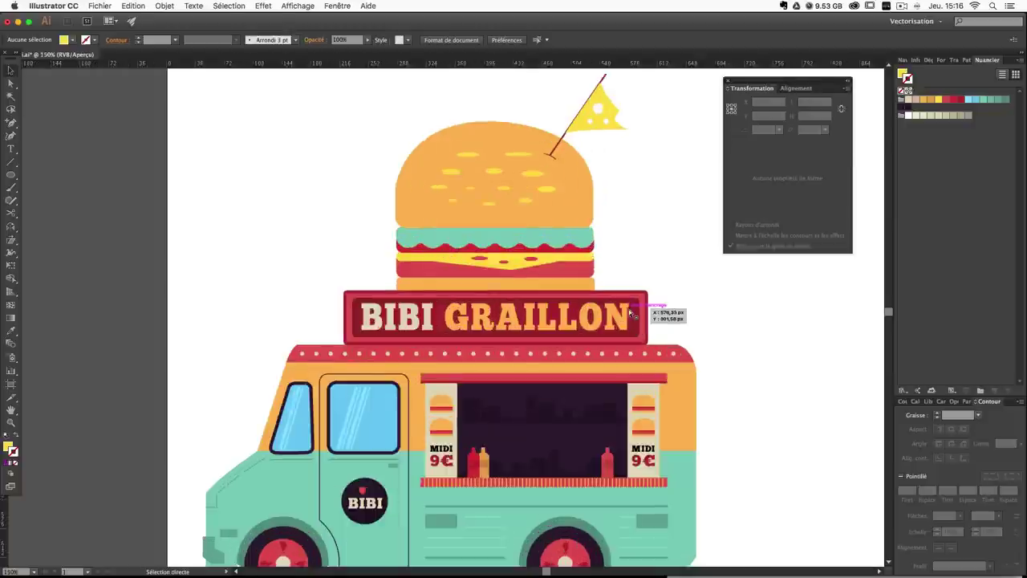
scroll(562, 362, "up", 5)
left_click_drag(563, 362, 500, 317)
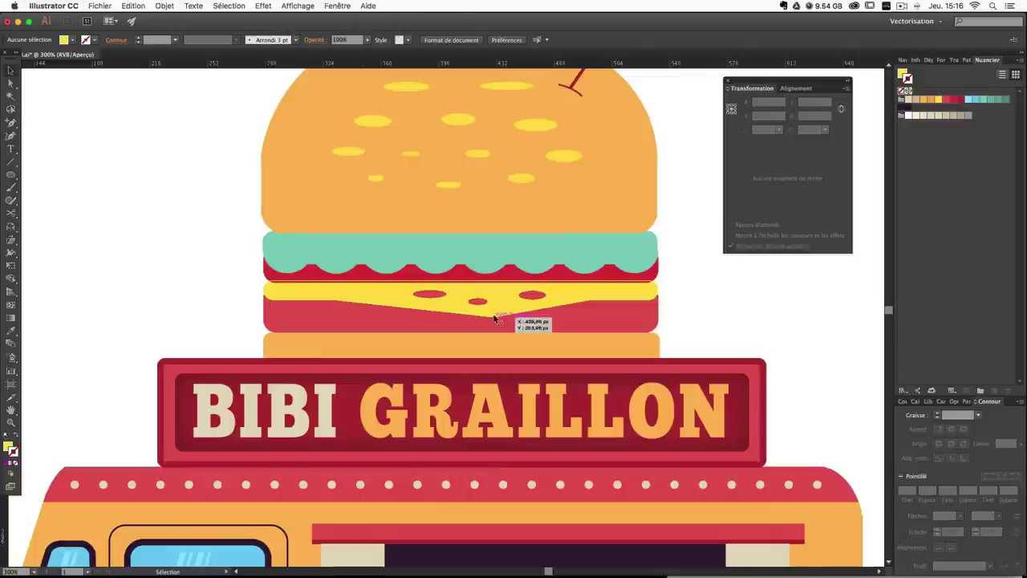
scroll(498, 318, "up", 3)
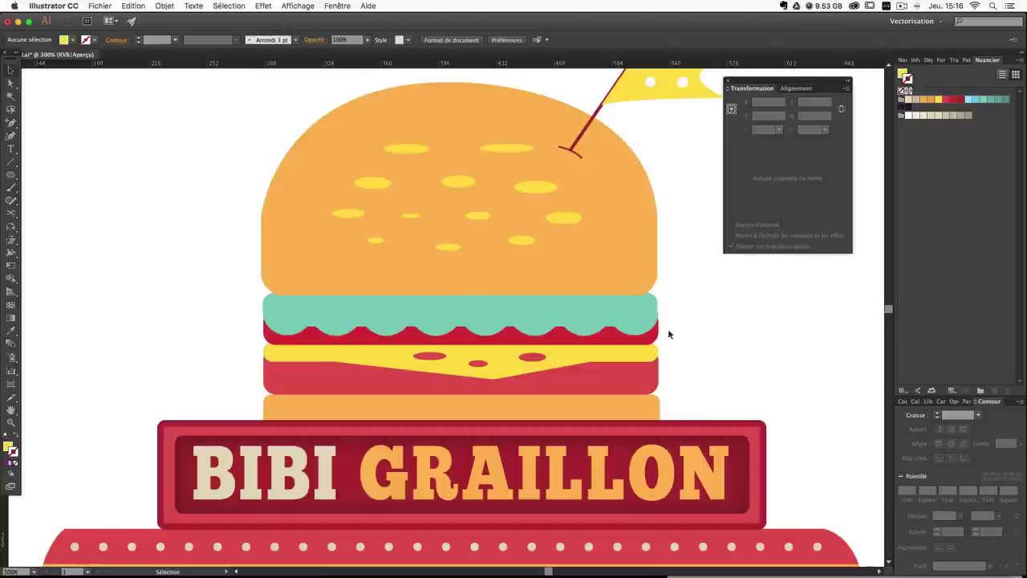
Show the layer list and reorder it so the flag layer sits directly below the burger layer, then deselect.
scroll(668, 334, "up", 5)
scroll(668, 334, "right", 3)
left_click(554, 197)
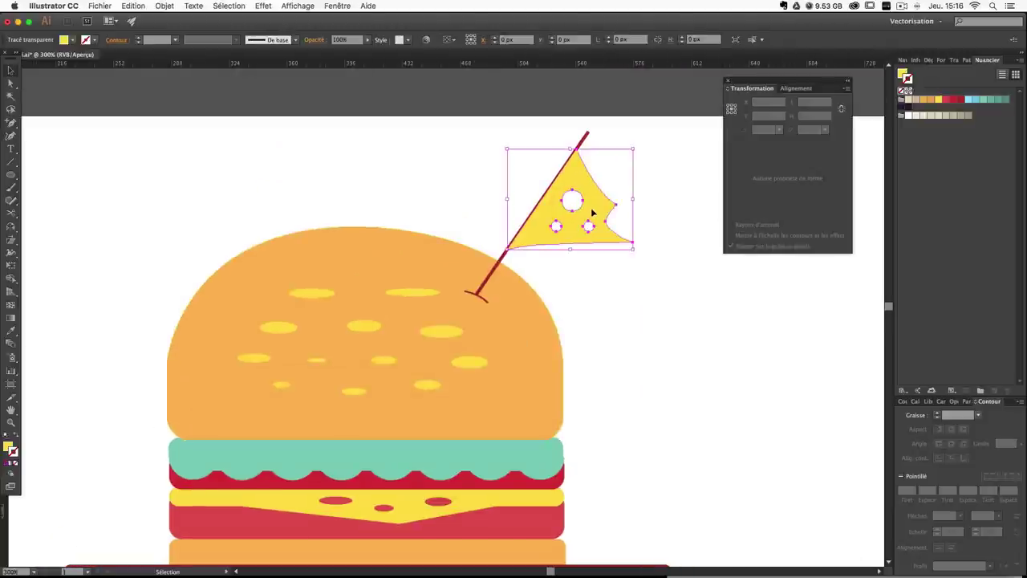
left_click(194, 6)
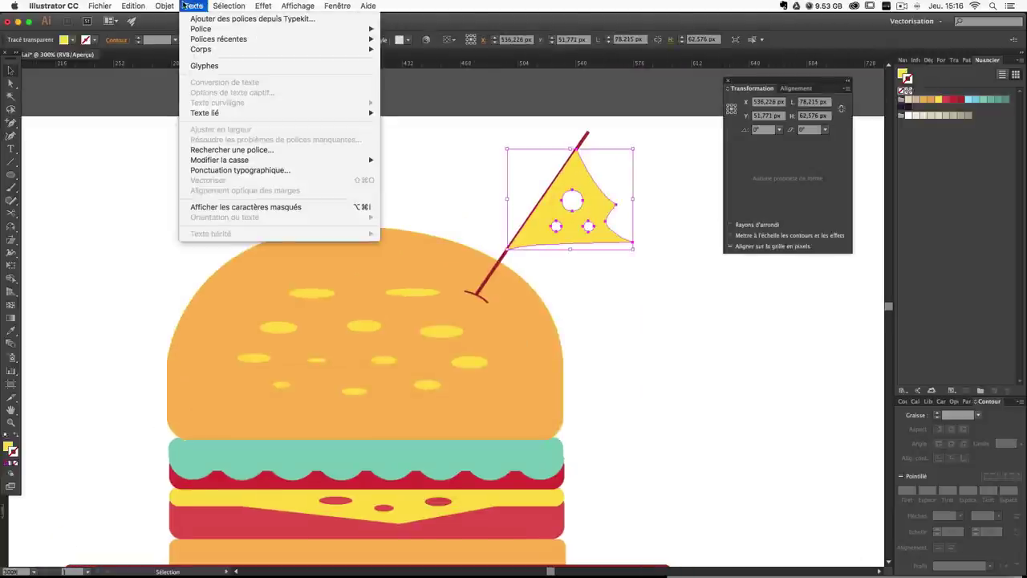
left_click(953, 402)
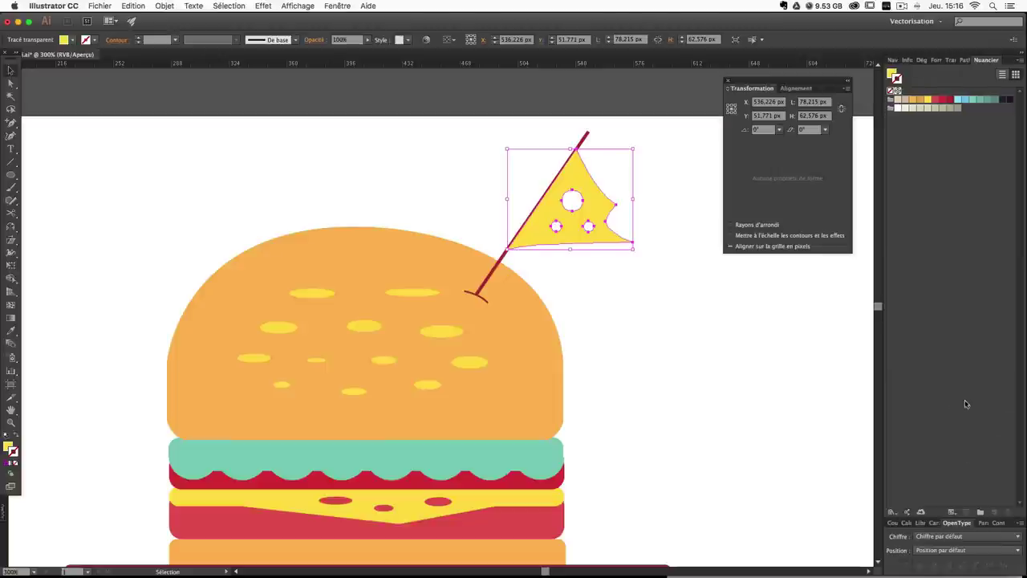
left_click(906, 523)
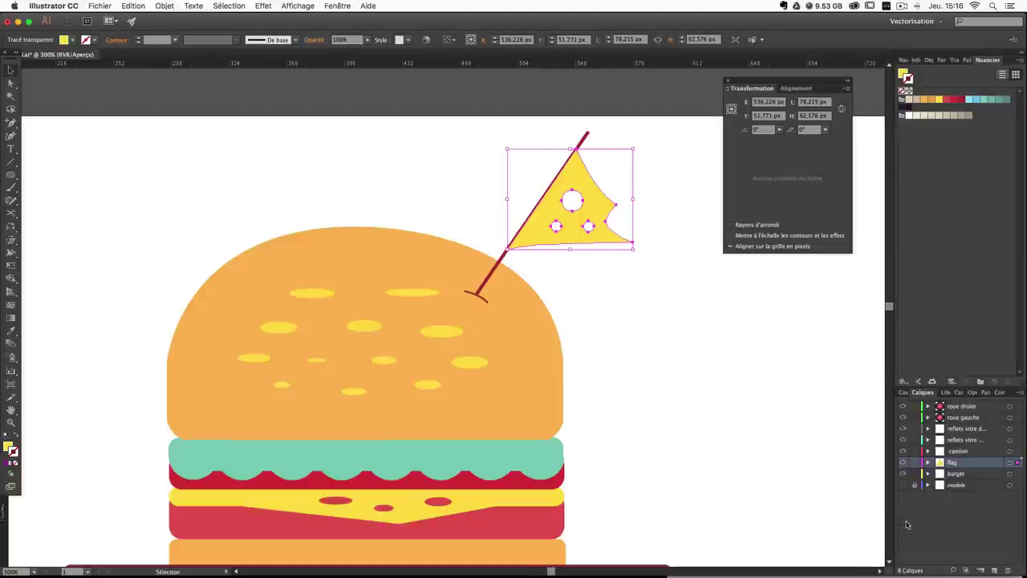
double_click(956, 473)
left_click_drag(956, 476, 958, 480)
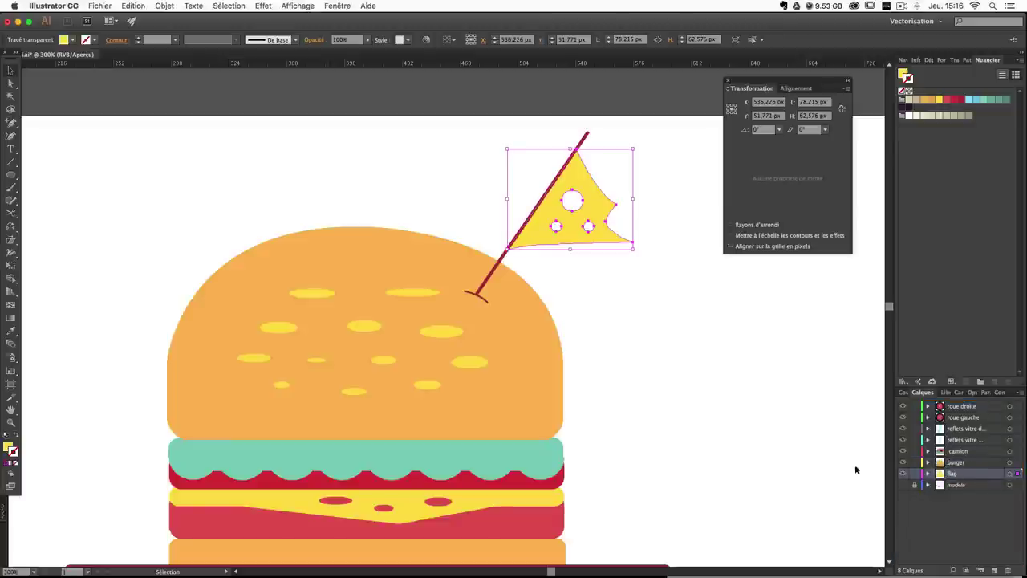
left_click(669, 413)
scroll(670, 321, "down", 3)
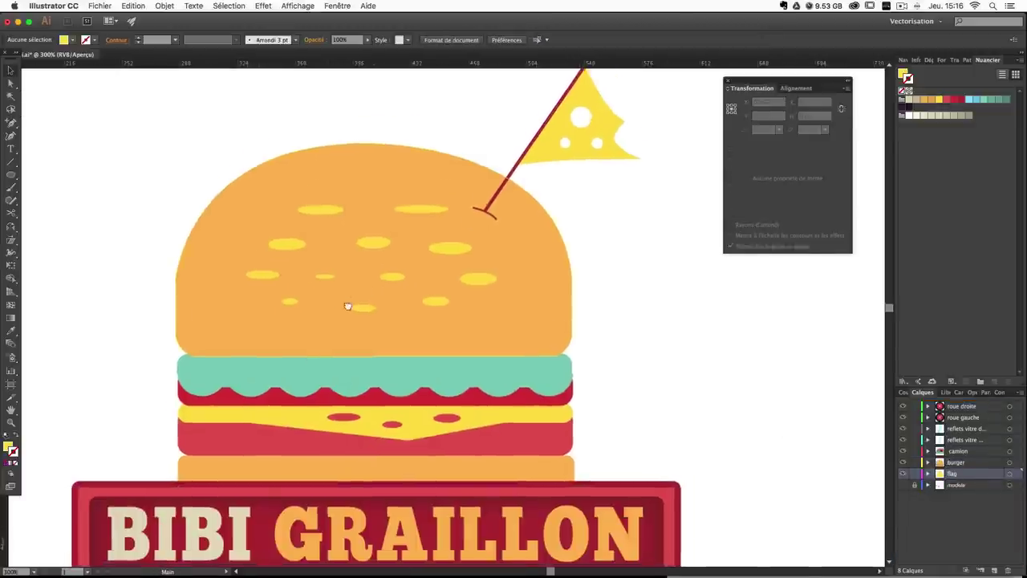
Try a darker beige, #ccc3ae, on the first B of BIBI on the roof sign and deselect the letter.
scroll(348, 306, "down", 6)
scroll(348, 306, "left", 4)
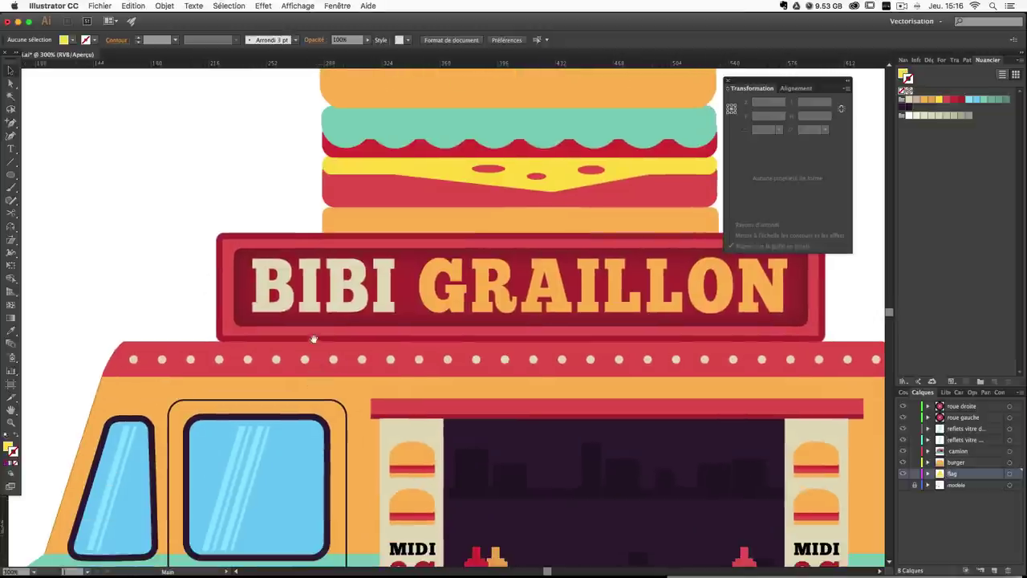
scroll(468, 353, "right", 5)
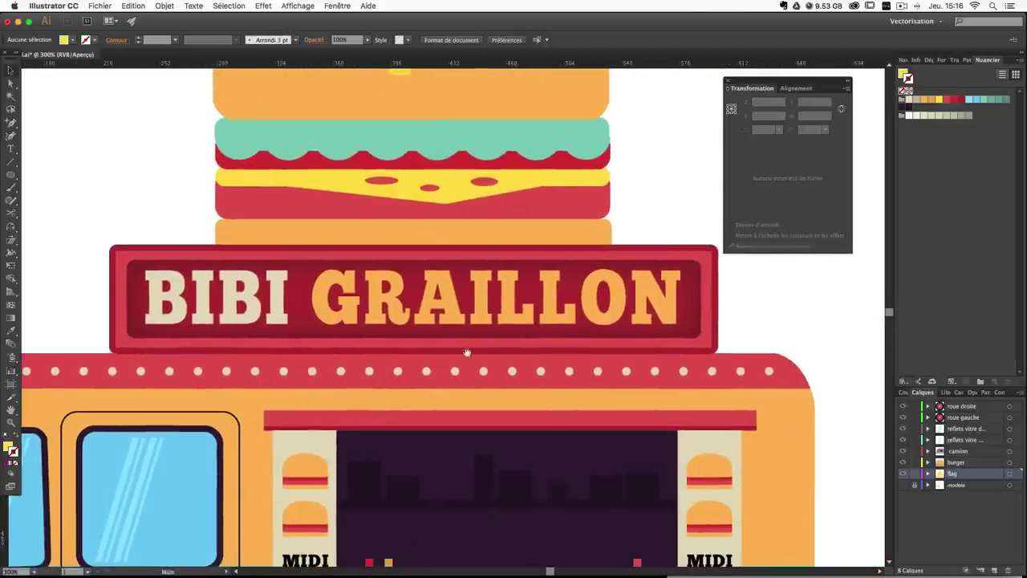
scroll(467, 353, "up", 5)
scroll(467, 352, "left", 3)
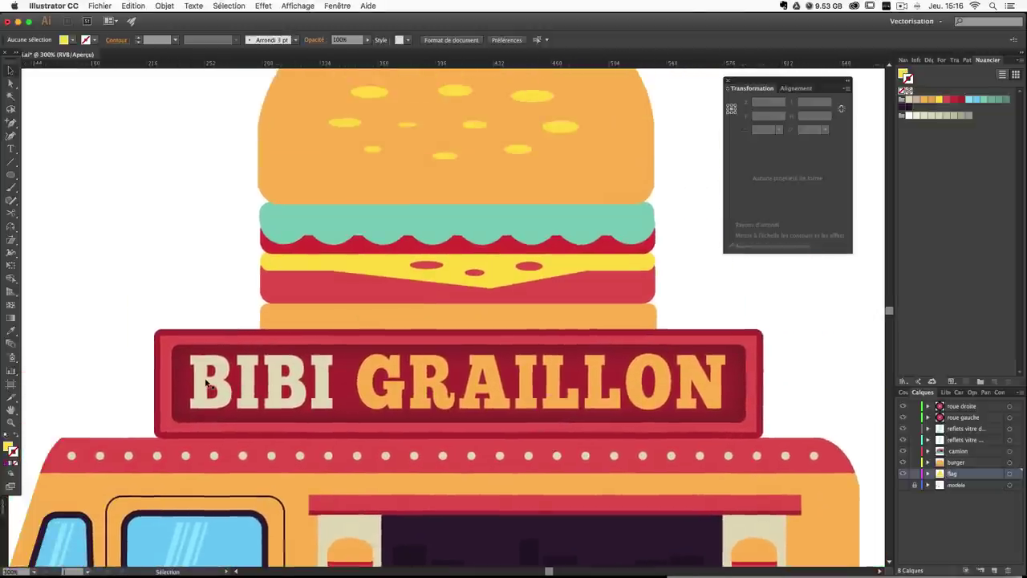
left_click(206, 384)
left_click(10, 448)
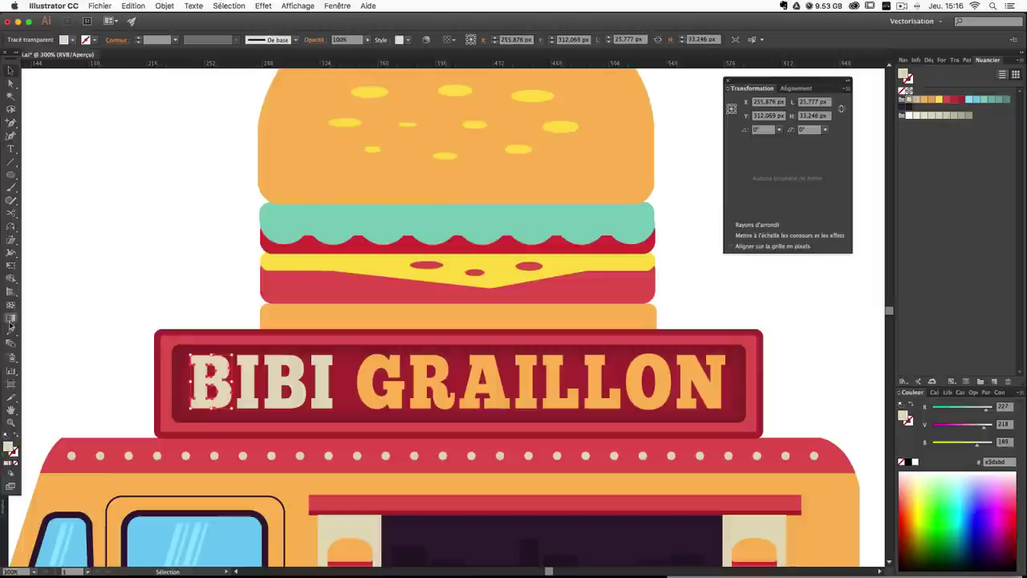
left_click(11, 187)
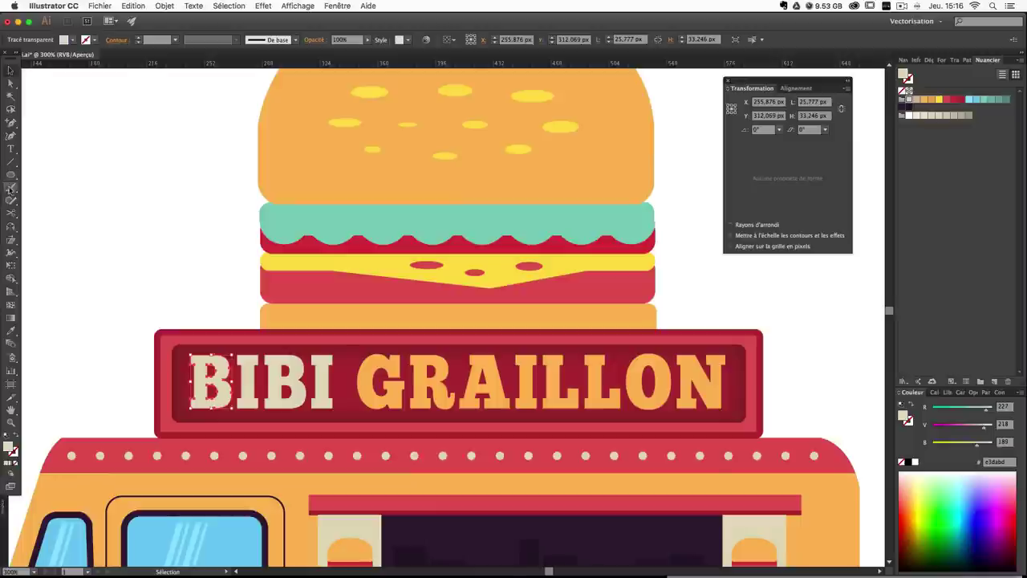
double_click(10, 449)
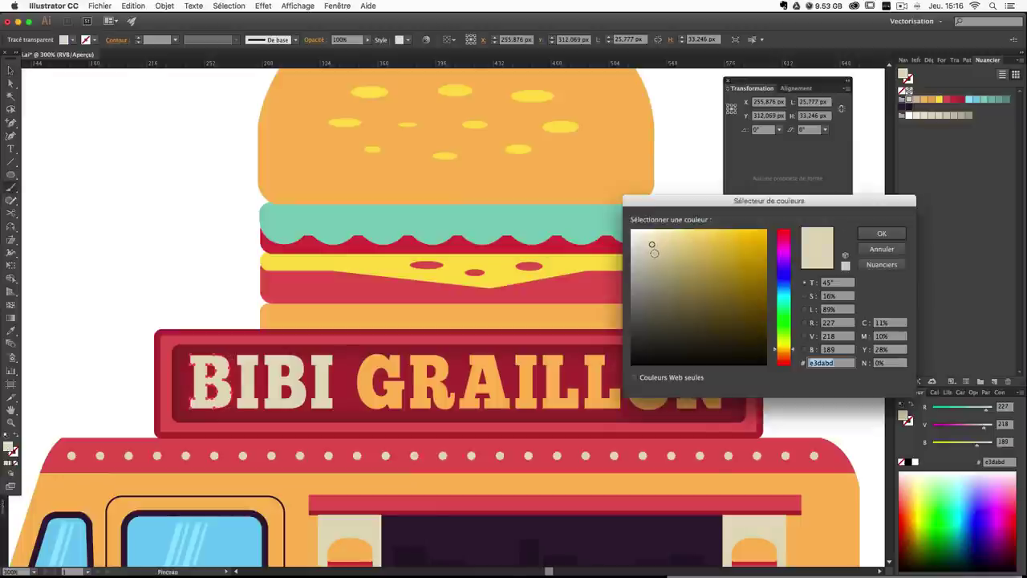
left_click(654, 253)
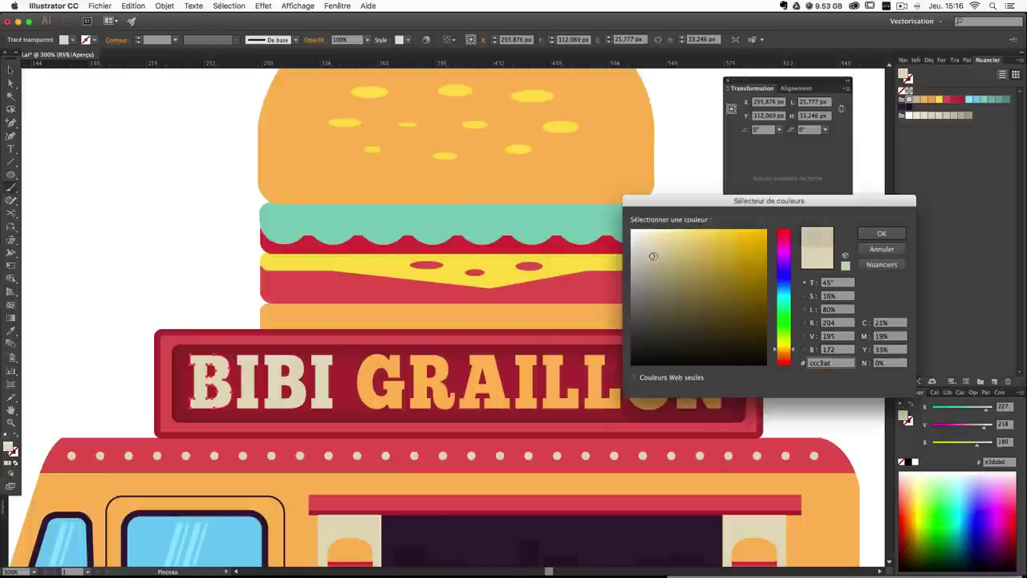
key("Return")
key("super+shift+a")
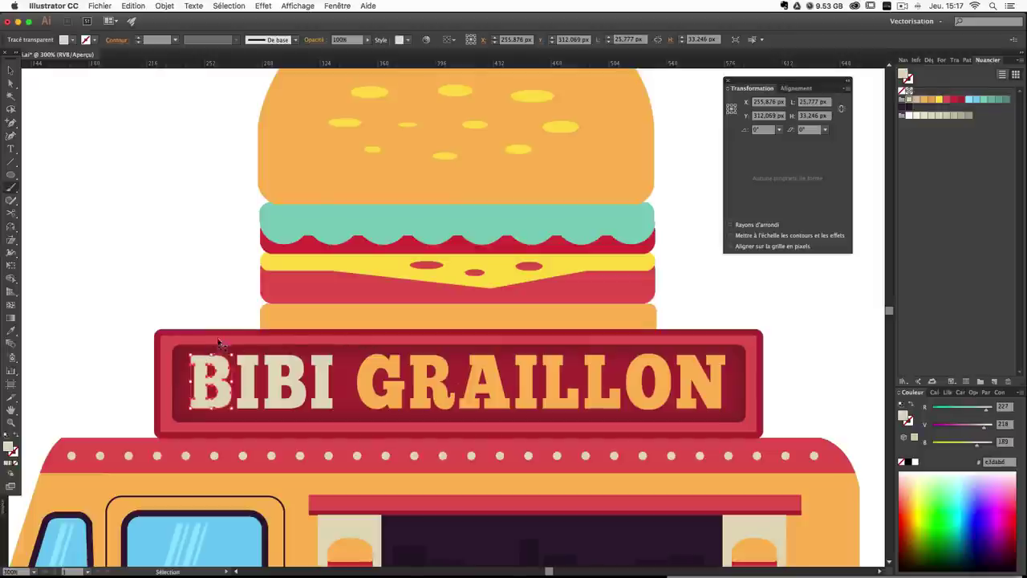
Choose the slightly darker beige #d3cab2 and paint a short Paintbrush line about 11 px long along the top of the first B.
double_click(10, 446)
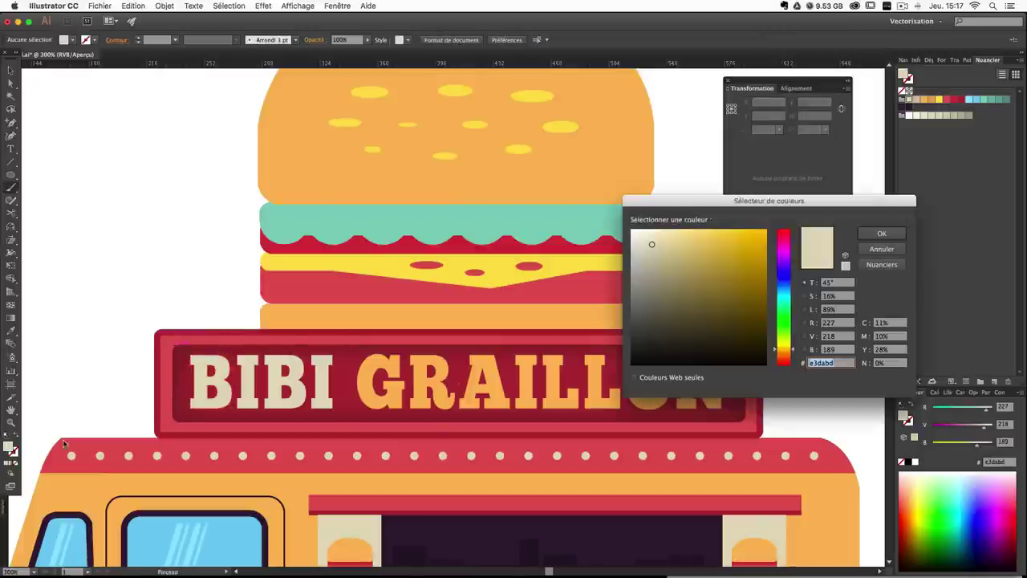
left_click(652, 251)
key("Return")
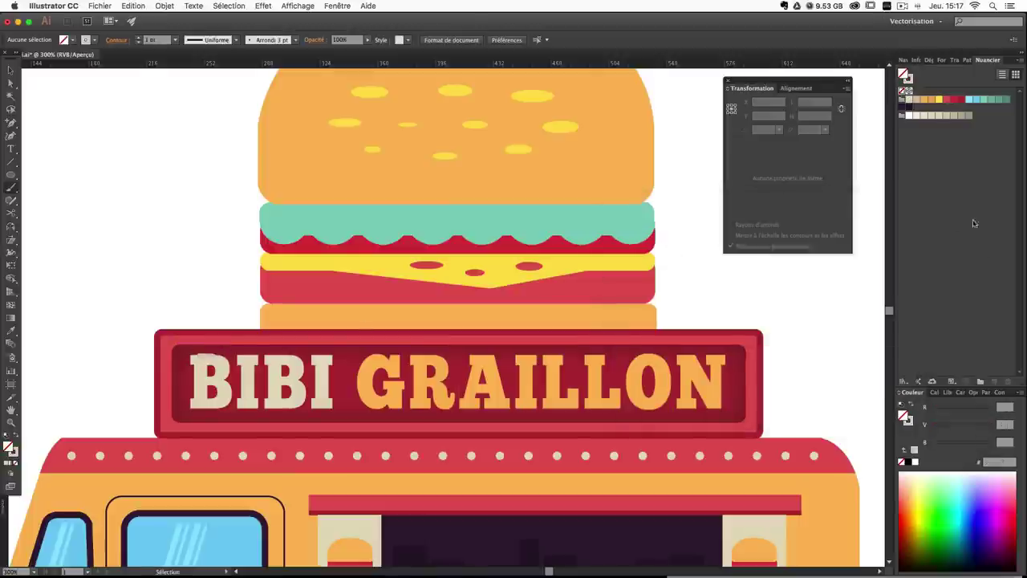
left_click(999, 392)
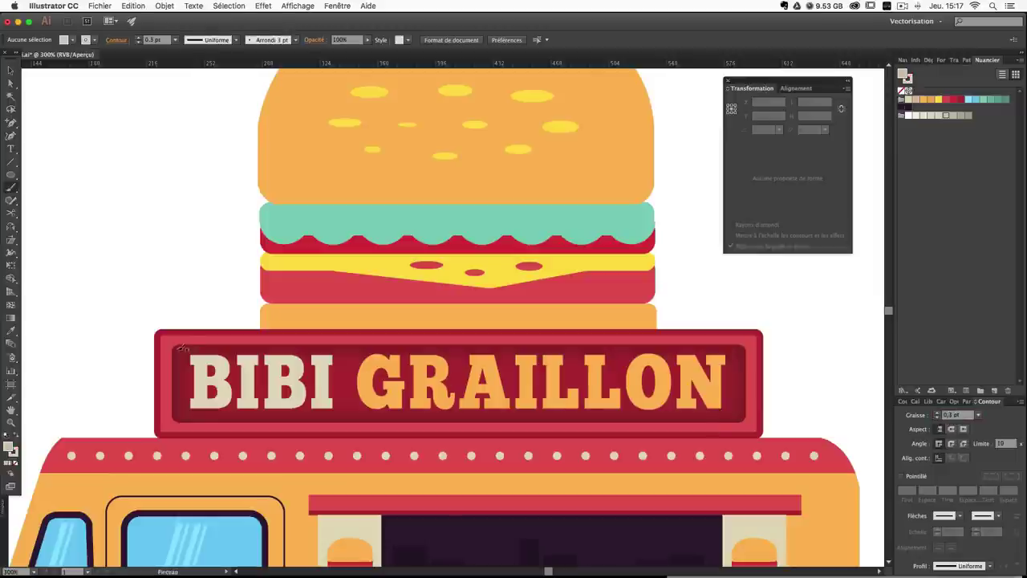
mouse_move(217, 354)
left_mouse_down()
mouse_move(231, 359)
mouse_move(201, 358)
left_mouse_up()
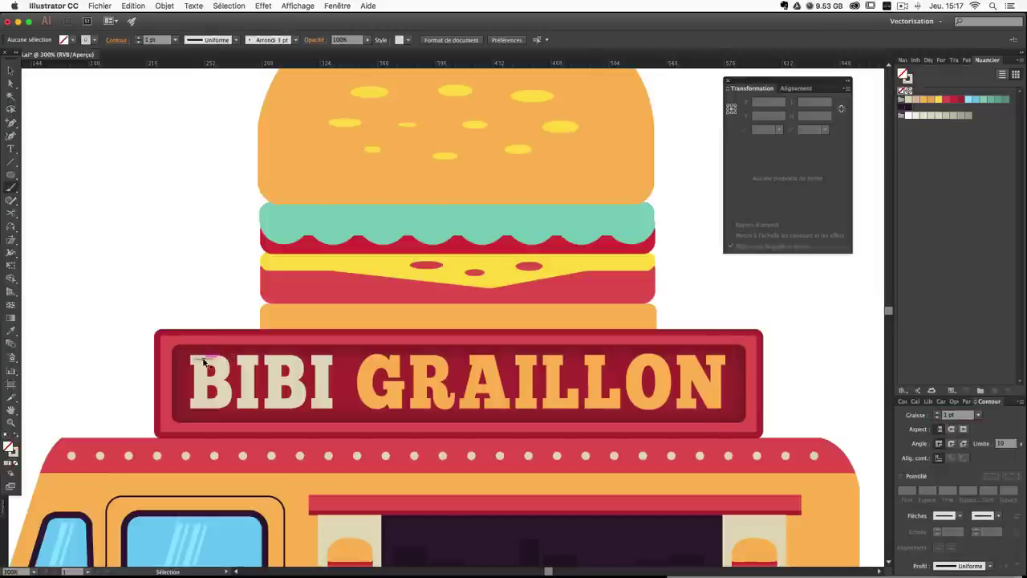
Set the stroke weight of the brush line on the first B to 0.3 pt and deselect it.
left_click(967, 417)
type("0")
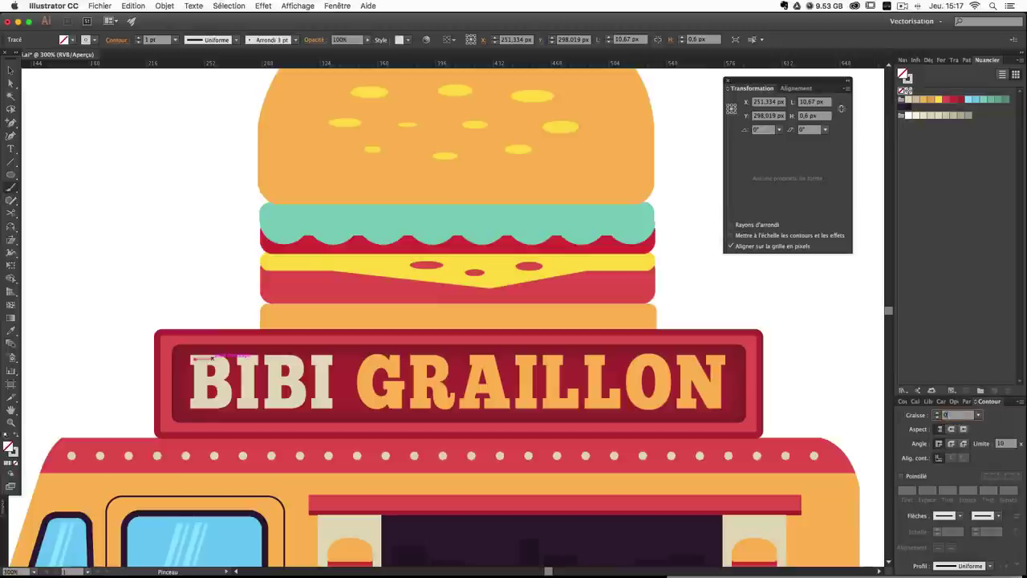
type(",3")
key("Return")
key("super+shift+a")
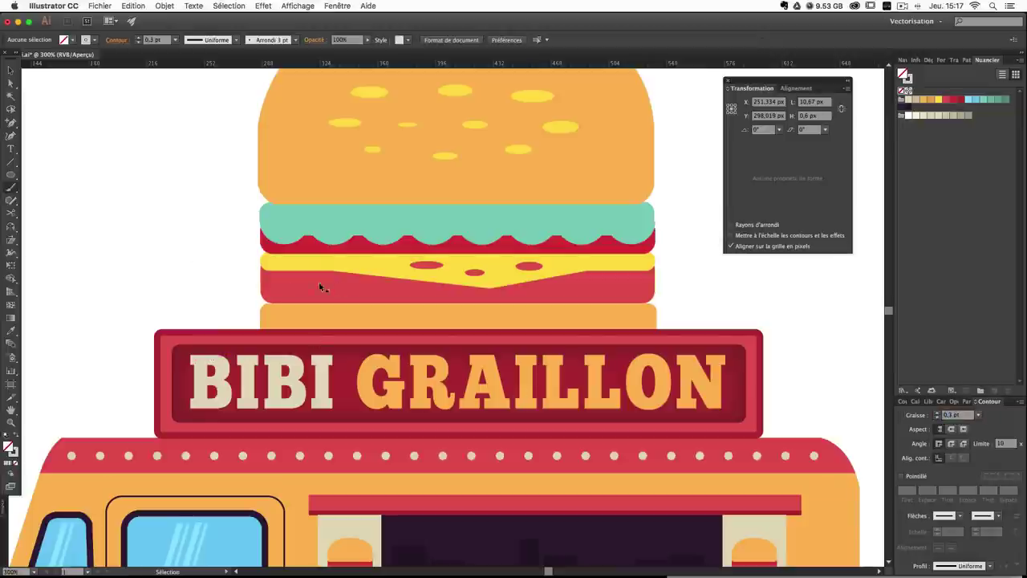
Switch the brush stroke to yellow #fedc57 and paint thin detail lines along the left curve of the G in GRAILLON, undoing a stray stroke.
key("super+plus")
scroll(342, 262, "down", 2)
scroll(342, 262, "left", 1)
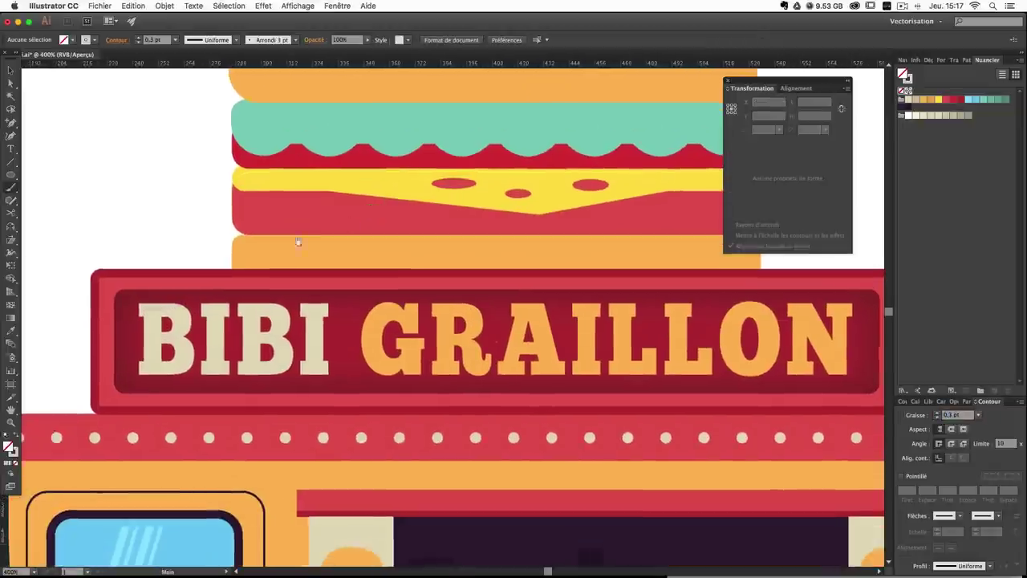
left_click(13, 454)
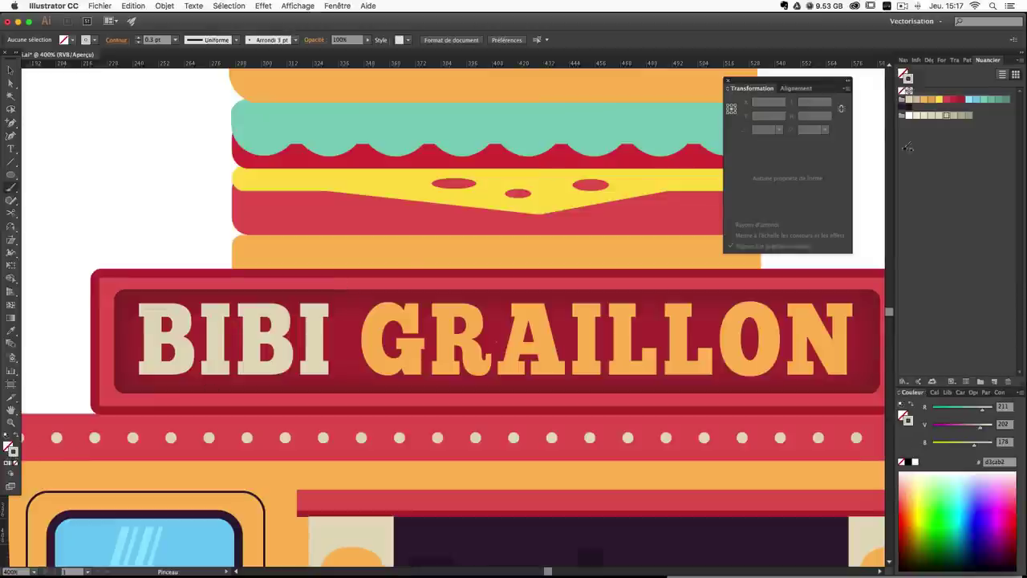
left_click(937, 100)
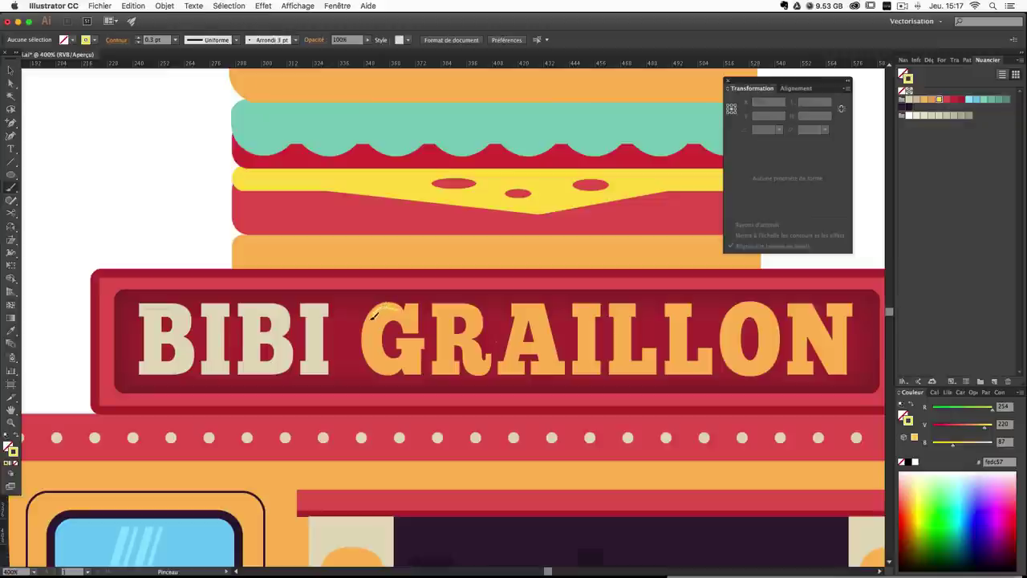
key("super+z")
left_click_drag(371, 332, 372, 350)
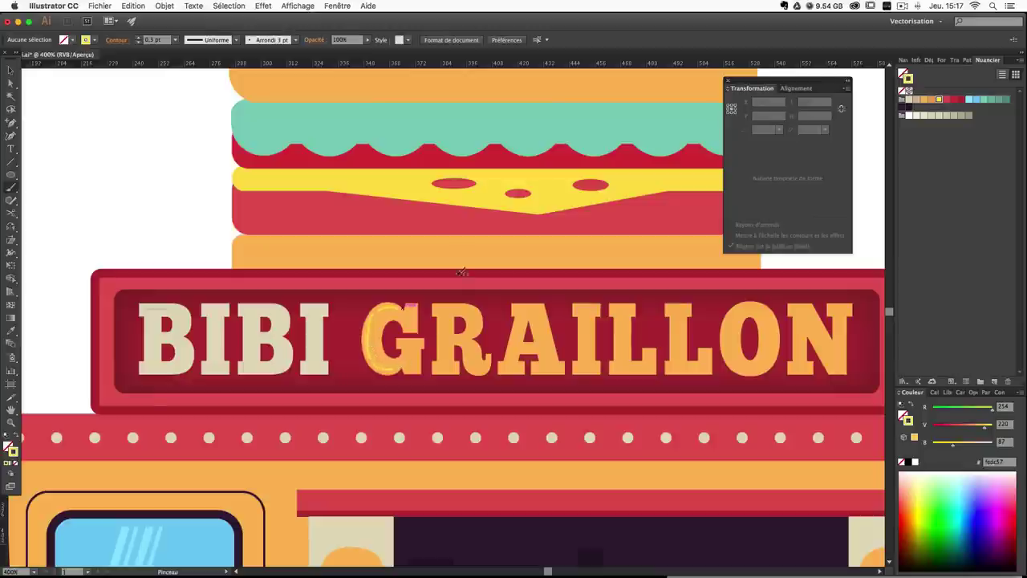
left_click_drag(366, 241, 439, 228)
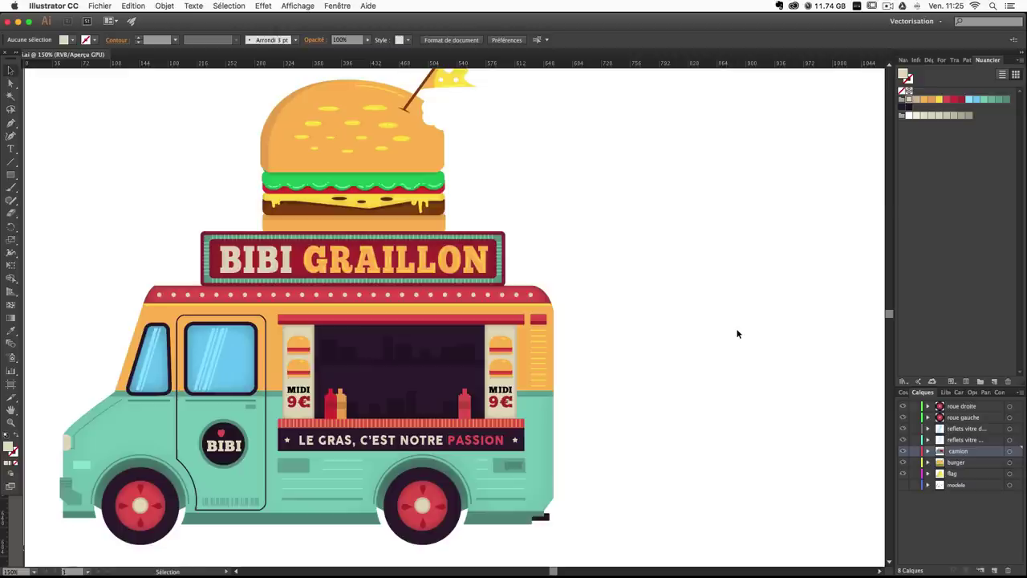
Select the burger's top bun and start an Inner Glow (Lueur interne) effect on it with the preview enabled.
left_click_drag(515, 282, 579, 287)
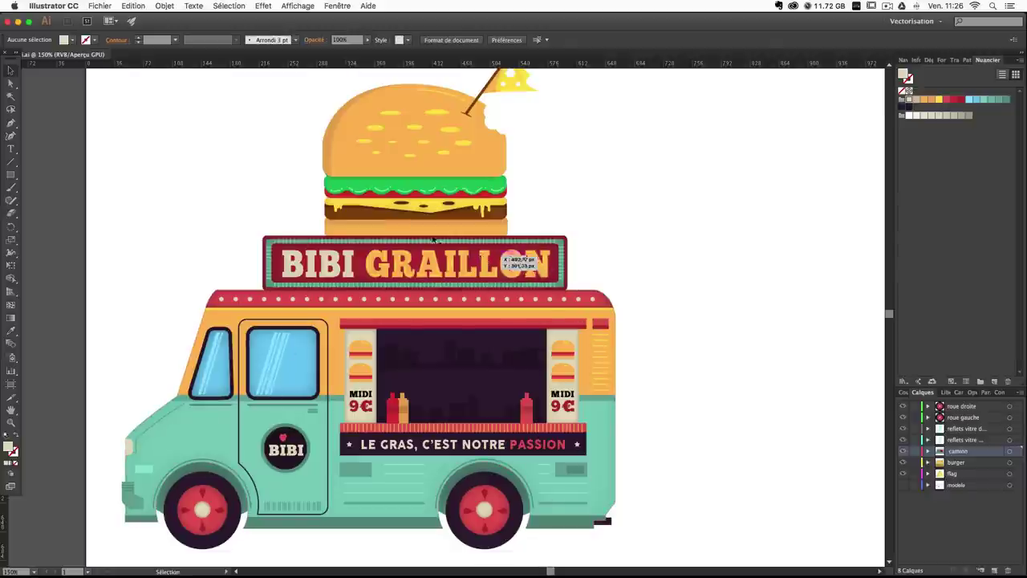
left_click(938, 464)
left_click(410, 95)
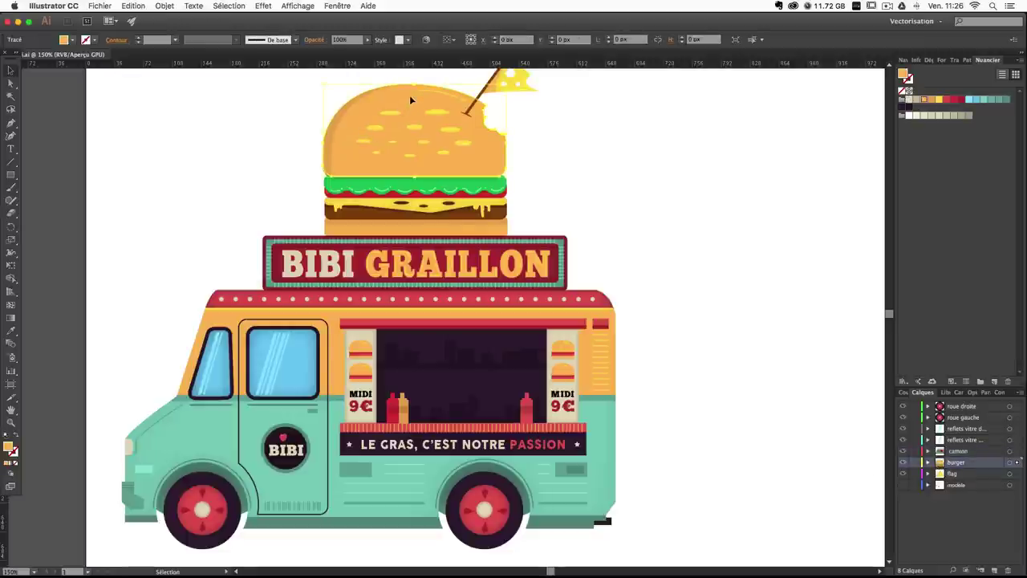
left_click(163, 6)
mouse_move(272, 9)
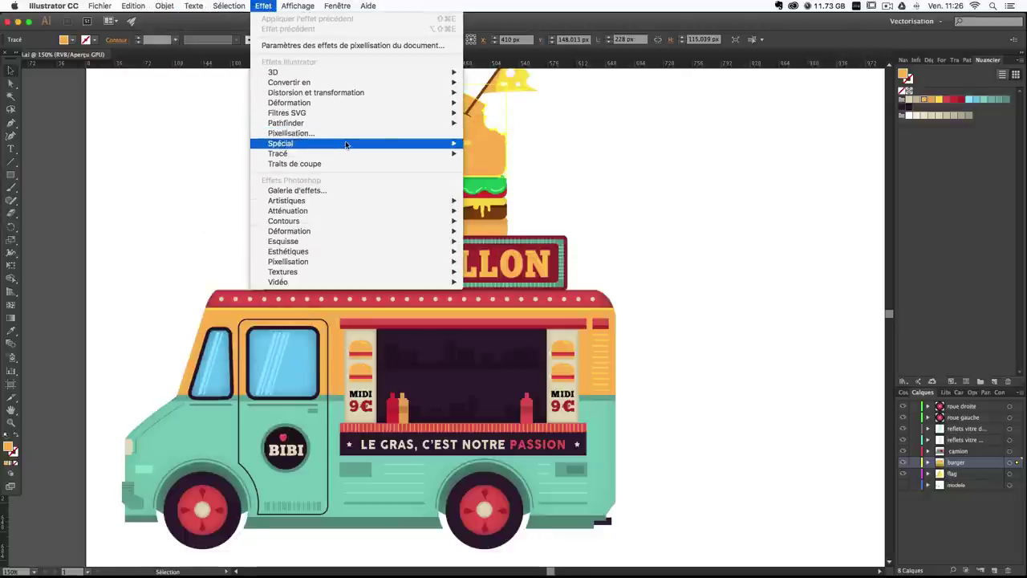
mouse_move(346, 144)
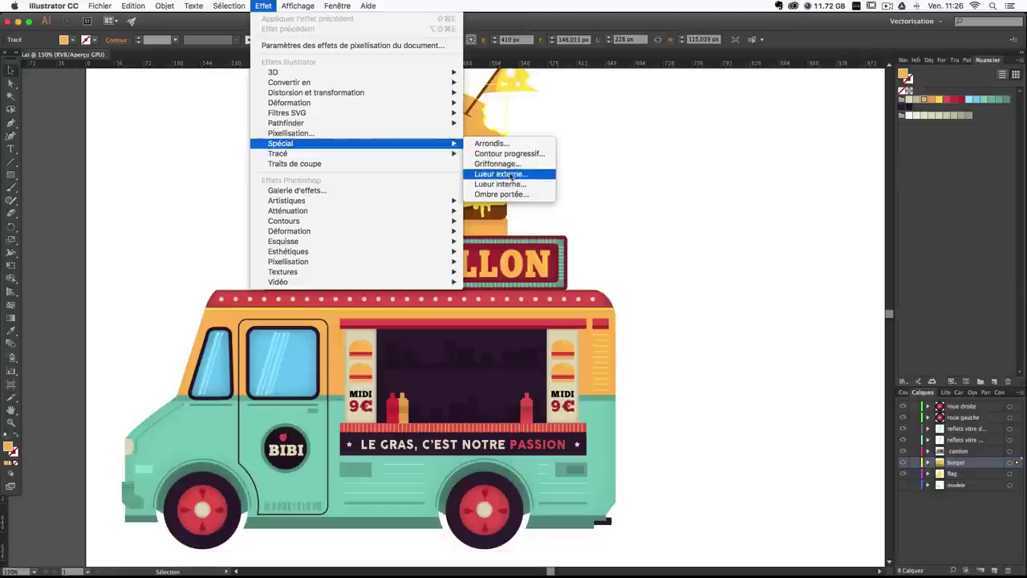
left_click(506, 186)
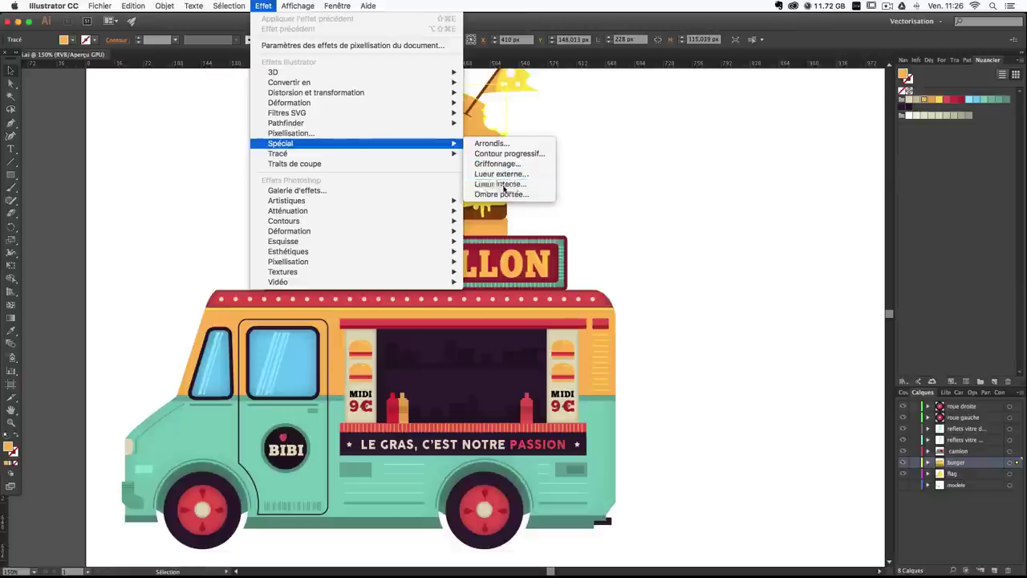
left_click(807, 322)
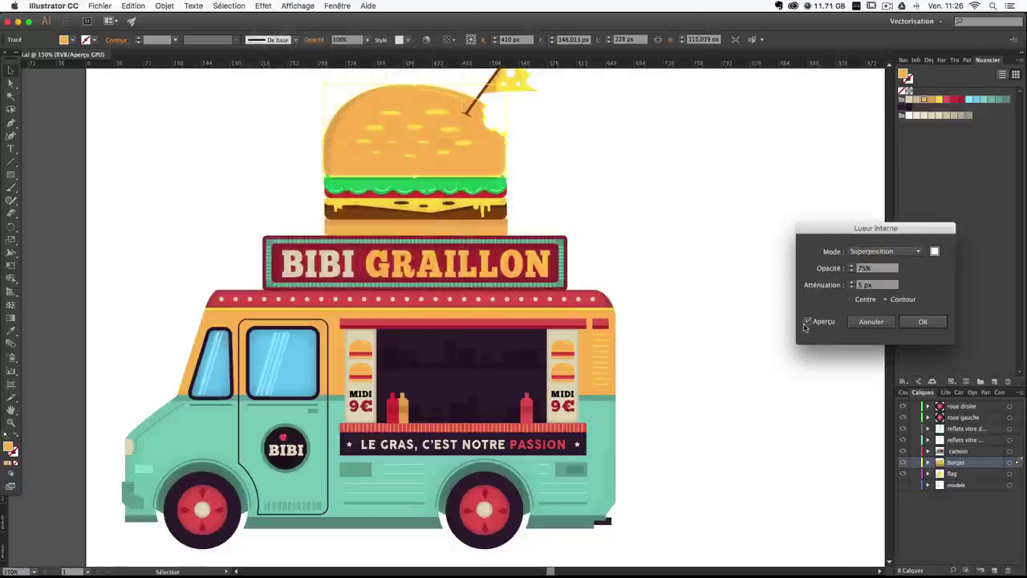
left_click_drag(828, 232, 674, 187)
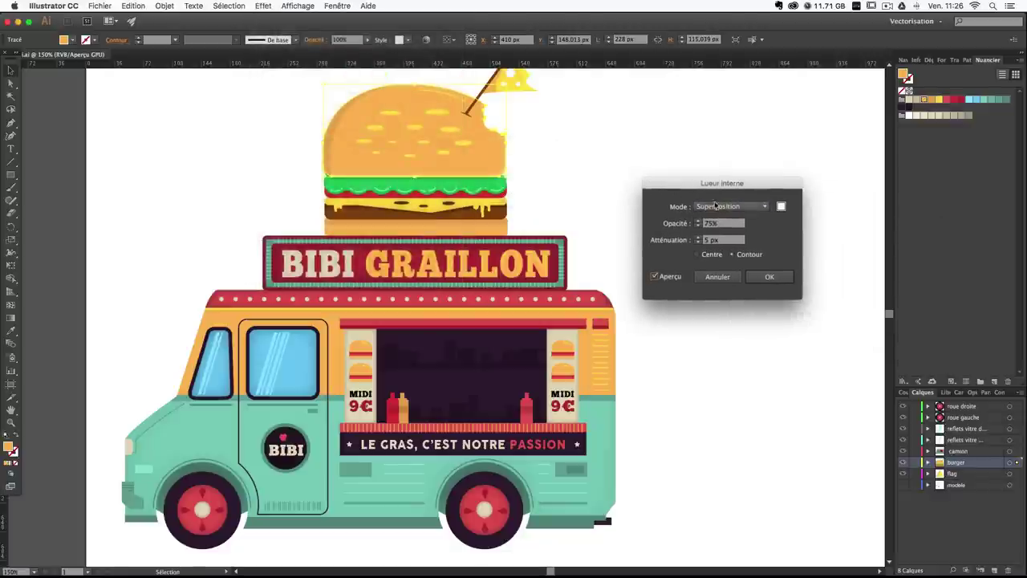
Change the inner glow's colour to black and raise its blur (Atténuation) to 15 px.
left_click(781, 207)
left_click(632, 366)
left_click(880, 233)
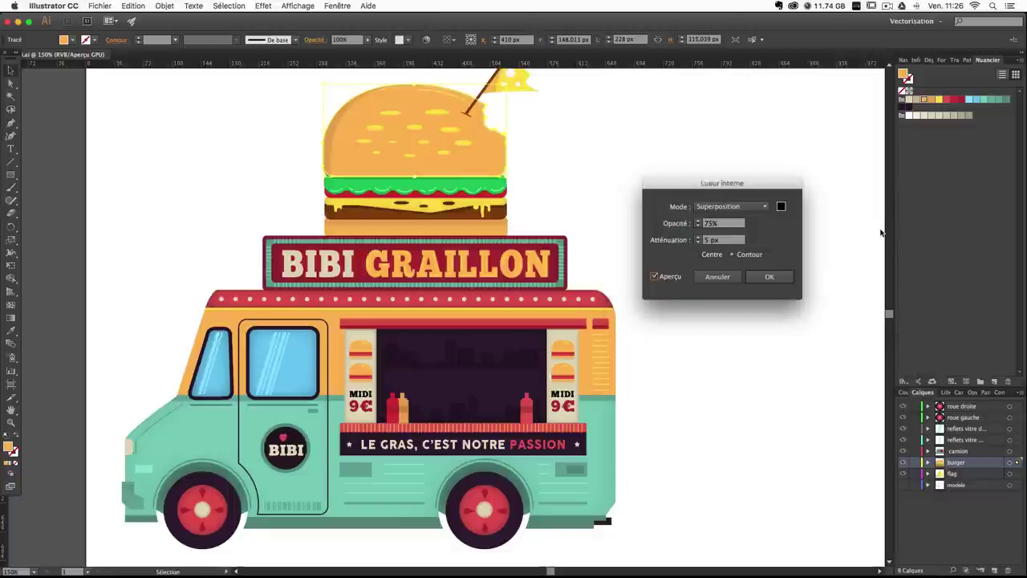
left_click(699, 237)
left_click(699, 238)
left_click(699, 238)
left_click(699, 238)
left_click(699, 238)
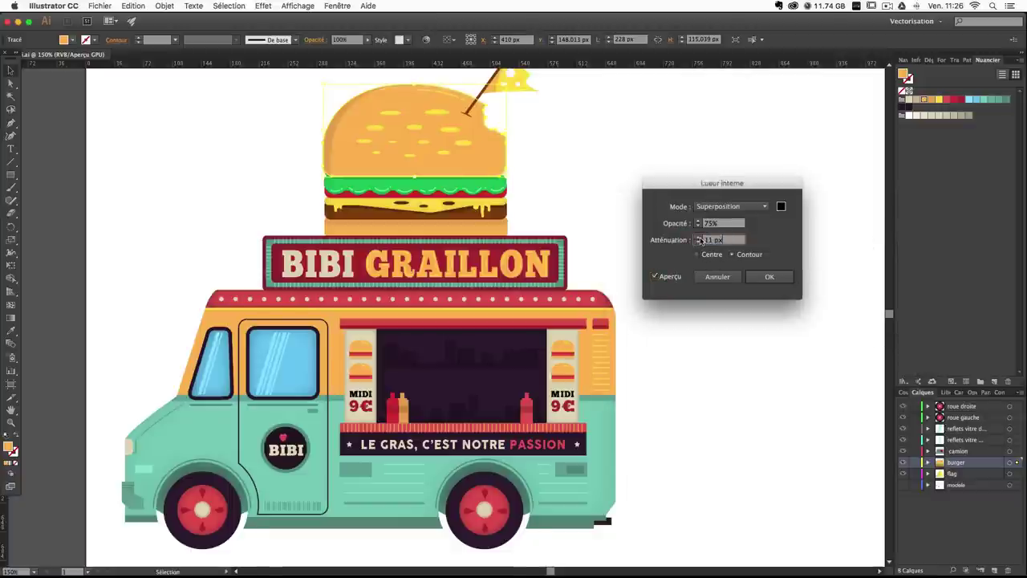
left_click(699, 237)
left_click(699, 237)
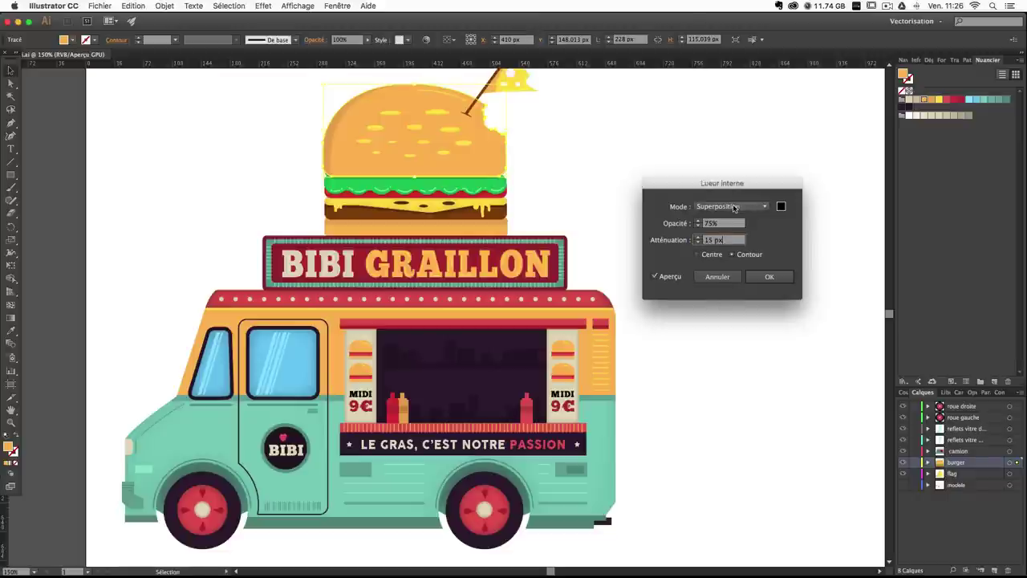
Set the inner glow's blending mode to Normal and try a 5 px blur.
left_click(734, 208)
left_click(731, 218)
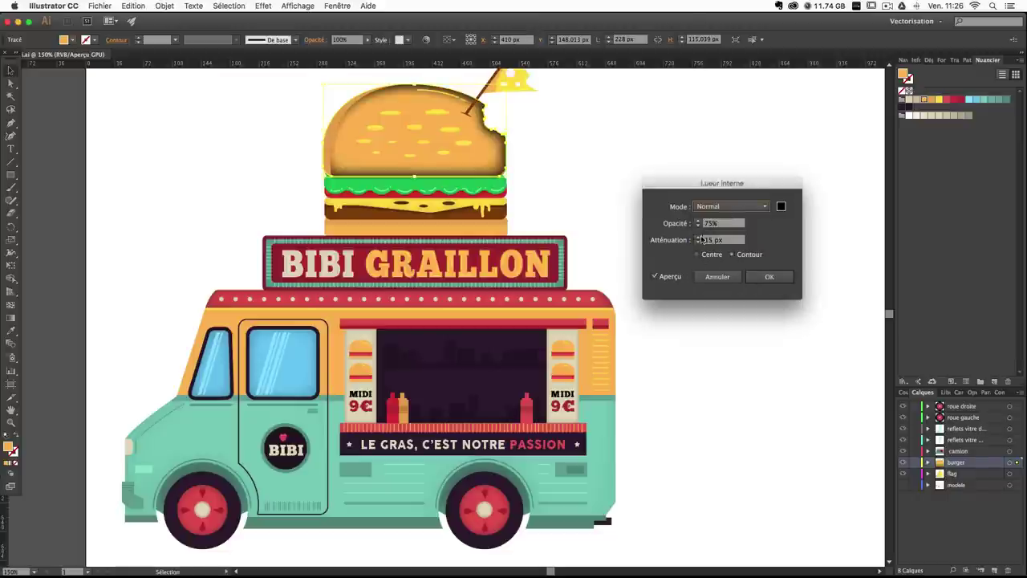
left_click_drag(726, 242, 631, 232)
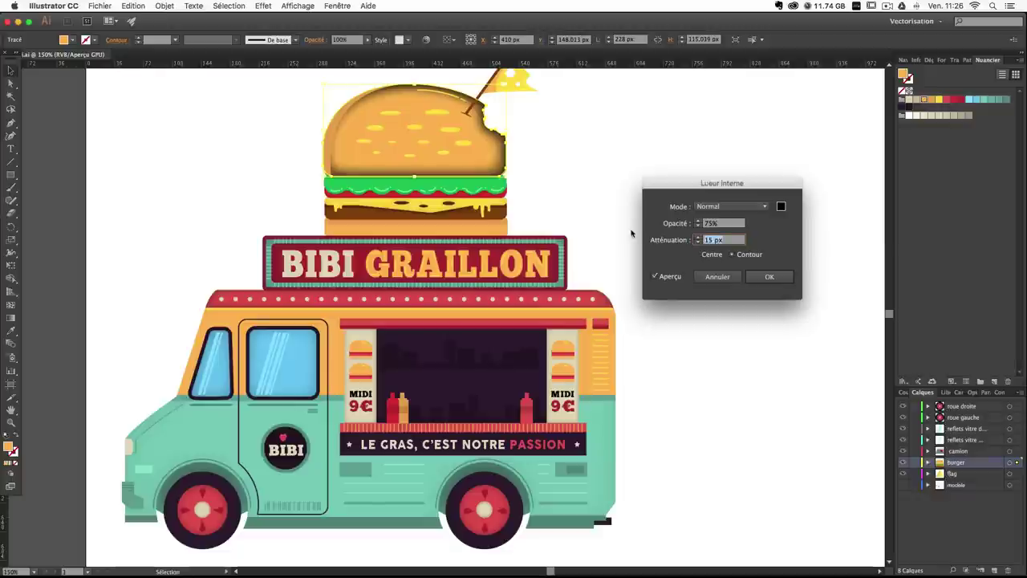
type("5")
key("Tab")
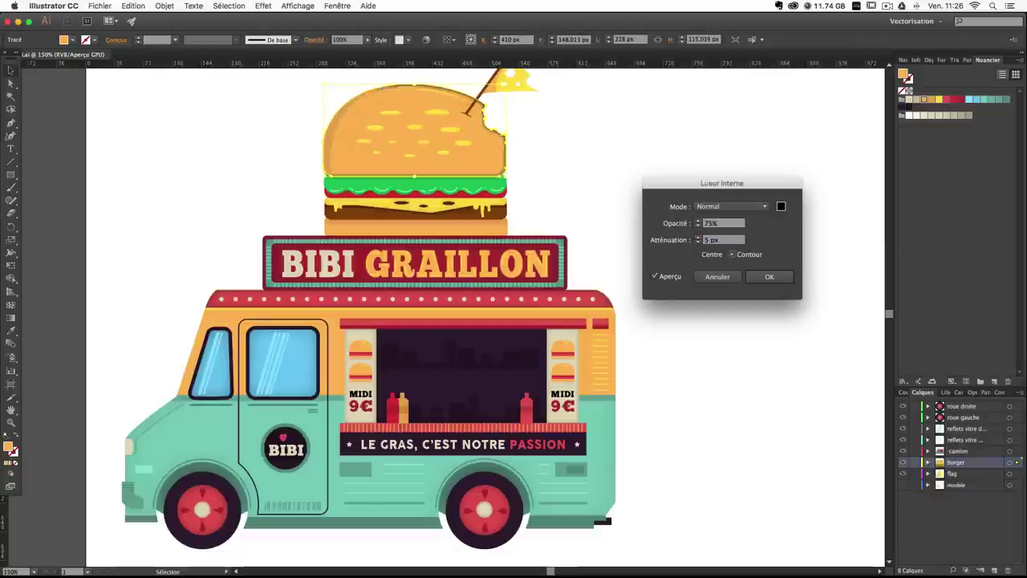
Set the inner glow's blur to 15 px and its opacity to 10%, and apply the effect to the bun.
left_click(711, 239)
type("15")
key("Tab")
left_click(720, 224)
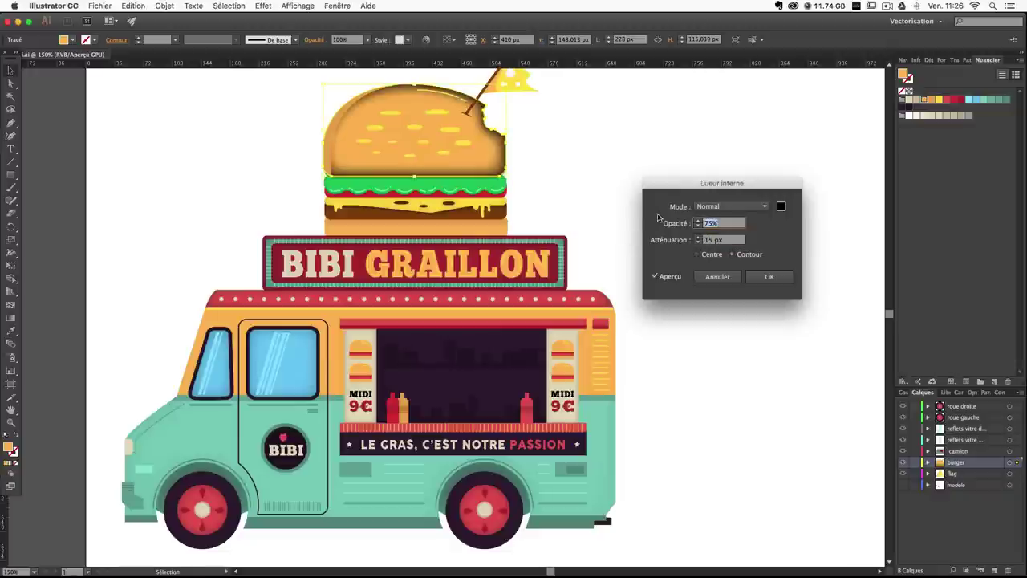
type("10")
key("Tab")
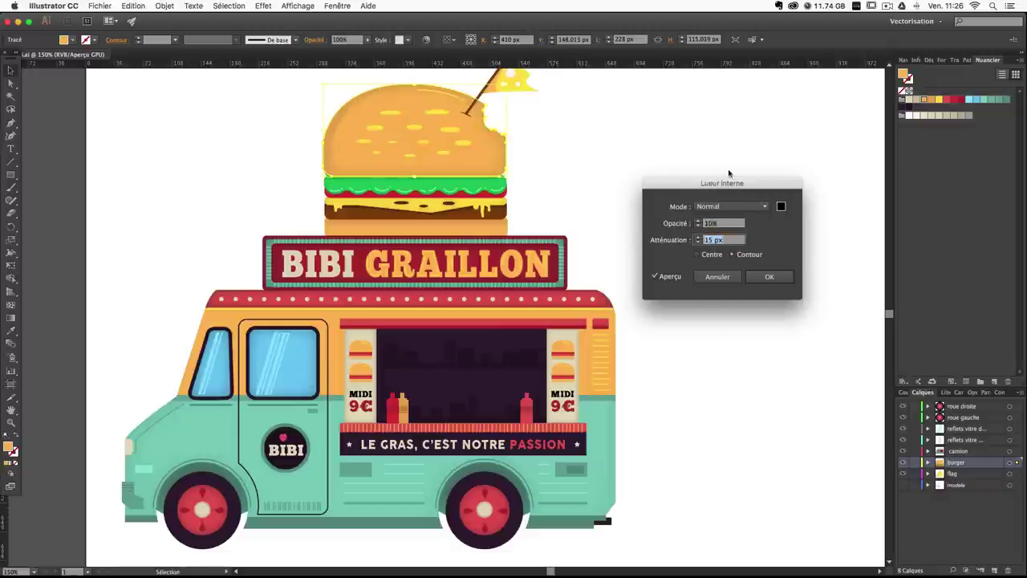
left_click(764, 278)
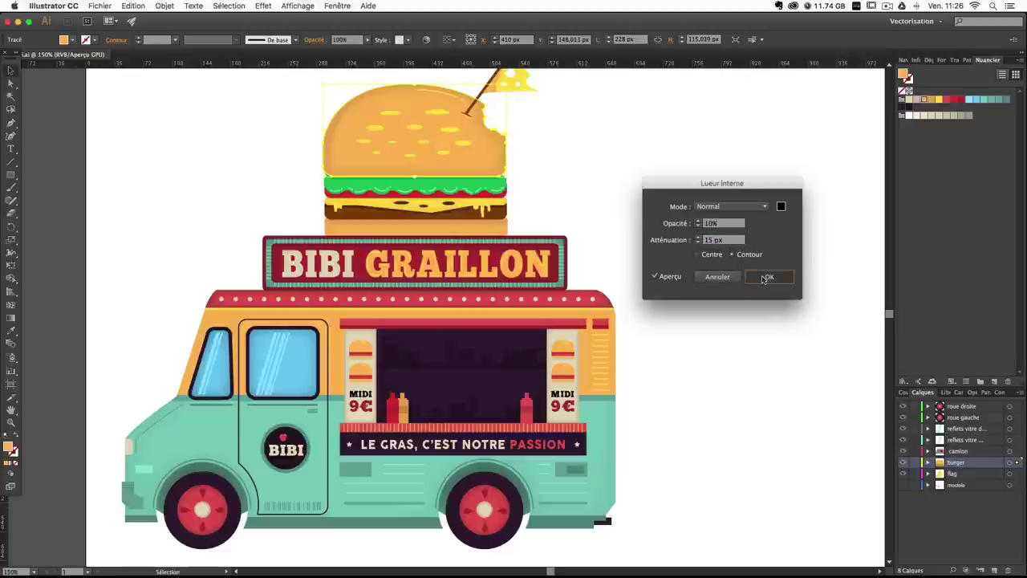
left_click(618, 195)
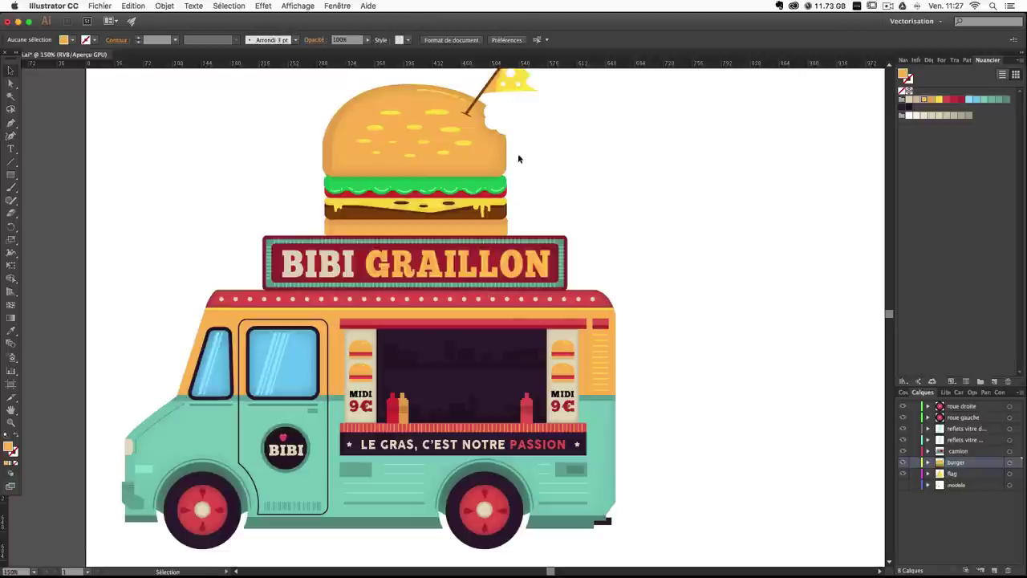
left_click(438, 168)
key("a")
left_click(687, 240)
key("v")
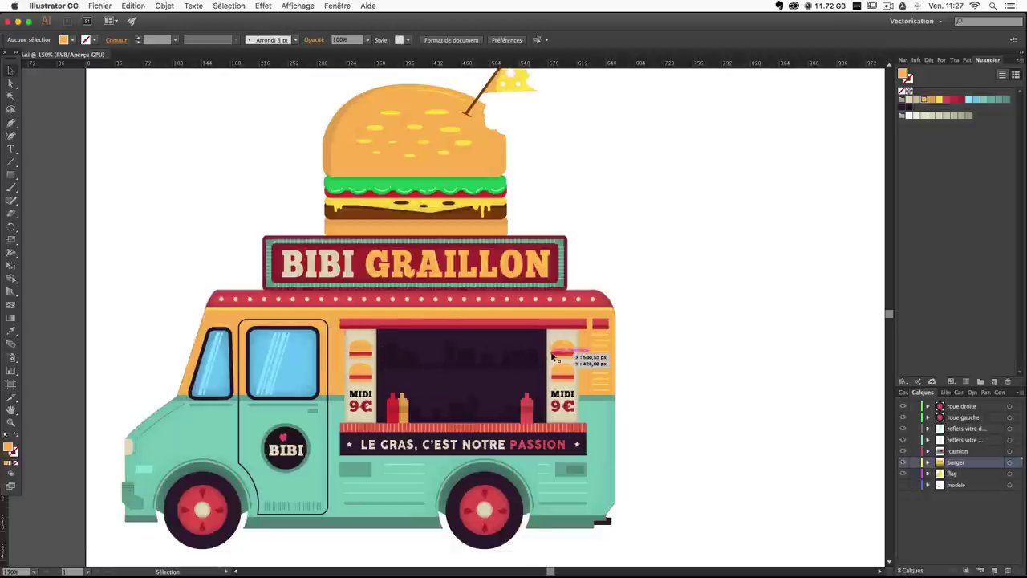
Add a new layer directly above the camion layer and name it "ouverture".
left_click(960, 456)
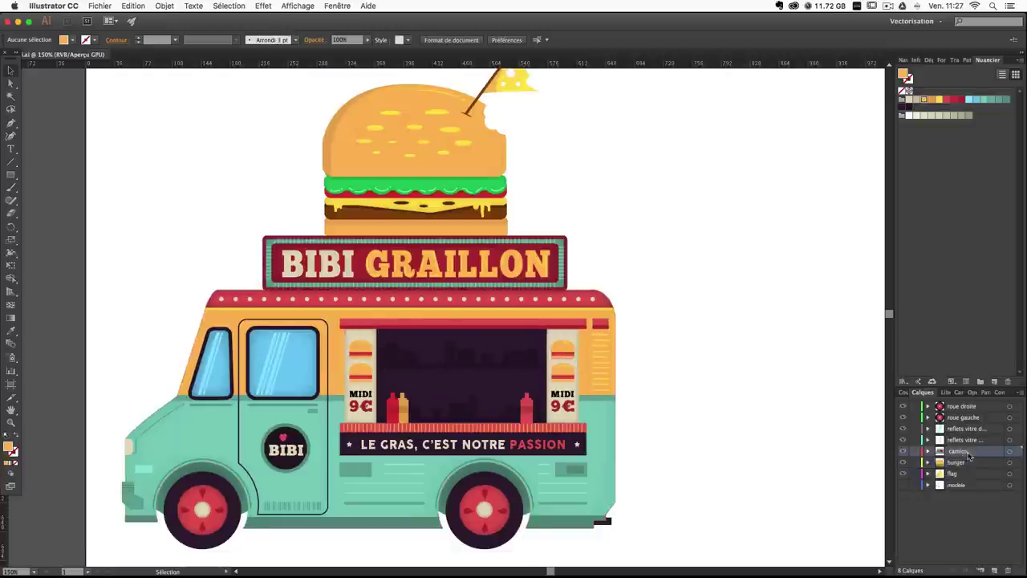
left_click(994, 570)
double_click(958, 452)
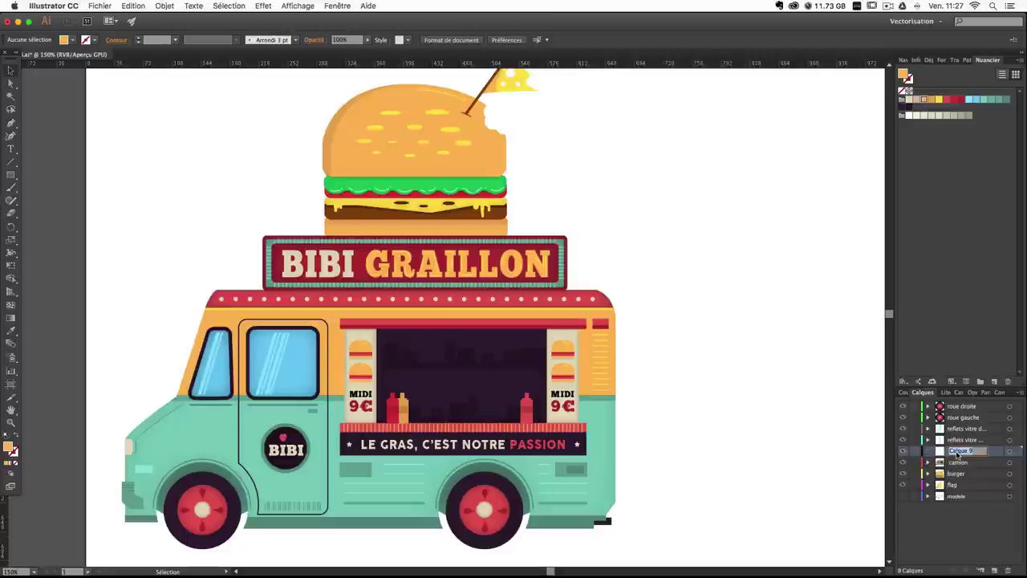
type("ferm")
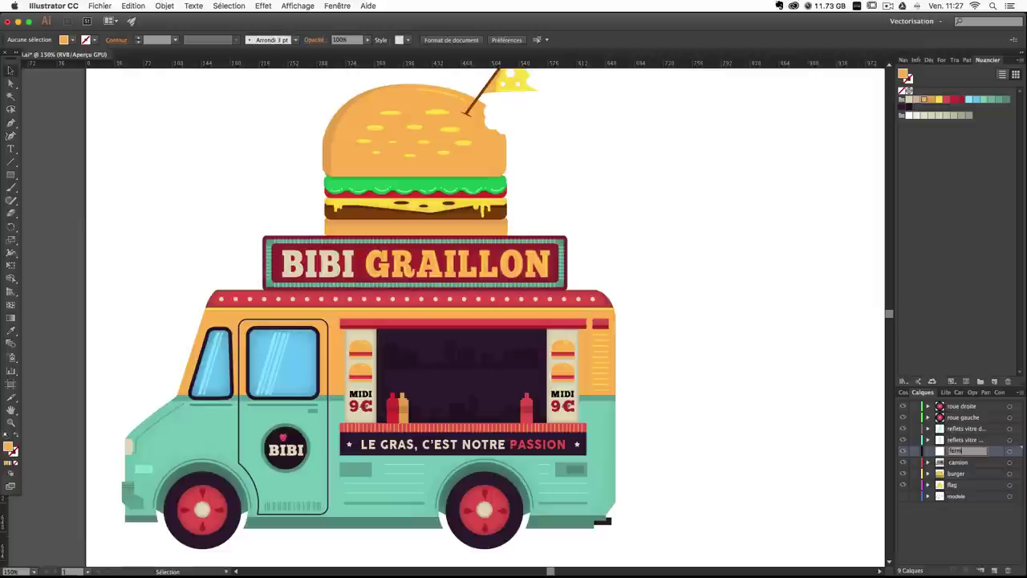
key("BackSpace")
type("ouverture")
key("Return")
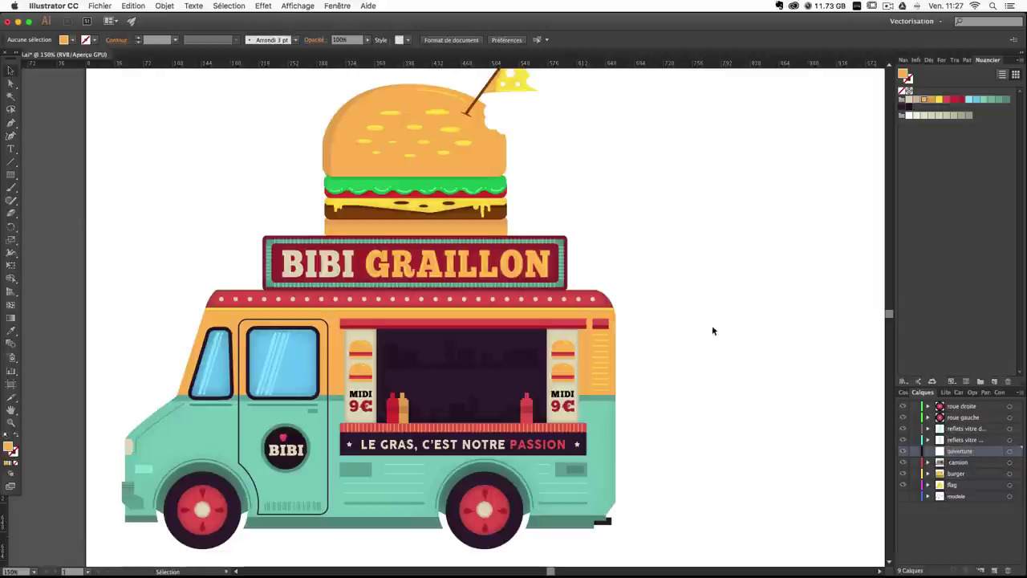
Draw a rectangle about 307 × 141.75 px covering the truck's service window, down to the slogan banner, and fill it with the light red swatch.
left_click(9, 175)
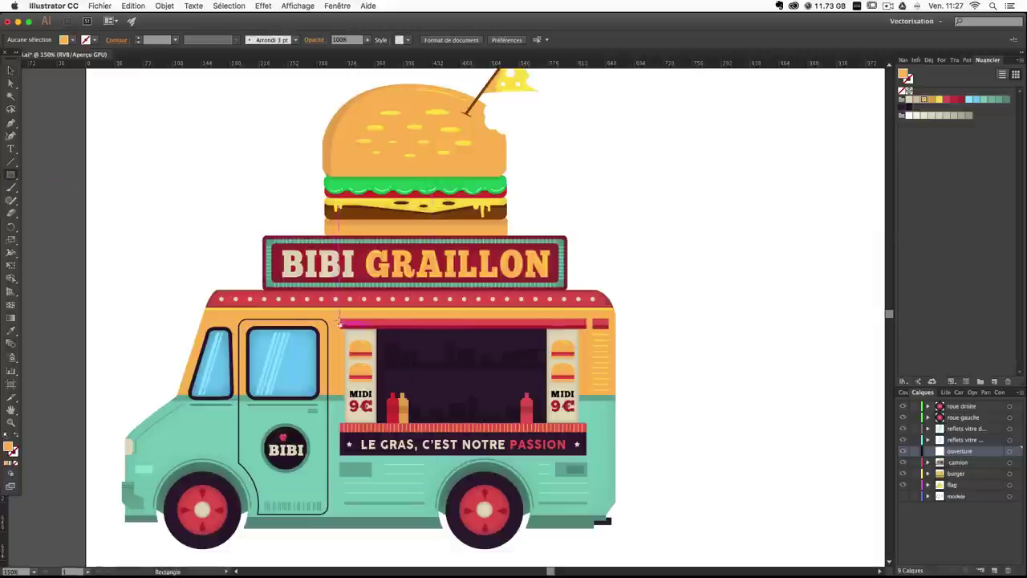
mouse_move(341, 323)
left_mouse_down()
mouse_move(586, 444)
mouse_move(586, 431)
left_mouse_up()
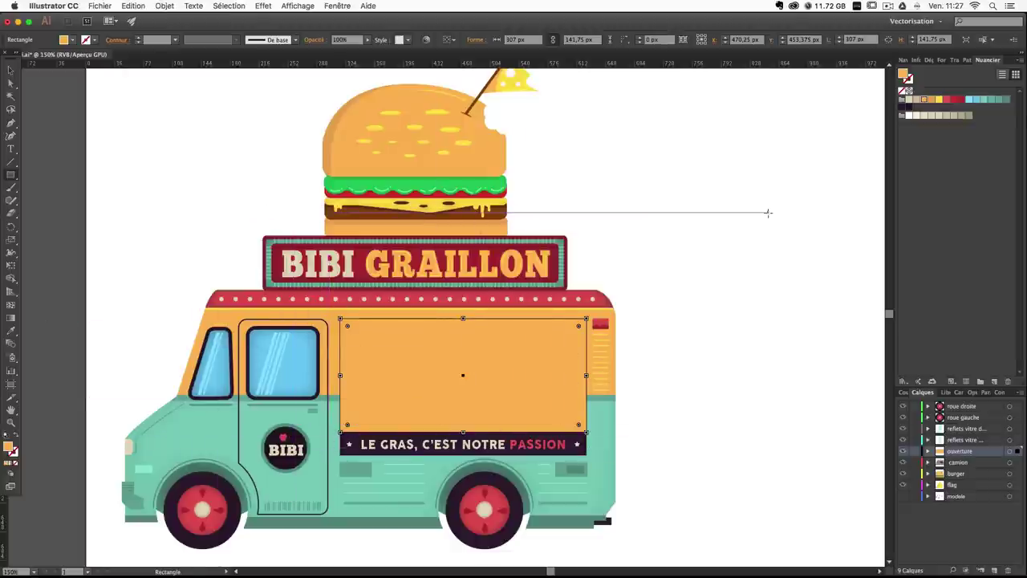
left_click(946, 100)
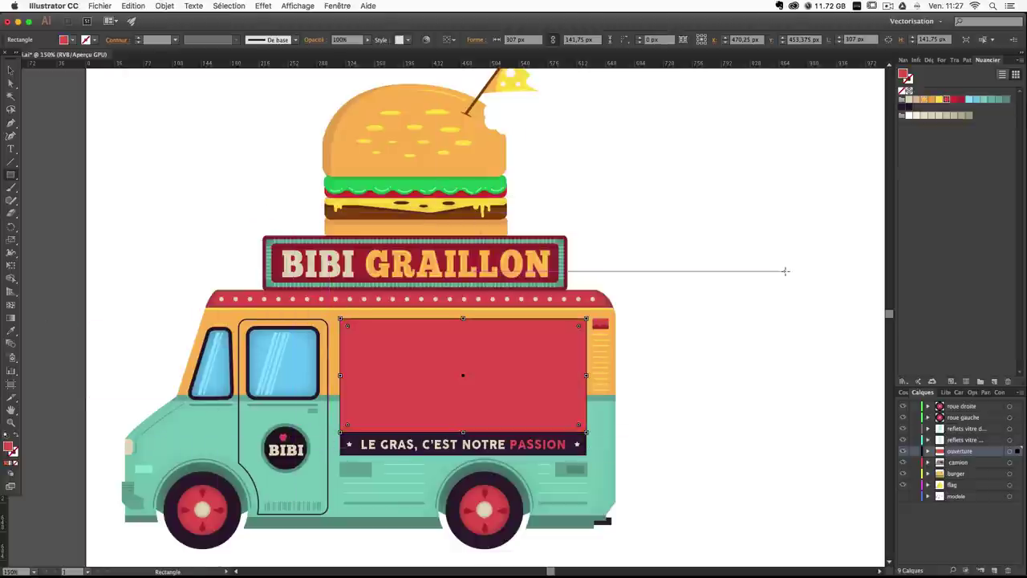
key("v")
left_click(806, 310)
Examine how the red rectangle's edges line up with the service opening and the slogan banner.
key("super+equal")
key("super+equal")
key("super+equal")
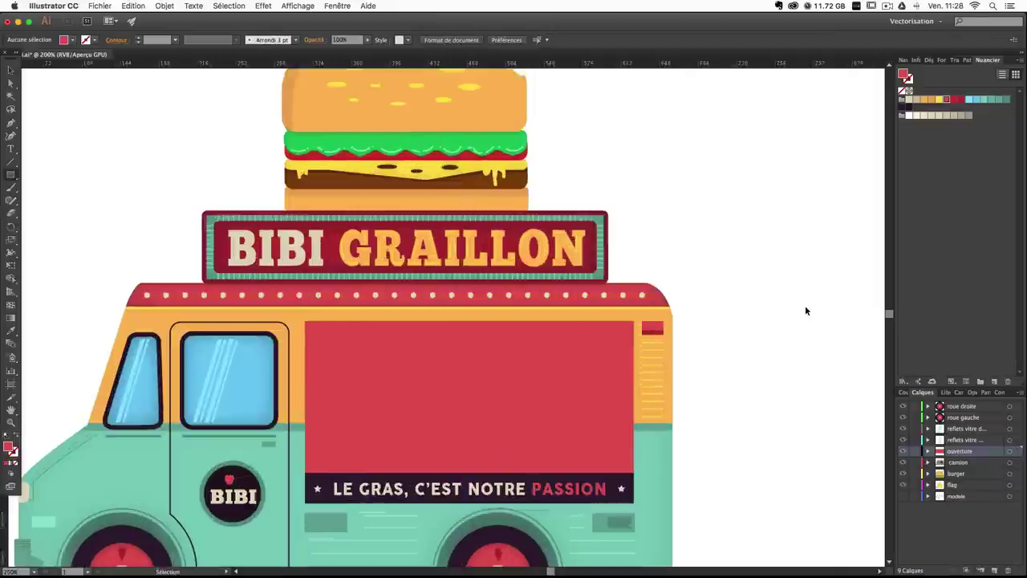
left_click_drag(633, 367, 500, 167)
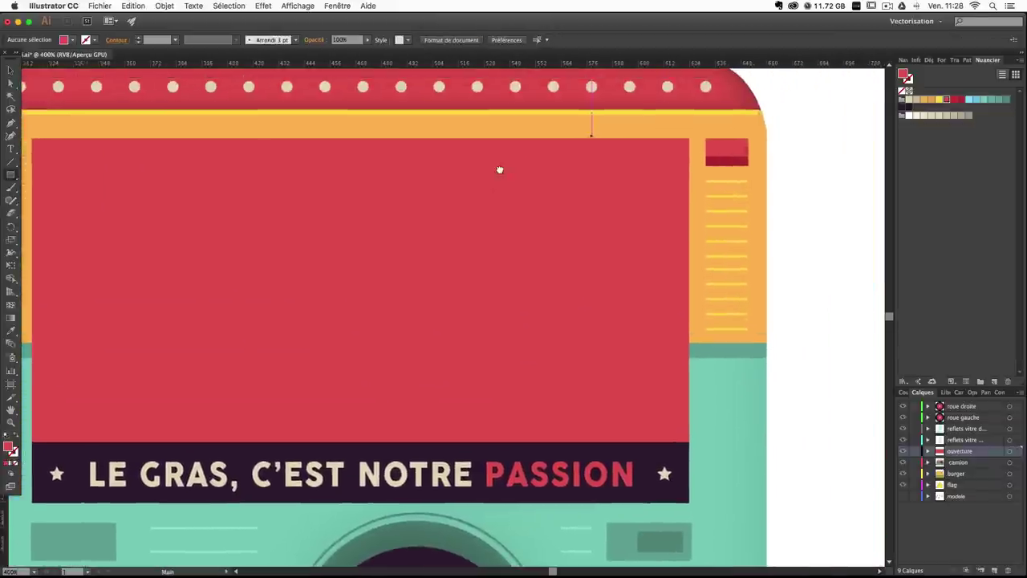
left_click(13, 71)
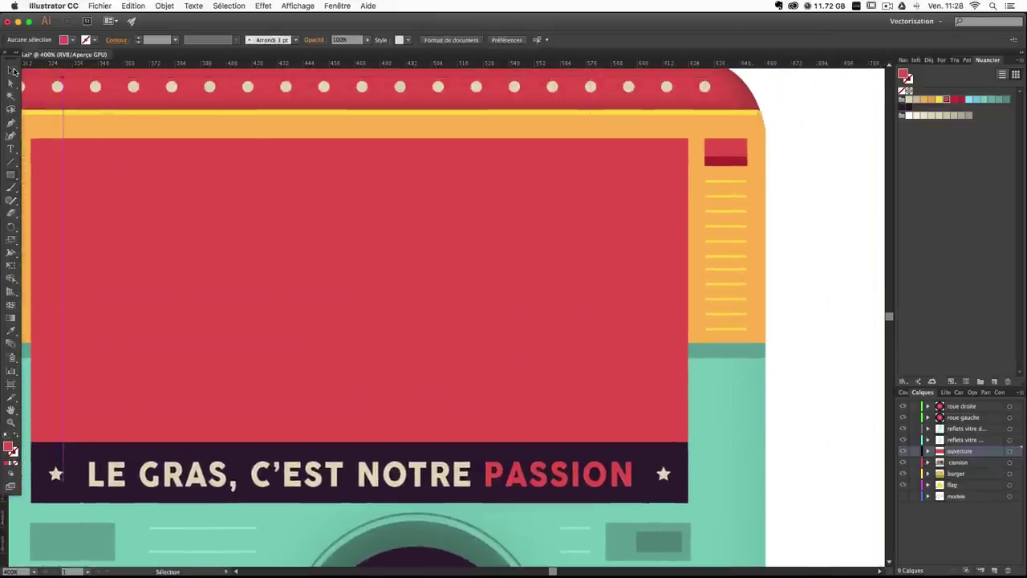
key("super+equal")
scroll(639, 202, "left", 5)
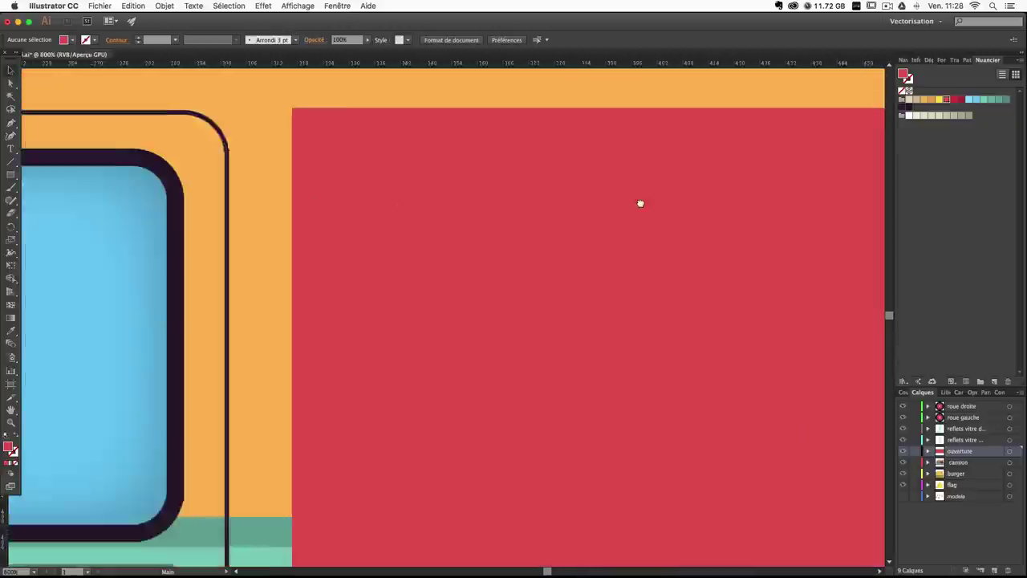
scroll(607, 227, "right", 10)
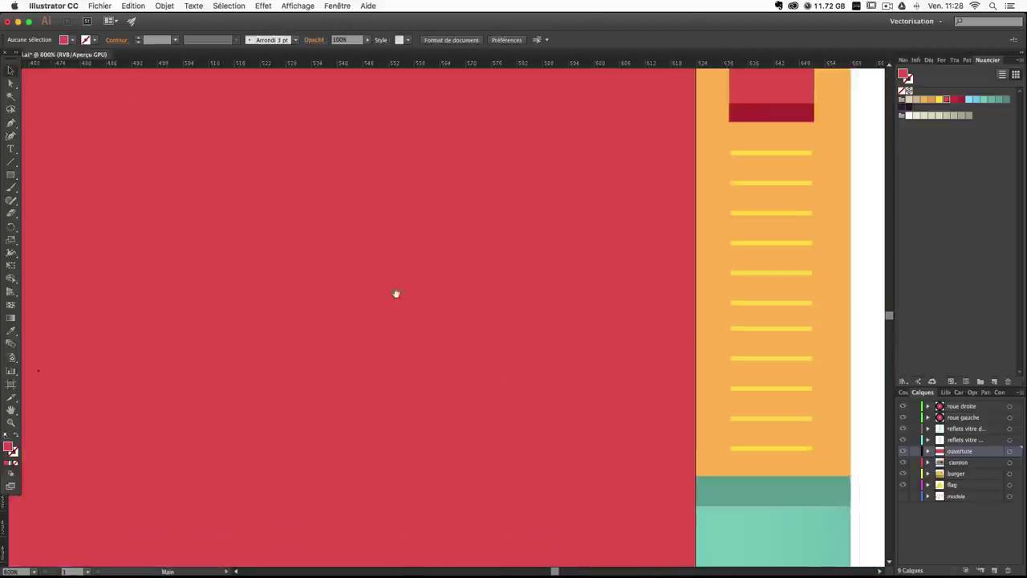
scroll(396, 294, "up", 4)
scroll(466, 269, "down", 6)
scroll(465, 268, "right", 3)
key("super+minus")
key("super+minus")
key("super+minus")
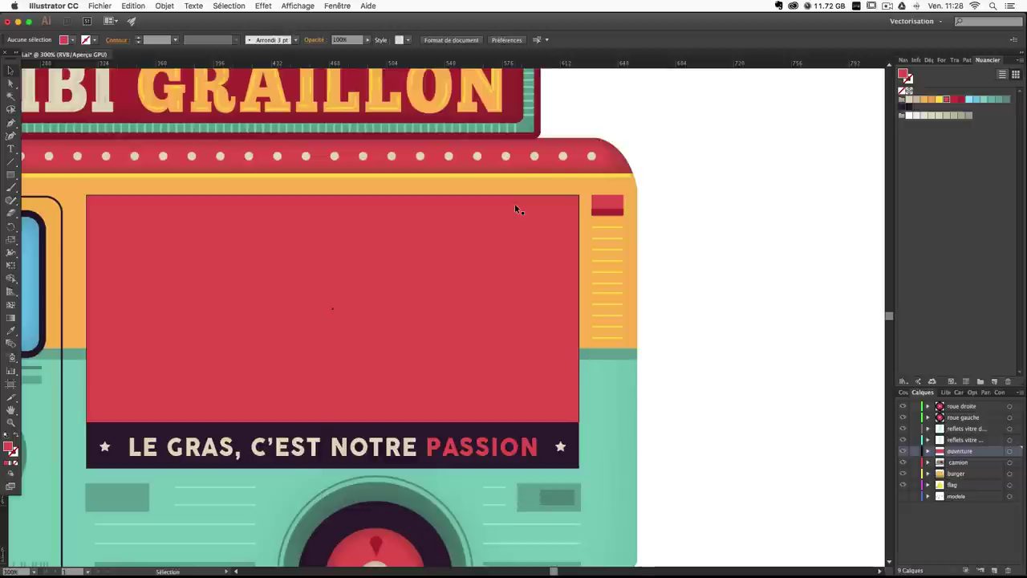
left_click_drag(474, 217, 569, 174)
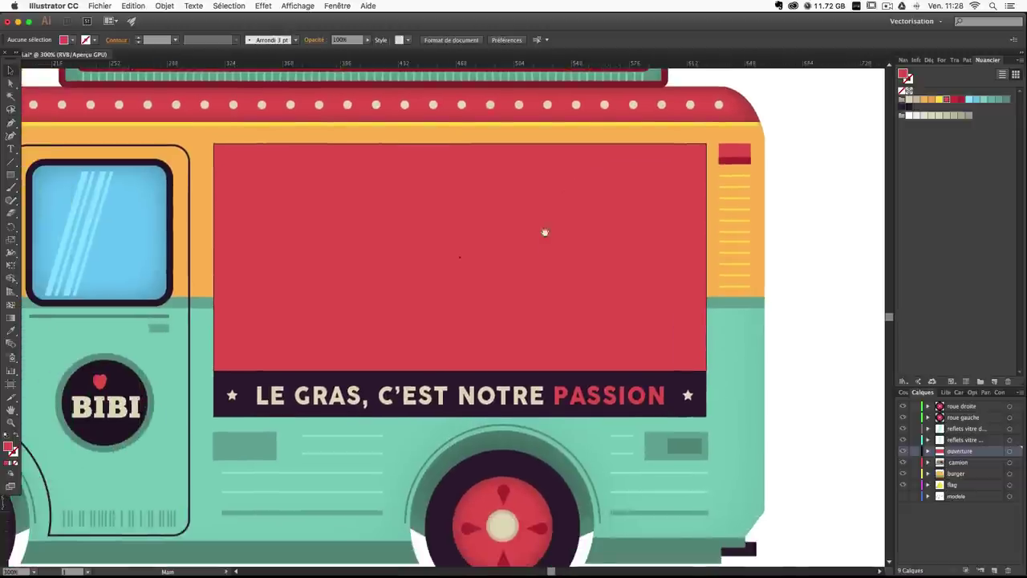
left_click_drag(543, 232, 539, 278)
Prepare the Pen tool with no fill and a dark red stroke (af2e3a).
left_click(11, 122)
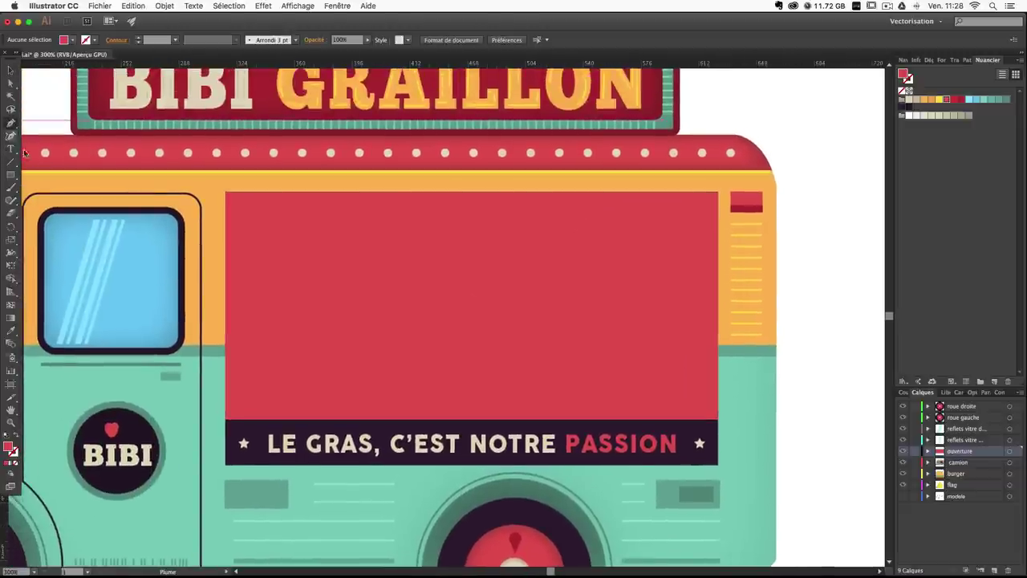
double_click(9, 446)
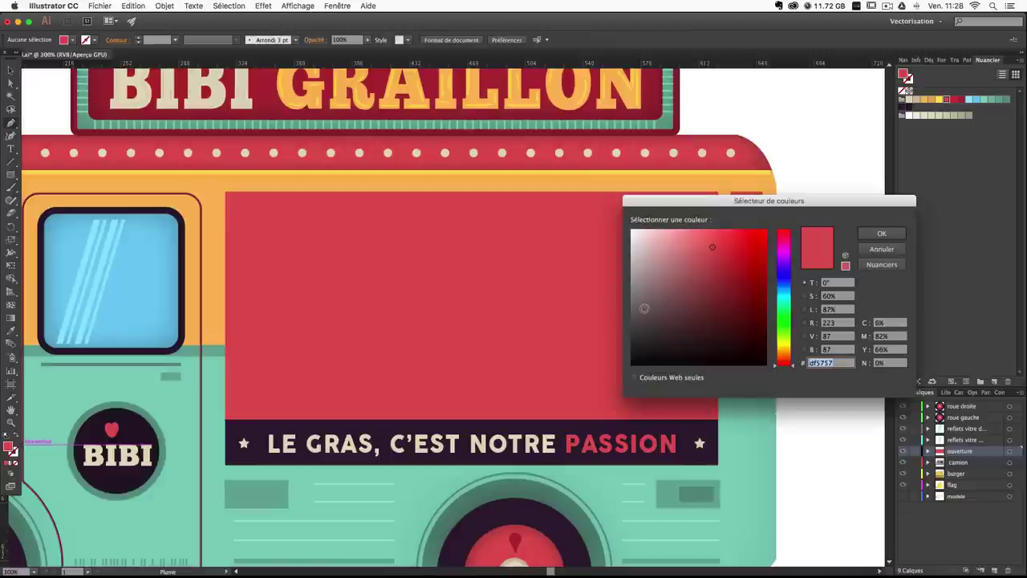
key("Return")
left_click(16, 441)
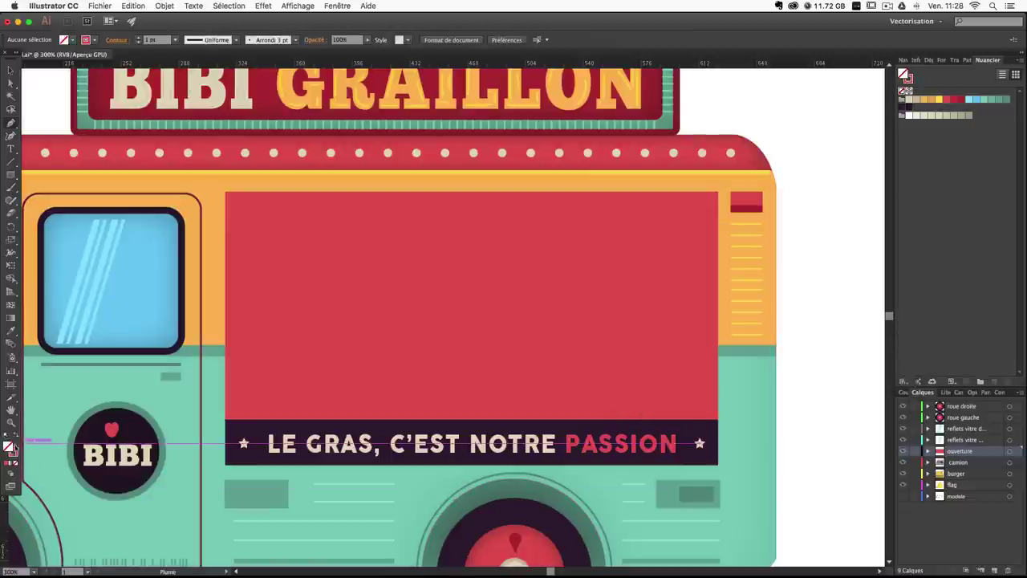
double_click(13, 454)
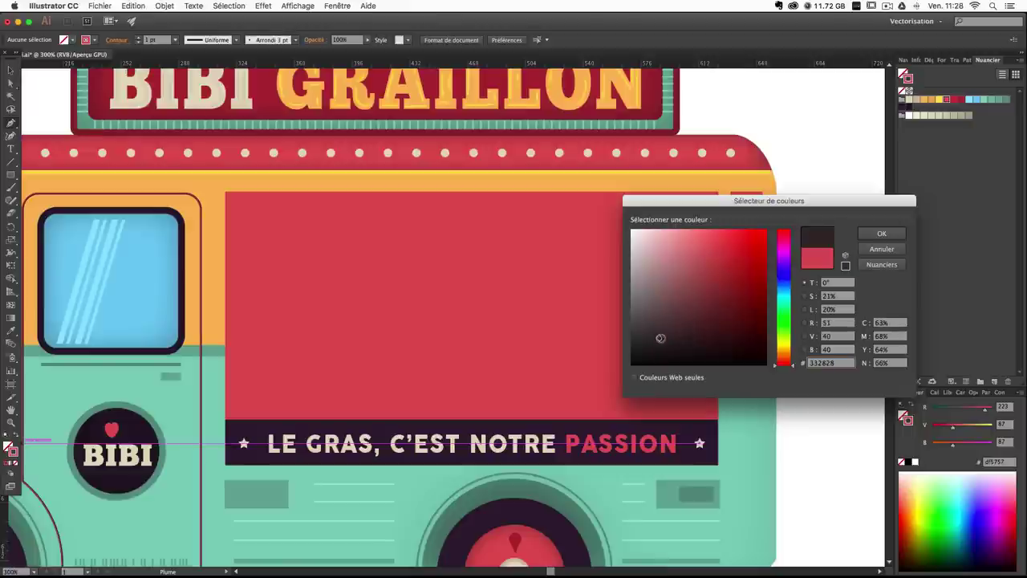
left_click(897, 250)
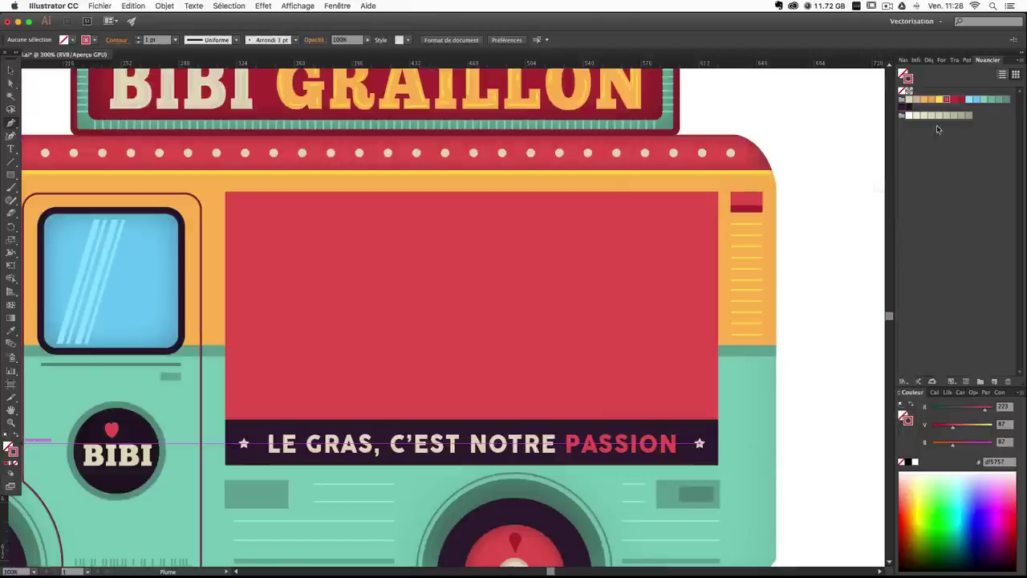
left_click(962, 99)
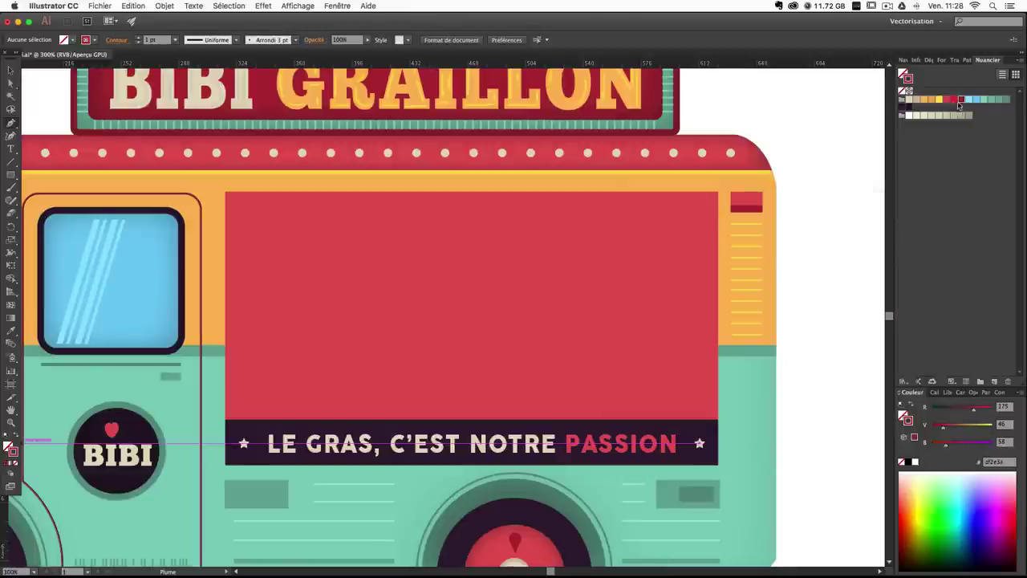
Draw a straight horizontal line about 307 px long across the red shutter, just below its upper edge.
left_click(226, 200)
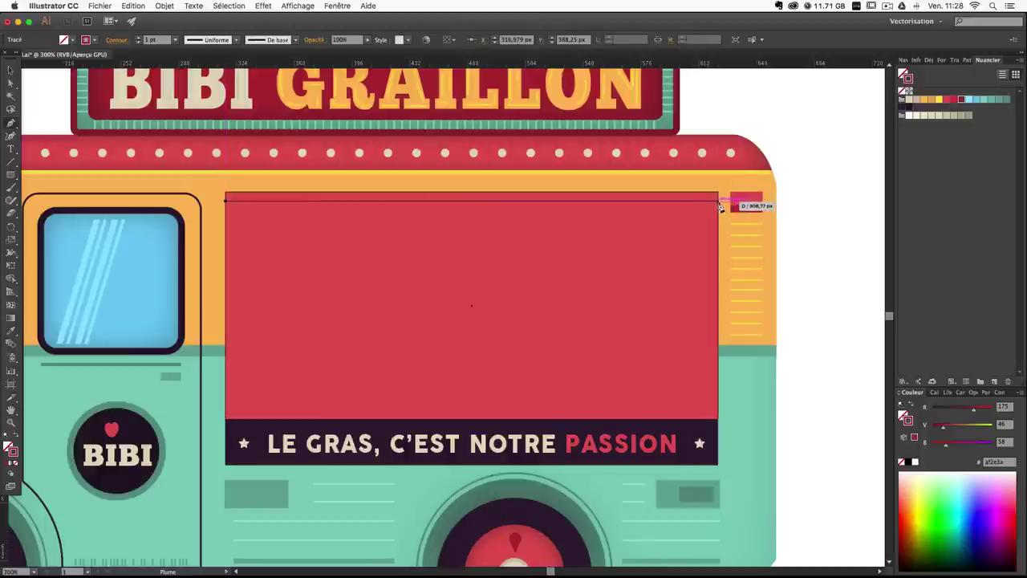
left_click(719, 200)
left_click(10, 70)
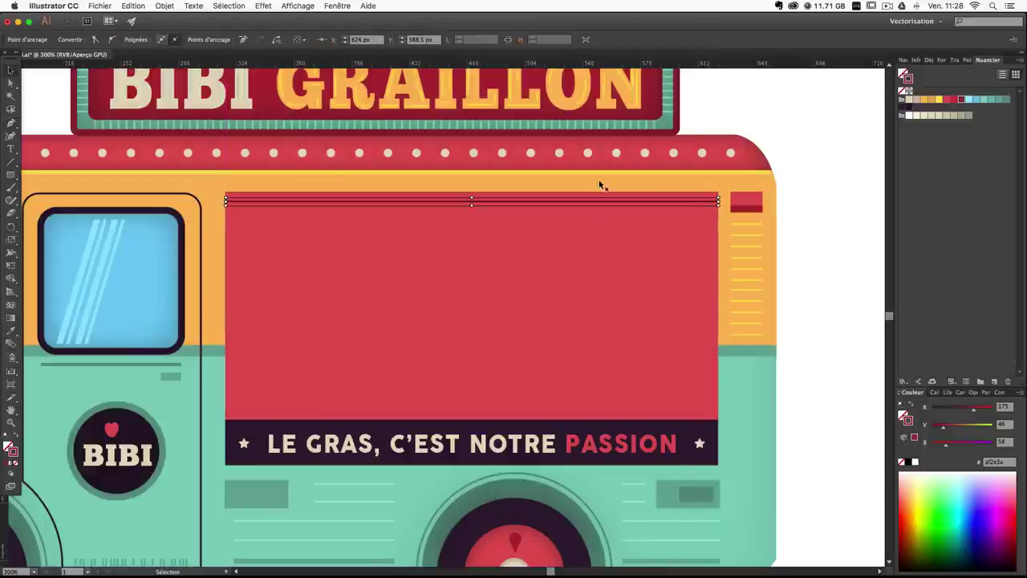
left_click(470, 202)
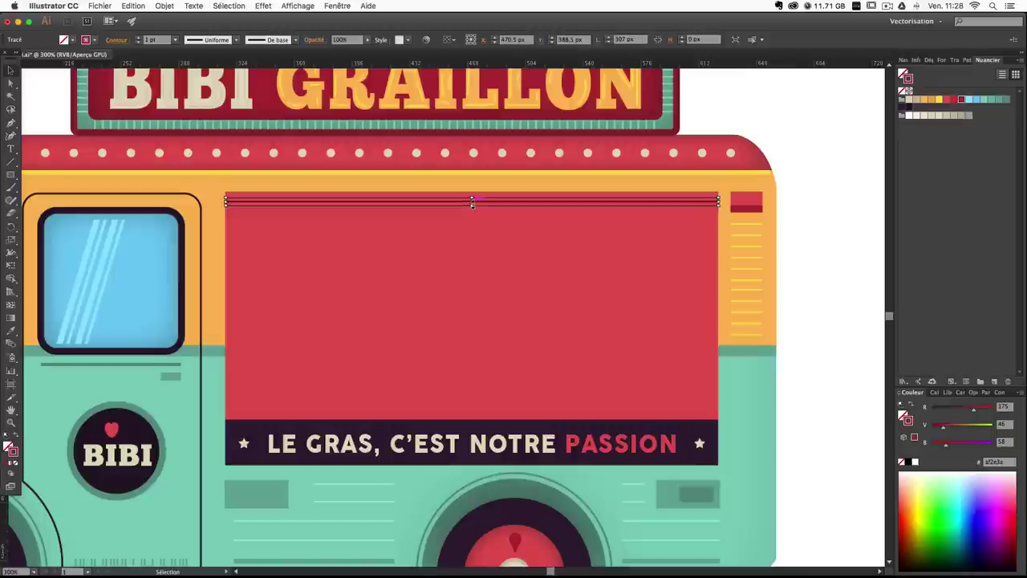
left_click(805, 235)
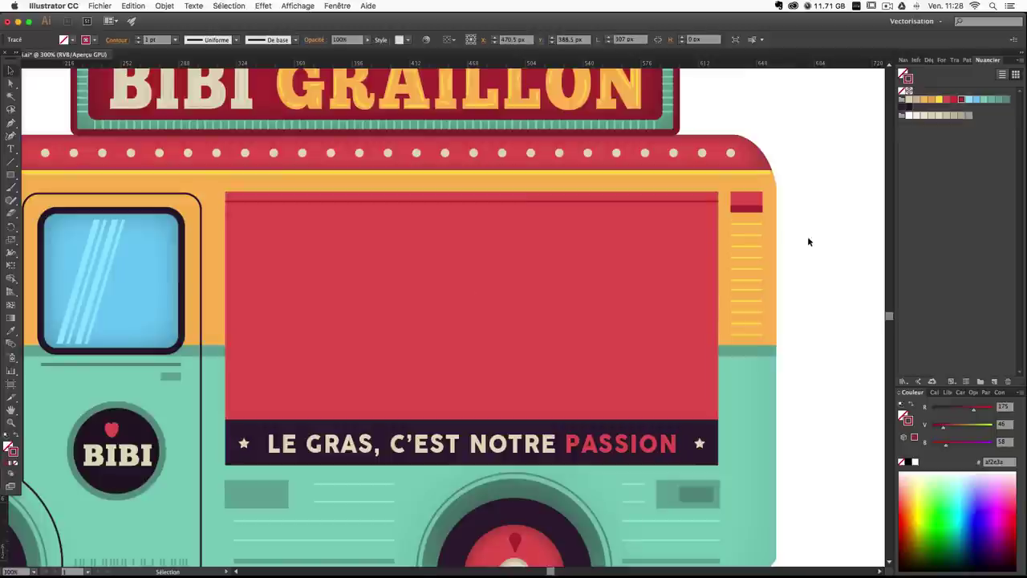
Duplicate the dark red line straight down to just above the red shutter's lower edge.
key("super+1")
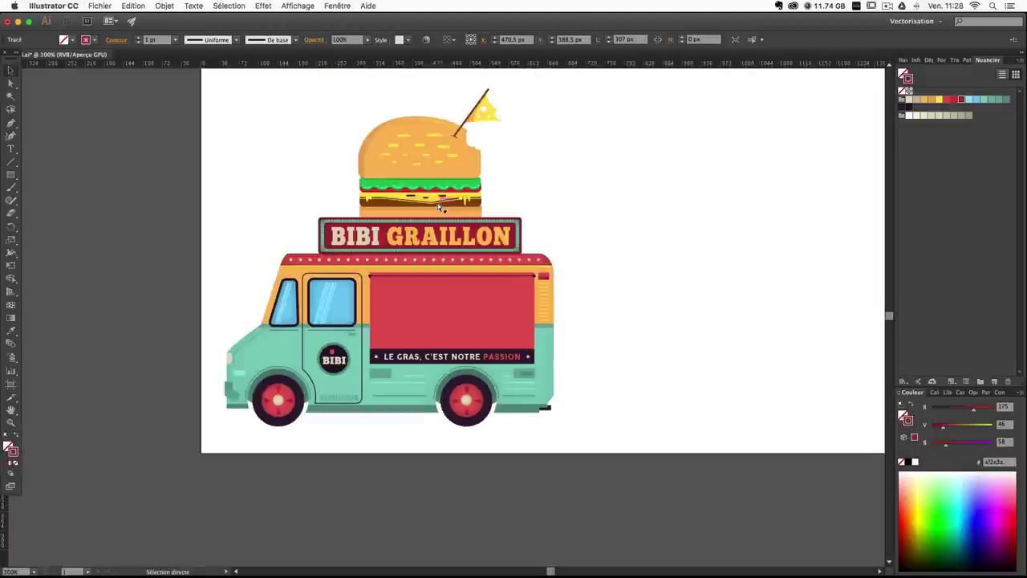
key("super+plus")
key("v")
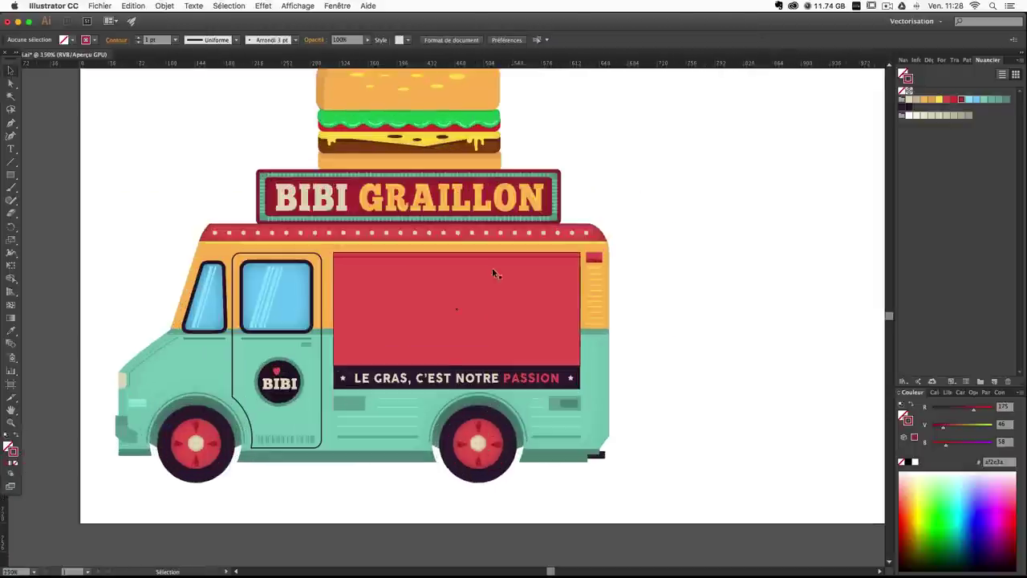
left_click(482, 258)
left_click(715, 269)
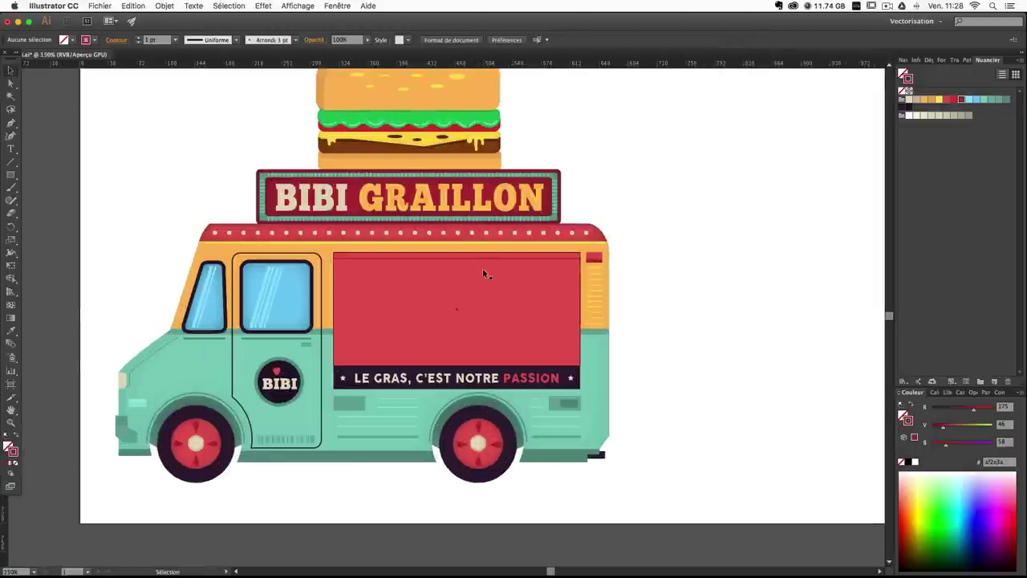
left_click_drag(487, 258, 481, 363)
left_click(736, 361)
key("super+plus")
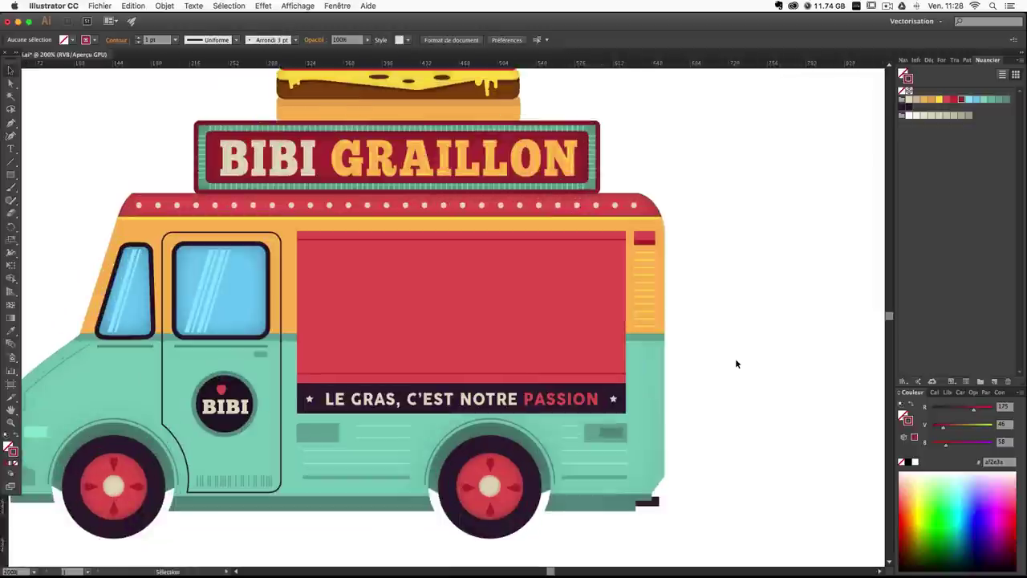
left_click(597, 375)
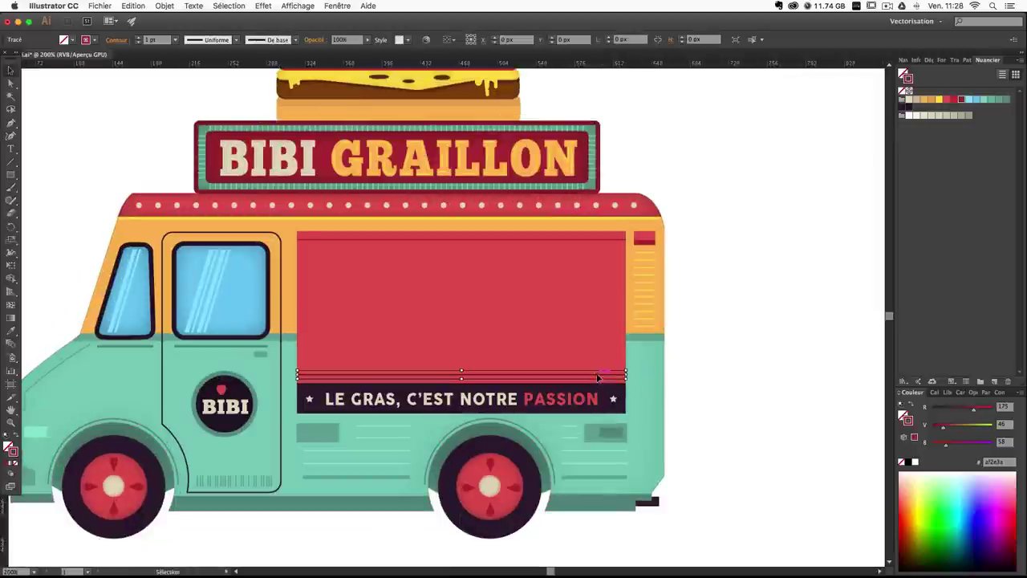
left_click(741, 353)
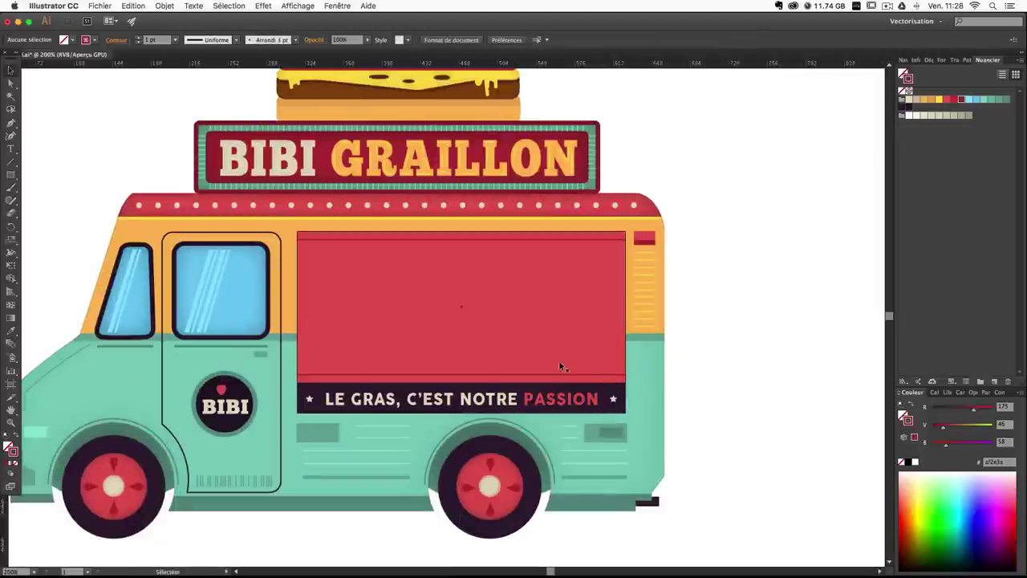
left_click(388, 374)
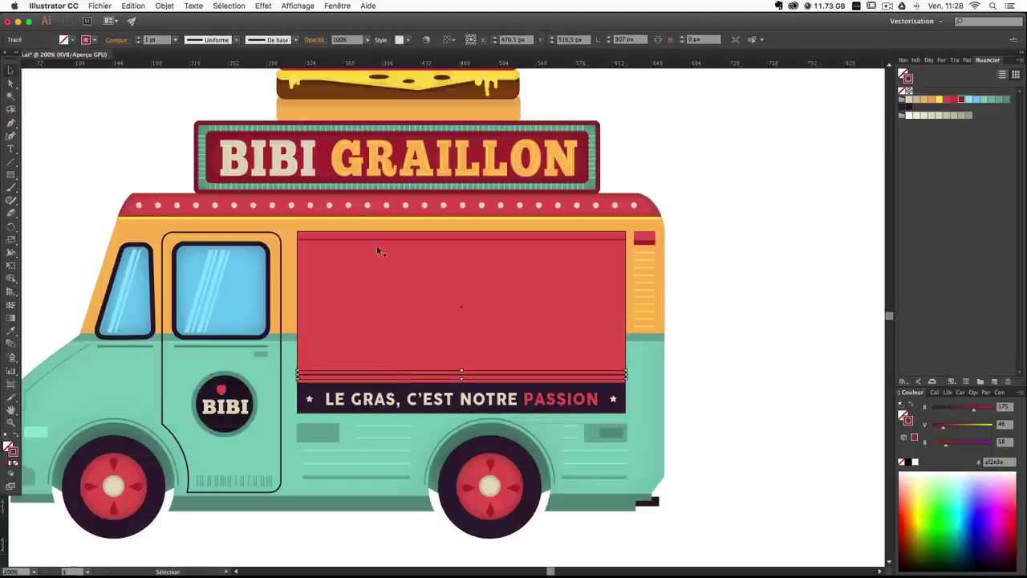
left_click(724, 391)
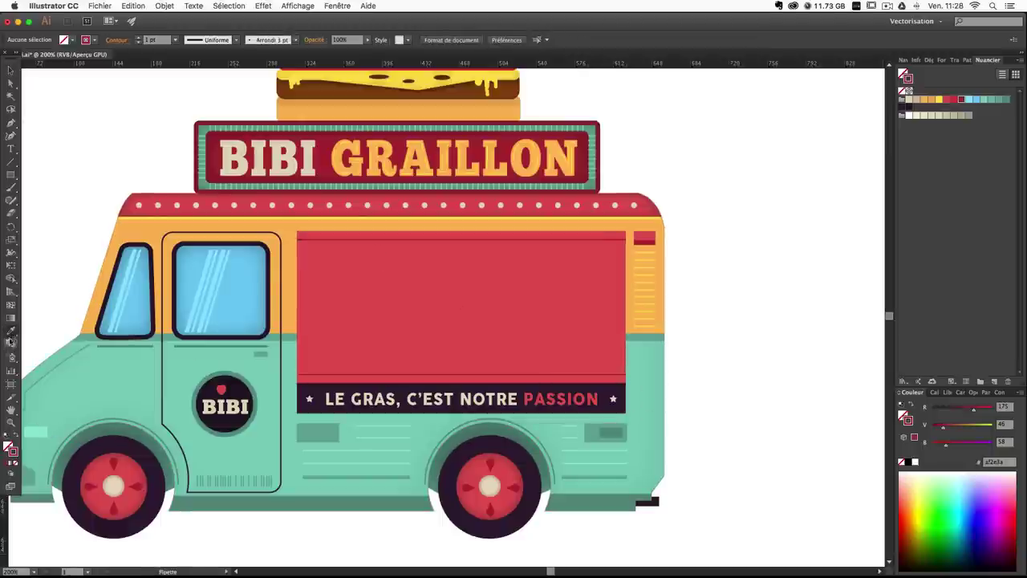
Blend the two dark red shutter lines using 10 specified steps.
double_click(12, 343)
left_click(148, 68)
left_click(149, 82)
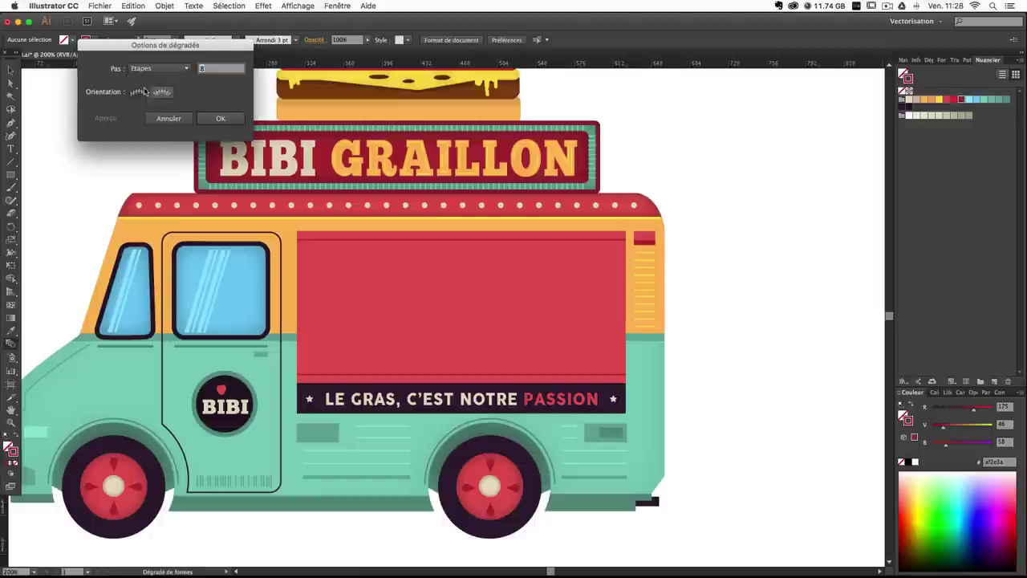
left_click(225, 118)
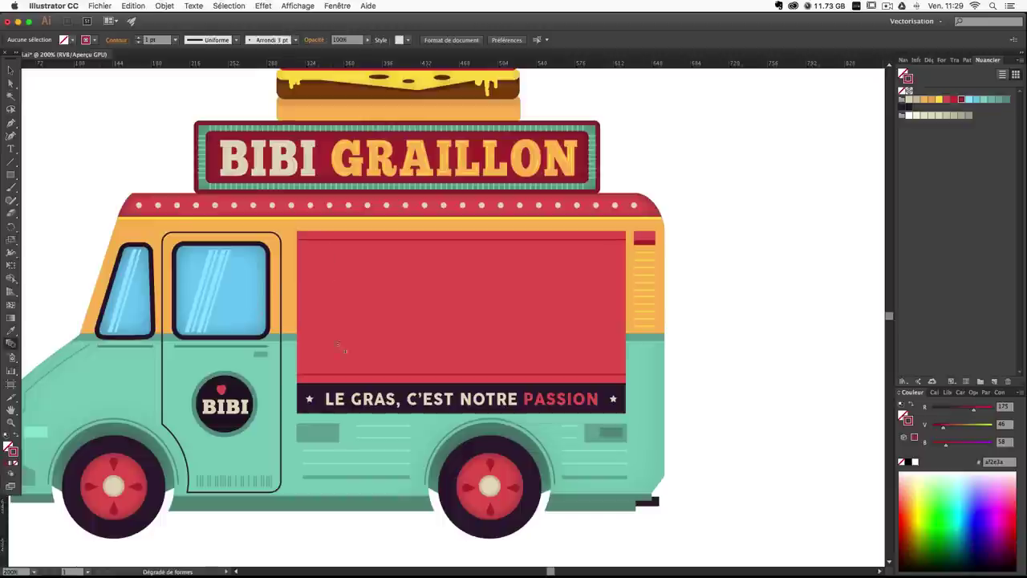
left_click(326, 375)
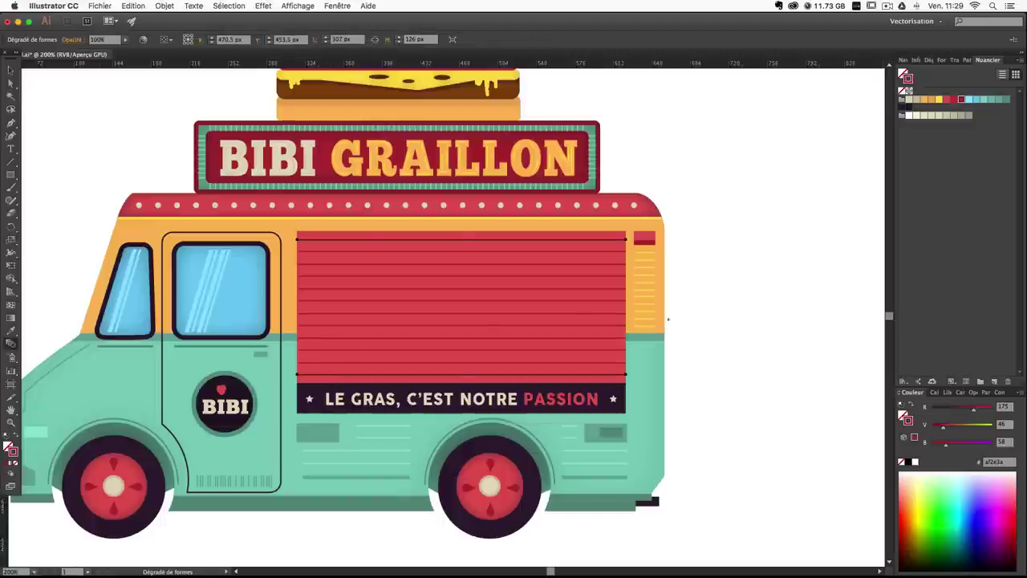
key("v")
left_click(782, 311)
key("super+equal")
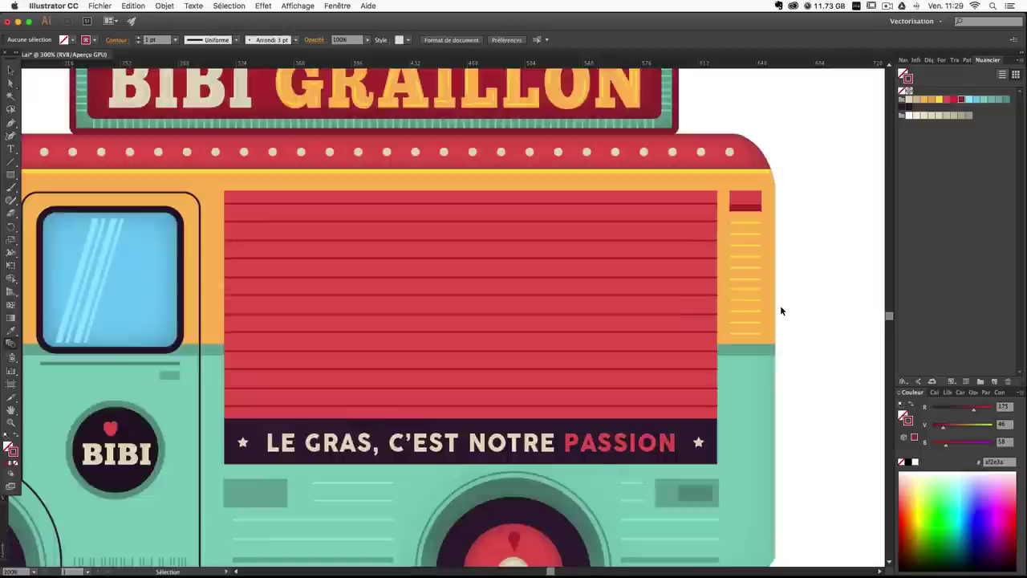
key("super+0")
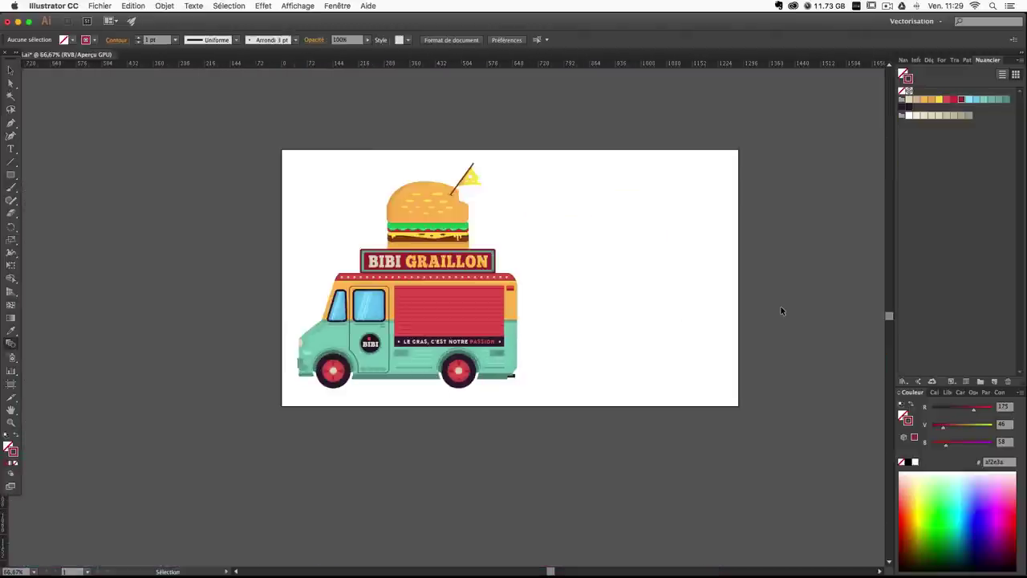
key("super+equal")
key("super+equal")
key("super+equal")
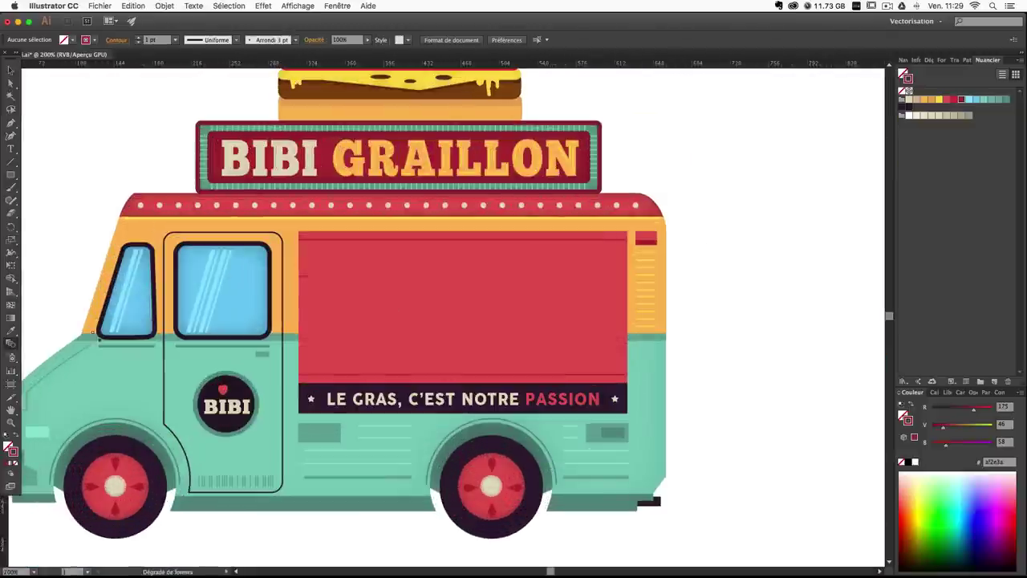
Blend the shutter's two dark red lines with more than 10 specified steps for tighter horizontal slats.
double_click(11, 345)
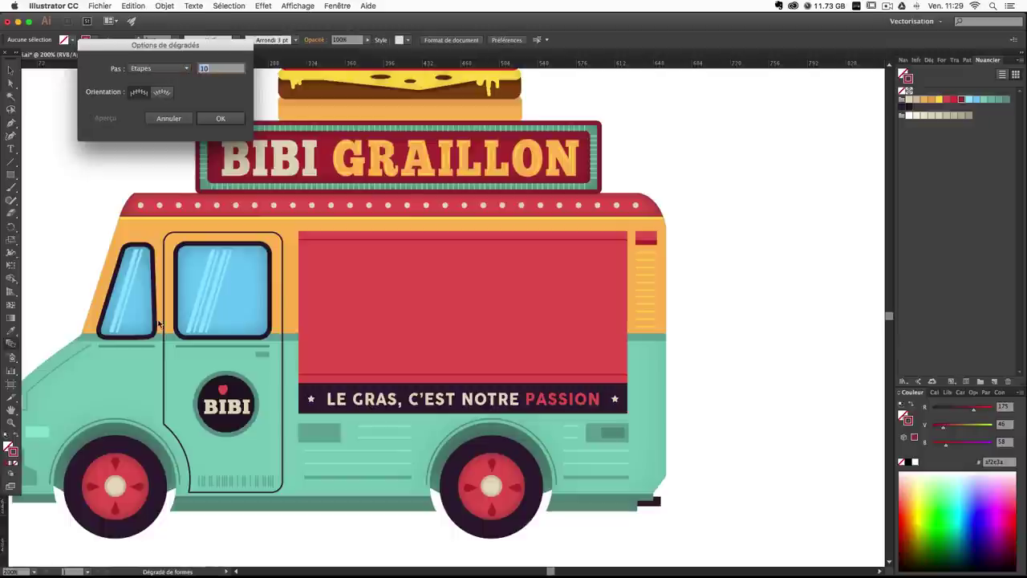
key("Return")
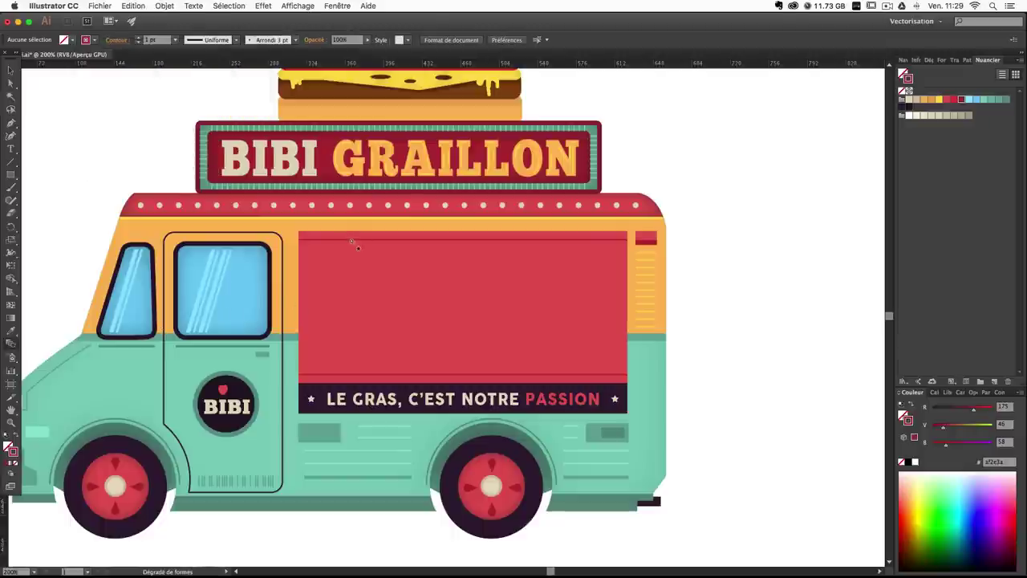
left_click(370, 375)
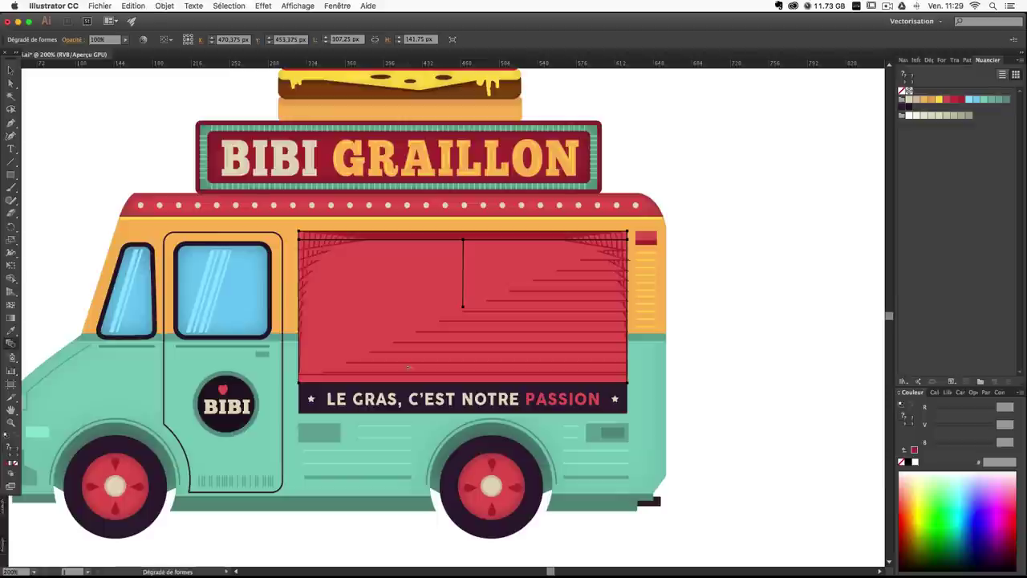
key("super+z")
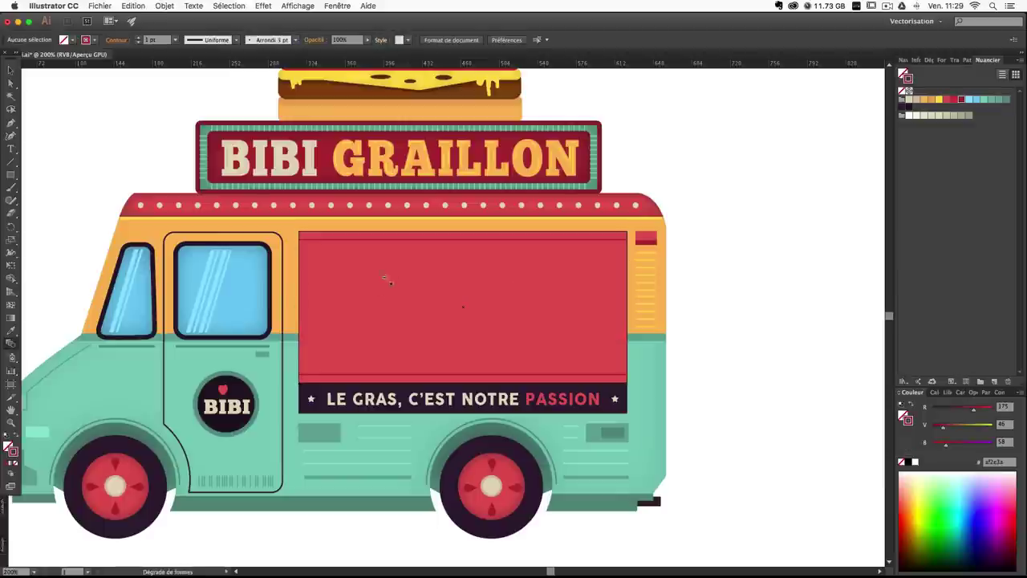
left_click(399, 375)
key("super+shift+a")
key("v")
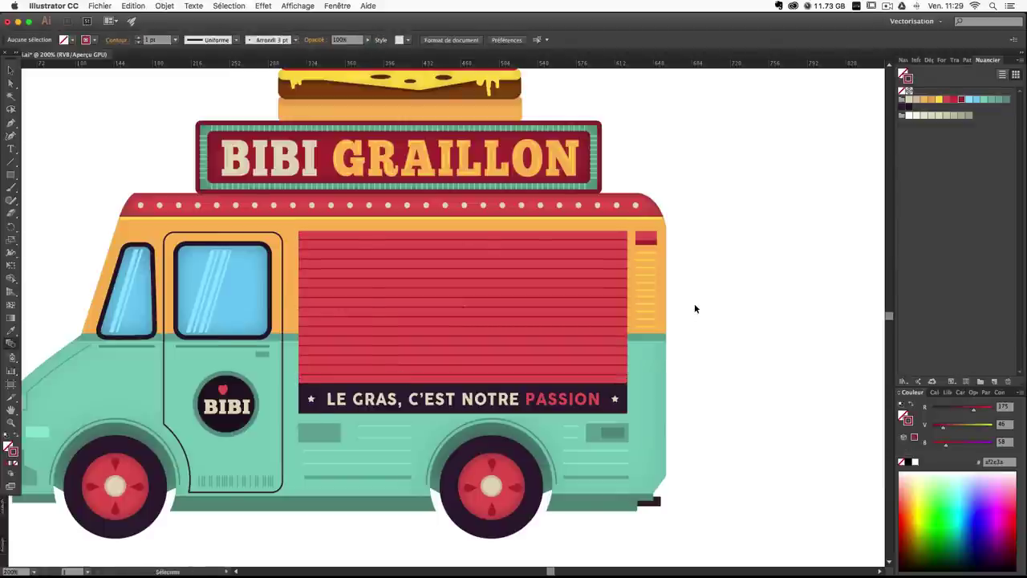
key("super+minus")
key("super+minus")
key("super+minus")
key("super+0")
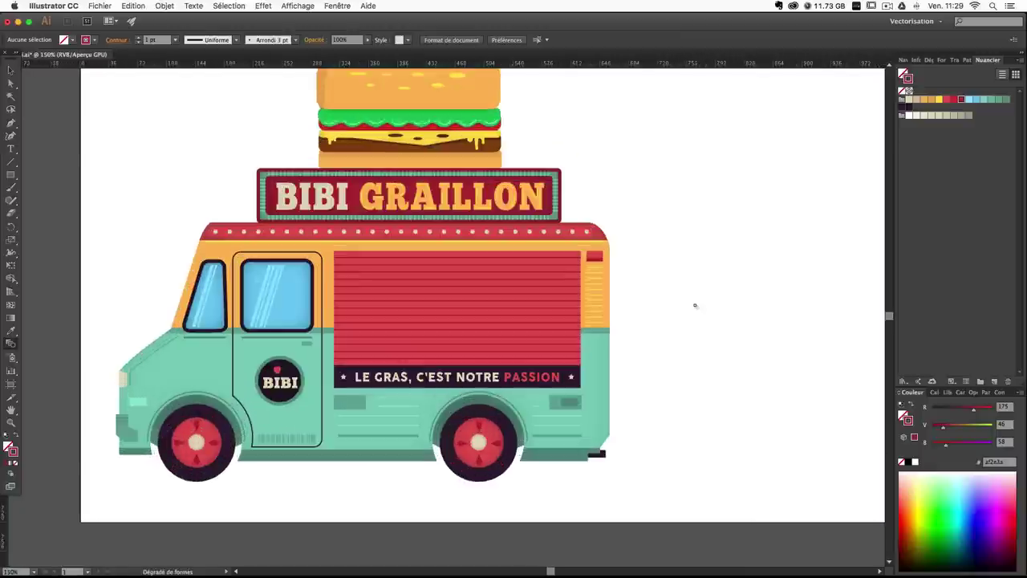
Copy the round BIBI badge from the door and paste it onto the ouverture layer, above the red shutter.
left_click(11, 71)
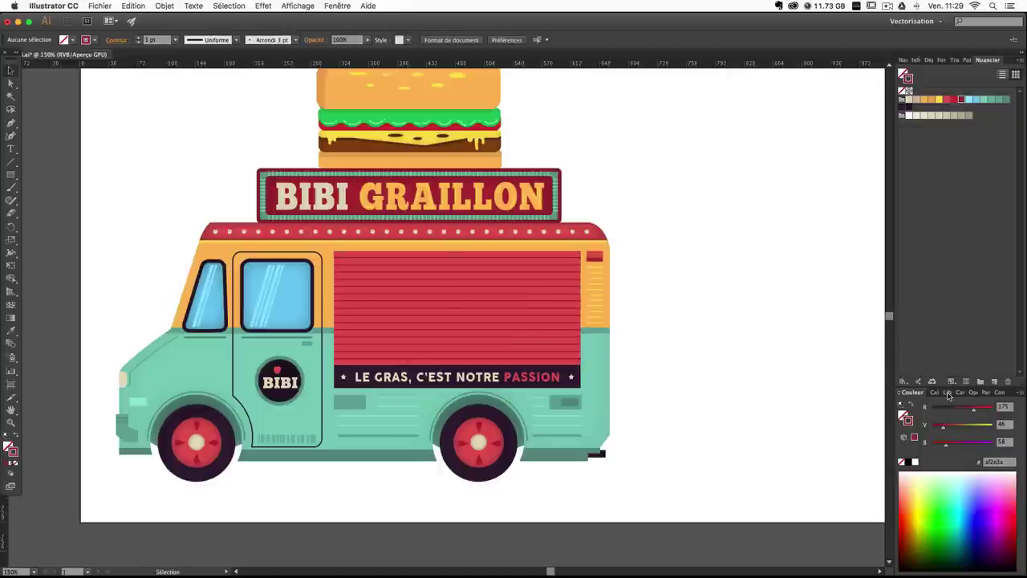
left_click(947, 393)
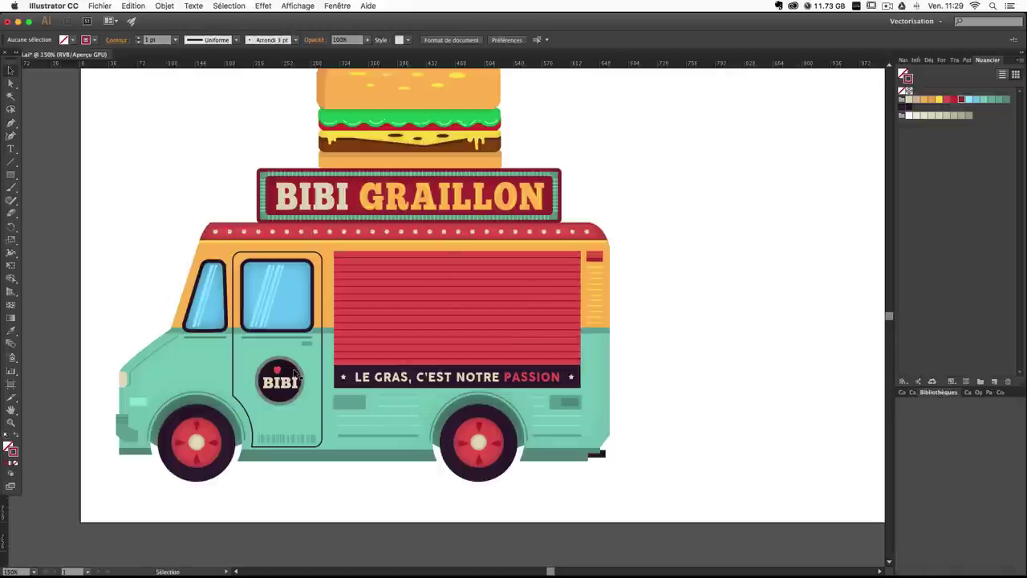
left_click(297, 374)
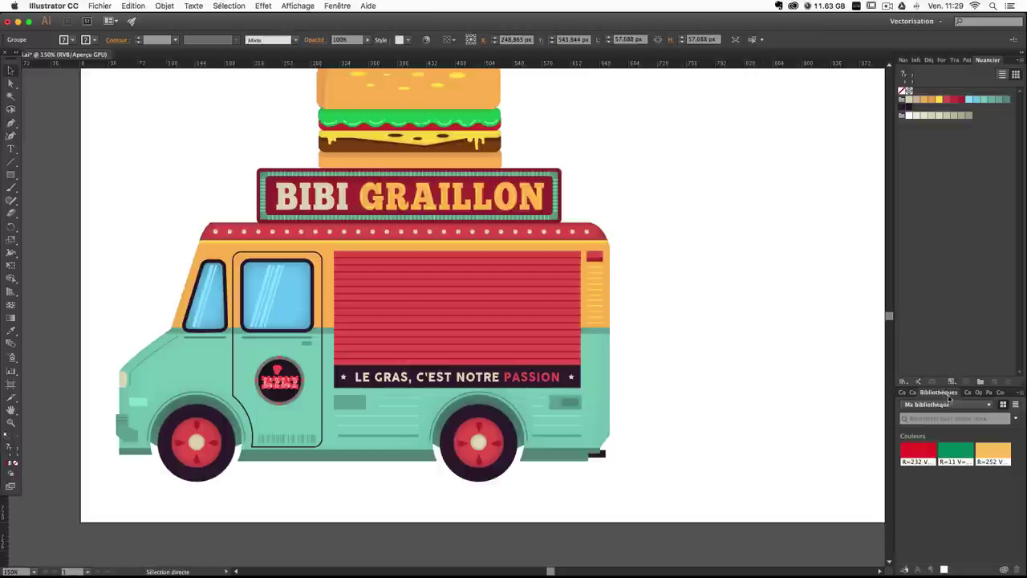
left_click(910, 393)
key("super+v")
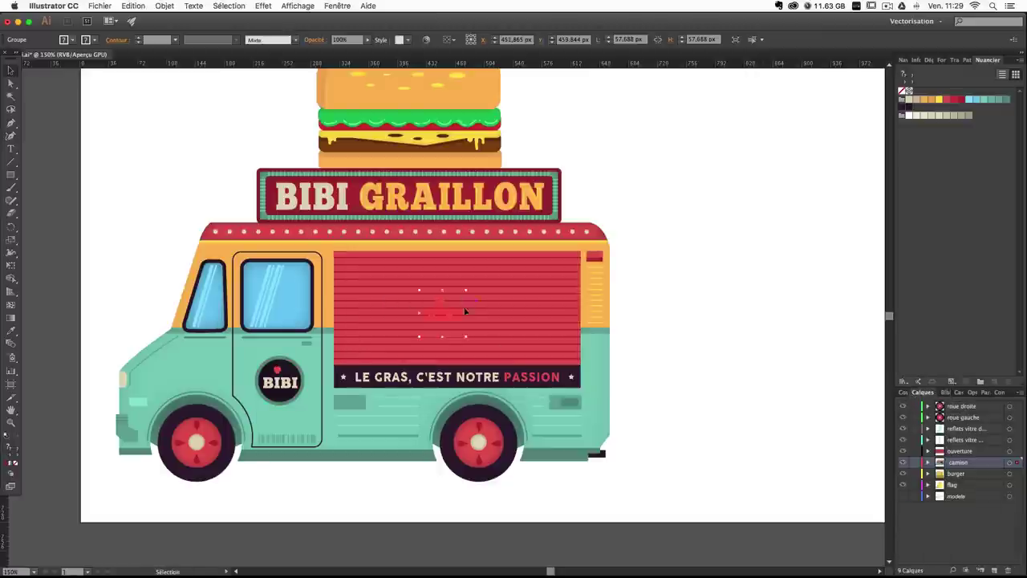
key("super+z")
key("super+f")
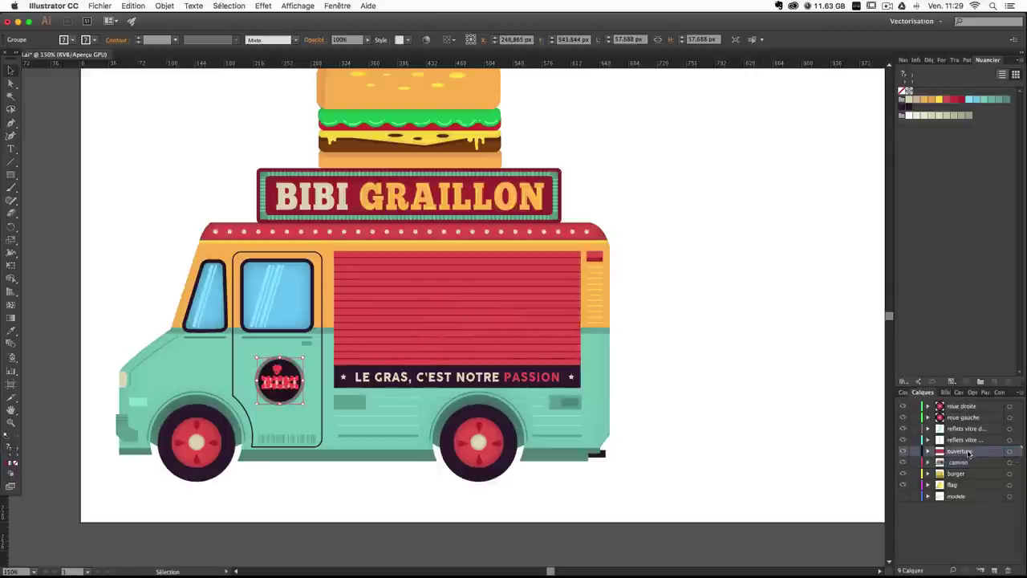
key("a")
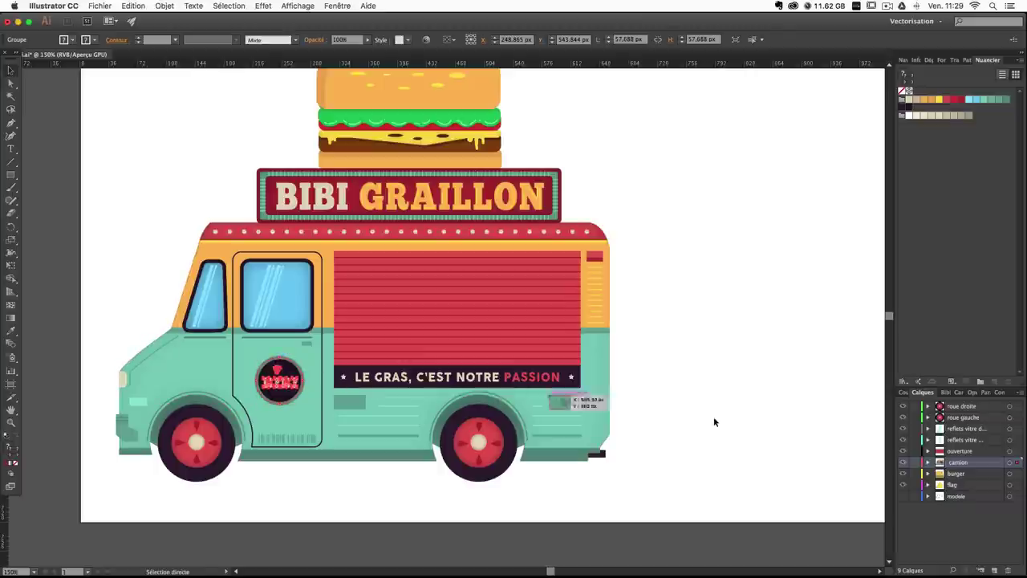
key("v")
left_click(959, 451)
key("super+v")
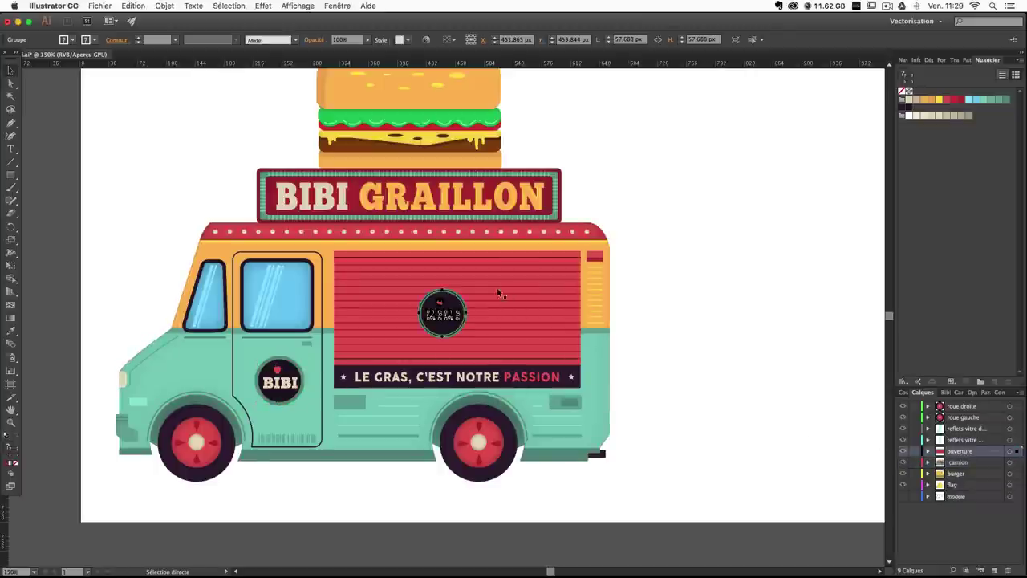
Enlarge the pasted BIBI badge to about 97 px in diameter and centre it on the red shutter.
left_click_drag(469, 287, 483, 265)
left_click_drag(457, 316, 472, 319)
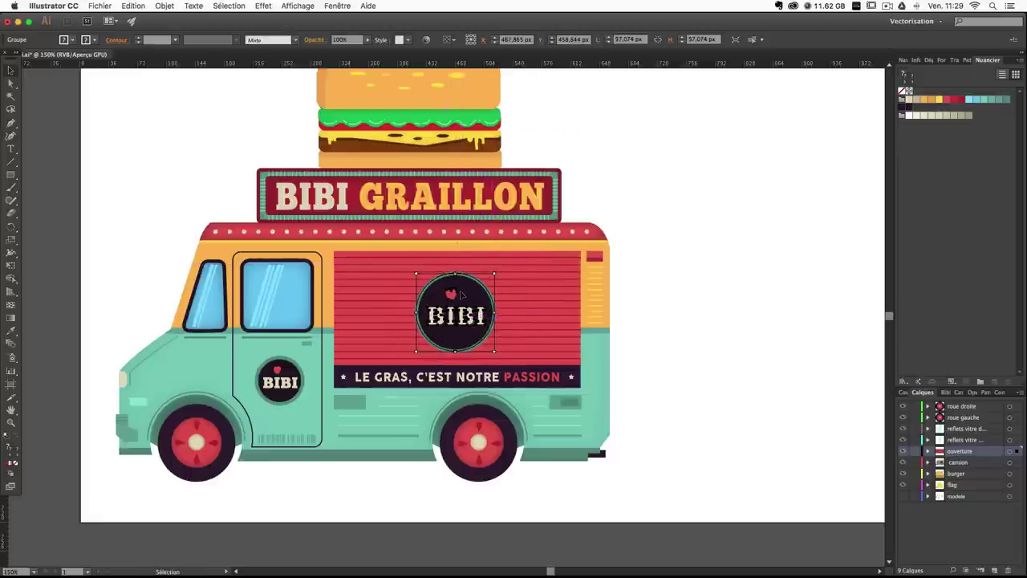
left_click(466, 256)
left_click(459, 306)
key("Right")
key("Right")
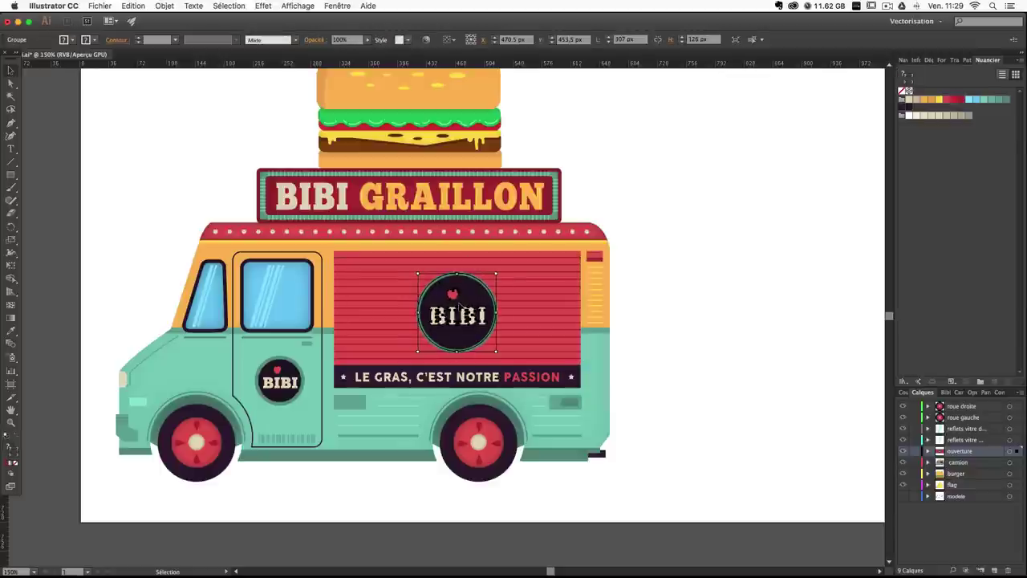
left_click(477, 264)
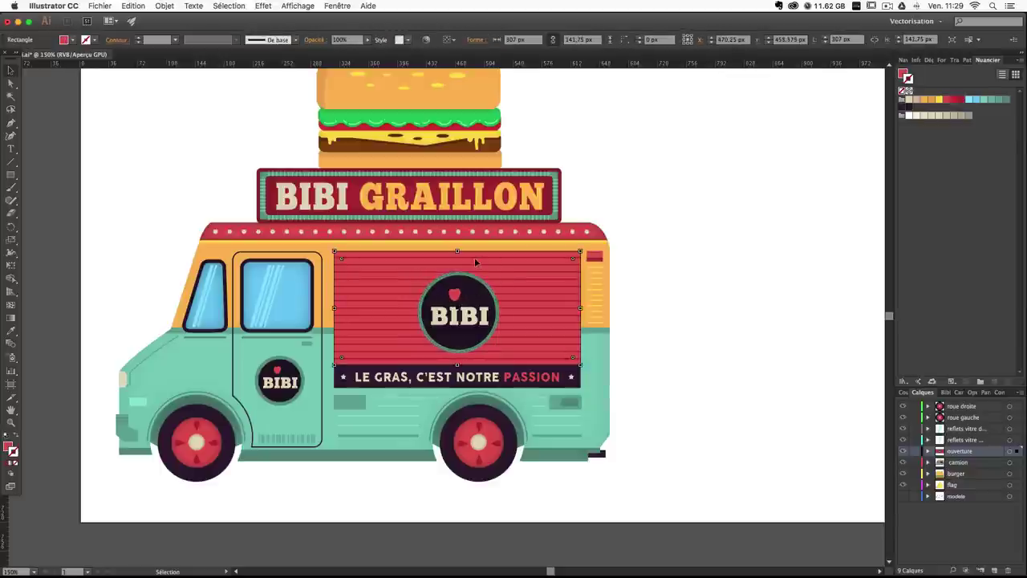
left_click(459, 315)
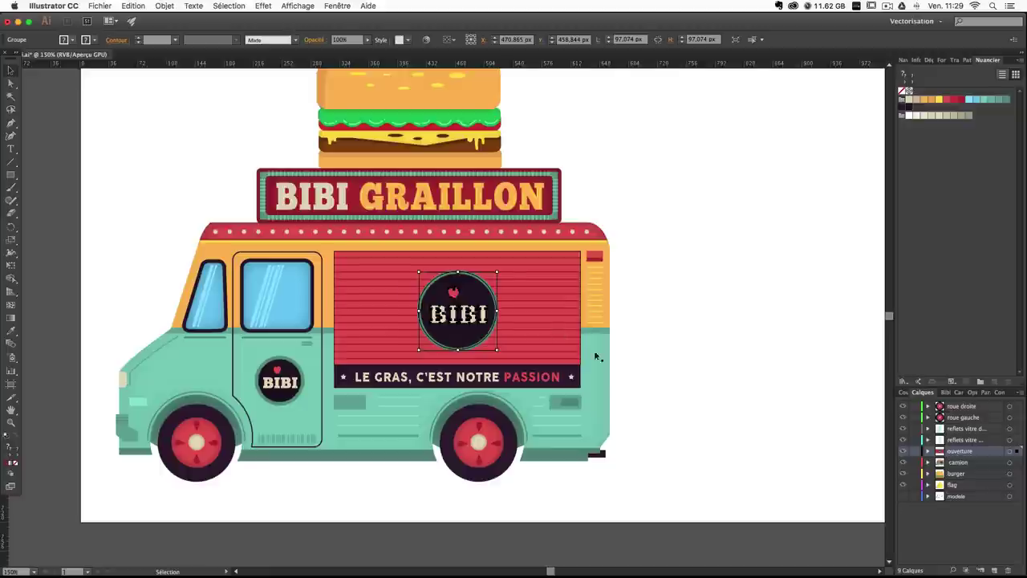
left_click(724, 367)
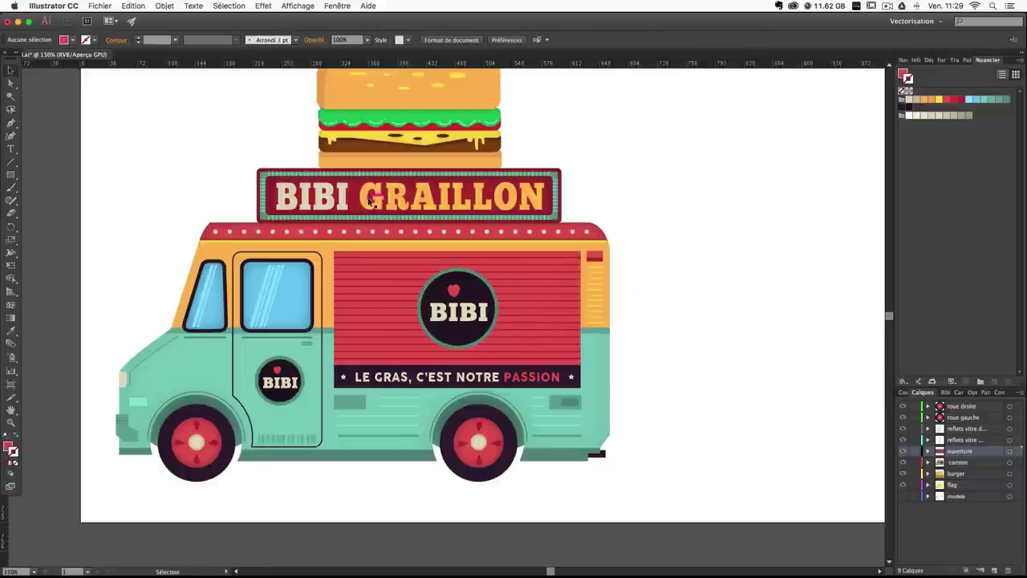
Remove the green stroke from the shutter badge's circle and fill the circle with beige (e3dabd).
left_click(11, 83)
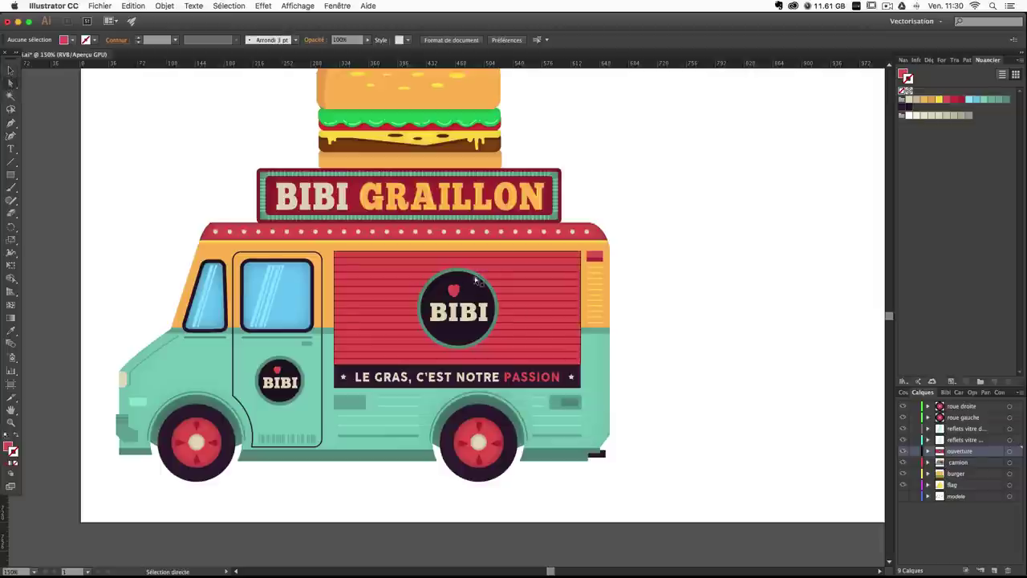
left_click(496, 307)
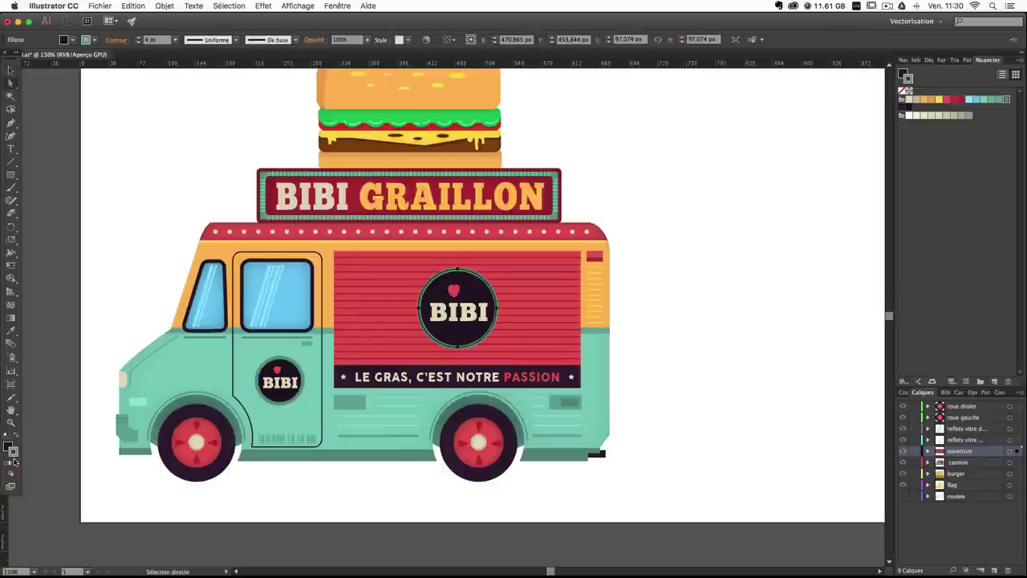
left_click(13, 462)
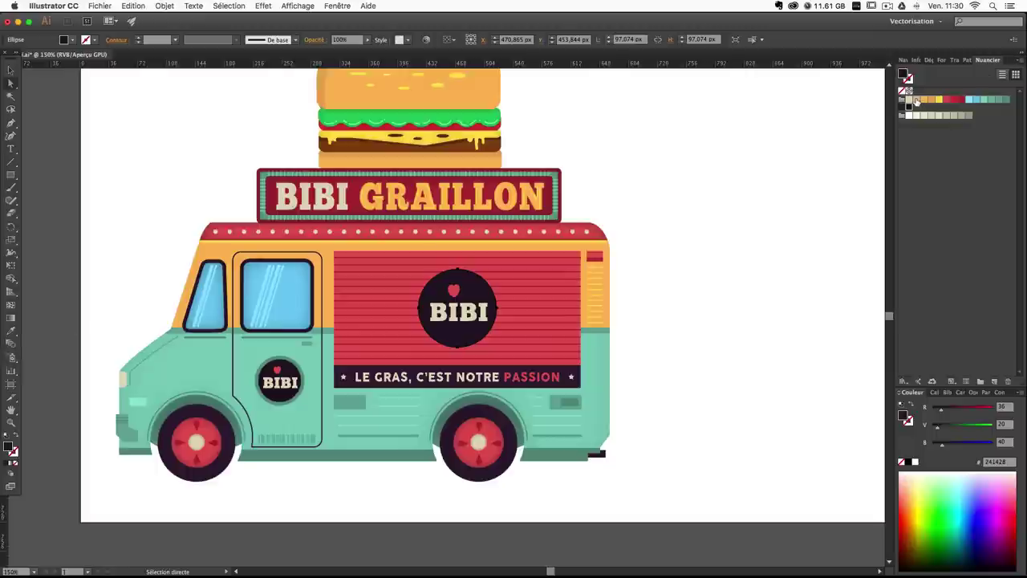
left_click(907, 99)
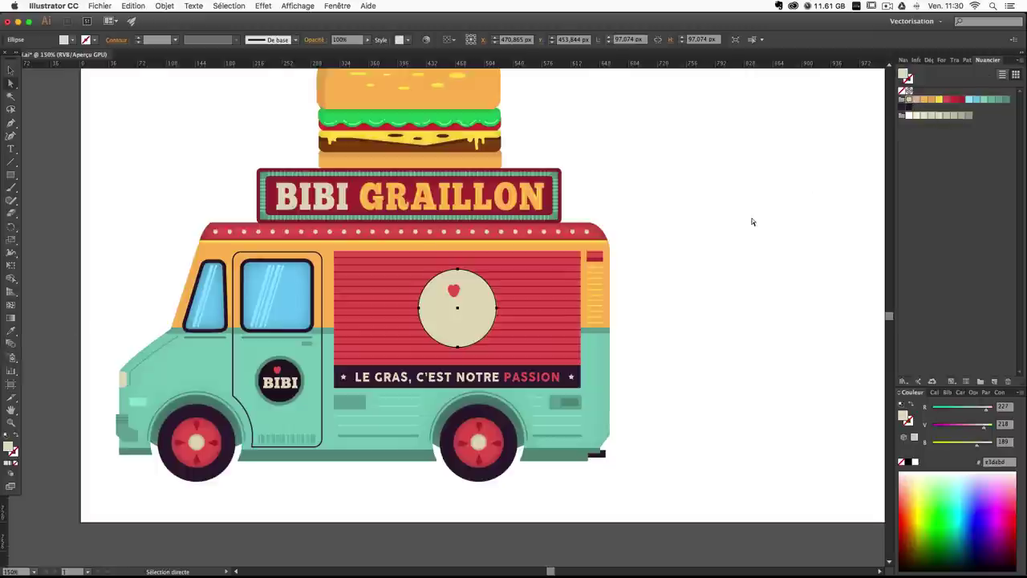
key("v")
left_click(759, 231, "super")
Ungroup the shutter badge and fill its BIBI lettering with dark purple (2f1b34).
left_click(470, 314, "super")
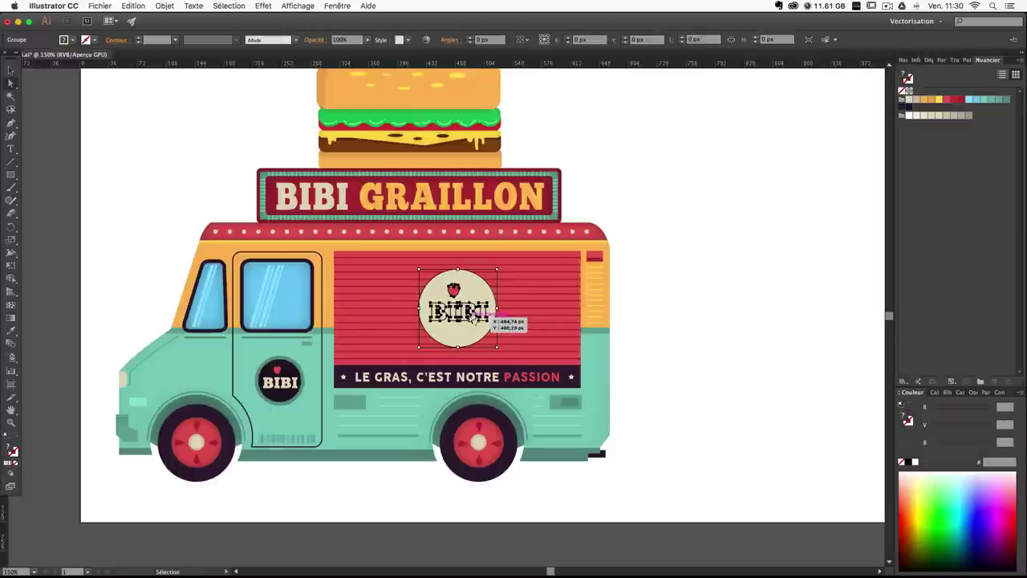
left_click(11, 71)
key("super+shift+g")
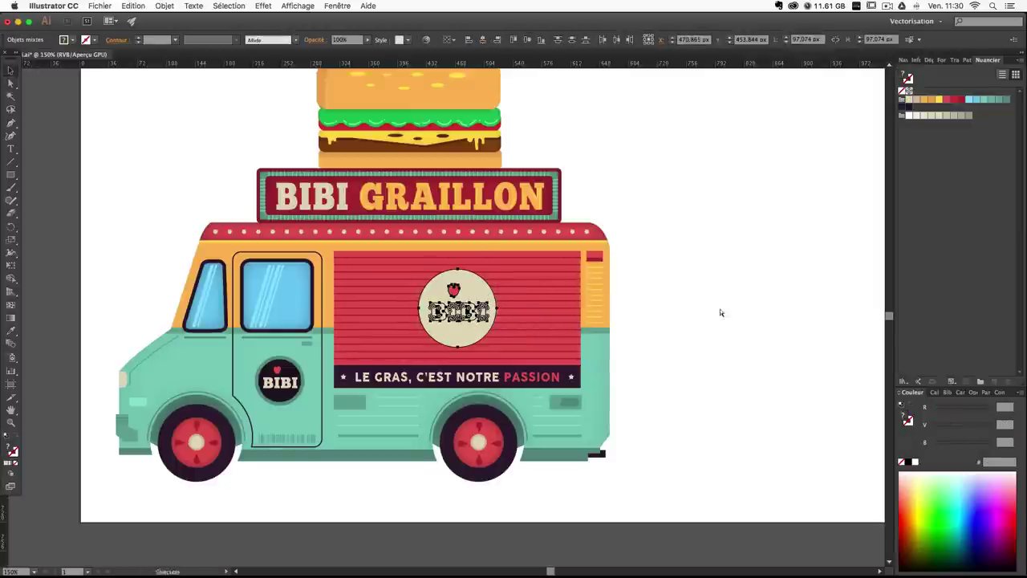
left_click(720, 312)
left_click(452, 312)
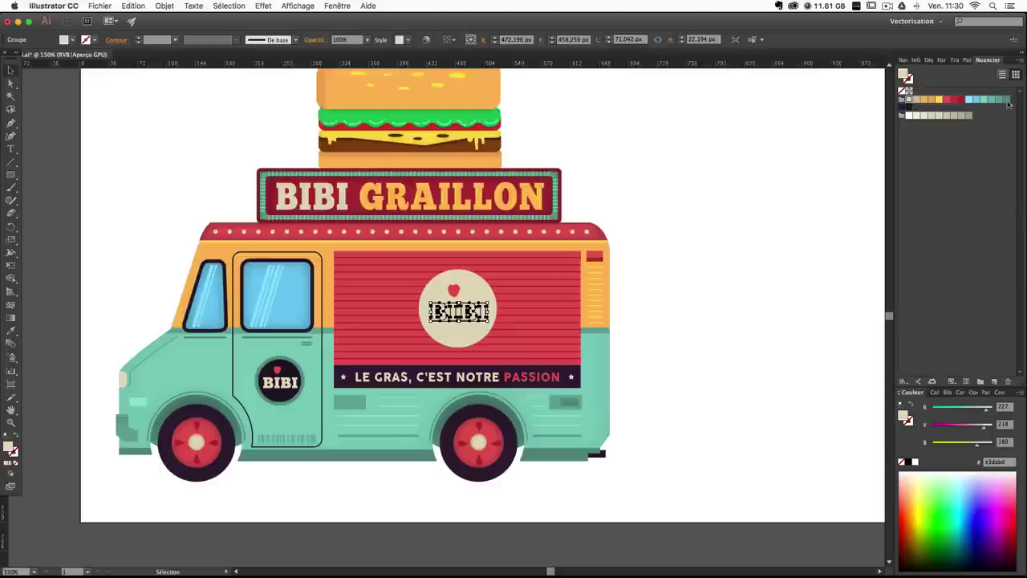
left_click(902, 107)
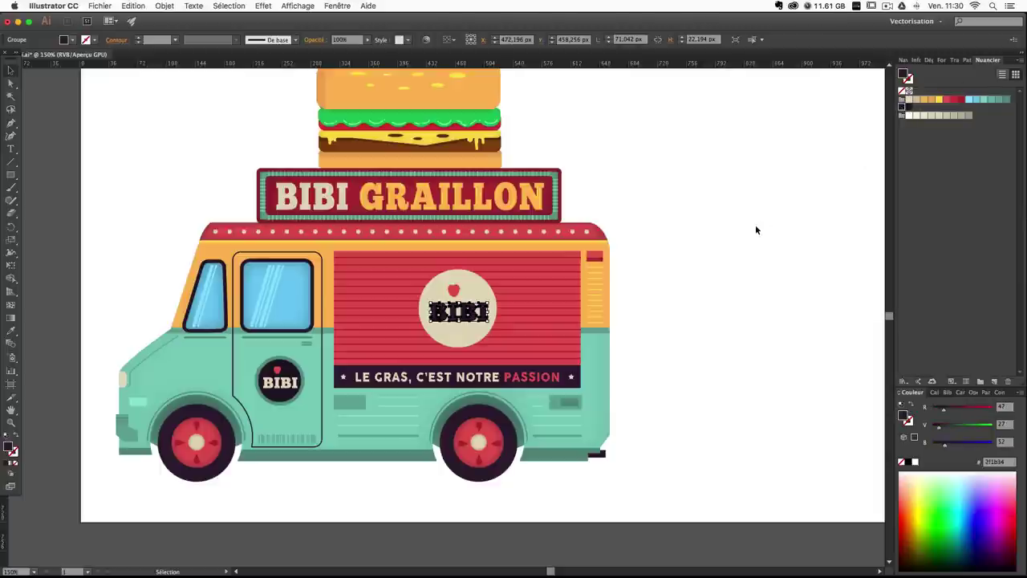
left_click(757, 231)
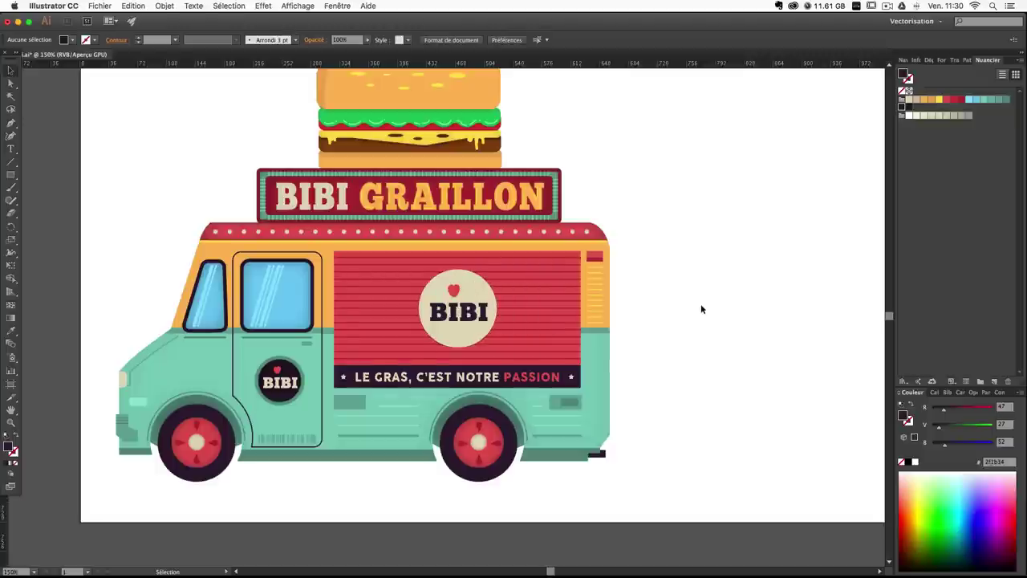
Inspect the red shutter and its badge, then view the whole food truck illustration on the artboard.
scroll(700, 309, "up", 1)
left_click(935, 392)
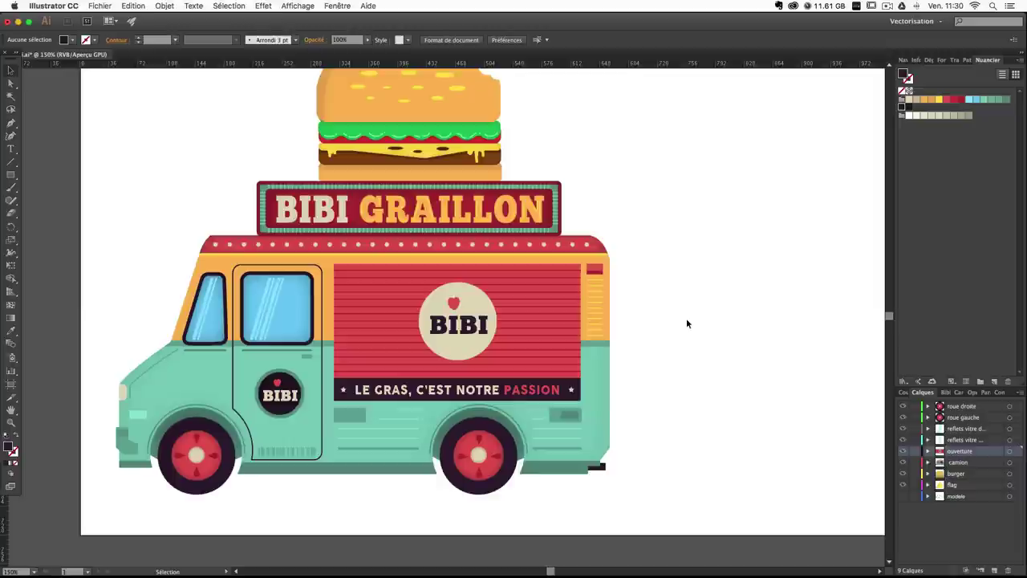
left_click(531, 327)
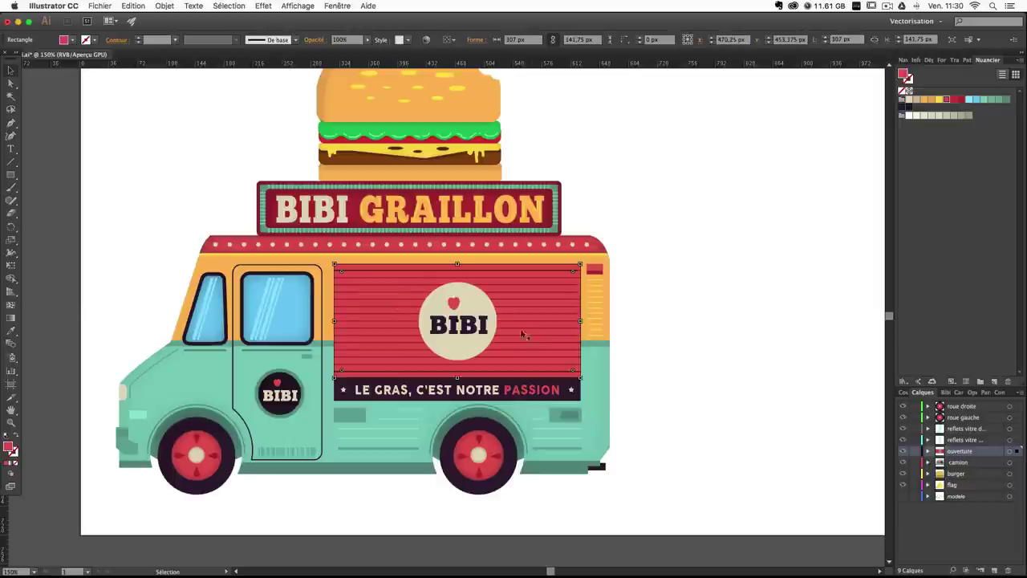
left_click(468, 333)
left_click(477, 285)
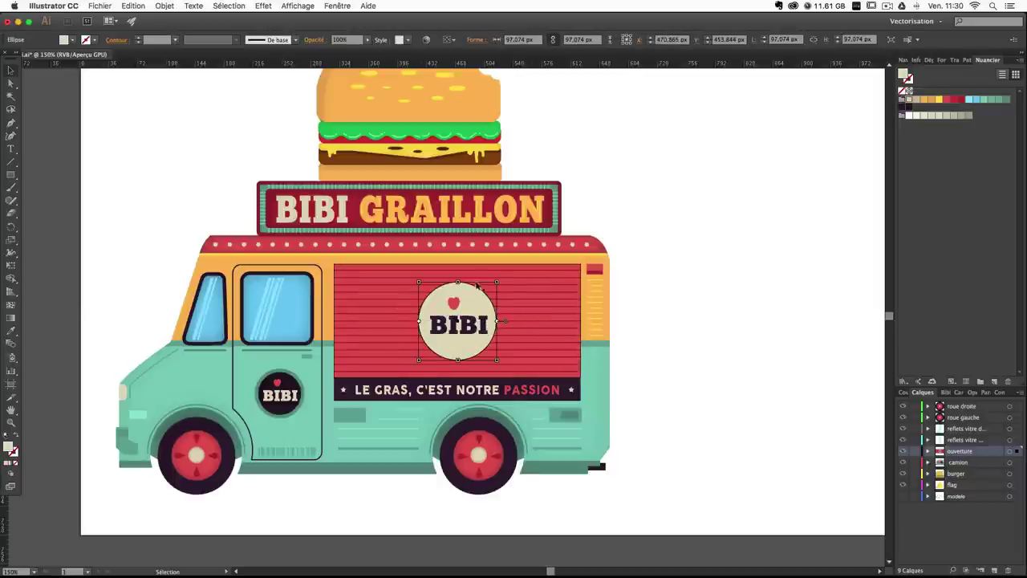
left_click(702, 346)
key("super+minus")
key("super+minus")
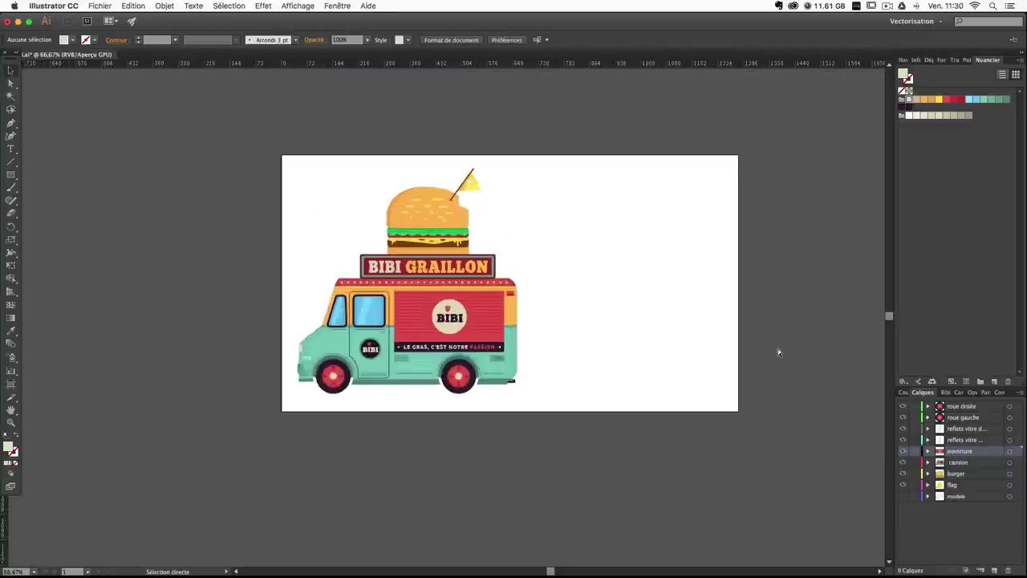
key("super+plus")
left_click_drag(777, 347, 785, 372)
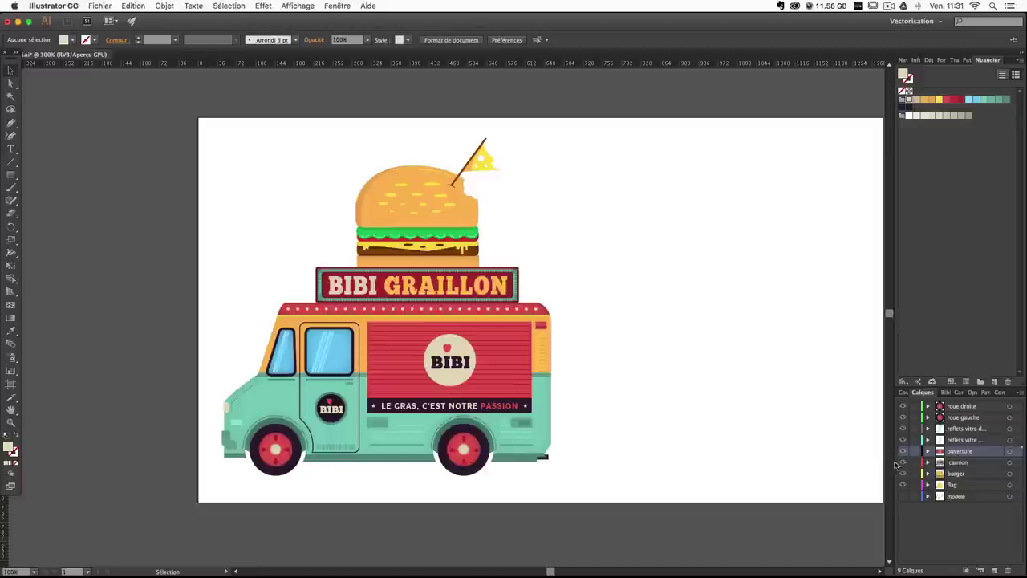
Hide all the truck, burger and flag artwork layers and show the modele sketch layer.
left_click_drag(903, 413, 902, 405)
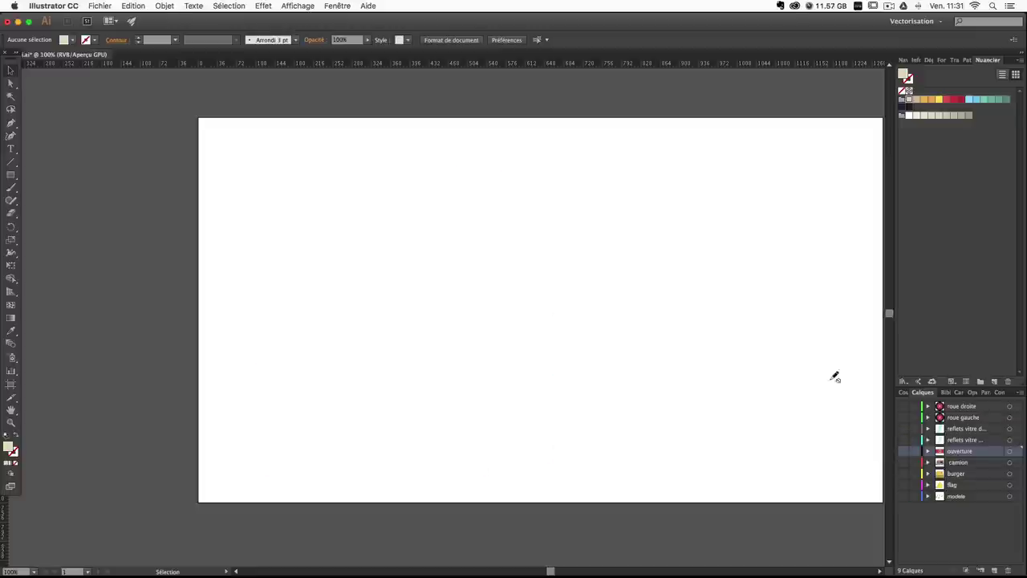
left_click(903, 496)
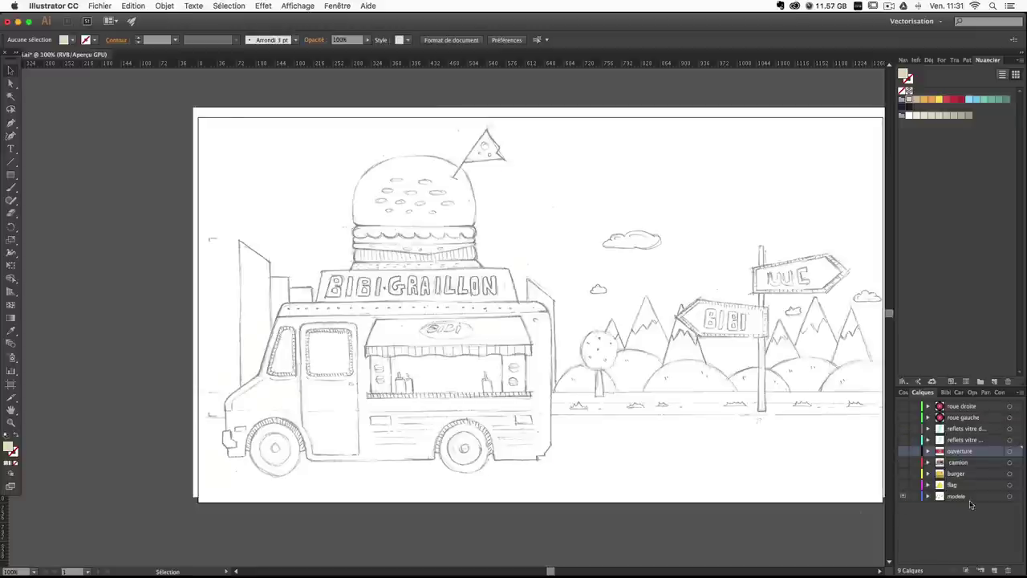
left_click_drag(688, 367, 576, 386)
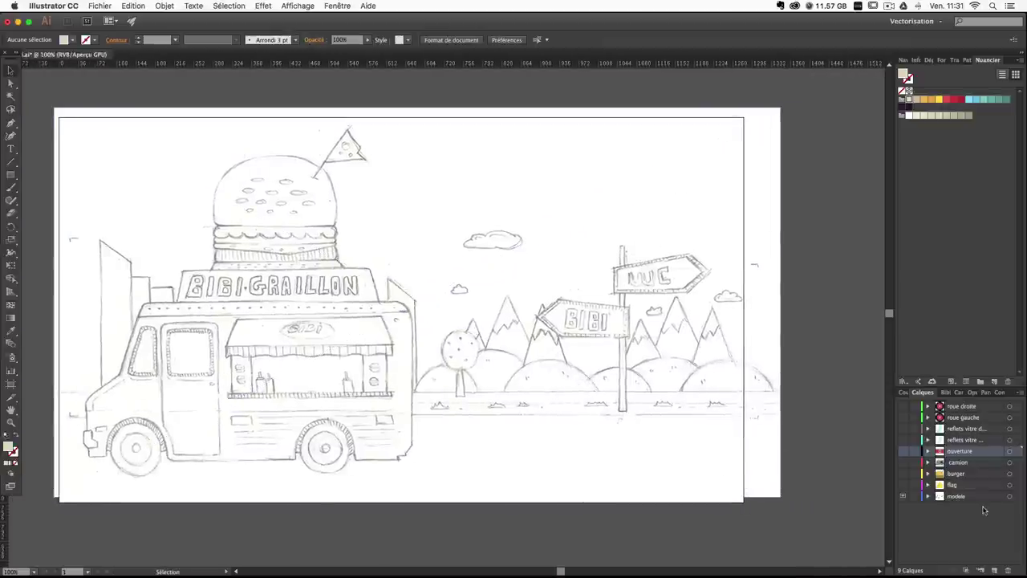
Create a new layer directly above modele and name it "montage ville".
left_click(954, 488)
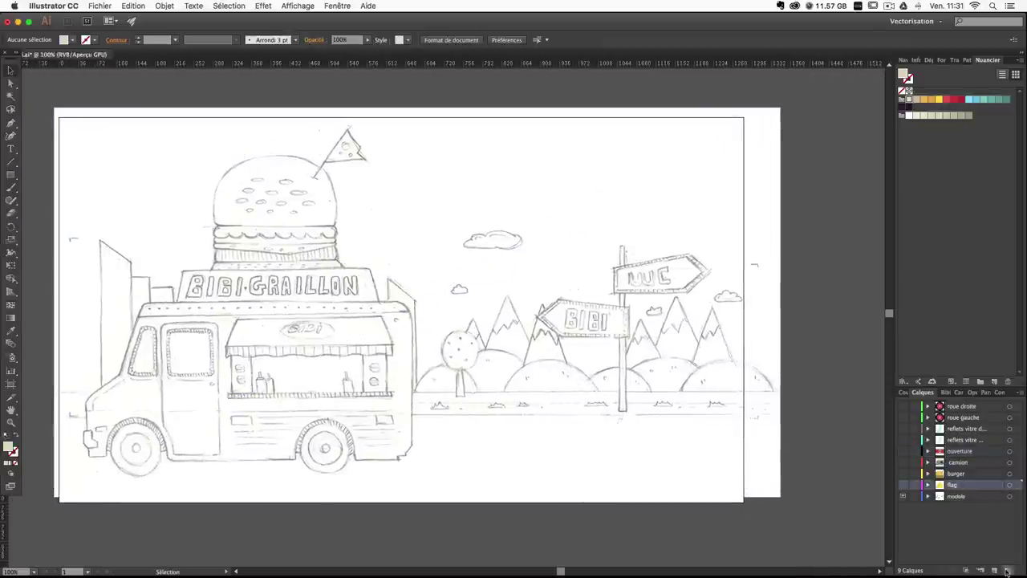
left_click(957, 498)
left_click(994, 571)
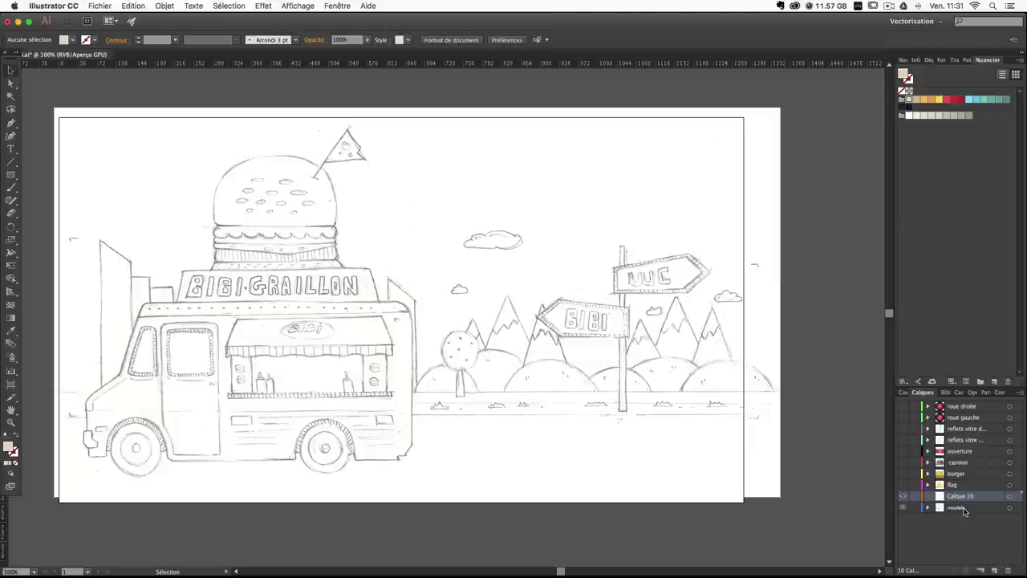
double_click(961, 496)
type("montage ville")
key("Return")
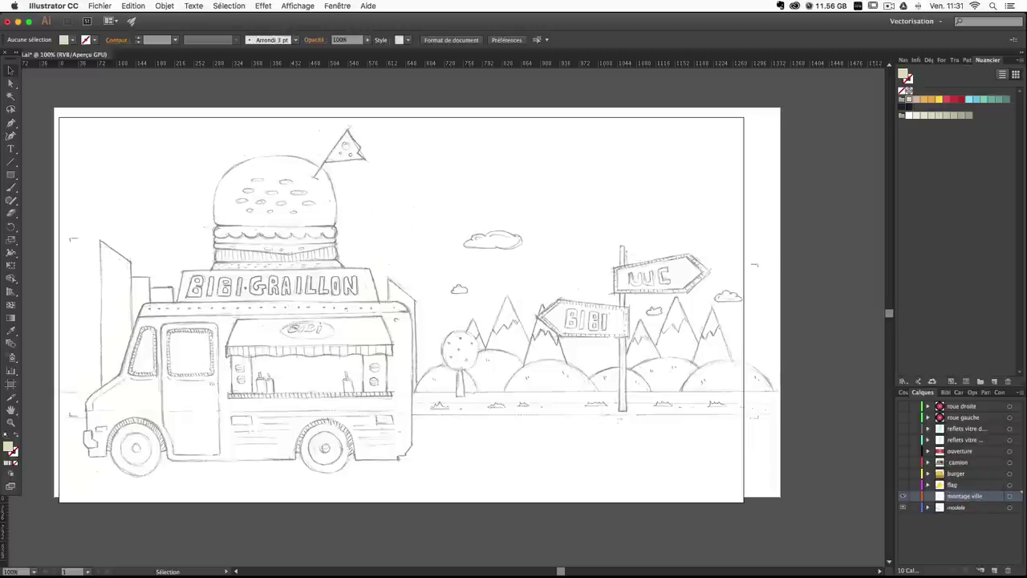
Lock the modele sketch layer and make montage ville the active layer.
left_click(746, 398)
left_click(788, 371)
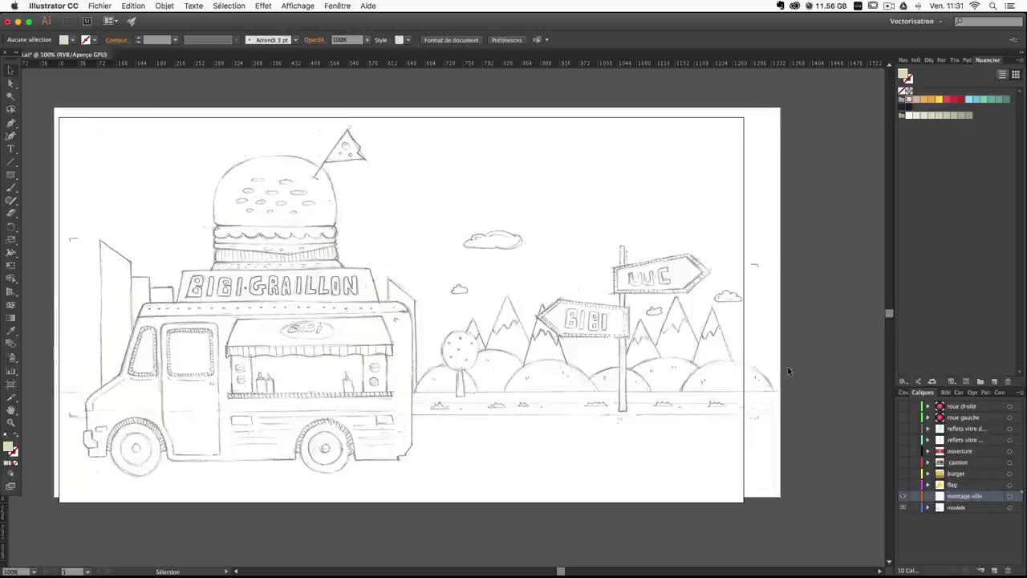
left_click(913, 497)
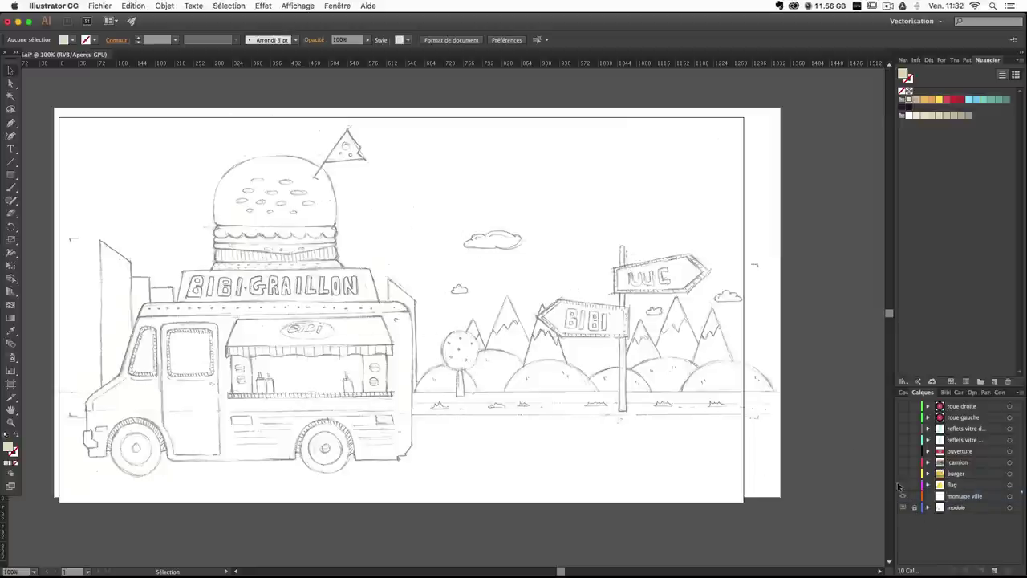
left_click(959, 498)
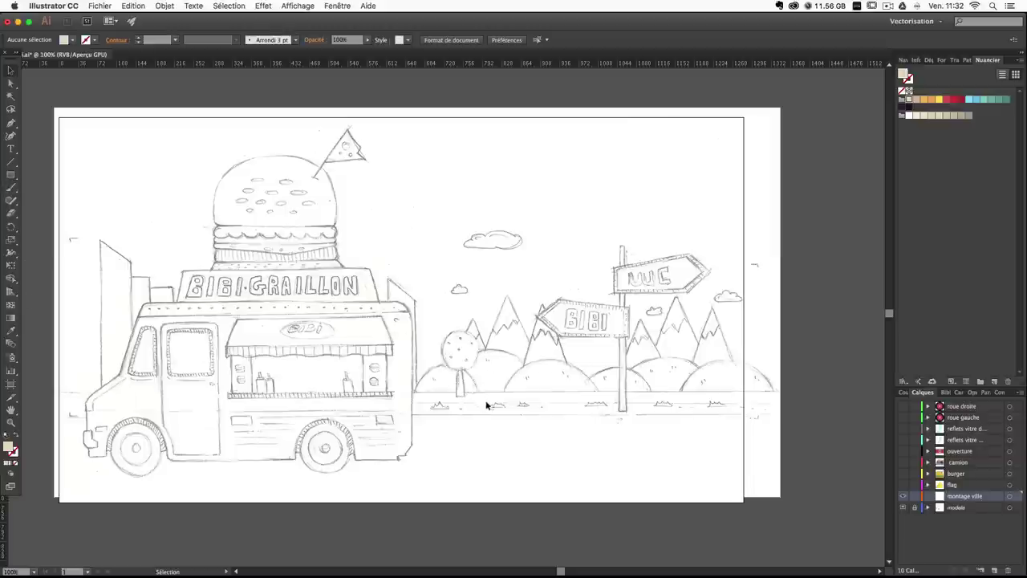
Draw a beige circle 120 px in diameter over the first sketched hill beside the truck.
left_click(11, 175)
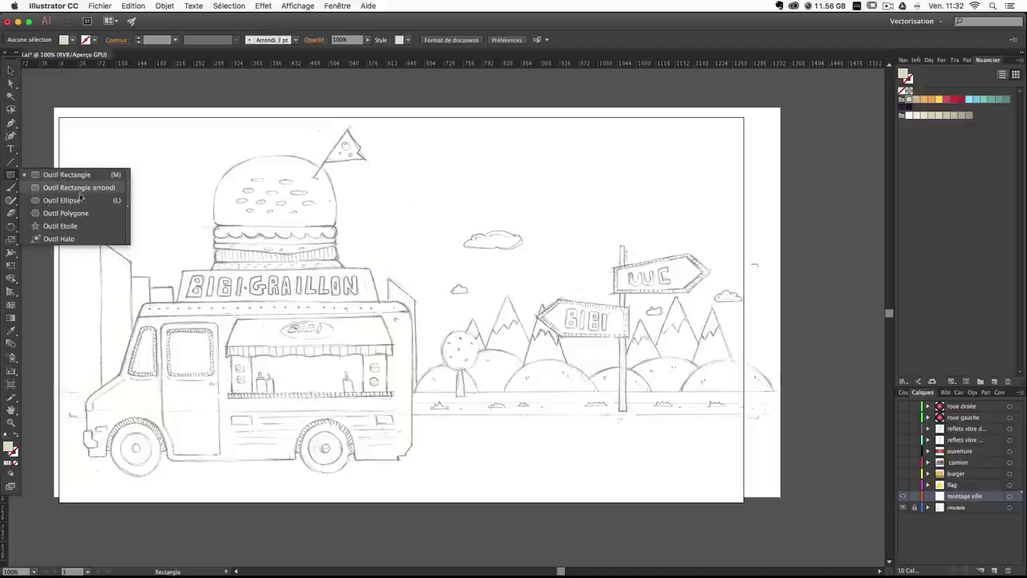
left_click(60, 200)
left_click_drag(453, 382, 481, 414)
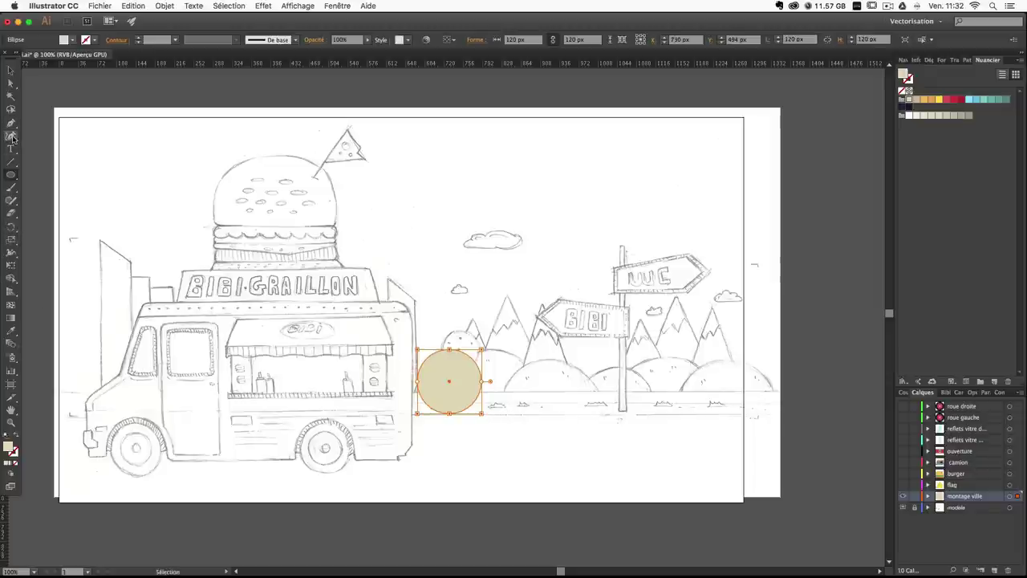
Cut the circle at its two side anchor points with the Scissors tool and delete the lower half.
left_click(12, 200)
left_click_drag(11, 213, 48, 226)
left_click(452, 383, "super")
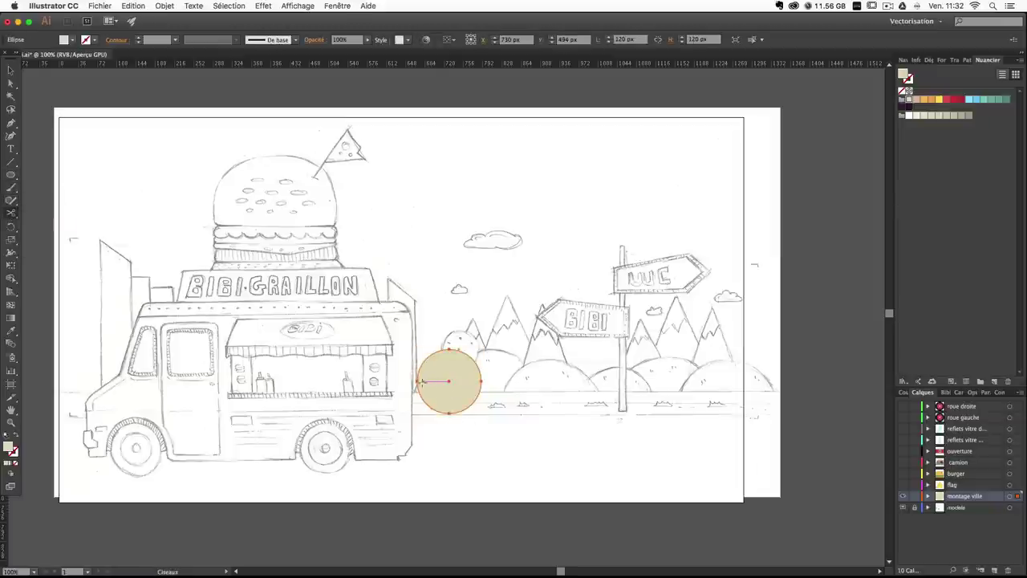
left_click(417, 380)
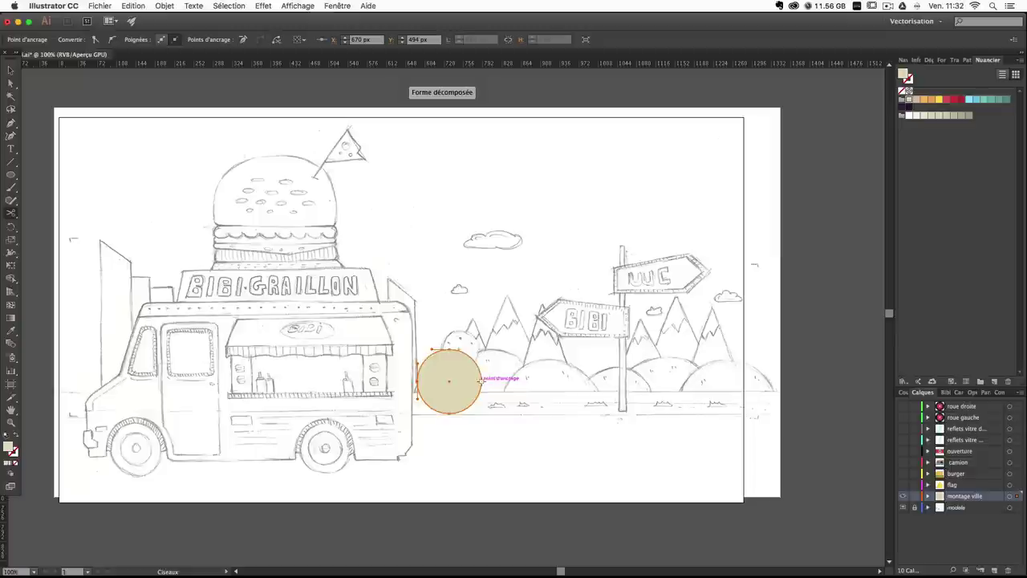
left_click(481, 382)
key("Delete")
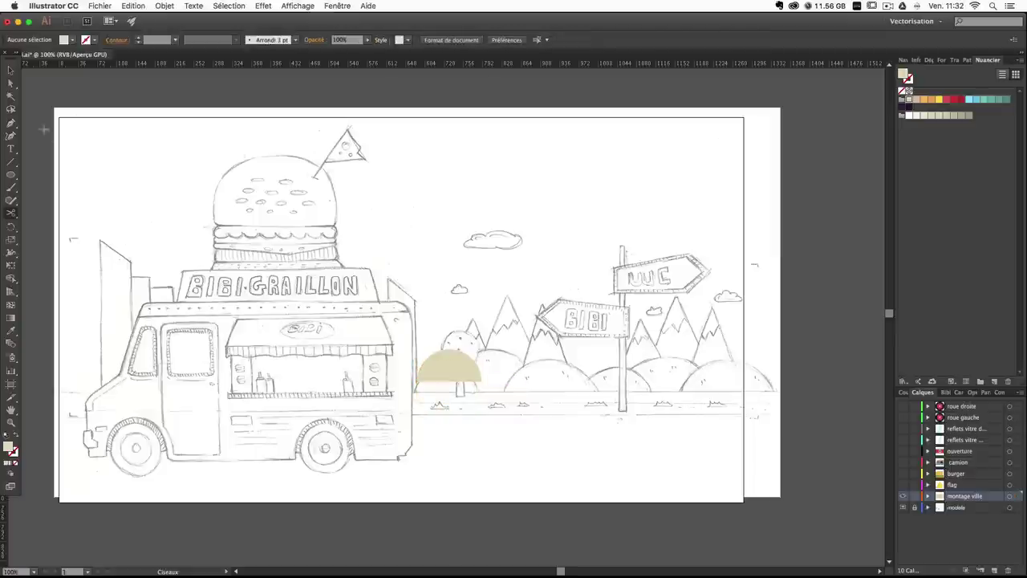
Scale the half-circle to 113 px wide and nudge it down onto the sketch's ground line.
left_click(11, 70)
key("super+plus")
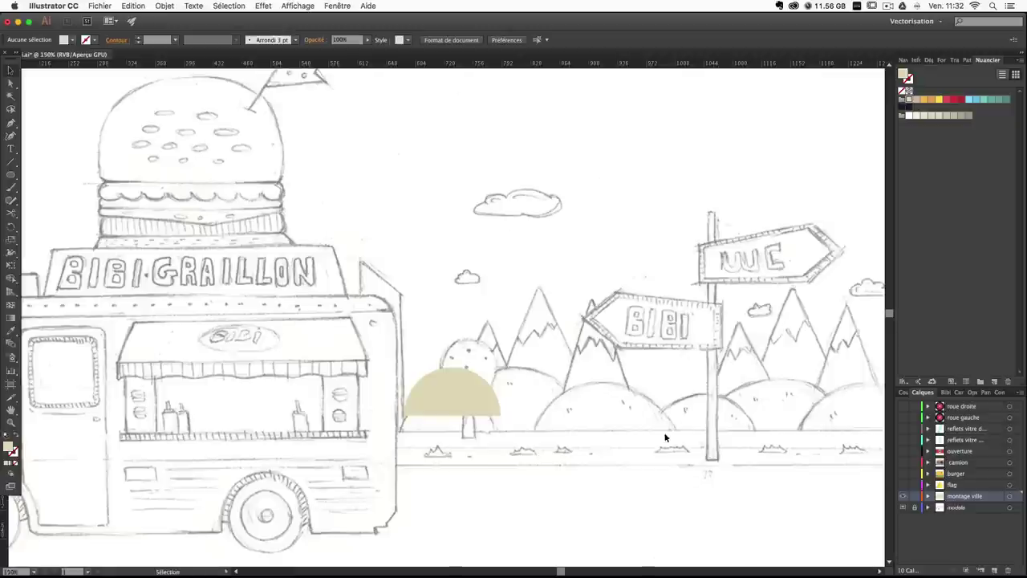
left_click(425, 397)
scroll(471, 427, "down", 3)
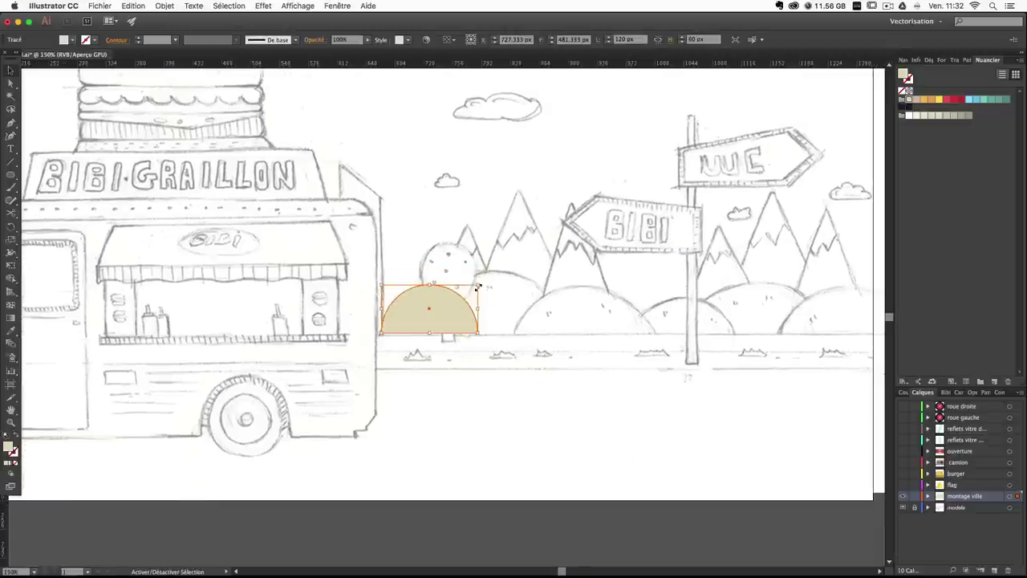
left_click_drag(478, 285, 472, 287)
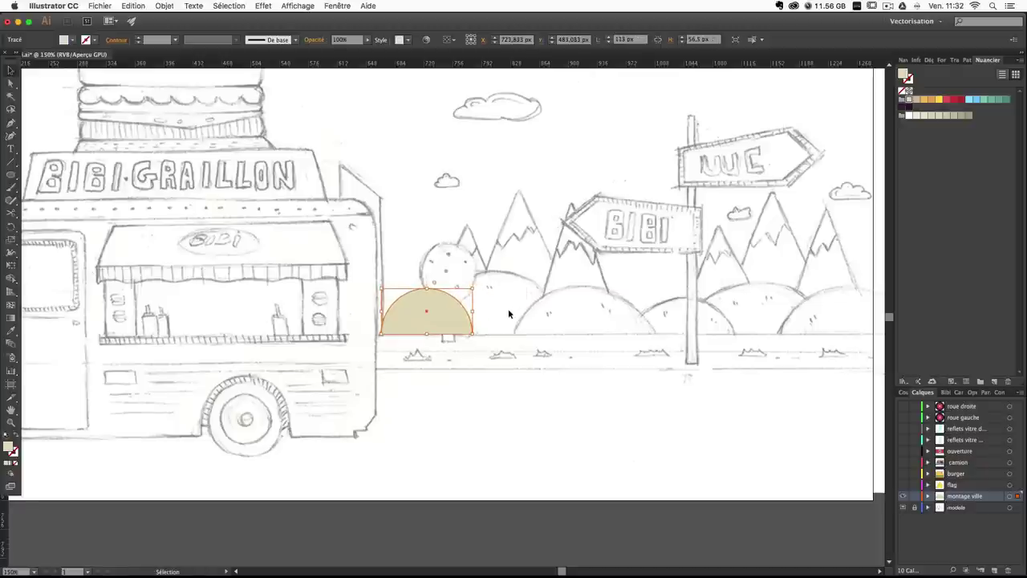
key("Down")
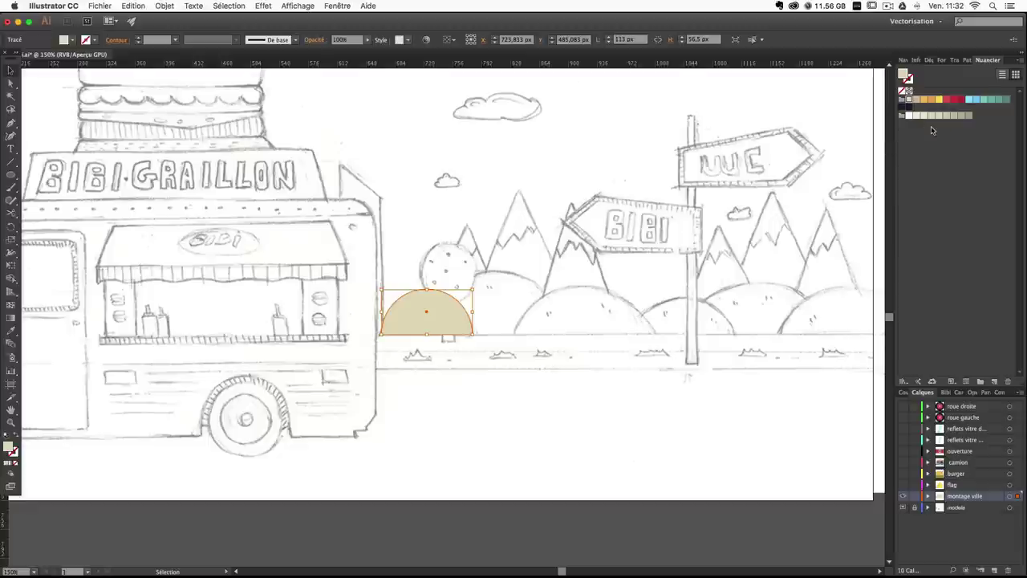
Fill the half-circle hill with the third swatch of the white-to-beige colour group and enlarge it slightly.
left_click(917, 117)
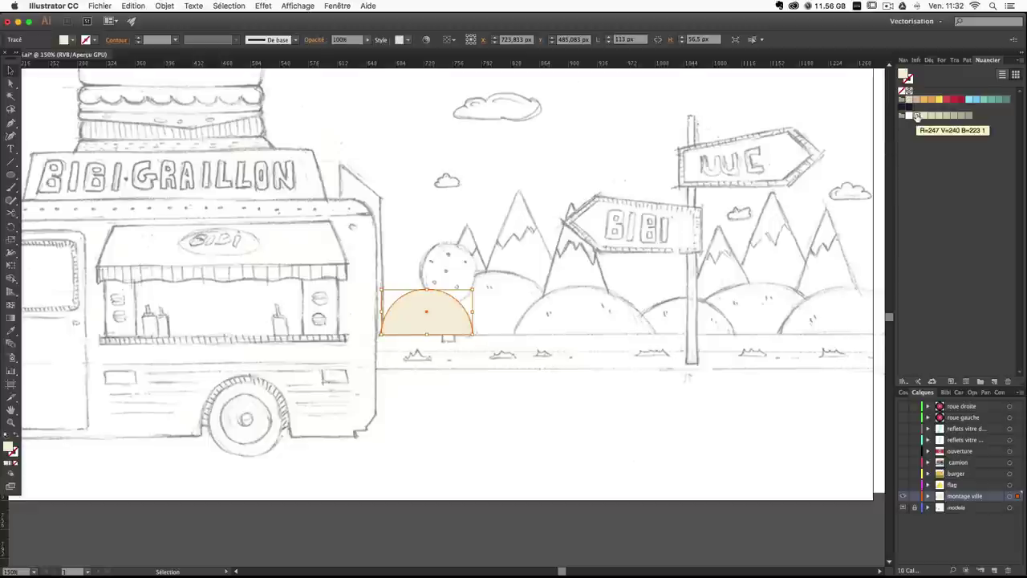
left_click(925, 115)
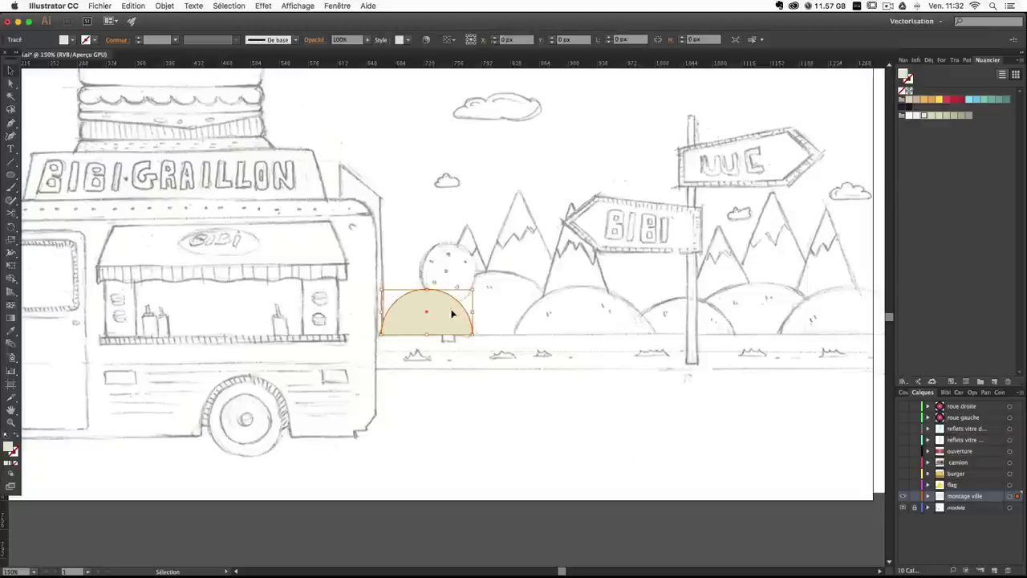
left_click_drag(473, 290, 477, 287)
left_click(472, 362)
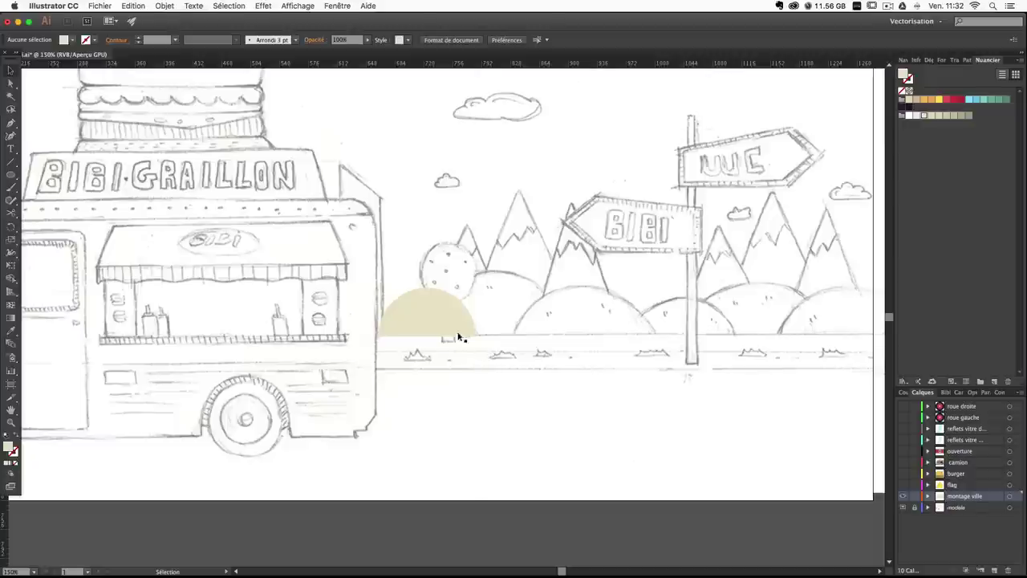
Duplicate the hill, enlarge the copy to about 158 px wide, give it a darker beige and align it with the sketch's second hill.
left_click_drag(460, 338, 558, 281)
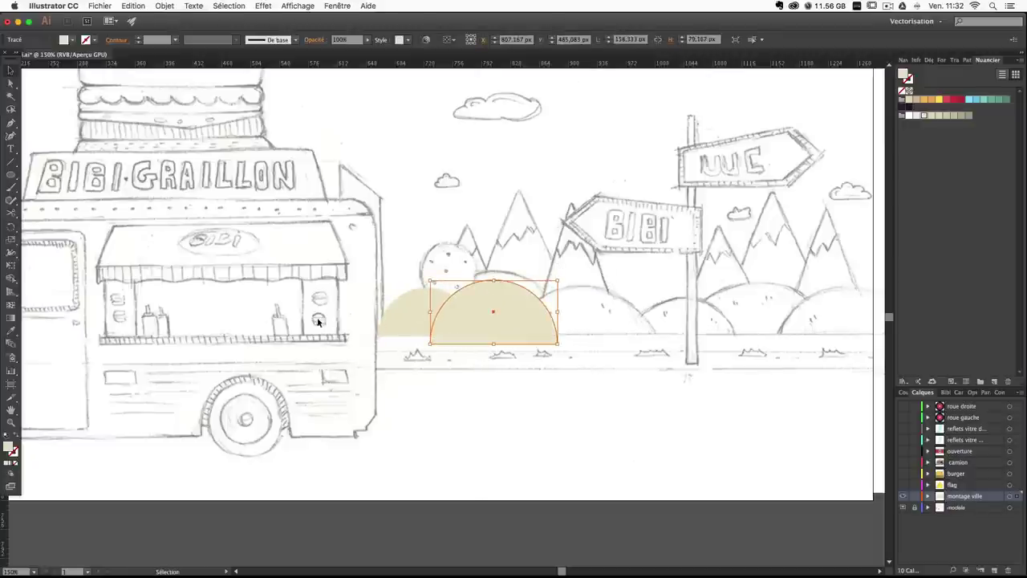
left_click(932, 115)
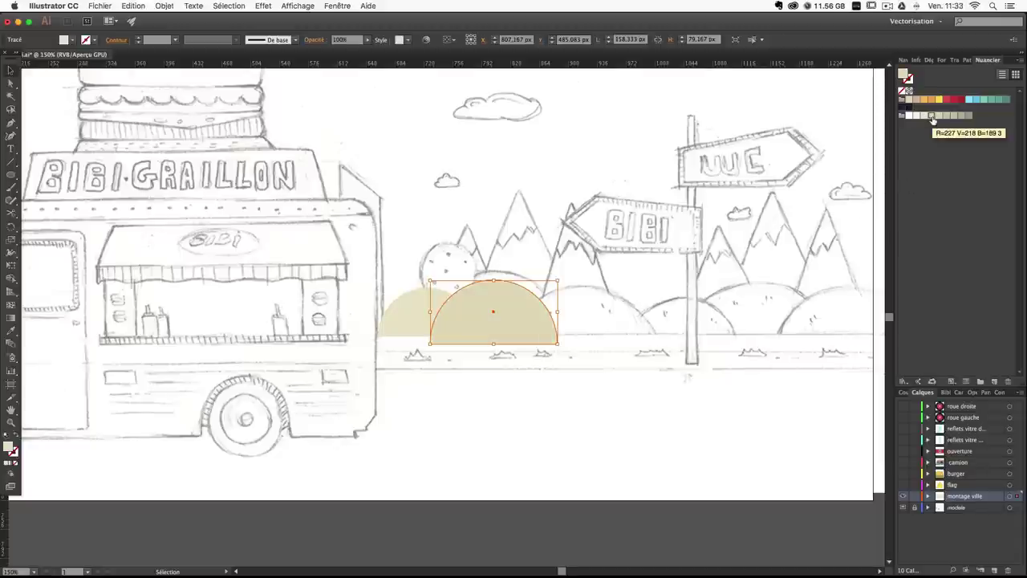
left_click(944, 115)
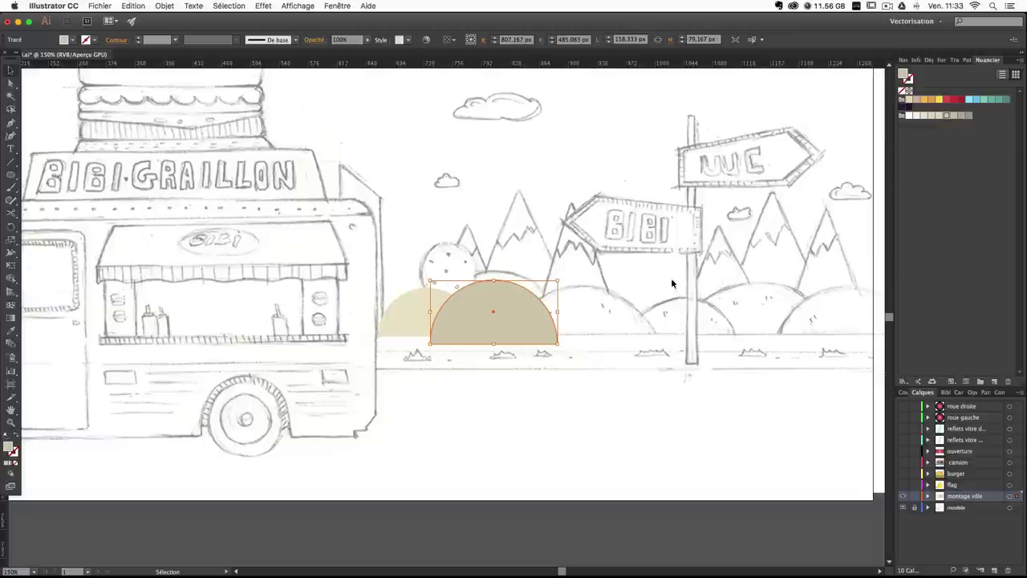
left_click(942, 116)
left_click(627, 320)
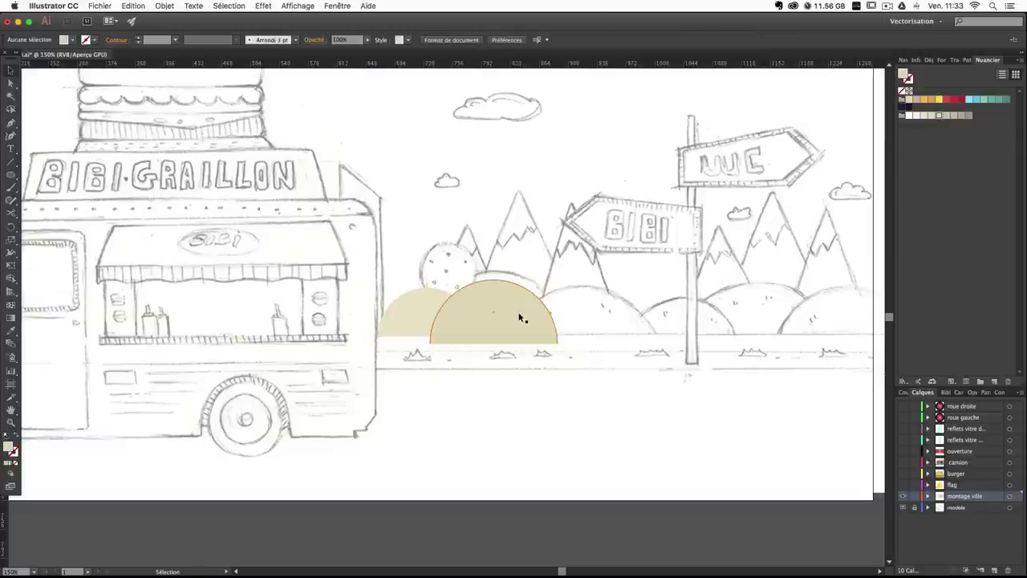
left_click_drag(520, 318, 524, 311)
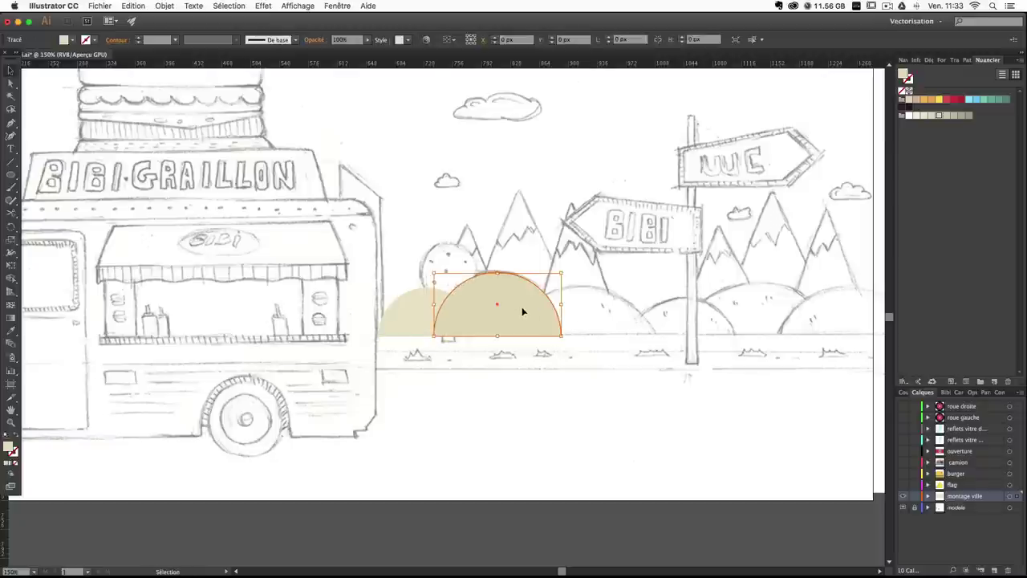
Send the larger hill behind the small one and fill it with the sixth swatch of the white-to-beige group.
left_click(163, 6)
mouse_move(181, 29)
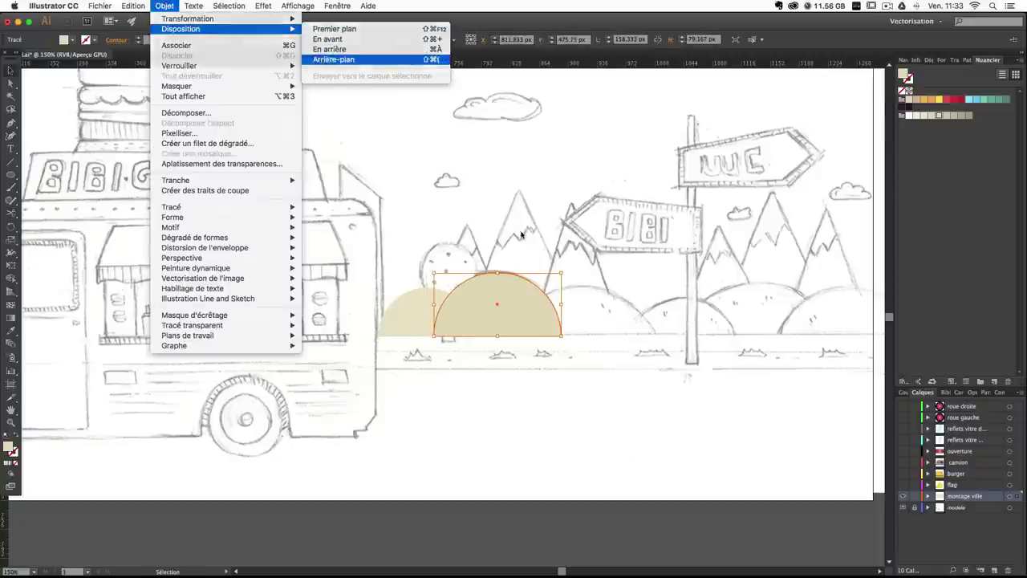
left_click(333, 59)
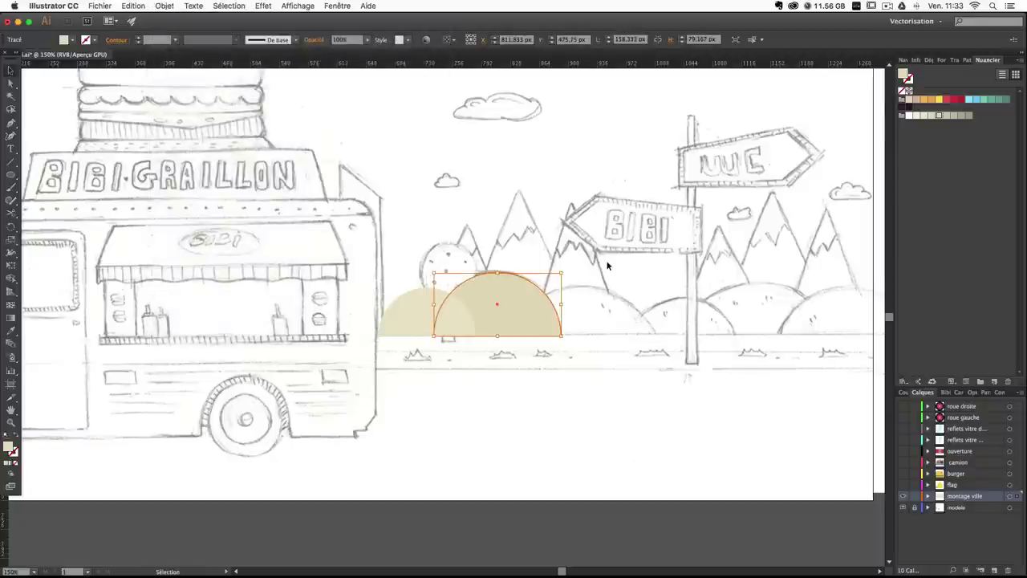
left_click(945, 117)
left_click(710, 350)
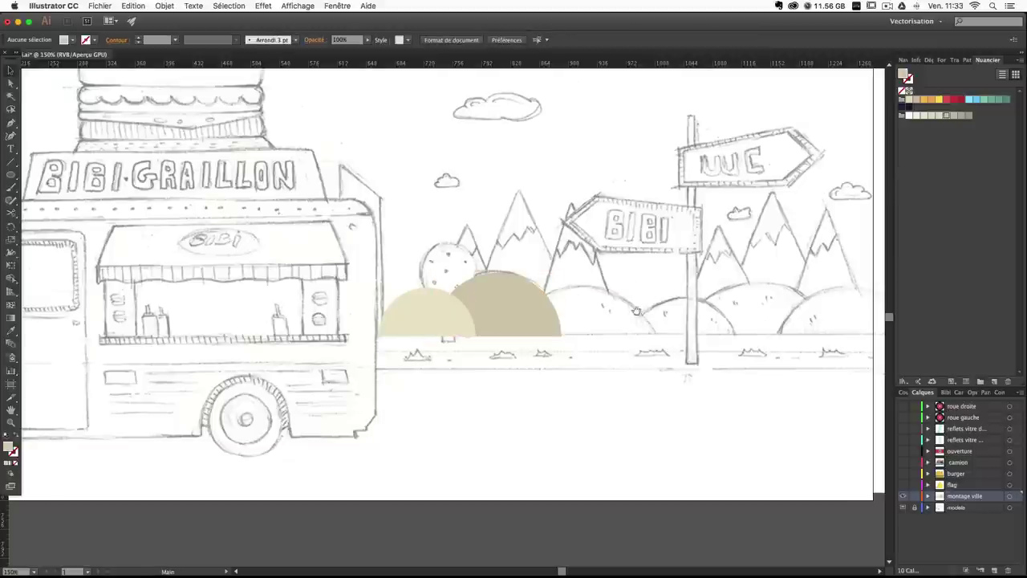
Duplicate the darker hill onto the sketch's third hill and give the copy the small hill's light beige fill.
left_click_drag(636, 310, 619, 334)
left_click(423, 345)
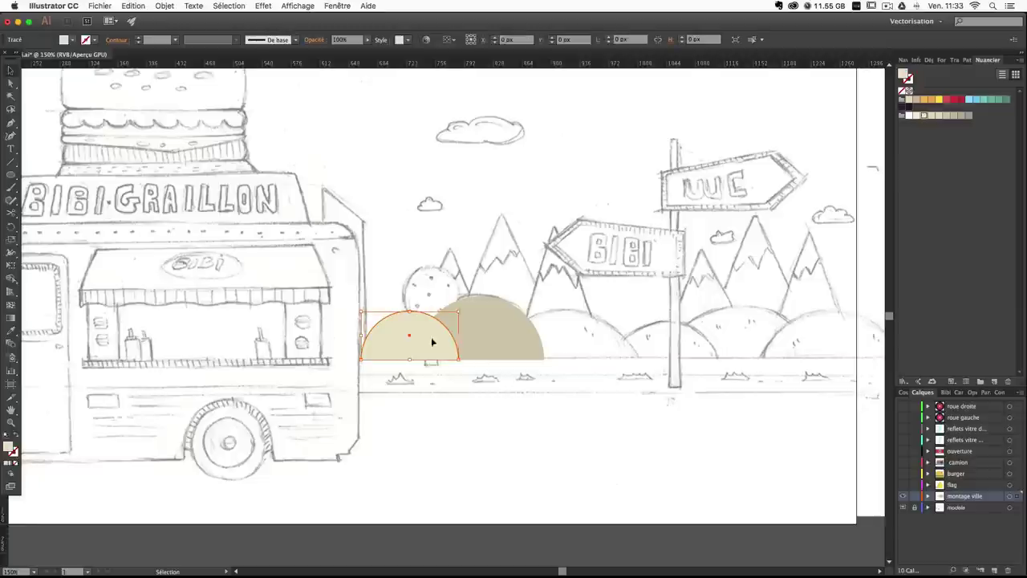
left_click_drag(431, 345, 605, 337)
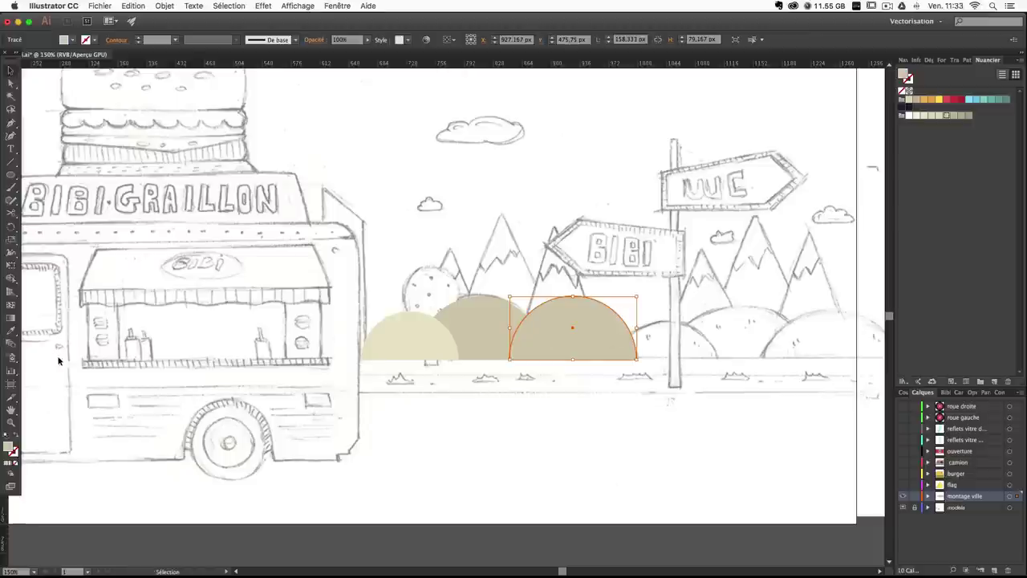
left_click(11, 331)
left_click(396, 326)
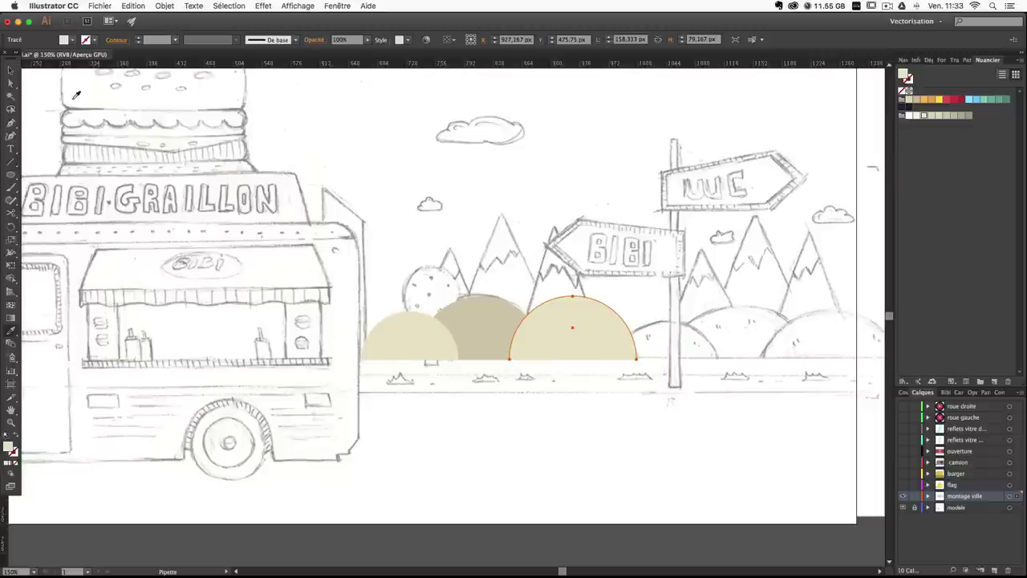
Flatten the third hill to about 65 px high and widen it slightly to match the sketch outline.
left_click(11, 70)
mouse_move(572, 297)
left_mouse_down()
mouse_move(573, 317)
mouse_move(573, 308)
left_mouse_up()
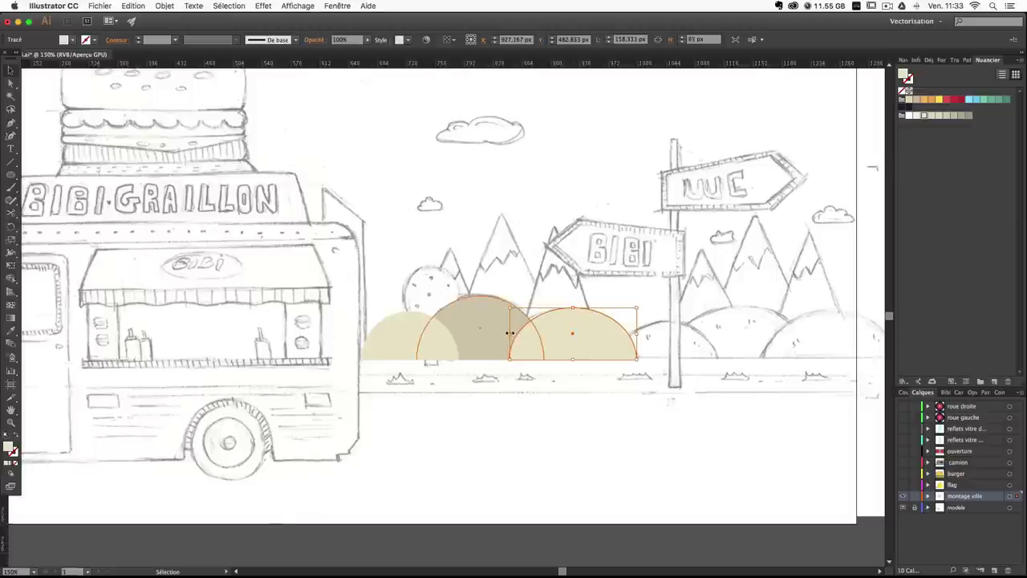
left_click(606, 274)
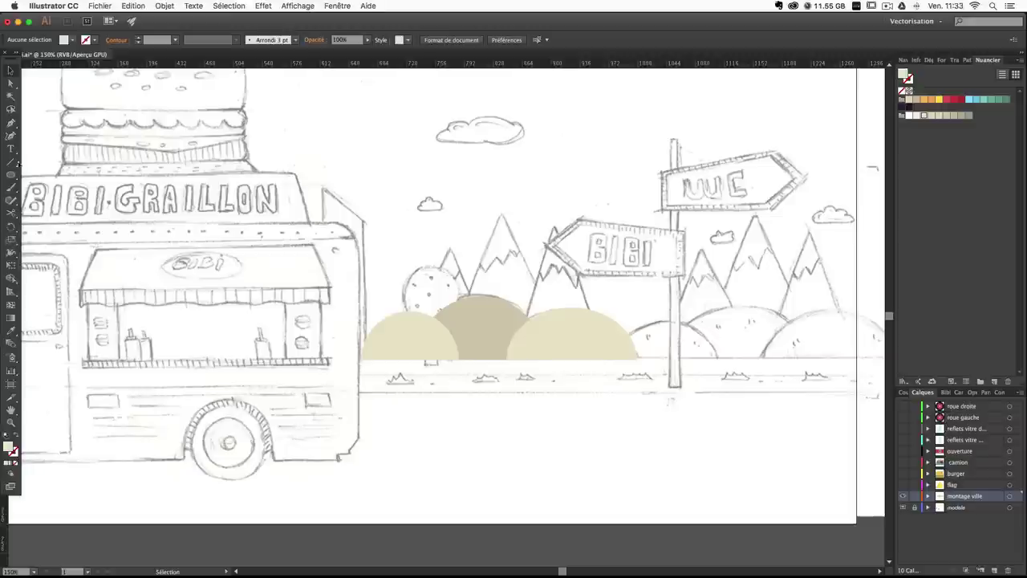
Draw a short vertical line about 15 px long on the first hill with a white stroke and no fill.
left_click(12, 125)
left_click(13, 444)
left_click(12, 453)
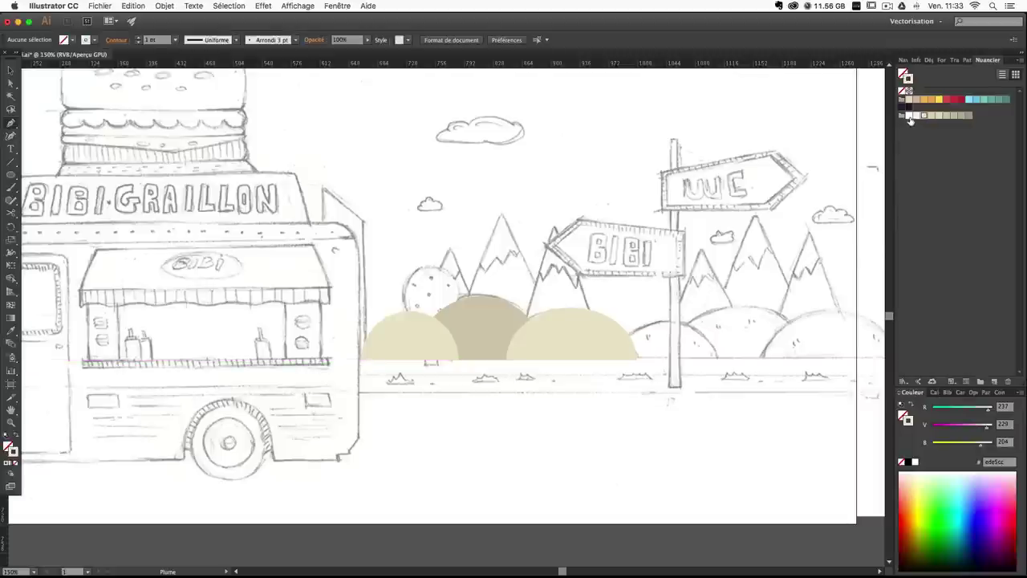
left_click(910, 117)
left_click_drag(402, 325, 402, 338)
left_click(11, 69)
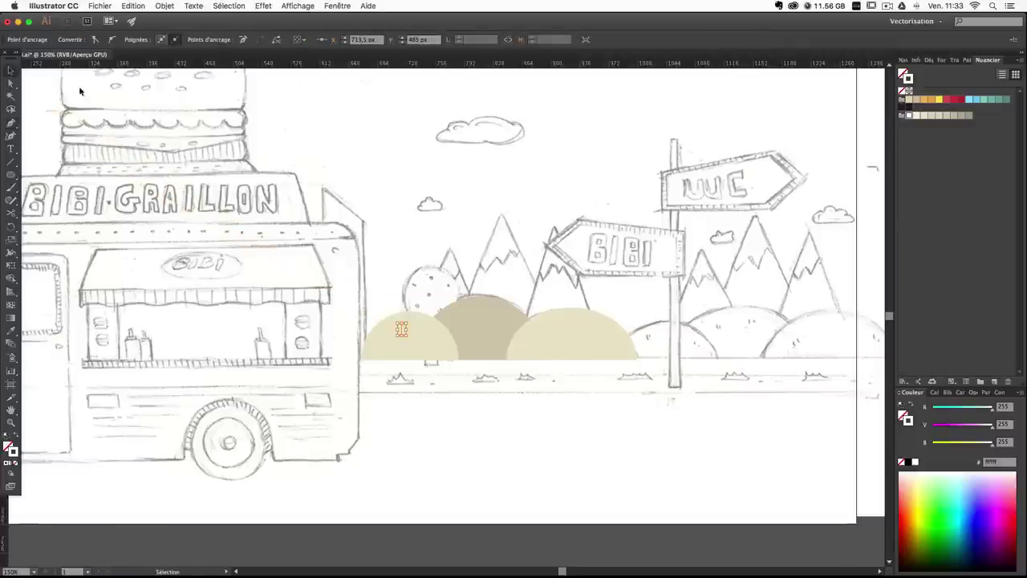
Duplicate the white line just beside the original on the first hill, offset slightly lower.
left_click(514, 455)
key("super+plus")
key("super+plus")
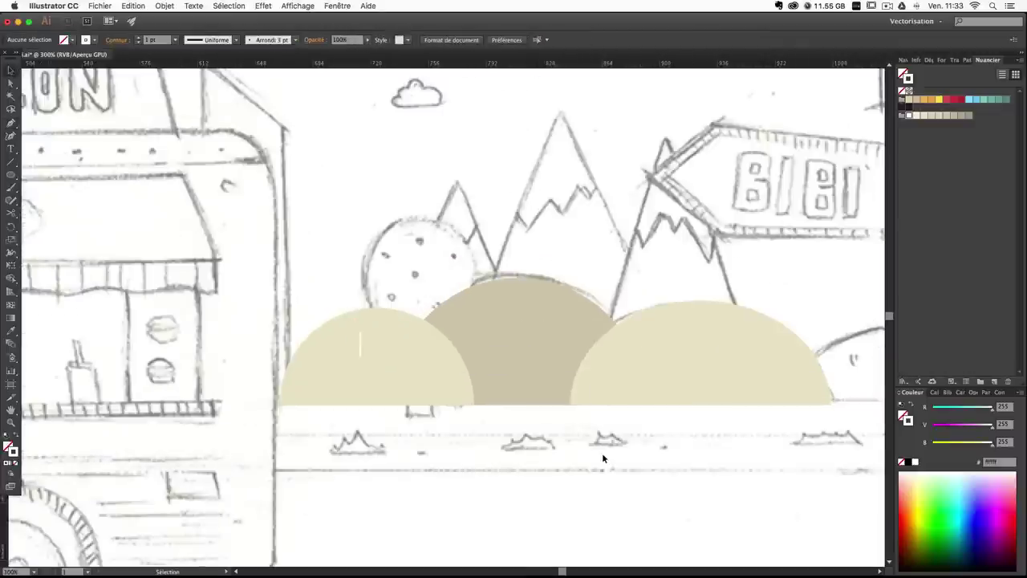
mouse_move(362, 344)
left_mouse_down()
mouse_move(373, 355)
mouse_move(364, 341)
left_mouse_up()
left_click(447, 484)
left_click(451, 503)
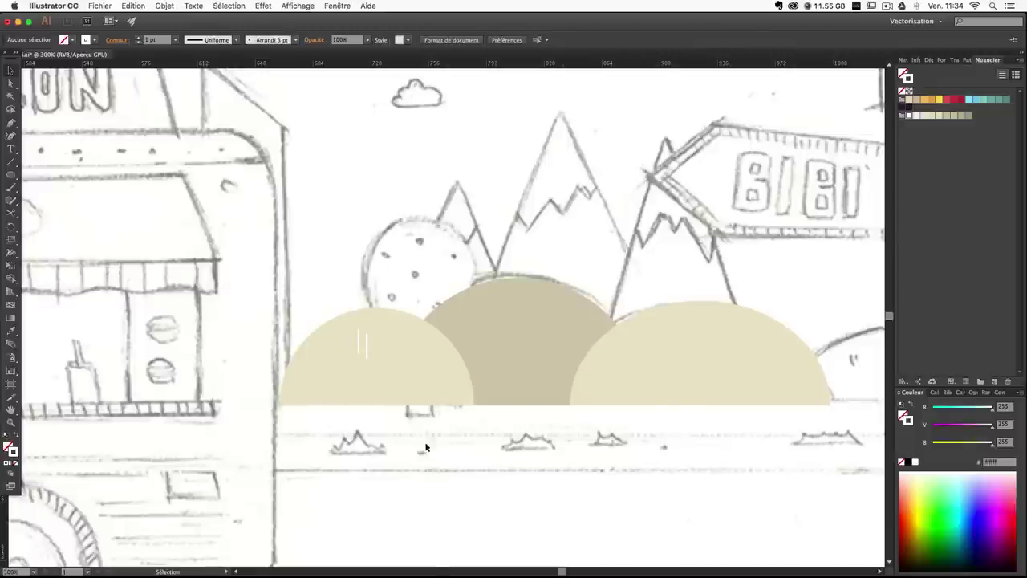
Scale the pair of white lines on the first hill down to about 3 by 12 px.
left_click(359, 349)
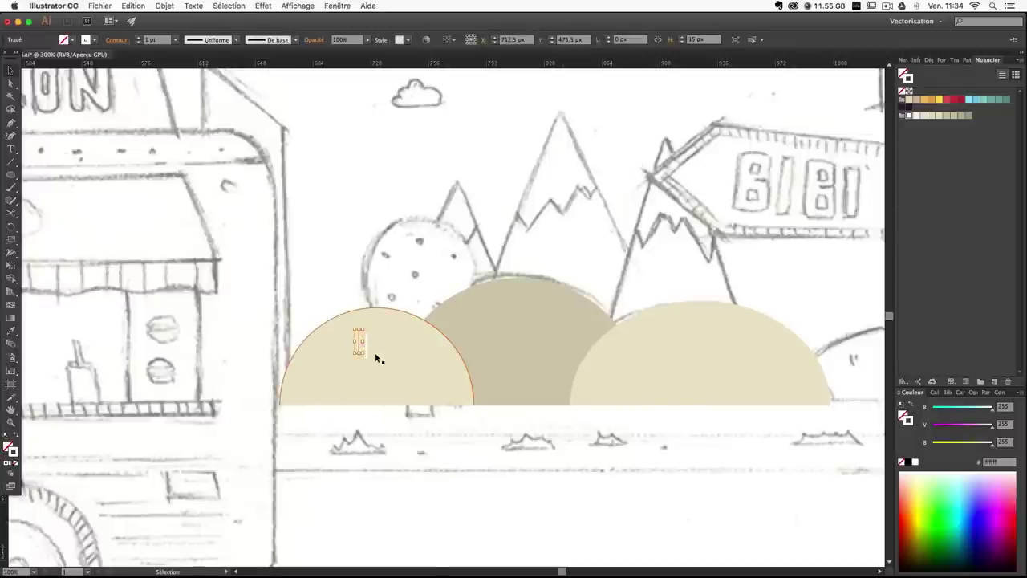
key("super+plus")
key("super+plus")
left_click(292, 363, "shift")
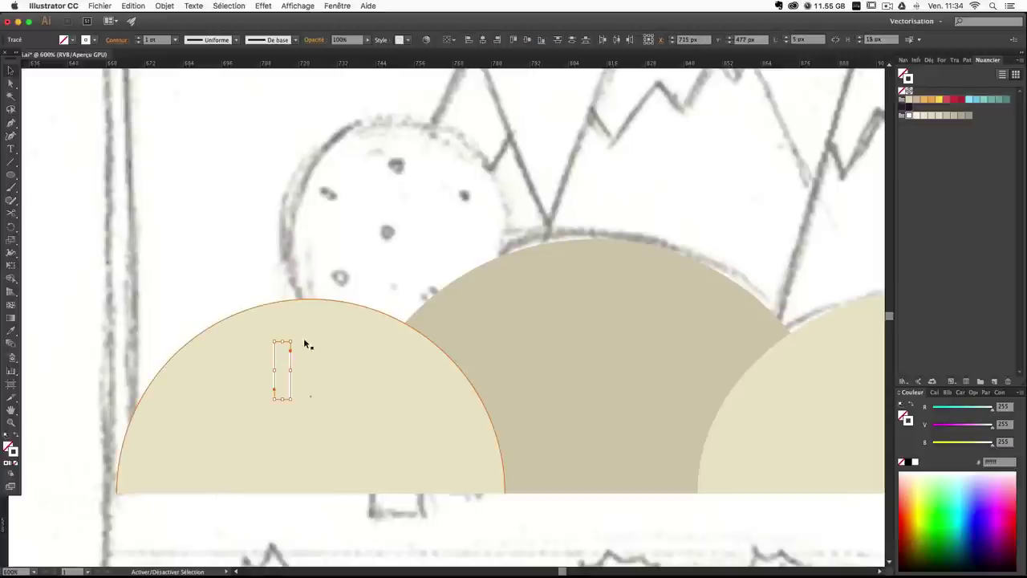
left_click_drag(291, 341, 289, 363)
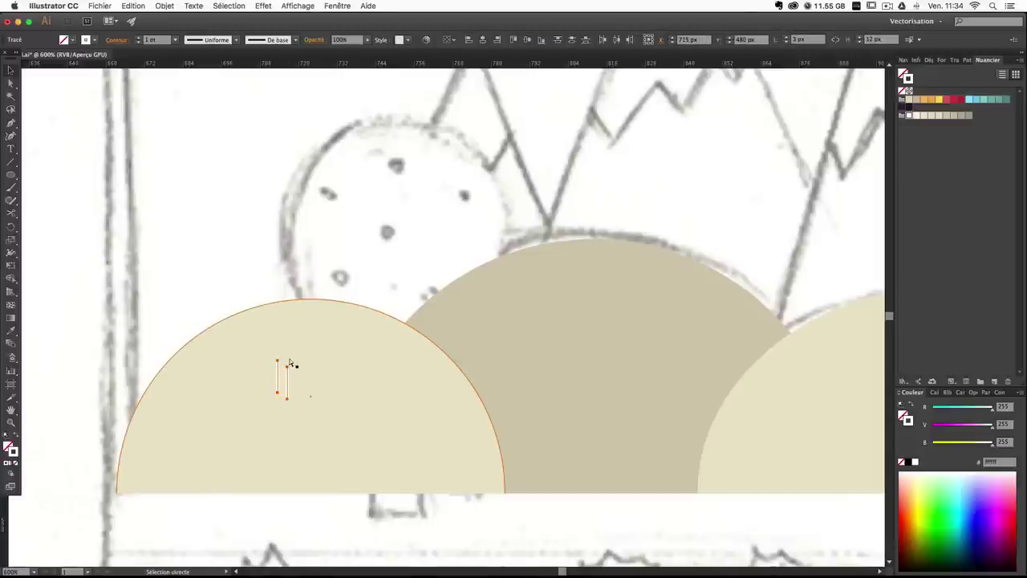
Group the two white lines and place a copy of the group on the darker second hill.
left_click(344, 504)
key("super+minus")
key("super+minus")
key("super+minus")
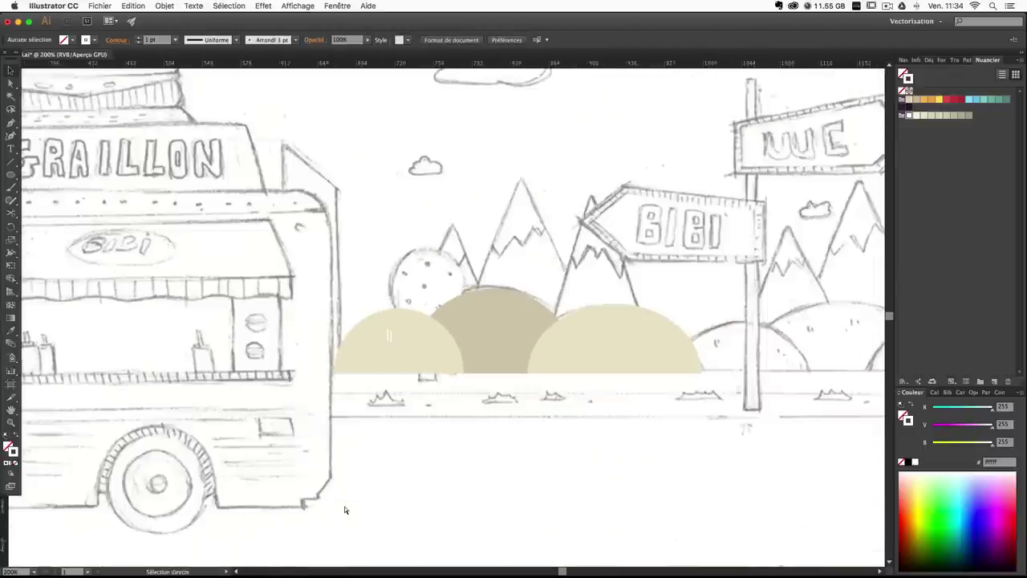
key("super+minus")
key("space")
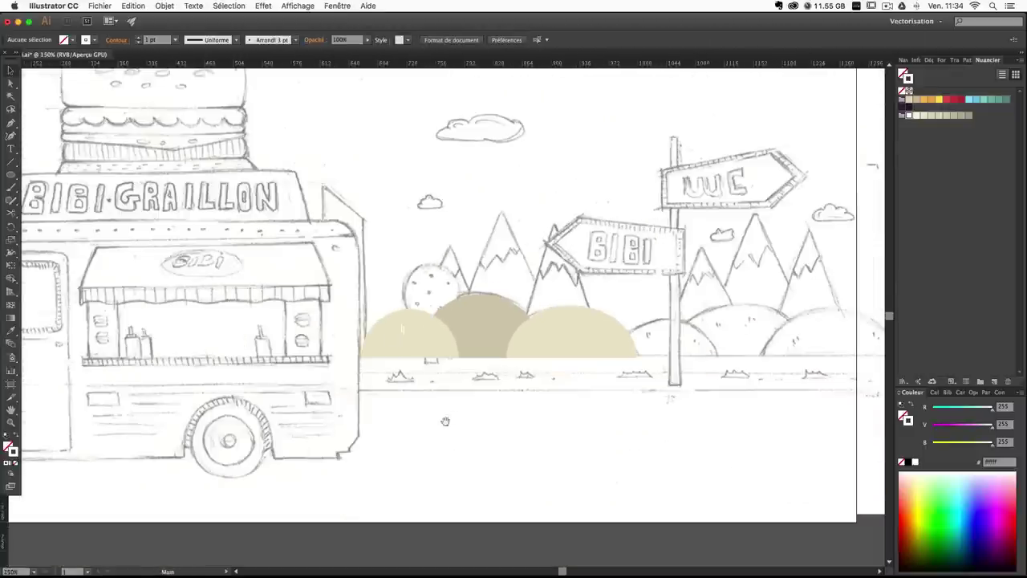
left_click_drag(472, 428, 446, 436)
mouse_move(383, 338)
left_mouse_down()
mouse_move(395, 344)
mouse_move(367, 338)
mouse_move(439, 332)
mouse_move(440, 321)
left_mouse_up()
left_click(399, 404)
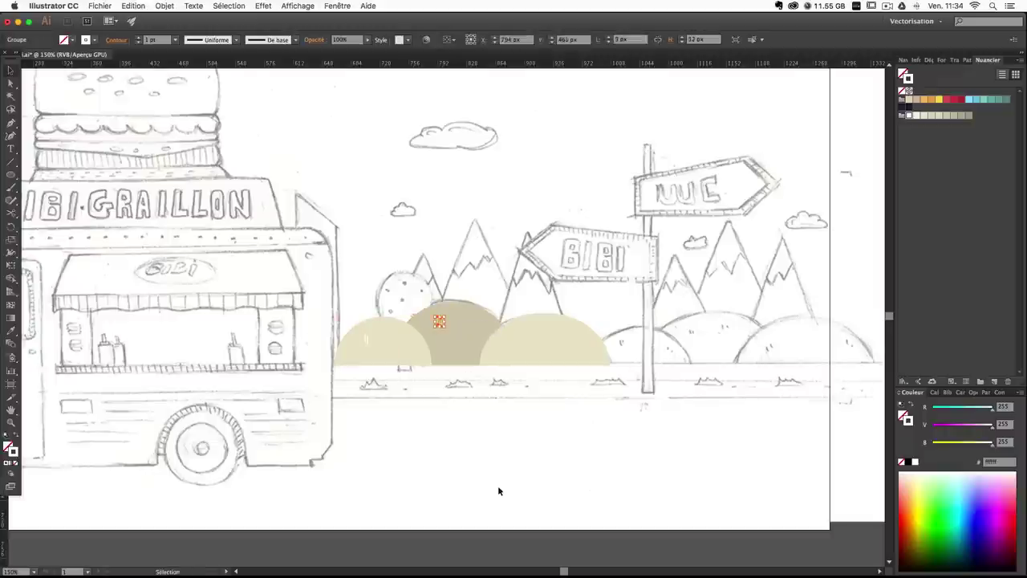
Copy the white line pair to the lower left and the upper right of the third hill.
left_click(498, 491)
left_click(444, 325)
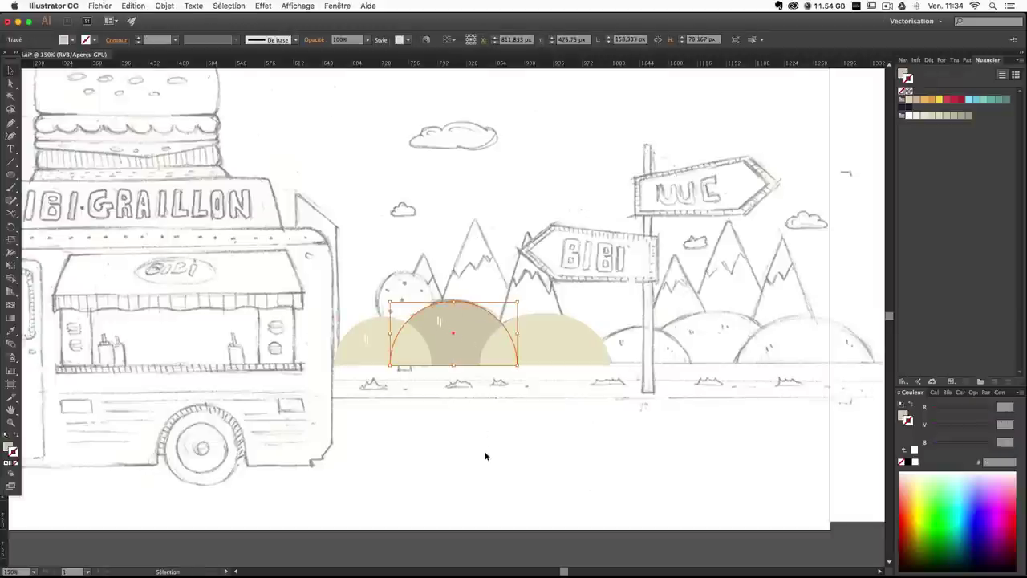
left_click(487, 456)
left_click(441, 322)
left_click(453, 391)
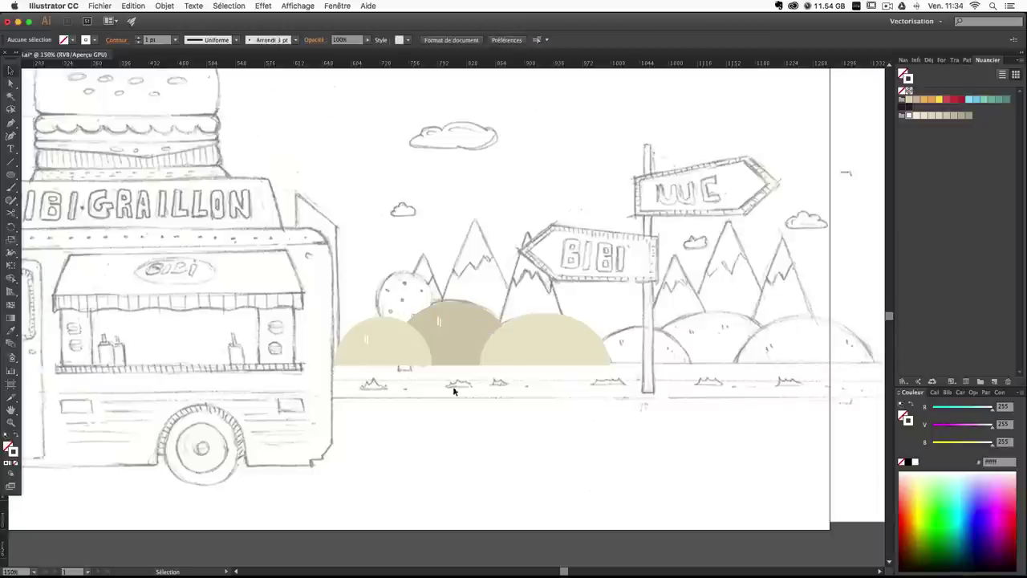
left_click_drag(439, 321, 512, 348)
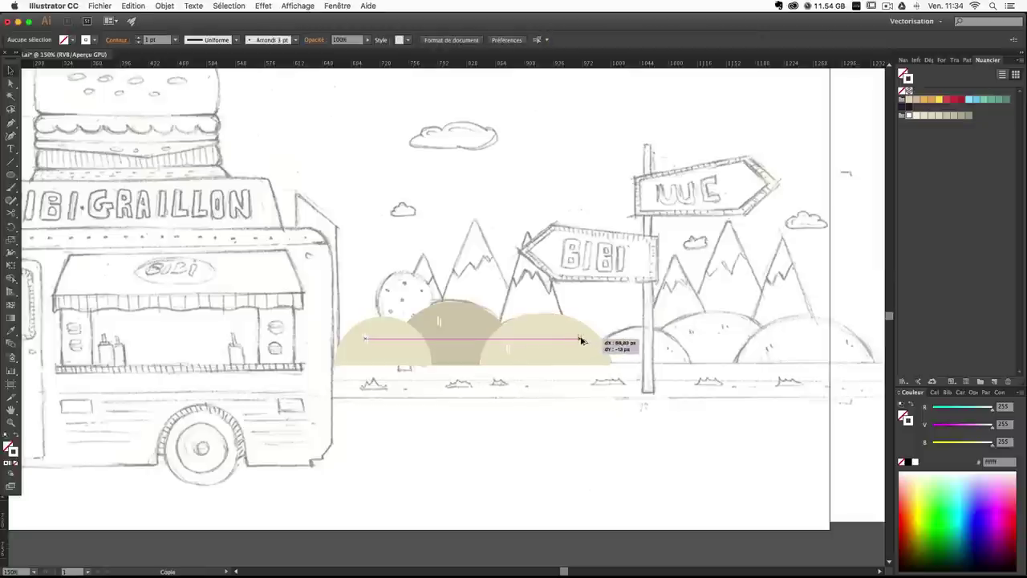
left_click_drag(651, 426, 628, 435)
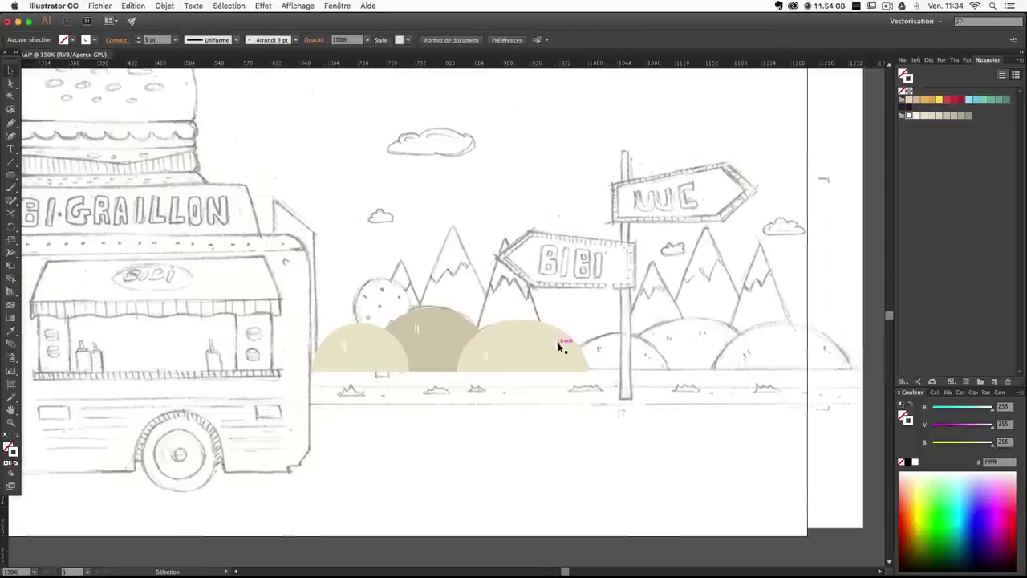
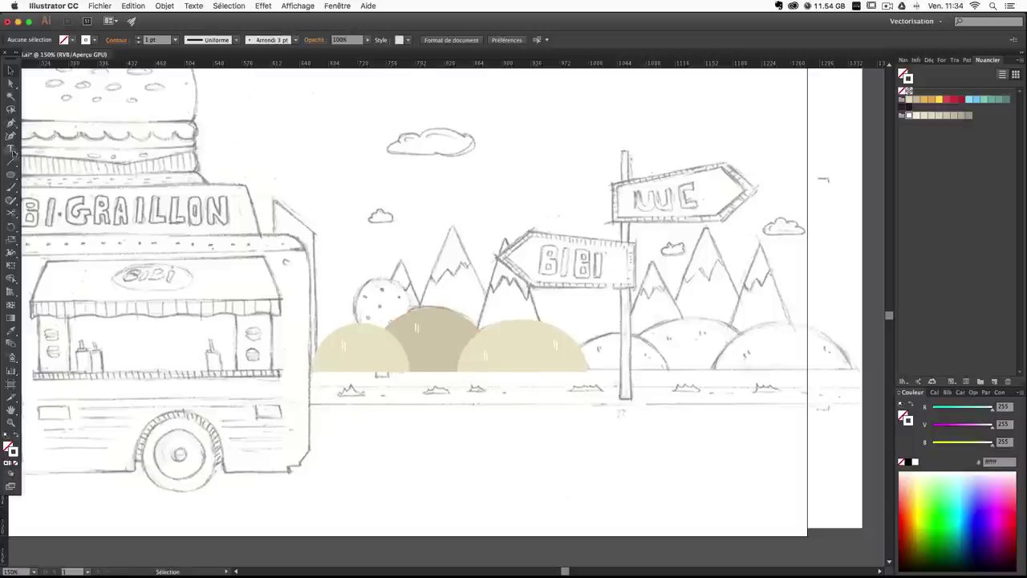
Create a three-pointed star with radii 178.5575 px and 89.2787 px above the hills to form a triangle.
left_click(12, 176)
left_click(13, 181)
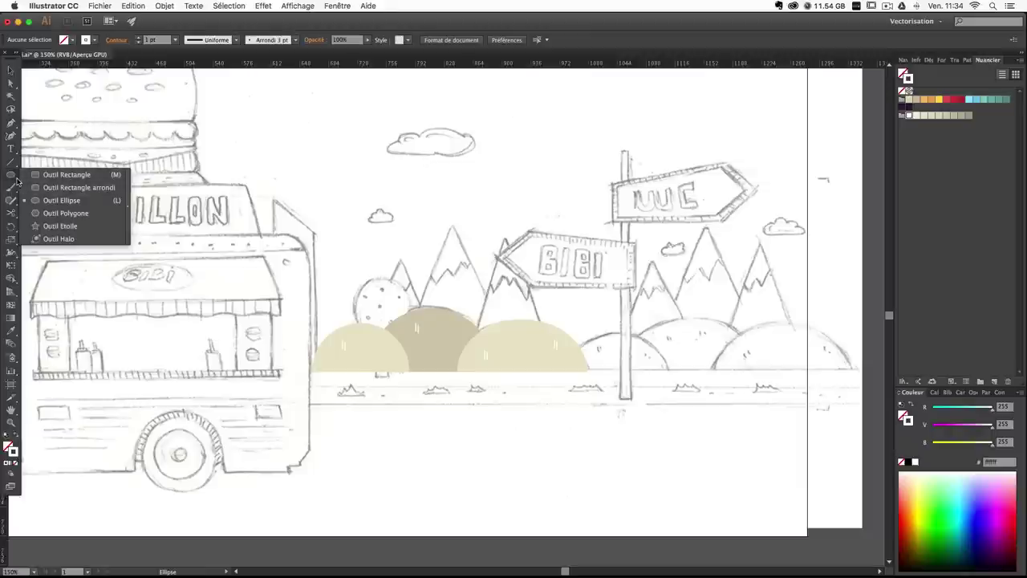
left_click(60, 226)
left_click_drag(425, 249, 361, 374)
key("super+z")
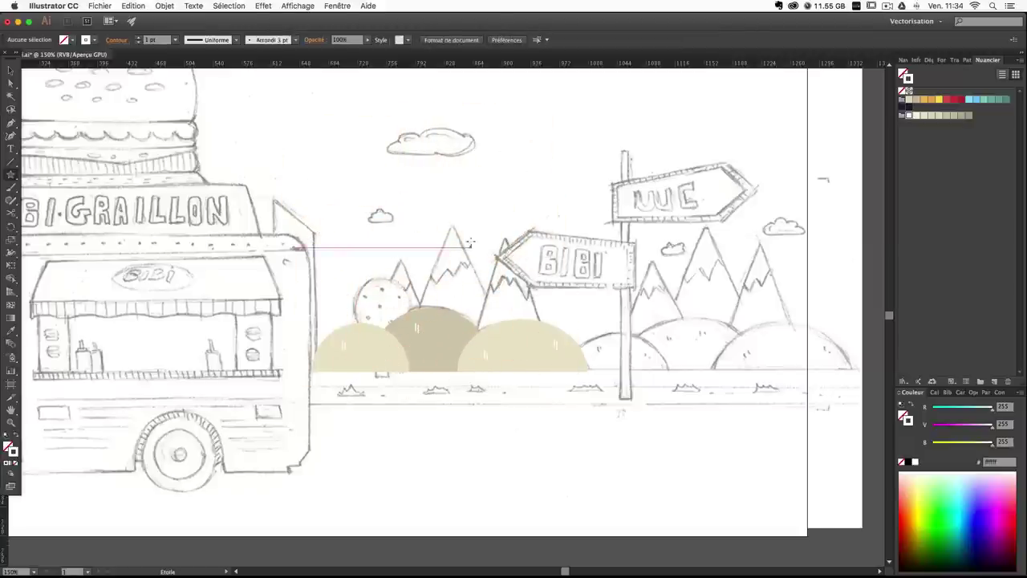
left_click(470, 236)
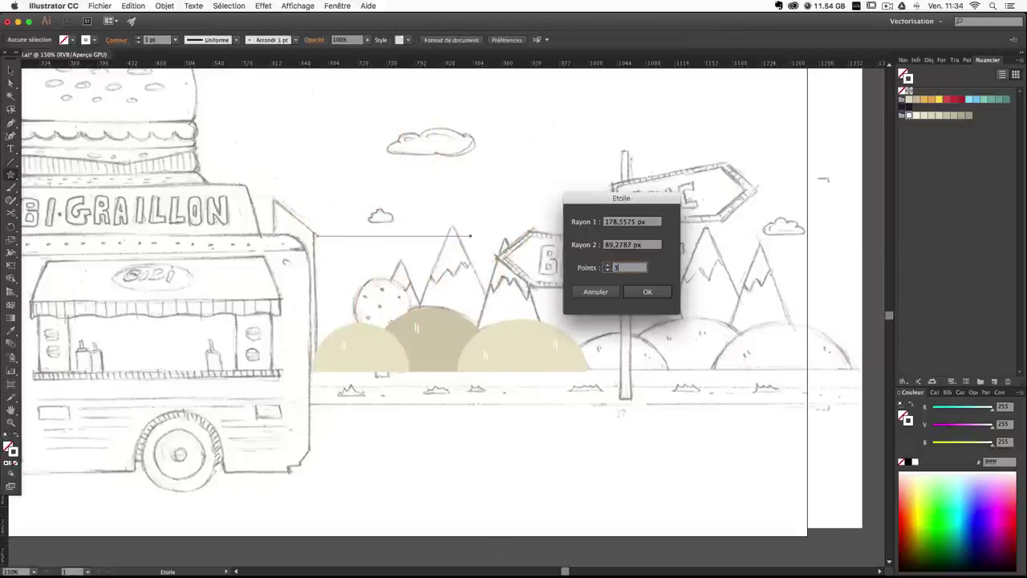
key("Return")
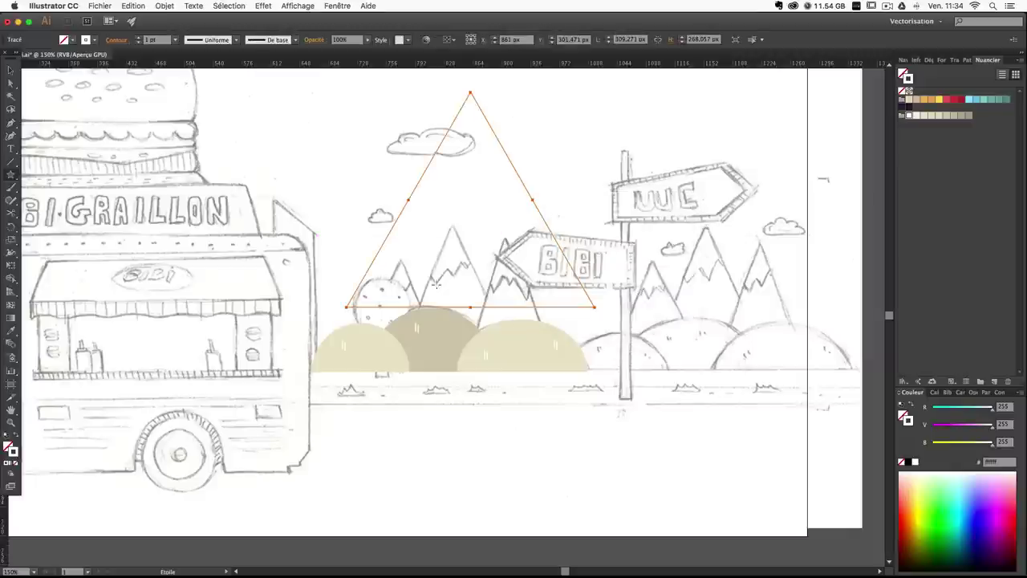
Fill the triangle with the eighth swatch of the white-to-beige group (R 183, G 175, B 158) and no stroke.
key("v")
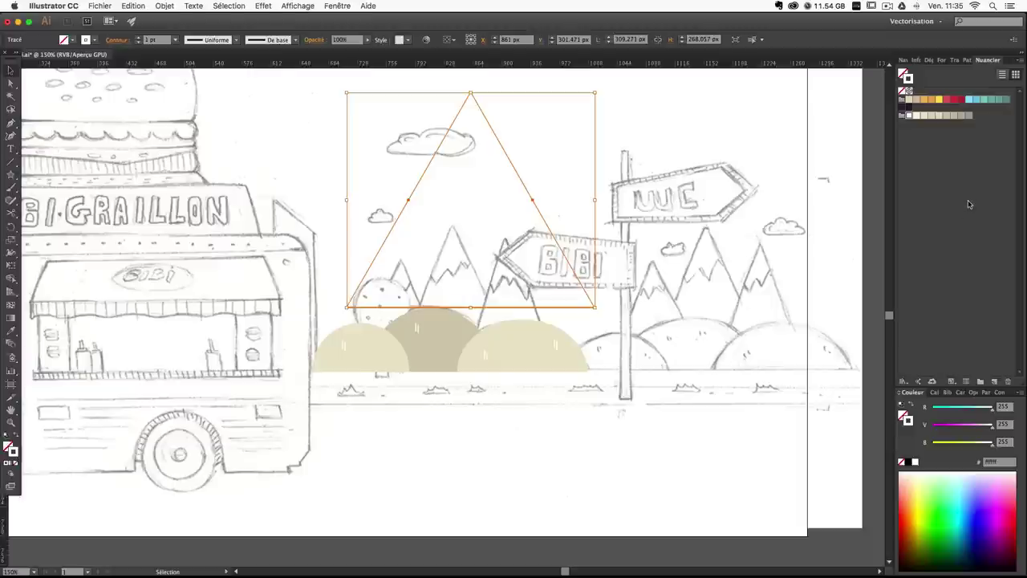
left_click(947, 117)
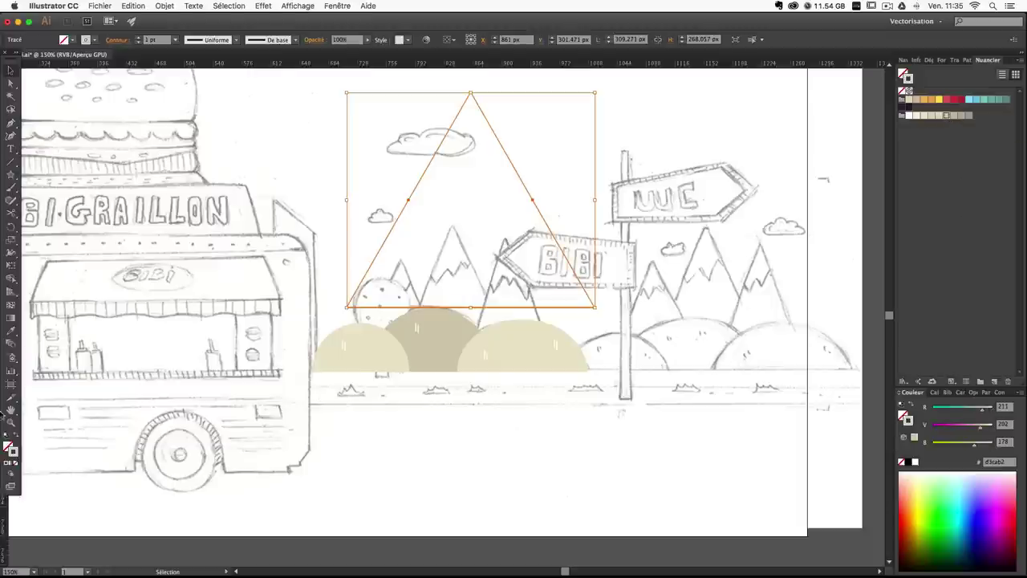
left_click(13, 437)
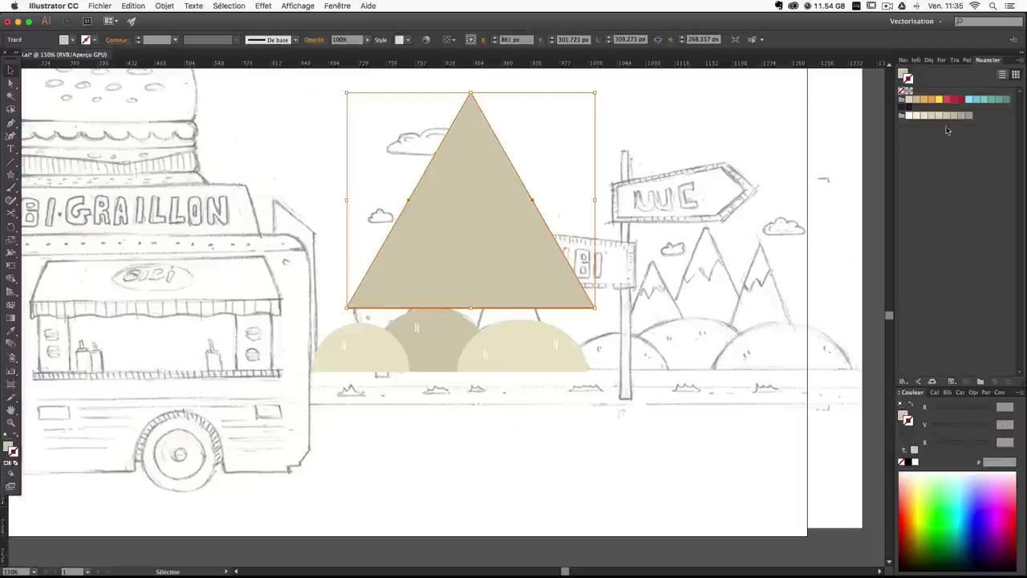
left_click(8, 445)
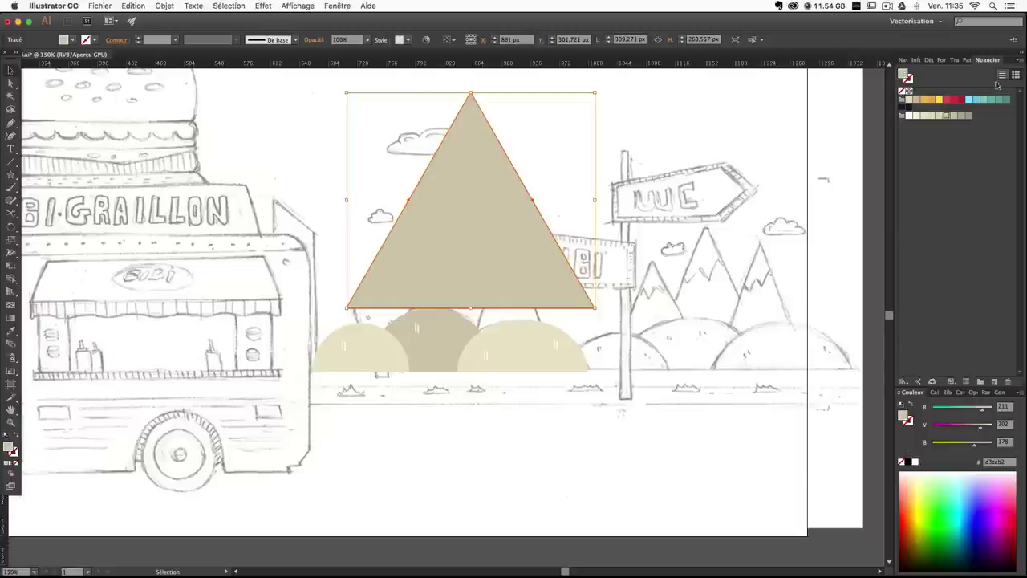
left_click(955, 116)
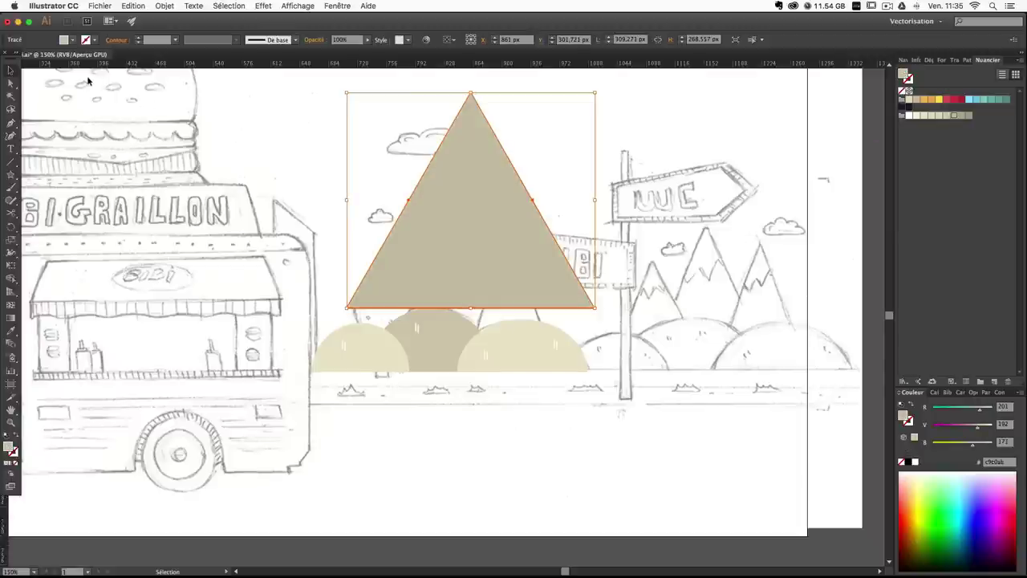
left_click(962, 117)
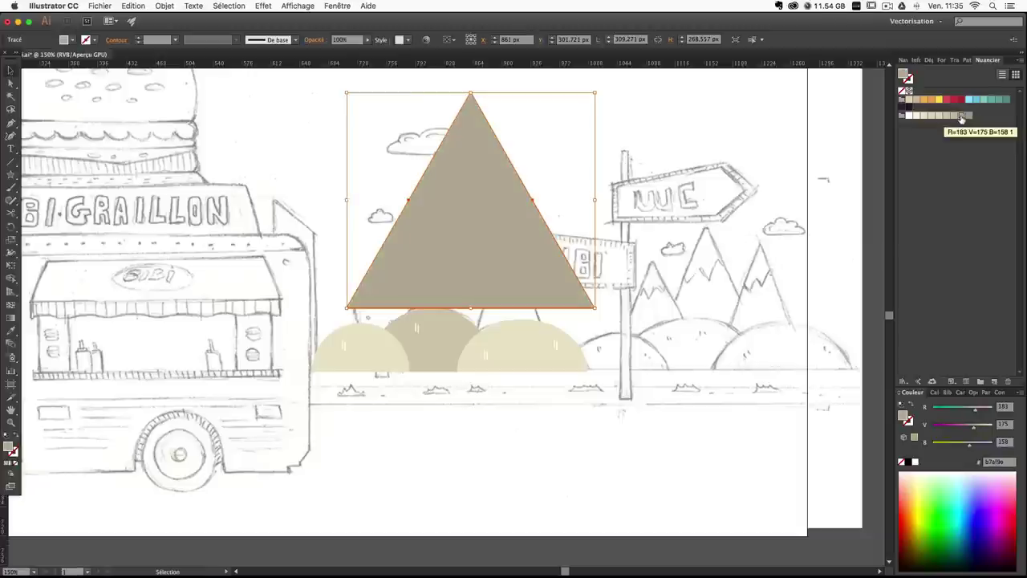
Send the triangle behind the hills and resize it to about 118 by 163 px over the sketch's tall mountain behind the second hill.
left_click_drag(482, 227, 481, 260)
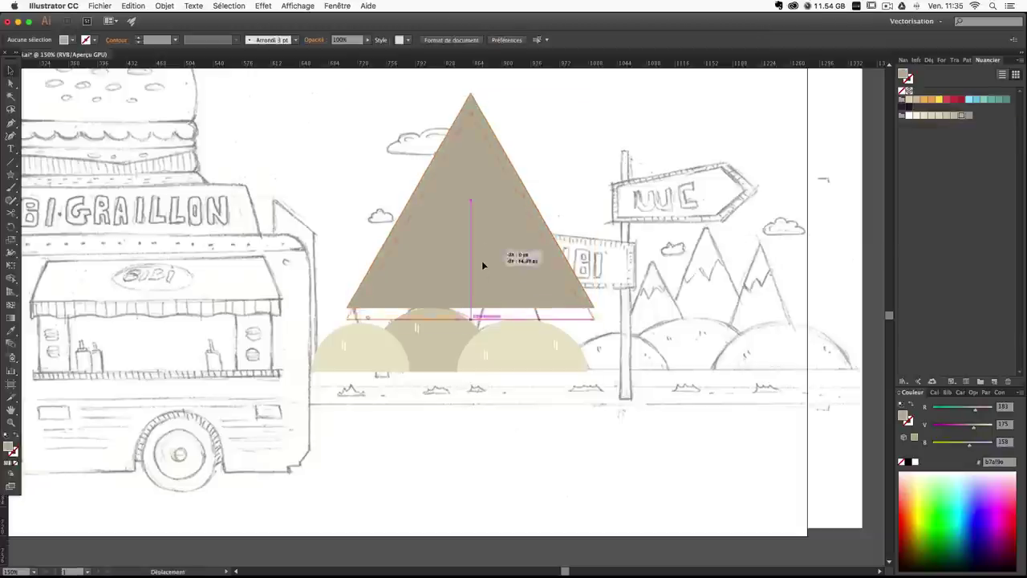
left_click(164, 5)
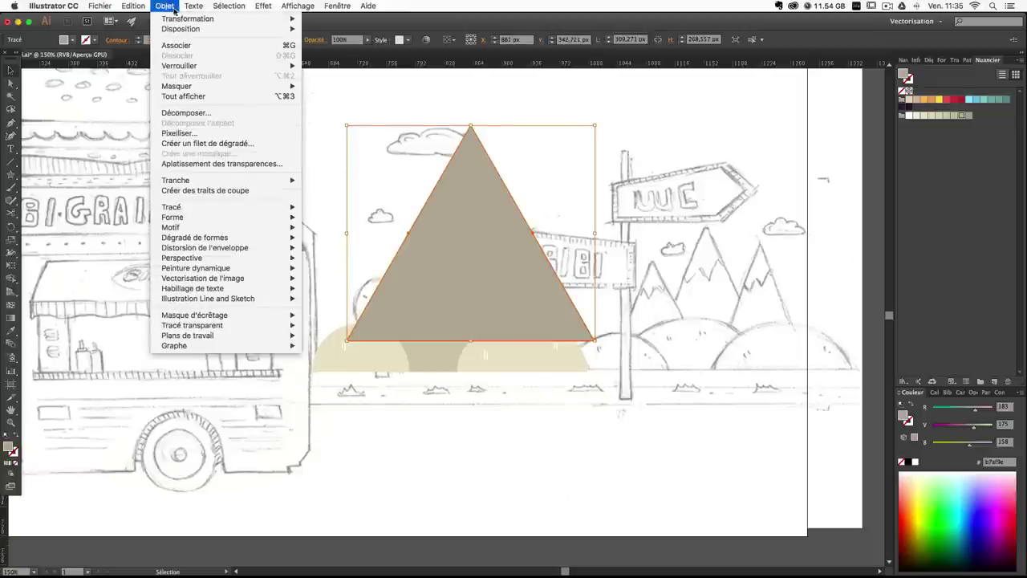
mouse_move(185, 29)
left_click(337, 60)
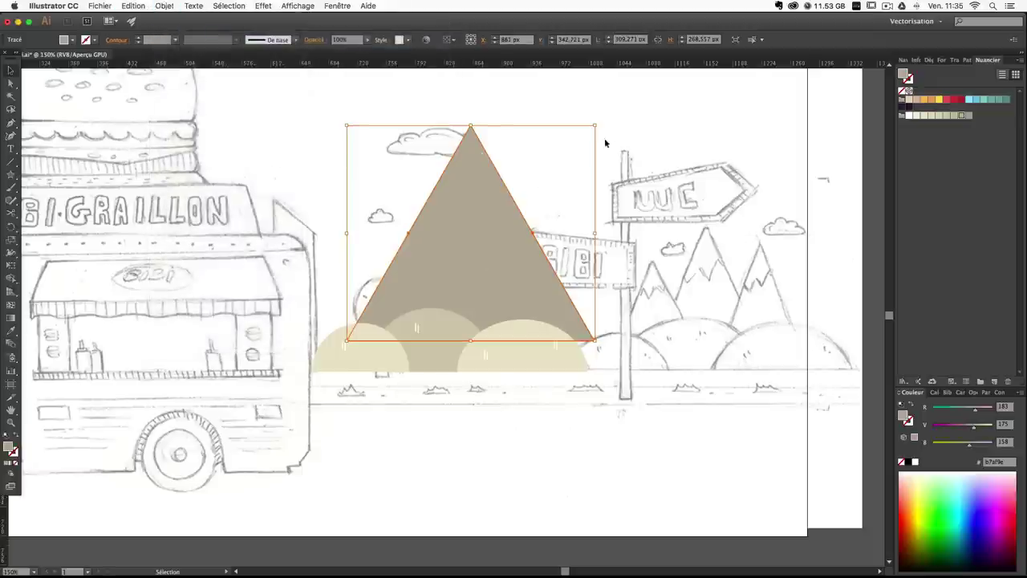
left_click_drag(596, 127, 497, 210)
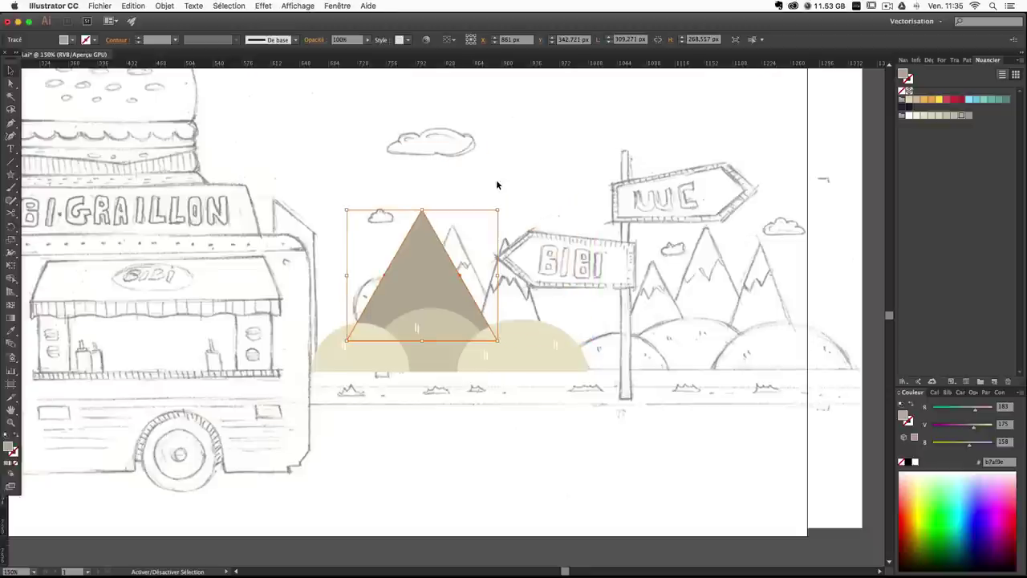
left_click_drag(345, 274, 451, 282)
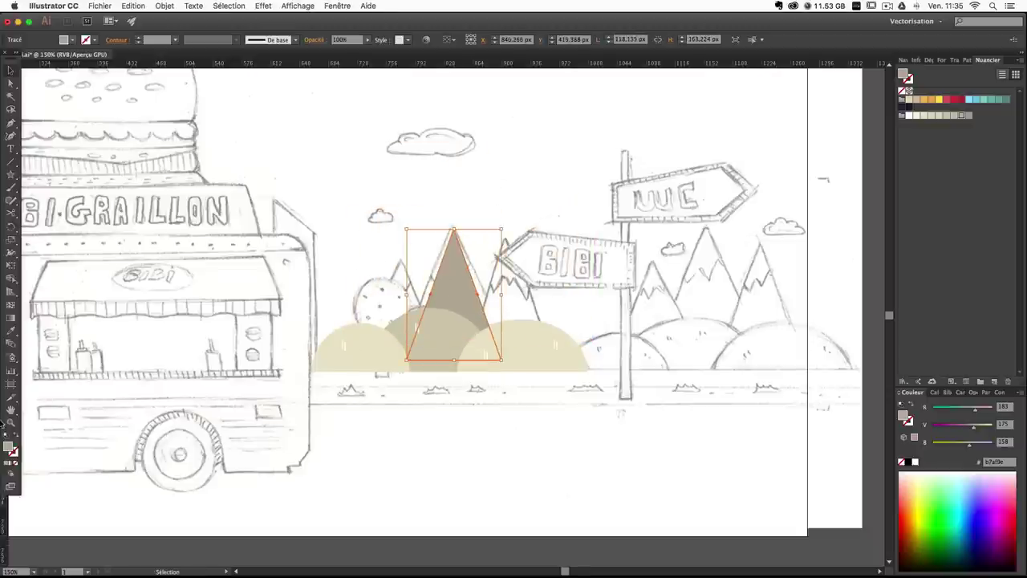
Turn the triangle into a stroke-only outline and enlarge it to about 125 by 173 px, aligned with the sketched tall mountain.
left_click(16, 439)
left_click_drag(502, 230, 507, 222)
key("Left")
key("Left")
key("Left")
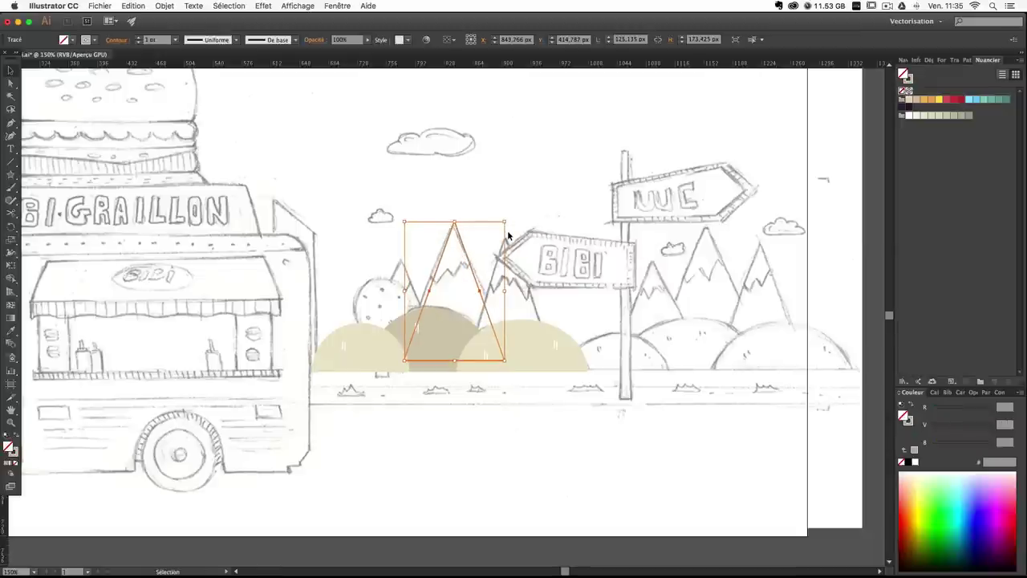
key("Down")
key("Down")
key("Down")
key("Left")
key("Left")
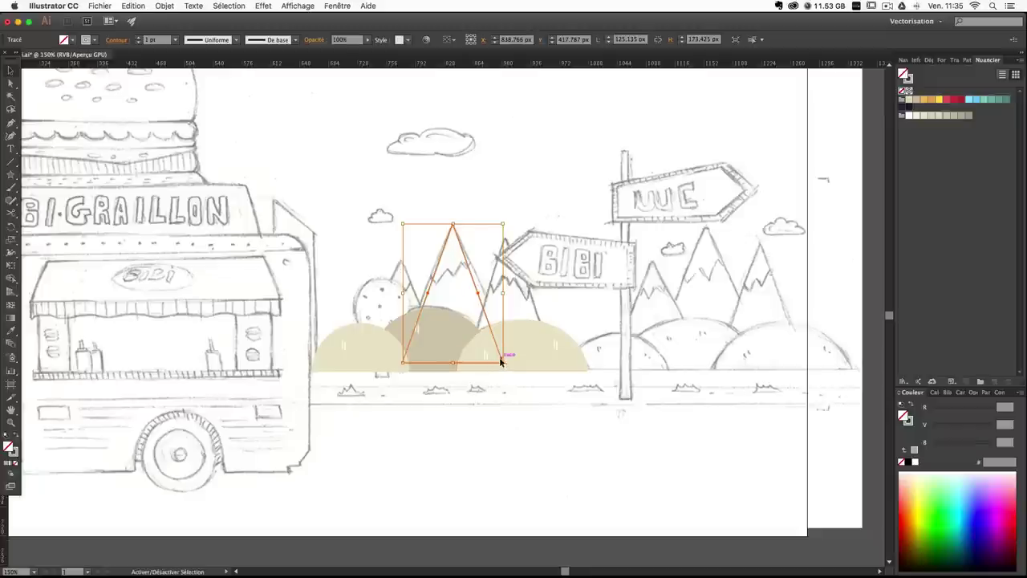
Resize the outlined triangle to about 160 by 181 px, matching the tall mountain's slopes with its base at the hills' base.
left_click_drag(503, 363, 512, 374)
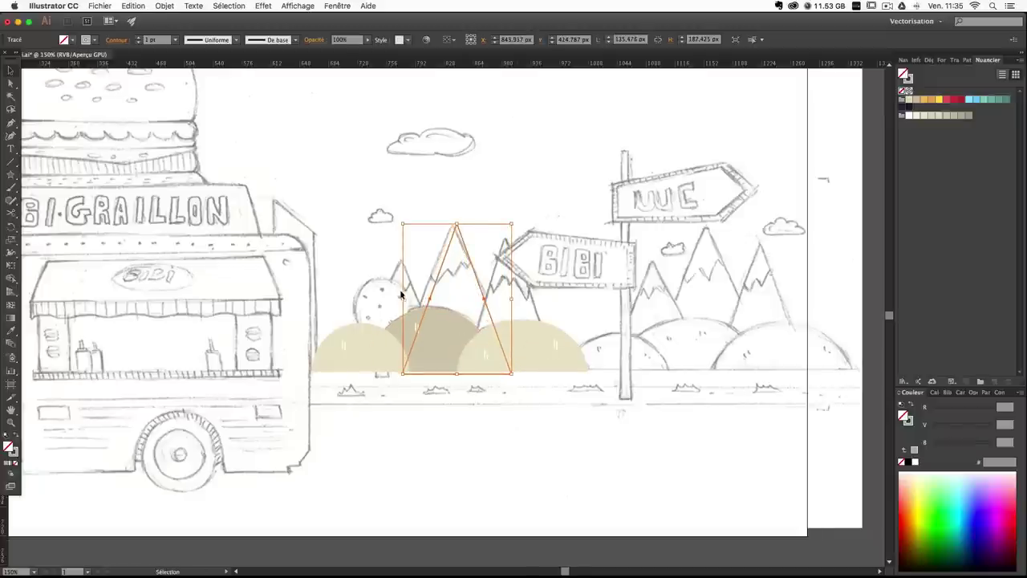
left_click_drag(404, 299, 394, 299)
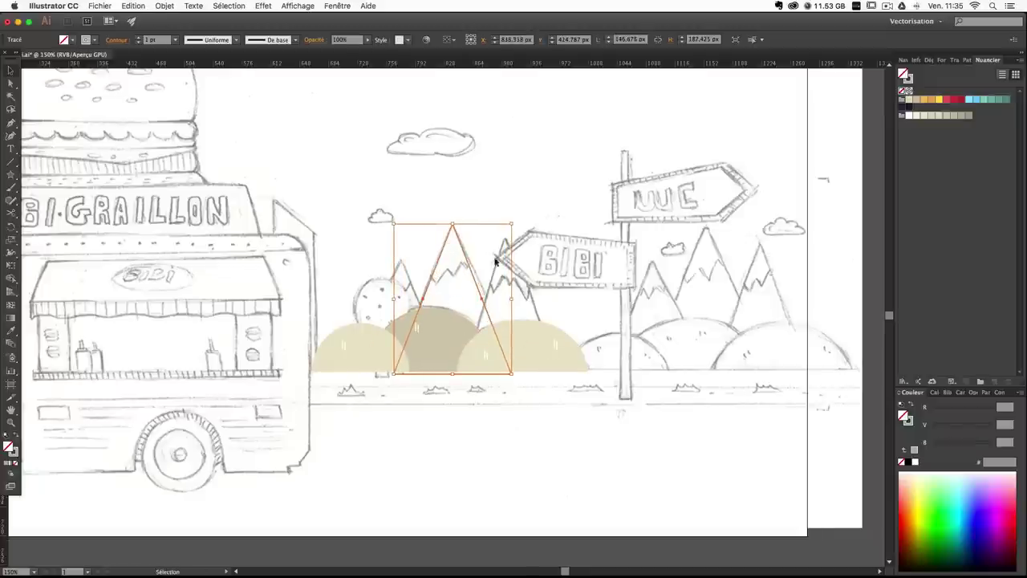
left_click_drag(512, 300, 516, 297)
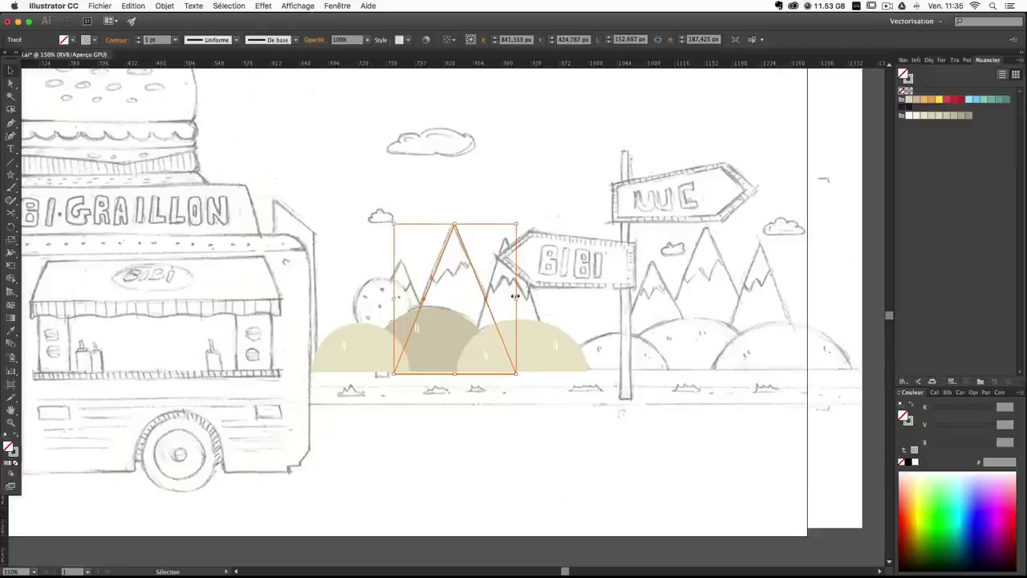
left_click_drag(395, 299, 388, 299)
left_click_drag(453, 372, 453, 369)
key("Down")
key("Right")
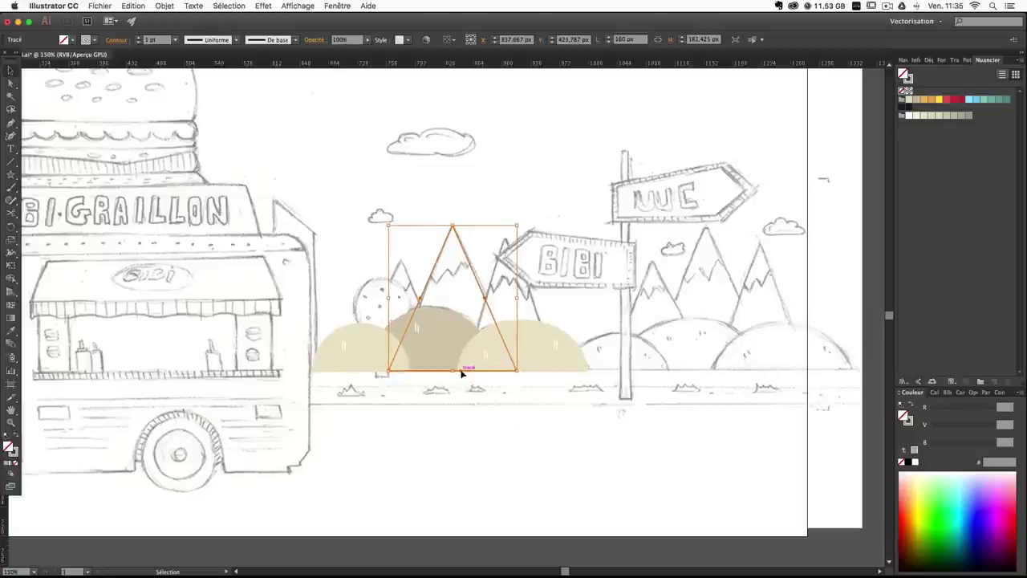
key("Down")
key("Right")
left_click(532, 188)
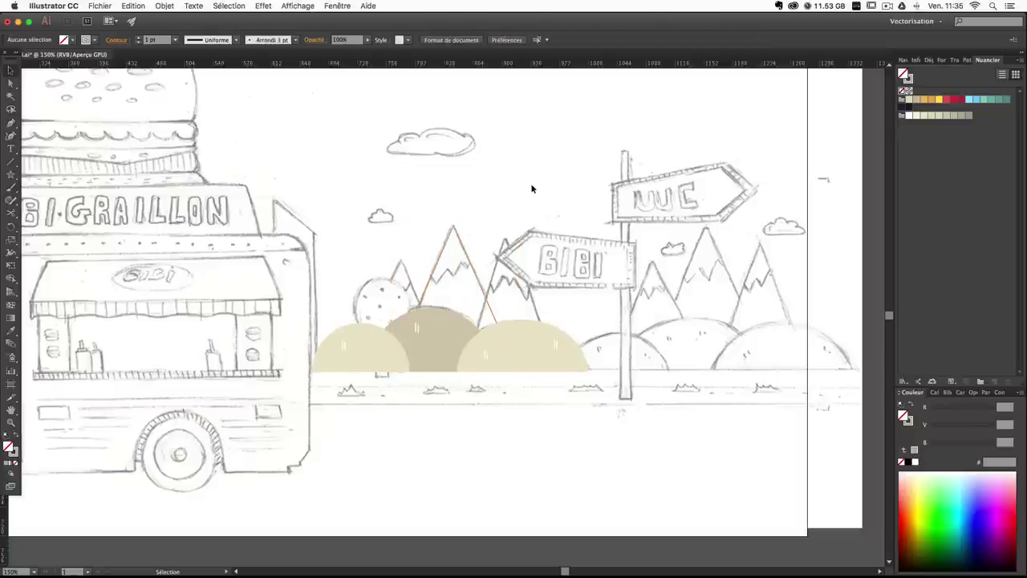
Trace the tall mountain's snow cap with the Pen tool as a closed shape with a zigzag lower edge.
key("super+plus")
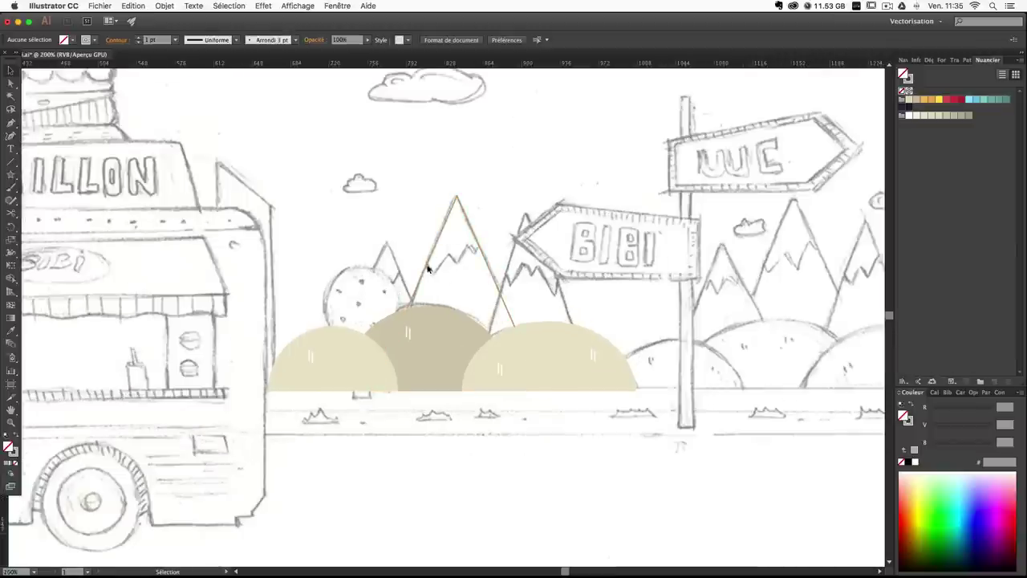
key("super+plus")
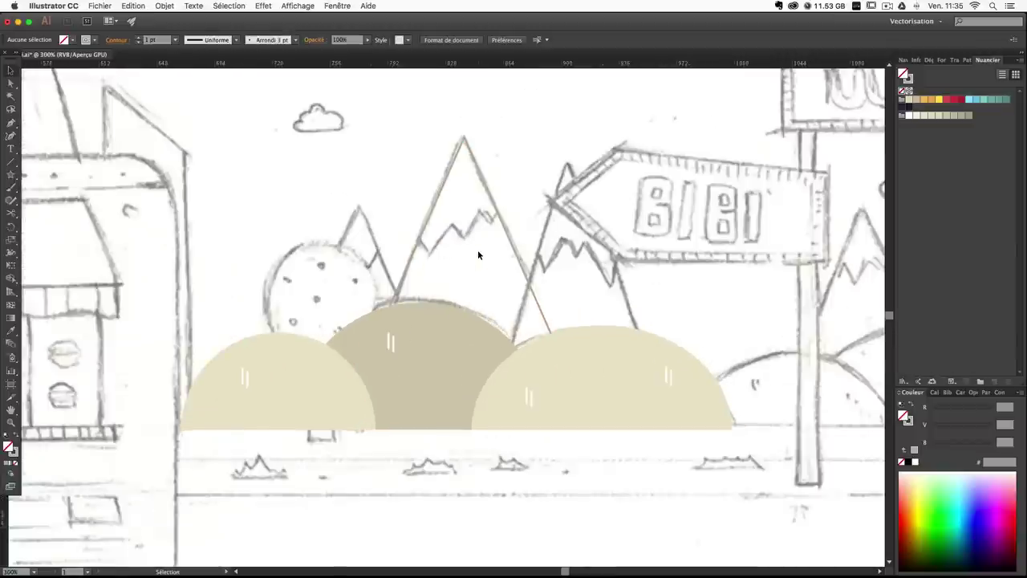
left_click(10, 122)
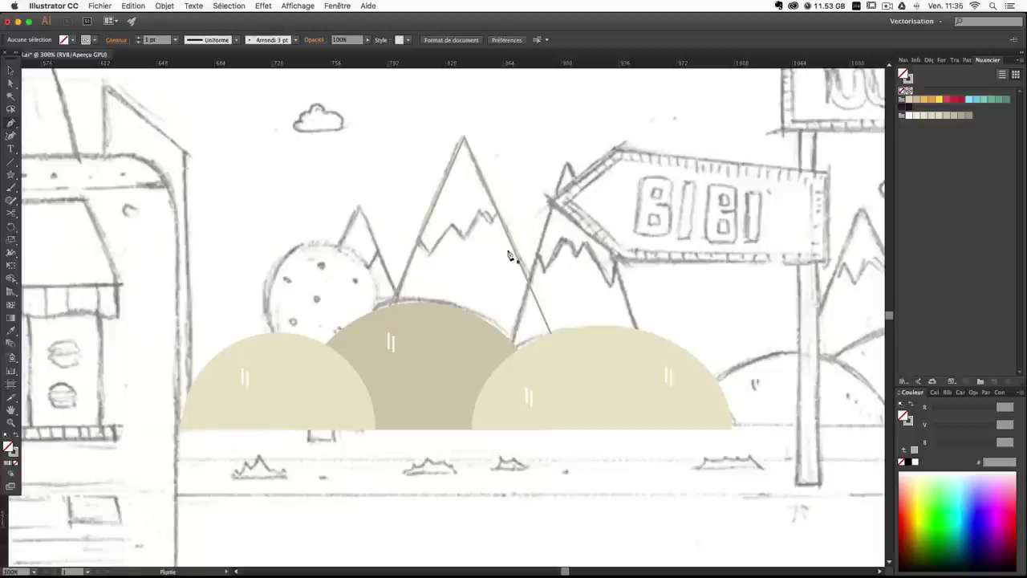
left_click(419, 239)
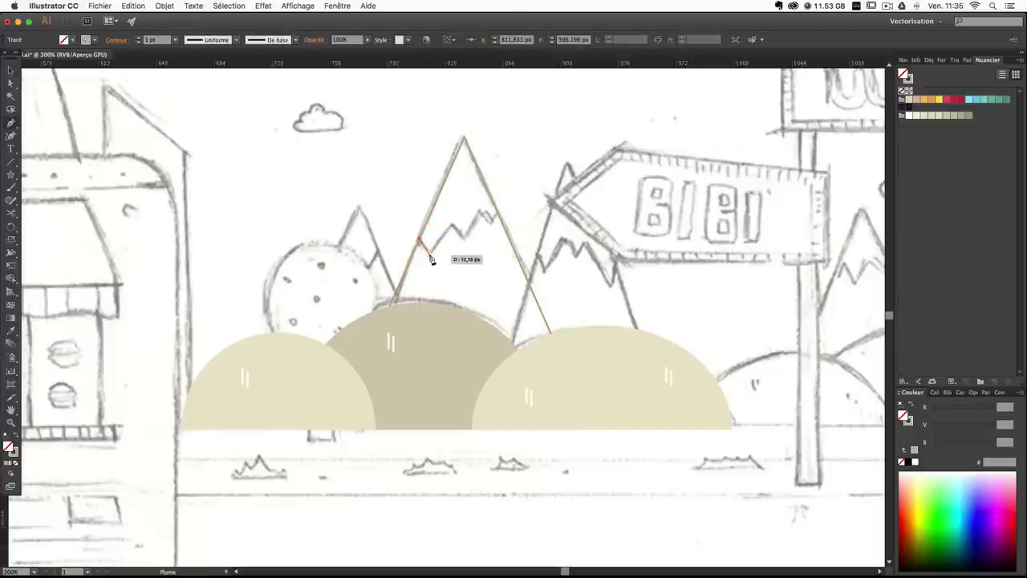
left_click(430, 255)
left_click(451, 223)
left_click(464, 237)
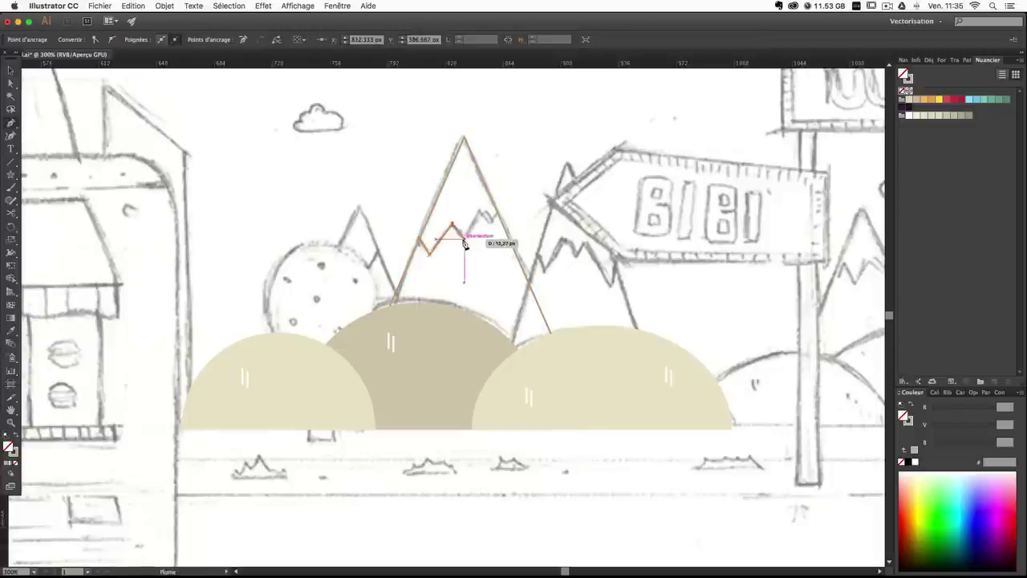
left_click(481, 210)
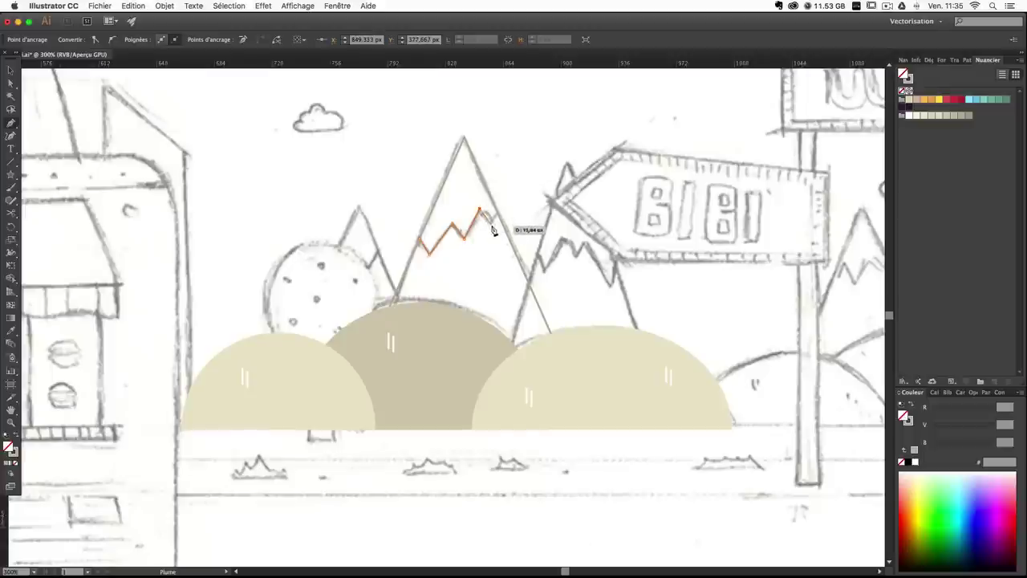
left_click(491, 223)
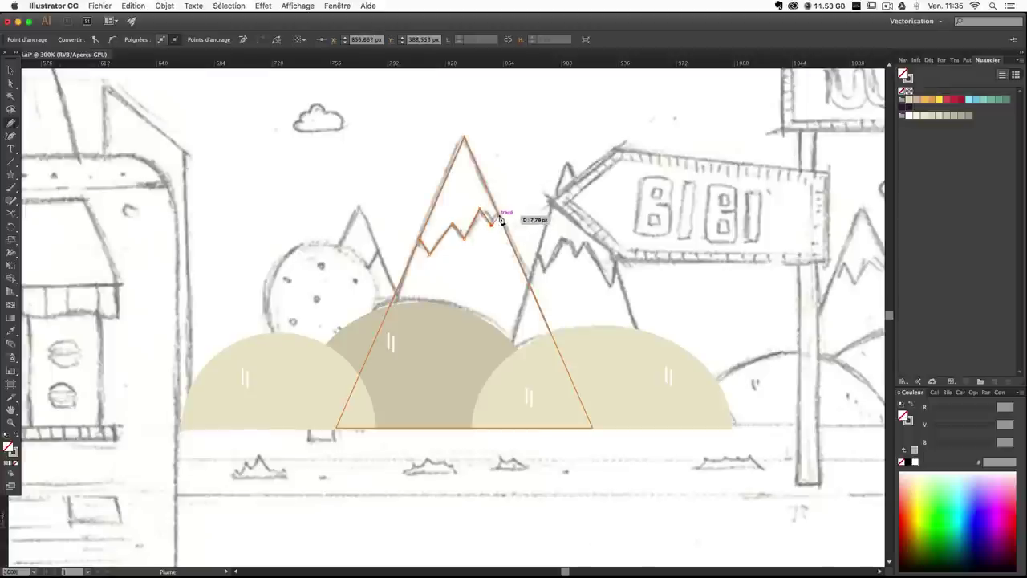
left_click(464, 137)
left_click(418, 239)
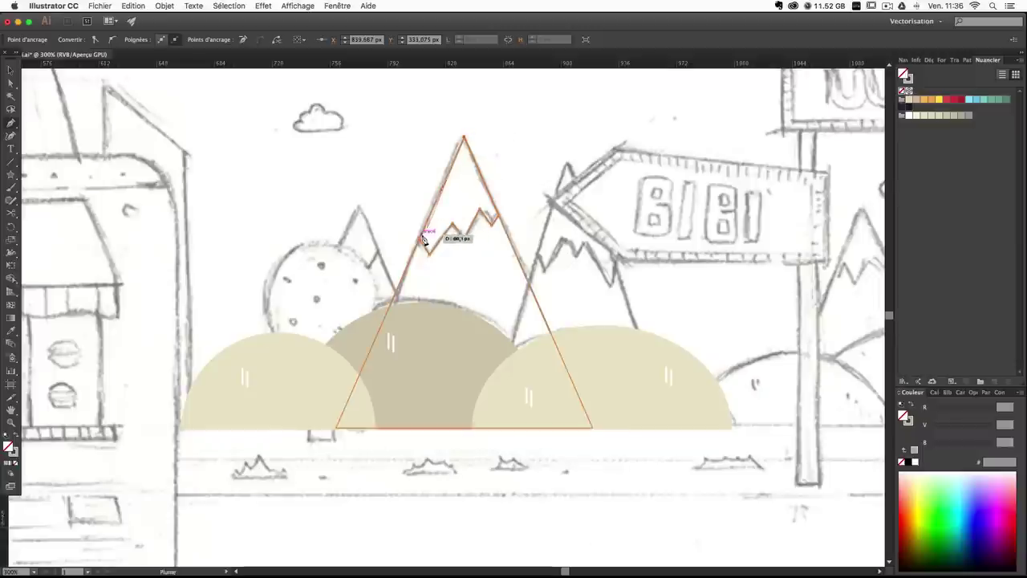
Swap the tall triangle's stroke and fill to restore its solid beige-grey color.
left_click(10, 70)
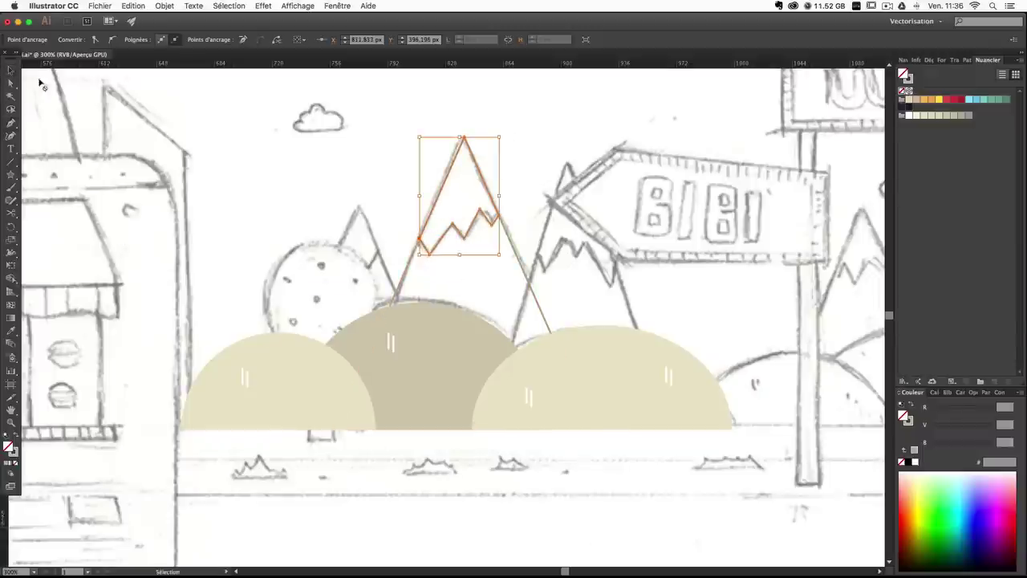
left_click(463, 238)
left_click(514, 245)
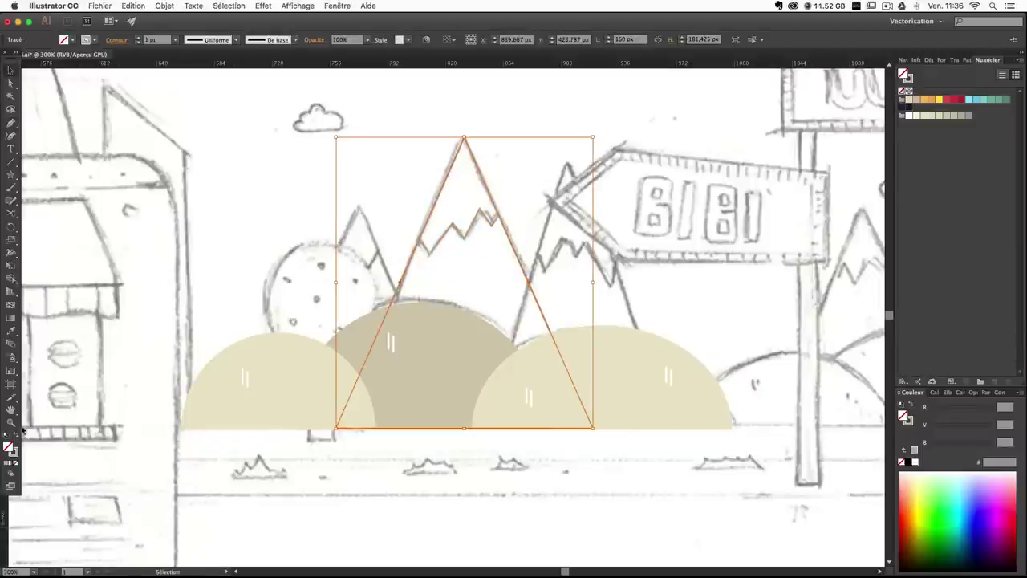
key("shift+x")
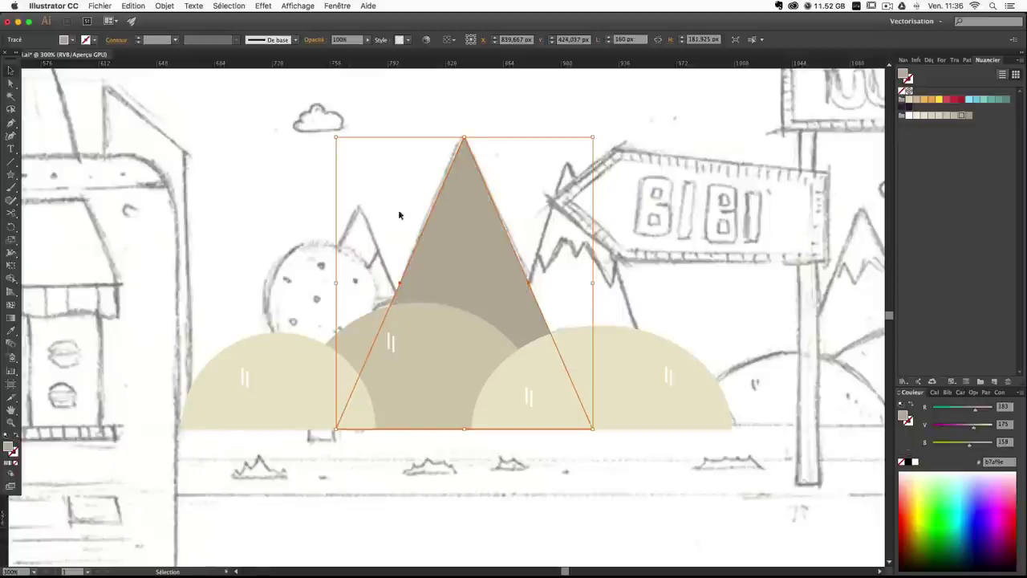
Fill the snow cap with the fourth swatch of the white-to-beige group (R 227, G 218, B 189) and no stroke.
left_click_drag(399, 177, 489, 197)
left_click(495, 257, "shift")
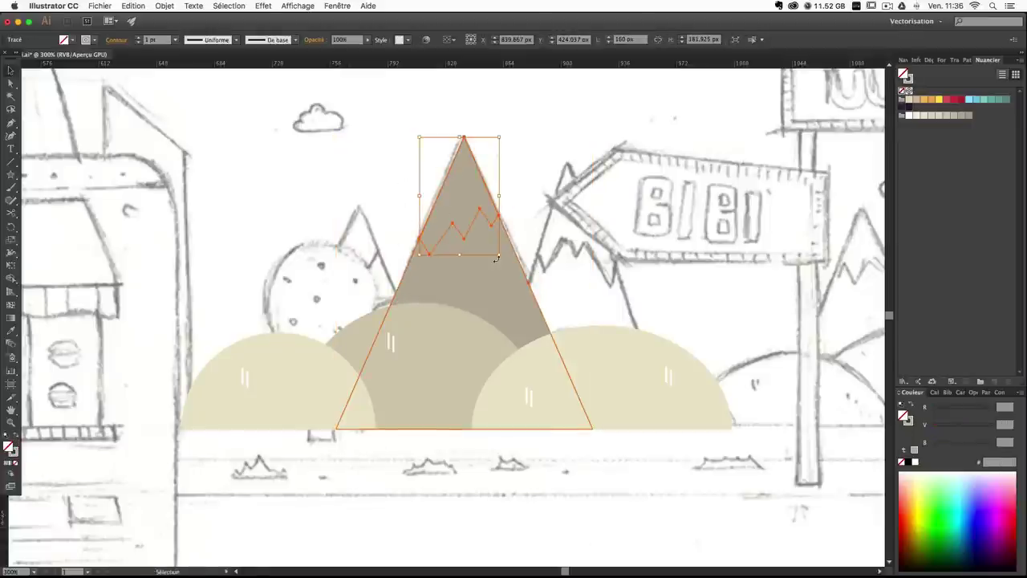
left_click(16, 440)
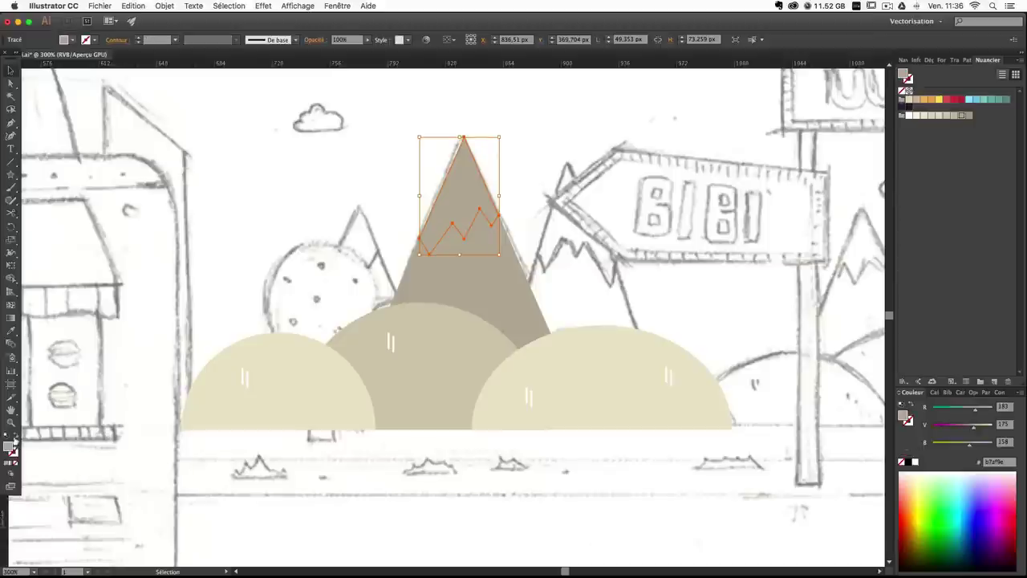
left_click(914, 118)
left_click(923, 117)
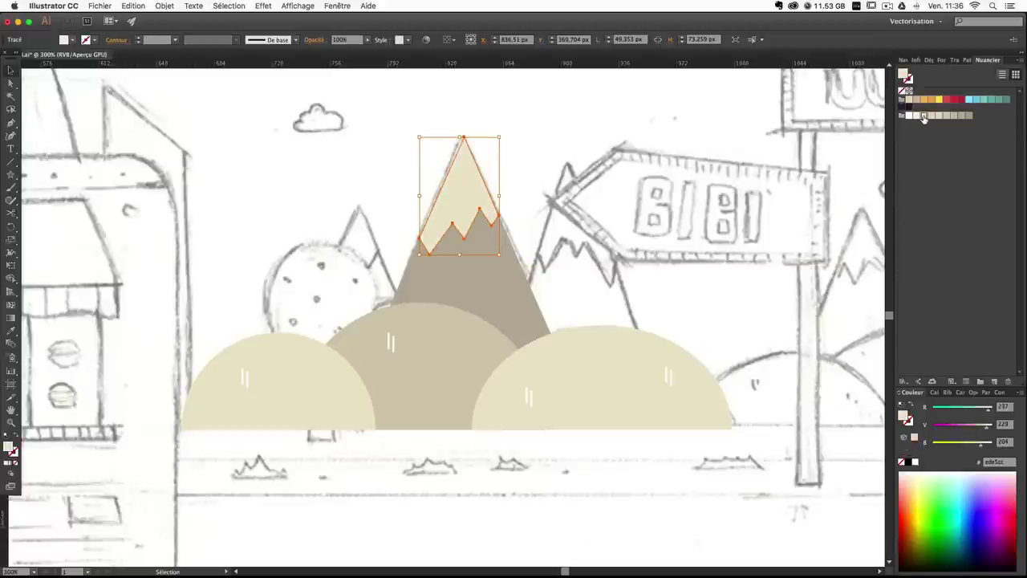
left_click(931, 117)
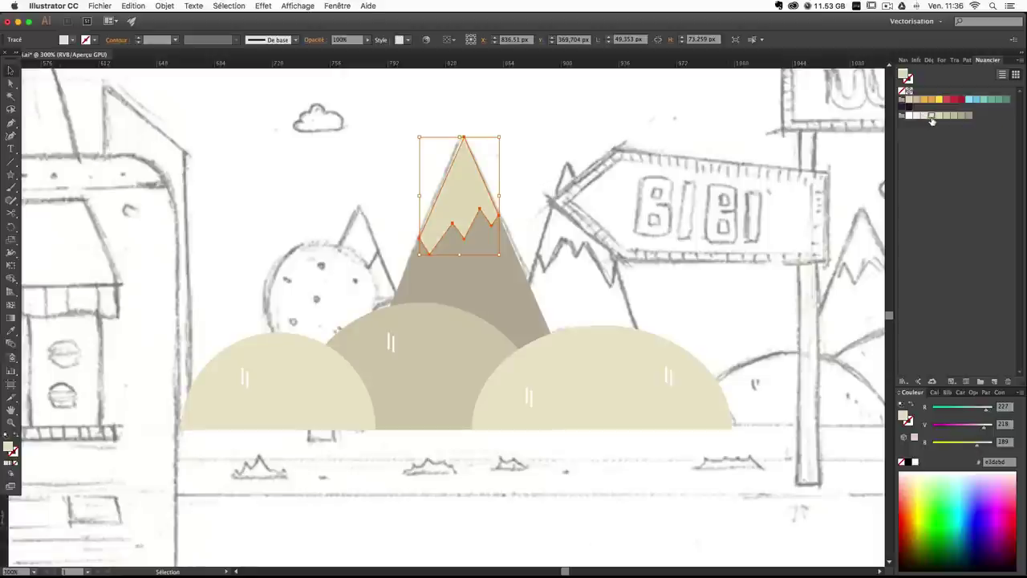
left_click(599, 117)
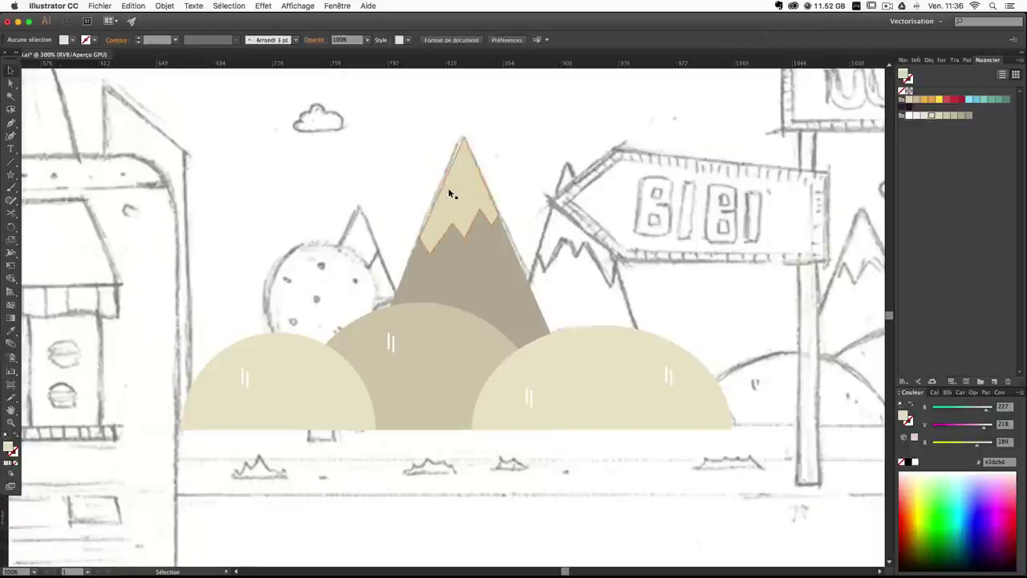
Group the tall mountain's triangle with its snow cap.
left_click(524, 274)
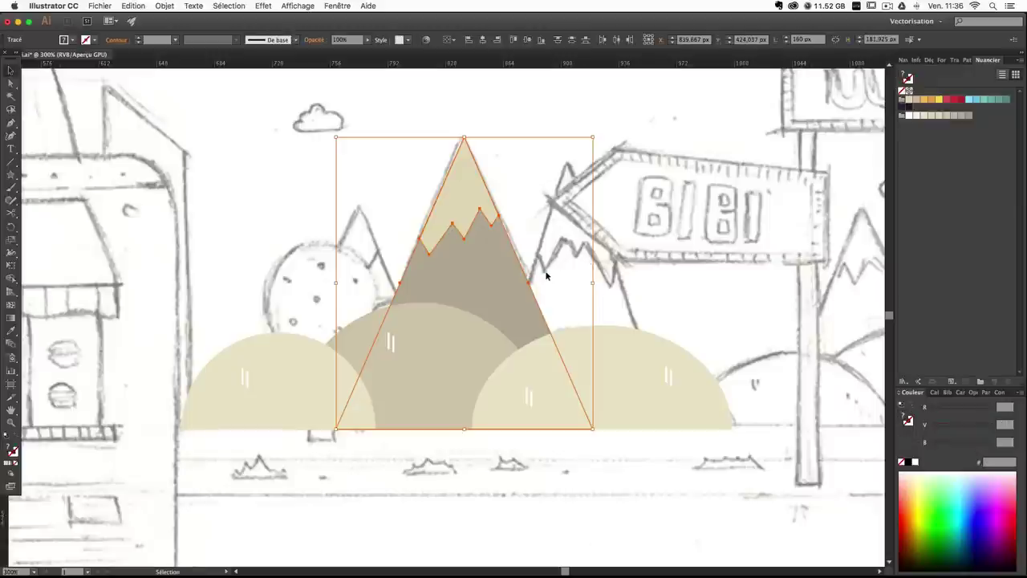
left_click_drag(480, 264, 378, 257)
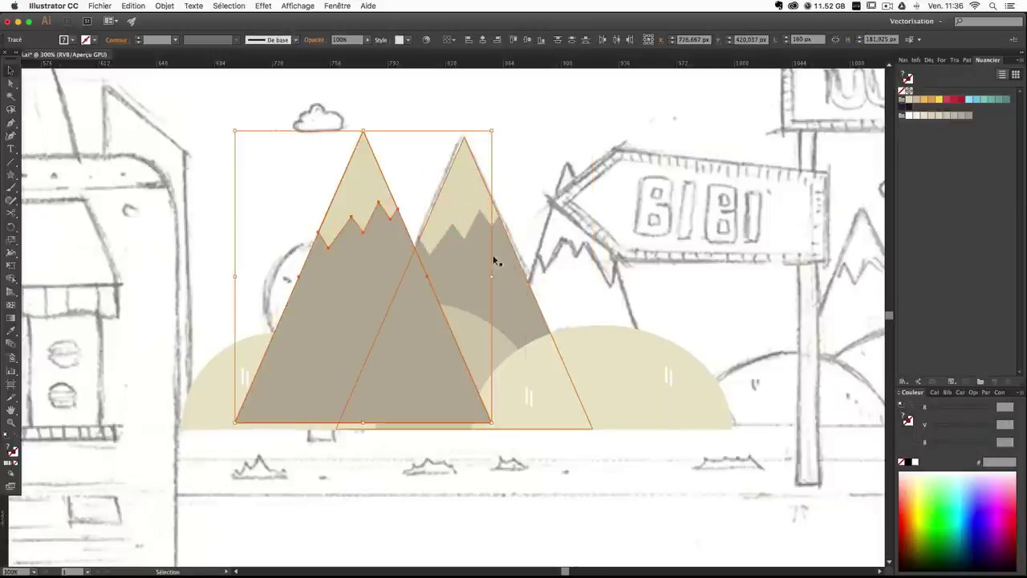
key("super+z")
key("ctrl+g")
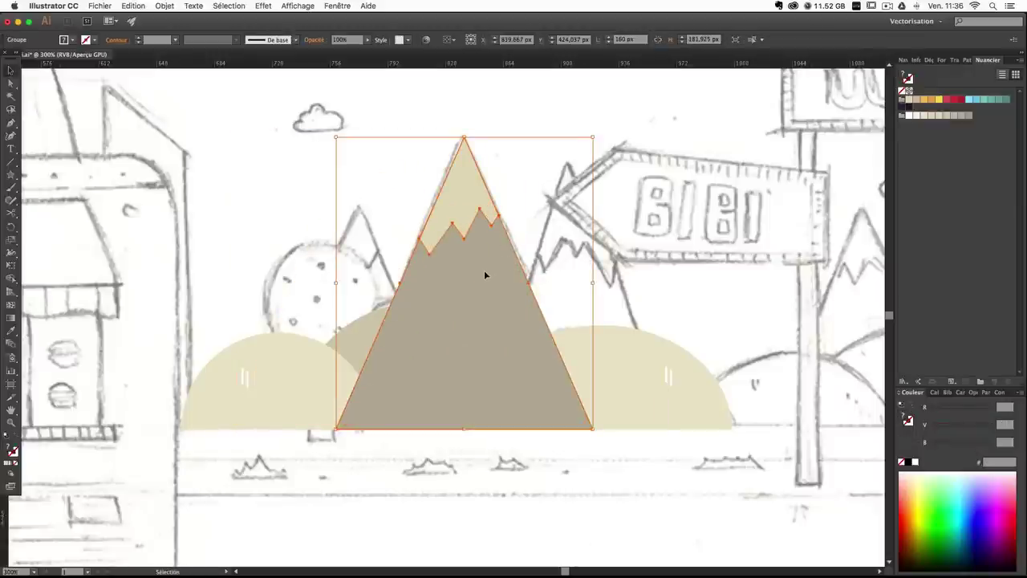
Send the mountain group to the back, behind the hills.
left_click(163, 6)
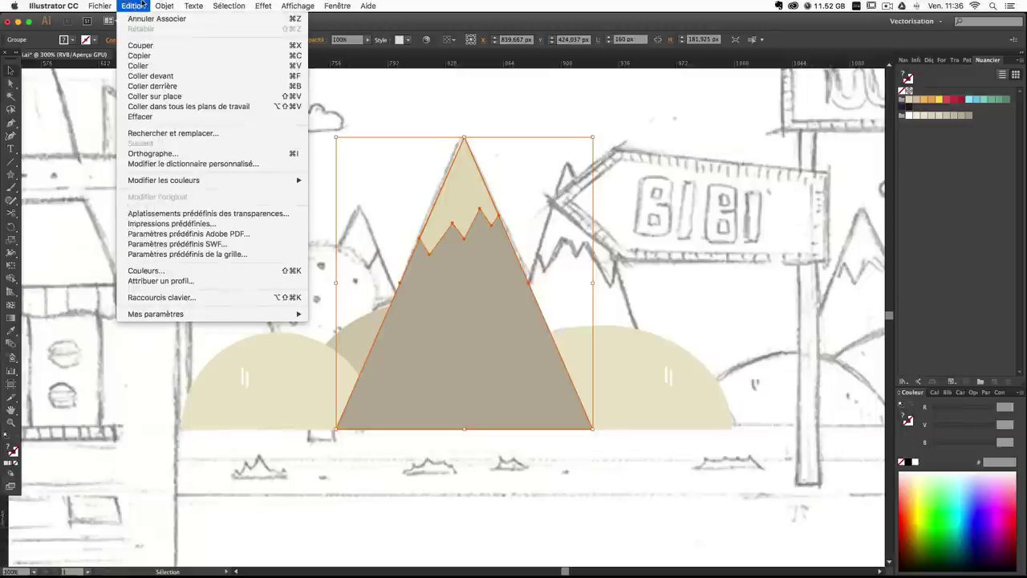
left_click(143, 5)
left_click(347, 258)
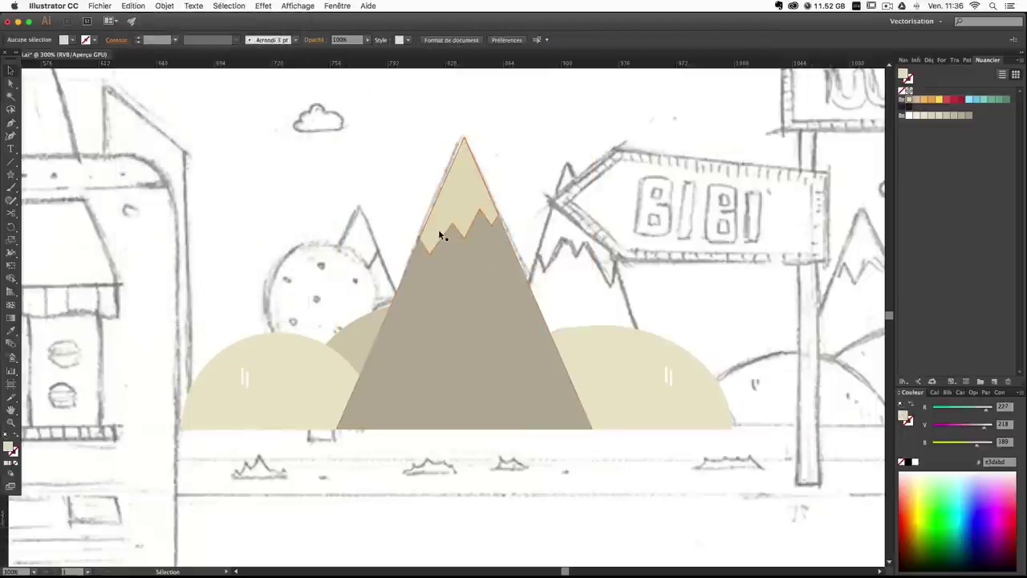
left_click(482, 252)
left_click(165, 5)
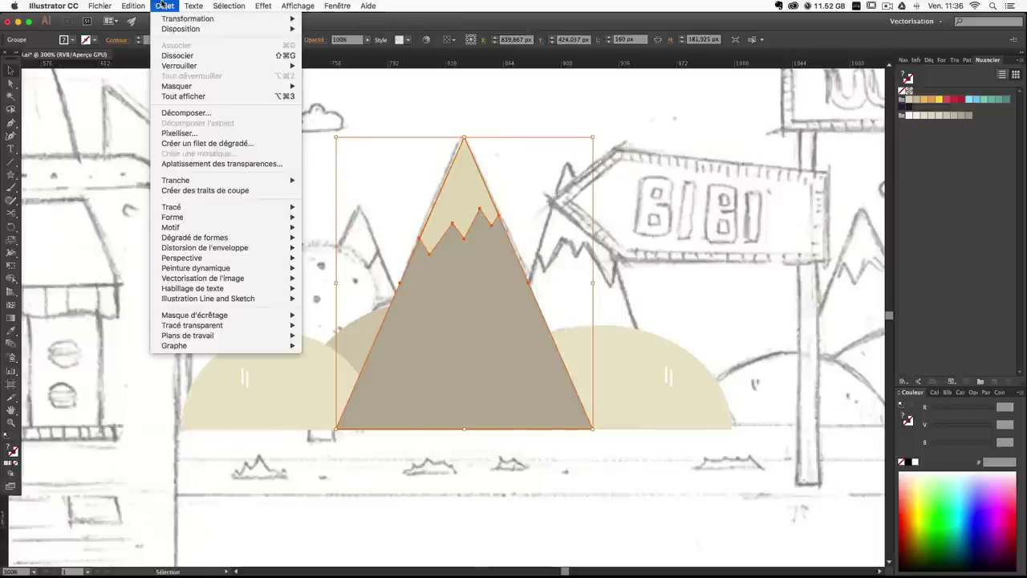
mouse_move(192, 28)
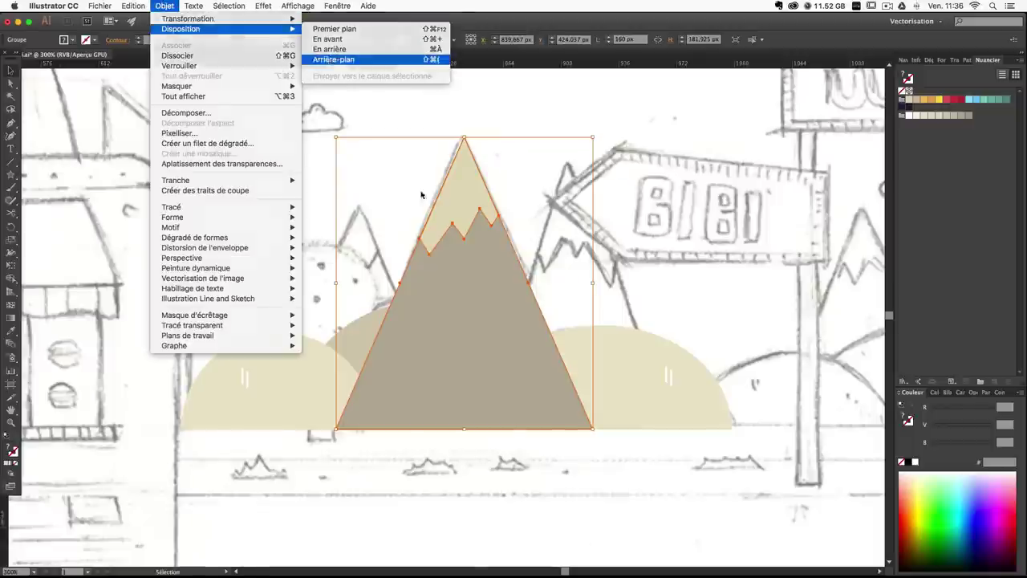
left_click(333, 59)
Copy the mountain to its left and scale the copy to about 108 by 123 px over the sketch's small mountain.
left_click_drag(475, 287, 379, 286)
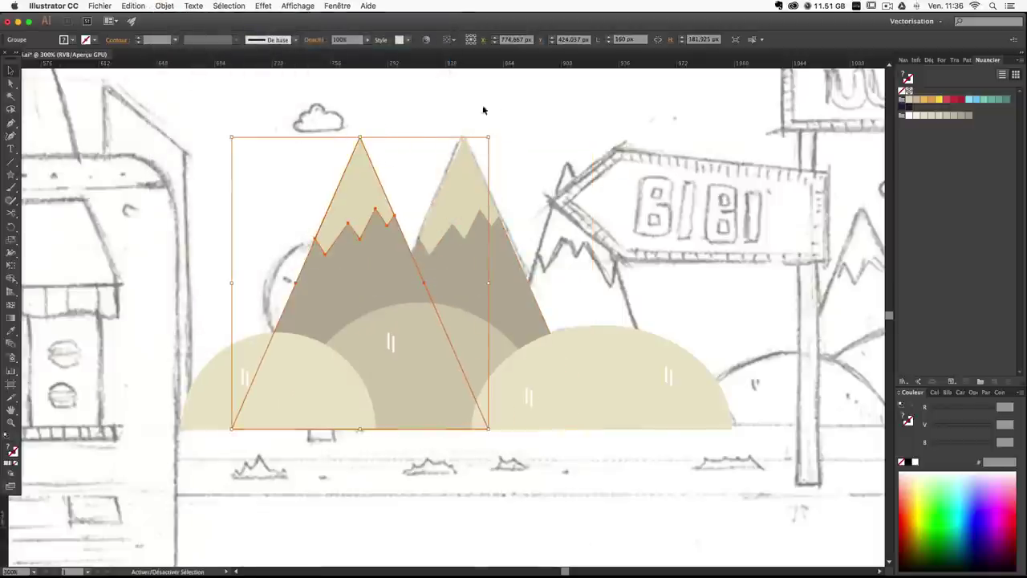
left_click_drag(490, 139, 448, 147)
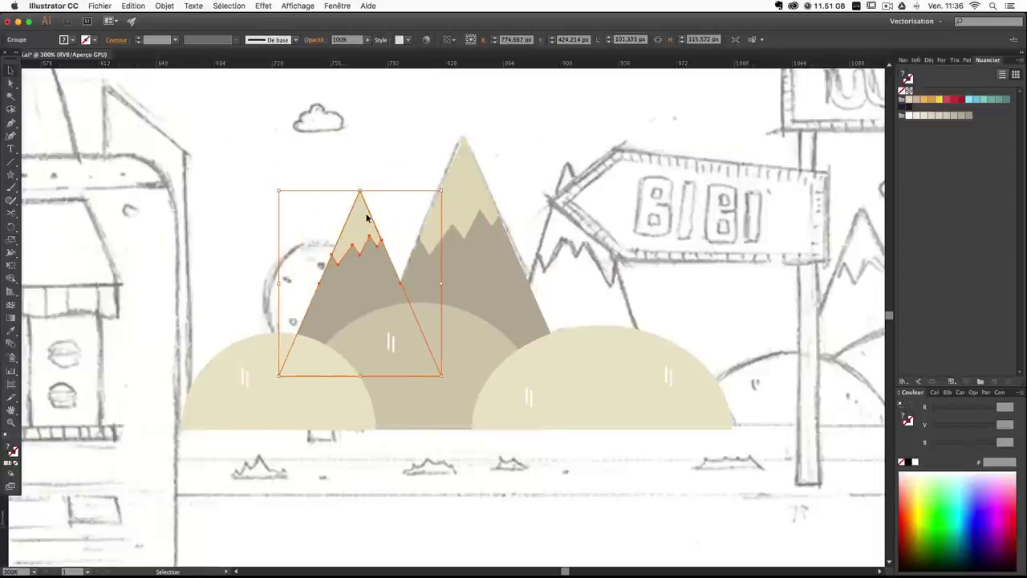
mouse_move(366, 217)
left_mouse_down()
mouse_move(360, 270)
mouse_move(361, 231)
left_mouse_up()
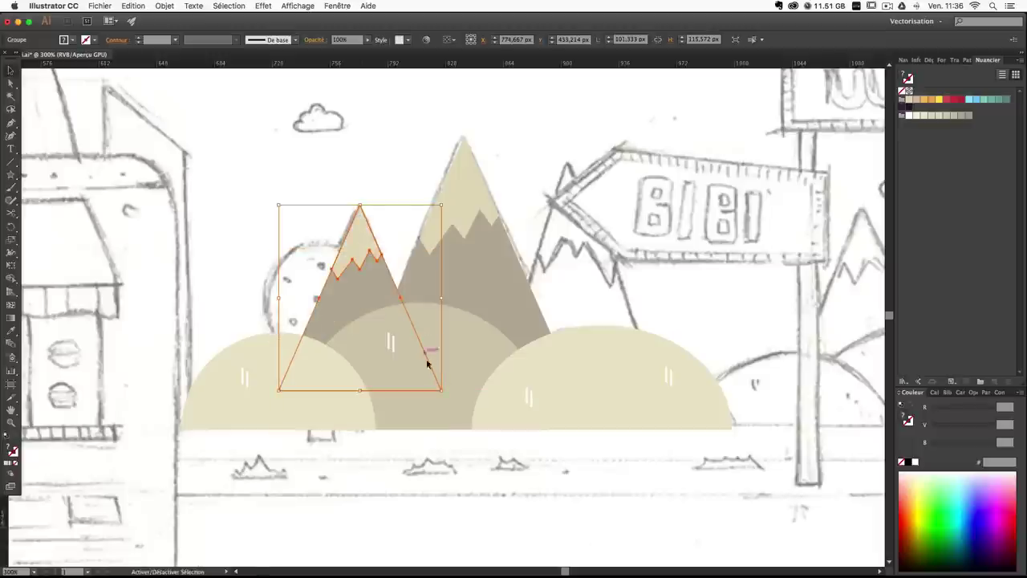
left_click_drag(441, 390, 446, 397)
key("Down")
key("Down")
key("Down")
key("Down")
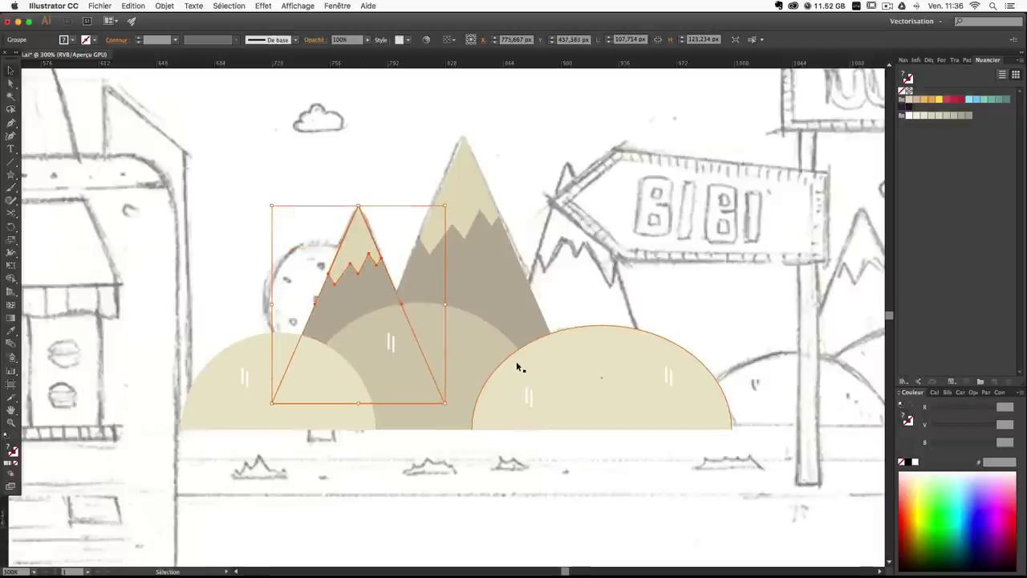
left_click(420, 142)
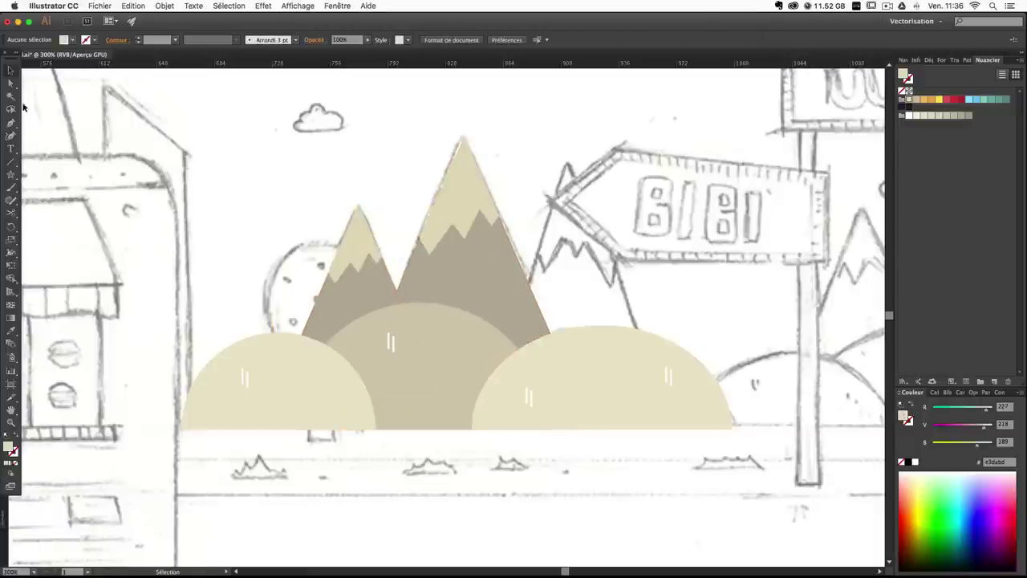
Fill the small mountain's triangle with the ninth swatch of the white-to-beige group (R 170, G 163, B 150), keeping the triangle selected.
left_click(11, 81)
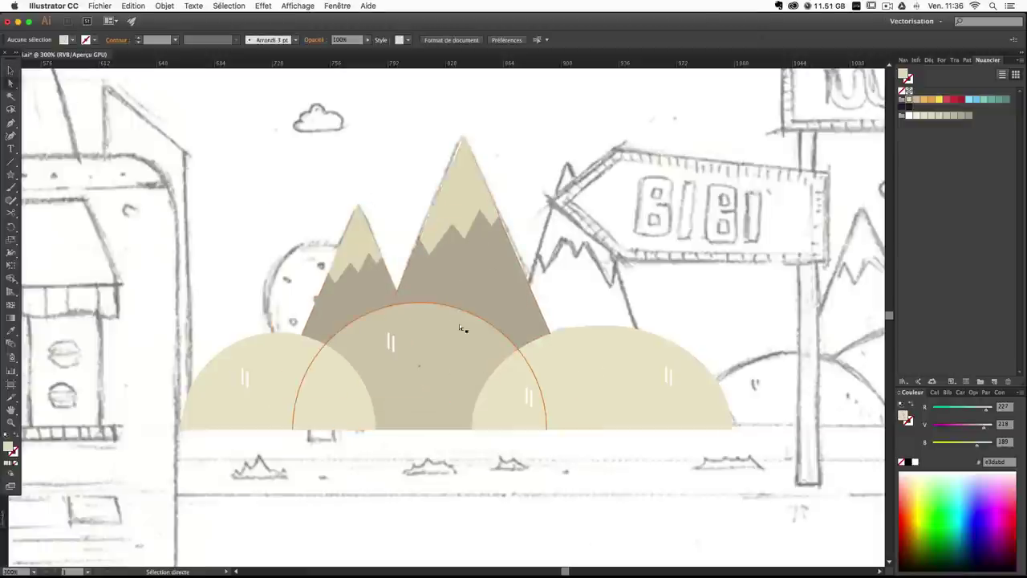
left_click(374, 295)
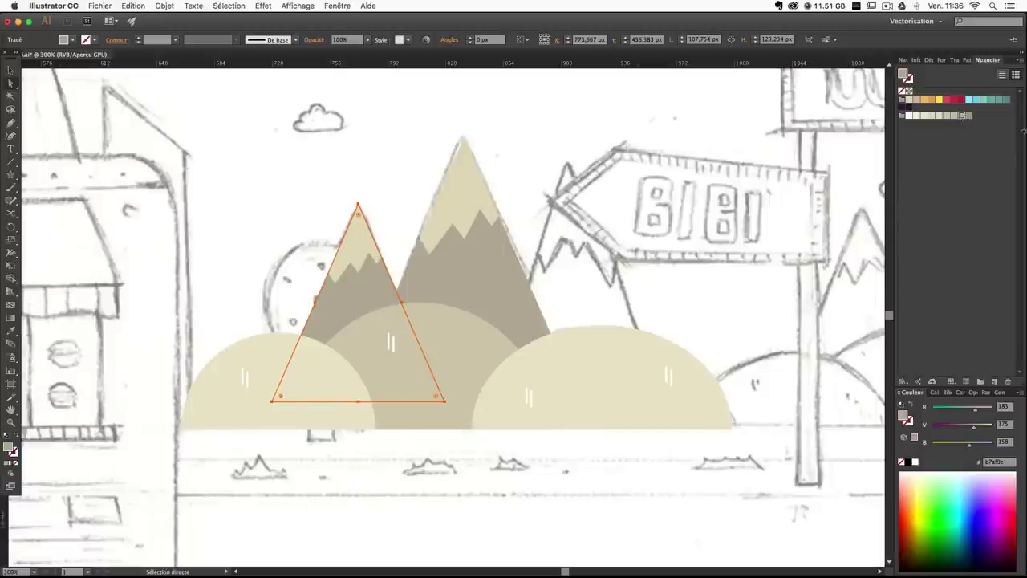
left_click(969, 117)
left_click(672, 477)
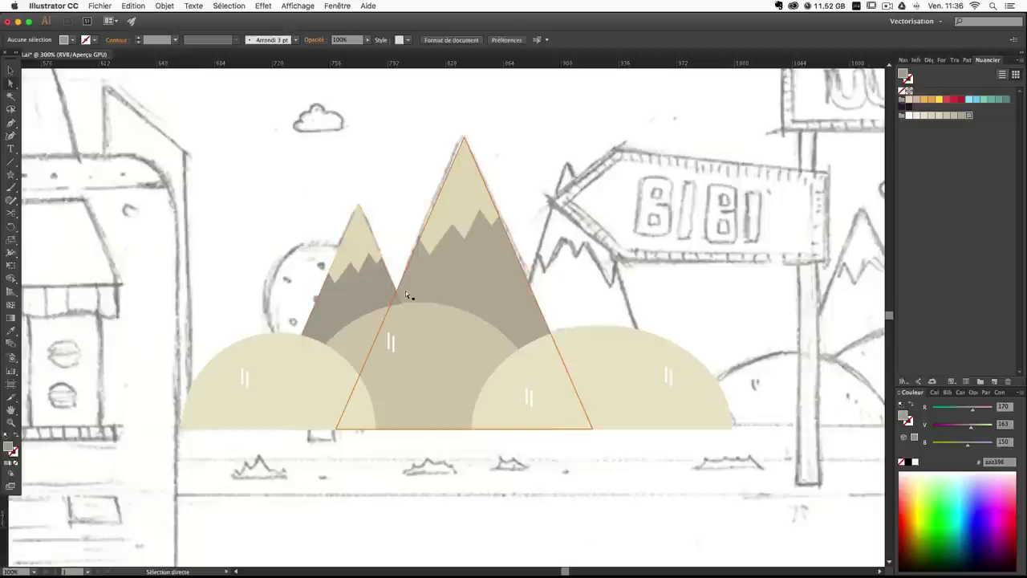
left_click(350, 277)
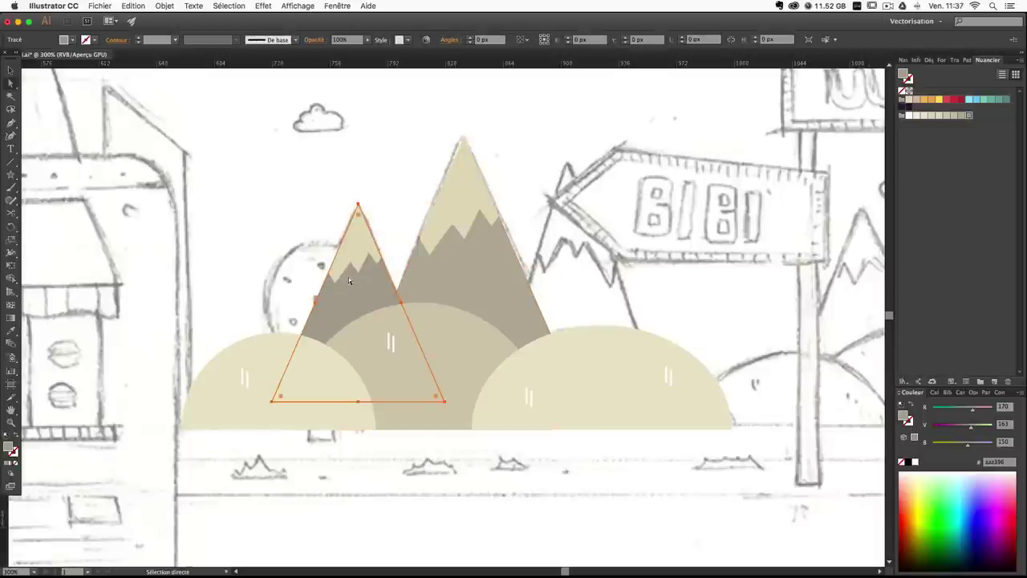
Try to send the small mountain's triangle to the back of the stacking order.
left_click(165, 6)
left_click(337, 59)
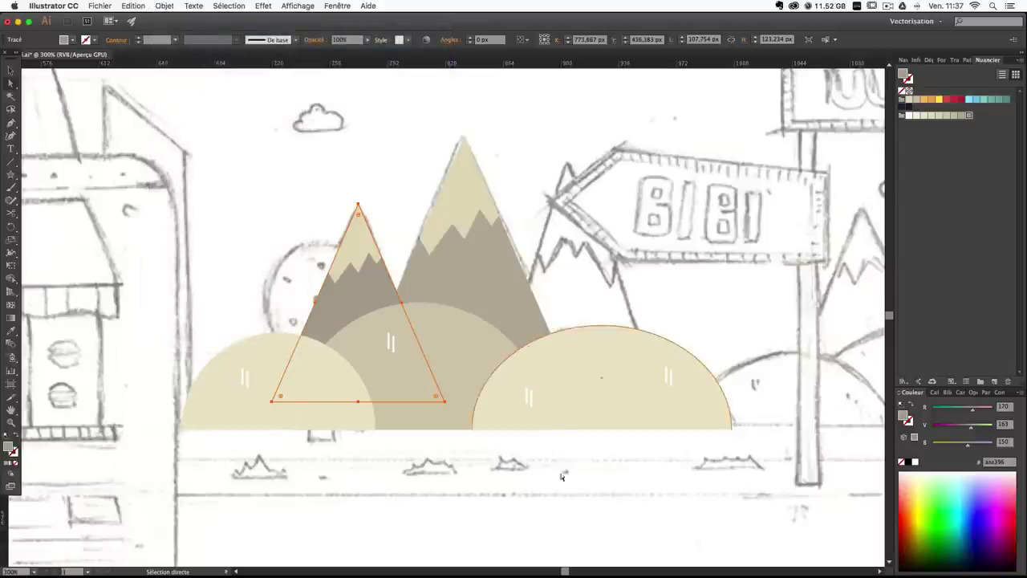
left_click(560, 502)
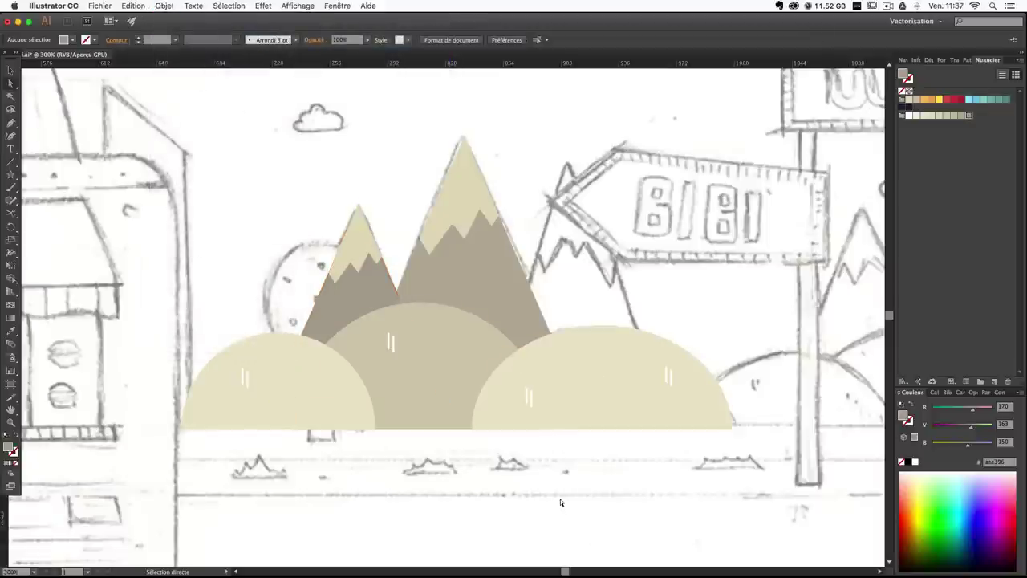
left_click(362, 284)
left_click(164, 6)
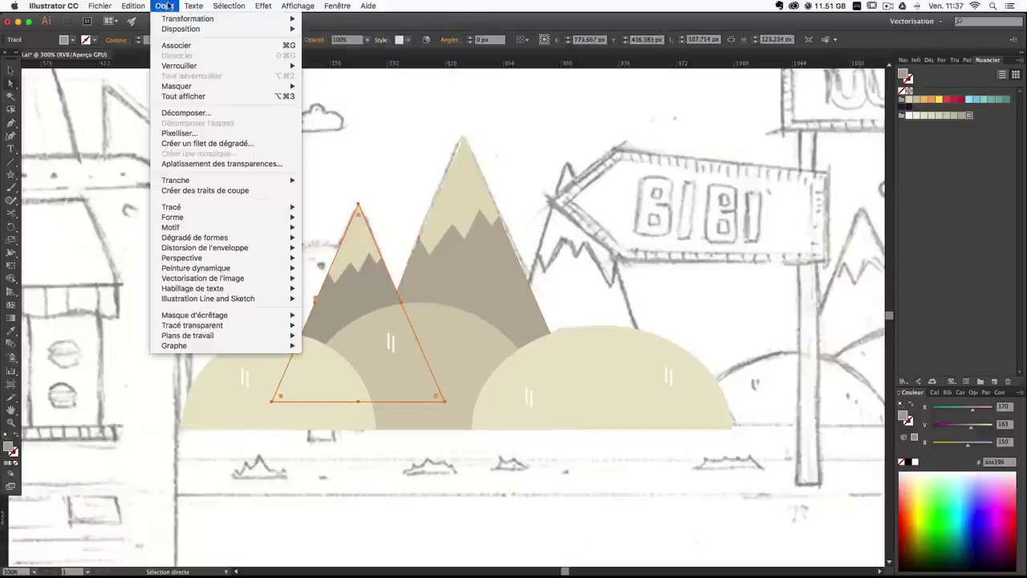
left_click(11, 71)
left_click(164, 5)
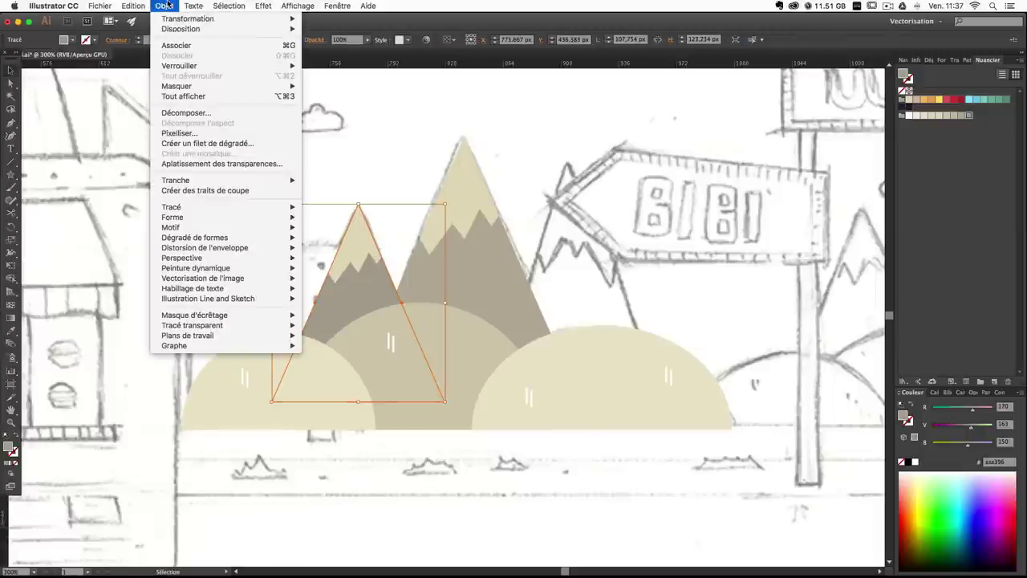
mouse_move(240, 29)
left_click(338, 60)
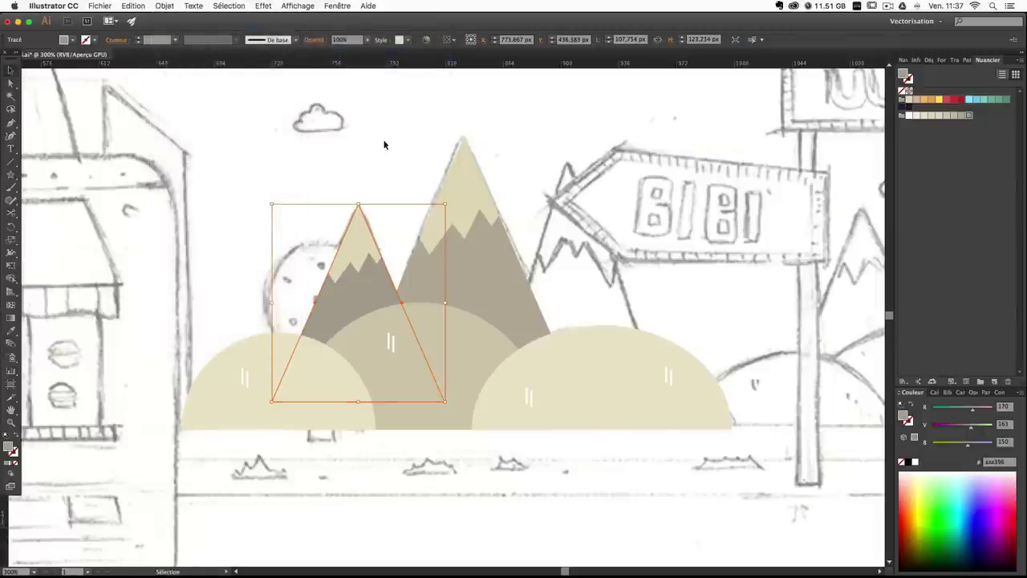
left_click(401, 148)
Bring the large mountain group to the front of the stacking order.
left_click(459, 244)
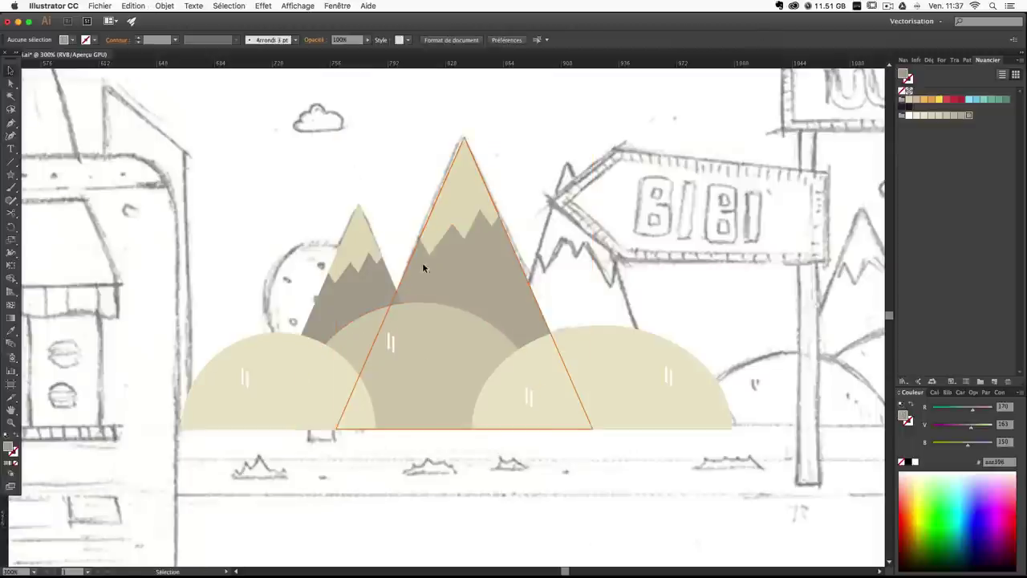
left_click(164, 6)
mouse_move(209, 29)
left_click(335, 29)
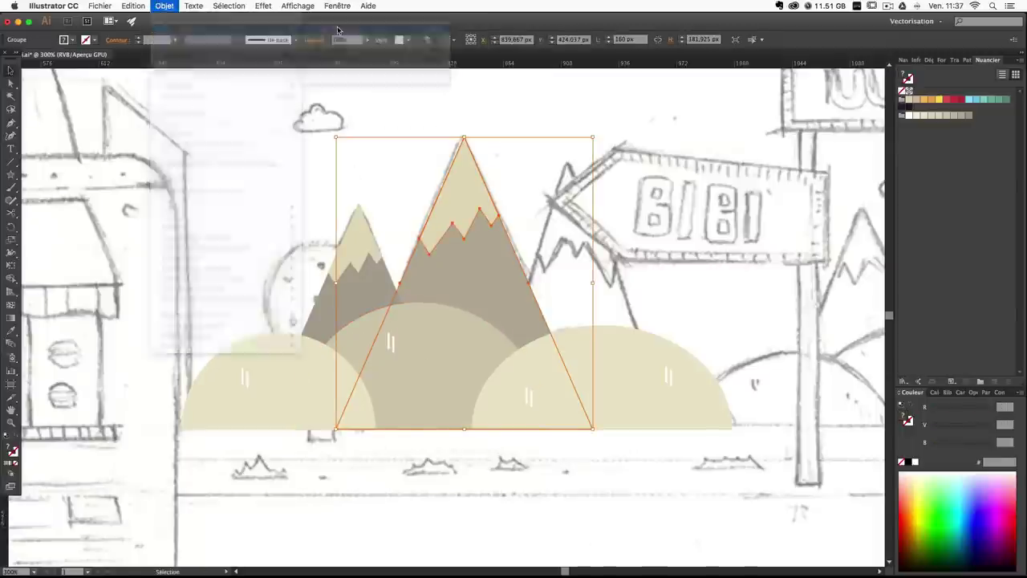
Add the small mountain to the selection and send both mountain groups to the back, behind the hills.
left_click(384, 266, "shift")
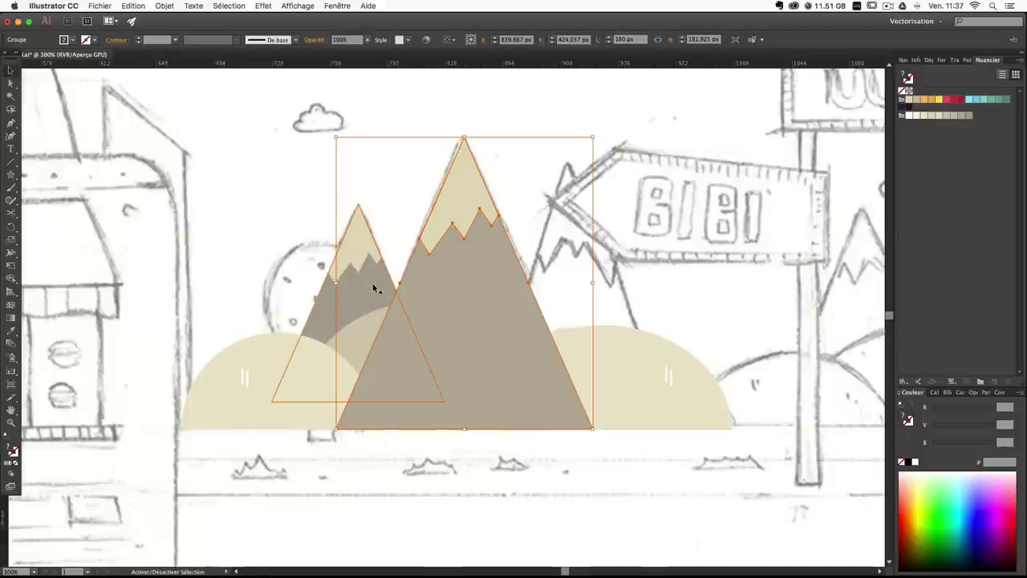
left_click(178, 6)
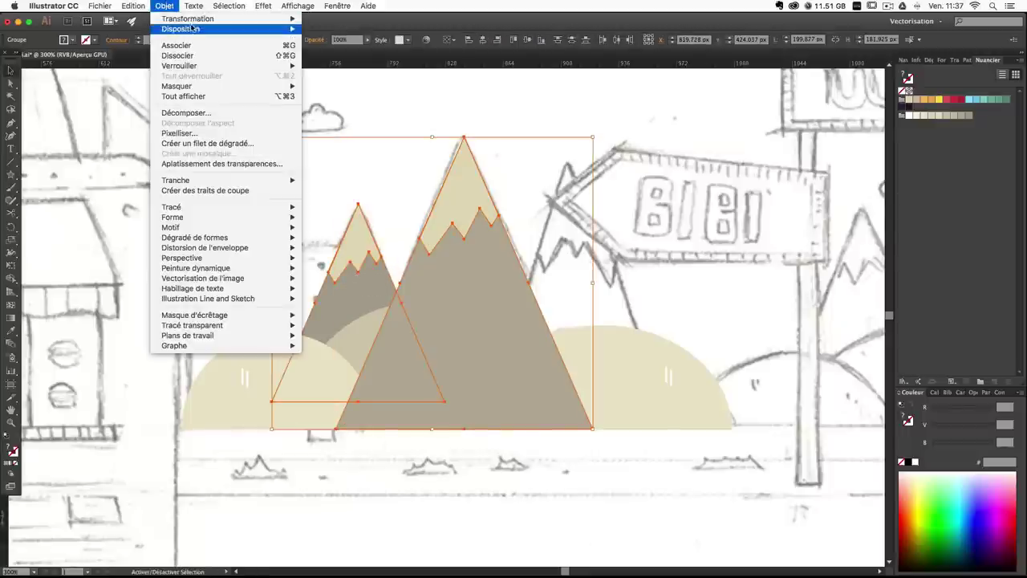
mouse_move(225, 29)
left_click(361, 61)
left_click(504, 484)
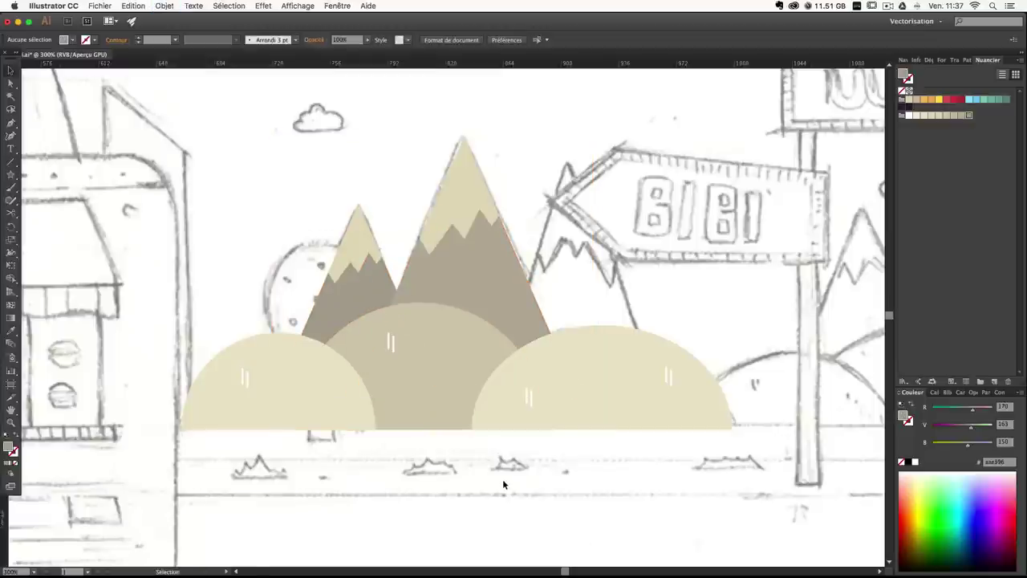
Duplicate the small mountain onto the third sketched peak beside the arrow sign and enlarge it to about 128 × 155 px.
scroll(601, 348, "down", 1)
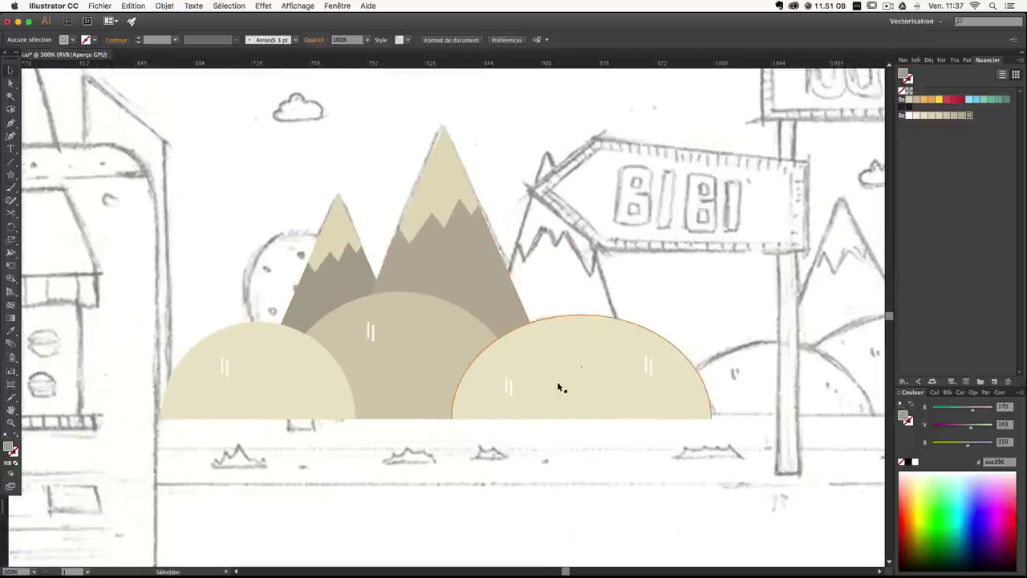
left_click_drag(332, 287, 538, 280)
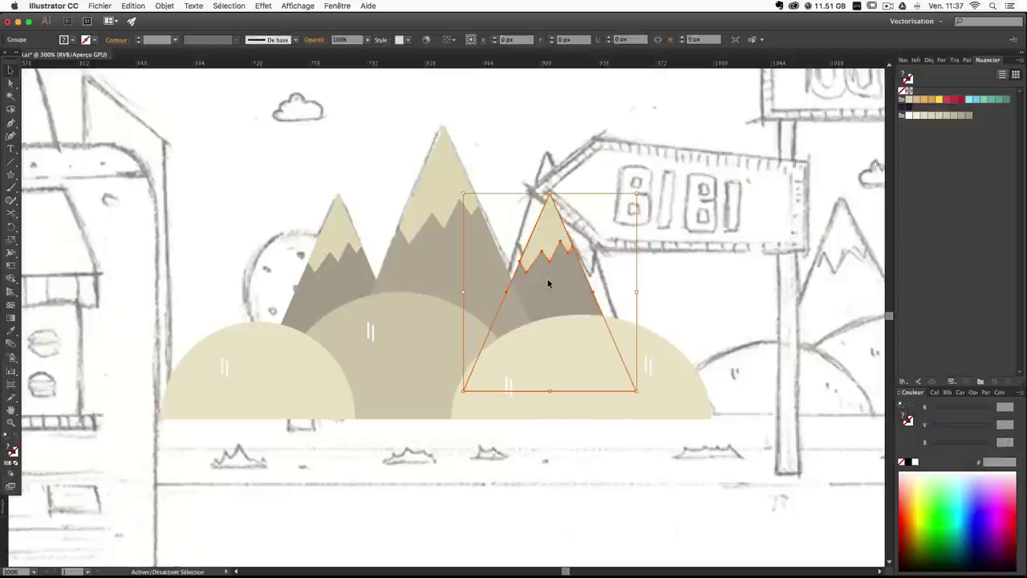
left_click_drag(635, 194, 666, 162)
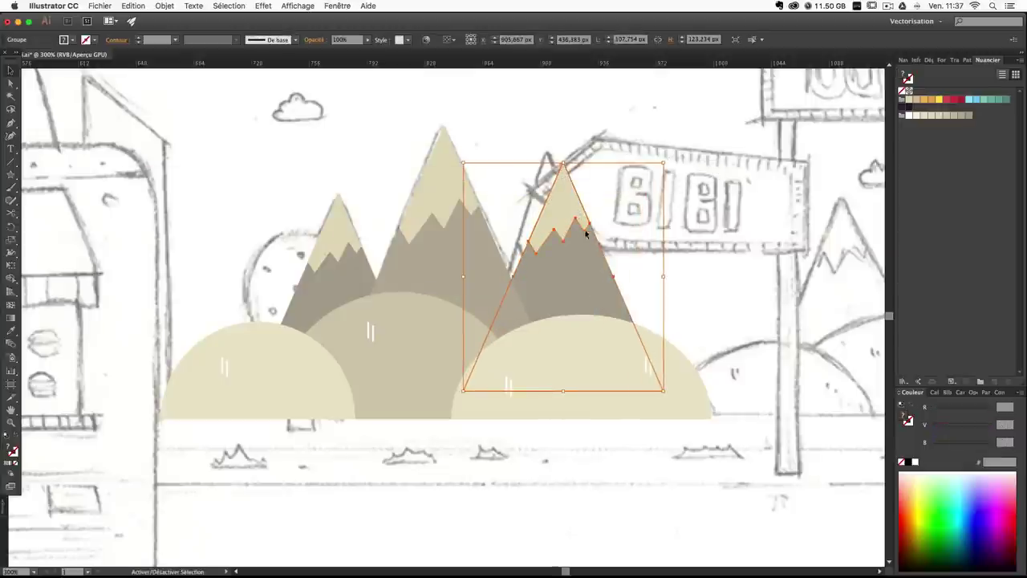
left_click_drag(565, 260, 548, 250)
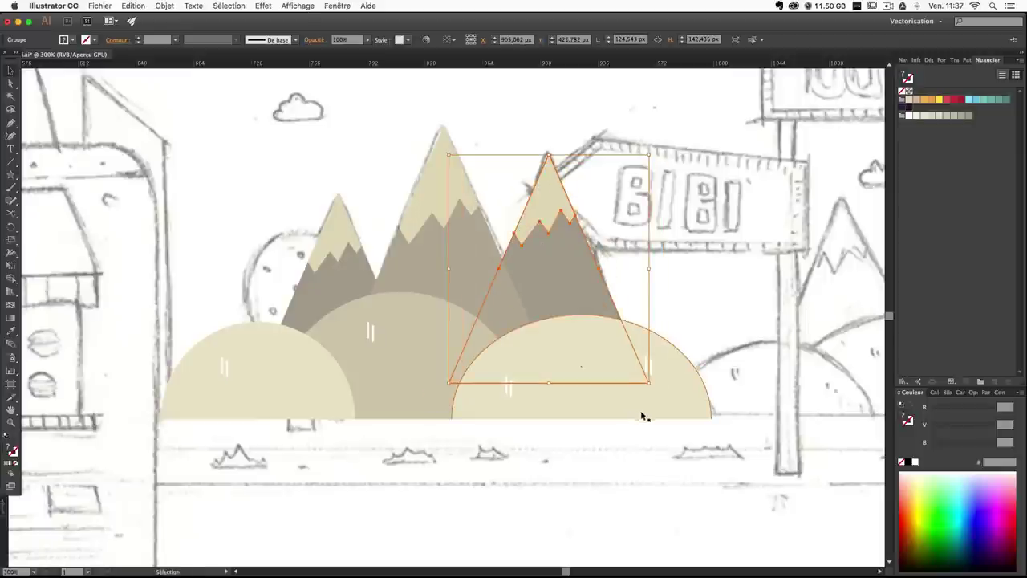
left_click_drag(649, 382, 654, 403)
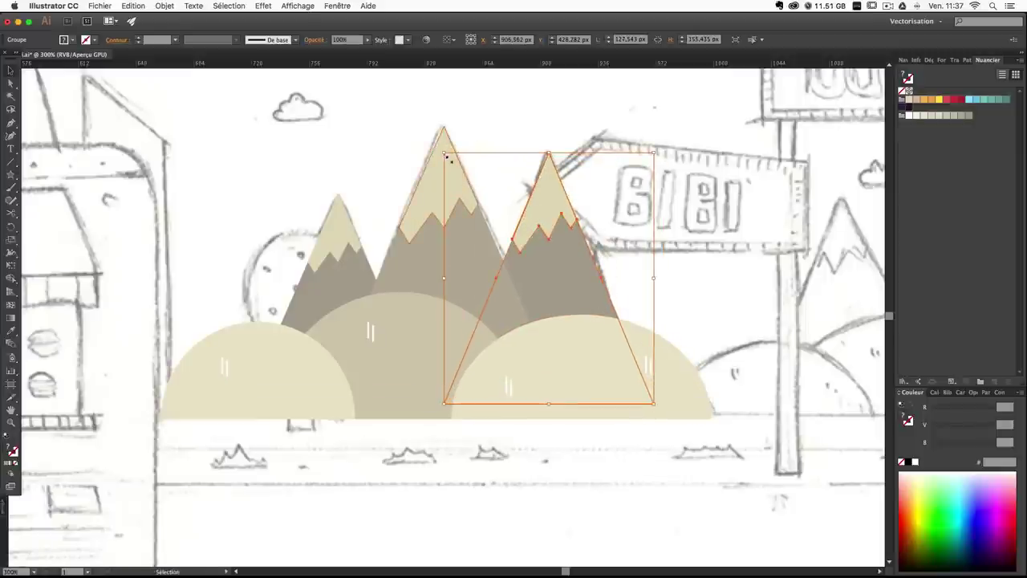
left_click(627, 505)
Show the layers and draw a dark circle about 85 px in diameter over the sketched tree's foliage.
scroll(447, 357, "down", 2)
scroll(447, 357, "right", 1)
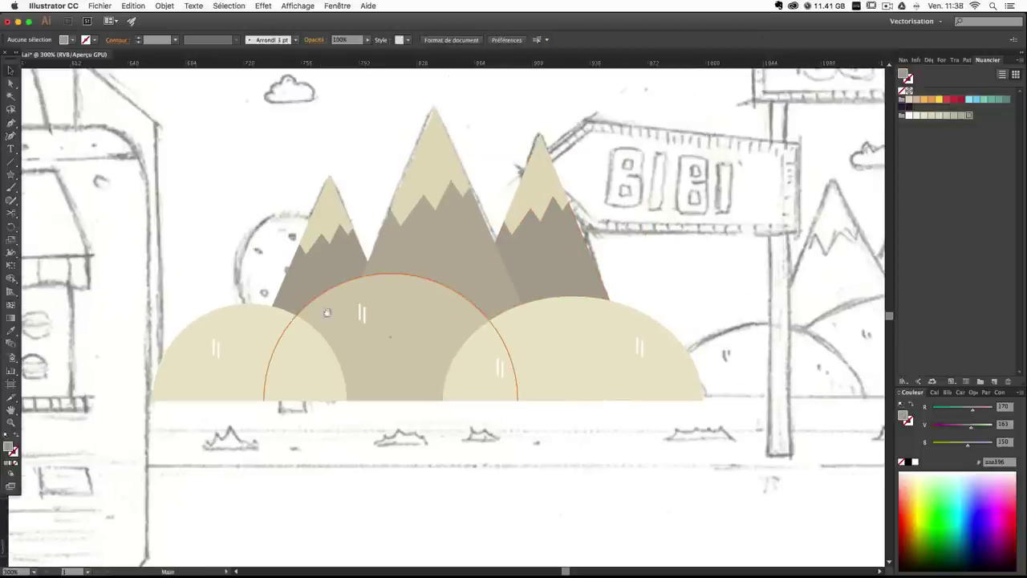
left_click_drag(327, 312, 421, 301)
left_click(936, 392)
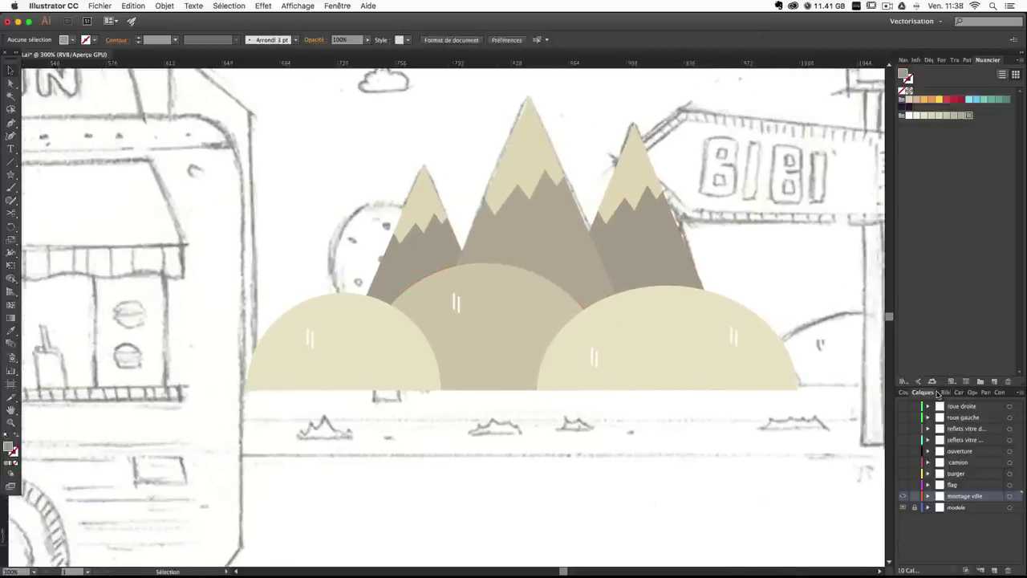
left_click(10, 175)
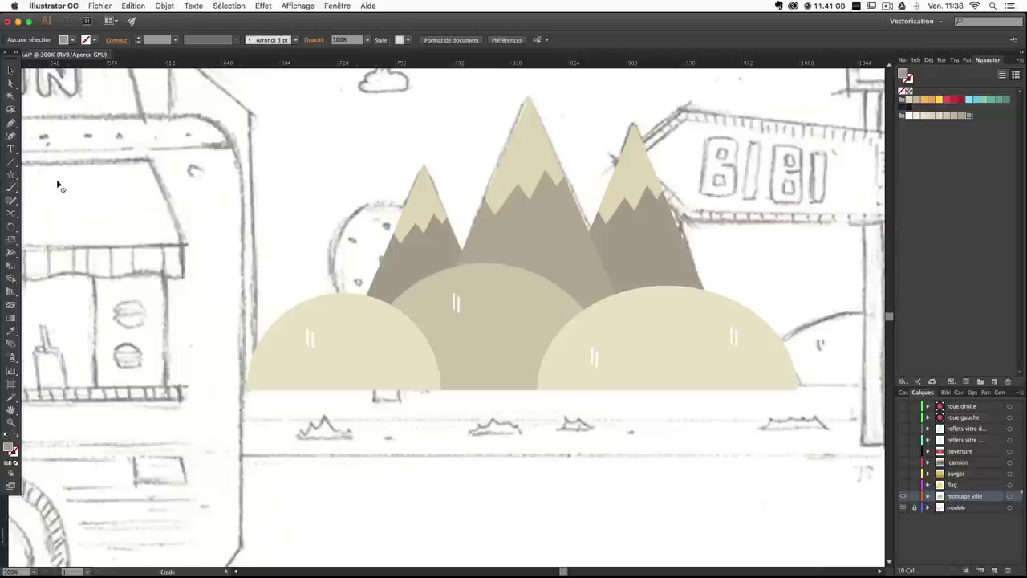
left_click_drag(10, 174, 58, 202)
left_click_drag(317, 197, 453, 321)
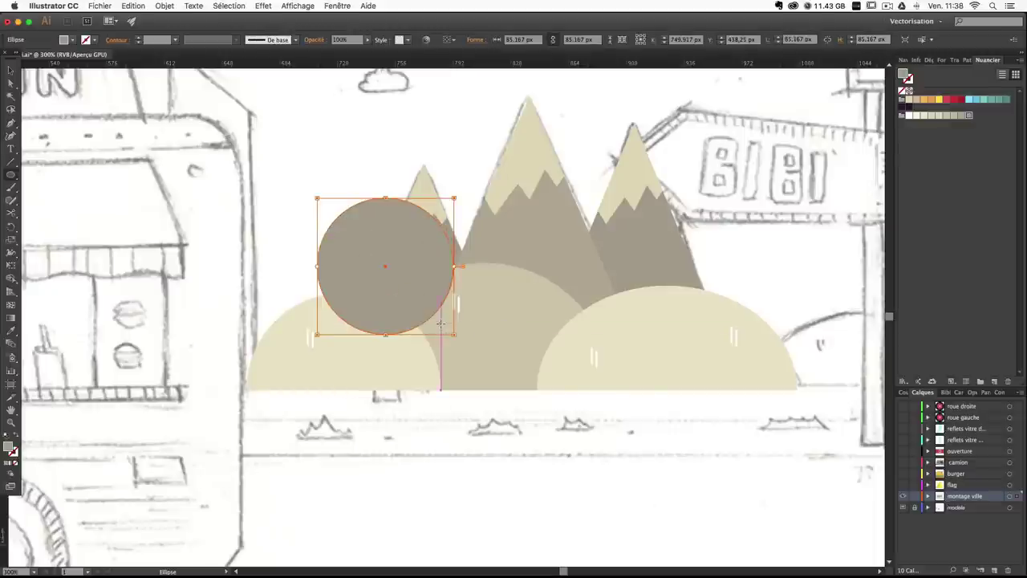
Nudge the foliage circle about 17 px to the left of where it was drawn, over the left hill.
key("Right")
key("Right")
key("Right")
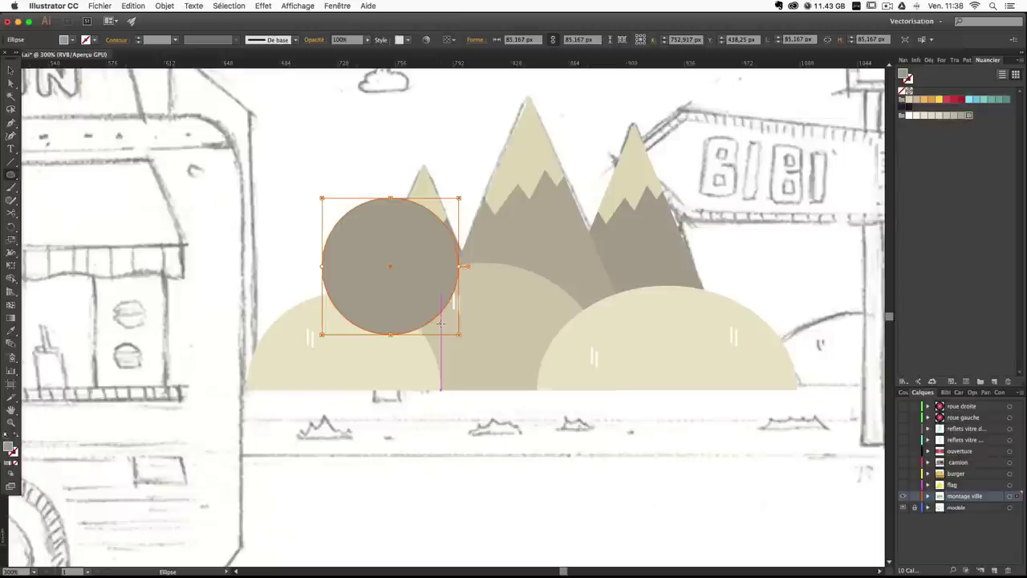
key("Left")
key("Left")
key("Left")
key("Left")
key("Left")
key("Left")
key("Left")
key("Left")
key("Left")
key("Left")
key("Left")
key("Left")
key("Left")
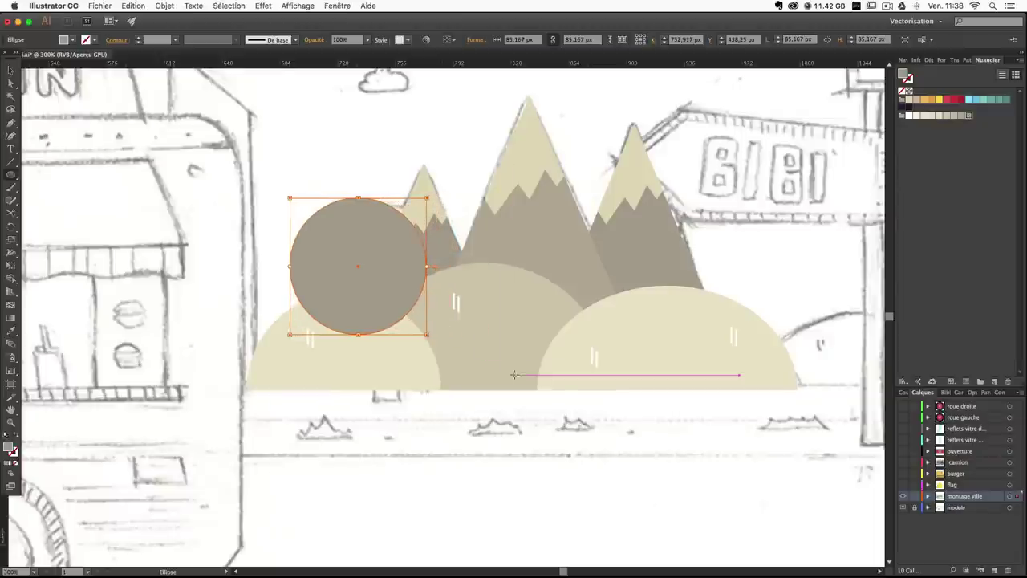
left_click(562, 454, "super")
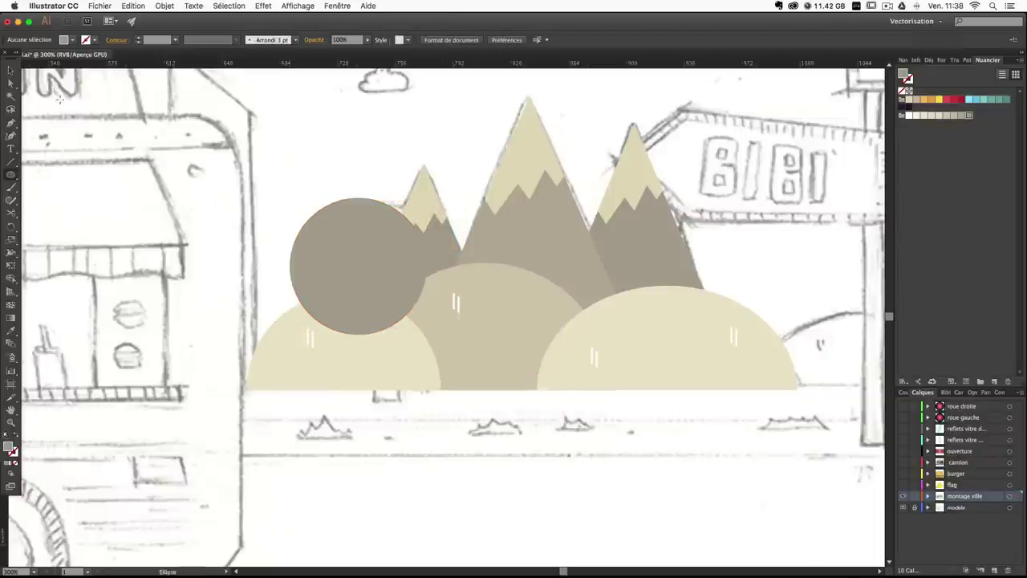
Shrink the foliage circle slightly in proportion and raise it a little above the left hill.
left_click(10, 70)
left_click(417, 286)
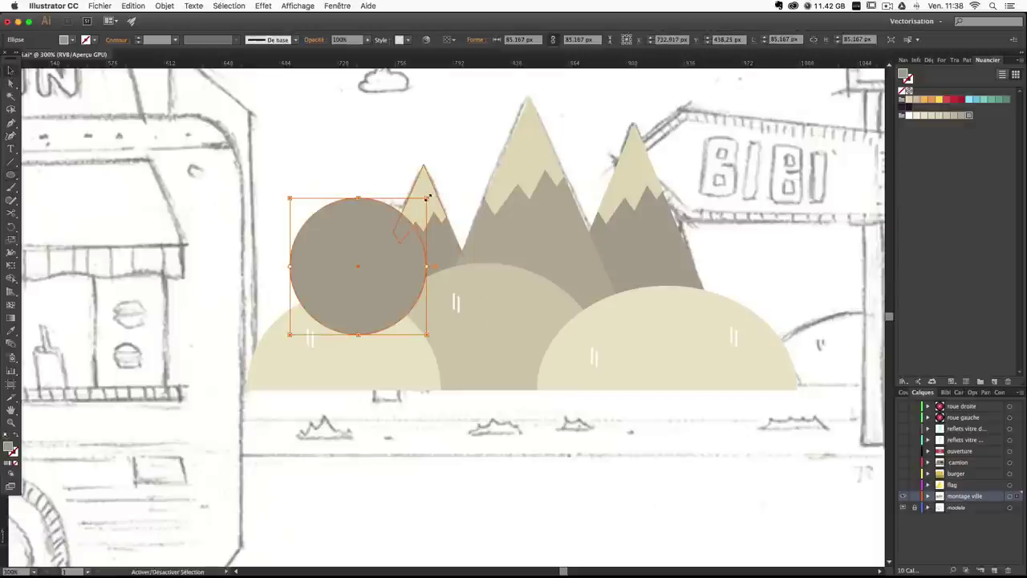
left_click_drag(428, 197, 410, 206)
mouse_move(367, 261)
left_mouse_down()
mouse_move(377, 248)
mouse_move(354, 251)
mouse_move(367, 250)
left_mouse_up()
left_click(421, 494)
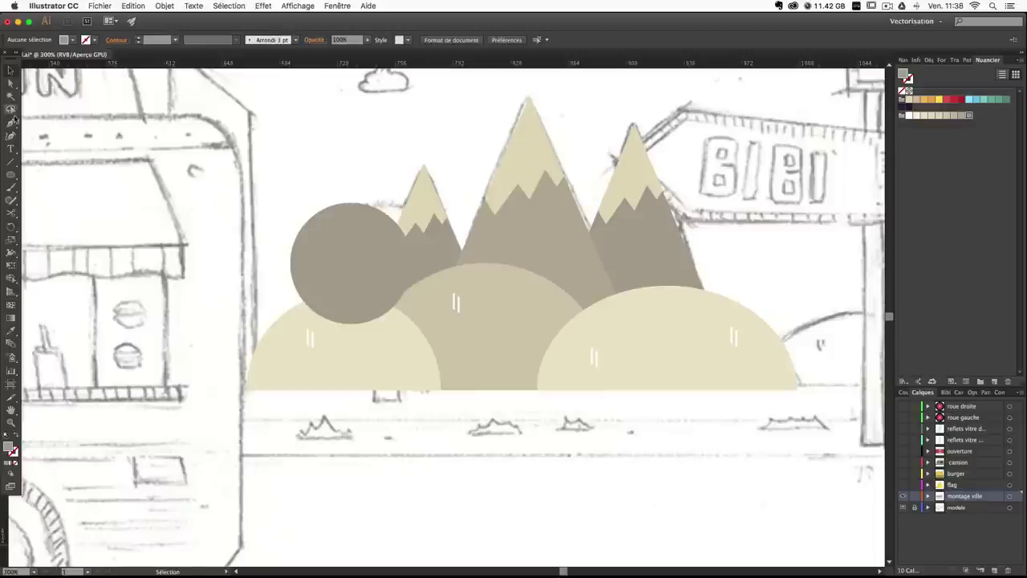
Trace the sketched tree's tapered trunk with the Pen tool, about 17 × 60 px, and move it under the foliage circle.
left_click(11, 176)
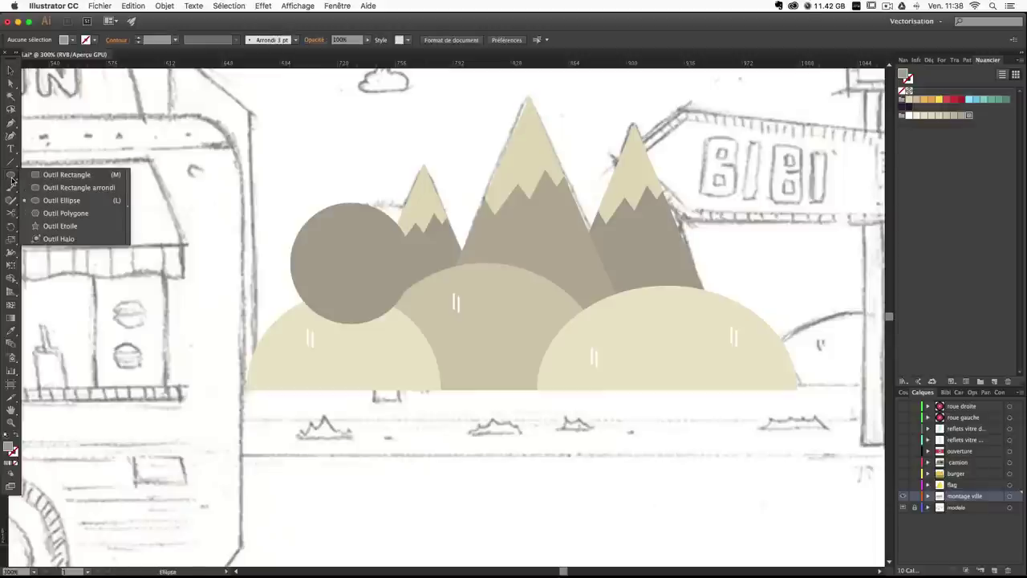
left_click(66, 175)
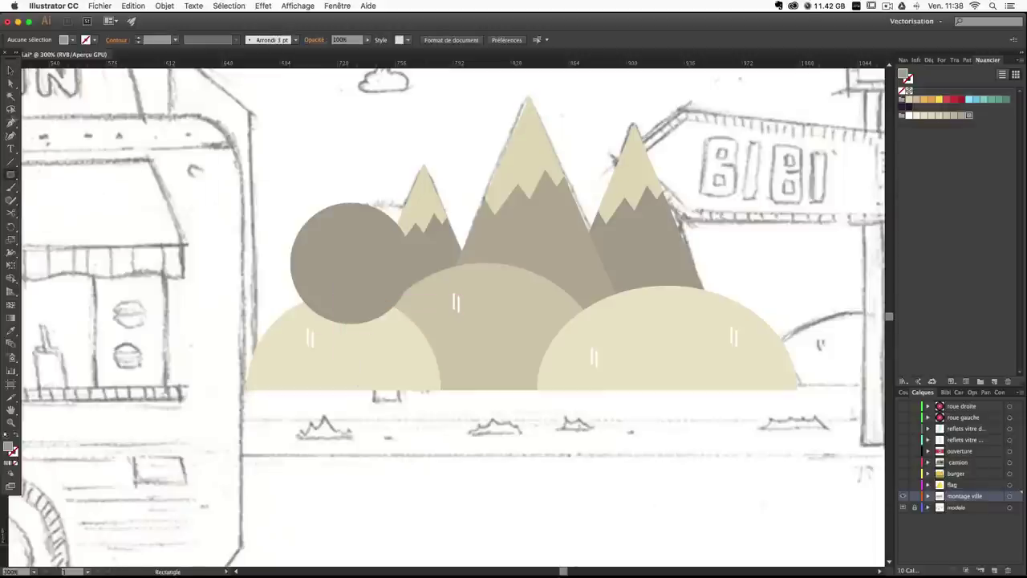
key("p")
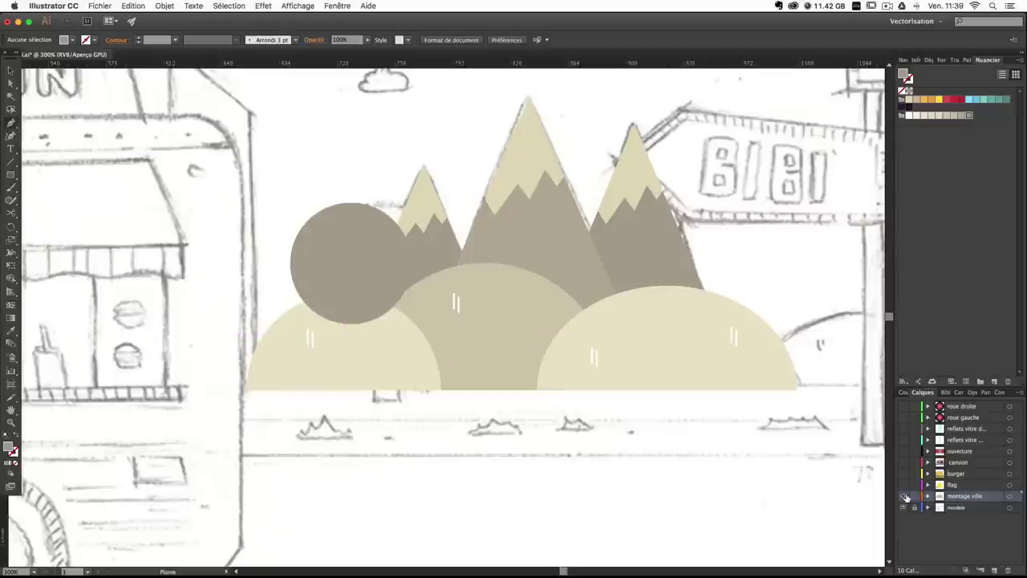
left_click(351, 257)
left_click(350, 399)
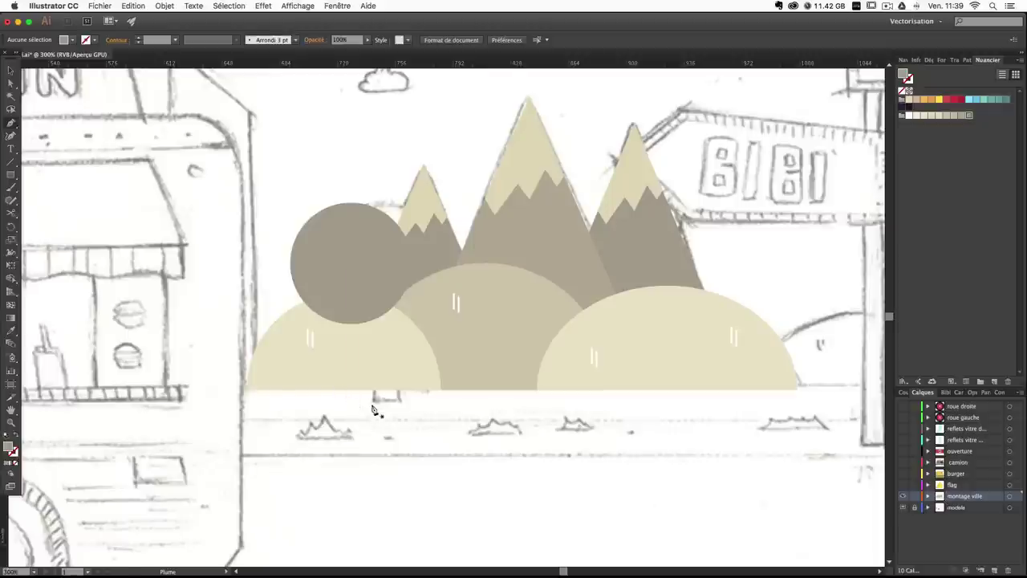
left_click(902, 497)
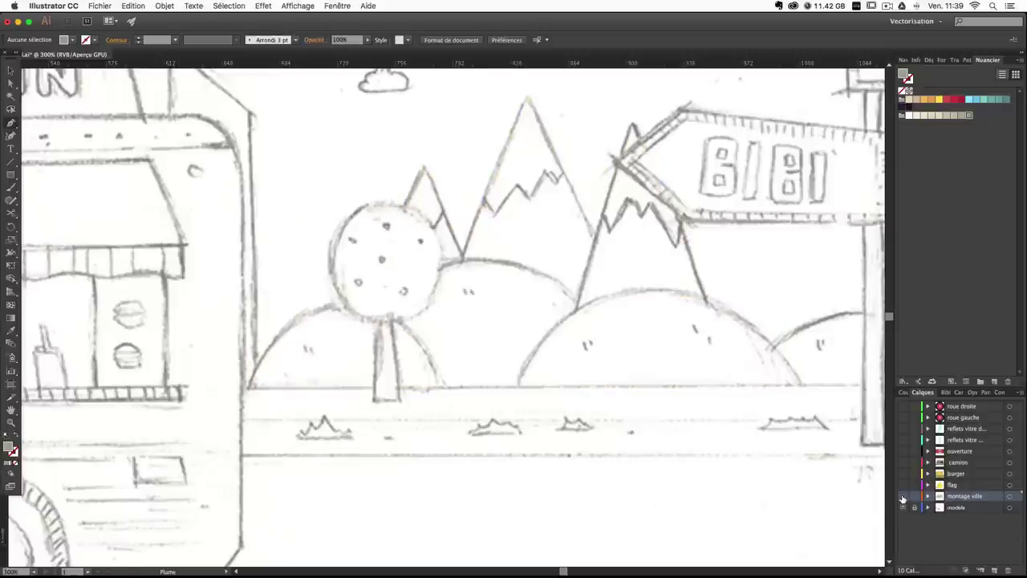
left_click(903, 497)
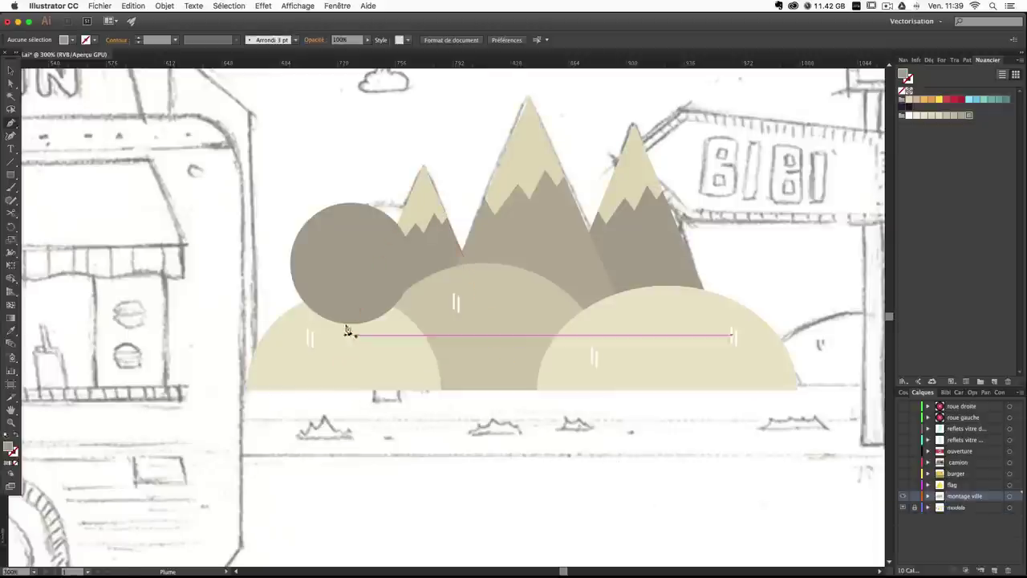
left_click(374, 400)
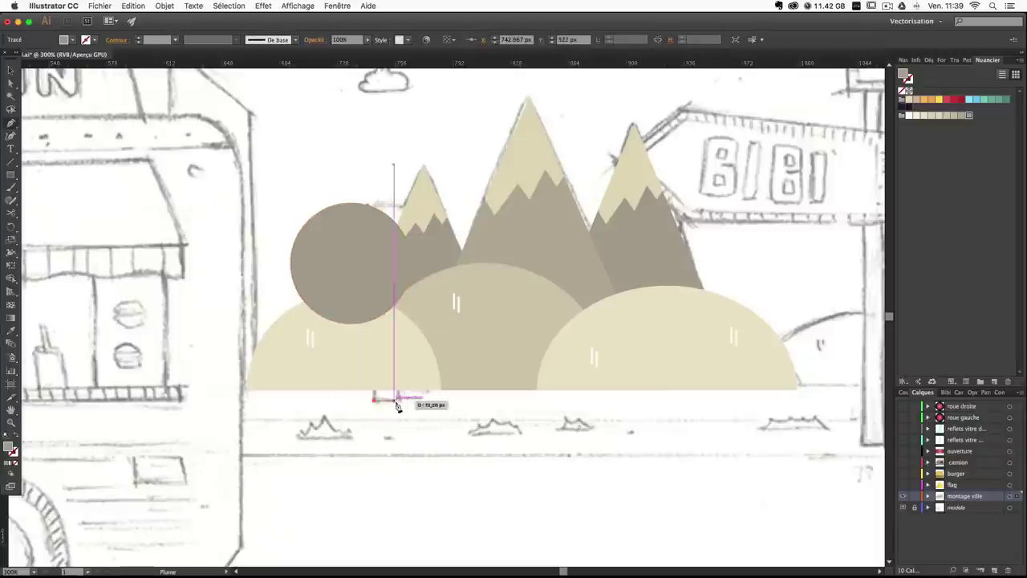
left_click(401, 400)
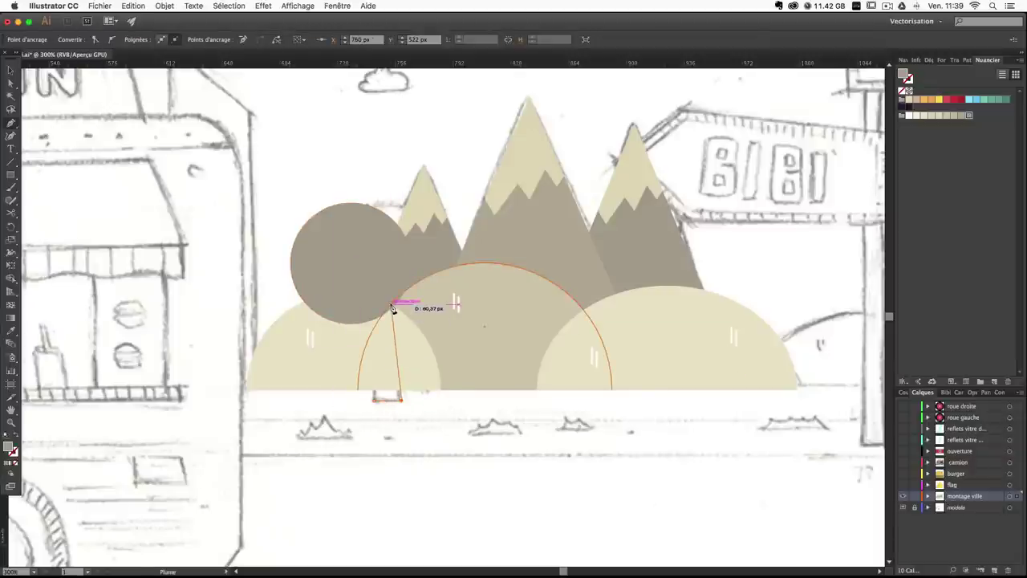
left_click(391, 305)
left_click(380, 304)
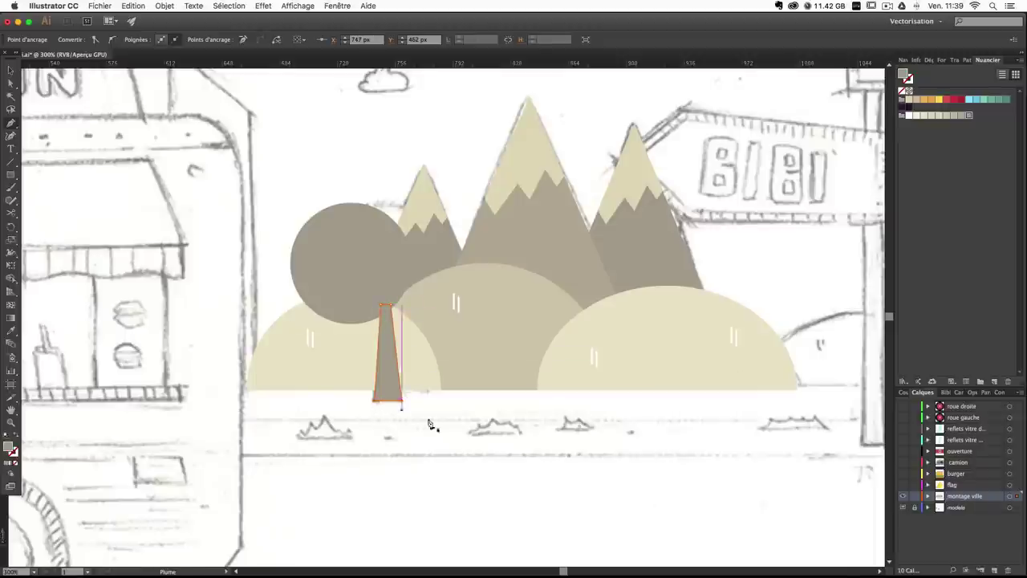
left_click(488, 441, "ctrl")
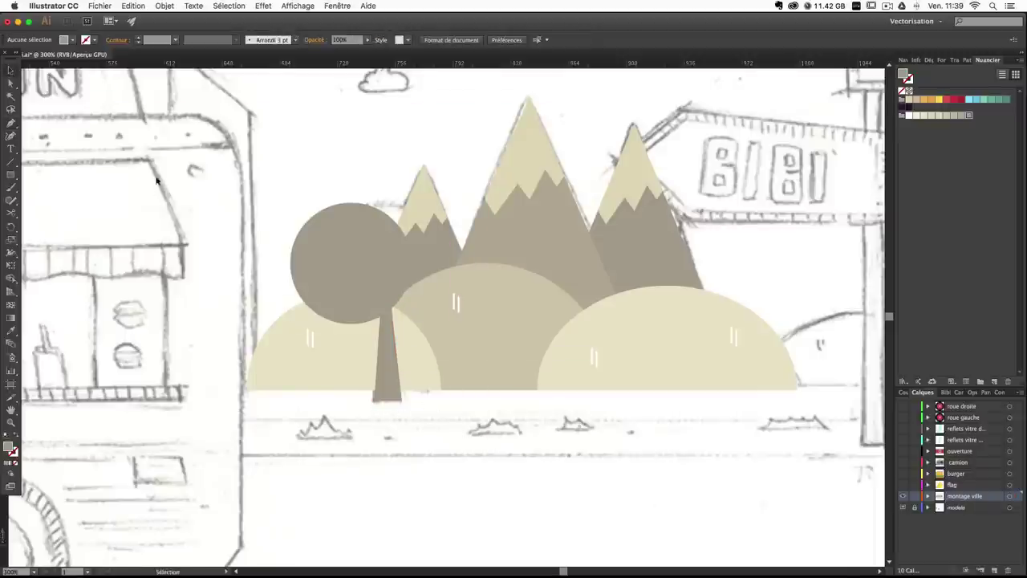
left_click(356, 350)
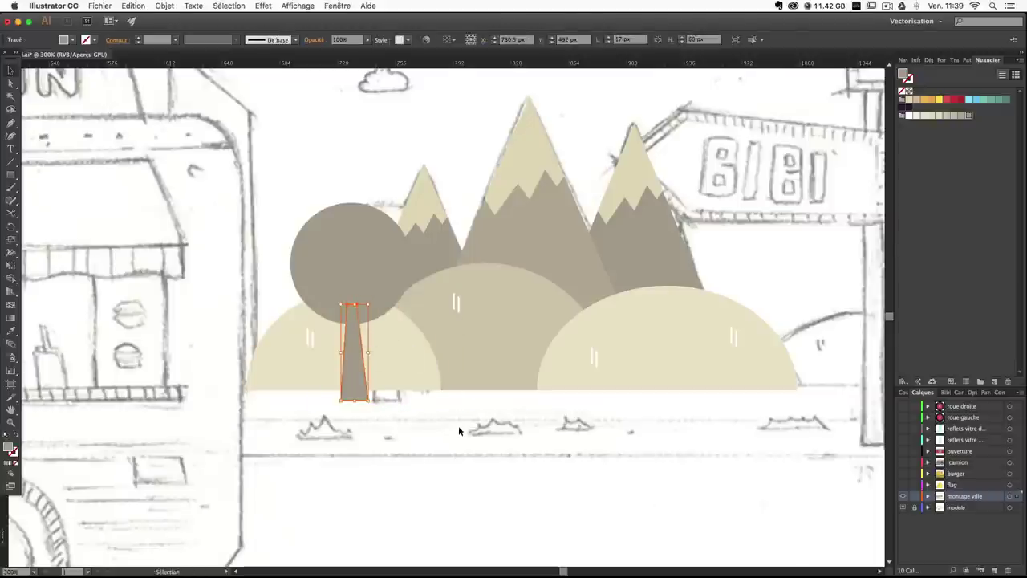
Nudge the foliage circle about 2 px and the trunk 1 px to the right to line them up.
left_click(459, 431)
left_click(404, 303)
left_click(387, 298)
key("Right")
key("Right")
left_click(358, 352)
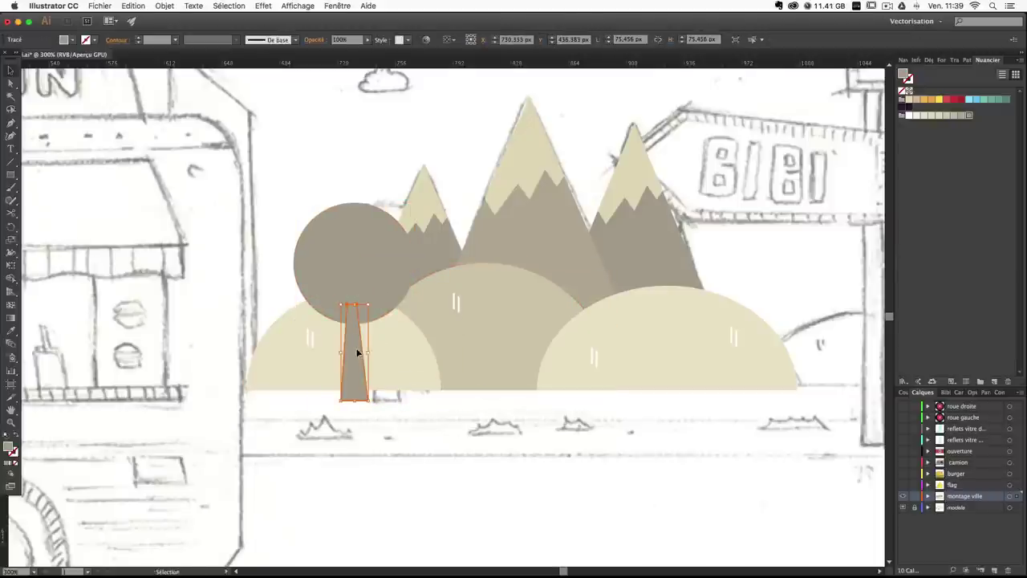
left_click(364, 274)
left_click(454, 462)
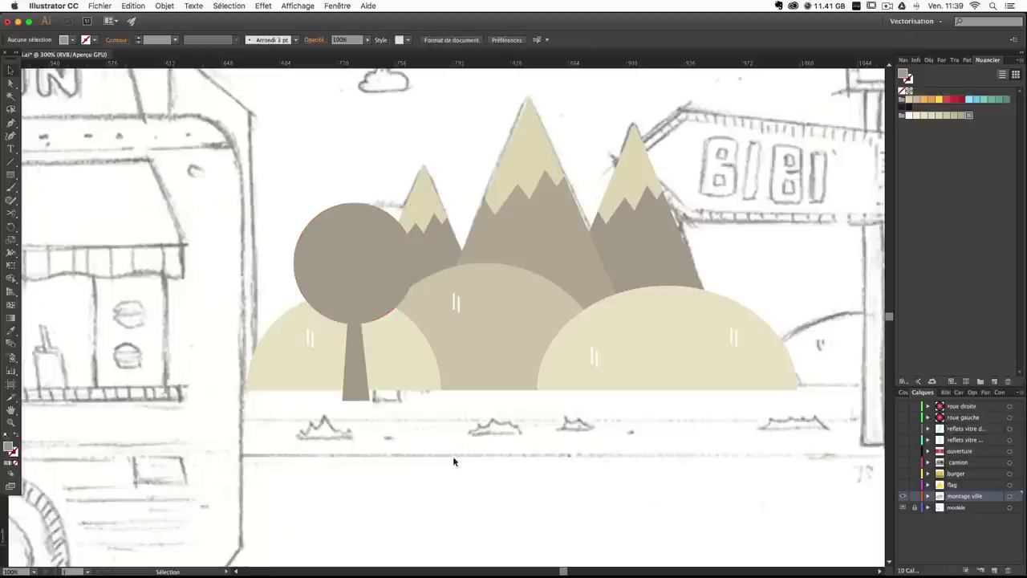
Scale the trunk and foliage circle together down to about 69 × 114 px and nudge the tree left over the left hill.
left_click(351, 366)
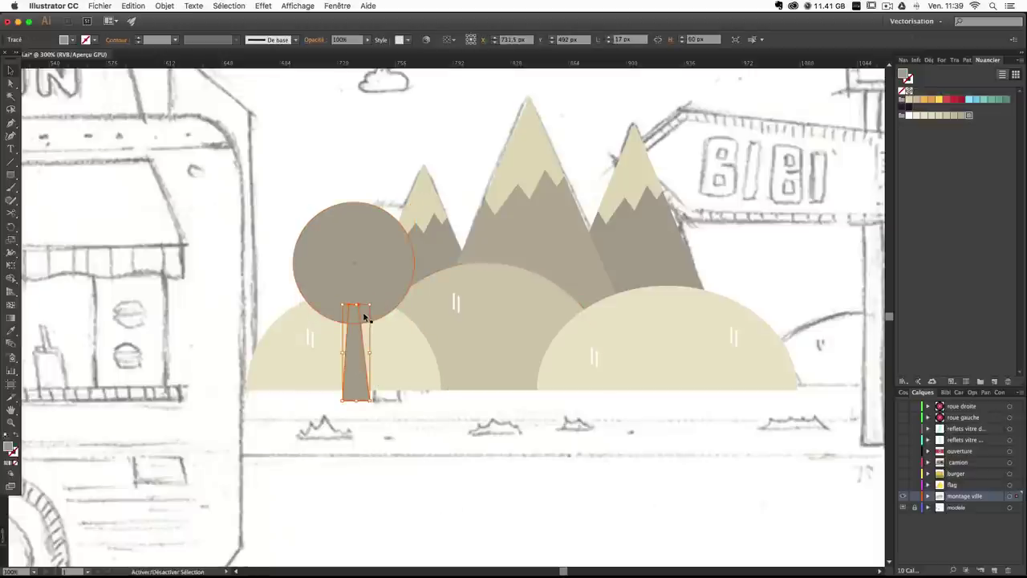
left_click(388, 267, "shift")
left_click_drag(411, 202, 405, 218)
key("Left")
key("Left")
key("Left")
key("Left")
key("Left")
key("Left")
key("Left")
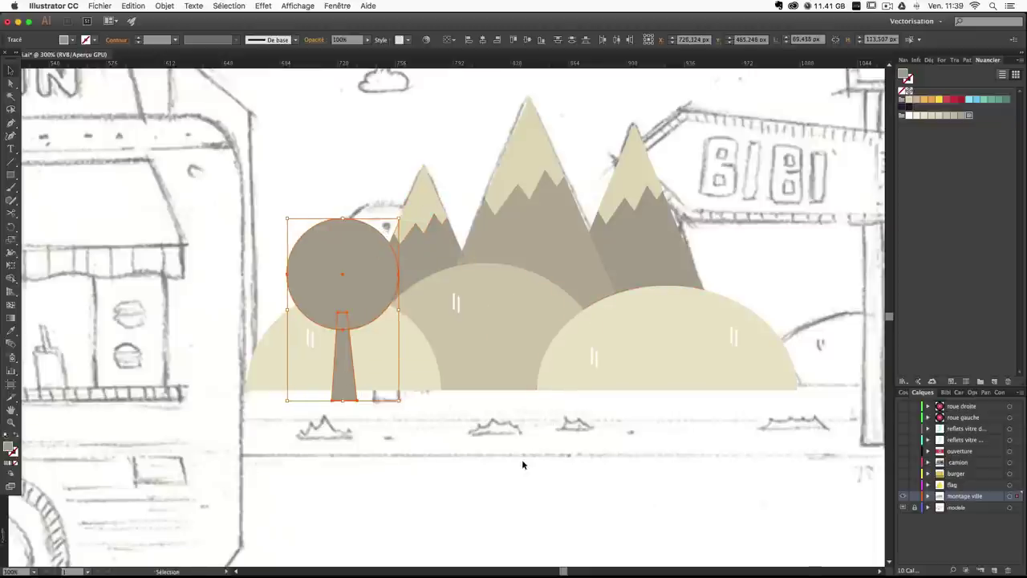
left_click(508, 486)
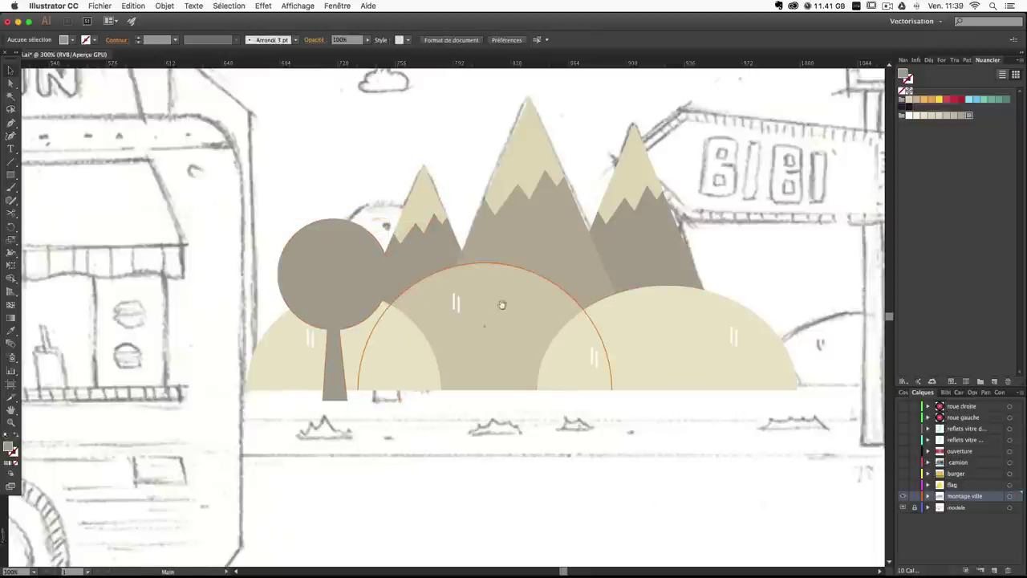
Draw a 5.5 px circle in the upper left of the tree's foliage and fill it with a lighter beige swatch.
left_click_drag(495, 455, 514, 449)
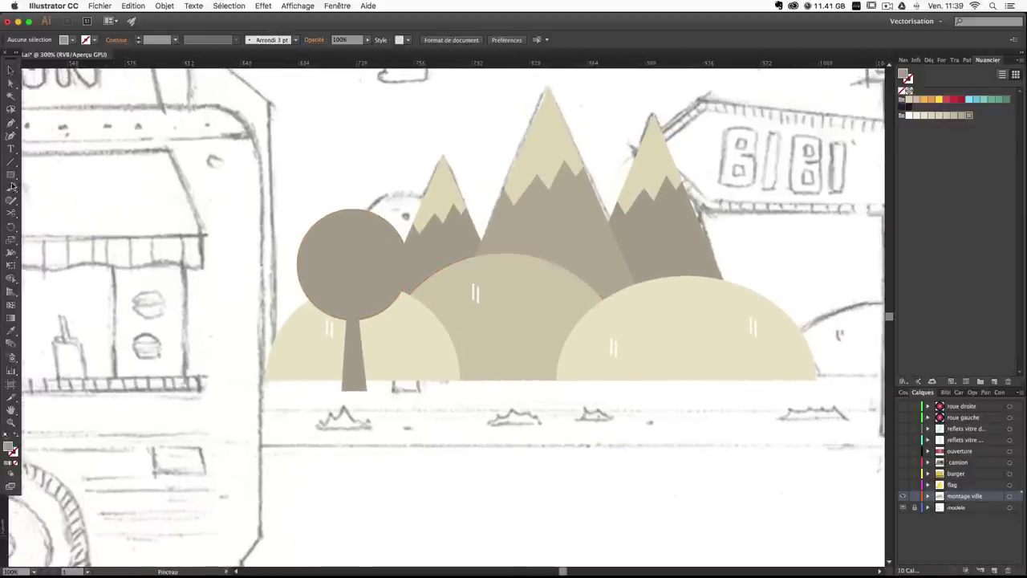
left_click_drag(11, 175, 37, 198)
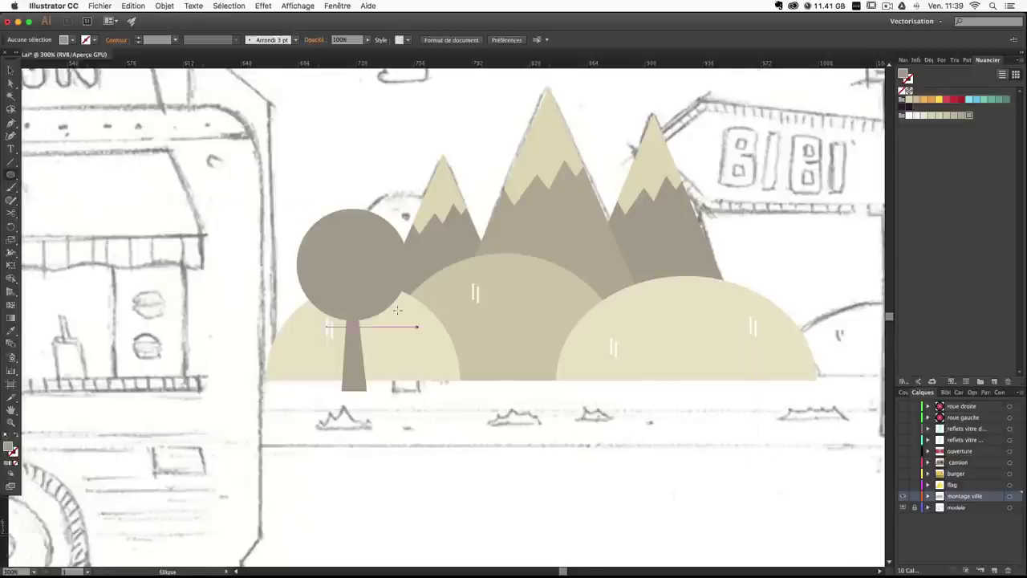
left_click_drag(326, 236, 317, 244)
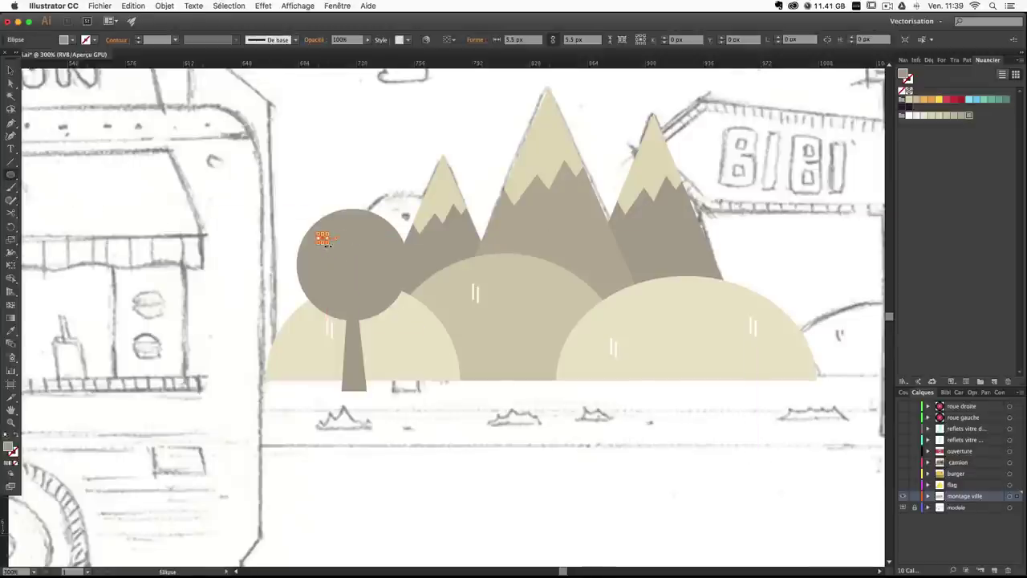
left_click(16, 71)
left_click(329, 153)
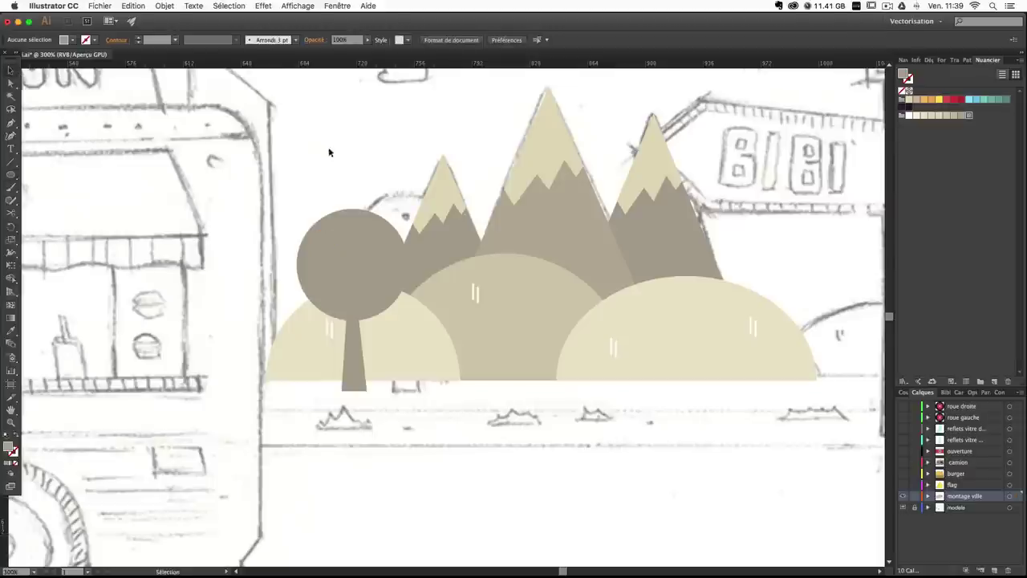
left_click(329, 244)
left_click(322, 238)
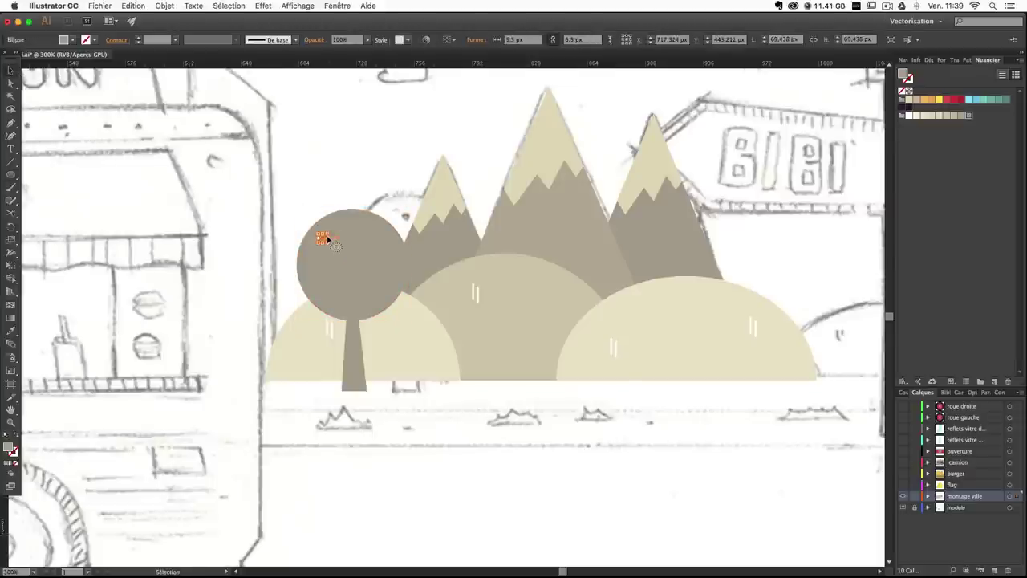
left_click(950, 117)
left_click(366, 144)
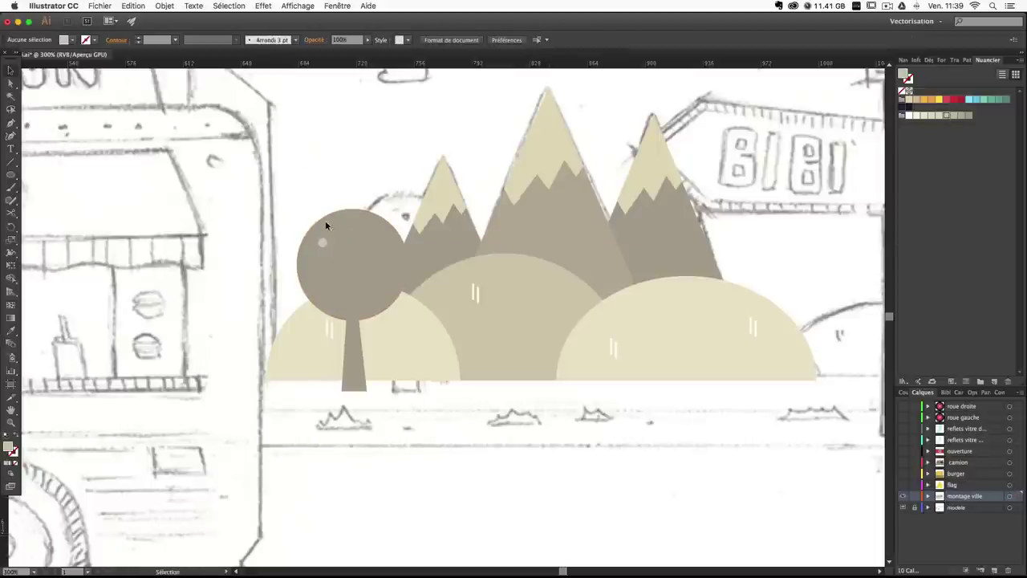
Duplicate the light dot across the foliage to make six scattered spots.
left_click_drag(321, 238, 354, 265)
left_click(477, 491)
left_click(410, 403)
left_click(551, 518)
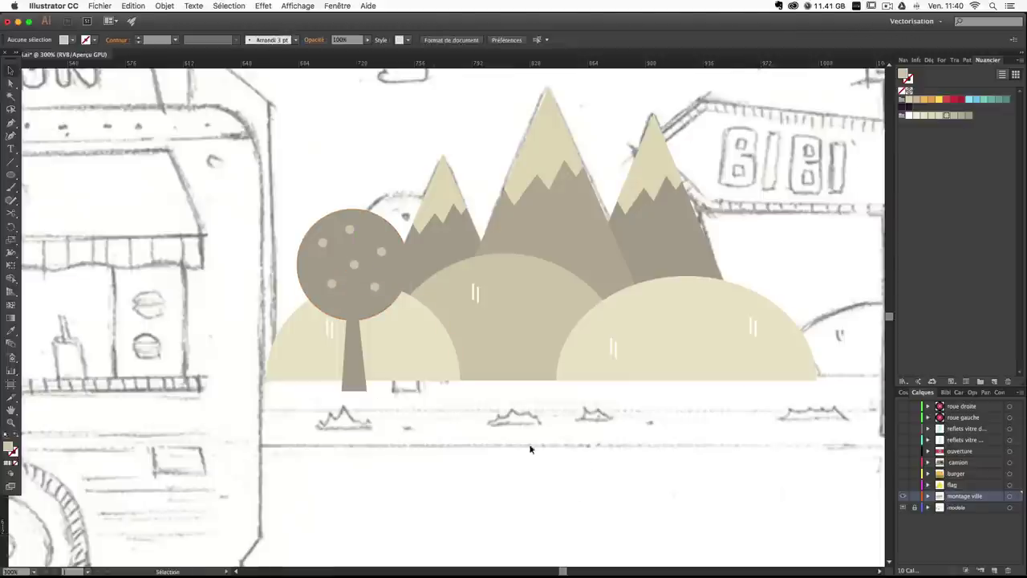
Select all six foliage dots and nudge them 2 px to the right and 2 px down.
left_click(340, 301)
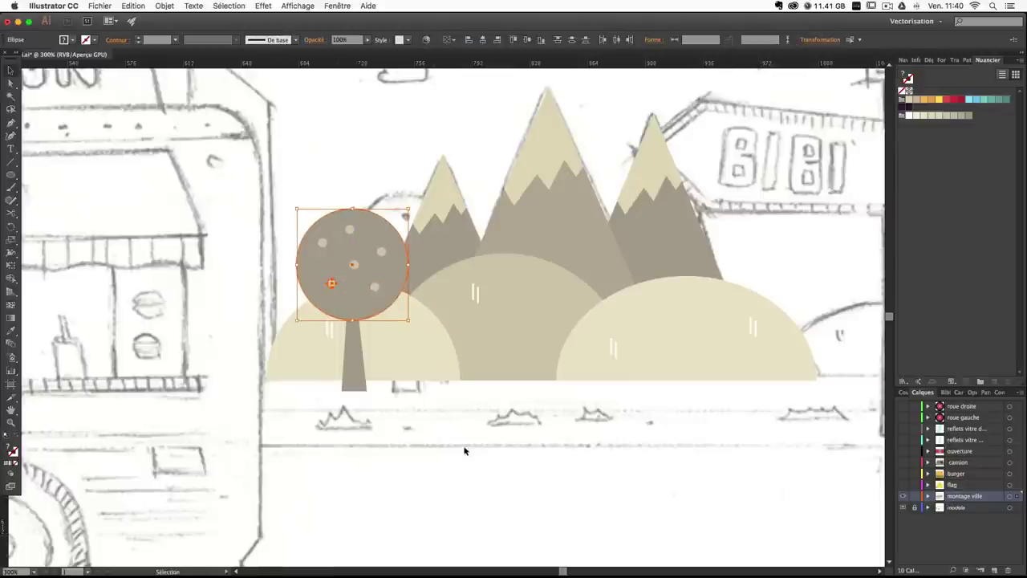
left_click(463, 447)
left_click(381, 291)
left_click(375, 287)
left_click(332, 283, "shift")
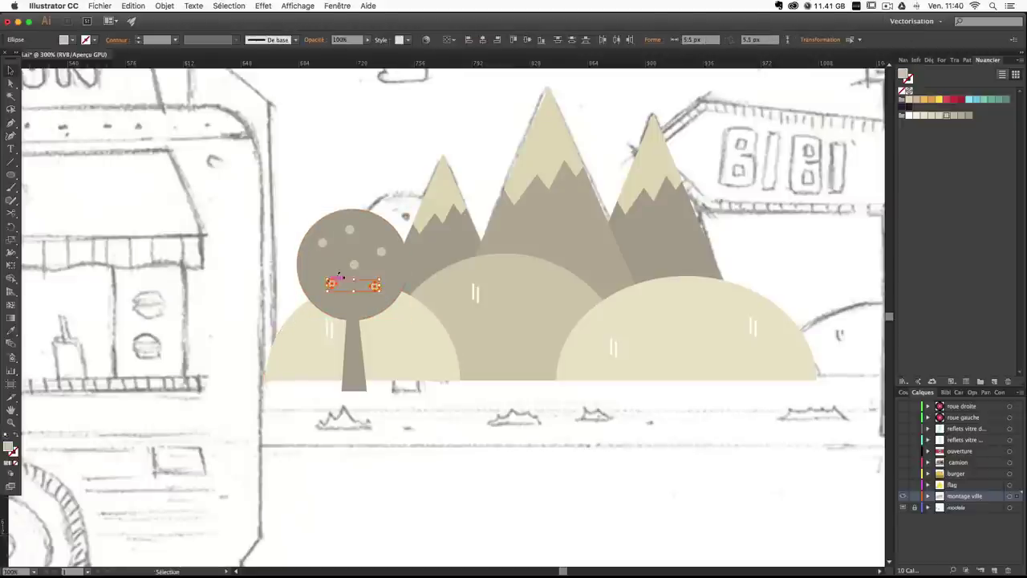
left_click(354, 264, "shift")
left_click(381, 252, "shift")
left_click(350, 230, "shift")
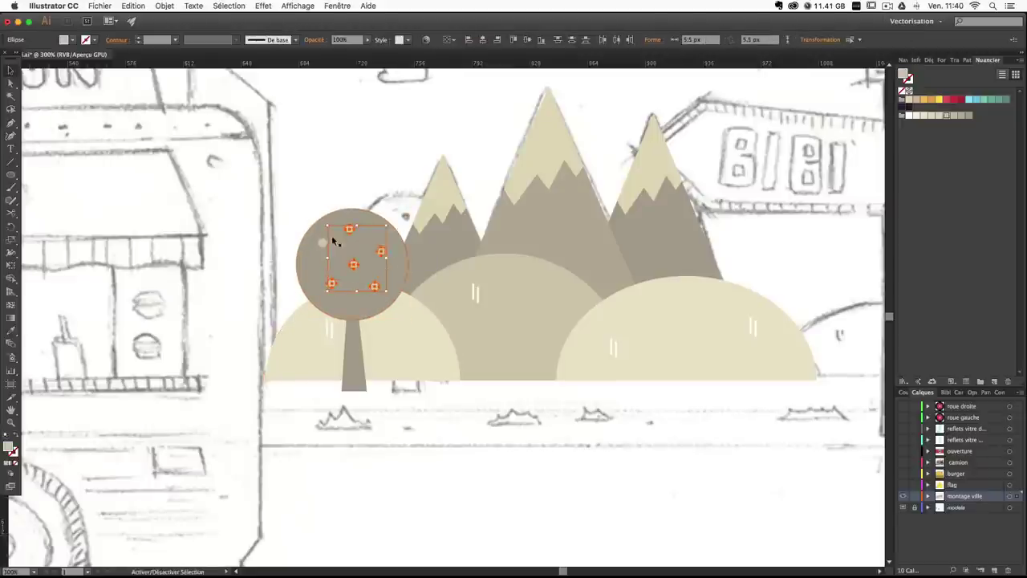
left_click(323, 242, "shift")
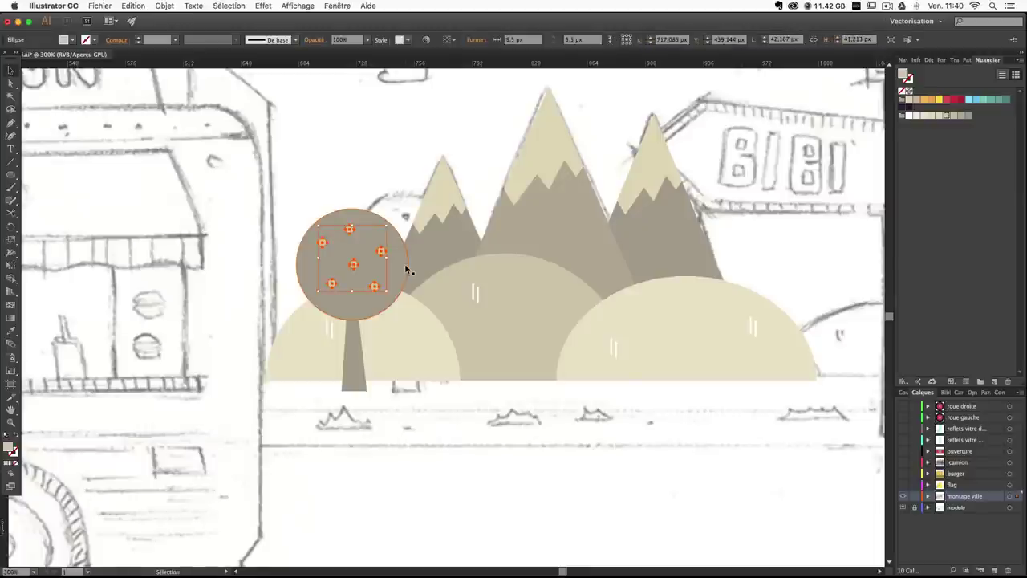
key("Right")
key("Right")
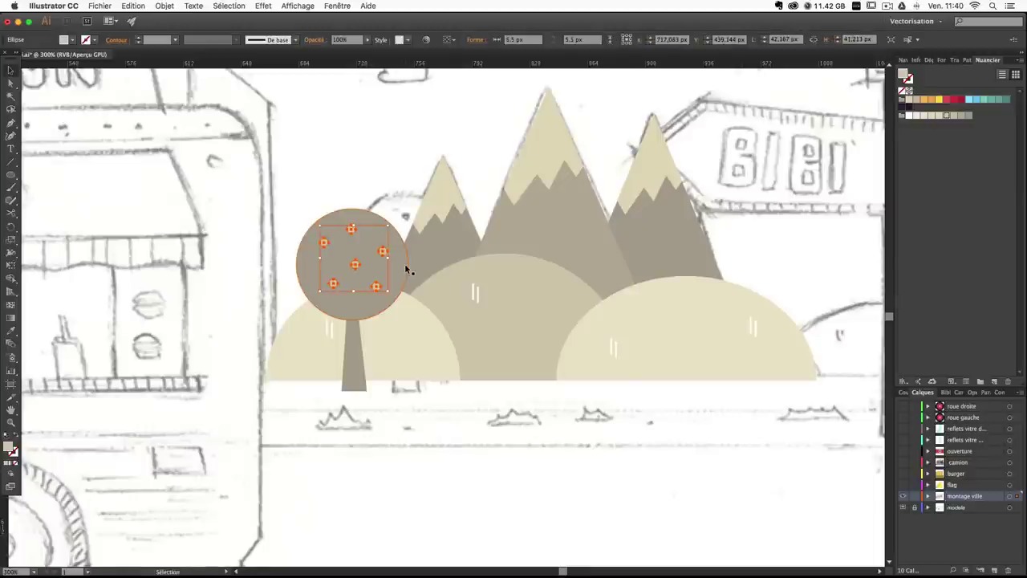
key("Down")
key("Down")
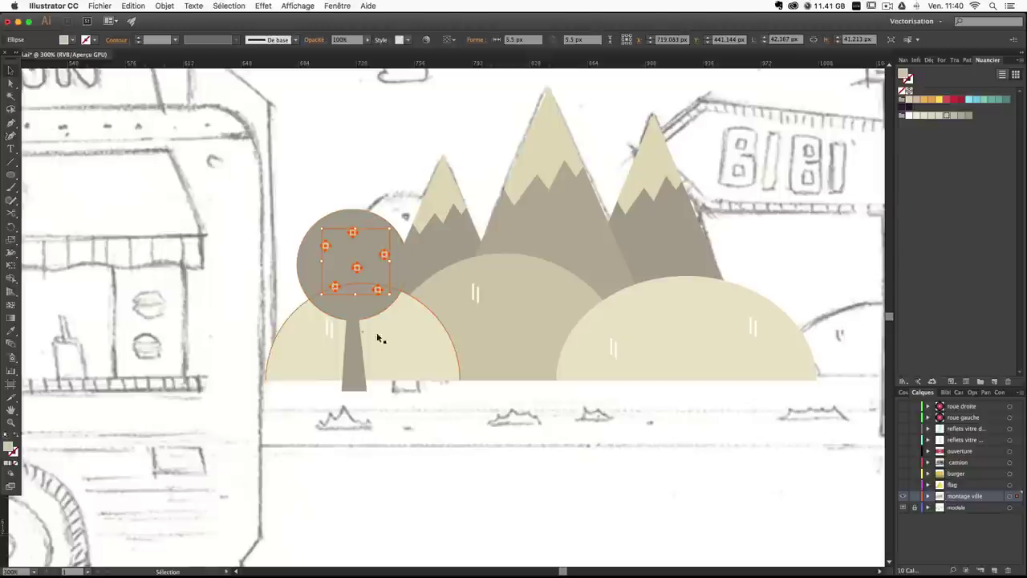
Group the six dots, the trunk and the foliage circle as one tree.
left_click(360, 371, "shift")
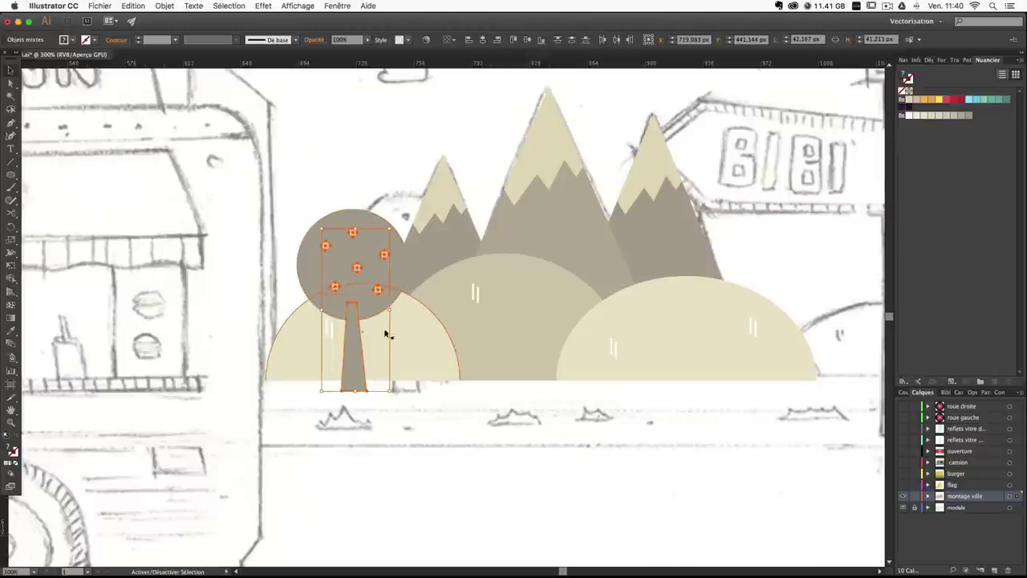
left_click(399, 273, "shift")
key("ctrl+g")
key("v")
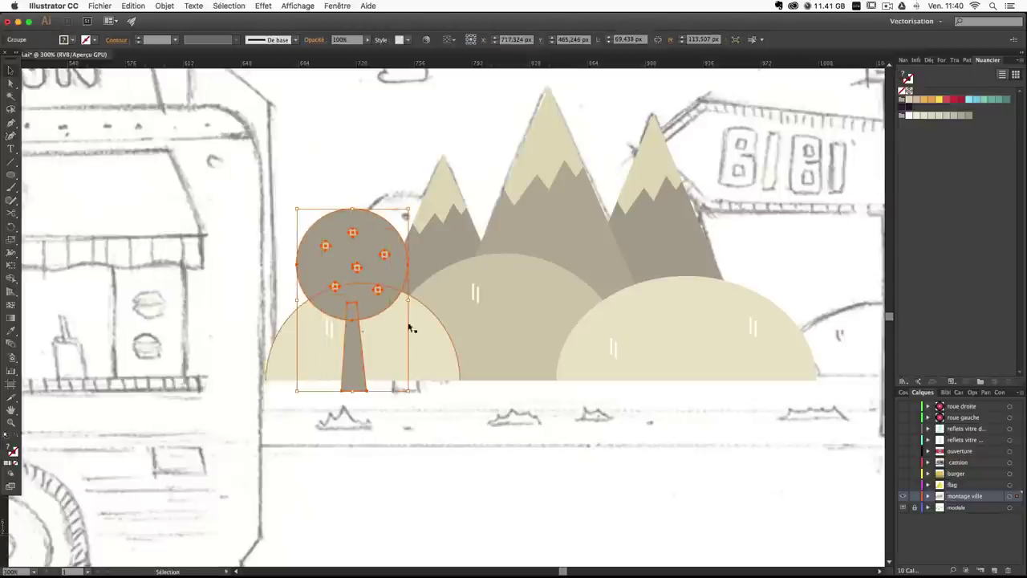
left_click(482, 509)
Ungroup the tree into its separate parts.
left_click(354, 373)
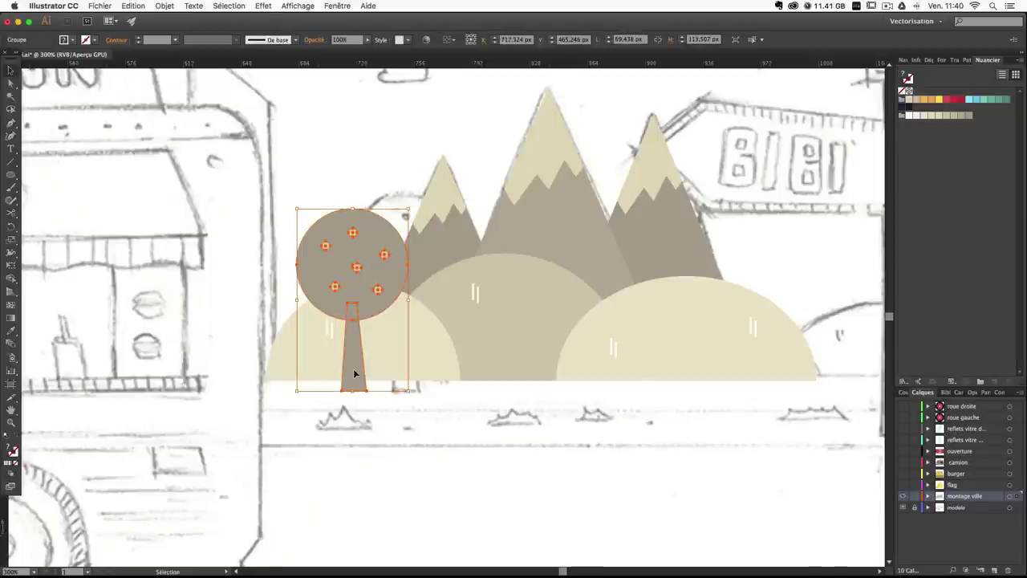
key("super+shift+g")
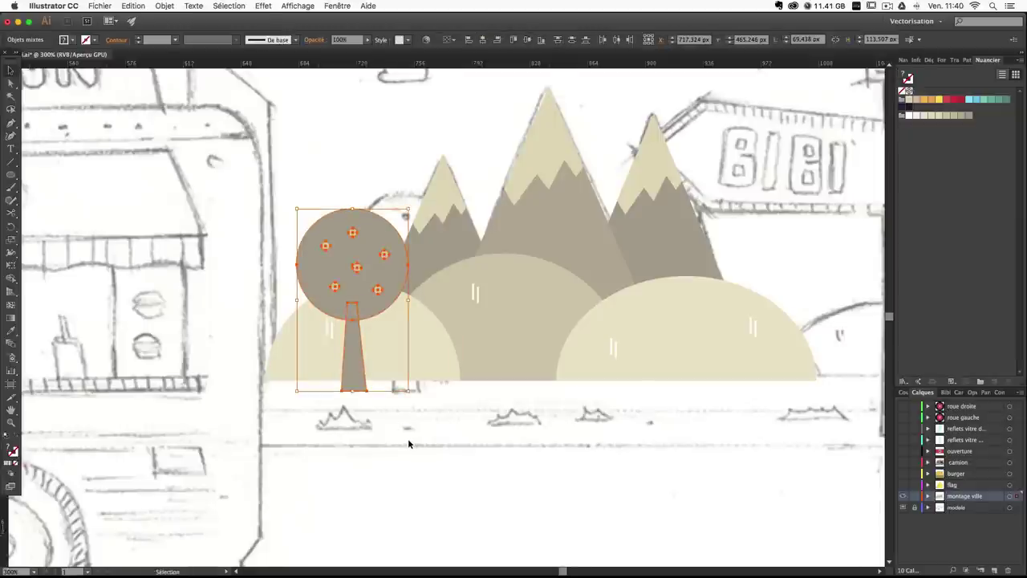
key("super+shift+g")
left_click(437, 476)
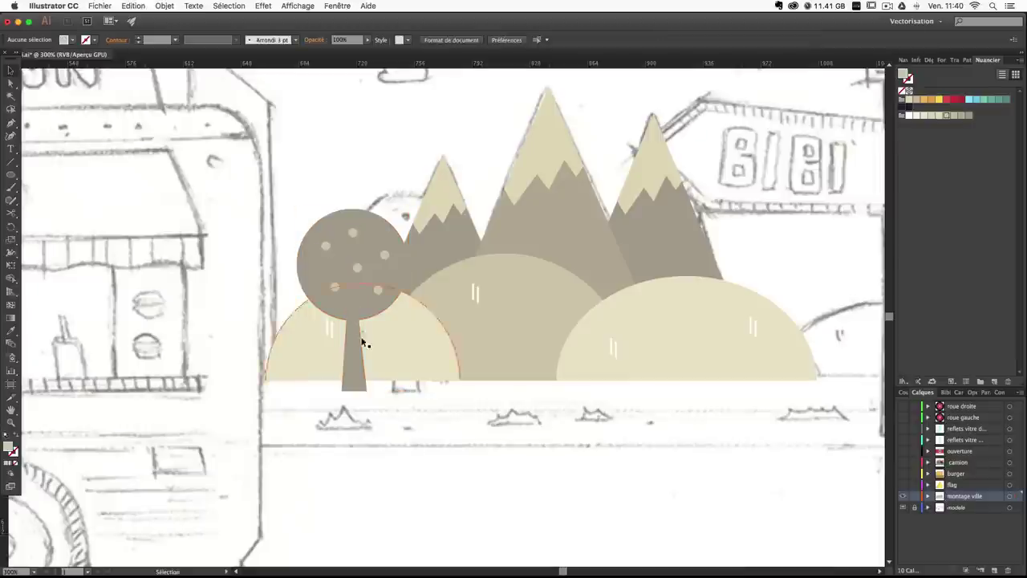
Select the six foliage dots and regroup them with the trunk and foliage circle as a single tree.
left_click(349, 321)
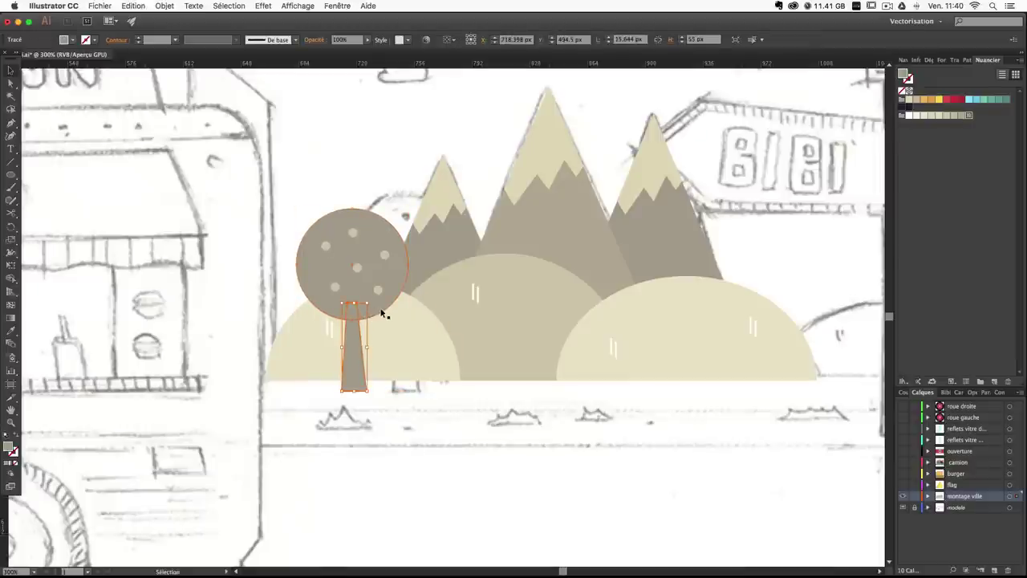
left_click(381, 312)
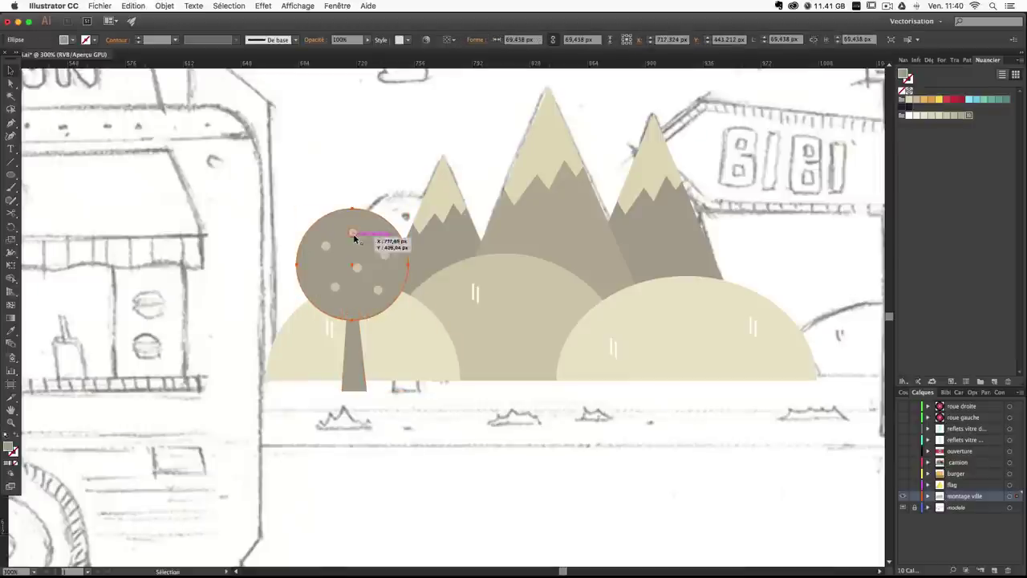
left_click(353, 235, "shift")
left_click(358, 268, "shift")
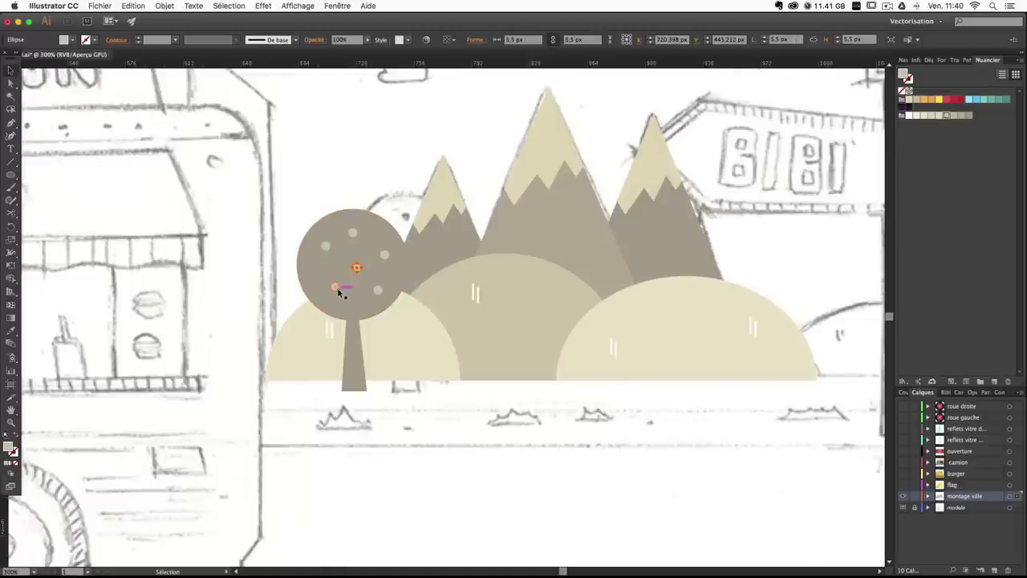
left_click(336, 286, "shift")
left_click(326, 246, "shift")
left_click(352, 232, "shift")
left_click(385, 254, "shift")
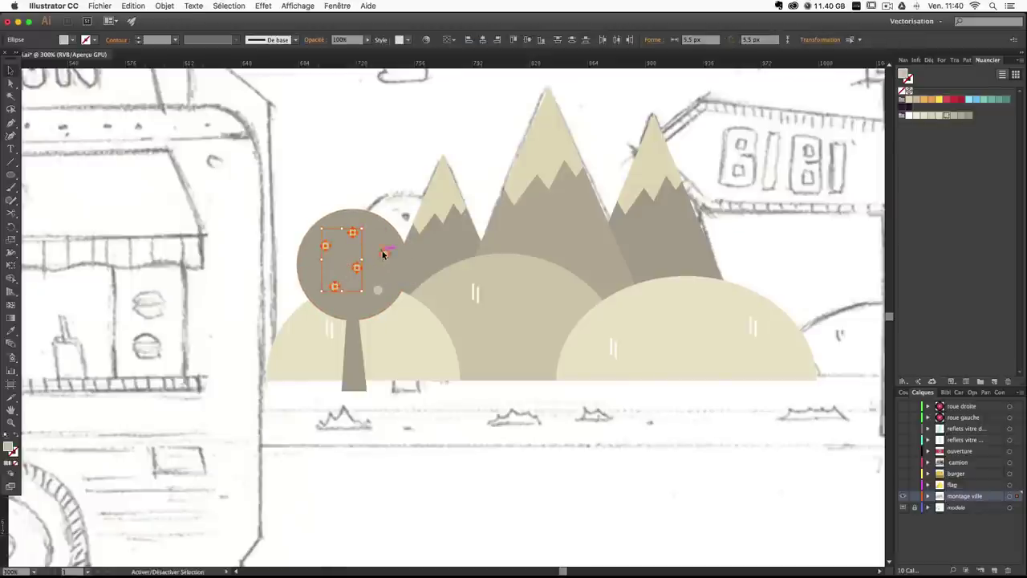
left_click(378, 290, "shift")
key("v")
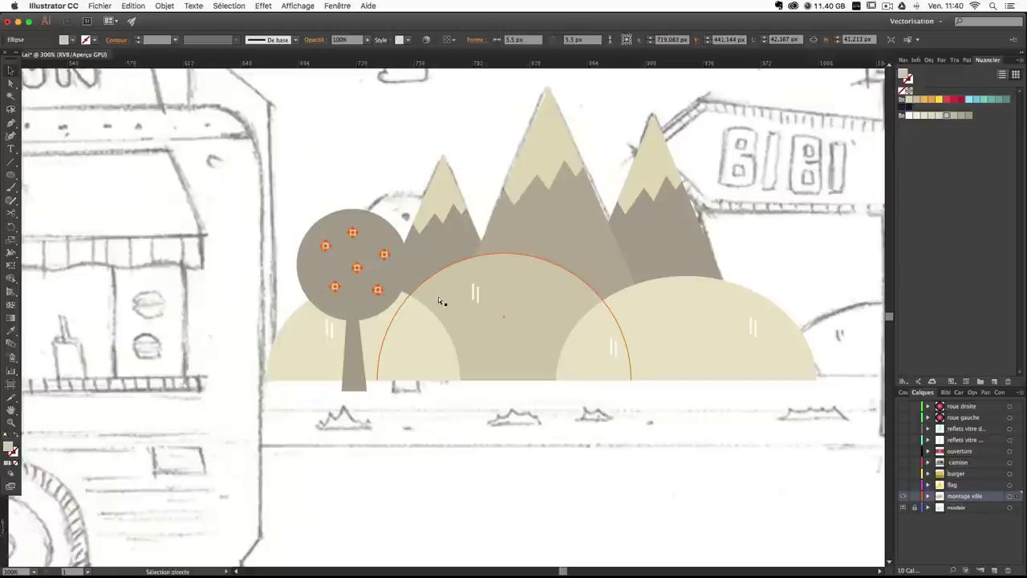
left_click(356, 353)
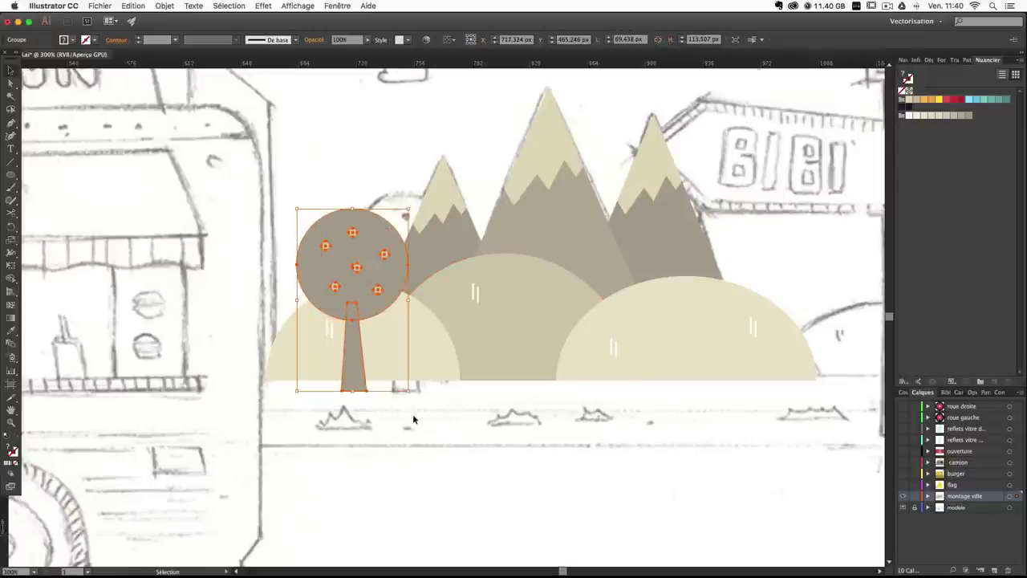
left_click(418, 450)
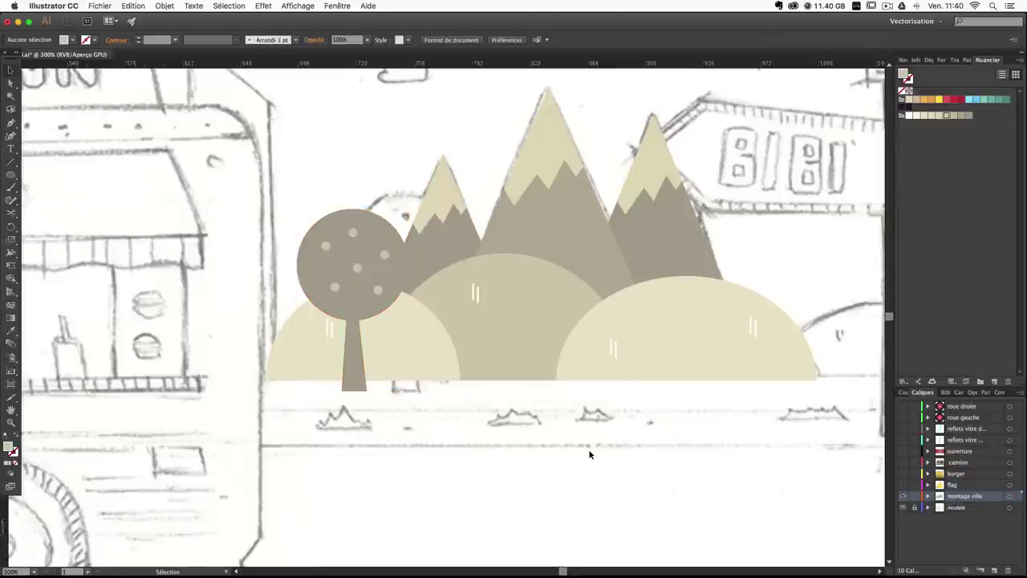
Duplicate the whole landscape of mountains, hills and tree about 334 px to the right, over the sketched right-hand hills.
key("super+minus")
key("super+minus")
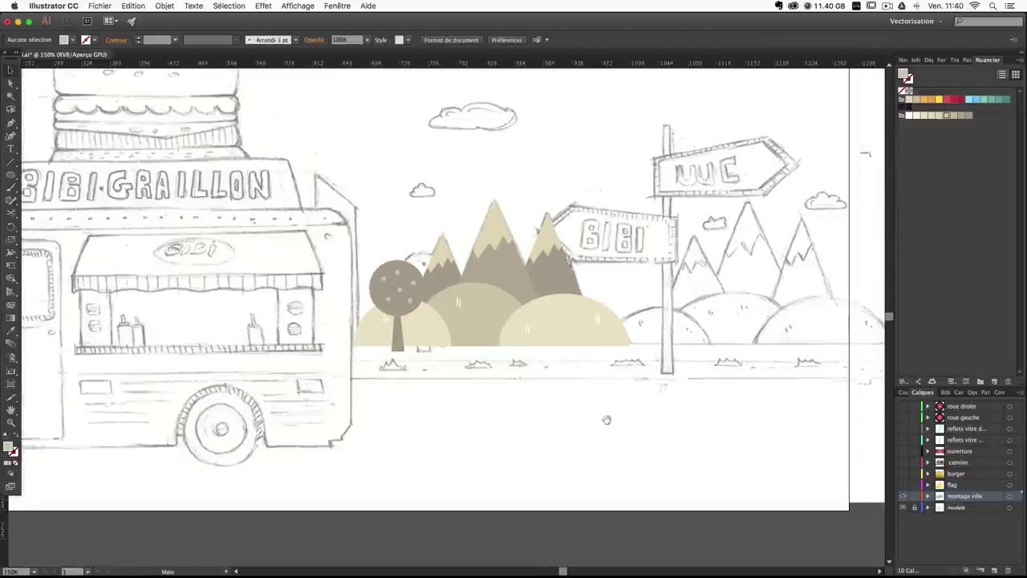
left_click_drag(607, 420, 537, 431)
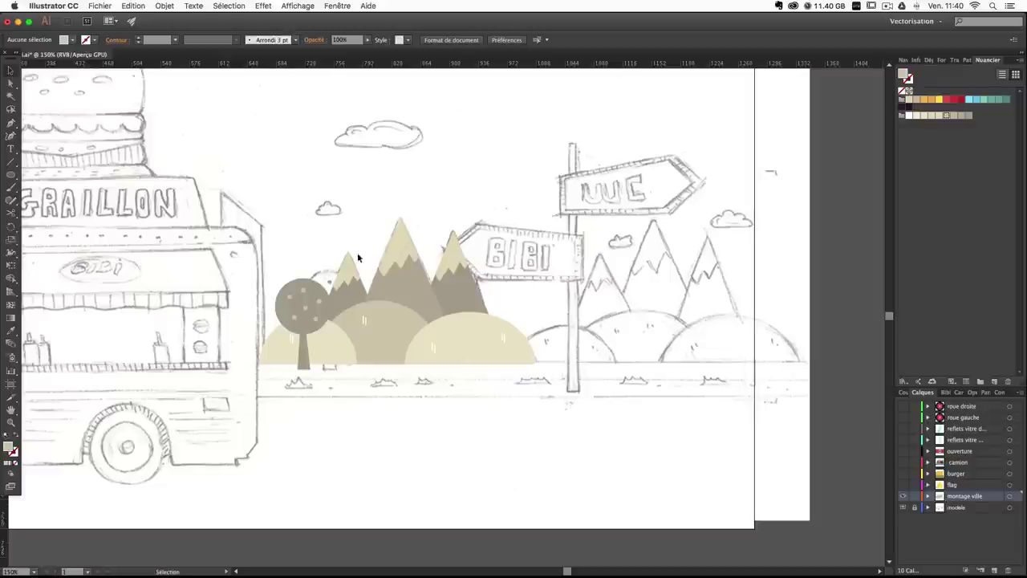
left_click_drag(276, 216, 533, 407)
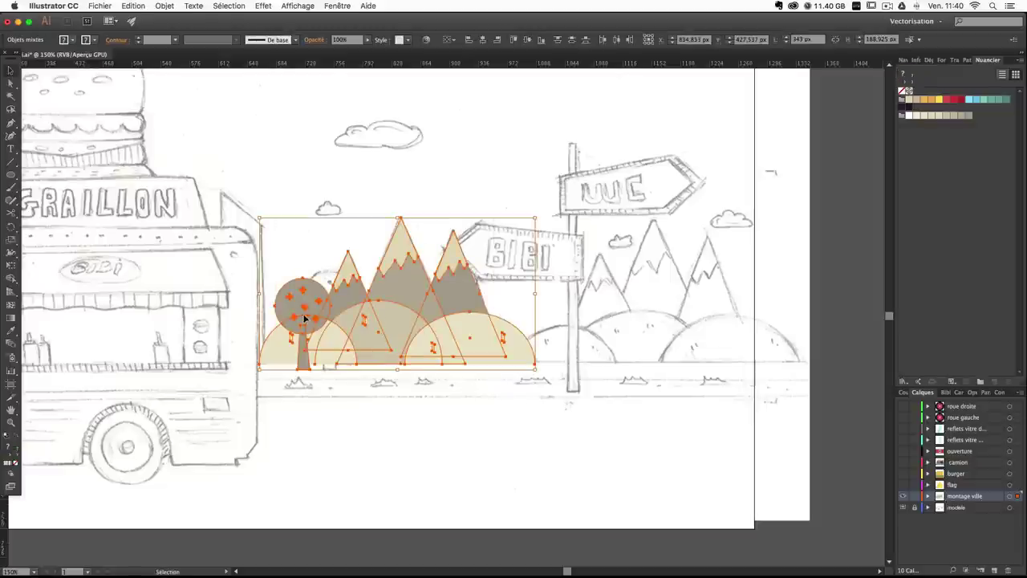
left_click_drag(307, 310, 592, 321)
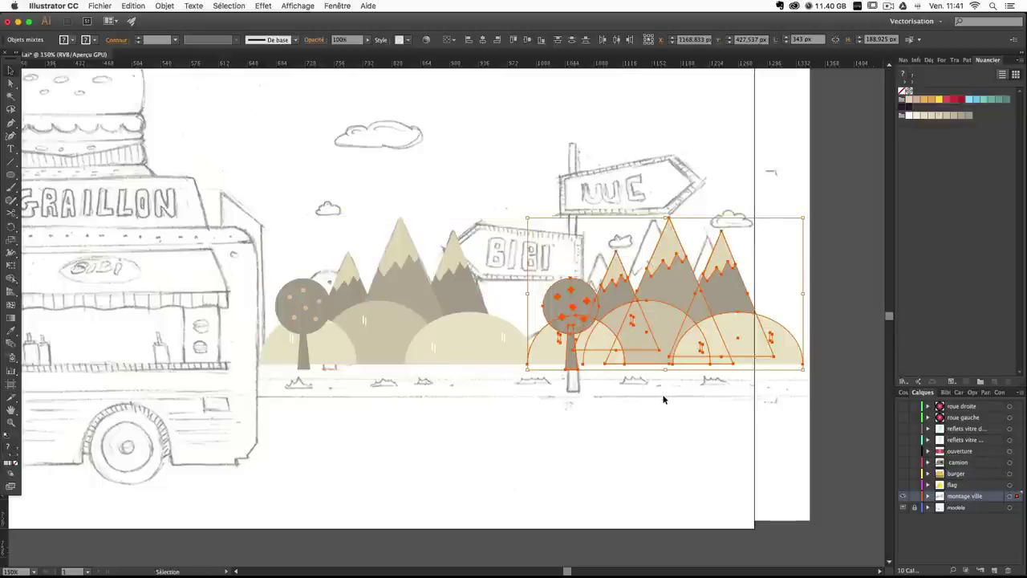
left_click(586, 461)
left_click_drag(468, 370, 495, 378)
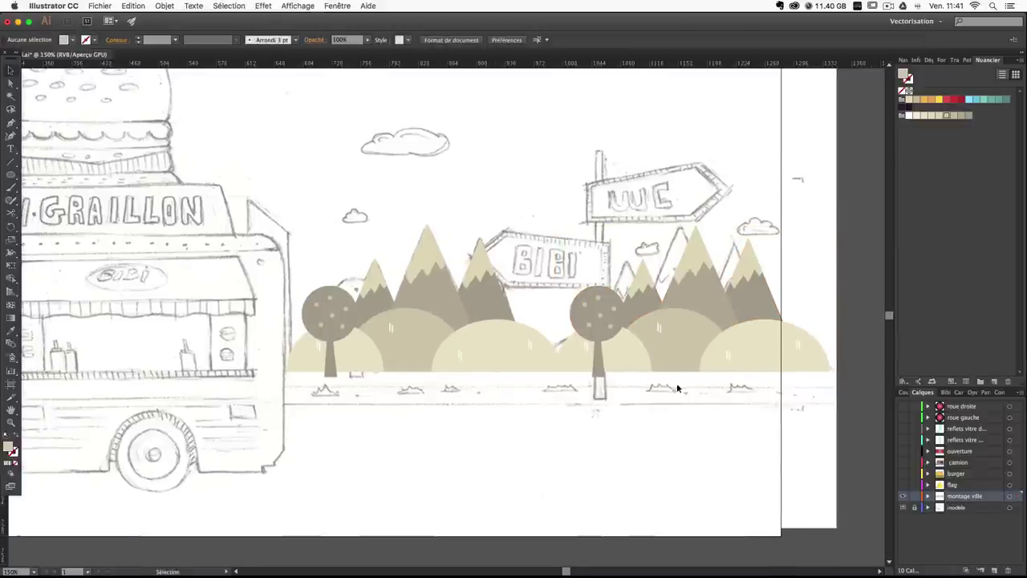
Nudge the duplicated landscape slightly left, and shift both trees left over the edges of their hills.
left_click_drag(709, 400, 576, 212)
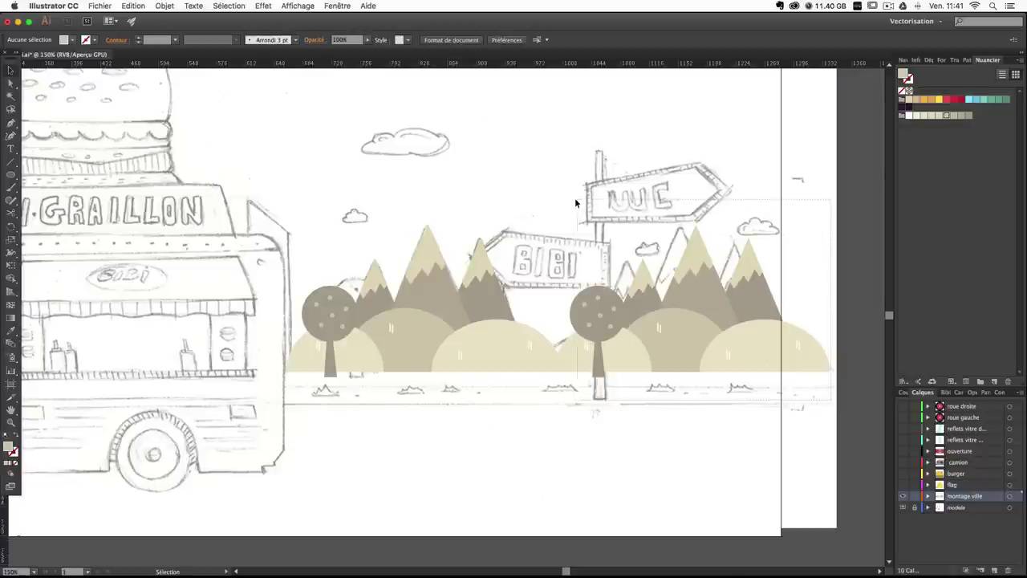
left_click(751, 498)
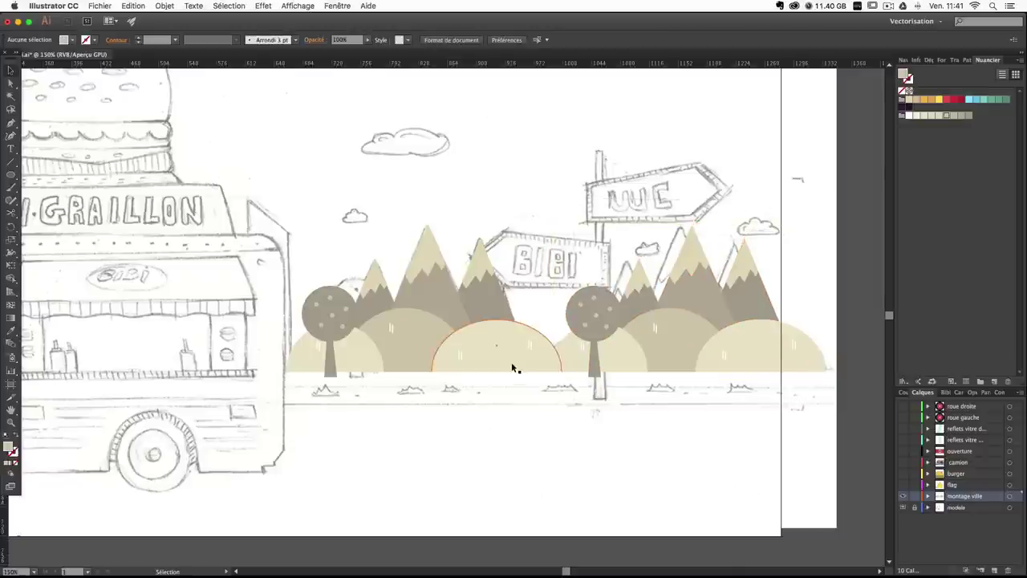
scroll(511, 362, "left", 3)
scroll(512, 362, "down", 1)
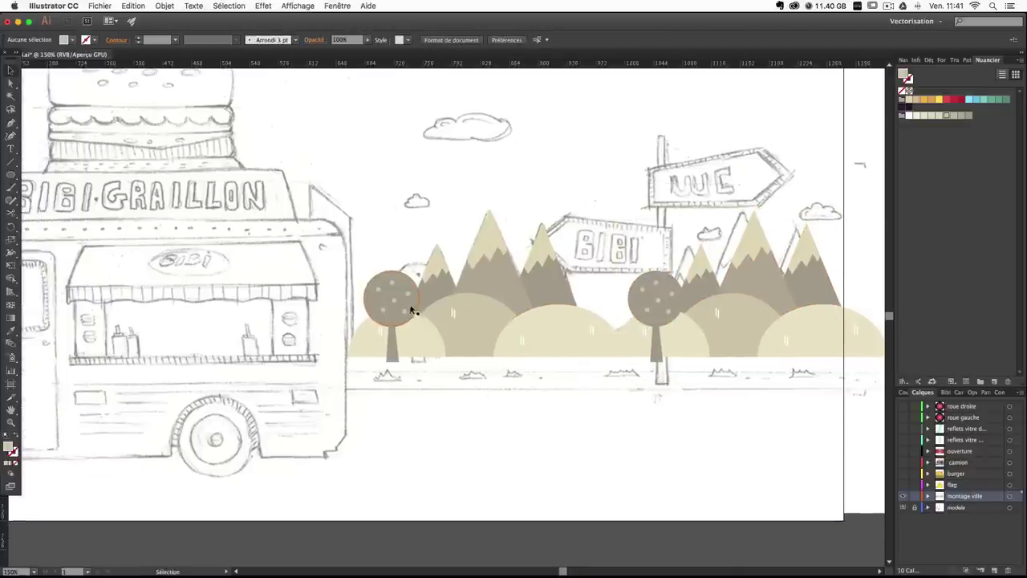
left_click_drag(411, 309, 389, 316)
left_click(578, 417)
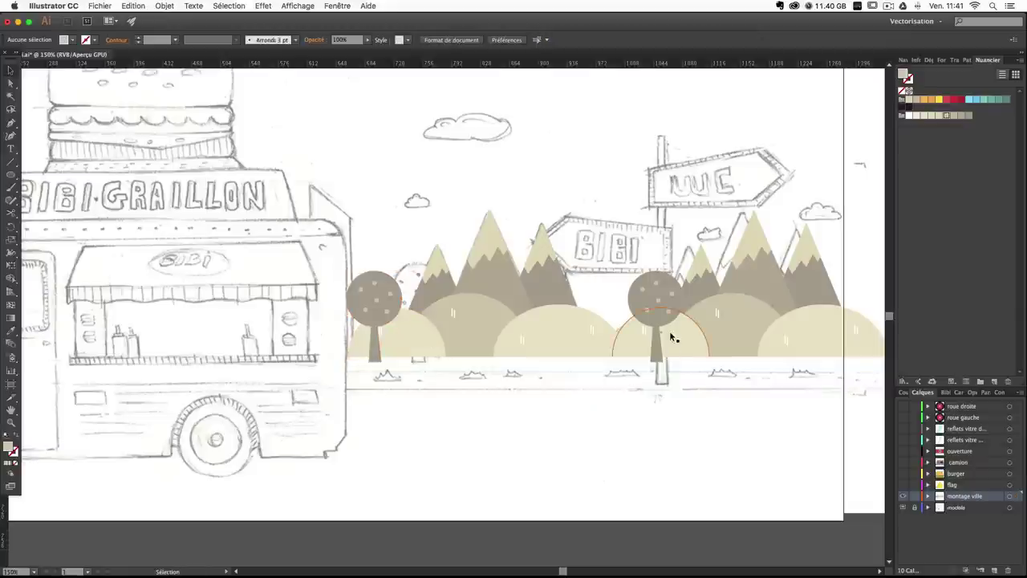
left_click_drag(662, 323, 634, 322)
left_click(700, 467)
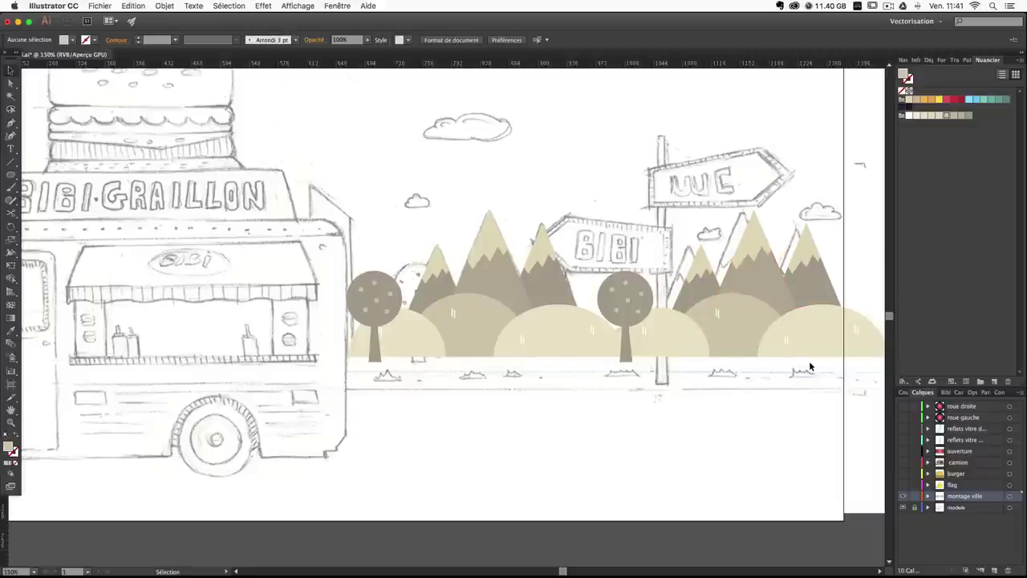
Draw a horizontal strip 1280 px wide and about 6.7 px high along the hills' base, filled with the darkest grey-beige swatch.
key("super+minus")
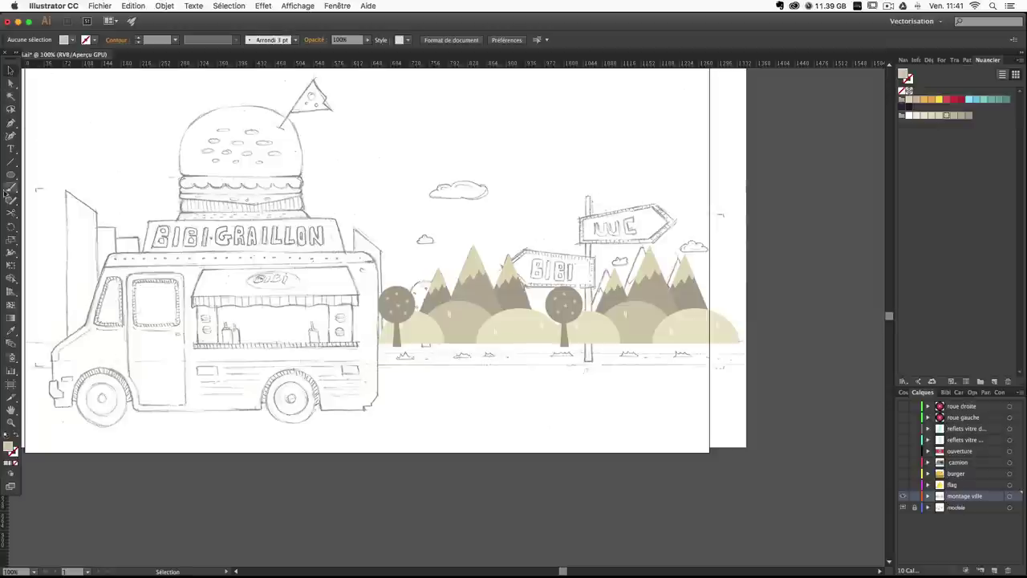
left_click_drag(10, 175, 36, 179)
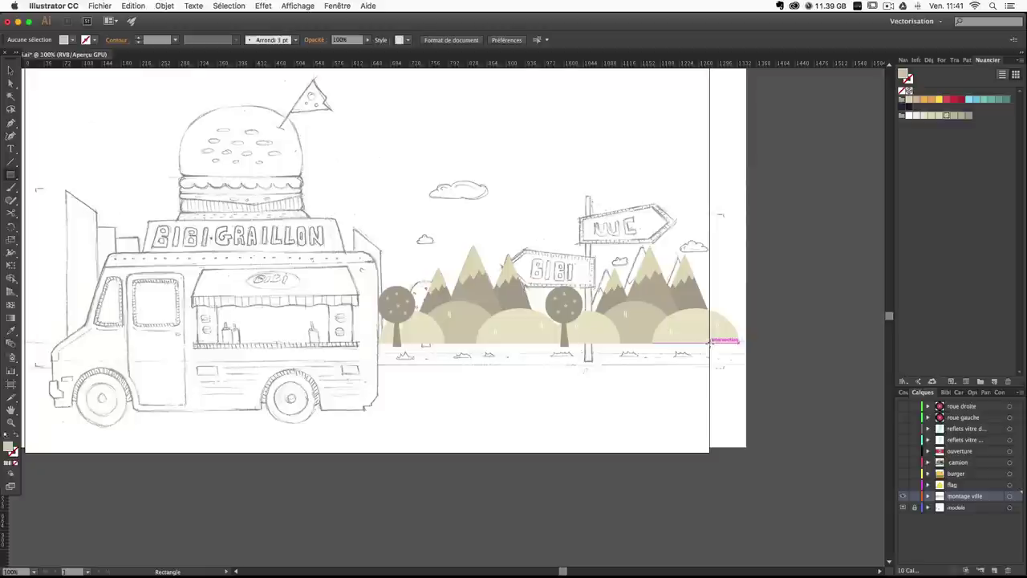
left_click_drag(709, 340, 93, 346)
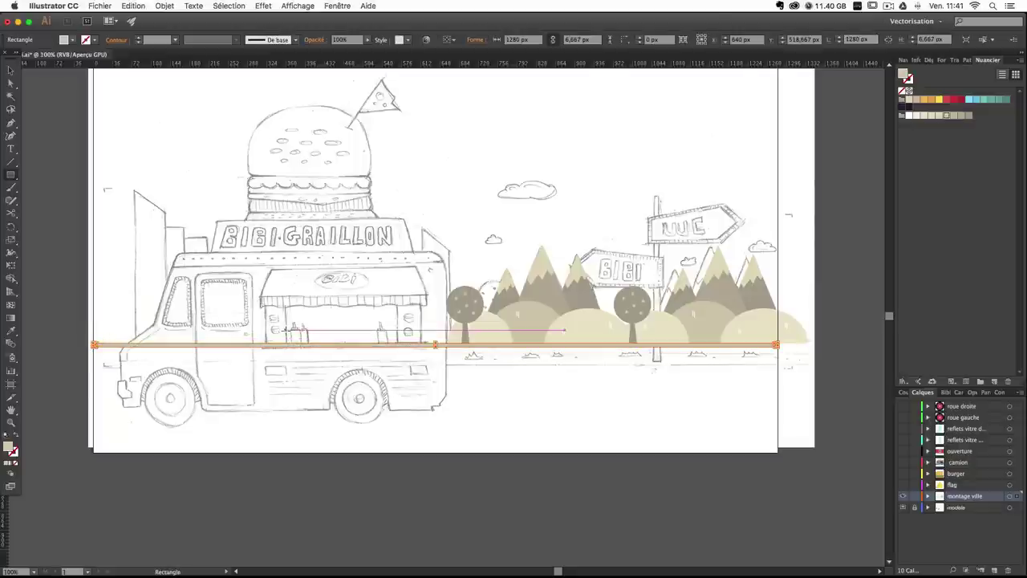
key("super+plus")
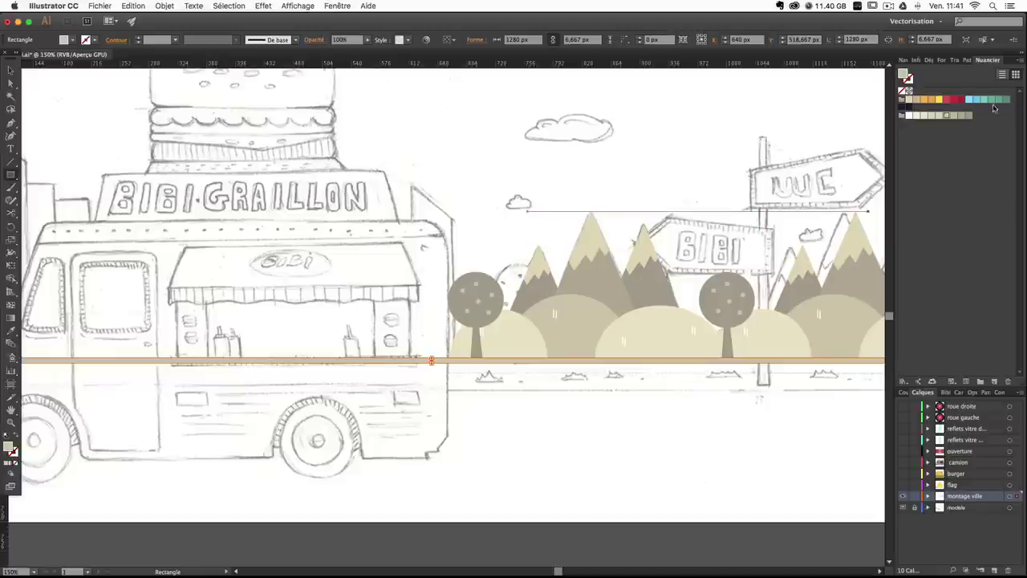
left_click(970, 119)
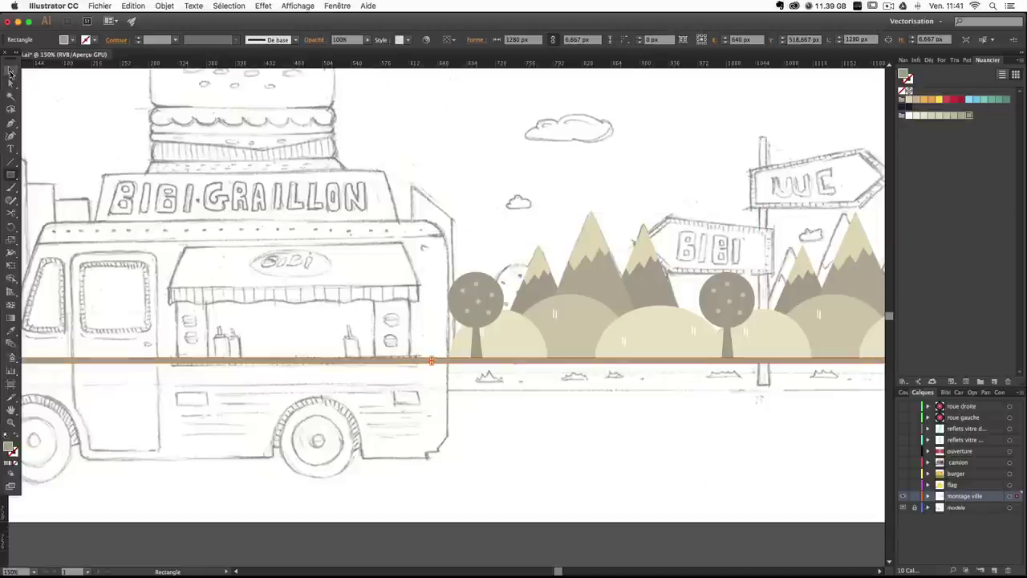
Reduce the strip's height to about 3.3 px by raising its lower edge.
left_click(10, 70)
left_click_drag(433, 362, 433, 360)
left_click(591, 402)
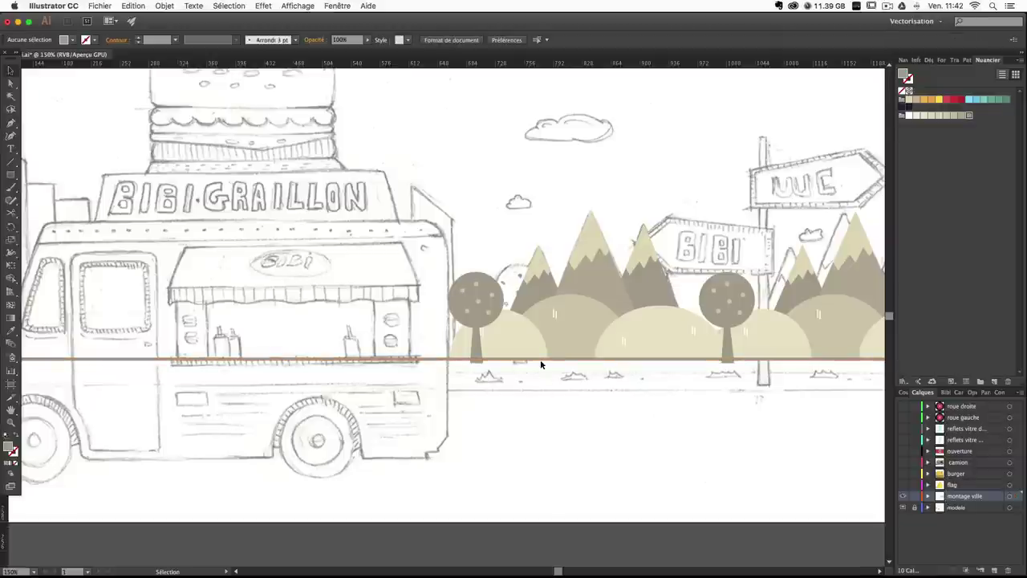
Duplicate the thin strip downward and stretch the copy into a ground band about 39 px high, filled with the second-darkest grey-beige swatch.
left_click_drag(541, 360, 541, 367)
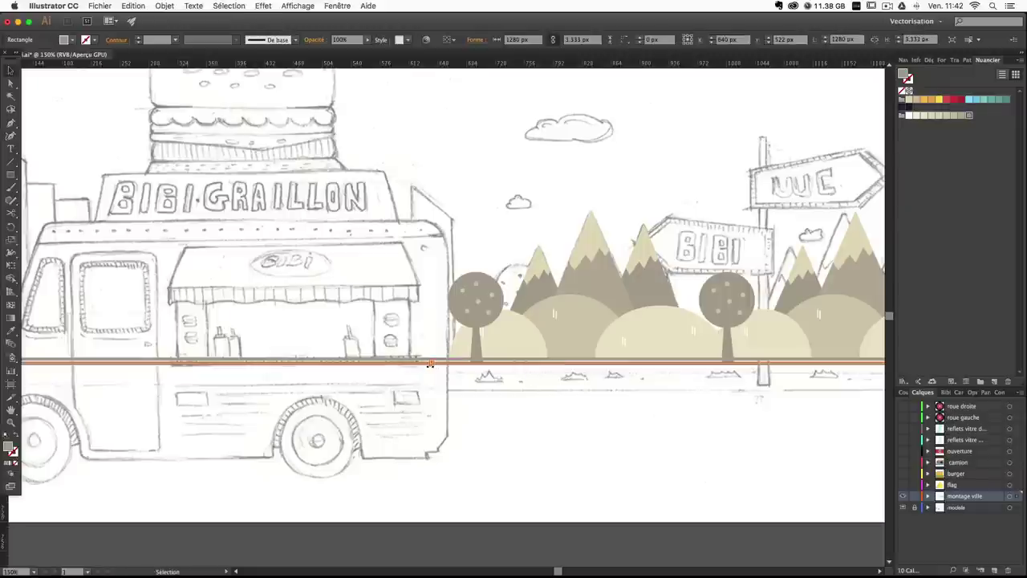
left_click_drag(432, 364, 432, 390)
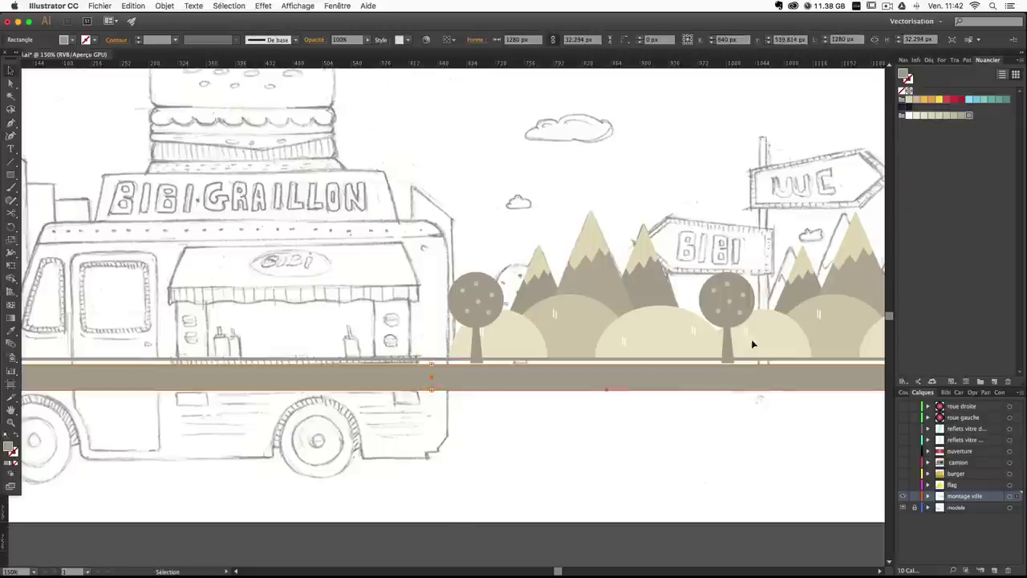
left_click(960, 115)
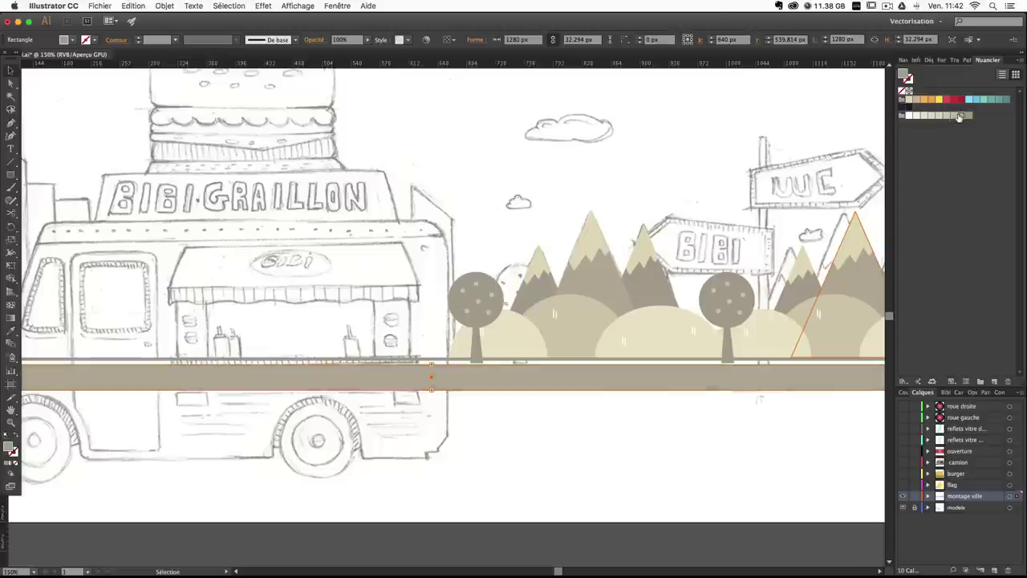
left_click_drag(431, 363, 432, 358)
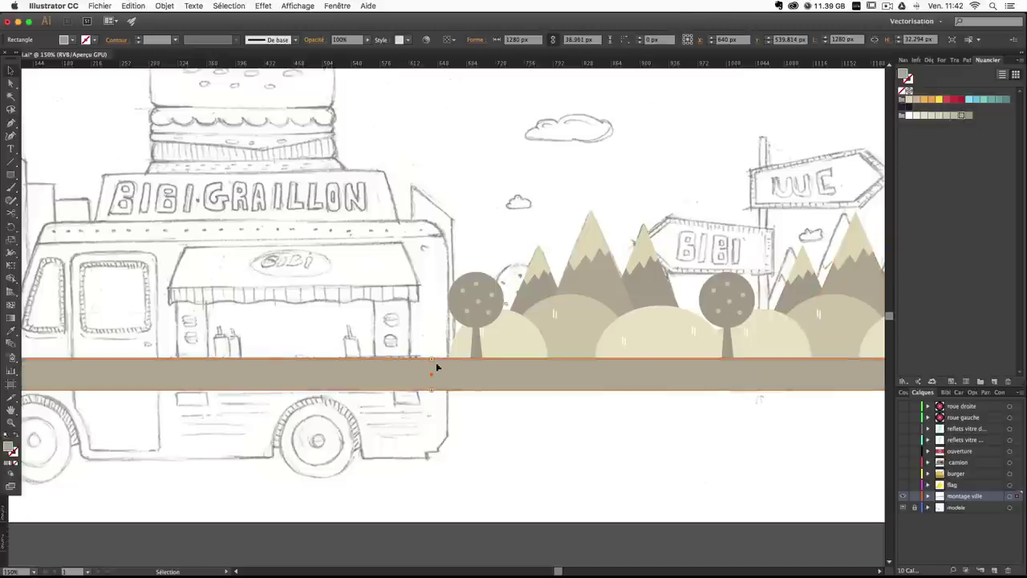
left_click(530, 438)
Send the ground band to the back, behind the strip and the tree trunks.
left_click(514, 370)
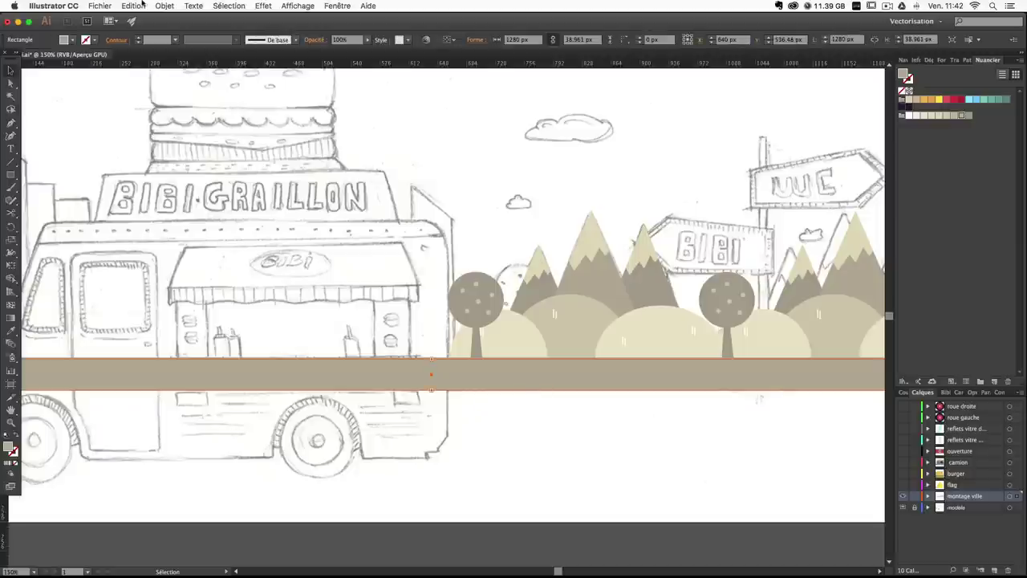
left_click(163, 6)
mouse_move(189, 28)
left_click(358, 60)
left_click(662, 443)
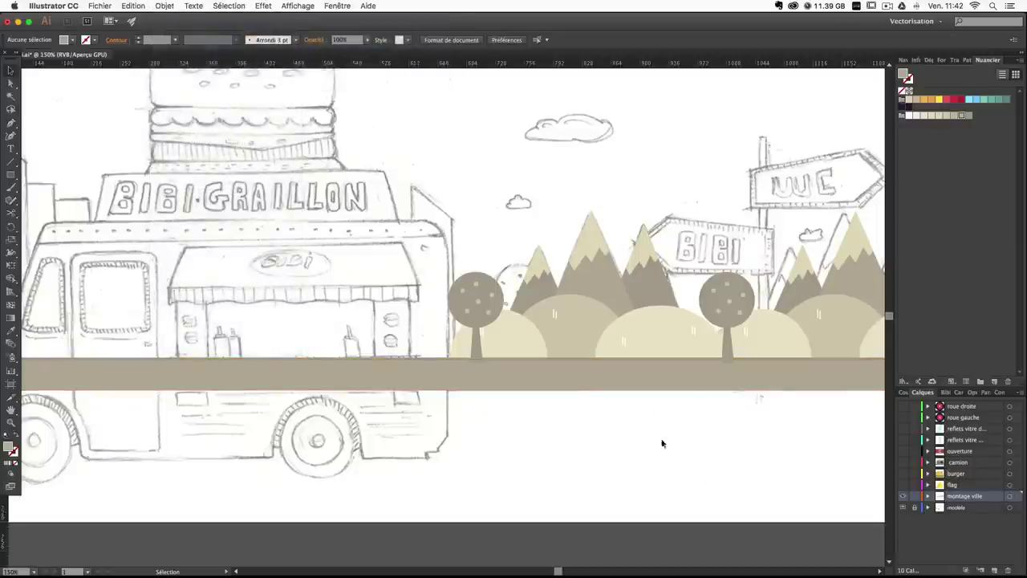
Extend the lower edge of the ground band slightly downward.
key("super+plus")
key("super+minus")
key("super+minus")
key("super+minus")
key("super+minus")
key("super+plus")
key("super+plus")
key("super+plus")
key("super+plus")
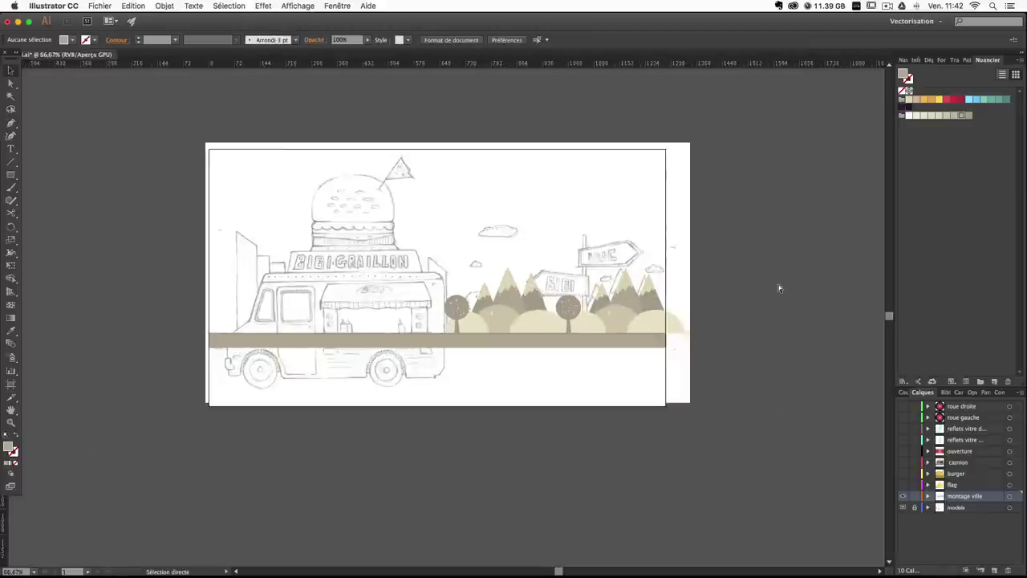
key("v")
left_click_drag(672, 402, 637, 351)
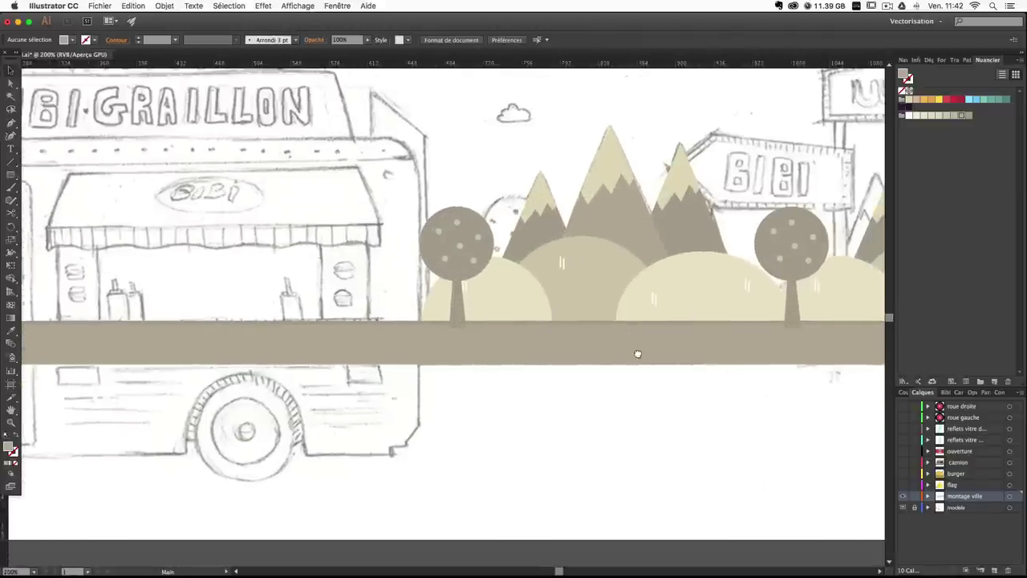
left_click(554, 357)
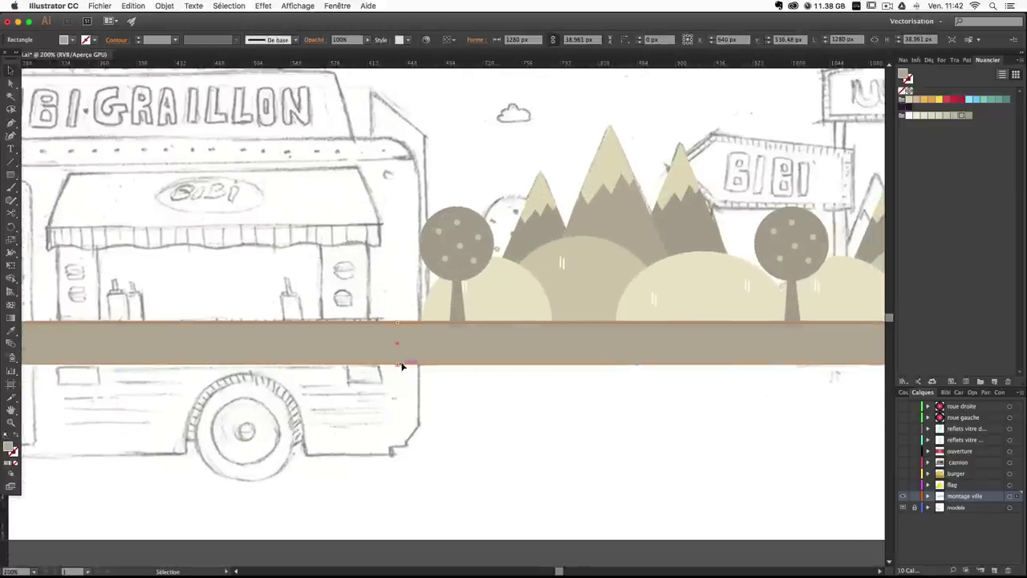
left_click_drag(398, 364, 398, 368)
left_click(546, 405)
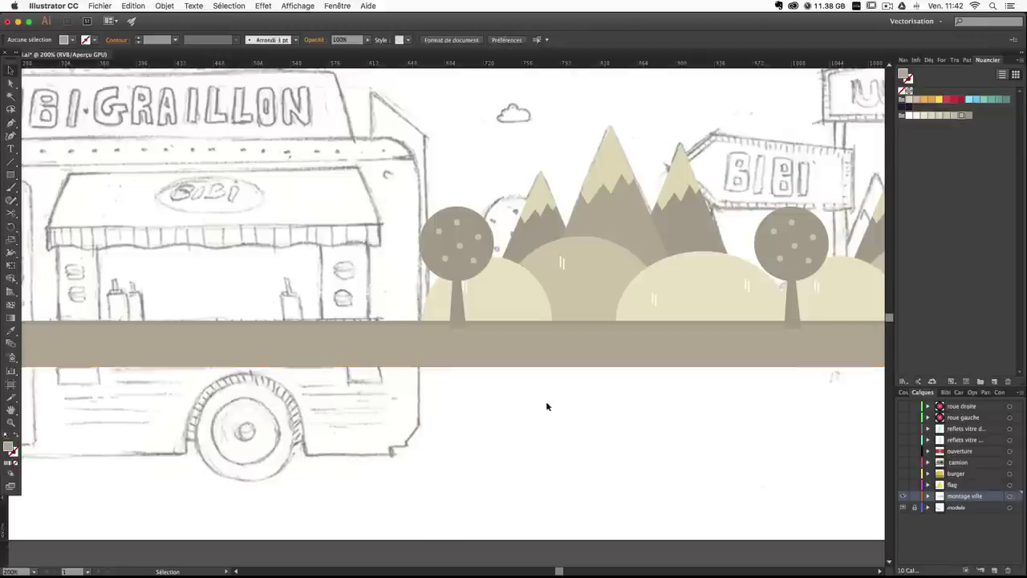
Select all mountains, hills and trees without the ground strip and band, and move them 55 px left.
left_click_drag(694, 335, 350, 341)
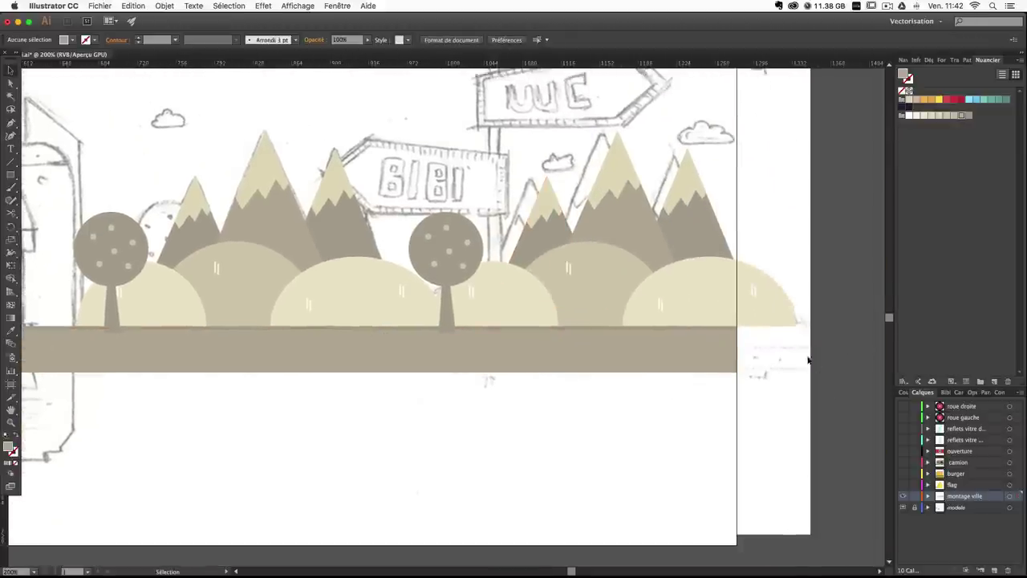
scroll(682, 331, "left", 4)
key("super+a")
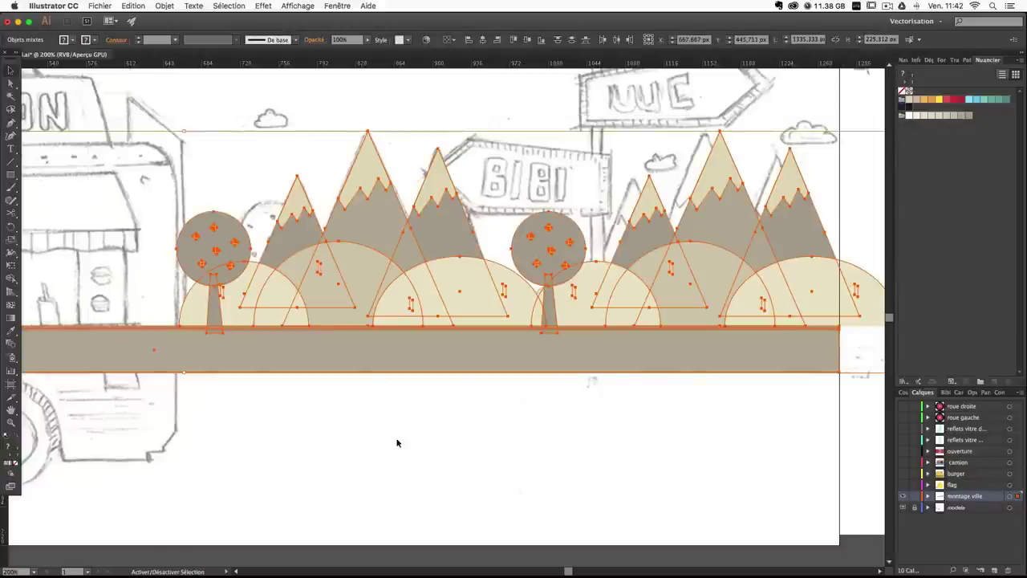
left_click(76, 329, "shift")
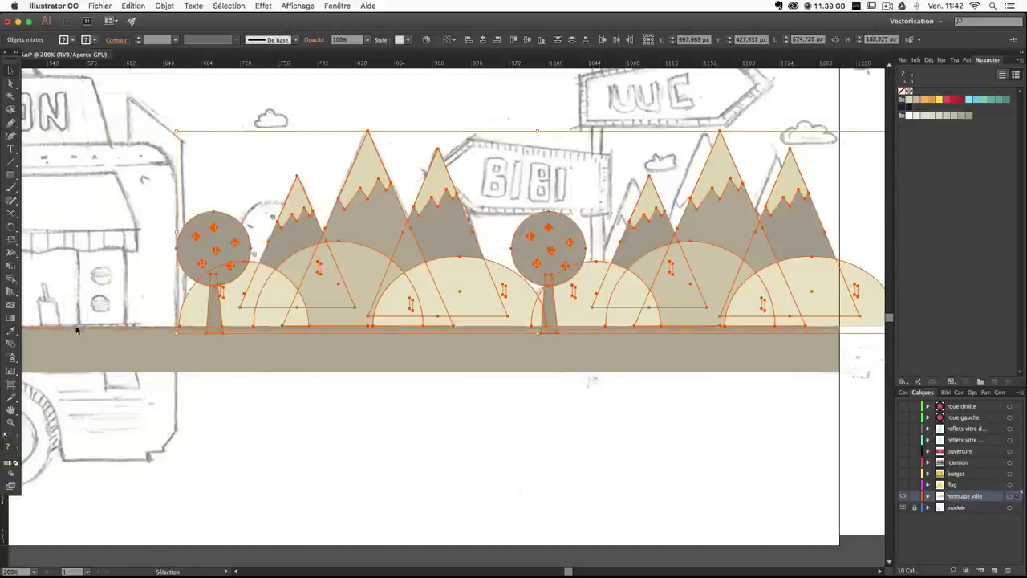
scroll(326, 415, "left", 3)
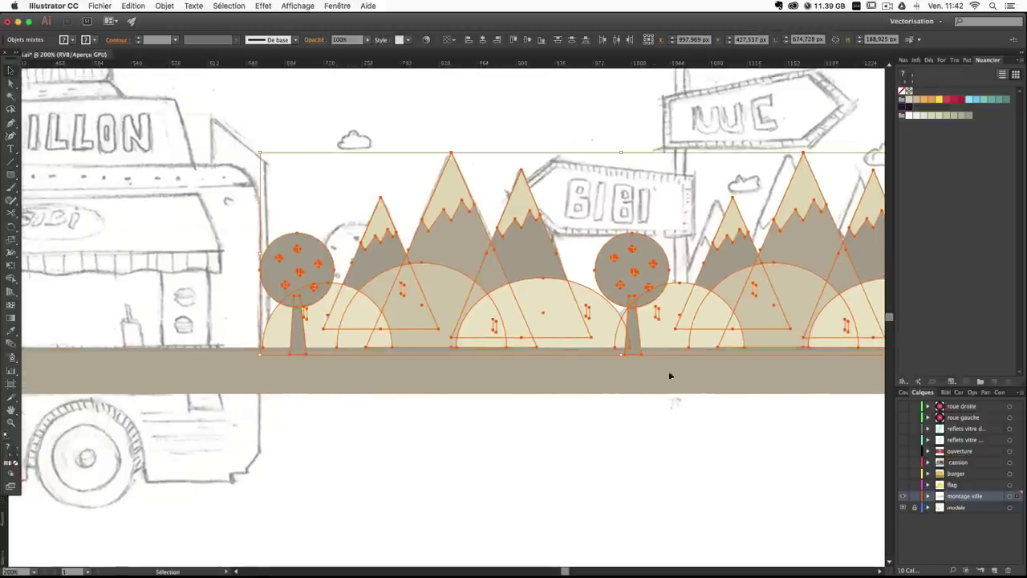
scroll(670, 375, "right", 7)
left_click_drag(754, 304, 695, 298)
left_click_drag(427, 381, 841, 418)
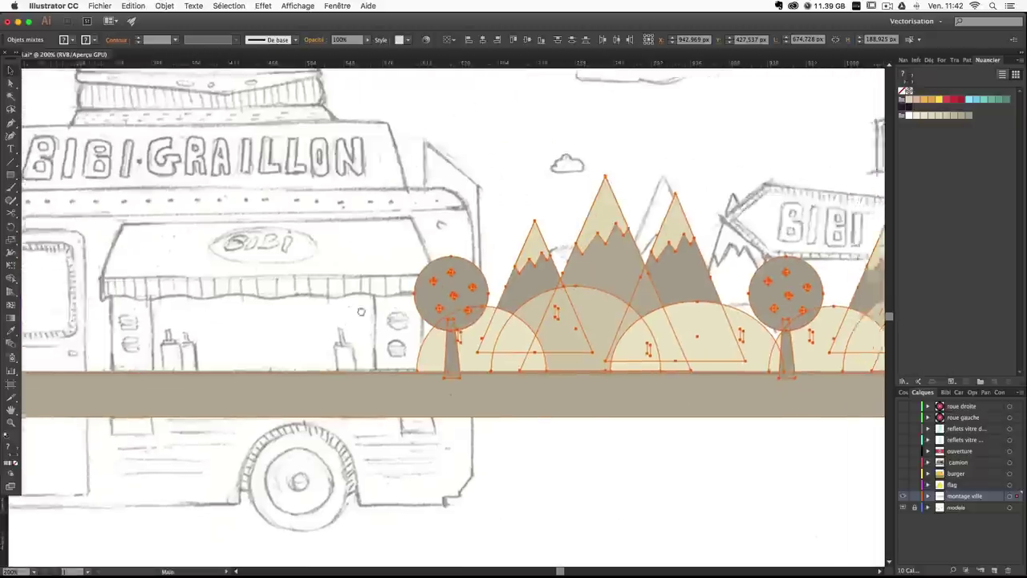
left_click_drag(298, 236, 635, 244)
left_click_drag(738, 307, 520, 327)
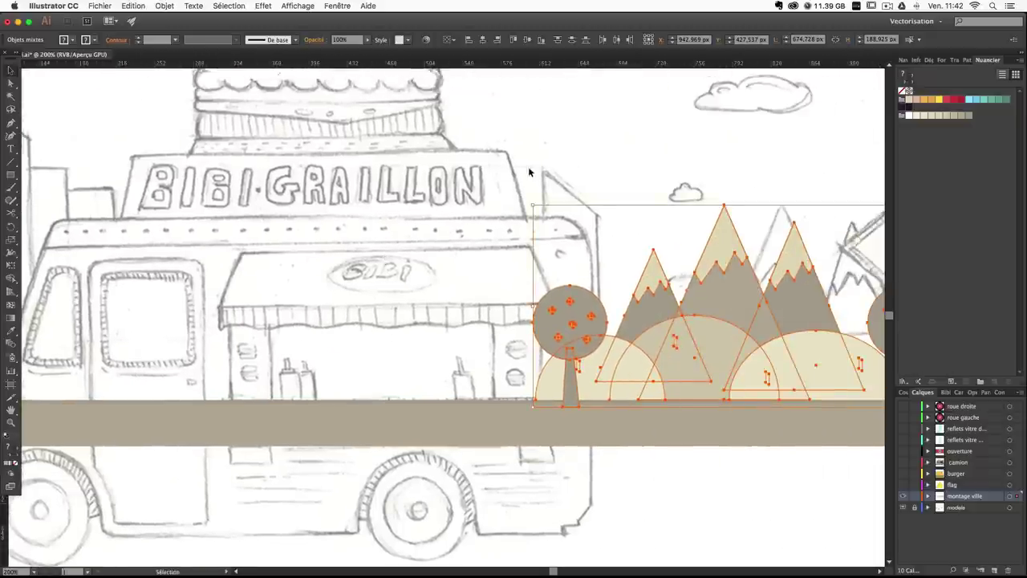
scroll(528, 166, "right", 8)
left_click(656, 458)
Hide the modèle layer that holds the scanned sketch.
key("super+minus")
key("super+minus")
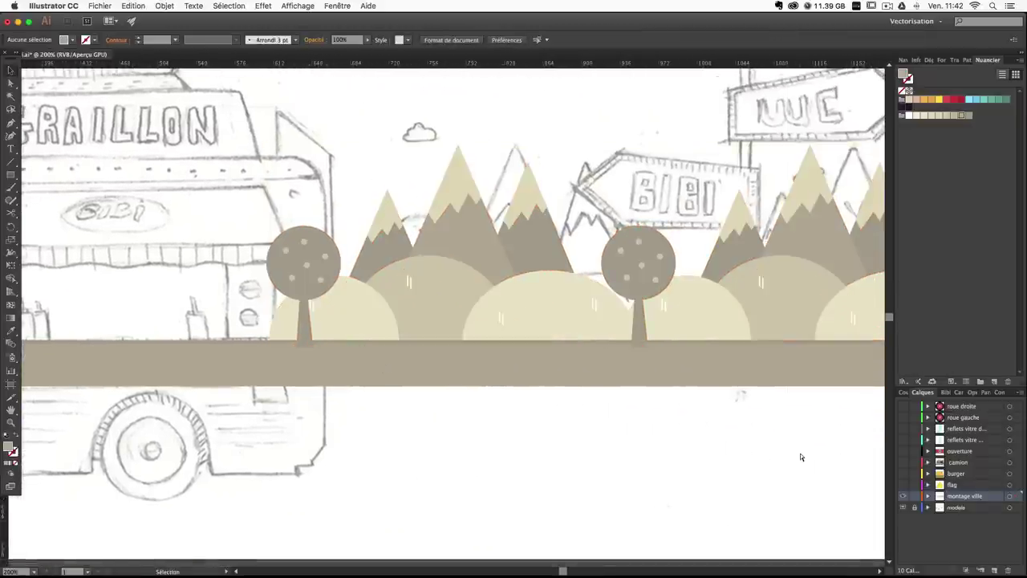
key("super+plus")
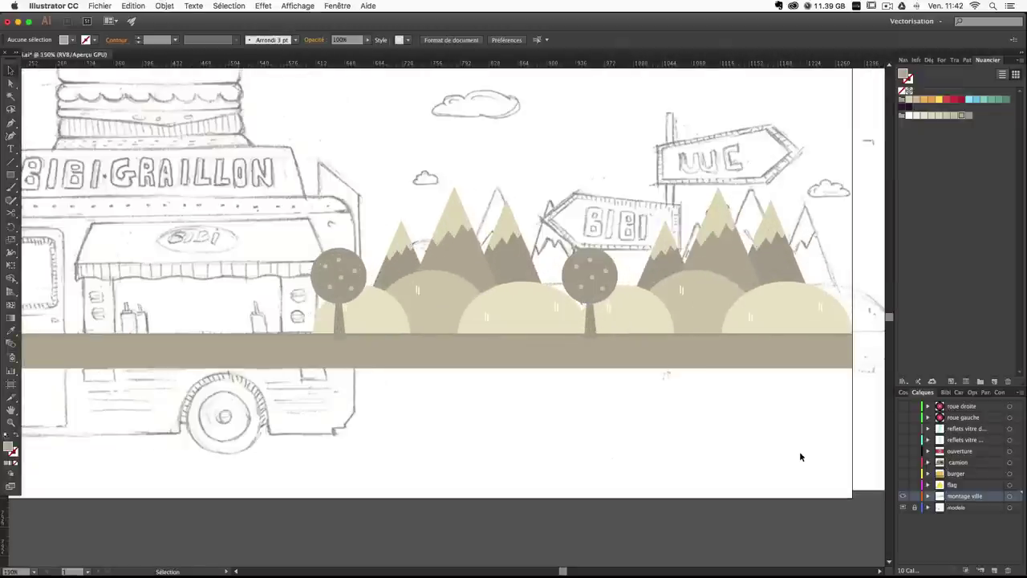
left_click_drag(482, 337, 615, 366)
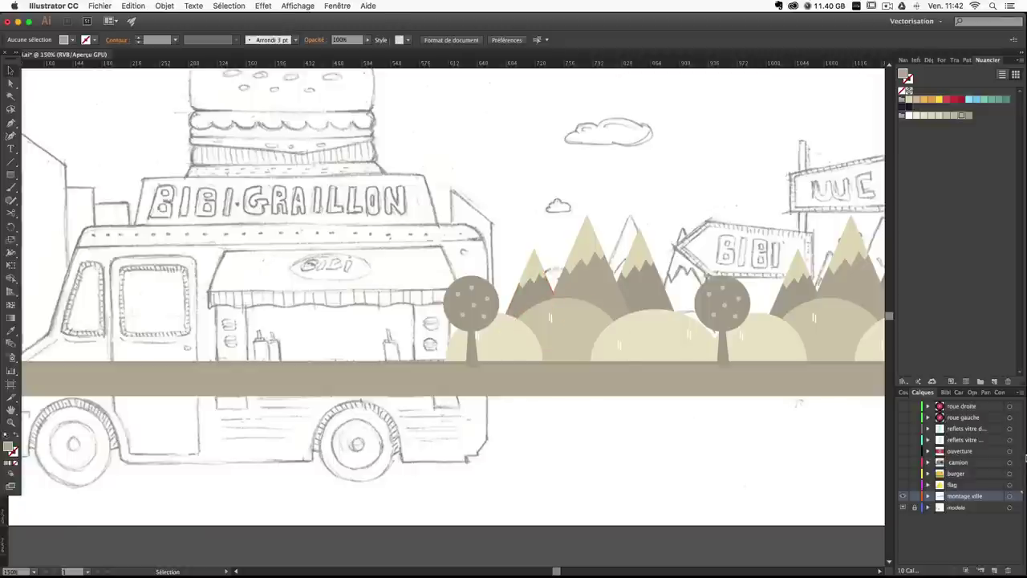
left_click_drag(705, 459, 775, 431)
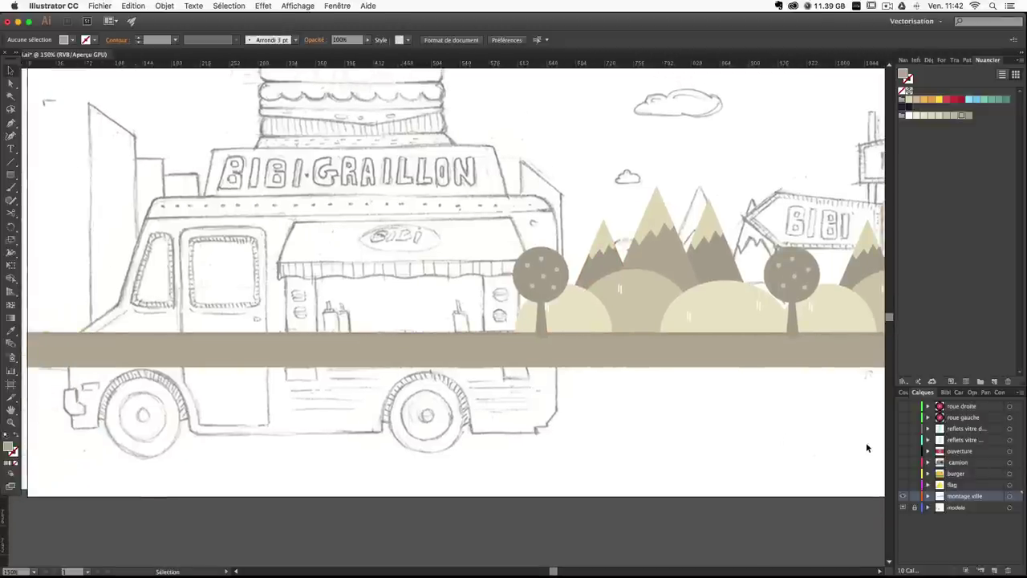
left_click(901, 508)
Draw a building rectangle about 66 by 219 px standing on the ground strip, just left of the first tree.
mouse_move(671, 339)
left_mouse_down()
mouse_move(565, 401)
mouse_move(556, 375)
left_mouse_up()
left_click(11, 174)
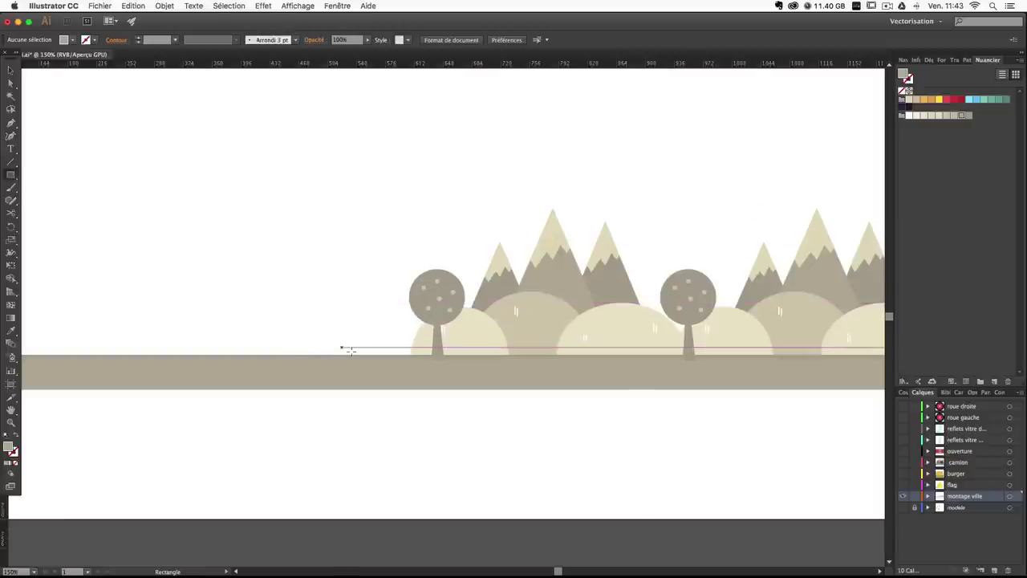
mouse_move(352, 354)
left_mouse_down()
mouse_move(392, 174)
mouse_move(418, 176)
mouse_move(405, 178)
left_mouse_up()
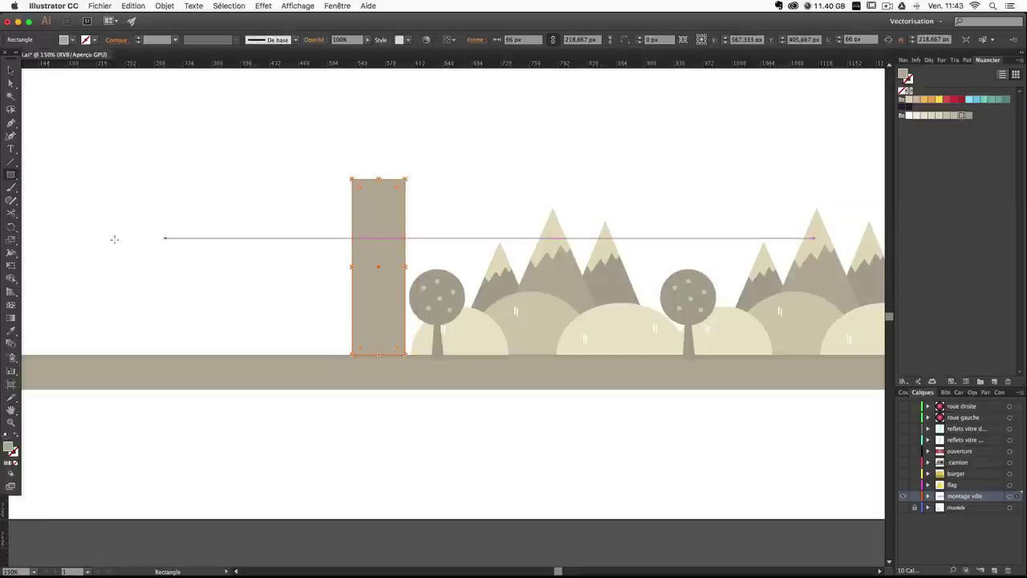
Slant the building rectangle's roof by adding an anchor point on its right edge 26 px below the top and deleting the top-right corner.
left_click(11, 122)
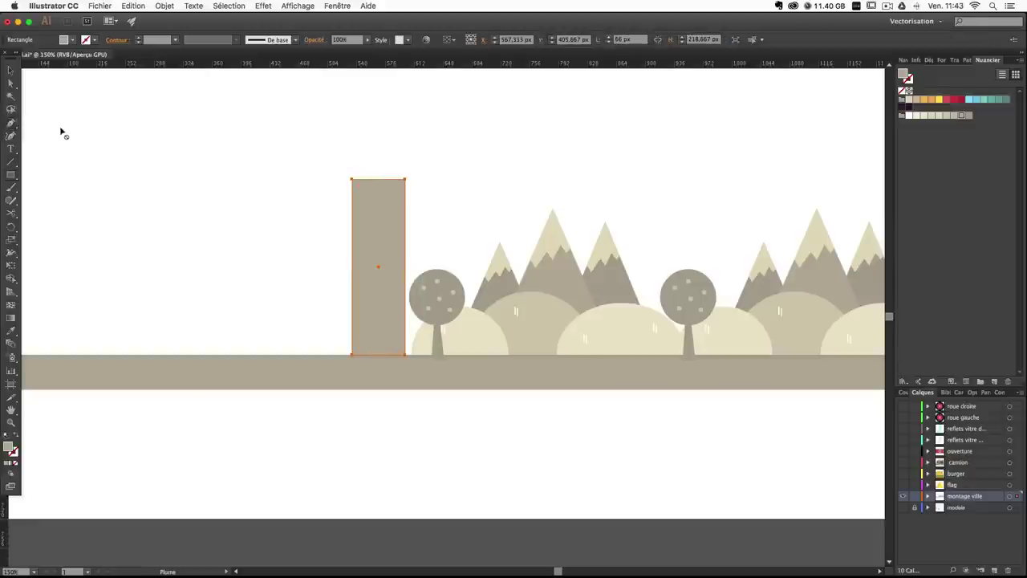
left_click(12, 123)
left_click(80, 137)
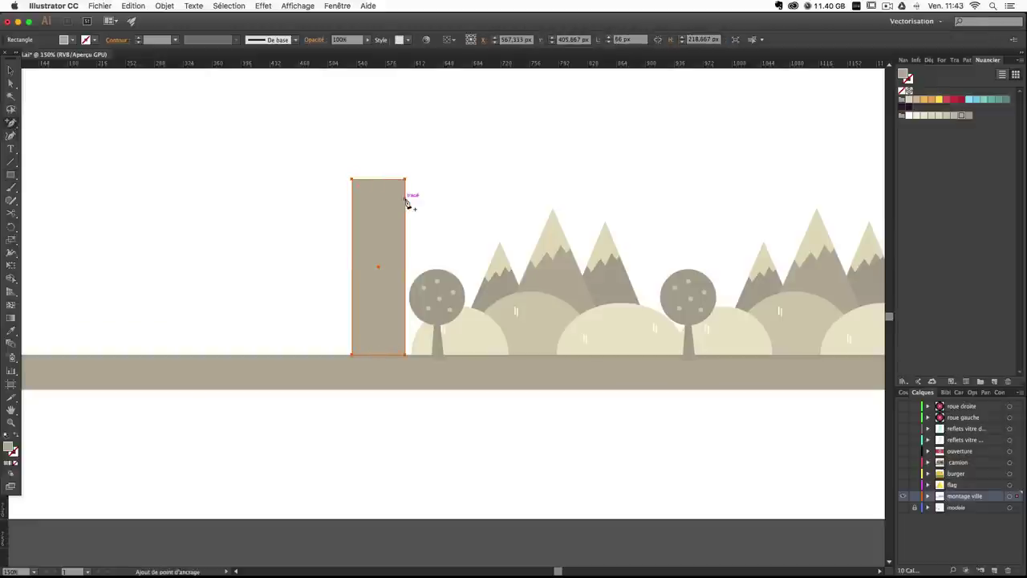
left_click(405, 201)
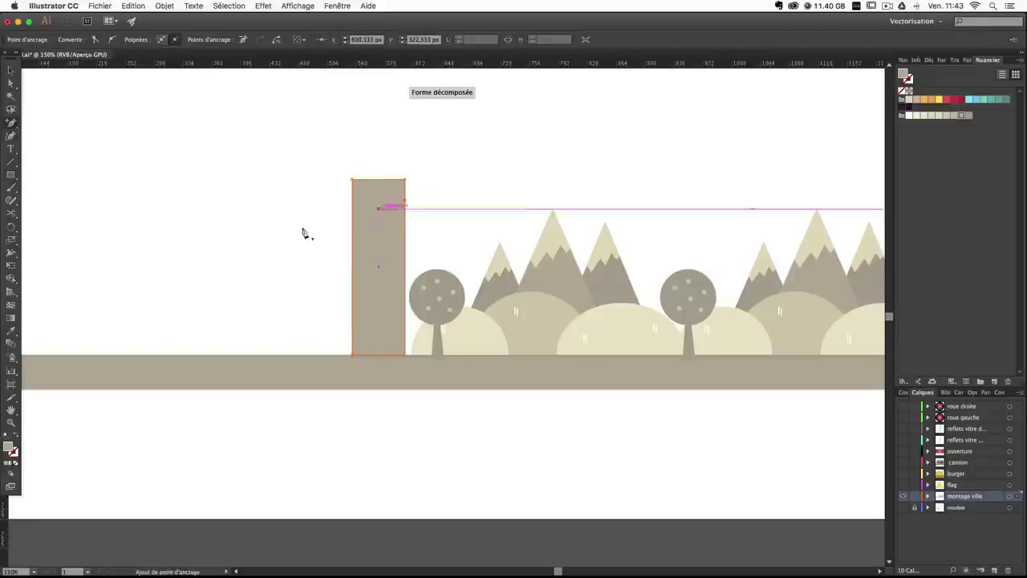
left_click(11, 213)
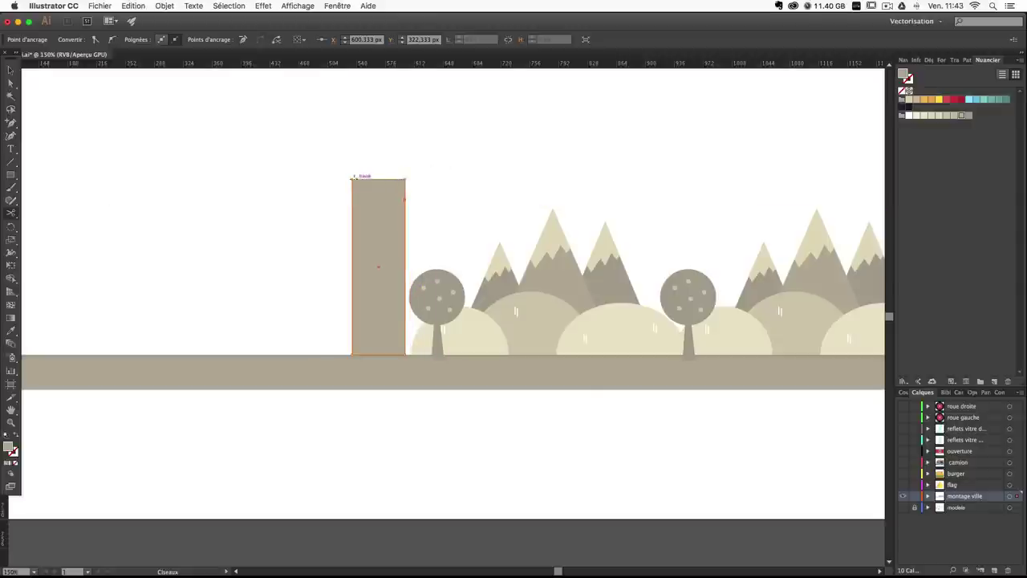
left_click(10, 84)
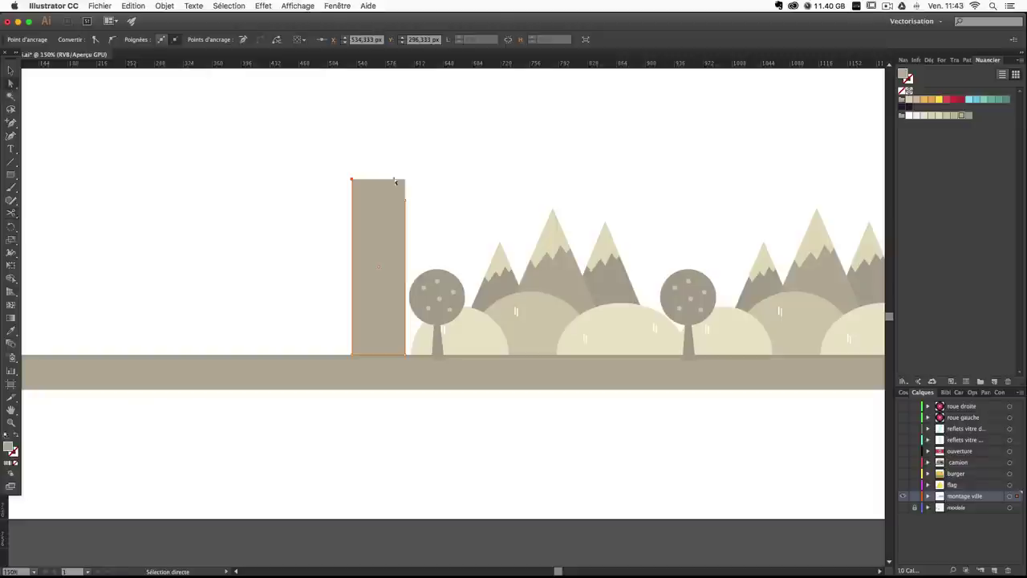
left_click(398, 180)
key("Delete")
left_click(34, 165)
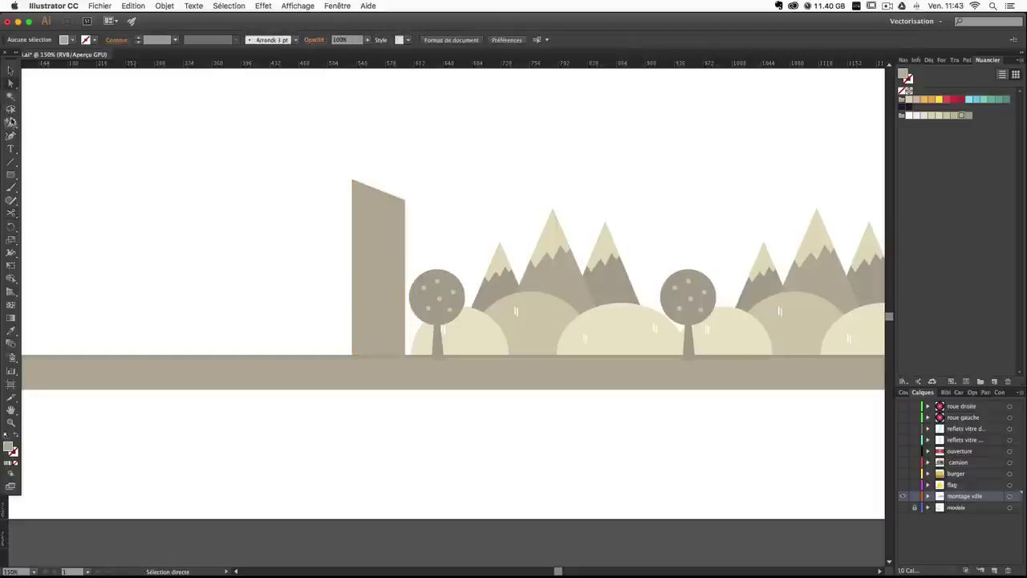
Close the building's open outline with the Pen tool along the slanted roof.
left_click_drag(10, 126, 36, 126)
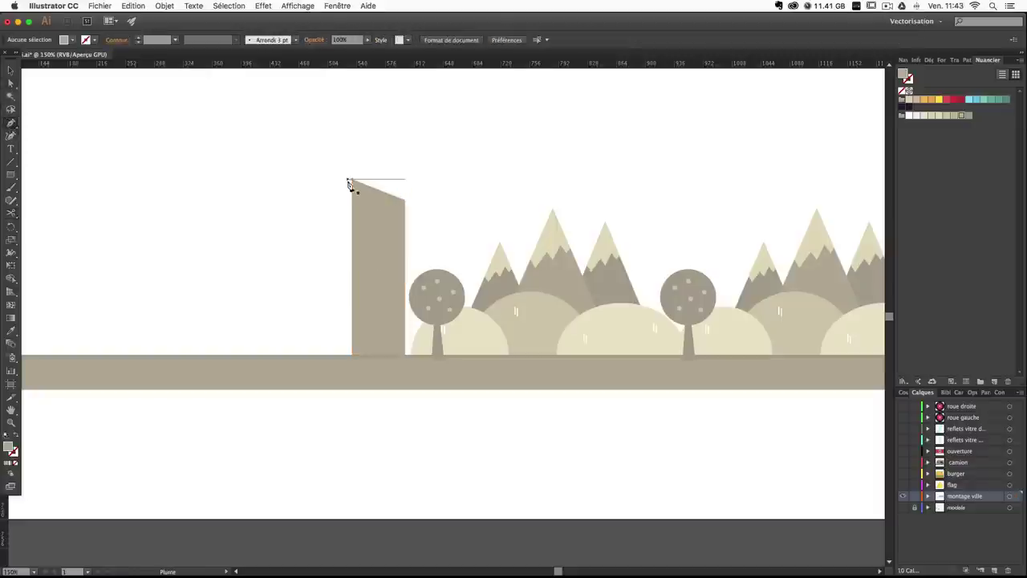
left_click(404, 200, "super")
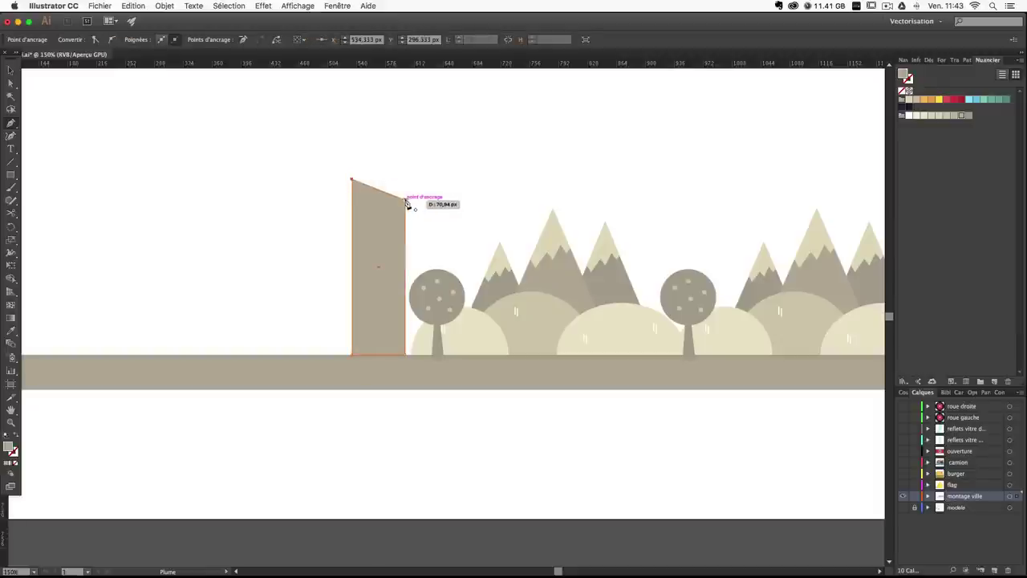
left_click(329, 249, "super")
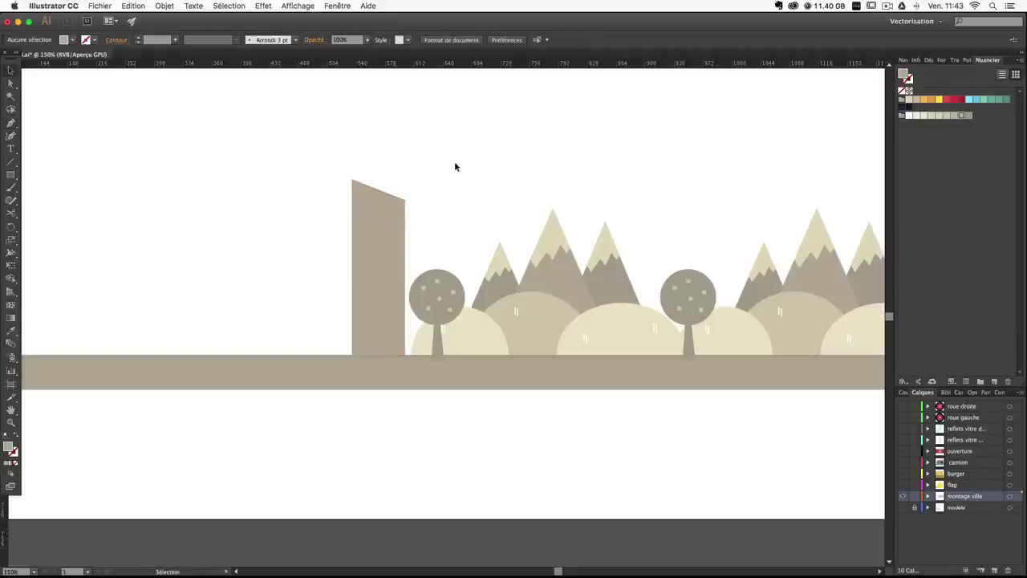
Fill the slanted-roof building with a lighter beige swatch and place it slightly overlapping the first tree.
left_click_drag(406, 205, 422, 206)
left_click(470, 188)
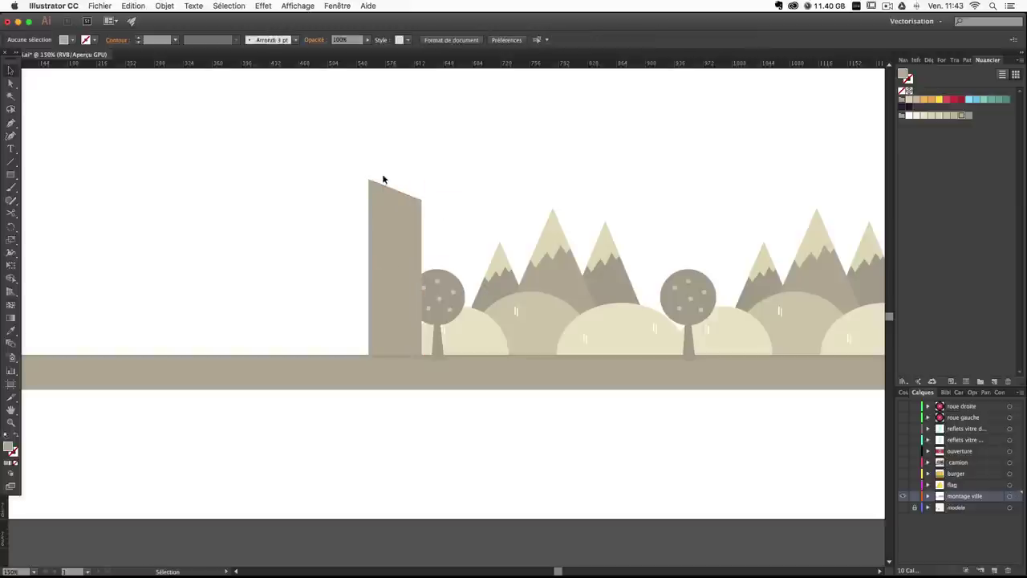
left_click(390, 198)
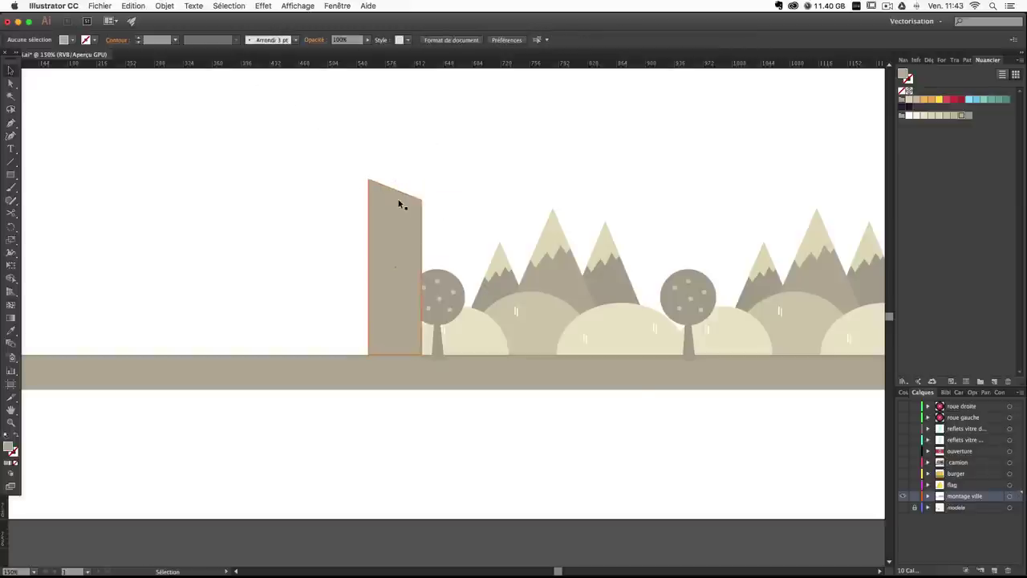
left_click_drag(401, 201, 346, 192)
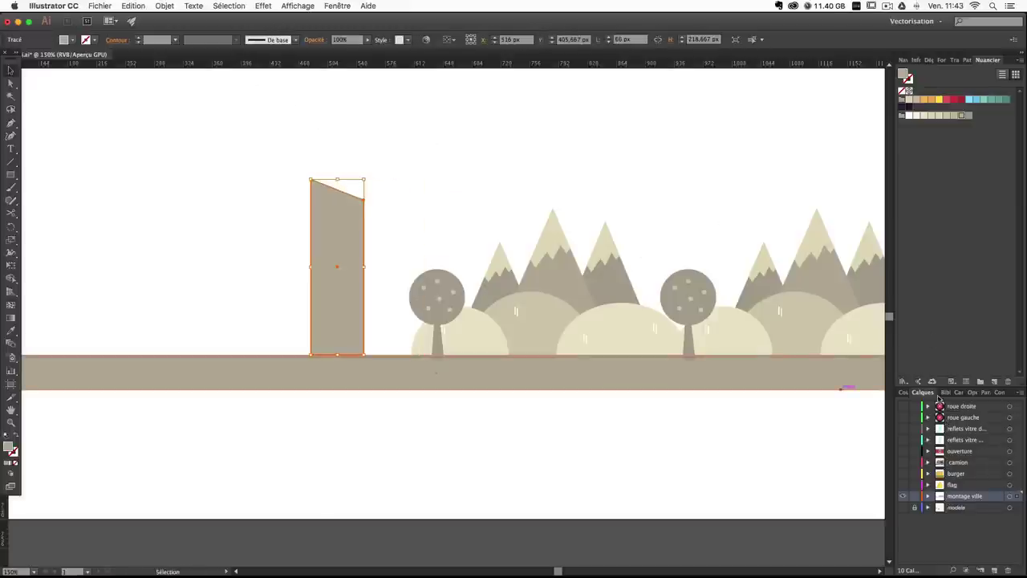
left_click(953, 116)
left_click(408, 201)
left_click_drag(360, 241, 444, 246)
left_click(495, 201)
left_click(414, 229)
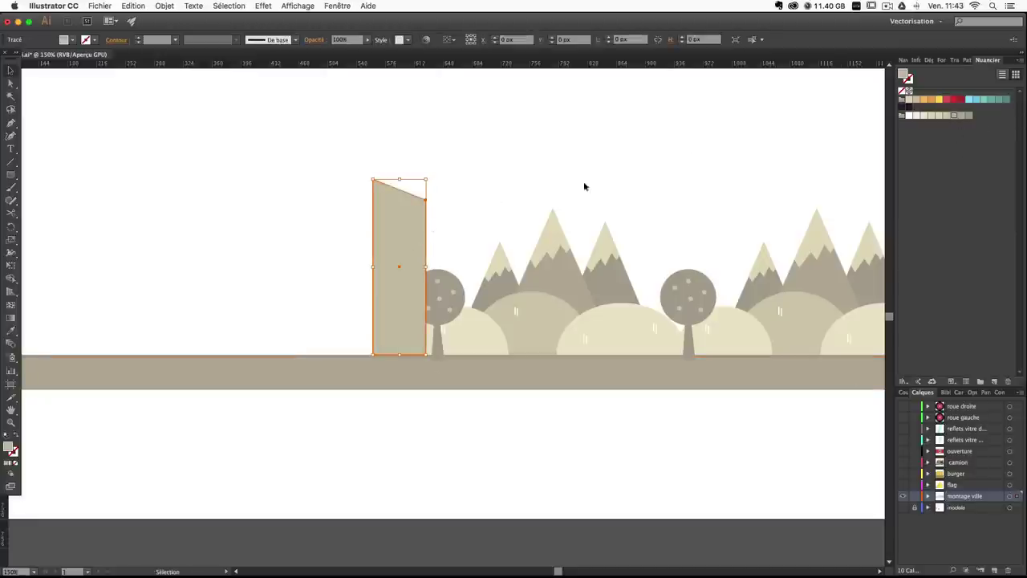
left_click(952, 117)
left_click(471, 198)
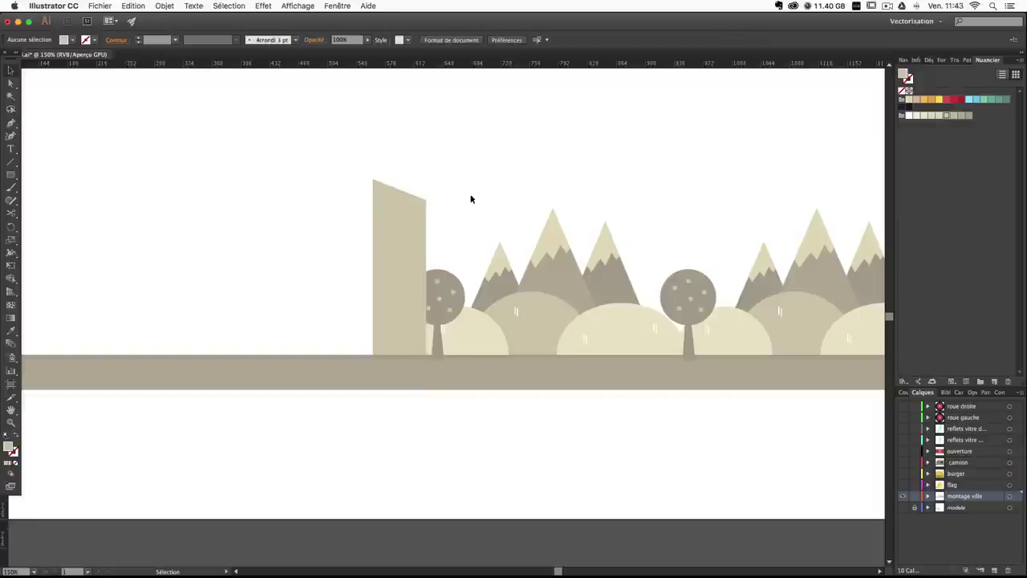
Shift the slanted-roof building left so it stands right beside the first tree.
left_click_drag(471, 198, 492, 196)
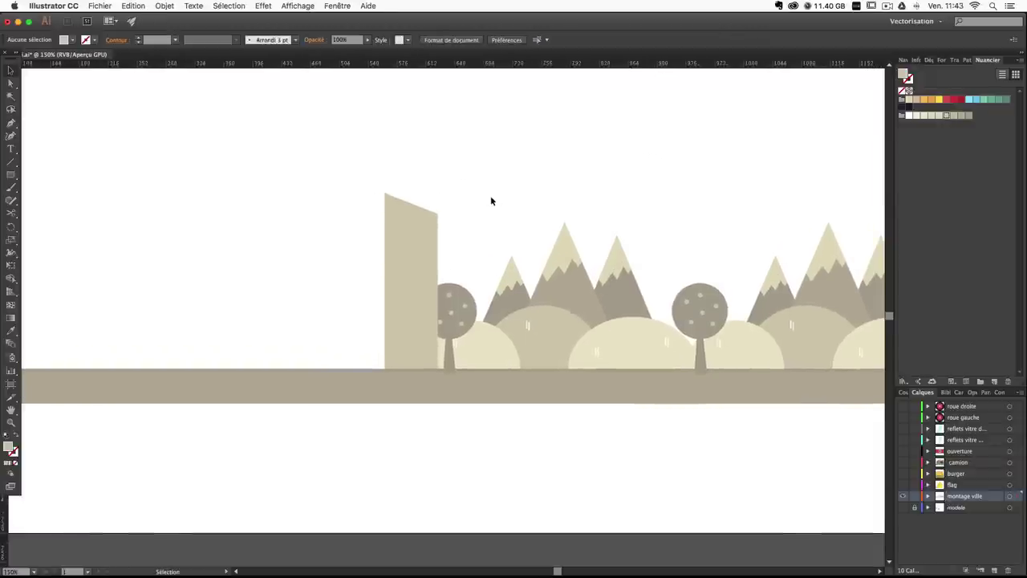
left_click_drag(420, 222, 402, 225)
left_click(488, 202)
Duplicate the slanted-roof building to the left and enlarge the copy into a taller tower standing on the ground strip.
left_click_drag(341, 239, 454, 243)
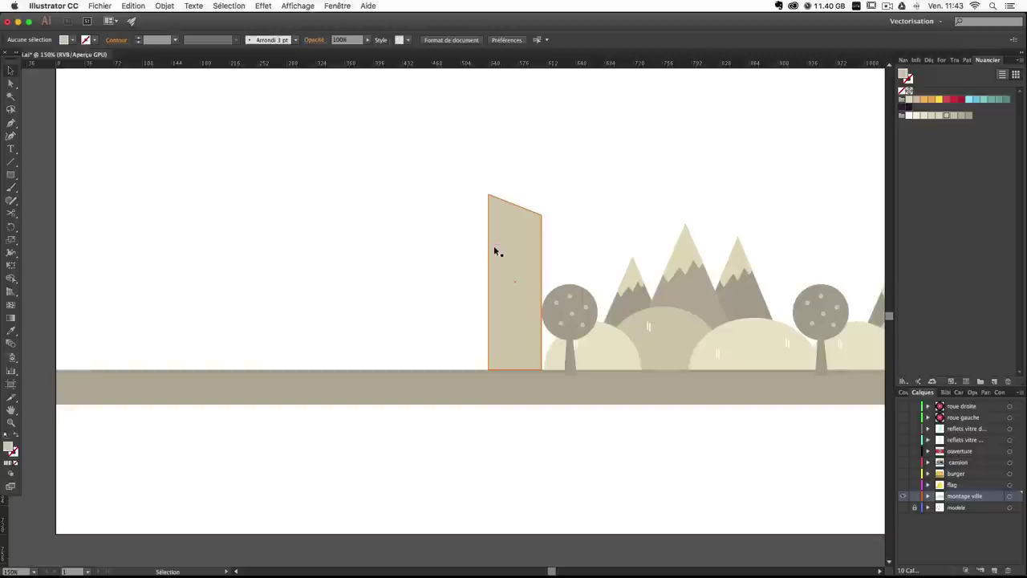
left_click_drag(496, 249, 324, 235)
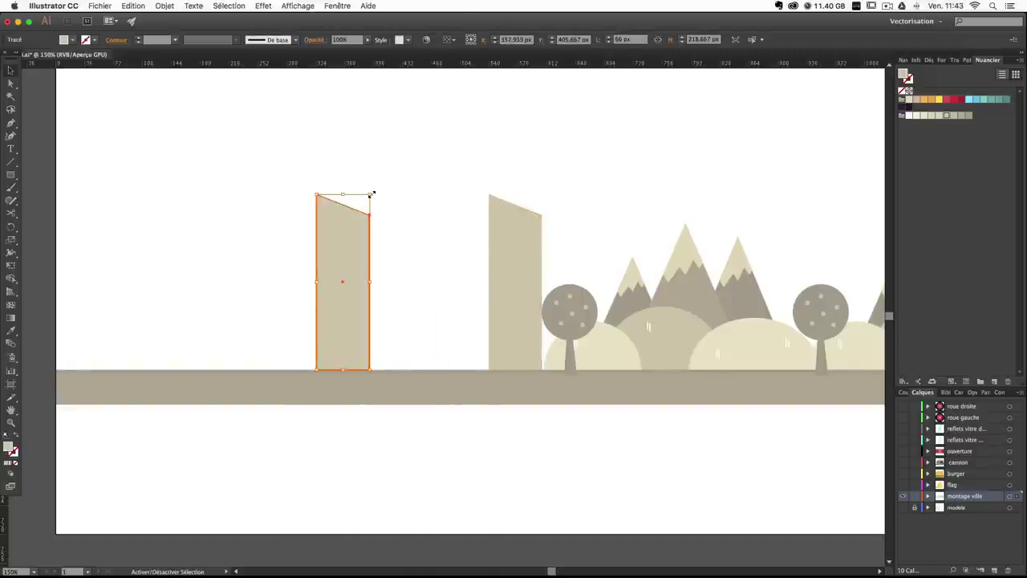
left_click_drag(371, 193, 394, 155)
left_click(366, 268, "shift")
left_click_drag(345, 344, 345, 304)
left_click(408, 450)
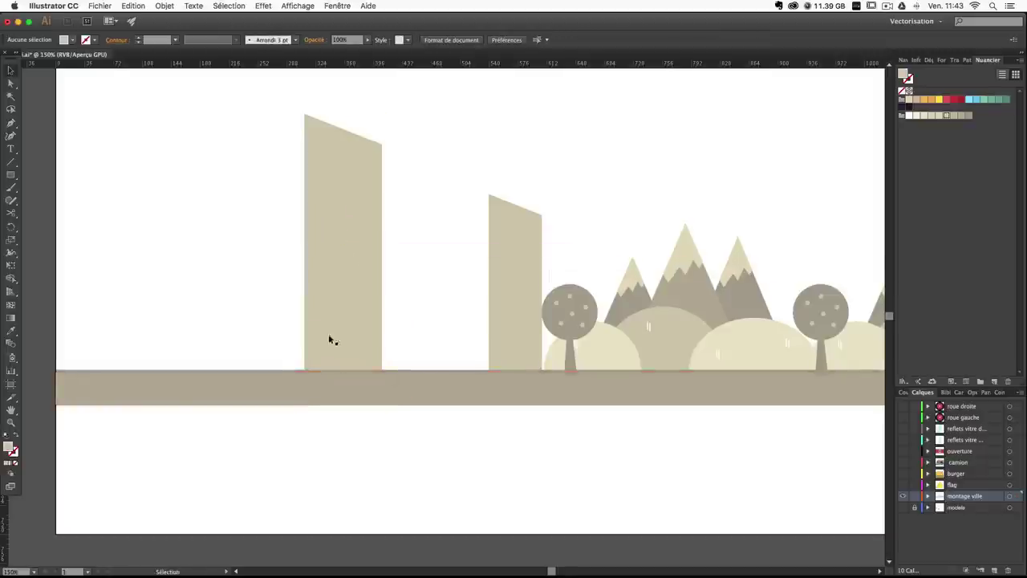
Duplicate the small slanted-roof building to the artboard's left edge and enlarge the copy slightly.
left_click(339, 279)
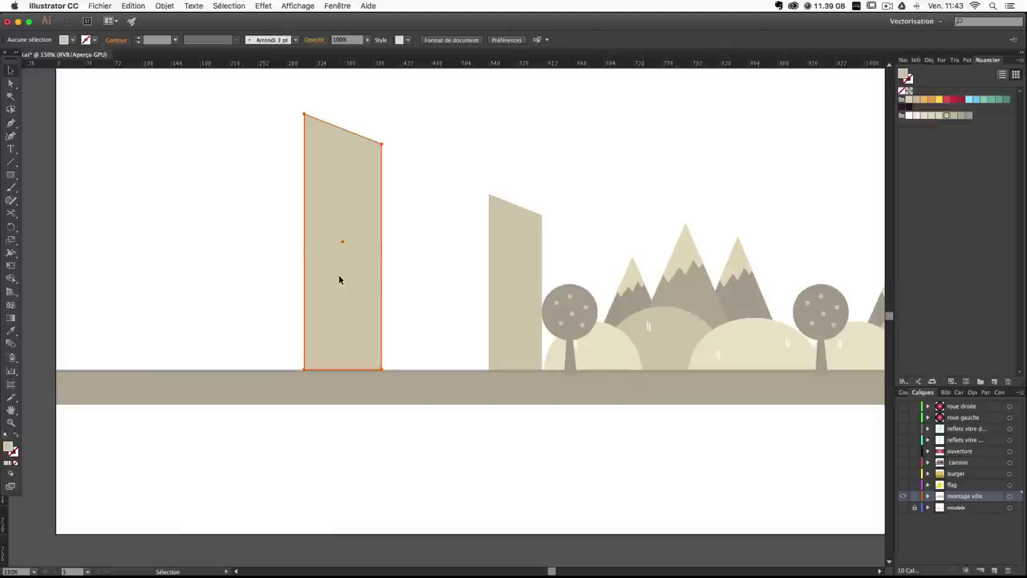
left_click_drag(508, 271, 79, 268)
left_click(138, 253)
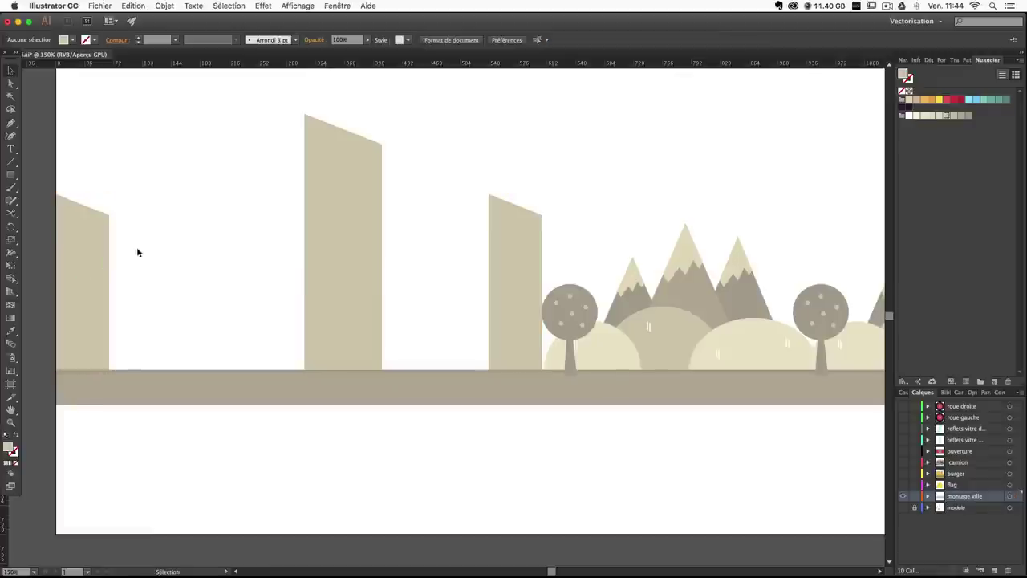
left_click(89, 260)
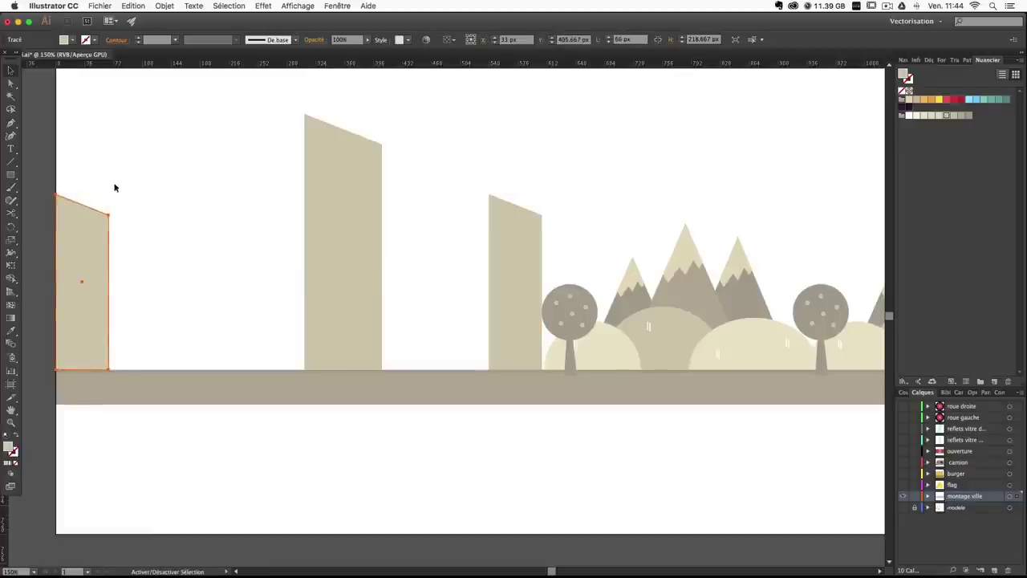
key("v")
left_click_drag(110, 193, 120, 167)
left_click(247, 445)
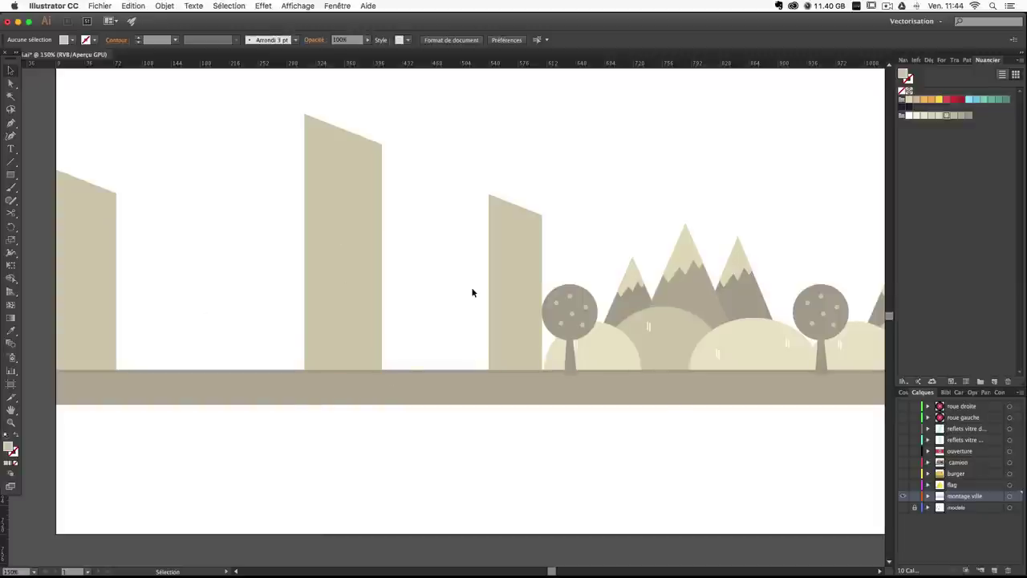
Draw a building rectangle about 73 by 238 px beside the small slanted building and fill it with a paler beige.
left_click(11, 175)
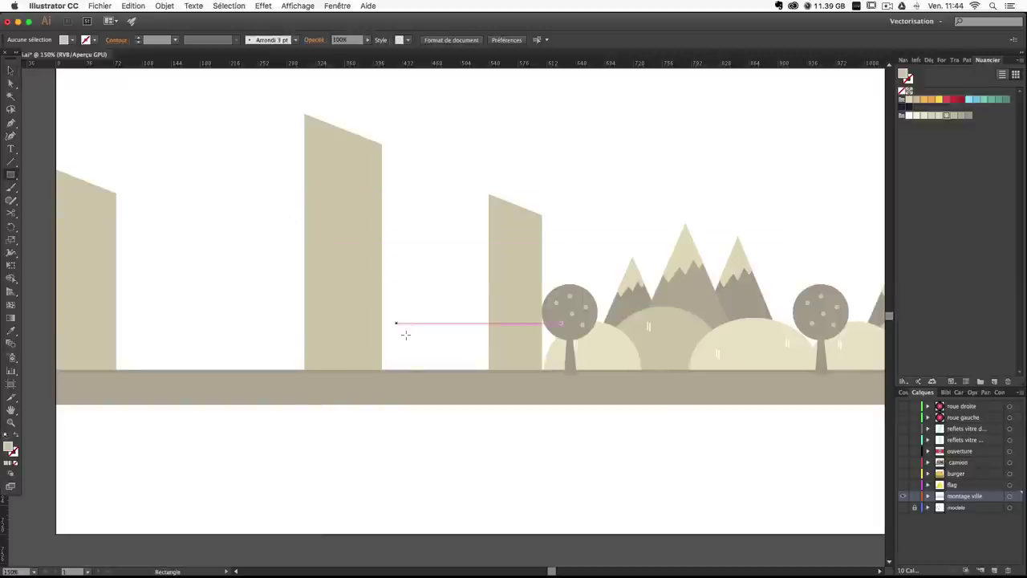
left_click_drag(427, 369, 485, 175)
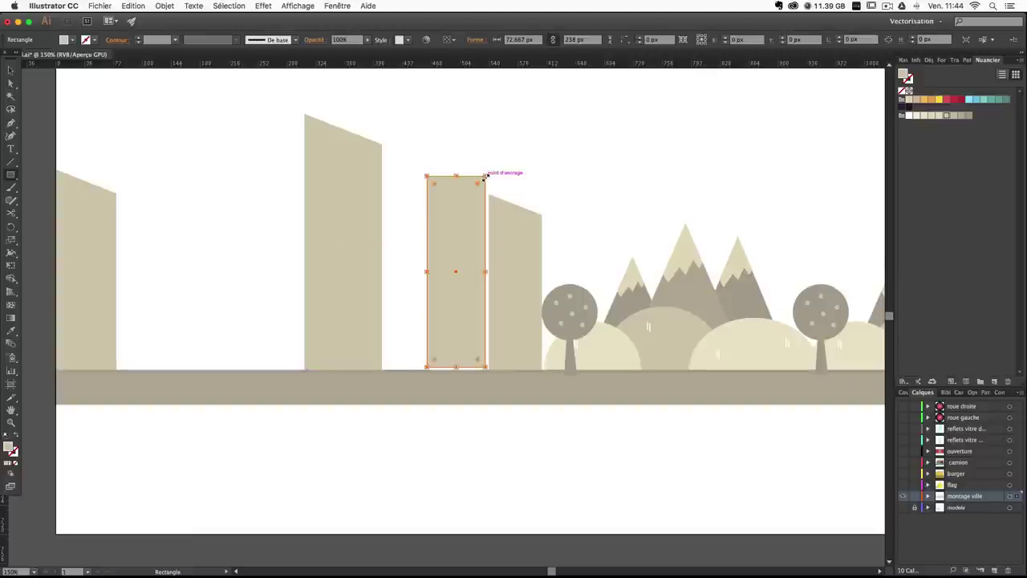
left_click(940, 117)
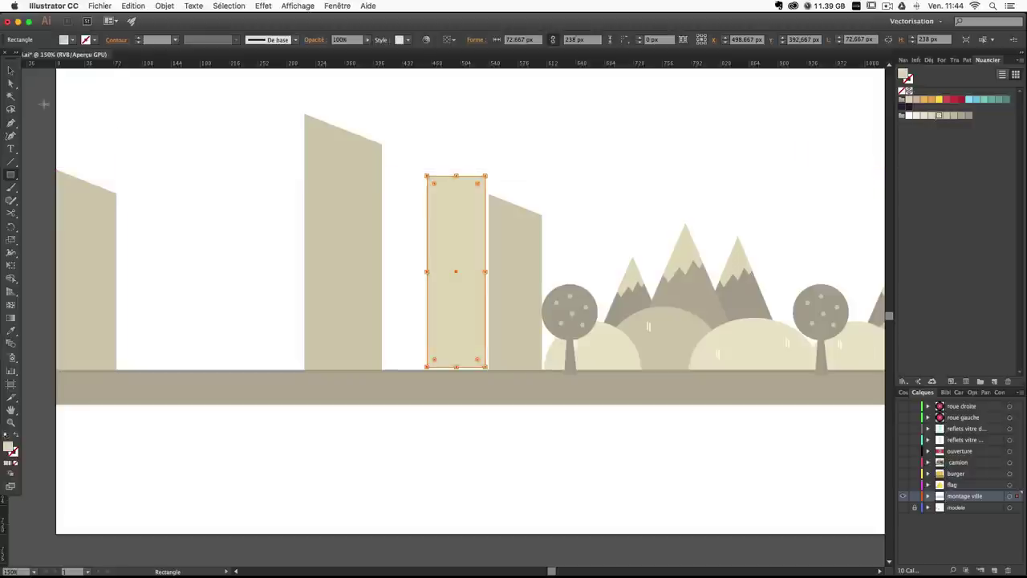
Scale the pale rectangle down to about 64 by 210 px and stand it on the ground between the two slanted buildings.
left_click(11, 71)
left_click(509, 150)
left_click_drag(476, 265, 453, 264)
left_click_drag(464, 176, 455, 188)
left_click_drag(419, 263, 419, 266)
left_click(518, 167)
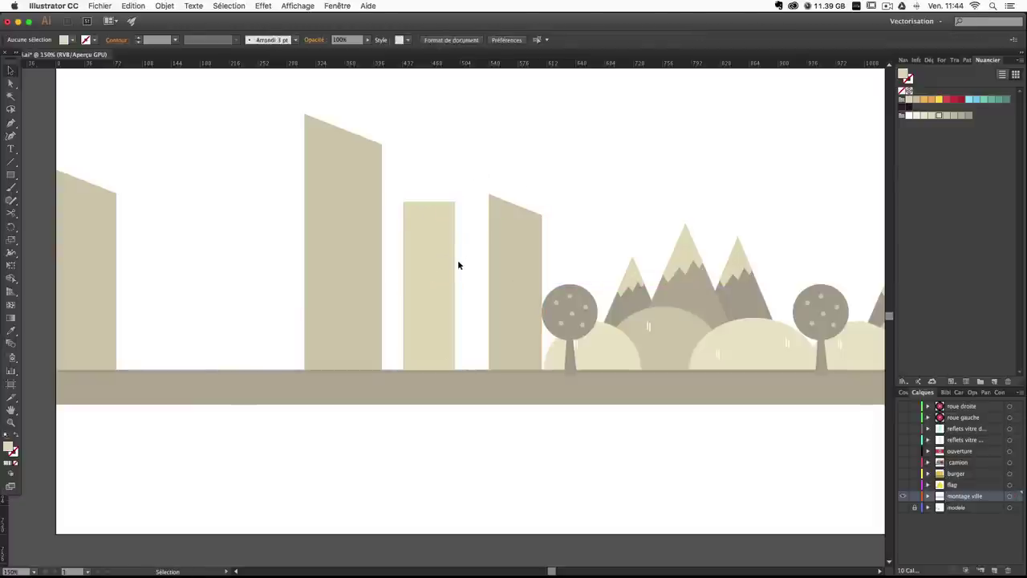
Duplicate the pale building in a darker beige, one level back, overlapping the right side of the leftmost building.
left_click_drag(429, 278, 161, 278)
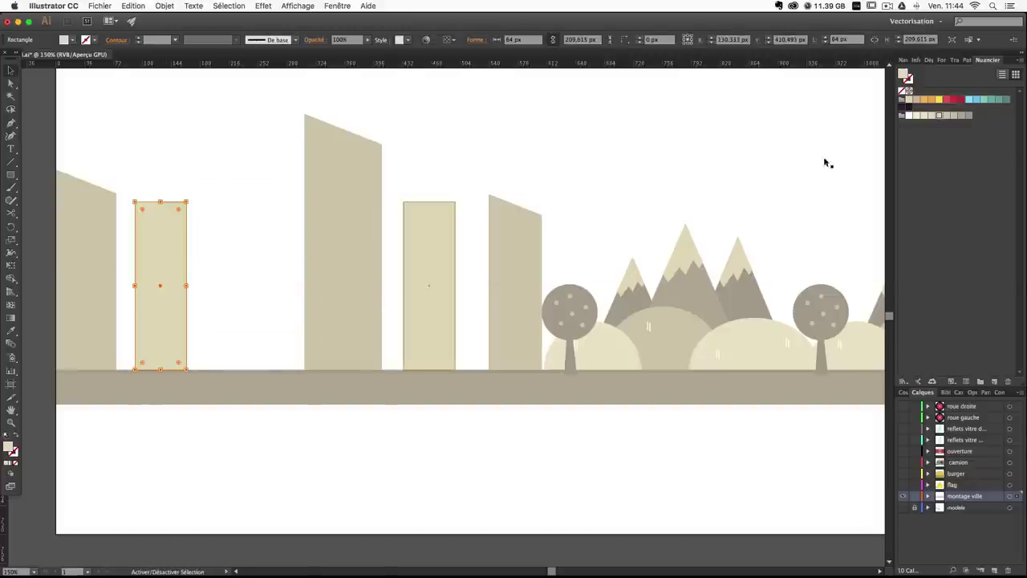
left_click(948, 117)
left_click(165, 6)
mouse_move(201, 29)
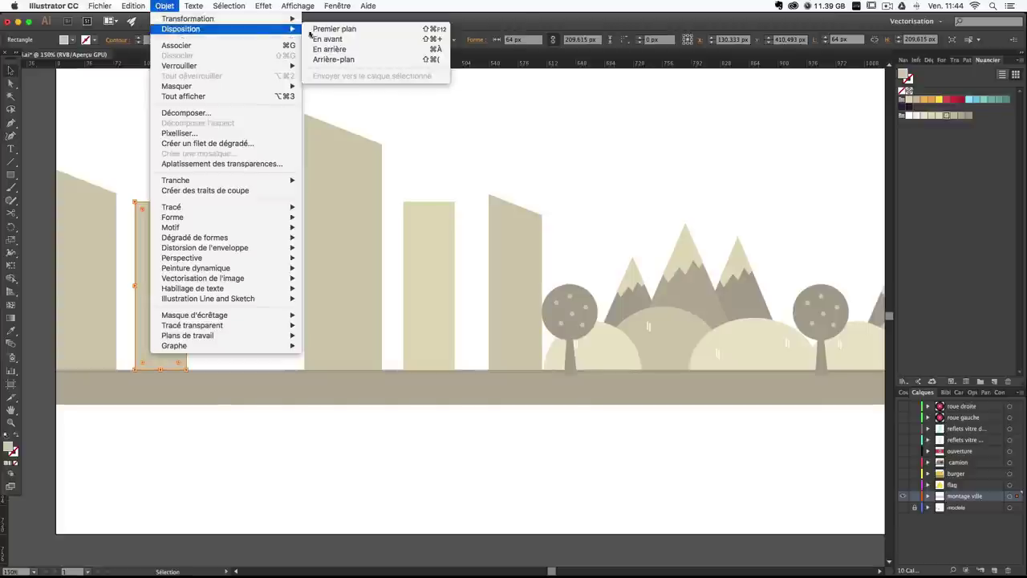
left_click(393, 48)
left_click_drag(158, 216, 125, 216)
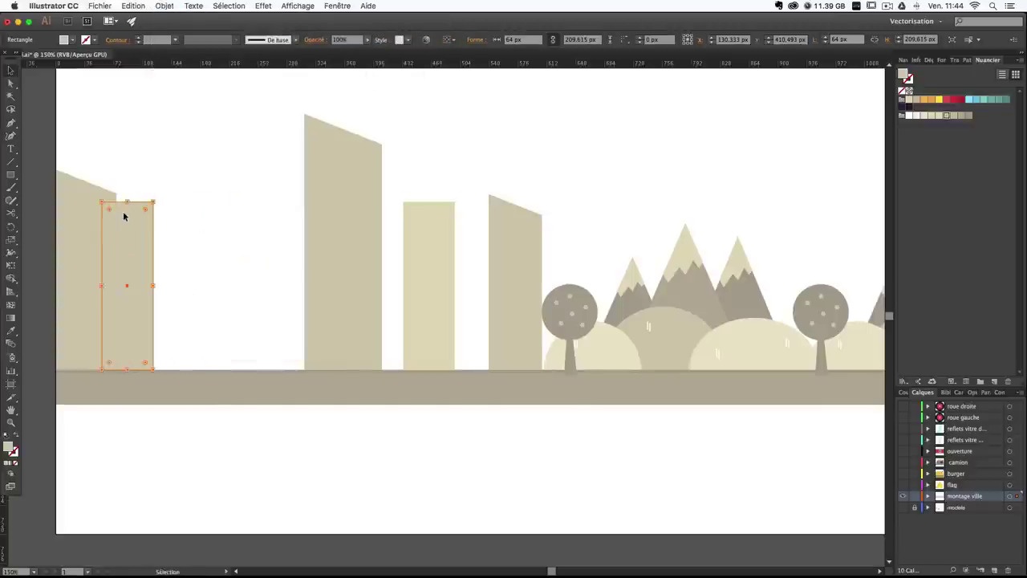
Darken the duplicated rectangle's beige fill and send it to the back, behind the leftmost building.
left_click(954, 116)
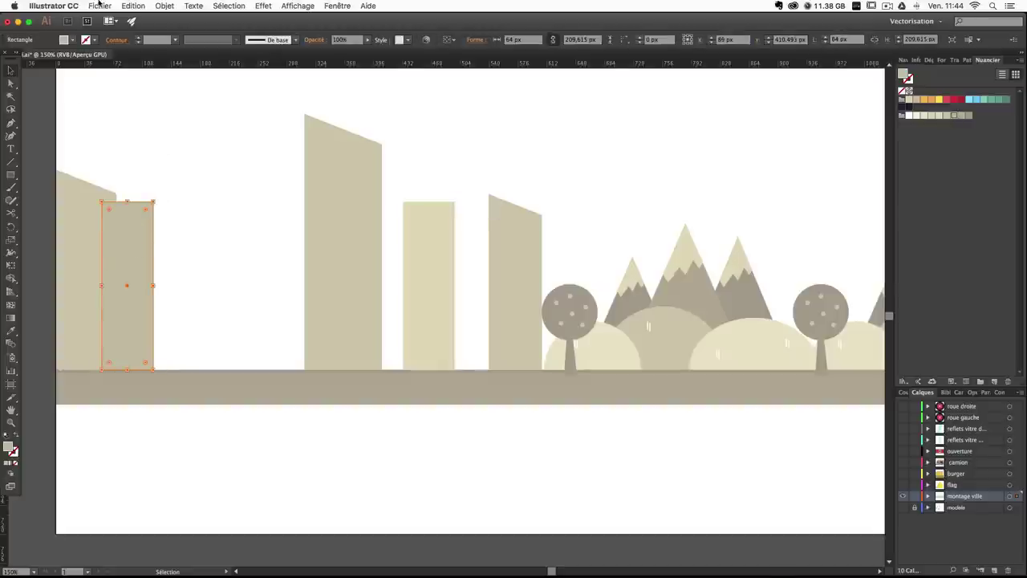
left_click(164, 5)
mouse_move(275, 30)
left_click(336, 60)
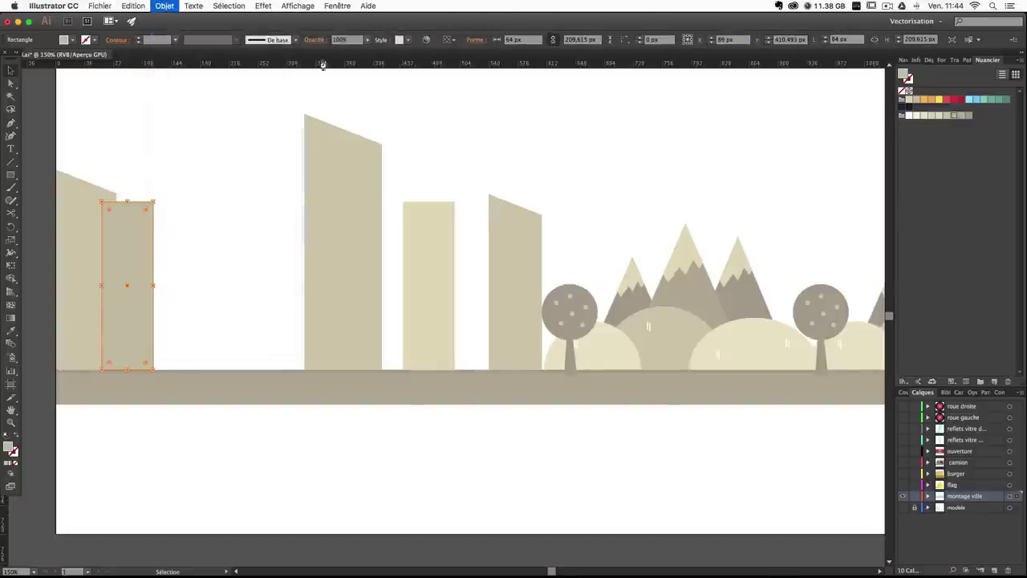
left_click(163, 207)
left_click(115, 202)
Resize the rear building to about 61 by 257 px and fill it with a darker taupe swatch.
left_click_drag(101, 202, 90, 165)
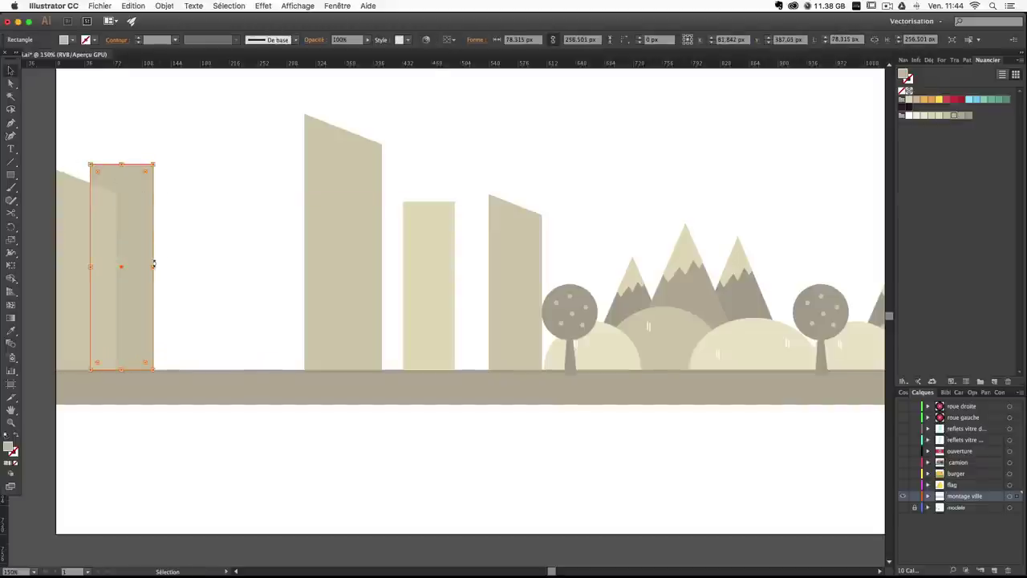
left_click_drag(153, 265, 139, 266)
left_click(954, 117)
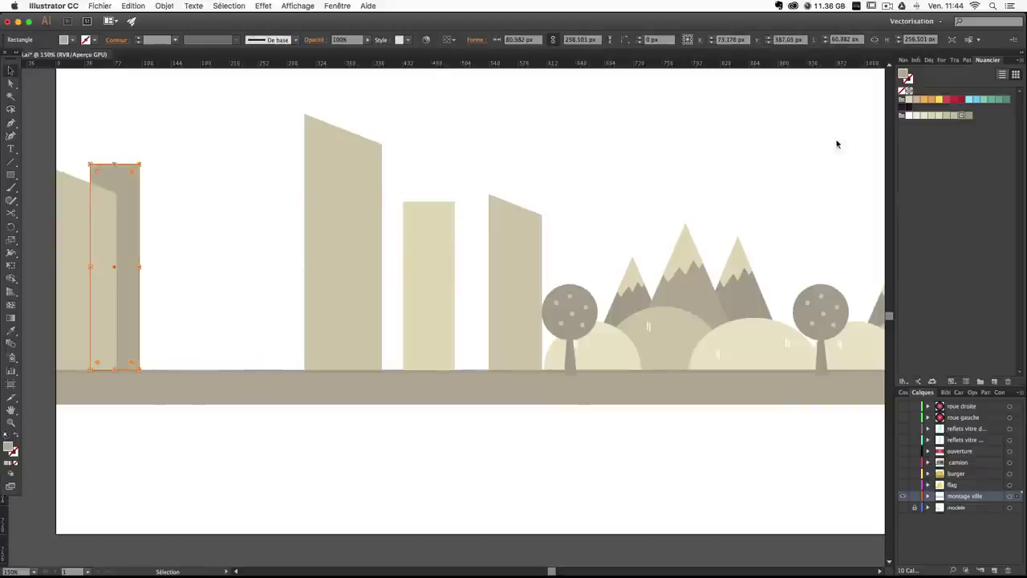
left_click(273, 489)
Duplicate the rear taupe building 16 px further right and bring the copy one level forward.
left_click_drag(301, 170, 320, 211)
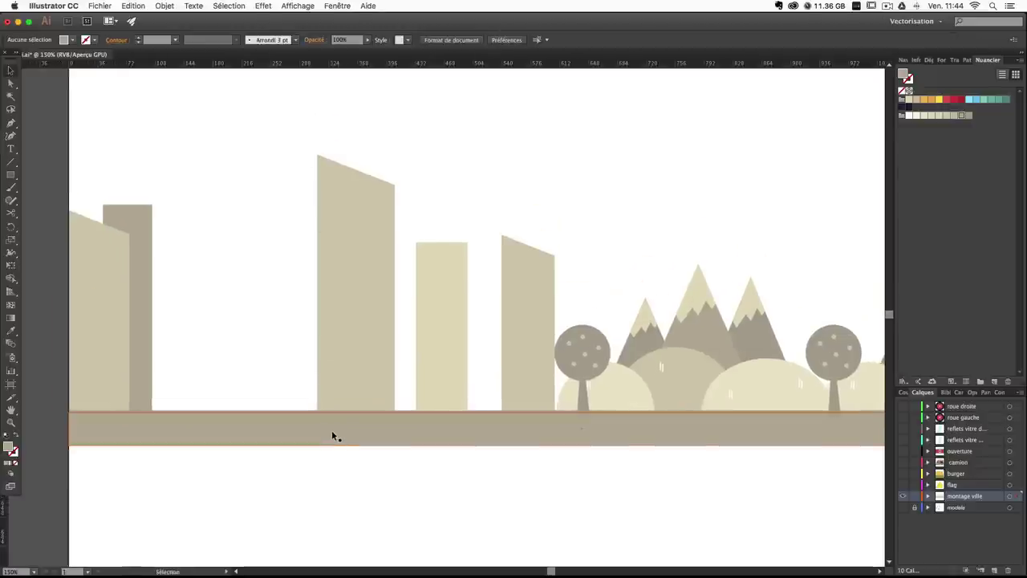
left_click(149, 292)
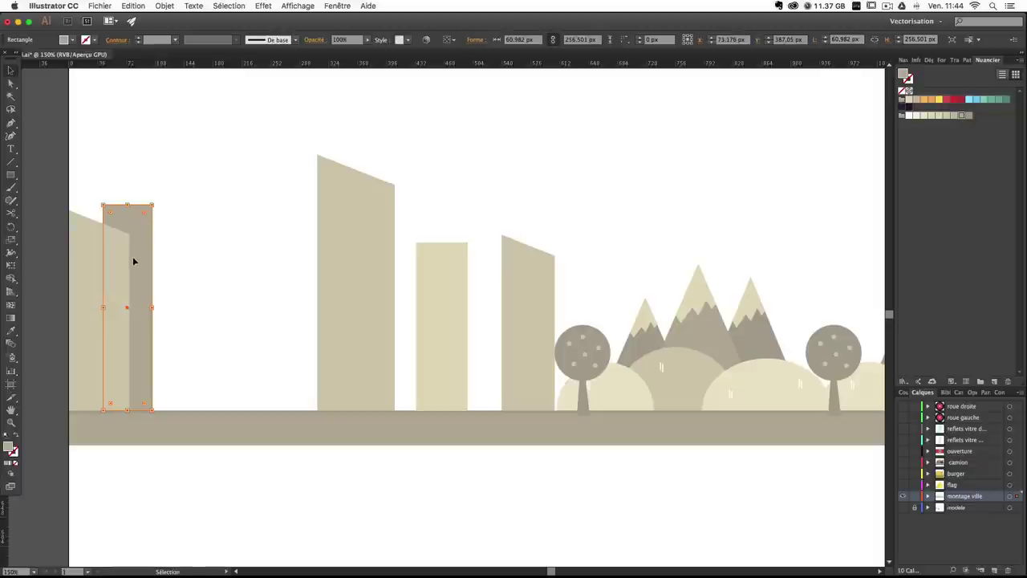
left_click_drag(134, 261, 147, 261)
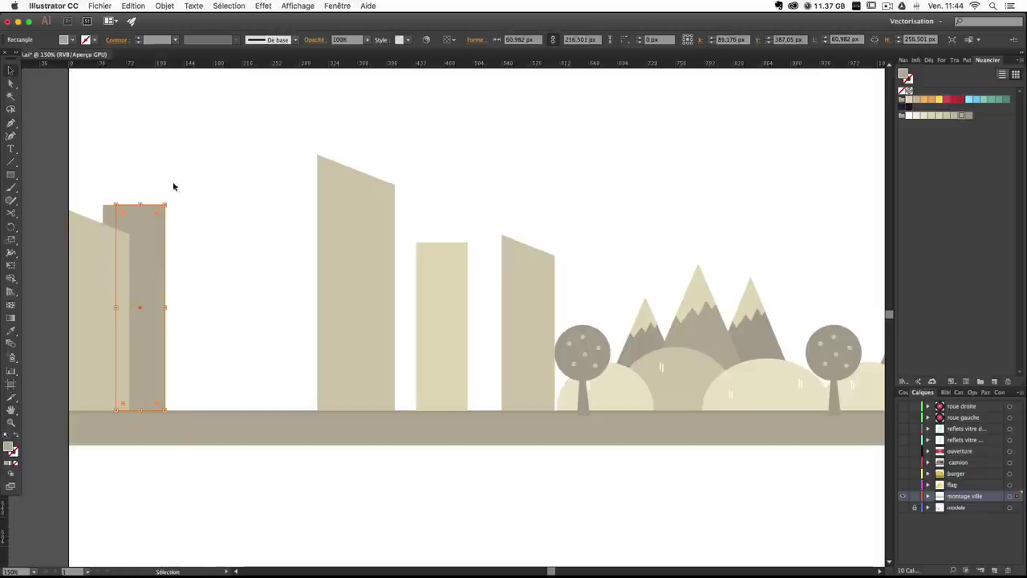
left_click(166, 6)
mouse_move(265, 29)
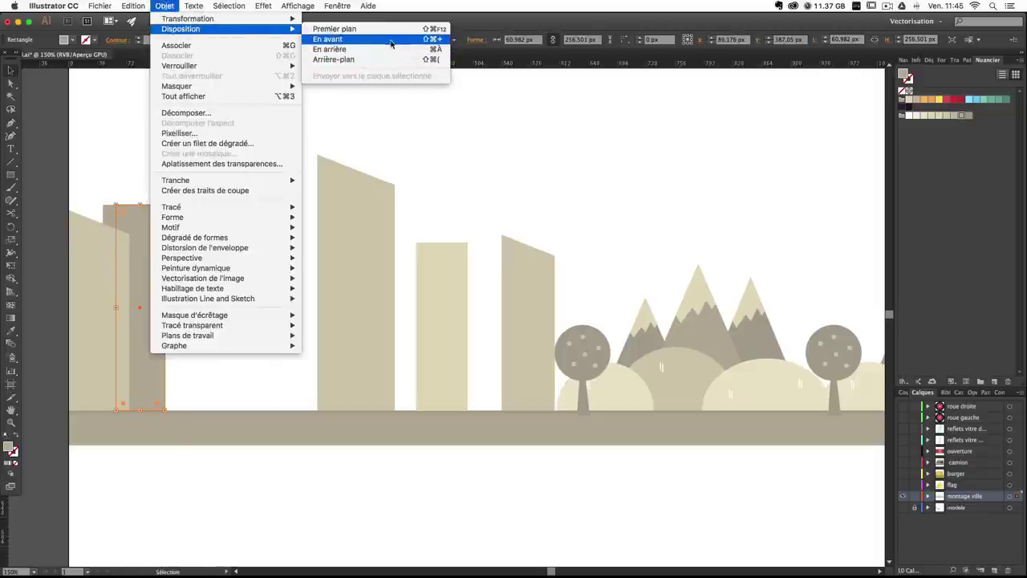
left_click(391, 41)
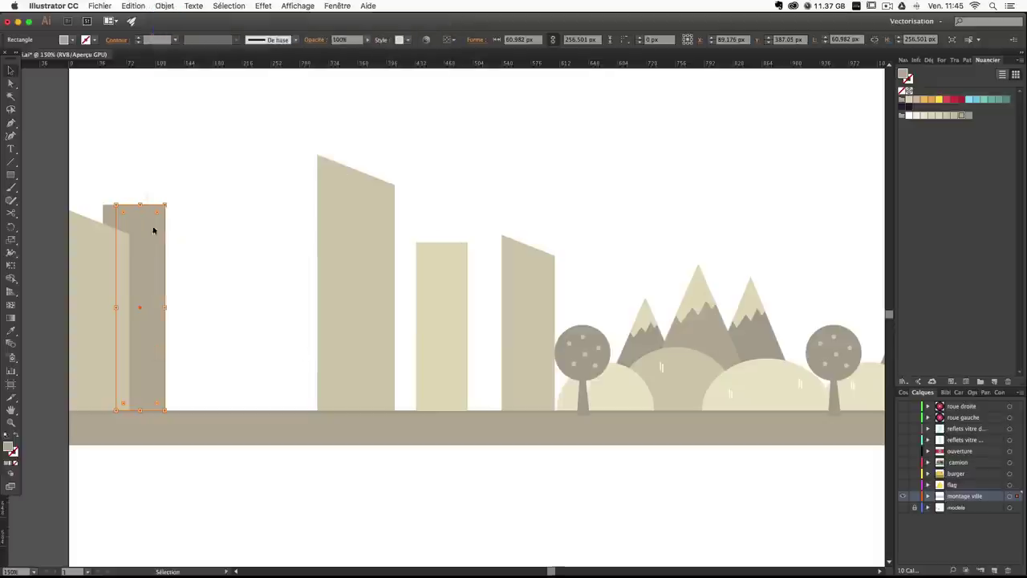
Fill the copied building with a lighter beige swatch and lower its height to about 210 px.
left_click(957, 116)
left_click_drag(138, 205, 134, 242)
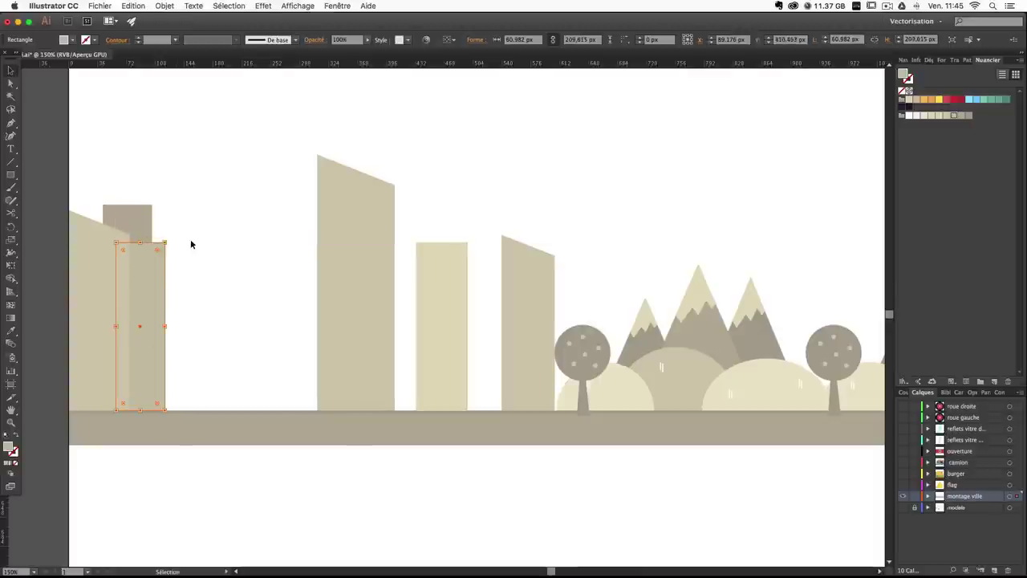
left_click(196, 257)
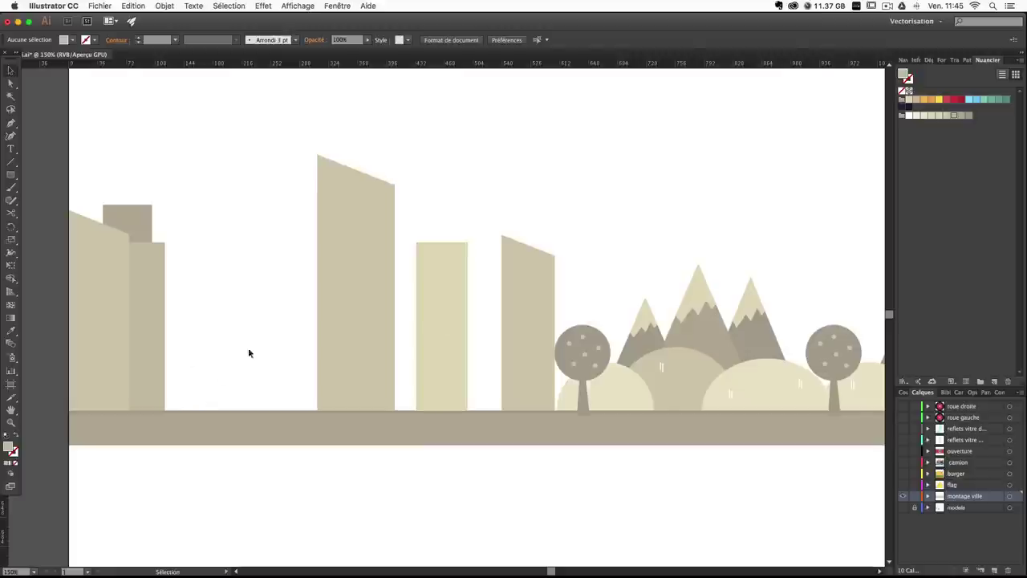
Duplicate the lowered beige building into the gap before the tall slanted tower and fill the copy with a pale beige swatch.
left_click_drag(139, 327, 226, 330)
left_click(926, 117)
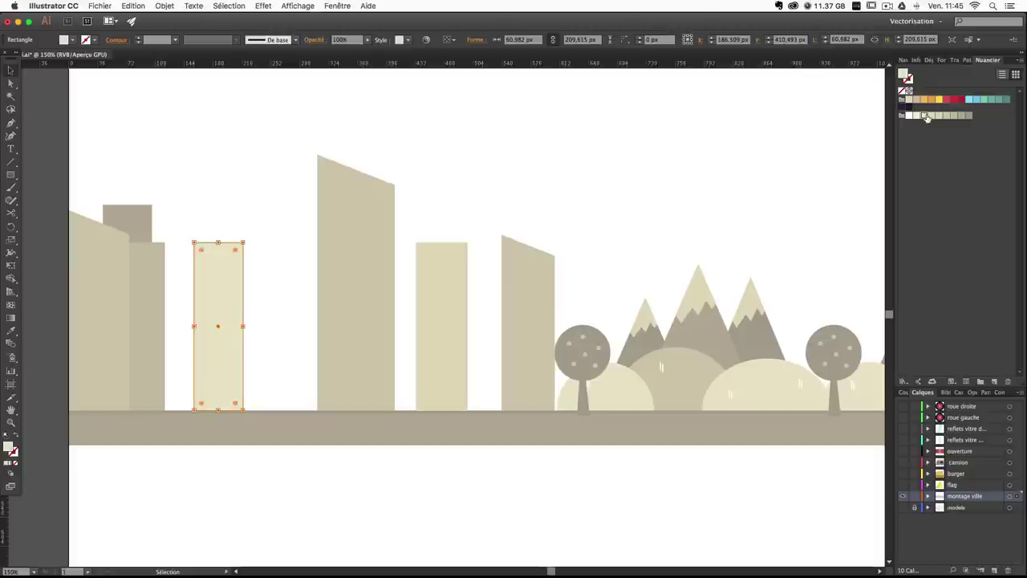
left_click(938, 117)
left_click(613, 473)
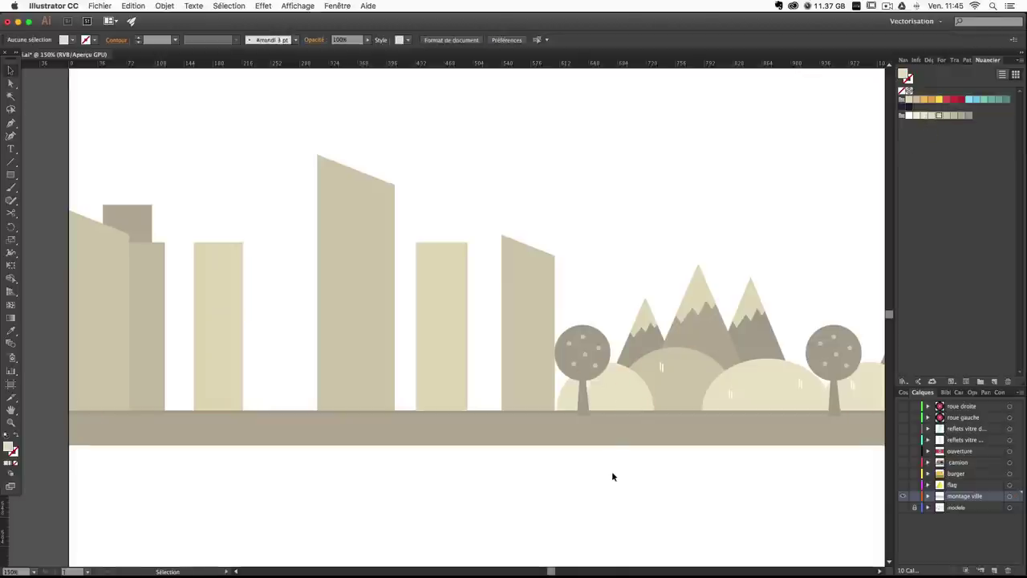
Add a taller dark taupe copy behind the right side of the new pale building.
left_click_drag(238, 288, 262, 216)
left_click(439, 510)
mouse_move(528, 220)
left_mouse_down()
mouse_move(522, 343)
mouse_move(567, 236)
mouse_move(538, 225)
left_mouse_up()
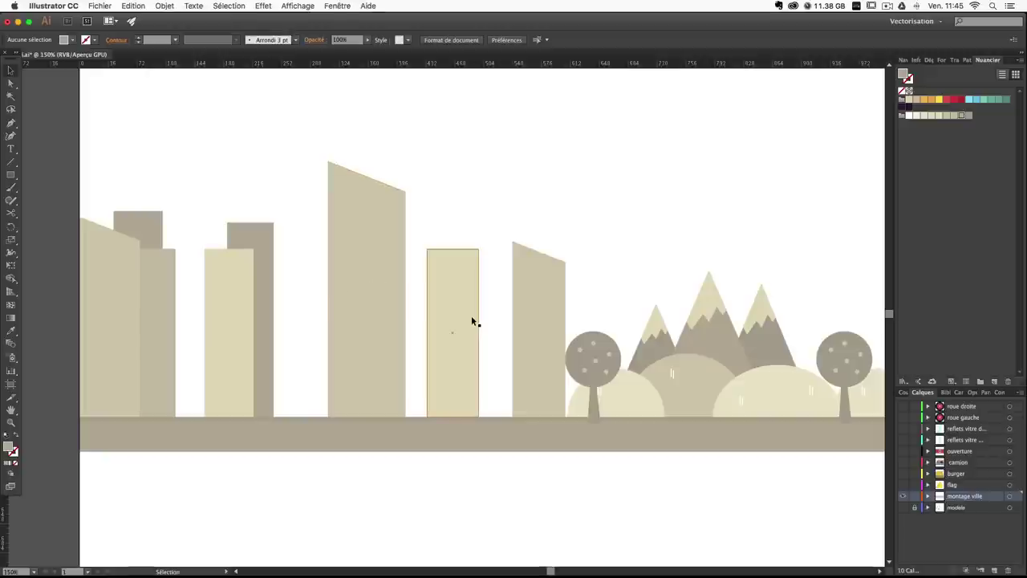
Duplicate the pale building beside the tall slanted tower onto the tower's right side and enlarge the copy to about 76 by 250 px.
left_click_drag(464, 320, 398, 316)
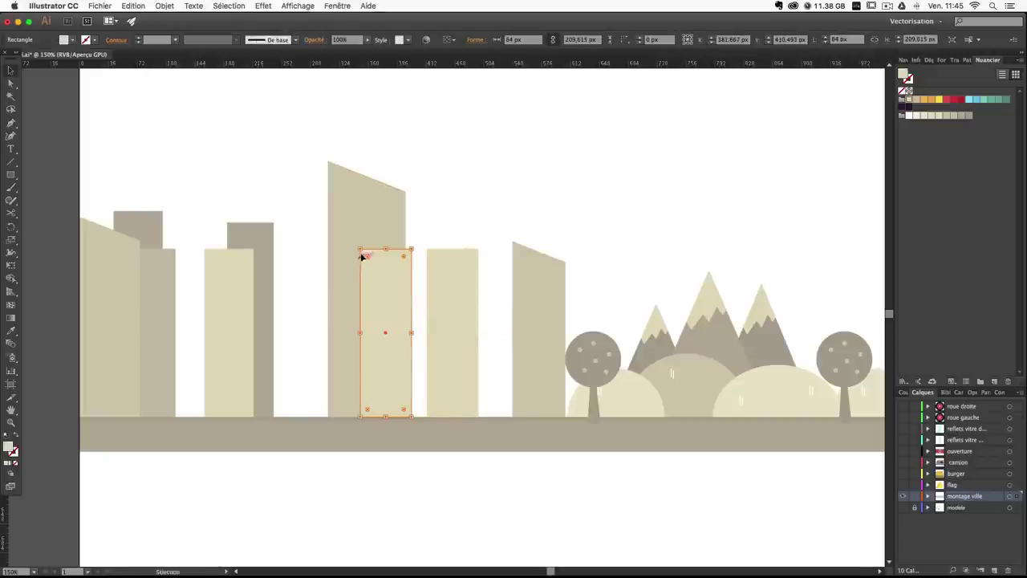
left_click_drag(360, 250, 345, 224)
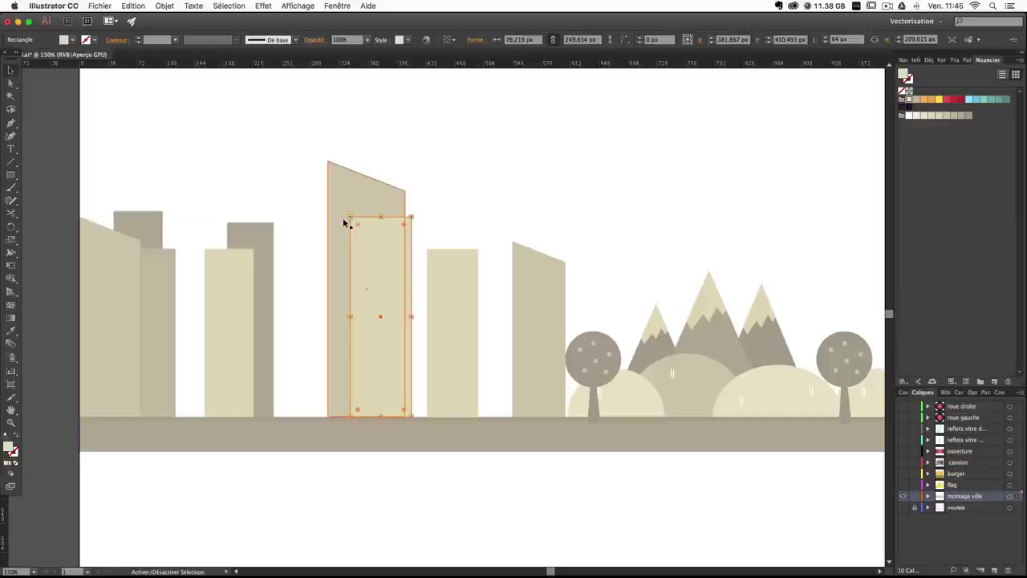
left_click(530, 178)
left_click(395, 248)
left_click(506, 176)
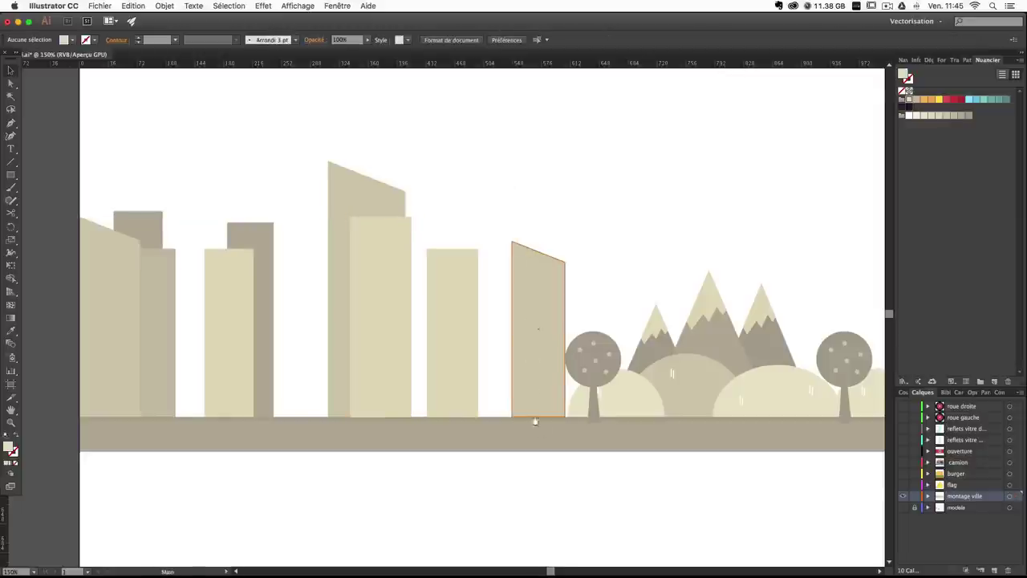
Draw a small rectangle about 47 by 72 px on the ground before the right slanted building and fill it with dark taupe.
left_click_drag(535, 421, 545, 488)
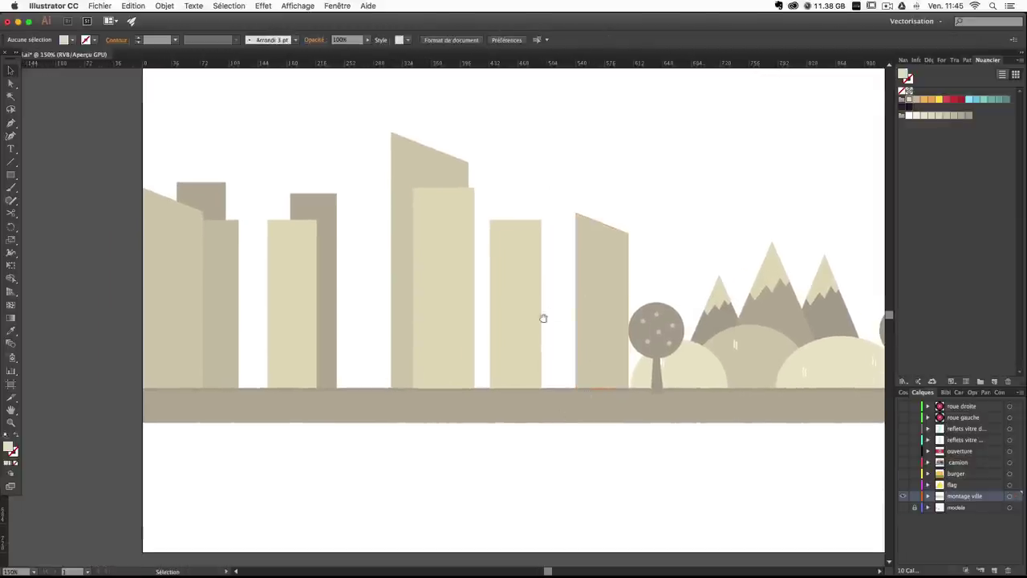
scroll(543, 316, "right", 3)
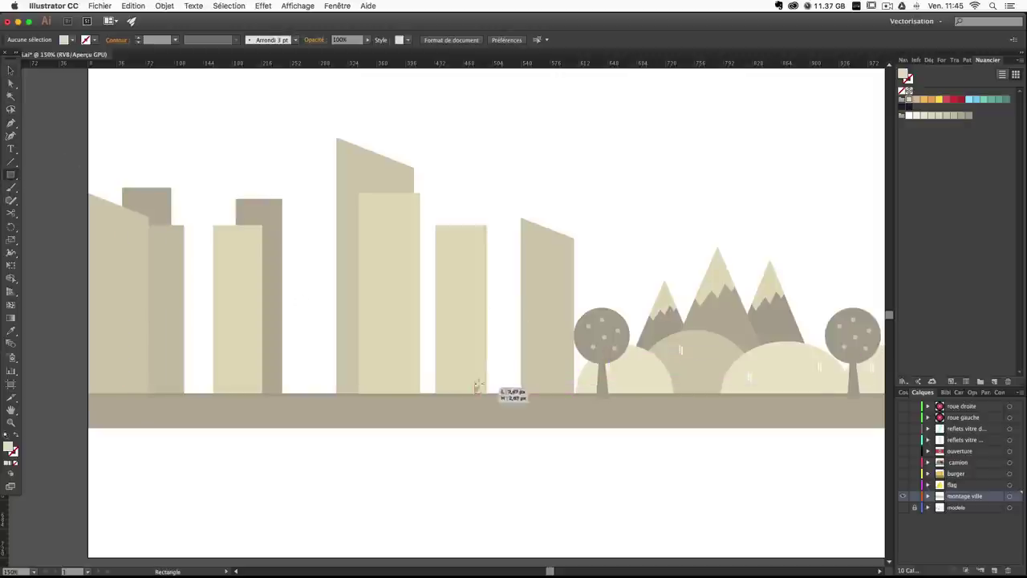
left_click_drag(477, 386, 511, 336)
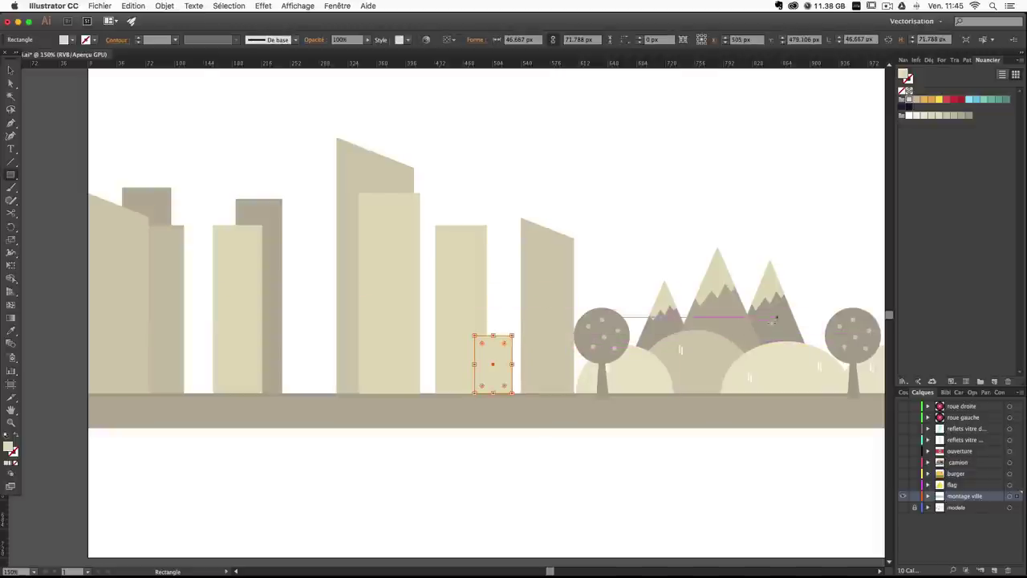
left_click(971, 117)
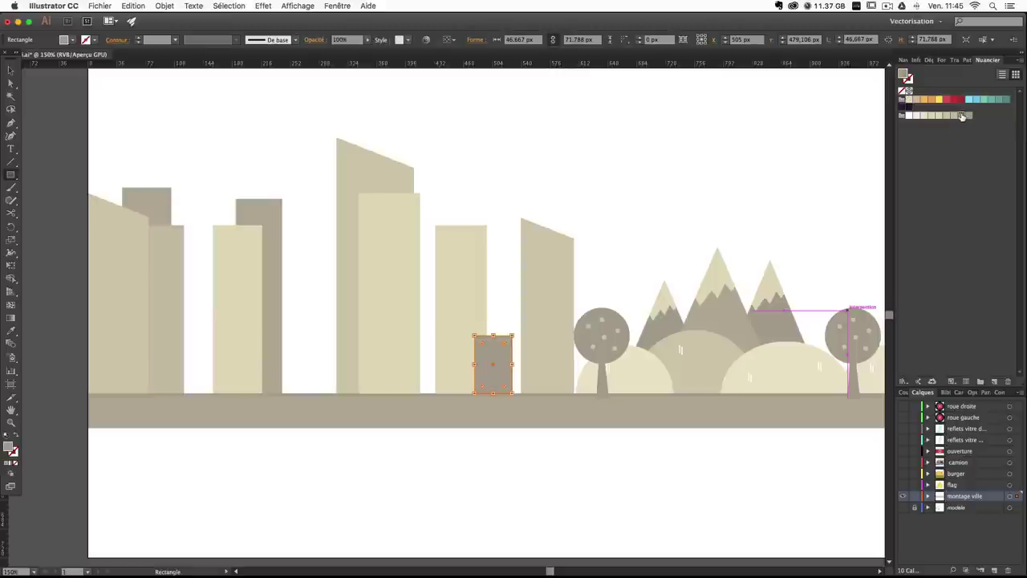
key("v")
left_click(560, 318)
Add two narrow taupe chimneys on the small building's roof, about 7 by 19 px and 7 by 34 px.
key("m")
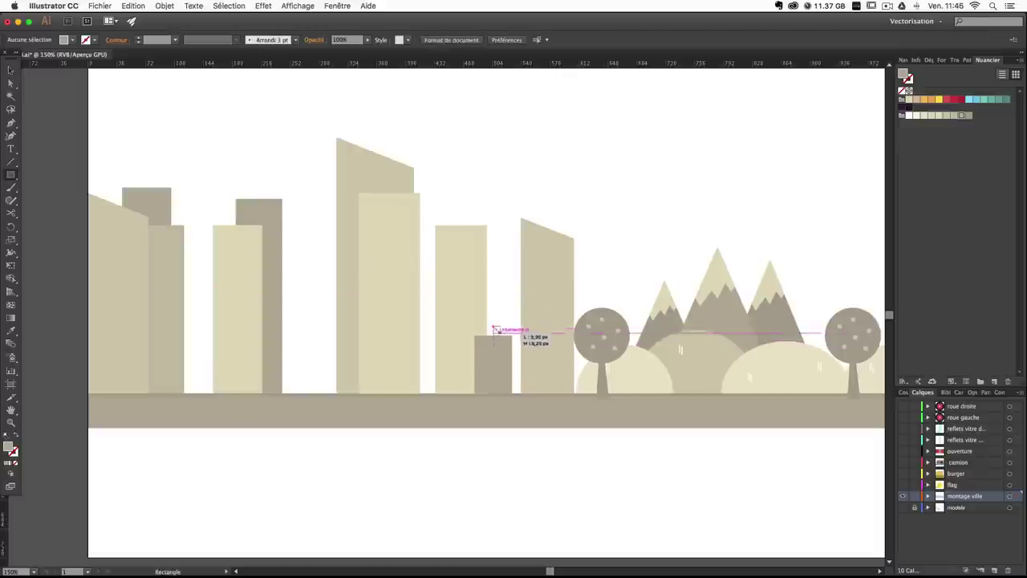
left_click_drag(495, 329, 491, 335)
left_click(11, 70)
left_click(514, 190)
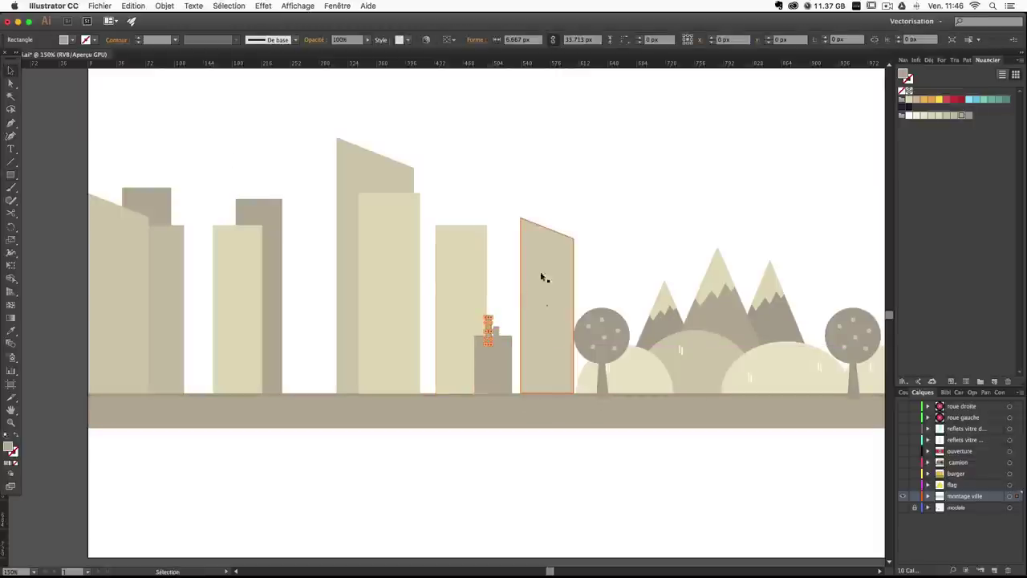
left_click(538, 187)
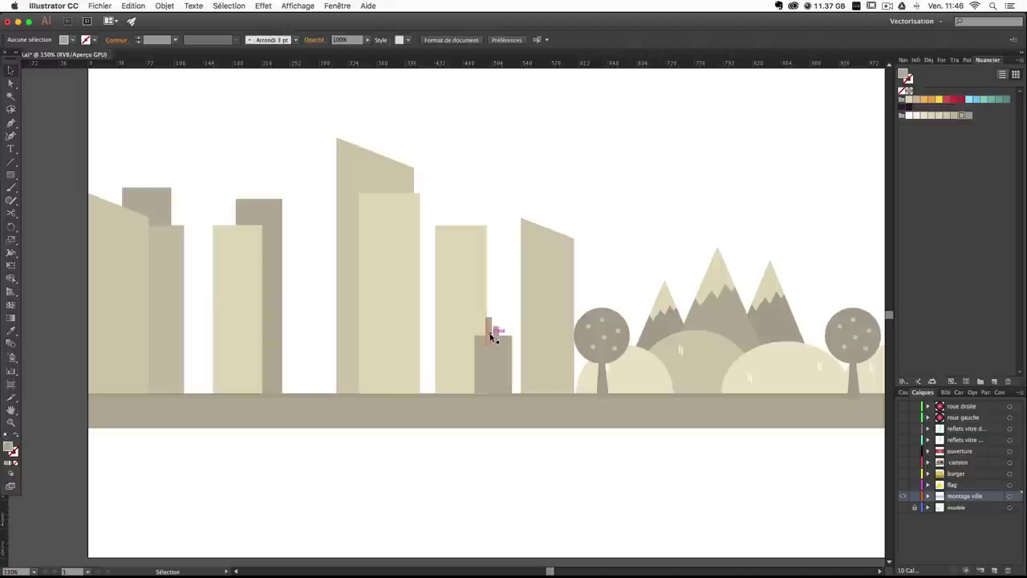
left_click(491, 337)
left_click(527, 211)
left_click(489, 327)
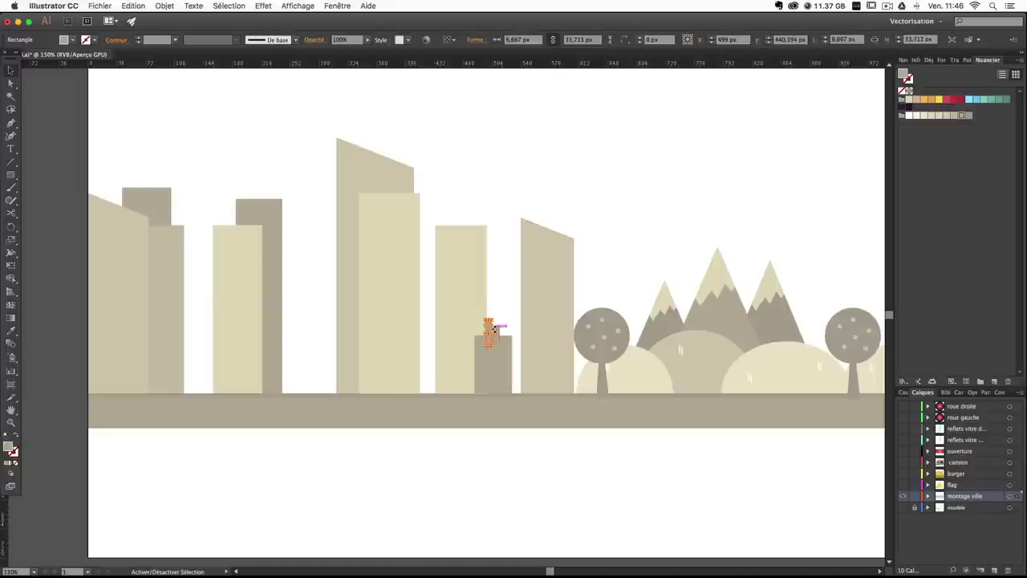
Try to nudge the small taupe building together with its taller chimney sideways towards the right slanted building.
left_click(508, 376, "shift")
key("v")
left_click(571, 244)
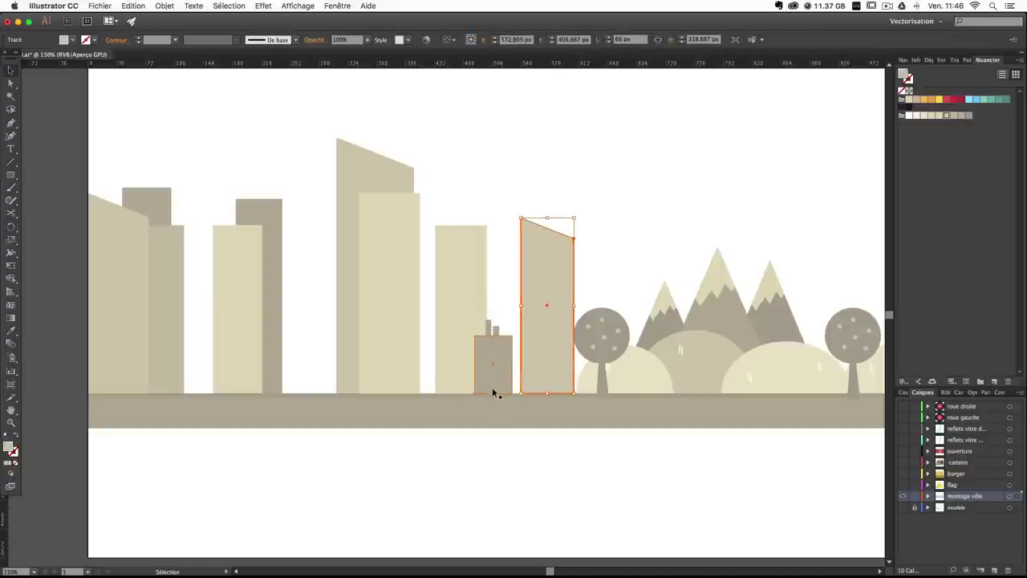
left_click(494, 391)
left_click_drag(512, 388, 514, 388)
key("Right")
key("Right")
key("Right")
key("Right")
key("Right")
key("Right")
key("Right")
key("Right")
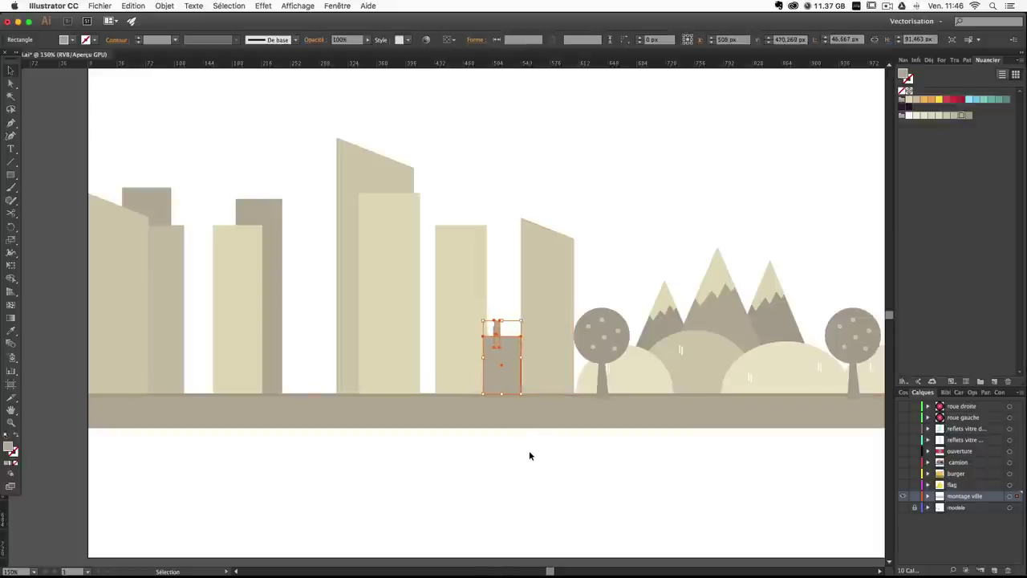
key("a")
key("Left")
key("Left")
key("Left")
key("Left")
key("Left")
key("Left")
key("Left")
key("Left")
key("Left")
key("Left")
key("Left")
key("Left")
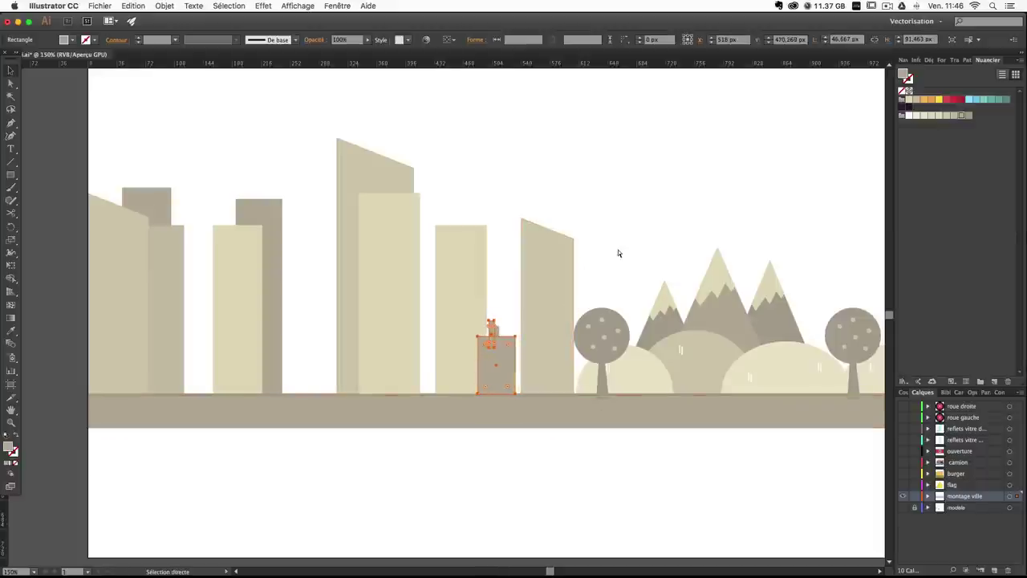
Select the small taupe building with both chimneys and move it right, overlapping the base of the right slanted building.
left_click(492, 331)
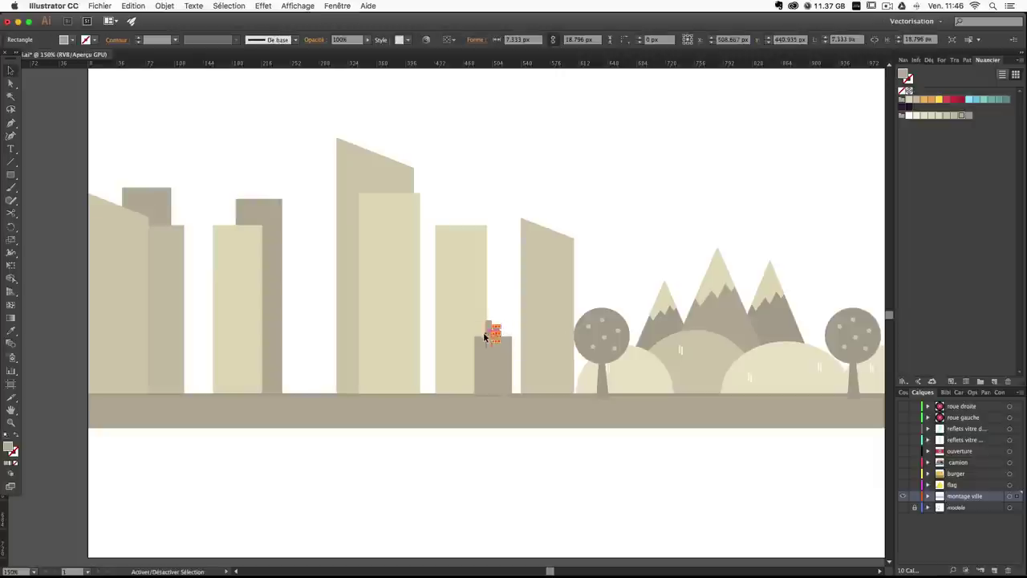
left_click(488, 360)
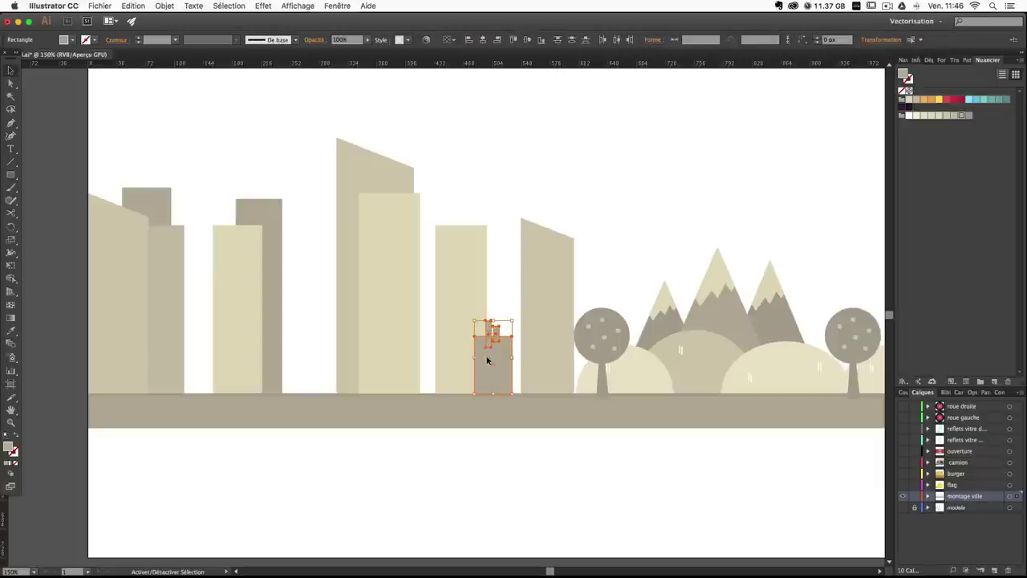
key("a")
left_click(498, 373)
key("v")
left_click(563, 210)
left_click_drag(511, 342, 532, 351)
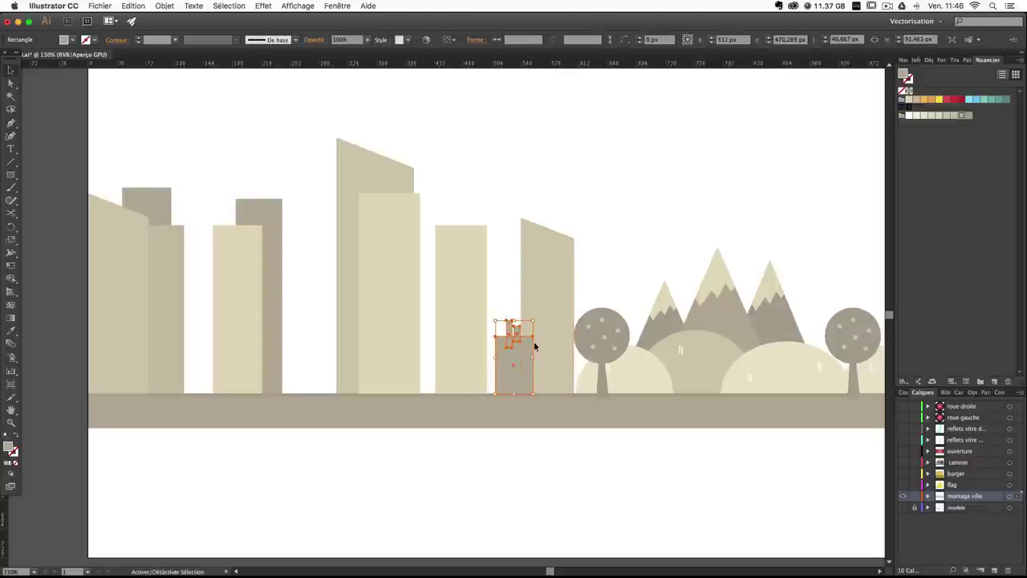
left_click(646, 215)
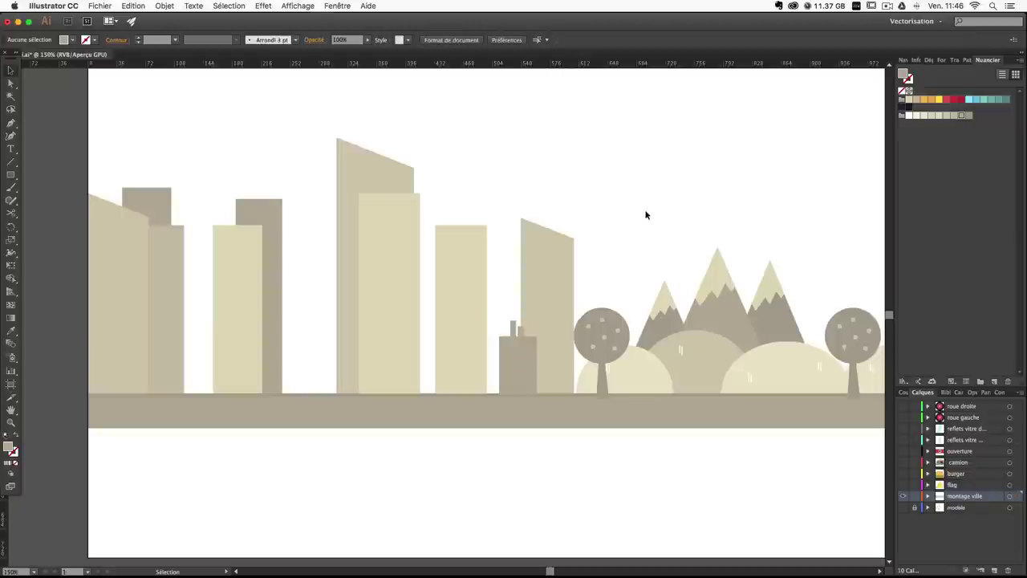
left_click(529, 370)
left_click(569, 228)
left_click(521, 345)
left_click(634, 195)
Move both sawtooth factories and both small chimney buildings straight down below the ground strip, clear of the towers.
scroll(613, 239, "up", 2)
scroll(613, 239, "right", 1)
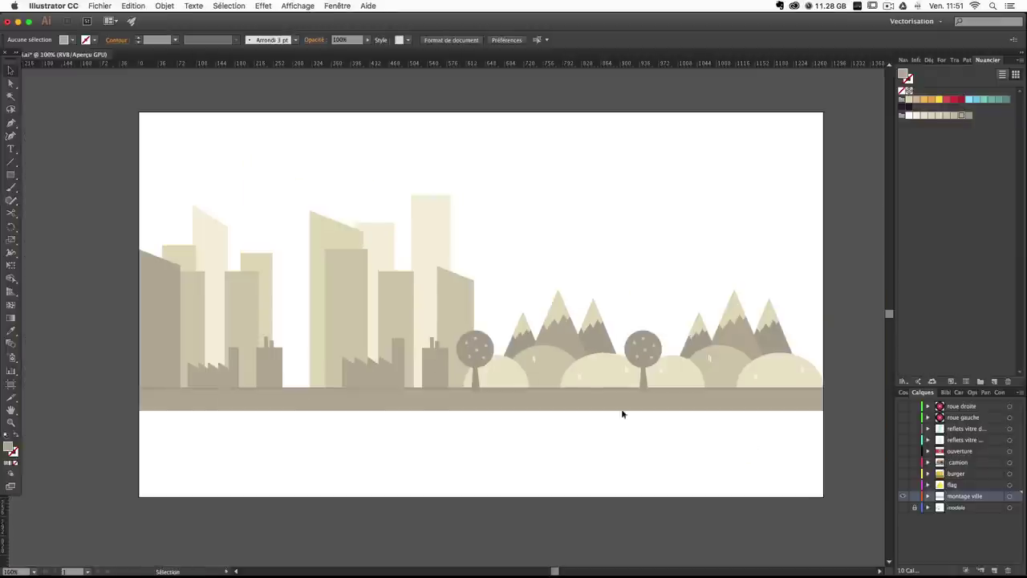
scroll(623, 415, "left", 3)
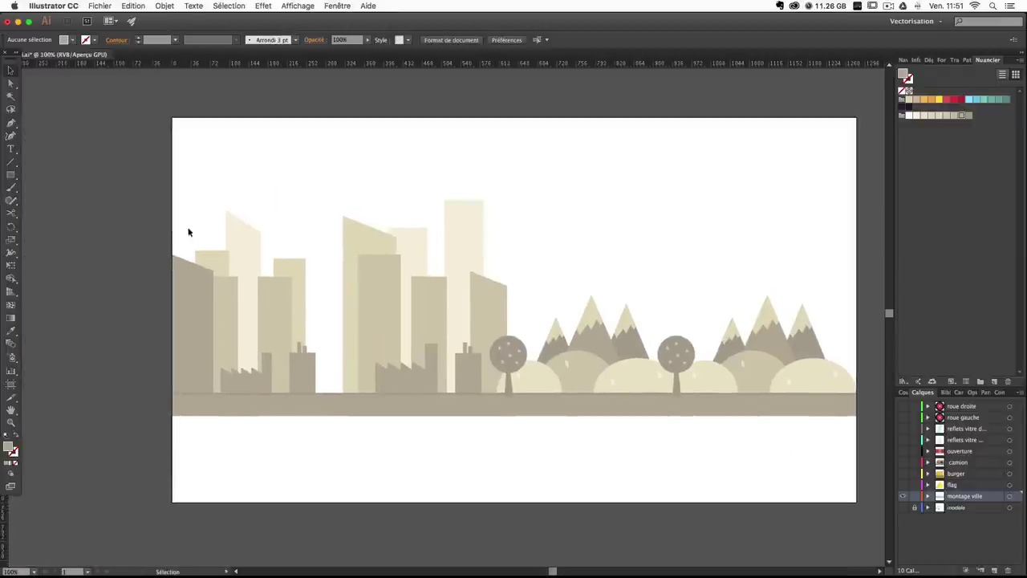
key("super+plus")
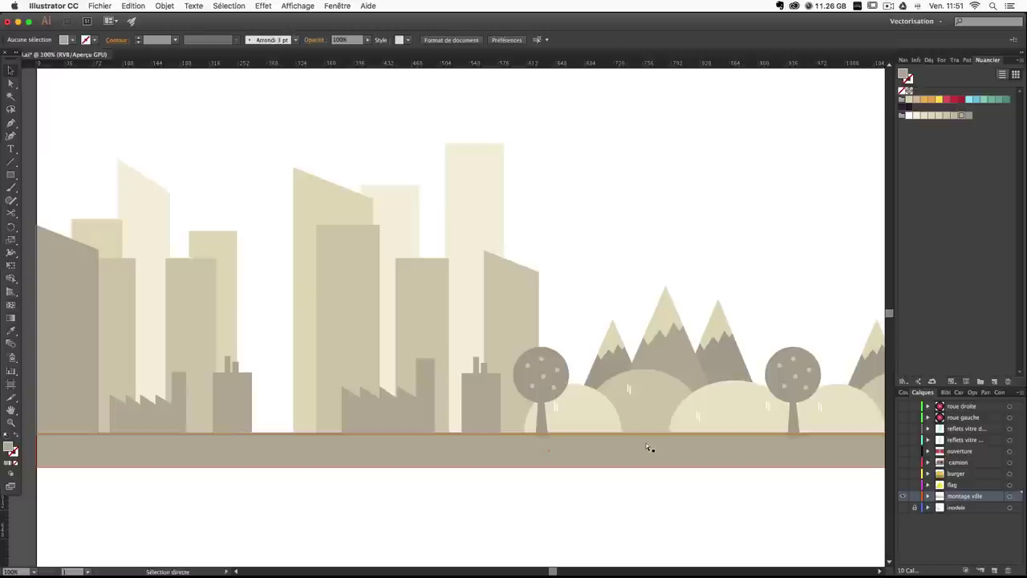
left_click_drag(488, 367, 576, 337)
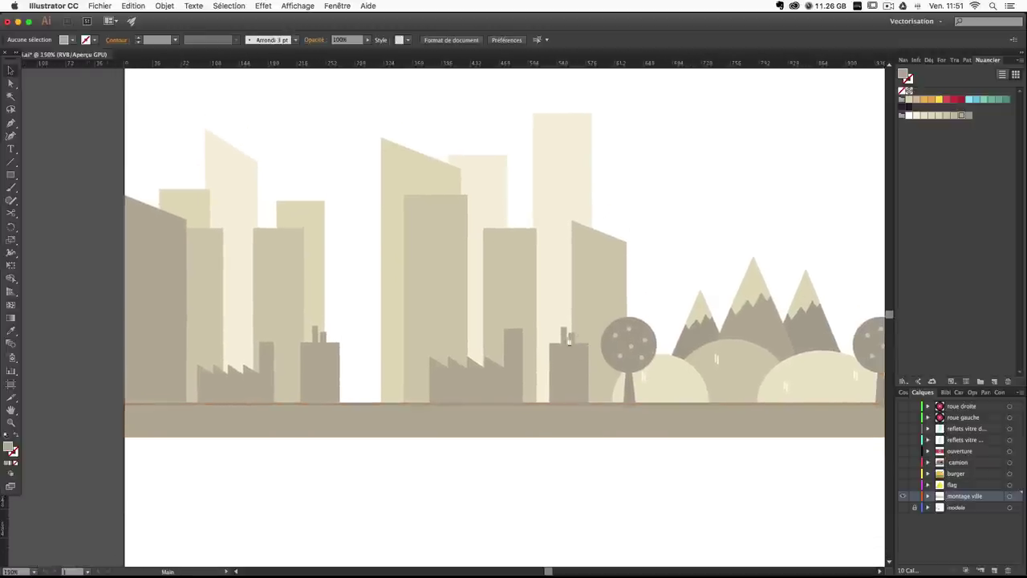
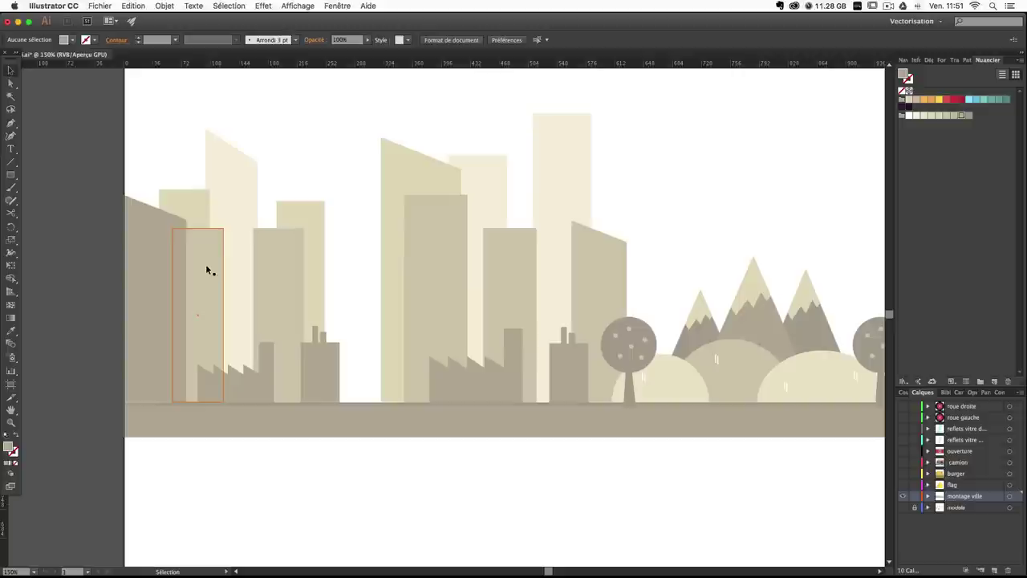
left_click(269, 370)
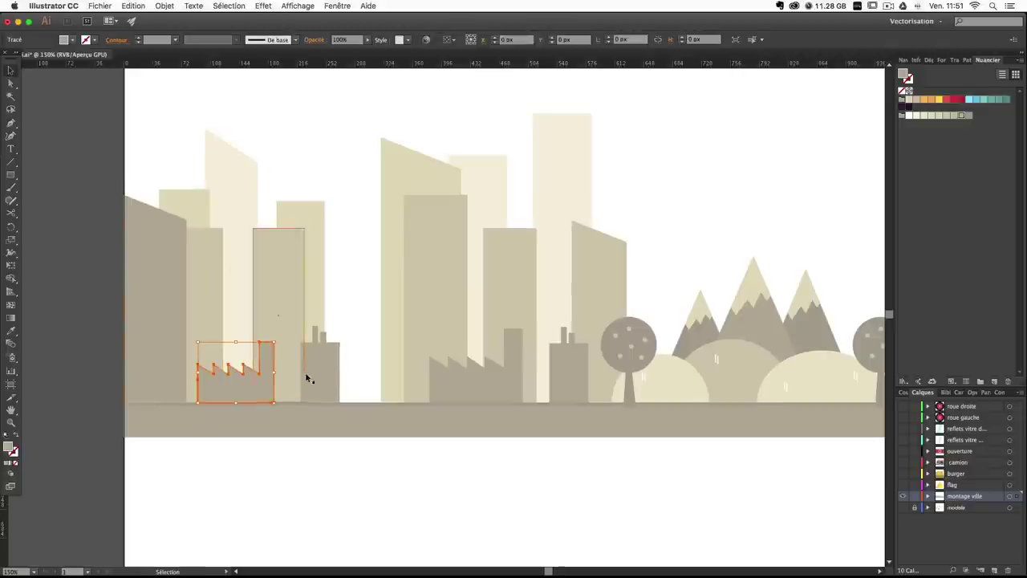
left_click(313, 373, "shift")
left_click(498, 377, "shift")
left_click(564, 371, "shift")
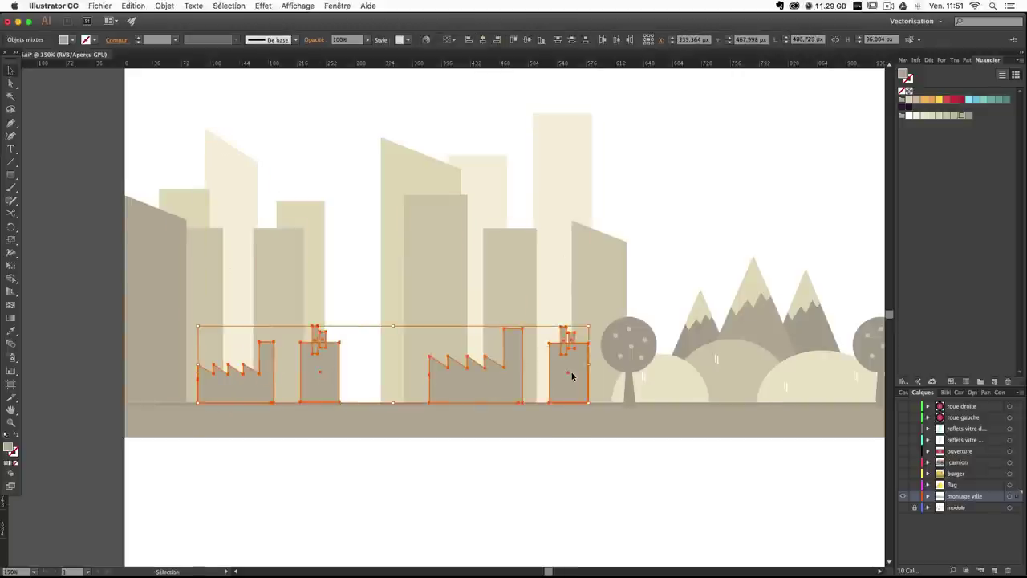
left_click_drag(571, 376, 570, 482)
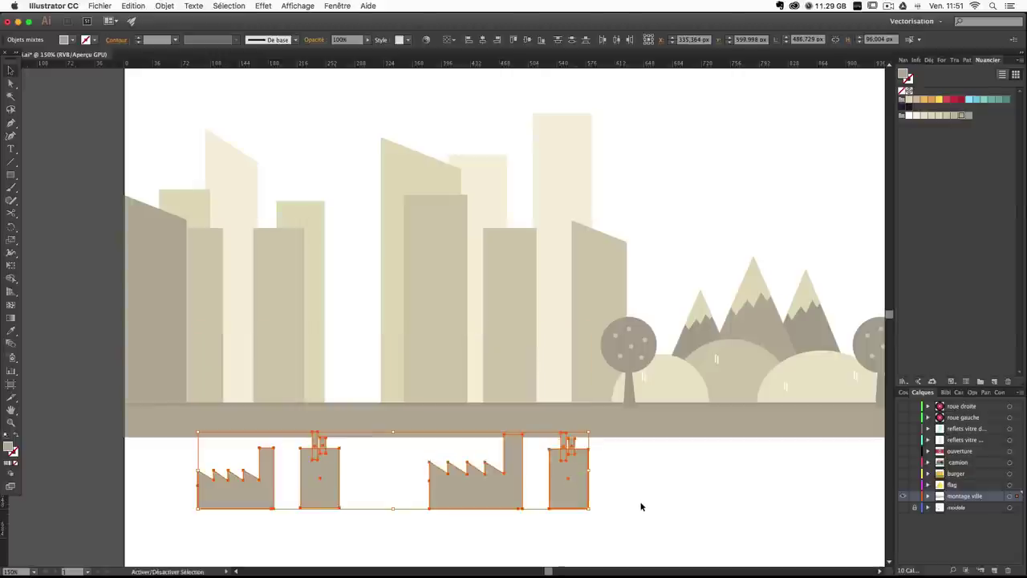
left_click(665, 506)
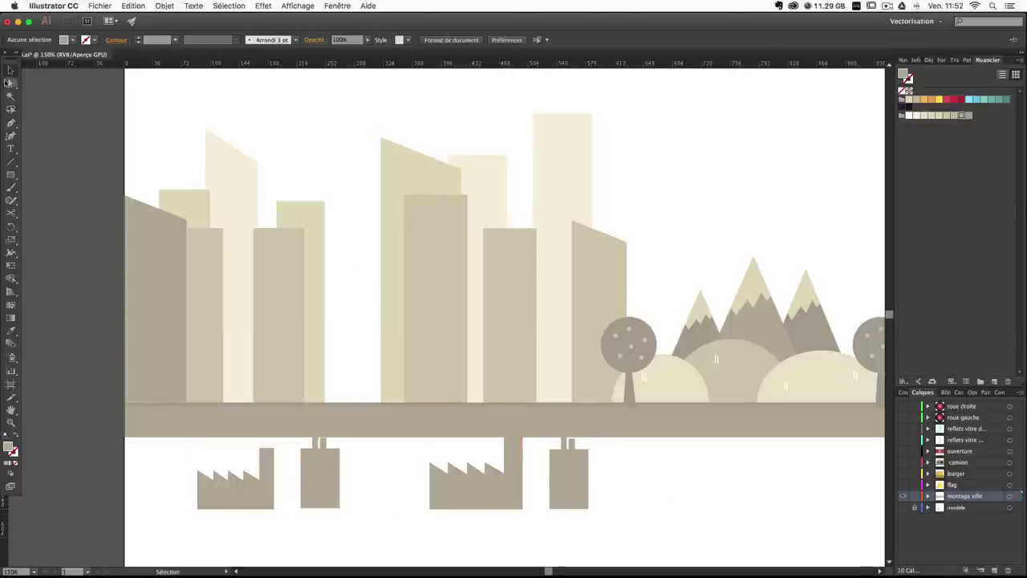
Draw a 16 px square window near the top of the tower left of the tallest pale tower and fill it with pale beige.
left_click(11, 176)
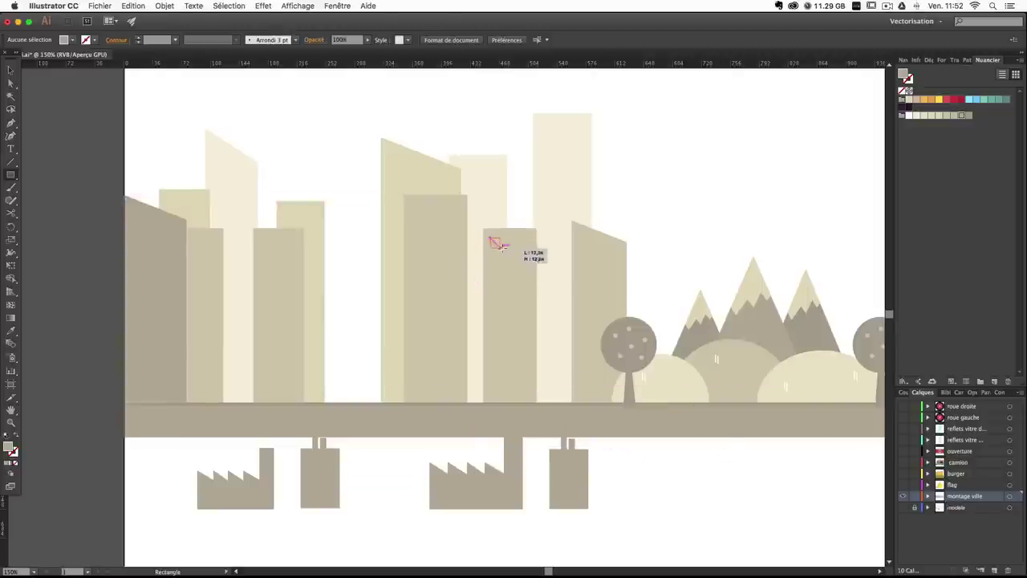
left_click_drag(501, 249, 503, 251)
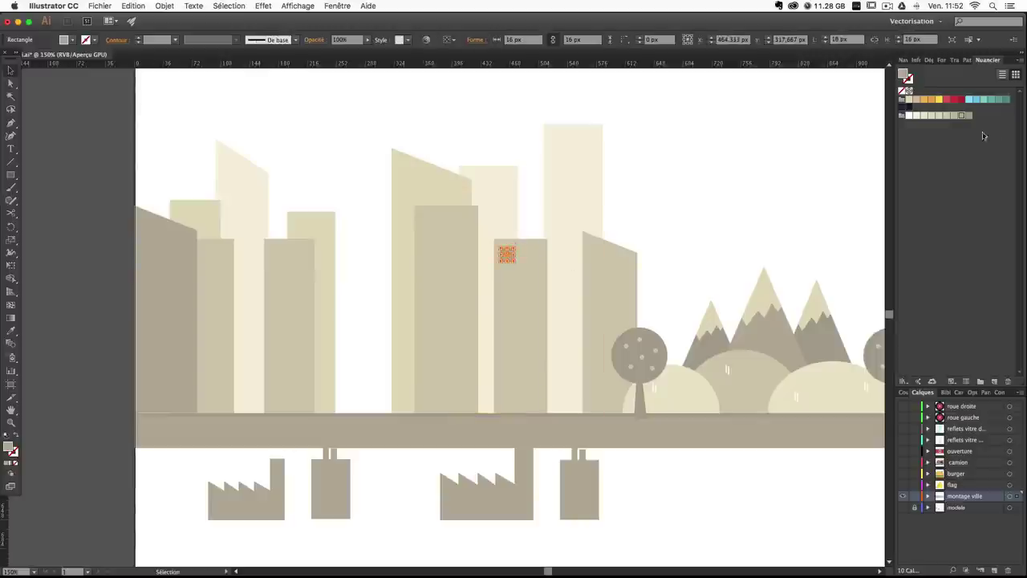
left_click(939, 116)
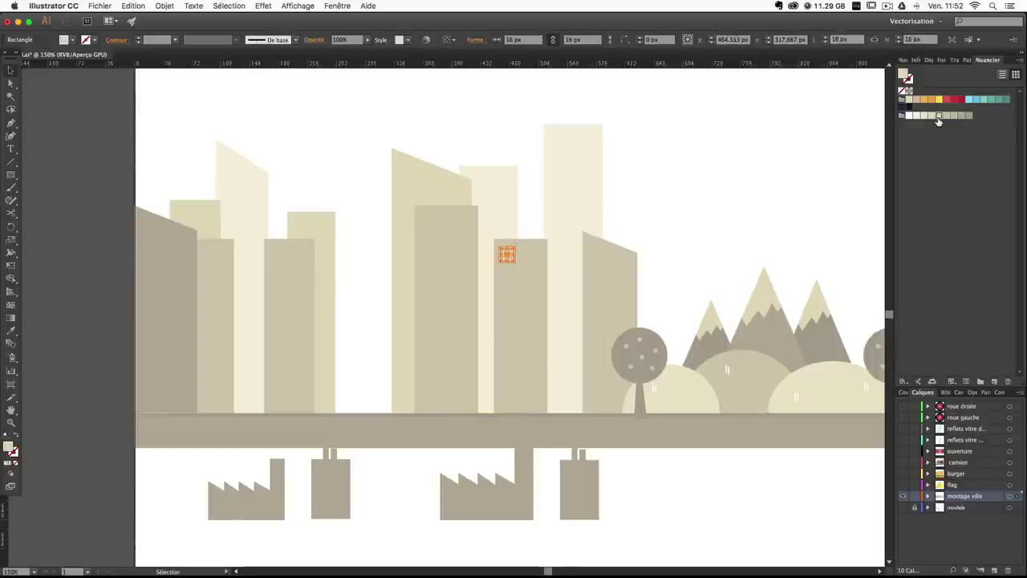
left_click(684, 195)
Duplicate the square window sideways at the same height and adjust the spacing of the pair on the tower.
mouse_move(507, 256)
left_mouse_down()
mouse_move(536, 252)
mouse_move(516, 259)
left_mouse_up()
left_click(653, 229)
left_click(641, 245)
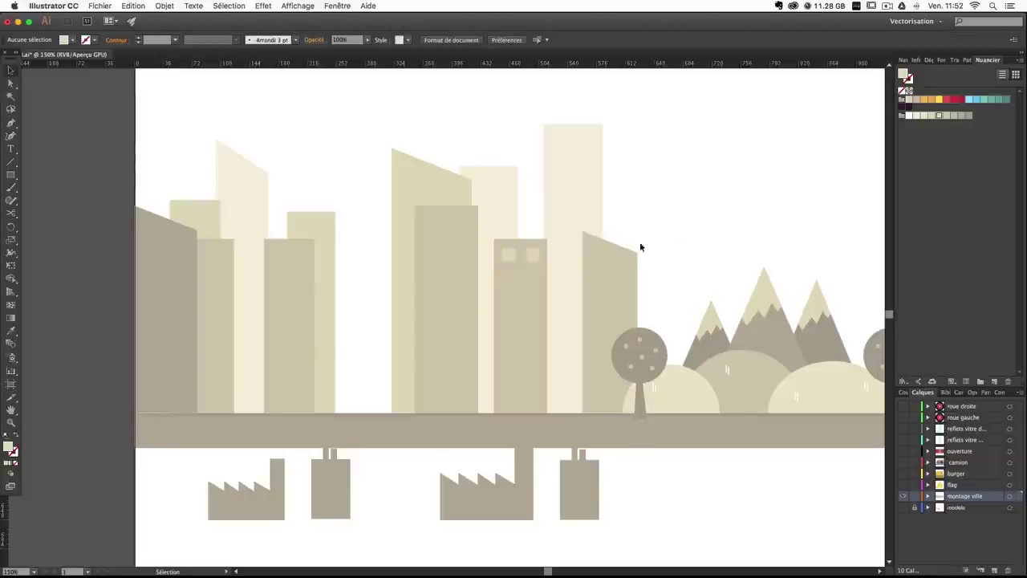
left_click(539, 259)
left_click(692, 221)
left_click(541, 254)
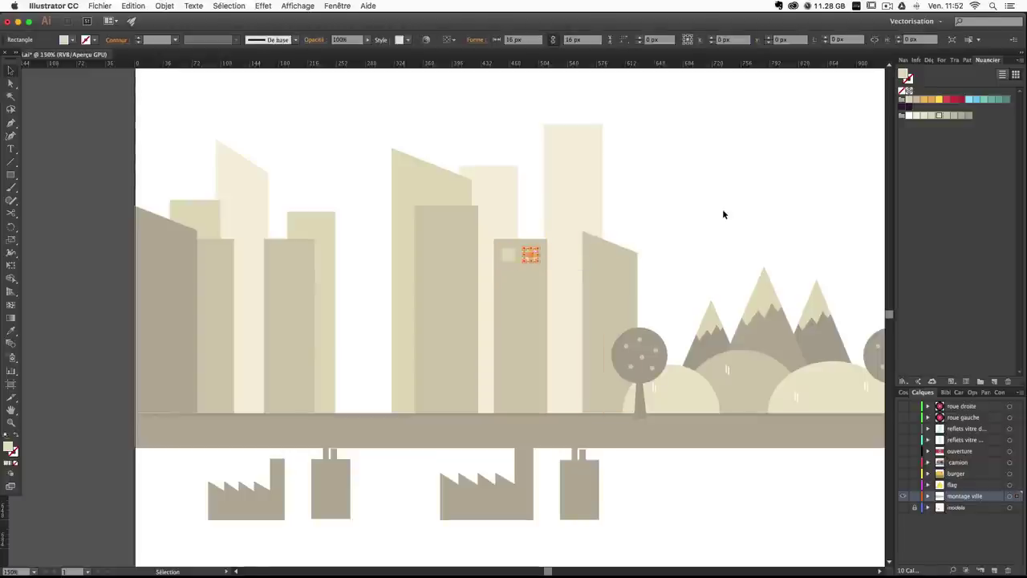
left_click(509, 256)
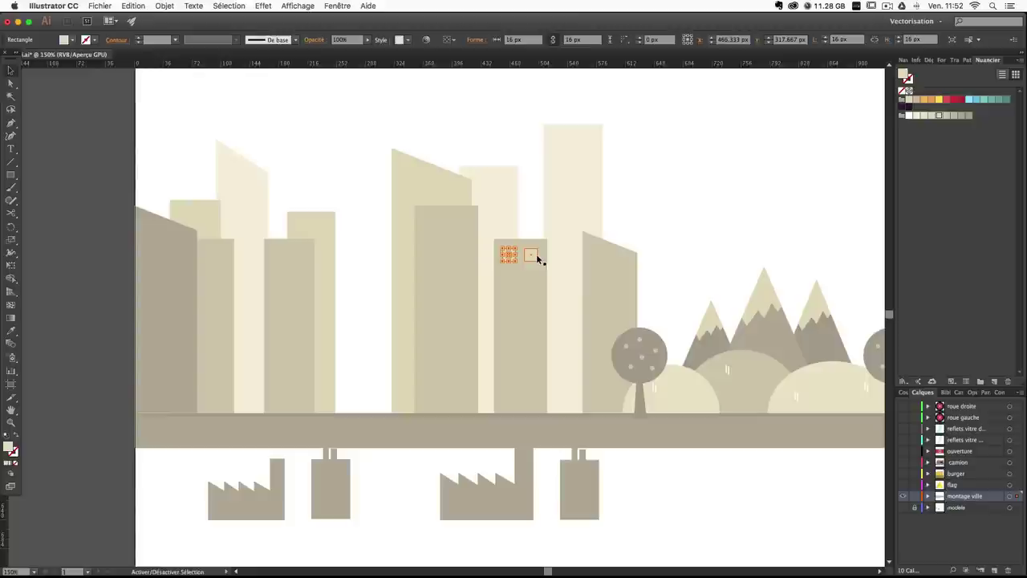
left_click(536, 259, "shift")
left_click(696, 230)
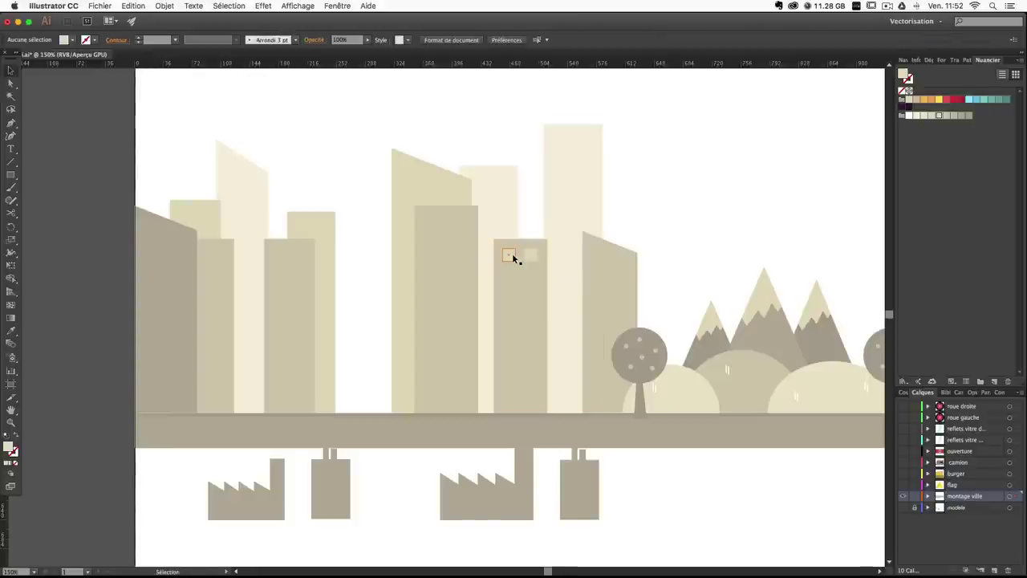
Copy the pair of square windows straight down to the lower part of the same tower.
left_click(512, 257)
left_click(532, 258, "shift")
left_click_drag(533, 258, 554, 379)
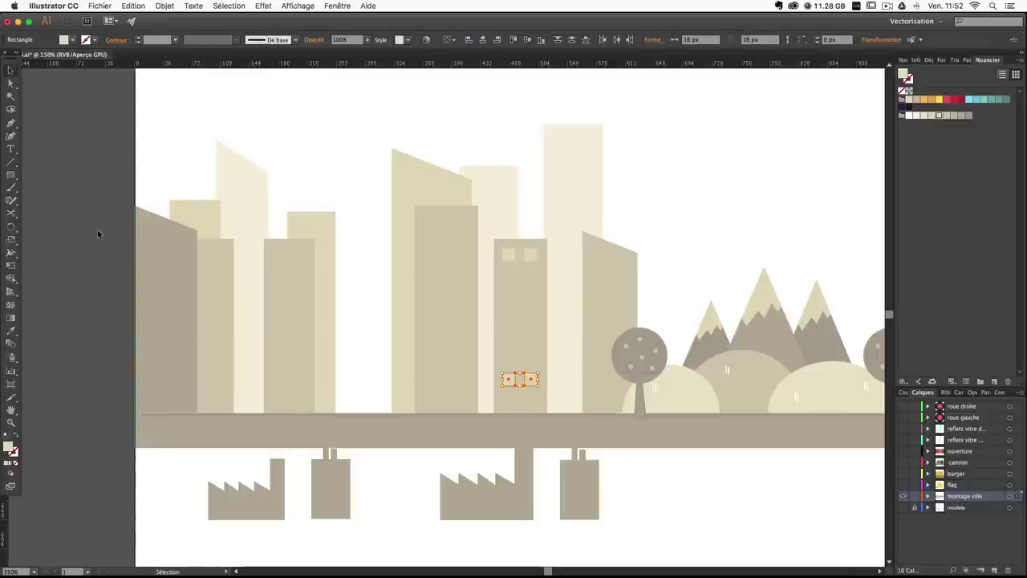
left_click(510, 255)
left_click_drag(530, 256, 531, 258)
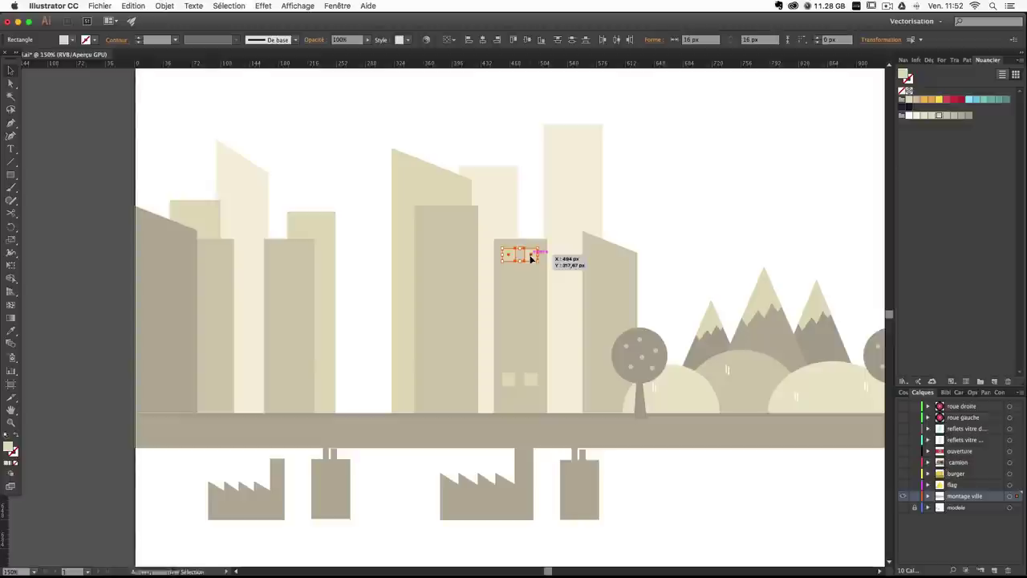
left_click(712, 231)
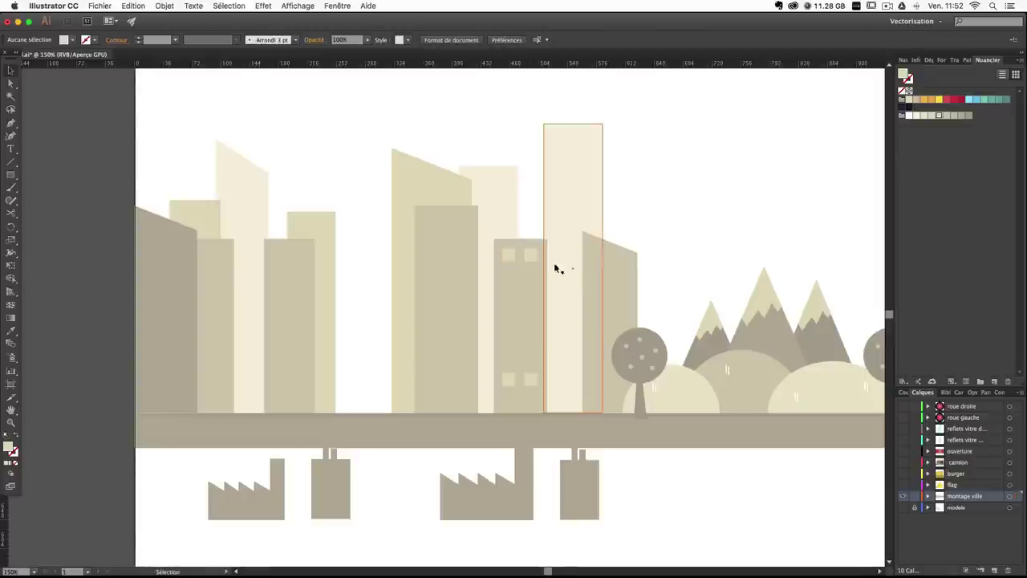
Try to blend the upper and lower windows on the tower's left side using the specified number of steps.
double_click(11, 344)
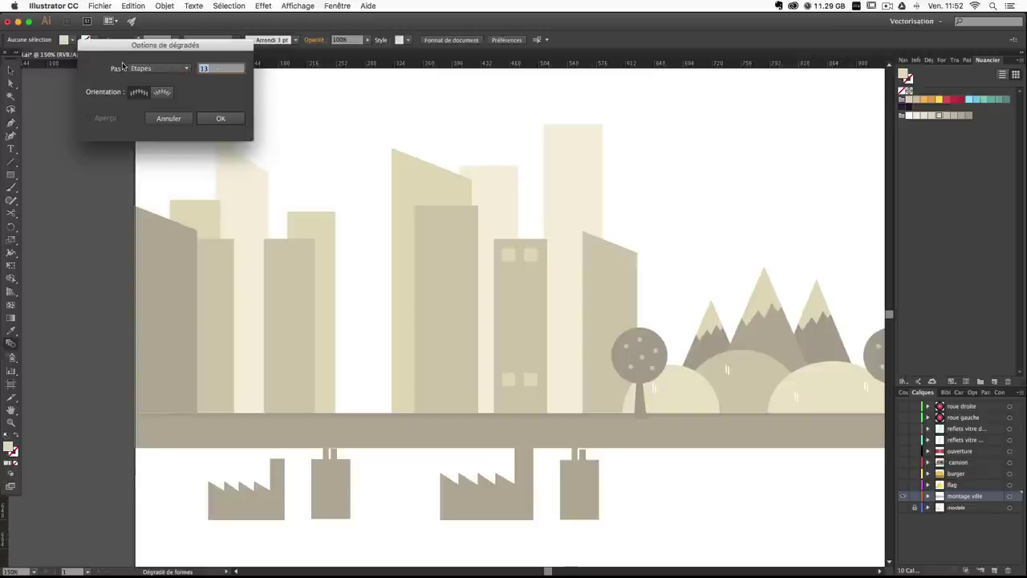
left_click(221, 118)
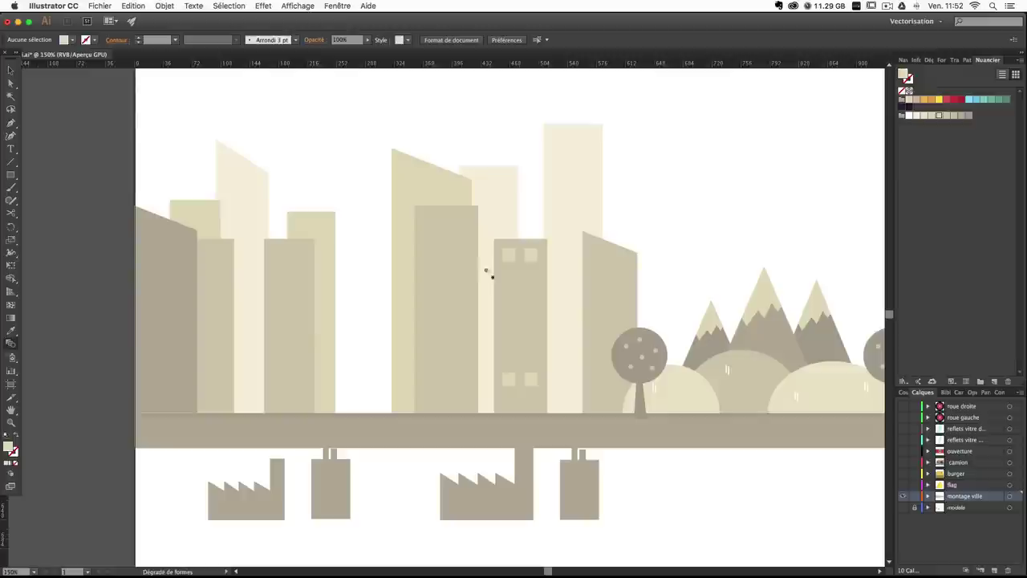
left_click(509, 380)
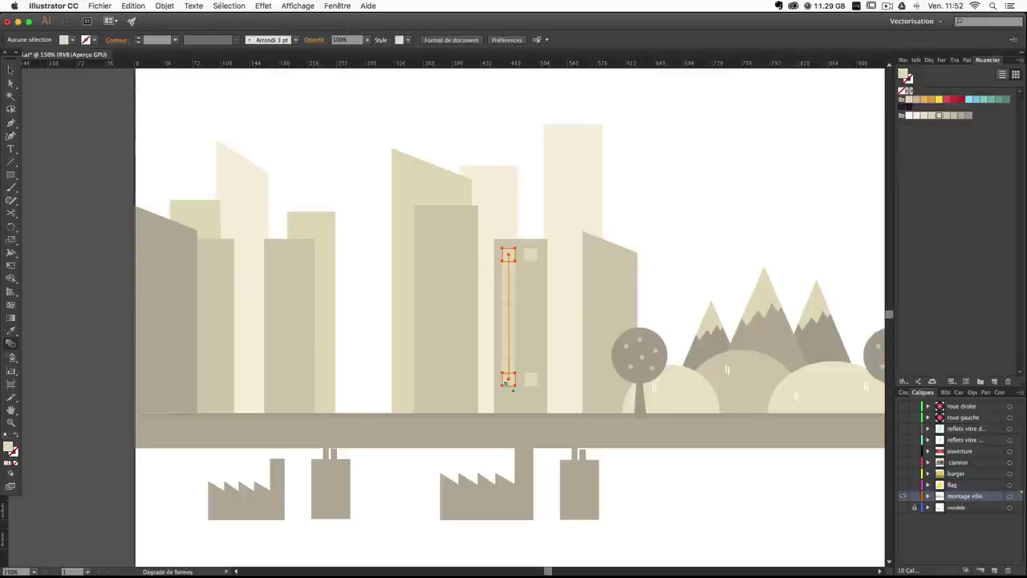
key("super+z")
Change the number of blend steps and blend each upper window with its lower one into two columns of nine separate windows.
double_click(17, 347)
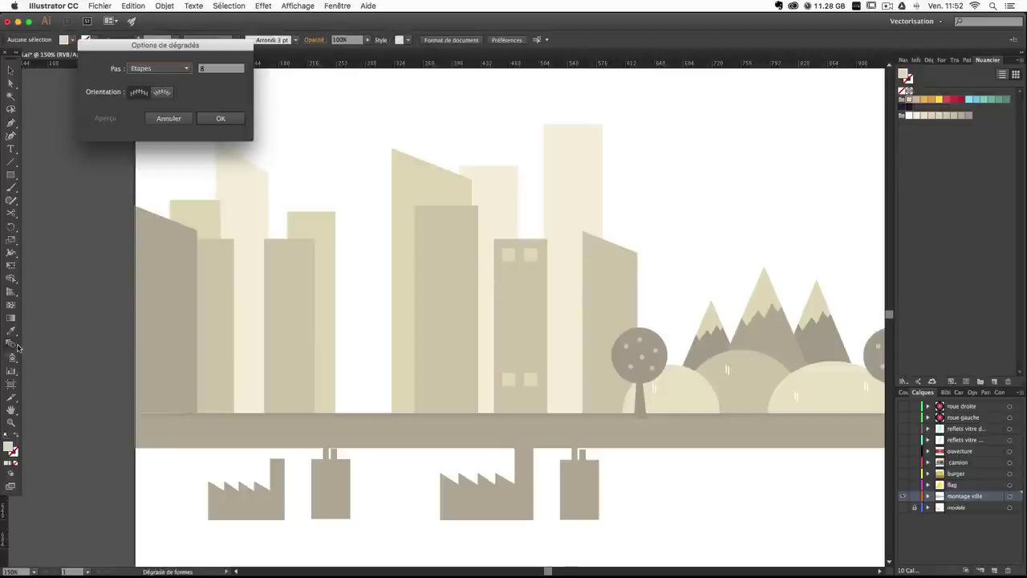
type("4")
key("Return")
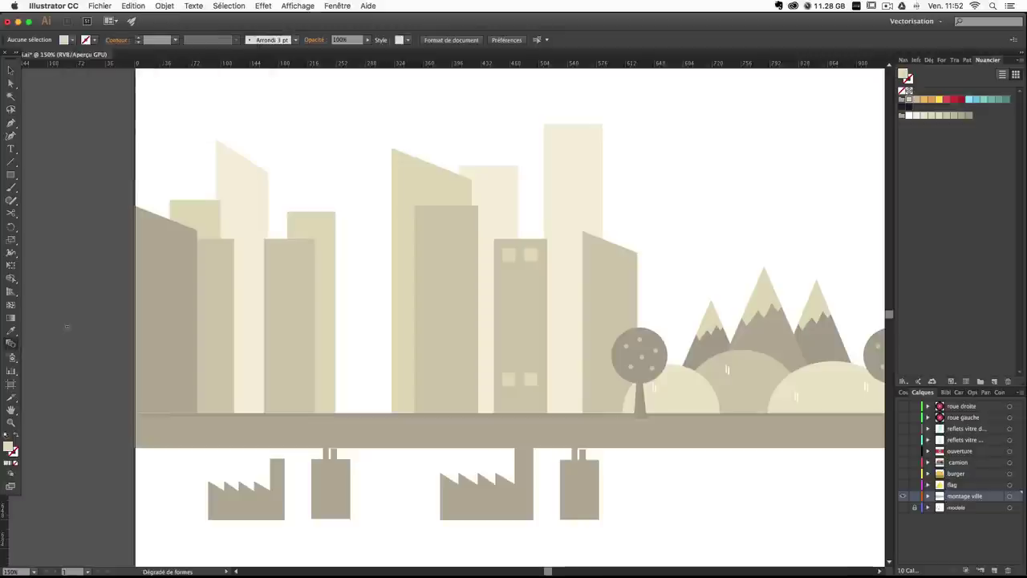
left_click(511, 383)
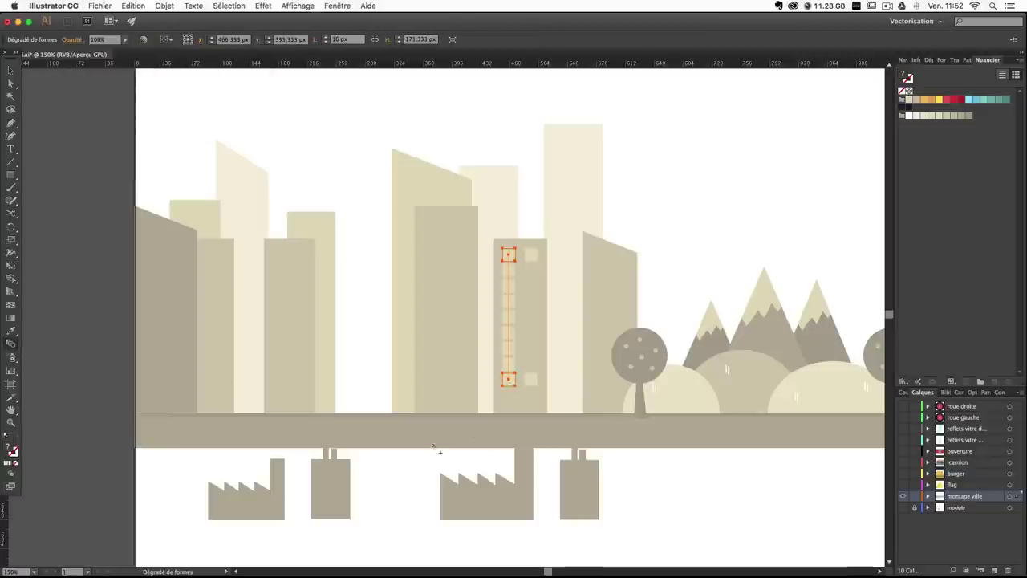
left_click(96, 261, "super")
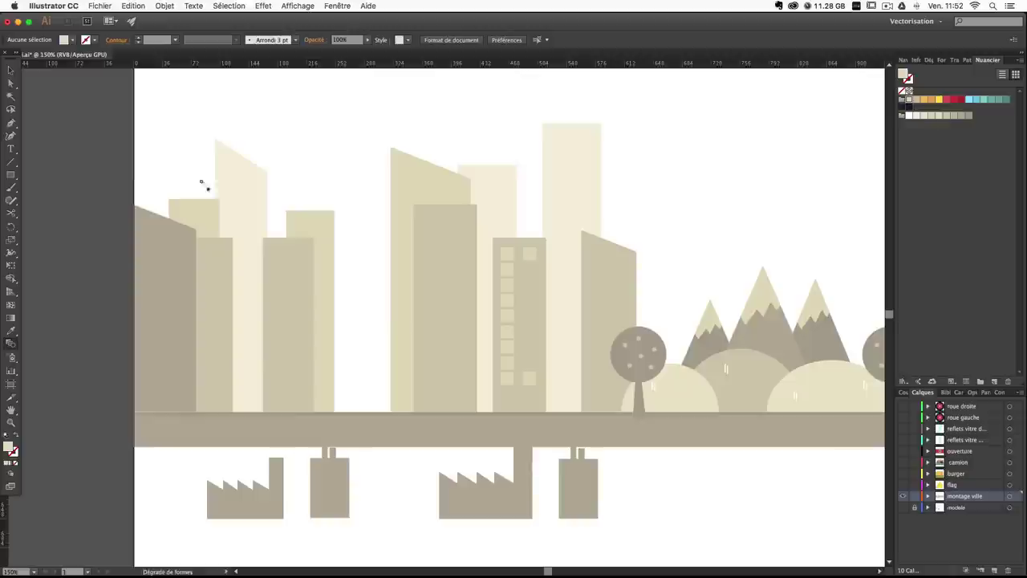
left_click(529, 389)
key("super+shift+a")
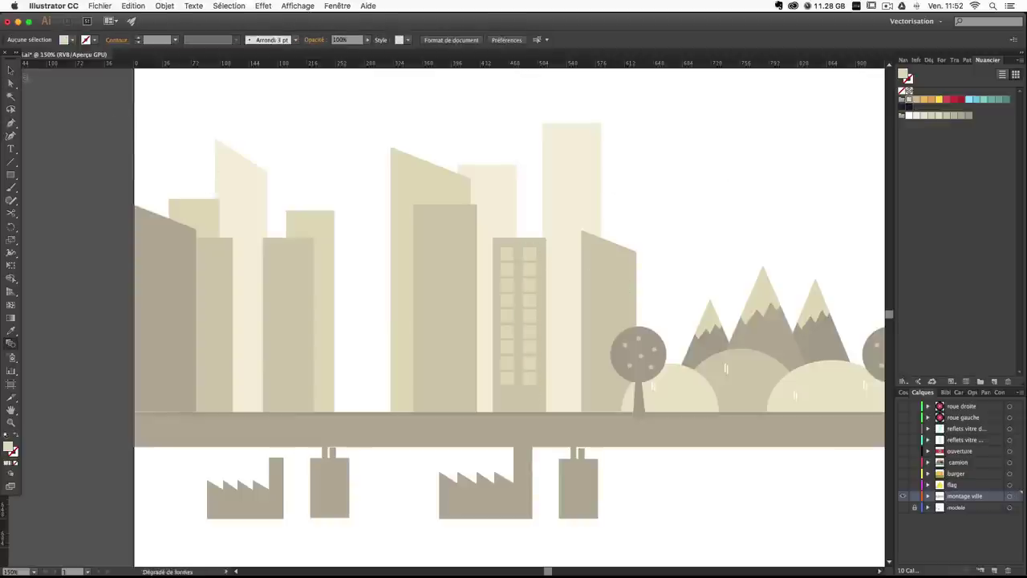
Nudge the two window columns slightly towards each other so the pair sits evenly on the tower.
left_click(510, 258)
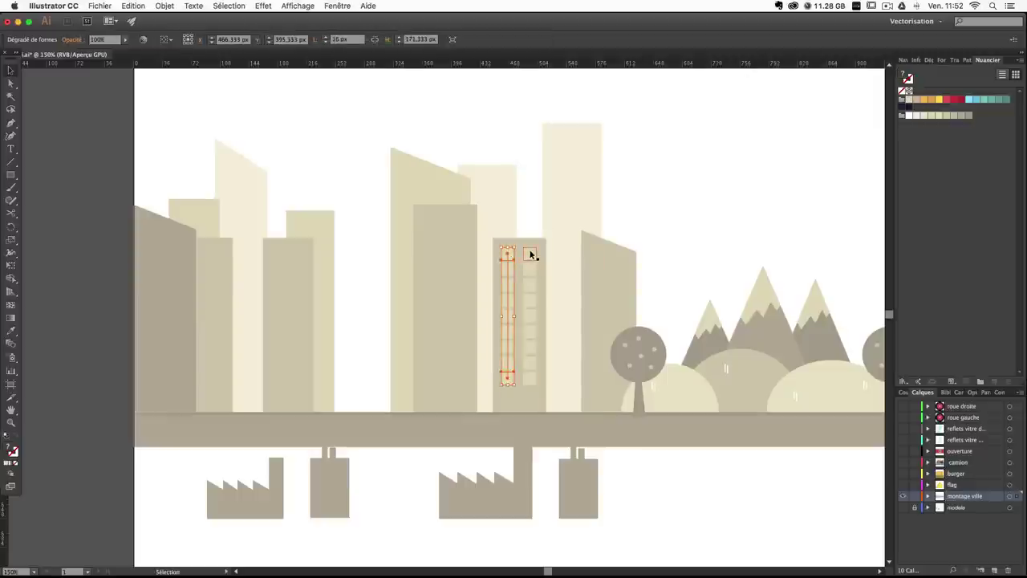
key("Right")
key("Right")
left_click(529, 253)
key("Left")
key("Left")
left_click(741, 245)
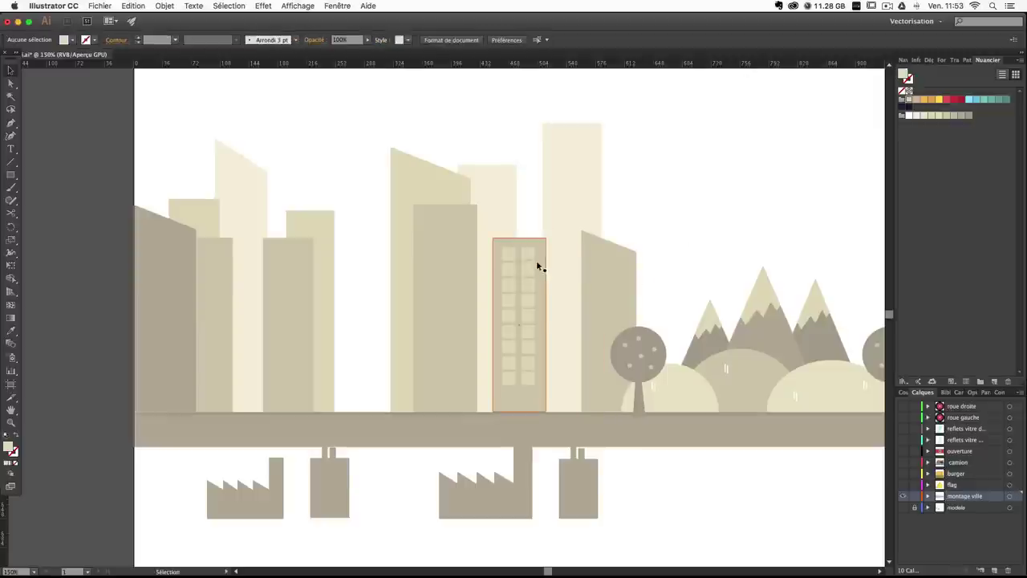
left_click(528, 254)
left_click(763, 210)
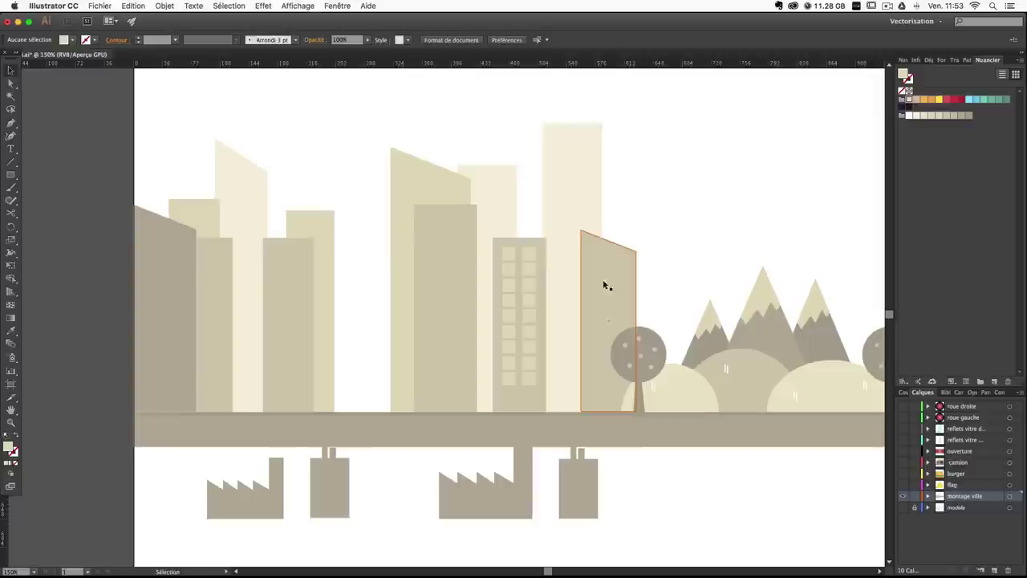
Copy both window columns onto the beige tower before the middle slanted building, then raise and nudge them to centre them near its top.
left_click(512, 259)
left_click(529, 253, "shift")
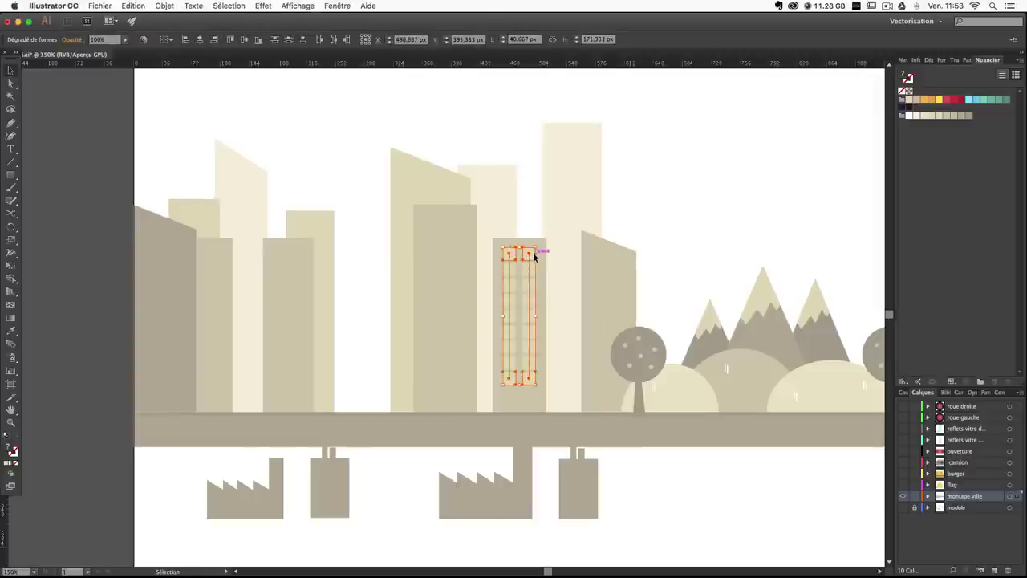
left_click_drag(535, 255, 459, 254)
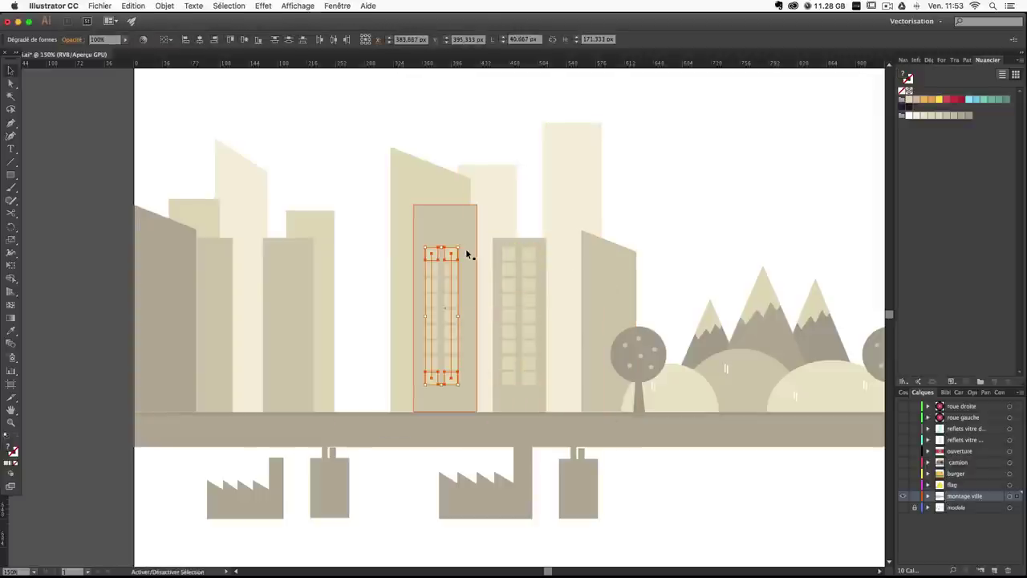
left_click_drag(455, 258, 457, 231)
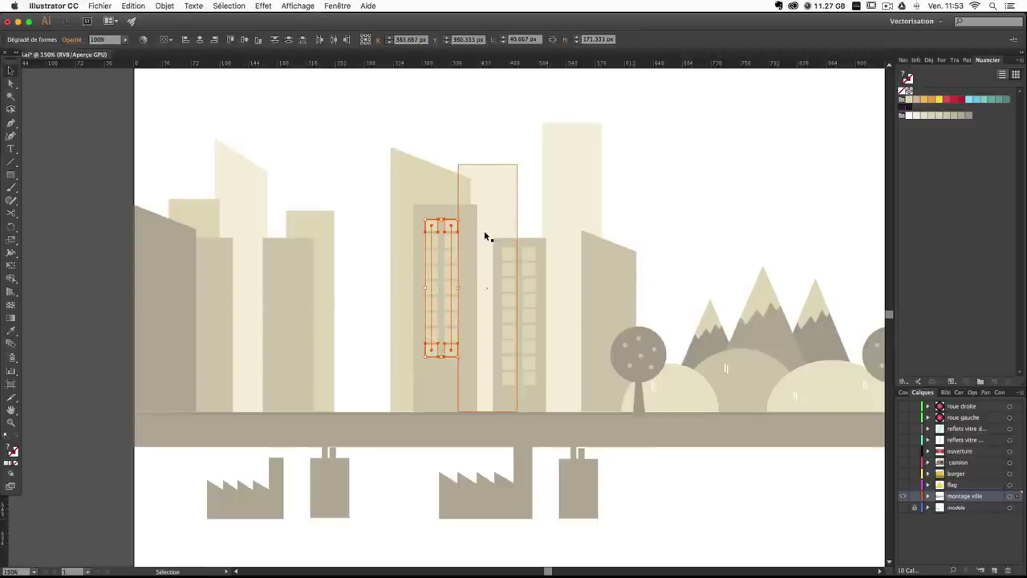
key("Right")
key("Right")
key("Right")
key("Right")
key("Right")
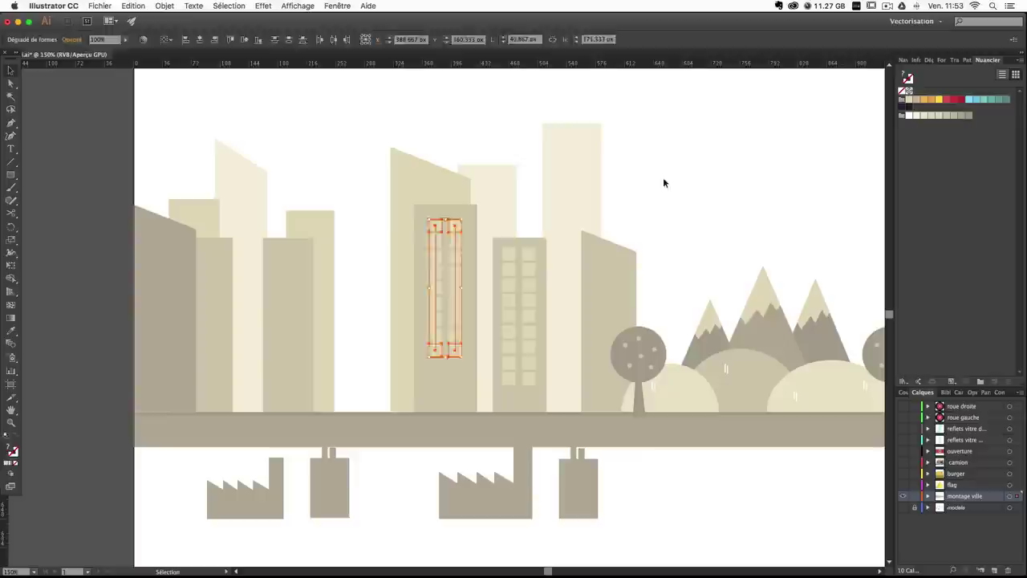
left_click(663, 183)
left_click_drag(532, 470, 522, 446)
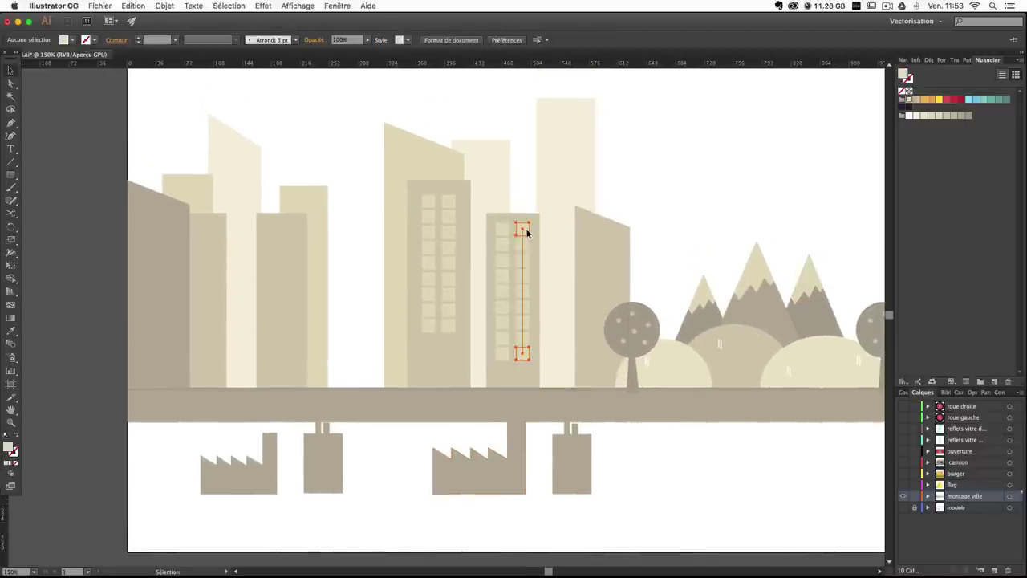
Copy both window columns from the middle tower onto the slanted building beside the tree, lowering and nudging them to fit its facade.
left_click_drag(527, 234, 610, 242)
key("super+z")
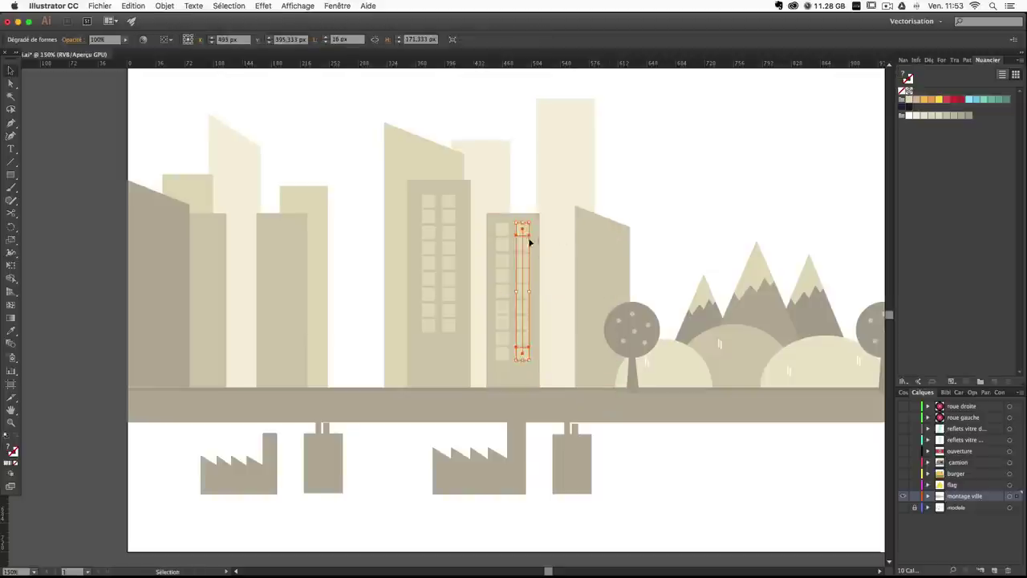
left_click(500, 229, "shift")
left_click_drag(527, 233, 614, 242)
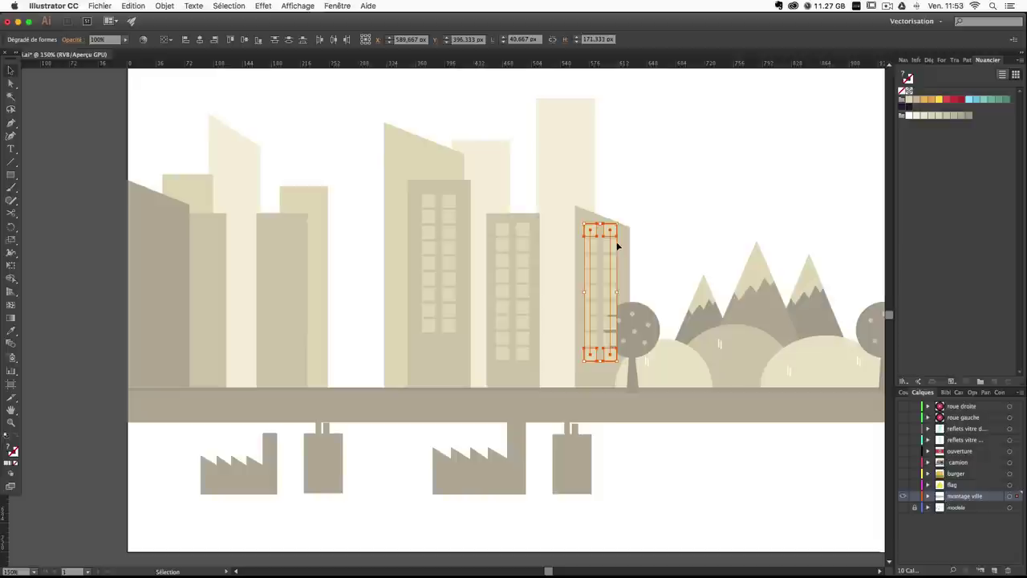
key("Down")
key("Down")
key("Down")
key("Down")
key("Down")
key("Down")
key("Down")
key("Right")
key("Right")
key("Right")
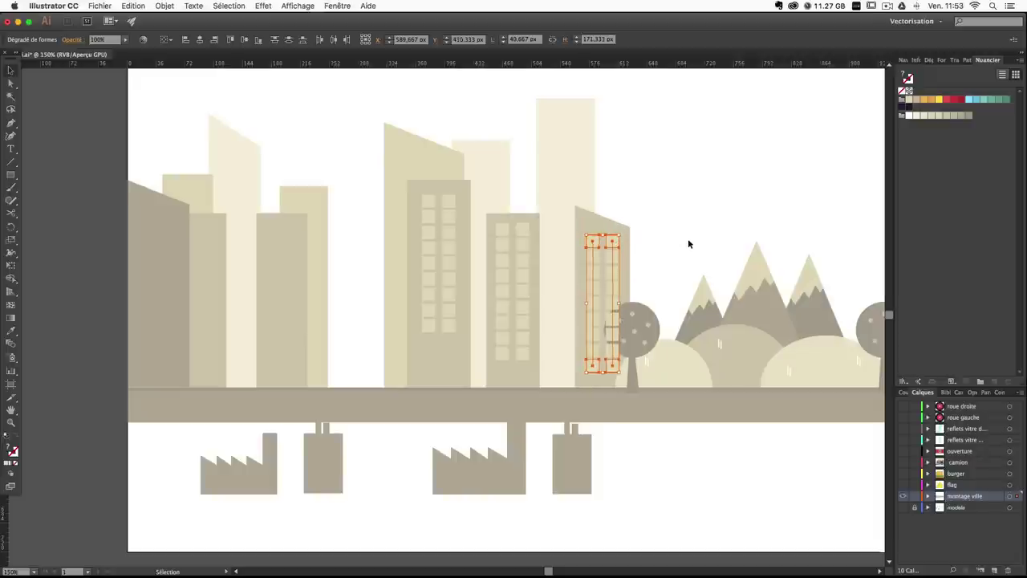
Expand the slanted building's blended window columns into separate shapes and delete the lowest window of each column.
left_click(165, 6)
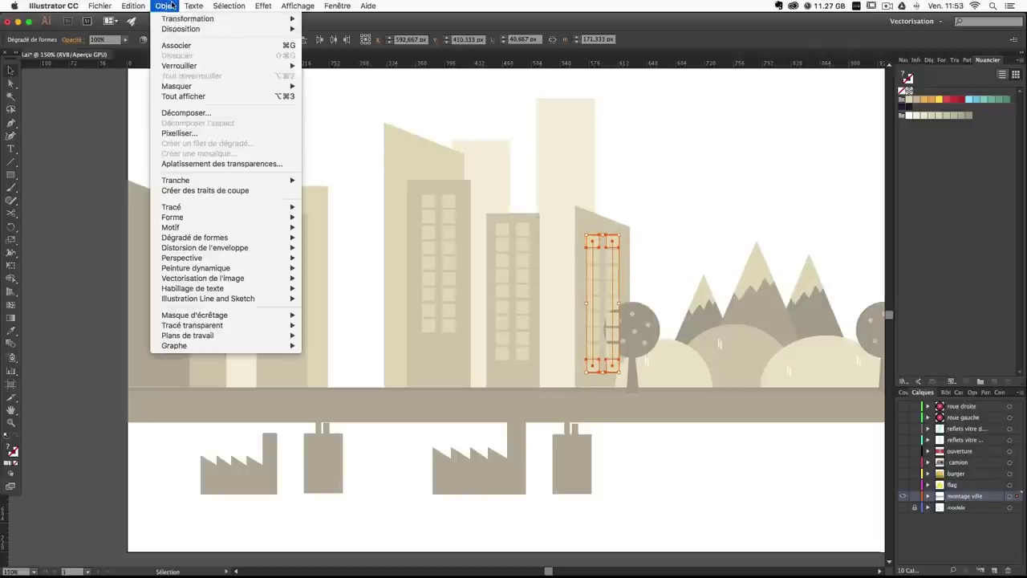
left_click(192, 113)
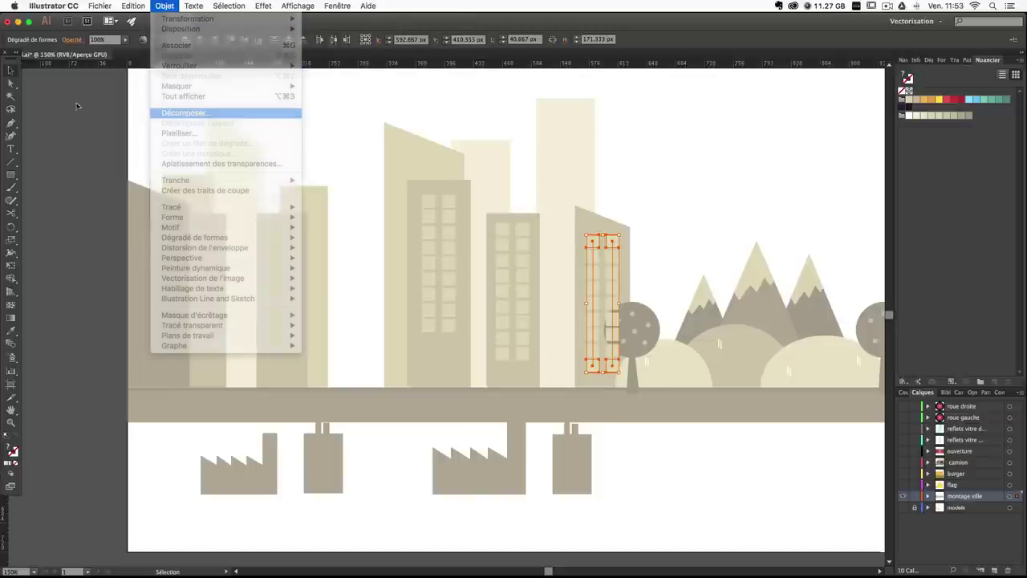
key("Return")
left_click(10, 83)
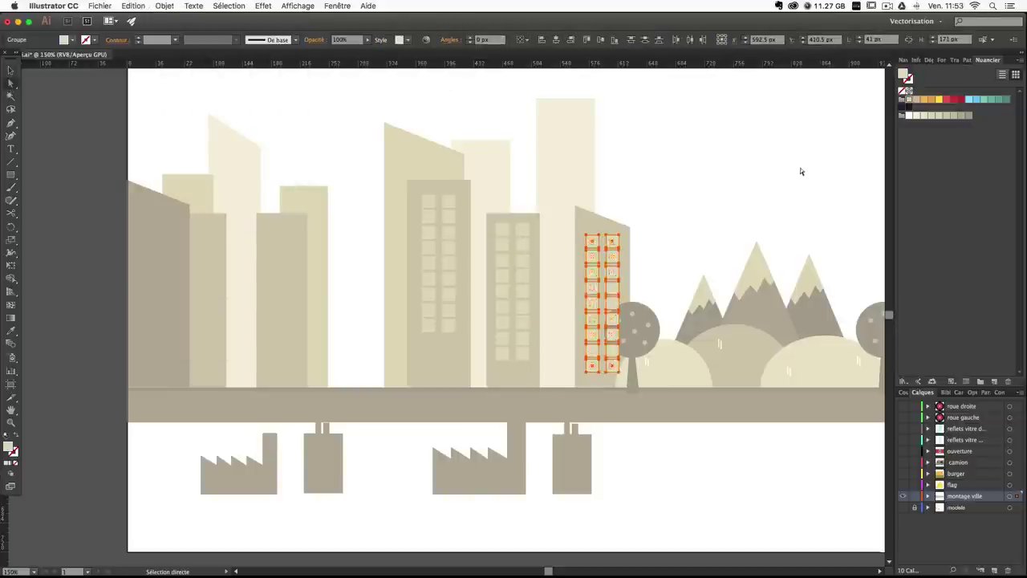
left_click(800, 170)
left_click(611, 367)
key("BackSpace")
left_click(595, 372)
key("BackSpace")
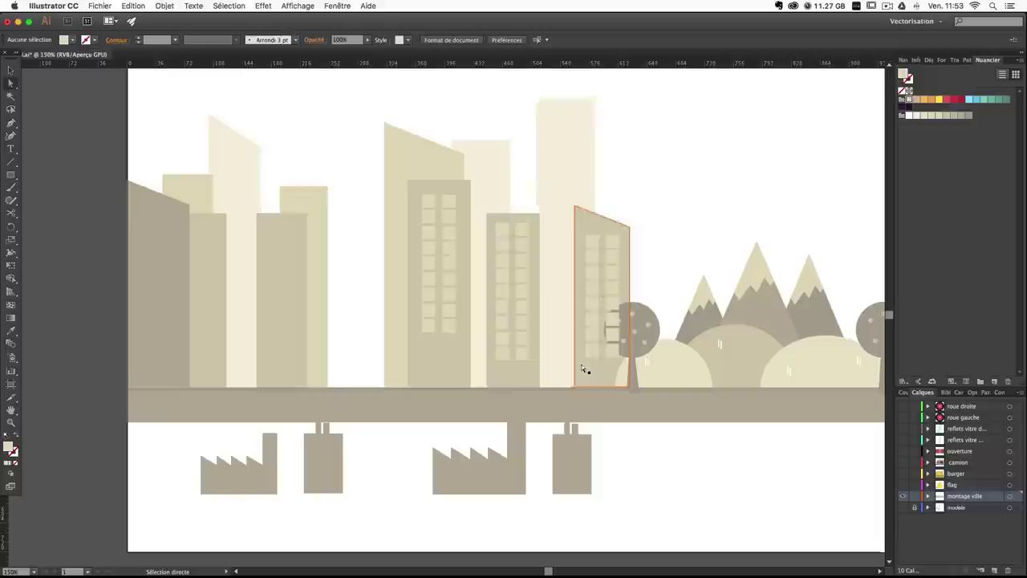
Bring the dotted tree group in front of the slanted building's windows.
left_click(656, 327)
left_click(164, 6)
mouse_move(180, 29)
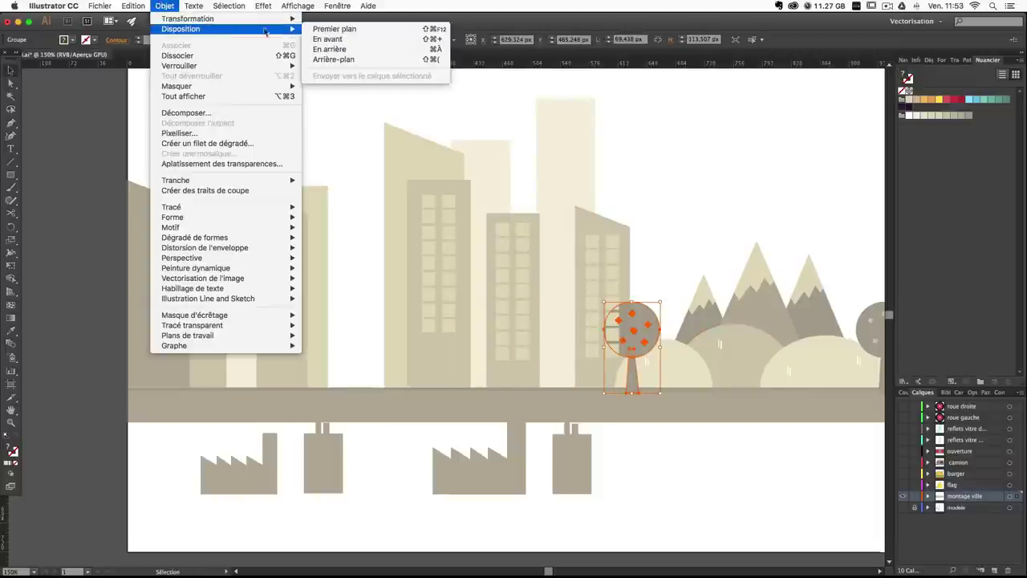
left_click(683, 170)
Select both shortened window columns on the slanted building and nudge them slightly down.
left_click(612, 239)
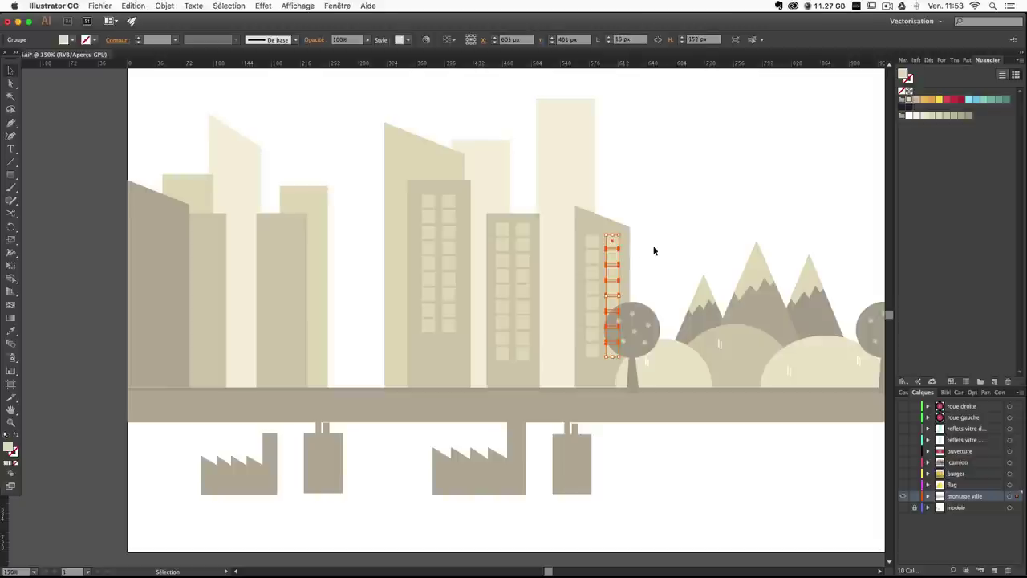
left_click(592, 244, "shift")
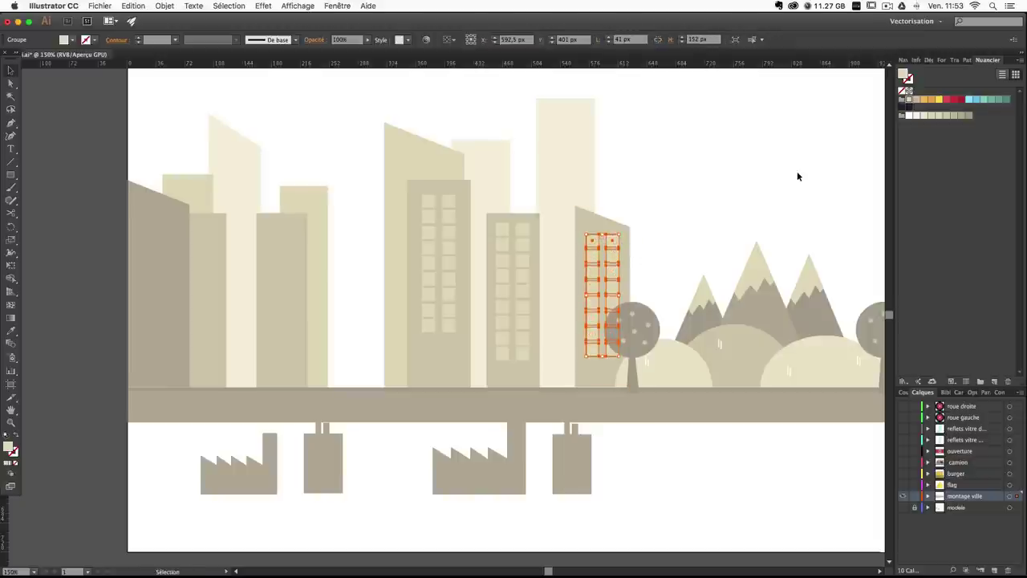
key("Down")
key("Down")
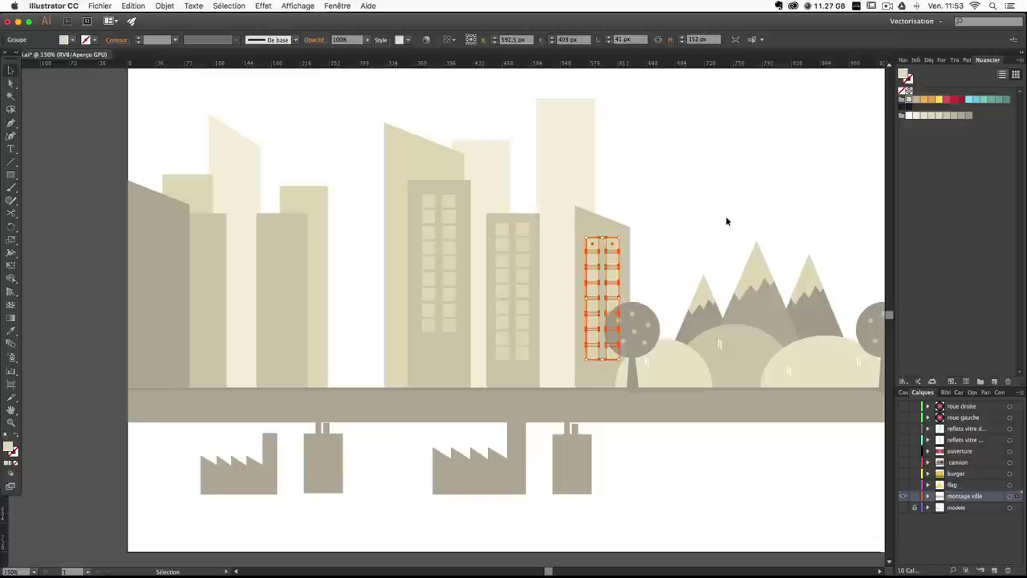
left_click(727, 220)
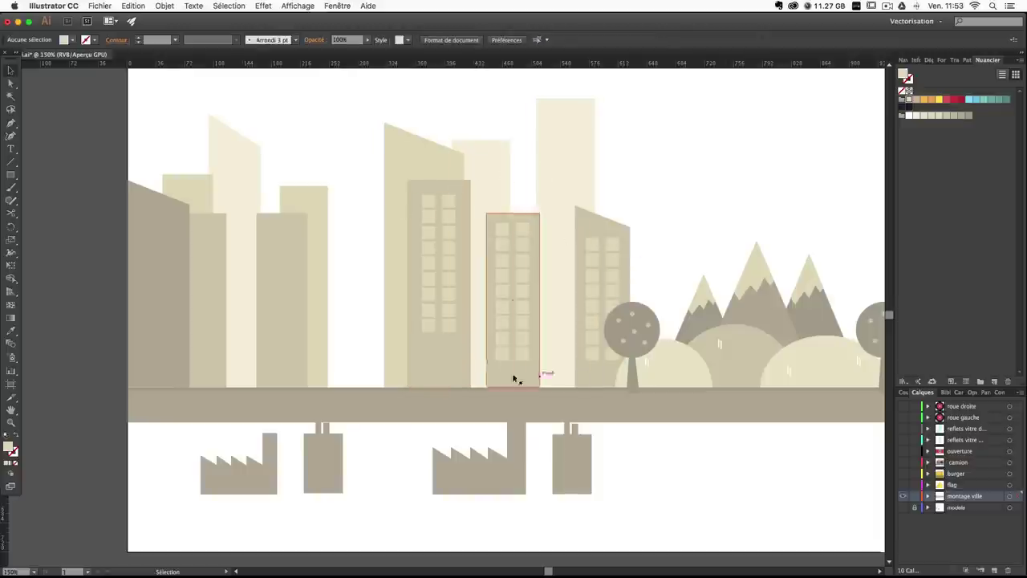
Expand the two blended window columns on the tallest windowed tower and ungroup them into individual windows.
left_click(442, 322)
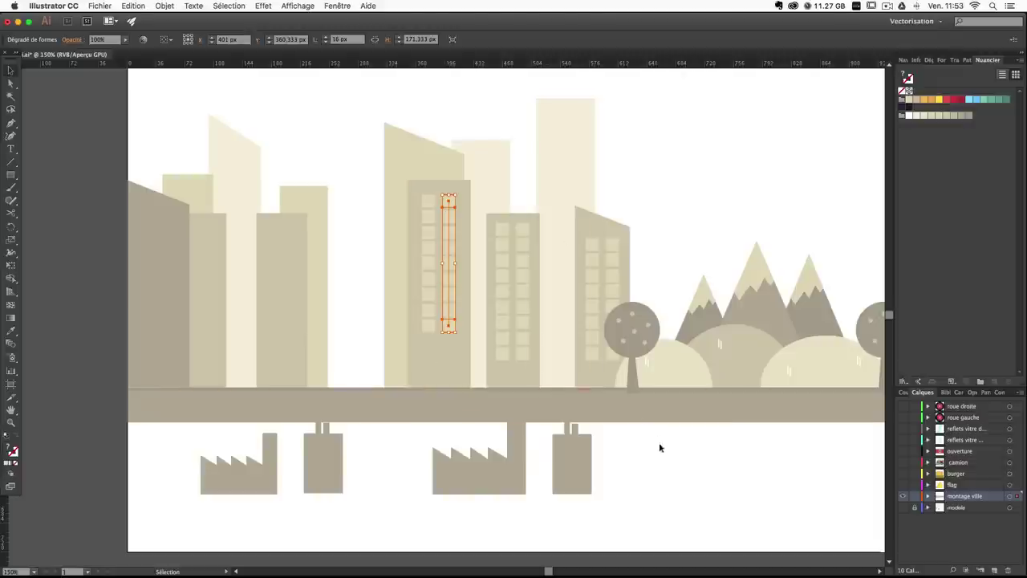
left_click(429, 223, "shift")
left_click(164, 5)
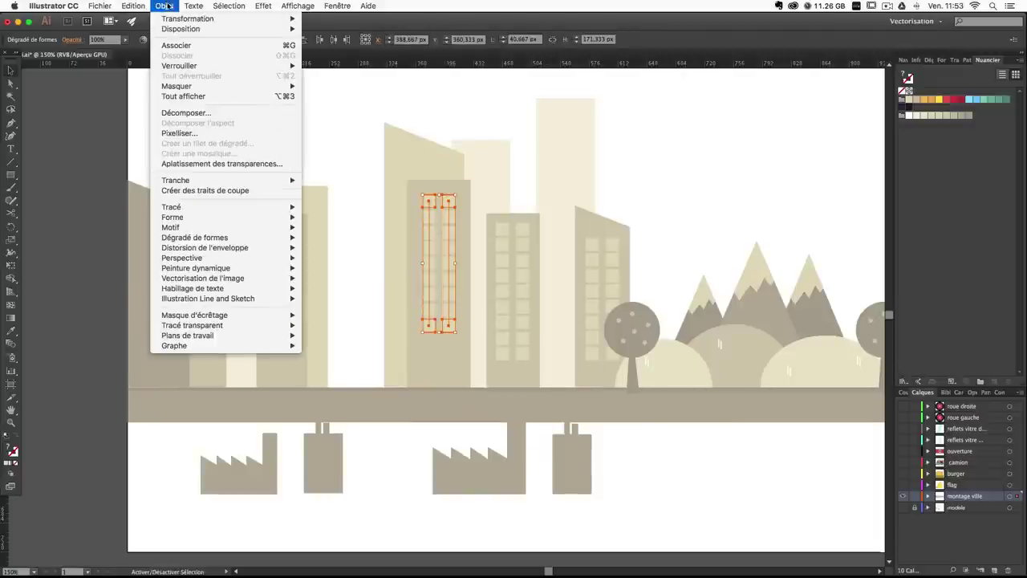
left_click(186, 112)
key("Return")
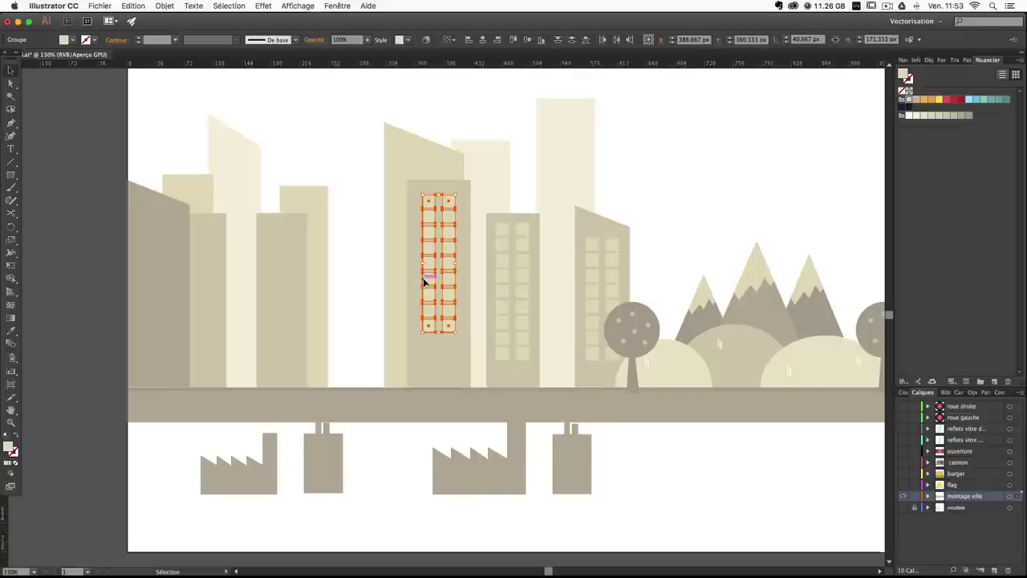
left_click(662, 178)
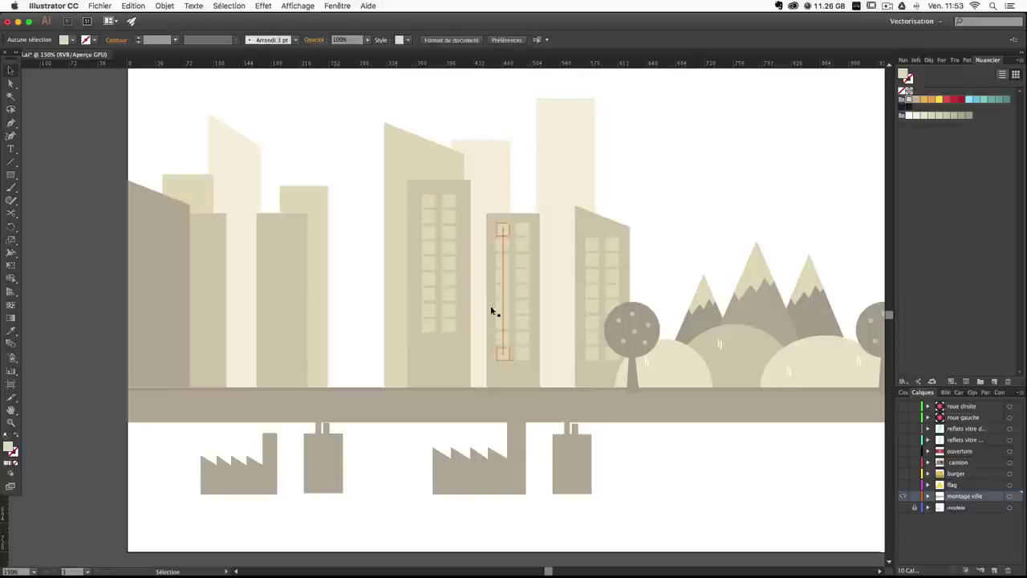
left_click(429, 217)
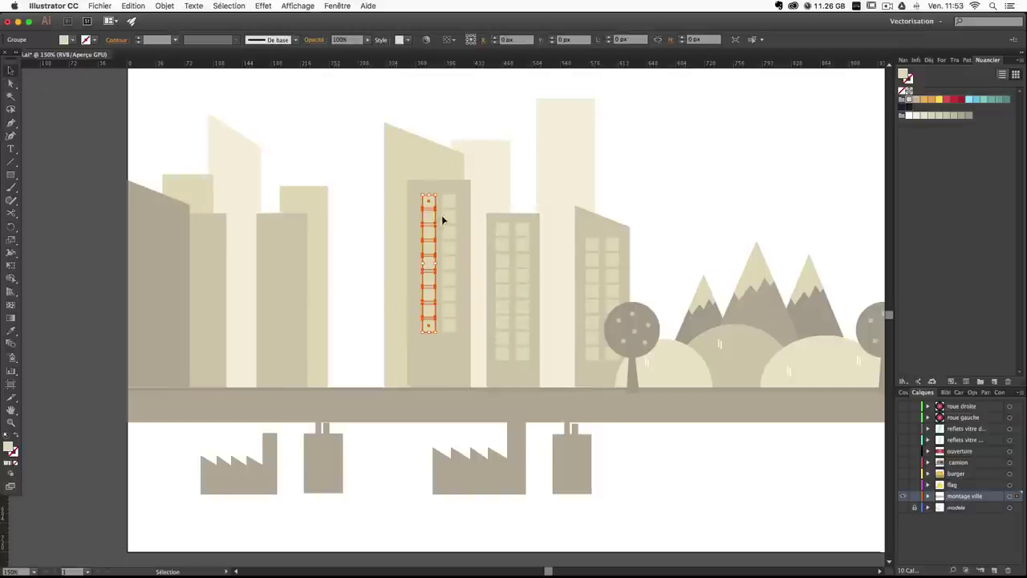
left_click(447, 218, "shift")
key("v")
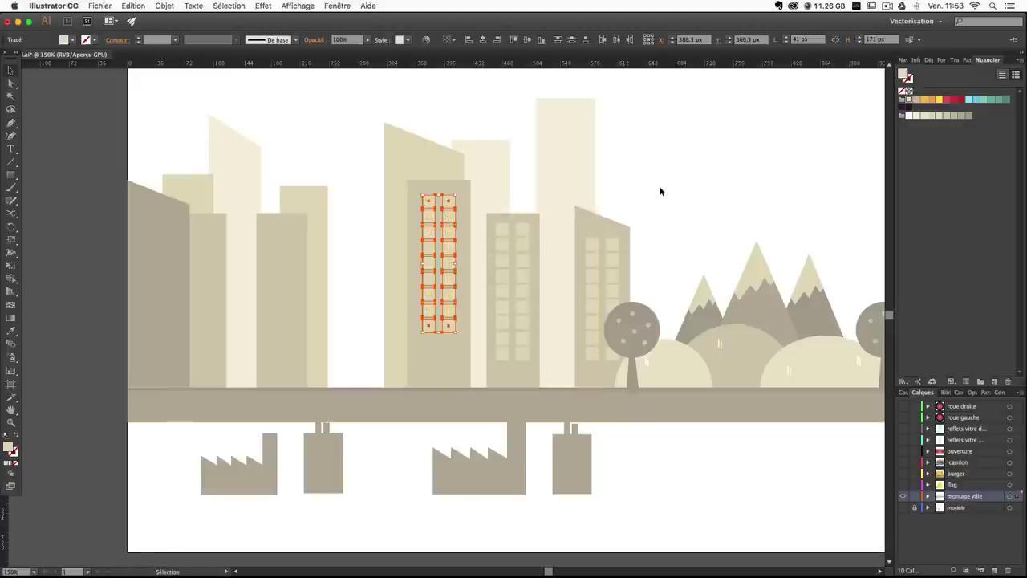
left_click(663, 190)
Copy the tower's lowest two rows of windows straight down to extend both columns, and group the four copies.
left_click(431, 325)
left_click(450, 328, "shift")
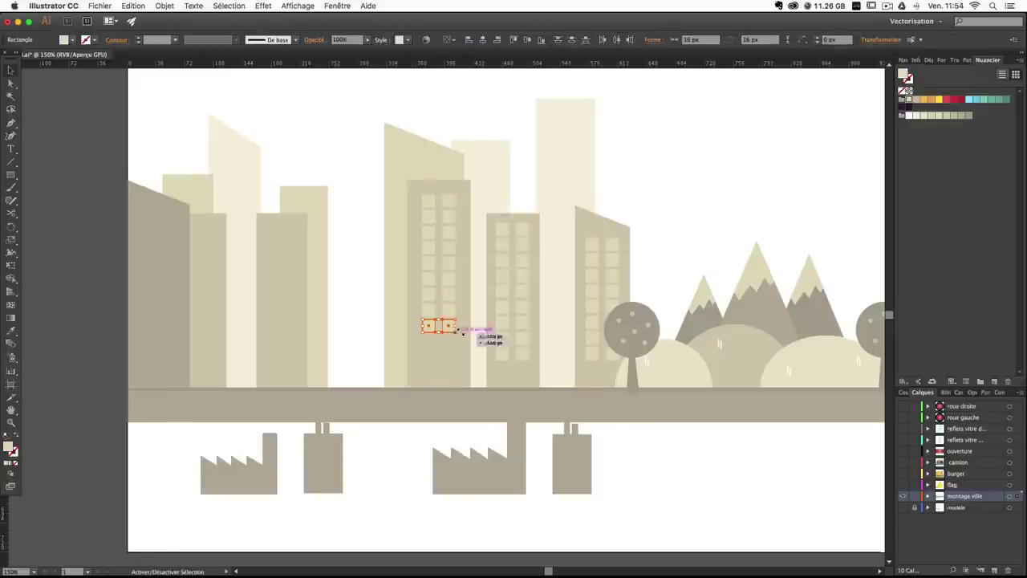
left_click(431, 313, "shift")
left_click(449, 313, "shift")
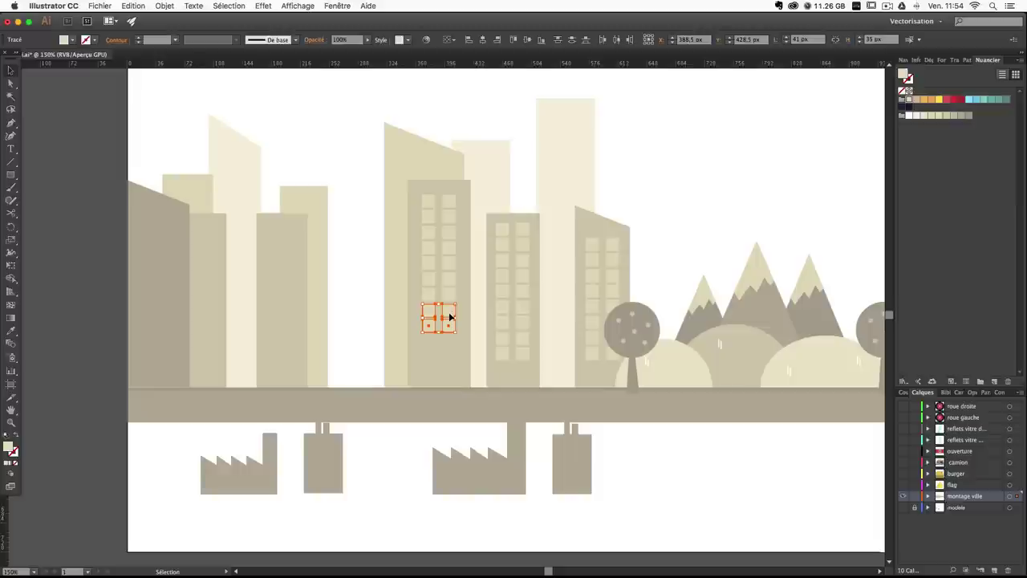
left_click_drag(452, 315, 450, 346)
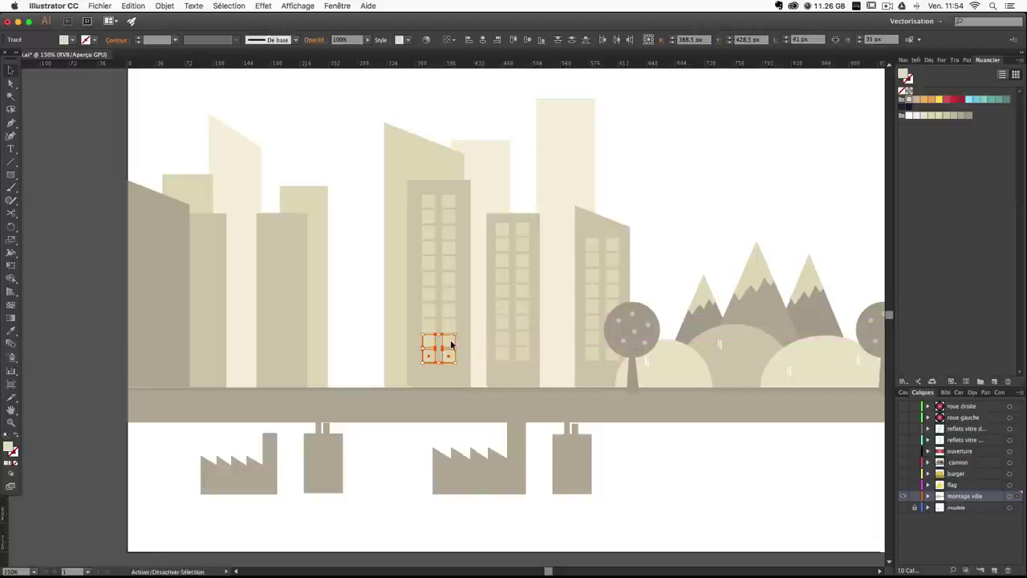
key("v")
left_click(644, 246)
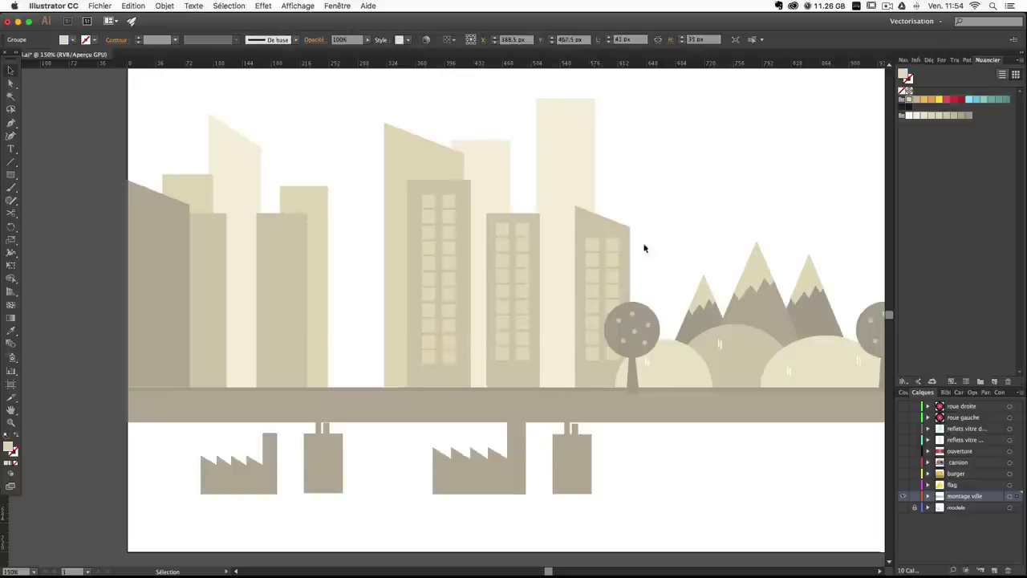
left_click(442, 344)
left_click(686, 251)
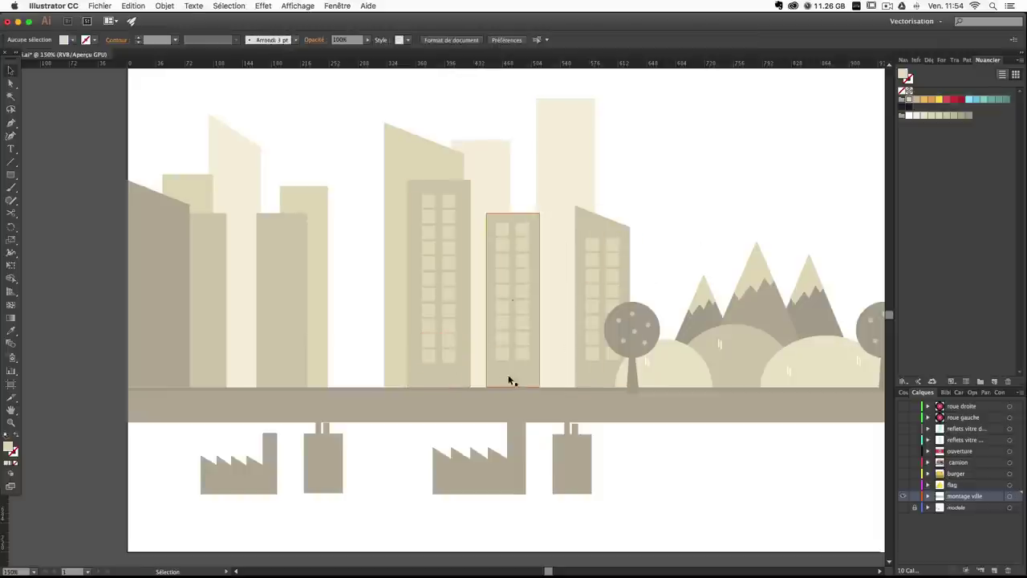
Copy both window columns from the middle tower straight across onto the beige building in the left-hand city block.
left_click_drag(663, 448, 644, 482)
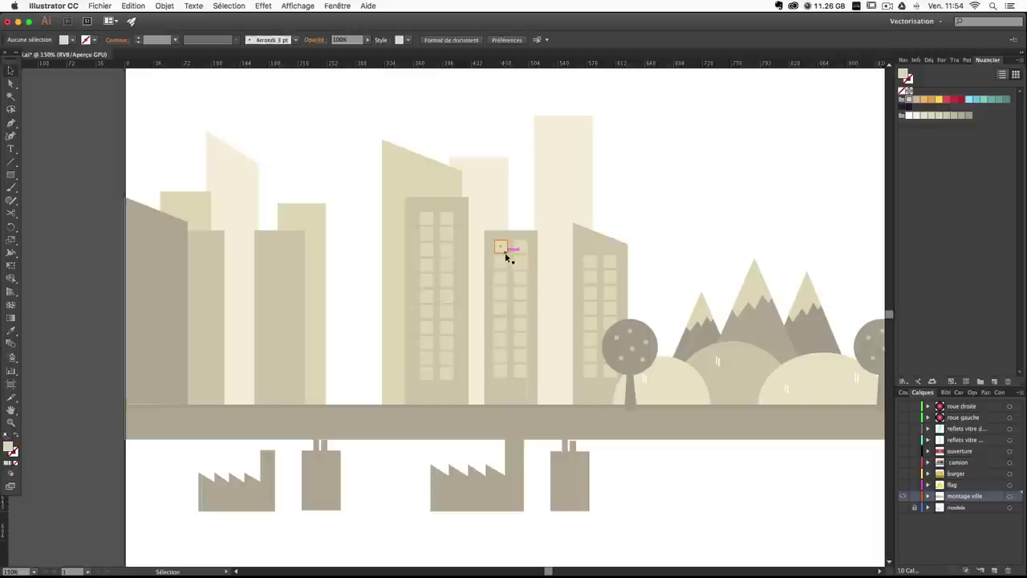
left_click(504, 252)
left_click(521, 252, "shift")
left_click_drag(513, 253, 281, 254)
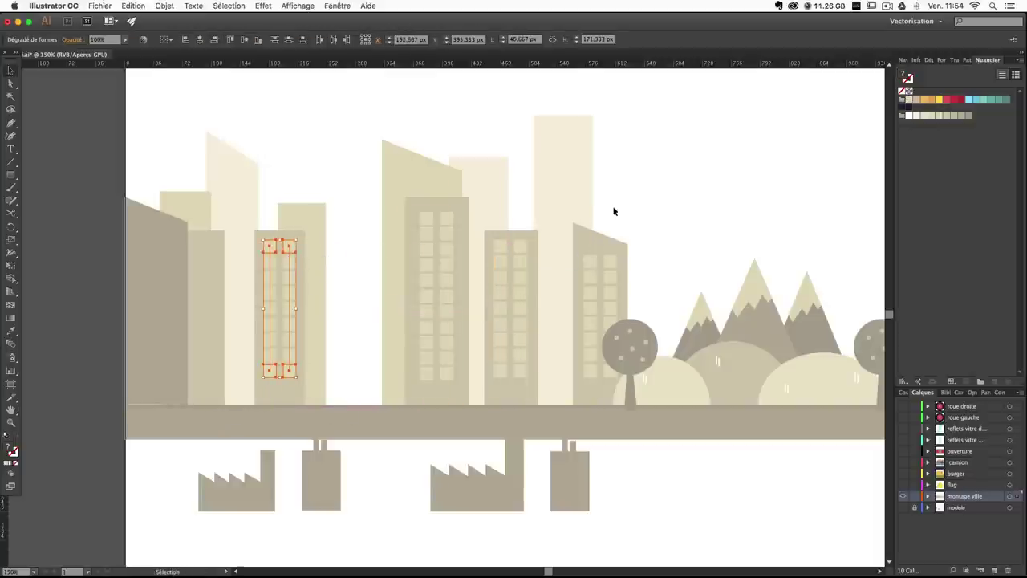
left_click(648, 288)
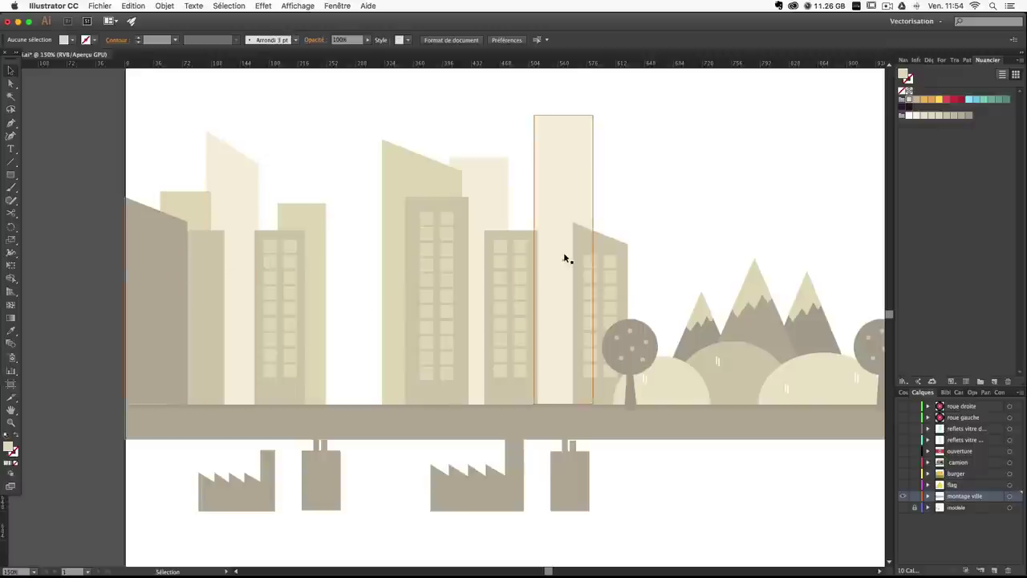
left_click(587, 263)
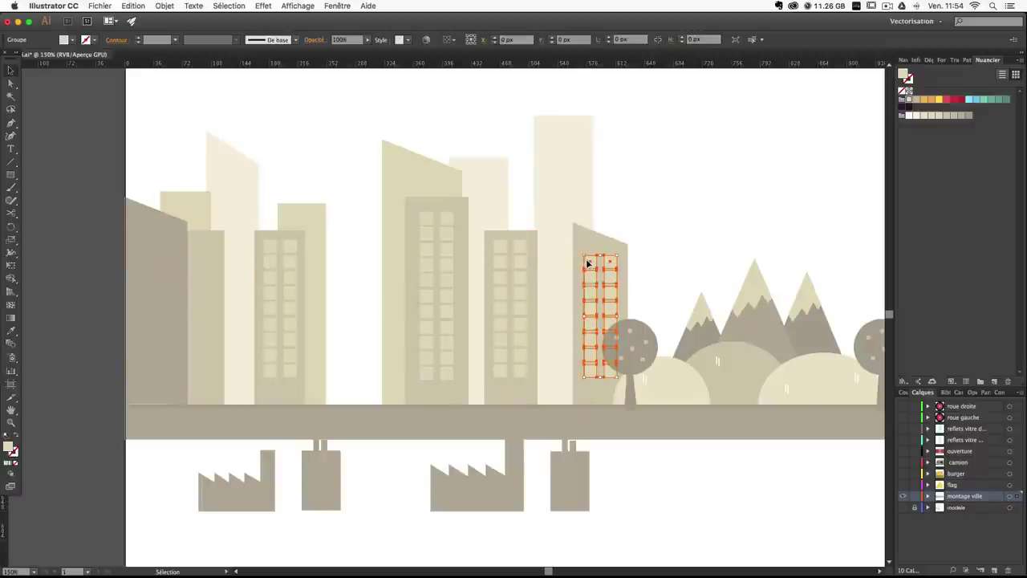
left_click_drag(589, 265, 156, 240)
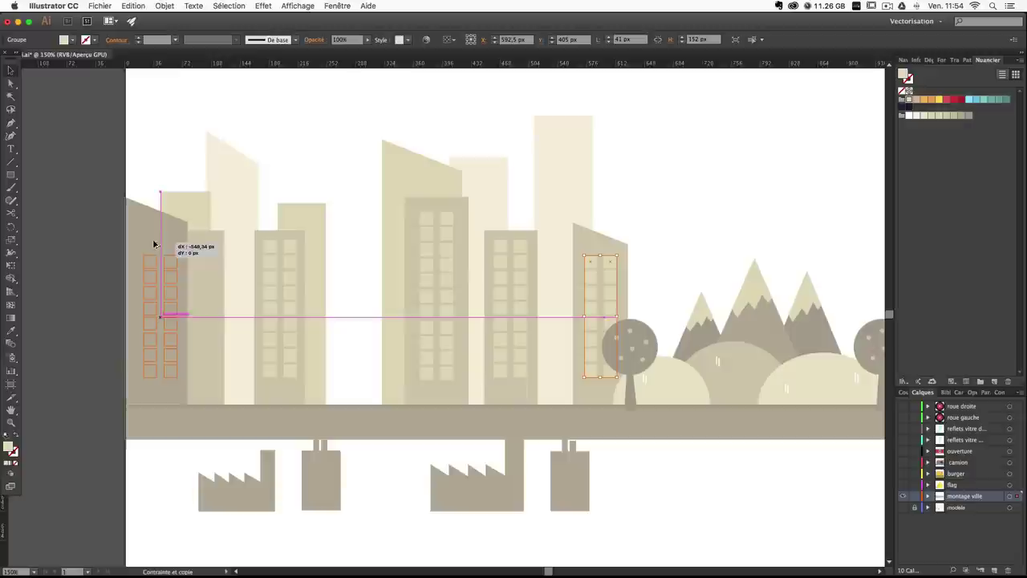
key("super+z")
Copy the middle tower's window columns across at the same height onto the dark slanted building at the artboard's left edge.
left_click(518, 251)
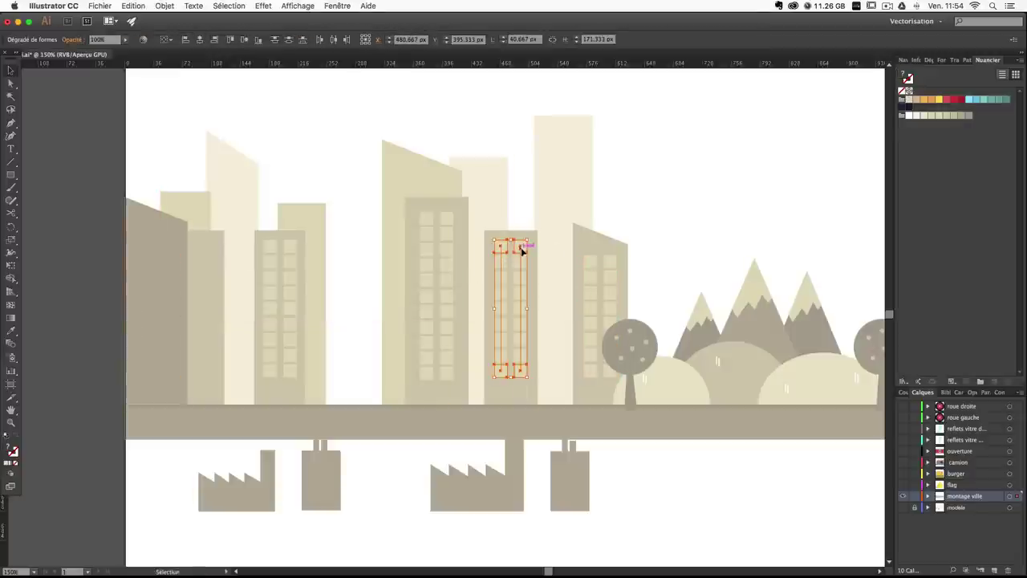
left_click_drag(523, 245, 165, 230)
left_click(739, 192)
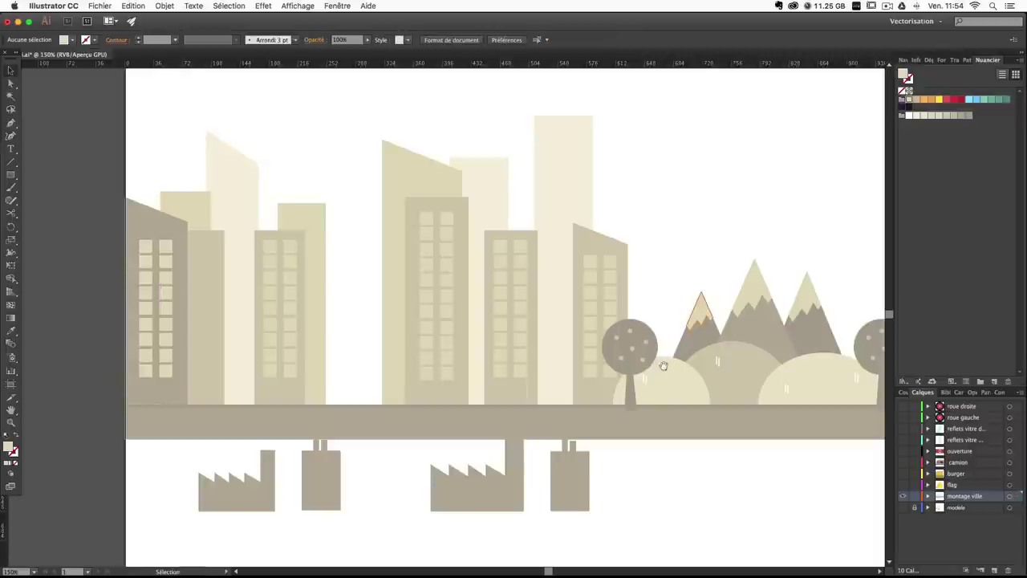
Recolour the window columns on the dark slanted building with a darker beige swatch from the grey-beige colour group.
mouse_move(615, 449)
left_mouse_down()
mouse_move(619, 422)
mouse_move(619, 446)
left_mouse_up()
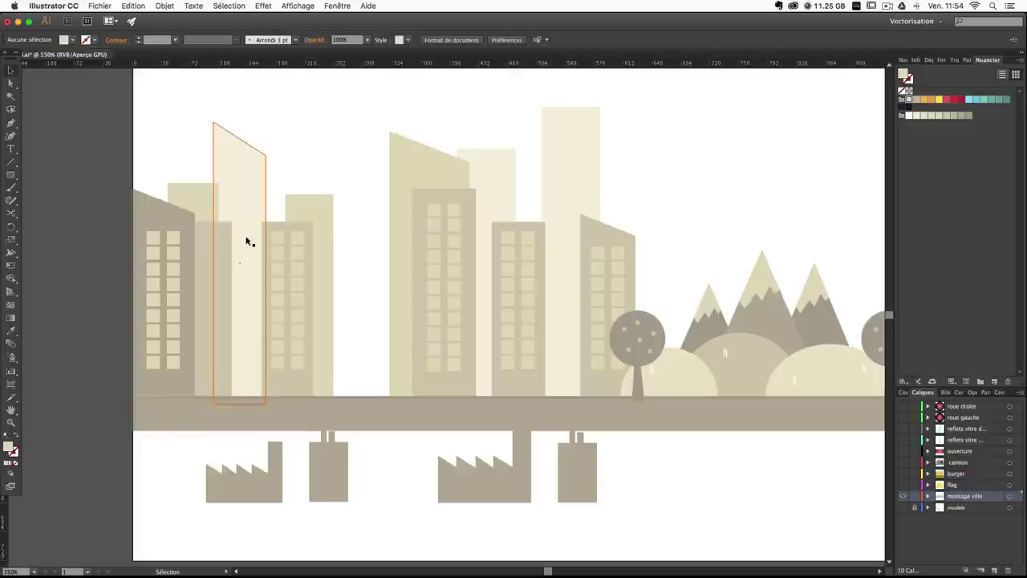
left_click(168, 248)
left_click(169, 241)
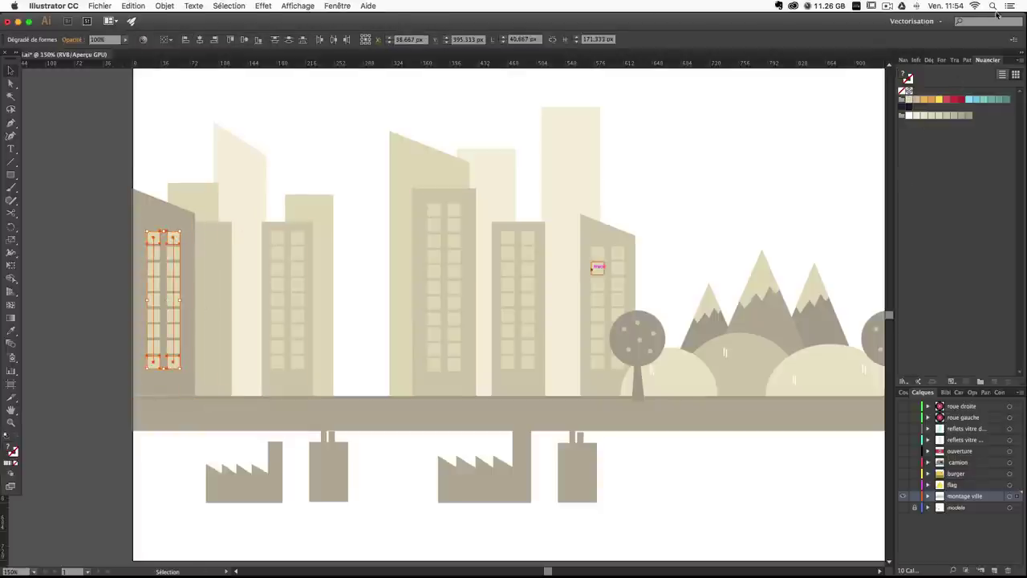
left_click(954, 116)
left_click(680, 128)
scroll(680, 195, "down", 2)
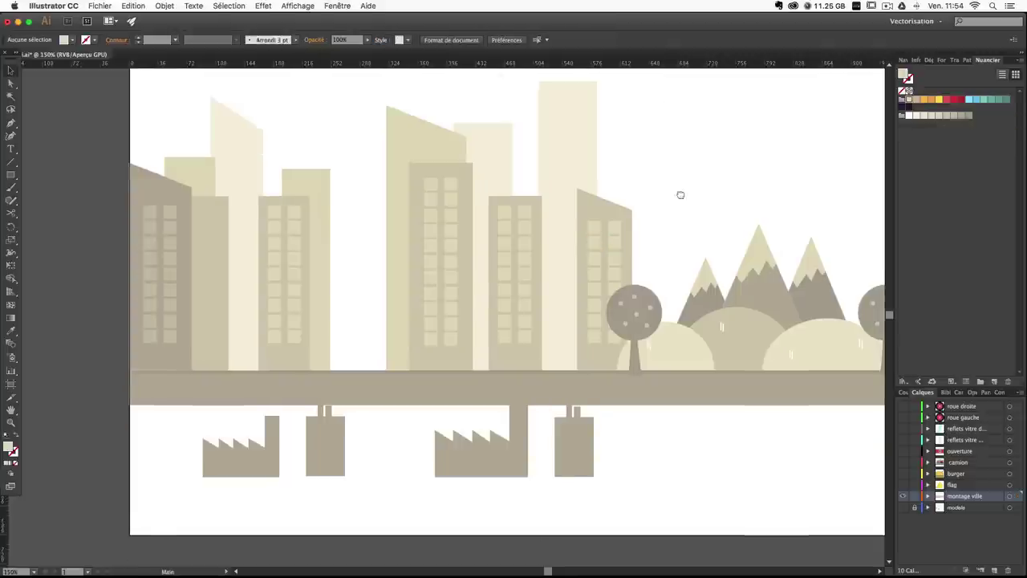
left_click_drag(681, 195, 689, 244)
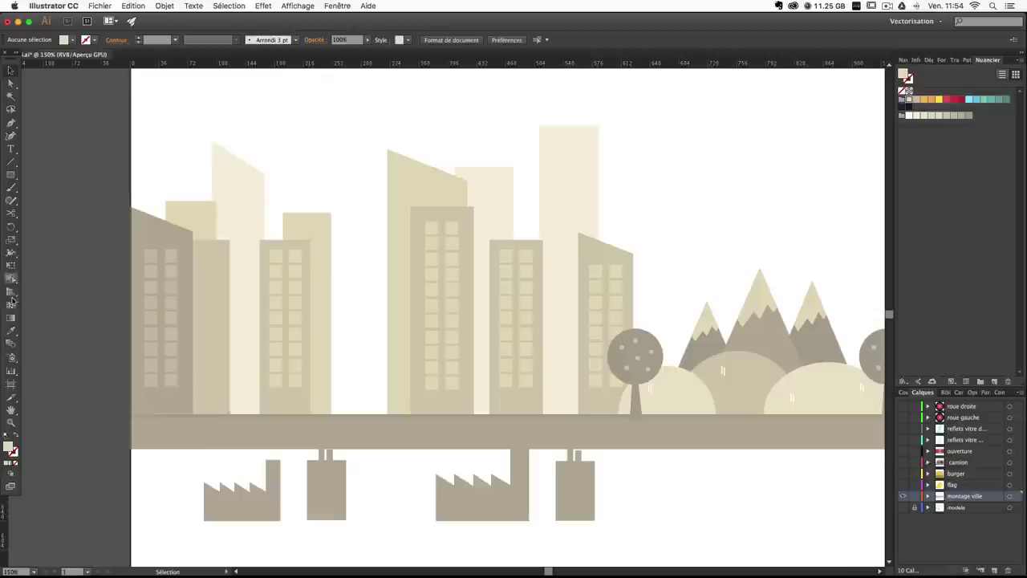
scroll(608, 345, "down", 3)
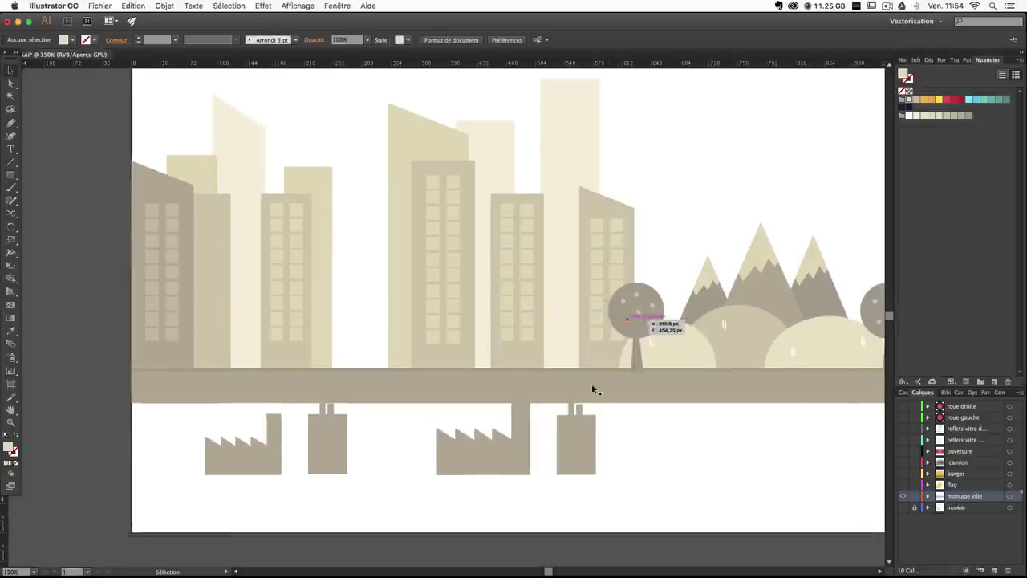
Move the four factory shapes from below the road up to its top edge, bring them to the front and adjust their height.
left_click(575, 451)
left_click(521, 447, "shift")
left_click(341, 459, "shift")
left_click(259, 459, "shift")
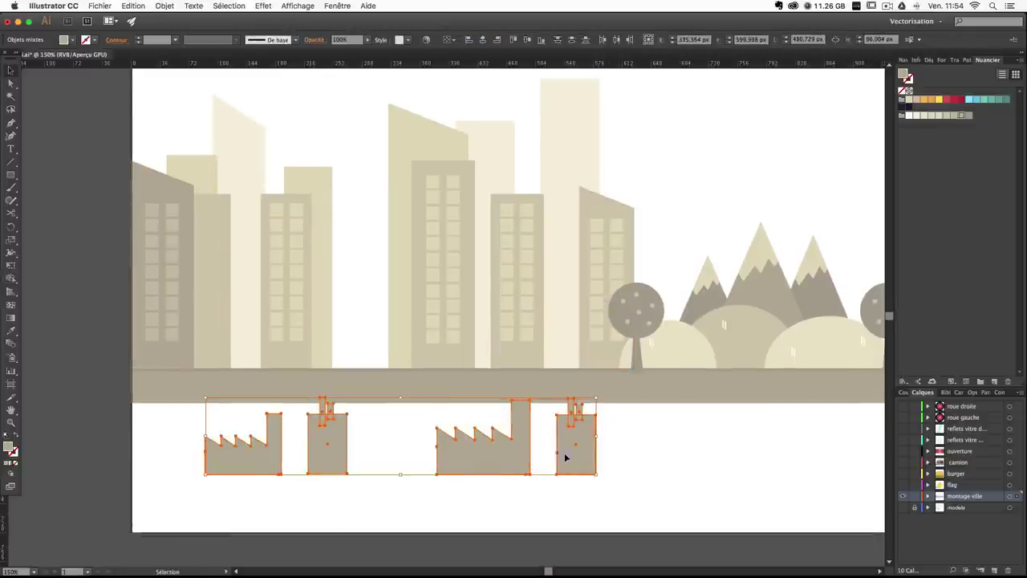
left_click_drag(565, 456, 577, 354)
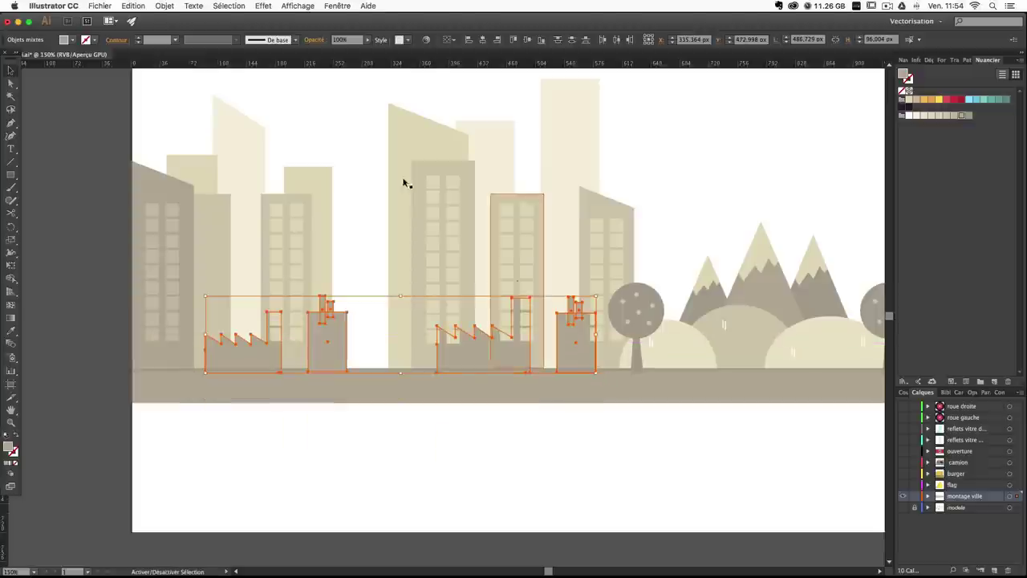
left_click(164, 6)
mouse_move(257, 33)
left_click(311, 34)
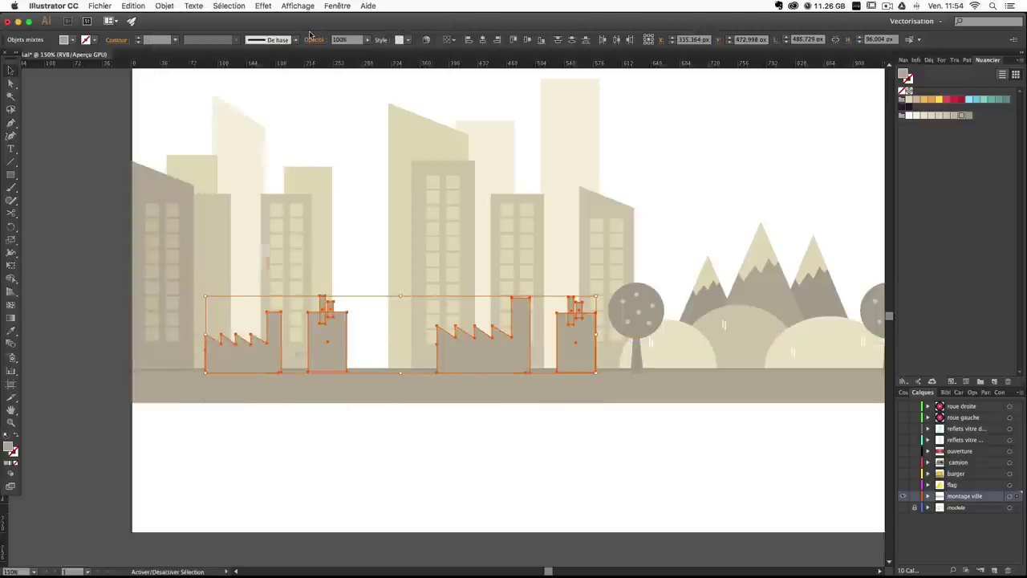
left_click(451, 437)
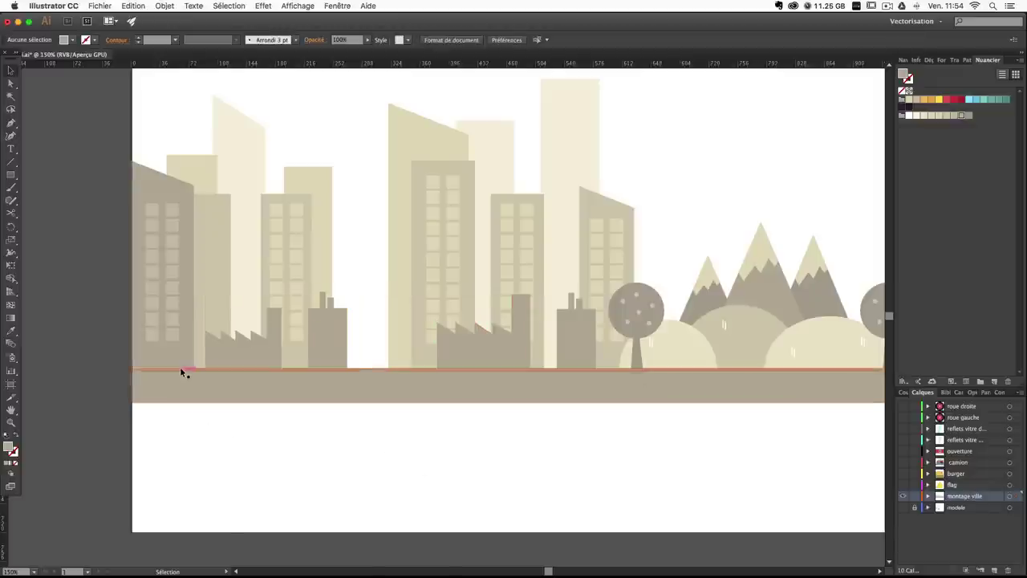
left_click_drag(178, 360, 178, 362)
left_click(277, 478)
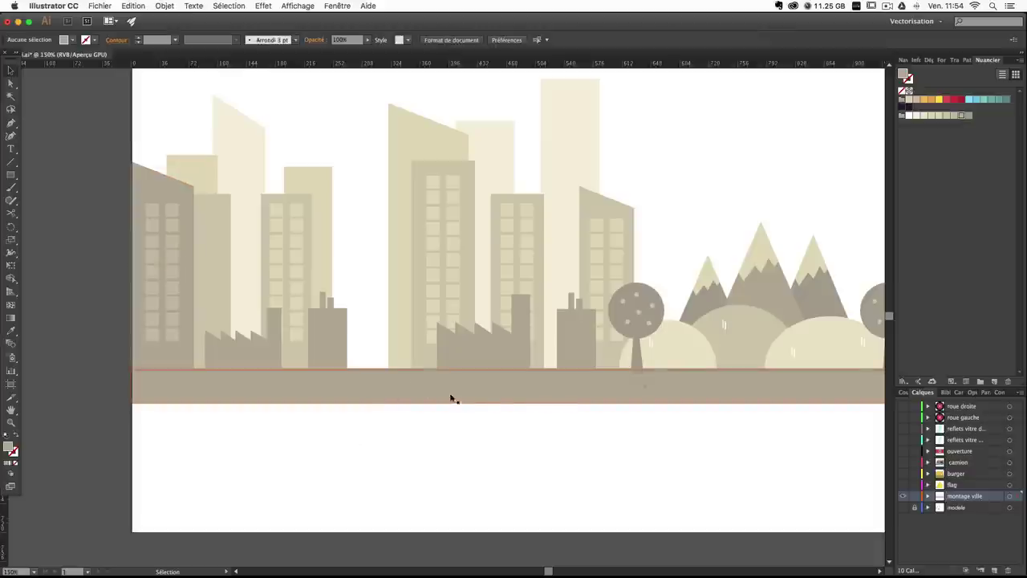
Bring the thin ground strip and the road rectangle together to the front of the artwork.
left_click(369, 369)
scroll(367, 345, "up", 3)
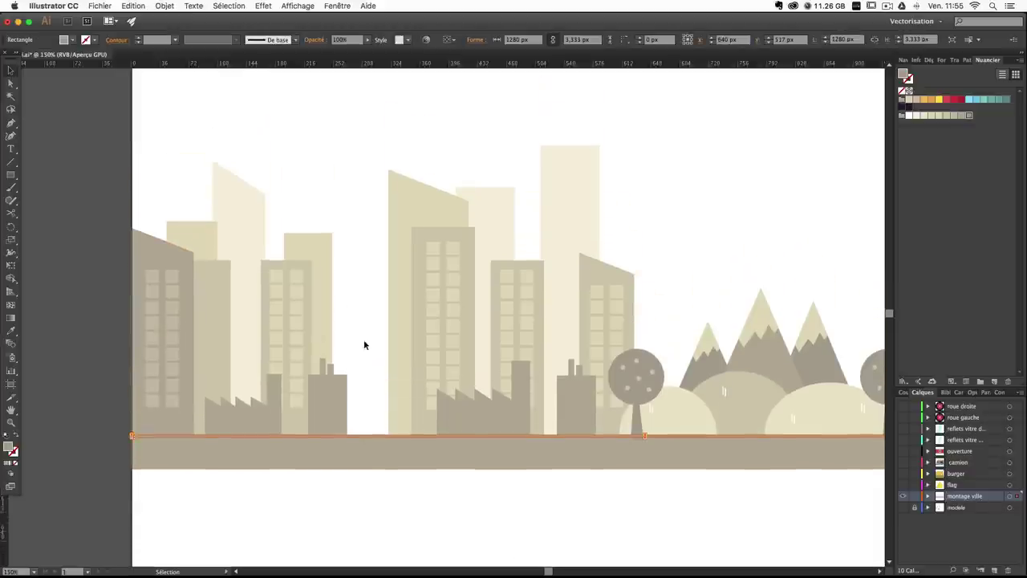
left_click(424, 490)
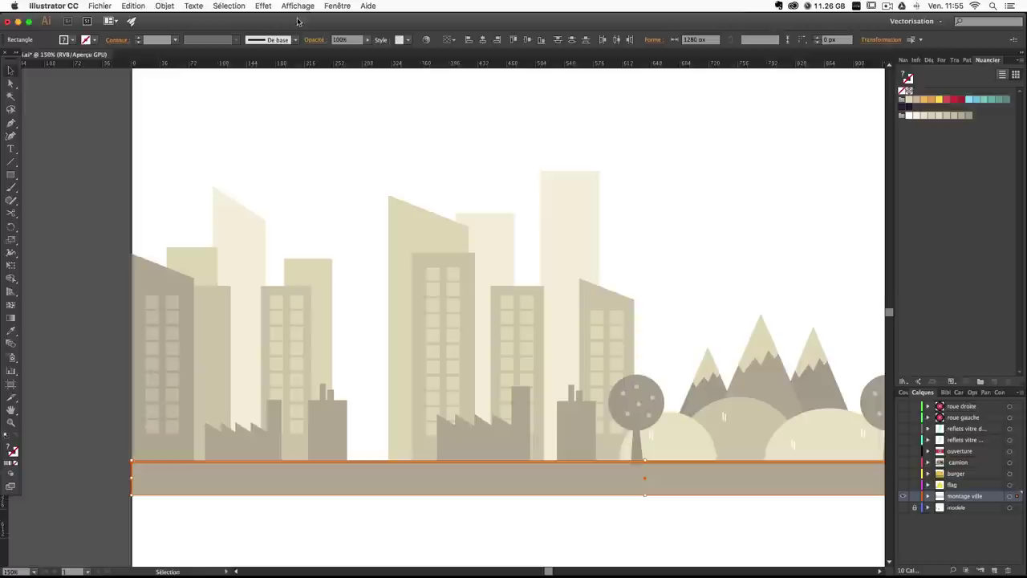
left_click(164, 6)
mouse_move(193, 29)
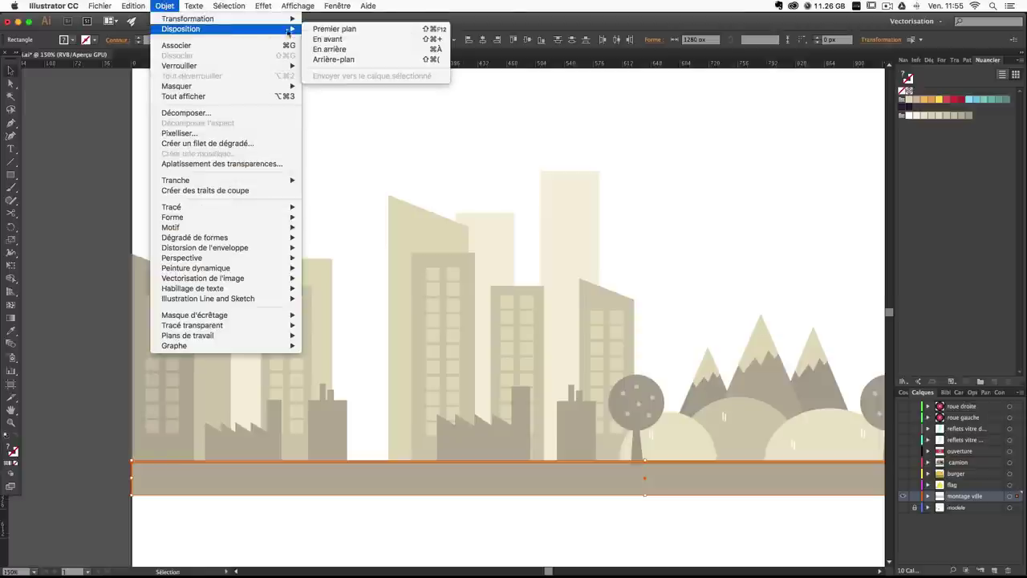
left_click_drag(612, 344, 526, 260)
left_click(759, 482)
Bring both dotted trees to the front, ahead of the road.
left_click(802, 318)
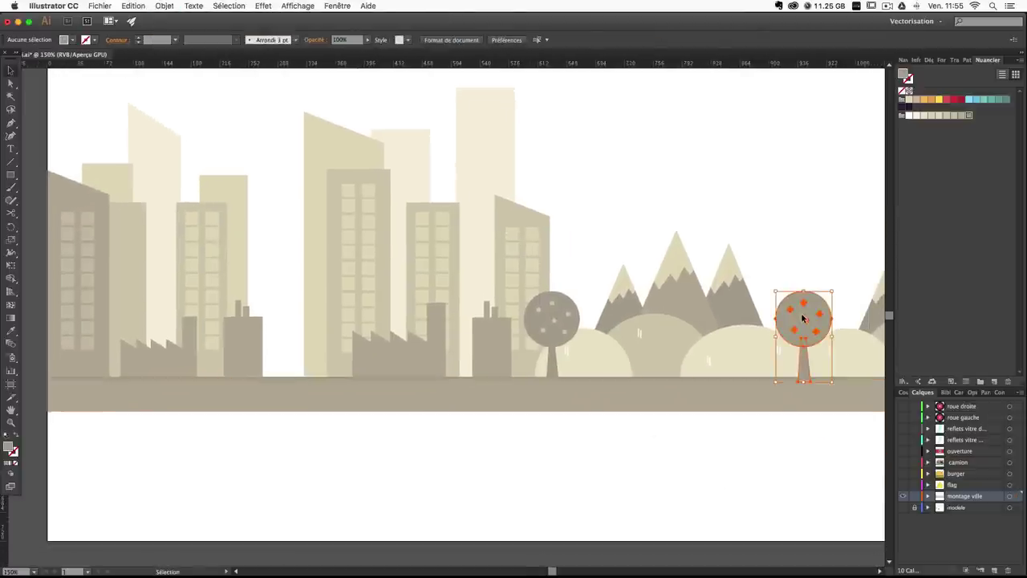
left_click_drag(553, 326, 552, 325)
left_click(164, 6)
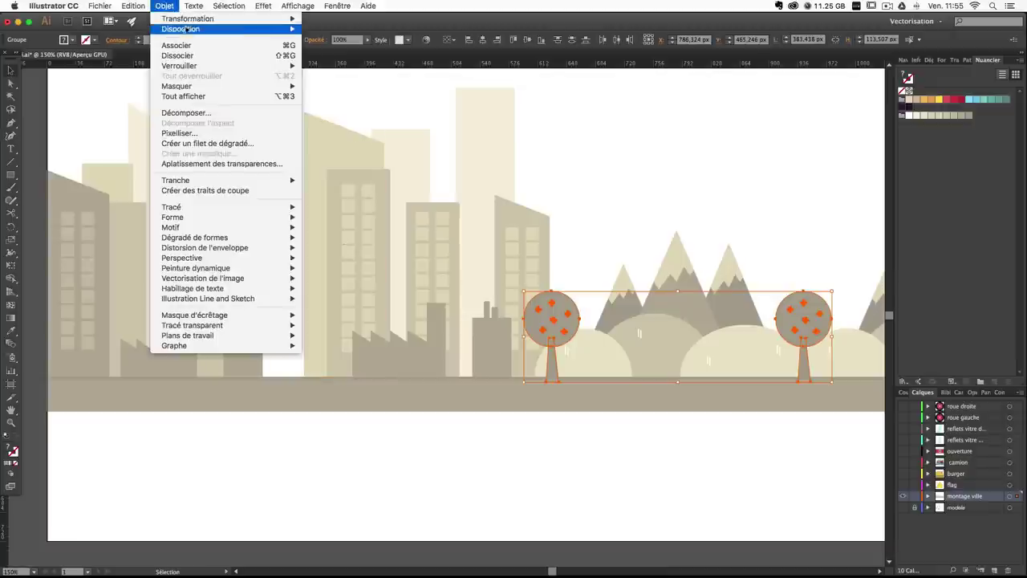
mouse_move(201, 28)
left_click(342, 29)
left_click(581, 498)
Copy the middle tower's top four windows onto the left small factory block with chimneys, reduced to about 29 × 25 px.
scroll(396, 305, "left", 5)
scroll(460, 479, "up", 3)
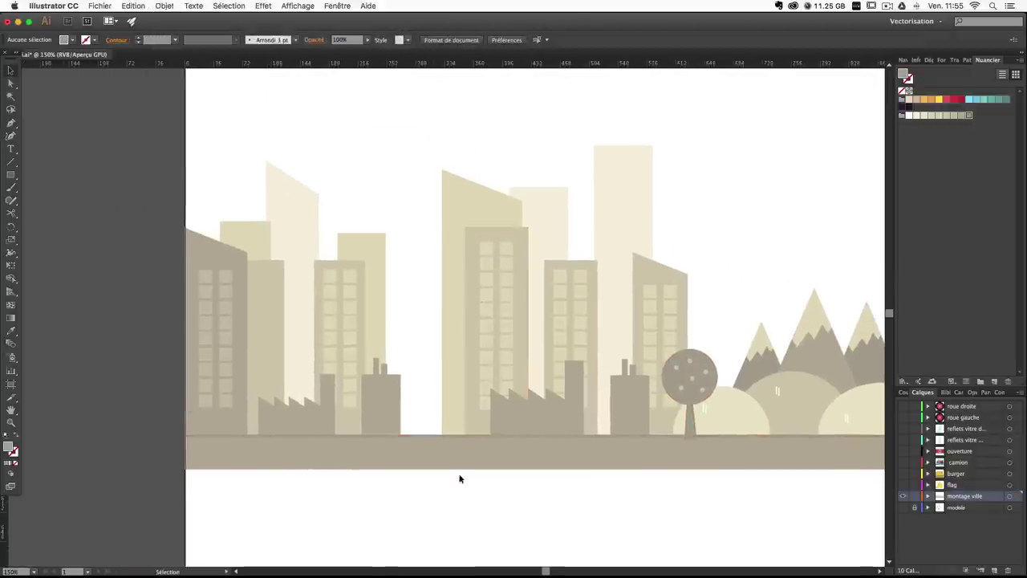
left_click(388, 413)
left_click(468, 502)
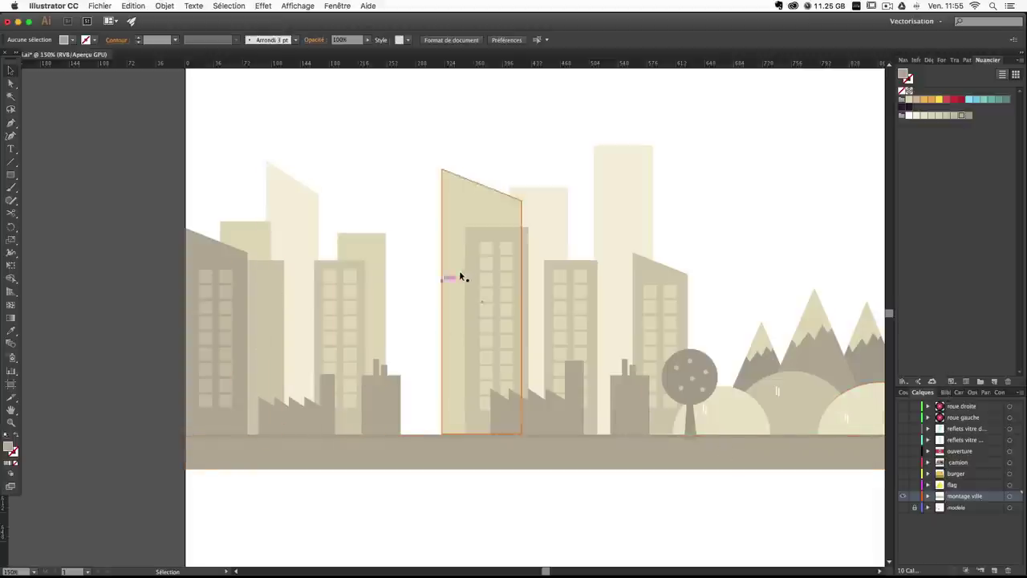
left_click(485, 251)
left_click(505, 249, "shift")
left_click(487, 263, "shift")
left_click(506, 264, "shift")
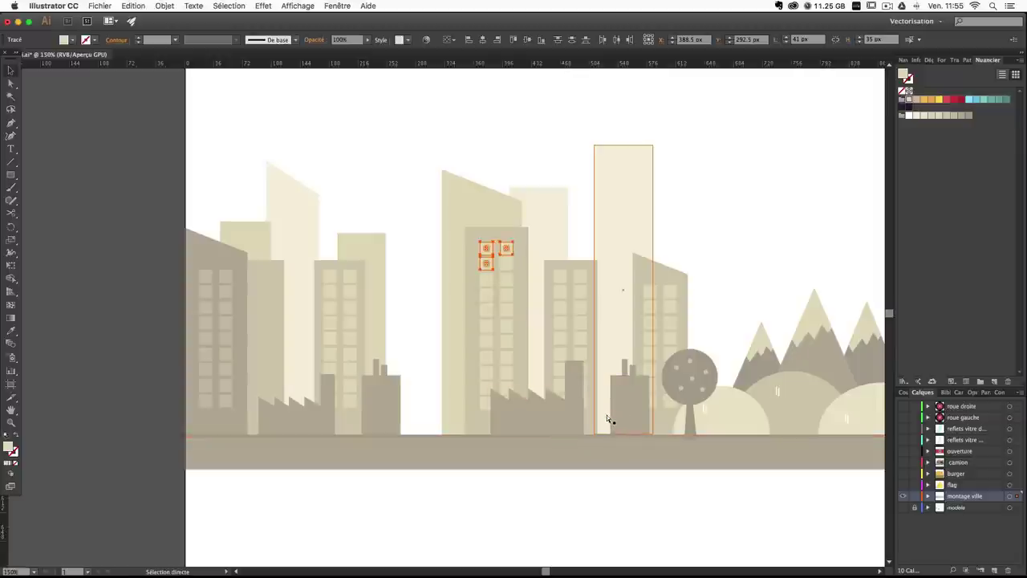
left_click(507, 268, "shift")
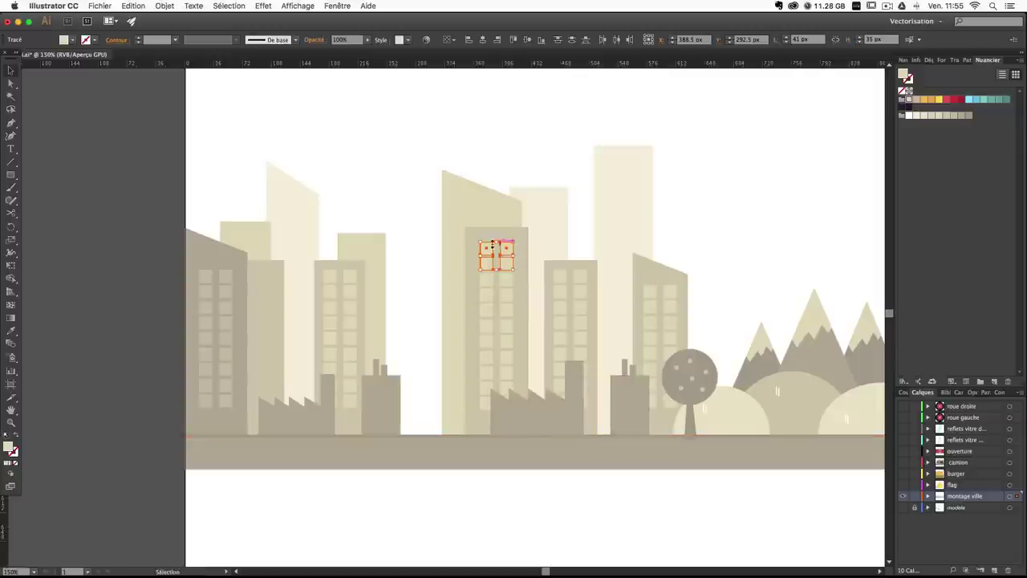
left_click_drag(490, 255, 391, 398)
left_click(419, 483)
left_click(430, 474)
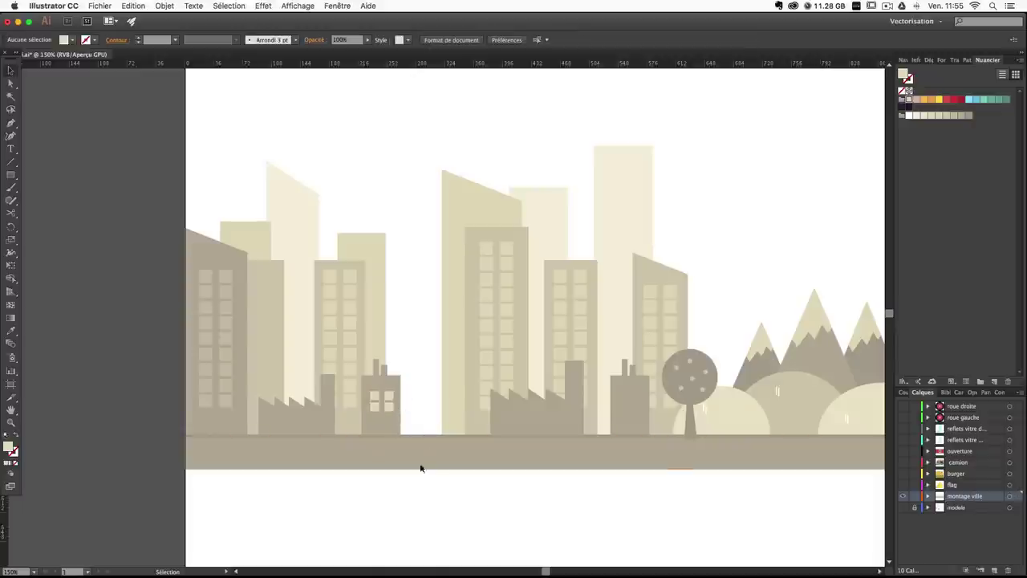
Copy the four-window group from the left small factory block straight across onto the matching block beside the tree.
left_click(393, 396)
left_click_drag(392, 407, 646, 420)
left_click(664, 501)
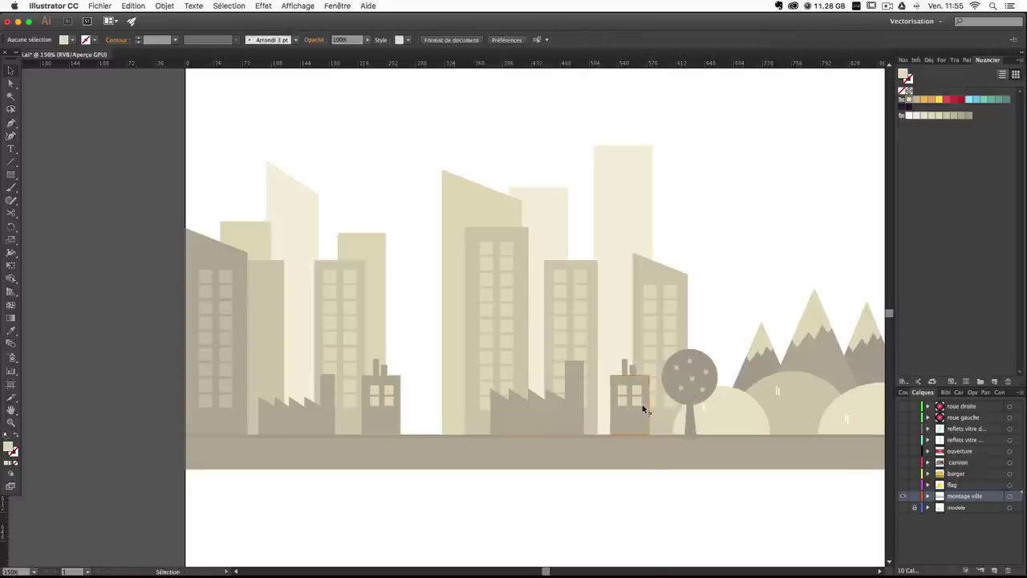
left_click(640, 402)
left_click(647, 482)
Copy the window group onto the left saw-tooth factory, reduce it to about 18 × 16 px, and duplicate it into a row of three.
left_click_drag(390, 393, 309, 390)
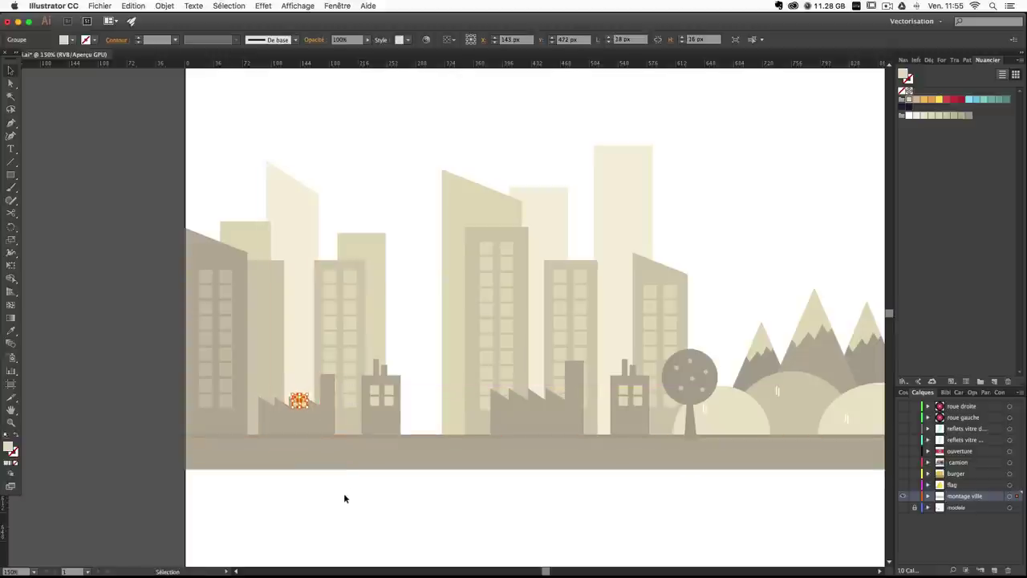
left_click(361, 536)
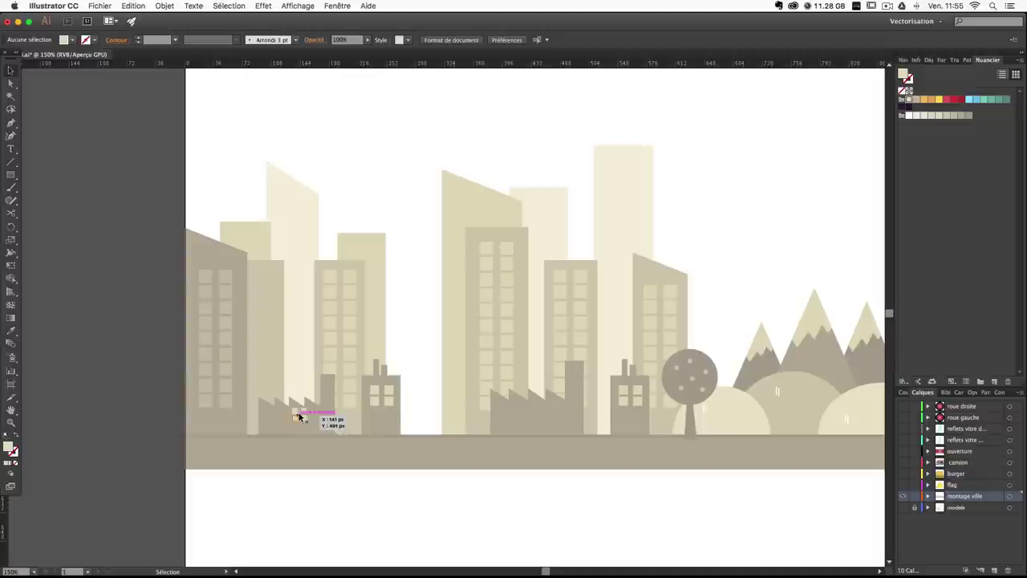
left_click_drag(300, 419, 325, 427)
left_click(380, 508)
left_click(404, 497)
left_click(374, 479)
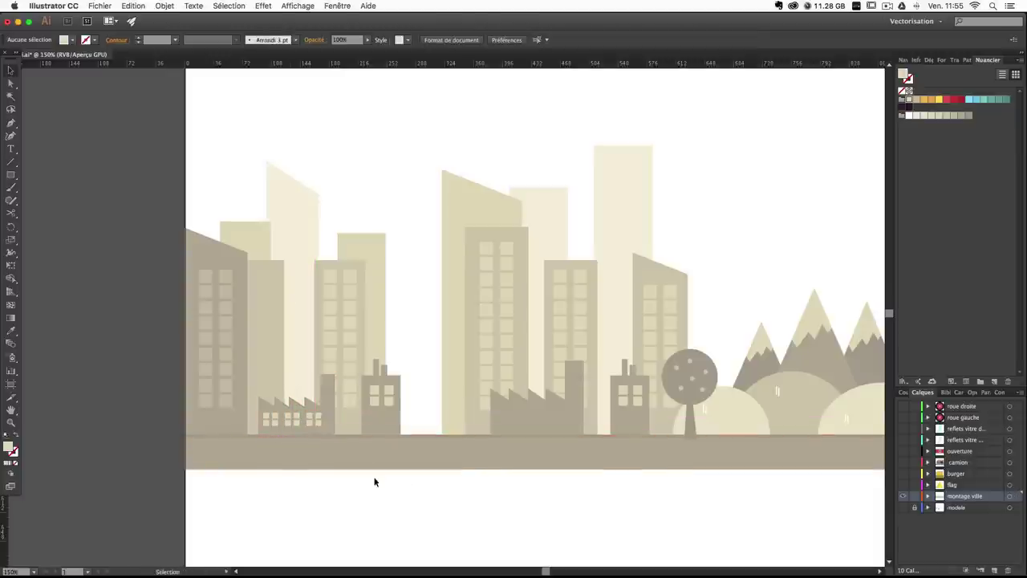
Recolour the windows of the left saw-tooth factory and both small factory blocks with the dark slanted building's window colour.
left_click(314, 419)
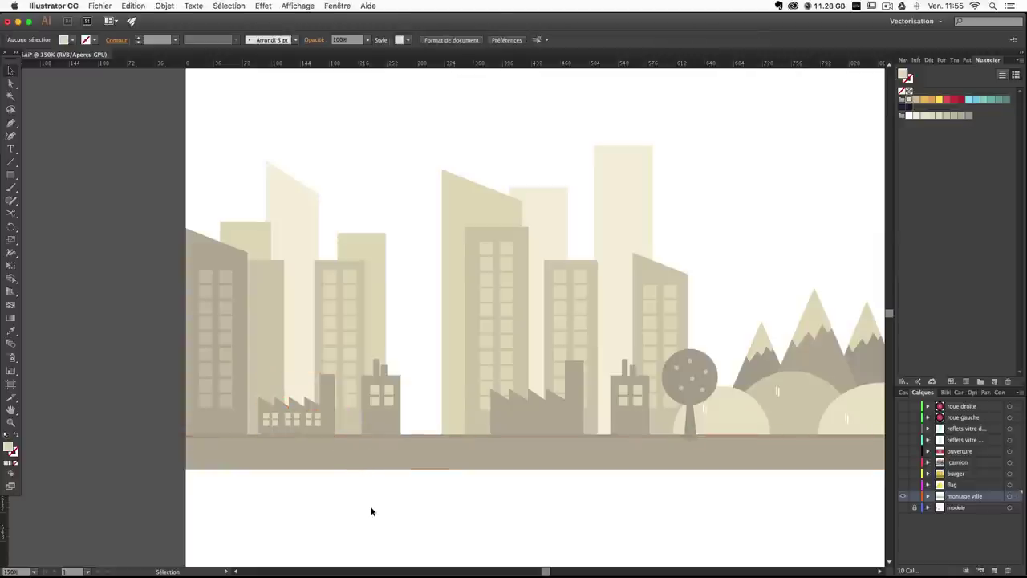
left_click(280, 420, "shift")
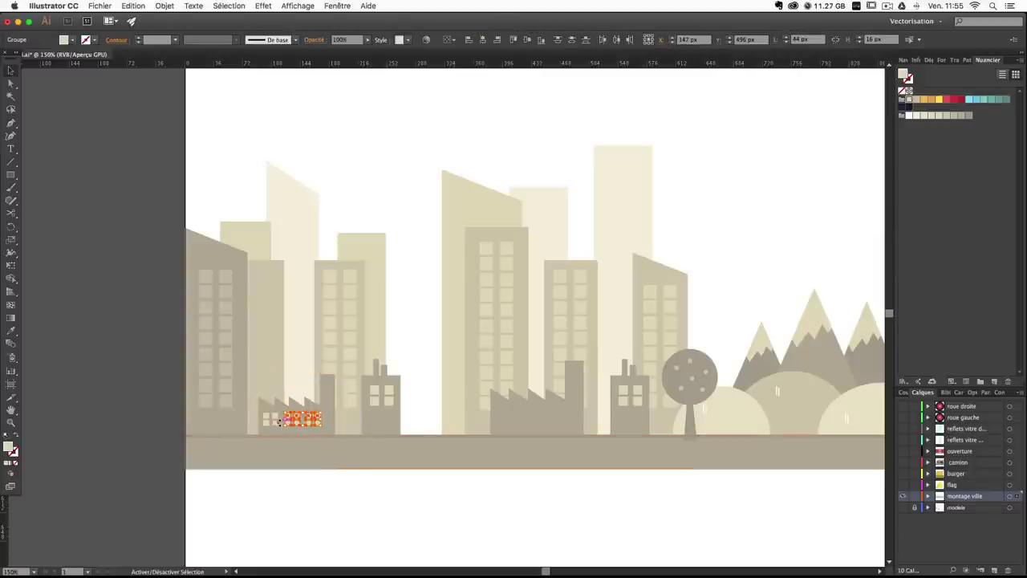
key("i")
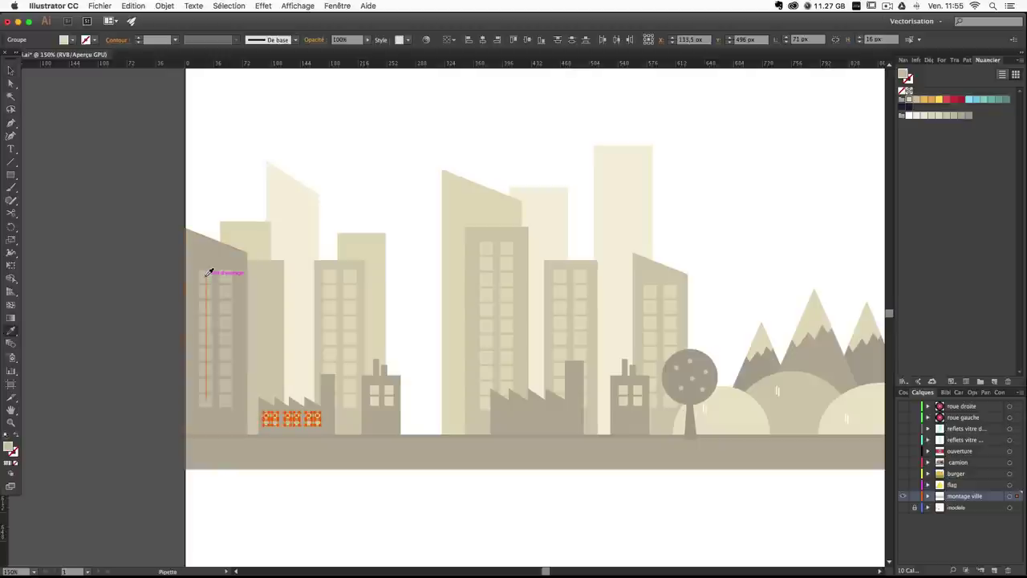
left_click(354, 500)
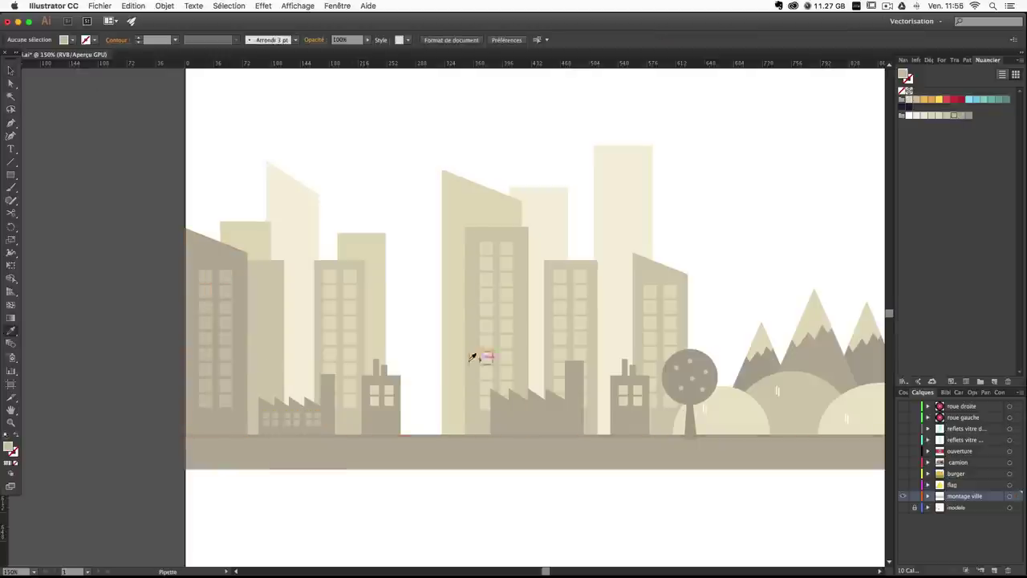
left_click(393, 393, "super")
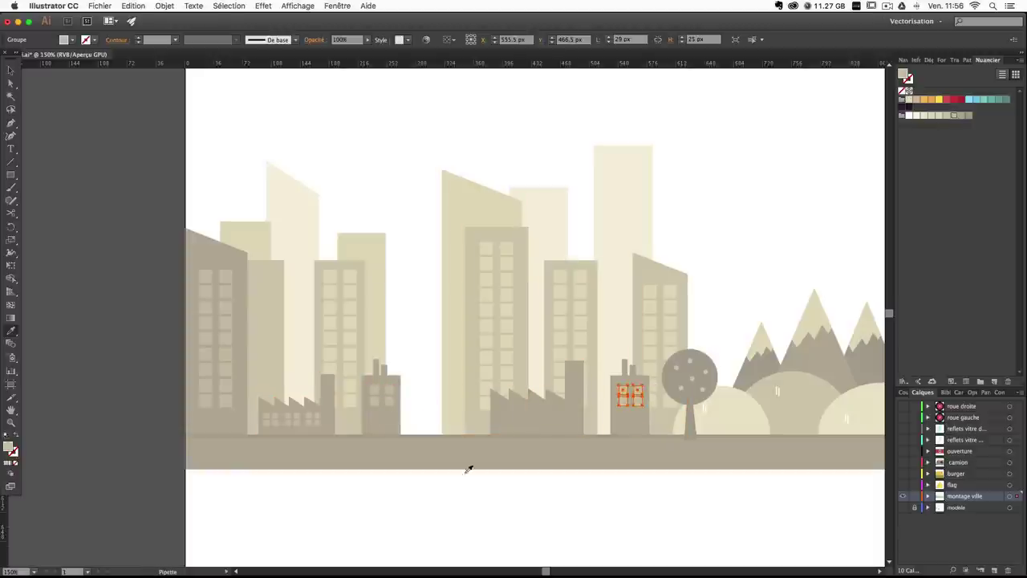
left_click(493, 497, "super")
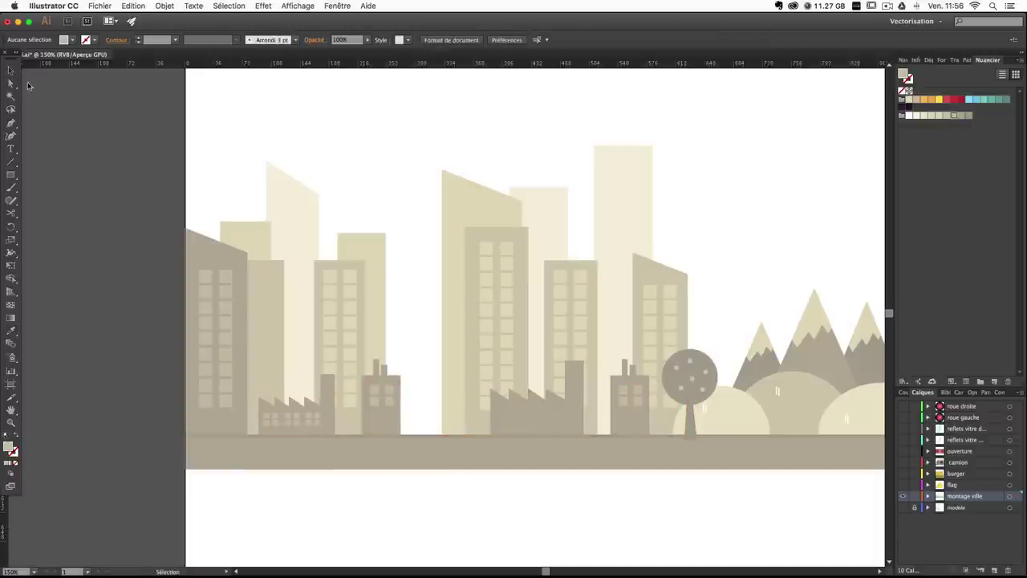
Copy the left saw-tooth factory's row of three window groups across onto the right saw-tooth factory.
left_click_drag(323, 425, 280, 424)
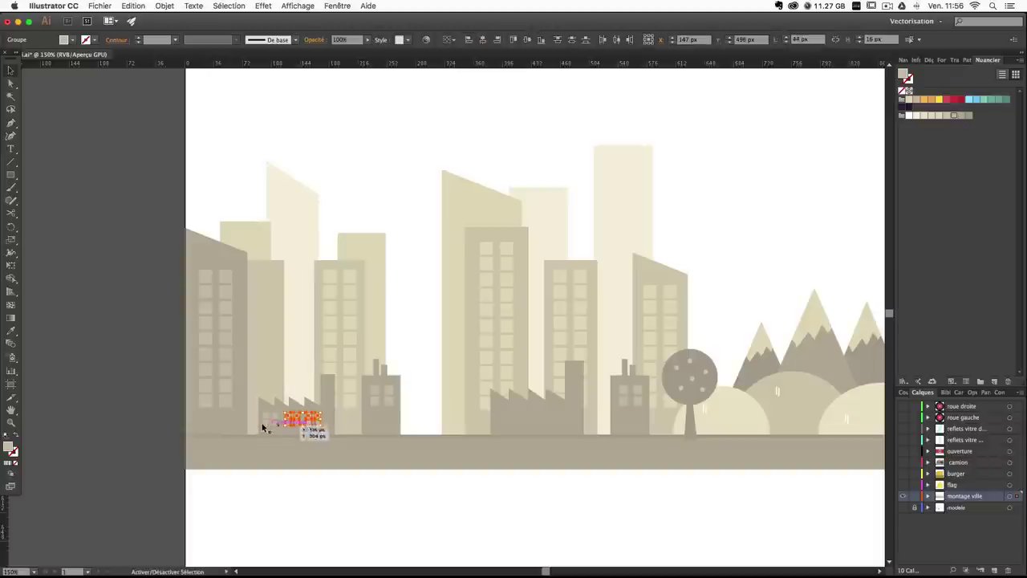
left_click(458, 507, "super")
left_click_drag(390, 404, 388, 403)
left_click(406, 513)
left_click_drag(296, 428, 549, 429)
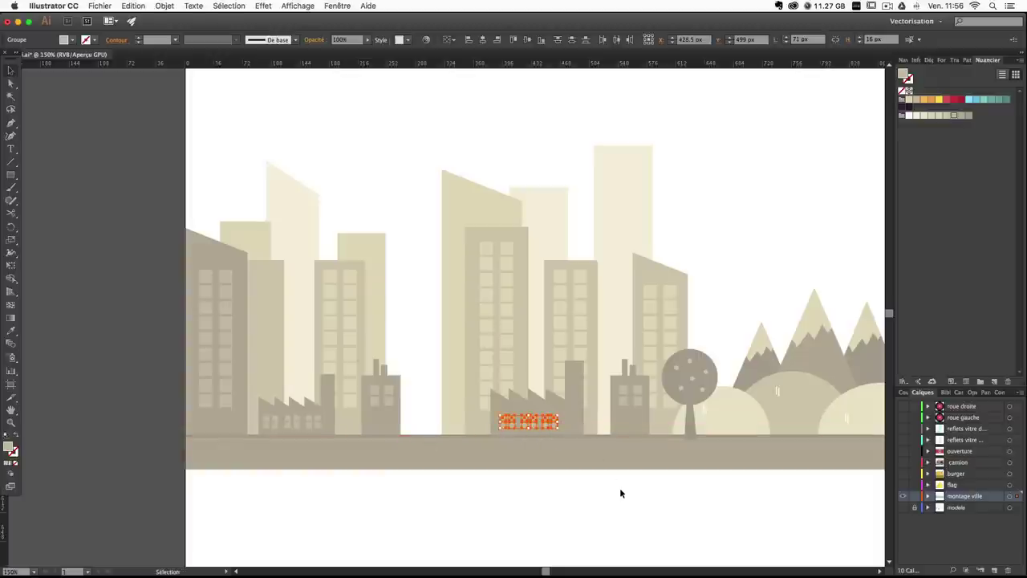
left_click(634, 543)
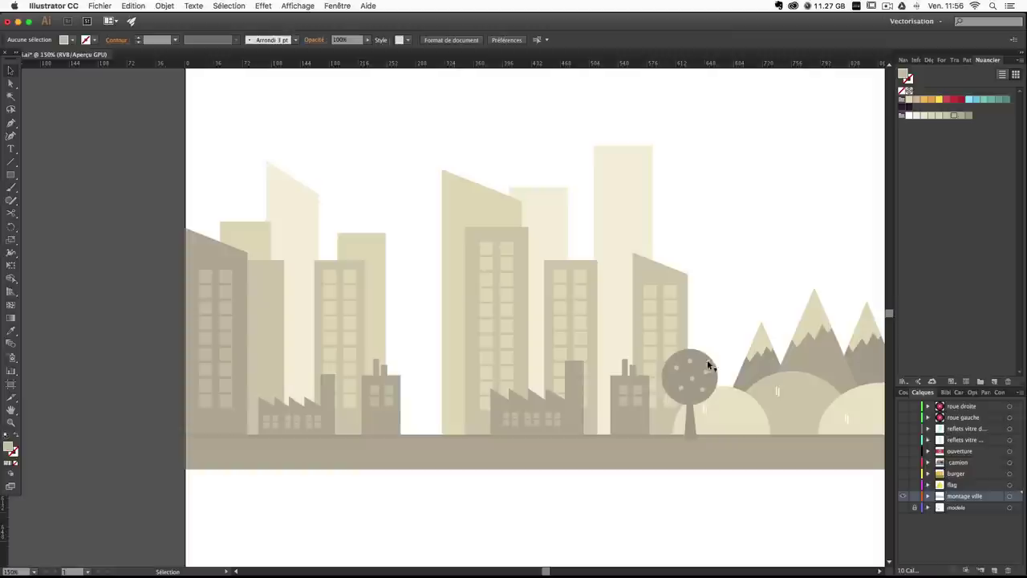
Create a new layer named "fond" between the montage ville and modèle layers.
key("super+minus")
key("super+minus")
key("super+plus")
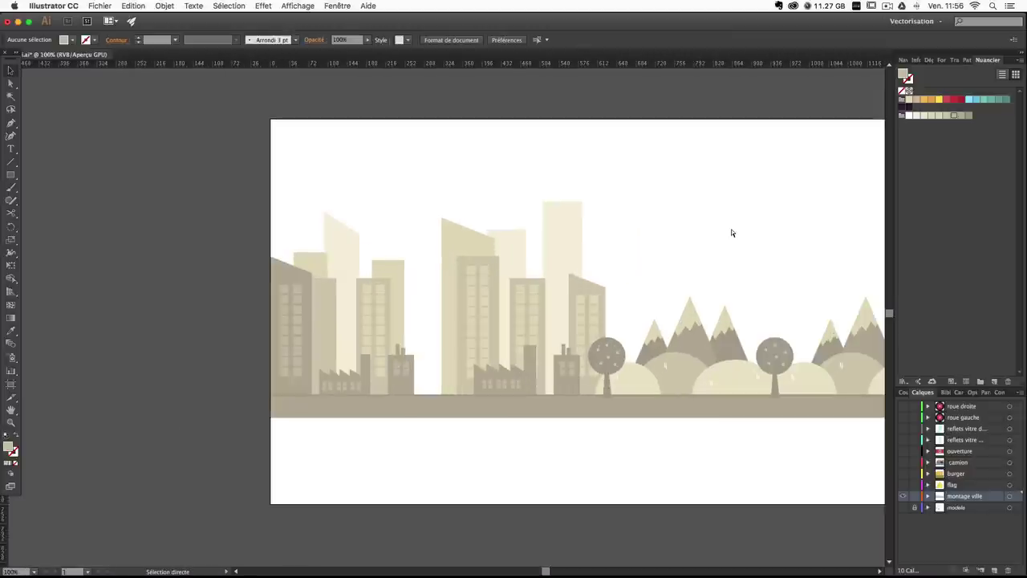
left_click_drag(731, 229, 588, 237)
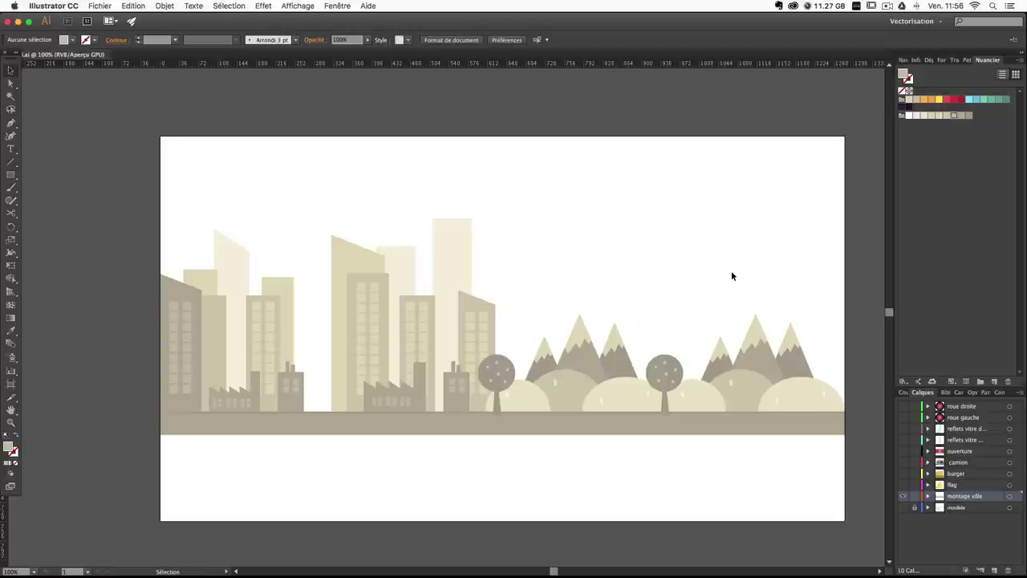
left_click(950, 512)
left_click(995, 569)
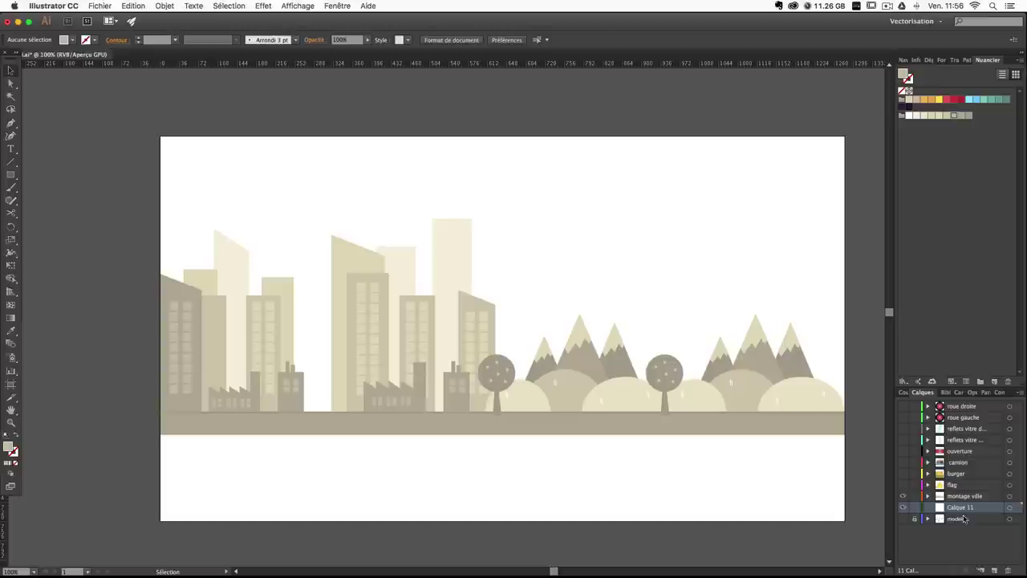
double_click(963, 512)
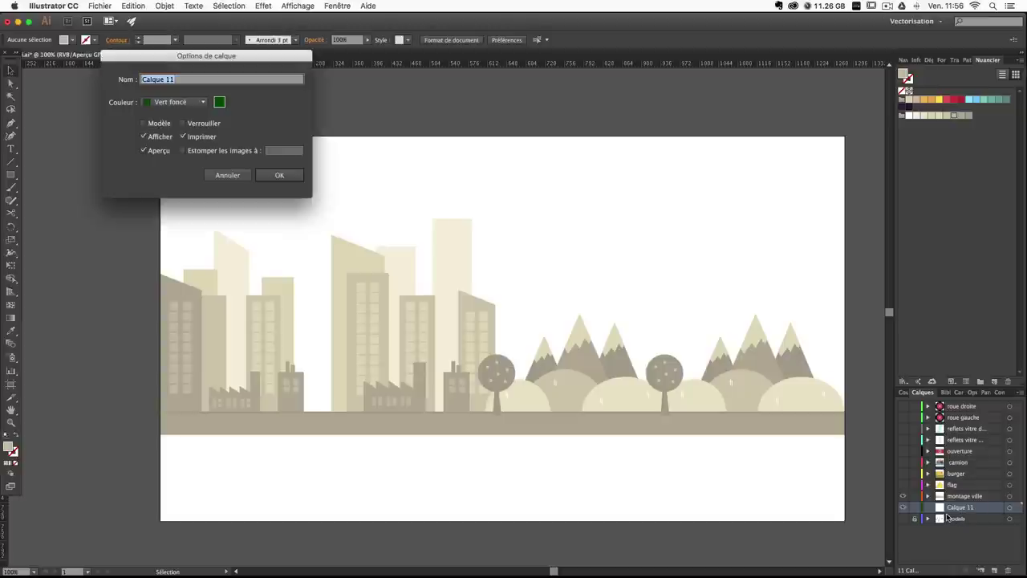
type("fond")
key("Return")
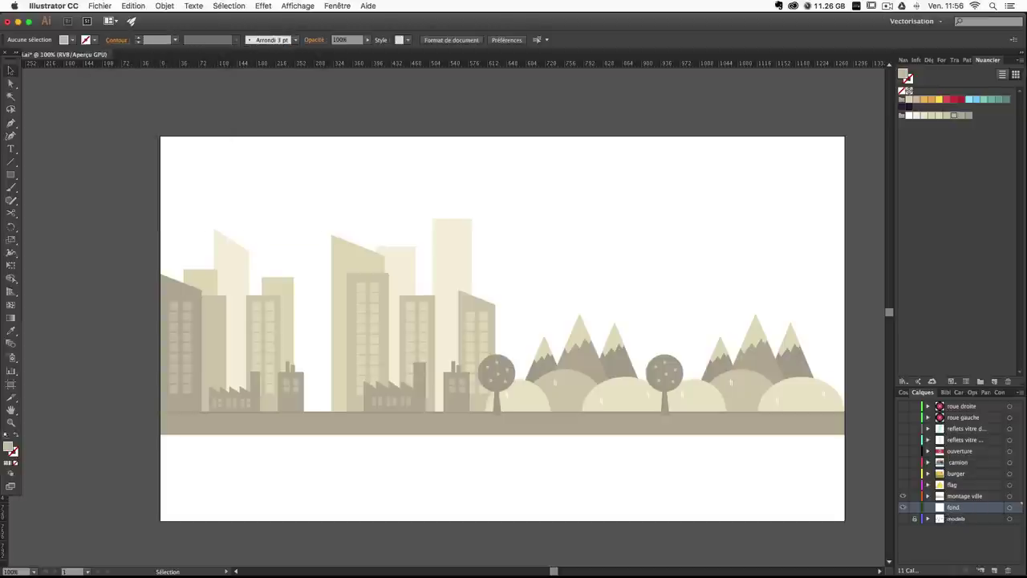
Draw a 1280 × 720 px rectangle covering the whole artboard on the fond layer.
left_click(16, 174)
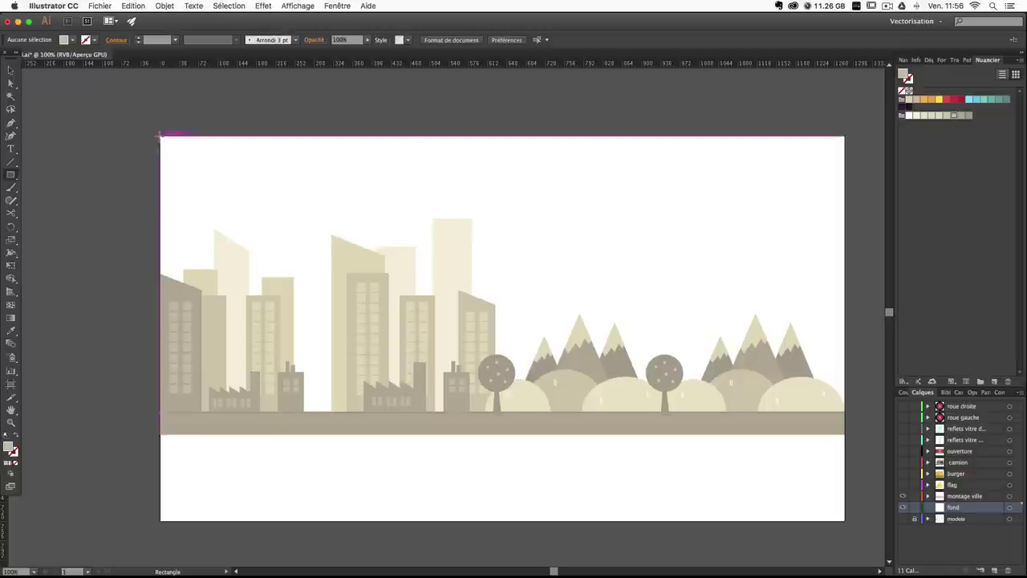
mouse_move(161, 137)
left_mouse_down()
mouse_move(814, 487)
mouse_move(846, 522)
left_mouse_up()
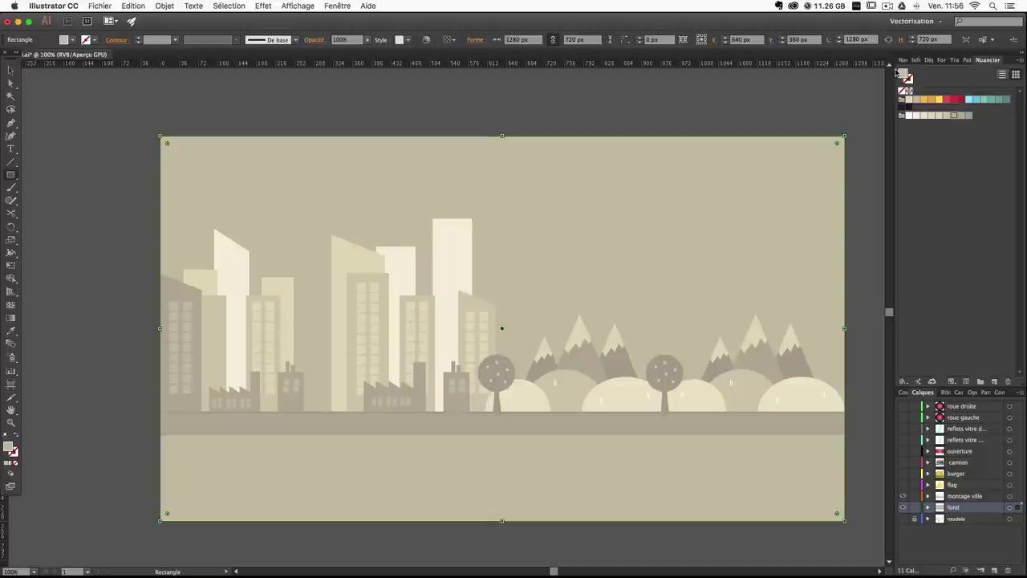
Fill the backdrop with the second swatch of the beige group and the three palest tall buildings with the third swatch.
left_click(910, 116)
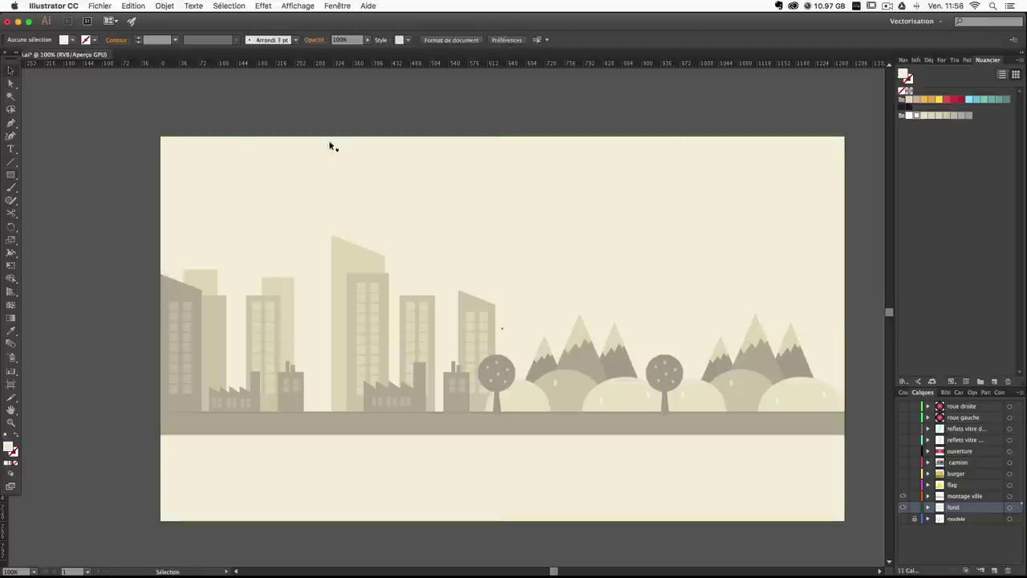
left_click(216, 249)
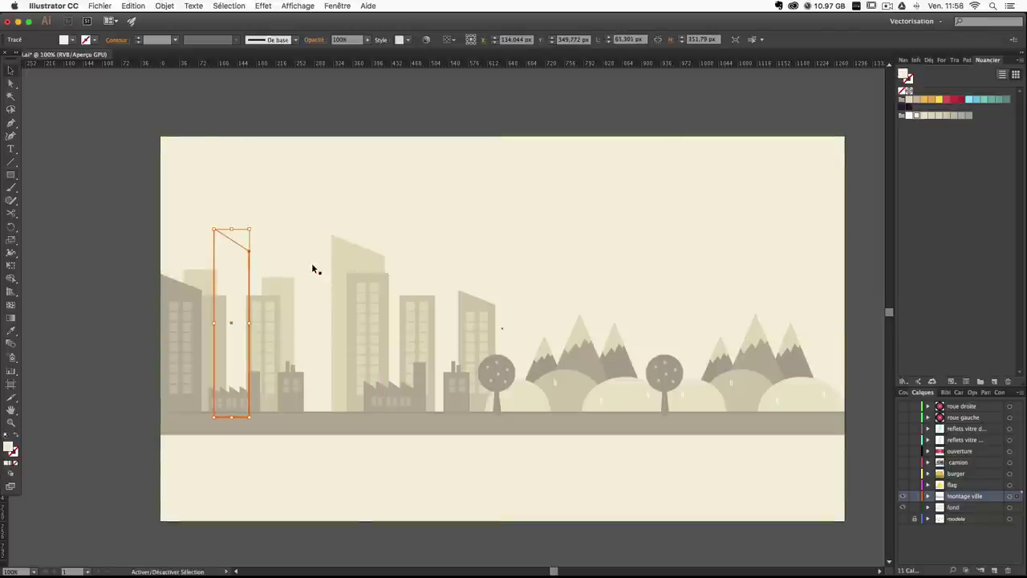
left_click(413, 280, "shift")
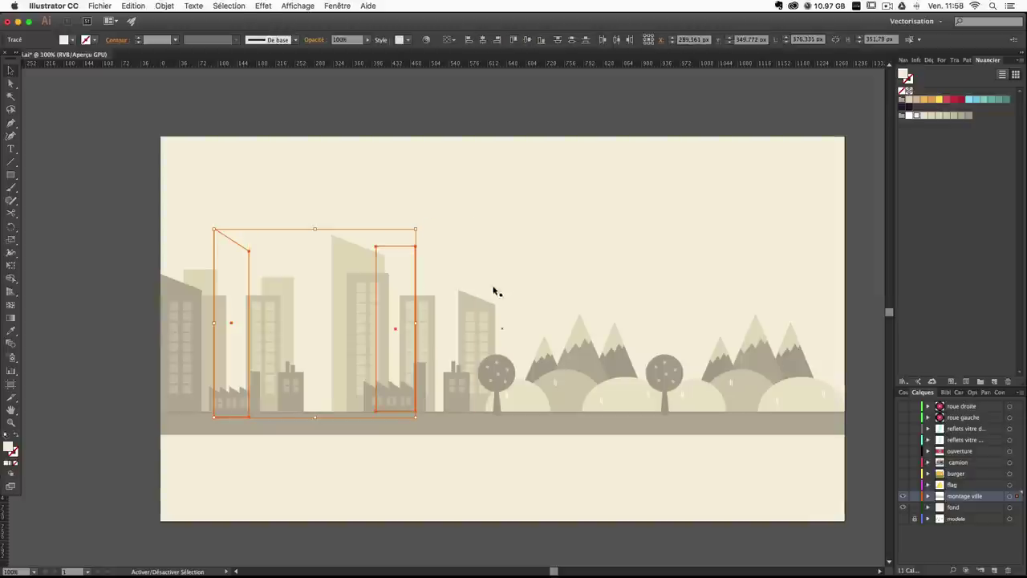
left_click(461, 278, "shift")
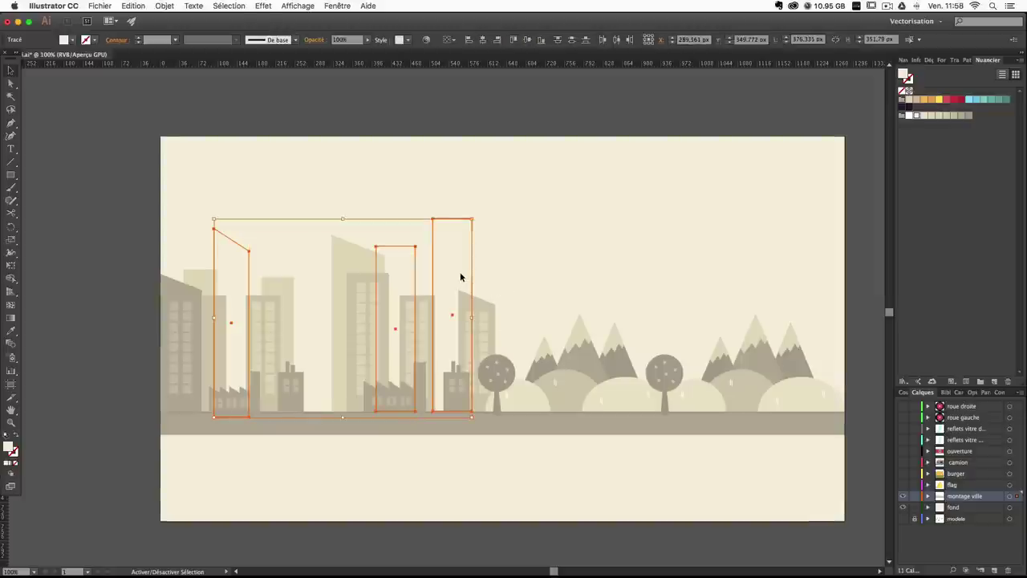
left_click(923, 117)
left_click(560, 123)
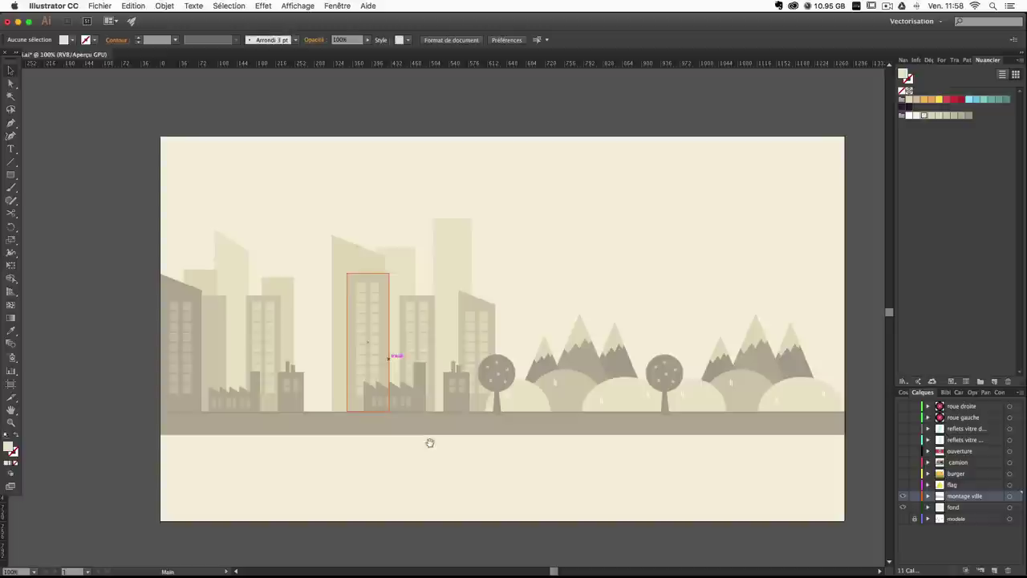
Apply an inner glow (Lueur interne) to the five windowed buildings: Normal mode, 5% opacity, 15 px attenuation, glowing from the Contour.
left_click_drag(429, 440, 383, 398)
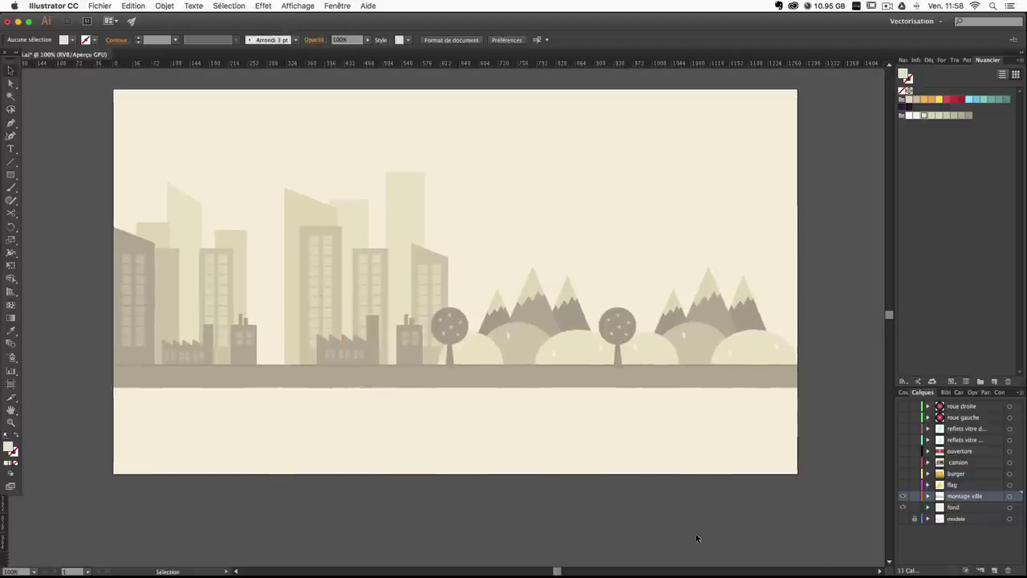
left_click(137, 241)
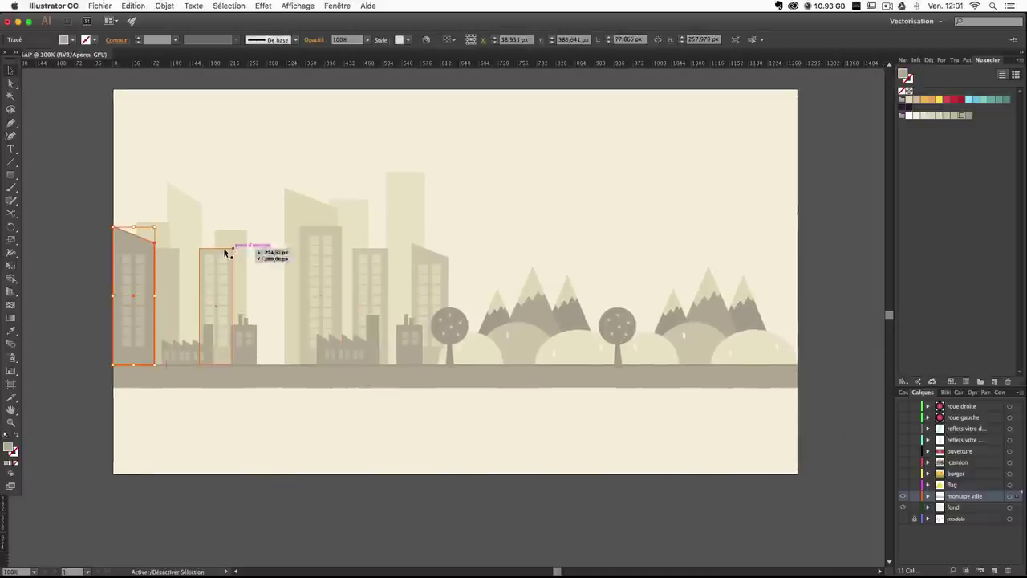
left_click(228, 254, "shift")
left_click(337, 233, "shift")
left_click(378, 249, "shift")
left_click(443, 257, "shift")
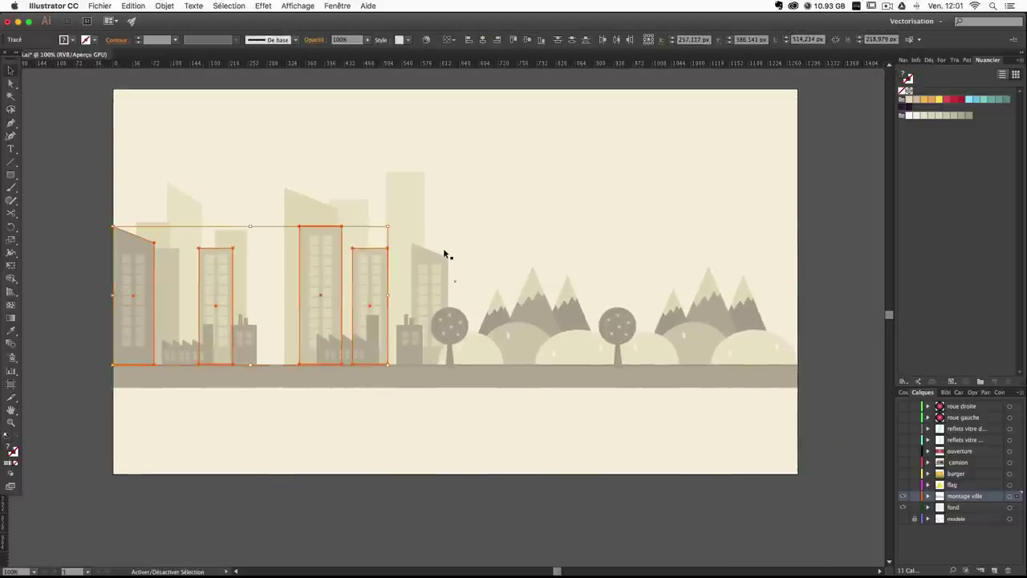
left_click(435, 255, "shift")
left_click(504, 231, "shift")
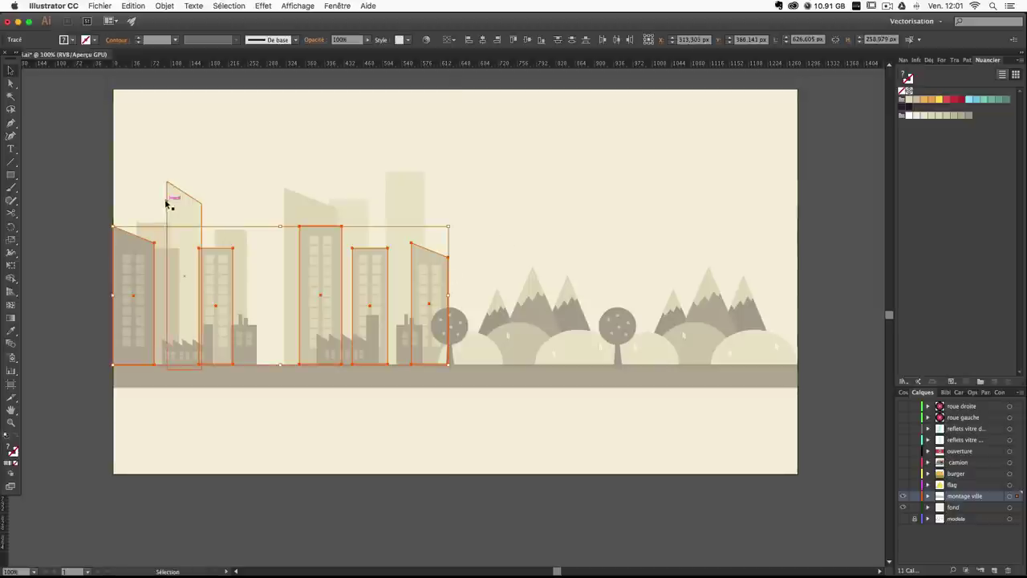
left_click(271, 6)
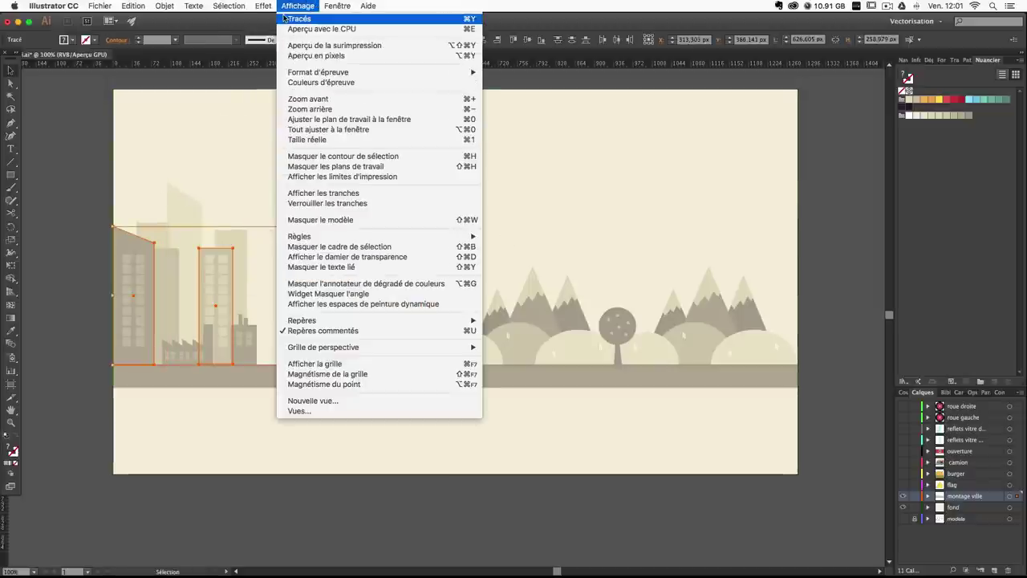
left_click(313, 29)
key("Escape")
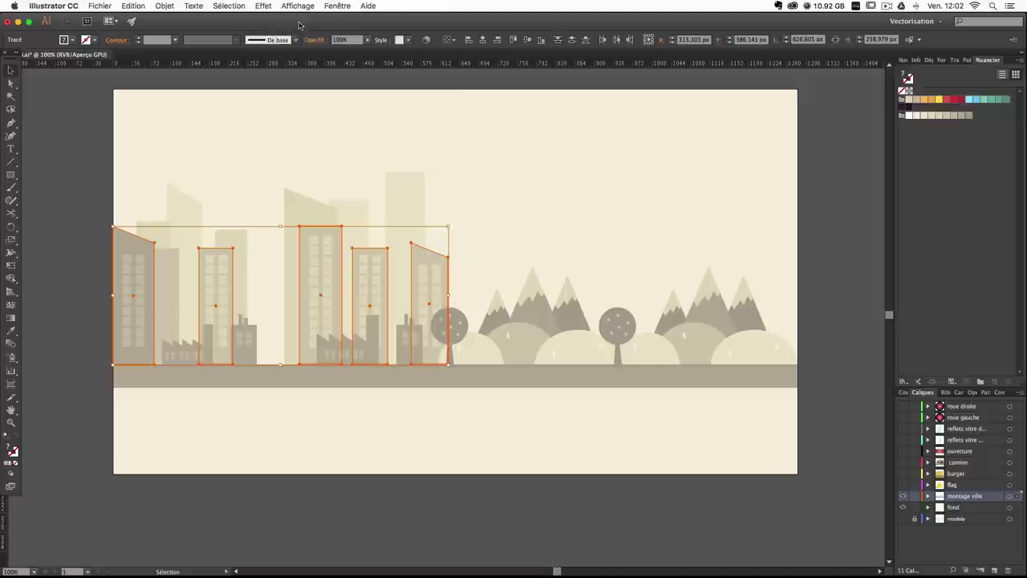
left_click(265, 7)
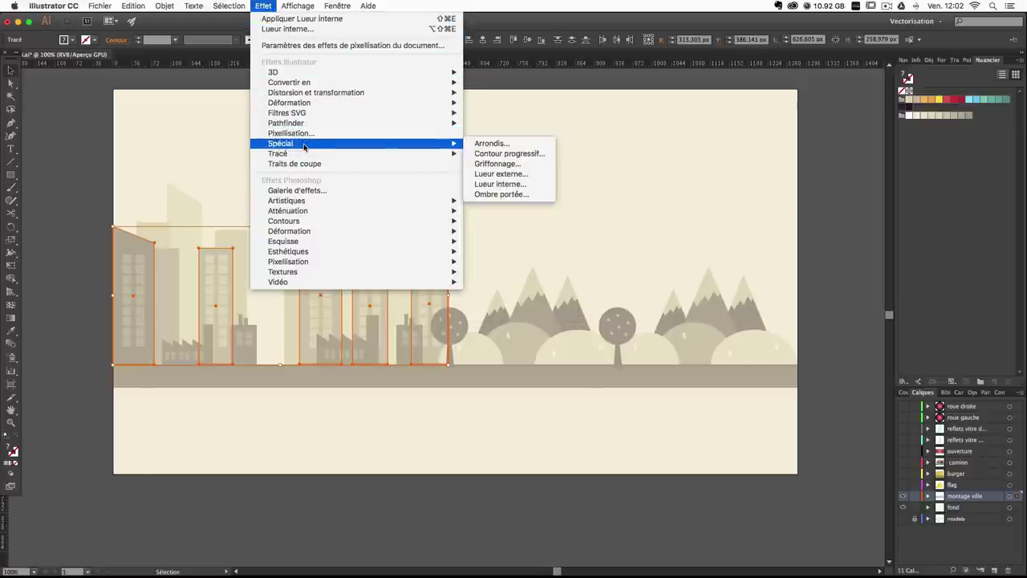
left_click(324, 29)
left_click(698, 255)
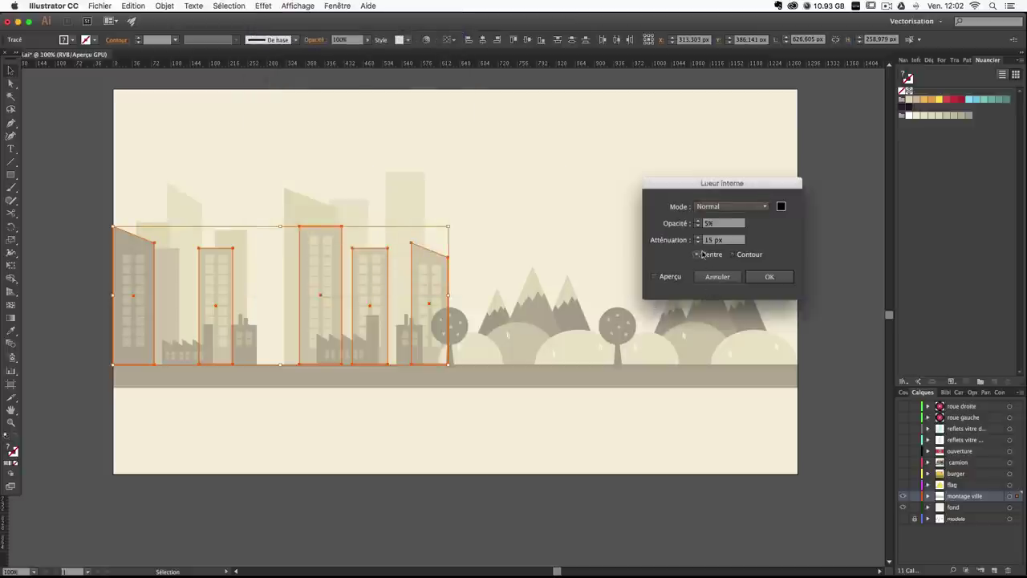
left_click(655, 277)
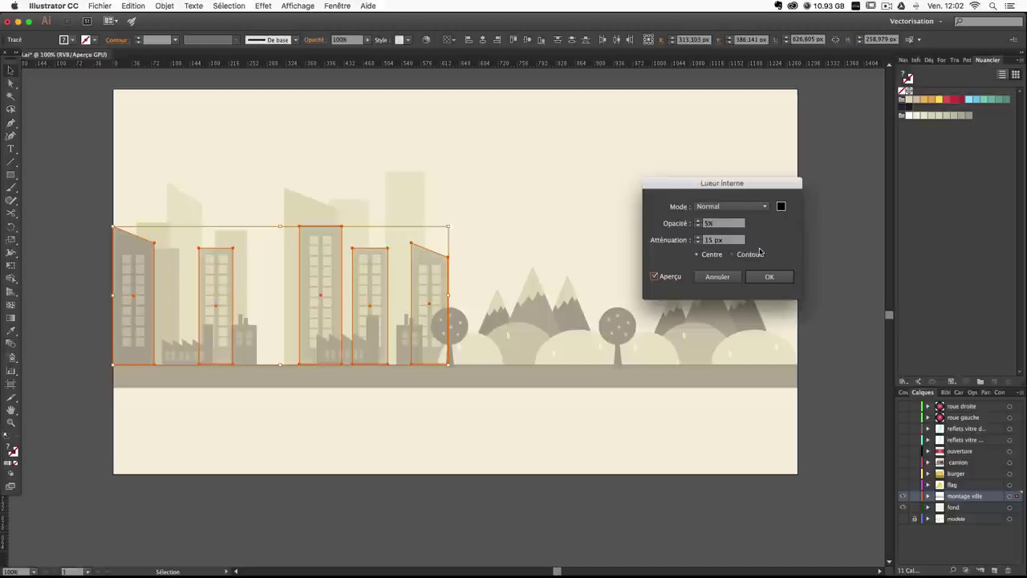
left_click(734, 255)
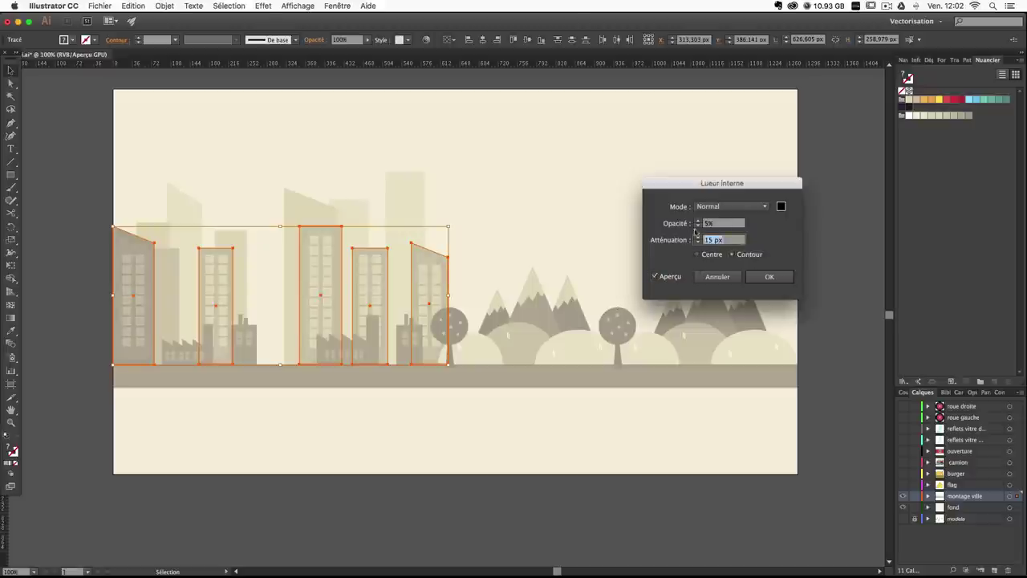
left_click(674, 223)
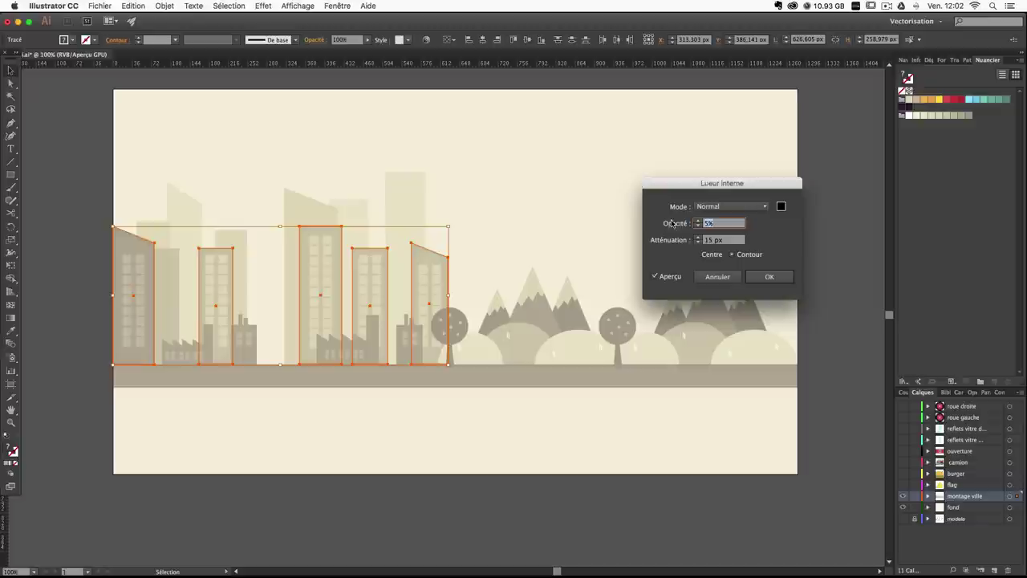
left_click(769, 278)
left_click(585, 195)
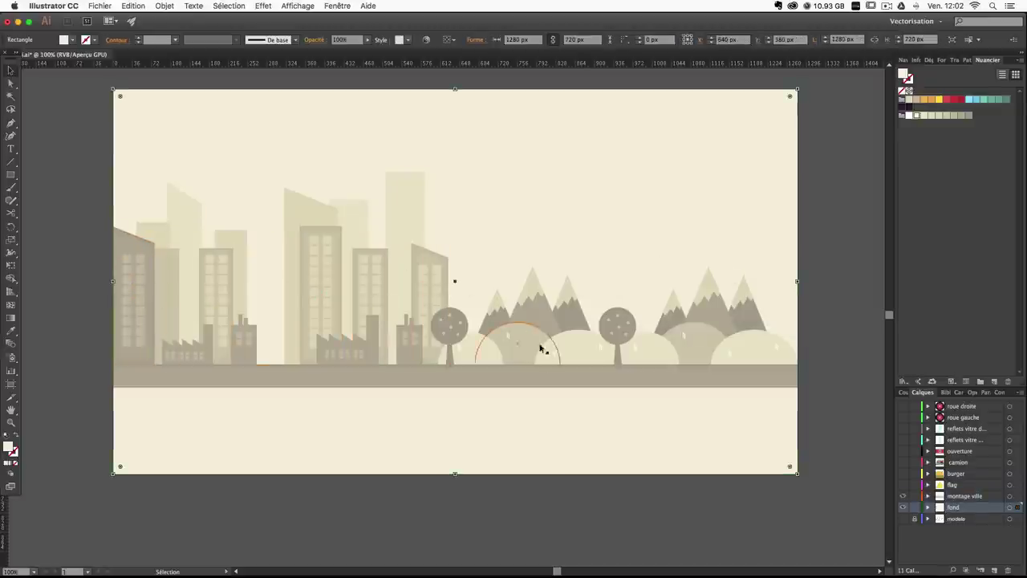
left_click(556, 497)
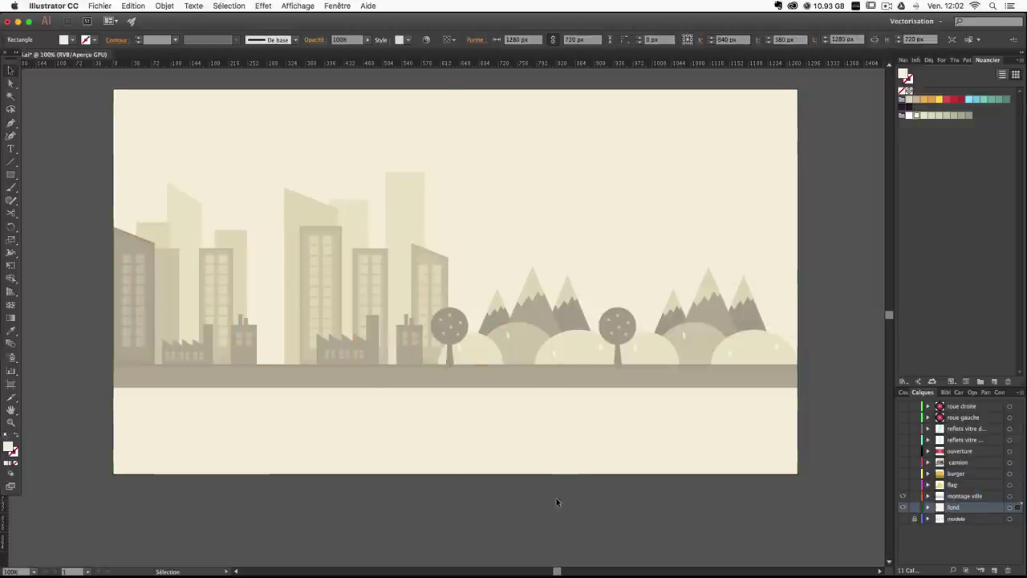
Apply the same inner glow, 5% opacity and 15 px from the Contour, to both saw-tooth factories and both small factory blocks.
left_click(207, 346)
left_click(246, 329, "shift")
left_click(375, 325, "shift")
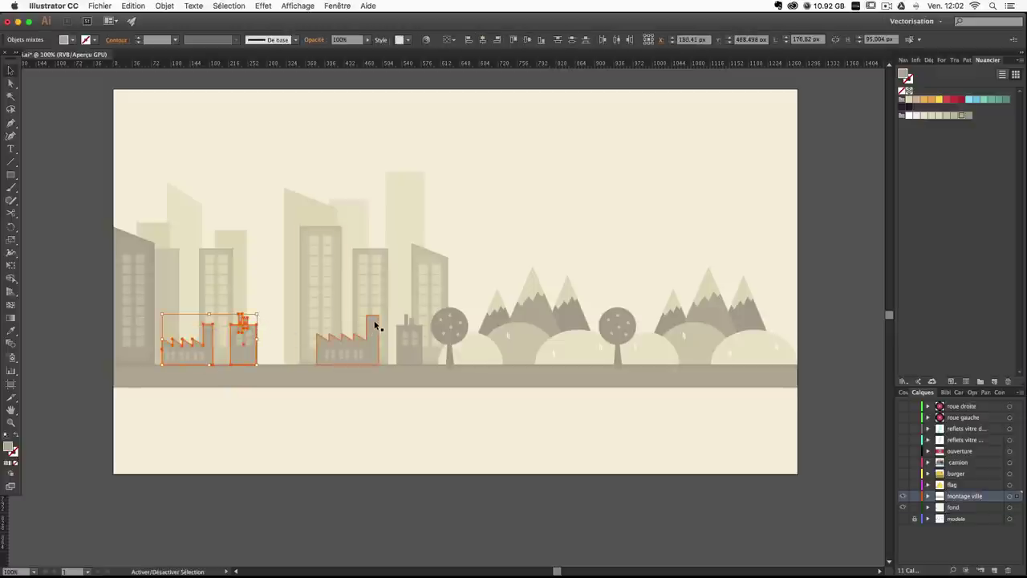
left_click(375, 325, "shift")
left_click(410, 330, "shift")
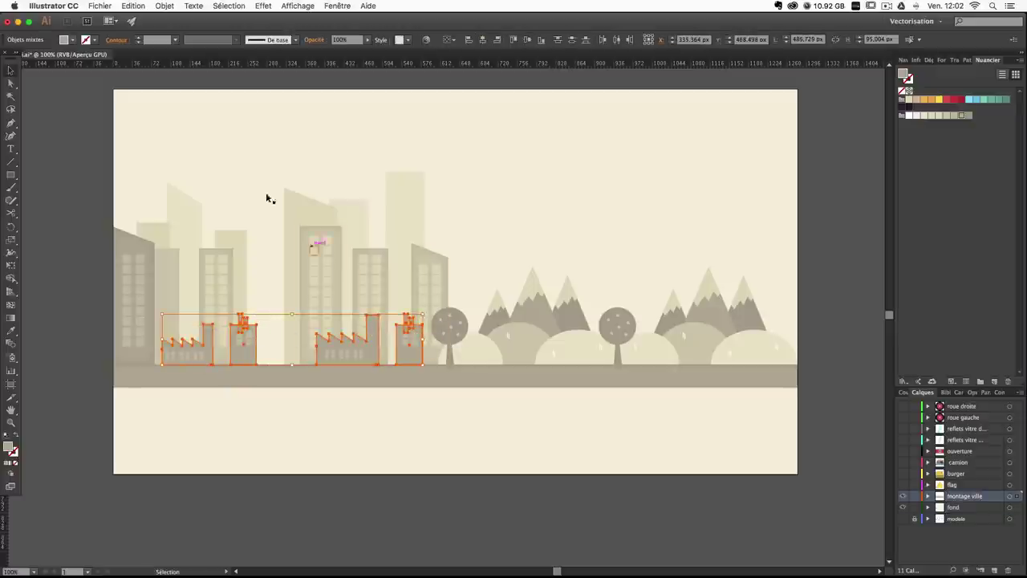
left_click(163, 5)
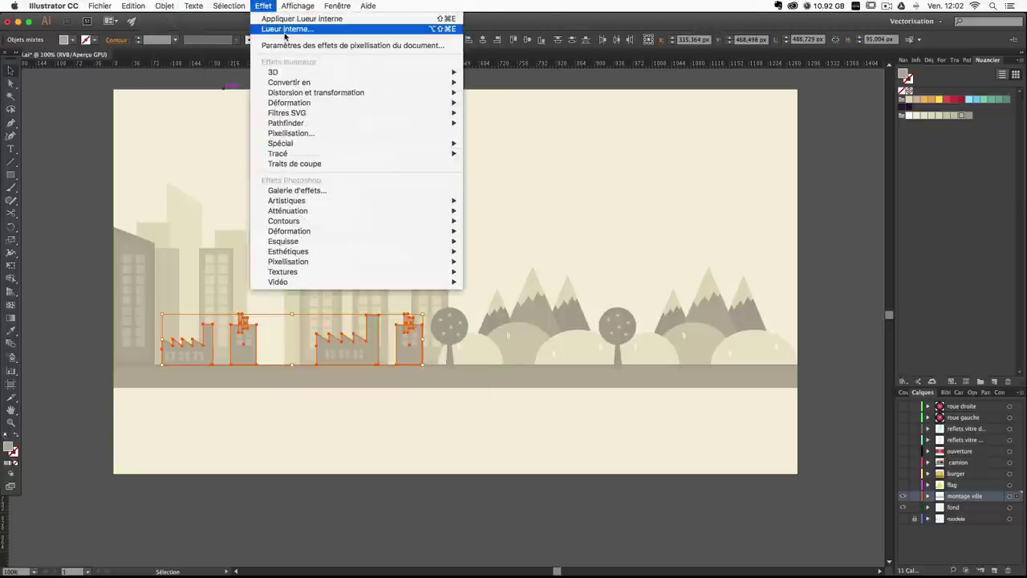
left_click(287, 29)
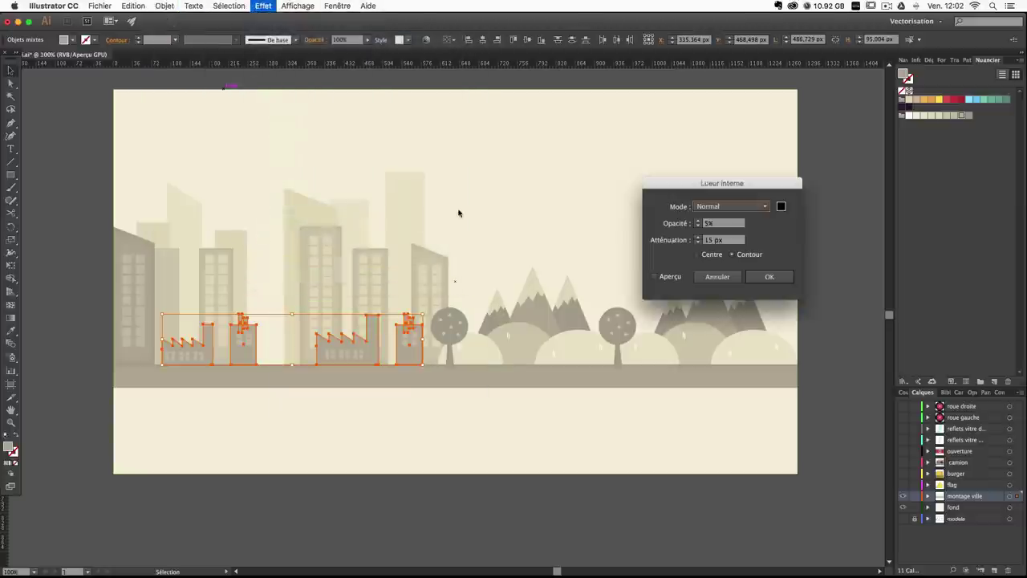
left_click(770, 277)
left_click(558, 447)
left_click(481, 516)
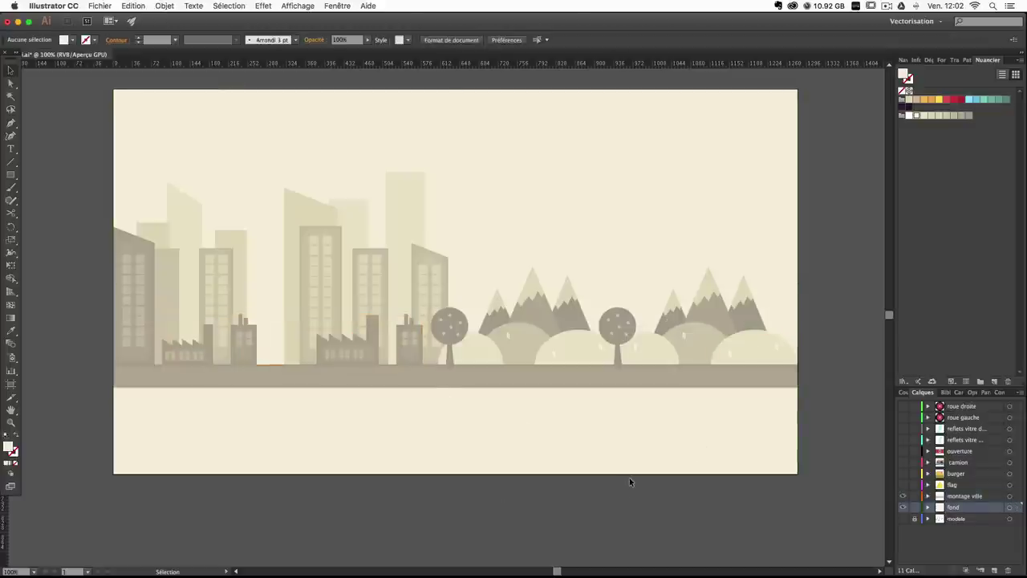
Draw a triangle about 63 × 55 px below the road on the montage ville layer and fill it with the road's dark edge colour.
key("super+plus")
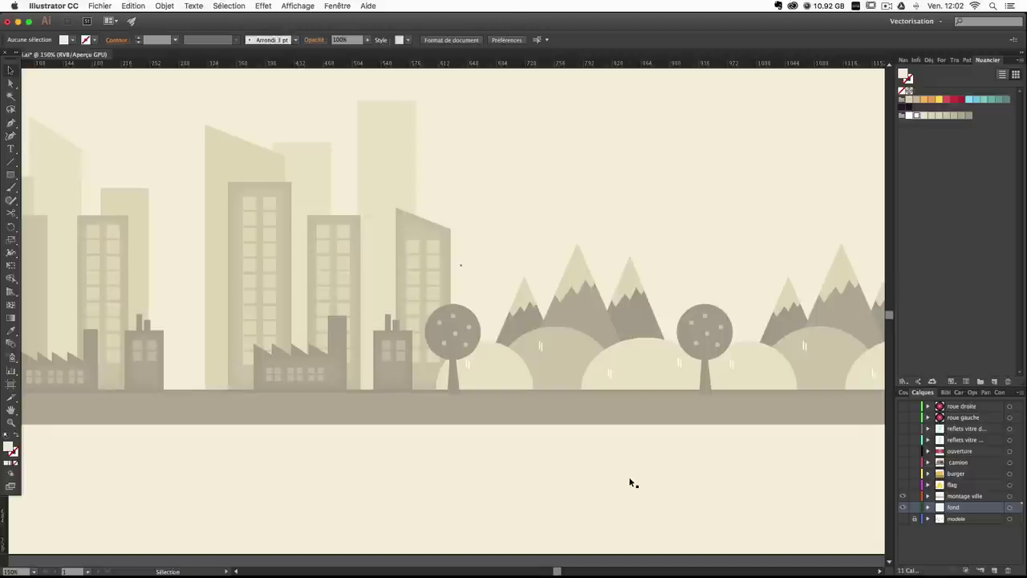
left_click_drag(534, 442, 539, 393)
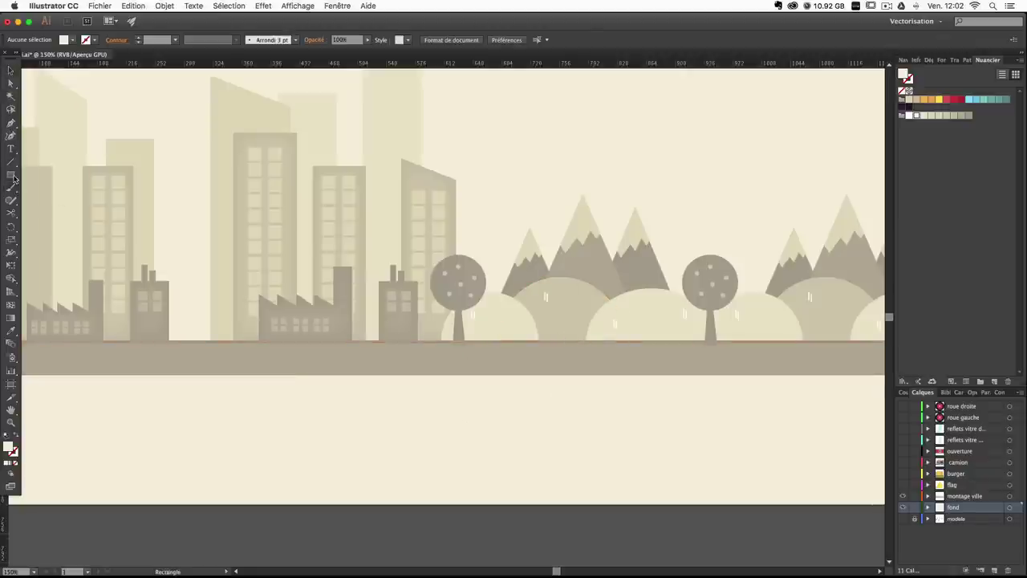
left_click_drag(12, 178, 62, 228)
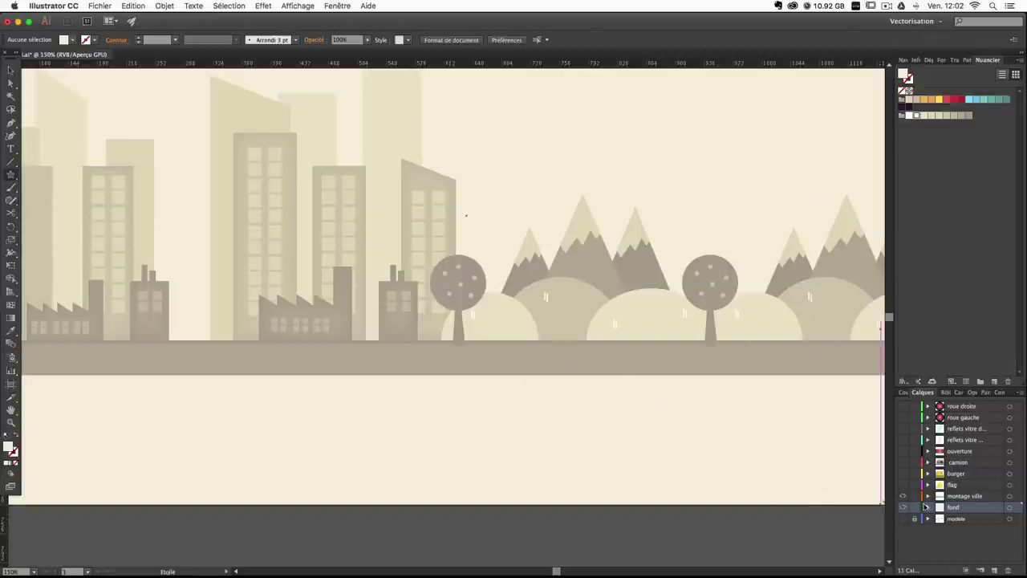
left_click(904, 508)
left_click(904, 508)
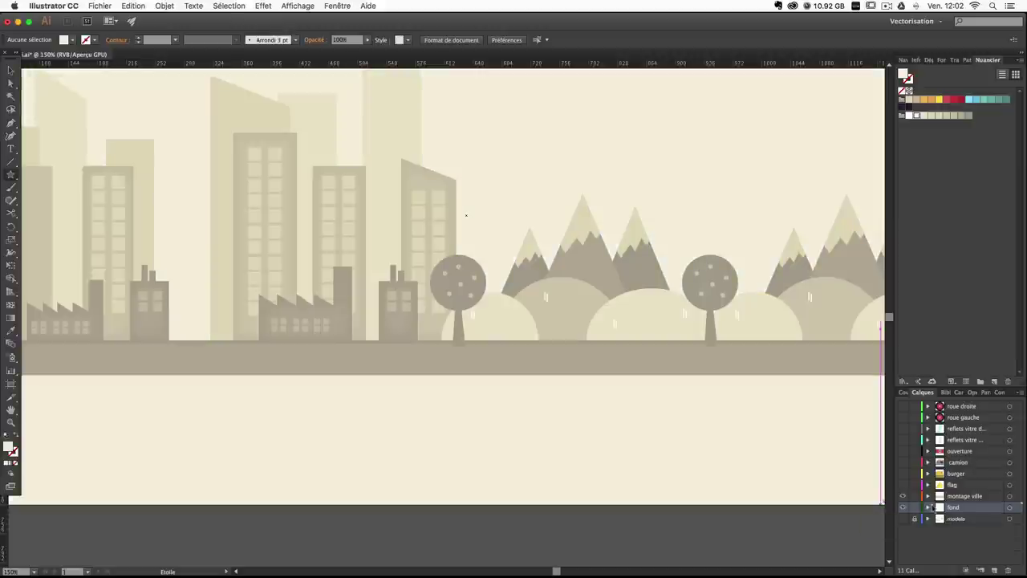
left_click(956, 496)
left_click_drag(527, 412, 528, 384)
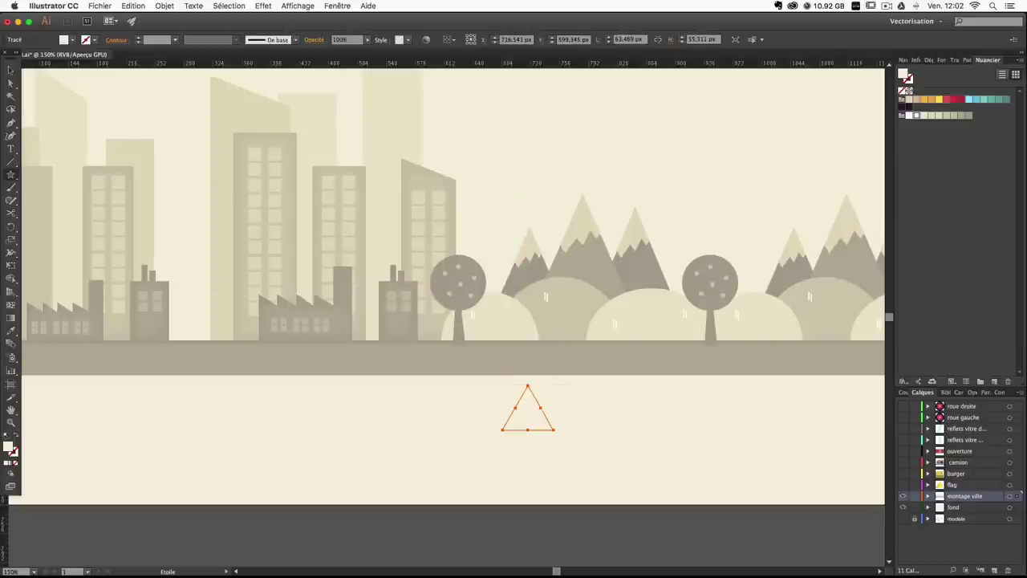
left_click(10, 330)
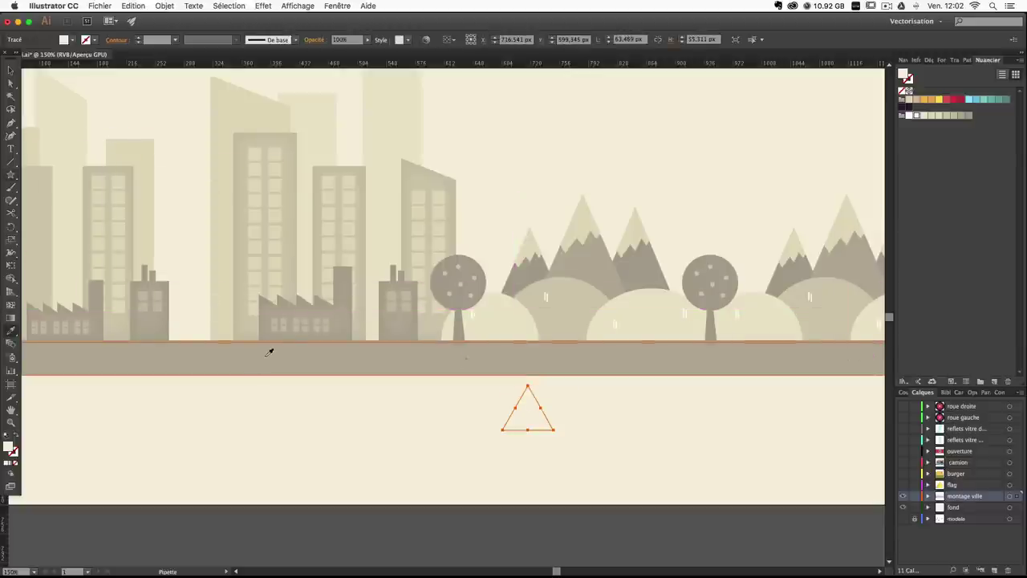
left_click(290, 342)
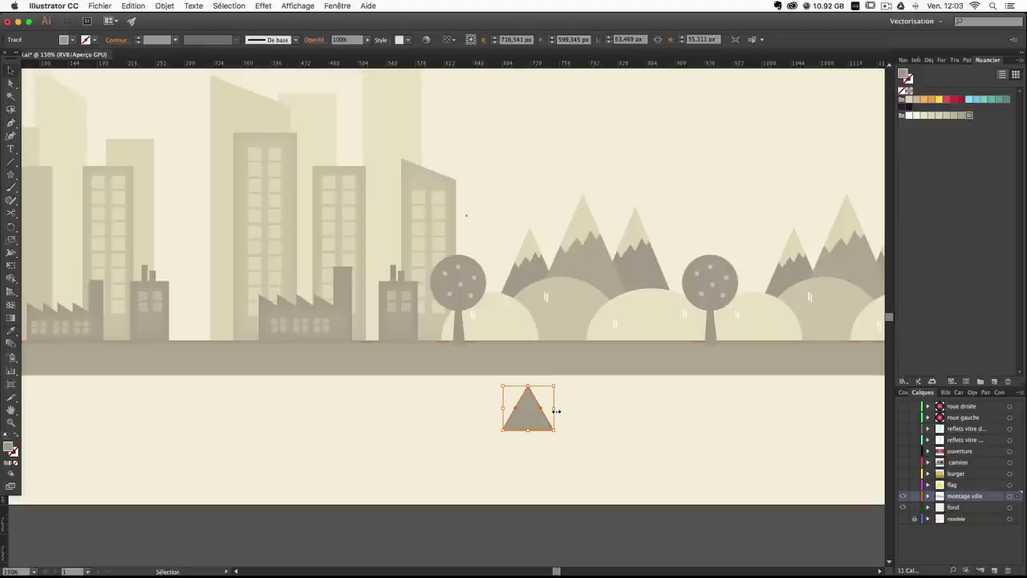
Narrow the triangle into a spike and duplicate it to form a cluster of three adjoining spikes with a shorter middle one.
left_click_drag(556, 410, 528, 420)
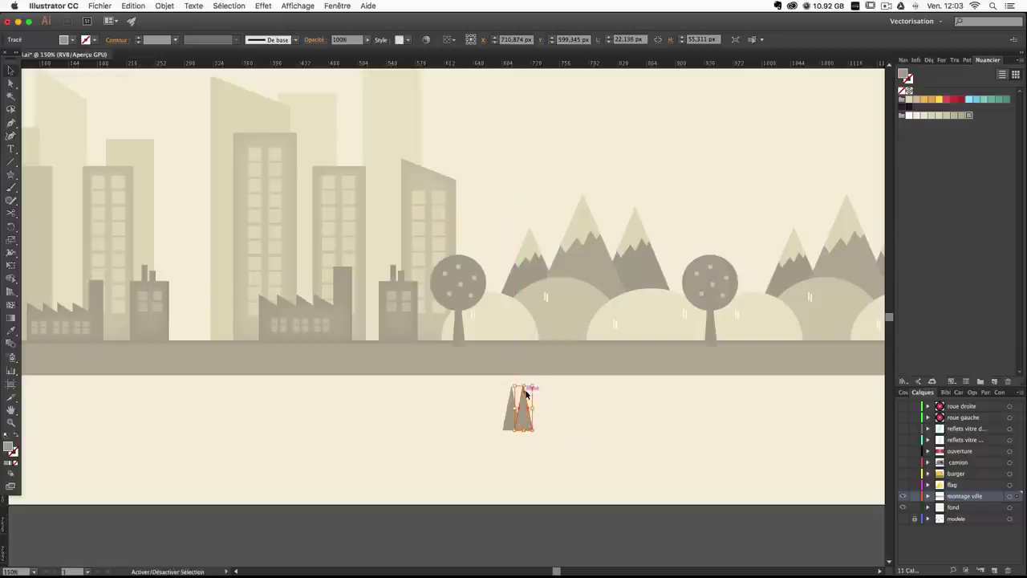
left_click_drag(524, 385, 534, 420)
left_click(534, 420)
key("super+z")
left_click(554, 419)
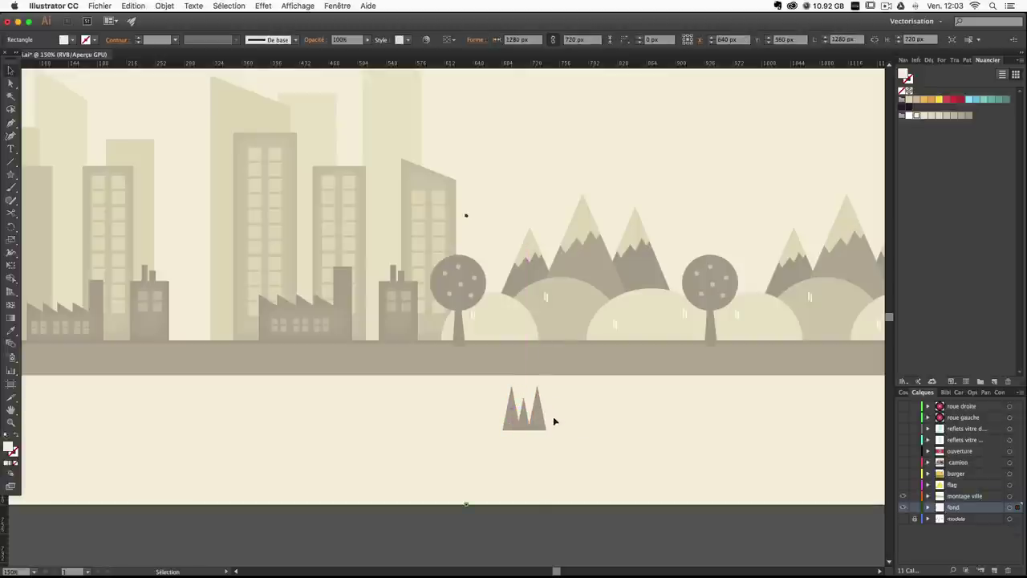
left_click(541, 413)
left_click(539, 419)
Lock the fond layer and unite the three spikes below the road into a single tuft shape.
left_click(914, 508)
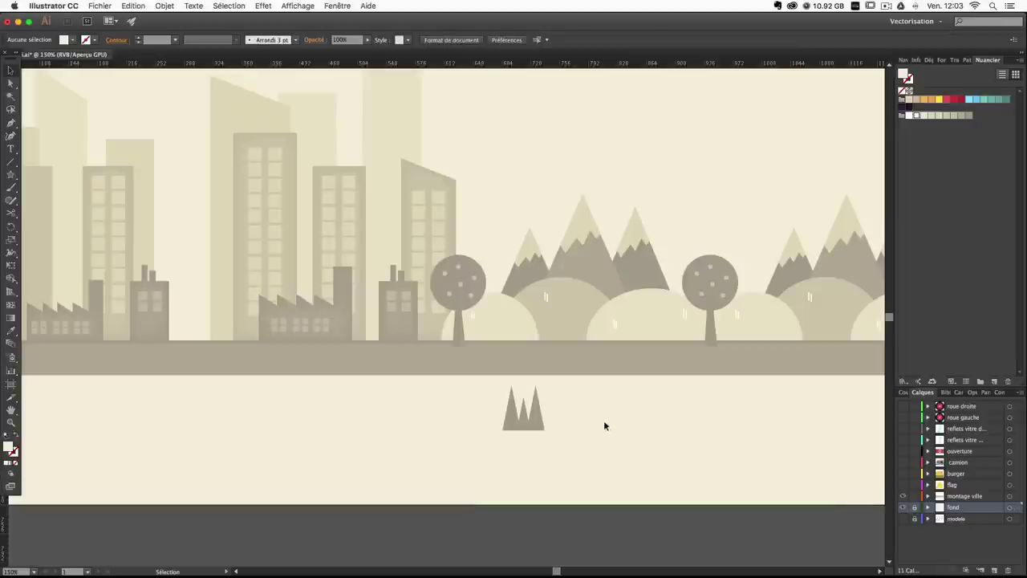
left_click_drag(495, 410, 494, 408)
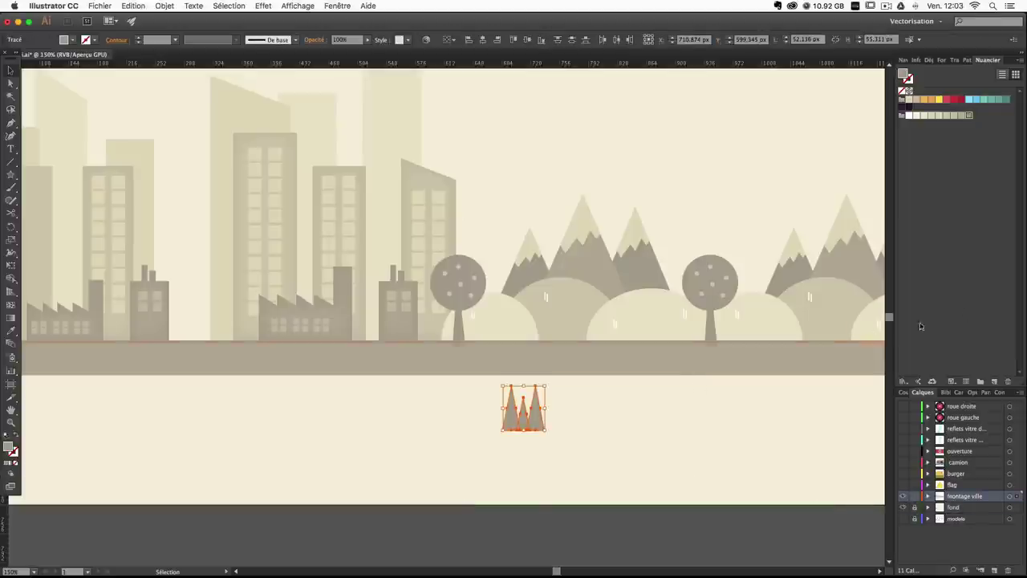
left_click(967, 61)
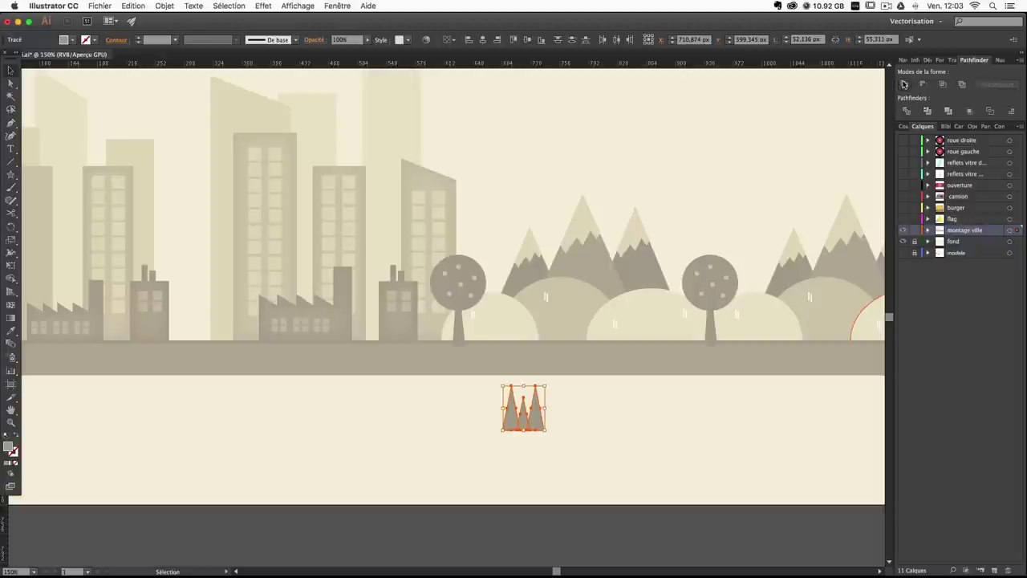
left_click(1001, 61)
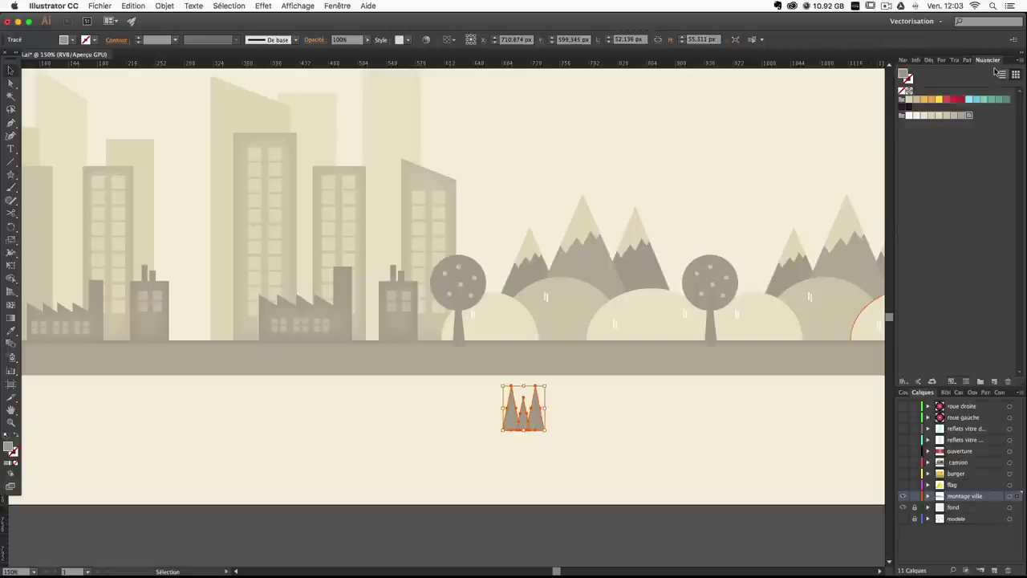
Scale the tuft down to about 13 × 13.5 px and stand it on the road's edge before the first darker hill.
left_click_drag(552, 447, 565, 336)
left_click(553, 416)
left_click(594, 413)
left_click(562, 337)
left_click(613, 424)
left_click(564, 336)
left_click(676, 467)
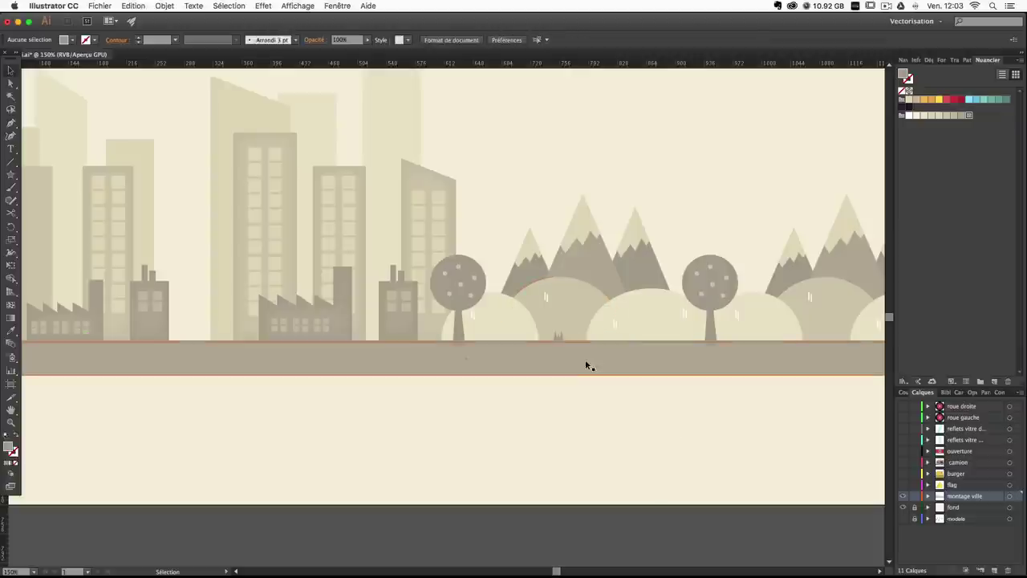
left_click(559, 336)
key("Right")
key("Right")
key("Right")
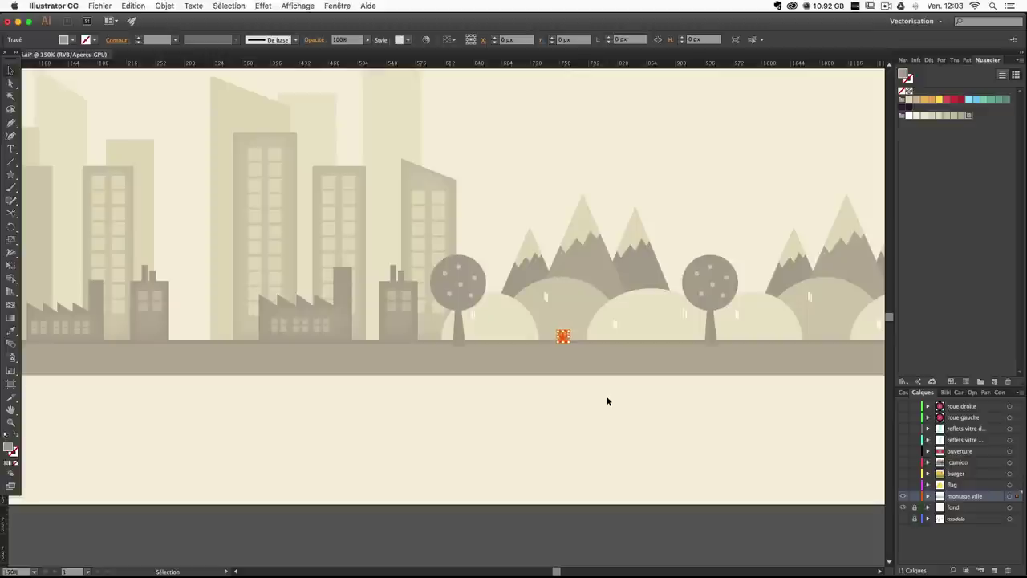
left_click(607, 400)
Duplicate the grass tuft onto the road's edge in front of the second darker hill.
left_click_drag(682, 328, 511, 328)
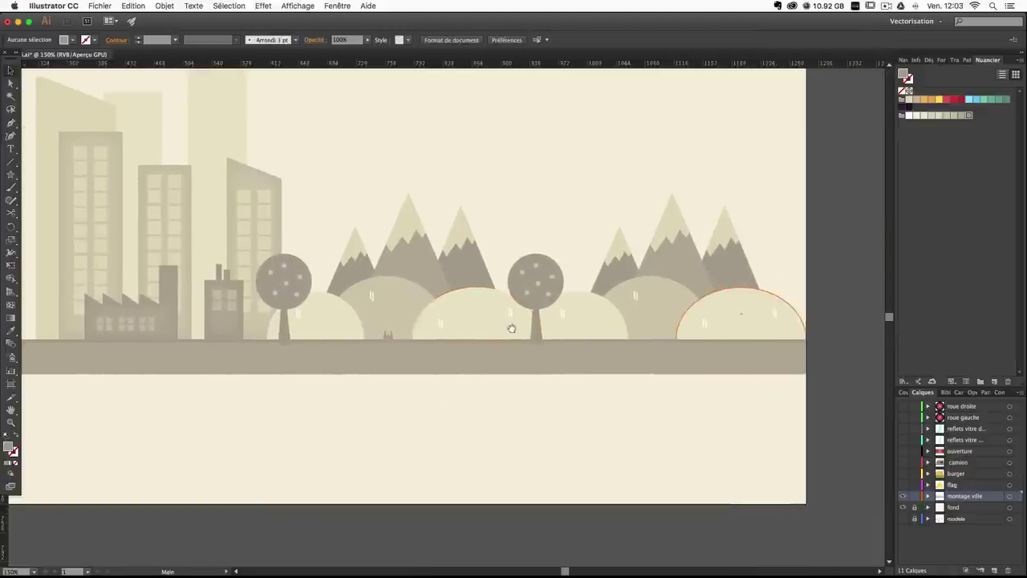
left_click_drag(389, 337, 657, 344)
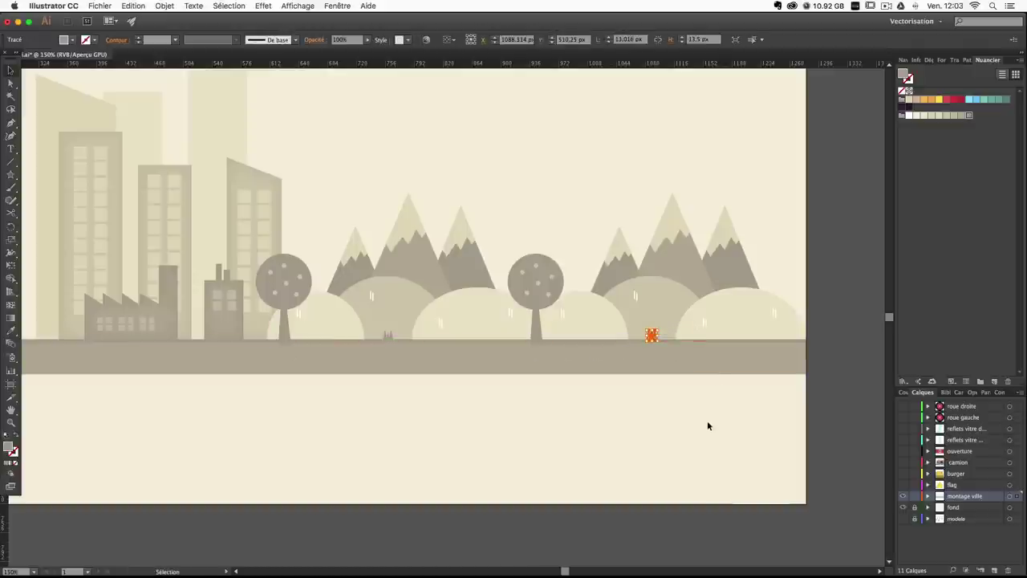
left_click(726, 441)
Paint a small closed blob about 16 × 8 px below the road and swap its stroke colour to the fill.
scroll(500, 412, "left", 5)
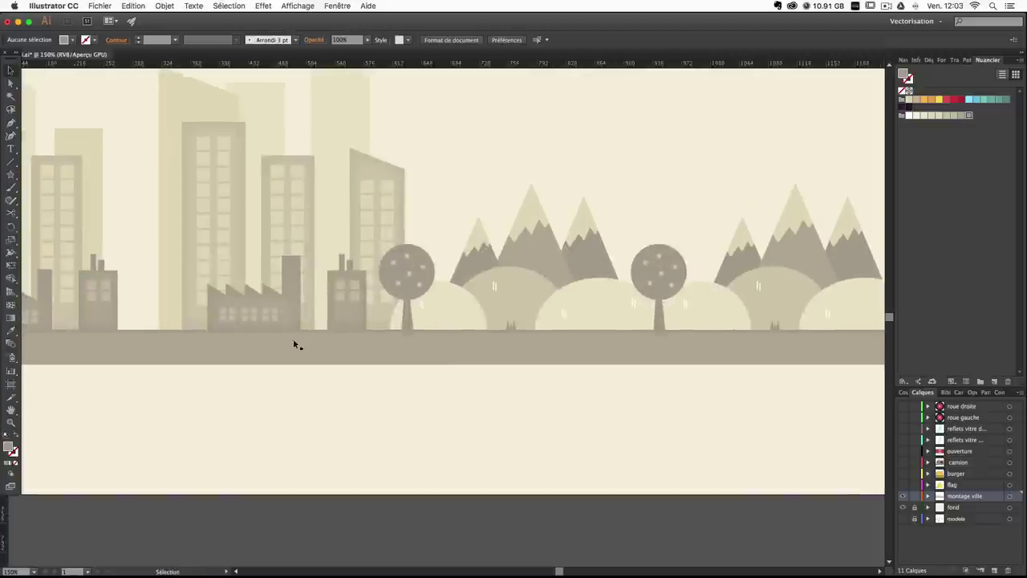
scroll(516, 346, "right", 10)
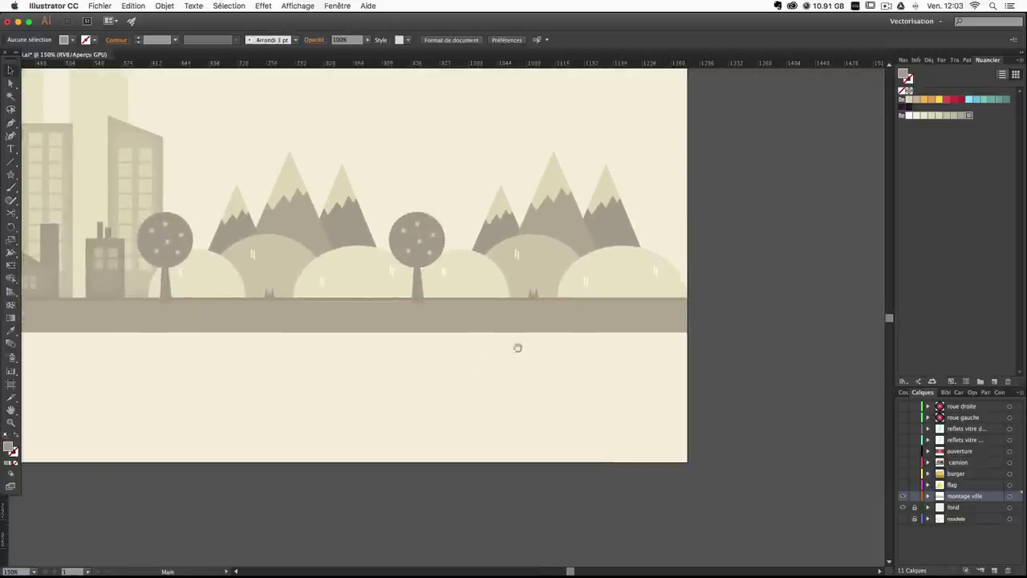
scroll(594, 367, "left", 5)
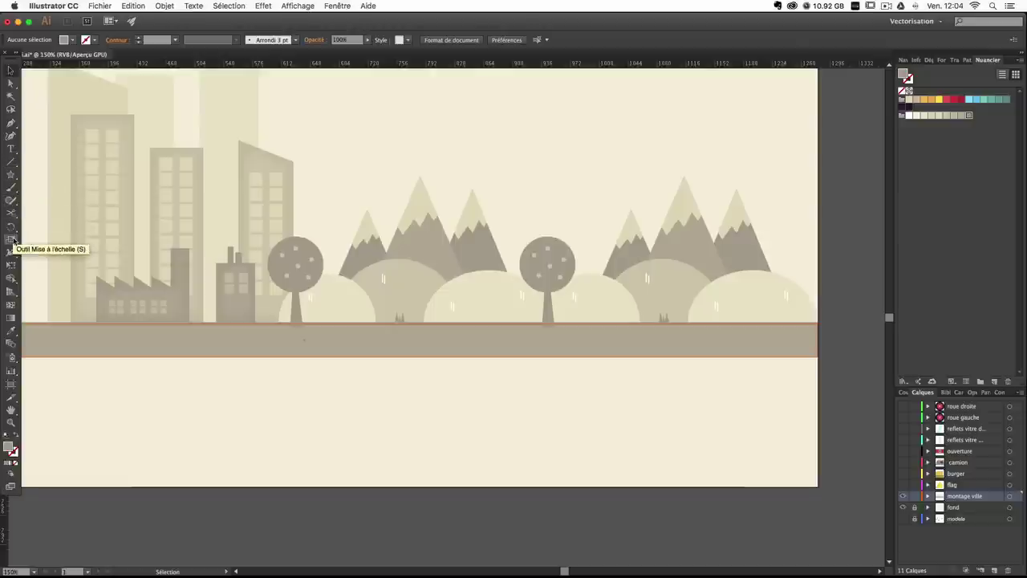
key("p")
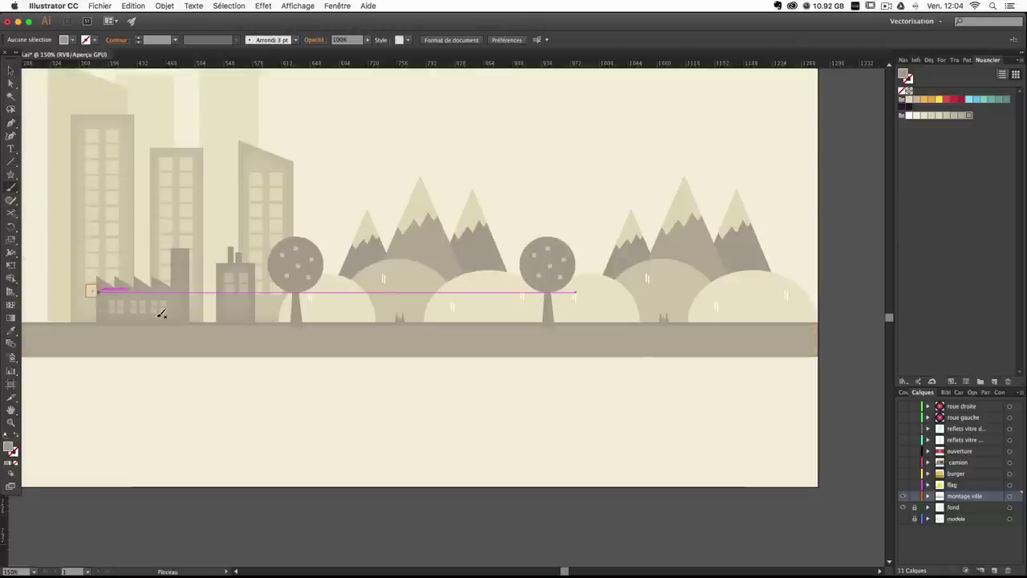
left_click_drag(234, 352, 386, 366)
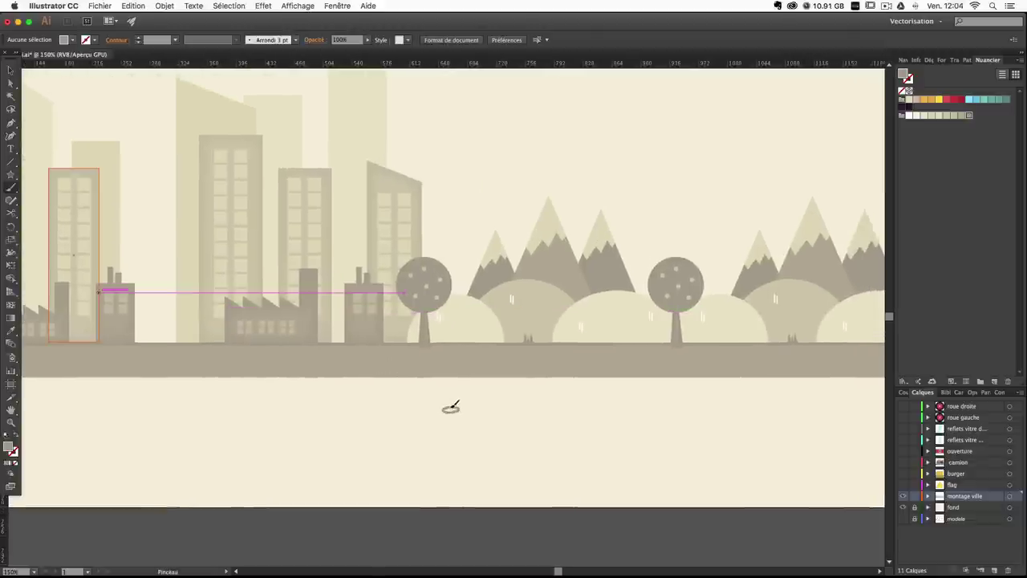
left_click_drag(451, 408, 446, 410)
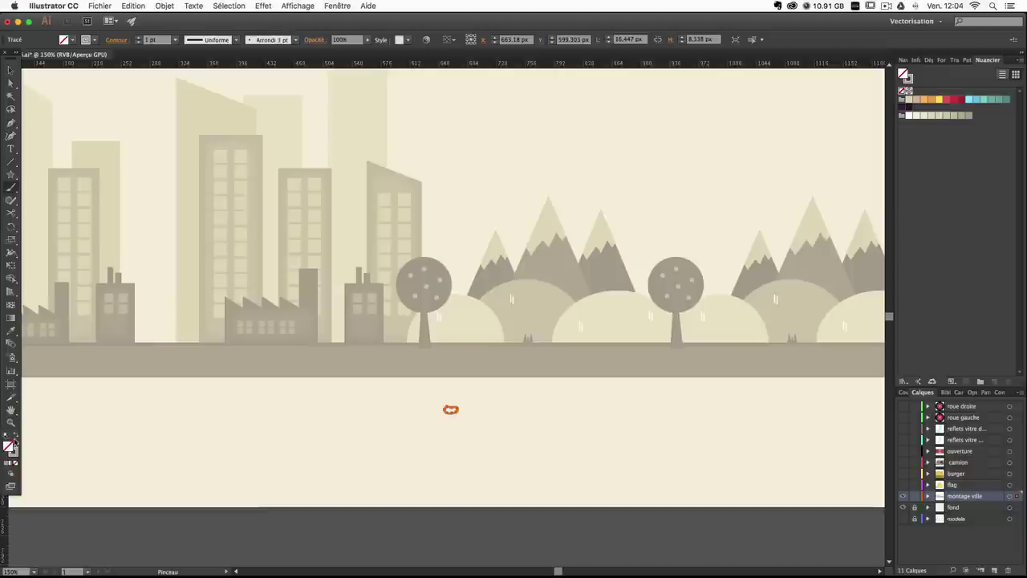
left_click(18, 438)
left_click(11, 70)
left_click(380, 409)
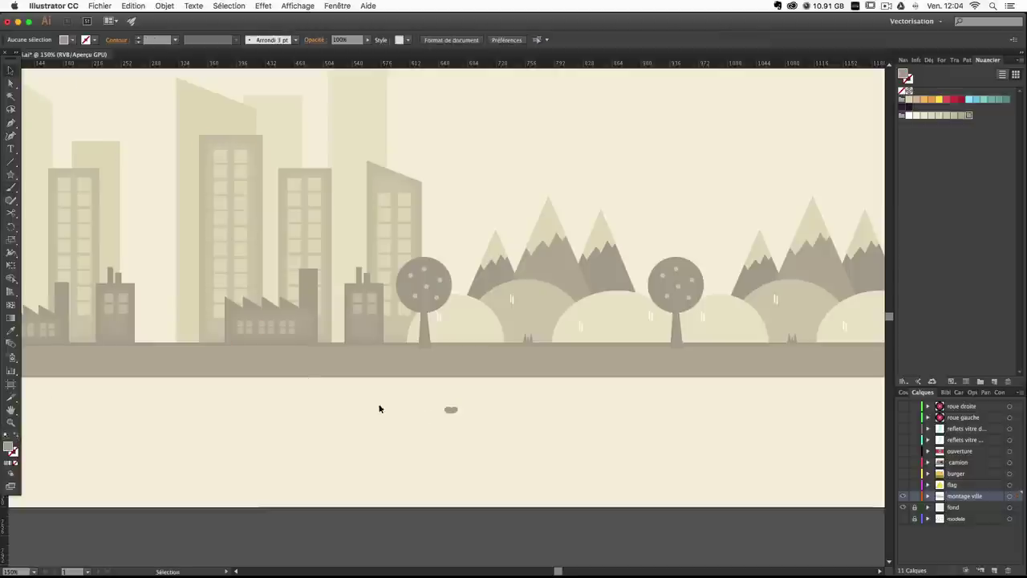
Flatten the blob to about 13 × 3 px and place it on the road to the right of the first tree.
left_click(455, 411)
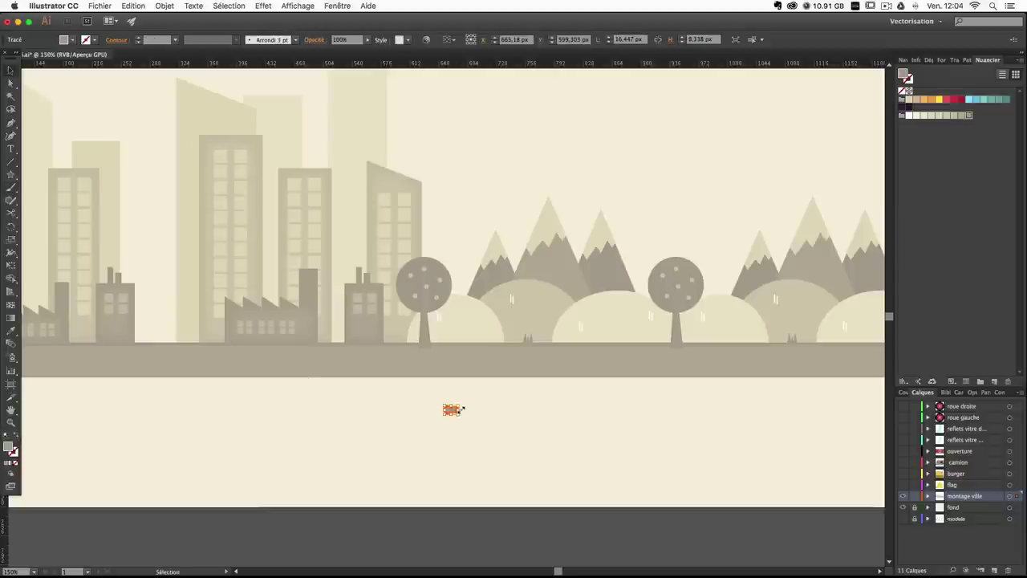
left_click_drag(459, 409, 459, 366)
left_click(461, 417)
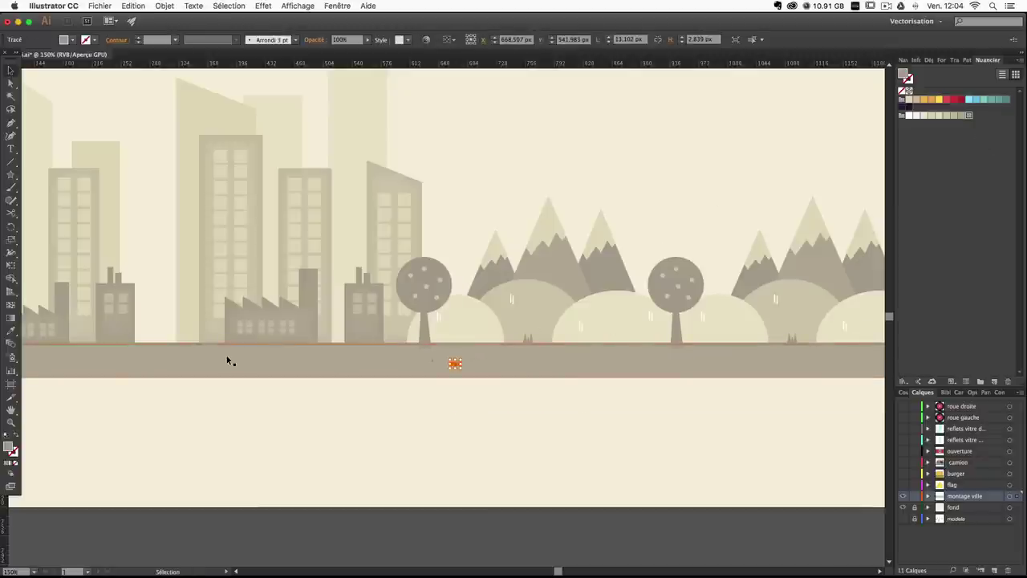
Give the flattened road mark a slightly darker fill.
double_click(9, 447)
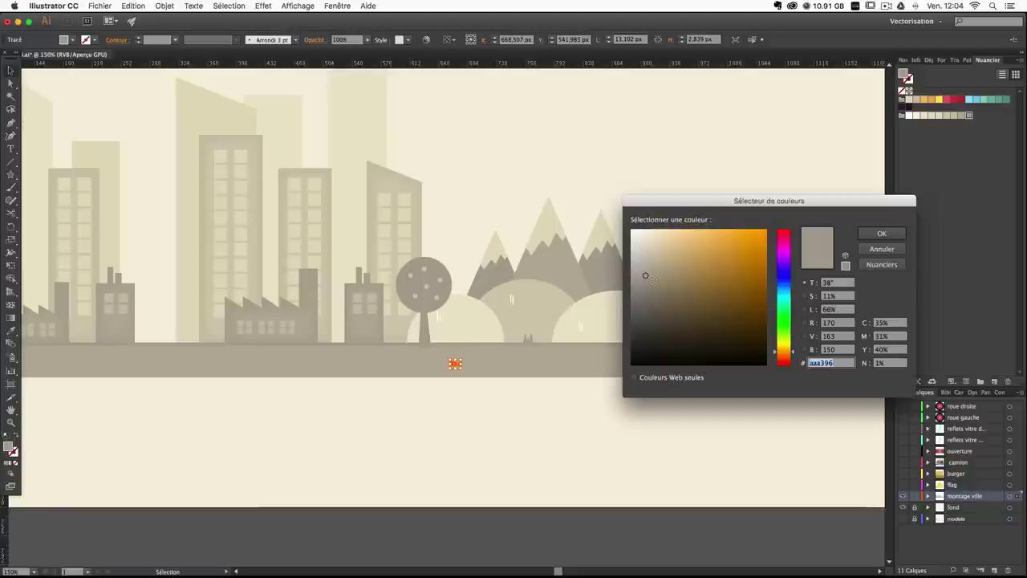
left_click(651, 280)
key("Return")
left_click(556, 415)
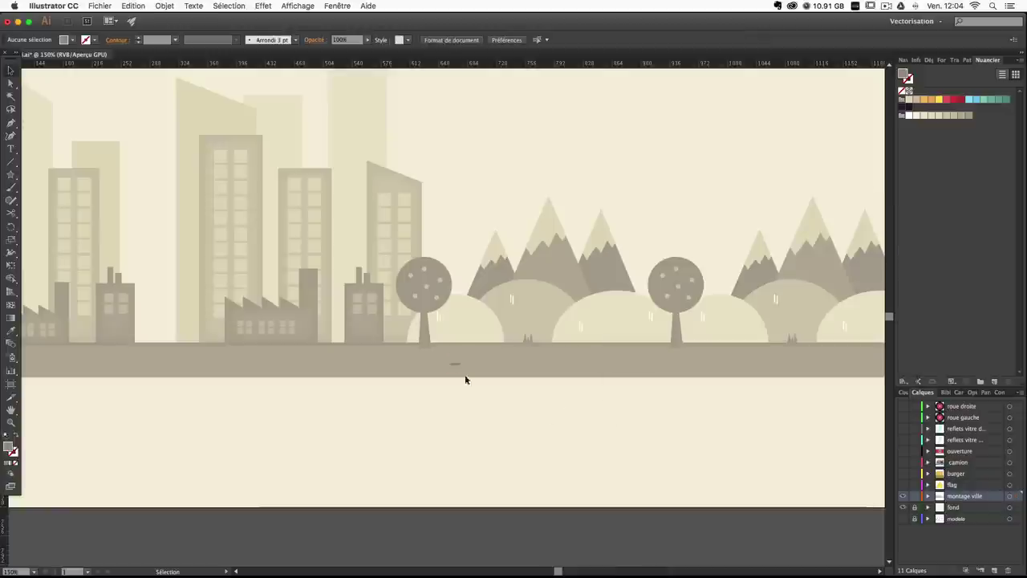
Duplicate the road mark along the road, between the two trees, beside the second saw-tooth factory and below the first one.
left_click_drag(456, 363, 190, 355)
scroll(332, 447, "left", 5)
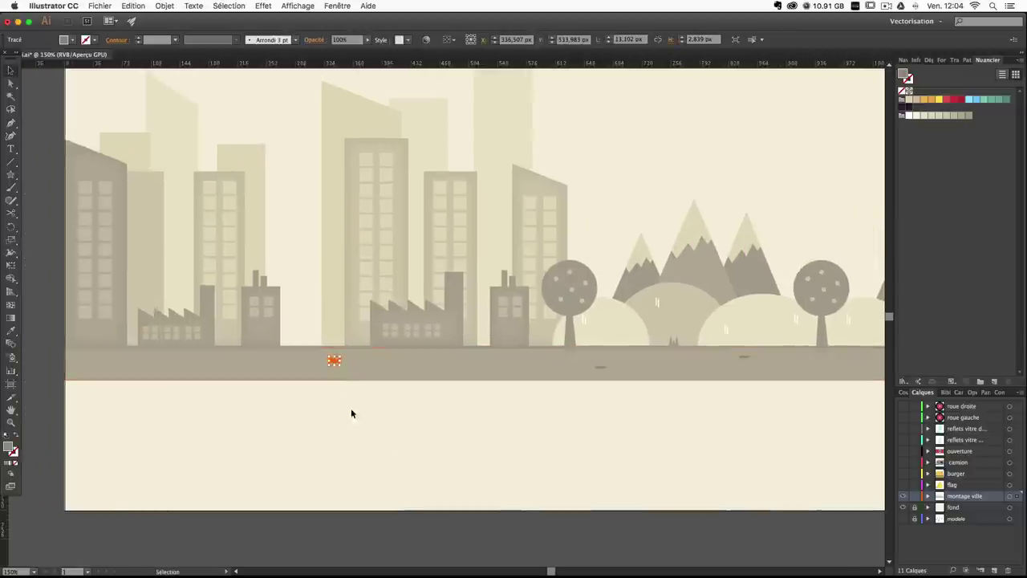
left_click(362, 461)
left_click_drag(334, 360, 141, 361)
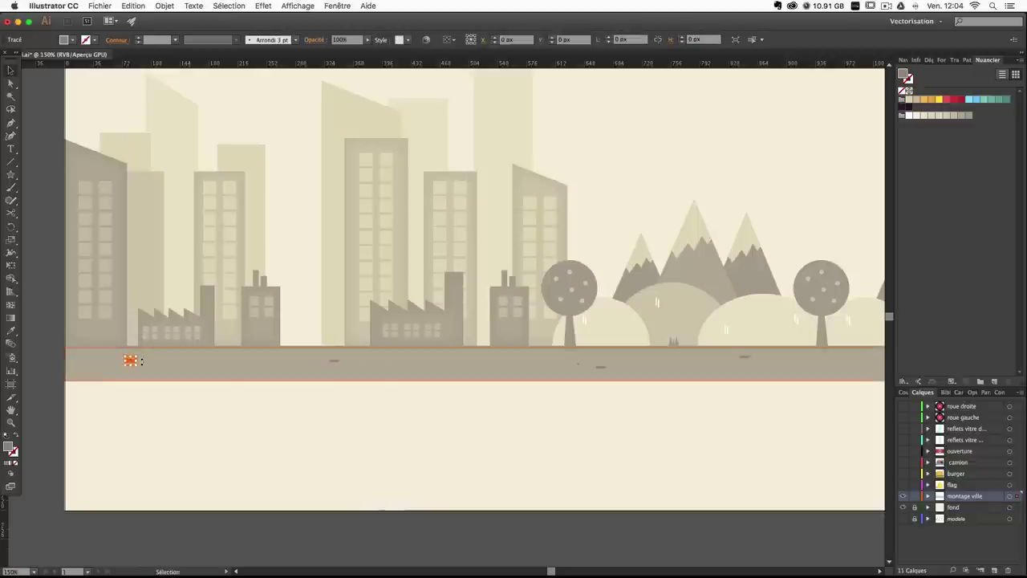
left_click(211, 441)
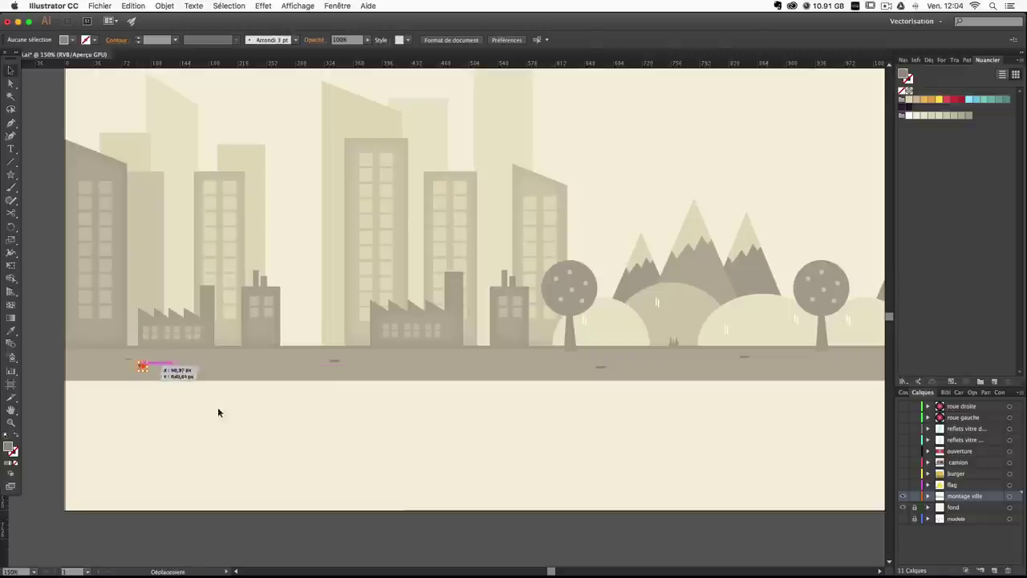
Place smaller copies of the mark, about 7 × 2 px, along the road near the first tree and below the last pale hill.
left_click_drag(145, 368, 636, 363)
scroll(688, 431, "right", 5)
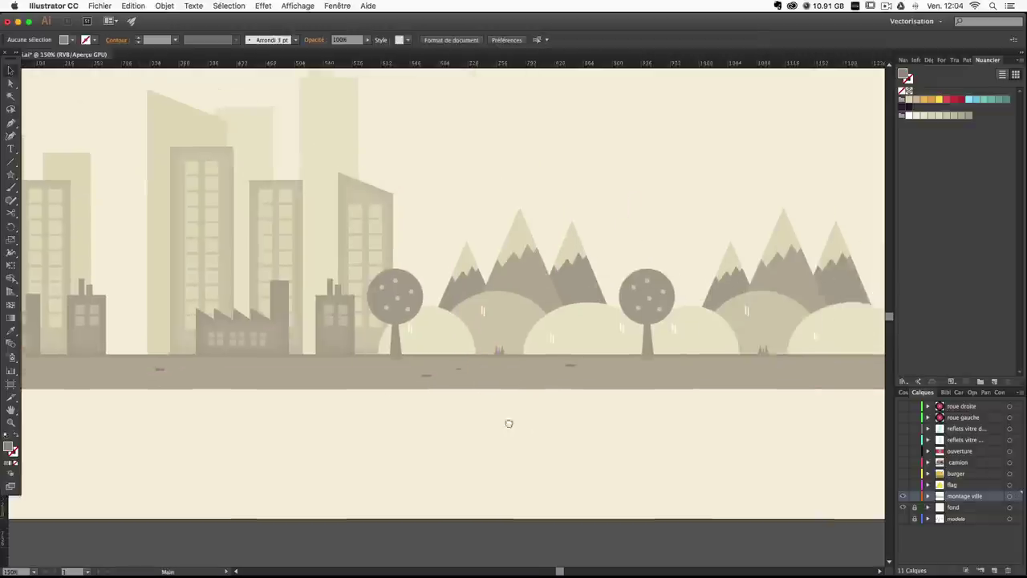
left_click_drag(412, 374, 714, 373)
scroll(651, 450, "right", 5)
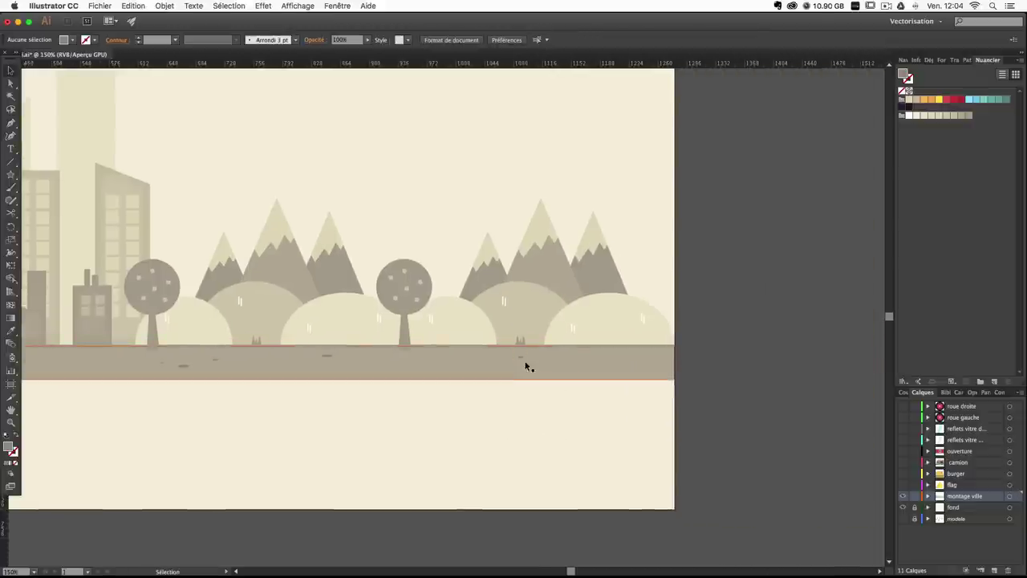
left_click_drag(523, 358, 594, 359)
left_click(496, 417)
left_click_drag(497, 416, 692, 412)
left_click_drag(680, 305, 618, 248)
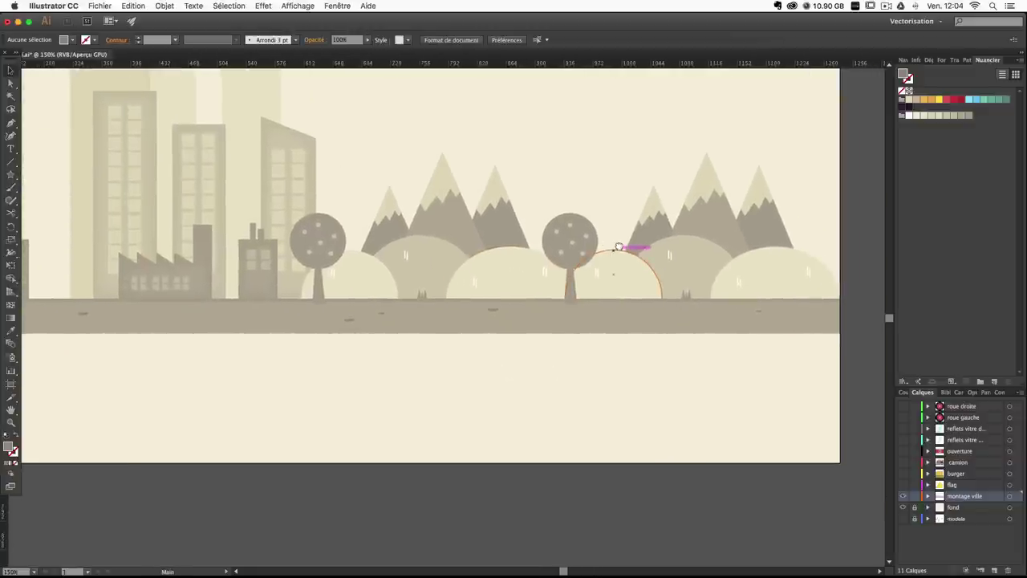
Add a small mark in a lighter beige swatch to the right of the second tree and duplicate it along the road.
left_click(716, 316)
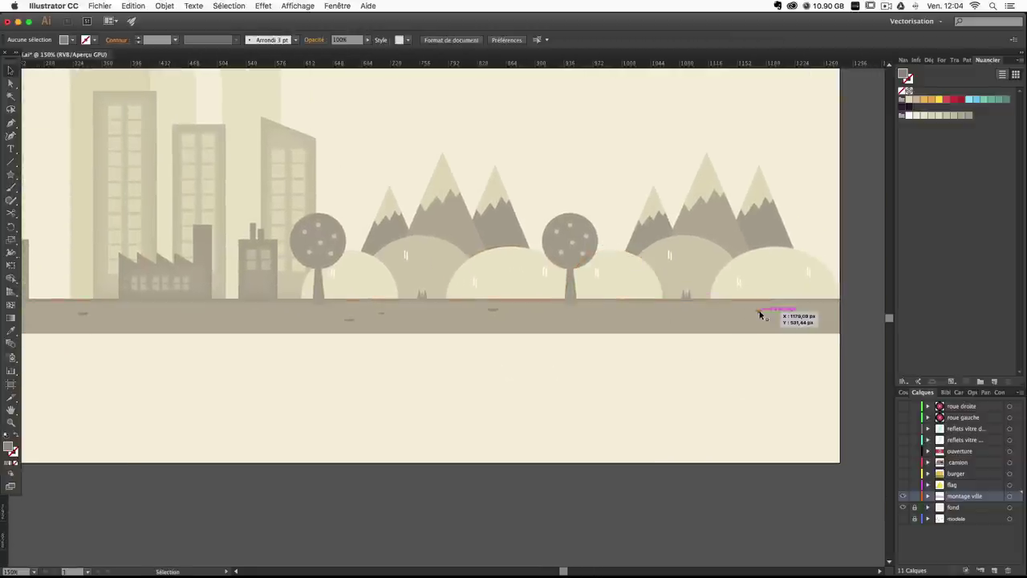
left_click_drag(762, 314, 650, 316)
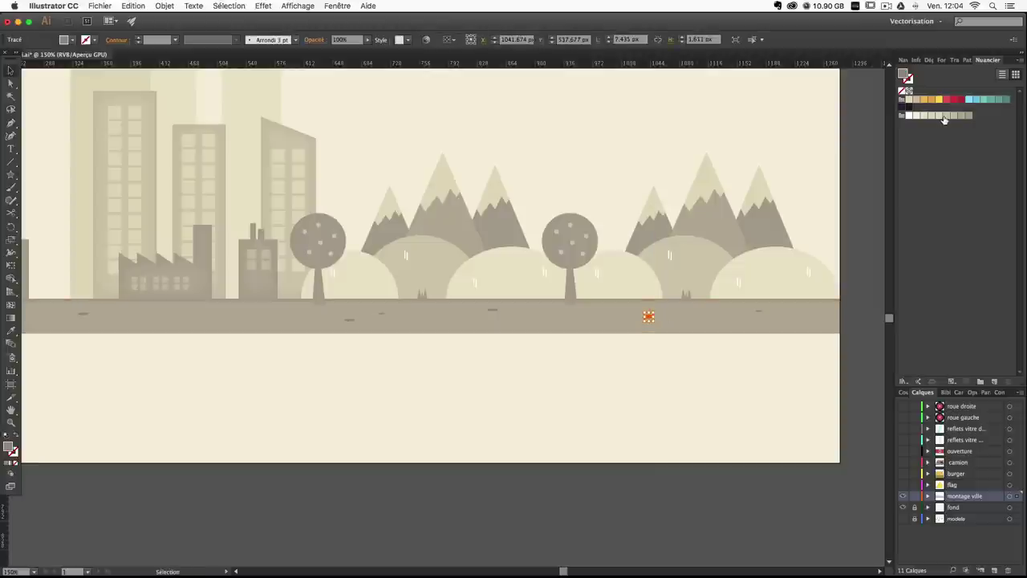
left_click(751, 371)
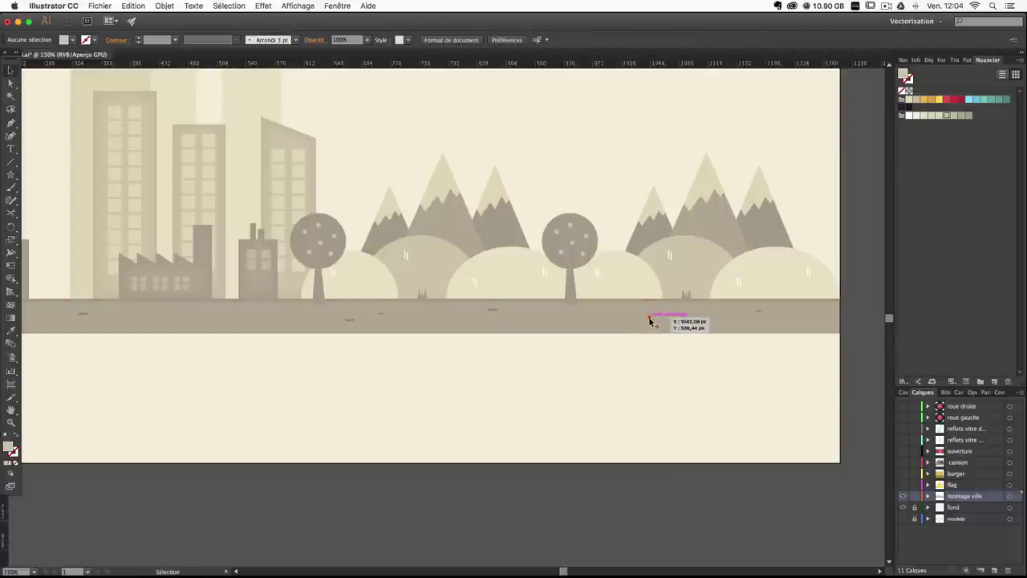
left_click_drag(650, 321, 213, 345)
left_click_drag(297, 401, 219, 406)
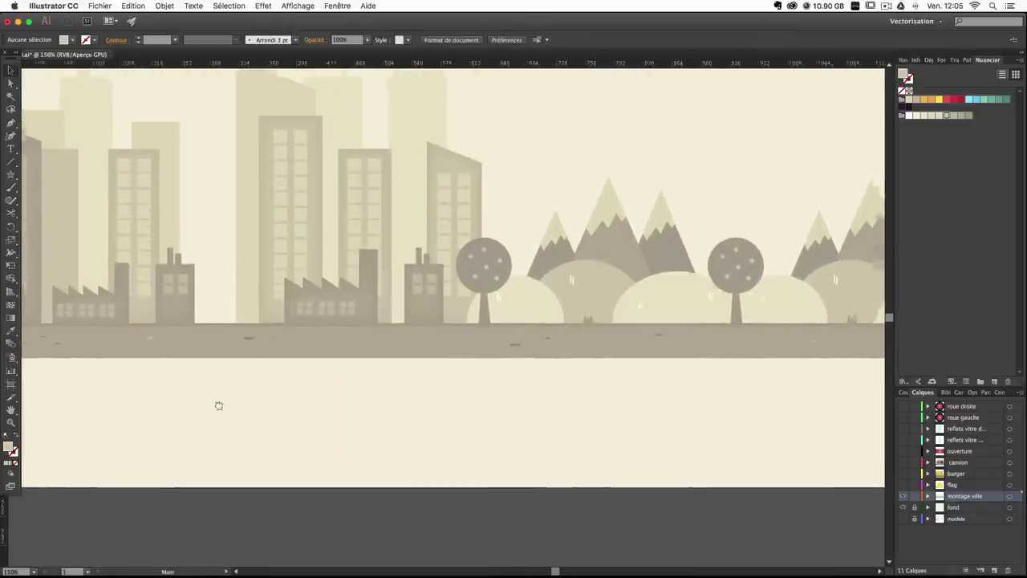
Save the document and create a layer named nuages above the montage ville layer.
key("super+minus")
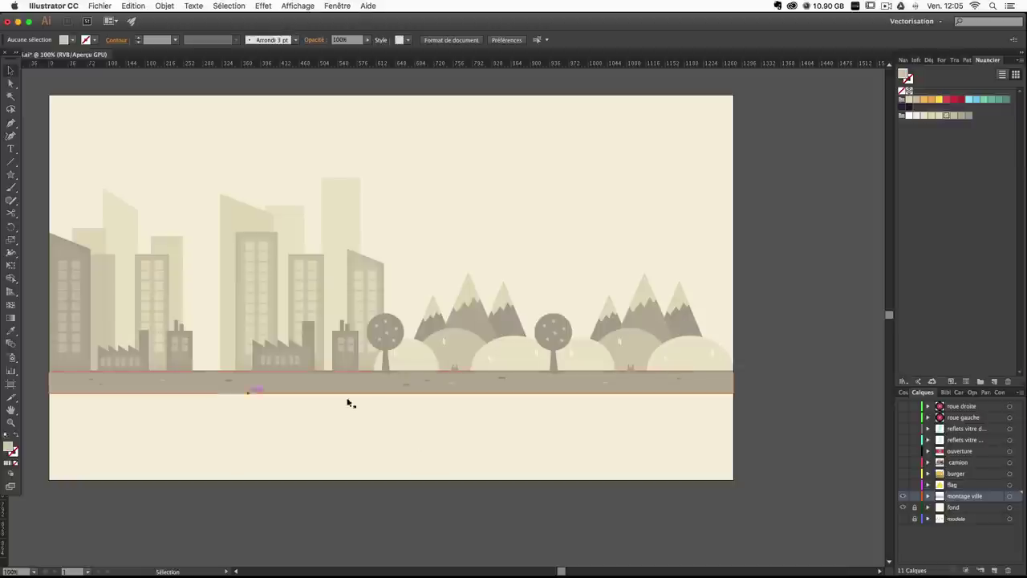
left_click_drag(463, 420, 549, 430)
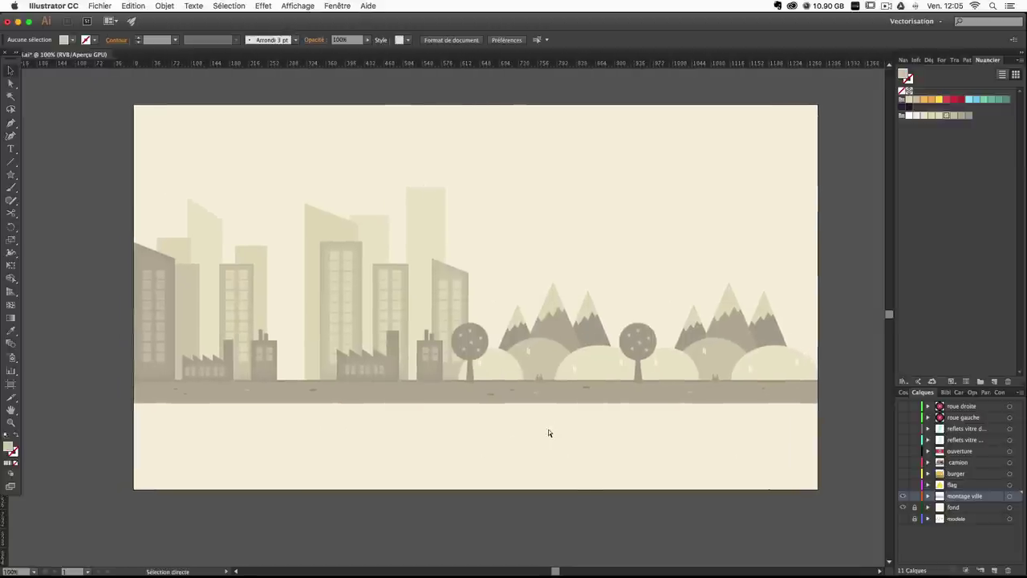
key("v")
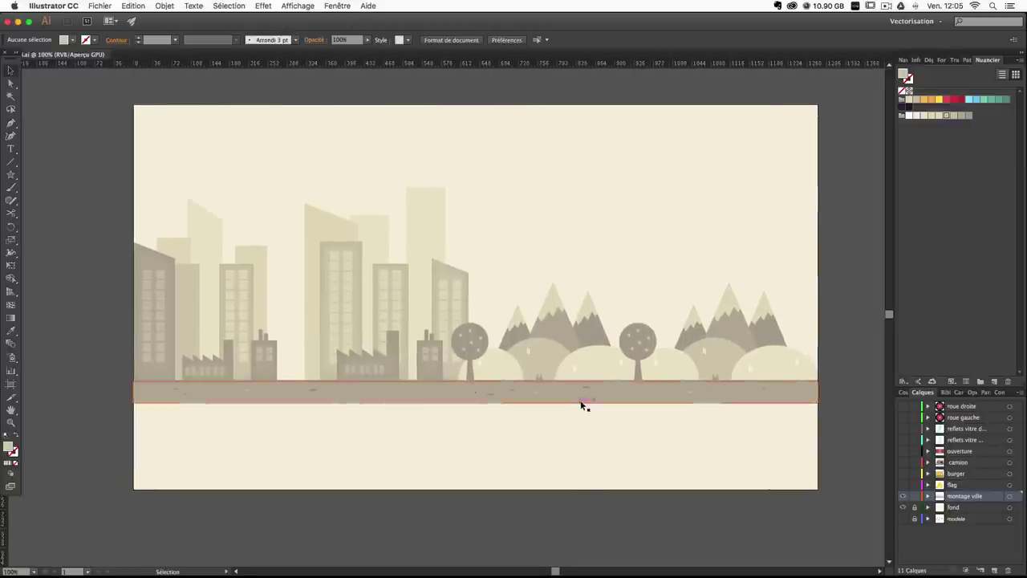
left_click(995, 571)
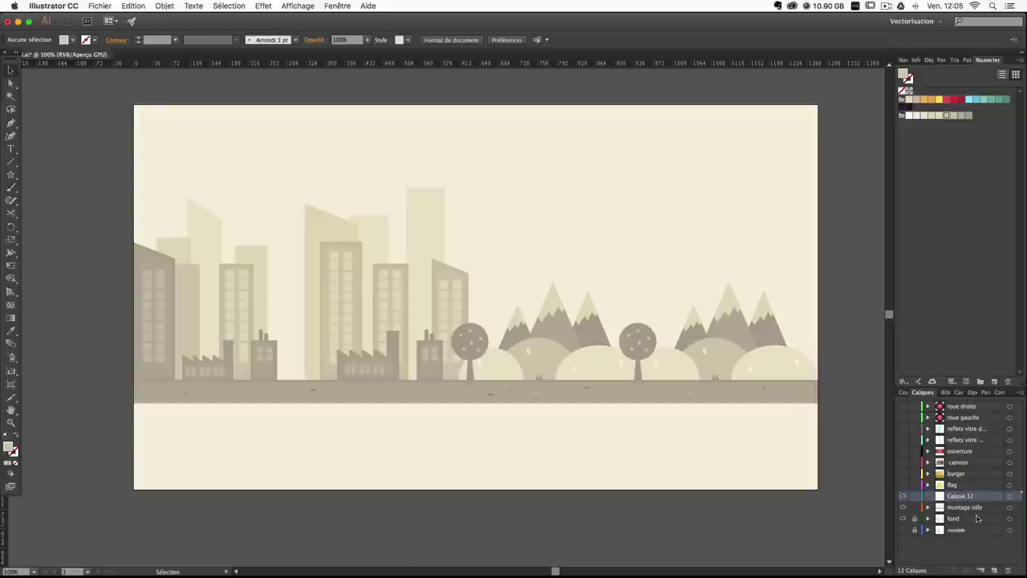
double_click(960, 498)
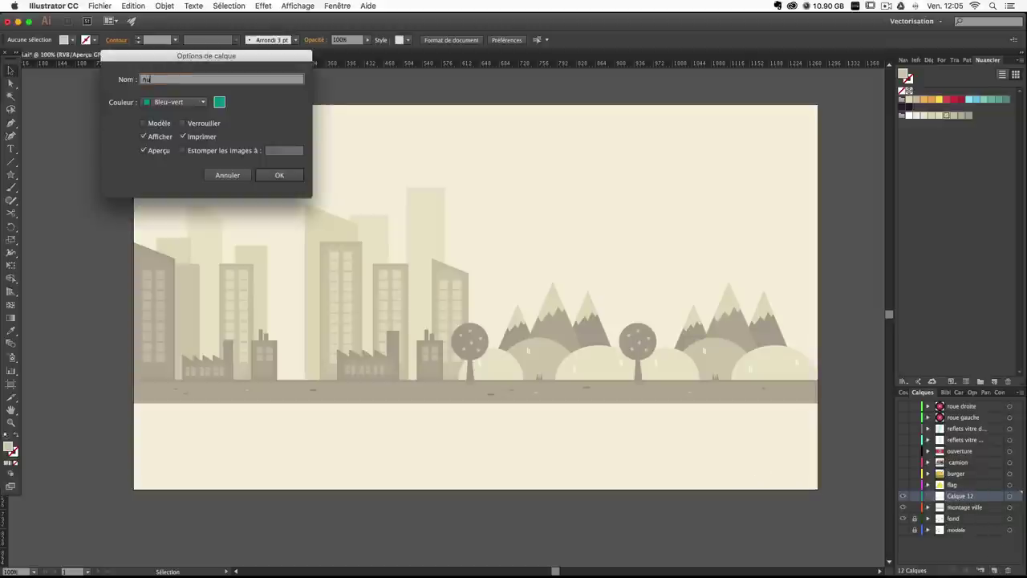
type("nuages")
key("Return")
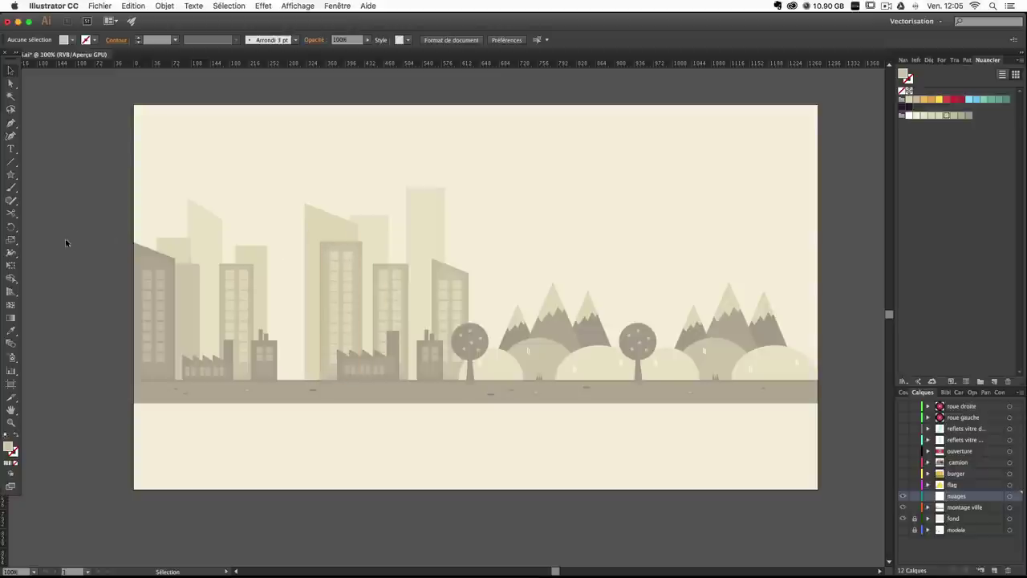
Draw overlapping ellipses in the white swatch above the last mountains to form a cloud, starting with one about 43 × 32 px.
left_click(11, 174)
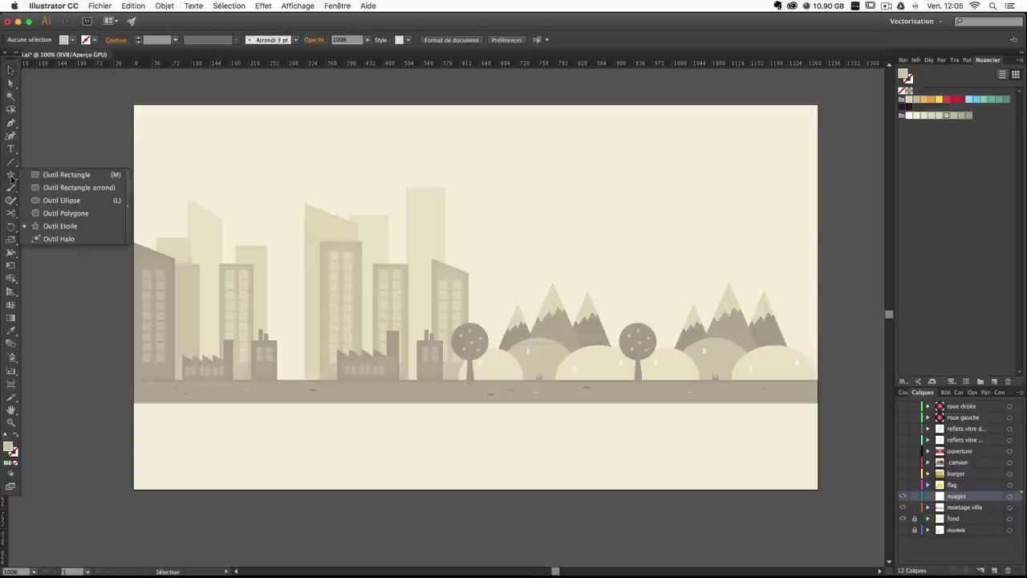
left_click(58, 199)
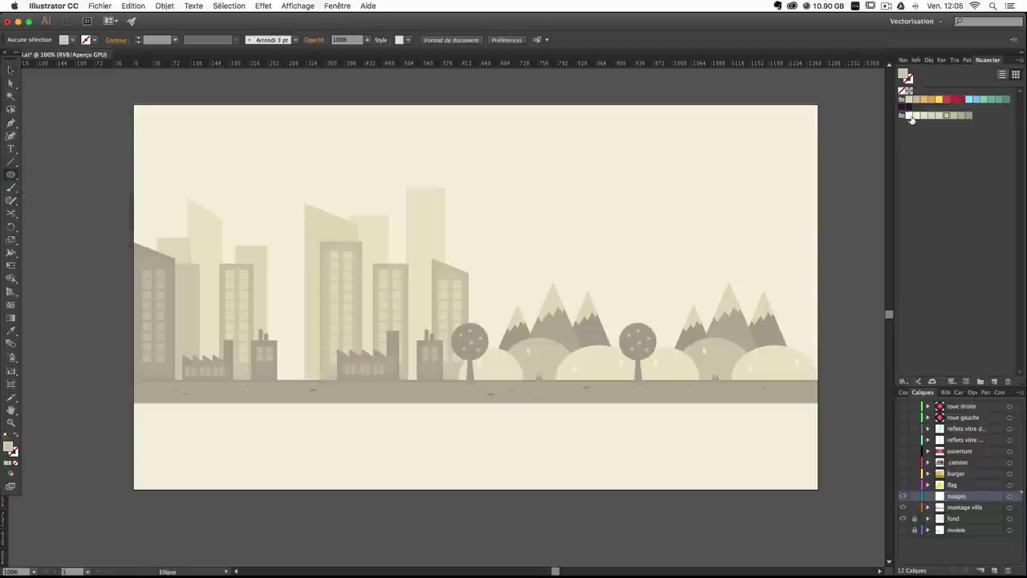
left_click_drag(751, 196, 783, 213)
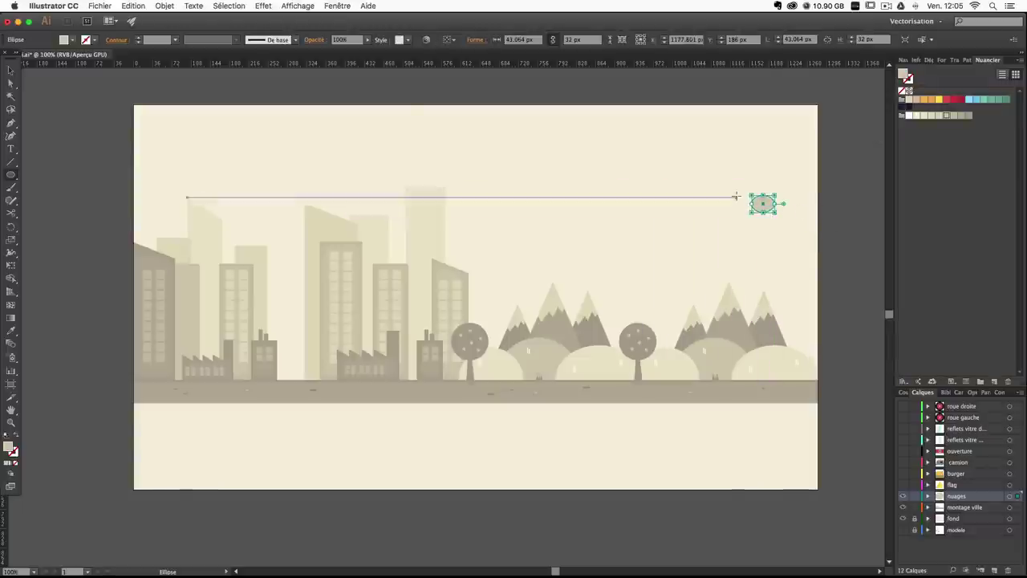
left_click(909, 115)
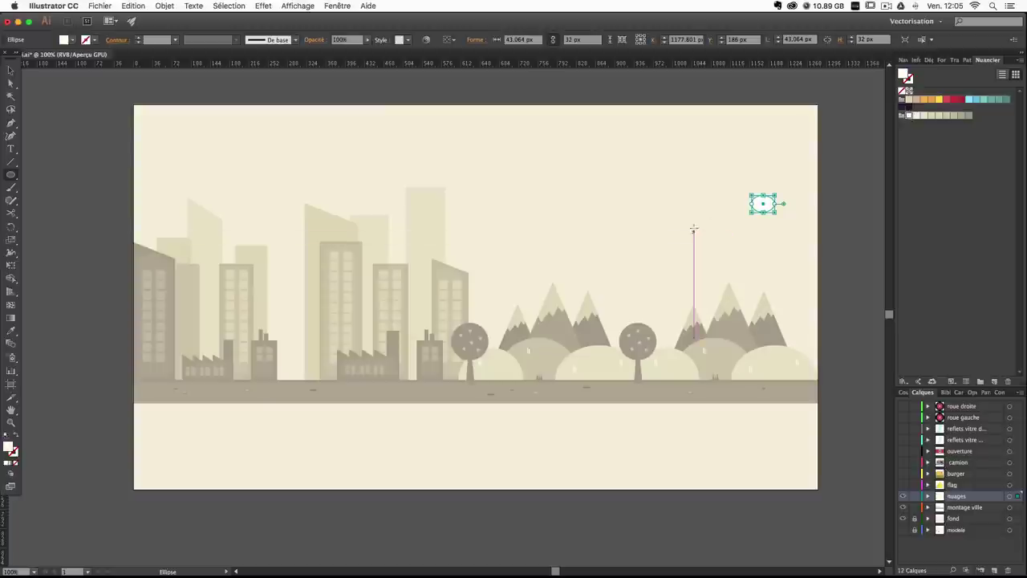
left_click_drag(736, 198, 762, 202)
left_click(875, 214, "super")
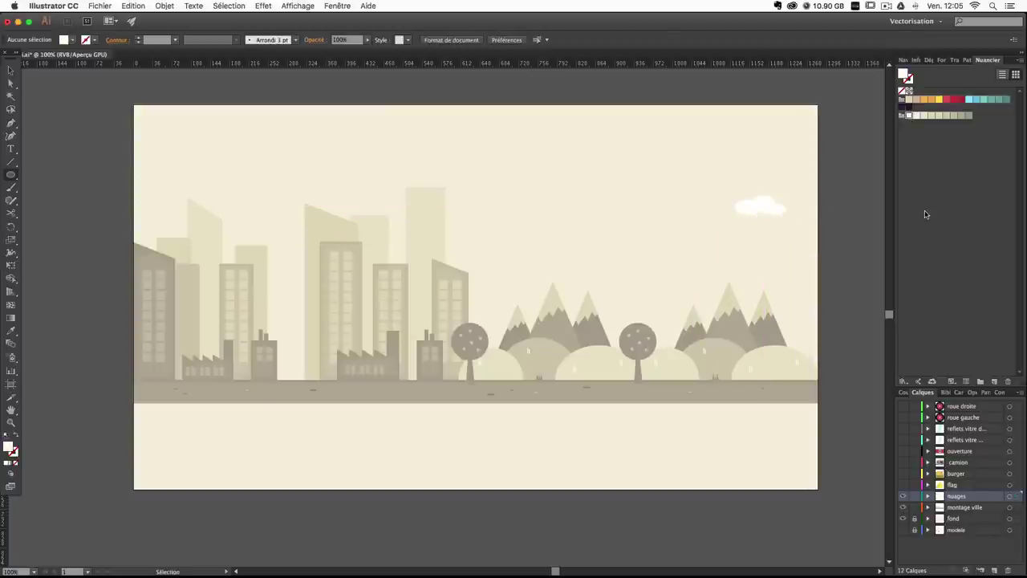
Add a flat white ellipse, about 68.5 × 14 px, along the base of the cloud.
key("super+plus")
left_click_drag(634, 263, 21, 333)
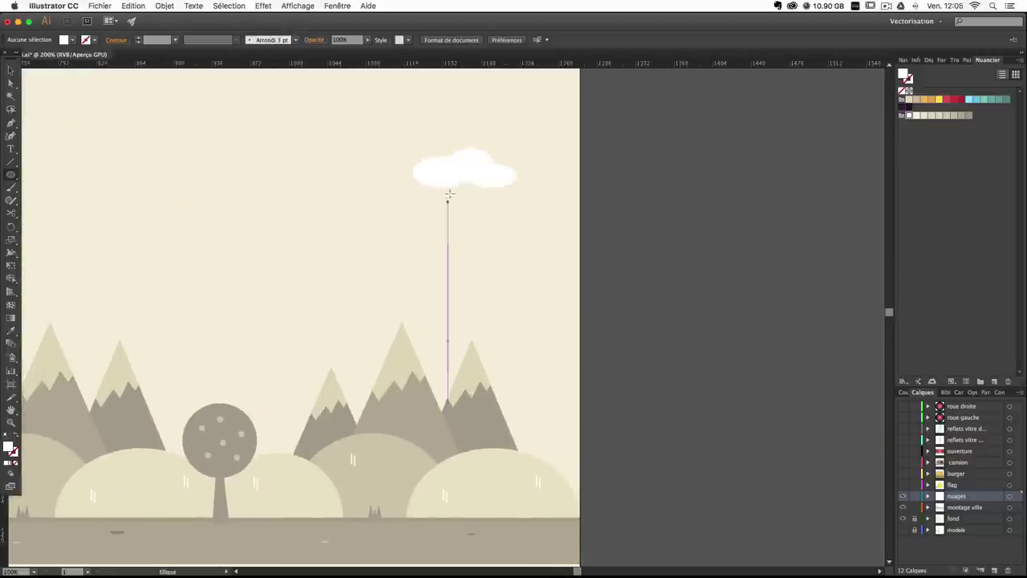
left_click_drag(427, 176, 503, 191)
left_click(11, 69)
left_click(633, 214)
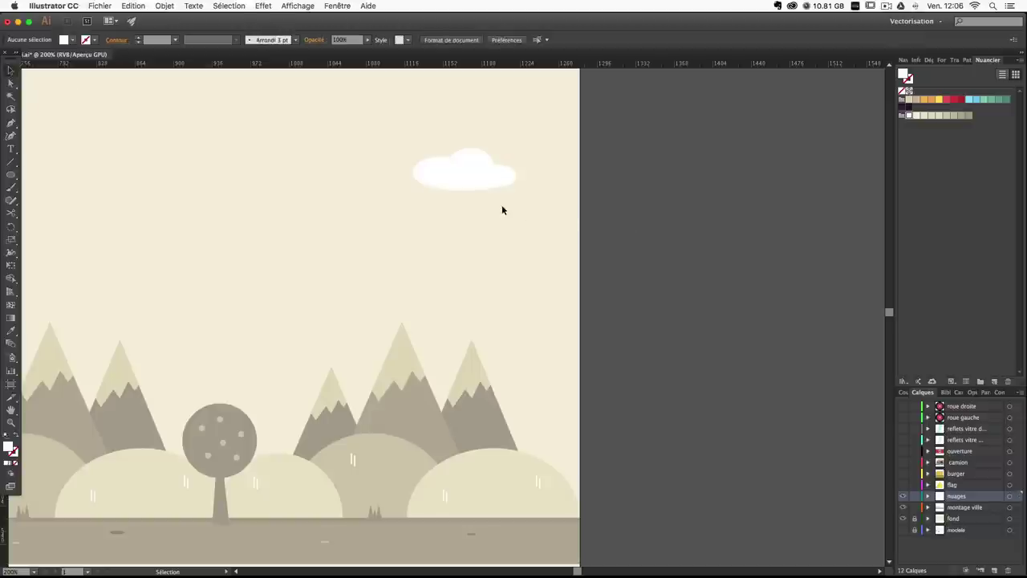
Select the four ellipses of the cloud and unite them into a single shape with Pathfinder.
left_click(468, 181)
key("Right")
left_click(441, 172, "shift")
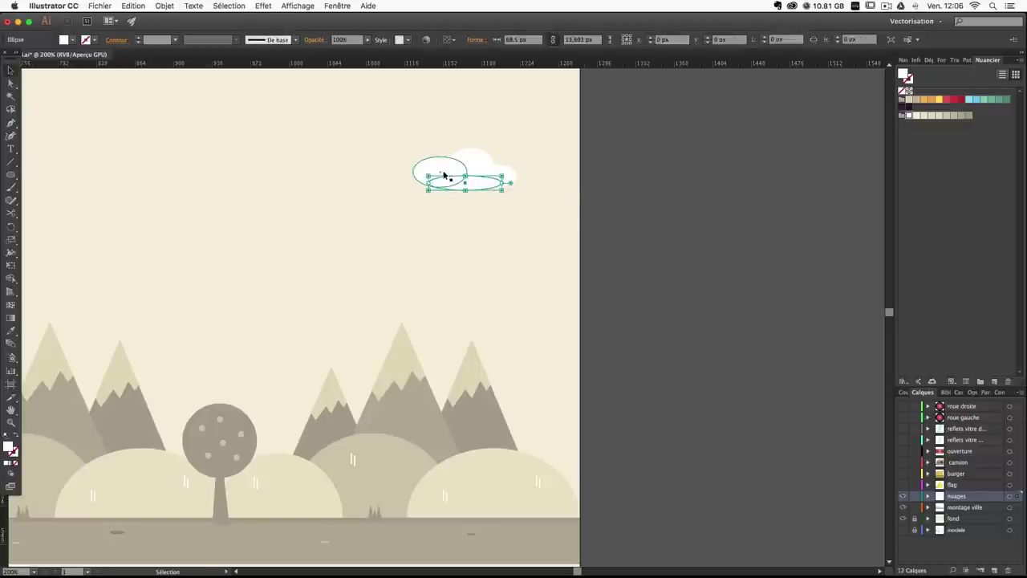
left_click(474, 168, "shift")
left_click(517, 185, "shift")
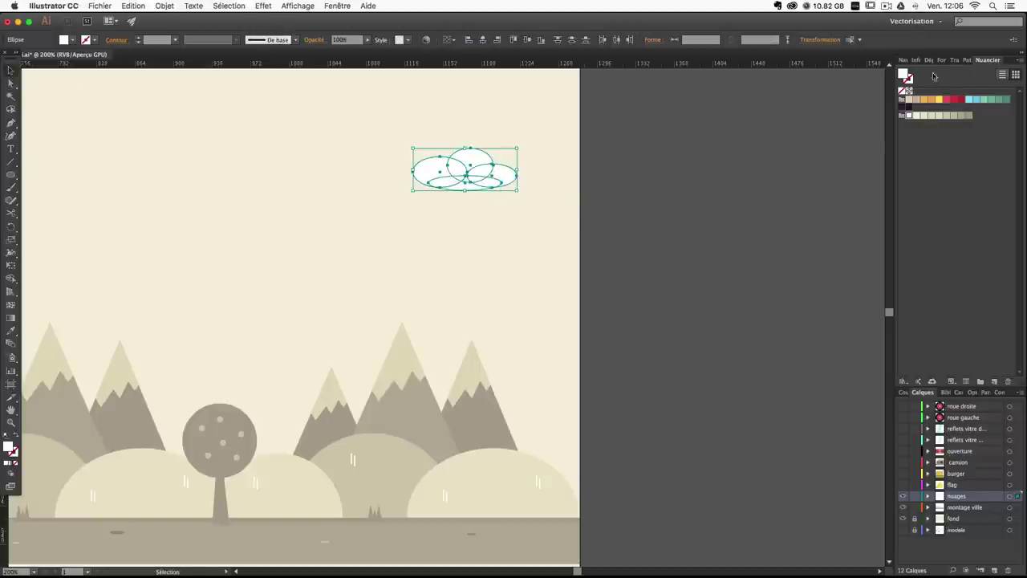
left_click(966, 61)
left_click(905, 84)
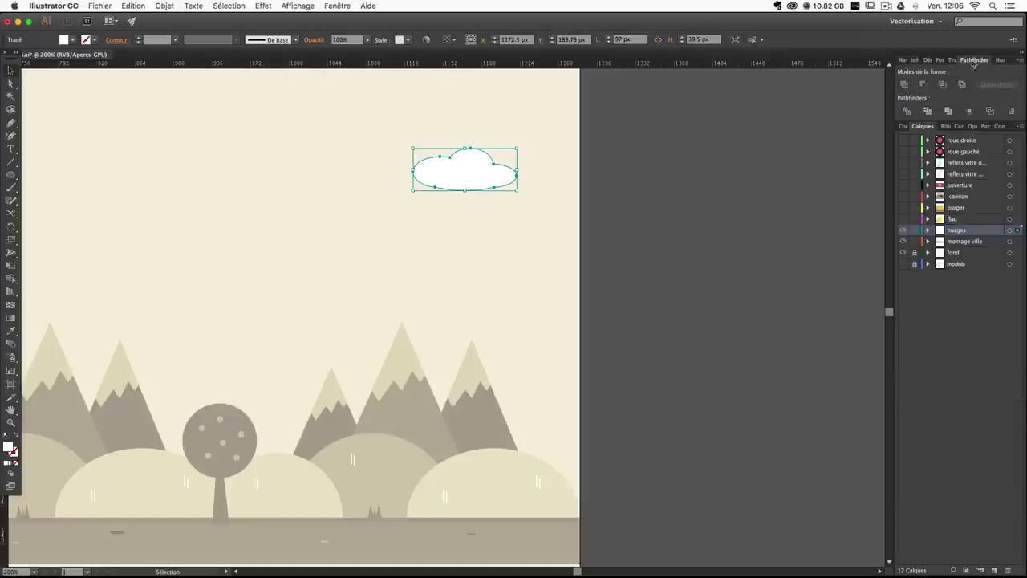
Scale the united cloud down to about 64 px wide.
left_click(997, 60)
left_click_drag(517, 190, 482, 183)
left_click(738, 225)
key("super+minus")
key("super+minus")
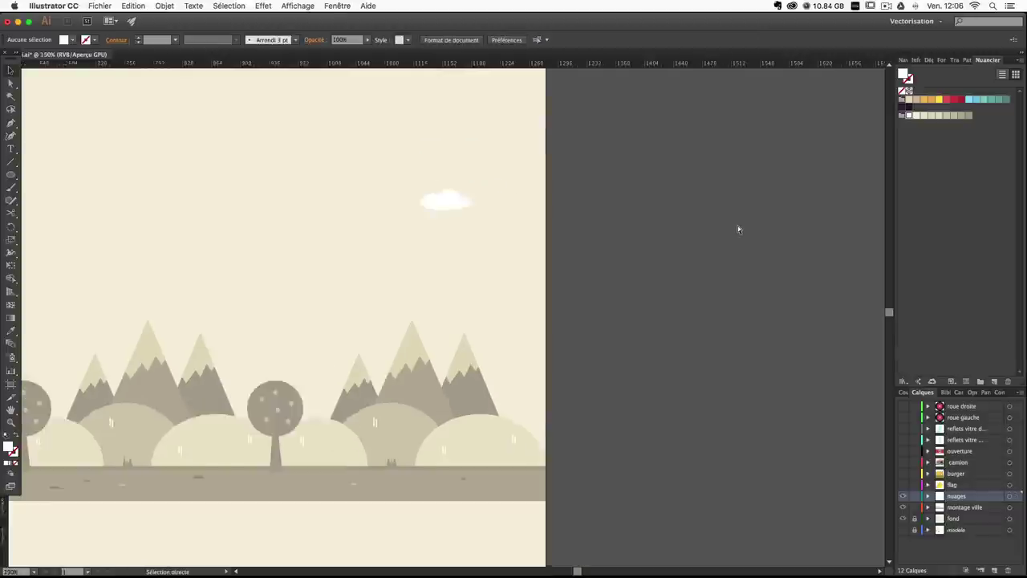
key("space")
key("super+plus")
key("super+plus")
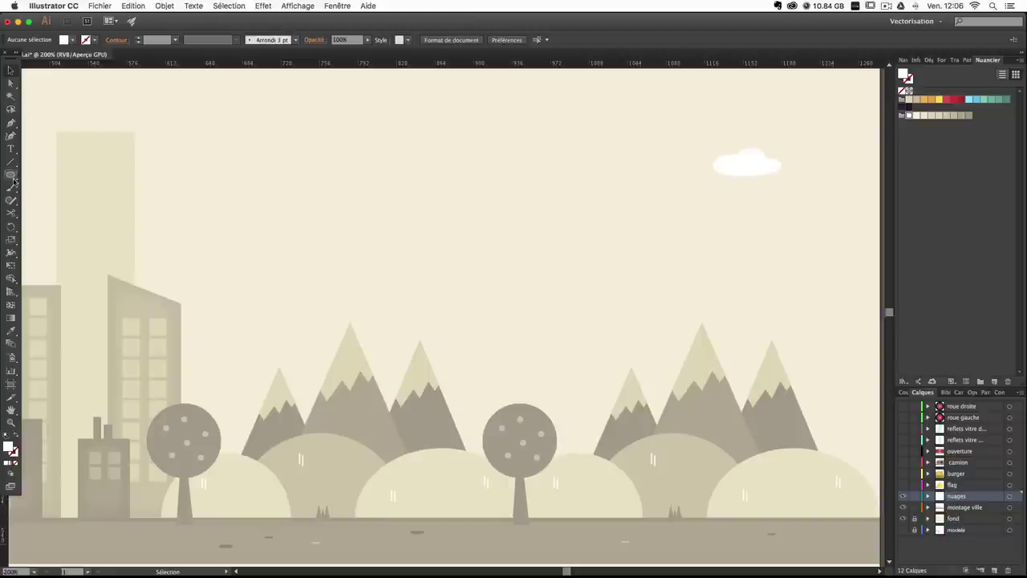
Draw a second cloud from overlapping white ellipses above the first tree-and-mountain group, with a base ellipse about 59 × 16 px.
left_click(12, 179)
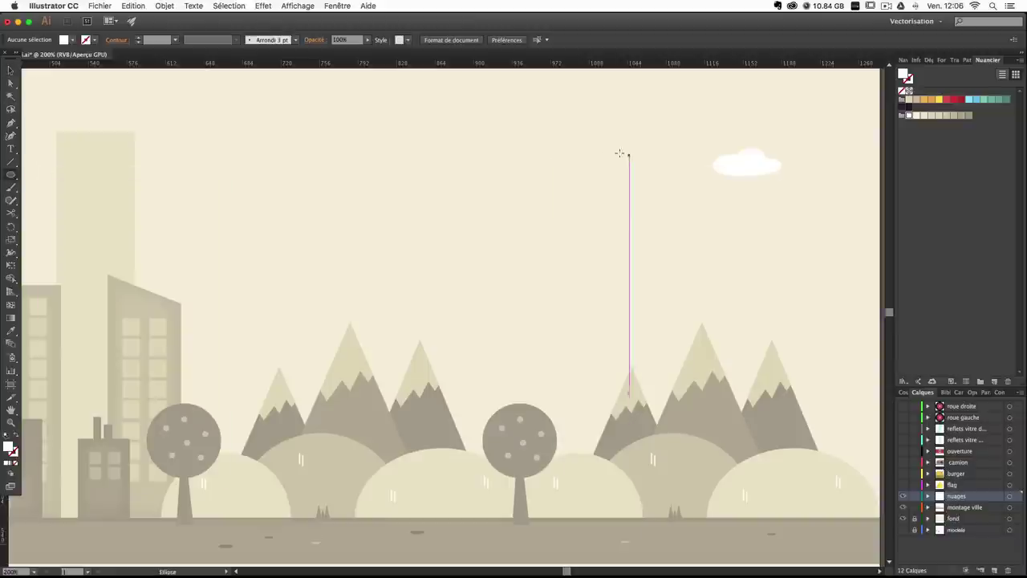
mouse_move(441, 161)
left_mouse_down()
mouse_move(499, 179)
mouse_move(538, 175)
mouse_move(523, 166)
mouse_move(452, 173)
left_mouse_up()
key("super+z")
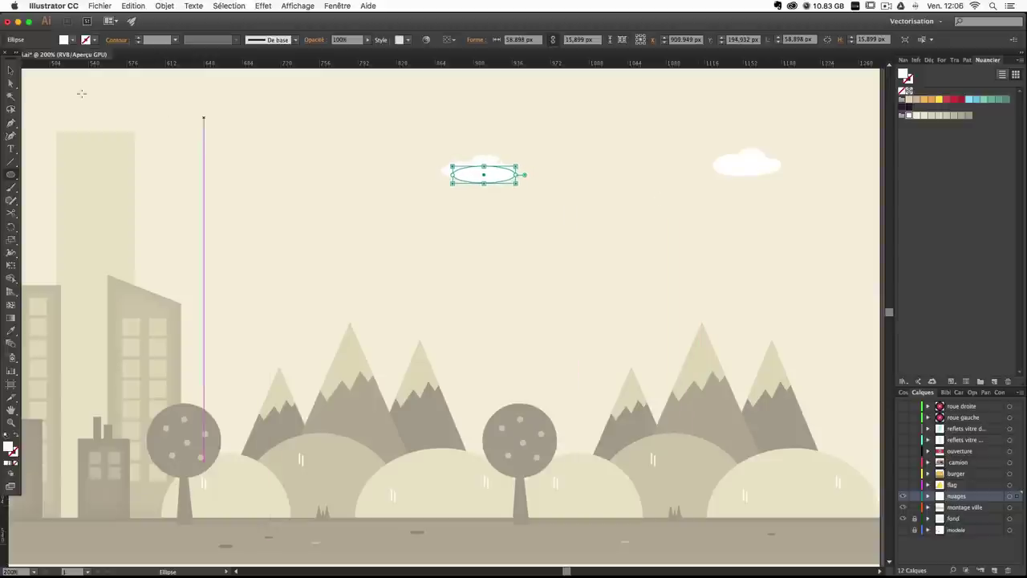
left_click(10, 69)
left_click(236, 99)
Adjust the base ellipse of the second cloud and unite all its ellipses into one shape.
left_click_drag(590, 172, 584, 203)
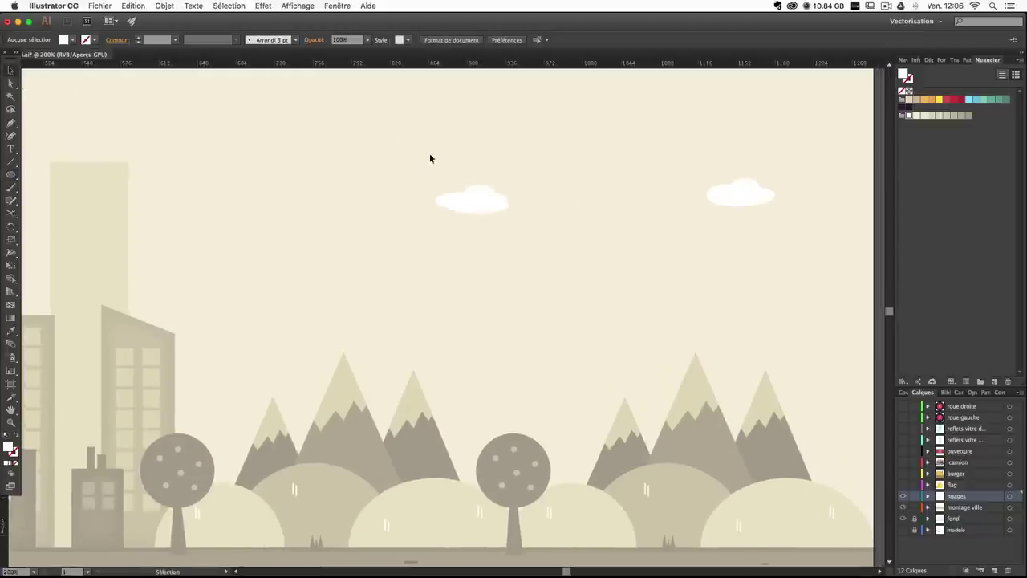
left_click_drag(468, 211, 466, 213)
left_click(557, 148)
left_click(353, 137)
left_click_drag(538, 226, 539, 225)
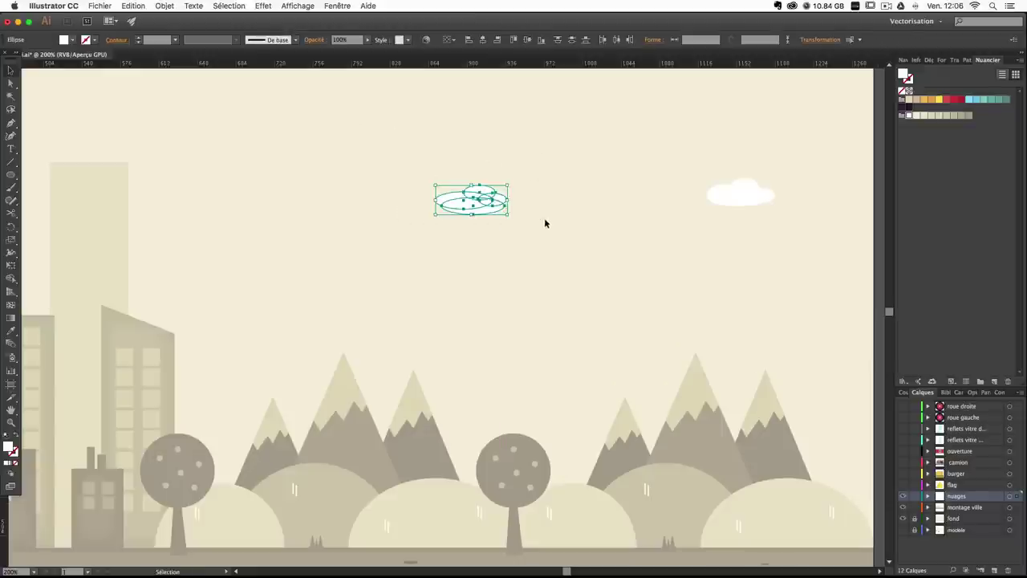
left_click(967, 62)
left_click(905, 84)
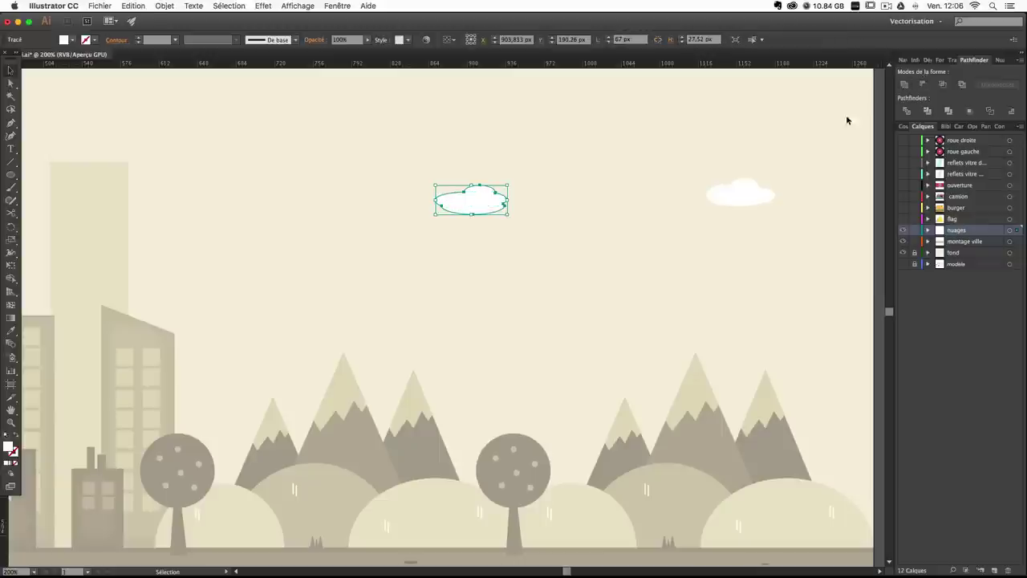
left_click(1001, 60)
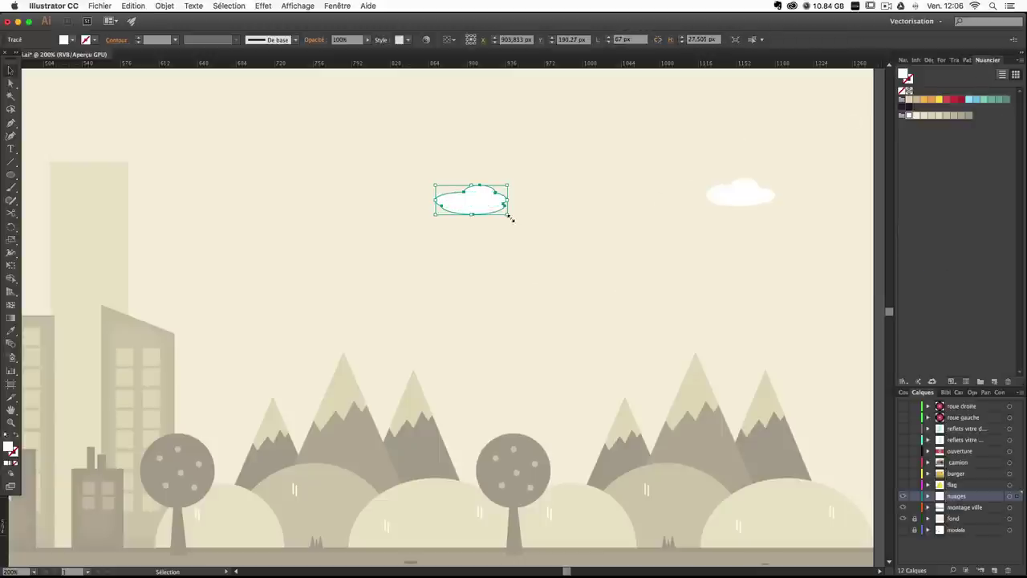
Enlarge the second cloud to about 93 × 38 px and move it slightly right and down, above the second tree.
left_click_drag(509, 218, 539, 231)
key("a")
key("super+minus")
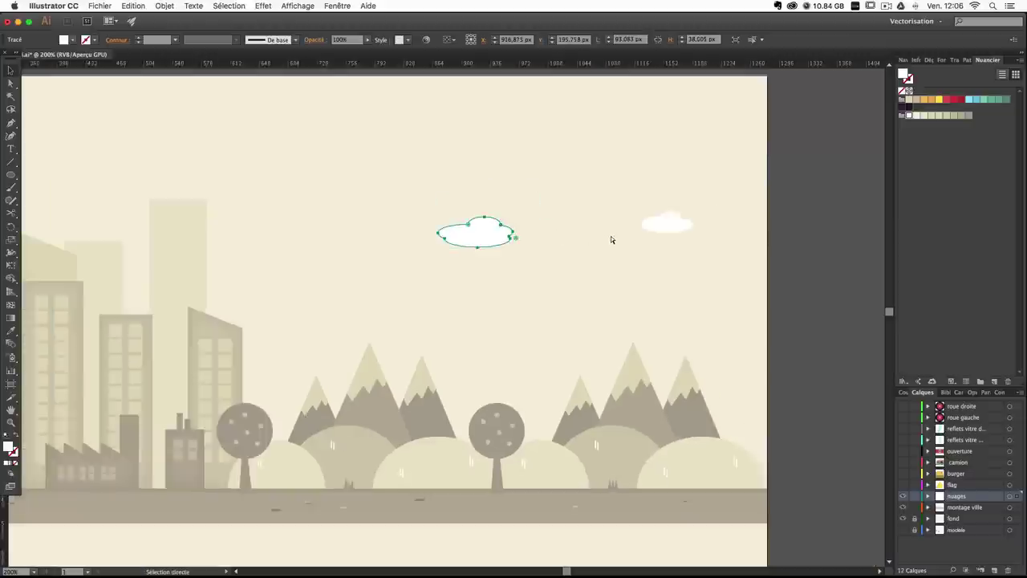
key("super+minus")
left_click(610, 236)
key("space")
left_click_drag(434, 327, 513, 243)
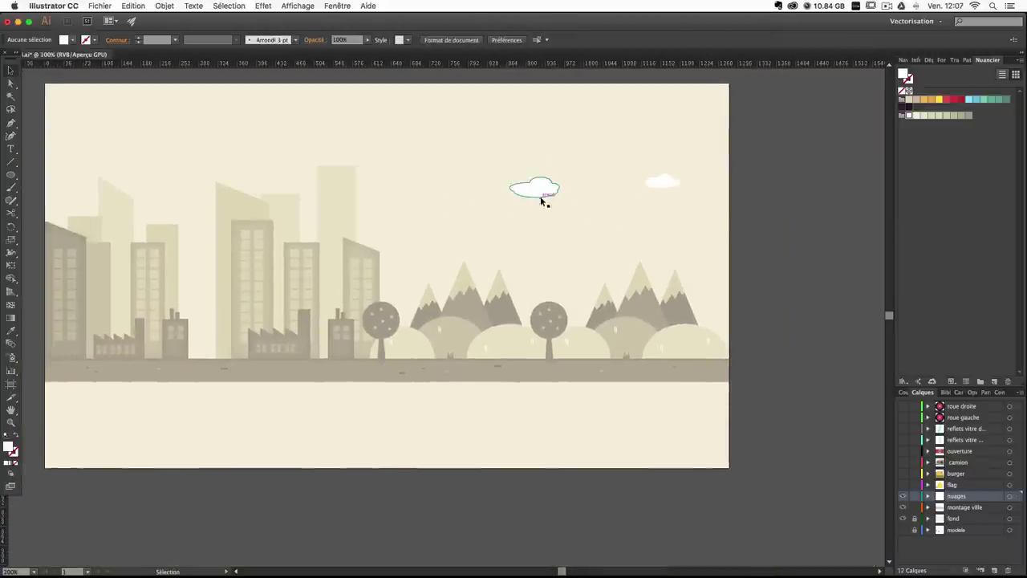
left_click_drag(541, 199, 632, 258)
left_click(761, 225)
key("space")
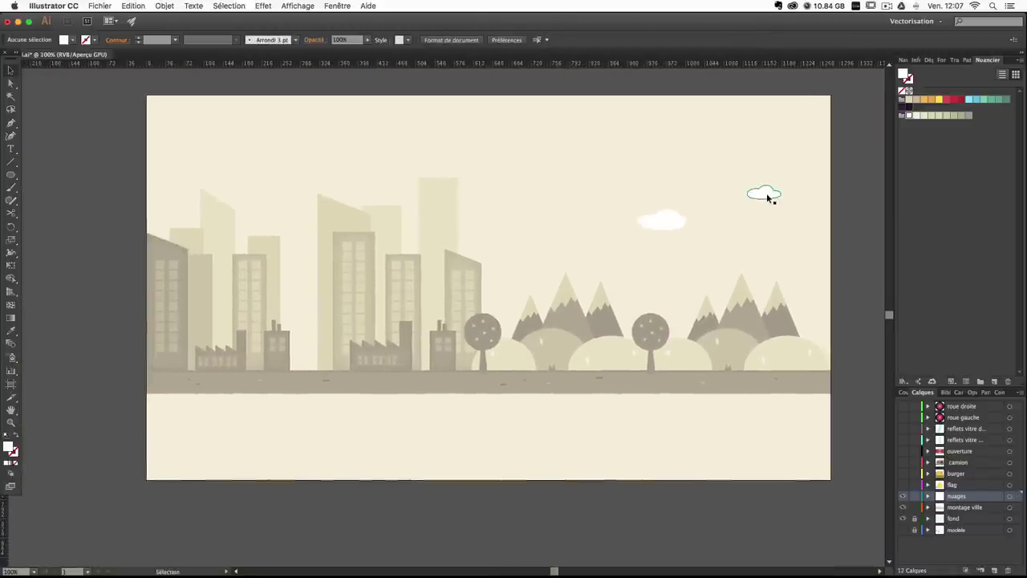
Place smaller cloud copies in the sky right of the tallest tower and beside the slanted tower at the left of the city.
left_click_drag(766, 193, 532, 168)
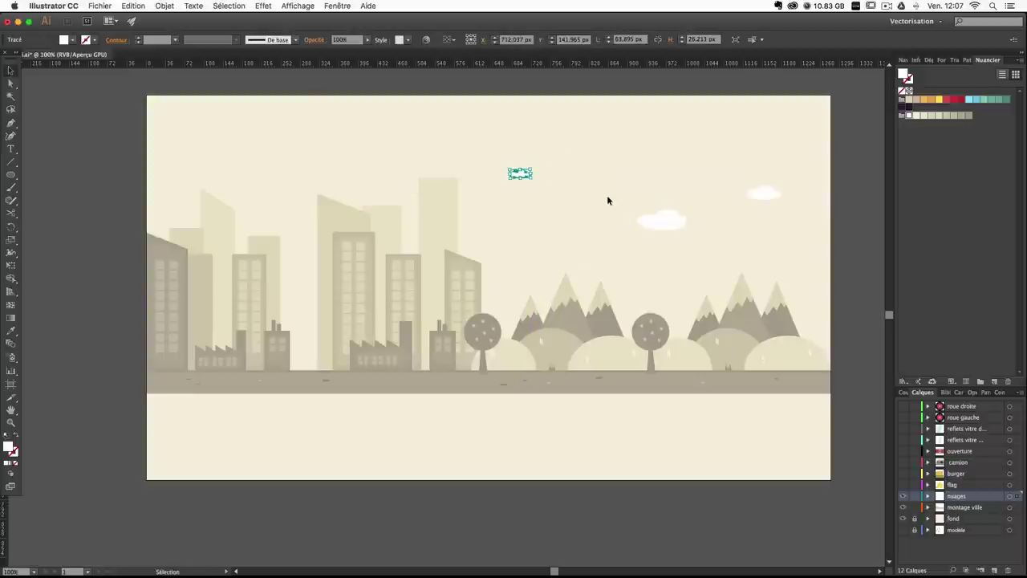
left_click_drag(652, 223, 282, 215)
left_click(287, 184)
left_click(422, 145)
left_click_drag(627, 280, 688, 289)
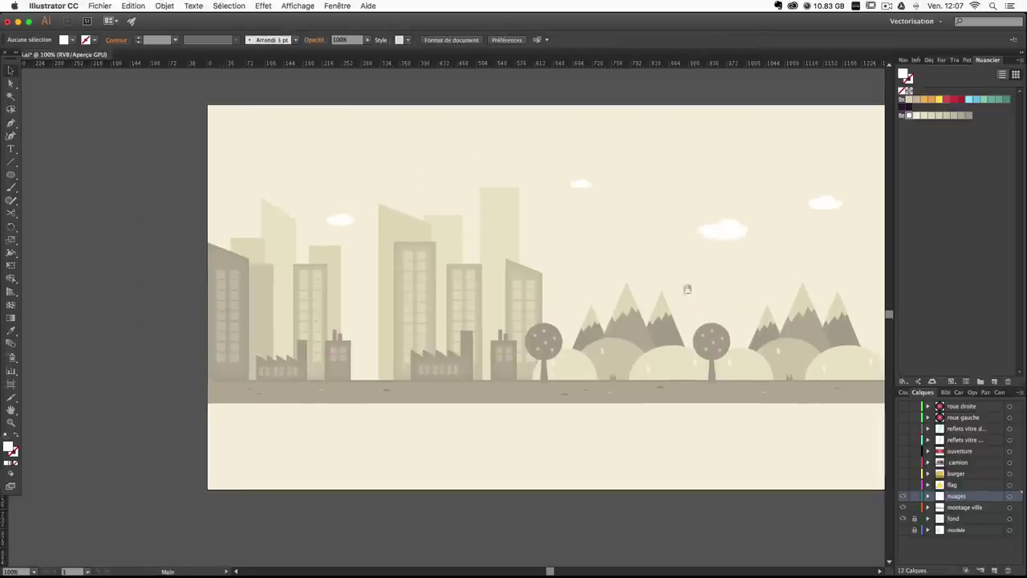
Move the nuages layer below montage ville and add a wide, flattened cloud copy above the first mountains.
left_click_drag(959, 498, 963, 518)
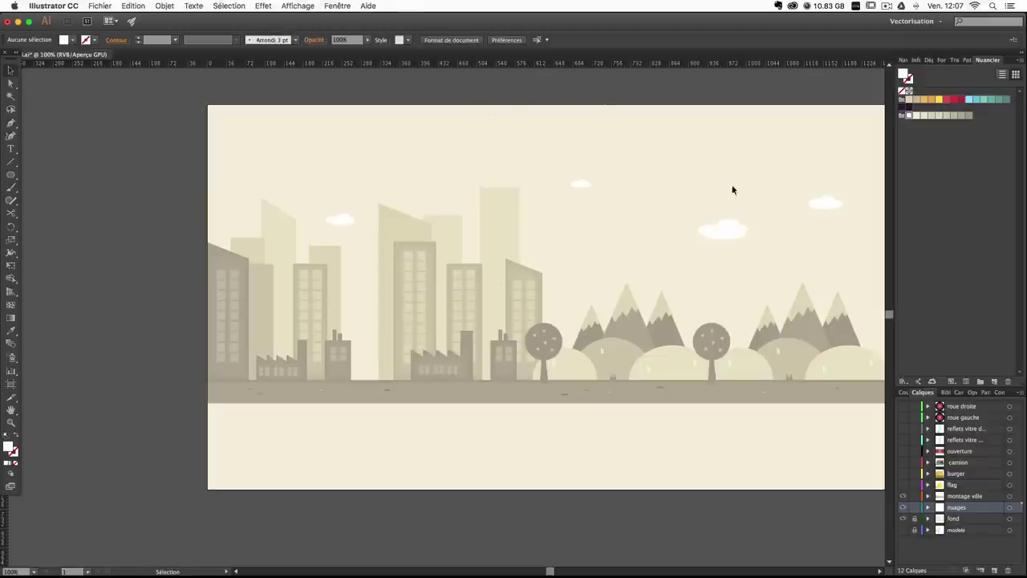
left_click_drag(674, 193, 600, 196)
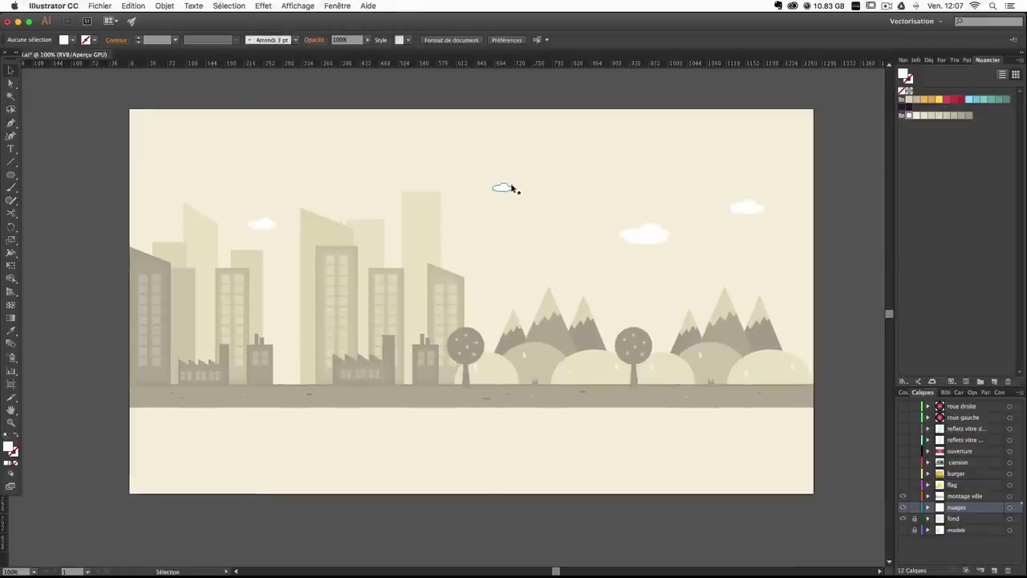
left_click_drag(513, 190, 544, 269)
left_click(670, 223)
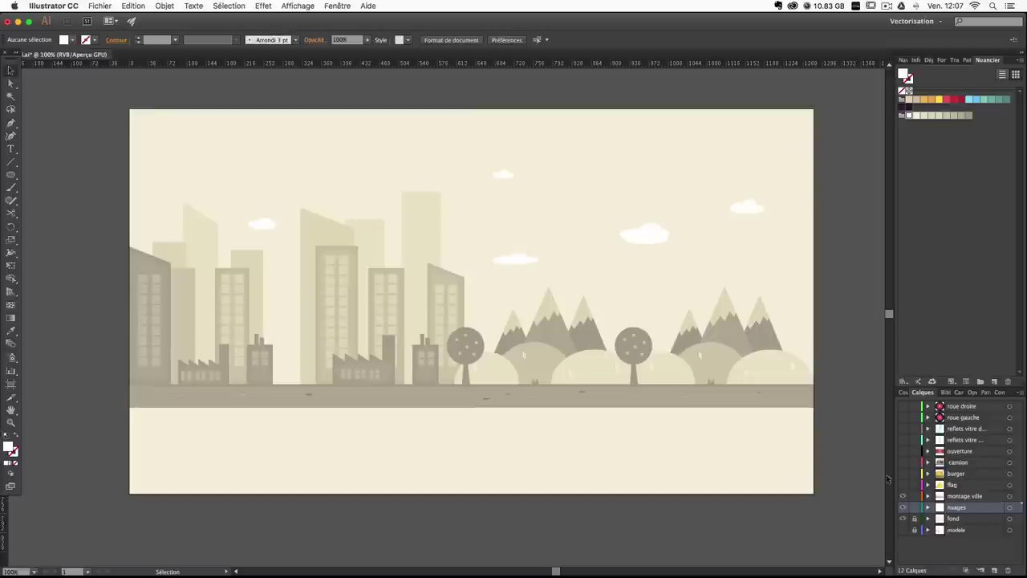
Inspect the flattened cloud, trees, hills and mountains up close and review the whole composition.
left_click_drag(605, 449, 569, 428)
key("super+plus")
key("super+plus")
key("super+plus")
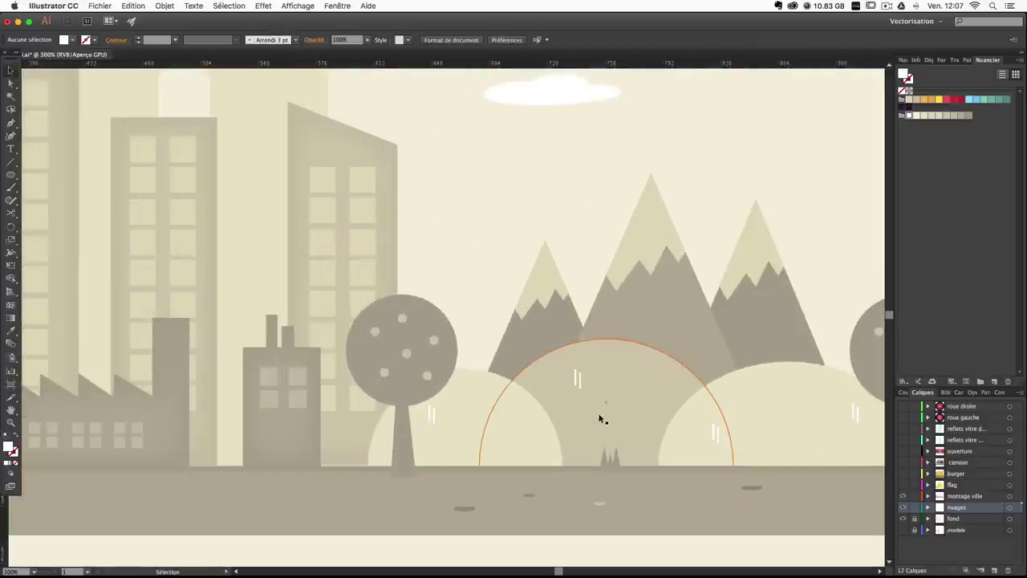
left_click(528, 95)
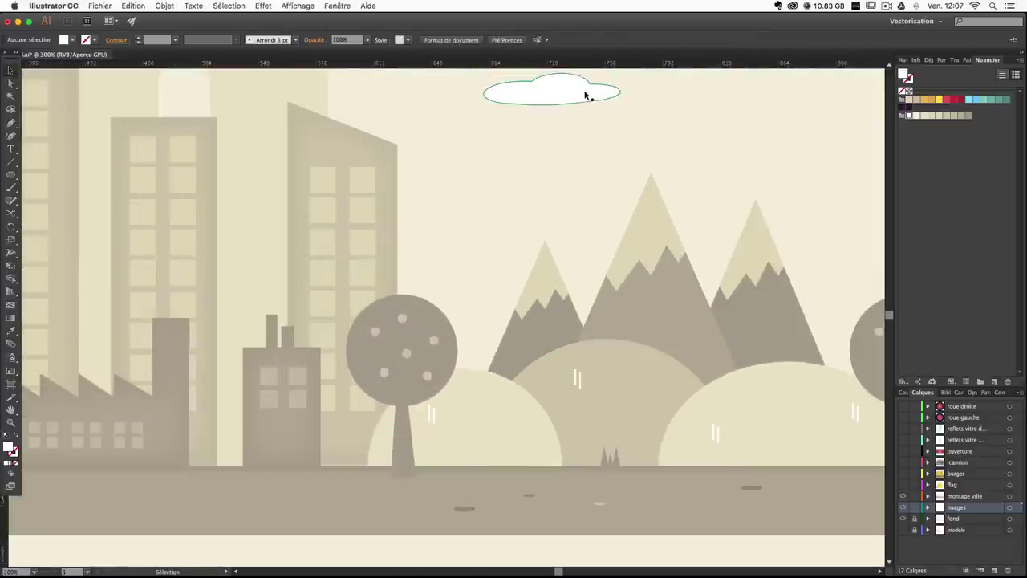
left_click(713, 335)
key("super+minus")
key("a")
key("super+minus")
key("super+minus")
key("super+minus")
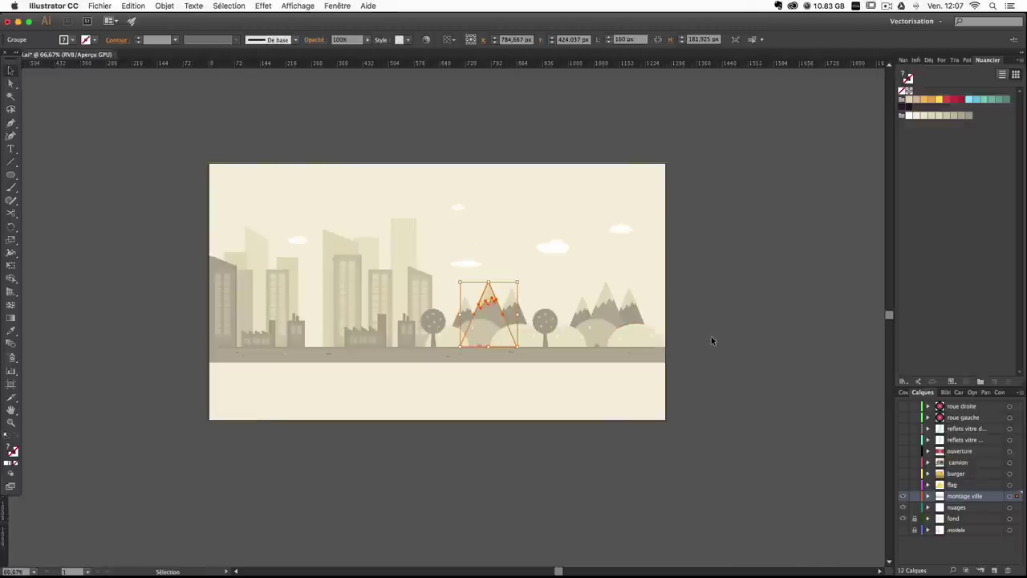
left_click(729, 282)
key("space")
Duplicate the small cloud near the right edge of the scene and reposition the other clouds to balance the sky.
left_click_drag(463, 230, 477, 252)
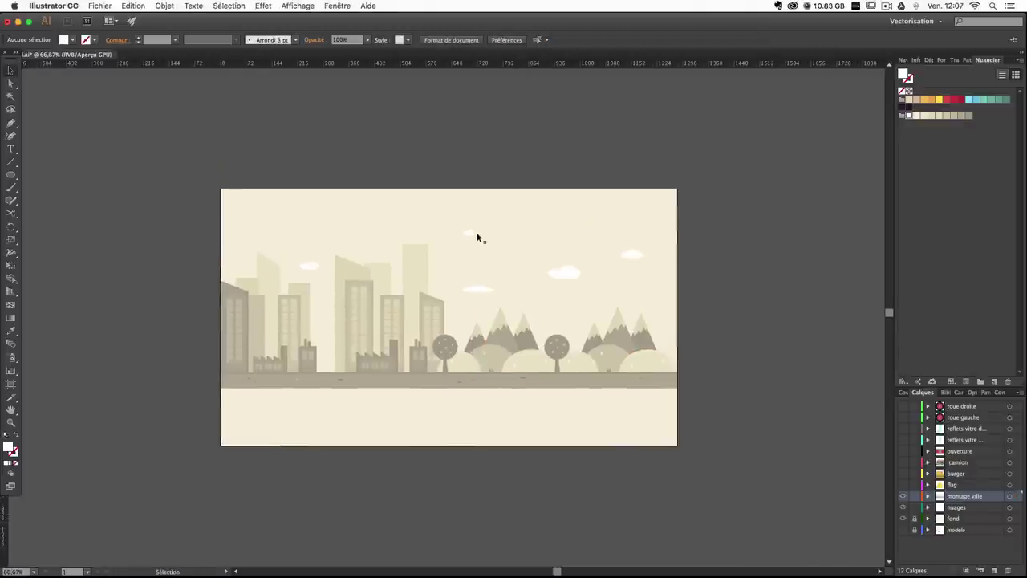
left_click_drag(478, 239, 666, 299)
left_click(745, 275)
left_click_drag(565, 273, 552, 270)
left_click_drag(469, 233, 456, 231)
left_click(767, 219)
left_click(767, 218)
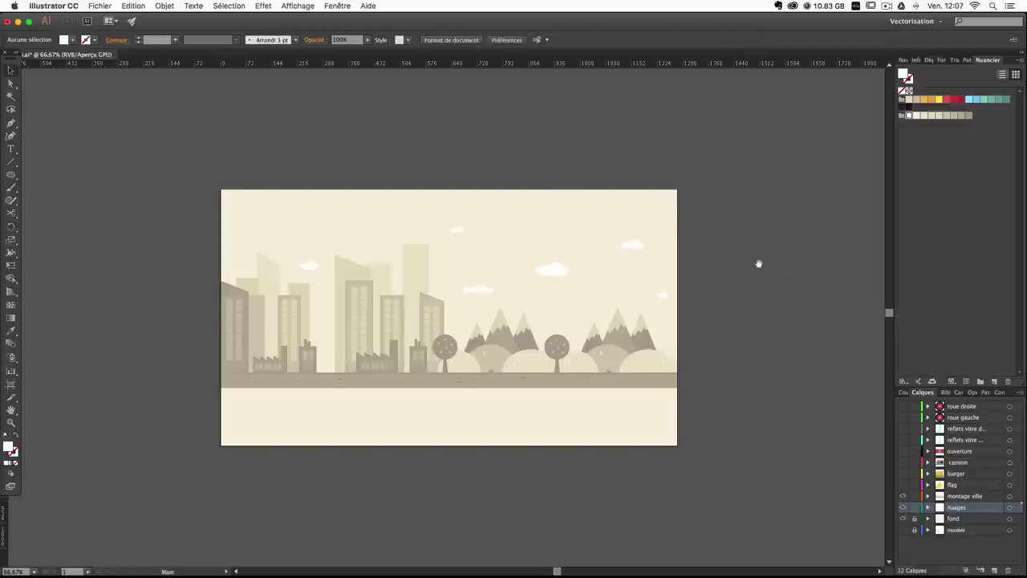
left_click_drag(757, 264, 732, 287)
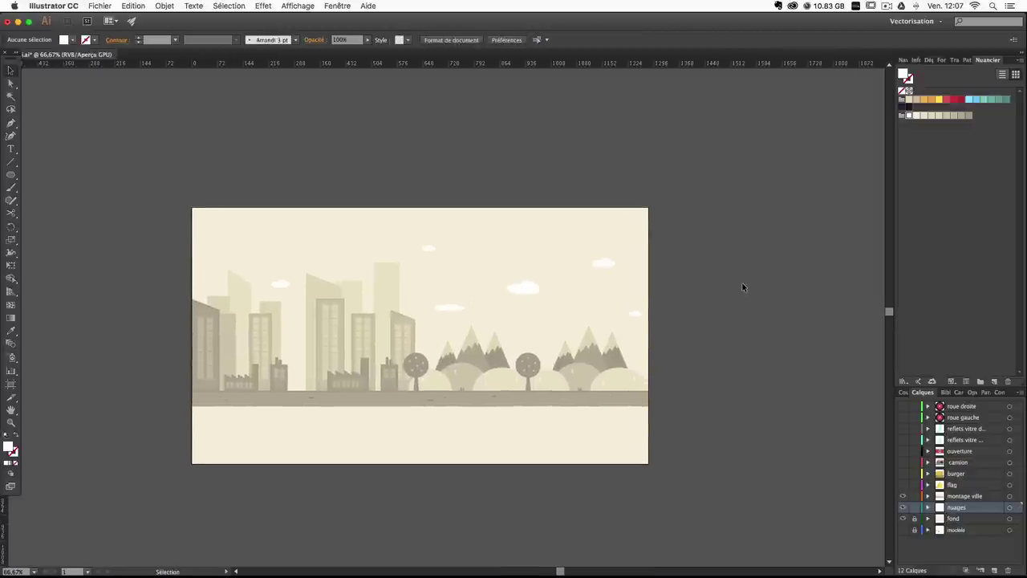
Show the modele sketch layer and toggle the fond layer's visibility to compare the clouds with the sketch.
left_click(903, 531)
left_click(903, 530)
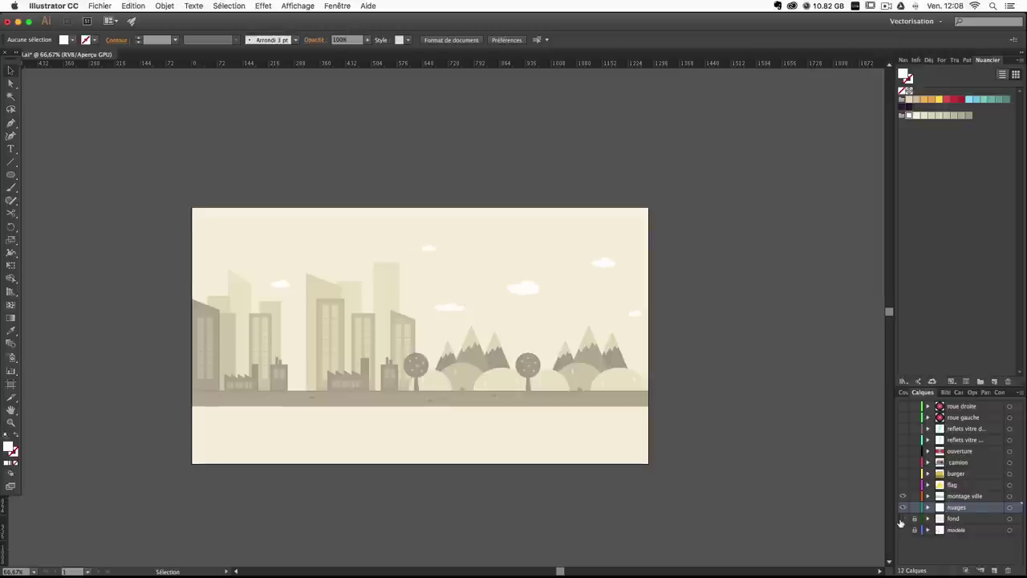
left_click(903, 530)
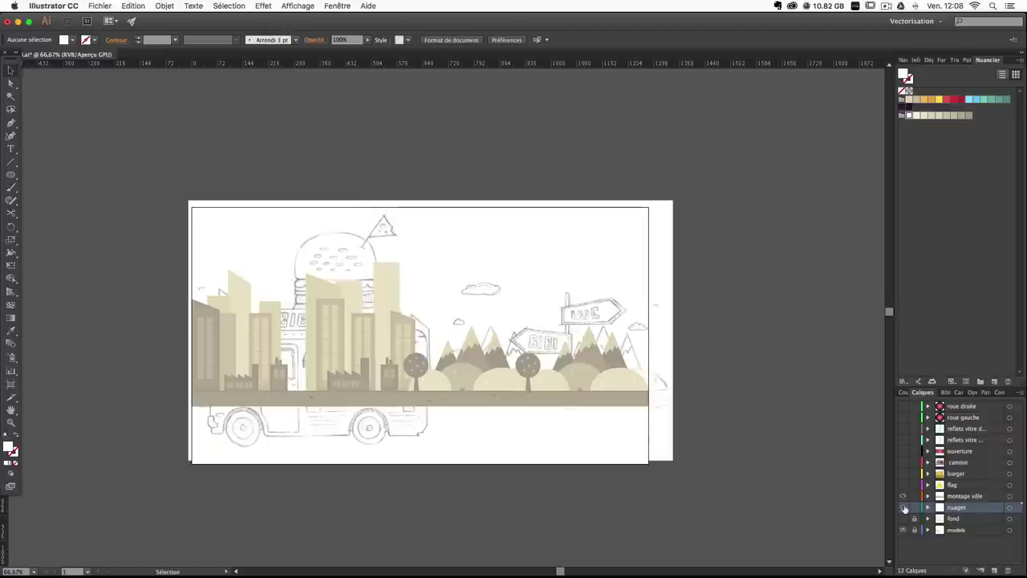
left_click(904, 520)
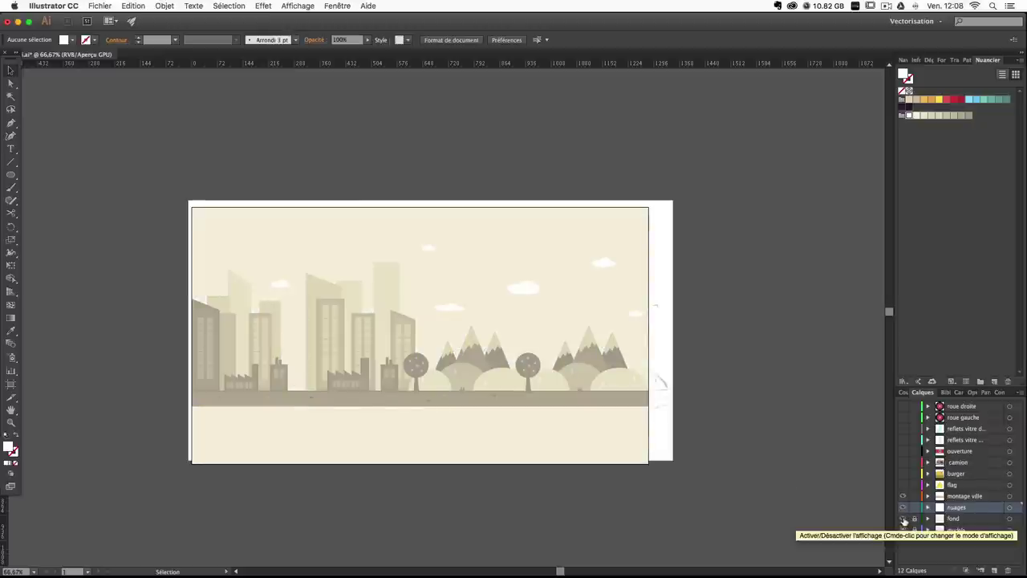
Hide the fond, nuages and montage ville layers and add a new layer named panneau above montage ville.
left_click(903, 520)
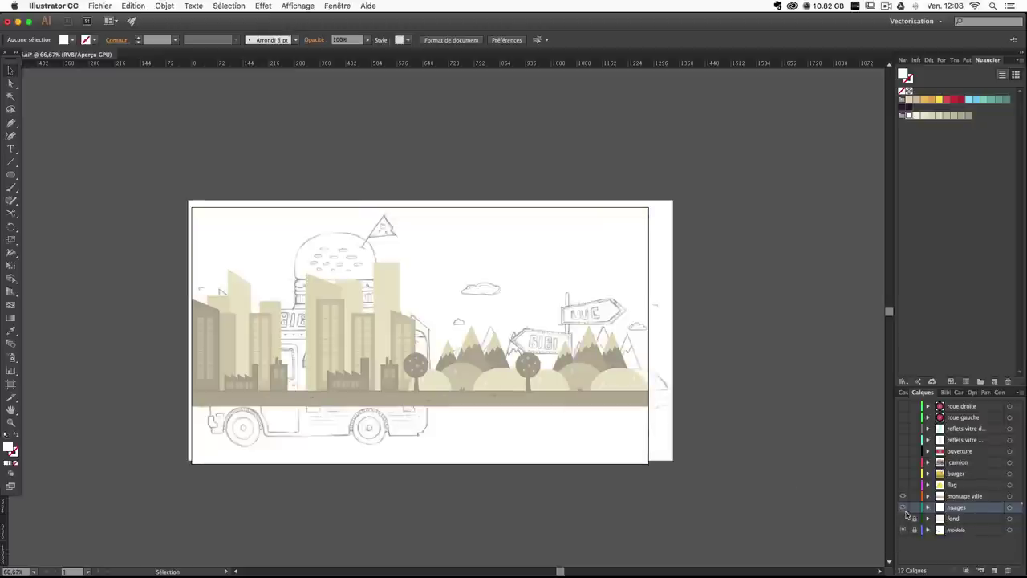
left_click(903, 499)
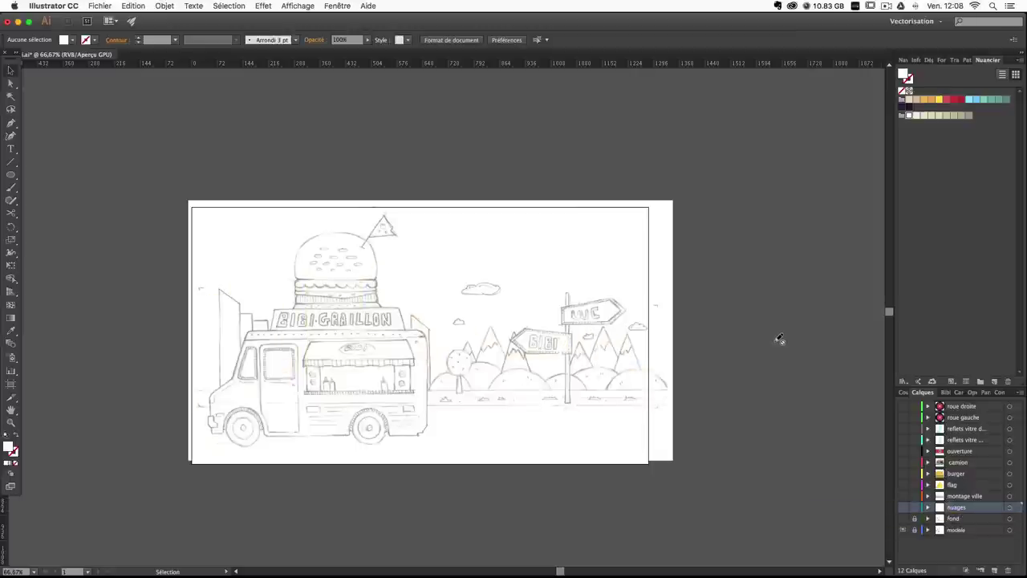
left_click(963, 497)
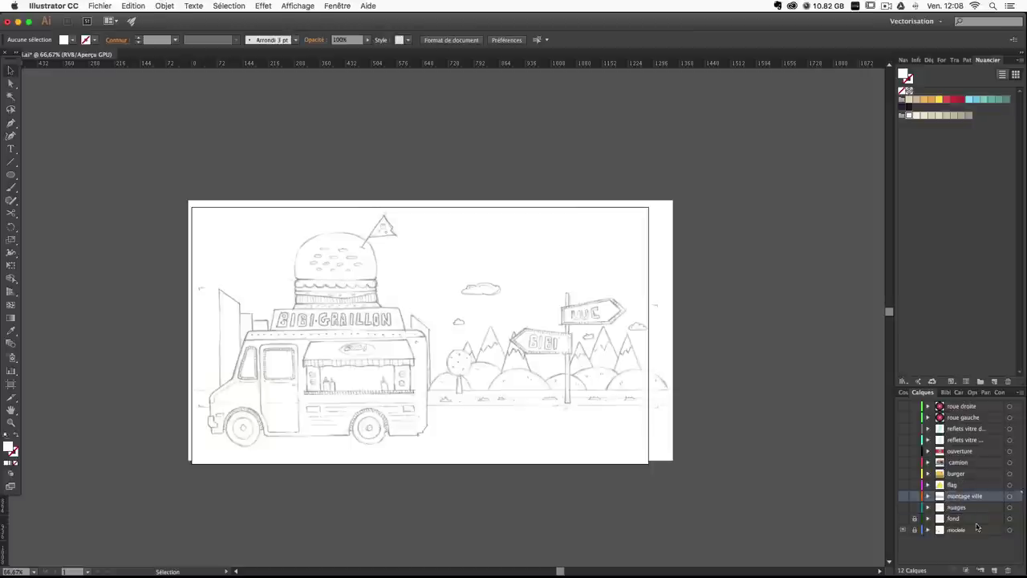
left_click(997, 570)
double_click(963, 496)
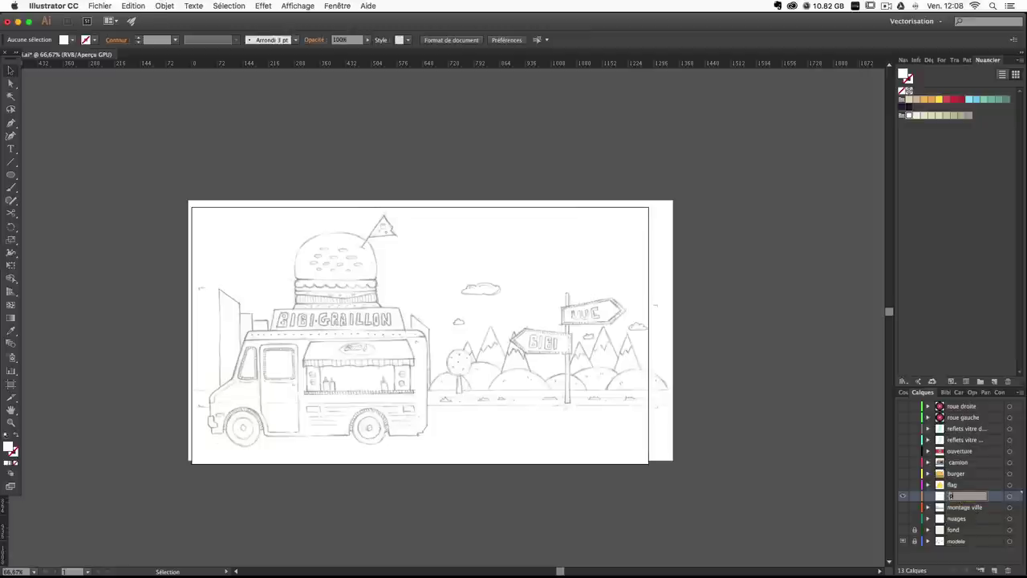
key("Return")
Draw a narrow vertical rectangle about 12.5 px wide and 310.5 px high over the sketched signpost's pole.
key("super+plus")
key("super+plus")
key("super+plus")
mouse_move(820, 263)
left_mouse_down()
mouse_move(343, 220)
mouse_move(386, 169)
left_mouse_up()
left_click_drag(11, 174, 65, 174)
left_click_drag(367, 131, 382, 461)
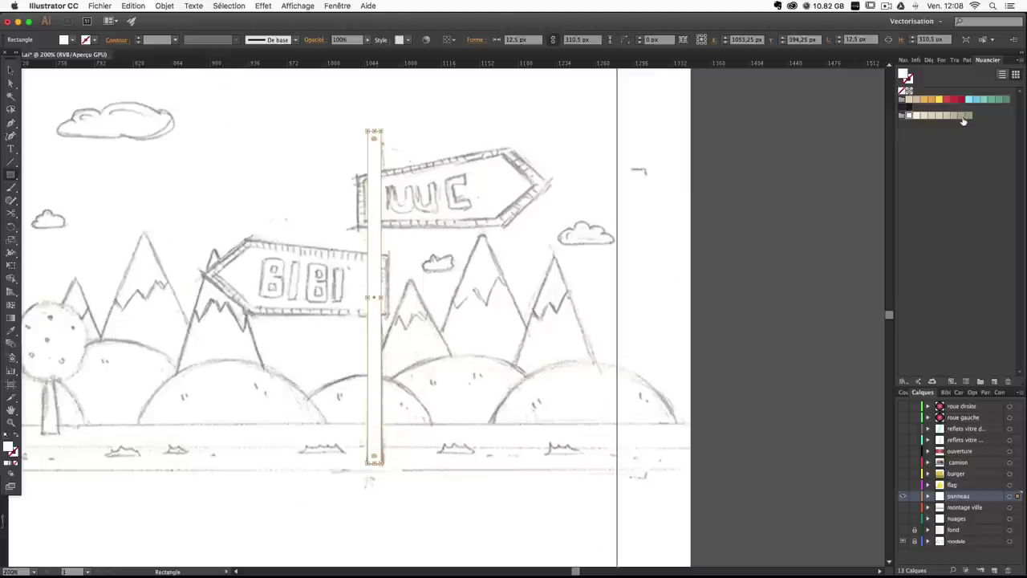
Fill the signpost pole with the last grey-beige swatch, darken it to a grey near #7c7a76 and deselect the pole.
left_click(969, 117)
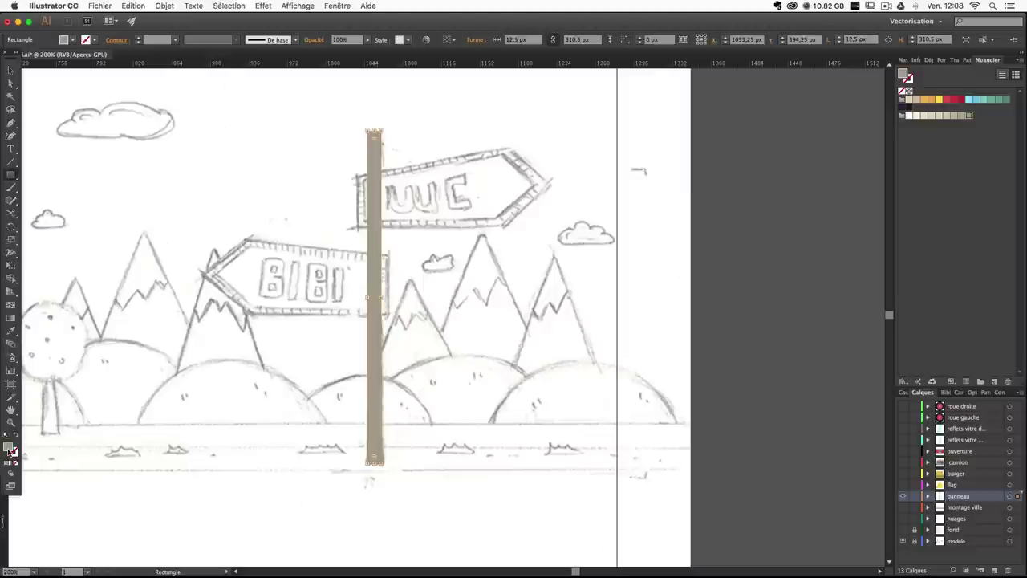
double_click(9, 449)
left_click_drag(646, 275, 642, 298)
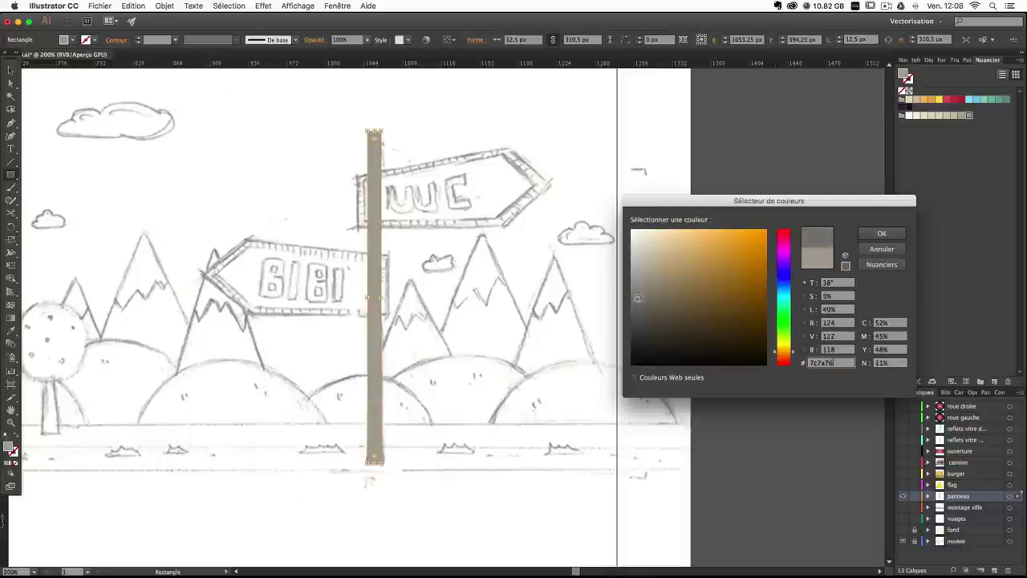
key("Return")
left_click(715, 281, "super")
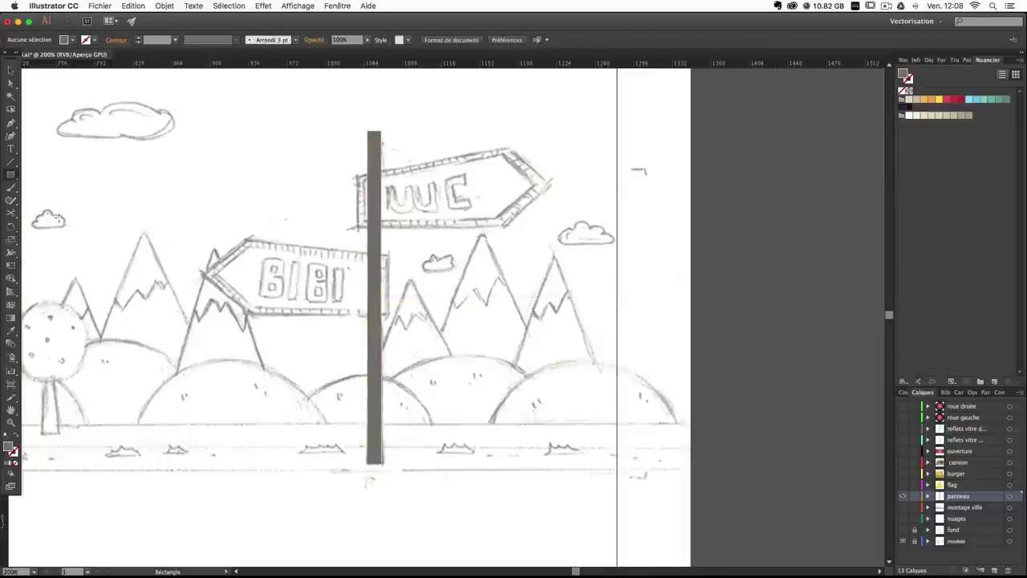
Draw the upper right-pointing sign as a closed arrow shape over the sketch with the Pen tool.
left_click_drag(110, 188, 207, 219)
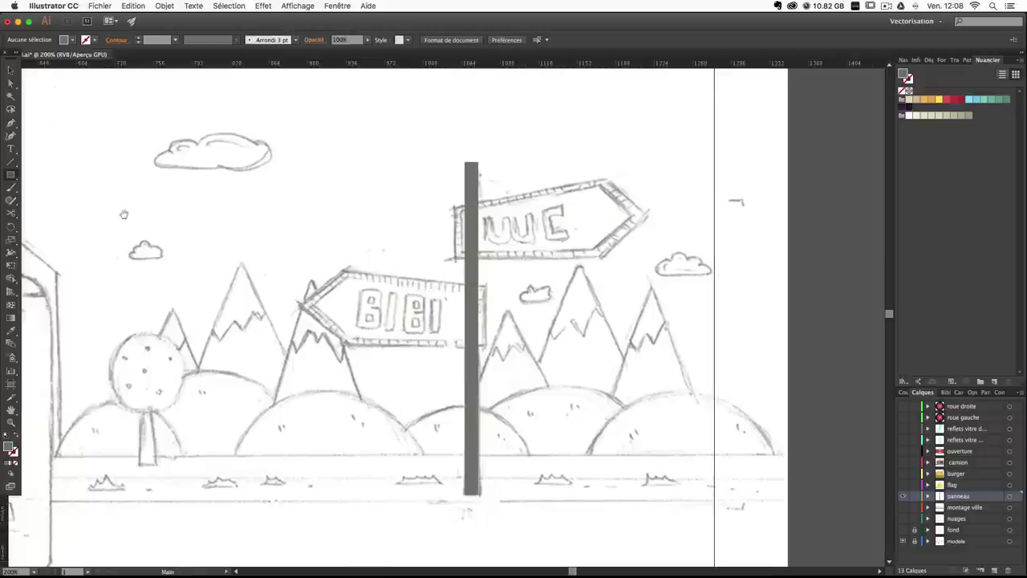
left_click(10, 122)
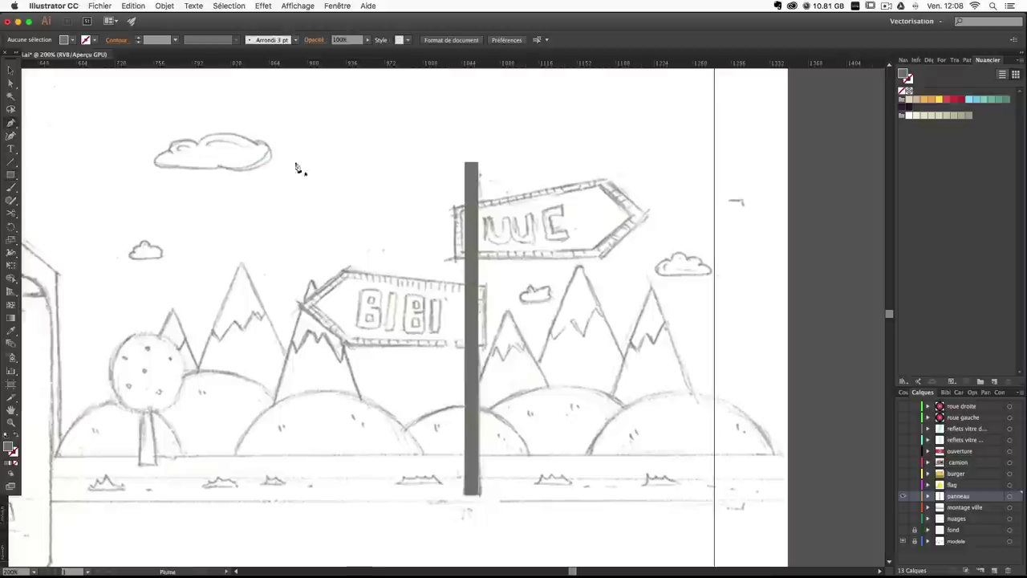
left_click(454, 210)
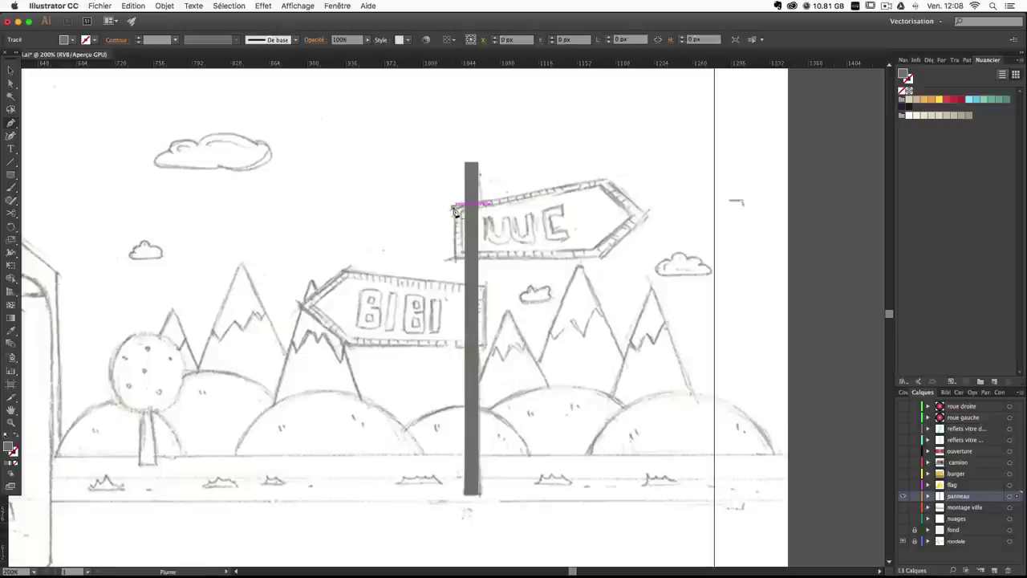
left_click(455, 260)
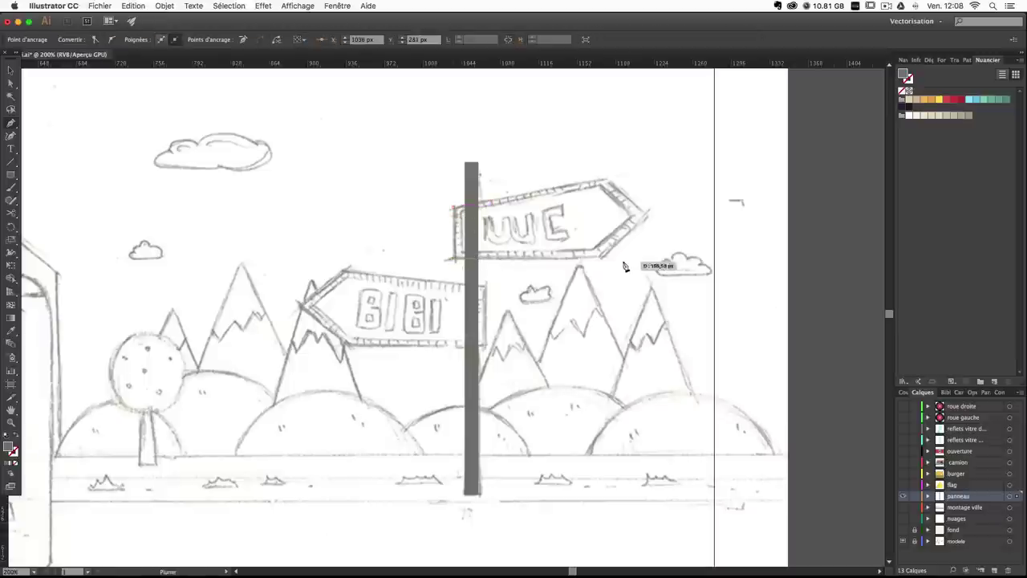
left_click(600, 258)
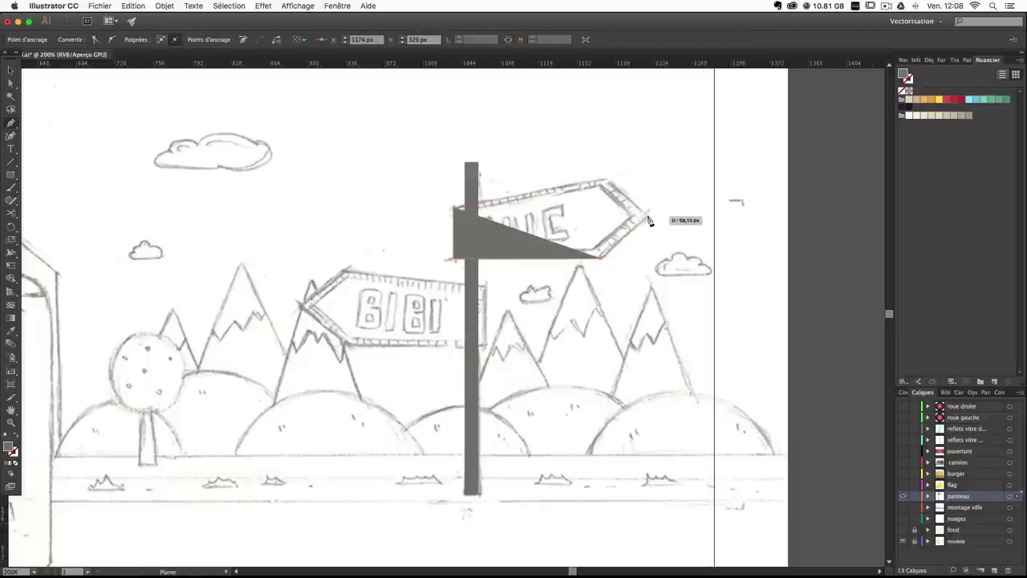
left_click(647, 215)
left_click(607, 182)
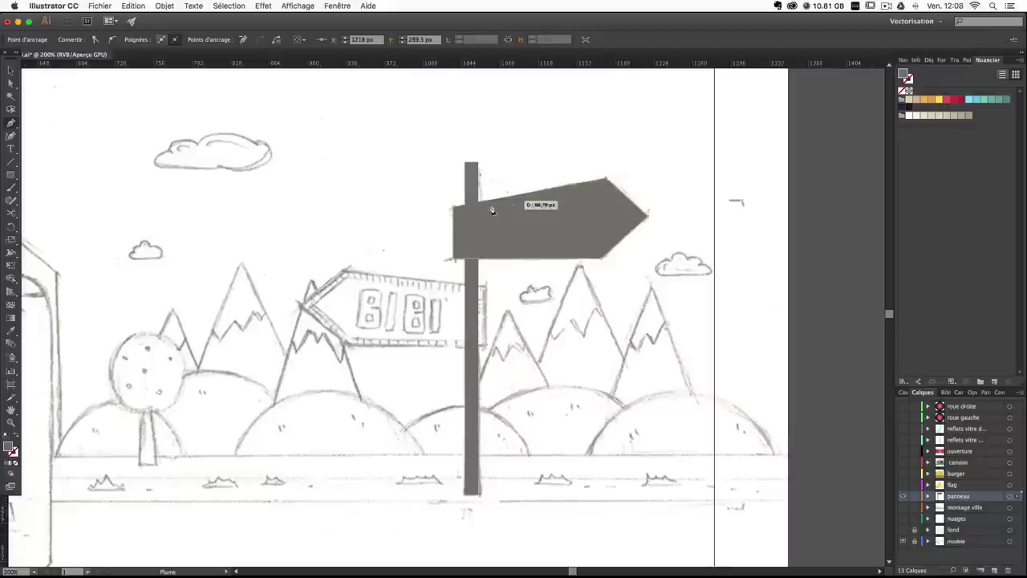
left_click(454, 208)
left_click(658, 184, "super")
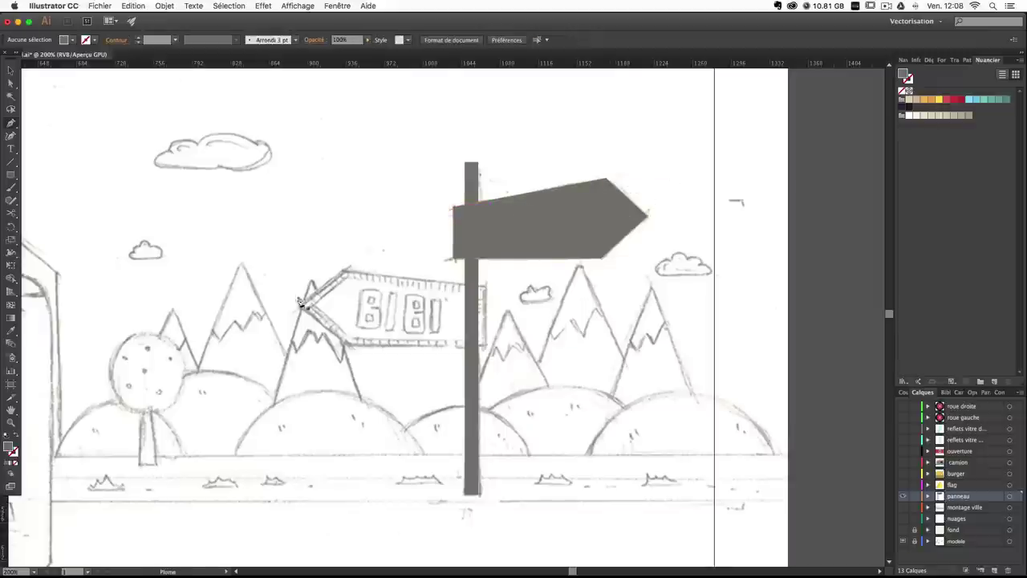
Trace the lower left-pointing BIBI sign as a closed five-point arrow shape with the Pen tool.
left_click(301, 308)
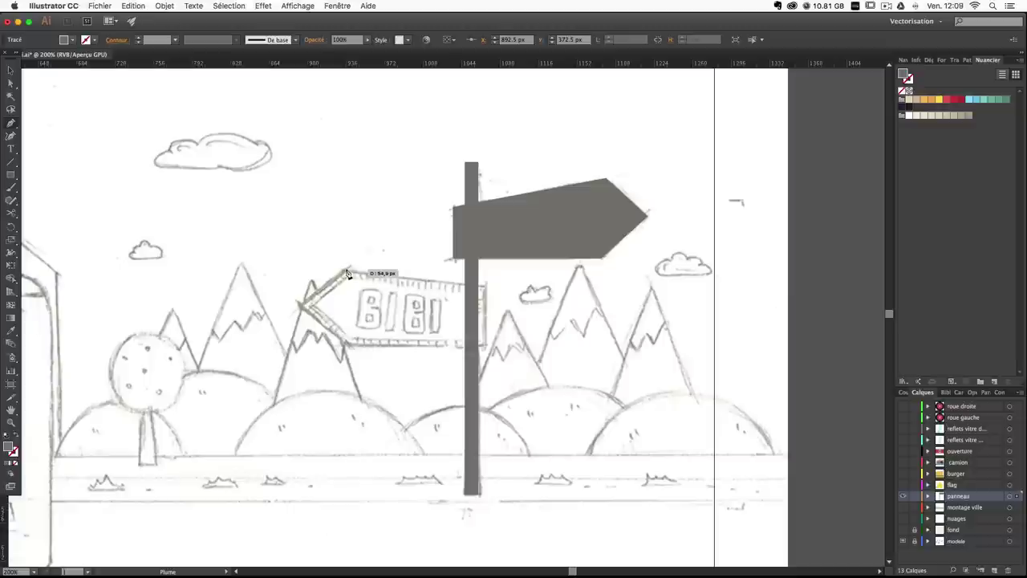
left_click(345, 272)
left_click(486, 289)
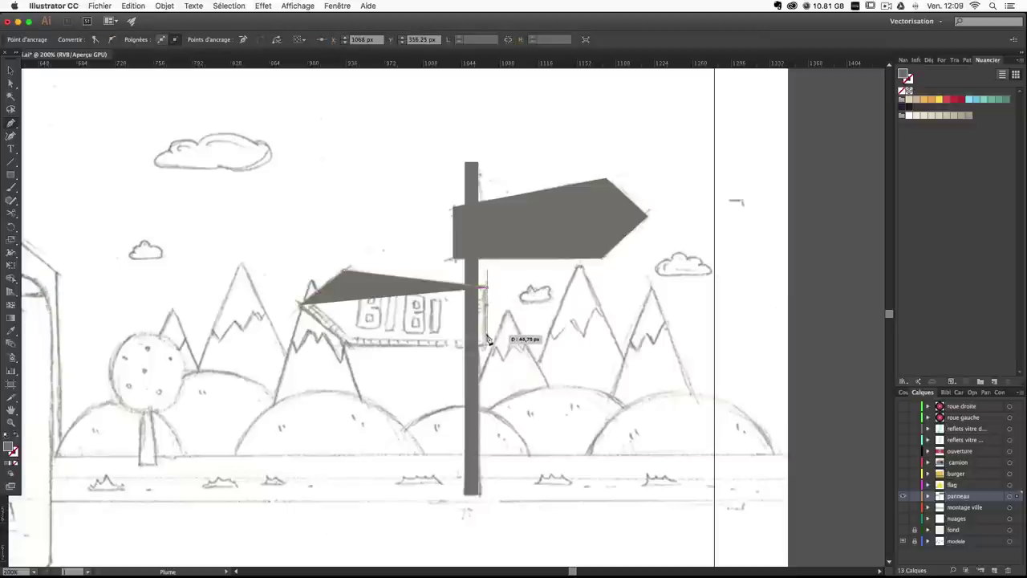
left_click(485, 345)
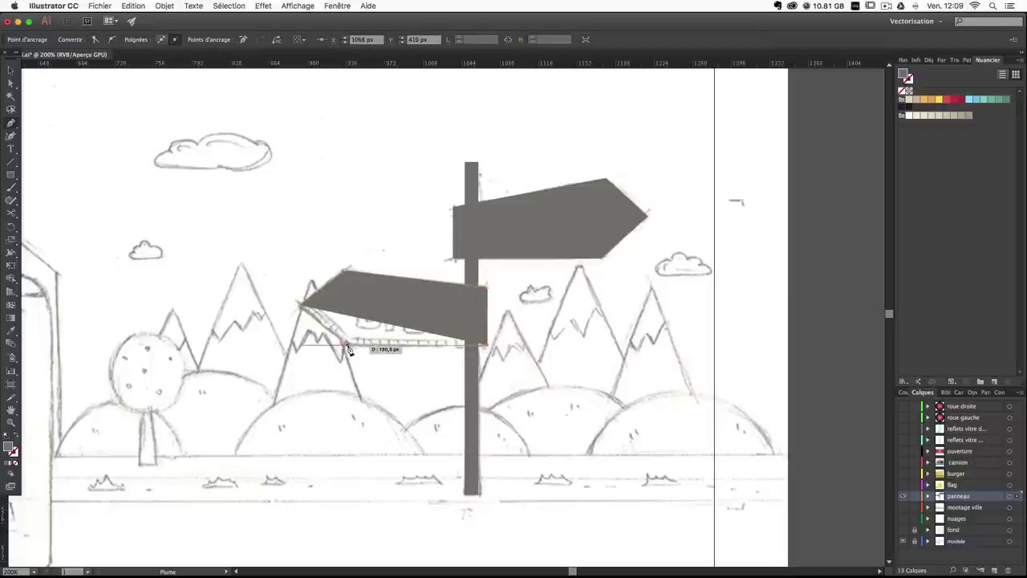
left_click(344, 346)
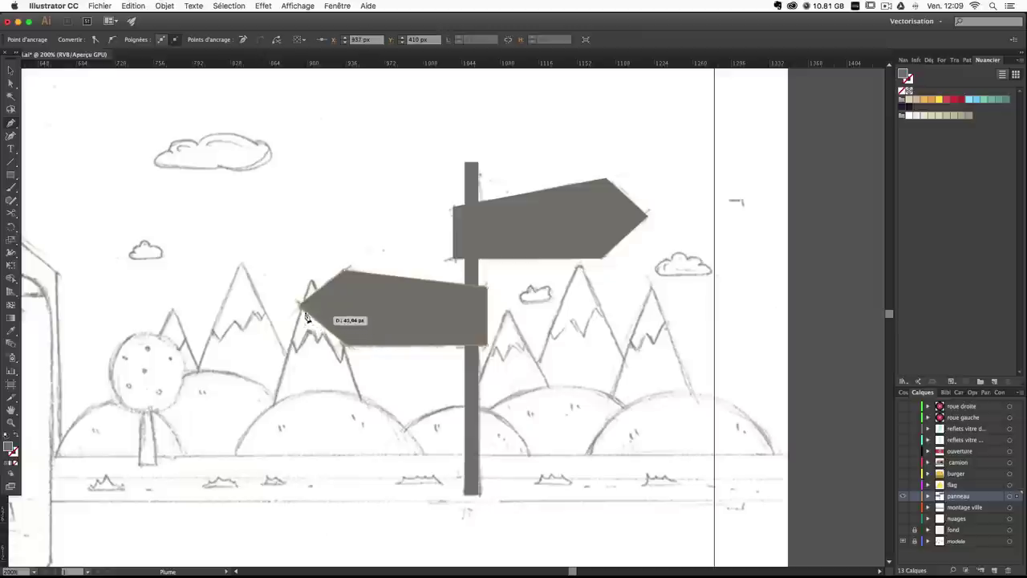
key("ctrl+z")
left_click(345, 346)
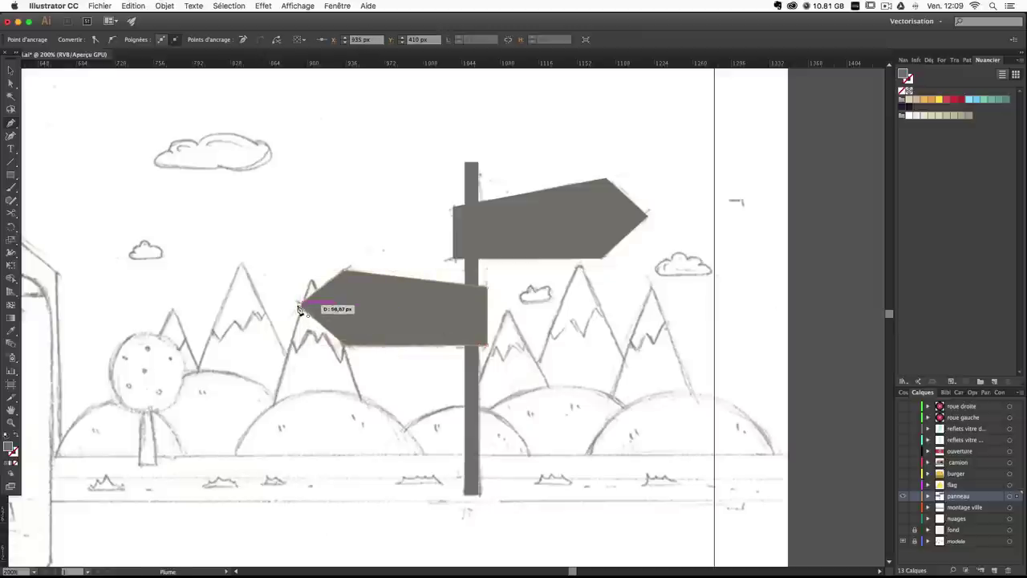
left_click(298, 303)
Select both arrow signs and fill them with the bright red swatch.
key("v")
left_click(540, 227, "shift")
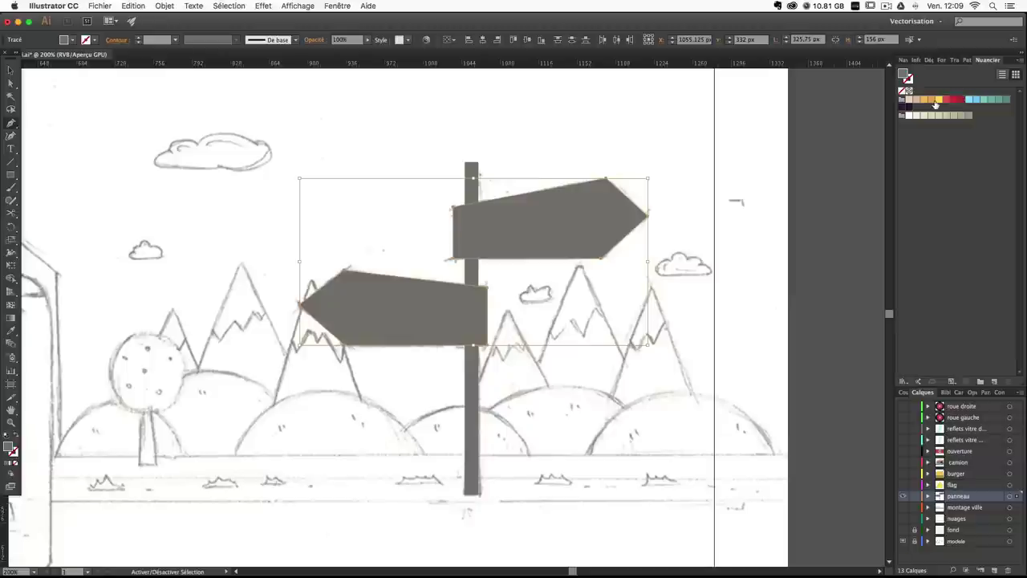
left_click(682, 131, "super")
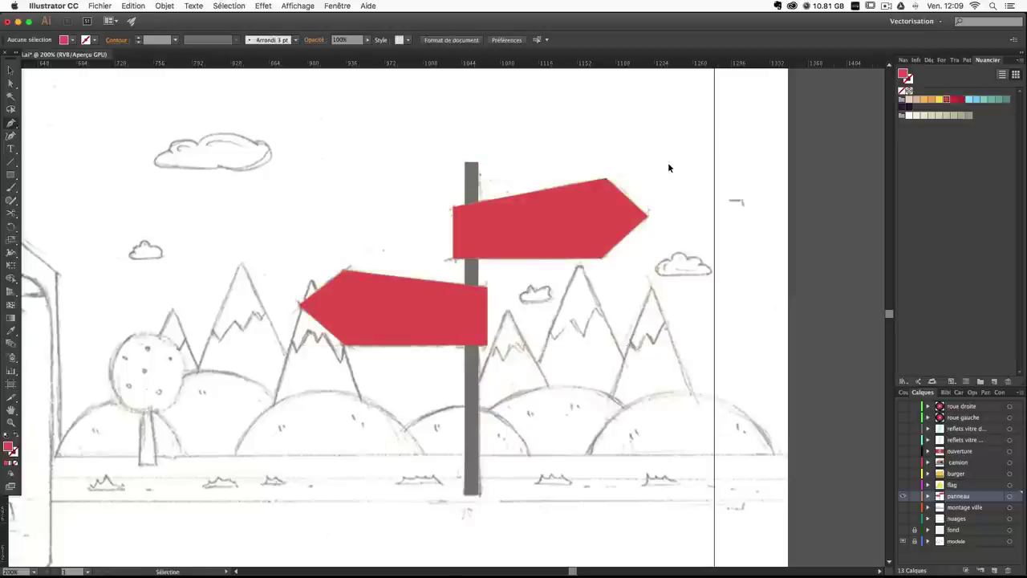
Set up the Paintbrush with no fill and the dark red af2e3a stroke, trying one stroke on the upper sign and undoing it.
key("super+plus")
key("super+plus")
left_click_drag(667, 163, 638, 310)
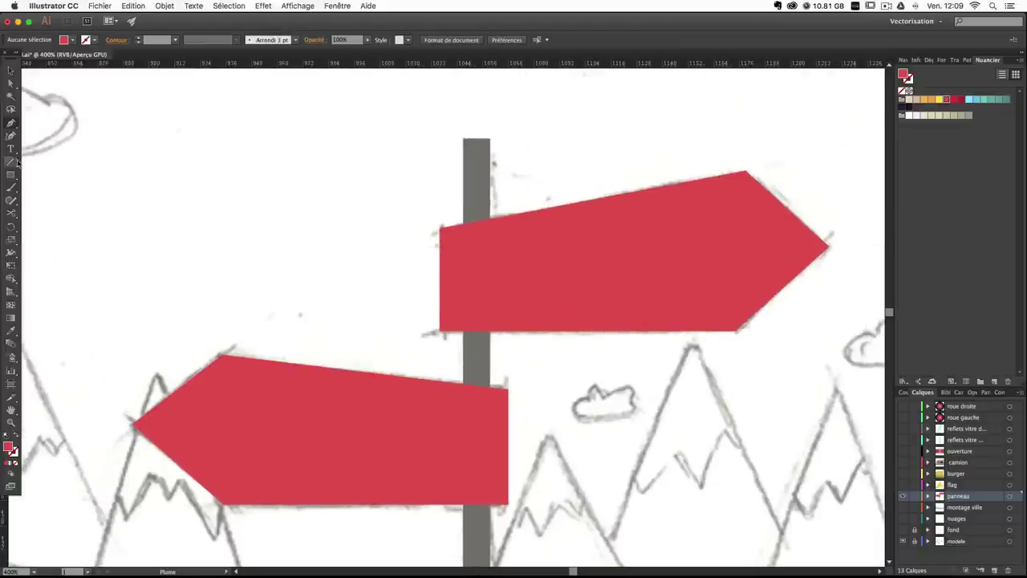
key("b")
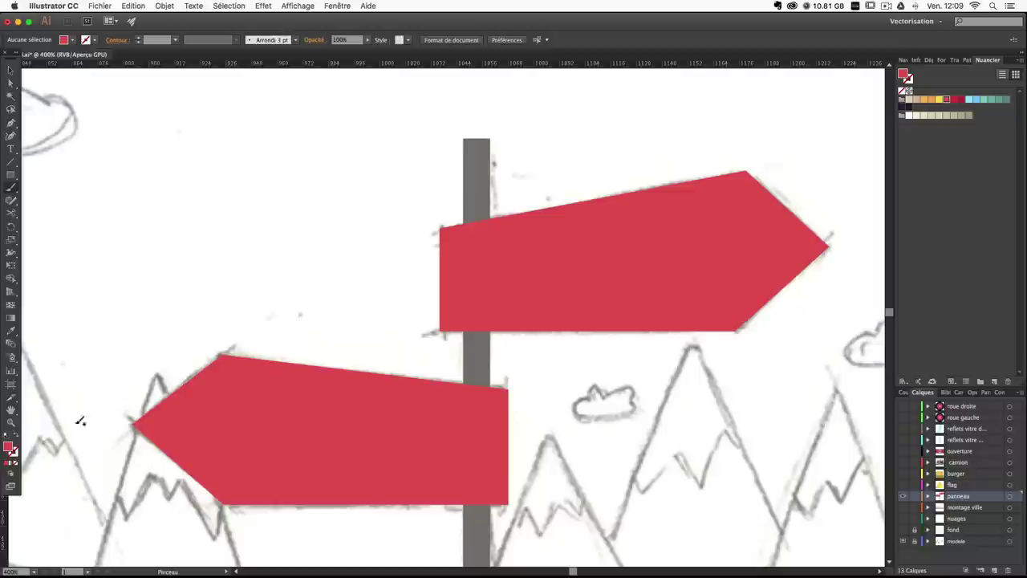
left_click(18, 438)
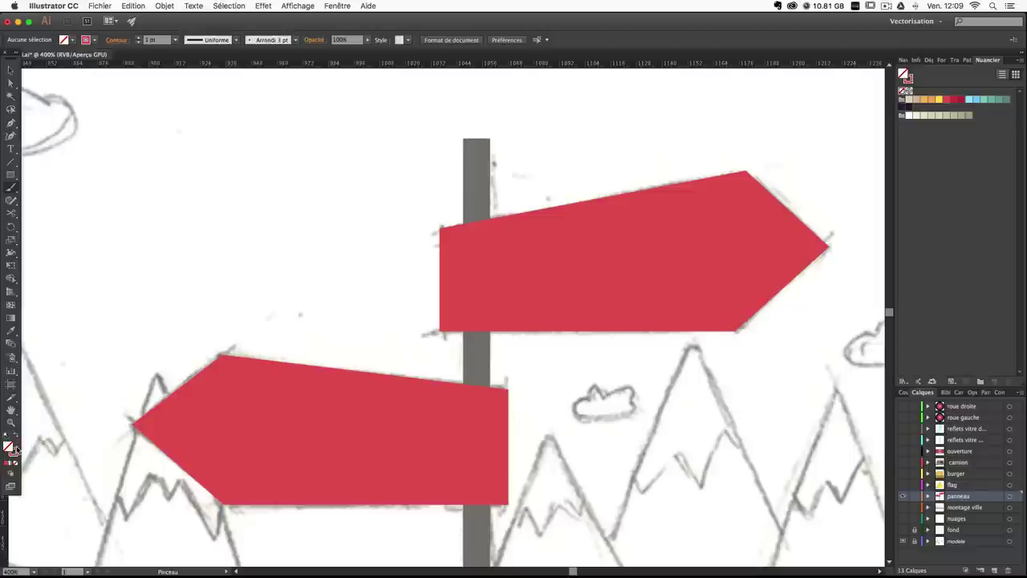
left_click(961, 101)
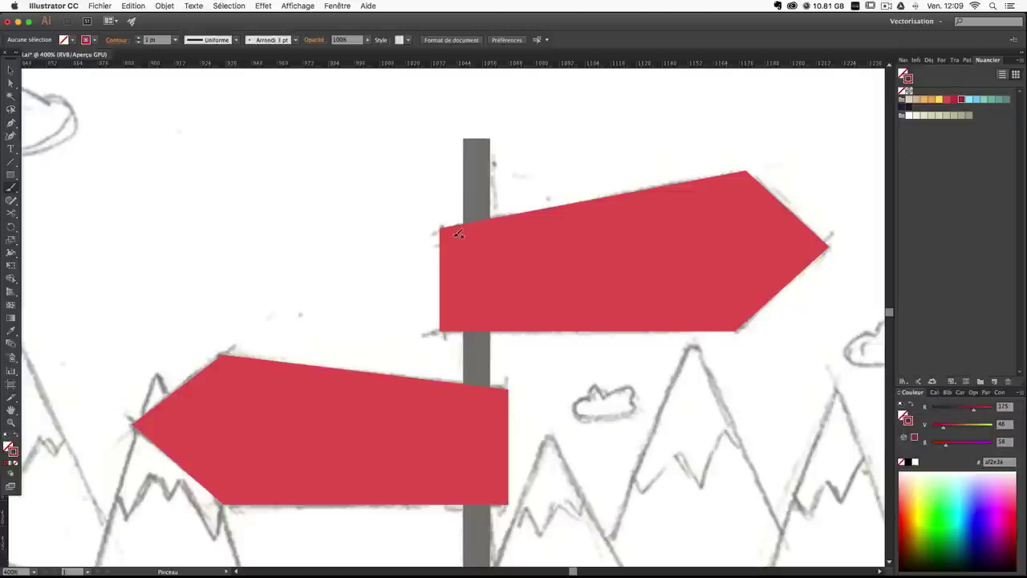
left_click_drag(459, 233, 615, 213)
key("ctrl+z")
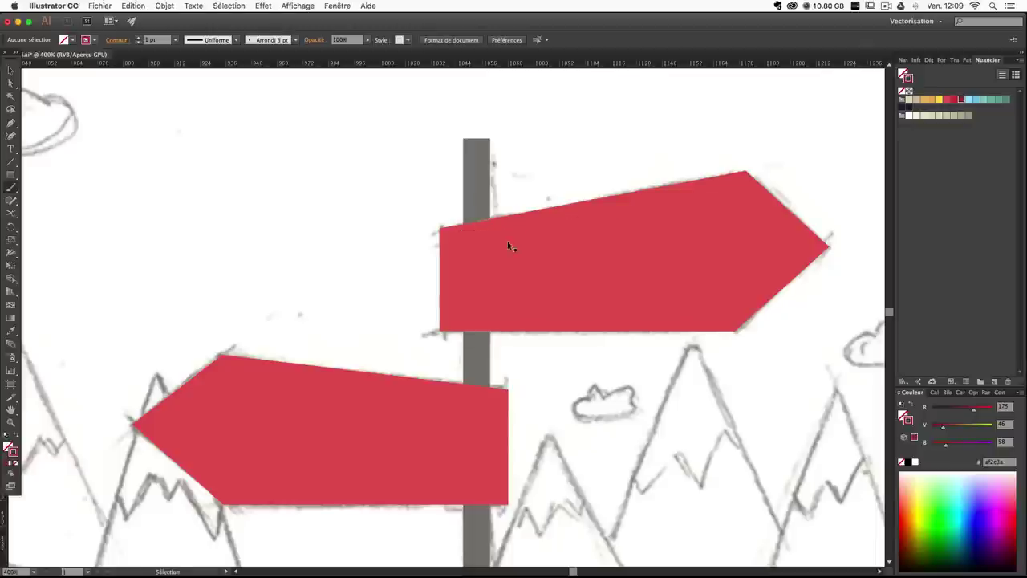
Set the brush's stroke weight to 0.5 pt, using short test strokes on the upper sign.
left_click(998, 392)
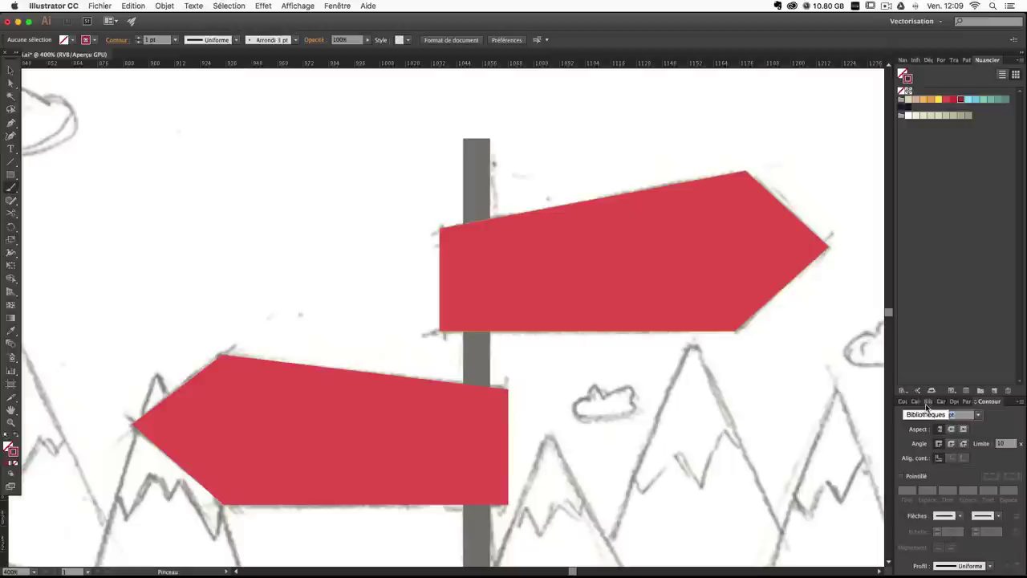
left_click(955, 415)
type("0,5")
key("Return")
mouse_move(540, 224)
left_mouse_down()
mouse_move(595, 214)
mouse_move(706, 195)
left_mouse_up()
key("ctrl+z")
left_click_drag(572, 293, 599, 293)
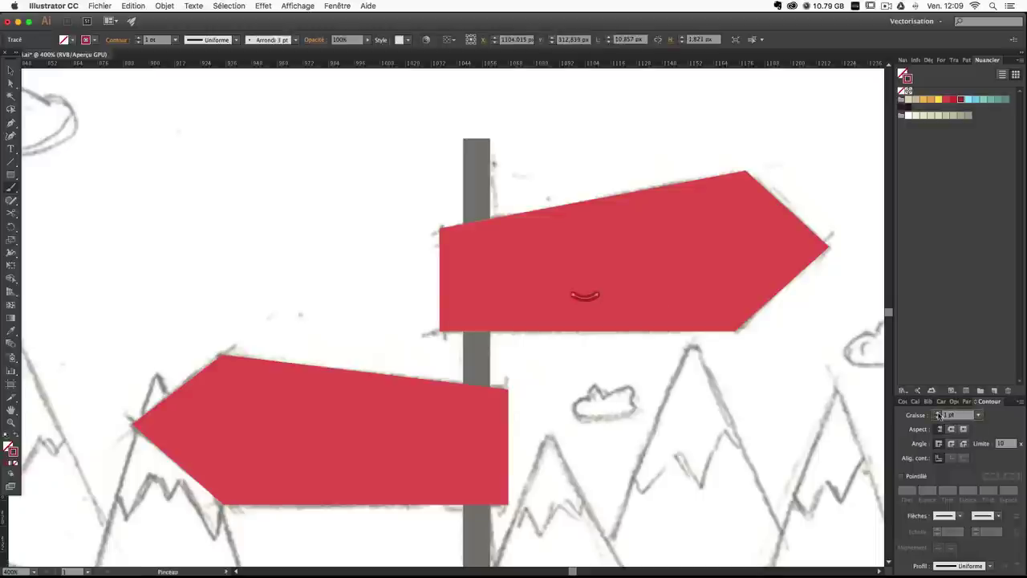
type("0,5")
key("Return")
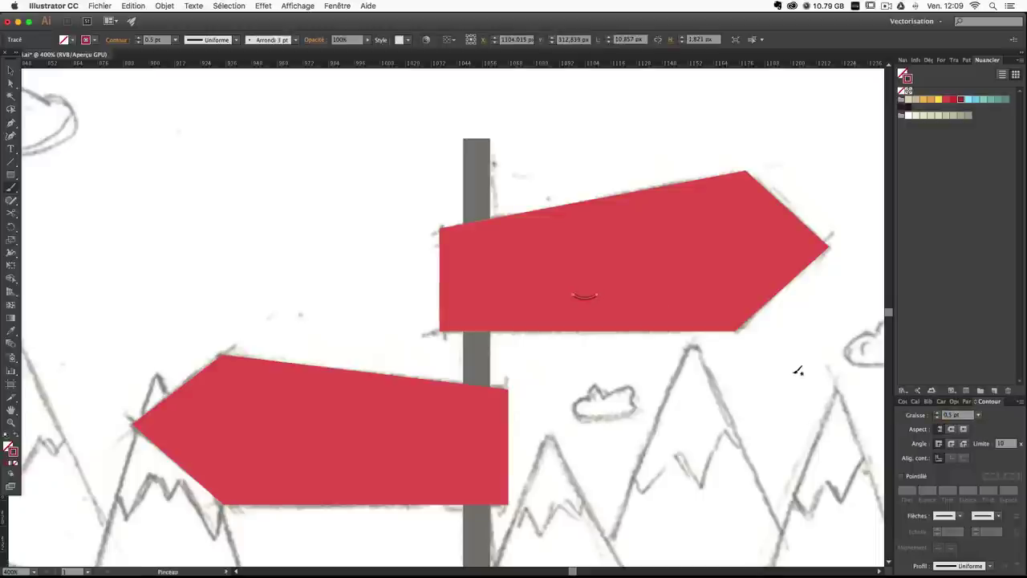
key("super+shift+a")
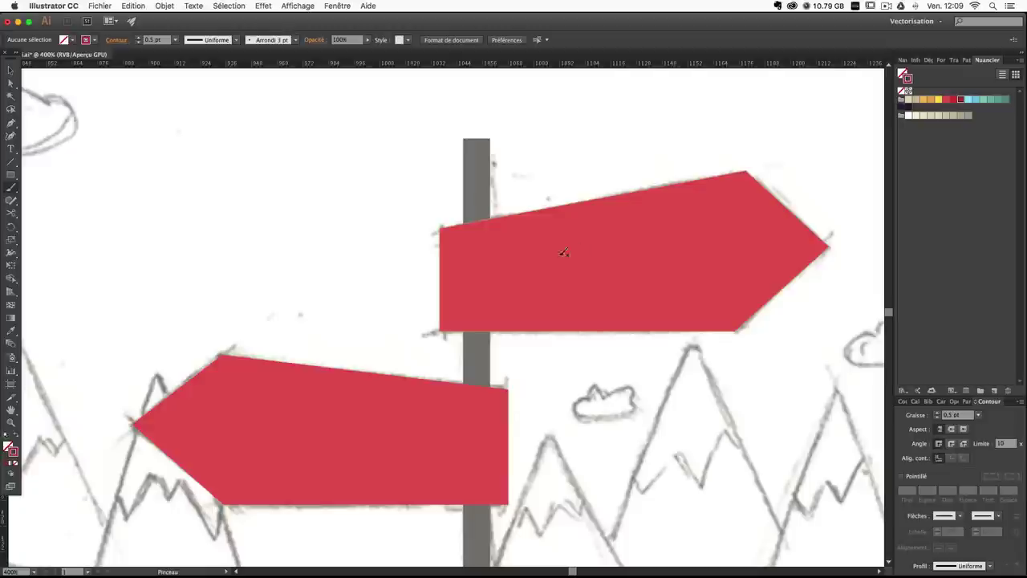
Paint the first dark red dashes just inside the upper sign's top edge, undoing the uneven ones.
left_click_drag(511, 226, 568, 214)
mouse_move(581, 212)
left_mouse_down()
mouse_move(720, 185)
mouse_move(795, 219)
left_mouse_up()
left_click(736, 185)
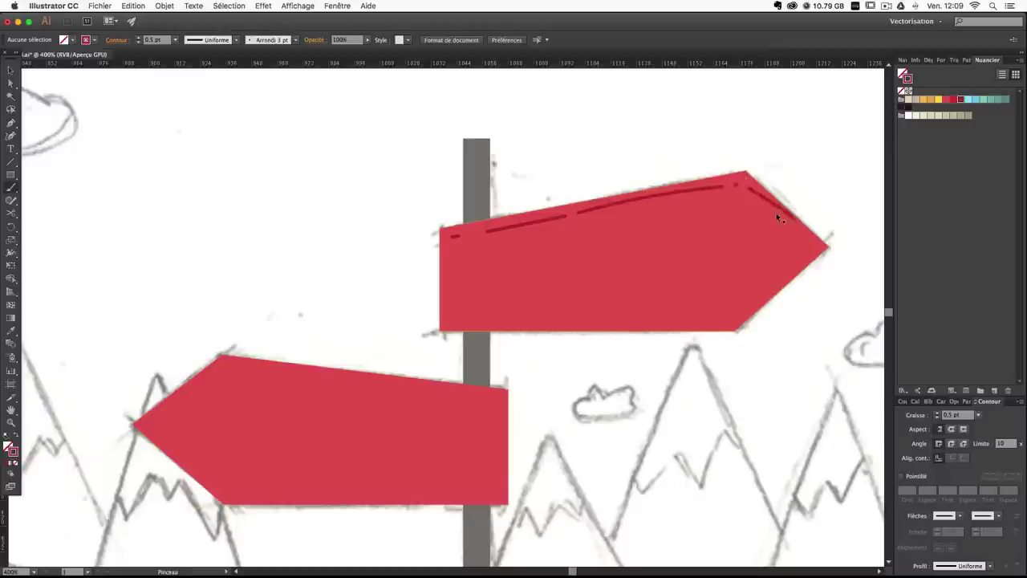
key("super+z")
left_click_drag(746, 185, 761, 197)
key("super+z")
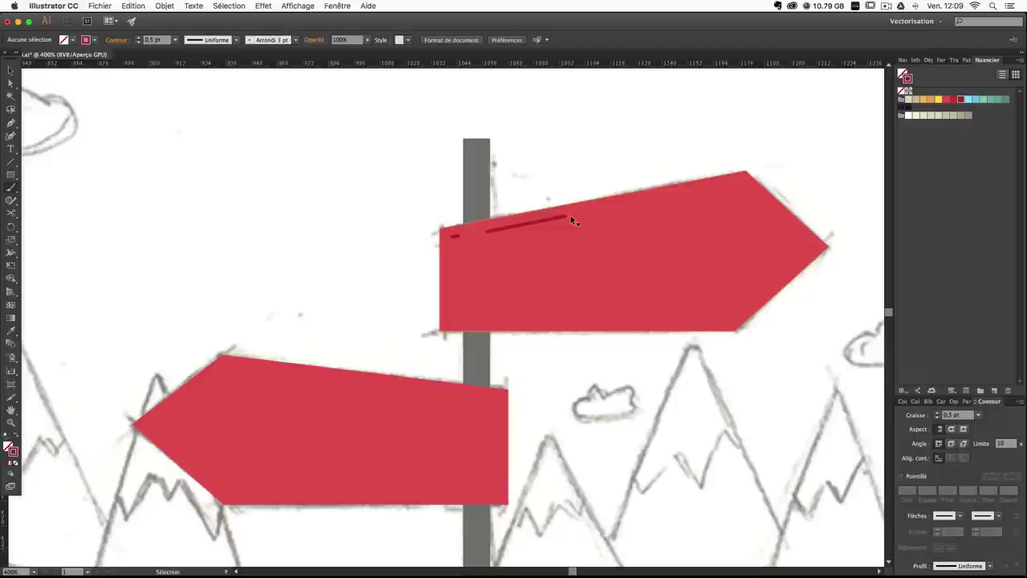
Continue the hand-painted dashes just inside the upper sign's edges, around the arrow tip, bottom and left side.
mouse_move(584, 210)
left_mouse_down()
mouse_move(742, 182)
mouse_move(788, 220)
left_mouse_up()
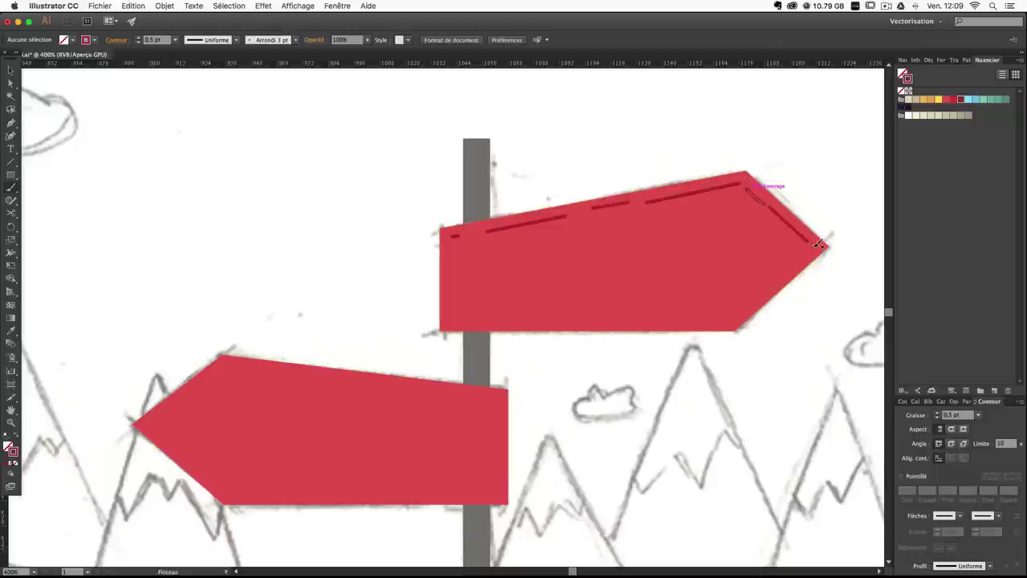
mouse_move(798, 258)
left_mouse_down()
mouse_move(736, 314)
mouse_move(651, 323)
mouse_move(456, 322)
mouse_move(447, 257)
left_mouse_up()
key("super+z")
key("super+z")
Select all the dashes on the upper sign and recolour their strokes a slightly darker shade of the sign's red.
mouse_move(578, 295)
left_mouse_down()
mouse_move(636, 192)
mouse_move(608, 271)
left_mouse_up()
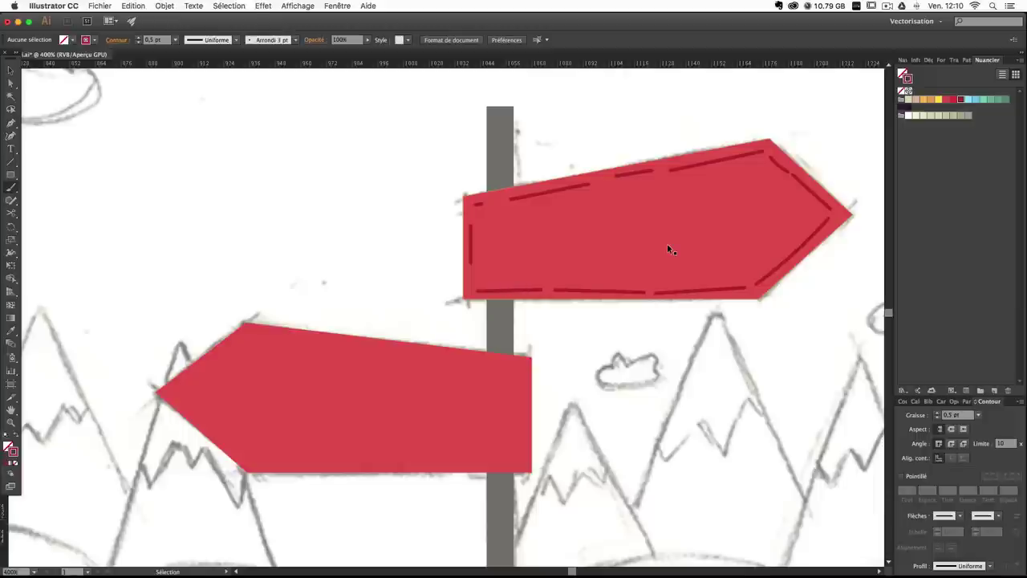
key("super+minus")
key("super+equal")
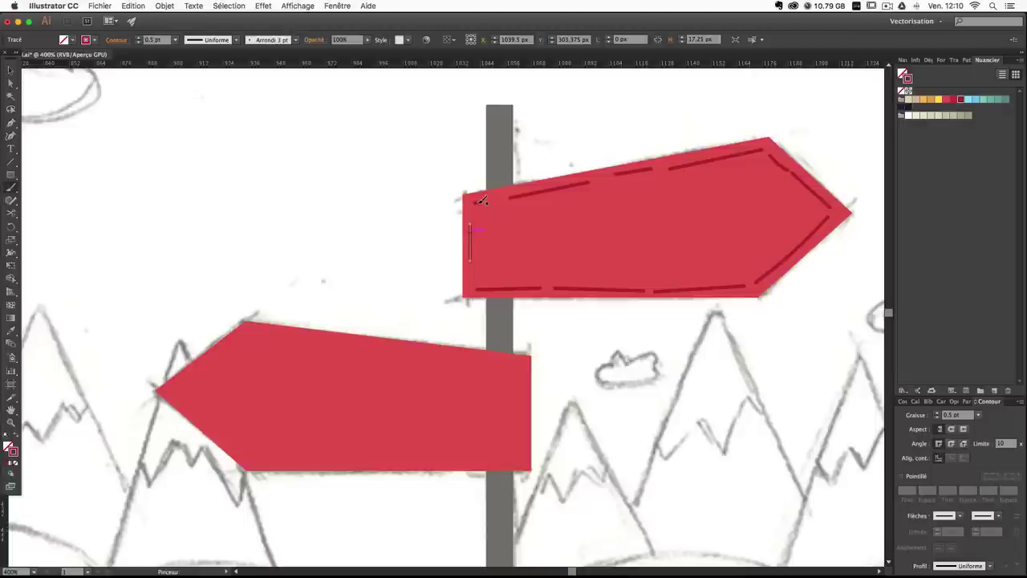
left_click(530, 198, "super")
left_click(532, 197, "super")
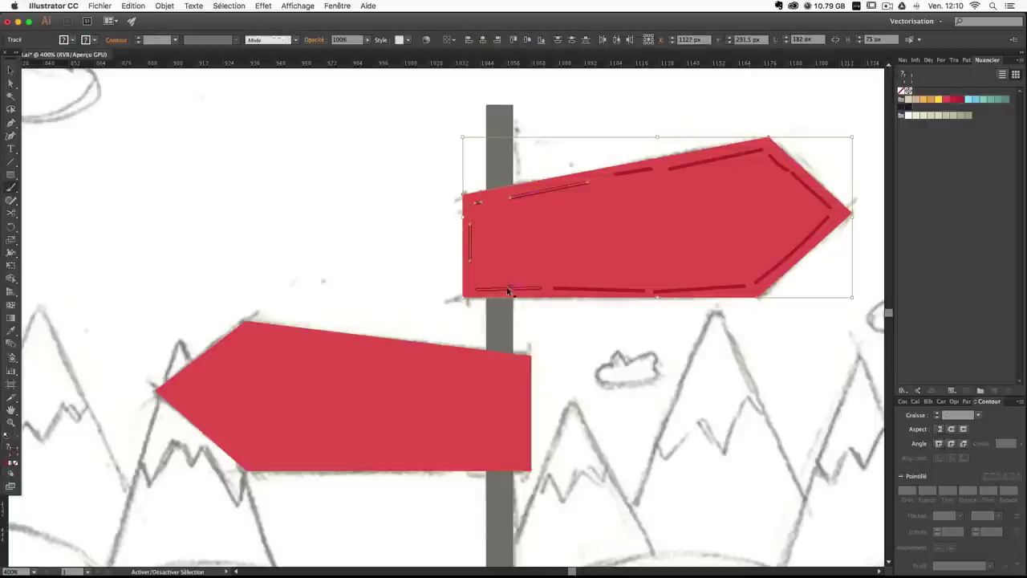
left_click_drag(407, 142, 856, 323)
left_click(504, 147, "shift")
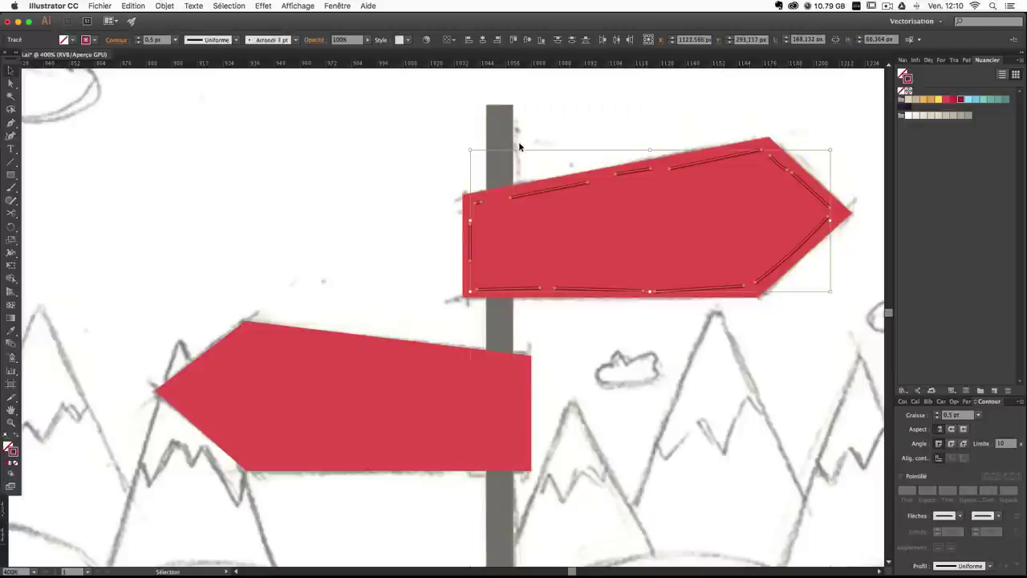
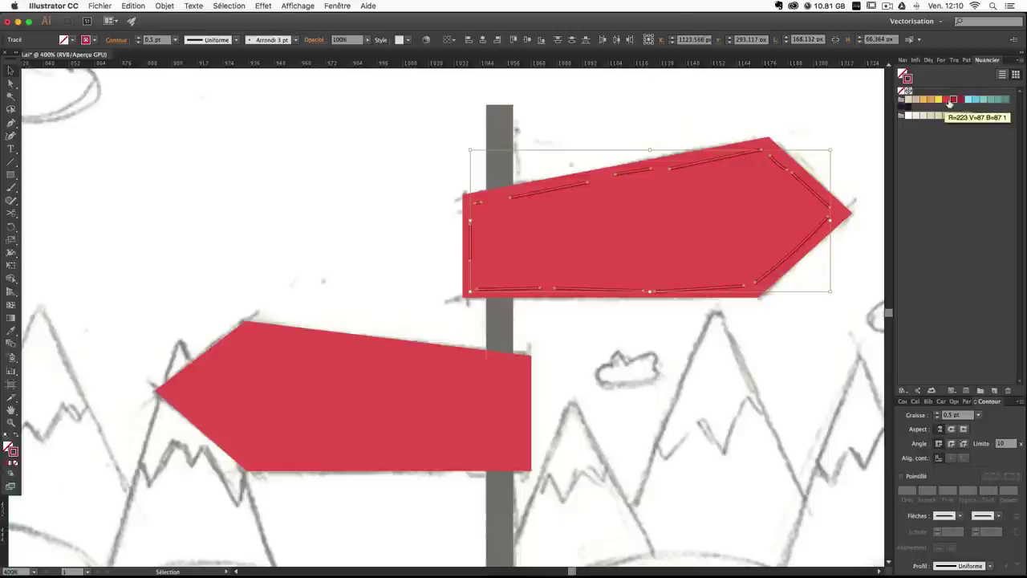
left_click(807, 102)
key("super+z")
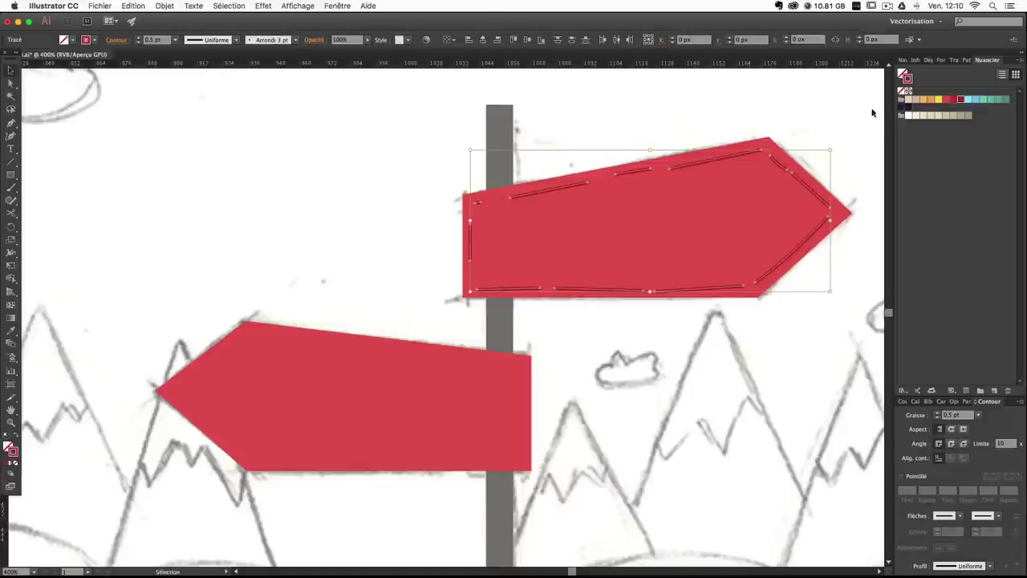
left_click(947, 100)
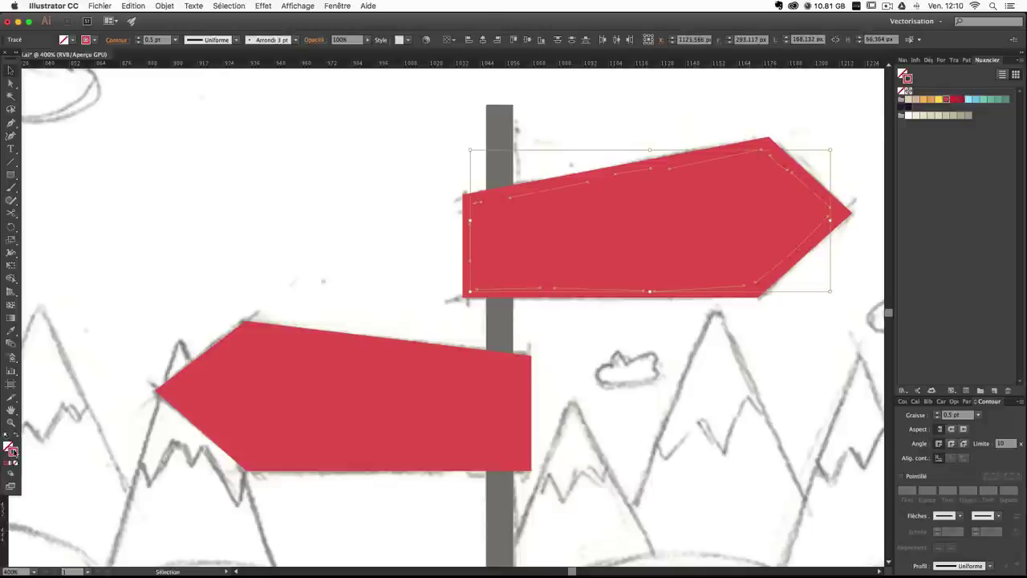
double_click(13, 452)
left_click_drag(711, 247, 713, 257)
key("Return")
left_click(652, 125)
Replace the slanting dash near the right end of the upper sign's bottom edge with short, level brush dashes.
key("v")
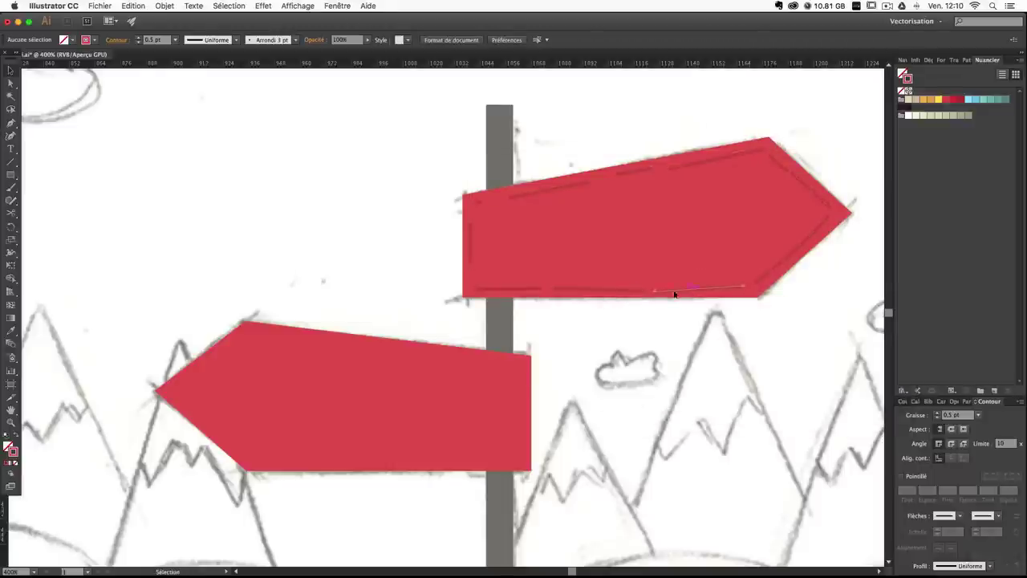
key("b")
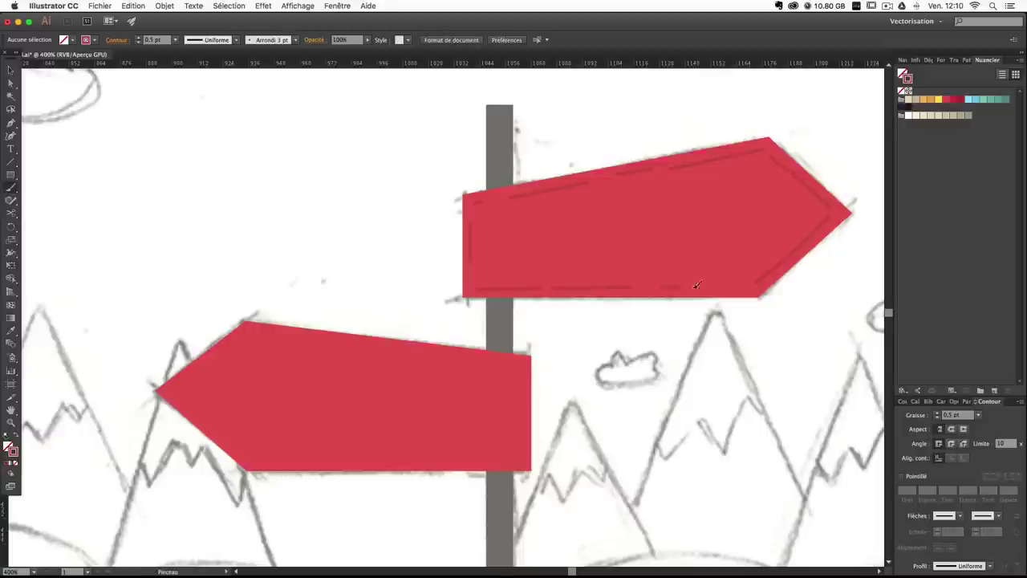
key("super+minus")
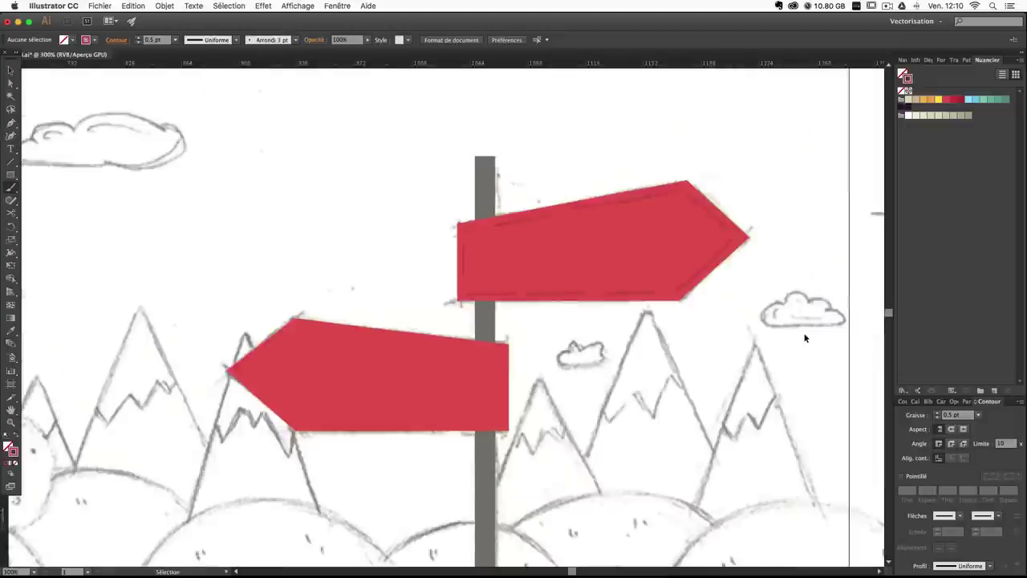
key("super+minus")
key("super+minus")
key("super+minus")
key("super+plus")
key("super+plus")
key("super+plus")
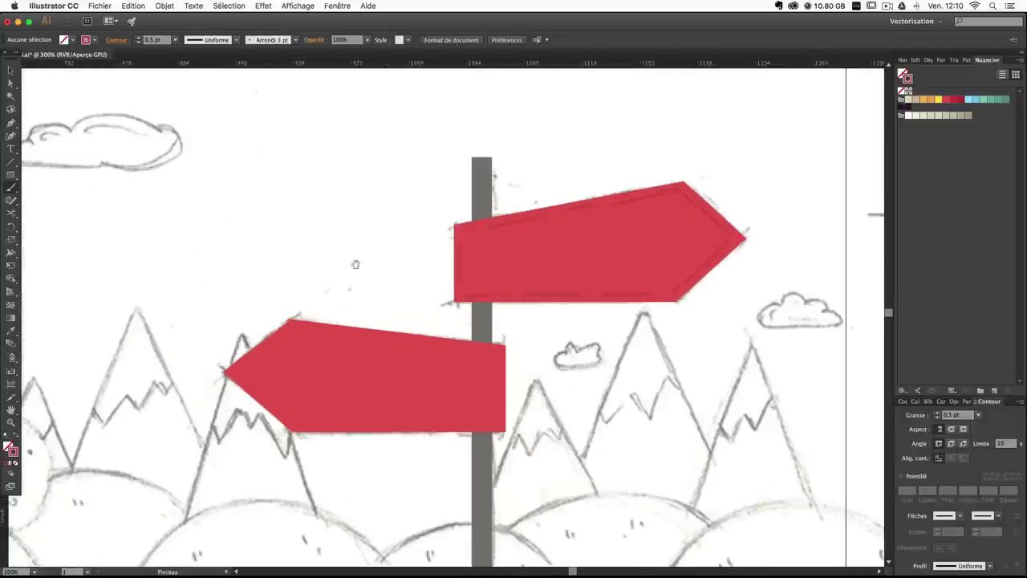
Paint dark red dashes all around the lower sign, just inside its edges and arrow tip.
left_click_drag(242, 225, 367, 156)
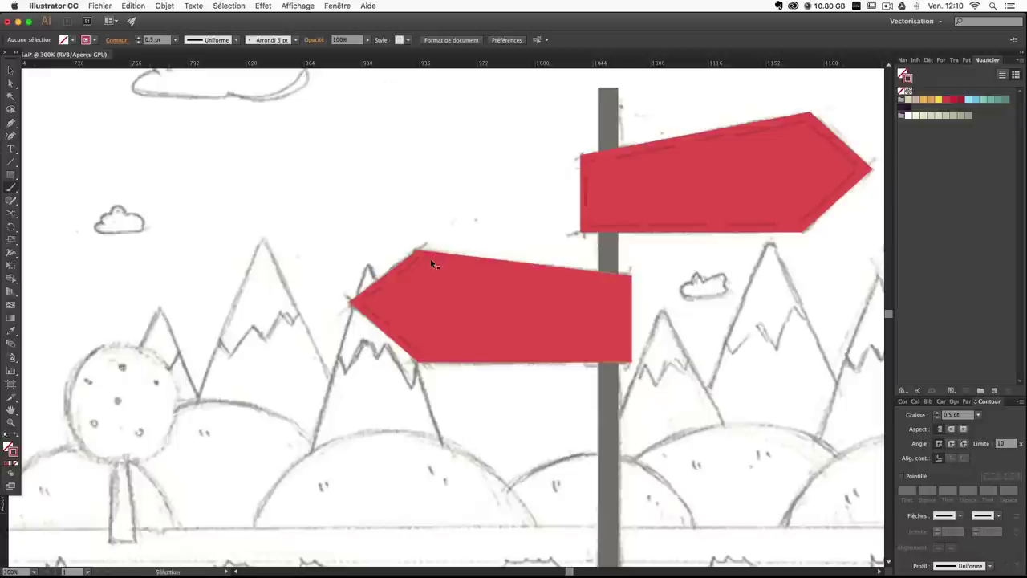
left_click_drag(430, 259, 469, 261)
left_click_drag(543, 268, 544, 269)
left_click_drag(629, 284, 631, 340)
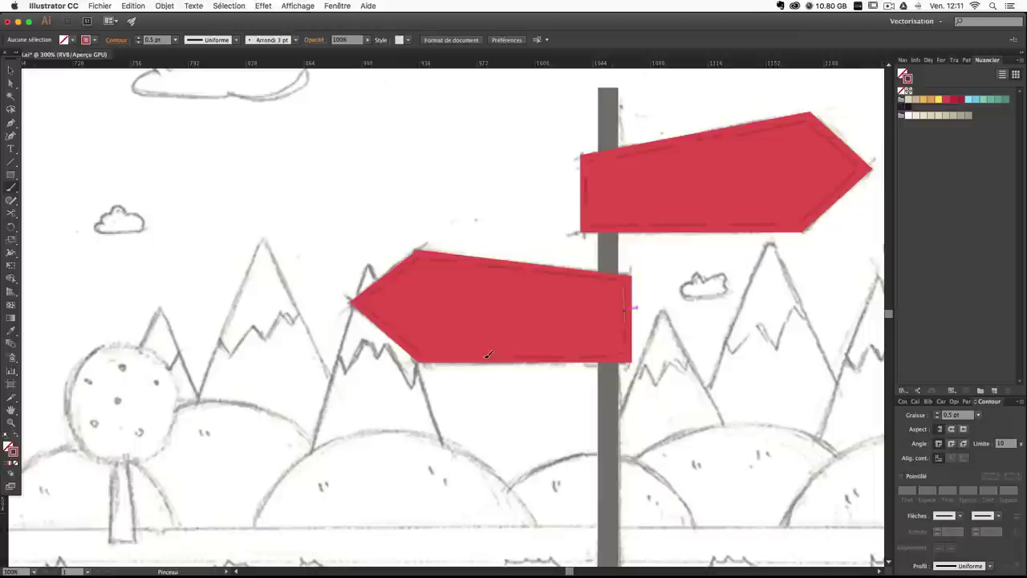
Examine the signpost with its dashed borders against the surrounding sketch and the document's layer list.
key("super+minus")
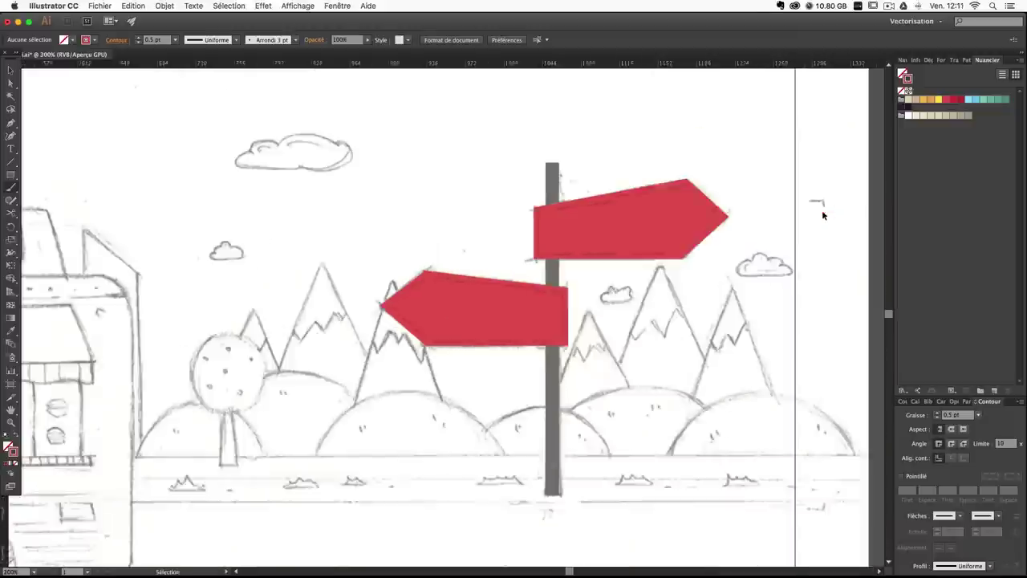
key("super+minus")
key("super+plus")
key("space")
left_click_drag(569, 112, 596, 179)
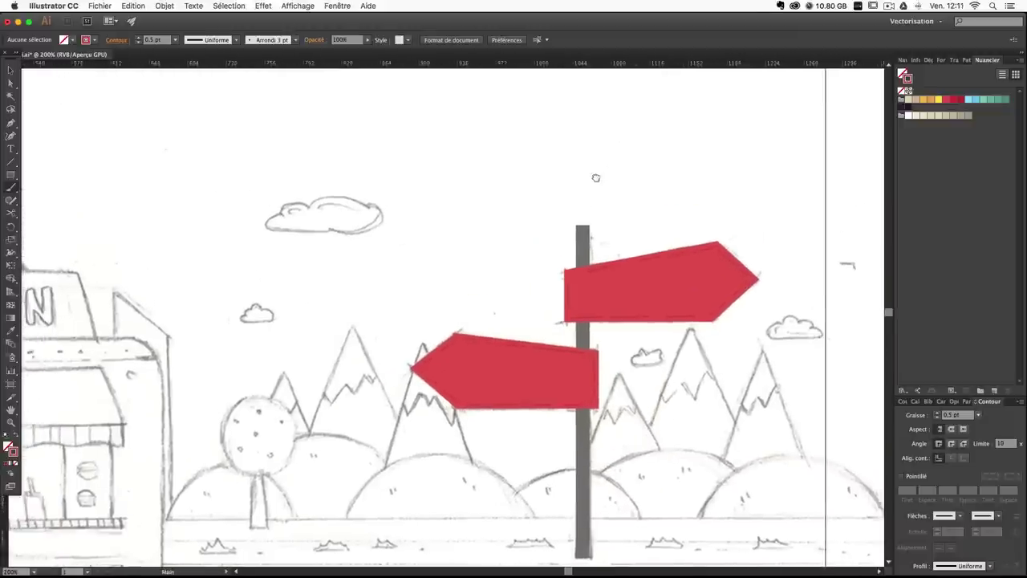
left_click(928, 400)
left_click(914, 393)
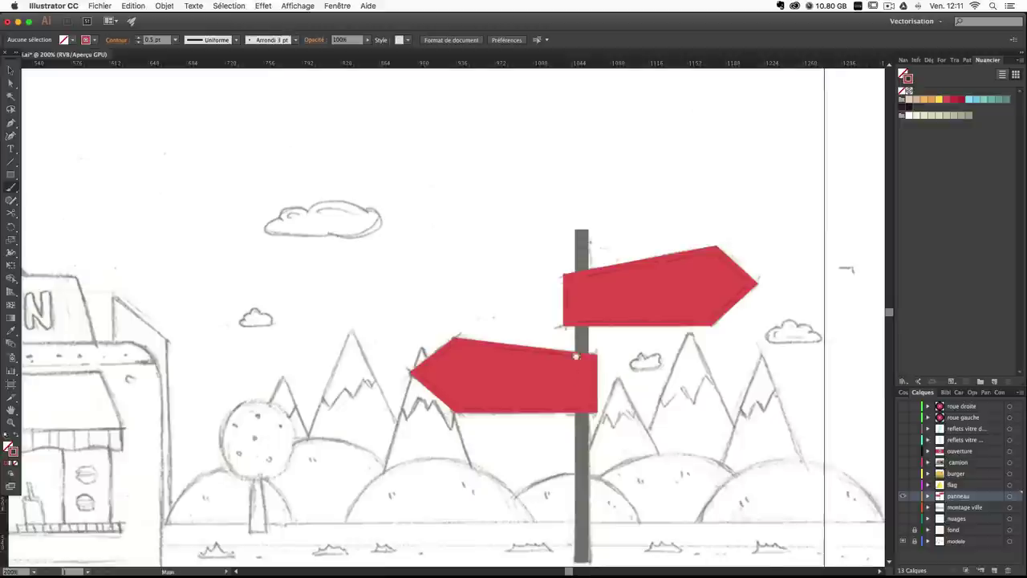
scroll(113, 178, "down", 4)
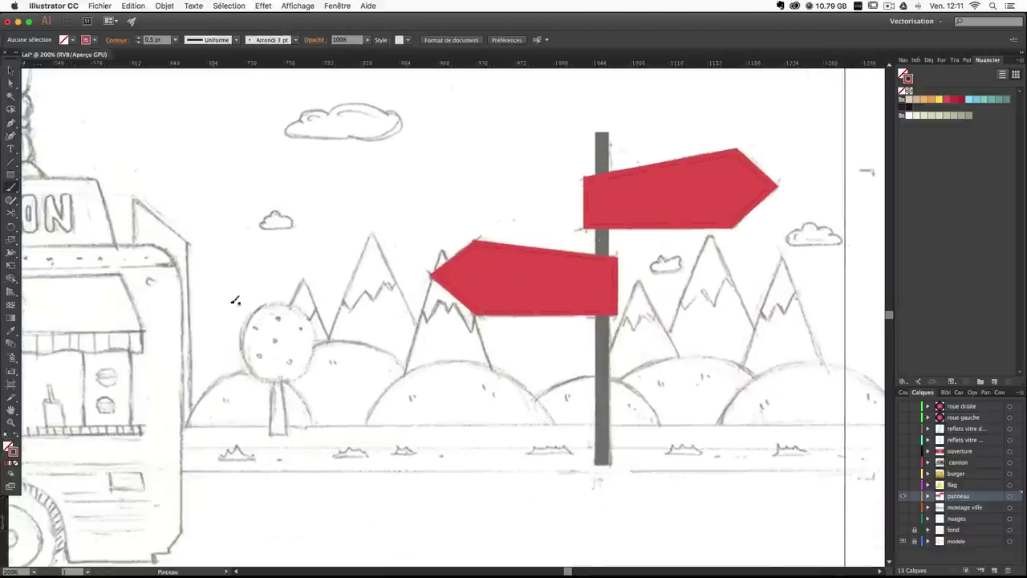
scroll(235, 301, "left", 5)
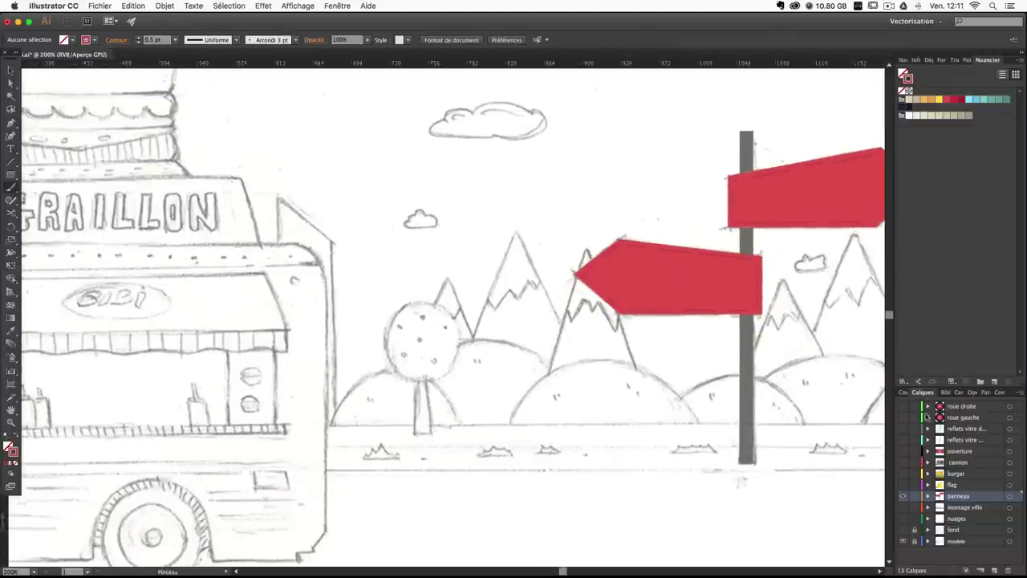
key("super+plus")
key("super+plus")
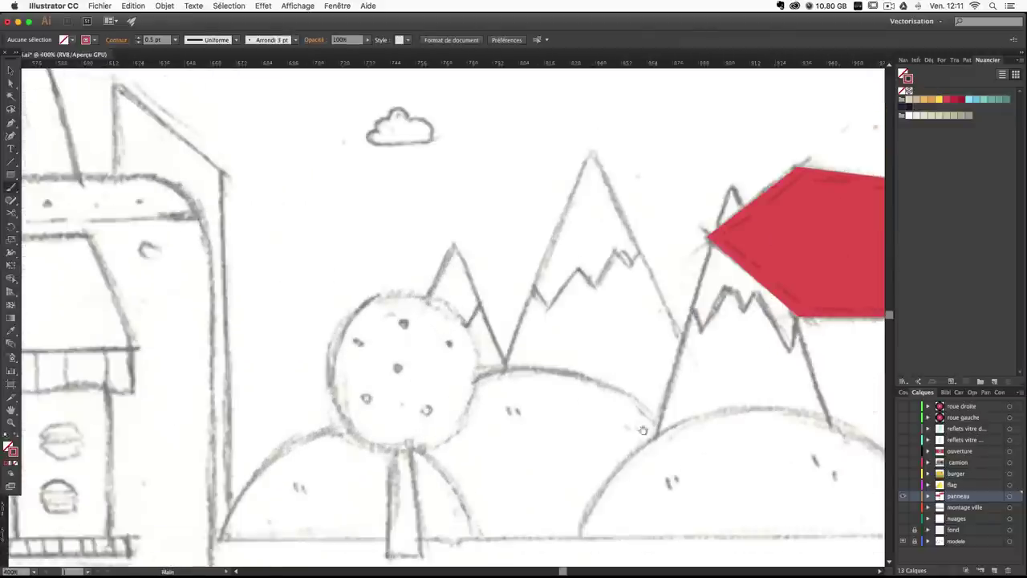
Swap the fill and stroke colours and set the fill to the beige swatch #e3dabd.
left_click_drag(685, 385, 454, 408)
left_click(16, 435)
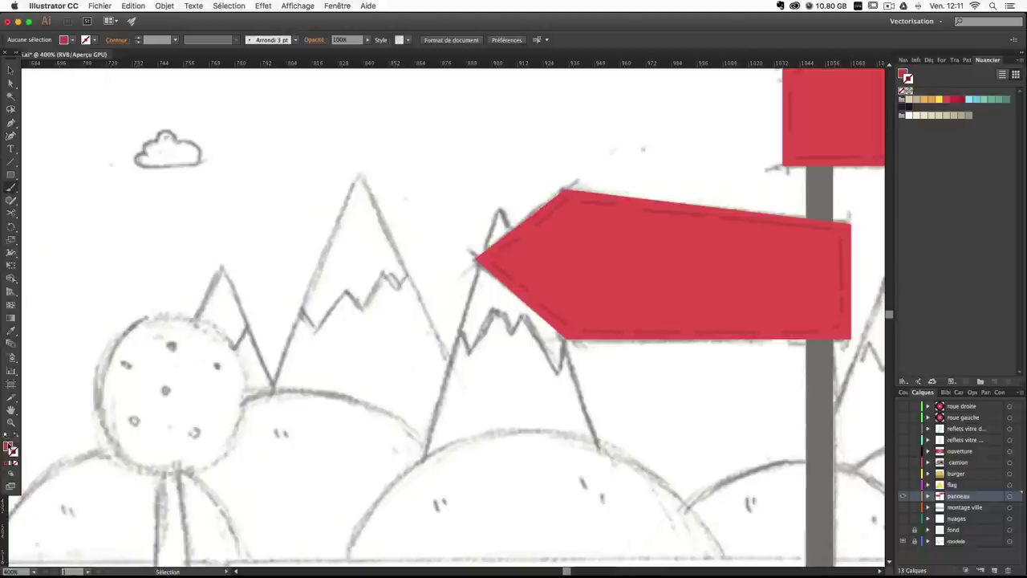
left_click(7, 446)
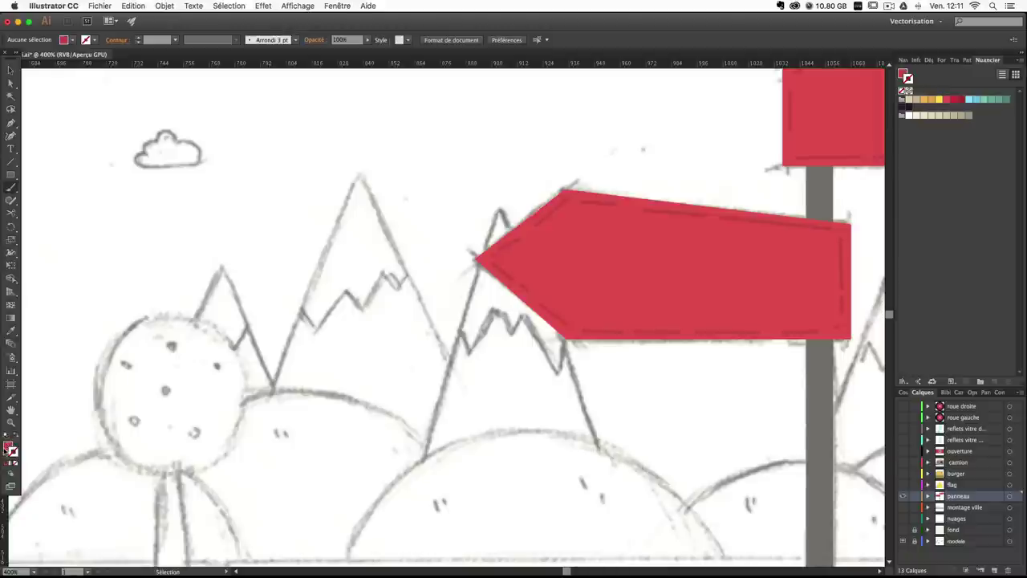
left_click(911, 101)
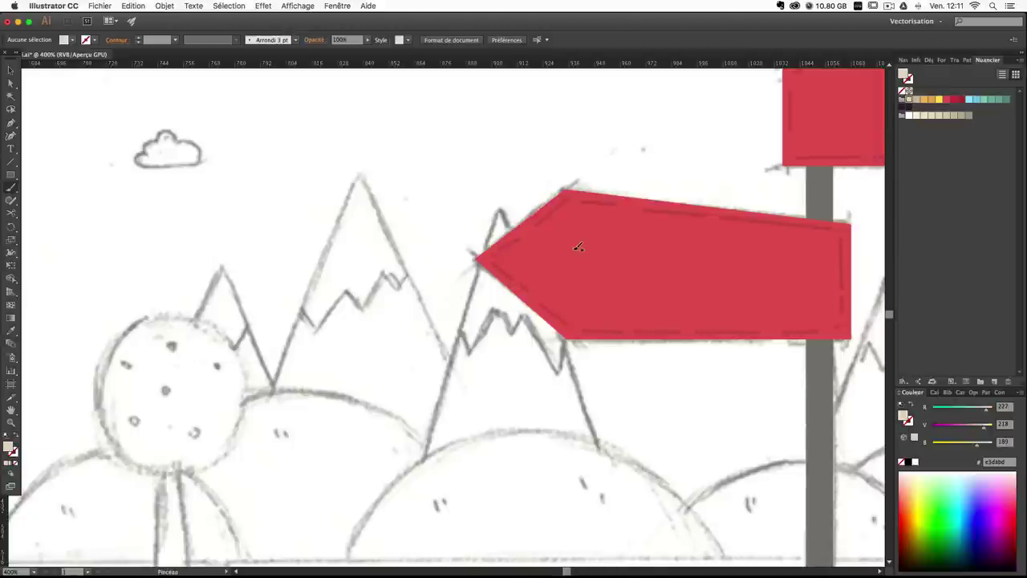
Paint the closed outline of a capital B in beige near the lower sign's arrow tip, undoing the unsatisfactory strokes.
mouse_move(583, 230)
left_mouse_down()
mouse_move(583, 313)
mouse_move(578, 234)
mouse_move(592, 219)
mouse_move(610, 224)
left_mouse_up()
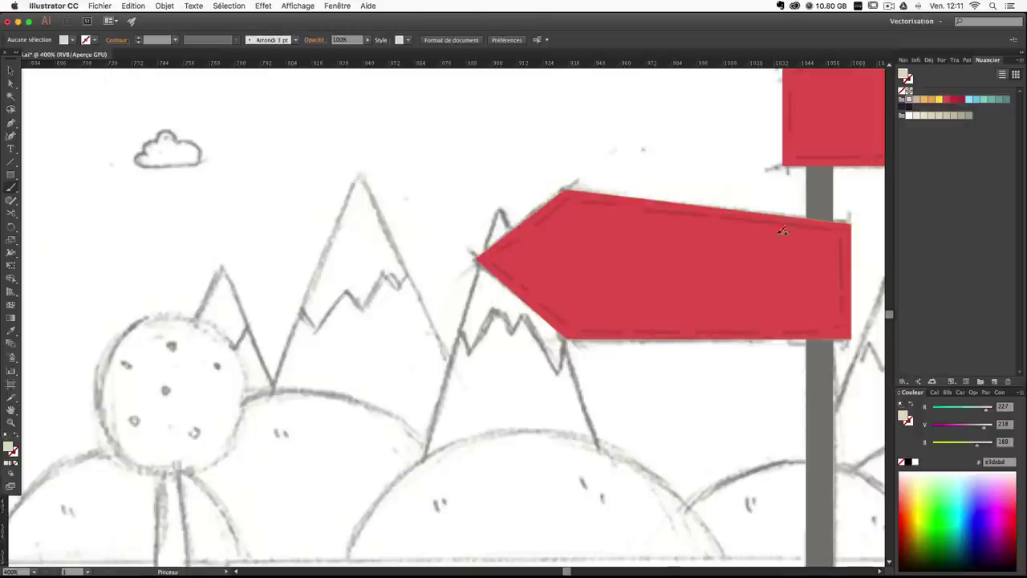
mouse_move(588, 313)
left_mouse_down()
mouse_move(588, 228)
mouse_move(646, 237)
mouse_move(610, 251)
left_mouse_up()
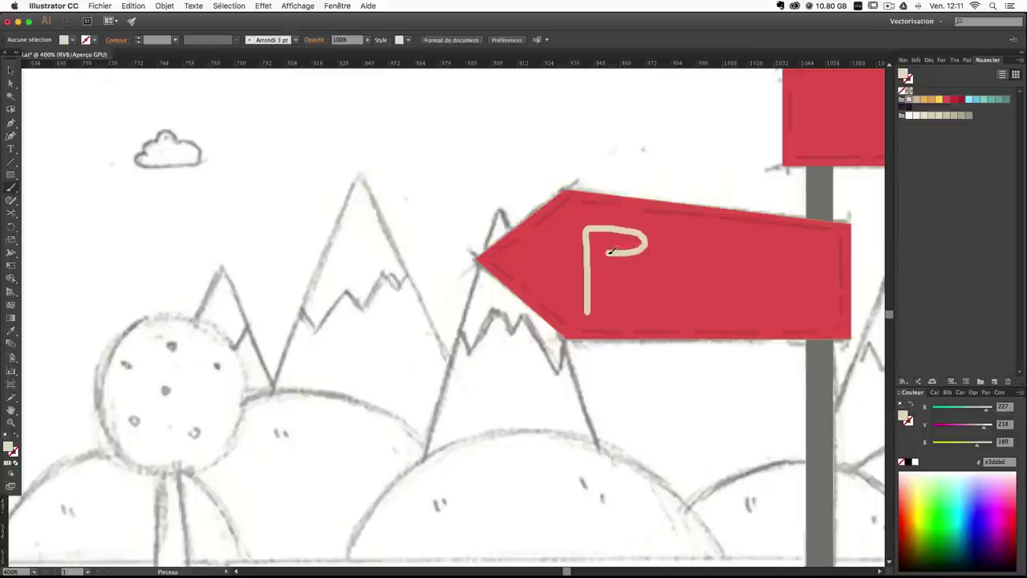
key("super+z")
mouse_move(580, 318)
left_mouse_down()
mouse_move(577, 245)
mouse_move(586, 232)
mouse_move(616, 229)
mouse_move(635, 251)
mouse_move(582, 286)
mouse_move(581, 240)
mouse_move(611, 234)
mouse_move(631, 240)
mouse_move(634, 258)
mouse_move(597, 267)
mouse_move(641, 275)
mouse_move(646, 307)
mouse_move(620, 322)
mouse_move(578, 305)
left_mouse_up()
key("super+z")
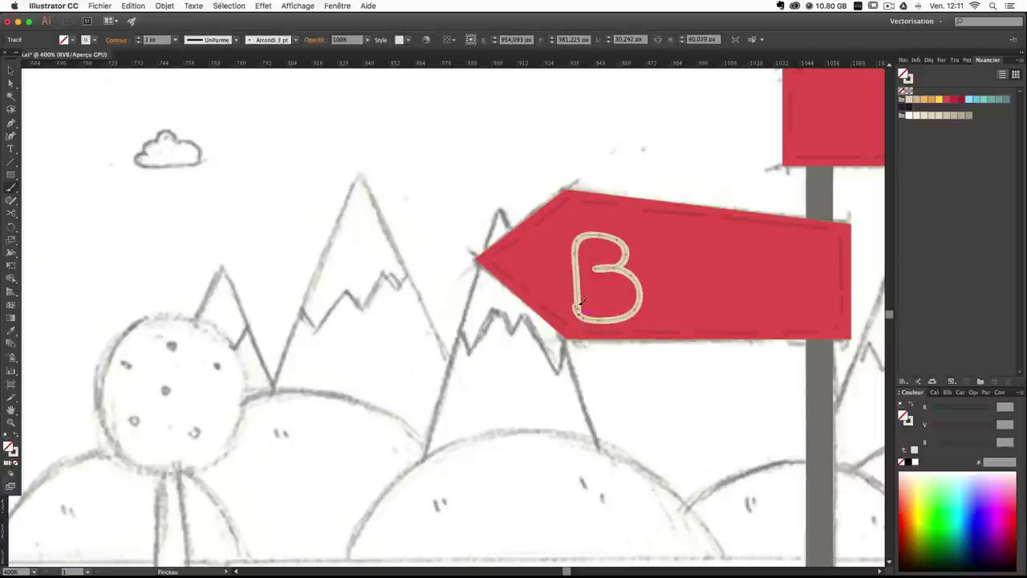
key("super+shift+a")
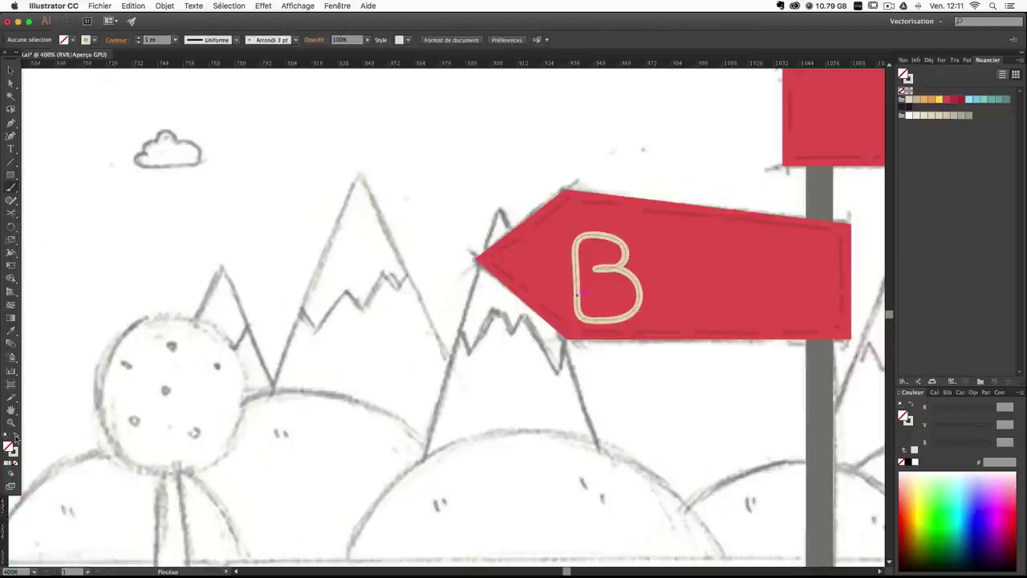
Turn the B's outline into a solid beige fill without stroke and move the letter up about 4 px.
left_click(617, 281, "super")
left_click(629, 271, "super")
left_click(935, 393)
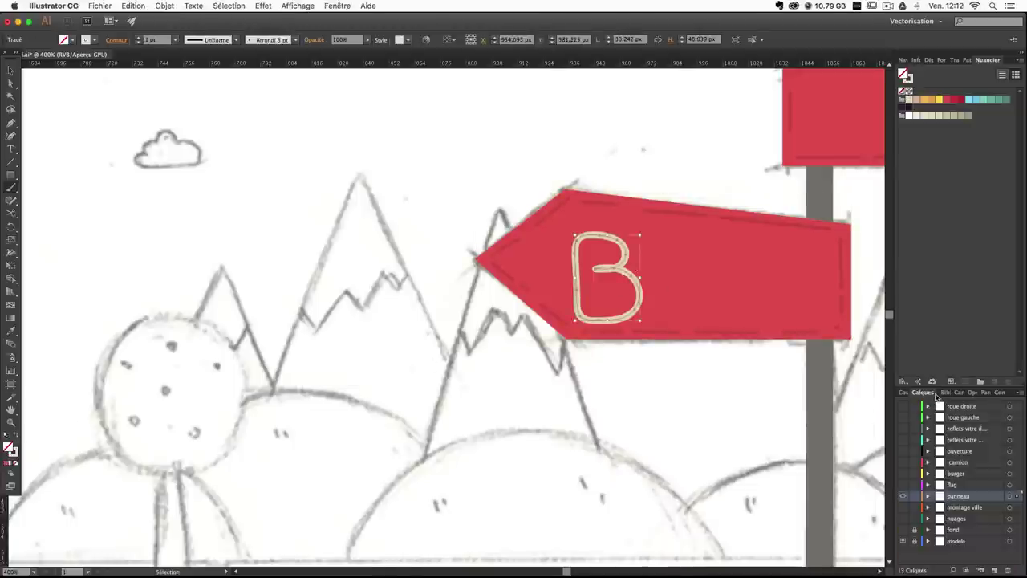
left_click(14, 436)
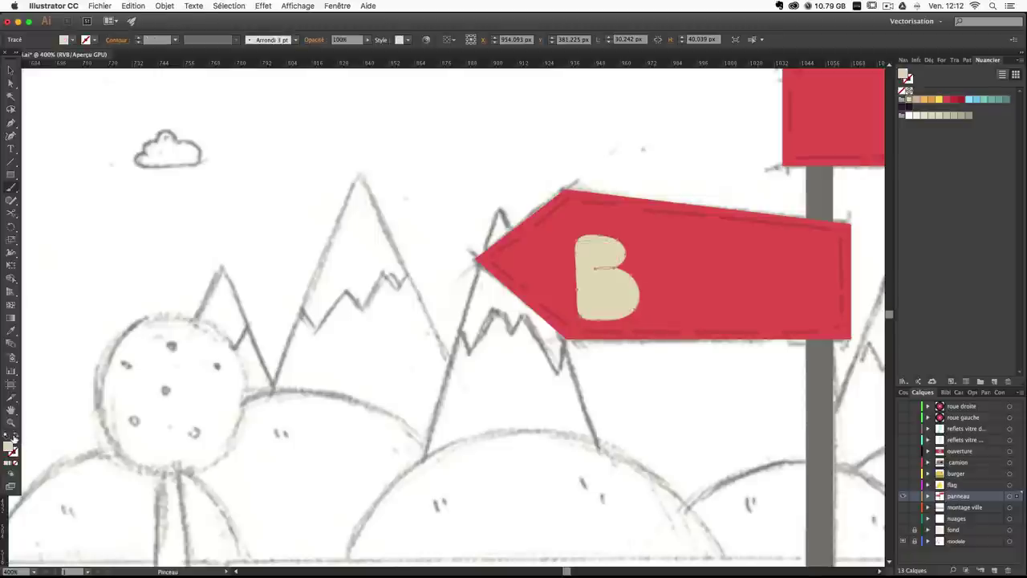
left_click(656, 132, "super")
left_click_drag(606, 253, 601, 233)
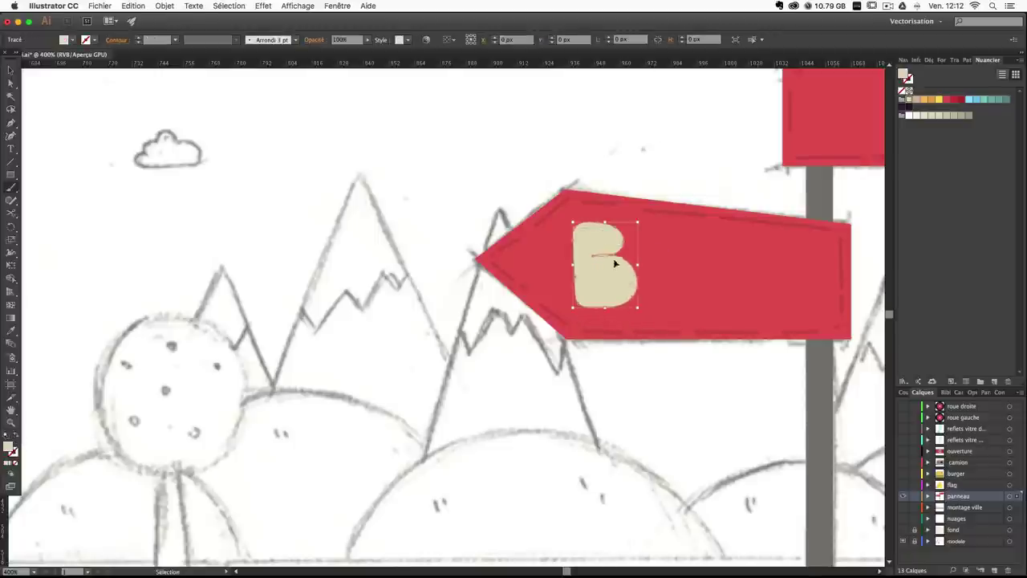
left_click_drag(620, 287, 628, 292)
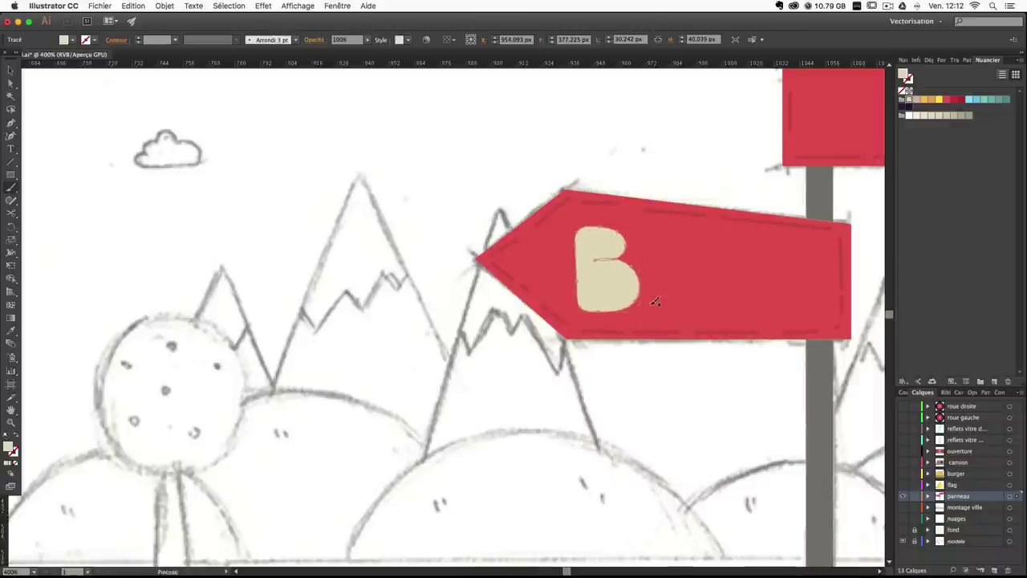
Paint a narrow capital I to the right of the B and turn its outline into a solid beige fill.
mouse_move(651, 305)
left_mouse_down()
mouse_move(650, 230)
mouse_move(663, 230)
mouse_move(669, 310)
mouse_move(656, 307)
left_mouse_up()
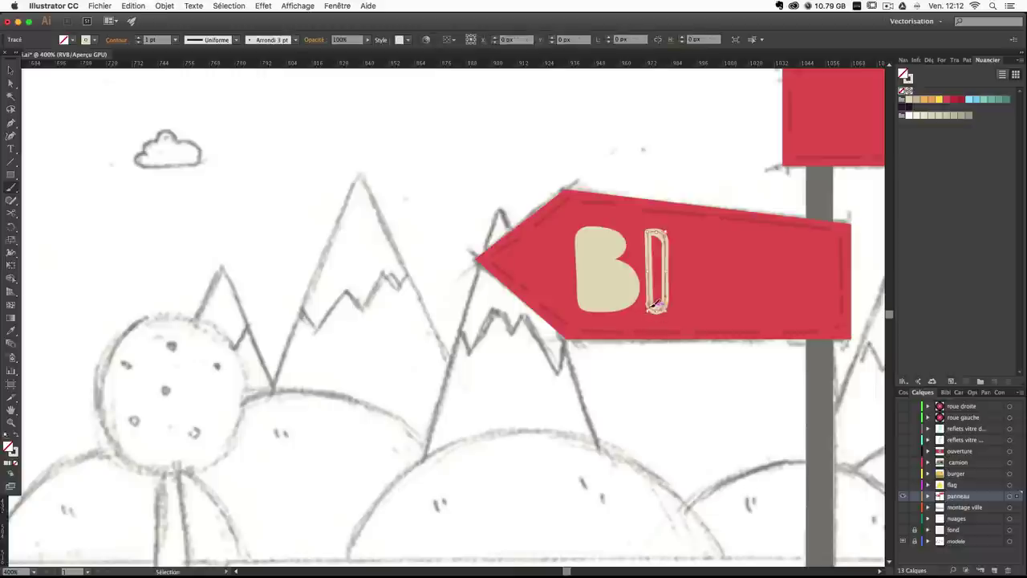
key("v")
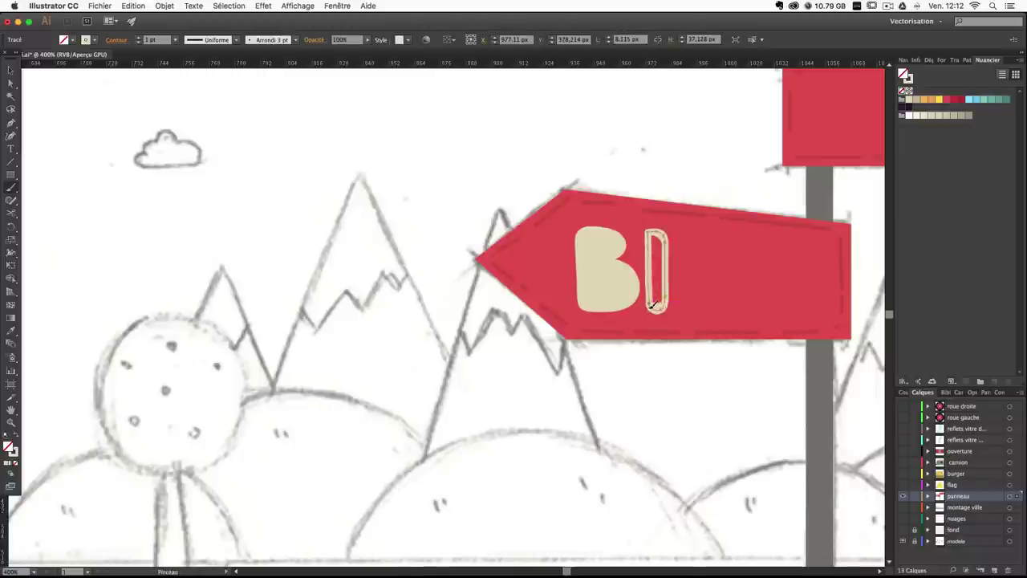
key("b")
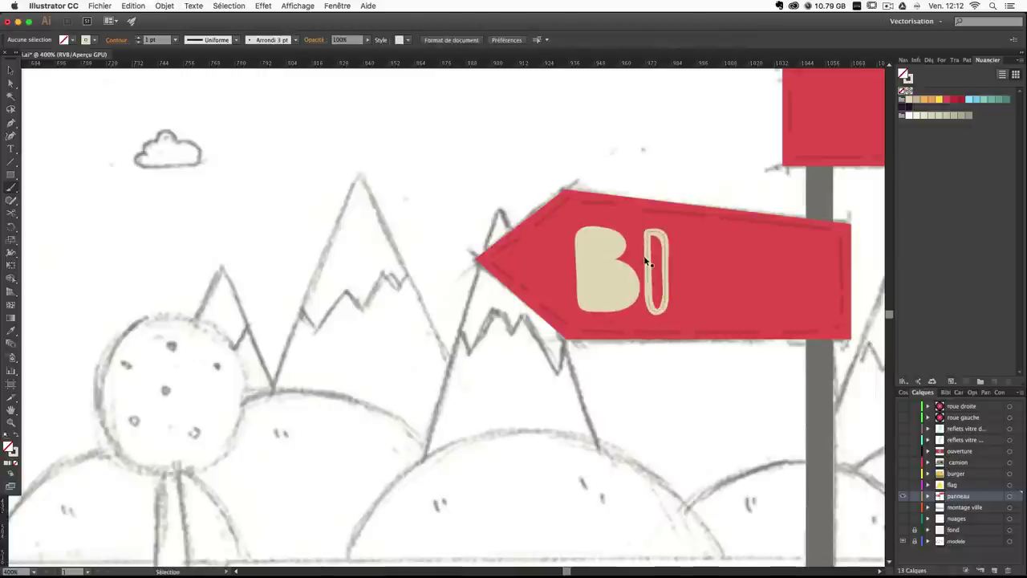
left_click(647, 259, "super")
key("shift+x")
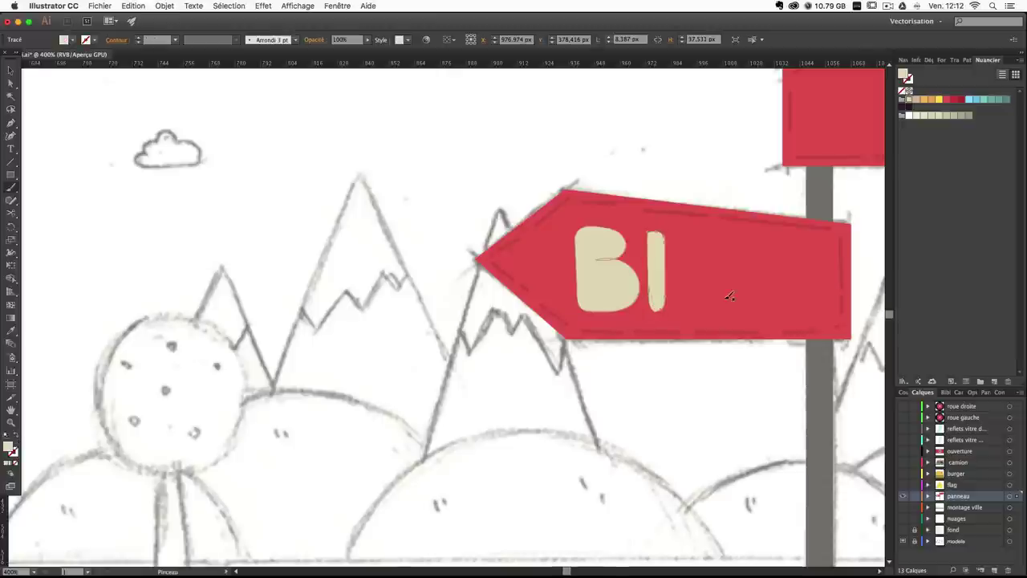
key("v")
key("v")
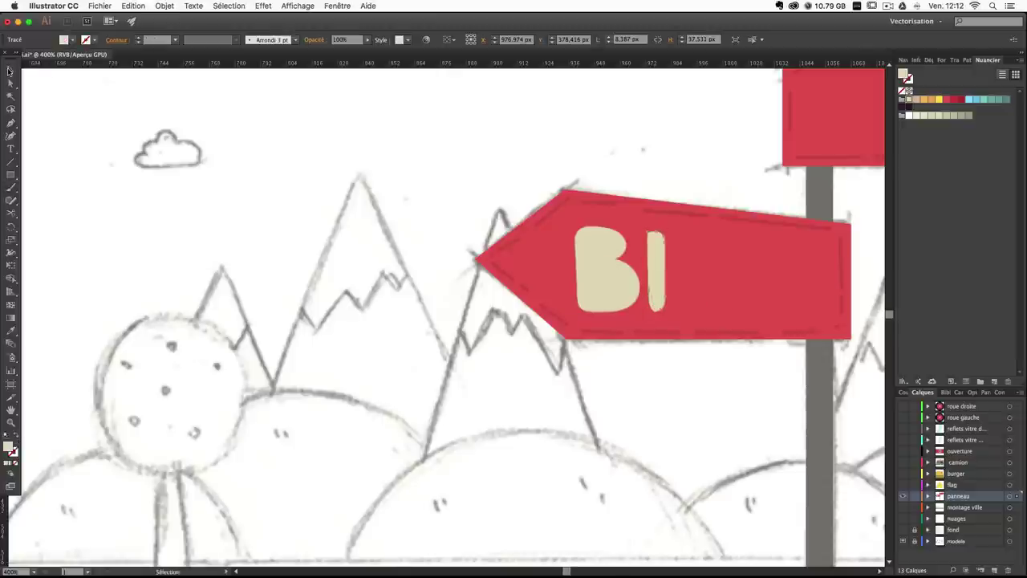
left_click(414, 191)
key("v")
left_click(594, 251)
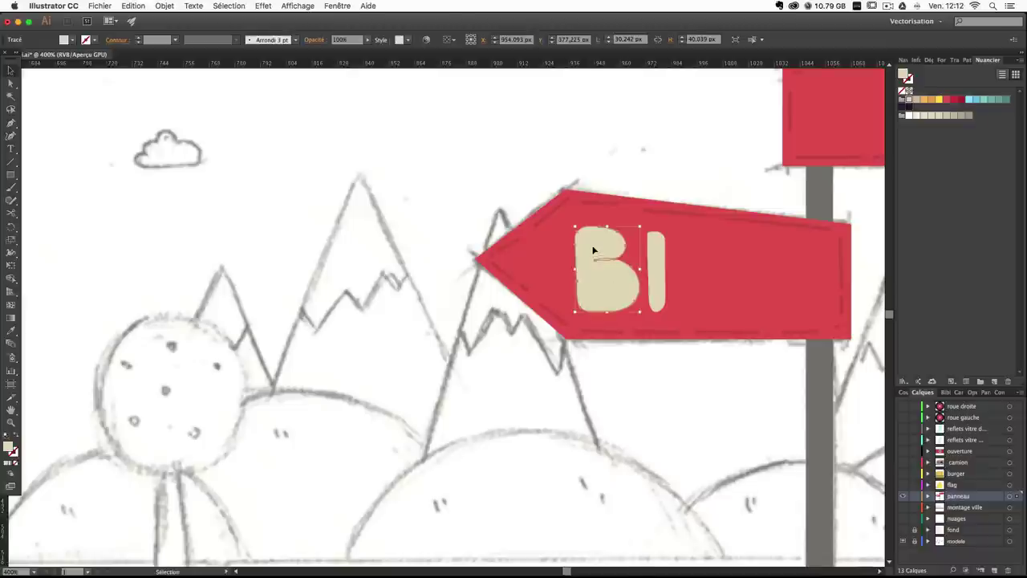
key("b")
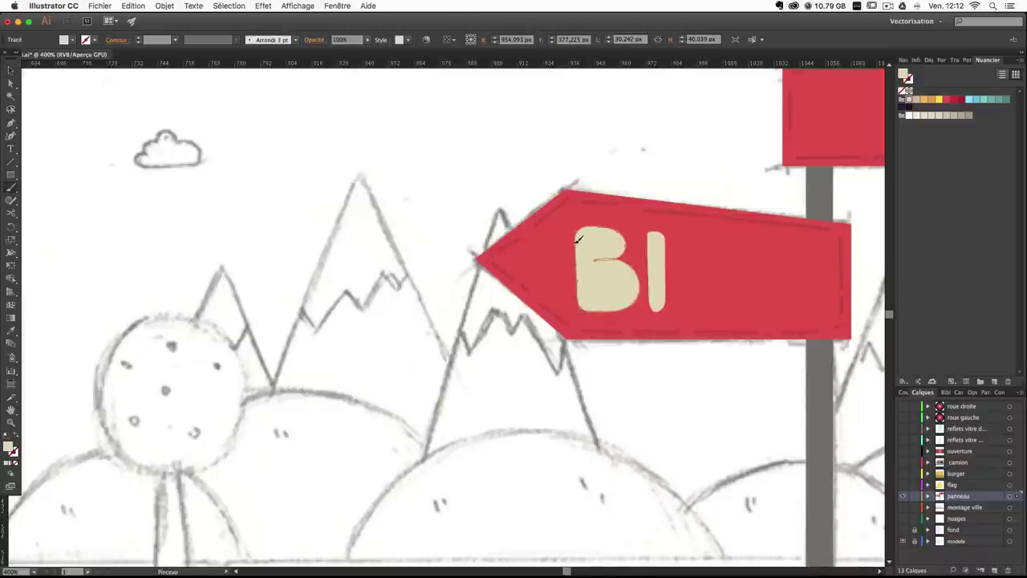
left_click_drag(591, 238, 592, 241)
key("super+z")
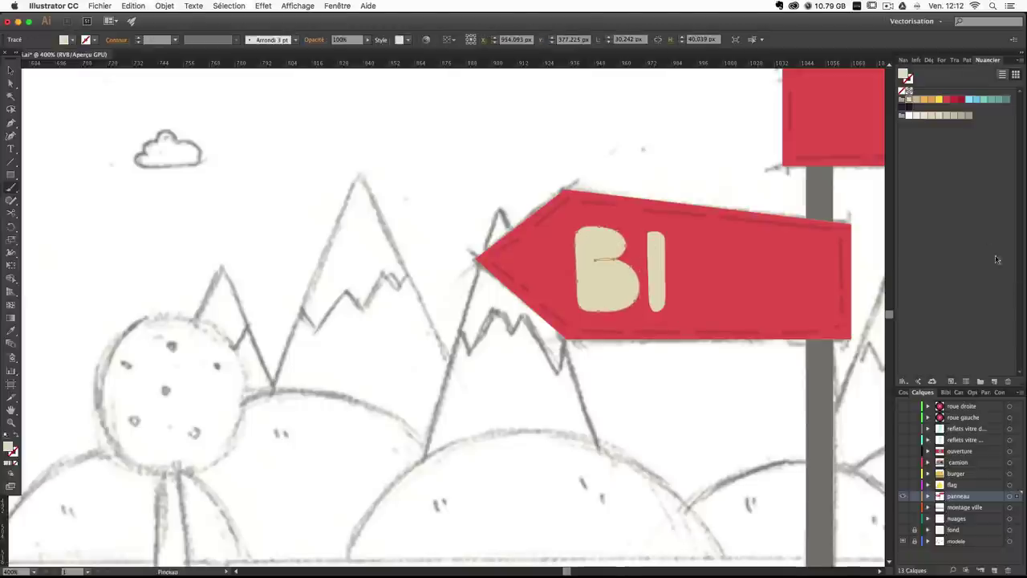
left_click(924, 98)
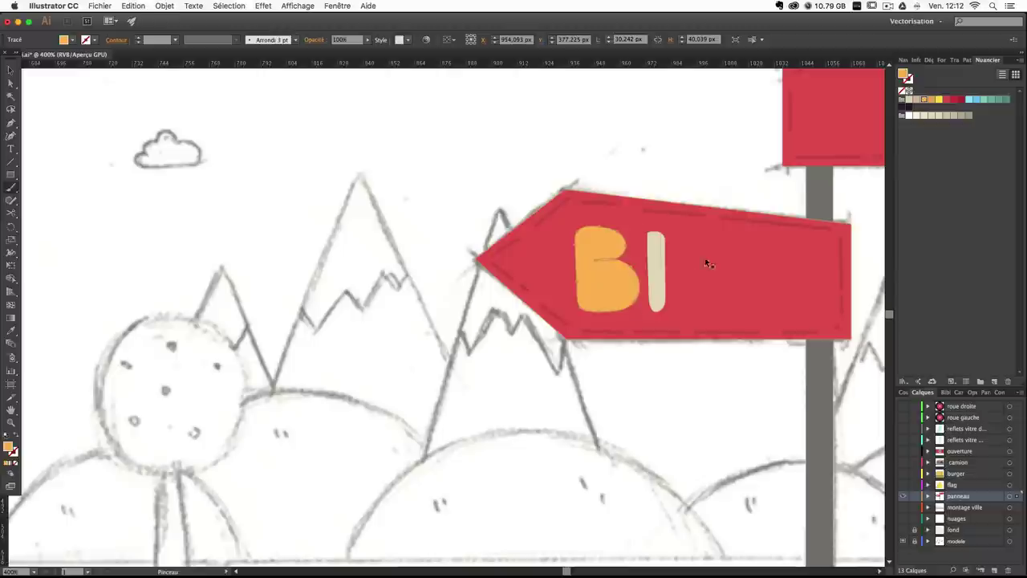
key("super+z")
key("super+shift+a")
Paint a small orange oval in the B's upper bowl and turn its outline into a solid fill.
left_click(925, 99)
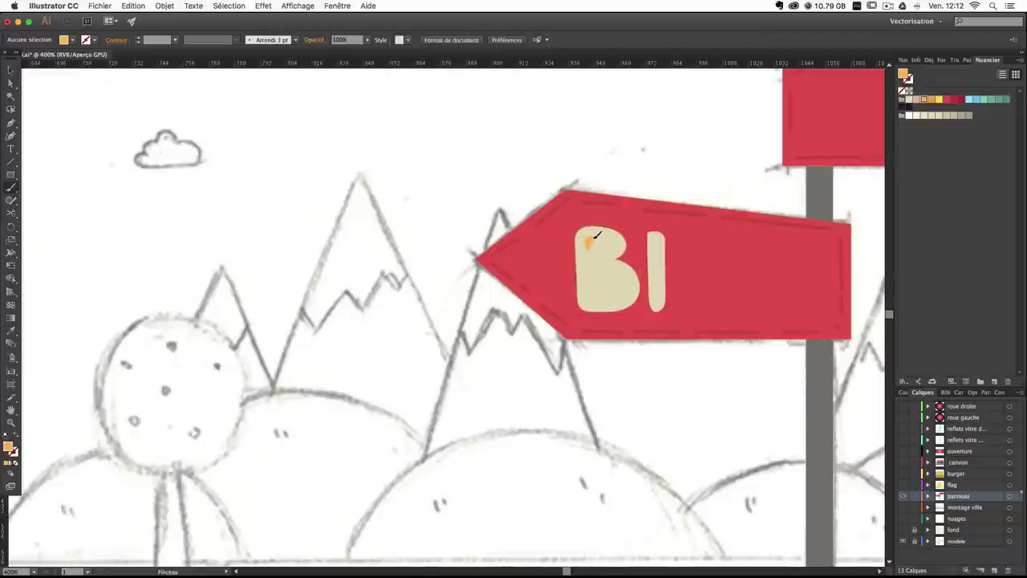
mouse_move(610, 234)
left_mouse_down()
mouse_move(616, 242)
mouse_move(588, 245)
mouse_move(596, 249)
left_mouse_up()
key("v")
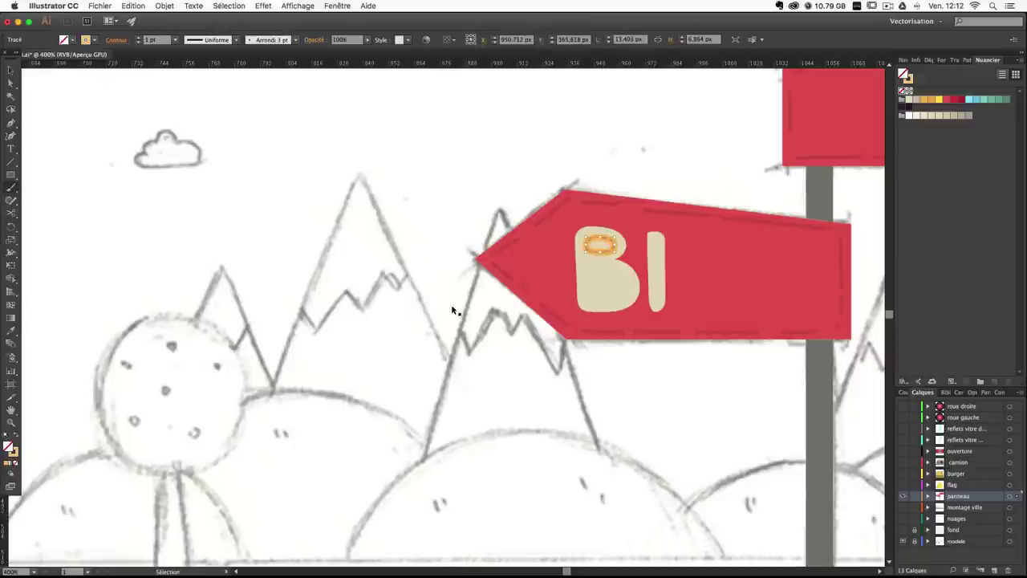
left_click(15, 435)
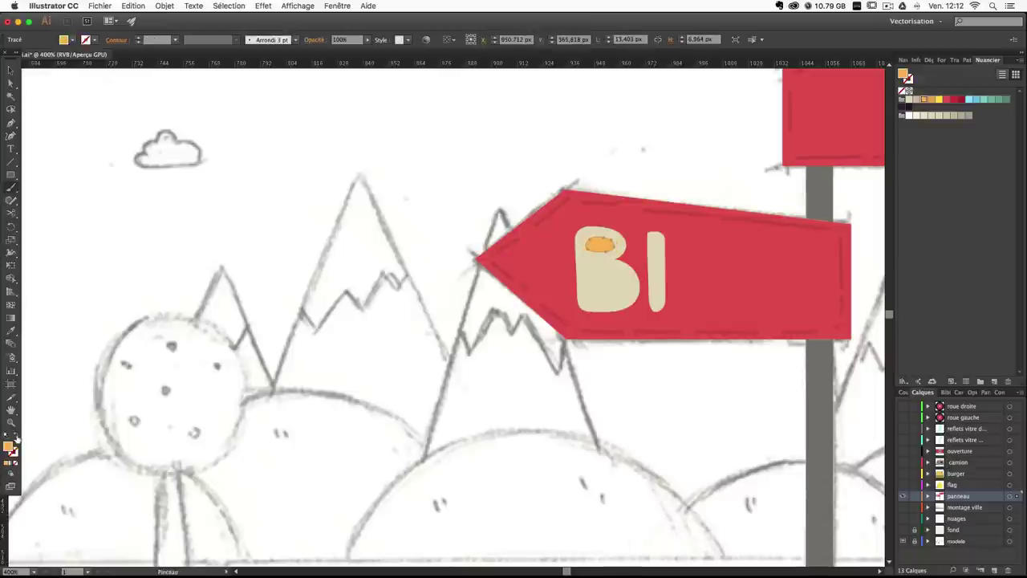
Paint an orange oval about 16 × 13 px in the B's lower bowl and turn its outline into a solid fill.
left_click(433, 200, "super")
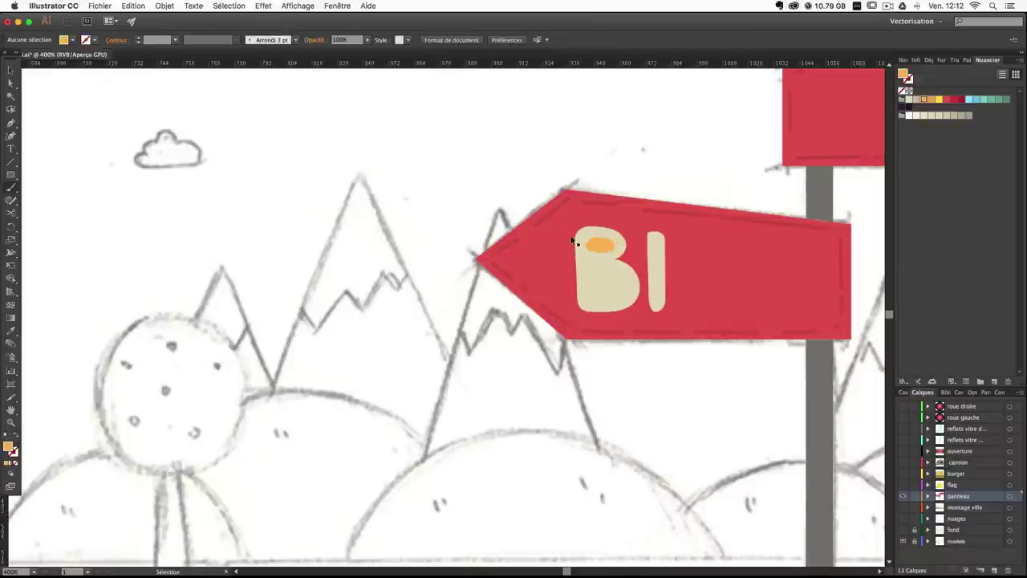
mouse_move(591, 300)
left_mouse_down()
mouse_move(599, 271)
mouse_move(613, 271)
mouse_move(626, 291)
mouse_move(600, 300)
left_mouse_up()
left_click(600, 300, "super")
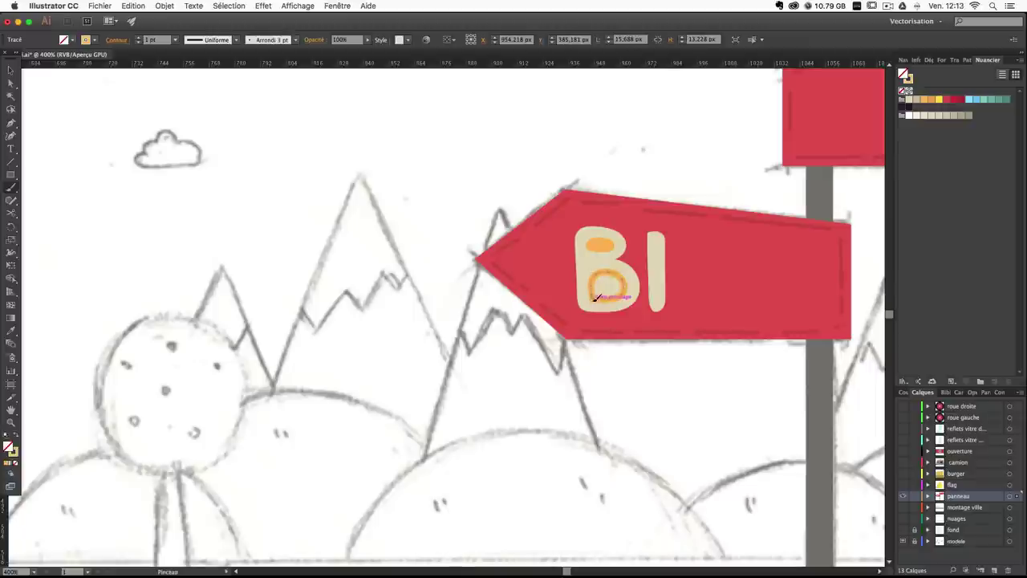
key("BackSpace")
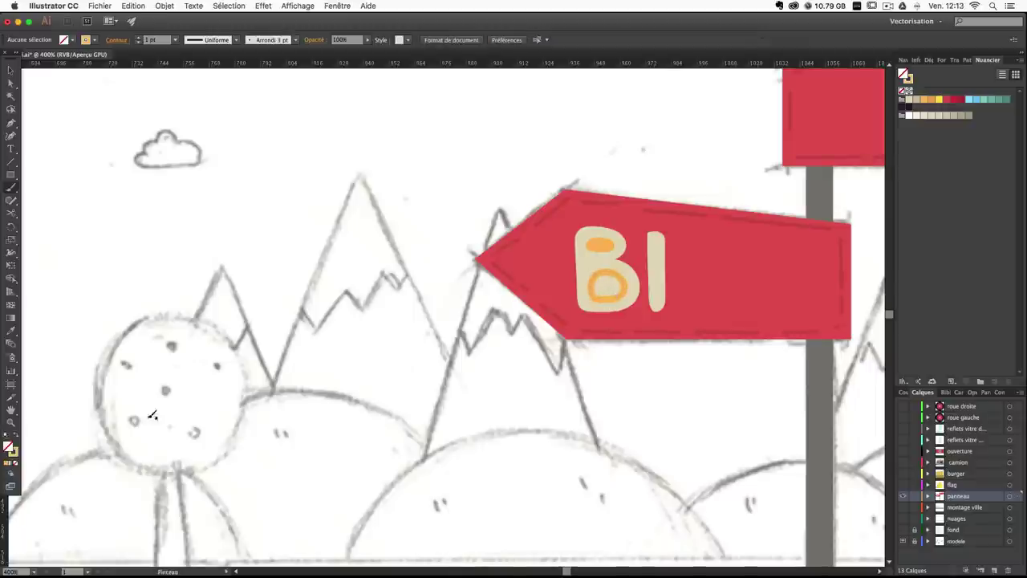
key("v")
left_click(605, 302)
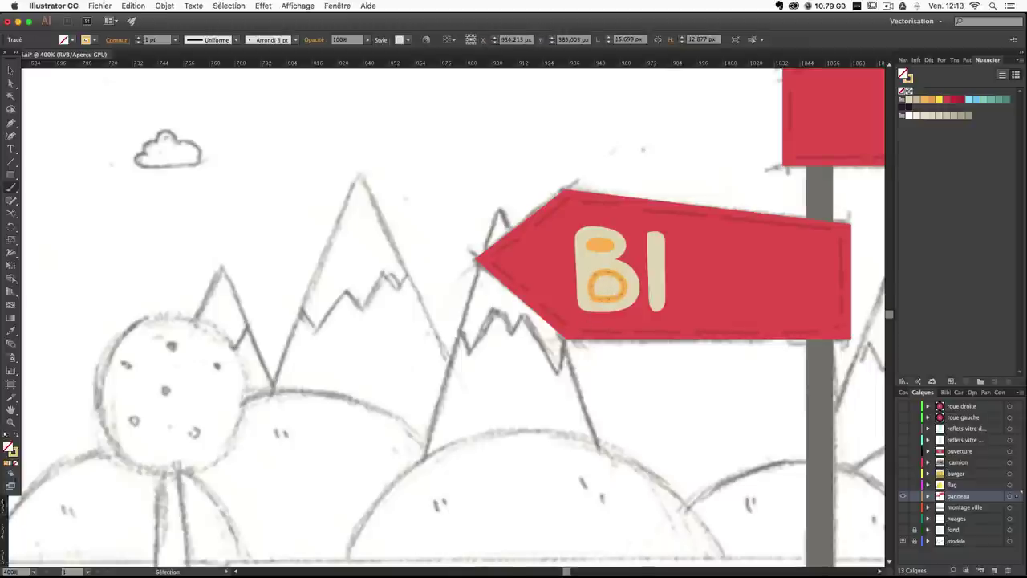
left_click(16, 440)
key("super+shift+a")
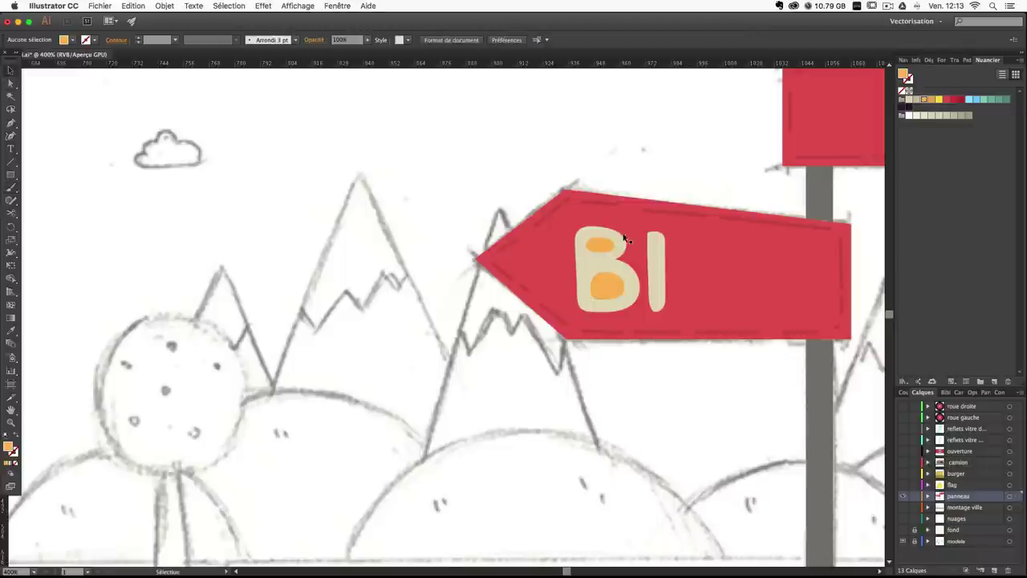
Stretch the B's upper orange oval slightly downward and subtract both ovals from the letter with Pathfinder's Minus Front.
left_click(599, 248)
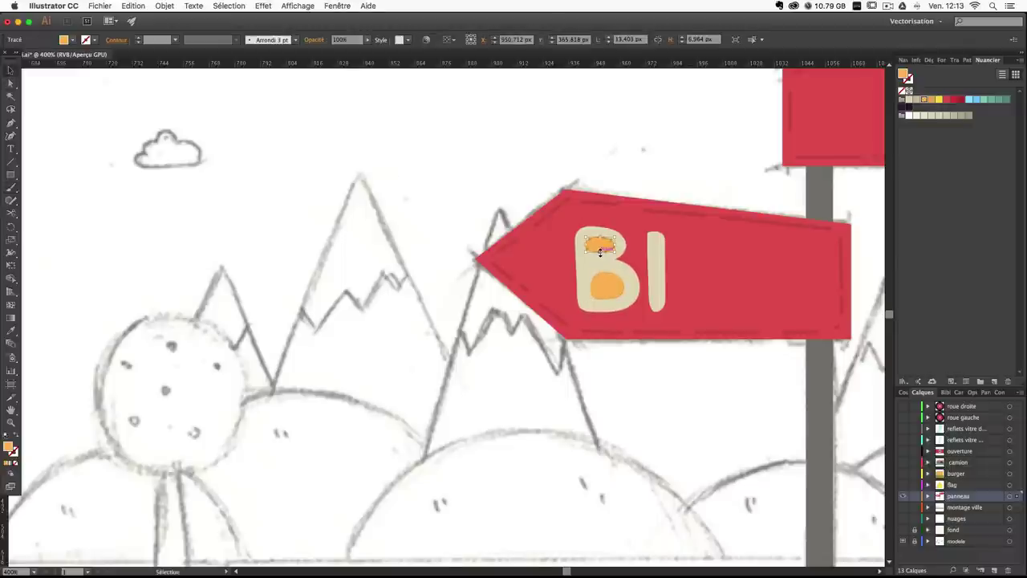
left_click_drag(600, 251, 600, 256)
left_click(524, 191)
left_click(594, 281)
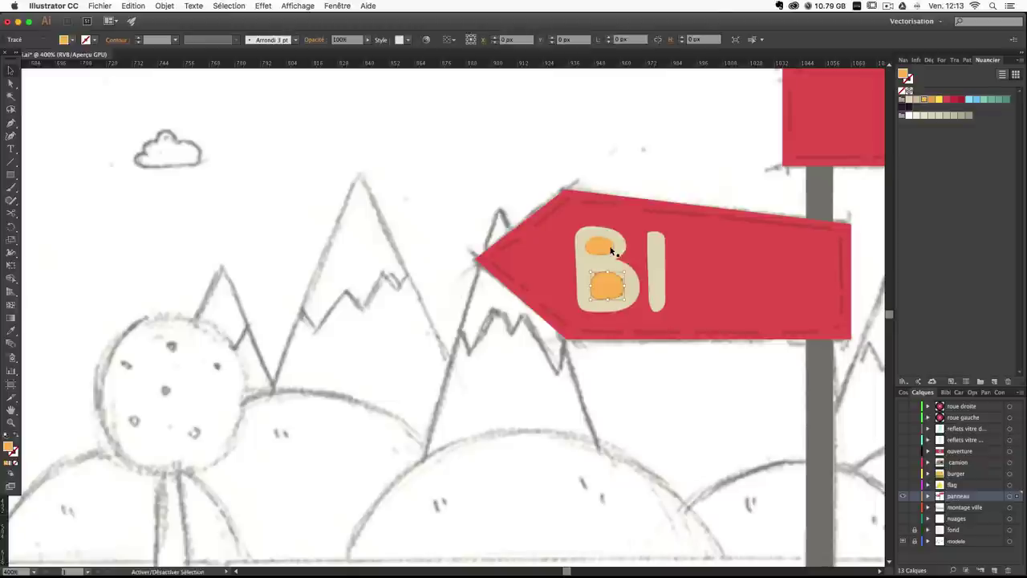
left_click(610, 248, "shift")
left_click(622, 244, "shift")
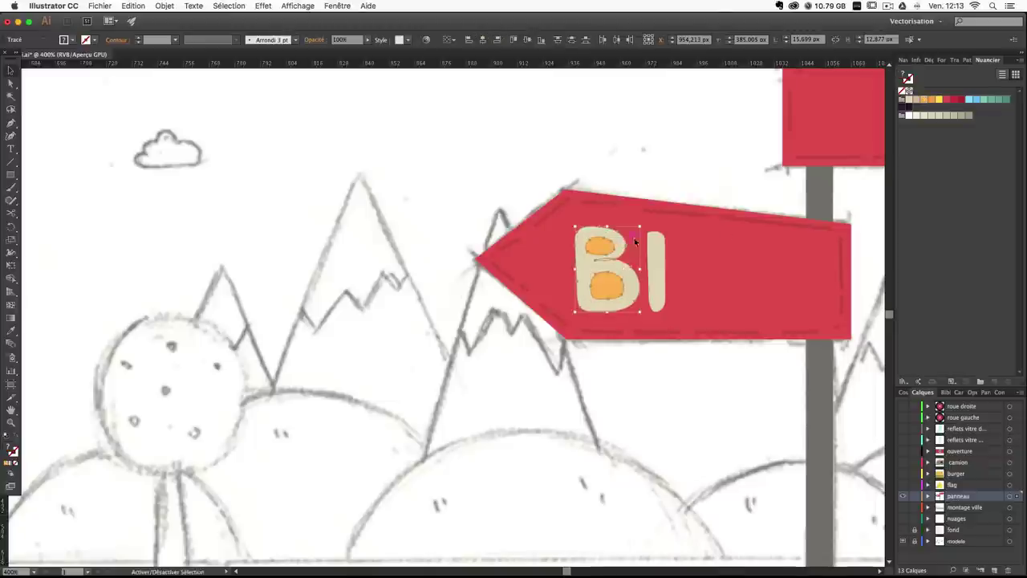
left_click(969, 61)
left_click(922, 83)
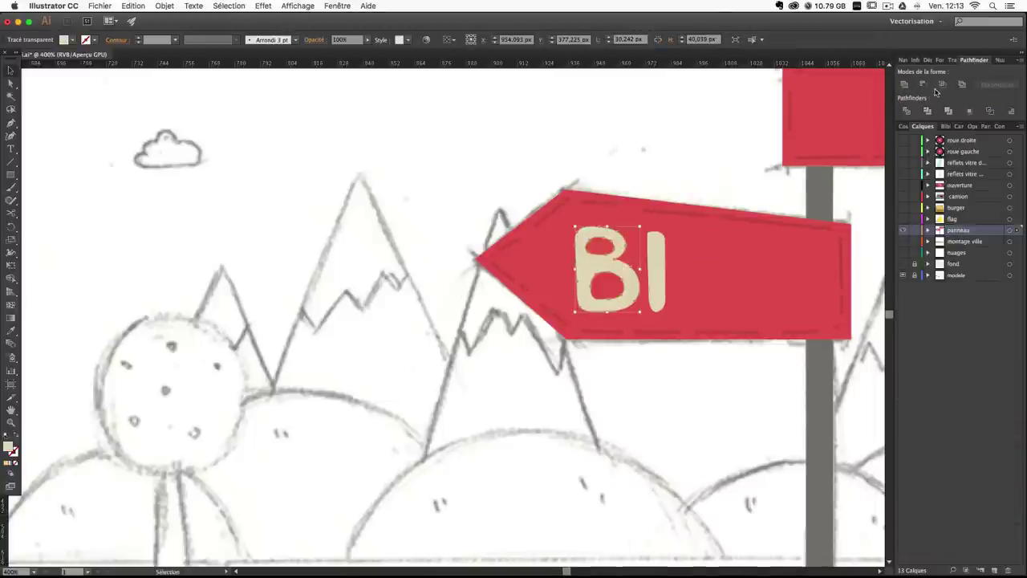
left_click(762, 190)
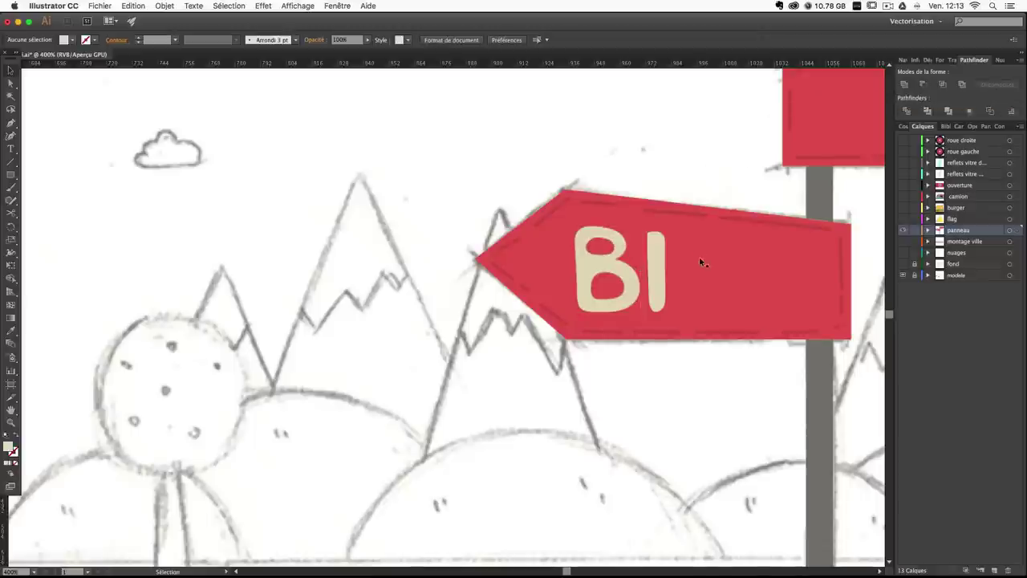
Duplicate the B and I to their right to spell BIBI, and scale the copies down to about 38 × 36 px.
mouse_move(699, 257)
left_mouse_down()
mouse_move(622, 251)
mouse_move(680, 252)
left_mouse_up()
left_click(547, 252)
left_click(580, 253, "shift")
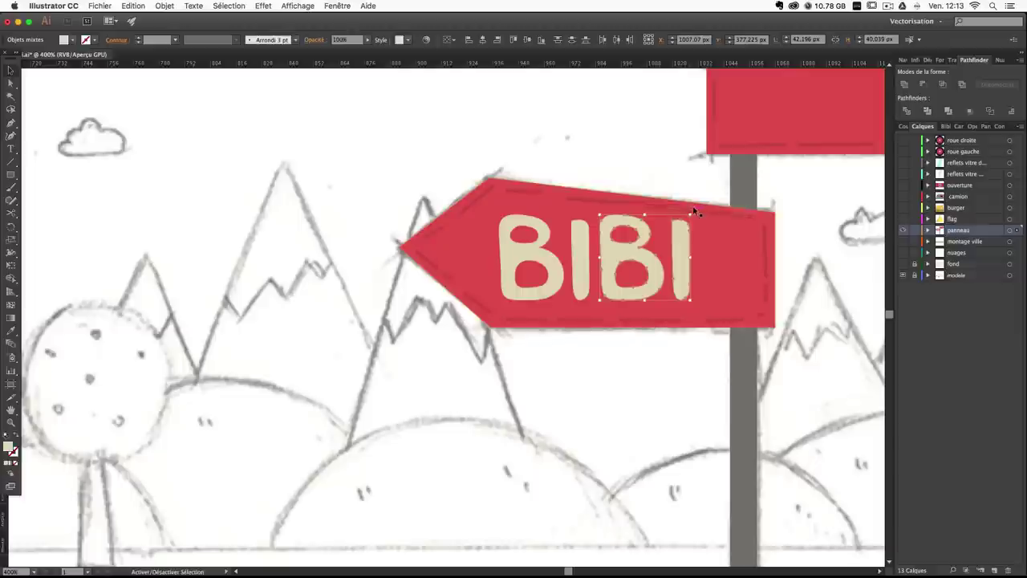
left_click_drag(683, 215, 681, 225)
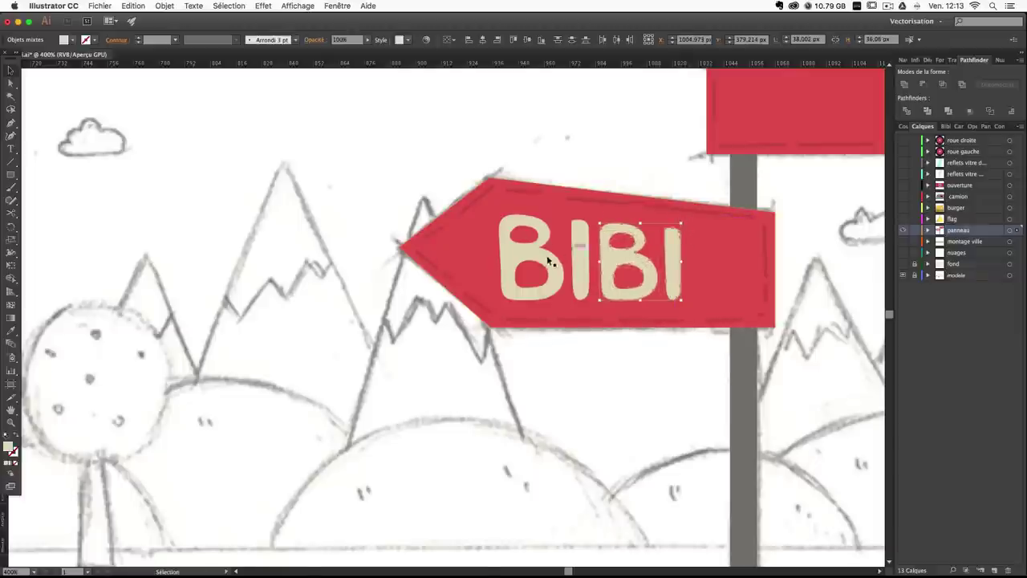
Group the four BIBI letters and move the group about 7 px right on the lower sign.
left_click(580, 249, "shift")
left_click(550, 261, "shift")
key("super+g")
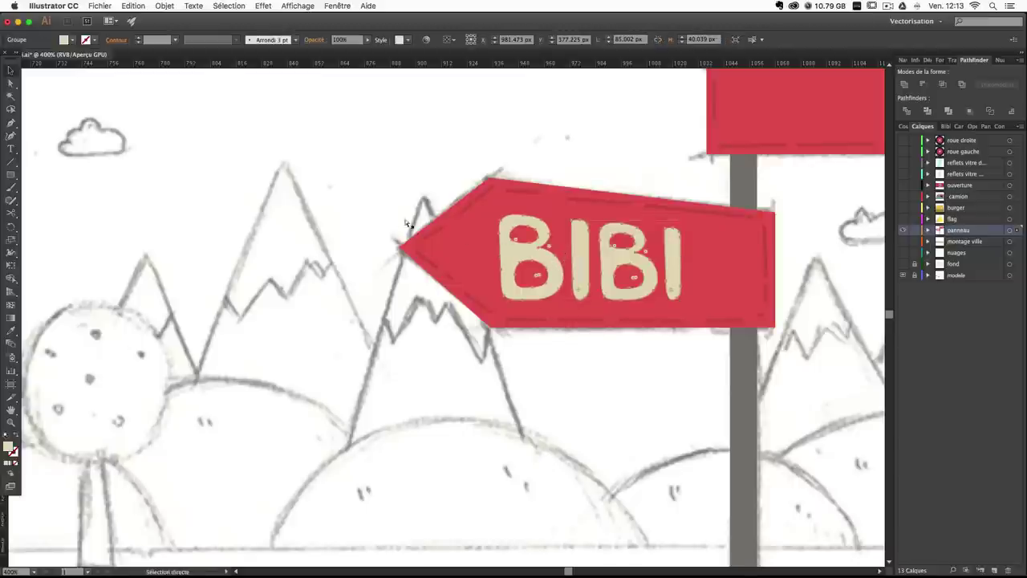
left_click_drag(672, 272, 702, 274)
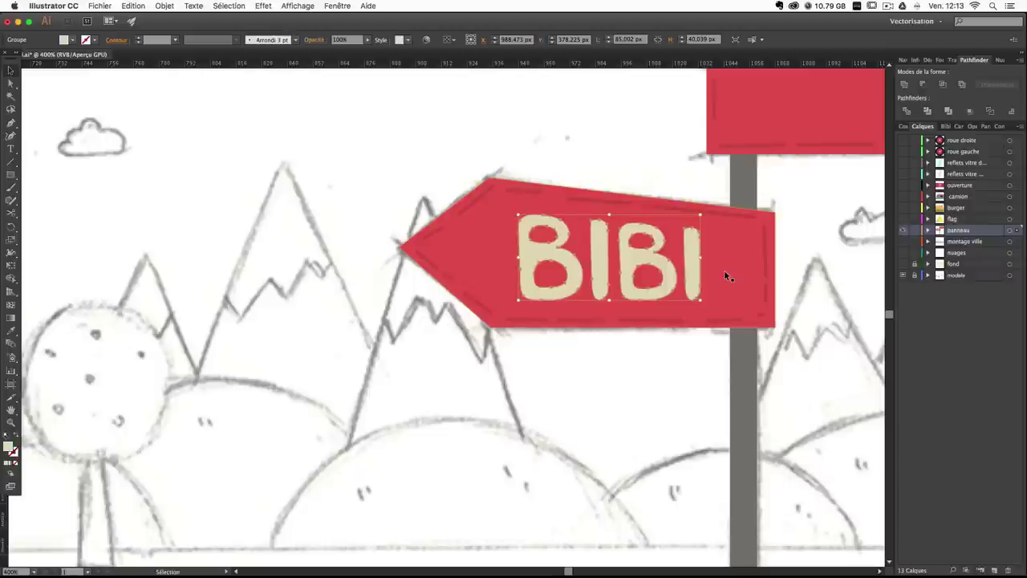
Paint the closed outline of a W about 47 × 43 px on the upper sign and turn it into a solid beige fill.
key("a")
key("super+minus")
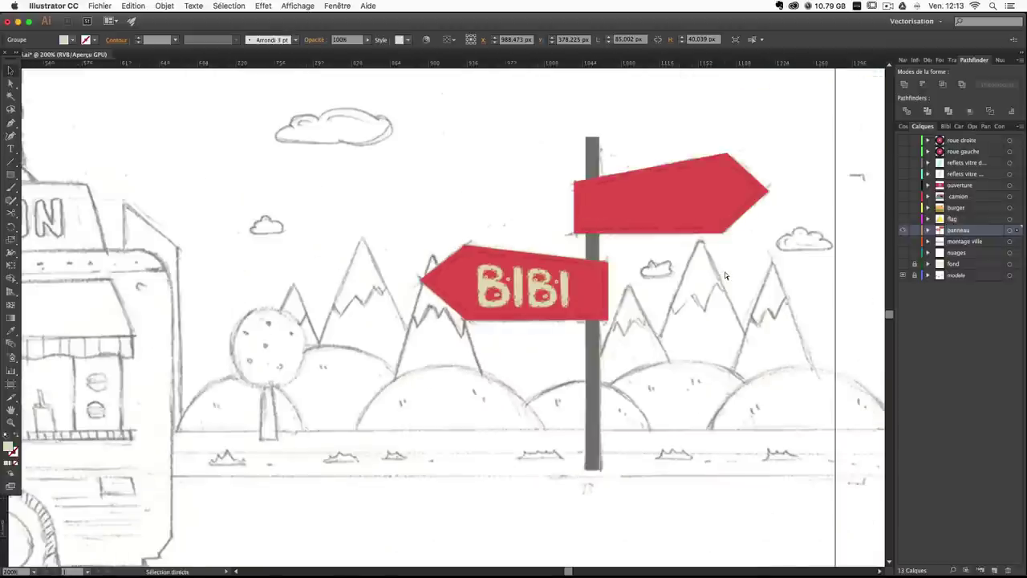
left_click(772, 328)
left_click_drag(711, 295, 571, 391)
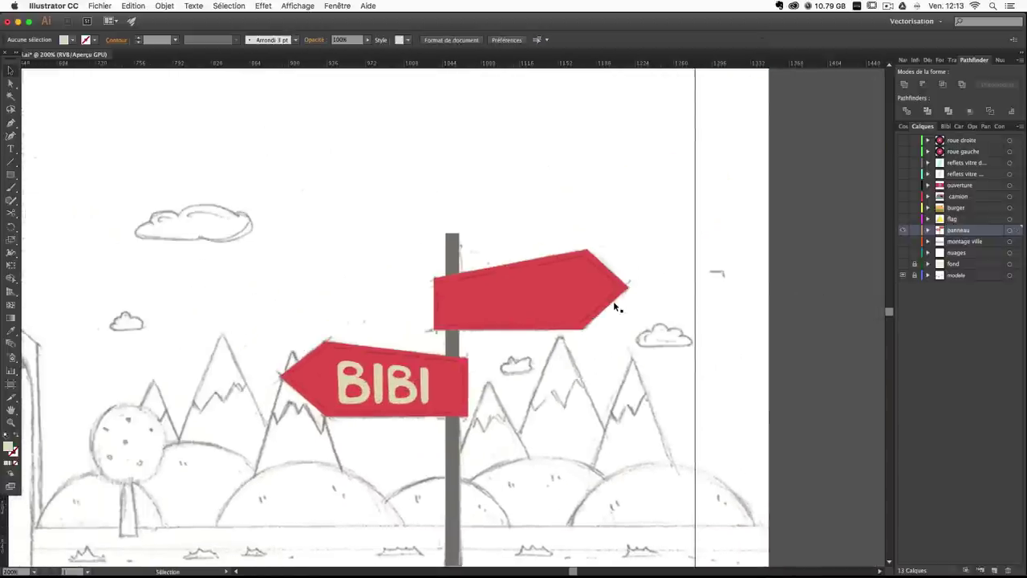
key("super+plus")
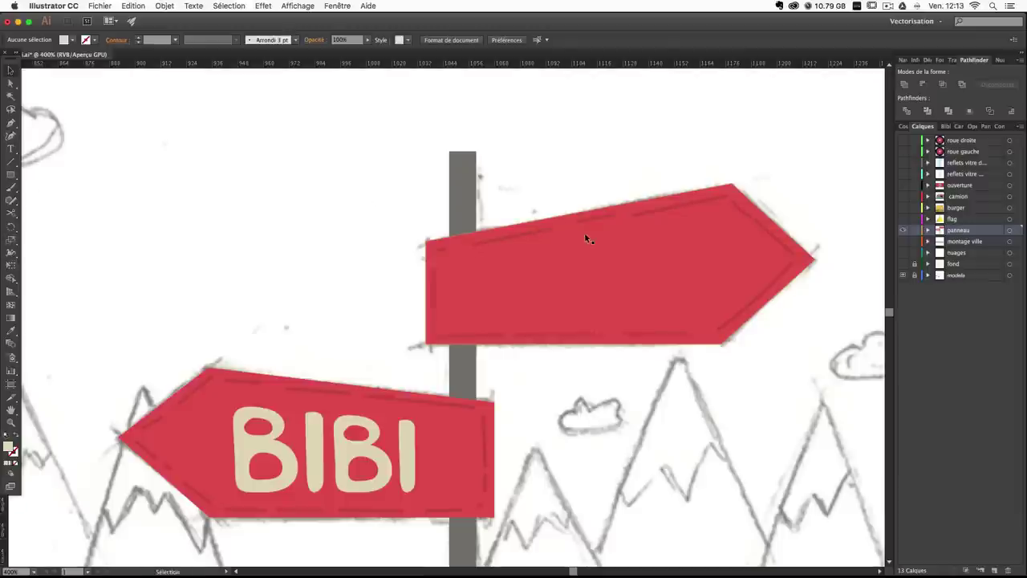
key("b")
left_click_drag(495, 255, 496, 318)
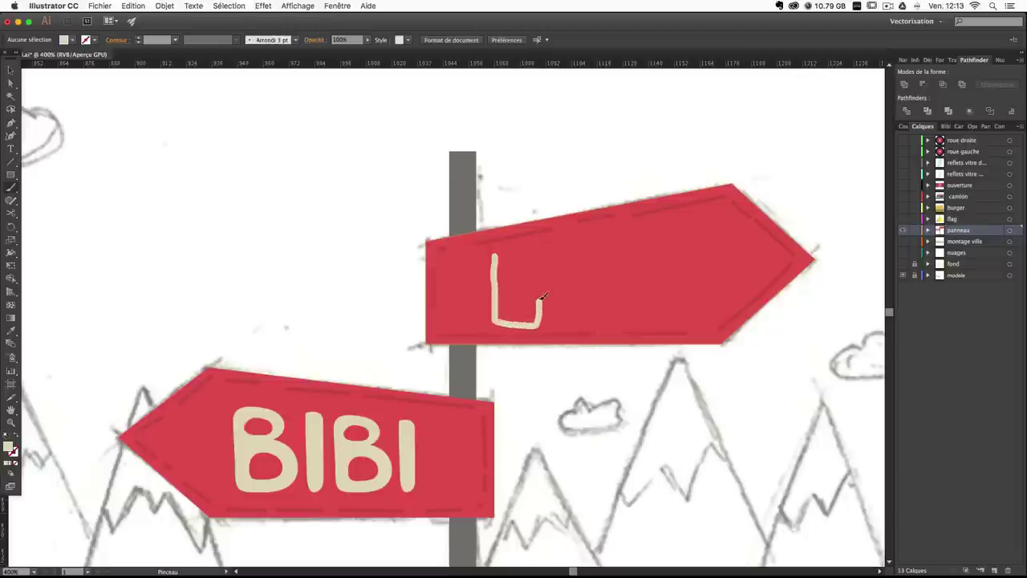
mouse_move(584, 322)
left_mouse_down()
mouse_move(597, 292)
mouse_move(587, 235)
mouse_move(570, 238)
mouse_move(573, 297)
mouse_move(562, 299)
mouse_move(559, 263)
mouse_move(539, 248)
mouse_move(528, 293)
mouse_move(516, 271)
left_mouse_up()
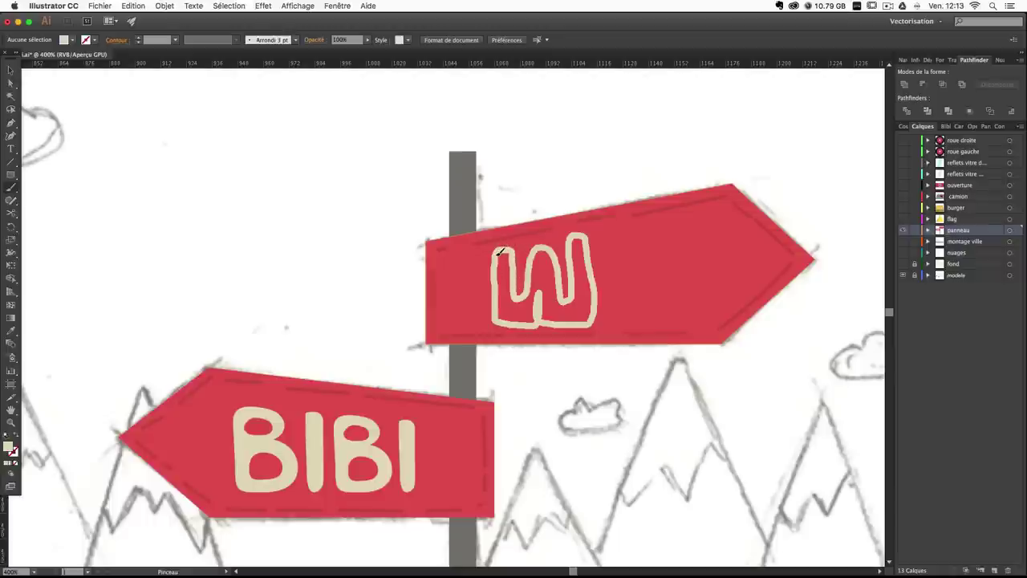
left_click_drag(494, 259, 493, 284)
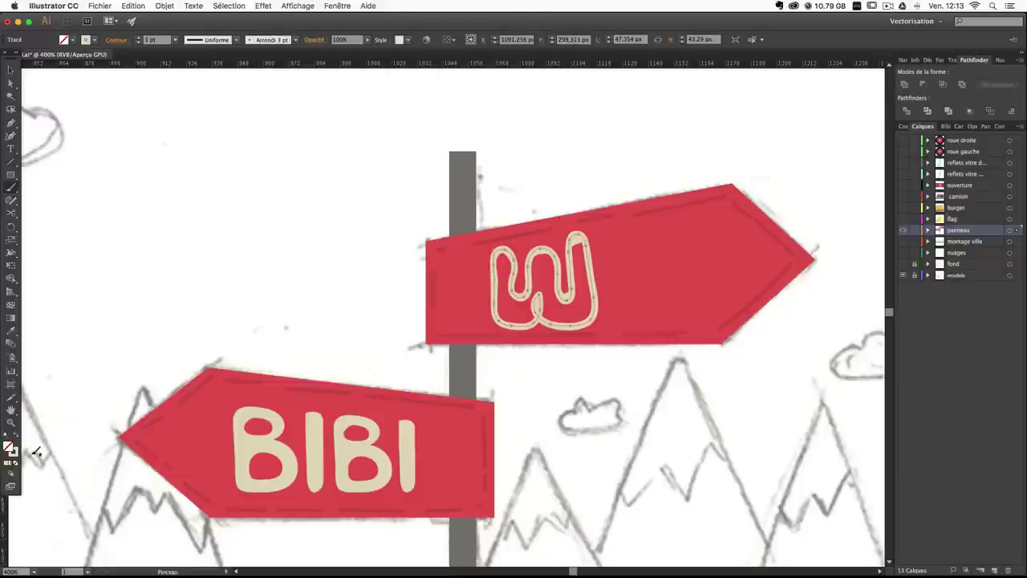
key("shift+x")
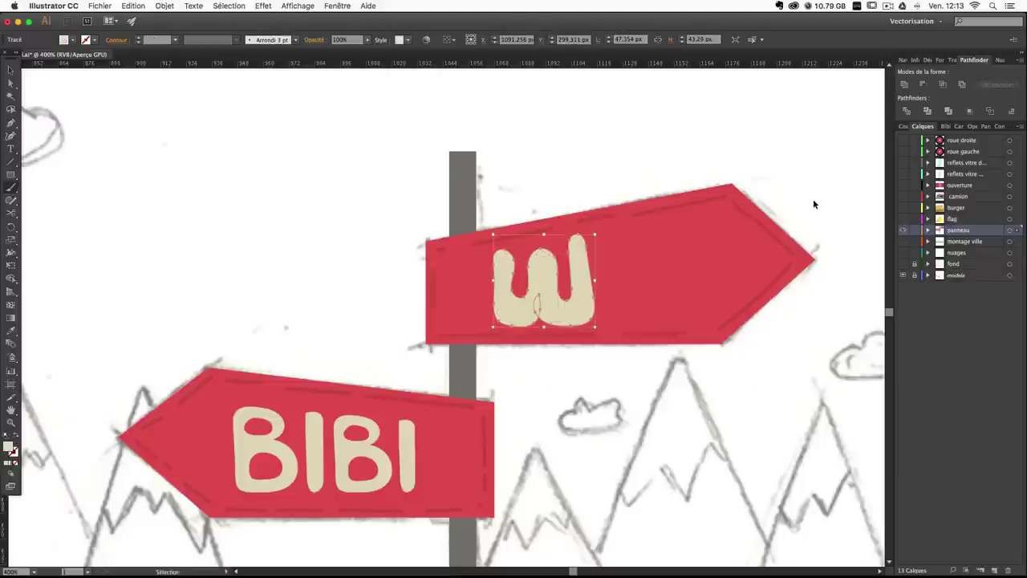
key("super+shift+a")
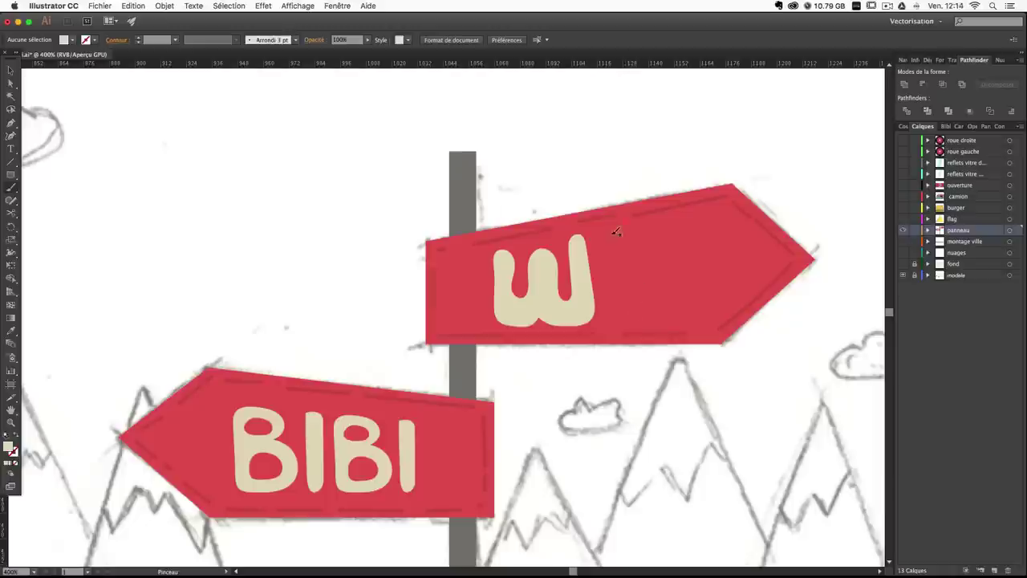
Narrow the W from its outer edge to about 39 px wide.
key("v")
left_click(582, 296)
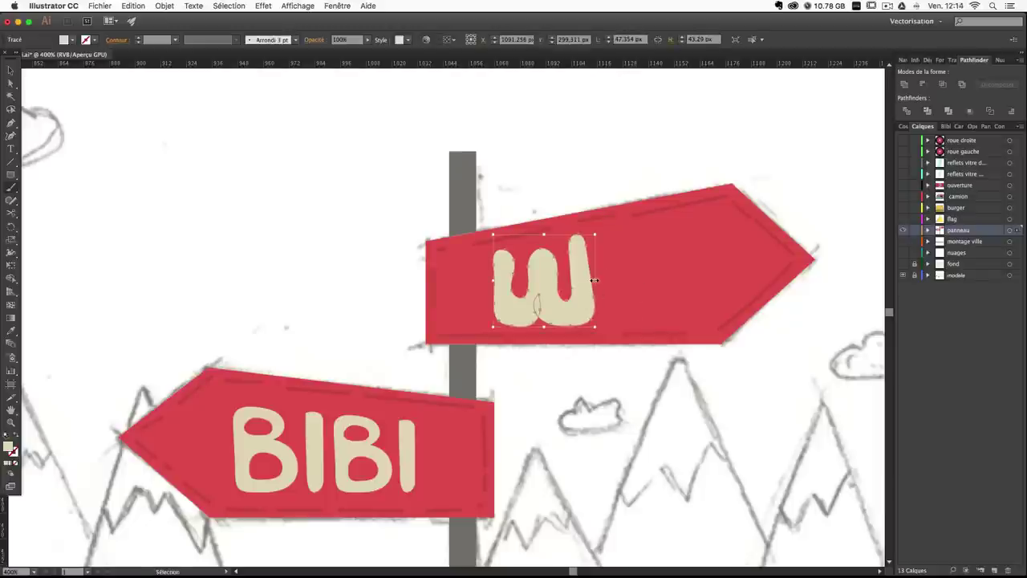
left_click_drag(594, 280, 576, 281)
Paint the closed outline of a C about 33 × 44 px to the right of the W, undoing the unsatisfactory first stroke.
key("b")
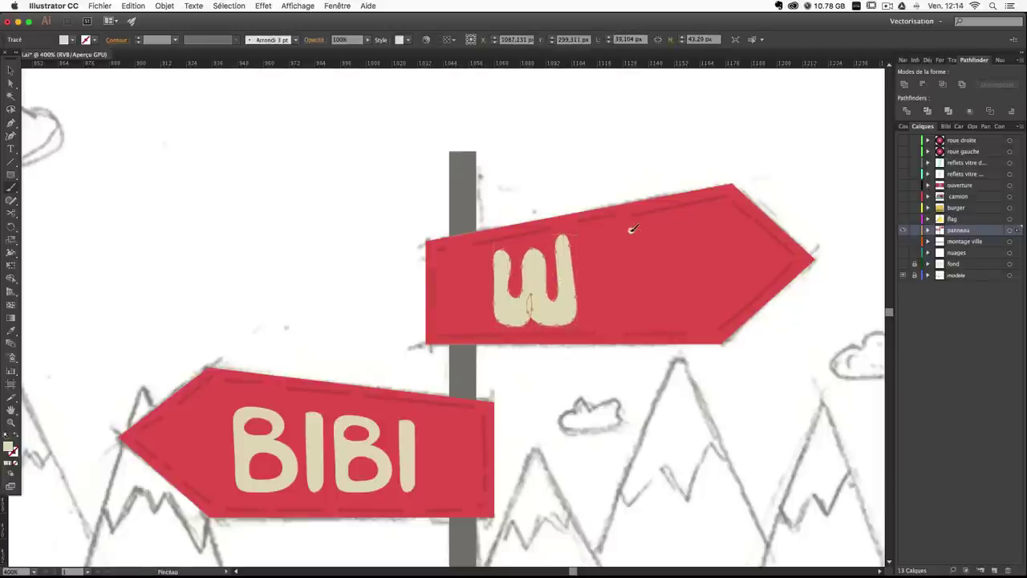
mouse_move(601, 230)
left_mouse_down()
mouse_move(591, 234)
mouse_move(596, 311)
mouse_move(633, 322)
left_mouse_up()
key("super+z")
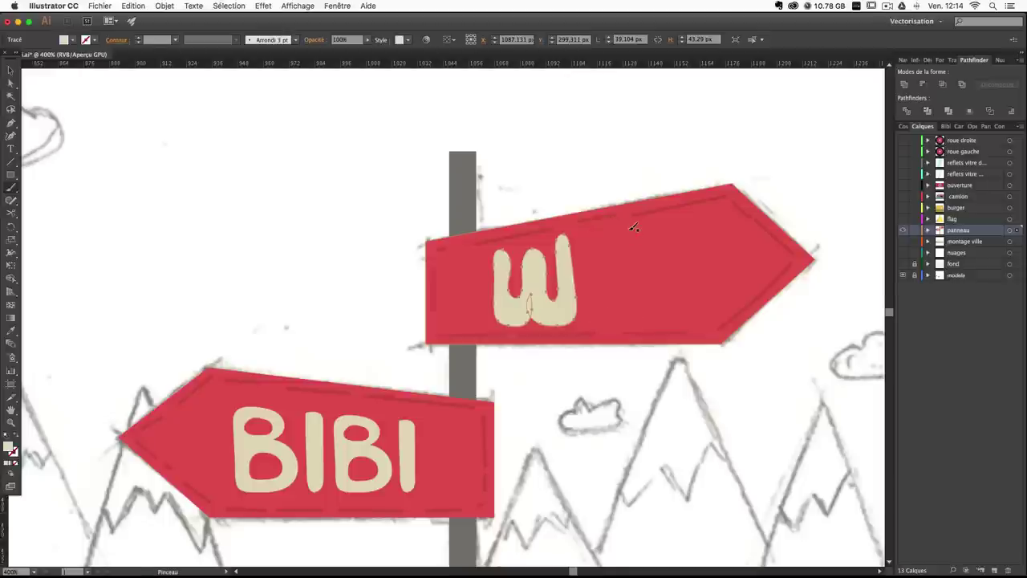
left_click_drag(632, 230, 602, 232)
left_click_drag(593, 280, 596, 313)
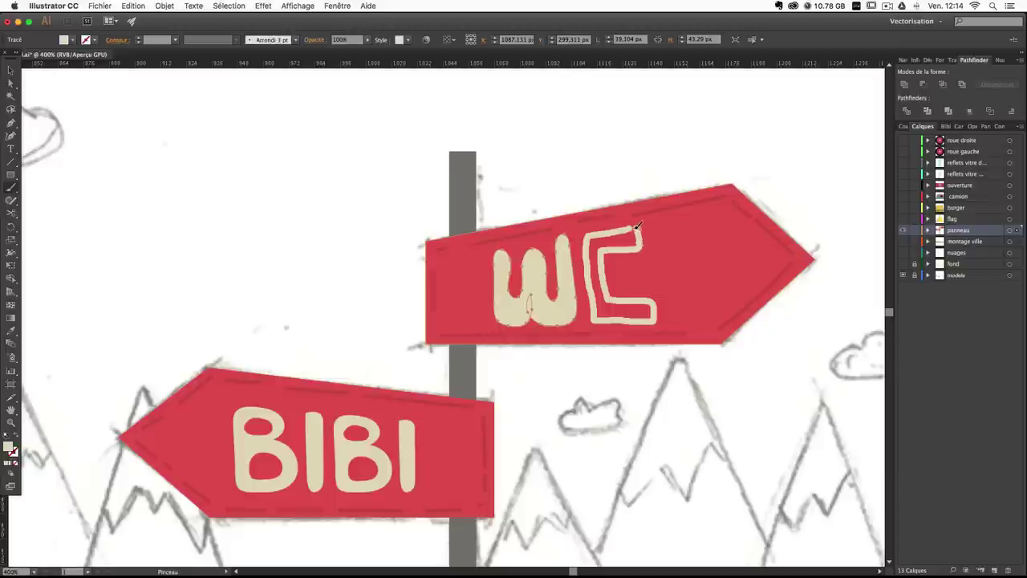
left_click_drag(627, 229, 633, 231)
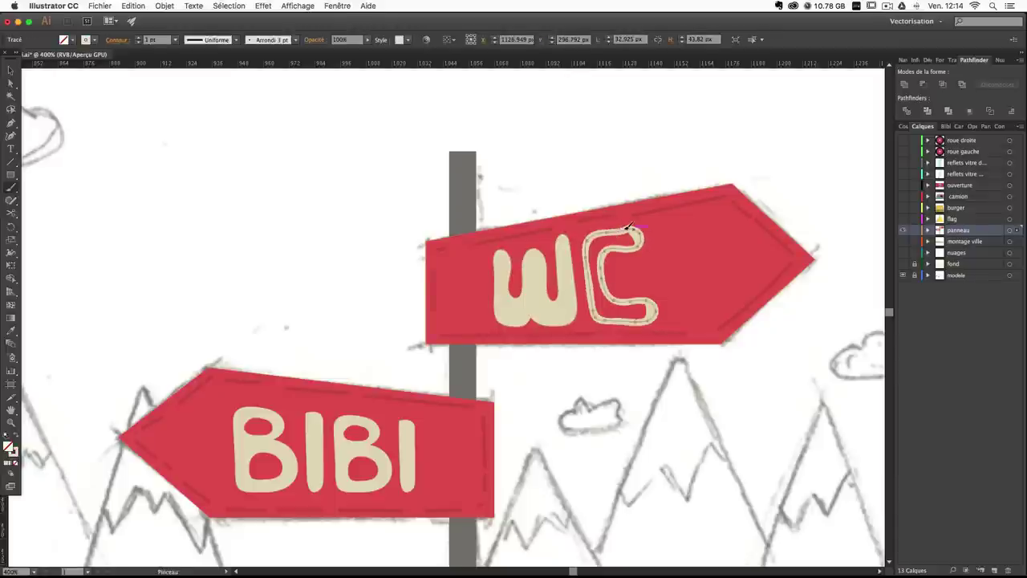
Try repainting the C's inner edge, undo the retouch, and turn the letter's outline into a solid beige fill without stroke.
key("super+shift+a")
key("v")
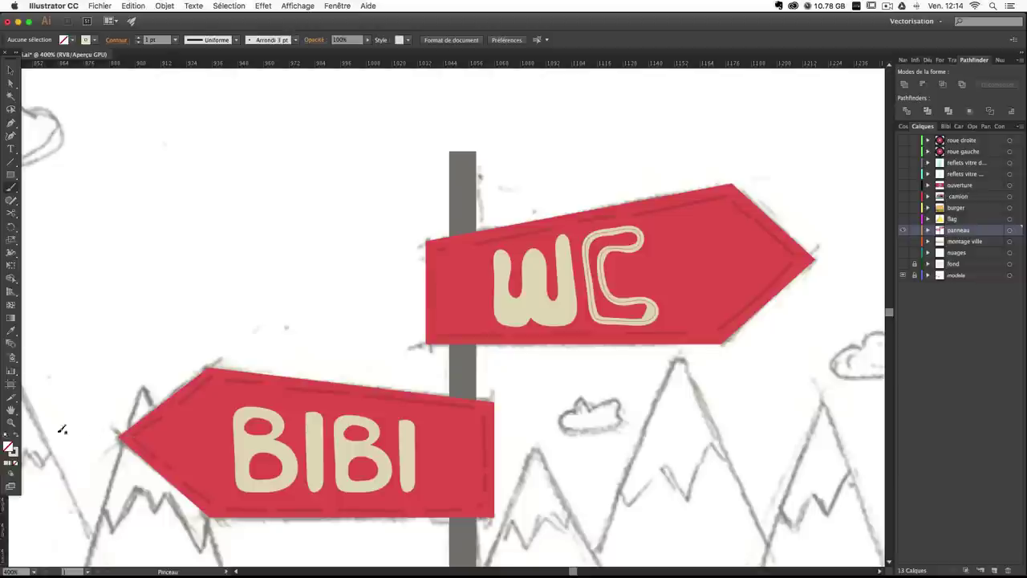
left_click(618, 255)
key("b")
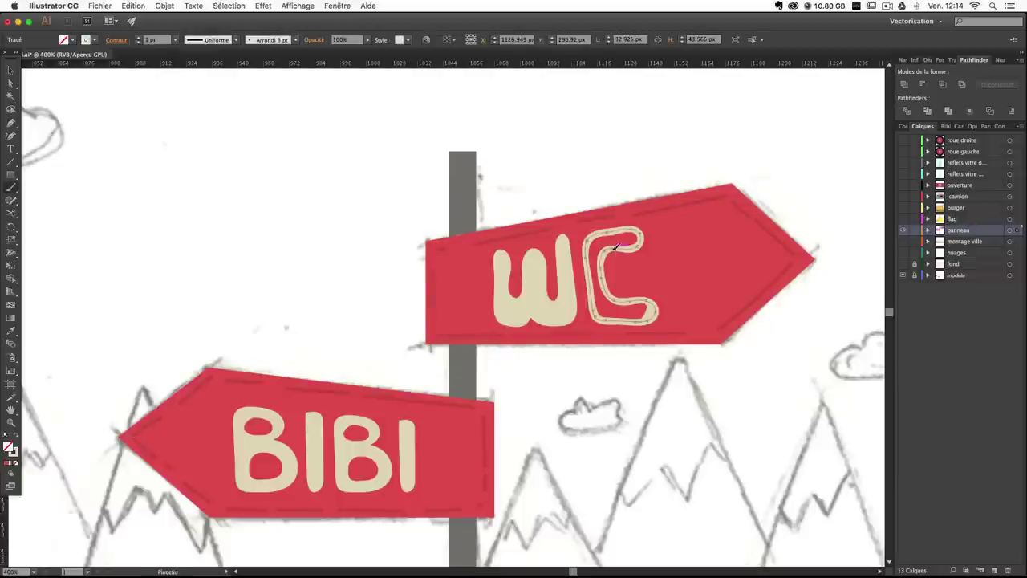
mouse_move(603, 268)
left_mouse_down()
mouse_move(642, 311)
mouse_move(616, 299)
left_mouse_up()
key("super+z")
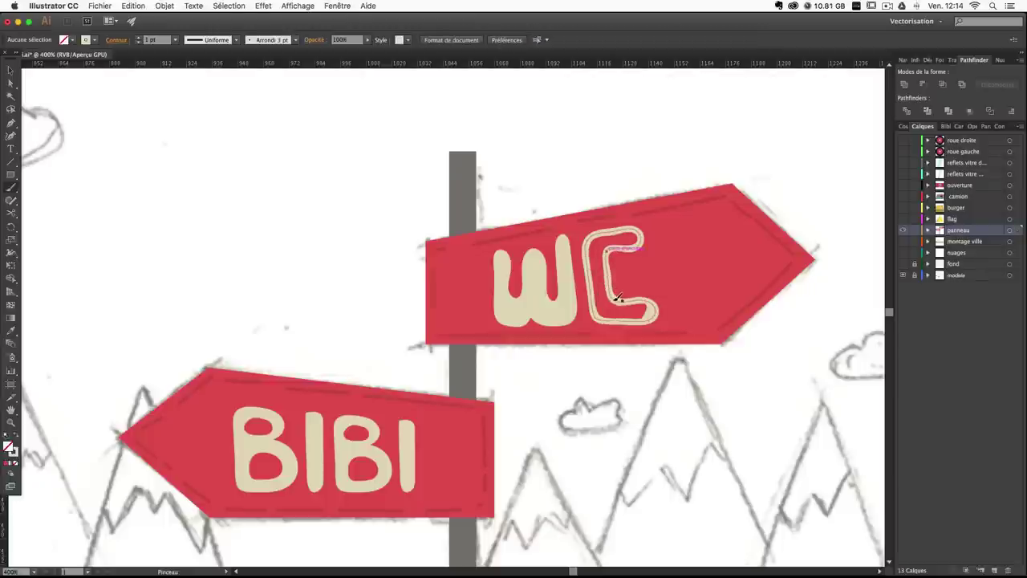
key("super+z")
key("super+shift+a")
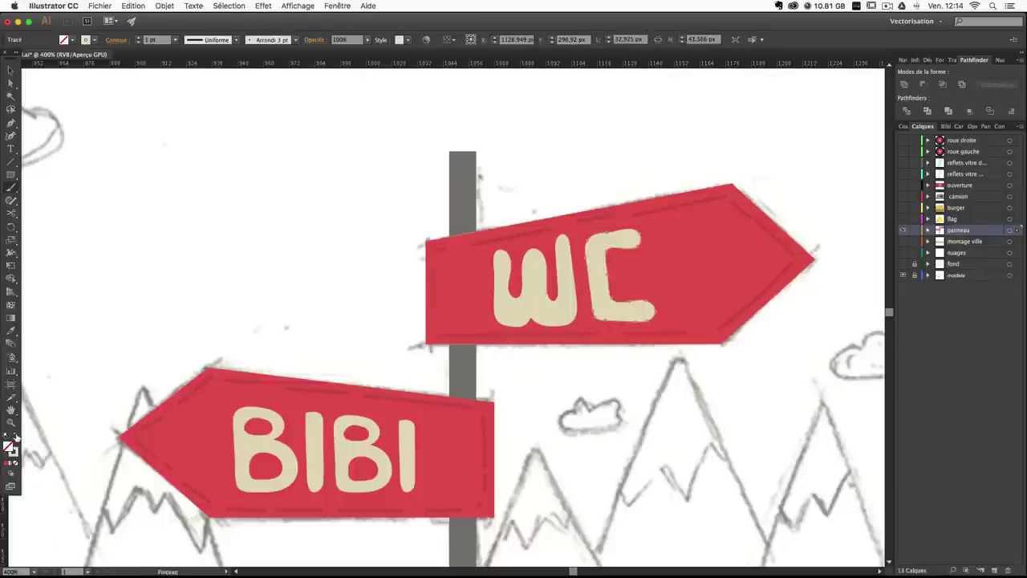
Scale the W and C together down to about 70 × 42 px and nudge them slightly up on the upper sign.
key("v")
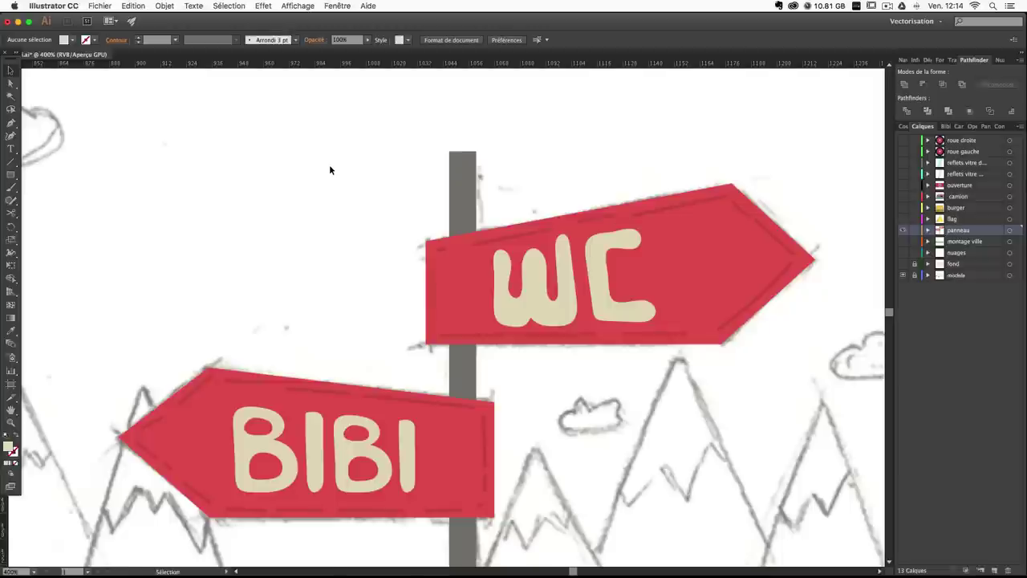
key("super+minus")
key("super+minus")
key("super+minus")
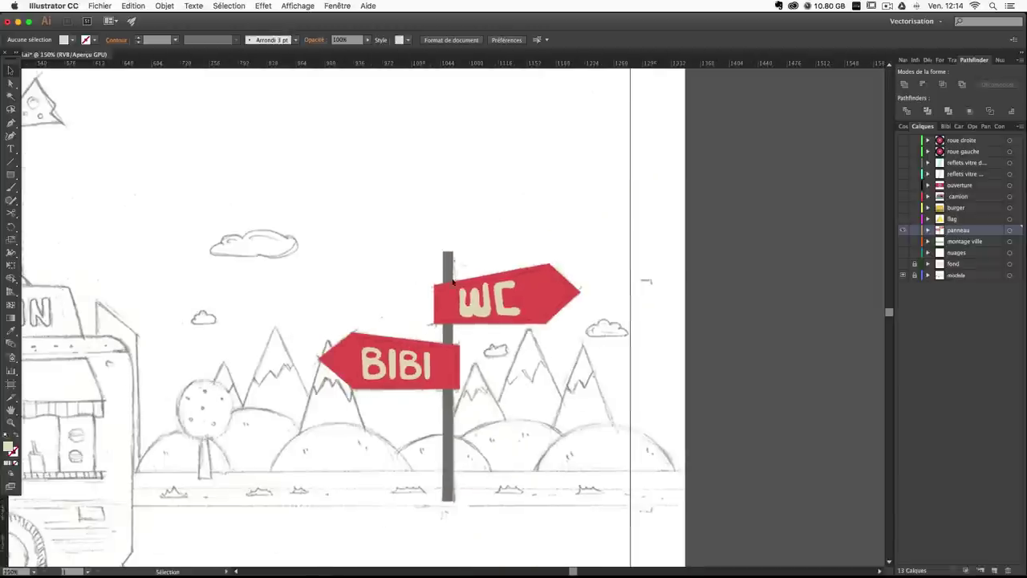
left_click(502, 292)
left_click(470, 297, "shift")
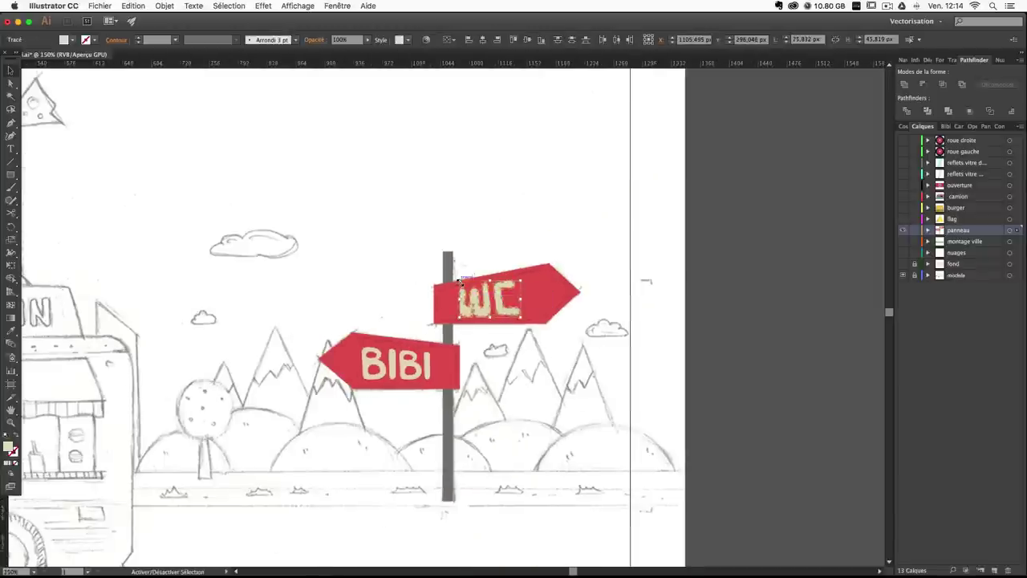
left_click_drag(459, 280, 464, 284)
key("Up")
key("Up")
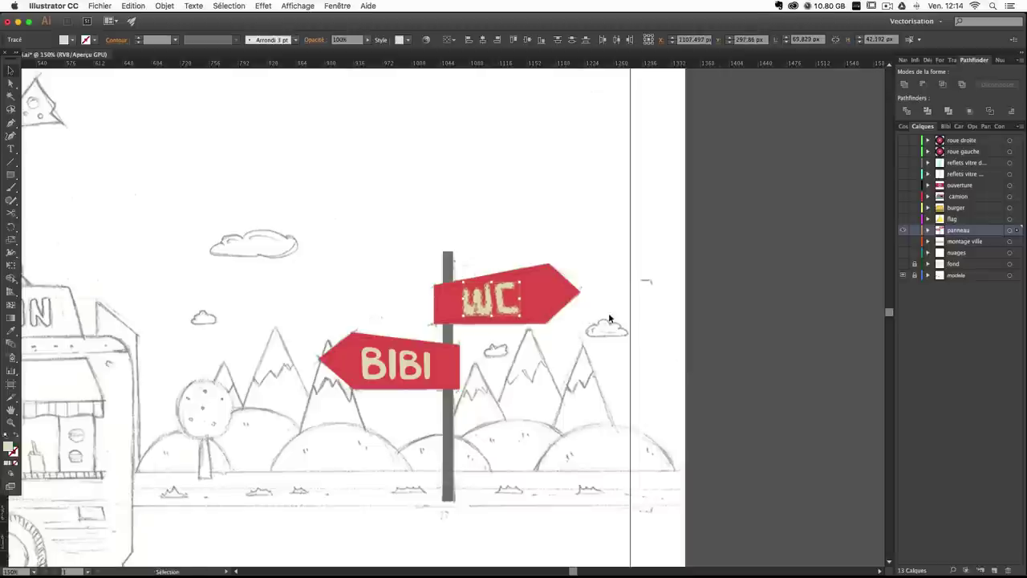
Hide the modele sketch layer and show all artwork layers from roue droite down to fond.
left_click(735, 333)
left_click_drag(580, 337, 738, 296)
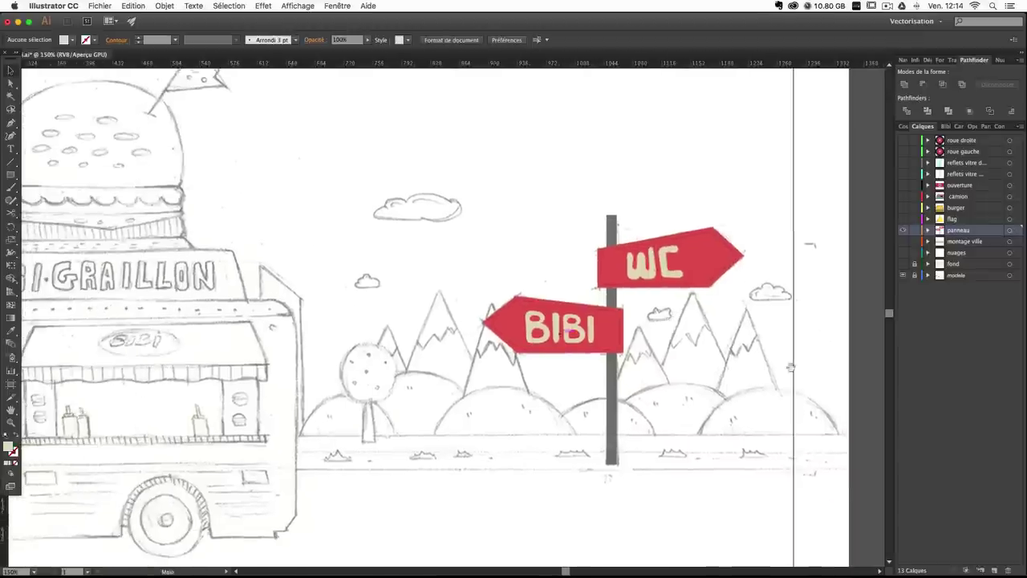
key("super+minus")
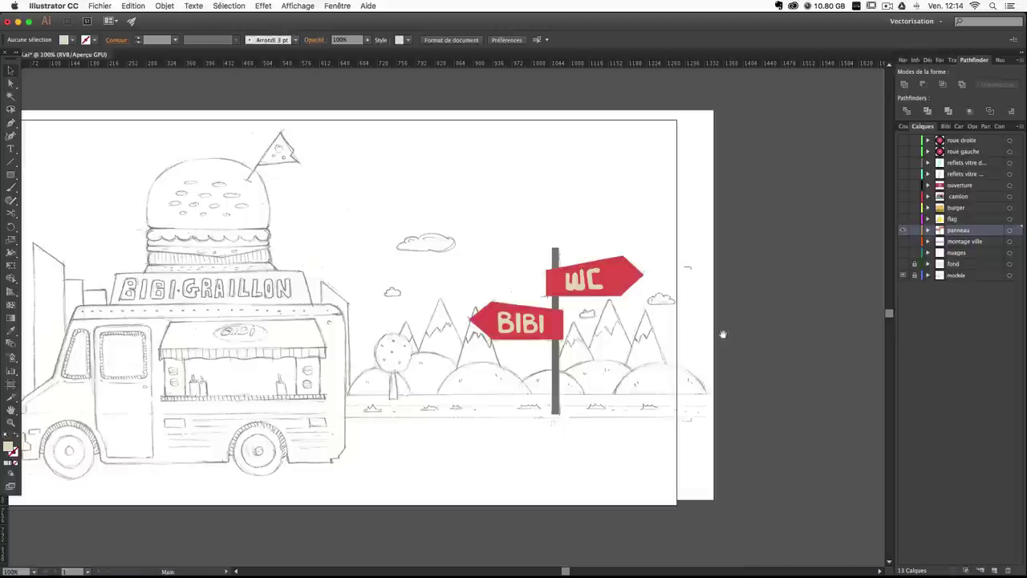
left_click_drag(623, 297, 724, 293)
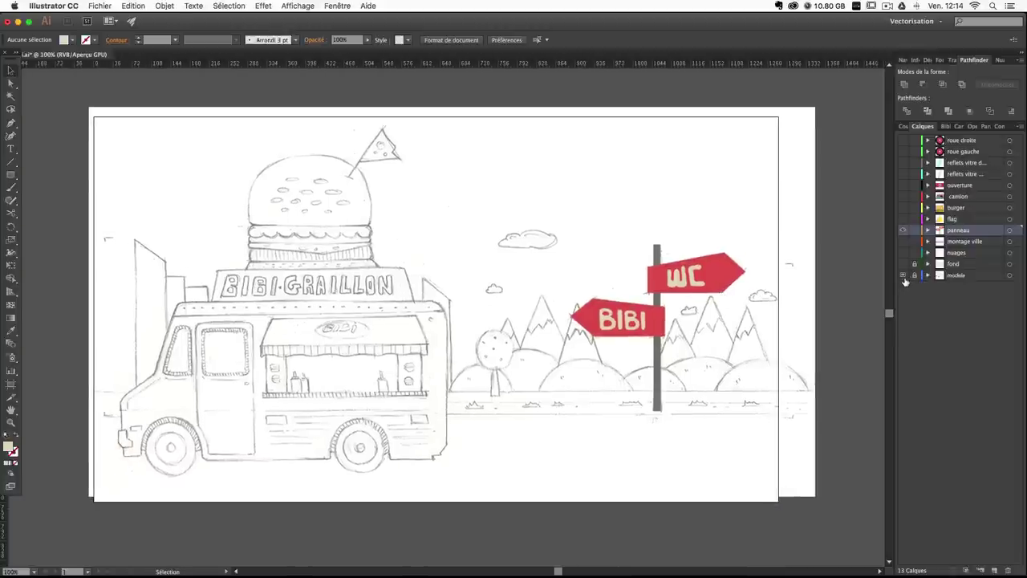
left_click(902, 276)
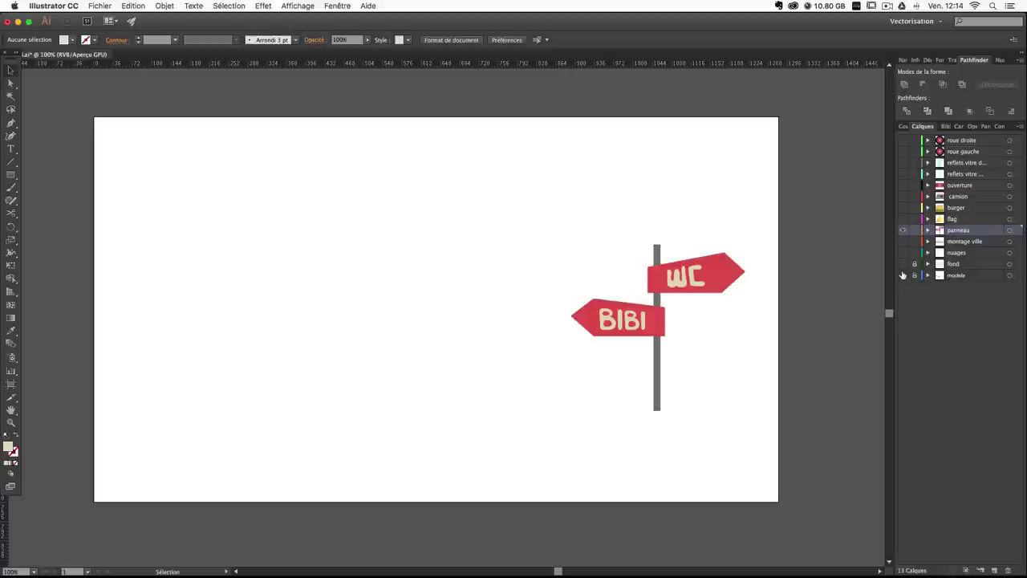
left_click_drag(903, 141, 904, 267)
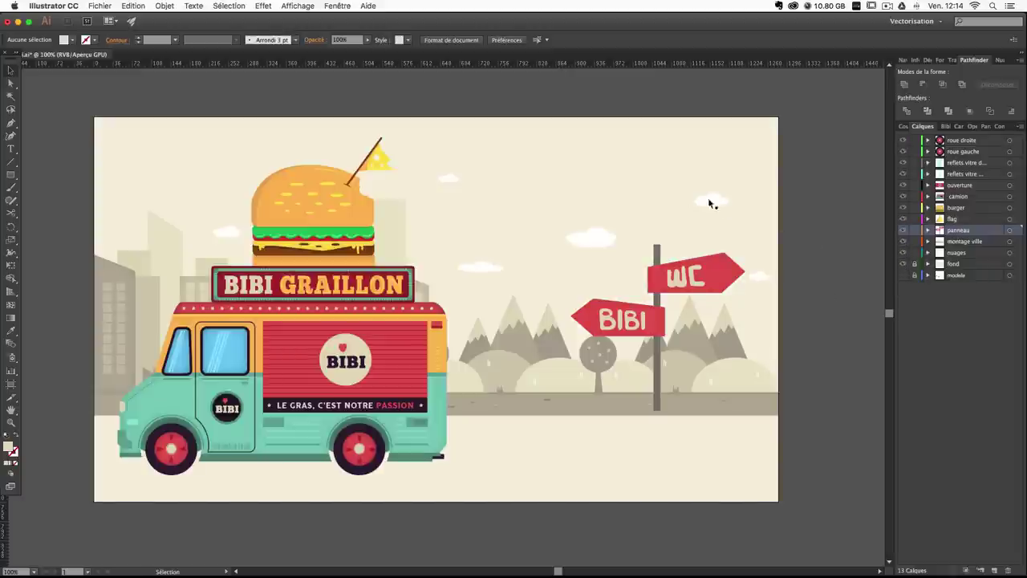
left_click_drag(667, 191, 699, 212)
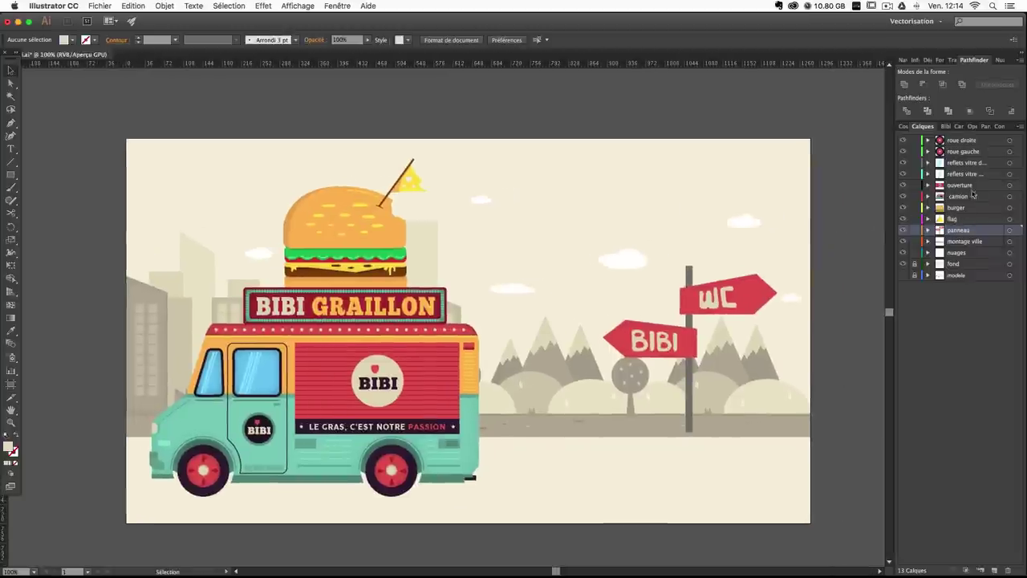
Scale the whole signpost on the panneau layer up proportionally to about 350 × 334 px and nudge it slightly down.
left_click(1010, 231)
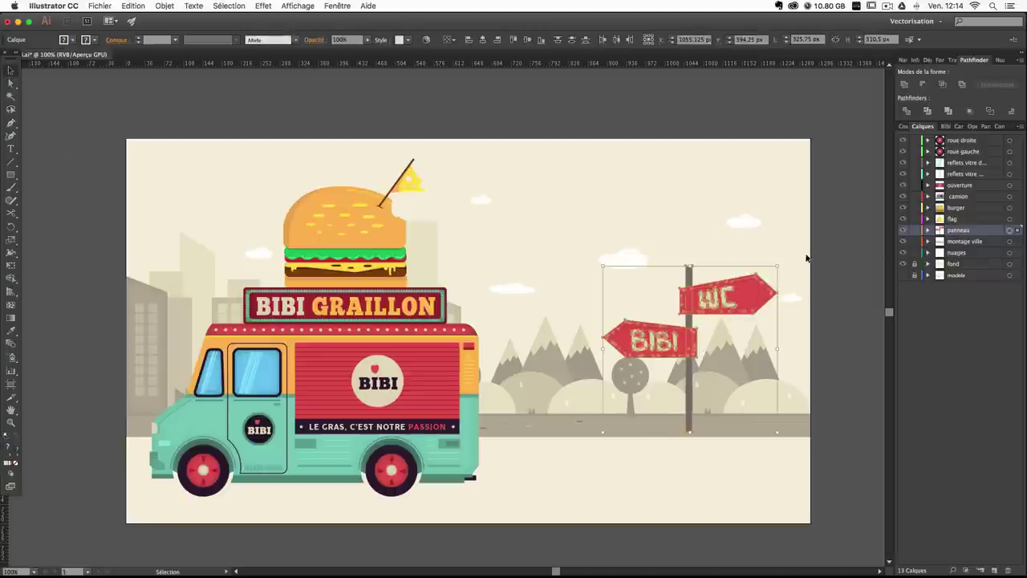
mouse_move(603, 266)
left_mouse_down()
mouse_move(590, 241)
mouse_move(590, 252)
left_mouse_up()
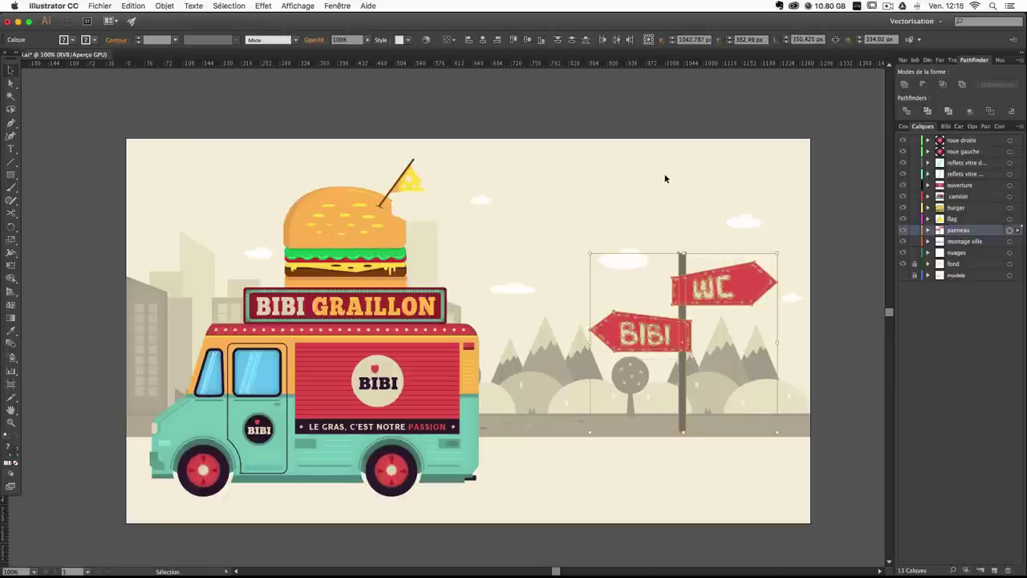
key("Down")
key("Down")
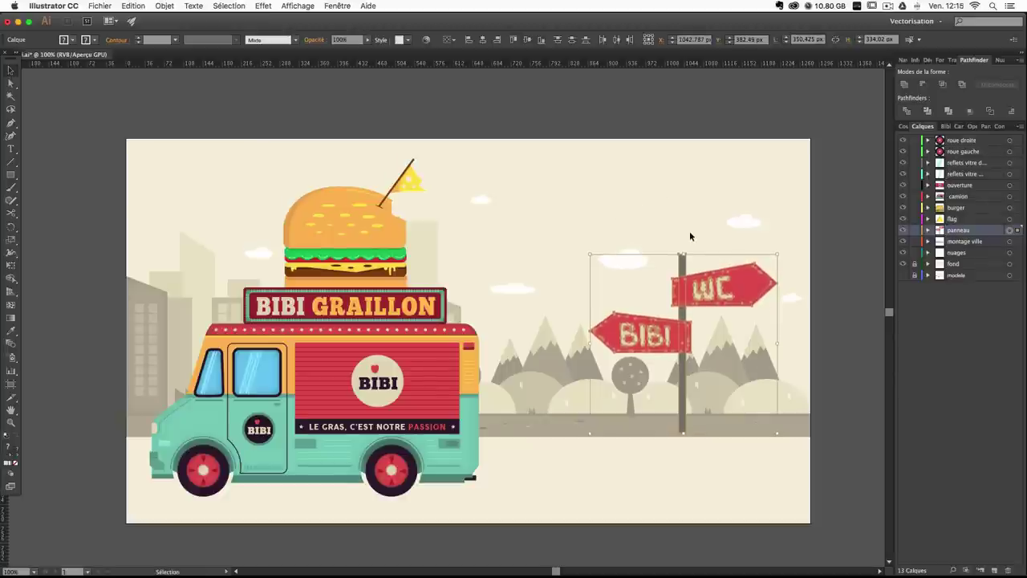
Nudge the signpost a little up and left to about X 1018 px, and enlarge it proportionally to about 357 × 340 px.
key("Up")
key("Up")
key("Up")
key("Up")
key("Up")
key("Up")
key("Up")
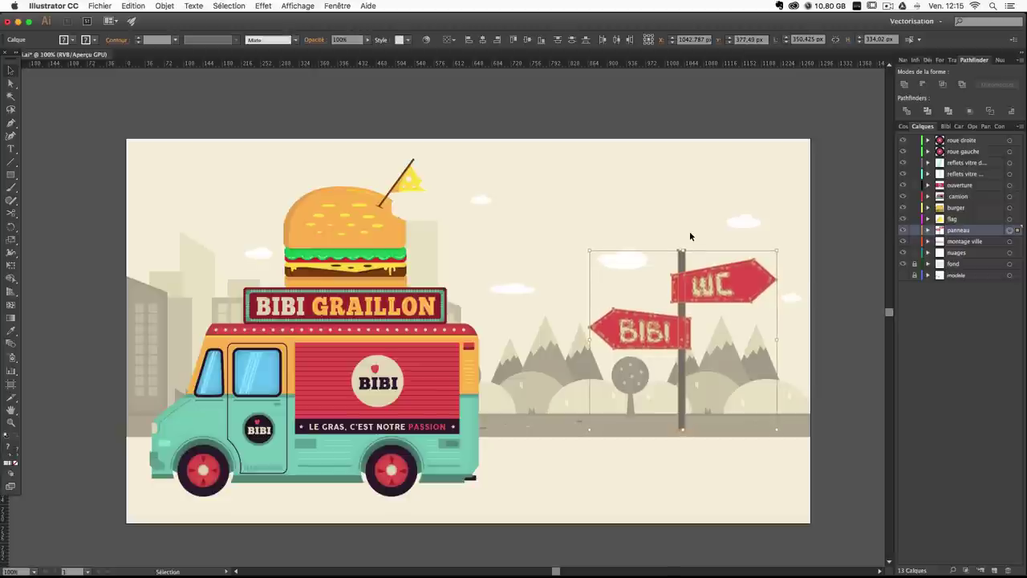
key("Left")
key("Left")
key("Left")
key("Left")
key("Left")
key("Left")
key("Left")
key("Left")
key("Left")
key("Left")
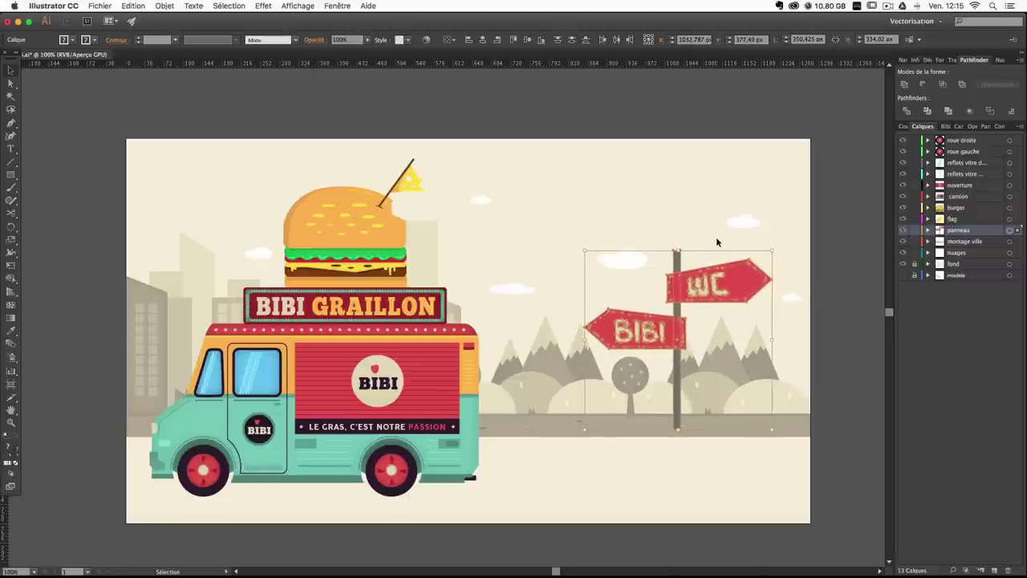
key("Left")
key("Left")
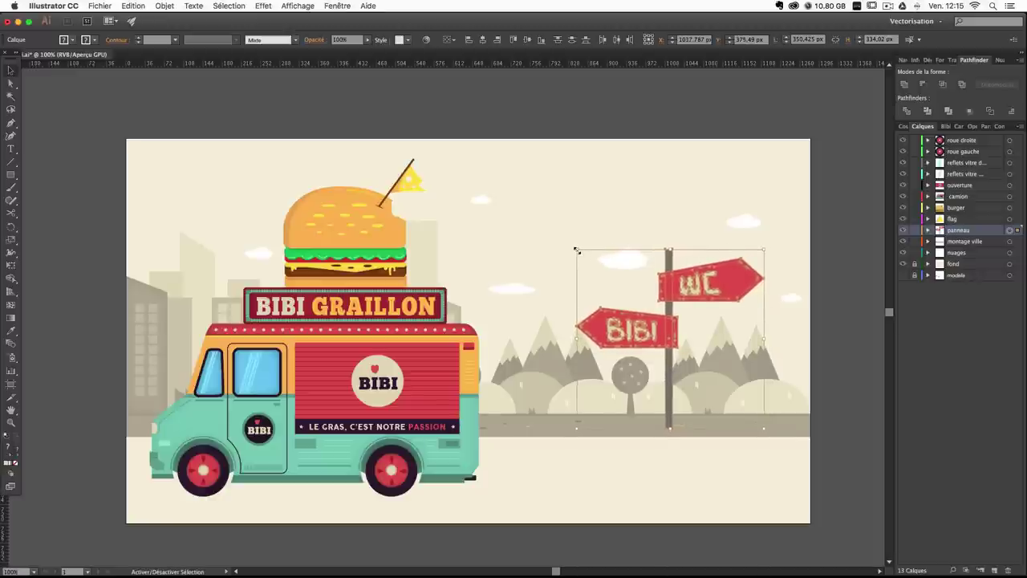
left_click_drag(576, 250, 573, 240)
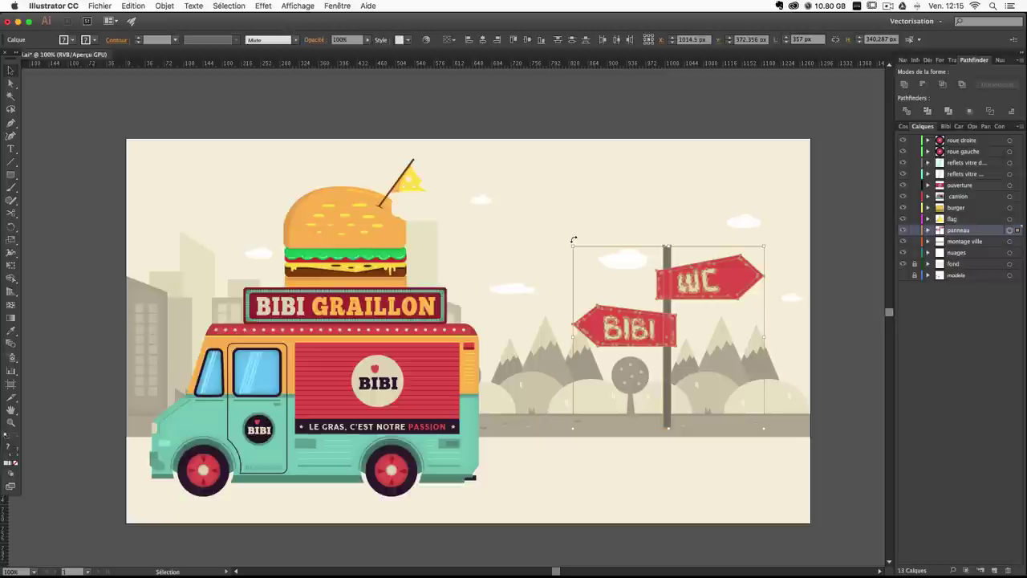
left_click(729, 203)
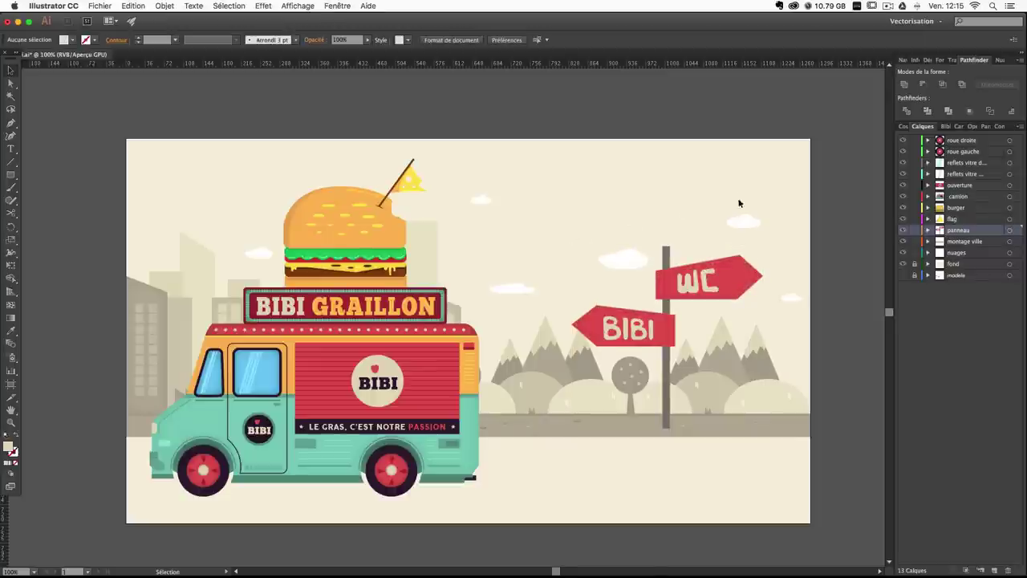
Make the grey-brown road rectangle behind the truck thinner by raising its lower edge.
left_click(647, 435)
key("super+plus")
left_click_drag(616, 459, 581, 231)
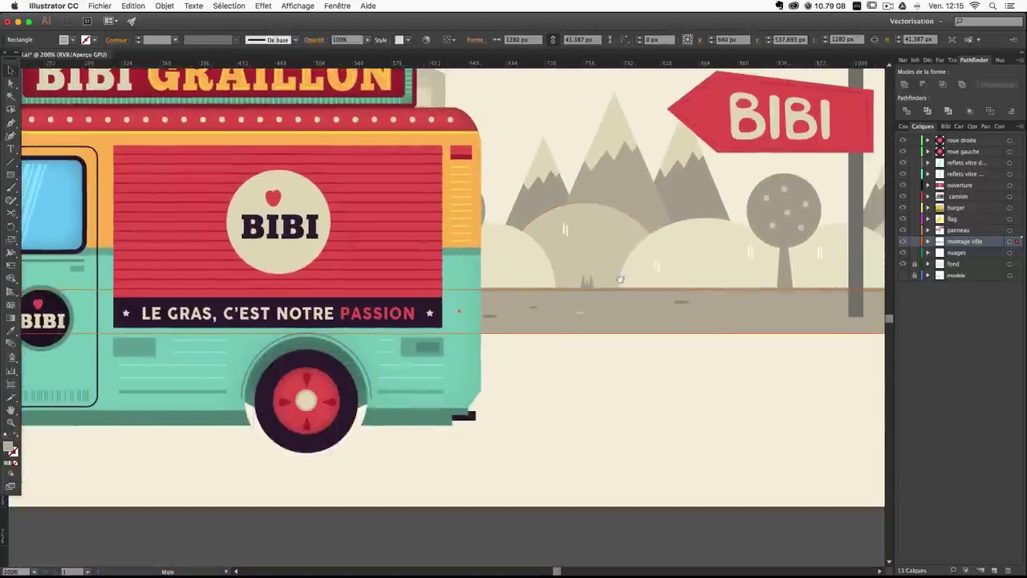
left_click_drag(458, 317, 42, 327)
left_click_drag(260, 335, 485, 376)
left_click_drag(650, 375, 673, 375)
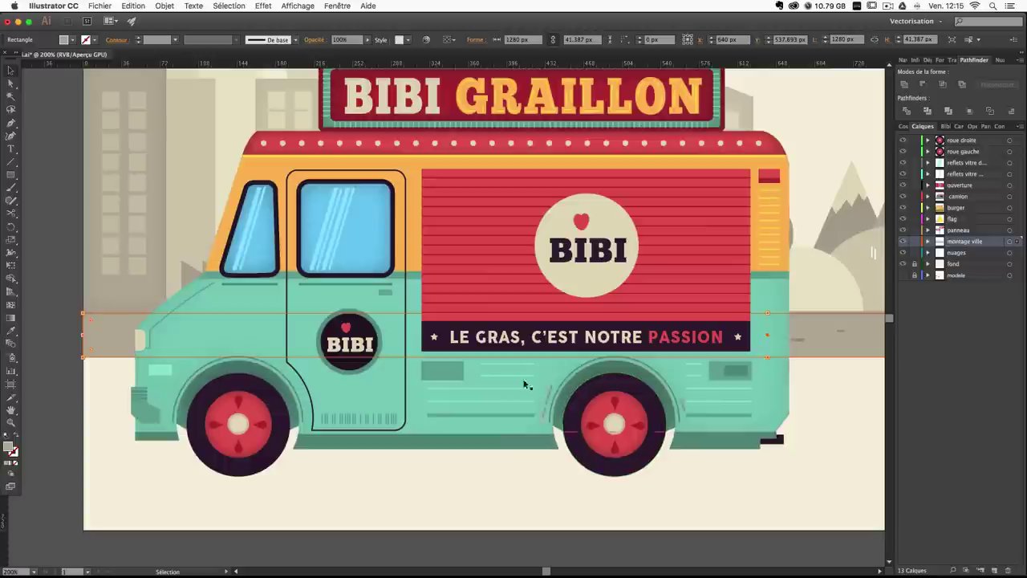
left_click_drag(793, 340, 683, 353)
left_click_drag(785, 392, 488, 427)
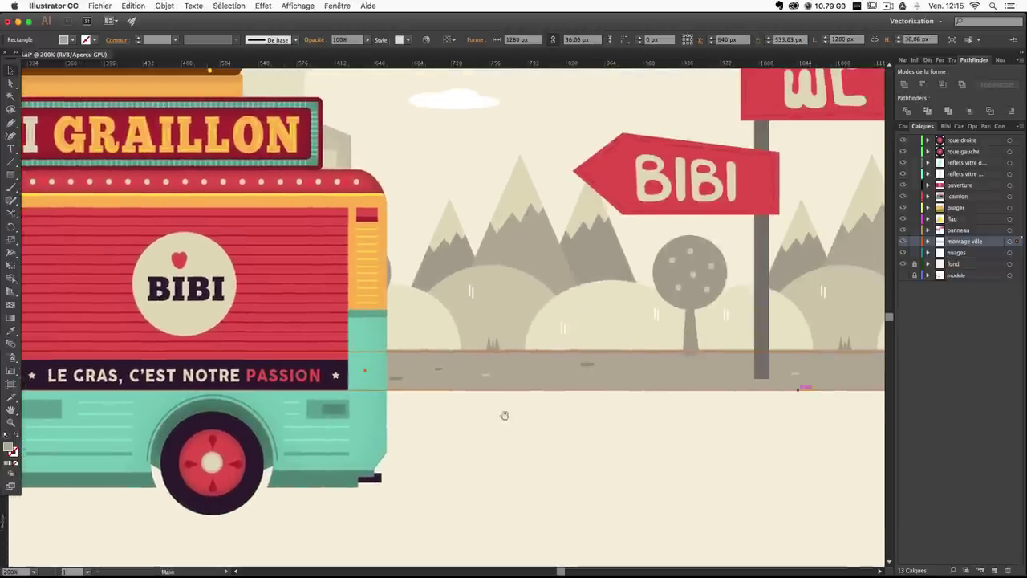
left_click_drag(367, 391, 366, 386)
left_click(690, 450)
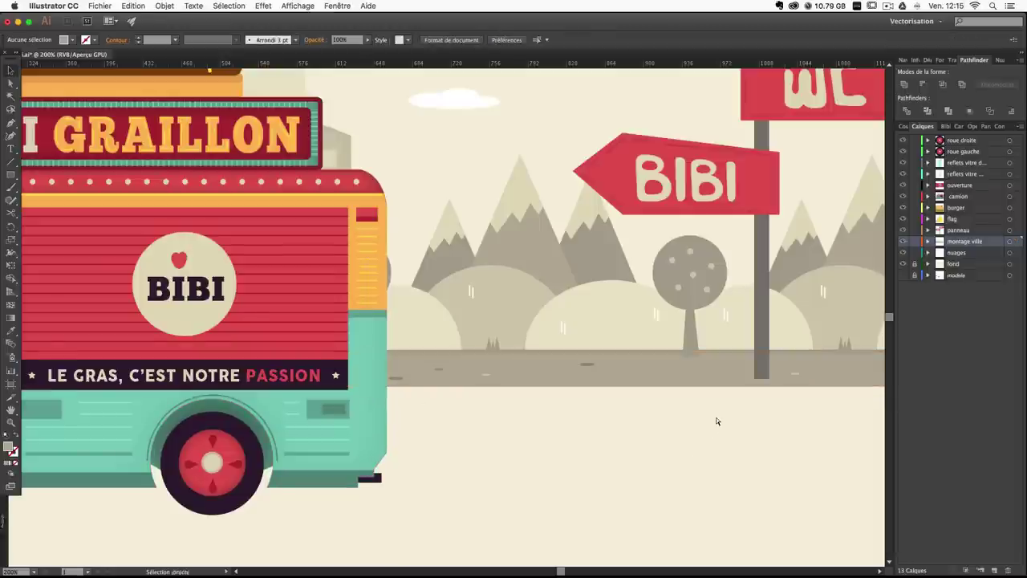
Shift the entire panneau signpost artwork slightly left and up so its post stands on the thinner road.
key("super+minus")
key("super+minus")
key("super+minus")
key("super+plus")
left_click_drag(697, 386, 687, 422)
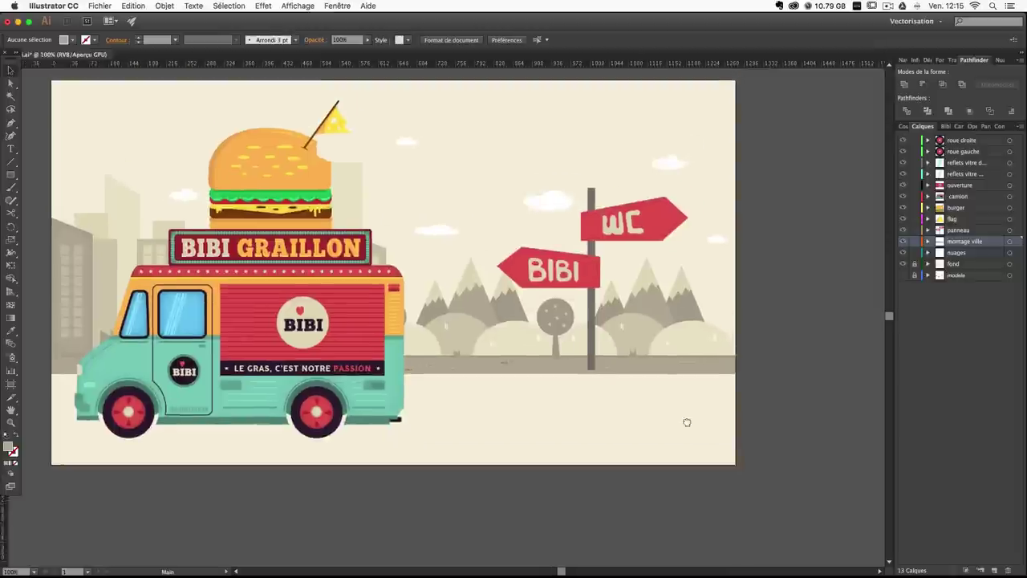
scroll(686, 422, "up", 2)
left_click(1017, 230)
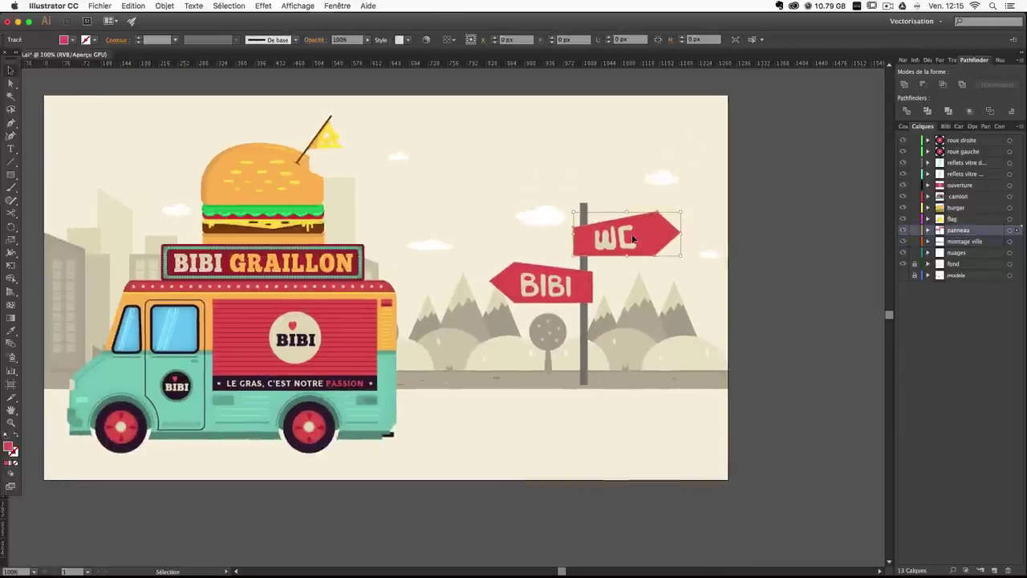
left_click(1010, 231)
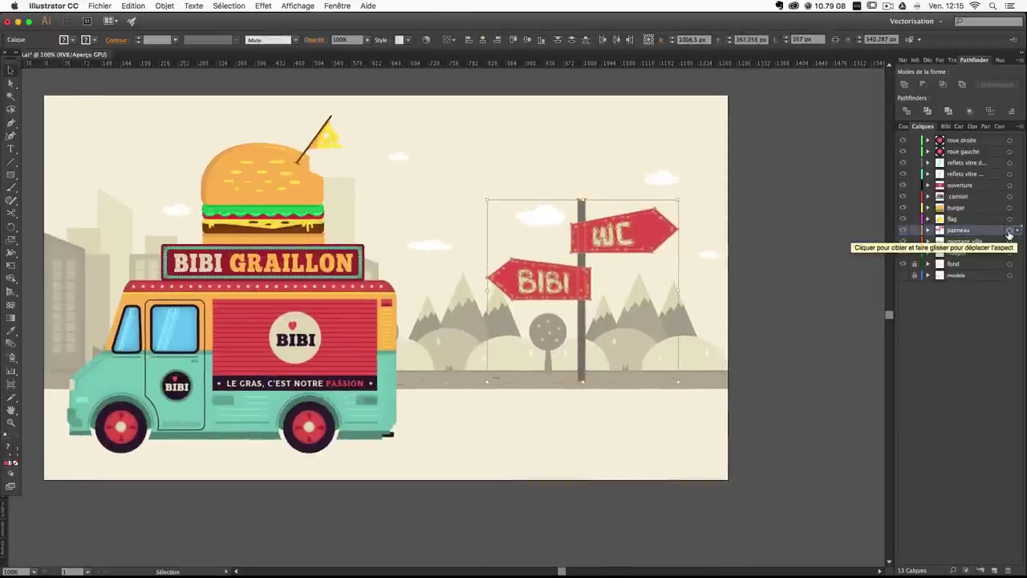
key("Right")
key("Up")
left_click(788, 326)
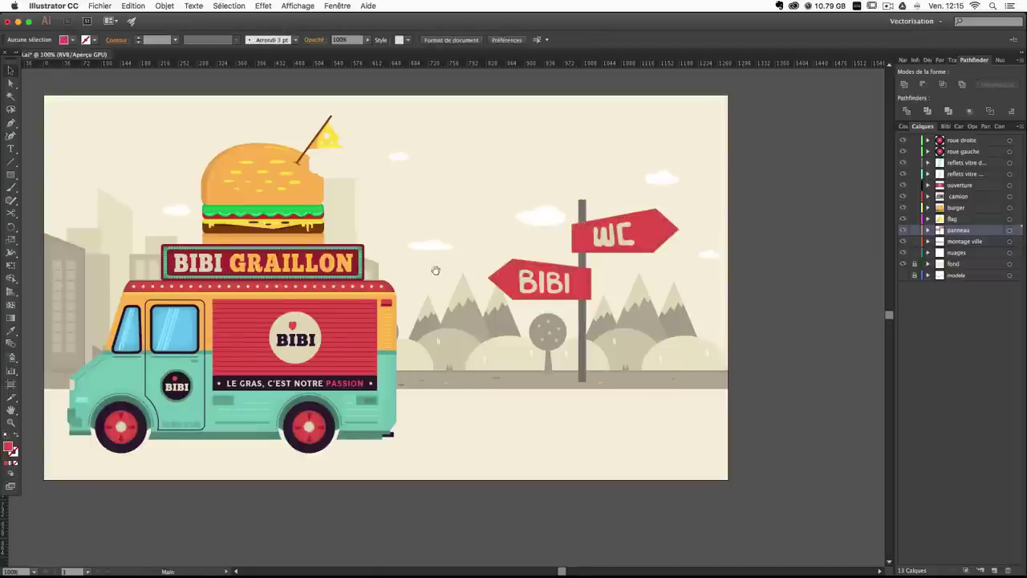
Scale the whole truck with wheels, window reflections, shutter, burger and flag down to about 566 × 581 px, and move it to about X 414, Y 349 px.
left_click_drag(436, 270, 547, 289)
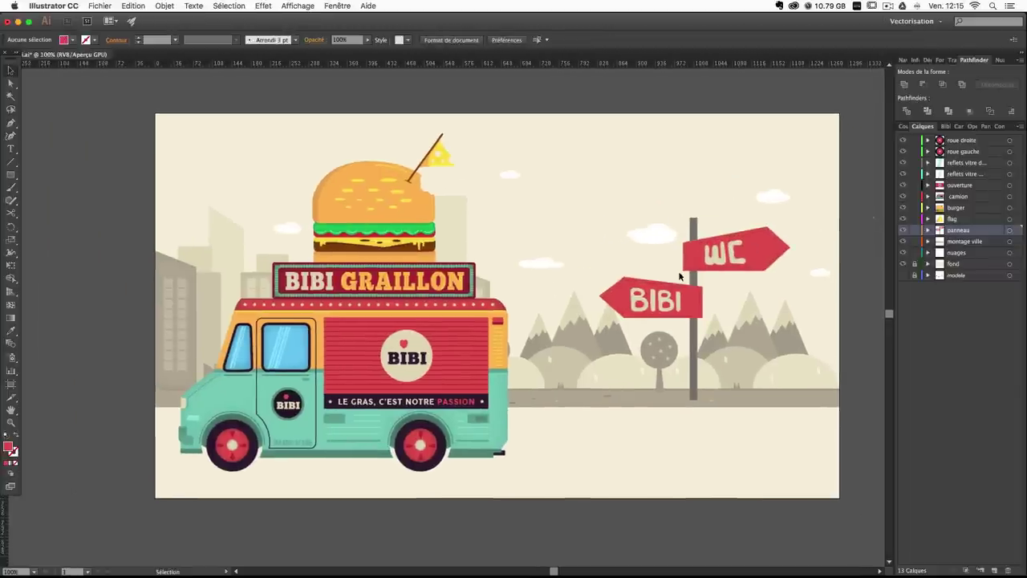
mouse_move(652, 275)
left_mouse_down()
mouse_move(634, 265)
mouse_move(641, 275)
left_mouse_up()
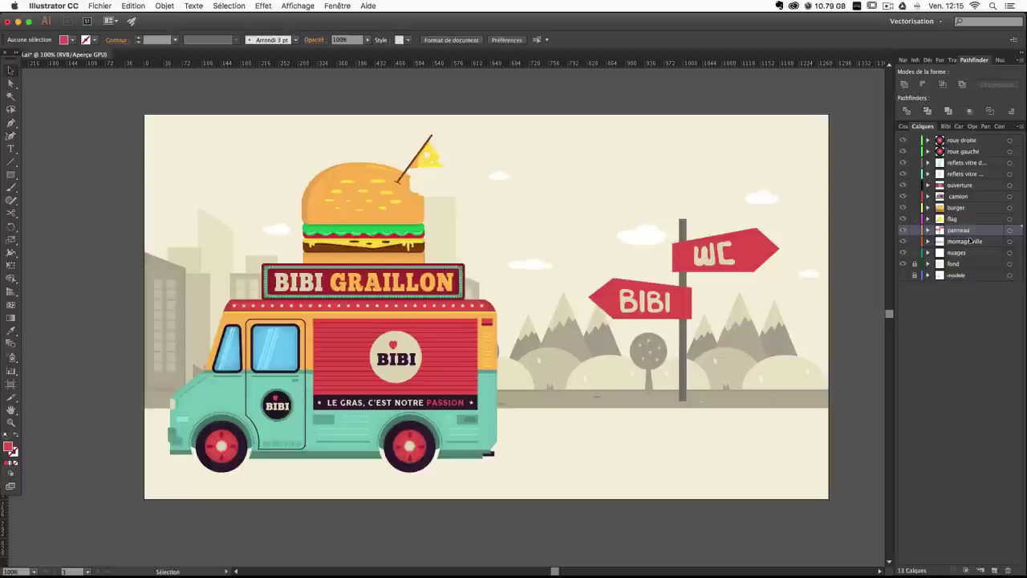
left_click(984, 141)
left_click(1009, 140)
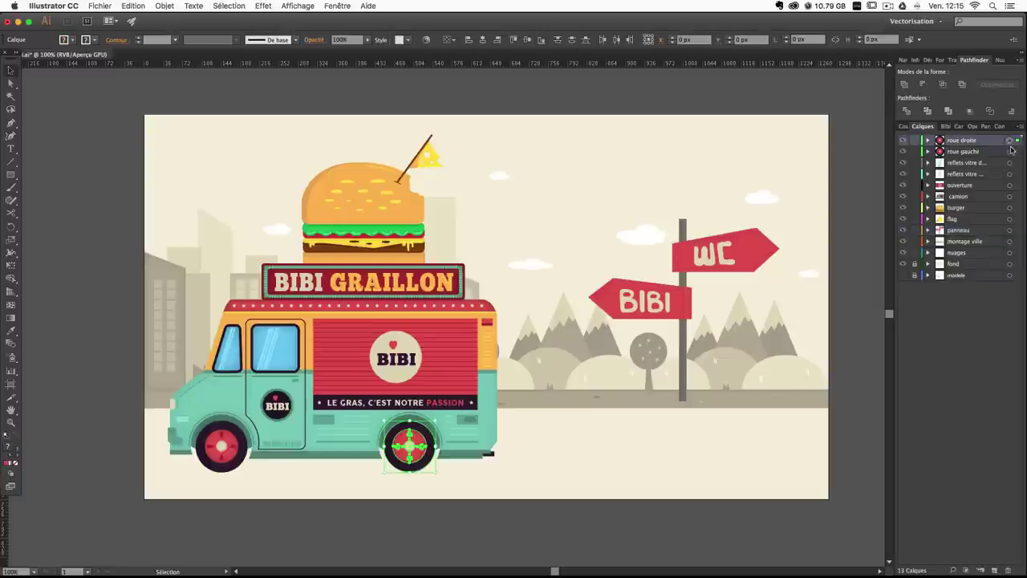
left_click(1010, 152, "shift")
left_click(1010, 163, "shift")
left_click(1010, 174, "shift")
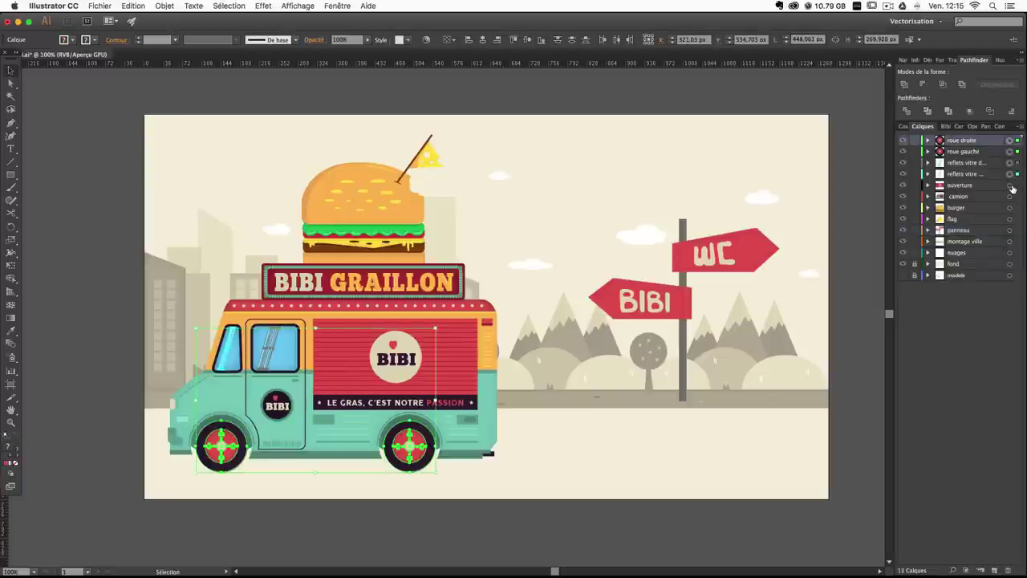
left_click(1009, 185, "shift")
left_click(1010, 197, "shift")
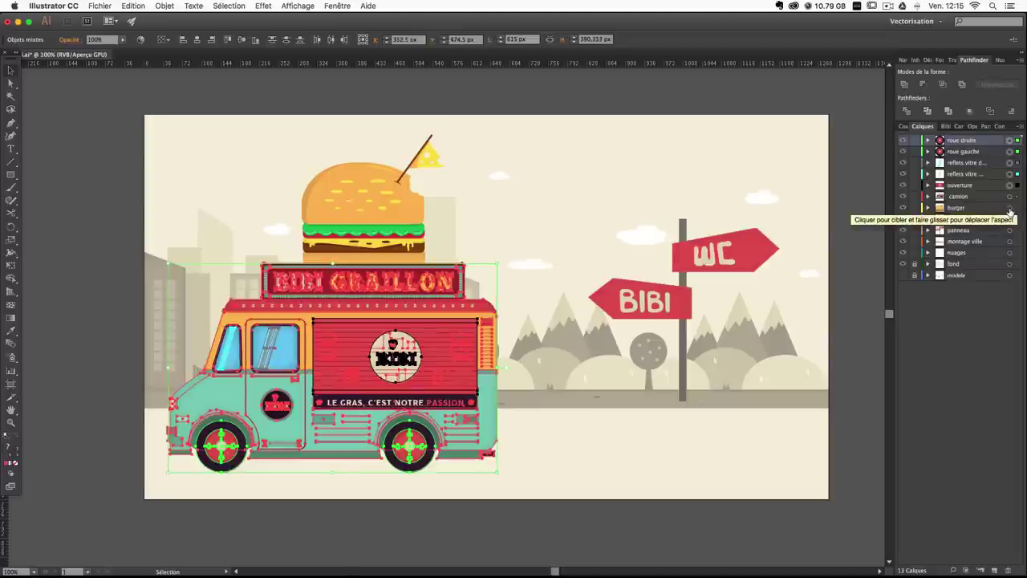
left_click(1010, 207, "shift")
left_click(1009, 219, "shift")
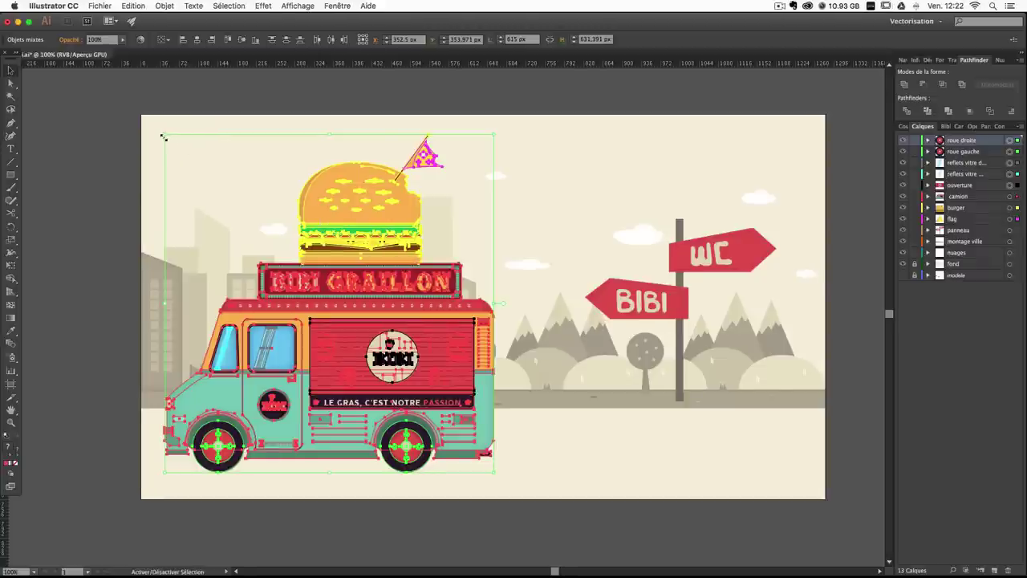
left_click_drag(164, 137, 192, 163)
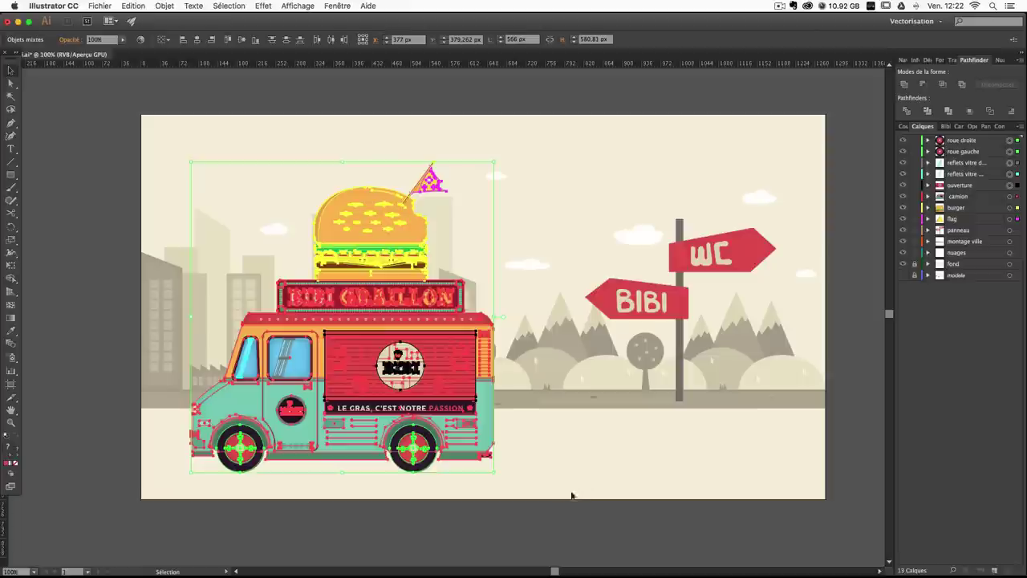
left_click_drag(465, 386, 452, 357)
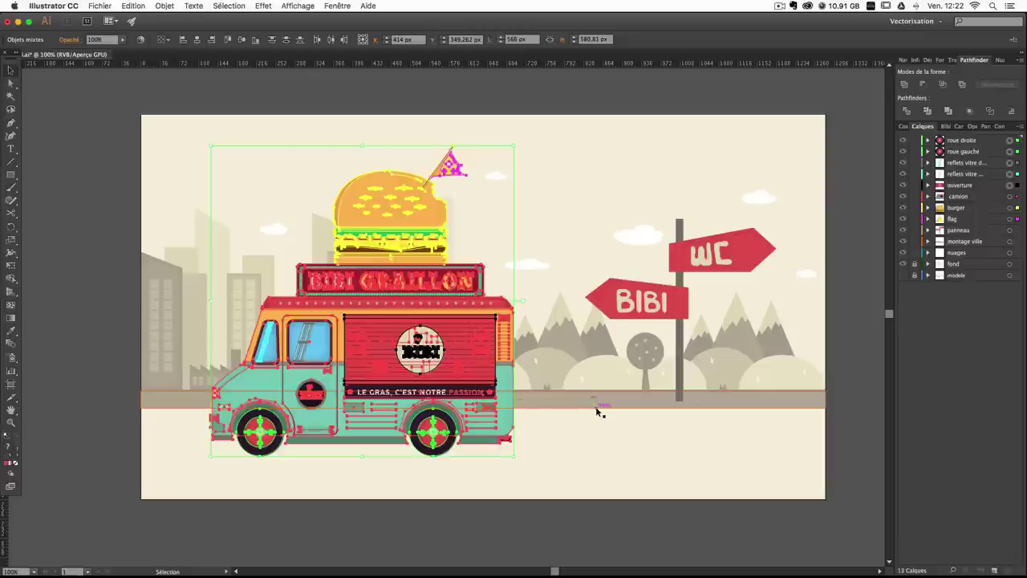
left_click(631, 464)
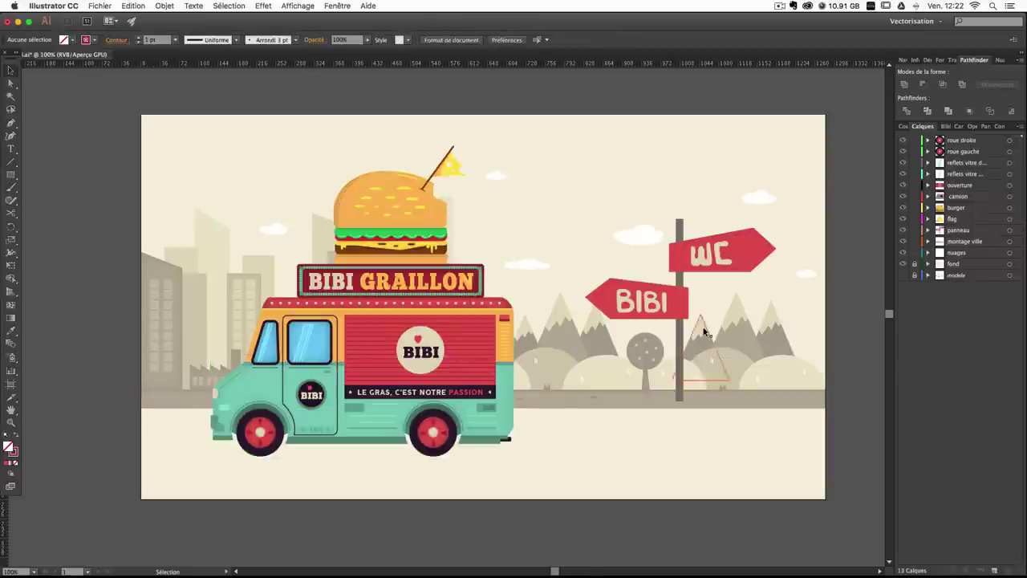
Move all the montage ville background artwork straight up to about Y 315 px.
left_click(1010, 241)
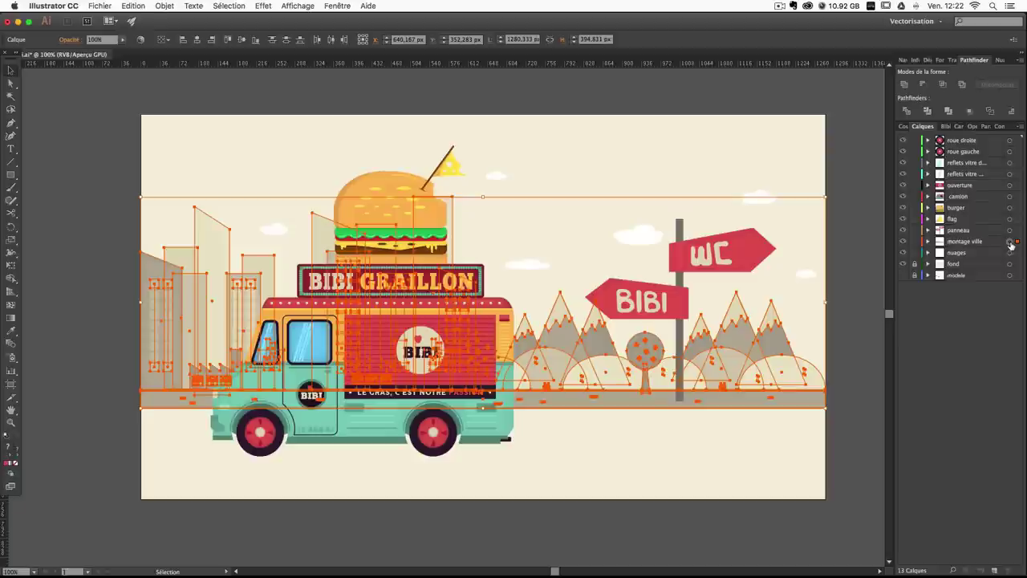
key("shift+Up")
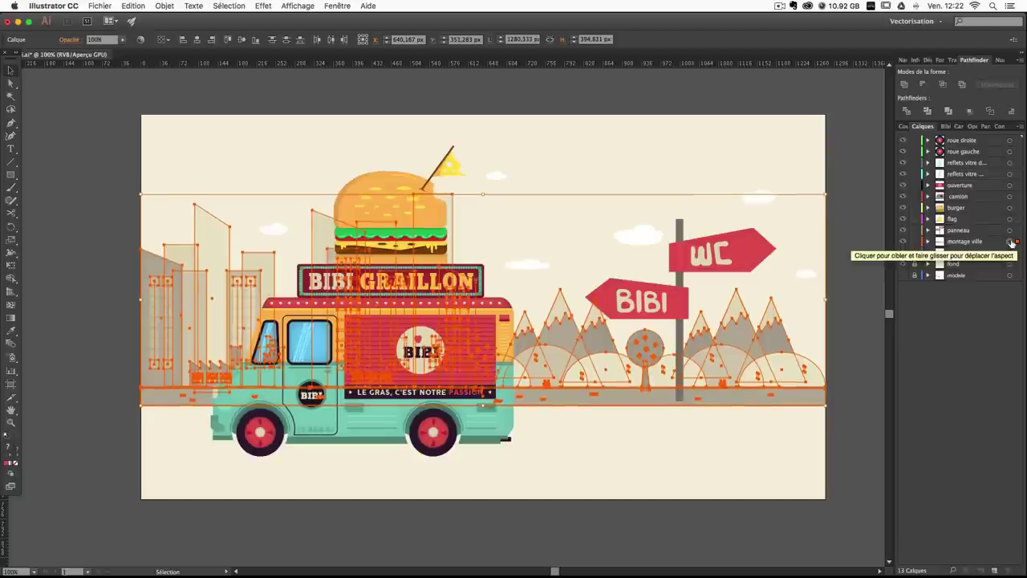
key("shift+Up")
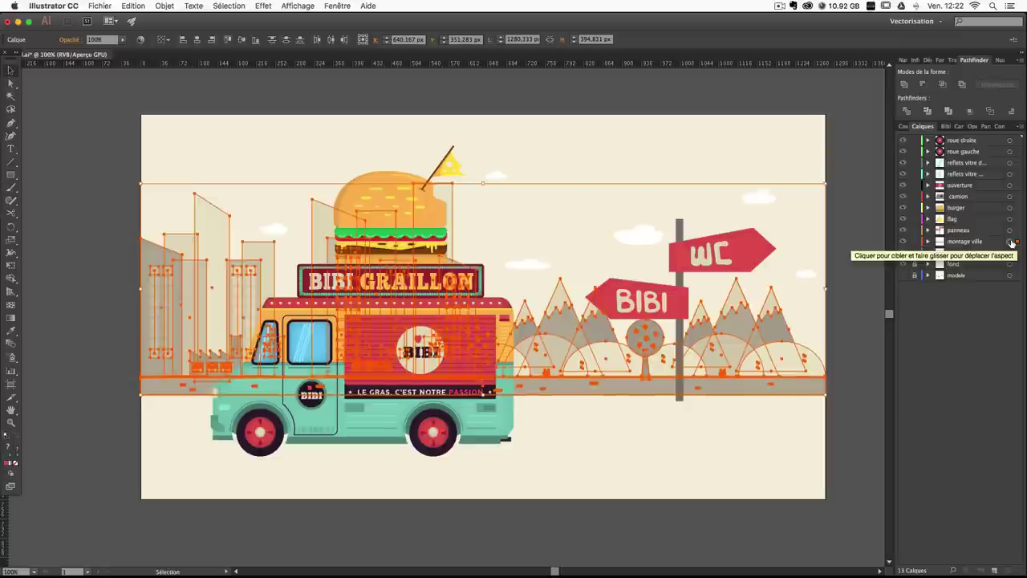
key("shift+Up")
key("shift+Up")
key("shift+Up")
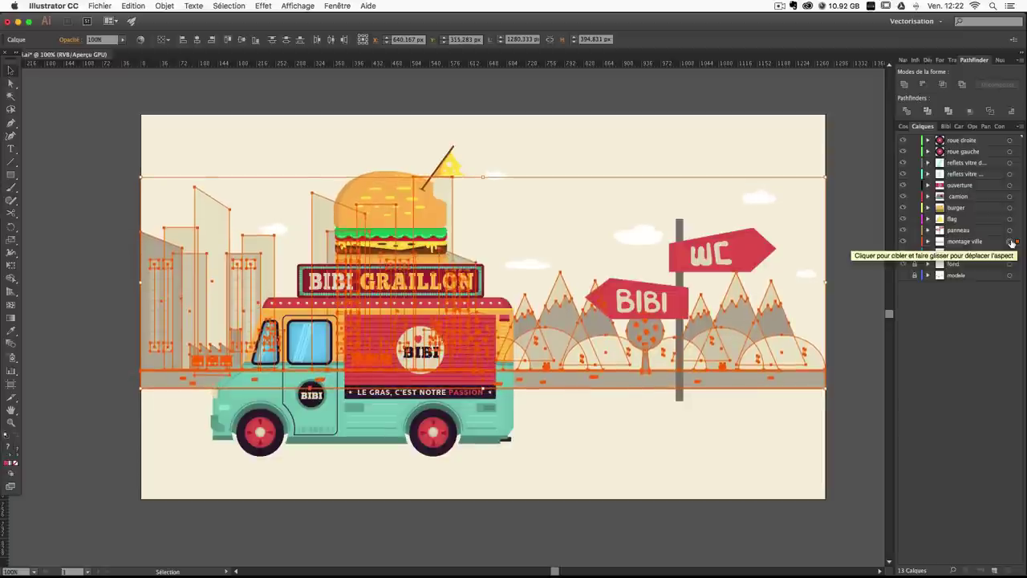
Lock the montage ville layer and make panneau the active layer with nothing selected.
left_click(813, 426)
left_click(1010, 230)
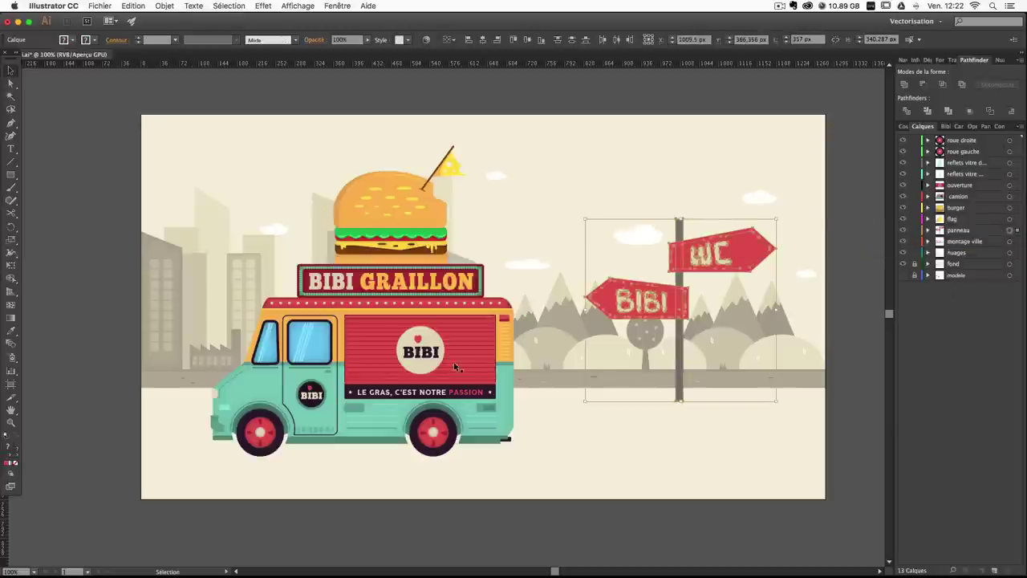
left_click(959, 231)
left_click(599, 173)
left_click_drag(809, 458, 812, 457)
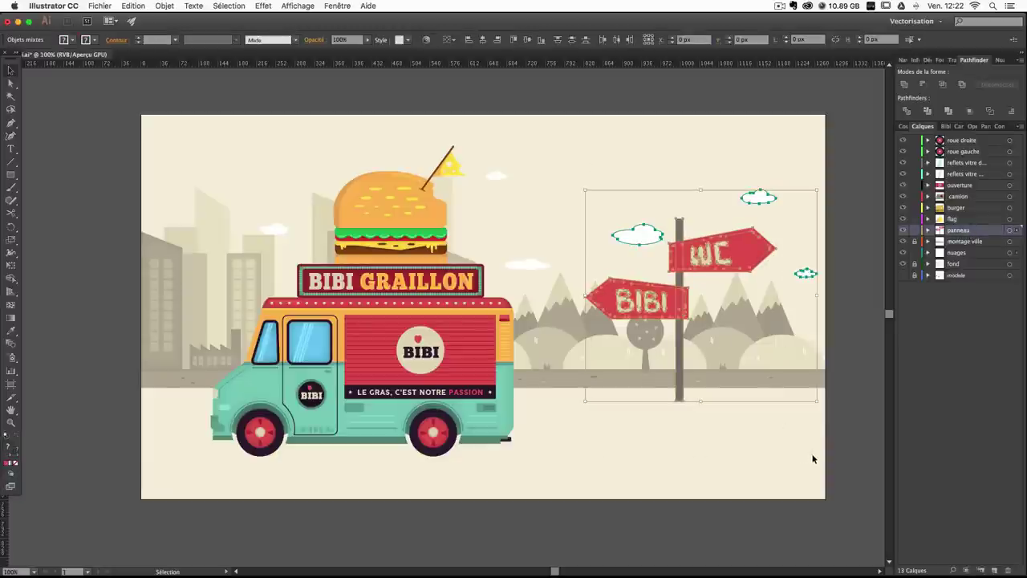
left_click(807, 186)
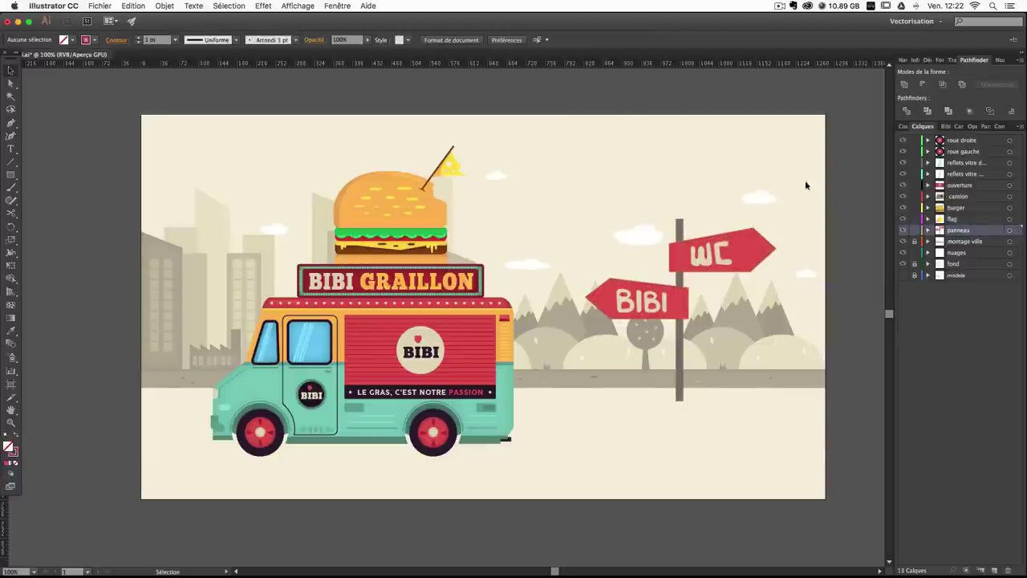
Move all the clouds on the nuages layer straight up to about Y 150 px, and lock that layer.
left_click(1010, 254)
left_click_drag(756, 201, 763, 176)
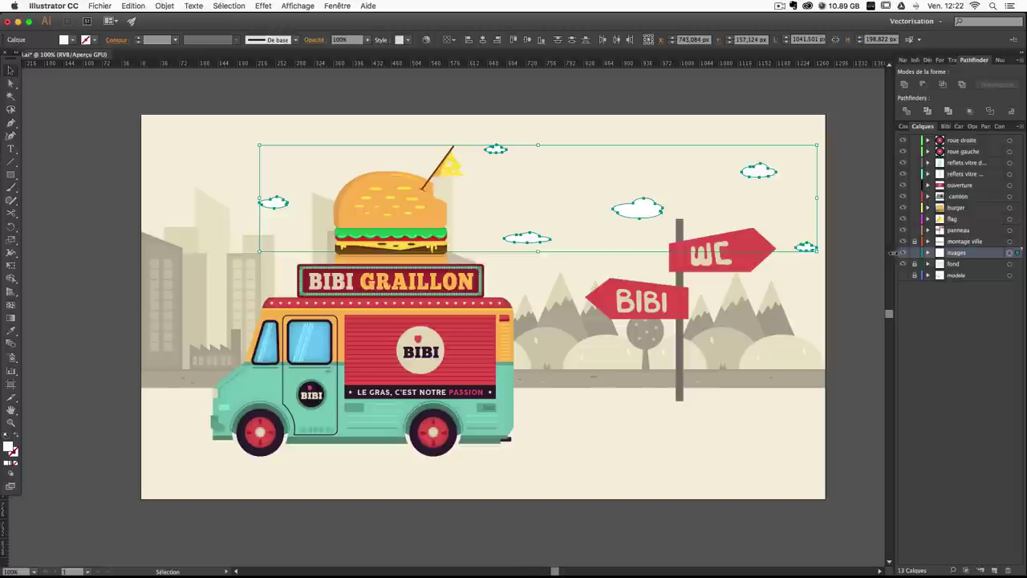
key("Up")
key("Up")
key("Up")
key("Up")
key("Up")
key("Up")
key("Up")
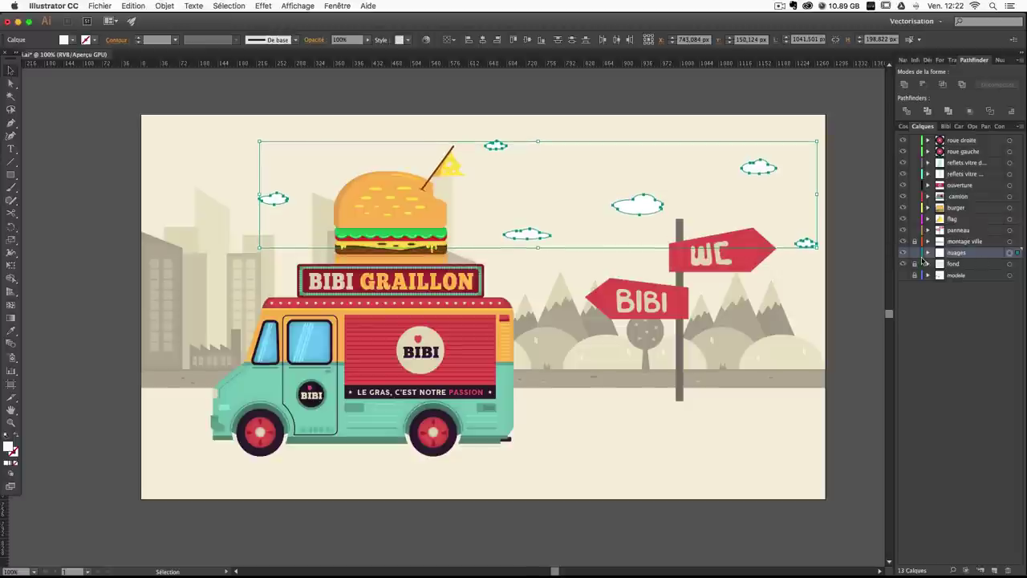
left_click(915, 253)
Scale the WC and BIBI arrow signs, without the post, down around their centre to about 267 × 127 px.
left_click(966, 231)
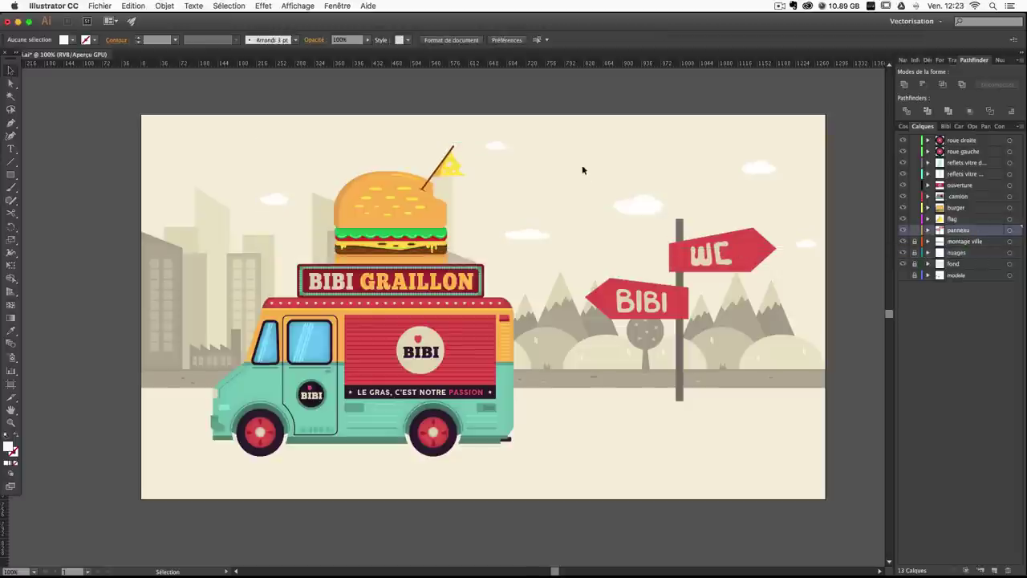
left_click_drag(806, 449, 805, 450)
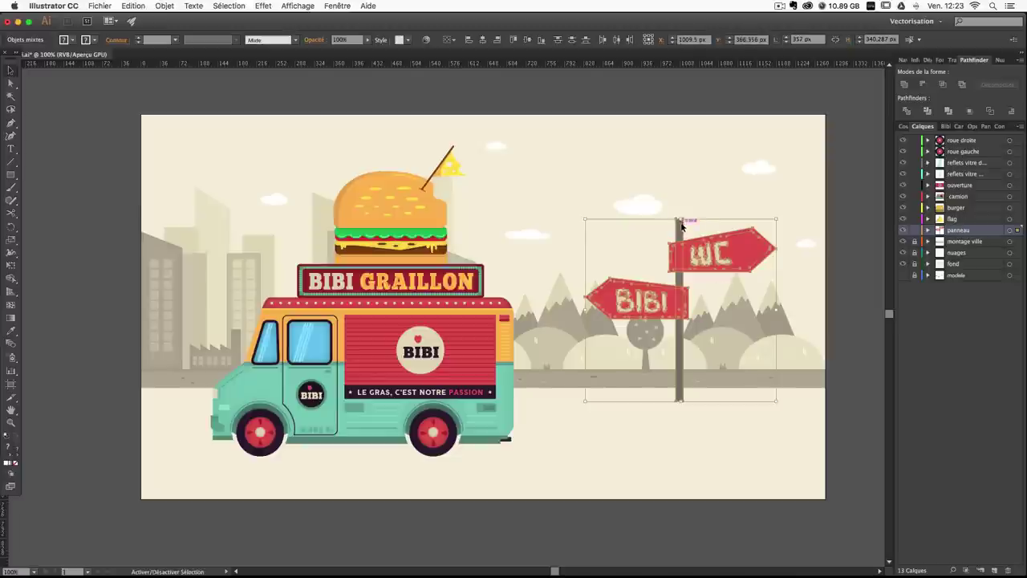
left_click(681, 230, "shift")
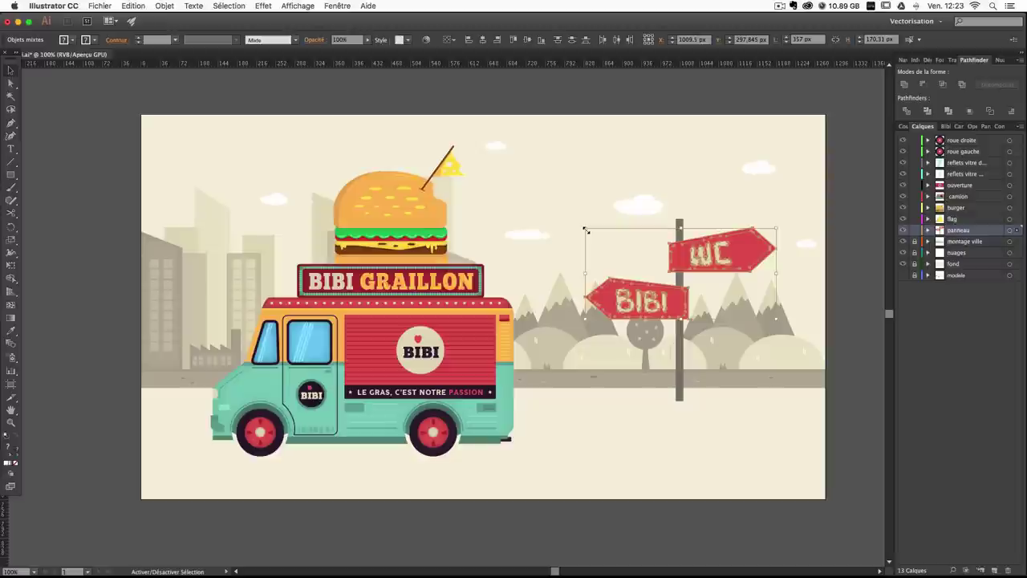
left_click_drag(589, 233, 599, 238)
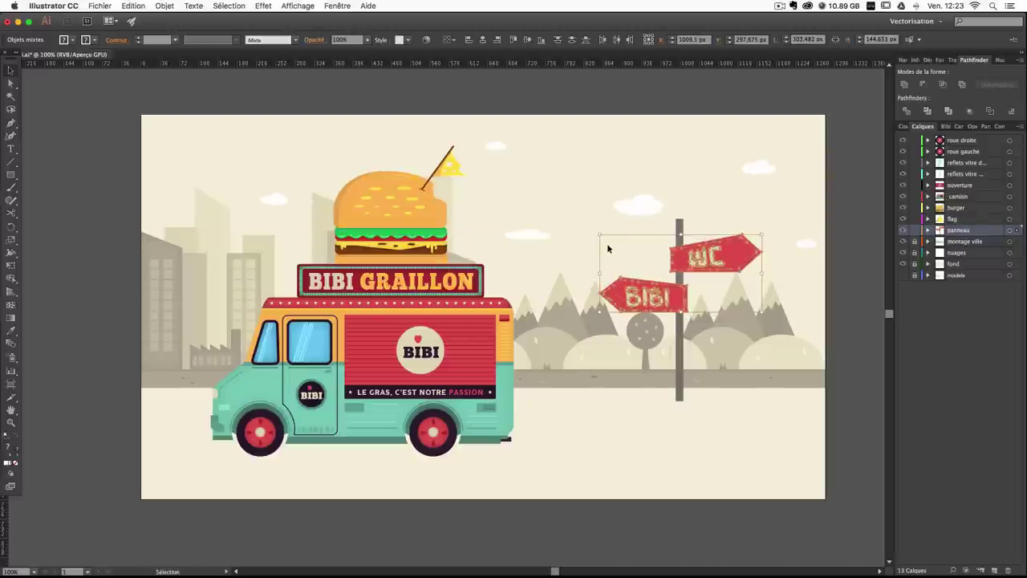
left_click(749, 446)
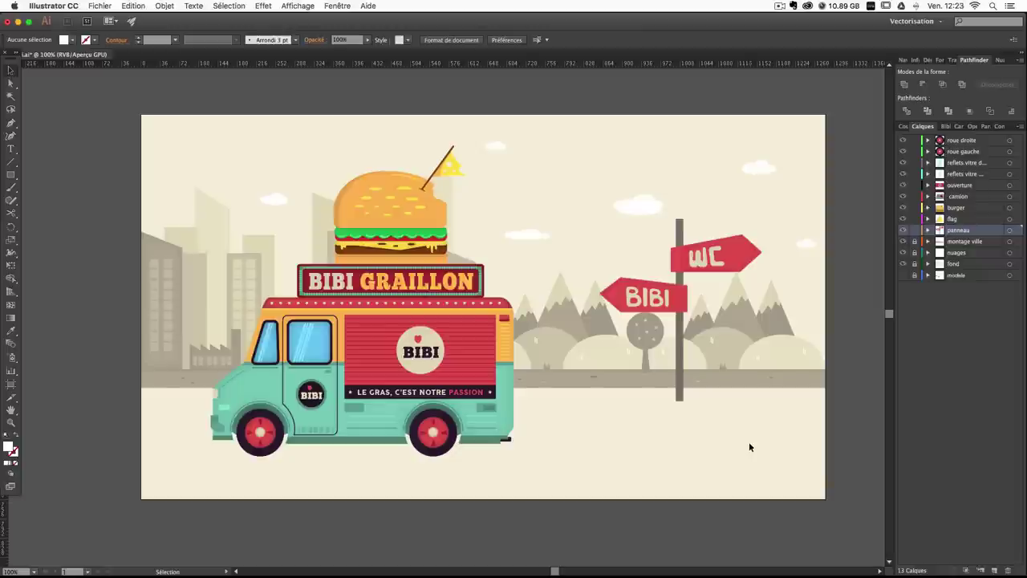
left_click(681, 231)
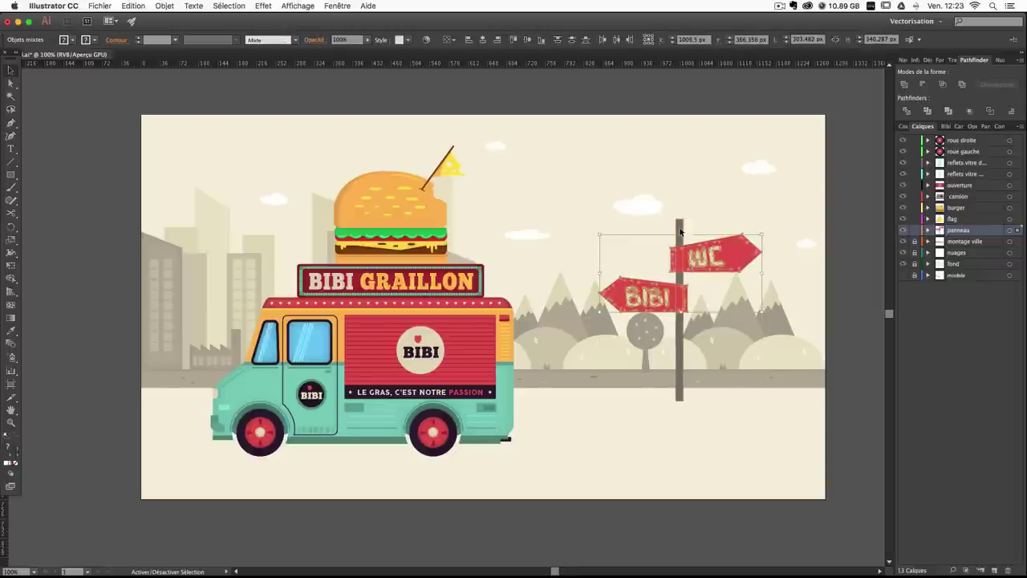
left_click_drag(600, 236, 609, 239)
left_click(821, 481)
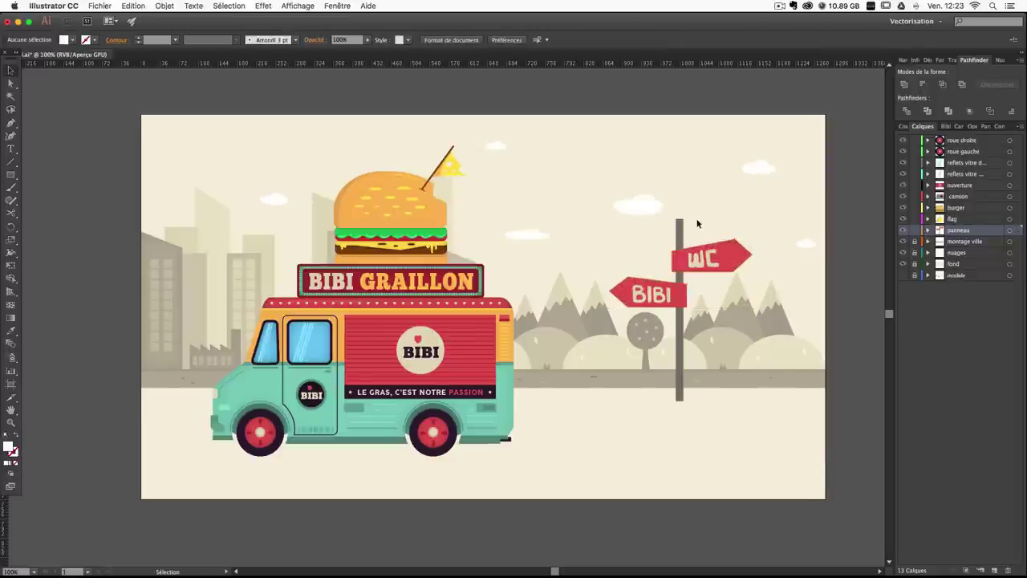
Try moving the two arrow signs with their lettering up the post to about Y 278 px.
left_click_drag(747, 299, 785, 335)
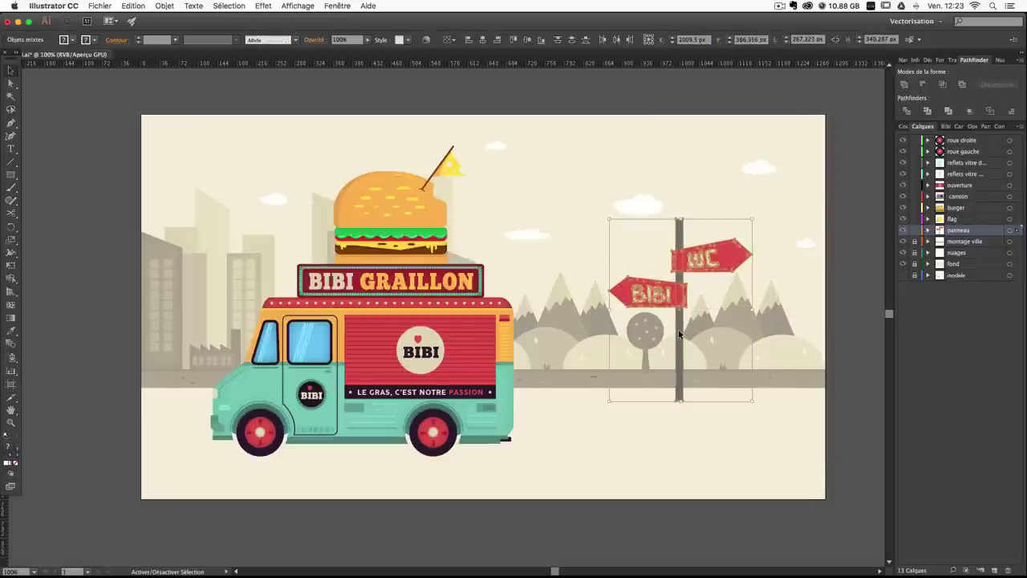
left_click(679, 332, "shift")
key("Up")
key("Up")
key("Up")
key("Up")
key("Up")
key("Up")
key("Up")
key("Up")
key("Up")
key("Up")
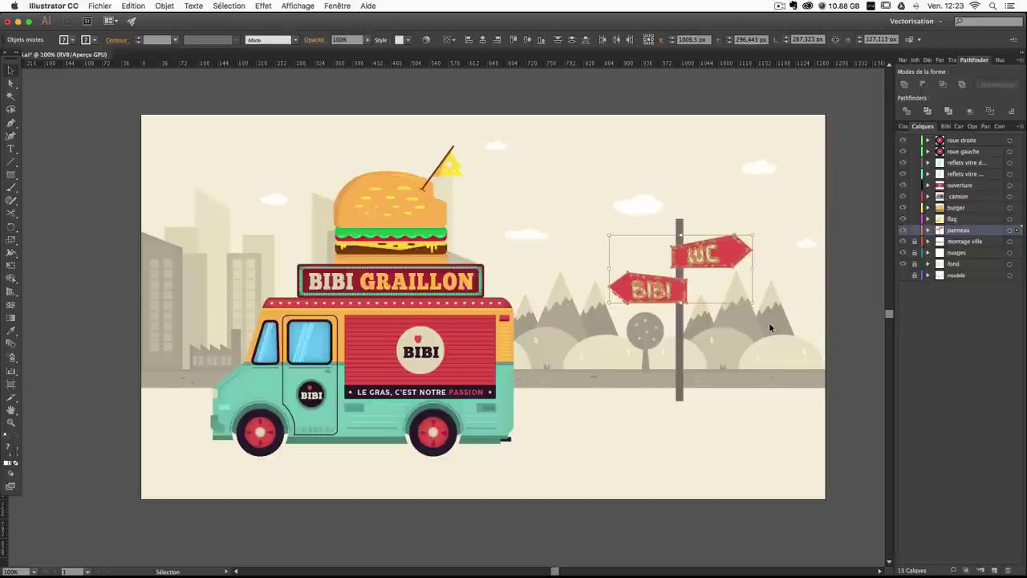
key("Up")
key("Up")
key("Up")
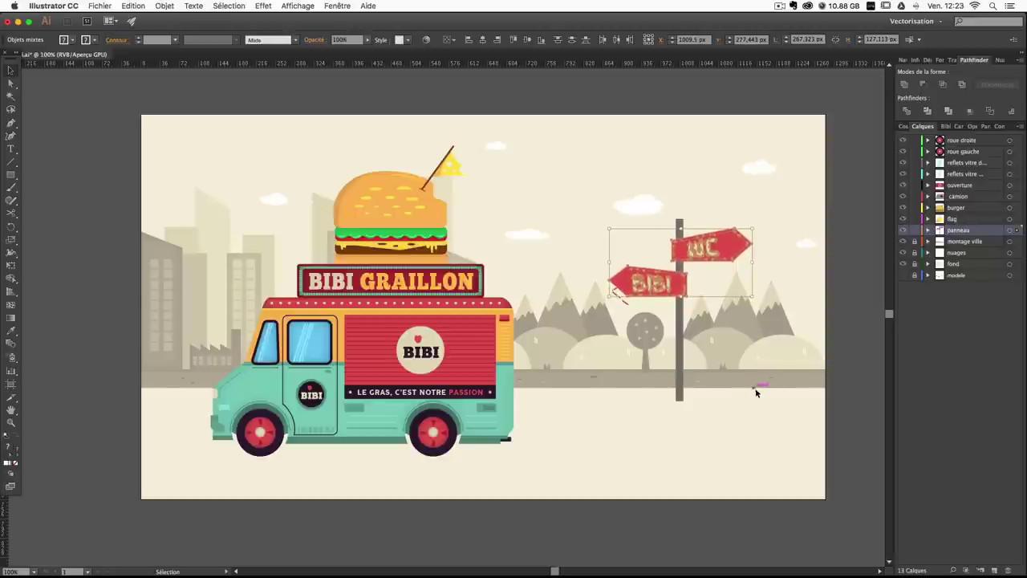
key("Down")
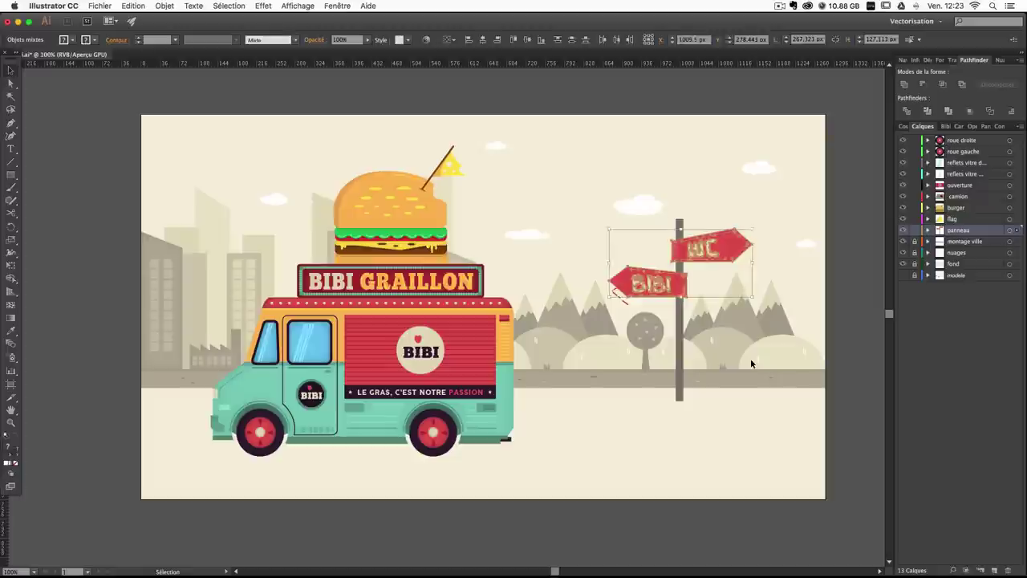
Undo the upward moves of the two arrow signs.
key("super+z")
key("super+z")
key("super+z")
key("super+z")
key("super+z")
key("super+z")
key("super+z")
key("super+z")
key("super+z")
key("super+z")
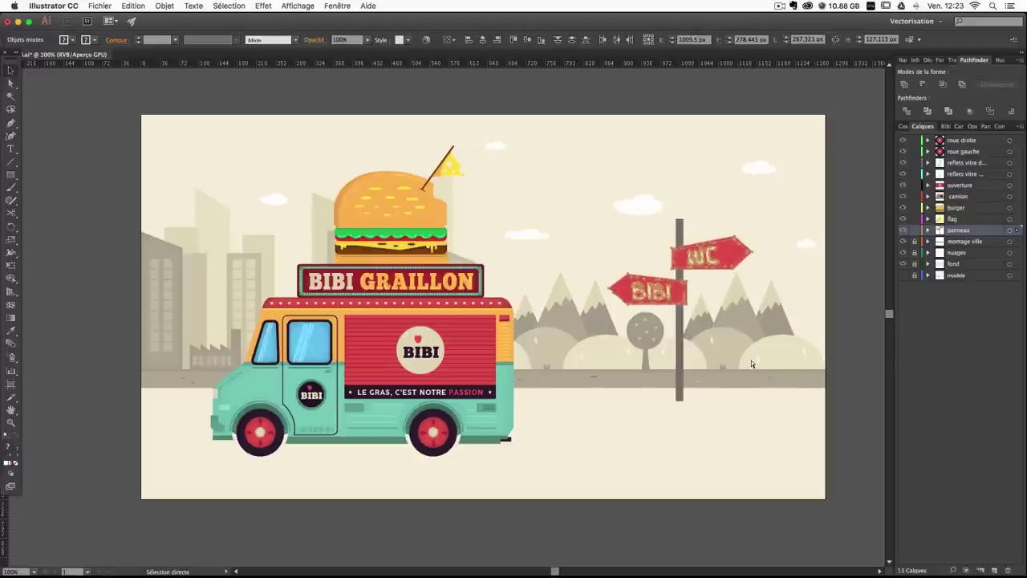
key("super+z")
key("super+z")
key("super+z")
key("super+z")
key("super+z")
key("super+shift+z")
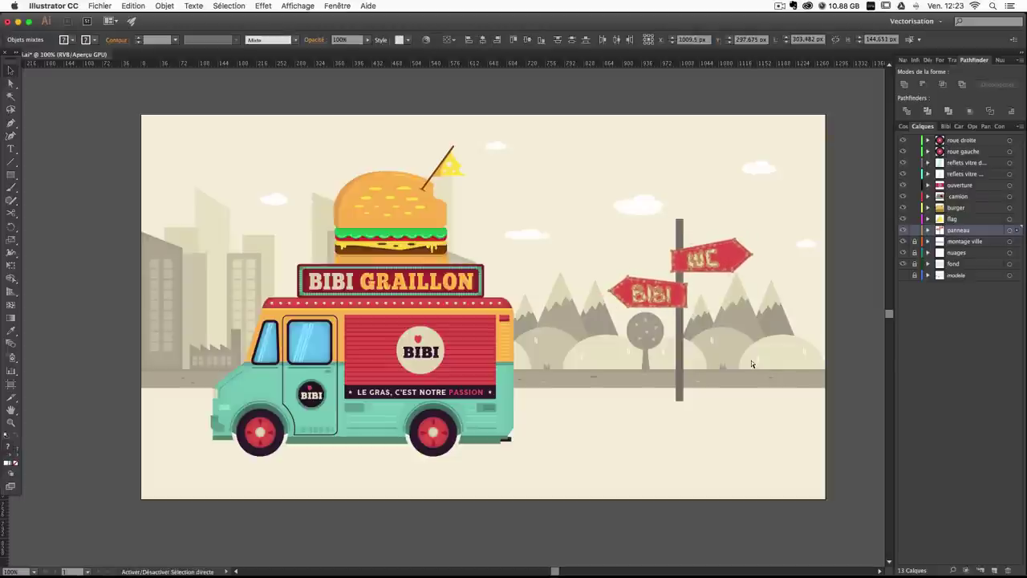
Move the WC and BIBI arrow signs with their lettering, without the post, slightly higher toward the post's upper end.
left_click(751, 360)
left_click_drag(563, 156, 816, 416)
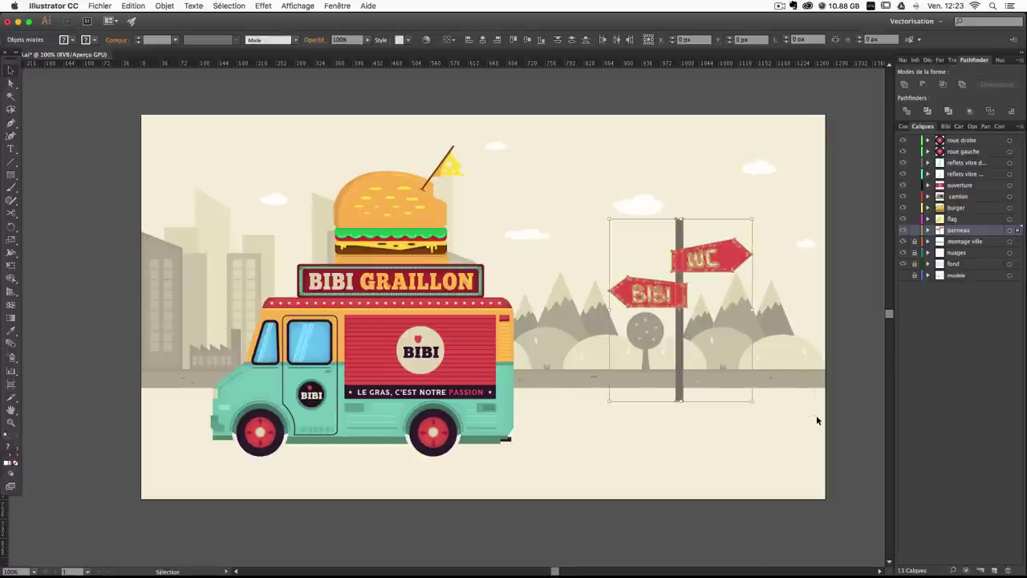
key("super+equal")
key("super+equal")
key("super+equal")
left_click_drag(779, 383, 116, 364)
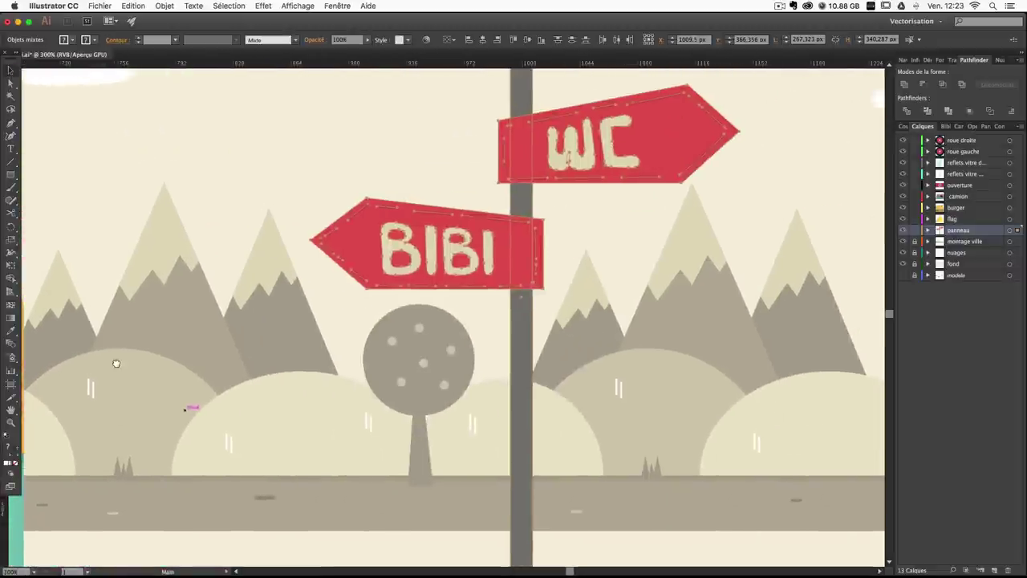
key("super+minus")
key("super+minus")
key("super+minus")
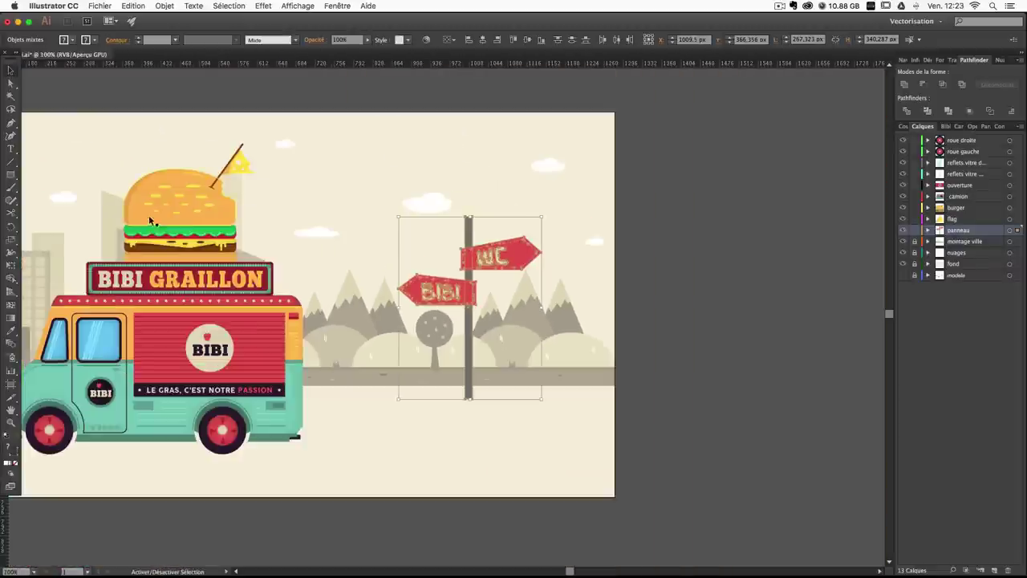
left_click(471, 235, "shift")
key("Up")
key("Up")
key("Up")
key("Up")
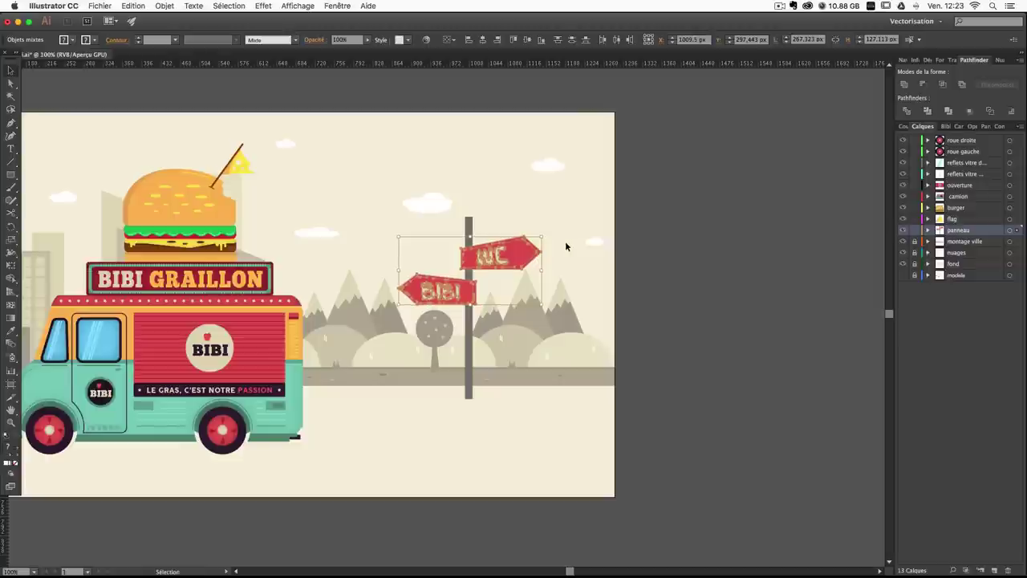
key("Up")
key("Up")
key("Up")
key("Up")
key("Up")
key("Up")
key("Up")
key("Up")
key("Up")
key("Up")
key("Up")
key("Up")
key("Up")
key("Up")
key("Up")
key("Up")
key("Up")
key("Up")
key("Up")
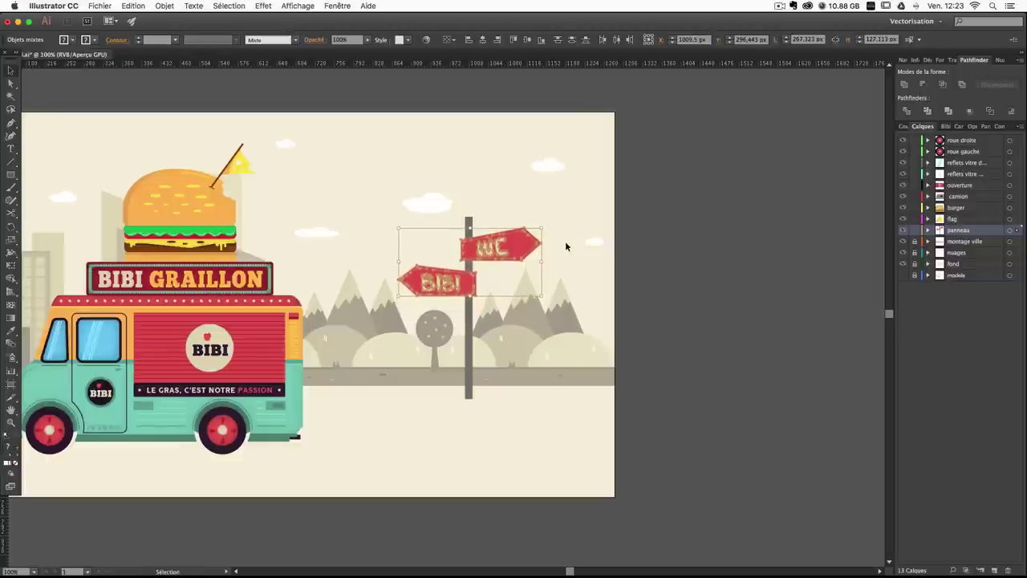
left_click(529, 427)
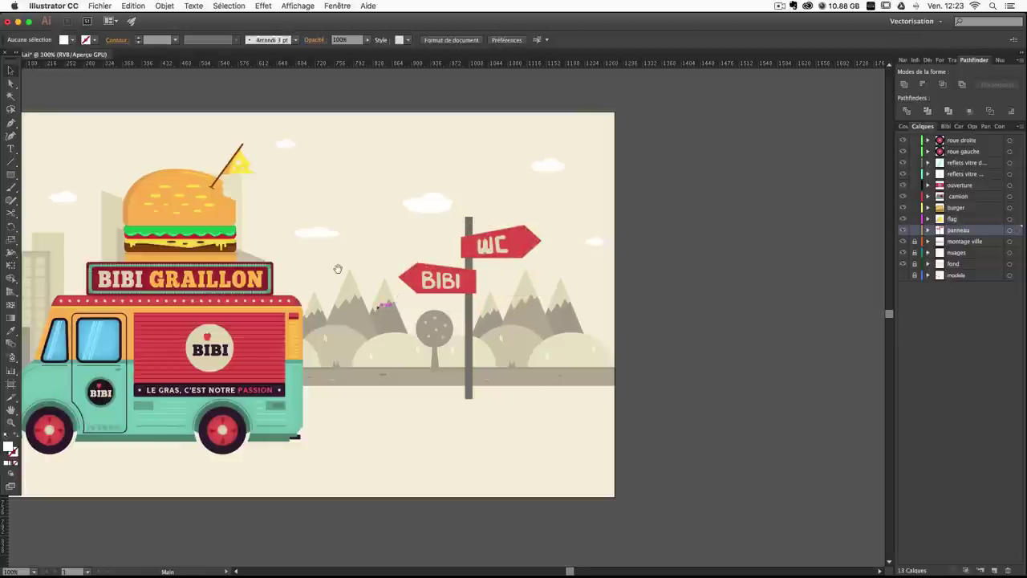
Move the whole panneau signpost straight up to about Y 340 px so the post's foot meets the road's lower edge.
key("super+0")
left_click_drag(737, 420, 776, 504)
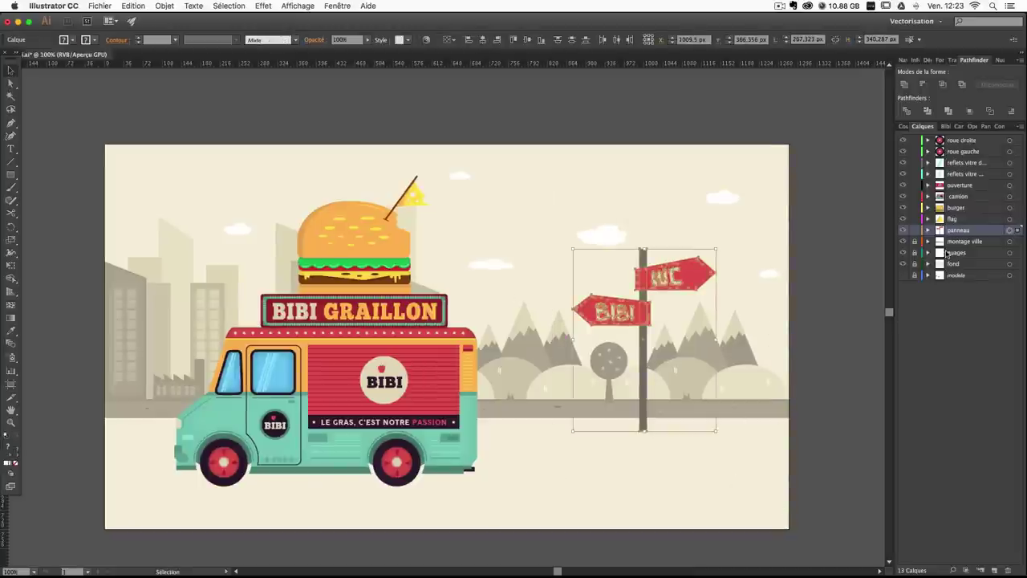
left_click_drag(649, 259, 645, 244)
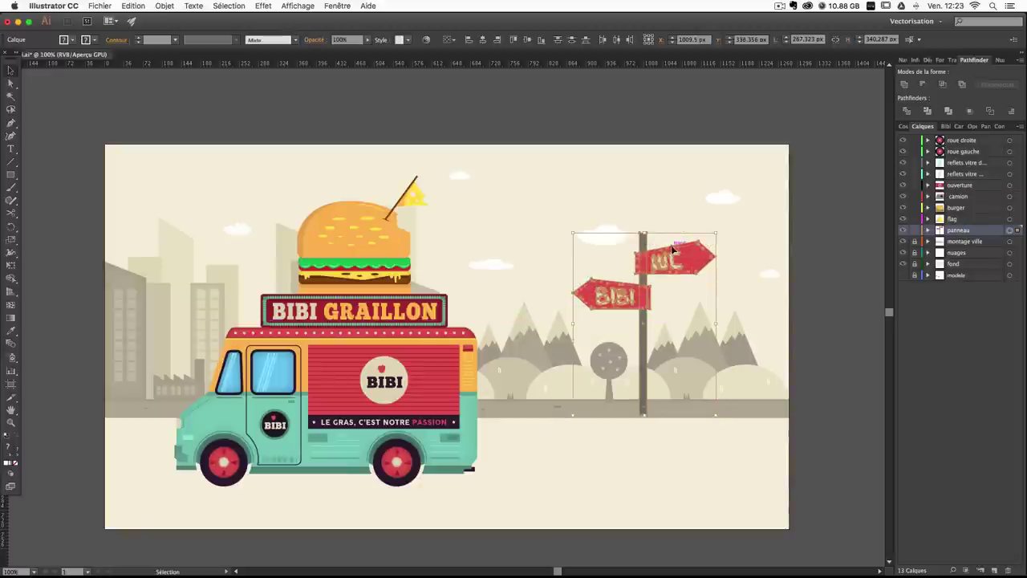
key("Down")
key("Down")
key("Down")
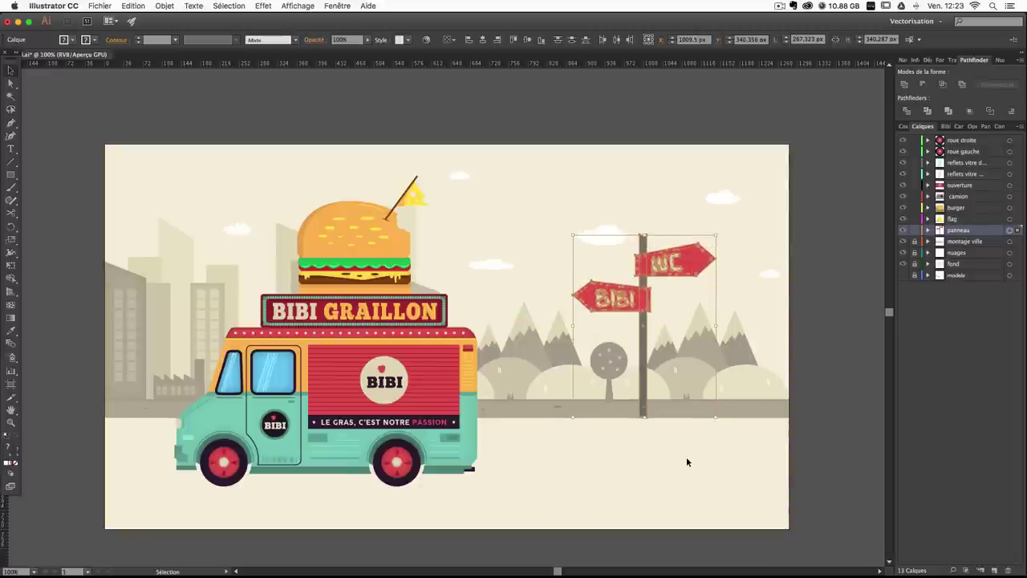
left_click(688, 459)
left_click(1011, 232)
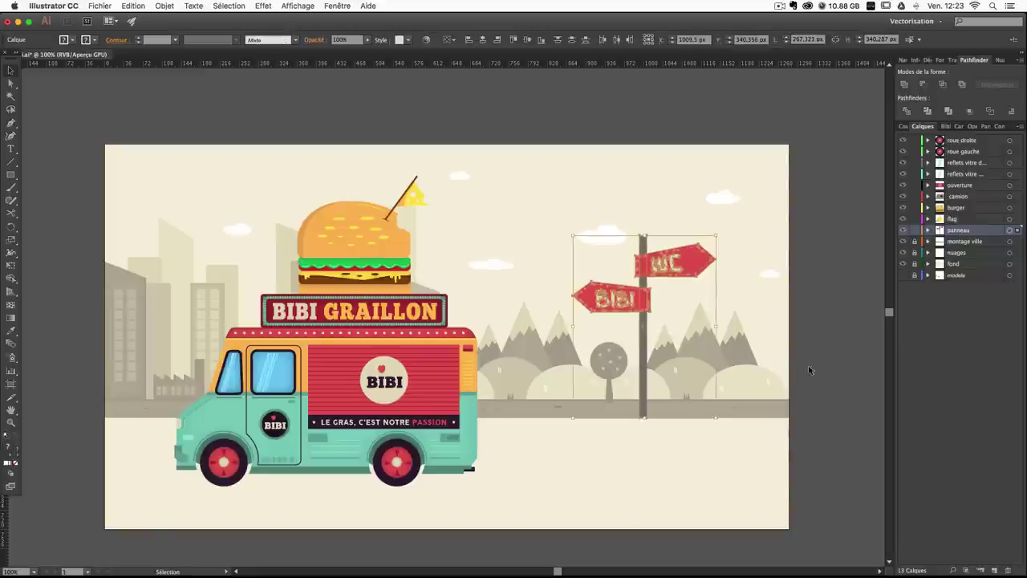
left_click(754, 412)
left_click_drag(660, 360, 723, 313)
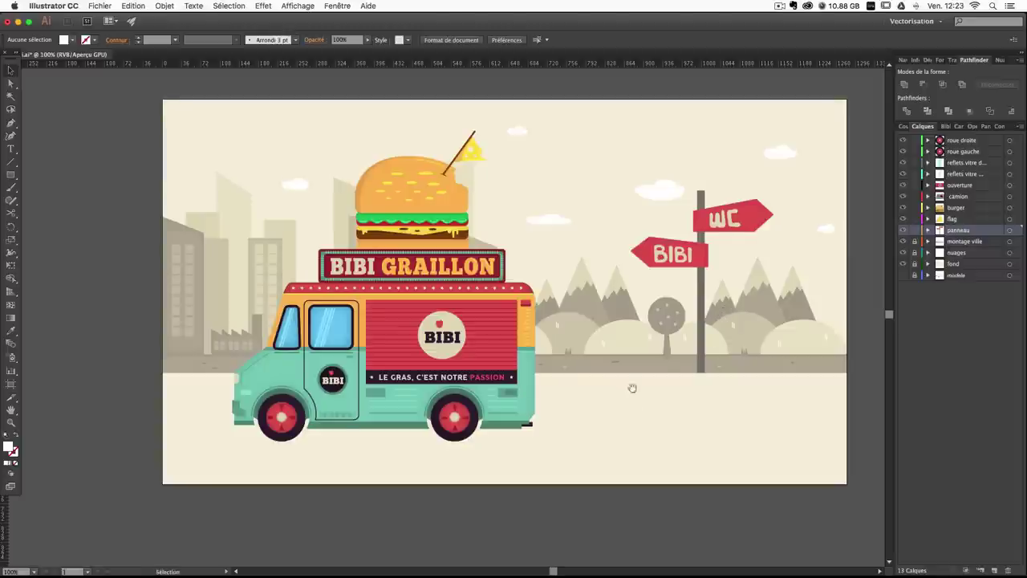
left_click_drag(633, 388, 626, 401)
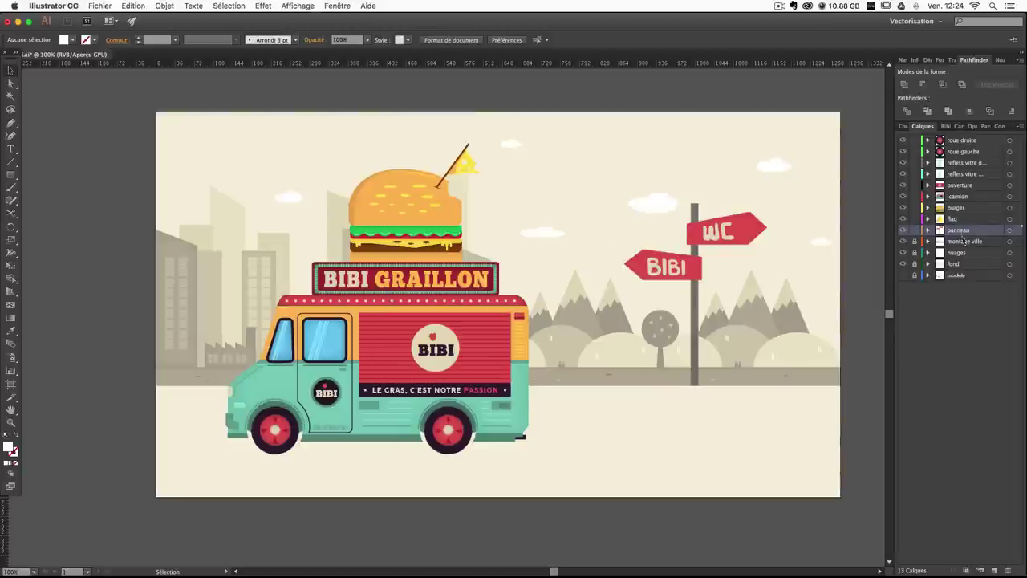
Scale the whole truck with wheels, shutter, burger and flag down to about 554 × 569 px, and nudge it slightly up.
left_click(1009, 197)
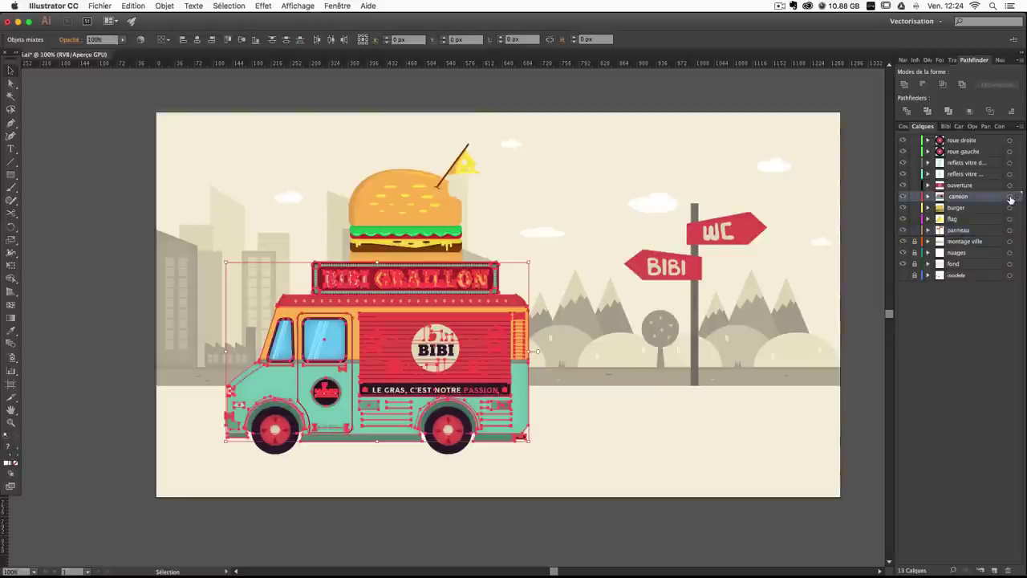
left_click(556, 474)
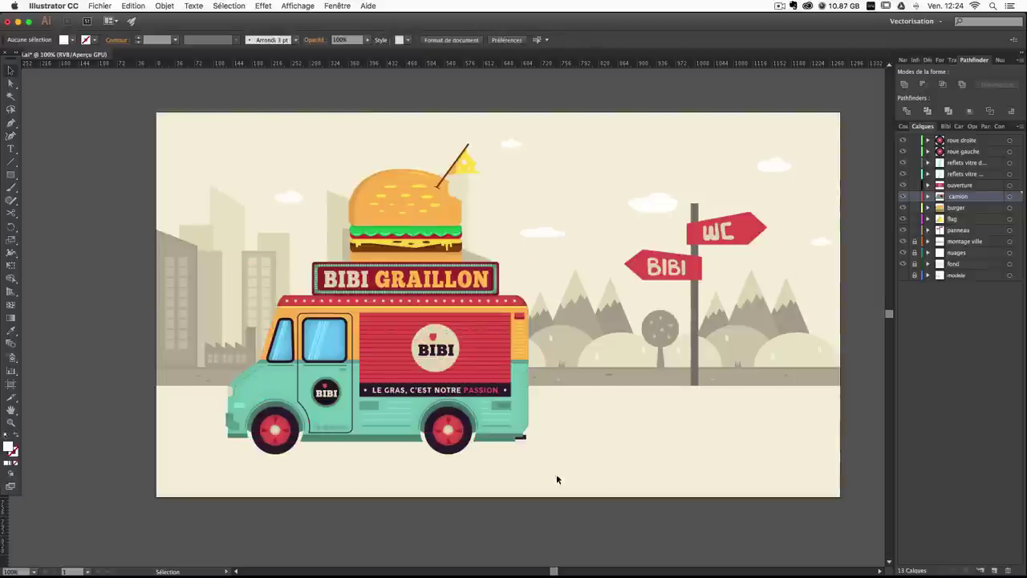
left_click_drag(556, 475, 223, 70)
left_click(554, 487)
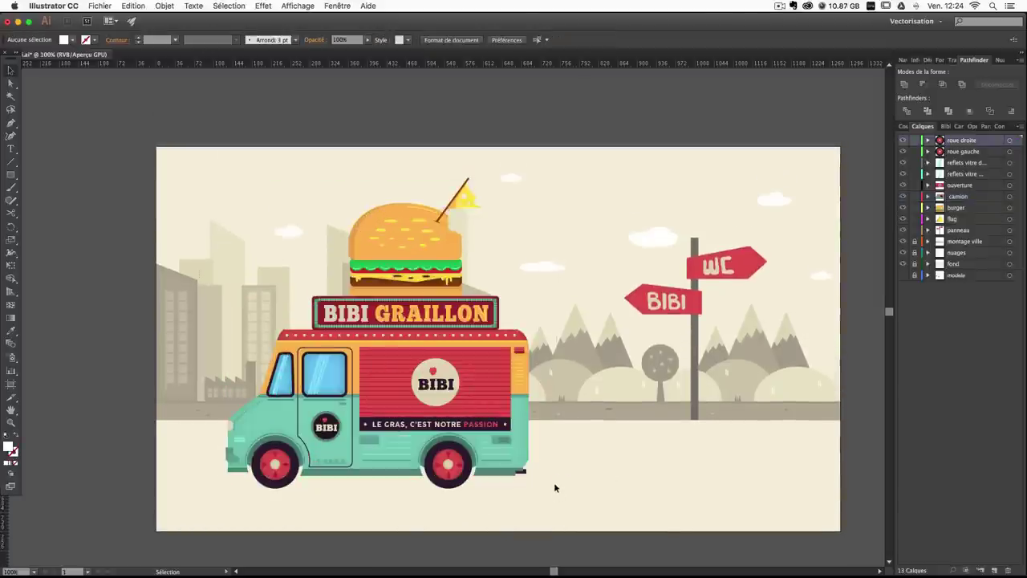
left_click_drag(177, 166, 234, 185)
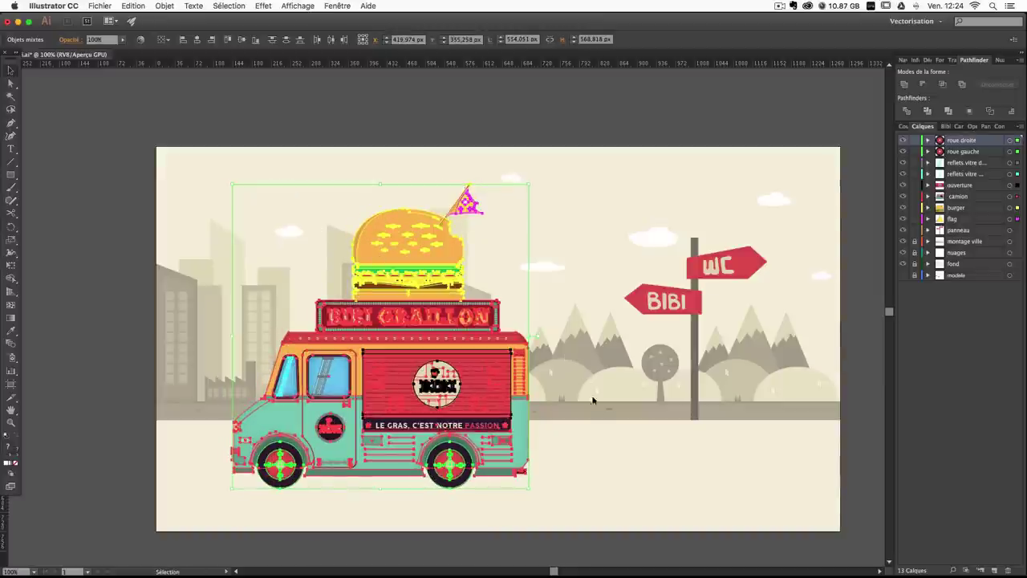
key("Up")
key("Up")
key("Up")
key("Up")
key("Up")
key("Up")
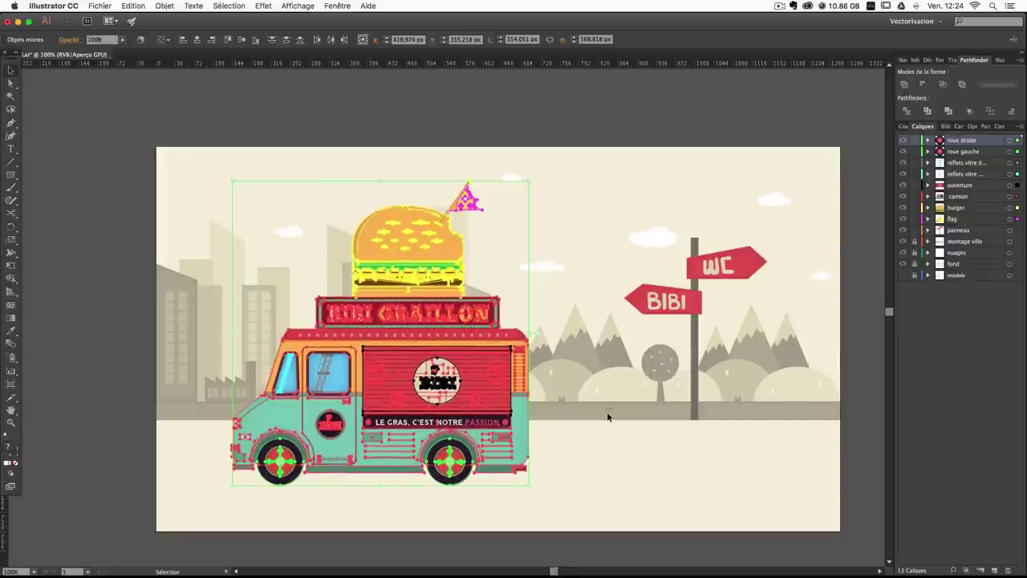
Shift the whole truck with its burger and flag slightly right of its current position, keeping its height, and deselect it.
key("Right")
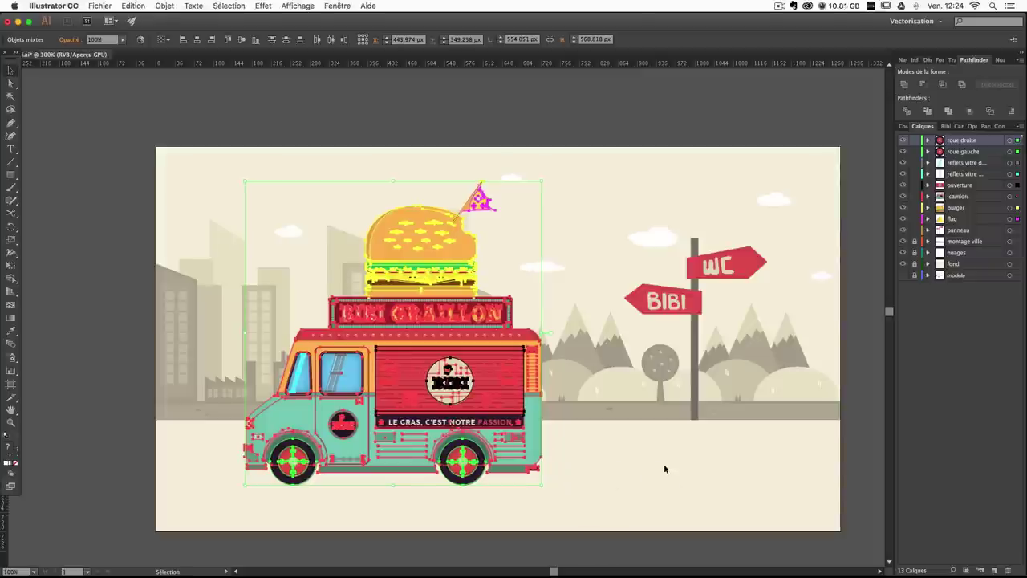
key("Left")
key("Left")
key("Left")
key("Left")
key("Left")
key("Left")
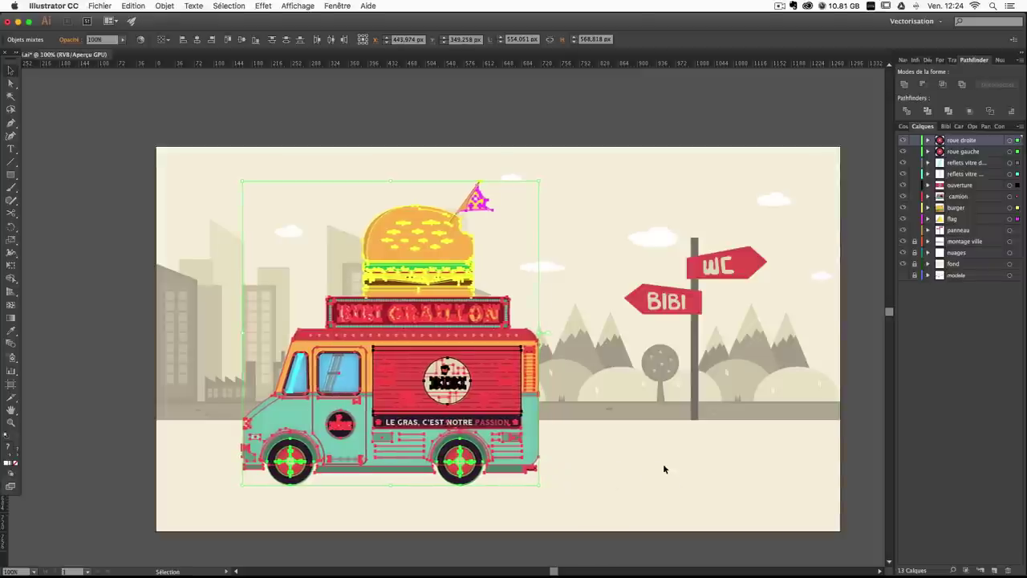
key("Left")
key("Left")
key("Left")
key("Left")
key("Left")
key("Left")
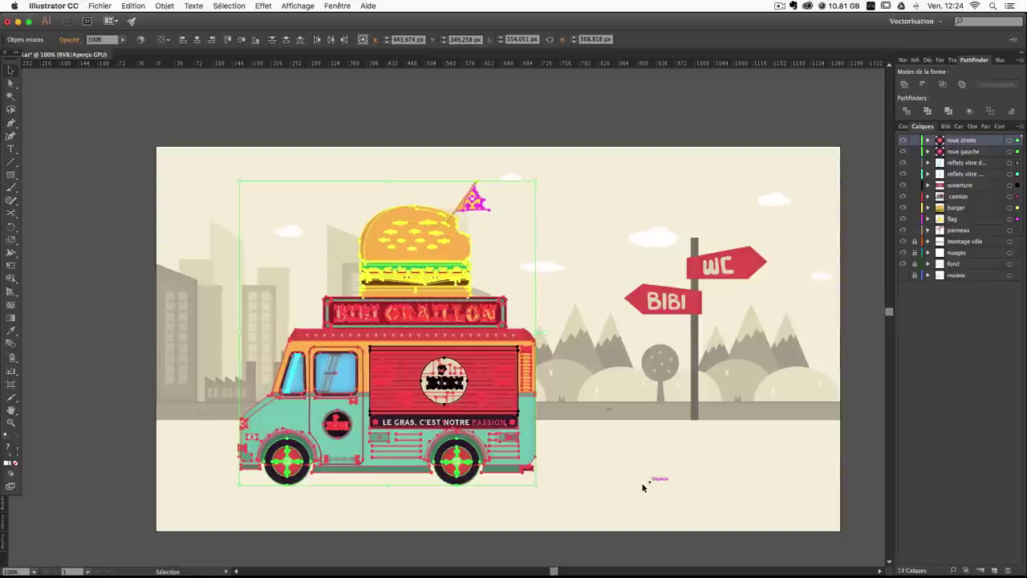
left_click(630, 459)
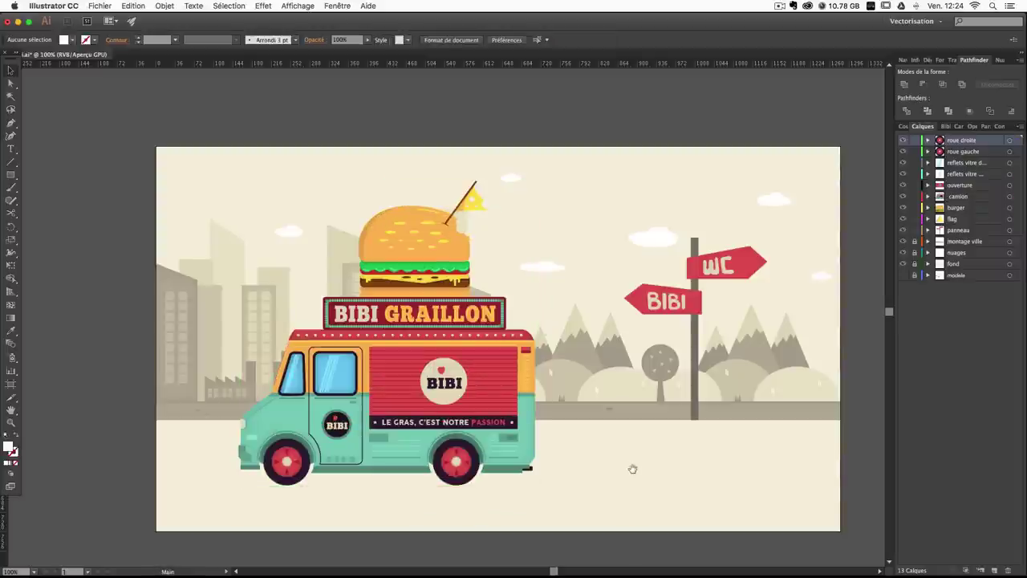
Add a new layer named "ombre camion" directly below the camion layer and above the burger layer.
left_click_drag(631, 470, 617, 440)
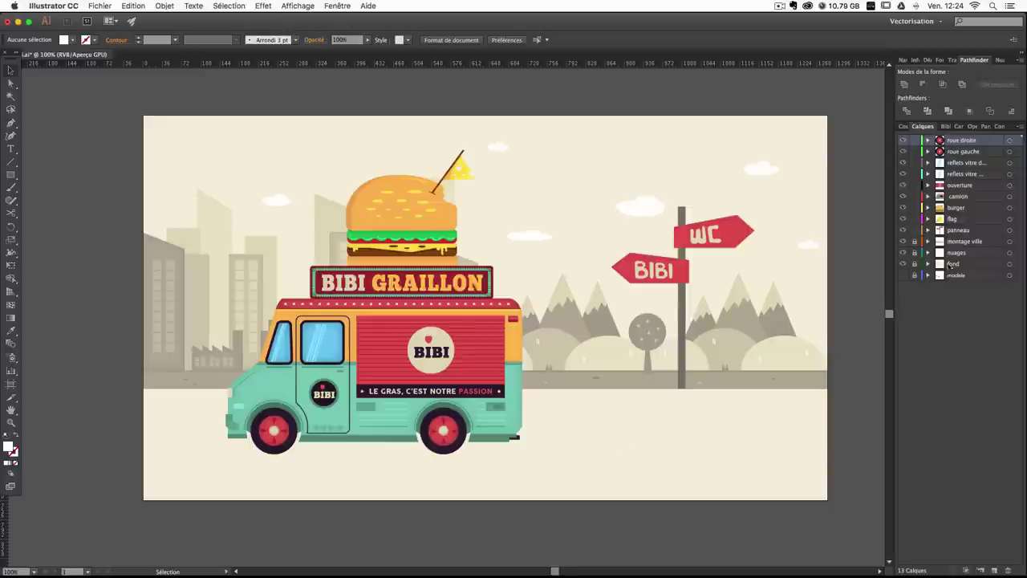
left_click(976, 197)
left_click(968, 208)
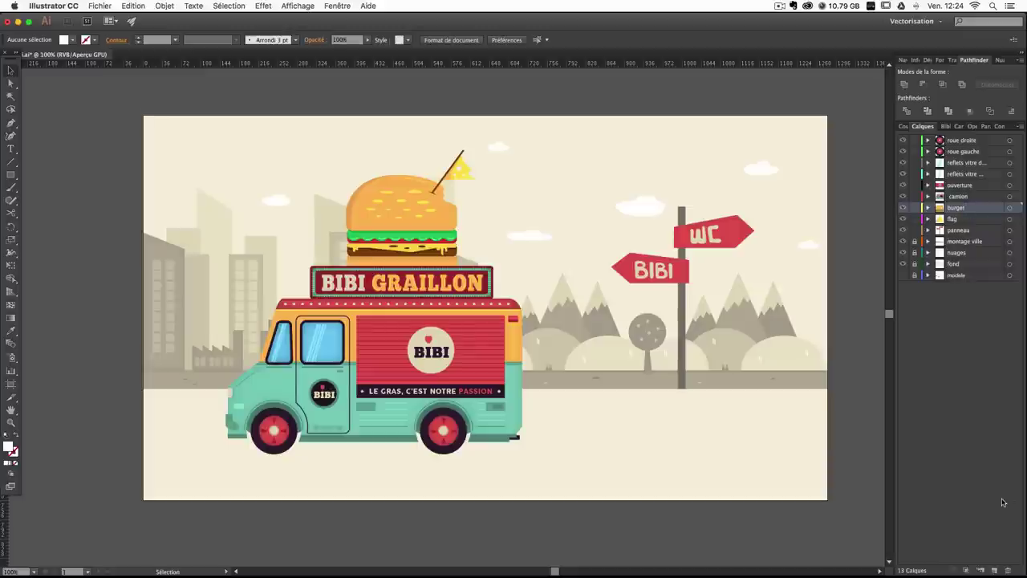
left_click(996, 569)
double_click(954, 207)
type("om")
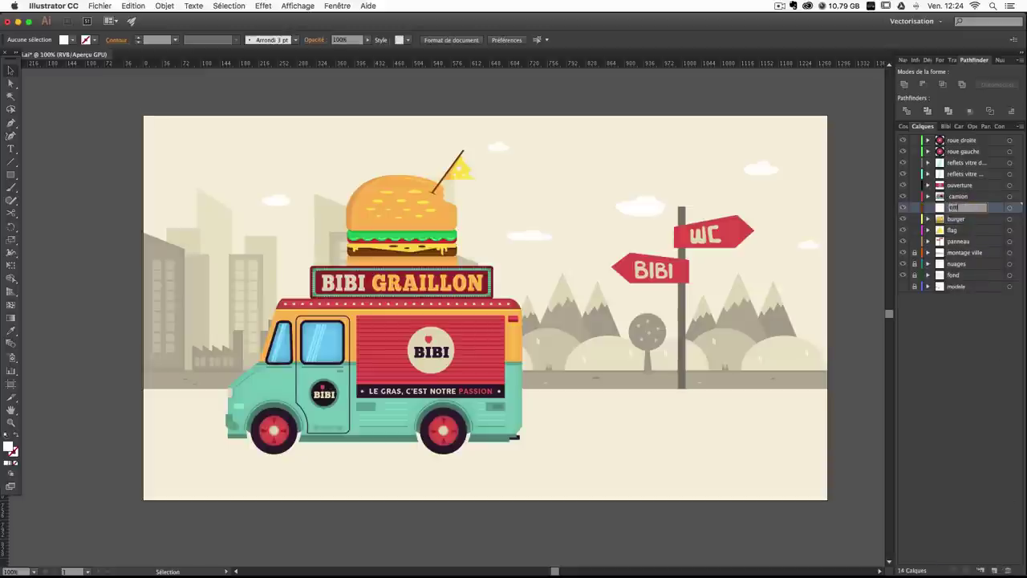
type("bre camion")
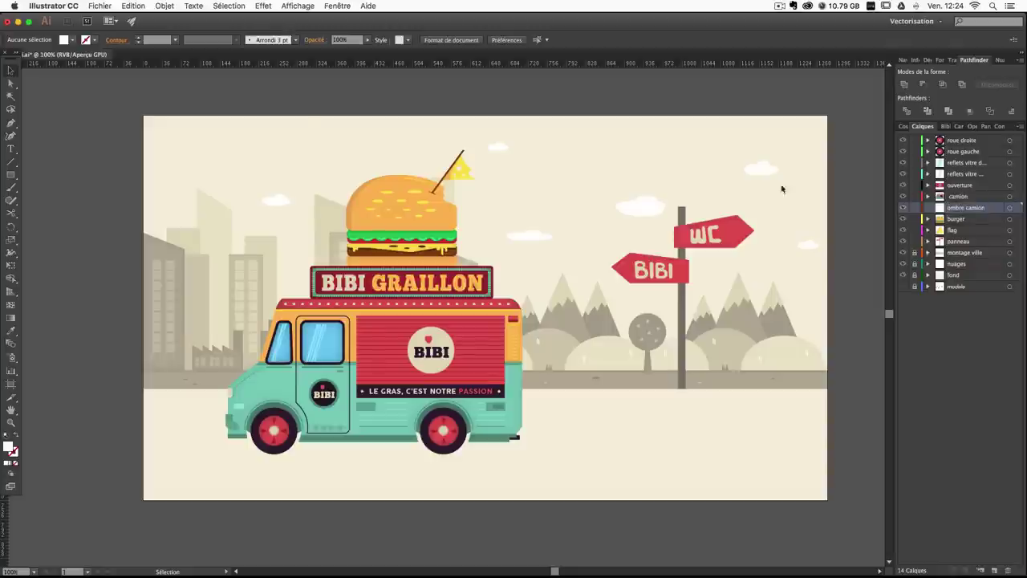
Draw a flat ellipse about 562 × 23 px under the truck's wheels and fill it with a light beige-grey swatch as shadow.
left_click_drag(10, 177, 49, 200)
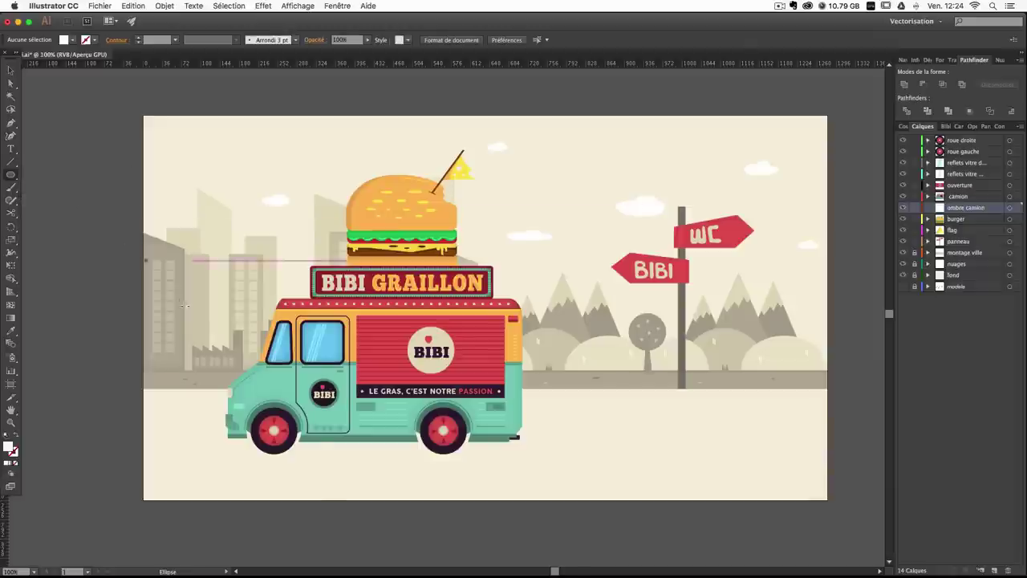
mouse_move(226, 445)
left_mouse_down()
mouse_move(557, 455)
mouse_move(527, 454)
left_mouse_up()
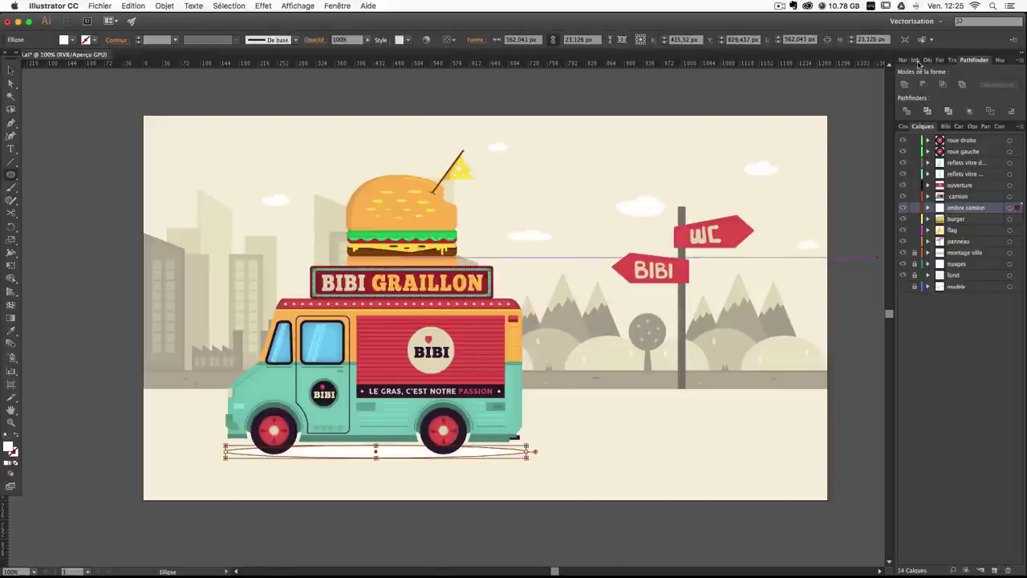
left_click(1000, 60)
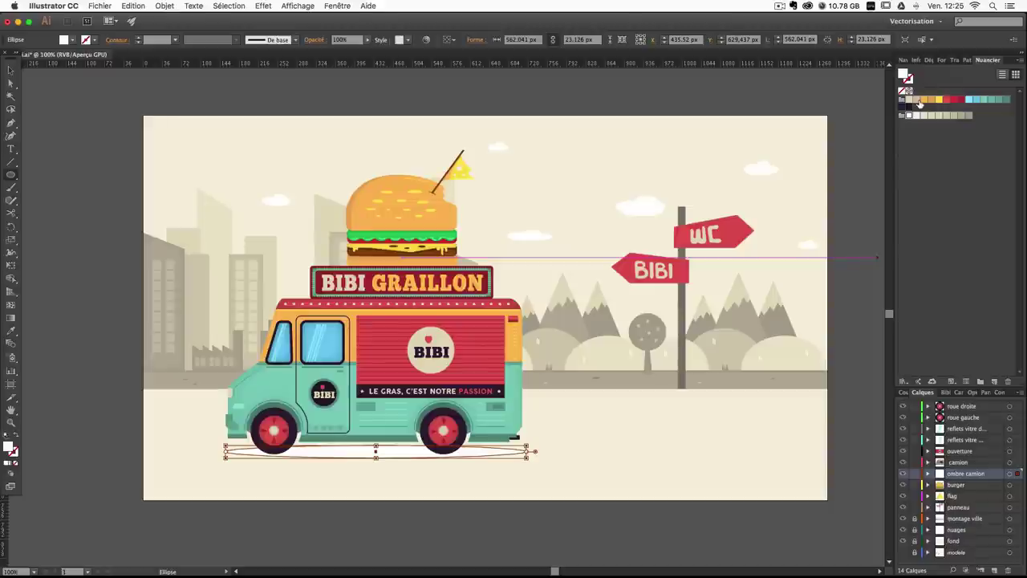
left_click(942, 115)
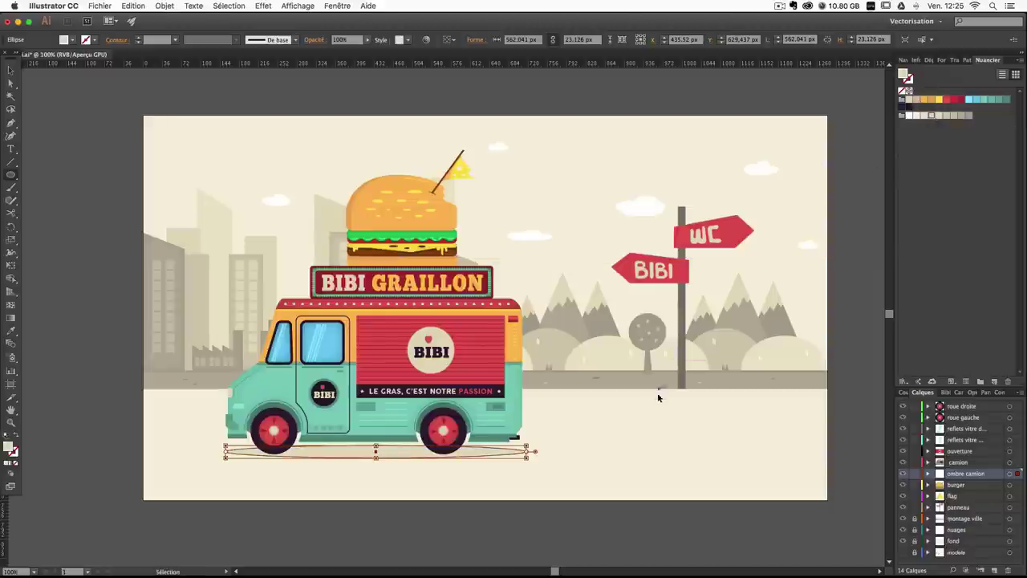
left_click(648, 428, "super")
left_click_drag(588, 480, 599, 425)
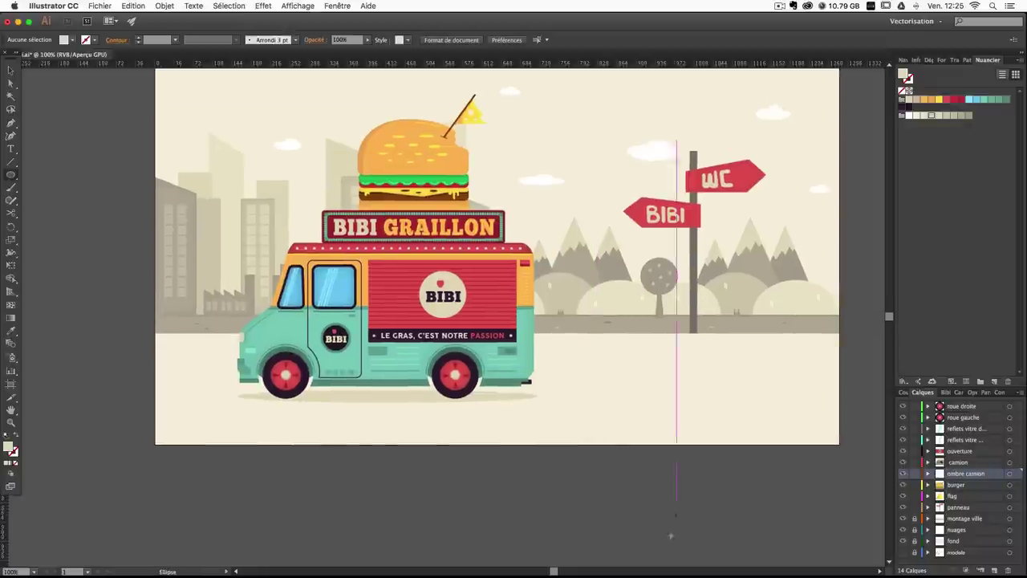
left_click_drag(299, 207, 287, 270)
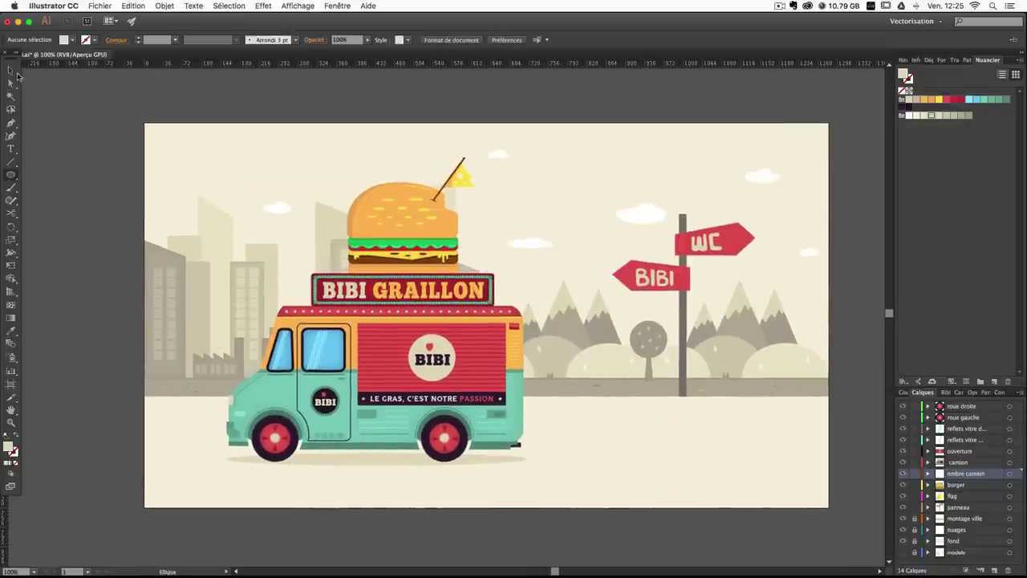
left_click(12, 71)
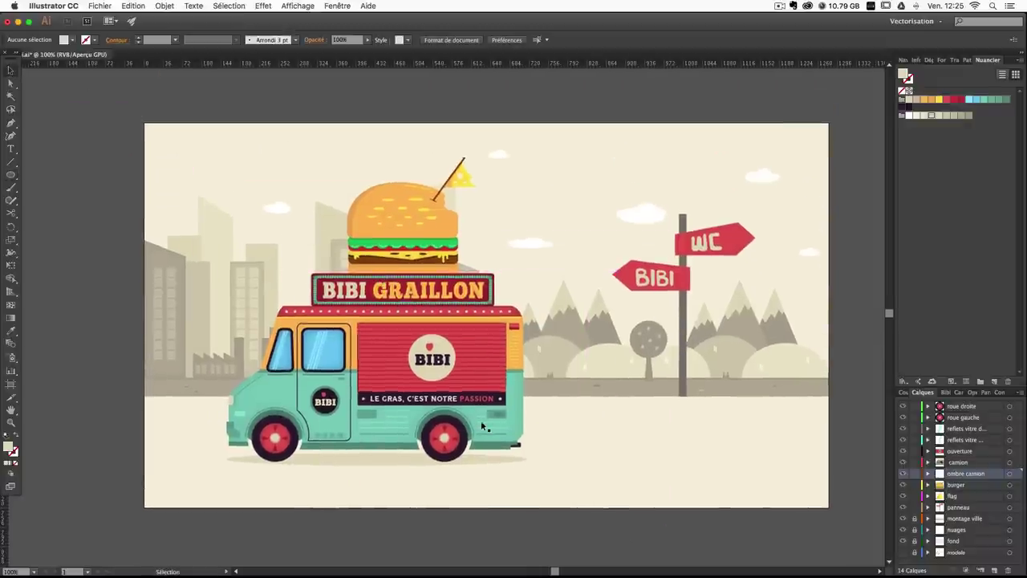
left_click(370, 470)
left_click(649, 417)
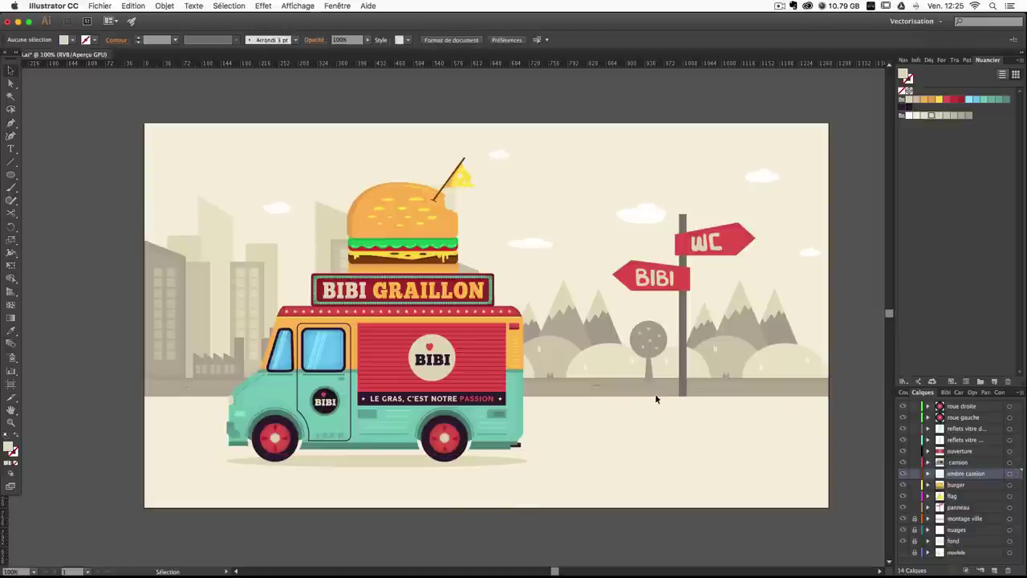
left_click_drag(634, 421, 599, 404)
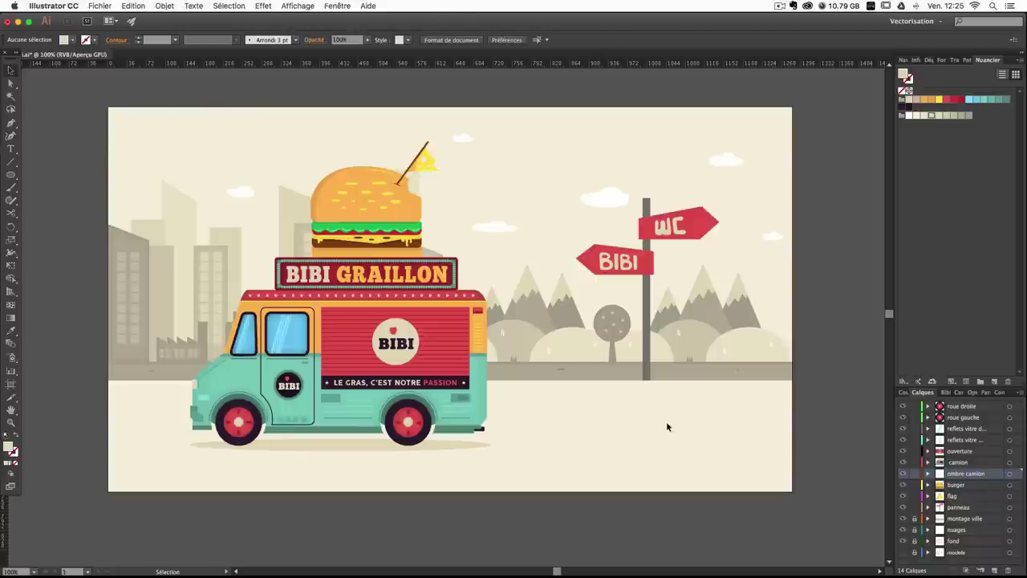
Add a new layer named "table droite" above the roue droite layer.
left_click(976, 407)
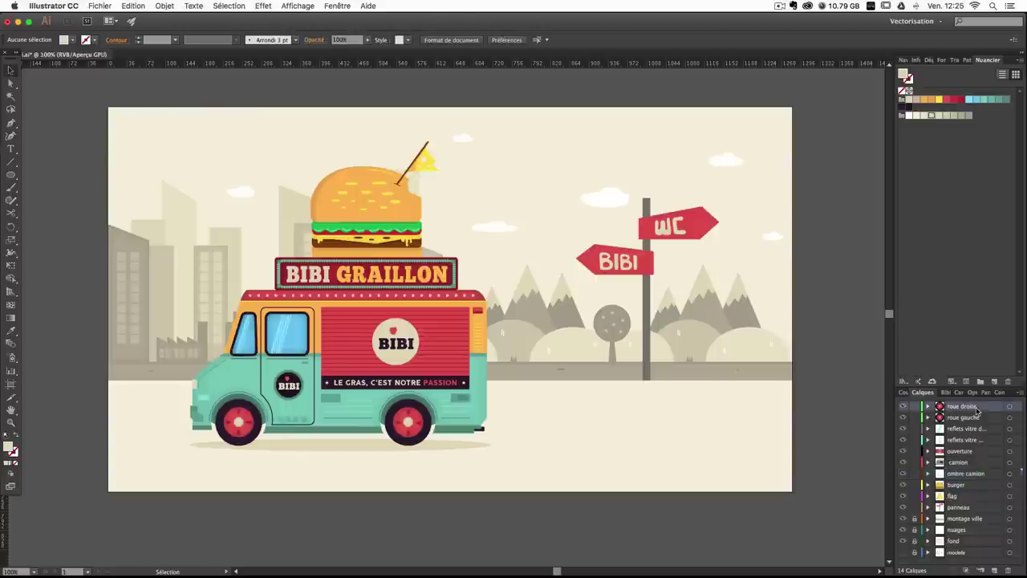
left_click(995, 572)
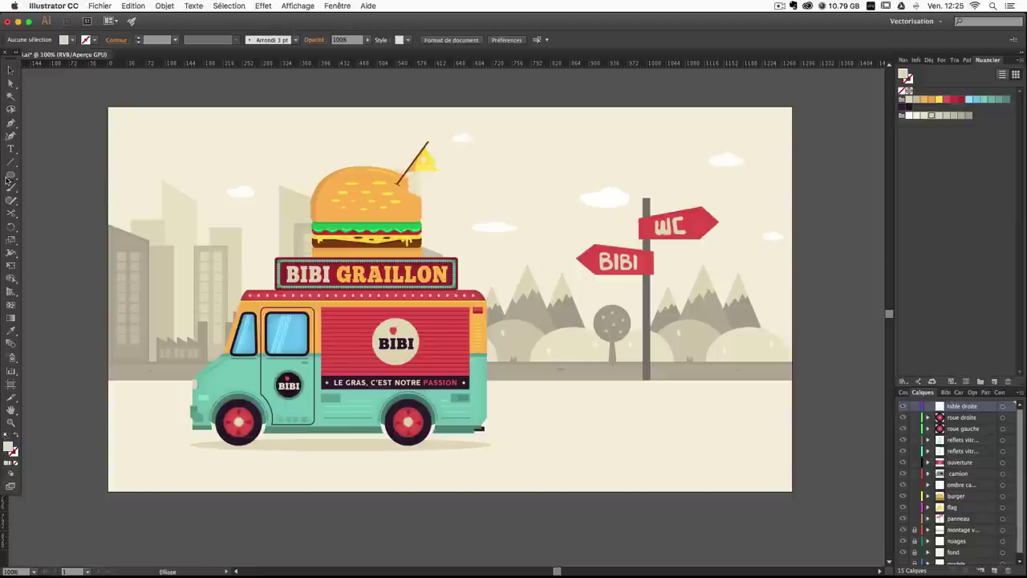
Set the rounded rectangle's corner radius to 5 px and undo the trial rectangles drawn on the ground.
left_click_drag(9, 175, 63, 190)
left_click_drag(532, 406, 689, 421)
key("super+z")
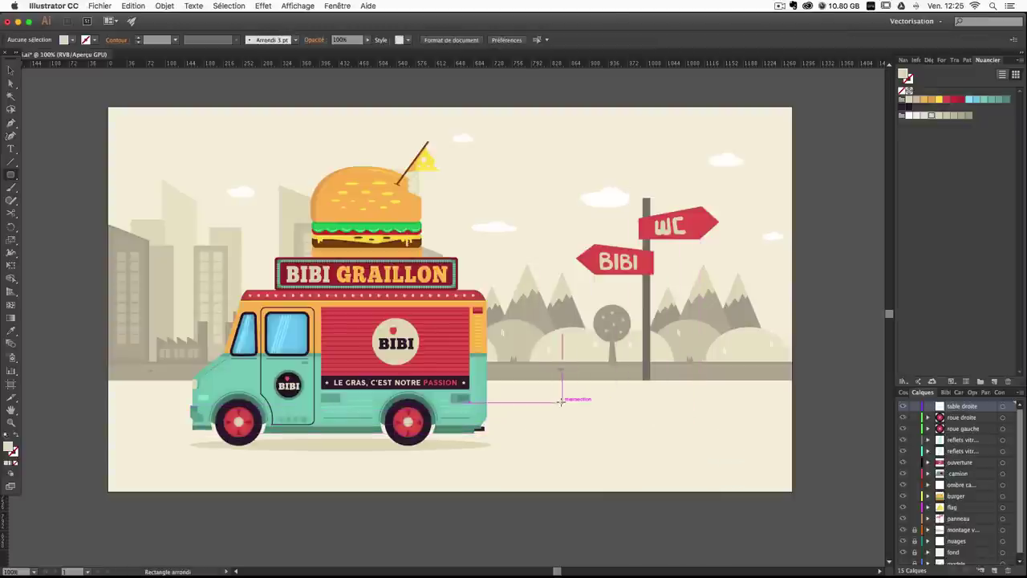
left_click(561, 401)
left_click(154, 105)
type("5")
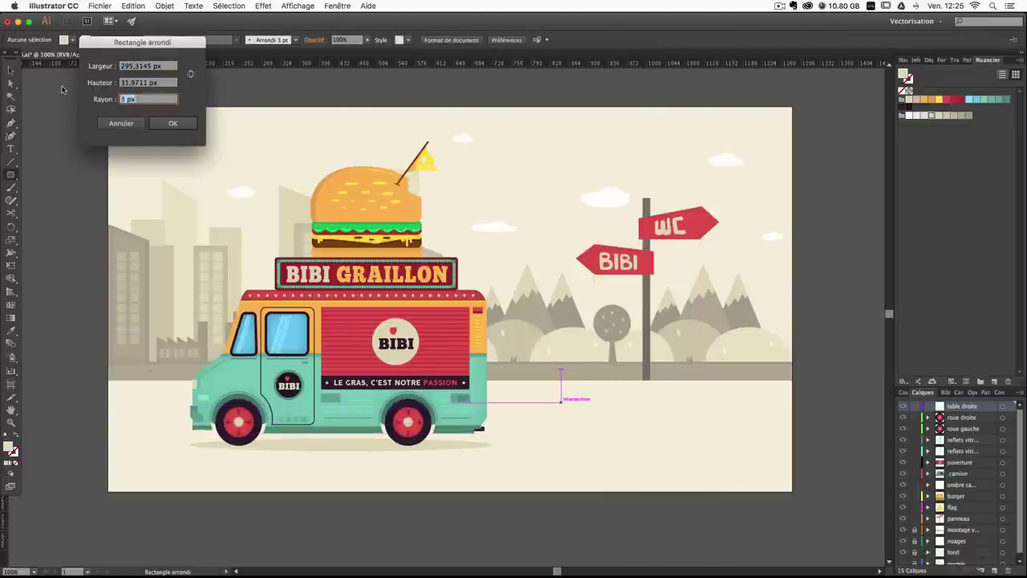
key("Return")
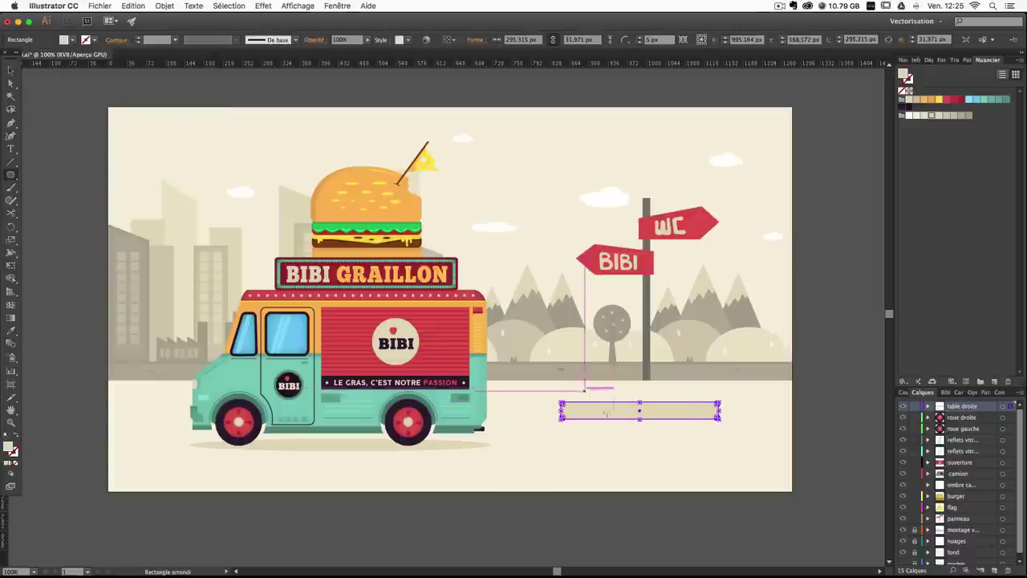
key("super+z")
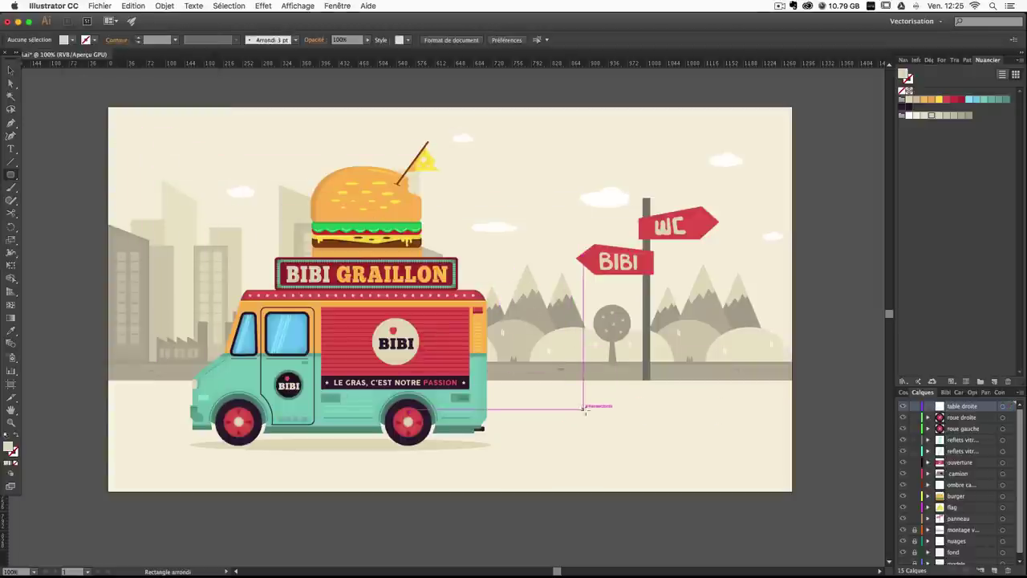
Draw a rounded rectangle about 235 × 20 px on the ground below the signpost and fill it with the dark purple swatch.
left_click_drag(583, 410, 709, 420)
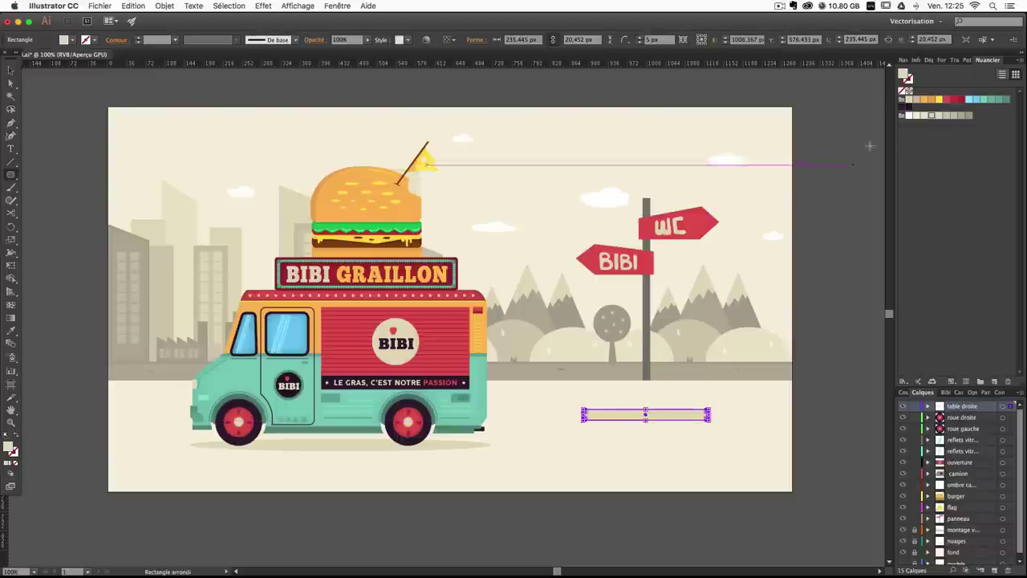
left_click(903, 106)
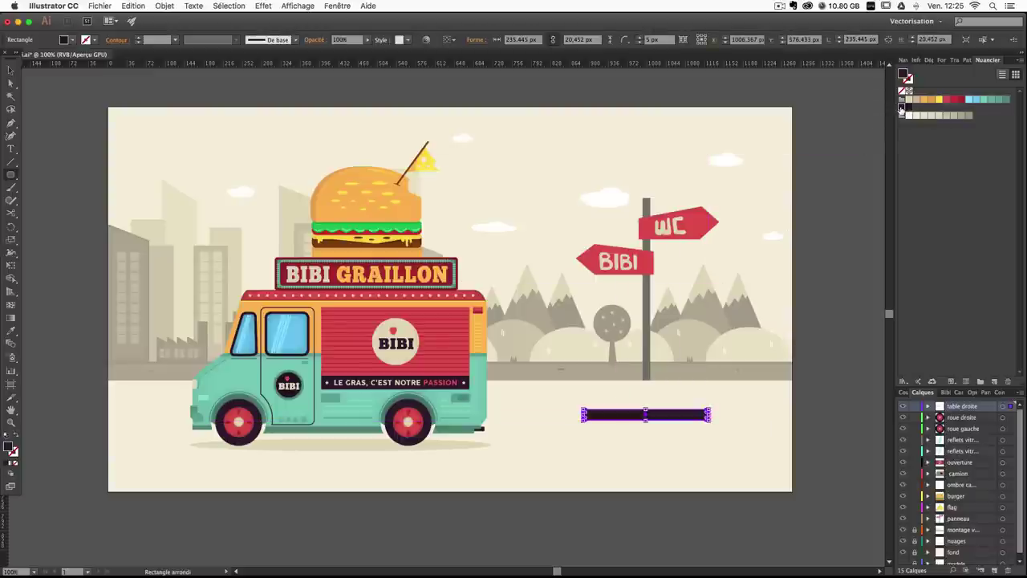
left_click(714, 452, "super")
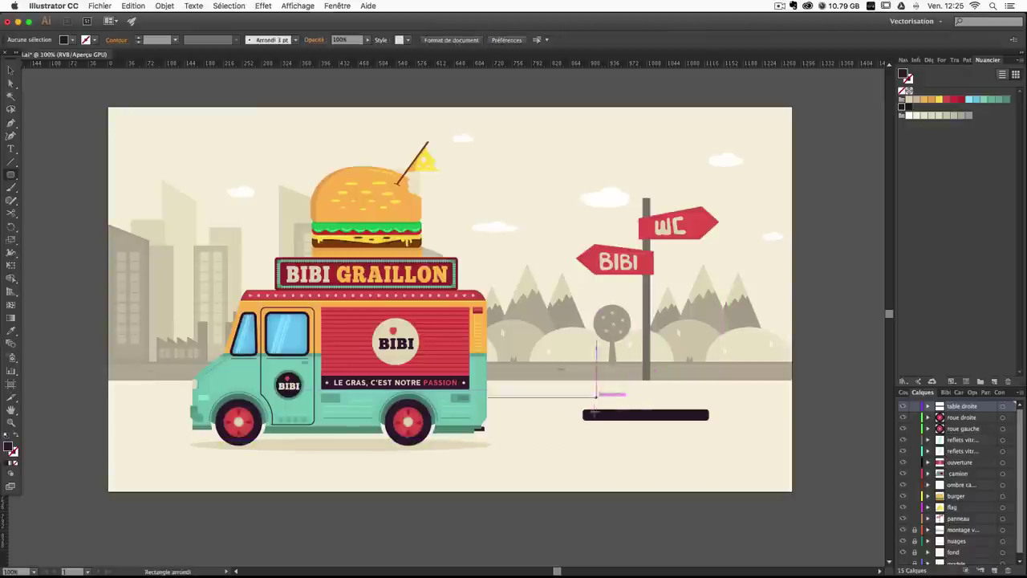
Duplicate the dark bar just beneath itself, scale the copy down to about 214 × 19 px, and tuck it up under the original.
key("v")
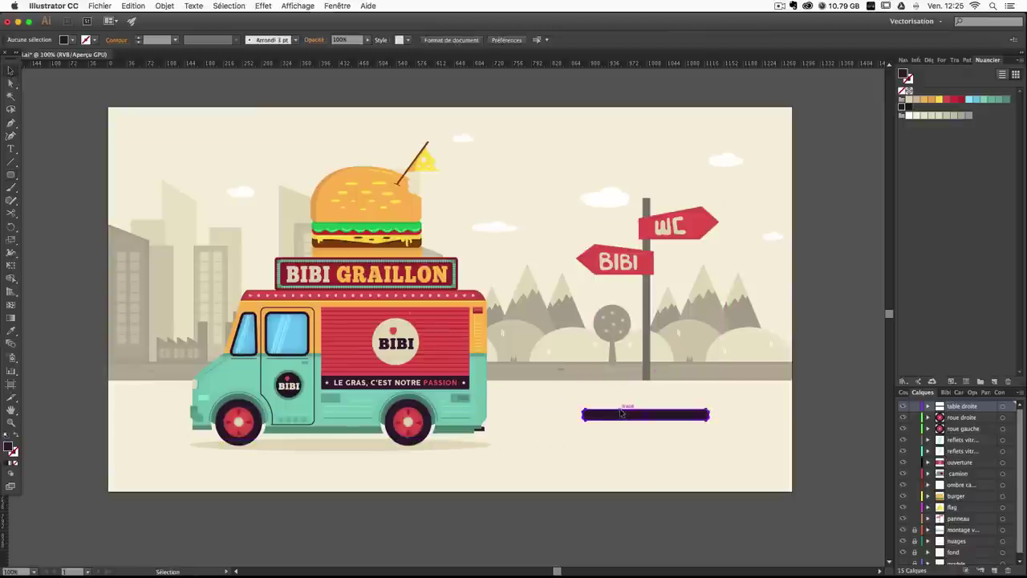
left_click_drag(621, 413, 625, 423)
left_click(741, 454)
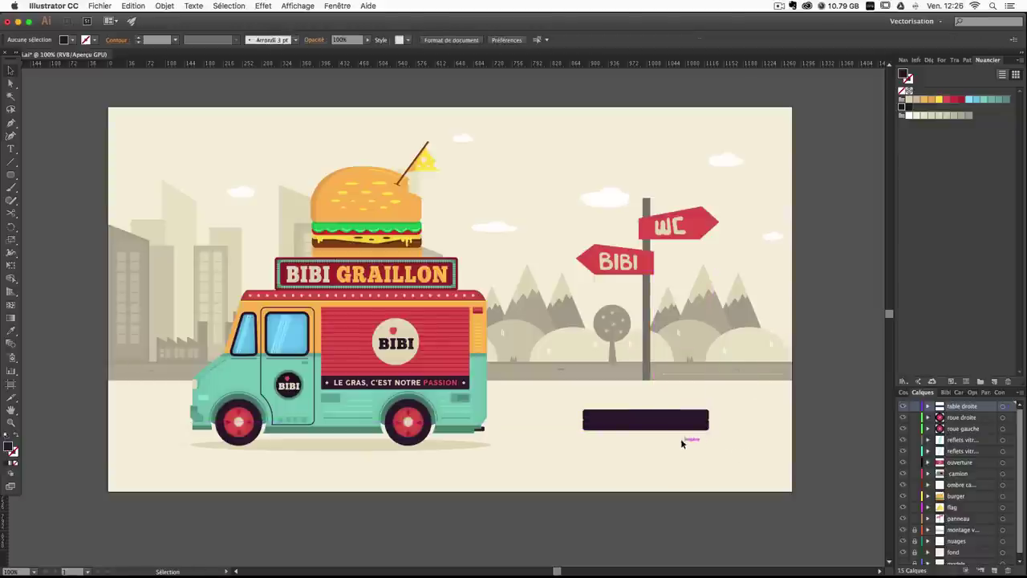
left_click(651, 427)
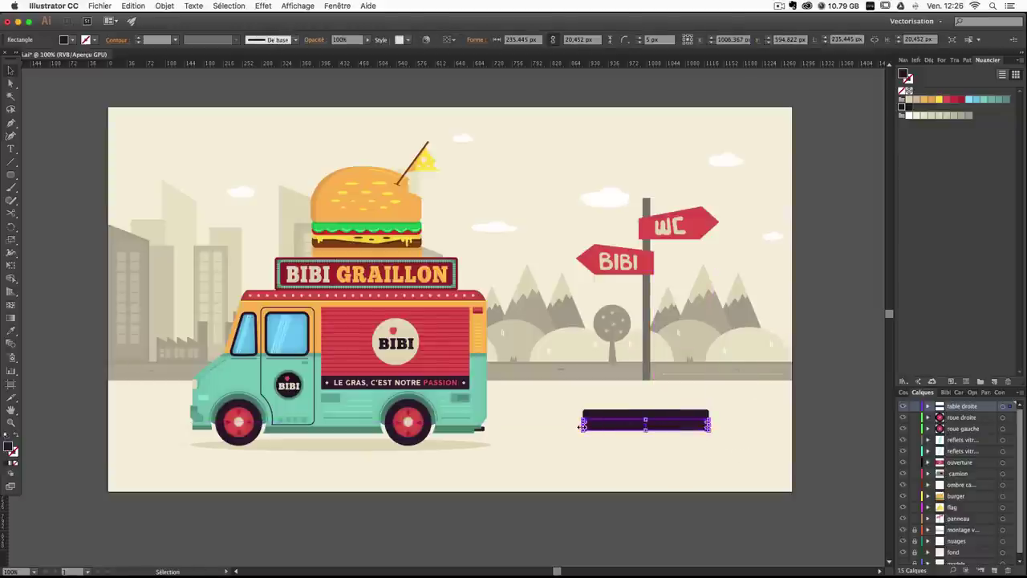
left_click_drag(582, 427, 589, 427)
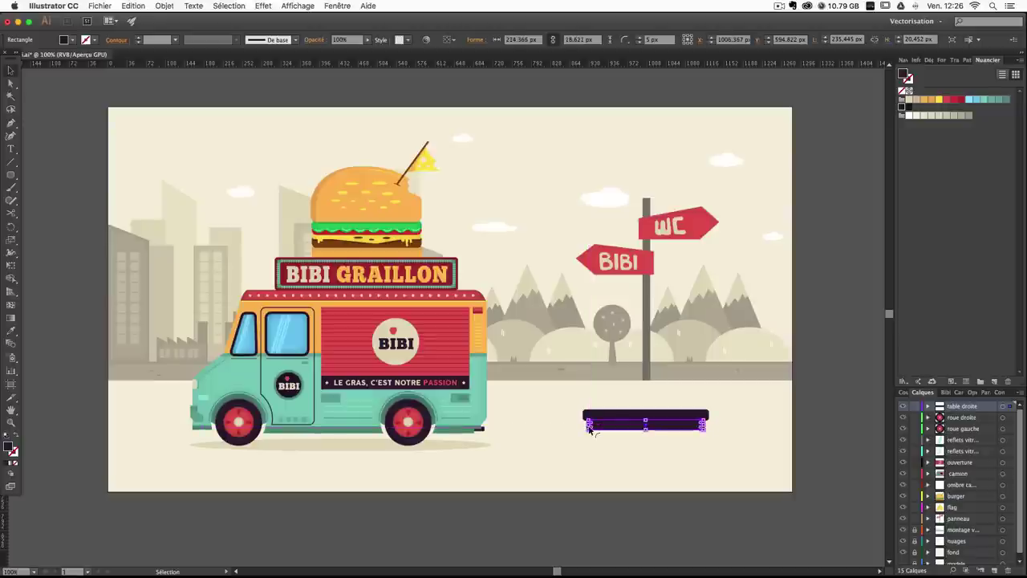
left_click(726, 440)
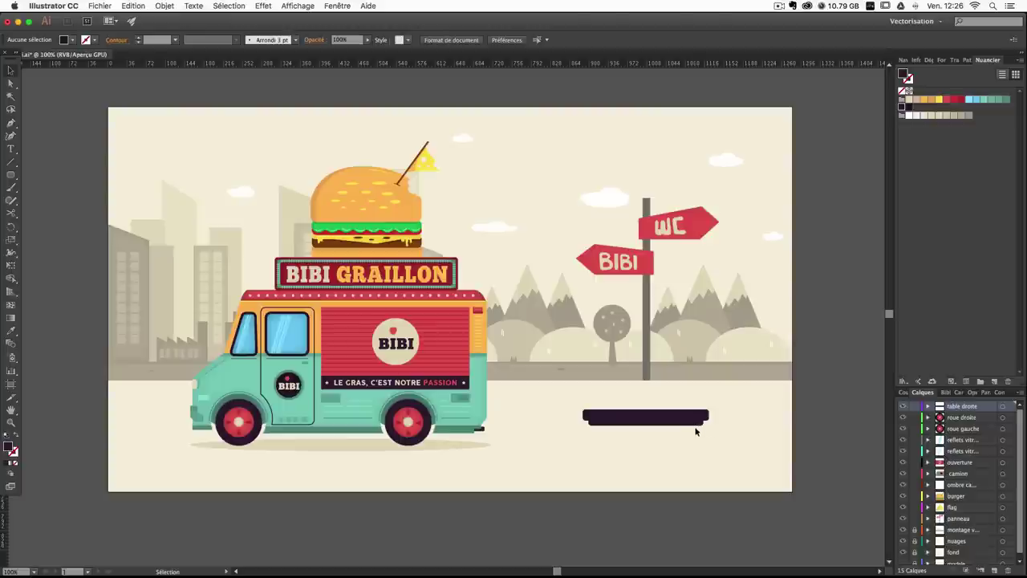
Scale the lower dark bar down from both ends to about 201 × 17 px.
left_click(699, 424)
left_click_drag(699, 423, 698, 419)
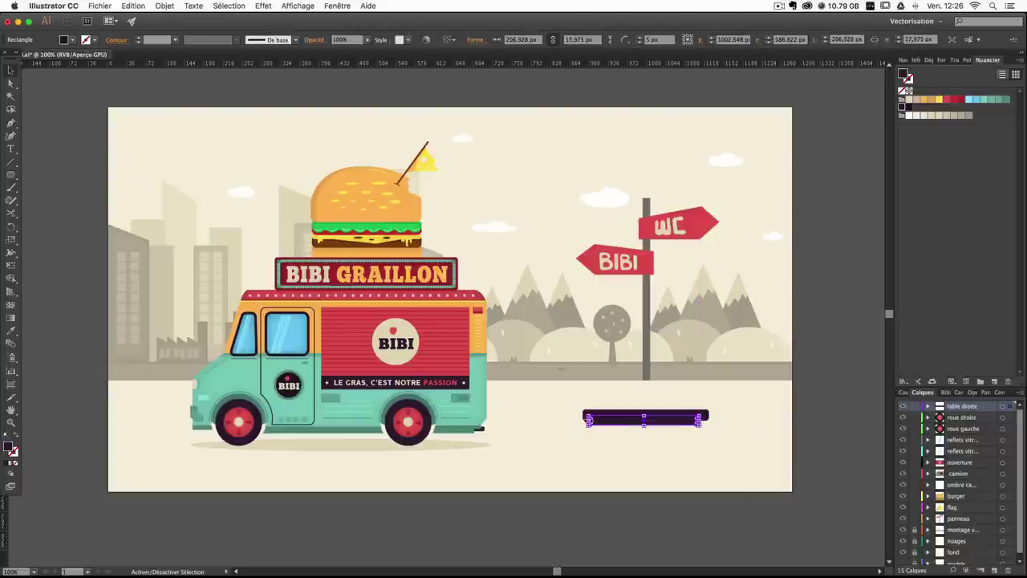
left_click_drag(588, 419, 598, 421)
left_click(640, 443)
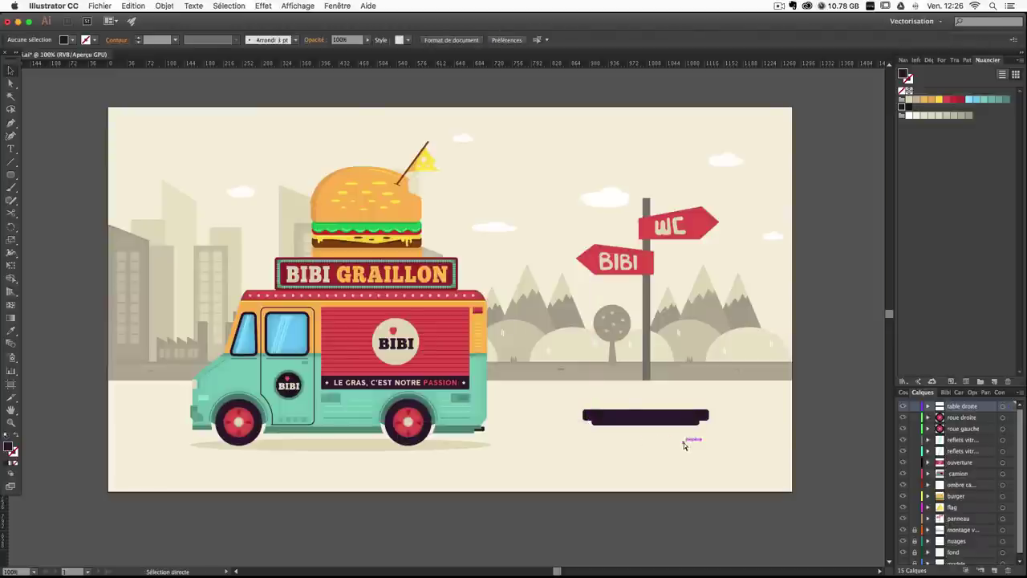
Try narrowing the lower dark bar from both sides to about 182 × 16 px, and undo the scaling.
key("super+plus")
left_click_drag(758, 475, 445, 305)
left_click(458, 358)
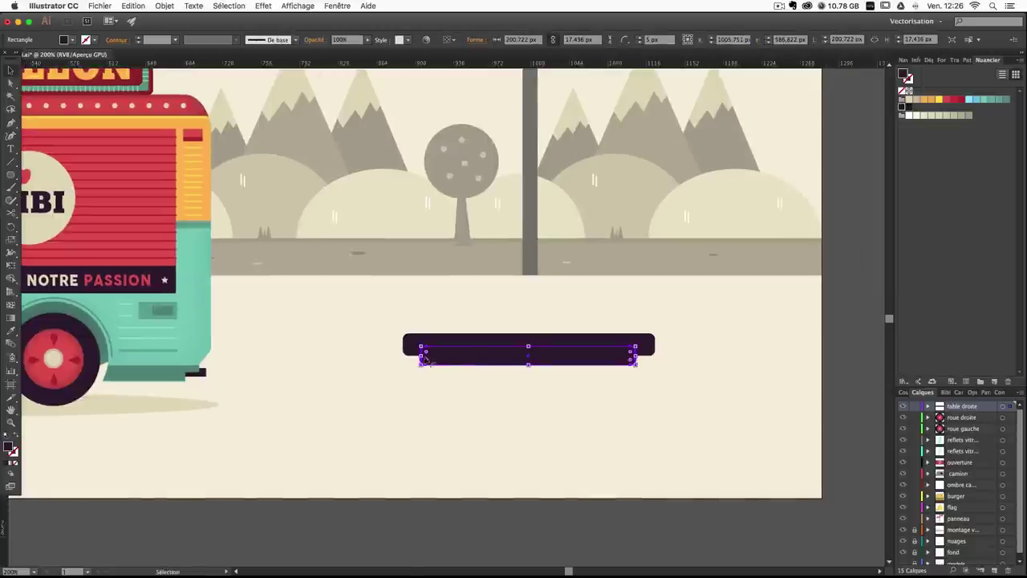
left_click_drag(418, 356, 431, 359)
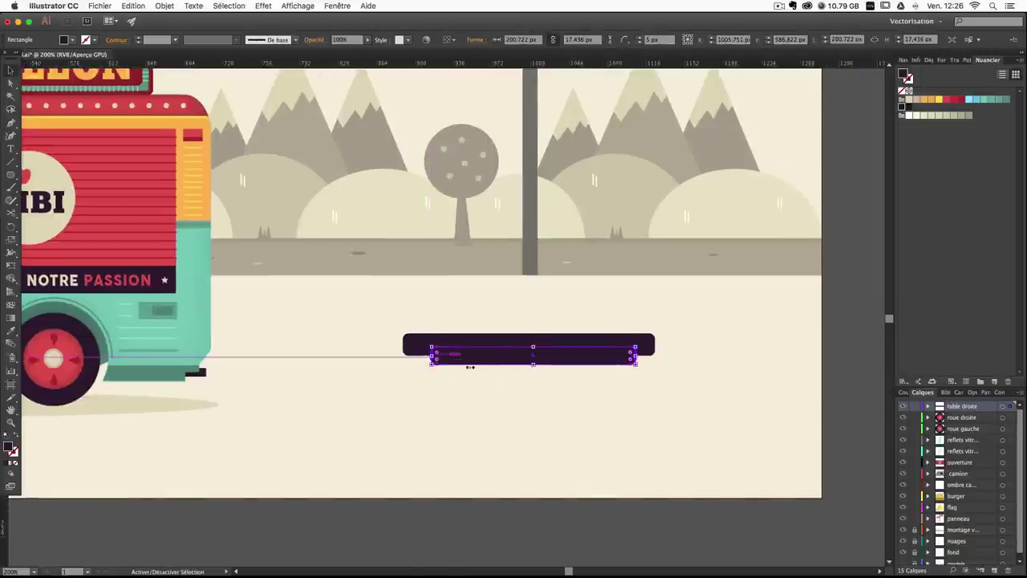
left_click(581, 400)
left_click(620, 362)
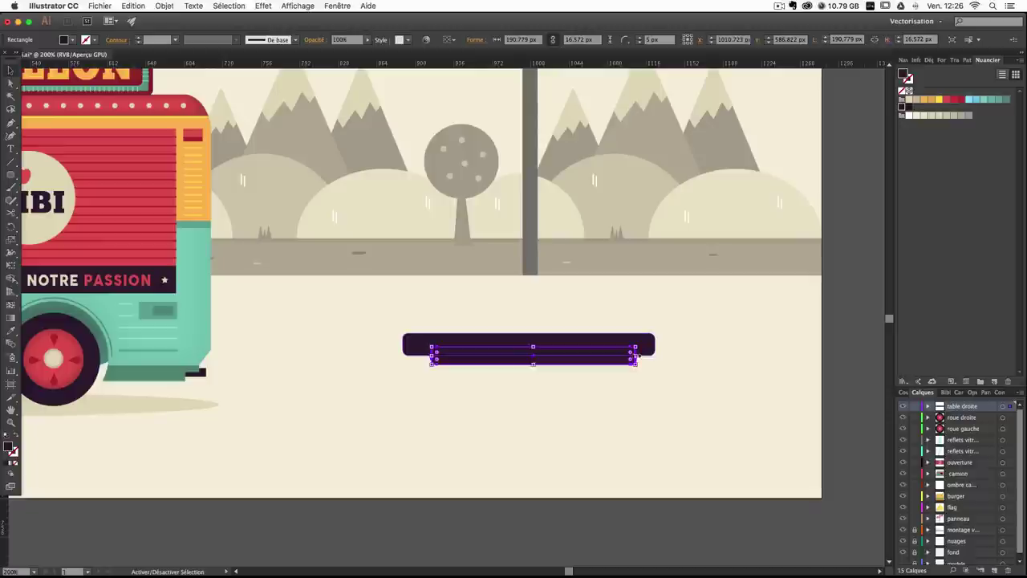
left_click_drag(634, 356, 631, 355)
left_click(669, 385)
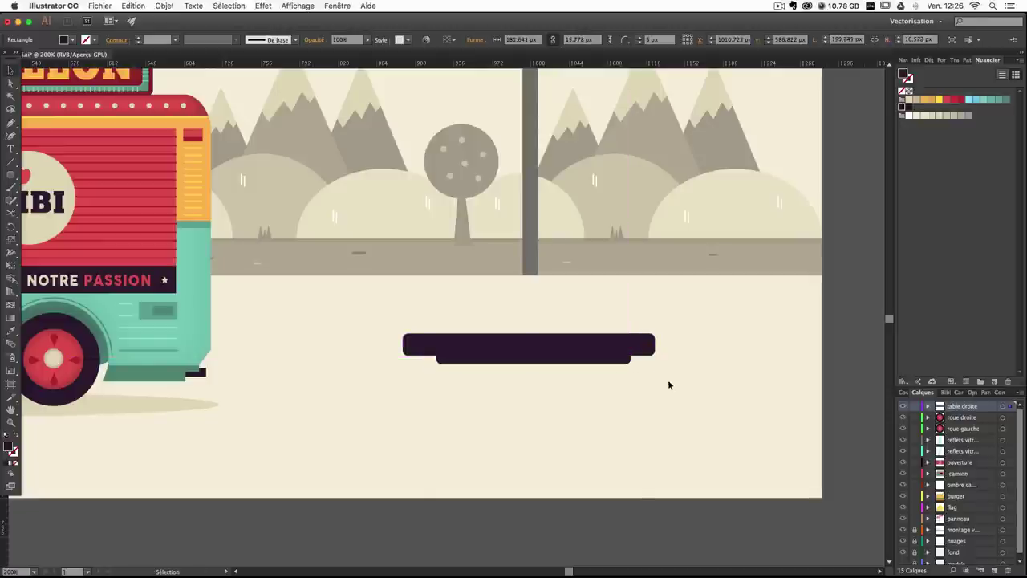
left_click(652, 353)
left_click(655, 377)
key("super+z")
key("super+z")
key("super+z")
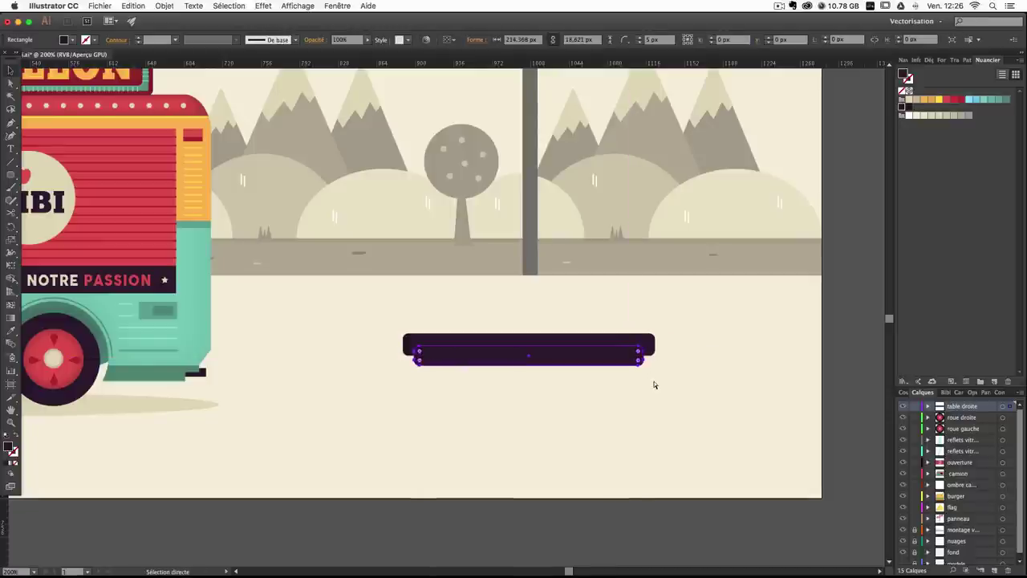
Scale the lower dark bar down about its centre so it sits evenly inset beneath the upper bar.
key("v")
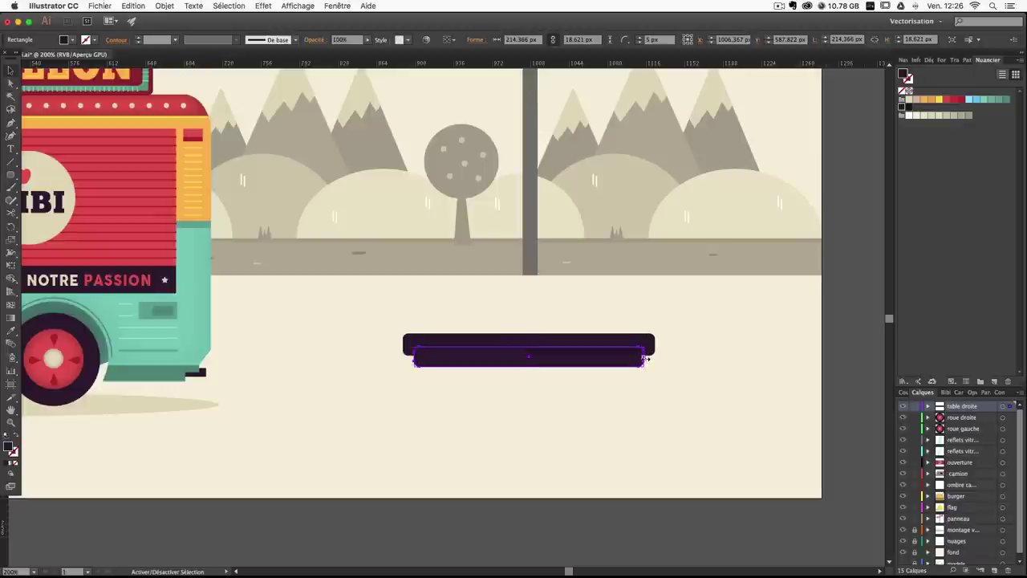
left_click_drag(646, 359, 624, 358)
left_click(704, 374)
left_click(595, 362)
left_click(704, 374)
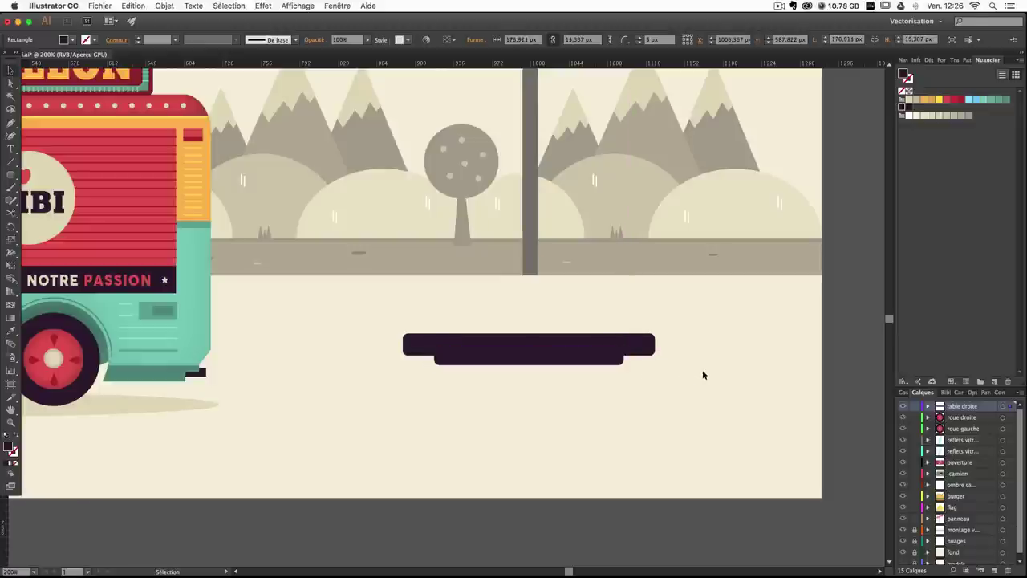
left_click(621, 361)
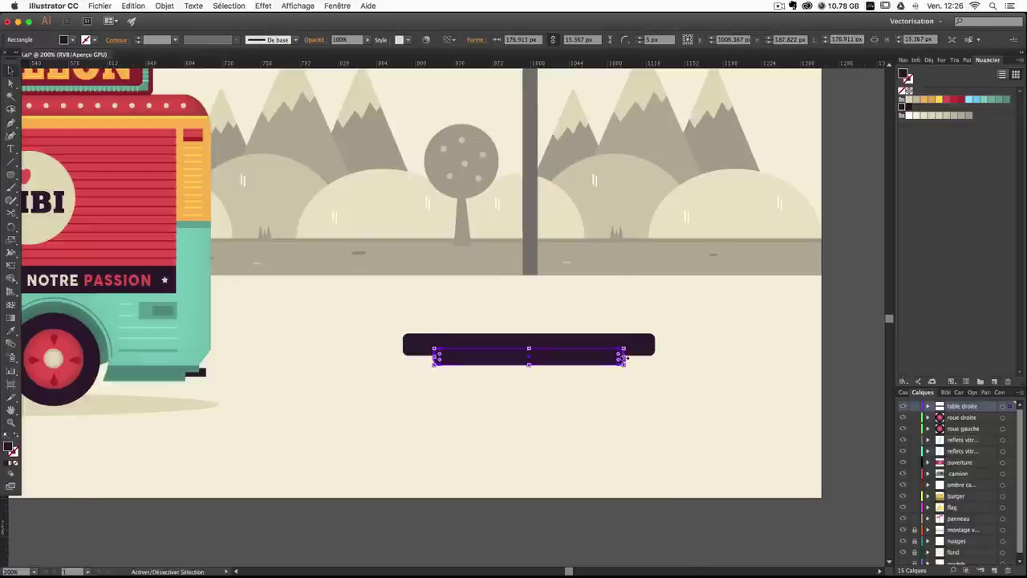
left_click_drag(624, 359, 629, 358)
left_click(699, 368)
key("super+minus")
key("super+minus")
key("super+minus")
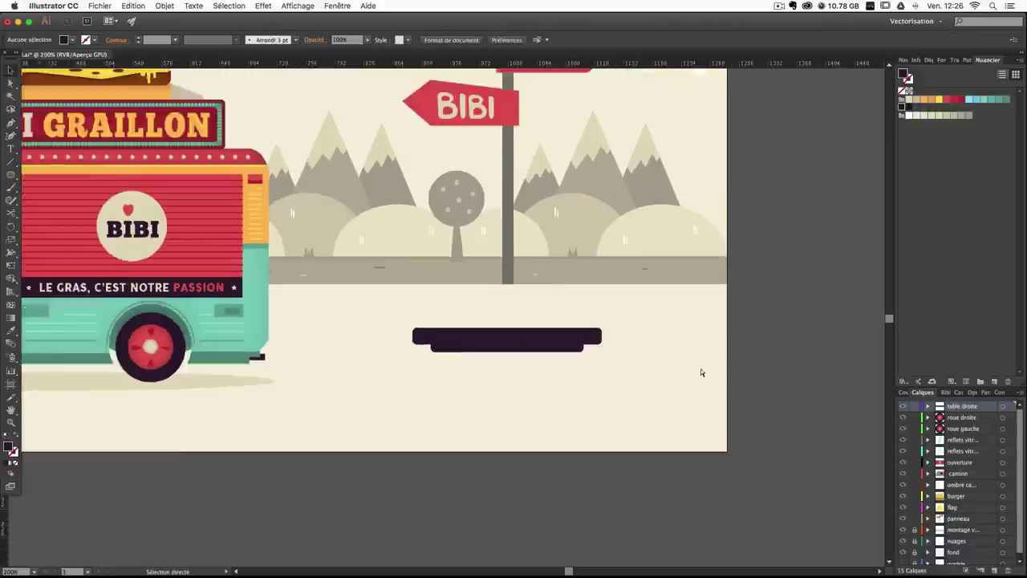
Draw a thin vertical dark rectangle about 11 × 104 px on the ground left of the tabletop as a table leg.
key("super+plus")
key("super+plus")
key("super+plus")
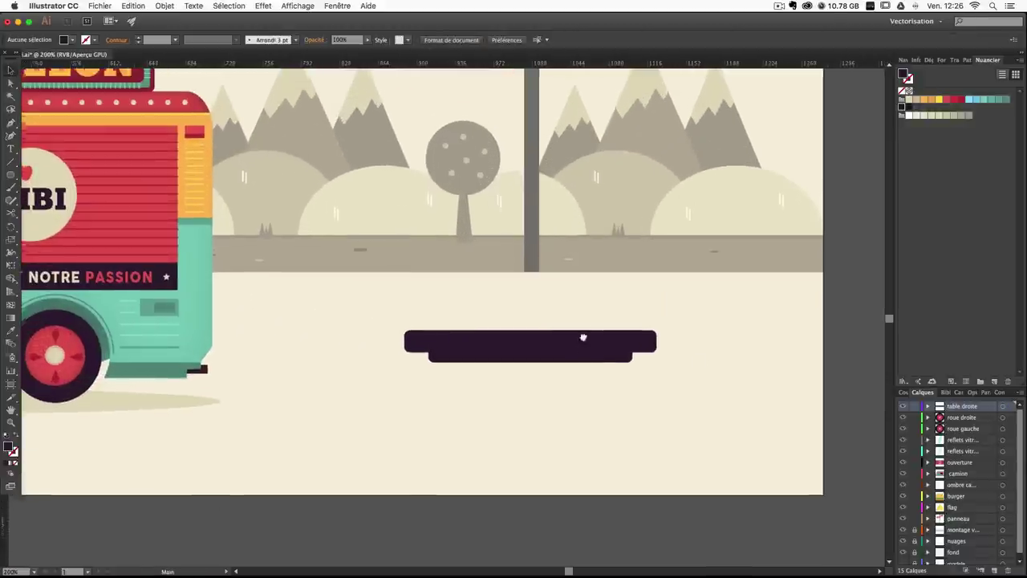
left_click_drag(583, 339, 585, 295)
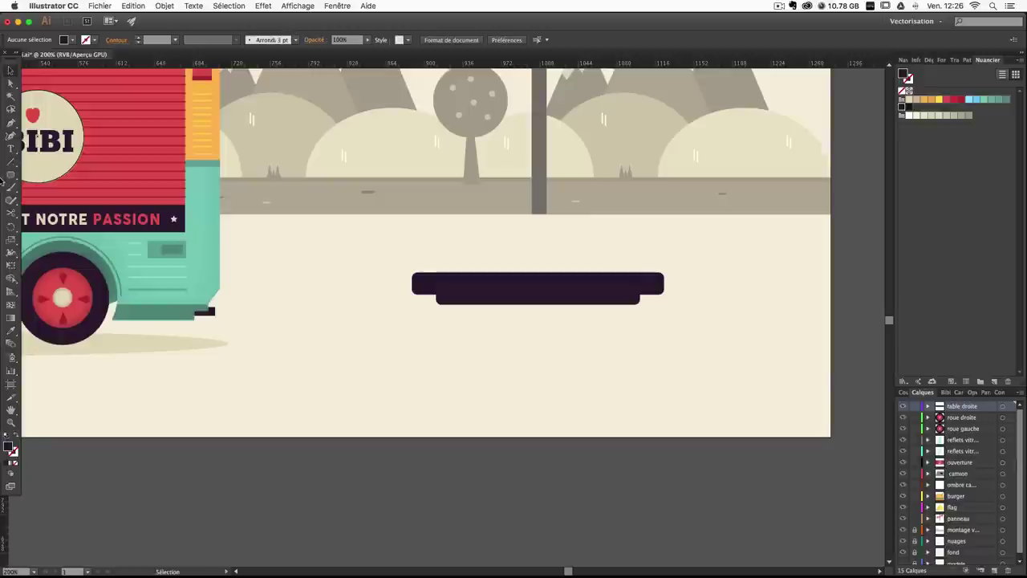
left_click_drag(9, 179, 80, 177)
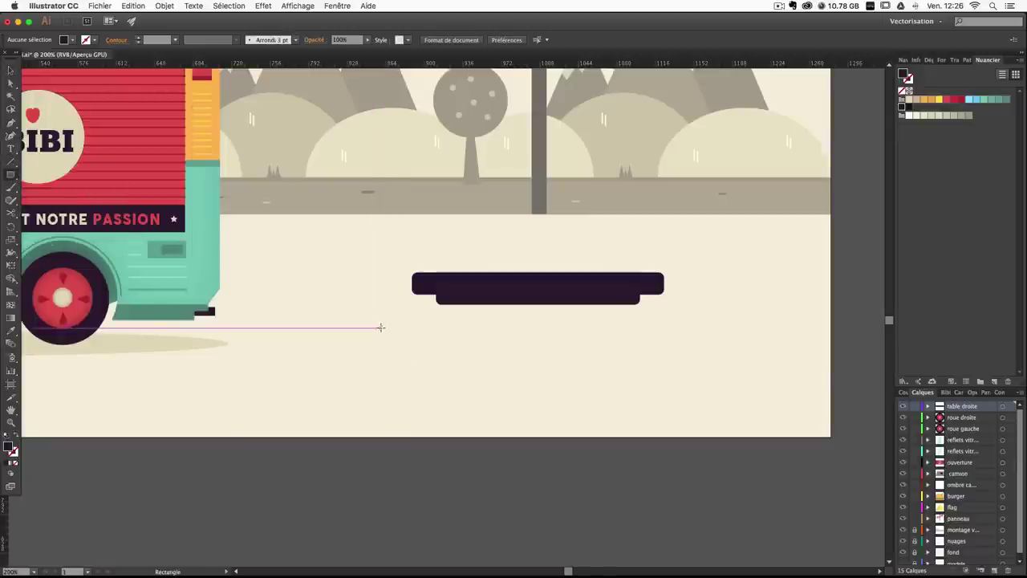
left_click_drag(364, 303, 375, 414)
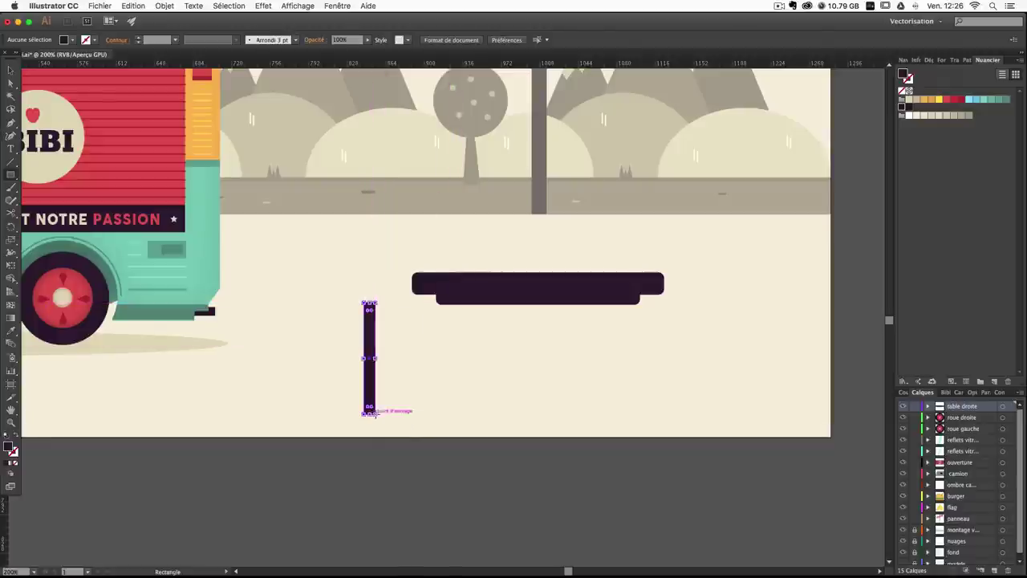
Shear the leg rectangle so its foot slants outward and place it under the left end of the tabletop.
left_click(10, 240)
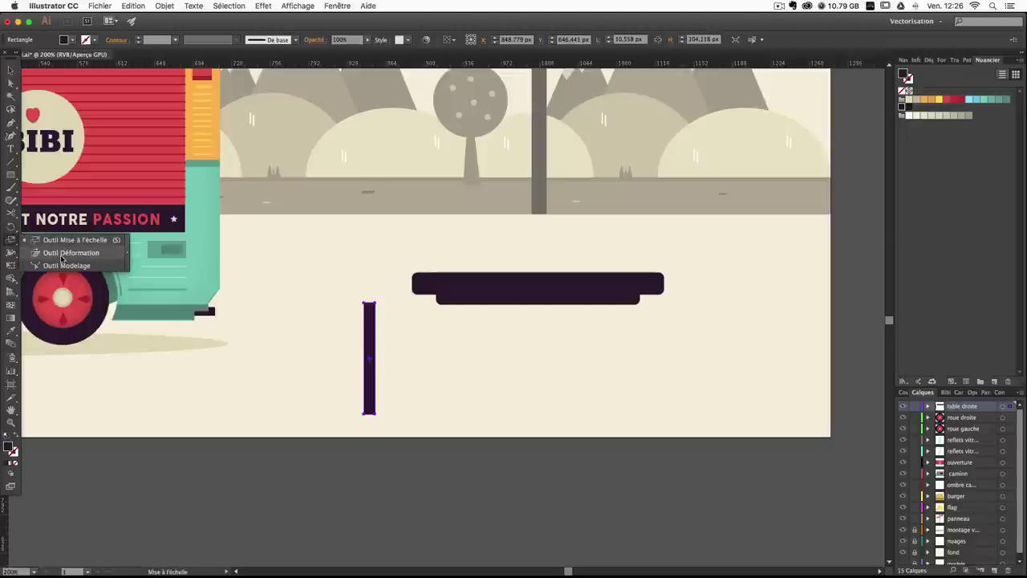
left_click(68, 253)
left_click_drag(374, 302, 461, 338)
left_click(8, 70)
left_click(490, 370)
left_click(524, 351)
left_click(456, 368)
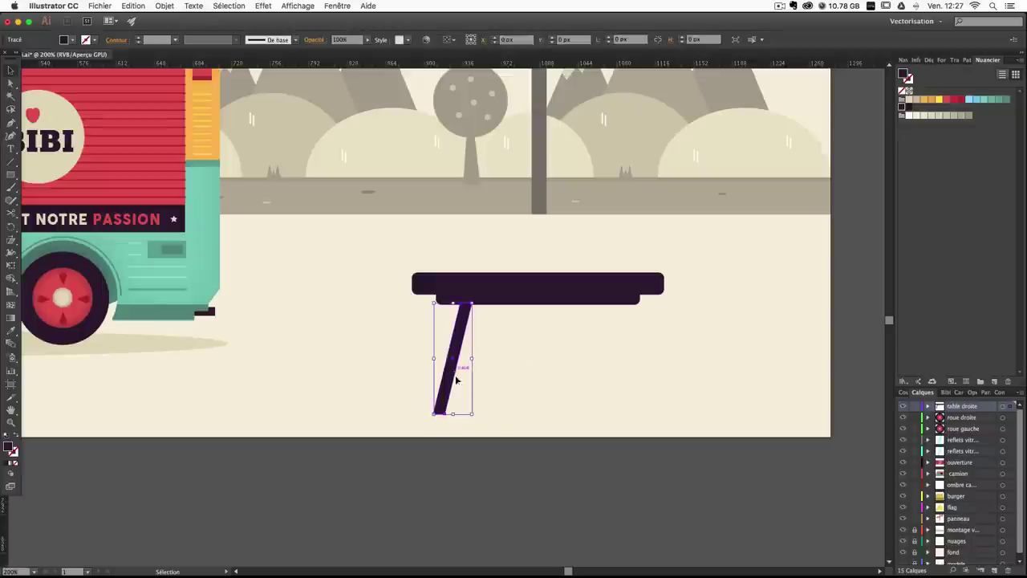
Rotate the leg to a more pronounced slant and tuck its upper end under the lower bar.
left_click_drag(476, 417, 465, 418)
left_click(506, 399)
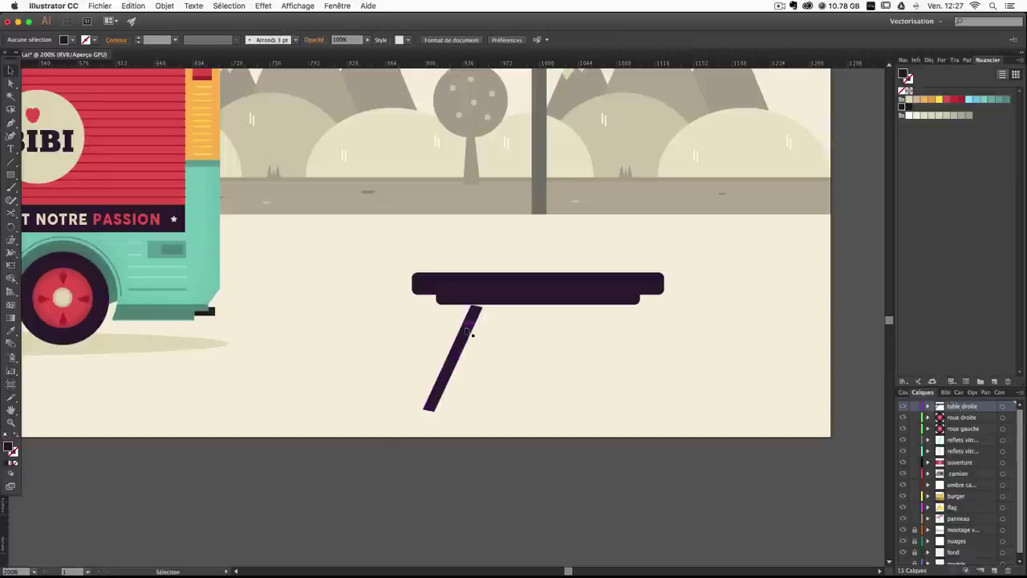
left_click_drag(471, 330, 473, 322)
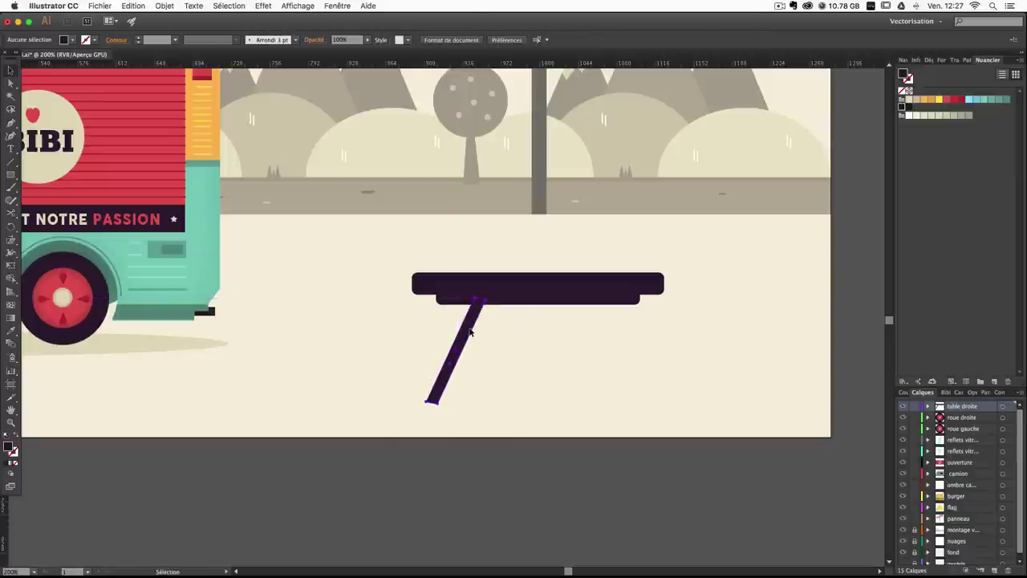
left_click(472, 329)
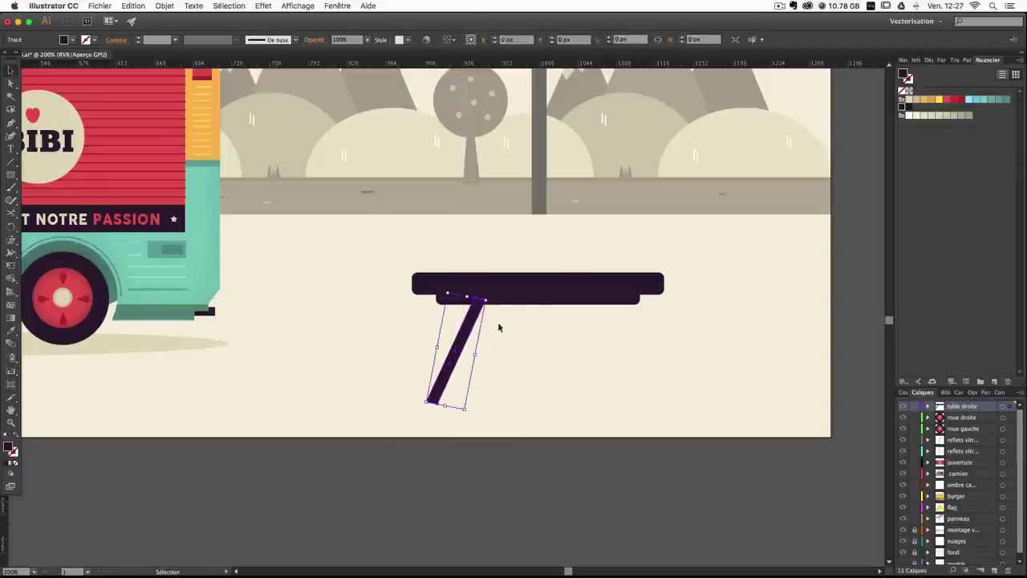
left_click_drag(491, 300, 490, 295)
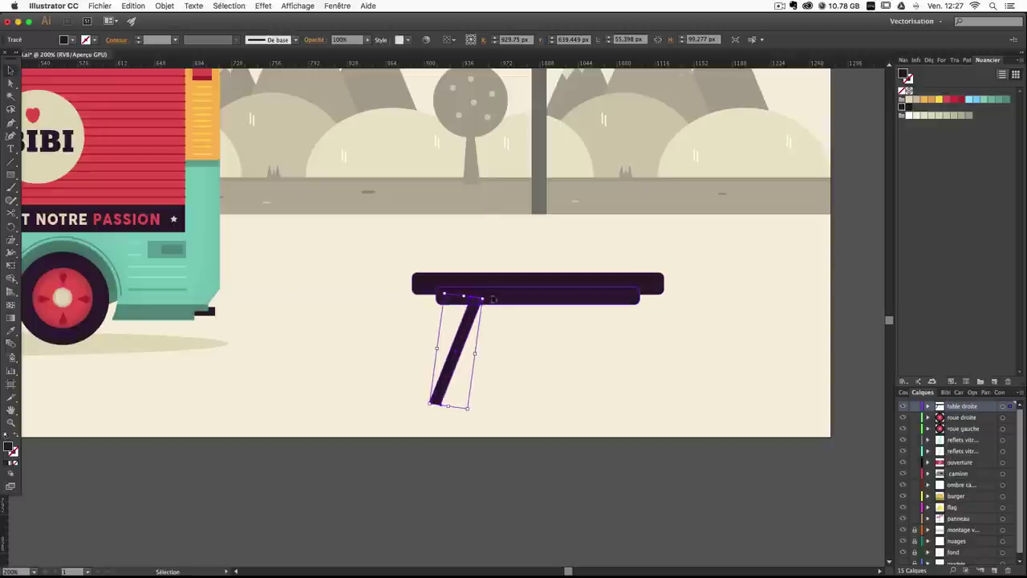
left_click(532, 360)
Duplicate the leg to the right side of the table and reflect the copy horizontally.
left_click_drag(471, 338, 592, 338)
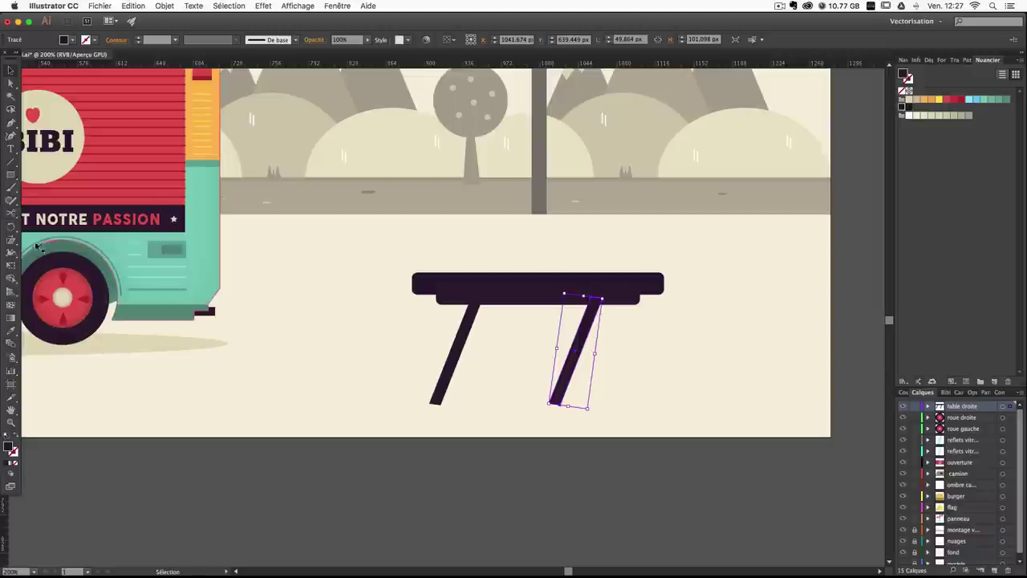
left_click(9, 242)
left_click(10, 241)
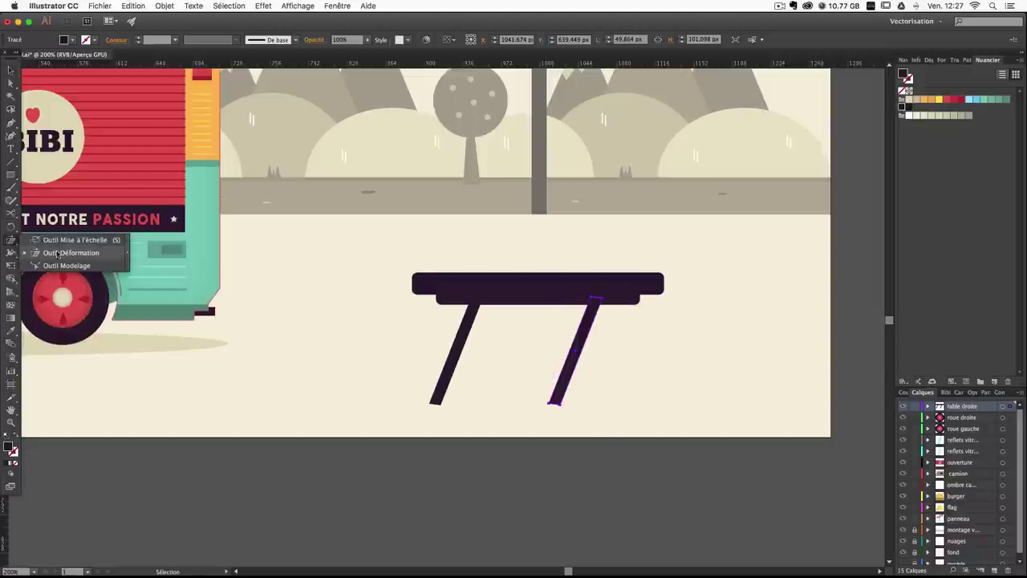
left_click(11, 227)
left_click(56, 240)
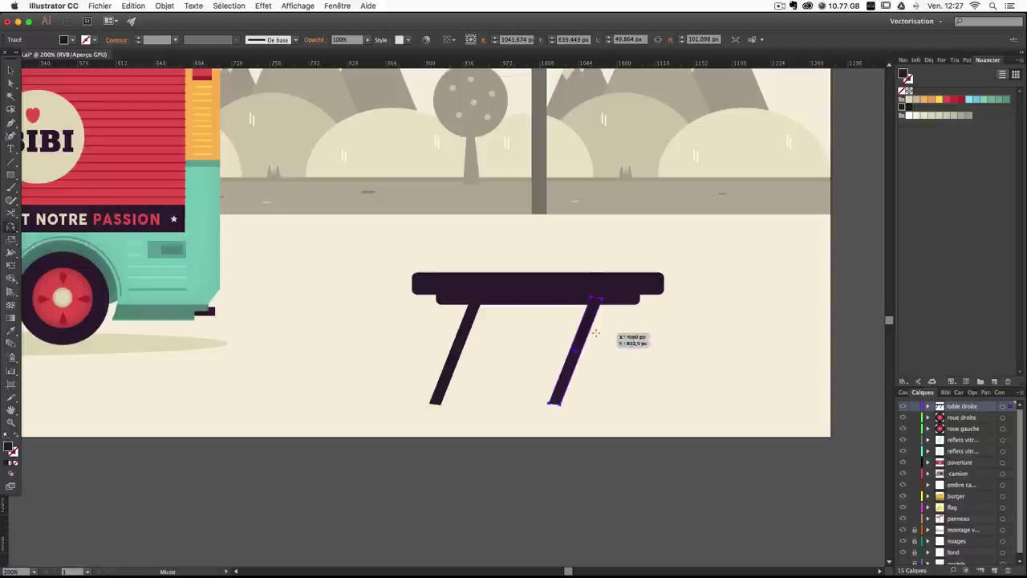
left_click_drag(610, 332, 646, 352)
key("v")
Position the mirrored leg under the right end of the tabletop.
left_click(674, 252)
left_click(741, 351)
left_click(642, 350)
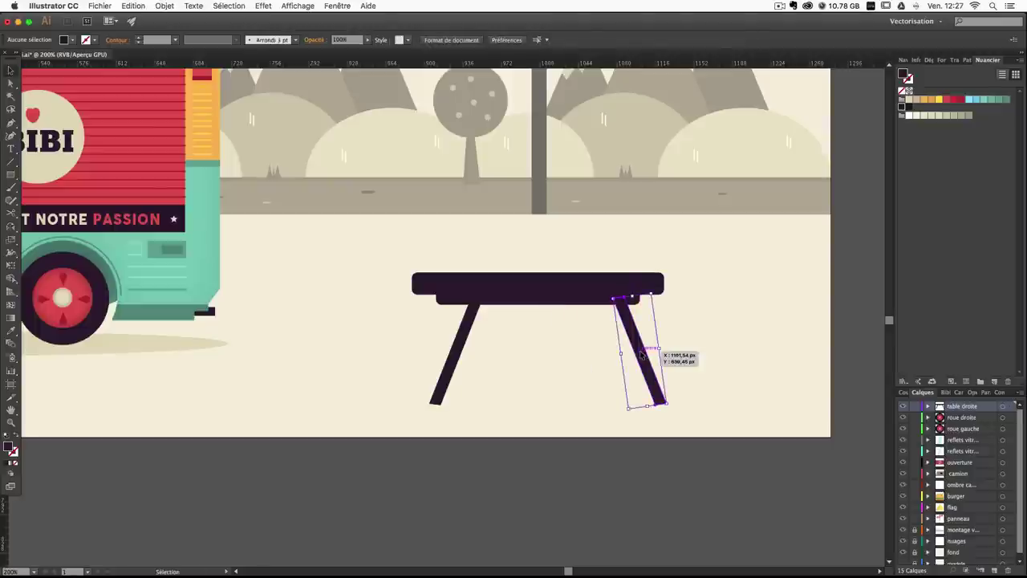
left_click(706, 359)
Nudge the left leg outward by about 9 px to match the right leg's distance from the tabletop's end.
left_click(475, 334)
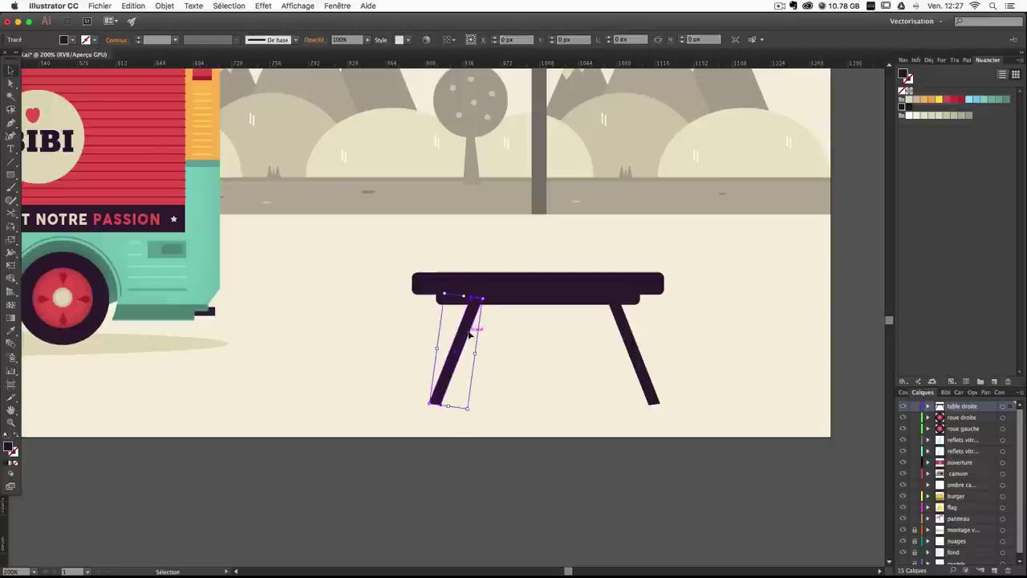
key("Left")
key("Left")
key("Left")
key("Left")
key("Left")
key("Left")
key("Left")
left_click(718, 351)
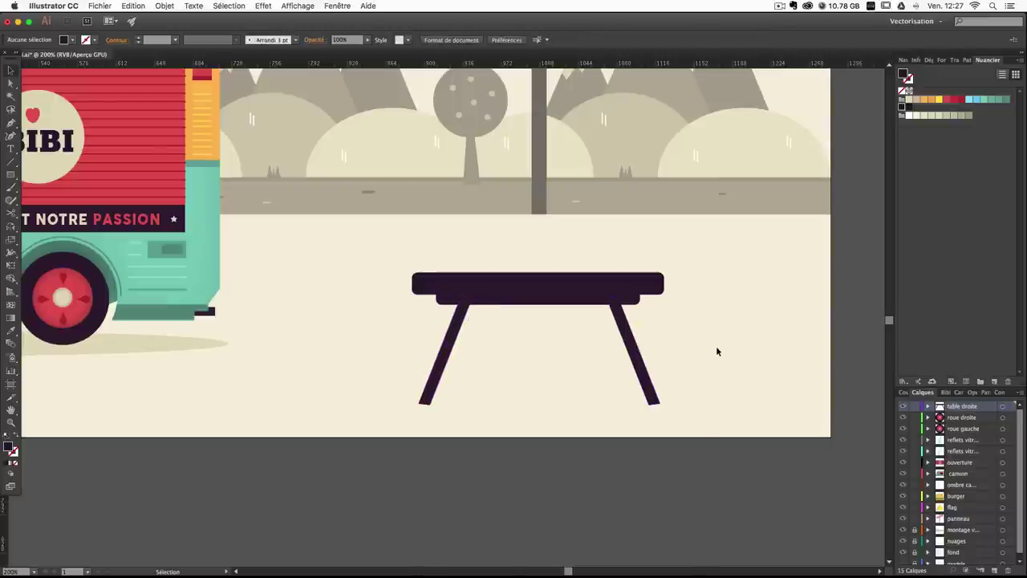
left_click(479, 338)
left_click(769, 325)
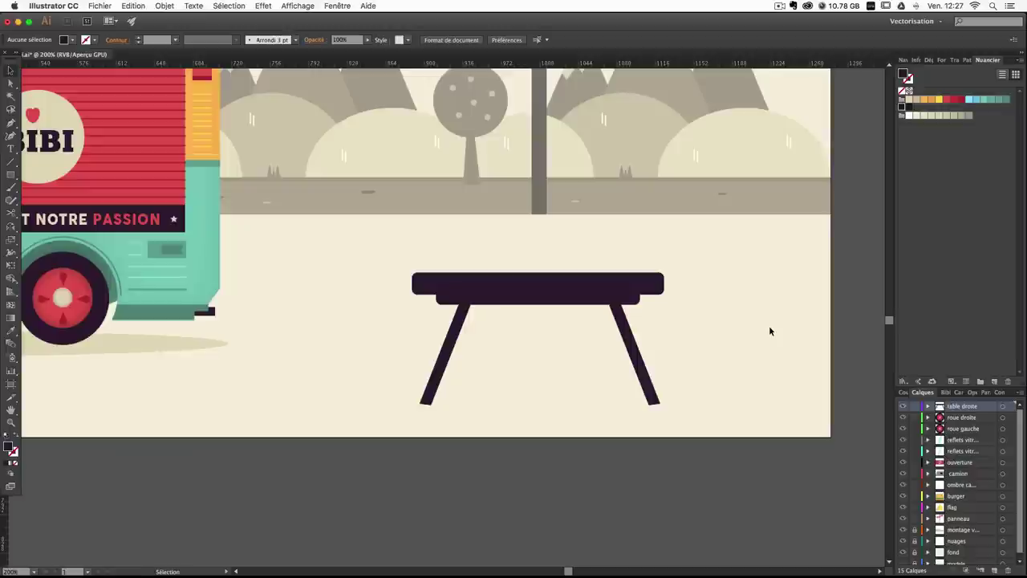
Examine the table's size and placement within the whole food truck scene.
key("super+minus")
key("super+minus")
key("super+minus")
key("super+minus")
key("super+plus")
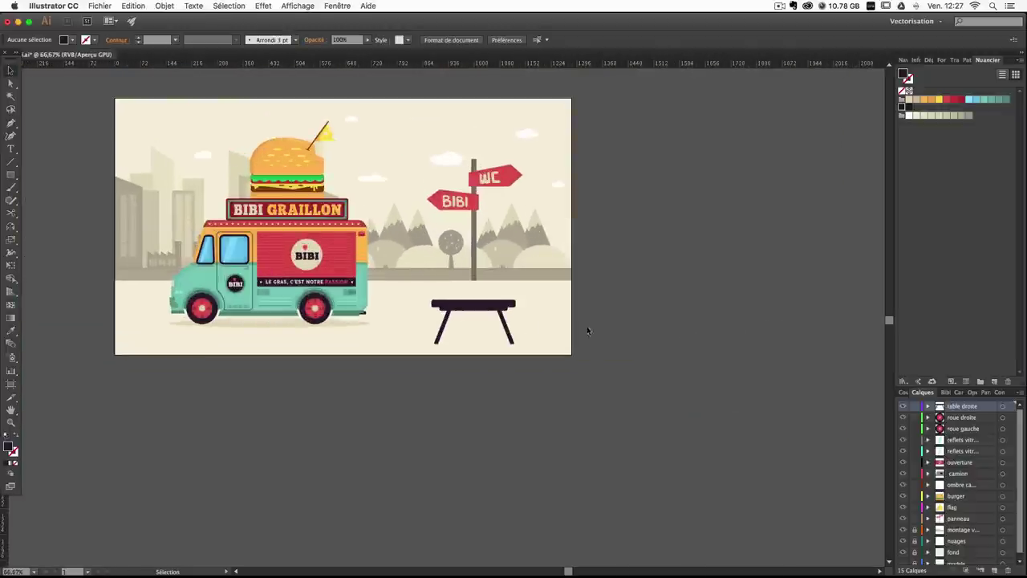
left_click_drag(418, 336, 470, 340)
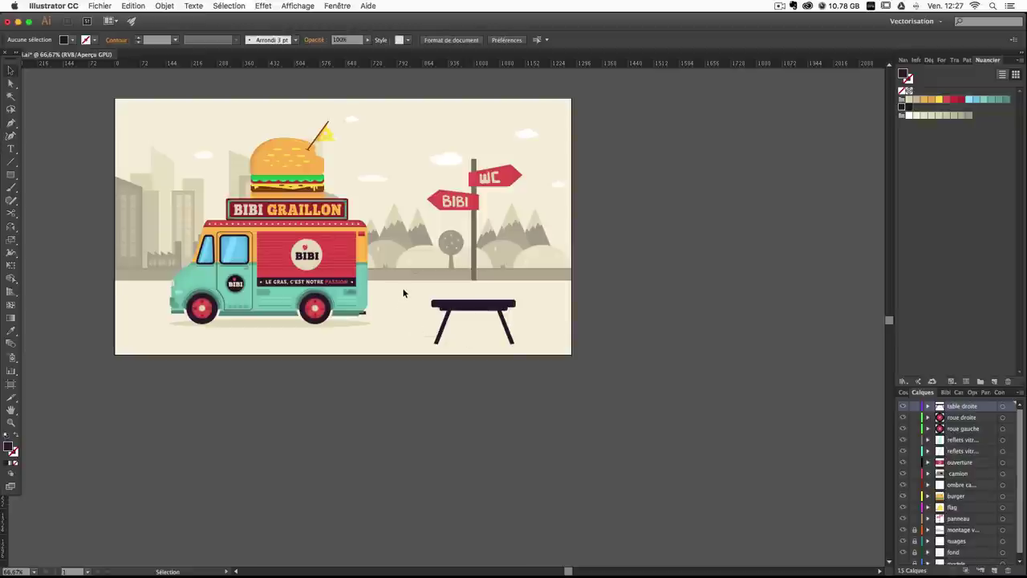
left_click_drag(559, 375, 548, 359)
left_click(455, 343)
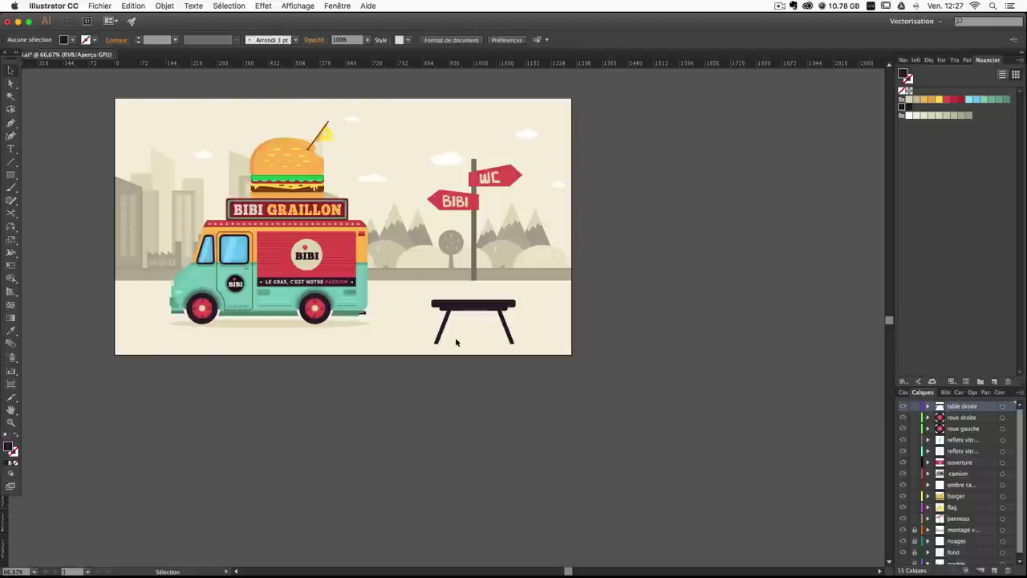
Select both table legs and scale them up slightly together about their centre.
left_click(441, 336)
key("super+plus")
key("super+plus")
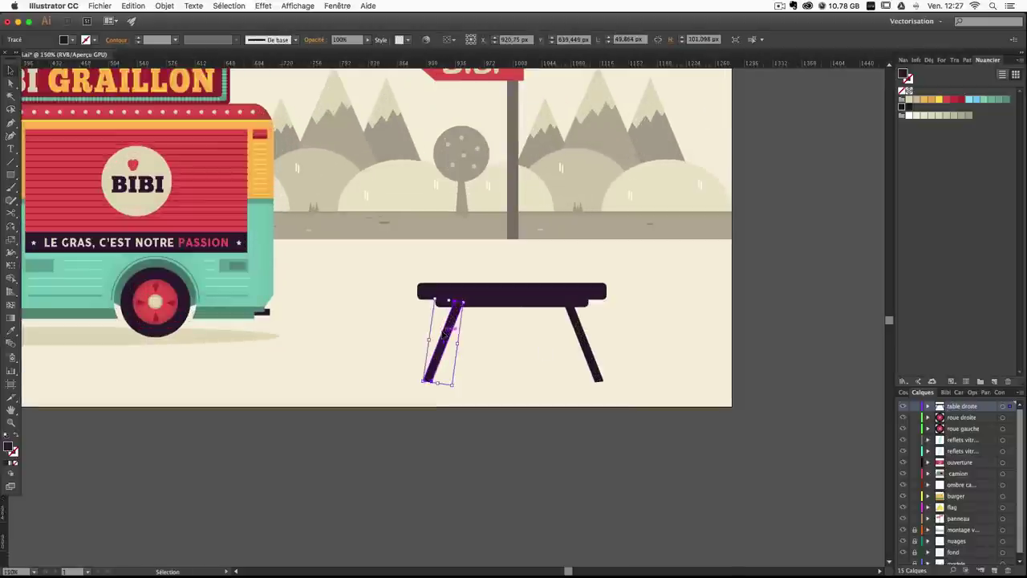
left_click(585, 341, "shift")
left_click_drag(603, 383, 609, 385)
left_click(631, 374)
Nudge the left and right table legs slightly inward by the same amount.
left_click(439, 336)
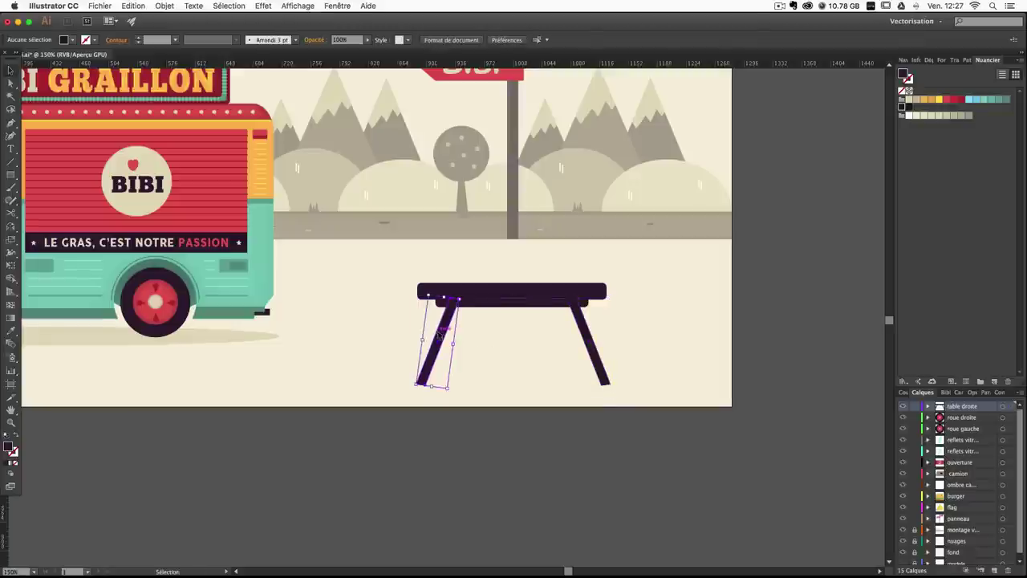
key("Right")
key("Right")
left_click(612, 332)
left_click(589, 343)
key("Left")
key("Left")
left_click(634, 341)
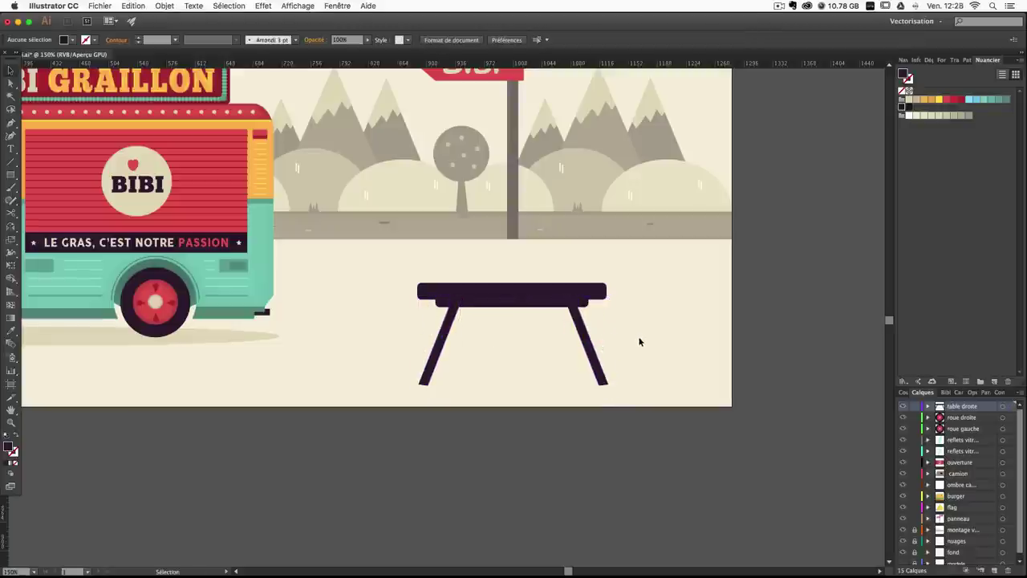
Select all parts of the table and group them into one object.
key("super+minus")
key("super+minus")
key("super+minus")
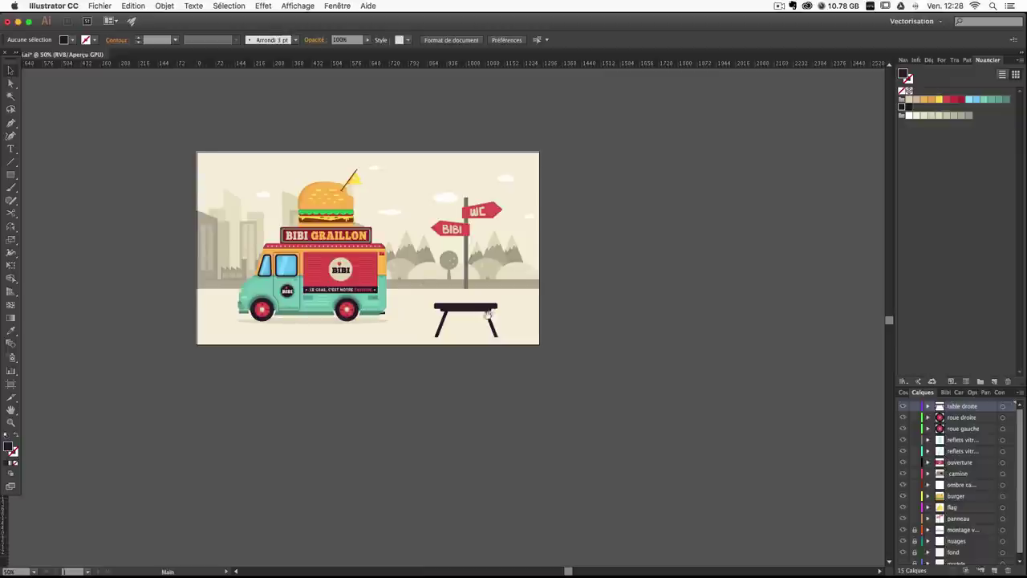
key("super+plus")
left_click_drag(520, 348, 528, 348)
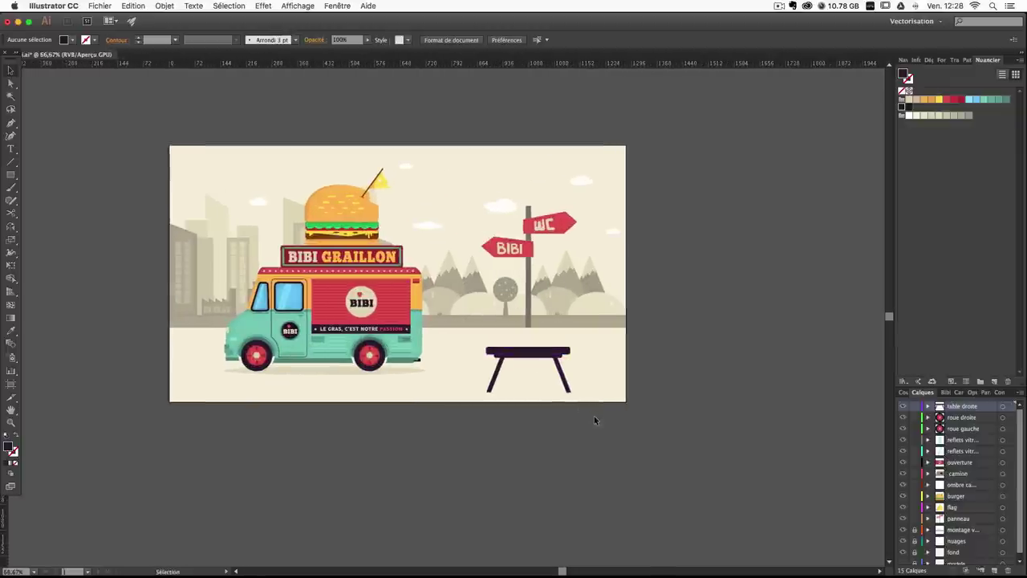
left_click(489, 351)
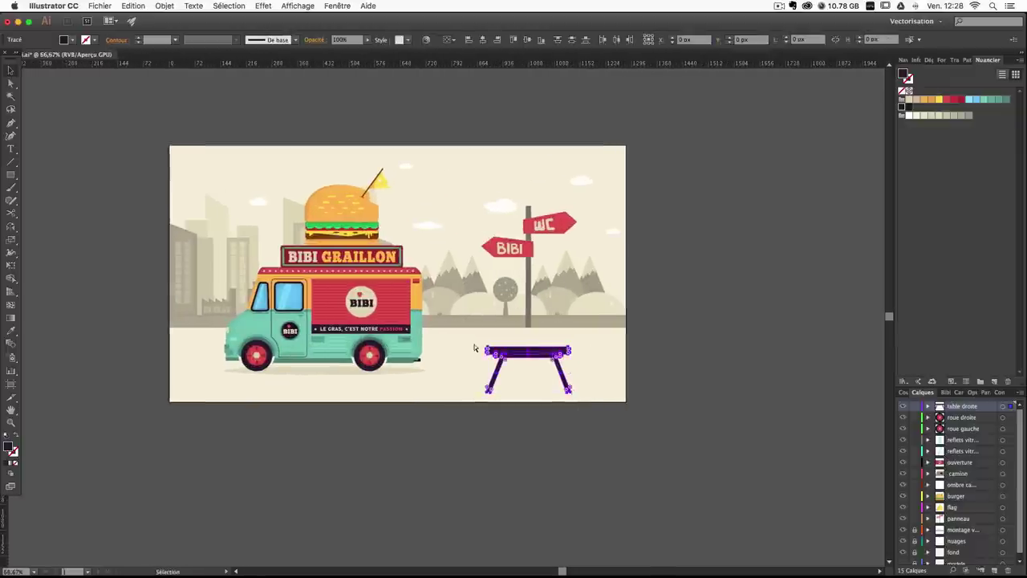
key("a")
key("v")
left_click(702, 342)
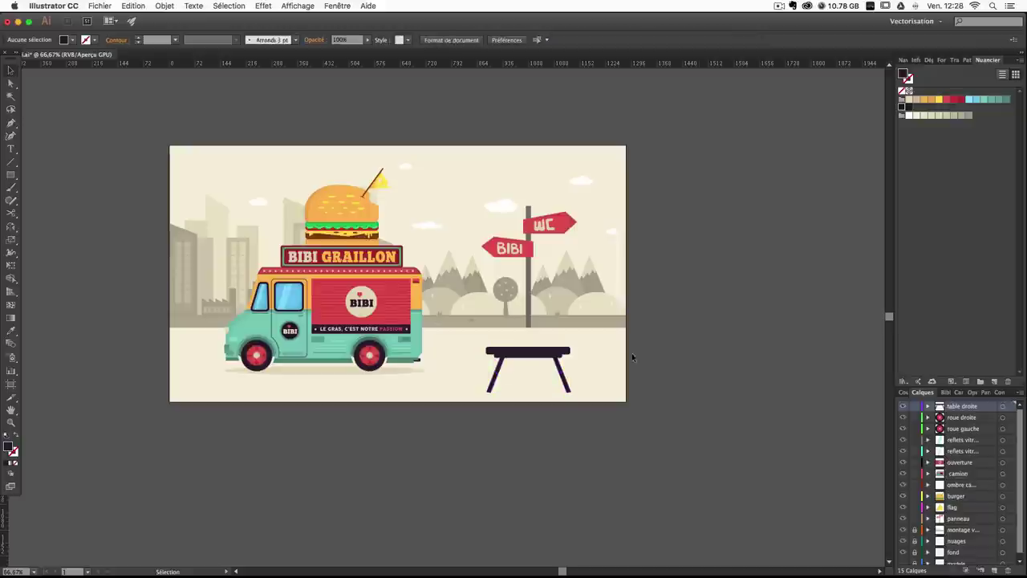
Move the grouped table up and left, between the truck and the signpost, with its top near the road's edge.
left_click_drag(526, 357, 486, 340)
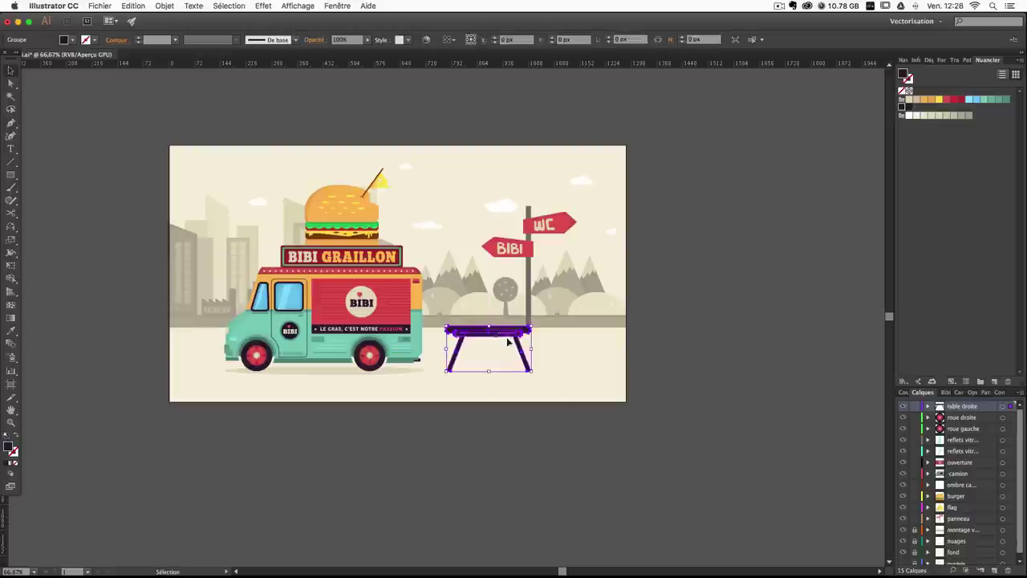
left_click(573, 368)
left_click(496, 342)
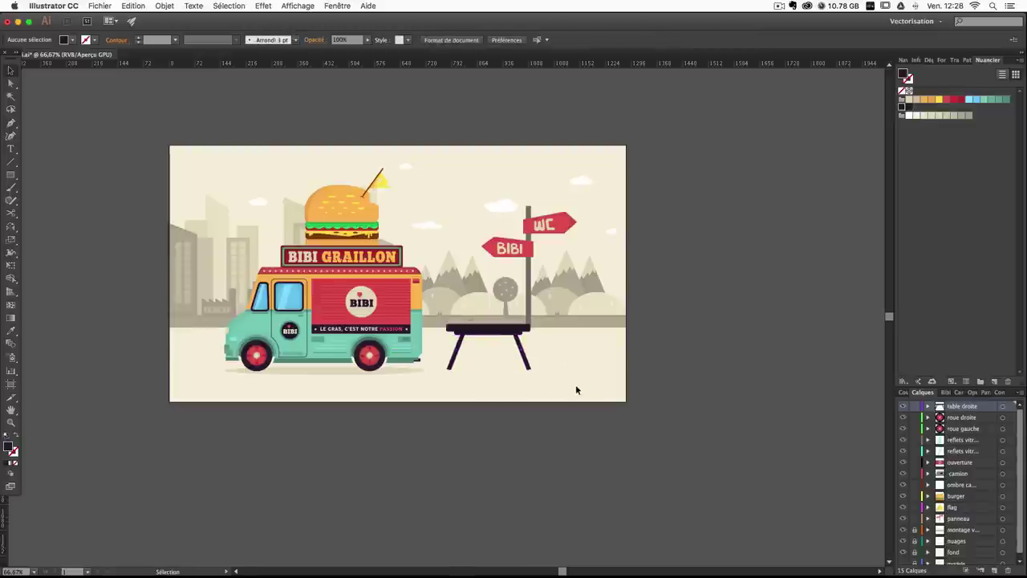
left_click(491, 331)
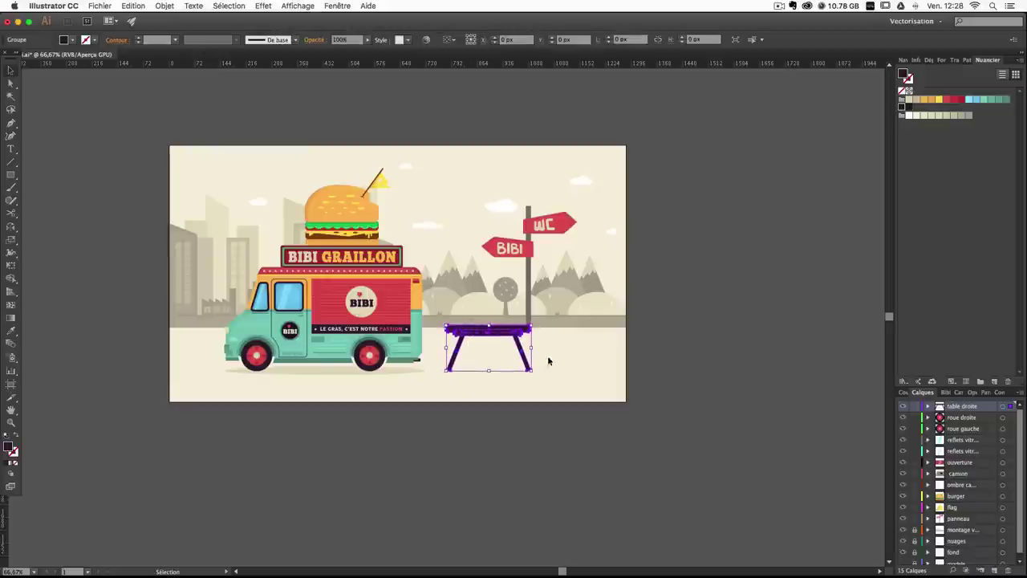
left_click(641, 375)
Scale the table down proportionally to about 207 × 111 px.
key("super+plus")
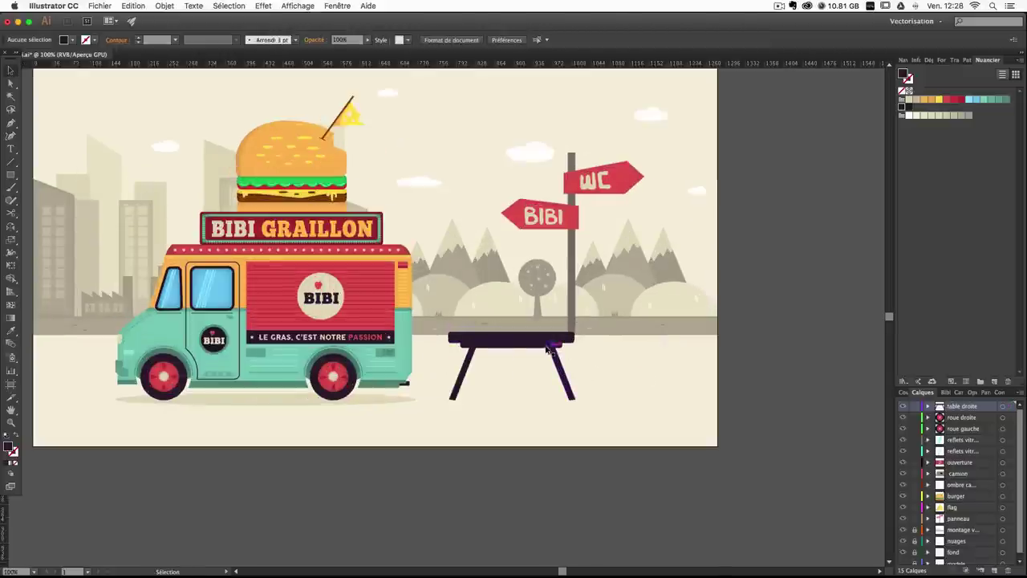
left_click(552, 346)
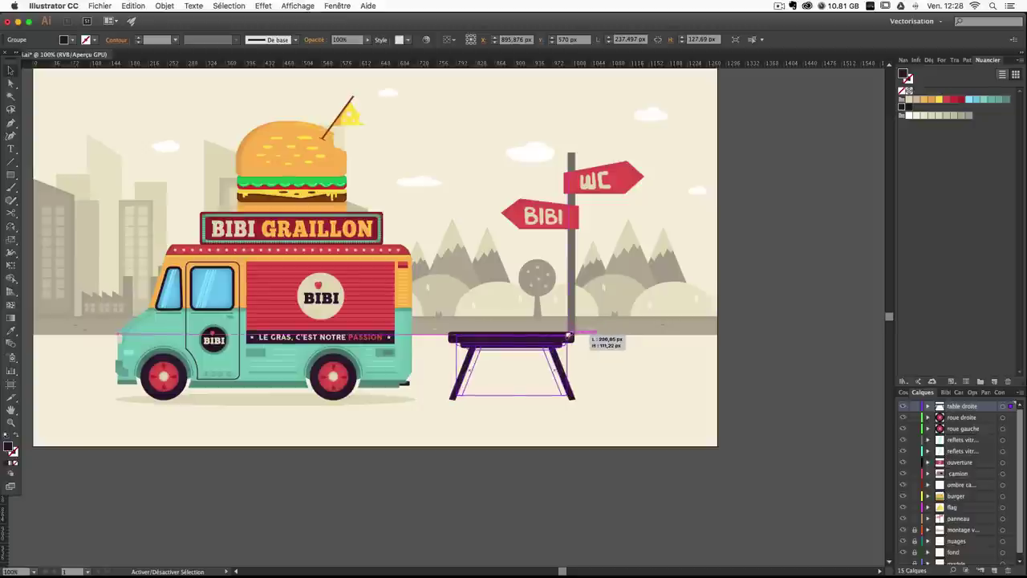
left_click(607, 346)
Shift the table closer to the truck and lower it slightly so its feet sit nearer the wheels' ground line.
left_click_drag(521, 345, 503, 343)
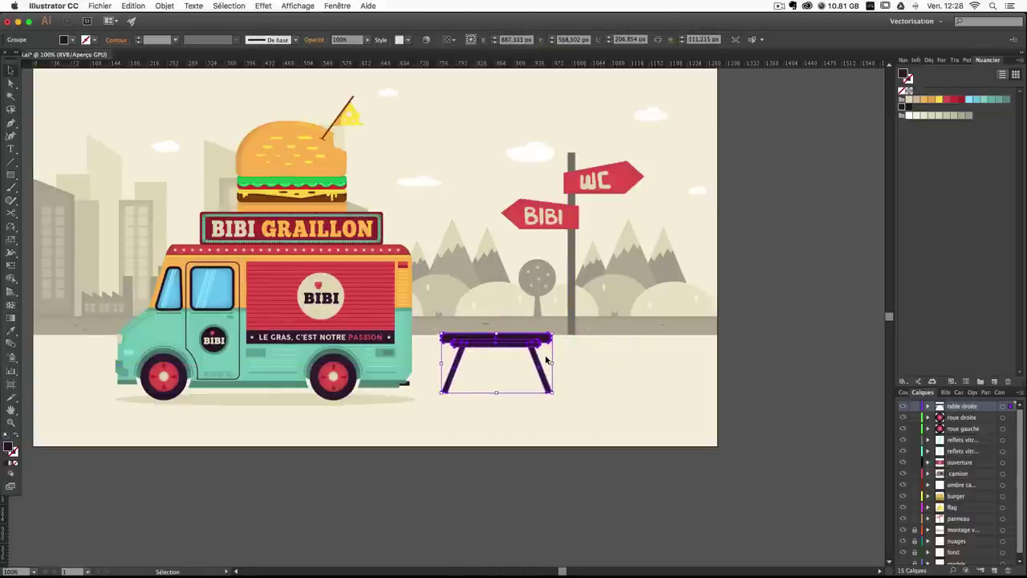
left_click(581, 378)
left_click_drag(474, 366, 560, 410)
left_click(561, 382)
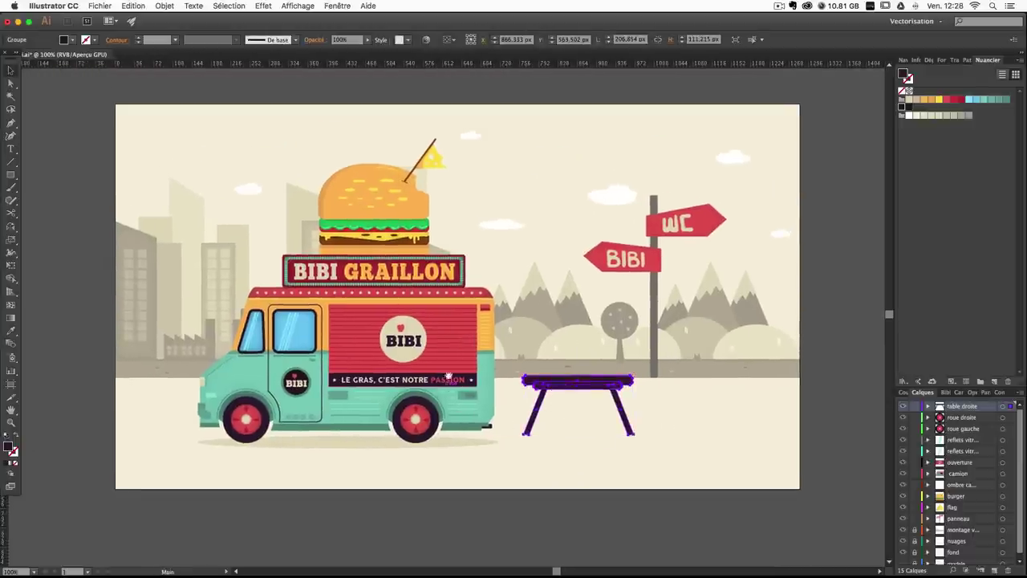
left_click(762, 398)
left_click_drag(524, 364, 538, 334)
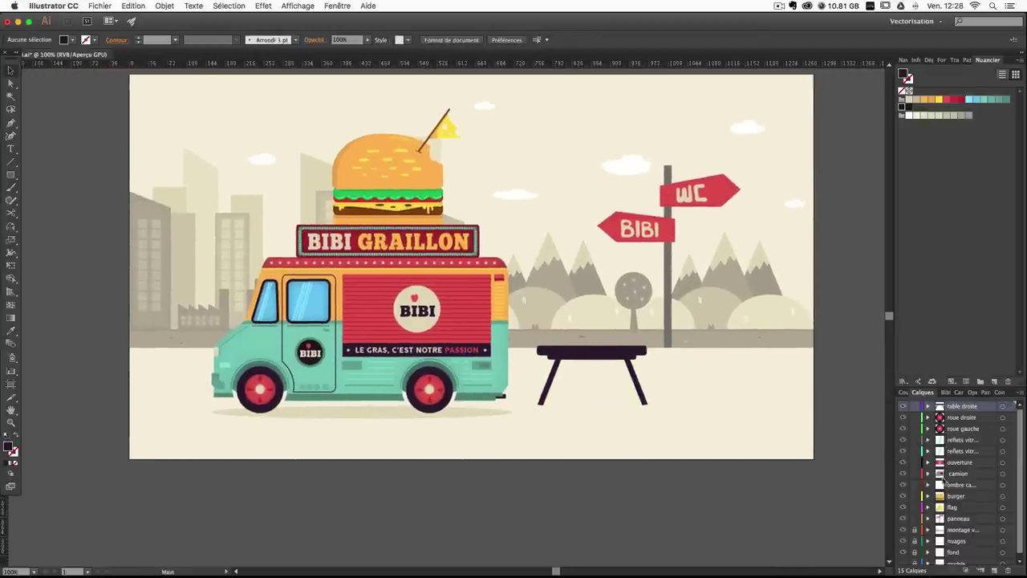
Add a new layer directly below the table droite layer and name it as the table's shadow ("ombre tab...").
left_click(994, 569)
left_click_drag(959, 412, 960, 426)
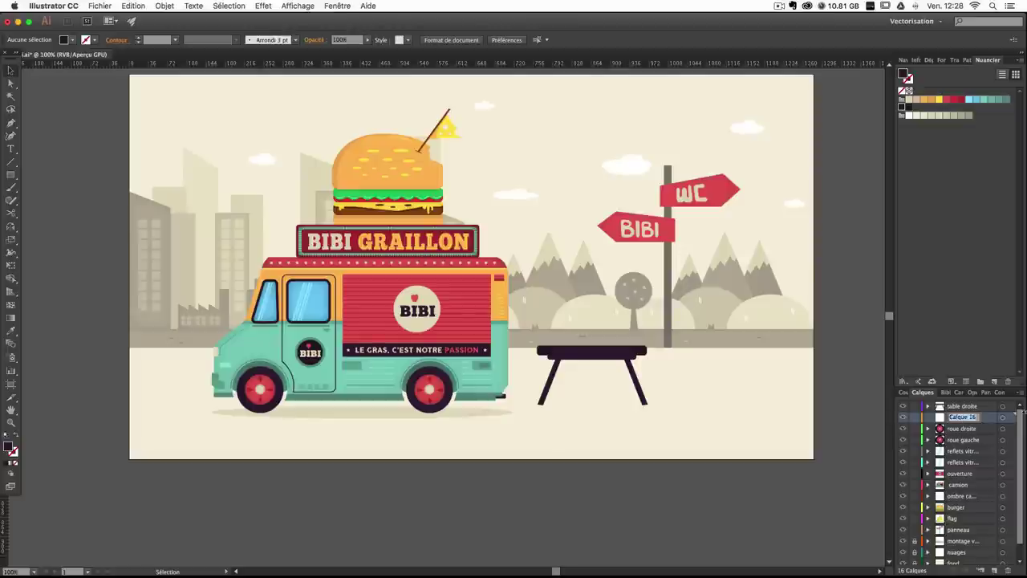
type("ombre tab...")
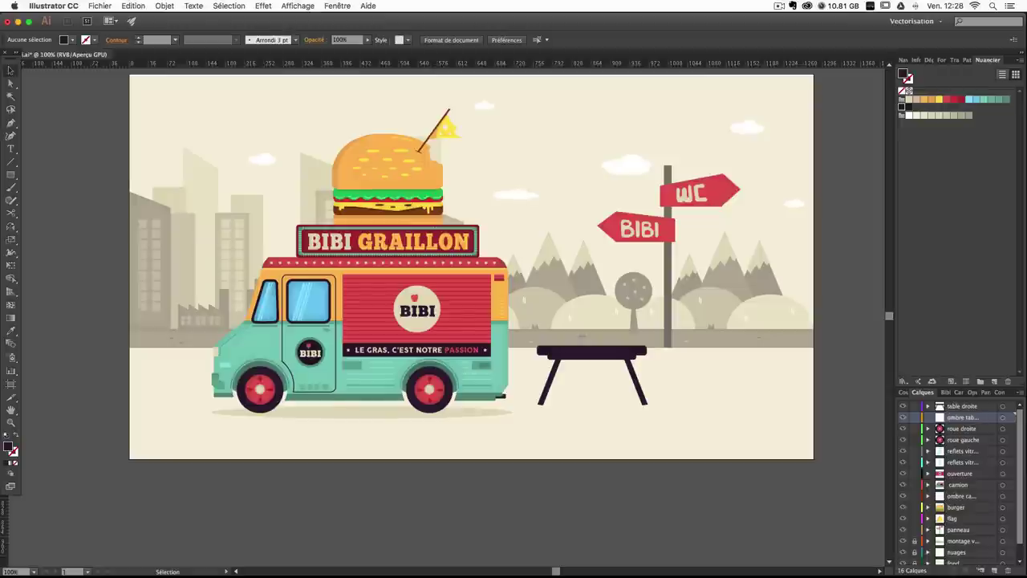
Draw a flat ellipse of about 249 × 20 px under the table's feet on its shadow layer, using the truck shadow's fill.
left_click_drag(351, 411, 493, 426)
key("a")
key("ctrl+z")
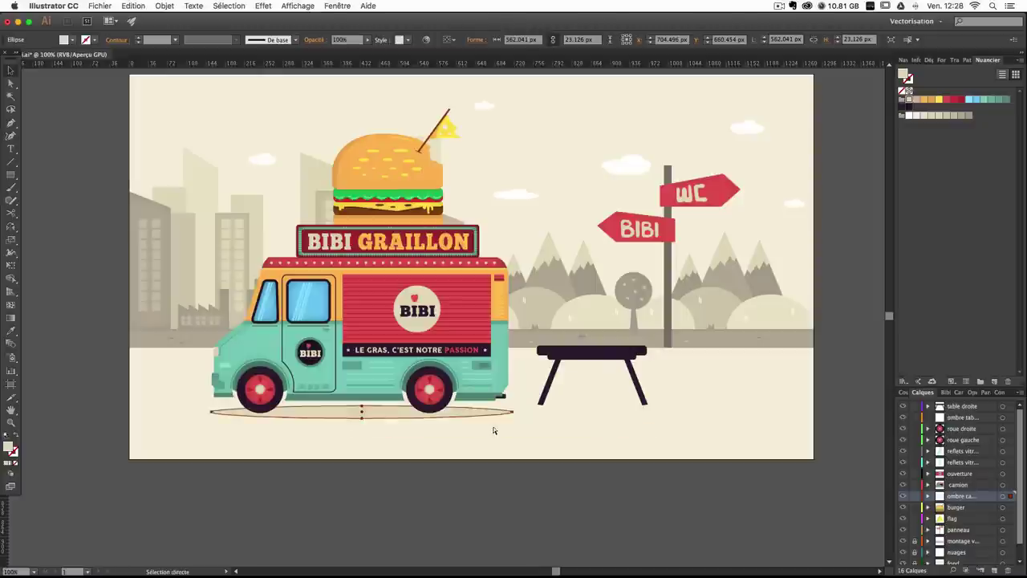
key("v")
left_click(595, 447)
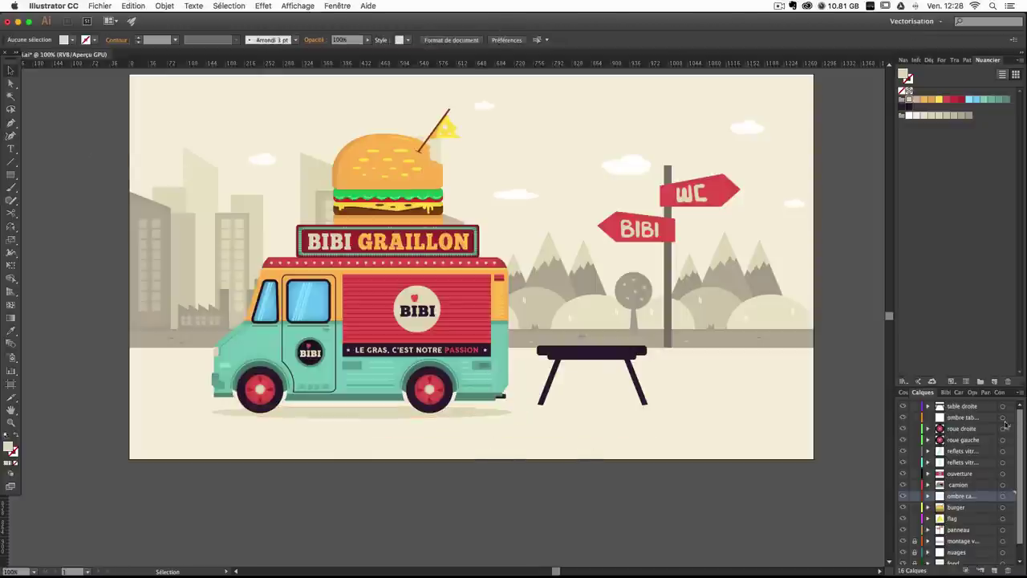
left_click(957, 418)
left_click_drag(10, 175, 48, 197)
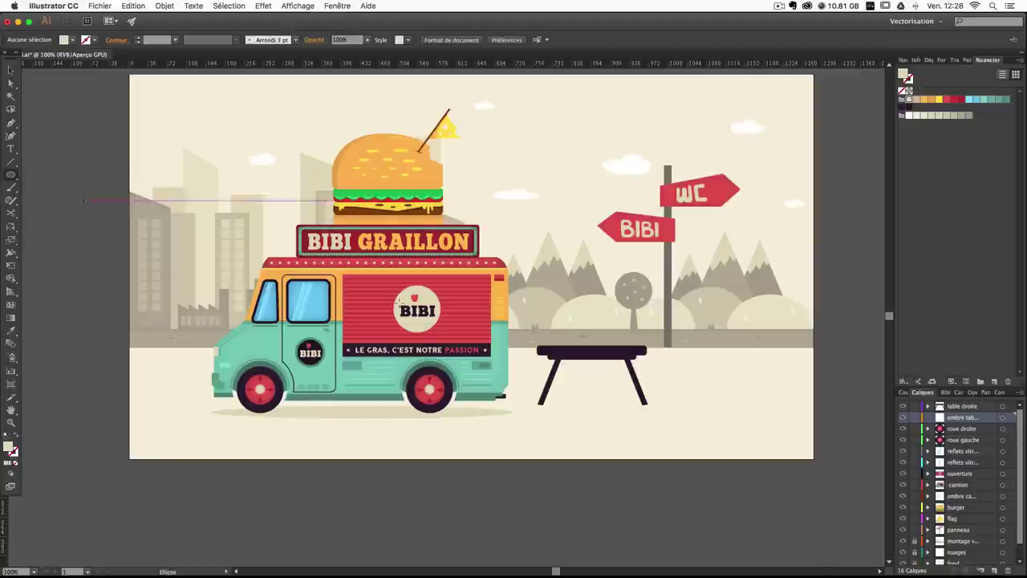
left_click_drag(523, 403, 657, 410)
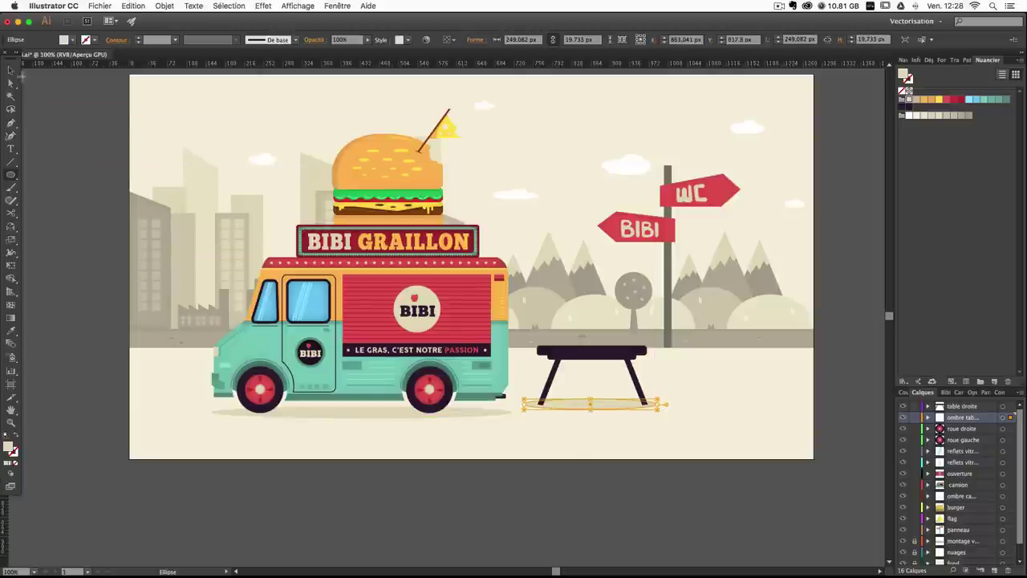
Nudge the table's shadow ellipse slightly to the right and fill it with a lighter beige swatch.
left_click(11, 70)
key("Right")
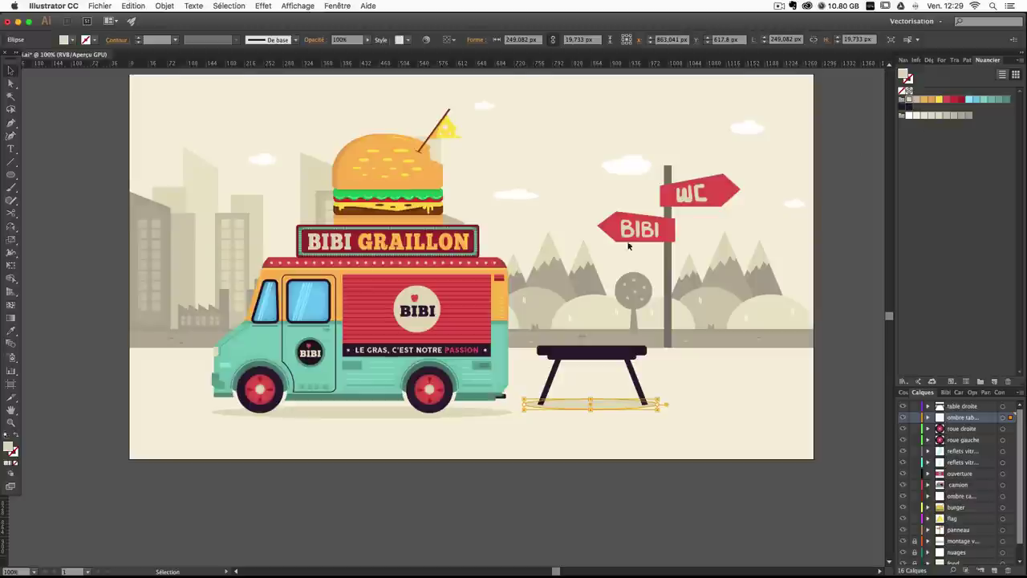
left_click(929, 117)
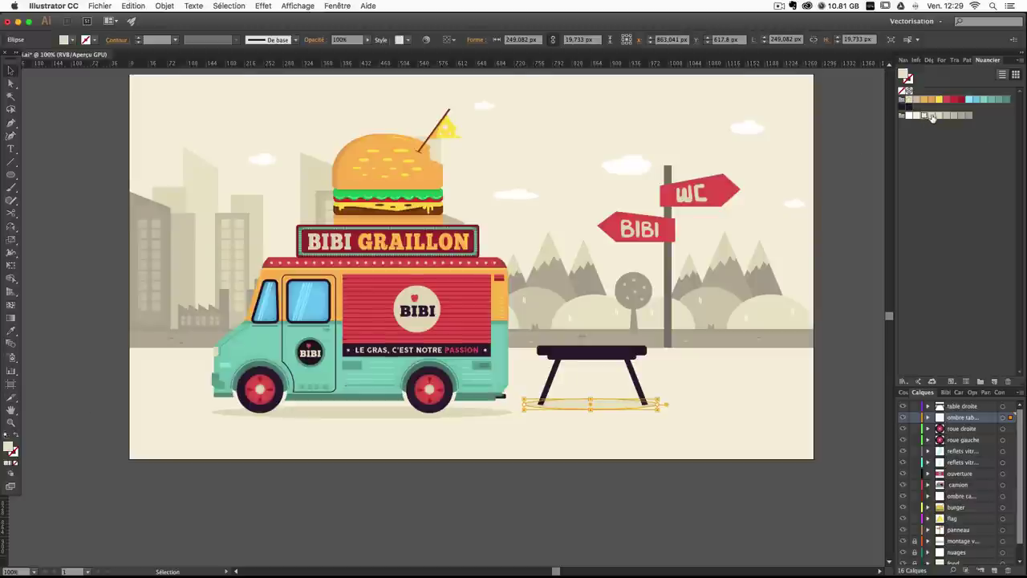
left_click(747, 383)
Select the table together with its shadow and scale both down about their centre to about 224 × 108 px.
left_click_drag(697, 396, 667, 433)
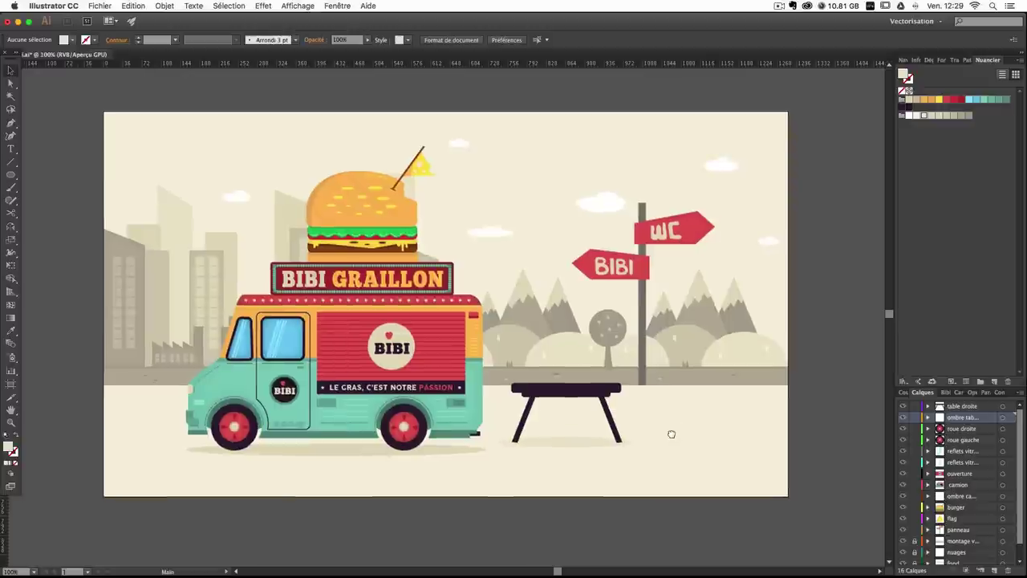
left_click(591, 434)
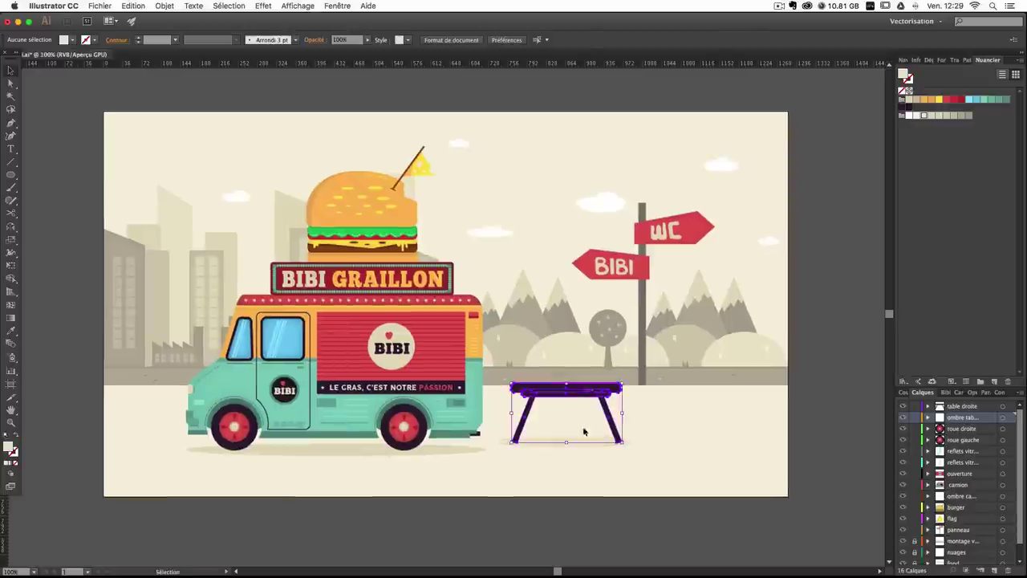
left_click(584, 443, "shift")
left_click_drag(634, 383, 627, 386)
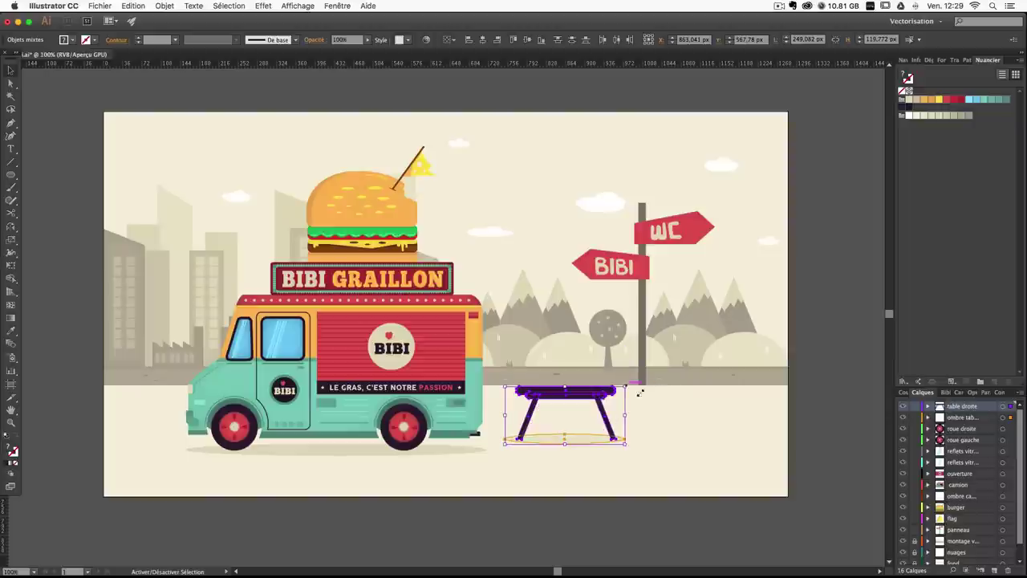
Nudge the table and its shadow up slightly to refine their placement beside the truck.
key("Up")
key("Up")
key("Up")
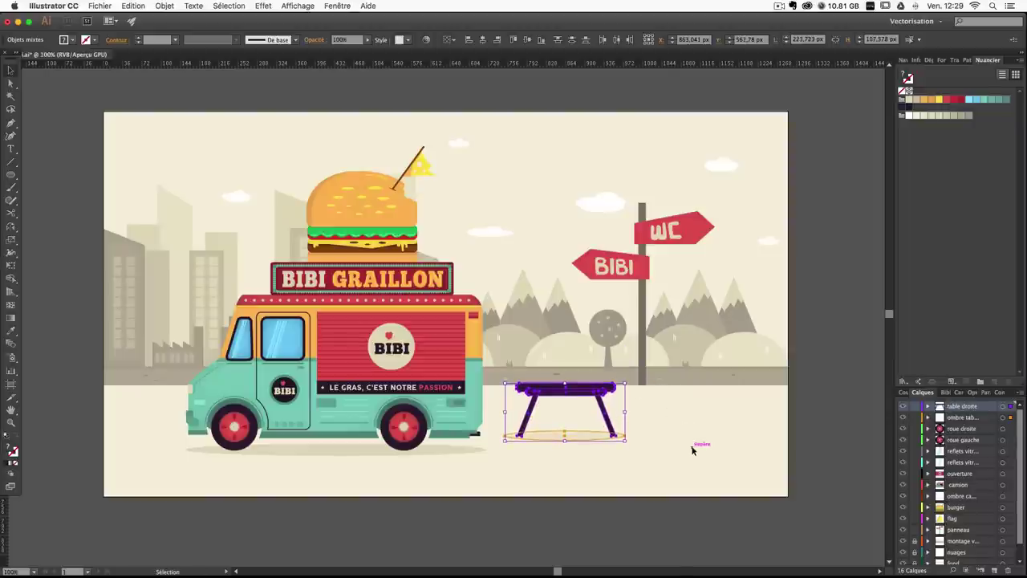
key("Right")
key("Right")
key("Up")
left_click(695, 450)
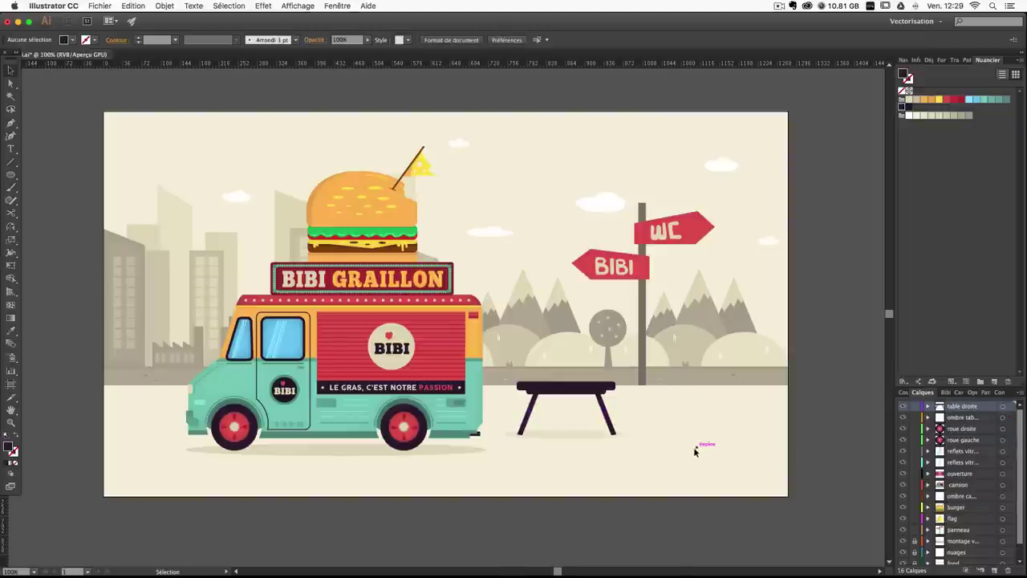
Duplicate the table droite layer and rename the copy "table gauche".
left_click_drag(465, 426, 568, 397)
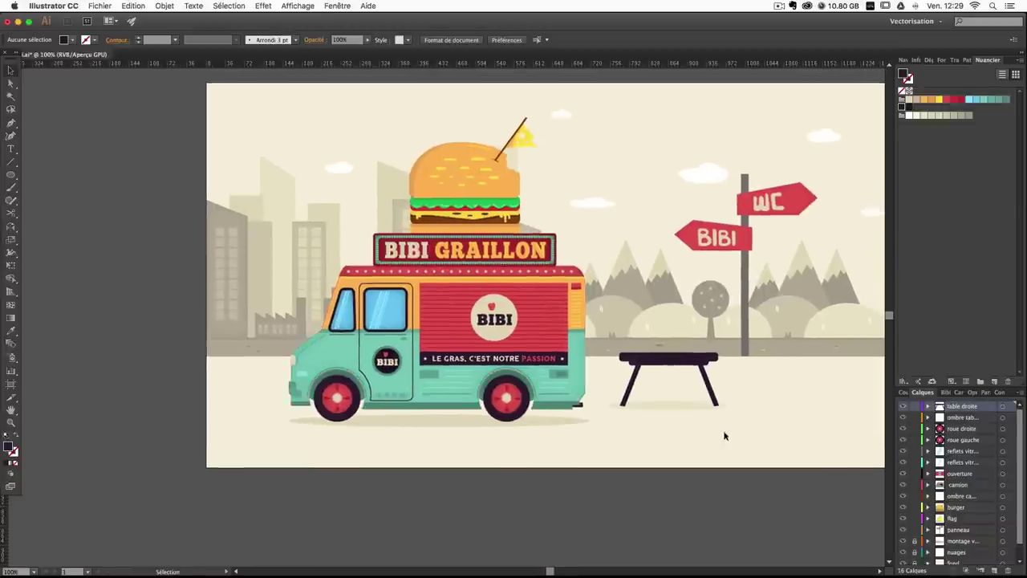
left_click_drag(970, 411, 995, 570)
left_click(969, 408)
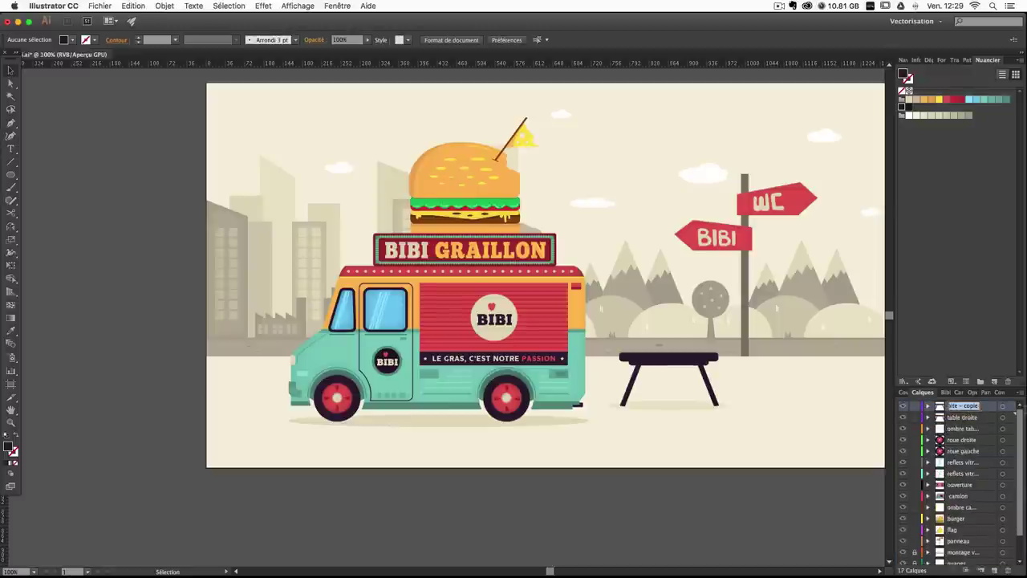
type("table gauc...")
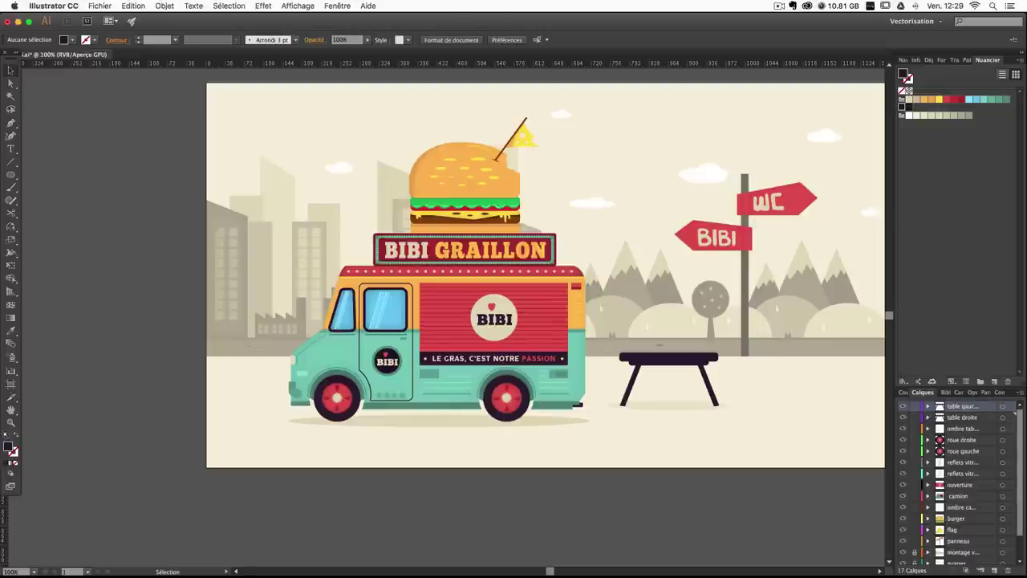
double_click(975, 408)
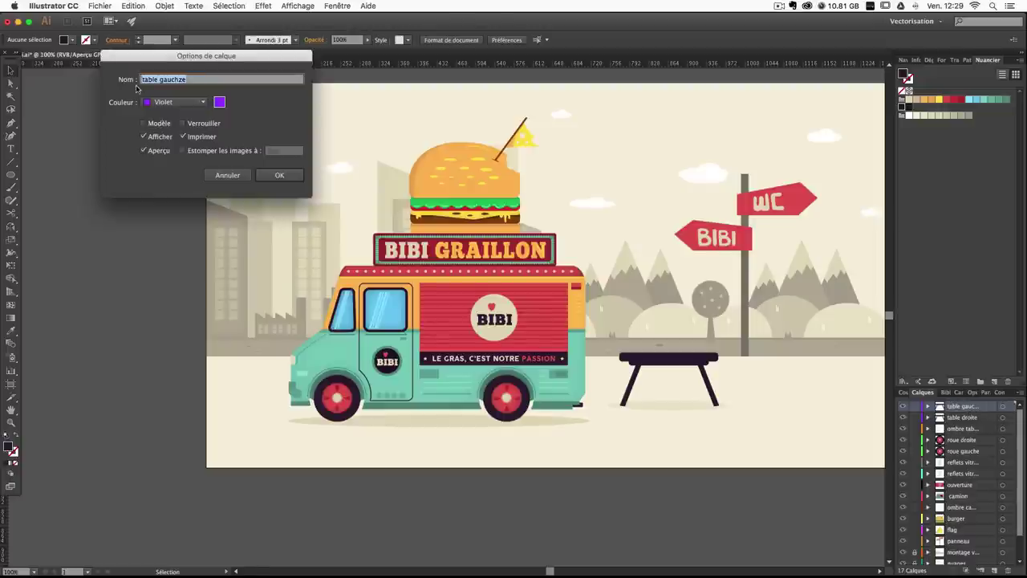
key("Return")
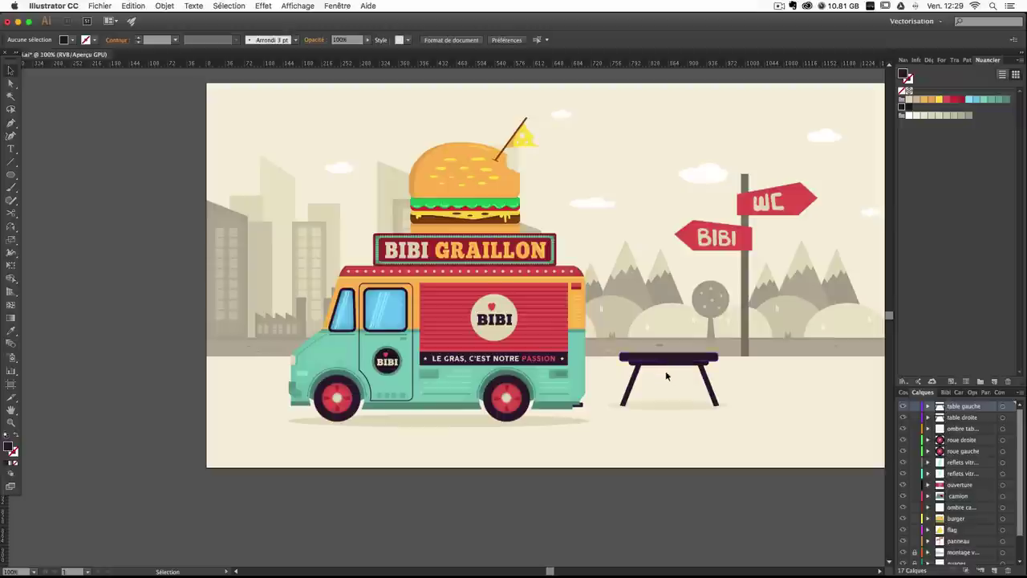
Move the duplicated table to the front of the truck and place its layer between the flag and panneau layers.
left_click(1002, 407)
left_click_drag(653, 363, 263, 355)
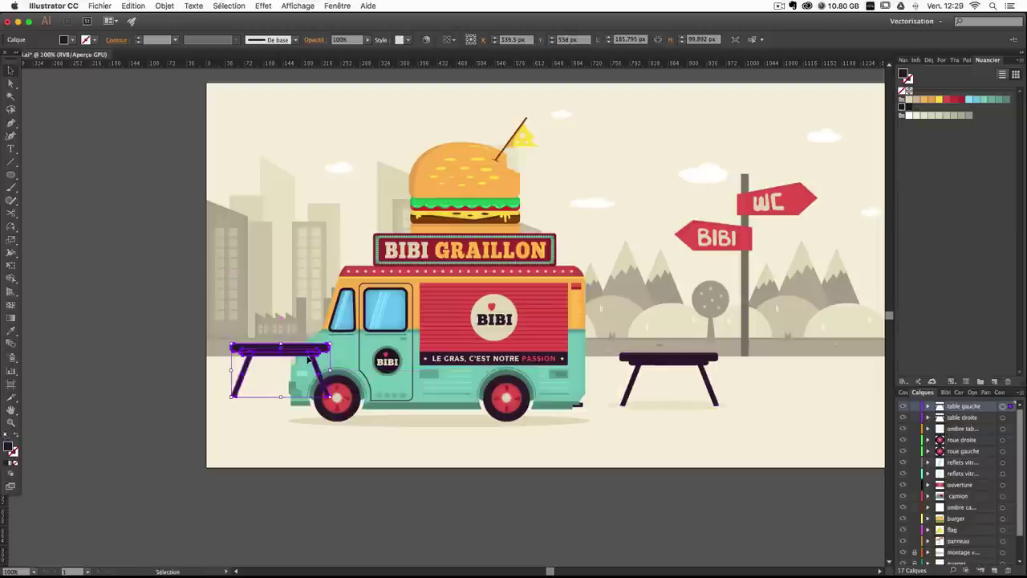
left_click_drag(955, 409, 973, 521)
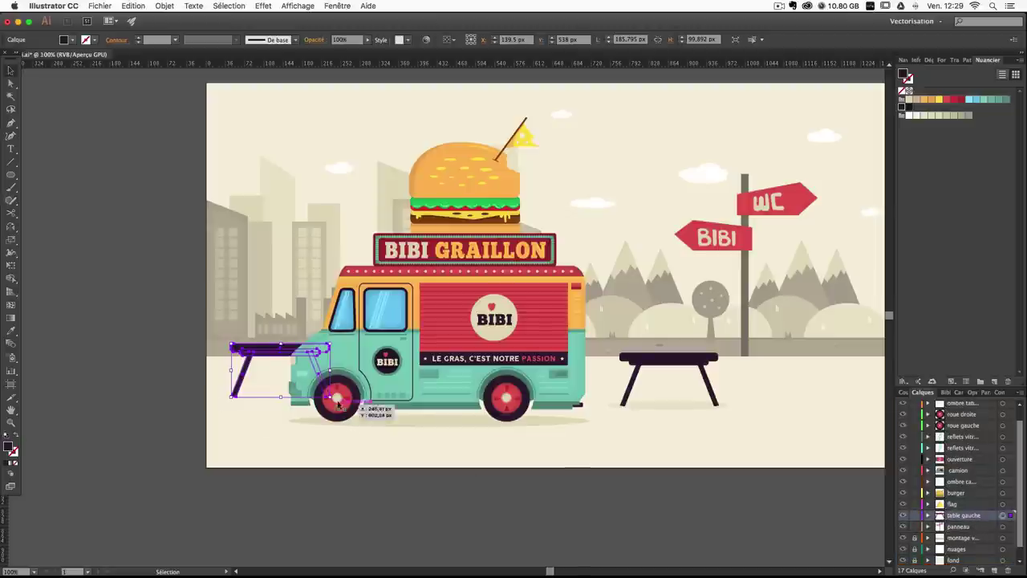
Scale the left table down proportionally to about 129 × 69 px and nudge it slightly left and down.
left_click_drag(329, 396, 313, 394)
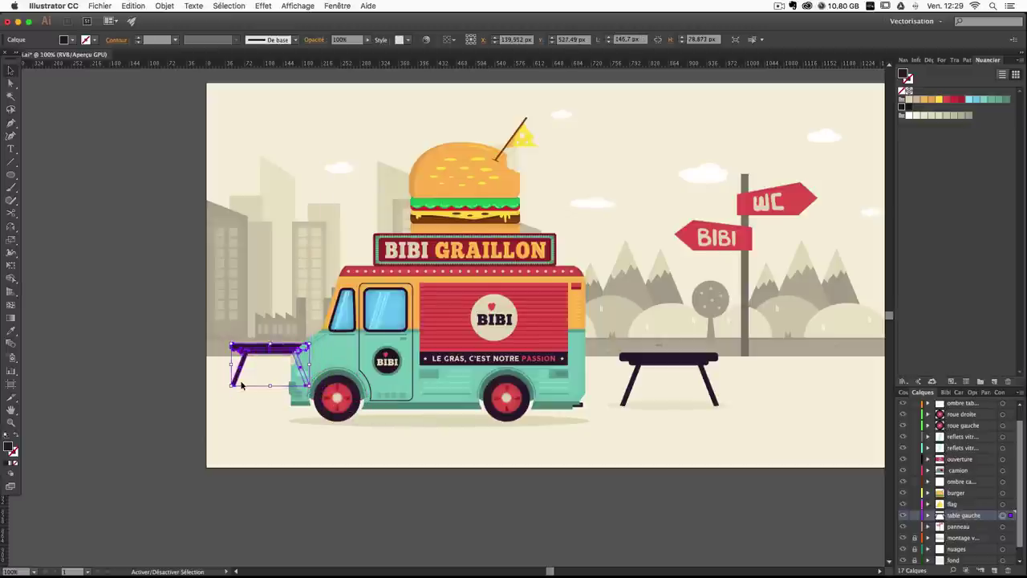
mouse_move(232, 385)
left_mouse_down()
mouse_move(248, 384)
mouse_move(240, 380)
left_mouse_up()
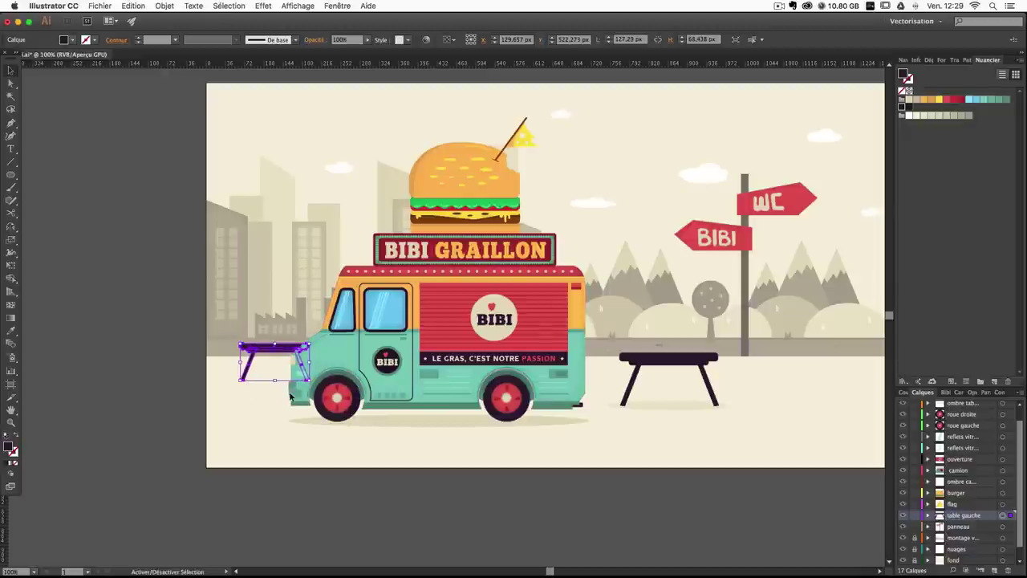
key("Left")
key("Left")
key("Left")
key("Left")
key("Left")
key("Left")
key("Left")
key("Left")
key("Left")
key("Left")
key("Left")
key("Left")
key("Left")
key("Down")
key("Down")
key("Down")
key("Down")
key("Down")
key("Down")
key("Down")
key("Down")
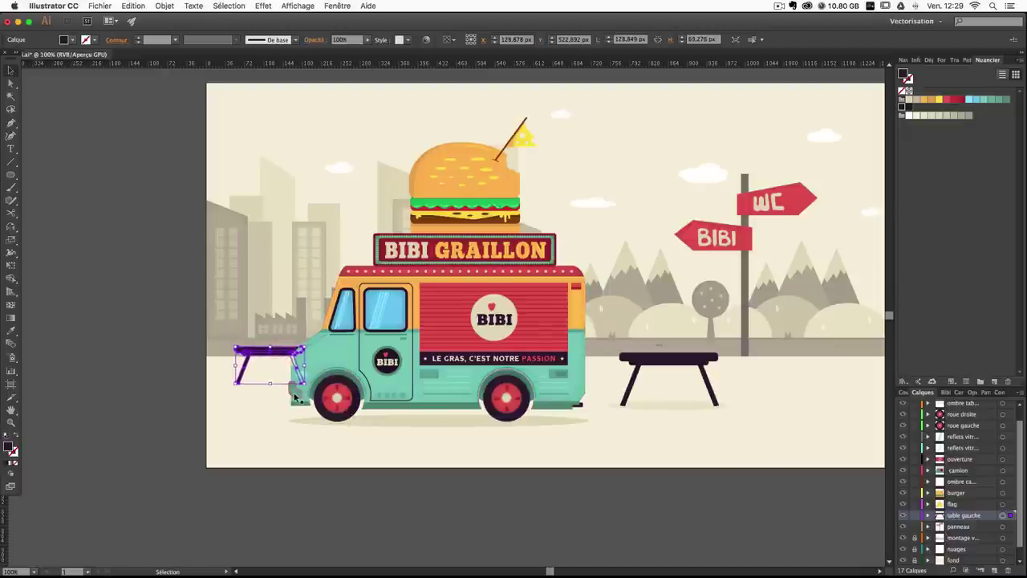
Nudge the left table down and slightly to the left in front of the truck.
key("Down")
key("Down")
key("Down")
key("Down")
key("Down")
key("Down")
key("Left")
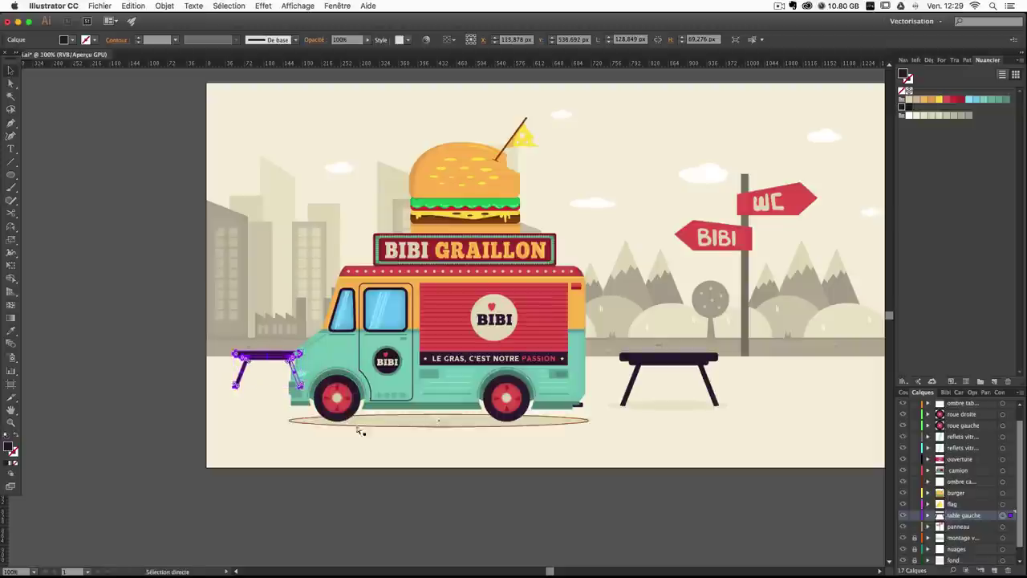
left_click(411, 461)
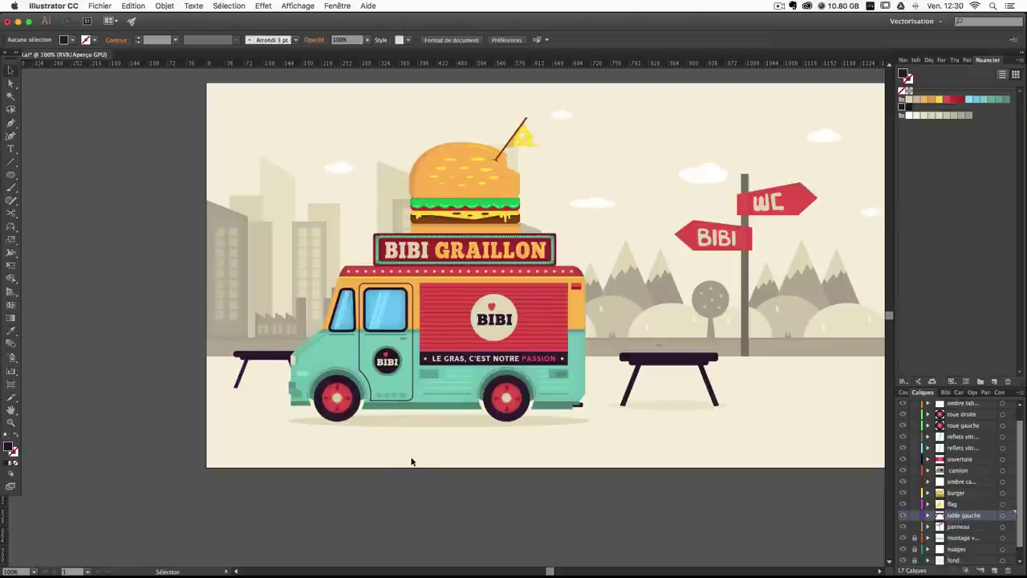
Nudge the left table back up a little toward the horizon line.
left_click(268, 358)
key("Up")
key("Up")
key("Up")
key("Up")
key("Up")
key("Up")
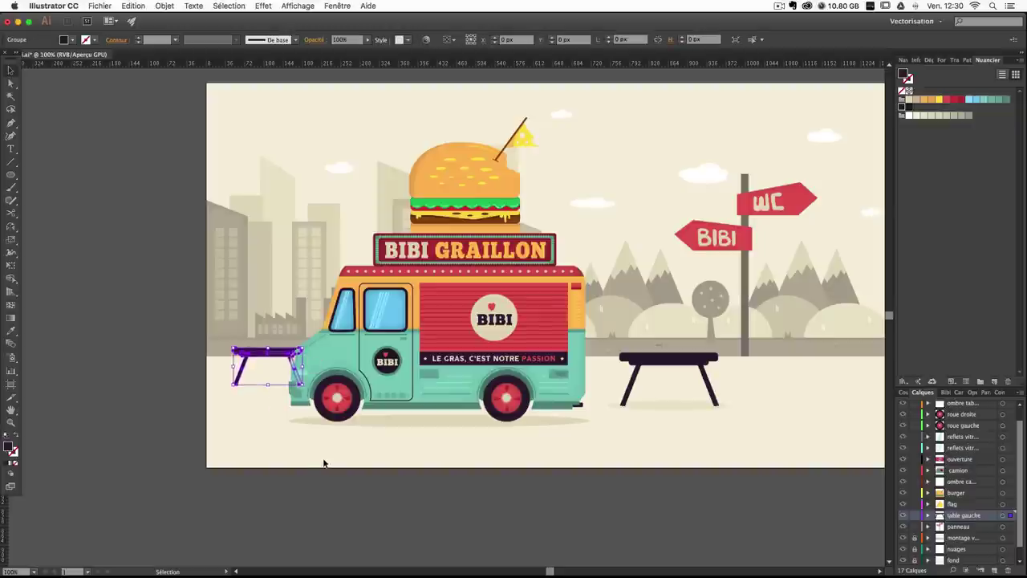
left_click(323, 461)
Enlarge the left table slightly from its outer lower corner and move it up a few pixels.
left_click(276, 360)
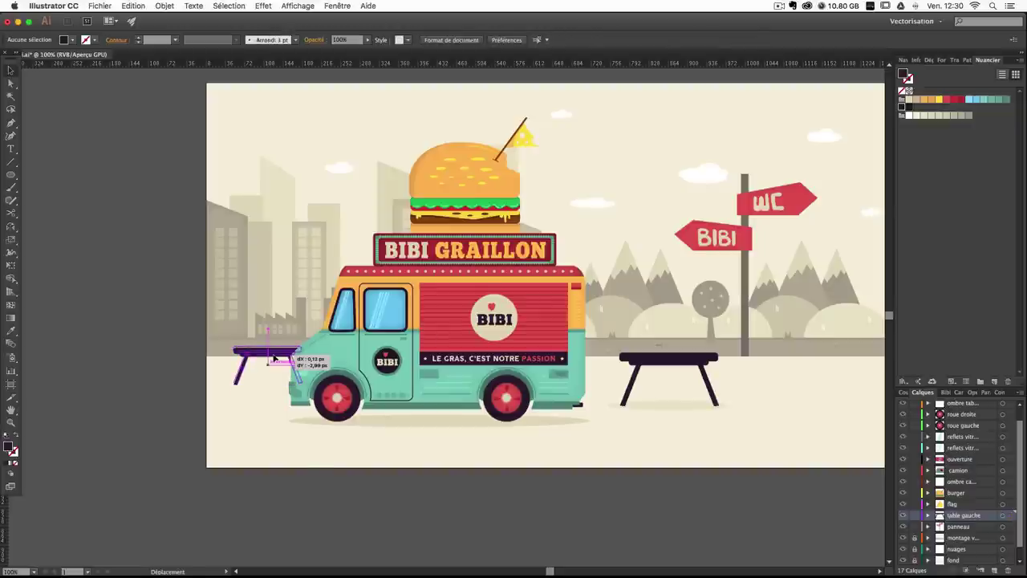
left_click_drag(234, 383, 230, 386)
key("Up")
key("Up")
key("Up")
left_click(407, 463)
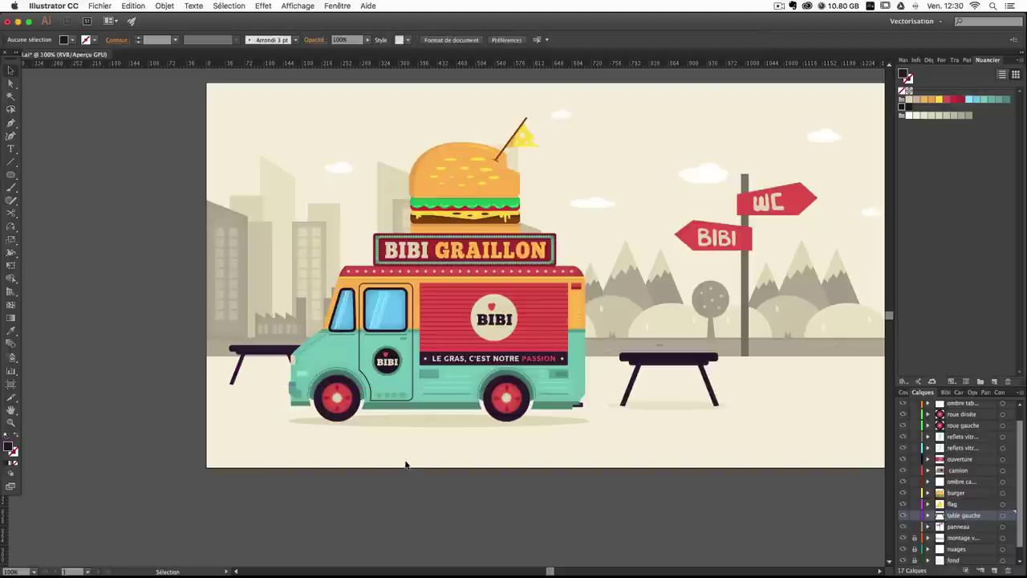
scroll(442, 487, "up", 2)
left_click(258, 373)
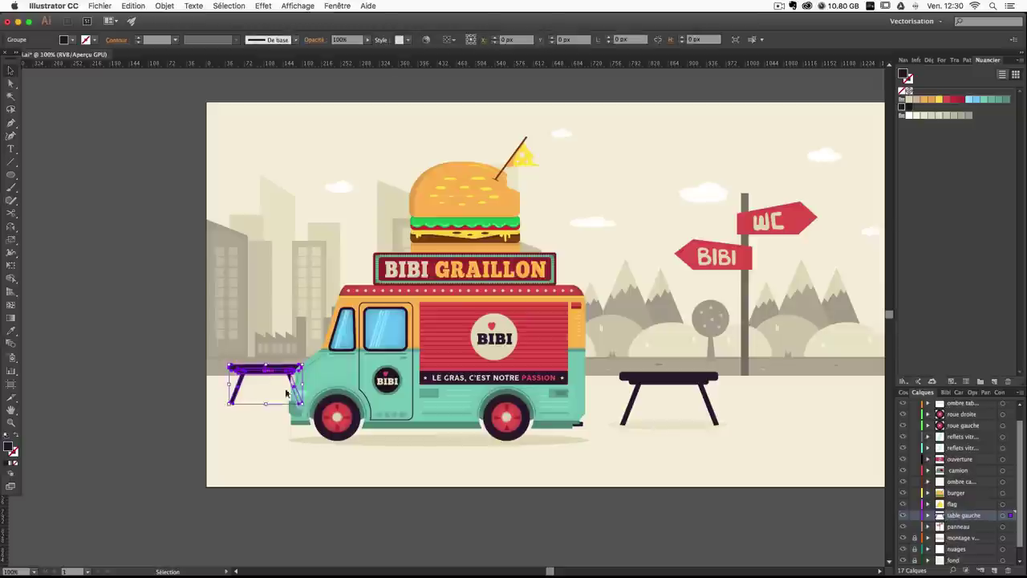
left_click(462, 466)
scroll(509, 466, "up", 3)
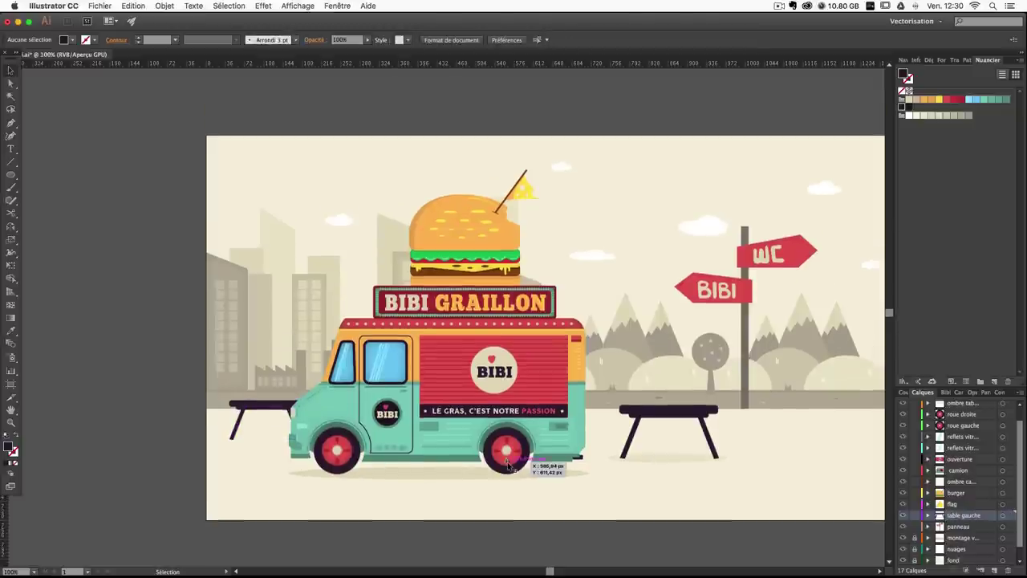
scroll(510, 464, "down", 2)
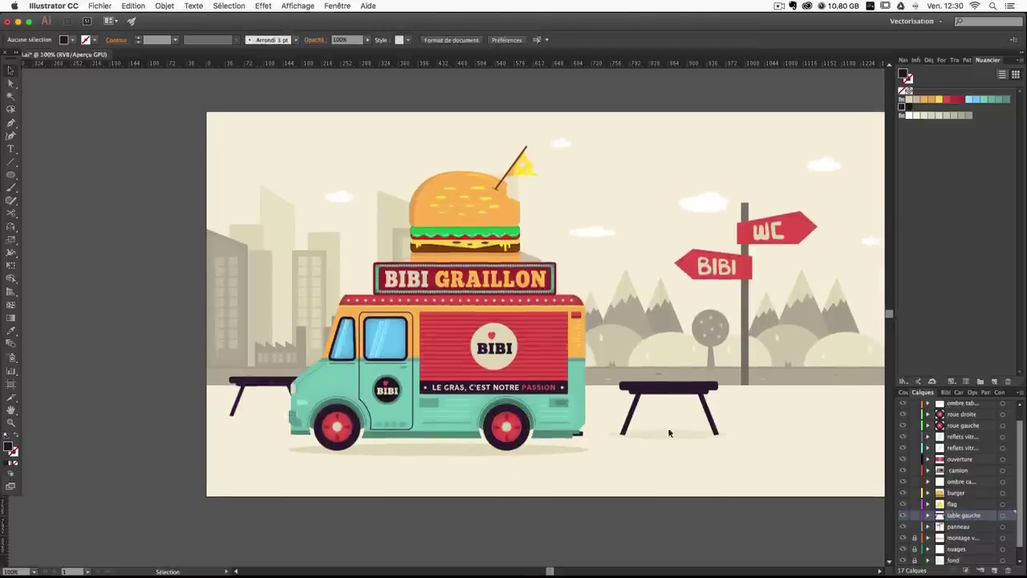
Select the whole signpost with its WC and BIBI signs and nudge it right to X 1020.5 px.
left_click_drag(669, 434, 578, 410)
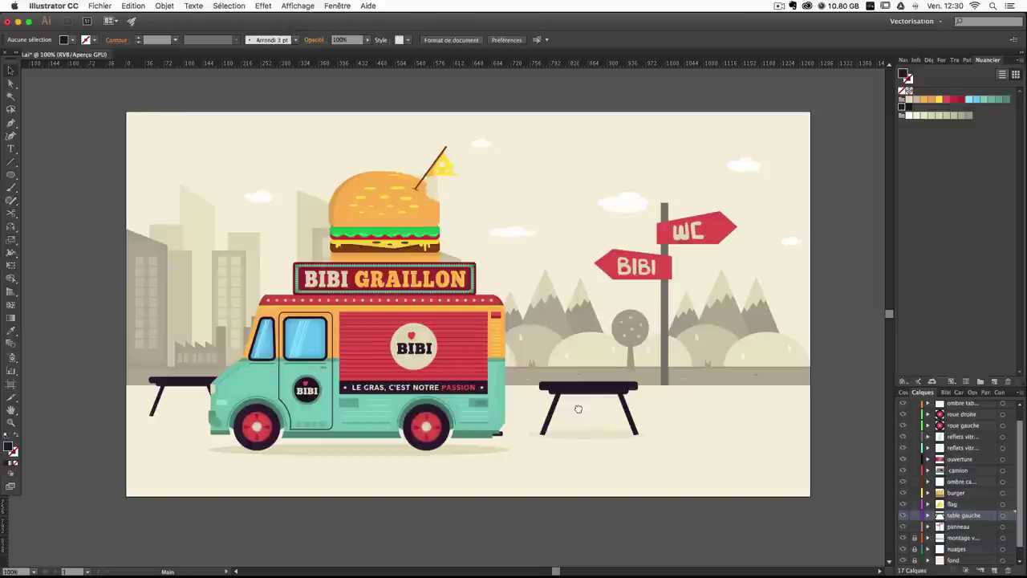
left_click(709, 222)
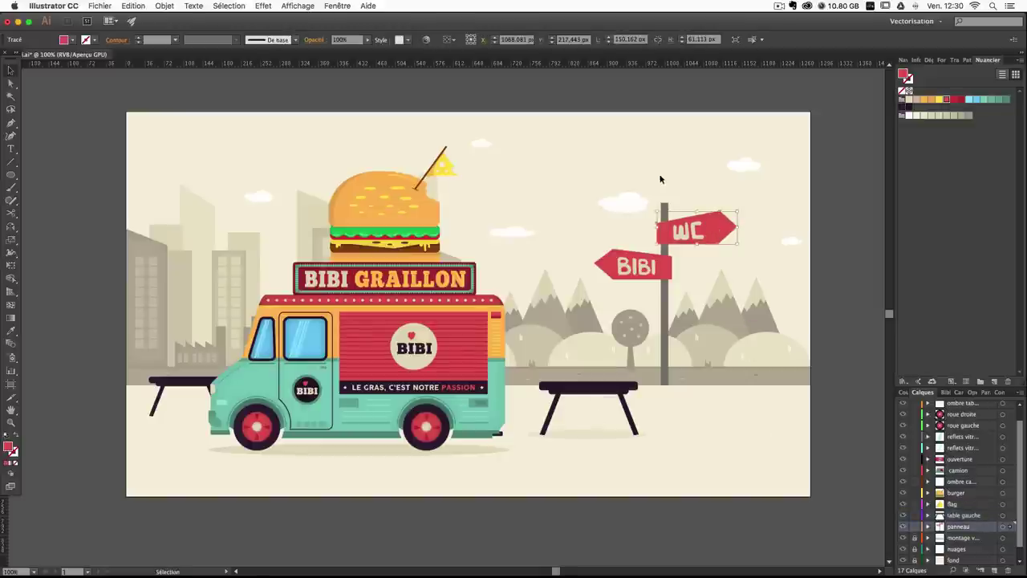
left_click(744, 330)
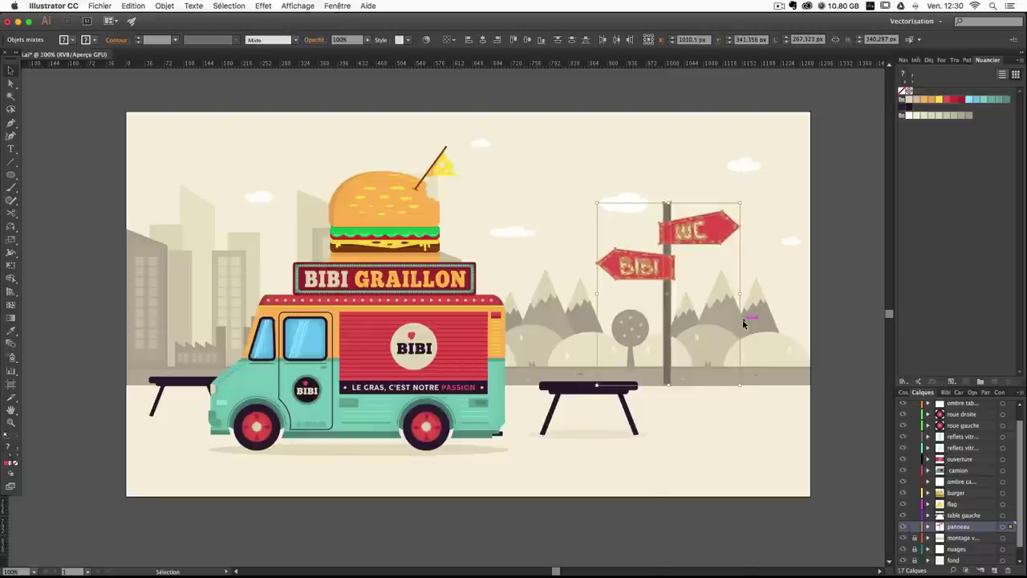
key("Right")
key("Right")
key("Right")
key("Right")
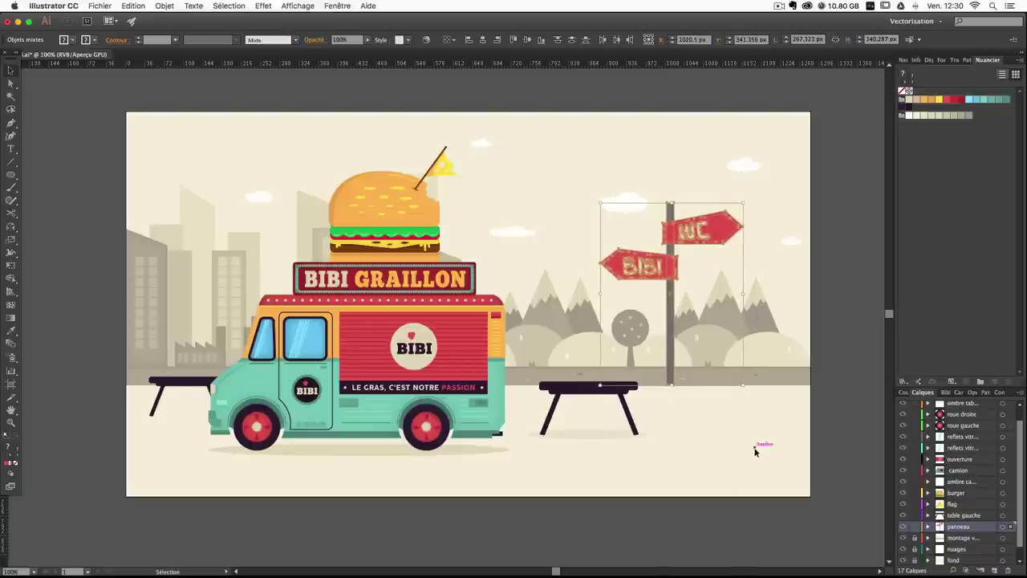
left_click(754, 451)
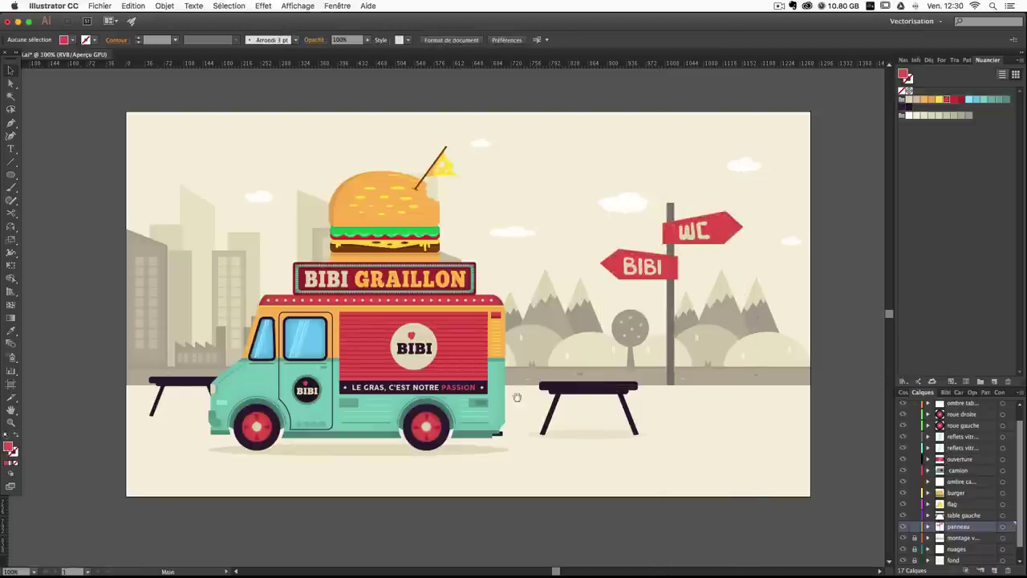
Copy the left ketchup and mustard bottles from the truck's counter, hiding the ouverture layer only while selecting them.
left_click(903, 461)
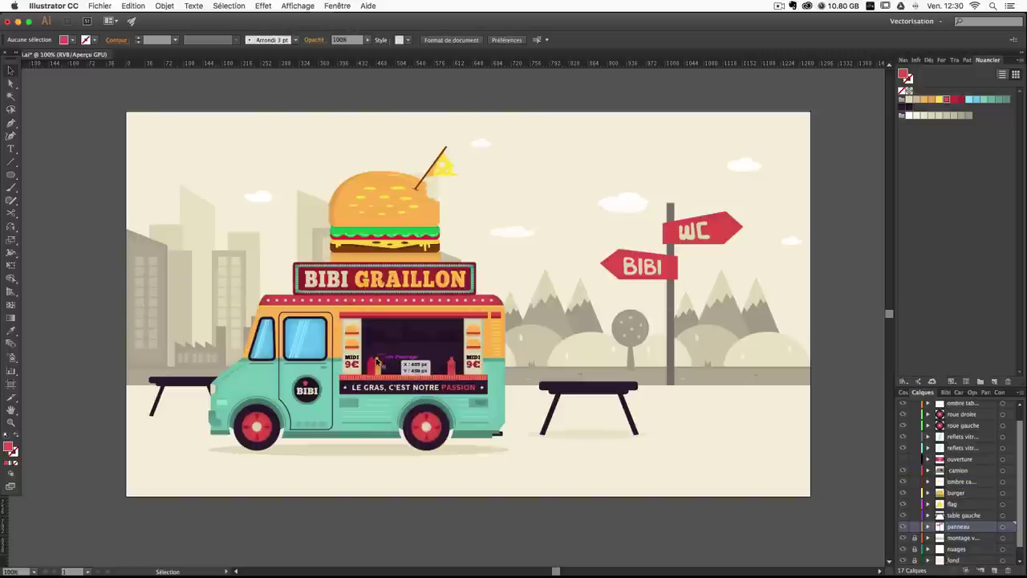
key("super+plus")
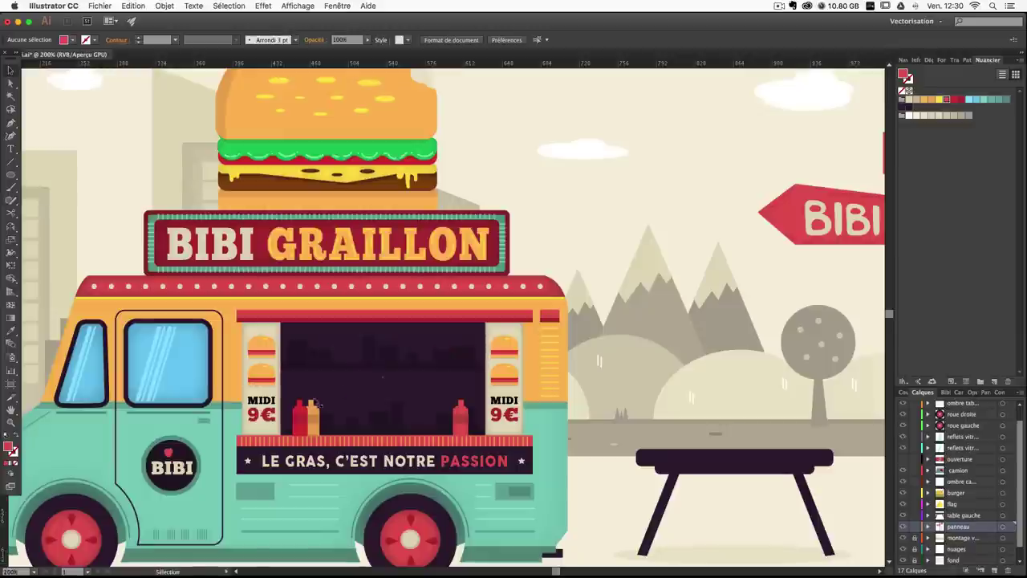
left_click(311, 418)
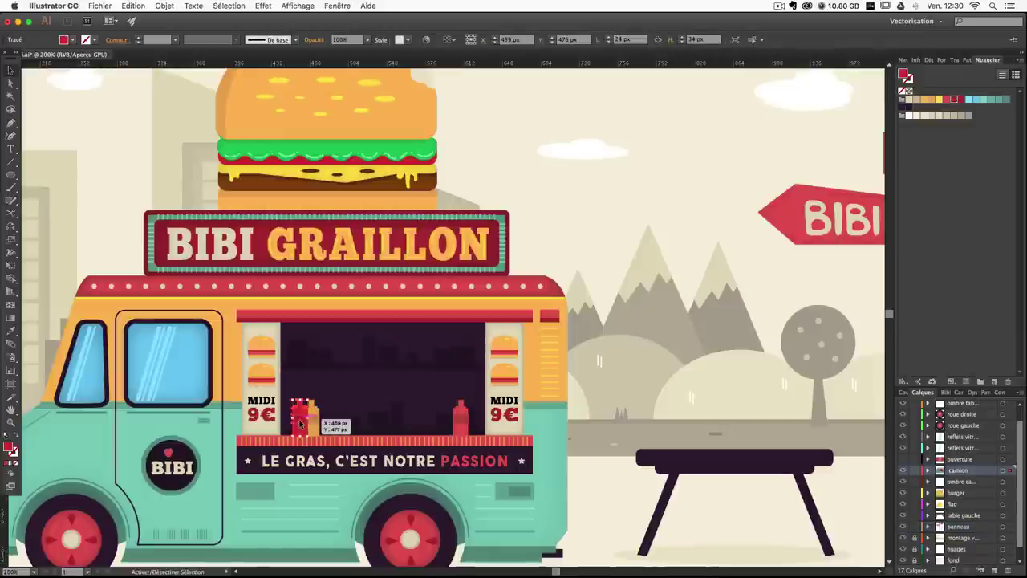
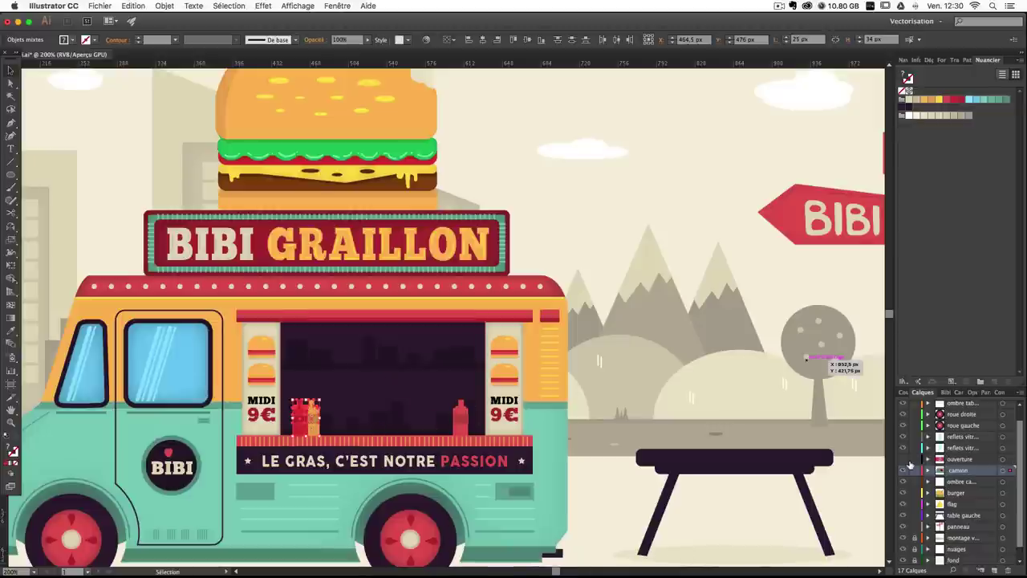
left_click(904, 459)
Paste the two bottles into the table droite layer and place them on top of the right table.
left_click_drag(698, 394, 830, 328)
left_click_drag(671, 350, 524, 347)
left_click(840, 368)
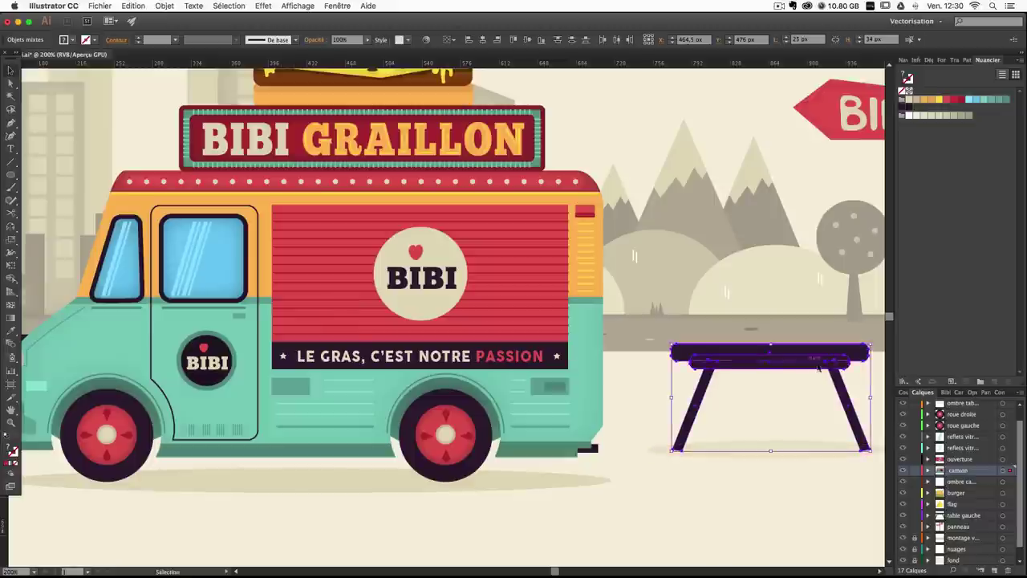
left_click_drag(765, 381, 666, 430)
left_click(440, 310)
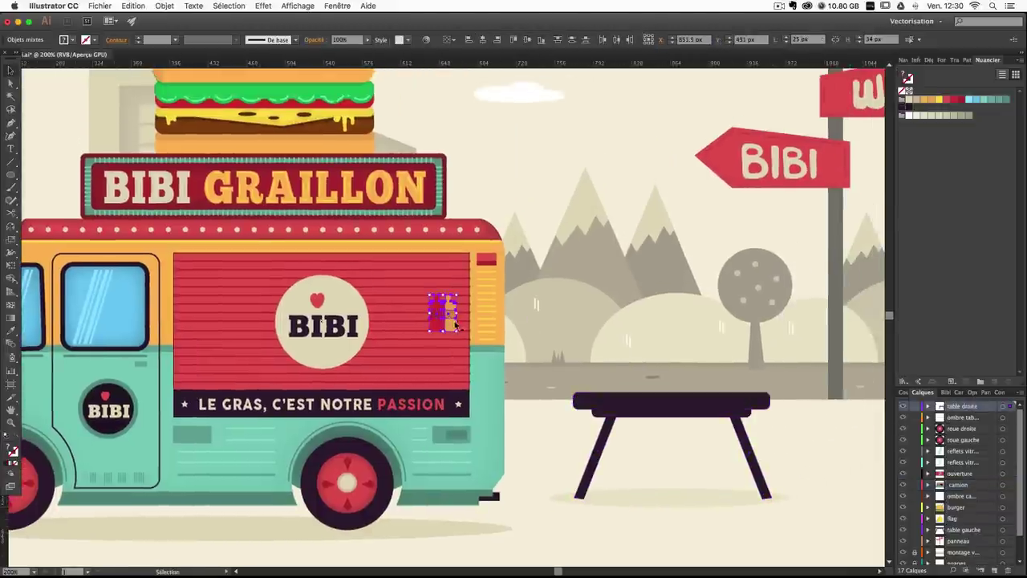
left_click_drag(440, 310, 677, 392)
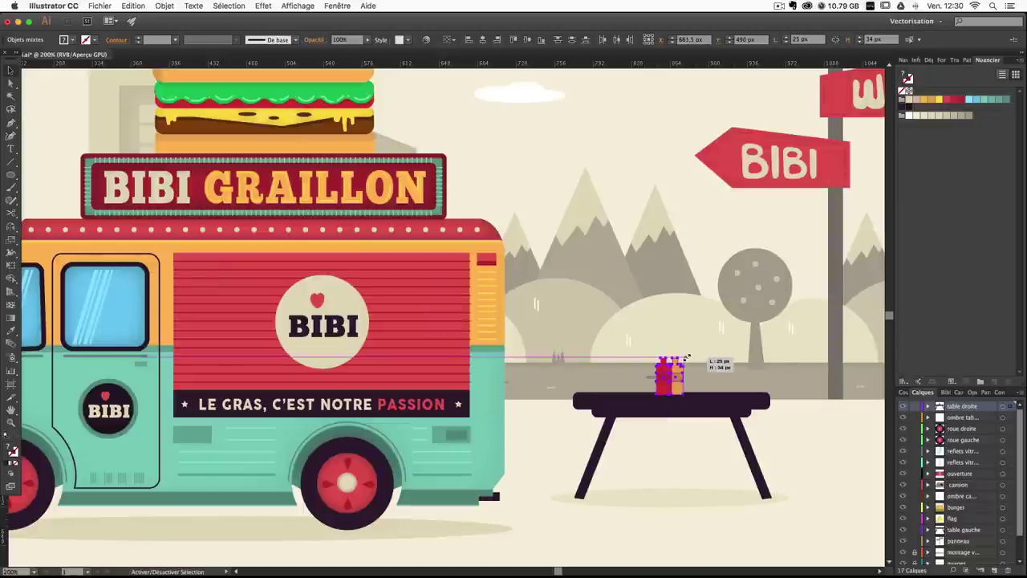
left_click(802, 442)
Group the two bottles and fine-tune their position so they stand on the right table's top.
left_click_drag(678, 383, 680, 381)
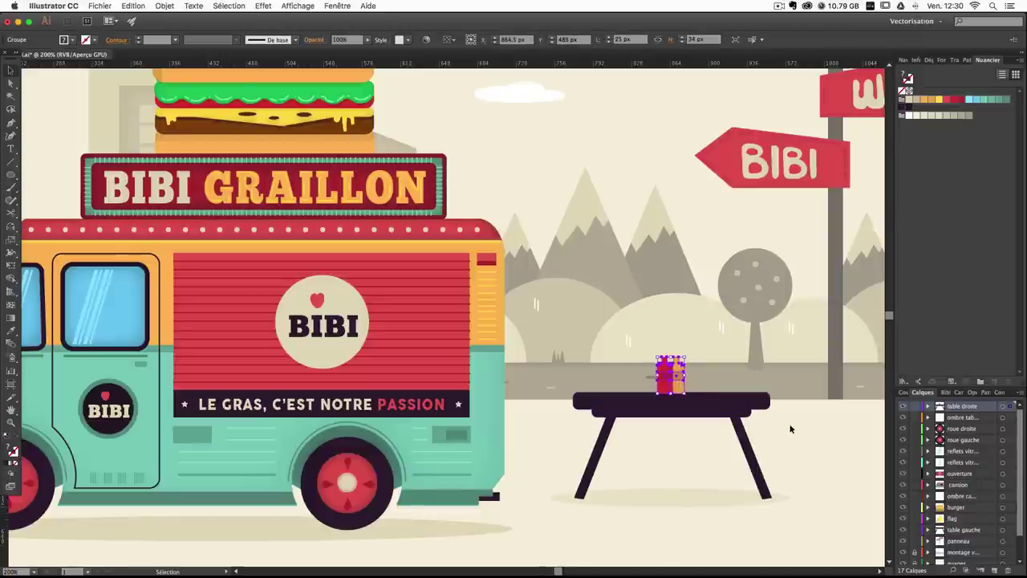
left_click(791, 427)
key("super+minus")
key("super+minus")
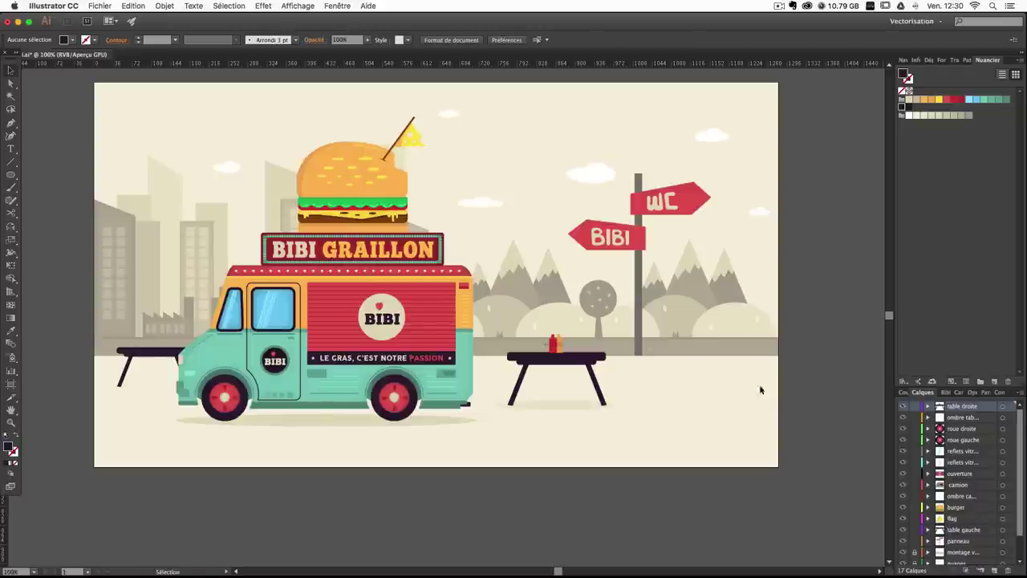
left_click(557, 345)
left_click(752, 445)
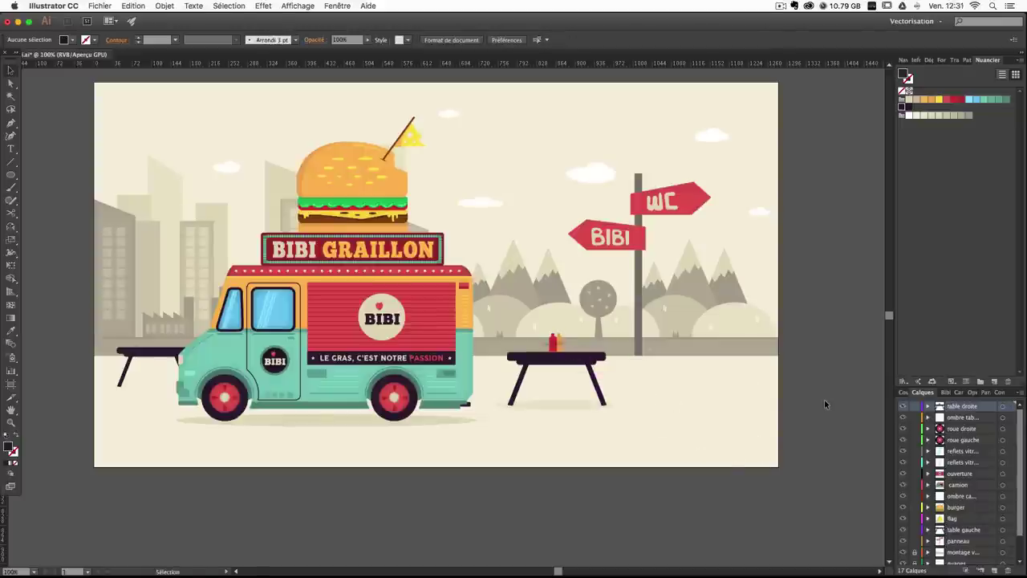
key("super+plus")
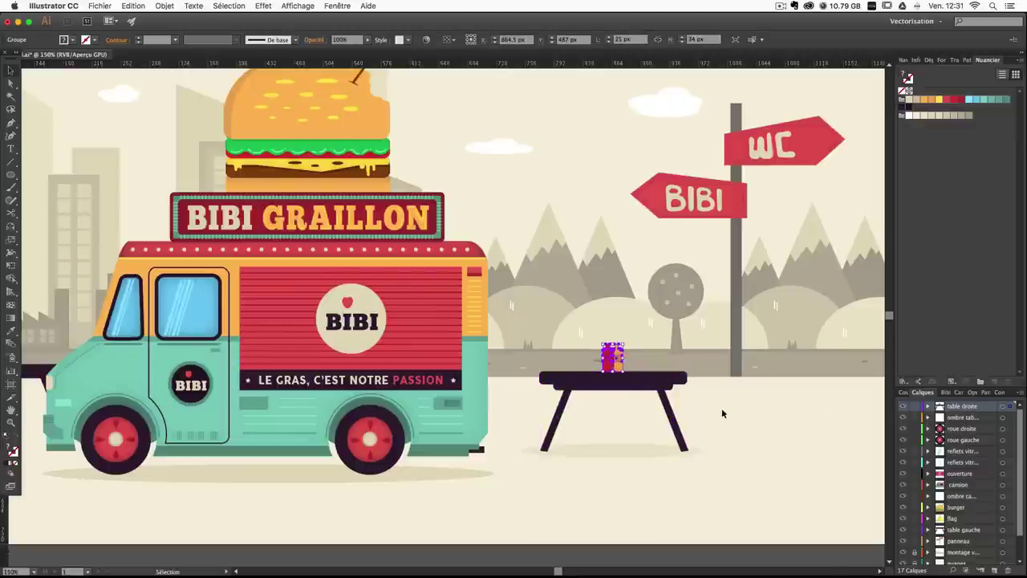
scroll(516, 427, "left", 5)
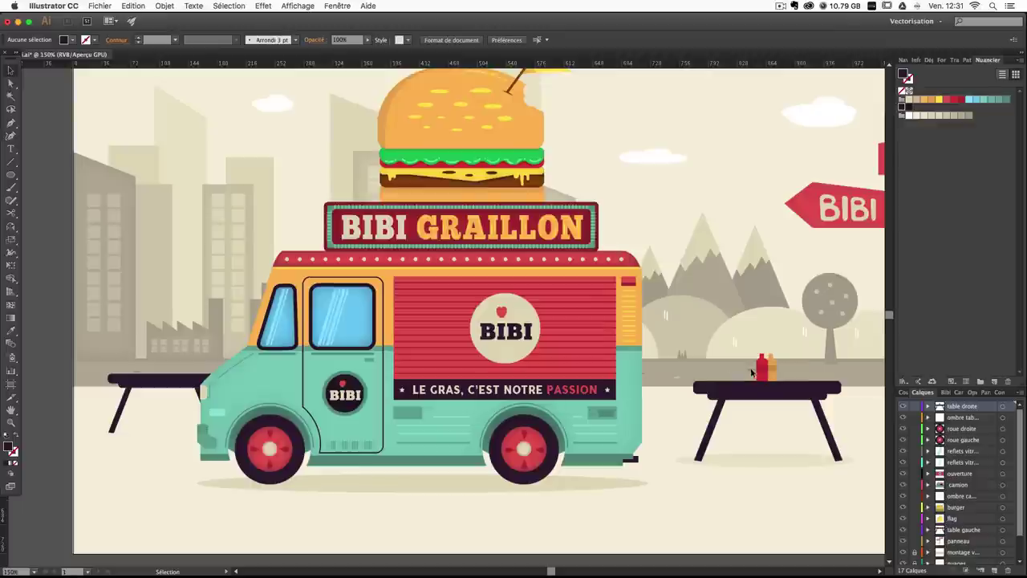
Copy the bottle group from the right table and paste it into the table gauche layer.
left_click_drag(762, 372, 676, 390)
key("super+z")
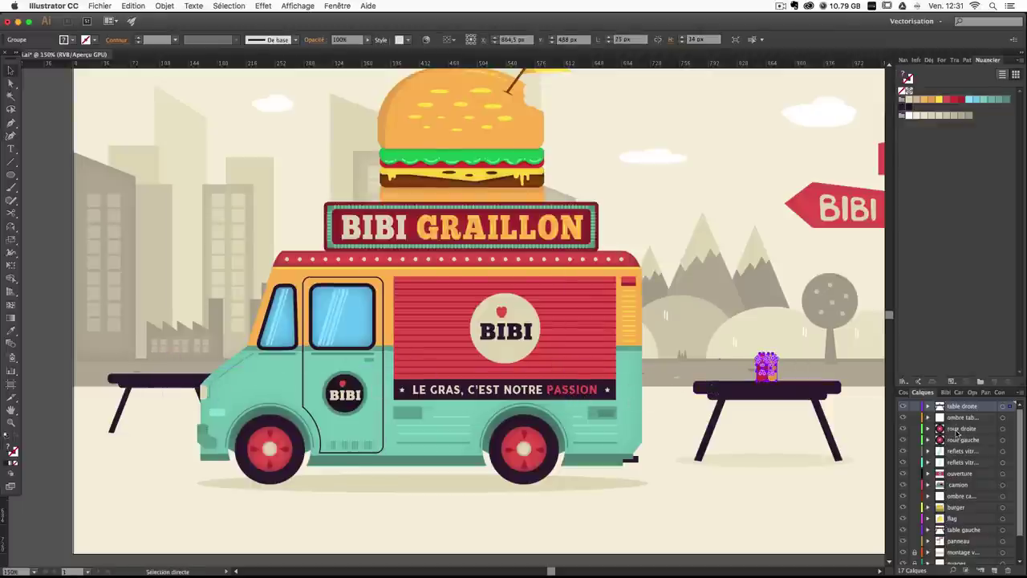
scroll(959, 442, "down", 2)
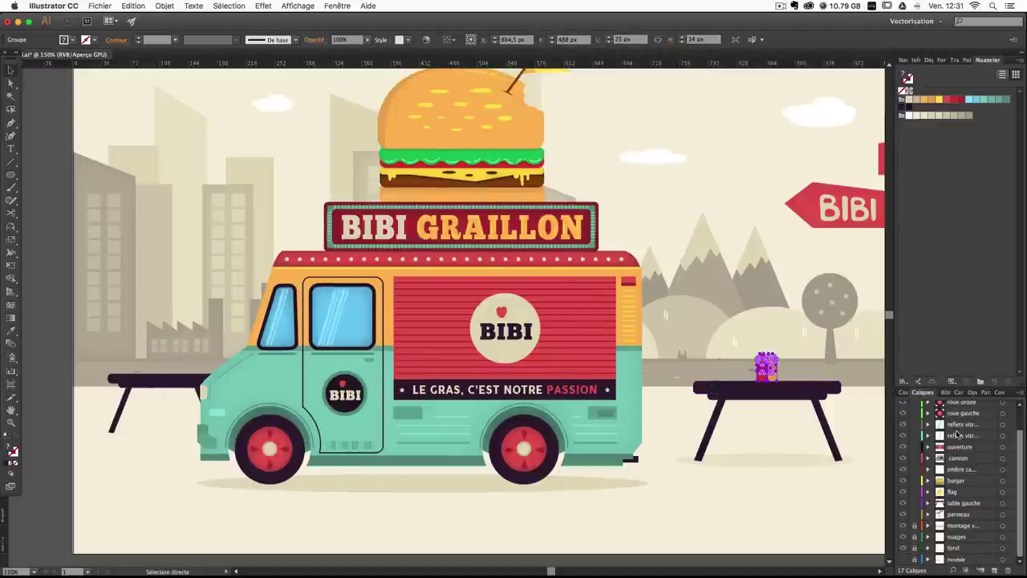
left_click(963, 504)
key("super+c")
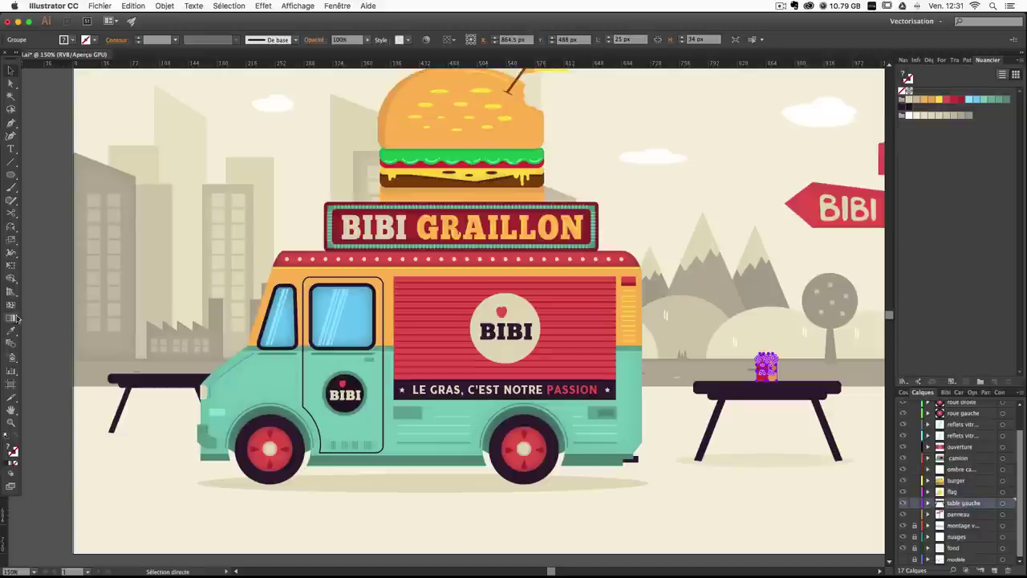
key("super+v")
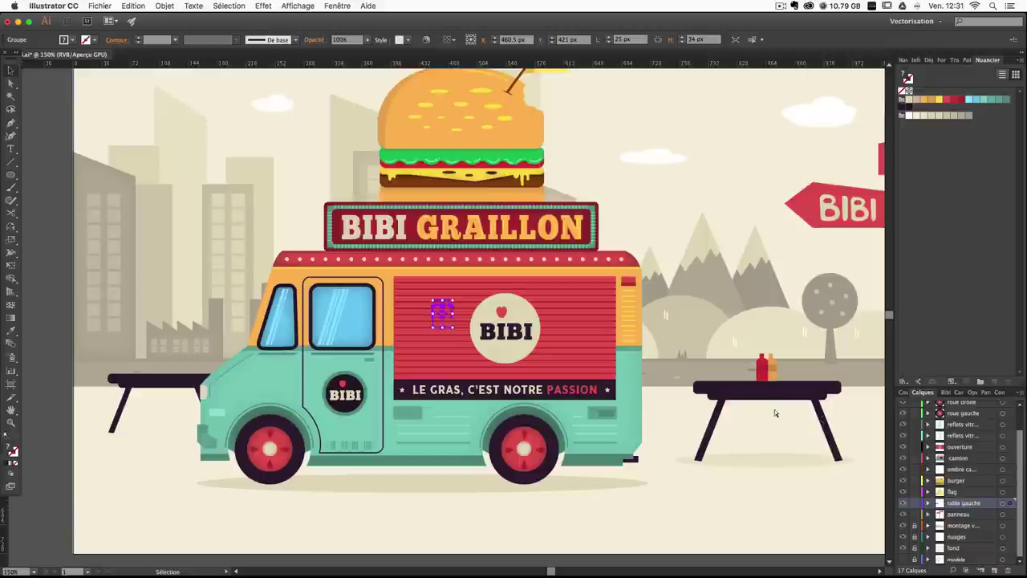
key("Up")
key("Up")
Hide the camion and ouverture layers and place the pasted bottles on the left table, scaled down to 17 × 22 px.
left_click(903, 457)
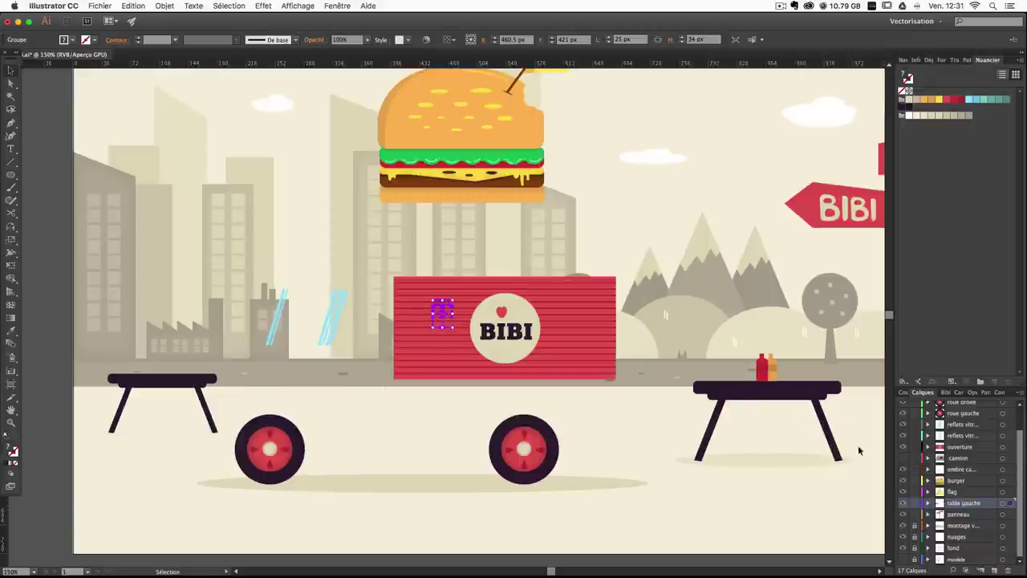
left_click(904, 447)
left_click_drag(442, 319, 172, 351)
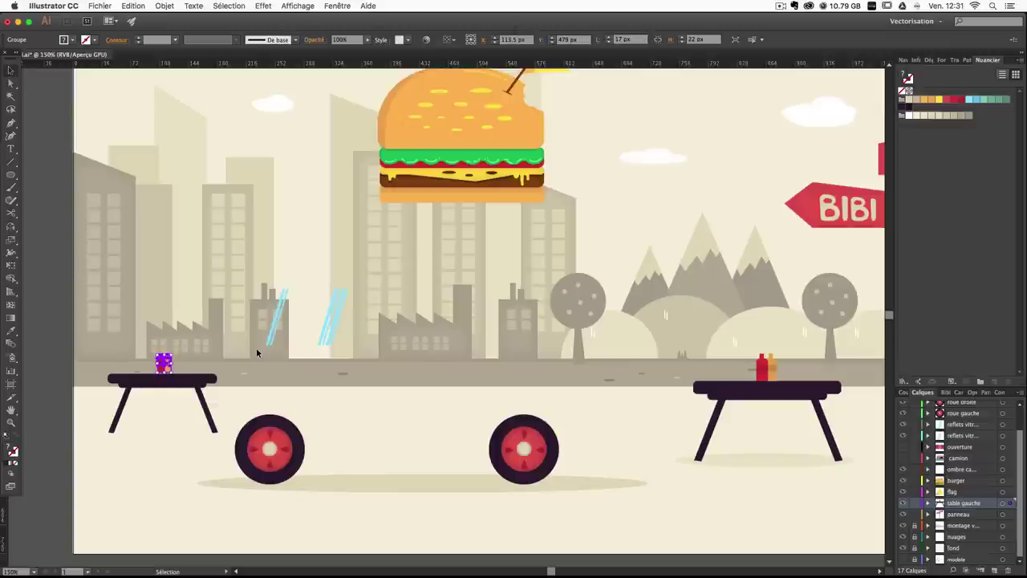
left_click(171, 452)
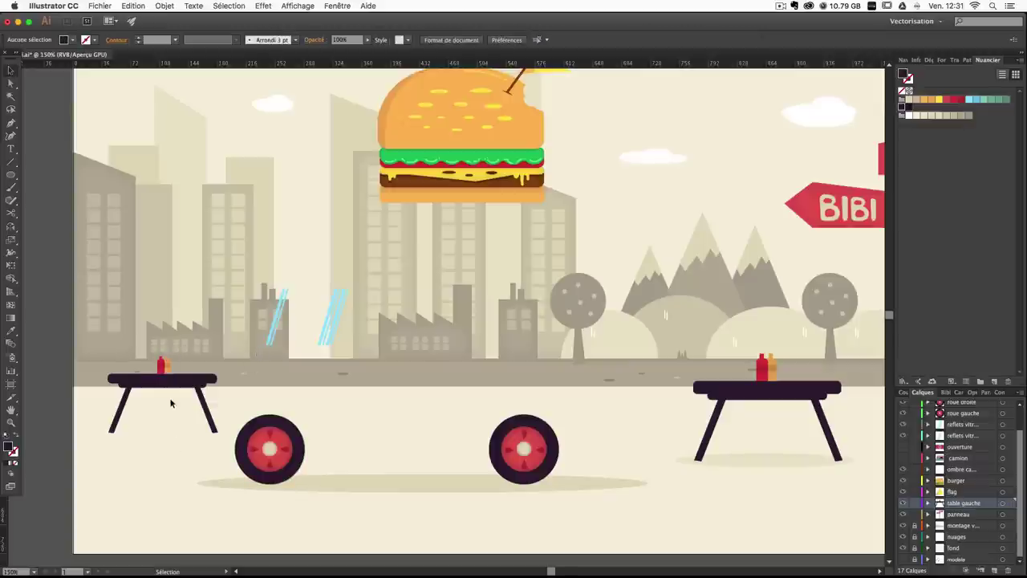
Show the ouverture and camion layers again and nudge the left table with its bottles slightly downward.
left_click(902, 446)
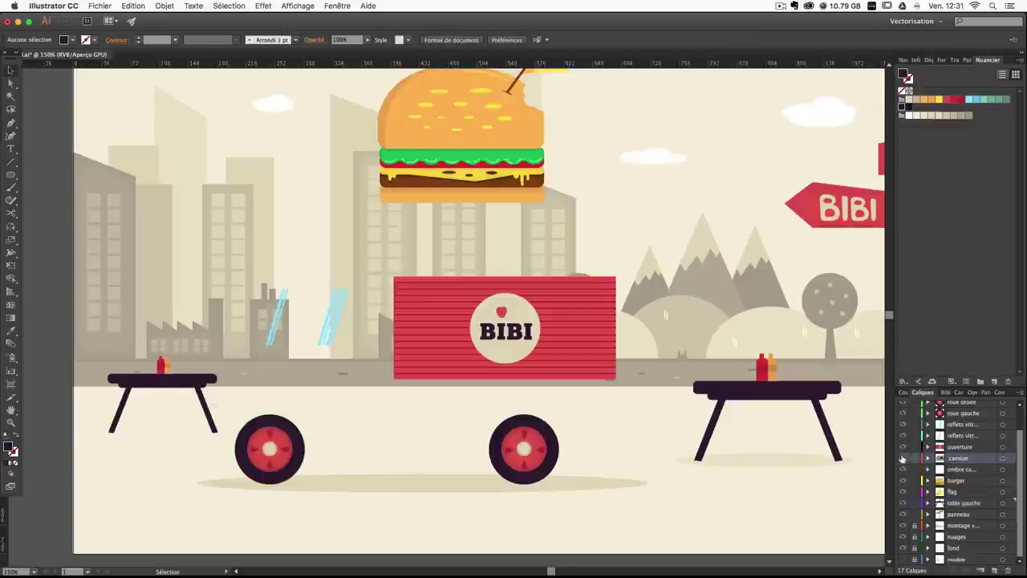
left_click(903, 458)
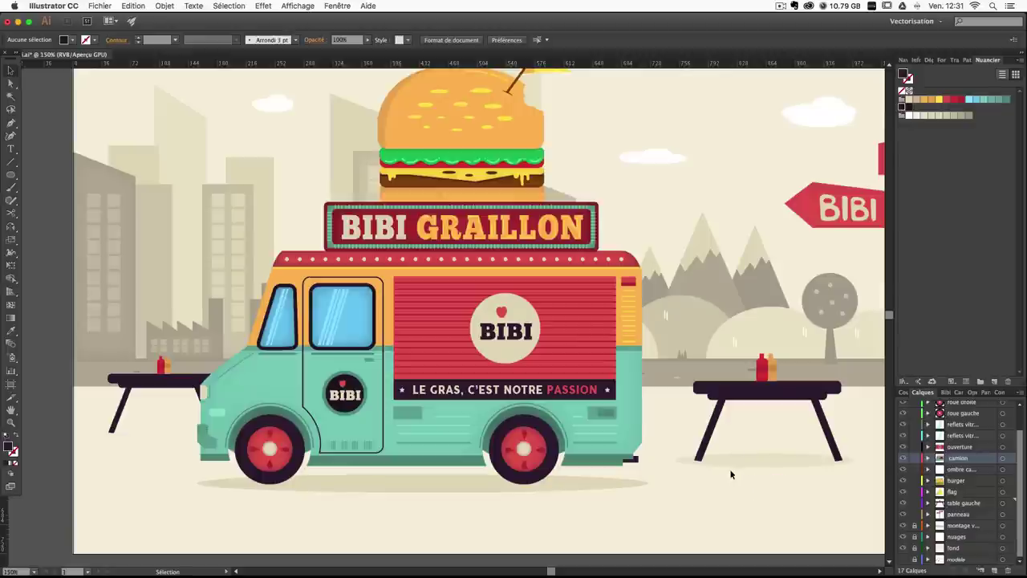
left_click(156, 373)
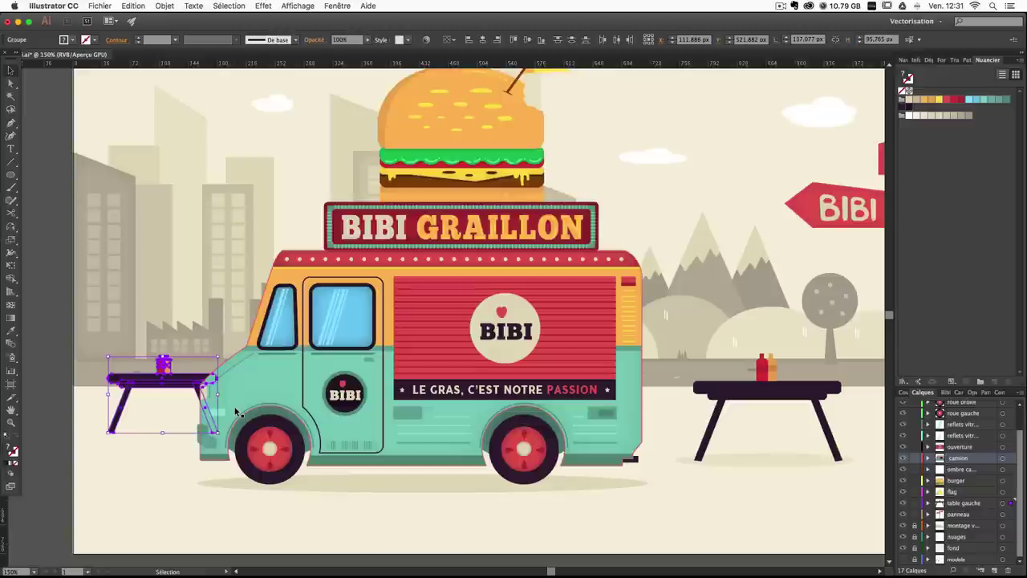
left_click(184, 474)
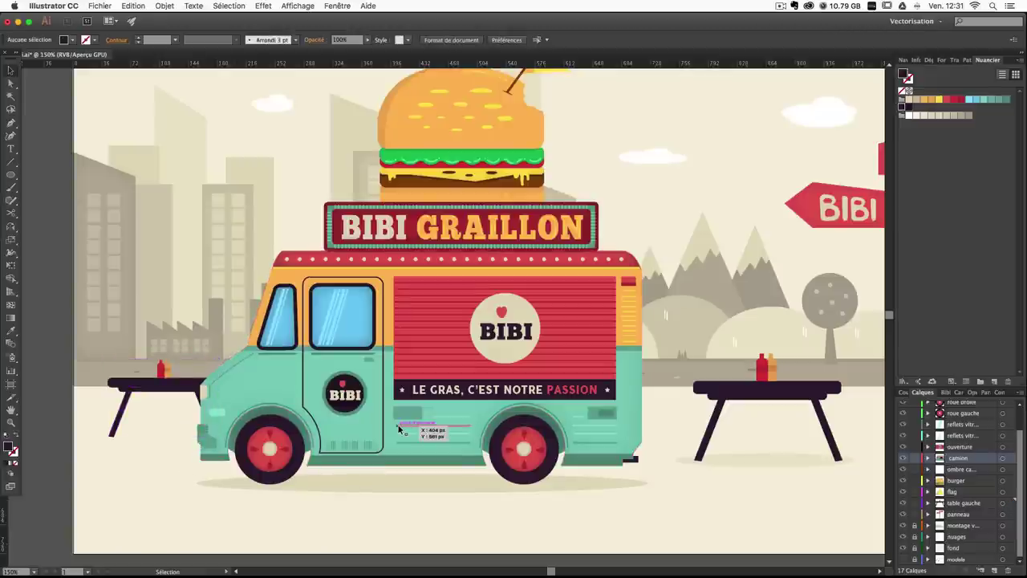
Duplicate the layer holding the shadow ellipse under the right table.
key("a")
key("super+equal")
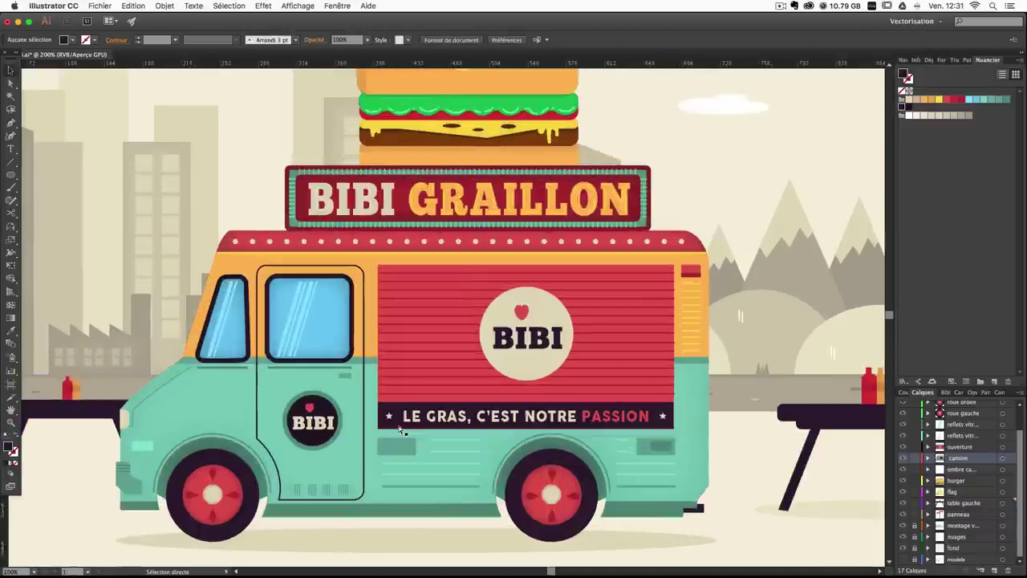
key("super+minus")
key("super+minus")
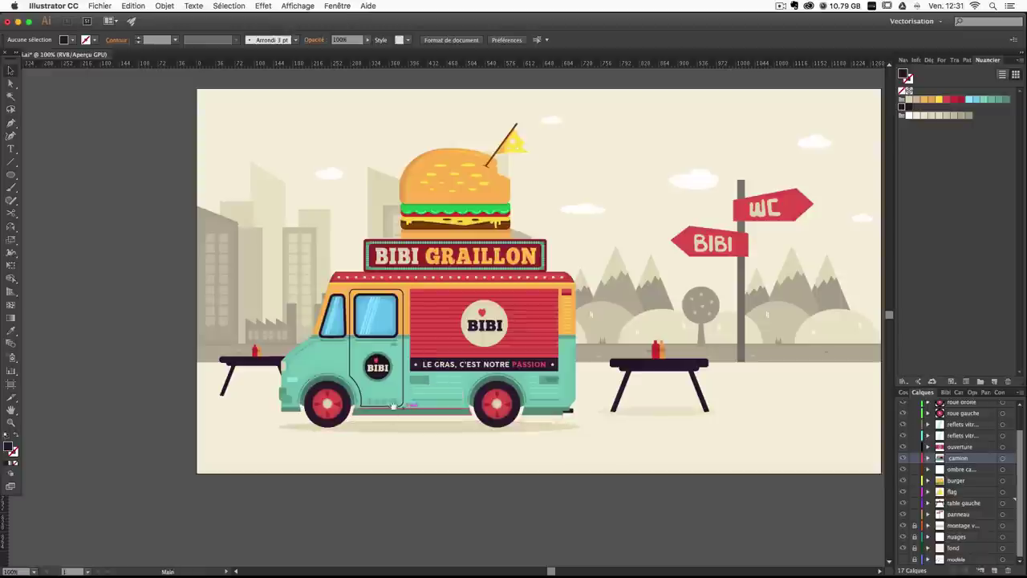
key("v")
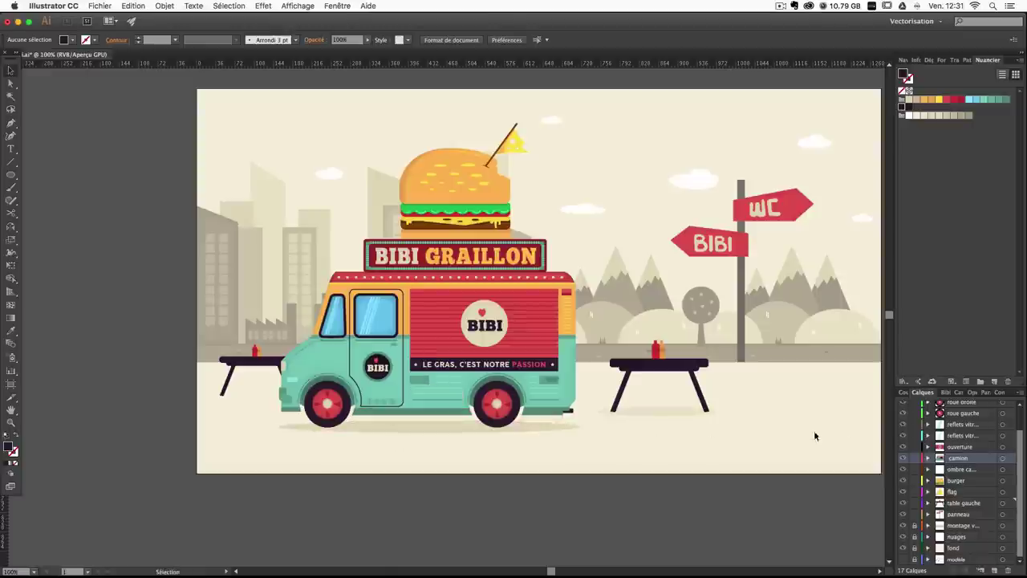
left_click(661, 412)
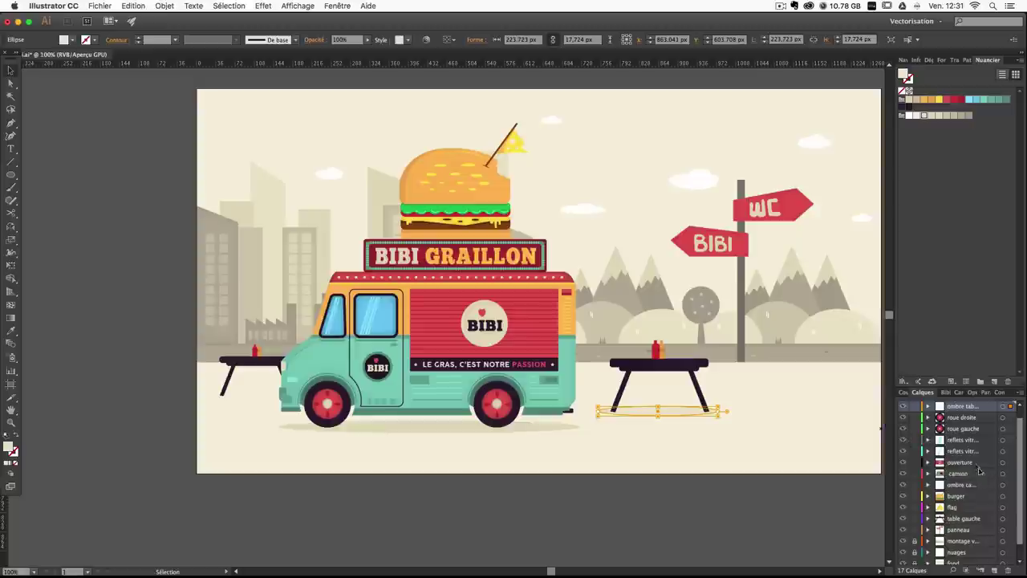
double_click(965, 408)
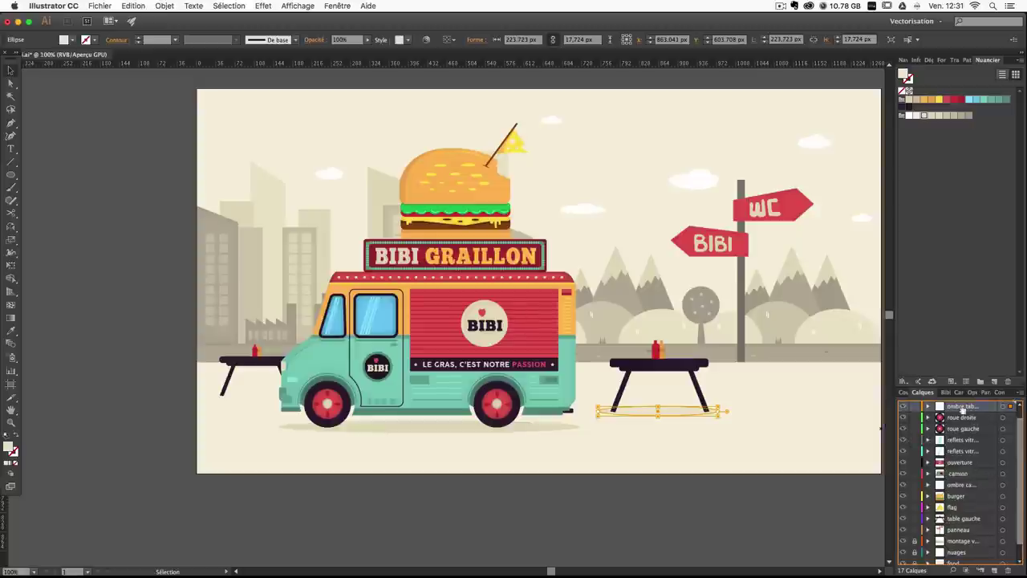
left_click_drag(963, 409, 994, 570)
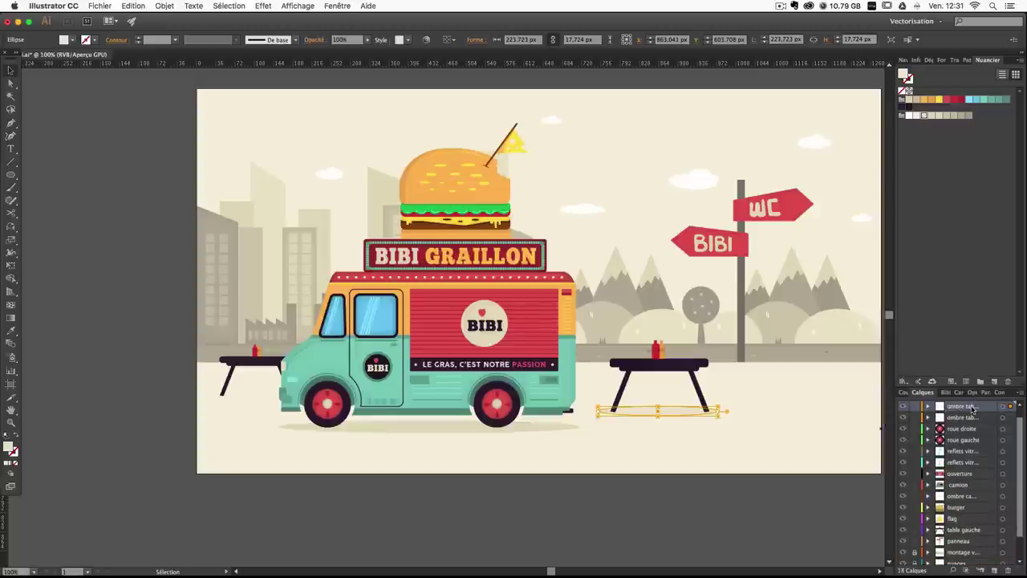
Rename the duplicated shadow layer as ombre table gauche.
double_click(967, 407)
left_click_drag(967, 406, 1024, 416)
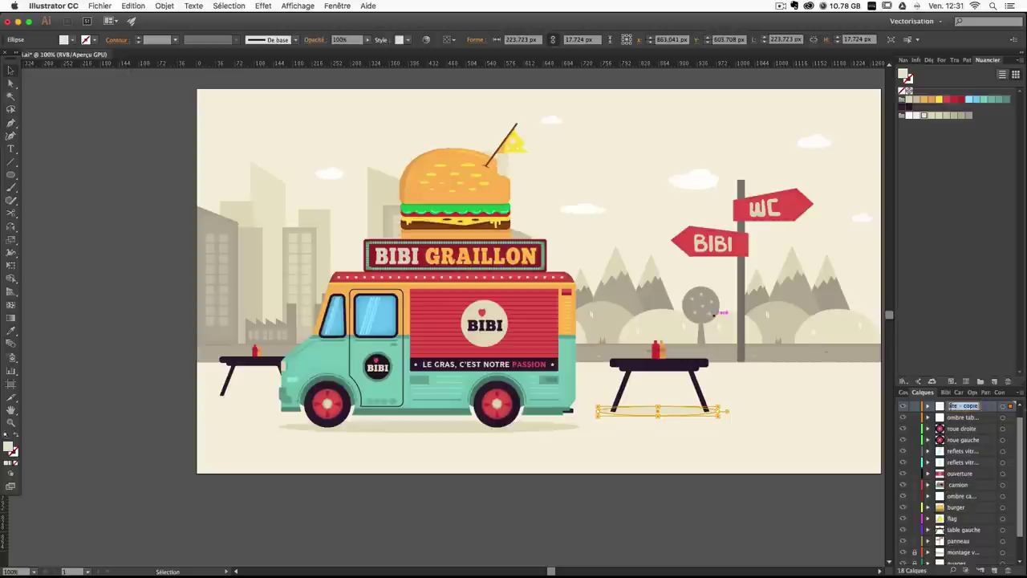
key("BackSpace")
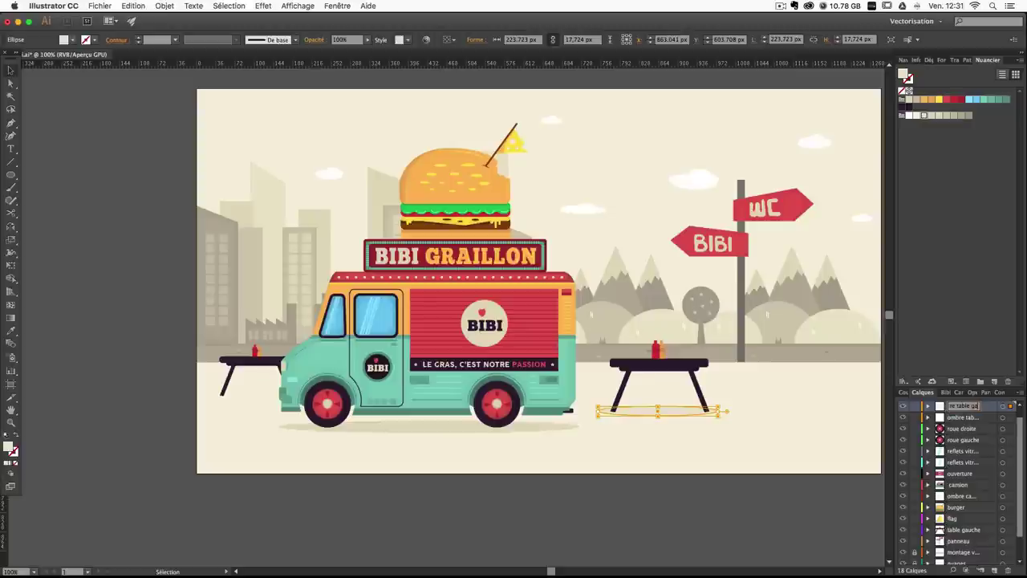
key("Return")
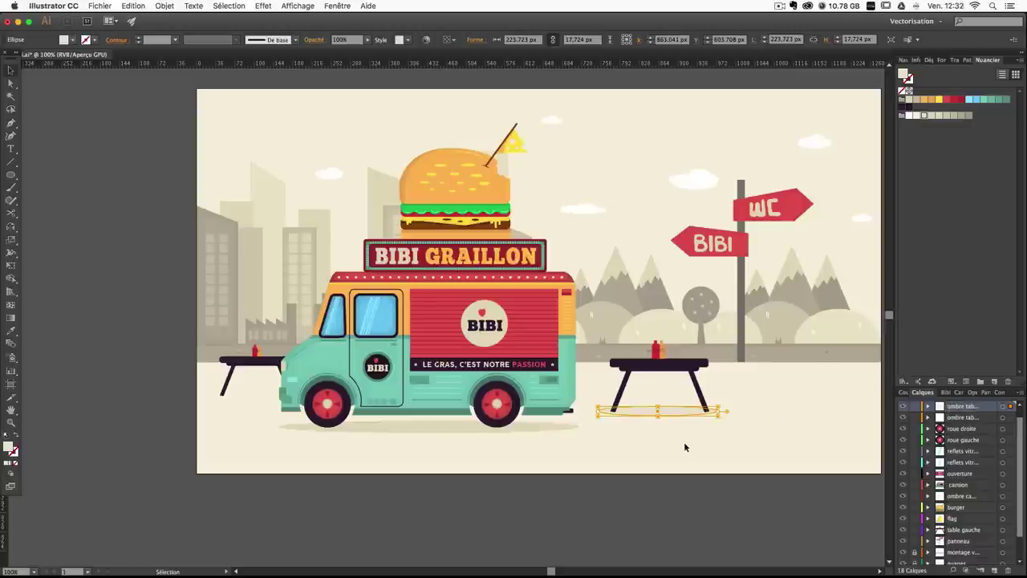
Move the duplicated shadow ellipse under the left table's legs and place its layer just below table gauche.
left_click(685, 447)
left_click_drag(670, 414, 260, 401)
left_click_drag(960, 412, 967, 515)
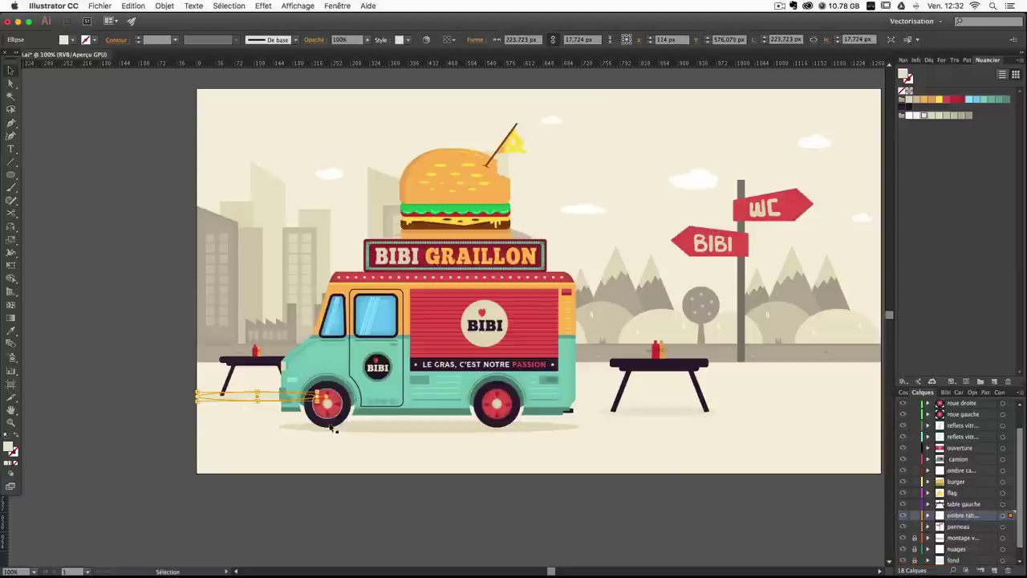
Scale the left table's shadow down proportionally to about 175 × 14 px and save the document.
left_click_drag(197, 398, 208, 402)
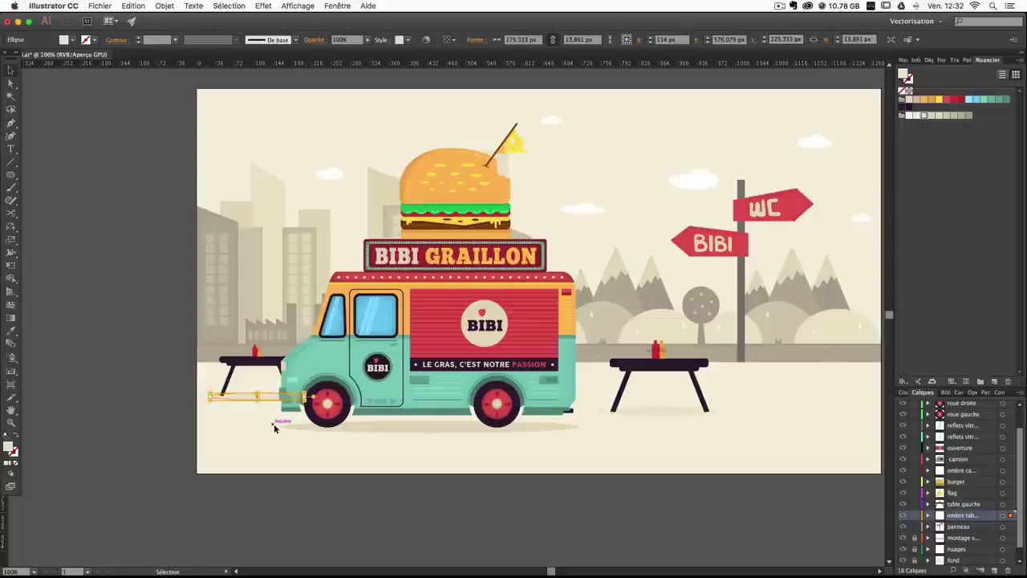
left_click(307, 476)
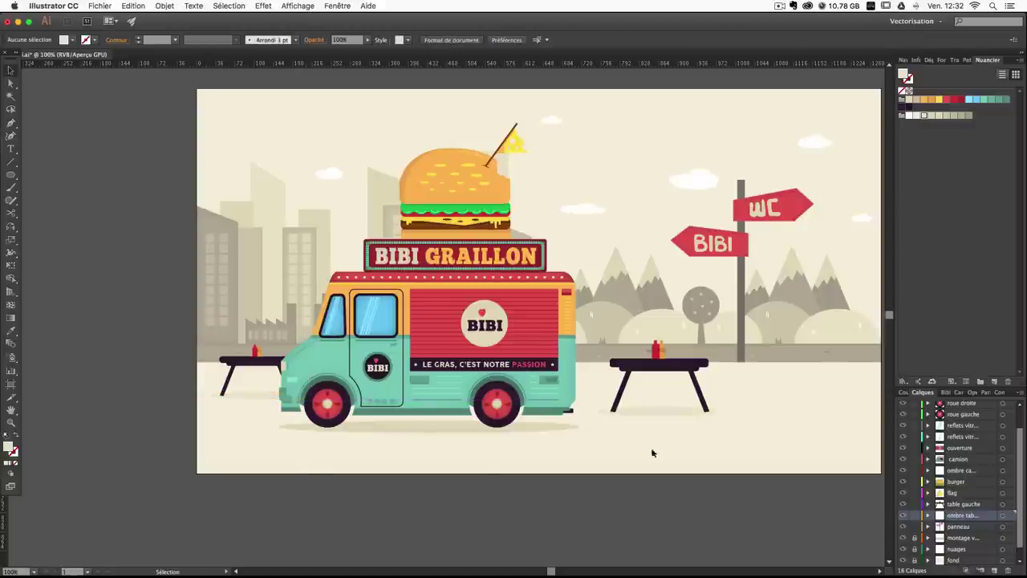
key("space")
left_click_drag(789, 410, 746, 439)
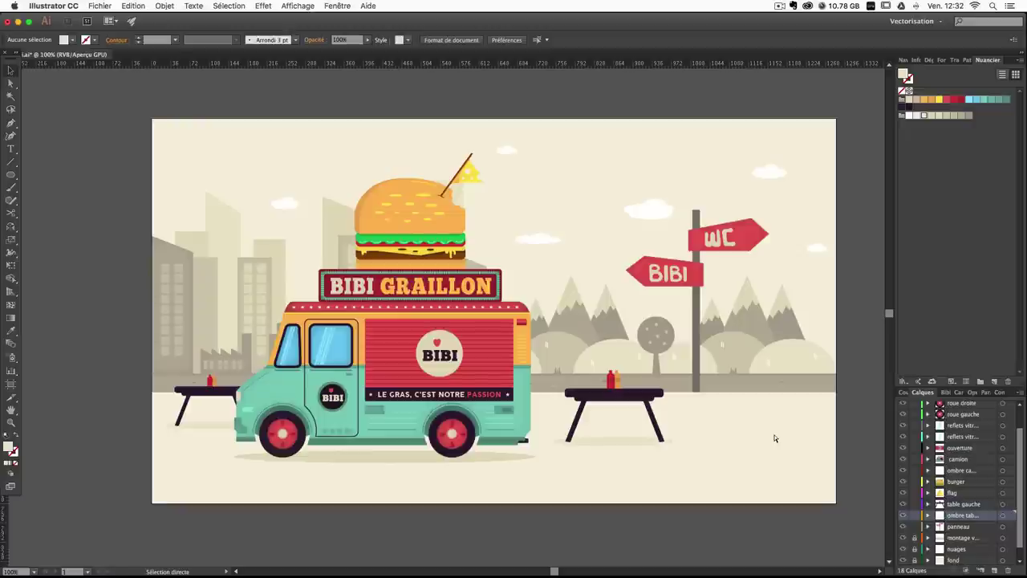
key("super+s")
Add a new layer above table droite with a name starting with "cailloux r".
scroll(774, 438, "down", 1)
scroll(774, 438, "right", 3)
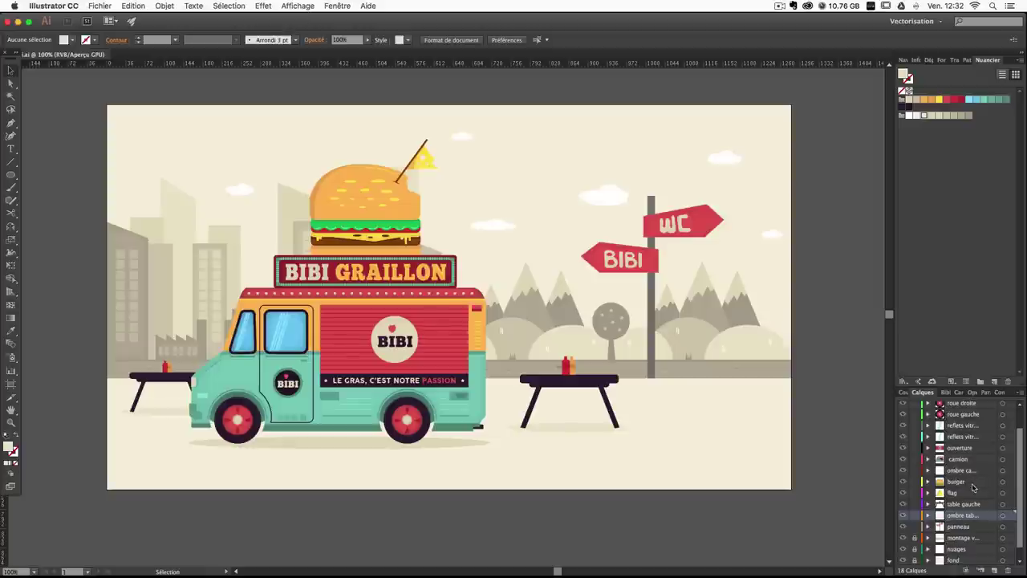
scroll(972, 487, "up", 1)
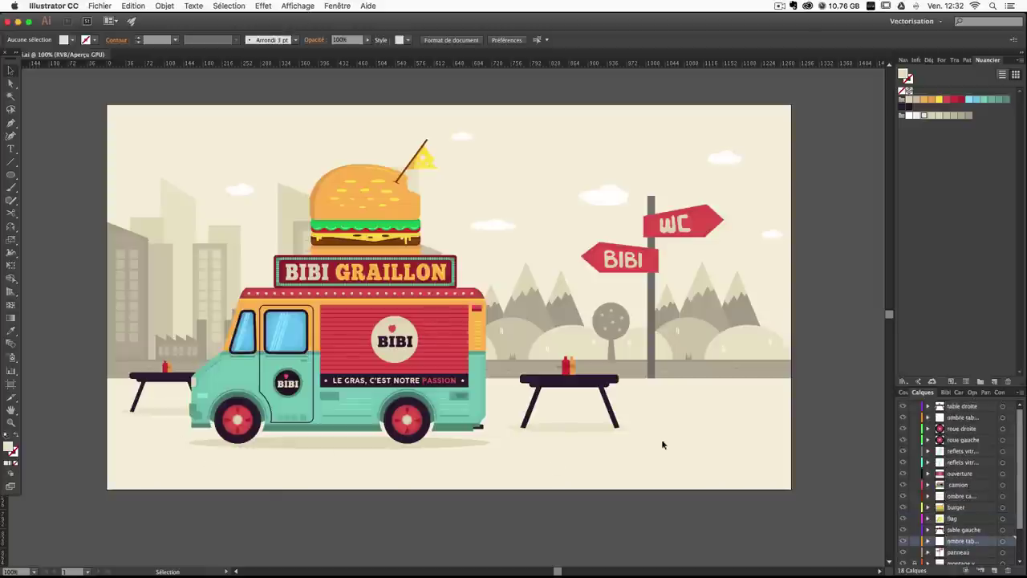
left_click(967, 408)
left_click(995, 570)
double_click(960, 406)
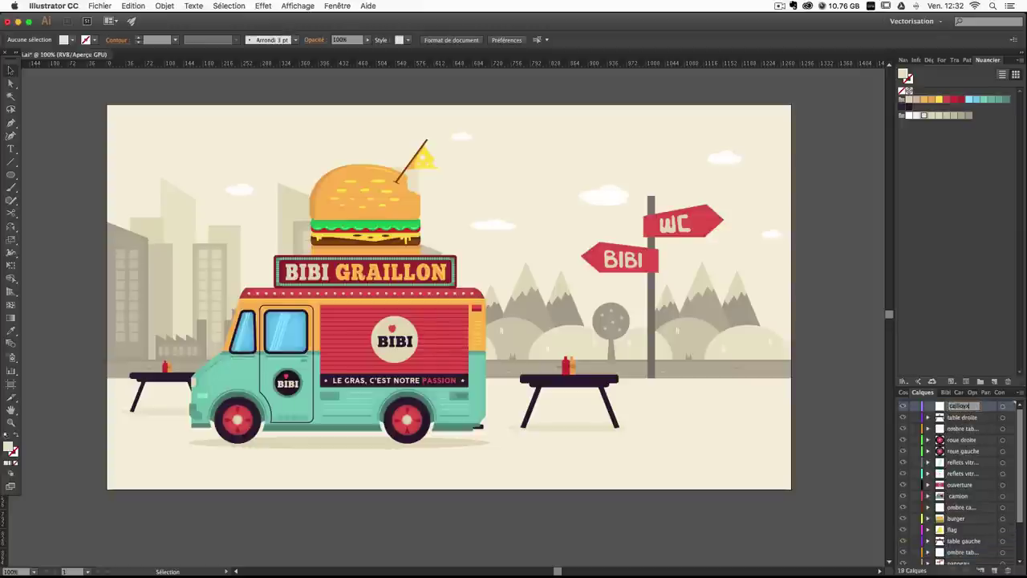
type("cailloux")
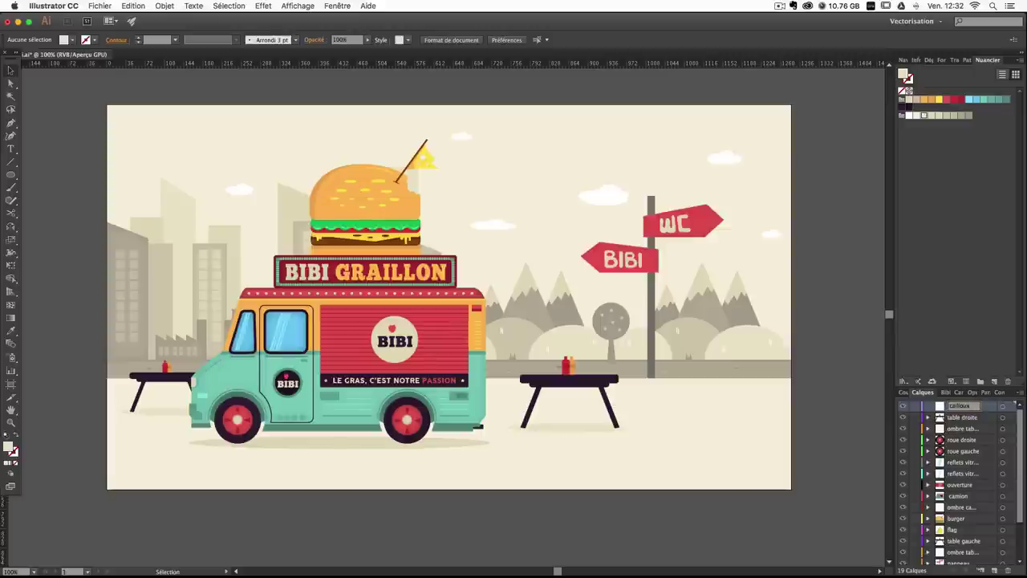
key("Return")
Paint a closed pebble outline about 77 × 33 px in light beige with the Paintbrush, on the ground beyond the right table.
left_click(12, 188)
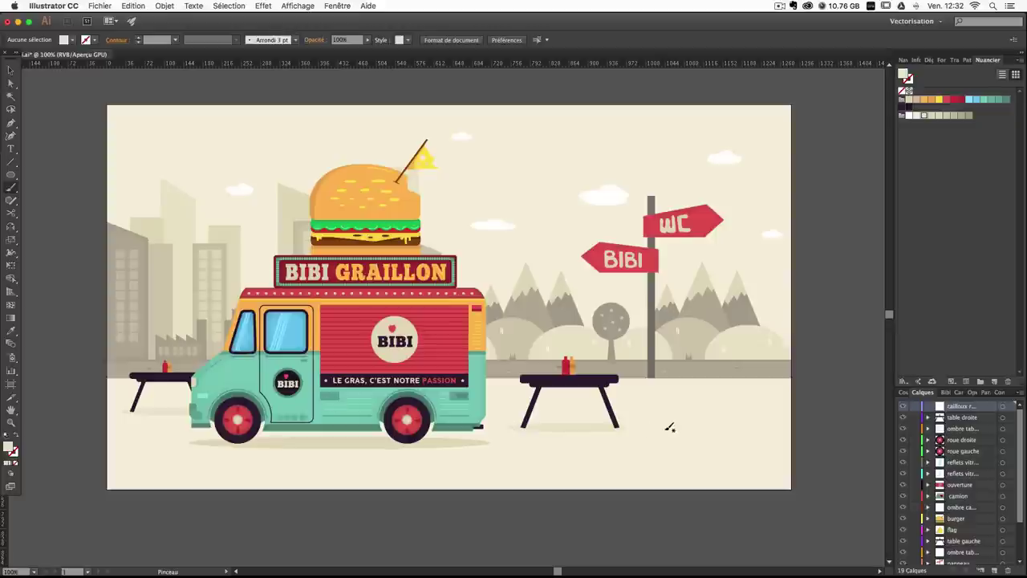
left_click(929, 116)
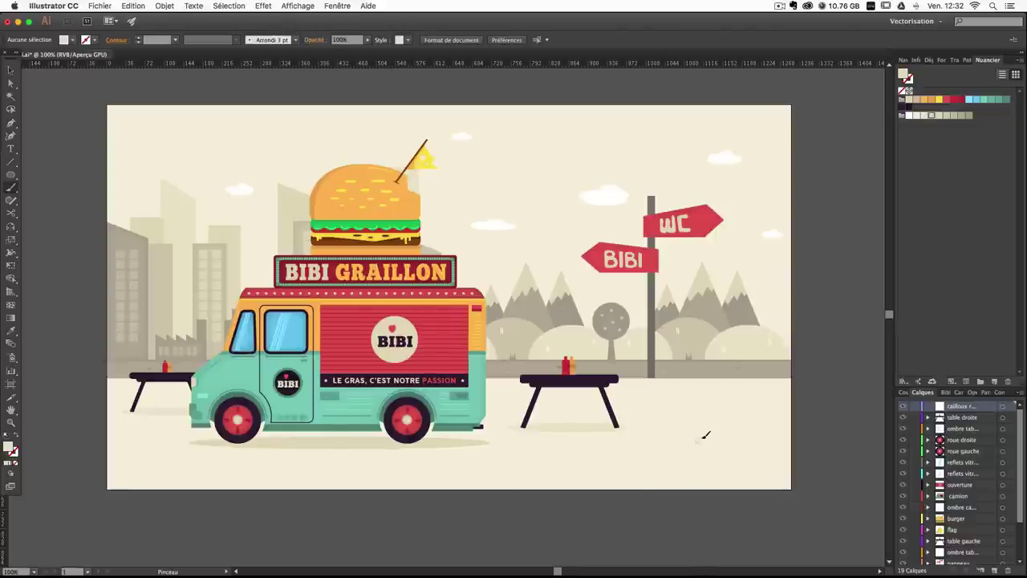
left_click_drag(699, 441, 1, 148)
key("super+plus")
key("super+plus")
key("super+plus")
key("Delete")
mouse_move(452, 391)
left_mouse_down()
mouse_move(469, 372)
mouse_move(483, 383)
mouse_move(495, 376)
mouse_move(508, 348)
mouse_move(470, 382)
mouse_move(523, 356)
mouse_move(563, 382)
mouse_move(565, 398)
mouse_move(448, 399)
left_mouse_up()
key("super+z")
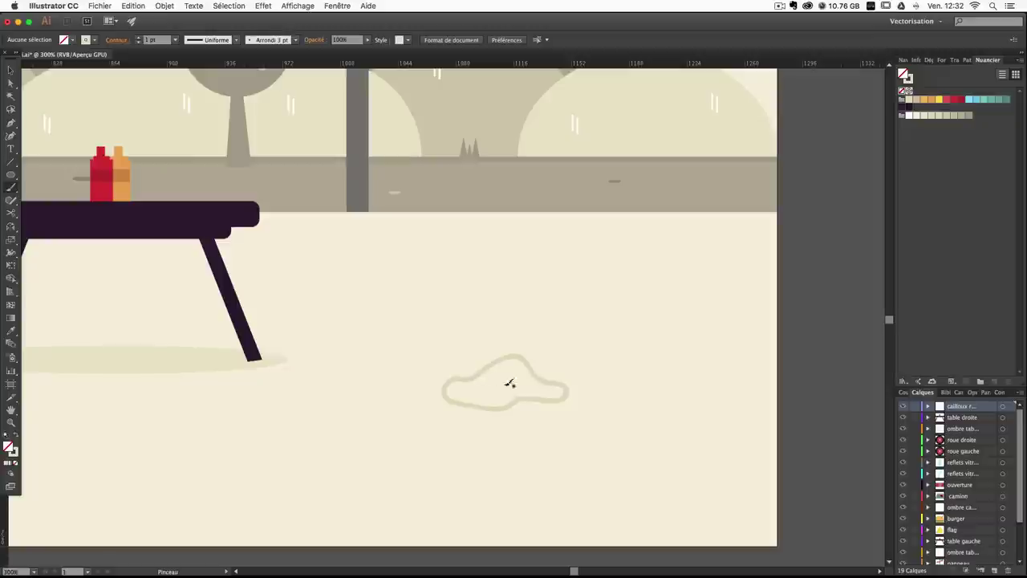
Swap the pebble outline's stroke and fill so the shape is solid beige without a stroke.
left_click(522, 361, "super")
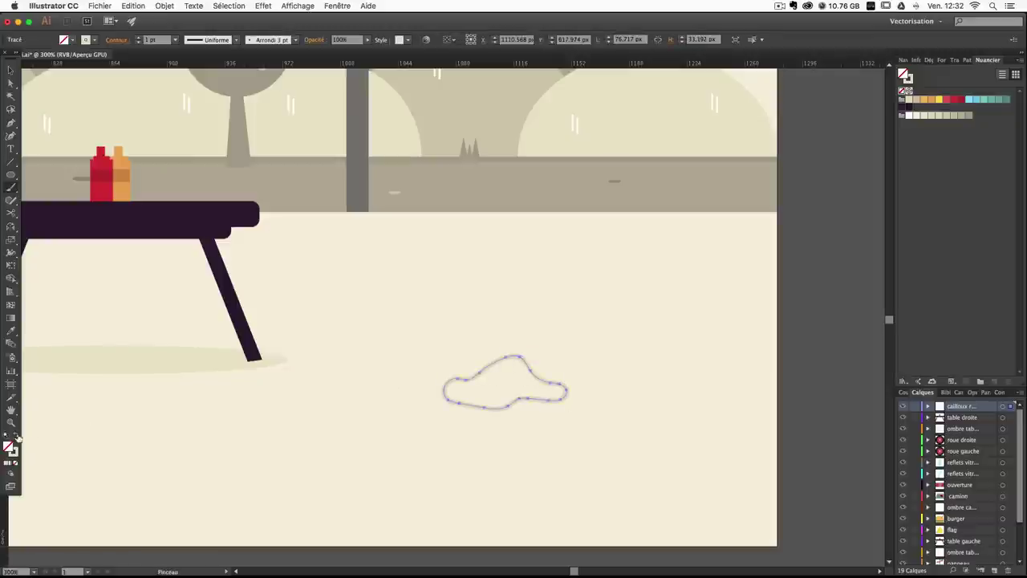
left_click(17, 437)
left_click(10, 70)
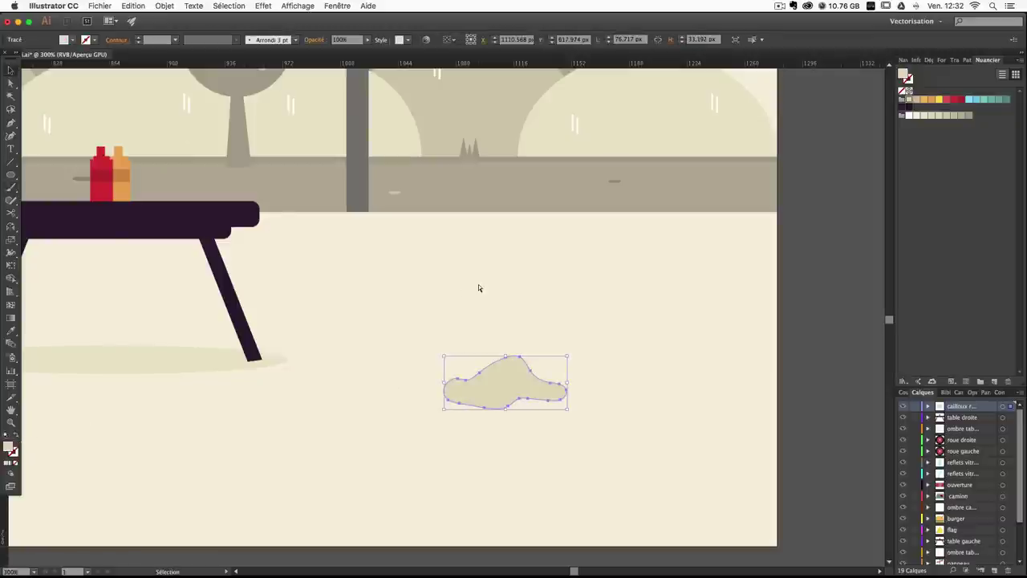
Scale the pebble down proportionally to about 23 × 10 px.
key("super+minus")
key("super+minus")
key("super+minus")
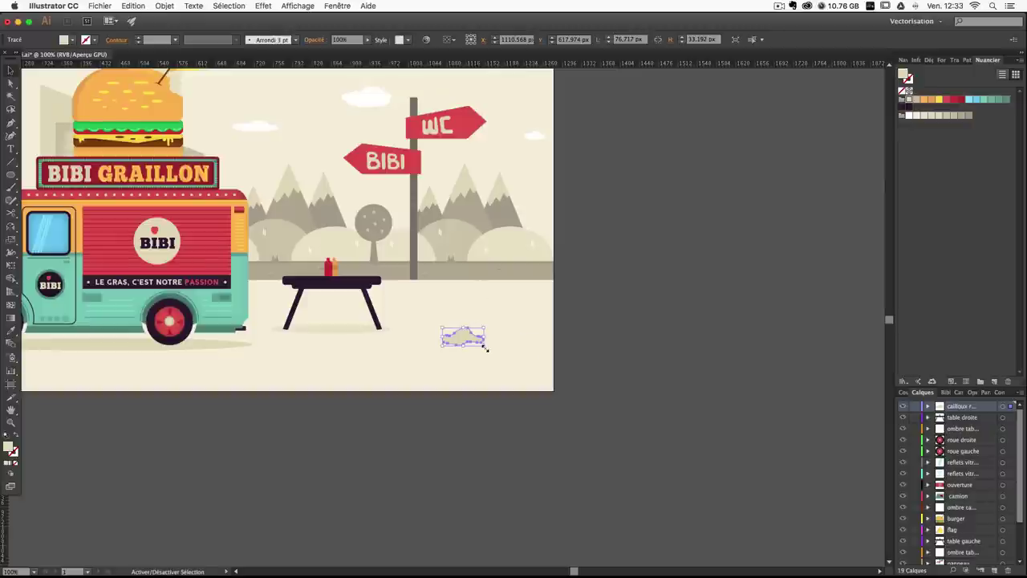
left_click_drag(485, 346, 454, 332)
left_click(610, 344)
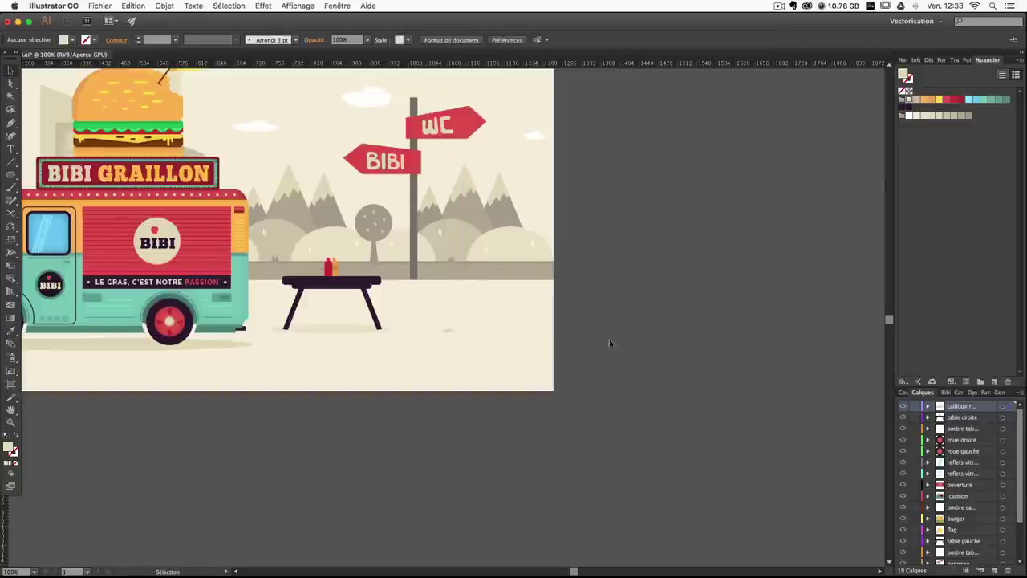
Distribute pebble copies on the ground below the left table, the truck and the far right, and shrink the one below the left table.
scroll(610, 343, "left", 6)
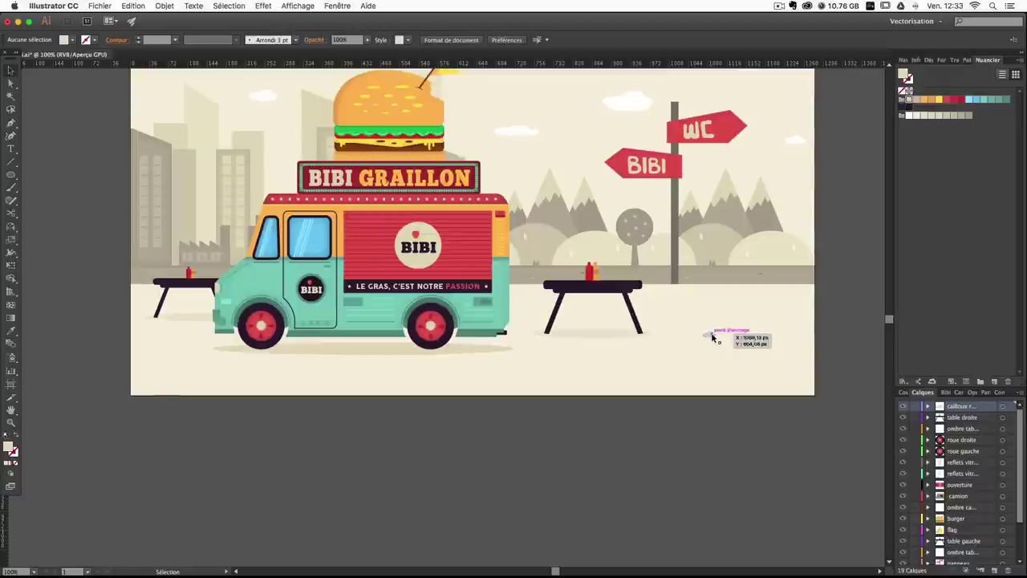
left_click_drag(712, 336, 478, 384)
left_click(265, 445)
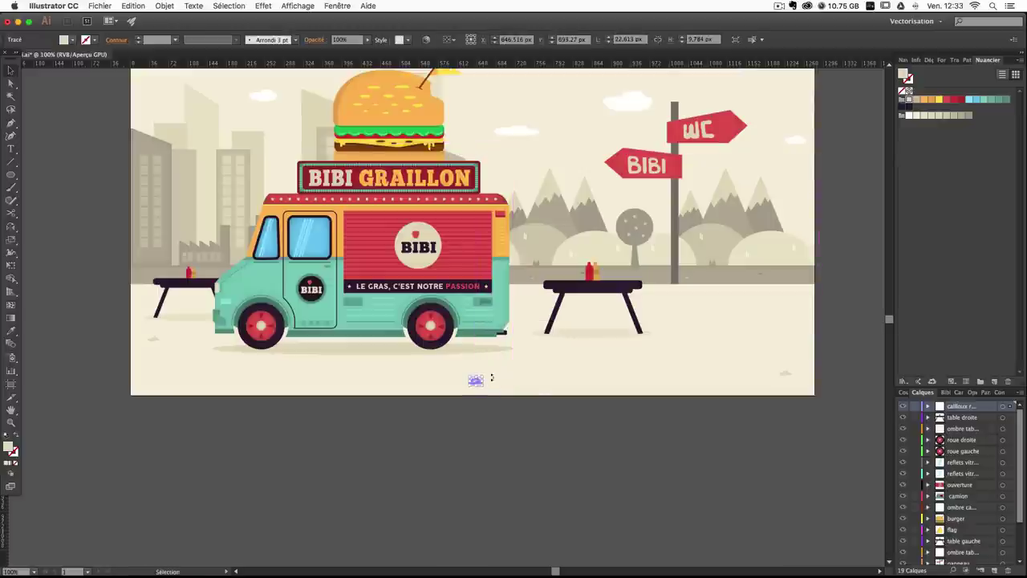
left_click(154, 339)
left_click_drag(161, 344, 158, 340)
left_click(207, 413)
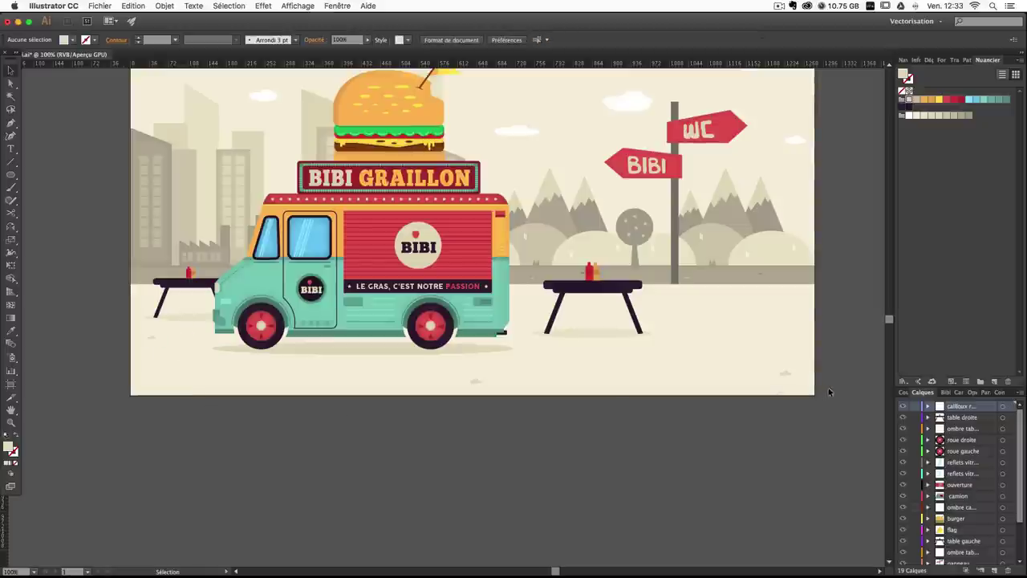
Enlarge the pebble below the truck to about 30 × 13 px and move the far-right pebble slightly upward.
left_click_drag(785, 369, 486, 387)
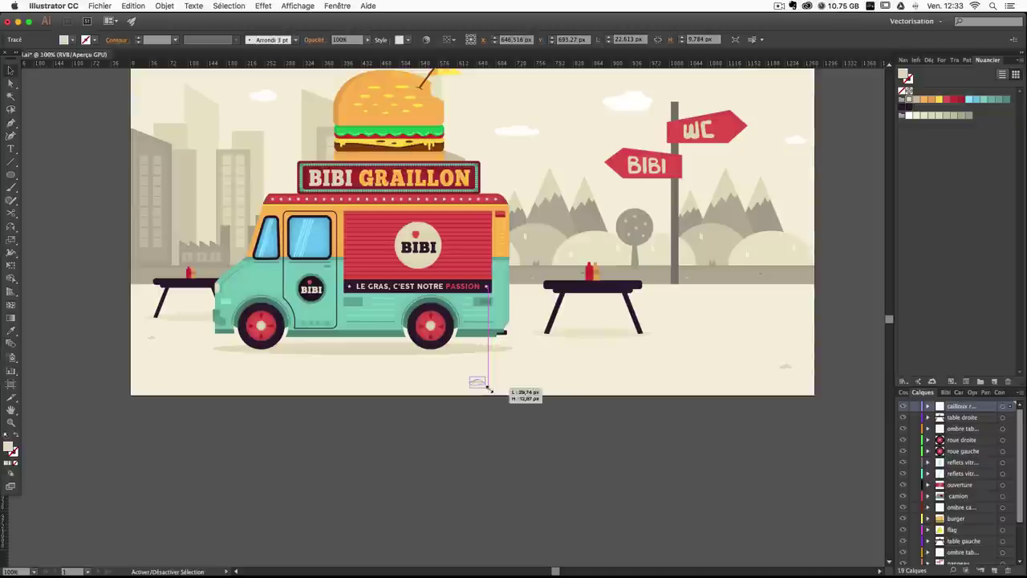
left_click(532, 441)
left_click_drag(786, 367, 786, 359)
left_click(791, 404)
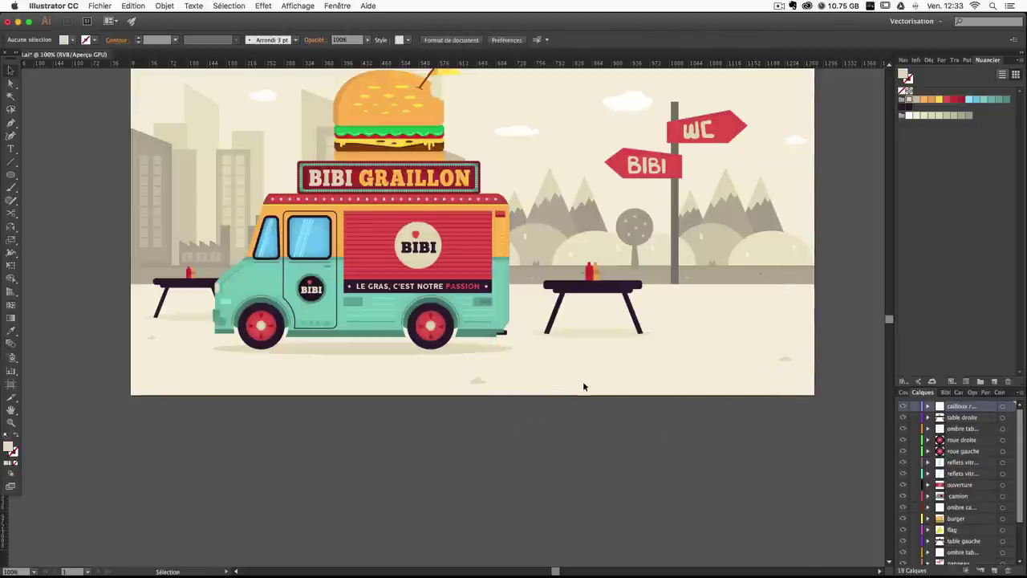
Paint a pebble outline about 26 × 16 px on the ground below the right table and swap its stroke and fill.
key("super+plus")
left_click(10, 183)
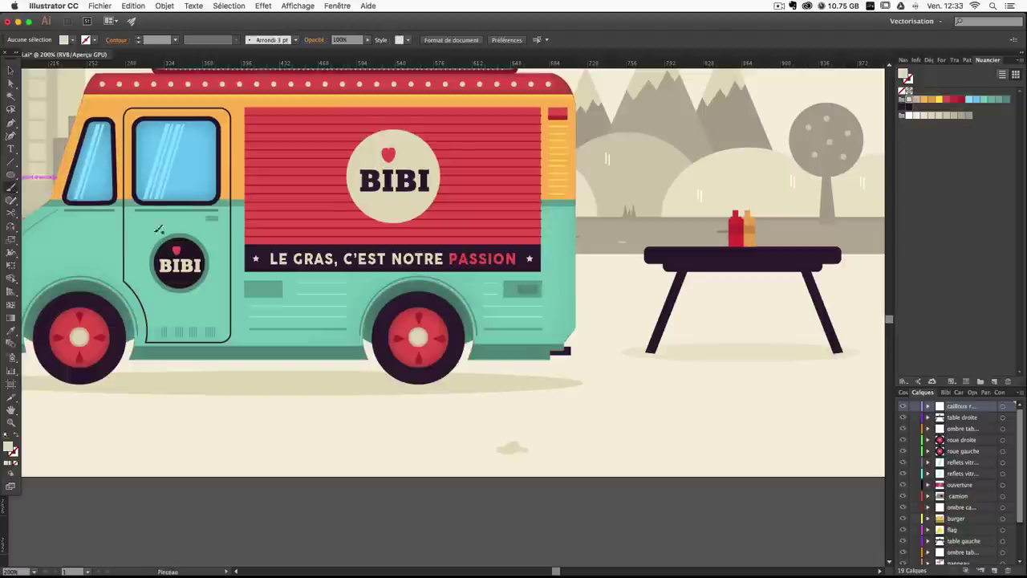
scroll(518, 407, "right", 5)
scroll(518, 408, "down", 2)
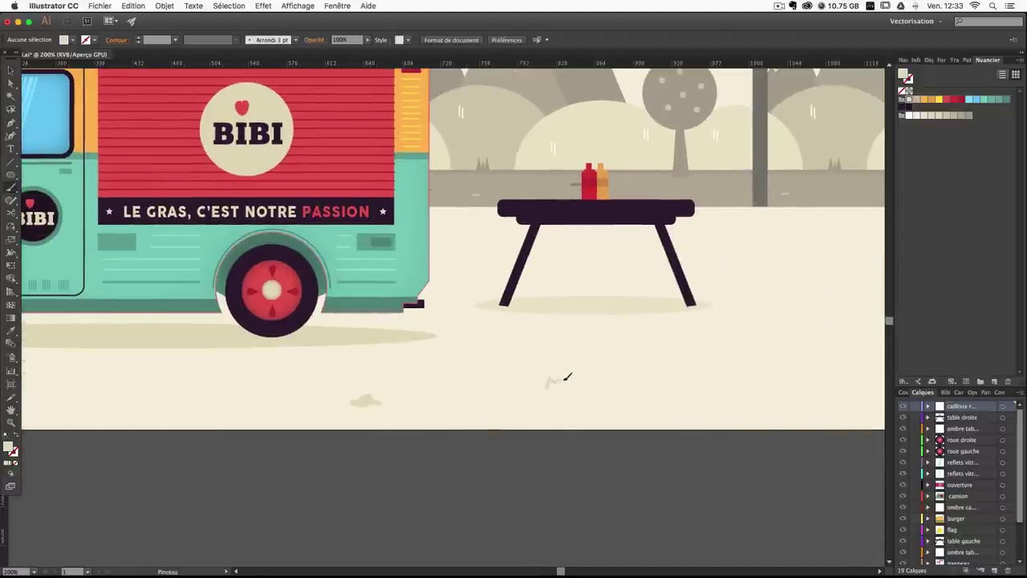
left_click_drag(577, 379, 552, 386)
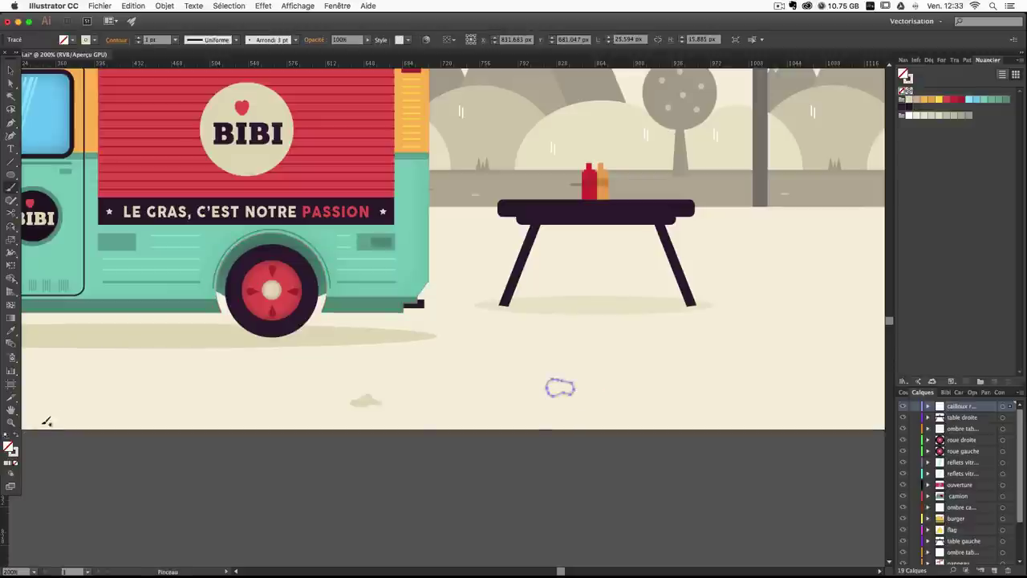
left_click(15, 438)
left_click(10, 69)
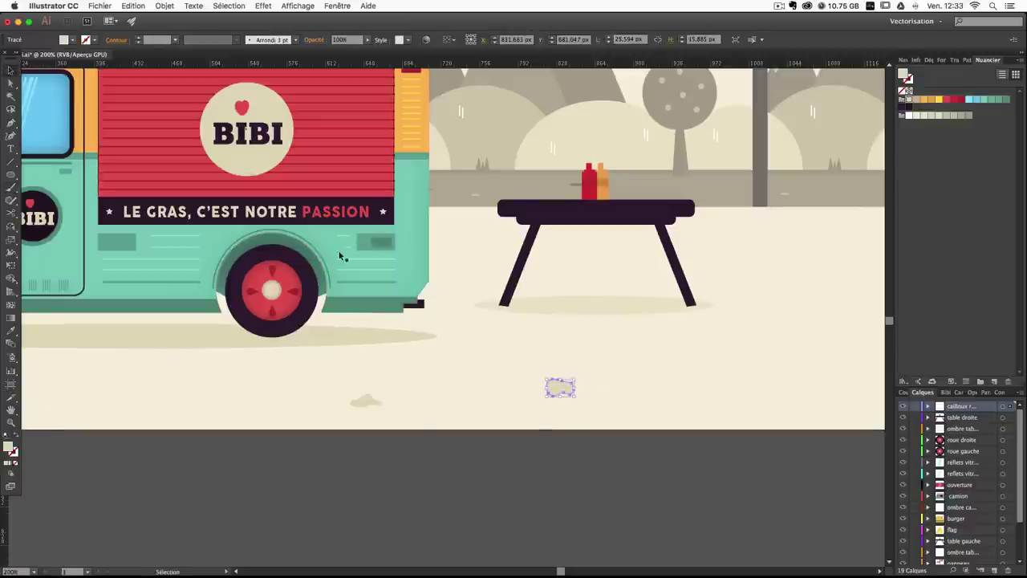
Shrink the new pebble and move it to the ground just to the right of the right table.
left_click_drag(578, 392, 570, 389)
left_click(617, 449)
key("super+1")
key("space")
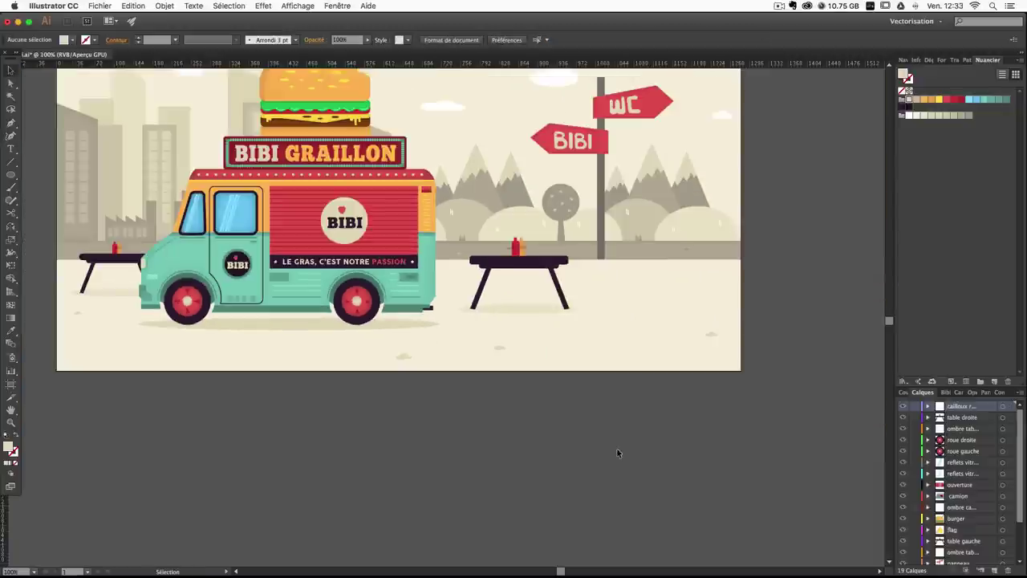
left_click_drag(638, 488, 640, 488)
left_click_drag(536, 385, 630, 330)
left_click_drag(624, 426, 637, 466)
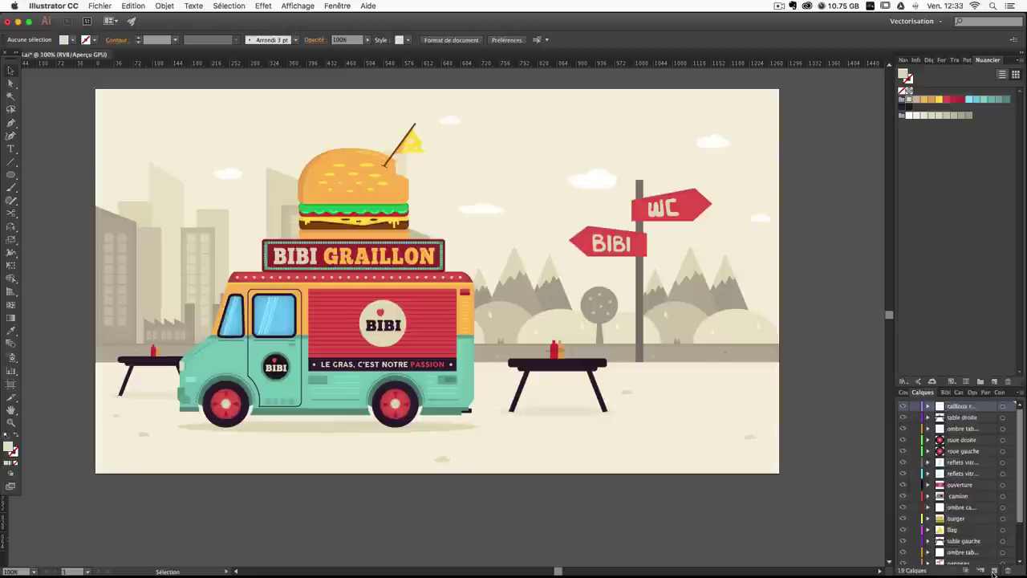
Create a new layer at the top of the layer stack and name it os.
left_click(994, 571)
double_click(956, 408)
type("os")
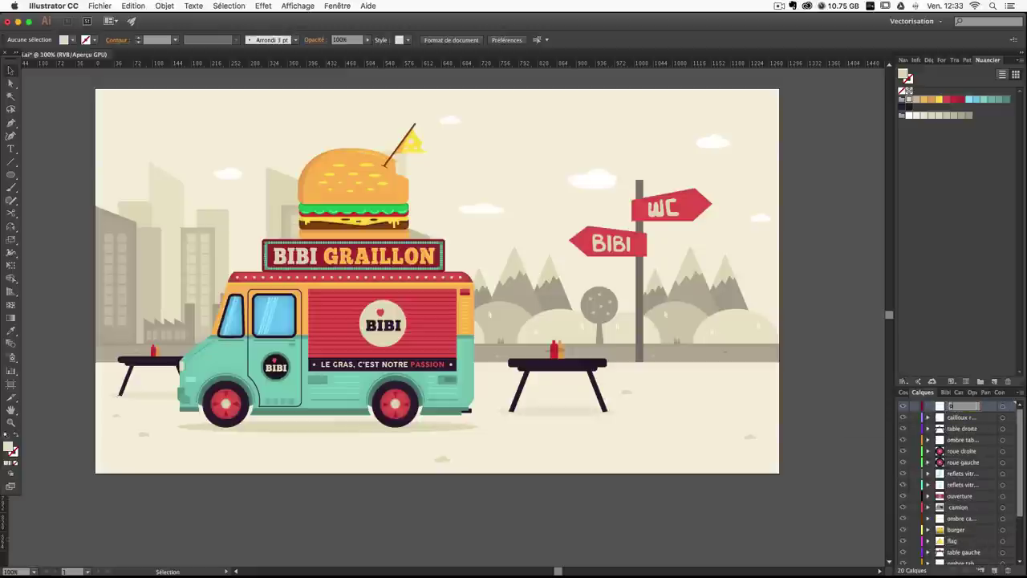
key("Return")
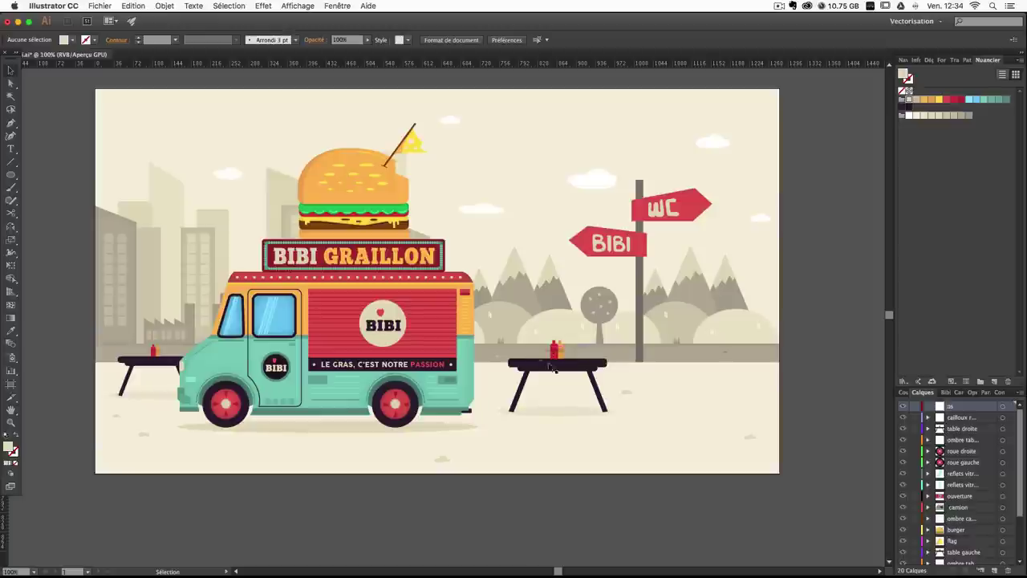
Unlock the montage layer, shift the small road mark left, clear of the right table's ketchup bottle, and lock the layer again.
key("super+z")
key("super+shift+z")
key("super+plus")
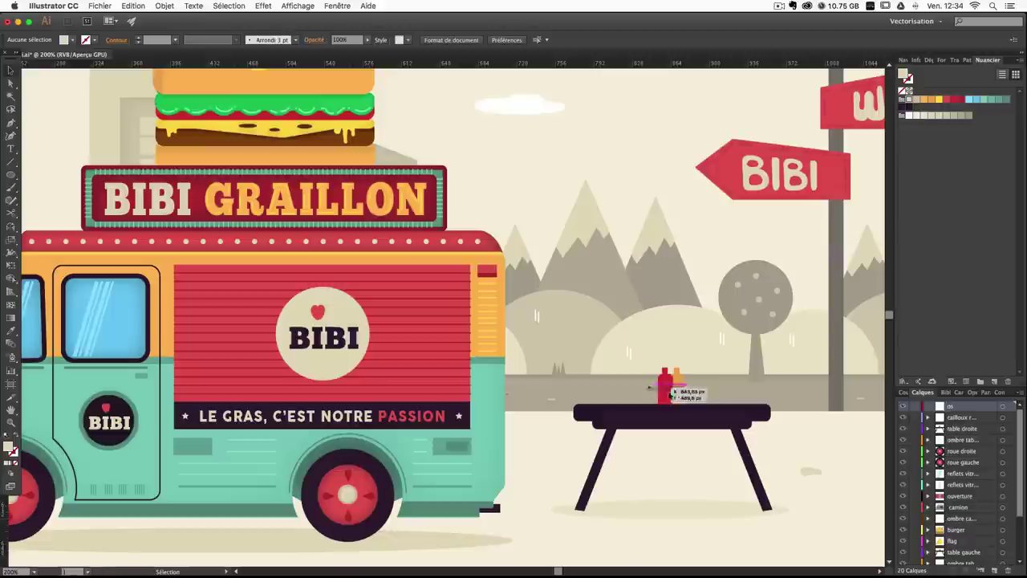
scroll(929, 543, "down", 3)
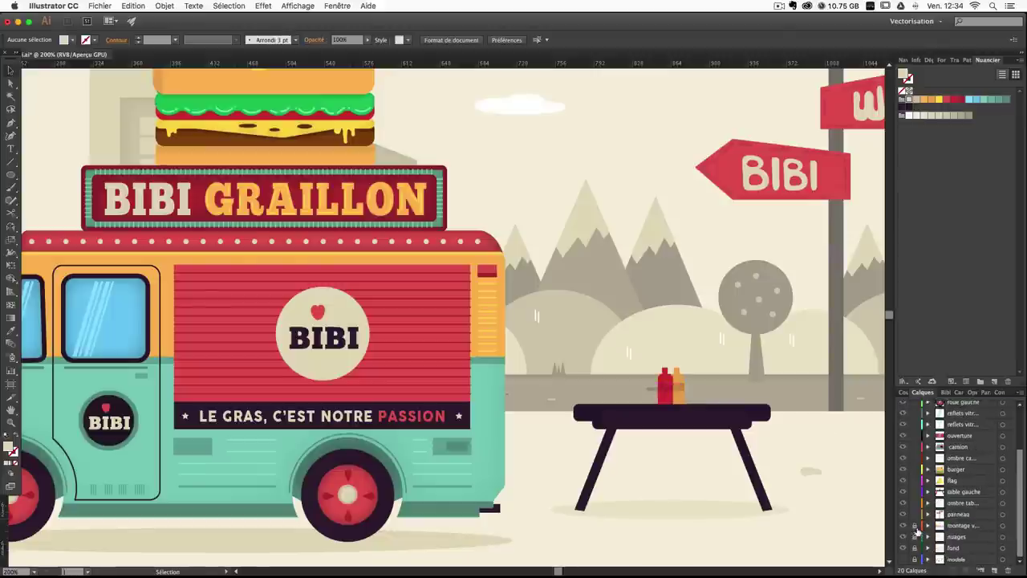
left_click(915, 526)
left_click_drag(649, 389, 634, 390)
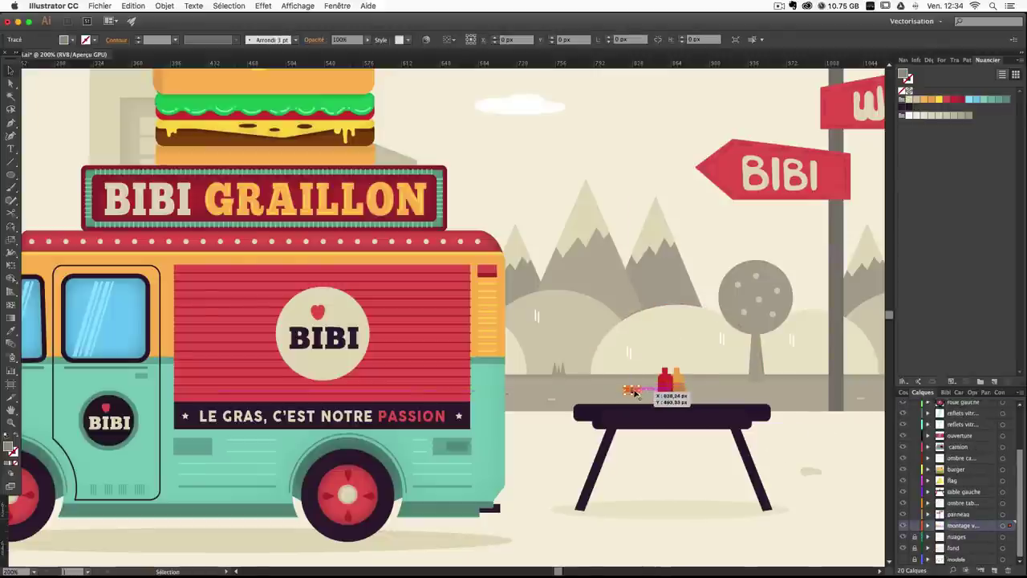
left_click(914, 525)
key("a")
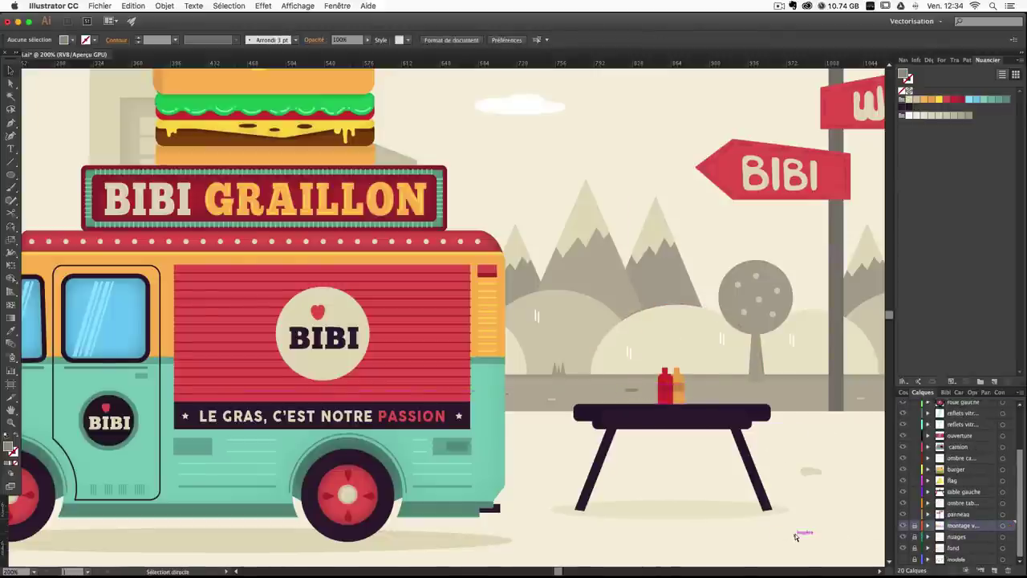
key("super+1")
key("v")
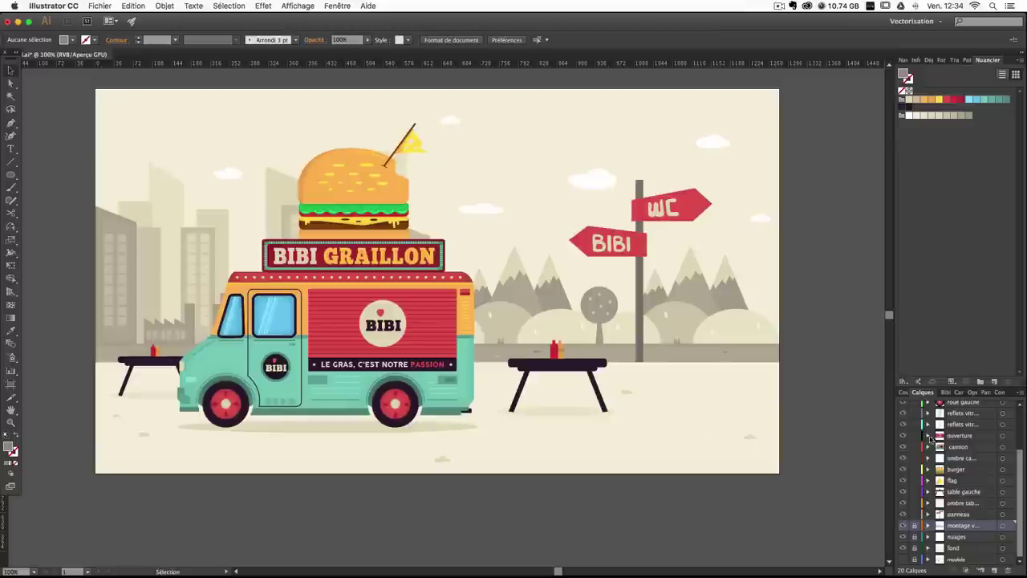
On the os layer, paint a closed bone outline about 136 × 167 px to the right of the right table, reshaping its upper knob.
scroll(929, 438, "up", 3)
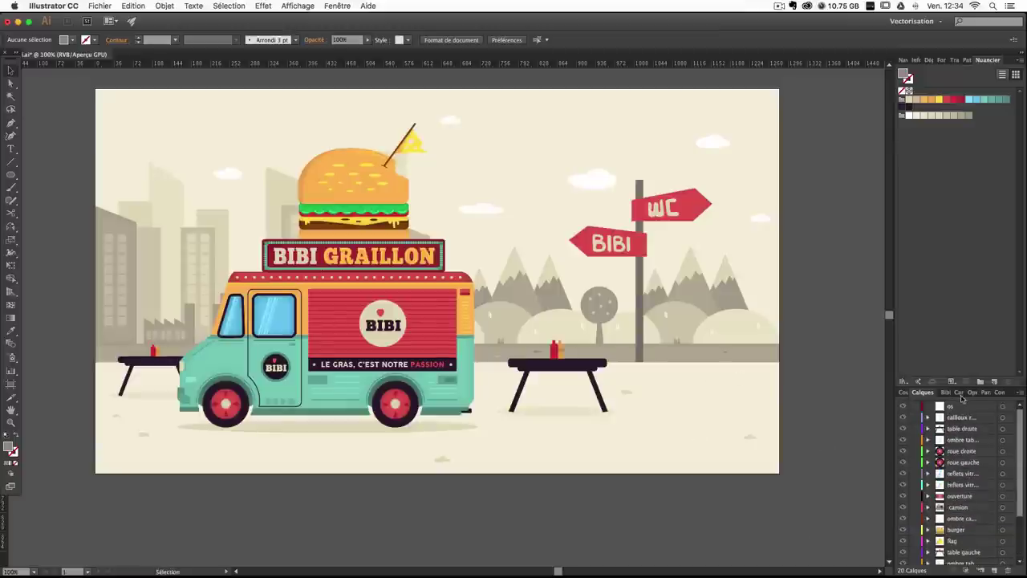
left_click(962, 406)
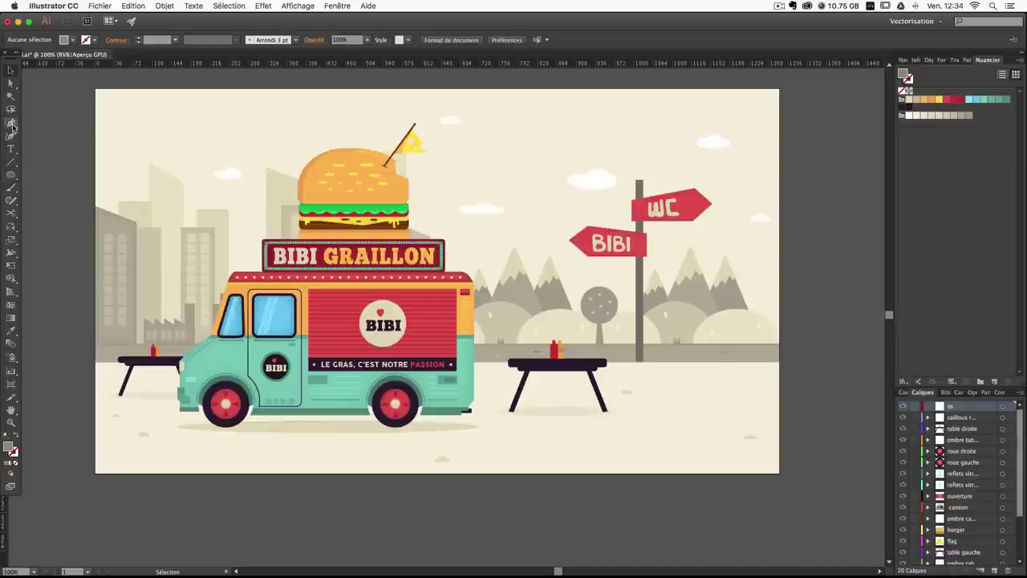
left_click(12, 187)
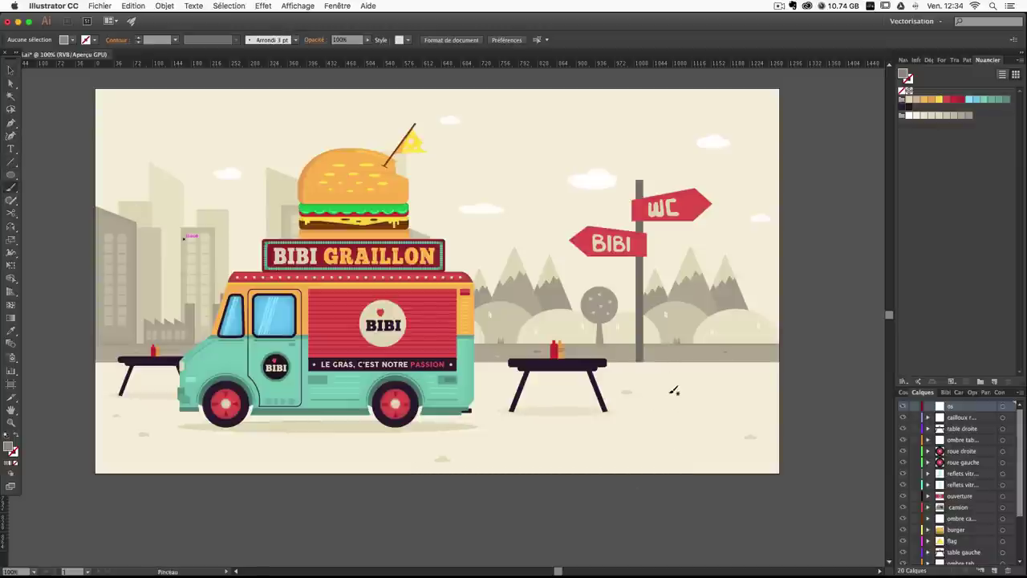
left_click_drag(671, 393, 671, 380)
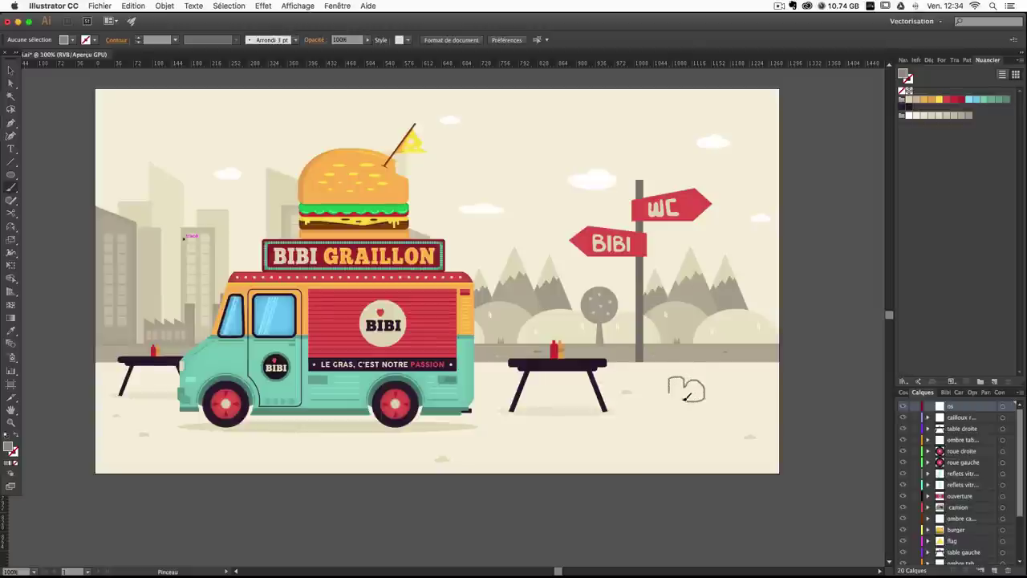
left_click_drag(686, 396, 679, 446)
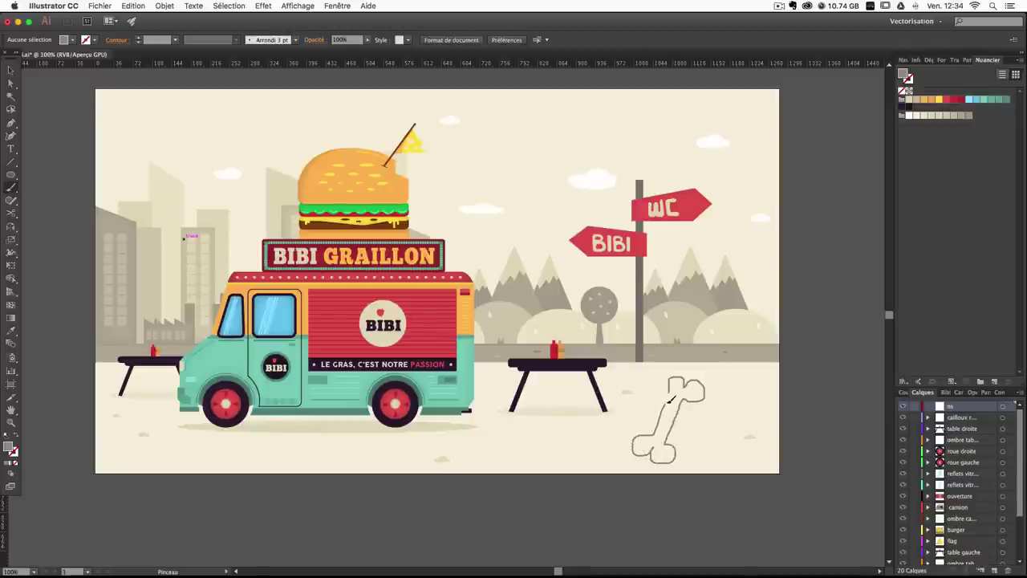
left_click_drag(674, 390, 671, 390)
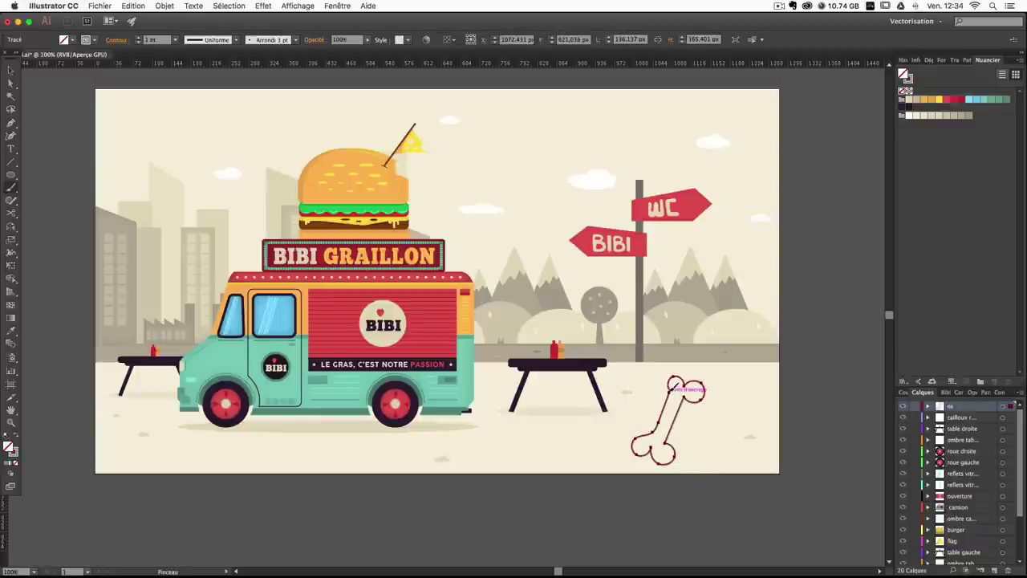
key("super+shift+a")
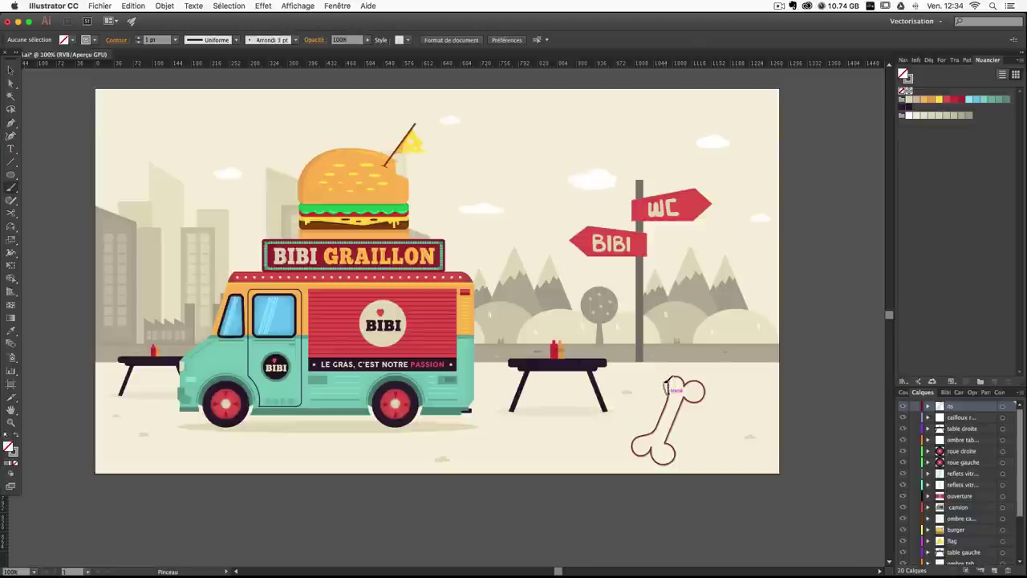
left_click(668, 399, "super")
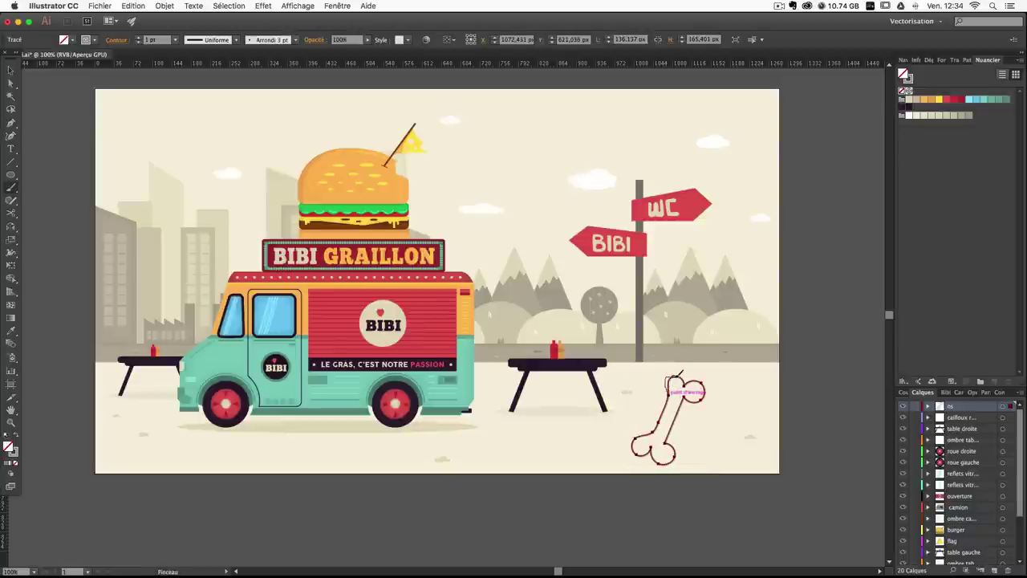
key("super+shift+a")
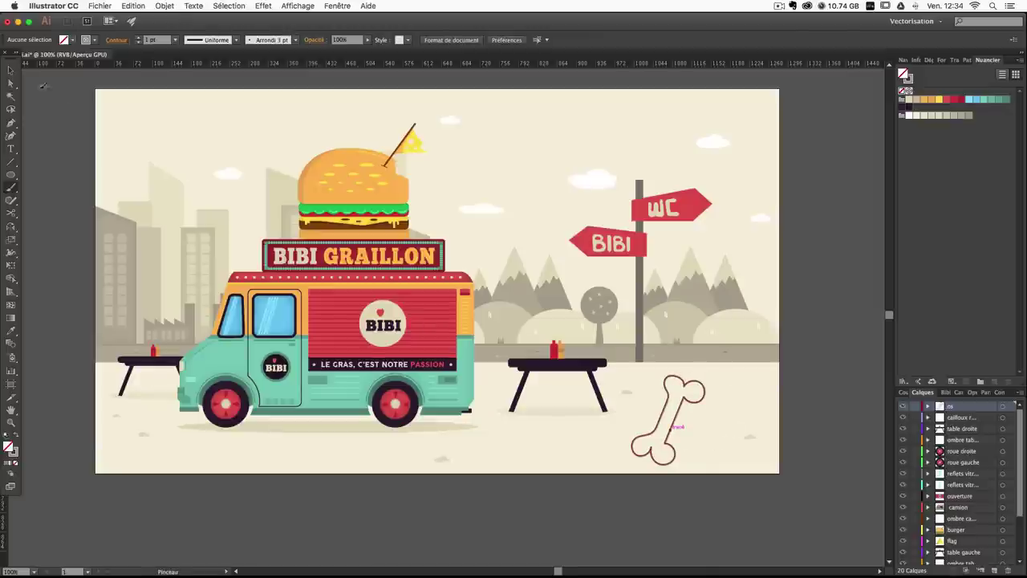
Scale the bone outline down to about 63 × 78 px.
left_click(9, 71)
left_click(702, 387)
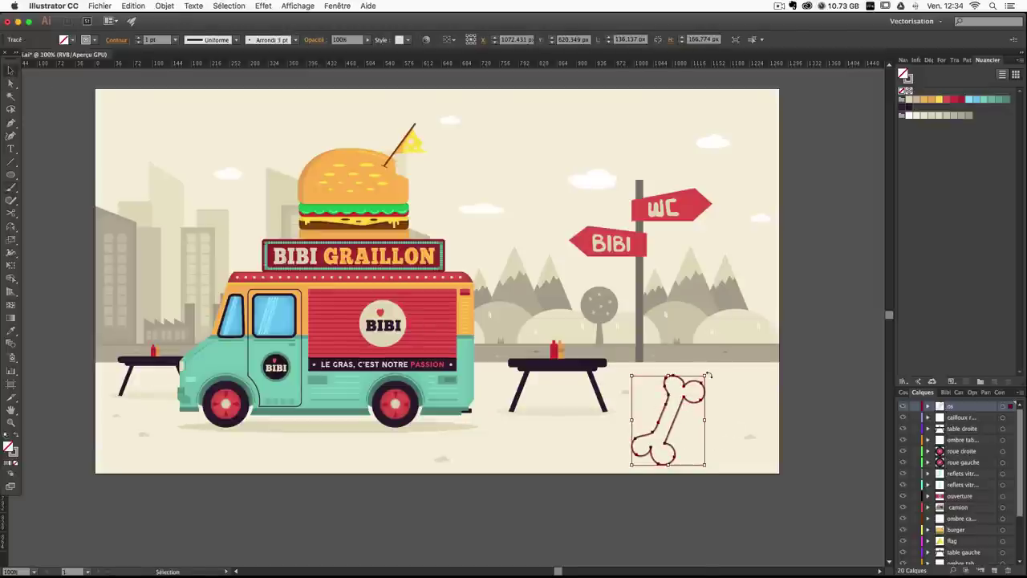
left_click_drag(704, 384, 666, 422)
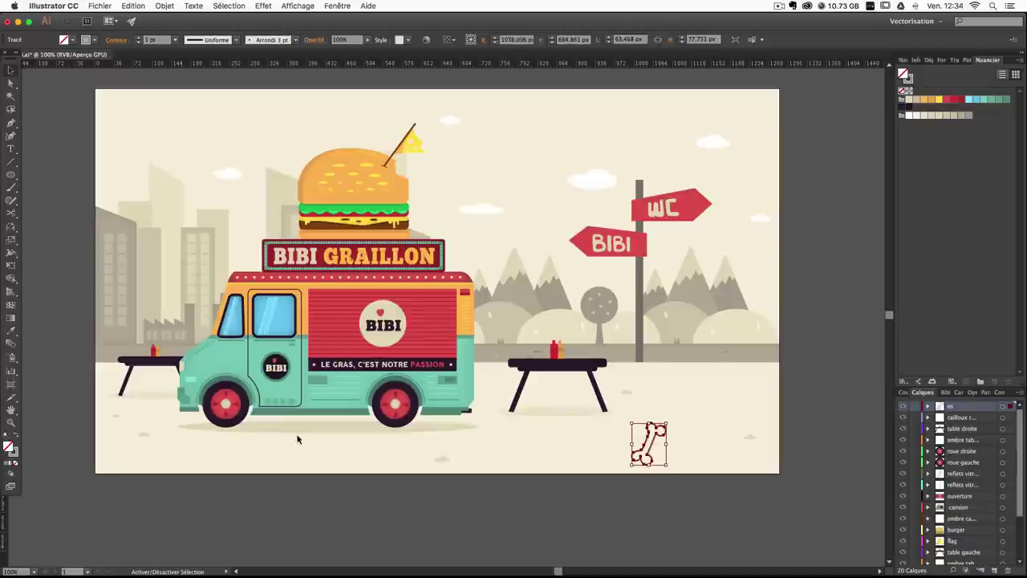
Fill the bone with the grey-beige sampled from a background mountain using the Eyedropper.
left_click(11, 330)
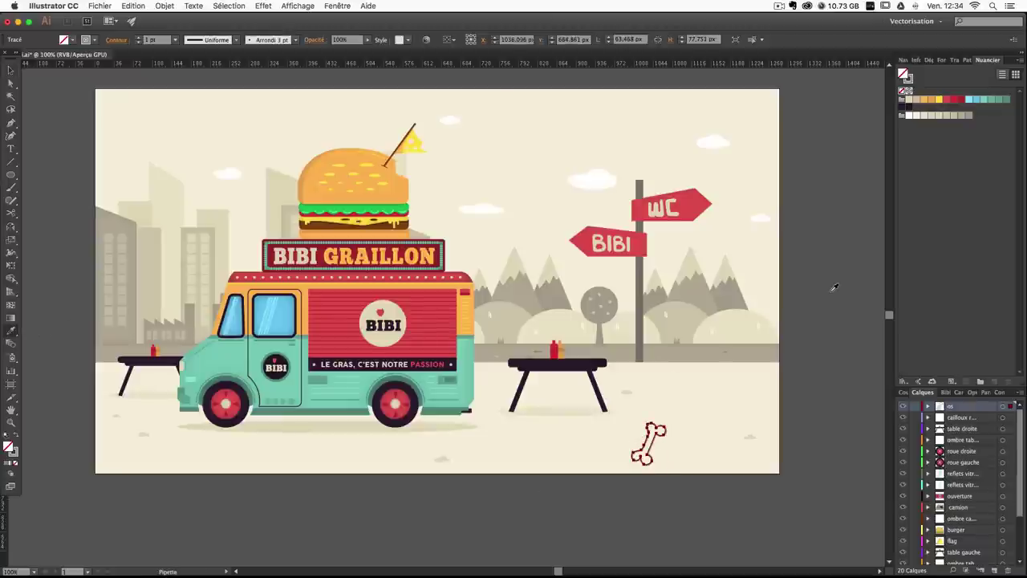
left_click(728, 299)
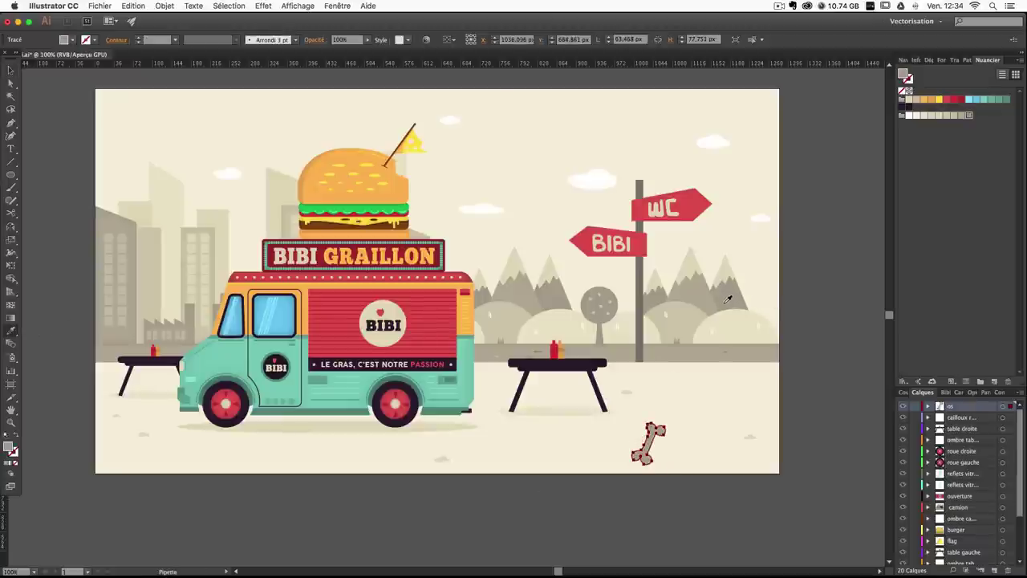
left_click(711, 302)
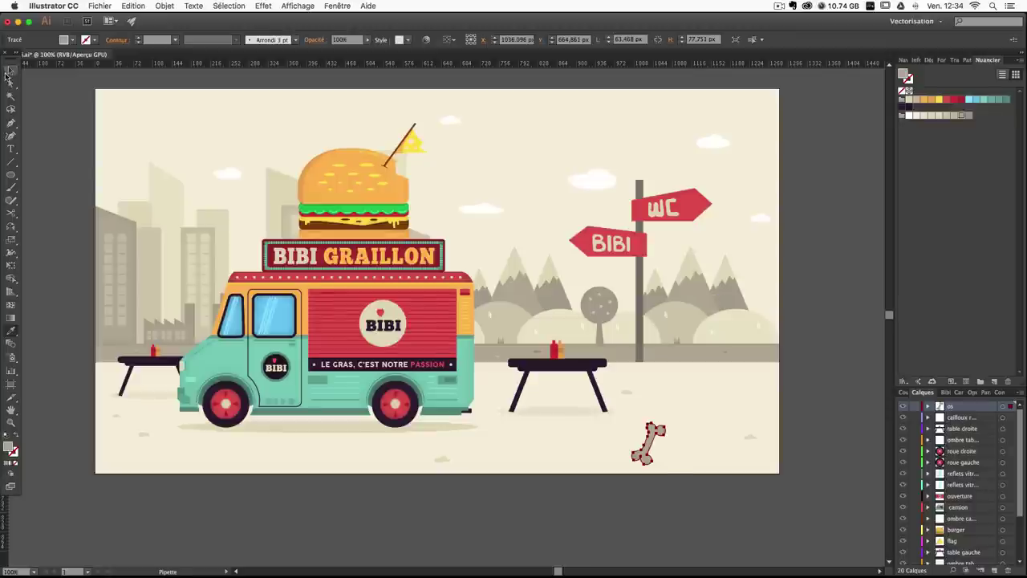
Shrink the bone to about 32 × 15 px, turn it nearly horizontal and place it beside the right table's legs.
left_click(9, 71)
left_click_drag(666, 465, 647, 439)
left_click(684, 506)
left_click_drag(636, 446, 648, 426)
left_click(711, 515)
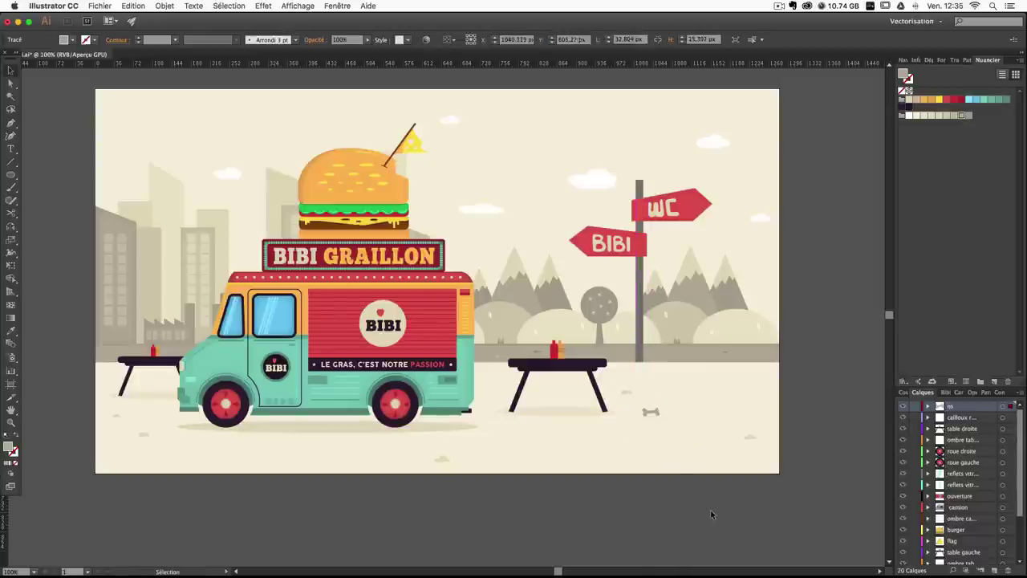
Recolour the bone with the light beige of the scene using the Eyedropper.
left_click(650, 411)
left_click(9, 332)
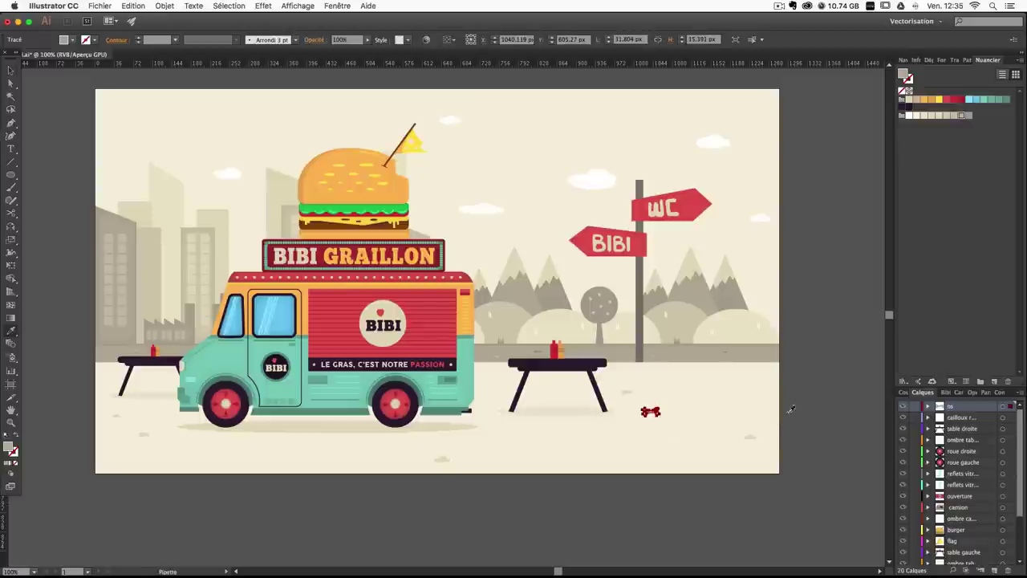
key("super+shift+a")
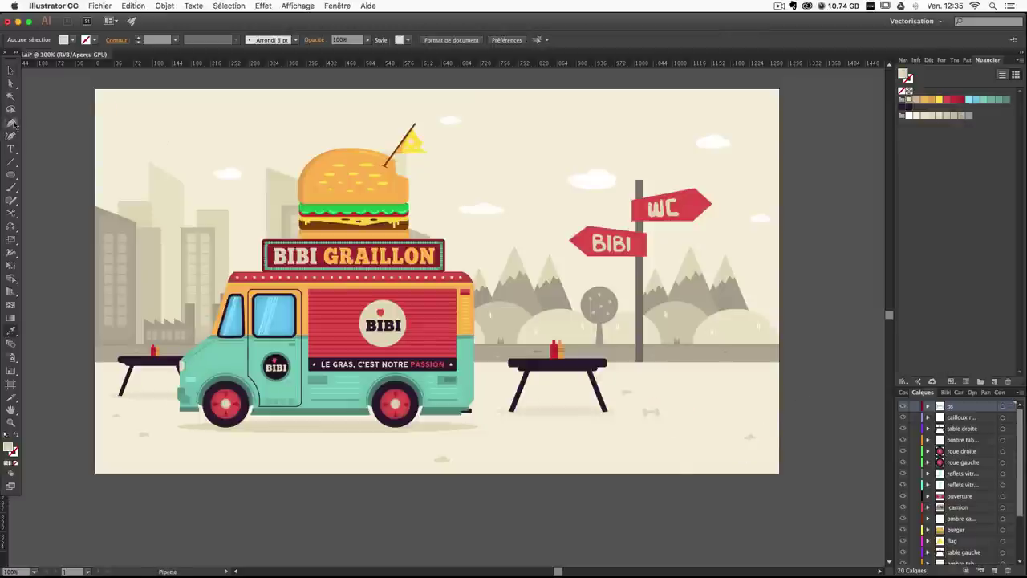
Scale the bone down to about 26 × 15 px.
left_click(10, 70)
left_click(650, 410)
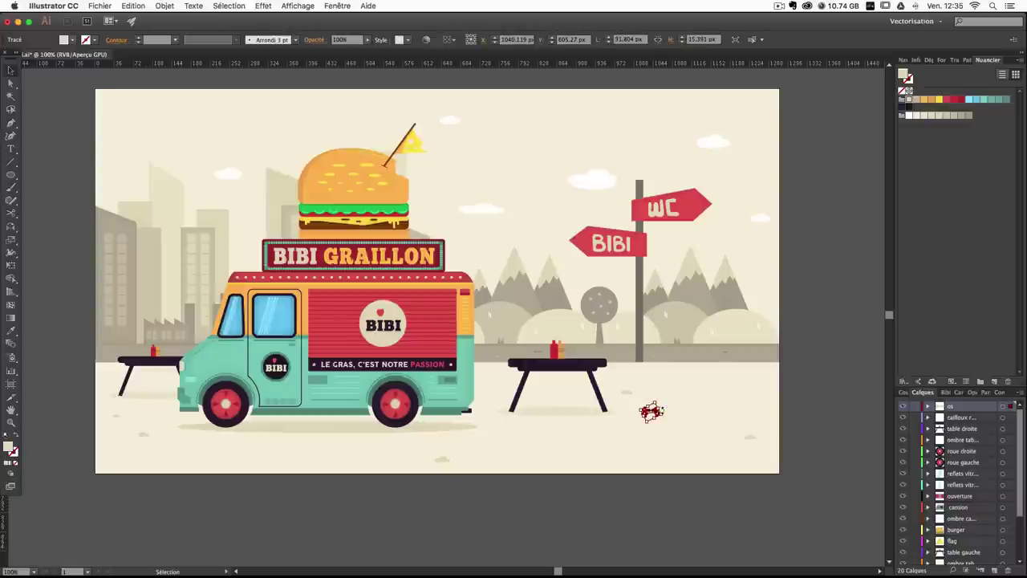
left_click_drag(665, 416, 651, 413)
left_click(690, 493)
Fill the bone with the darker beige swatch and place a copy of it slightly below and to its left.
left_click(658, 412)
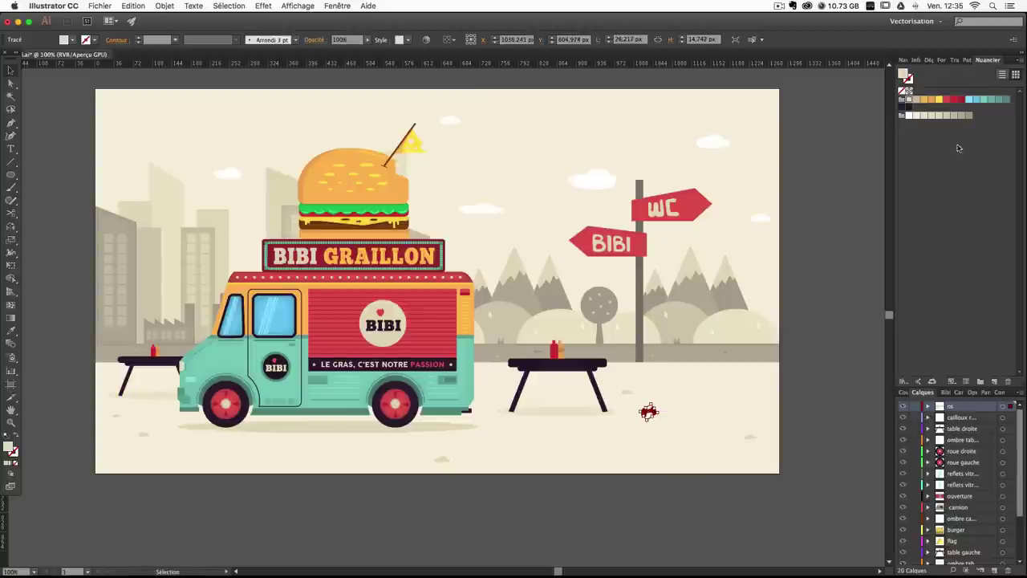
left_click(733, 481)
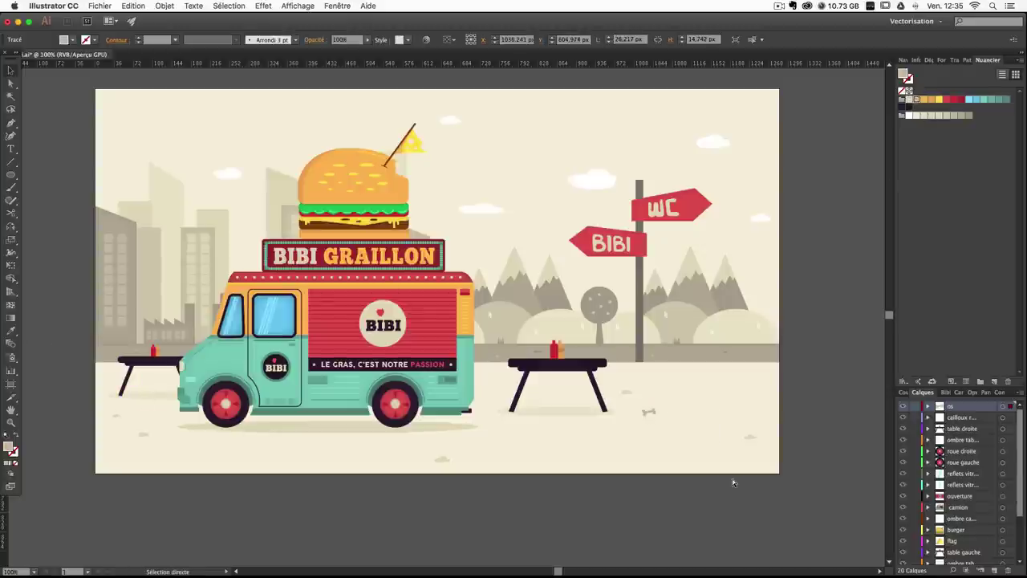
mouse_move(648, 412)
left_mouse_down()
mouse_move(653, 429)
mouse_move(654, 417)
mouse_move(637, 424)
mouse_move(646, 411)
left_mouse_up()
left_click(739, 495)
left_click(719, 481)
scroll(686, 489, "right", 2)
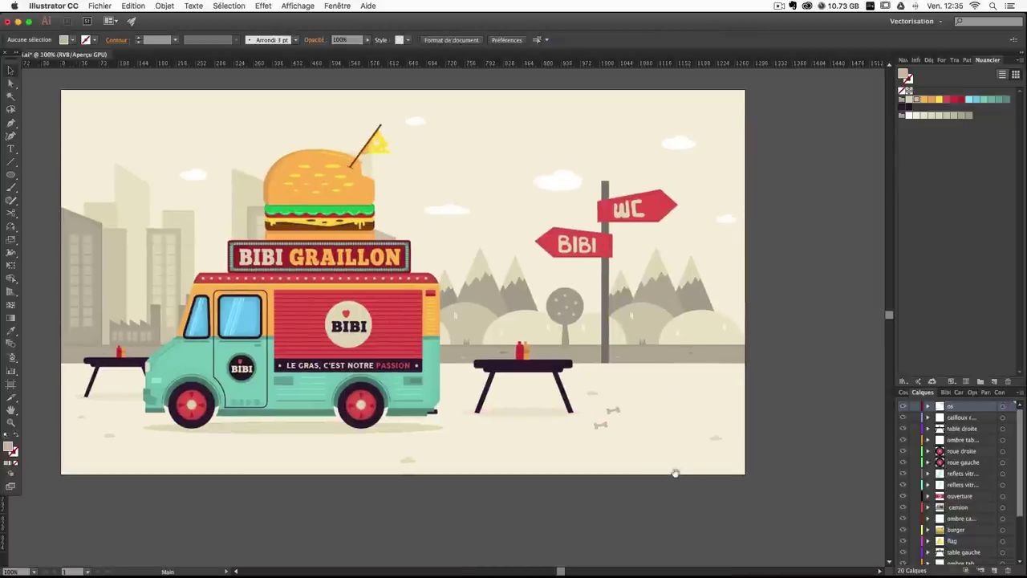
Move both bones together slightly right and down, farther away from the right table's legs.
left_click(604, 426)
left_click(615, 410, "shift")
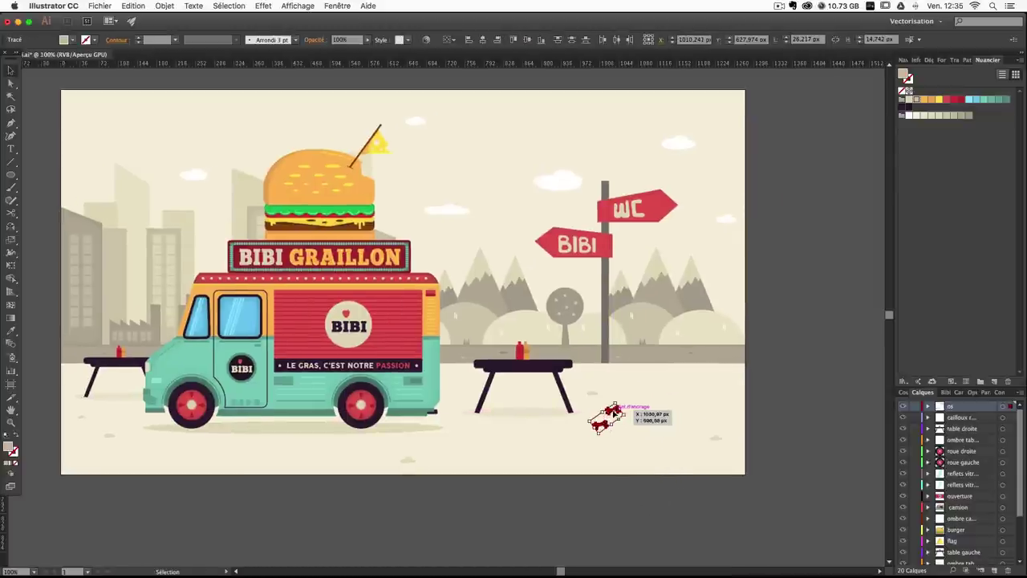
left_click_drag(613, 413, 636, 423)
left_click(697, 487)
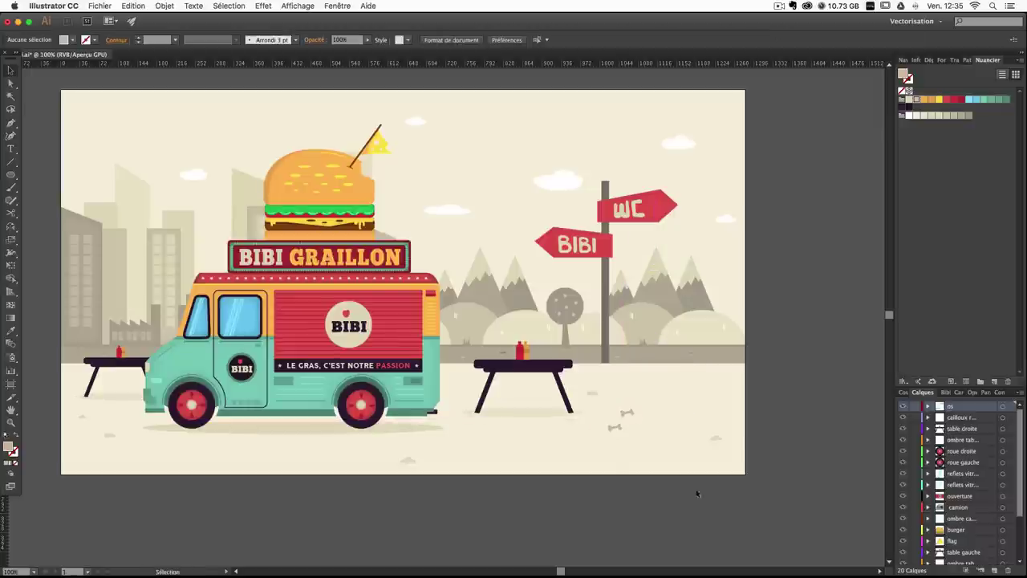
Recolour both bones with the pale beige of the background skyline building at the far left using the Eyedropper.
left_click(614, 428)
left_click(627, 413, "shift")
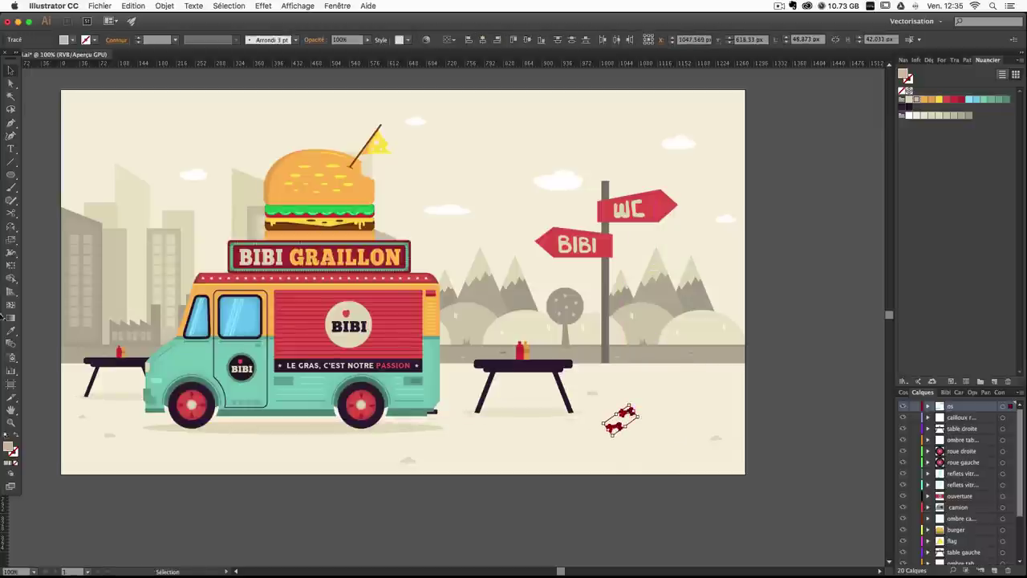
left_click(12, 332)
left_click(124, 270)
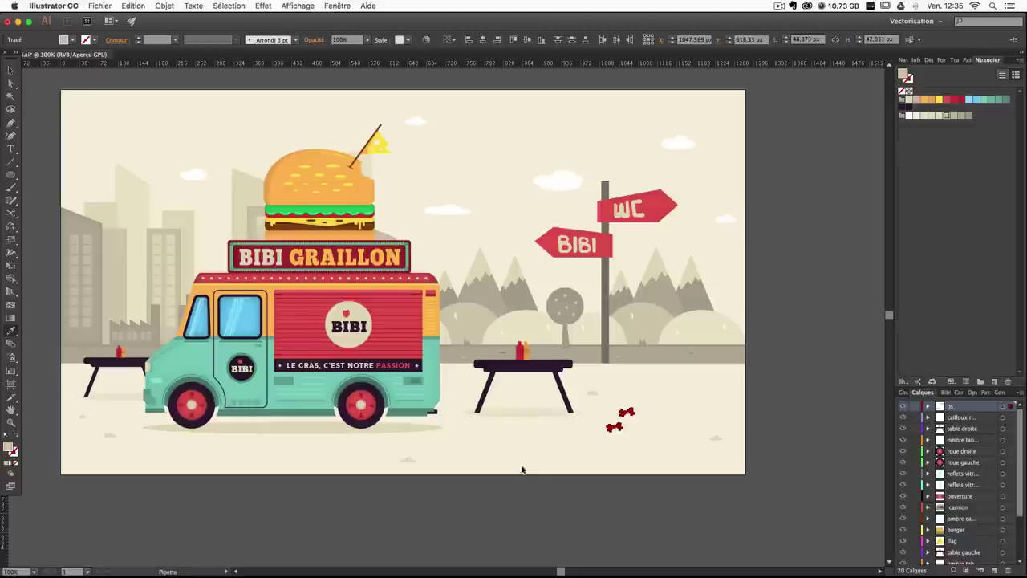
left_click(569, 496, "super")
left_click_drag(567, 506, 603, 494)
left_click_drag(567, 444, 605, 472)
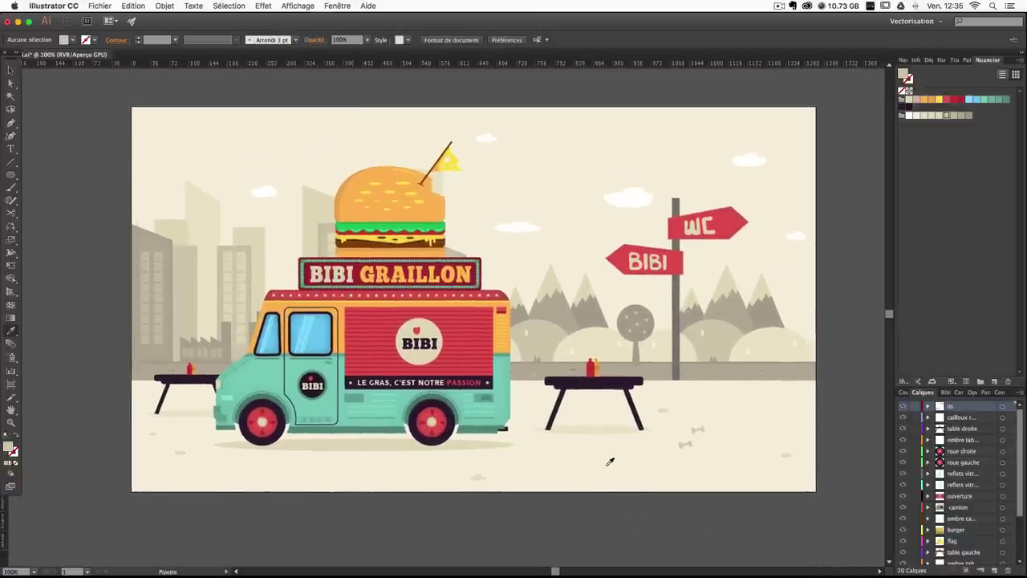
key("v")
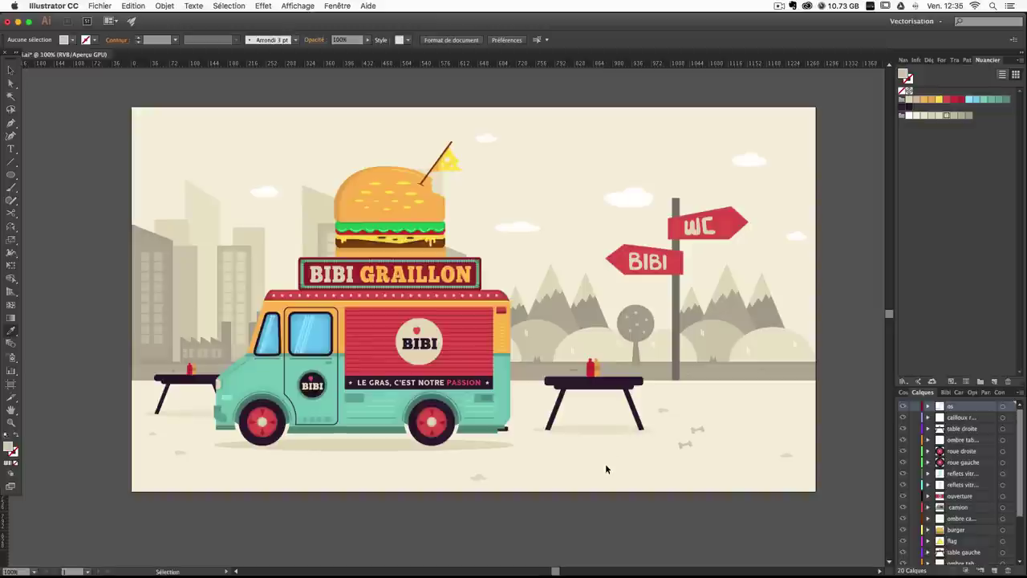
key("i")
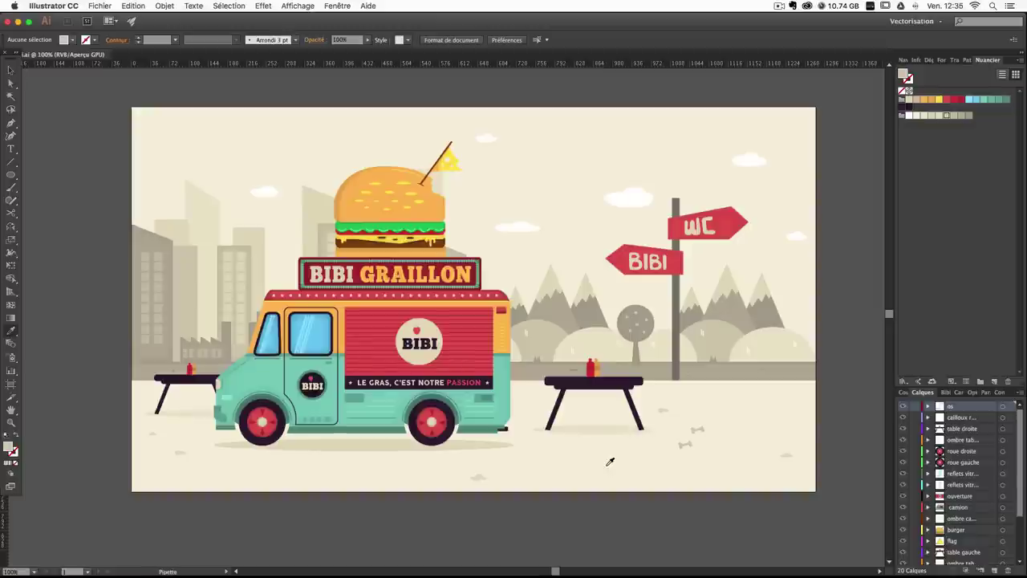